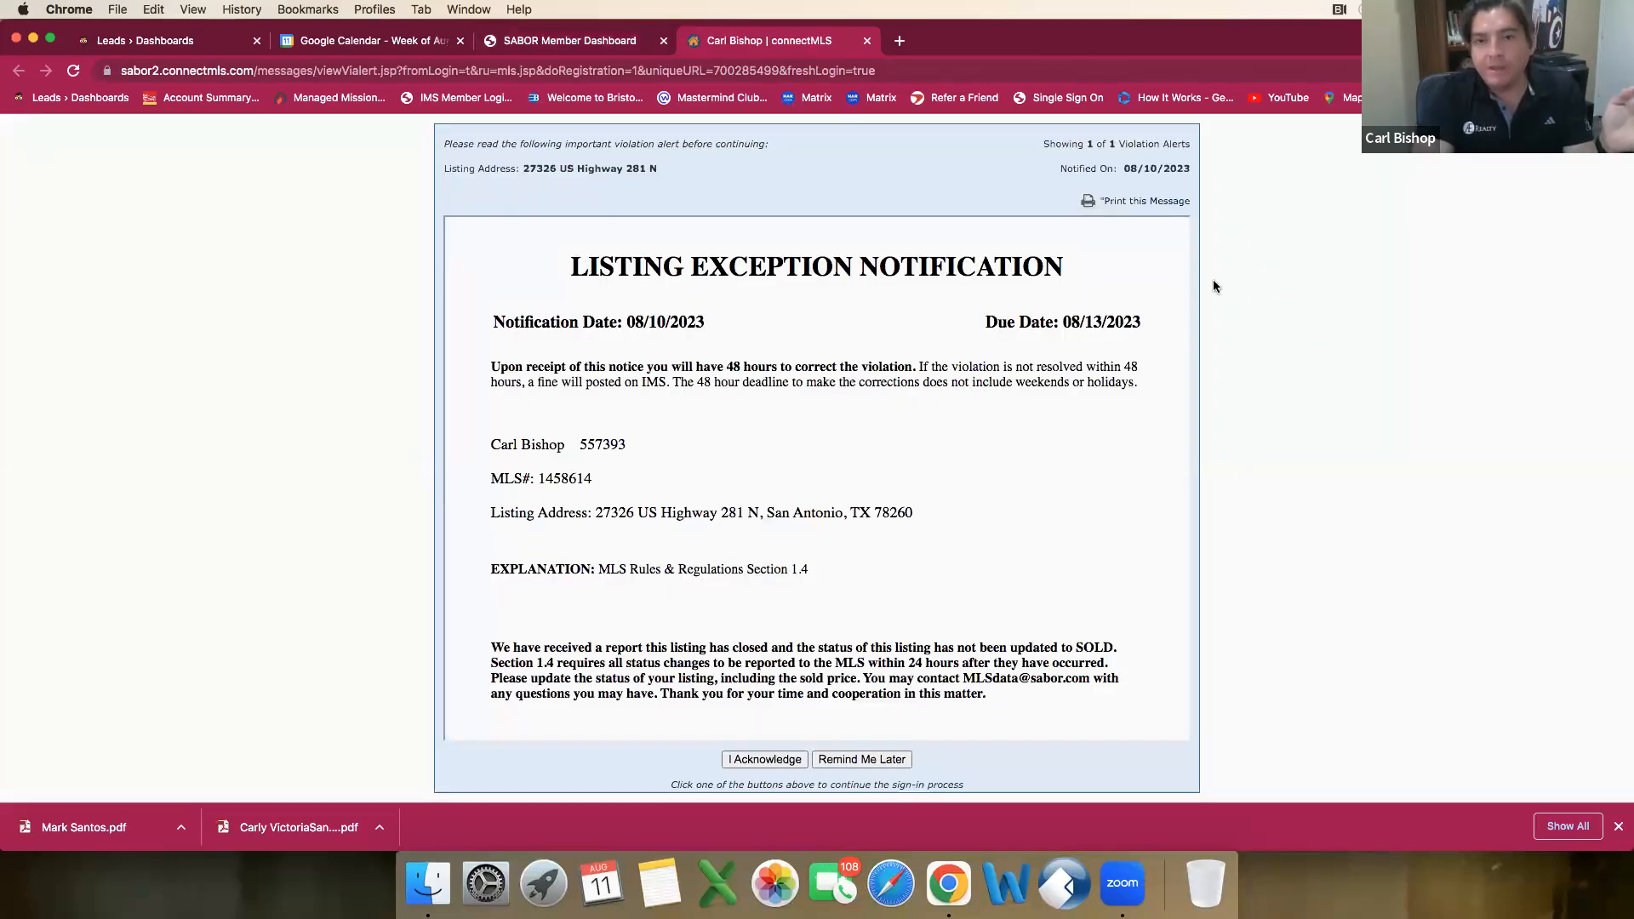
# Step: Acknowledge the listing exception notification to continue signing in to connectMLS
pyautogui.click(792, 761)
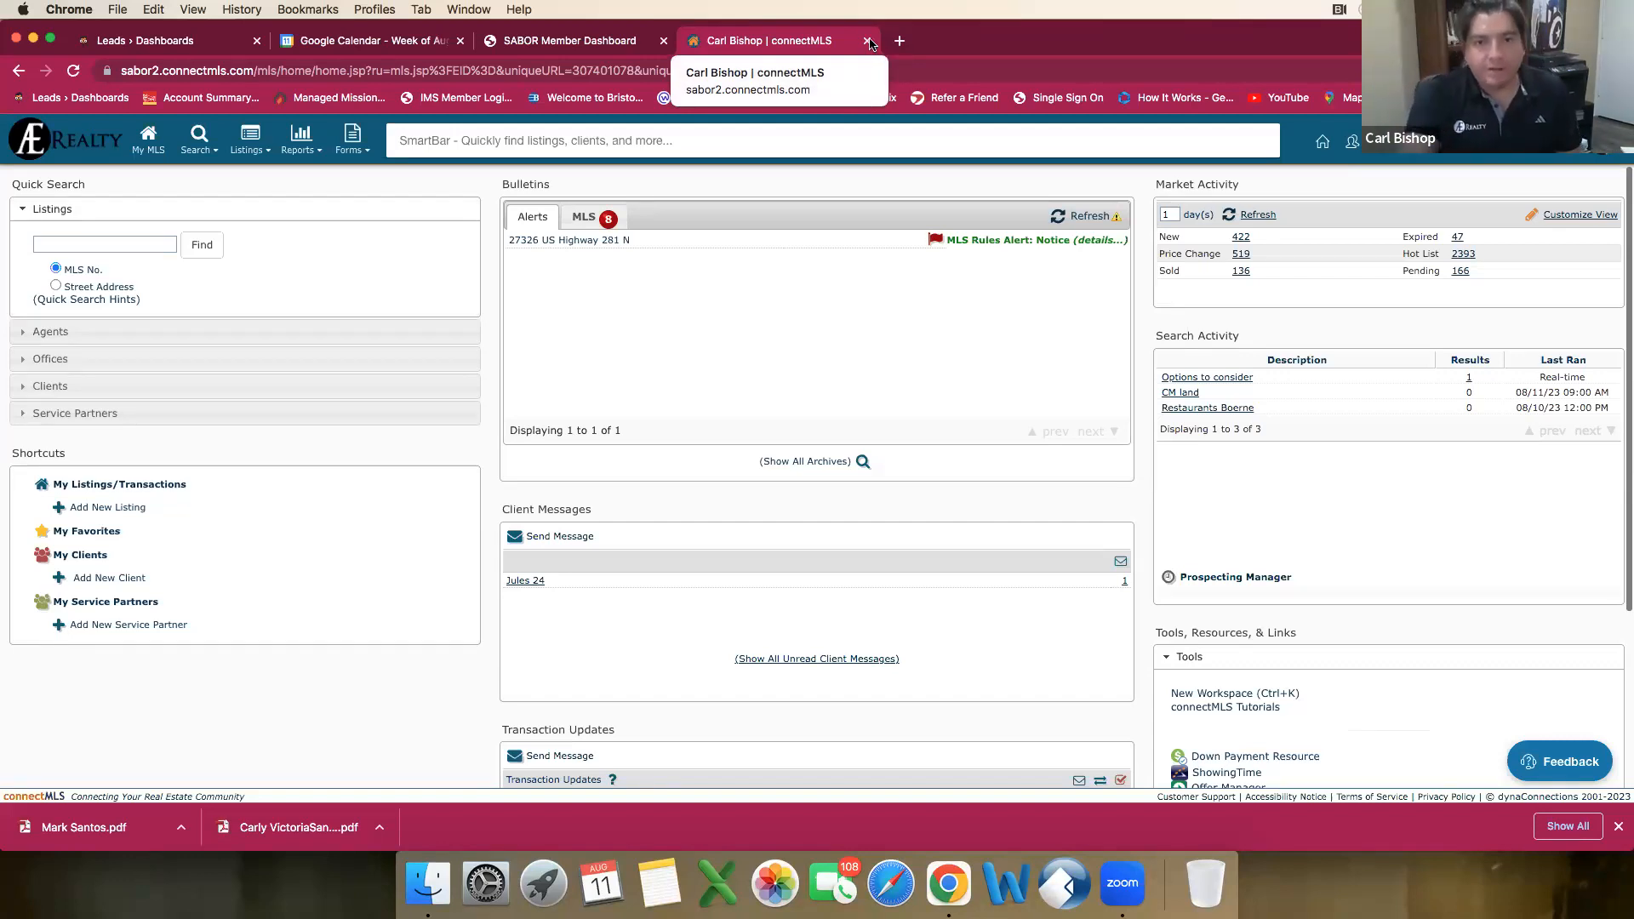
# Step: In a new browser tab, search the web for bexarcad and open the Bexar Appraisal District home page
pyautogui.click(901, 43)
pyautogui.write('bcad.com')
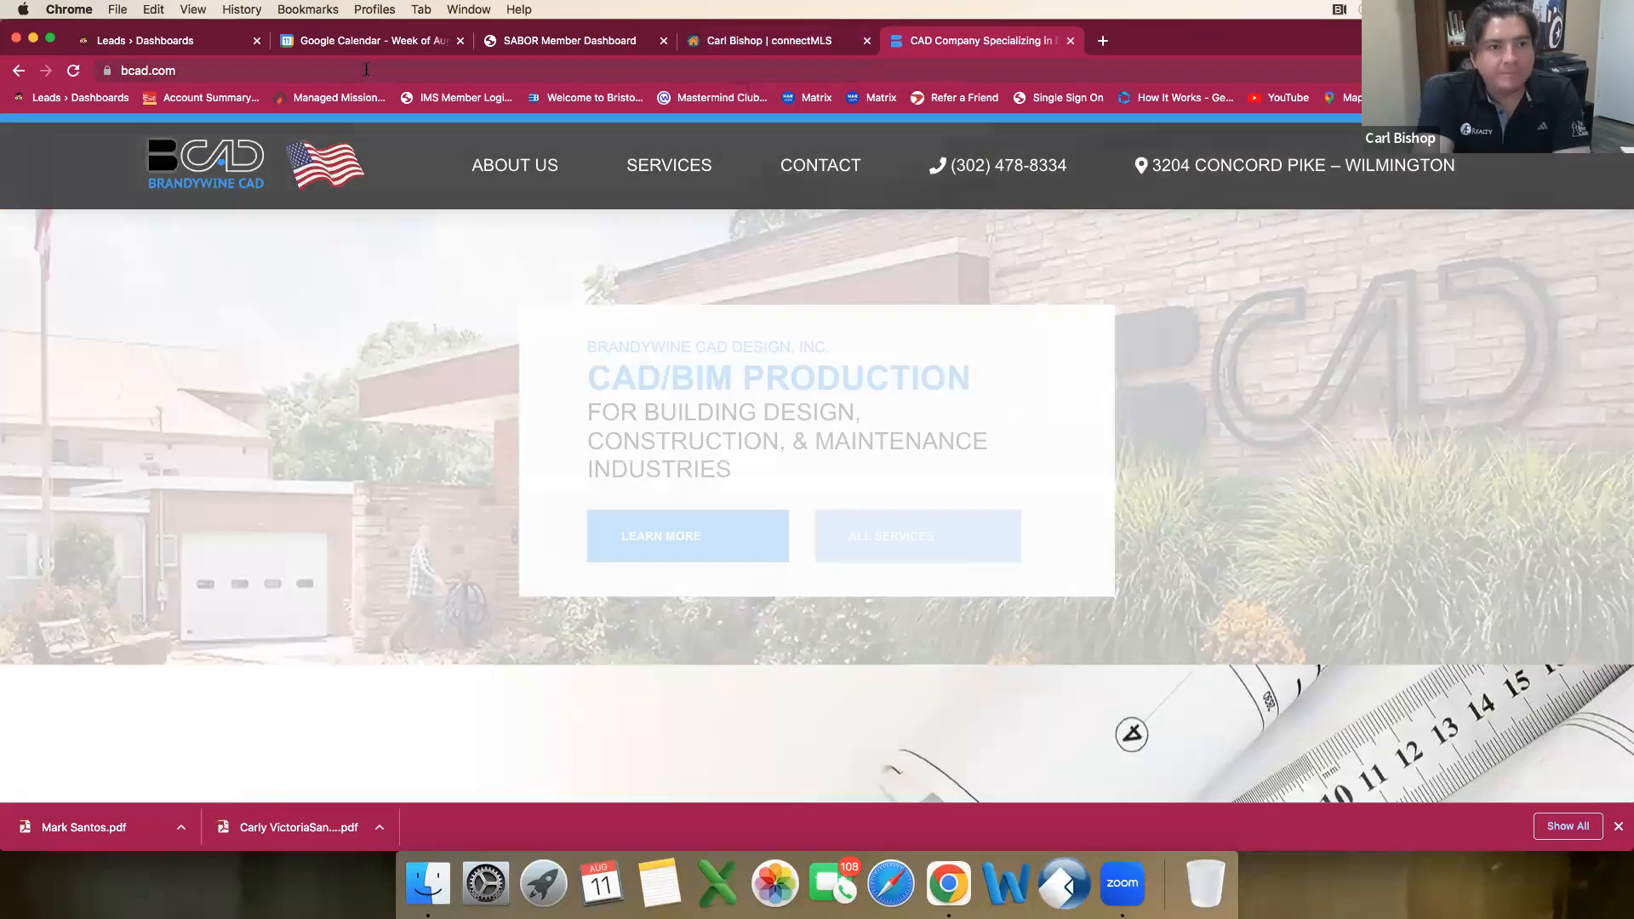
pyautogui.click(366, 70)
pyautogui.write('bexarca')
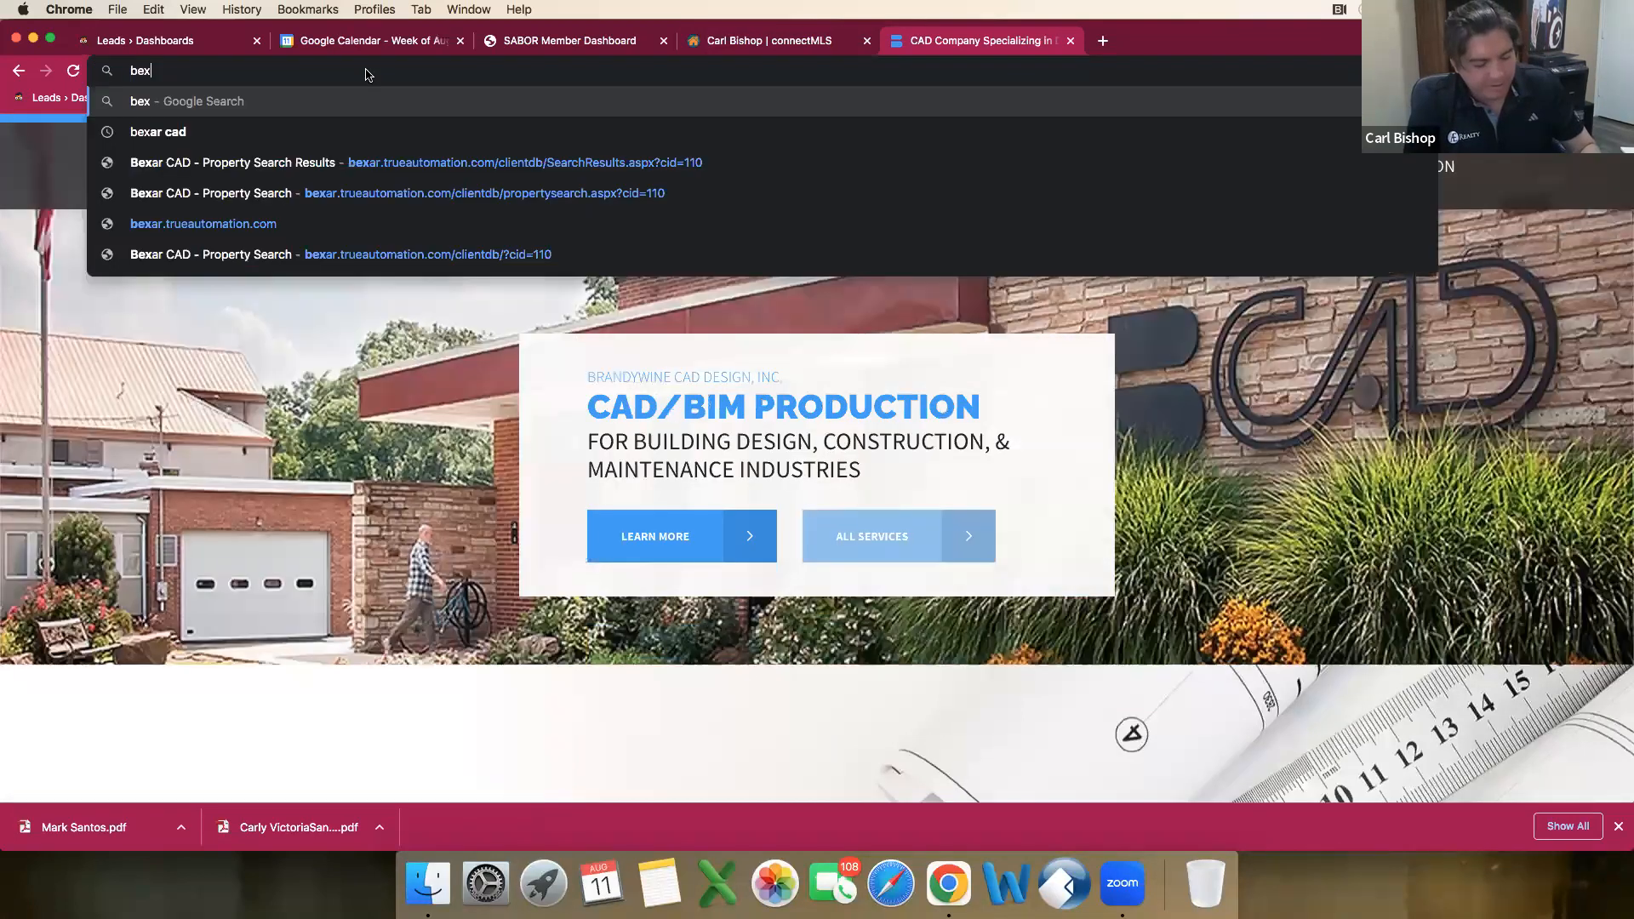
pyautogui.write('d')
pyautogui.press('Return')
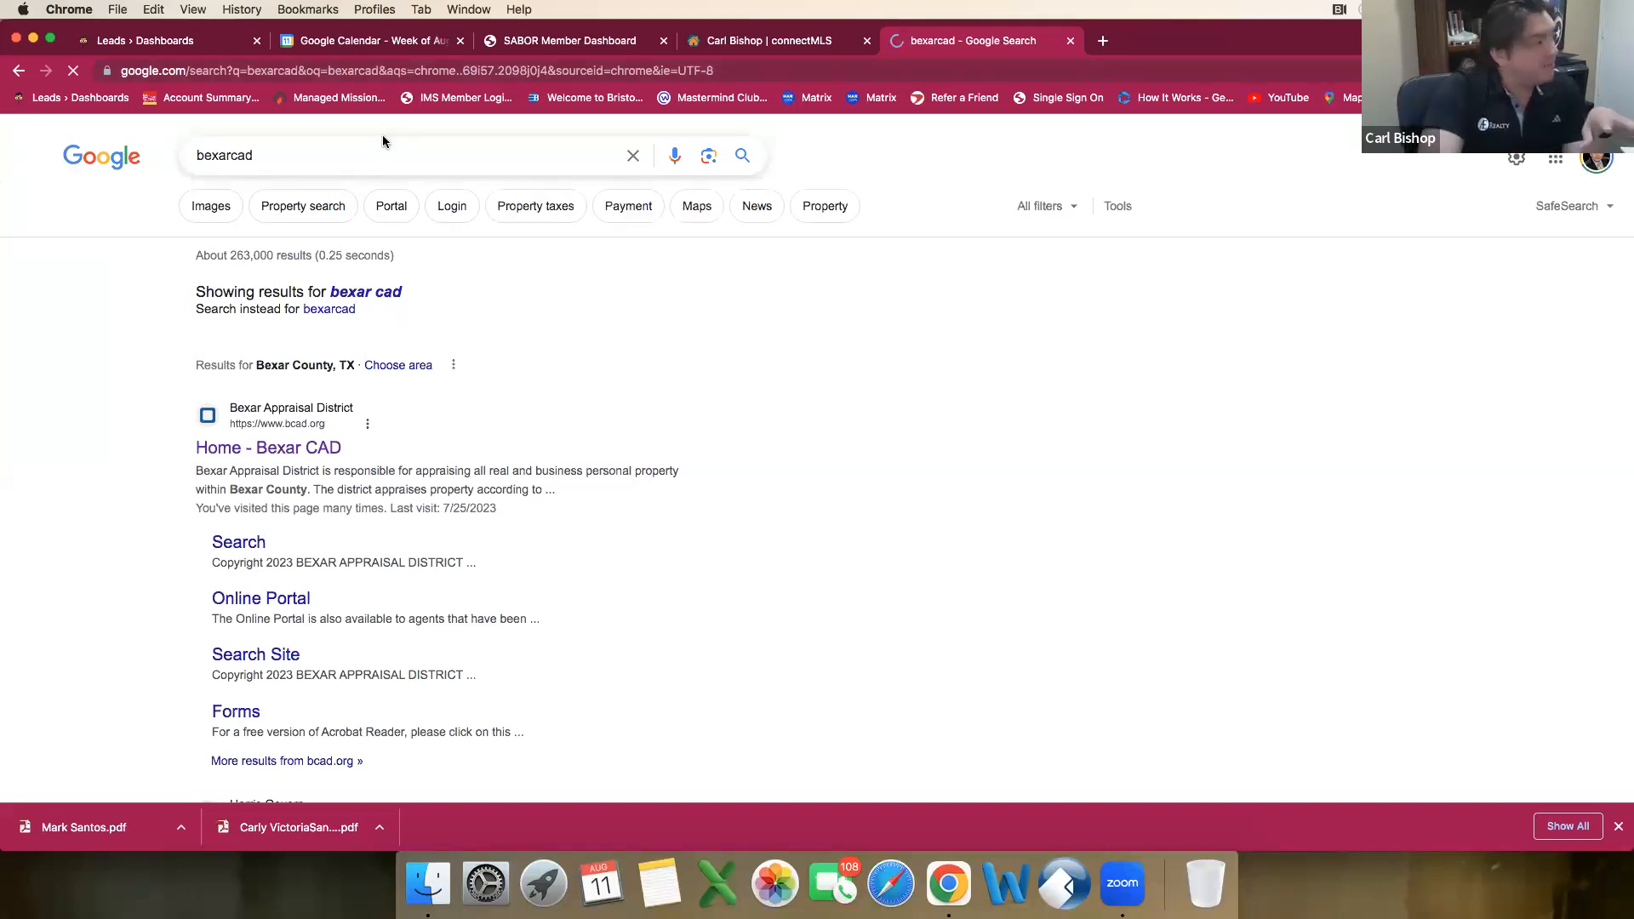
pyautogui.click(306, 457)
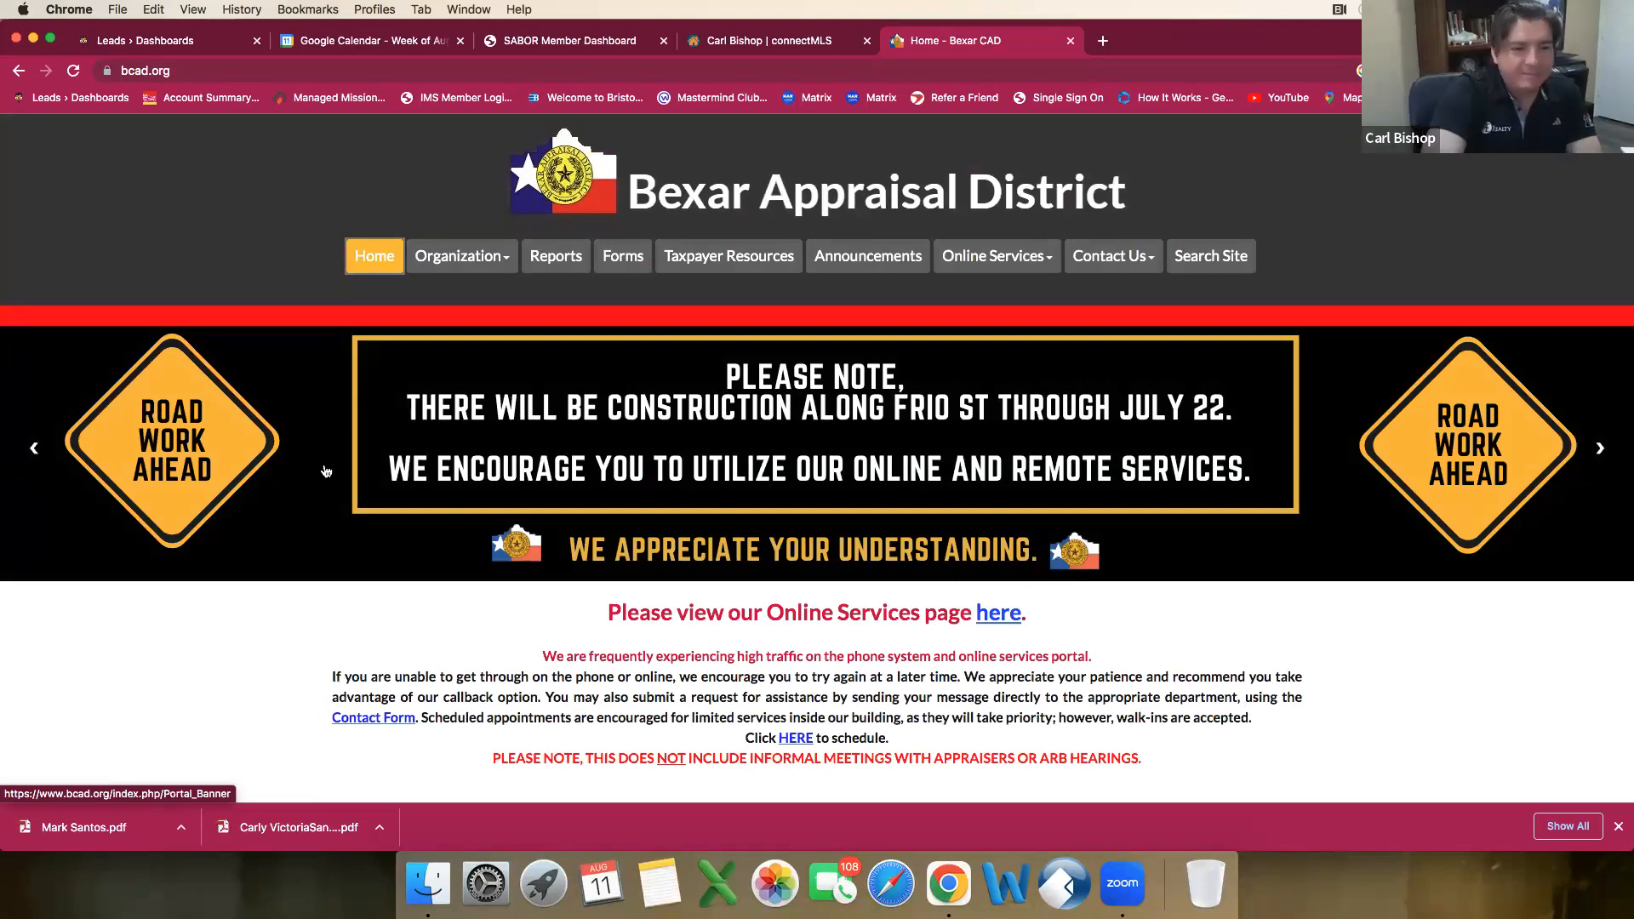
# Step: Open the appraisal district's Property Search with its advanced search options
pyautogui.scroll(-6, 332, 468)
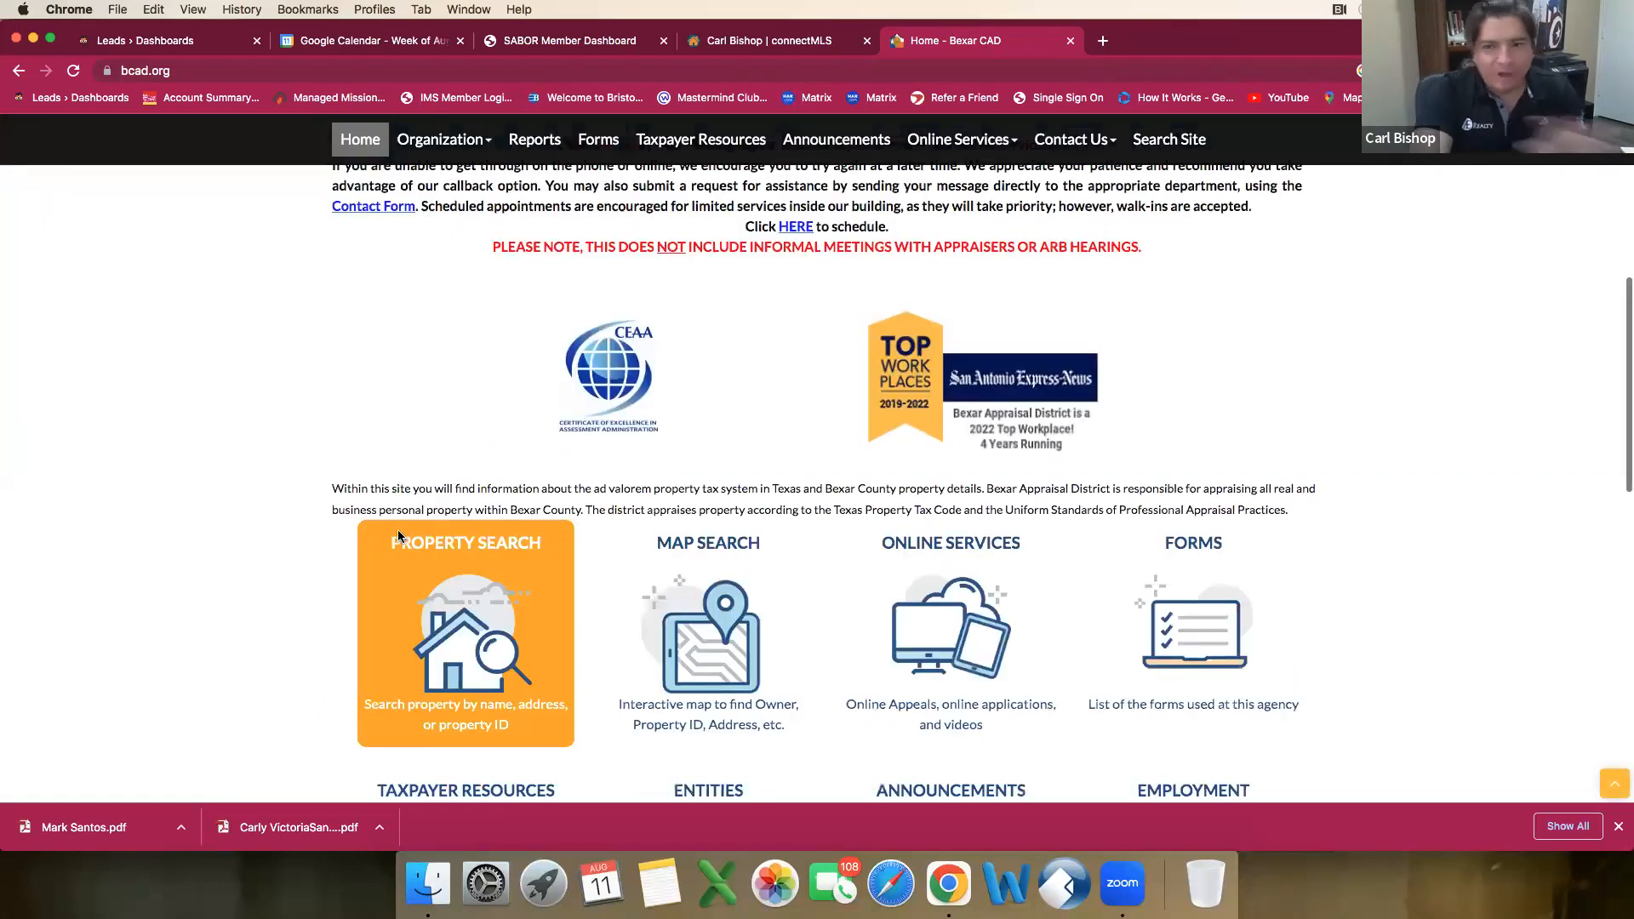
pyautogui.click(498, 676)
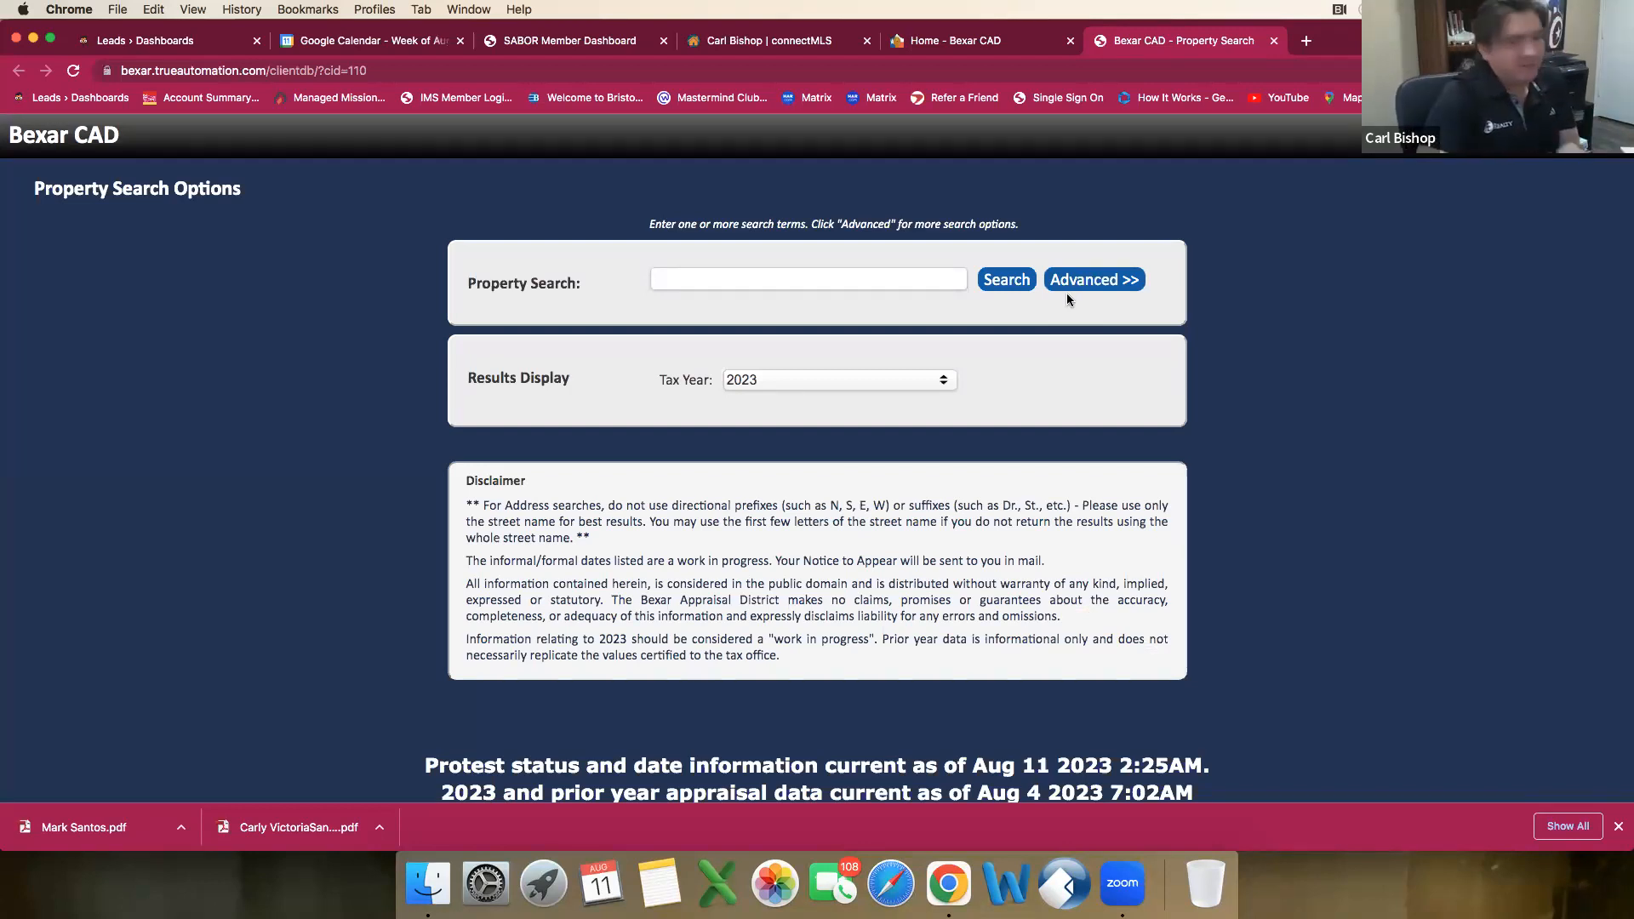
pyautogui.click(1082, 286)
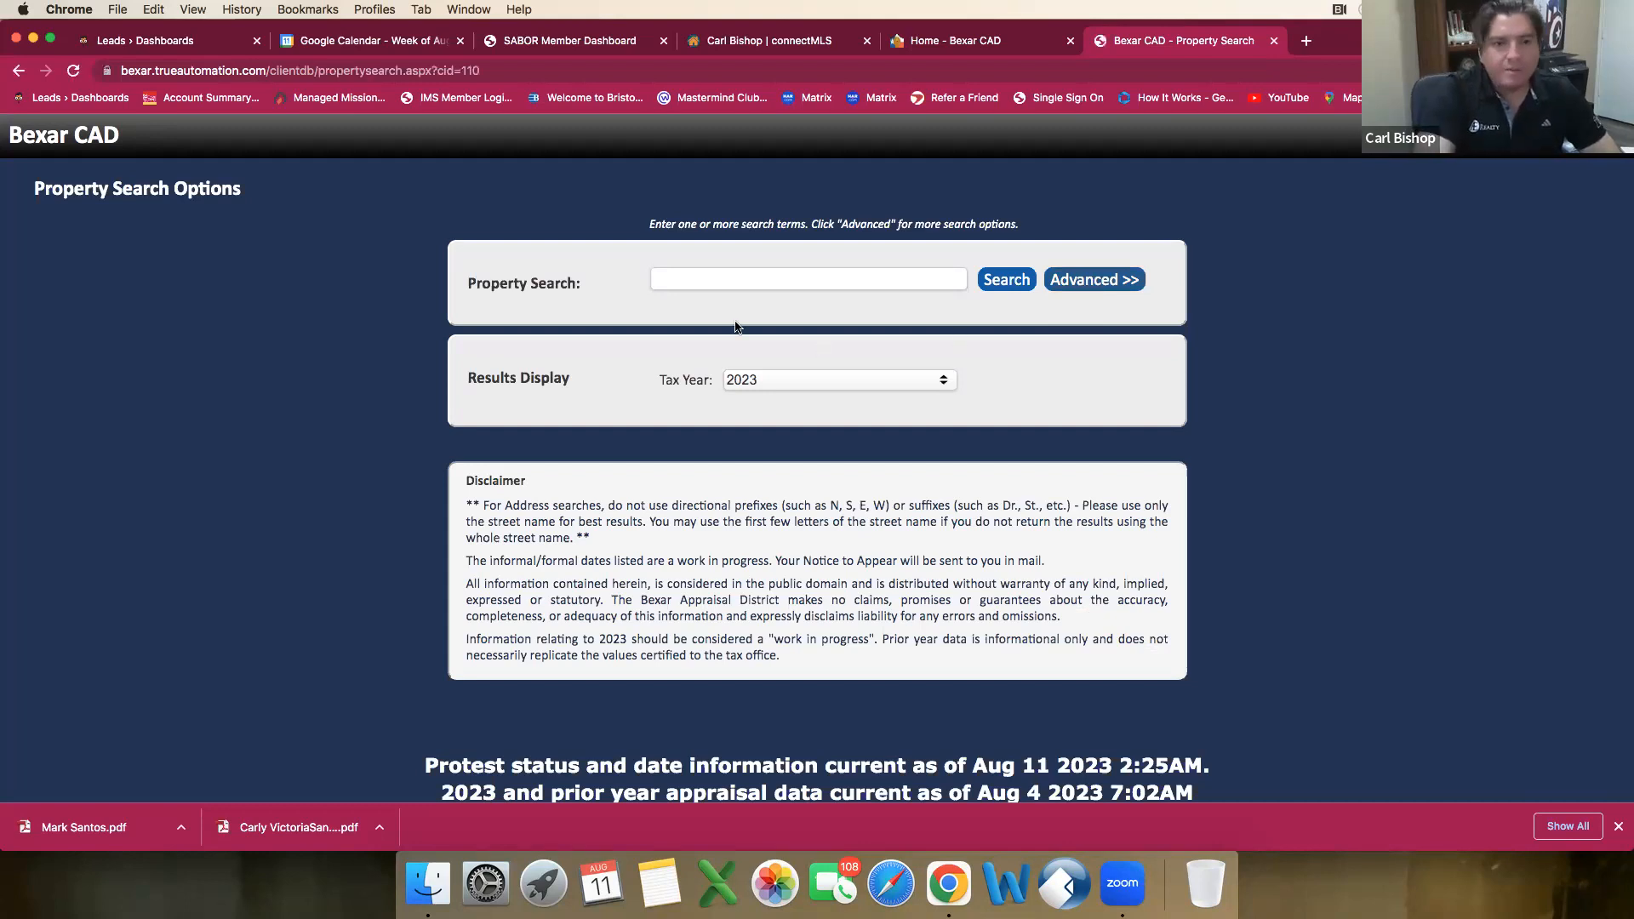
# Step: Search for the property by its street number and the beginning of its street name, and open the matching record's details
pyautogui.click(773, 362)
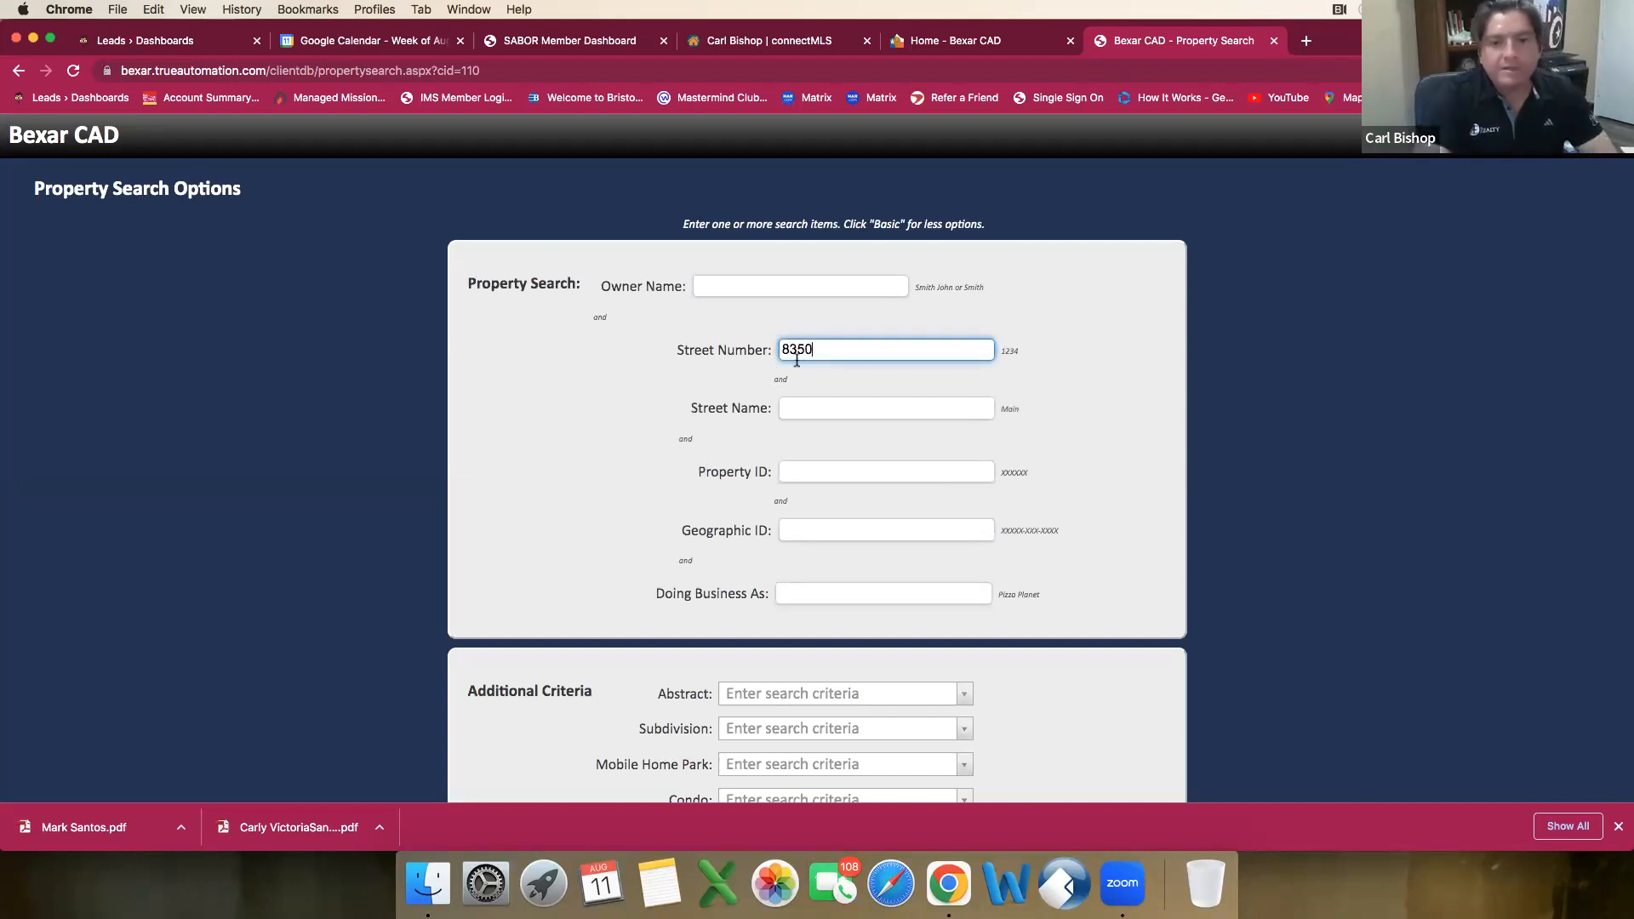
pyautogui.click(828, 410)
pyautogui.press('Return')
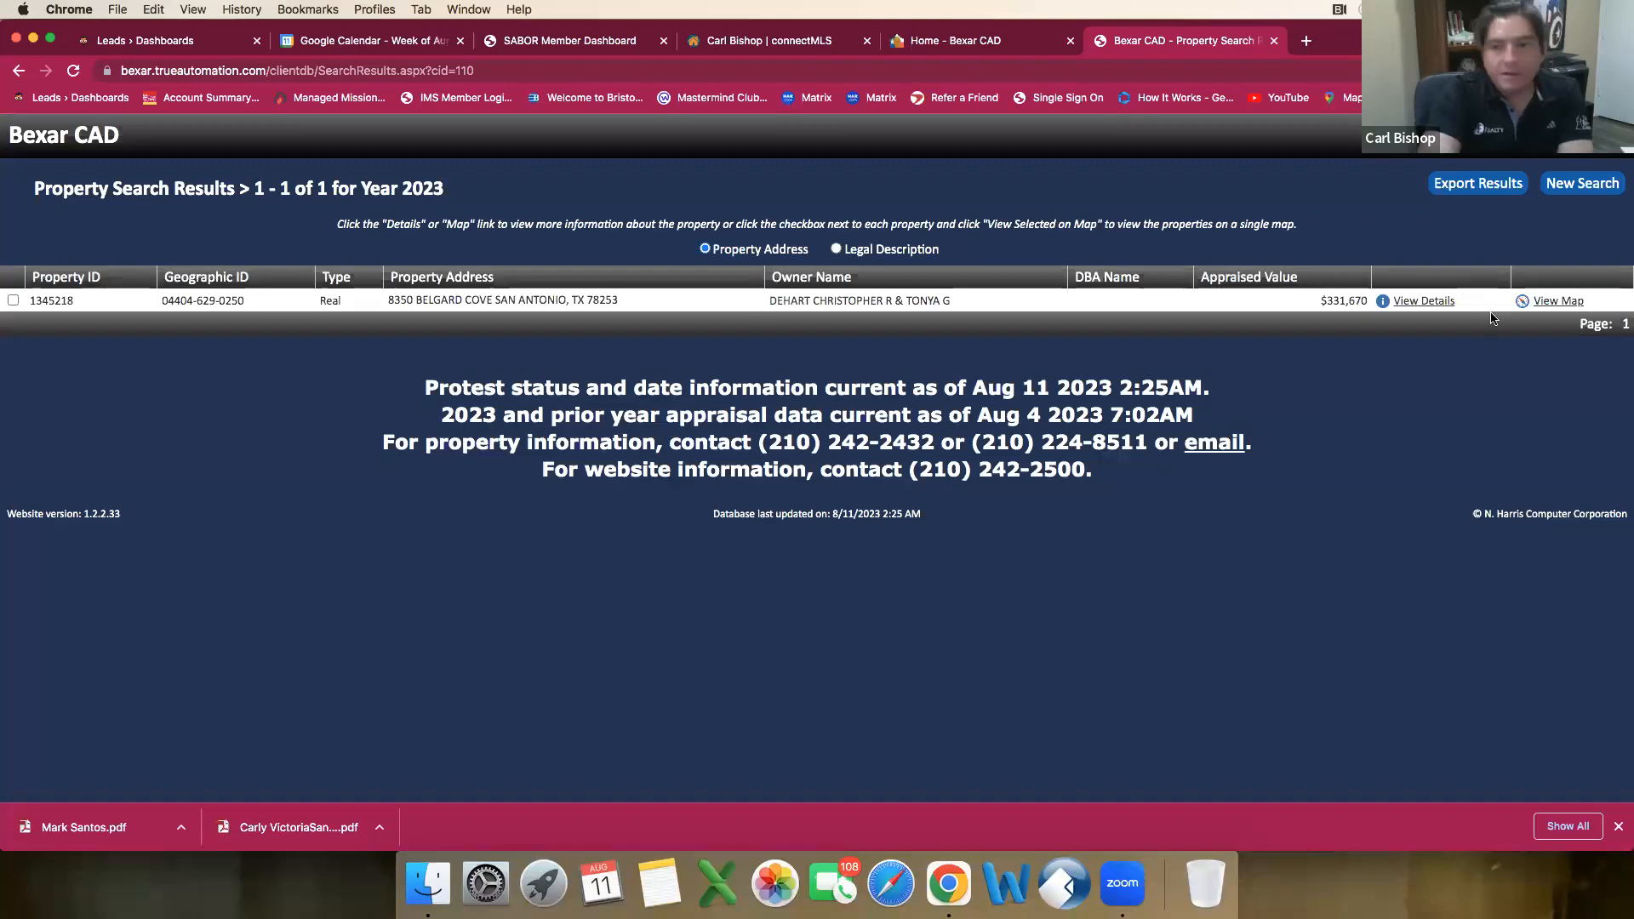
pyautogui.click(1422, 302)
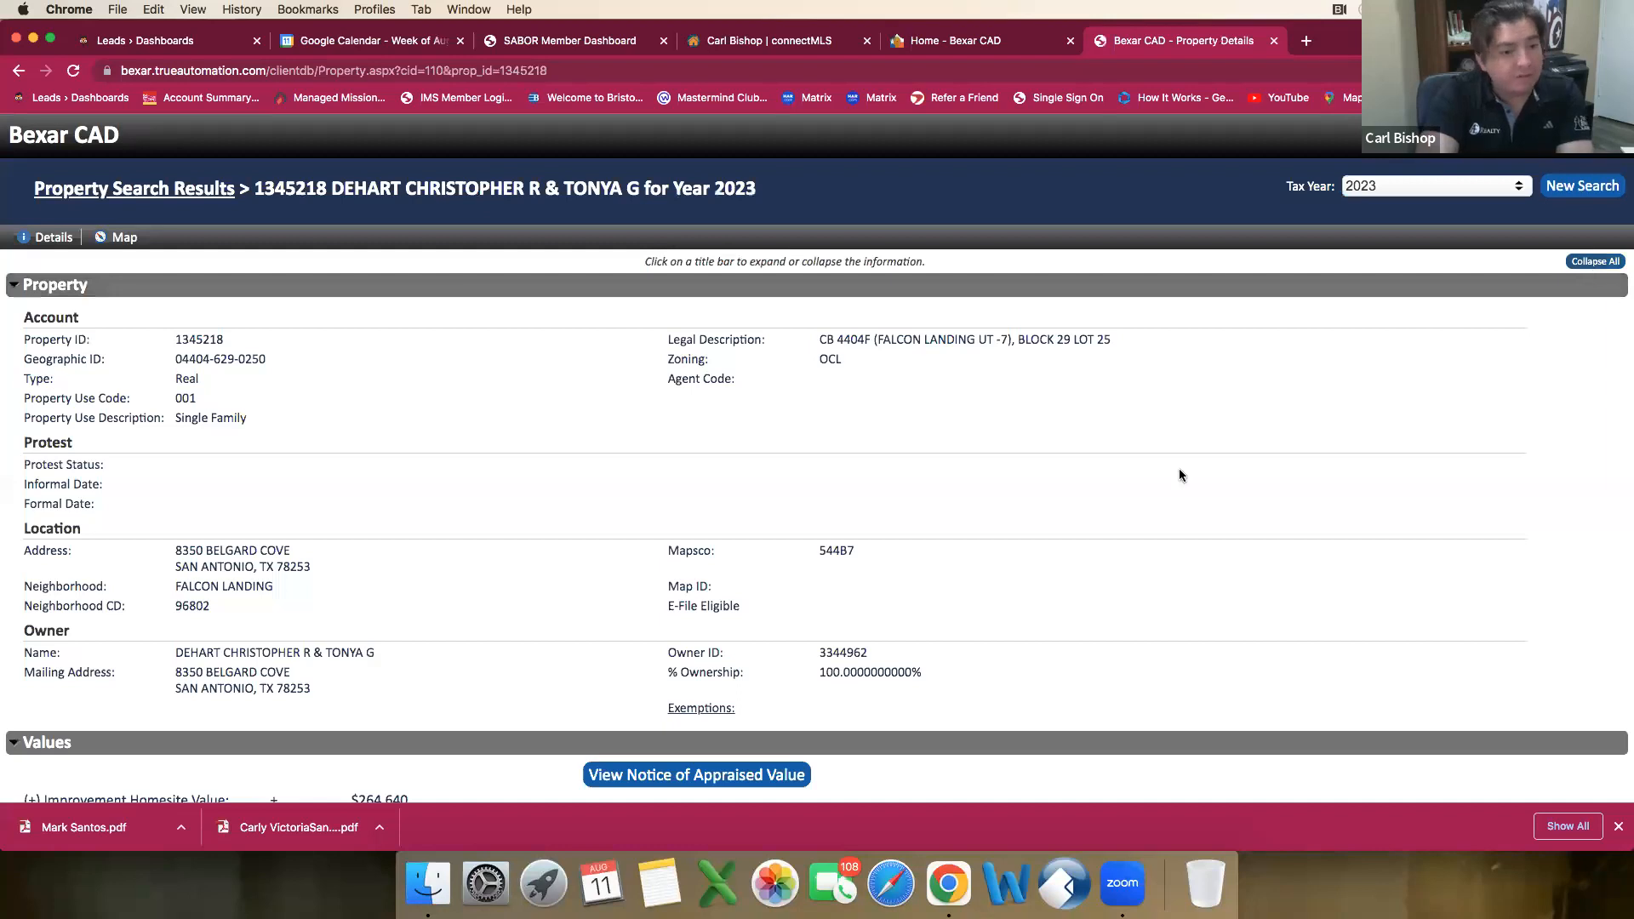
# Step: Examine the property record's account details, taxing jurisdictions, building areas, land, roll value history and deed history
pyautogui.scroll(-10, 1175, 475)
pyautogui.scroll(-5, 1176, 475)
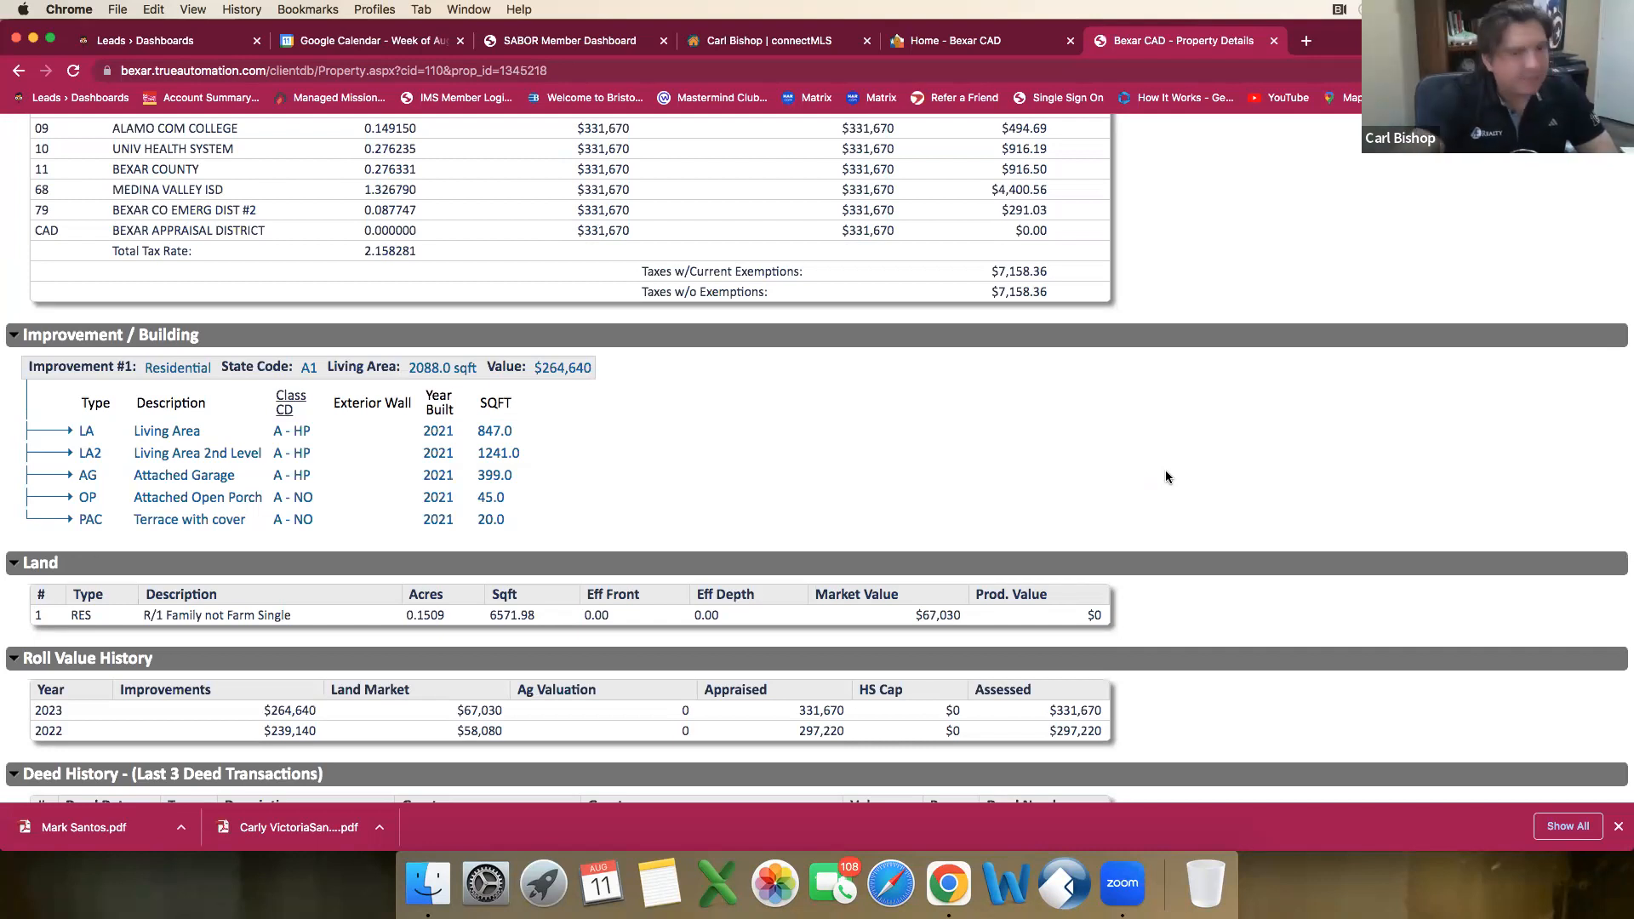
pyautogui.scroll(15, 1157, 473)
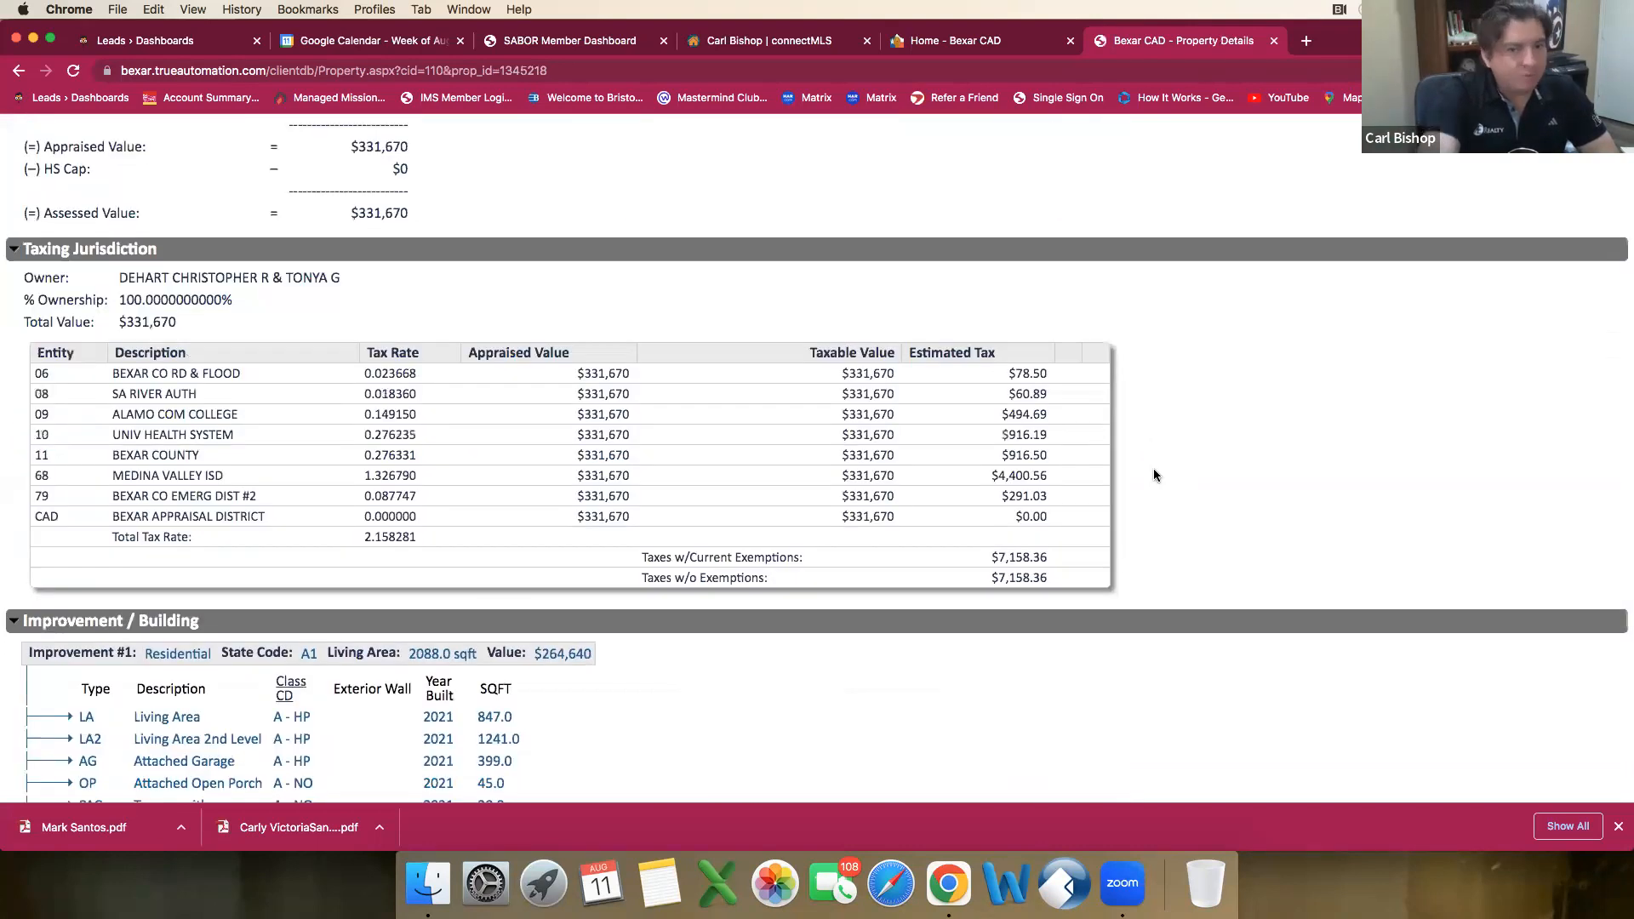
pyautogui.scroll(1, 1154, 474)
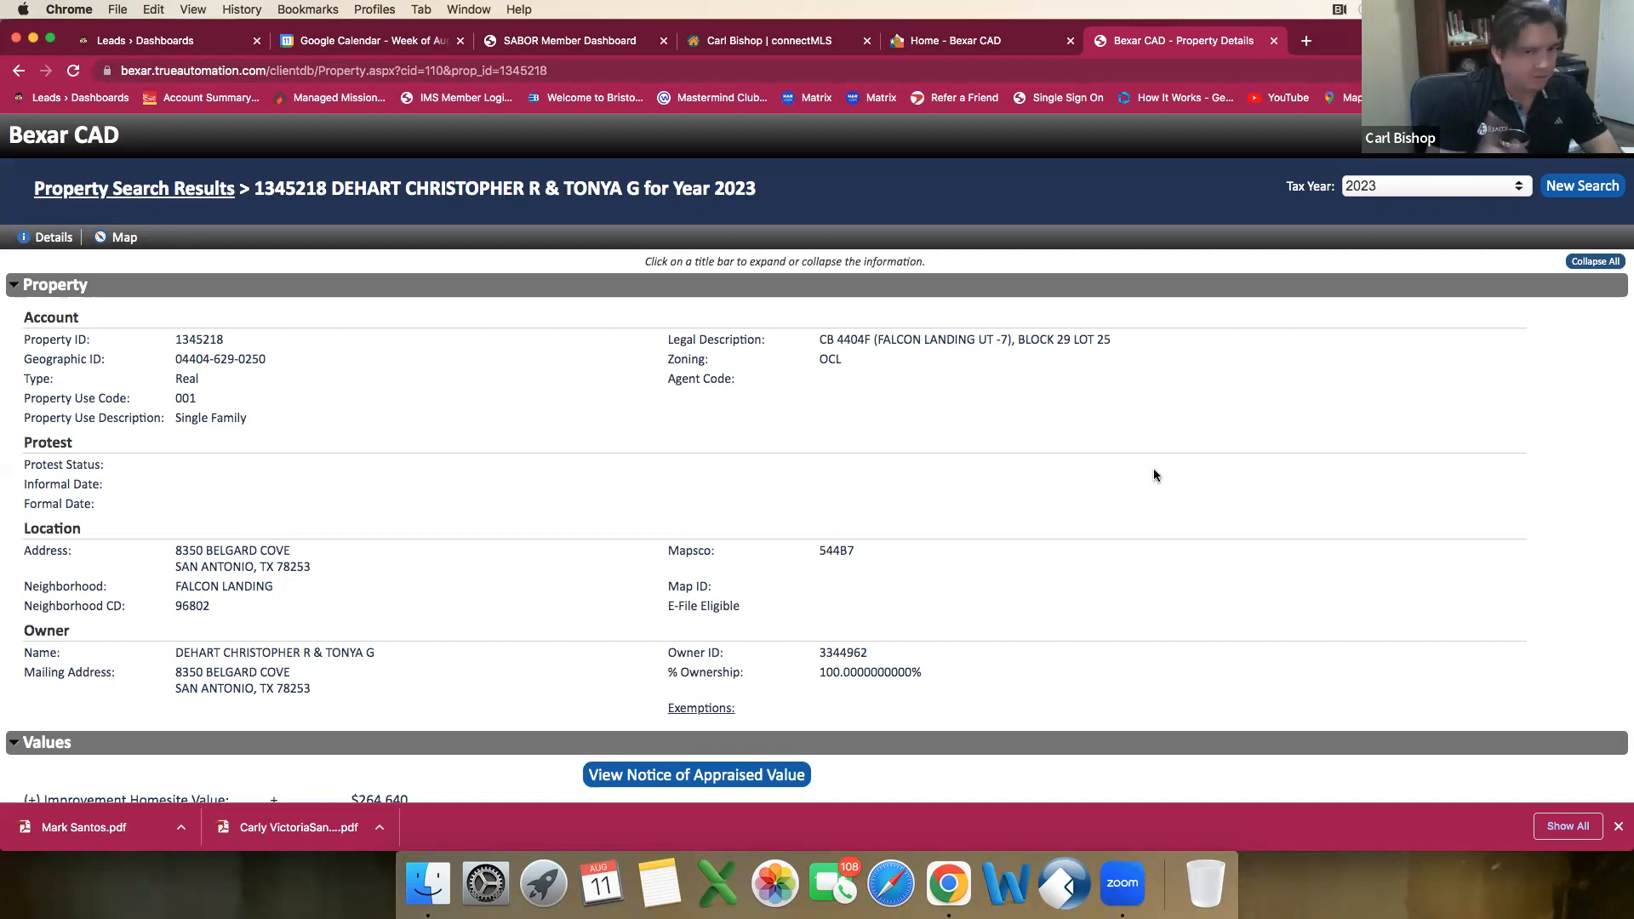
pyautogui.scroll(-15, 1296, 433)
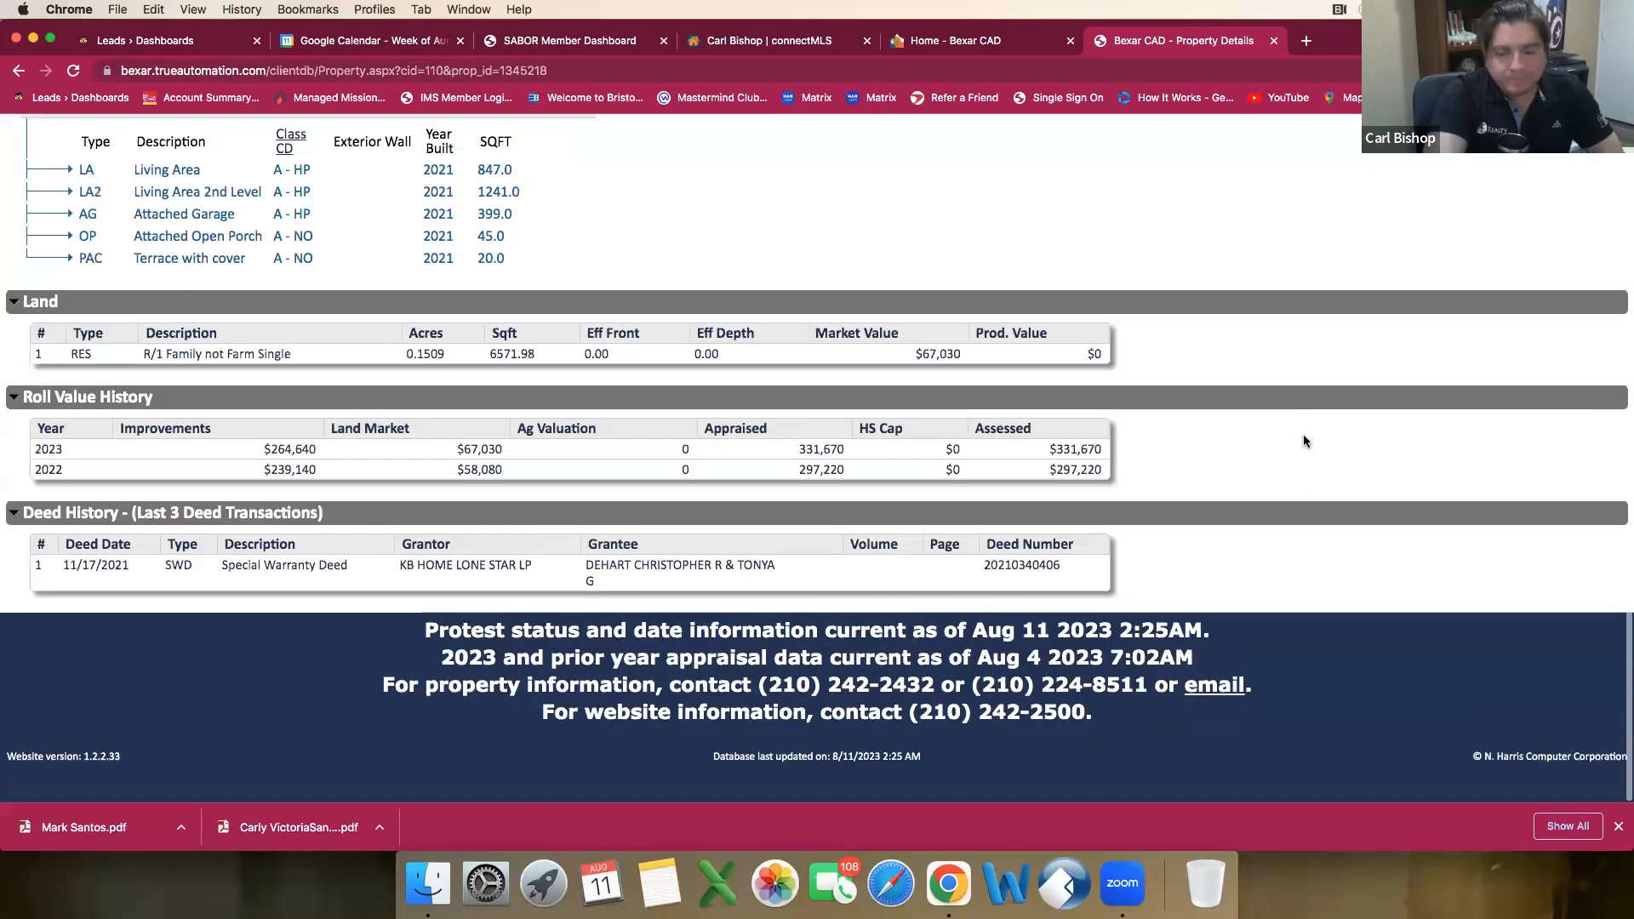
pyautogui.scroll(8, 771, 470)
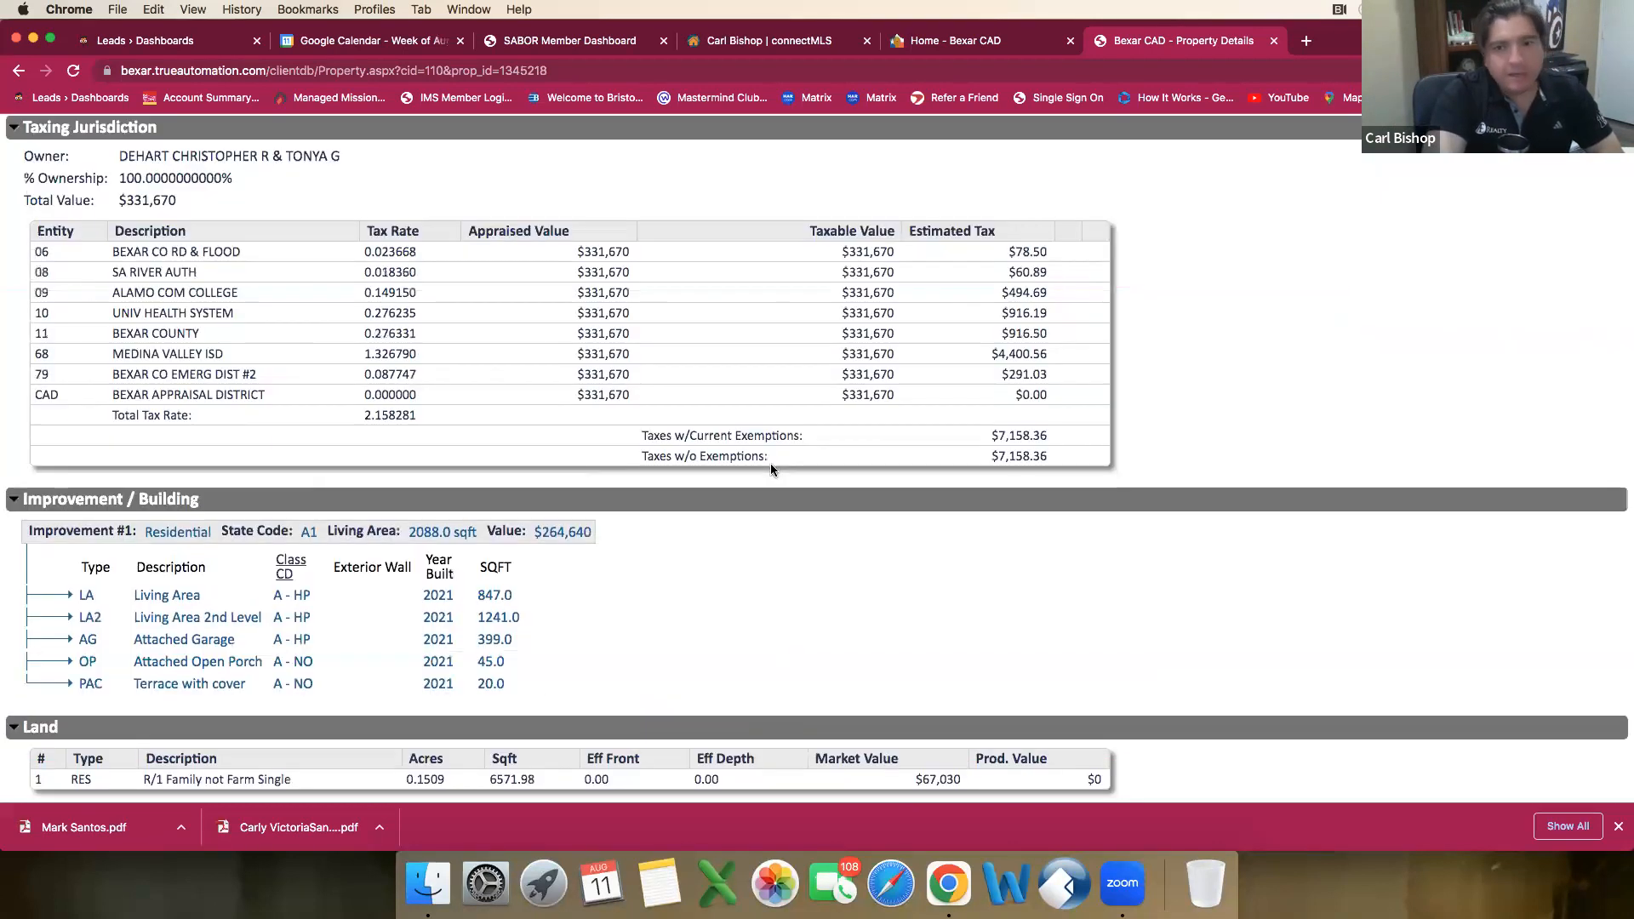
pyautogui.scroll(-5, 771, 470)
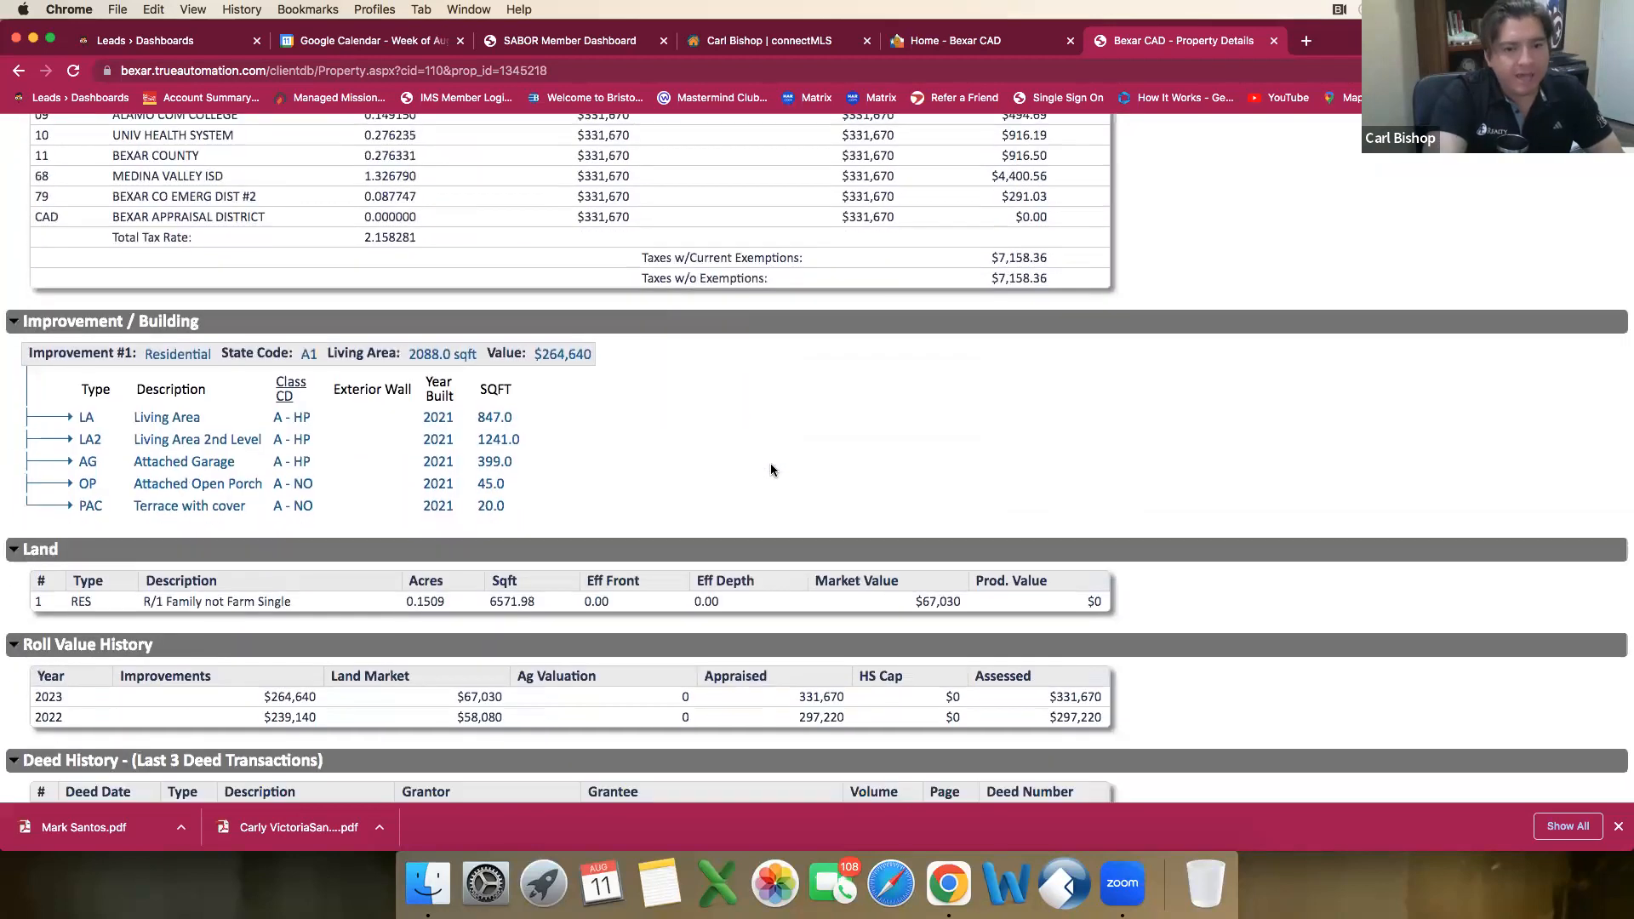
pyautogui.scroll(-3, 771, 470)
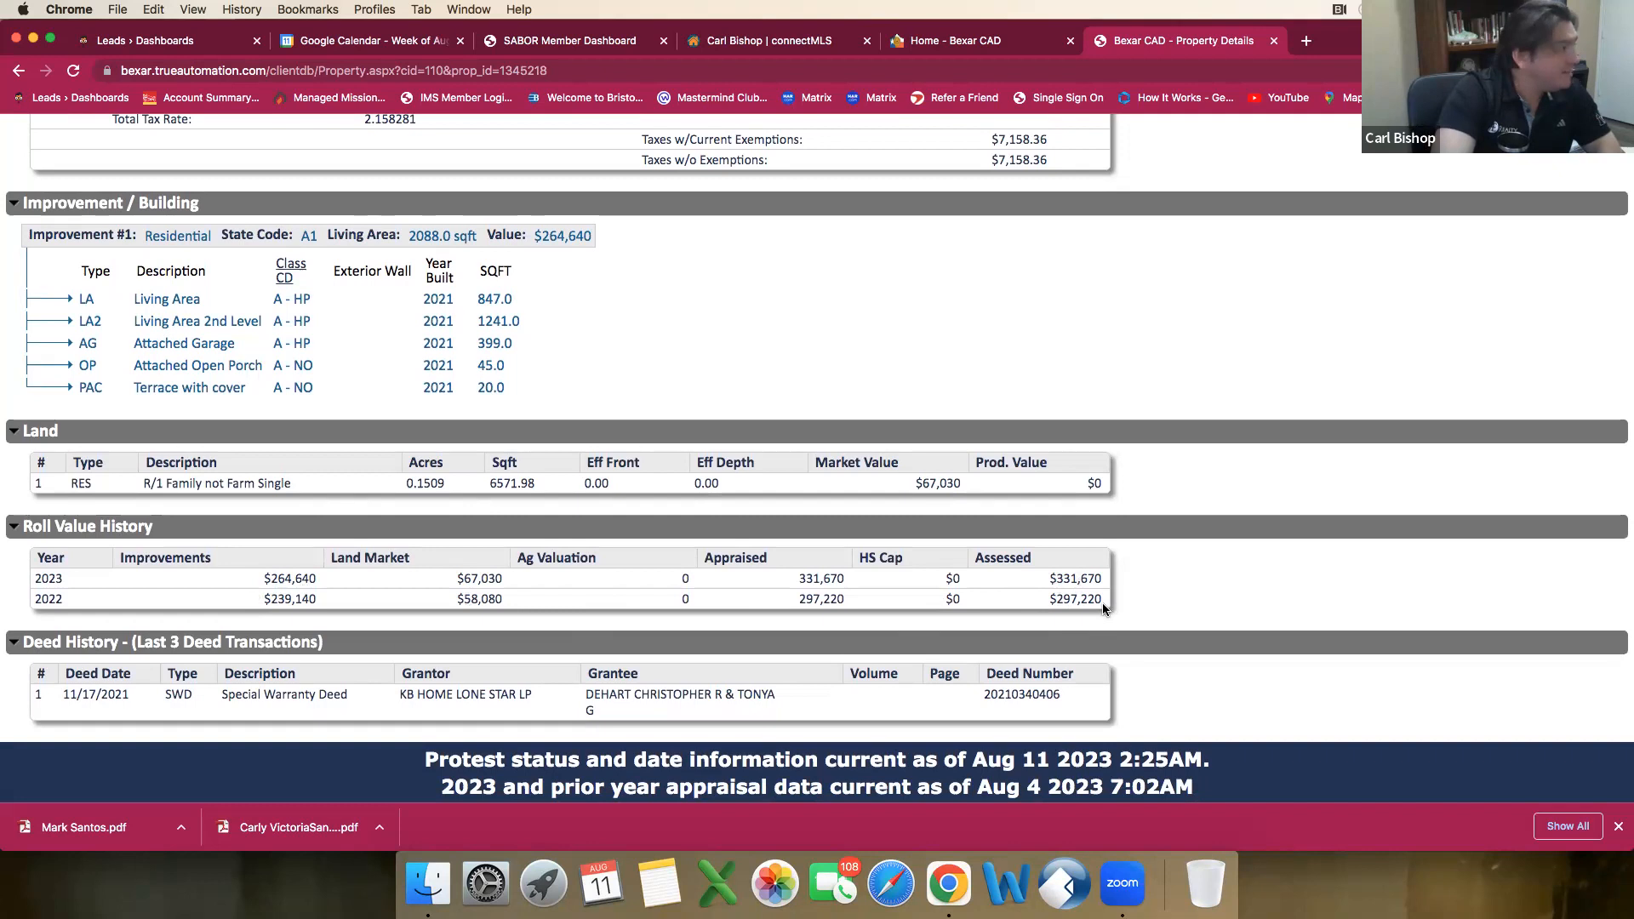
pyautogui.scroll(3, 1100, 603)
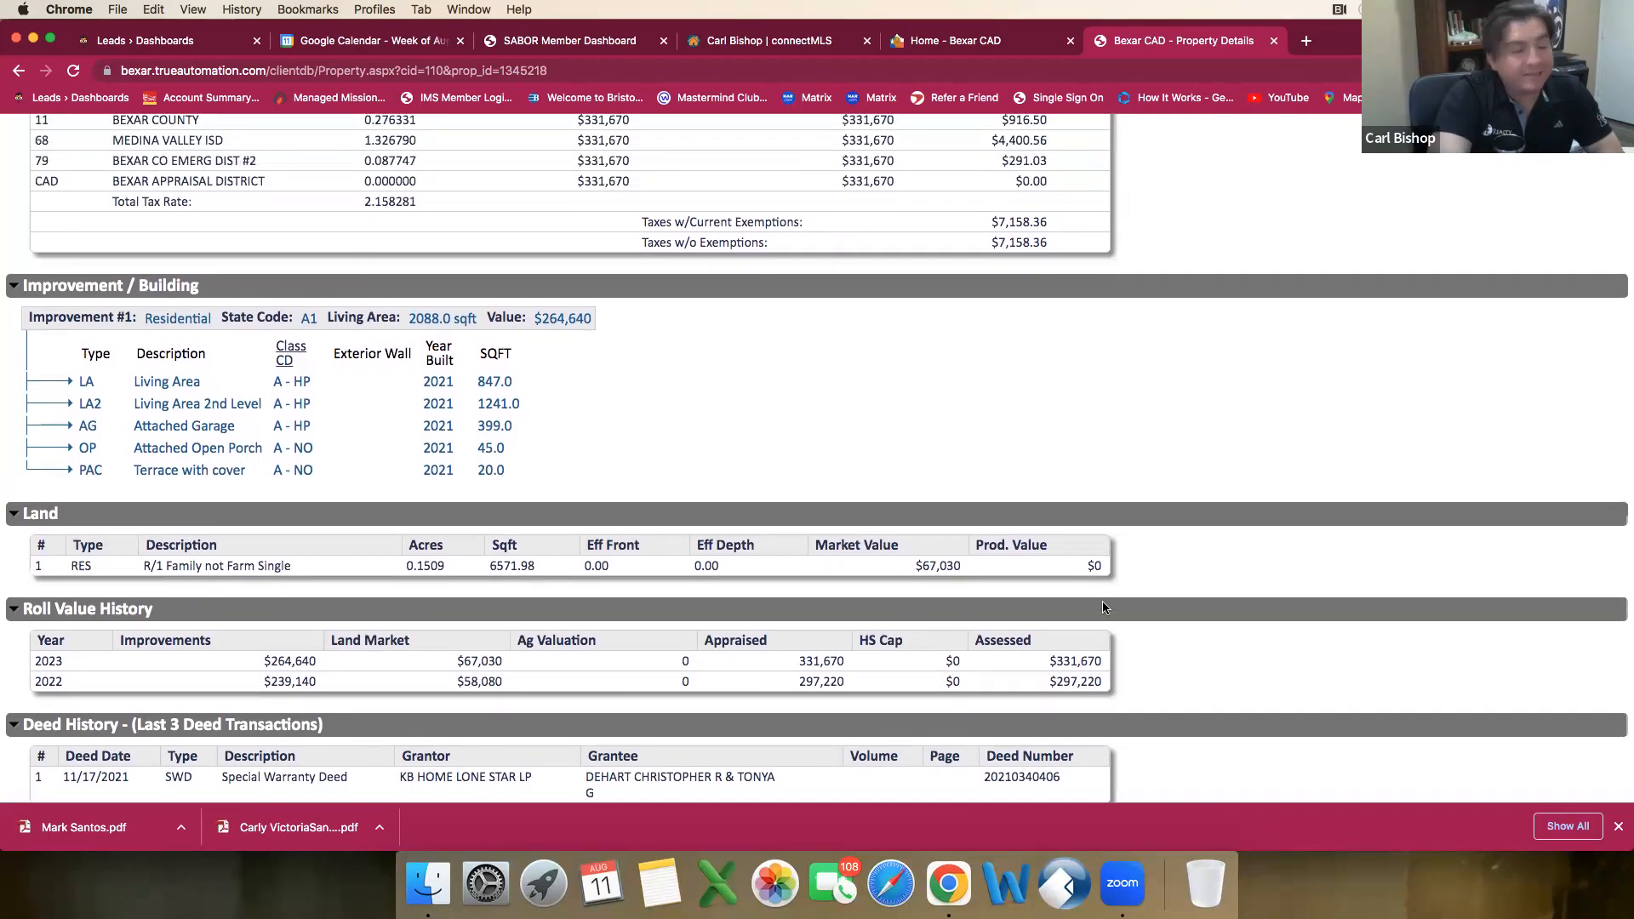
pyautogui.scroll(10, 1101, 603)
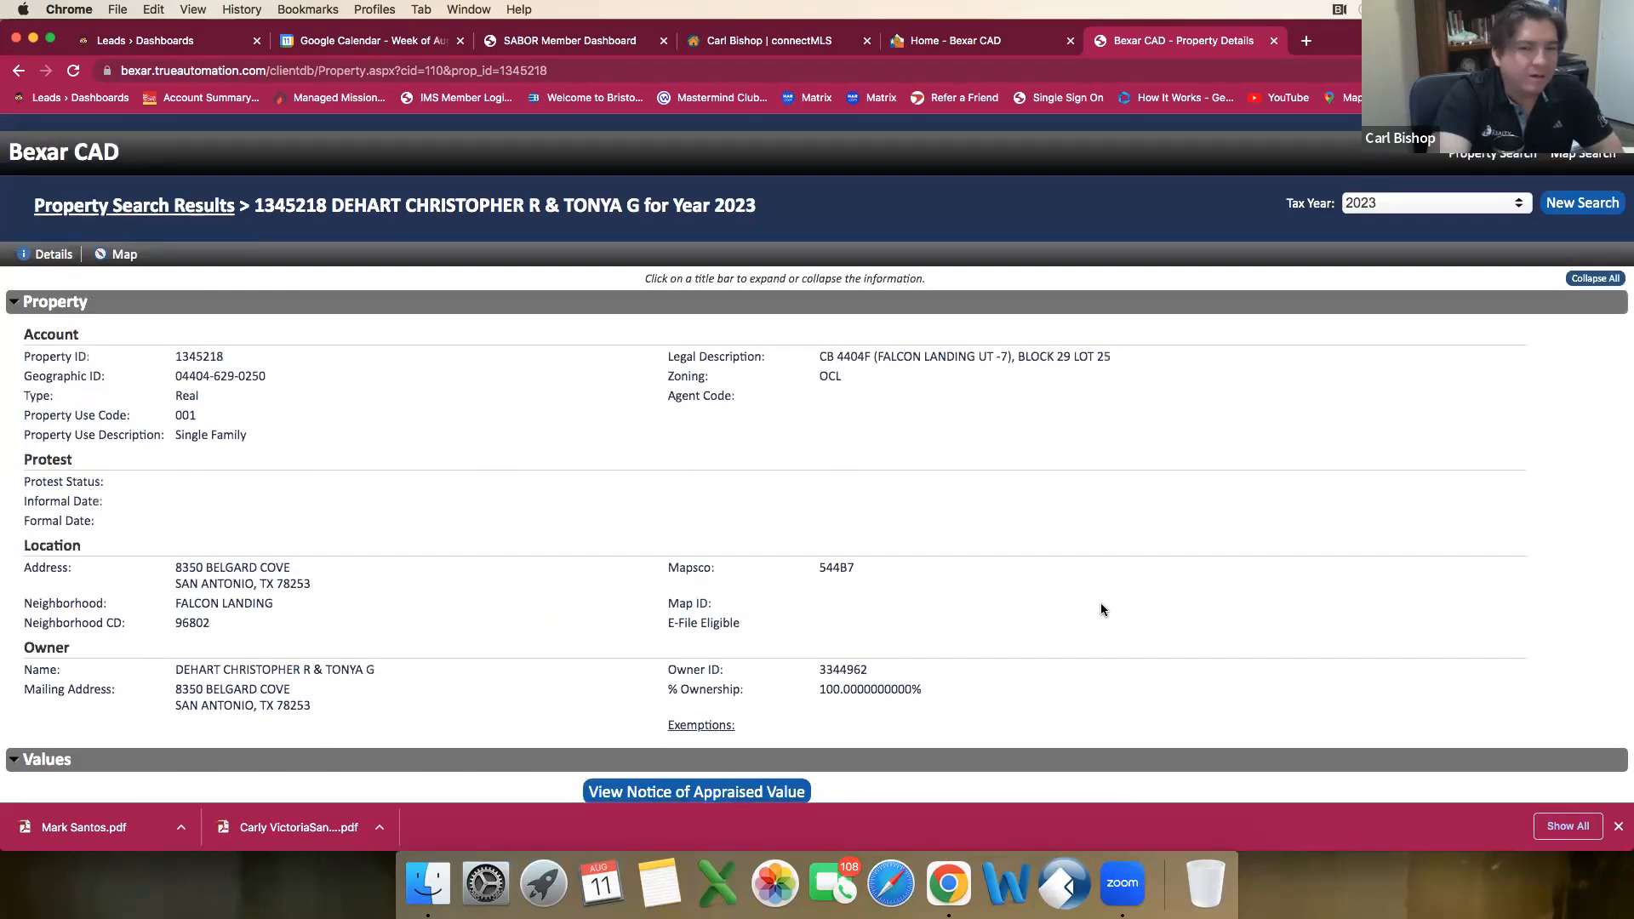
pyautogui.scroll(-15, 1101, 602)
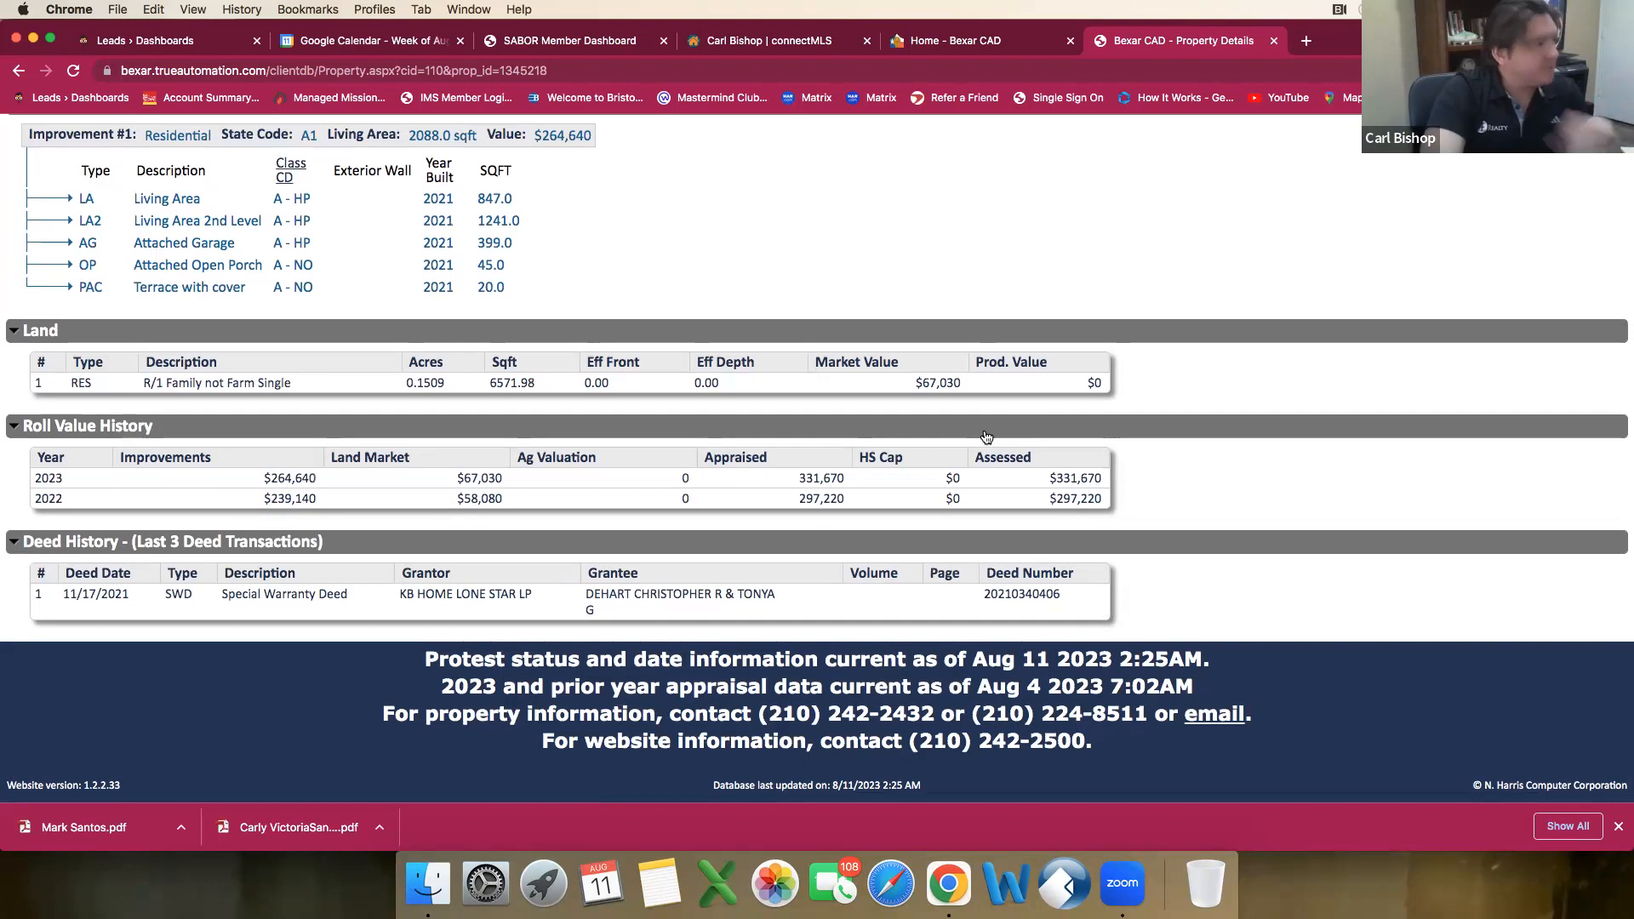
pyautogui.scroll(20, 1064, 434)
# Step: Print the property details page with Save as PDF as the destination
pyautogui.press('super+p')
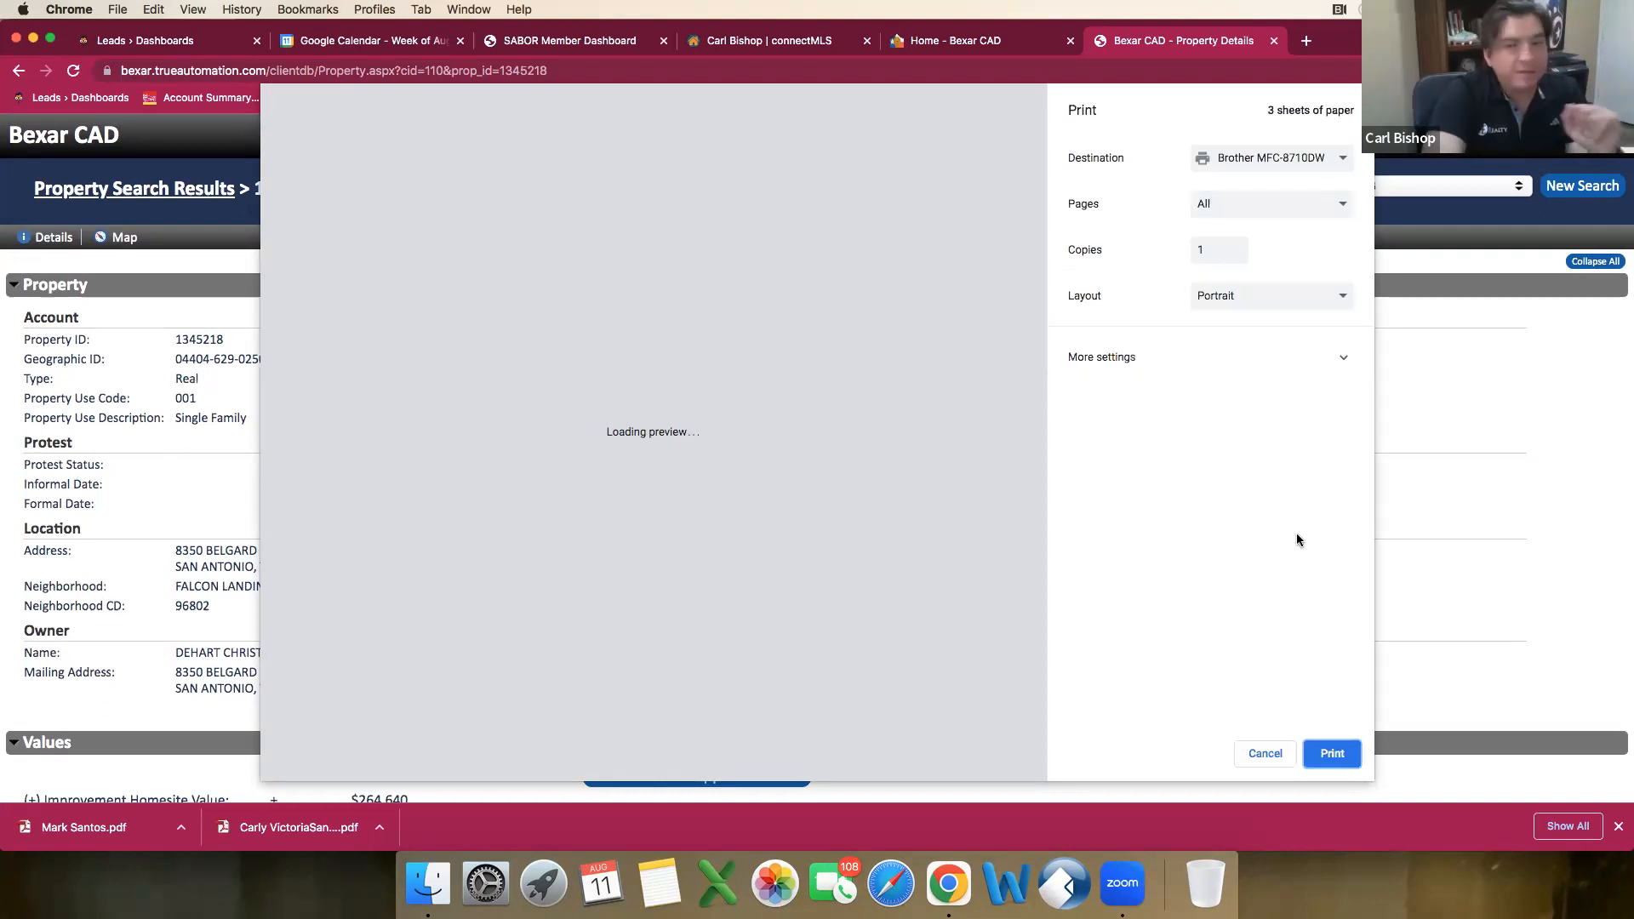
pyautogui.click(1335, 165)
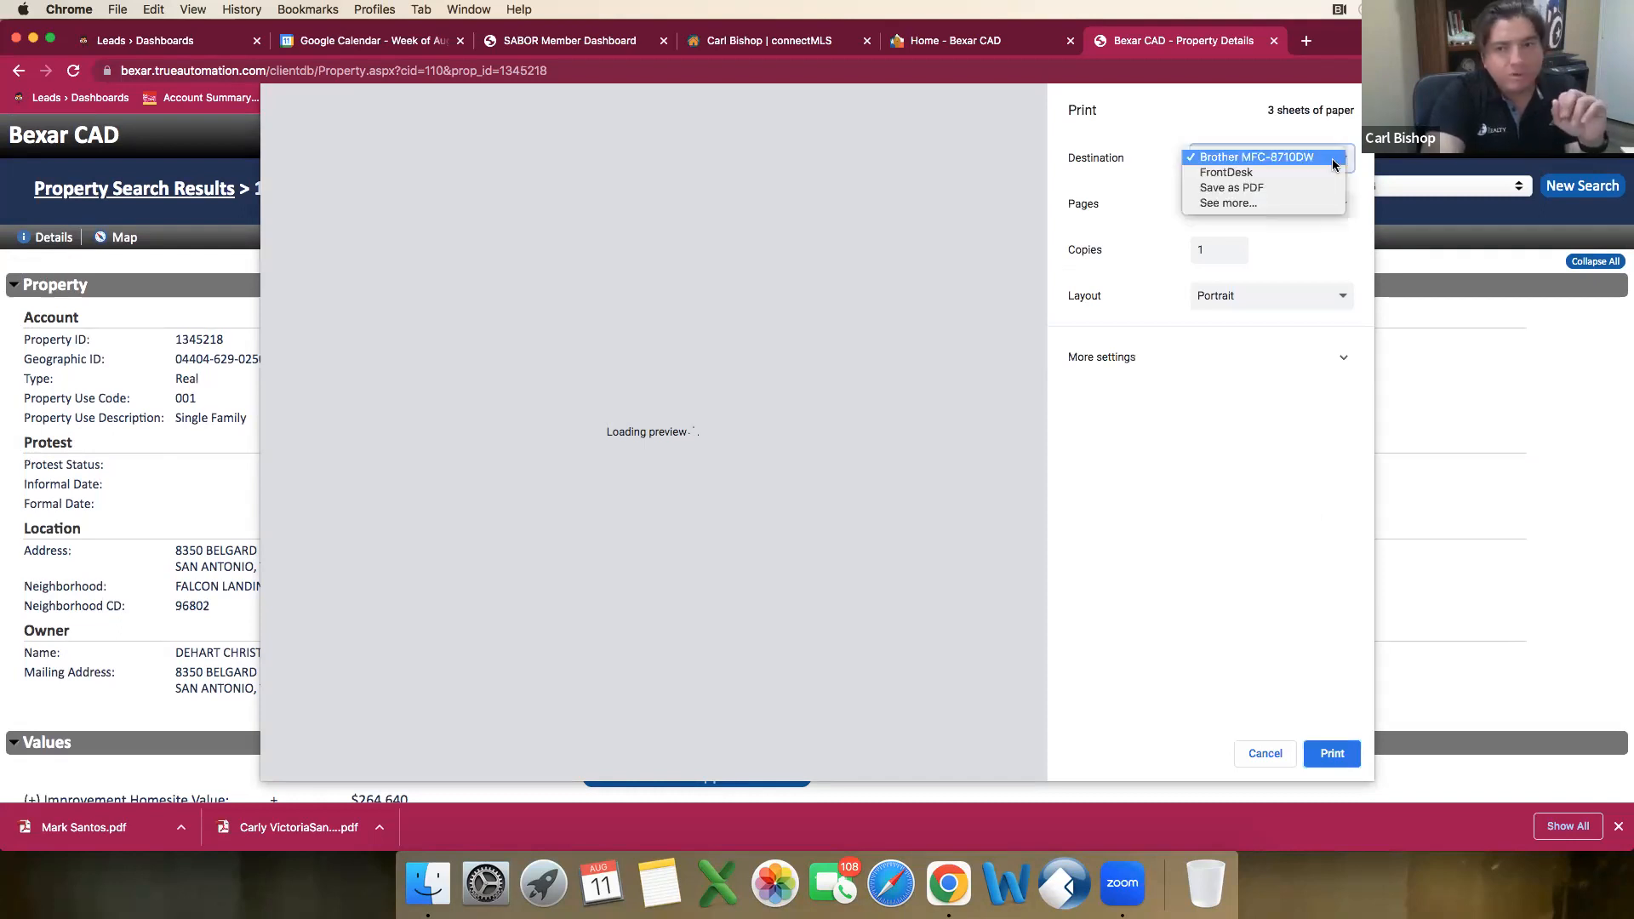
pyautogui.click(1297, 188)
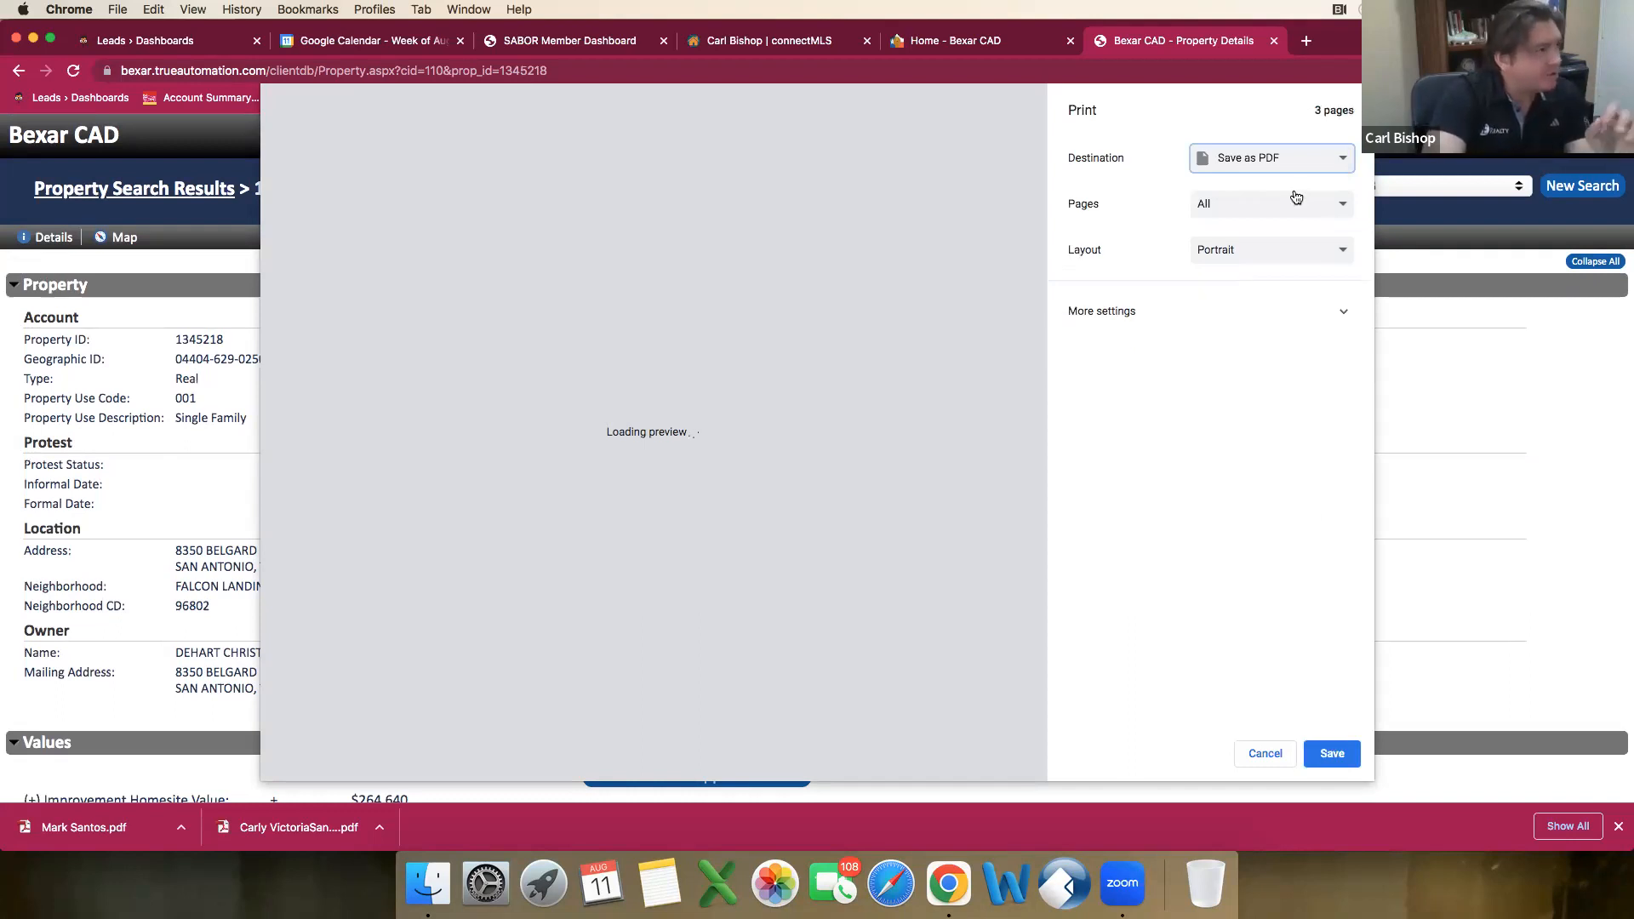
pyautogui.click(1333, 755)
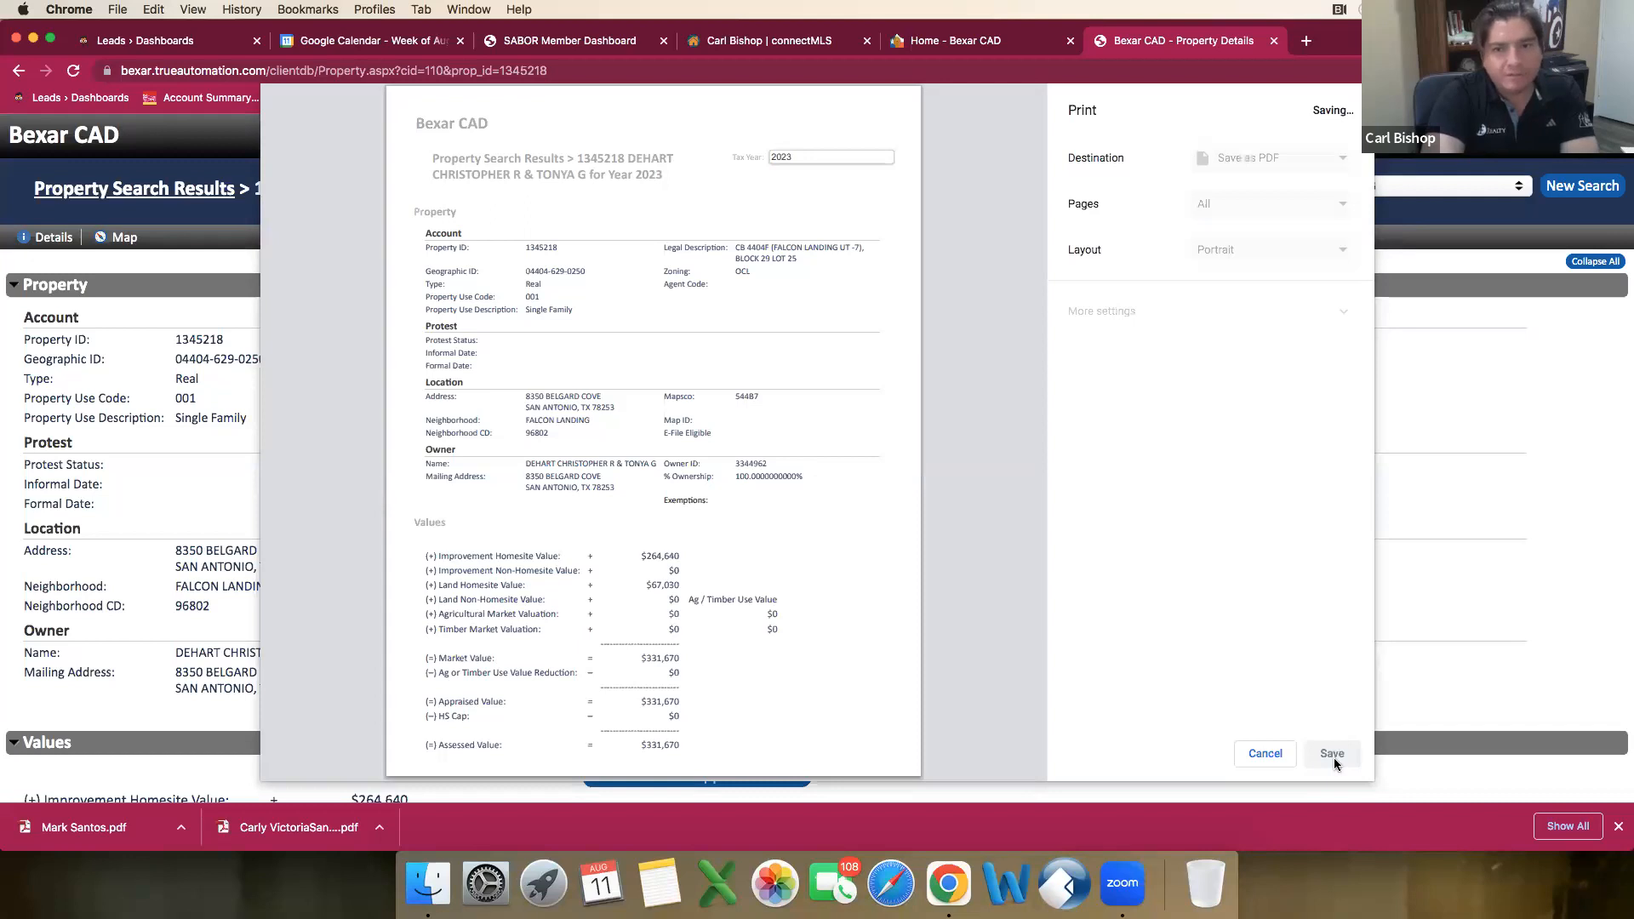
# Step: Save the PDF as BCAD on the Desktop, replacing the existing file of that name
pyautogui.write('B')
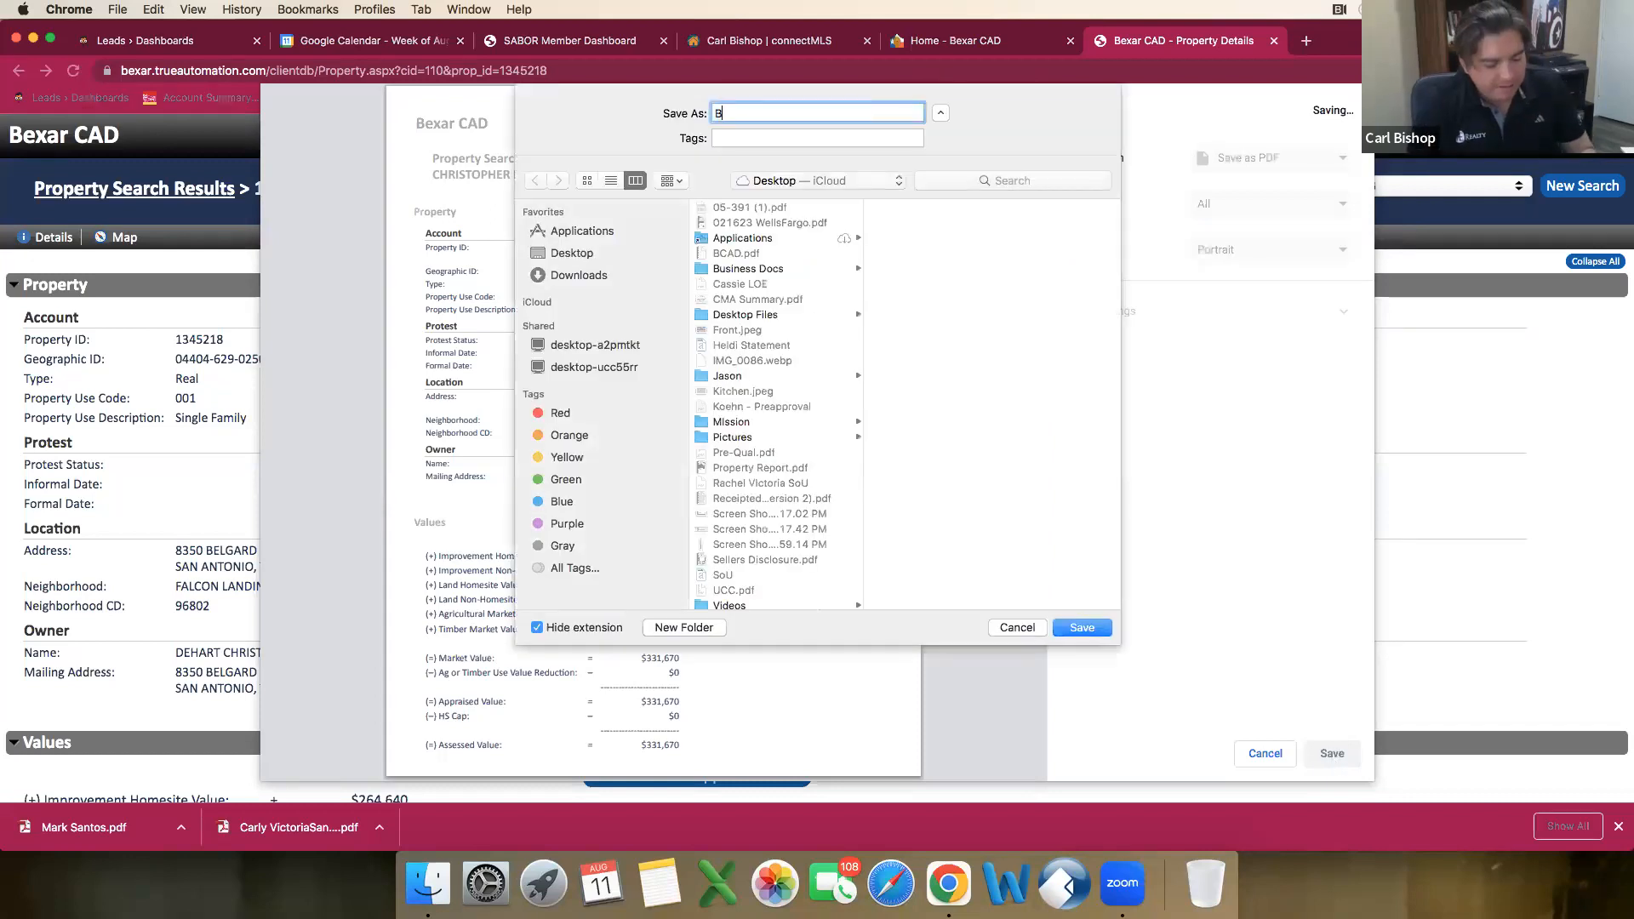
pyautogui.write('CAD')
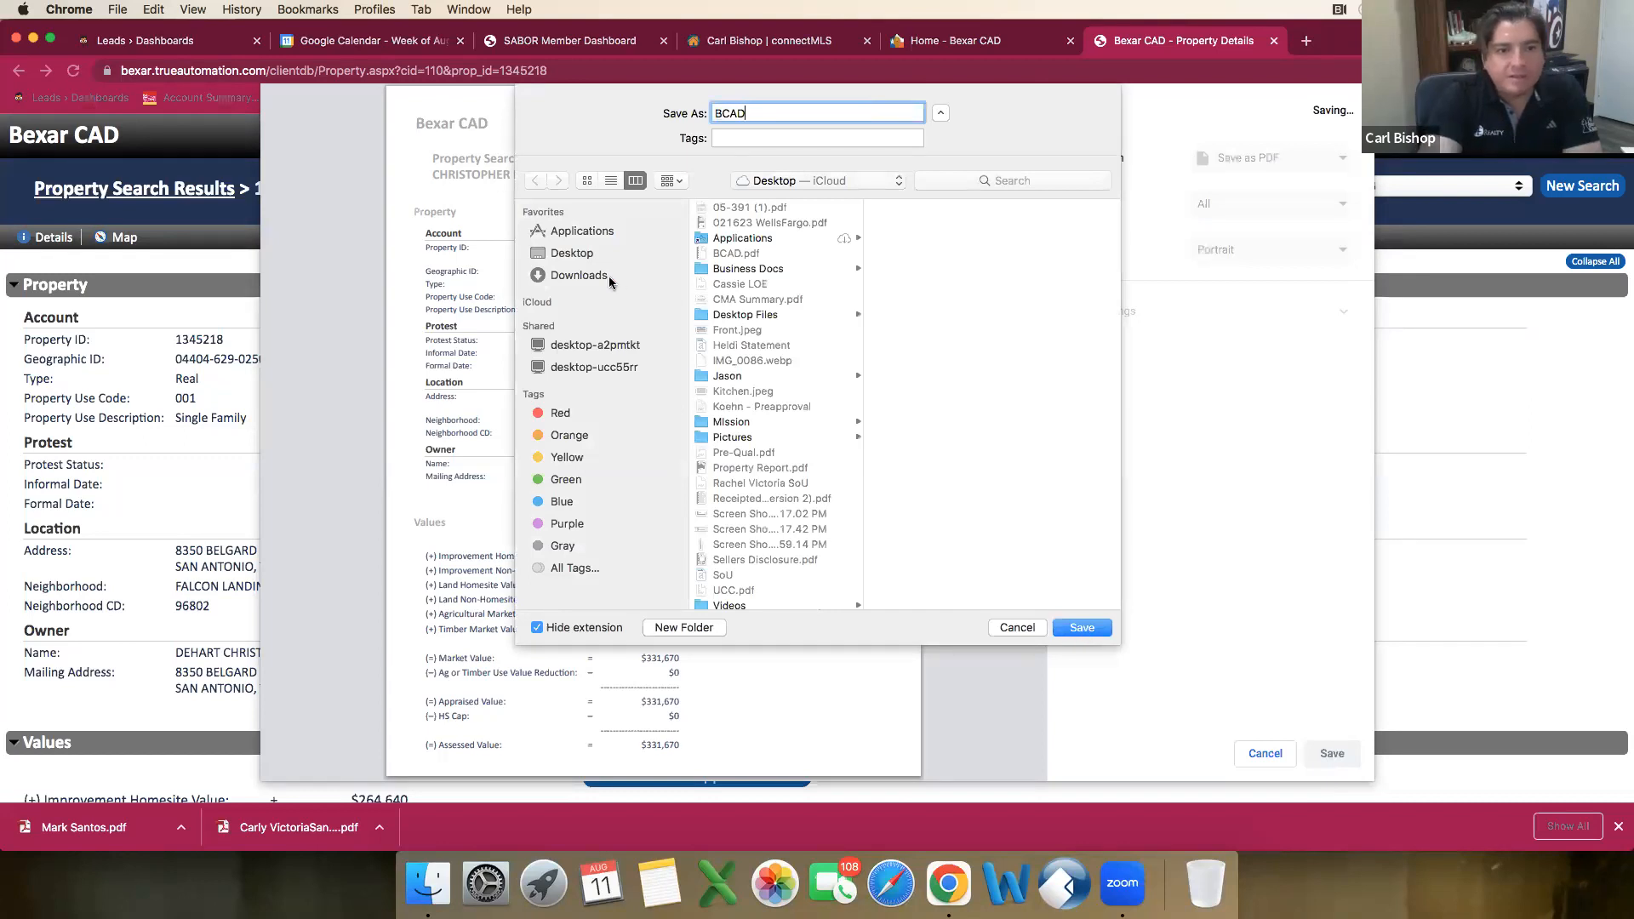
pyautogui.click(579, 252)
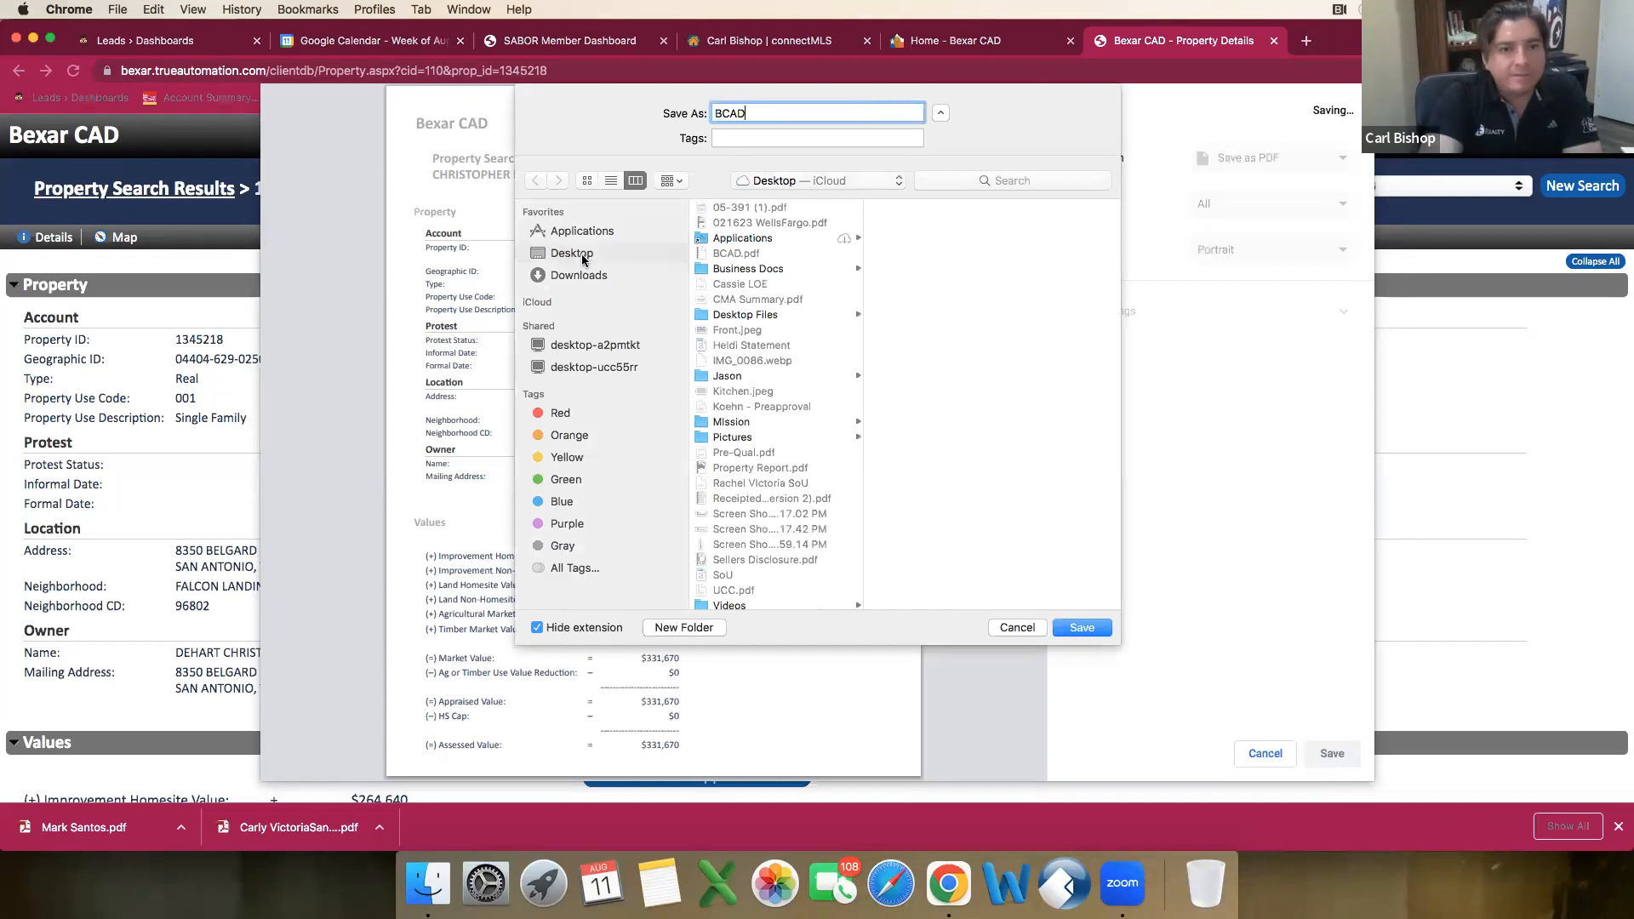
pyautogui.click(1078, 630)
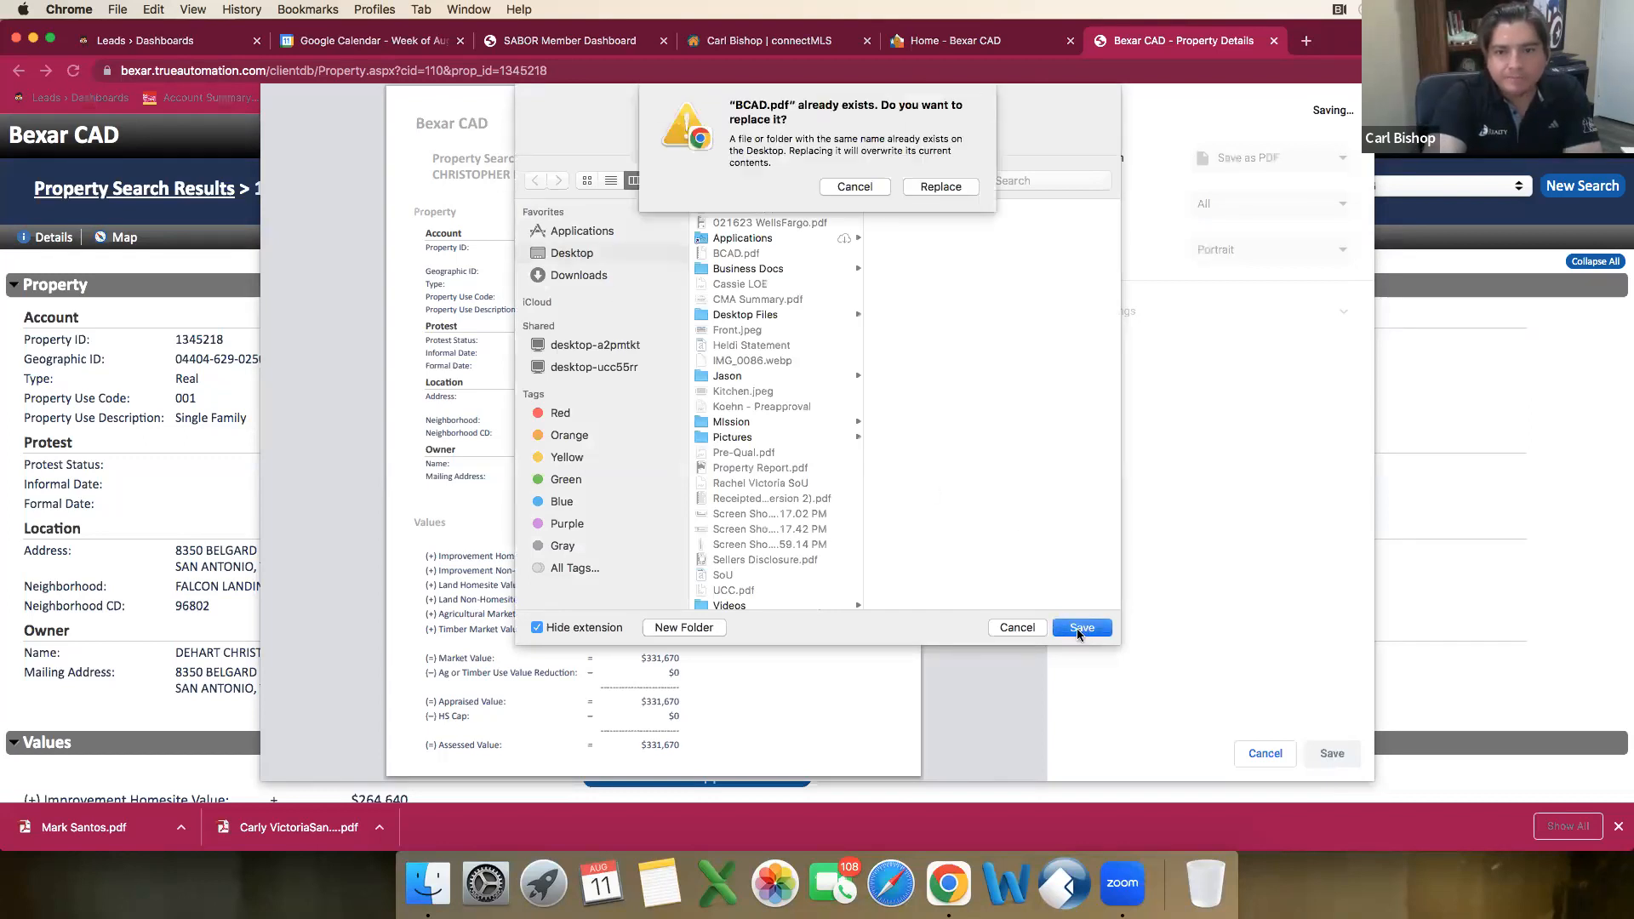
pyautogui.click(953, 188)
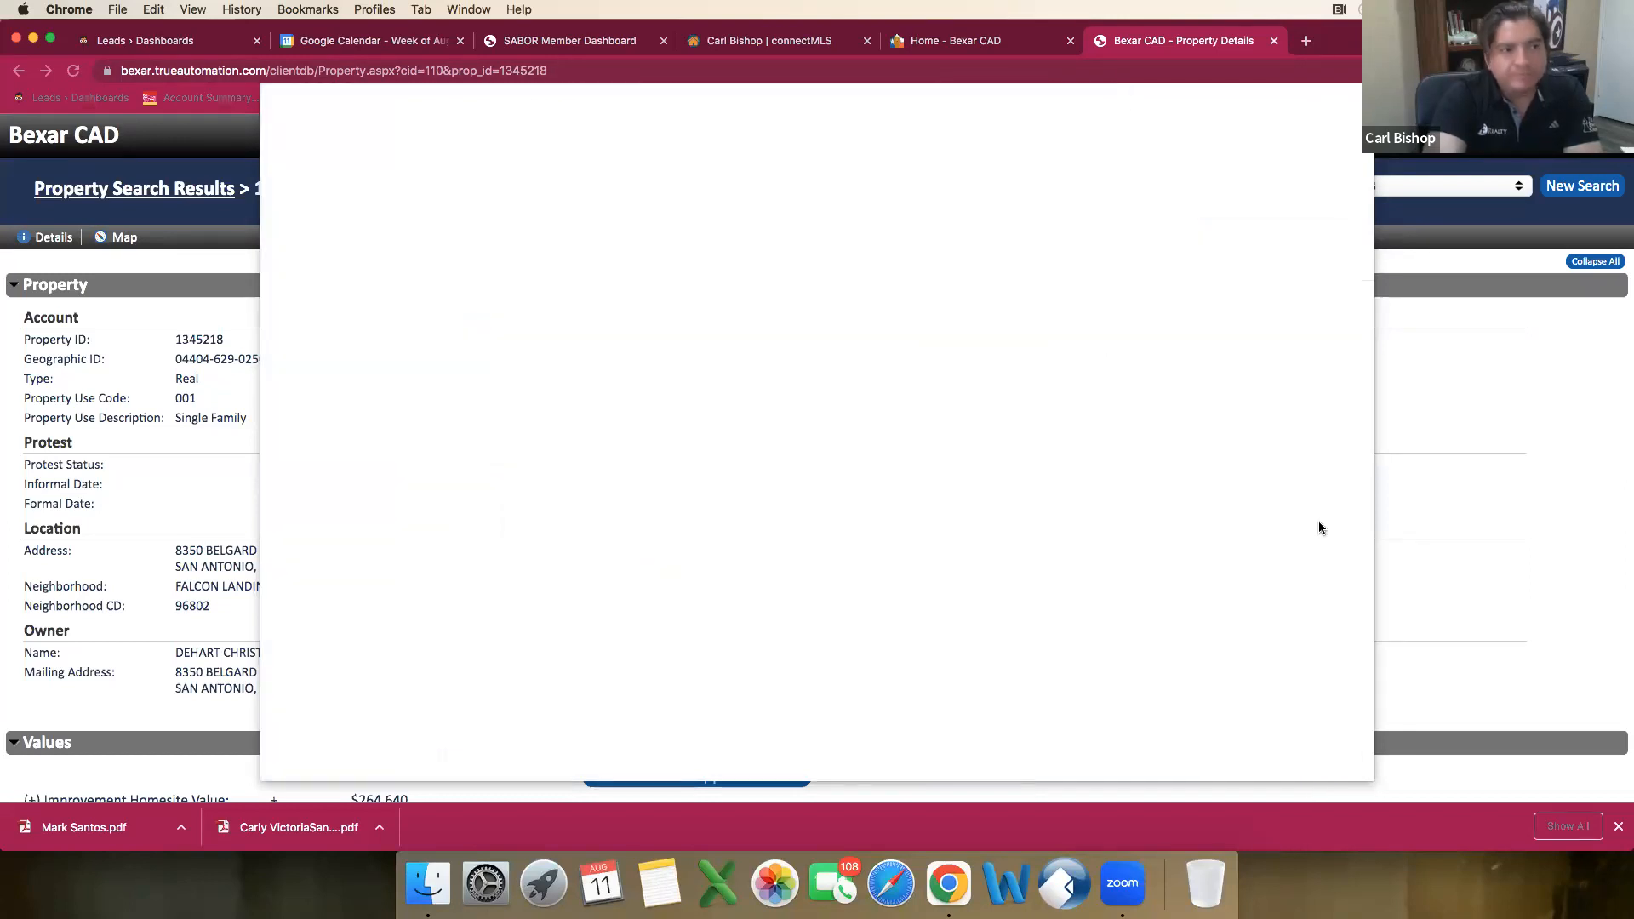
pyautogui.scroll(-10, 1315, 528)
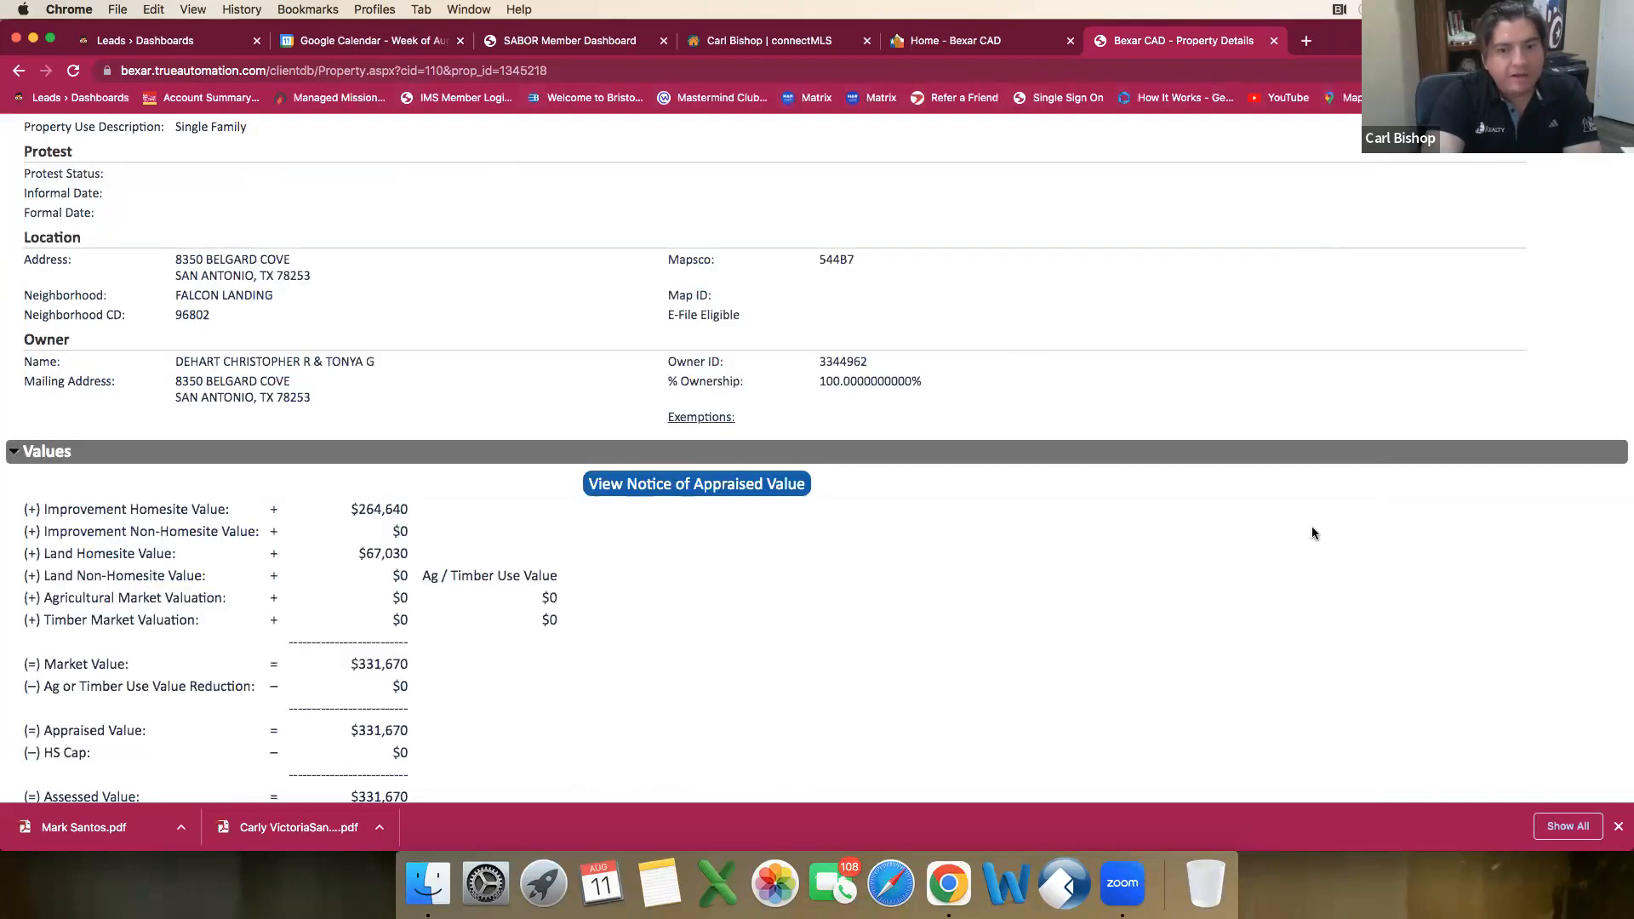
pyautogui.scroll(-10, 1315, 534)
pyautogui.scroll(2, 1314, 531)
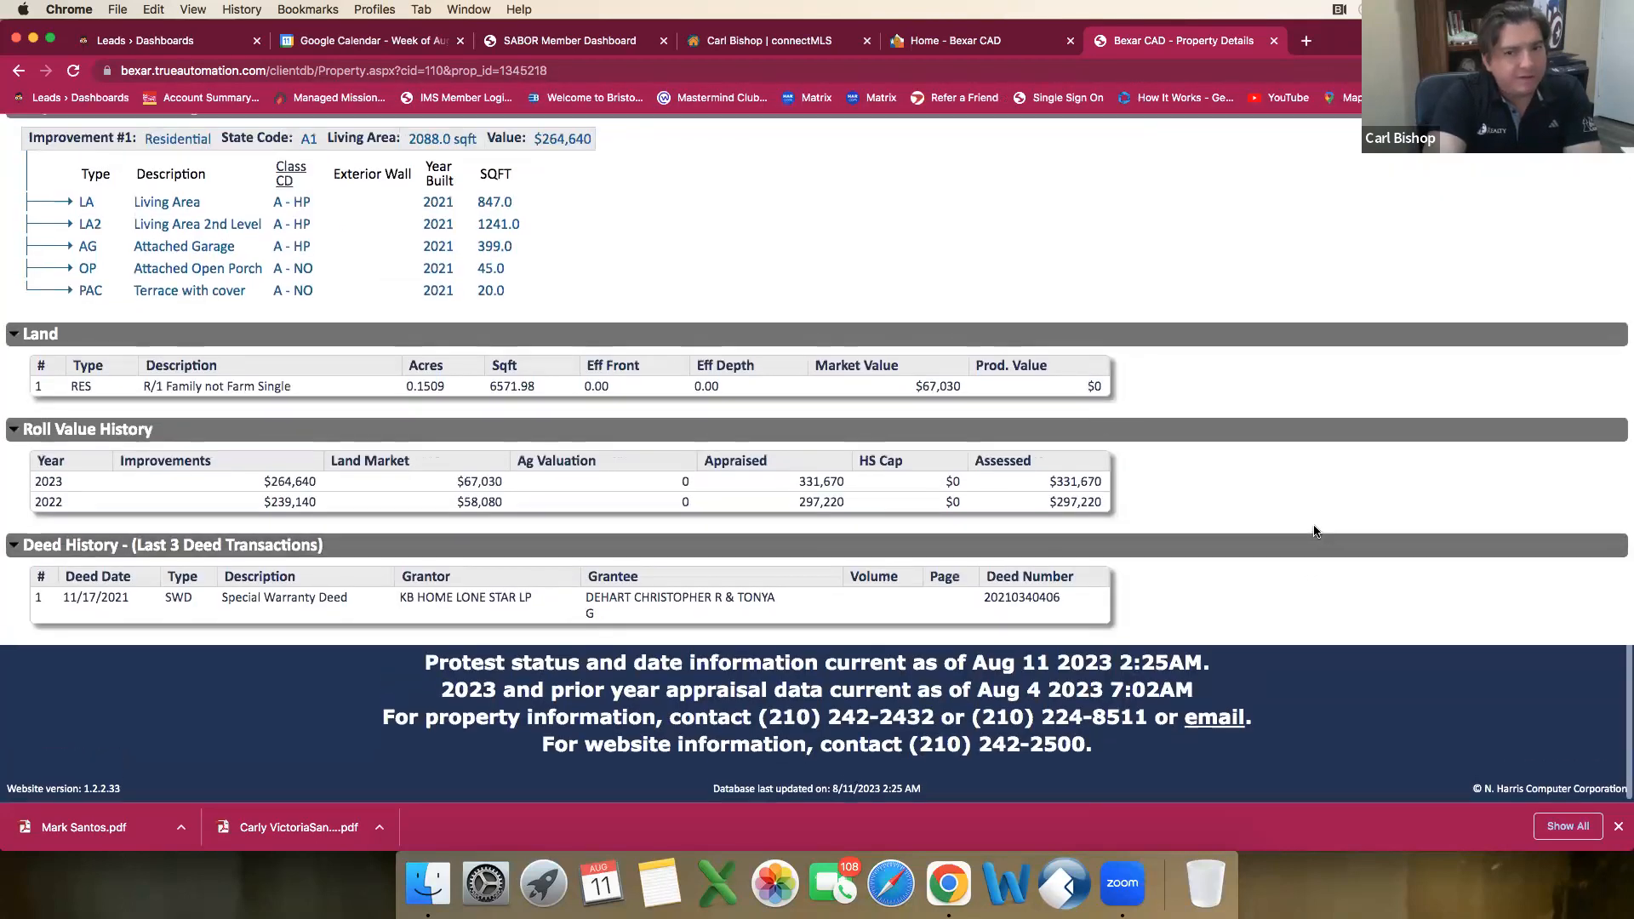
pyautogui.scroll(15, 1314, 531)
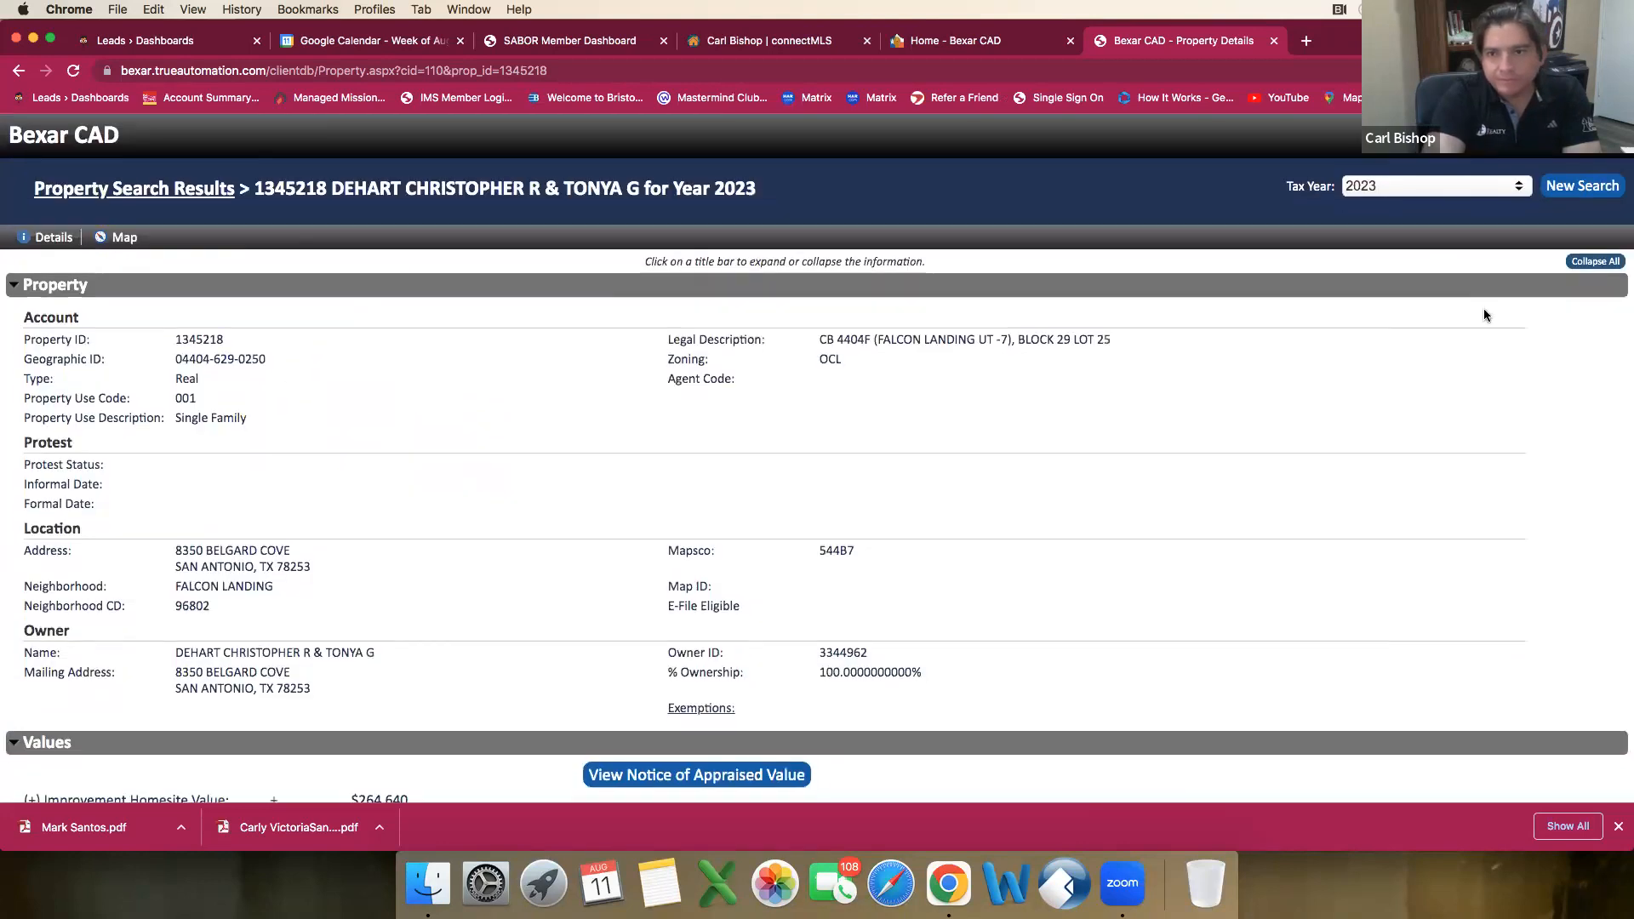
# Step: Open the RPR website (narrpr.com) in a new tab and close the Bexar CAD home page
pyautogui.click(1307, 43)
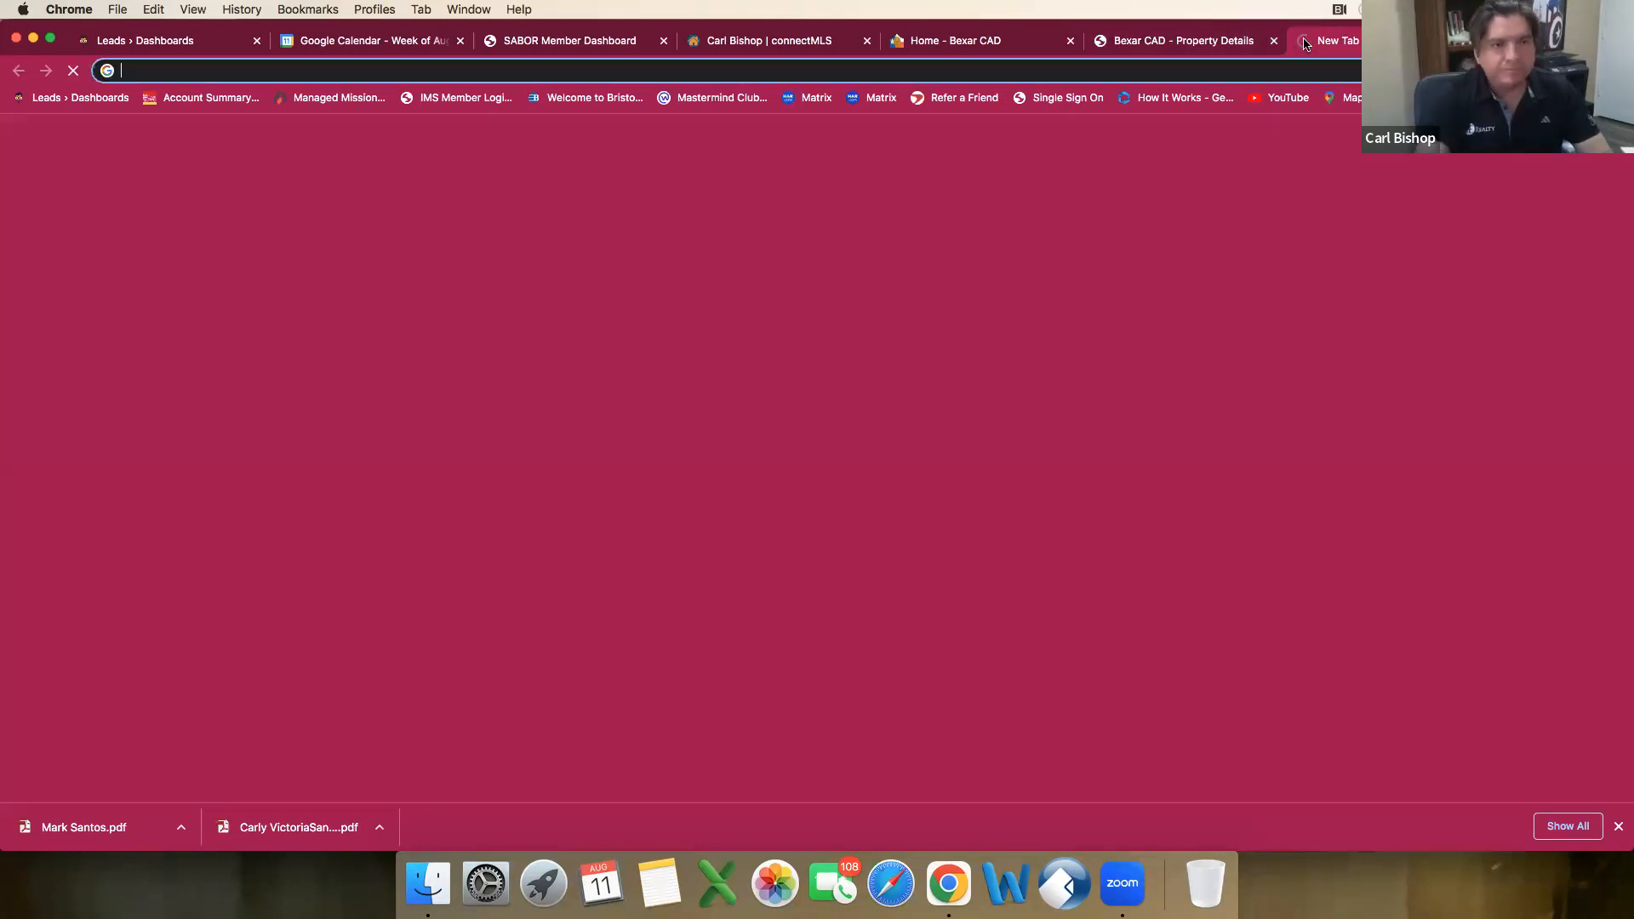
pyautogui.write('rpr')
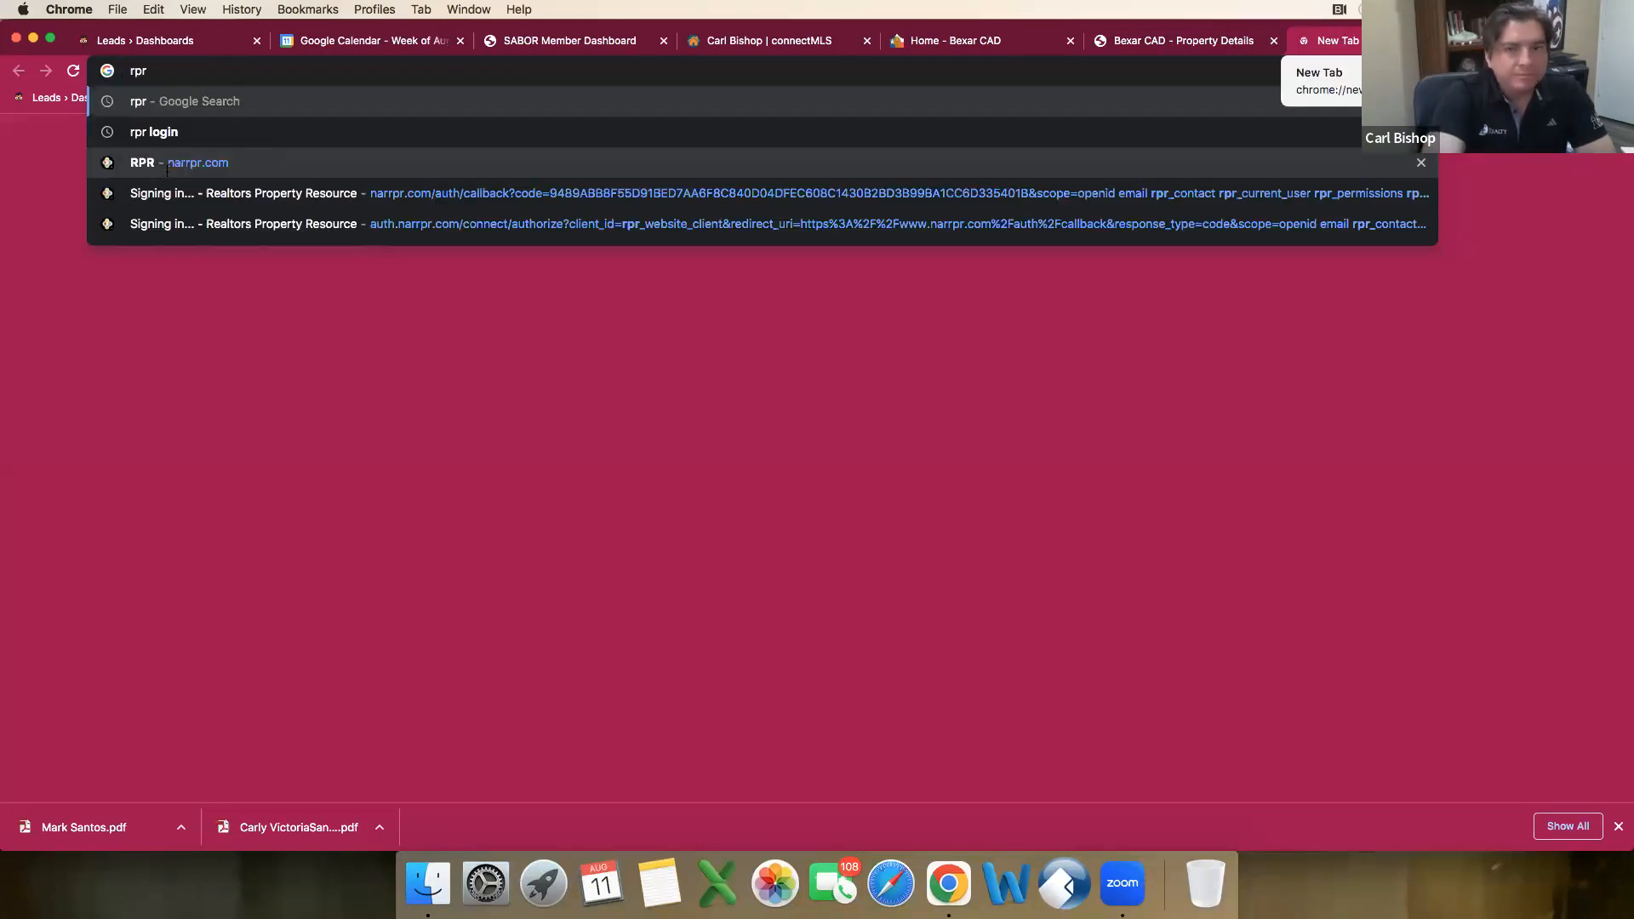
pyautogui.click(166, 166)
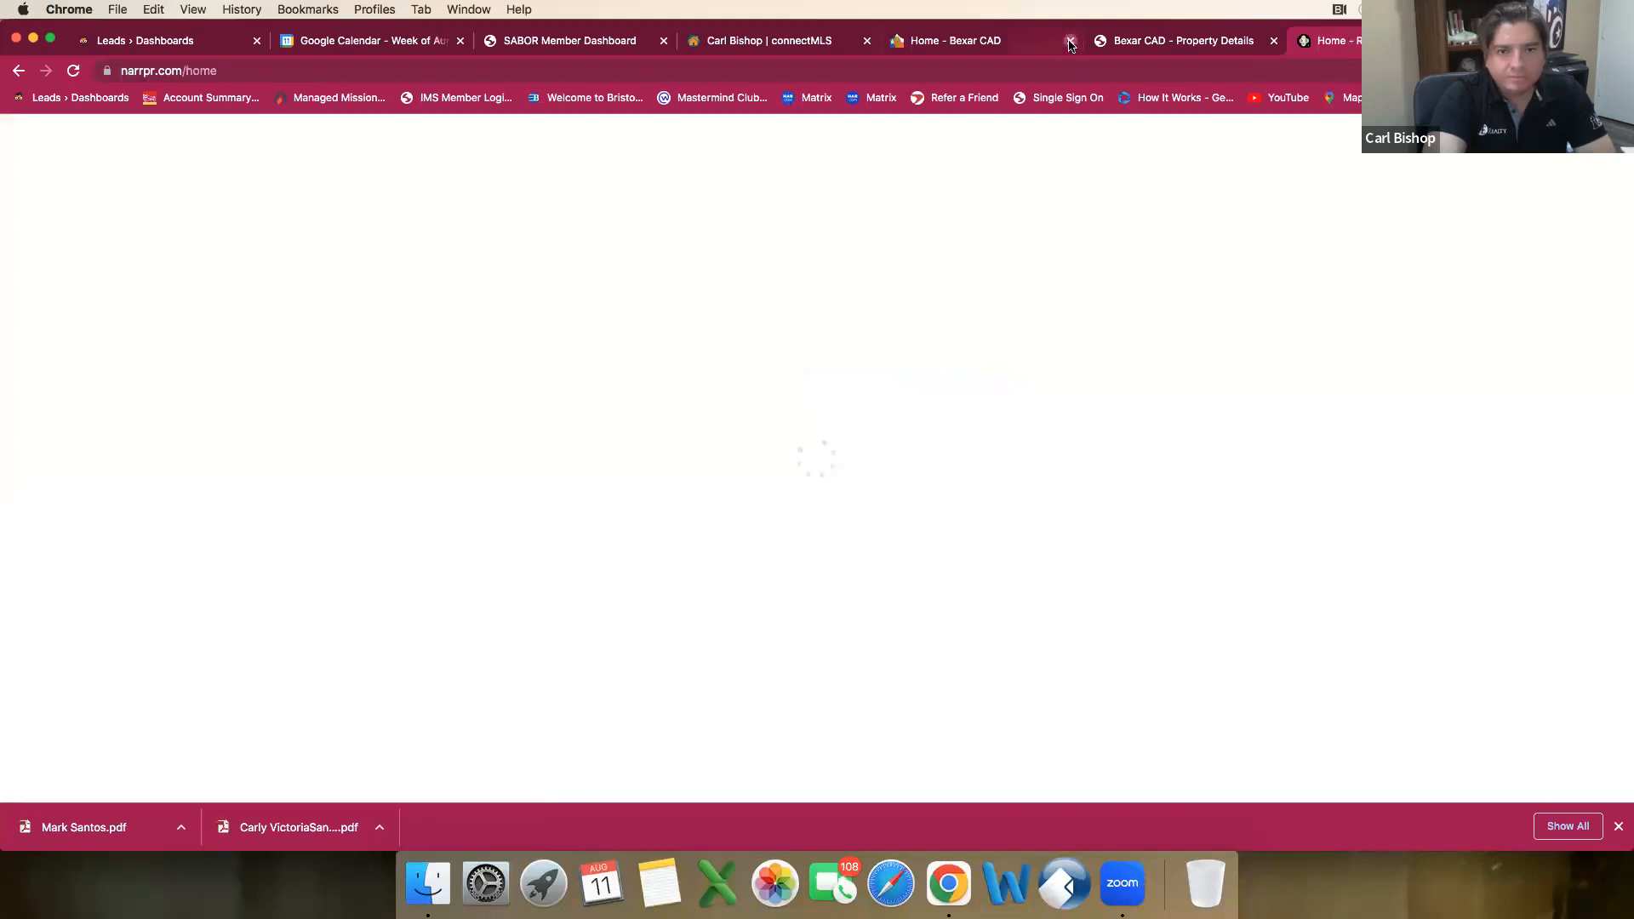
pyautogui.click(1071, 41)
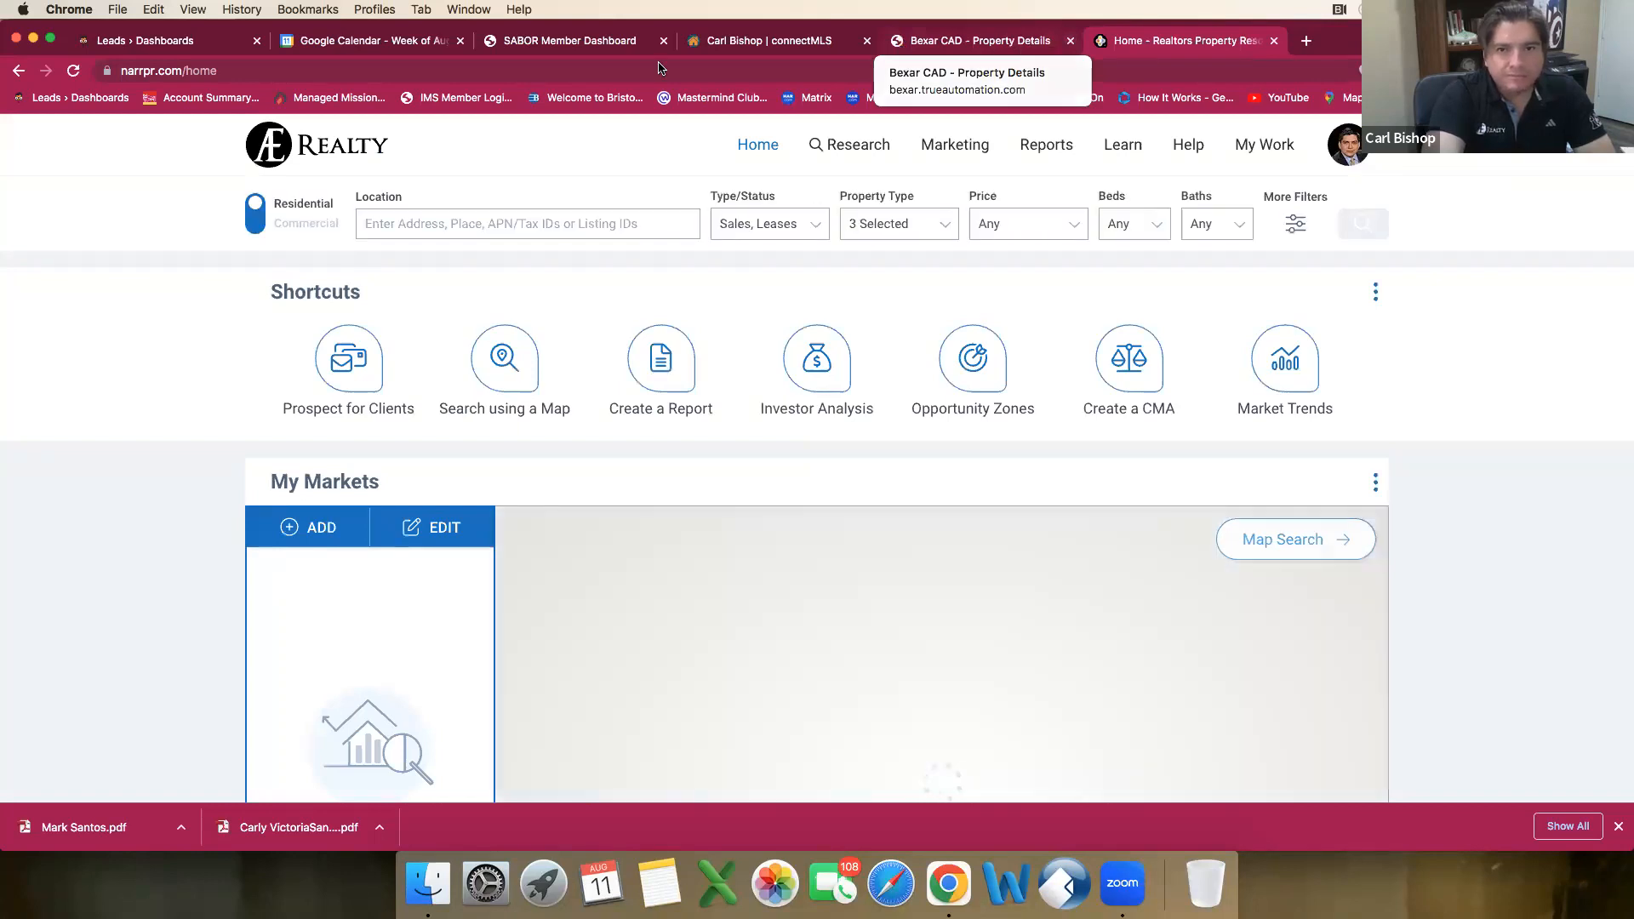
# Step: Open dotloop.com in another new browser tab
pyautogui.click(1307, 42)
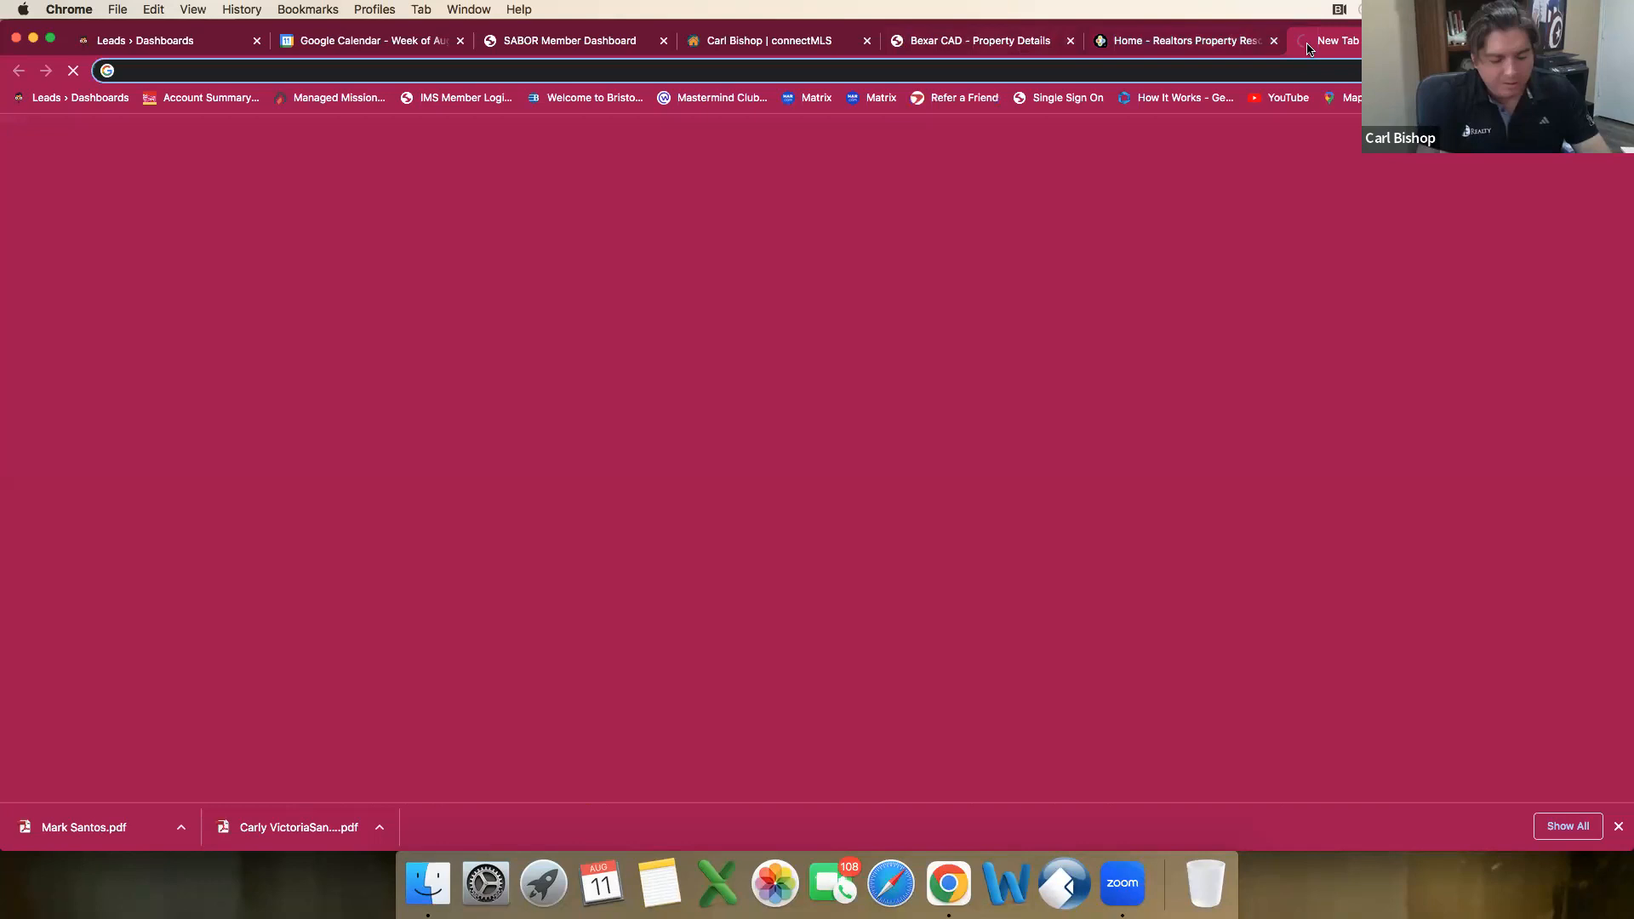
pyautogui.write('dotloop.c')
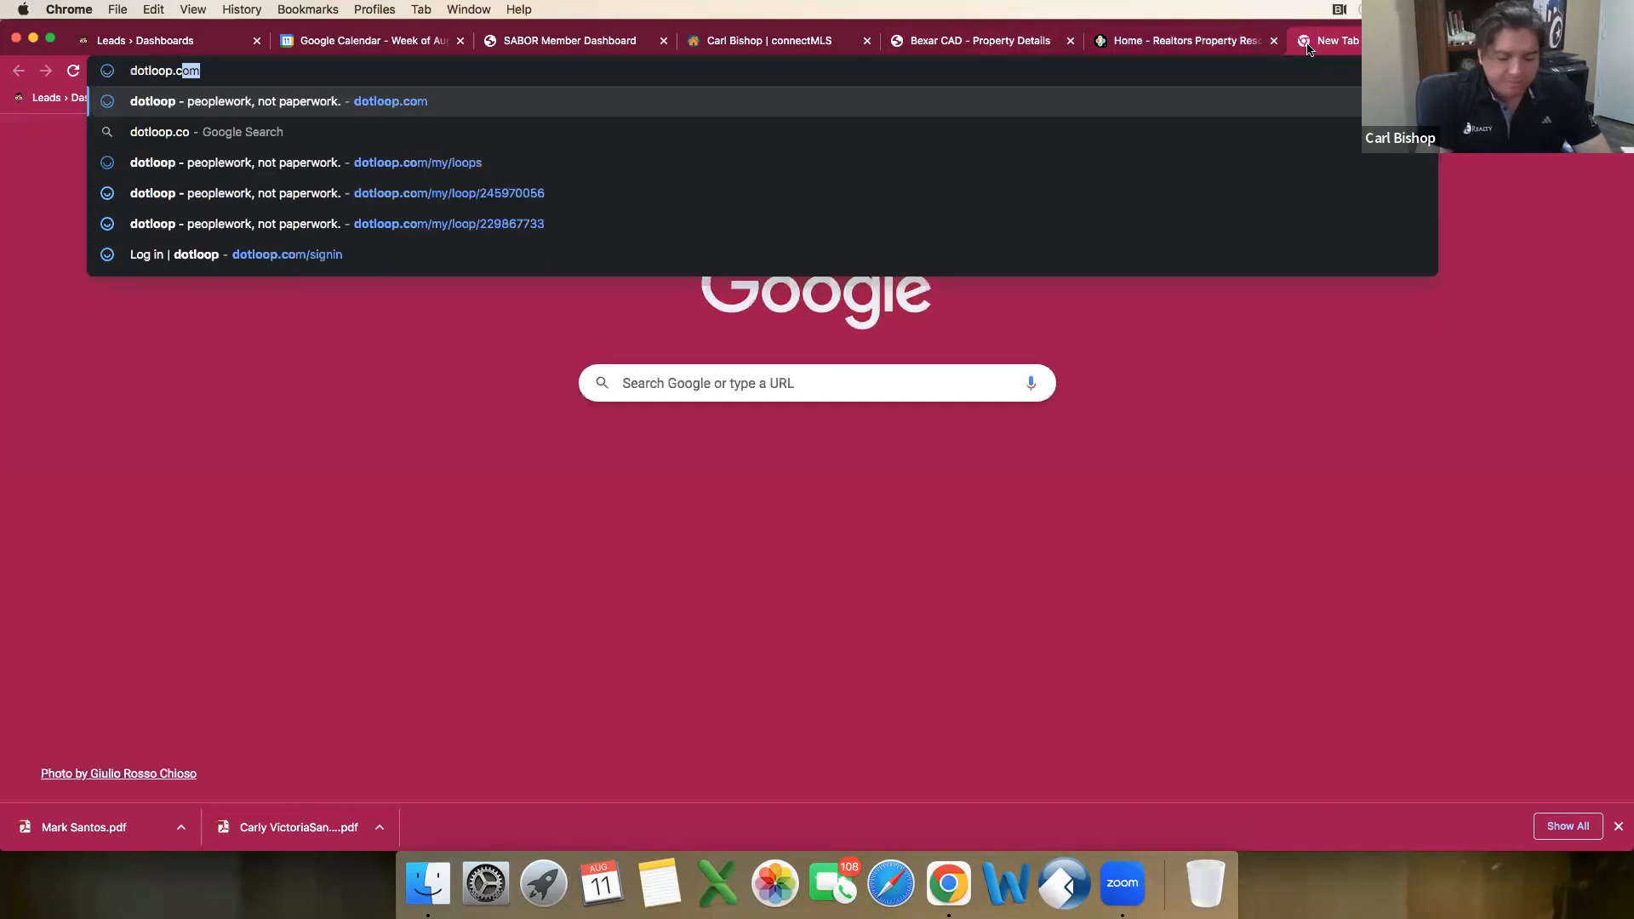
pyautogui.press('Return')
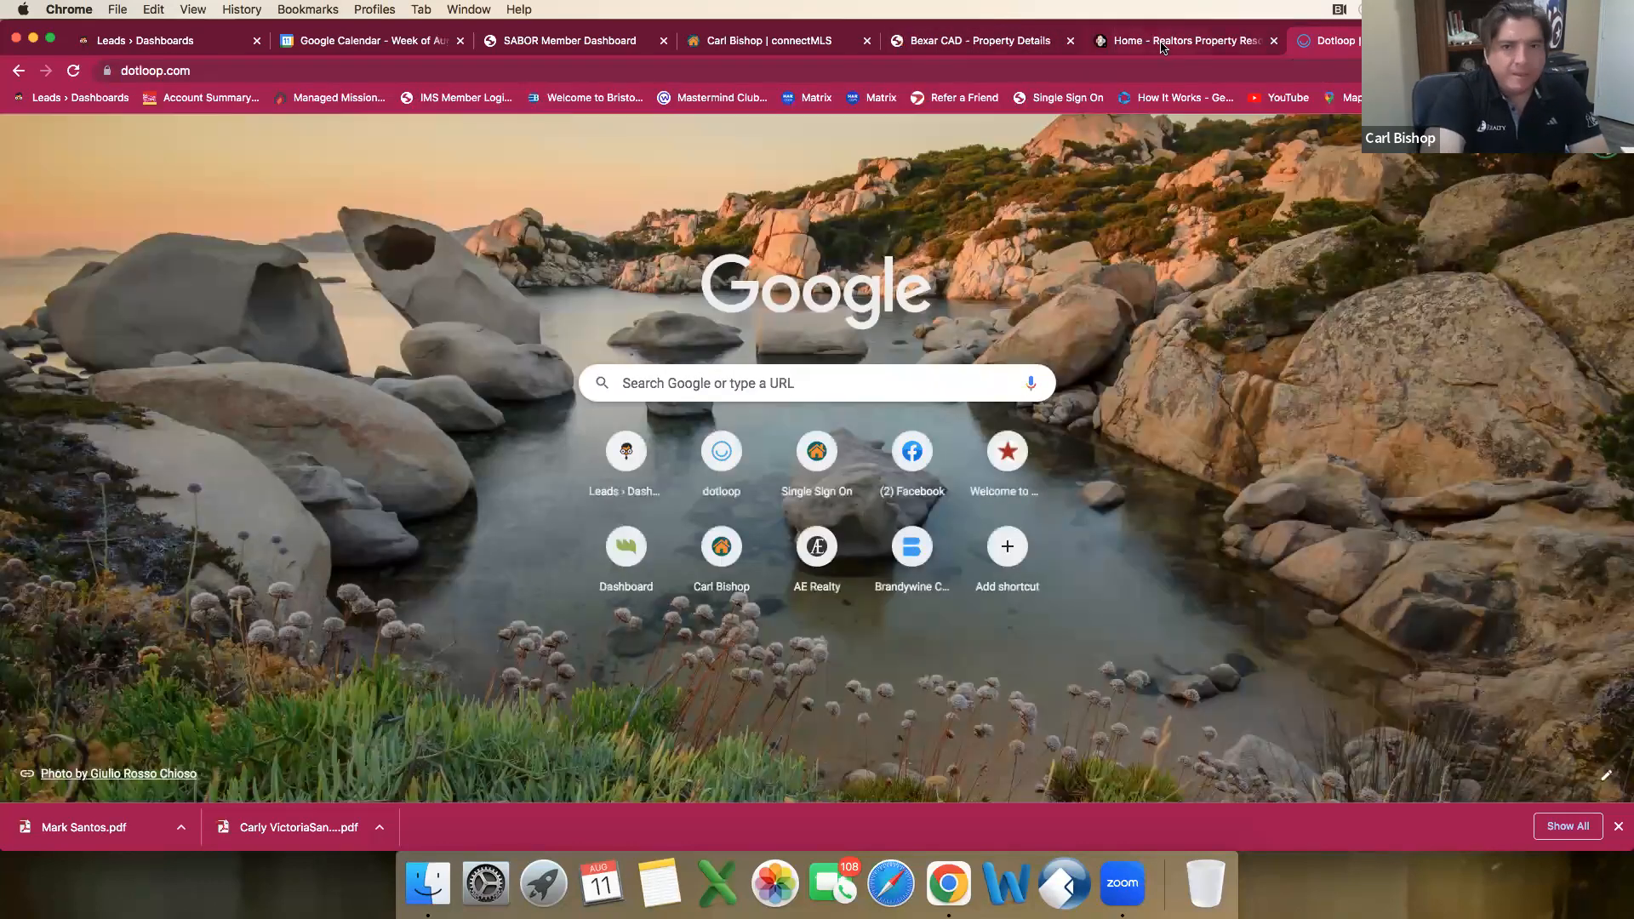
# Step: Return to RPR and open the subject property's page from the recent location searches
pyautogui.click(1098, 48)
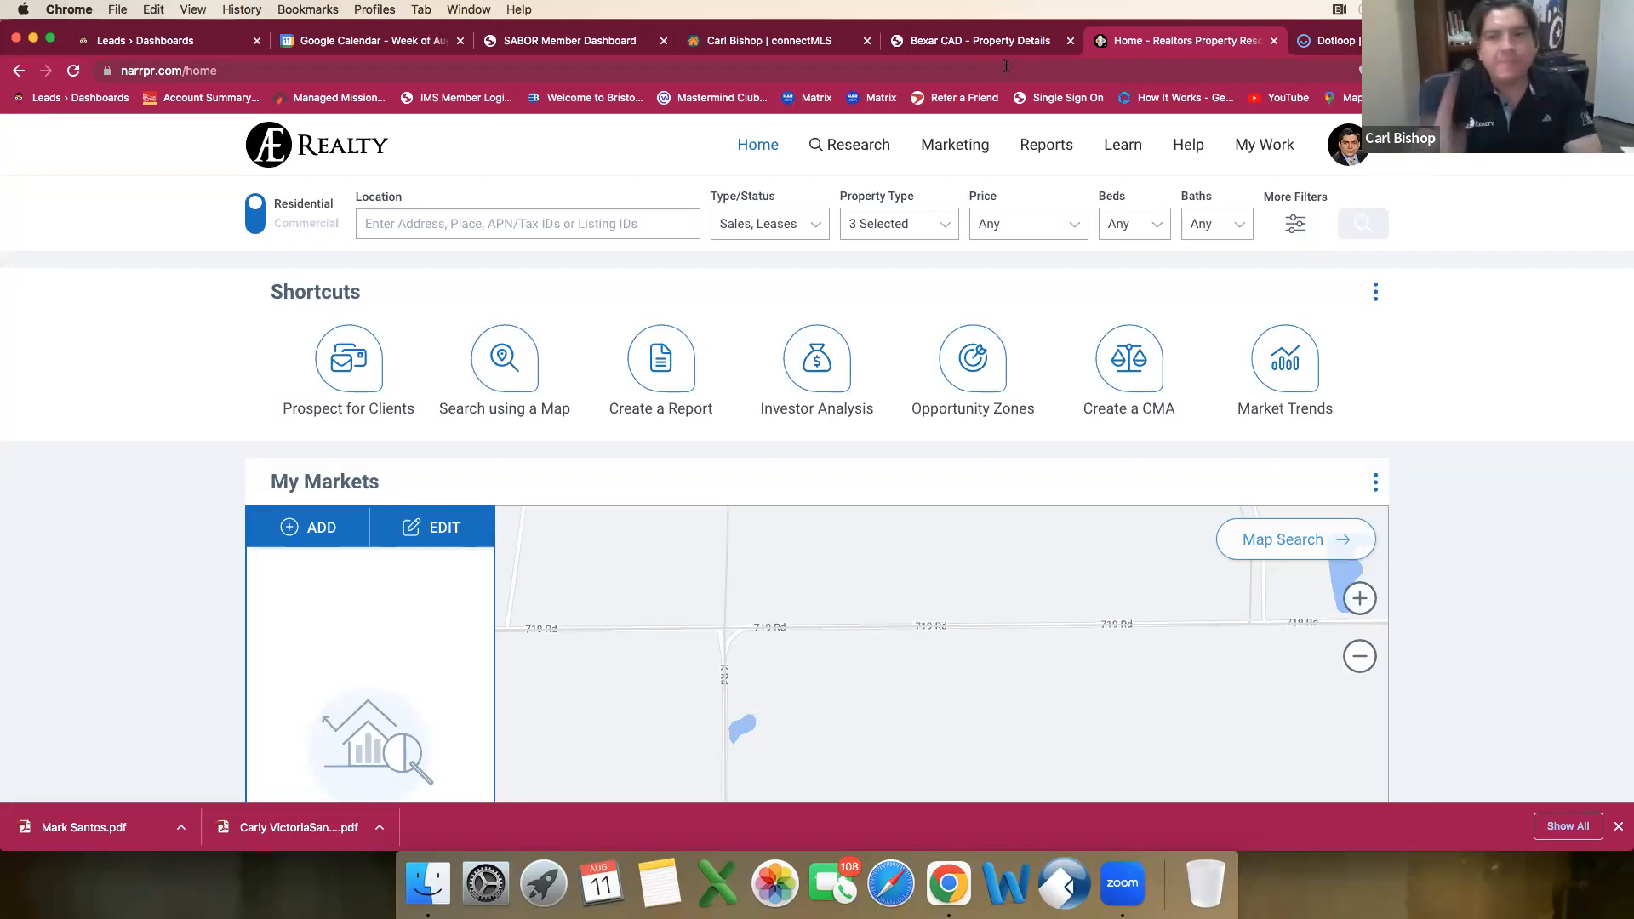
pyautogui.click(445, 219)
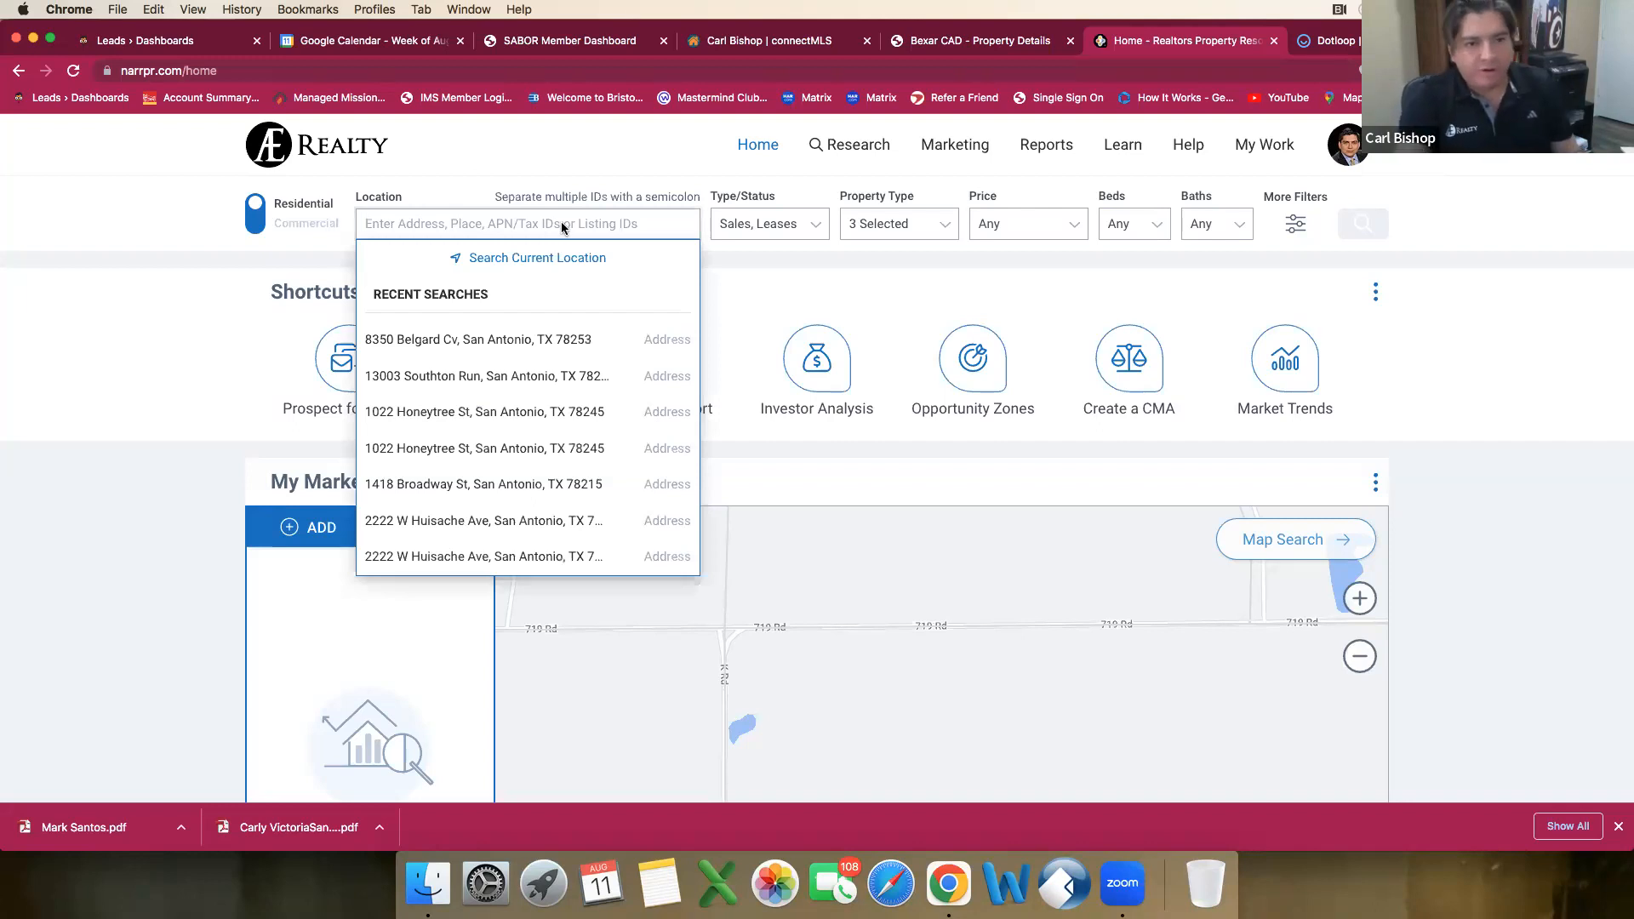
pyautogui.click(574, 337)
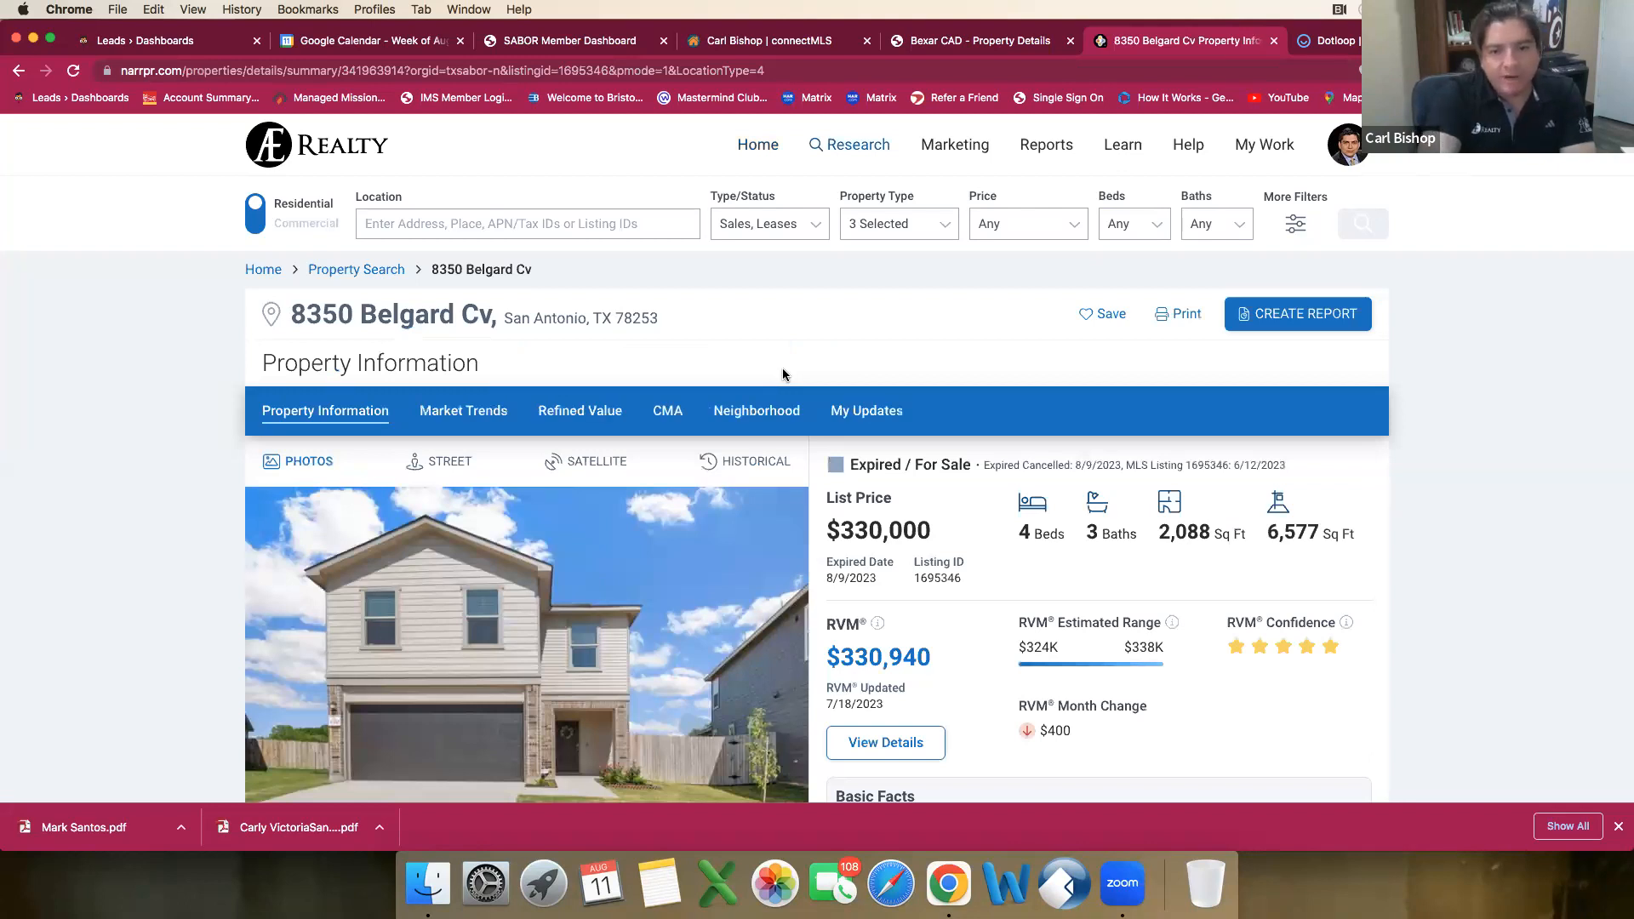
# Step: Review the home's RPR listing and valuation, and run the Property Report for it
pyautogui.scroll(-5, 782, 375)
pyautogui.scroll(-1, 784, 372)
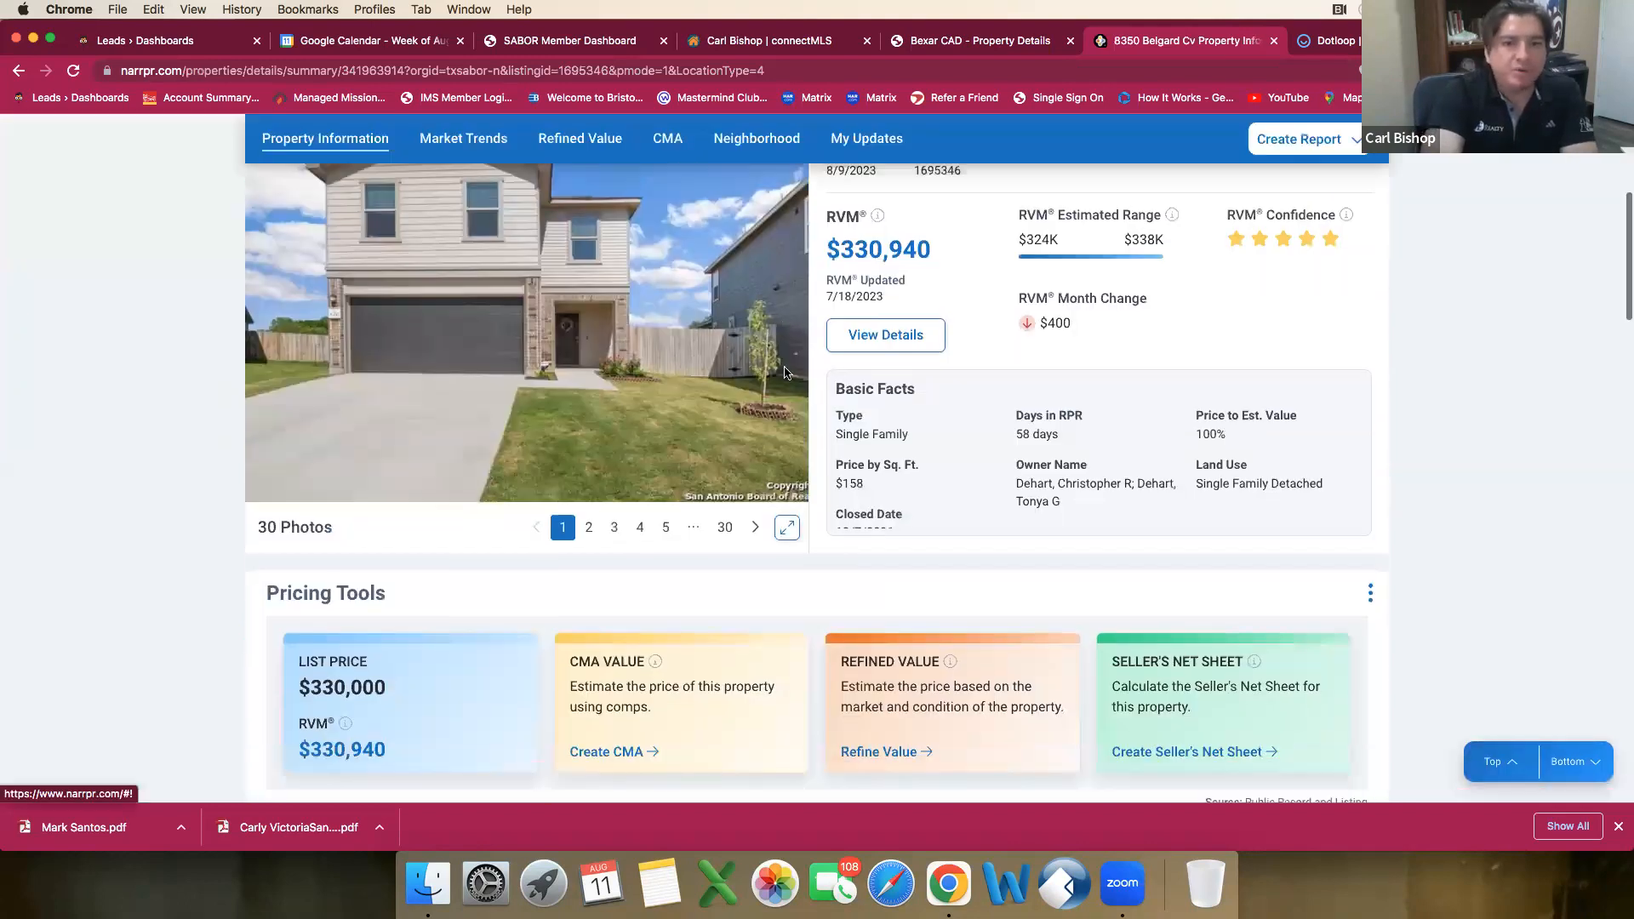
pyautogui.scroll(4, 784, 372)
pyautogui.scroll(1, 784, 372)
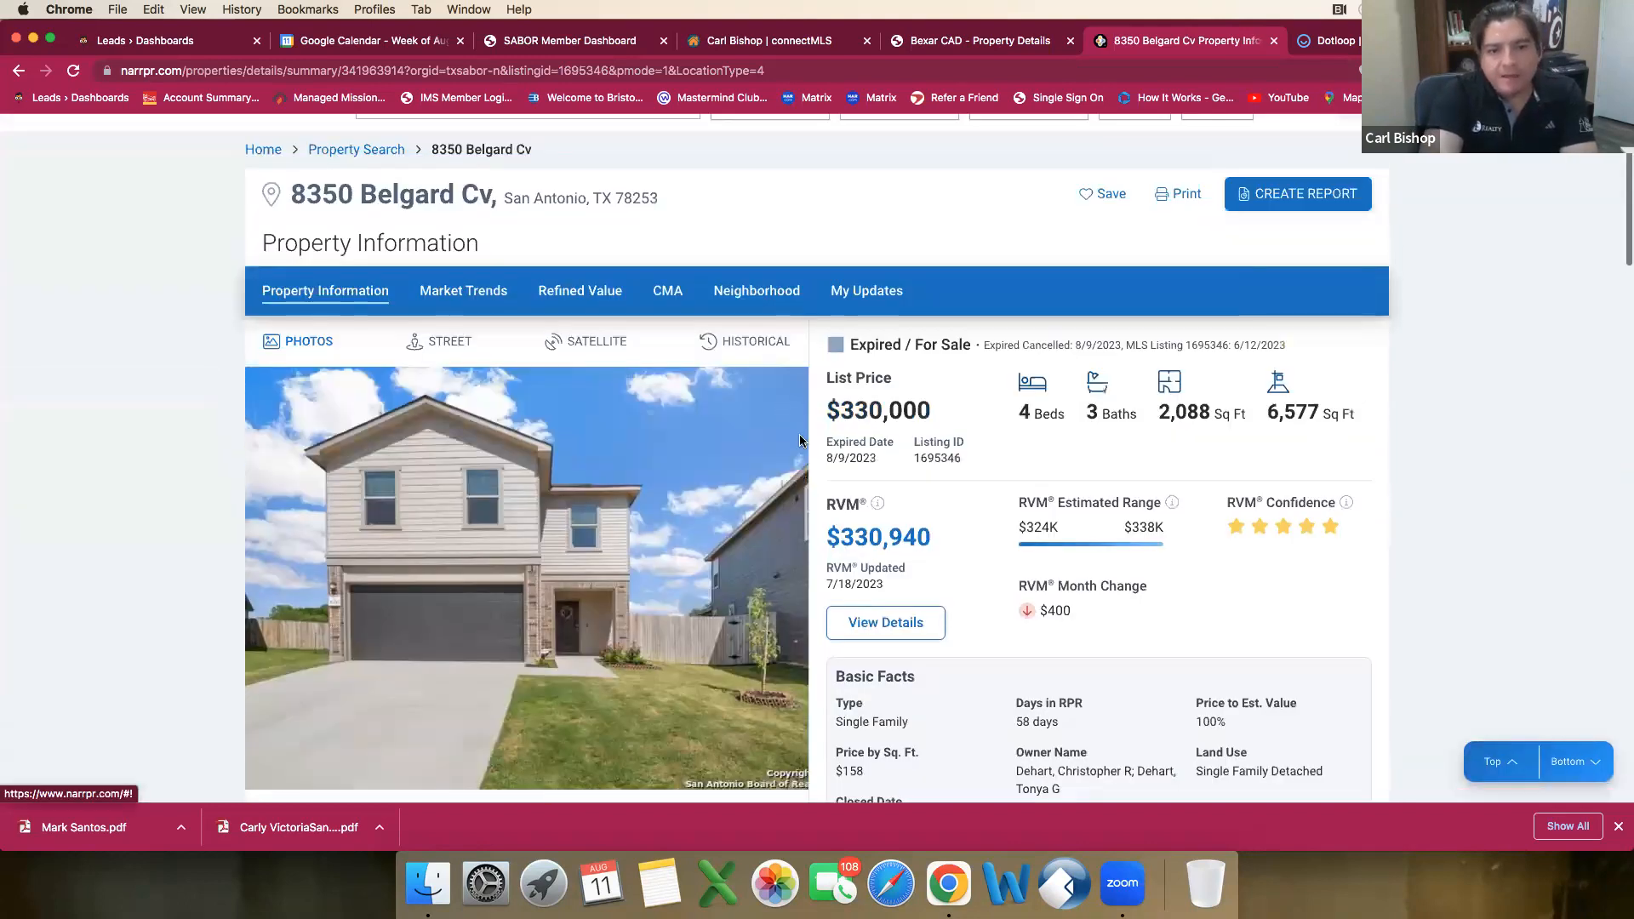
pyautogui.scroll(-1, 799, 456)
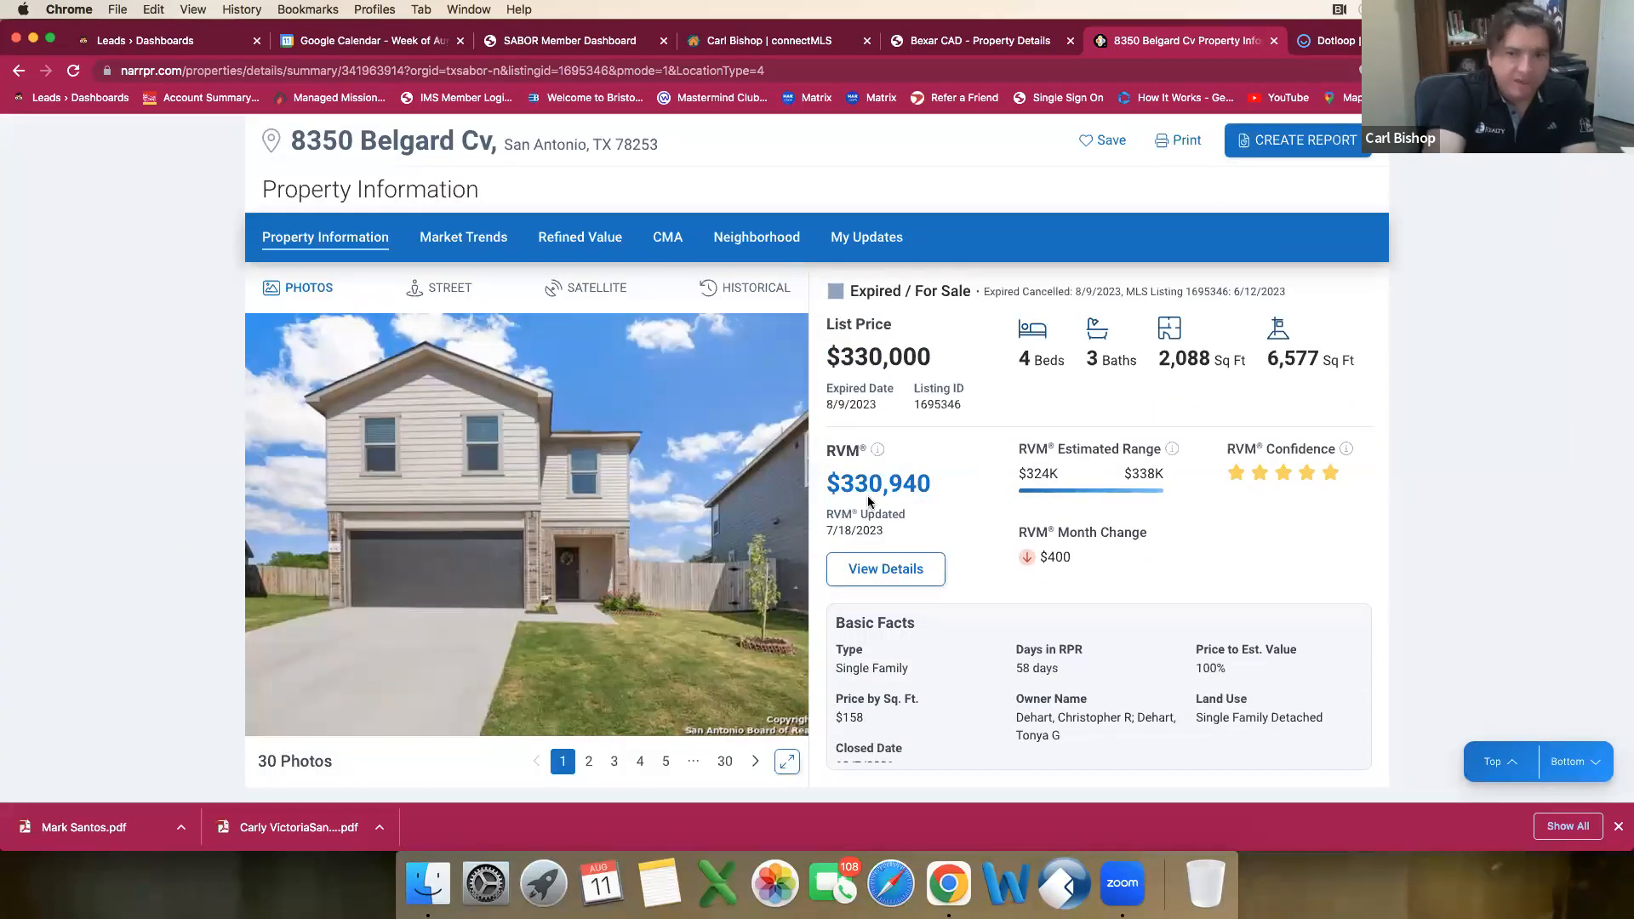
pyautogui.click(1281, 147)
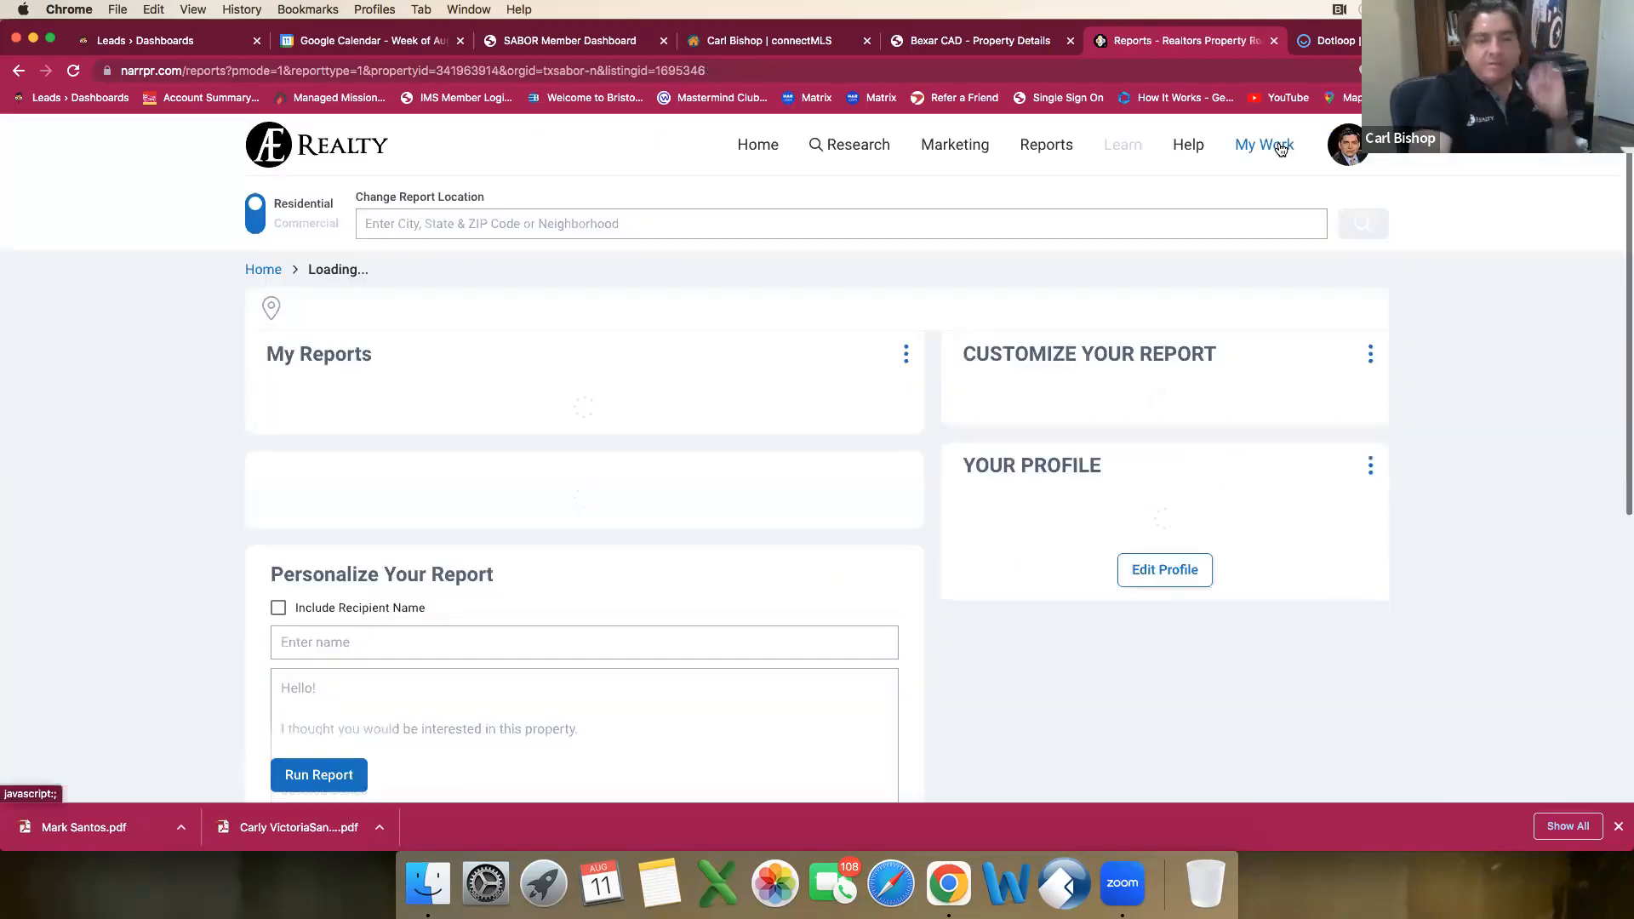
pyautogui.scroll(-2, 1280, 150)
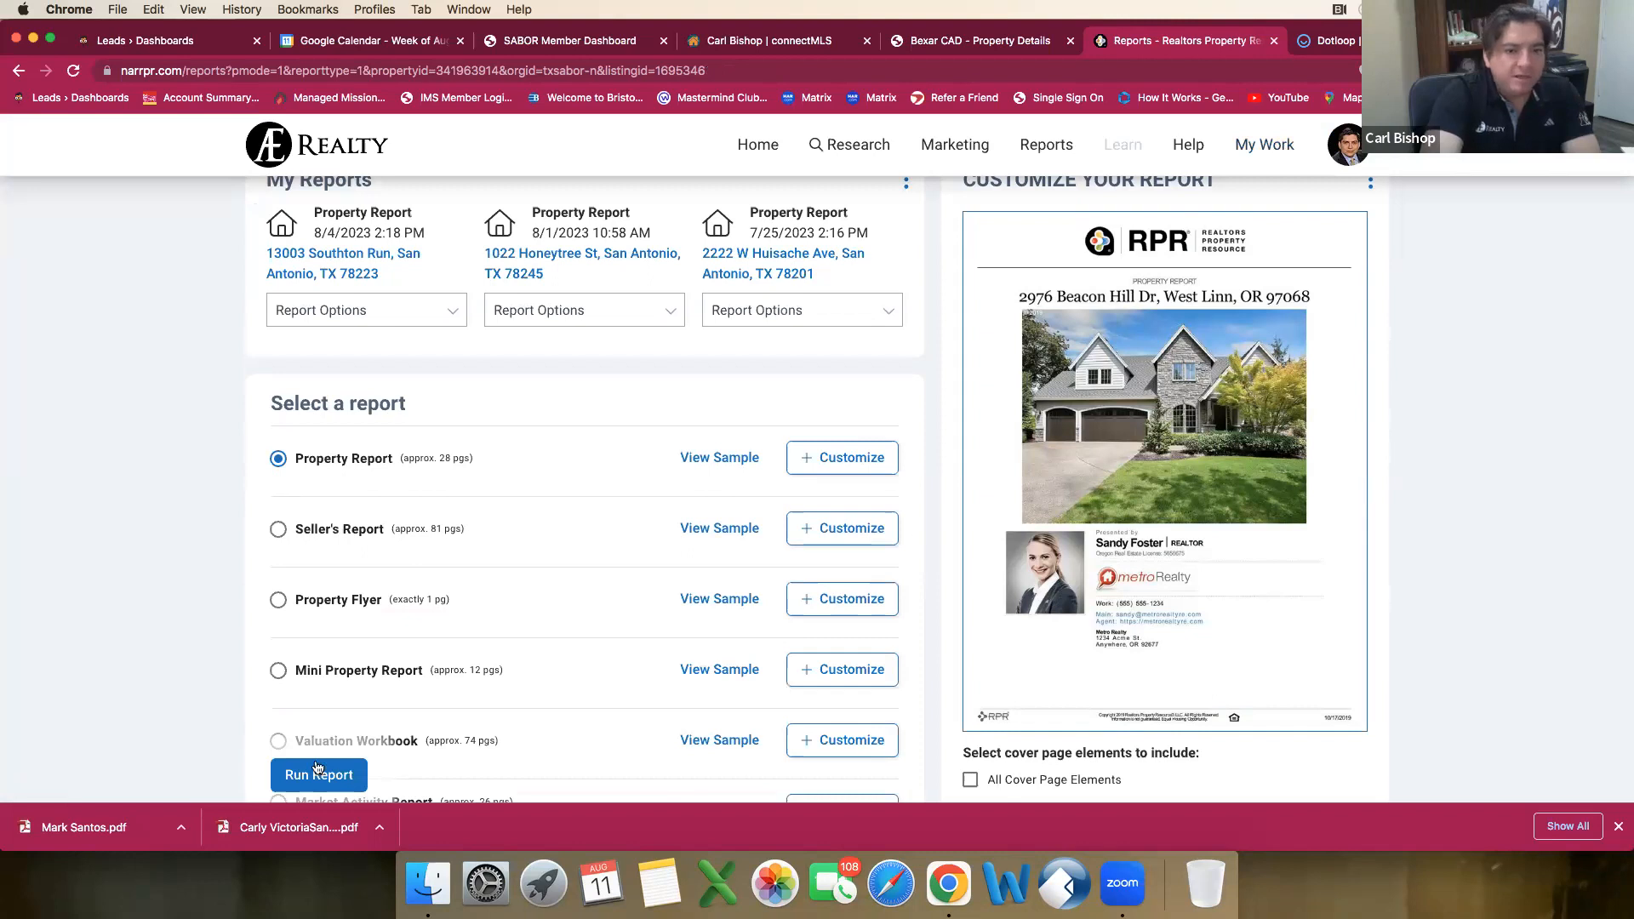
pyautogui.click(319, 772)
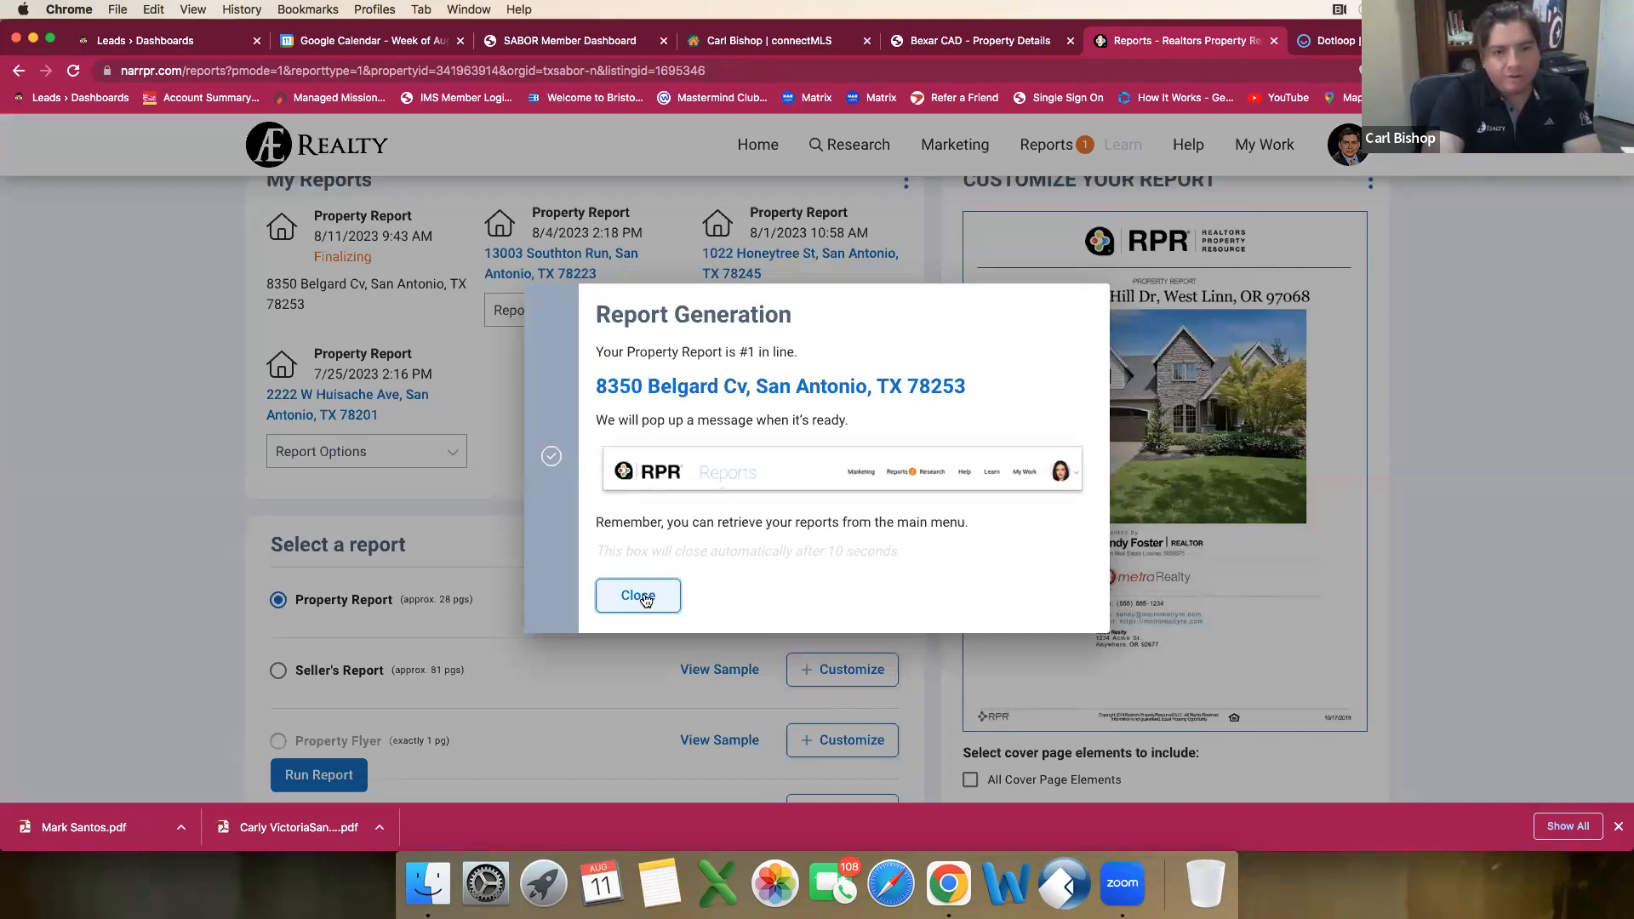
pyautogui.click(642, 596)
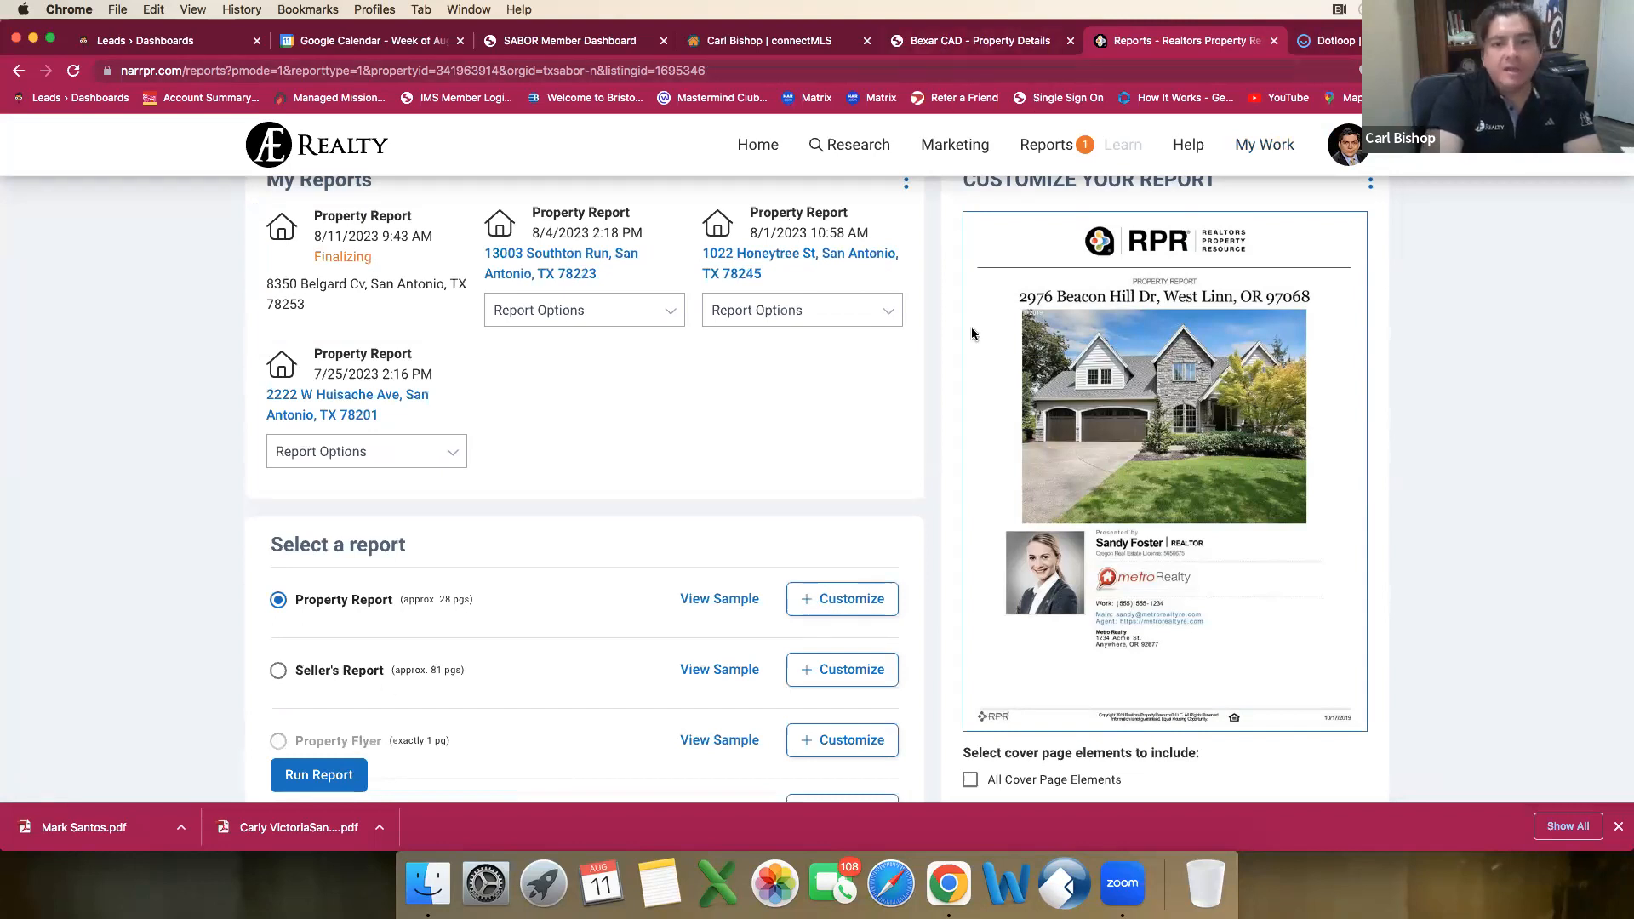
pyautogui.scroll(3, 939, 367)
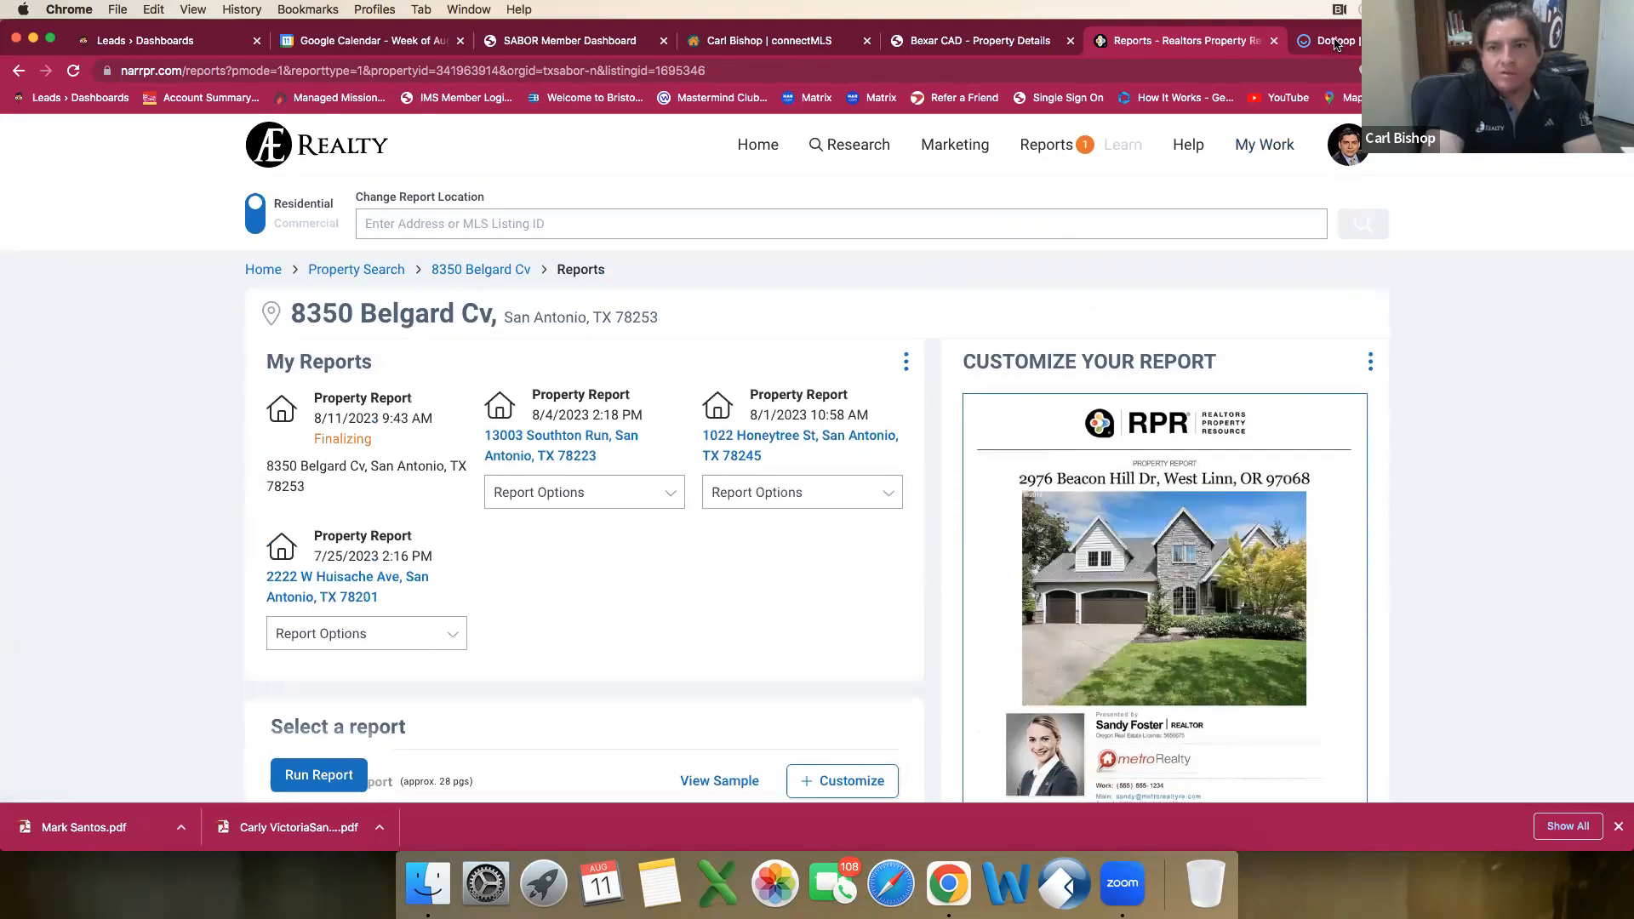
# Step: Switch to dotloop and log in with the saved e-mail address and account password
pyautogui.click(1328, 40)
pyautogui.click(1030, 162)
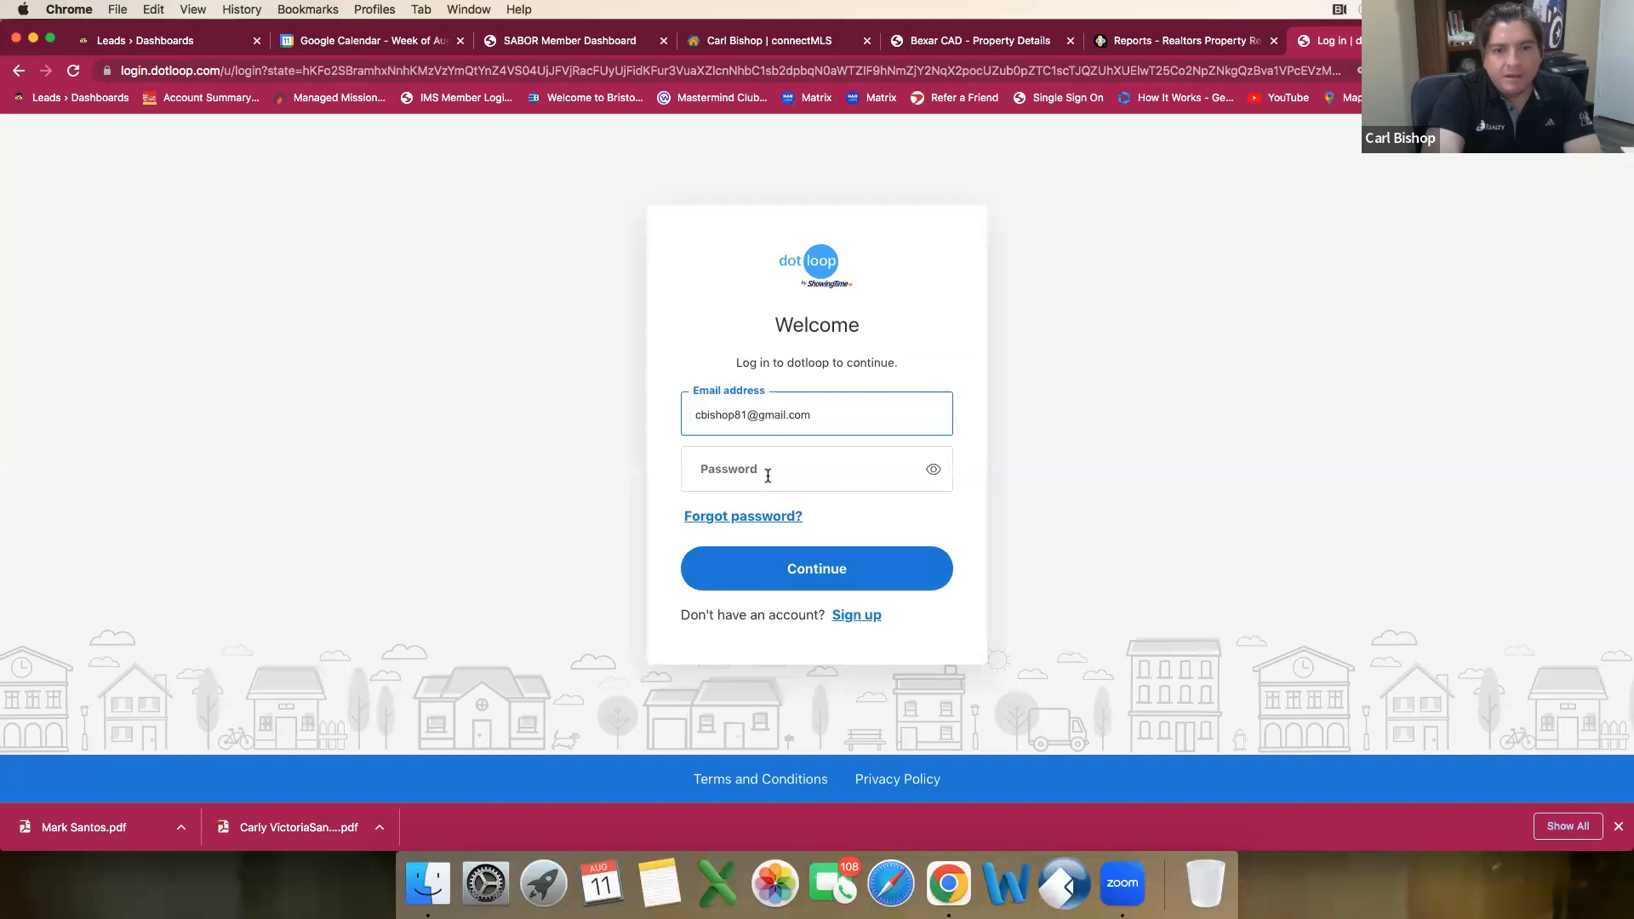
pyautogui.click(768, 476)
pyautogui.click(833, 531)
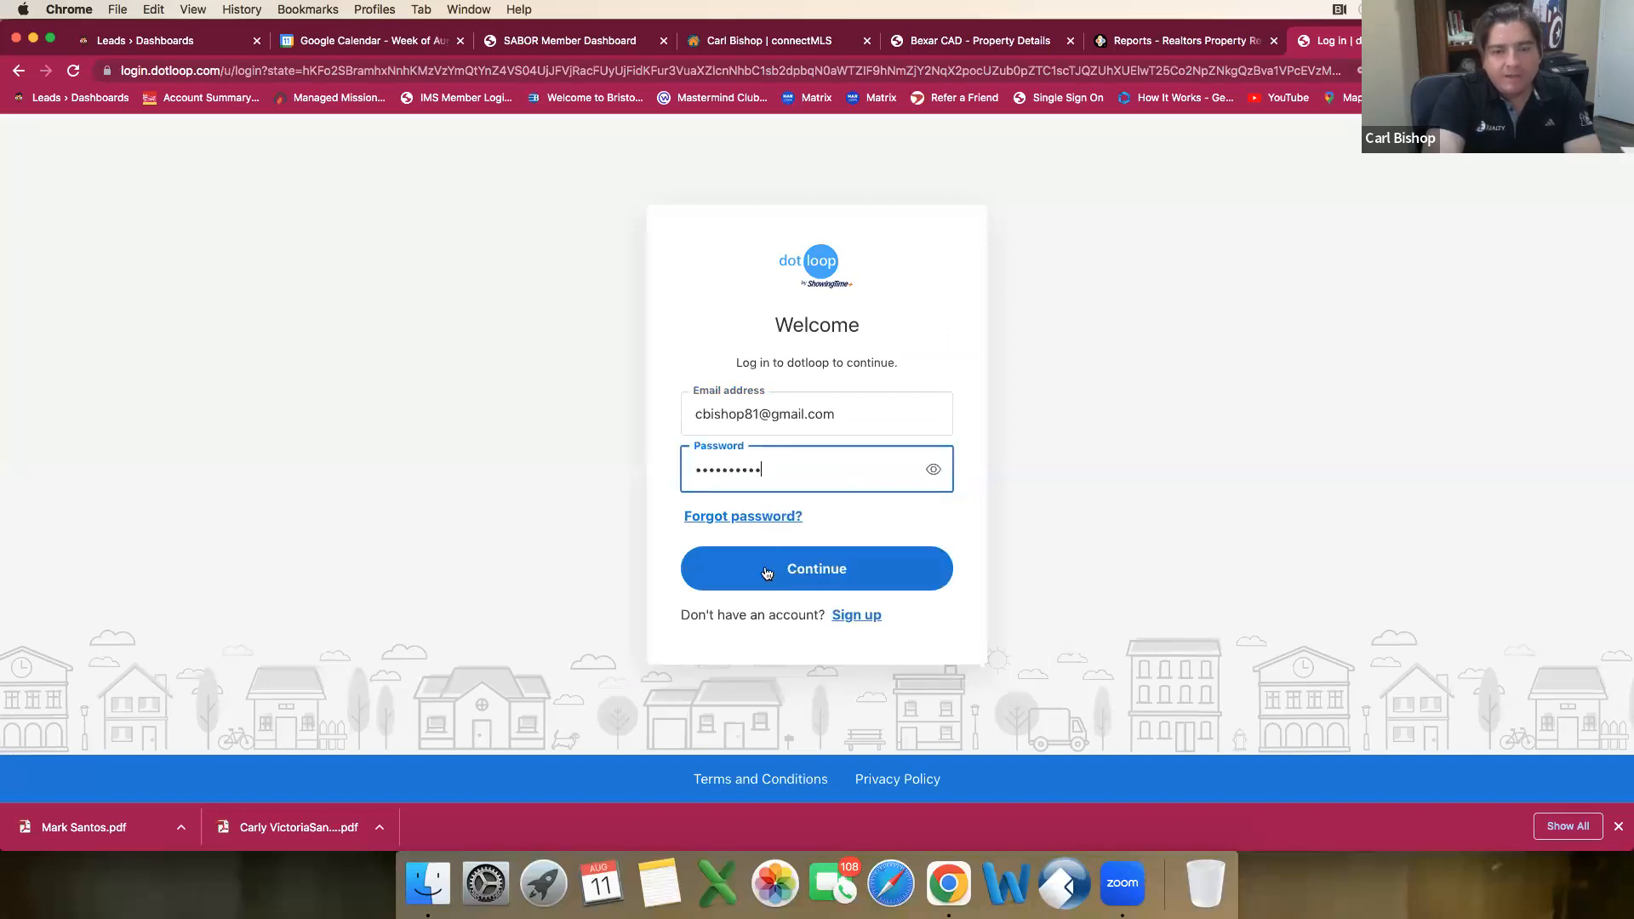
pyautogui.click(762, 576)
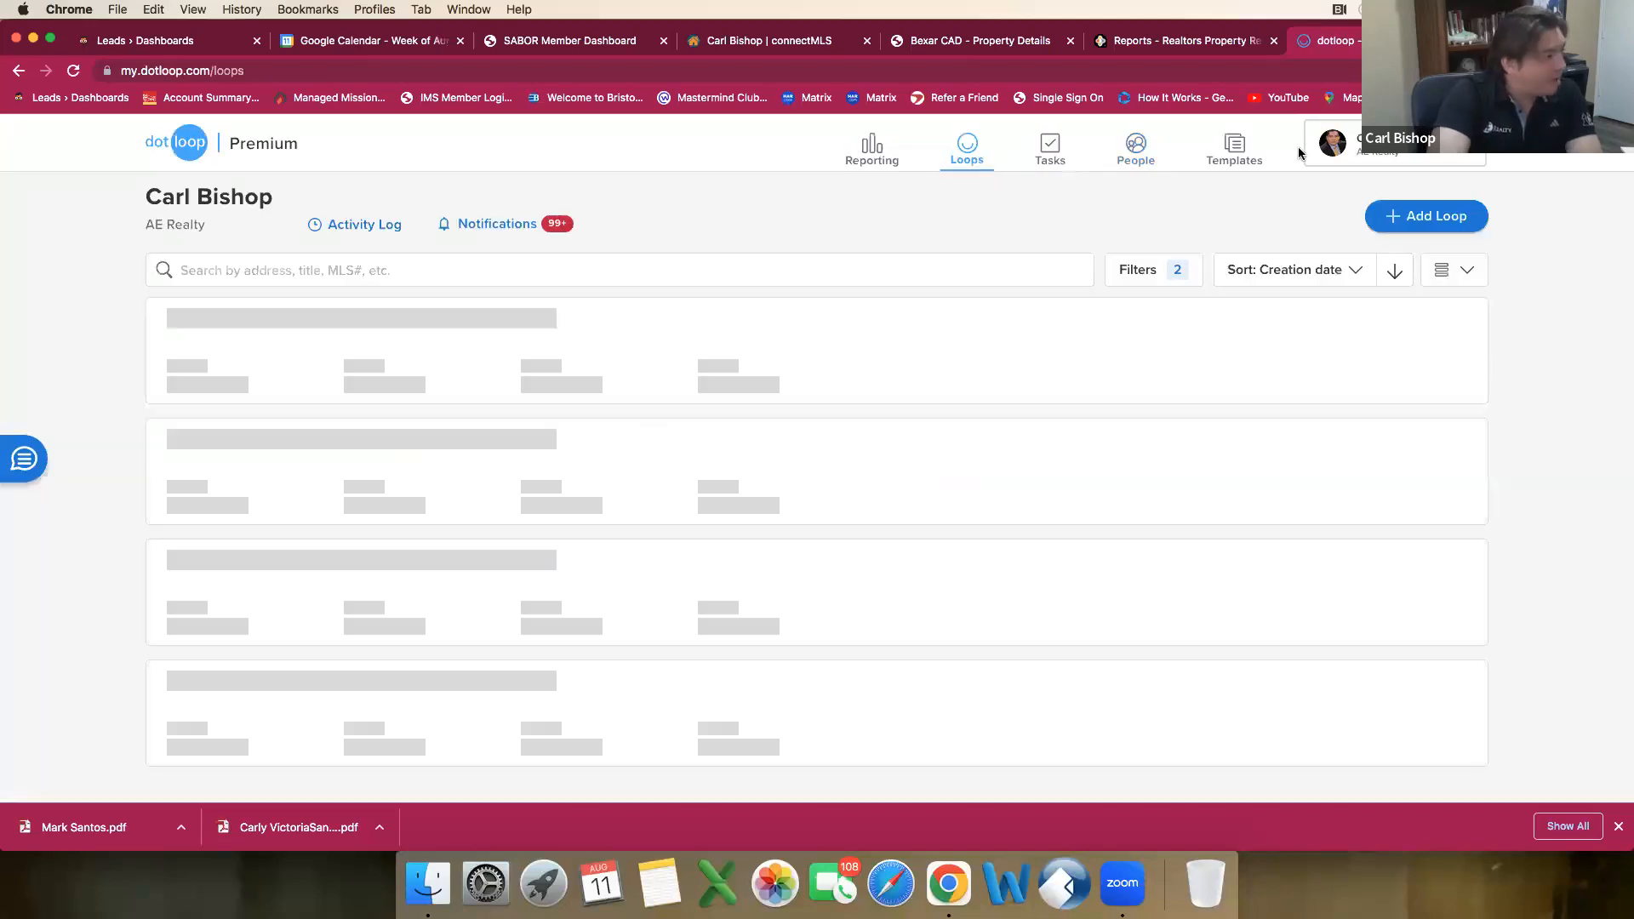
# Step: Switch to the AE Realty company profile and start a new loop named with the matching San Antonio property address
pyautogui.click(1338, 180)
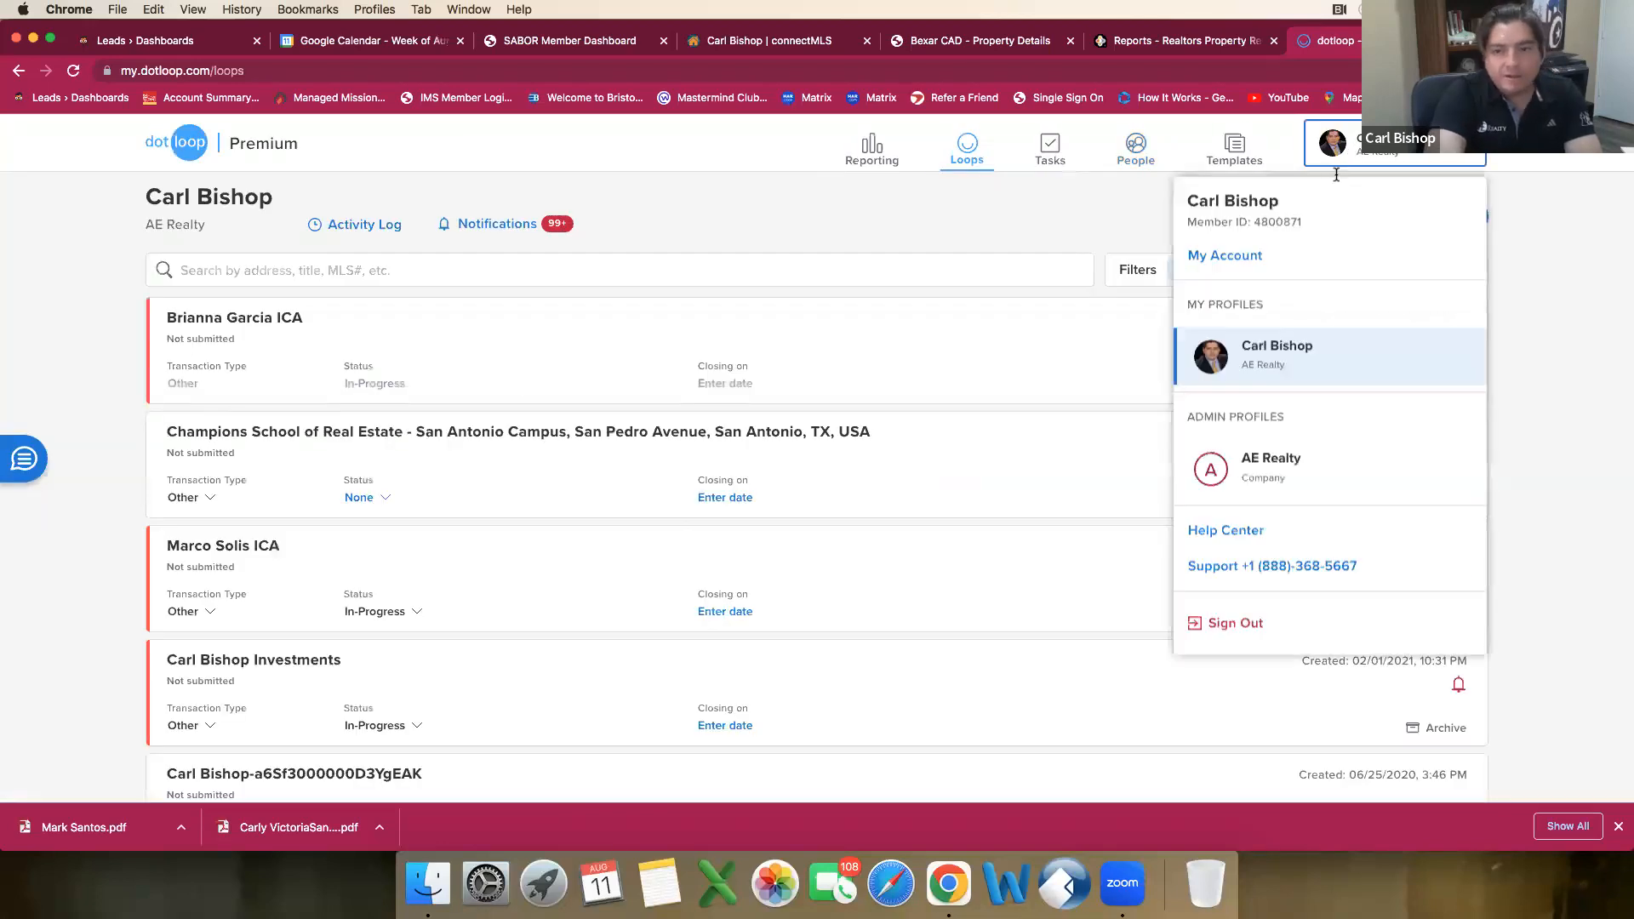
pyautogui.click(1274, 462)
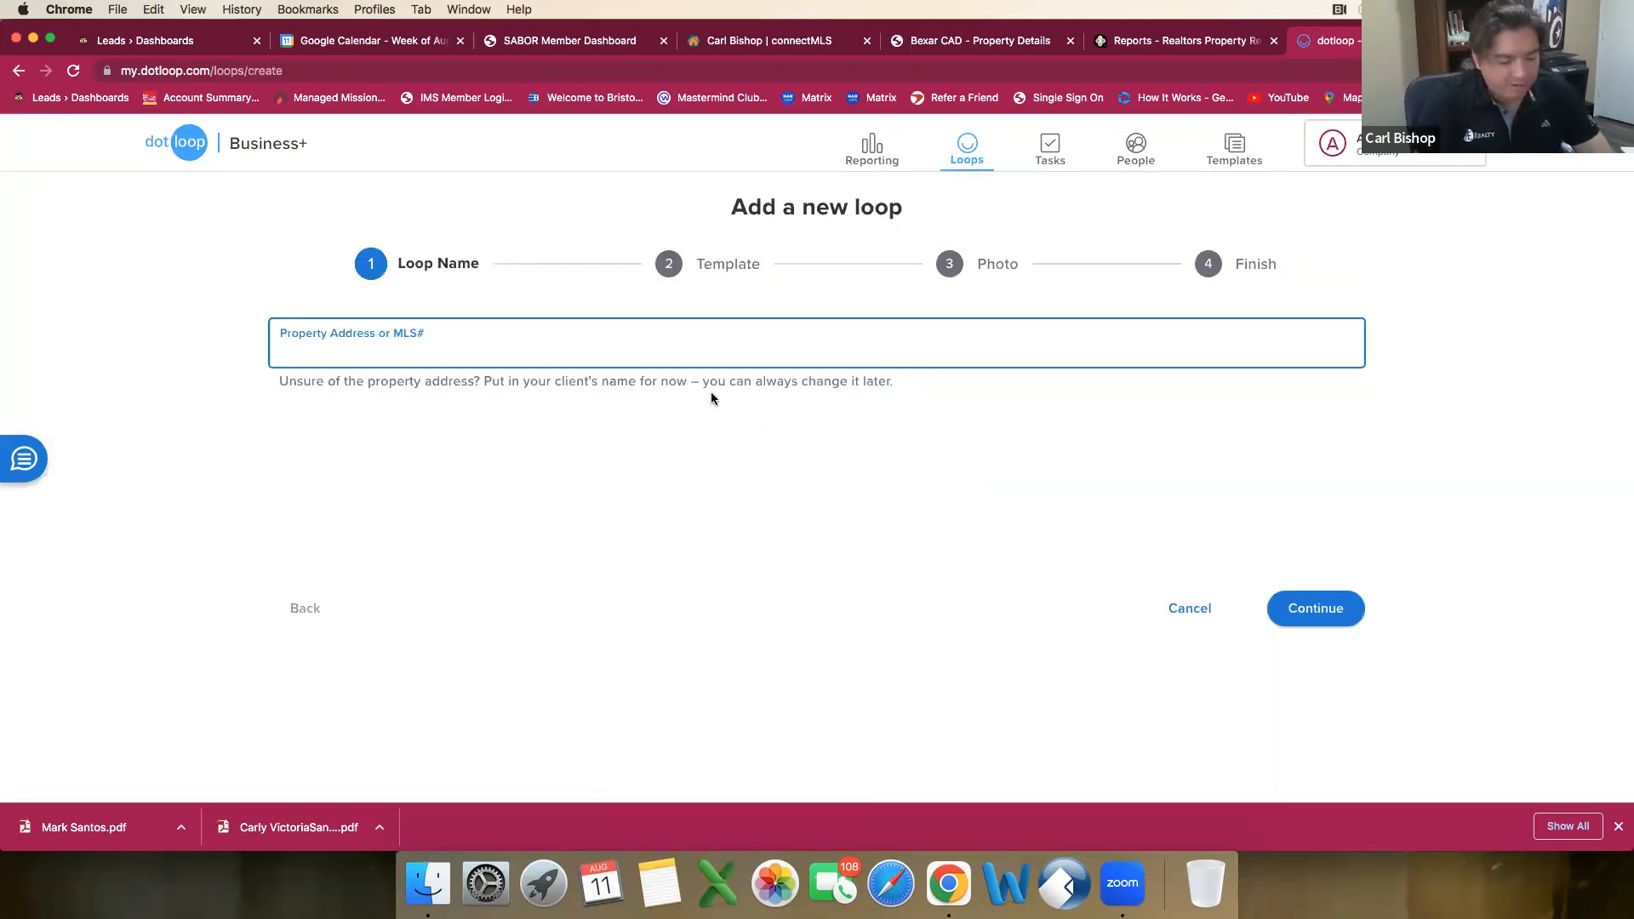
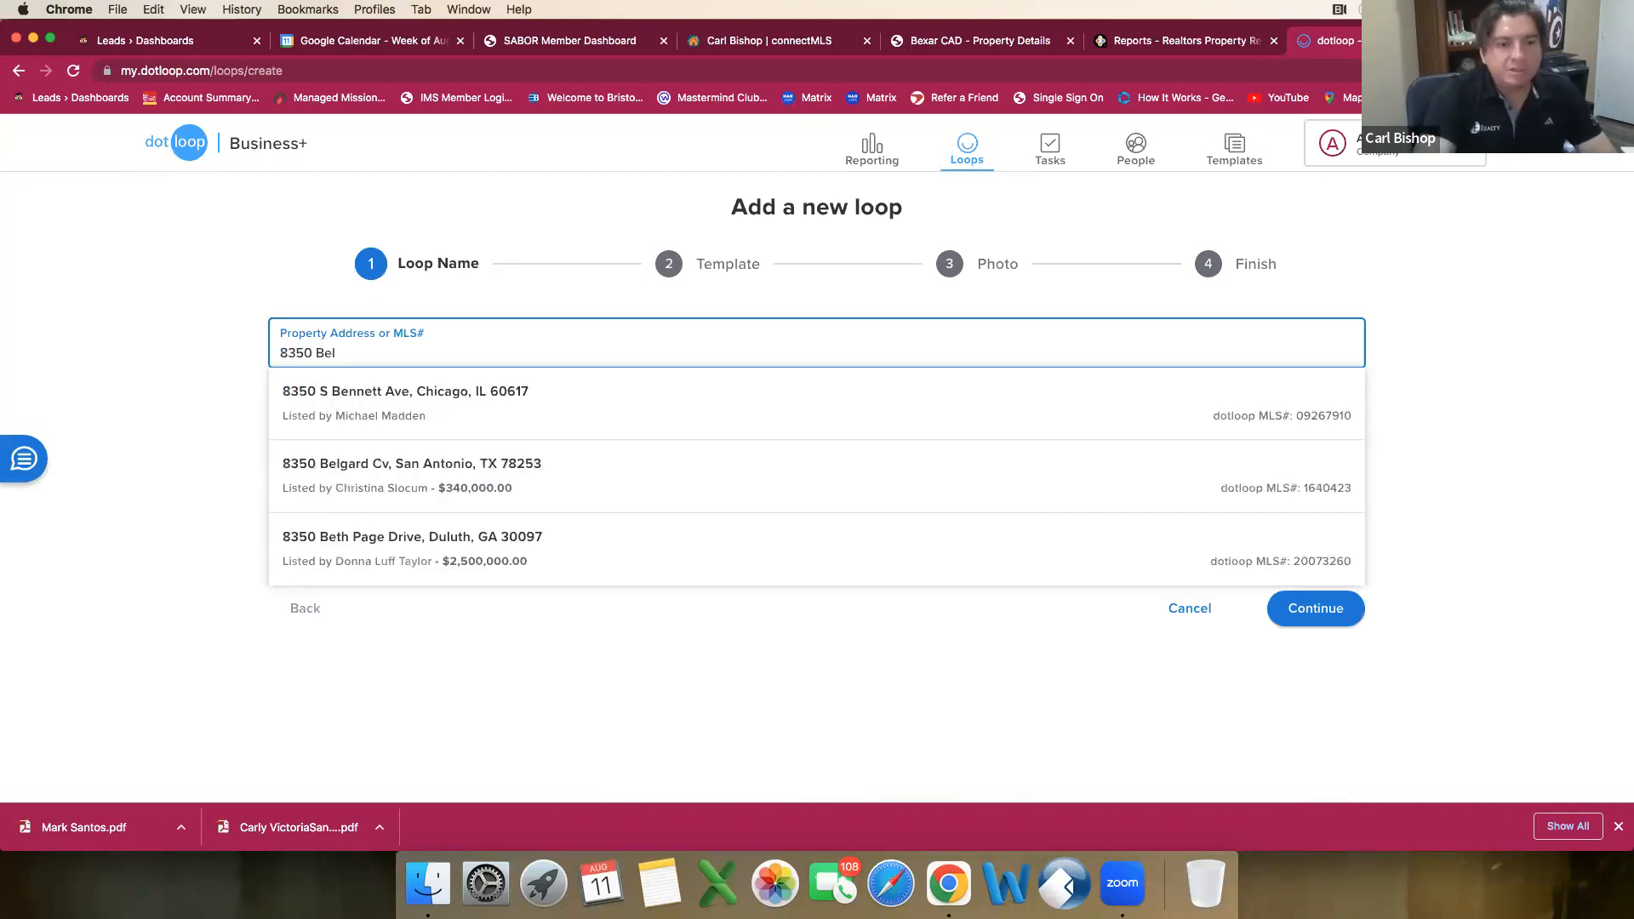
pyautogui.click(385, 412)
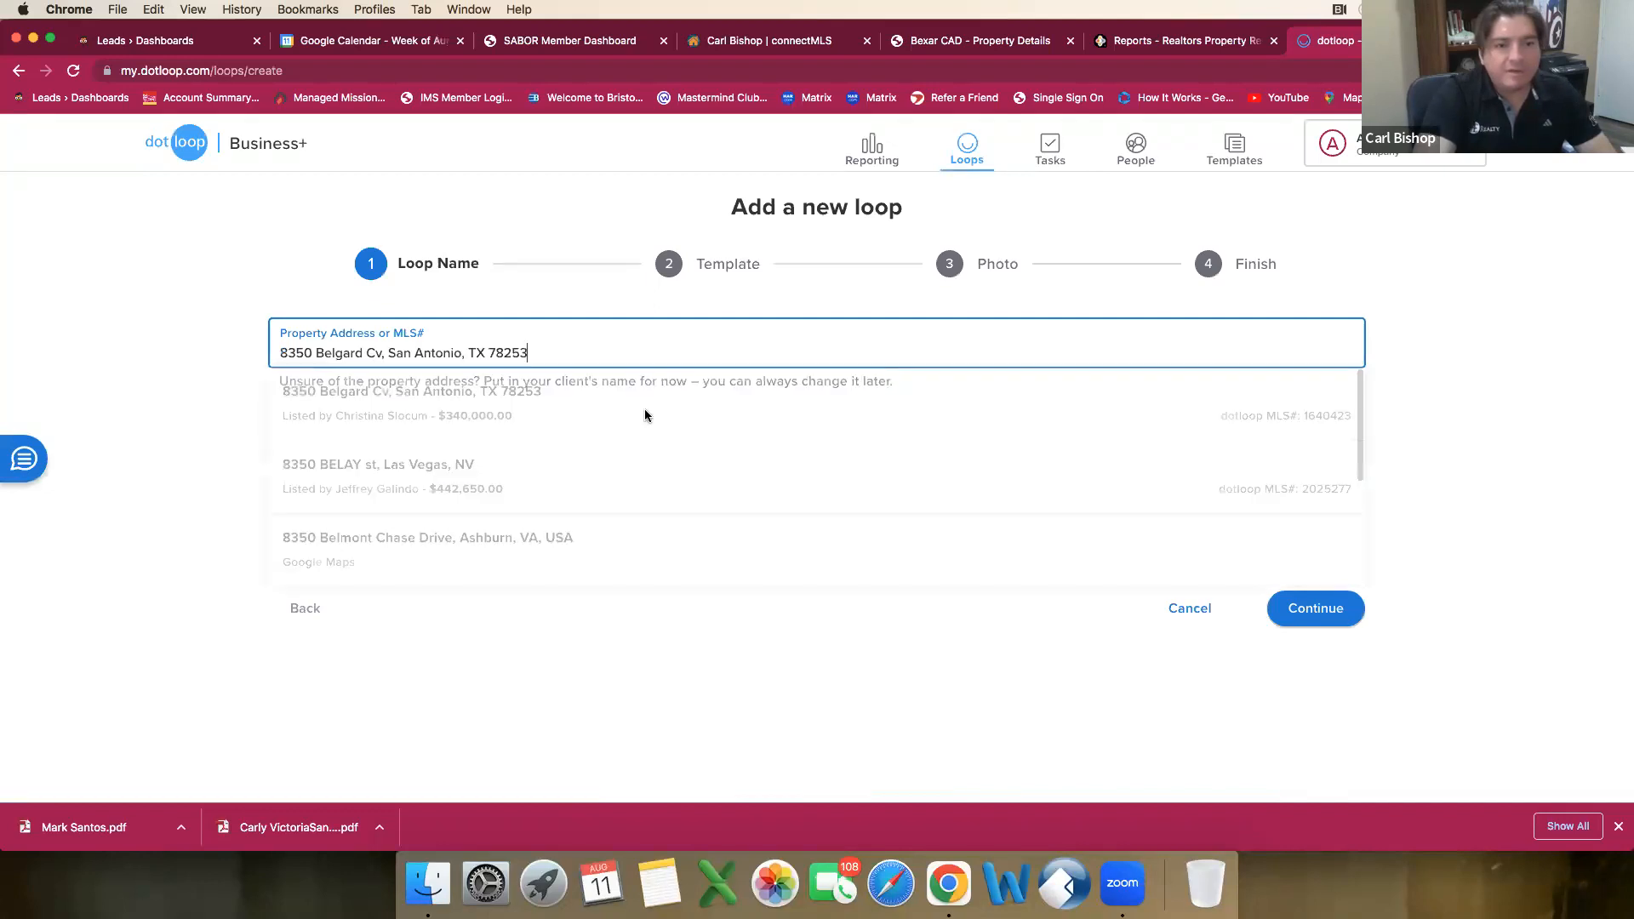
pyautogui.click(1319, 610)
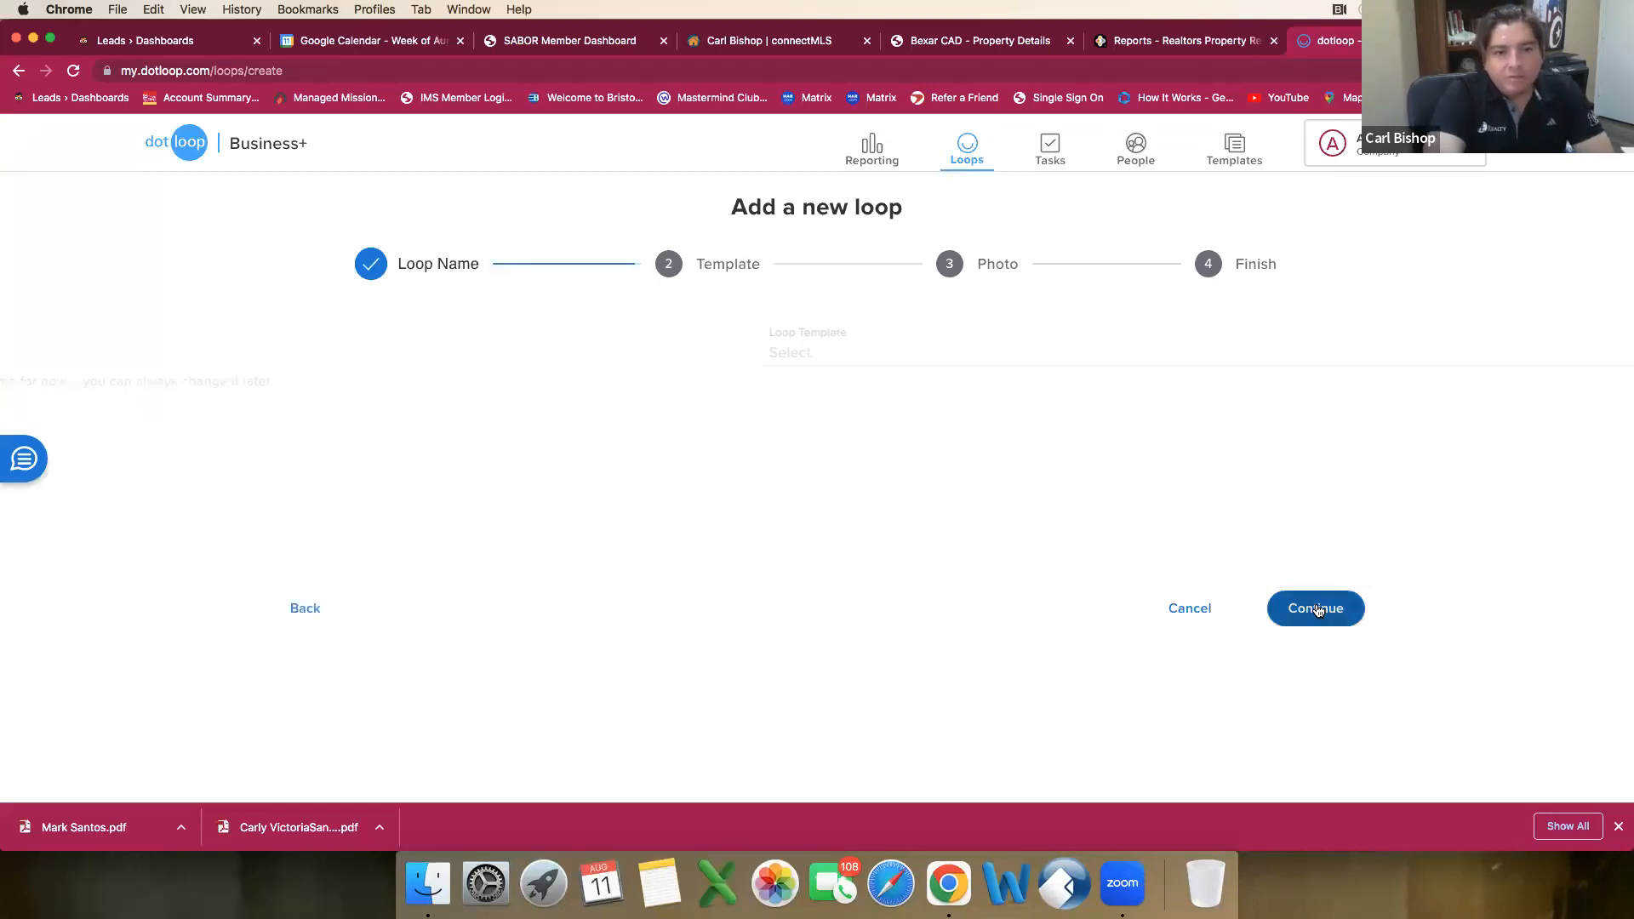
# Step: Apply the SA Listing Package template to the new loop and finish creating it without a photo
pyautogui.click(910, 356)
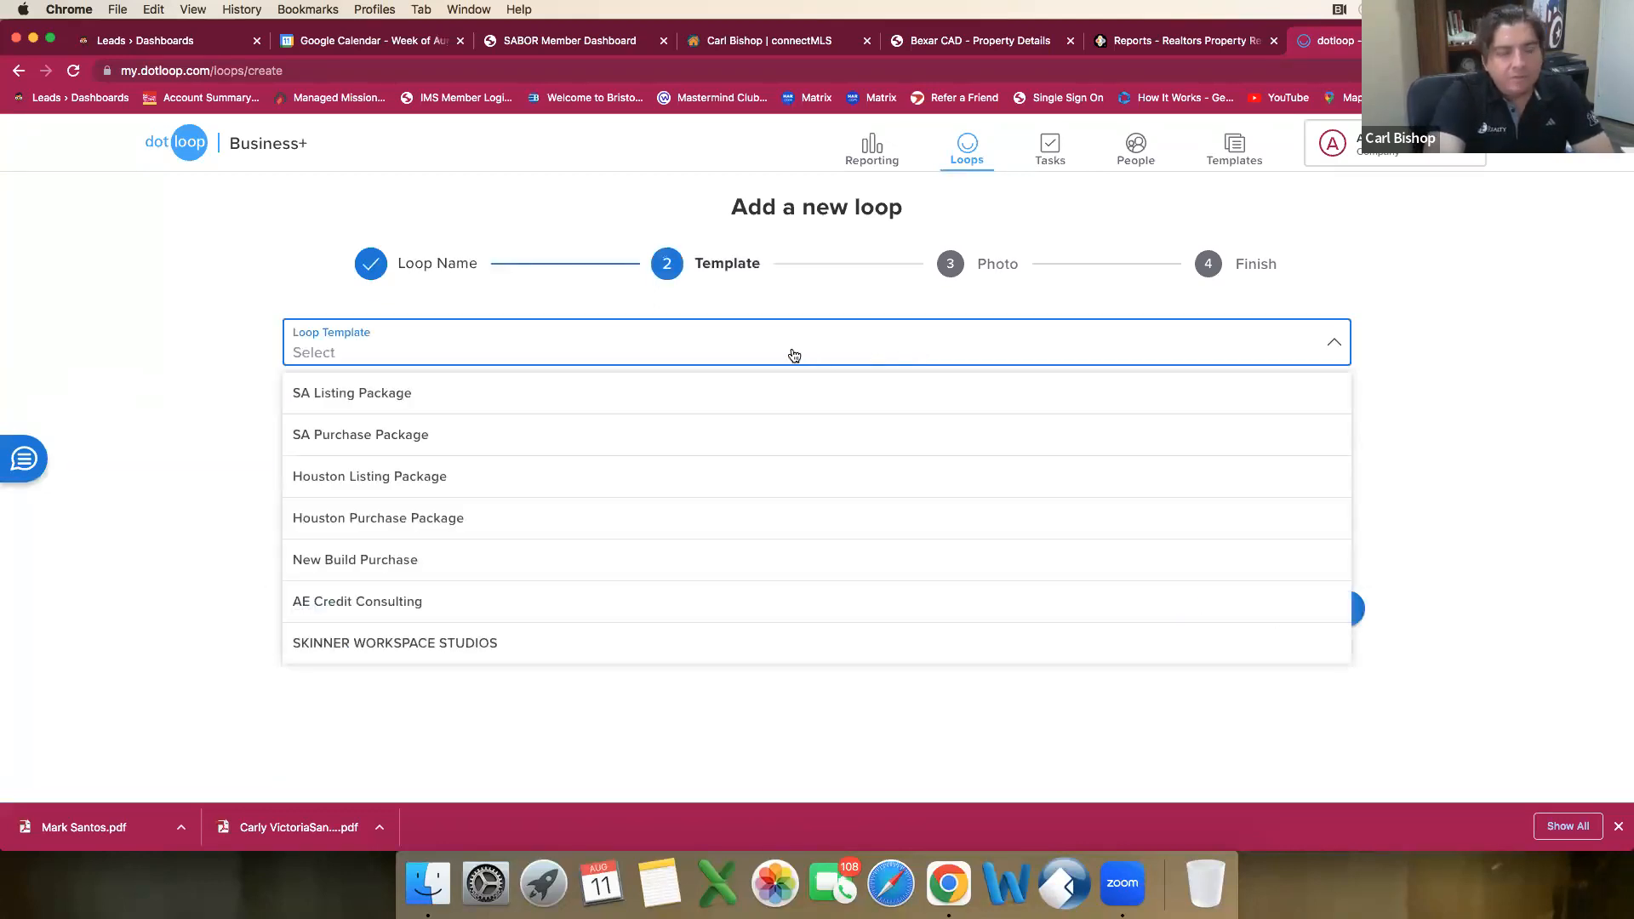
pyautogui.click(377, 406)
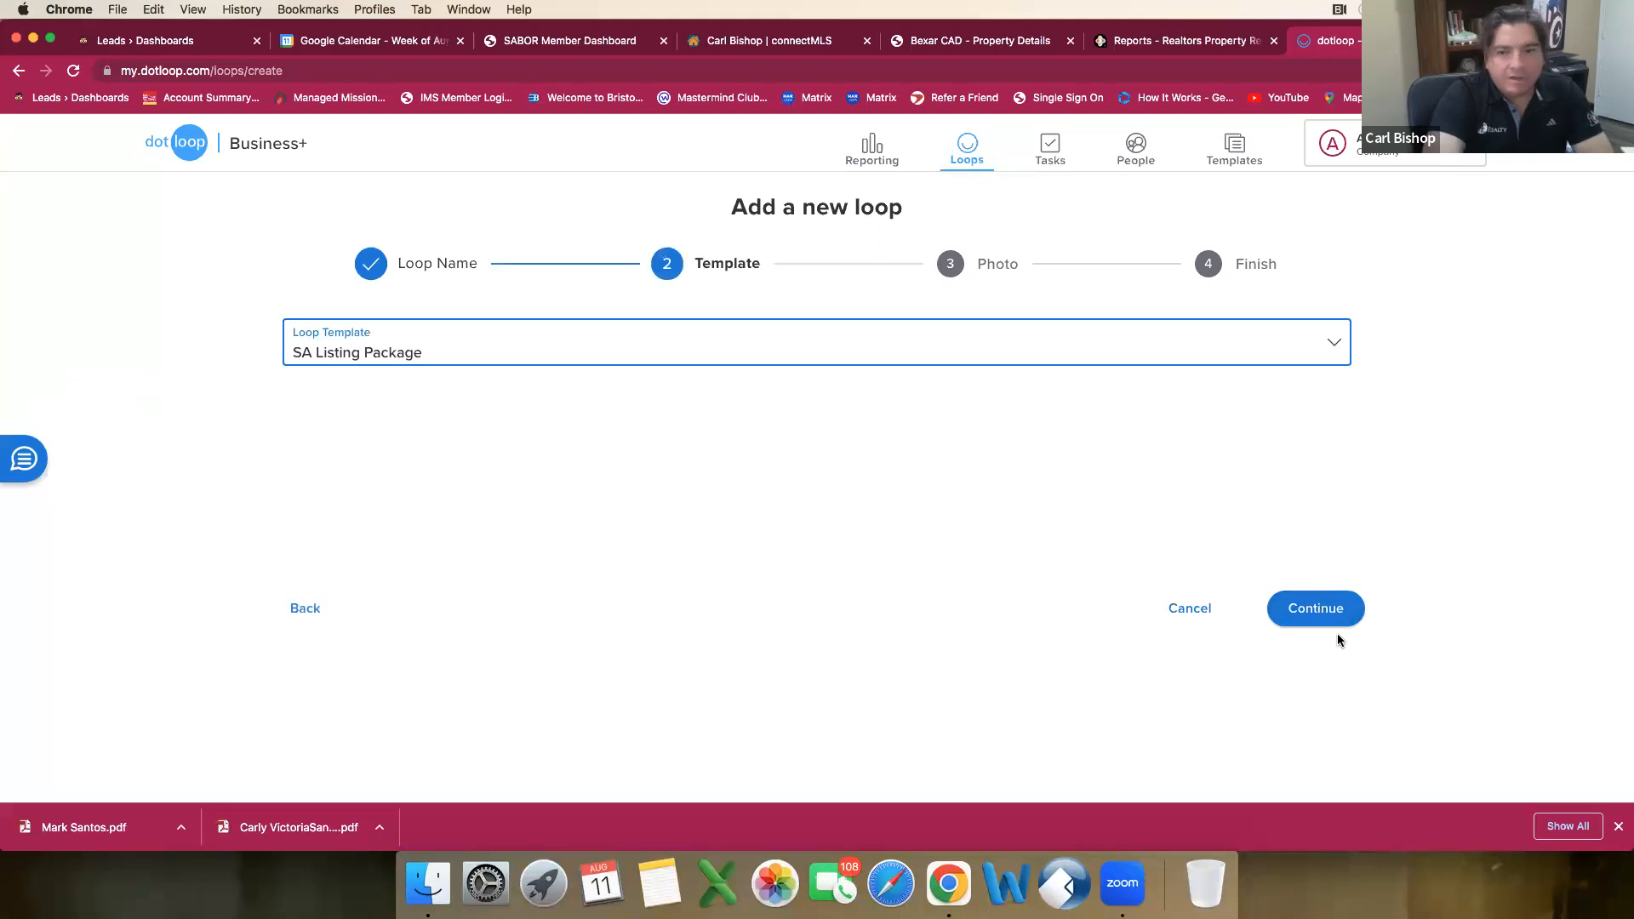
pyautogui.click(1315, 609)
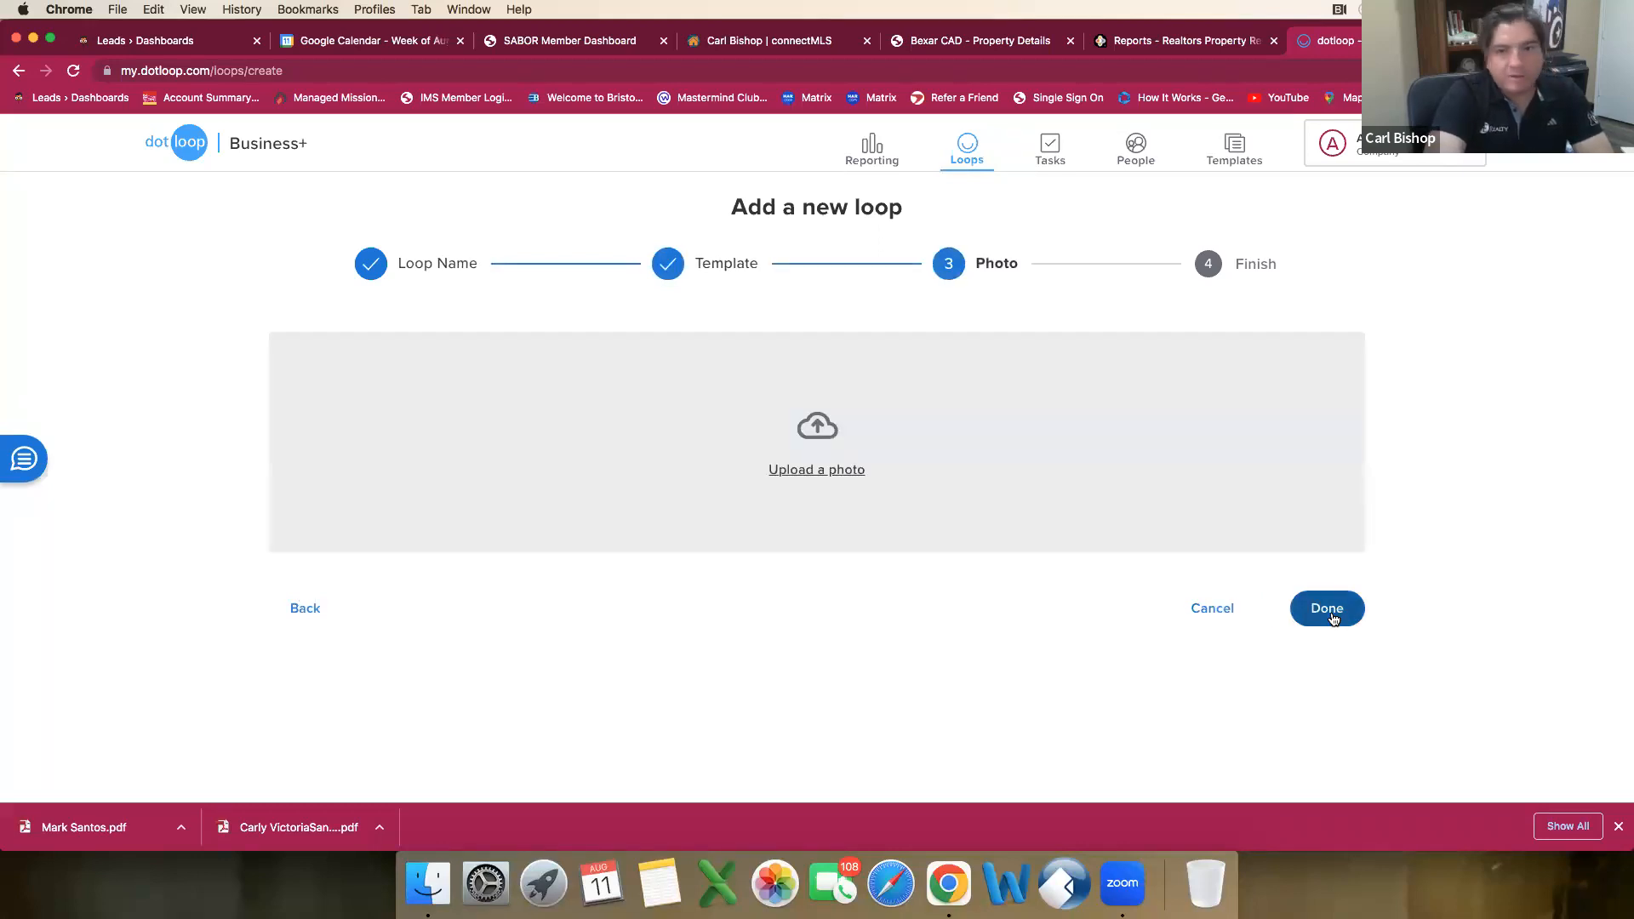
pyautogui.click(1327, 609)
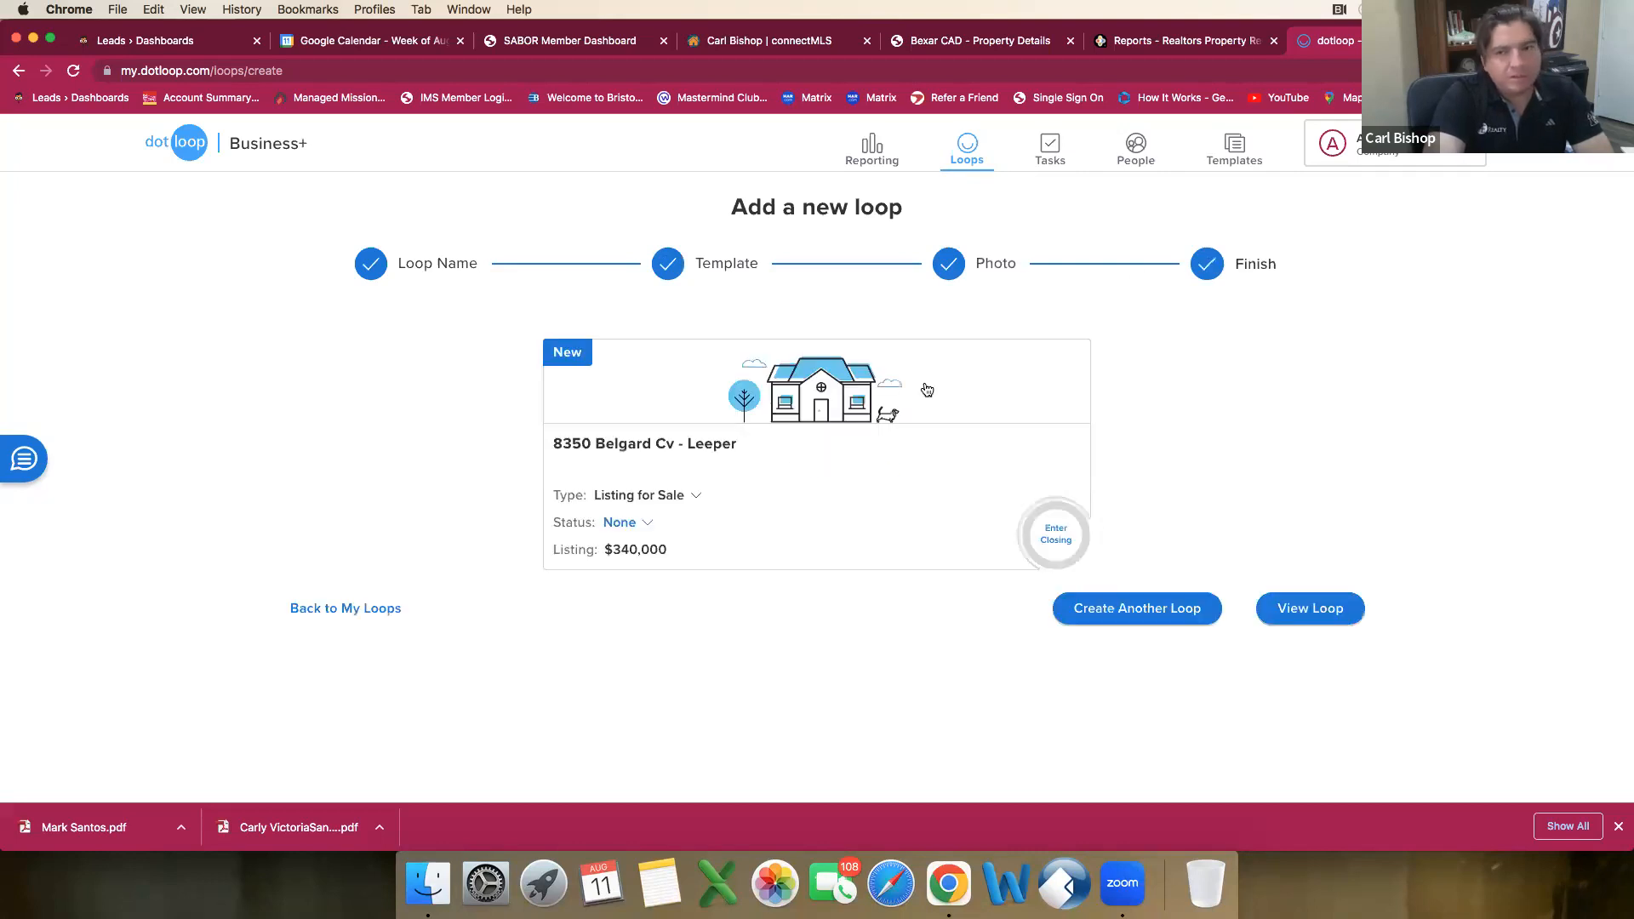
# Step: Open the newly created loop and set its status to Pre-Listing
pyautogui.click(1315, 613)
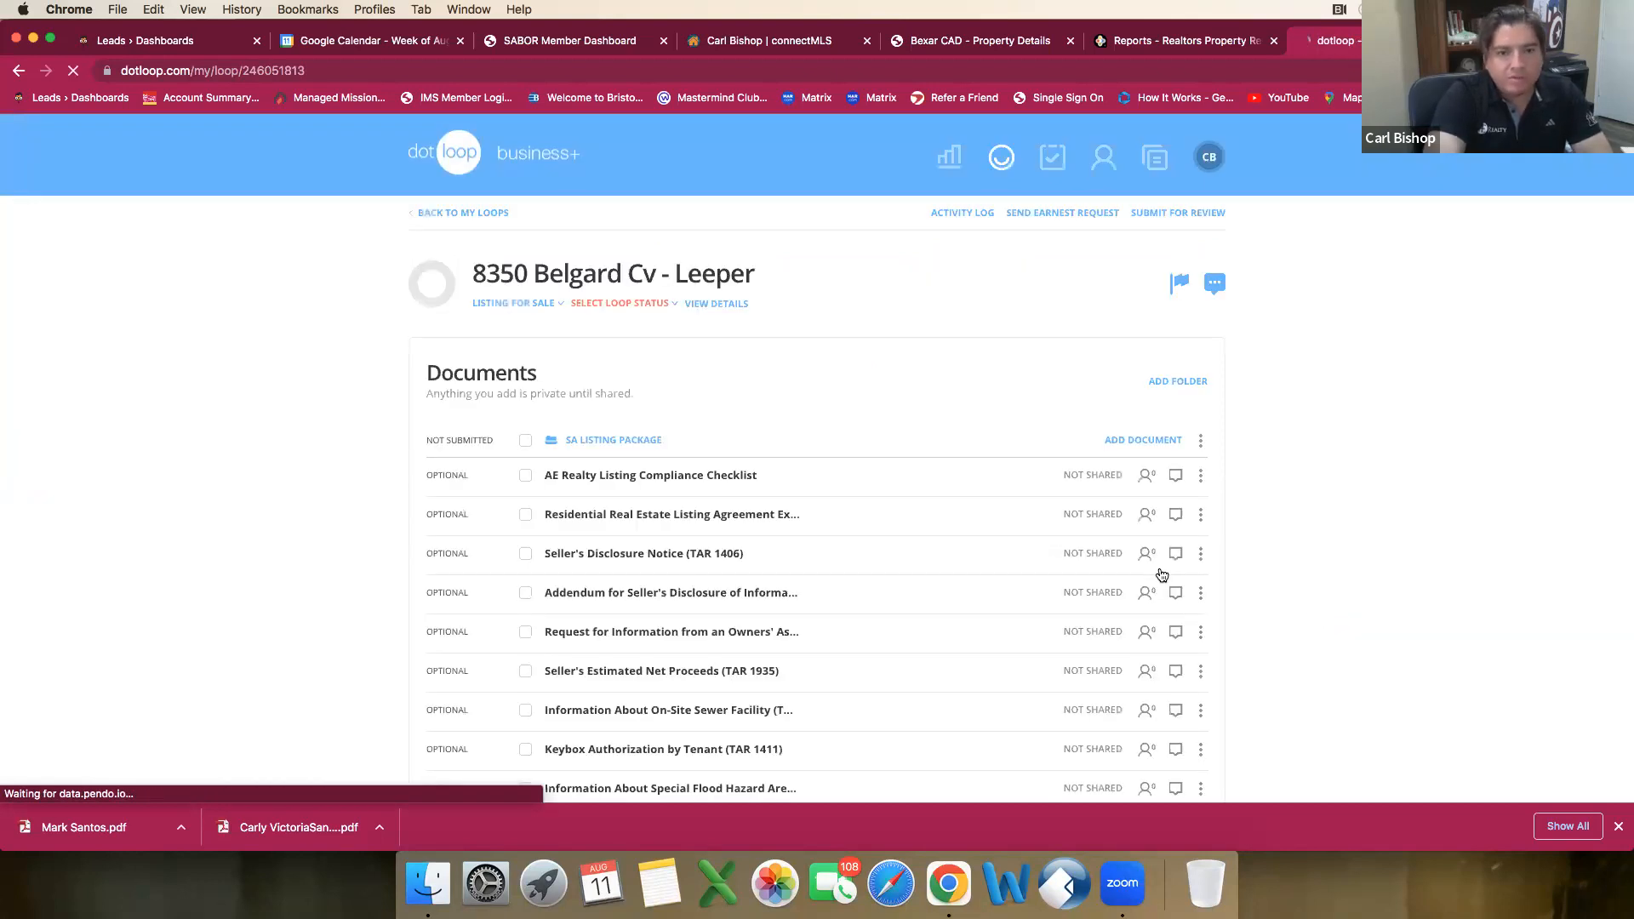
pyautogui.click(619, 311)
pyautogui.click(619, 322)
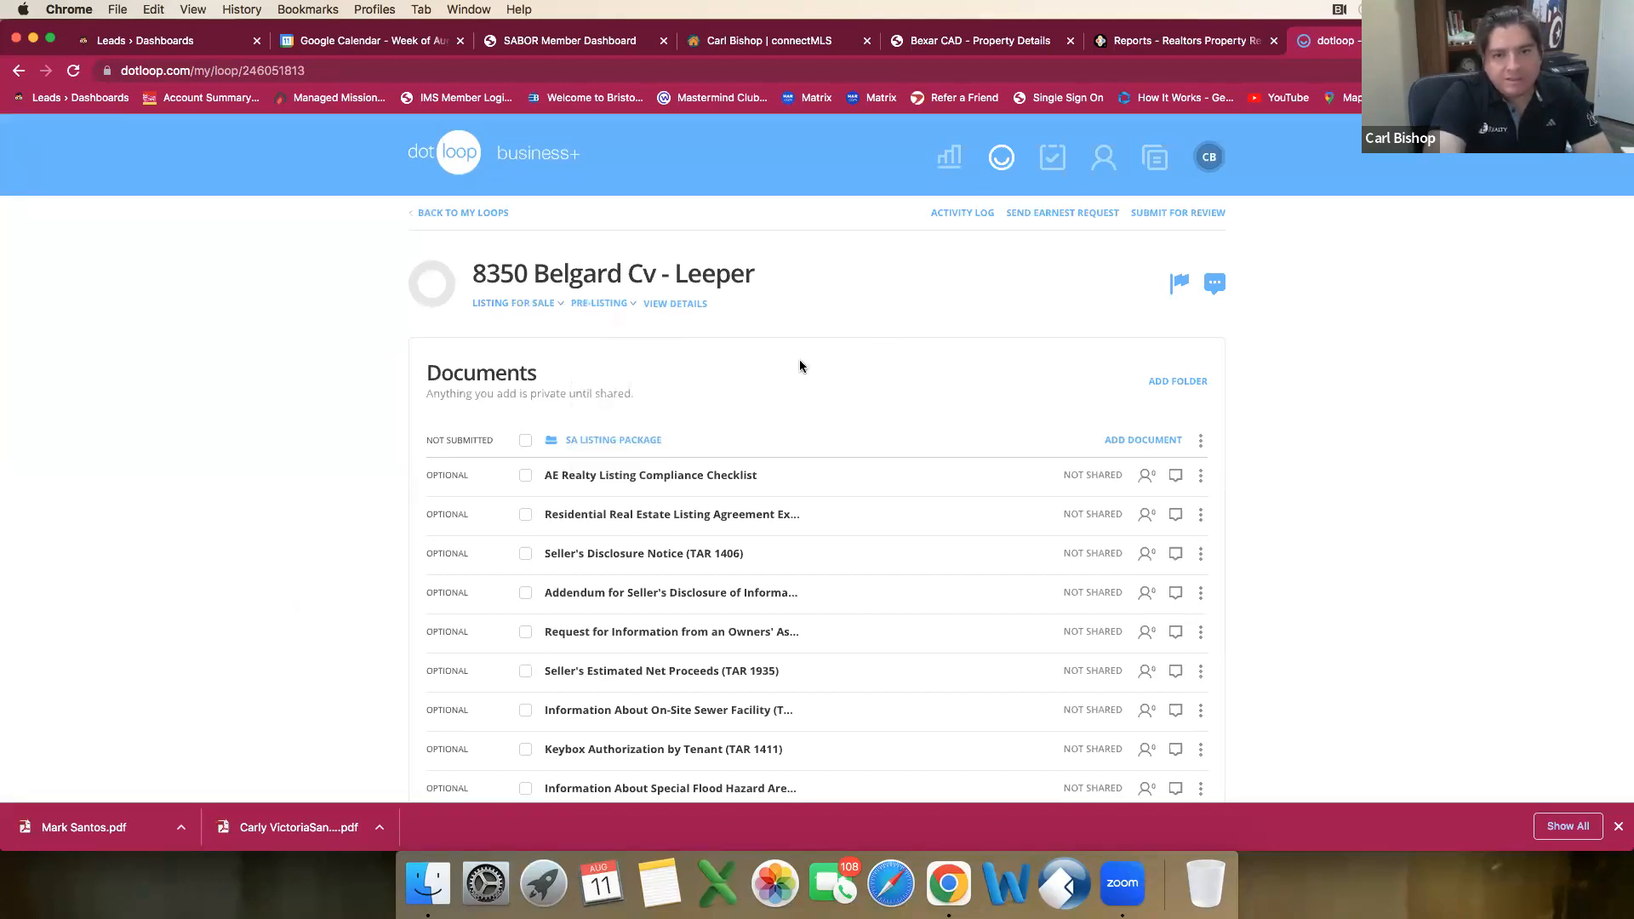
pyautogui.scroll(-6, 673, 440)
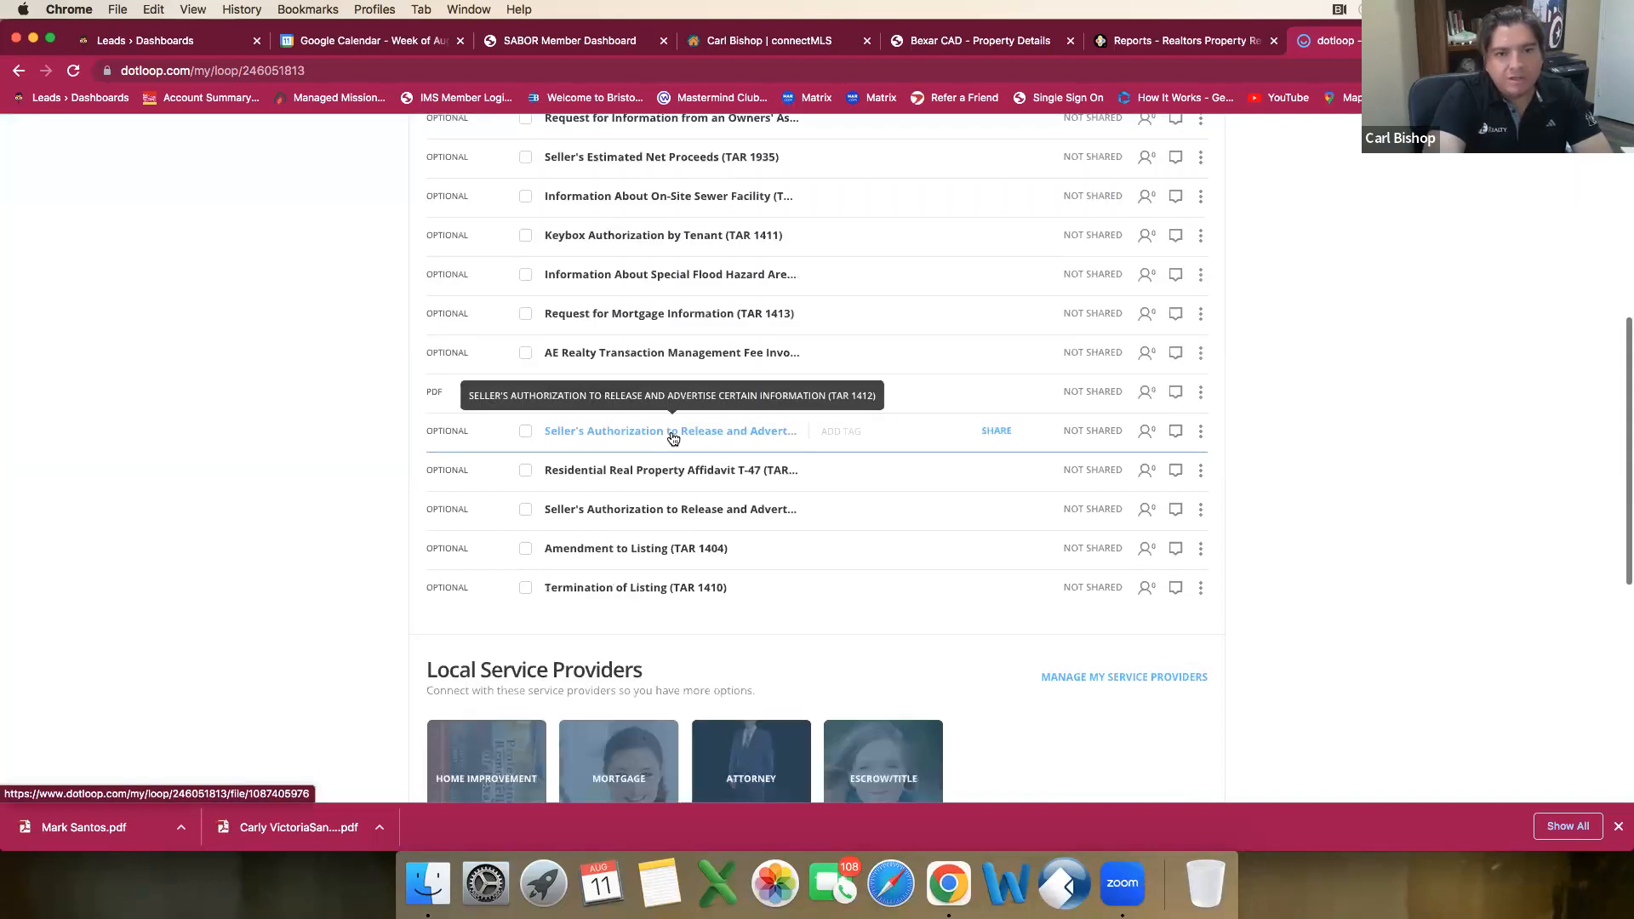
pyautogui.scroll(3, 1029, 508)
pyautogui.scroll(3, 1003, 504)
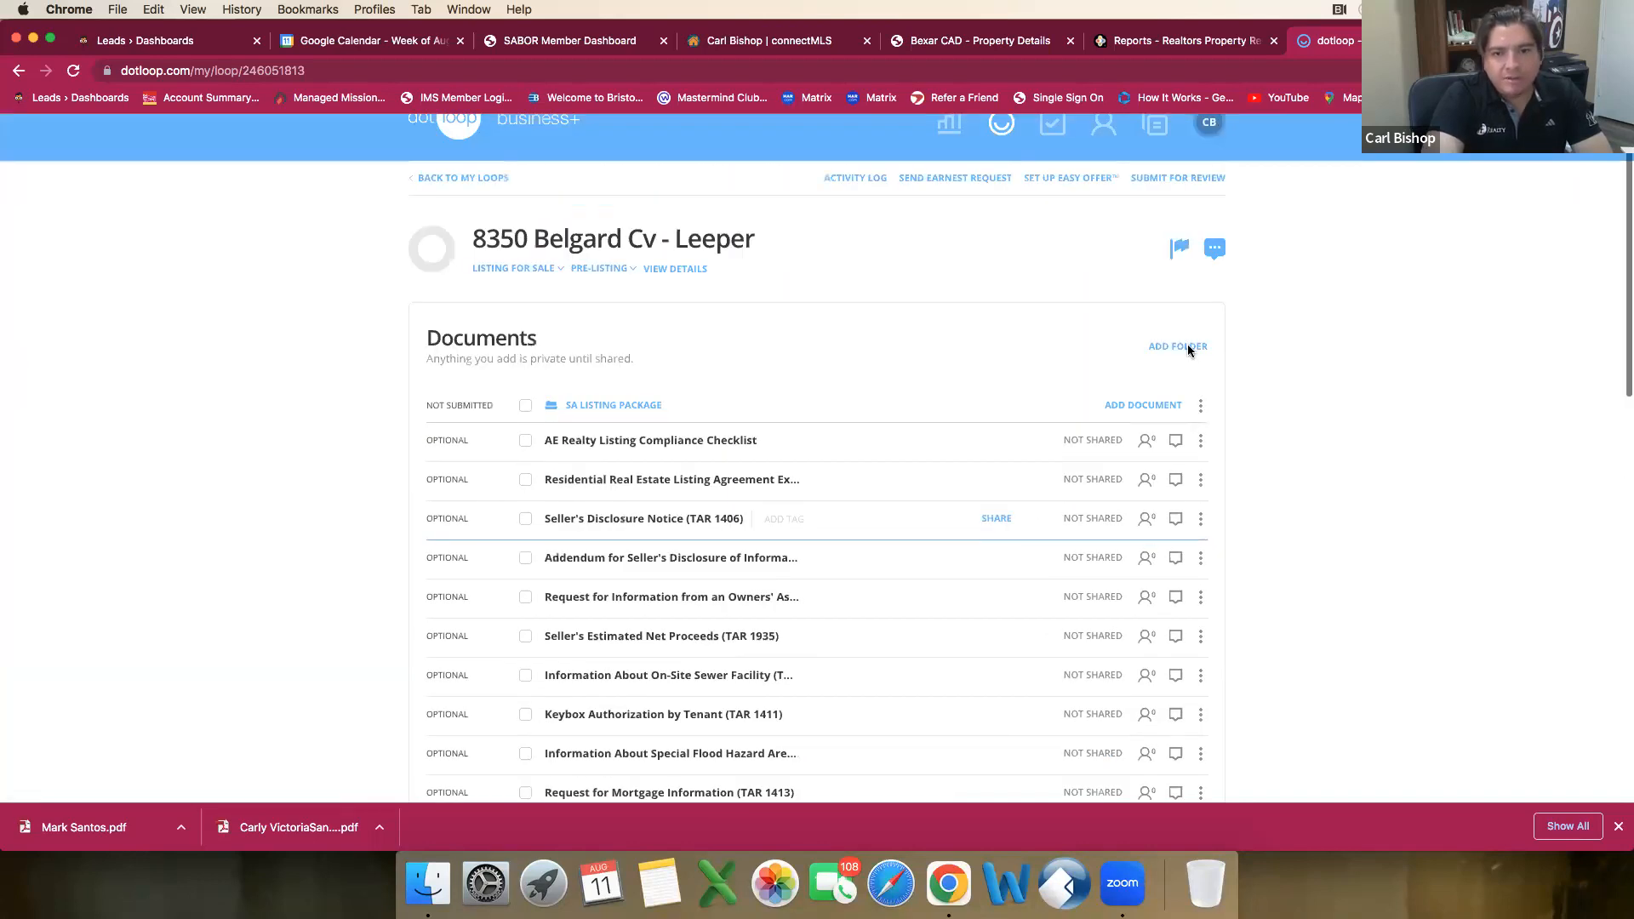
# Step: Add a new folder named Values to the loop's documents
pyautogui.click(1179, 382)
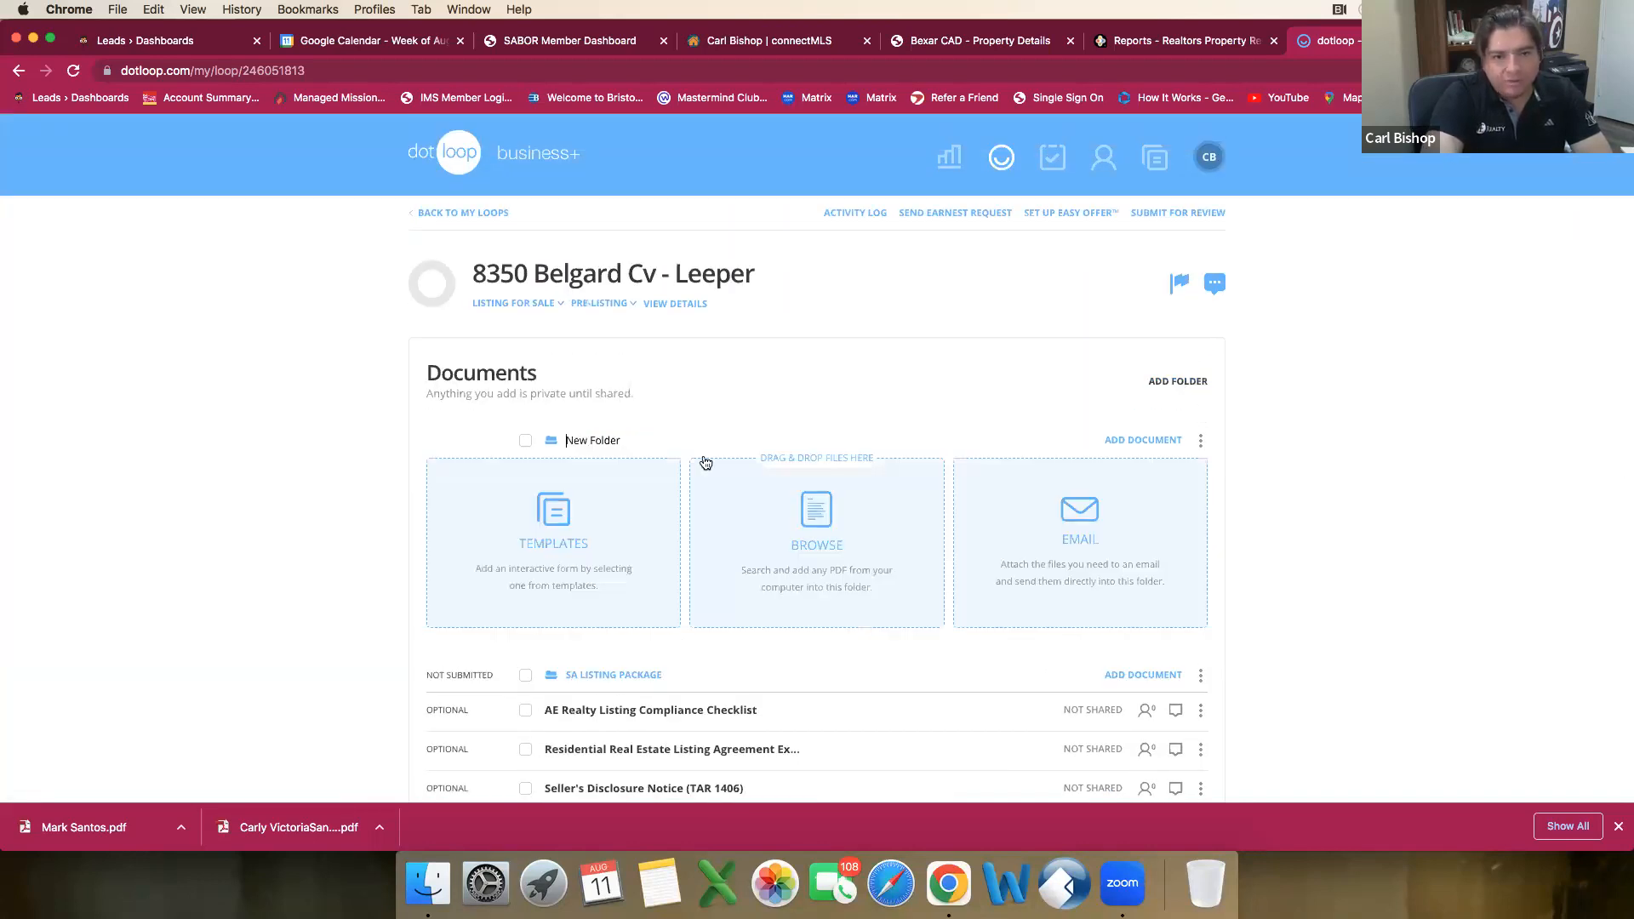
pyautogui.moveTo(622, 437); pyautogui.dragTo(439, 431)
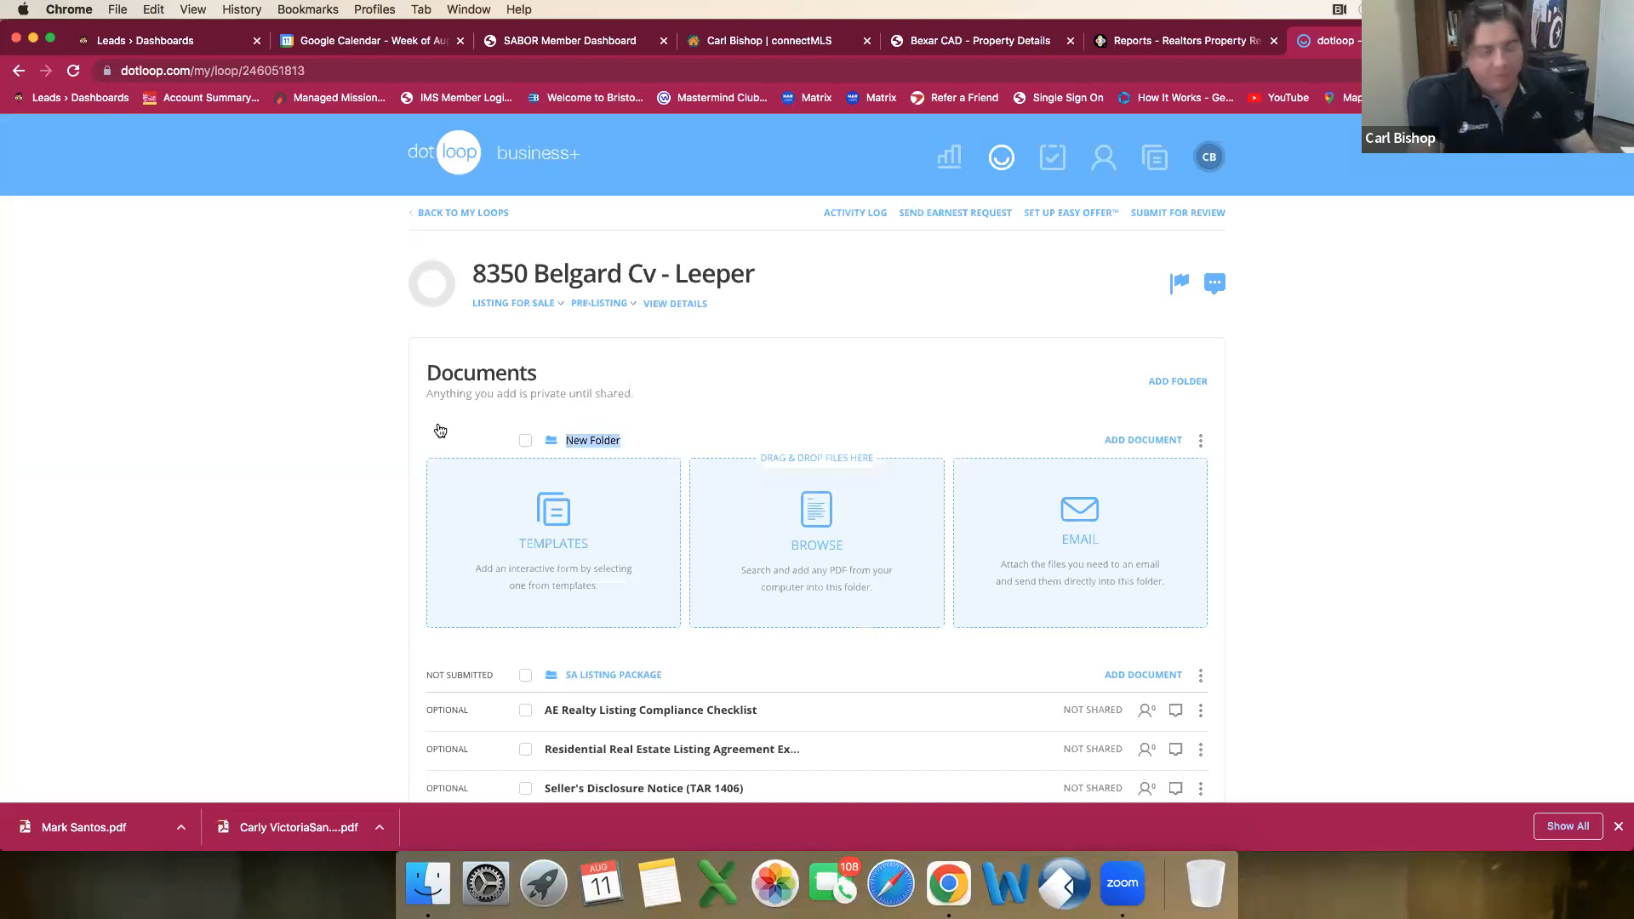
pyautogui.write('Values')
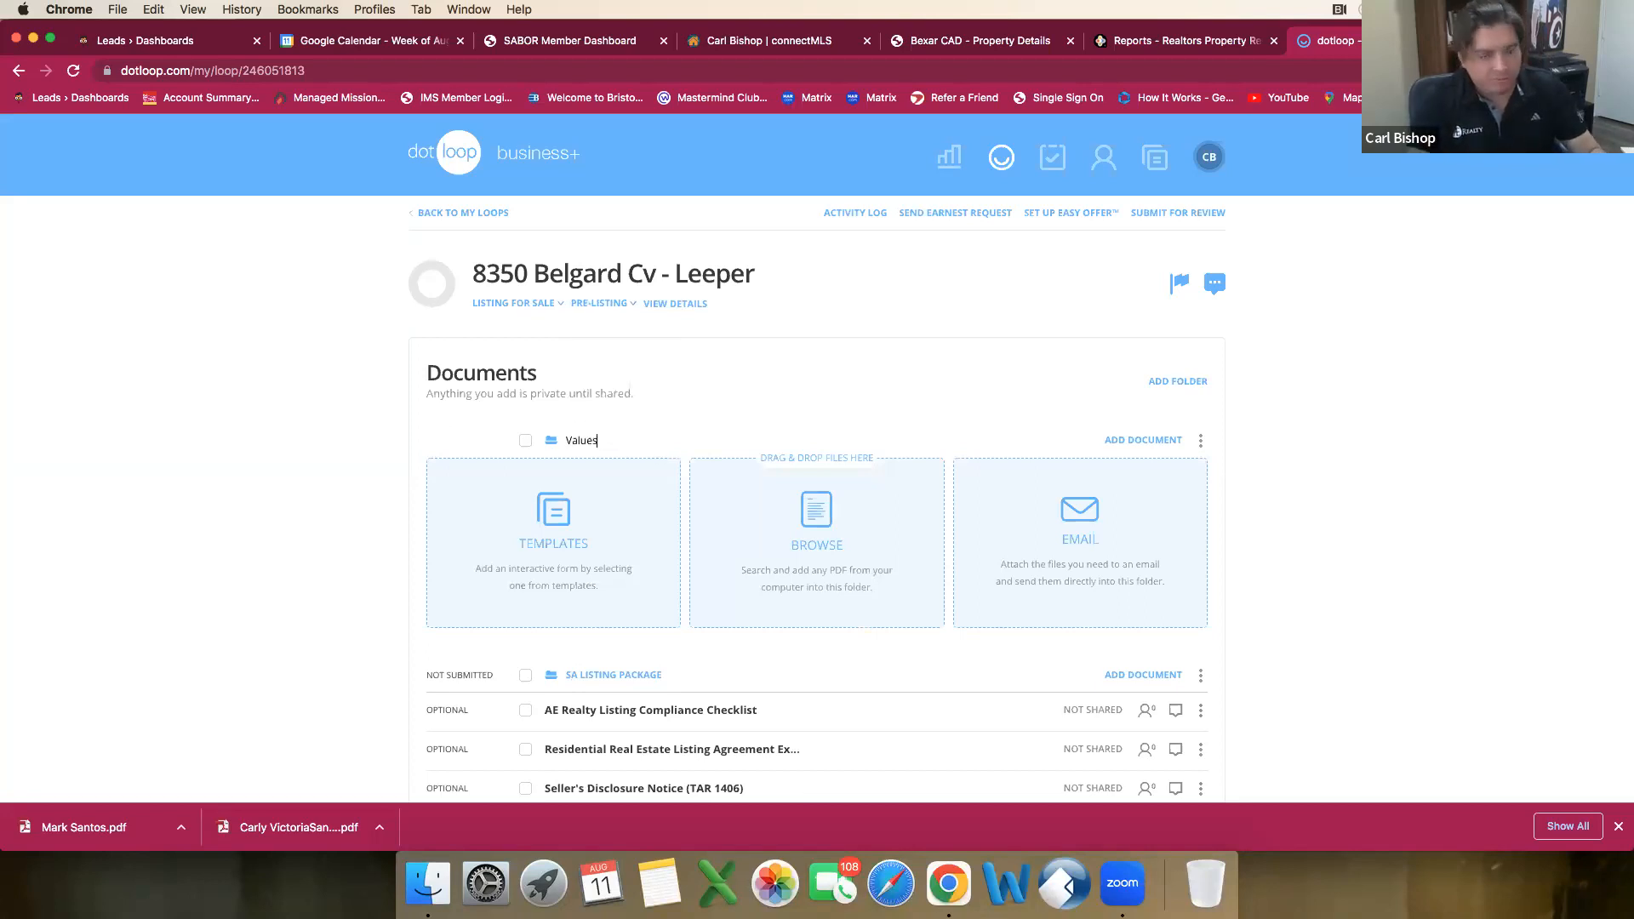
pyautogui.press('Return')
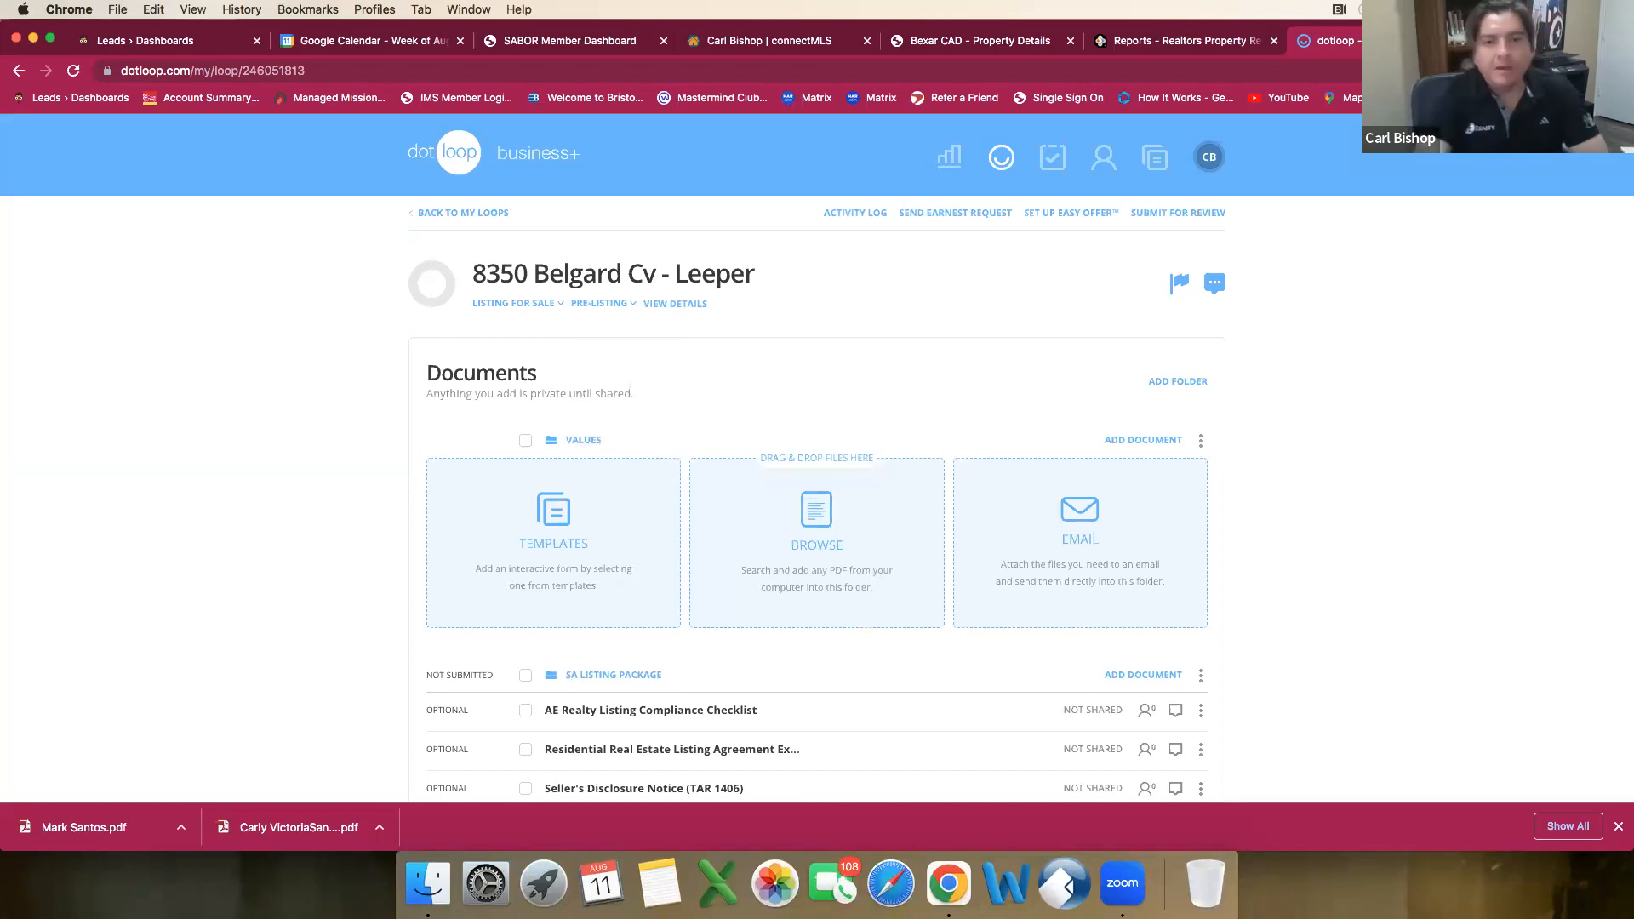
# Step: Switch to RPR and open the generated property report as a PDF
pyautogui.click(1153, 42)
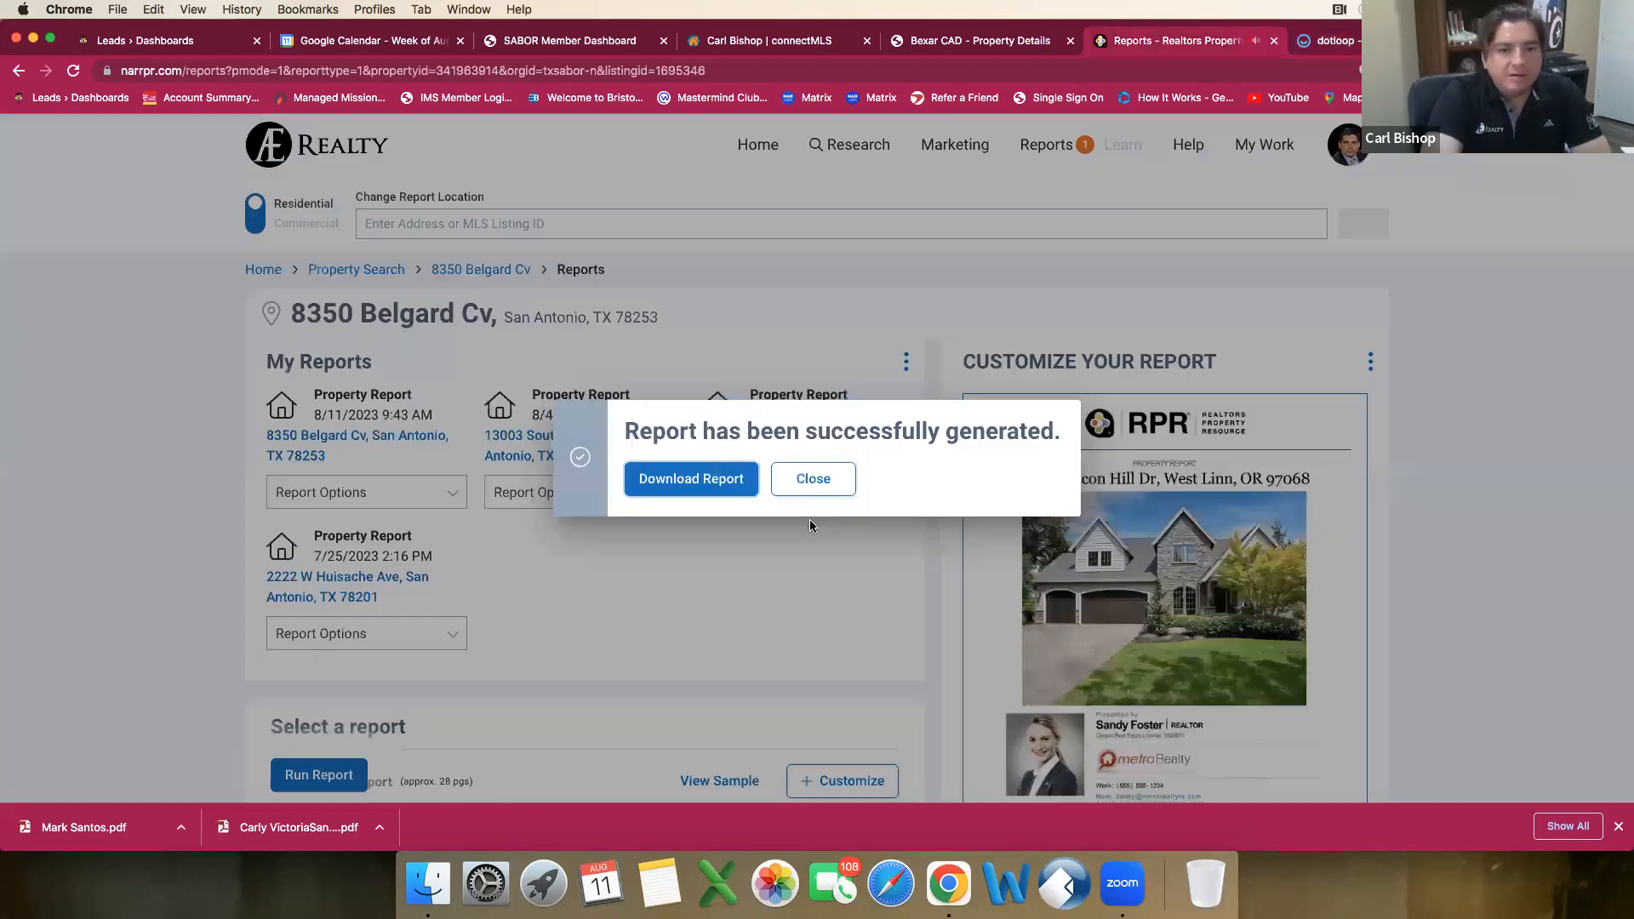
pyautogui.click(721, 490)
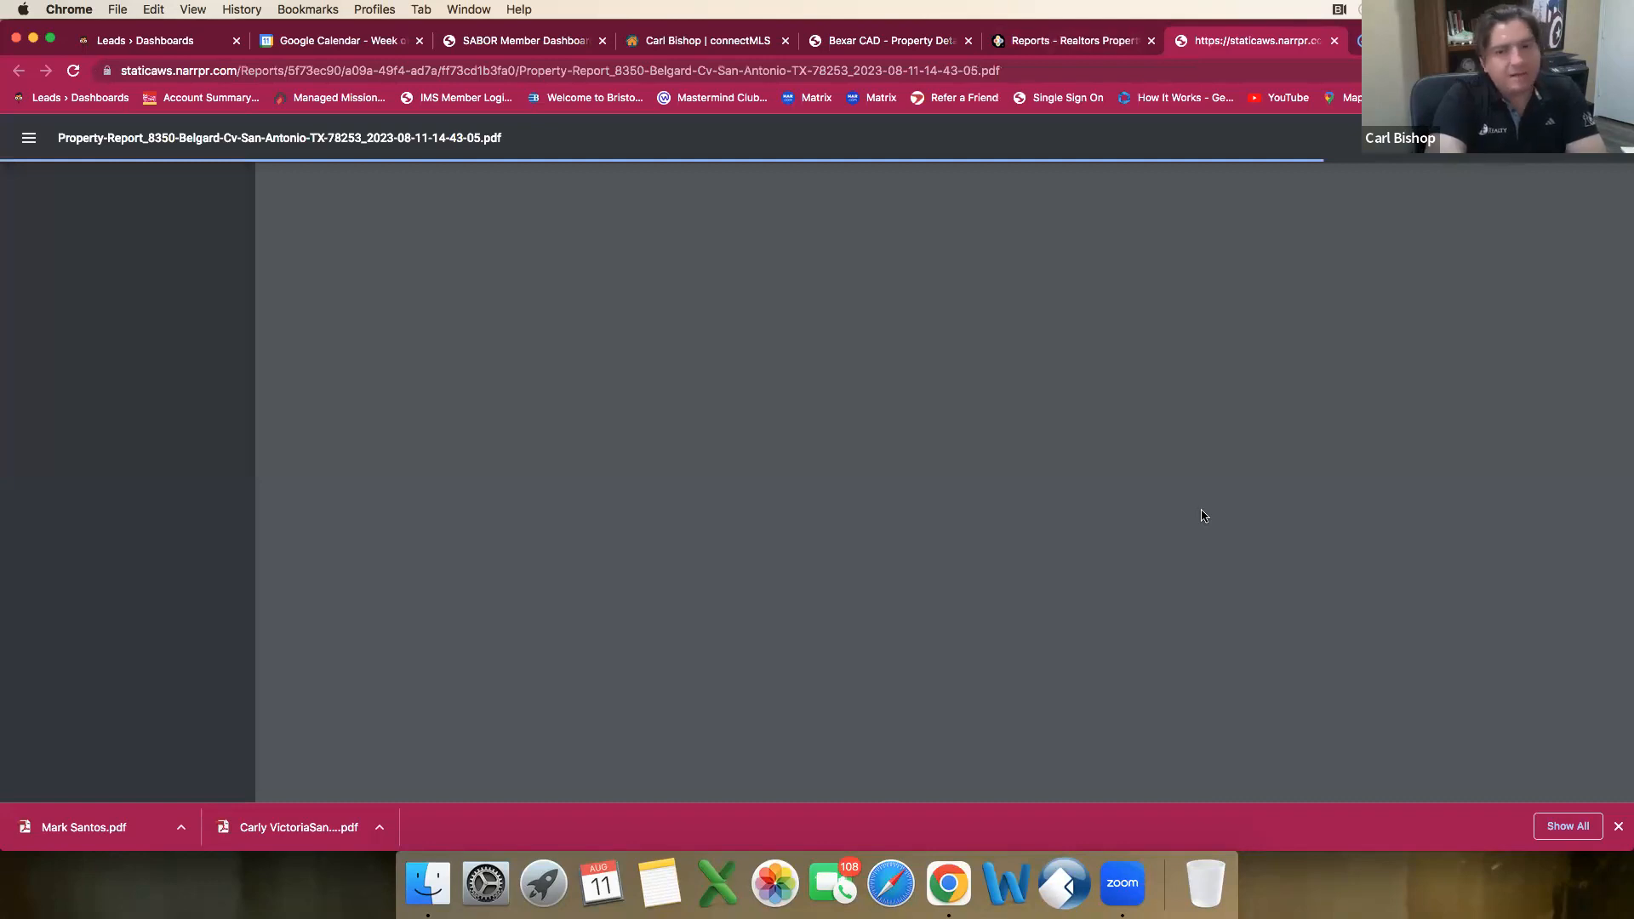
# Step: Look through the report's valuation, home facts, livability, photo and property history pages, including the sales and financing activity
pyautogui.scroll(-15, 1201, 516)
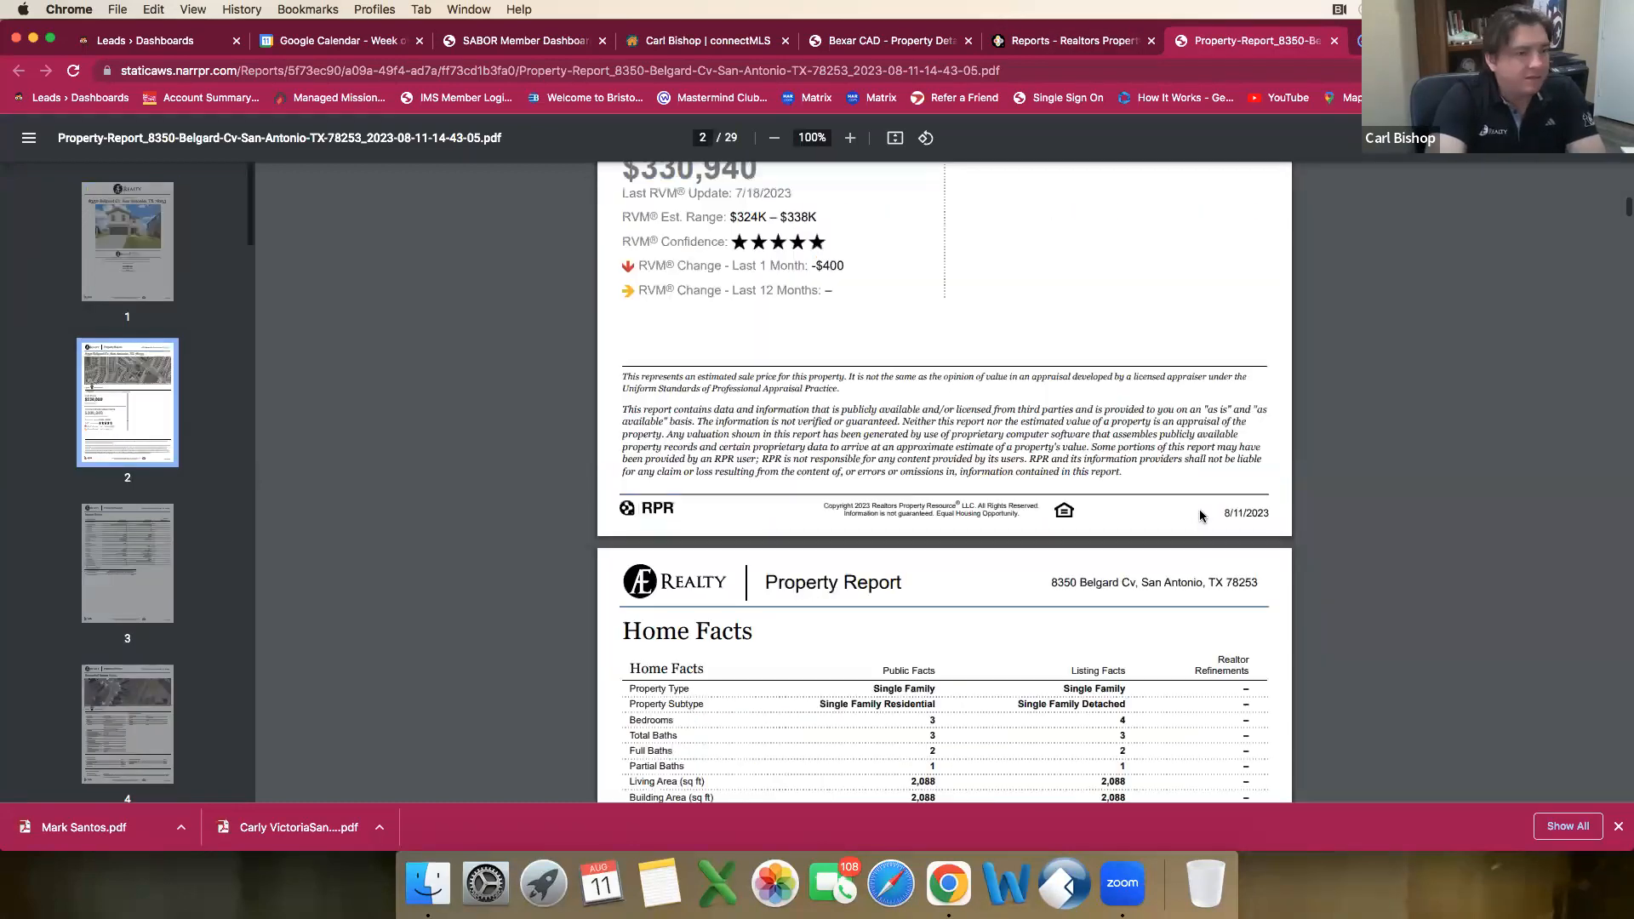
pyautogui.scroll(-5, 1200, 516)
pyautogui.scroll(-1, 1204, 514)
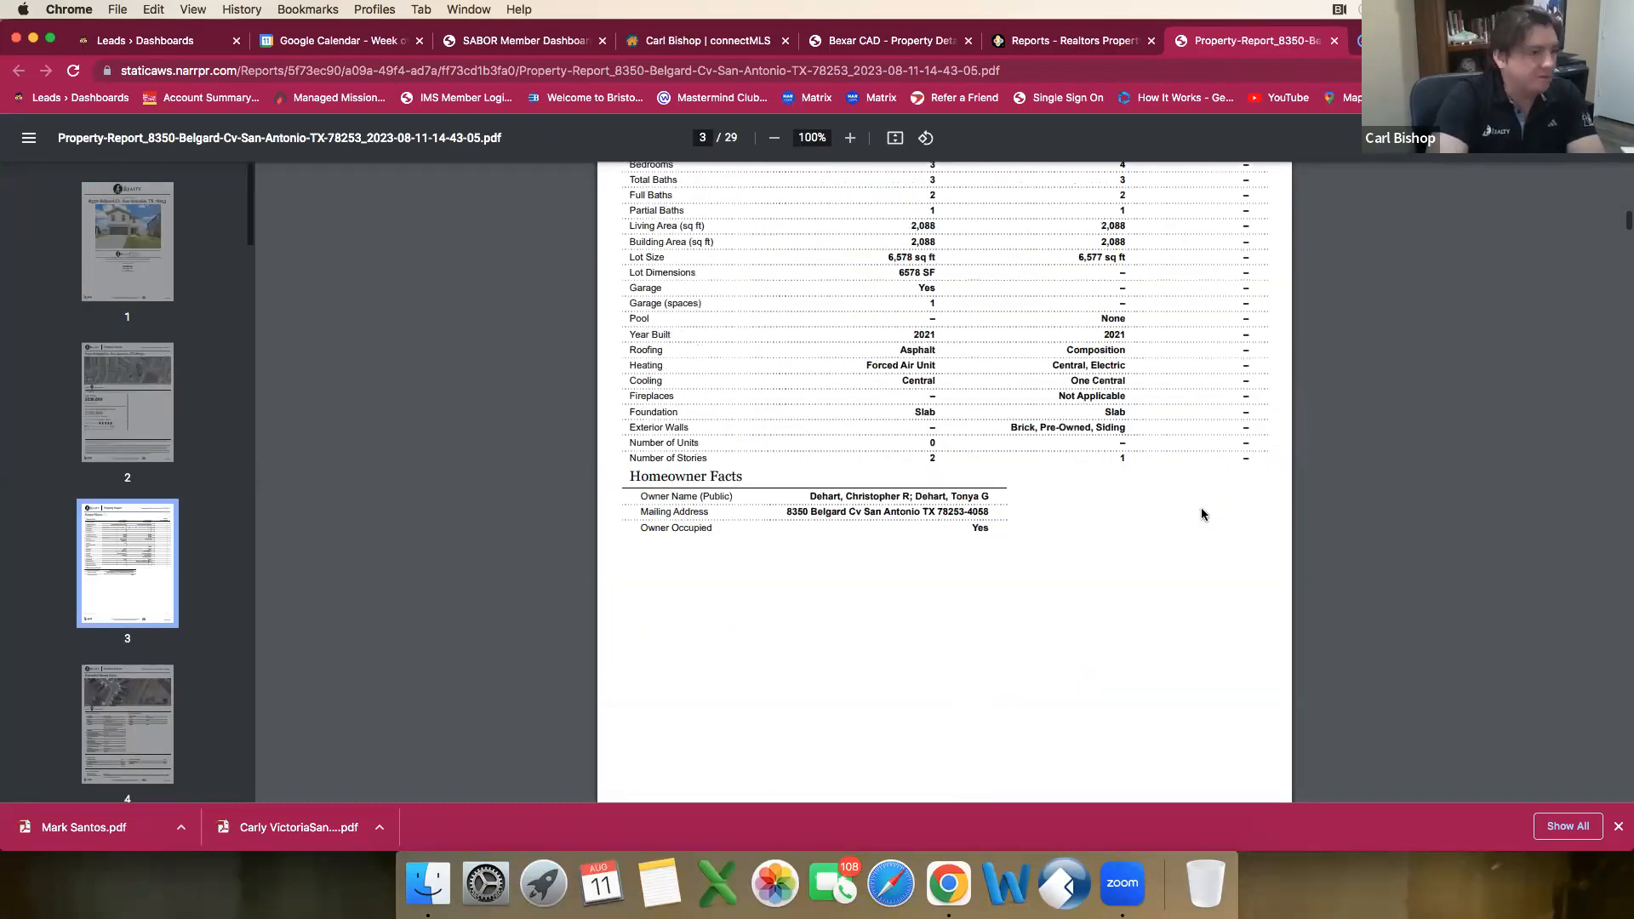
pyautogui.scroll(-10, 1202, 514)
pyautogui.scroll(-12, 1200, 509)
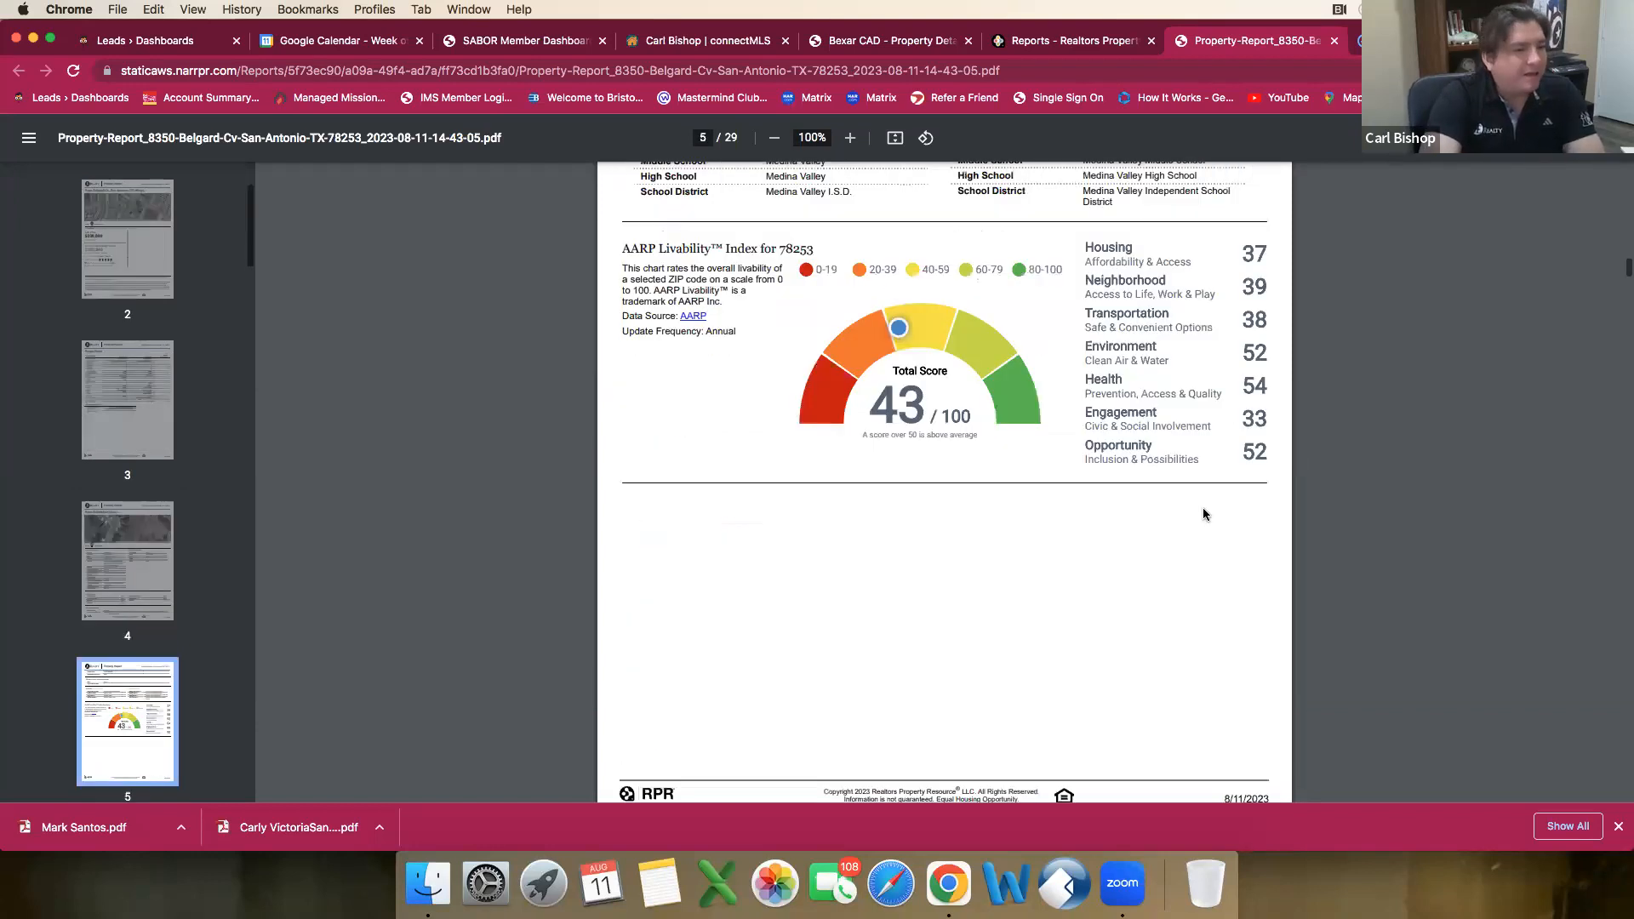
pyautogui.scroll(-15, 1203, 511)
pyautogui.scroll(-10, 1204, 511)
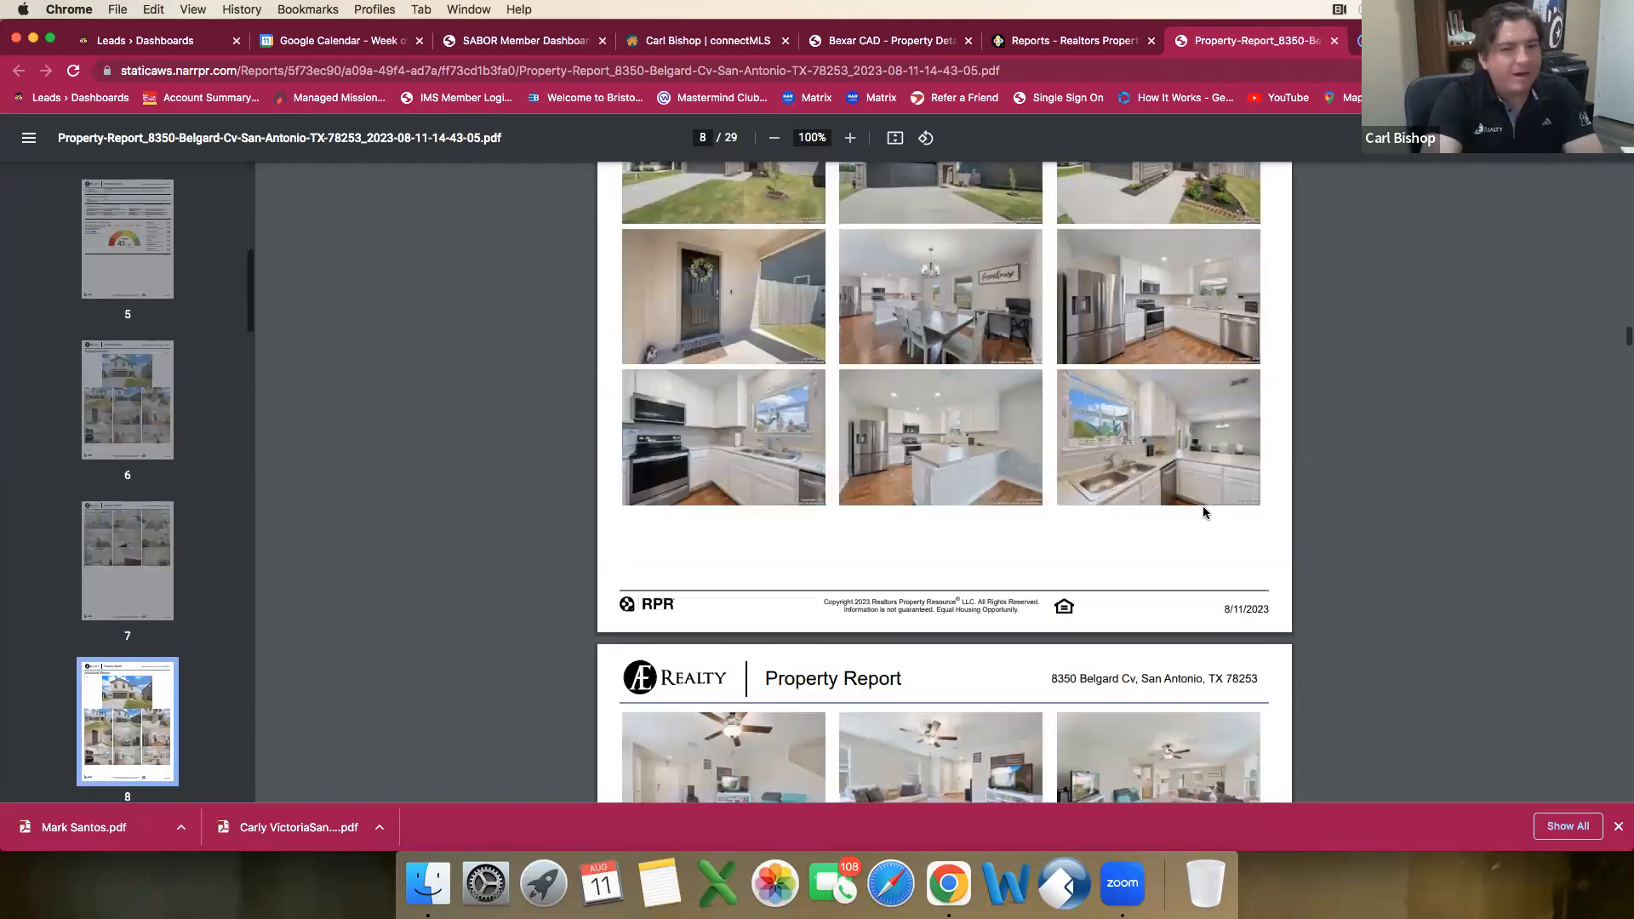
pyautogui.scroll(-1, 1203, 512)
pyautogui.scroll(-1, 1204, 511)
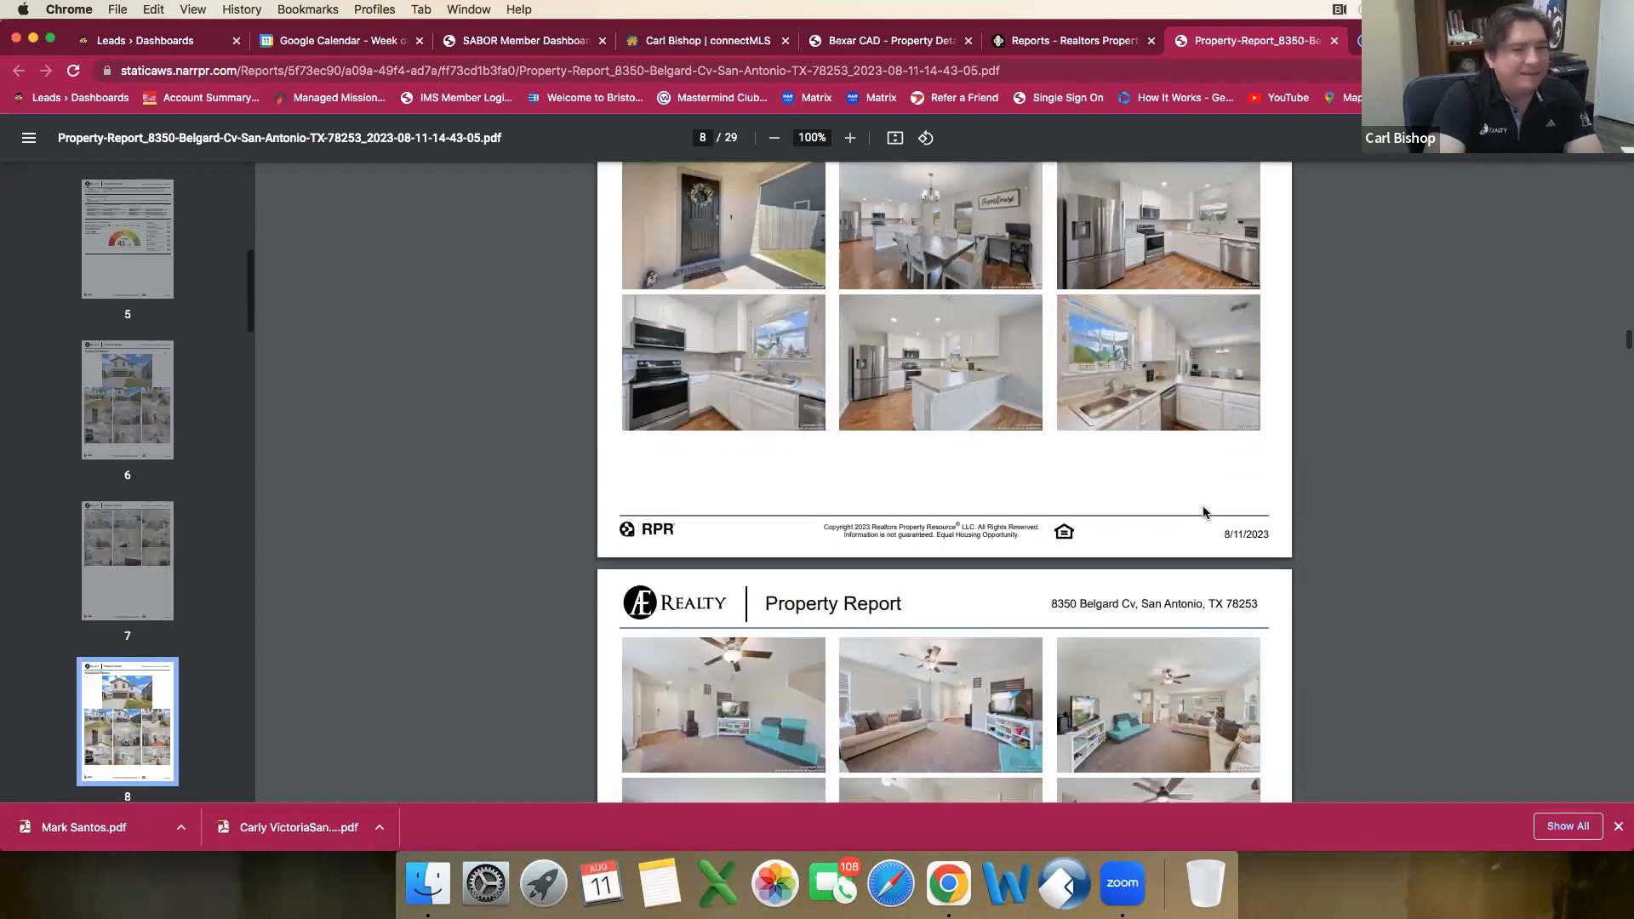
pyautogui.scroll(-15, 1204, 512)
pyautogui.scroll(-8, 1205, 512)
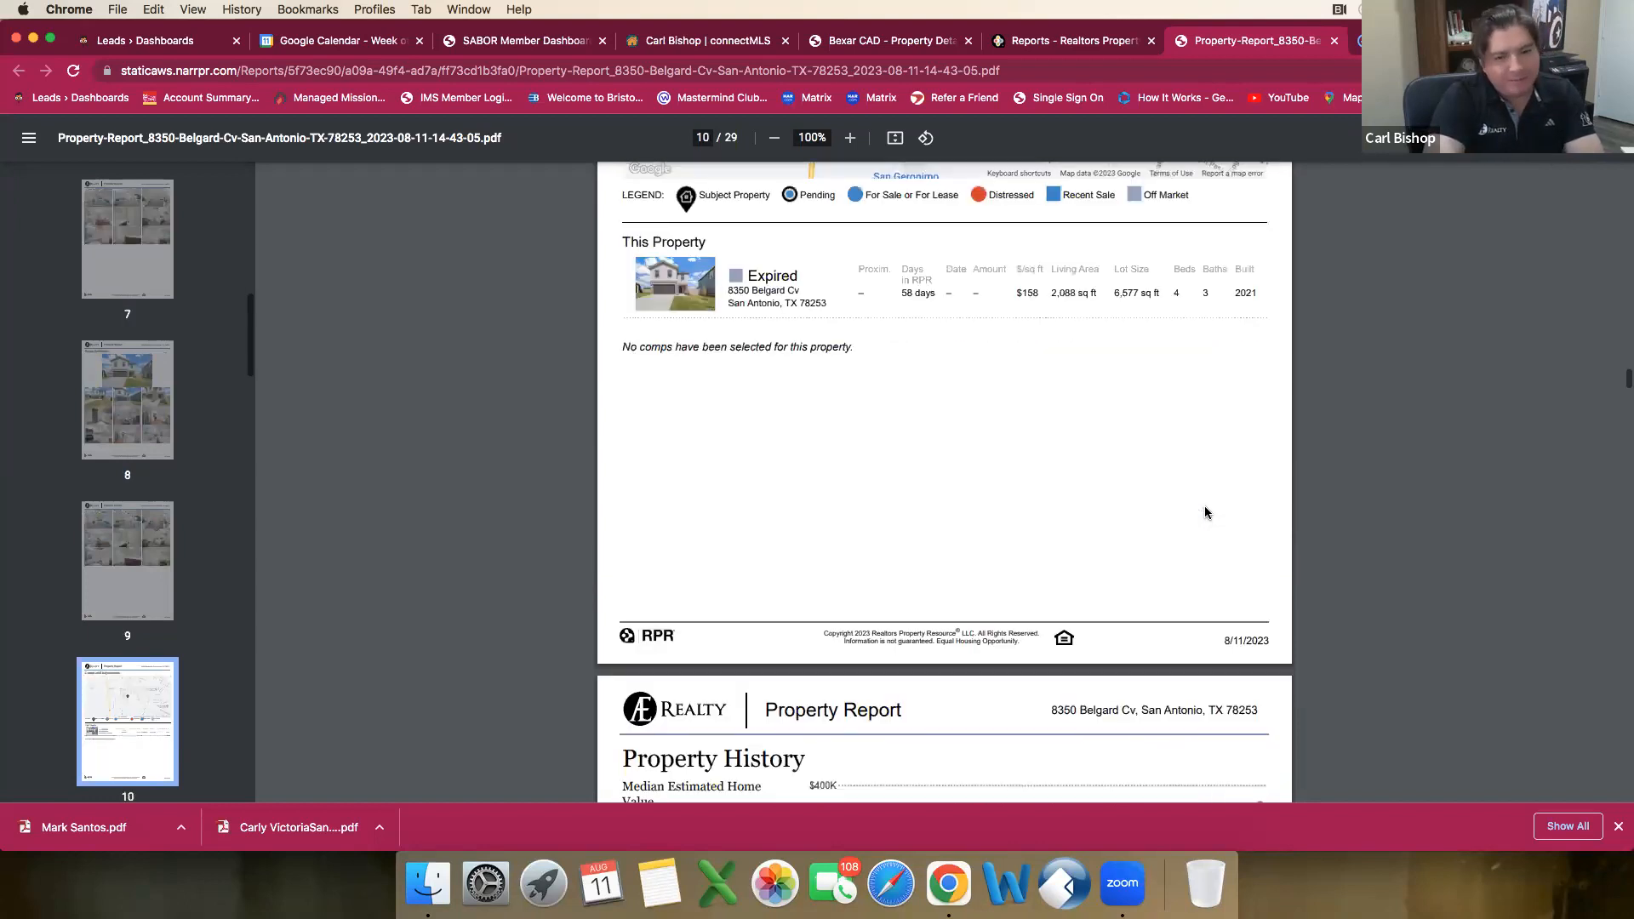
pyautogui.scroll(-10, 1205, 512)
pyautogui.scroll(-13, 1205, 510)
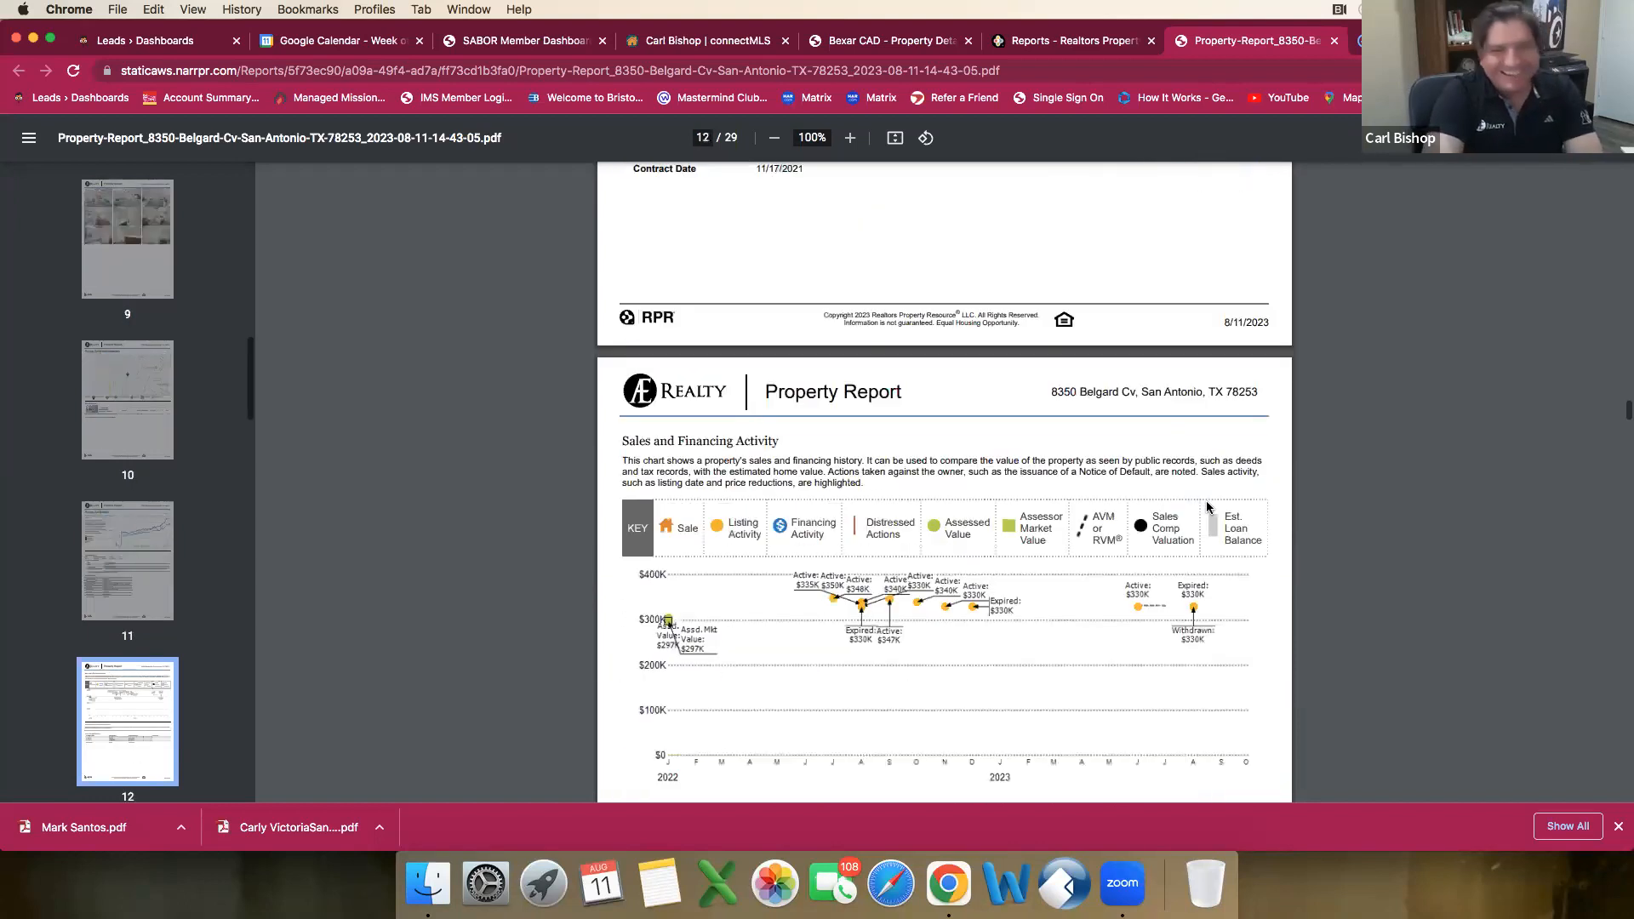
pyautogui.scroll(-12, 1207, 509)
pyautogui.scroll(-2, 1207, 507)
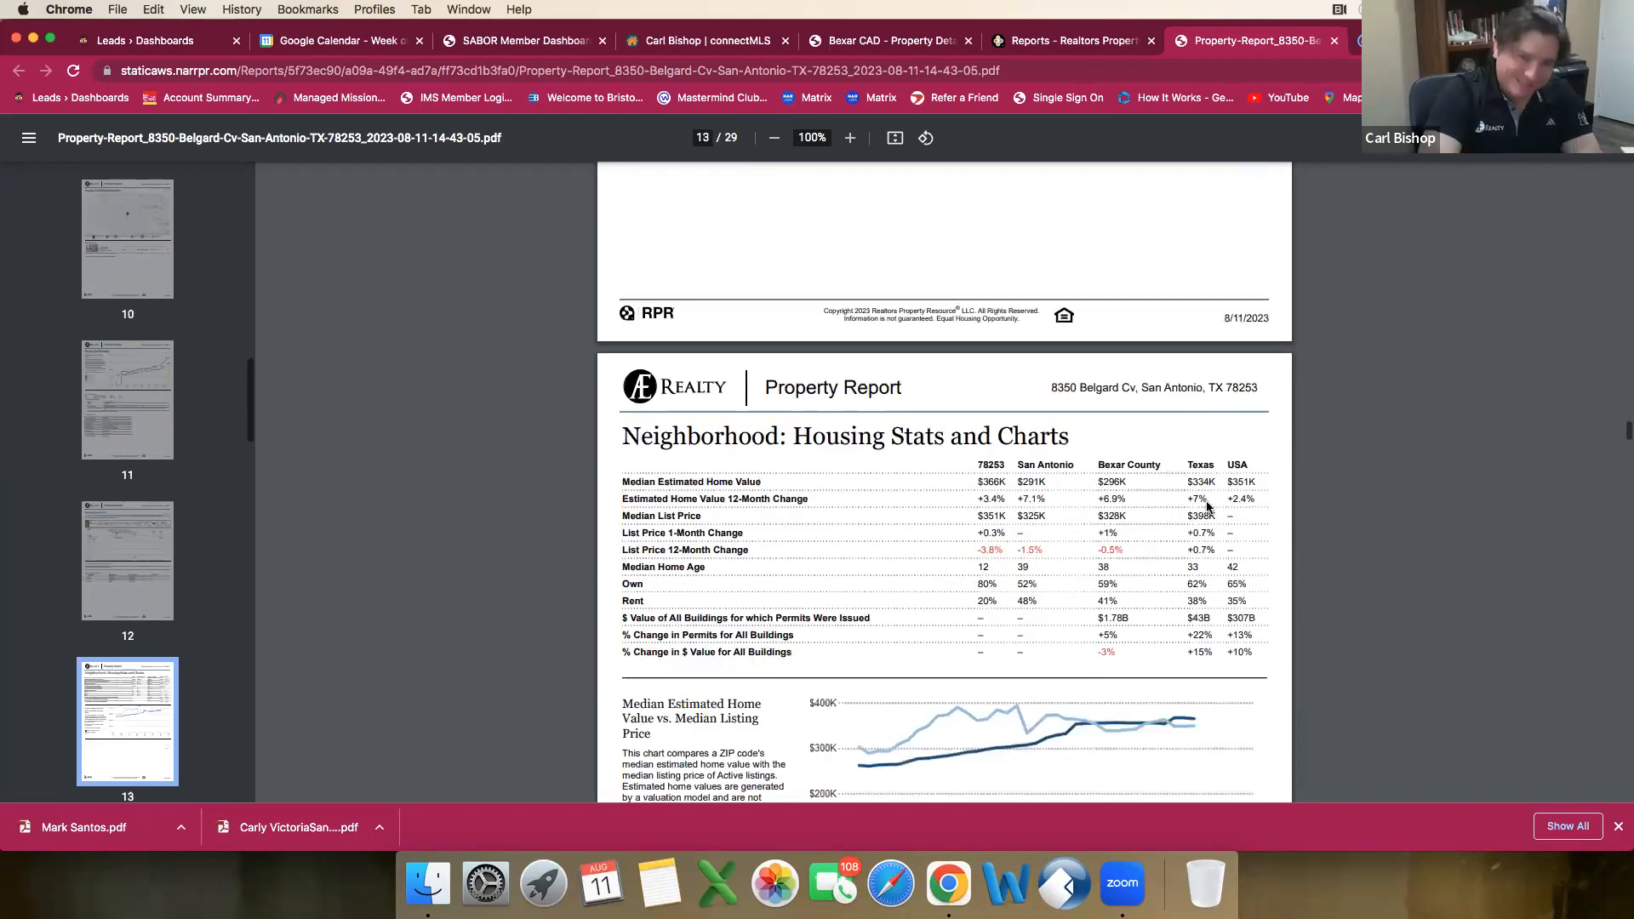
pyautogui.scroll(9, 1207, 509)
pyautogui.scroll(1, 1202, 513)
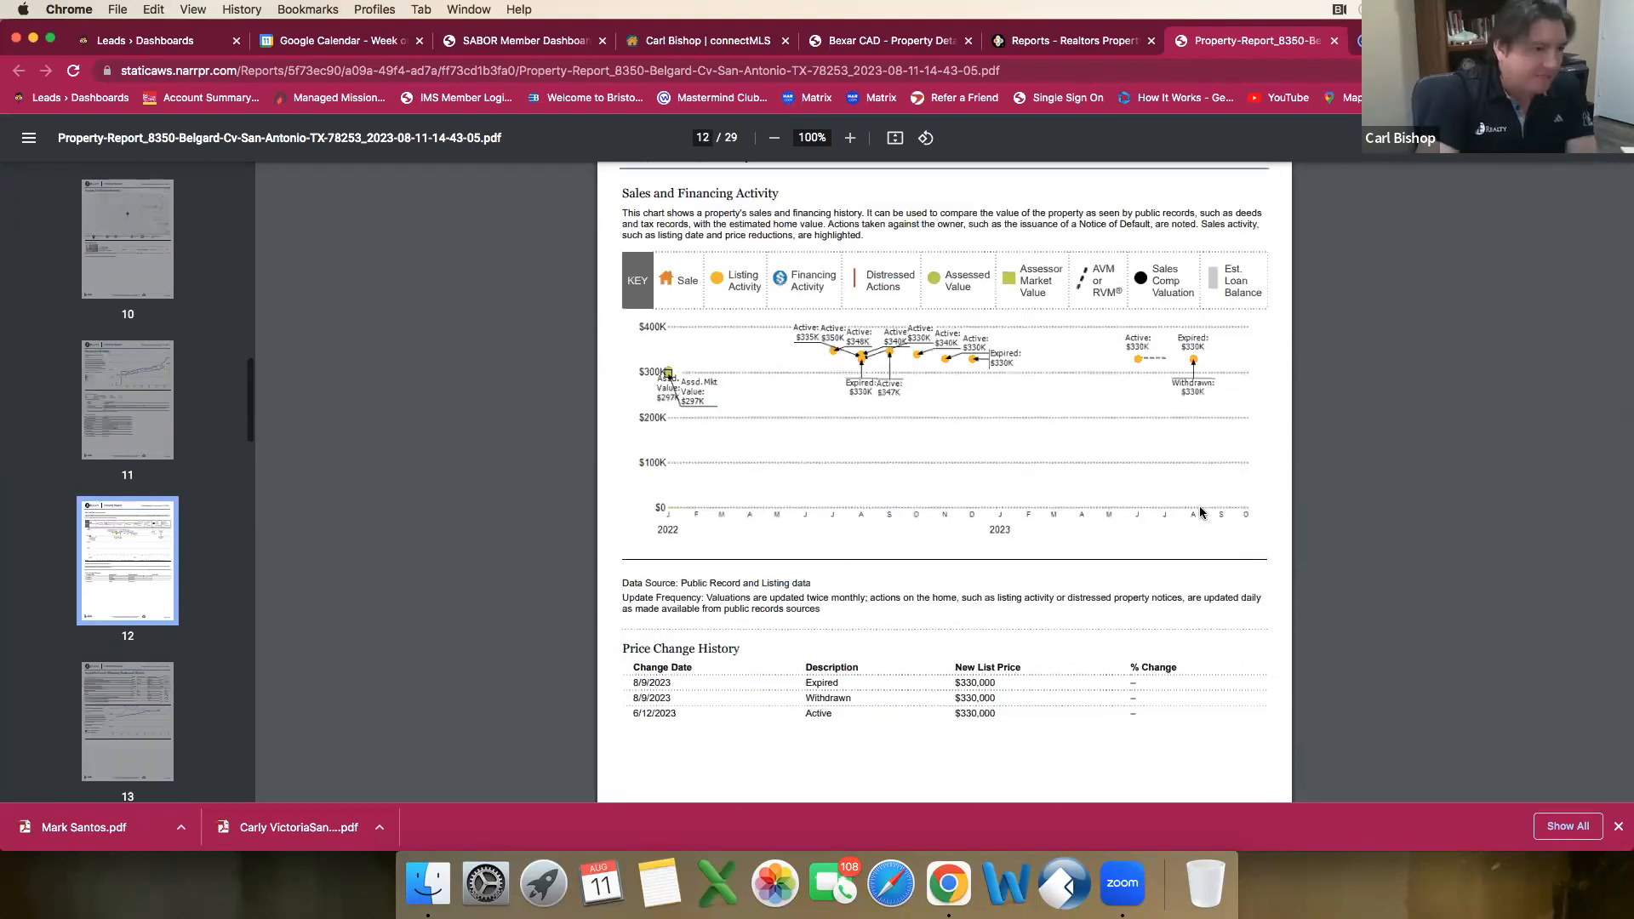
pyautogui.scroll(2, 1200, 513)
pyautogui.scroll(1, 1192, 513)
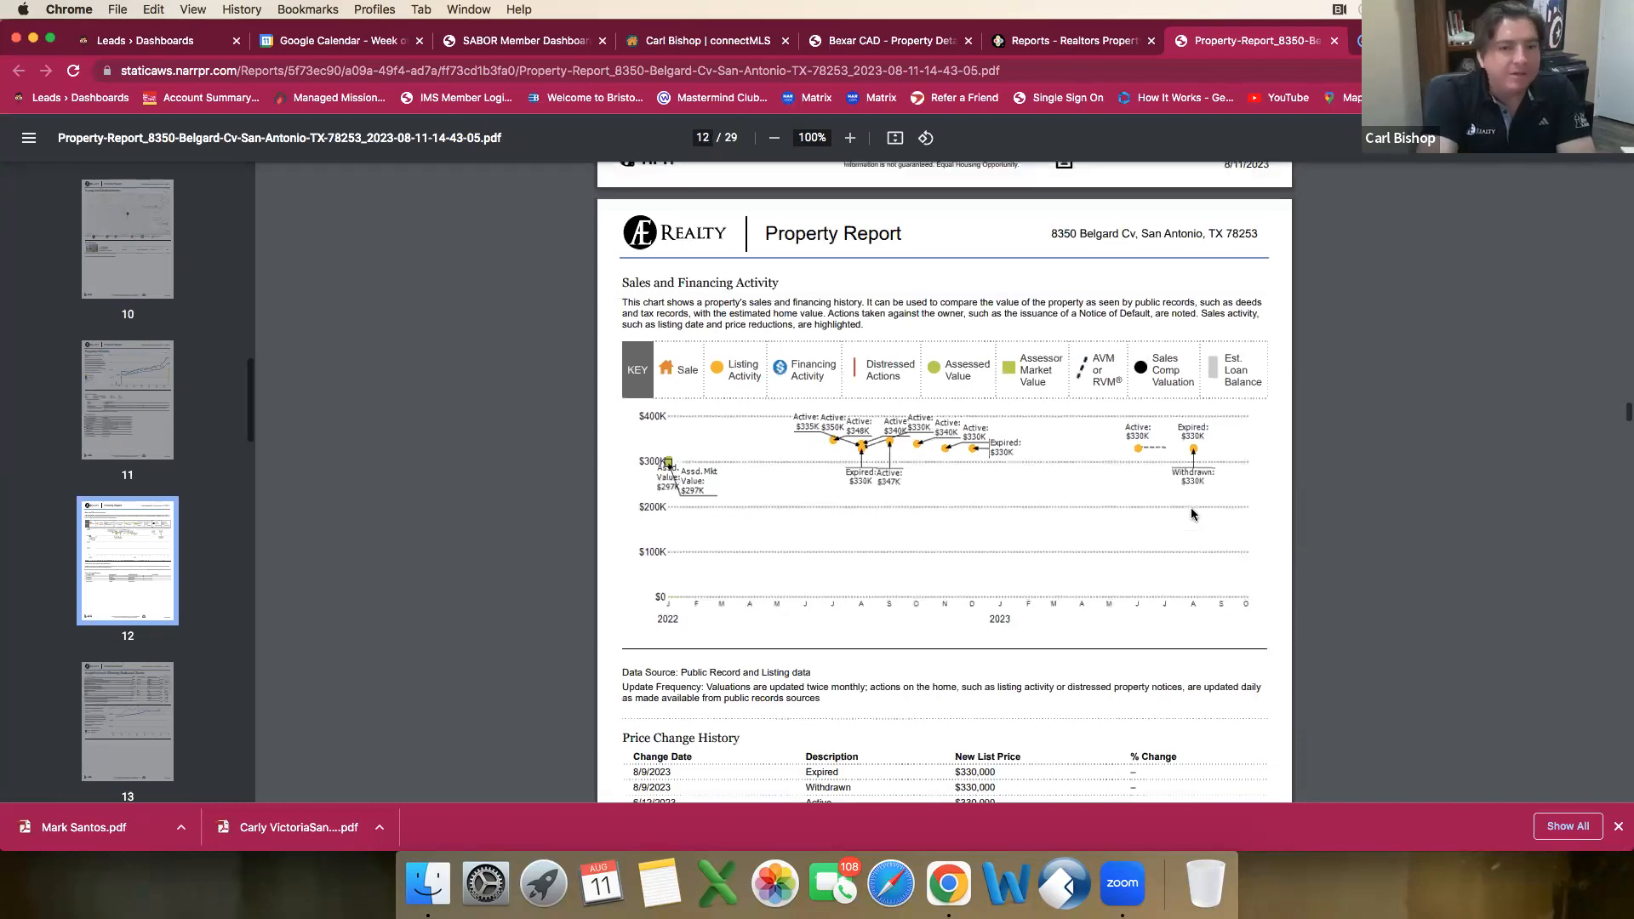
# Step: Examine the report's neighborhood housing stats, sold comps charts, demographics and economic pages, and go back to the photo pages
pyautogui.scroll(-5, 1191, 514)
pyautogui.scroll(-15, 1192, 507)
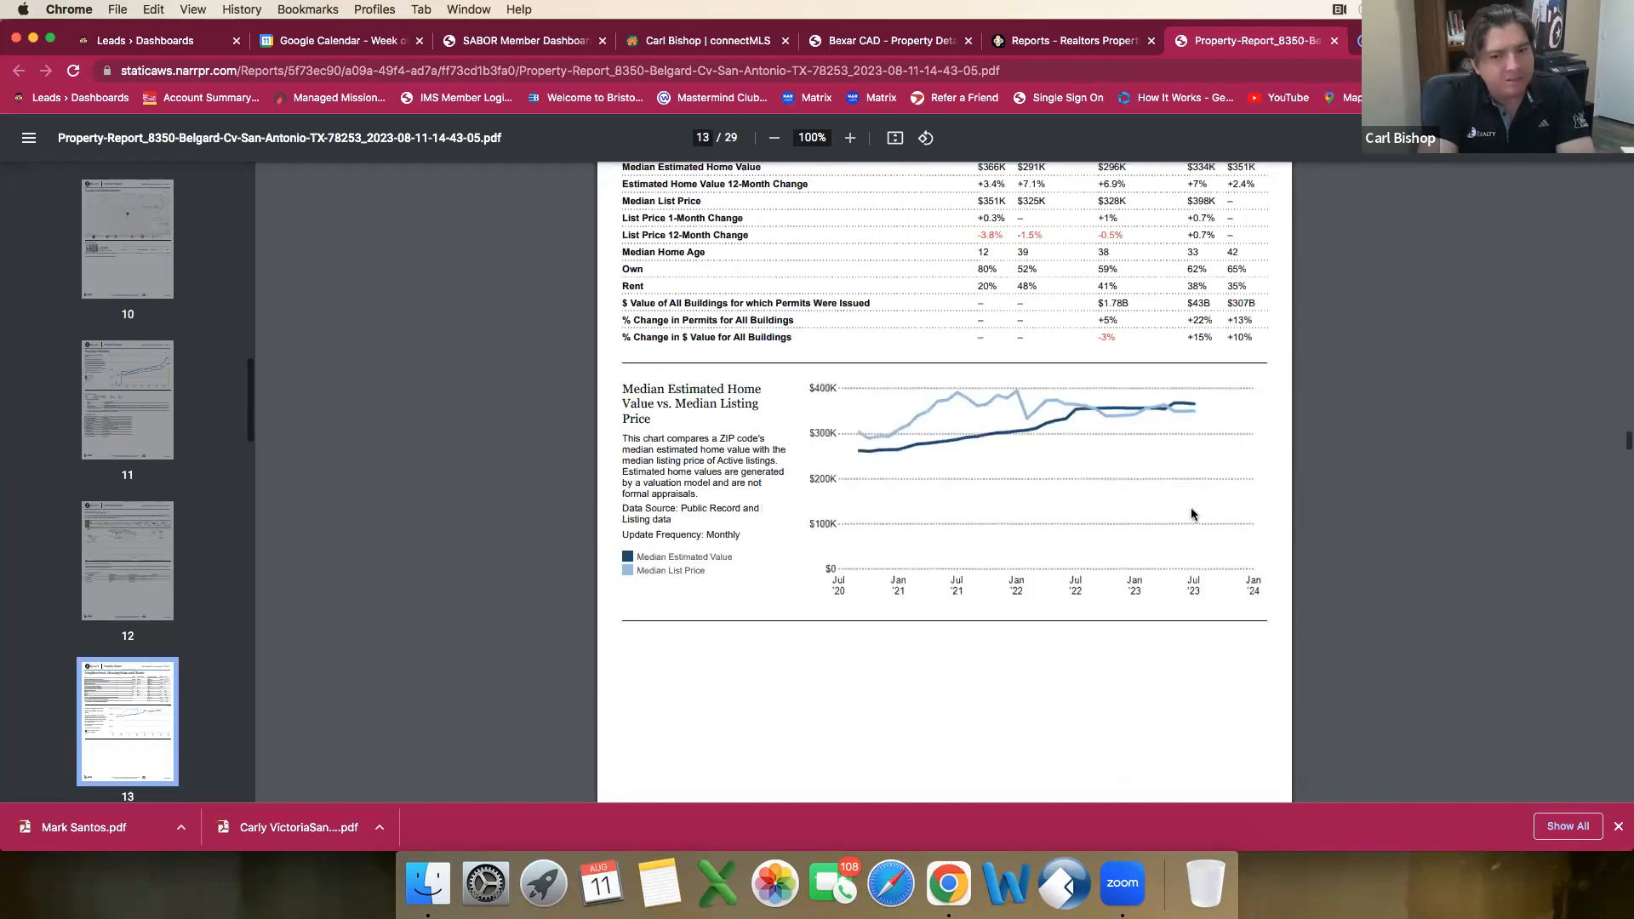
pyautogui.scroll(-20, 1192, 513)
pyautogui.scroll(-15, 1192, 514)
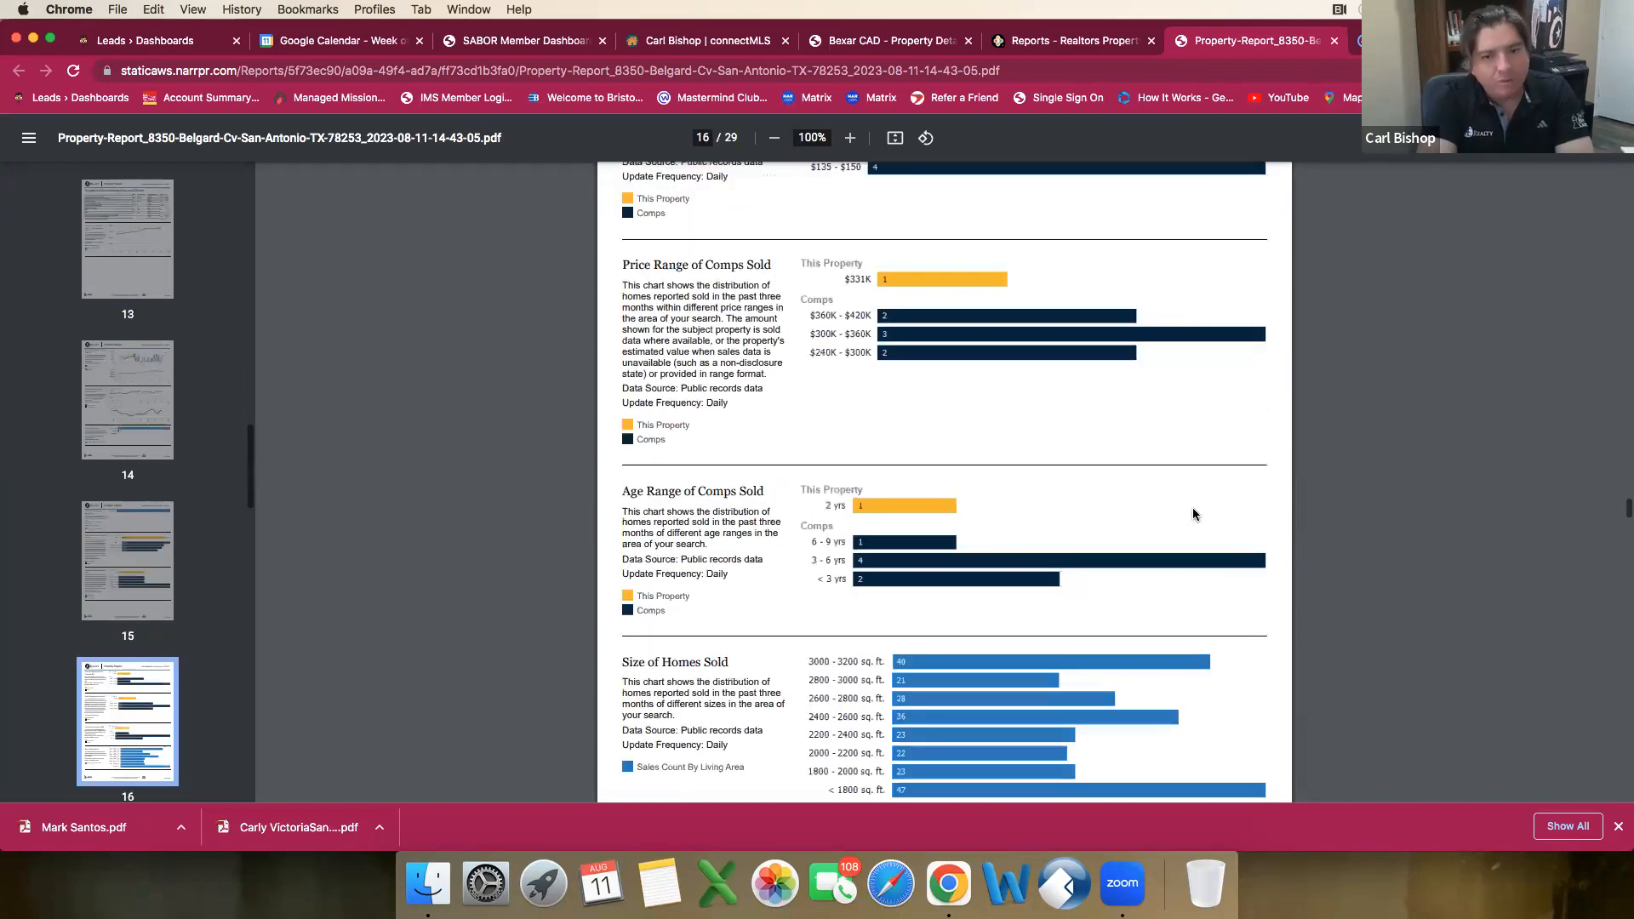
pyautogui.scroll(-15, 1193, 514)
pyautogui.scroll(-10, 1193, 514)
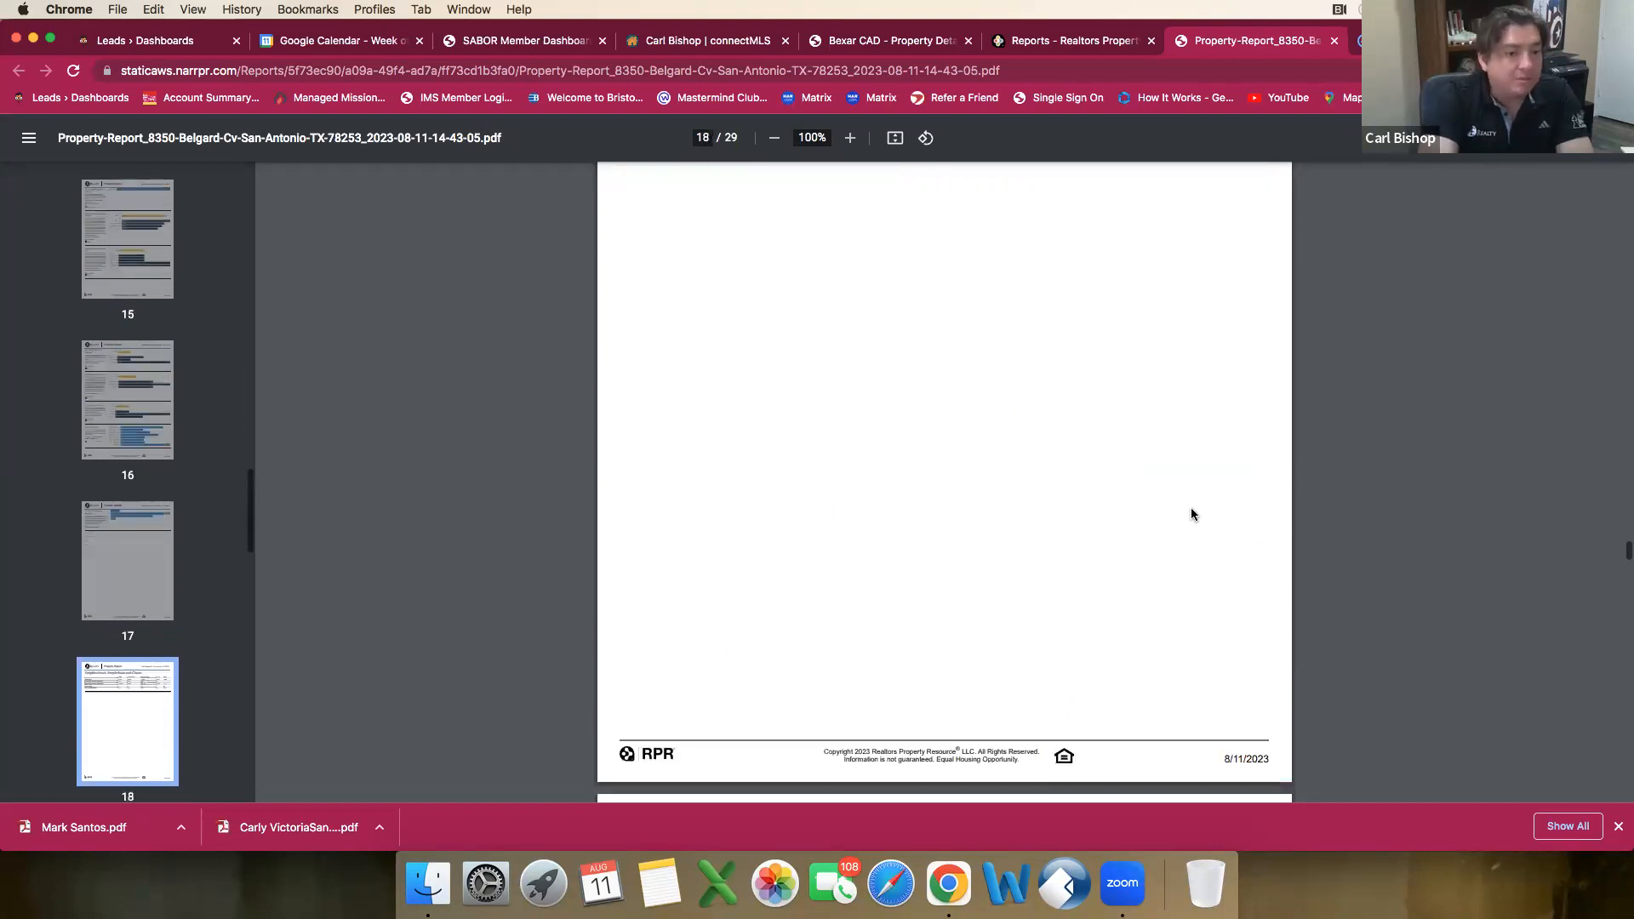
pyautogui.scroll(-10, 1192, 514)
pyautogui.scroll(-10, 1193, 508)
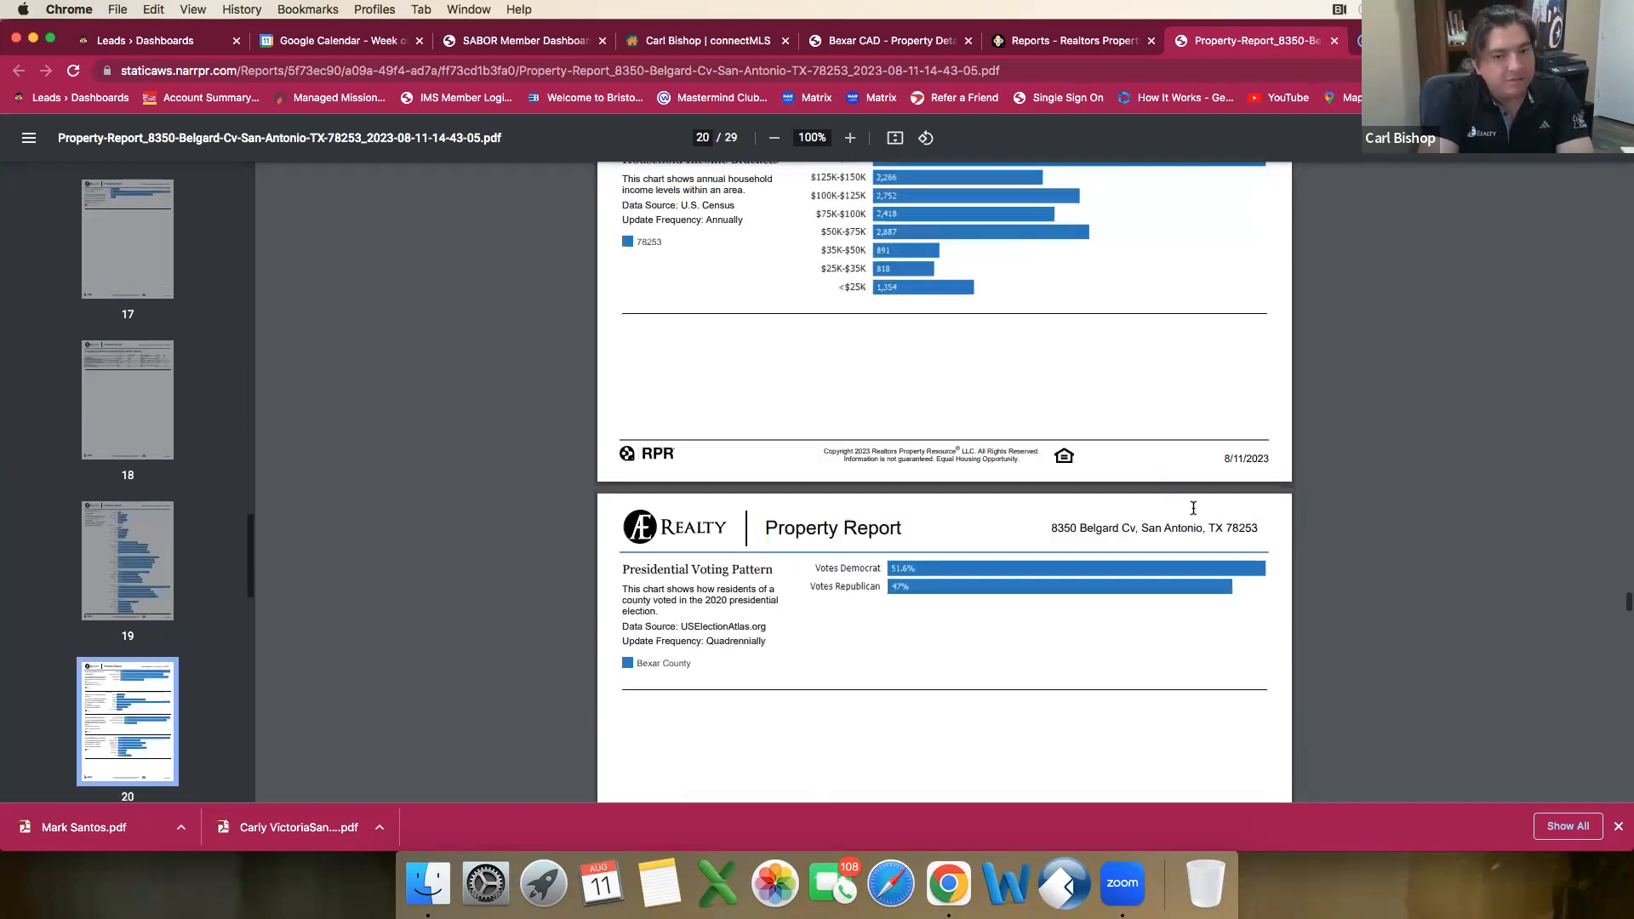
pyautogui.scroll(-15, 1194, 509)
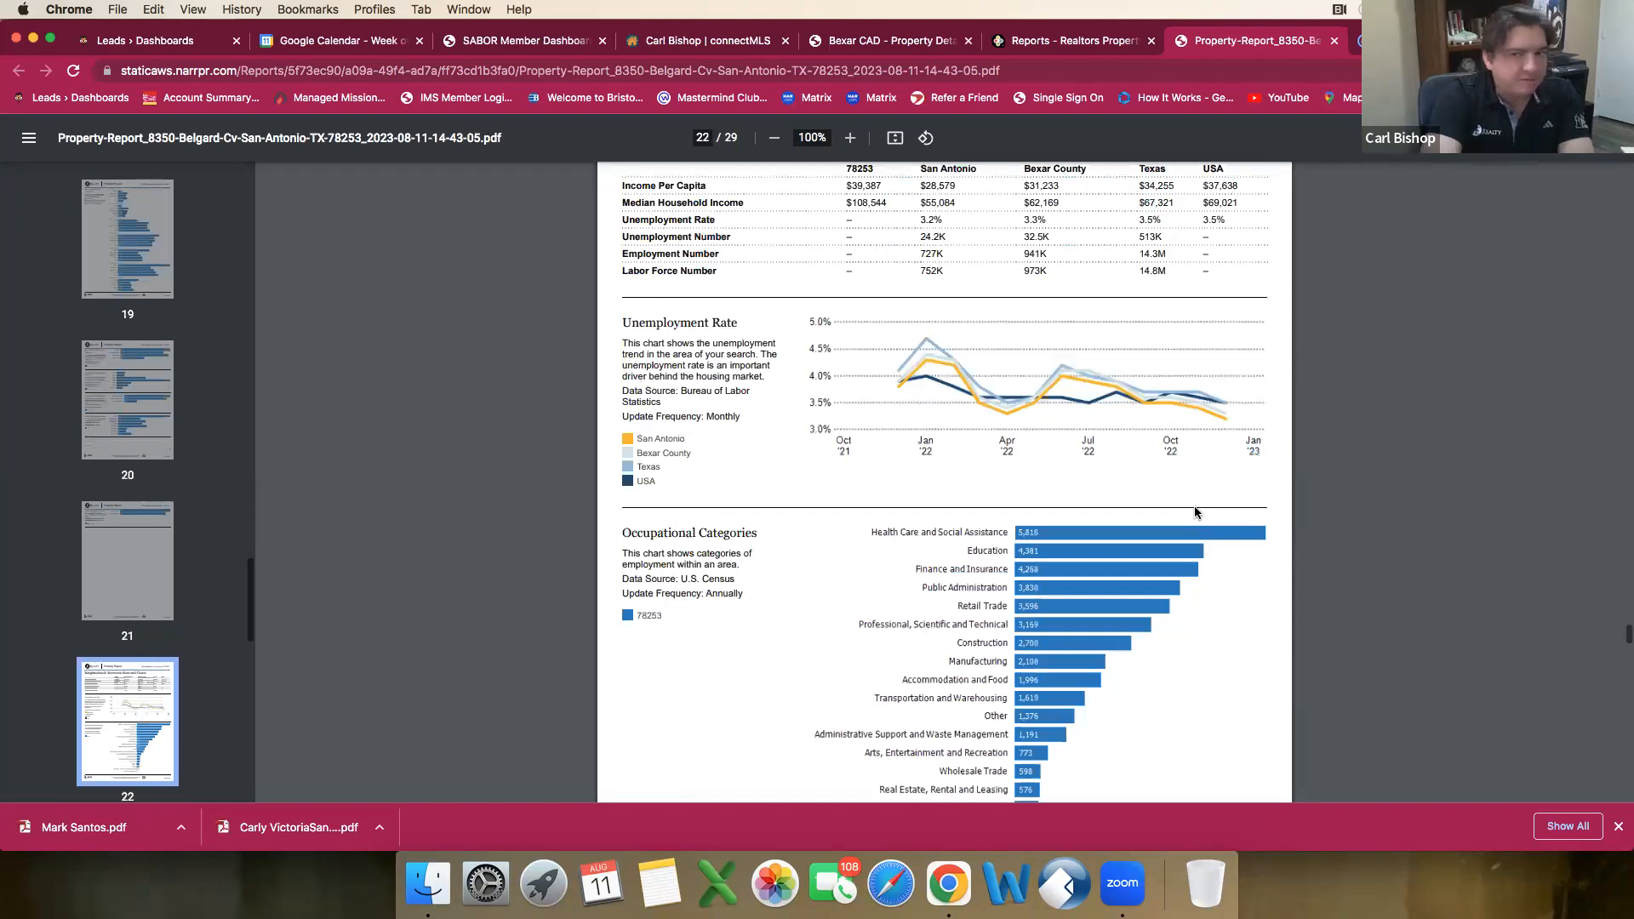
pyautogui.scroll(20, 1194, 510)
pyautogui.scroll(10, 600, 392)
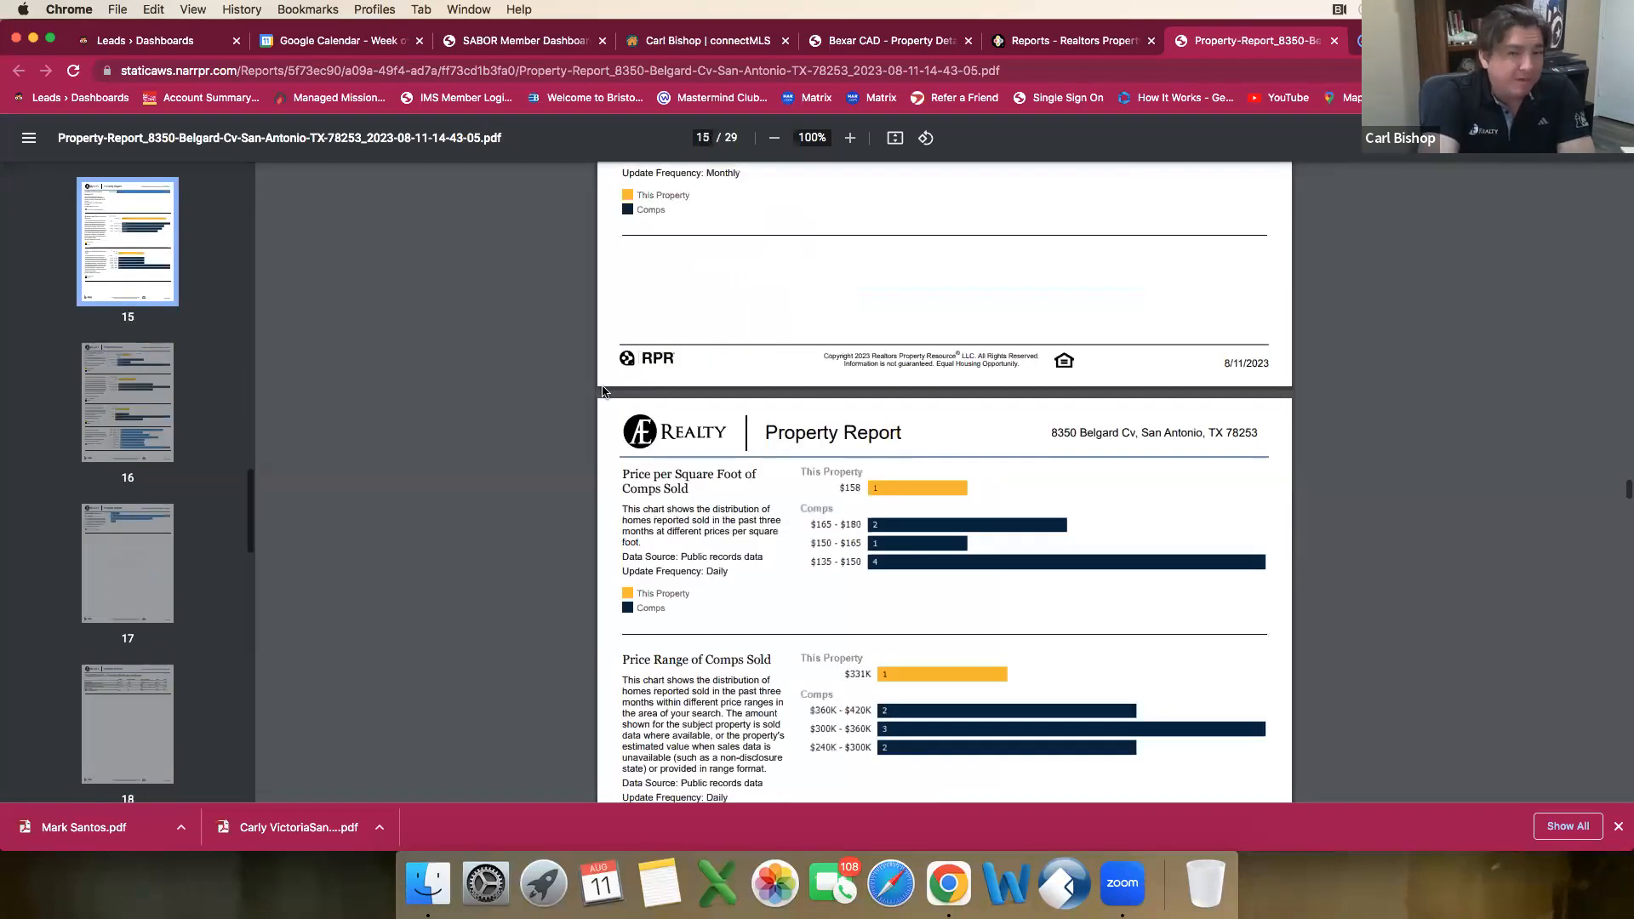
pyautogui.scroll(10, 602, 390)
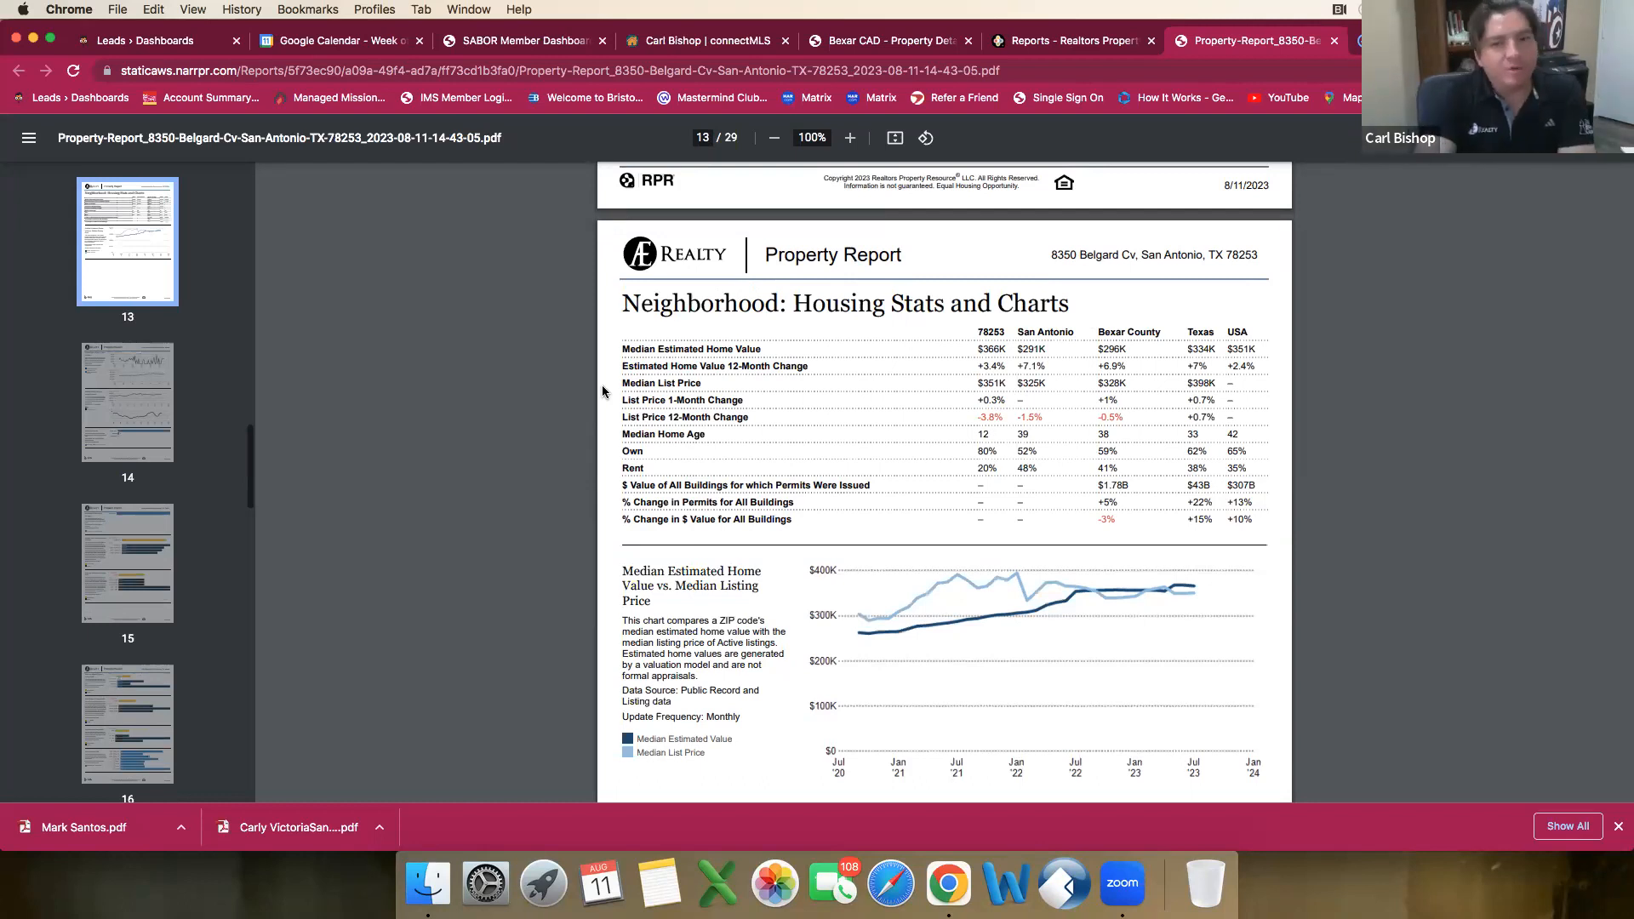
pyautogui.scroll(20, 601, 390)
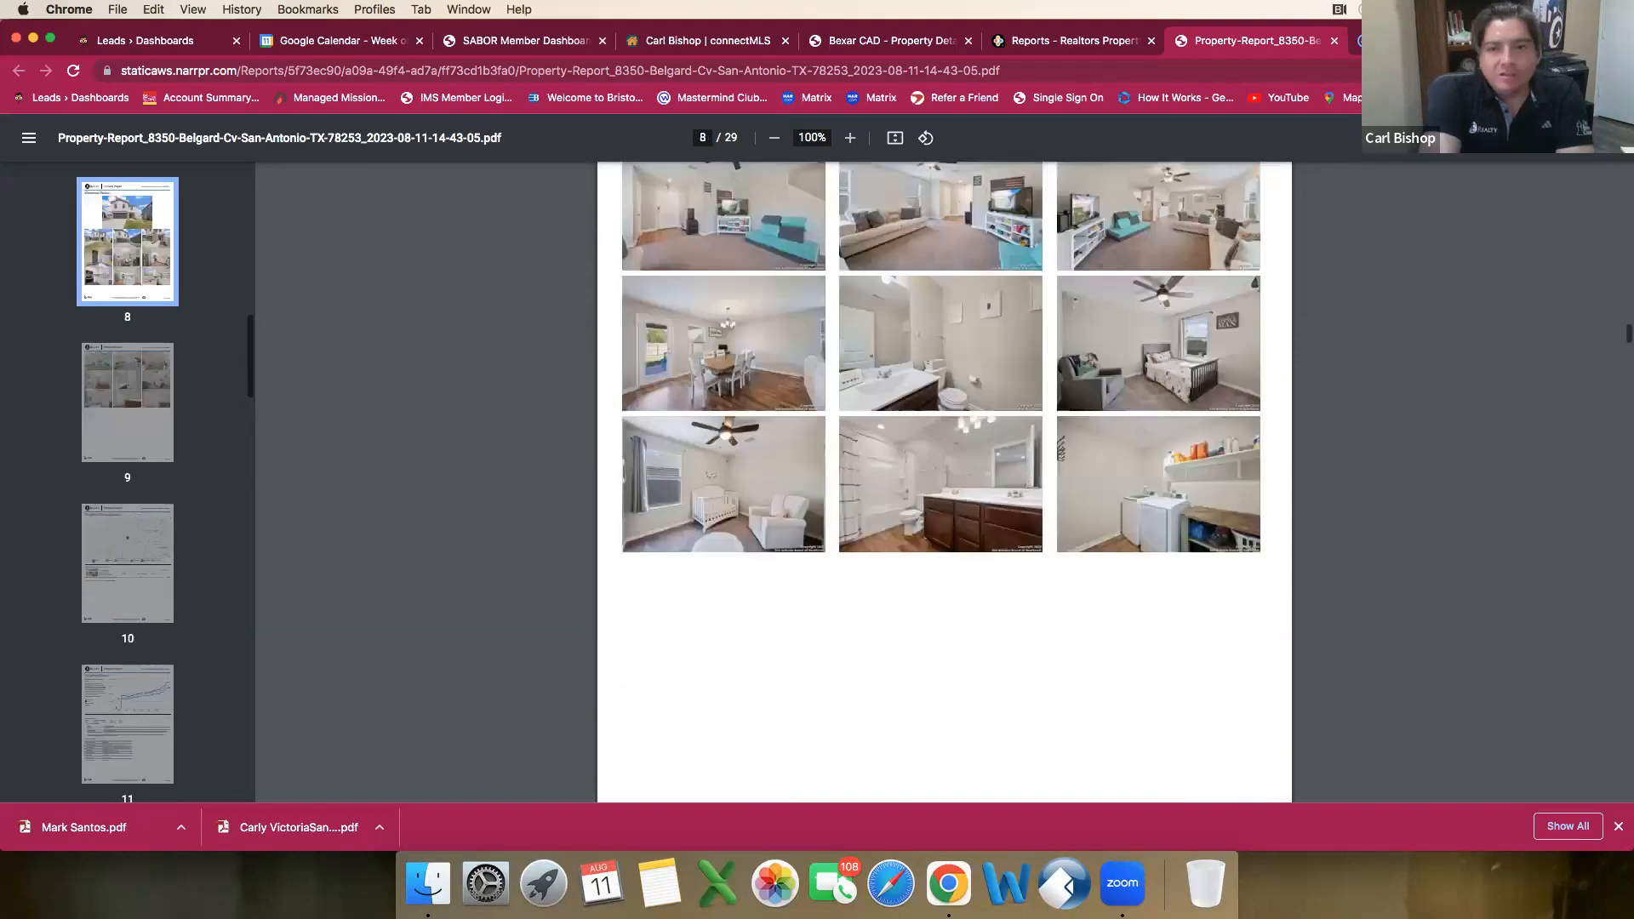
pyautogui.scroll(-3, 945, 476)
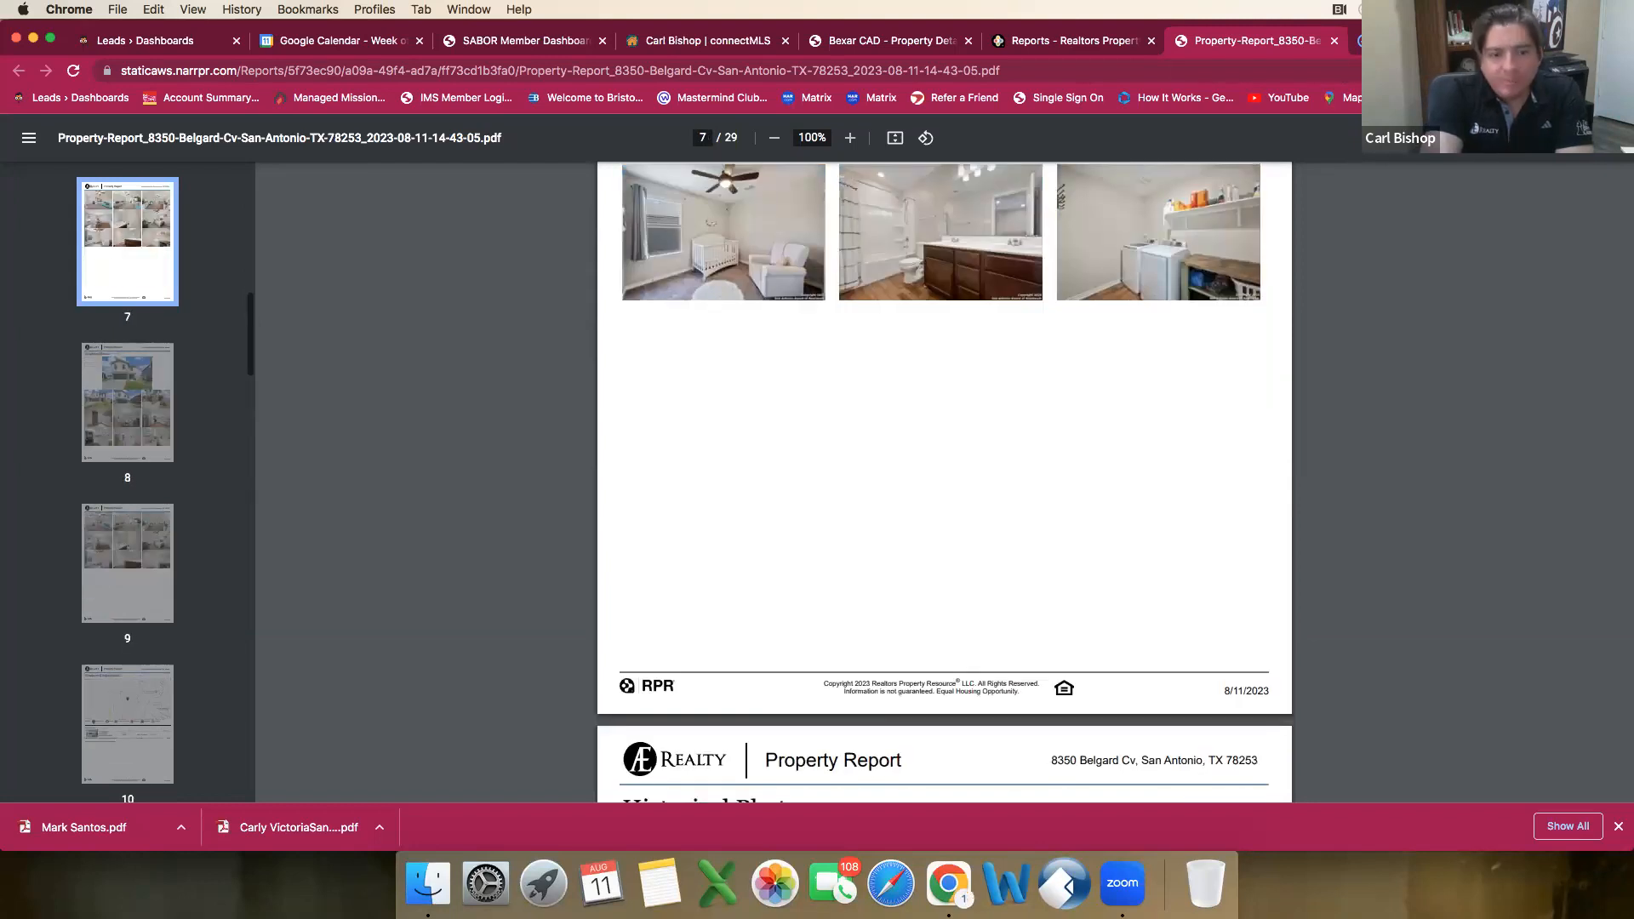
# Step: Save the report PDF to the Desktop as Property Report
pyautogui.press('super+s')
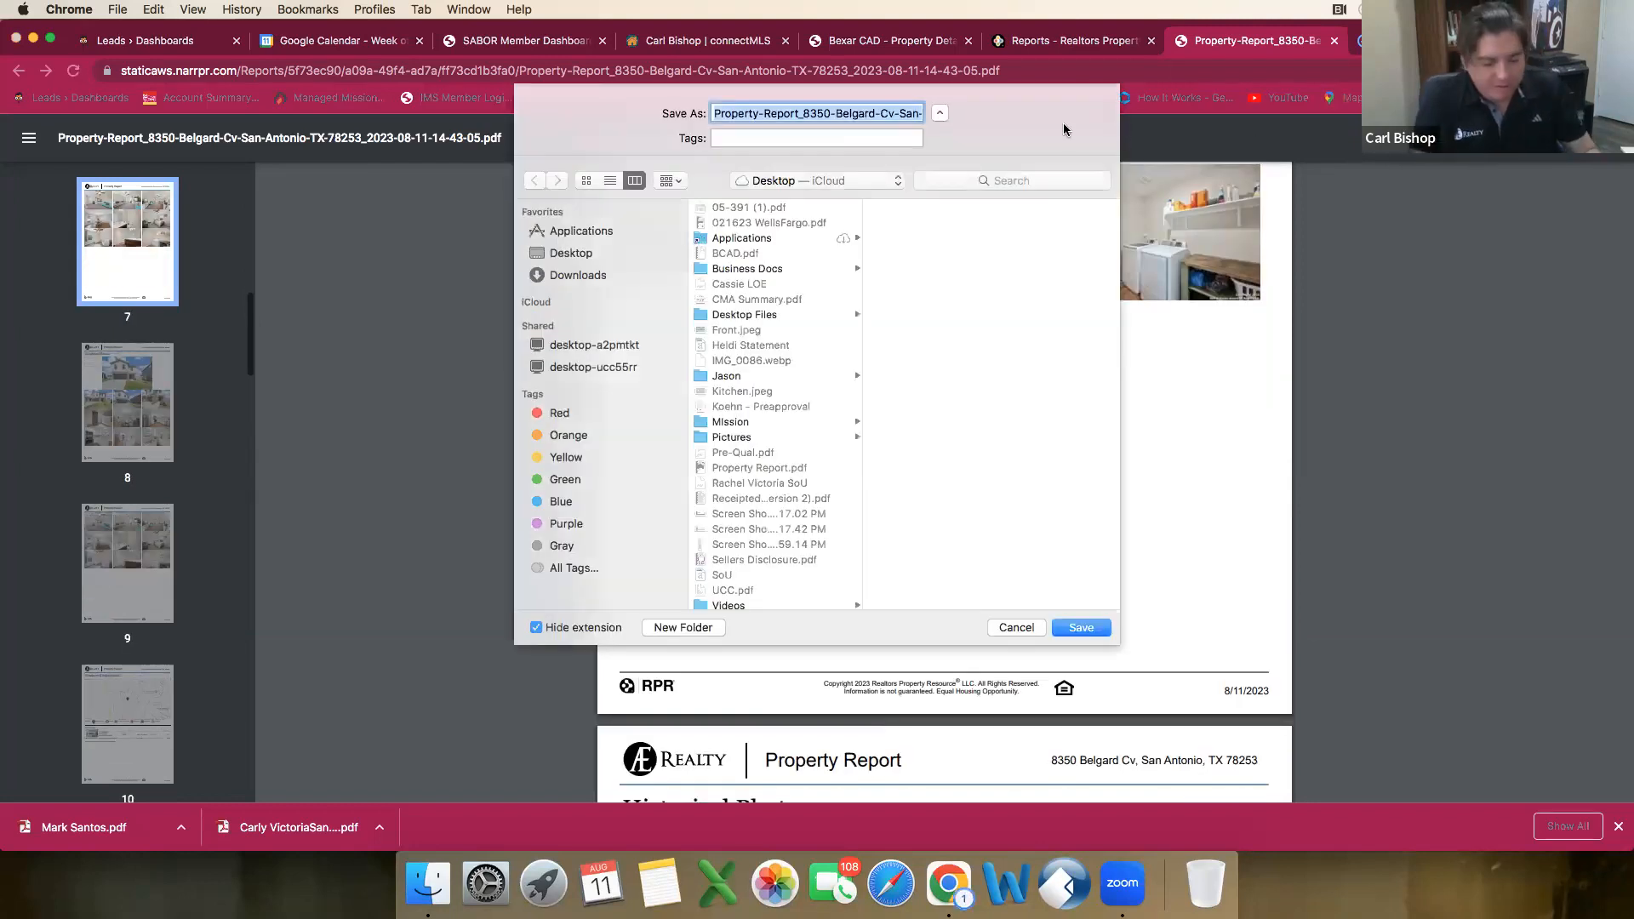
pyautogui.write('Property ')
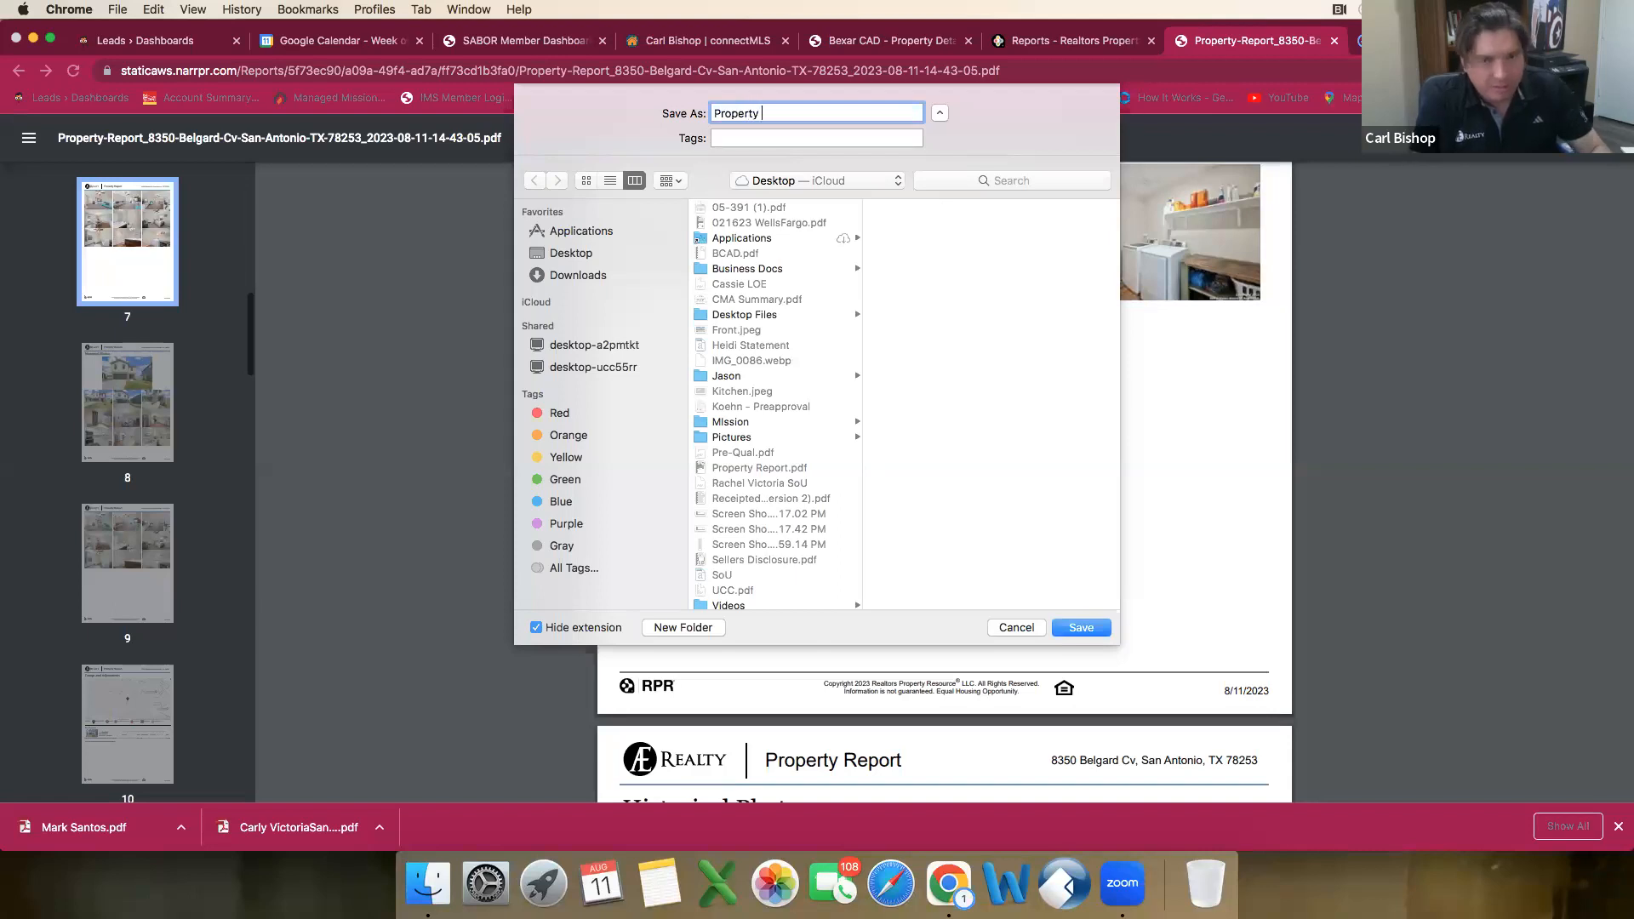
pyautogui.write('Report')
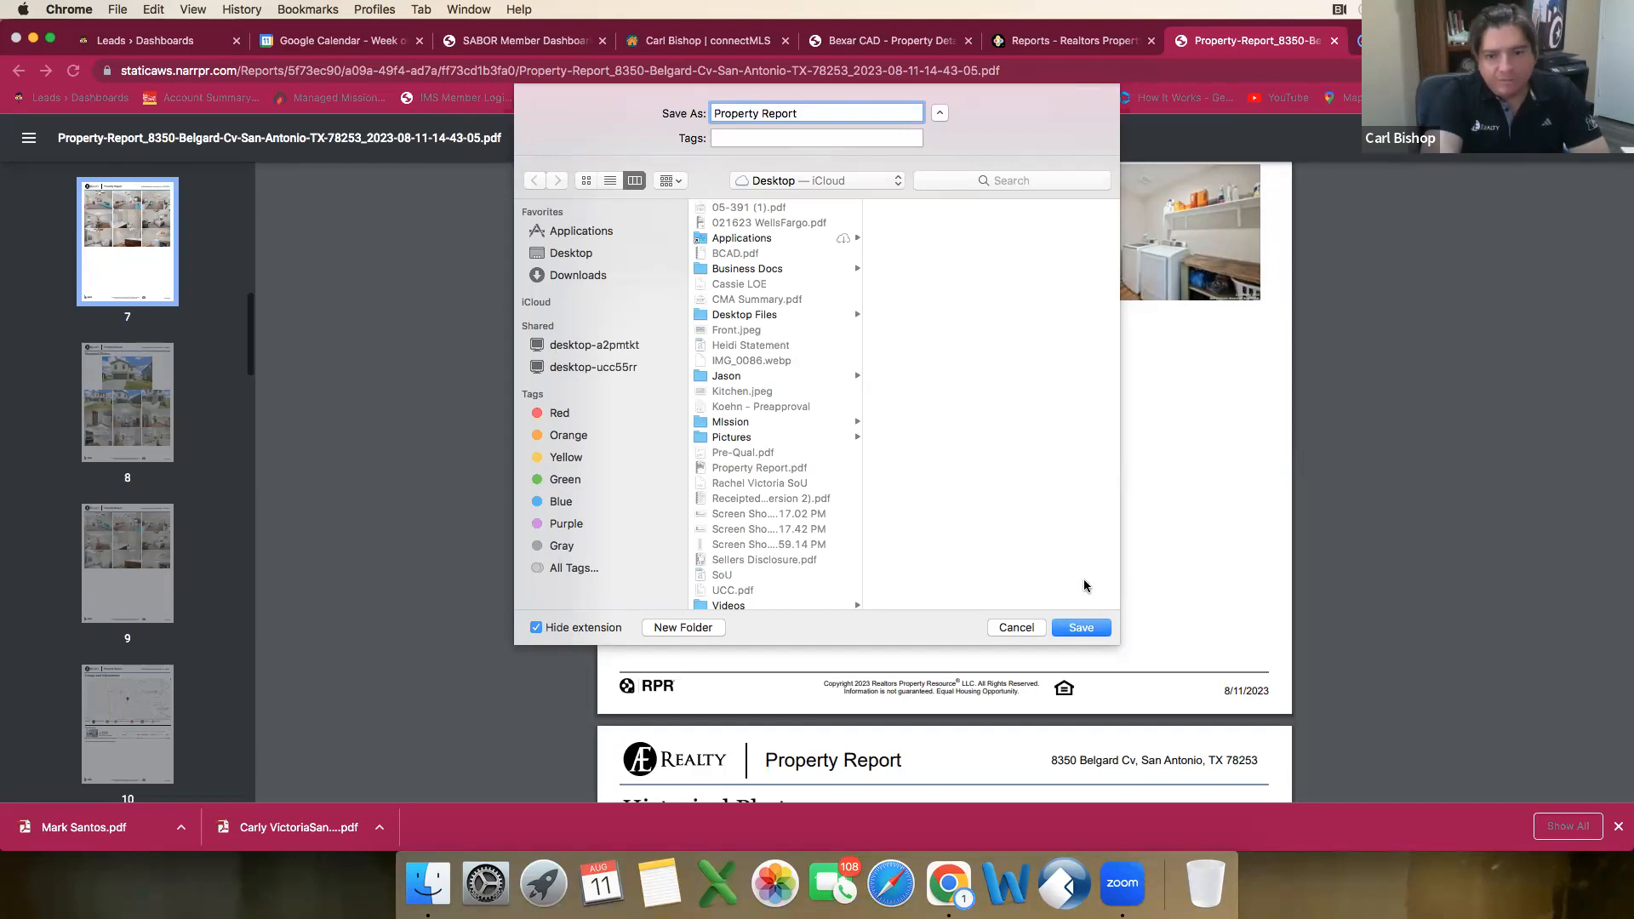
pyautogui.click(1084, 632)
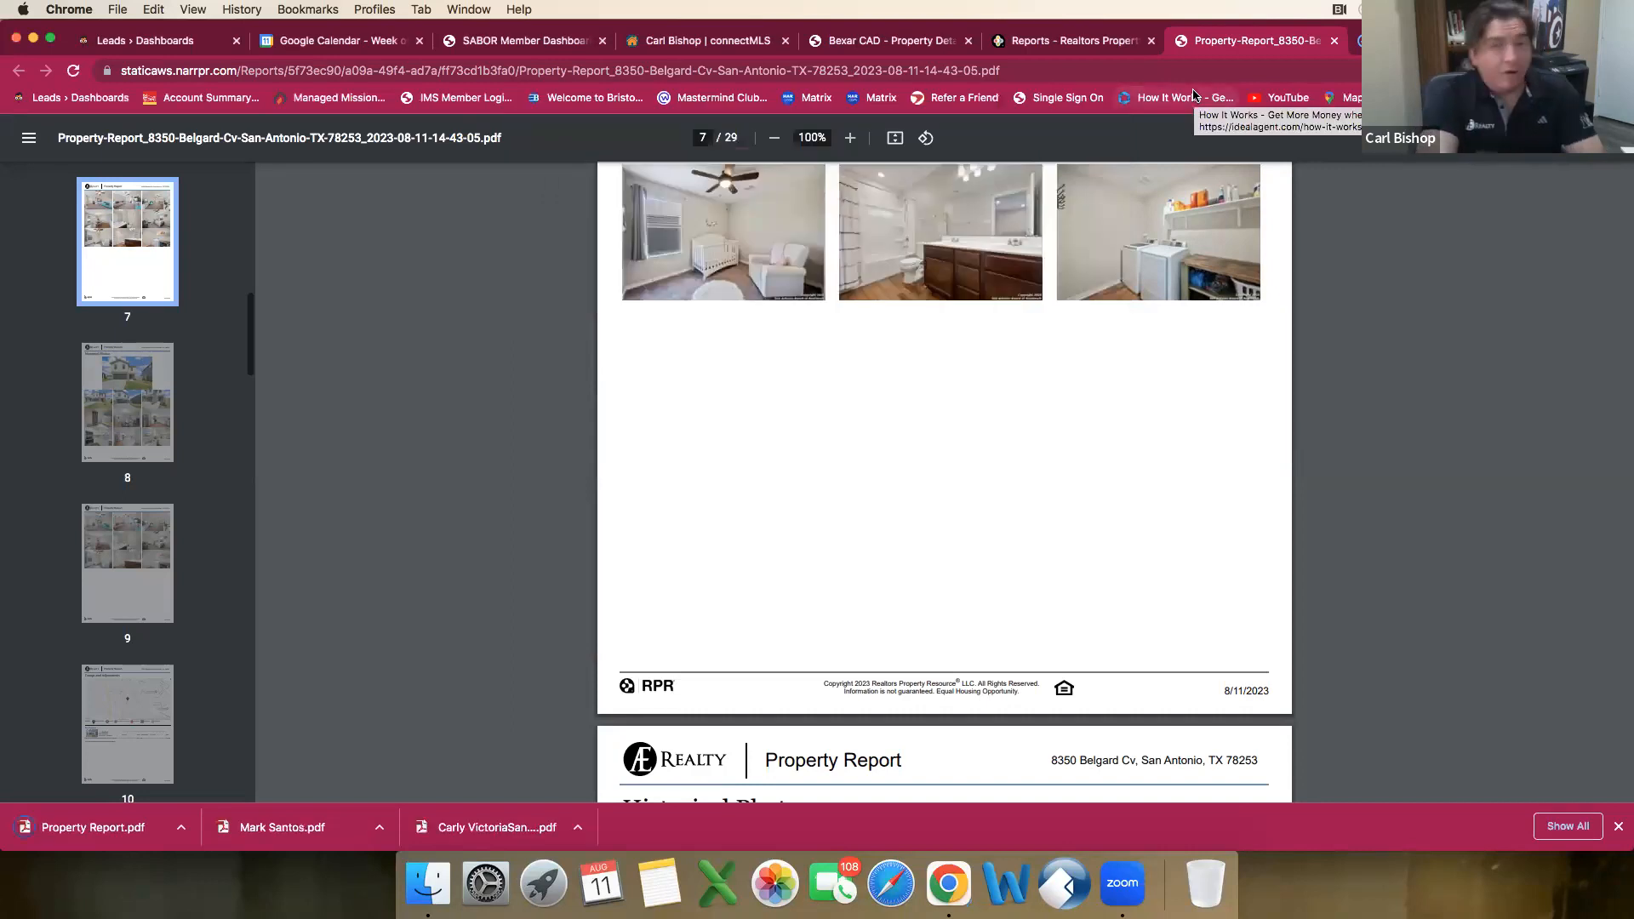
# Step: Switch to the dotloop listing loop and upload BCAD.pdf and Property Report.pdf from the Desktop to the Values folder
pyautogui.hotkey('ctrl', 'Tab')
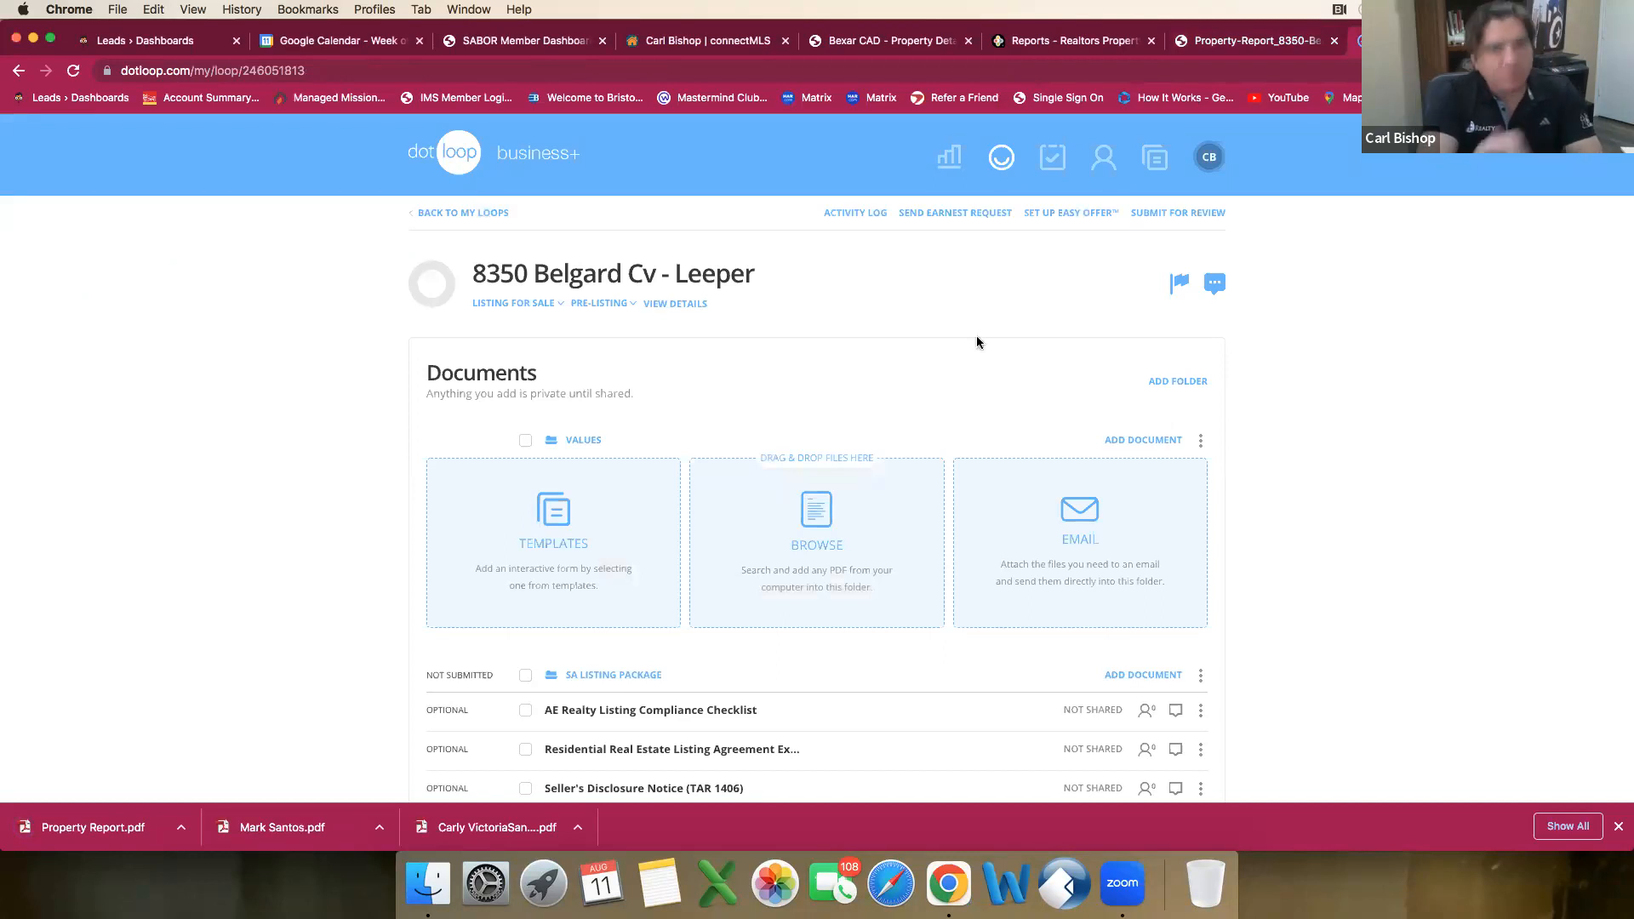
pyautogui.click(1246, 43)
pyautogui.click(1396, 40)
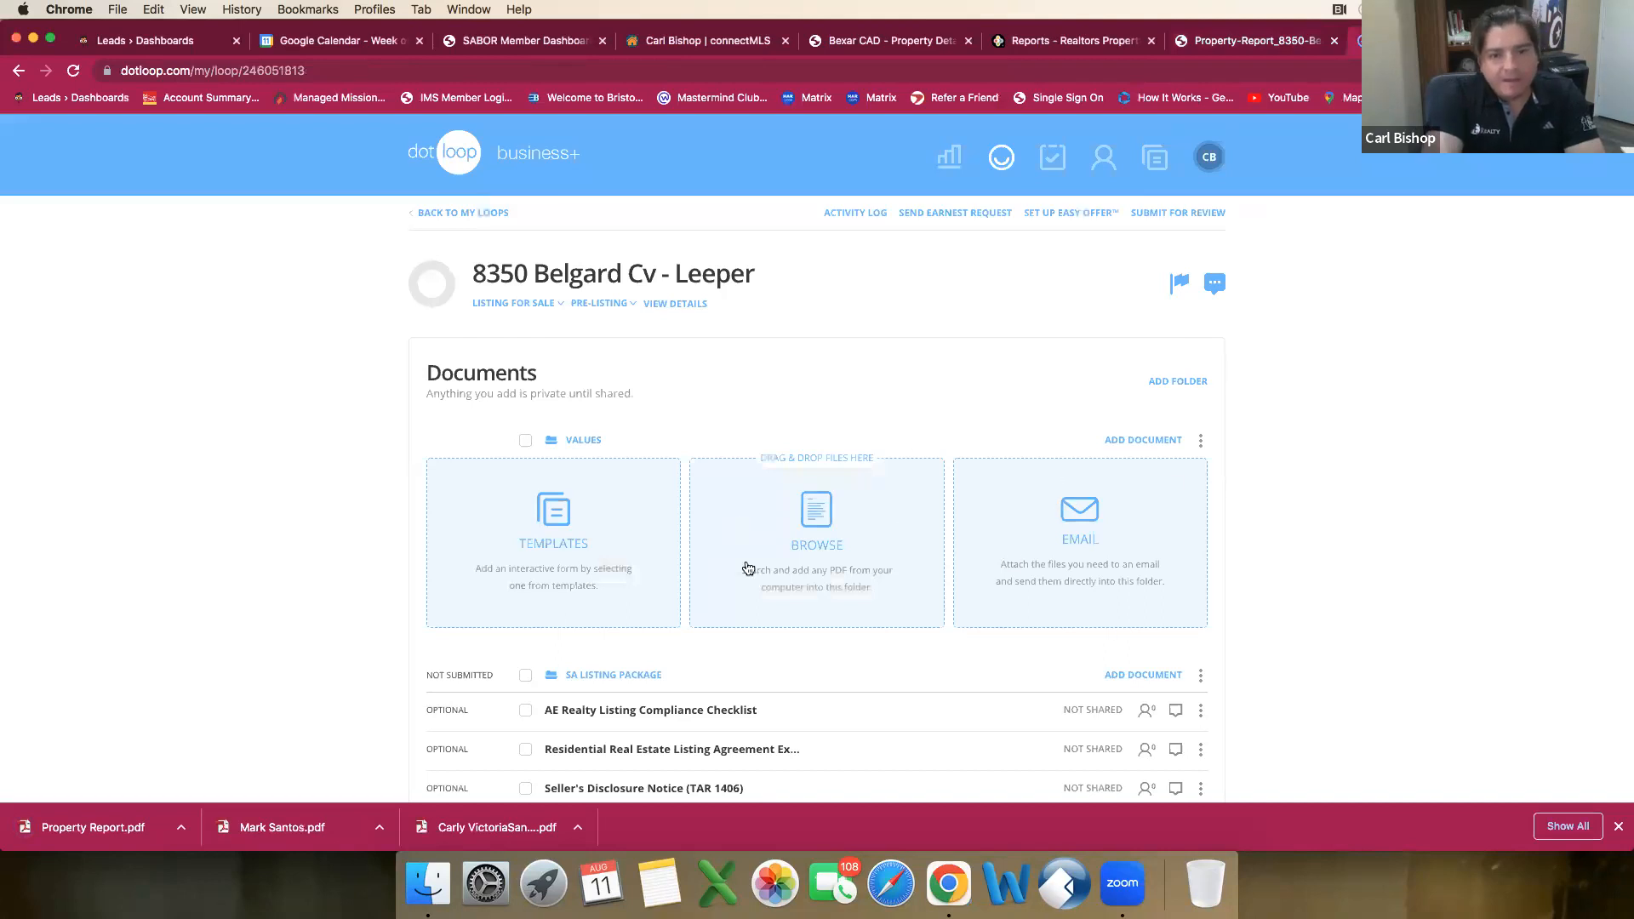
pyautogui.click(837, 555)
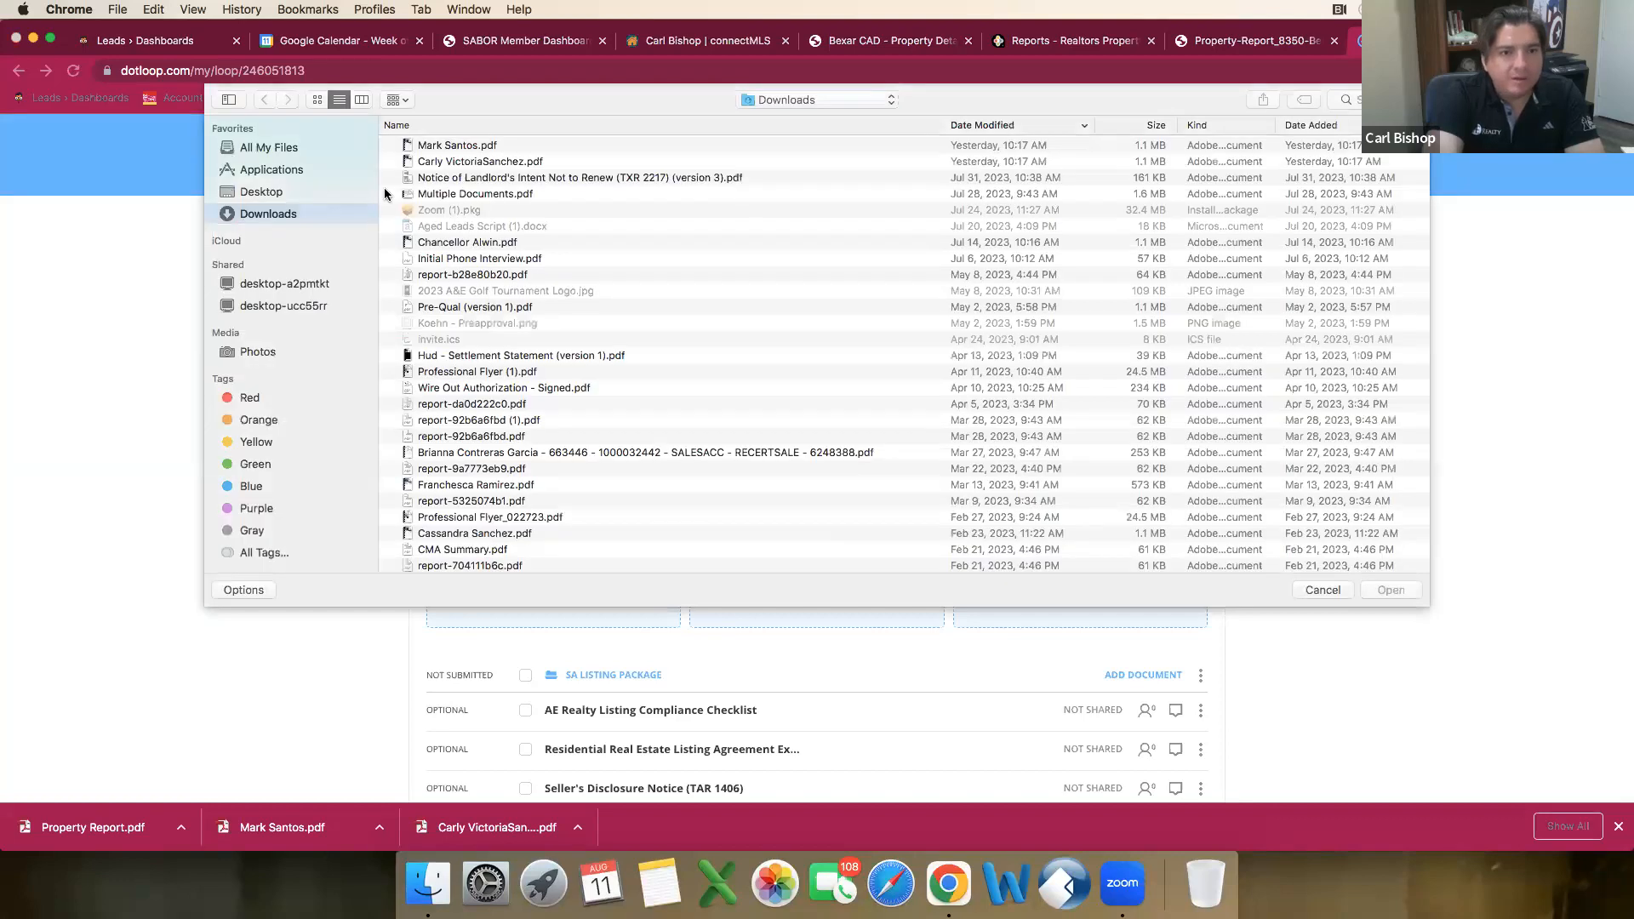
pyautogui.click(273, 195)
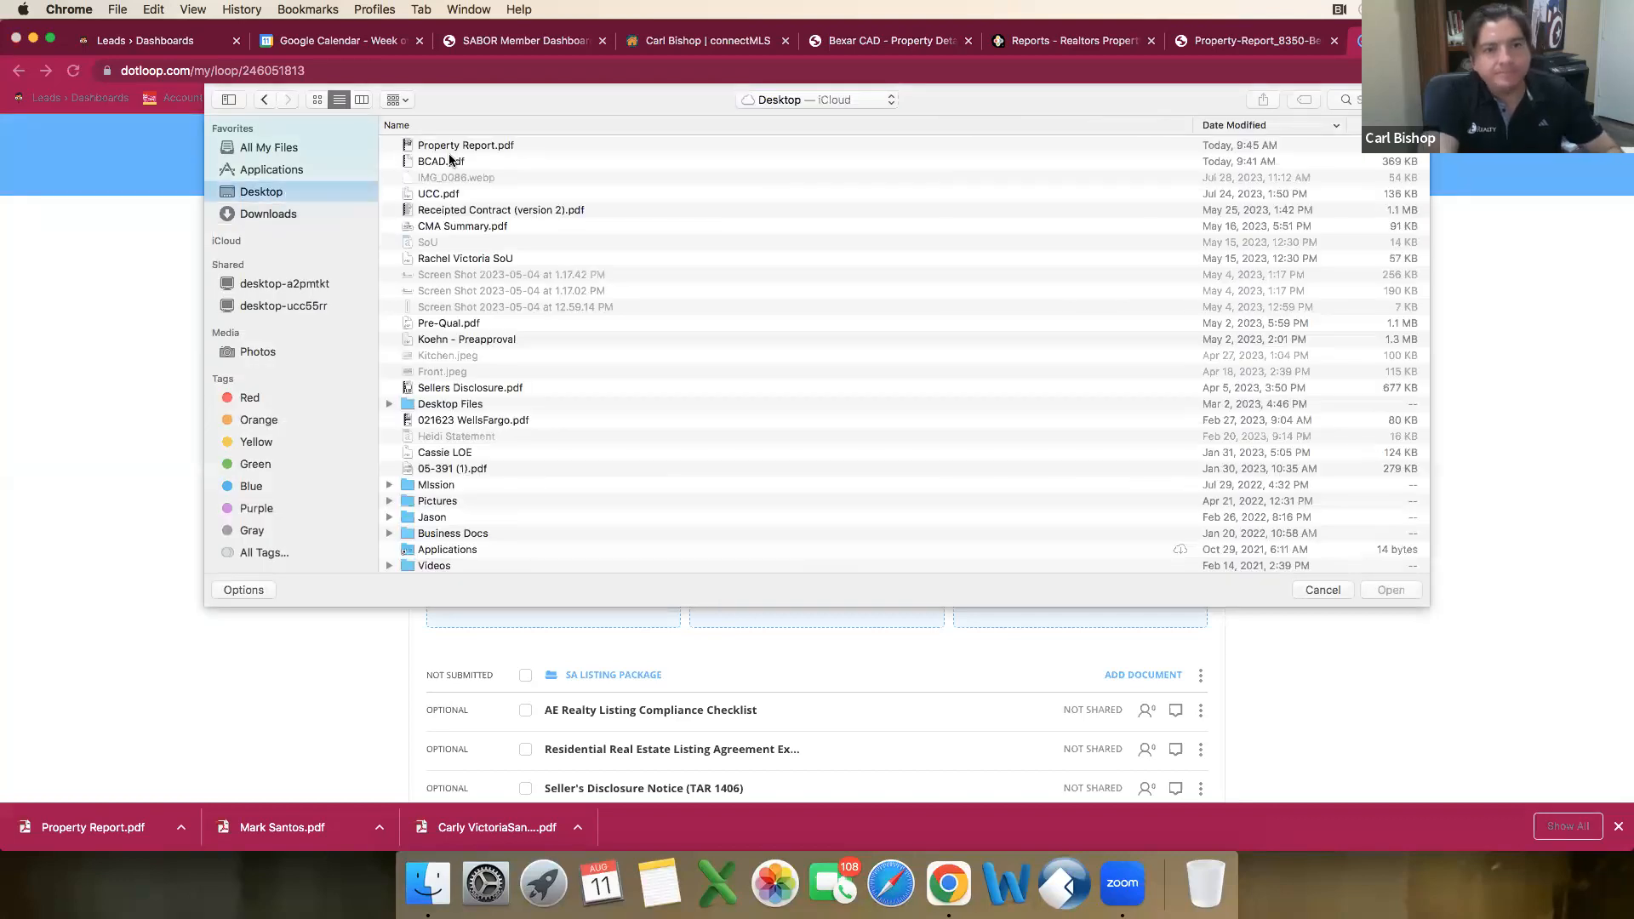
pyautogui.click(449, 163)
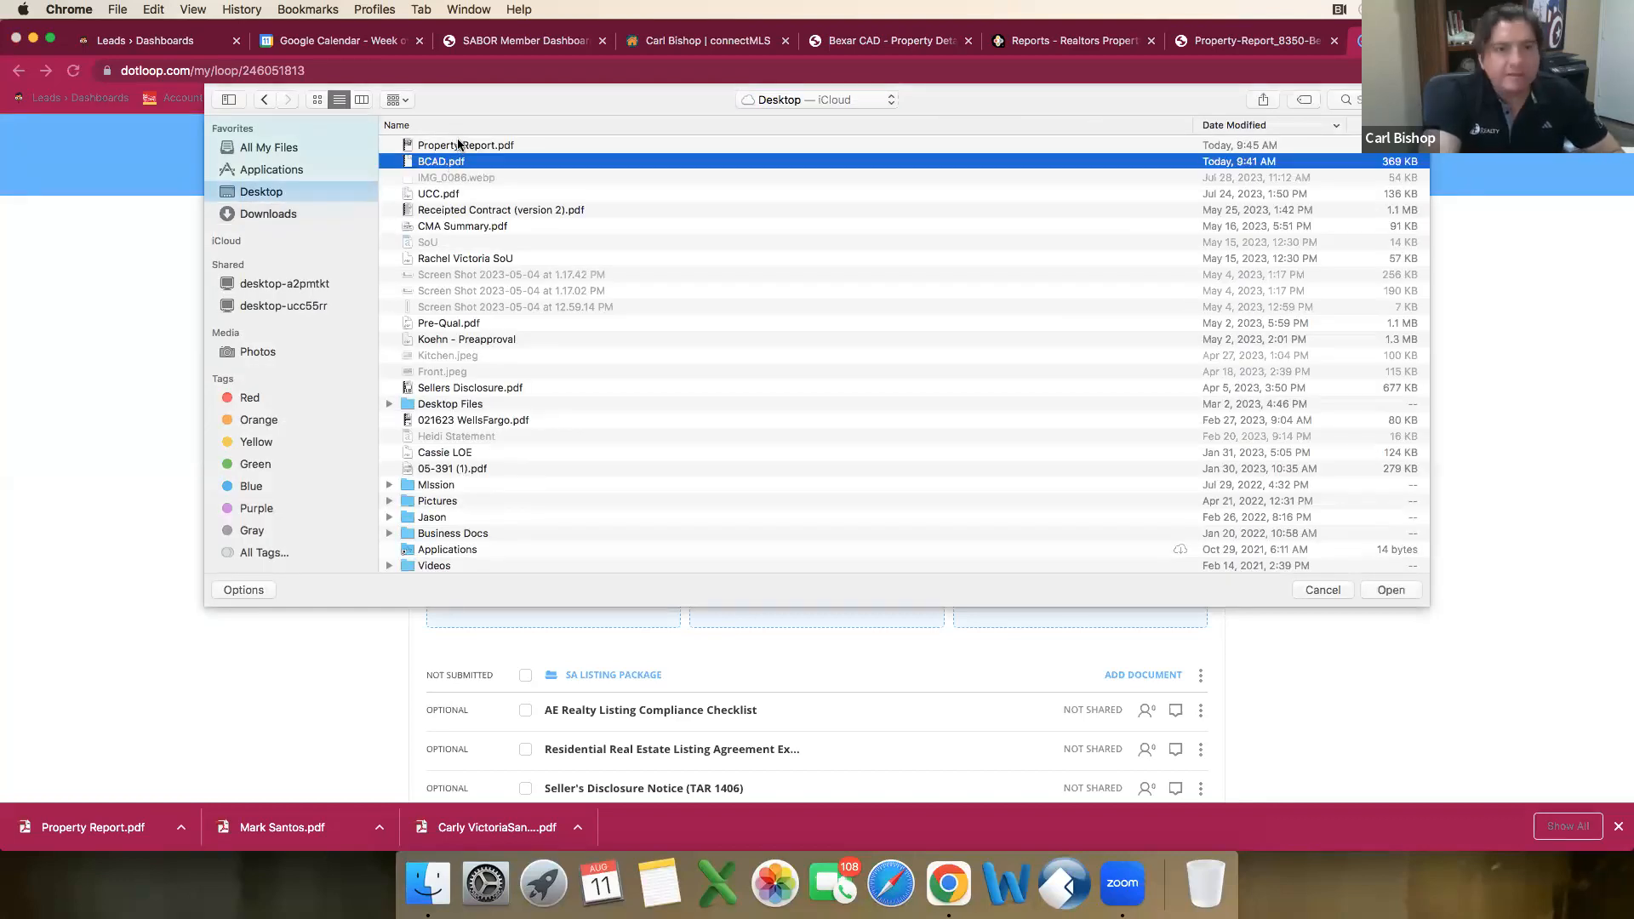
pyautogui.rightClick(460, 147)
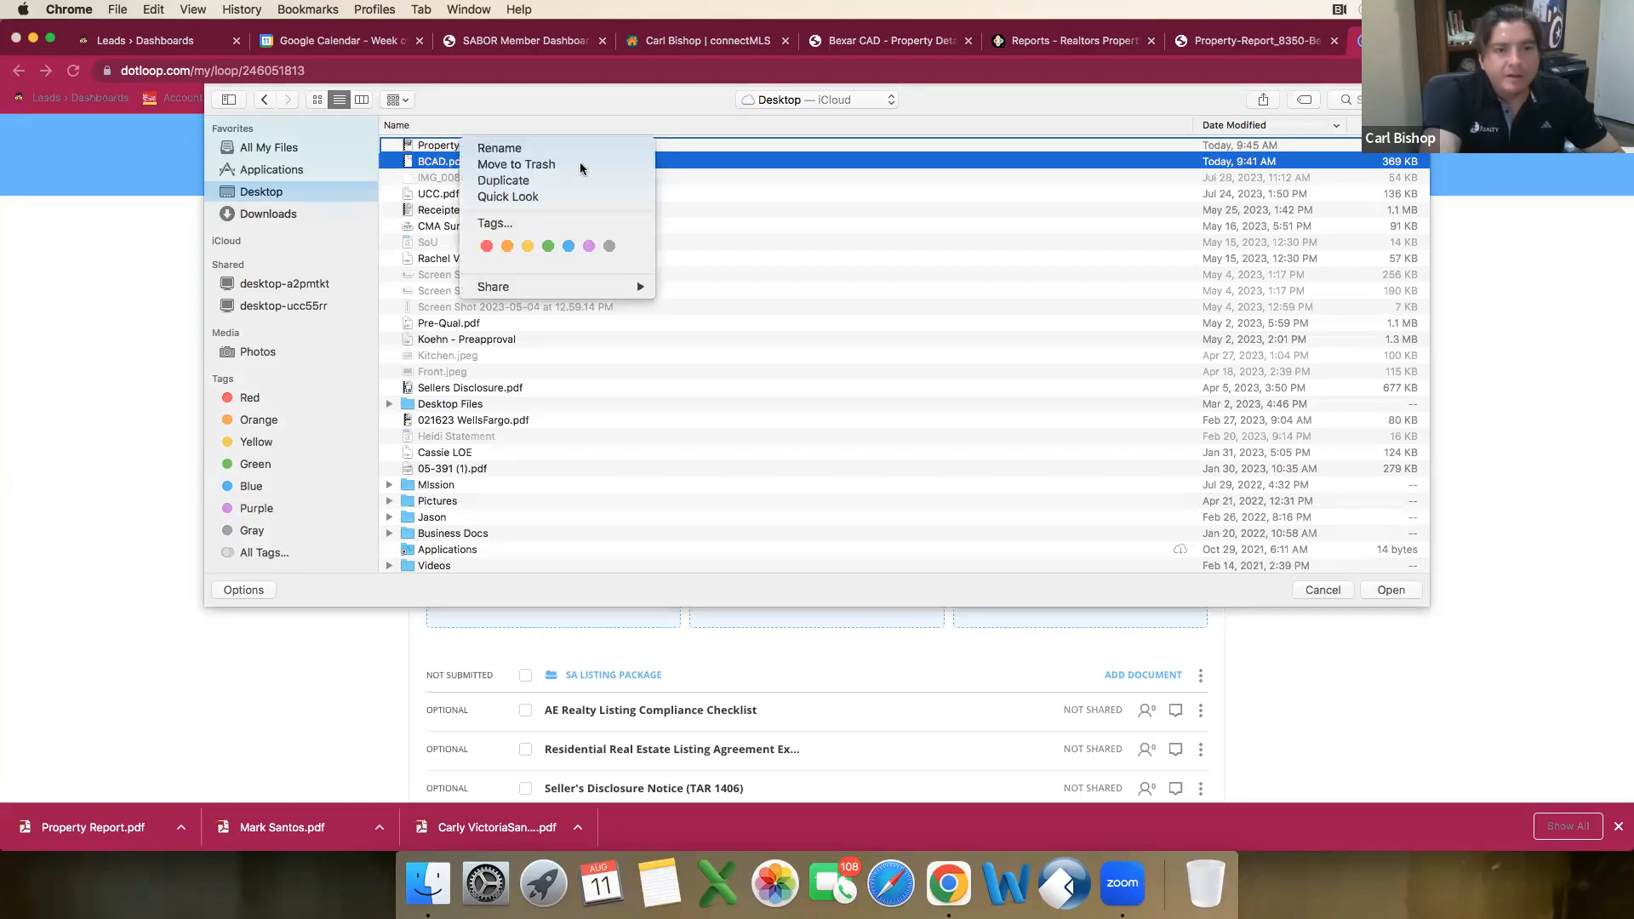
pyautogui.click(804, 165)
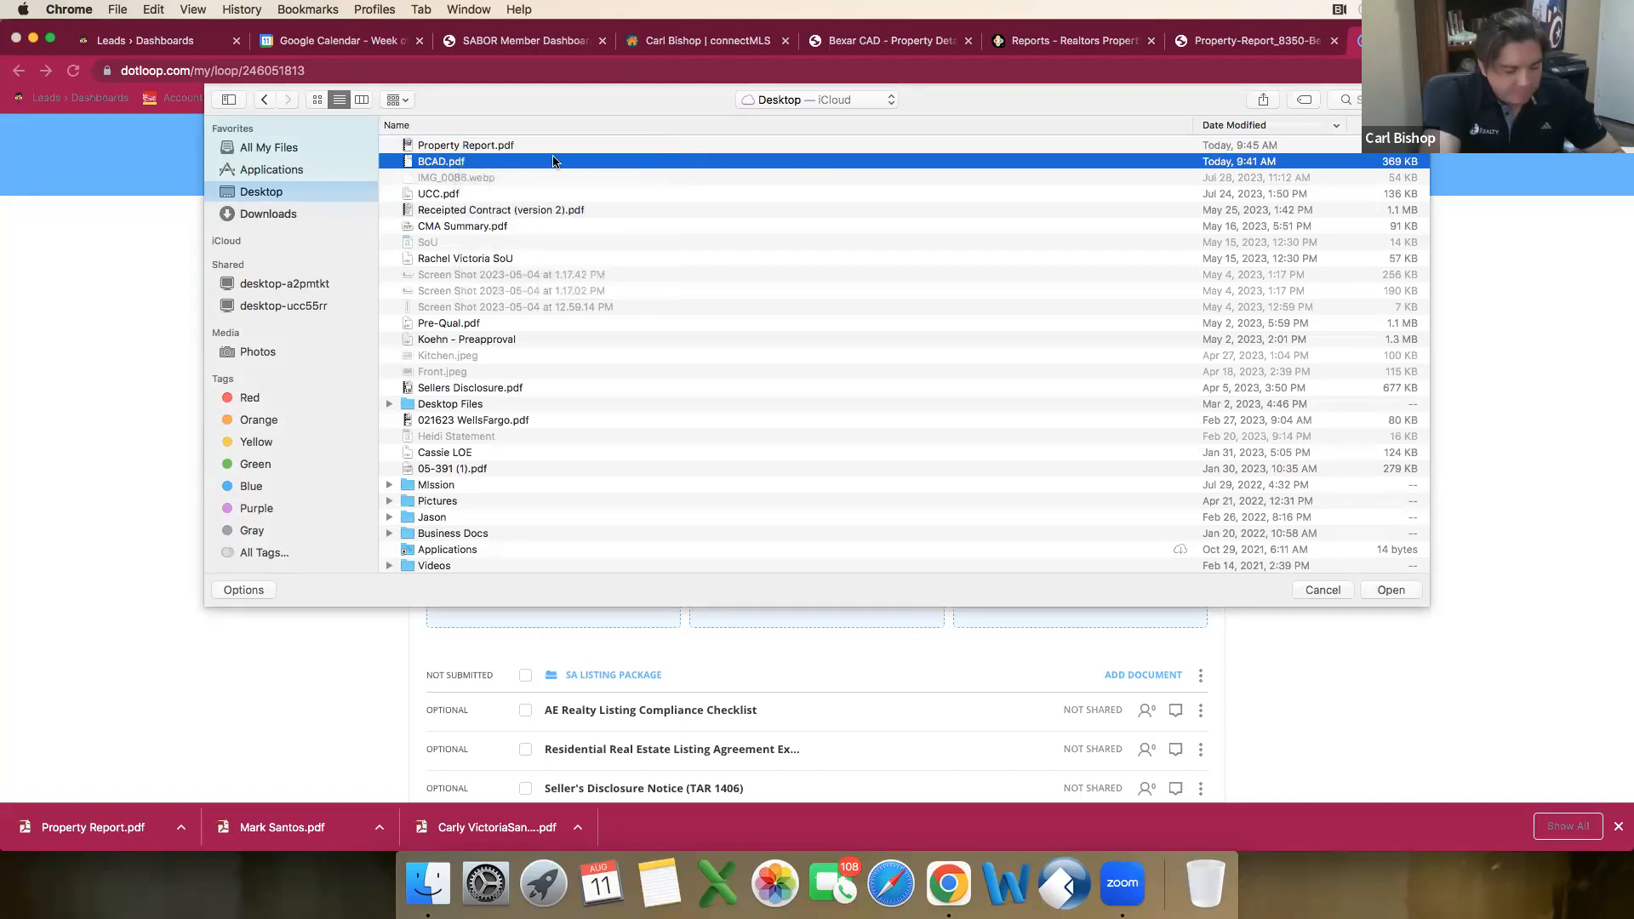
pyautogui.keyDown('super'); pyautogui.click(485, 146); pyautogui.keyUp('super')
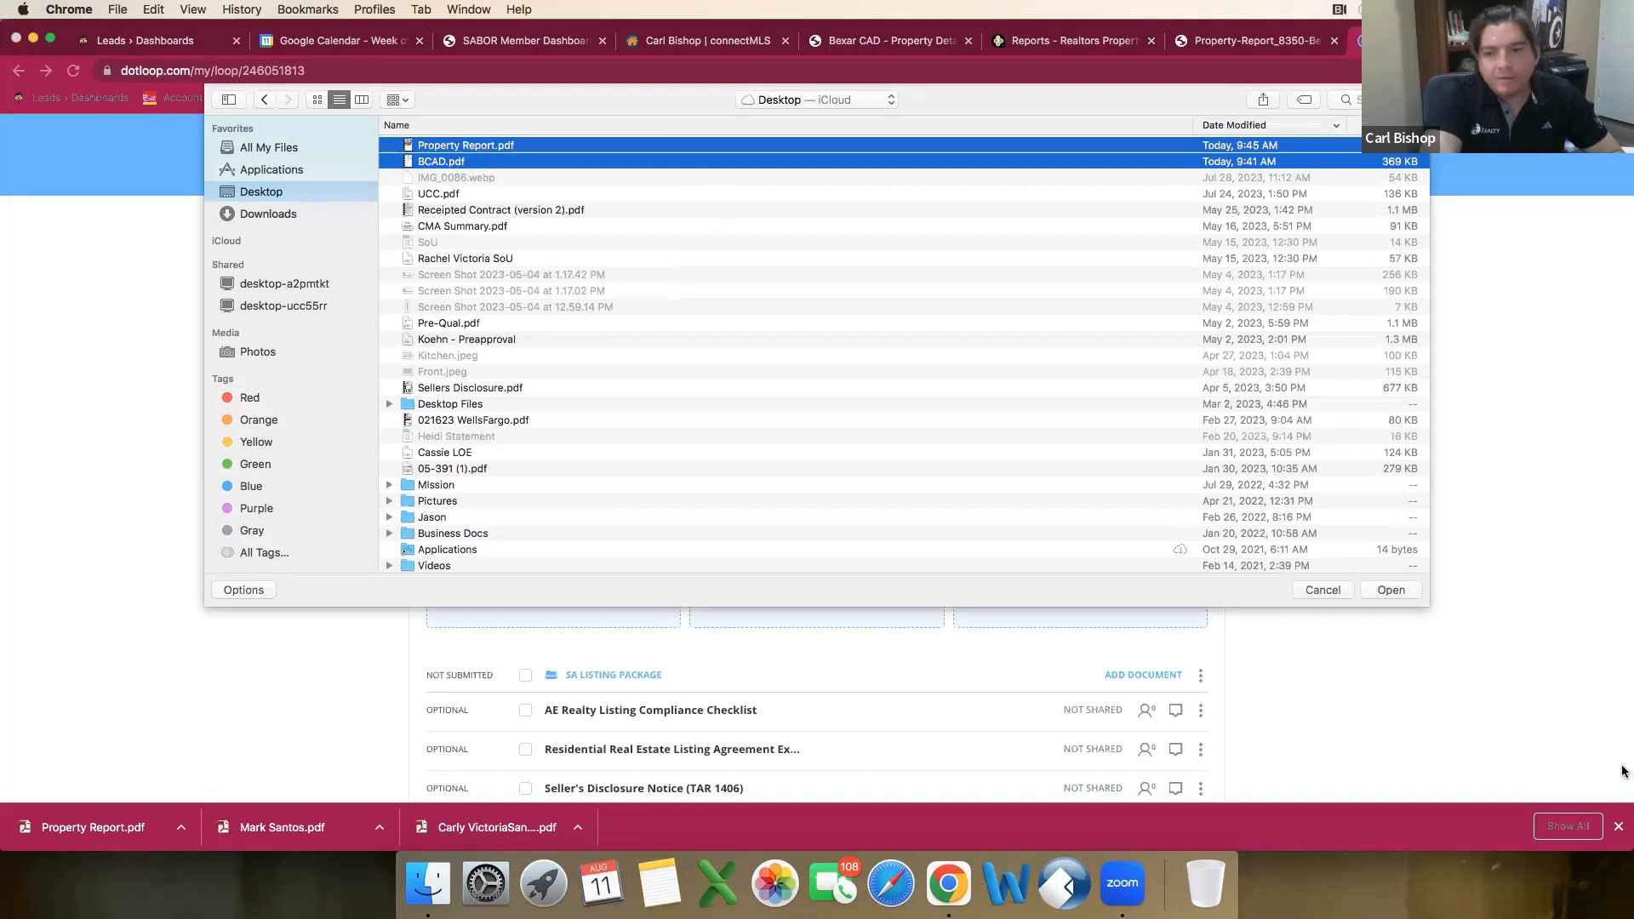
pyautogui.click(1390, 590)
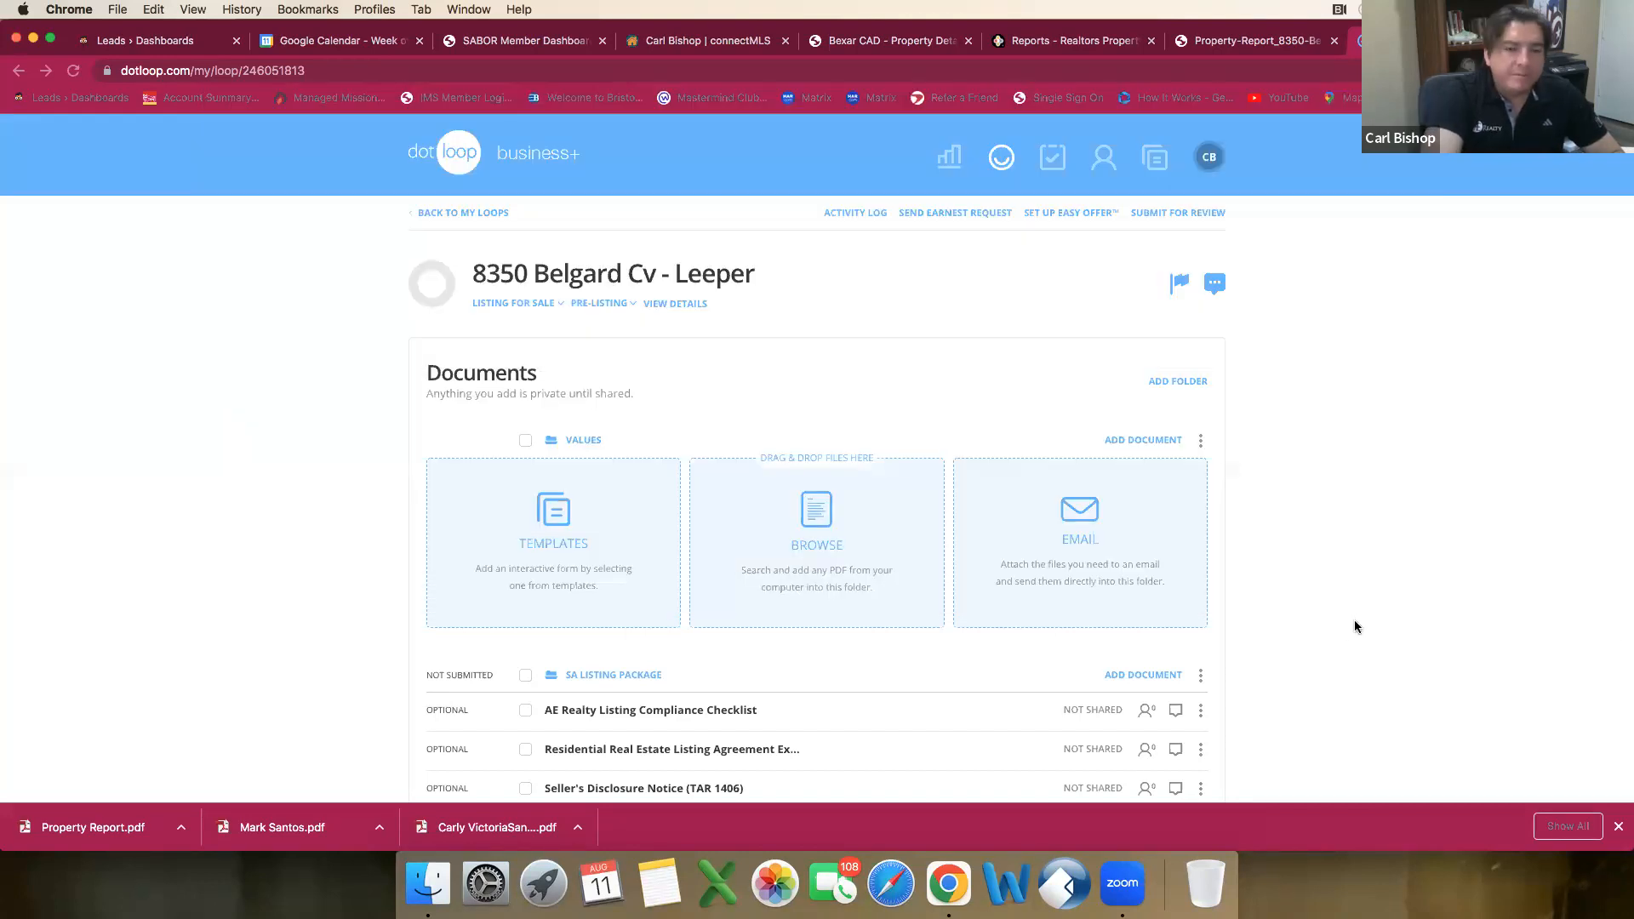
pyautogui.scroll(4, 694, 572)
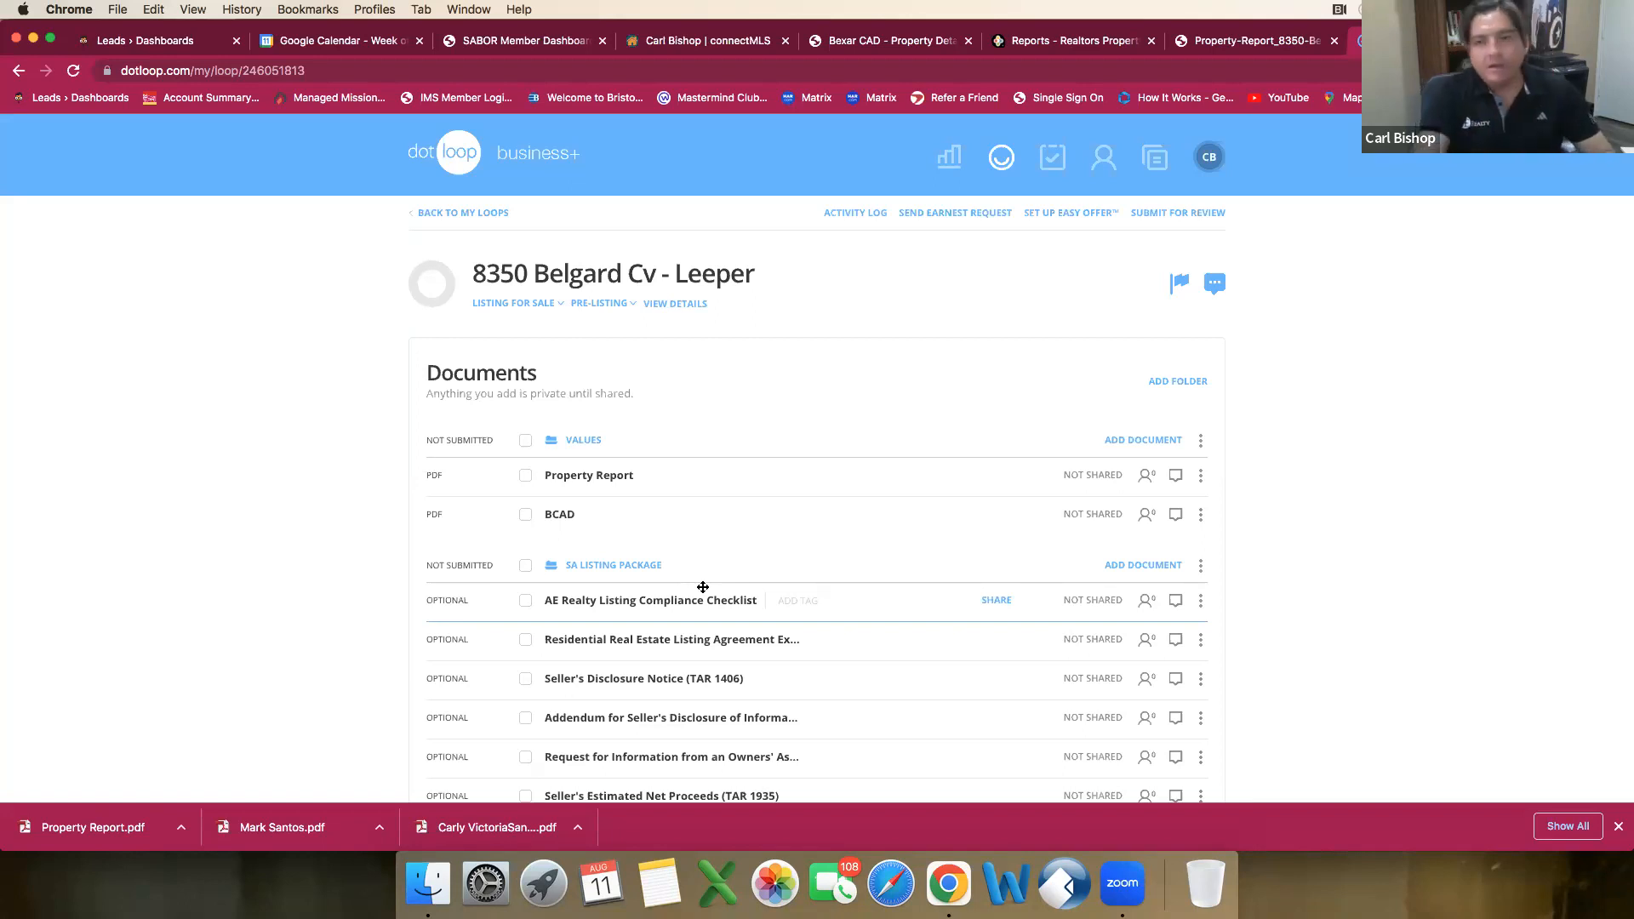
pyautogui.scroll(-1, 988, 201)
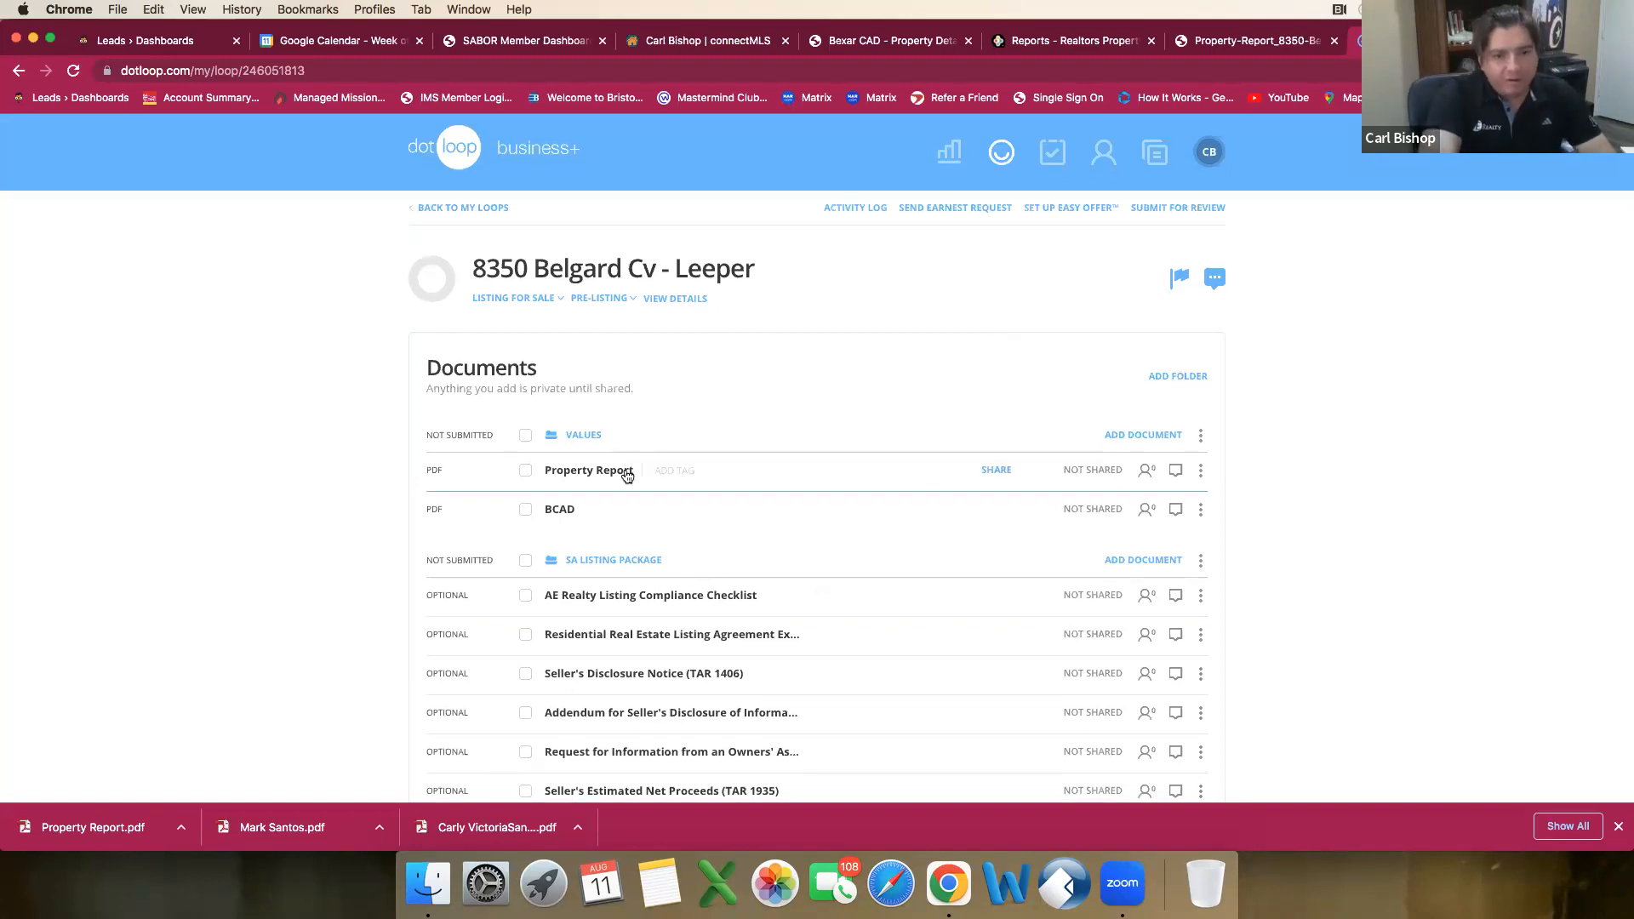
# Step: Switch to connectMLS, start a Single Residential search in General MLS and open the map for selecting search boundaries
pyautogui.click(691, 40)
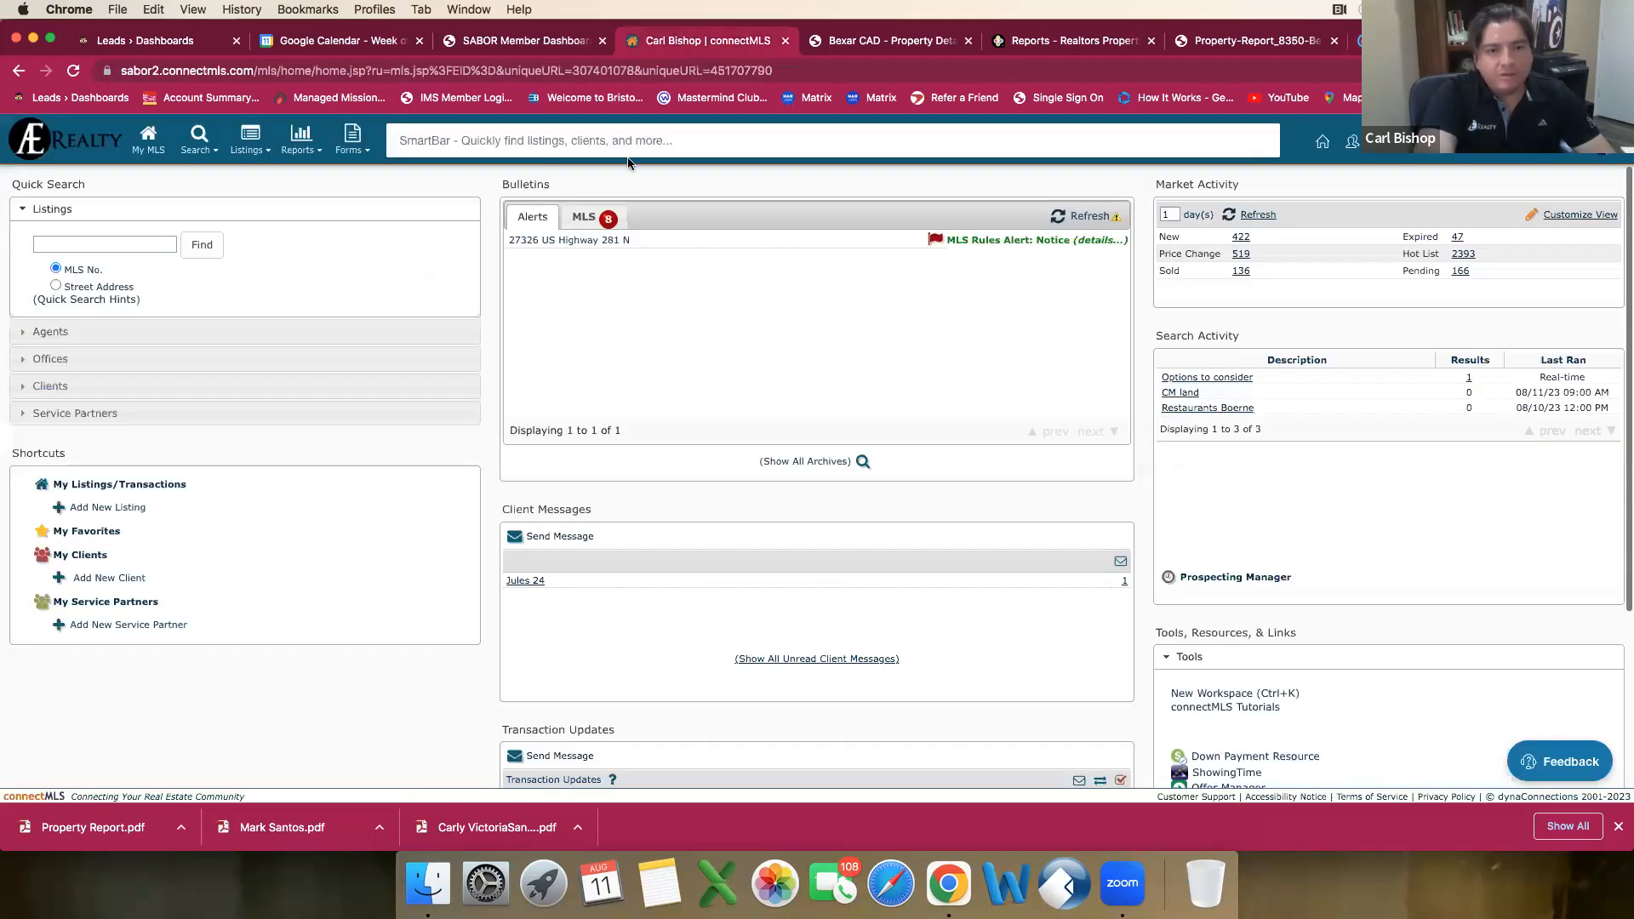
pyautogui.moveTo(217, 147)
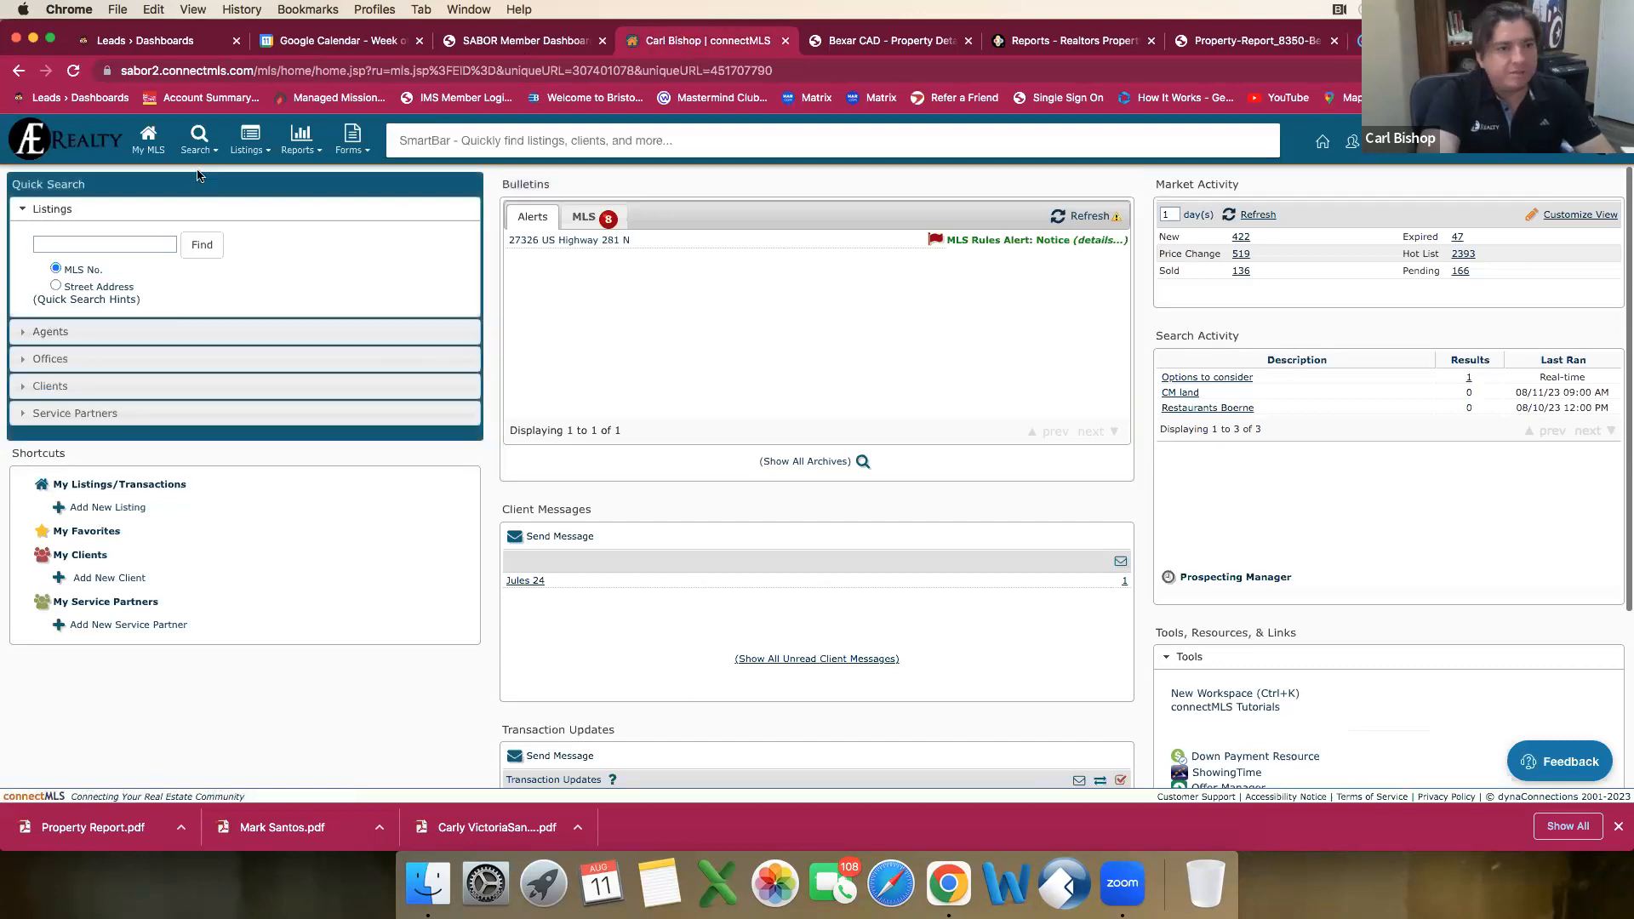
pyautogui.moveTo(214, 192)
pyautogui.click(411, 201)
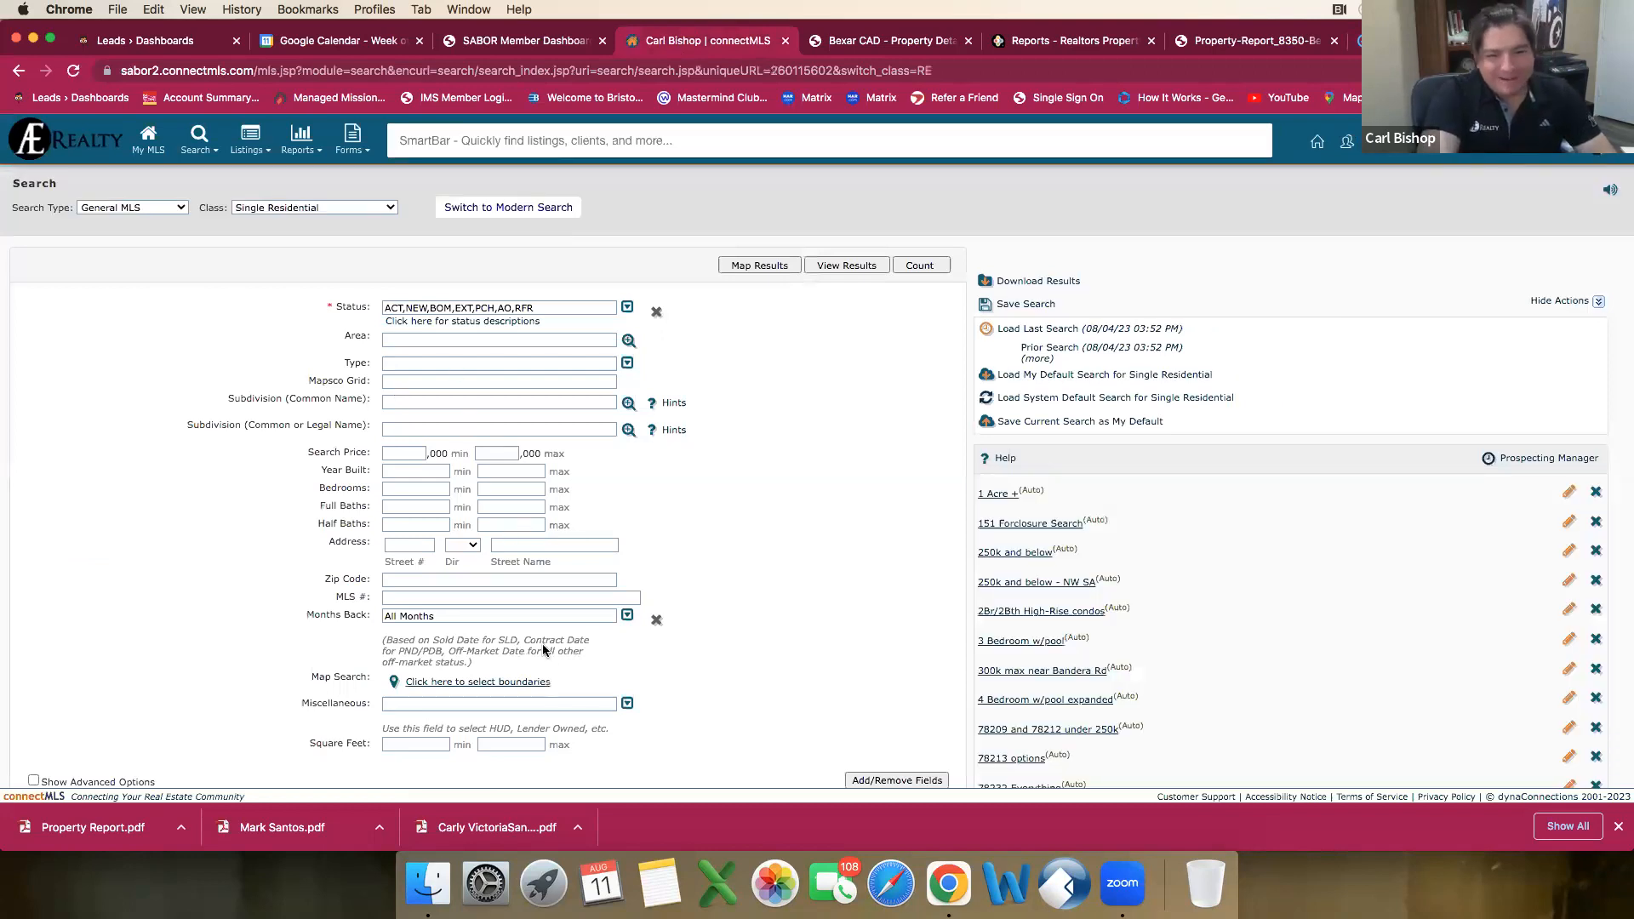
pyautogui.scroll(-1, 543, 650)
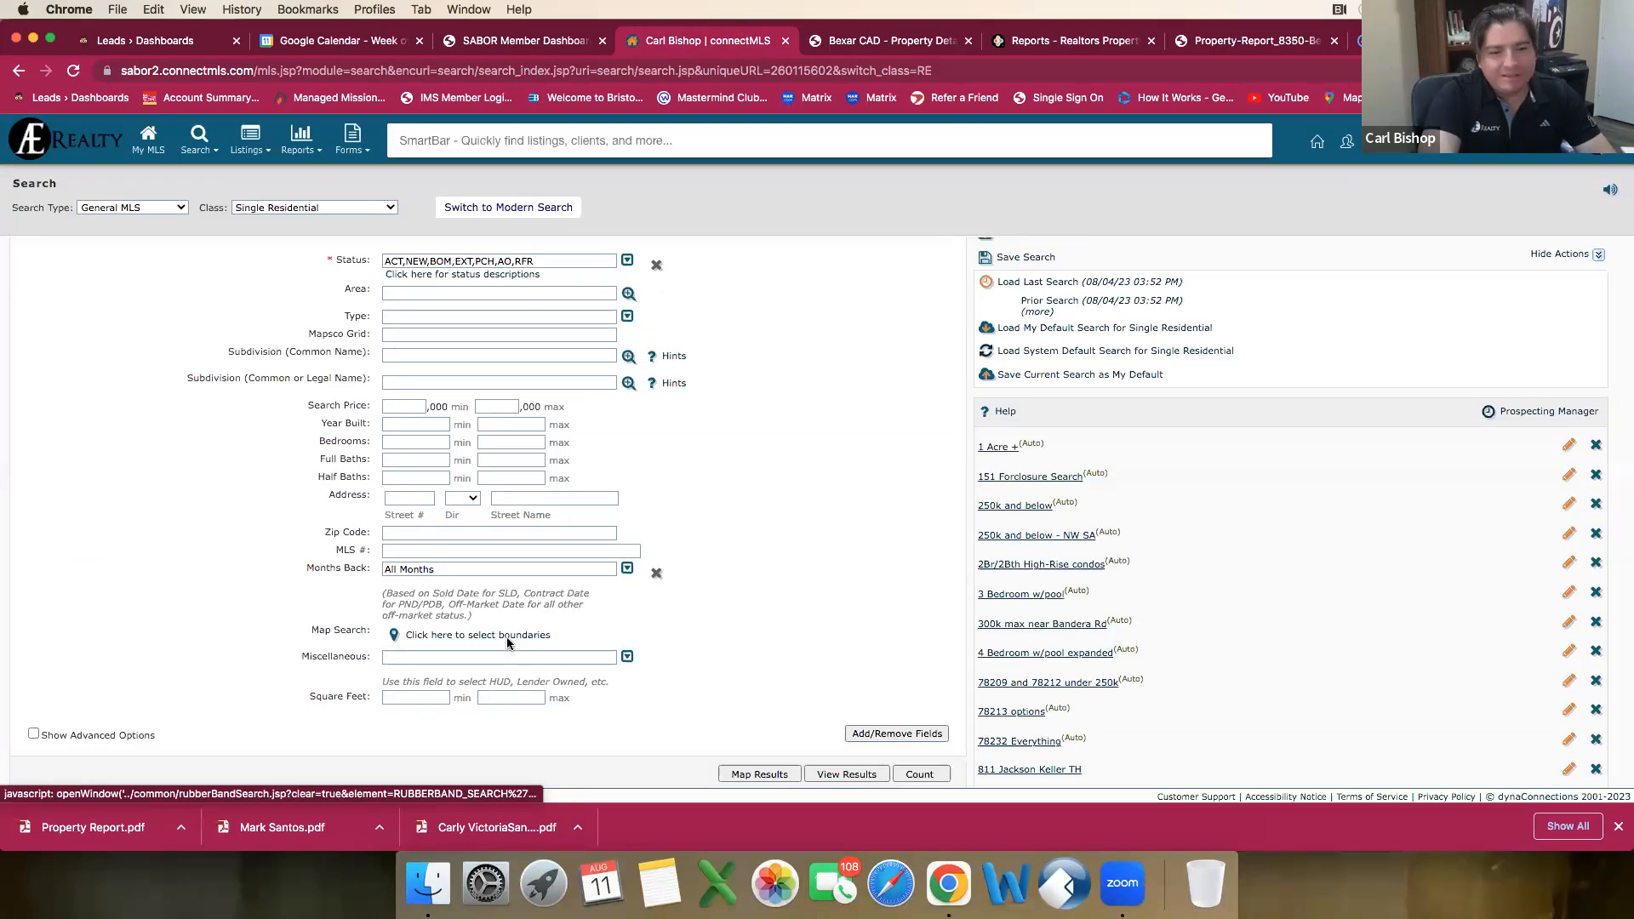
pyautogui.click(508, 637)
pyautogui.scroll(-1, 600, 518)
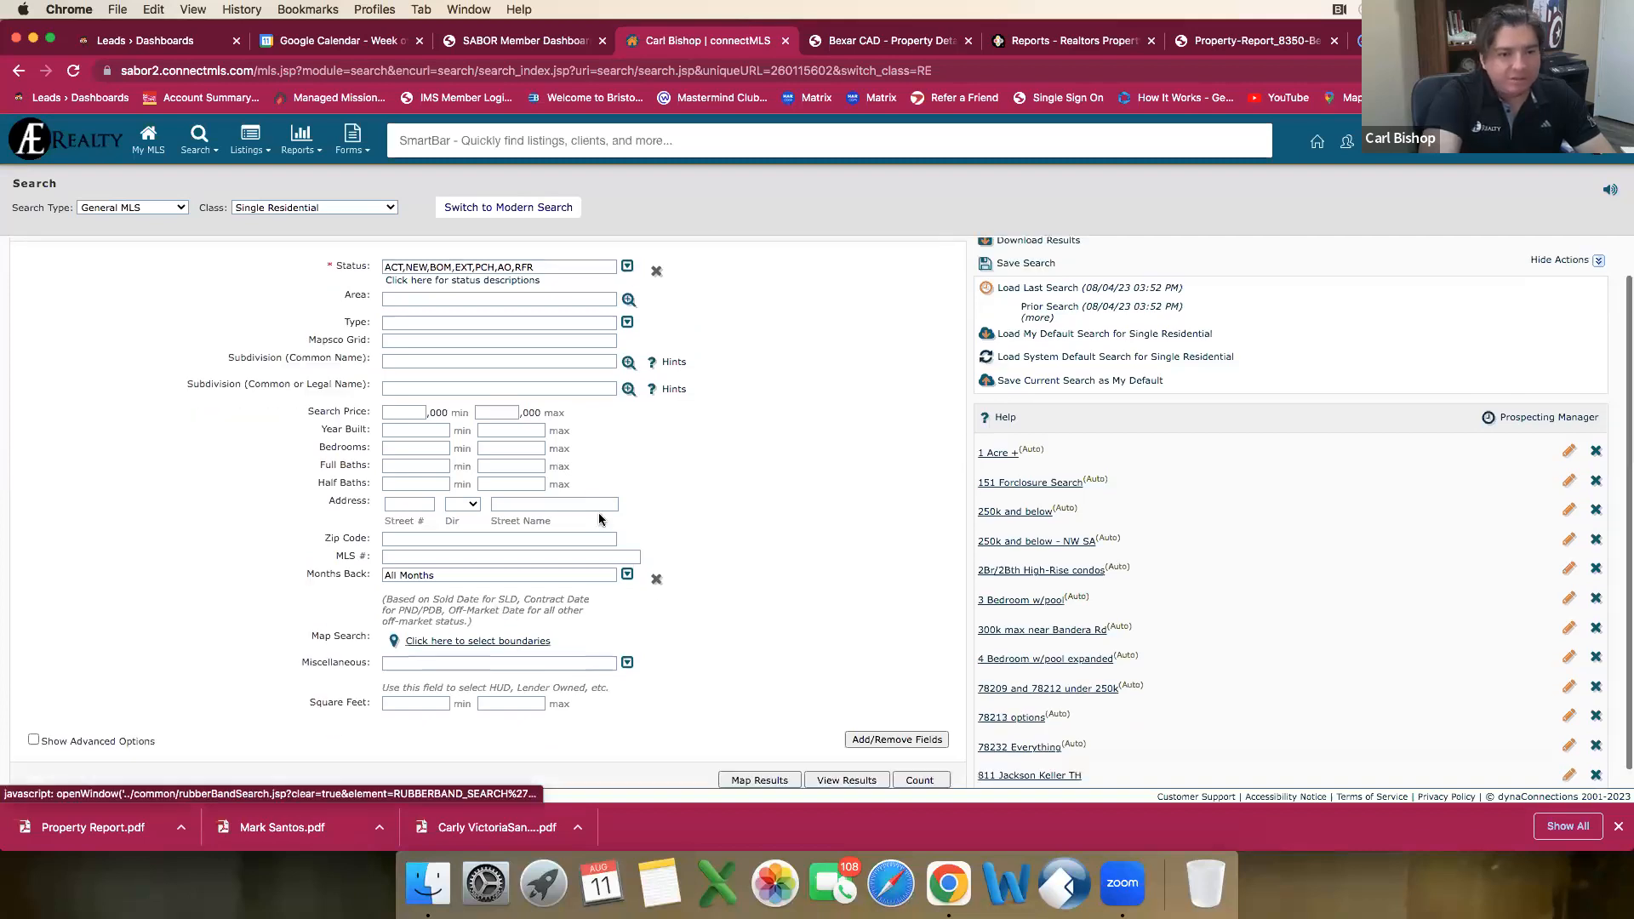
pyautogui.click(507, 644)
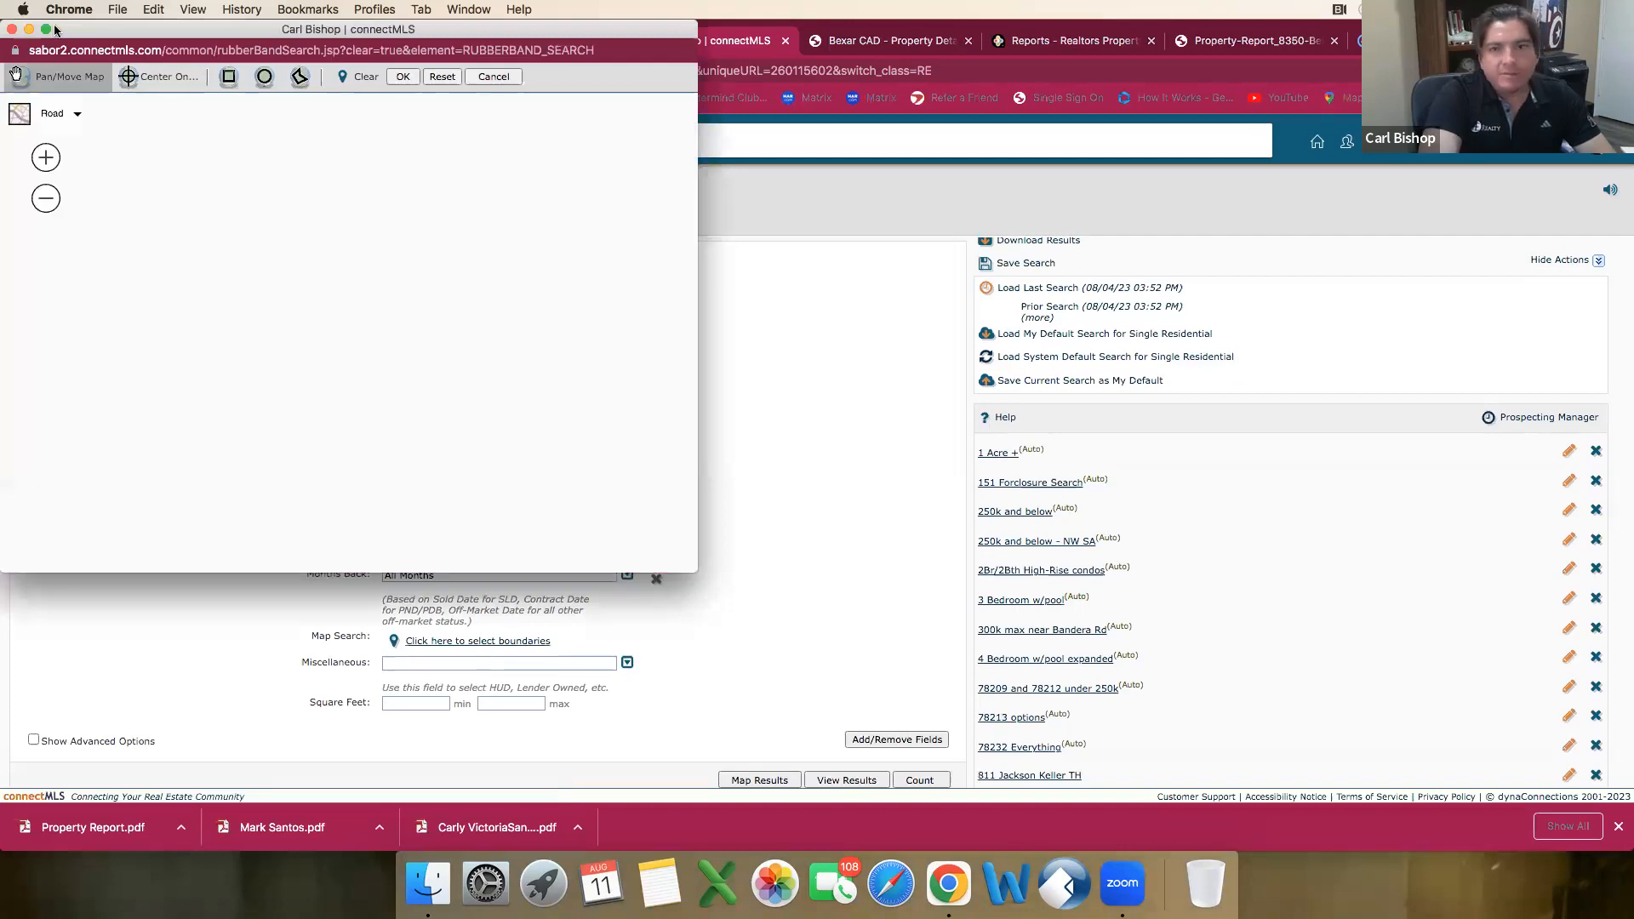
# Step: Set the boundary map aside to check the property's address in the dotloop loop, and bring the map back
pyautogui.click(28, 29)
pyautogui.click(1211, 47)
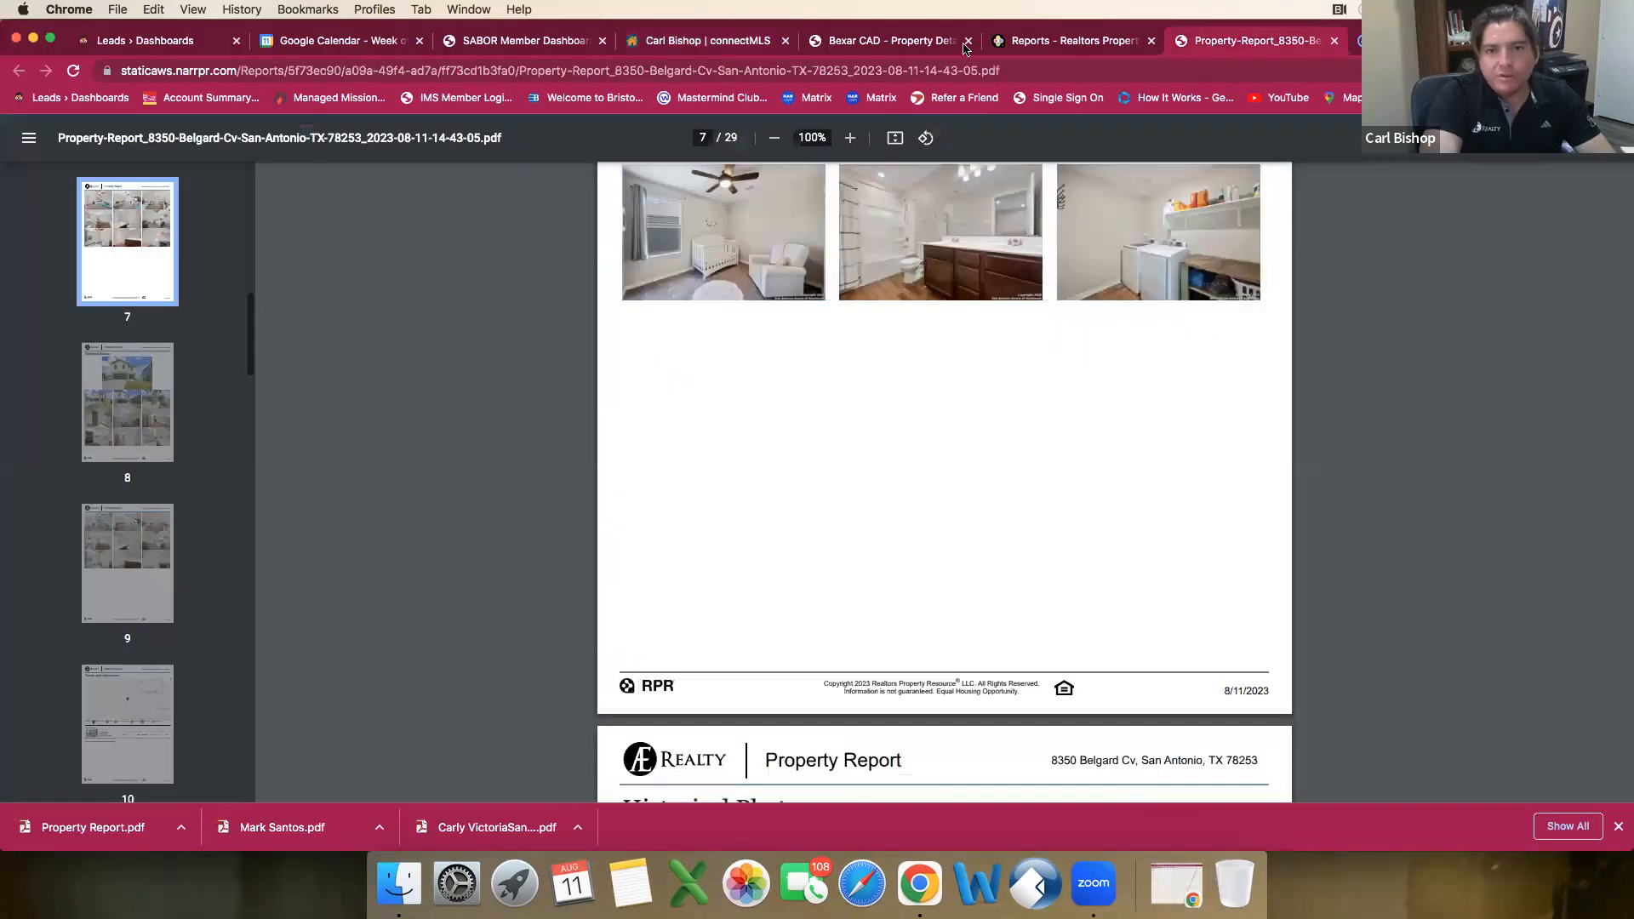
pyautogui.click(1078, 47)
pyautogui.click(1251, 47)
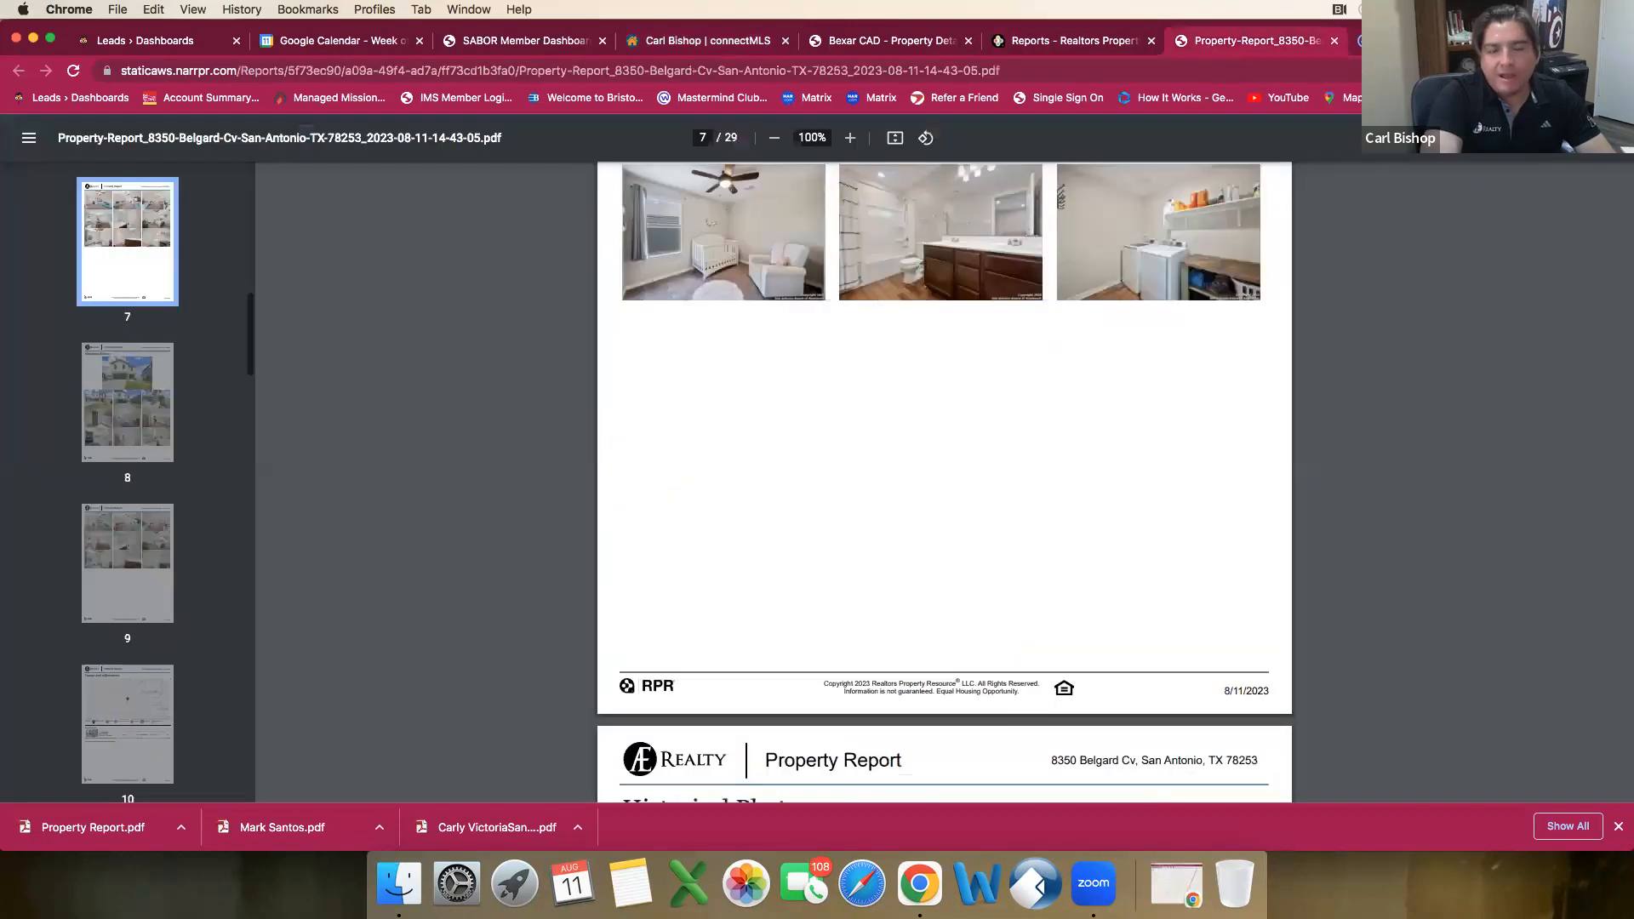
pyautogui.hotkey('ctrl', 'Tab')
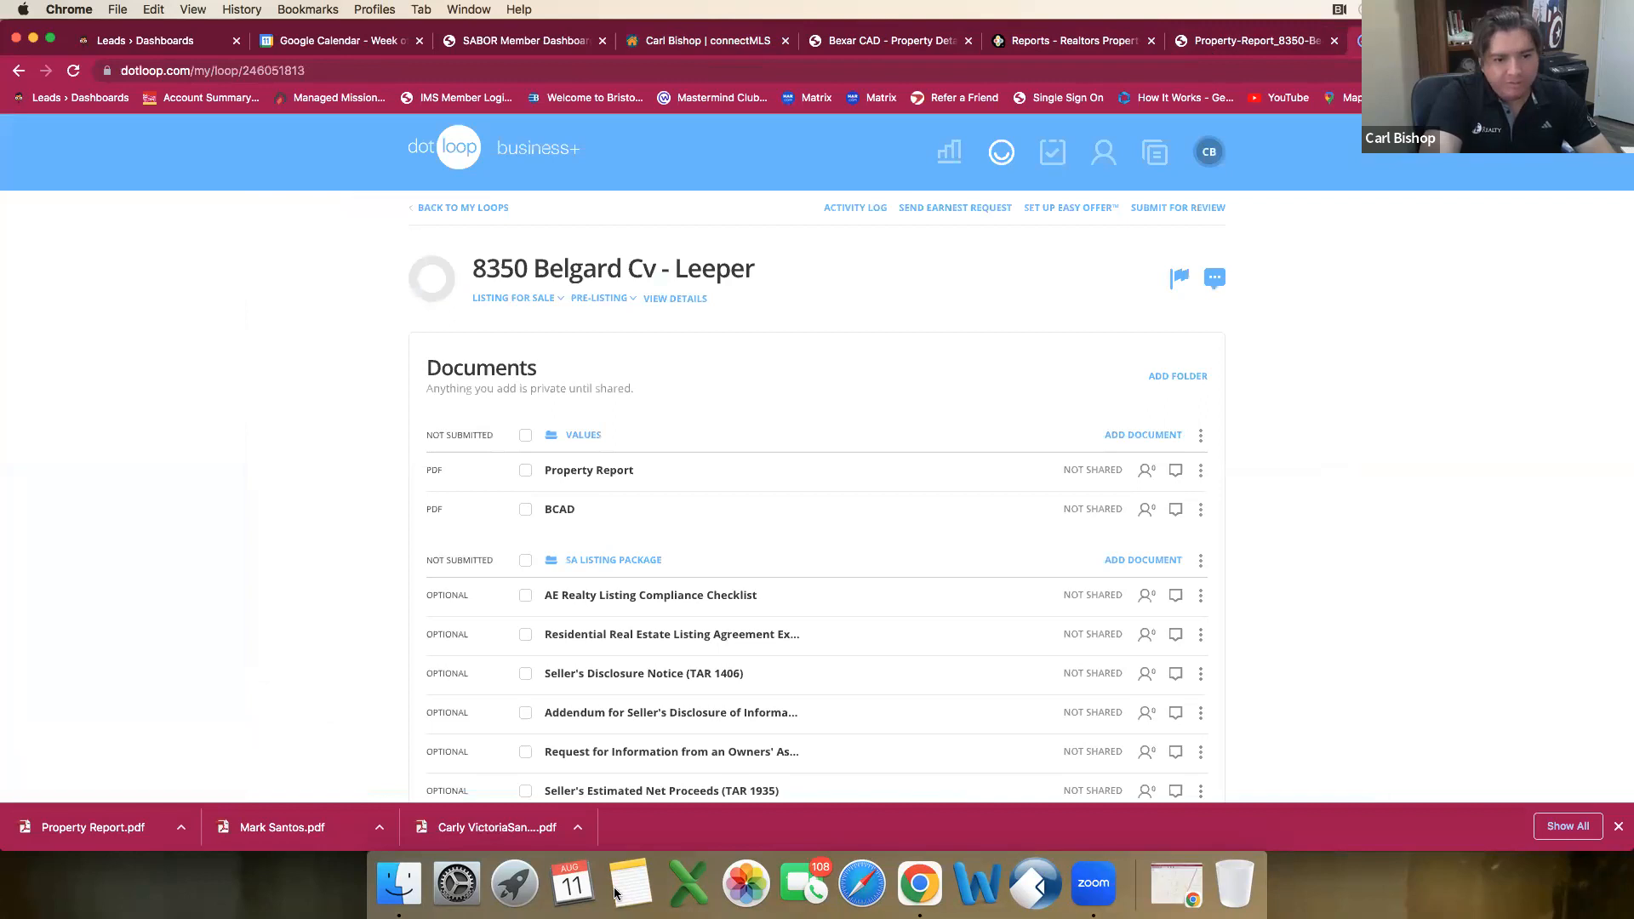
pyautogui.click(1167, 890)
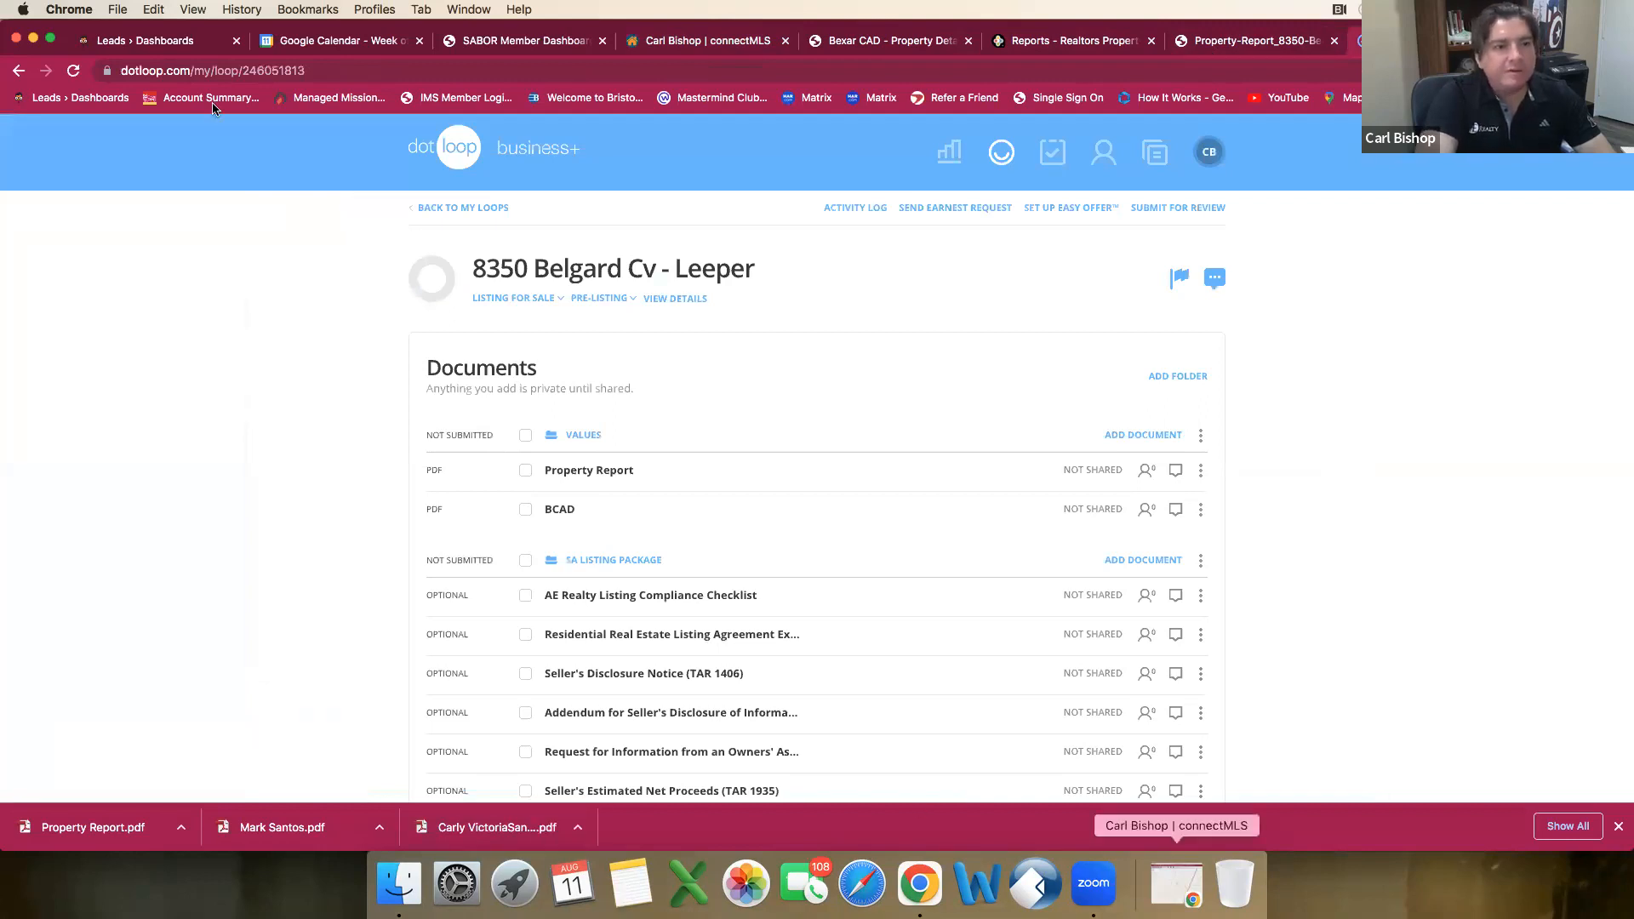
# Step: Center the boundary map on the property's street address in San Antonio
pyautogui.click(171, 85)
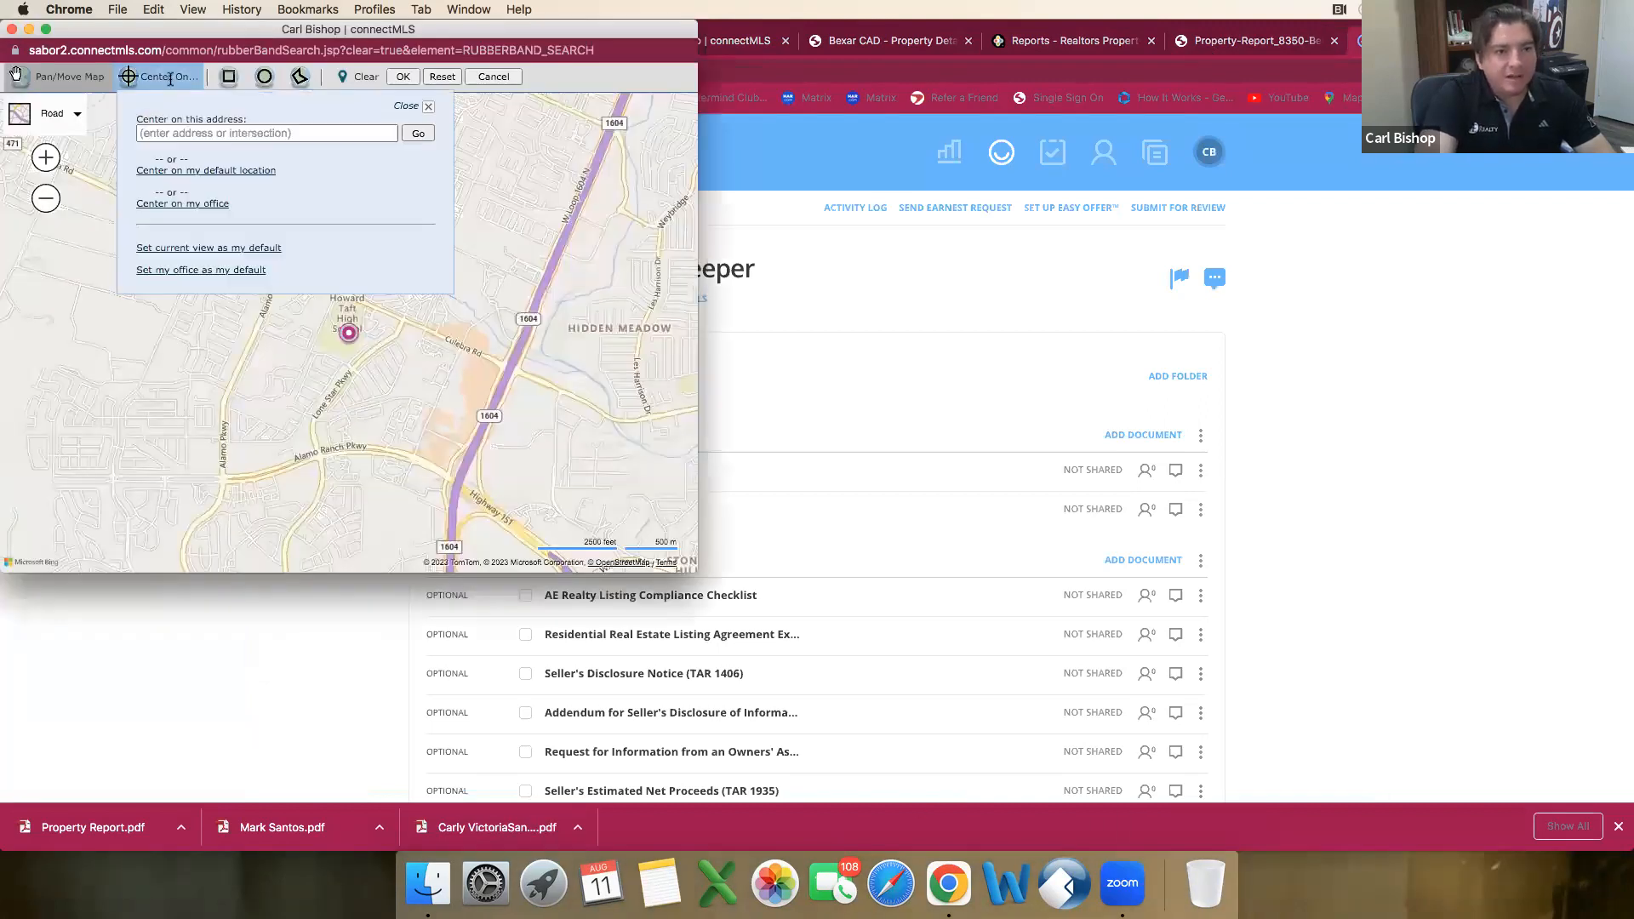
pyautogui.click(174, 132)
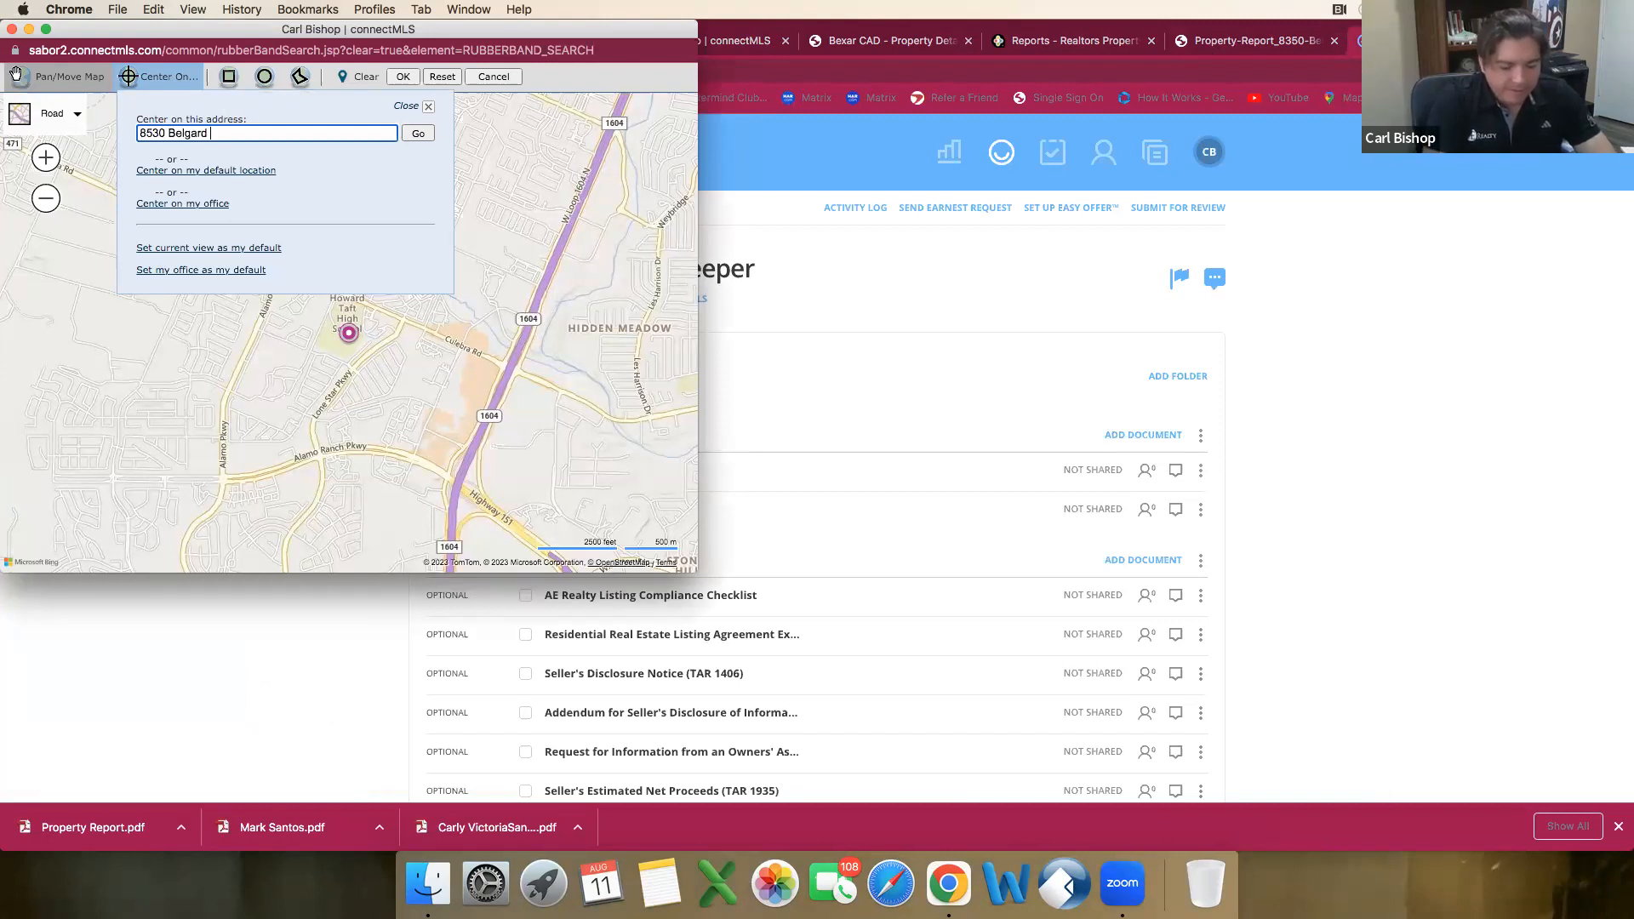
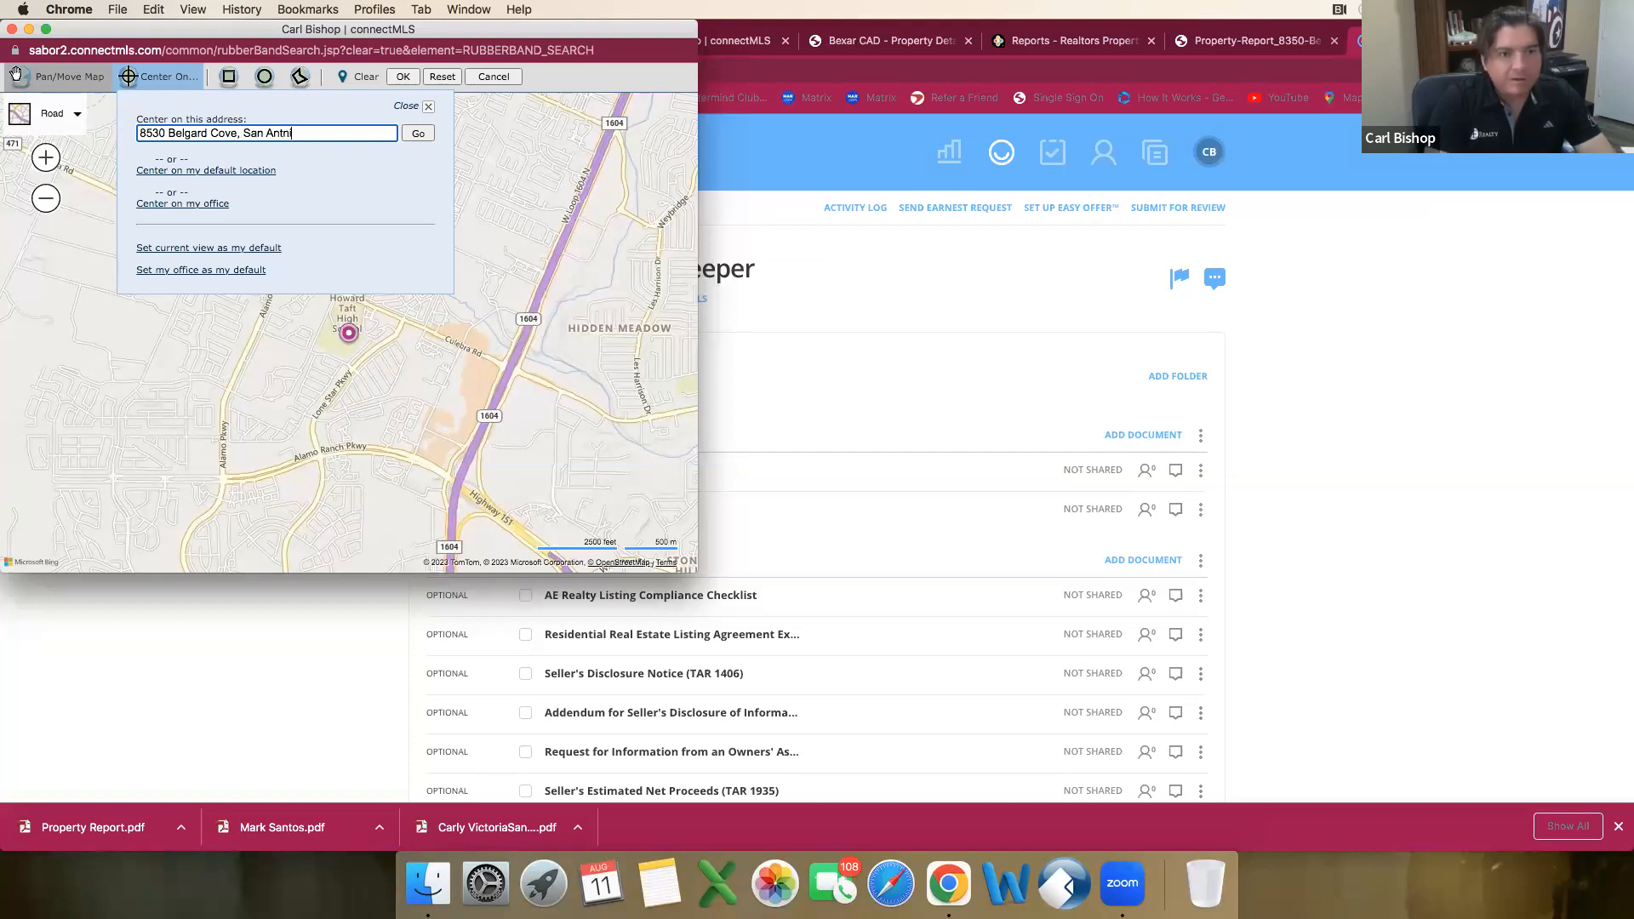
pyautogui.press('Return')
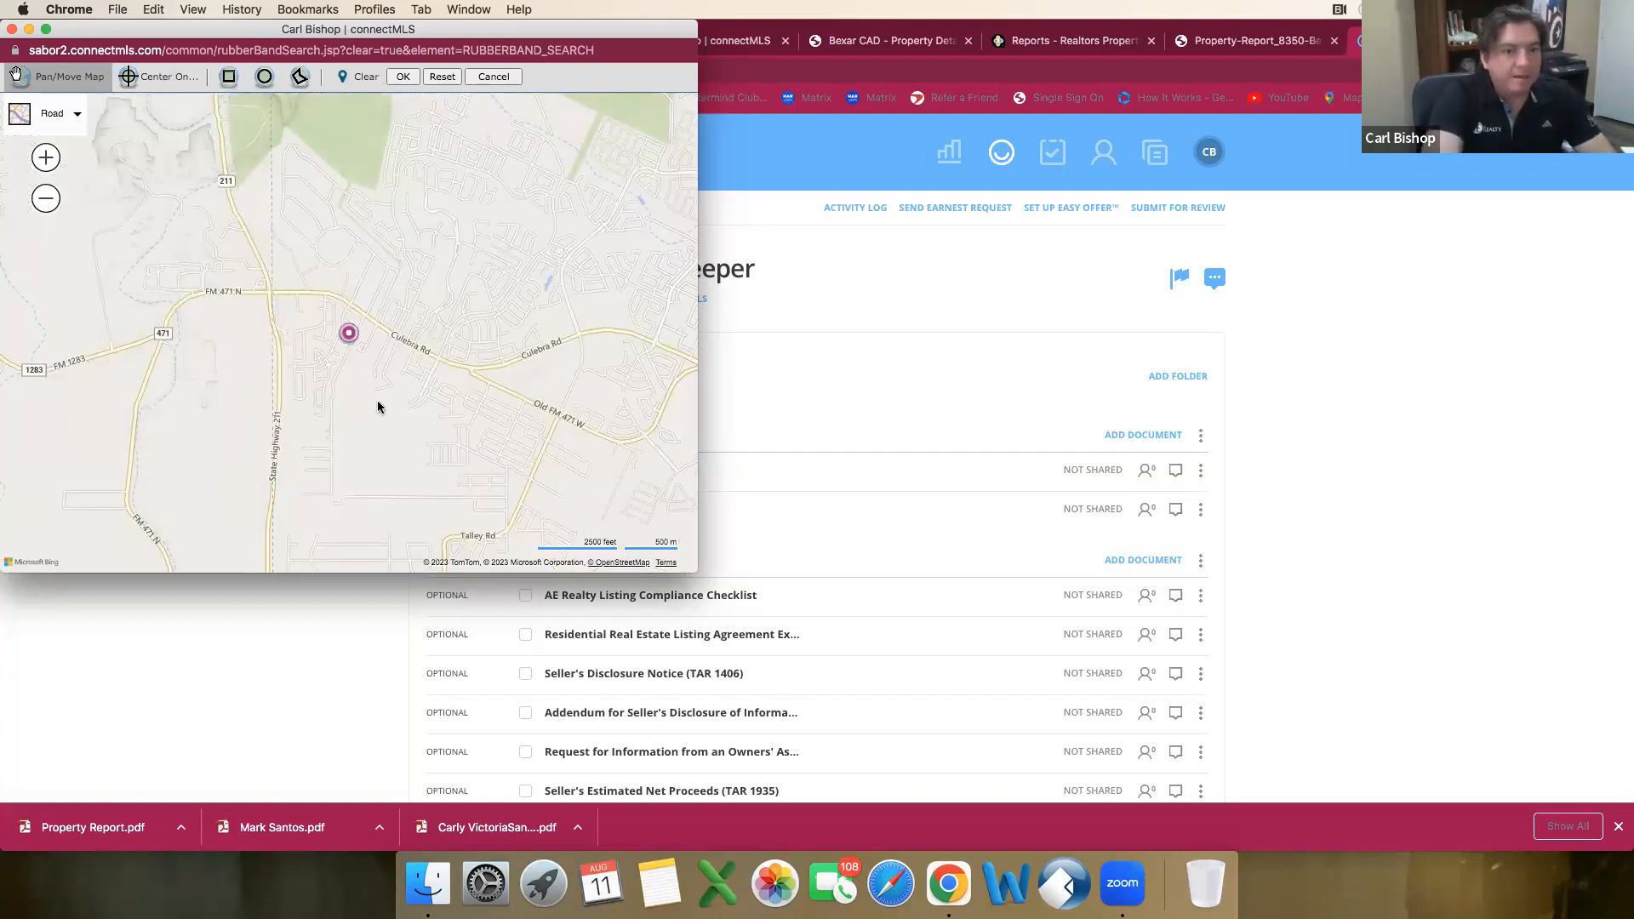
# Step: Draw a polygon search boundary around the marked neighborhood, between State Highway 211 and Culebra Rd, and apply it to the search
pyautogui.scroll(2, 376, 406)
pyautogui.scroll(-2, 376, 407)
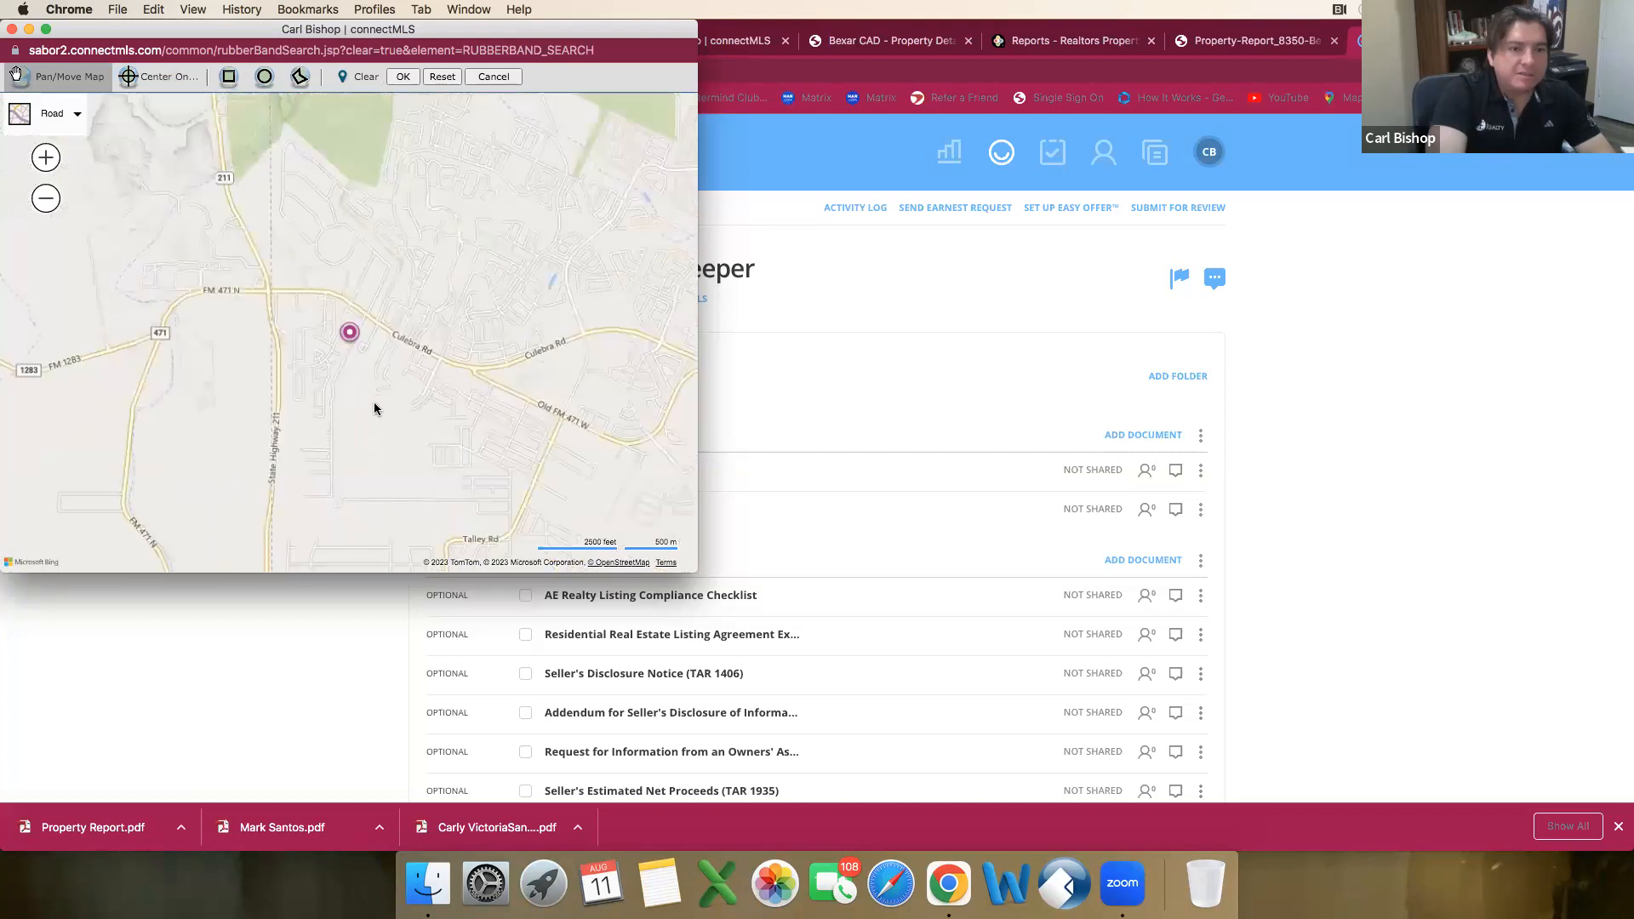
pyautogui.scroll(2, 373, 389)
pyautogui.scroll(-2, 441, 302)
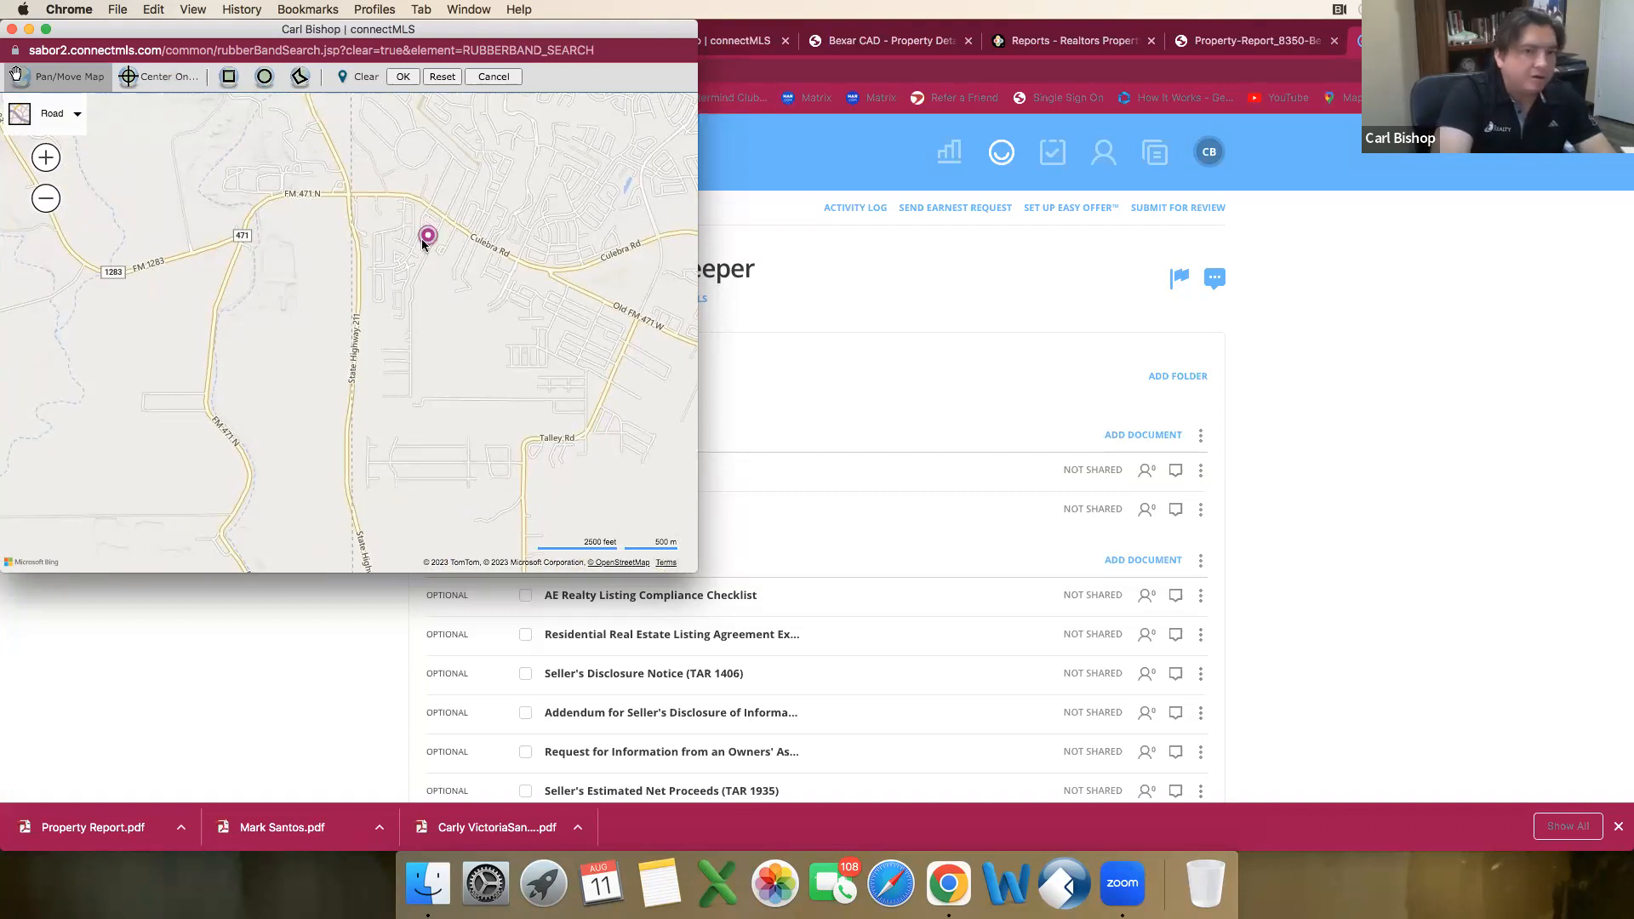
pyautogui.click(302, 79)
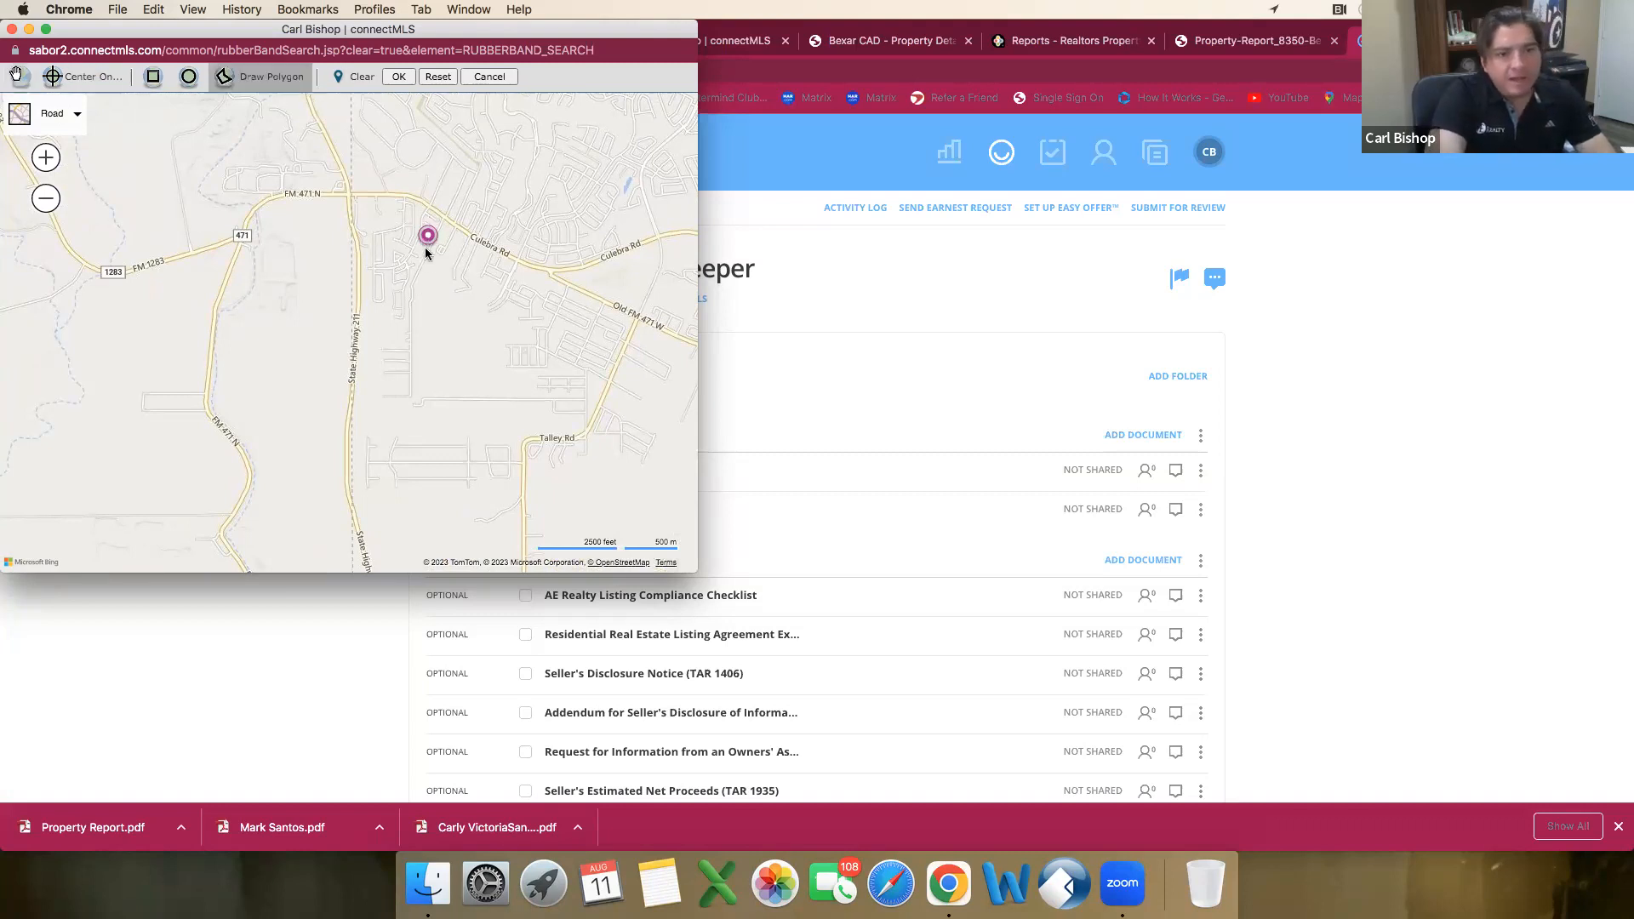
pyautogui.scroll(2, 442, 254)
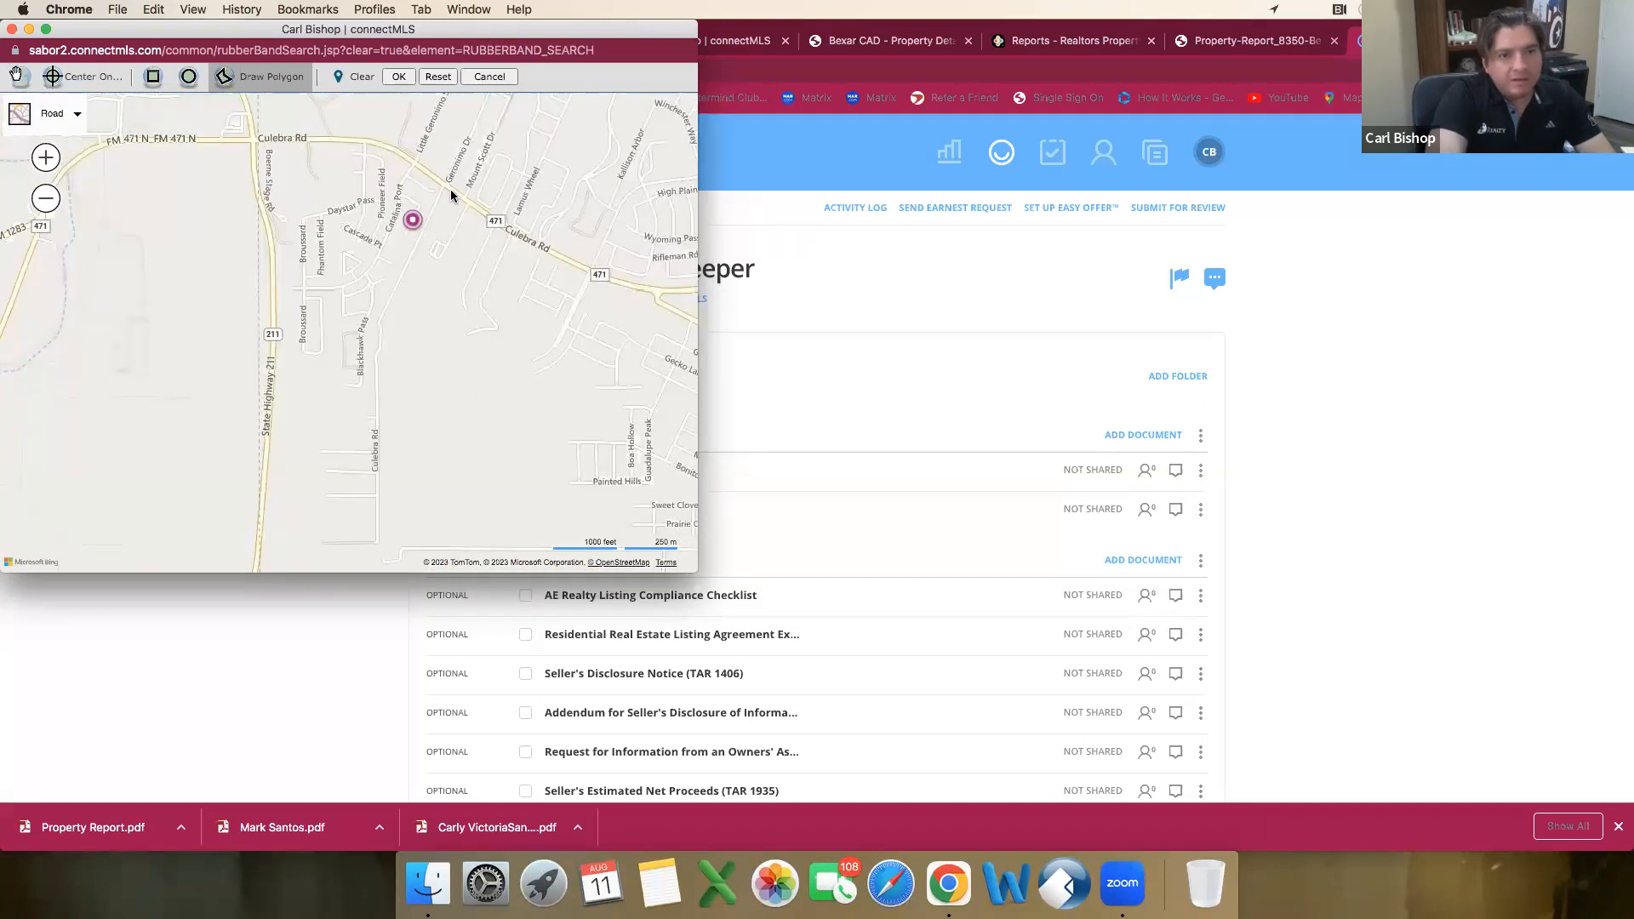
pyautogui.click(393, 327)
pyautogui.click(391, 397)
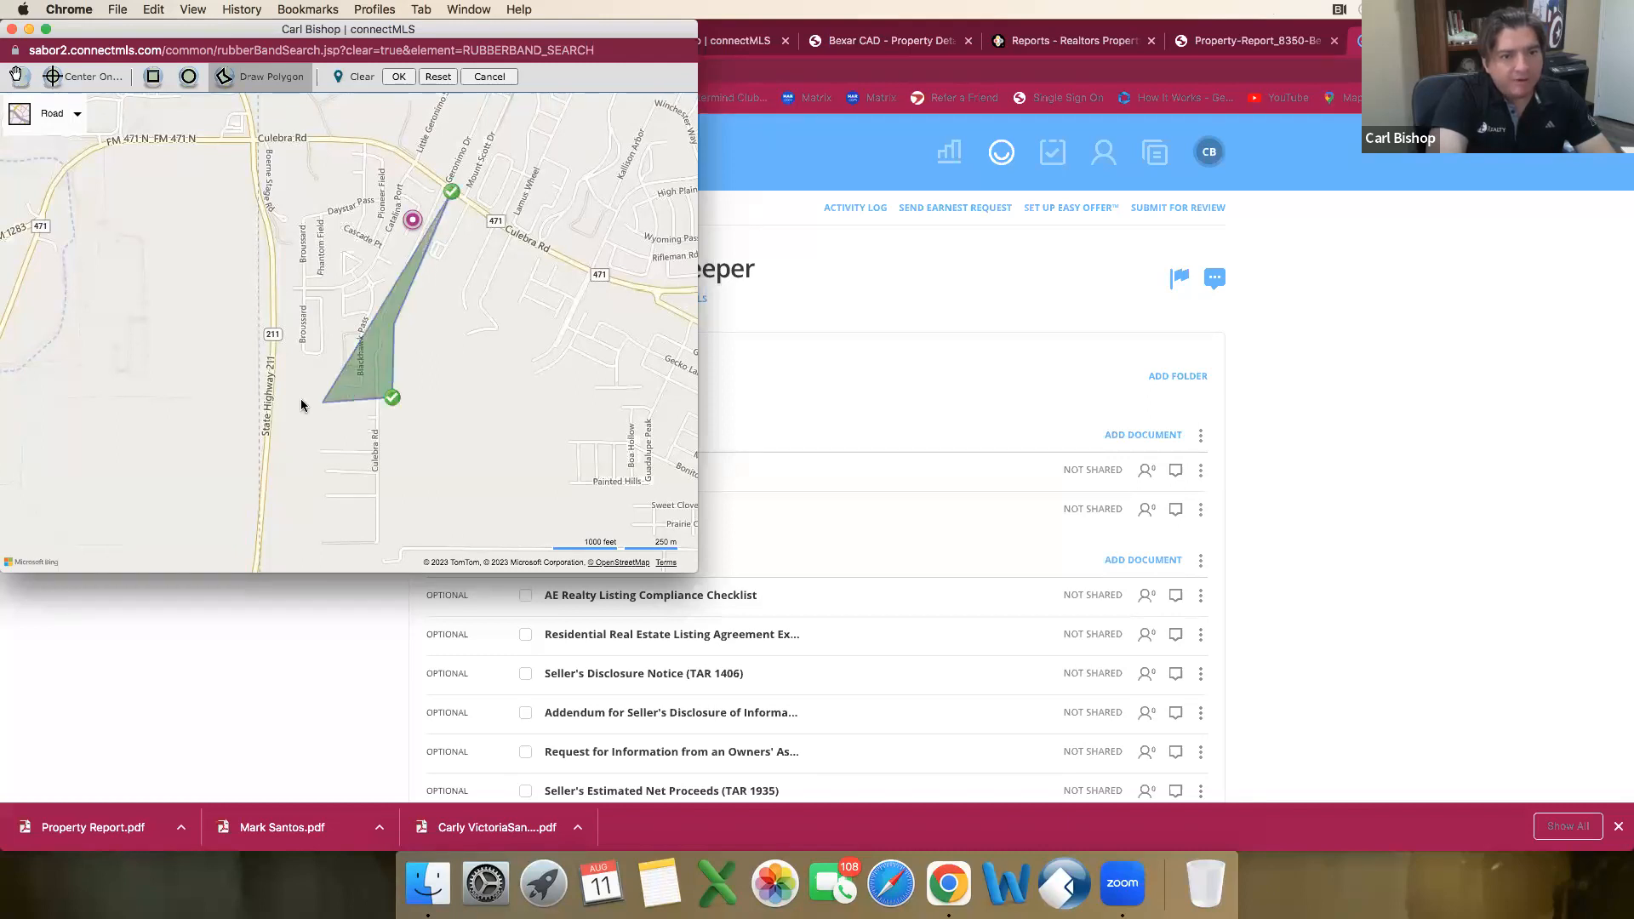
pyautogui.click(280, 399)
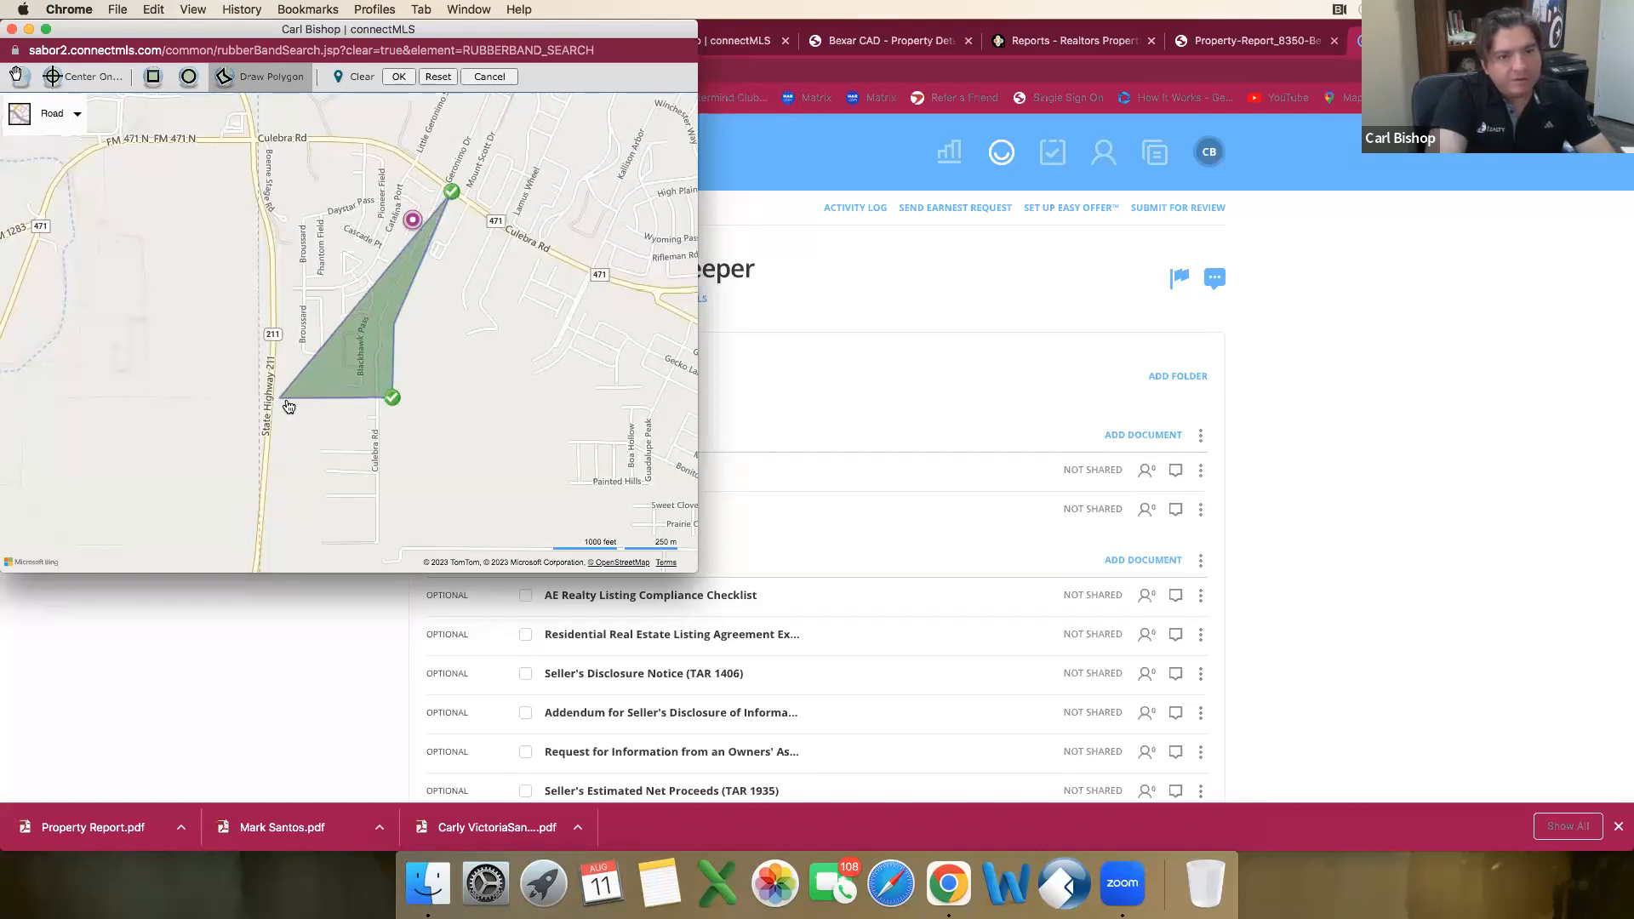
pyautogui.click(286, 261)
pyautogui.click(298, 213)
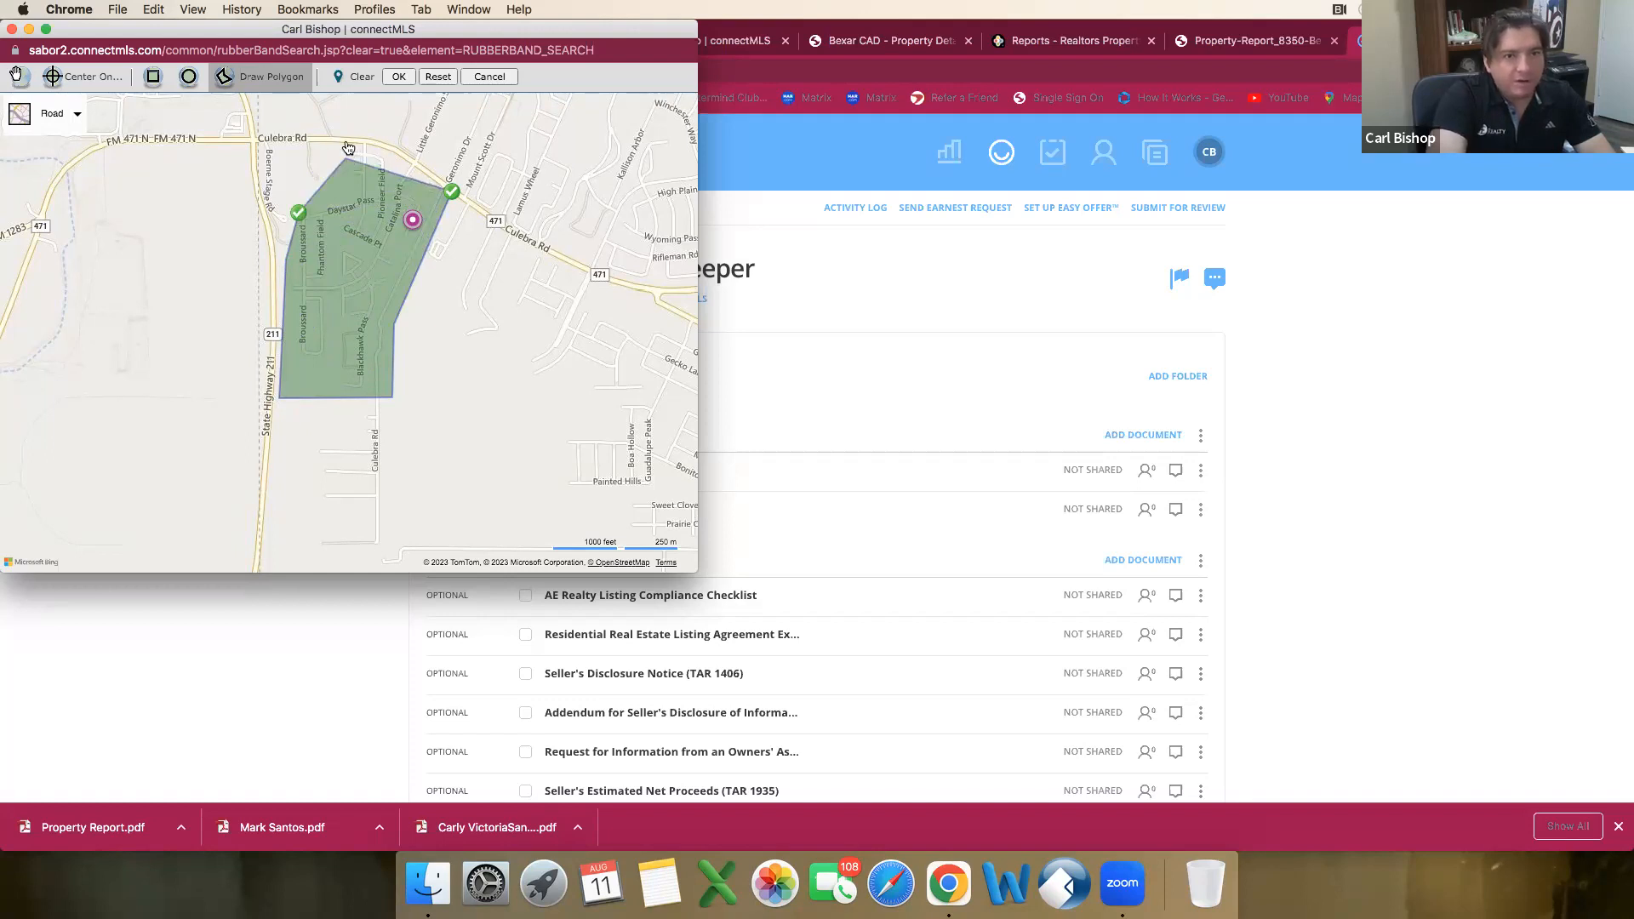
pyautogui.click(347, 143)
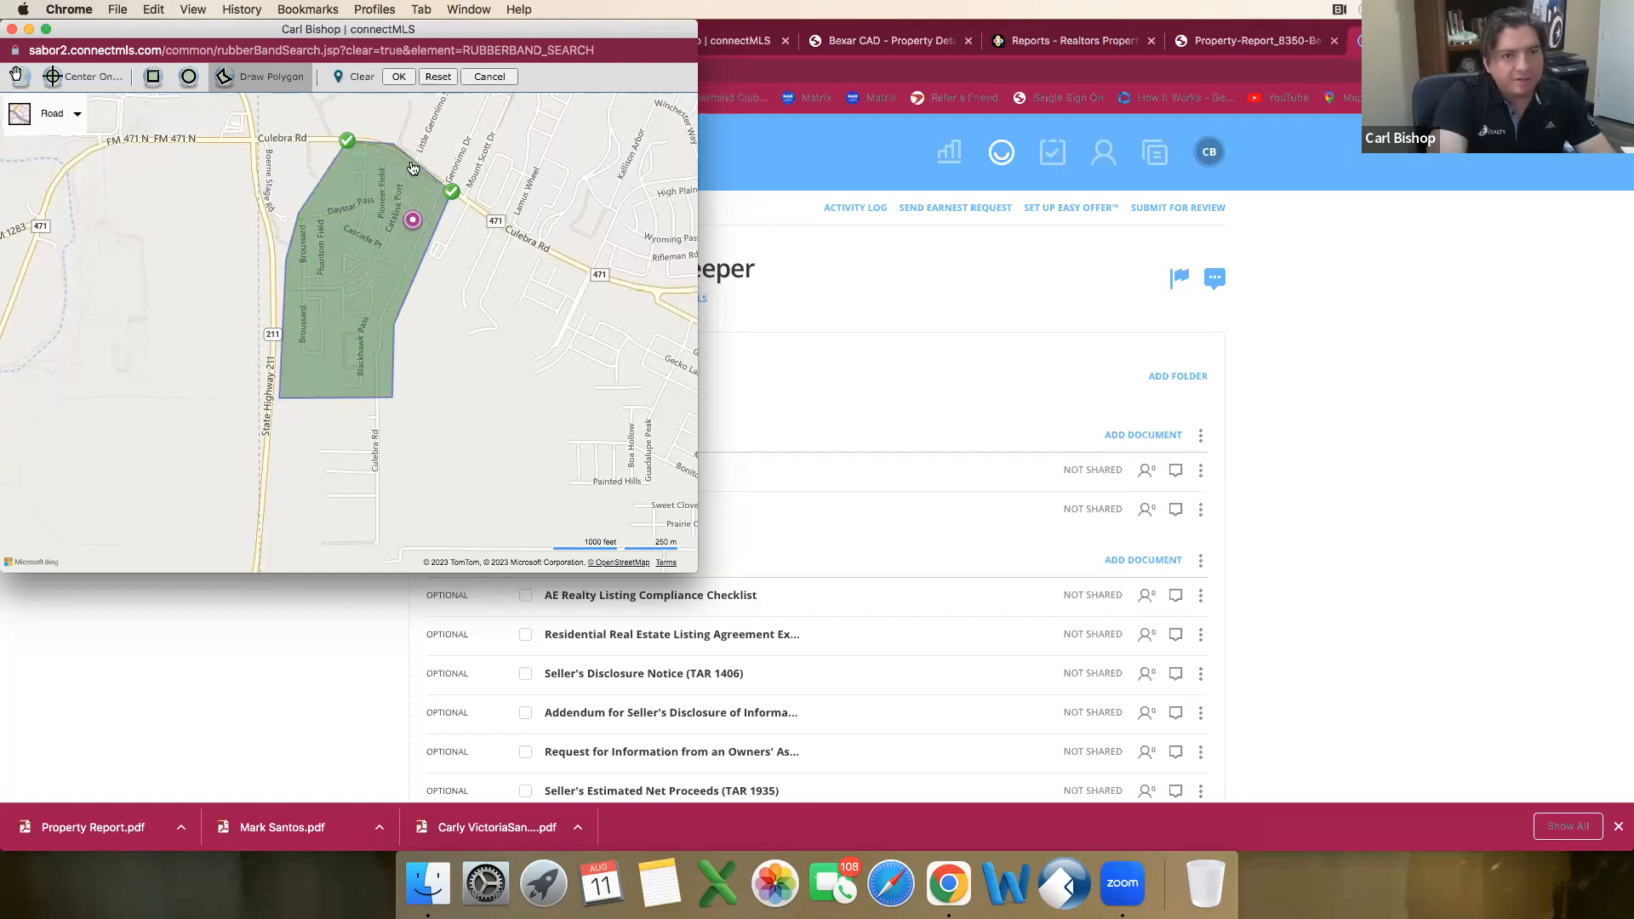
pyautogui.click(412, 162)
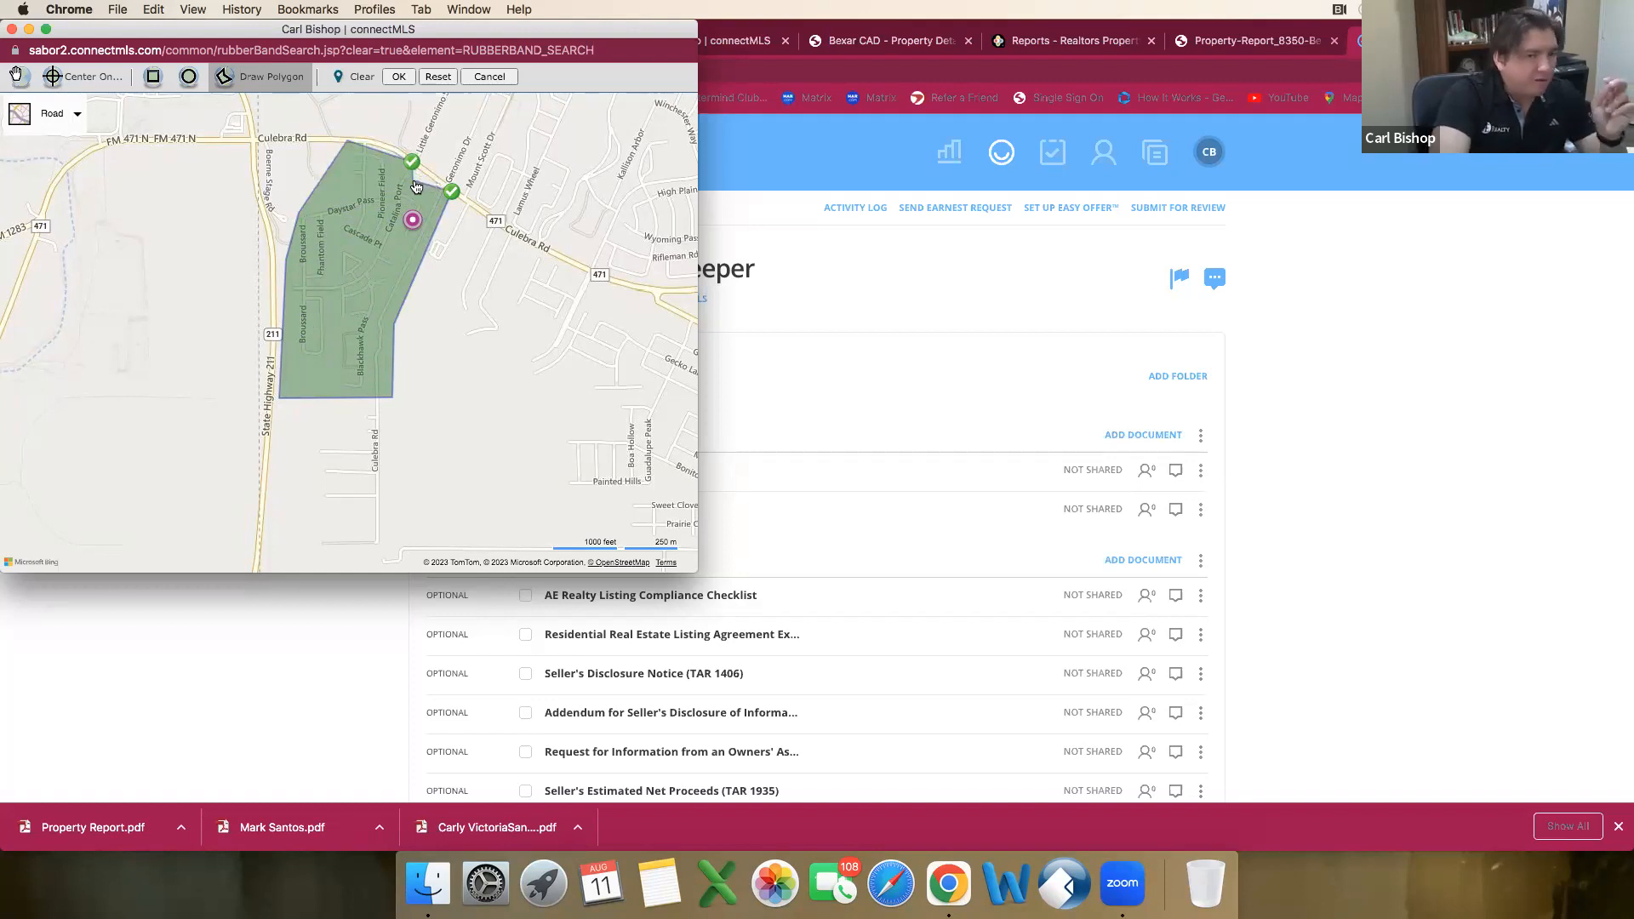
pyautogui.click(431, 174)
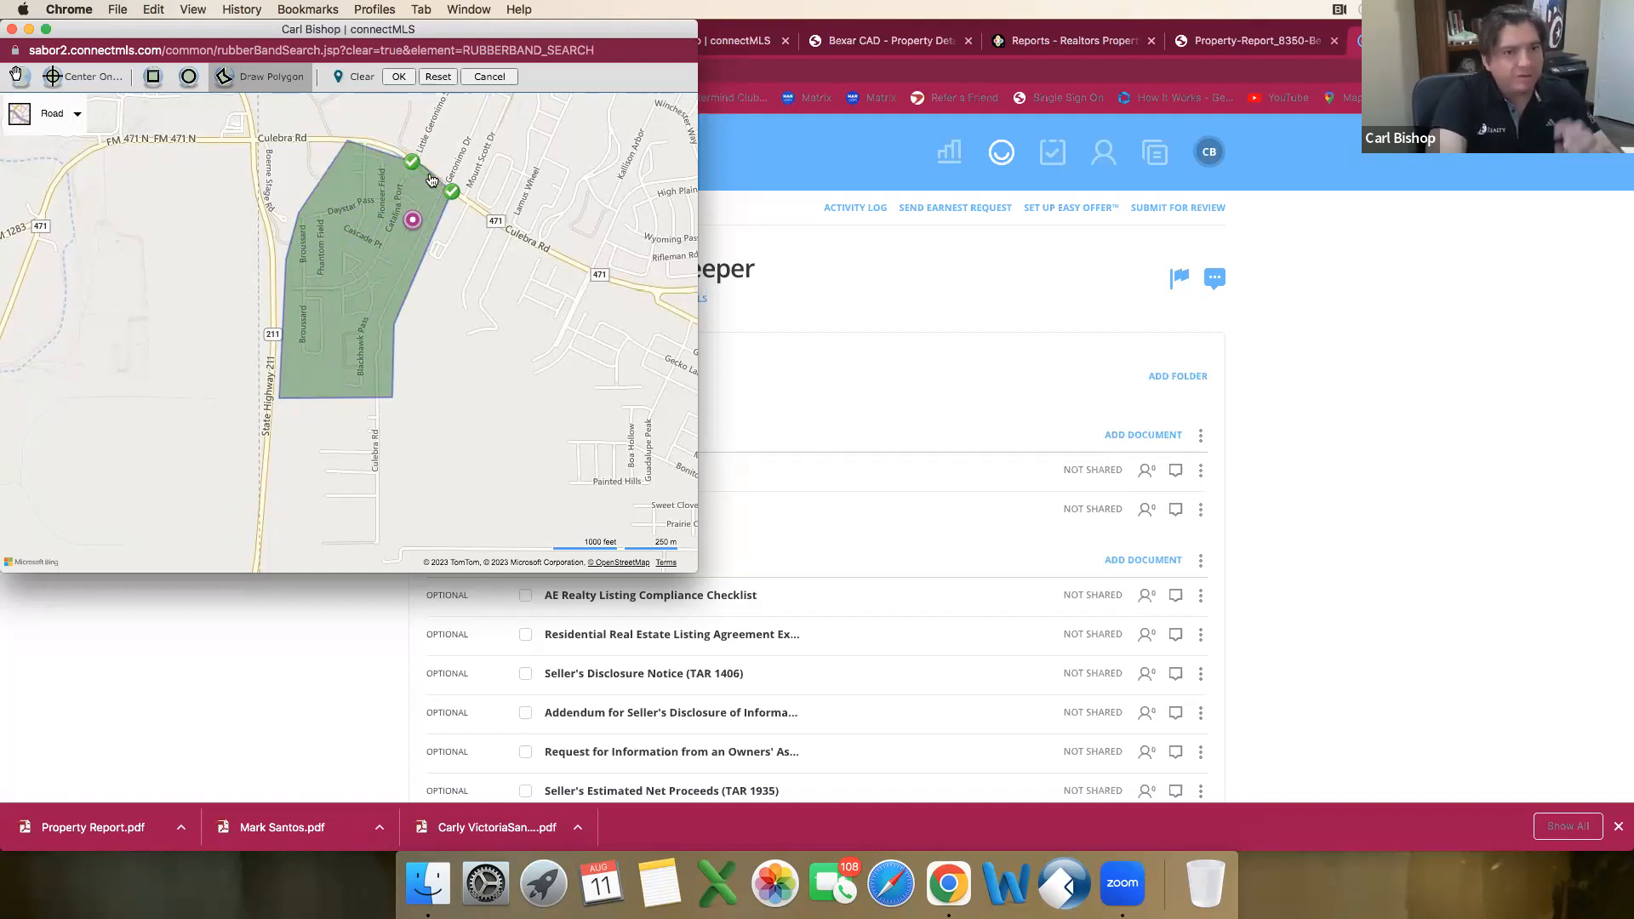
pyautogui.click(451, 190)
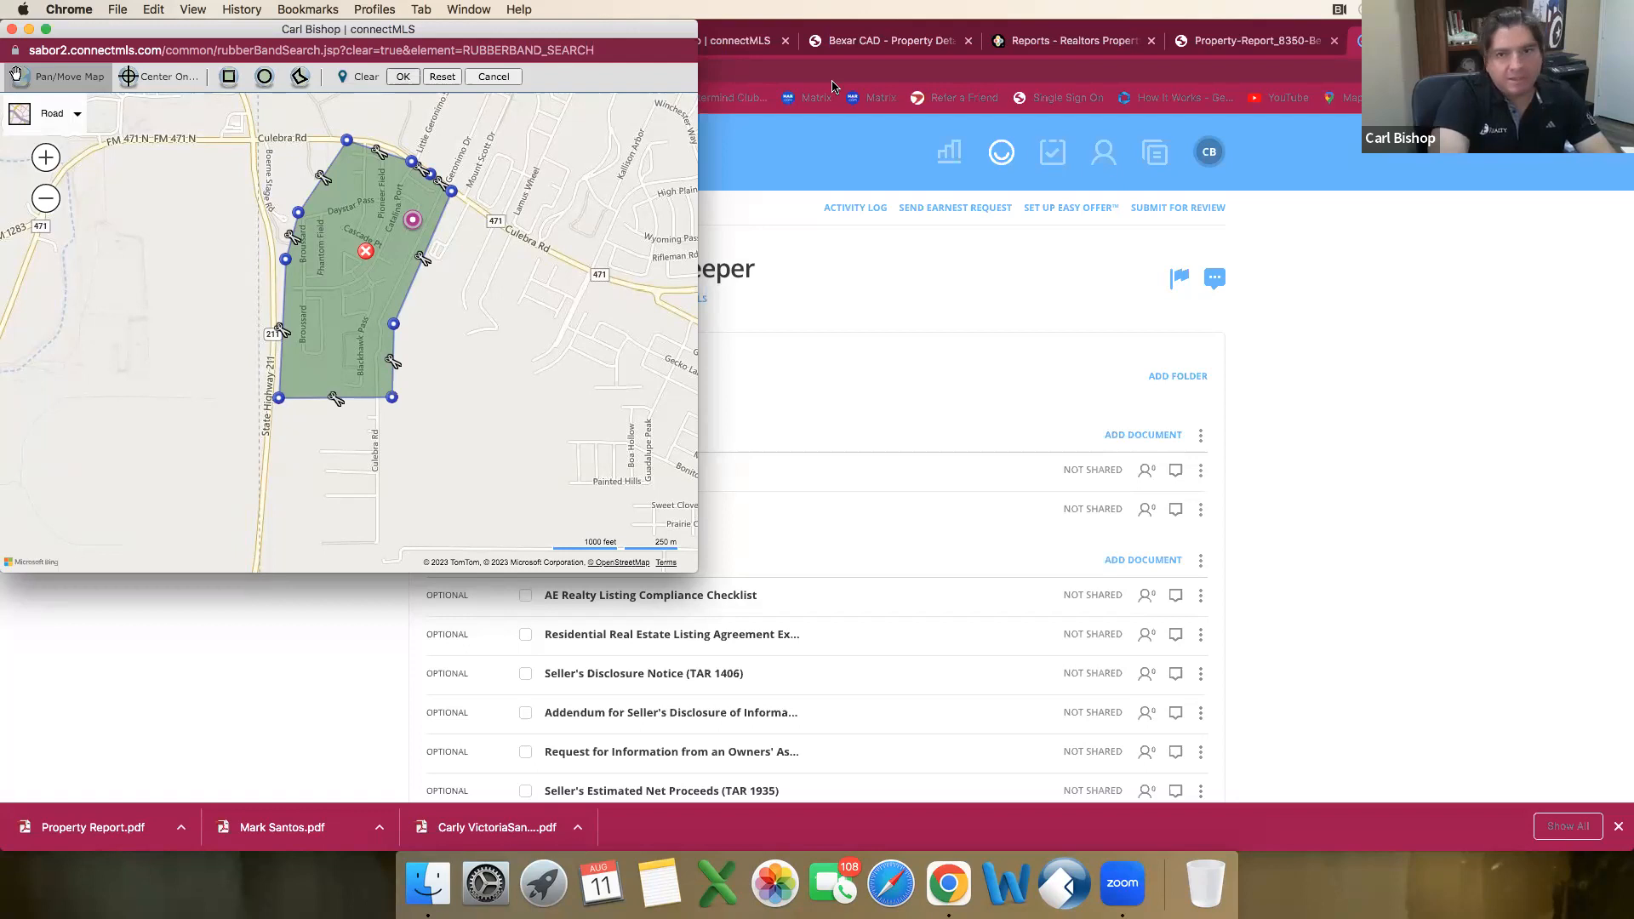
pyautogui.click(406, 78)
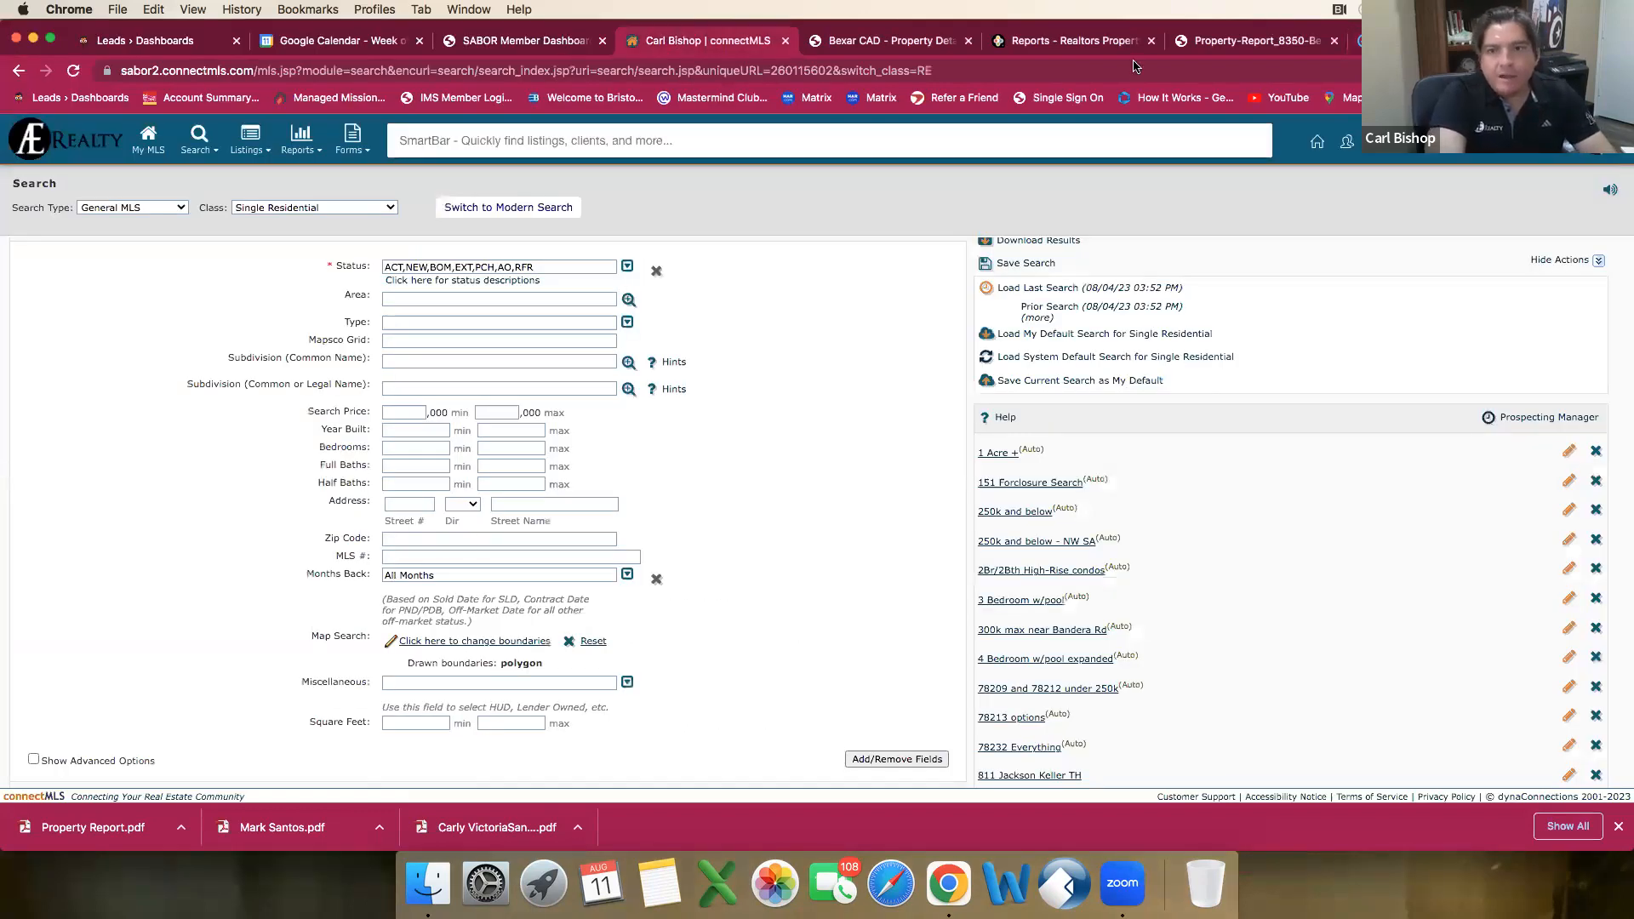
# Step: Switch to the dotloop loop and examine the BCAD document for the home's living area and year built
pyautogui.click(1389, 41)
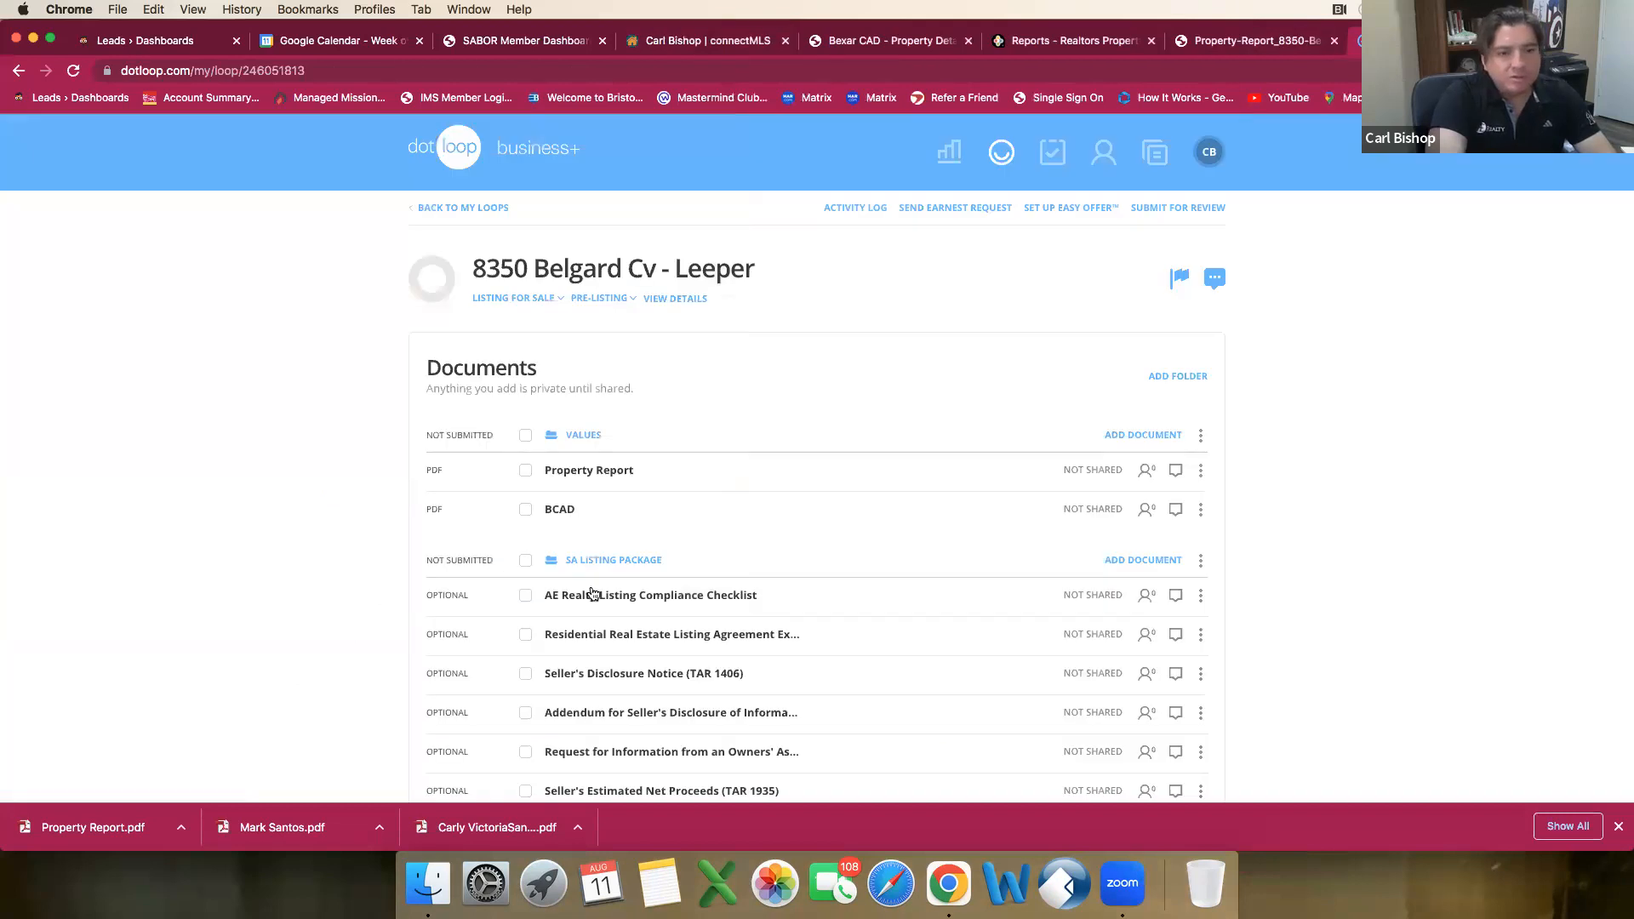
pyautogui.click(560, 510)
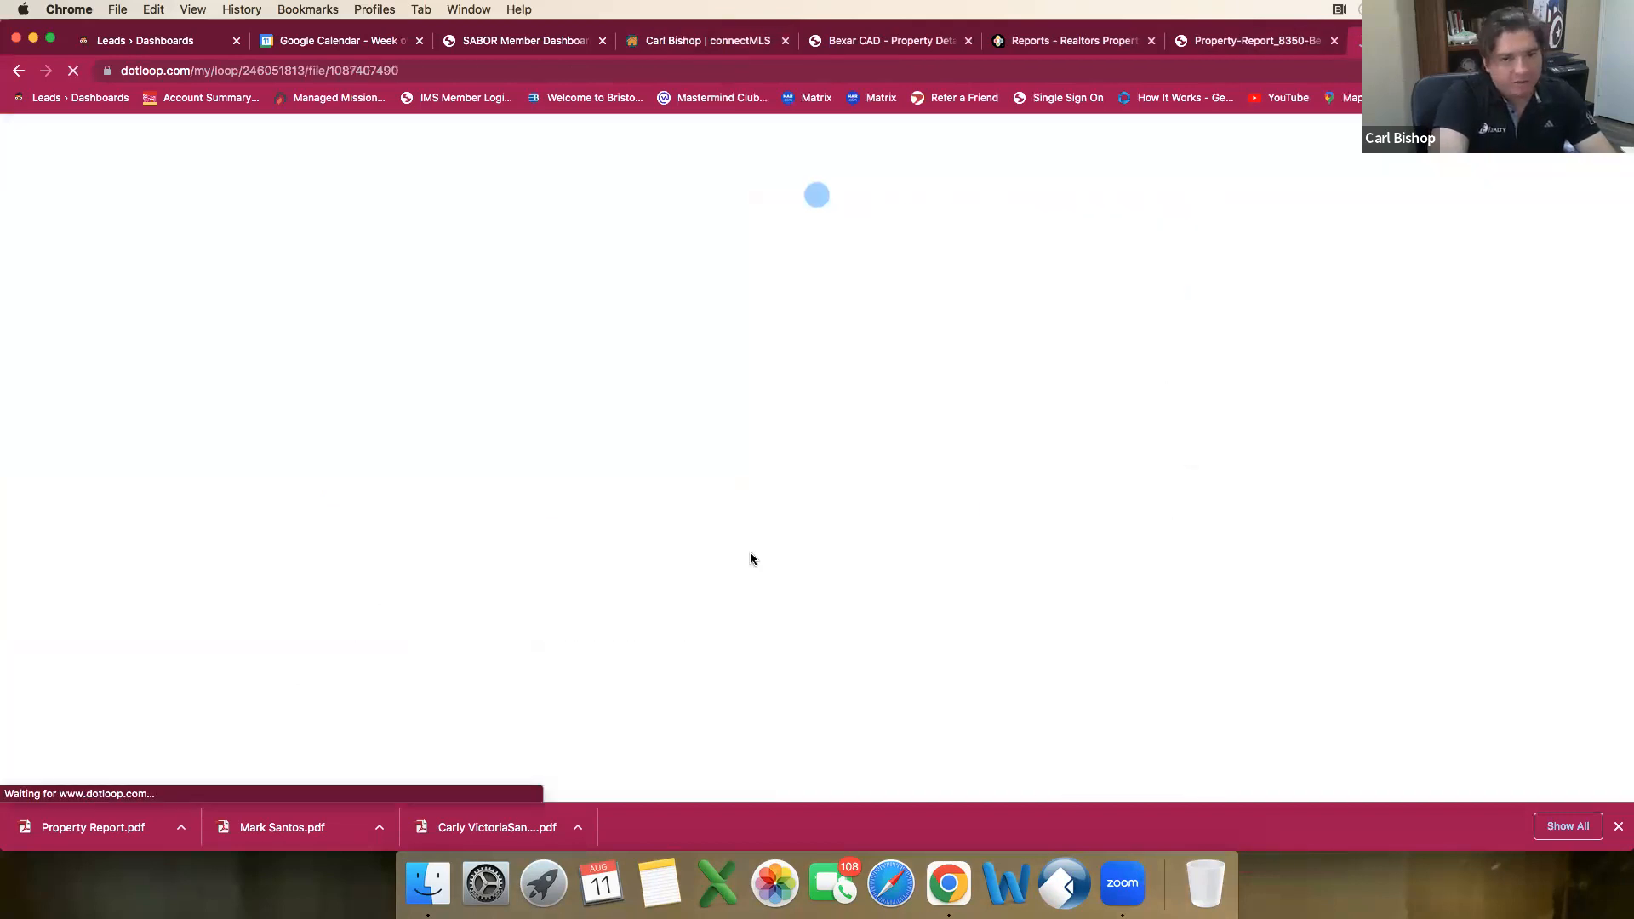
pyautogui.scroll(-3, 749, 552)
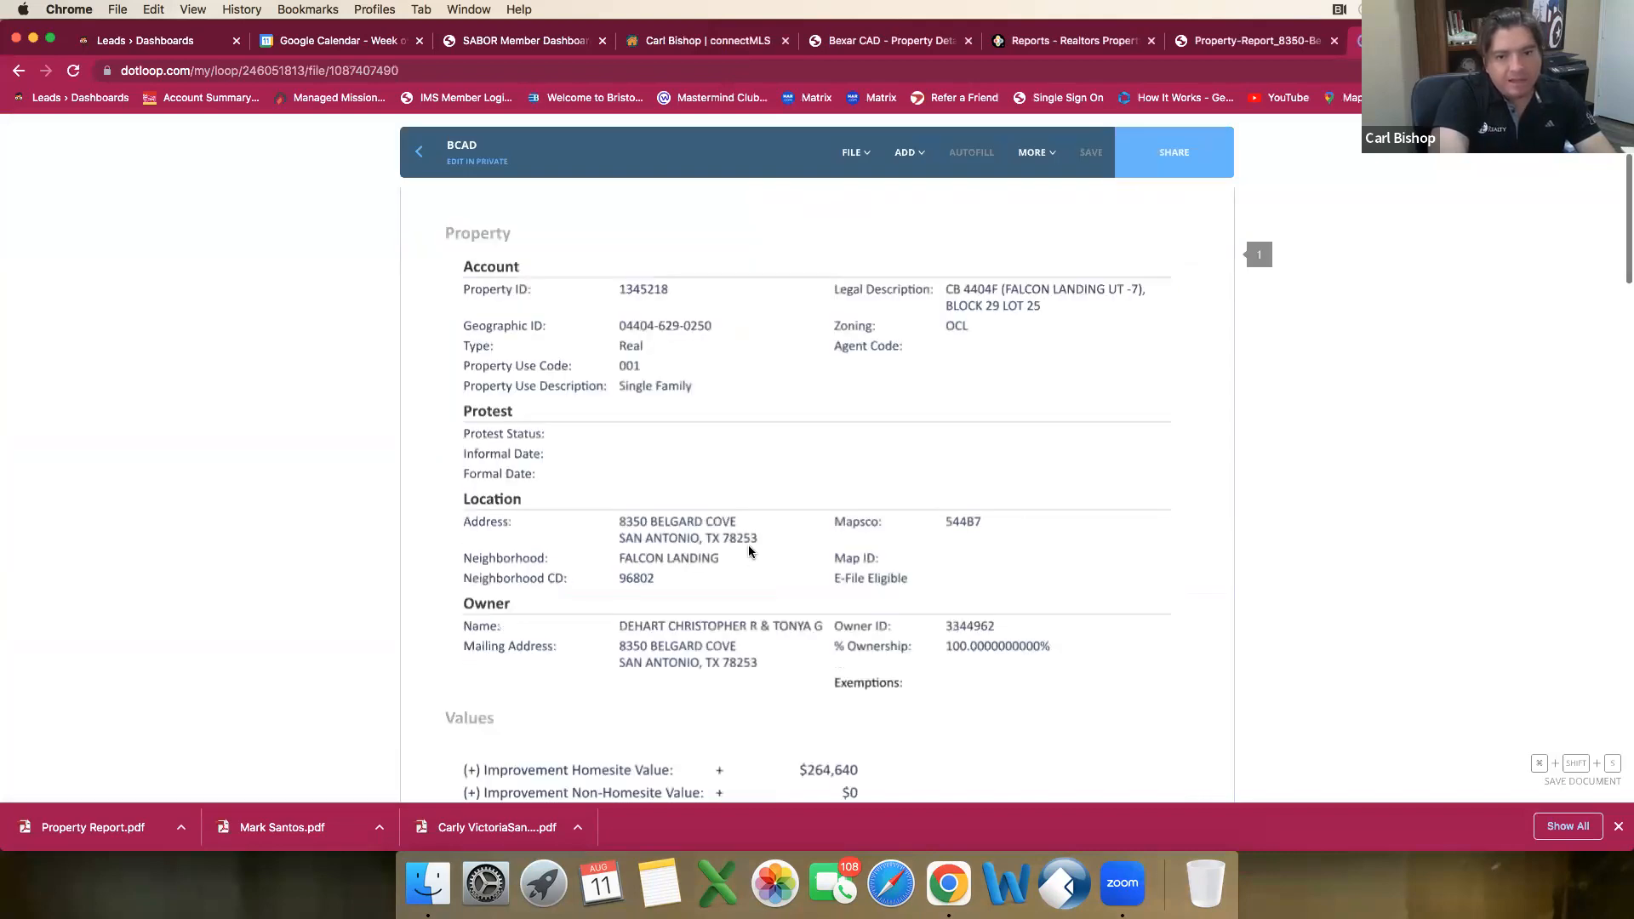
pyautogui.scroll(-5, 749, 552)
pyautogui.scroll(-8, 749, 551)
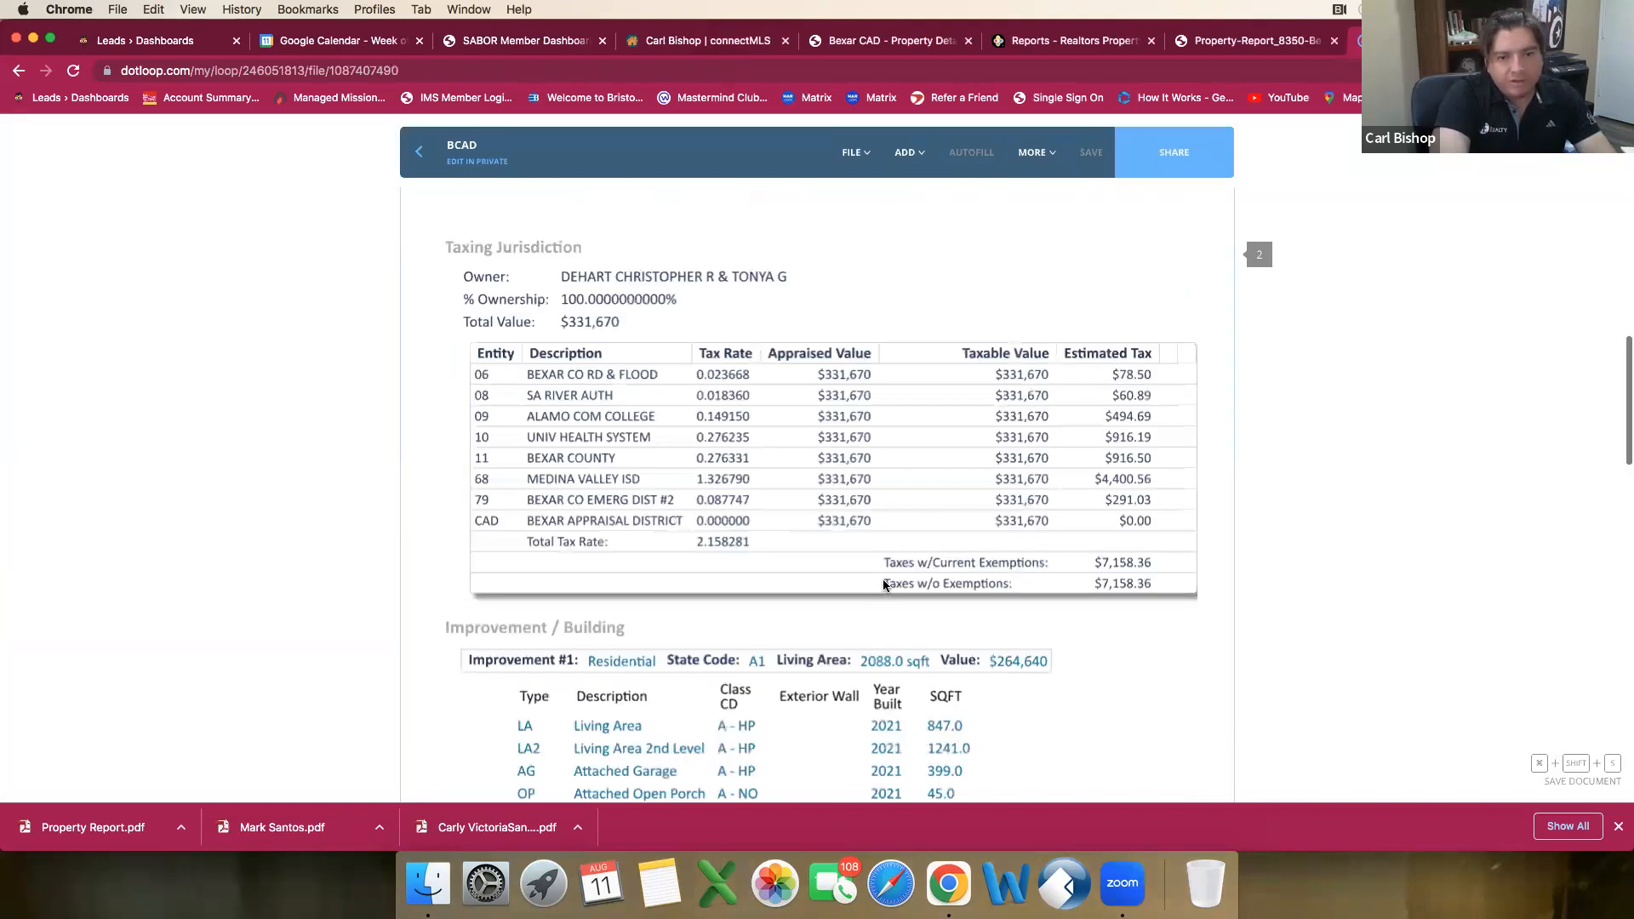
pyautogui.scroll(-1, 885, 591)
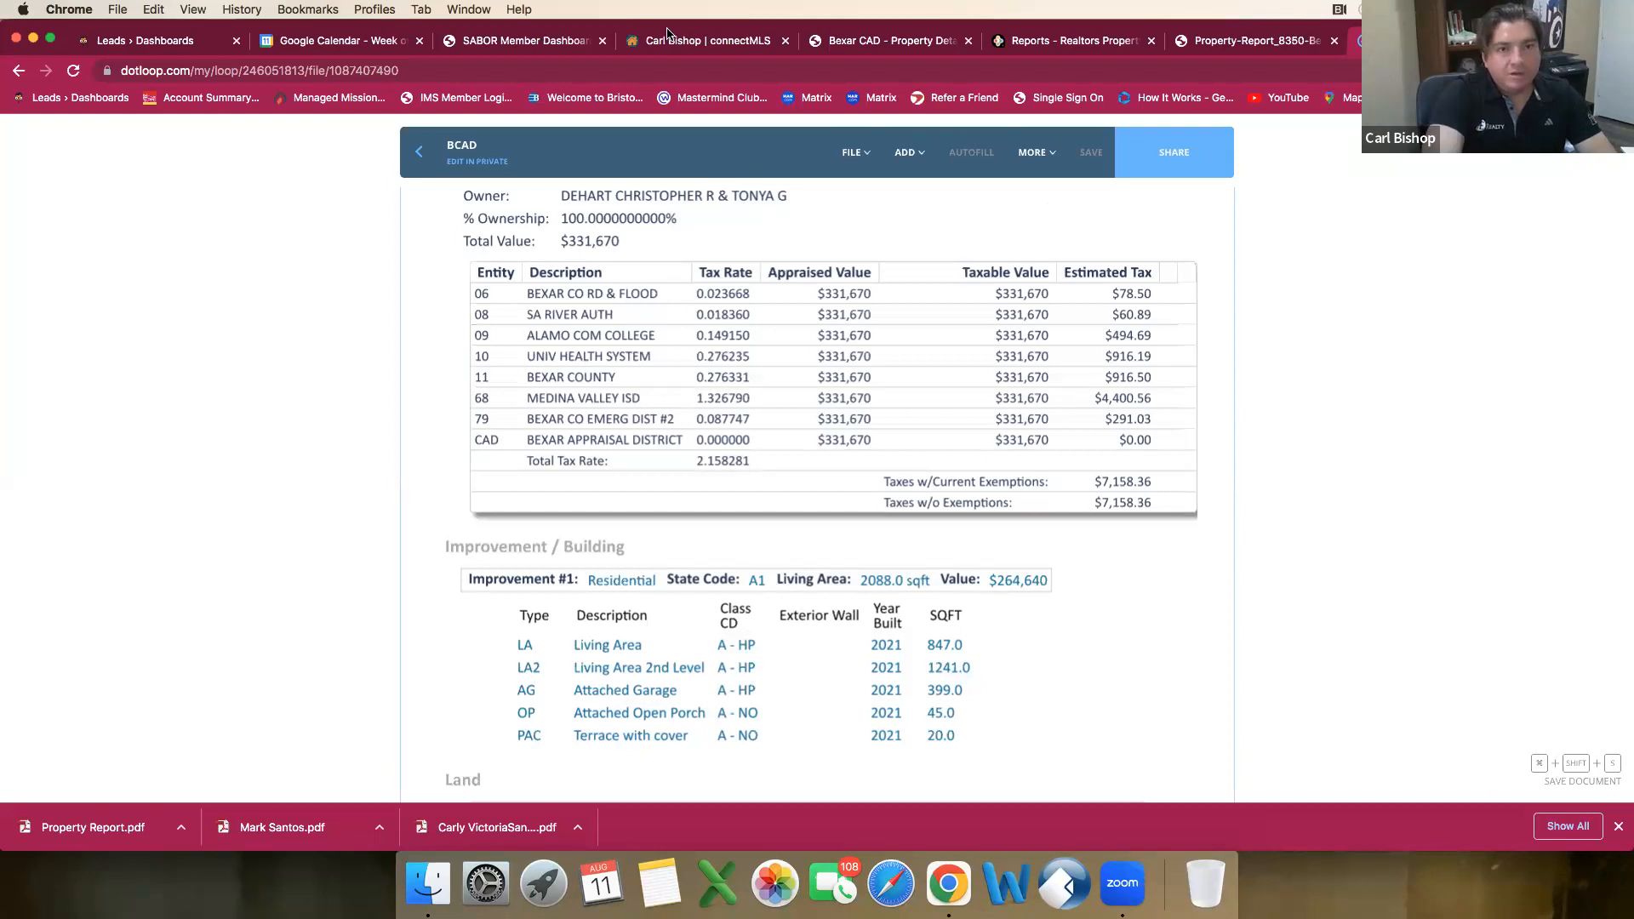
# Step: Return to the connectMLS search, set the square footage range to 1900–2300, and limit Months Back to 3 Months
pyautogui.click(703, 41)
pyautogui.click(419, 719)
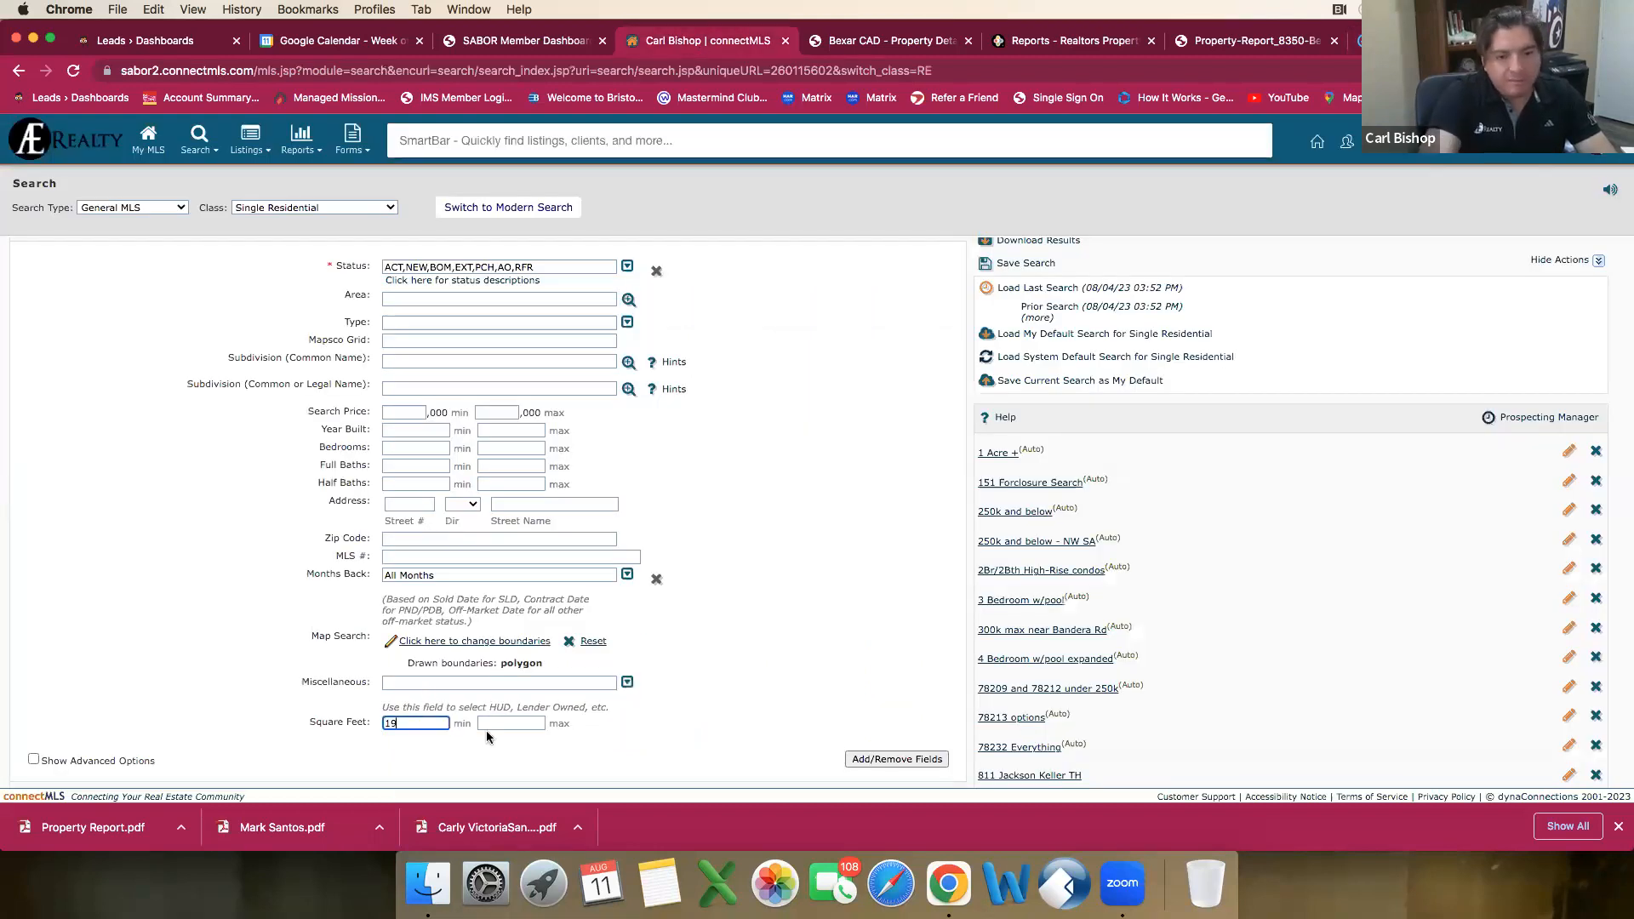
pyautogui.click(512, 723)
pyautogui.write('2300')
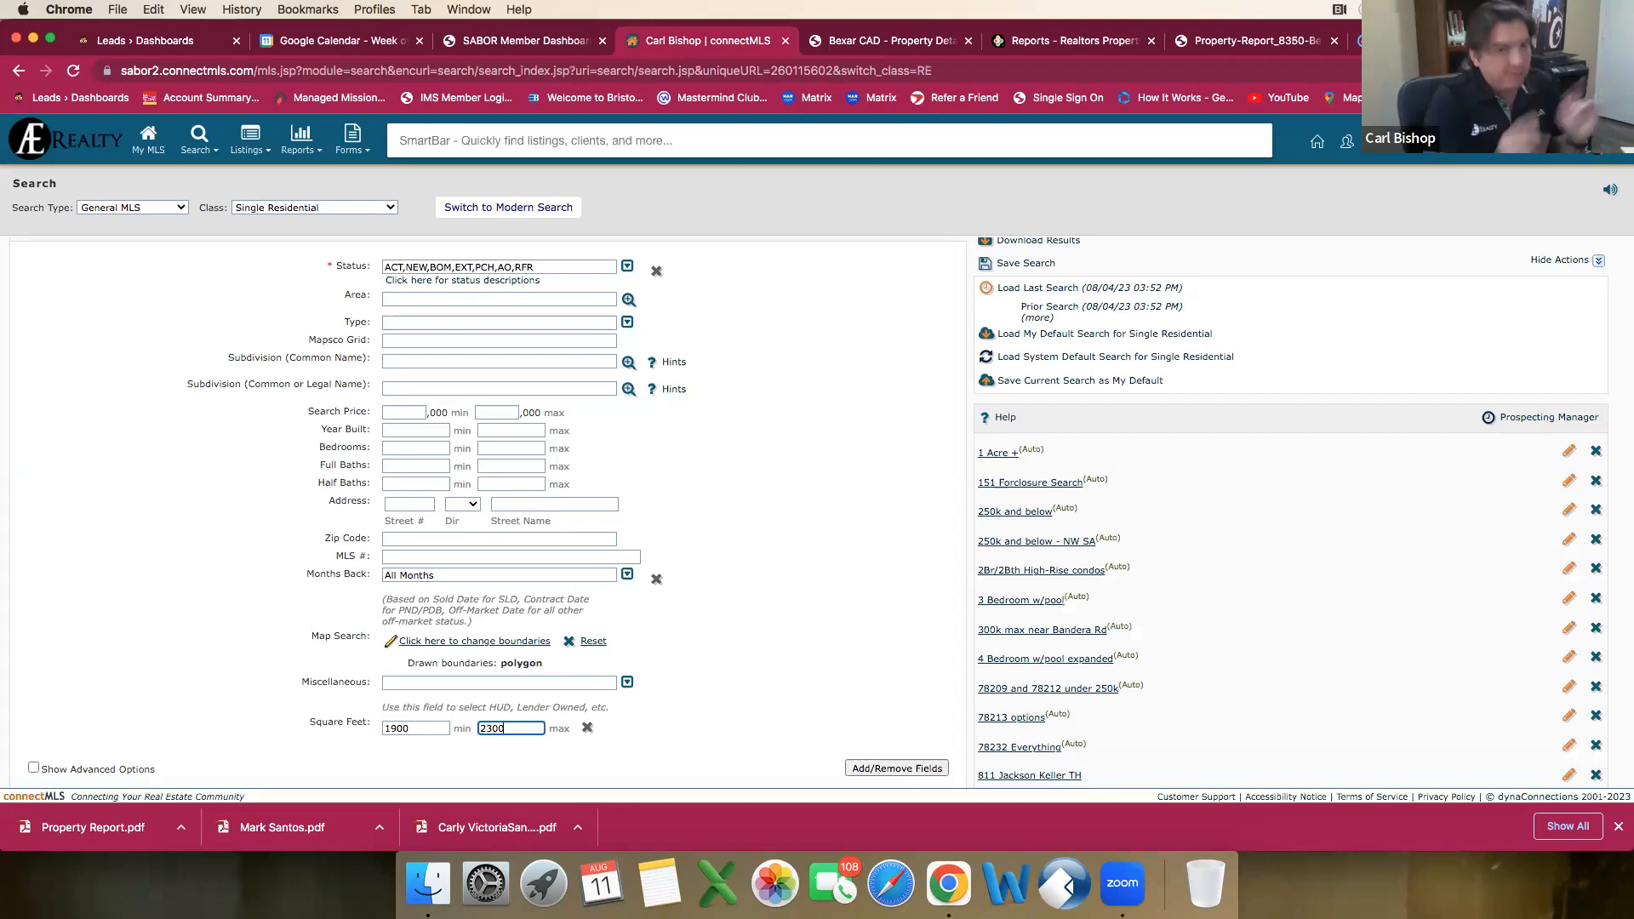
pyautogui.click(627, 574)
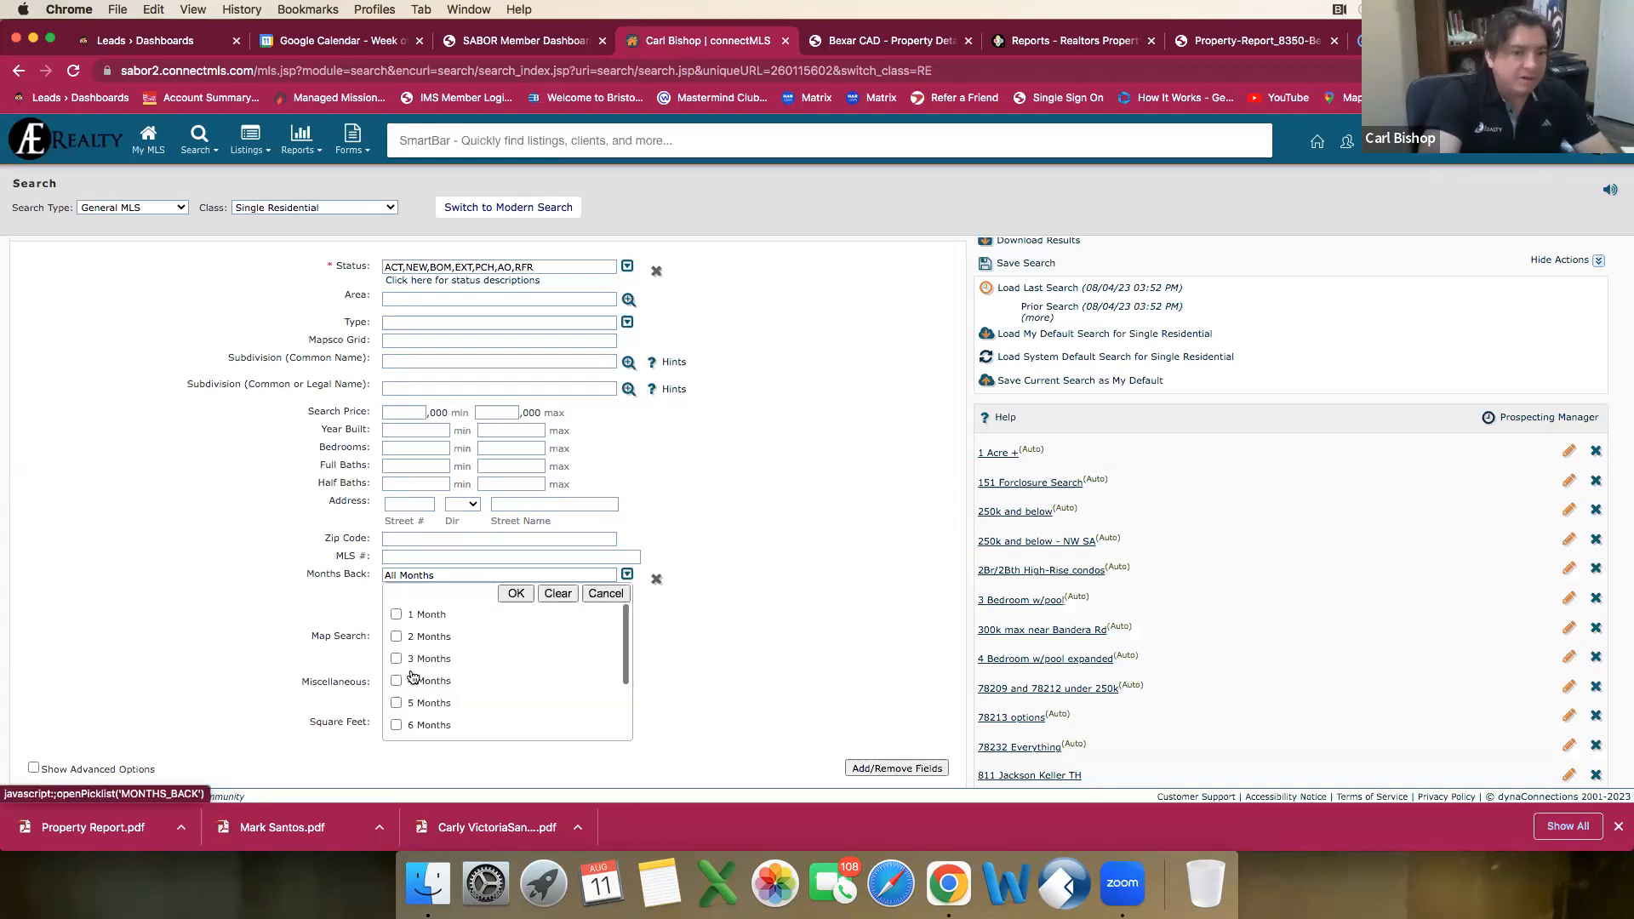
pyautogui.click(412, 706)
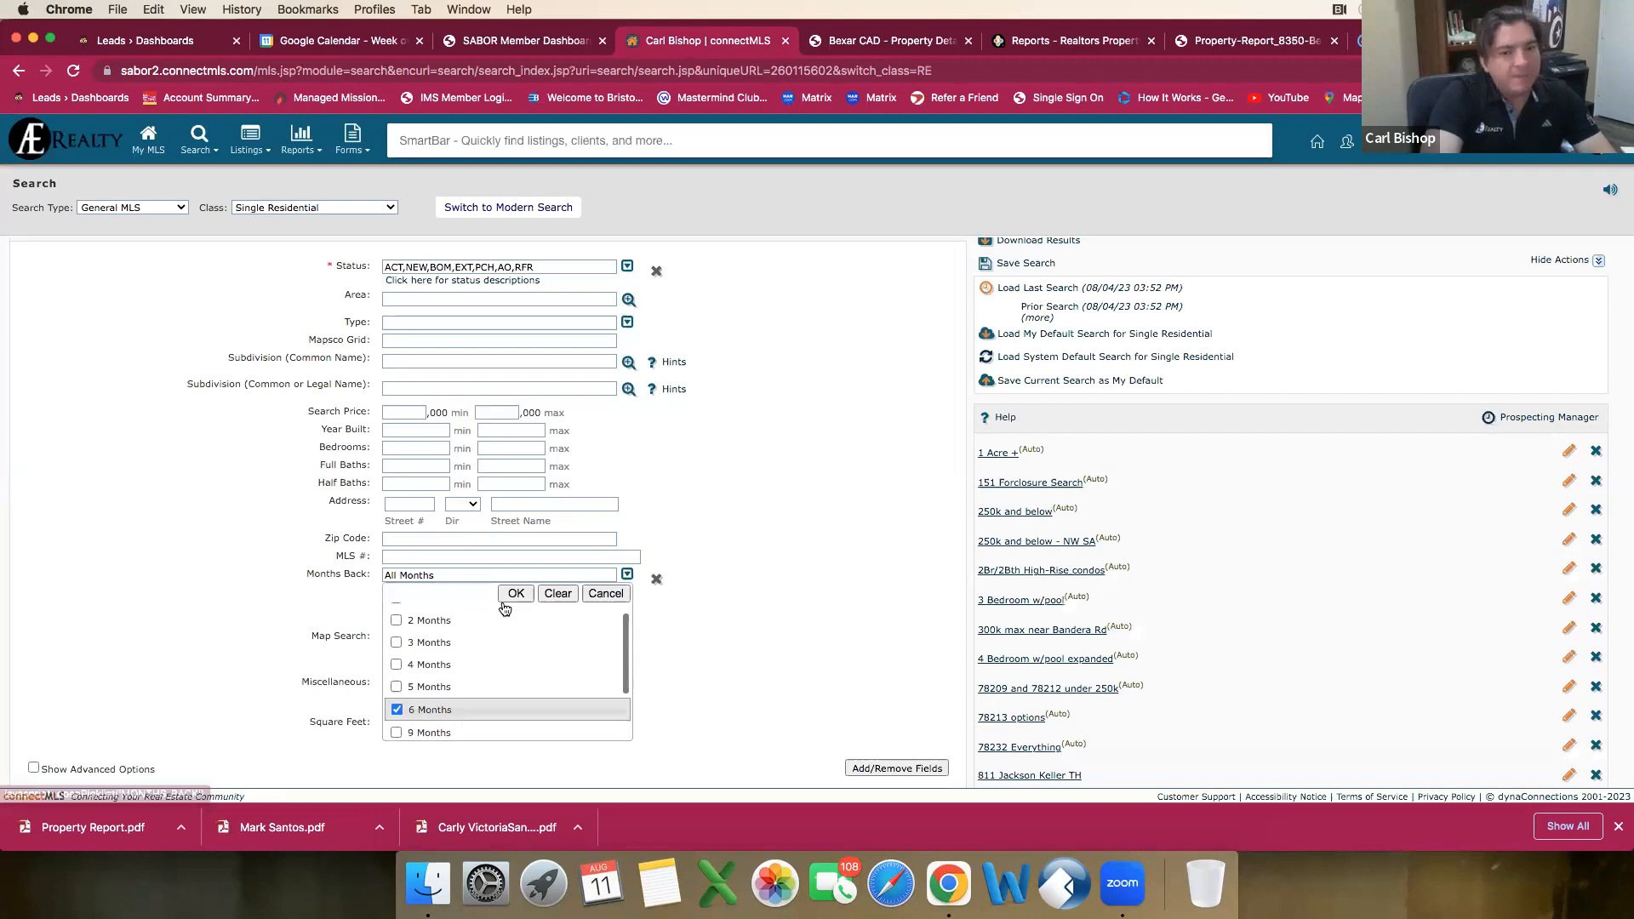
pyautogui.click(397, 643)
pyautogui.click(515, 593)
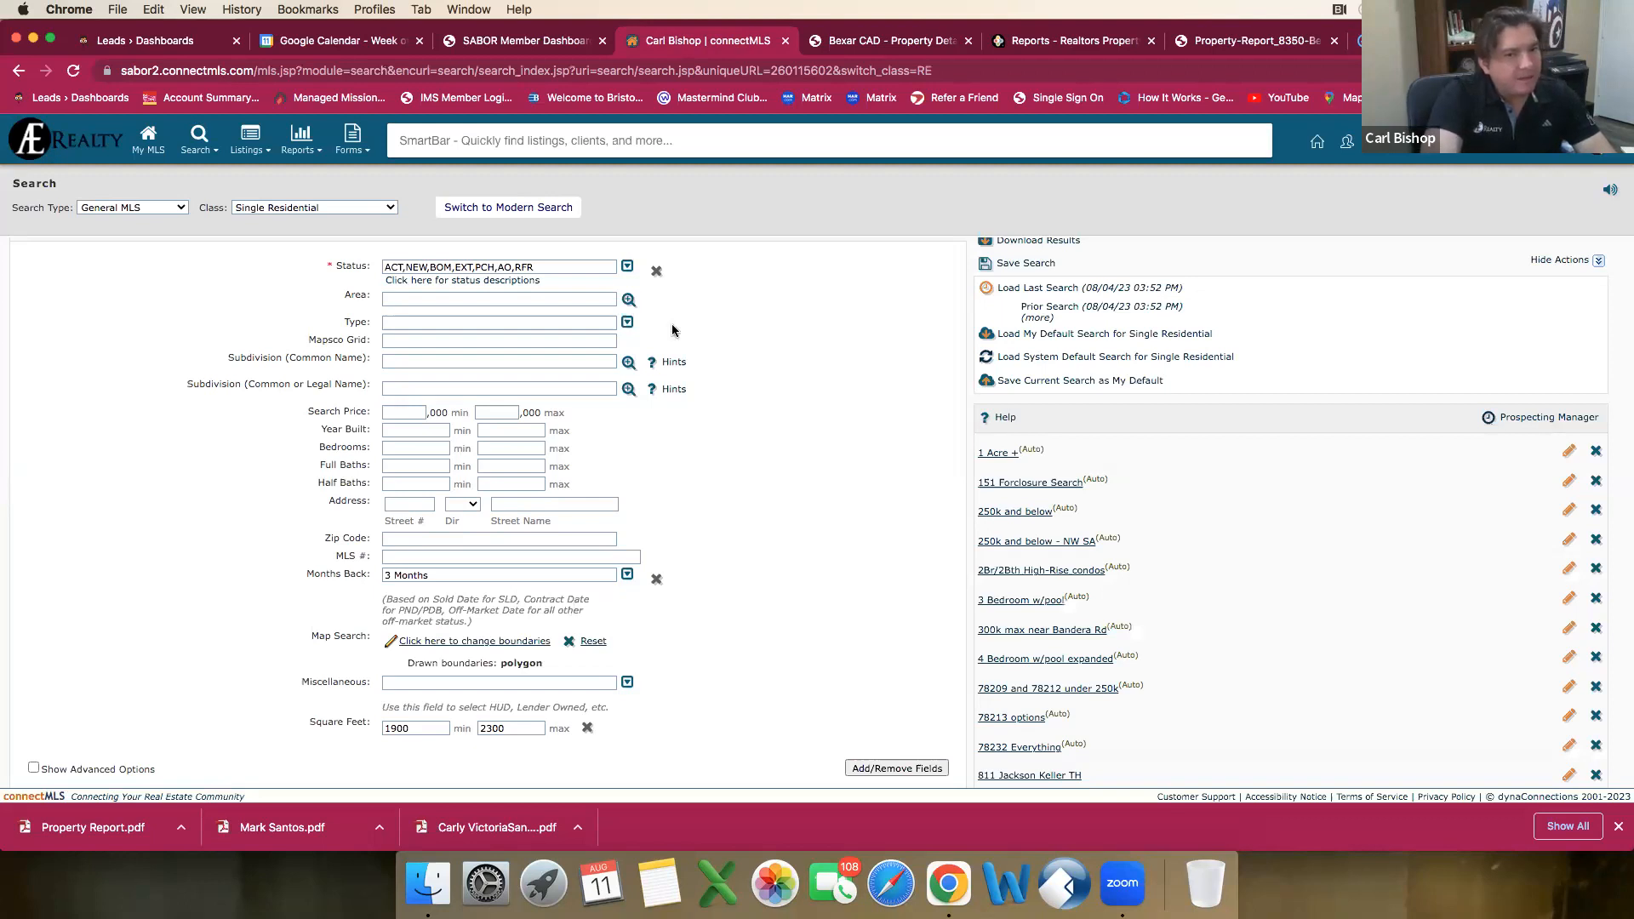
# Step: Replace all the active statuses in the search criteria with SLD Sold and PND Pending
pyautogui.click(628, 266)
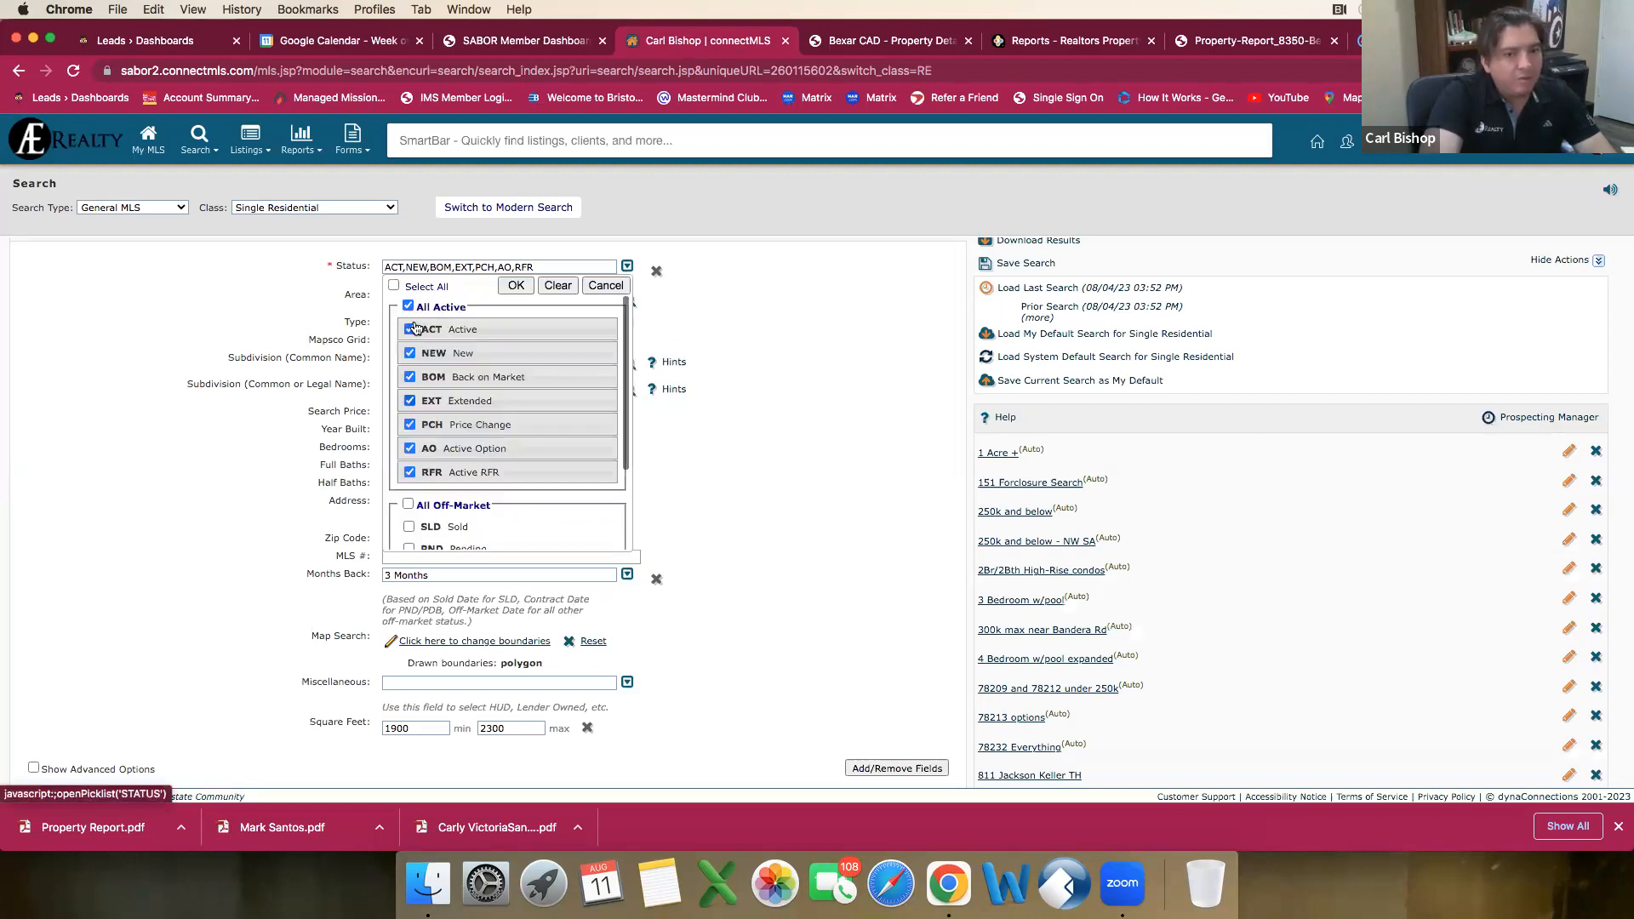
pyautogui.click(407, 306)
pyautogui.scroll(-3, 434, 366)
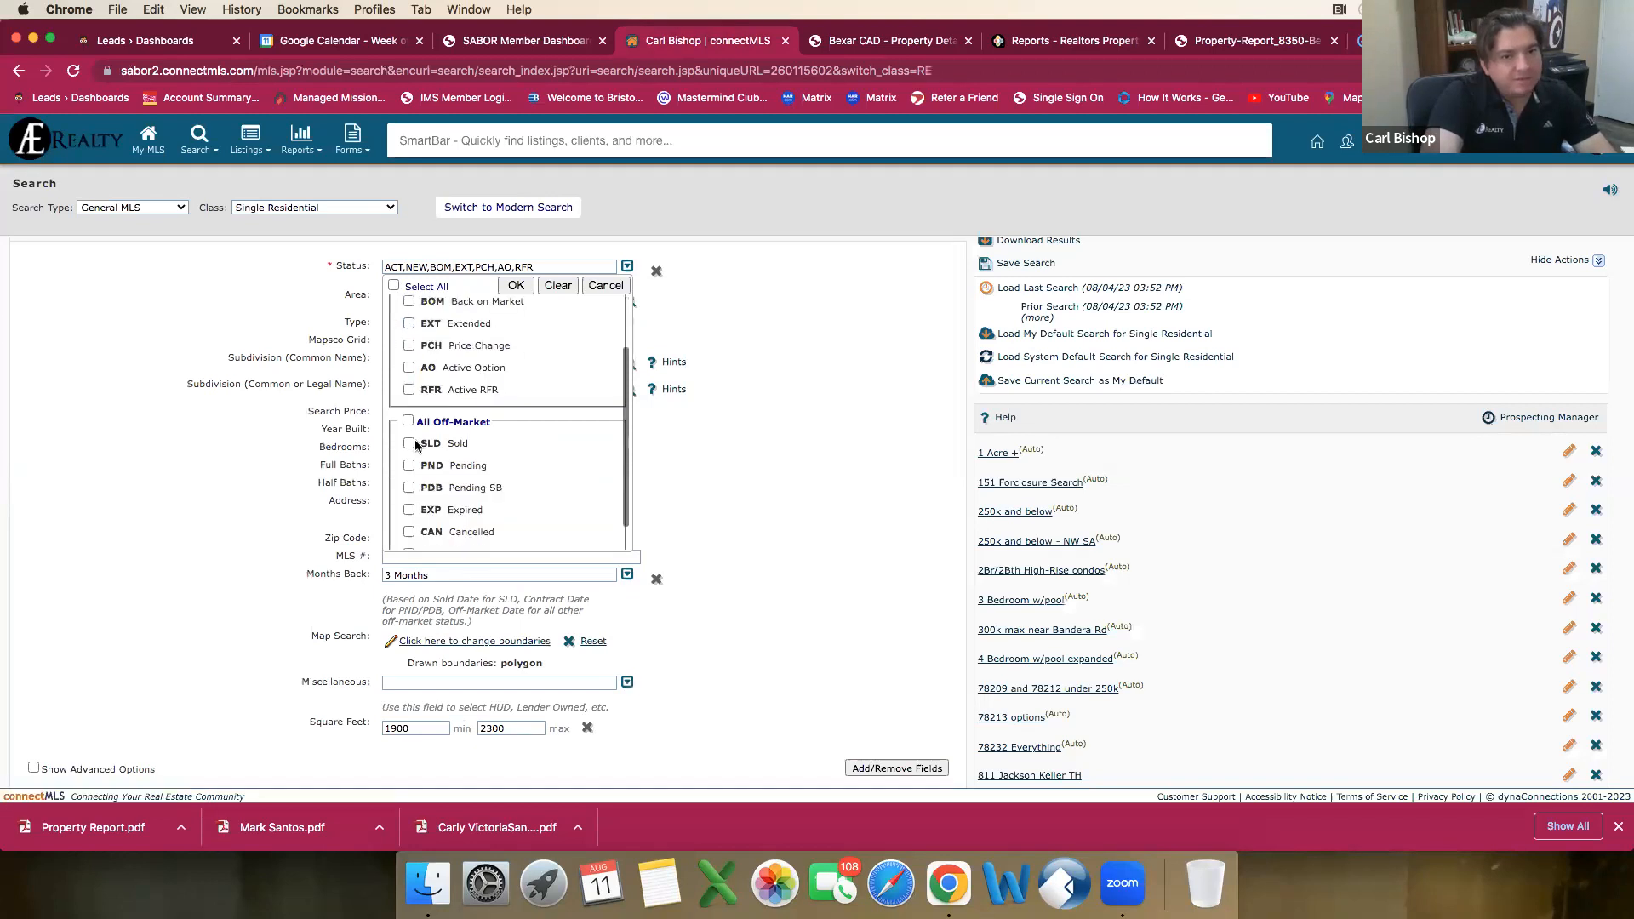
pyautogui.click(410, 442)
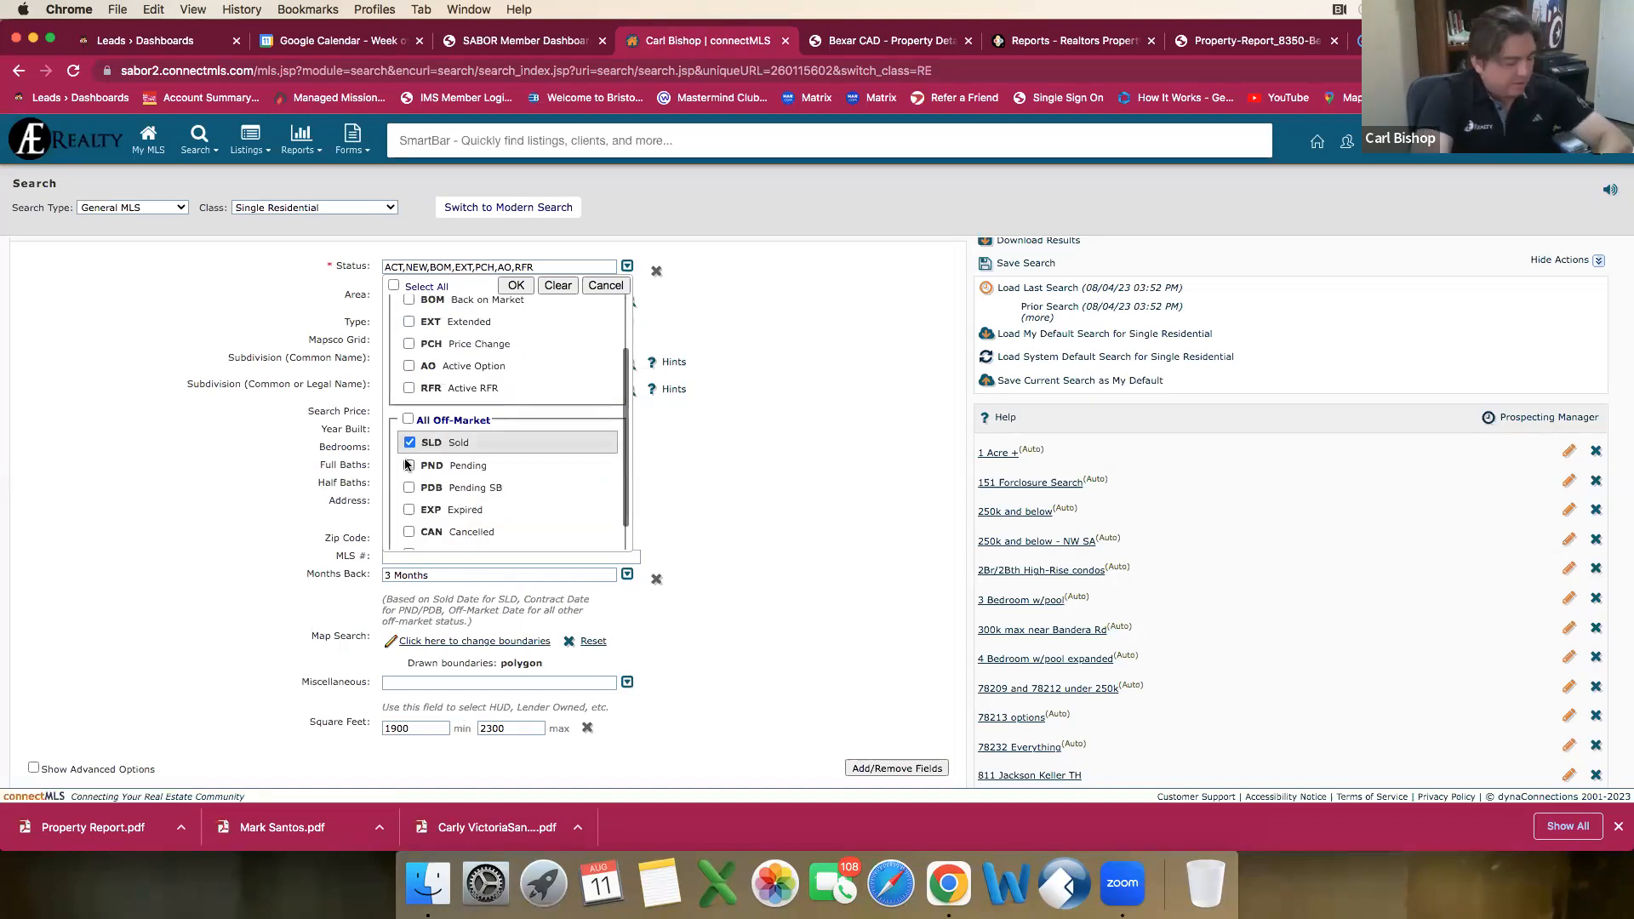
pyautogui.click(410, 465)
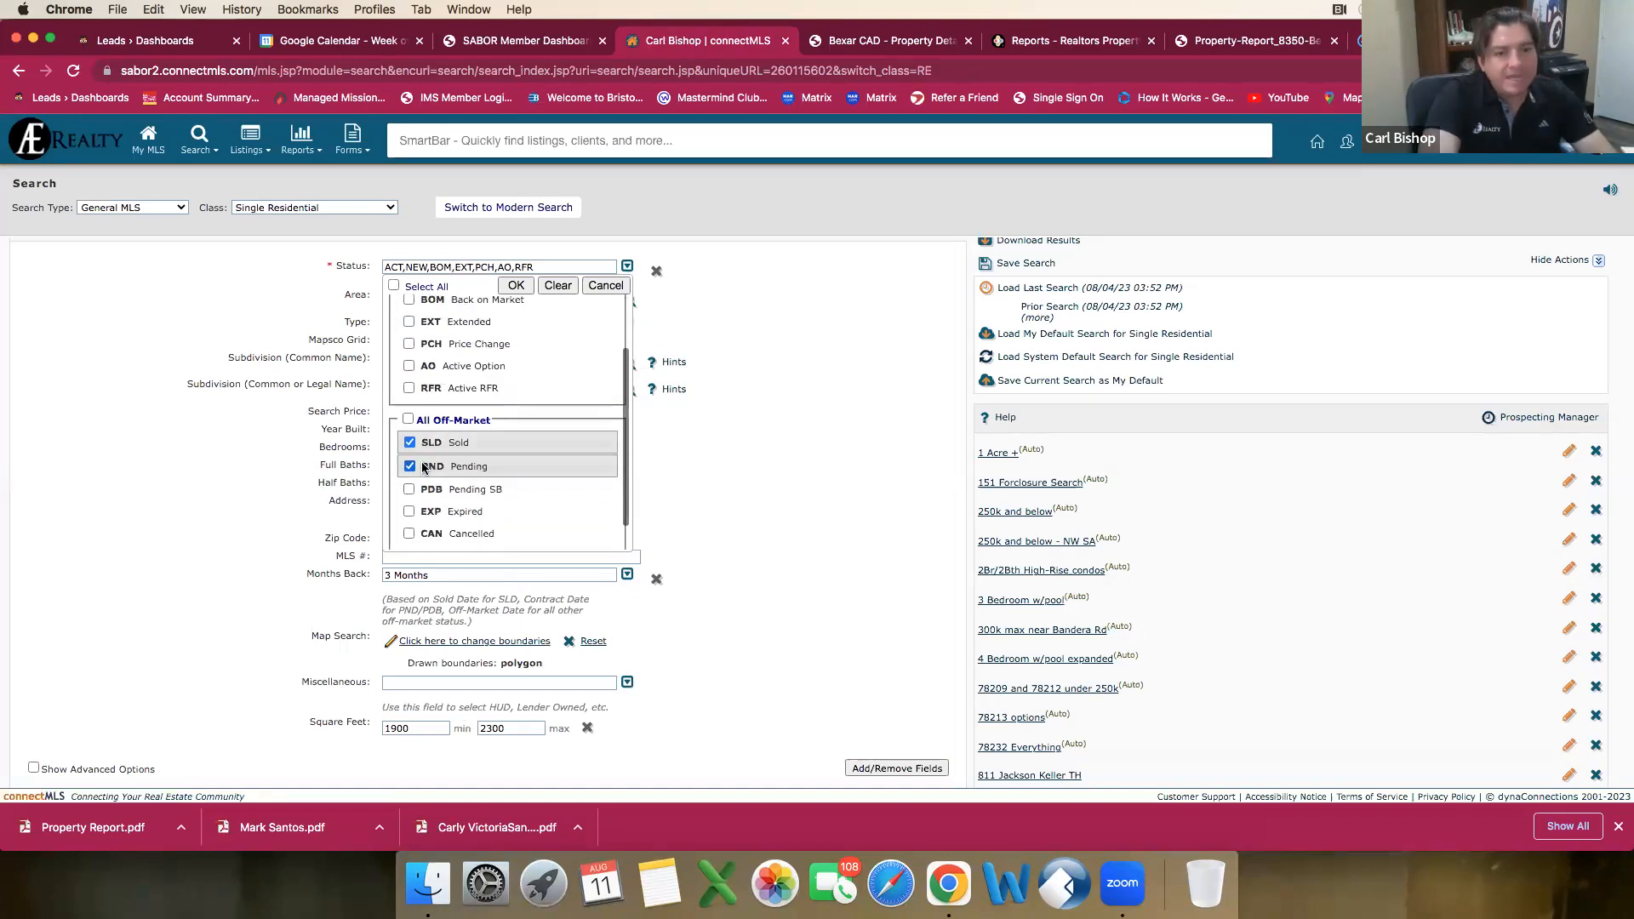
pyautogui.click(515, 285)
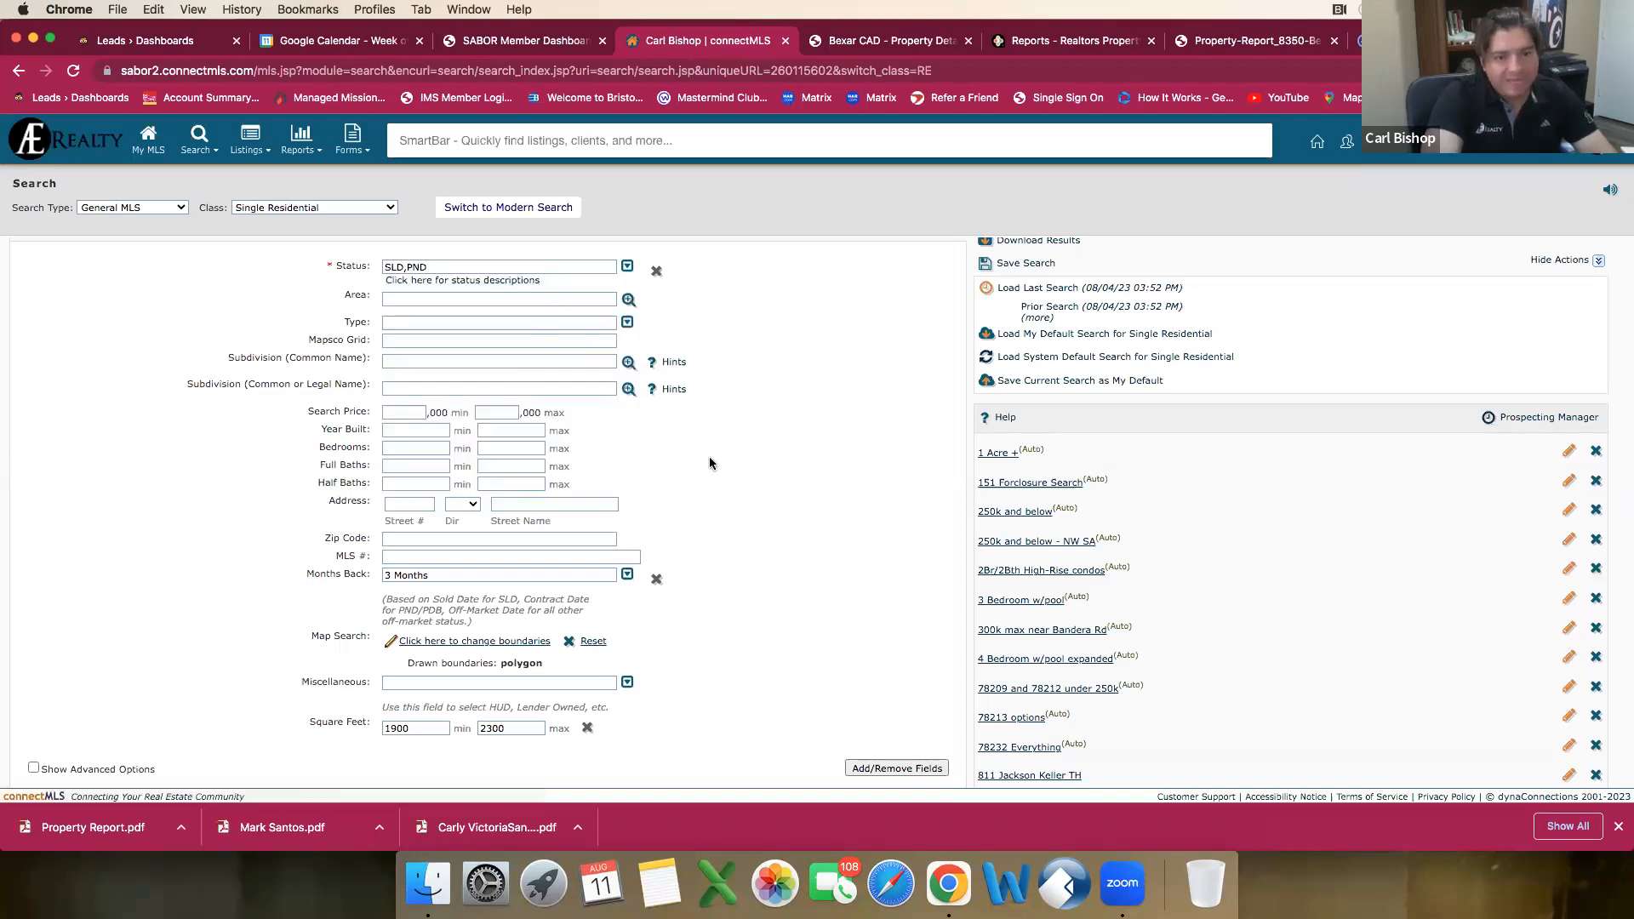
# Step: Review the search criteria and view the matching listings
pyautogui.scroll(-1, 707, 459)
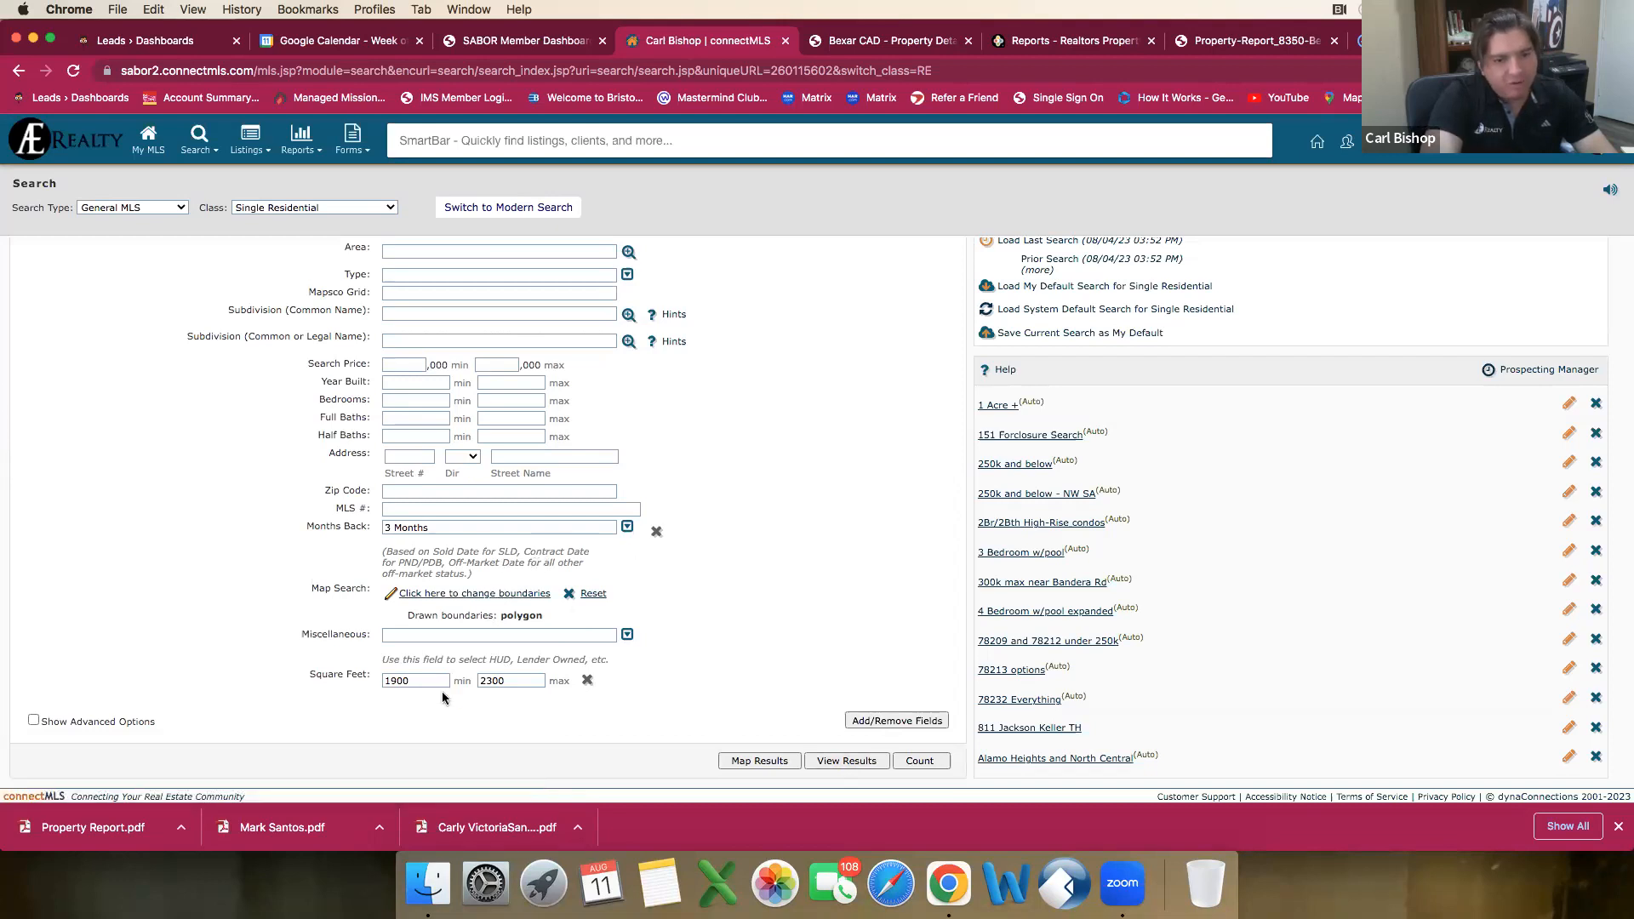
pyautogui.scroll(3, 753, 633)
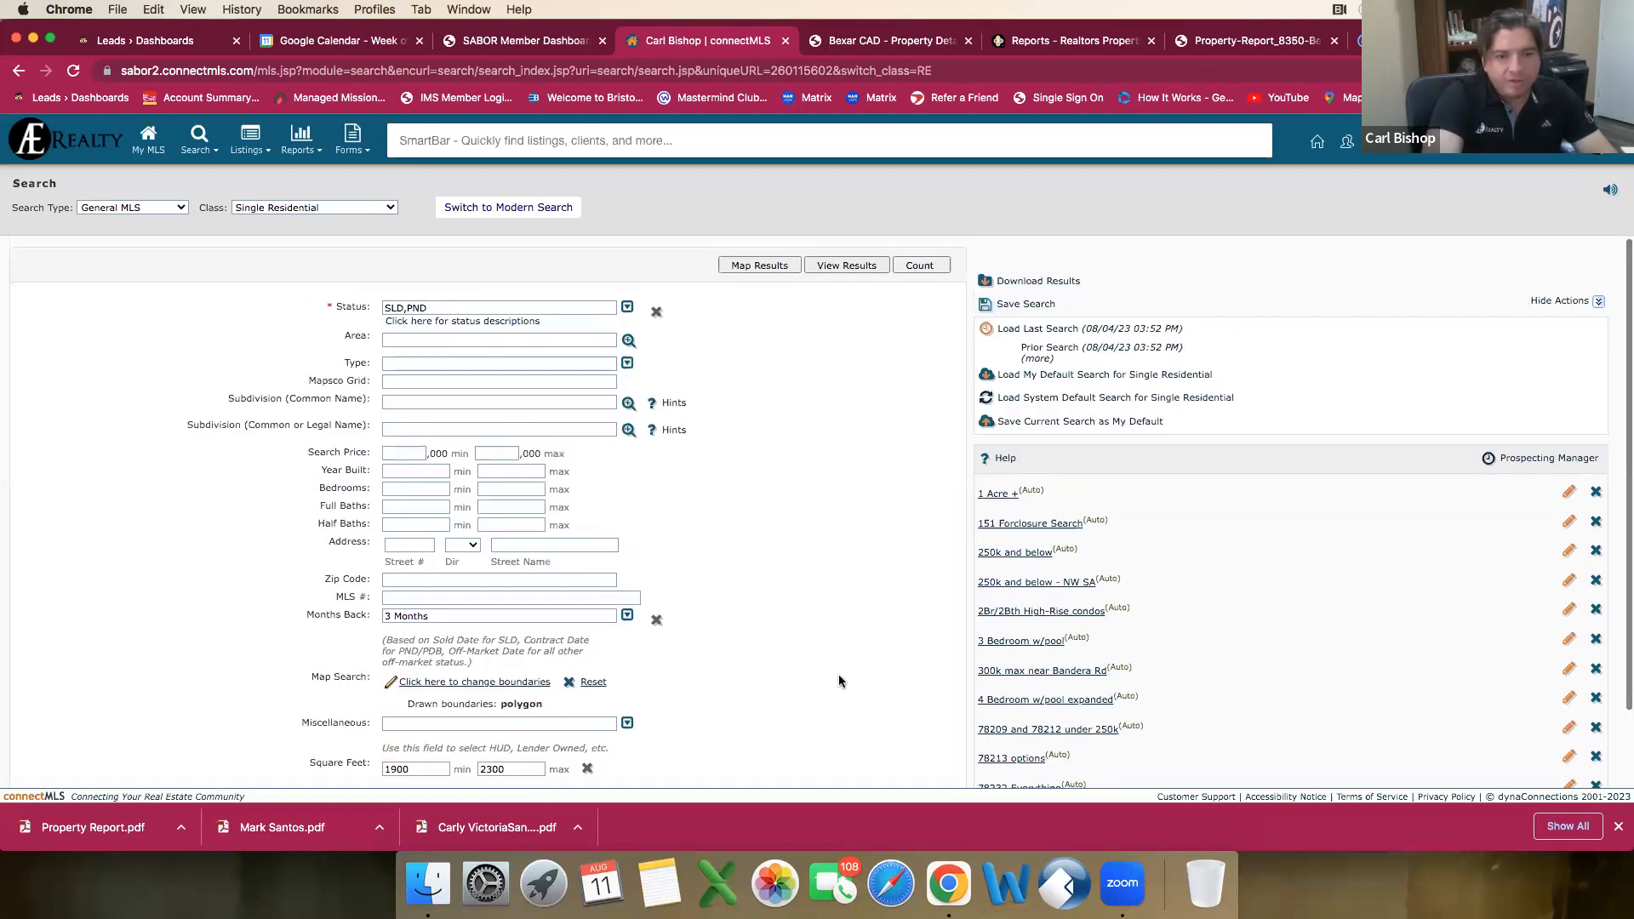
pyautogui.scroll(-3, 839, 681)
pyautogui.click(844, 761)
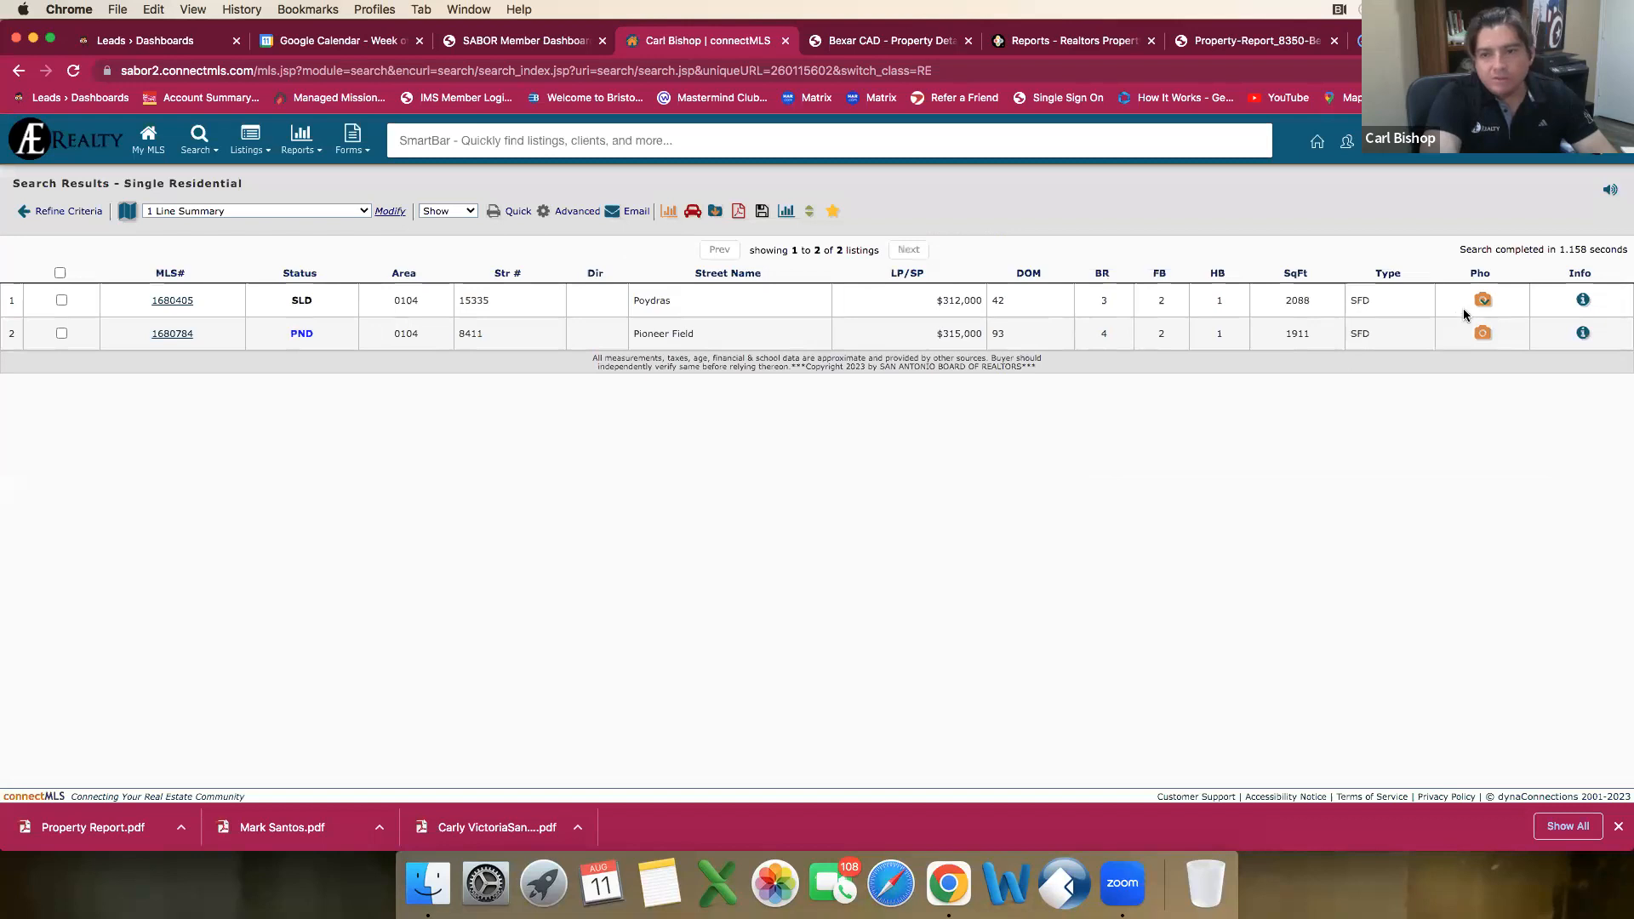
# Step: Refine the search criteria by setting Months Back to 6 Months, and view the results again
pyautogui.click(47, 215)
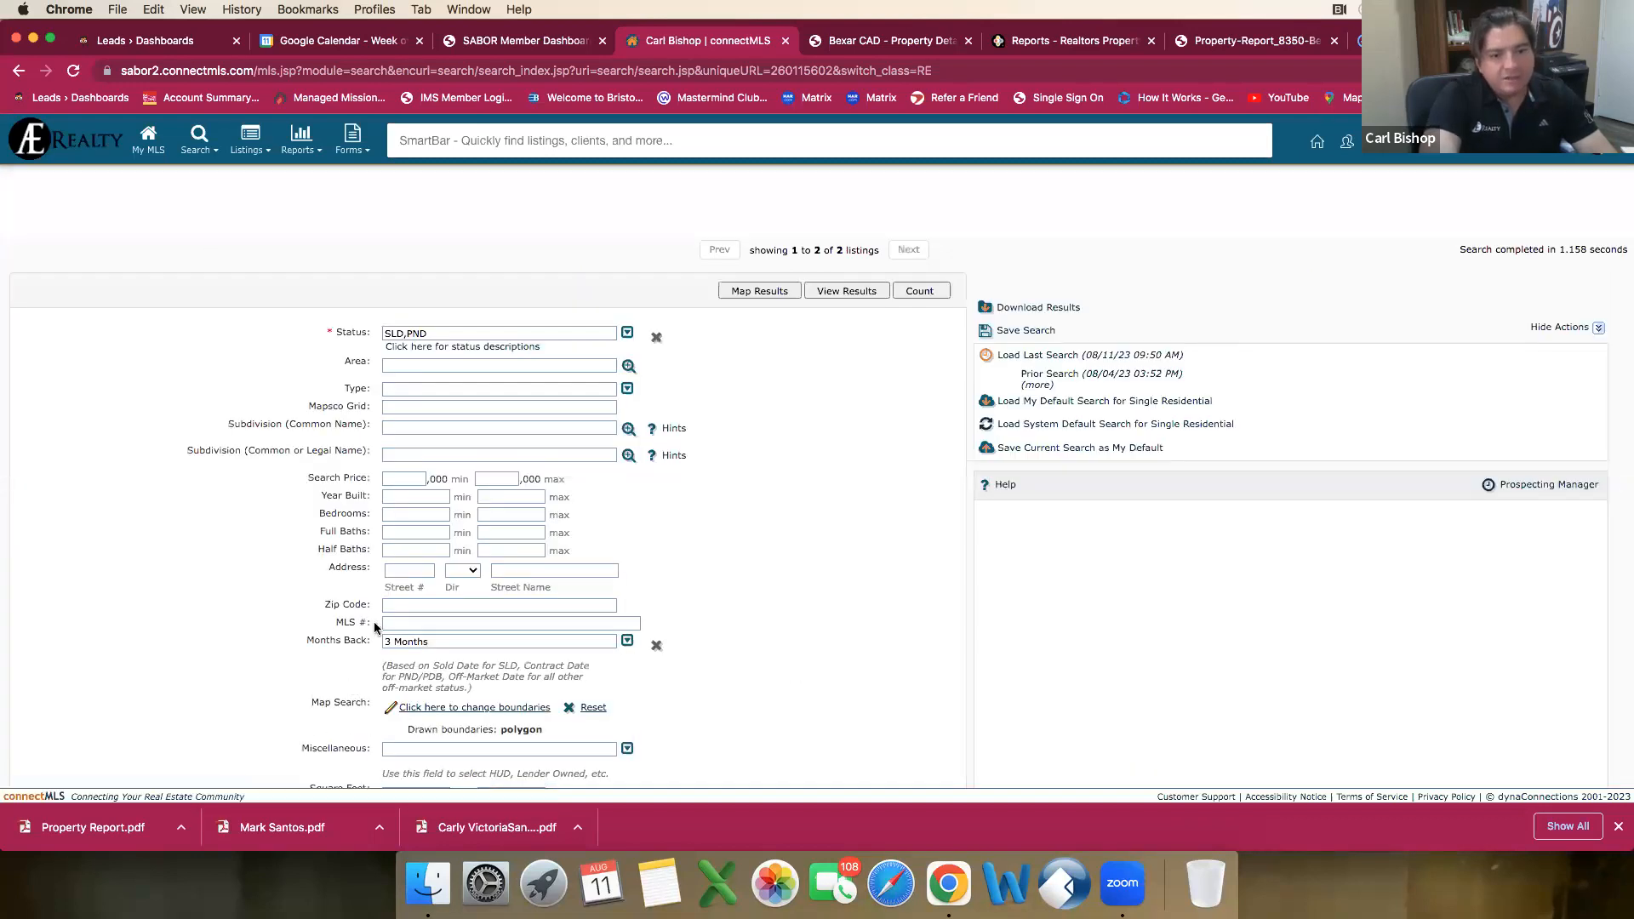
pyautogui.scroll(-3, 378, 625)
pyautogui.click(629, 533)
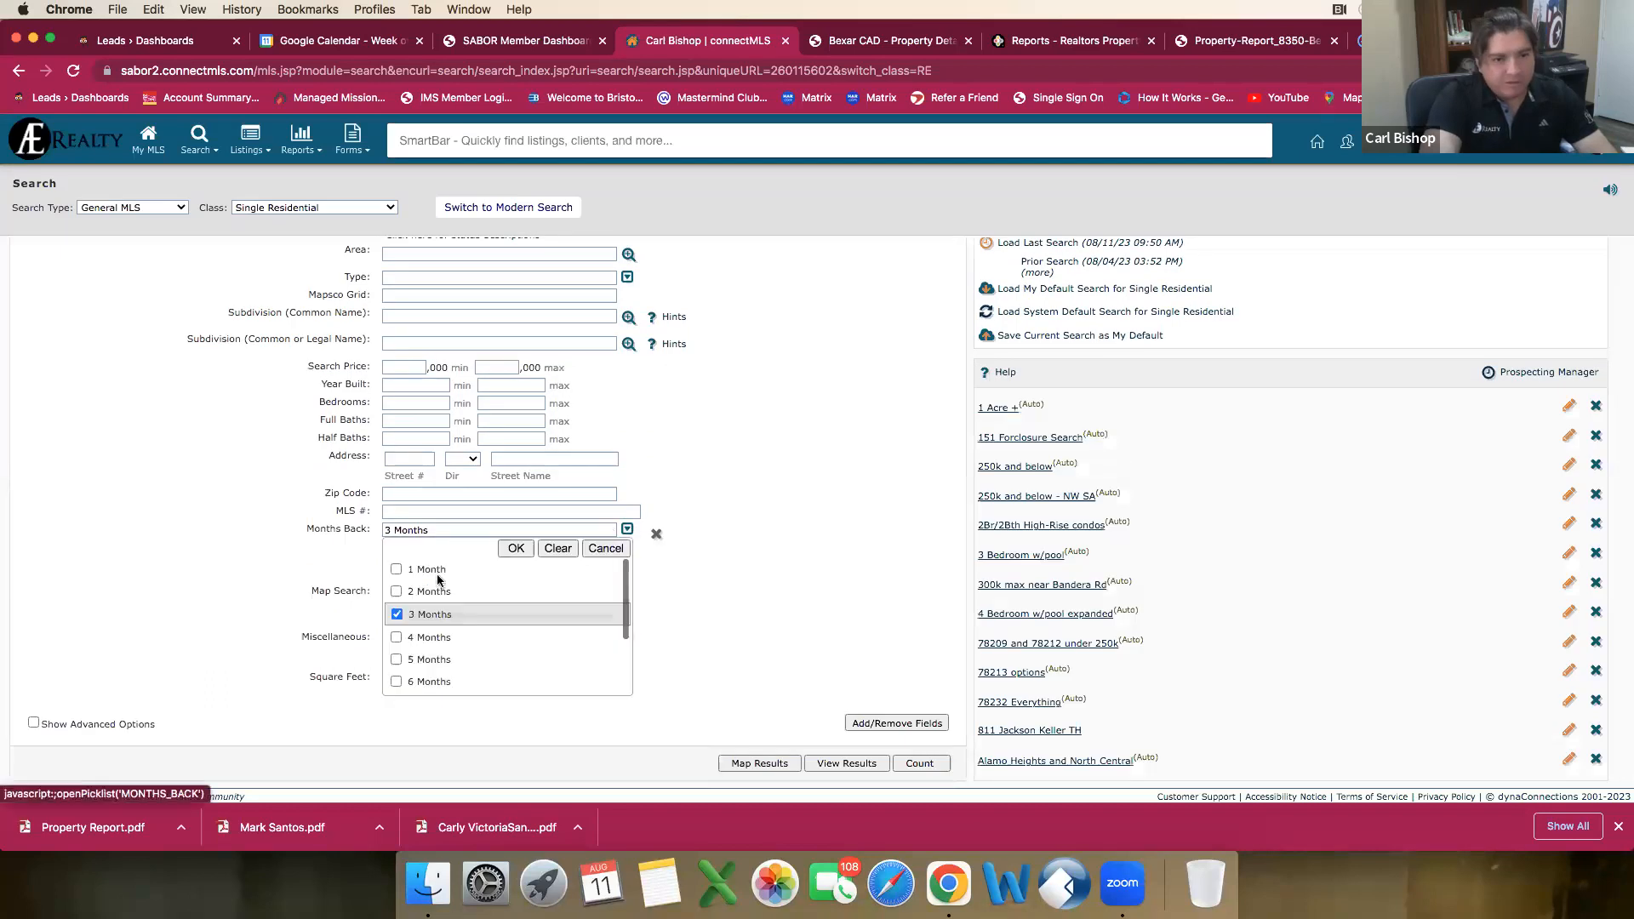
pyautogui.click(396, 681)
pyautogui.click(515, 548)
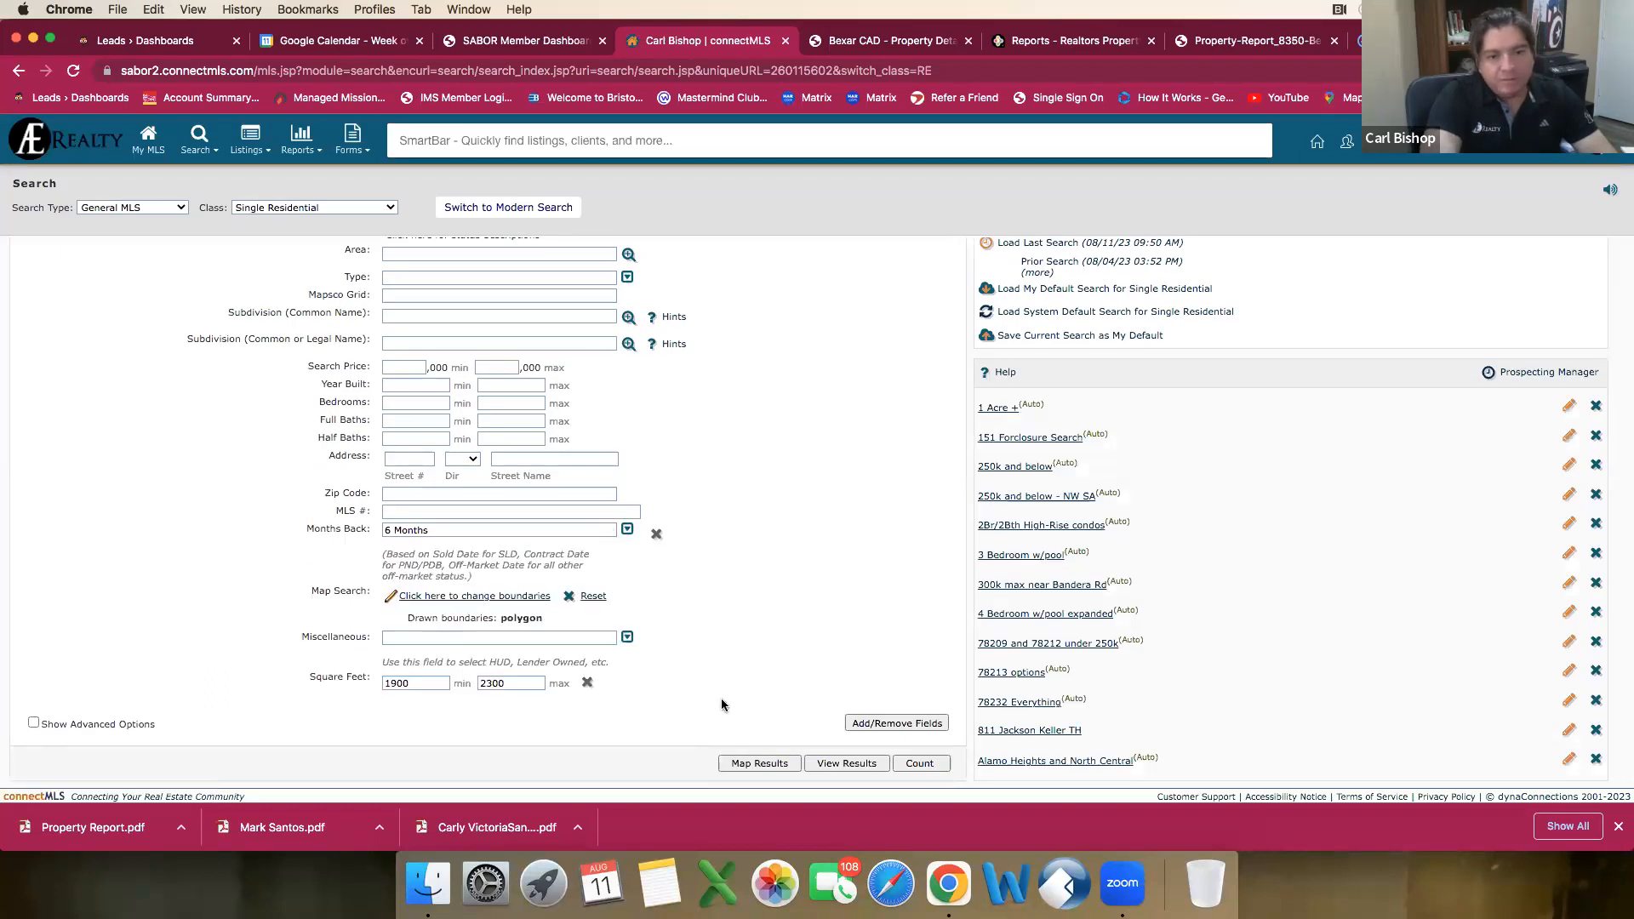
pyautogui.click(847, 764)
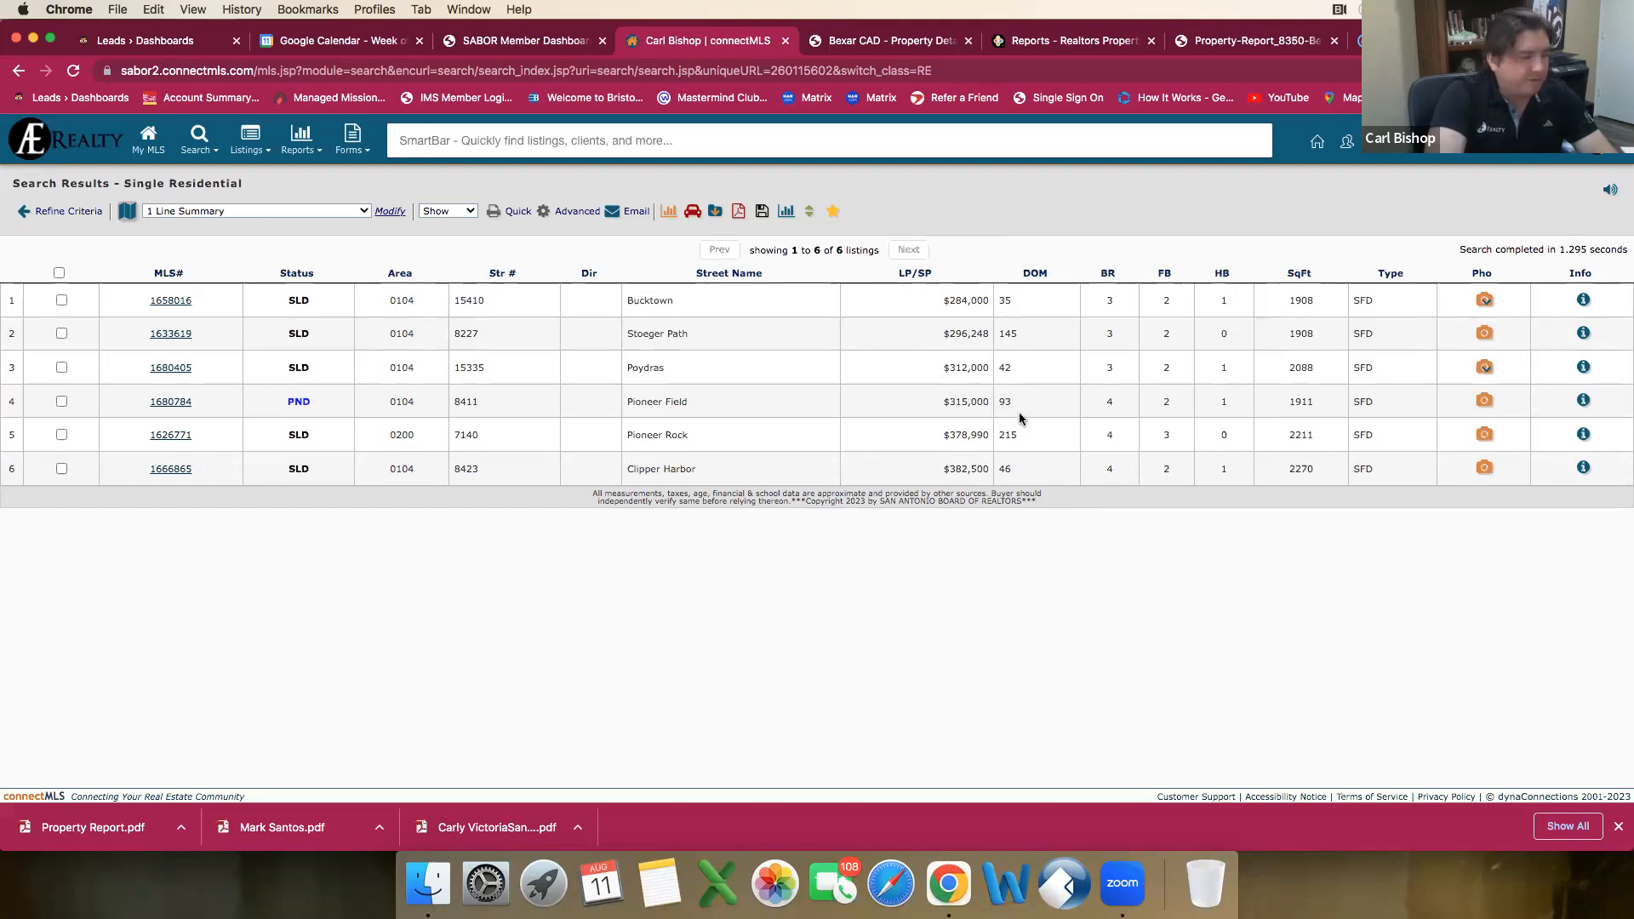
# Step: Open the agent report of the sold Clipper Harbor listing
pyautogui.click(159, 474)
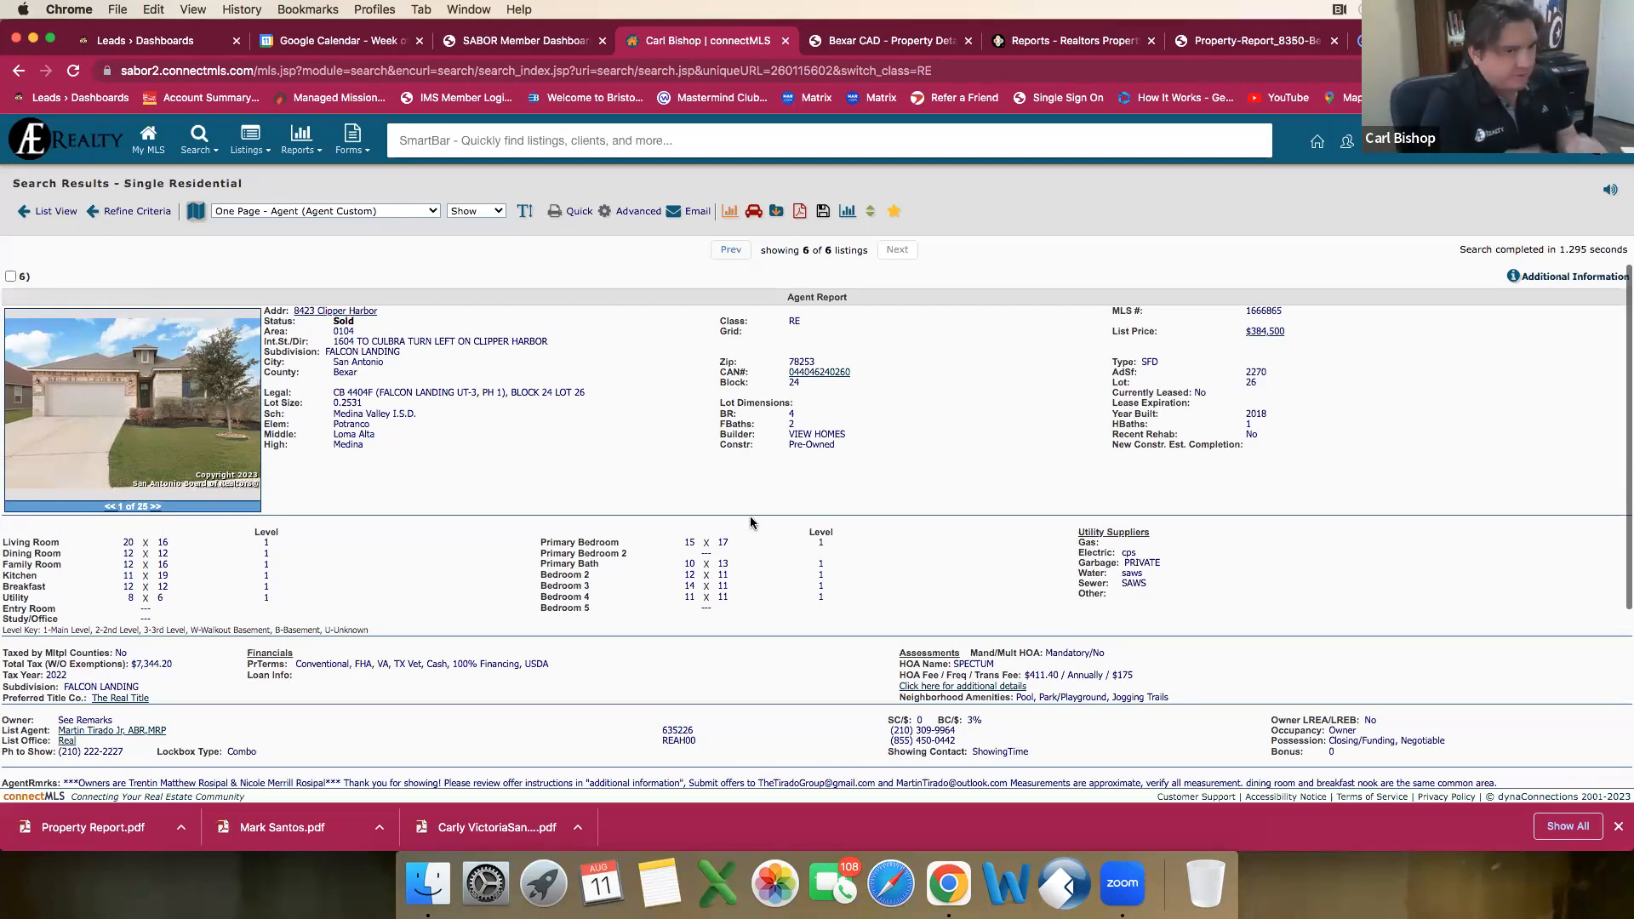
# Step: Review the agent report of the sold Stoeger Path listing, and return to the results list
pyautogui.click(53, 211)
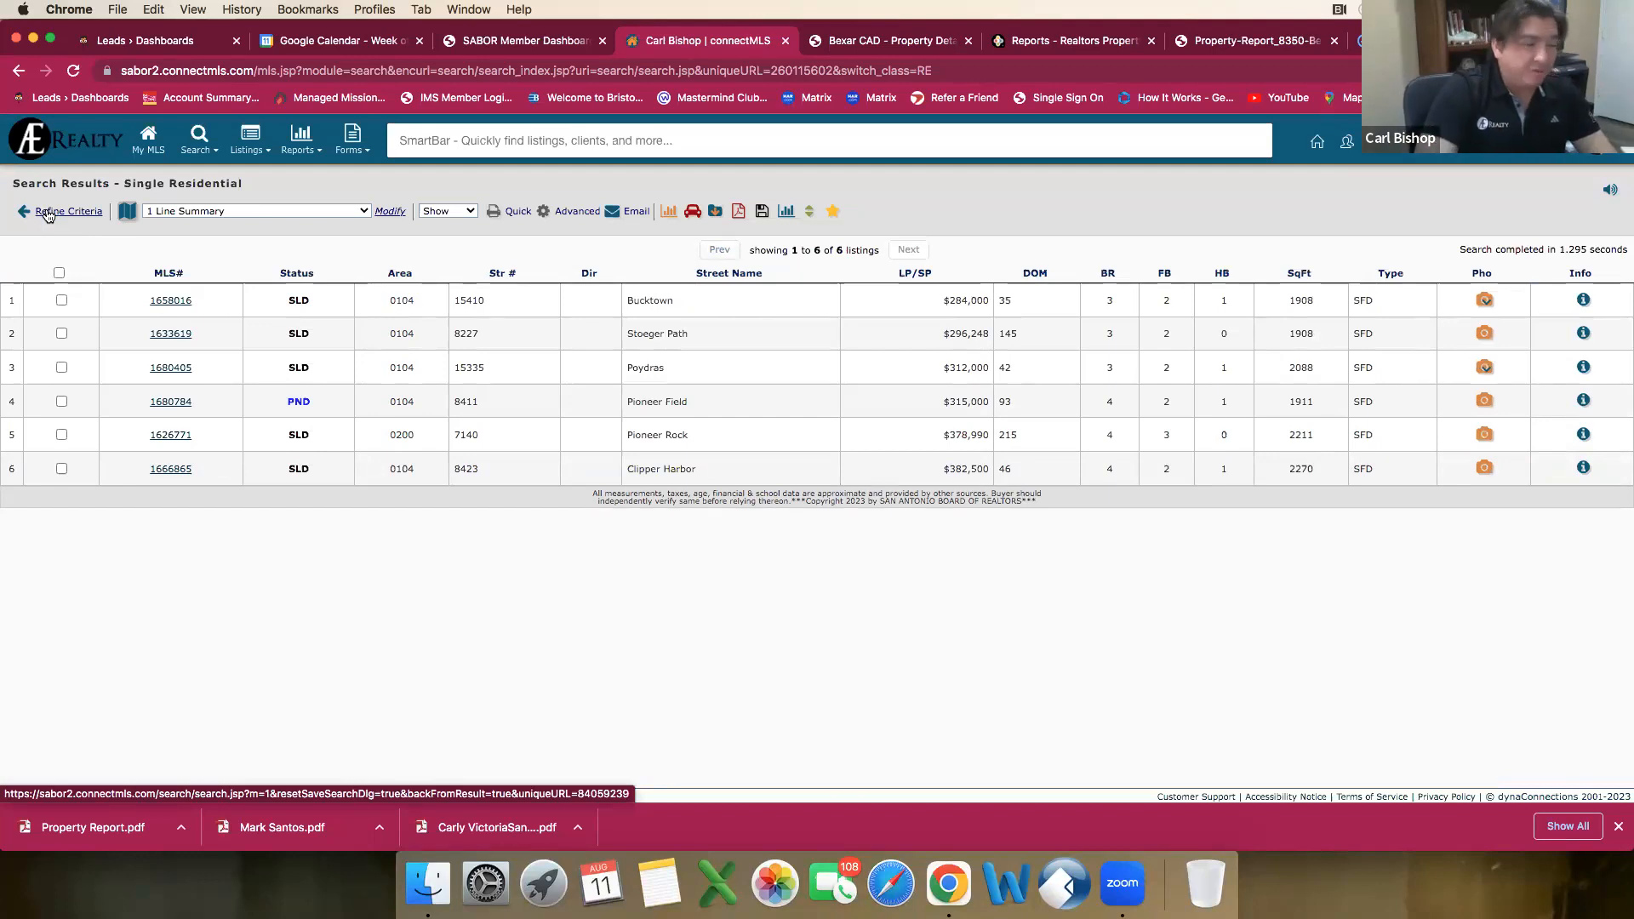
pyautogui.click(182, 340)
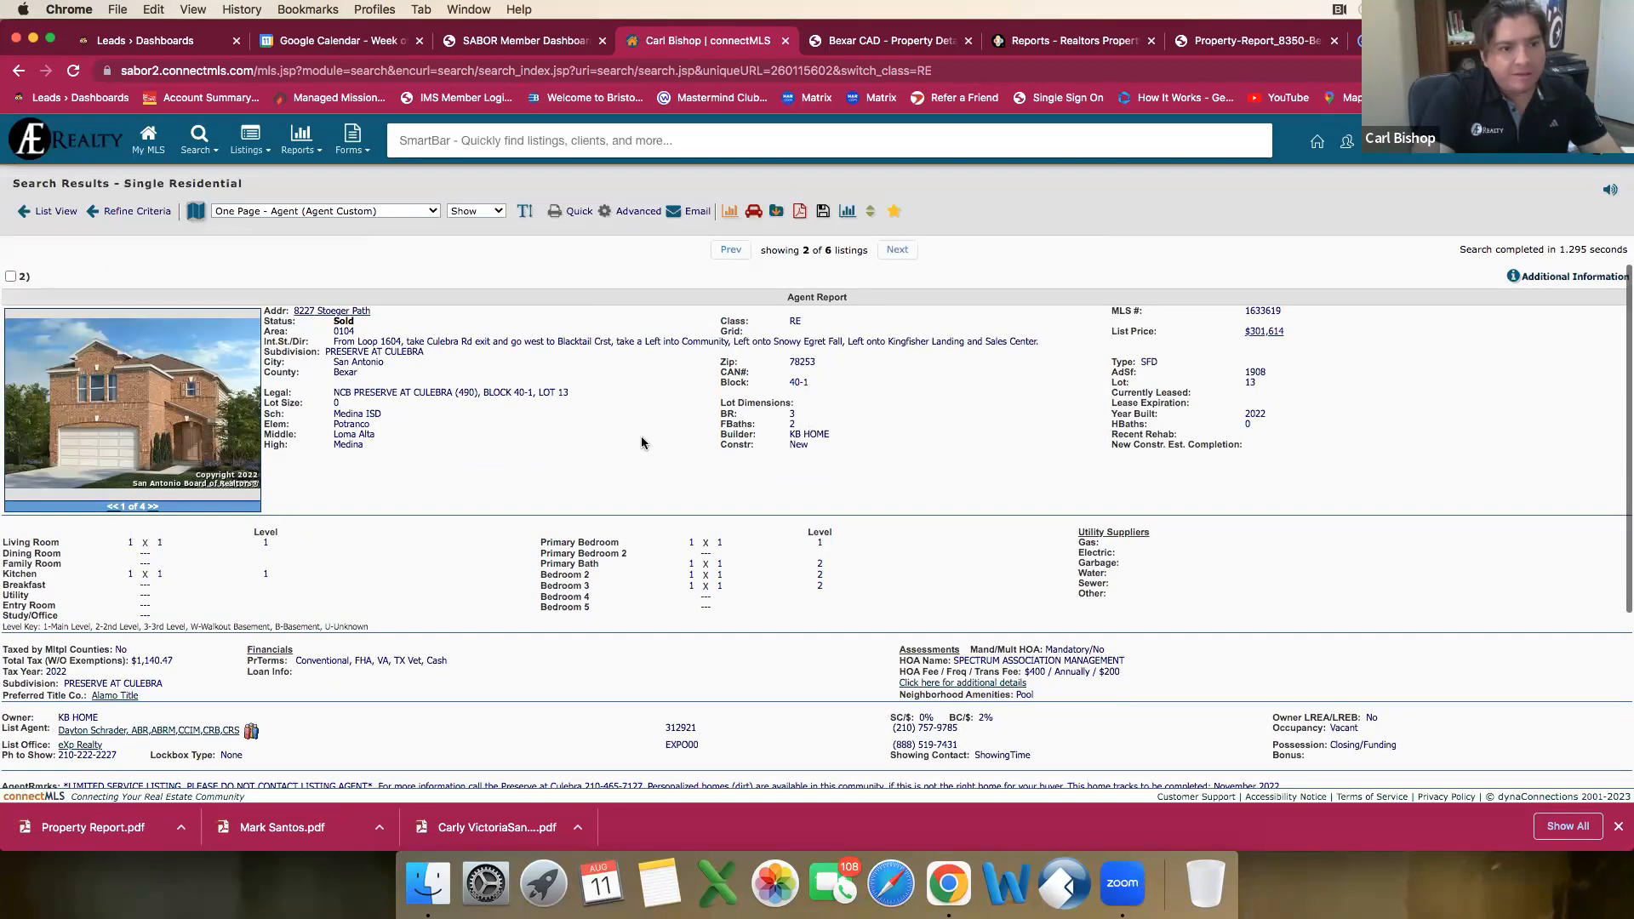
pyautogui.click(51, 213)
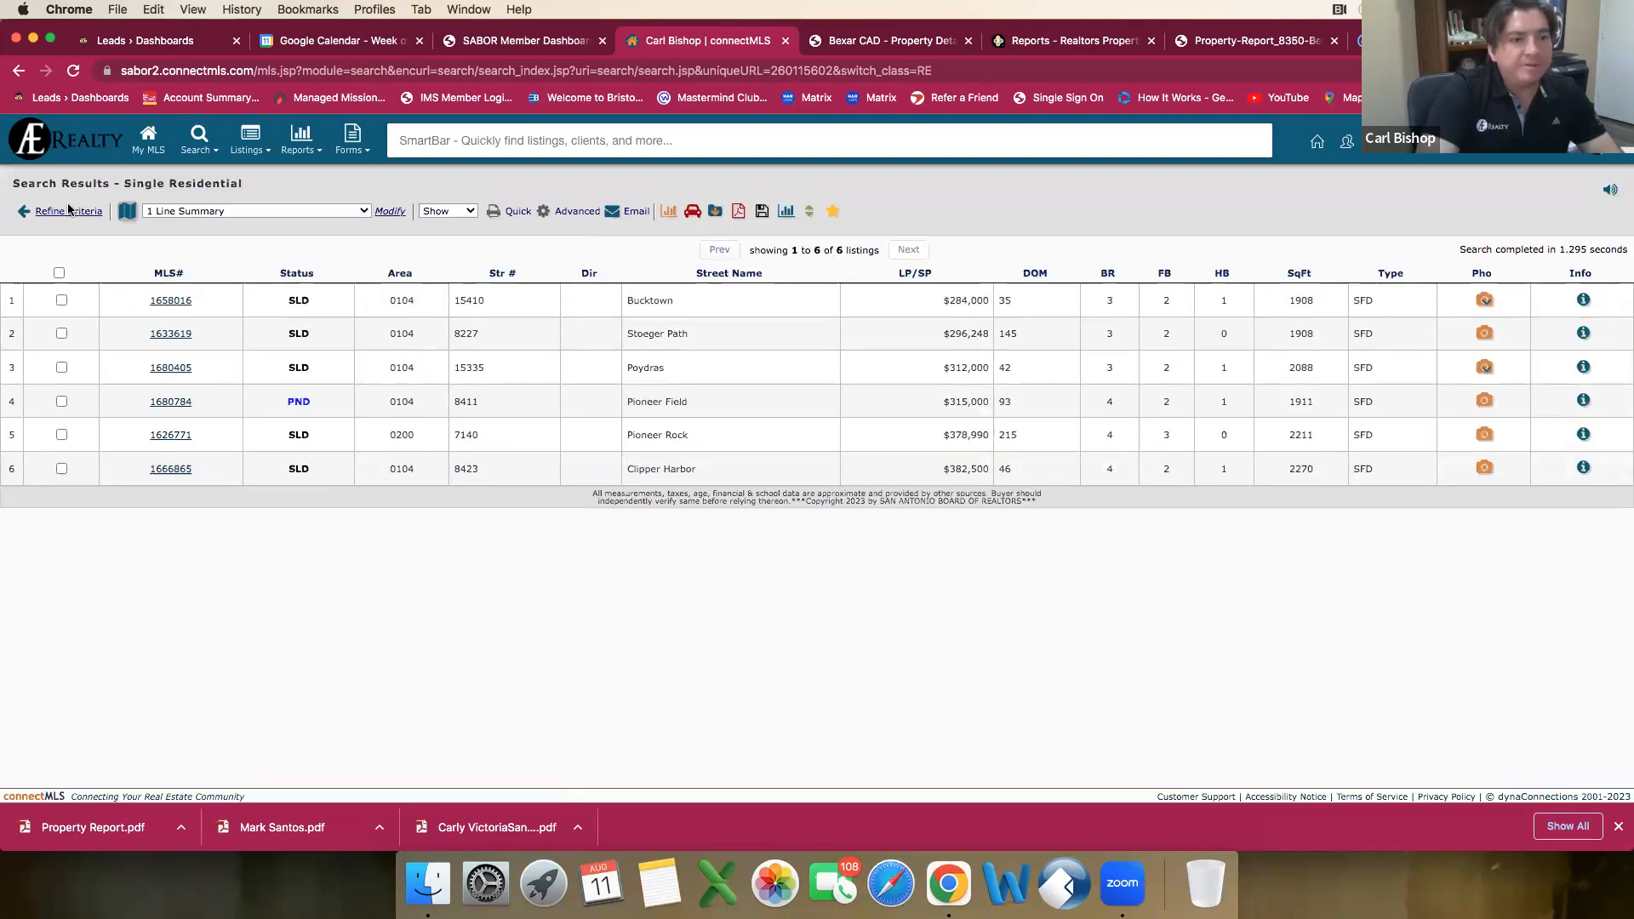
# Step: Refine the search by adding Construction to the selected criteria fields
pyautogui.click(63, 213)
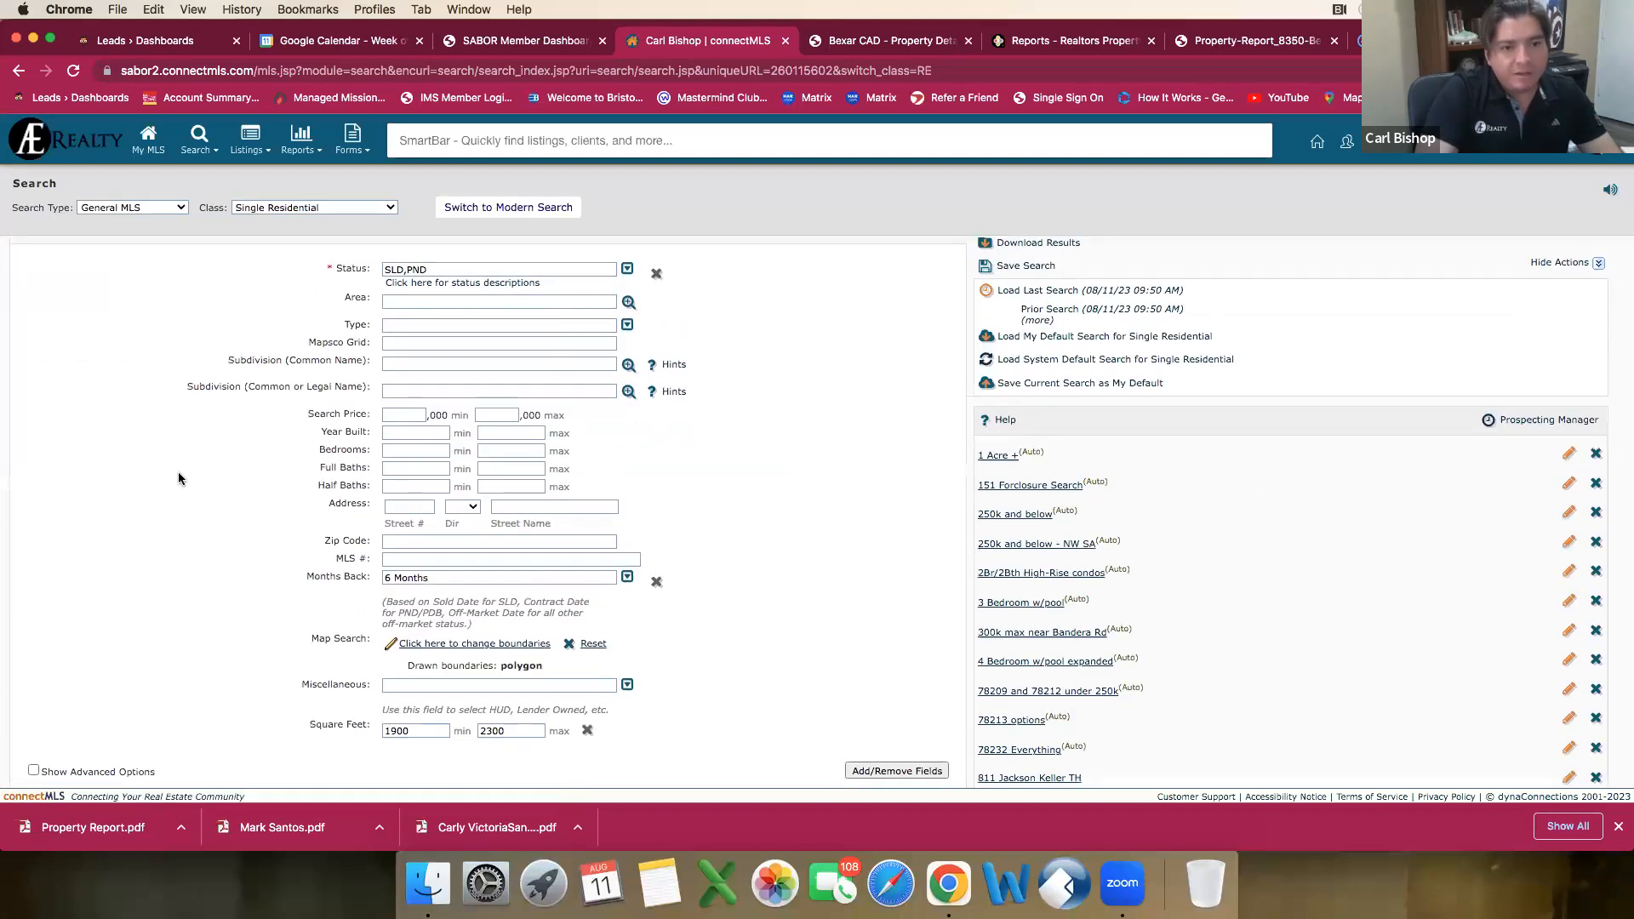
pyautogui.scroll(-1, 179, 476)
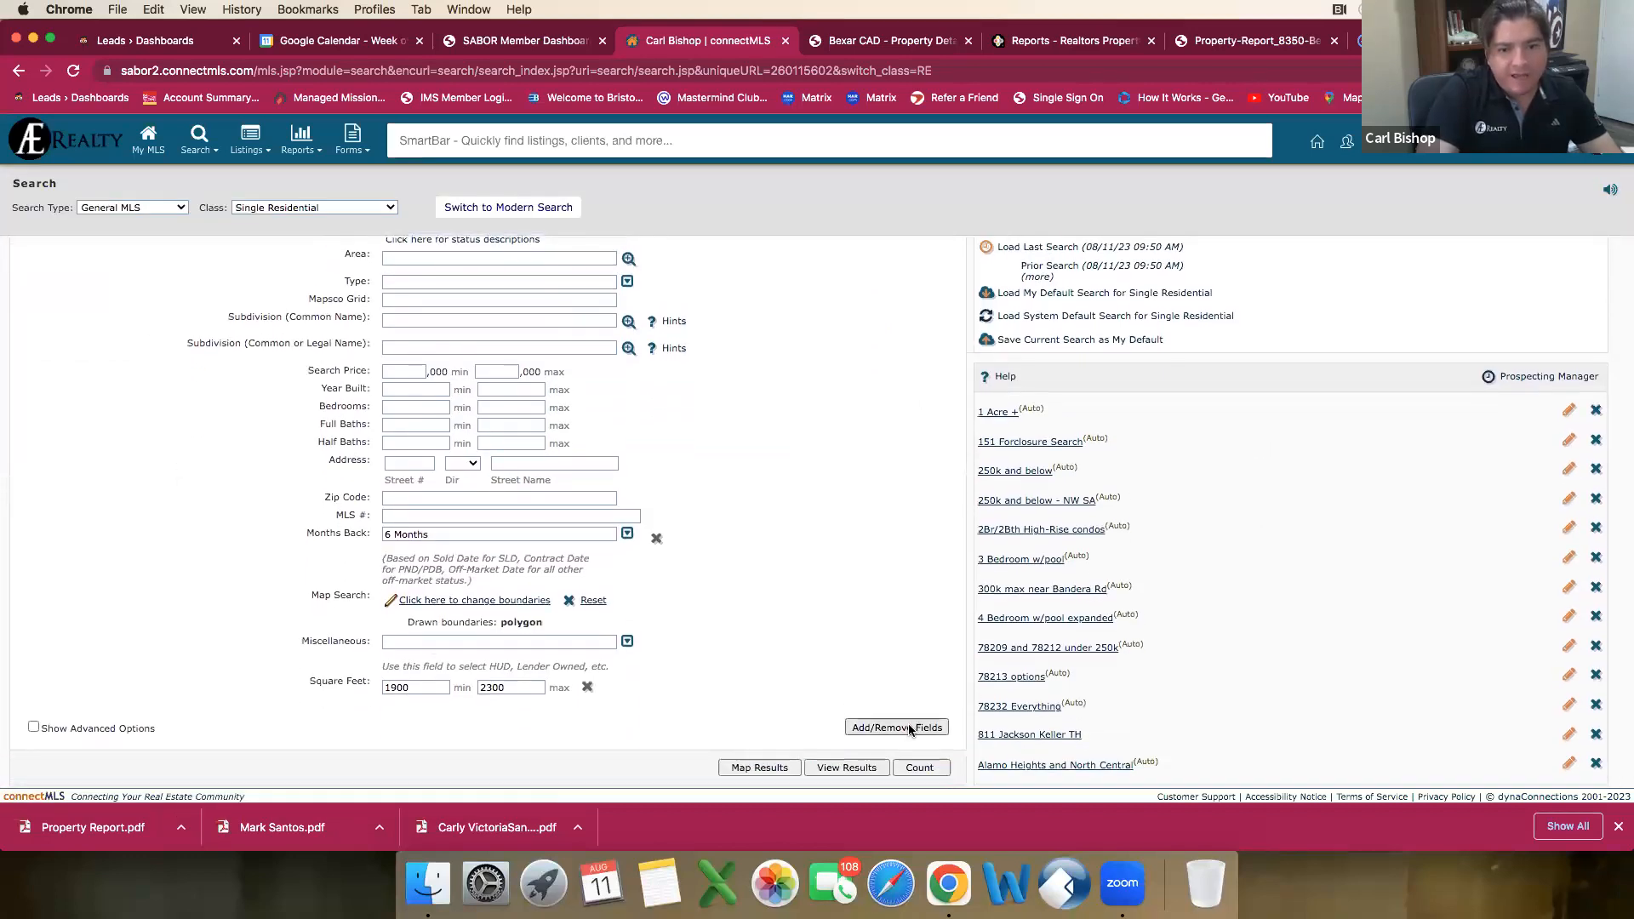
pyautogui.click(894, 728)
pyautogui.scroll(-5, 140, 285)
pyautogui.scroll(-10, 141, 289)
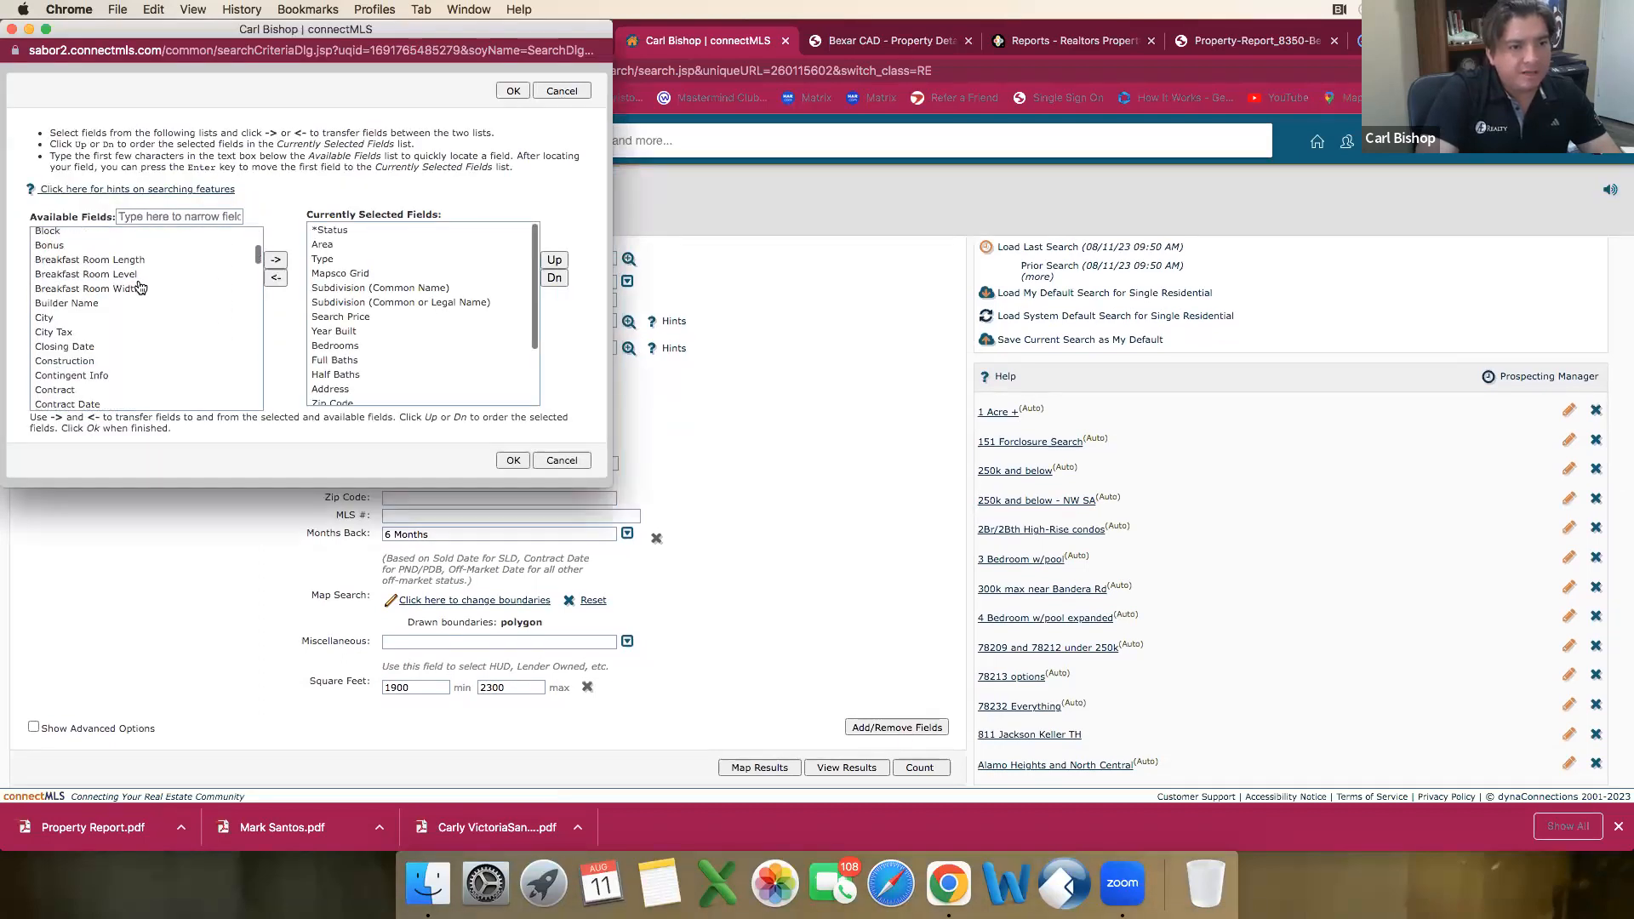
pyautogui.click(77, 343)
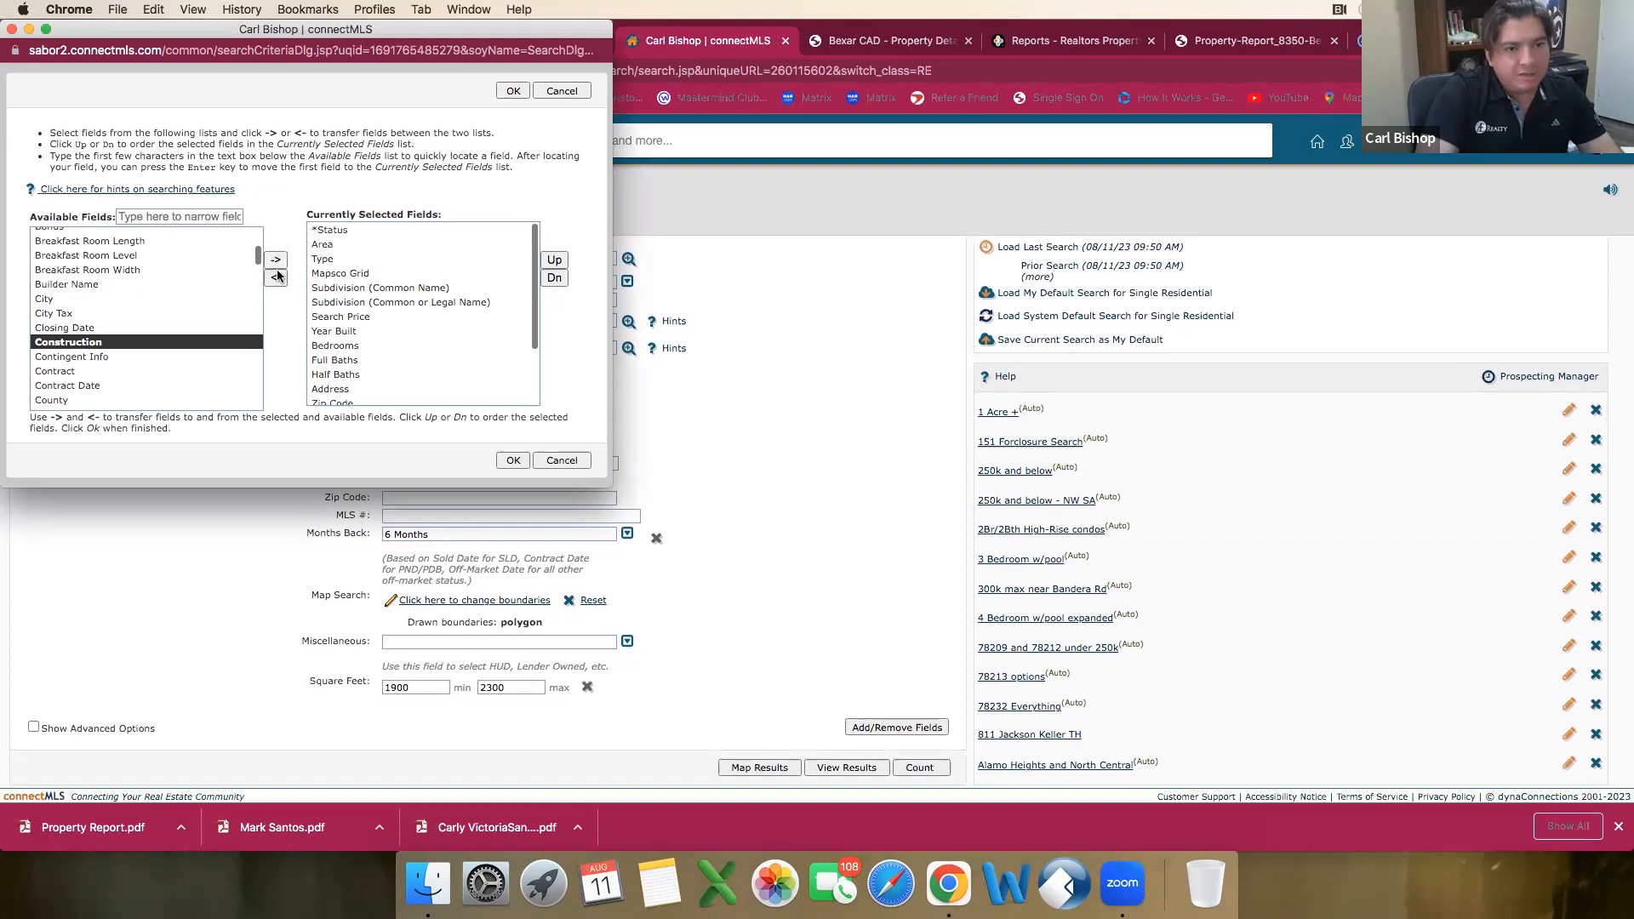
pyautogui.click(275, 259)
pyautogui.click(514, 460)
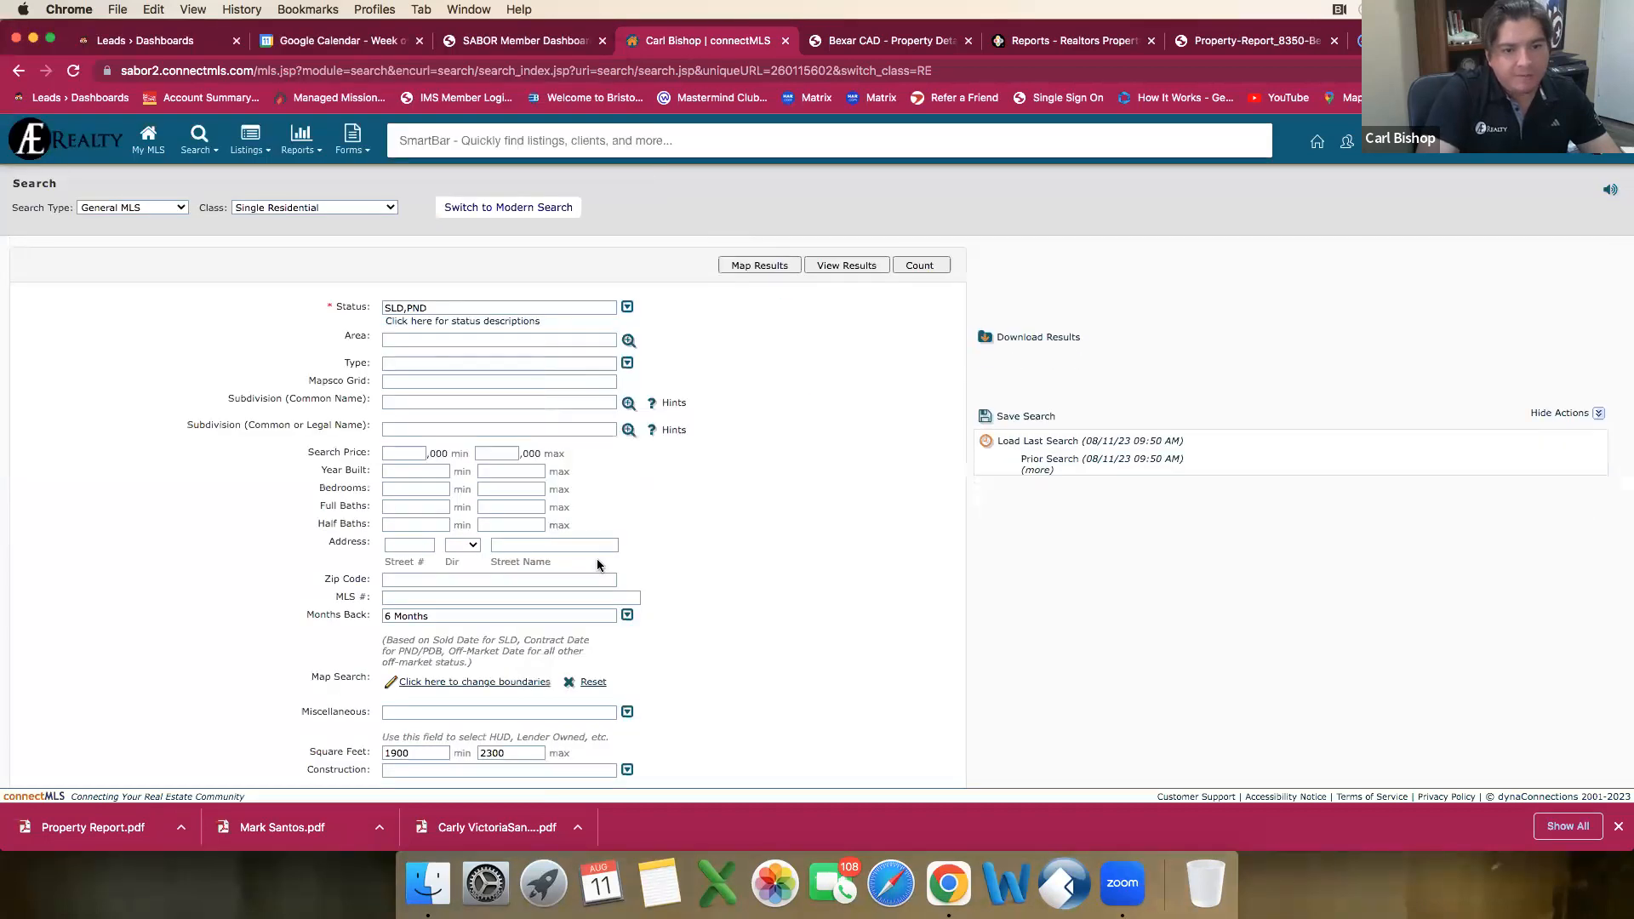
# Step: Set the Construction criterion to Pre-Owned and view the matching listings
pyautogui.scroll(-2, 627, 711)
pyautogui.click(627, 696)
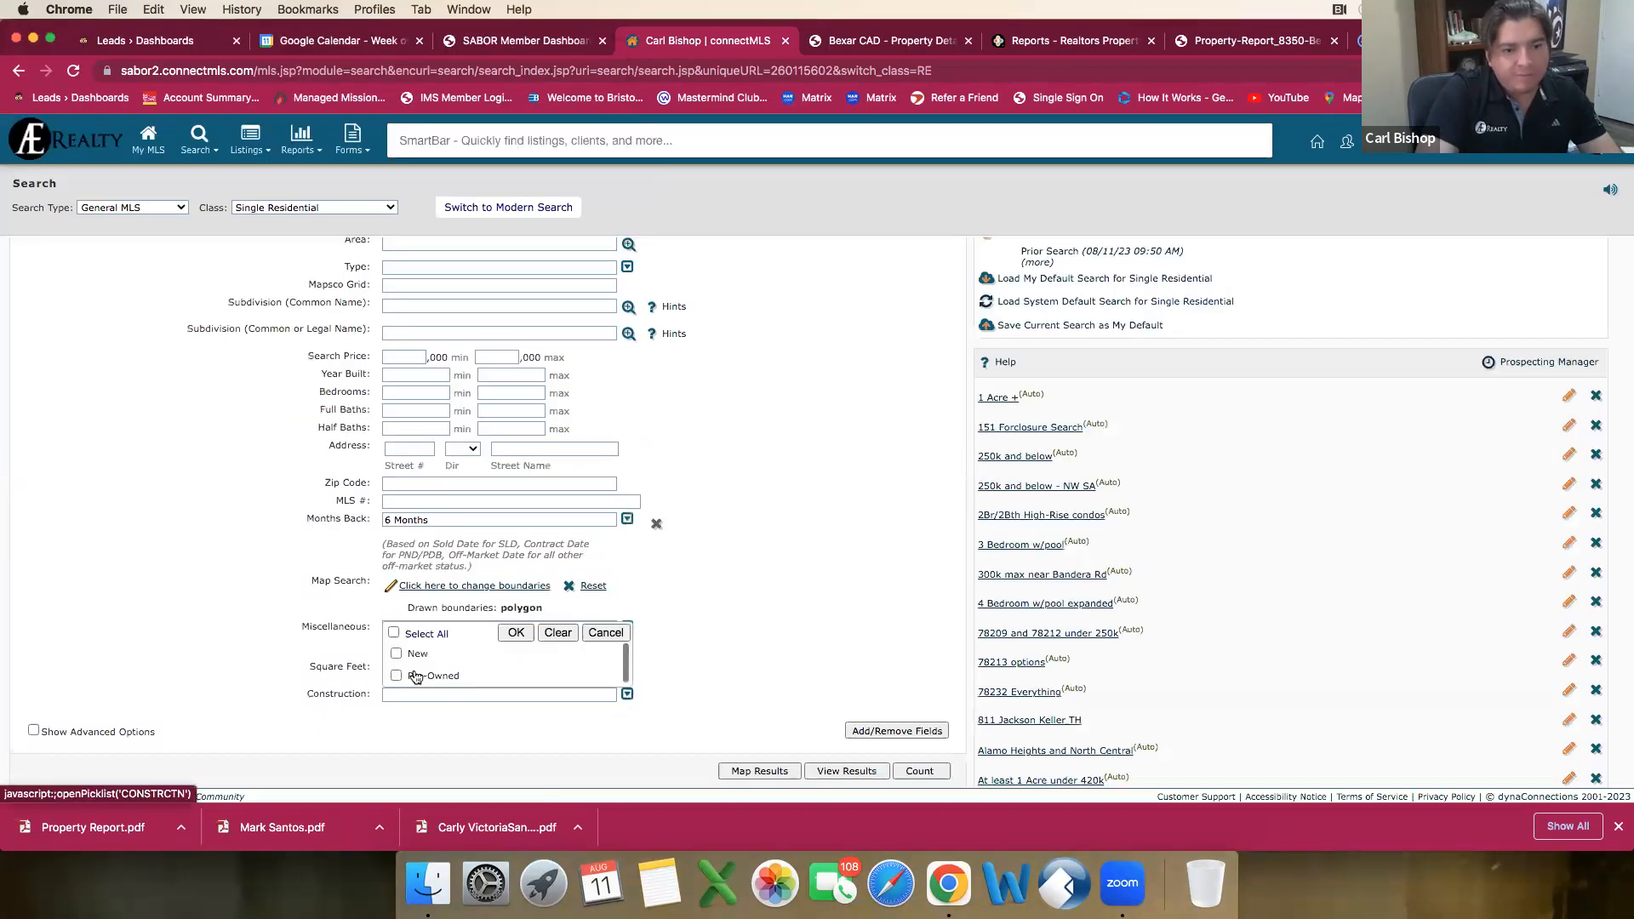
pyautogui.click(432, 674)
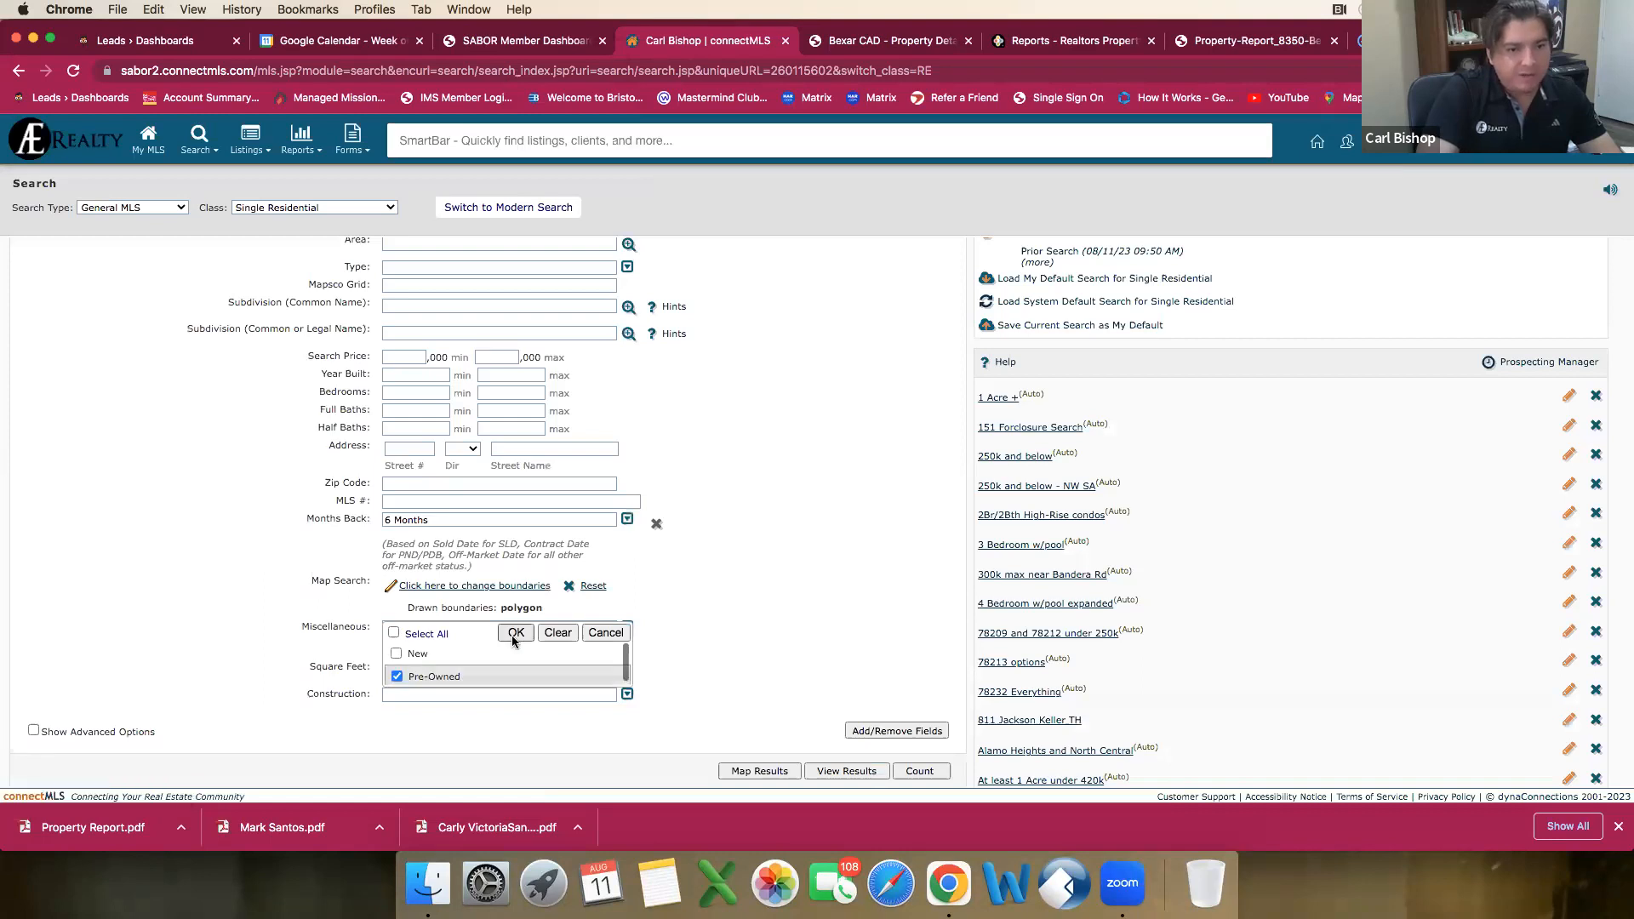
pyautogui.click(622, 698)
pyautogui.click(854, 780)
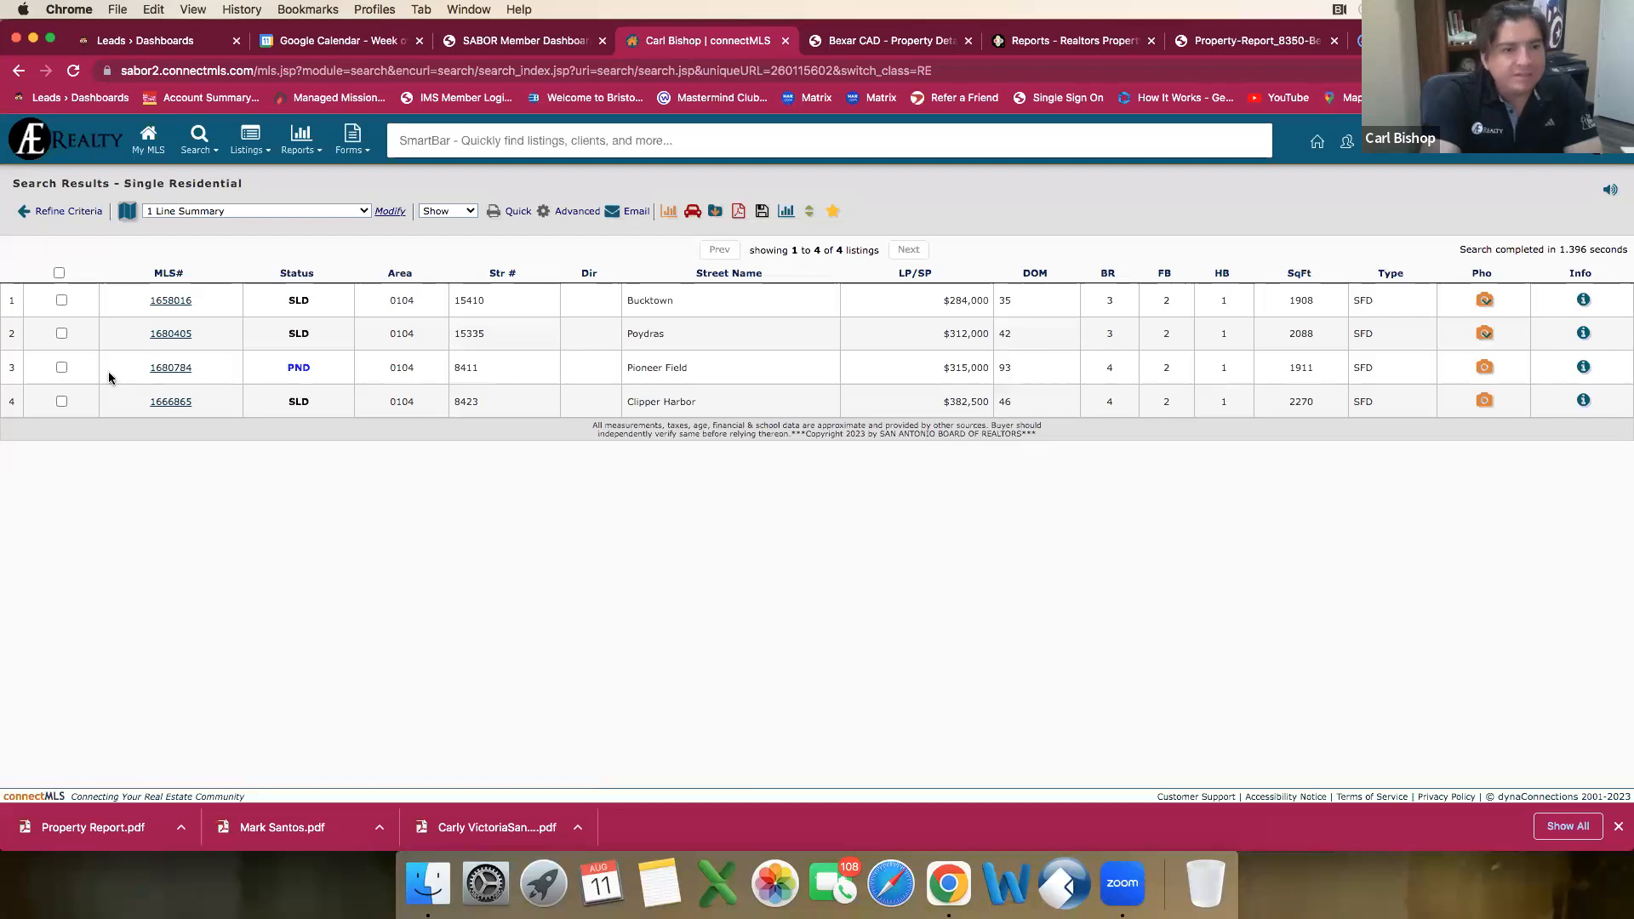
# Step: Select the Pioneer Field, Poydras and Bucktown listings in the results as comparables
pyautogui.click(61, 367)
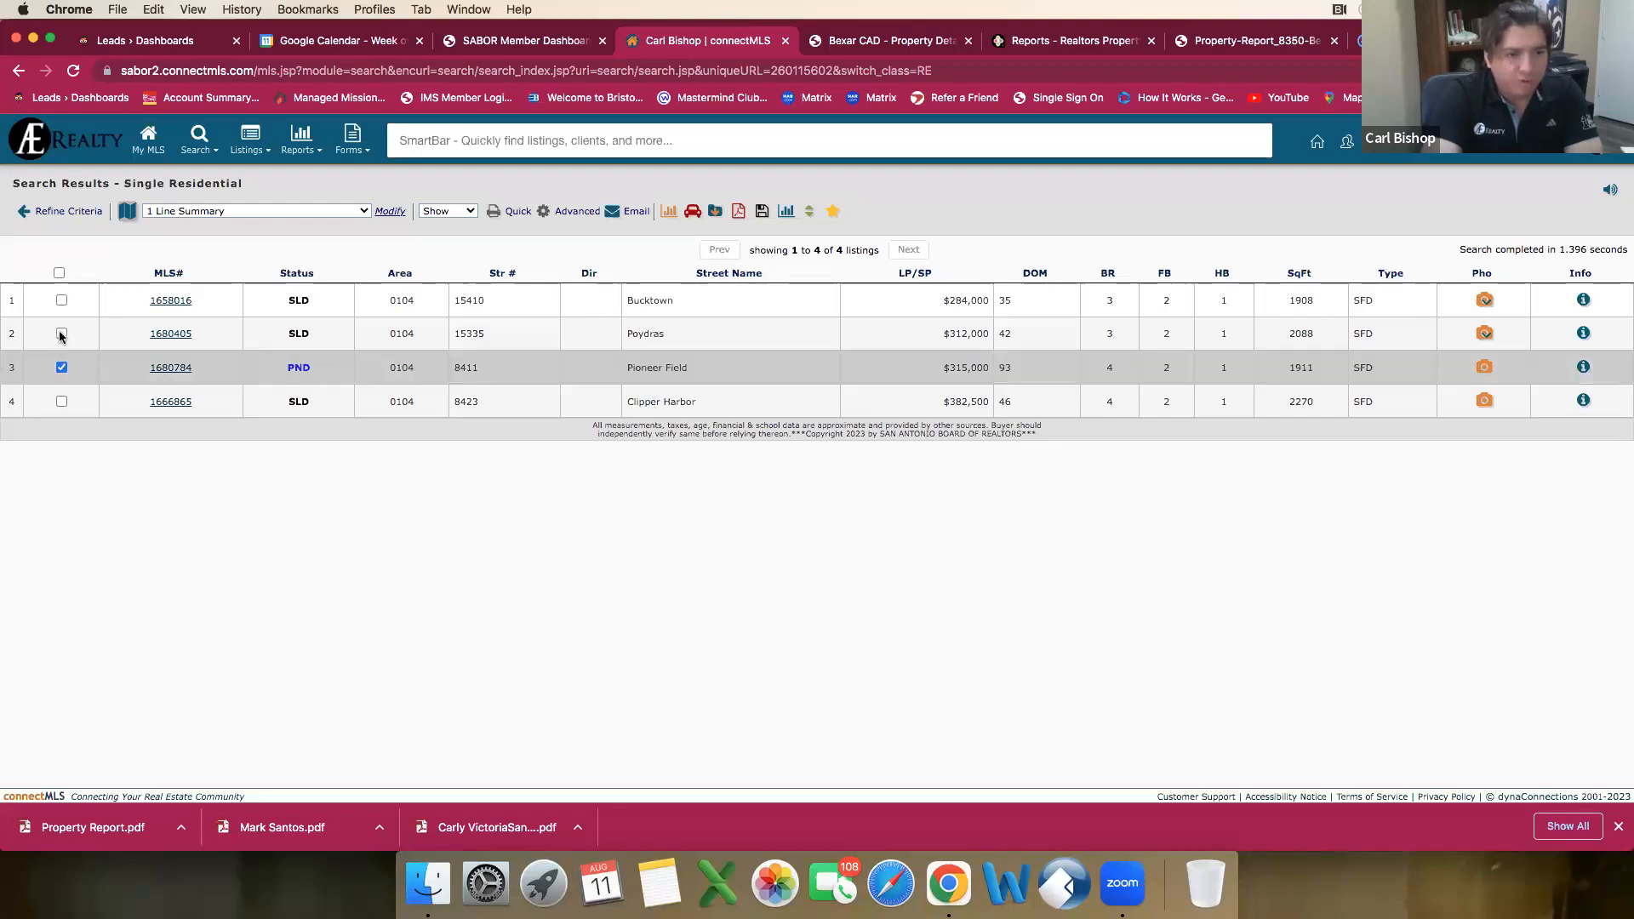
pyautogui.click(62, 334)
pyautogui.click(62, 301)
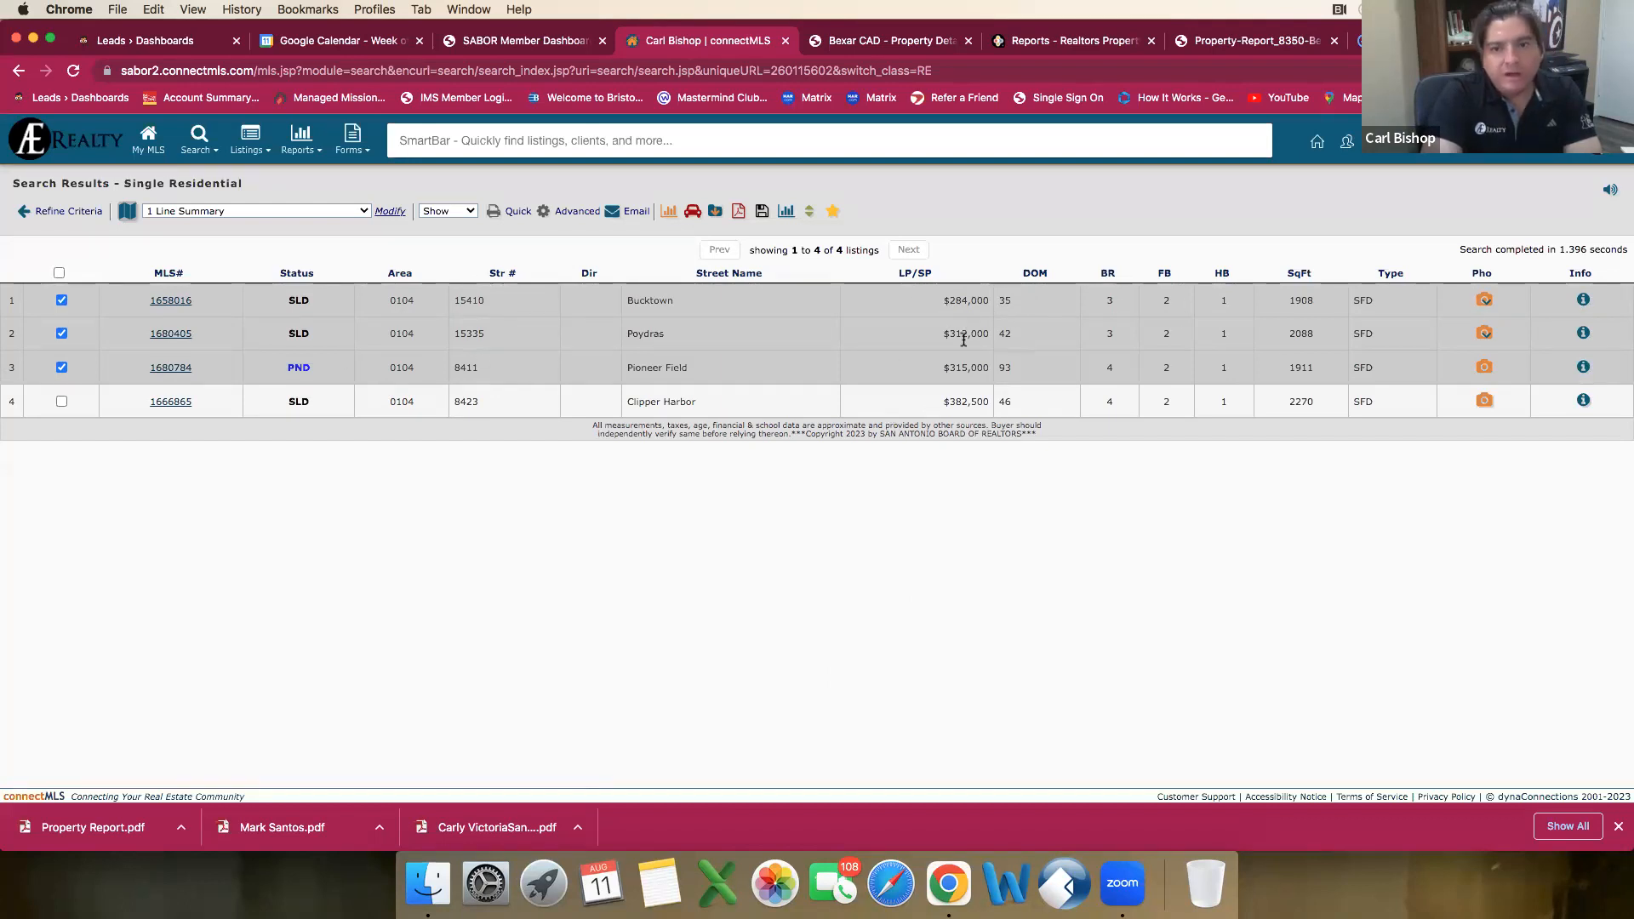
# Step: Review the Poydras listing's square footage and agent report down to its sale details, and return to the results list
pyautogui.moveTo(1318, 334); pyautogui.dragTo(1284, 334)
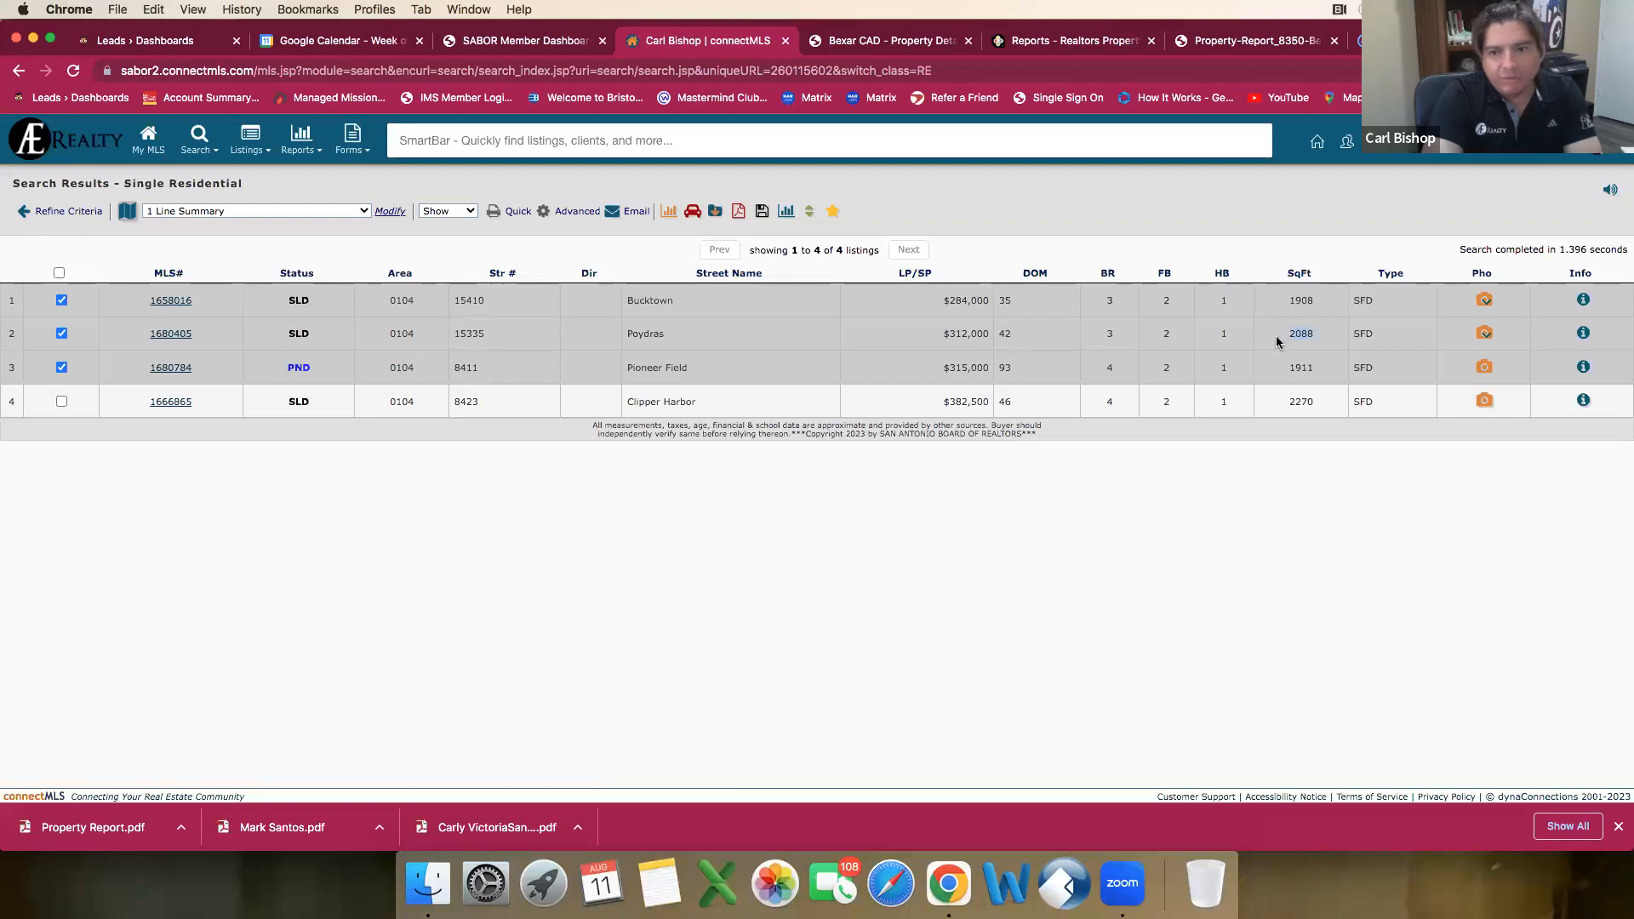
pyautogui.click(176, 338)
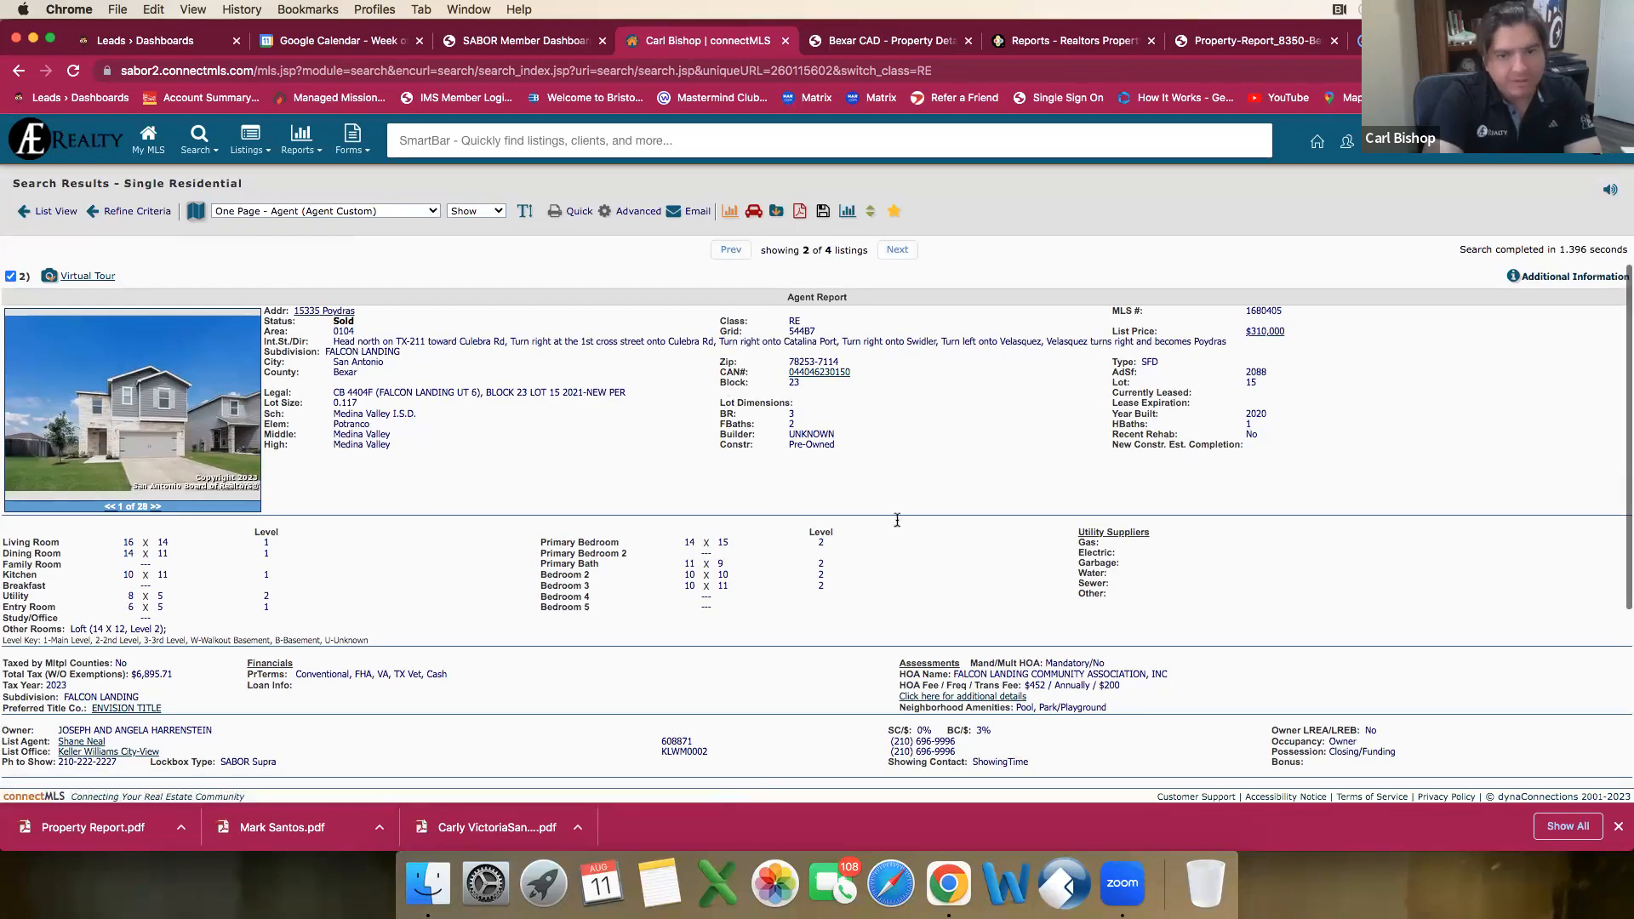
pyautogui.scroll(-1, 1196, 443)
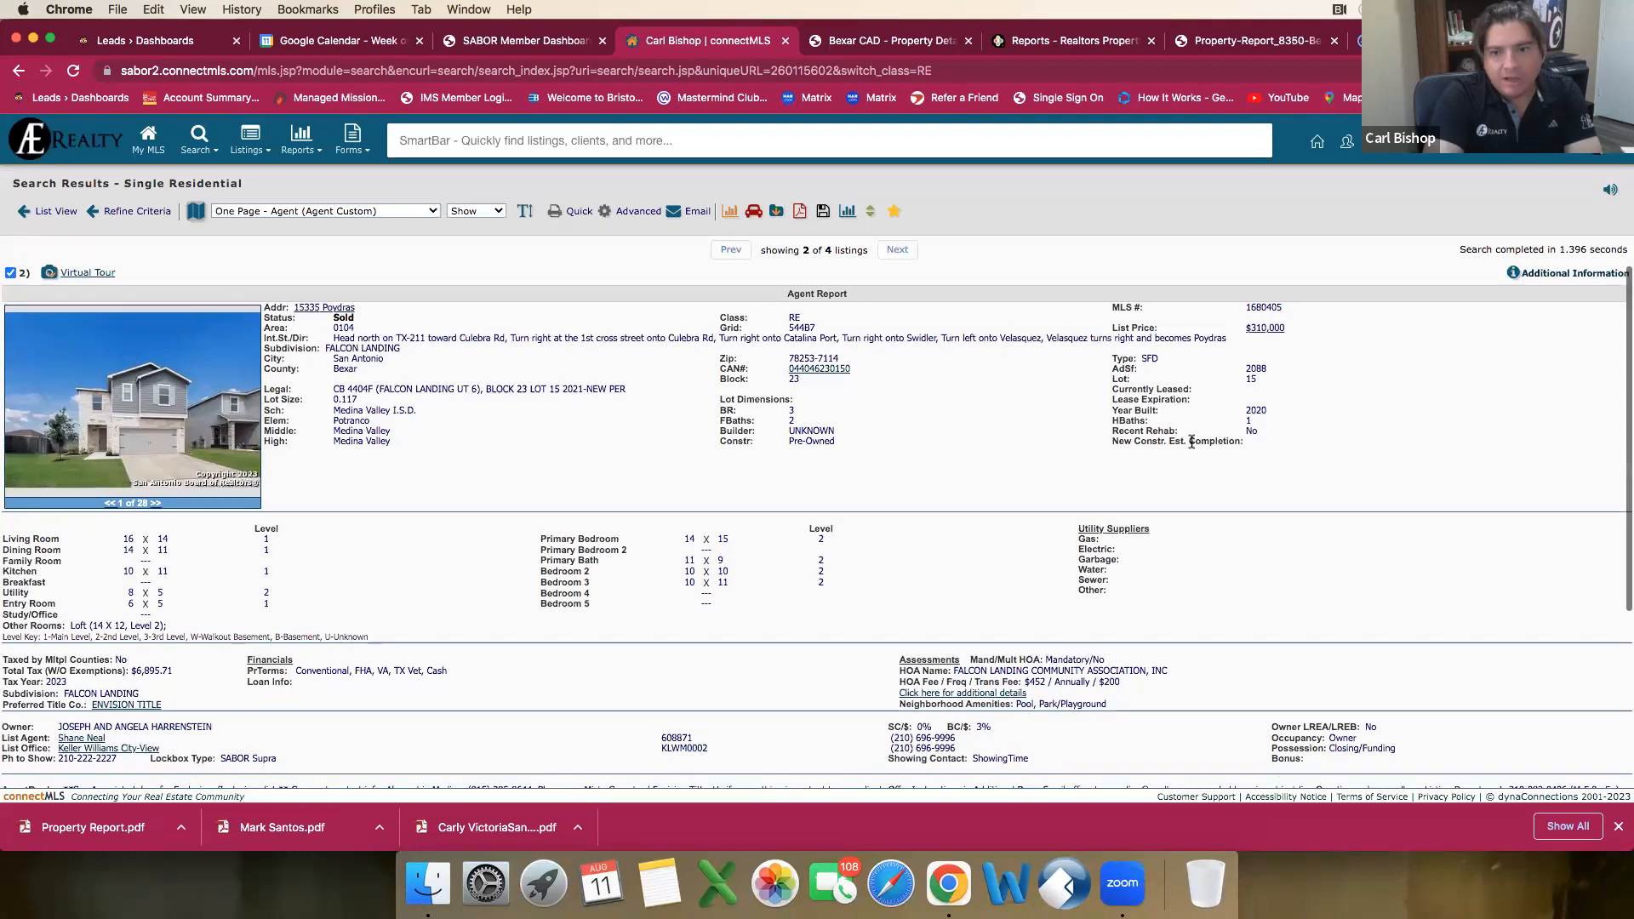
pyautogui.scroll(-3, 849, 457)
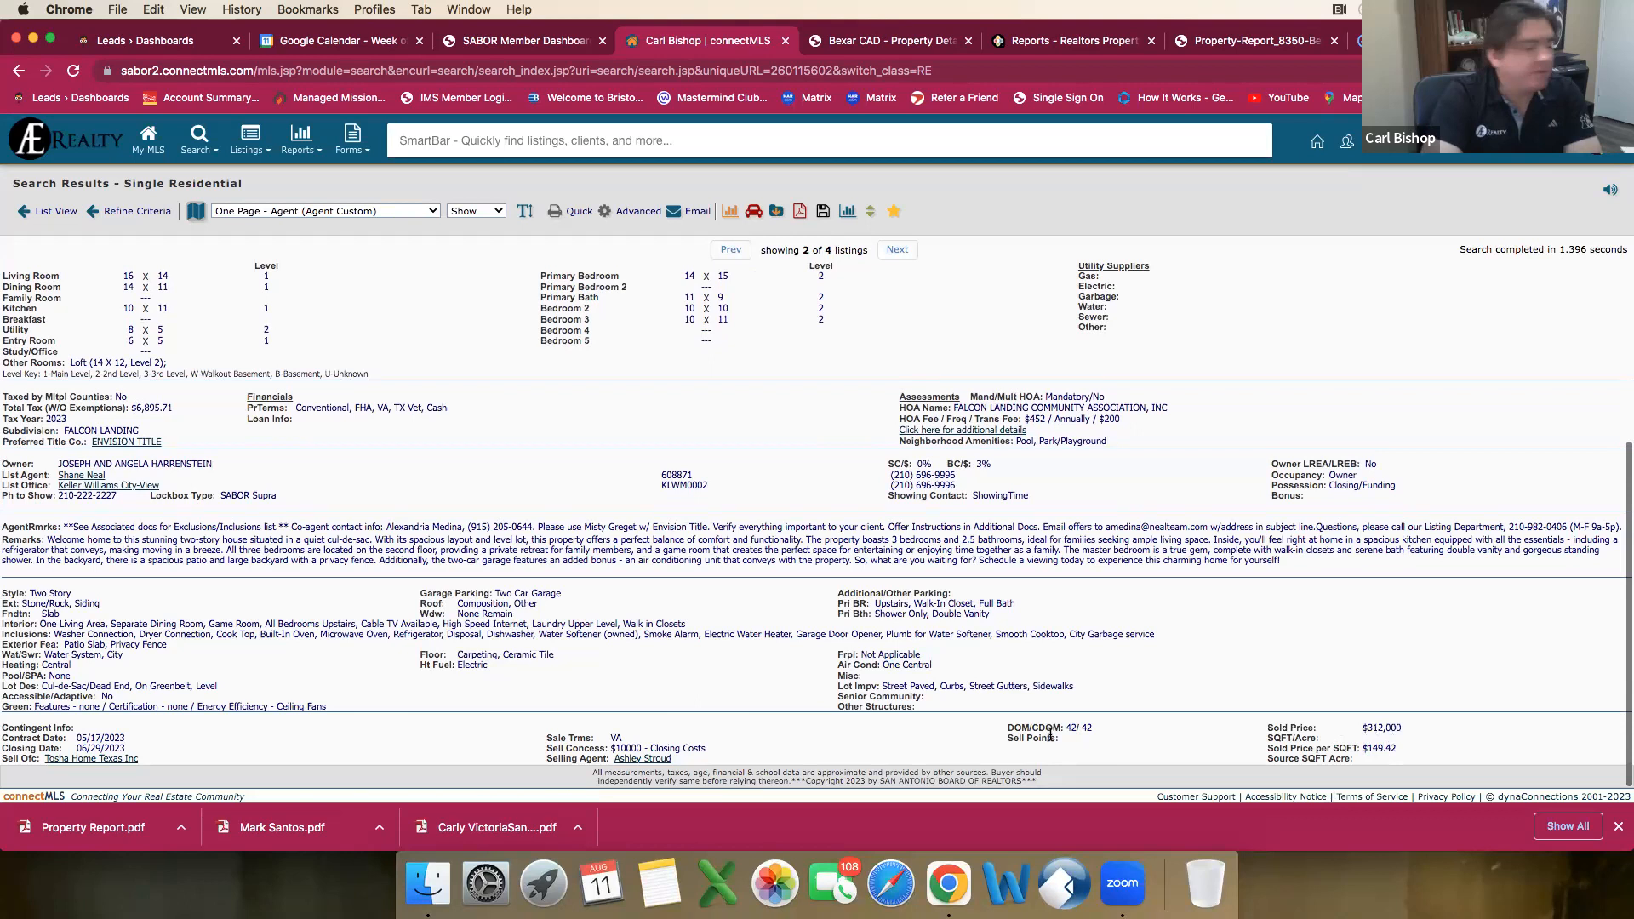
pyautogui.scroll(3, 922, 722)
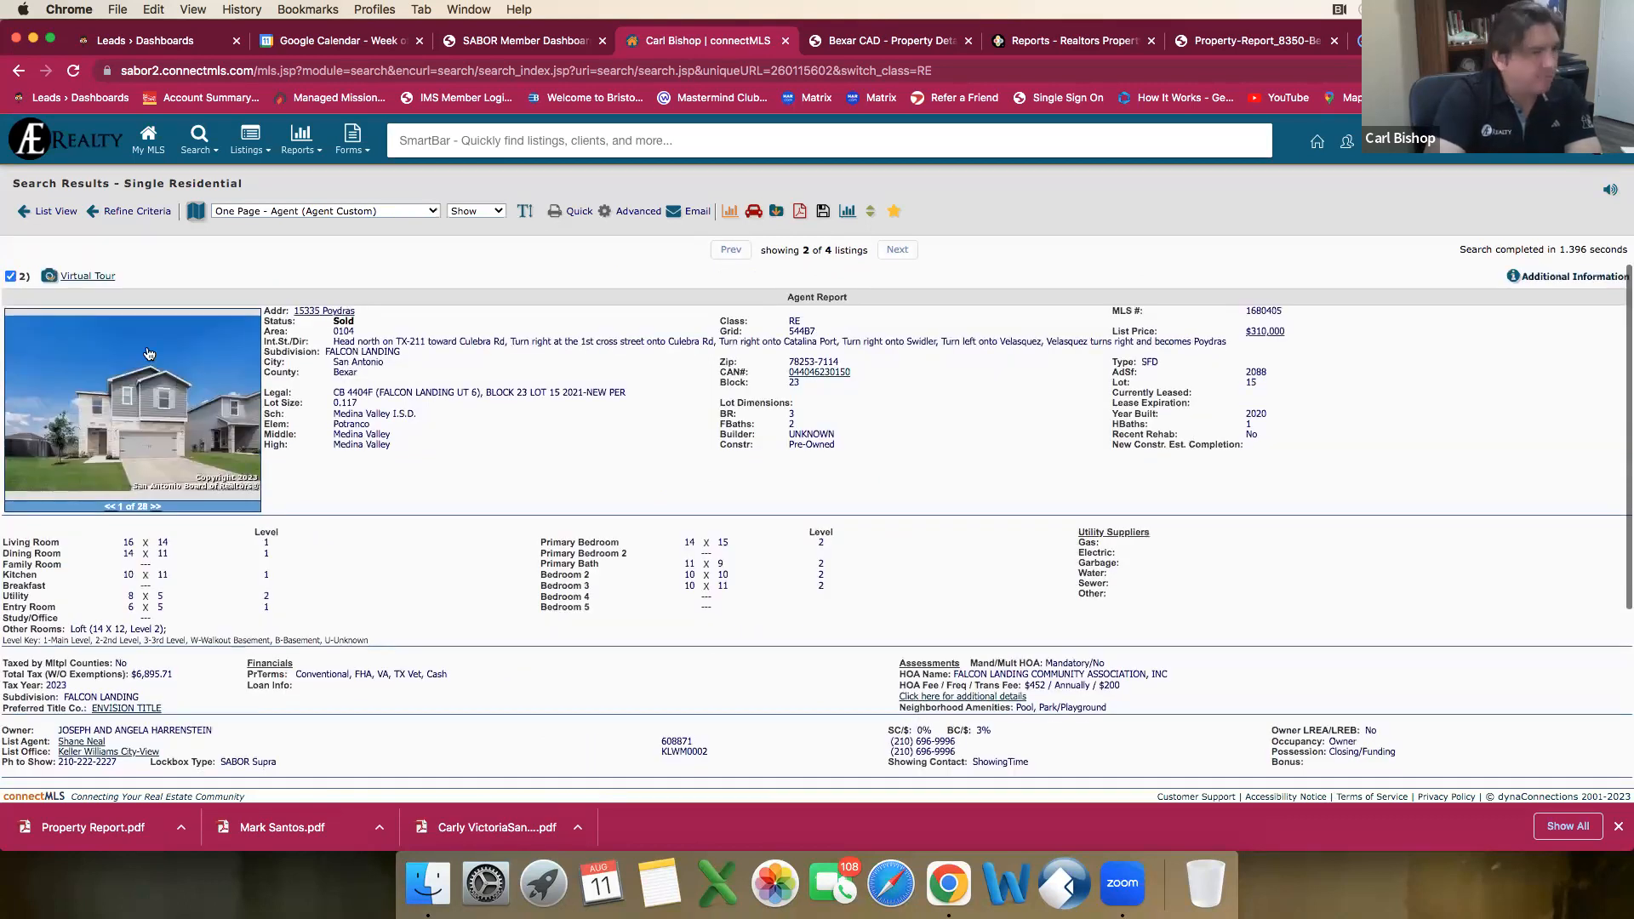
pyautogui.click(48, 213)
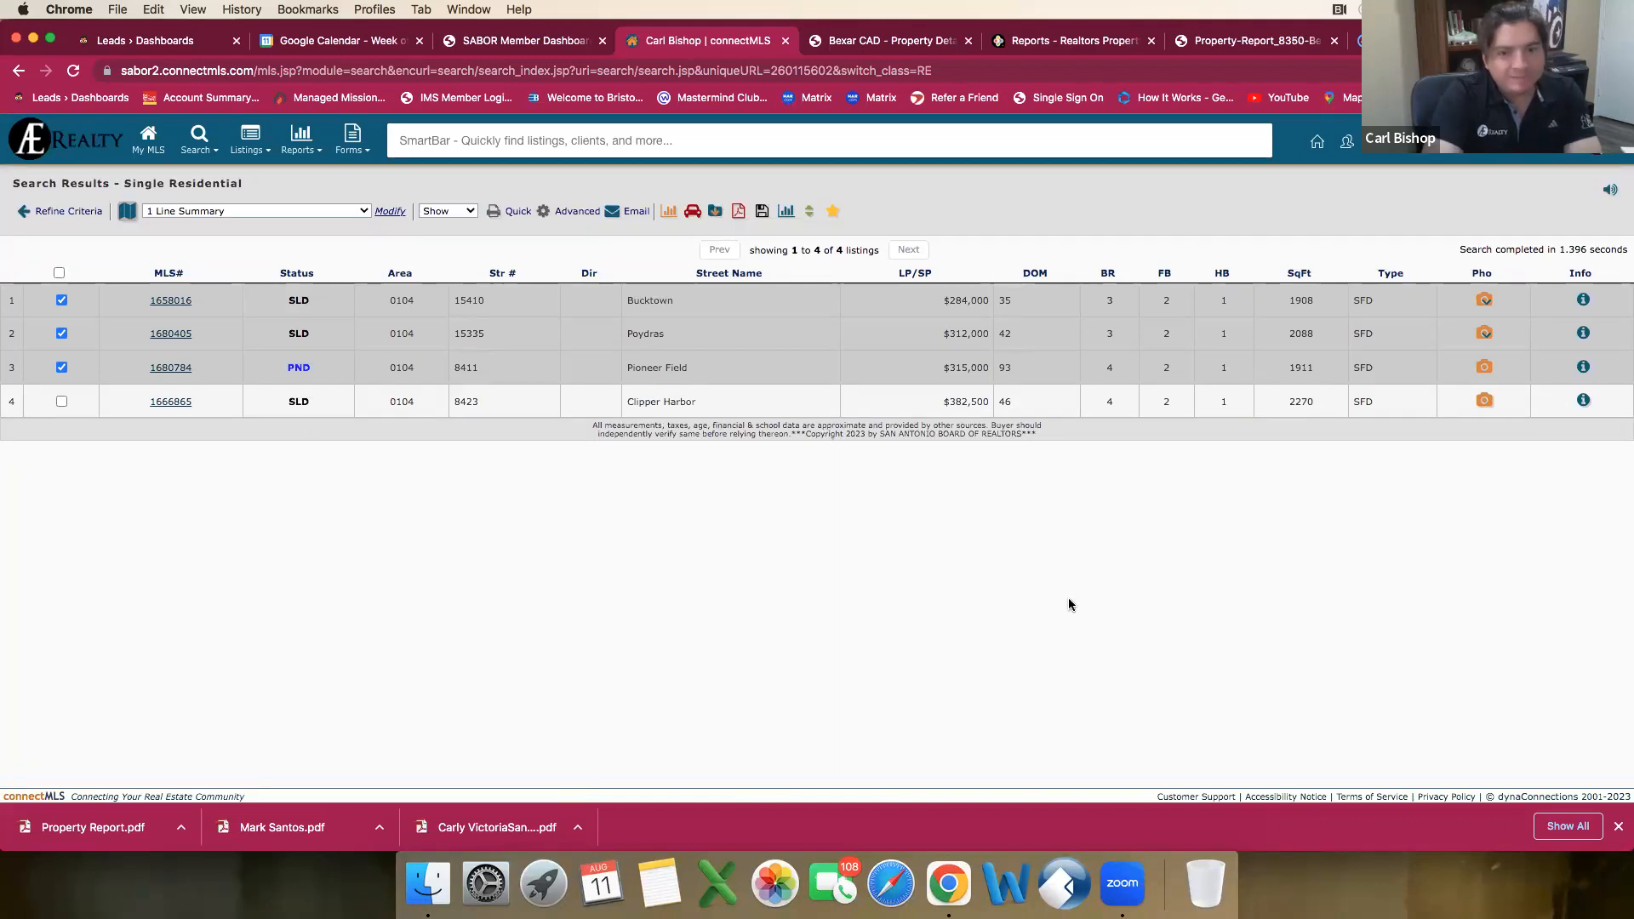
# Step: Display the results as a CMA Summary report and look through its statistics
pyautogui.click(510, 213)
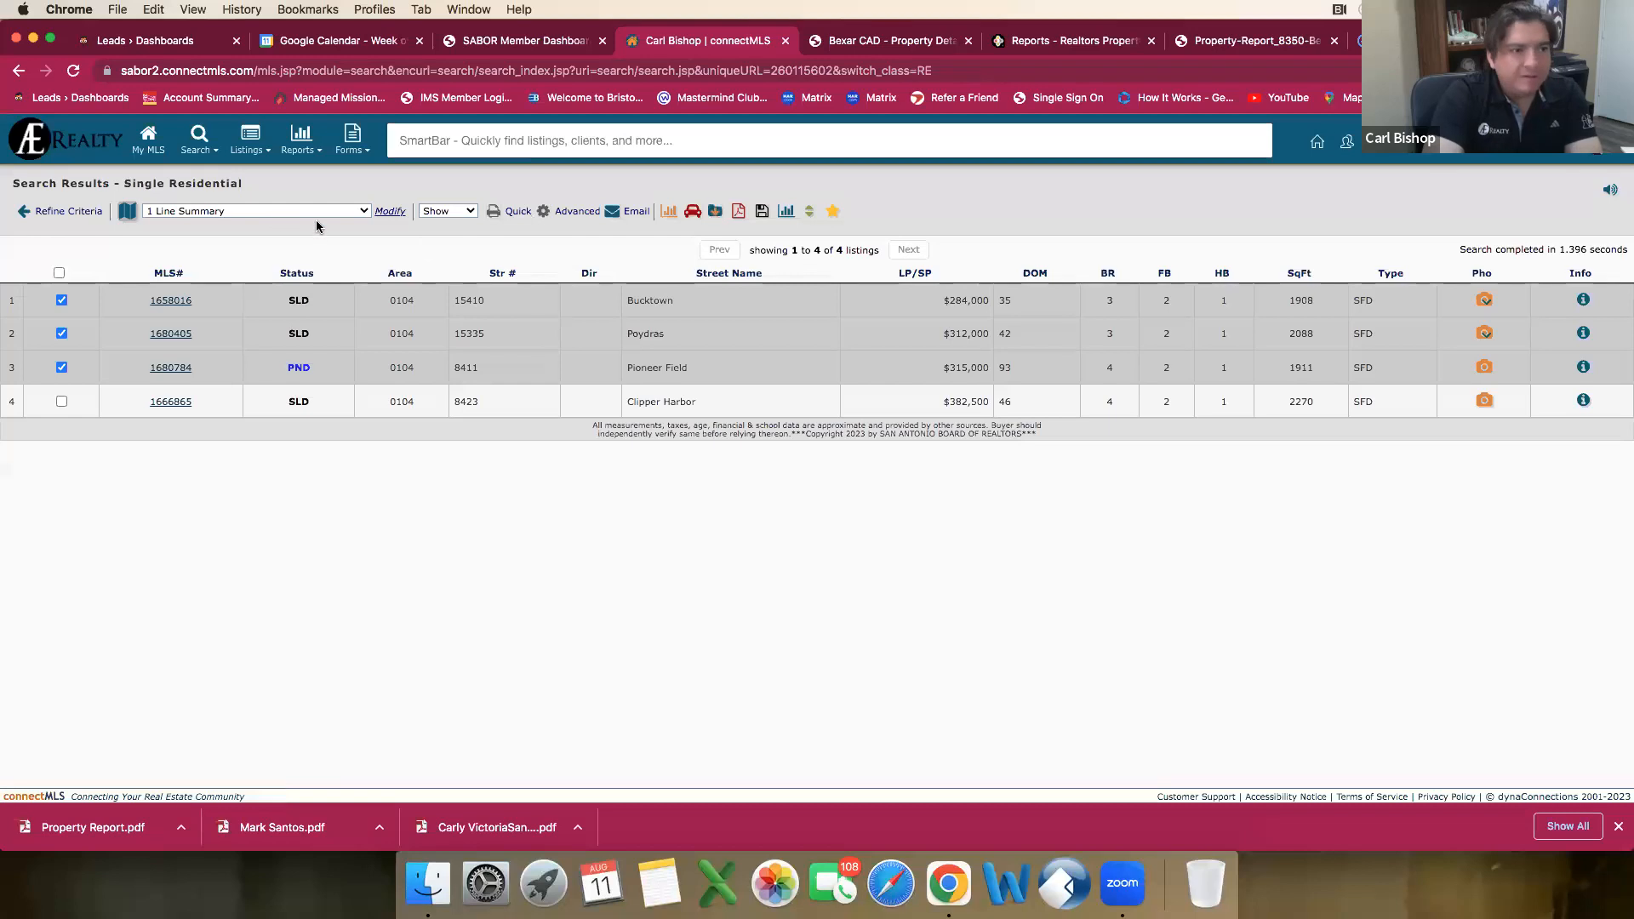
pyautogui.click(365, 212)
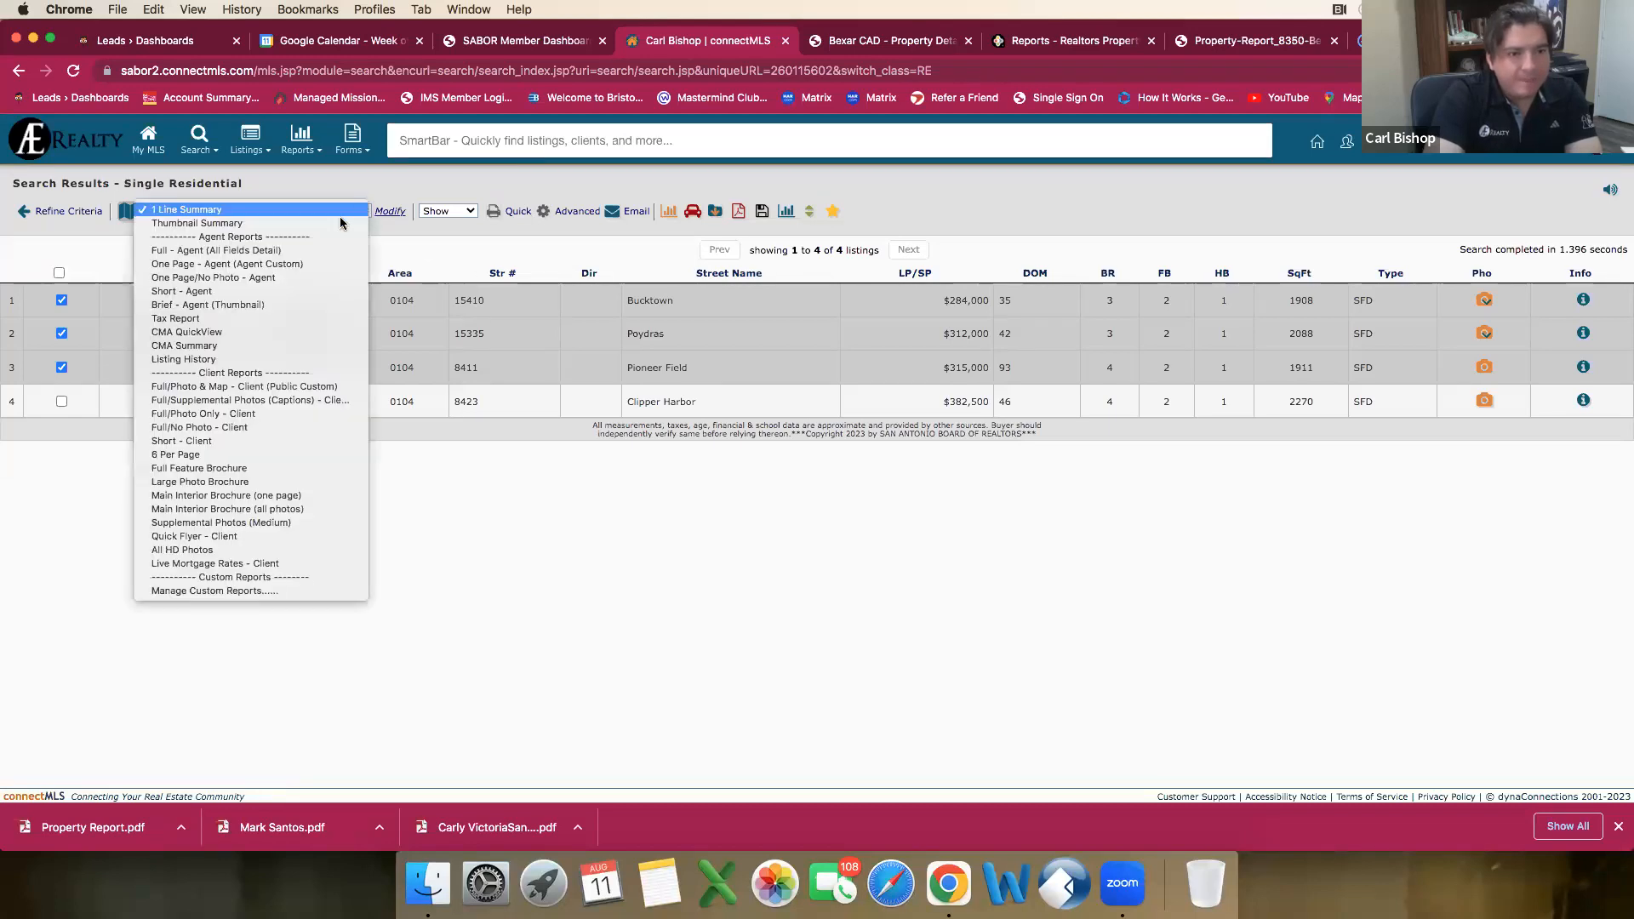
pyautogui.click(284, 346)
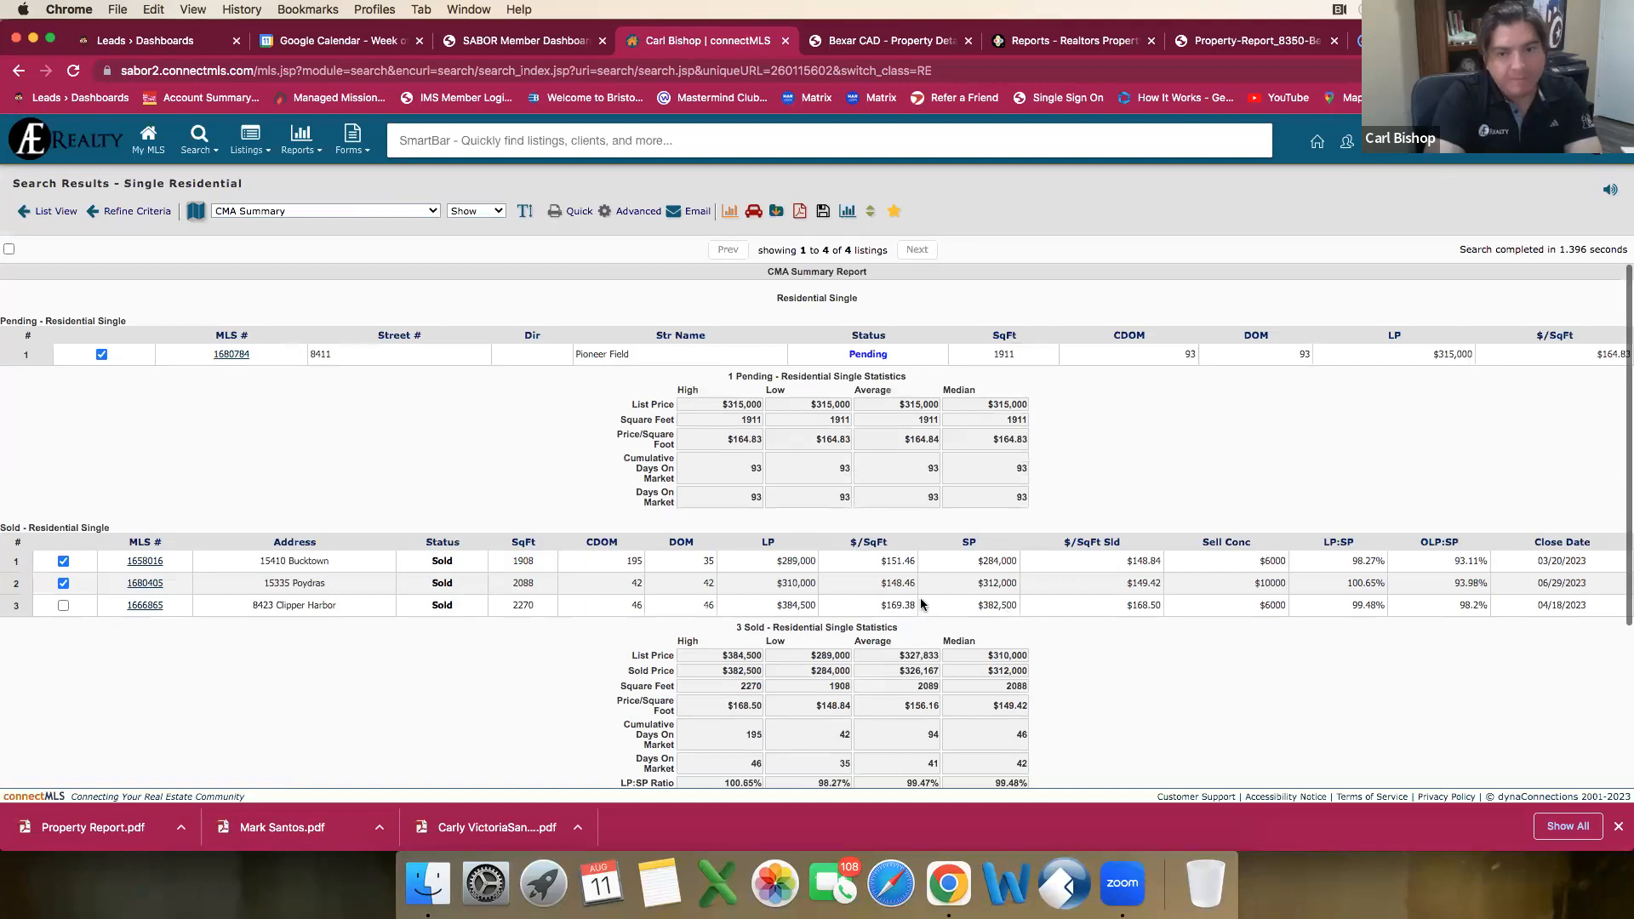
pyautogui.scroll(-1, 572, 557)
pyautogui.scroll(1, 492, 468)
# Step: Limit the CMA Summary to the selected listings and review the recalculated statistics
pyautogui.click(474, 212)
pyautogui.click(473, 227)
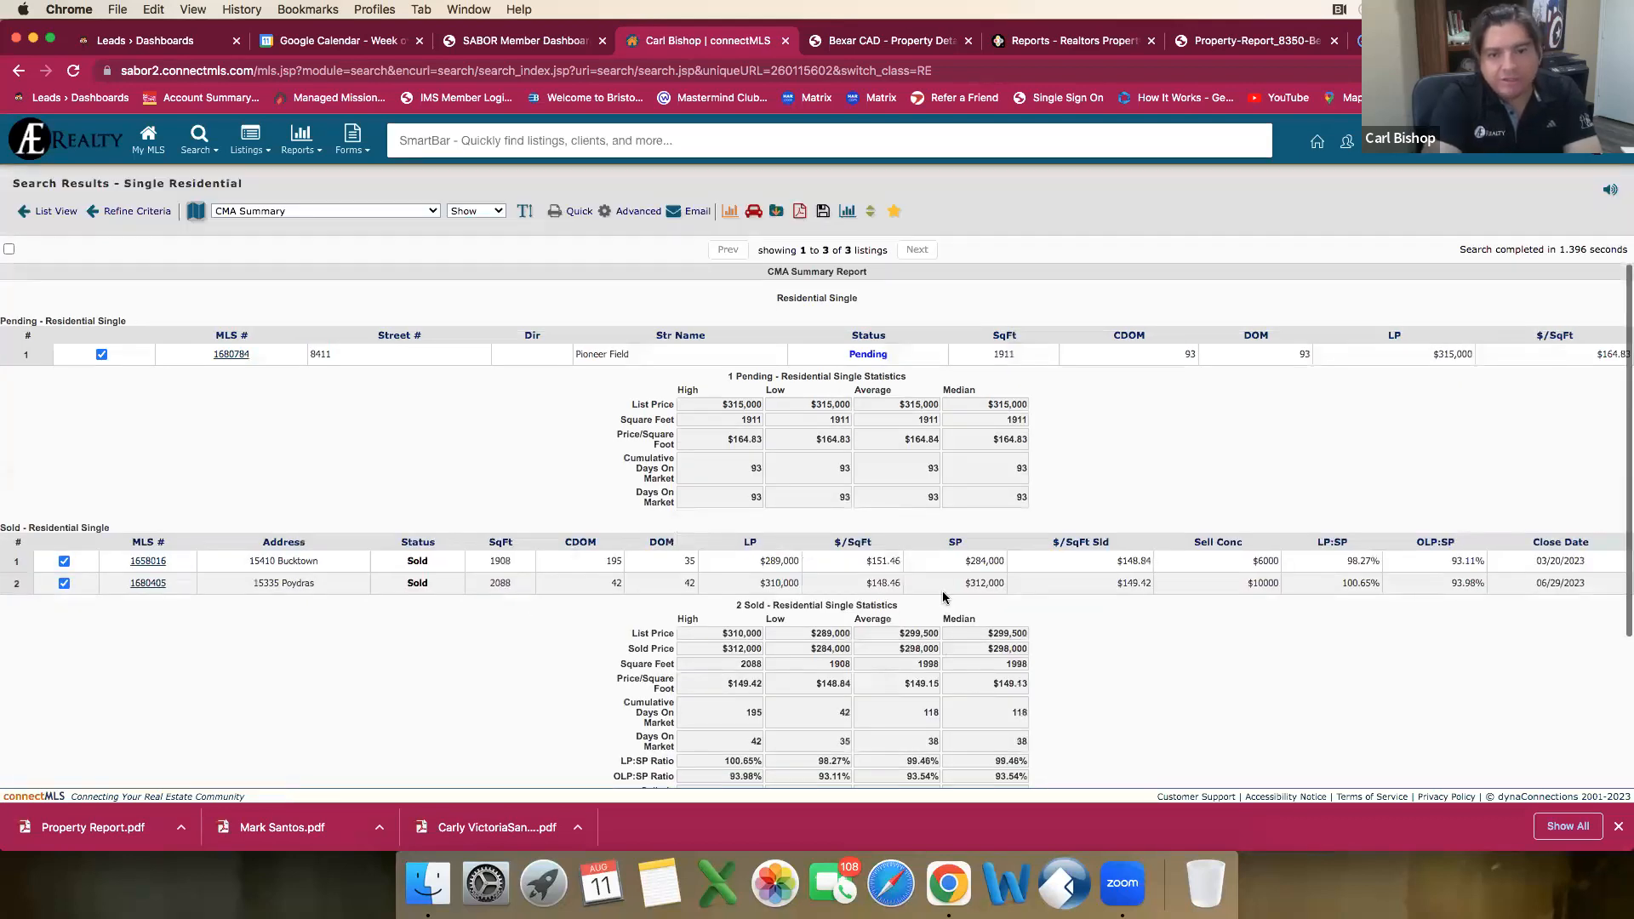
pyautogui.scroll(-2, 947, 595)
pyautogui.scroll(2, 947, 596)
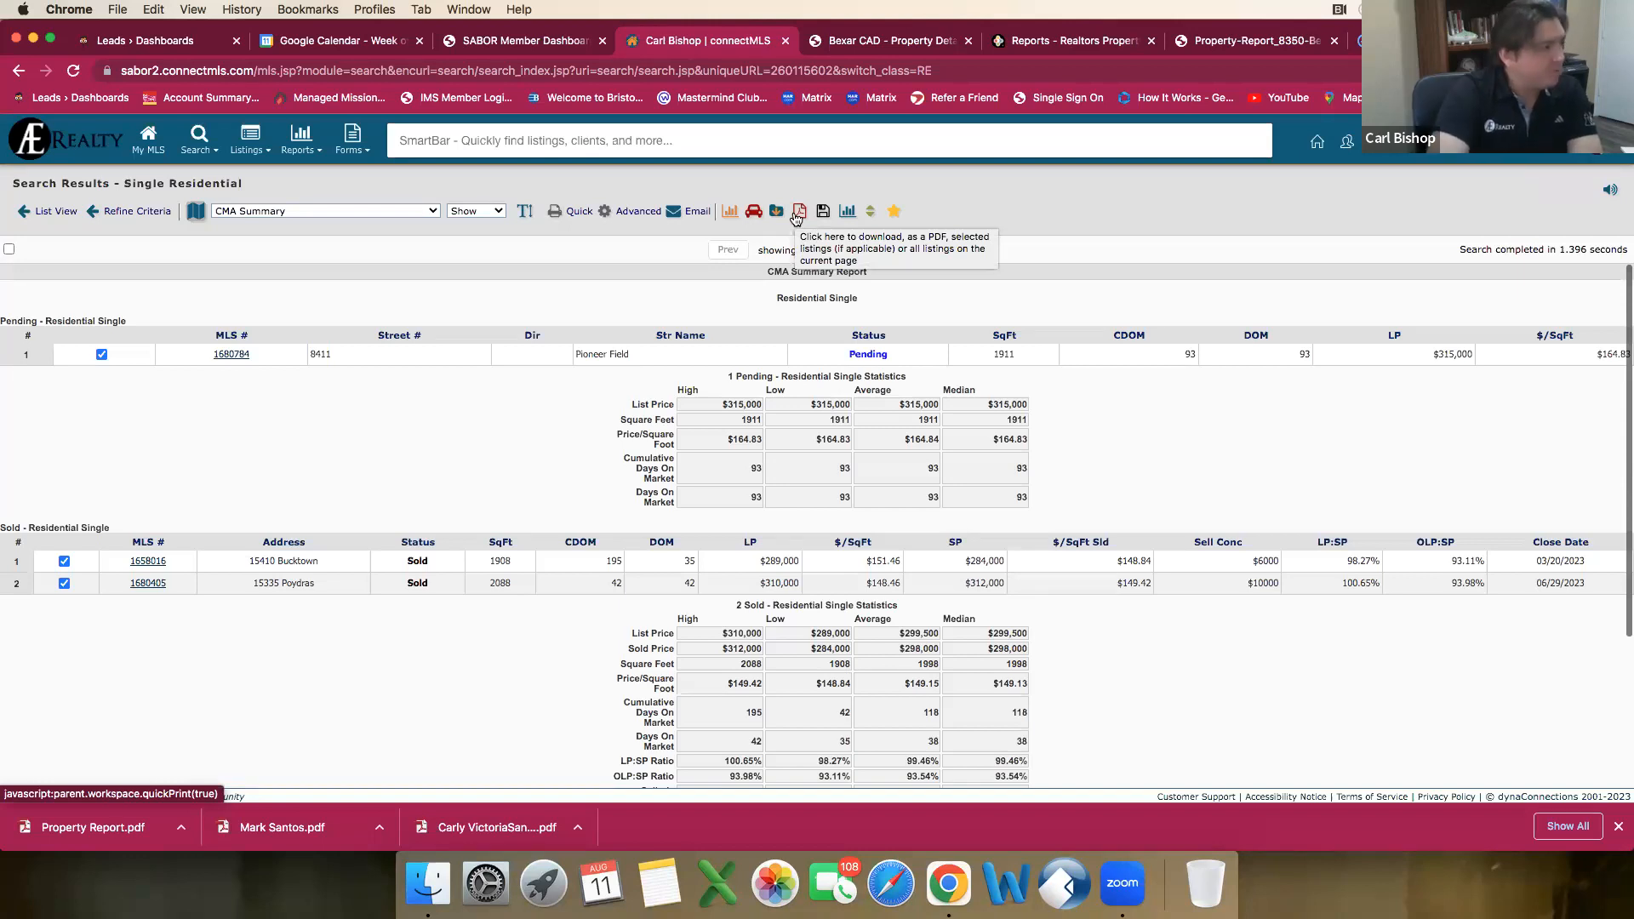
# Step: Download the CMA Summary report of the selected listings as a PDF and open it
pyautogui.click(797, 217)
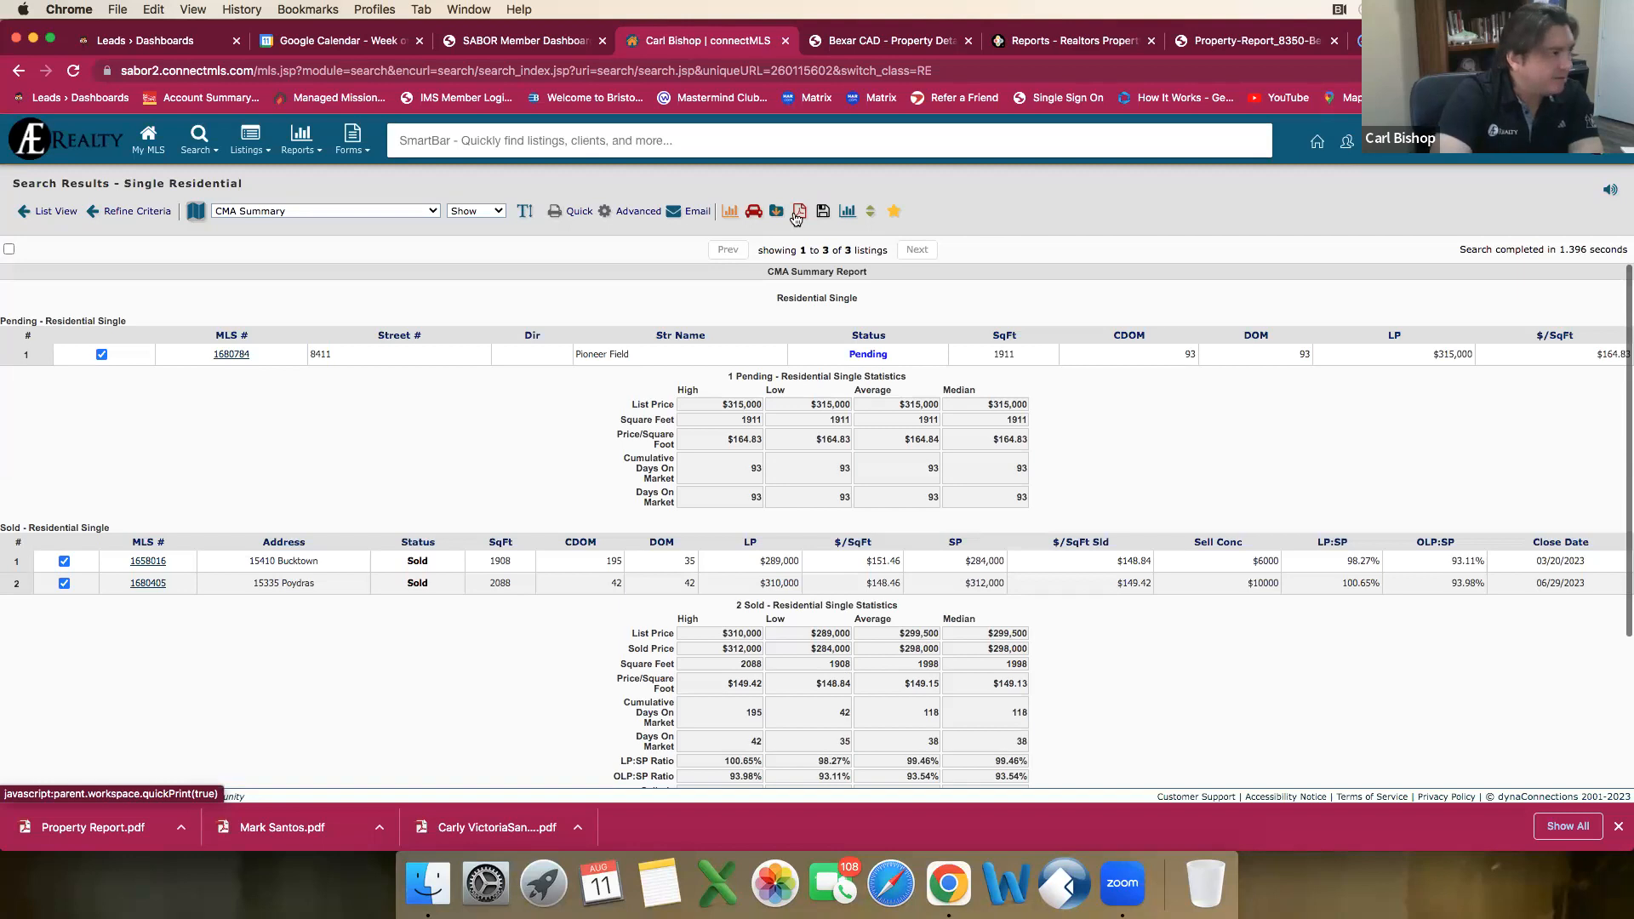
pyautogui.click(797, 214)
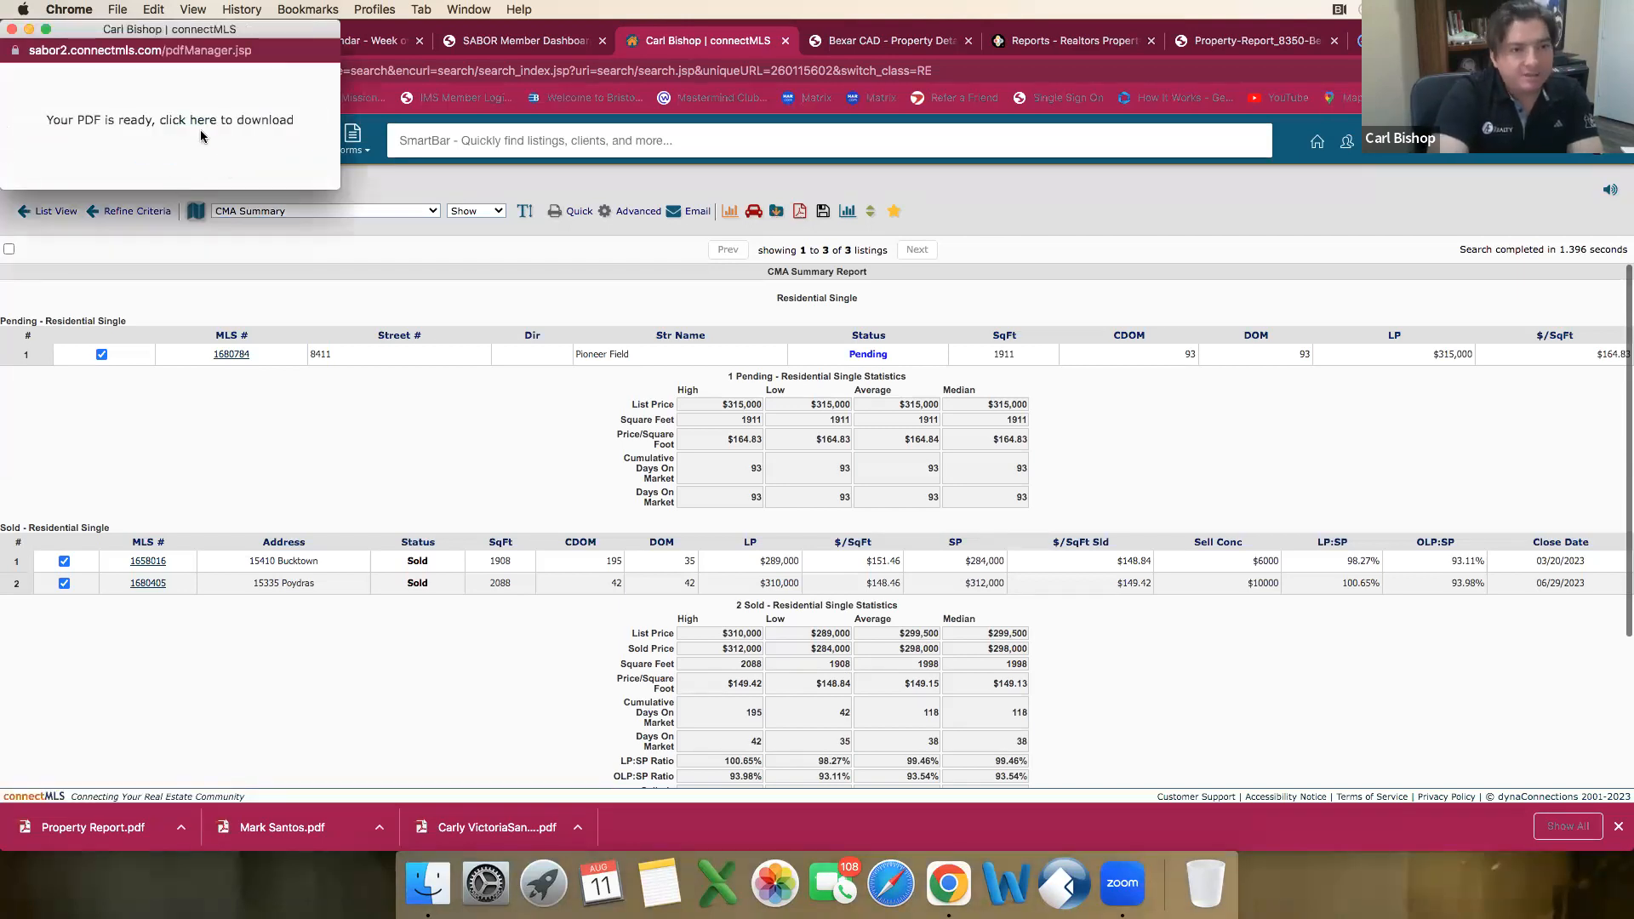
pyautogui.click(193, 124)
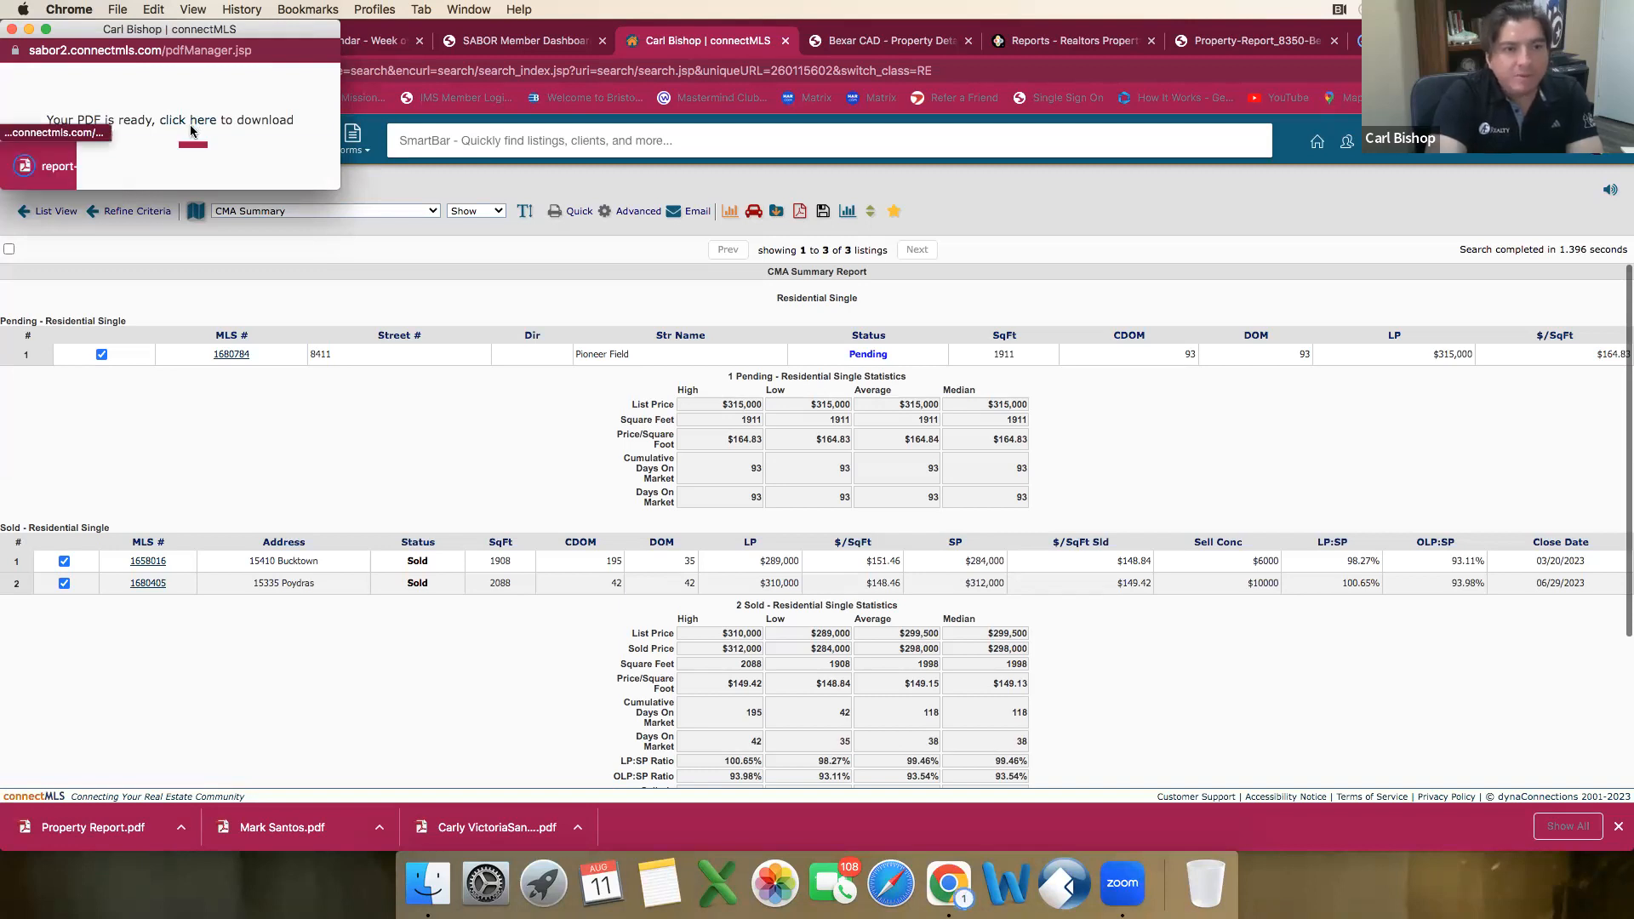
pyautogui.click(122, 170)
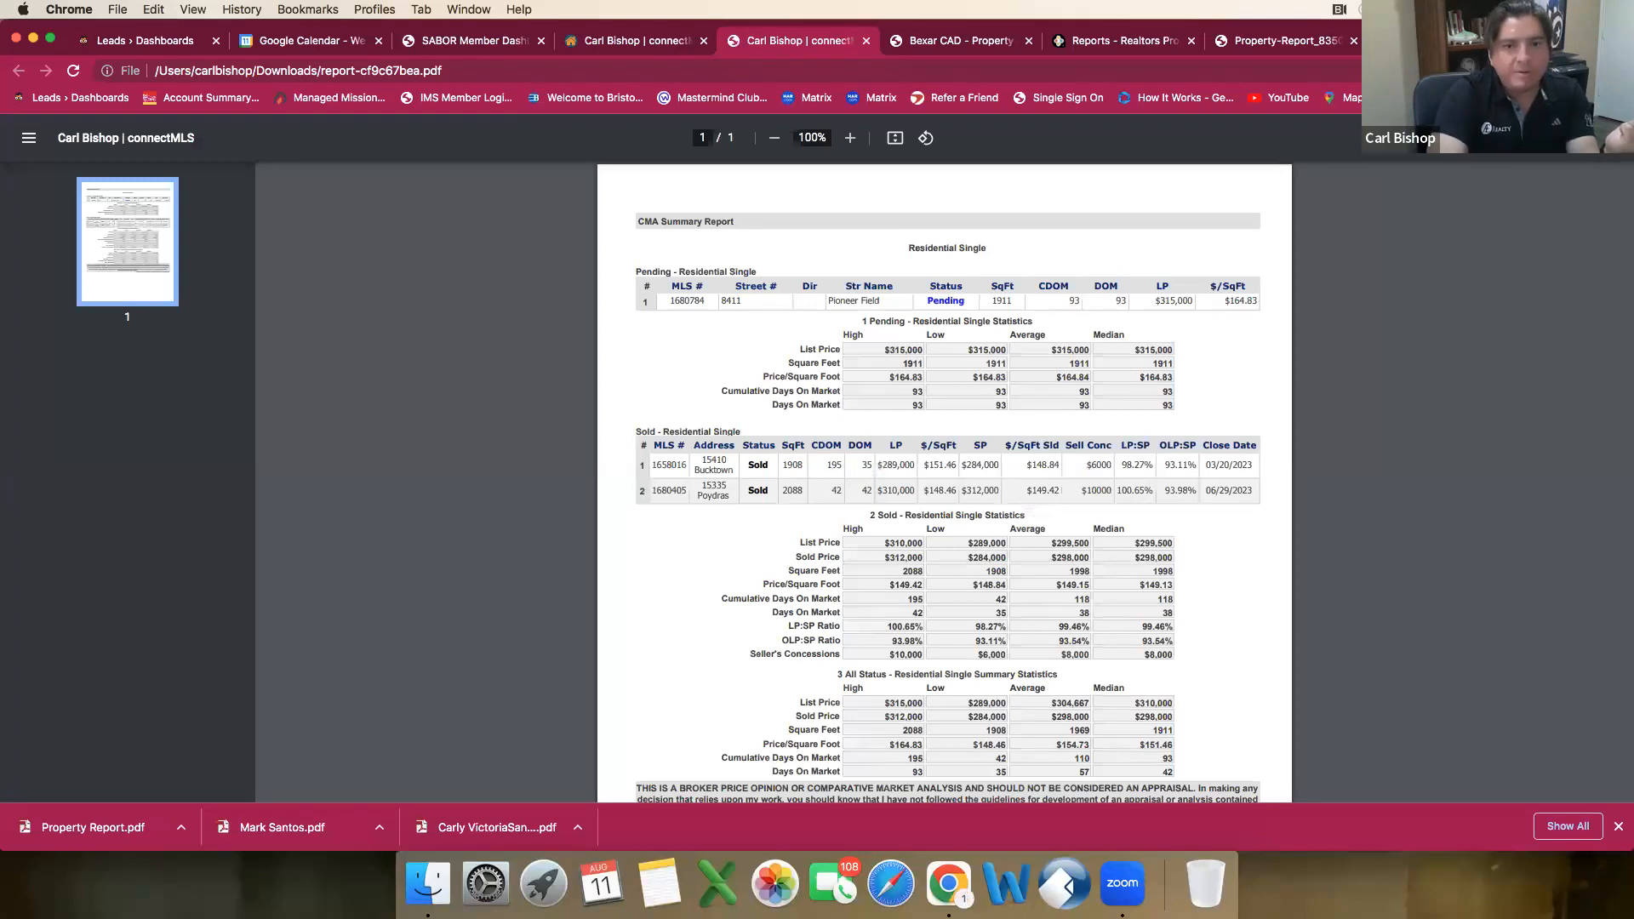
# Step: Save the report PDF to the Desktop as "CMA Summary", replacing the existing file of that name
pyautogui.press('super+s')
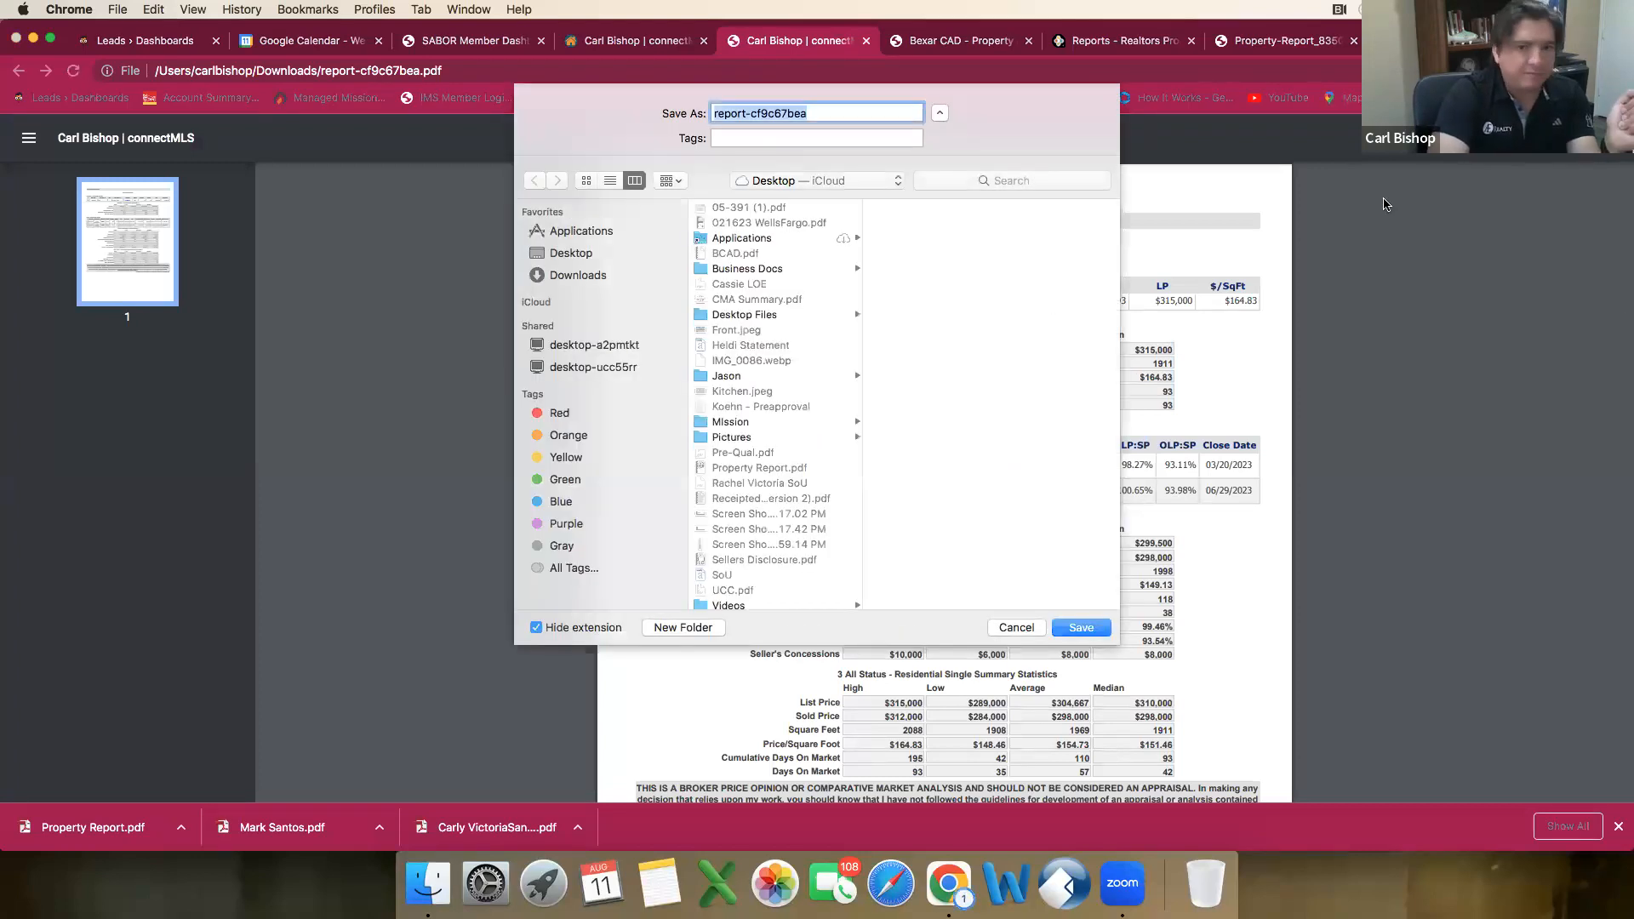
pyautogui.write('CMA SUmmary')
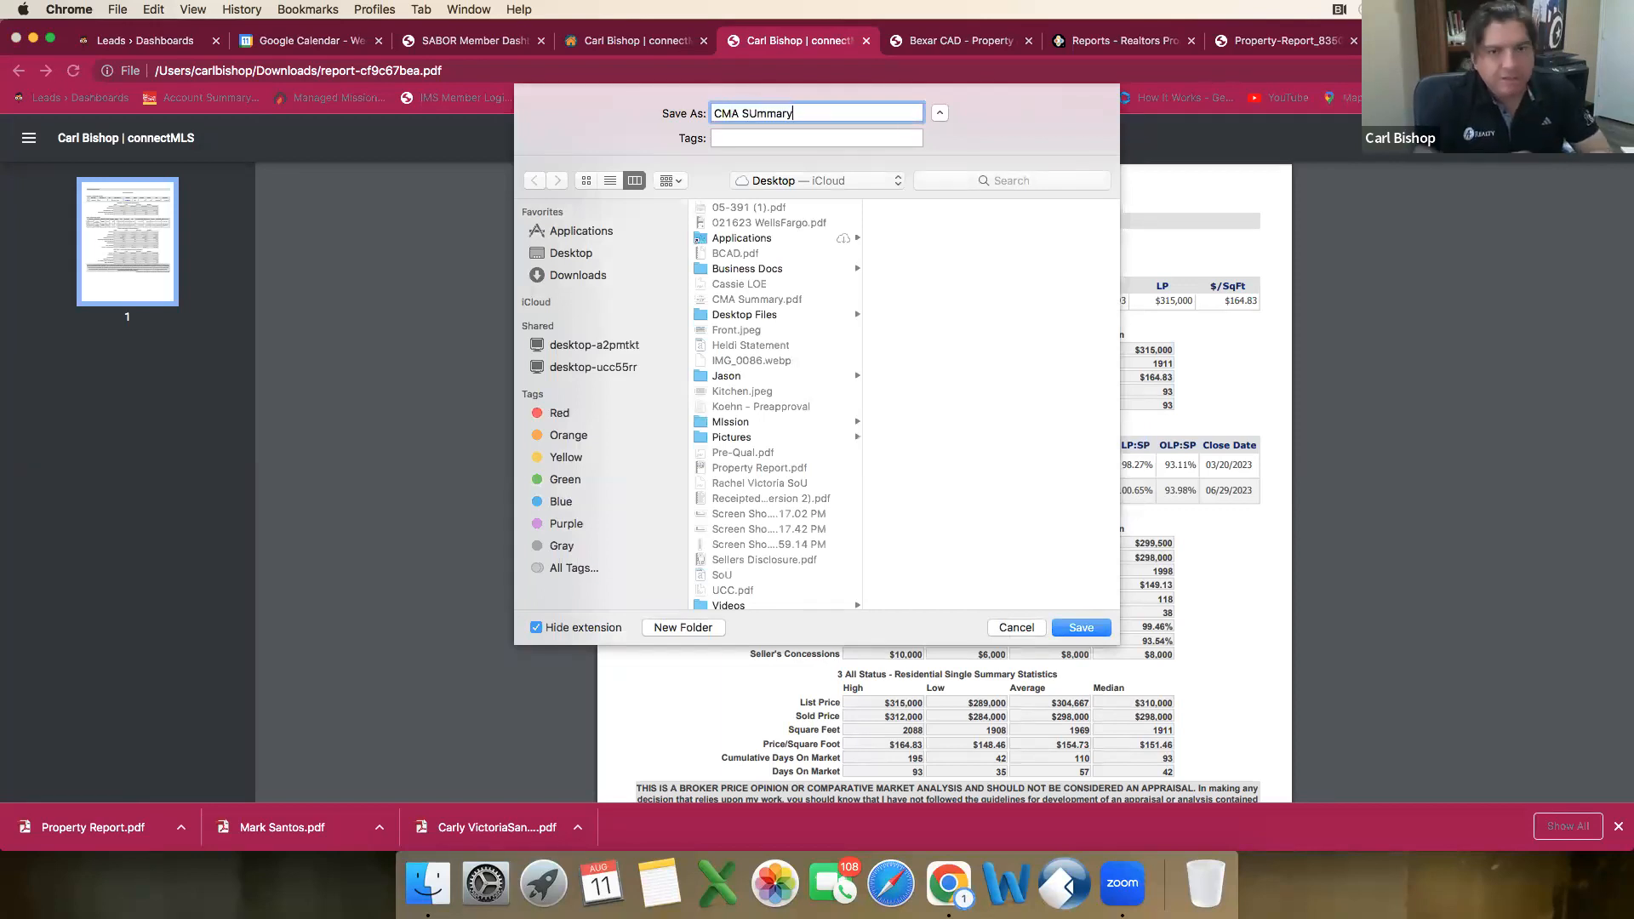
pyautogui.press('BackSpace')
pyautogui.press('BackSpace')
pyautogui.press('BackSpace')
pyautogui.press('BackSpace')
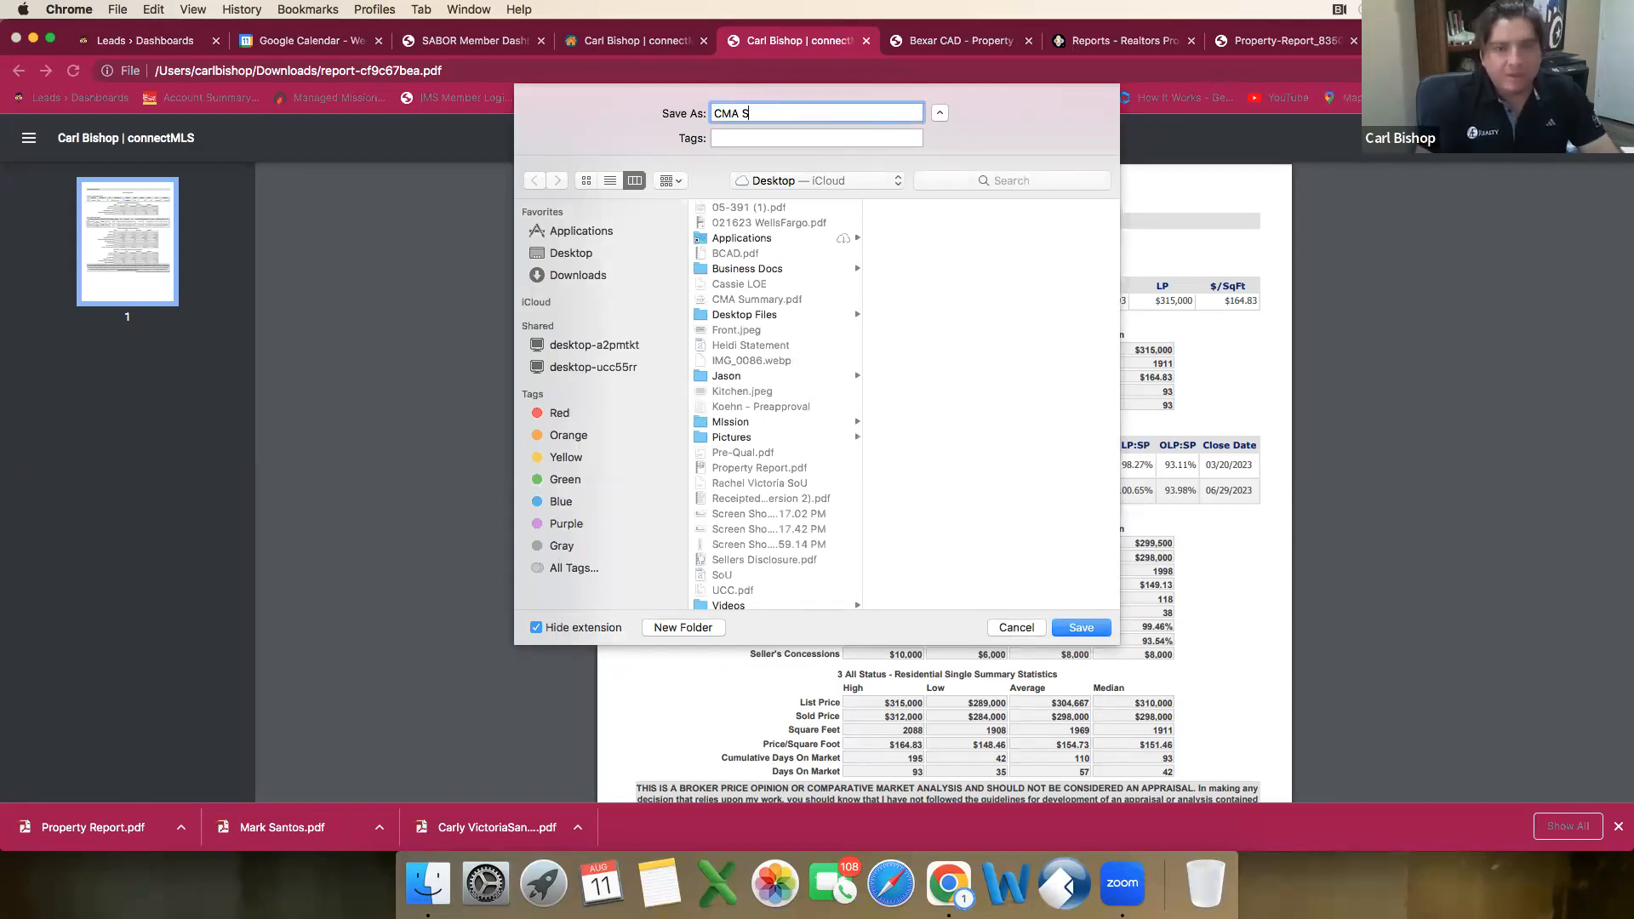
pyautogui.write('ummary')
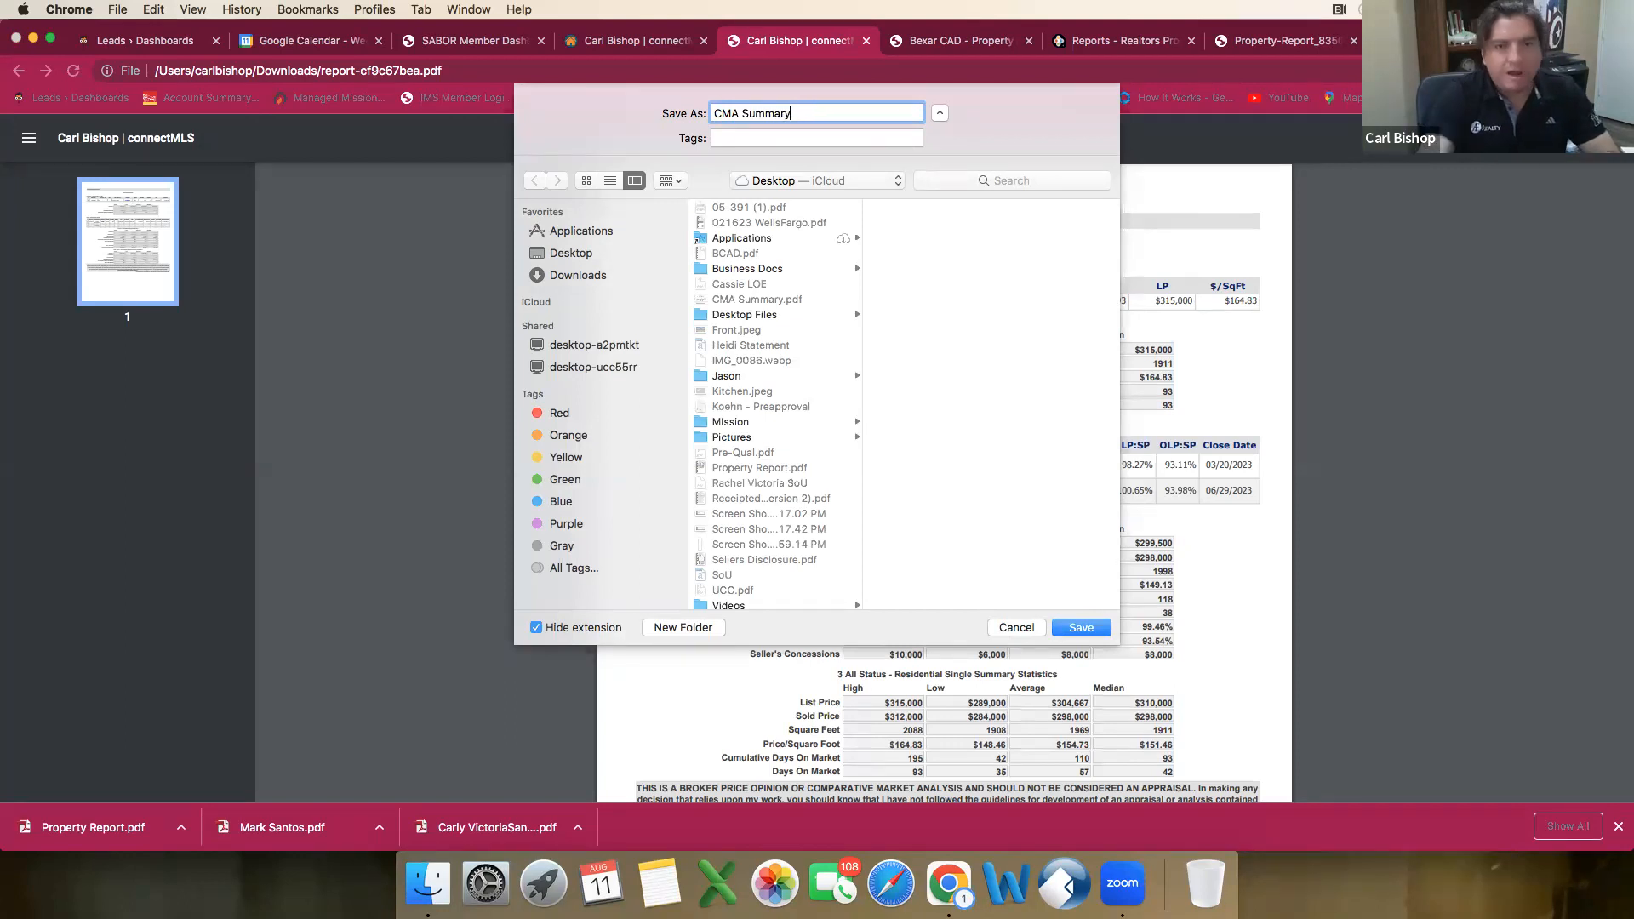
pyautogui.click(1098, 633)
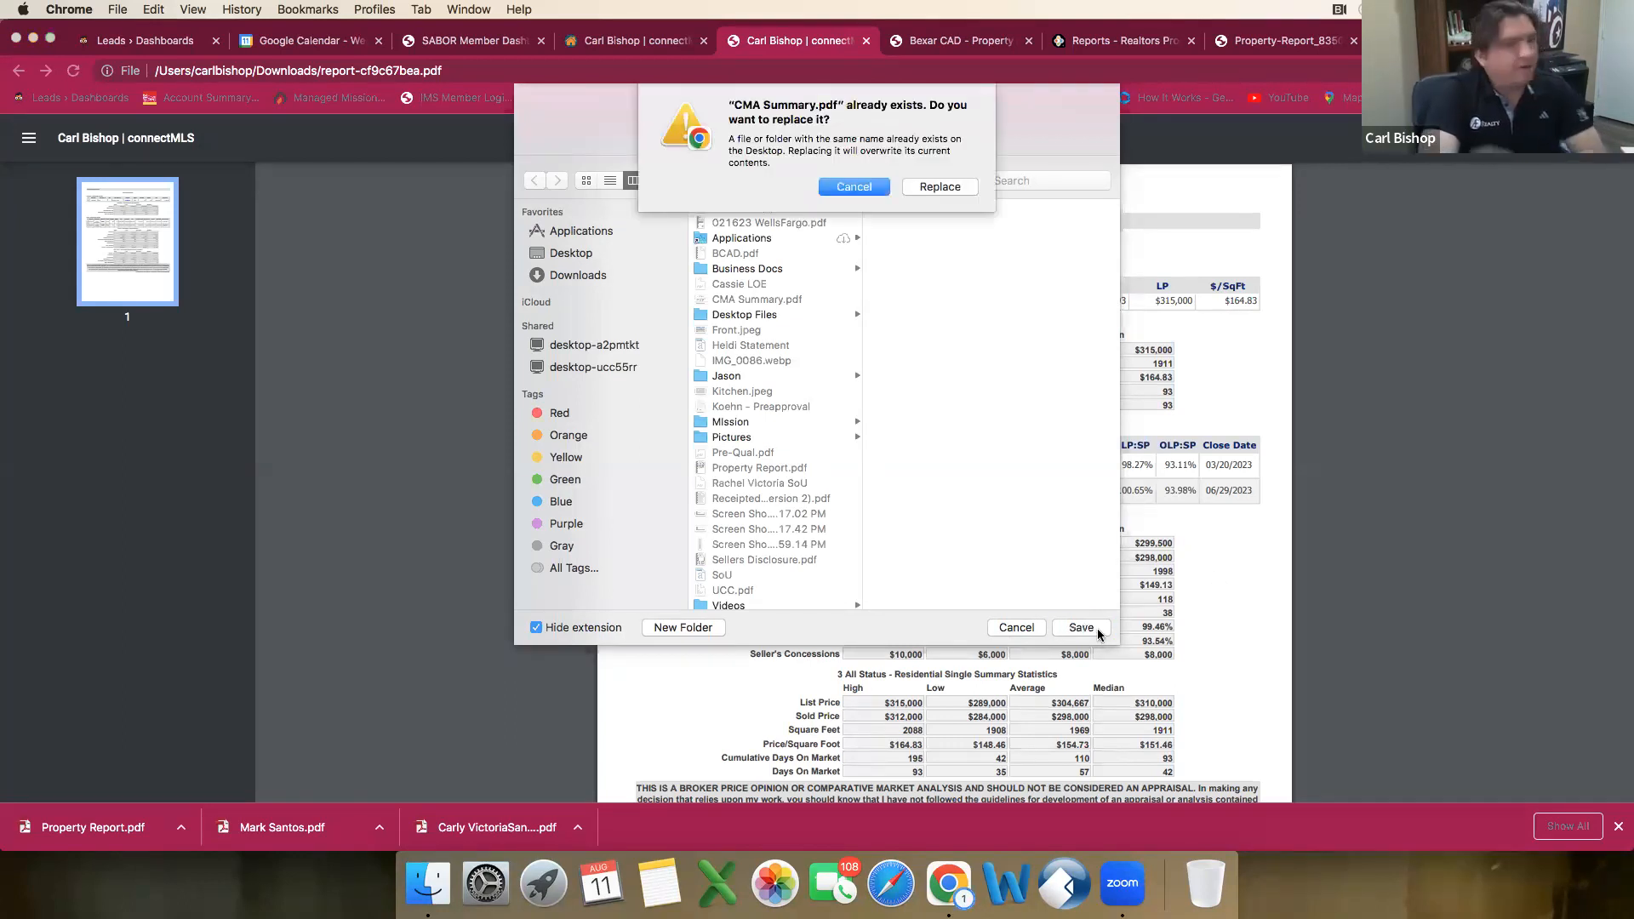
pyautogui.click(938, 186)
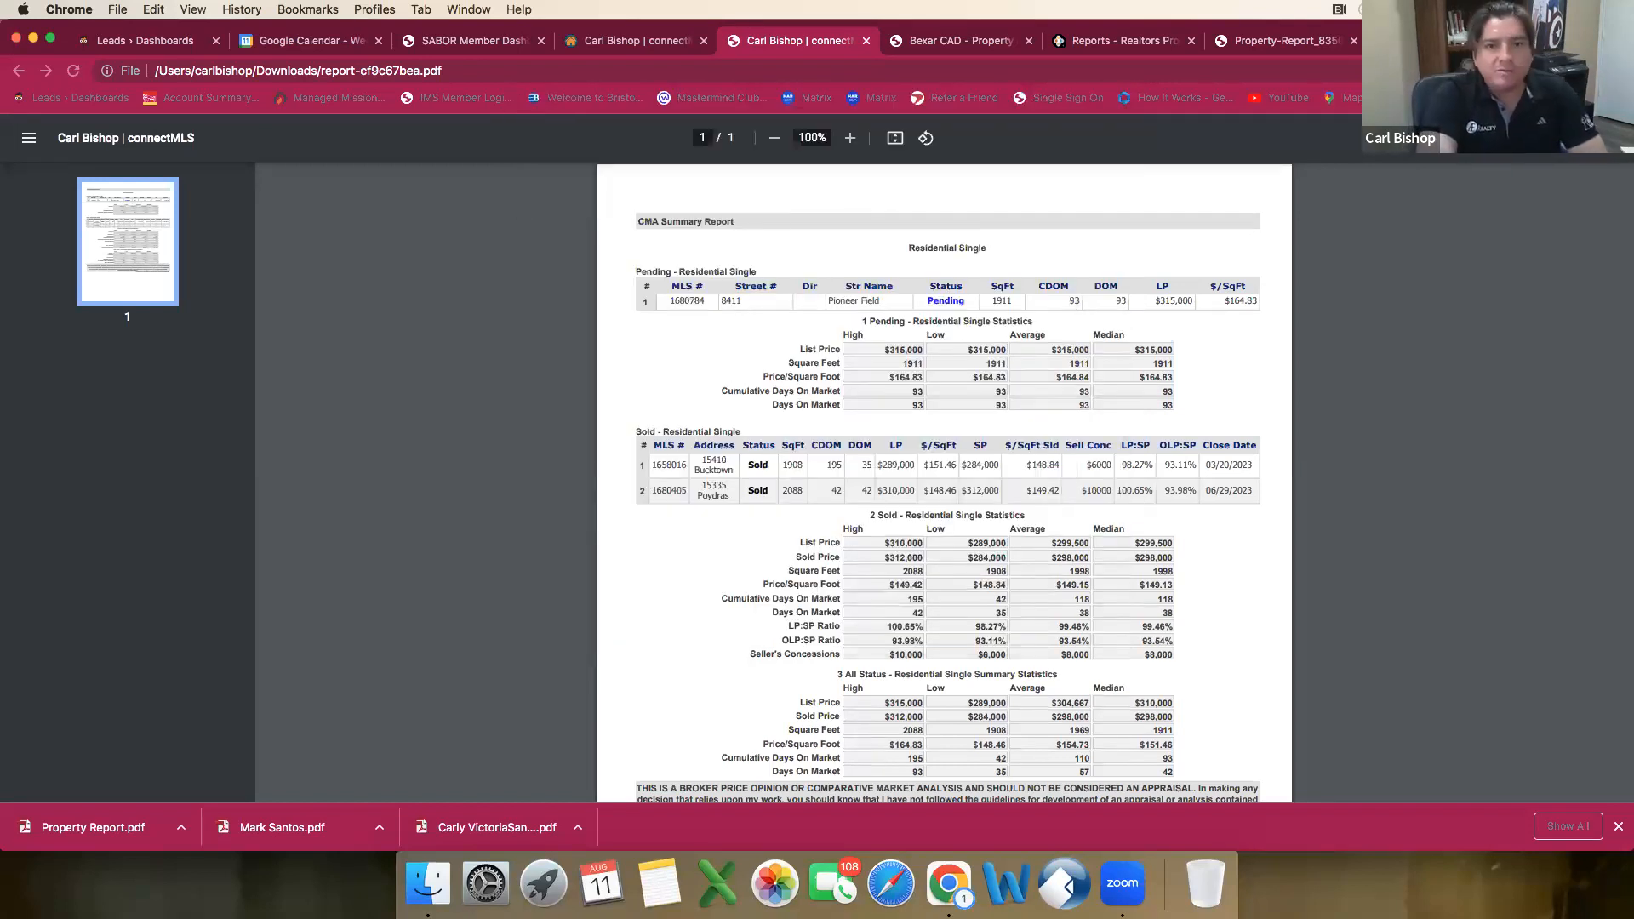
# Step: Switch to the dotloop loop and add CMA Summary.pdf from the Desktop to the Values folder
pyautogui.click(1447, 40)
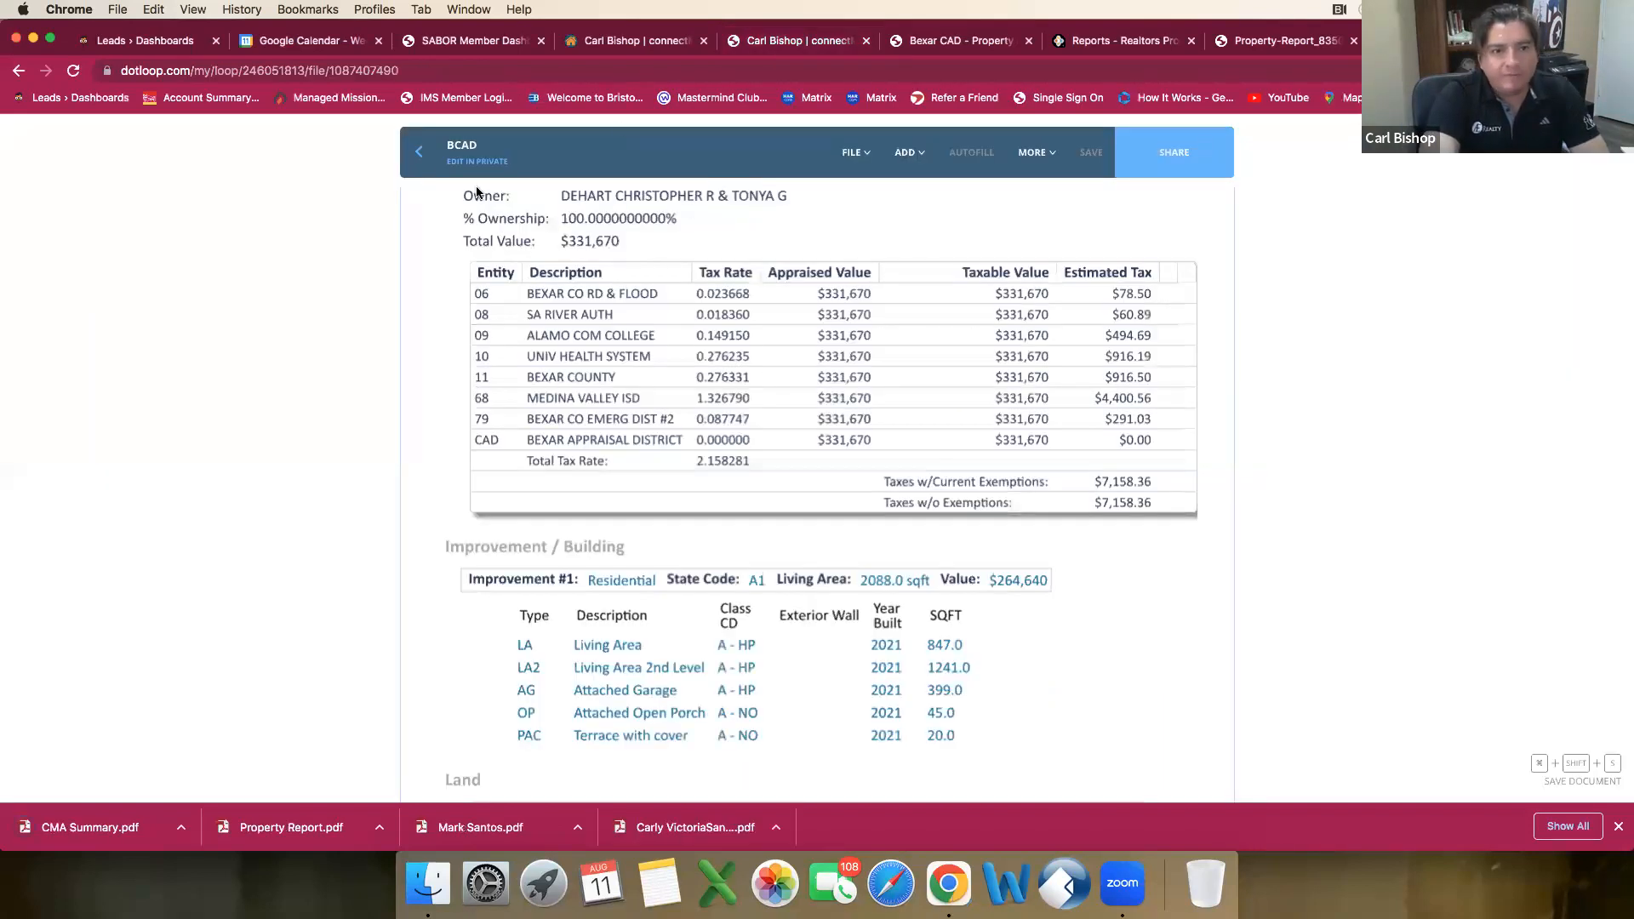
pyautogui.click(418, 162)
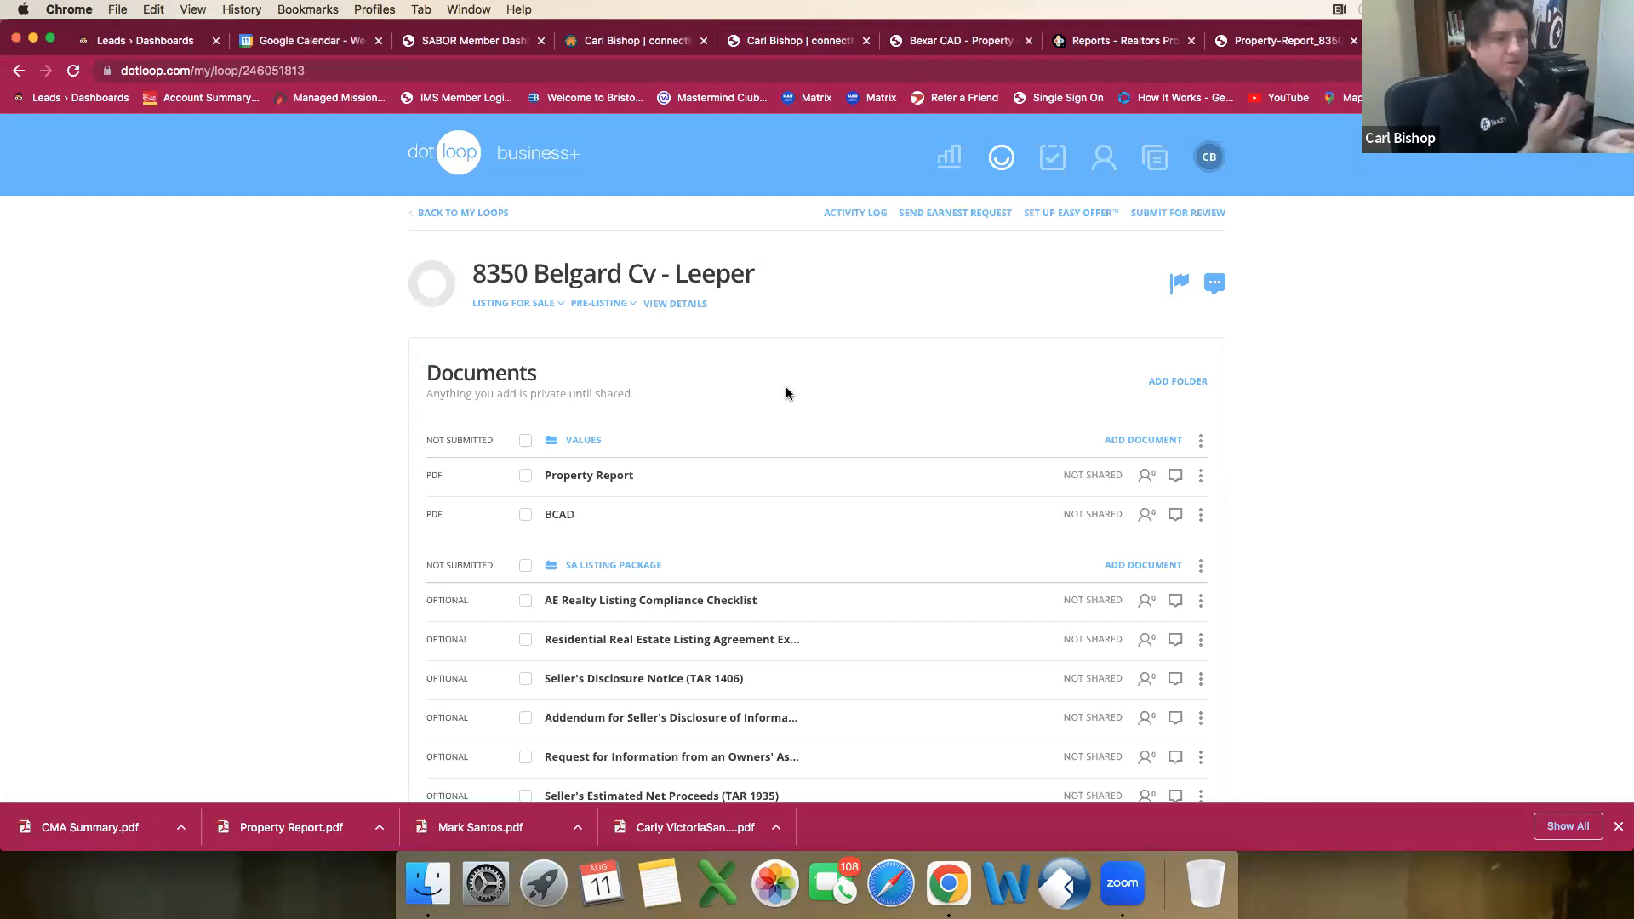
pyautogui.click(1165, 449)
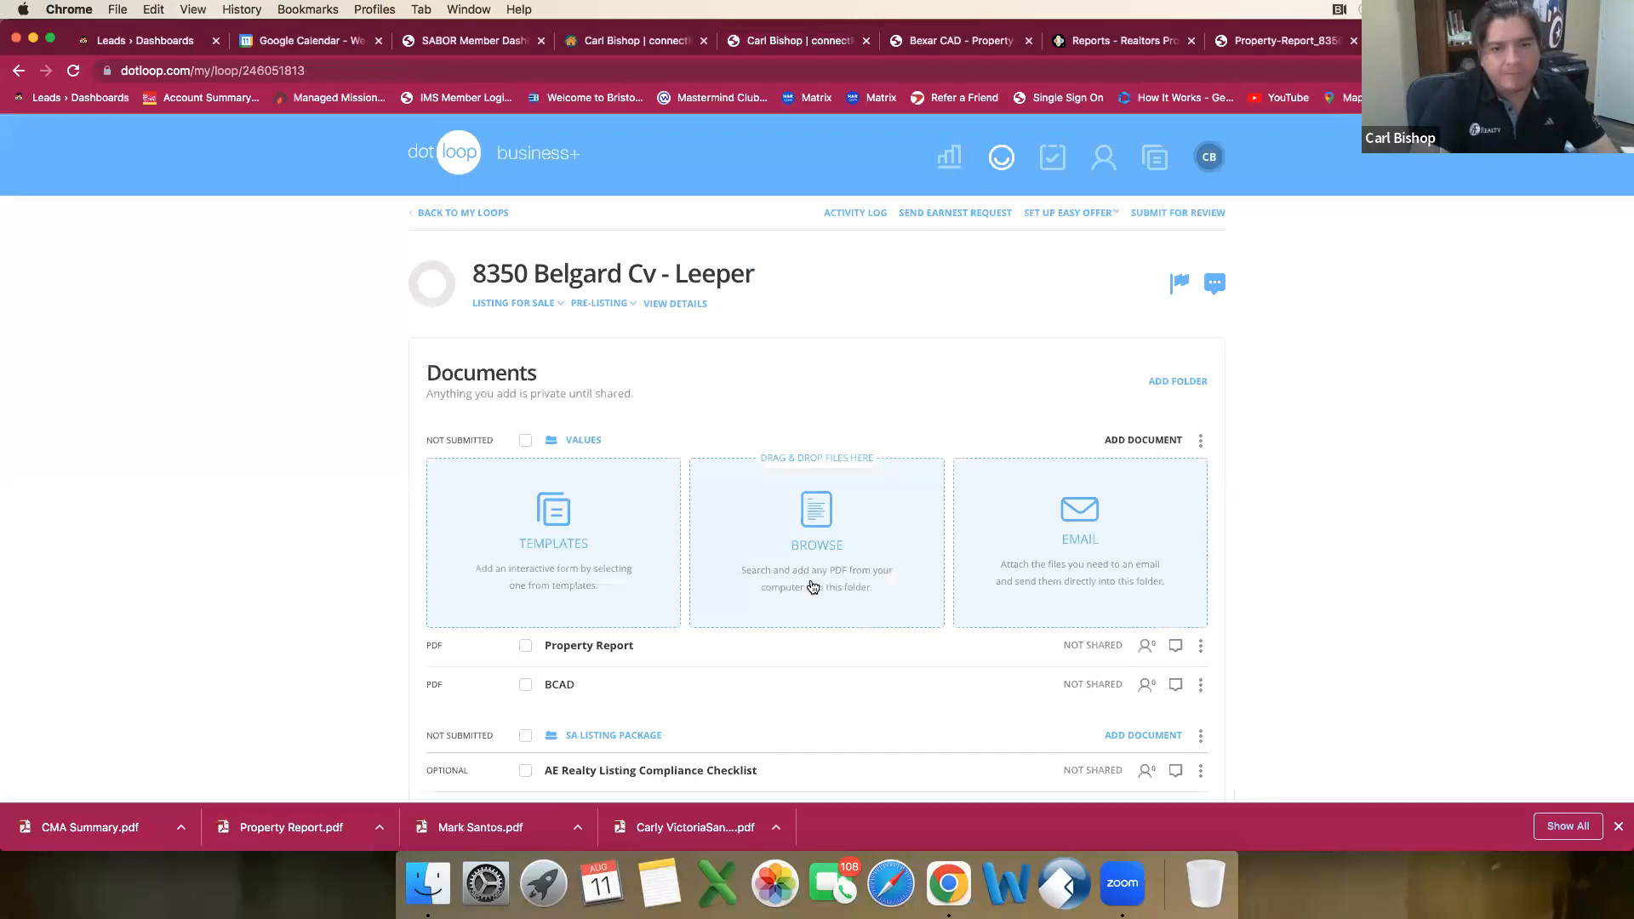
pyautogui.click(813, 587)
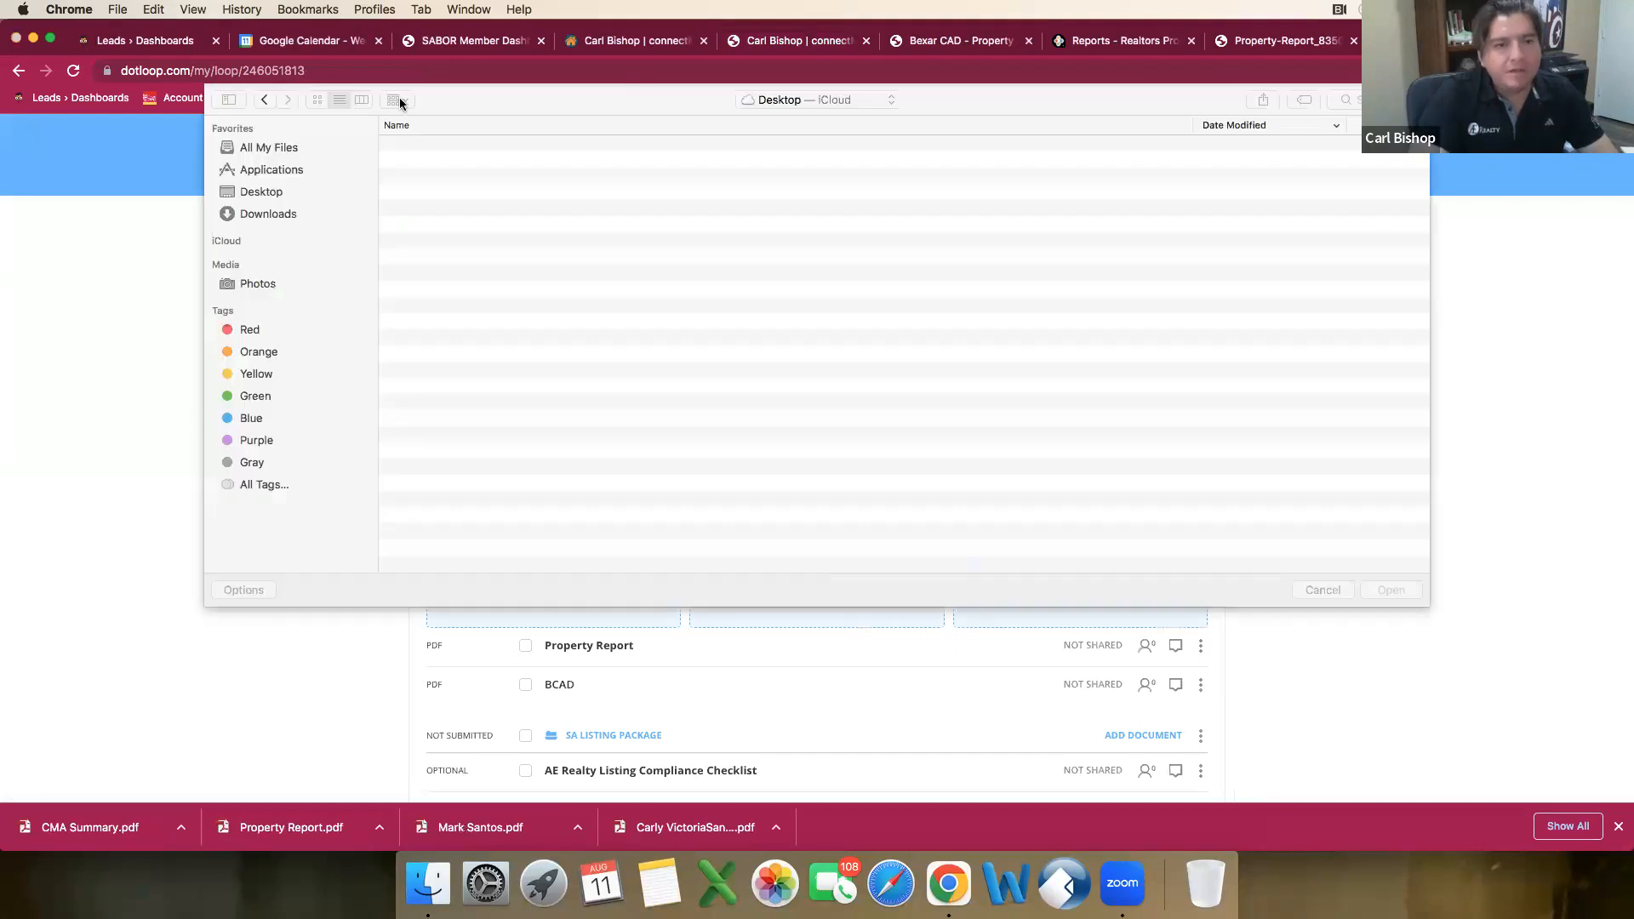
pyautogui.click(447, 145)
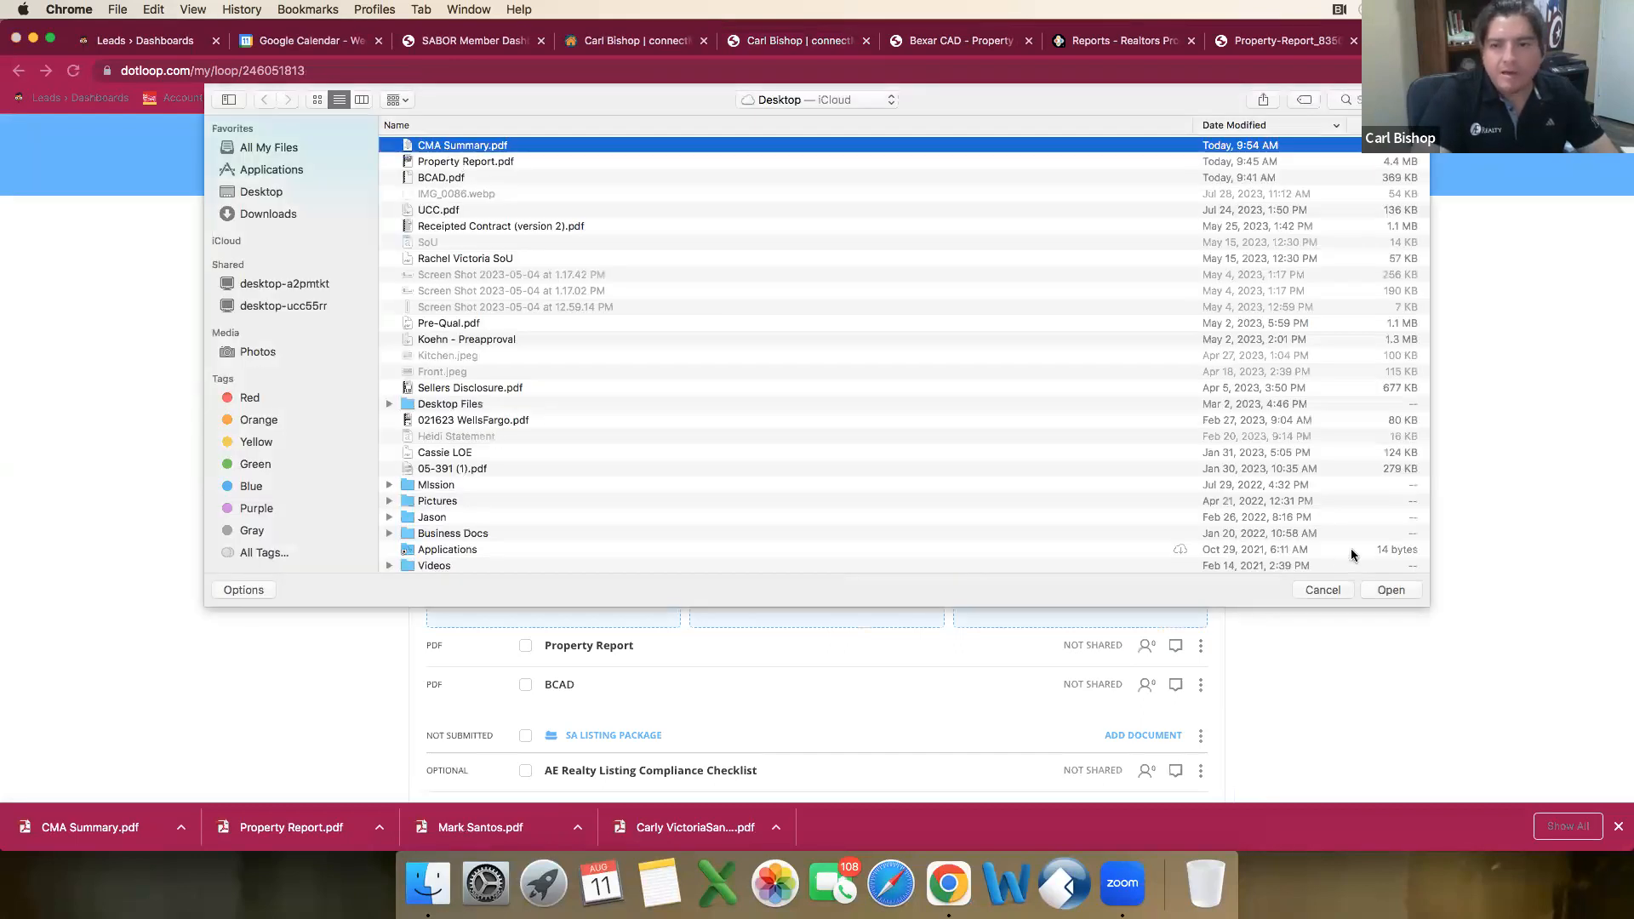
pyautogui.click(1392, 589)
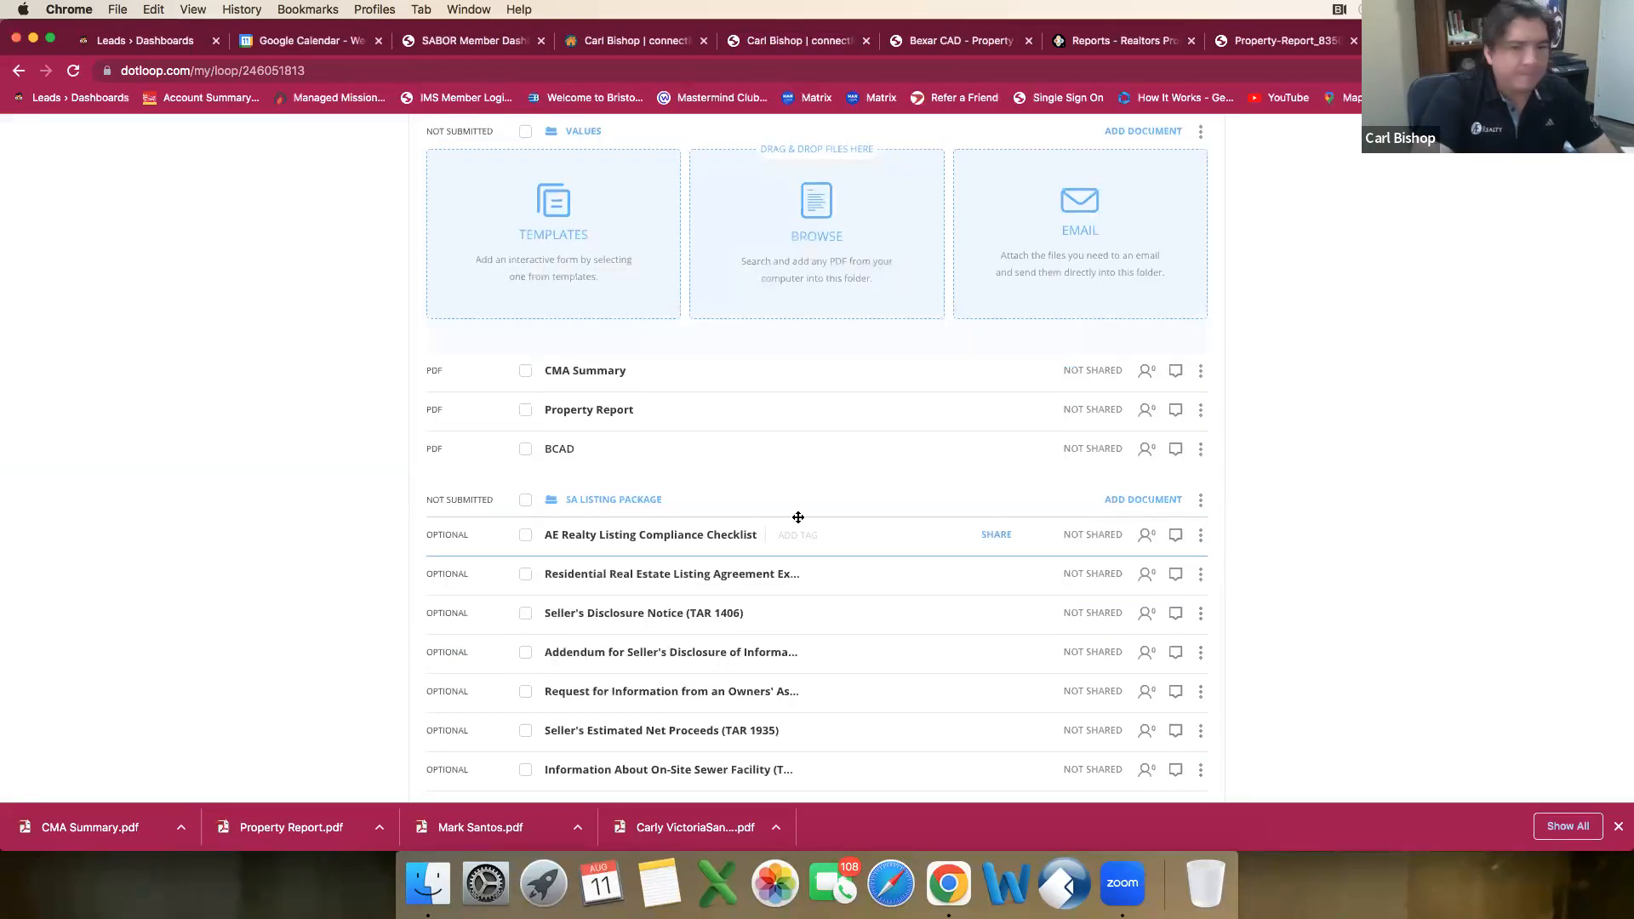
# Step: Open the loop's details and remove the client's surname from the end of the loop name
pyautogui.scroll(1, 798, 517)
pyautogui.scroll(5, 797, 523)
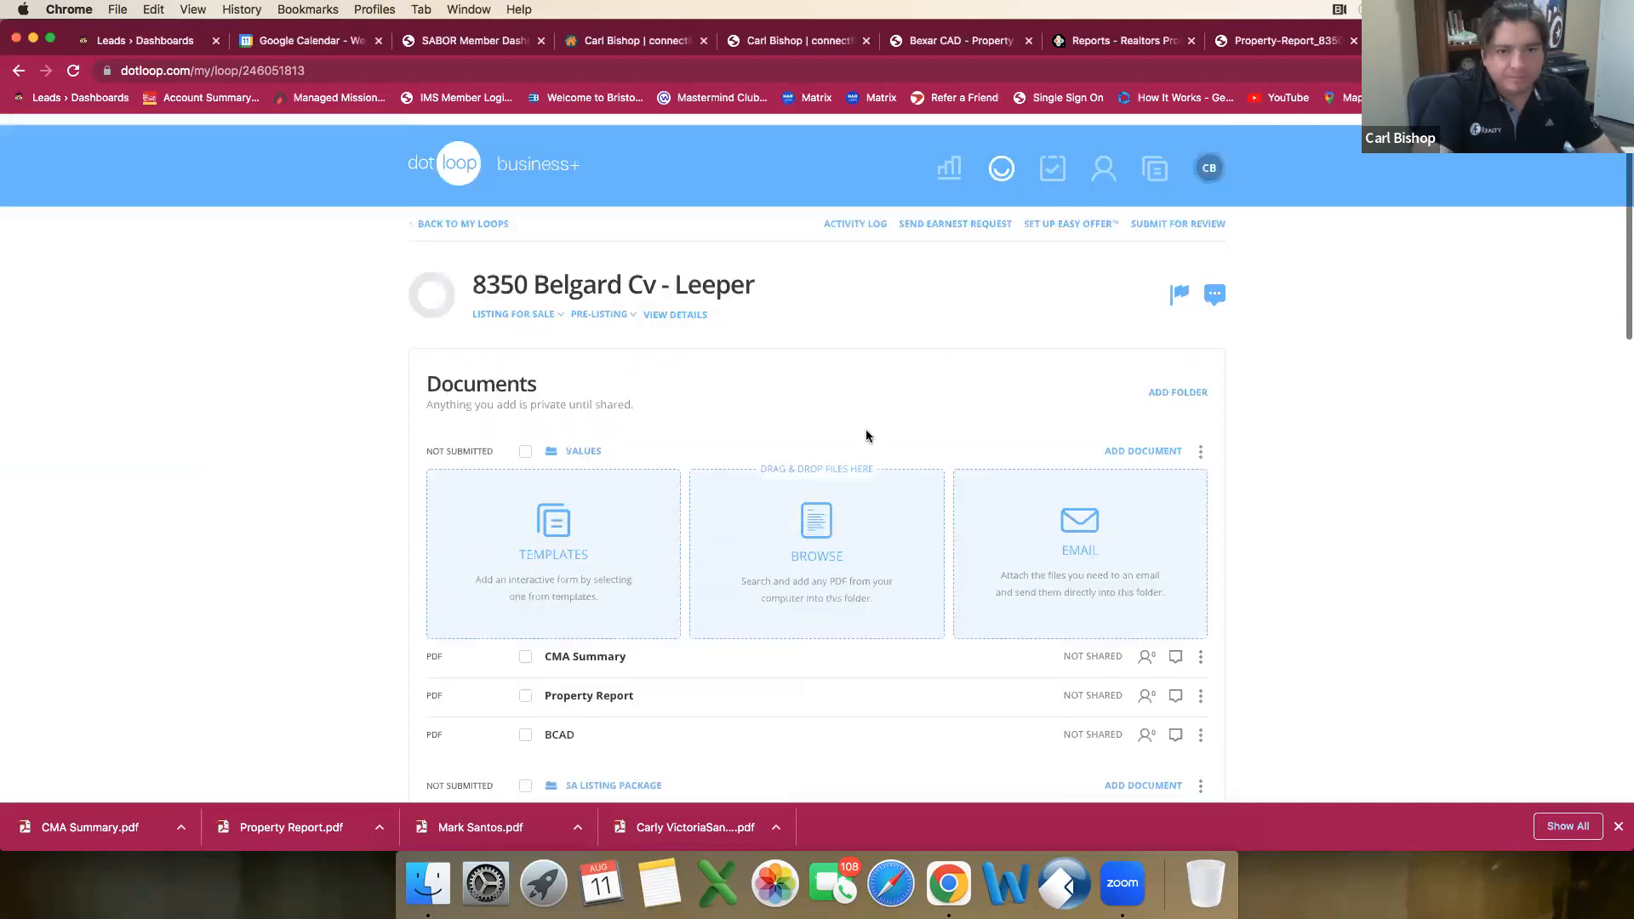
pyautogui.scroll(-6, 1217, 492)
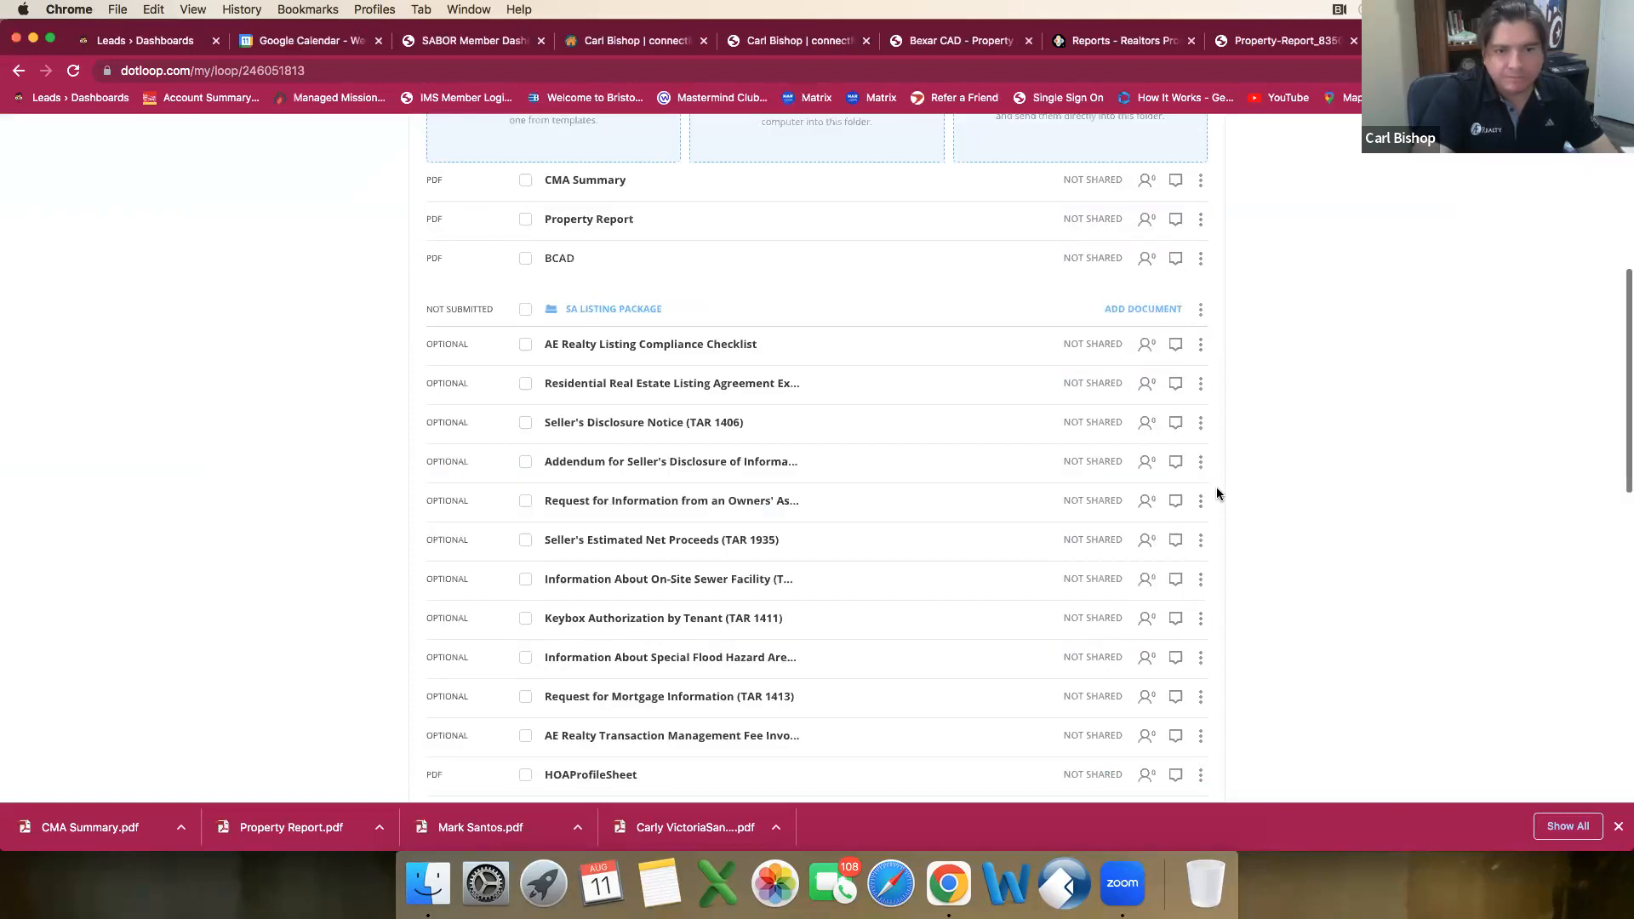
pyautogui.scroll(6, 1217, 492)
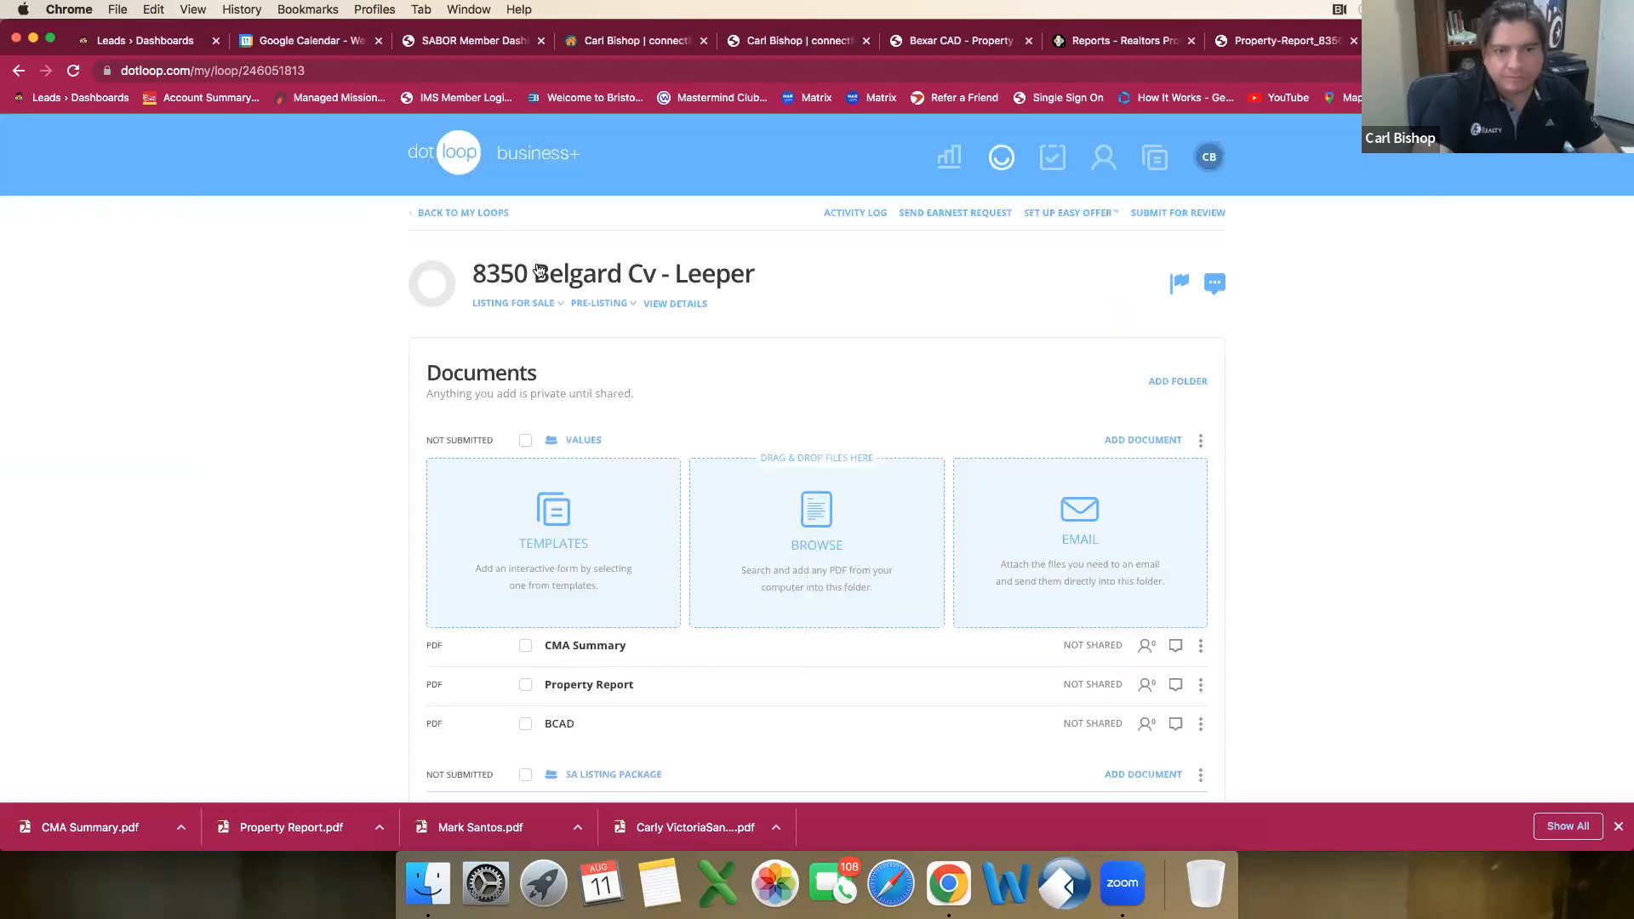
pyautogui.click(685, 306)
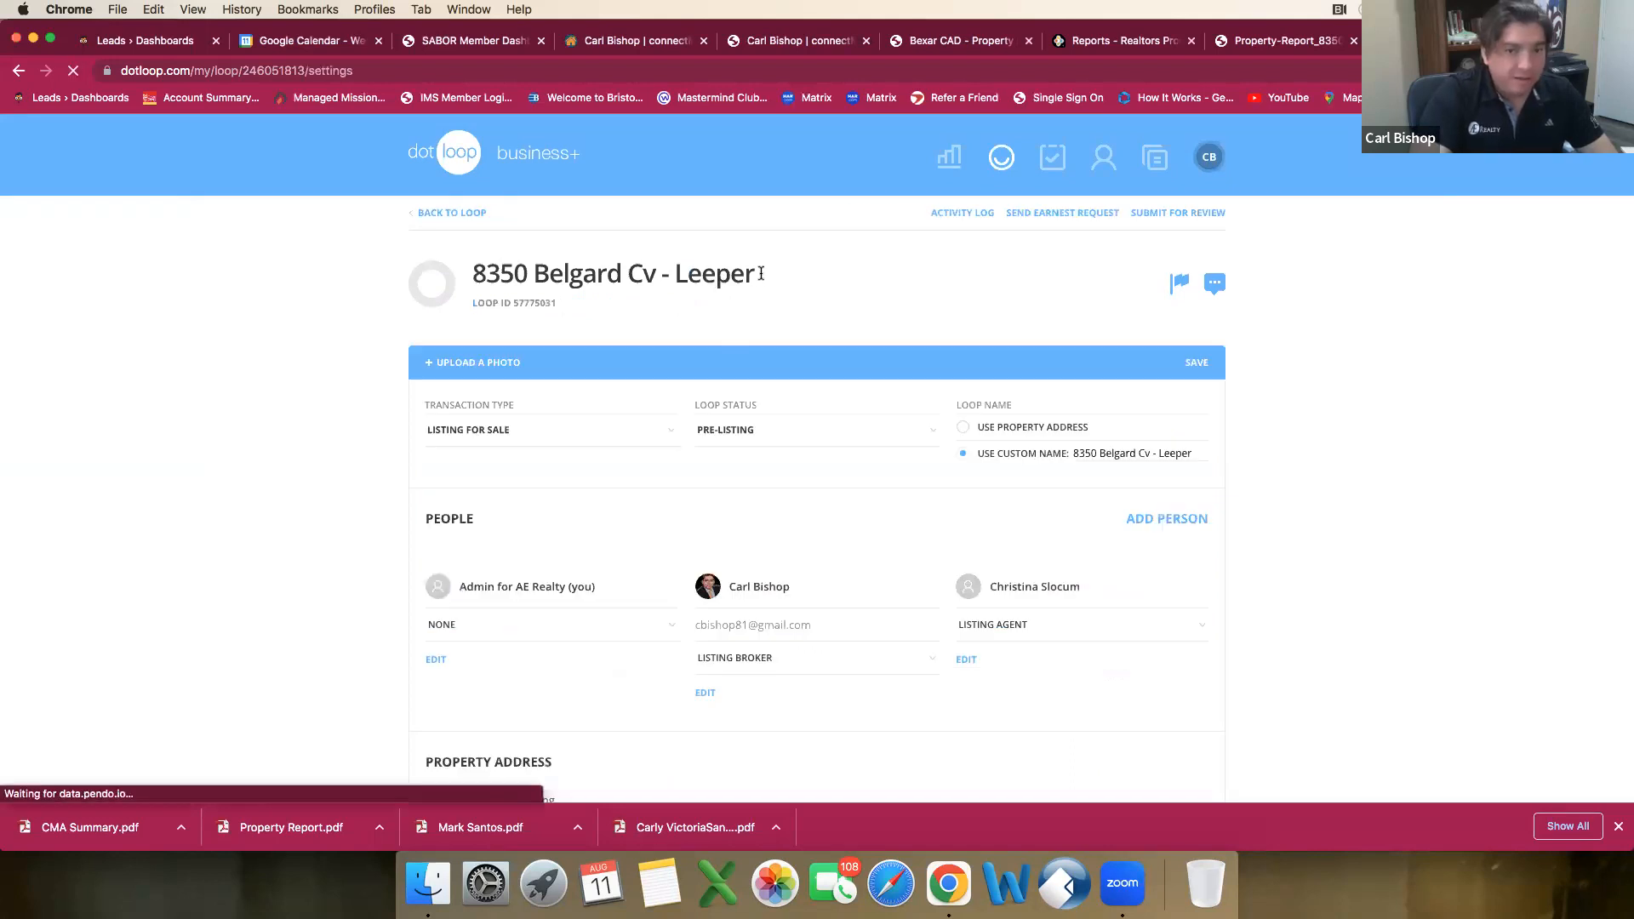
pyautogui.click(791, 294)
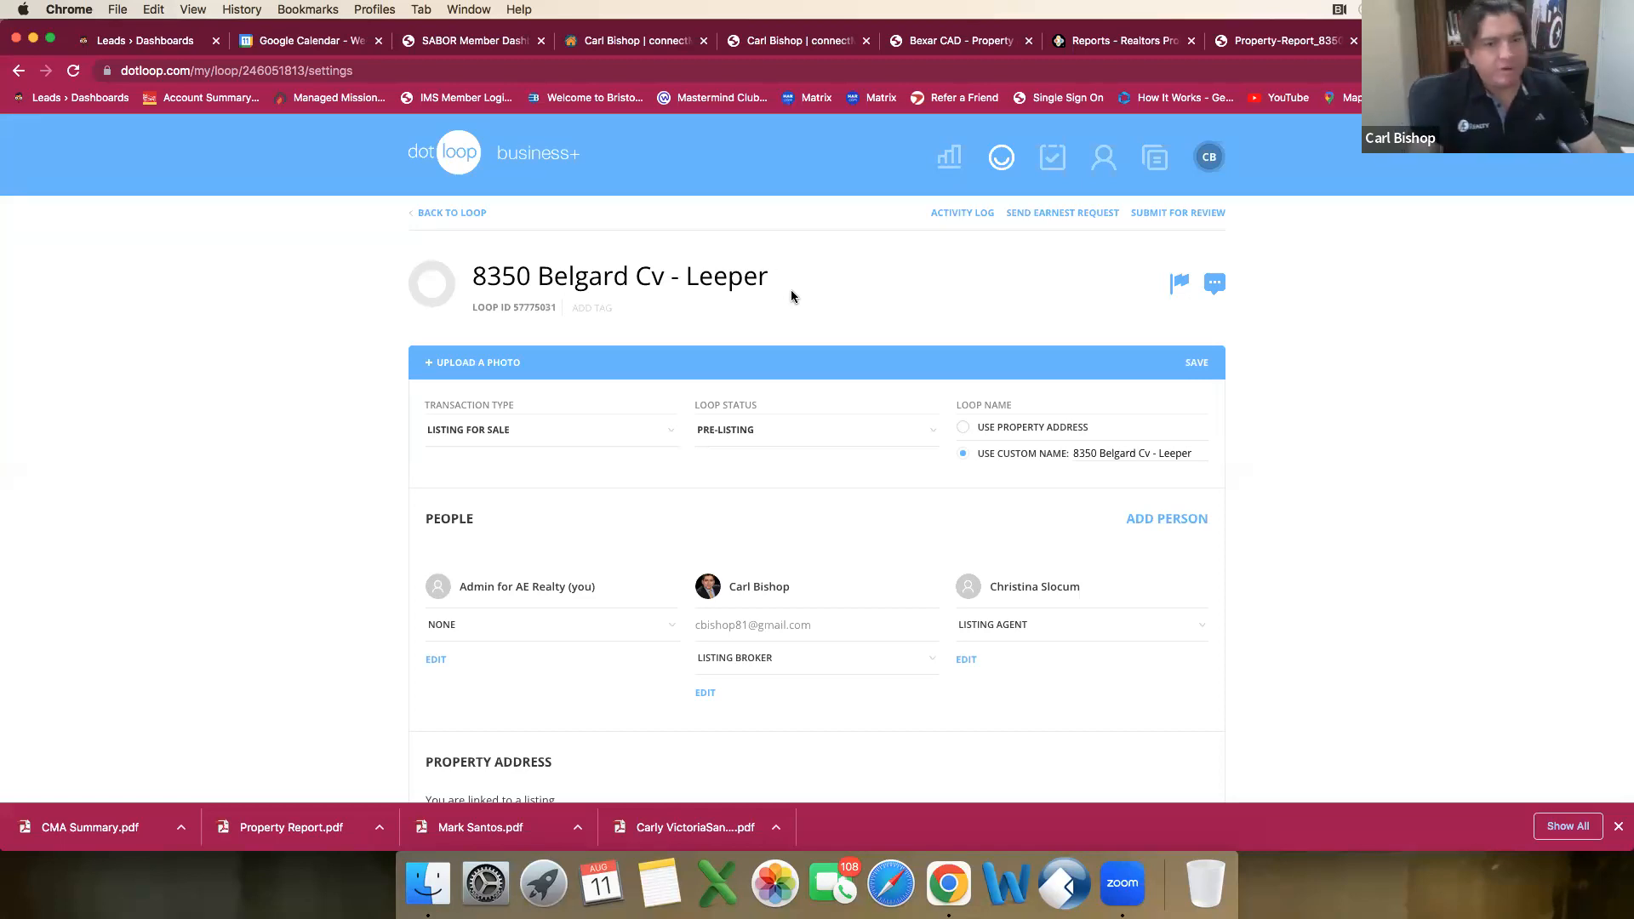
pyautogui.press('BackSpace')
pyautogui.press('BackSpace')
pyautogui.press('BackSpace')
pyautogui.press('BackSpace')
pyautogui.press('BackSpace')
pyautogui.press('BackSpace')
pyautogui.press('BackSpace')
pyautogui.press('BackSpace')
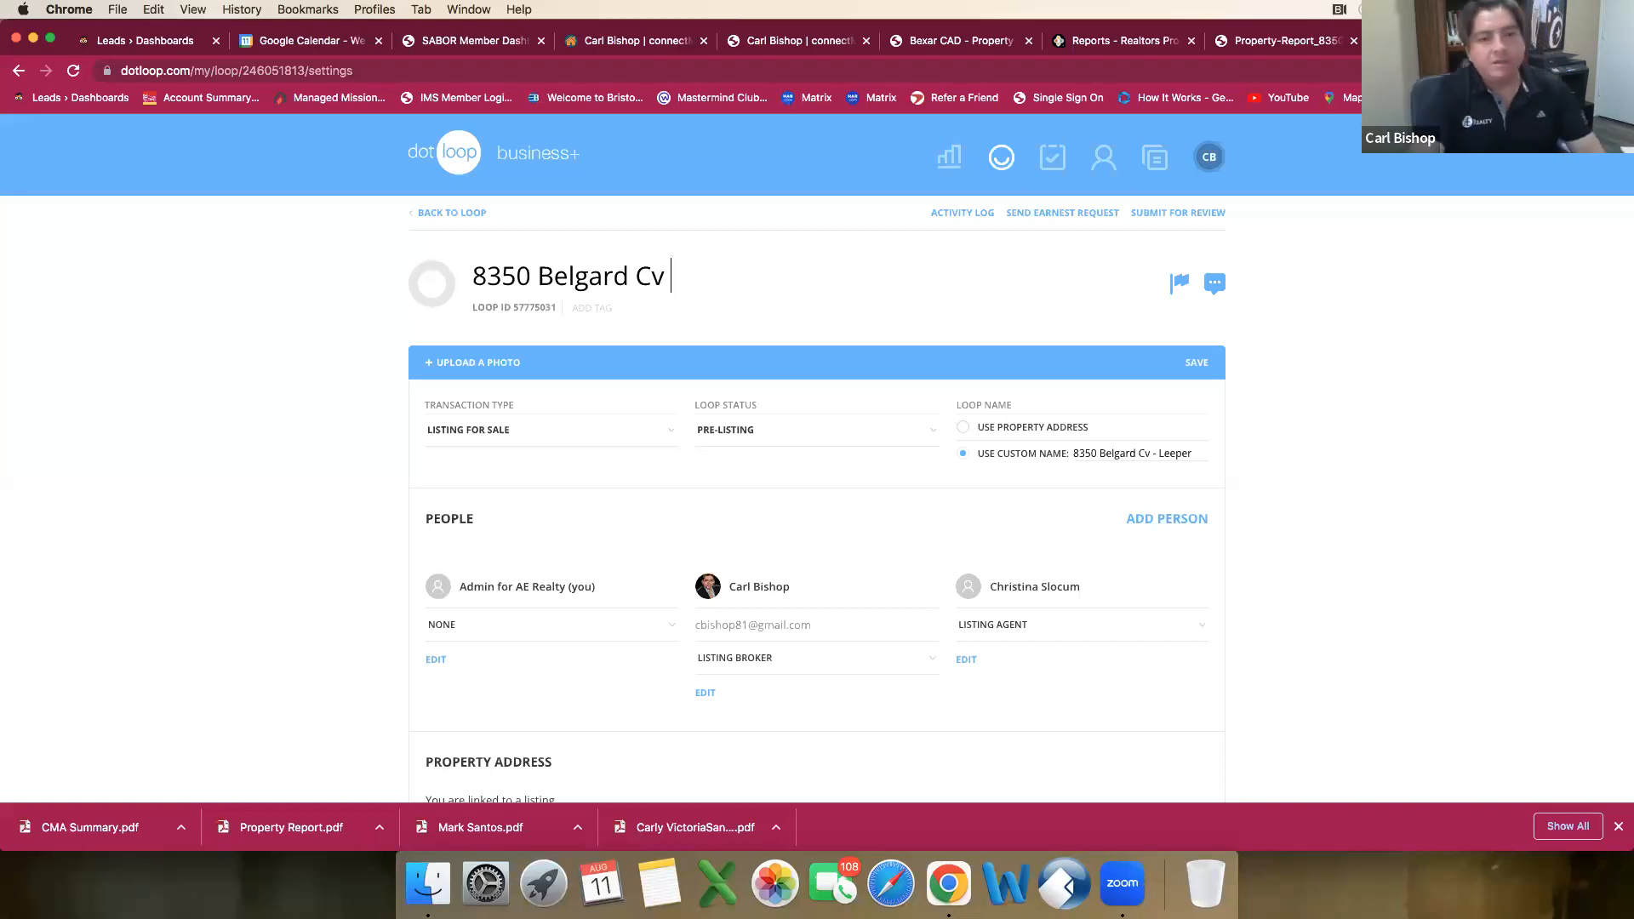
# Step: Complete the loop name with the property's city, state and ZIP code, and return to the loop's documents
pyautogui.write('.')
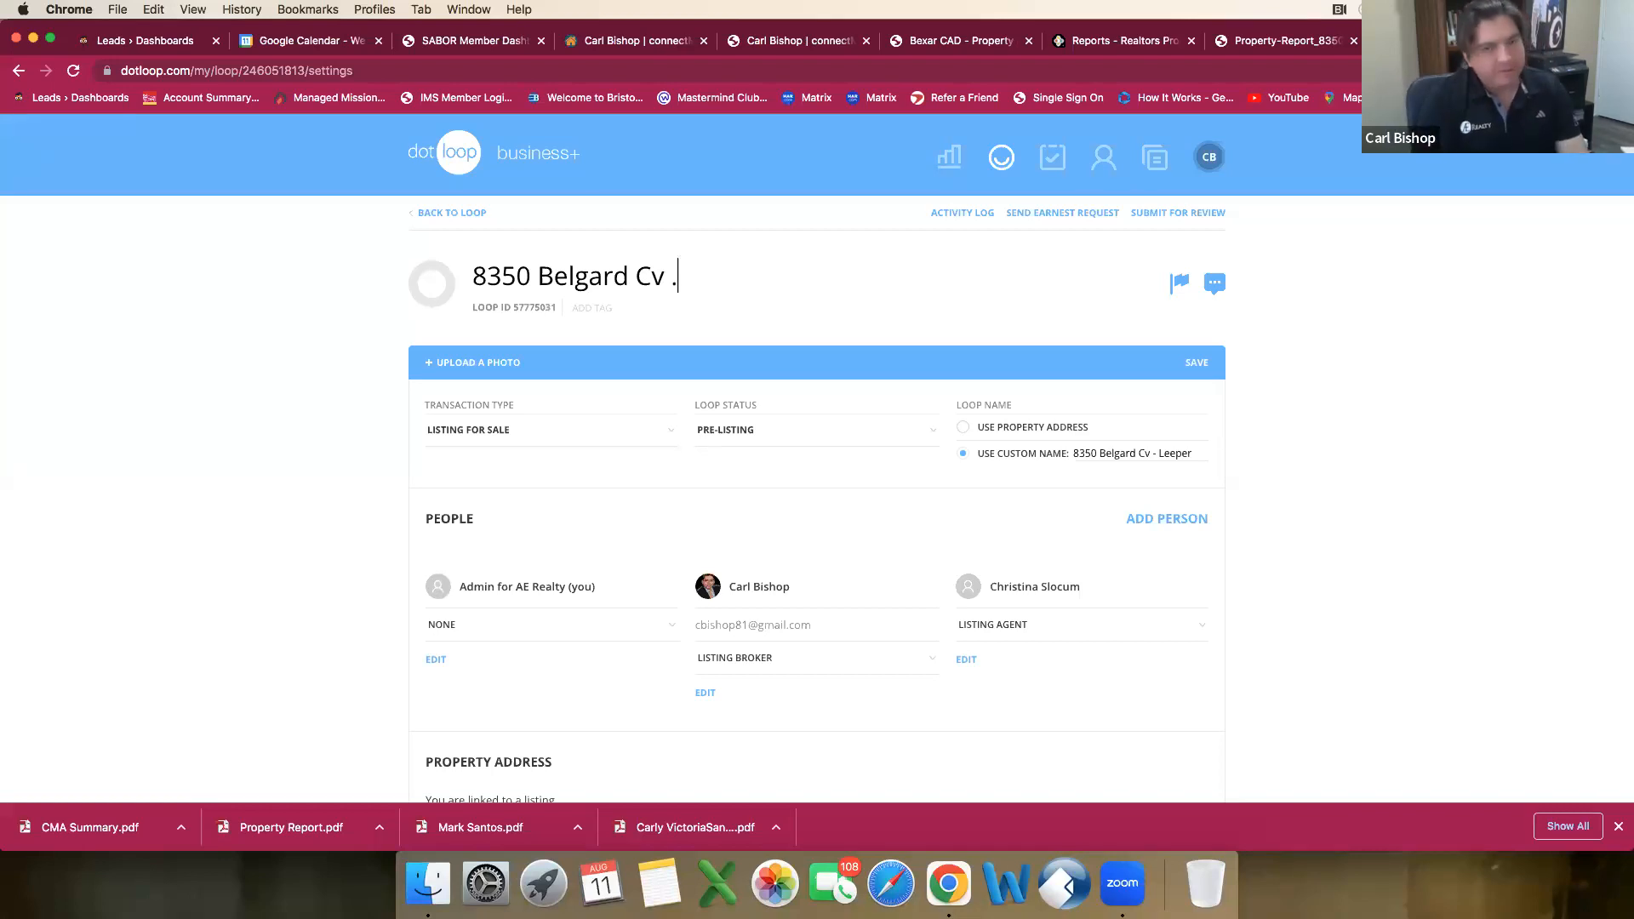
pyautogui.write(' San Antonio')
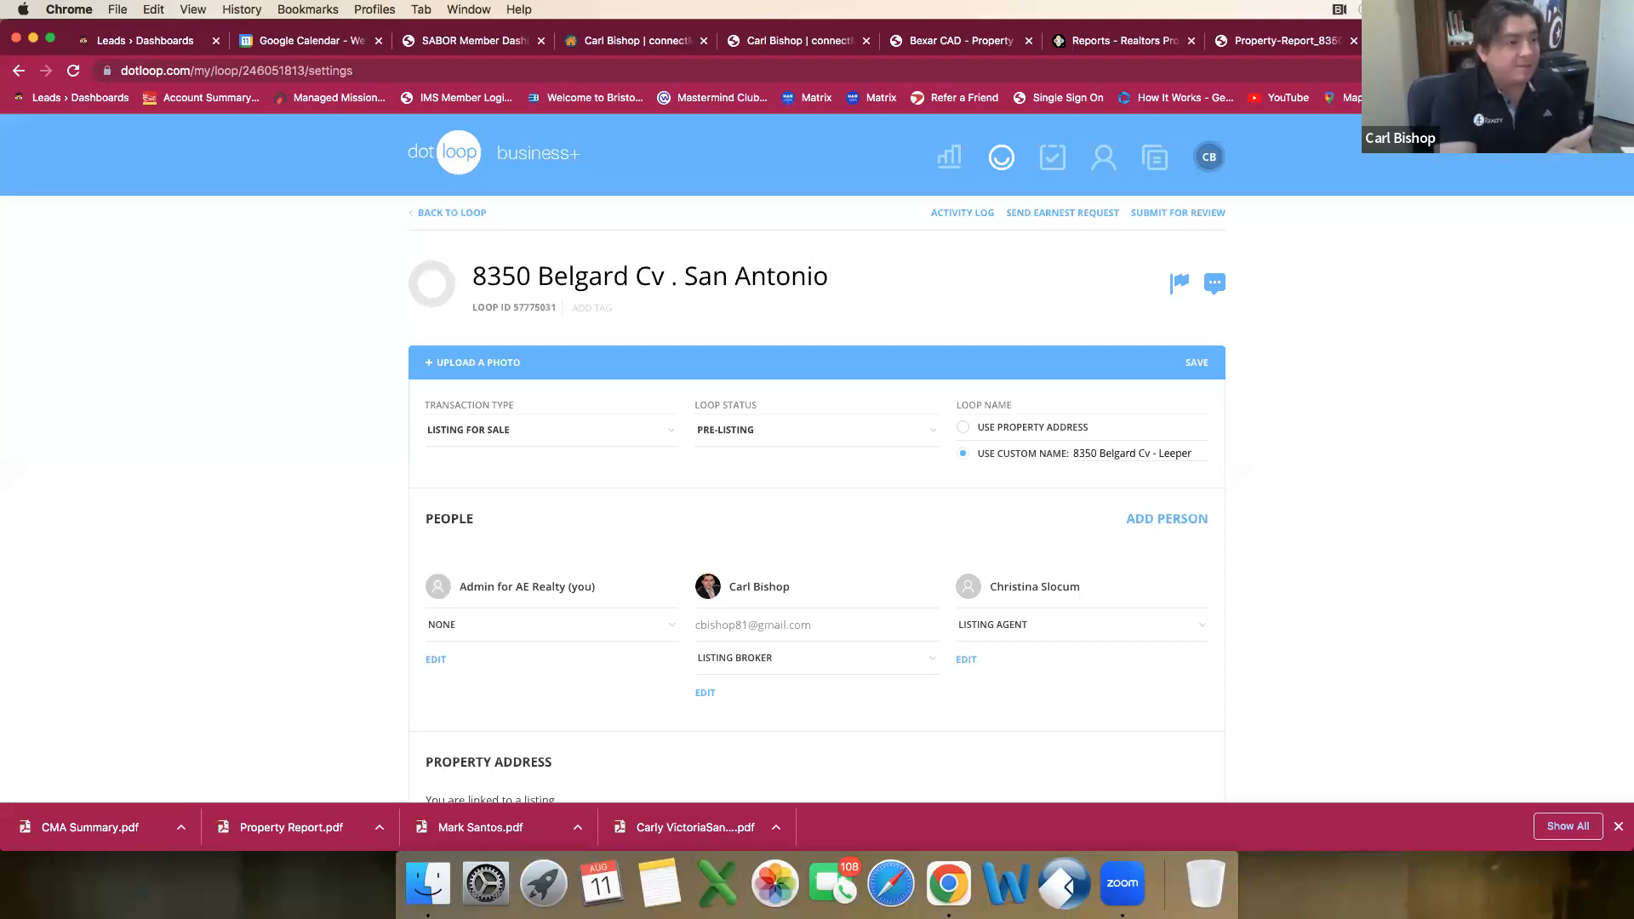
pyautogui.write(', TX')
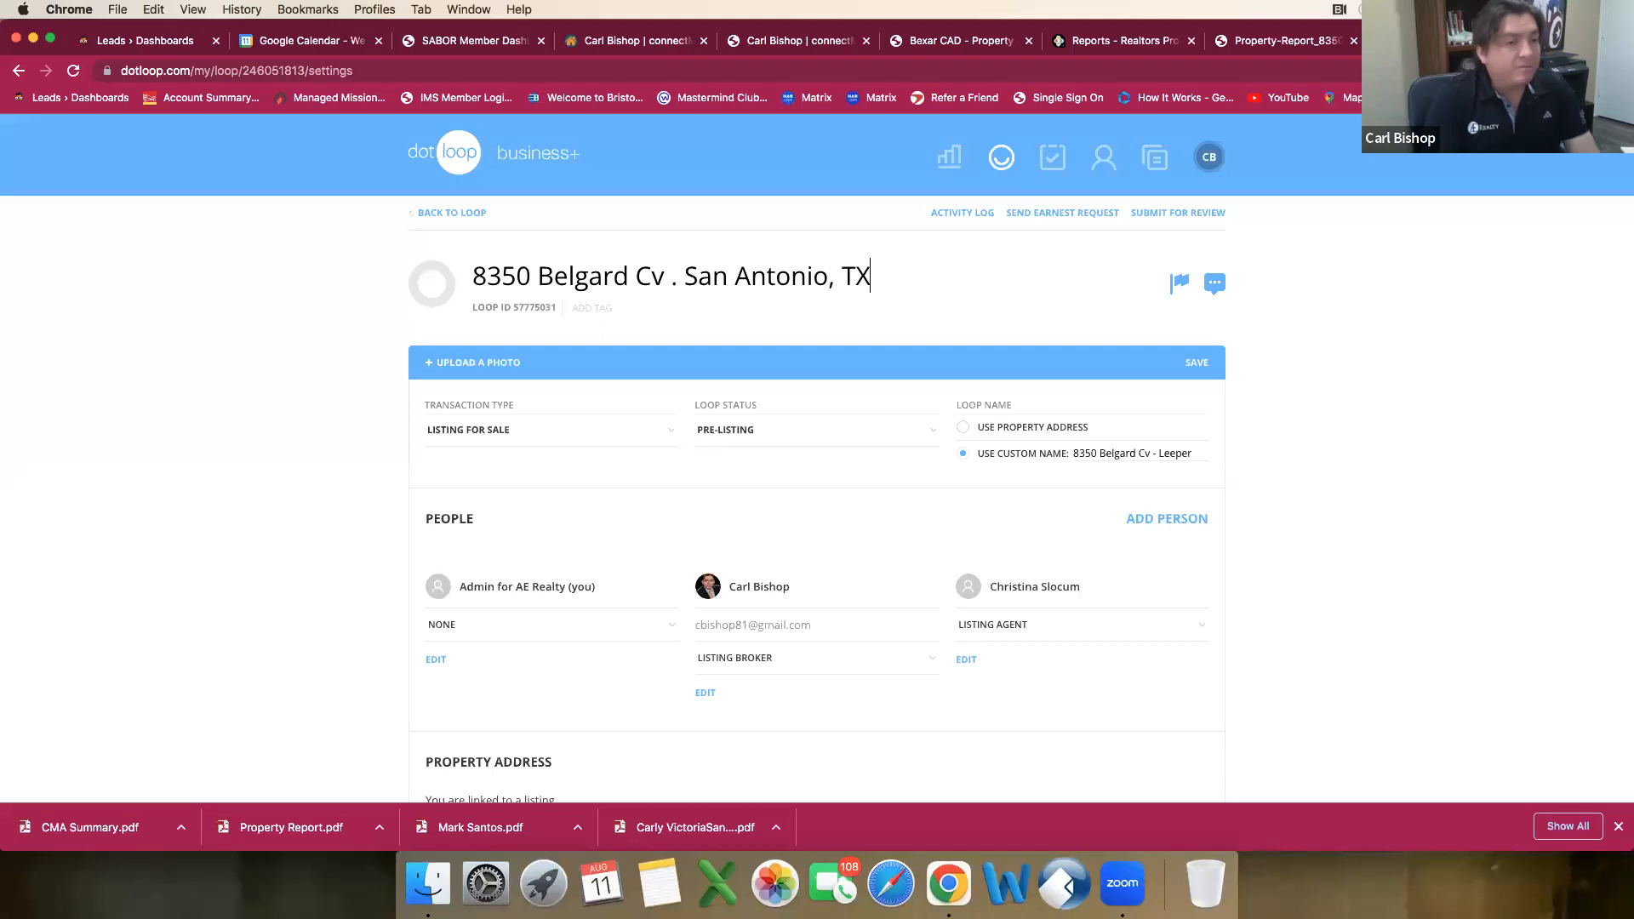
pyautogui.write(',')
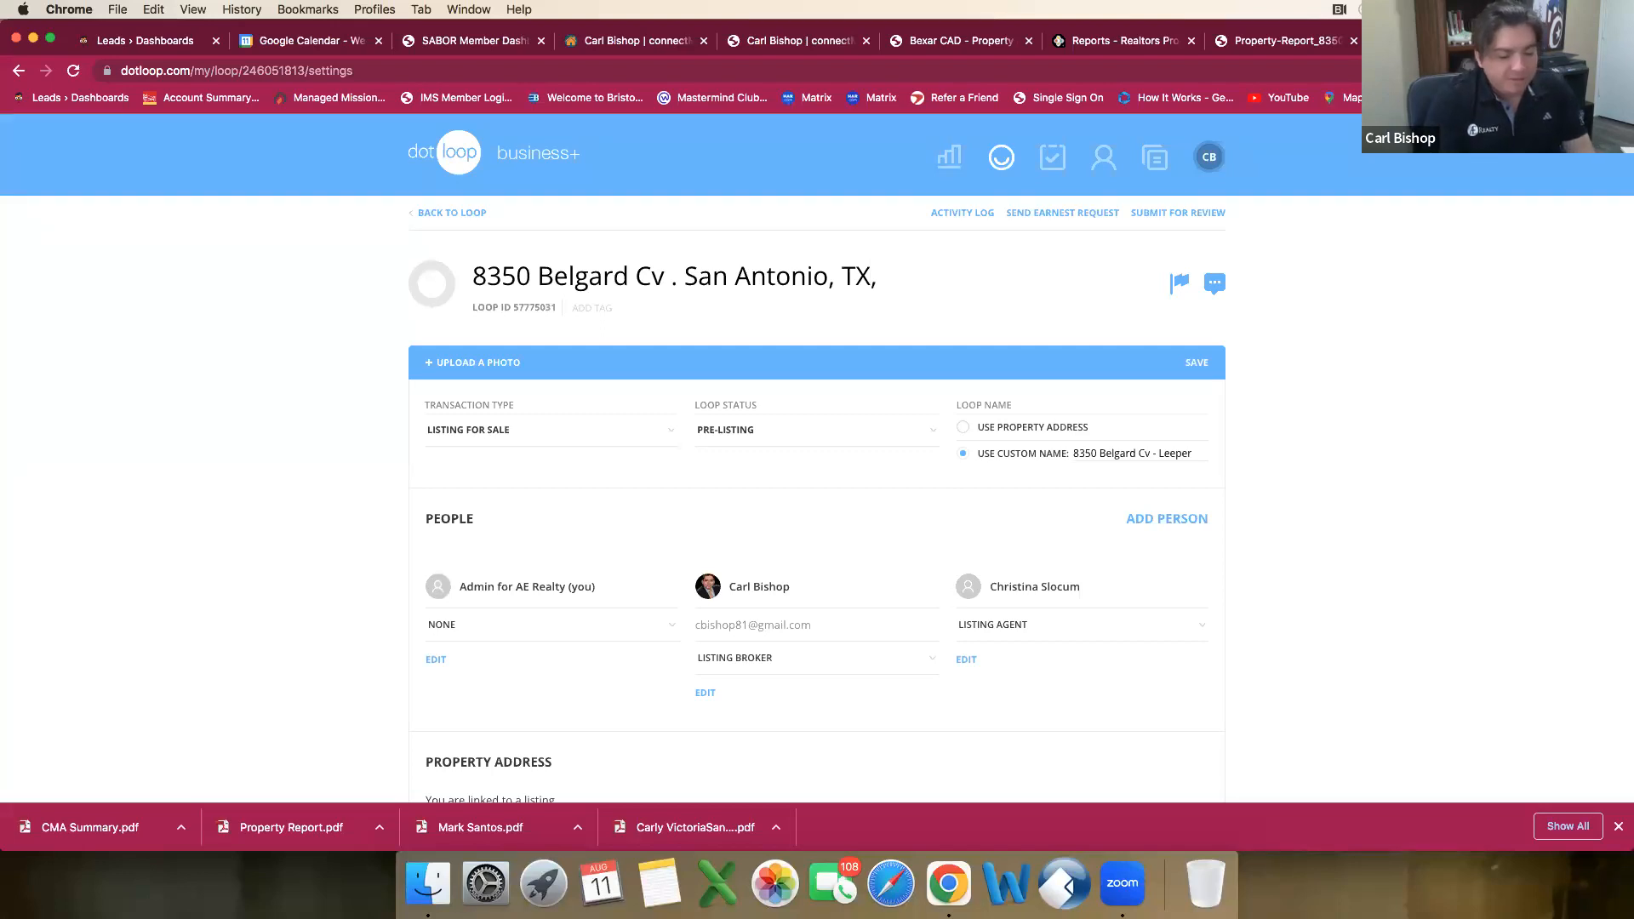
pyautogui.write(' 78253')
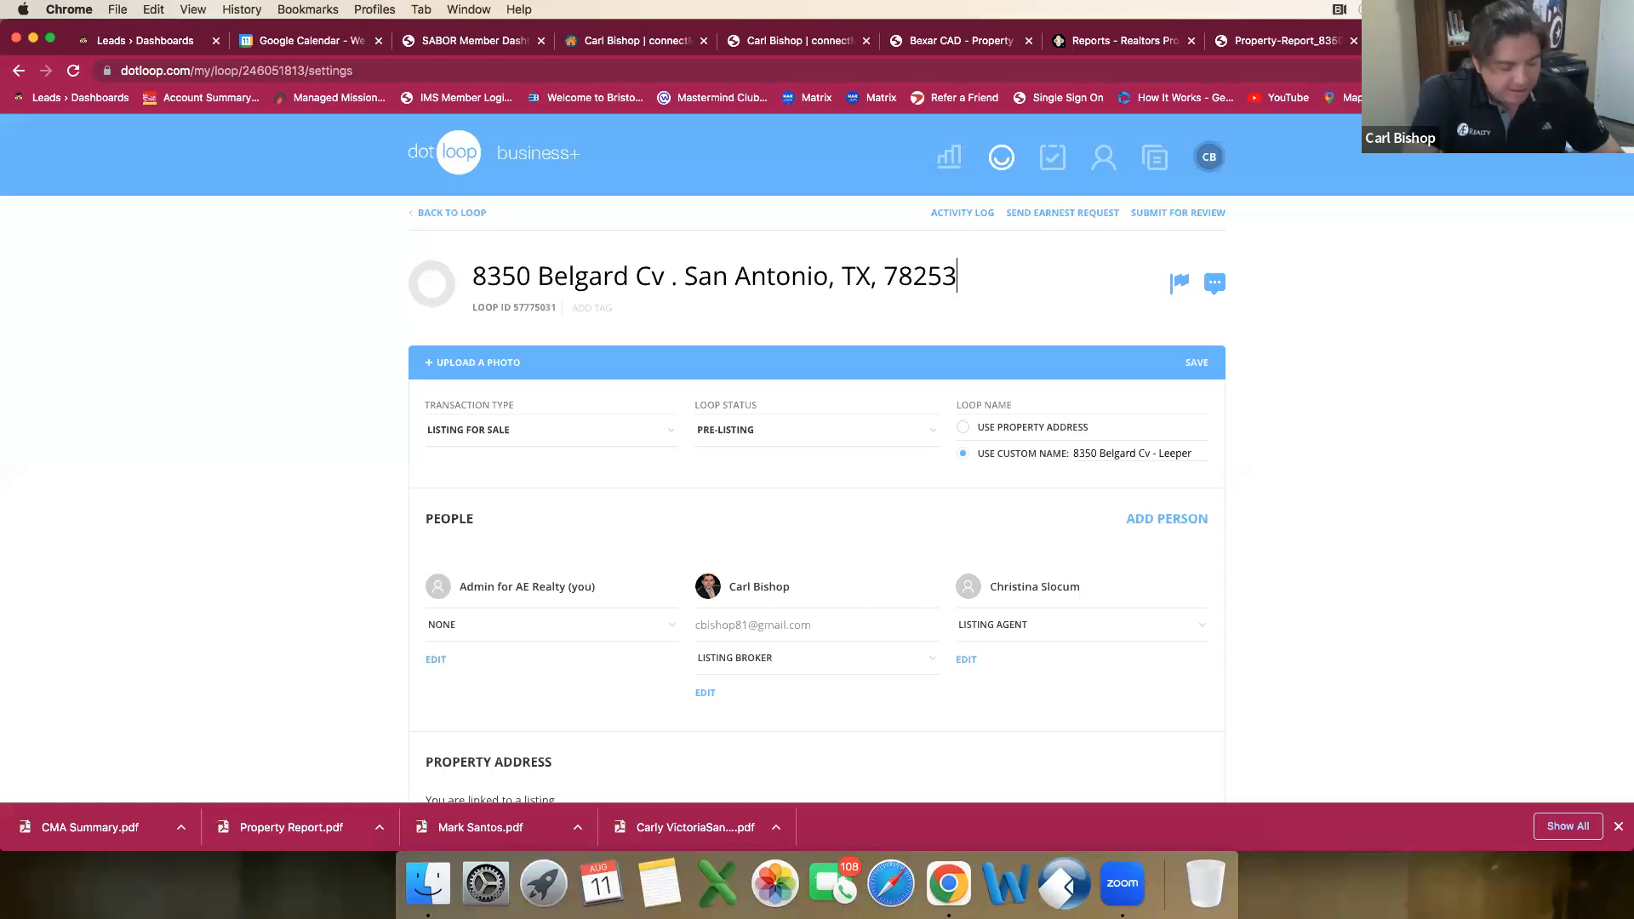
pyautogui.press('Tab')
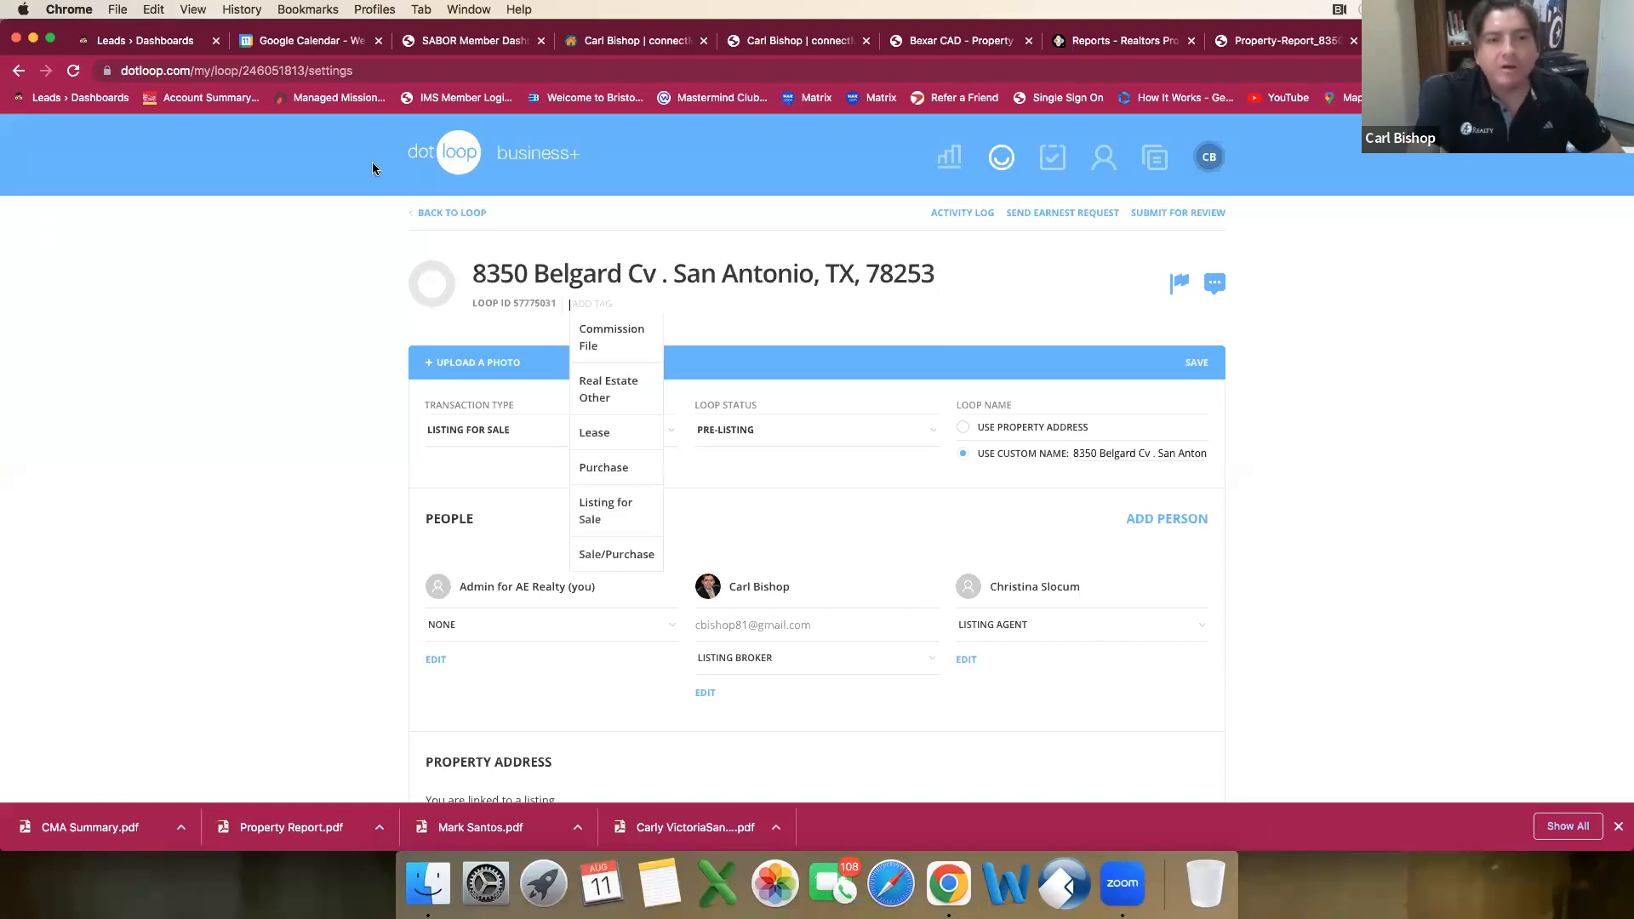
pyautogui.click(449, 215)
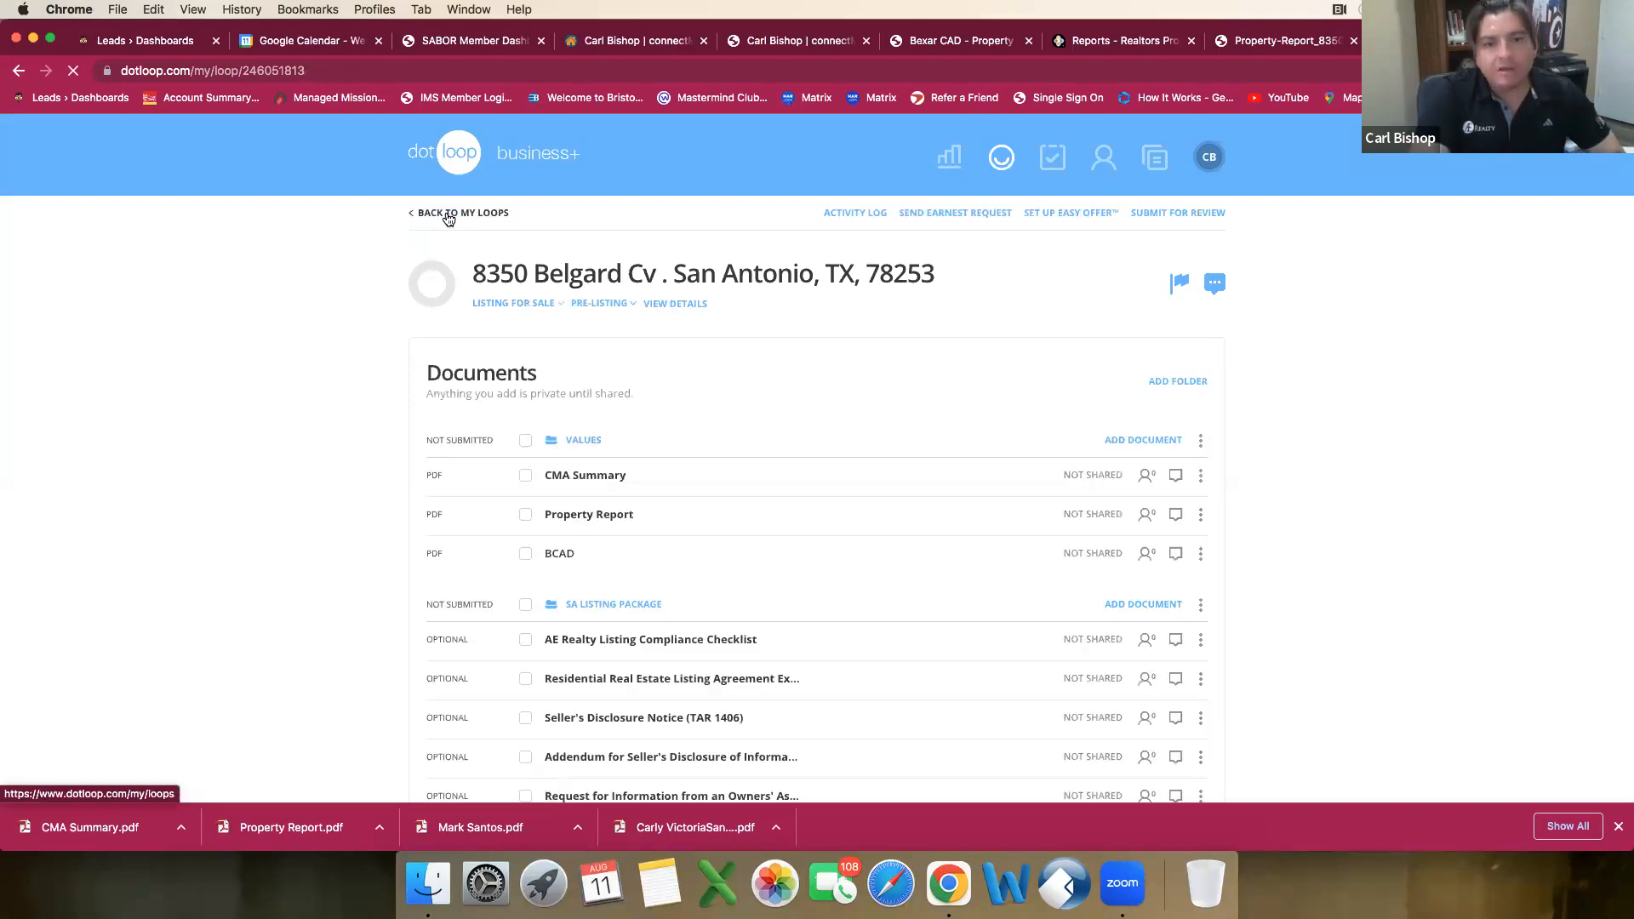
# Step: Look through the SA Listing Package documents and open the Residential Real Estate Listing Agreement
pyautogui.scroll(-5, 694, 406)
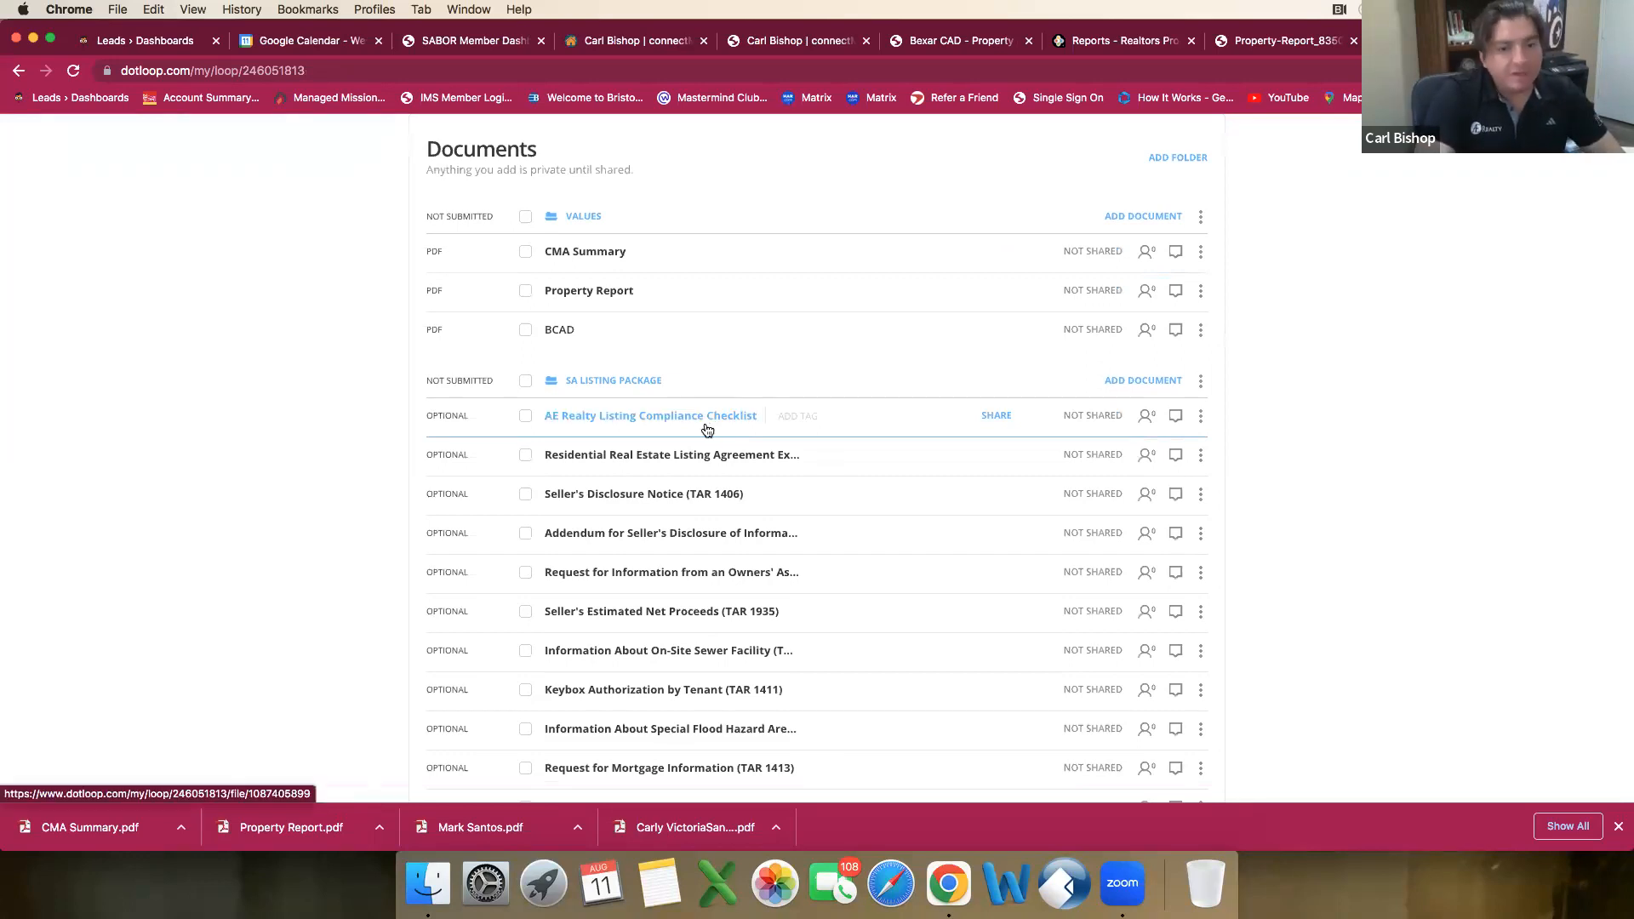
pyautogui.scroll(-3, 722, 548)
pyautogui.scroll(-1, 722, 548)
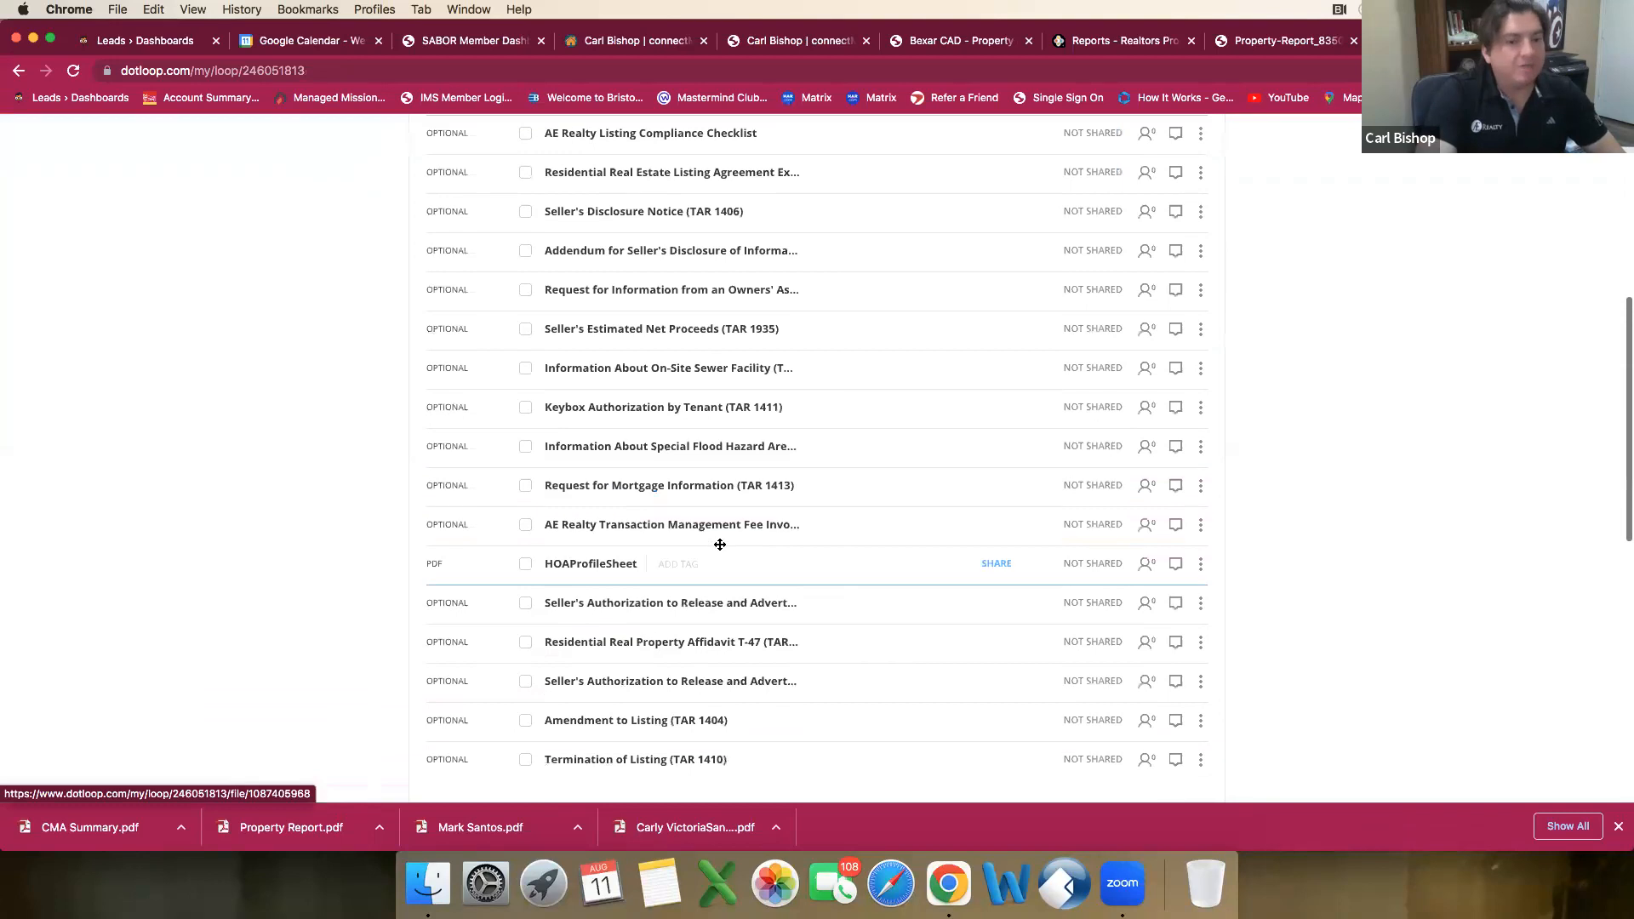
pyautogui.scroll(3, 716, 545)
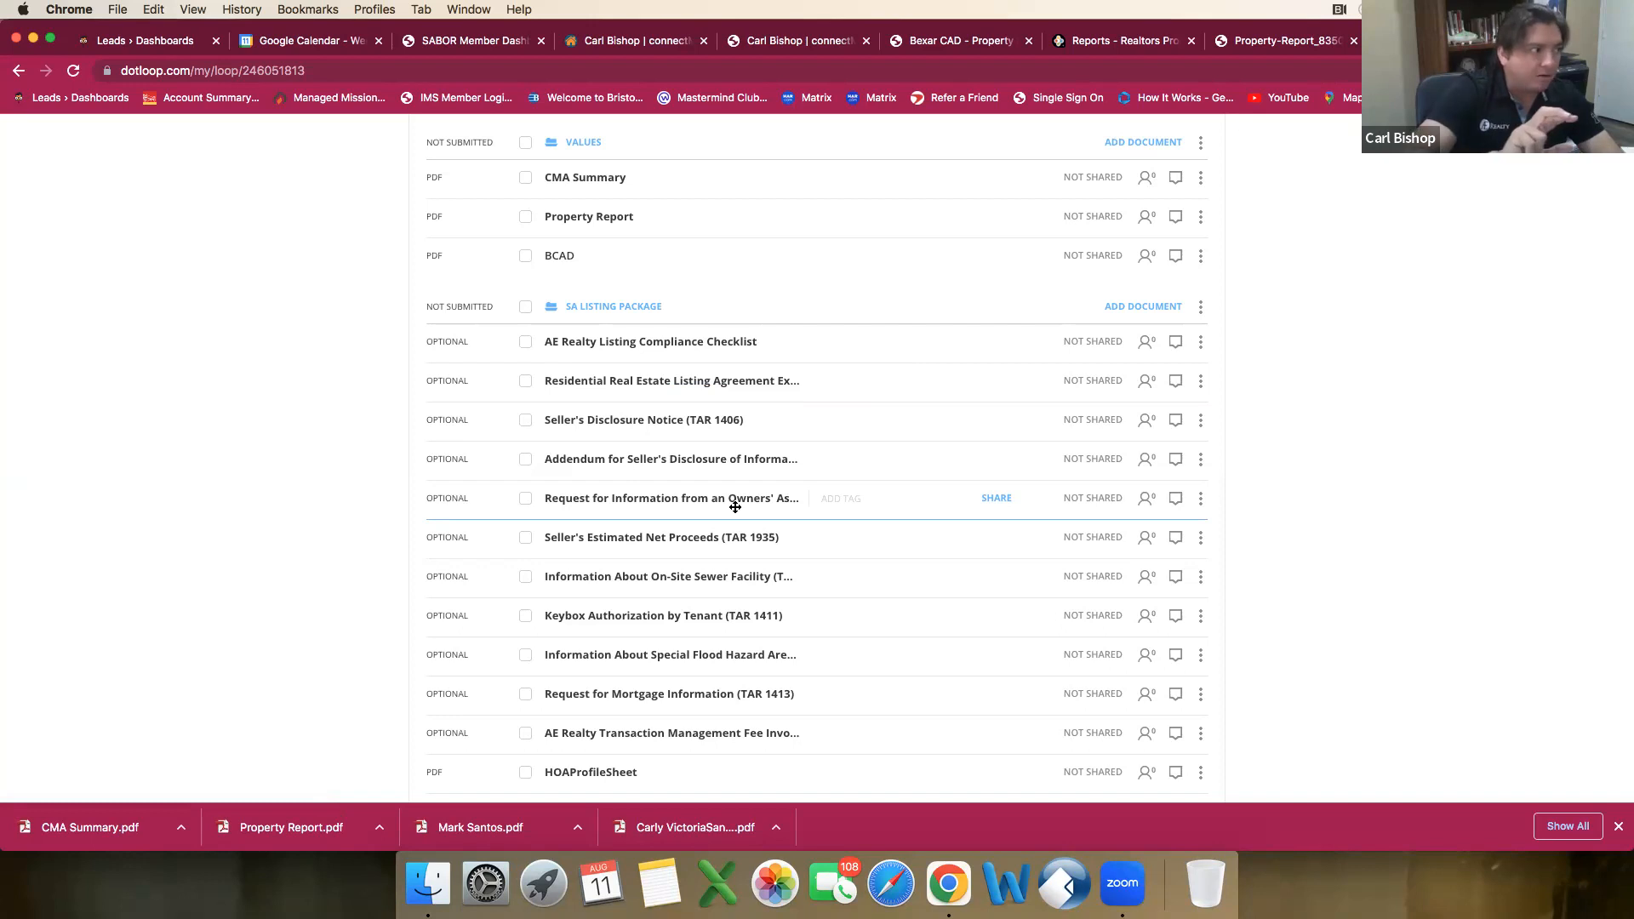
pyautogui.click(703, 389)
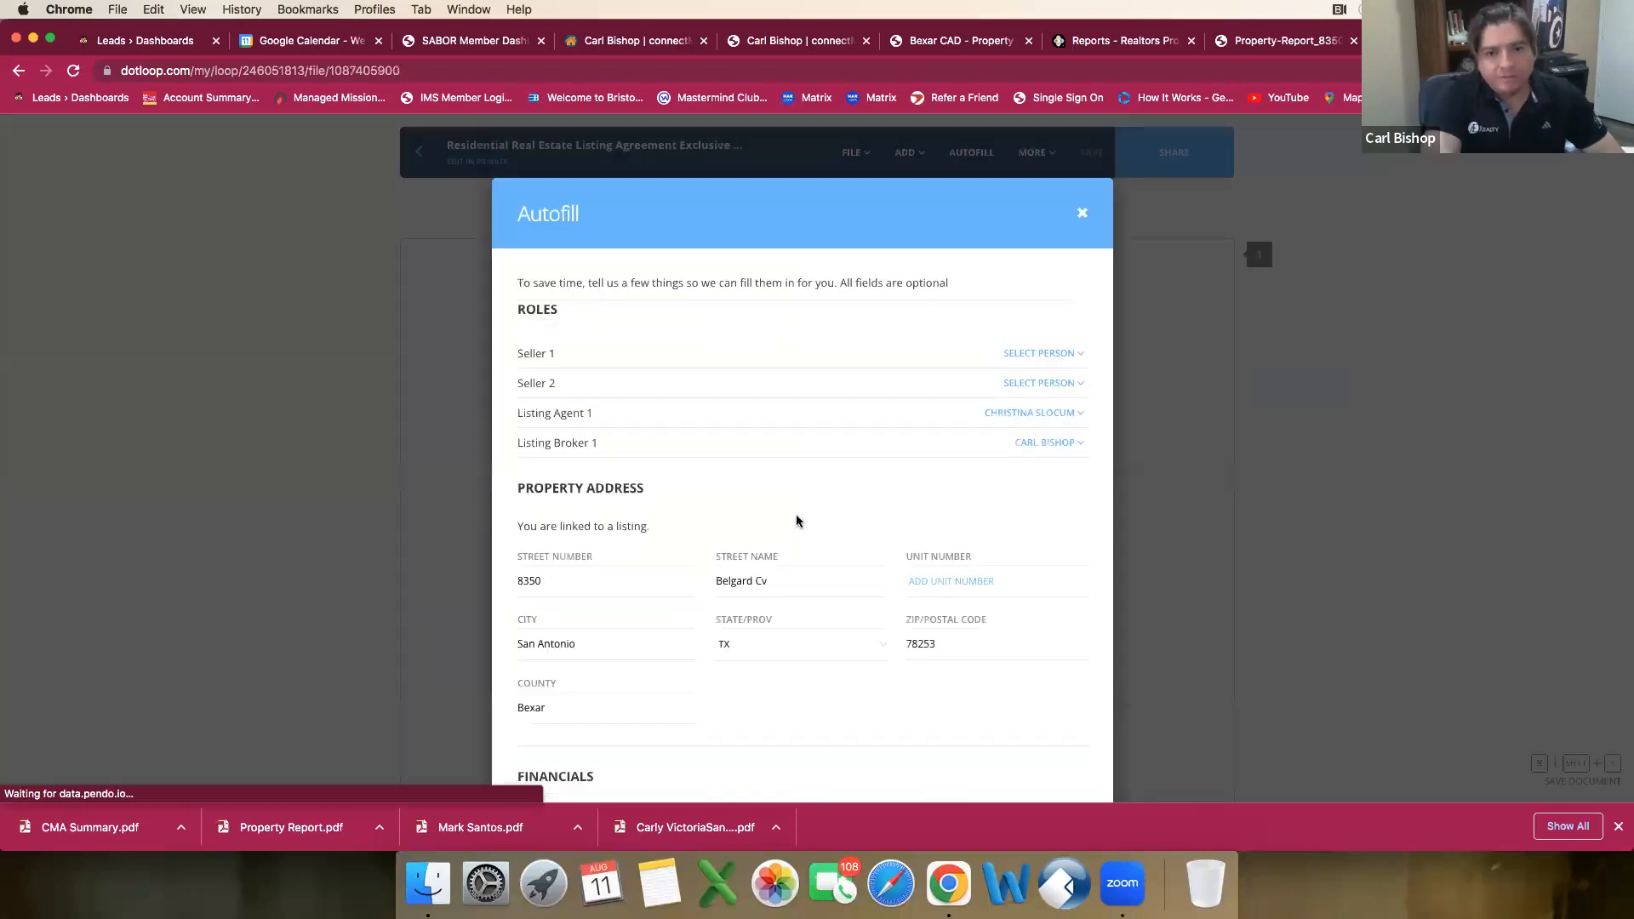
# Step: Set Listing Agent 1 and Listing Broker 1 to No One and autofill the listing agreement
pyautogui.scroll(-2, 900, 558)
pyautogui.scroll(1, 899, 558)
pyautogui.click(951, 528)
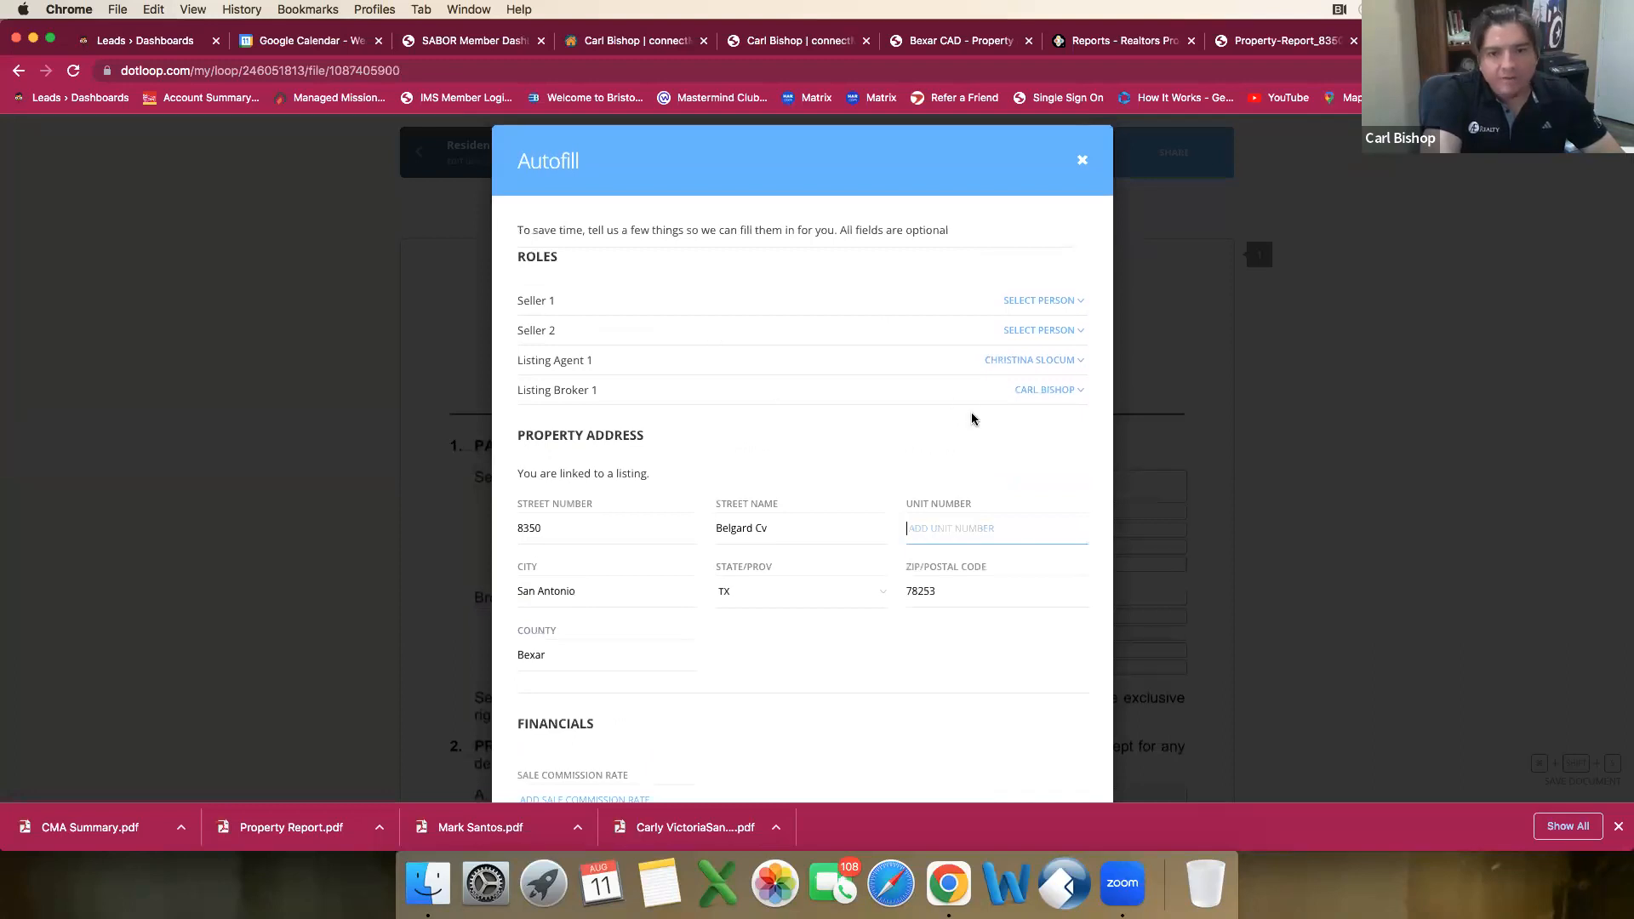
pyautogui.click(1043, 362)
pyautogui.click(1046, 382)
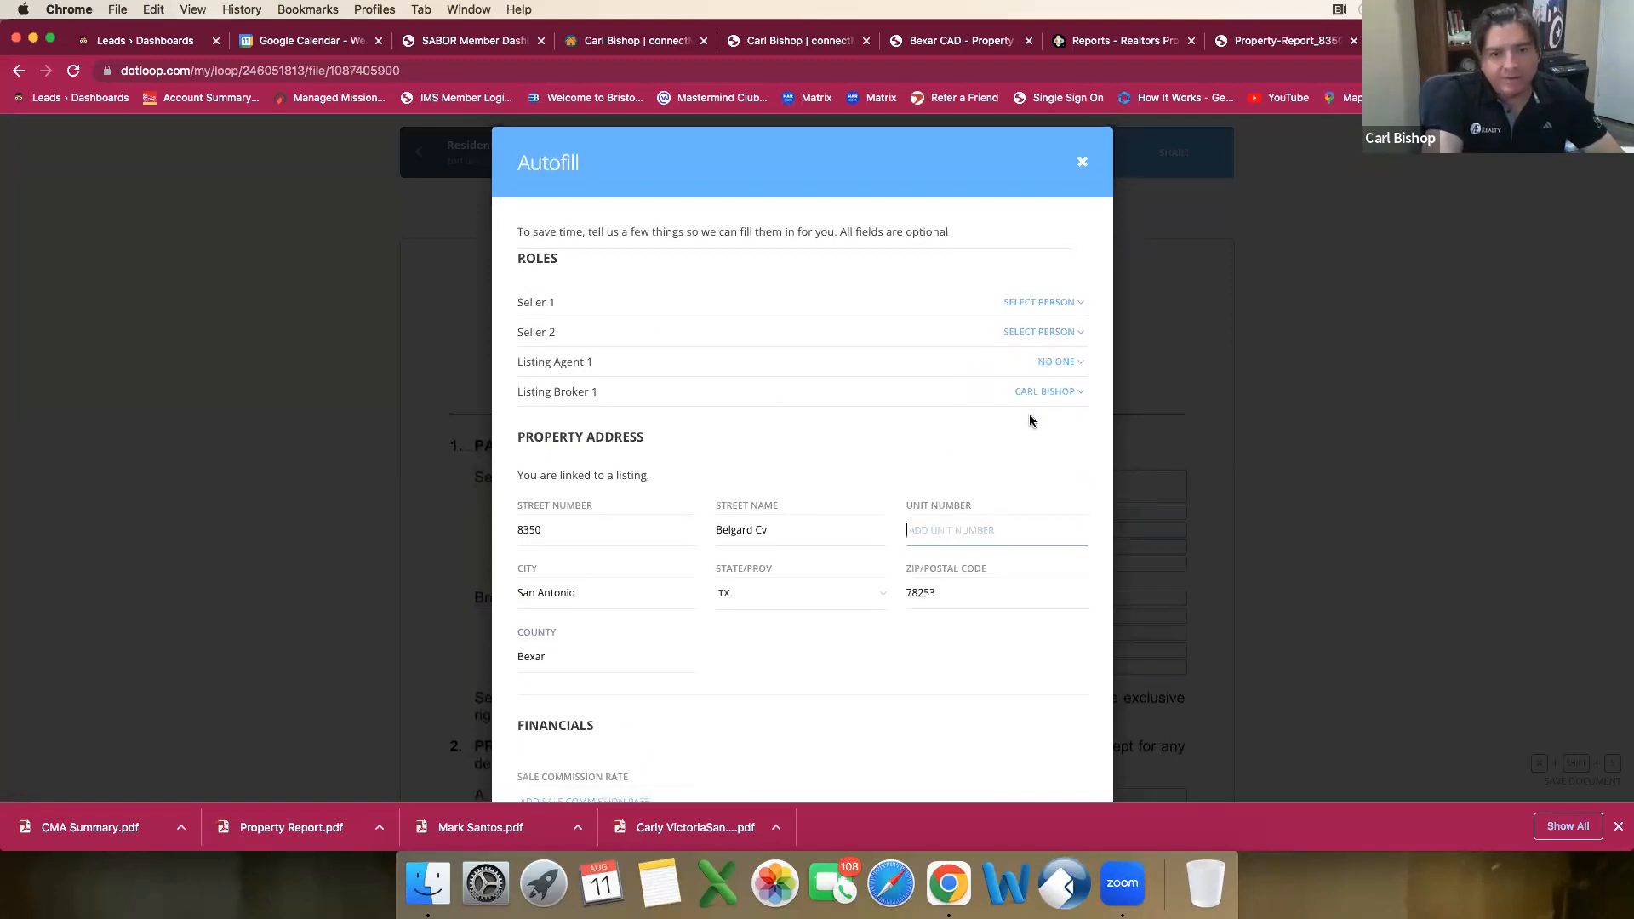
pyautogui.scroll(-1, 1030, 409)
pyautogui.click(1047, 316)
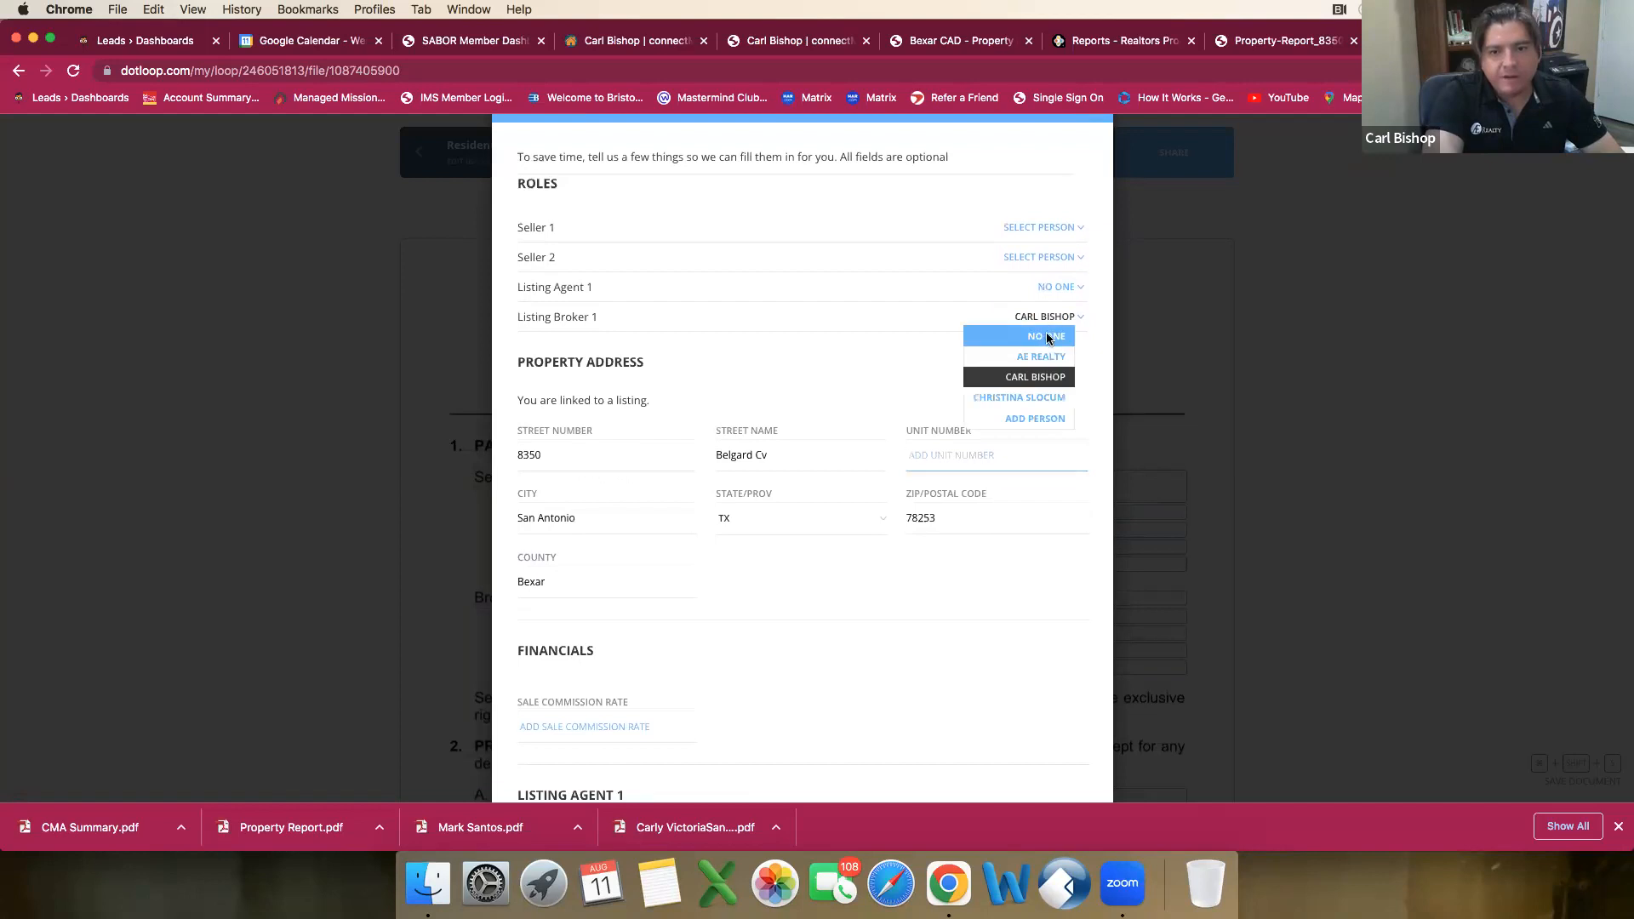
pyautogui.click(1047, 337)
pyautogui.scroll(-4, 973, 400)
pyautogui.scroll(-7, 948, 497)
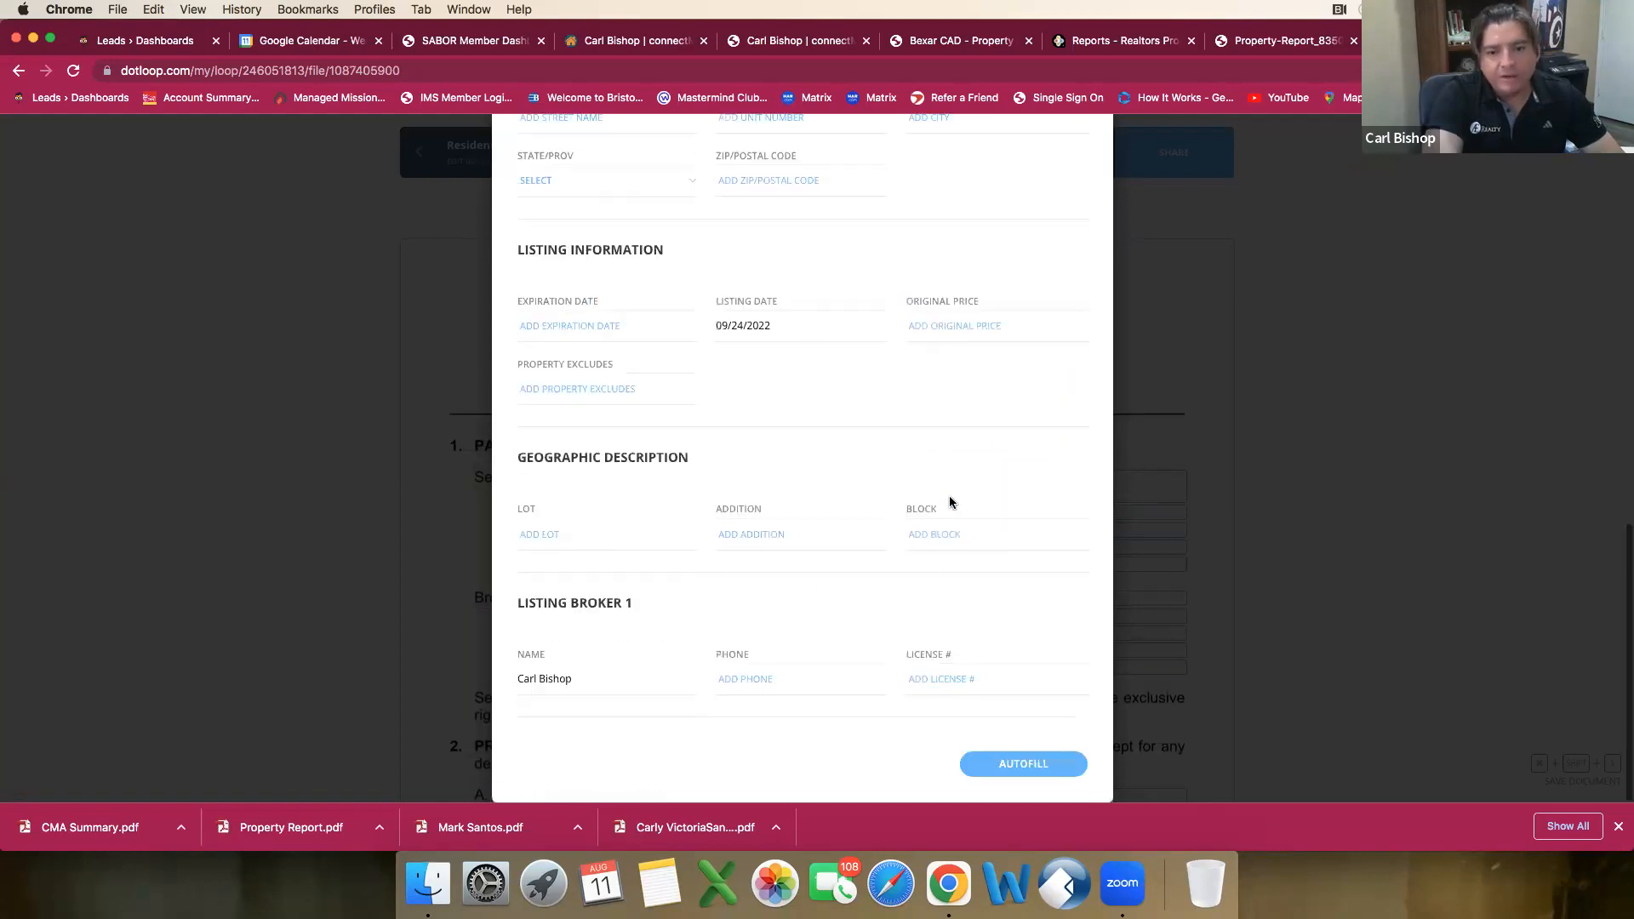
pyautogui.click(1043, 762)
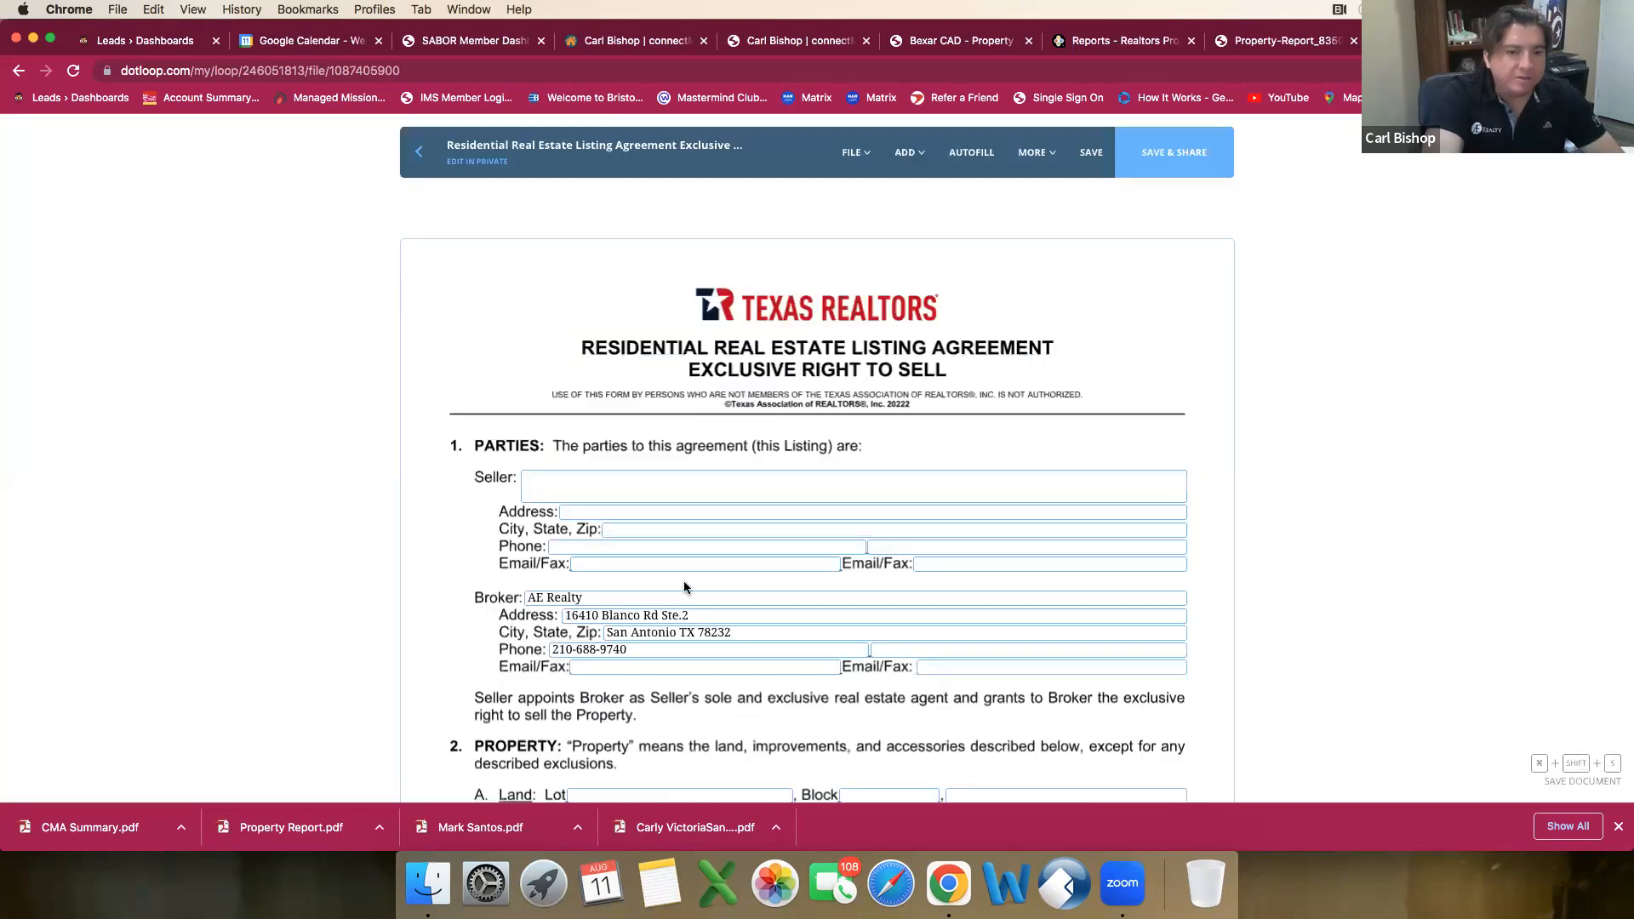
# Step: Select the agreement's Seller field and look up the owners' names in the Bexar CAD property record
pyautogui.scroll(-1, 594, 588)
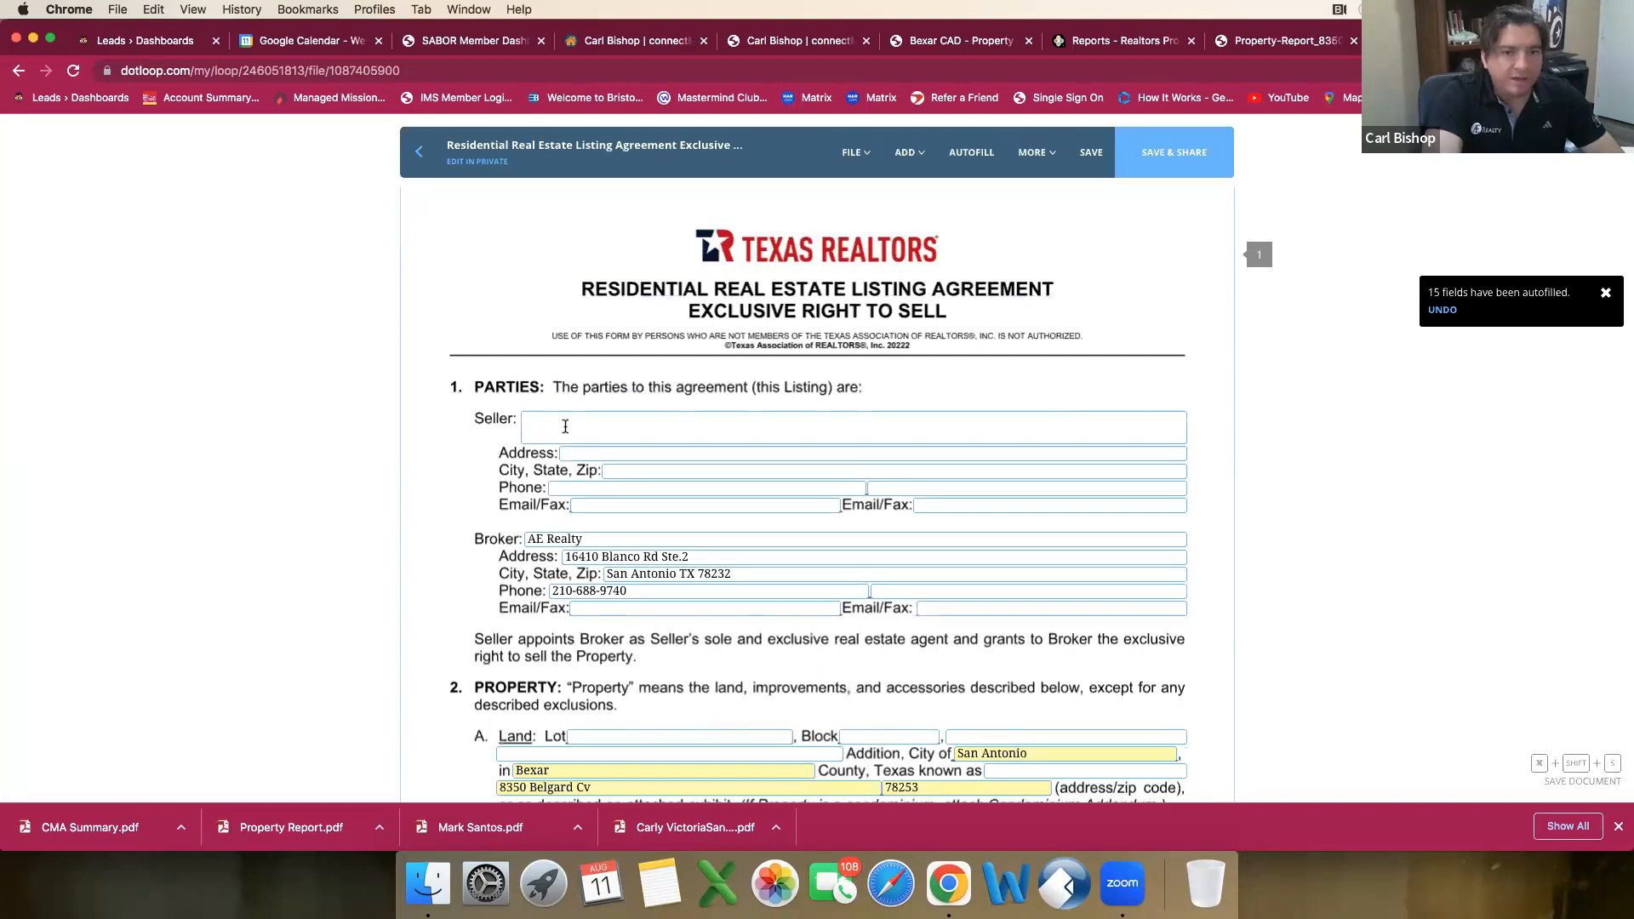
pyautogui.click(594, 425)
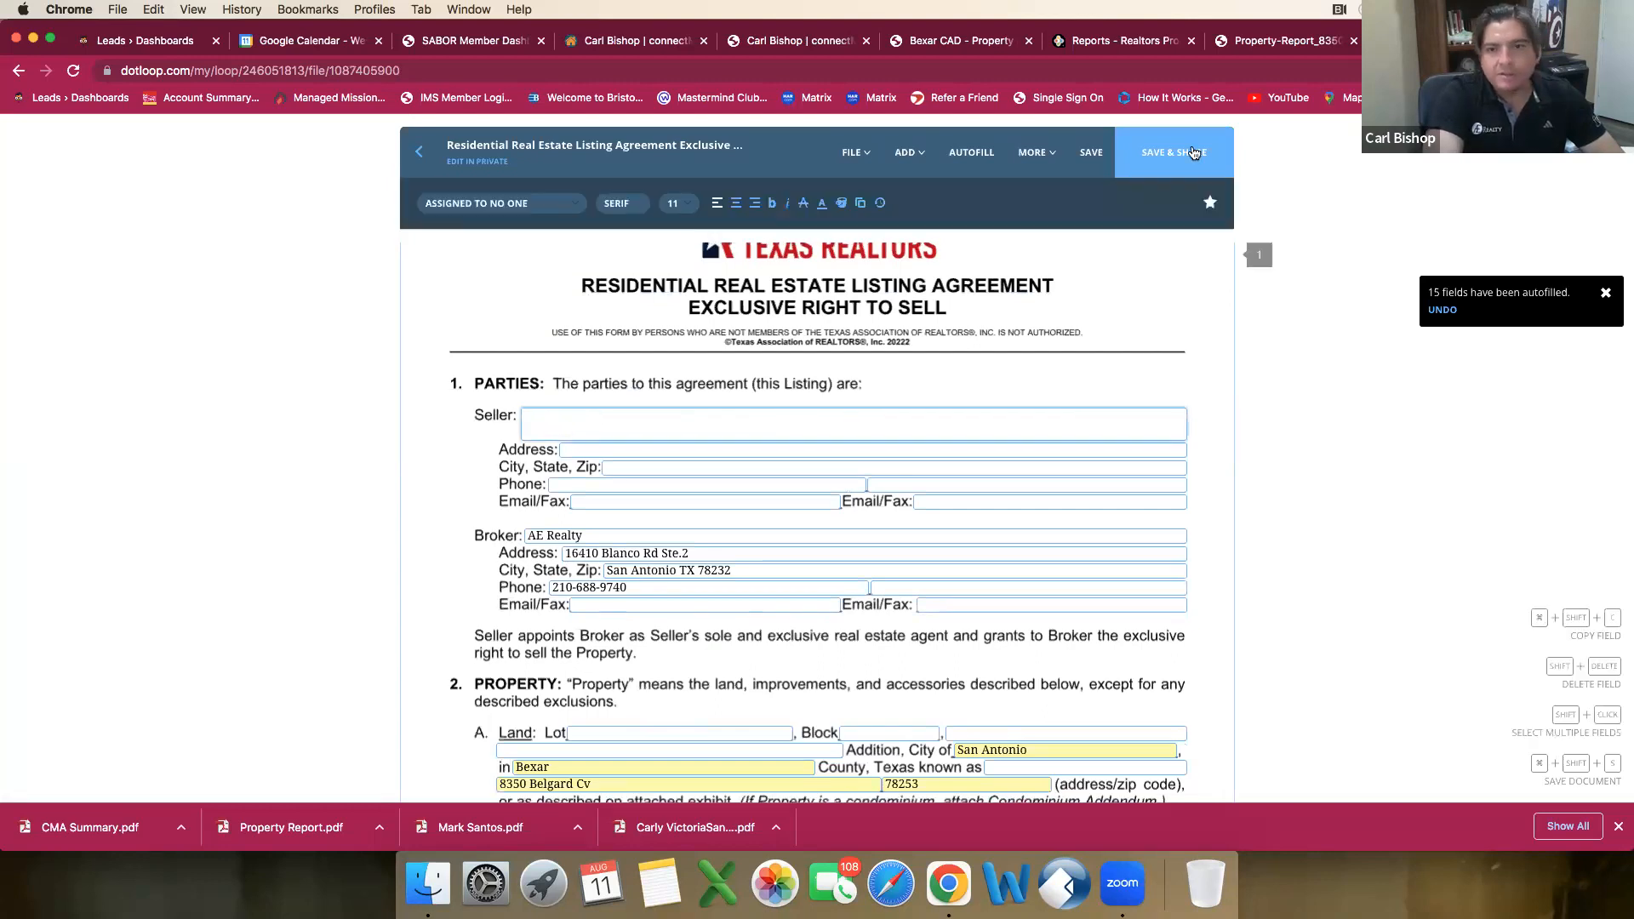
pyautogui.click(1264, 44)
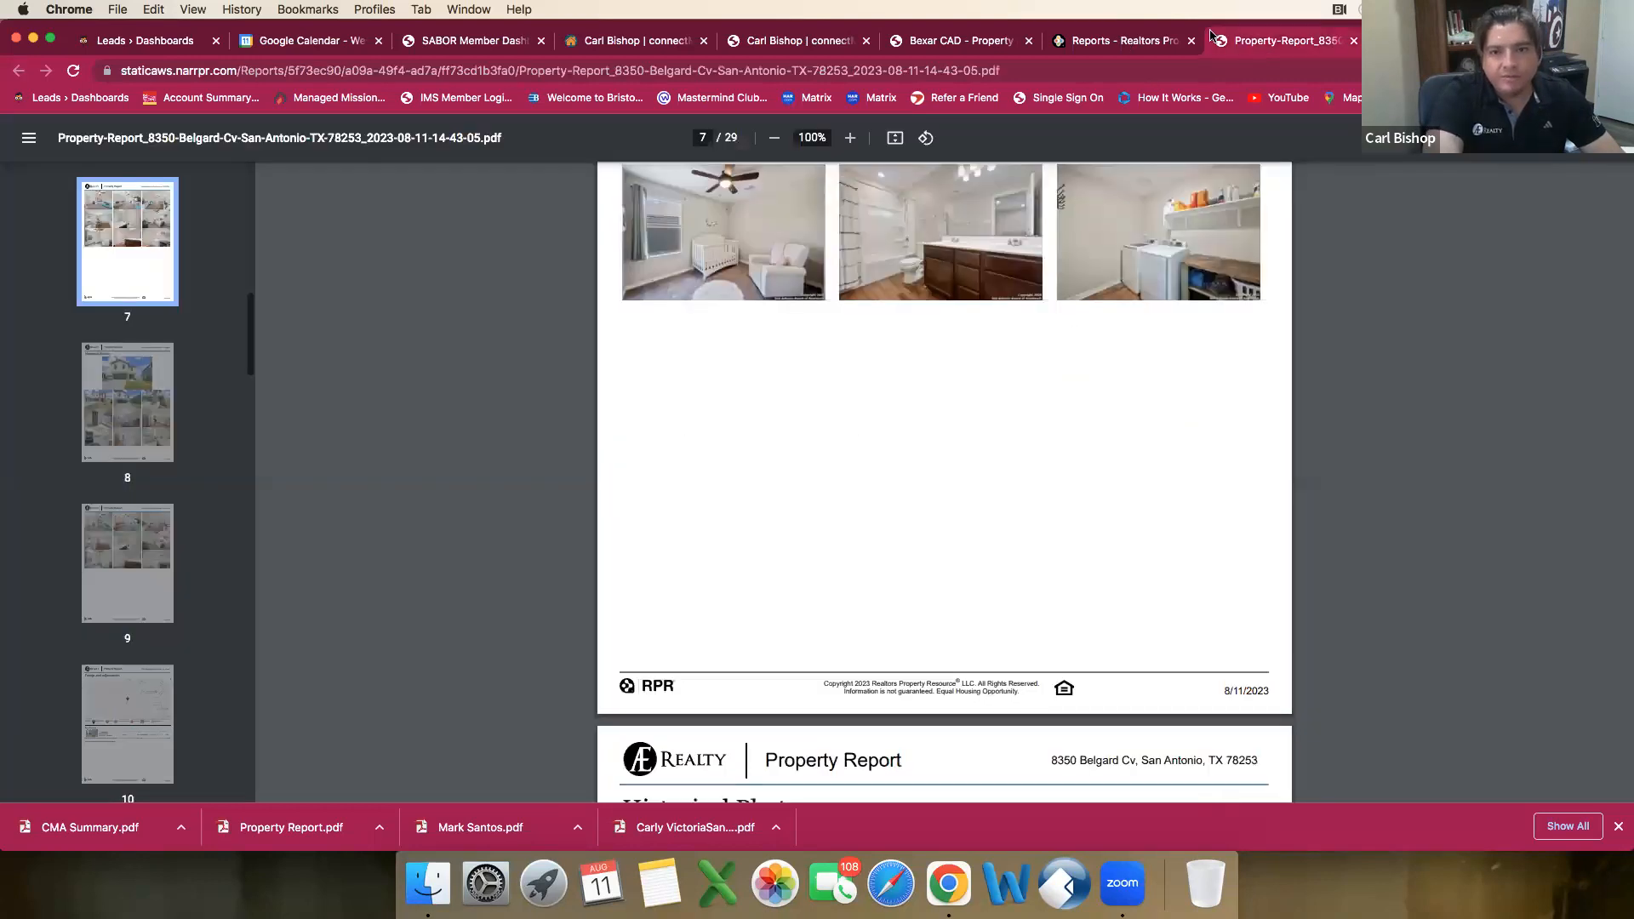
pyautogui.click(991, 43)
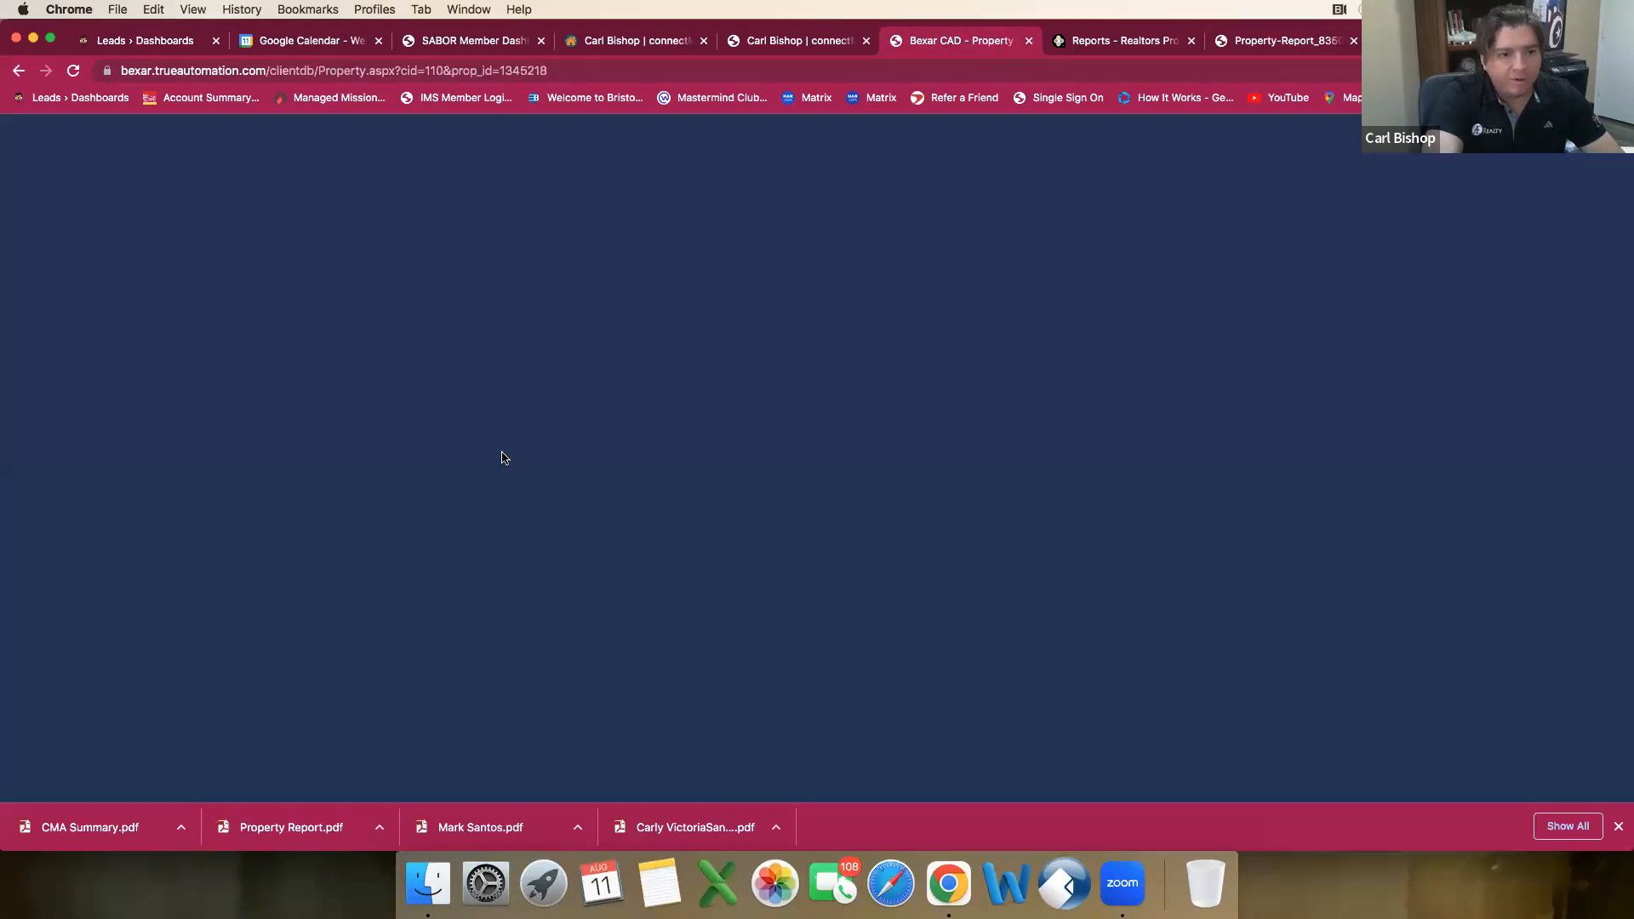
pyautogui.scroll(-1, 489, 446)
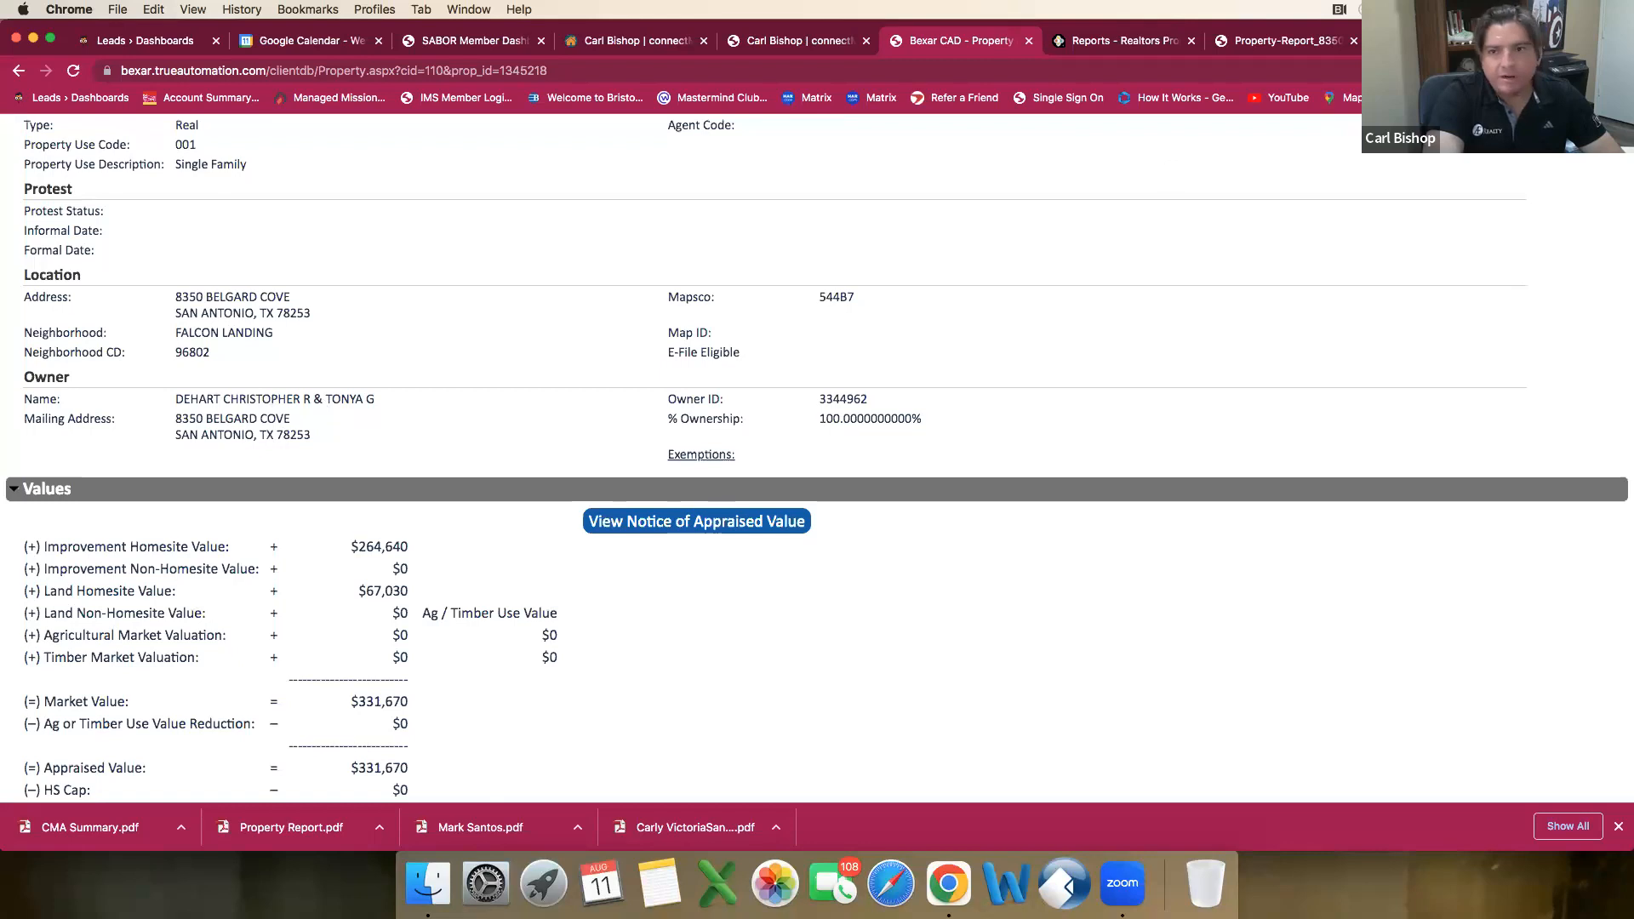
# Step: Return to the listing agreement in dotloop and enter both owners' full names as the Seller
pyautogui.click(1447, 41)
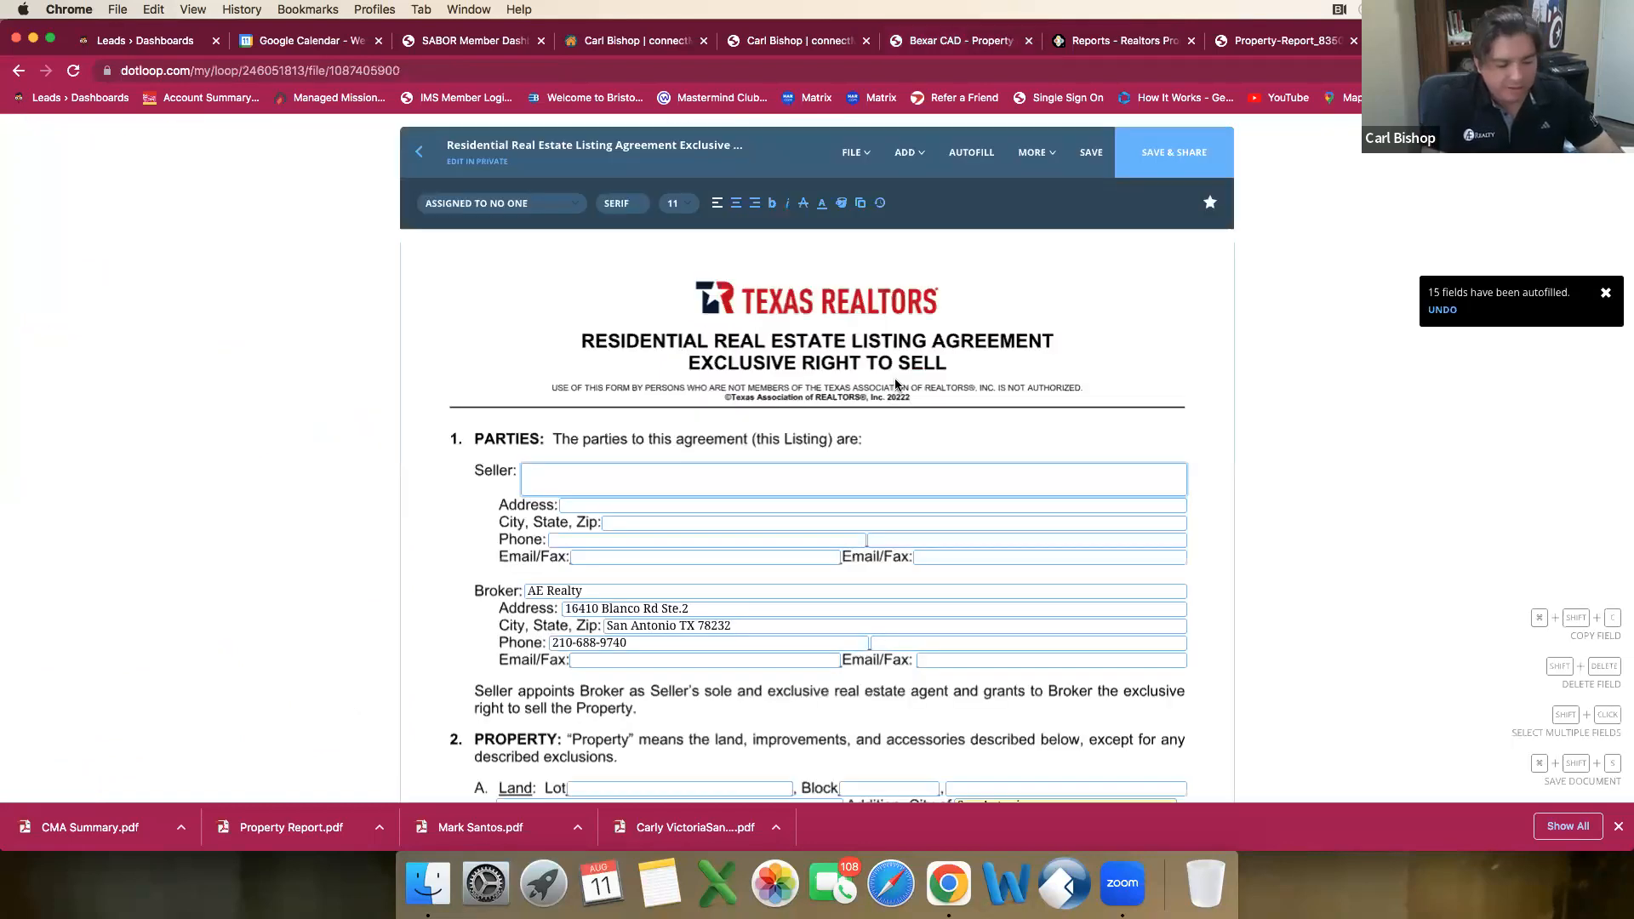
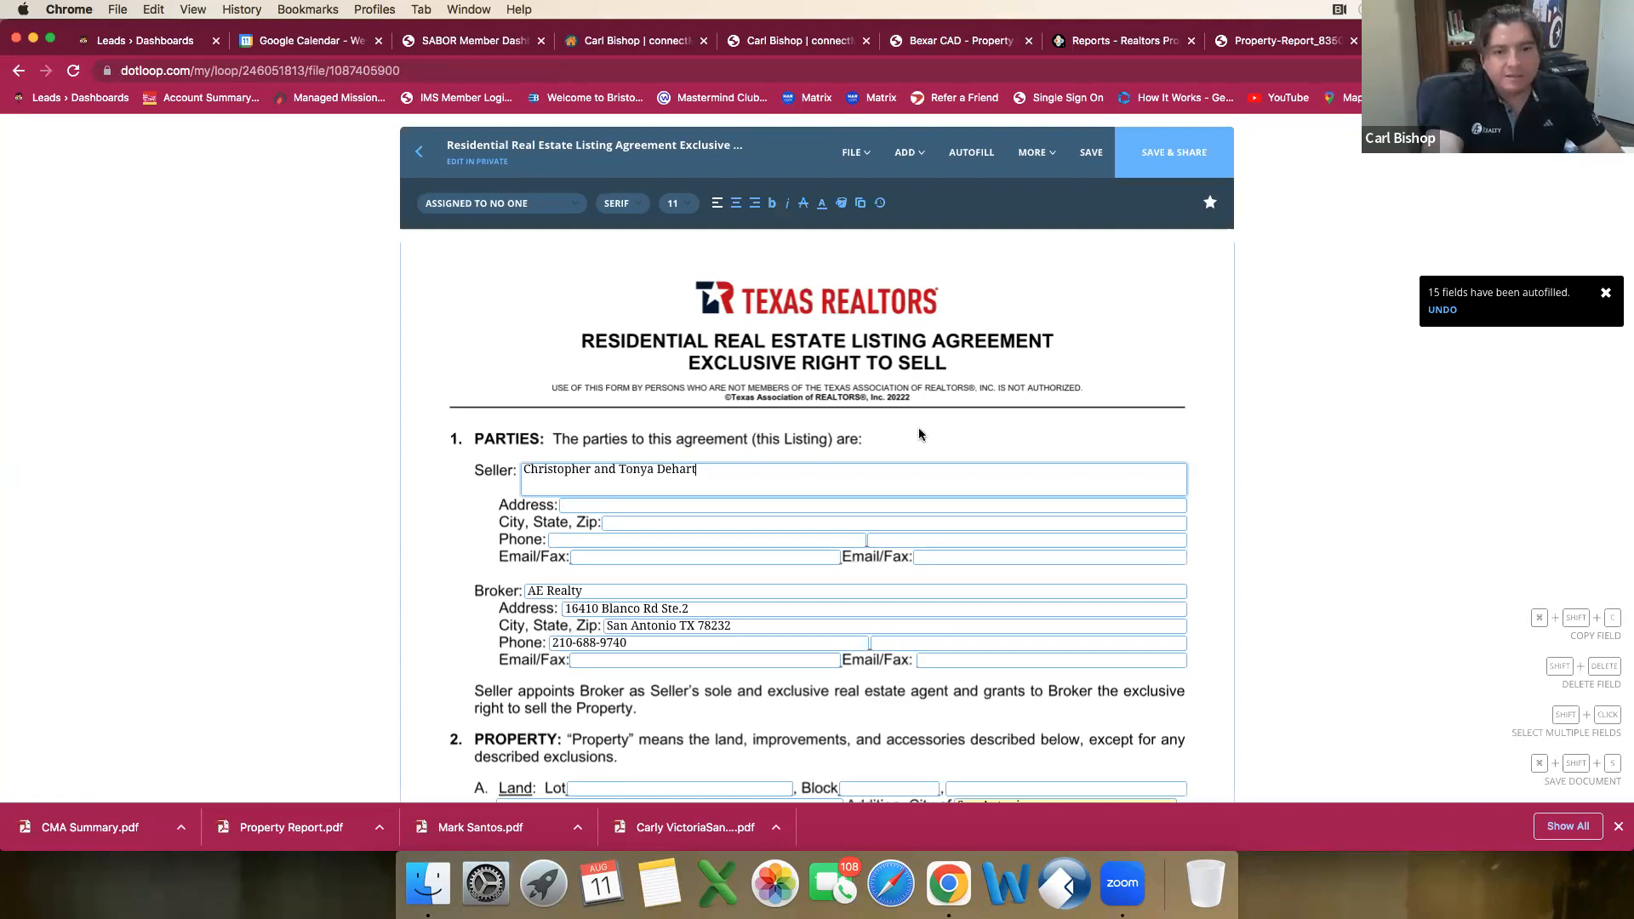
# Step: Copy the owners' mailing street address from the Bexar CAD record into the Seller's Address field of the dotloop listing agreement
pyautogui.click(738, 508)
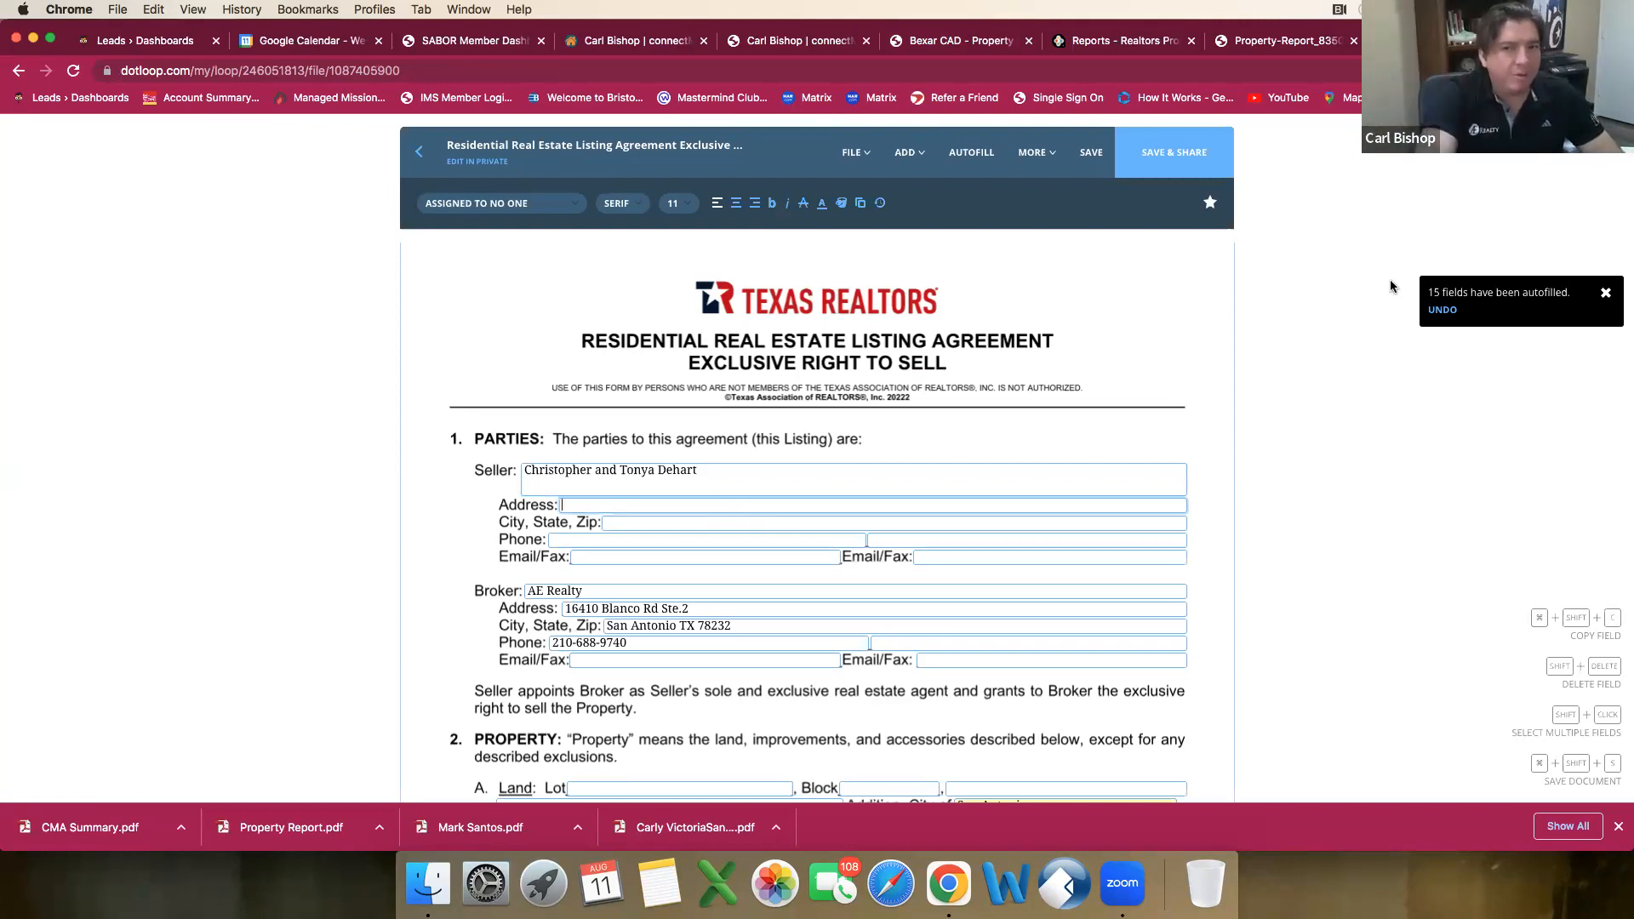
pyautogui.click(968, 50)
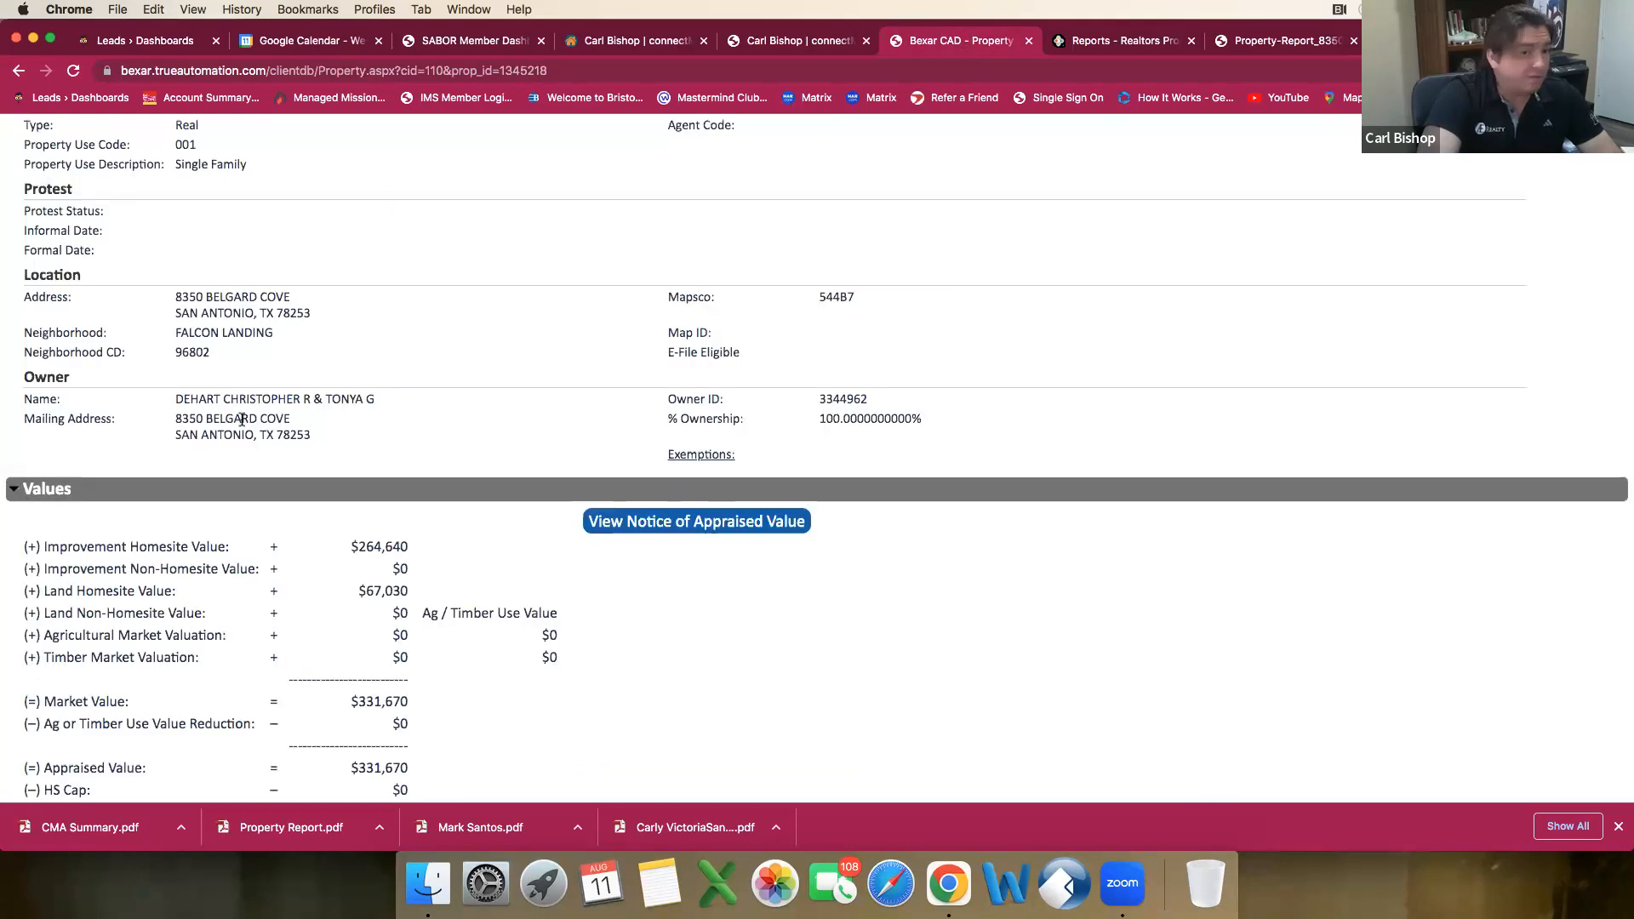
pyautogui.moveTo(290, 423); pyautogui.dragTo(158, 417)
pyautogui.press('super+c')
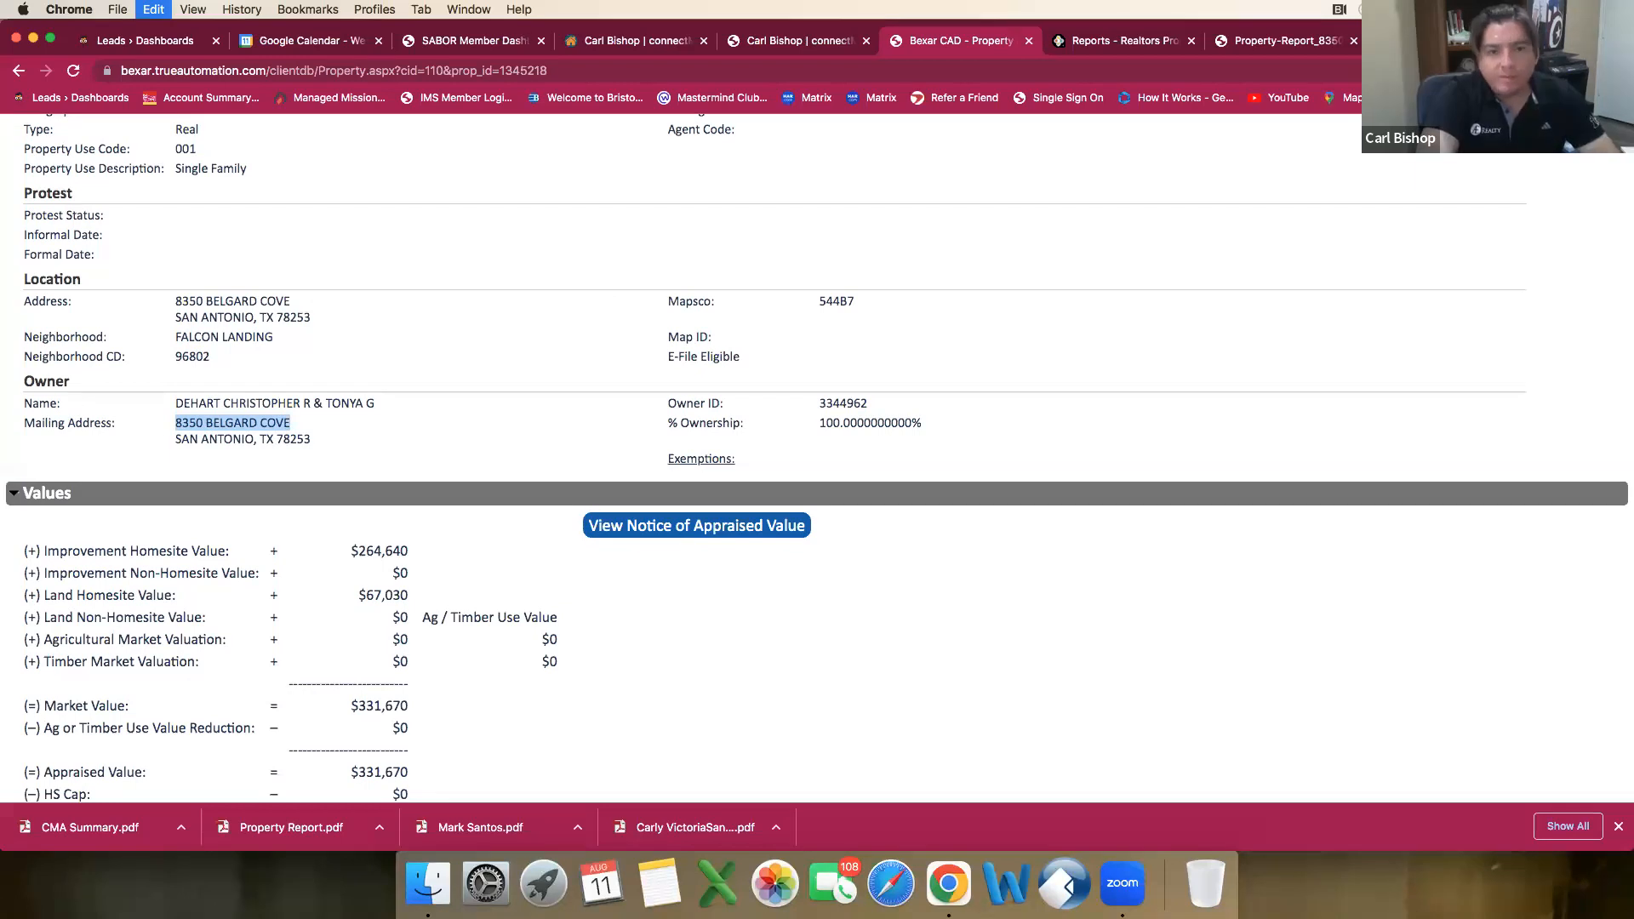
pyautogui.hotkey('ctrl', 'shift', 'Tab')
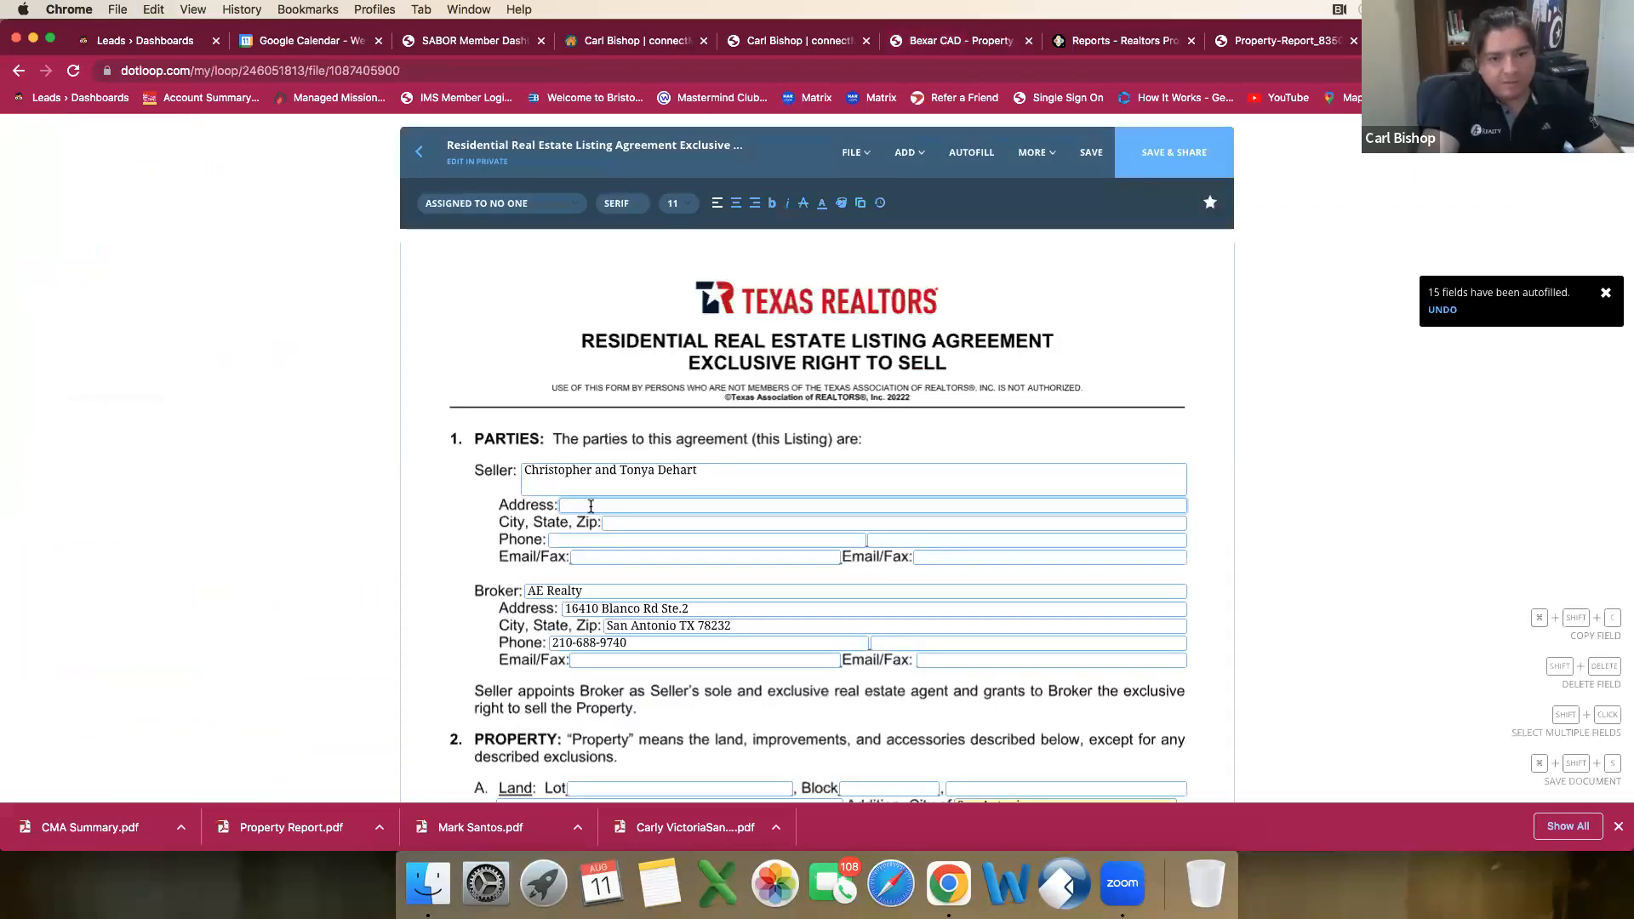
pyautogui.click(590, 506)
pyautogui.press('super+v')
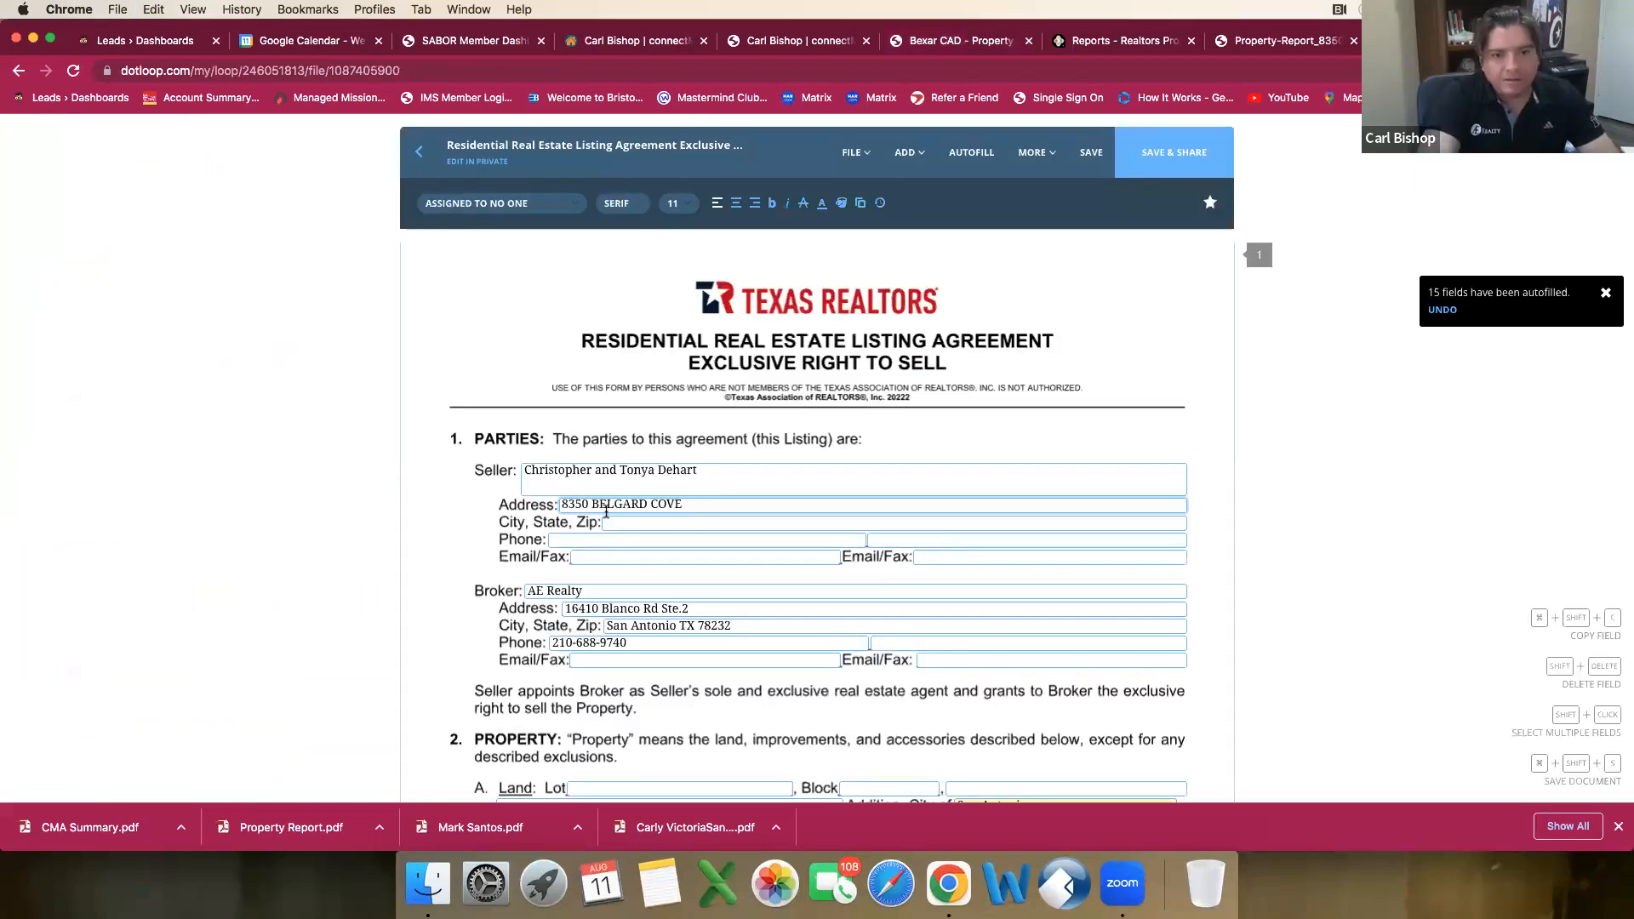
pyautogui.press('Tab')
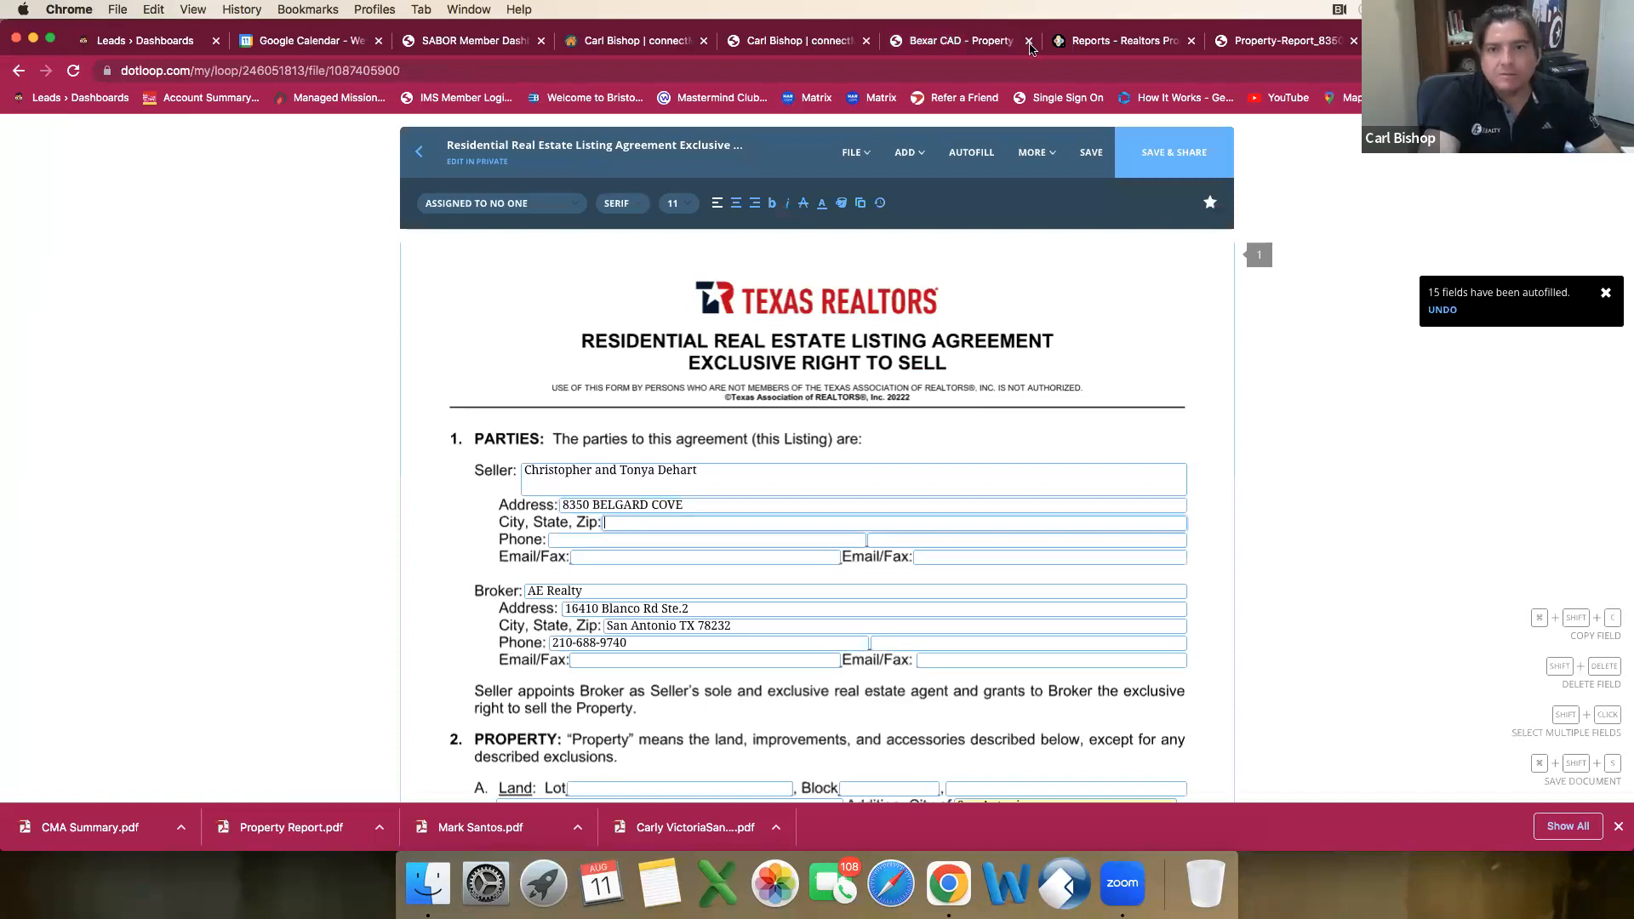
pyautogui.hotkey('ctrl', 'Tab')
pyautogui.moveTo(169, 446); pyautogui.dragTo(344, 439)
pyautogui.click(344, 440)
pyautogui.moveTo(165, 443); pyautogui.dragTo(176, 439)
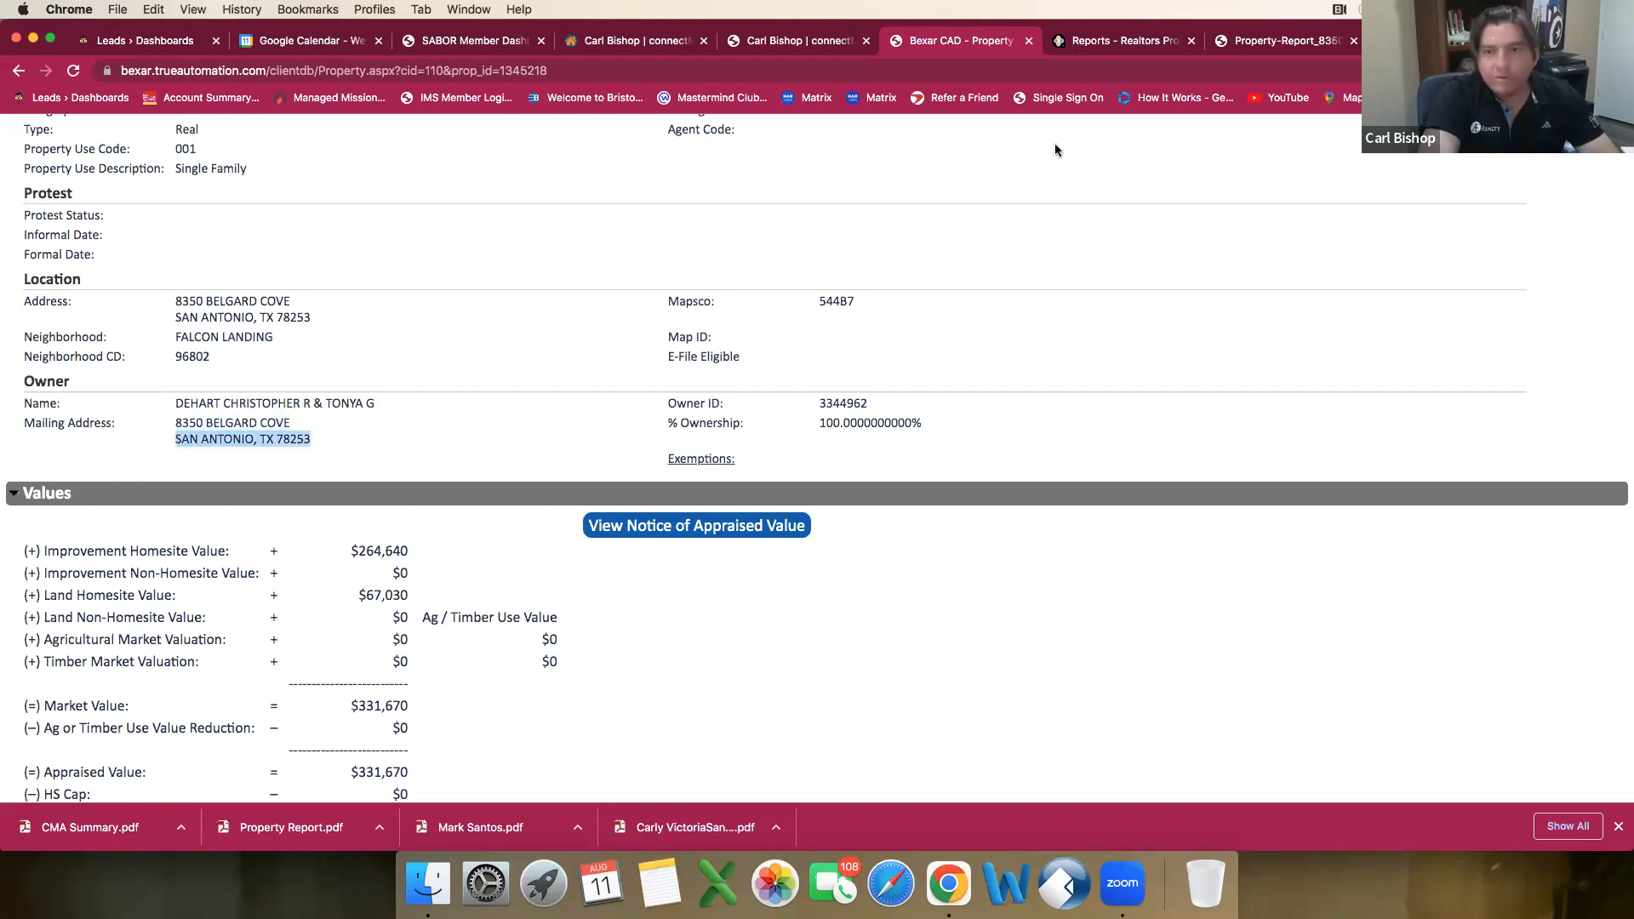
pyautogui.click(1439, 41)
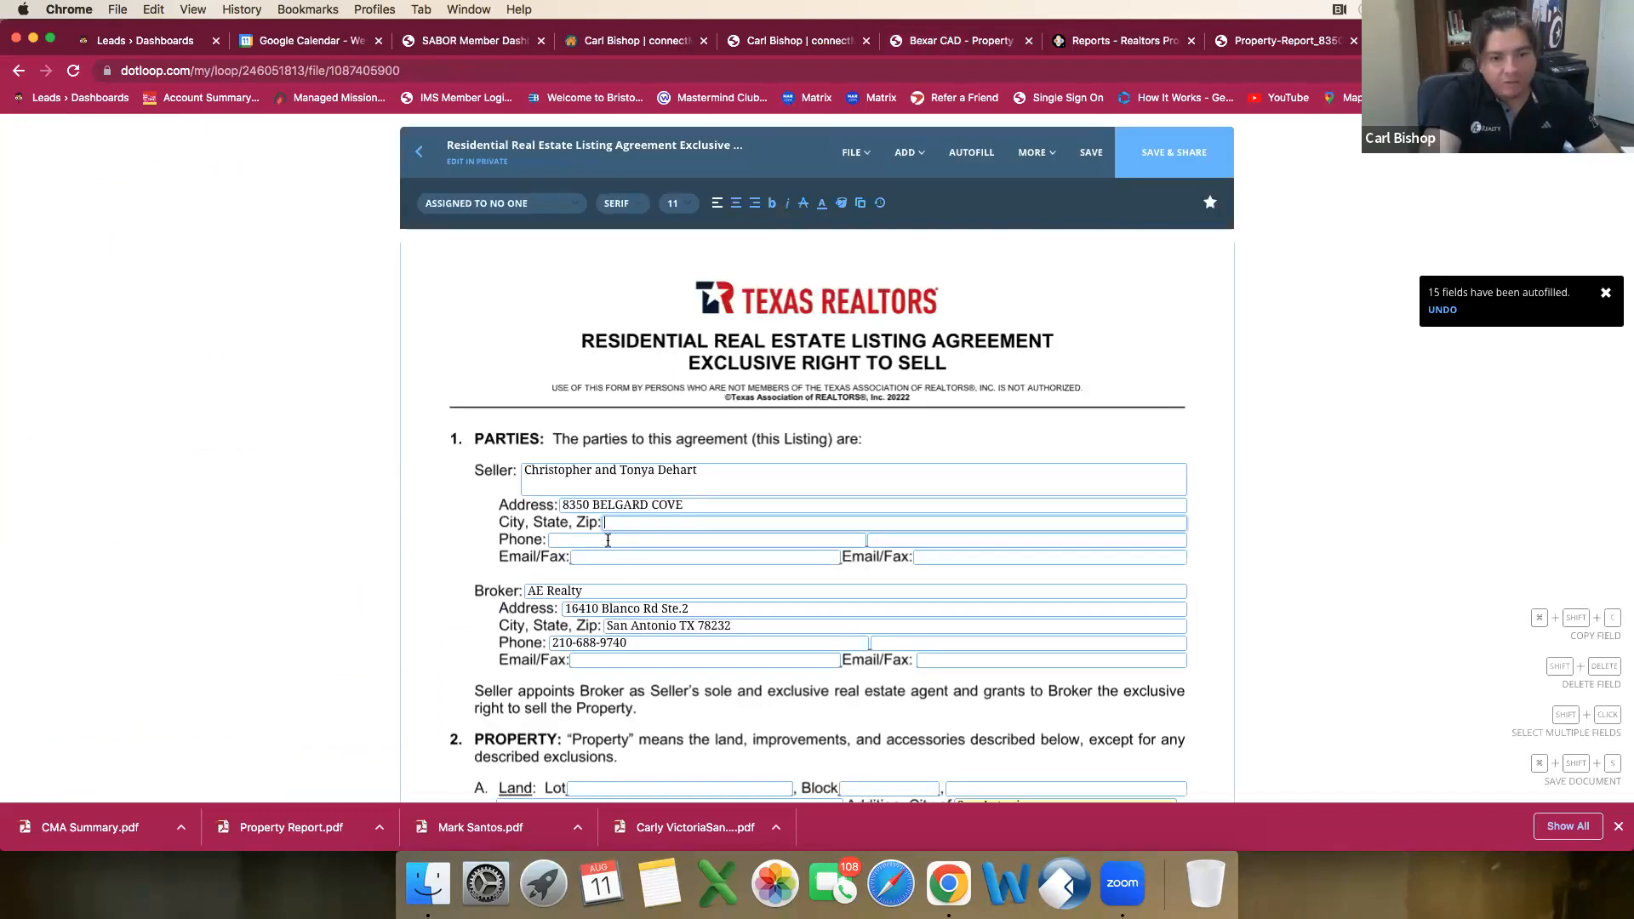
pyautogui.press('super+v')
pyautogui.moveTo(749, 522); pyautogui.dragTo(628, 522)
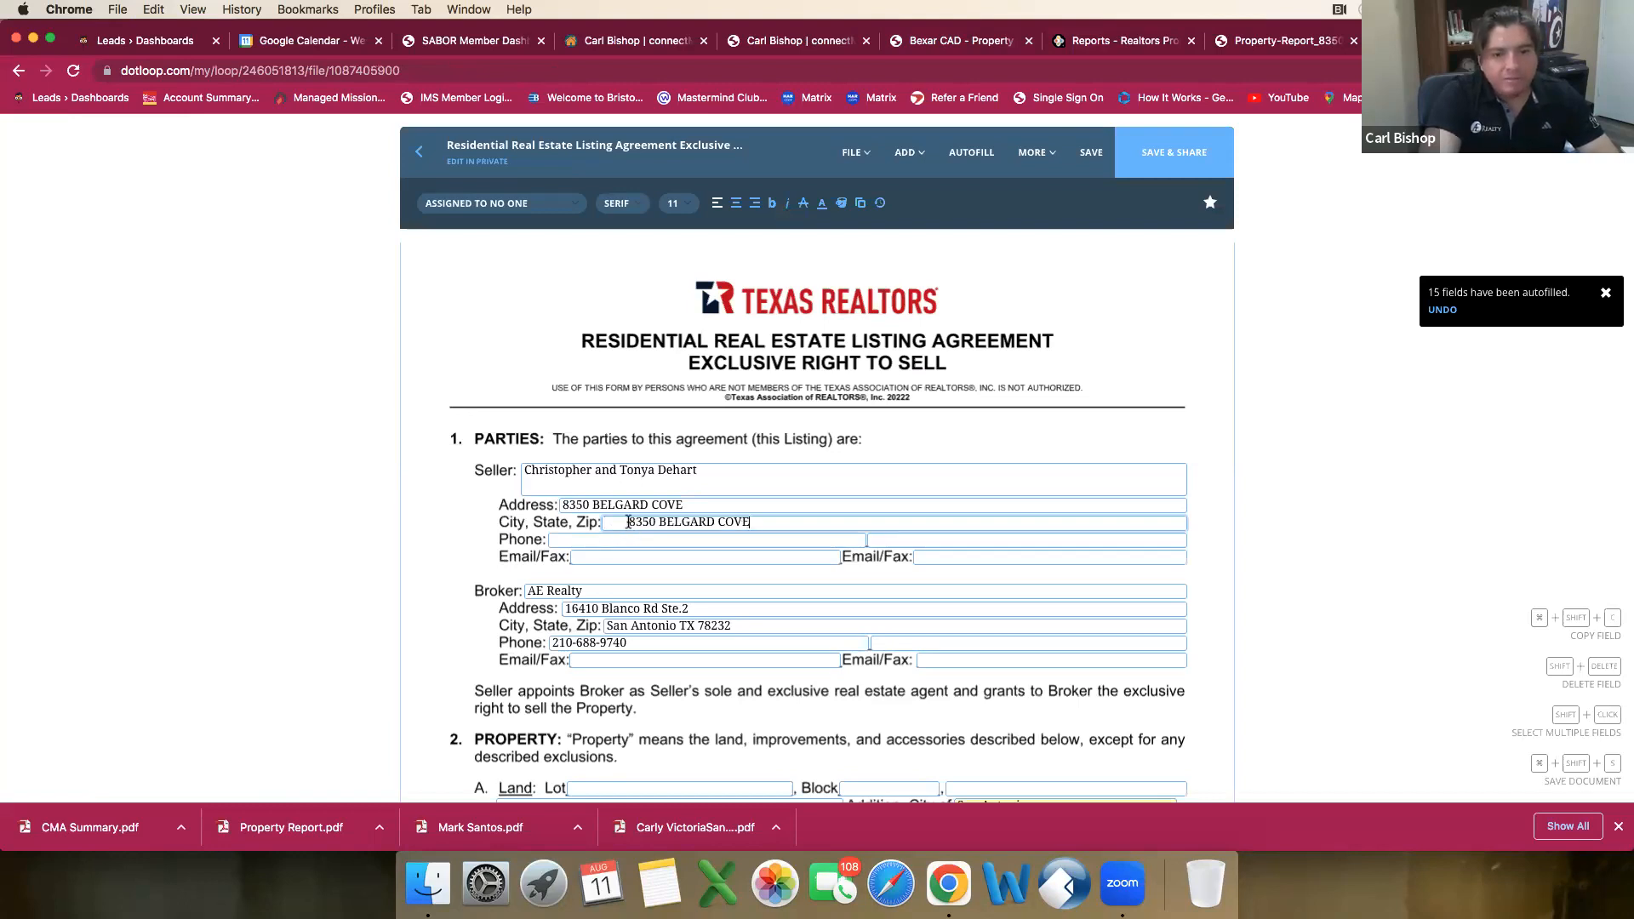
pyautogui.press('BackSpace')
# Step: Copy the owners' mailing city, state and zip from the Bexar CAD record into the Seller's City, State, Zip field in dotloop
pyautogui.click(992, 41)
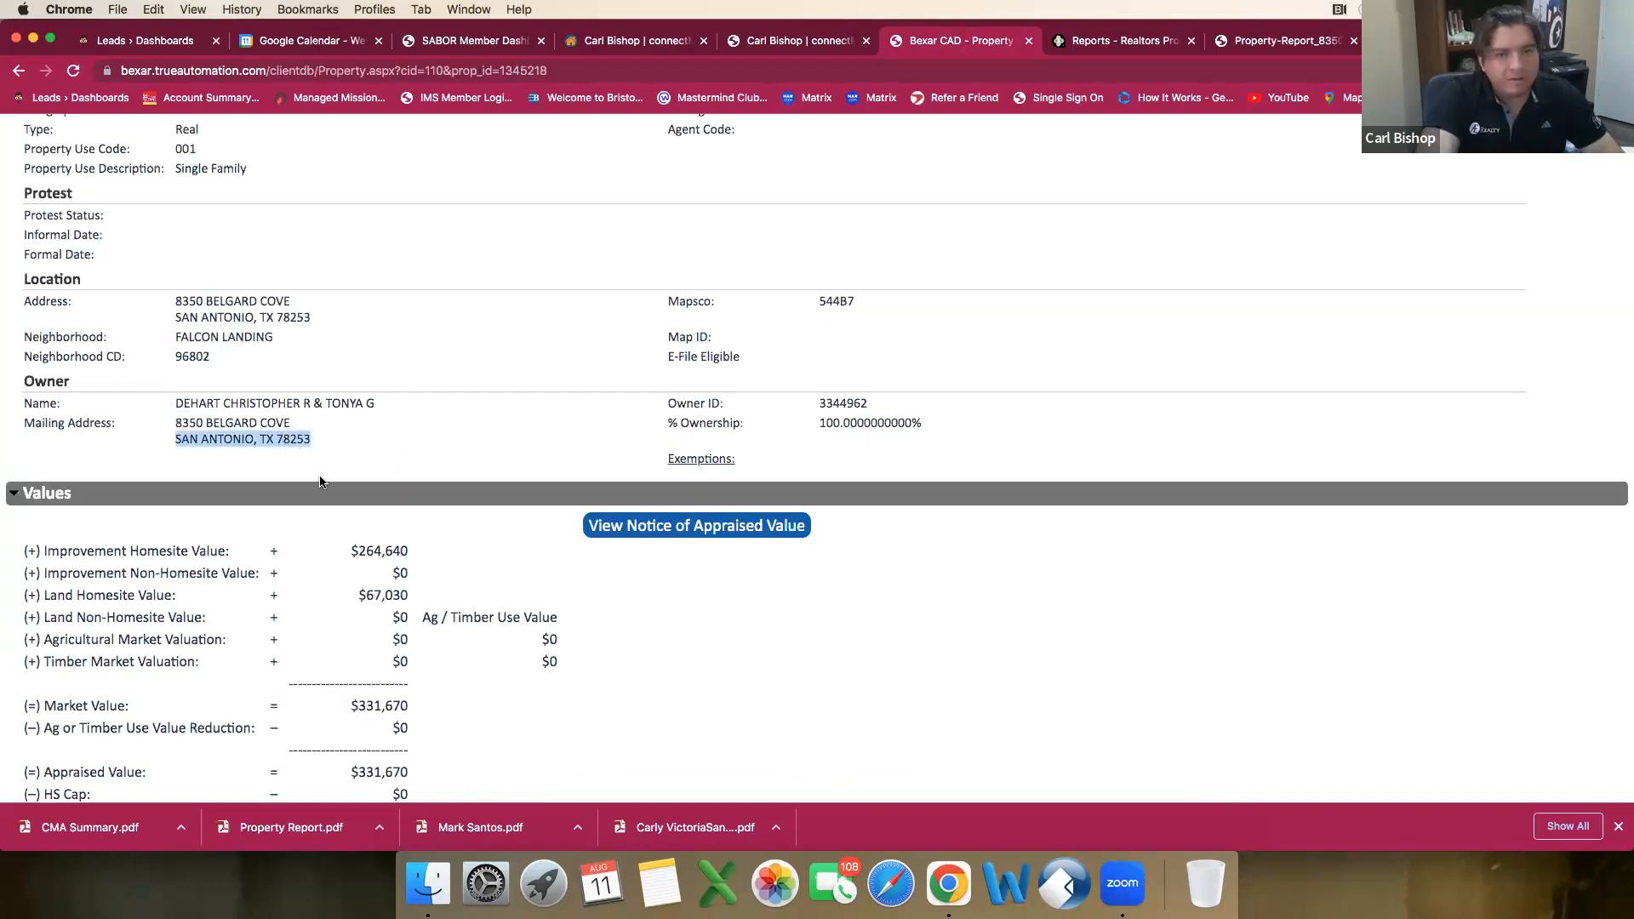
pyautogui.rightClick(286, 440)
pyautogui.click(316, 474)
pyautogui.click(1447, 41)
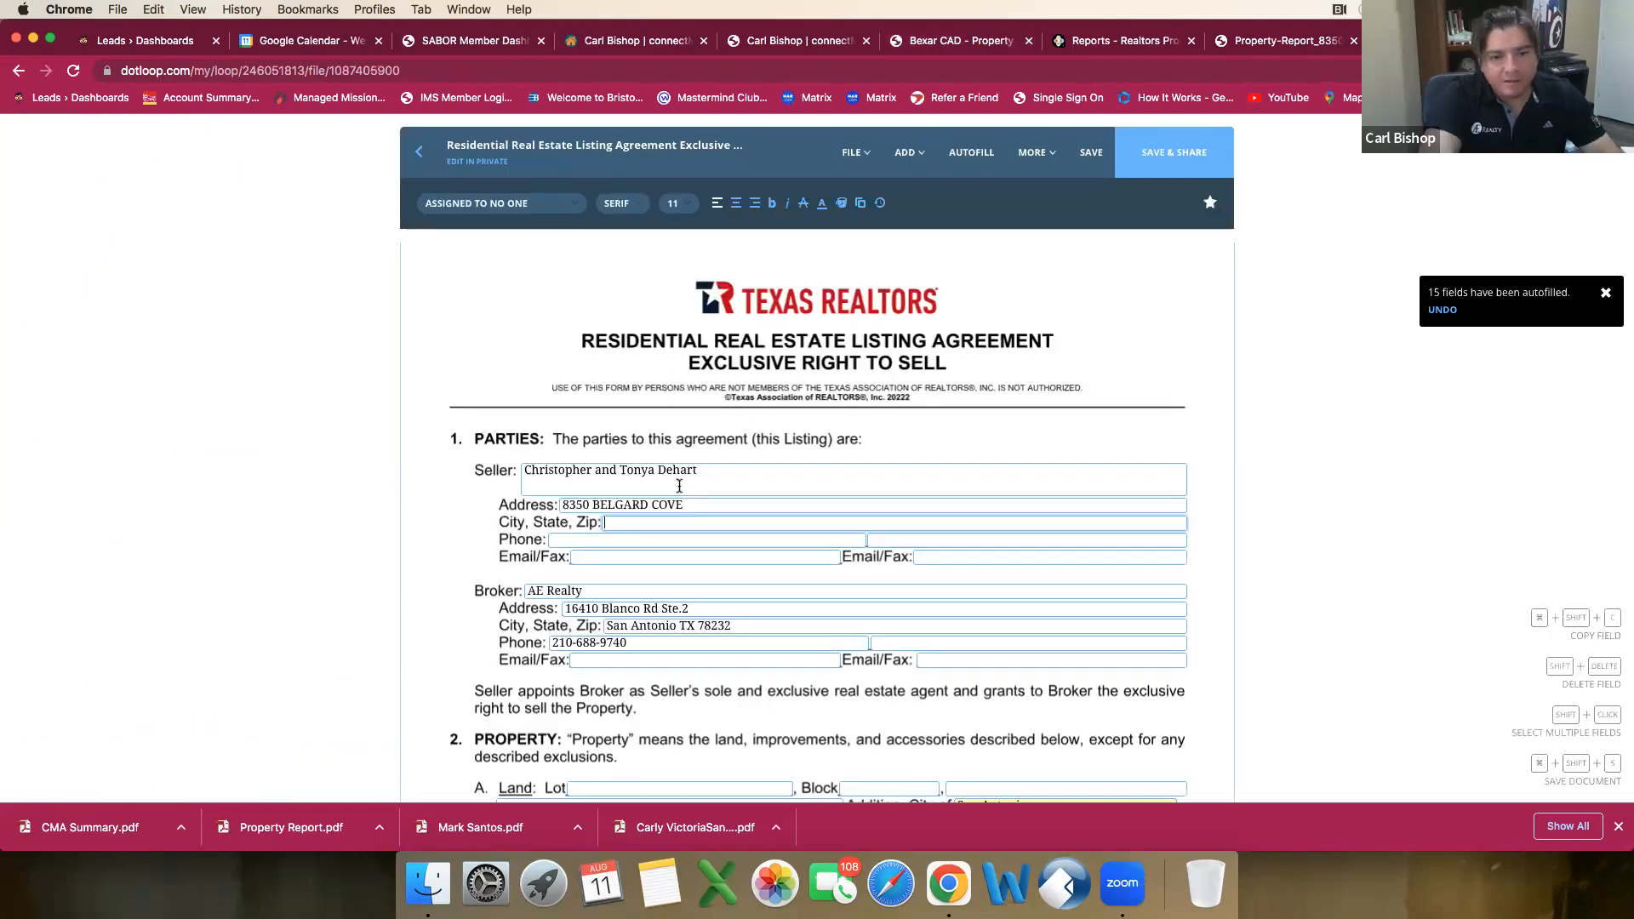
pyautogui.click(664, 522)
pyautogui.press('super+v')
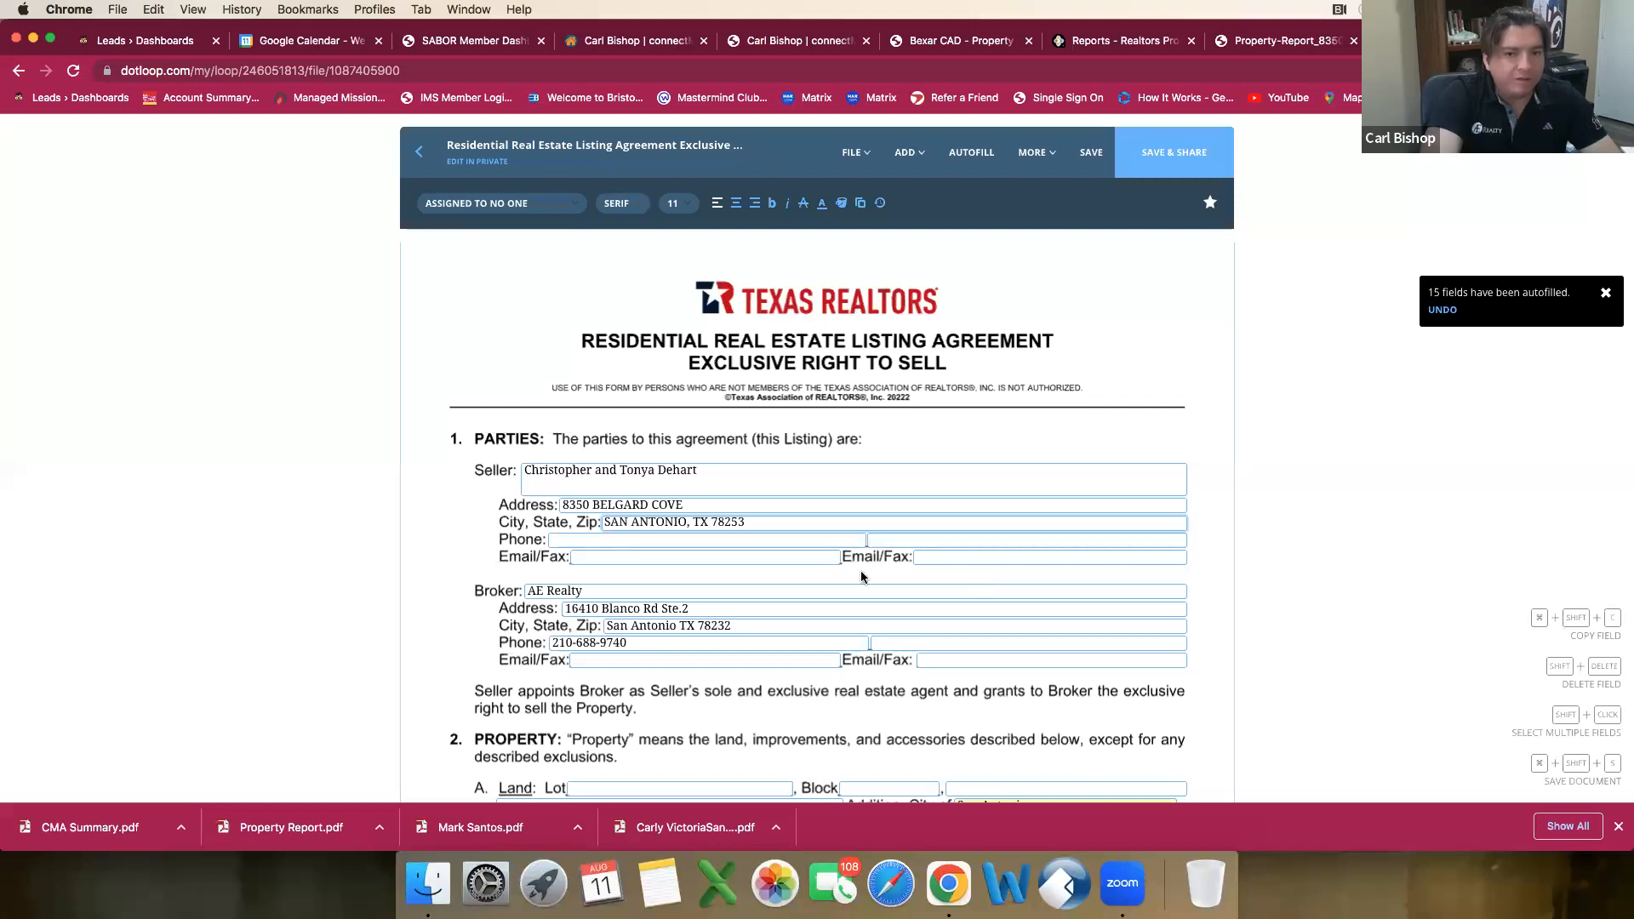
# Step: Append a dash and the listing agent's full name after AE Realty in the Broker field
pyautogui.scroll(-1, 838, 543)
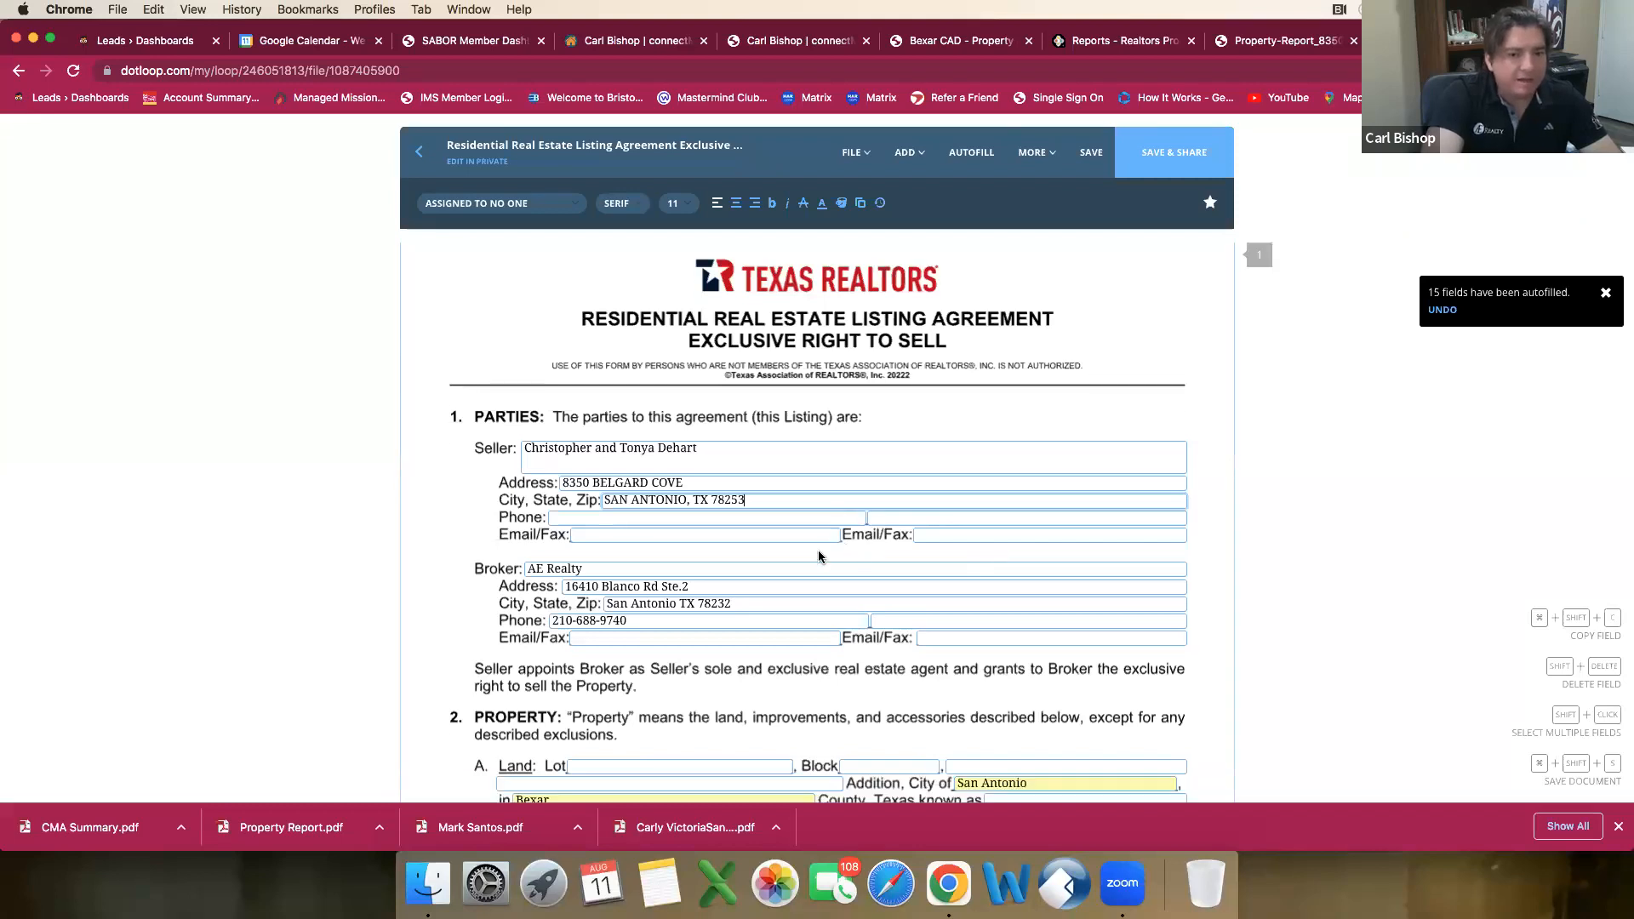
pyautogui.scroll(-1, 818, 545)
pyautogui.scroll(-1, 617, 519)
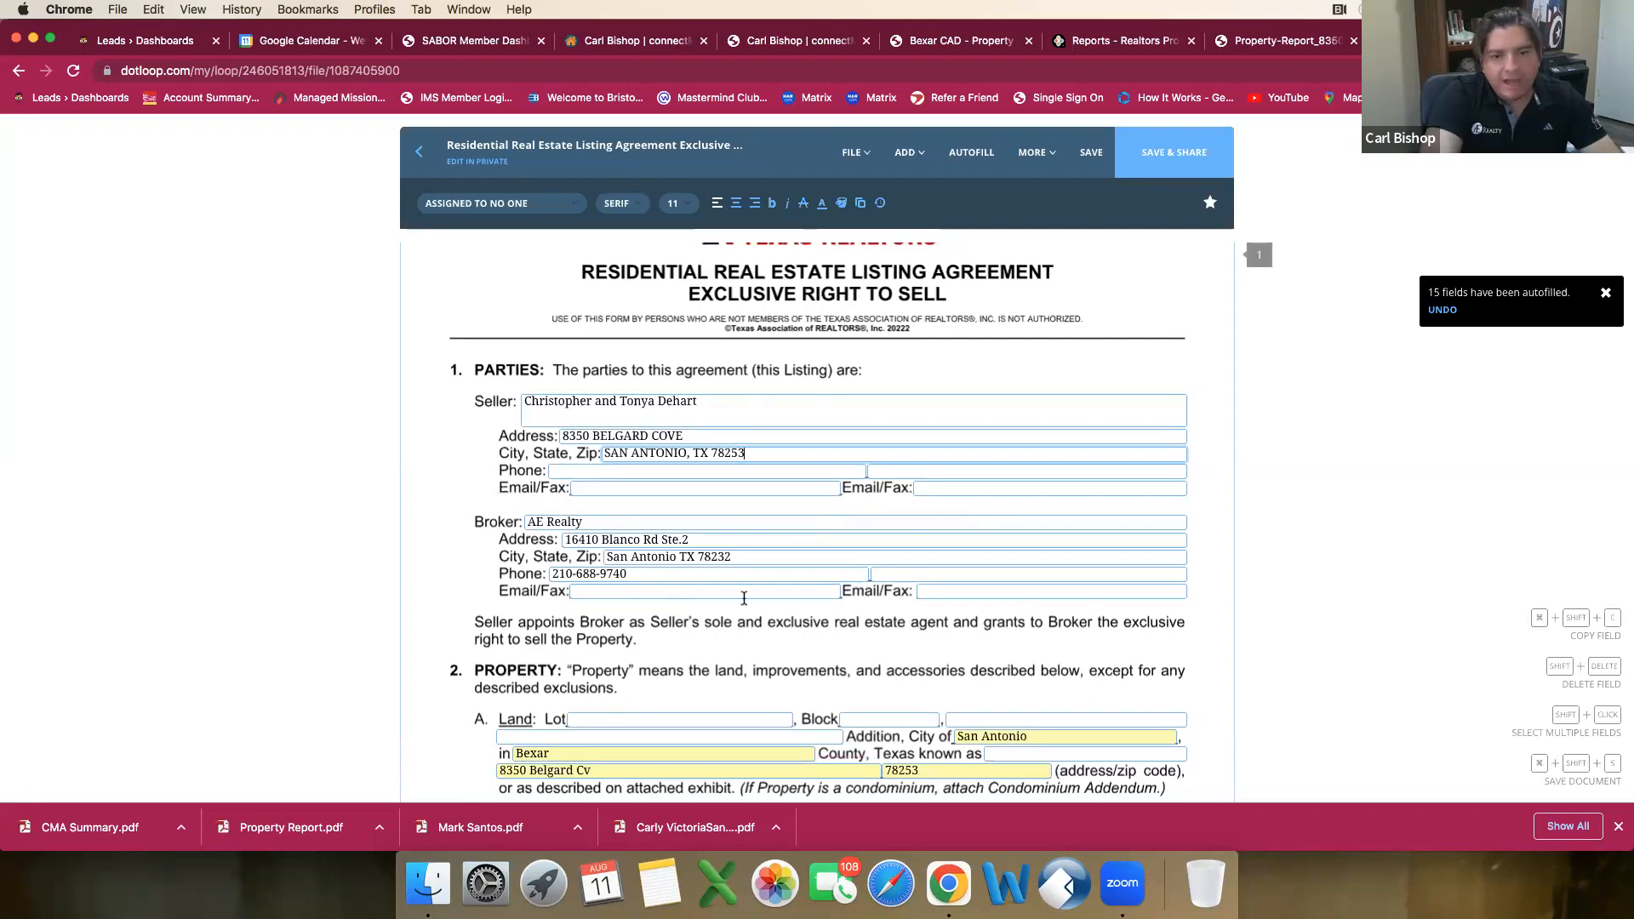
pyautogui.click(637, 593)
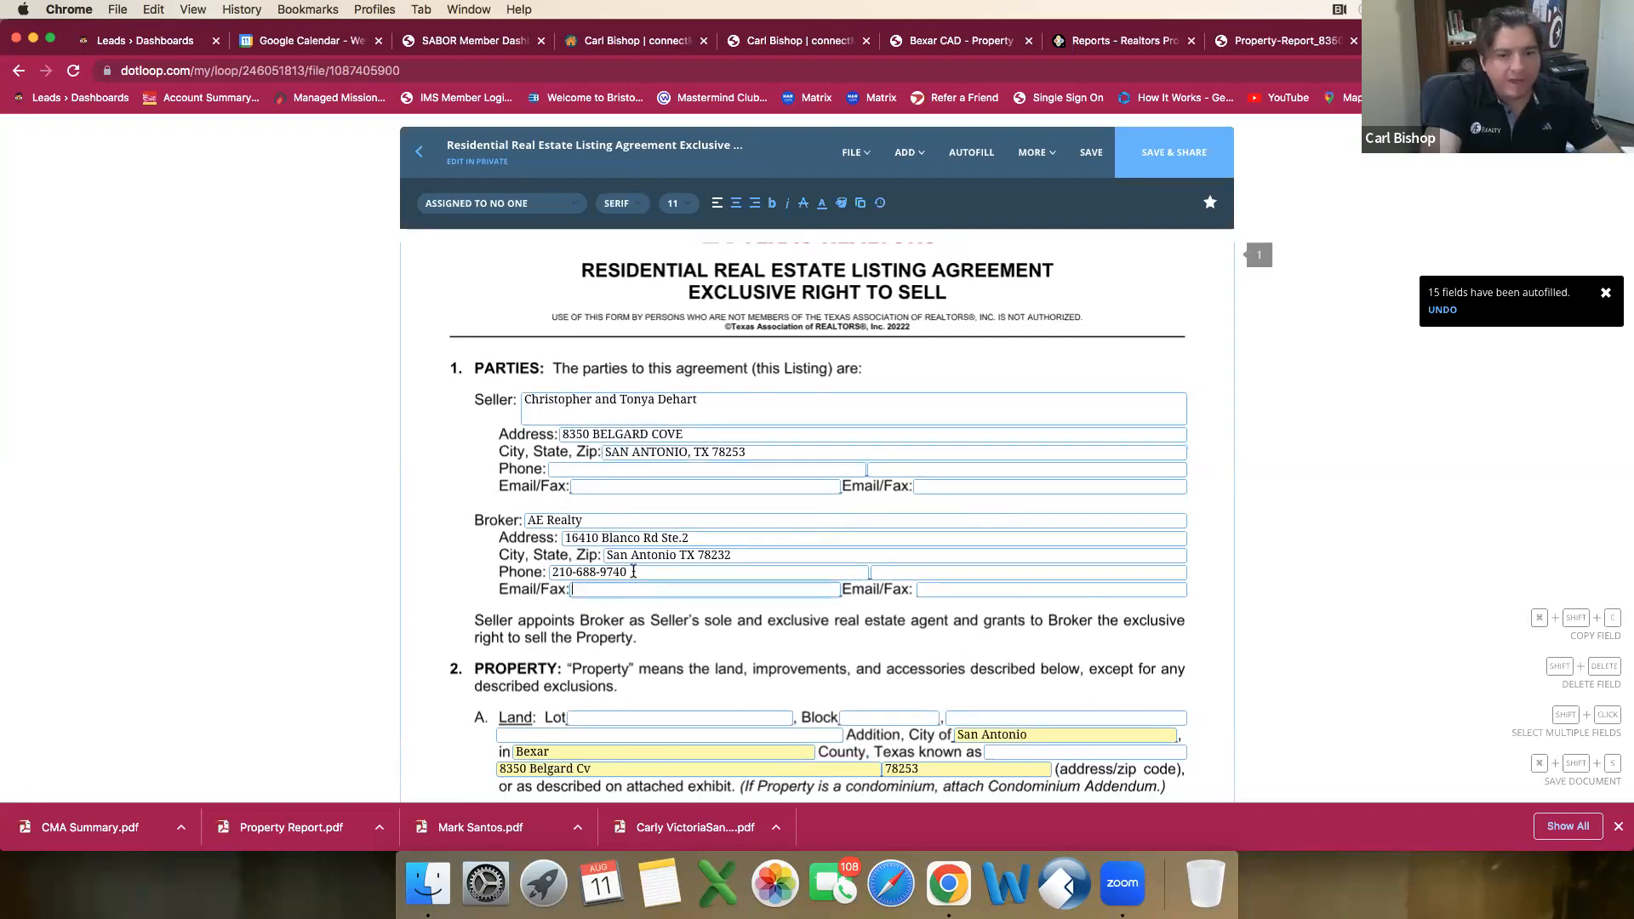
pyautogui.click(634, 572)
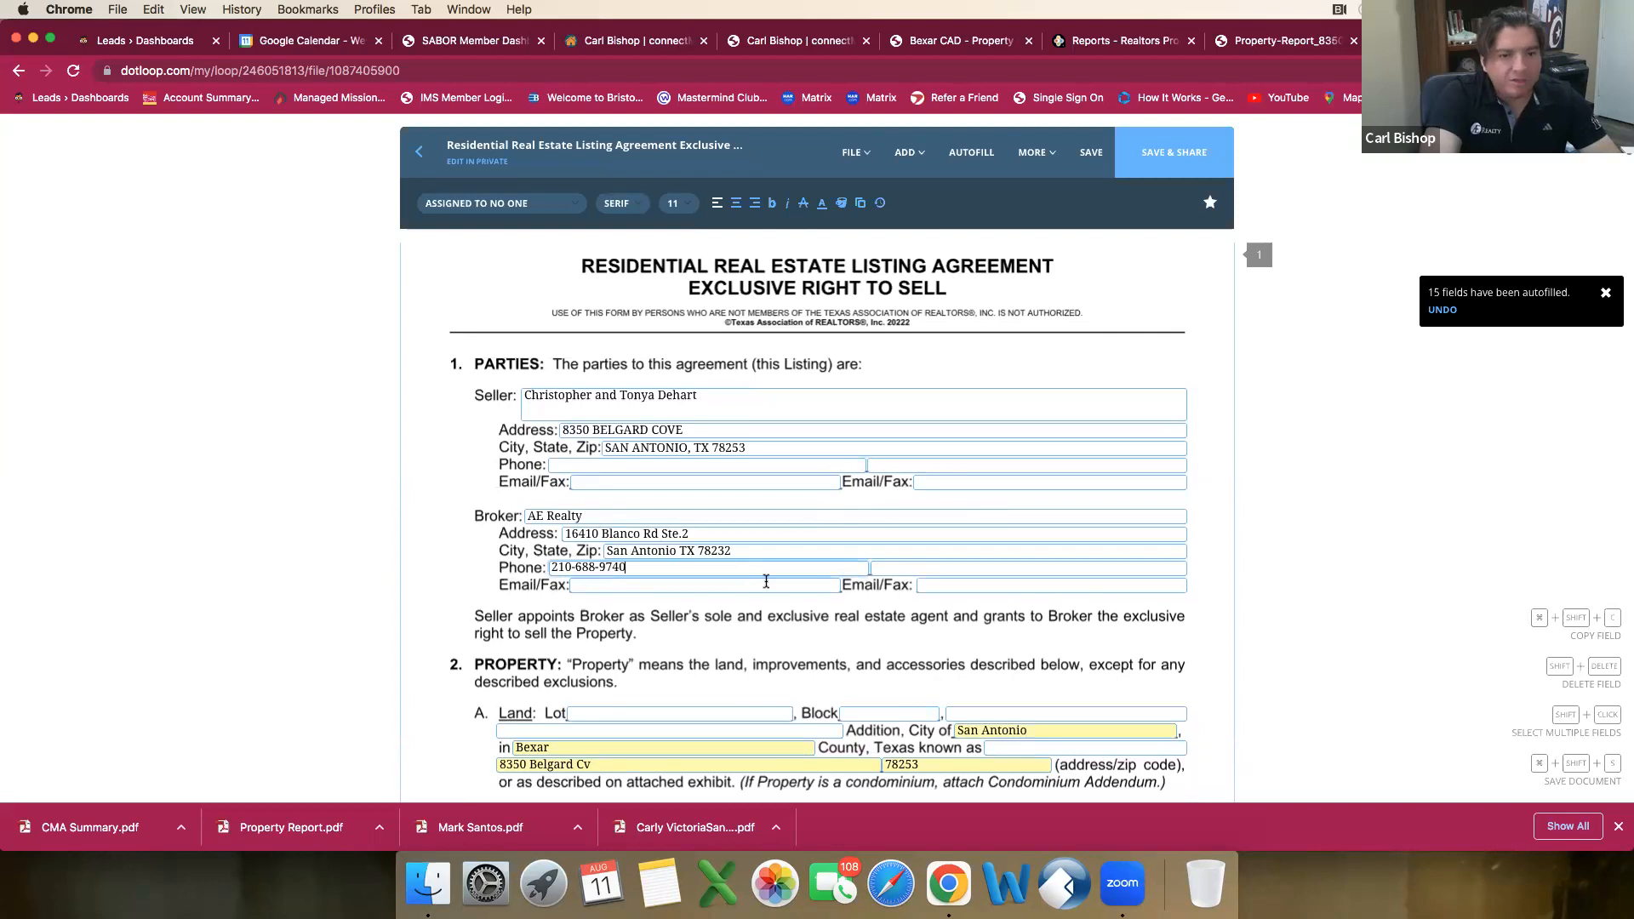
pyautogui.click(596, 516)
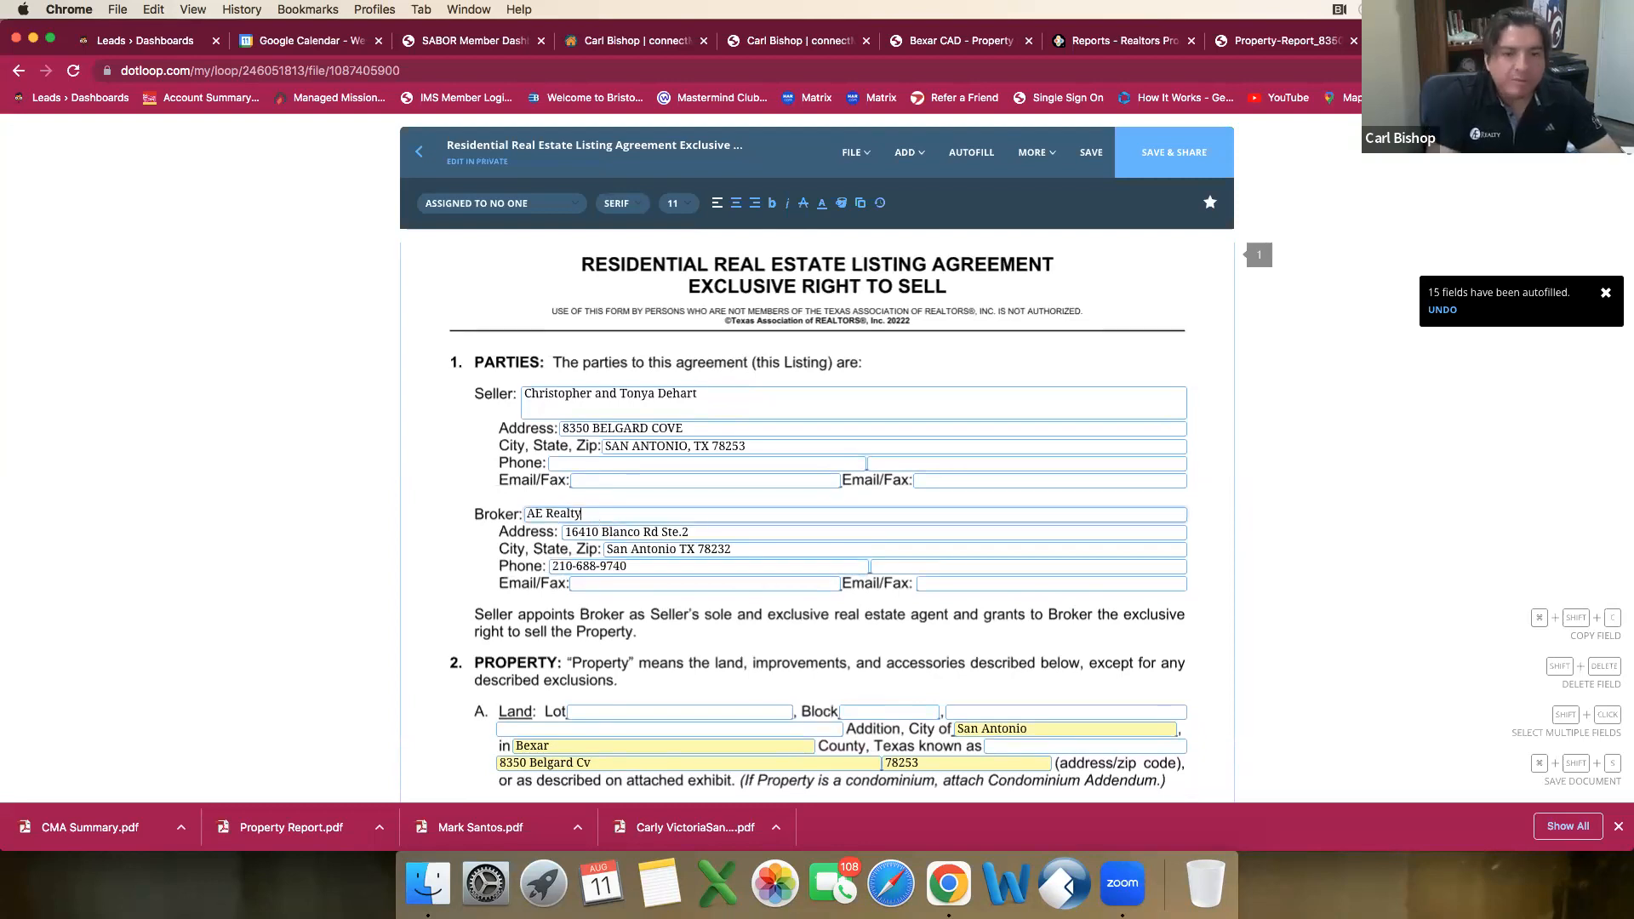
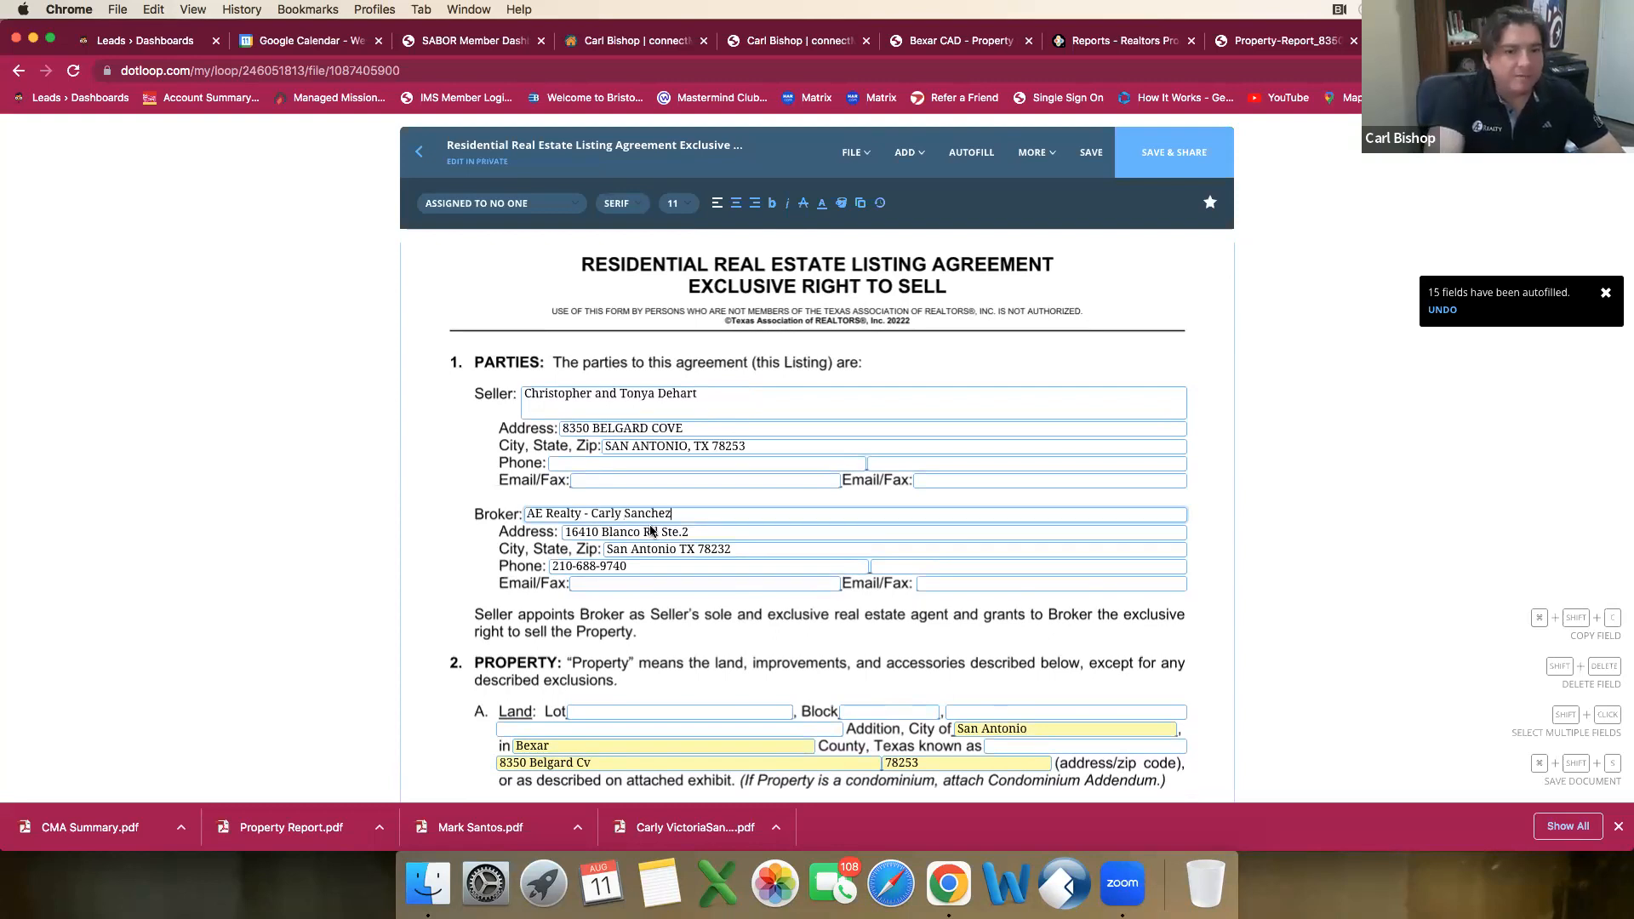
# Step: Look up the legal description in the Bexar CAD record and enter Lot 25 and Block 29 under the agreement's Land item
pyautogui.scroll(-2, 652, 534)
pyautogui.scroll(-2, 652, 530)
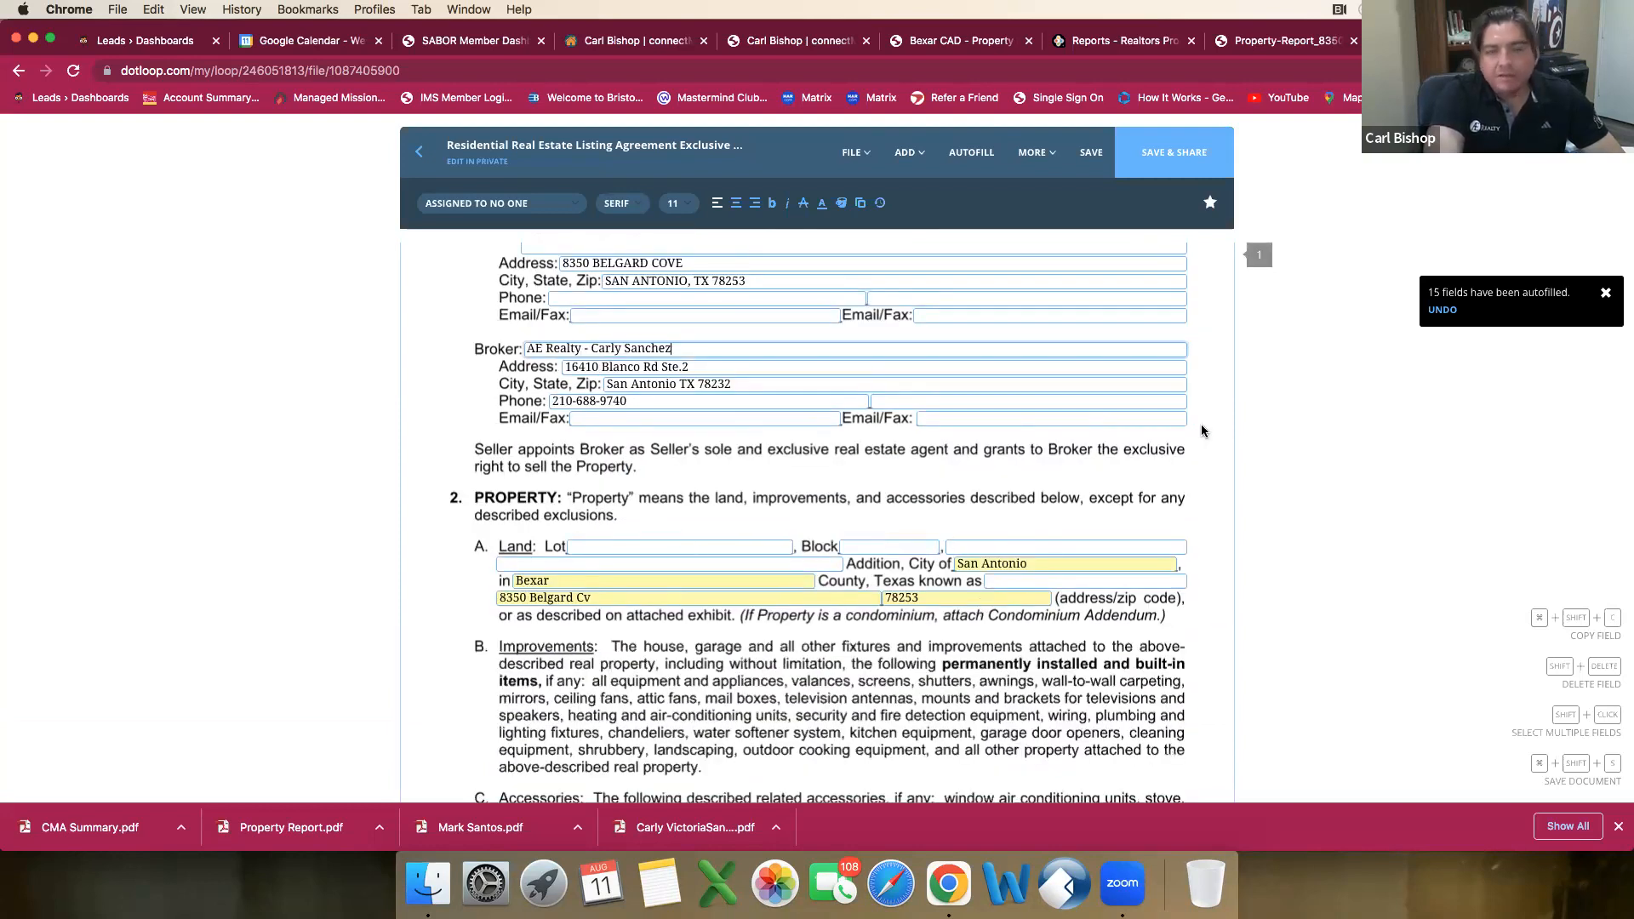
pyautogui.click(1227, 48)
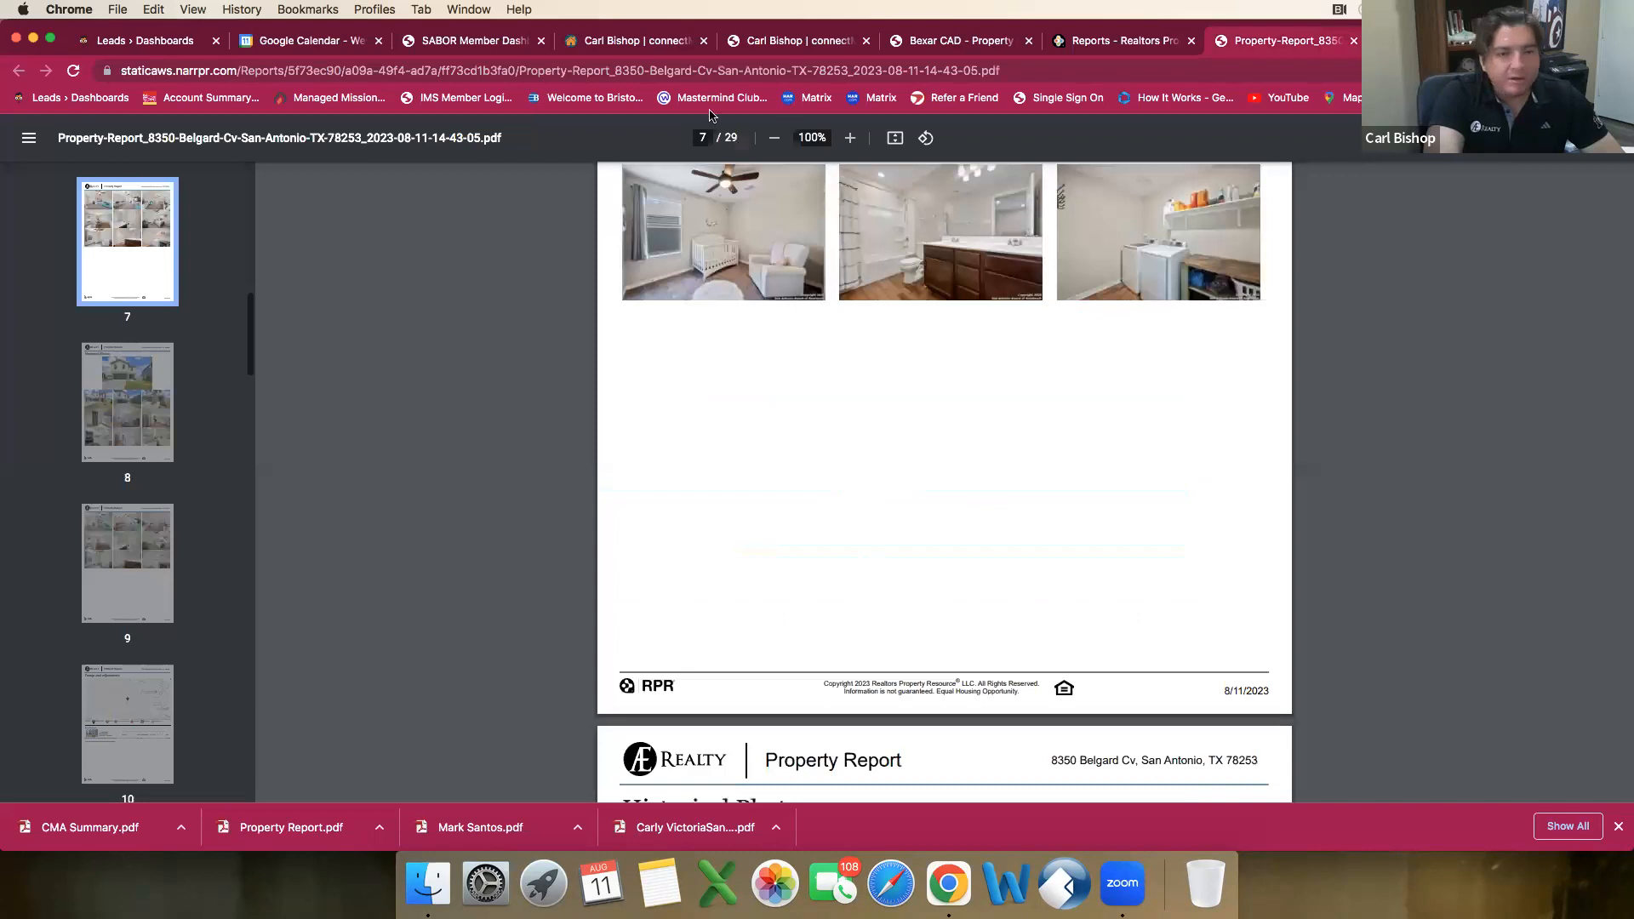
pyautogui.click(959, 45)
pyautogui.scroll(3, 877, 337)
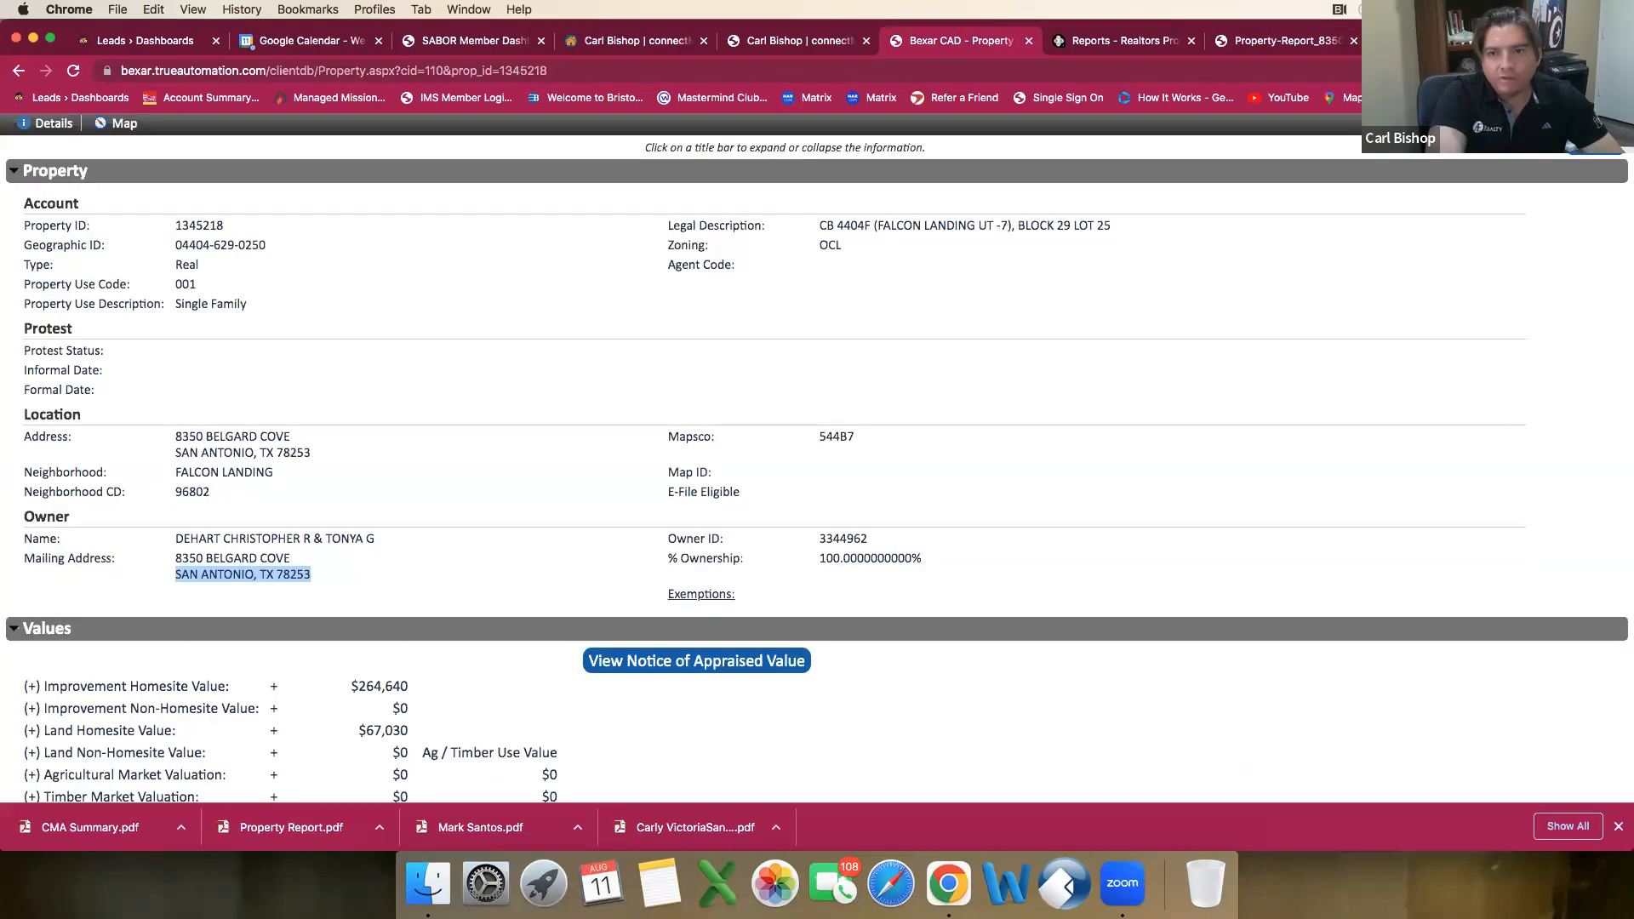
pyautogui.click(1435, 41)
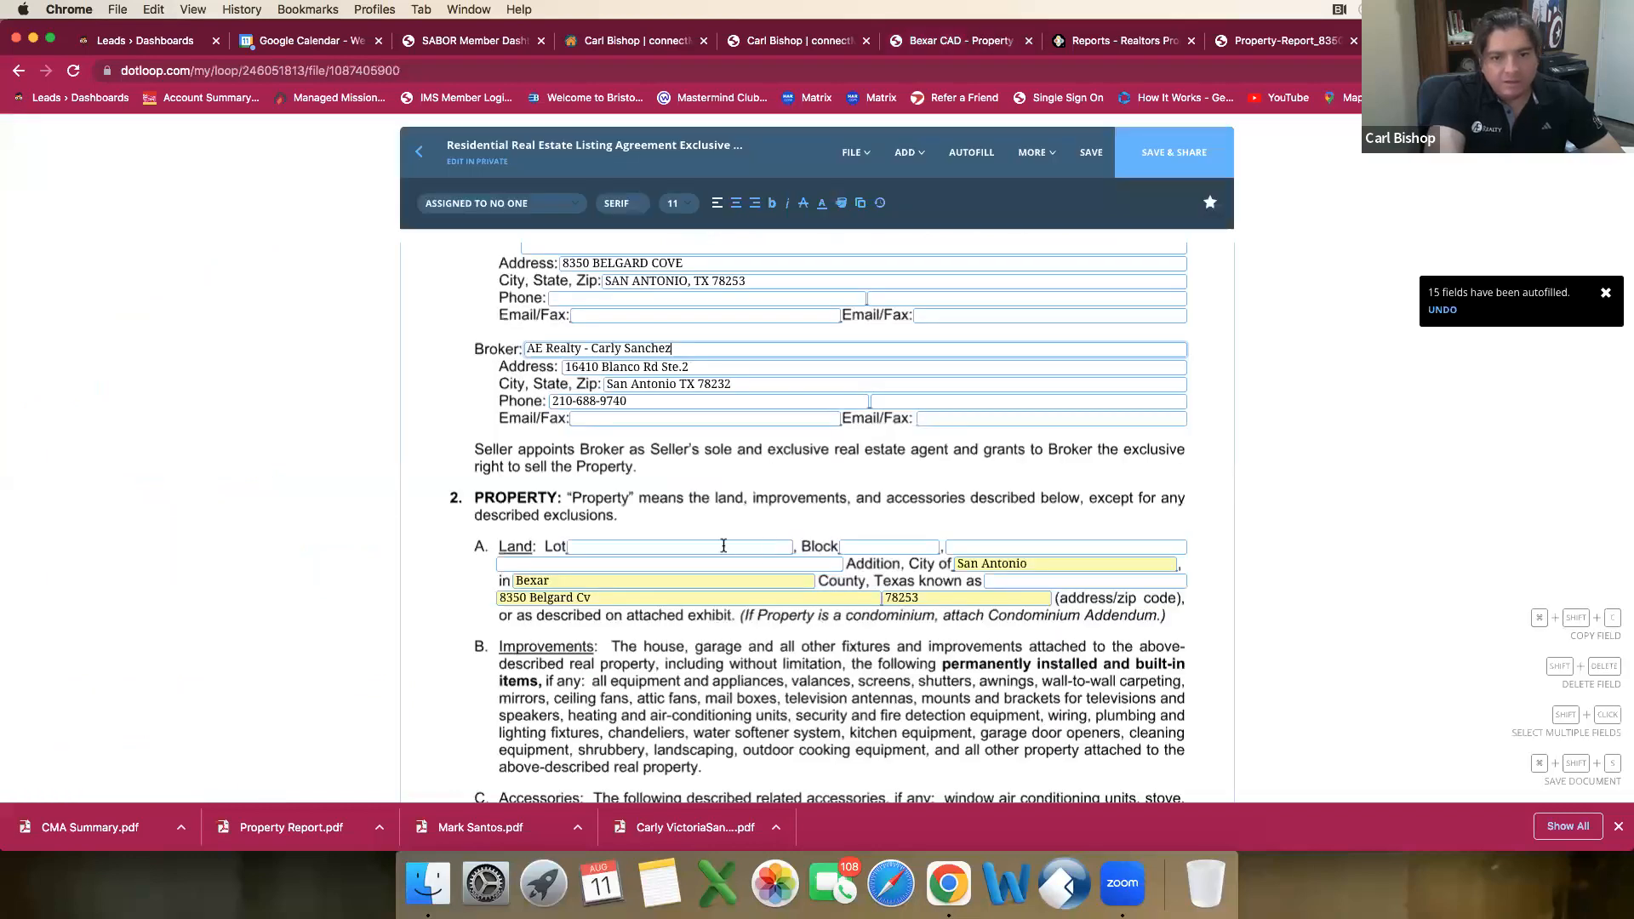
pyautogui.click(722, 544)
pyautogui.write('25')
pyautogui.click(856, 548)
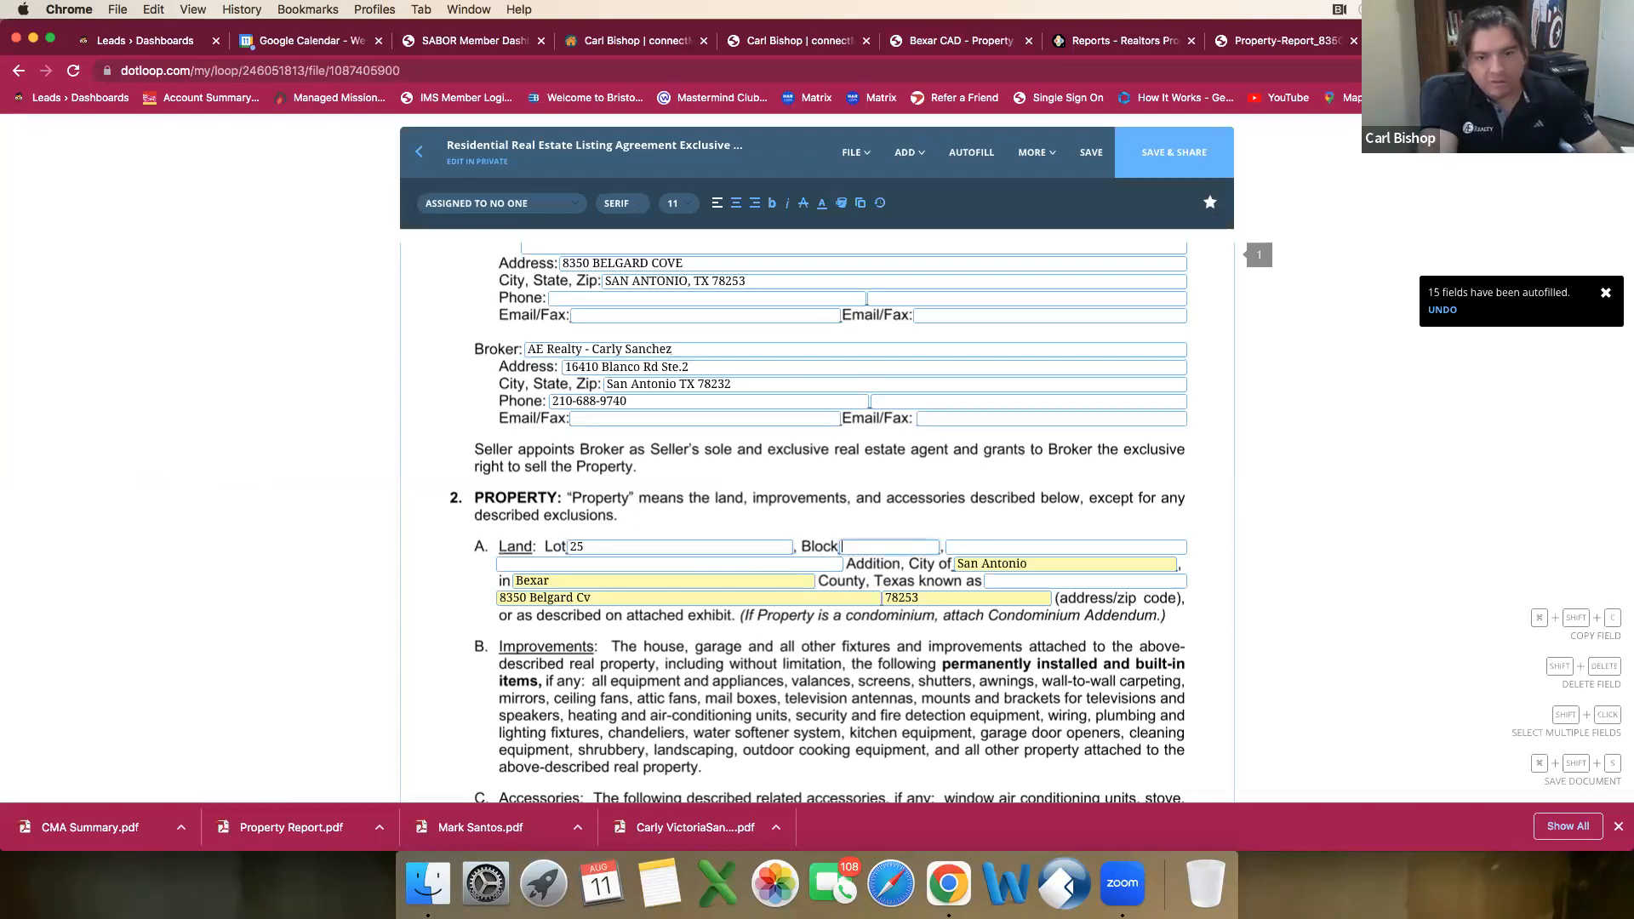
pyautogui.write('29')
# Step: Copy "CB 4404F (FALCON LANDING UT -7" from the Bexar CAD legal description into the blank after Block in the agreement
pyautogui.click(951, 548)
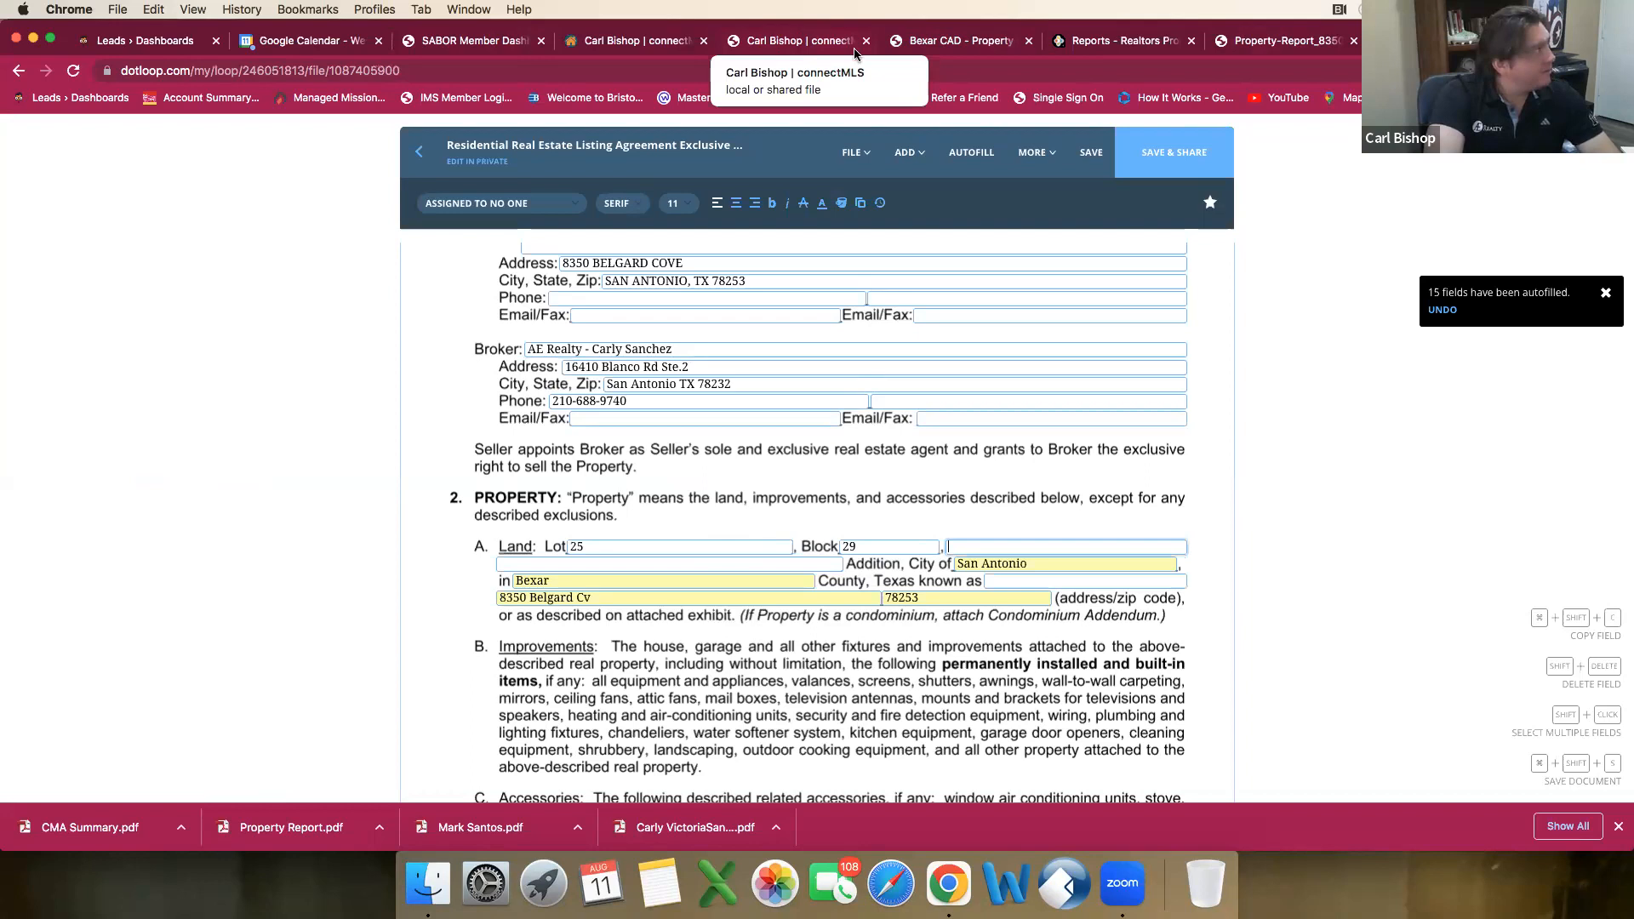
pyautogui.click(966, 42)
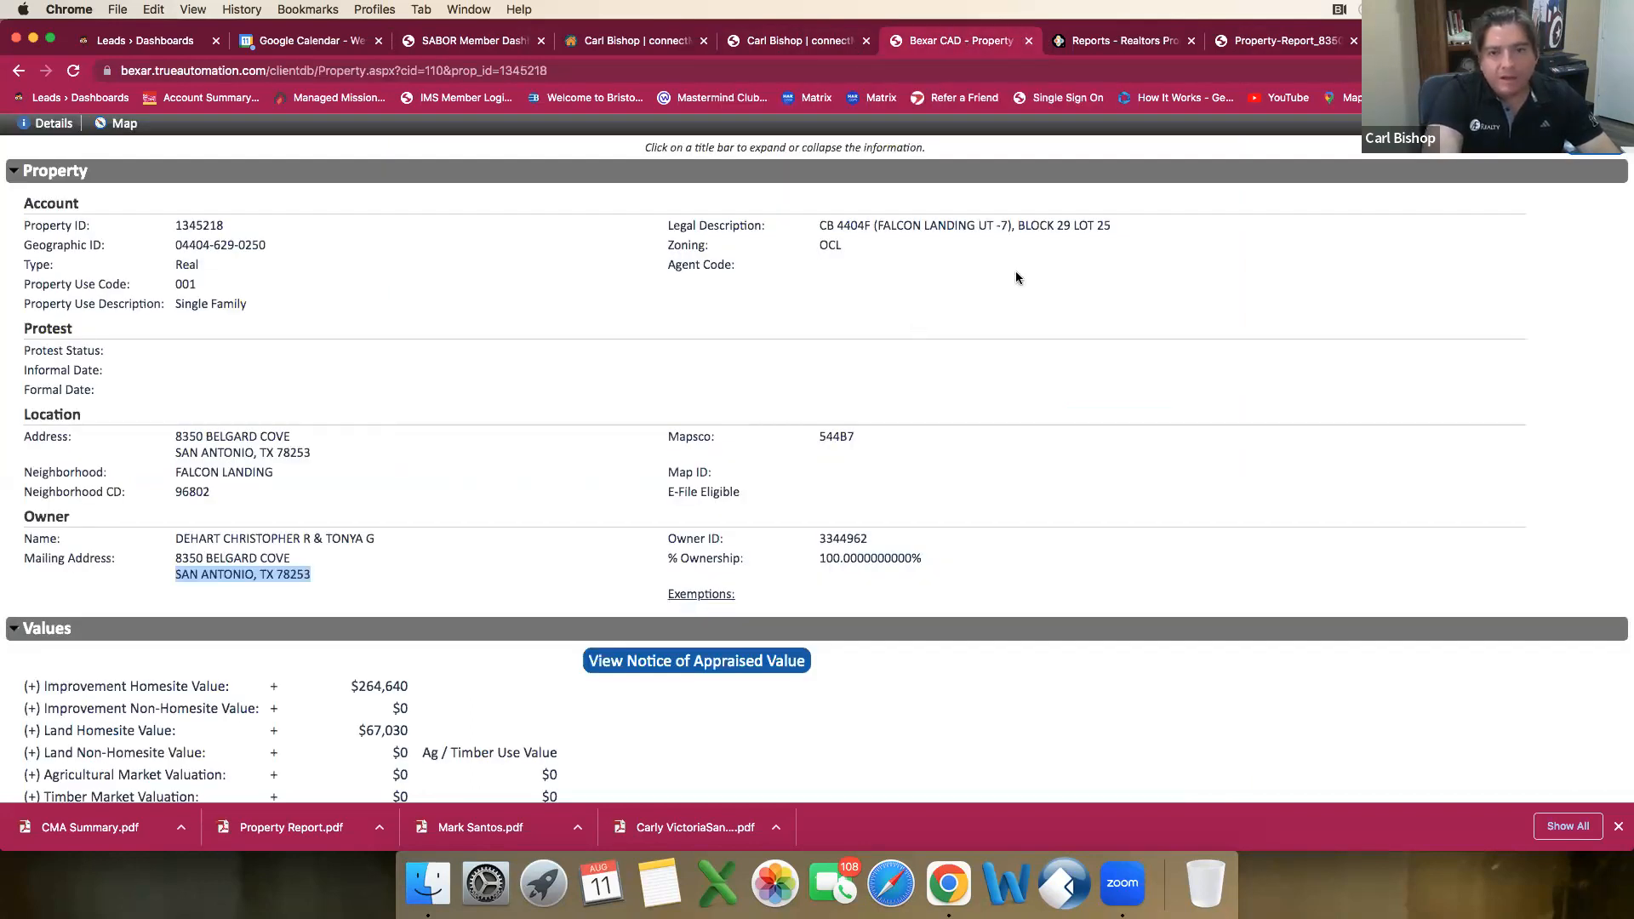
pyautogui.moveTo(819, 226); pyautogui.dragTo(1011, 228)
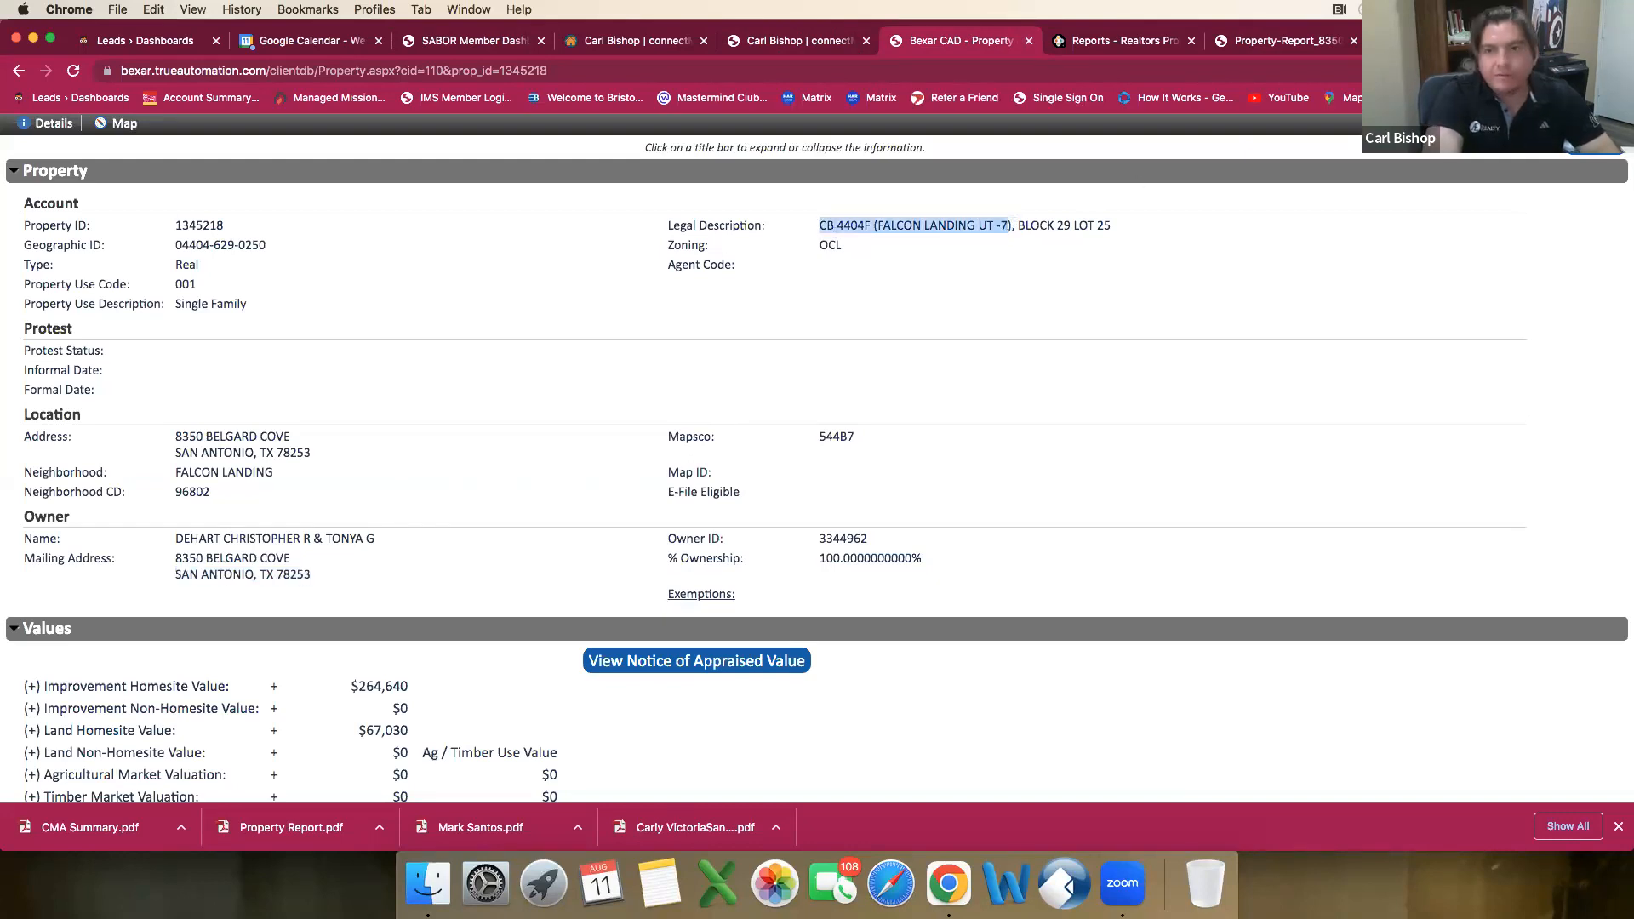
pyautogui.click(1439, 41)
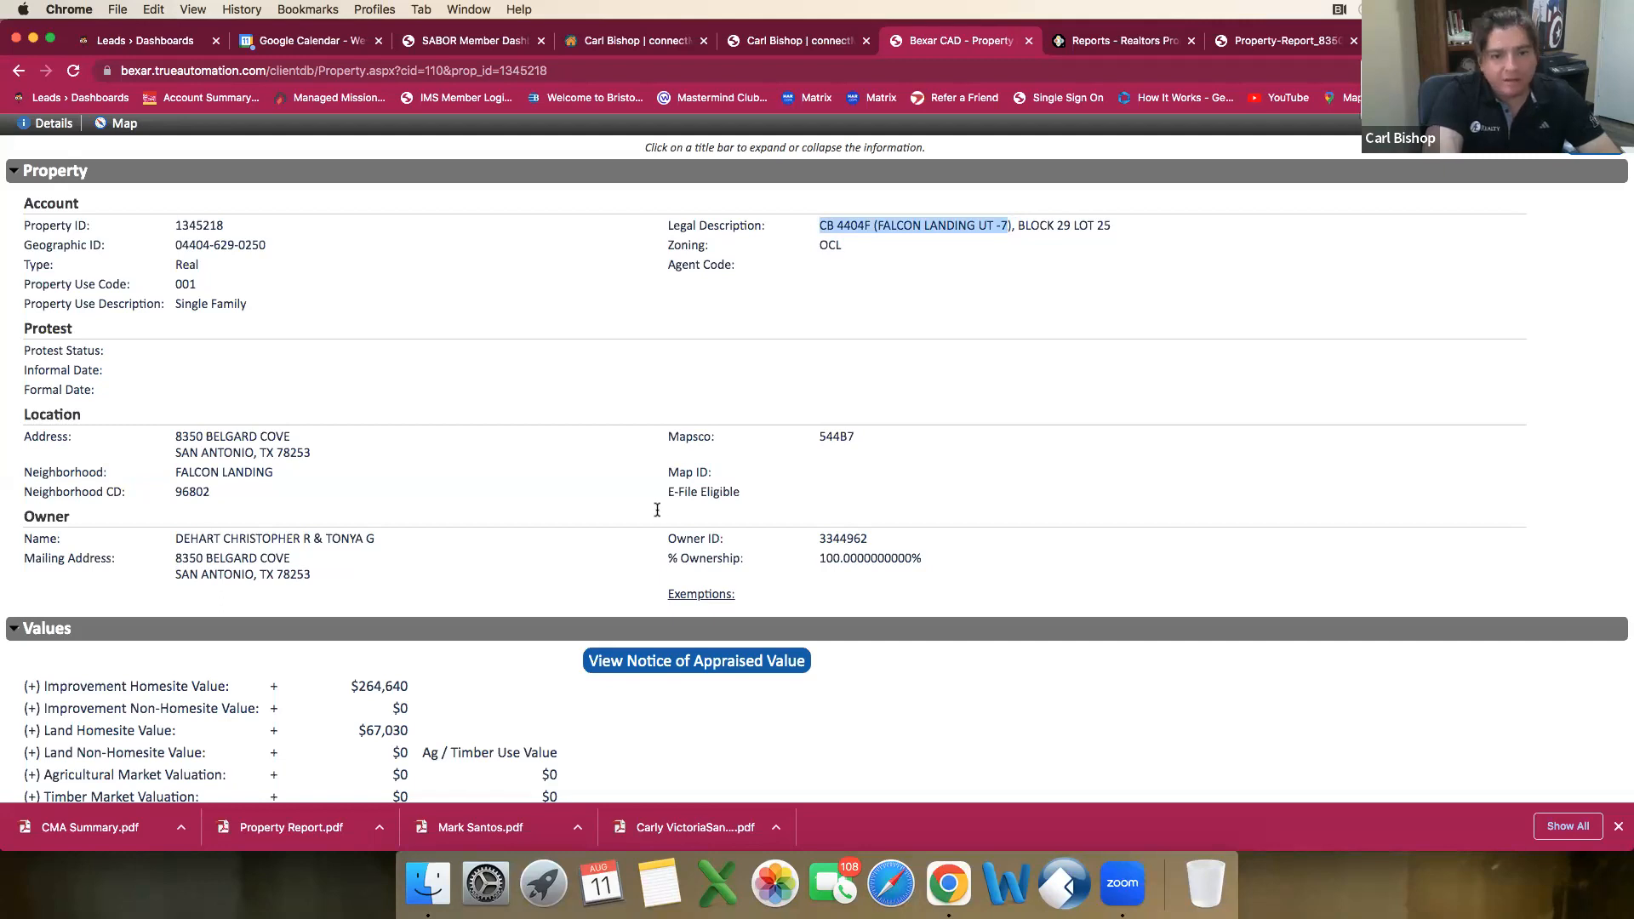
pyautogui.click(1035, 551)
pyautogui.press('super+v')
# Step: Enter Falcon Landing as the Addition in the property's land description
pyautogui.press('Tab')
pyautogui.write('Falcon Landing')
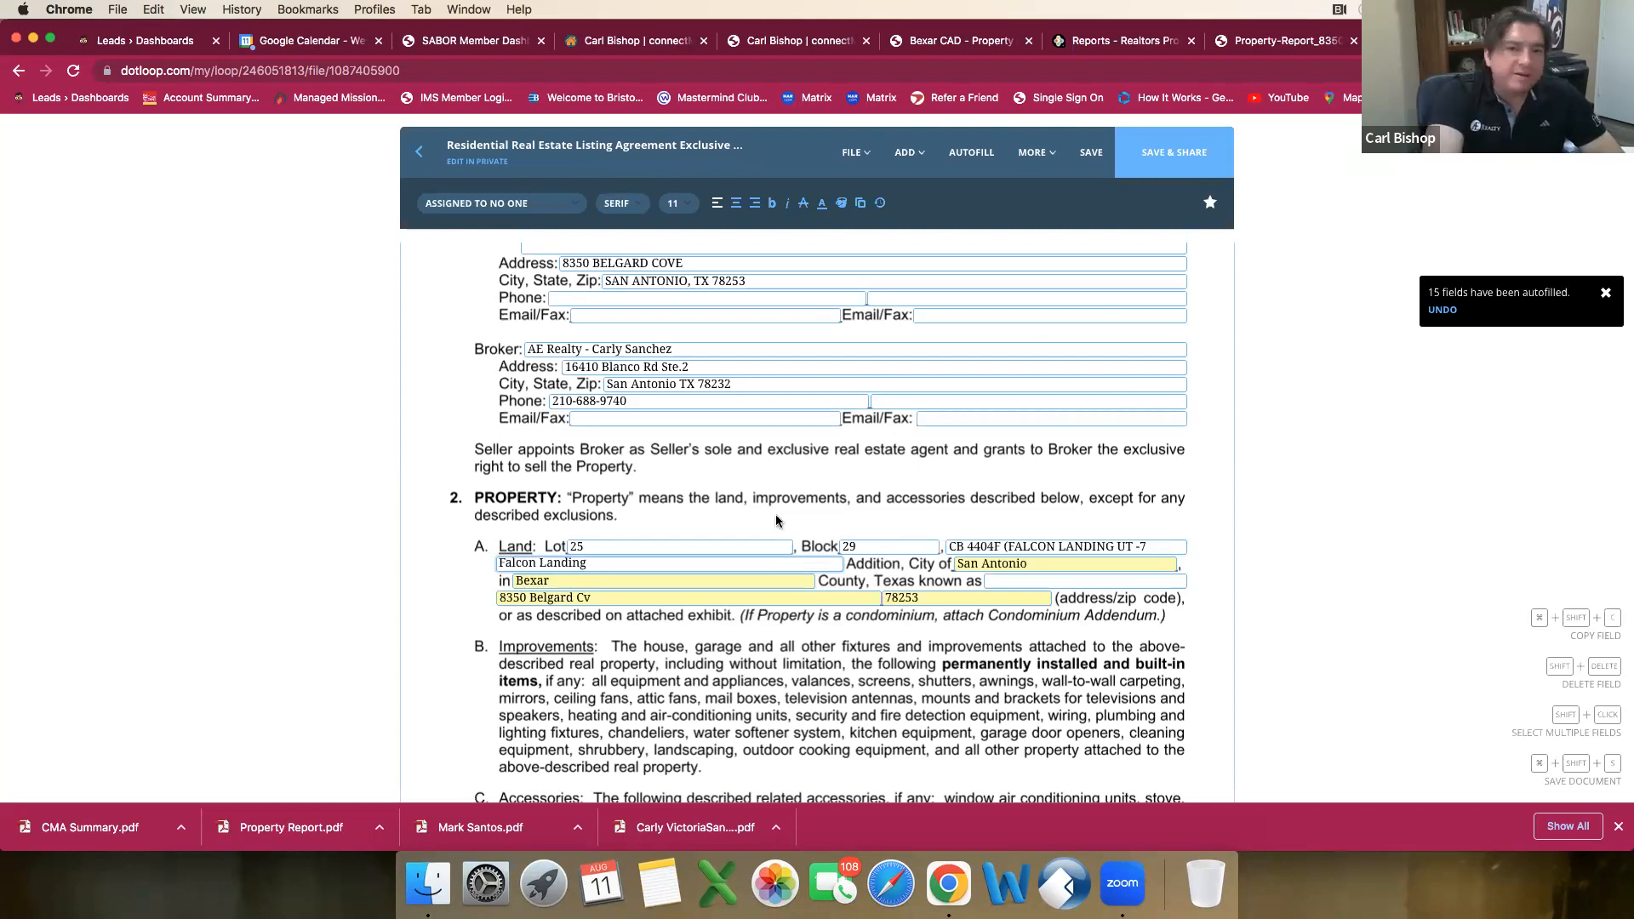
# Step: Mark under Owners' Association on page 2 that the property is not subject to mandatory membership
pyautogui.scroll(5, 774, 514)
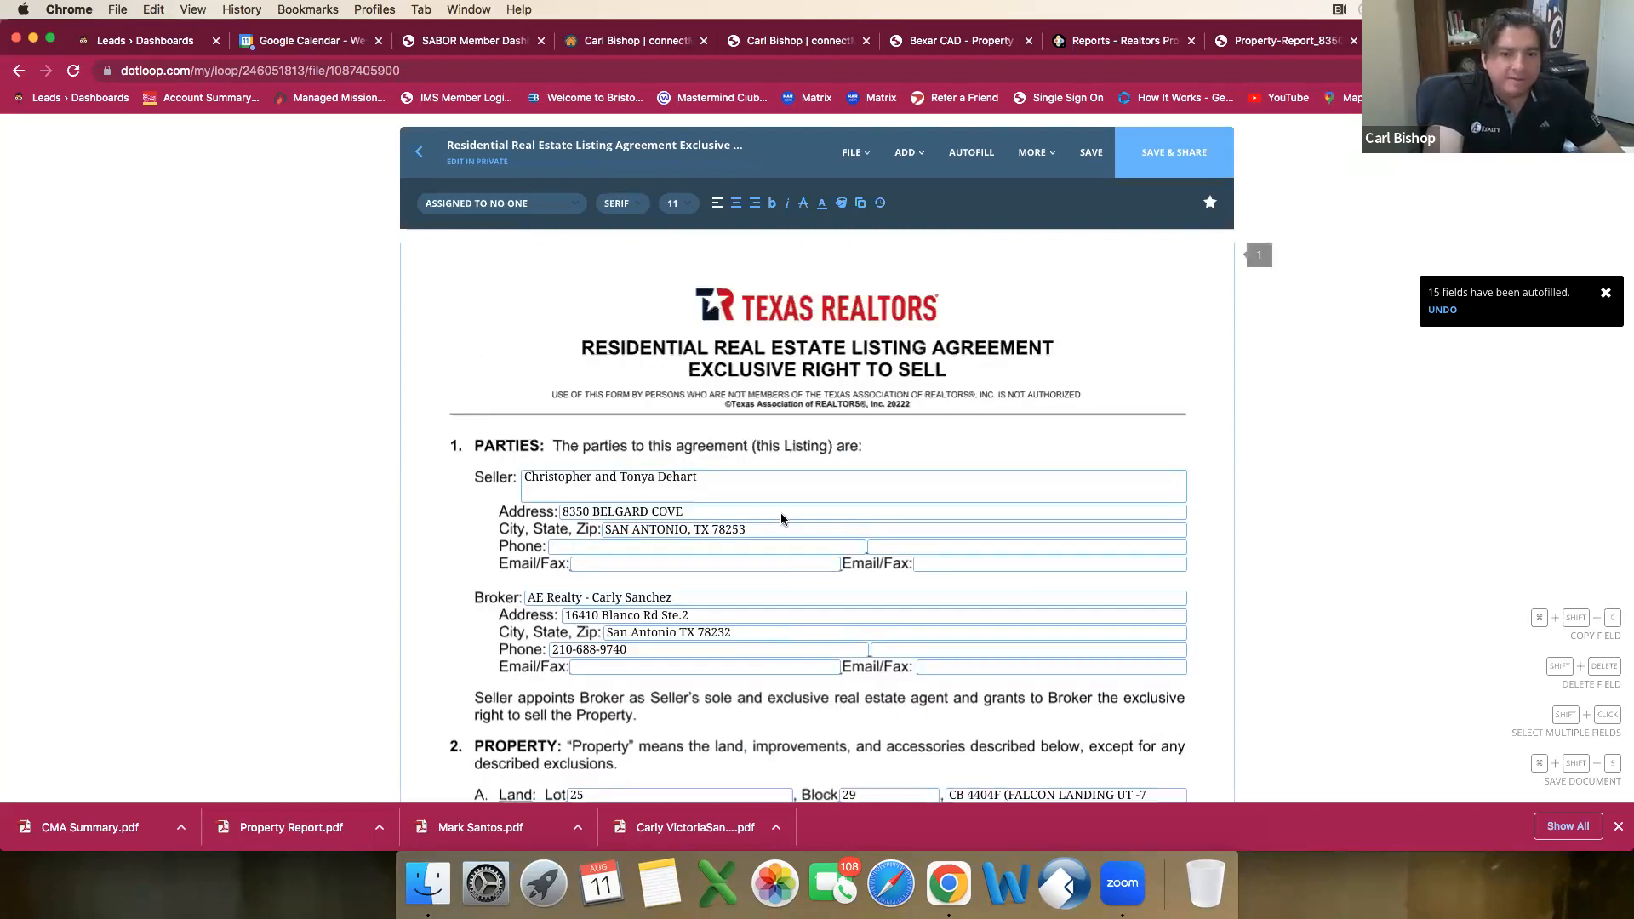
pyautogui.scroll(-8, 781, 519)
pyautogui.scroll(-3, 782, 518)
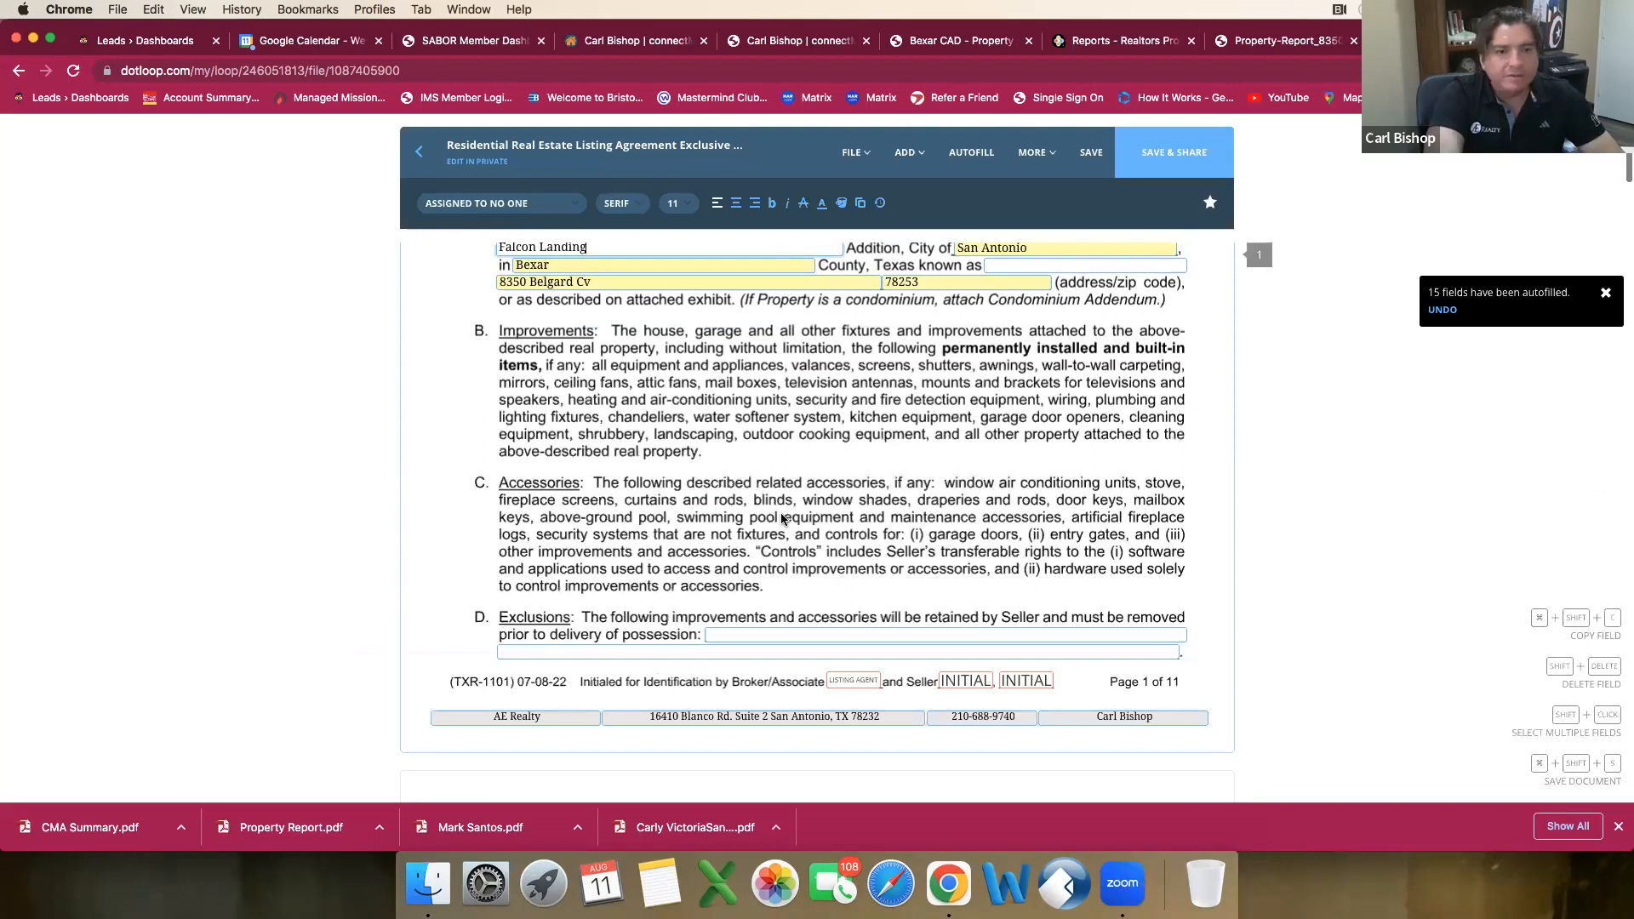
pyautogui.scroll(-5, 781, 518)
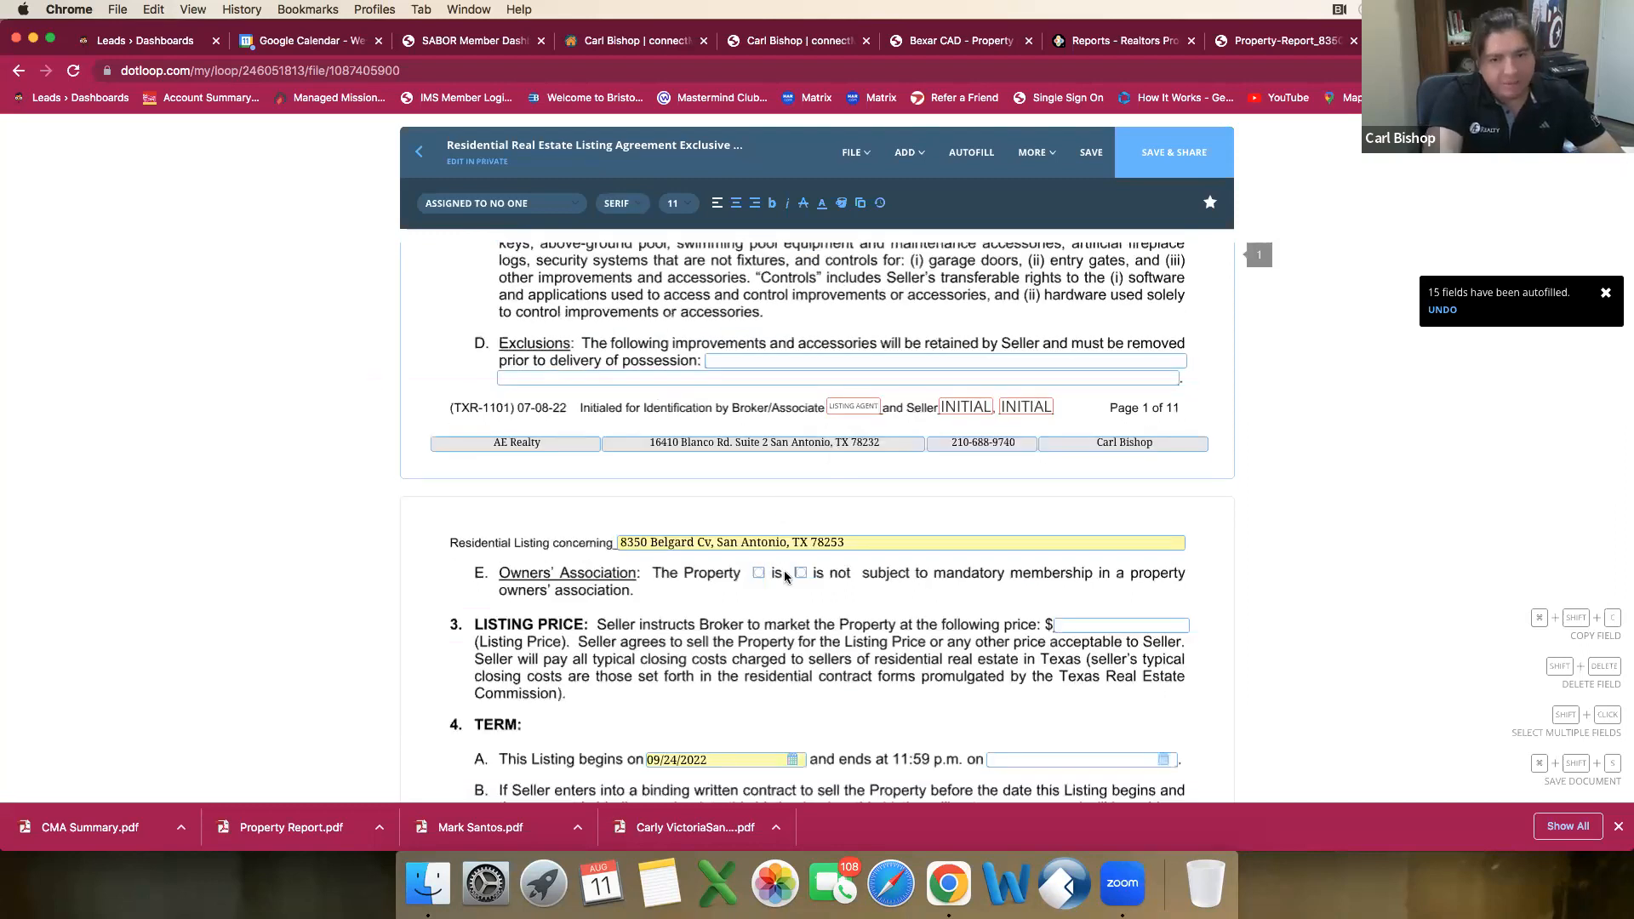
pyautogui.click(801, 572)
# Step: Select the Listing Price amount field in section 3 of the agreement for entry
pyautogui.scroll(-2, 1122, 486)
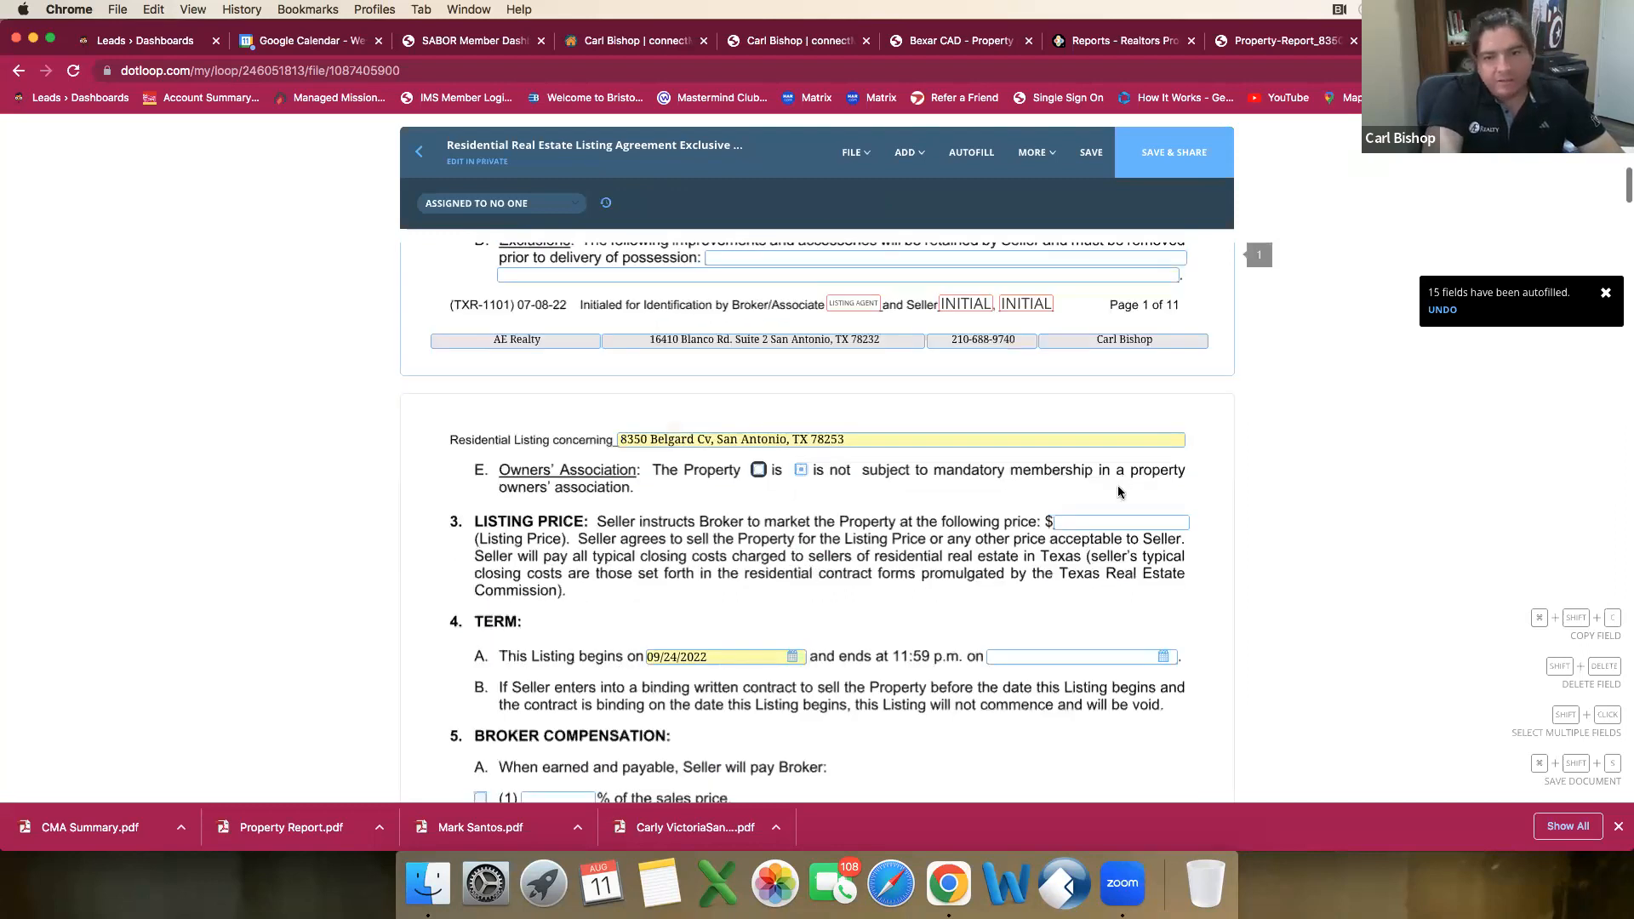
pyautogui.scroll(-1, 1120, 492)
pyautogui.click(1116, 494)
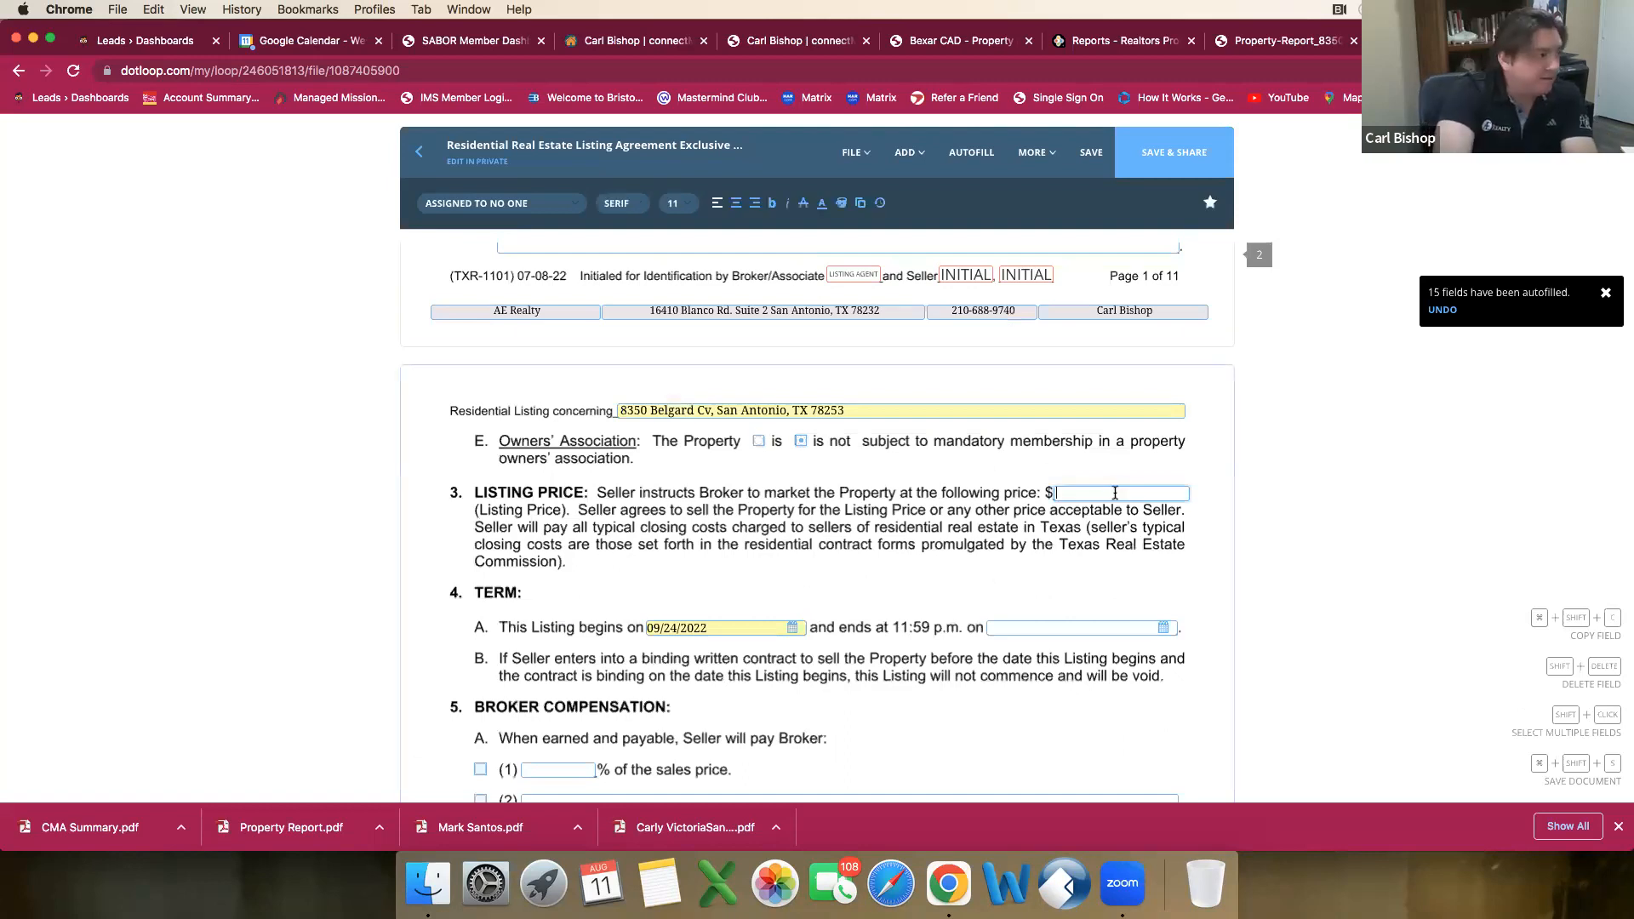
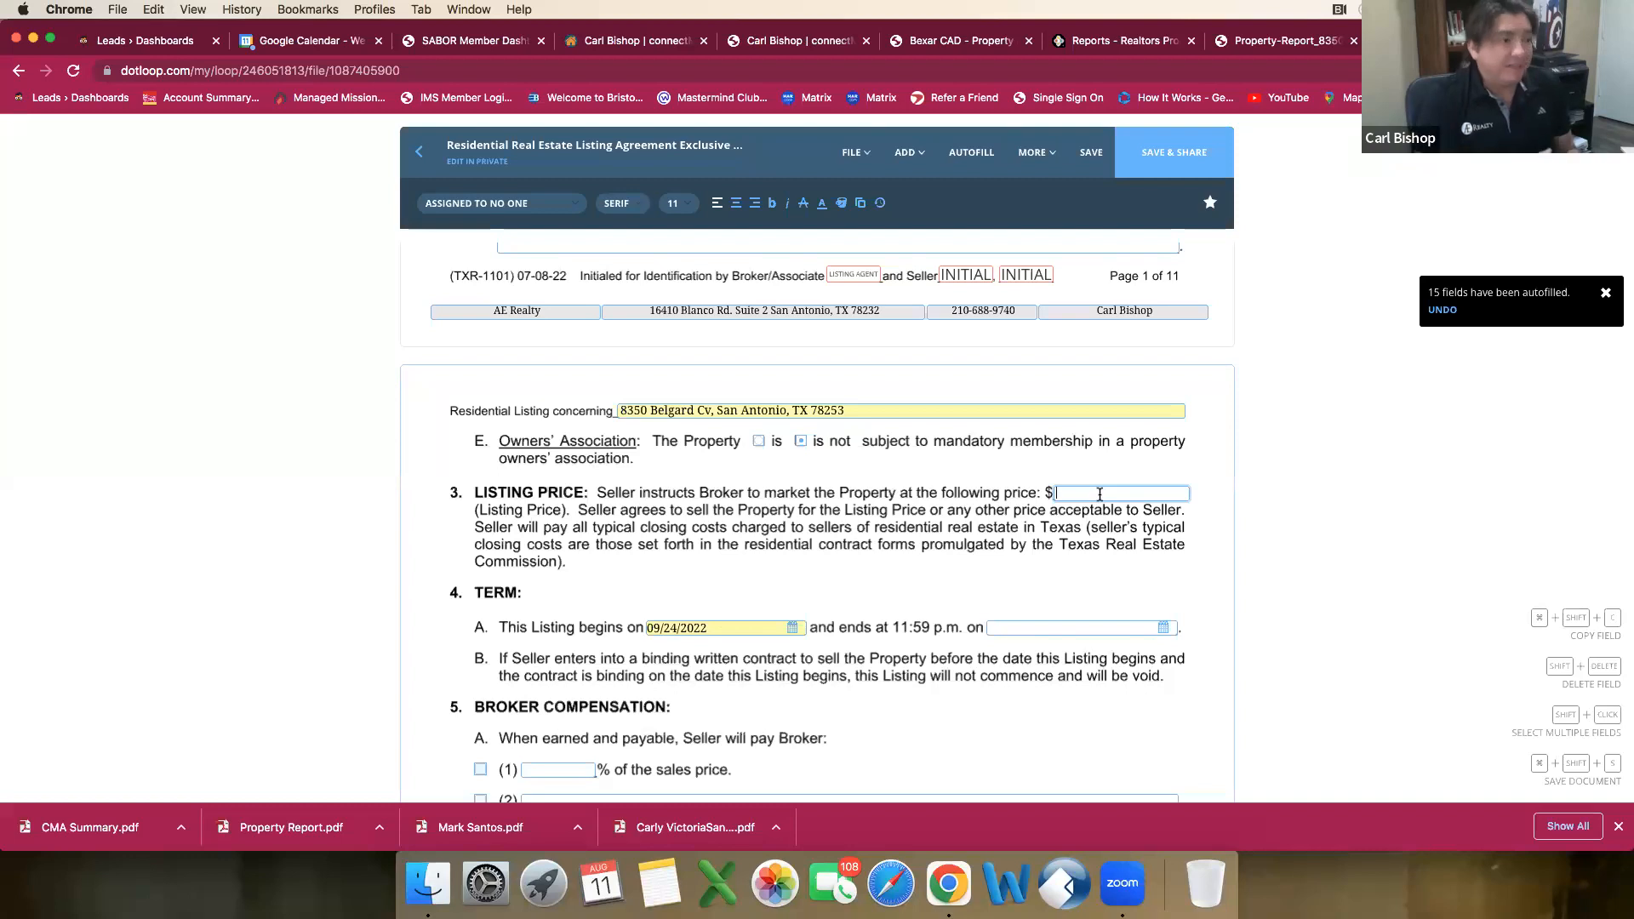
# Step: Set the listing's end date under Term to 08/31/2024
pyautogui.click(1100, 494)
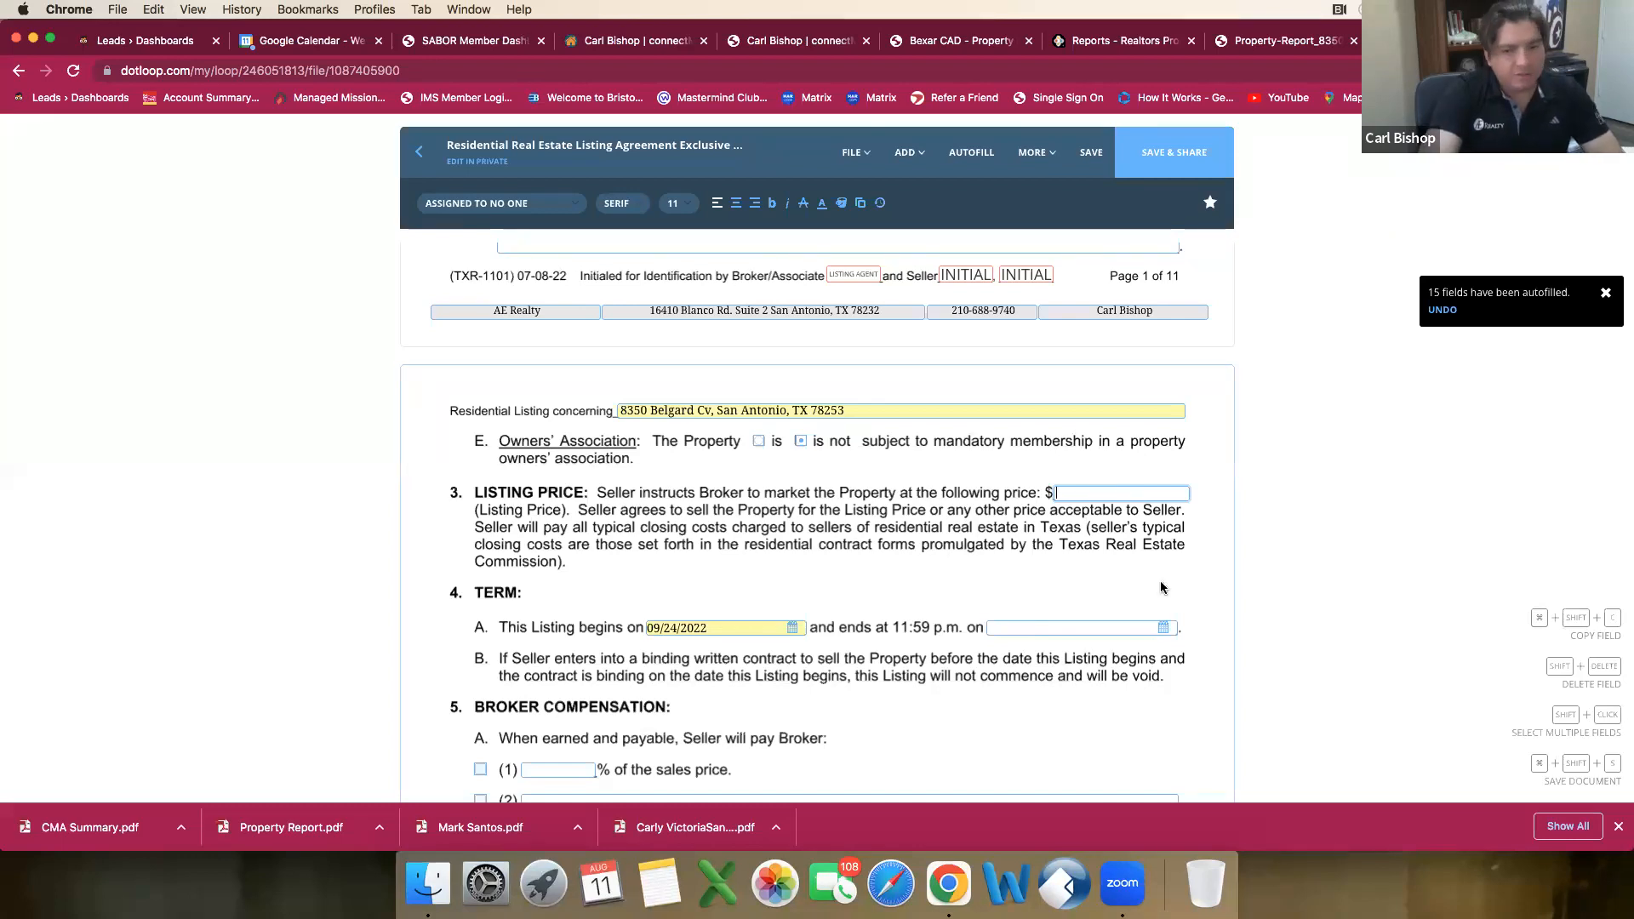
pyautogui.click(1163, 627)
pyautogui.click(1134, 462)
pyautogui.click(1134, 462)
pyautogui.click(1134, 462)
pyautogui.click(1133, 462)
pyautogui.click(1134, 462)
pyautogui.click(1134, 463)
pyautogui.click(1134, 462)
pyautogui.click(1134, 462)
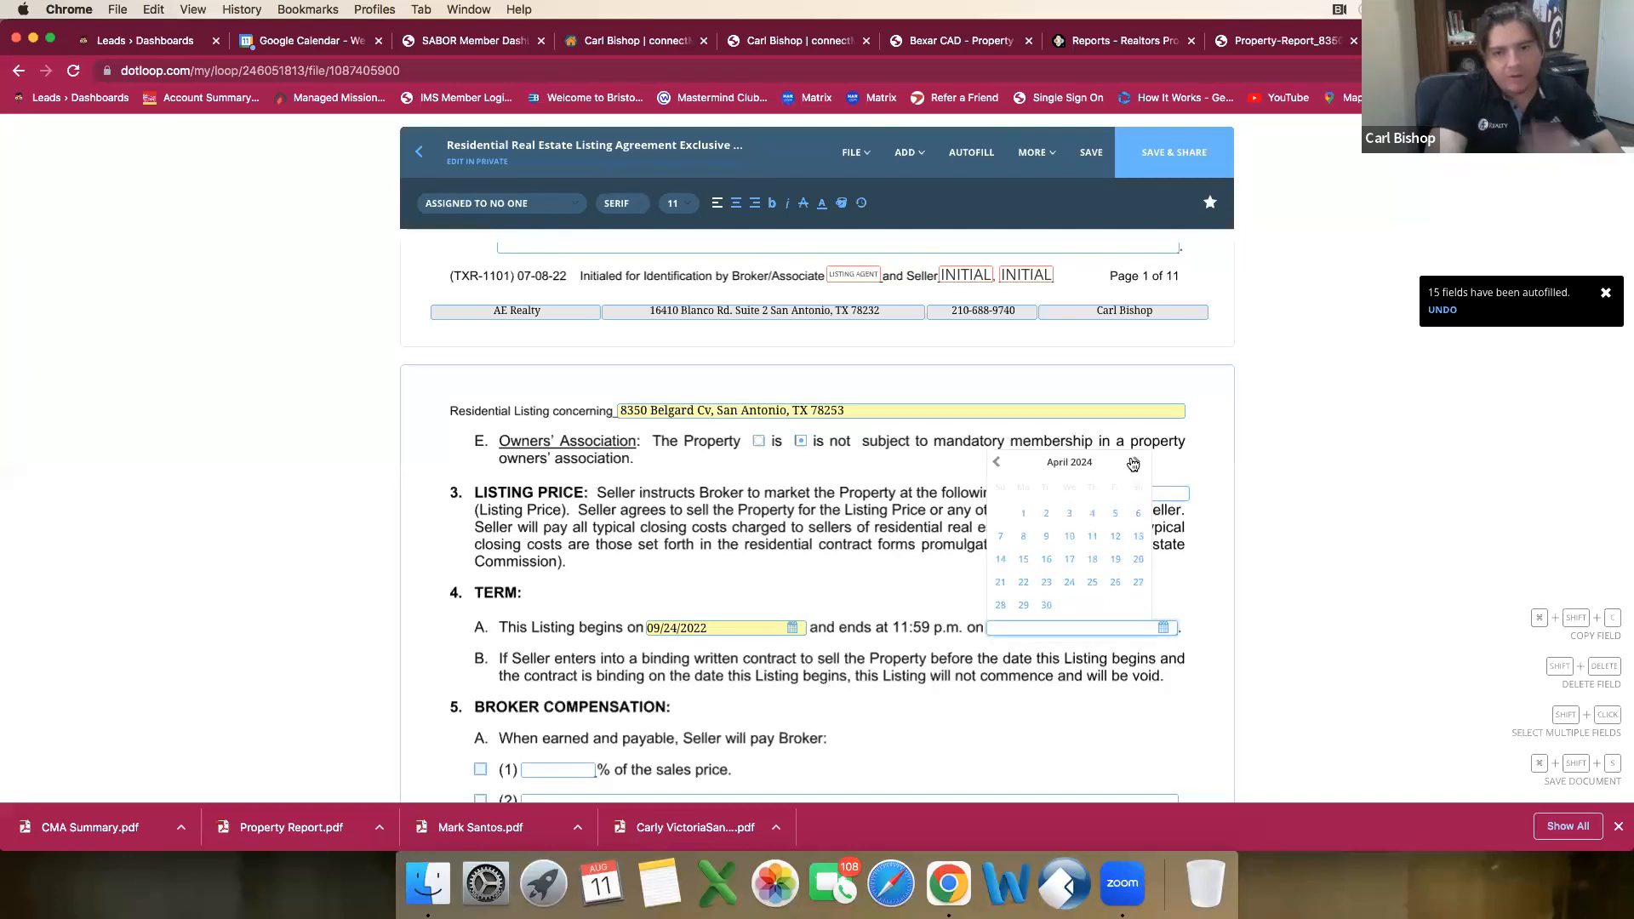
pyautogui.click(1134, 462)
pyautogui.click(1134, 462)
pyautogui.click(1134, 462)
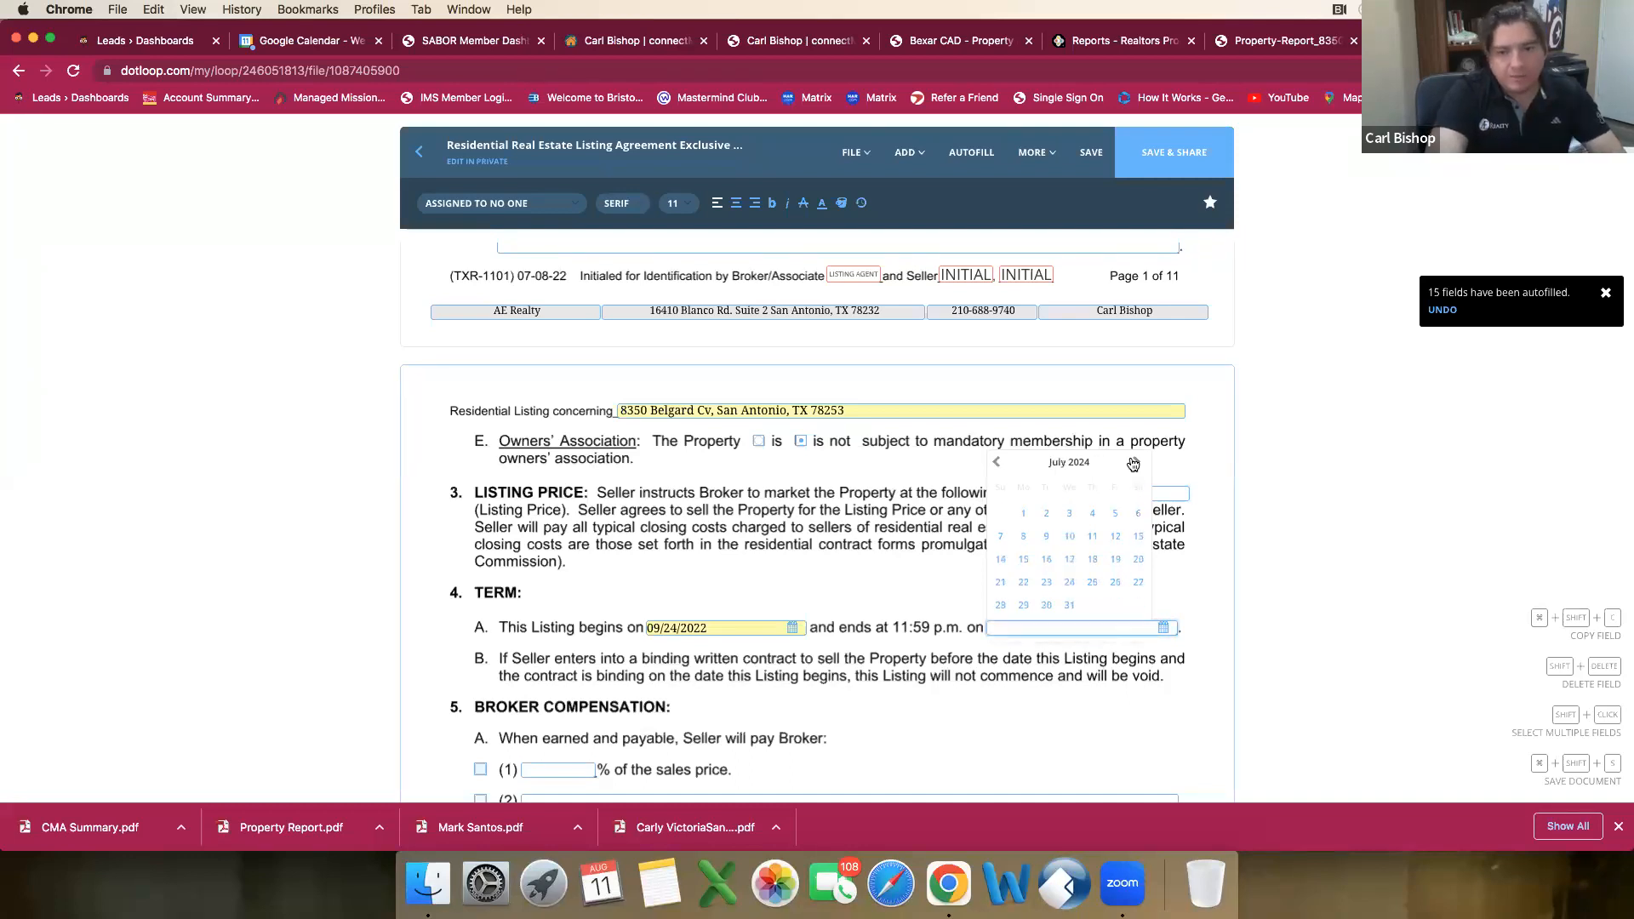
pyautogui.click(1134, 462)
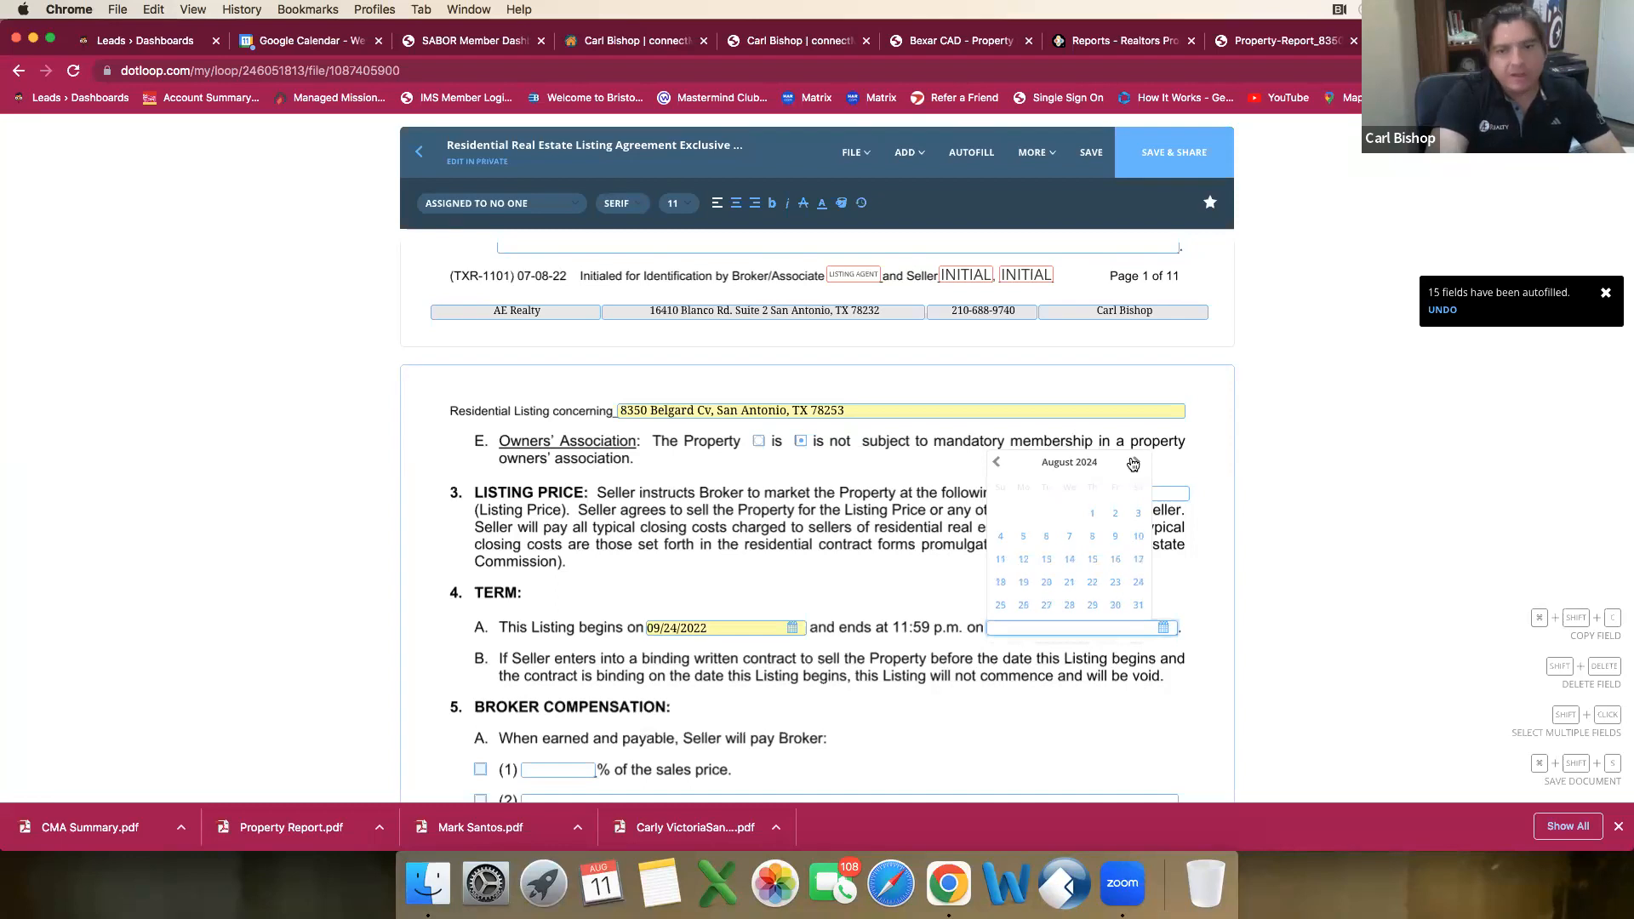
pyautogui.click(1138, 605)
# Step: Select the percentage option for broker compensation in paragraph 5A(1) and enter 6% of the sales price
pyautogui.scroll(-3, 1106, 596)
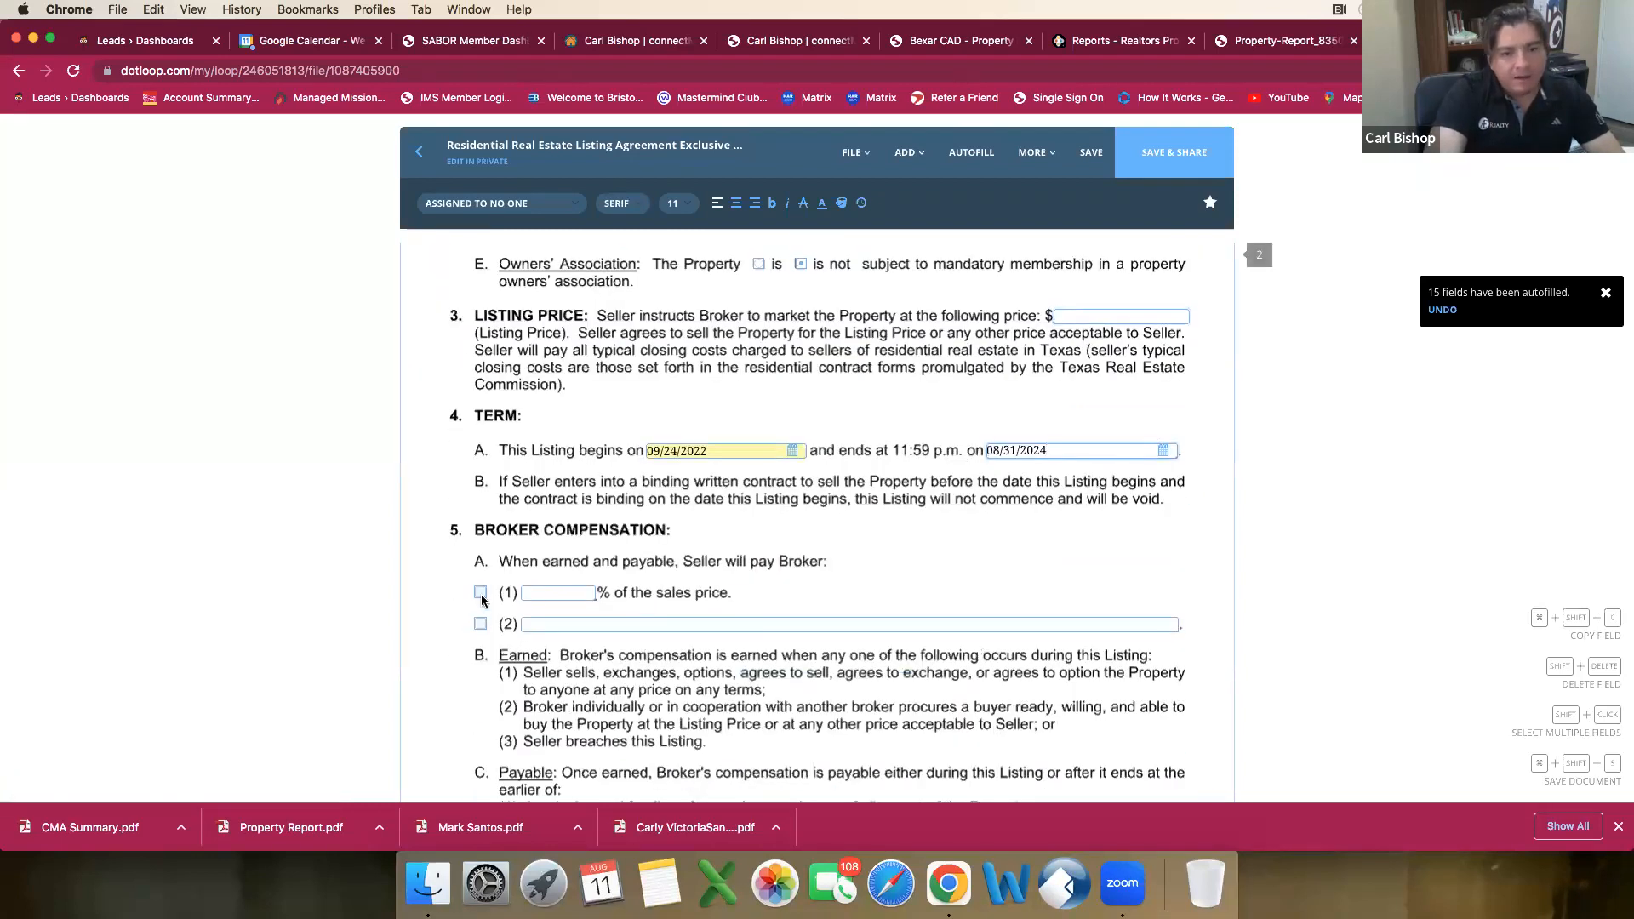
pyautogui.click(481, 594)
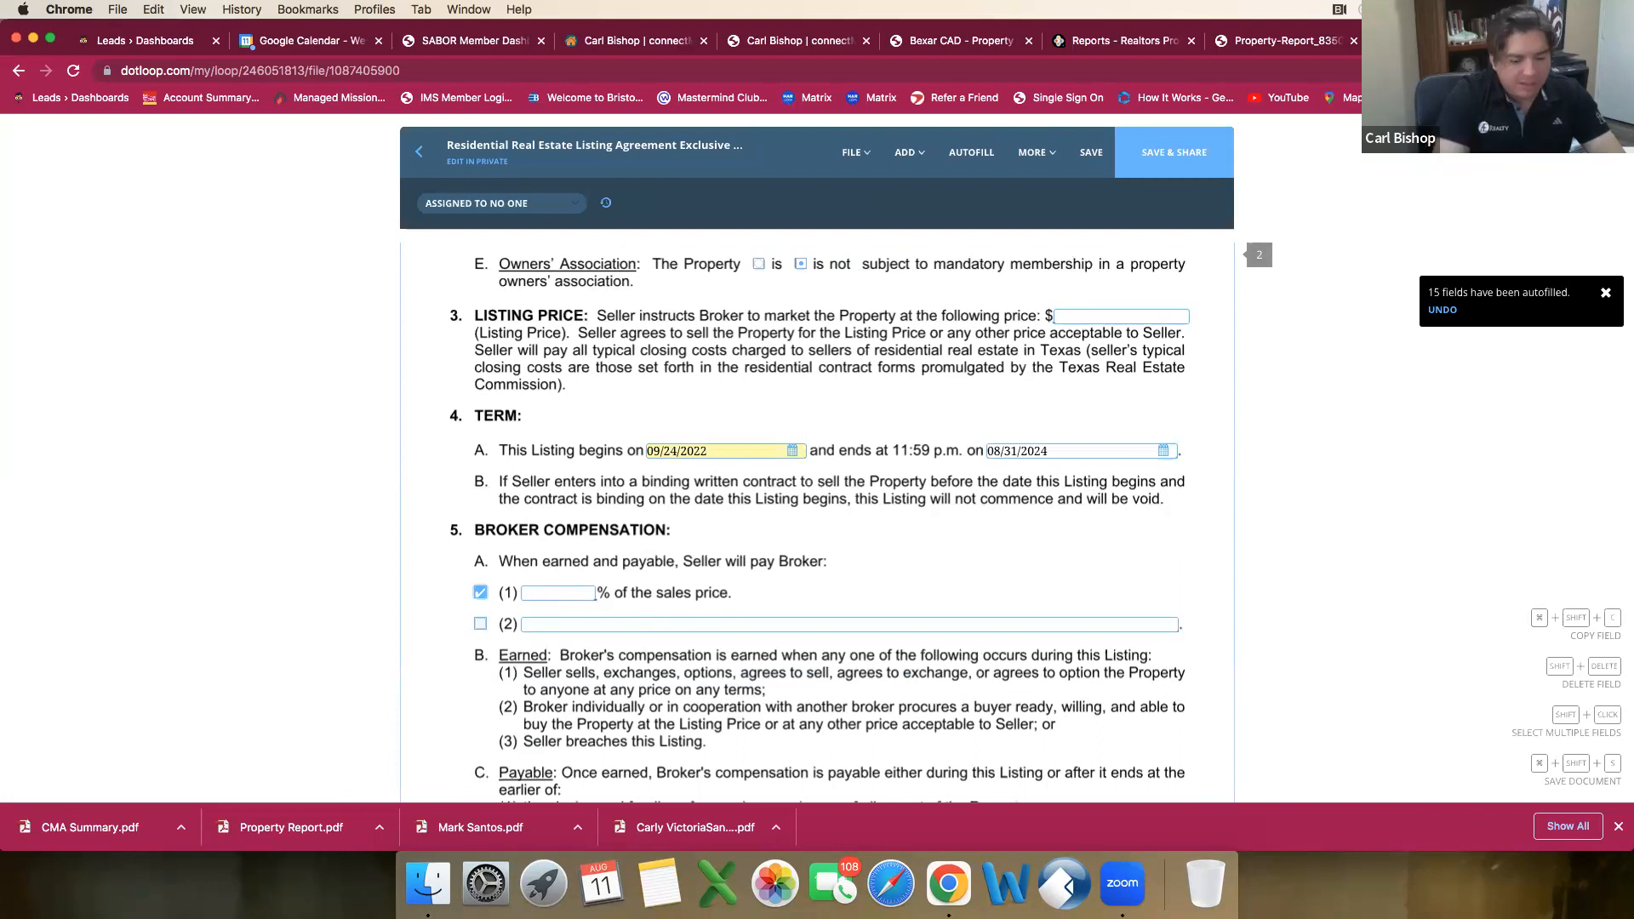
pyautogui.write('6')
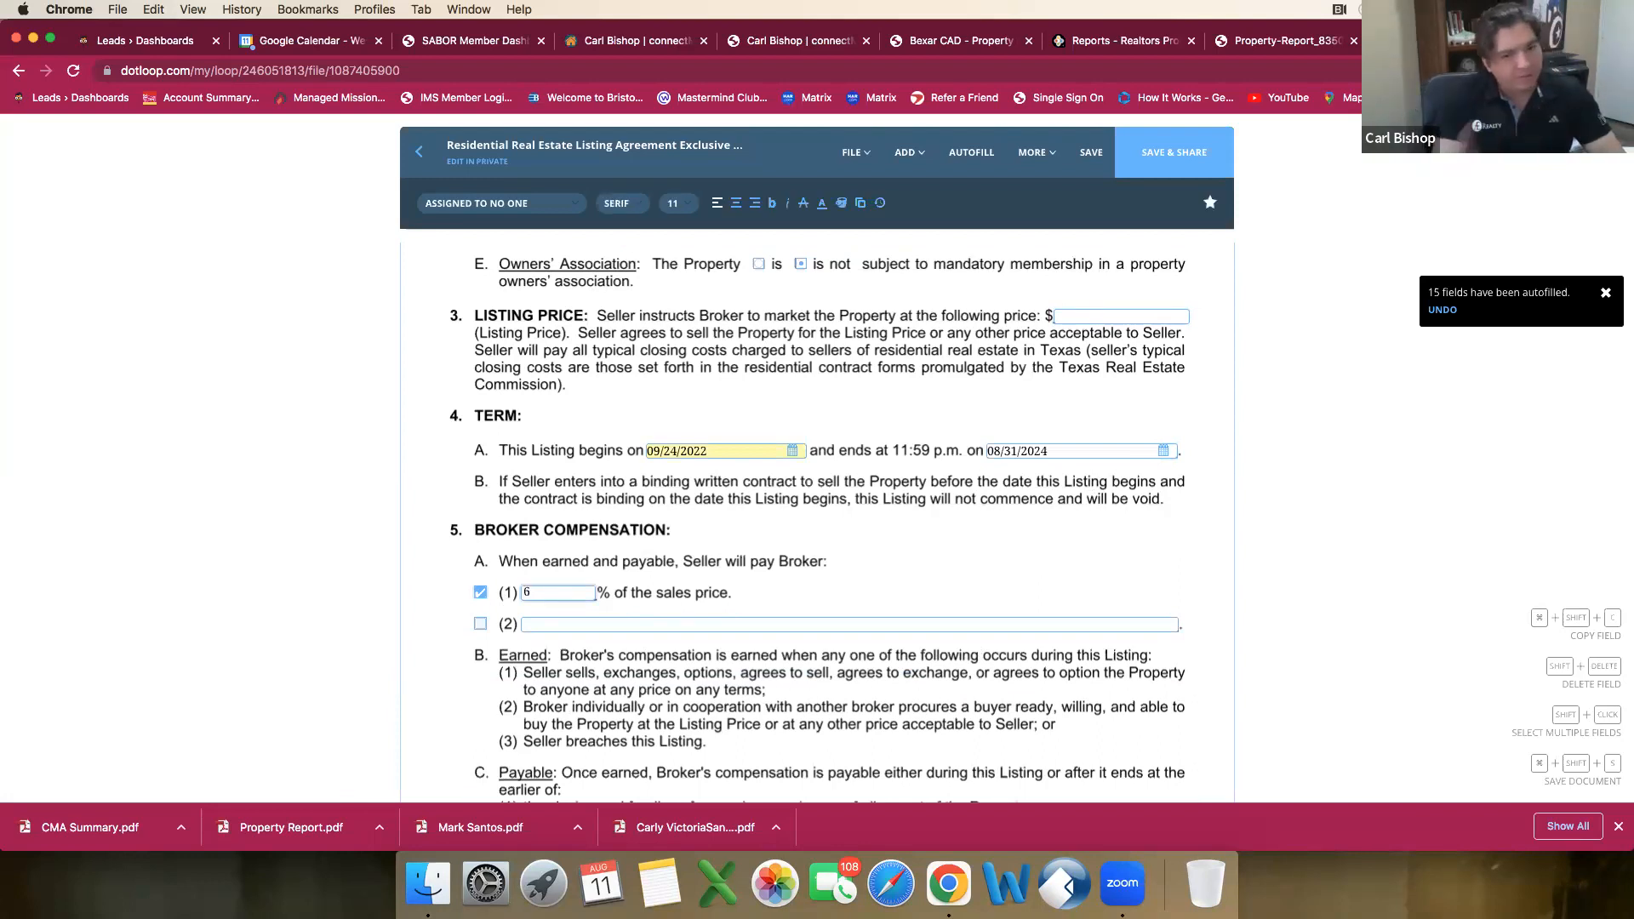
# Step: Set the protection period in paragraph 5E to 120 days and enter Bexar as the county where broker amounts are payable
pyautogui.scroll(-2, 632, 546)
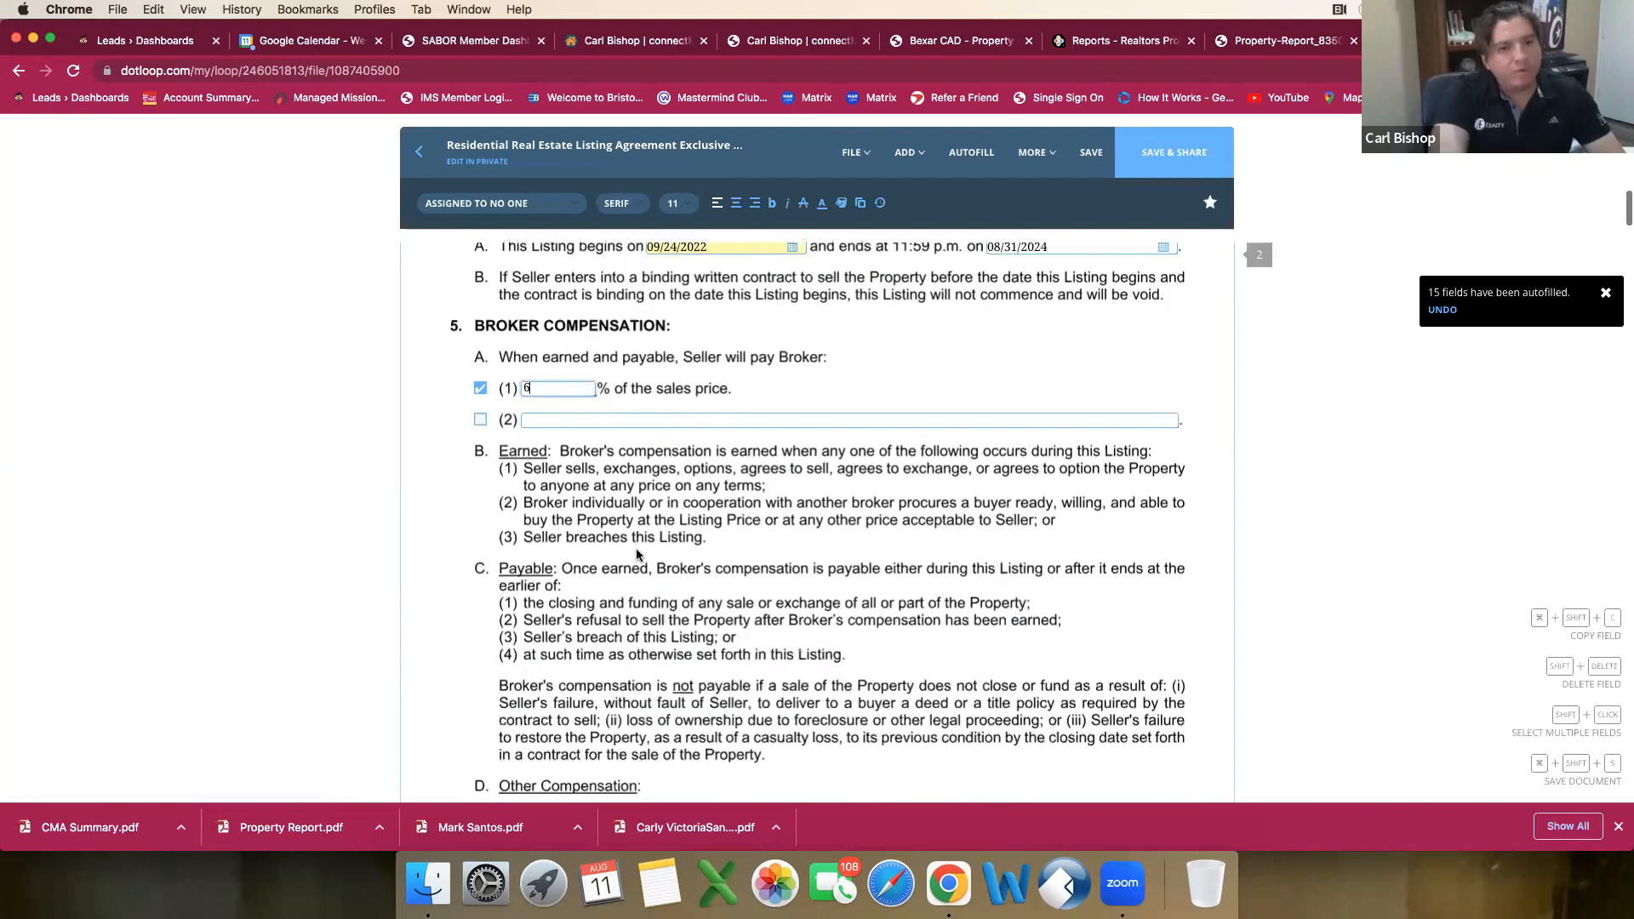
pyautogui.scroll(-2, 636, 549)
pyautogui.scroll(-3, 641, 554)
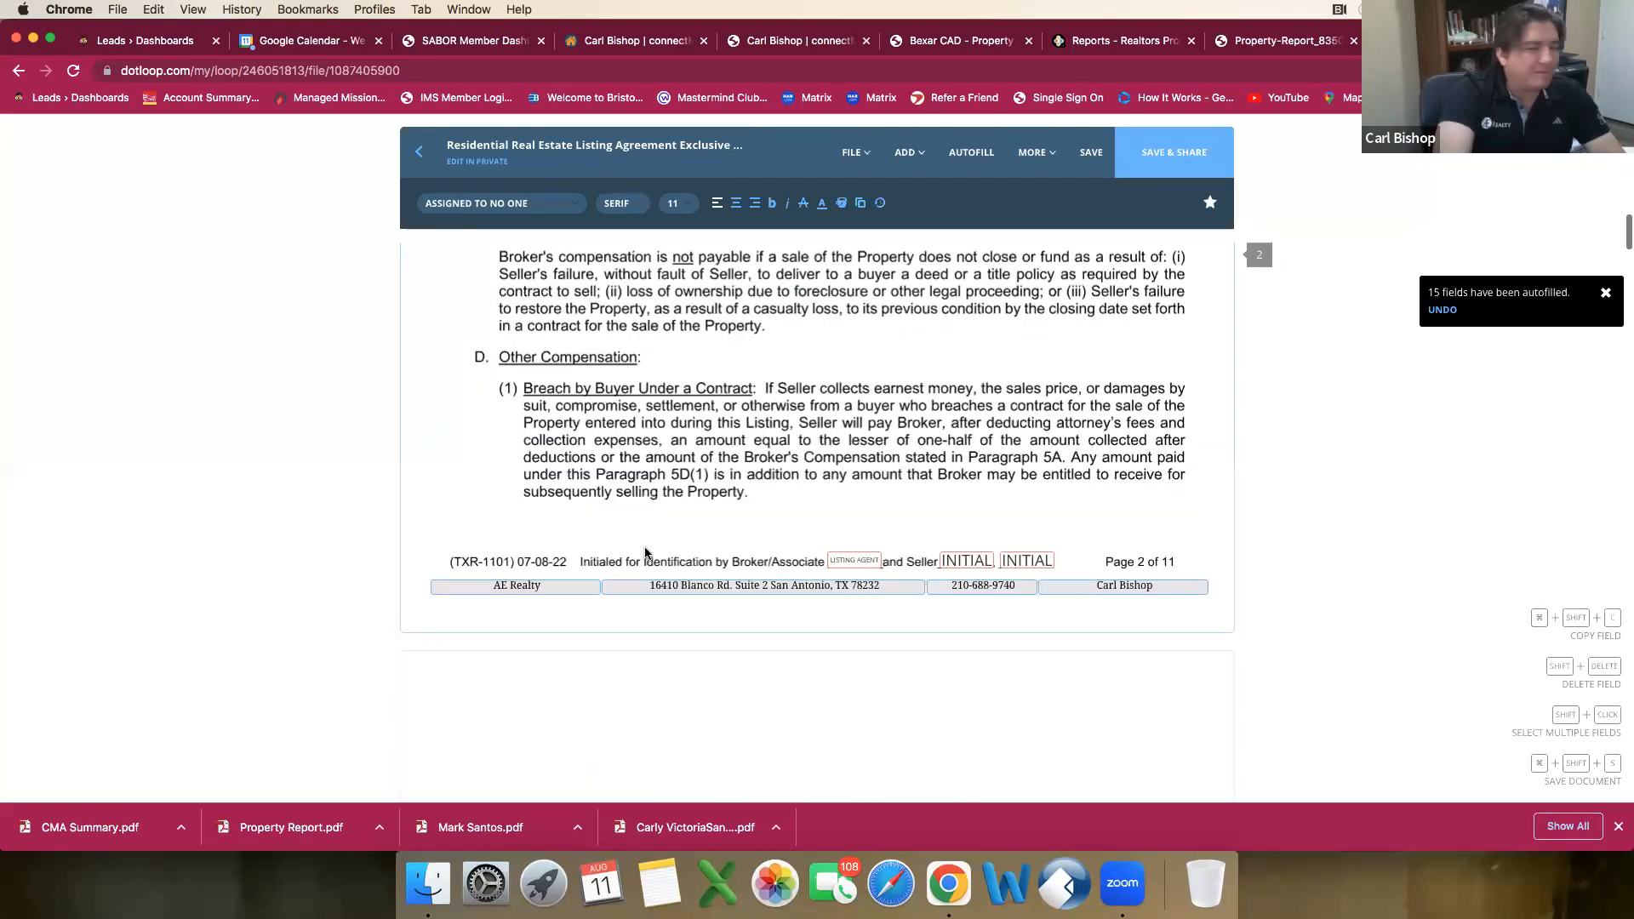
pyautogui.scroll(-1, 645, 553)
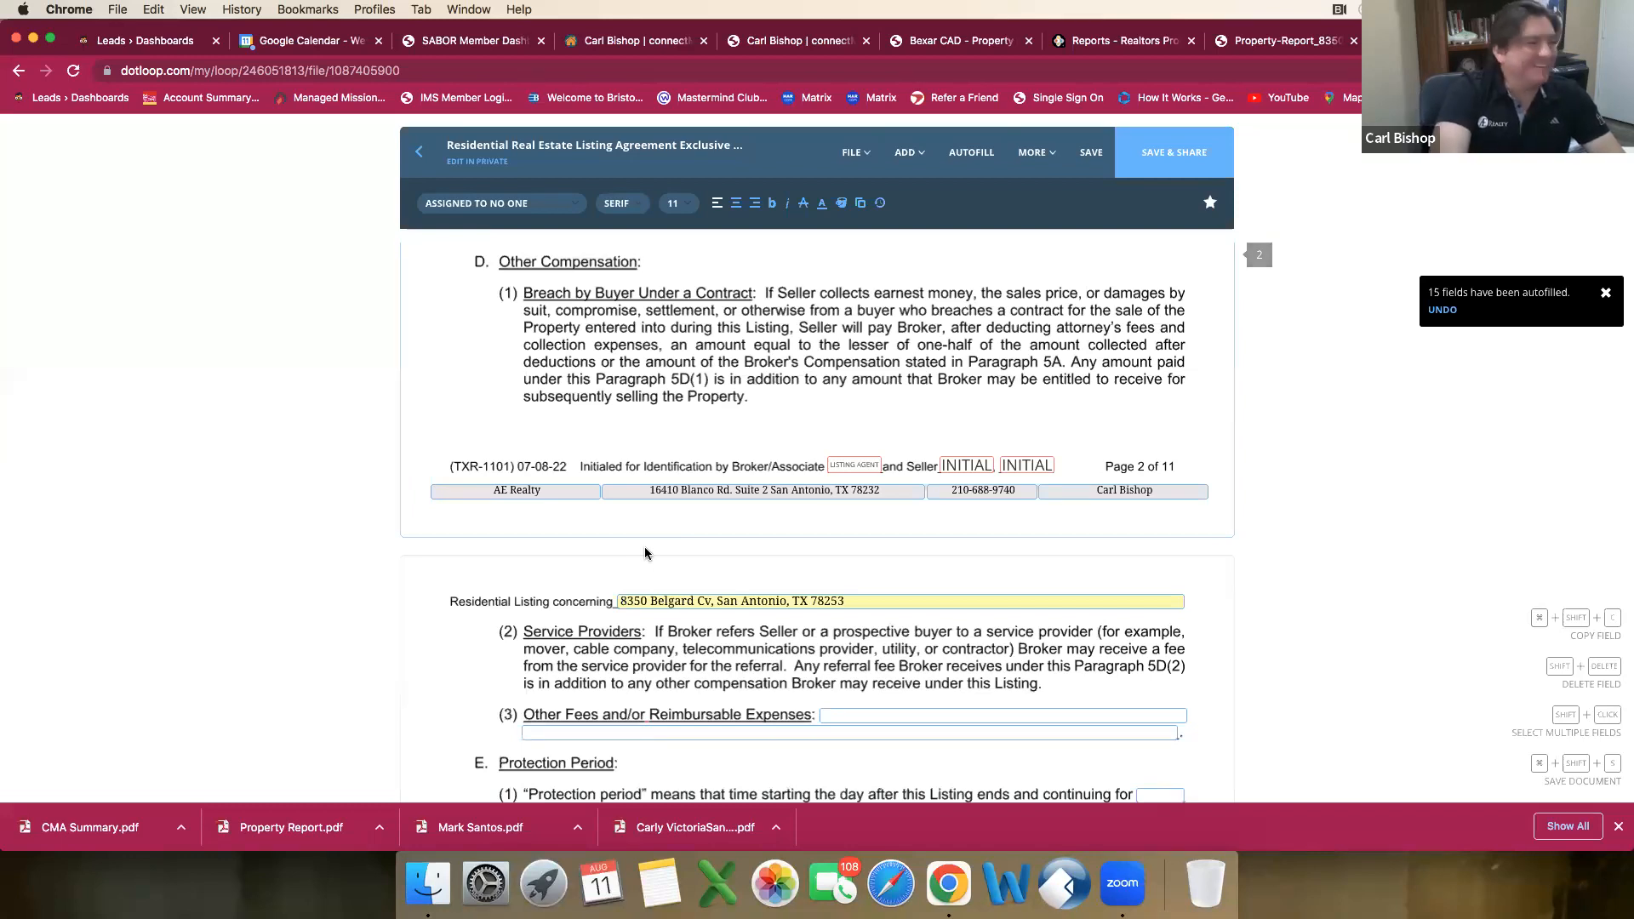
pyautogui.scroll(-5, 645, 549)
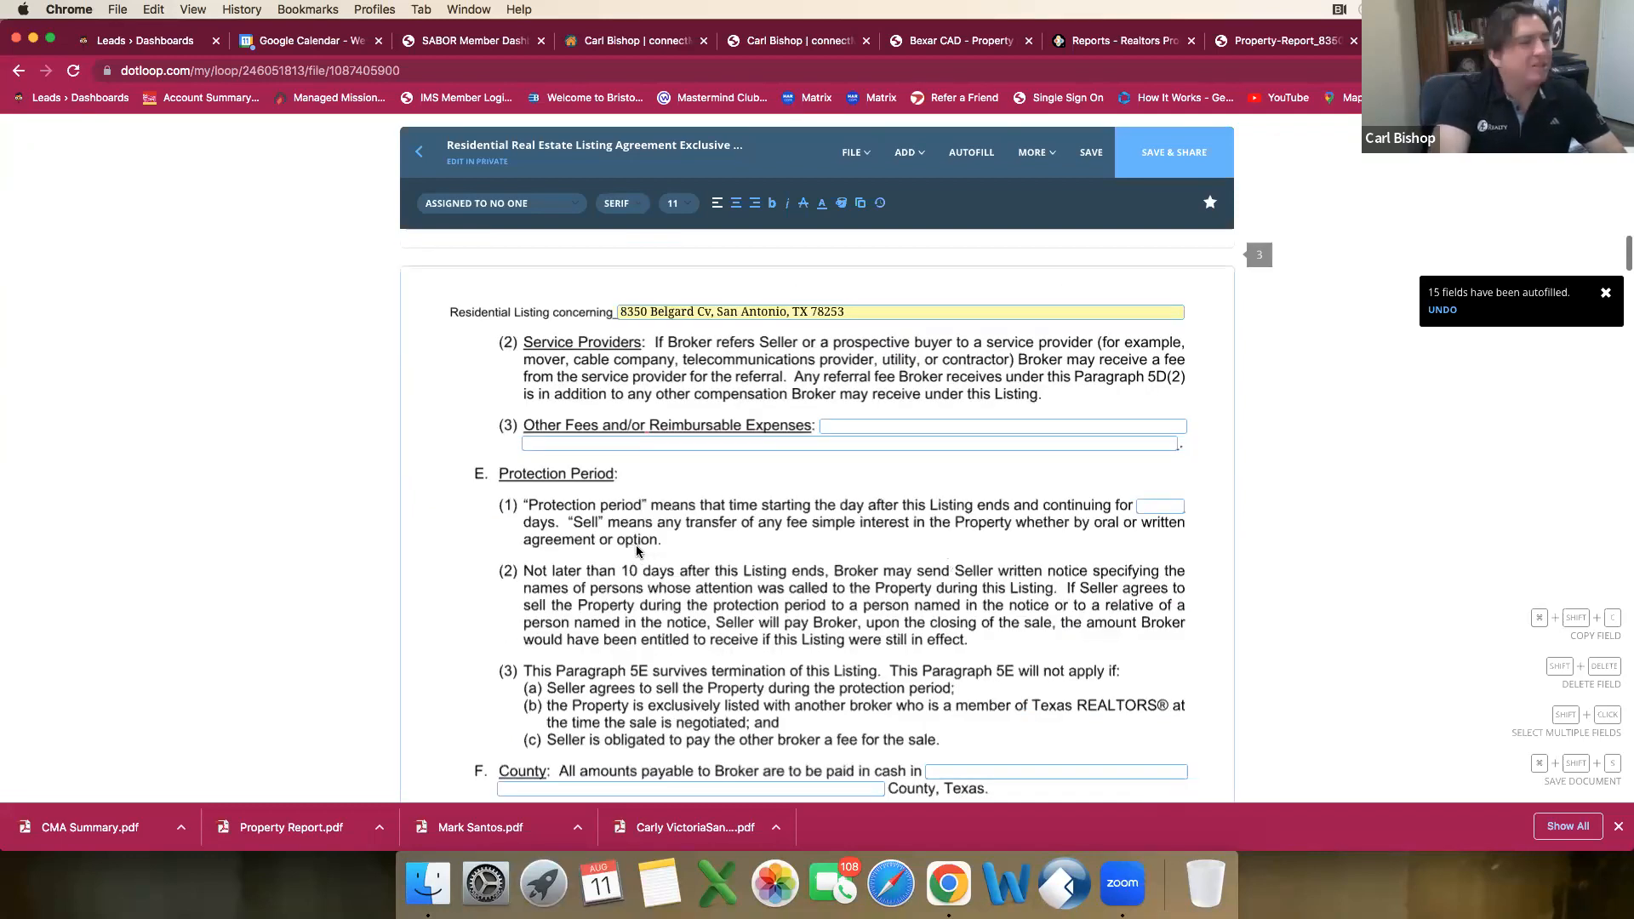
pyautogui.scroll(2, 636, 547)
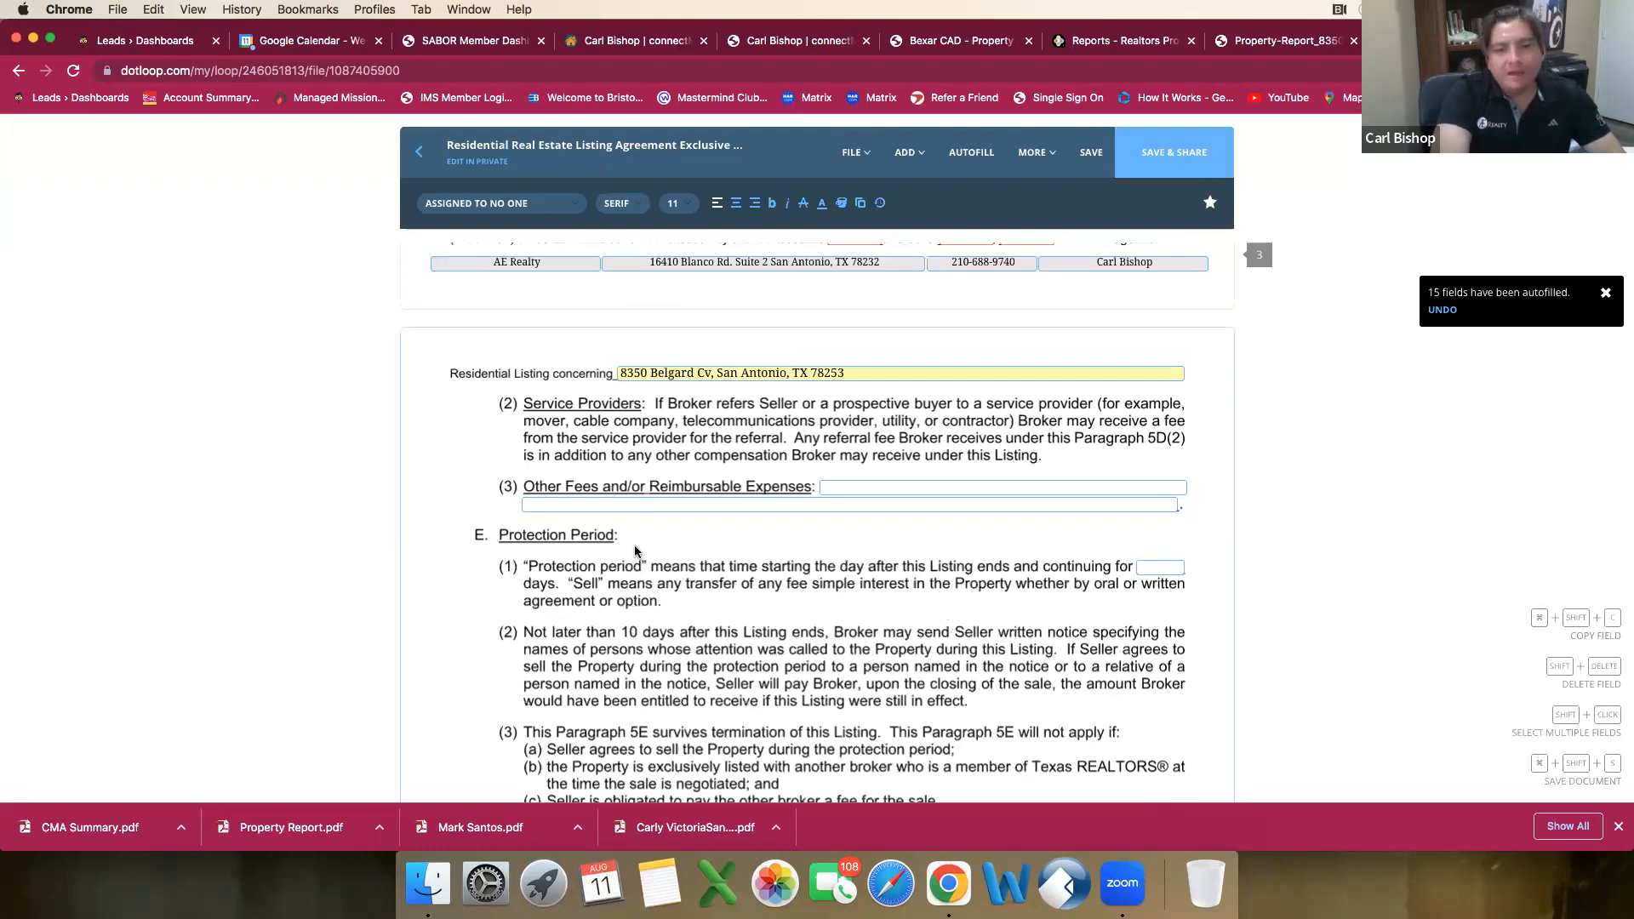
pyautogui.scroll(-1, 635, 549)
pyautogui.scroll(-1, 636, 545)
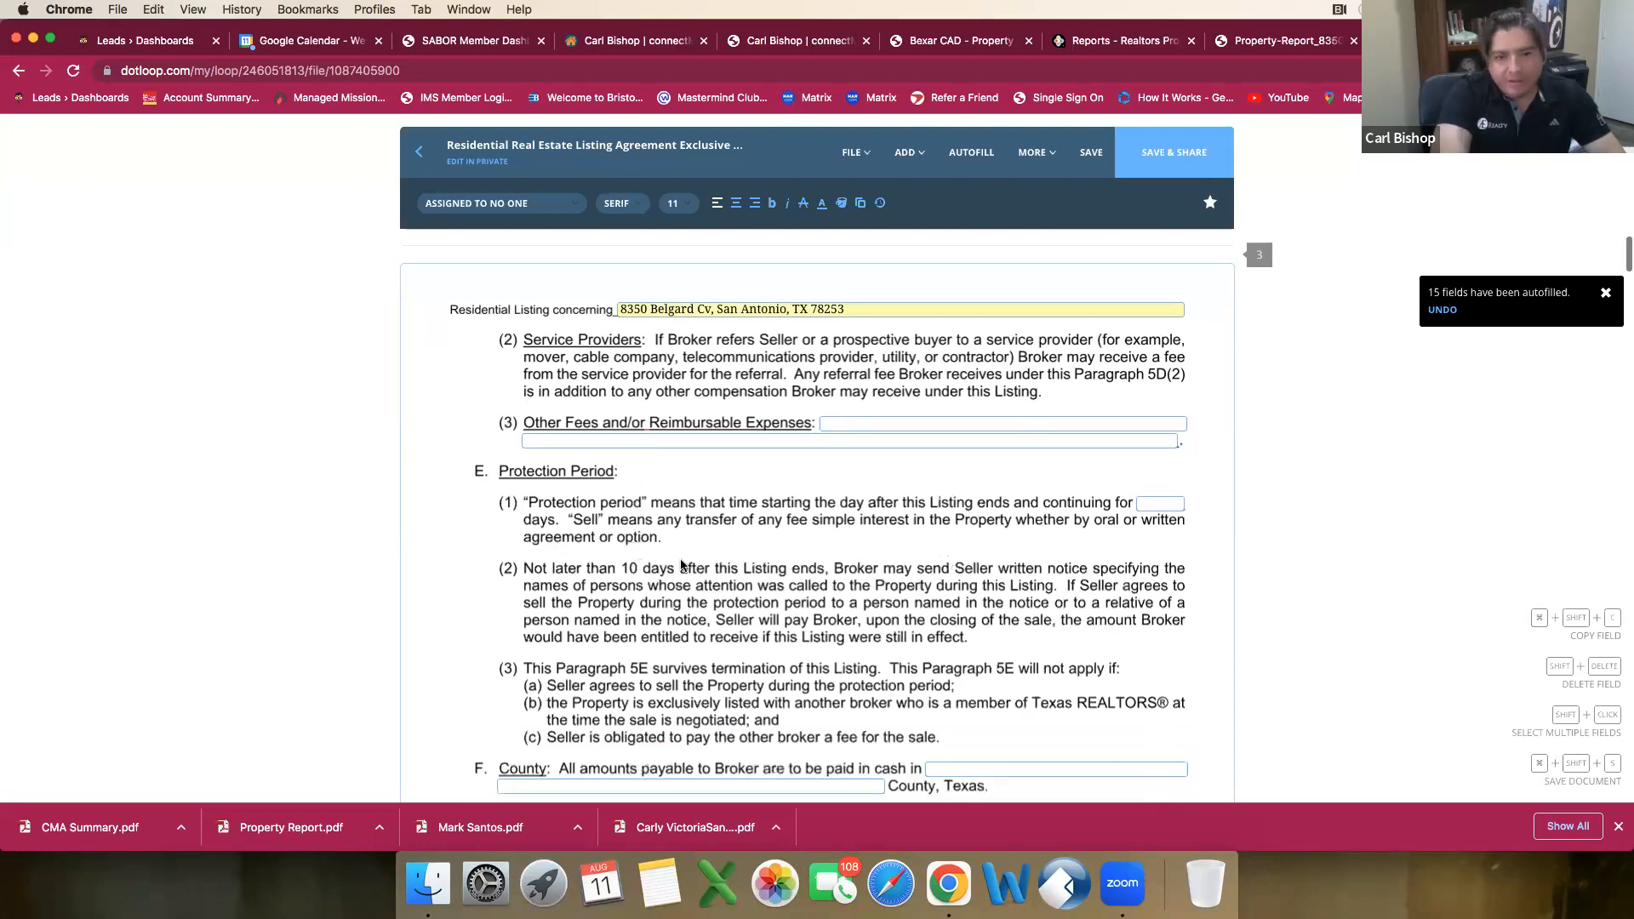
pyautogui.scroll(-3, 971, 584)
pyautogui.click(1146, 312)
pyautogui.write('120')
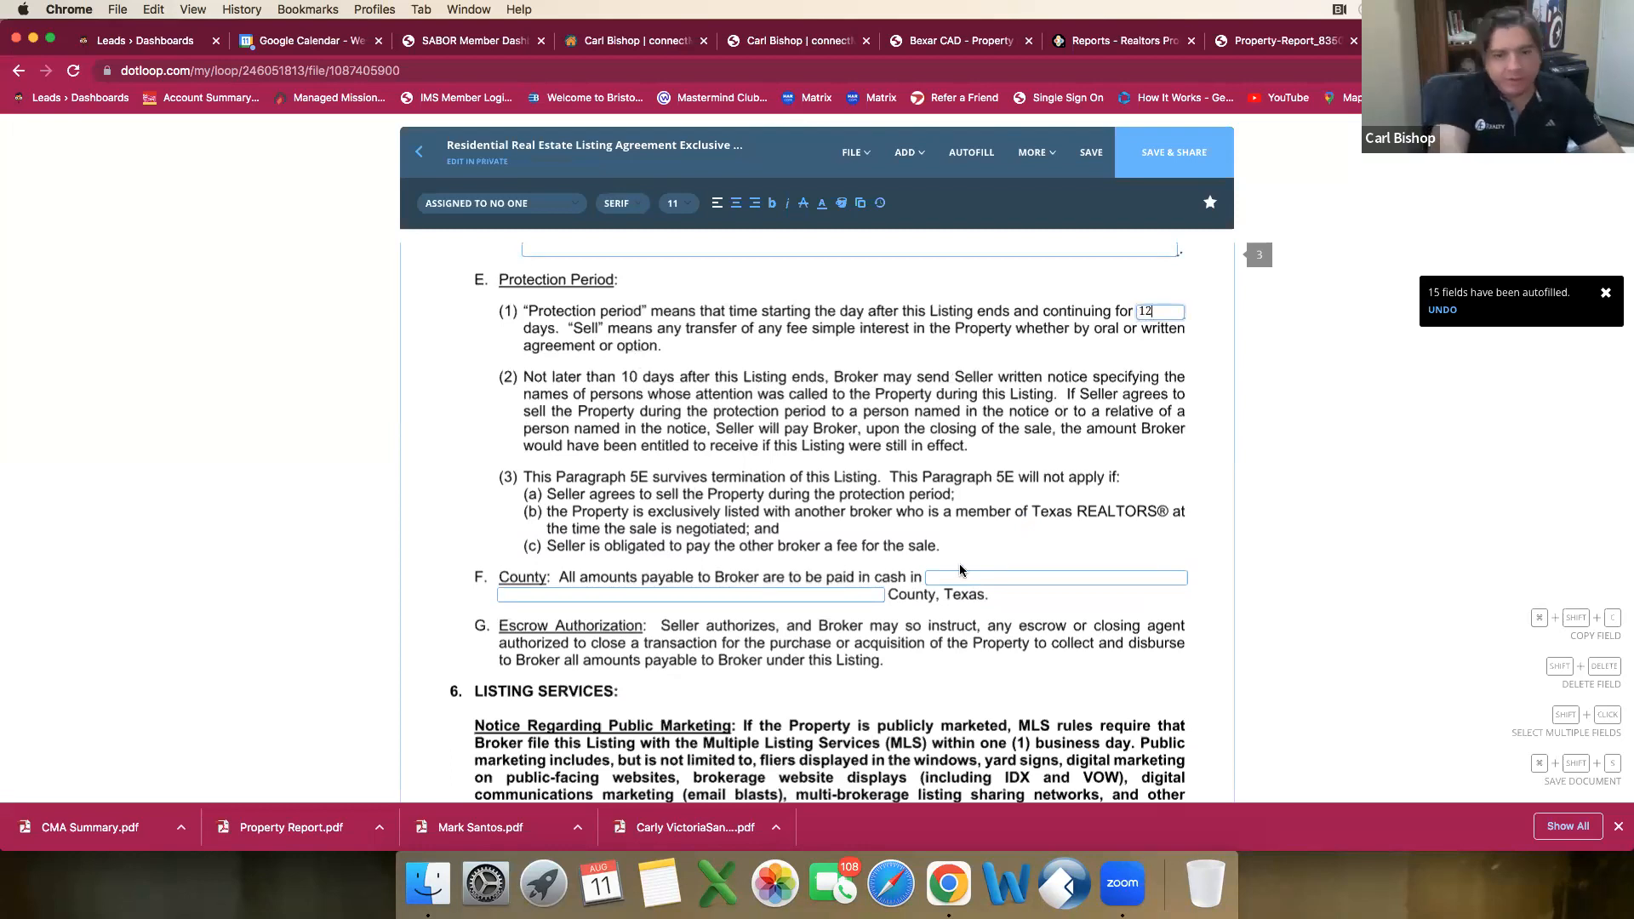
pyautogui.click(937, 576)
pyautogui.write('Bexar')
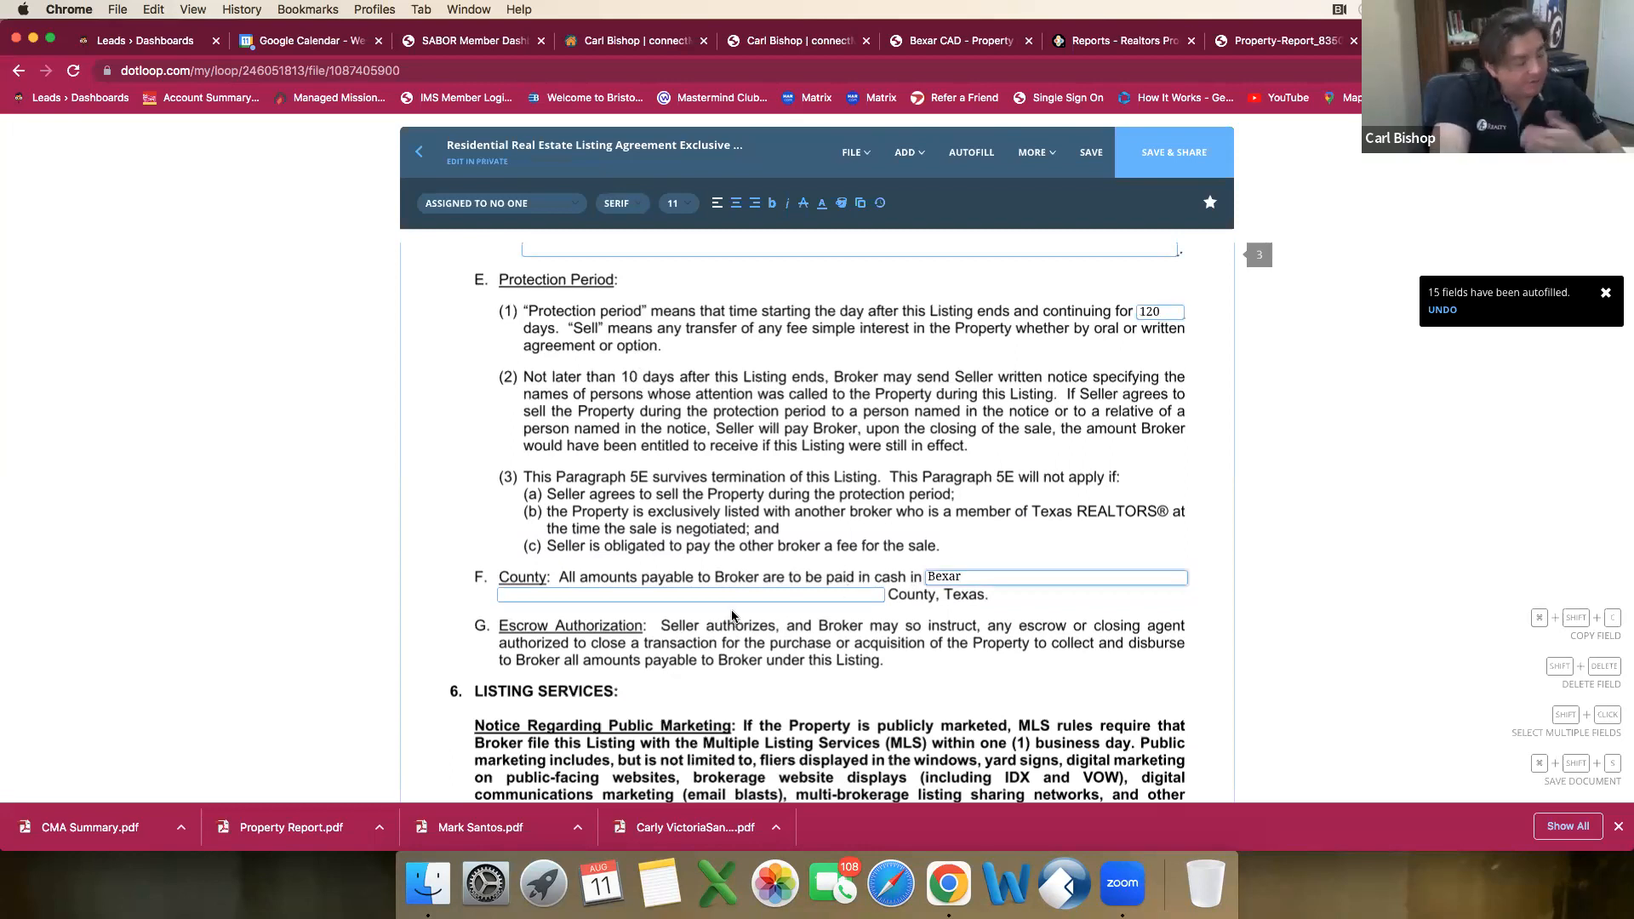
# Step: Mark filing options (1) and (a) in paragraph 6A so the broker files the listing with the MLS within the required time
pyautogui.scroll(-4, 731, 617)
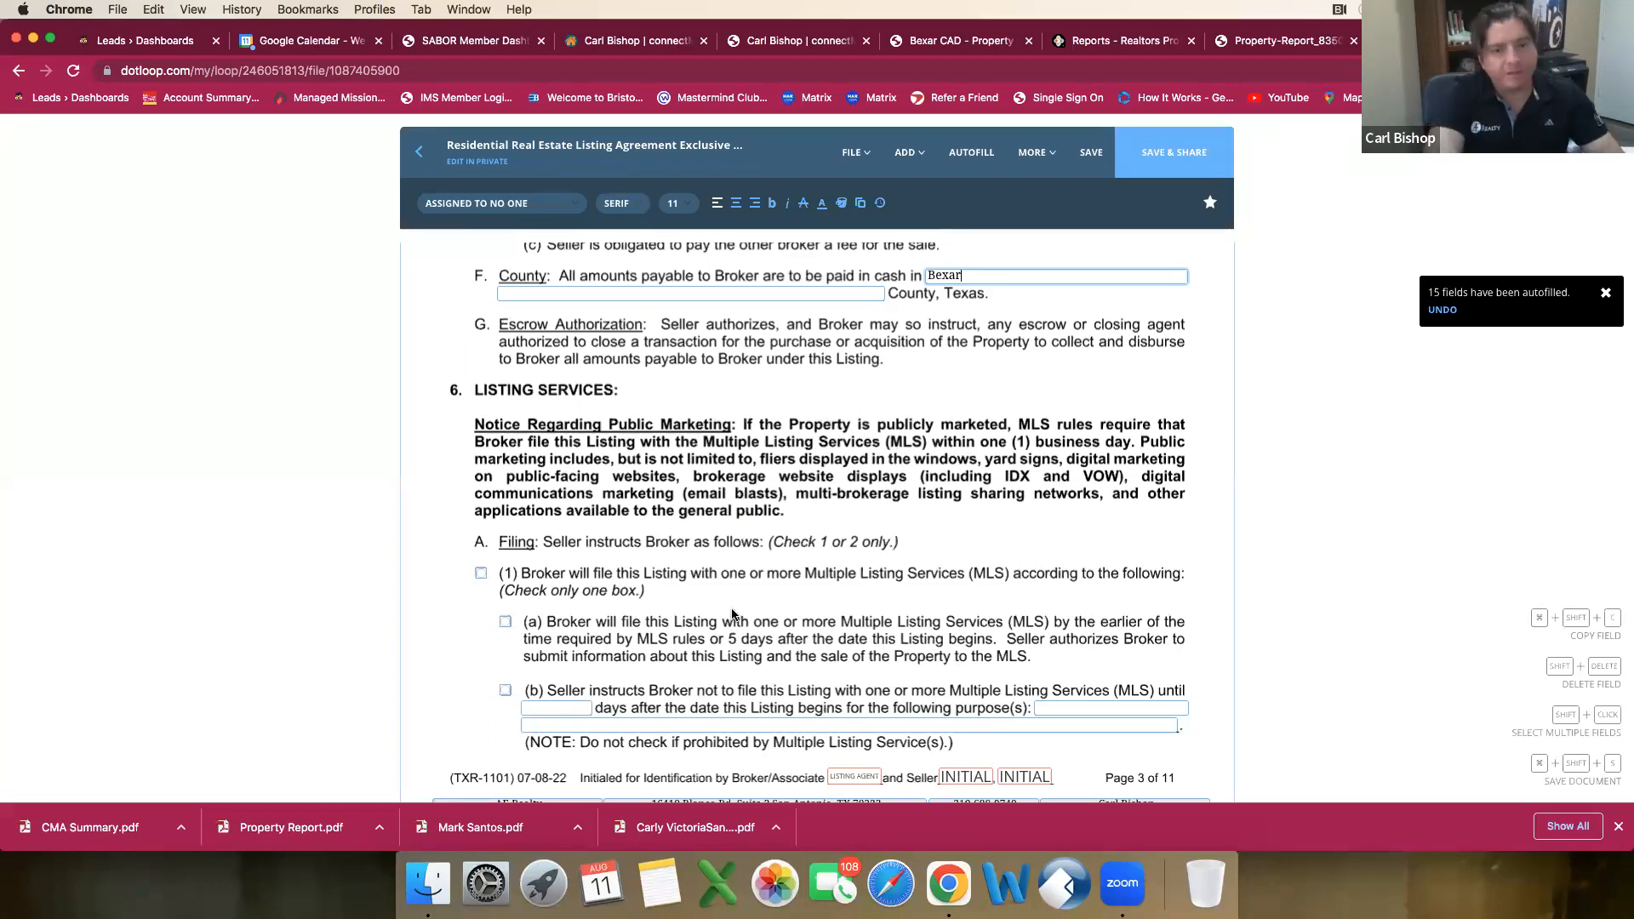
pyautogui.scroll(-3, 479, 429)
pyautogui.click(481, 432)
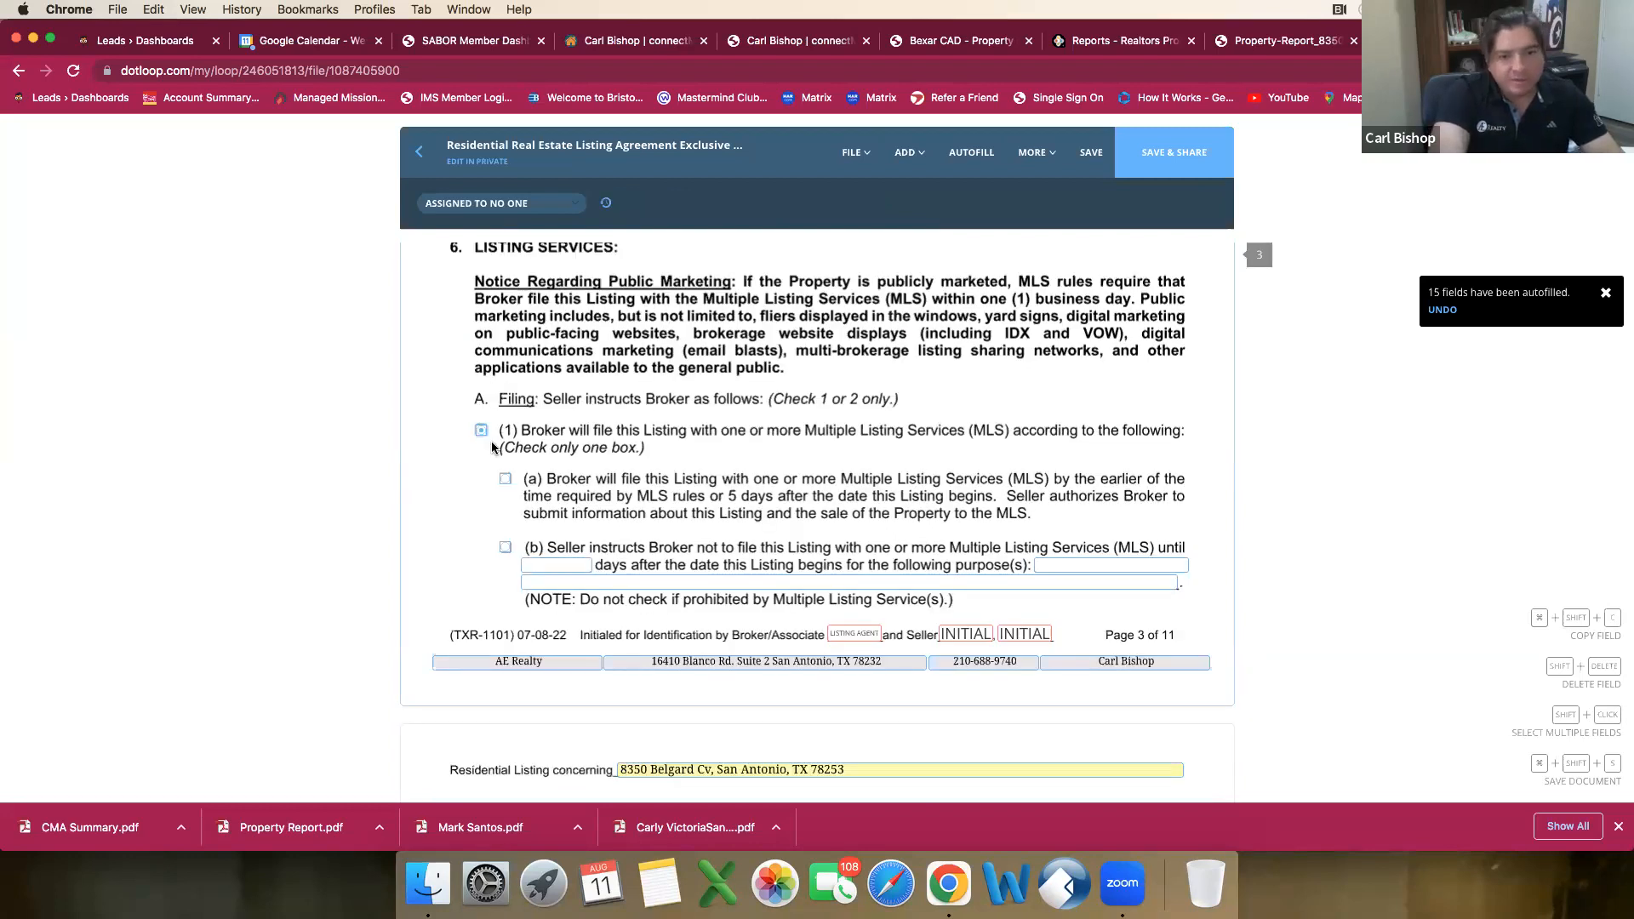
pyautogui.click(508, 484)
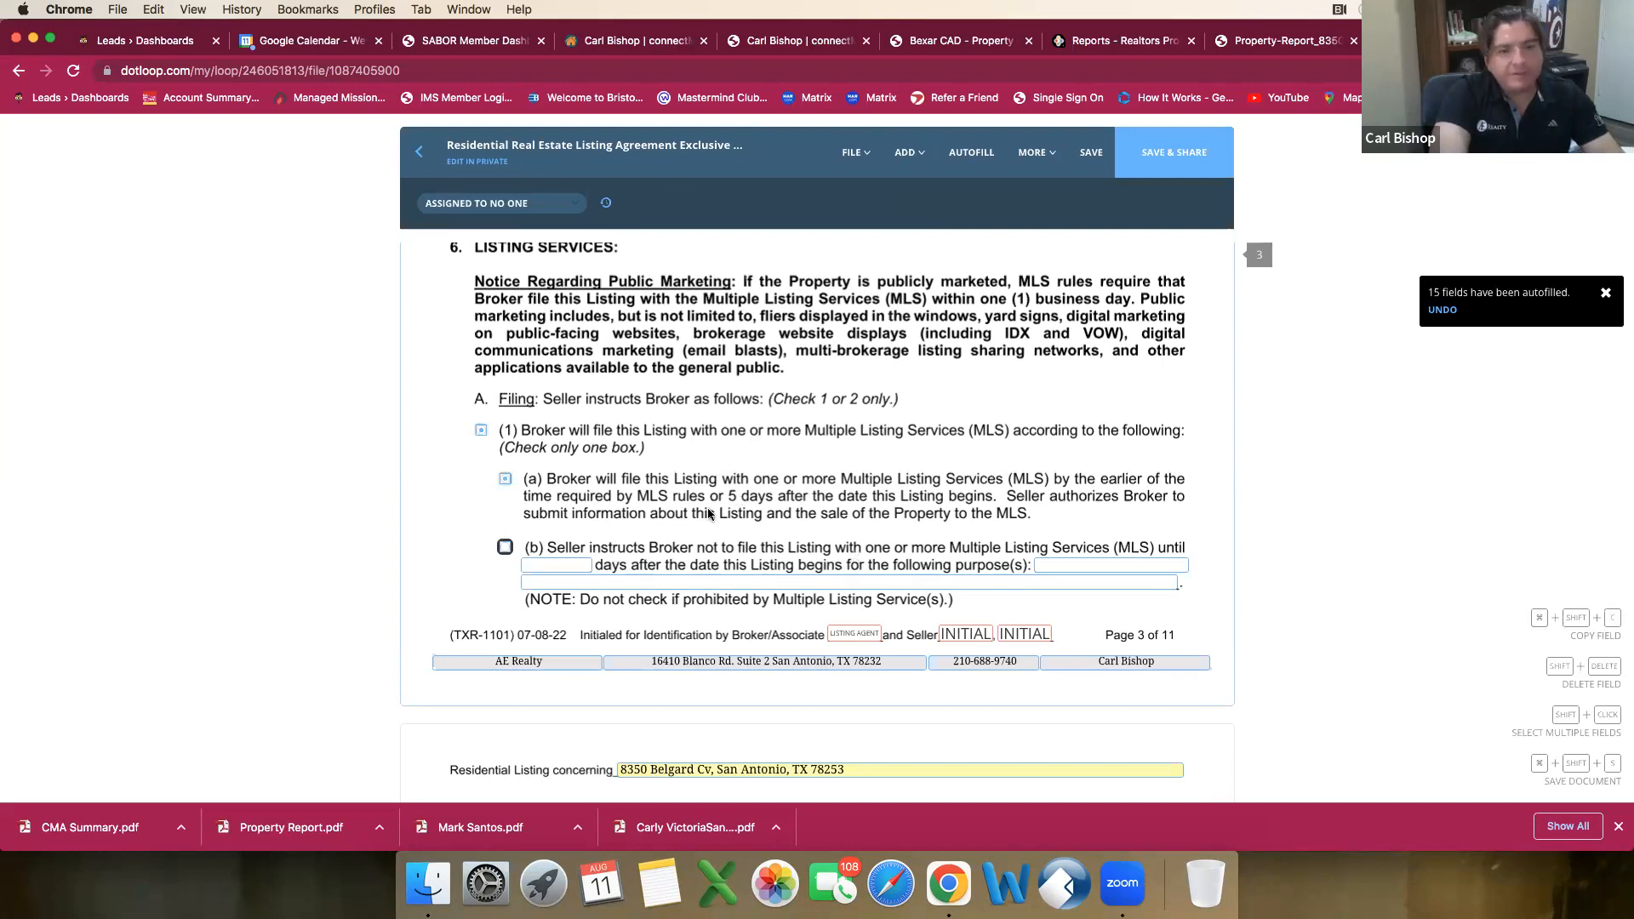
# Step: Review the remaining MLS filing options, the MLS rules notice and the listing content terms on pages 3 and 4
pyautogui.scroll(-2, 694, 515)
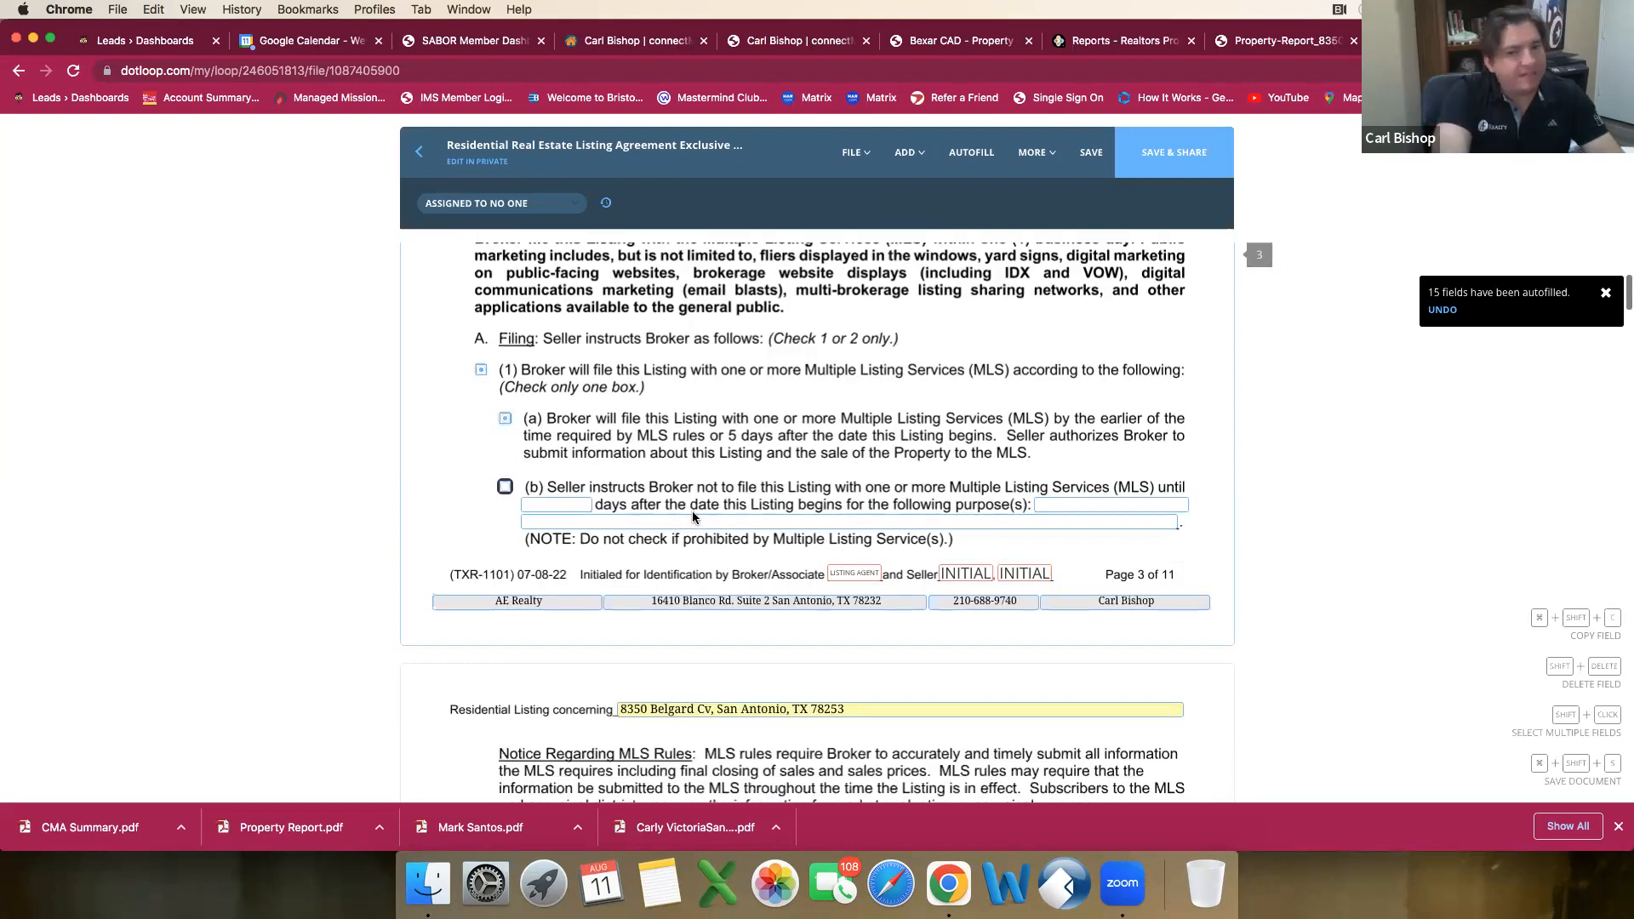
pyautogui.scroll(-4, 691, 508)
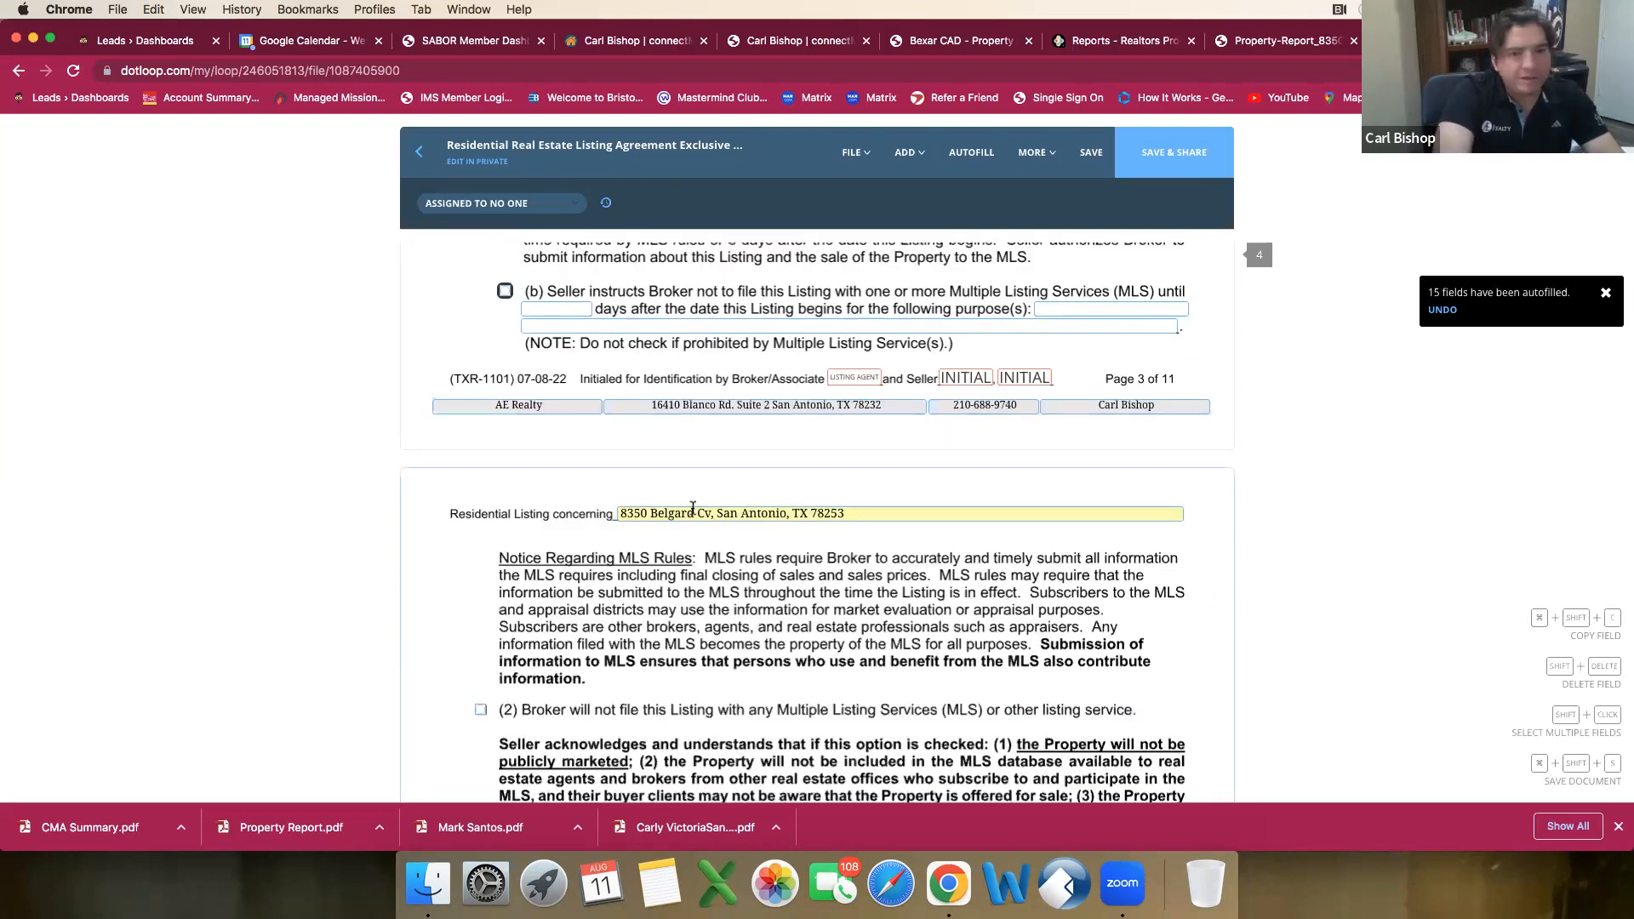
pyautogui.scroll(4, 693, 509)
pyautogui.scroll(-5, 693, 511)
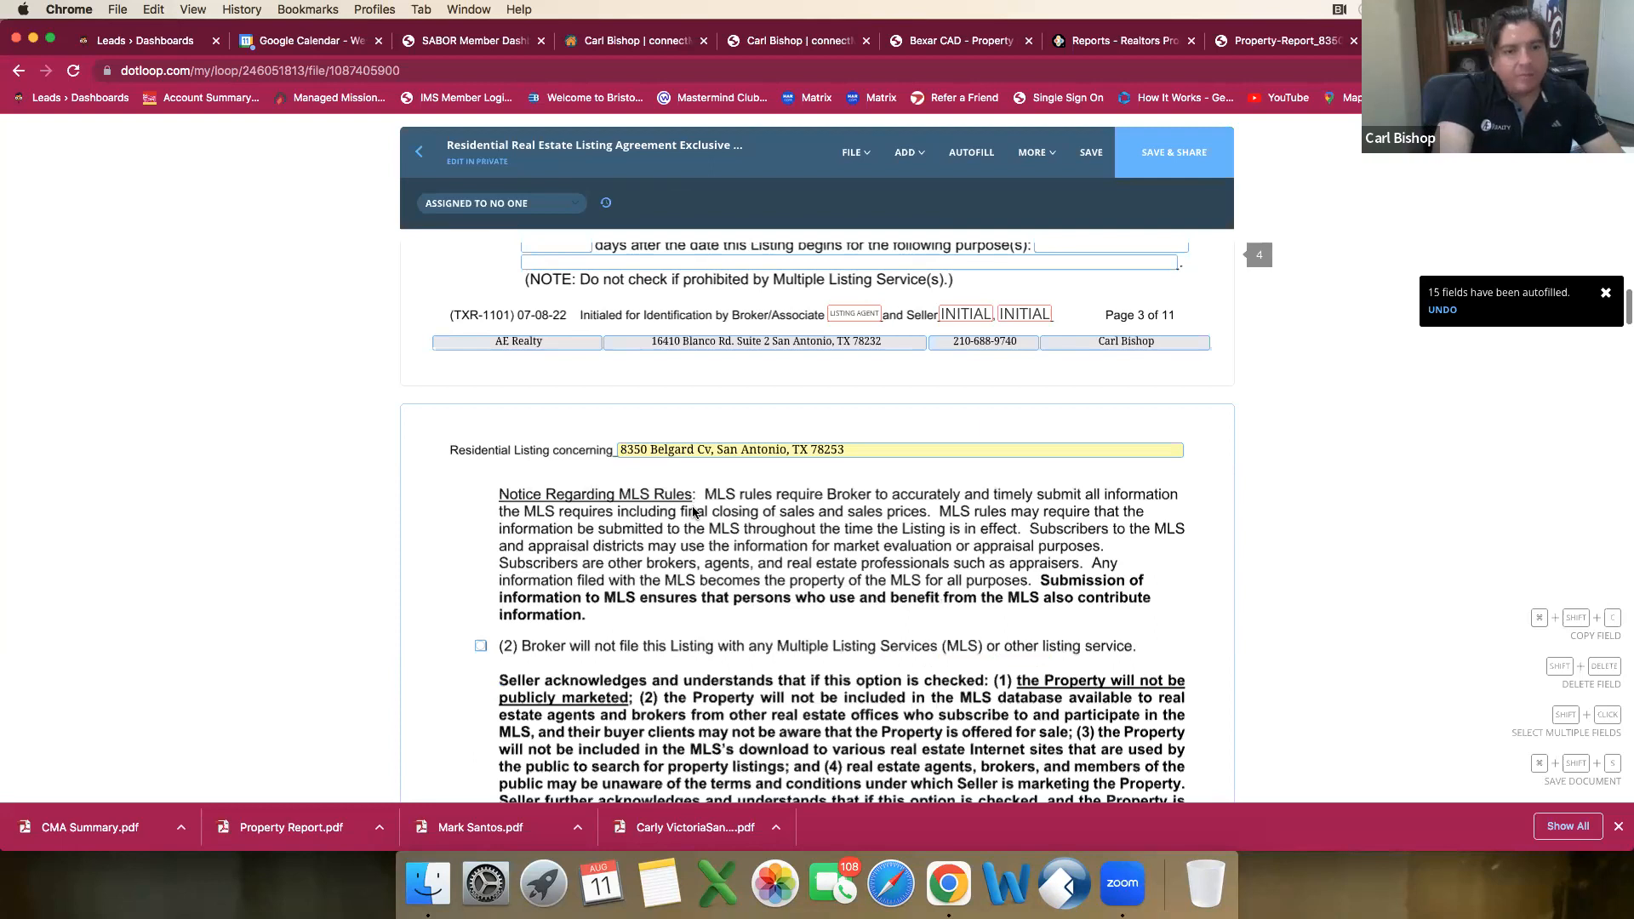
pyautogui.scroll(4, 712, 466)
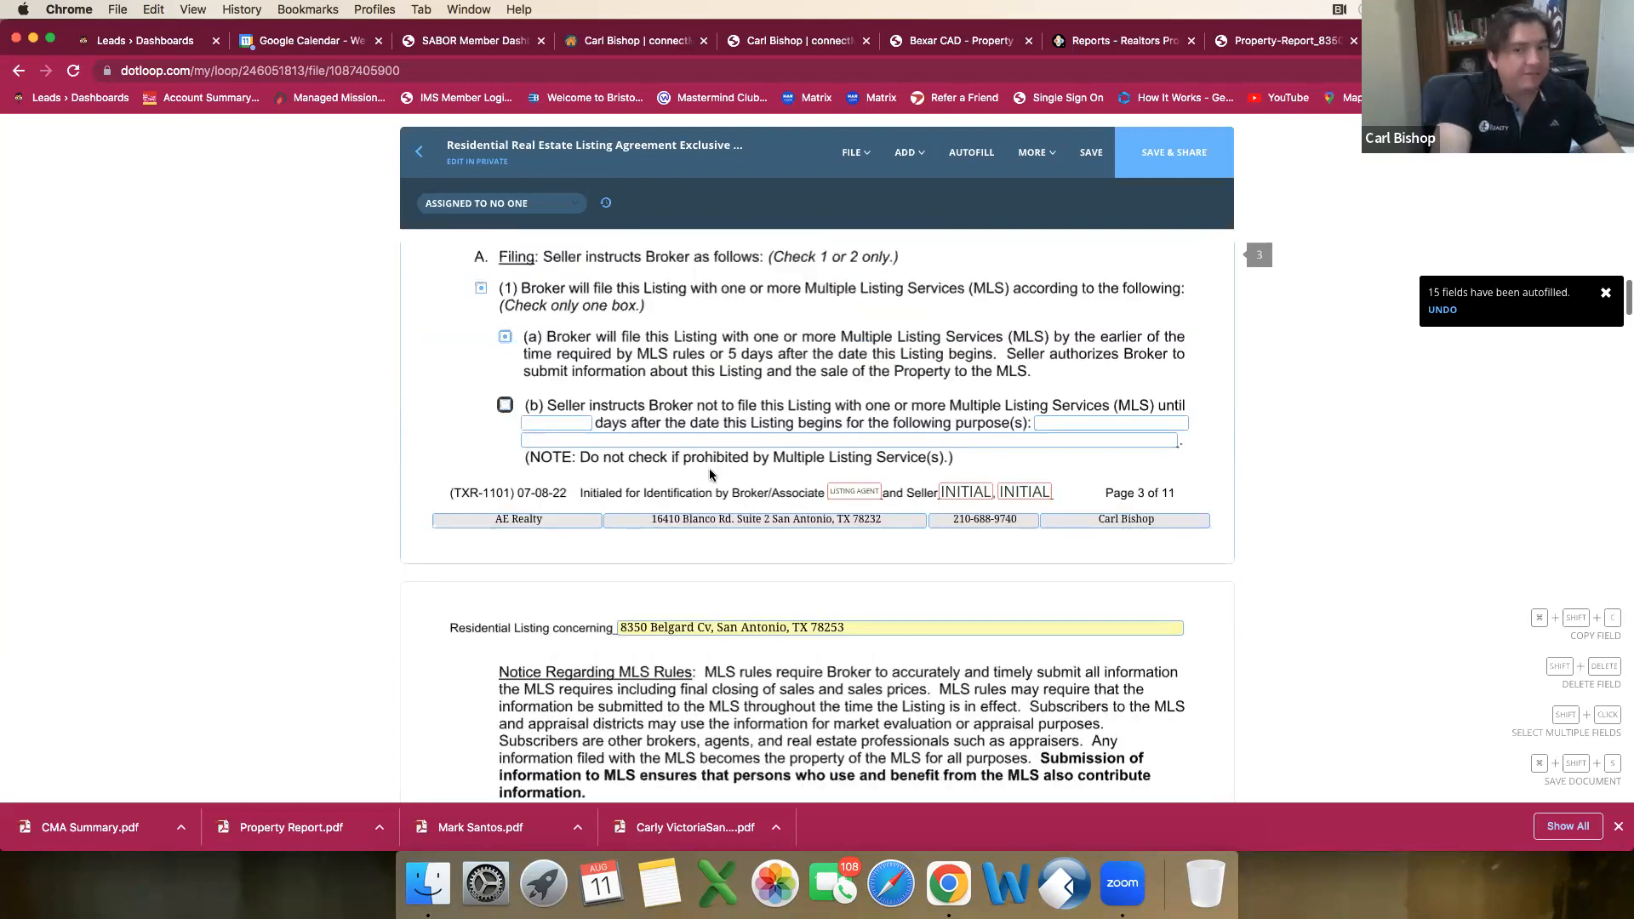
pyautogui.scroll(-2, 711, 470)
pyautogui.scroll(-3, 714, 468)
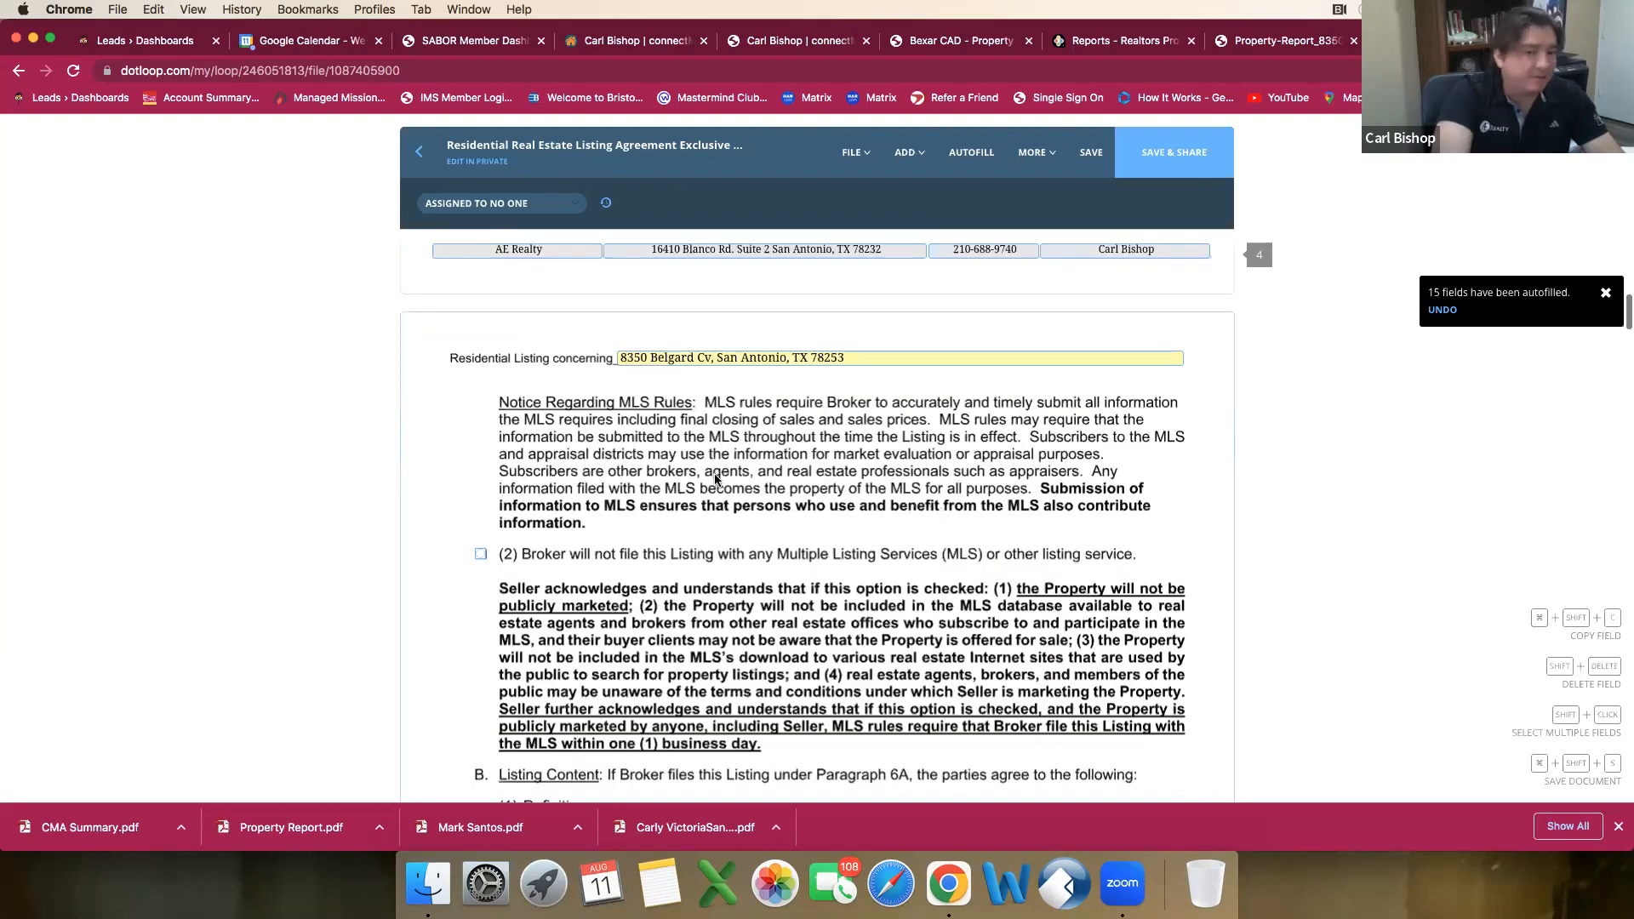
pyautogui.scroll(-4, 715, 479)
pyautogui.scroll(-1, 720, 475)
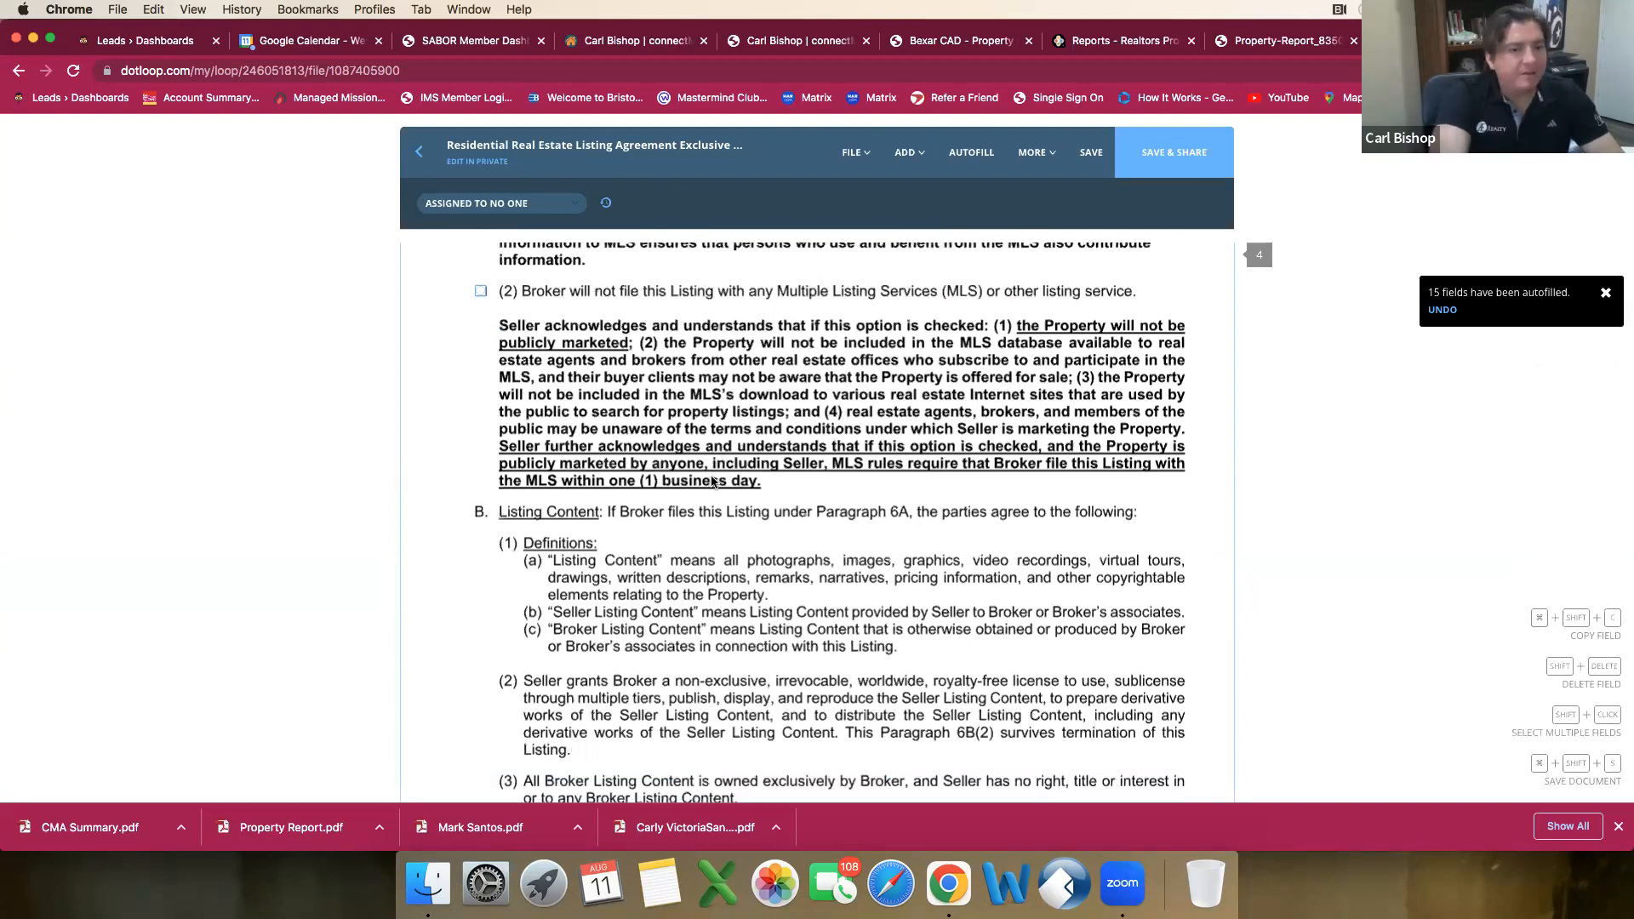
pyautogui.scroll(-4, 714, 482)
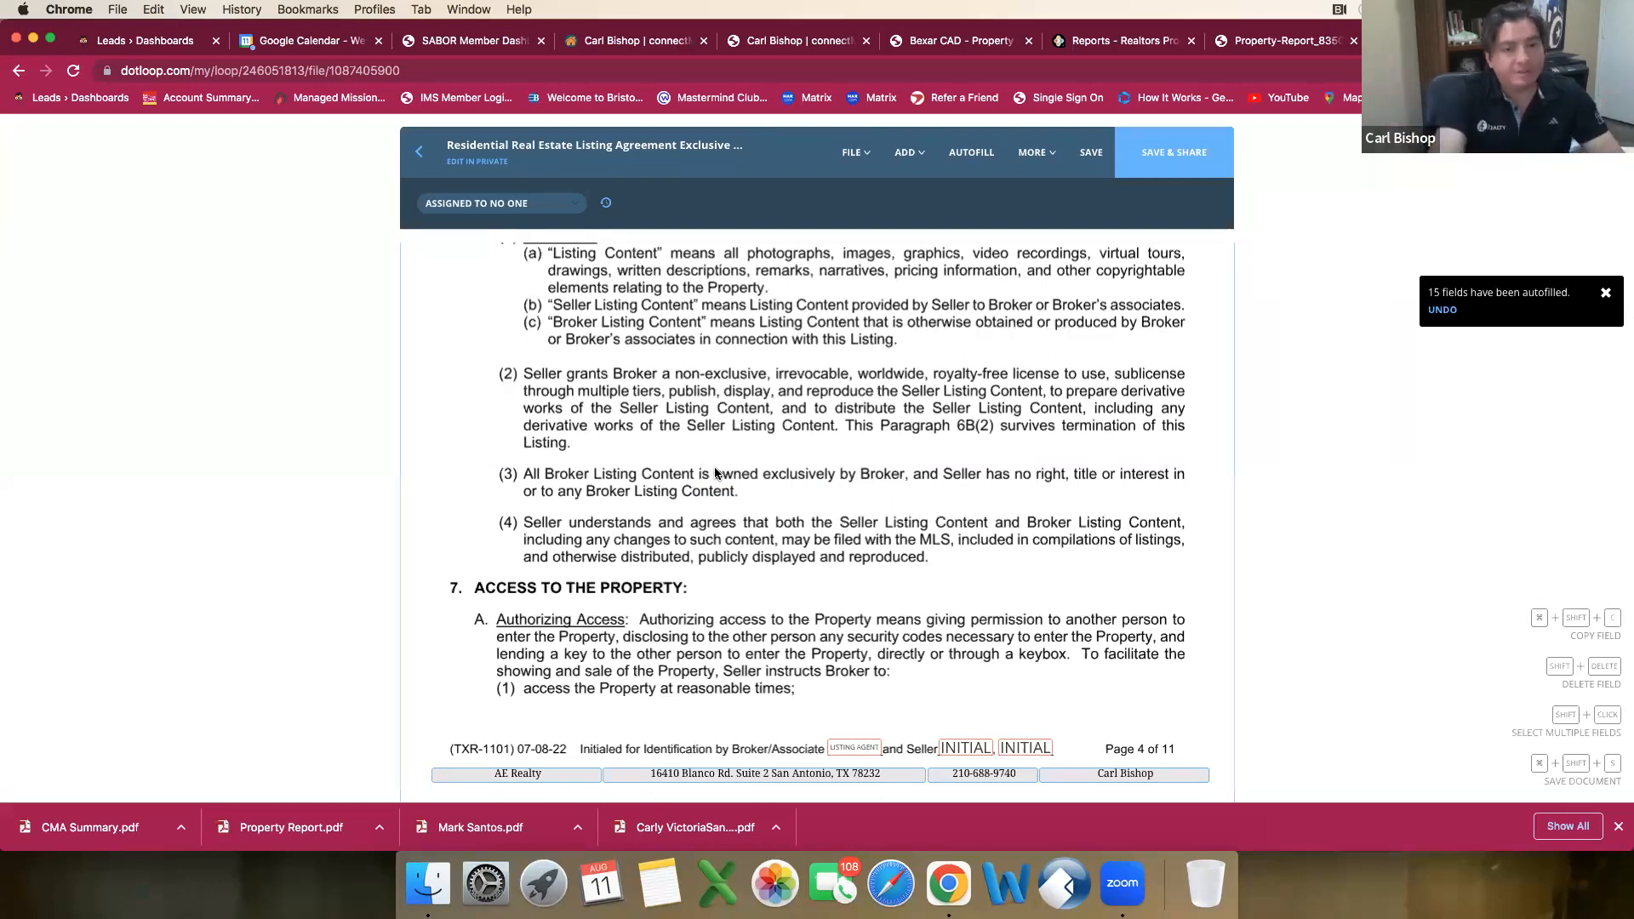
pyautogui.scroll(-2, 753, 470)
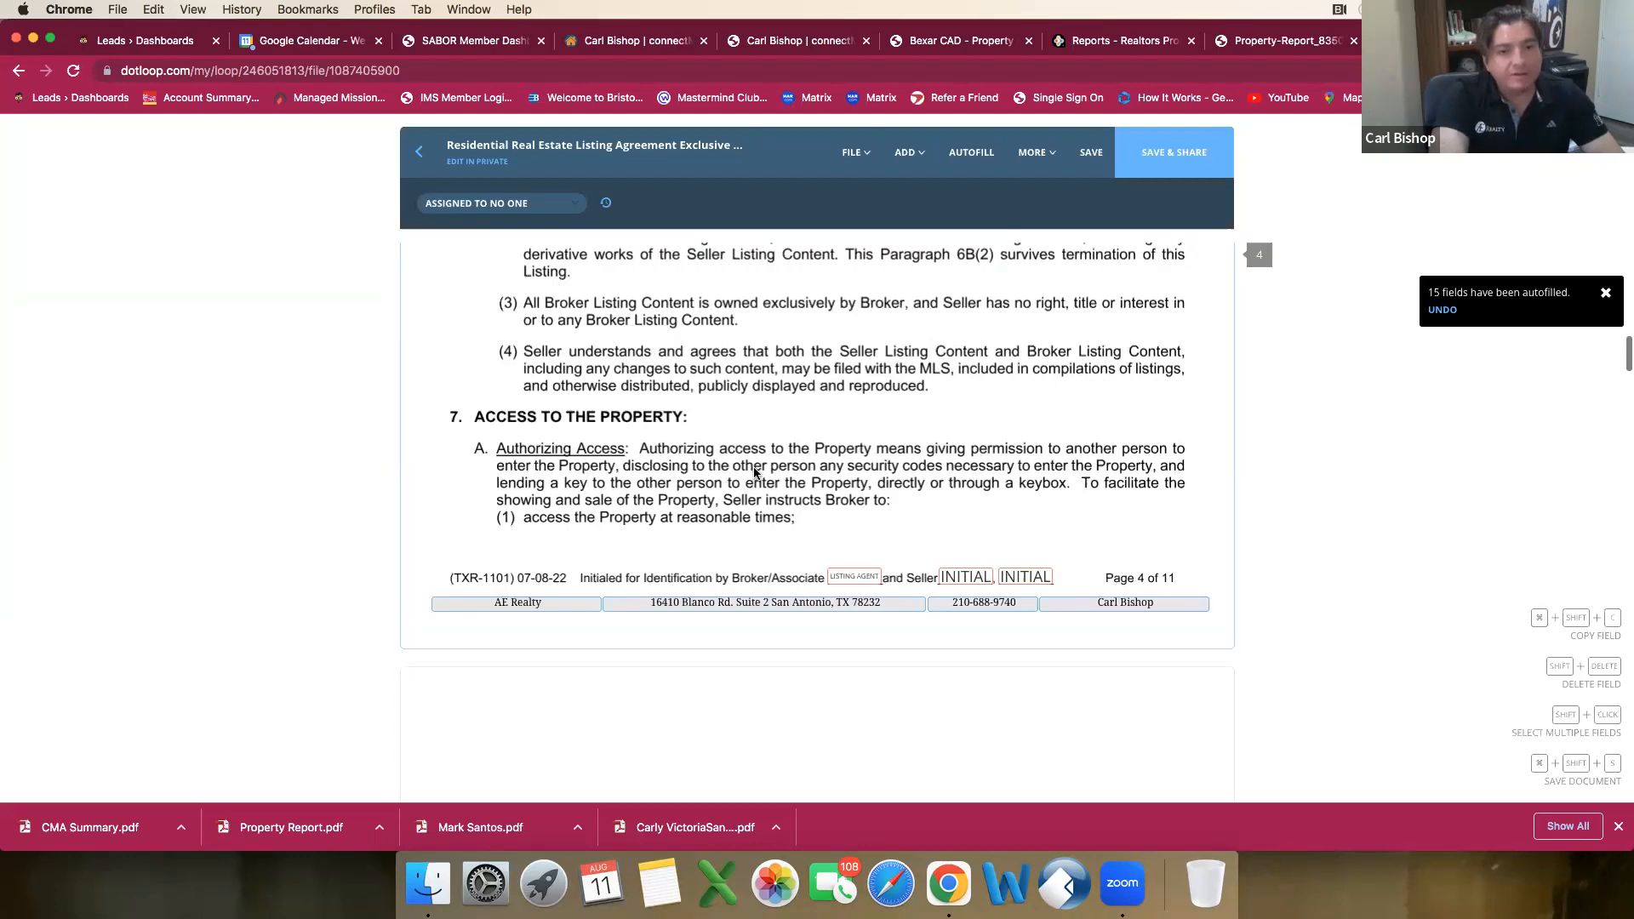
# Step: Enter Showing Time as the scheduling company in paragraph 7B and mark that the broker is authorized to place a keybox on the property
pyautogui.scroll(-2, 754, 466)
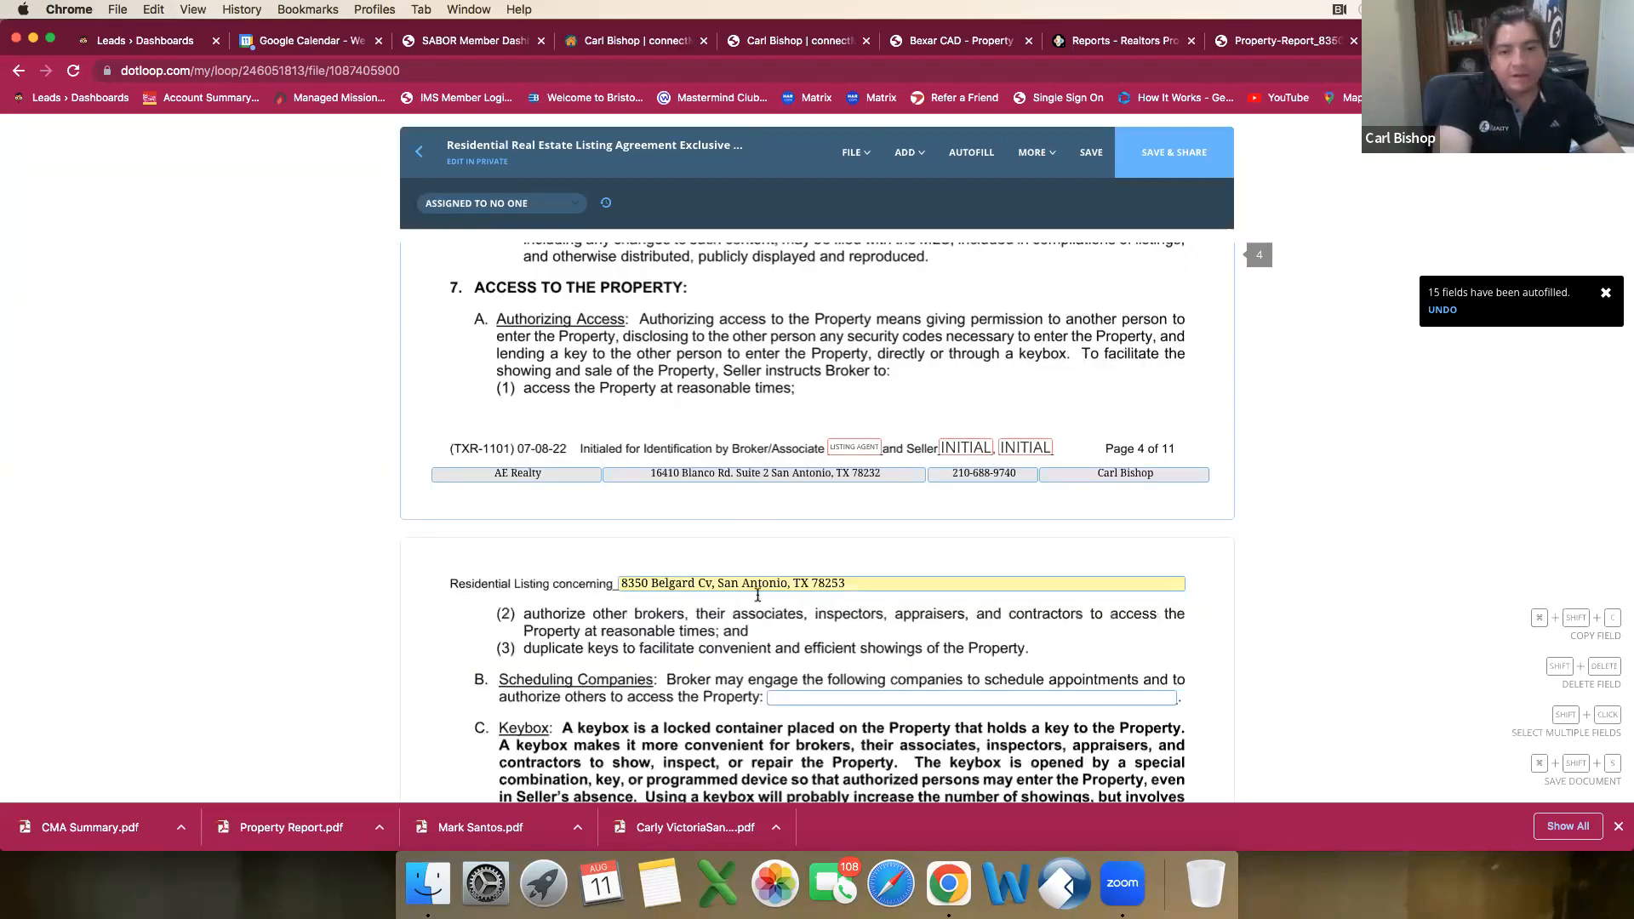
pyautogui.scroll(-2, 766, 606)
pyautogui.click(778, 612)
pyautogui.write('SHowubg')
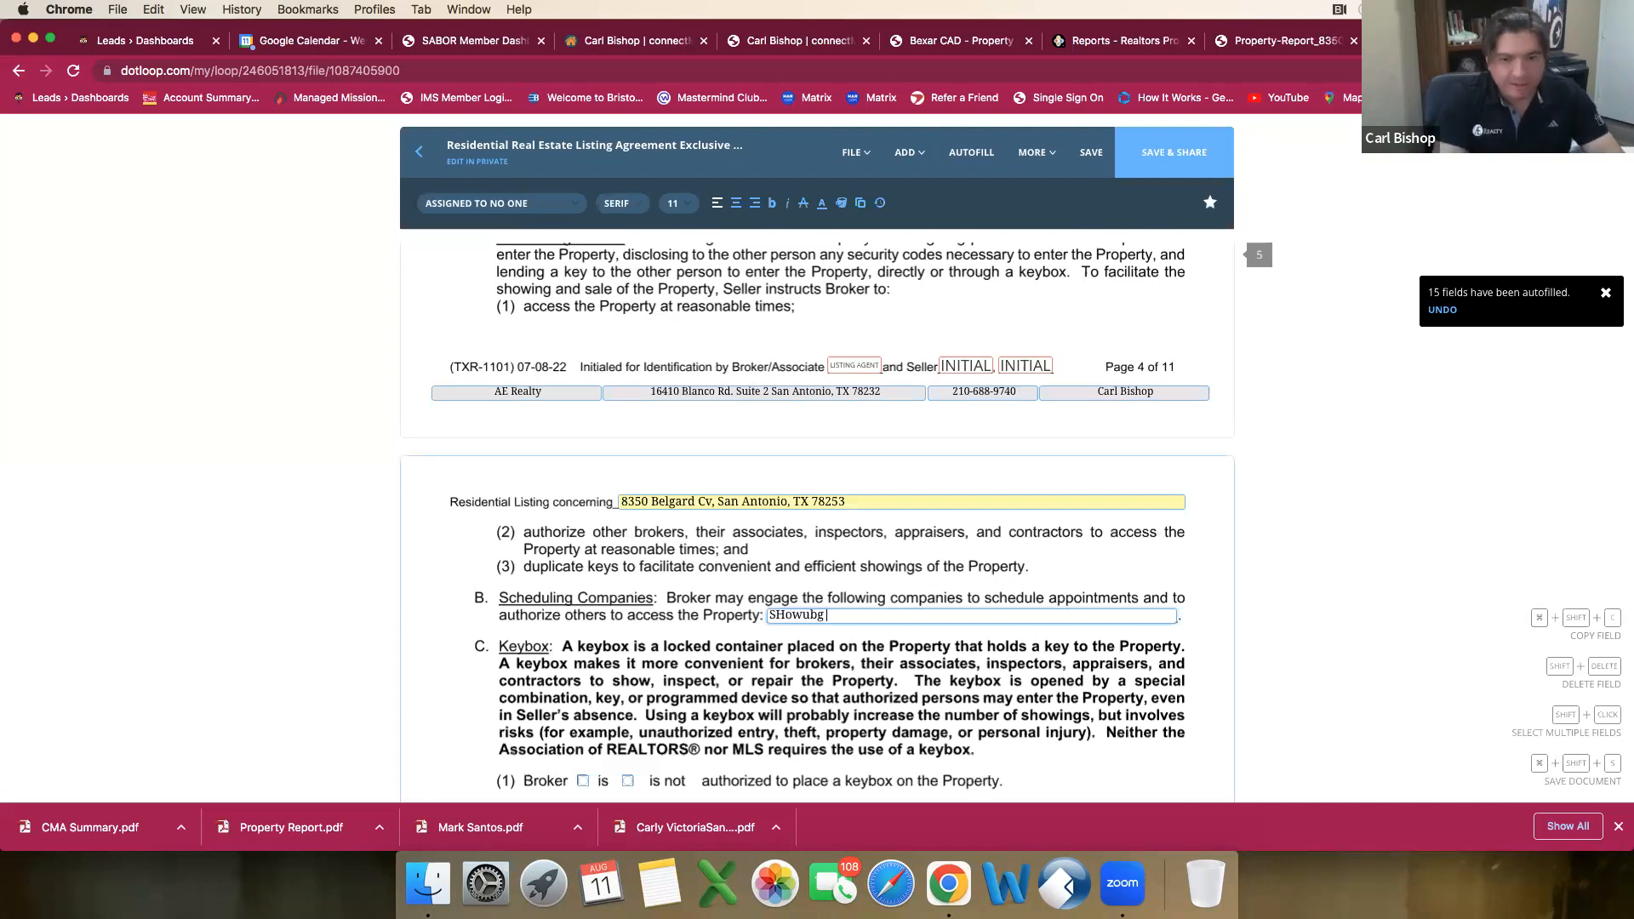
pyautogui.press('BackSpace')
pyautogui.press('BackSpace')
pyautogui.press('BackSpace')
pyautogui.press('BackSpace')
pyautogui.press('BackSpace')
pyautogui.press('BackSpace')
pyautogui.write('howib')
pyautogui.write('g')
pyautogui.press('BackSpace')
pyautogui.press('BackSpace')
pyautogui.write('ng Time')
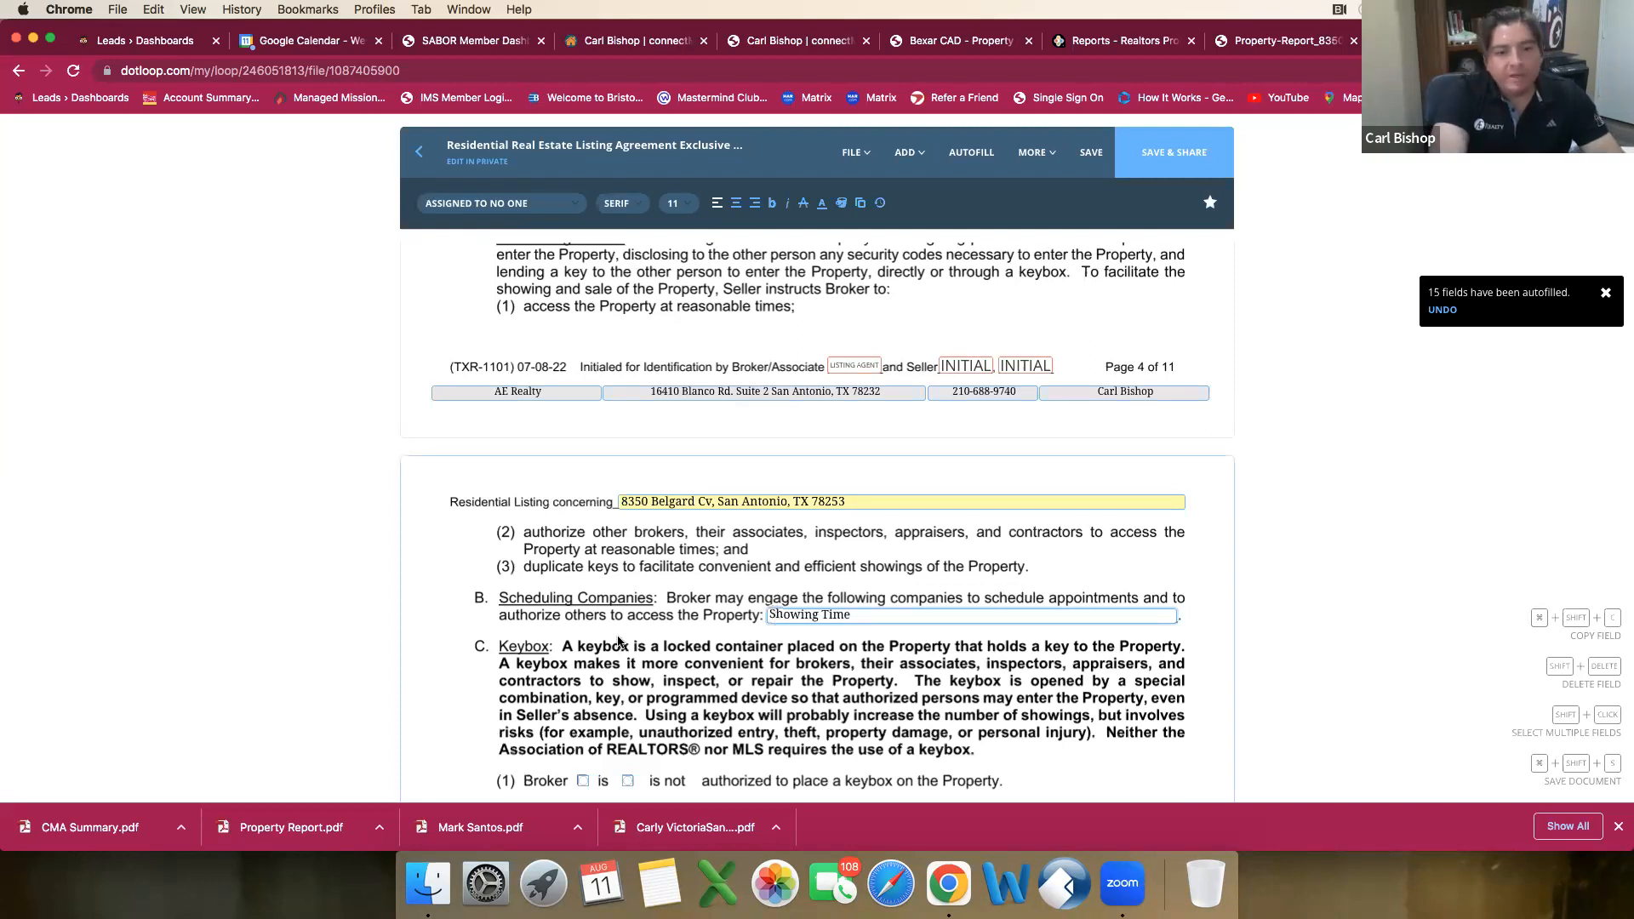
pyautogui.scroll(-2, 619, 642)
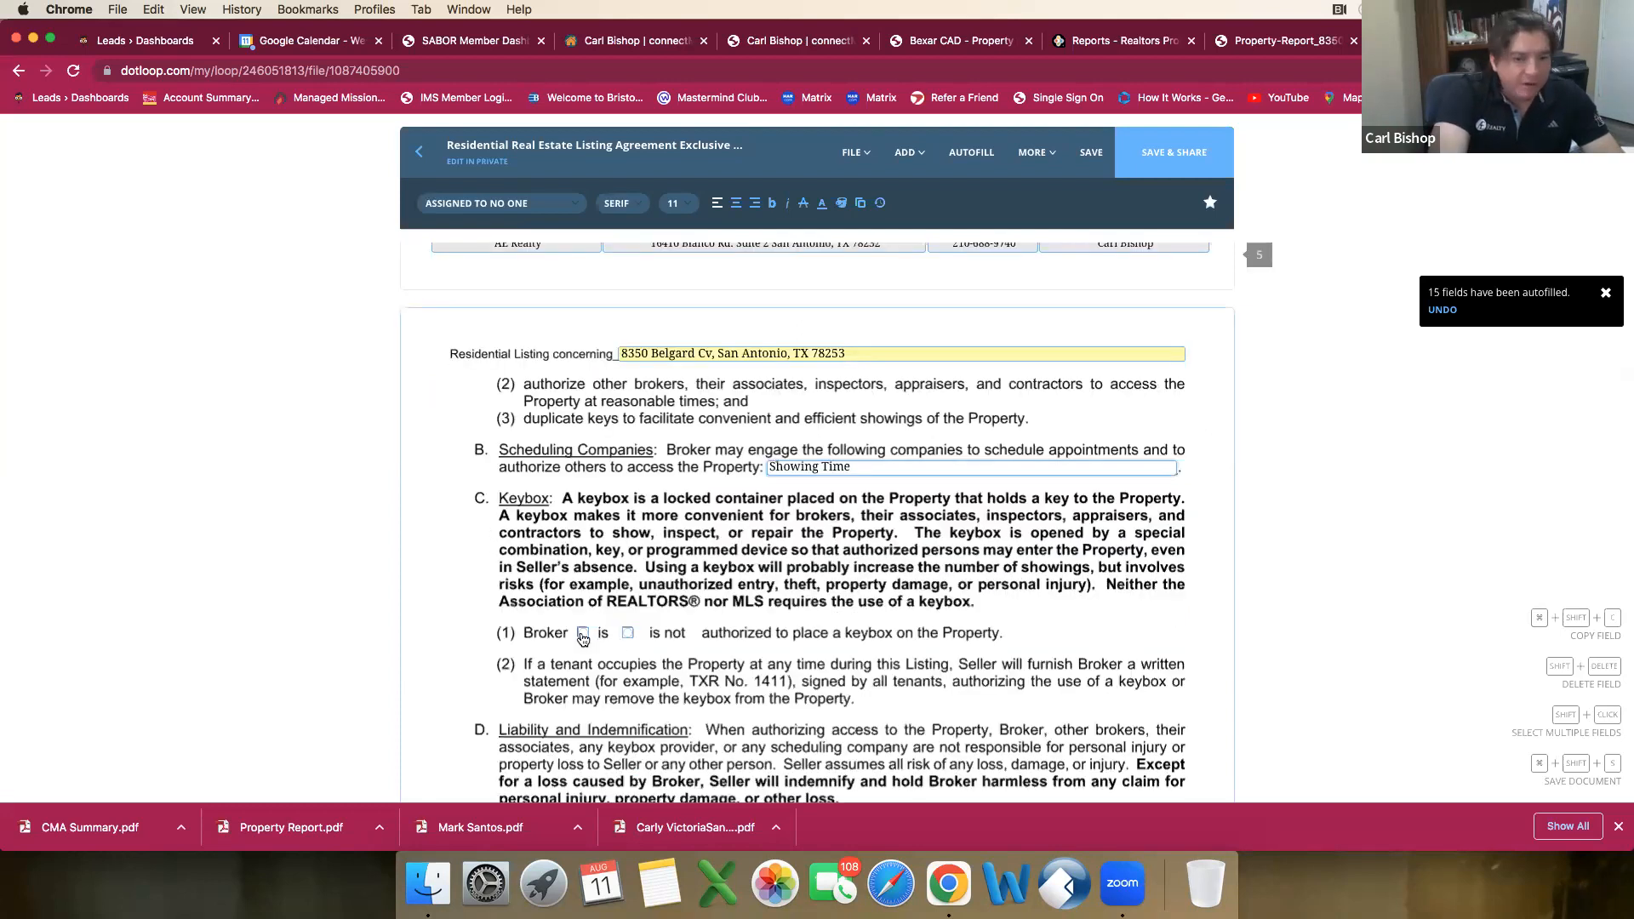
pyautogui.click(583, 634)
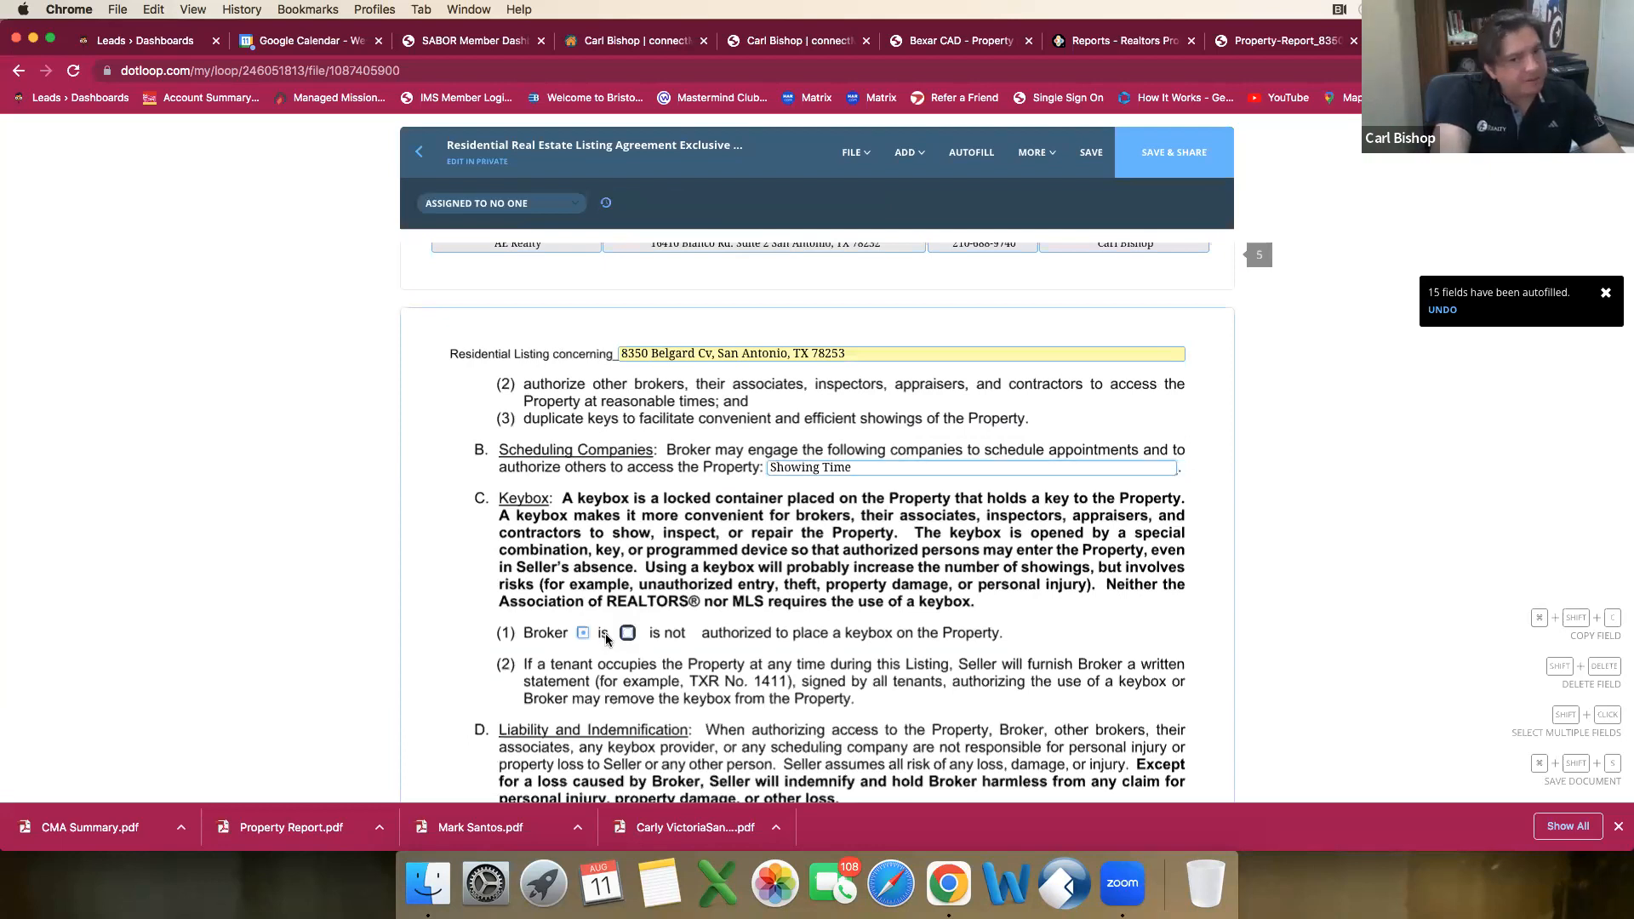
# Step: For MLS participants in paragraph 8A, enter 3% for the buyer's broker and 0% for a subagent, leaving both dollar amounts blank
pyautogui.scroll(-5, 830, 549)
pyautogui.scroll(-1, 830, 549)
pyautogui.click(836, 522)
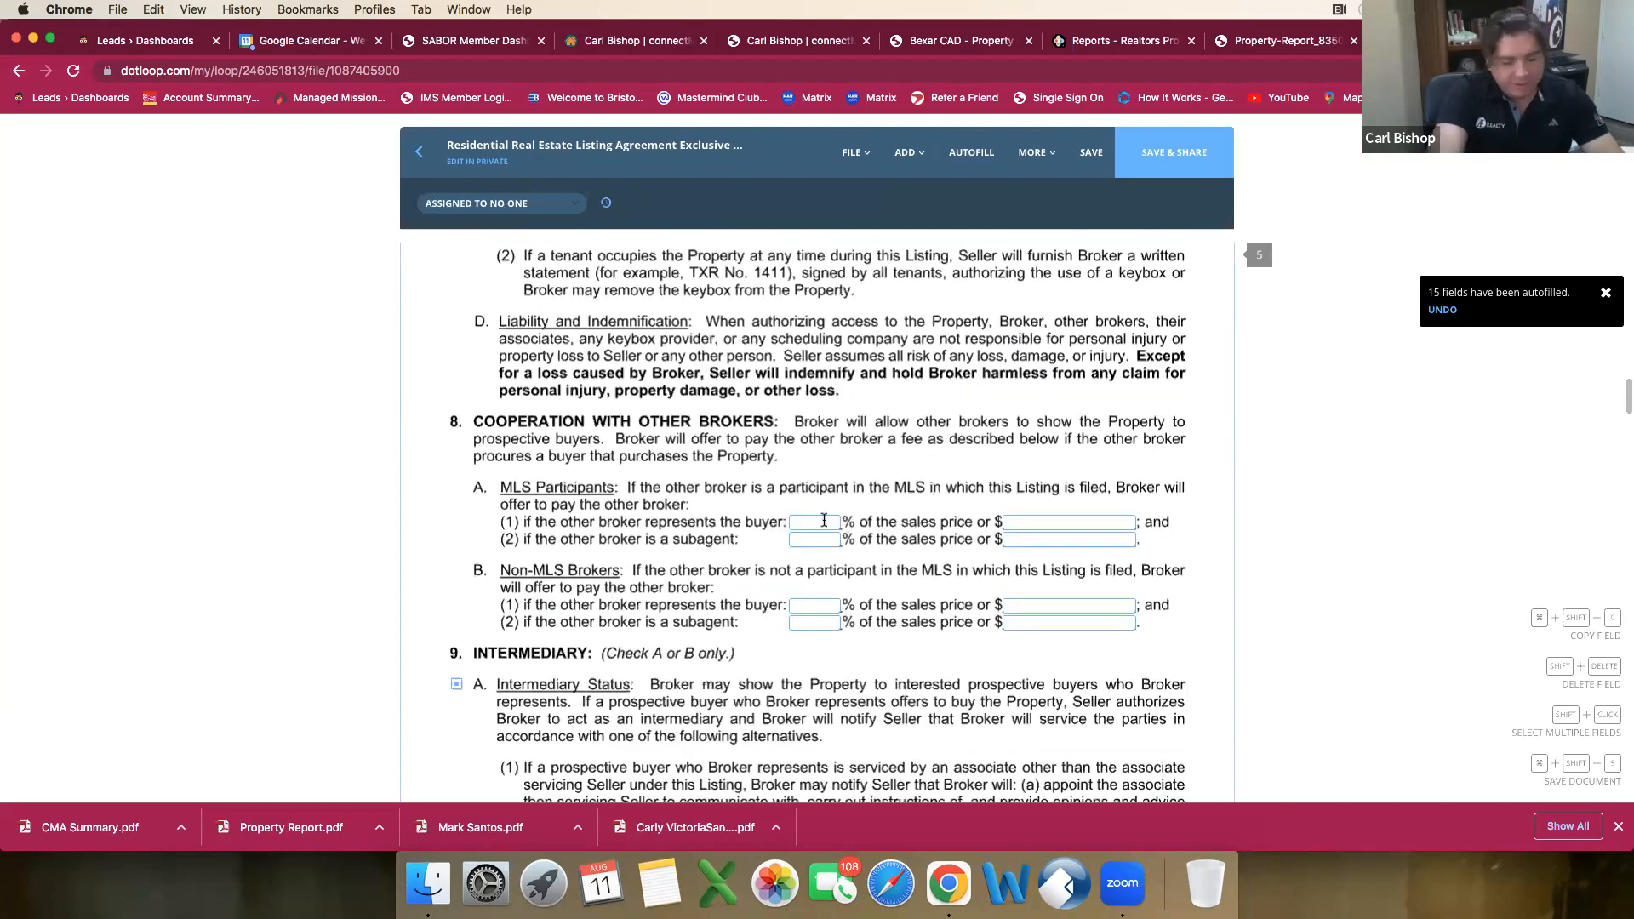
pyautogui.write('3')
pyautogui.press('Tab')
pyautogui.write('0')
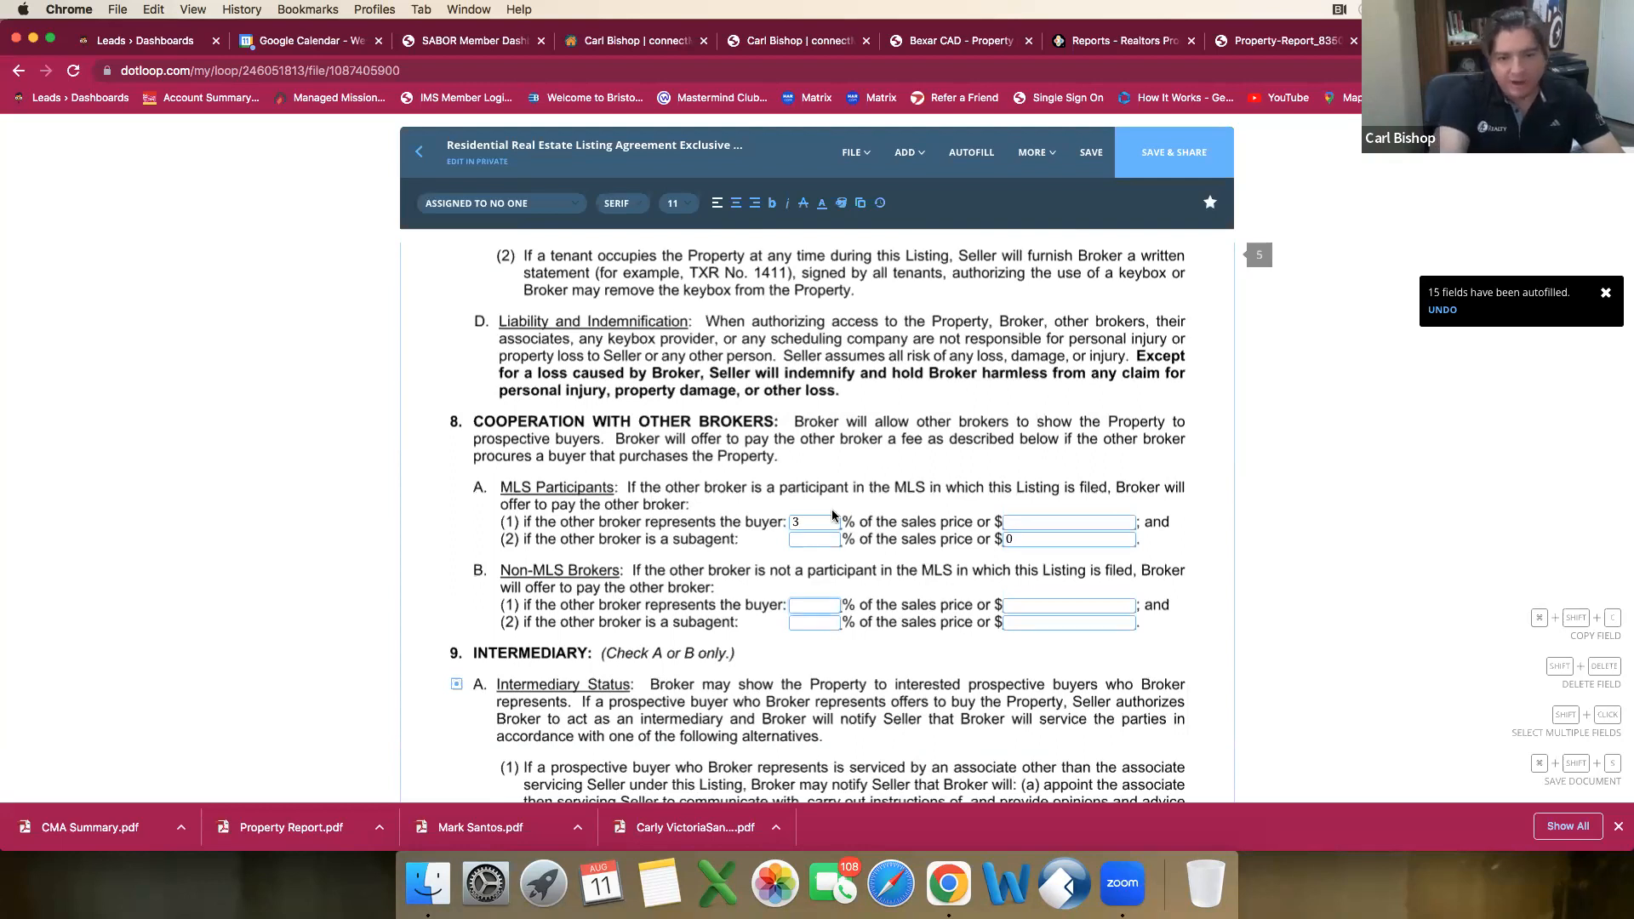
pyautogui.scroll(-1, 815, 539)
pyautogui.click(815, 539)
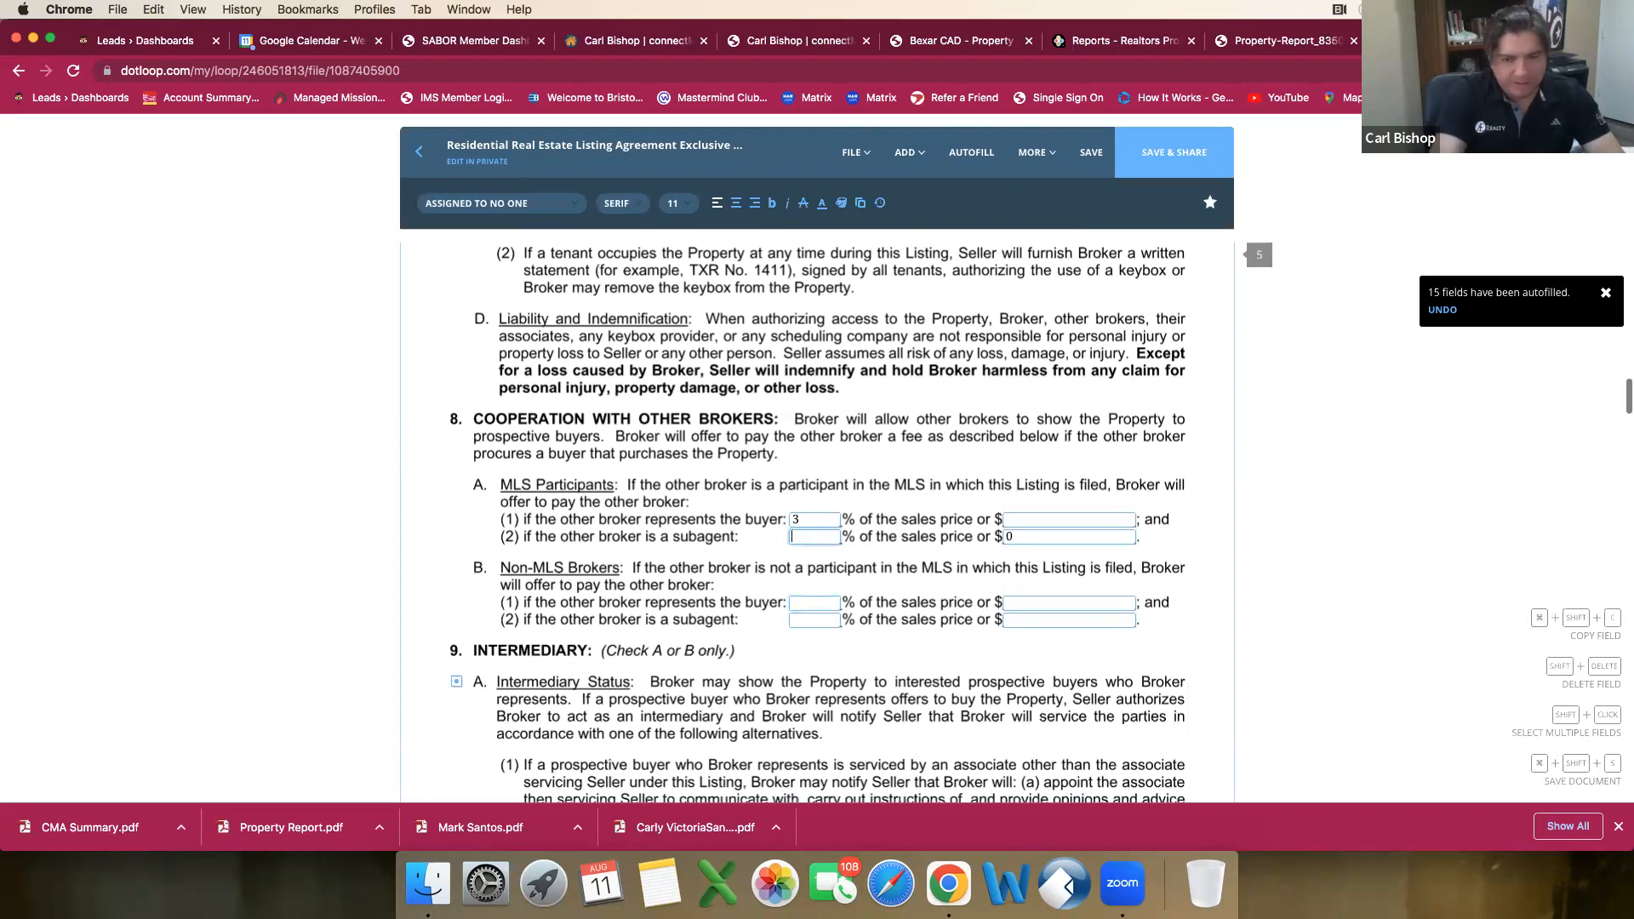
pyautogui.write('0')
pyautogui.press('Tab')
pyautogui.press('BackSpace')
pyautogui.press('Tab')
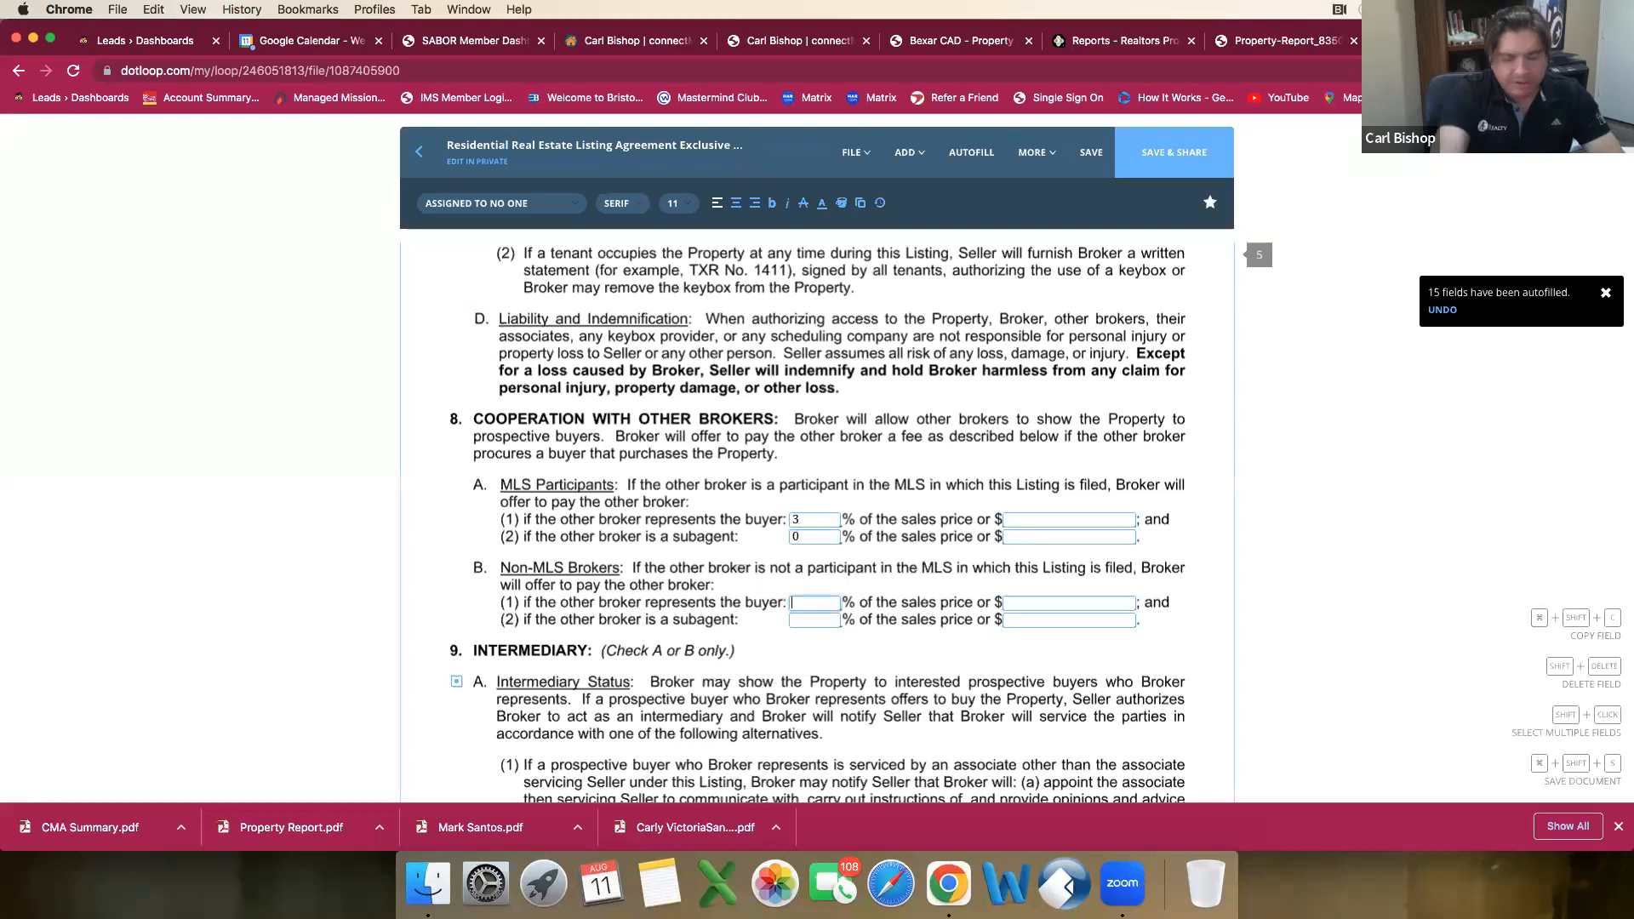
# Step: For non-MLS brokers in paragraph 8B, enter 3% for the buyer's broker and 0% for a subagent
pyautogui.click(819, 601)
pyautogui.write('3')
pyautogui.press('Tab')
pyautogui.press('Tab')
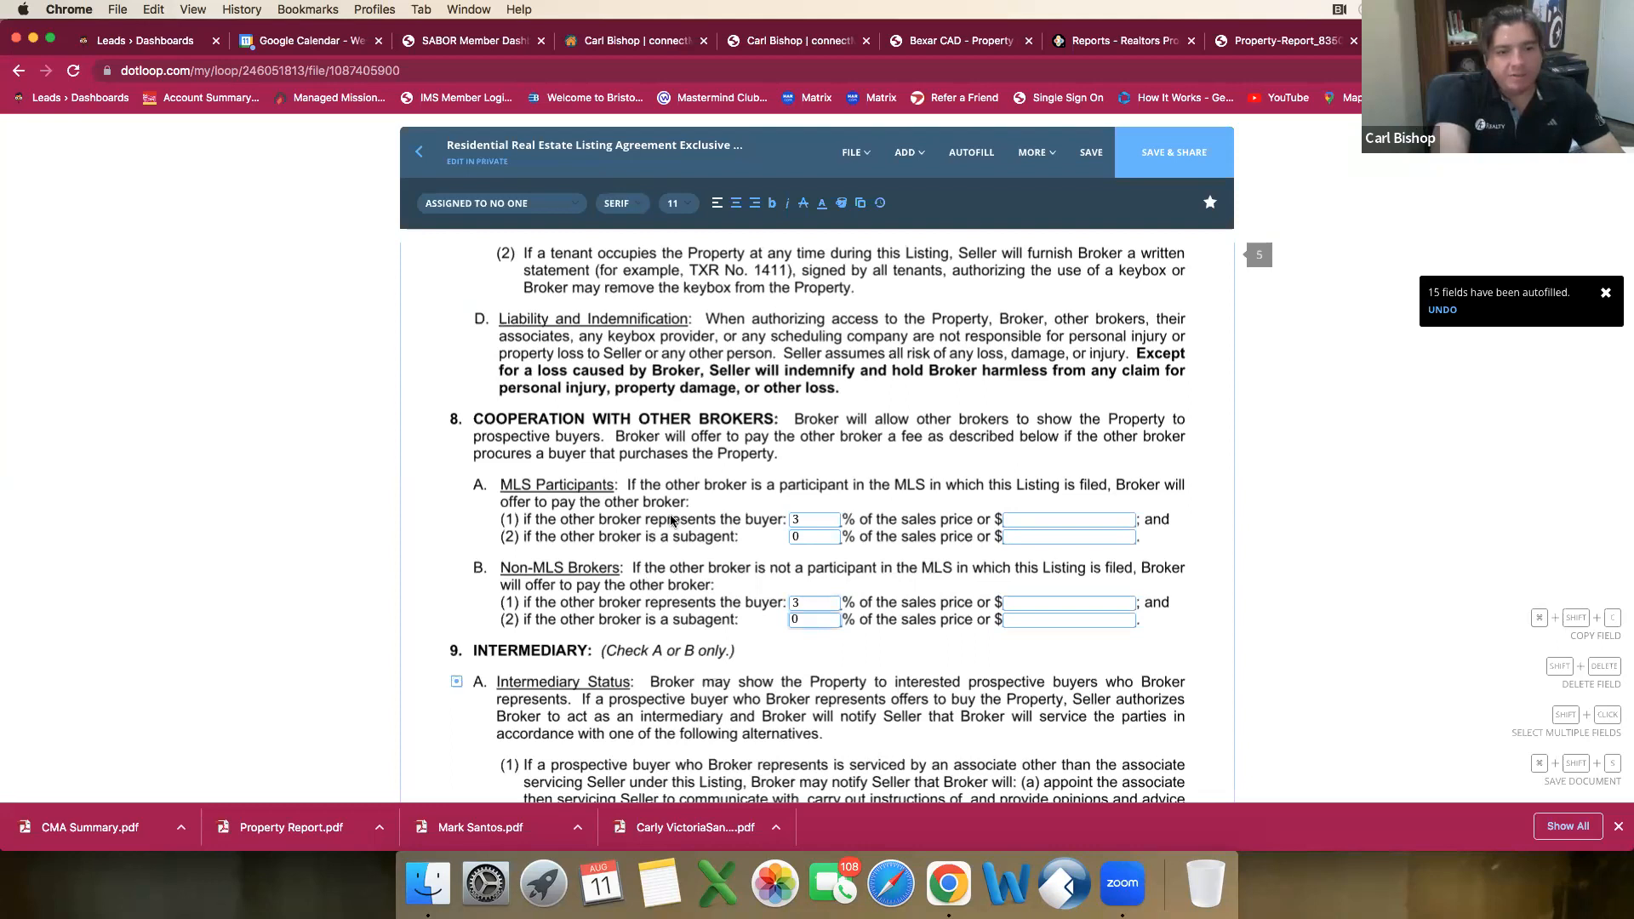
# Step: Review the intermediary status, broker's authority, financing options, seller's representations, seller's promises and liability terms on pages 5 to 8
pyautogui.scroll(-4, 671, 521)
pyautogui.scroll(-1, 641, 560)
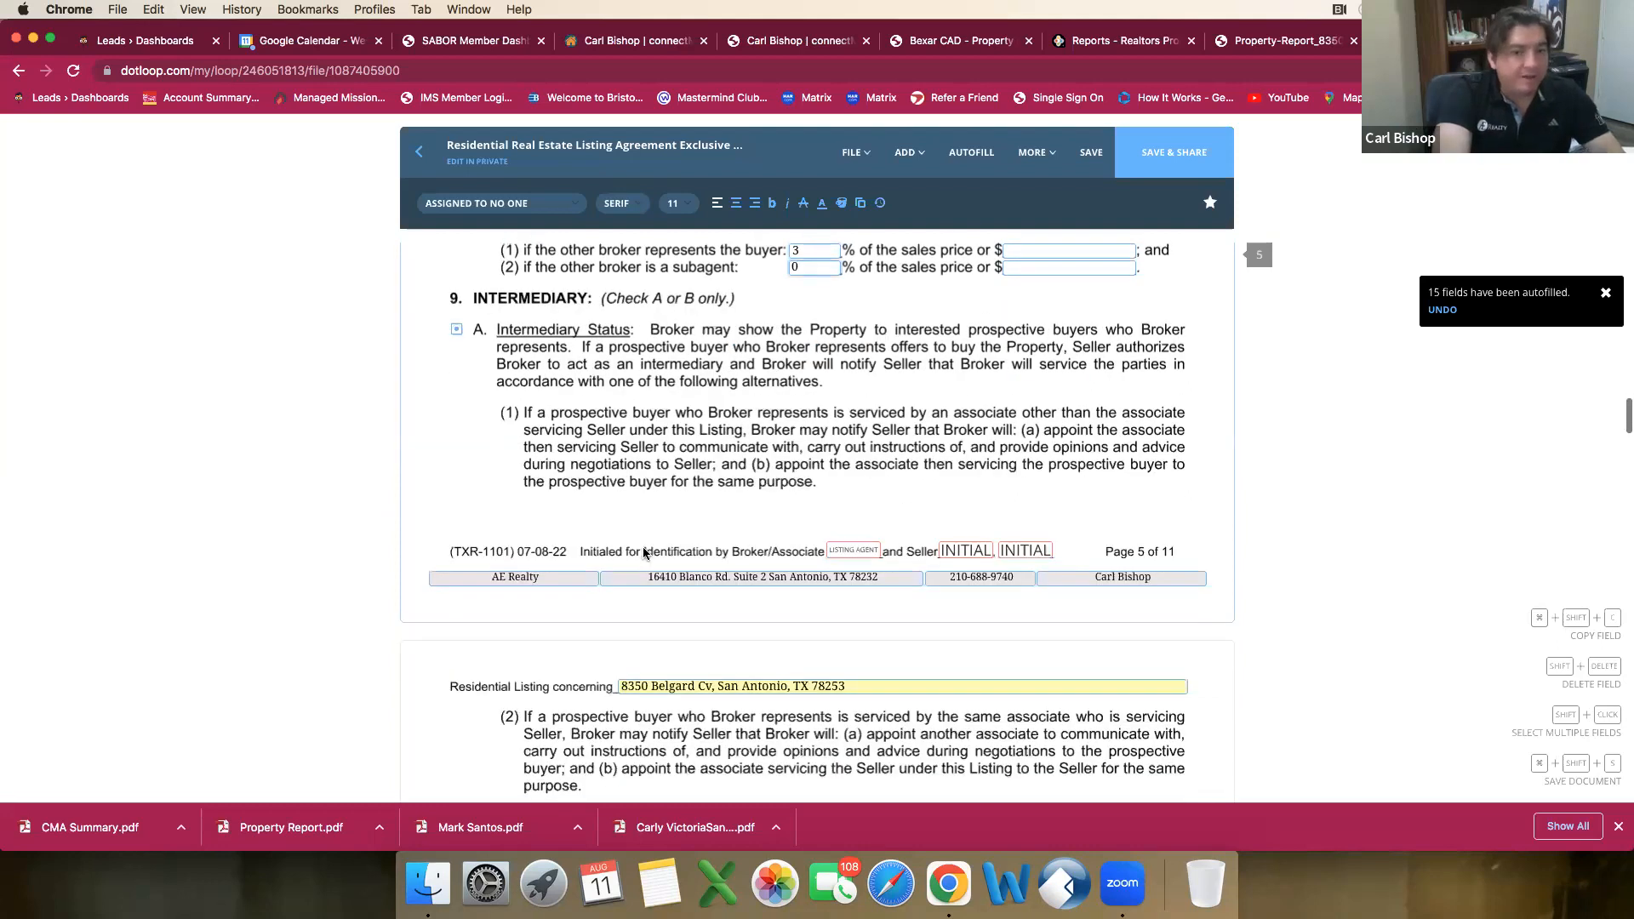
pyautogui.scroll(-4, 644, 553)
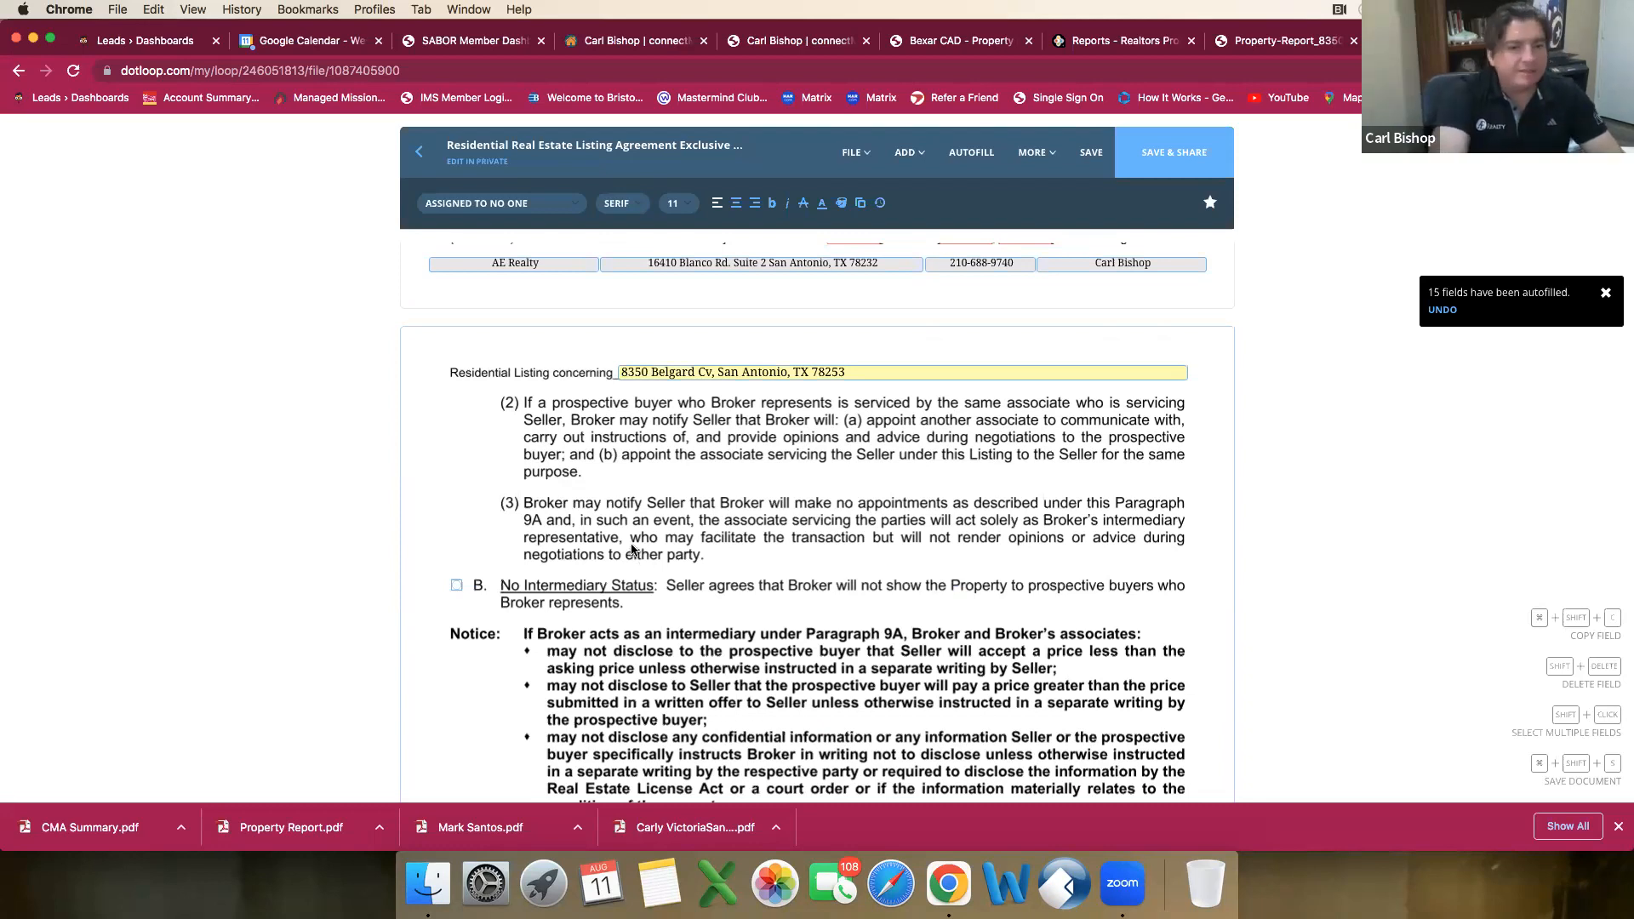
pyautogui.scroll(-10, 630, 545)
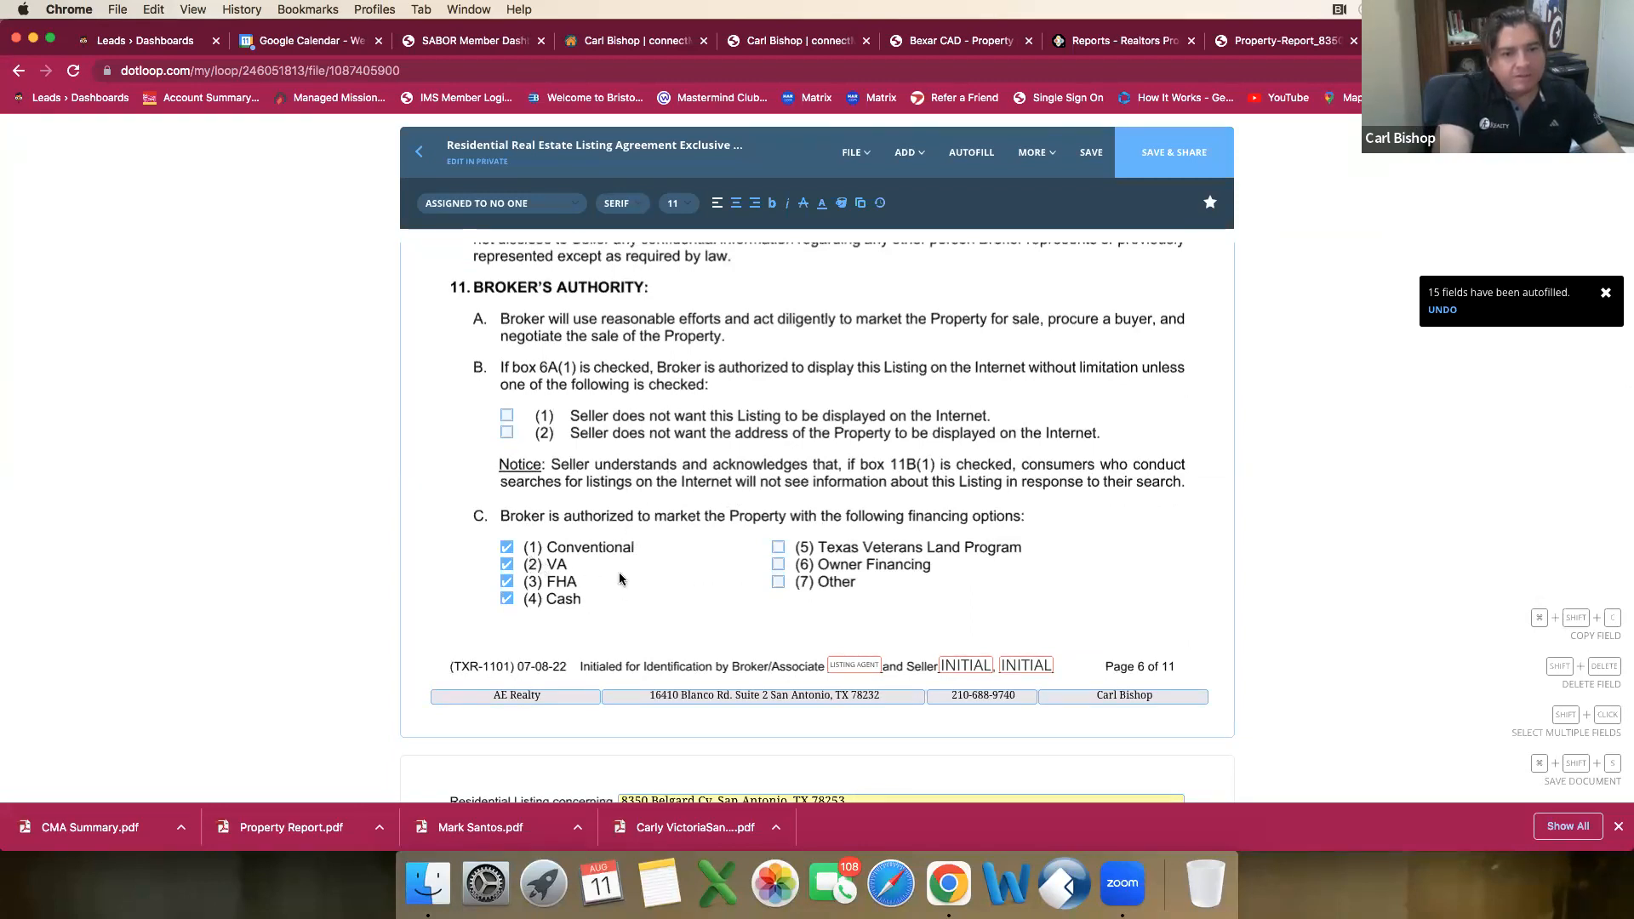
pyautogui.scroll(-2, 732, 592)
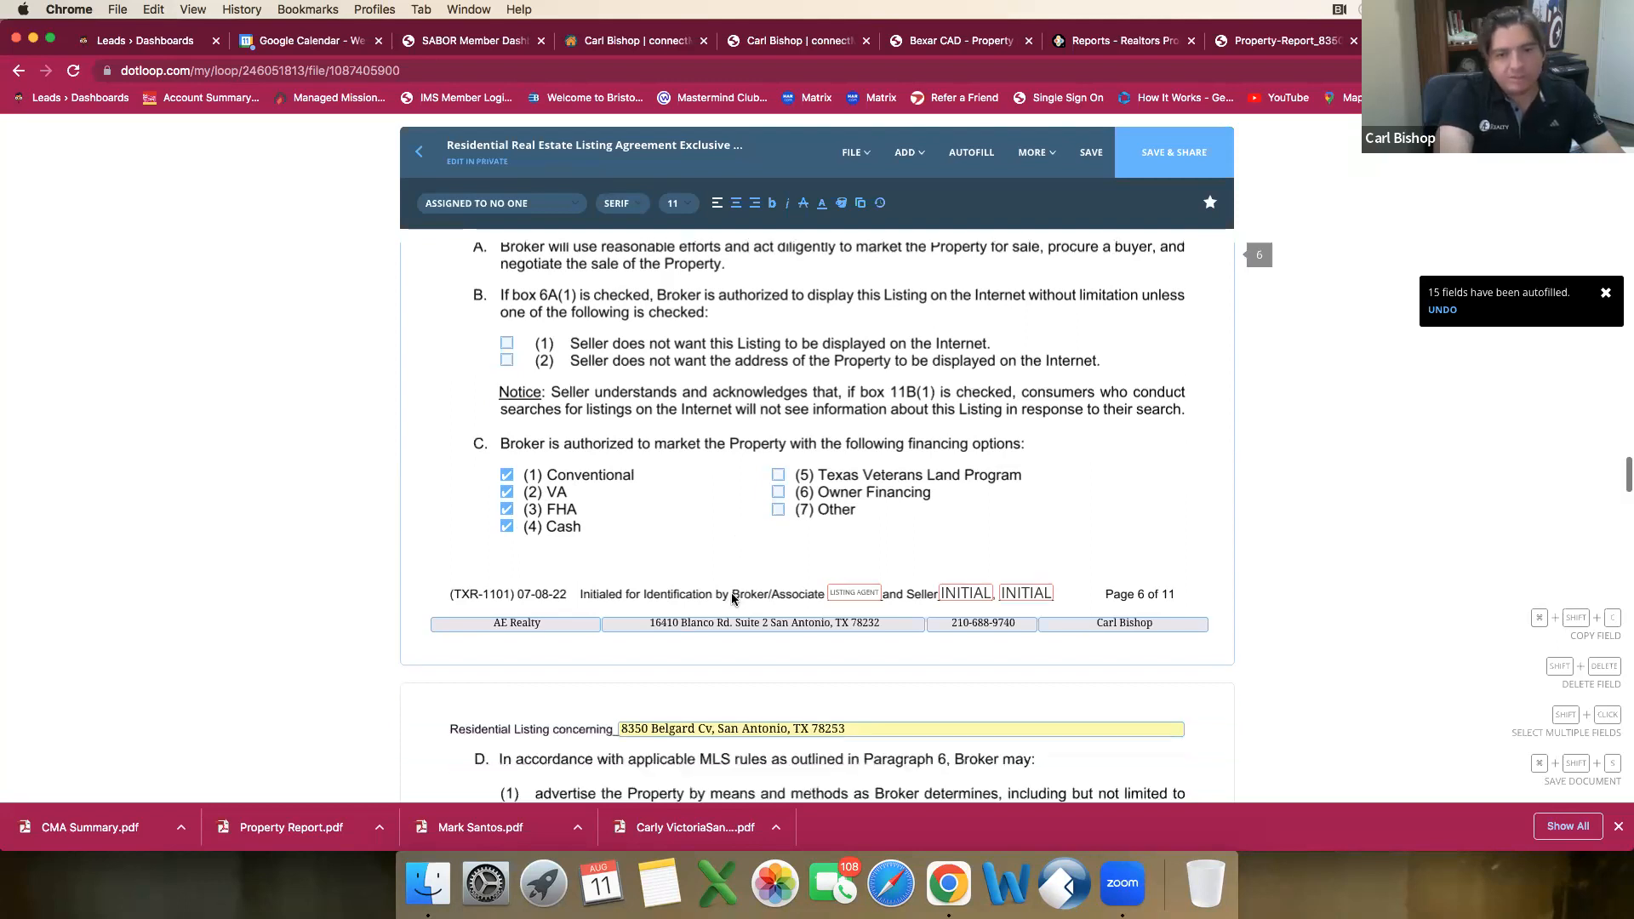
pyautogui.scroll(-9, 734, 594)
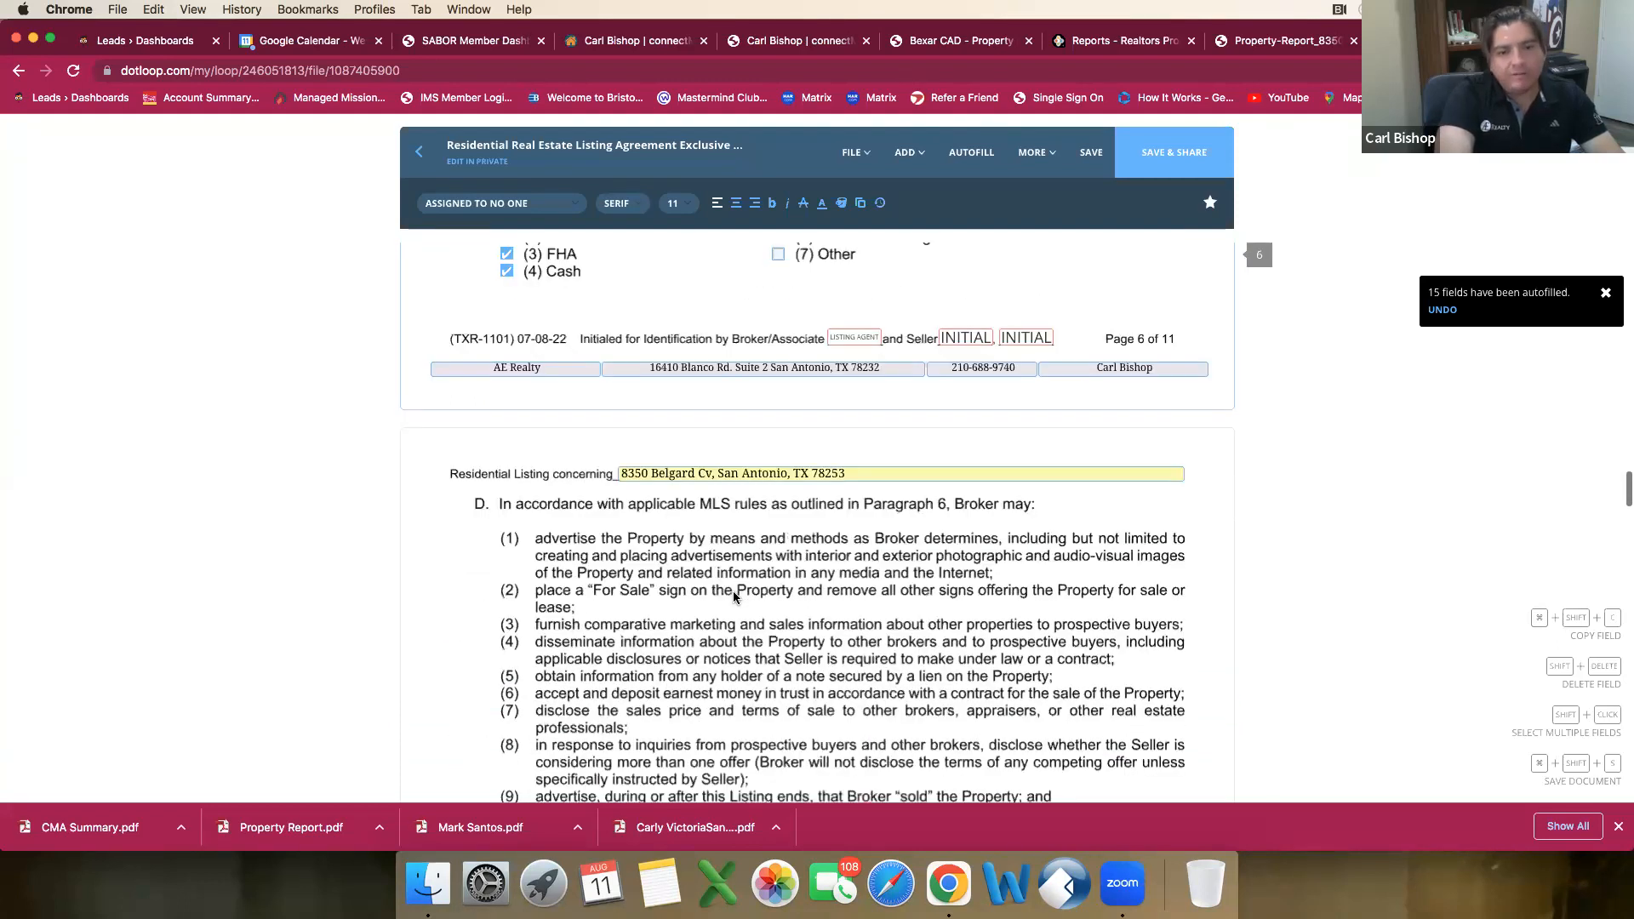
pyautogui.scroll(-1, 737, 594)
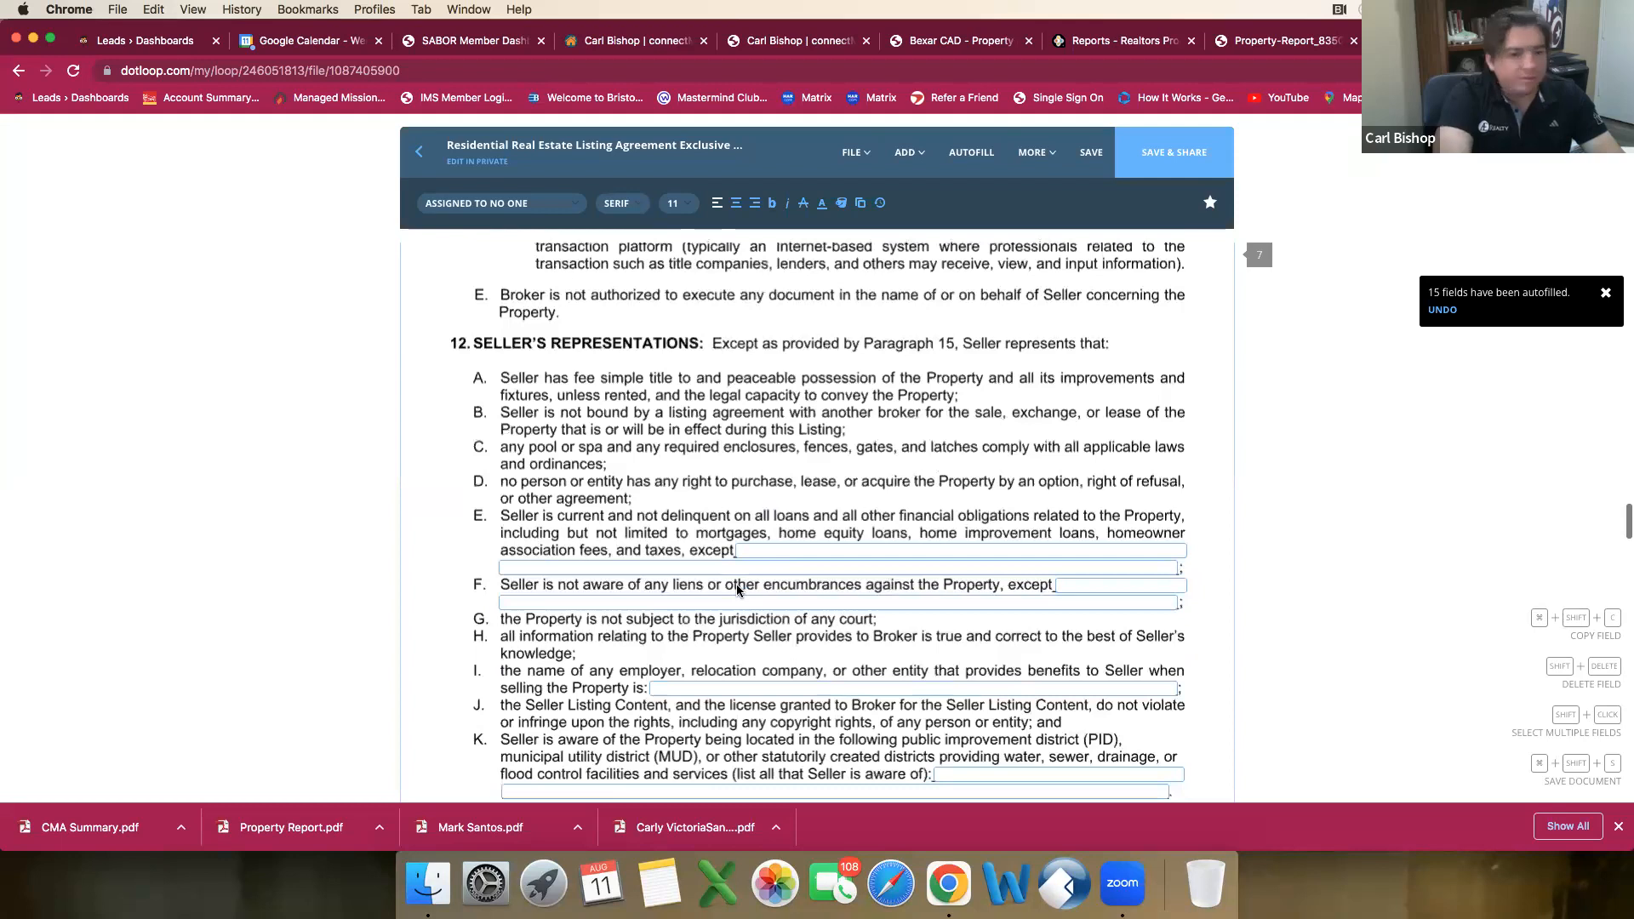
pyautogui.scroll(-4, 737, 586)
pyautogui.scroll(-1, 739, 581)
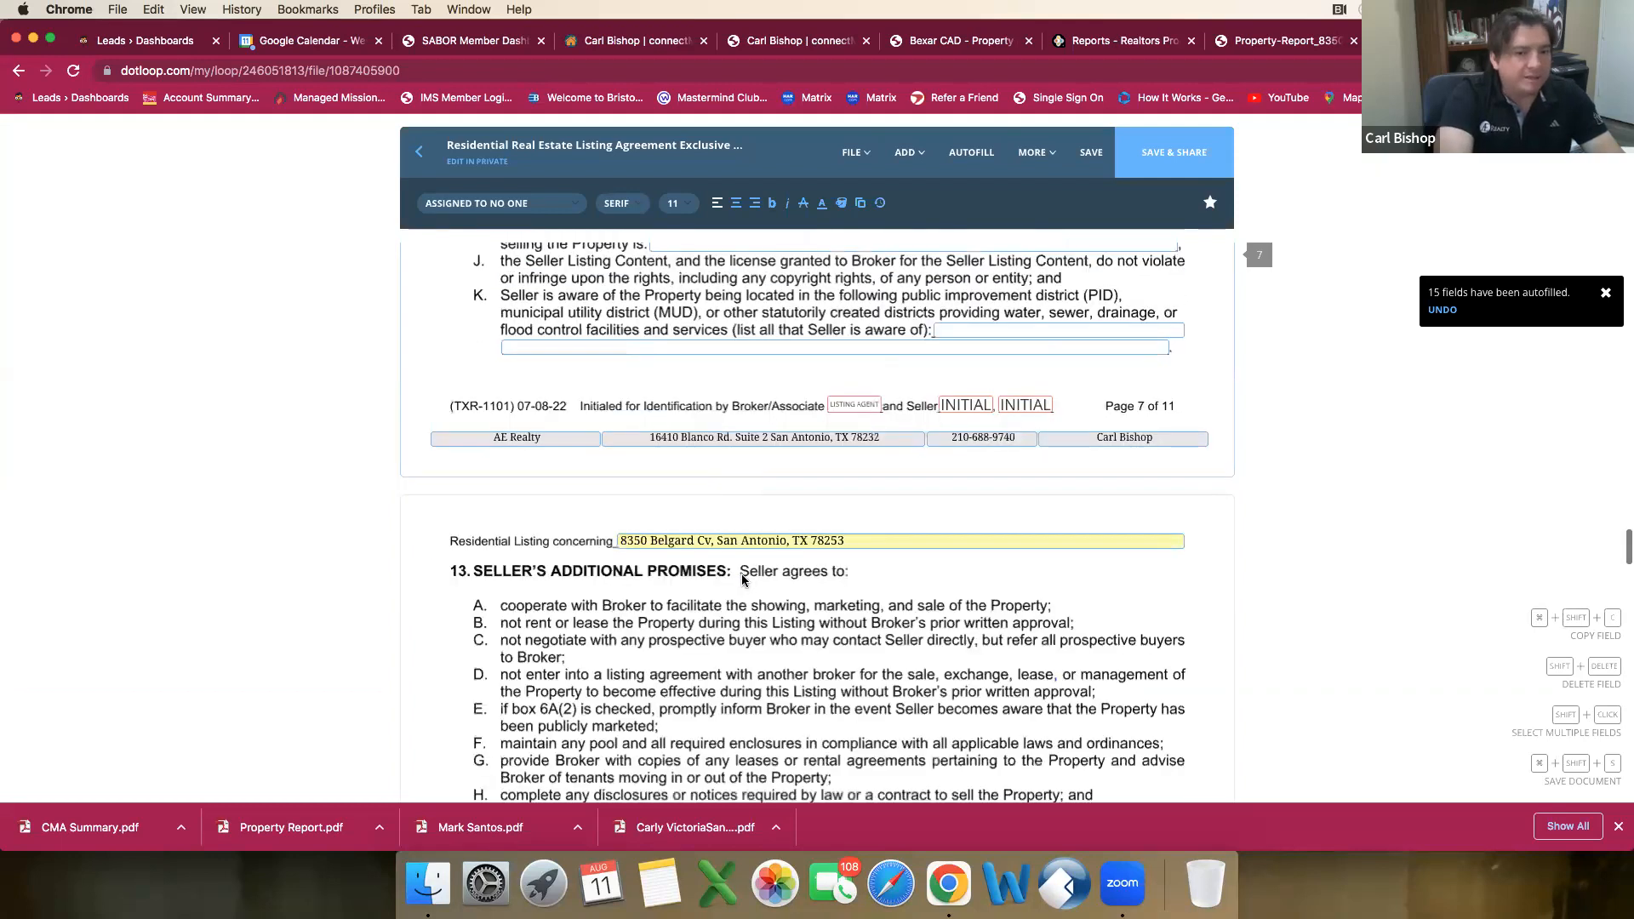
pyautogui.scroll(-2, 742, 579)
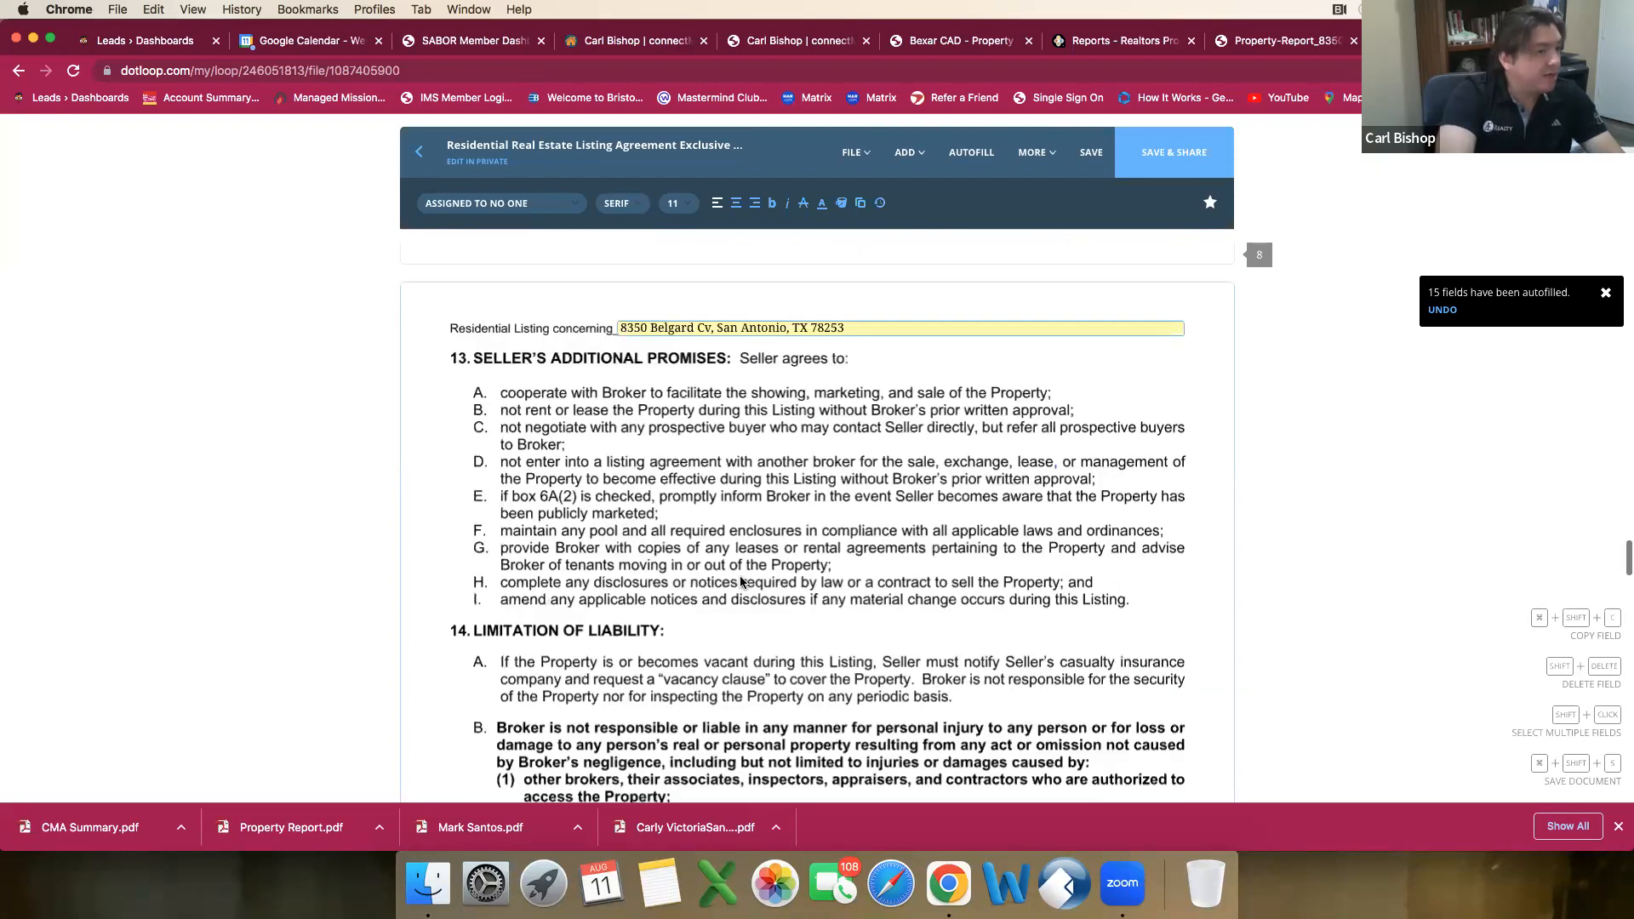
pyautogui.scroll(-3, 738, 581)
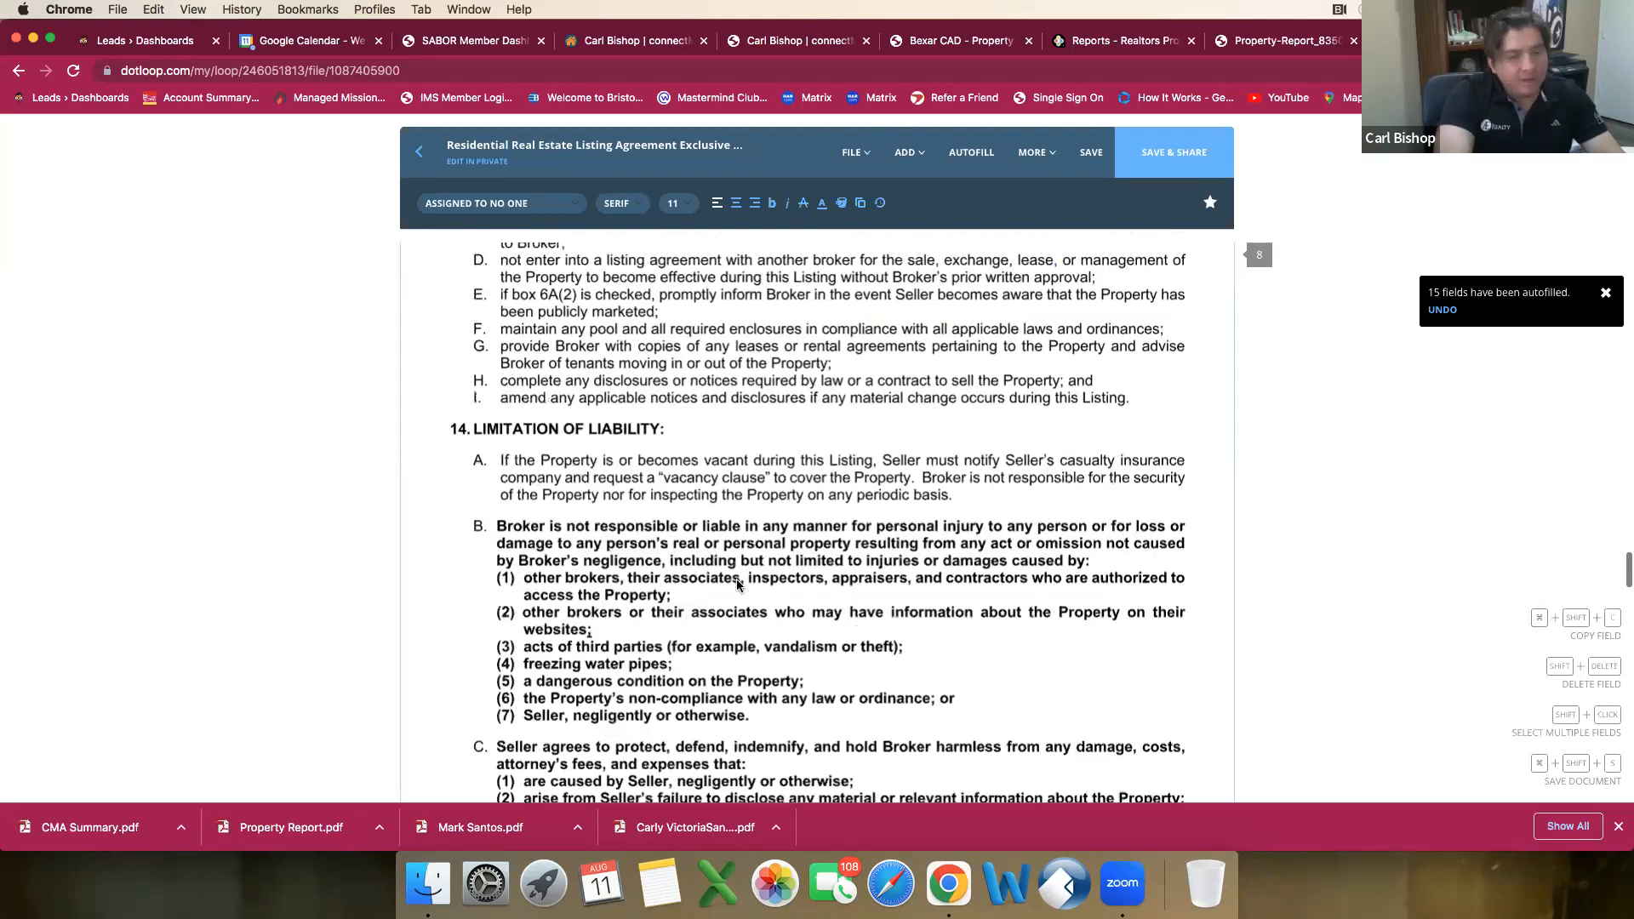
pyautogui.scroll(-2, 735, 584)
# Step: In paragraph 19, mark addendum G, Request for Information from an Owners' Association, as part of the listing
pyautogui.scroll(-5, 733, 585)
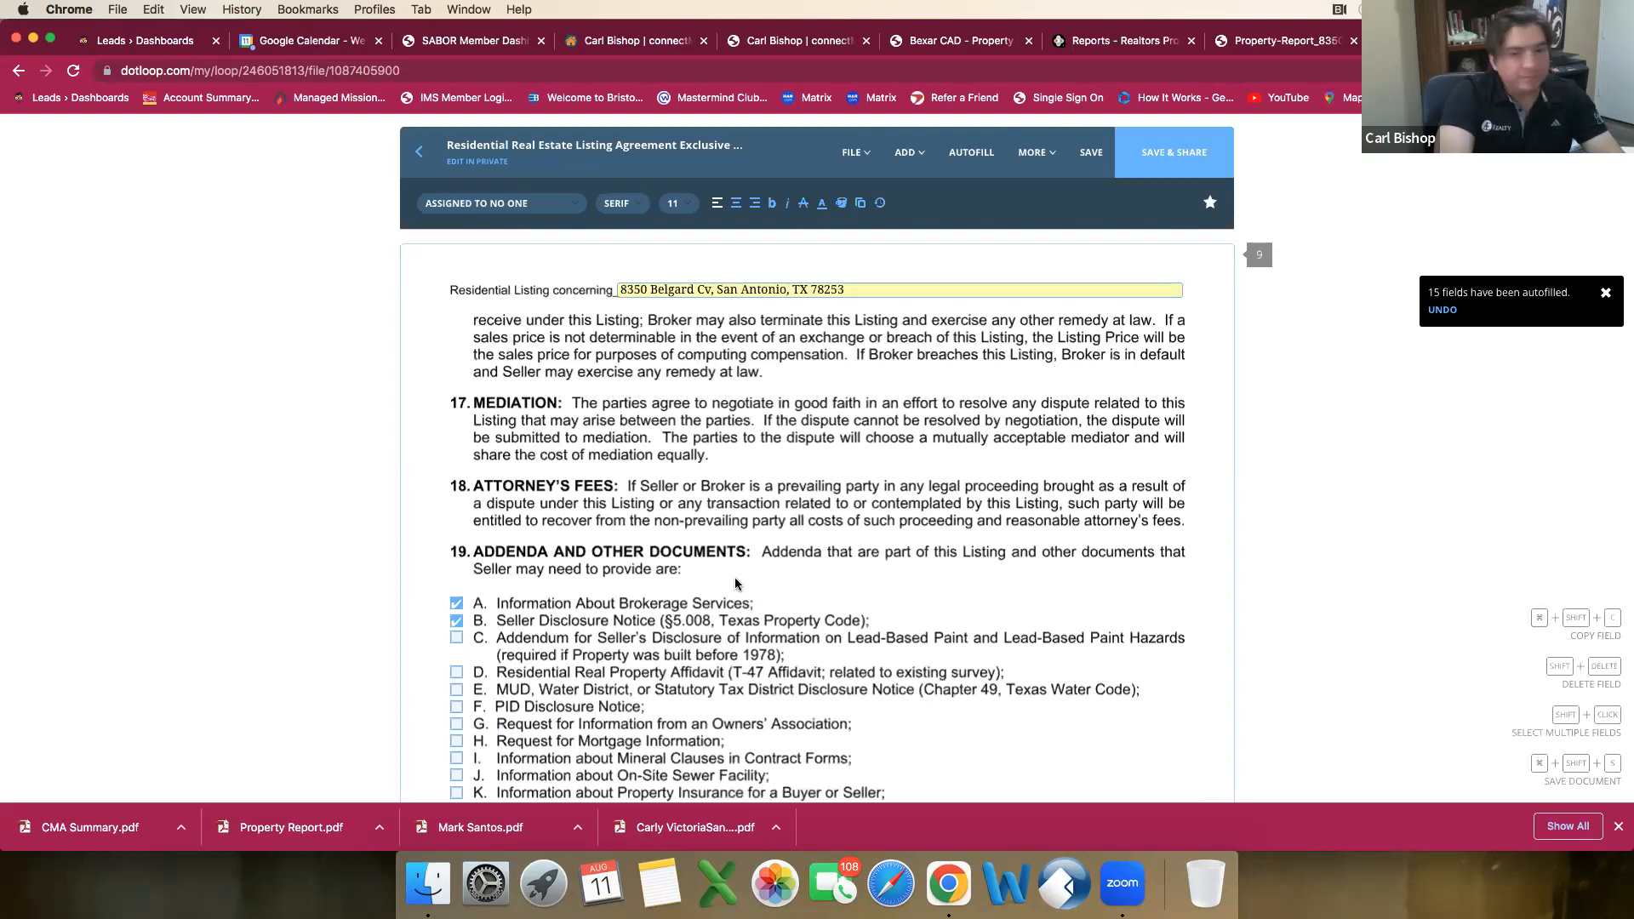
pyautogui.scroll(-4, 734, 577)
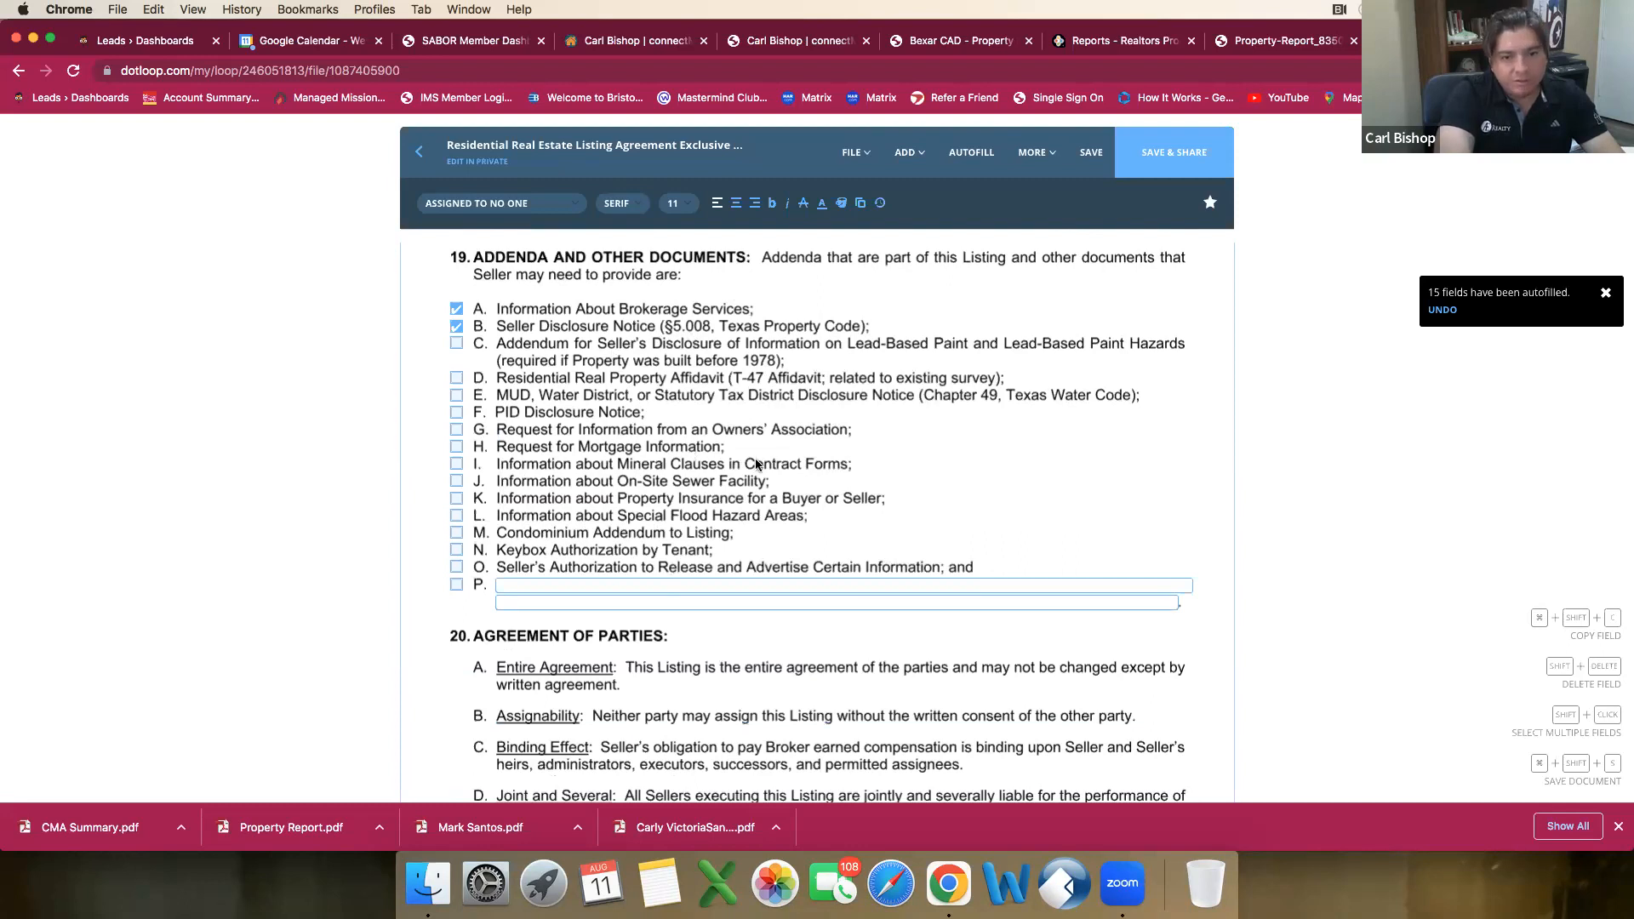
pyautogui.click(457, 431)
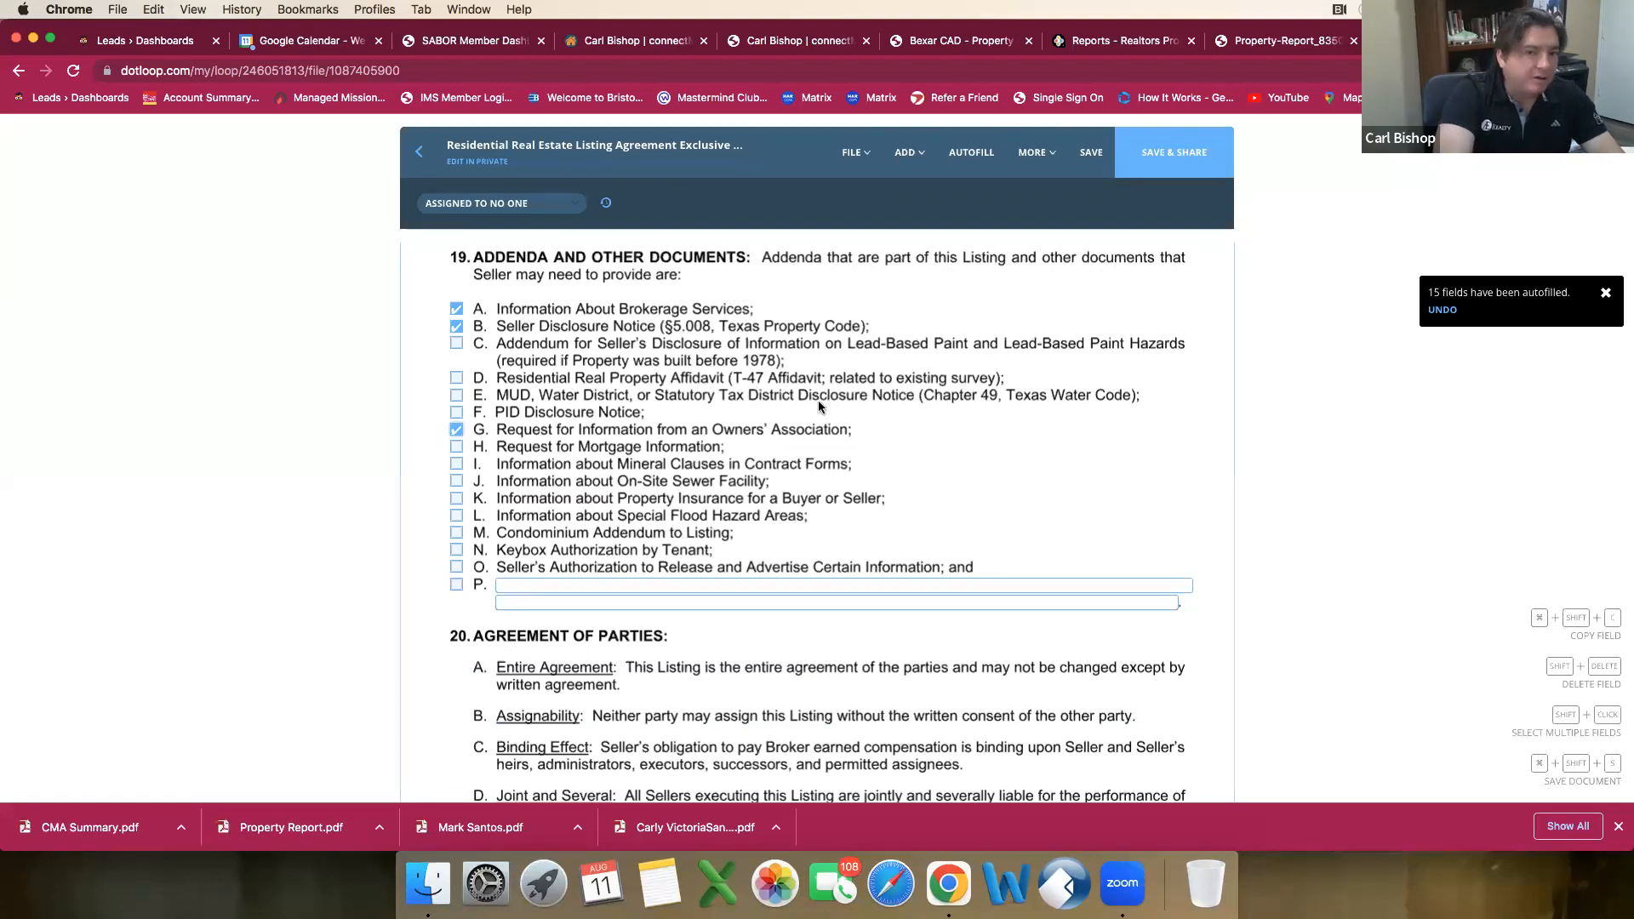
# Step: In the page 11 signature block, replace the broker's printed name with AE Realty and enter the broker's license number
pyautogui.scroll(-3, 824, 414)
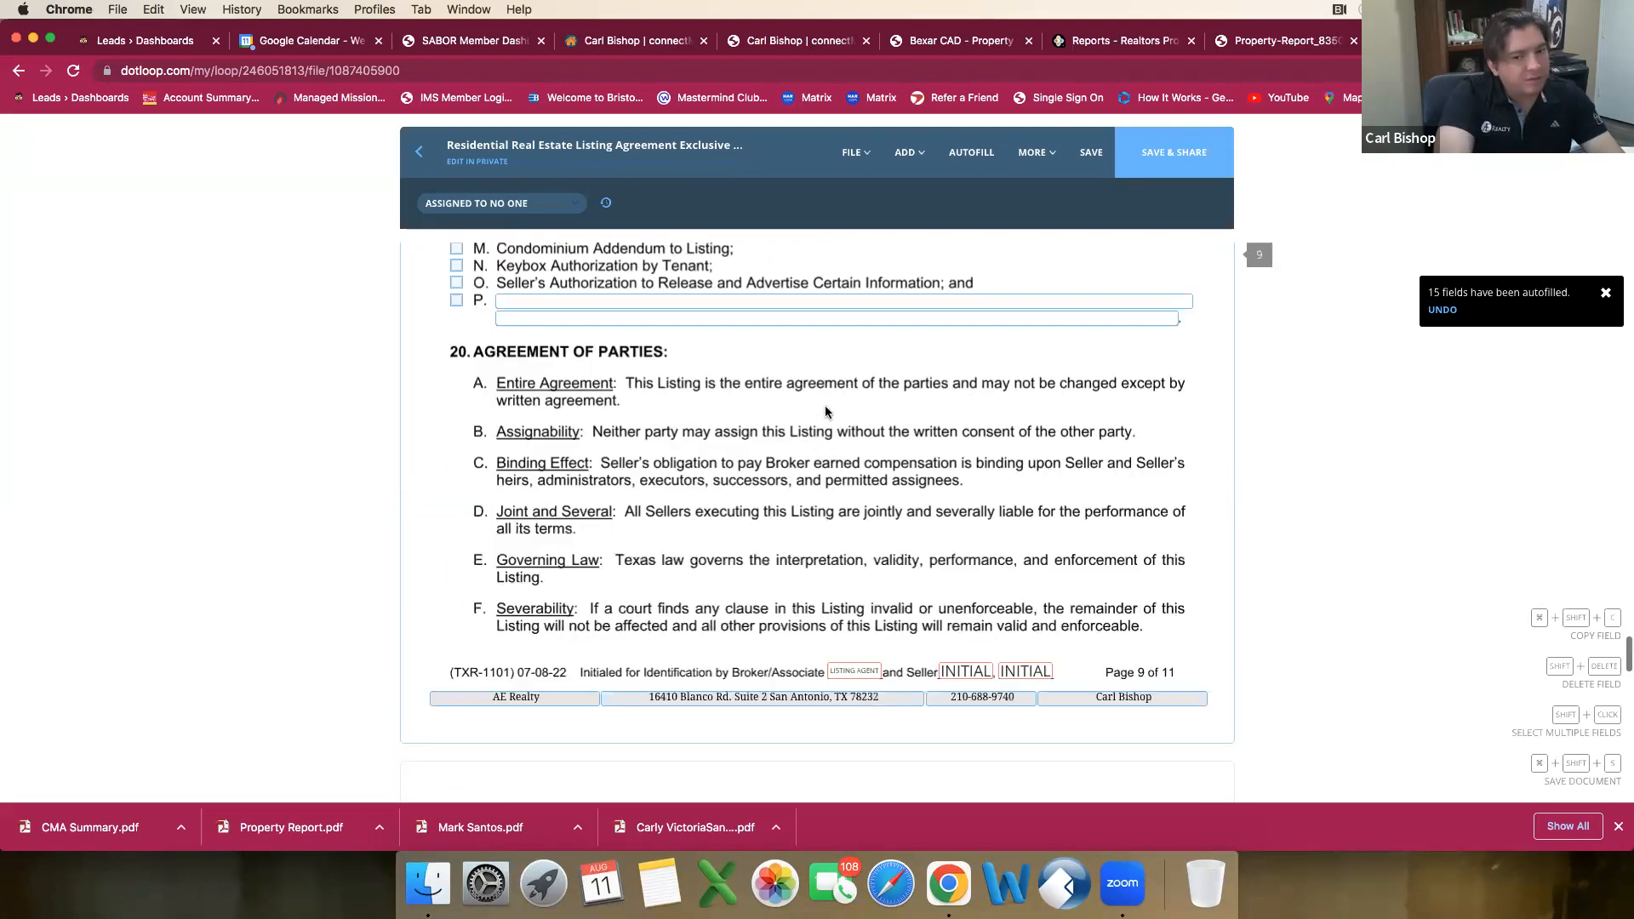
pyautogui.scroll(-5, 825, 413)
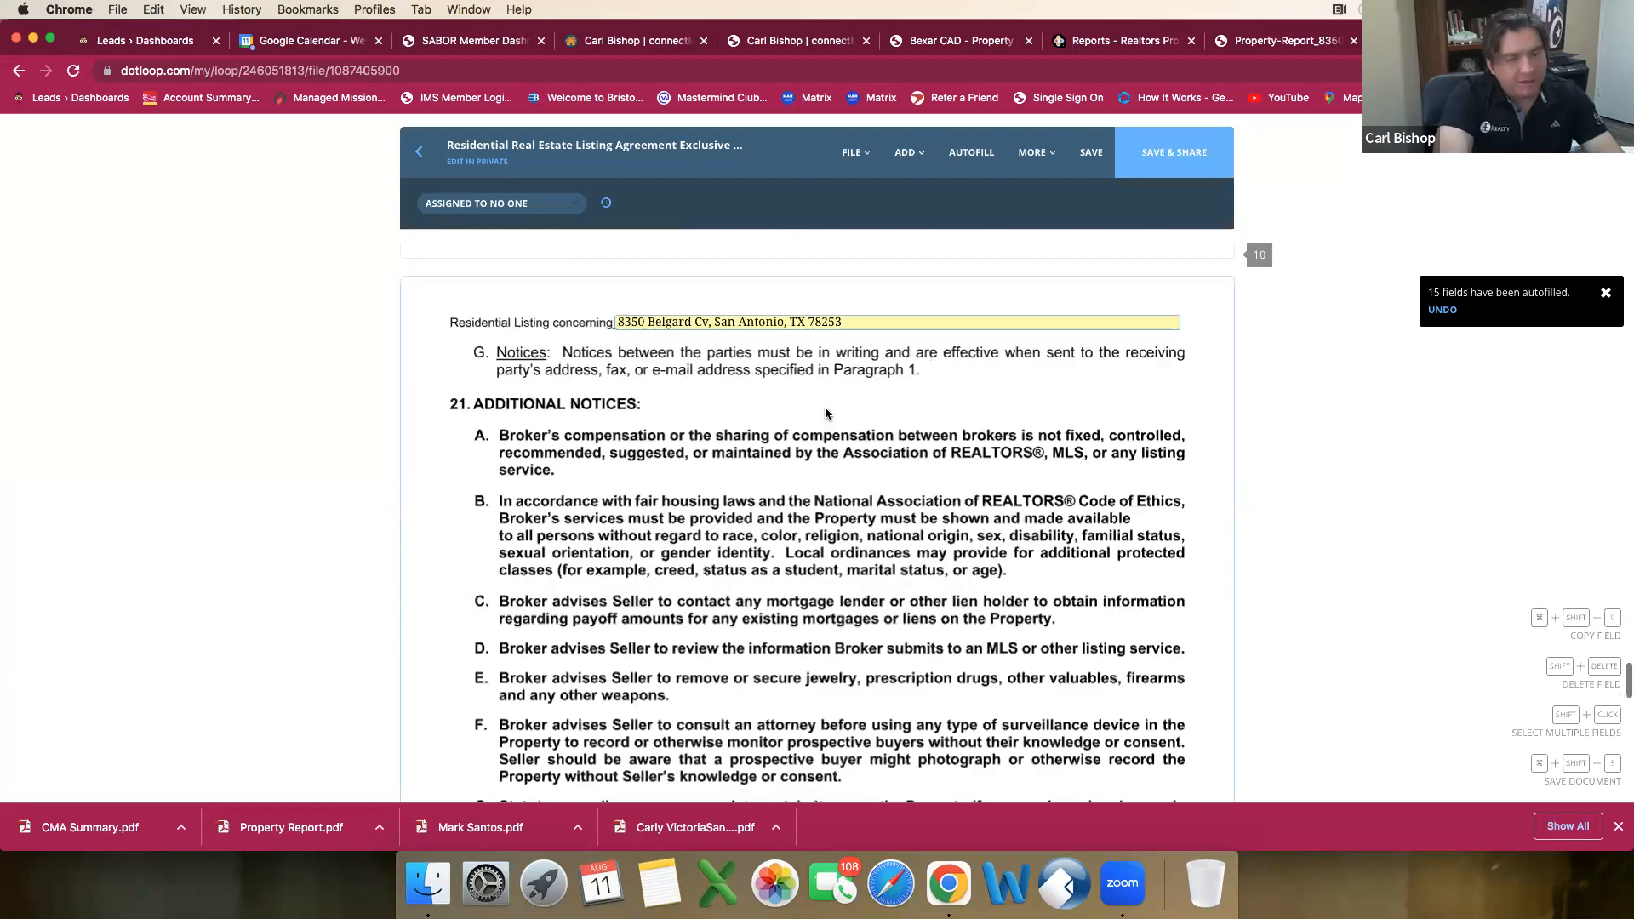
pyautogui.scroll(-8, 824, 415)
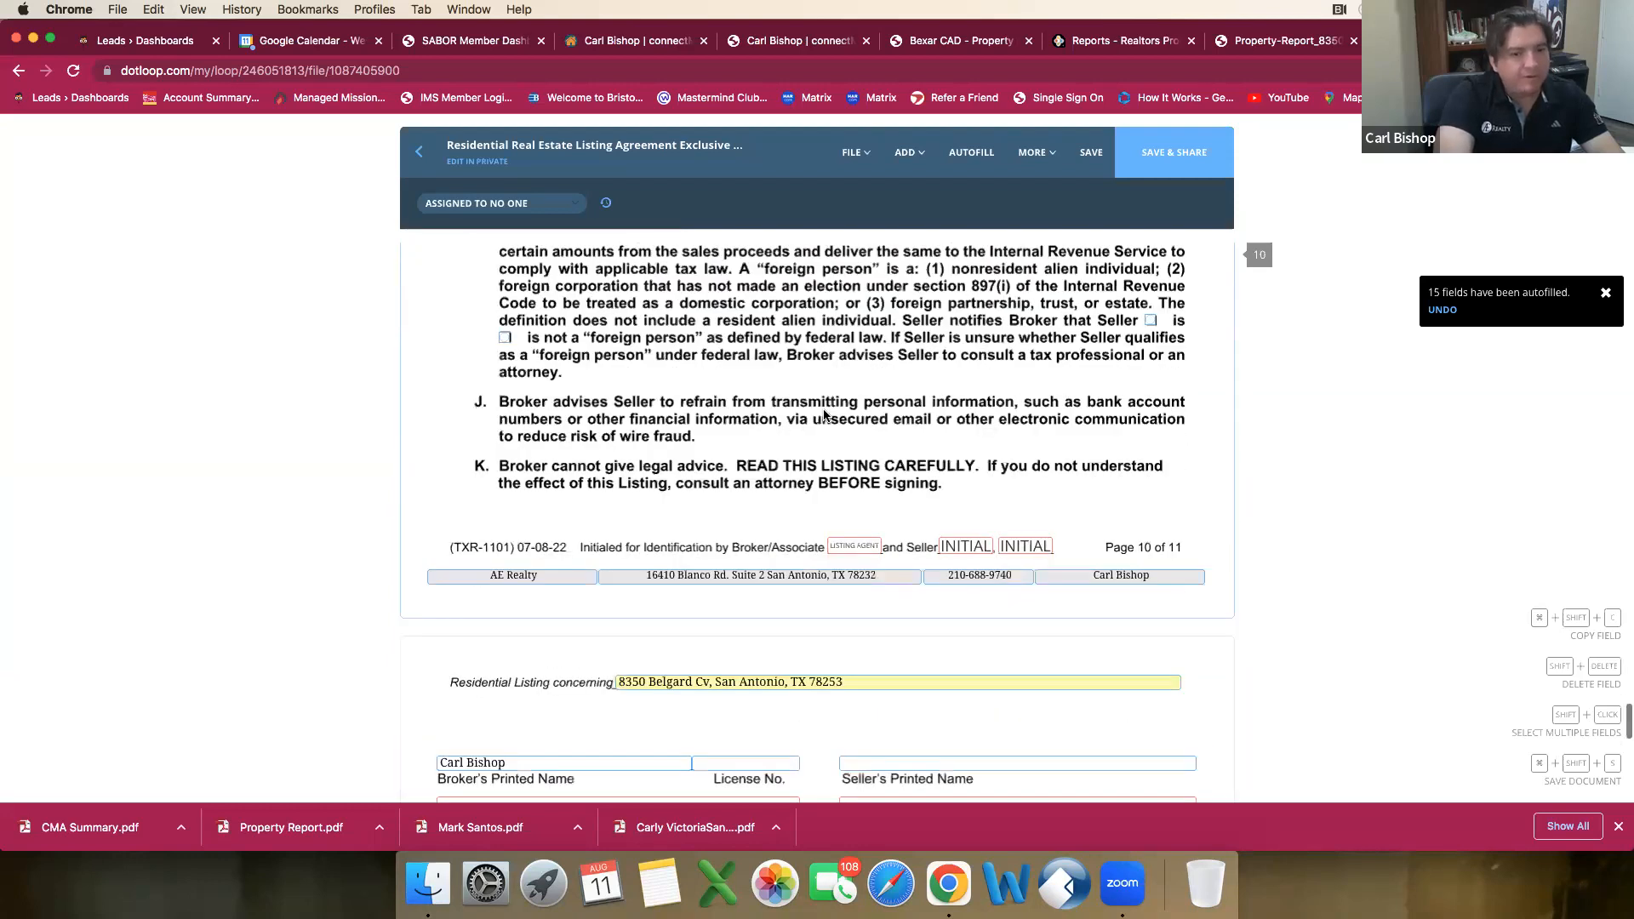
pyautogui.scroll(-4, 824, 414)
pyautogui.scroll(-1, 758, 419)
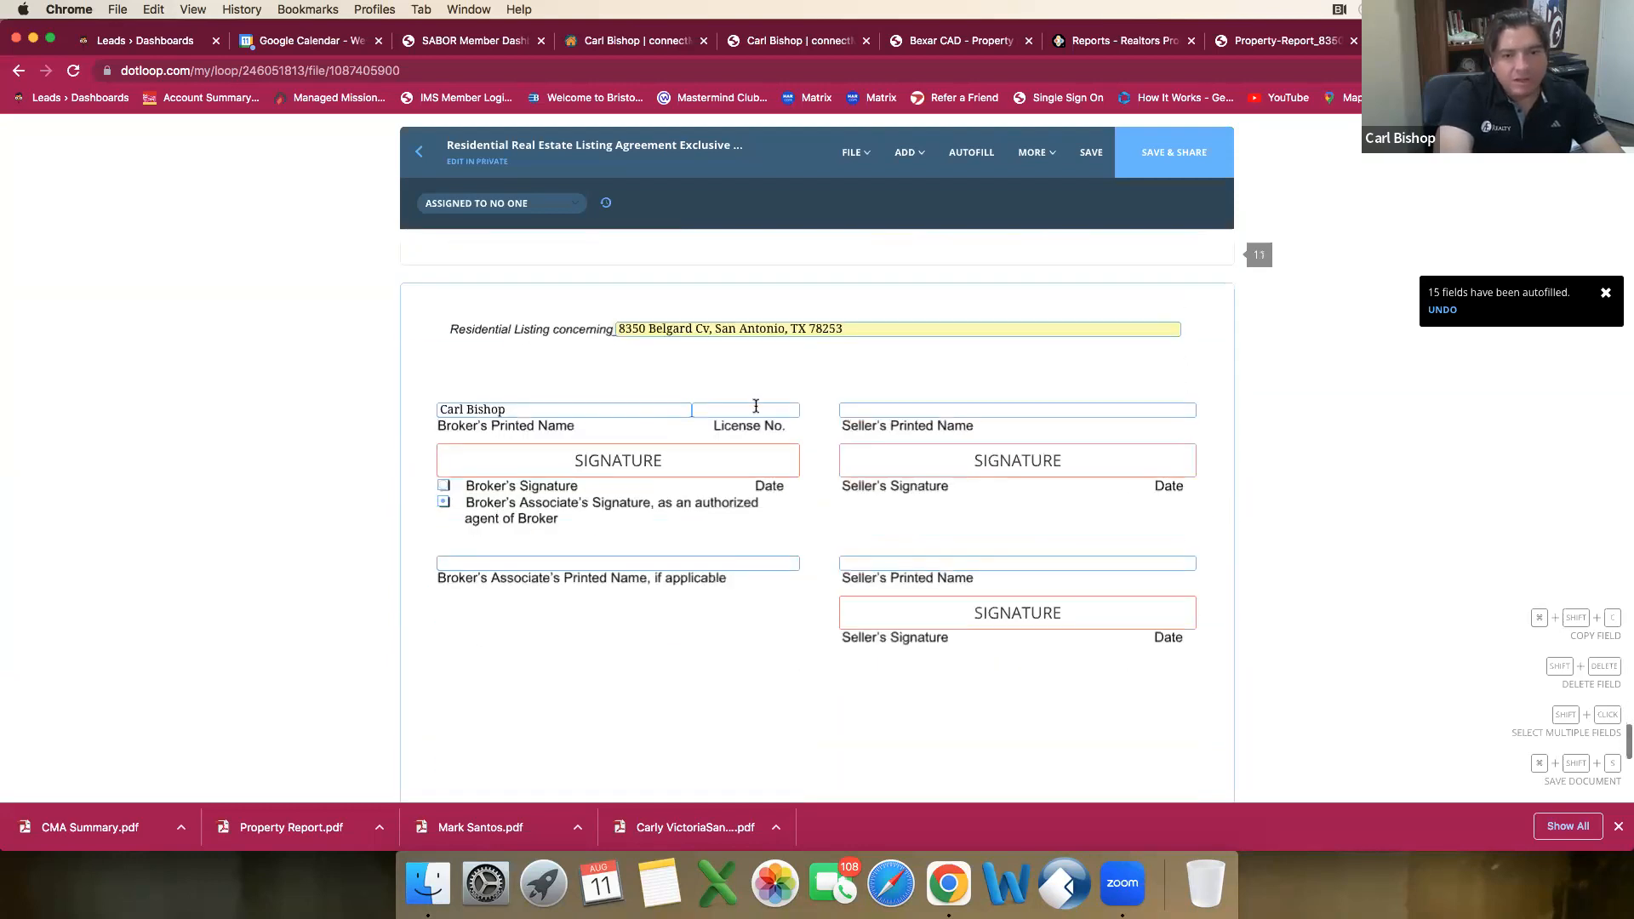
pyautogui.click(503, 409)
pyautogui.press('super+a')
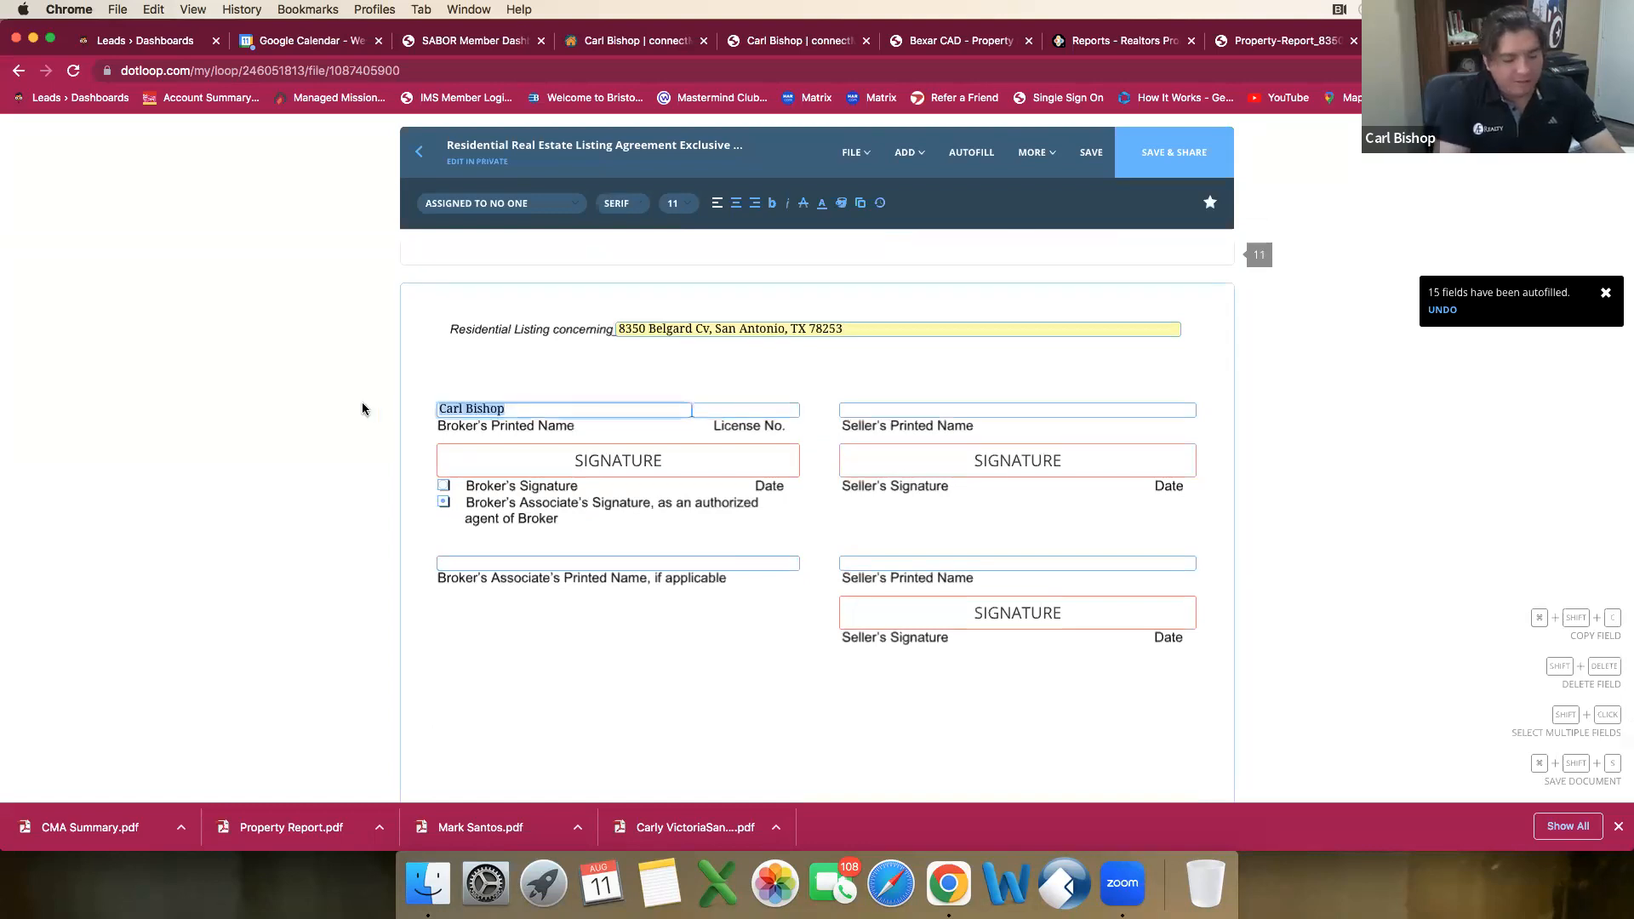
pyautogui.write('AE Realty')
pyautogui.press('Tab')
pyautogui.write('9003824')
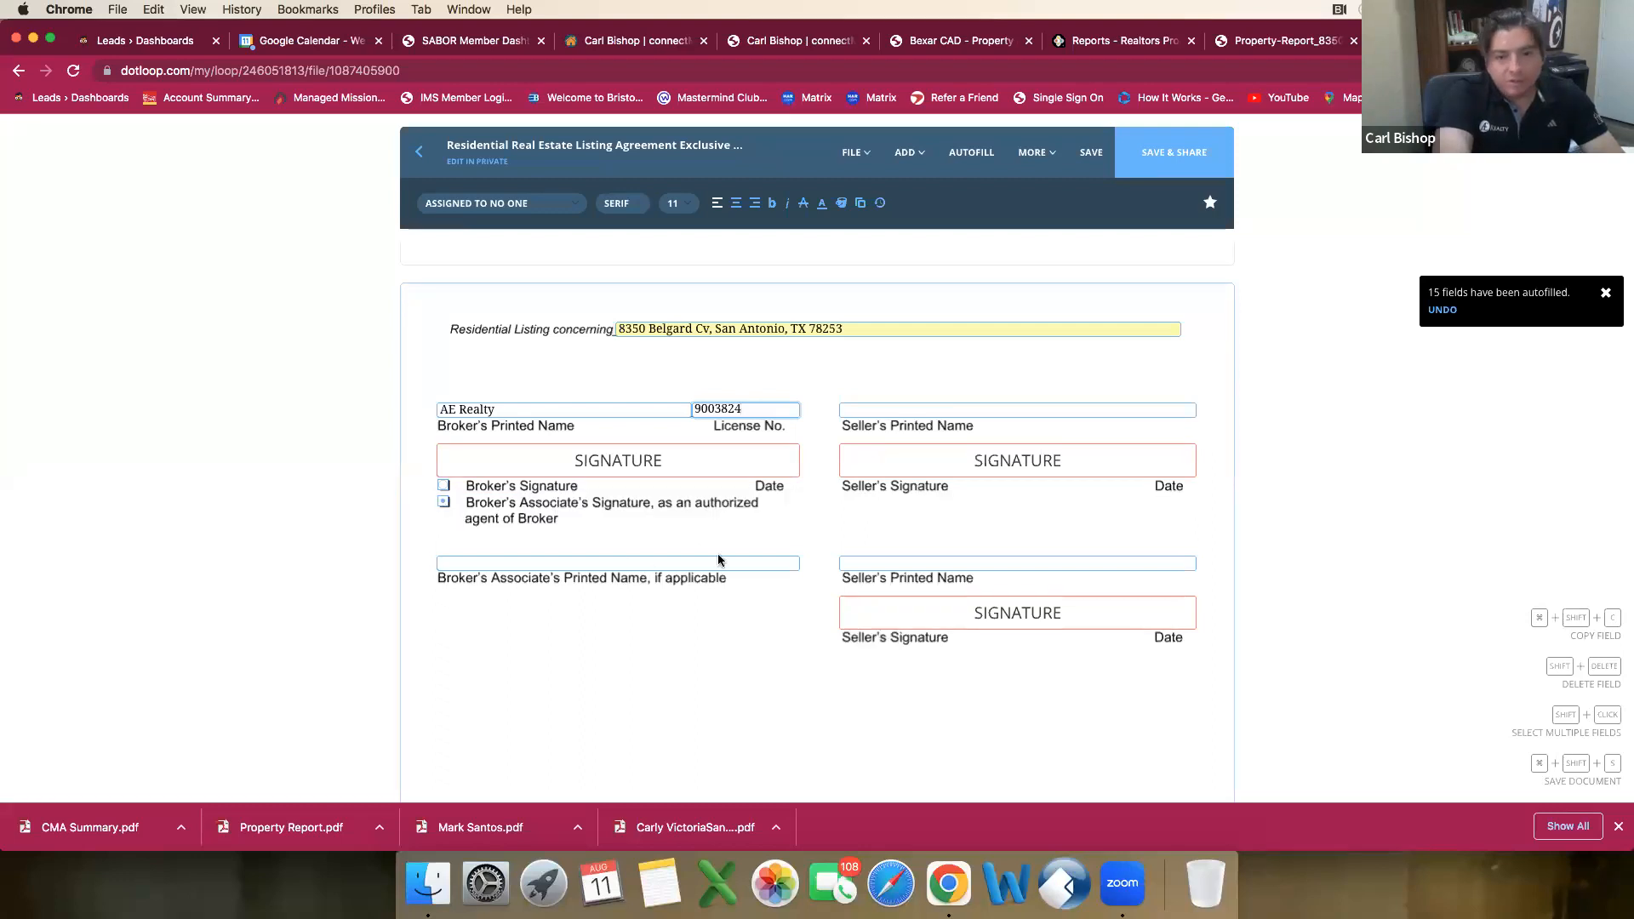
# Step: Enter the associate's full name as the Broker's Associate's Printed Name in the signature block
pyautogui.click(601, 564)
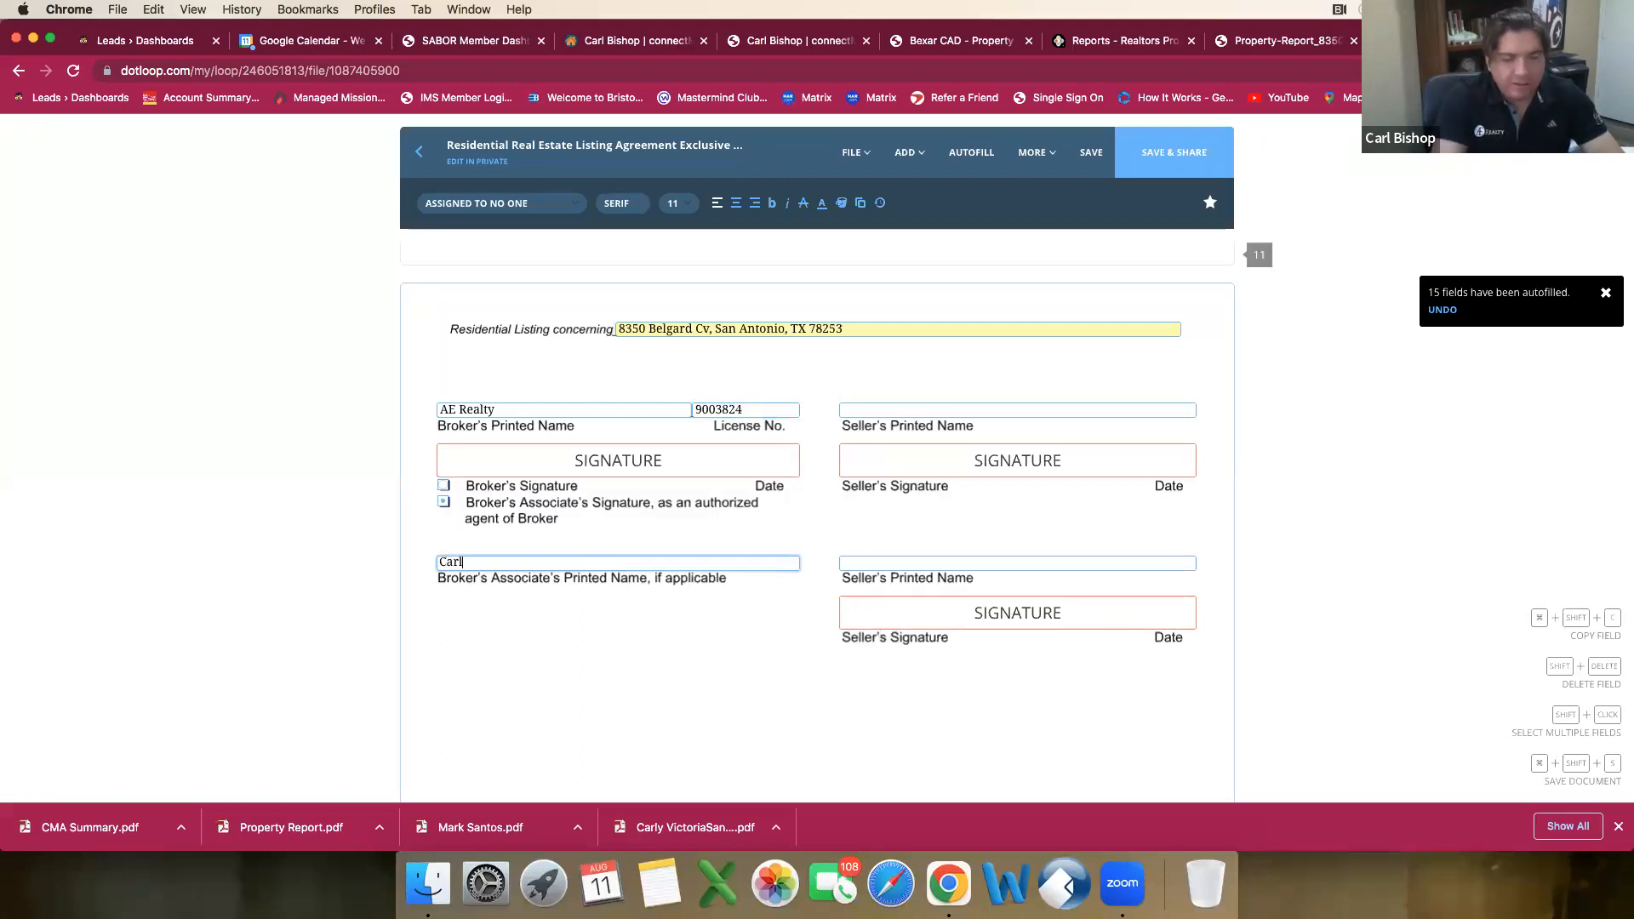
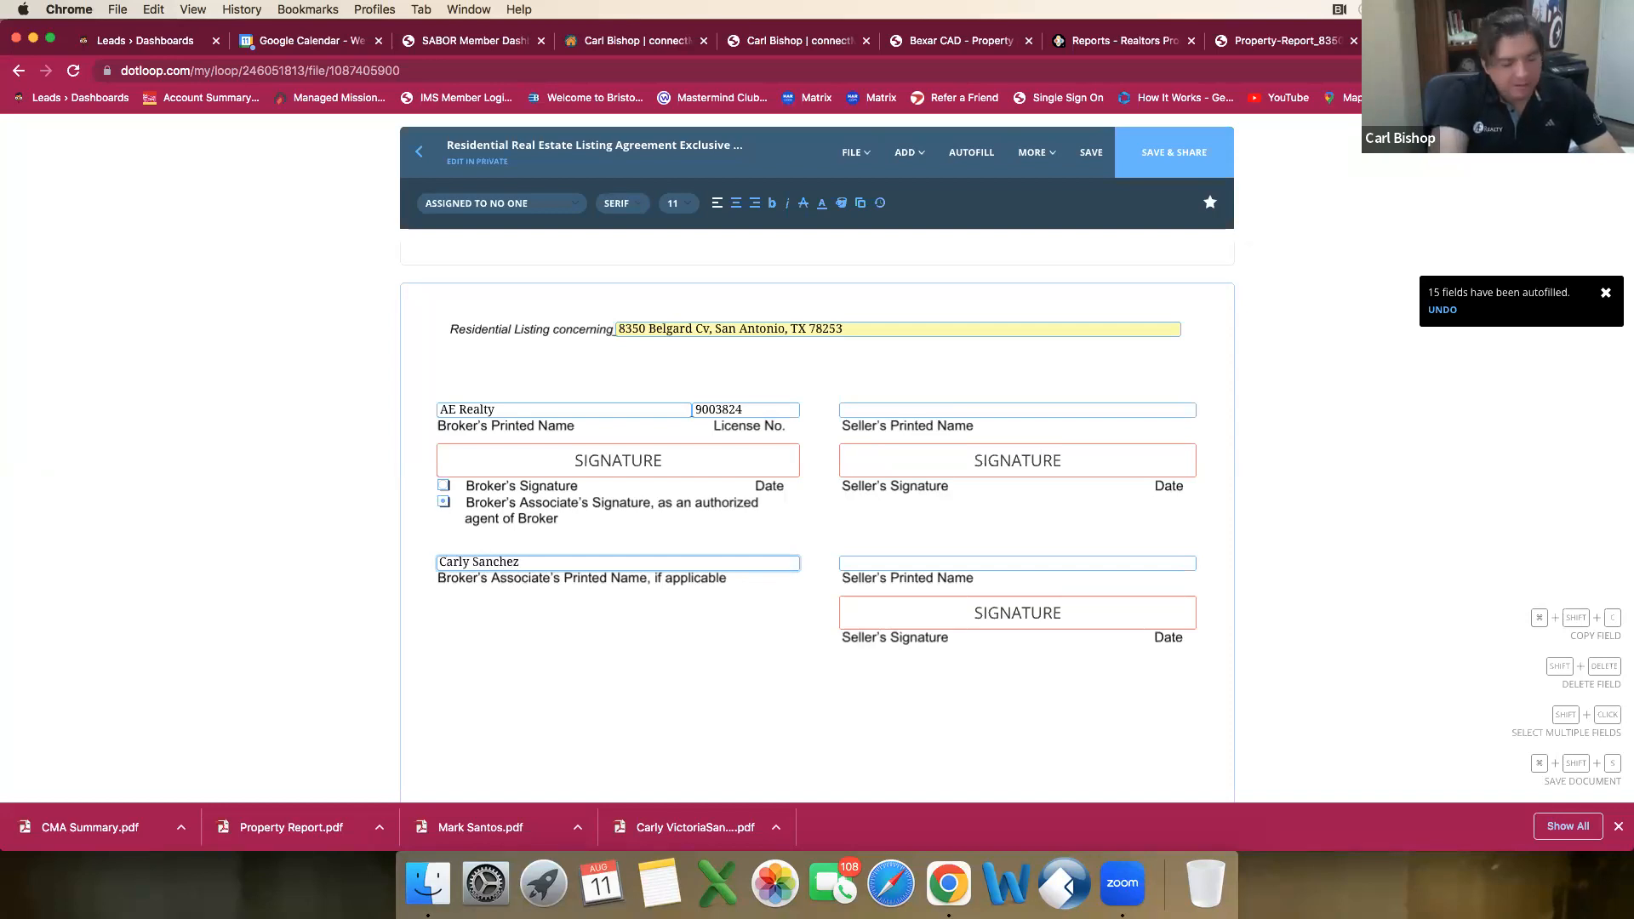
pyautogui.press('Tab')
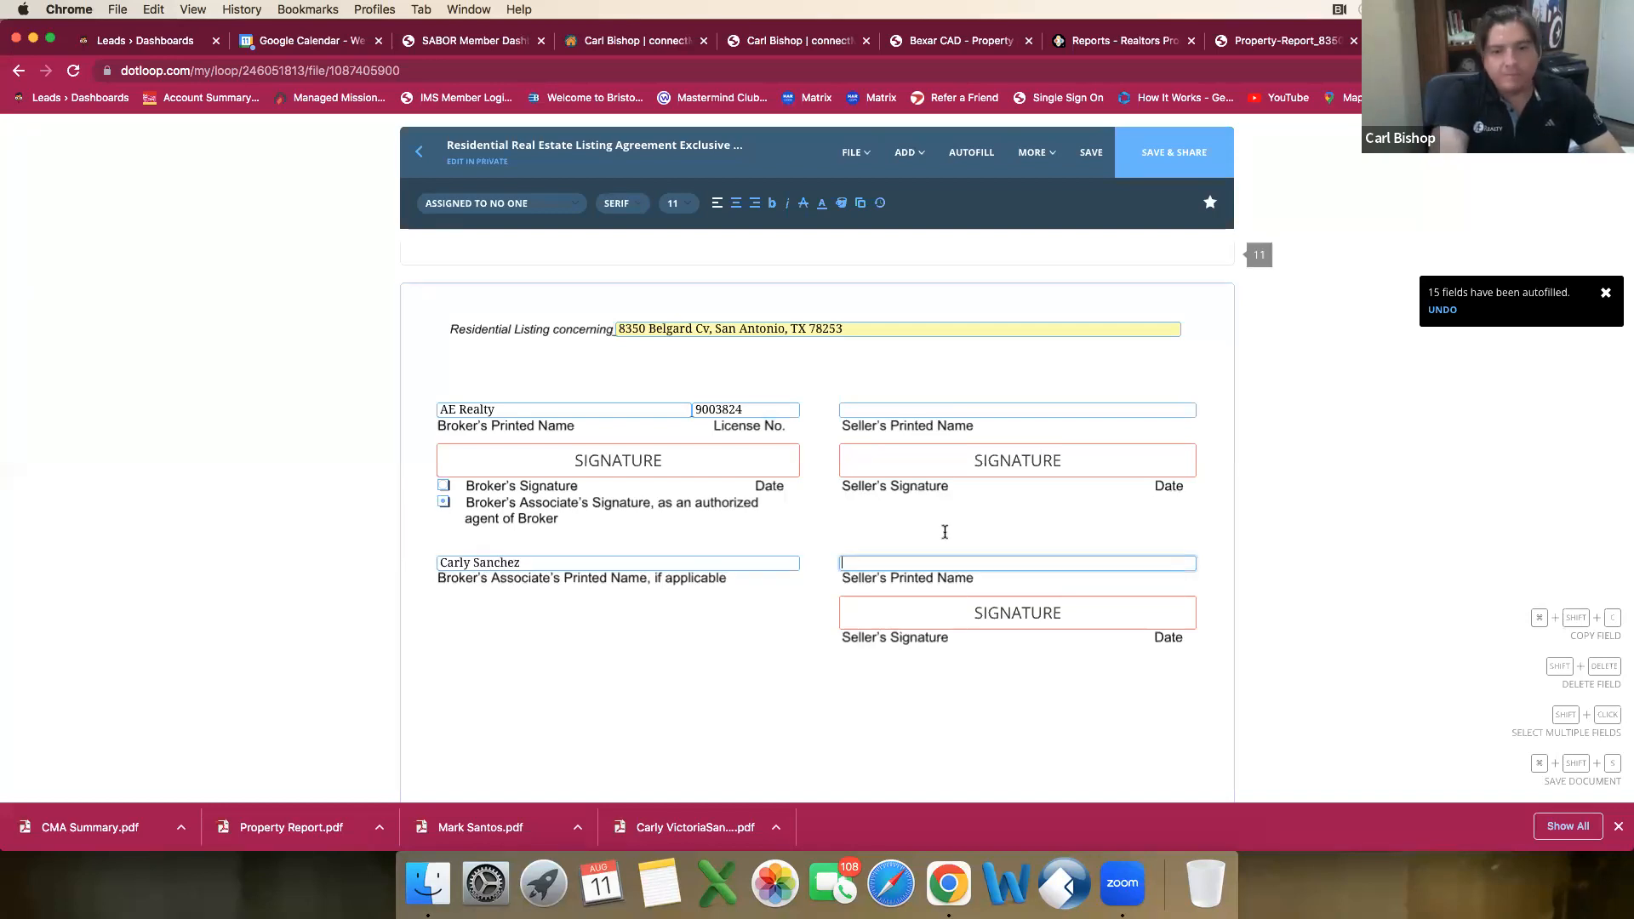
# Step: Save the completed listing agreement and return to the loop's document list
pyautogui.scroll(-5, 760, 509)
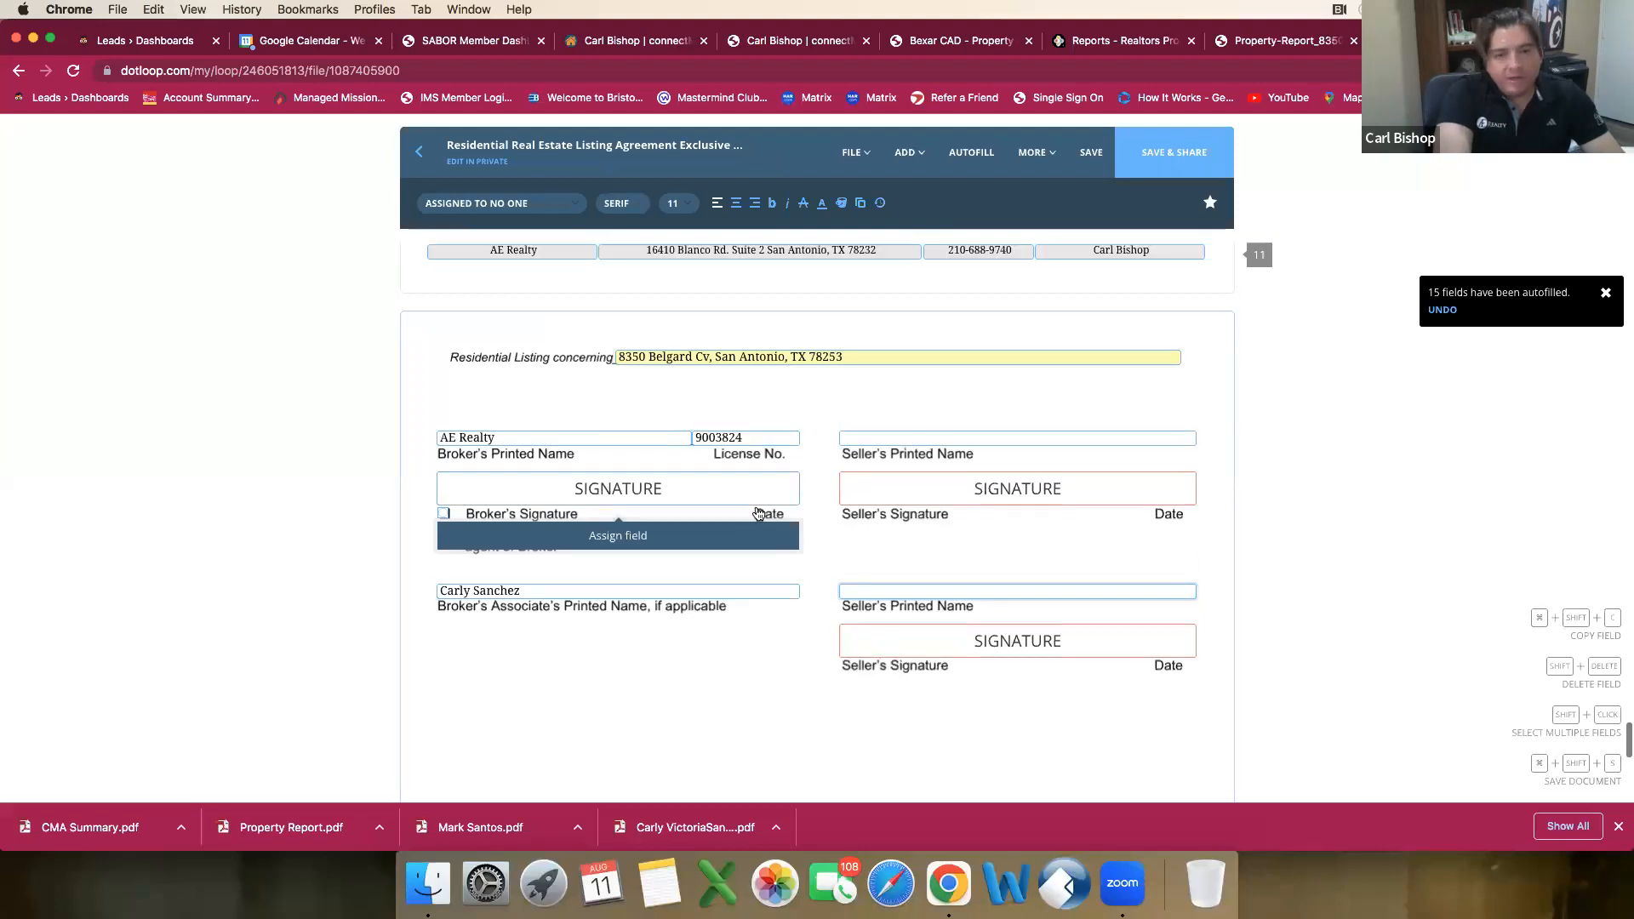
pyautogui.scroll(5, 766, 502)
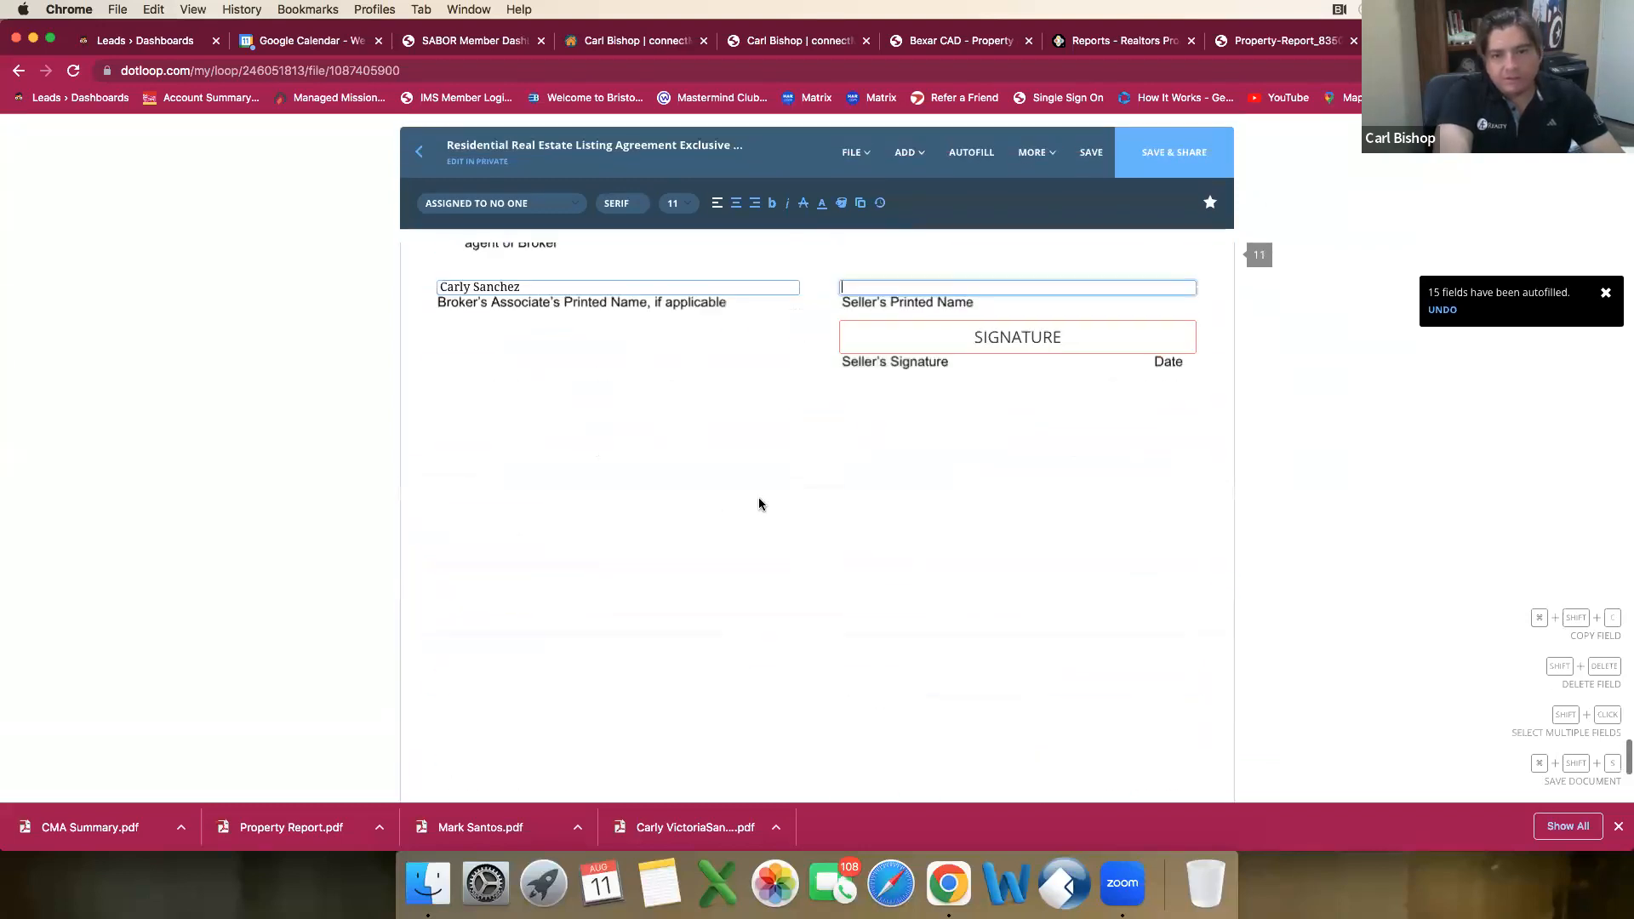
pyautogui.scroll(1, 810, 499)
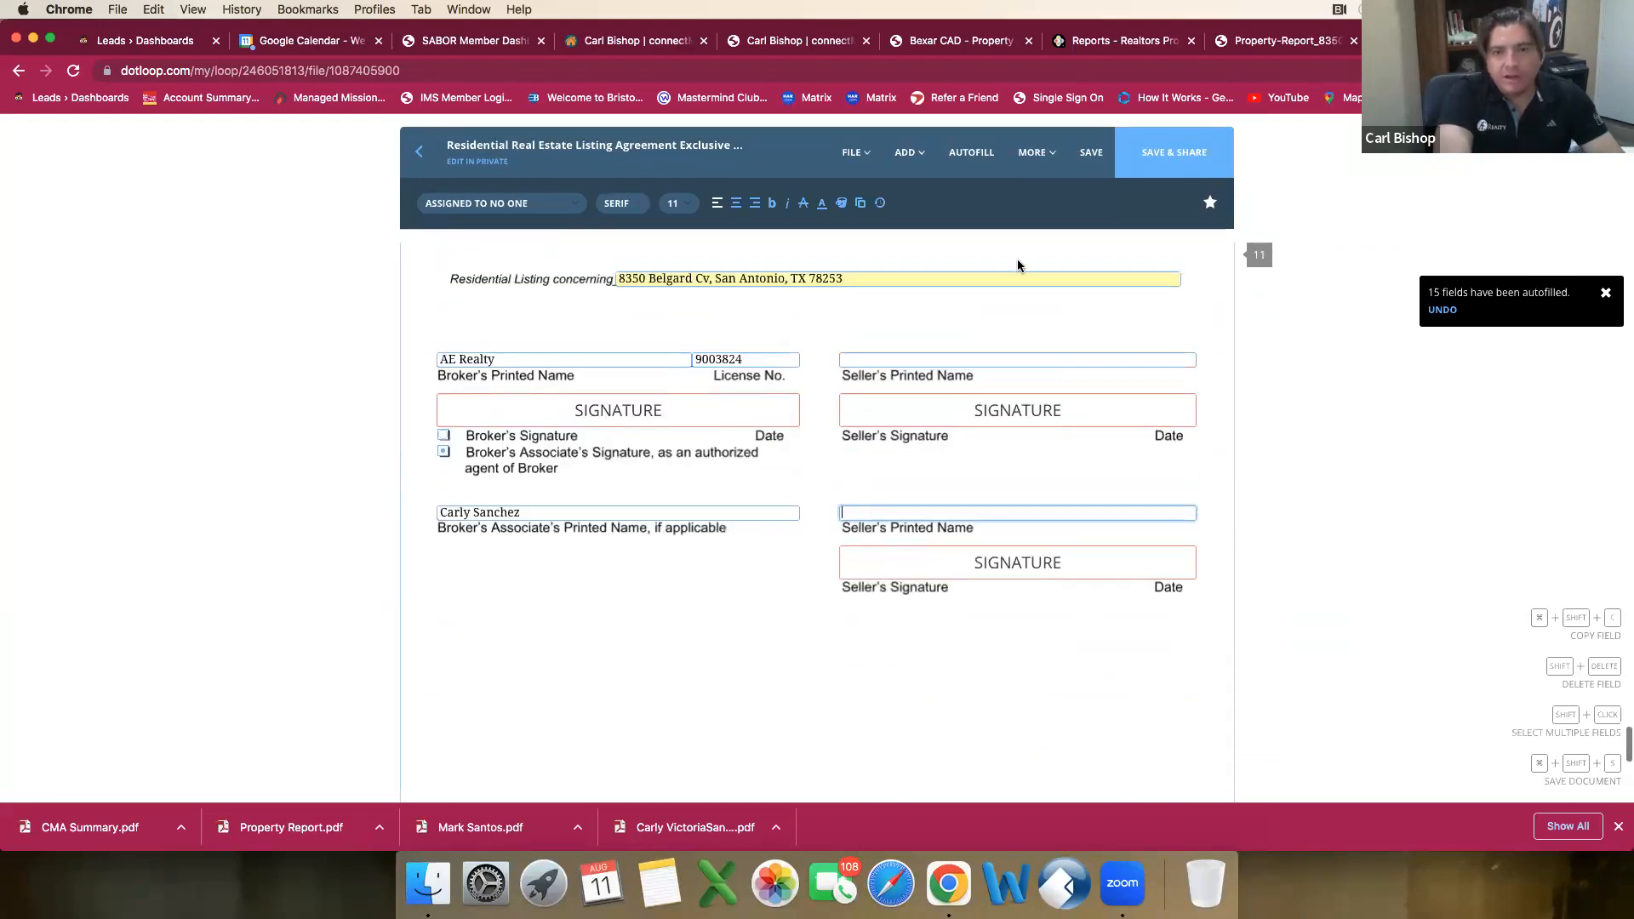
pyautogui.click(1090, 167)
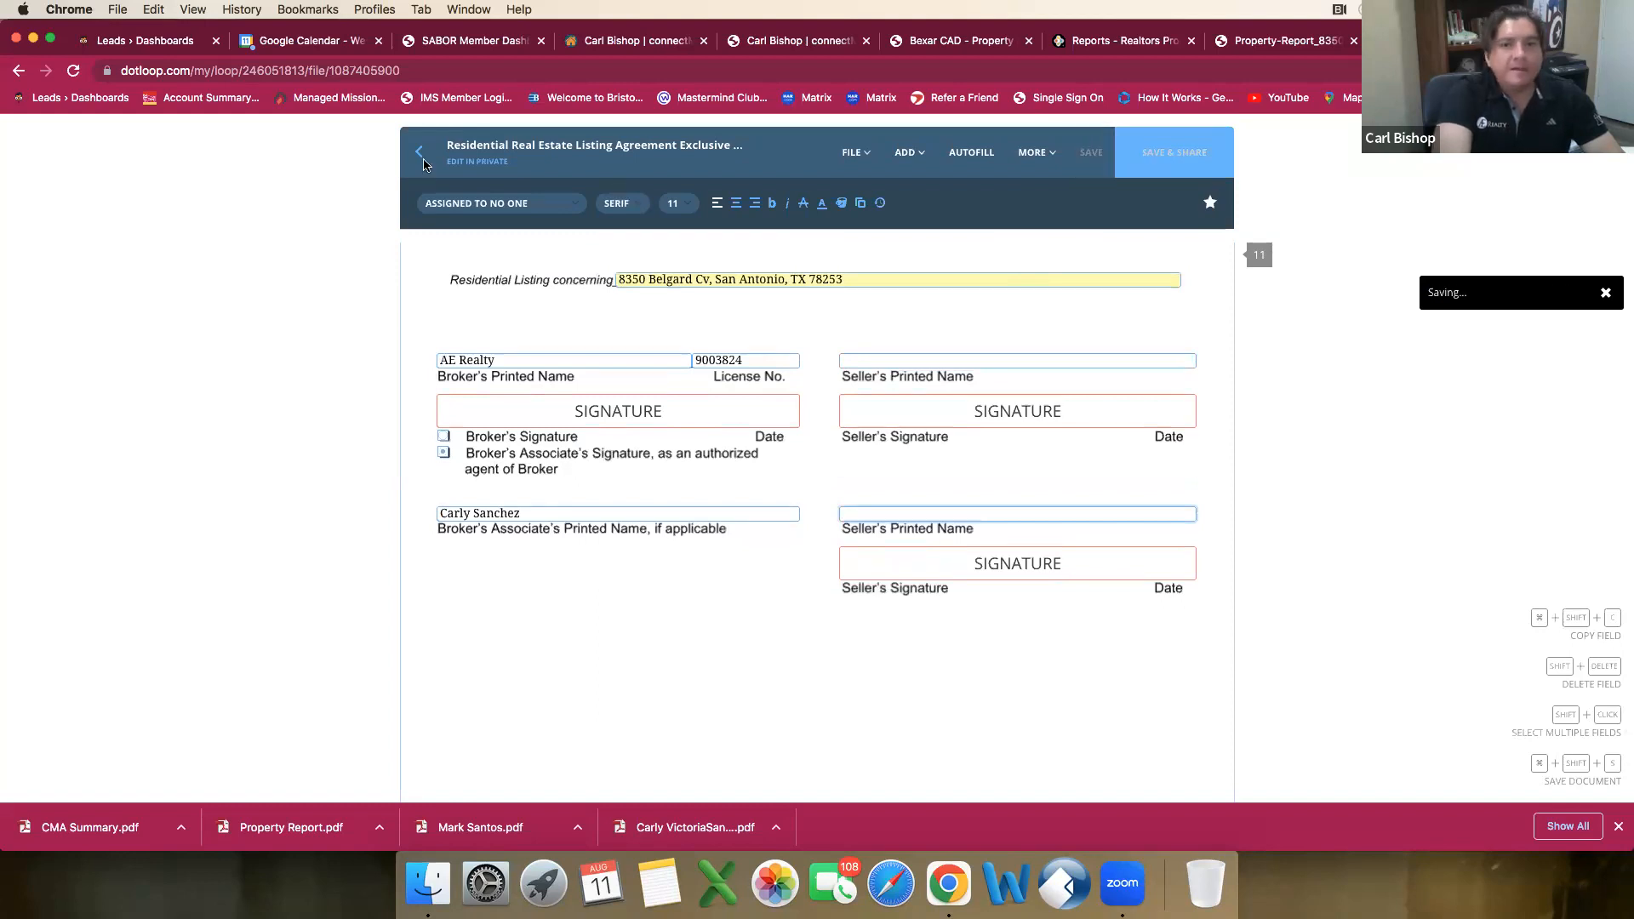
pyautogui.click(424, 165)
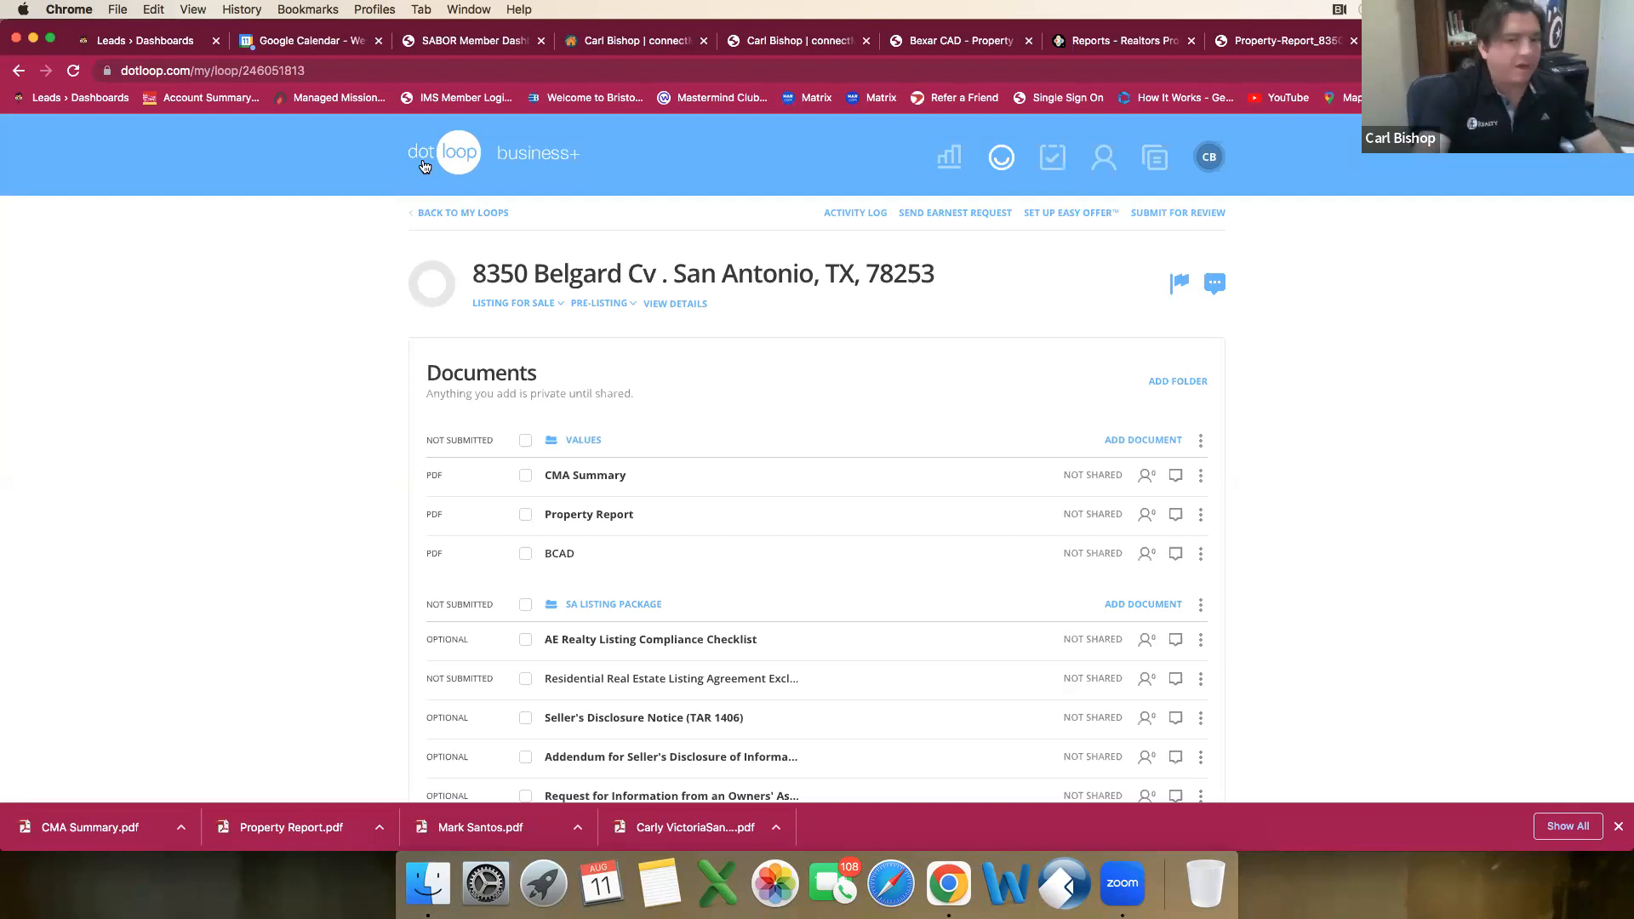
# Step: Open the Seller's Disclosure Notice (TAR 1406) from the SA Listing Package and autofill it with the linked property address
pyautogui.scroll(-3, 354, 245)
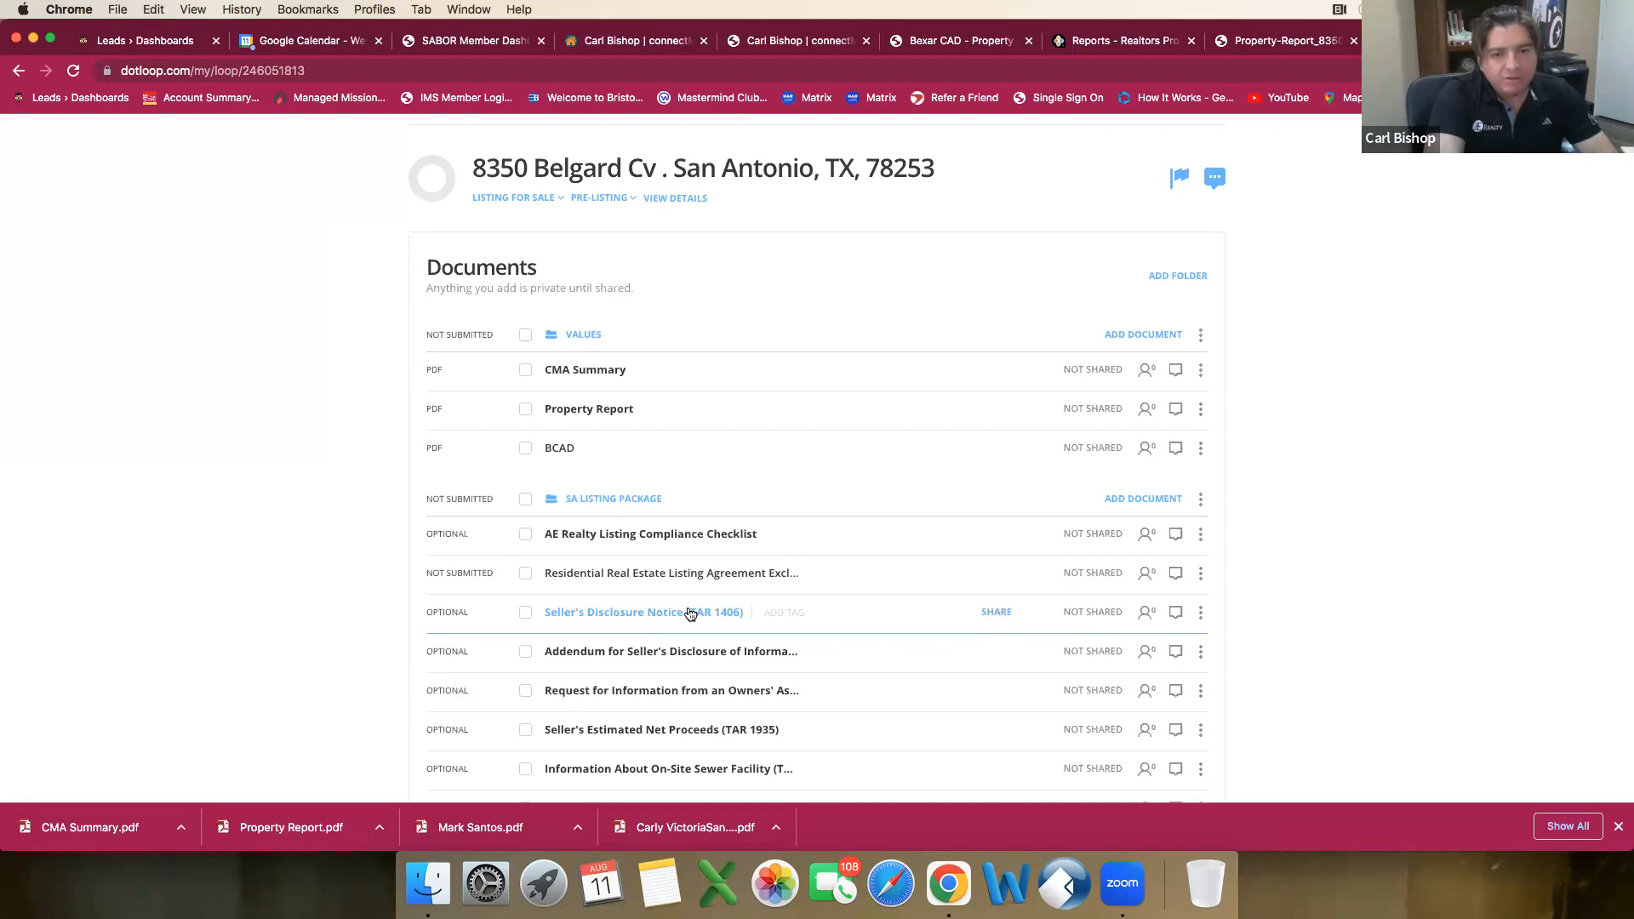
pyautogui.click(690, 614)
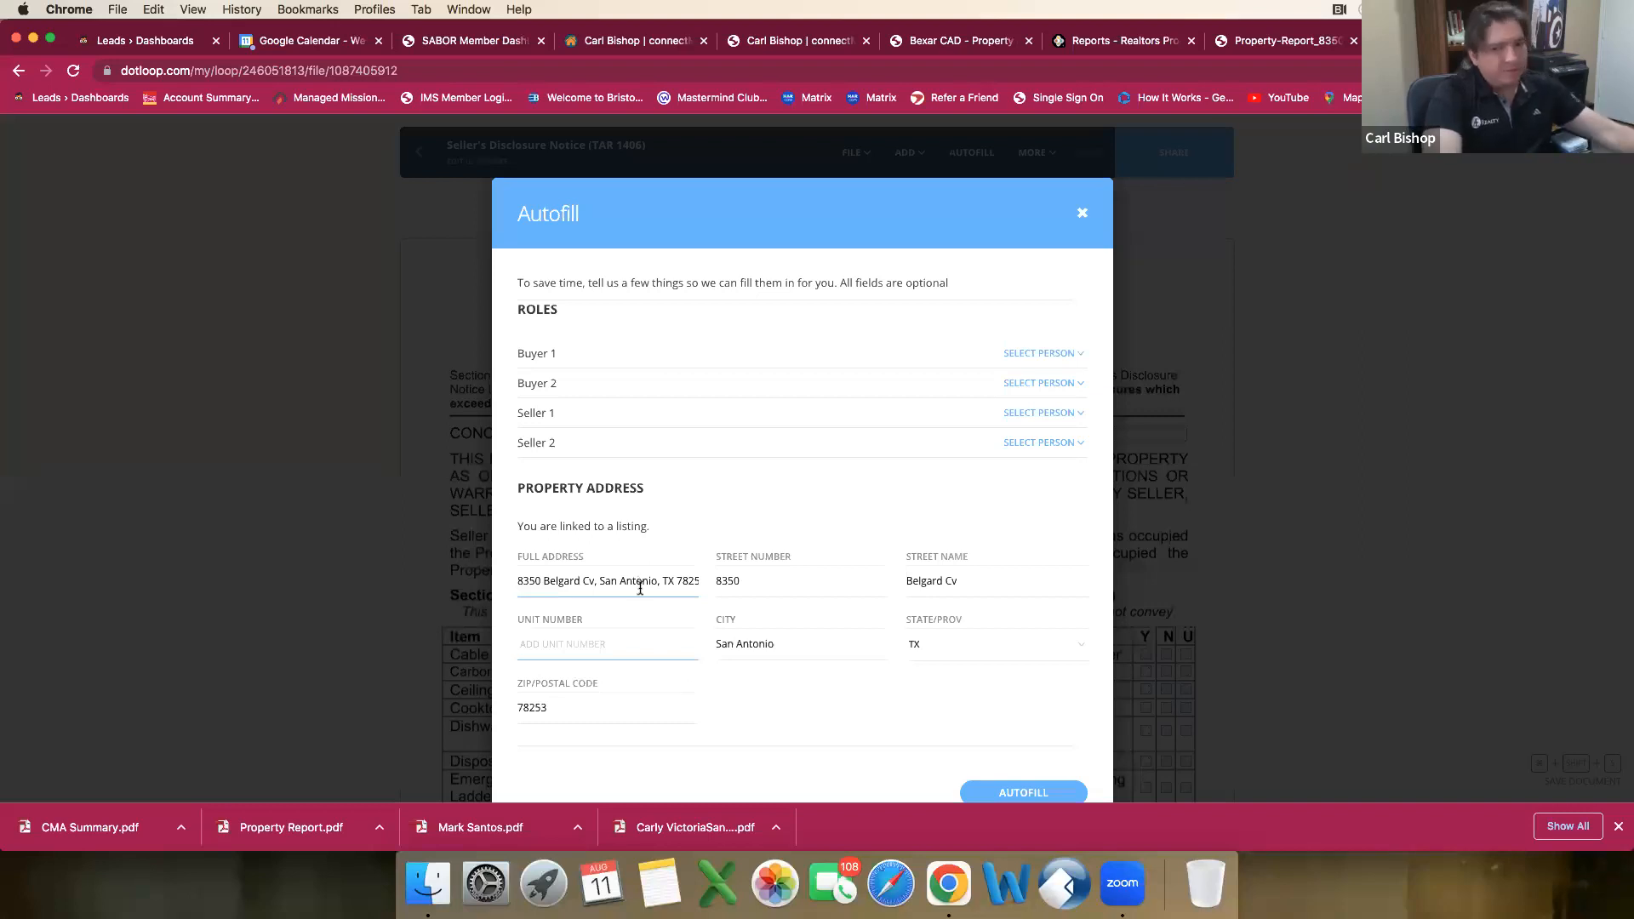
pyautogui.scroll(-1, 1058, 757)
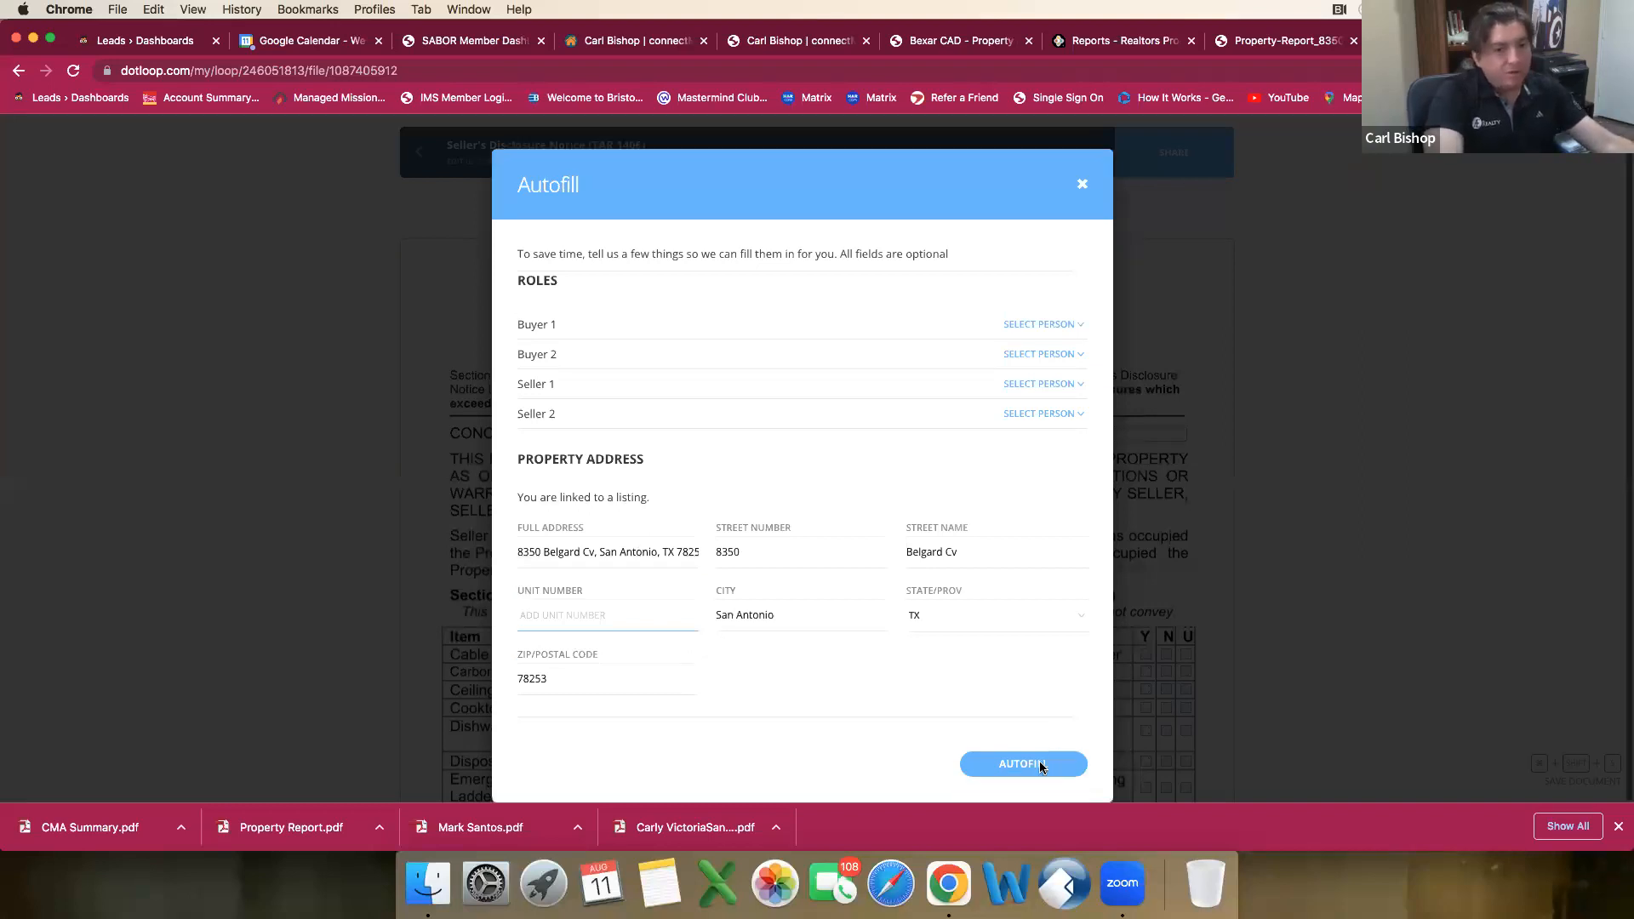
pyautogui.click(1040, 765)
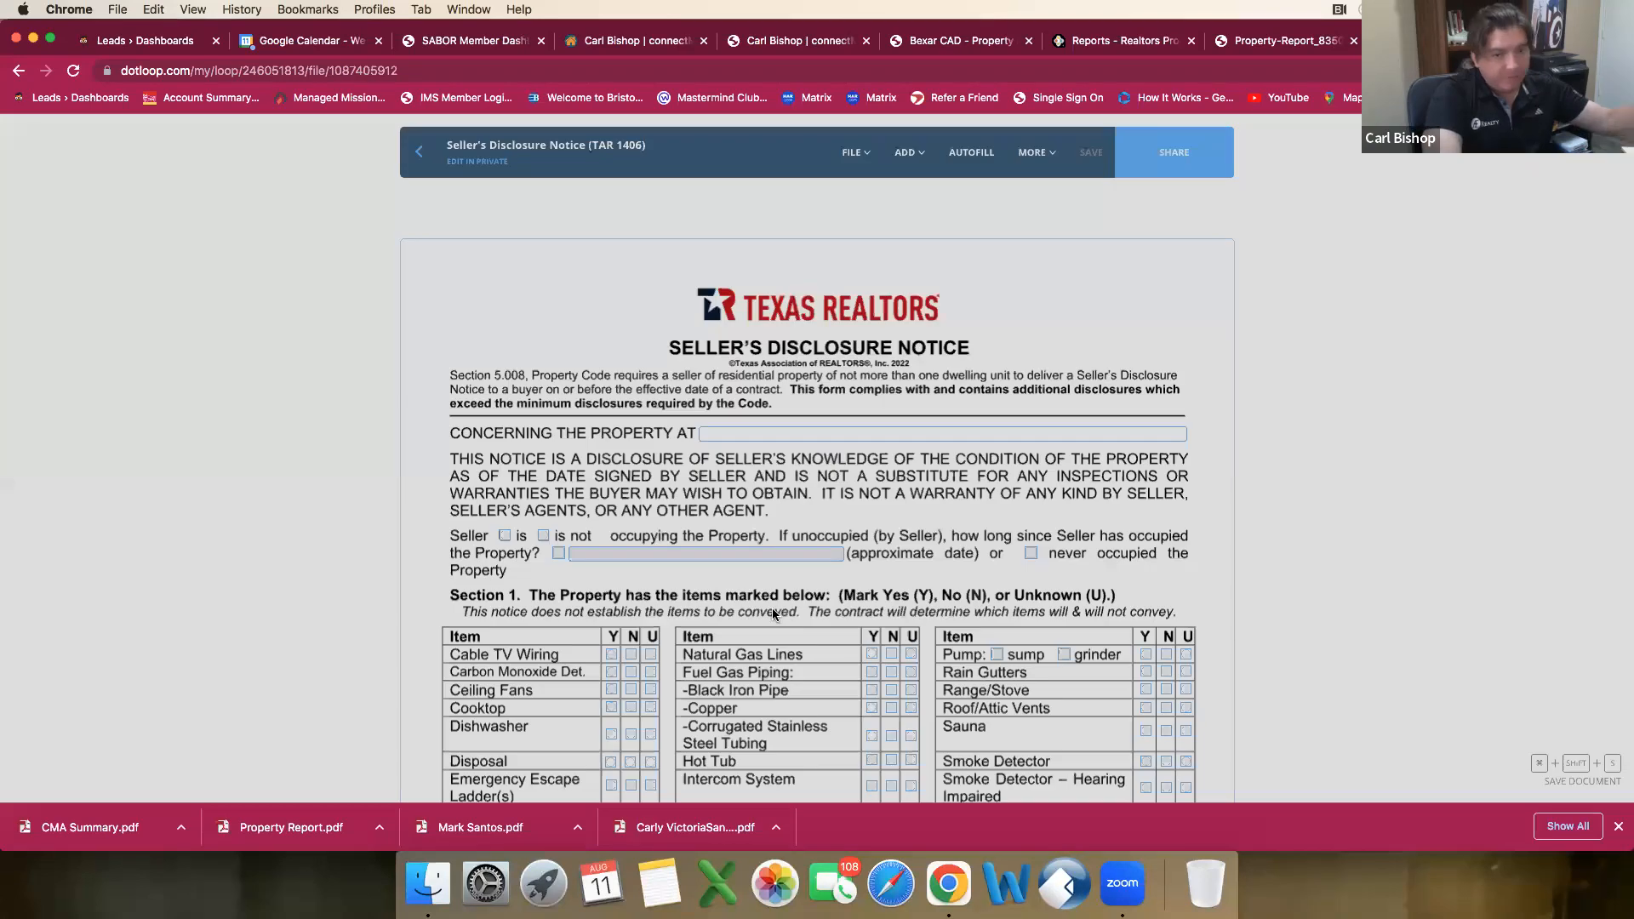
# Step: Look over the first two pages of the autofilled Seller's Disclosure Notice and return to the document list without saving
pyautogui.scroll(-4, 773, 608)
pyautogui.scroll(-6, 773, 613)
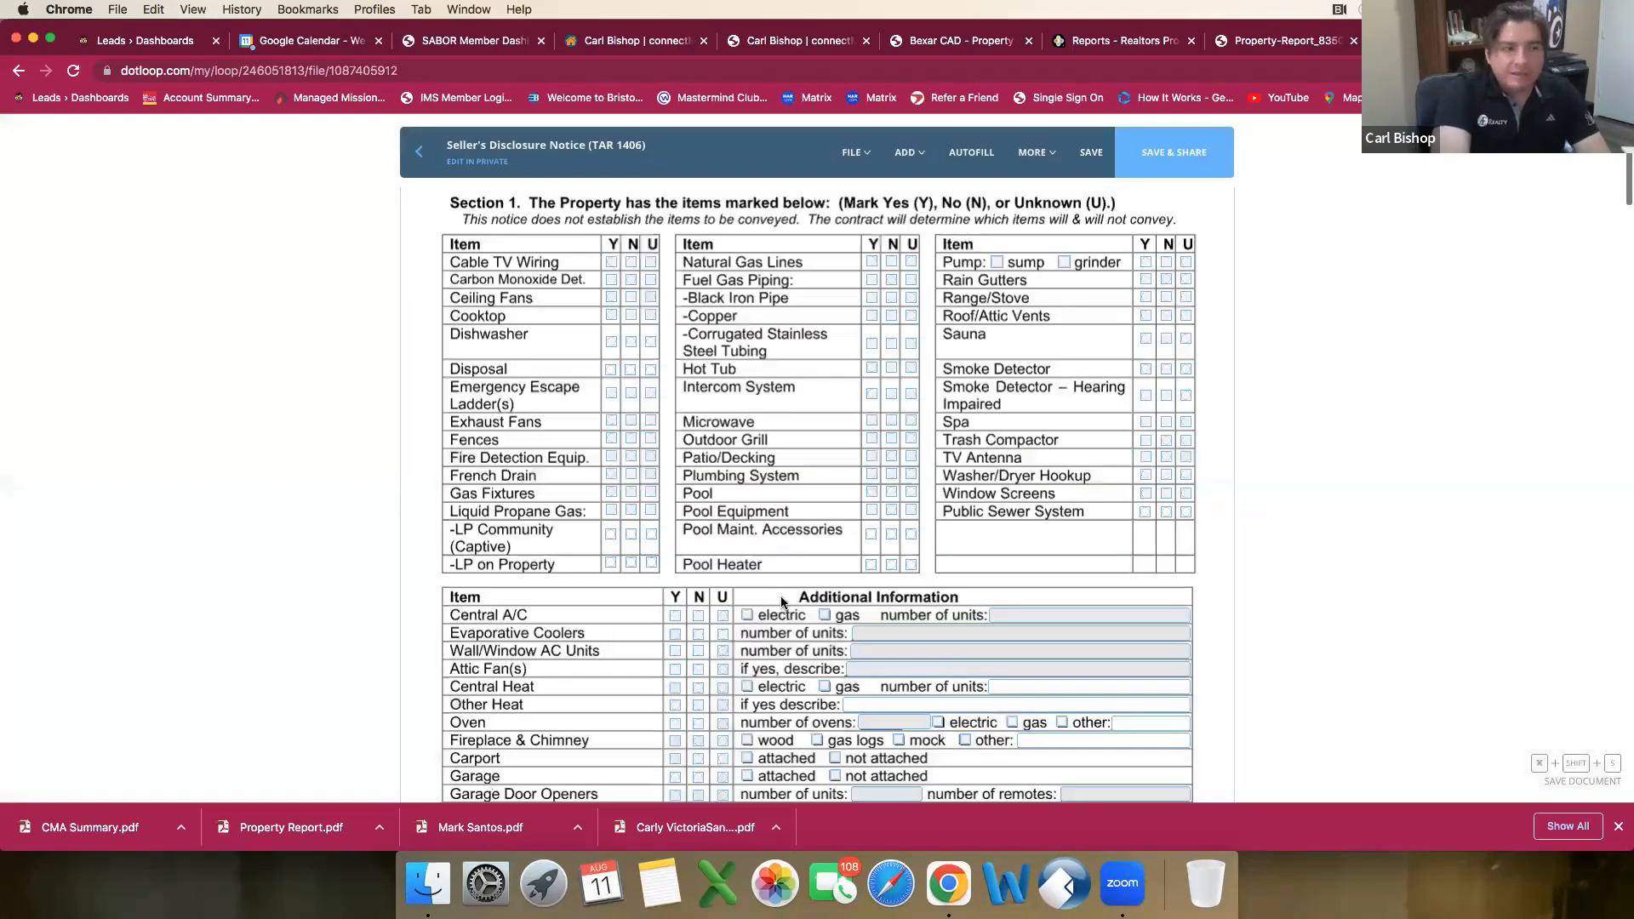
pyautogui.scroll(-5, 782, 600)
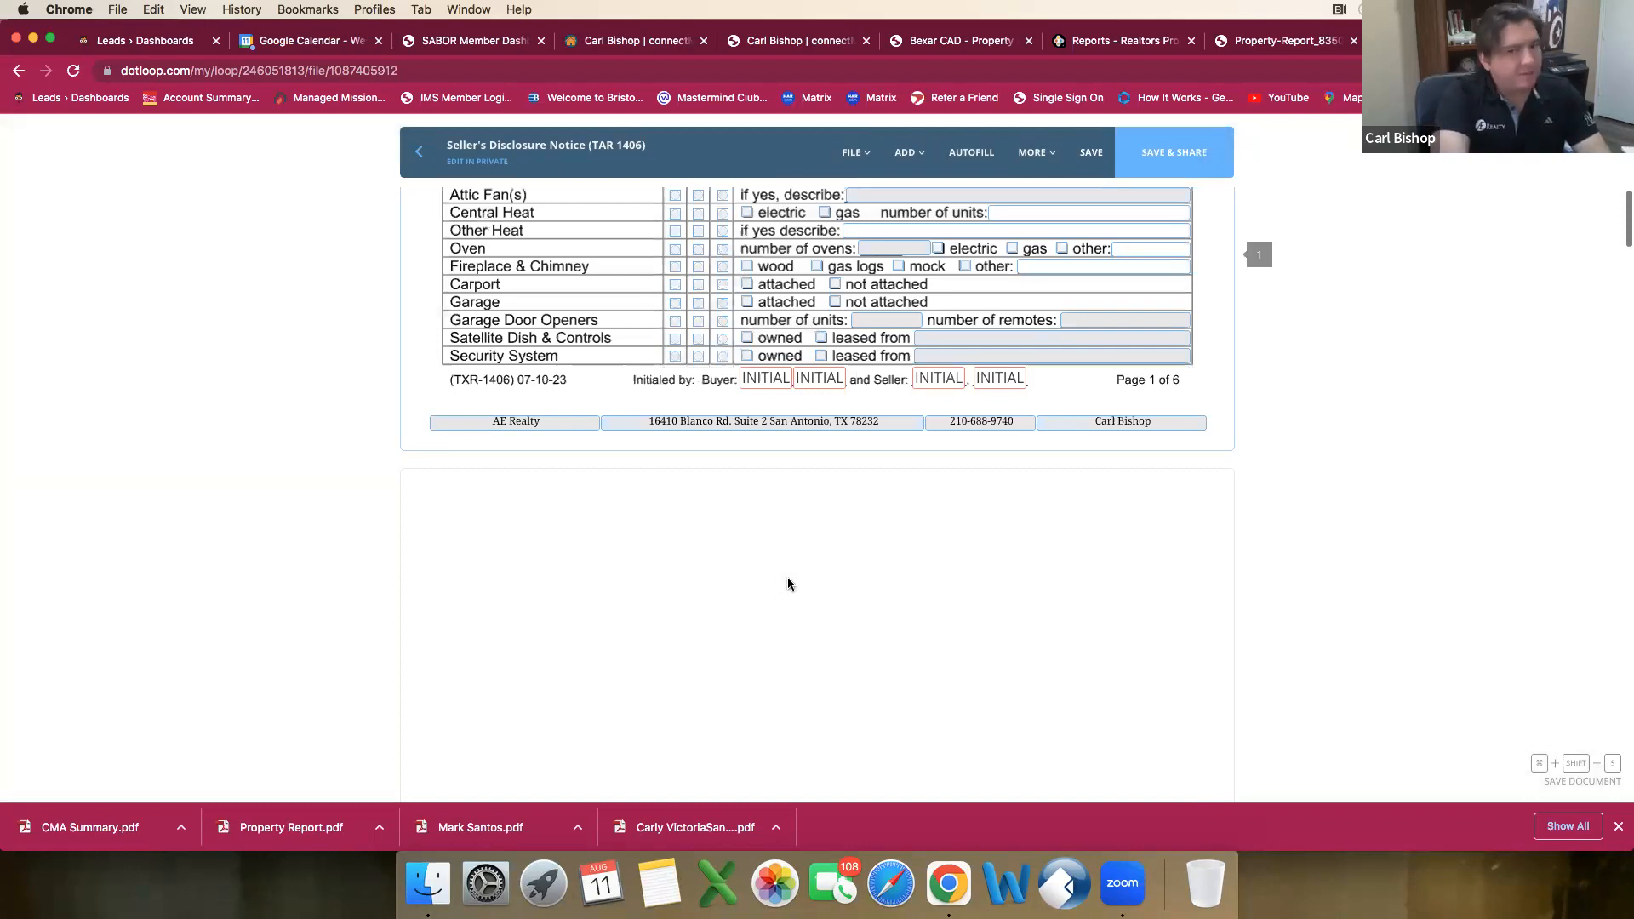
pyautogui.scroll(-3, 788, 584)
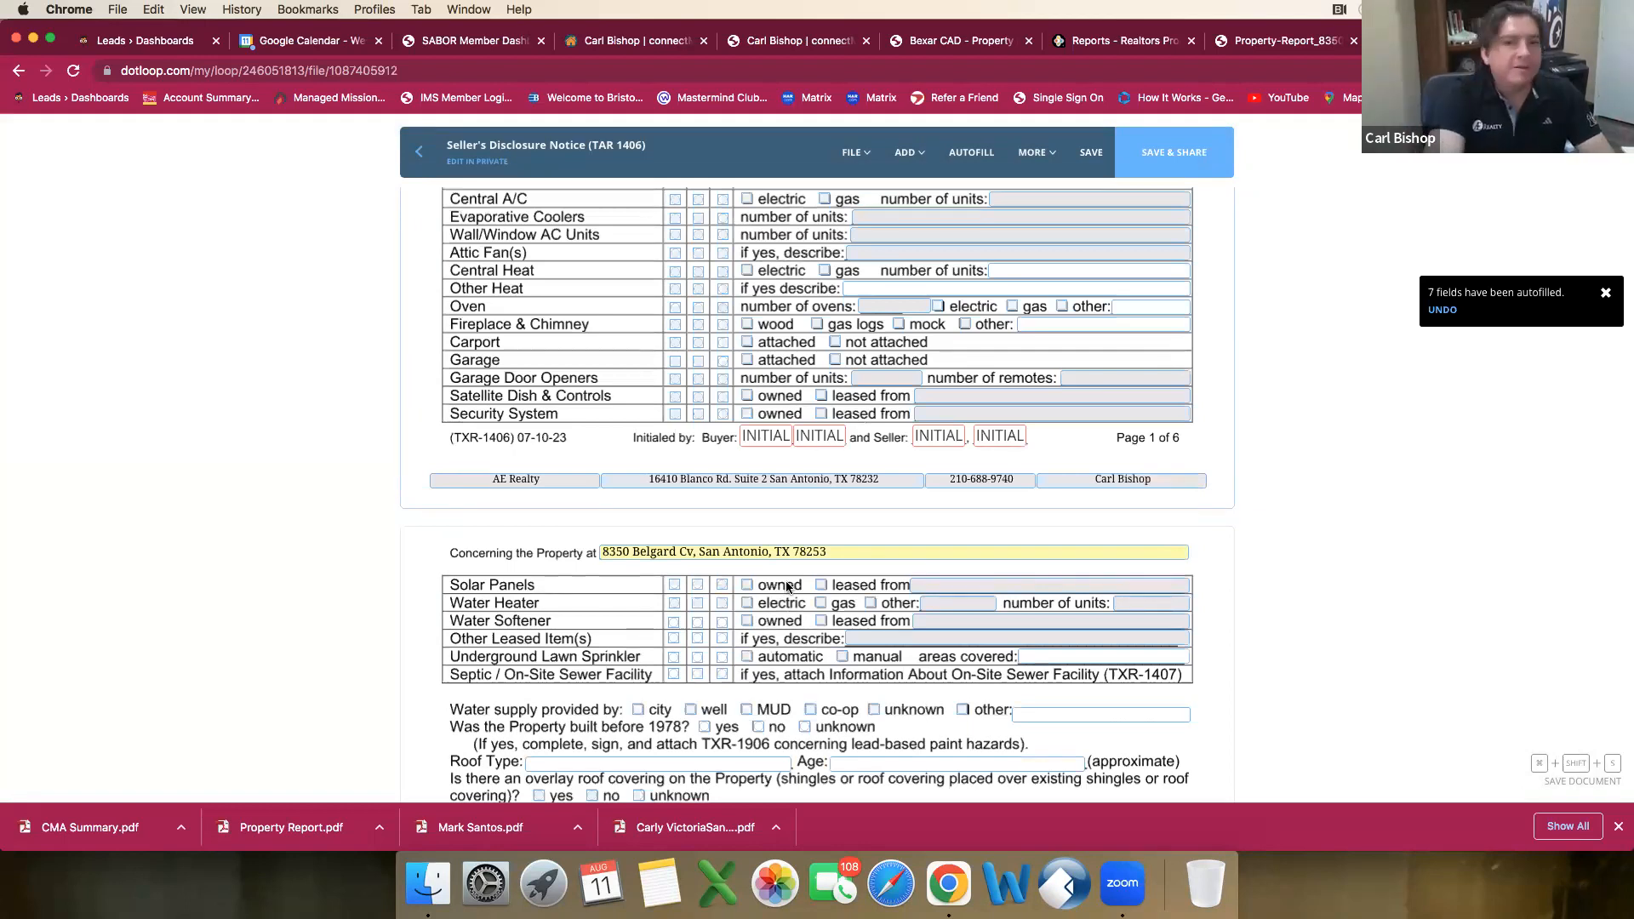
pyautogui.click(421, 159)
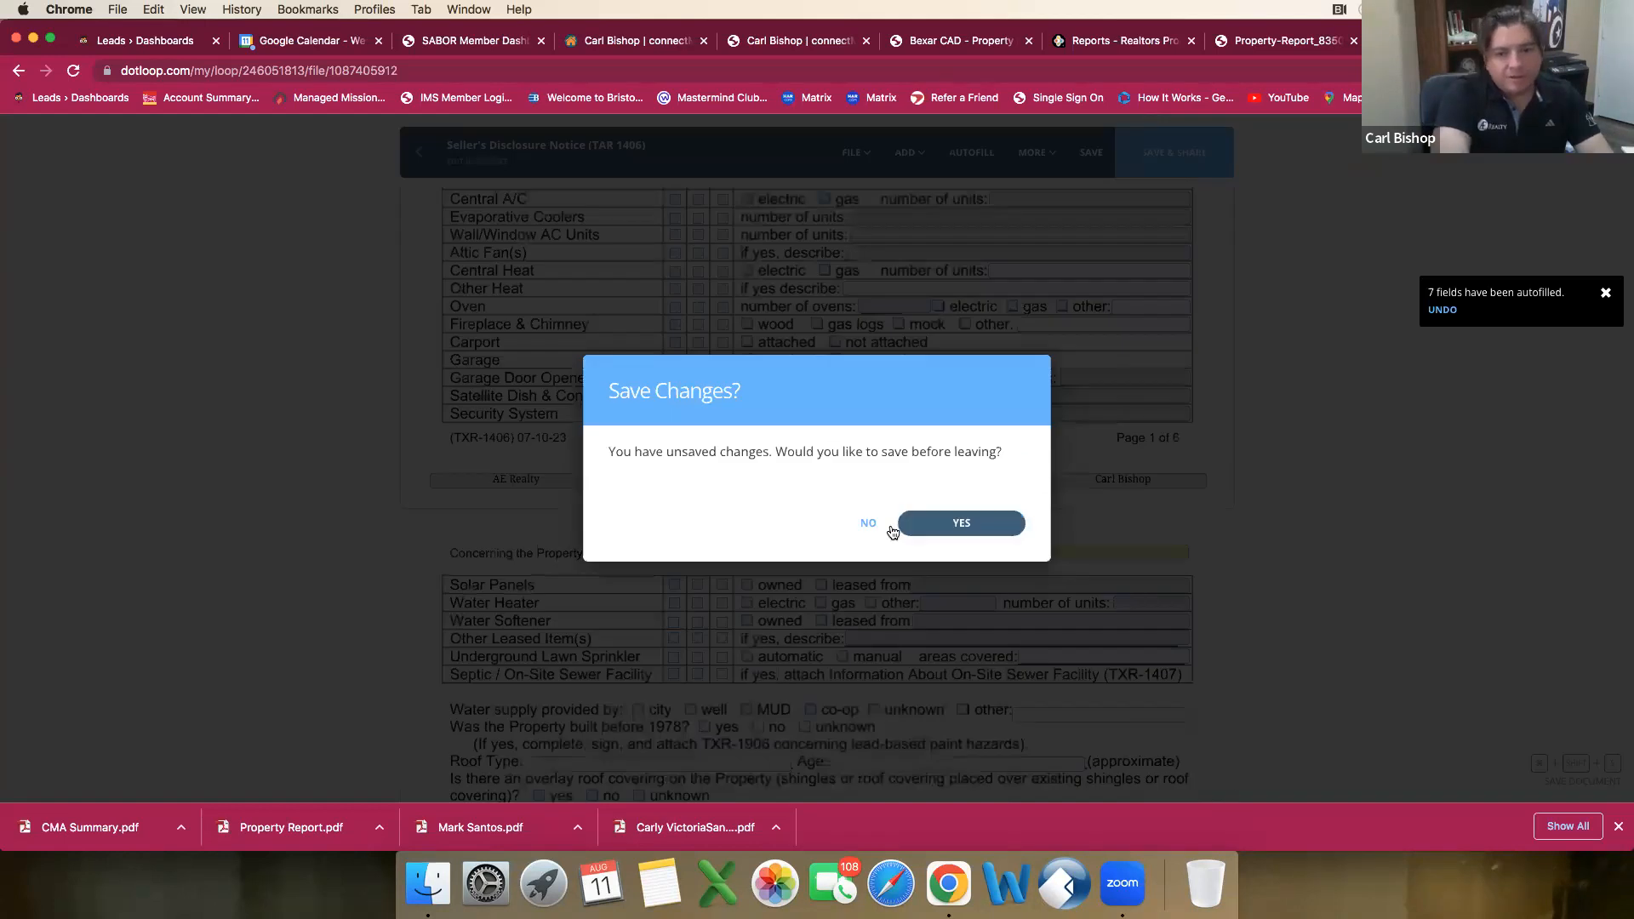
pyautogui.click(868, 523)
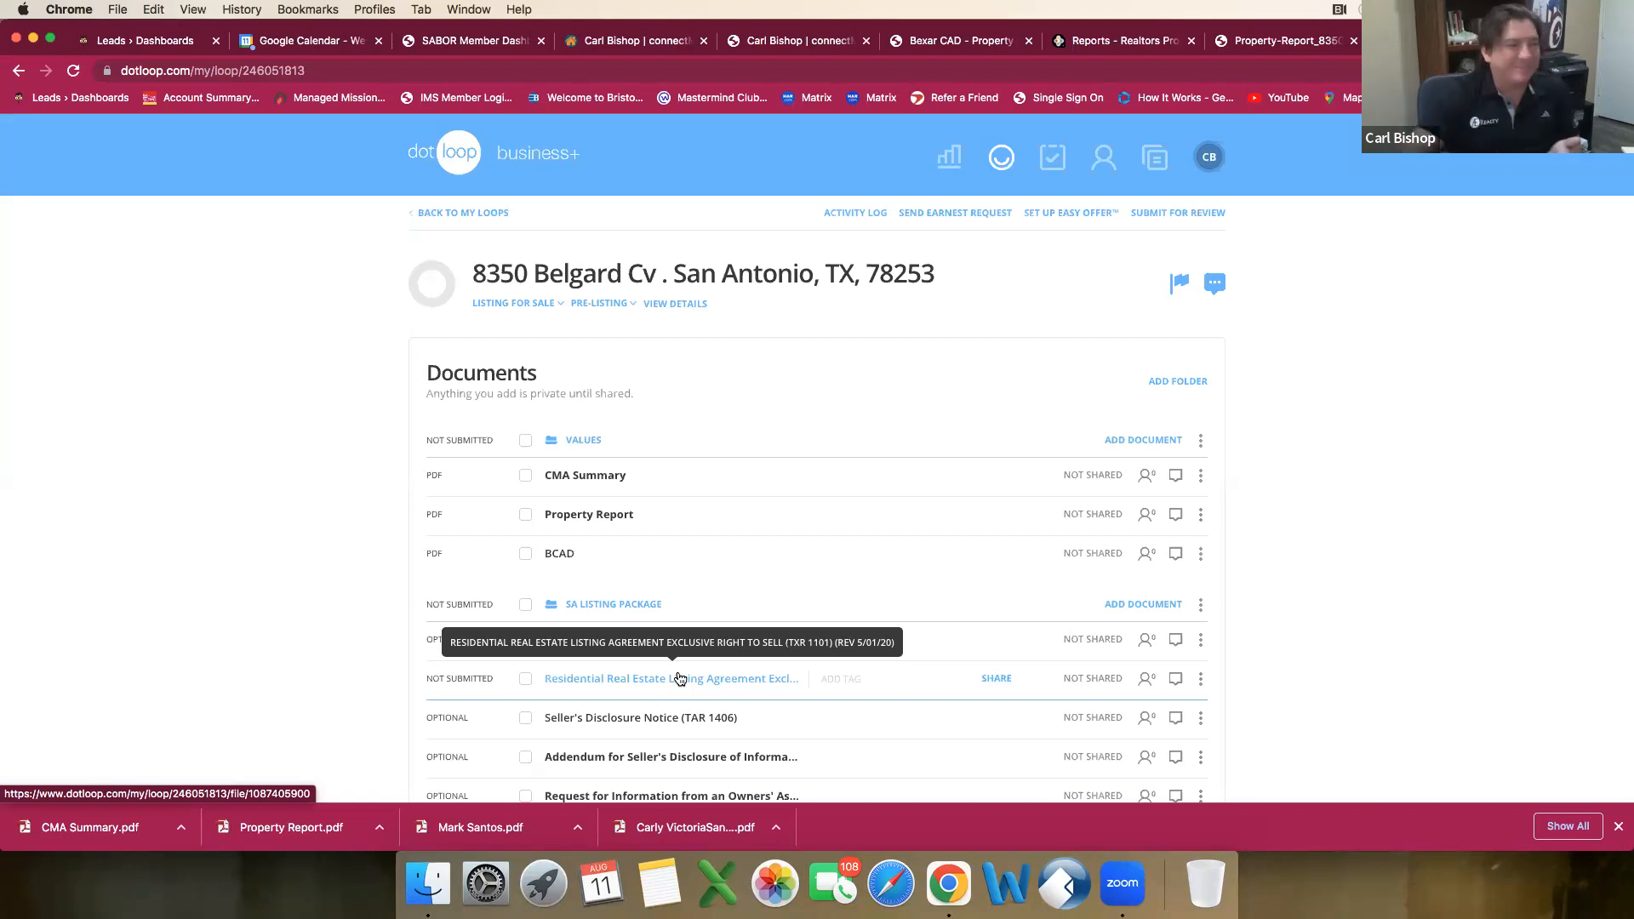
# Step: Start adding a document from templates to the SA Listing Package folder
pyautogui.scroll(-5, 672, 672)
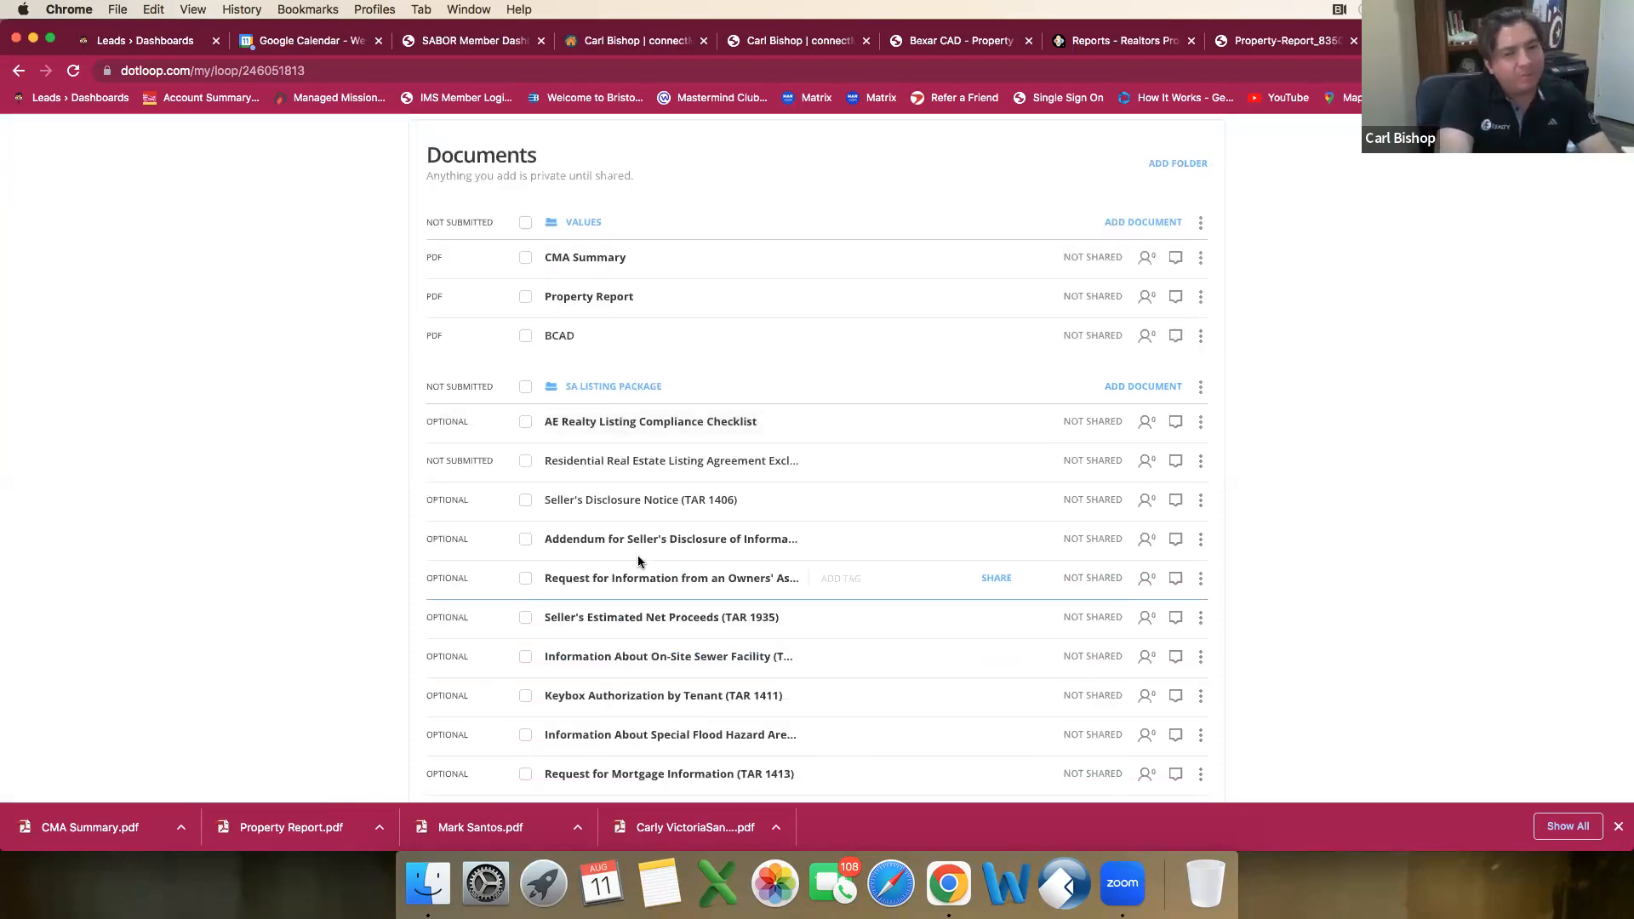
pyautogui.scroll(-5, 651, 549)
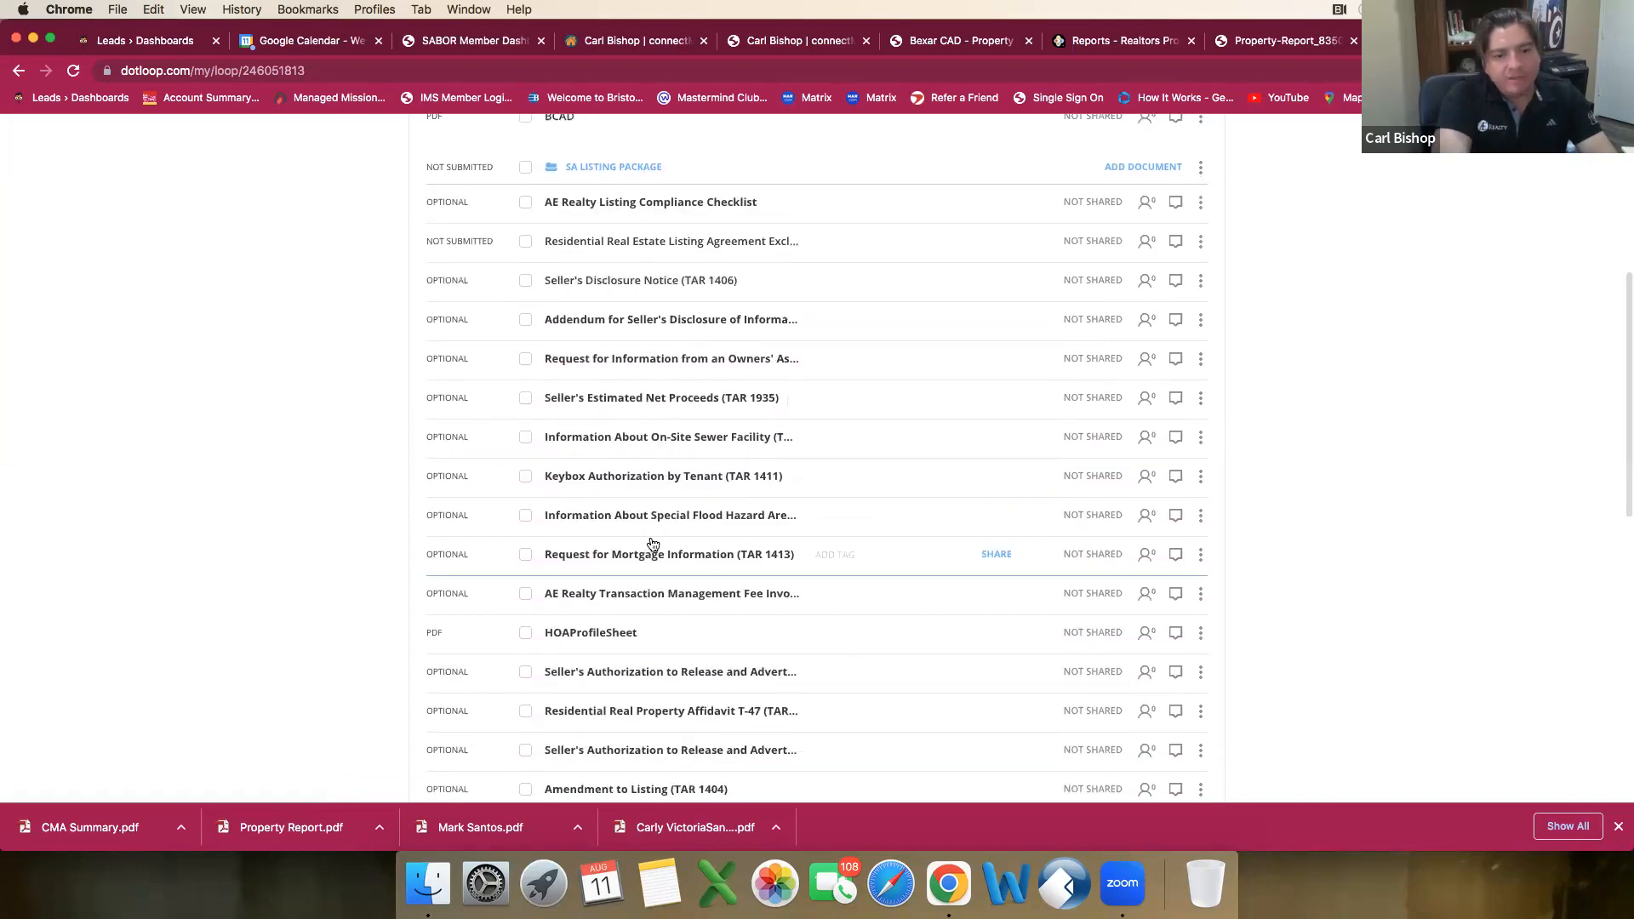
pyautogui.scroll(-4, 651, 538)
pyautogui.scroll(3, 652, 541)
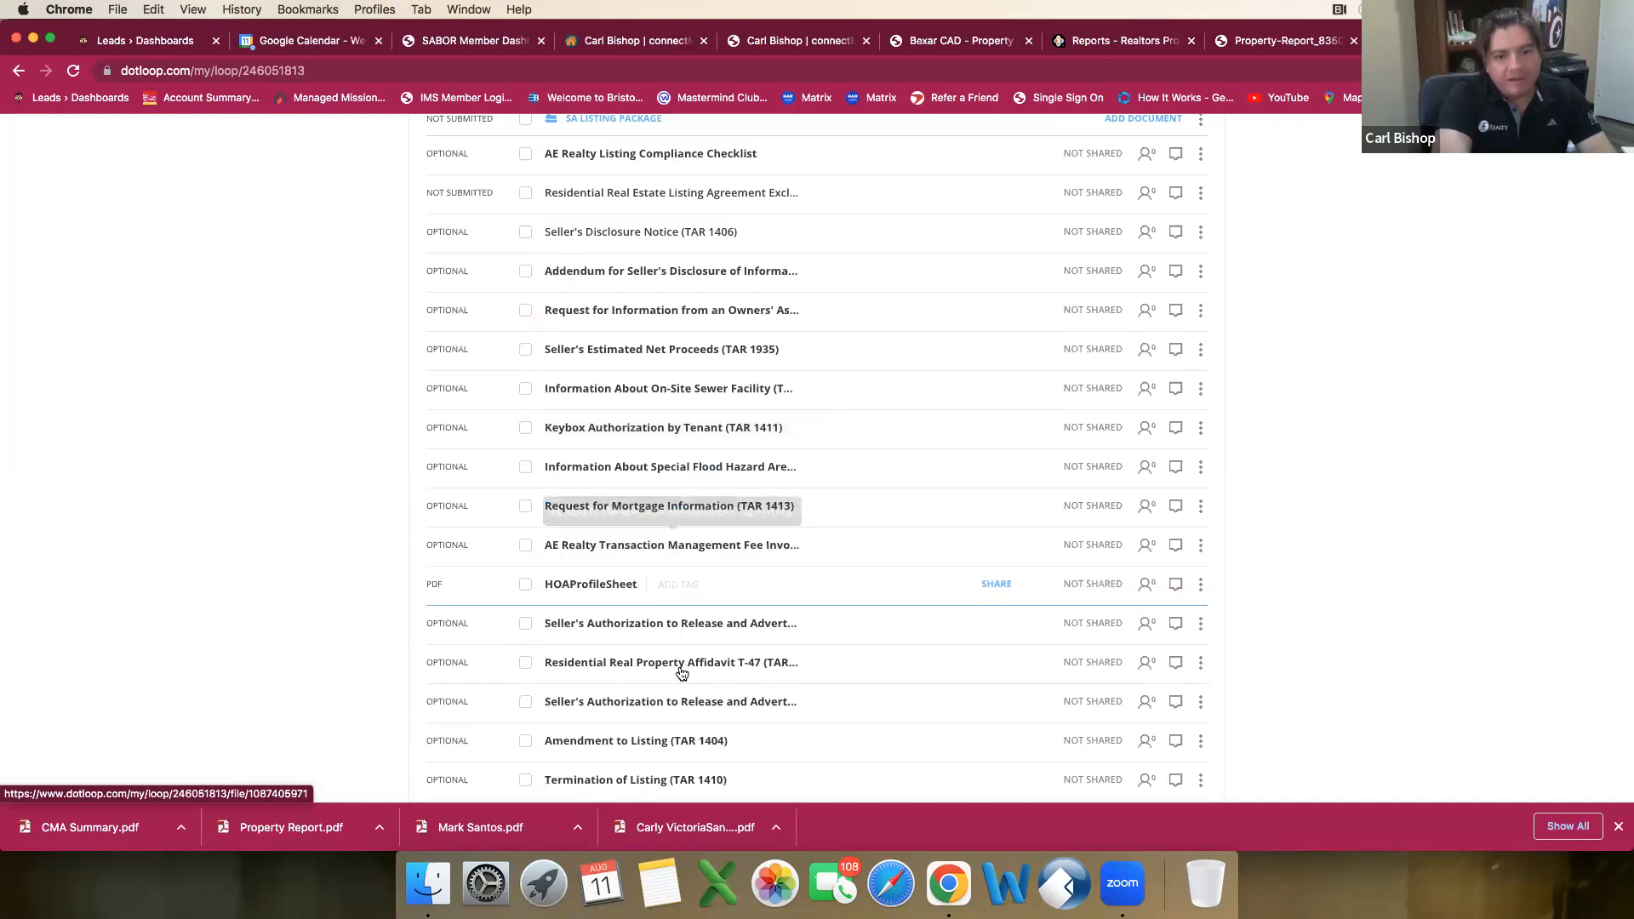
pyautogui.scroll(1, 690, 720)
pyautogui.scroll(3, 689, 720)
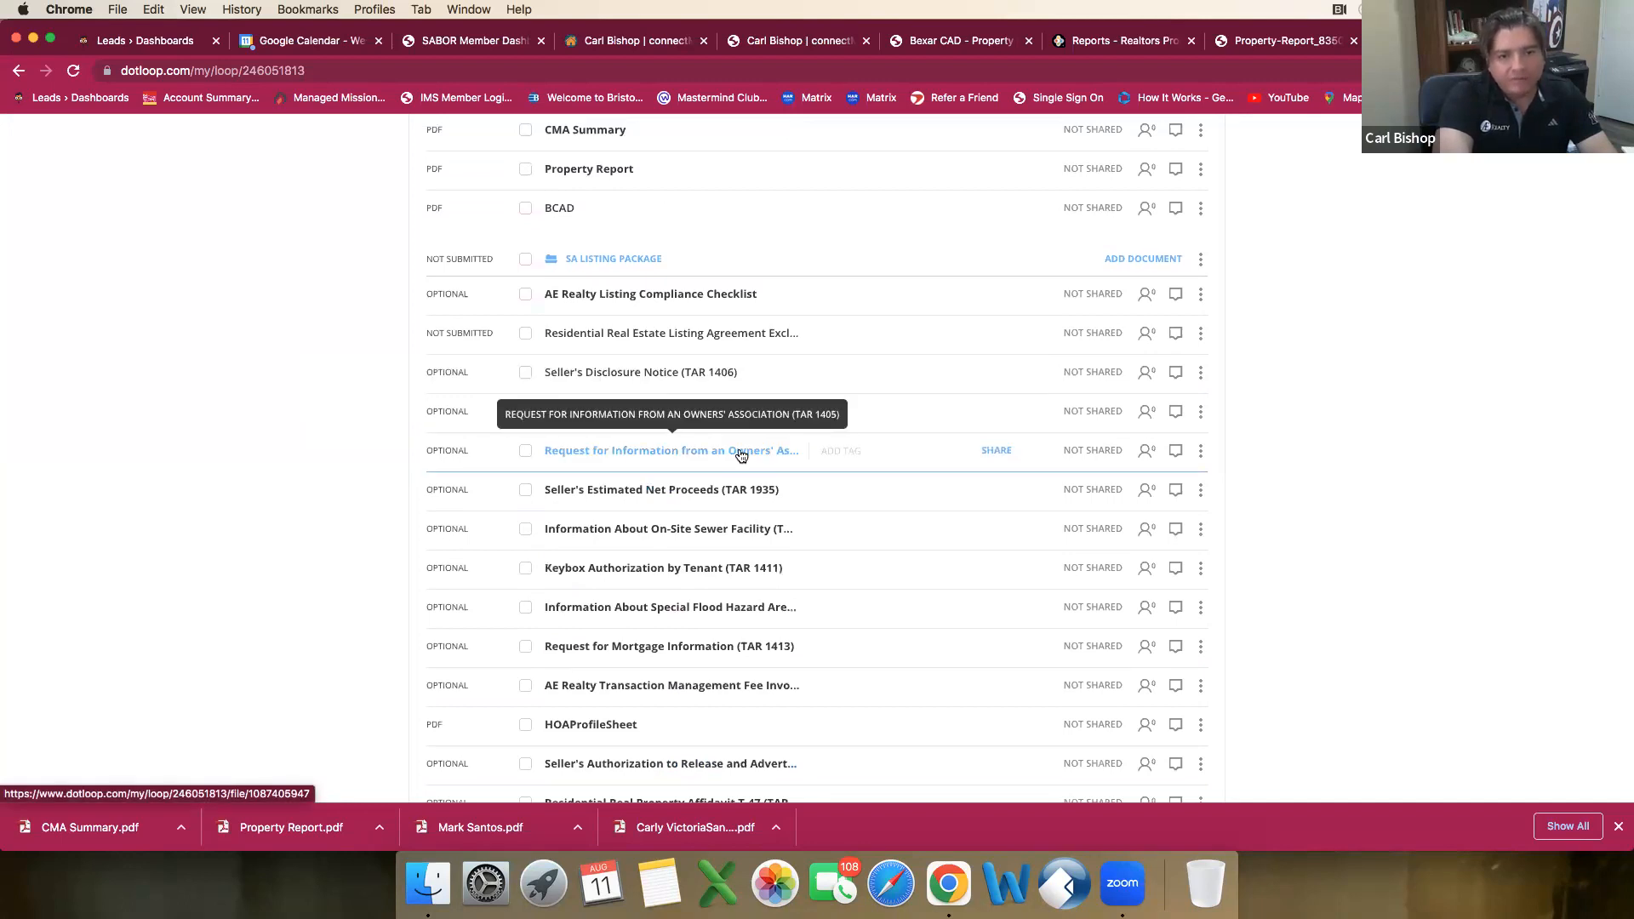
pyautogui.click(1161, 259)
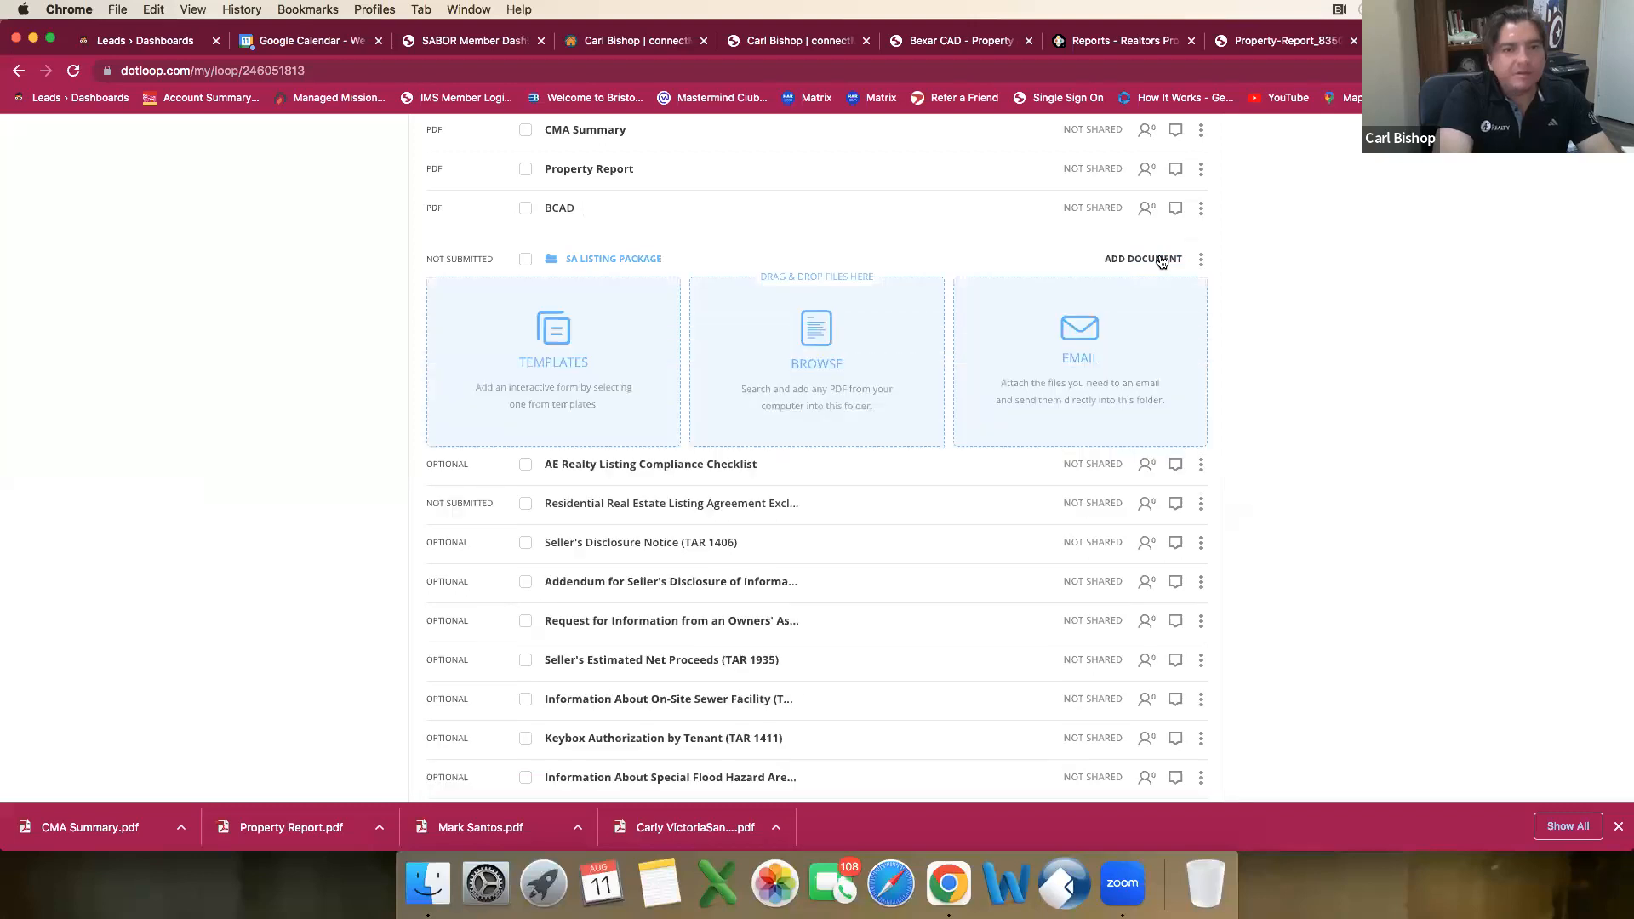
pyautogui.click(822, 417)
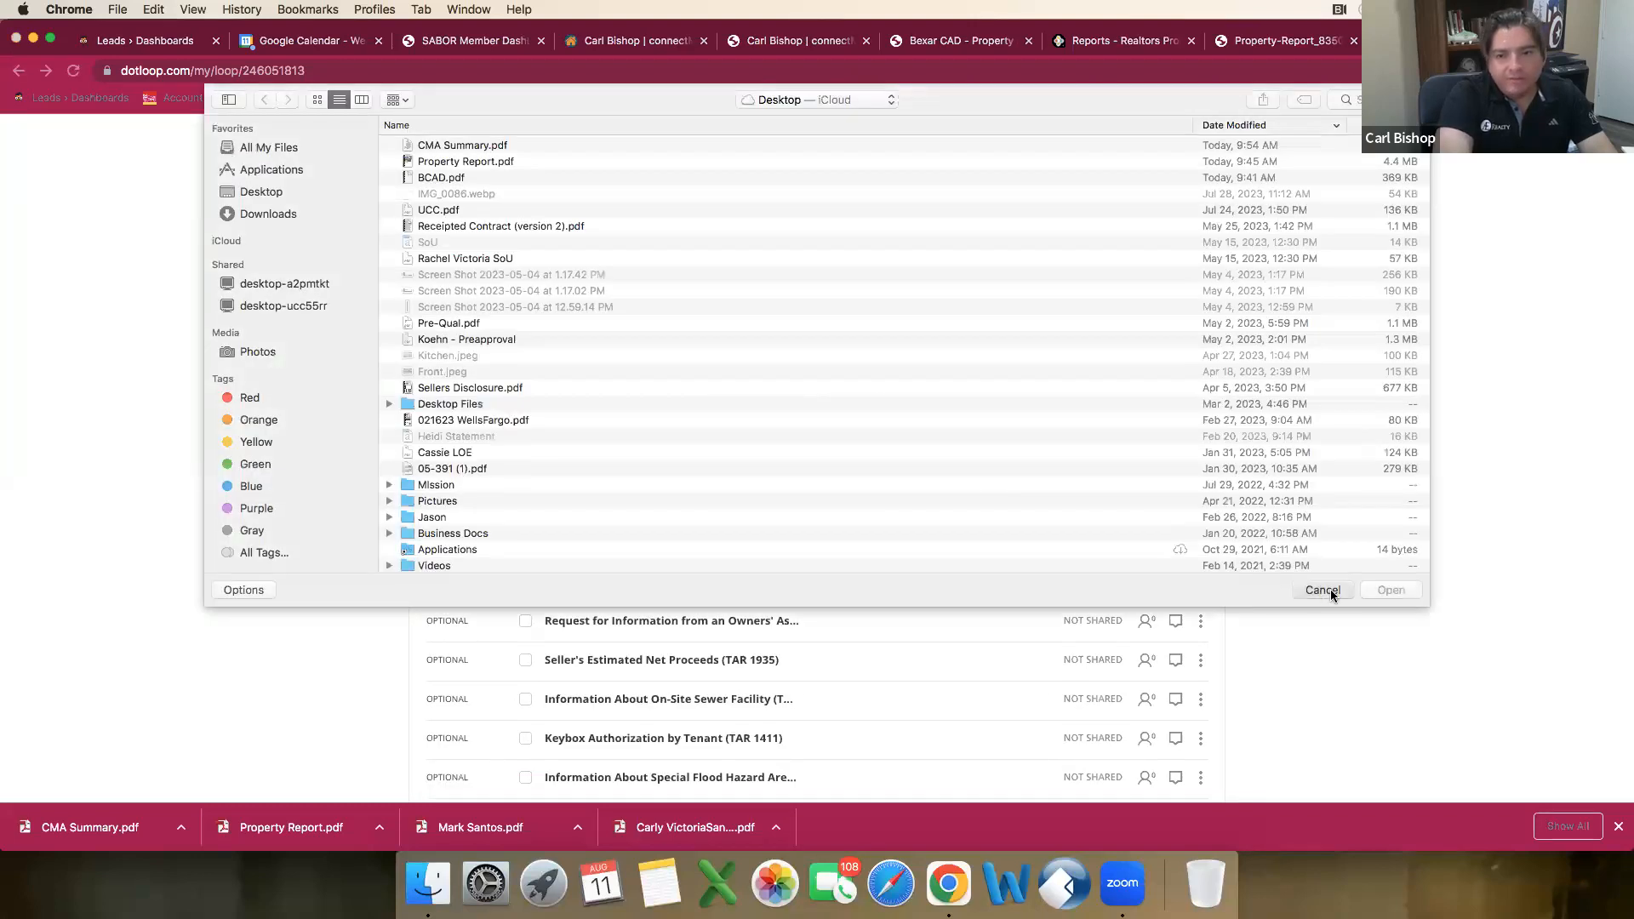
pyautogui.click(1328, 590)
pyautogui.click(459, 393)
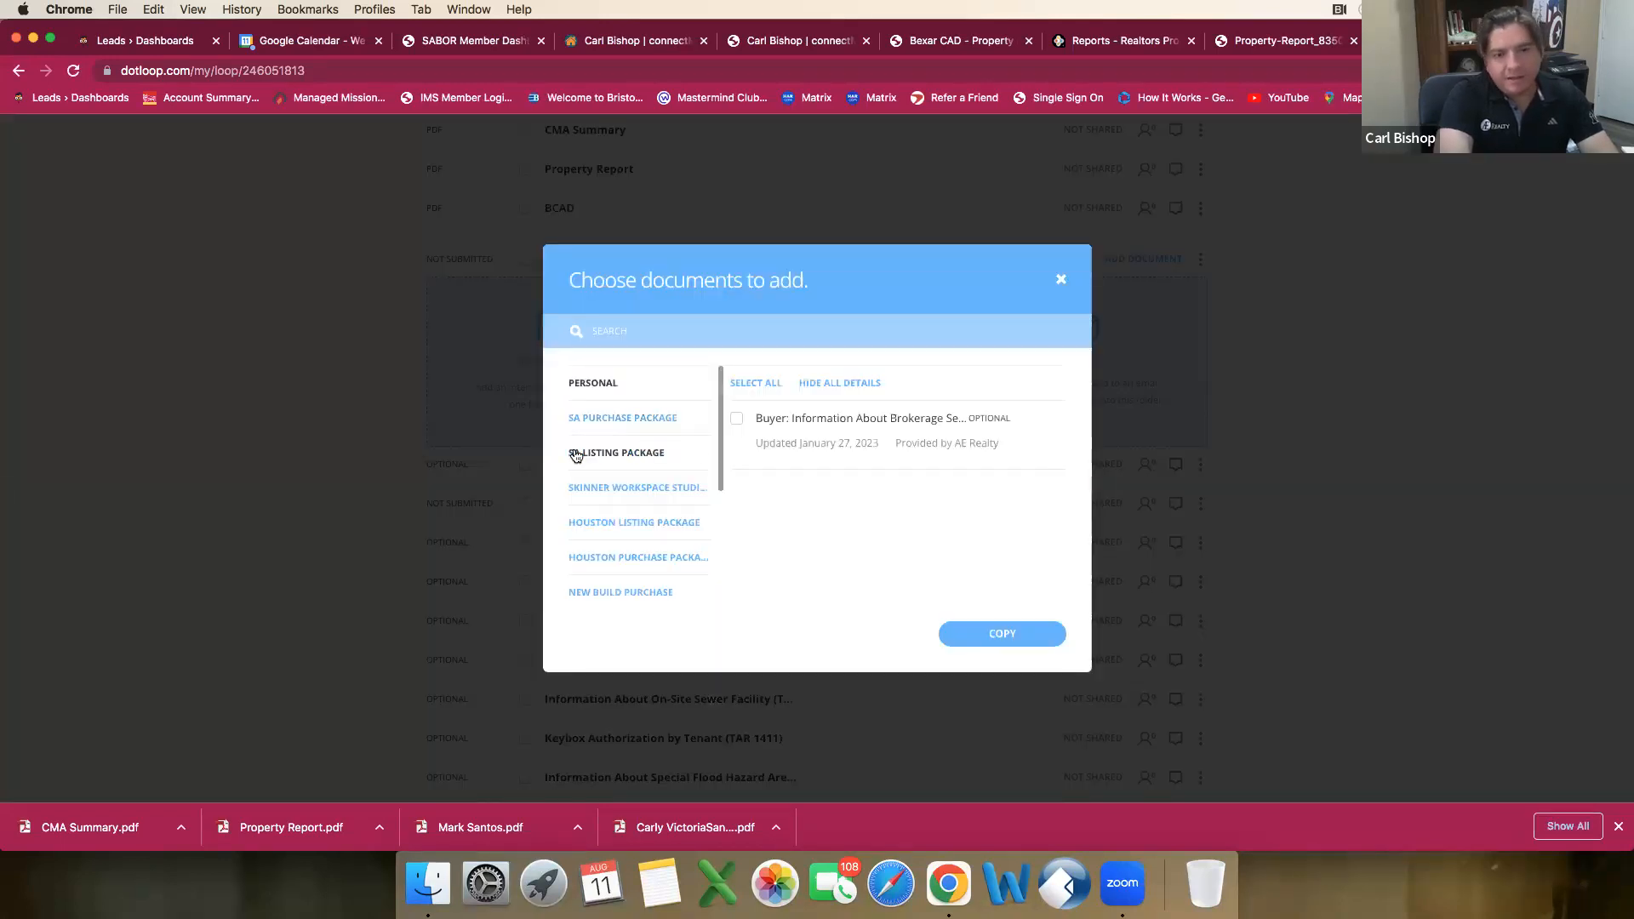
# Step: Look through the template folders and the AE Realty documents for the missing seller brokerage services form
pyautogui.scroll(-3, 635, 437)
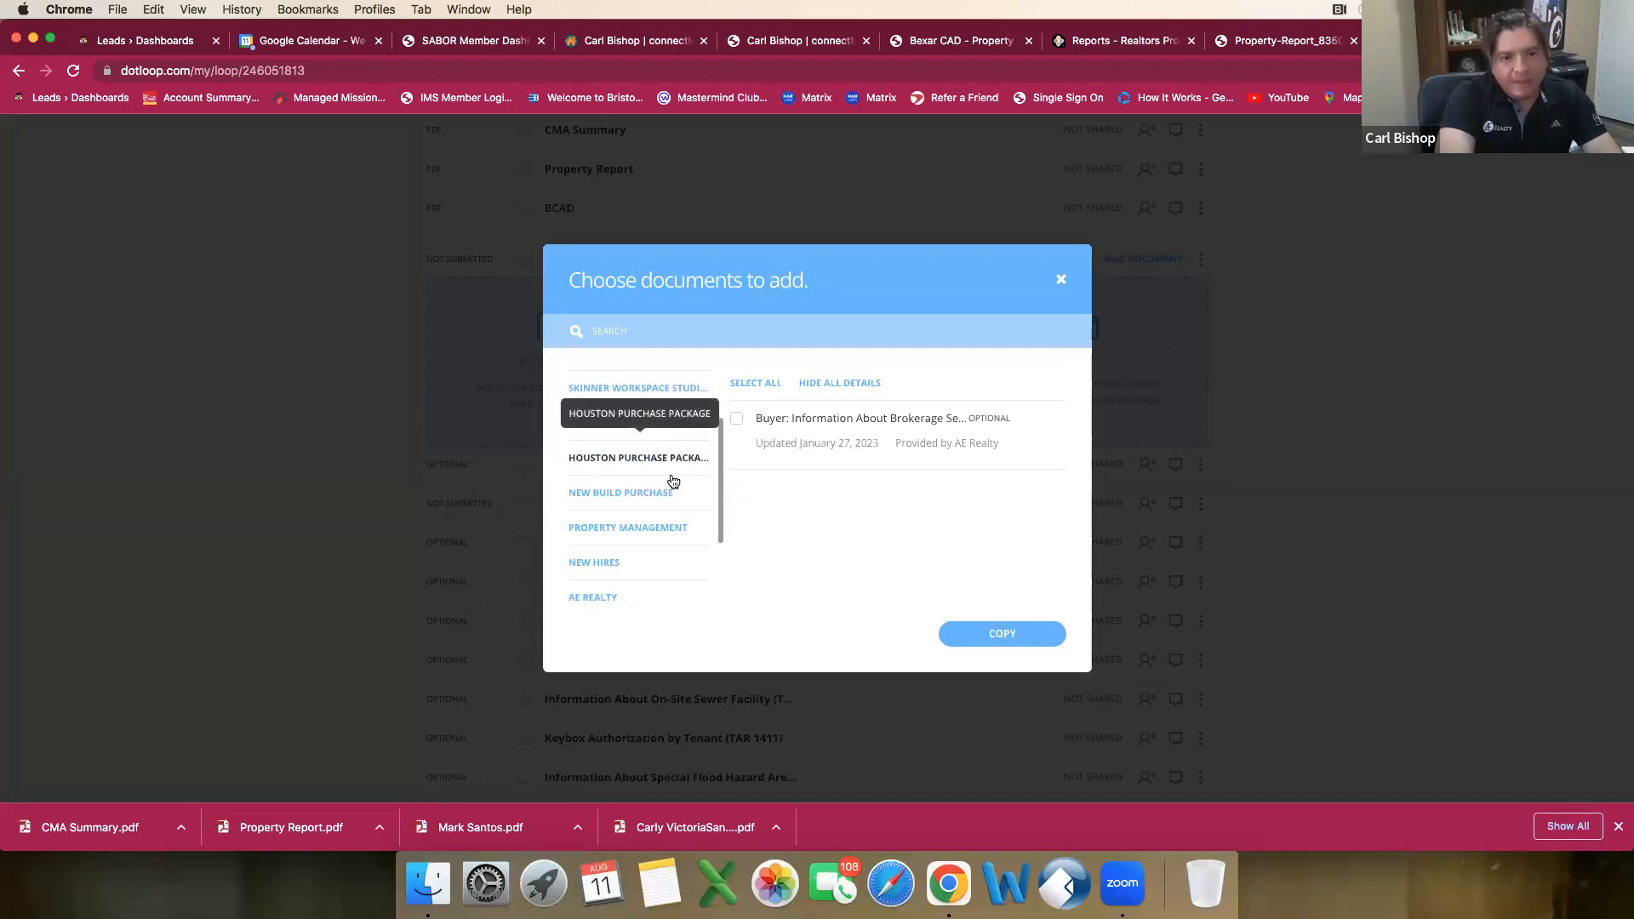
pyautogui.scroll(-2, 635, 587)
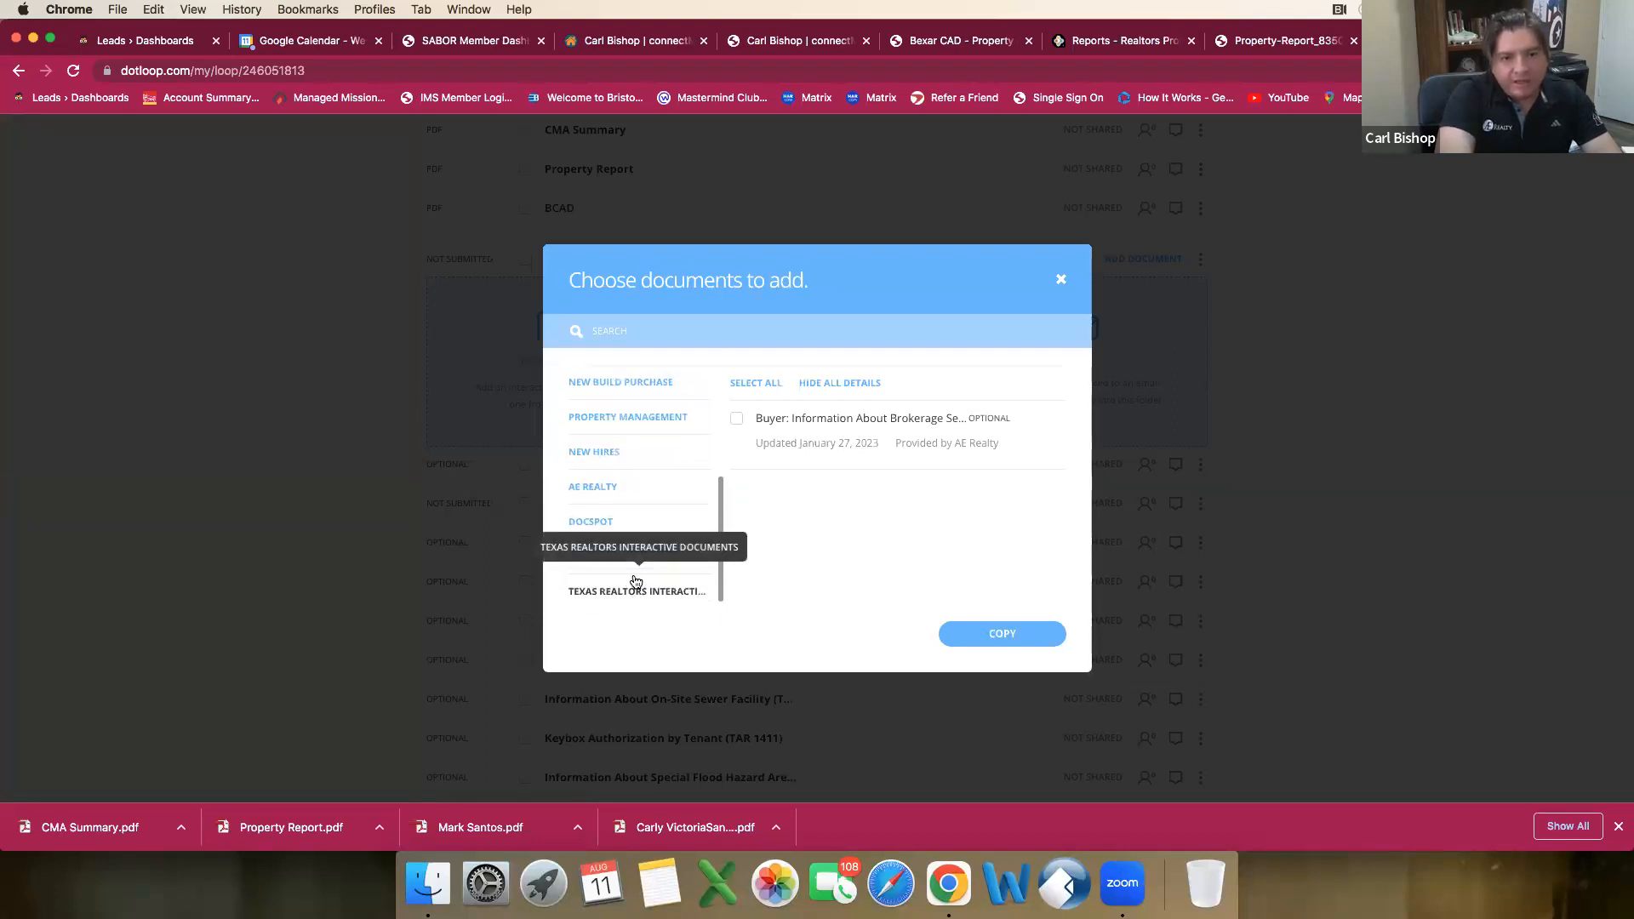
pyautogui.scroll(5, 635, 562)
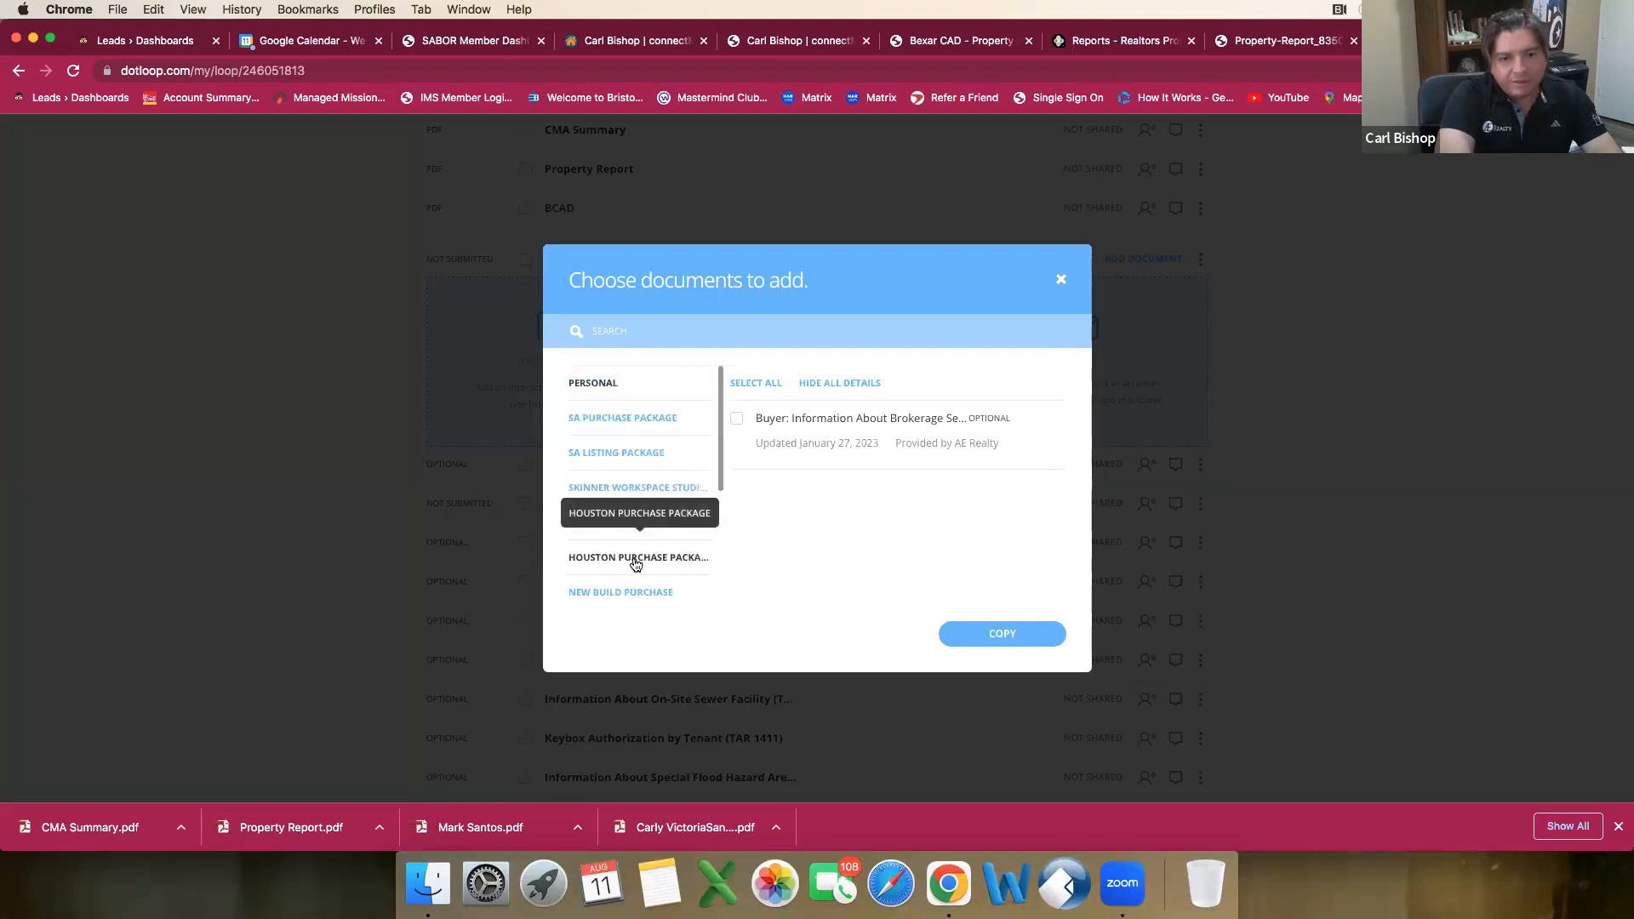
pyautogui.scroll(-3, 652, 561)
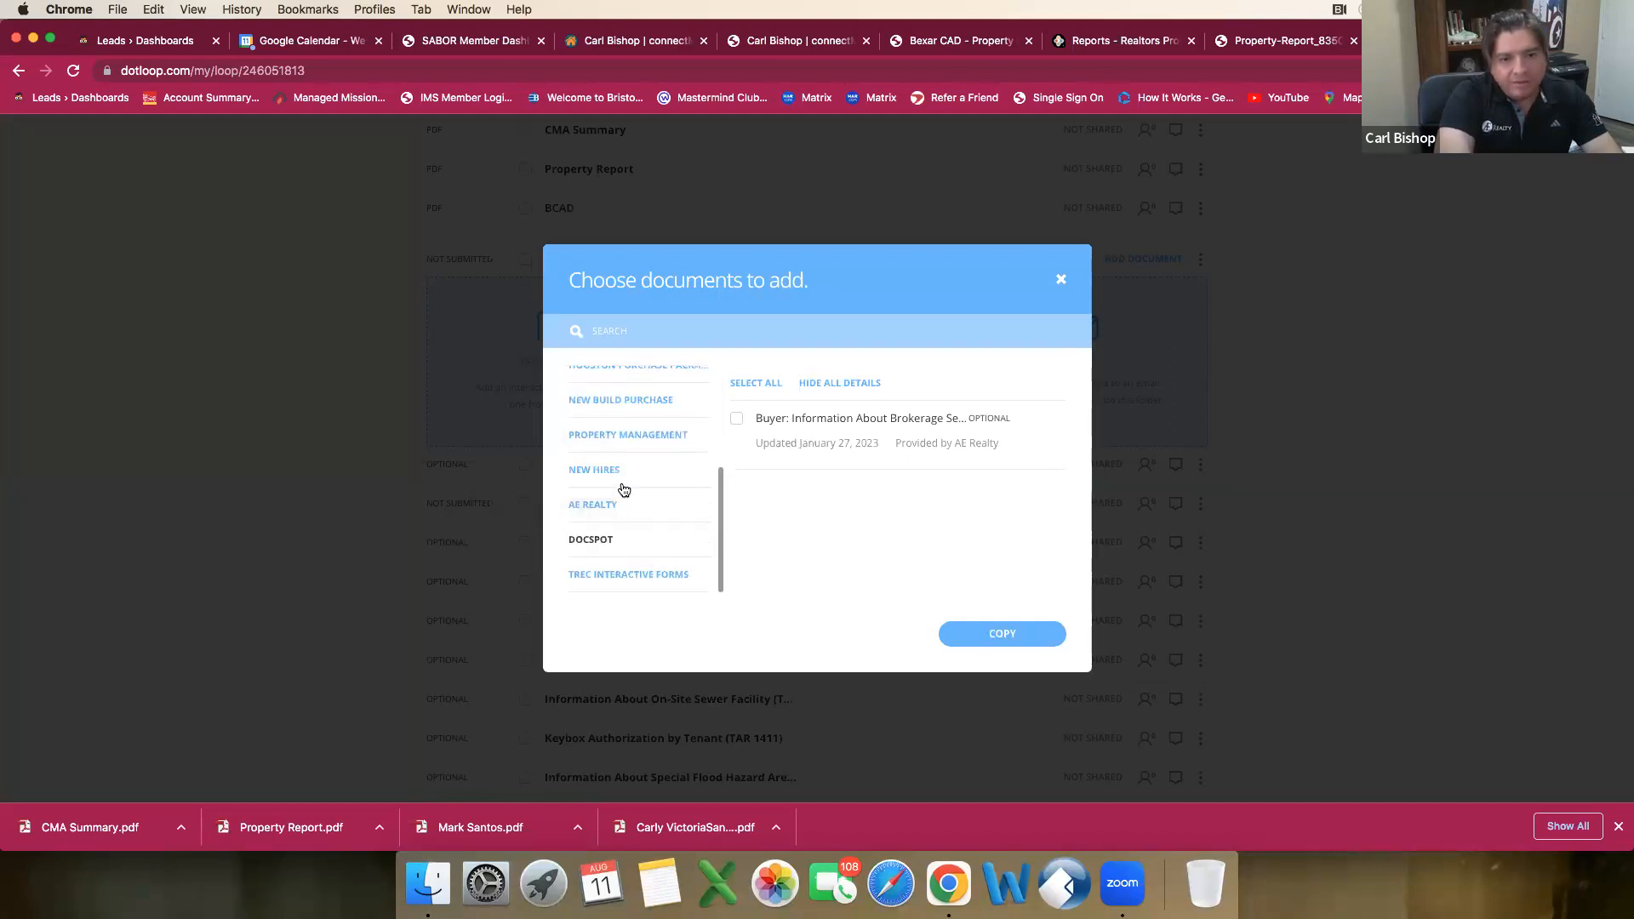
pyautogui.click(619, 504)
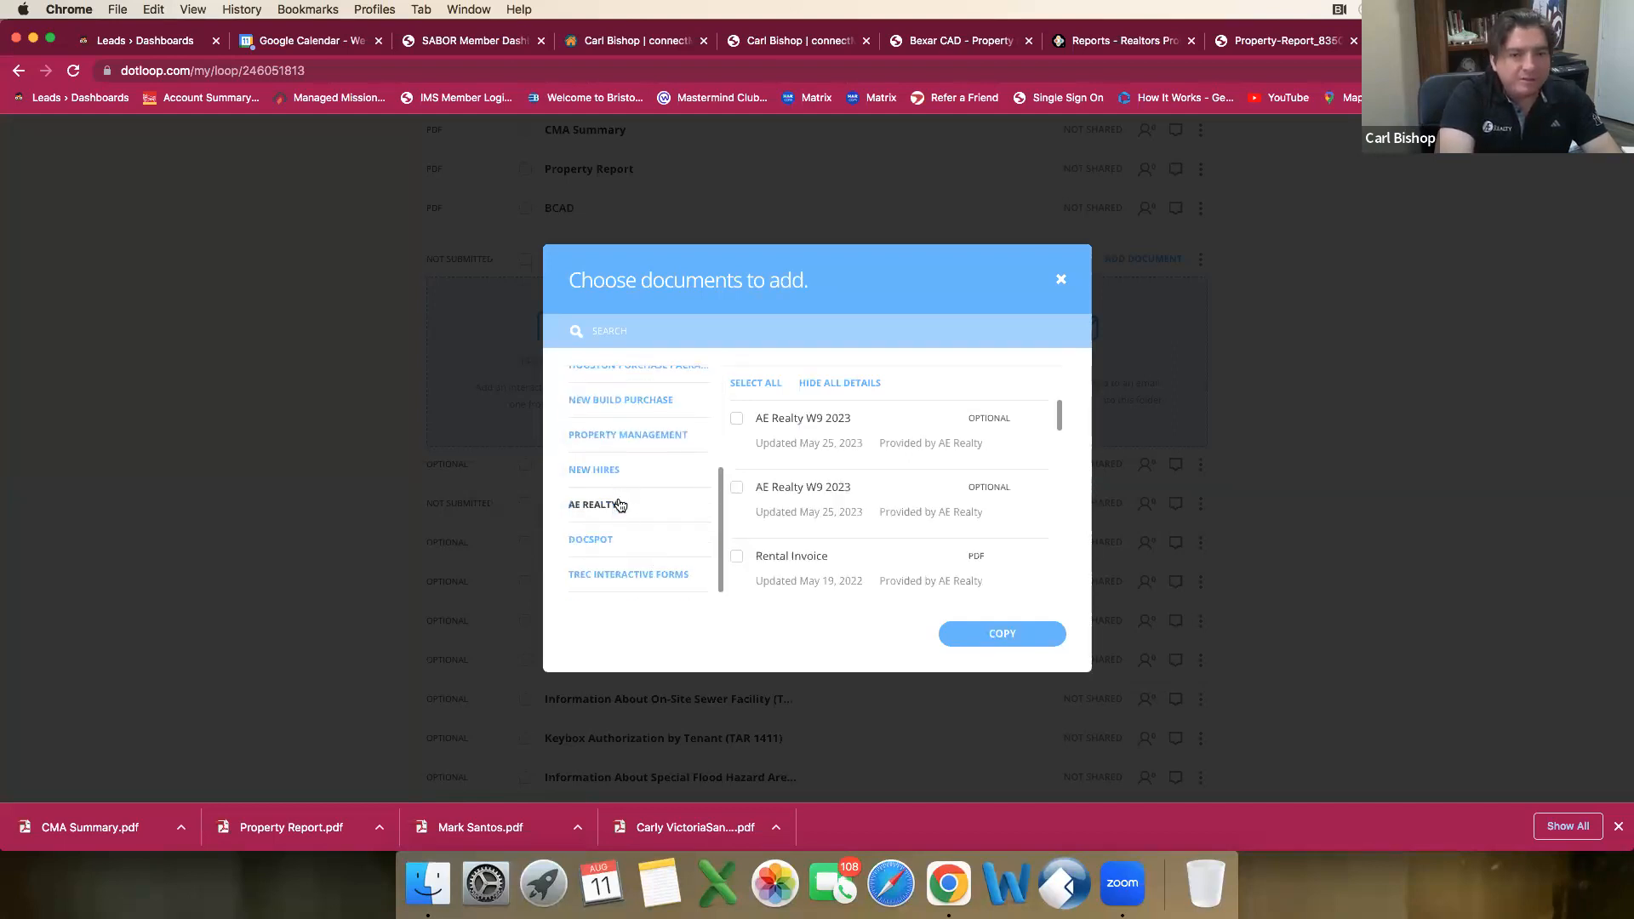
pyautogui.scroll(-5, 808, 484)
pyautogui.scroll(-3, 808, 484)
pyautogui.scroll(-4, 809, 483)
pyautogui.scroll(-3, 809, 488)
pyautogui.scroll(-4, 809, 487)
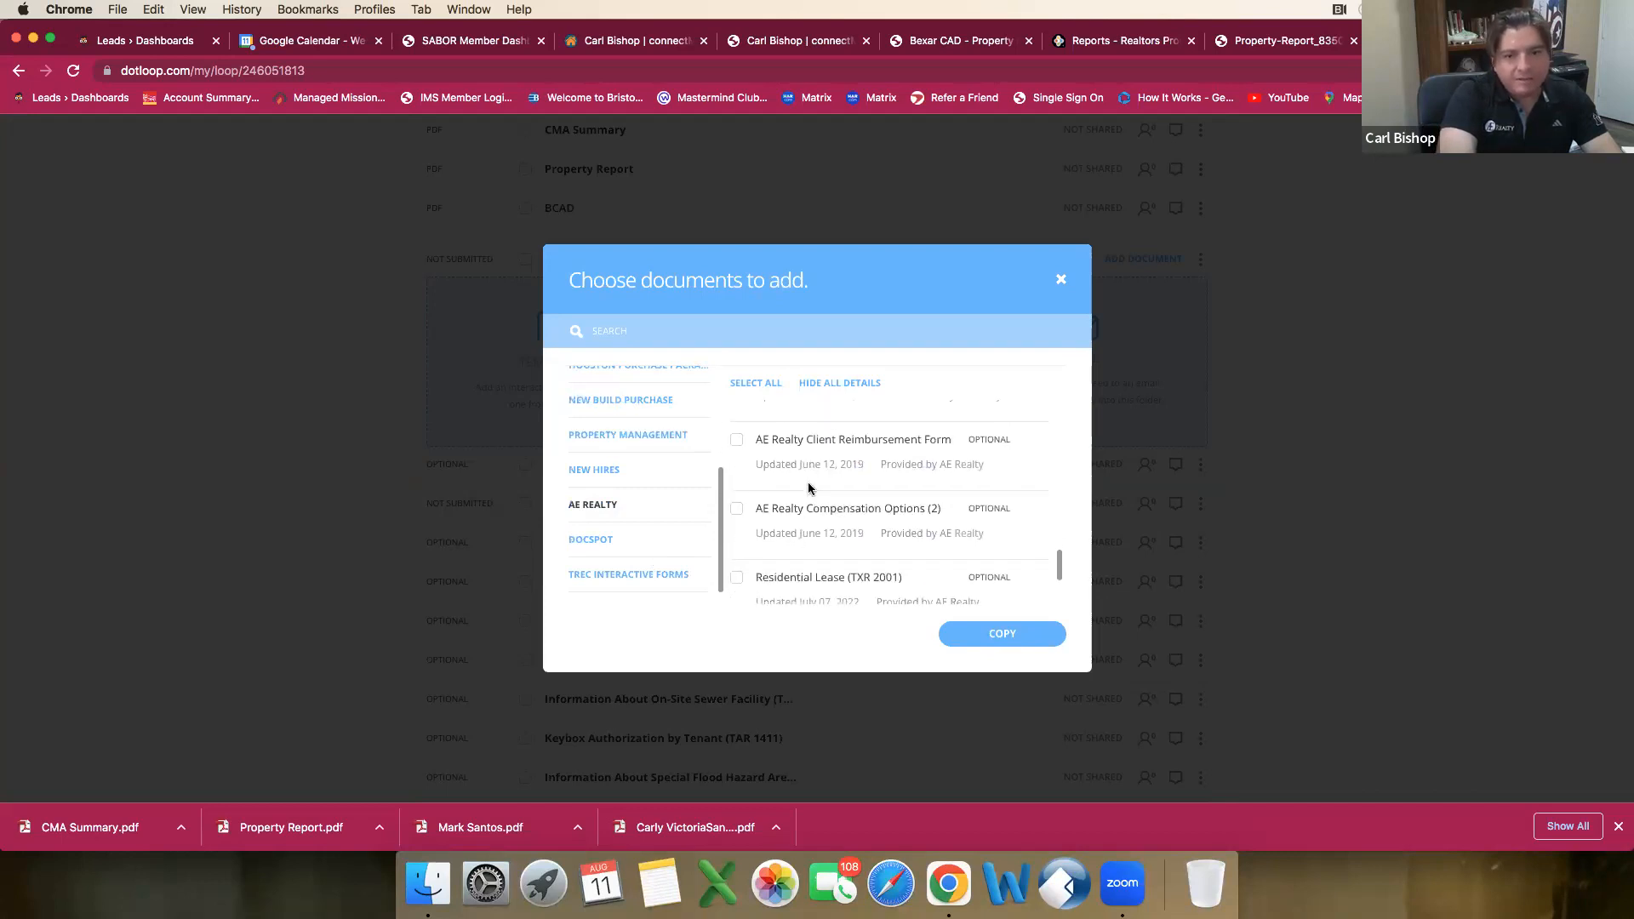
pyautogui.scroll(-4, 808, 484)
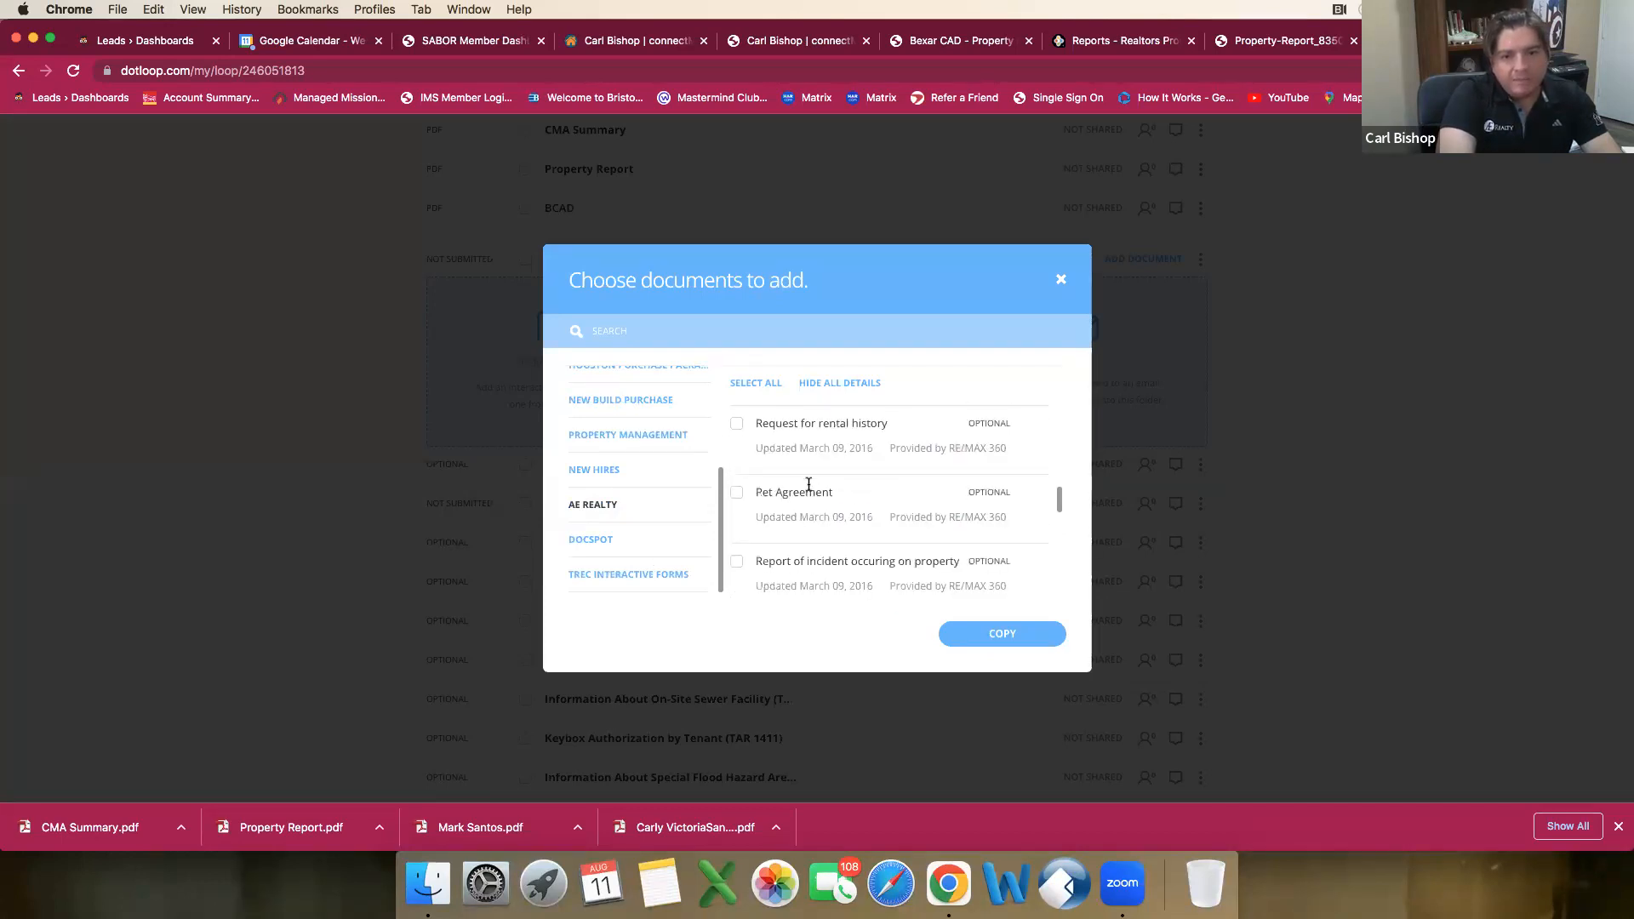
pyautogui.scroll(-2, 810, 483)
pyautogui.scroll(15, 807, 479)
pyautogui.scroll(5, 600, 489)
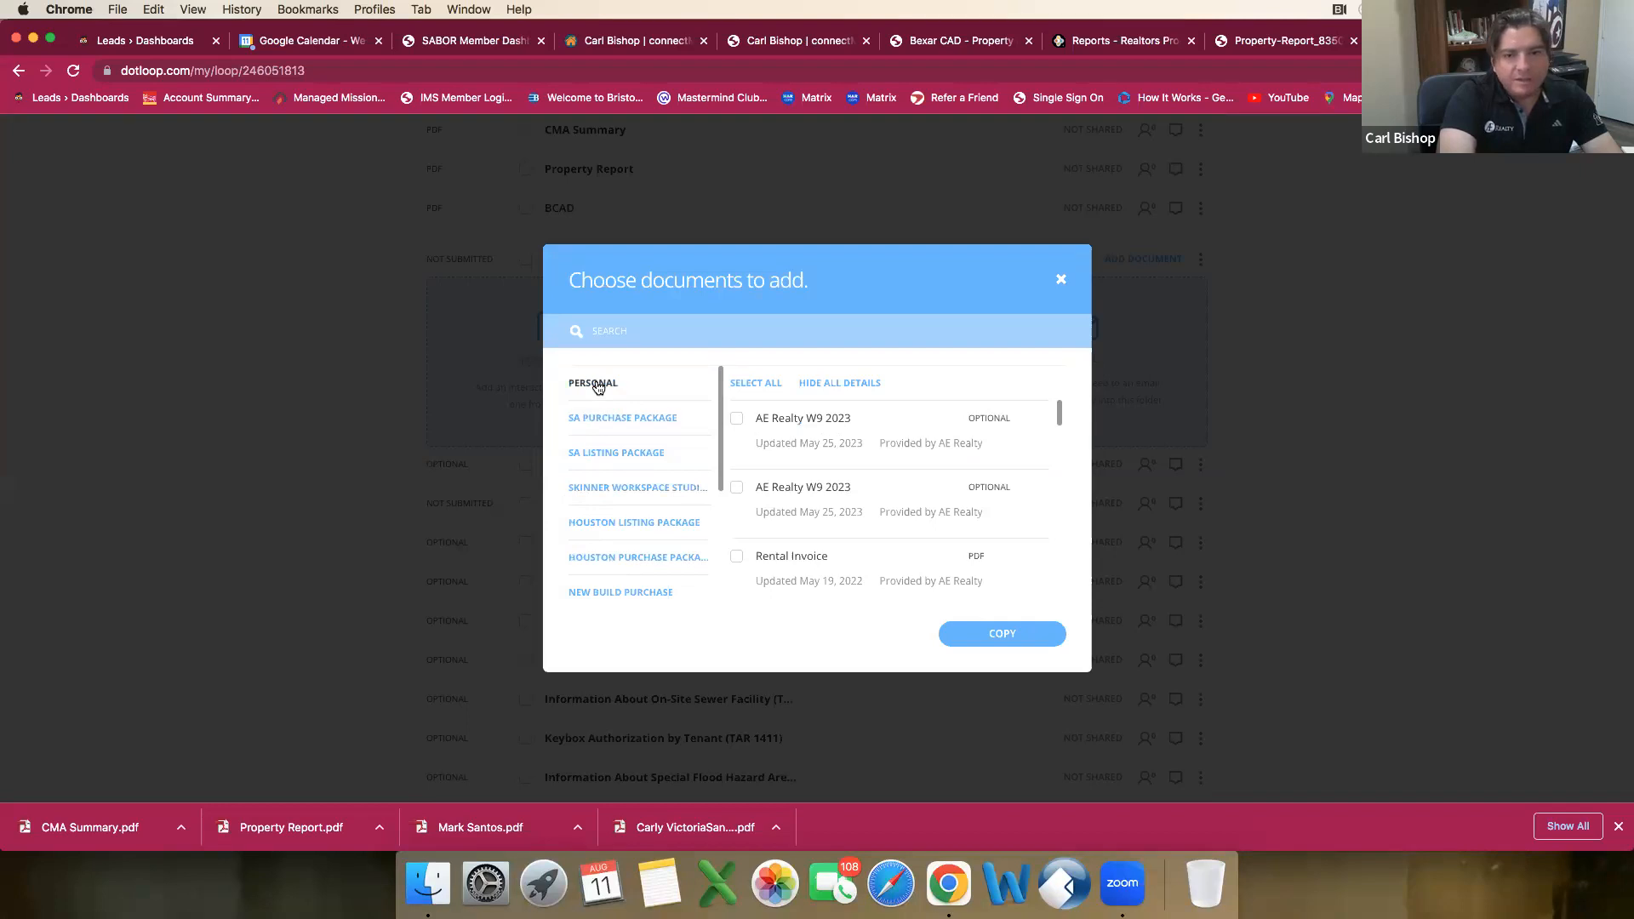
# Step: Copy the Seller: Information About Brokerage Services form from the SA Listing Package templates into the loop
pyautogui.click(599, 385)
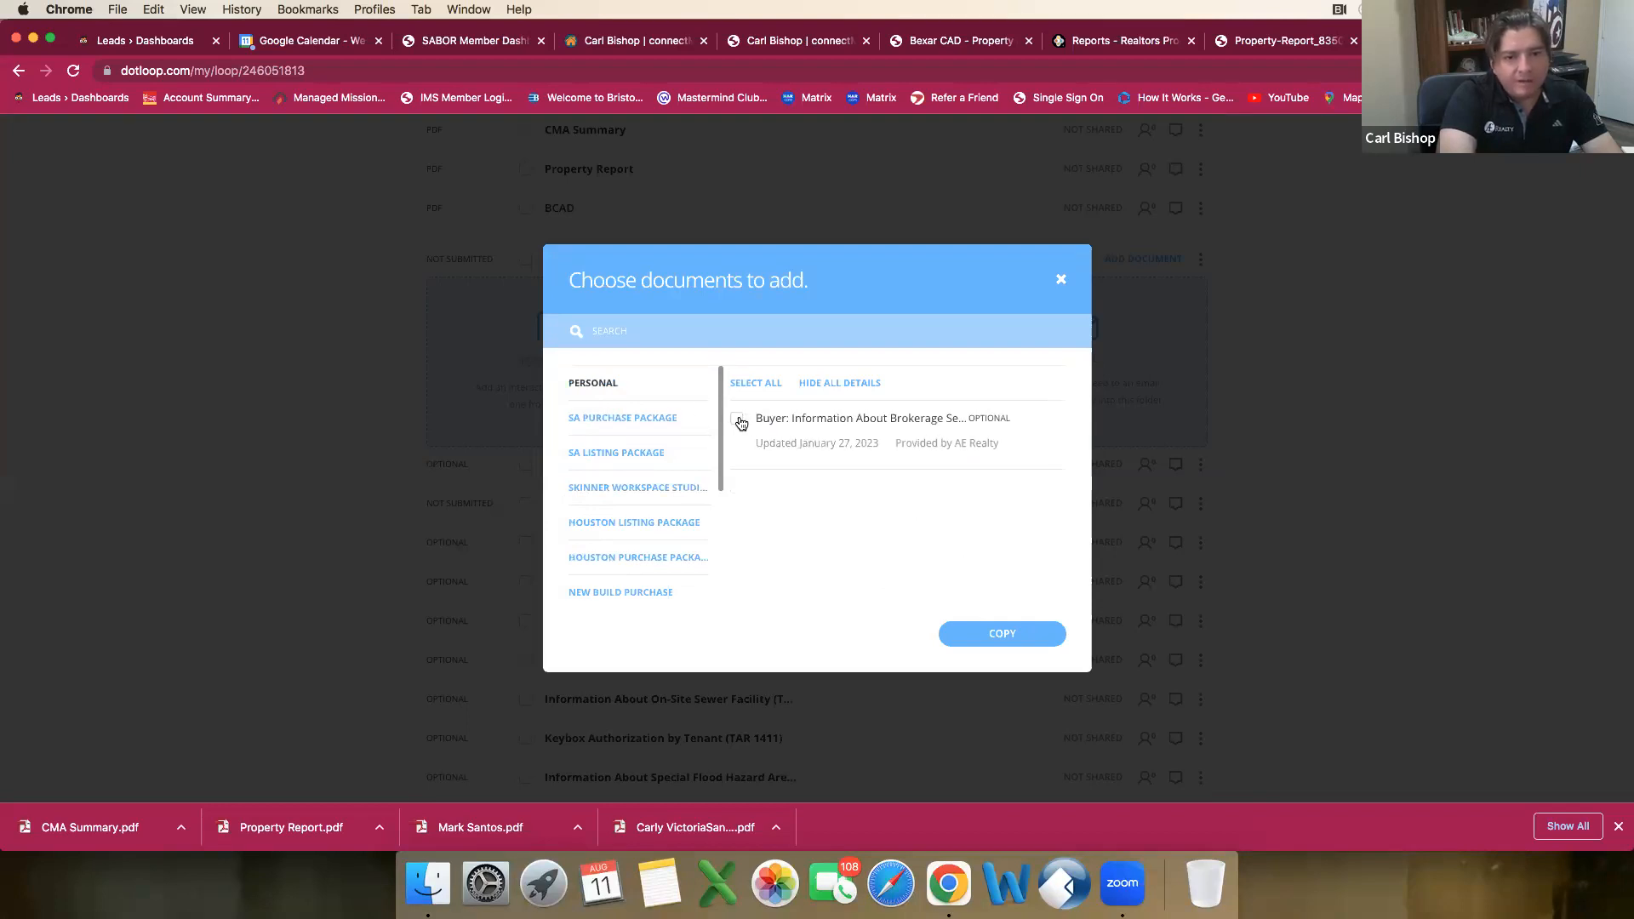
pyautogui.click(647, 462)
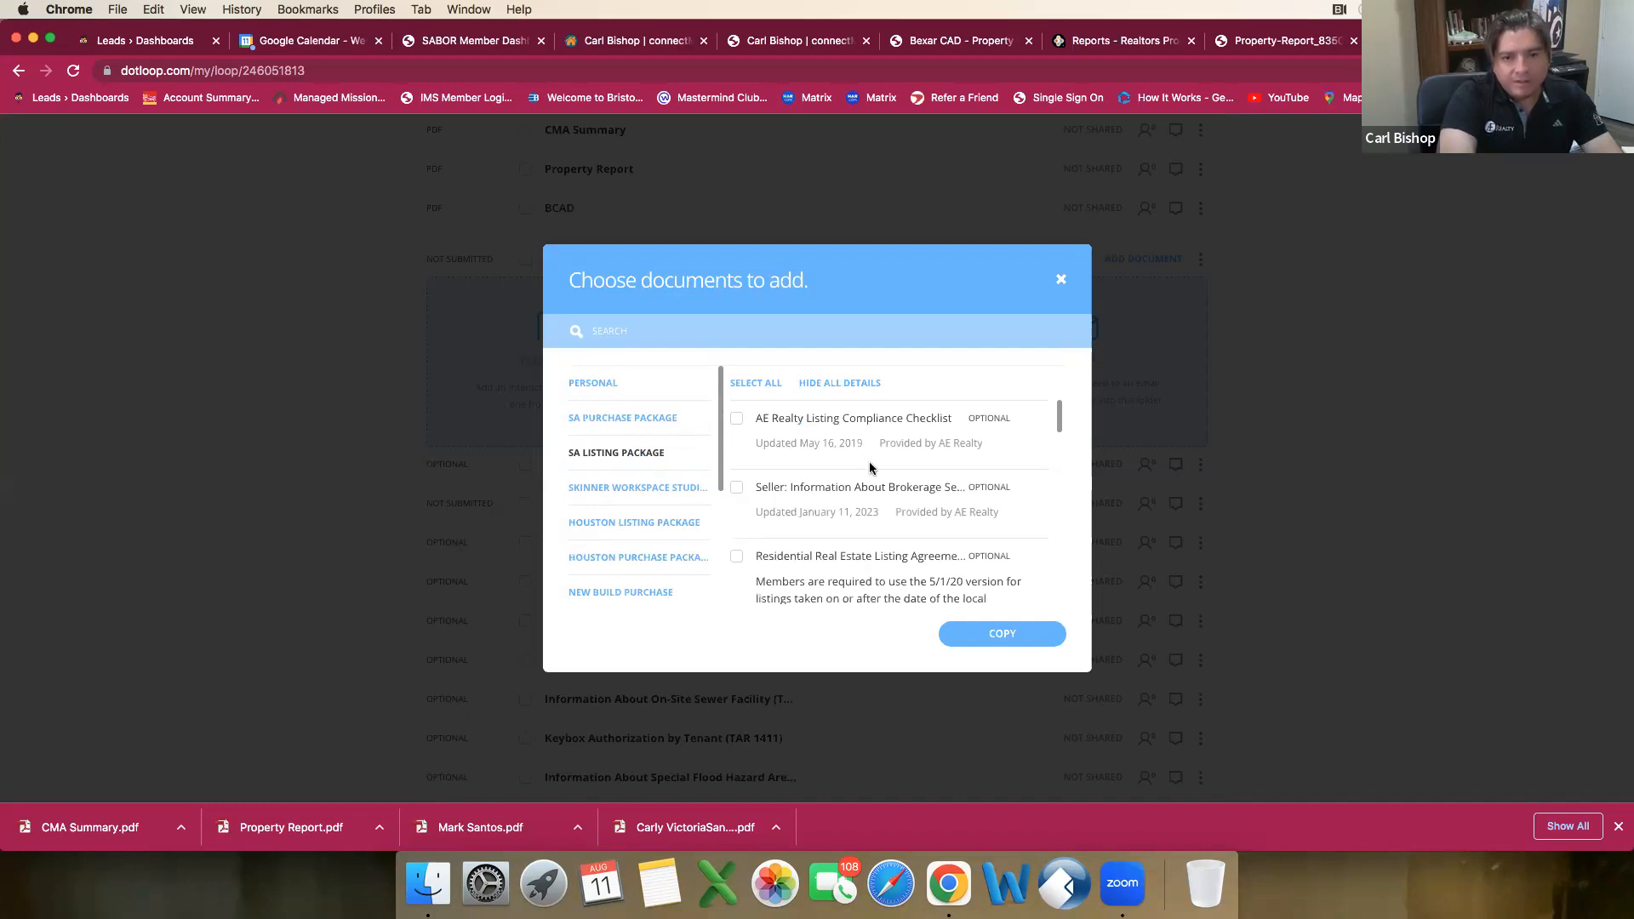
pyautogui.scroll(-1, 870, 467)
pyautogui.click(737, 477)
pyautogui.click(980, 632)
pyautogui.click(1003, 707)
pyautogui.scroll(4, 967, 633)
pyautogui.scroll(-12, 964, 638)
pyautogui.scroll(7, 965, 642)
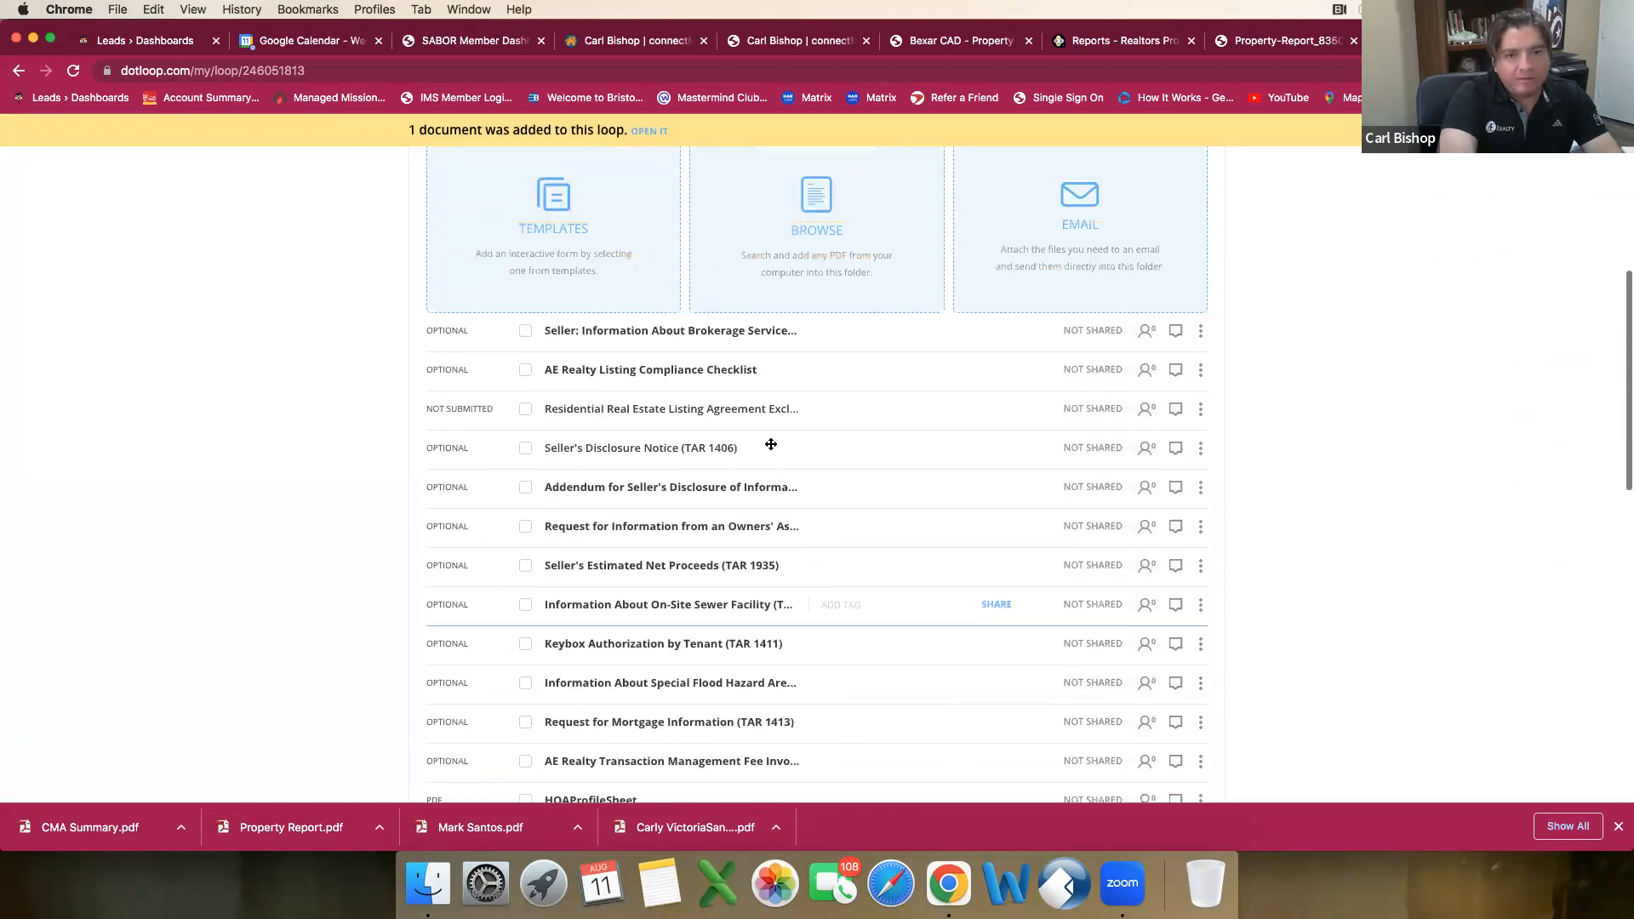
# Step: Open the Seller: Information About Brokerage Services form and autofill it with Listing Agent 1 and Listing Broker 1 set to No One
pyautogui.click(707, 335)
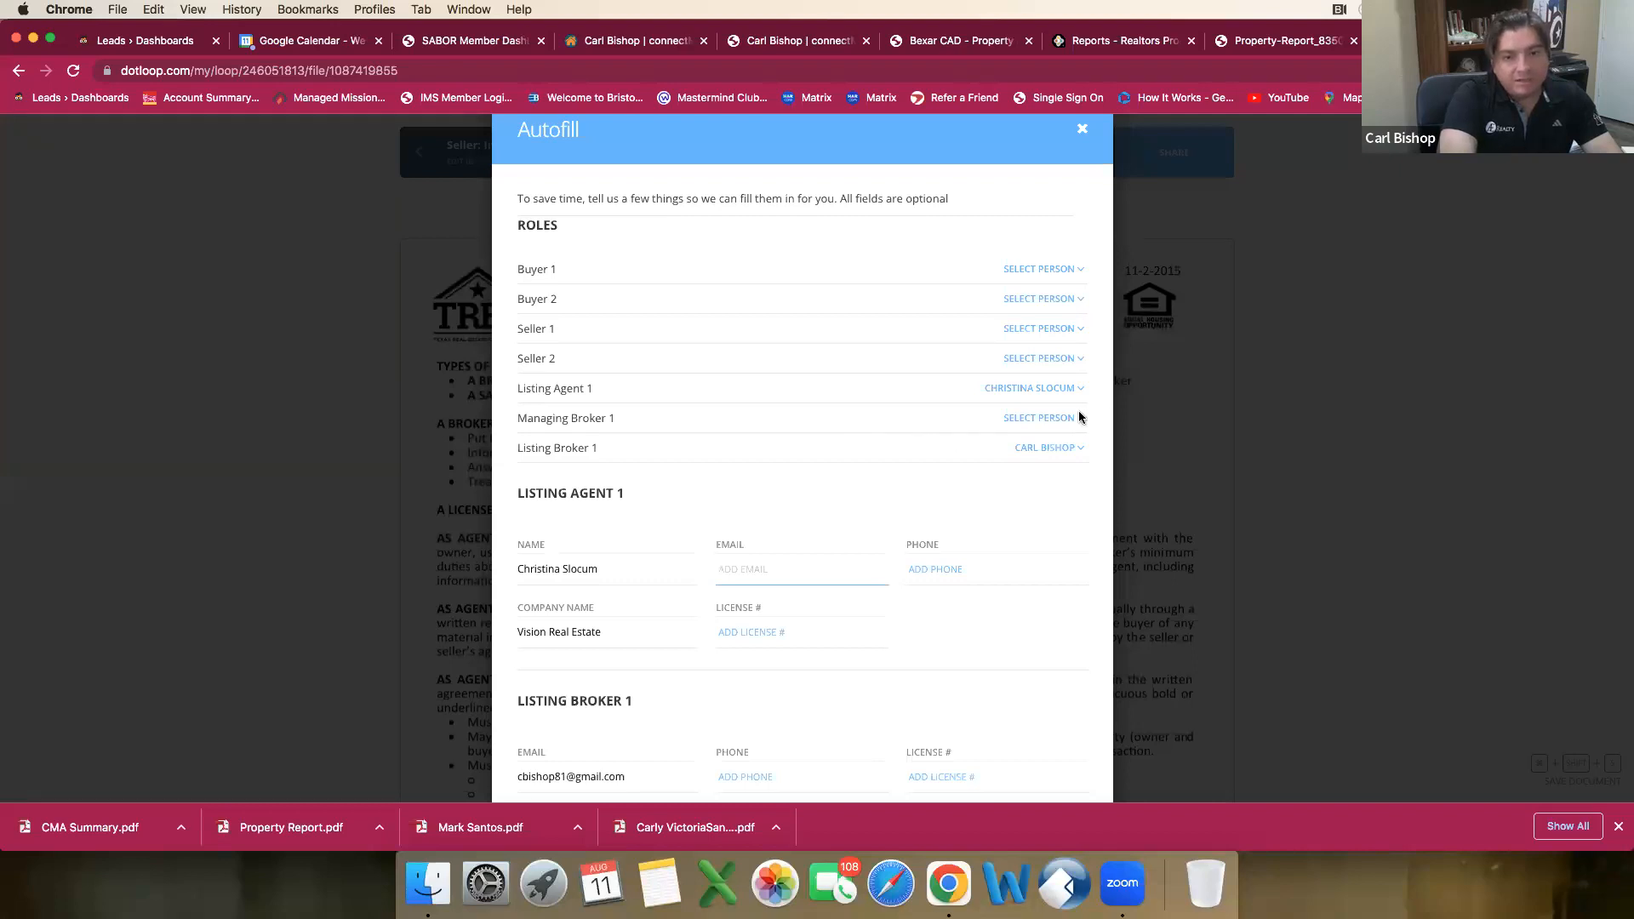
pyautogui.click(1056, 391)
pyautogui.click(1053, 410)
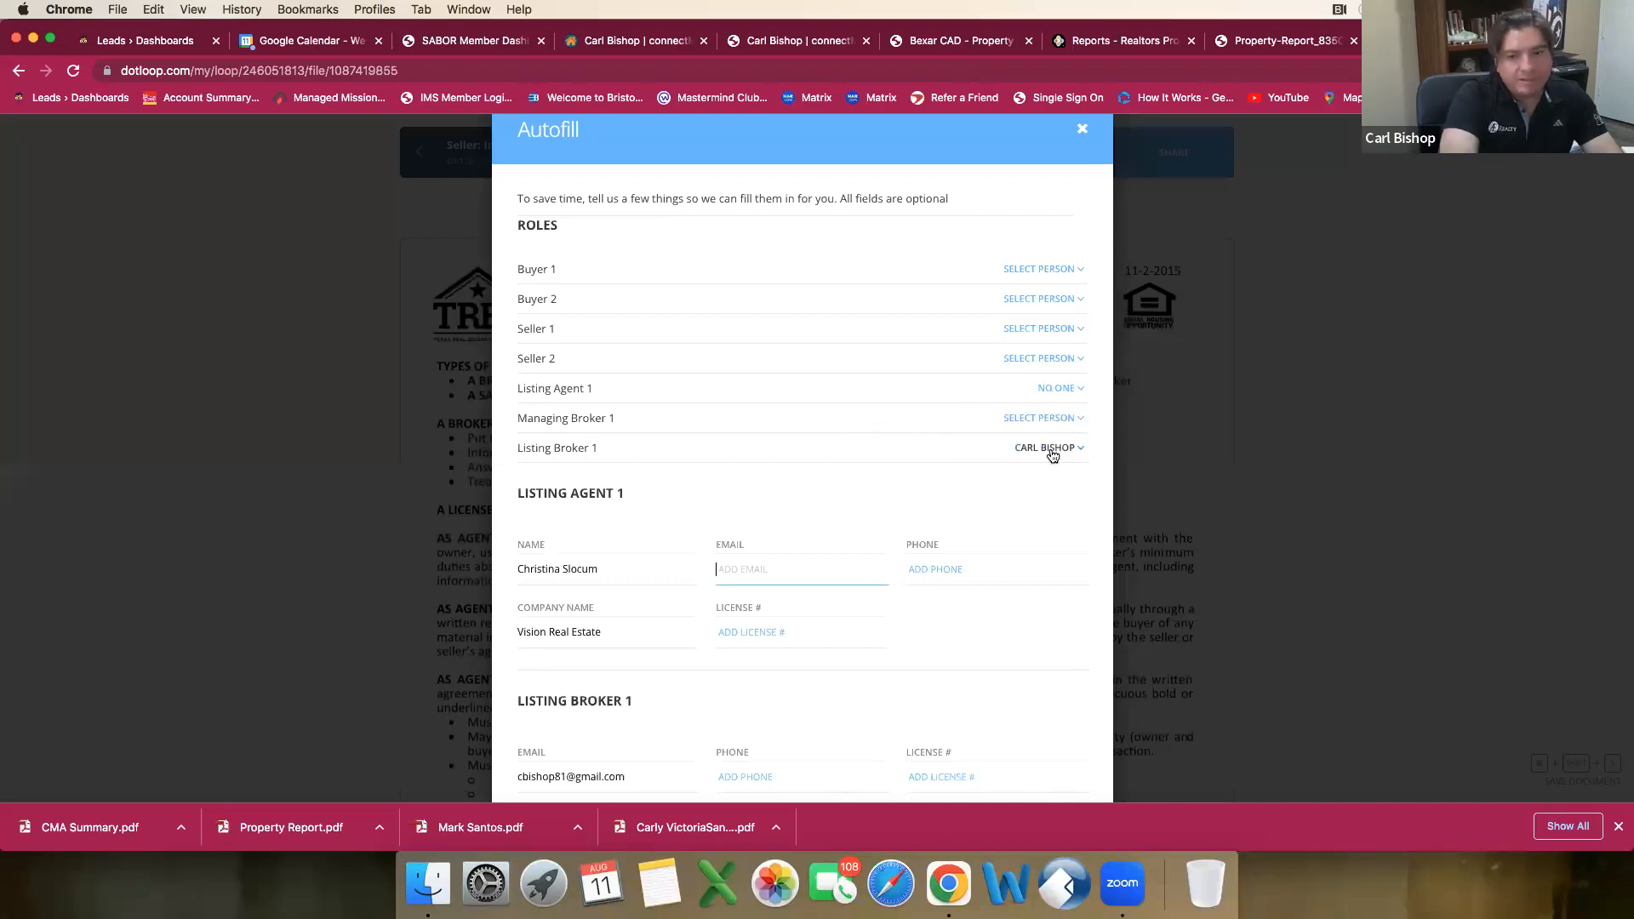
pyautogui.click(1053, 452)
pyautogui.click(1078, 466)
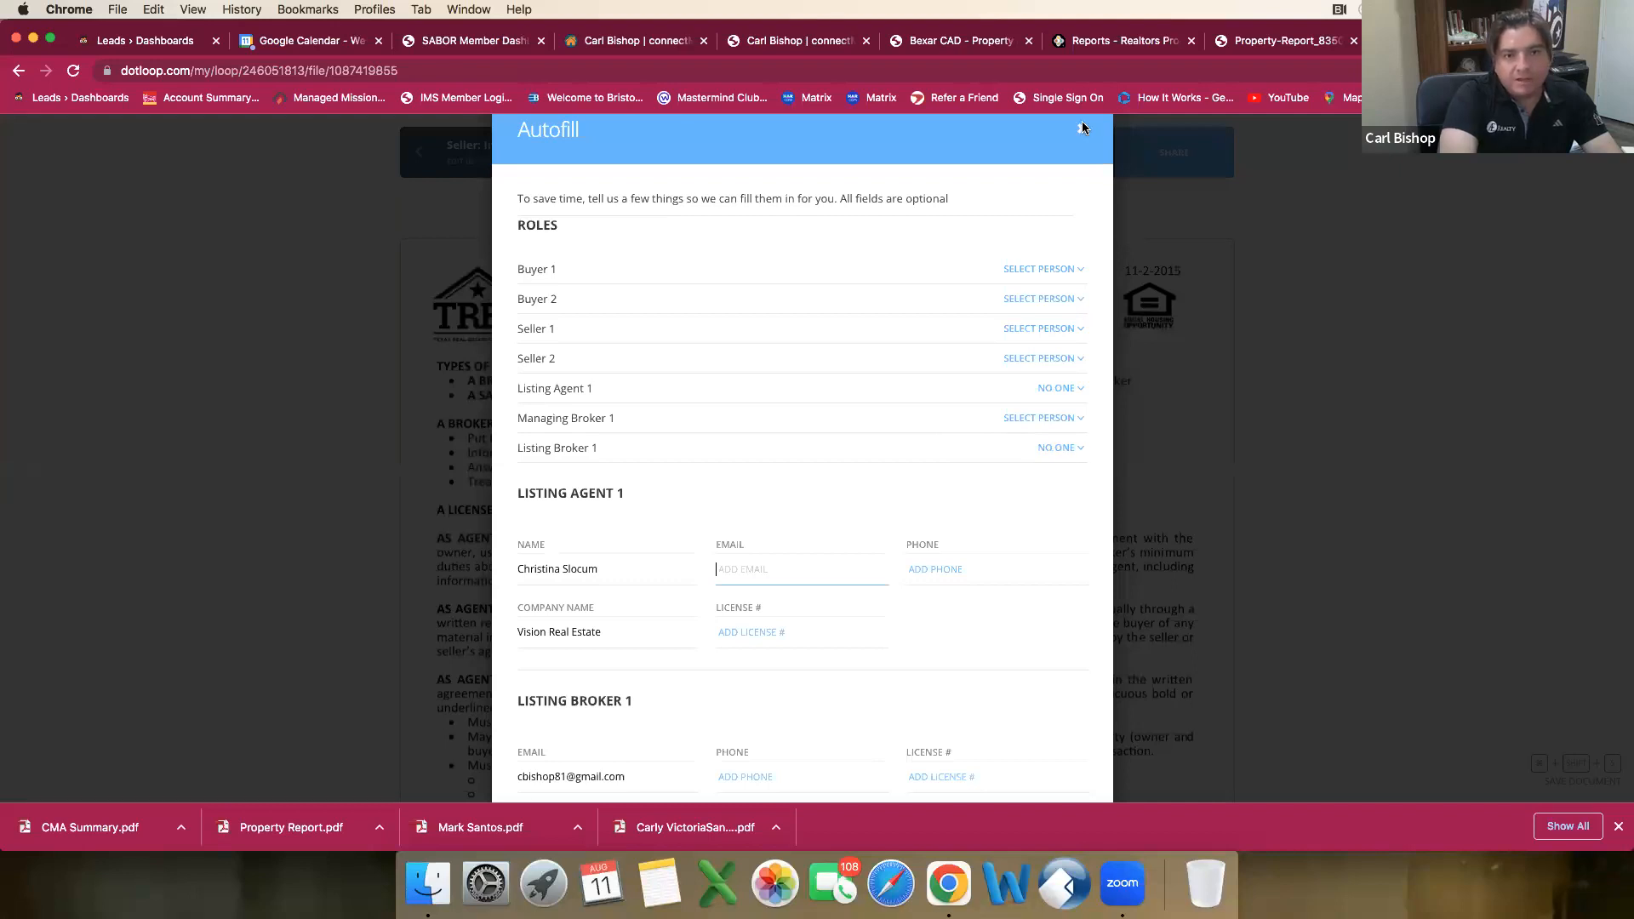
pyautogui.scroll(-3, 983, 640)
pyautogui.click(1024, 720)
# Step: Enter the sales agent's full name and license number in the Sales Agent/Associate's row of the license holder contact information
pyautogui.scroll(-8, 1002, 637)
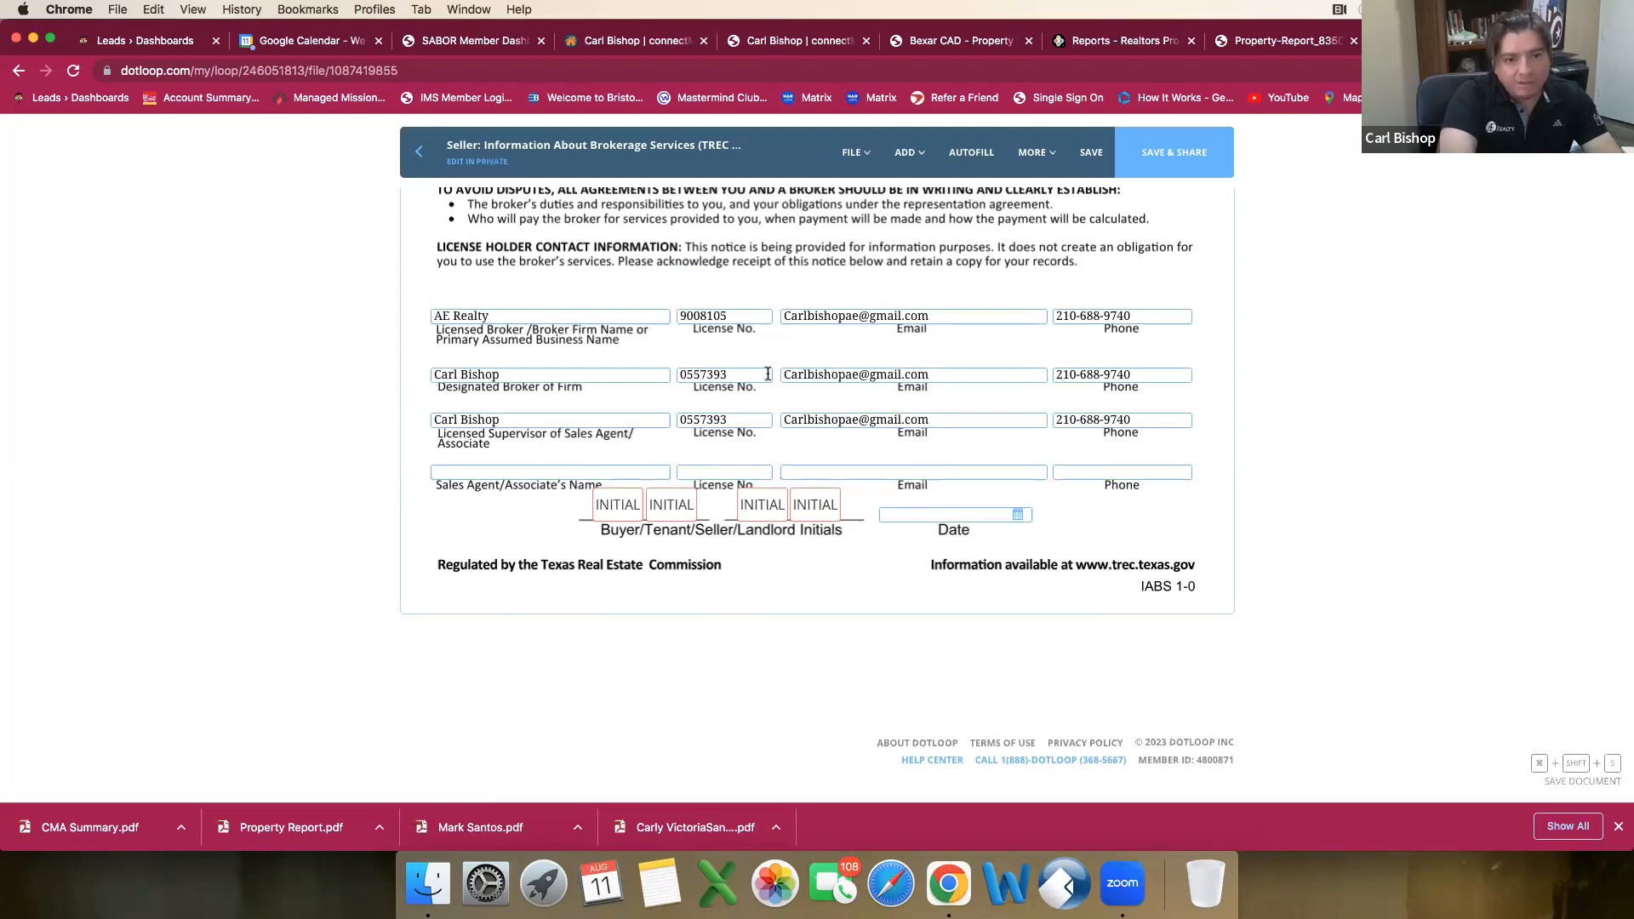
pyautogui.click(478, 473)
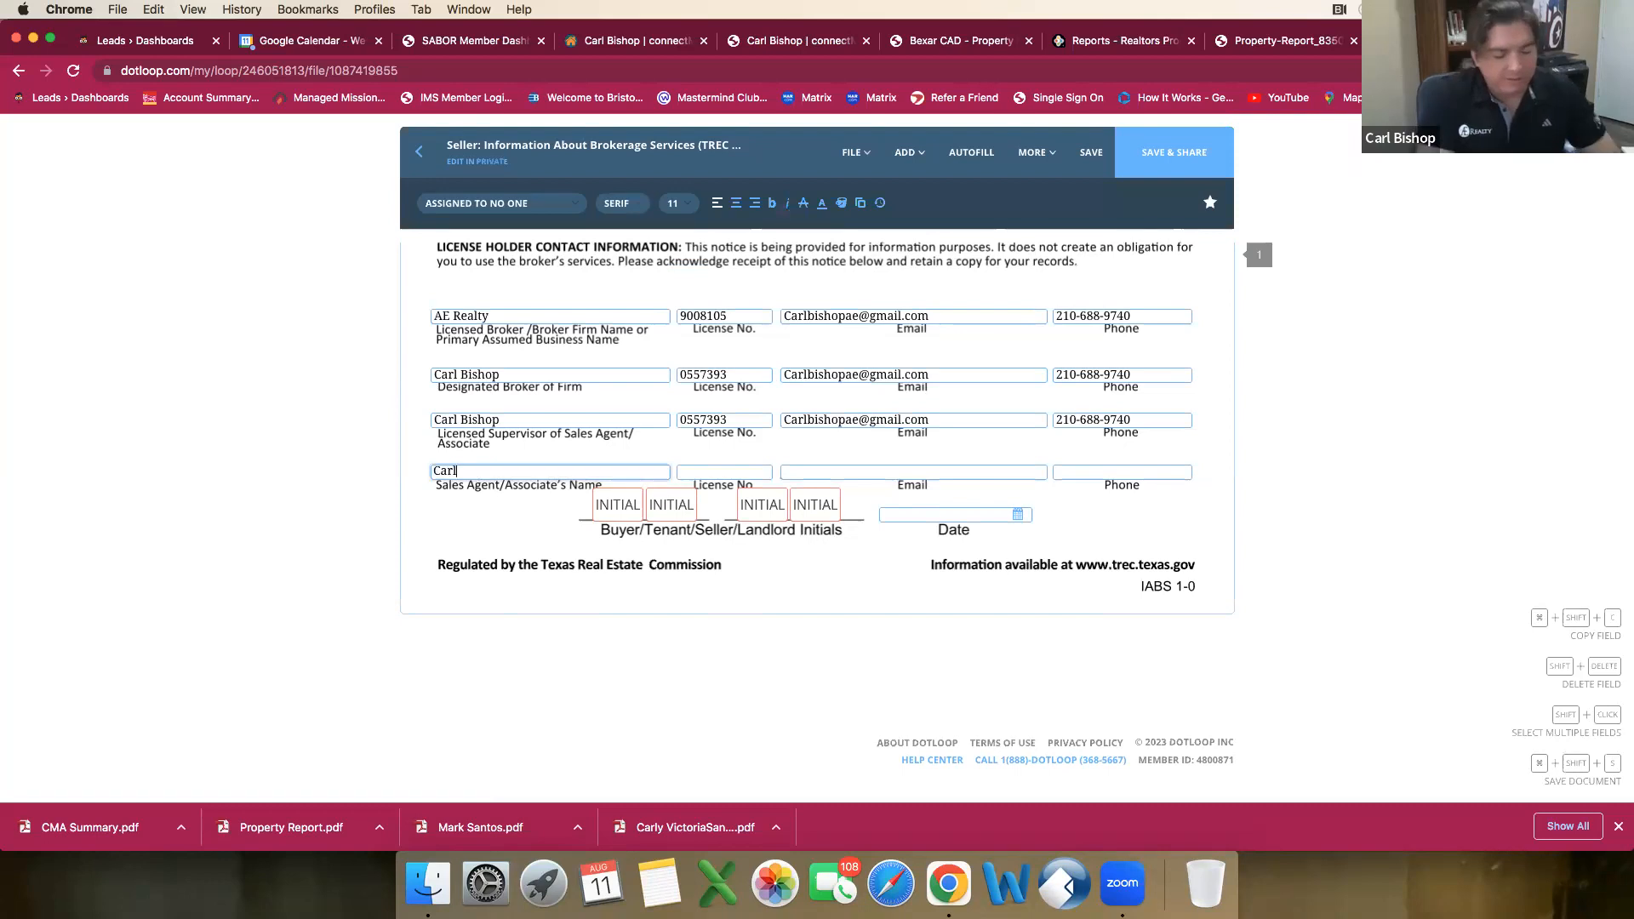
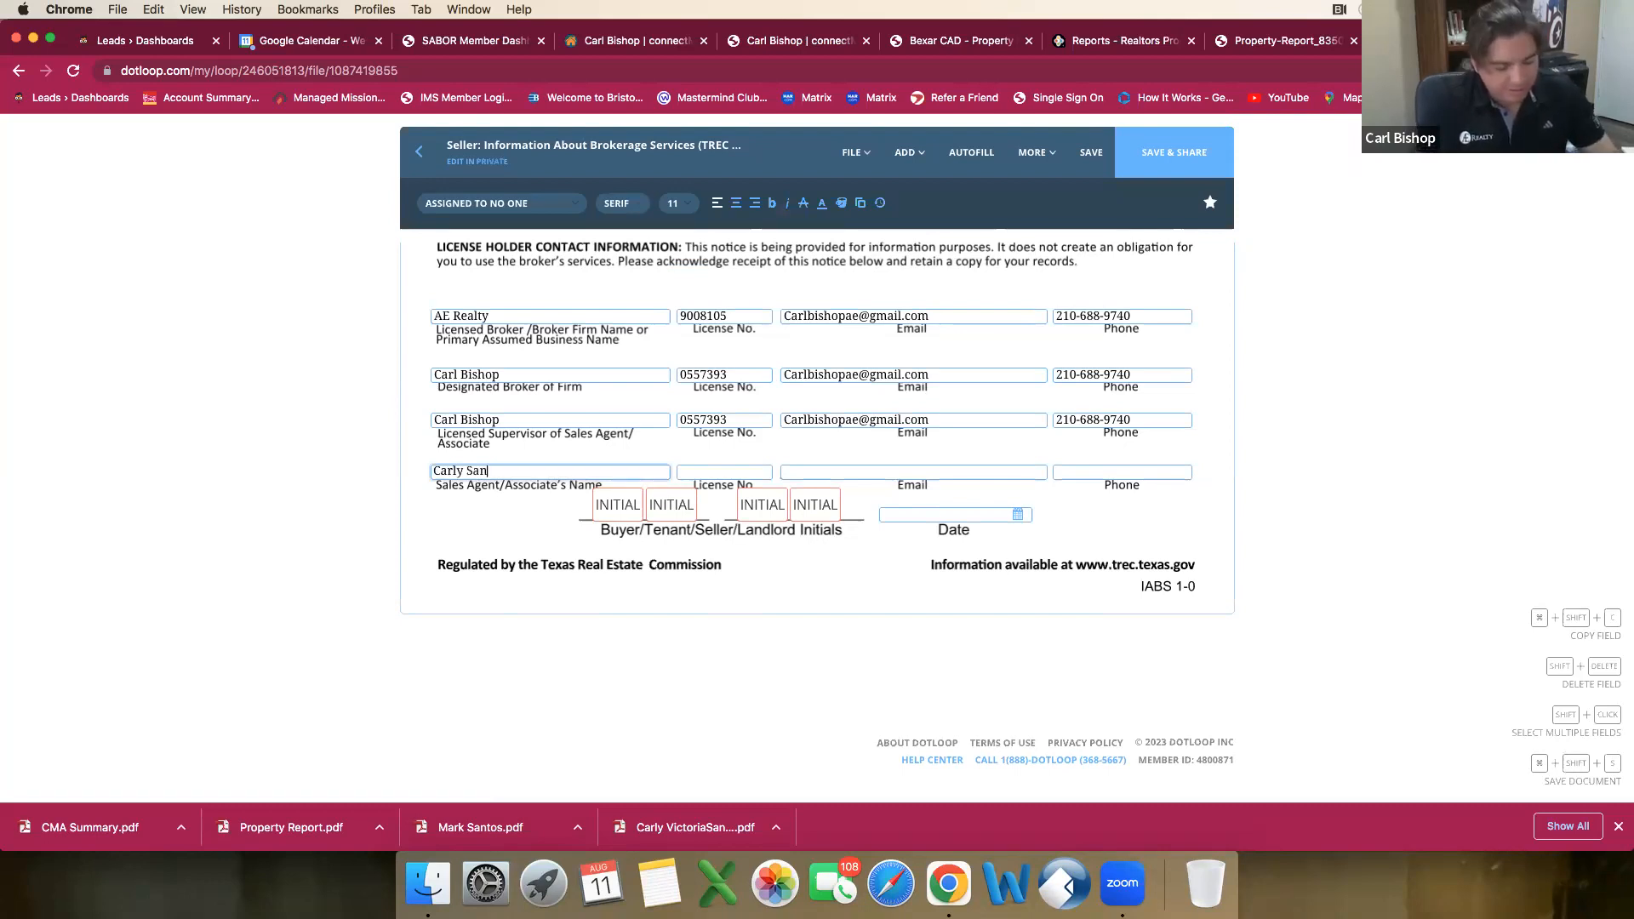
pyautogui.press('Tab')
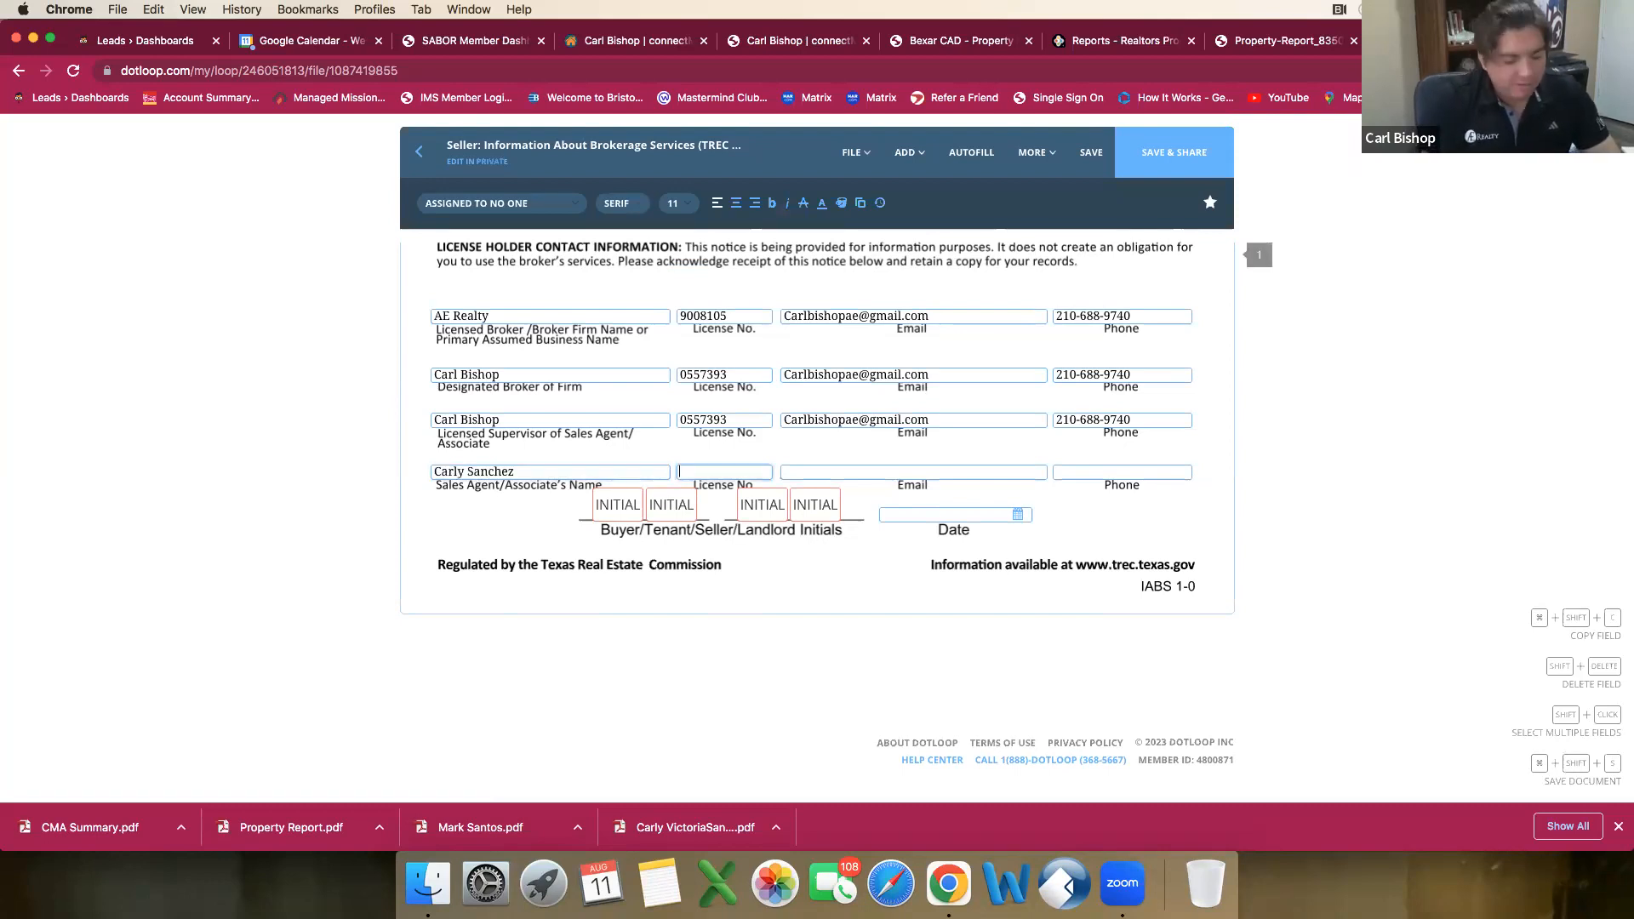
pyautogui.write('0801832')
pyautogui.press('Tab')
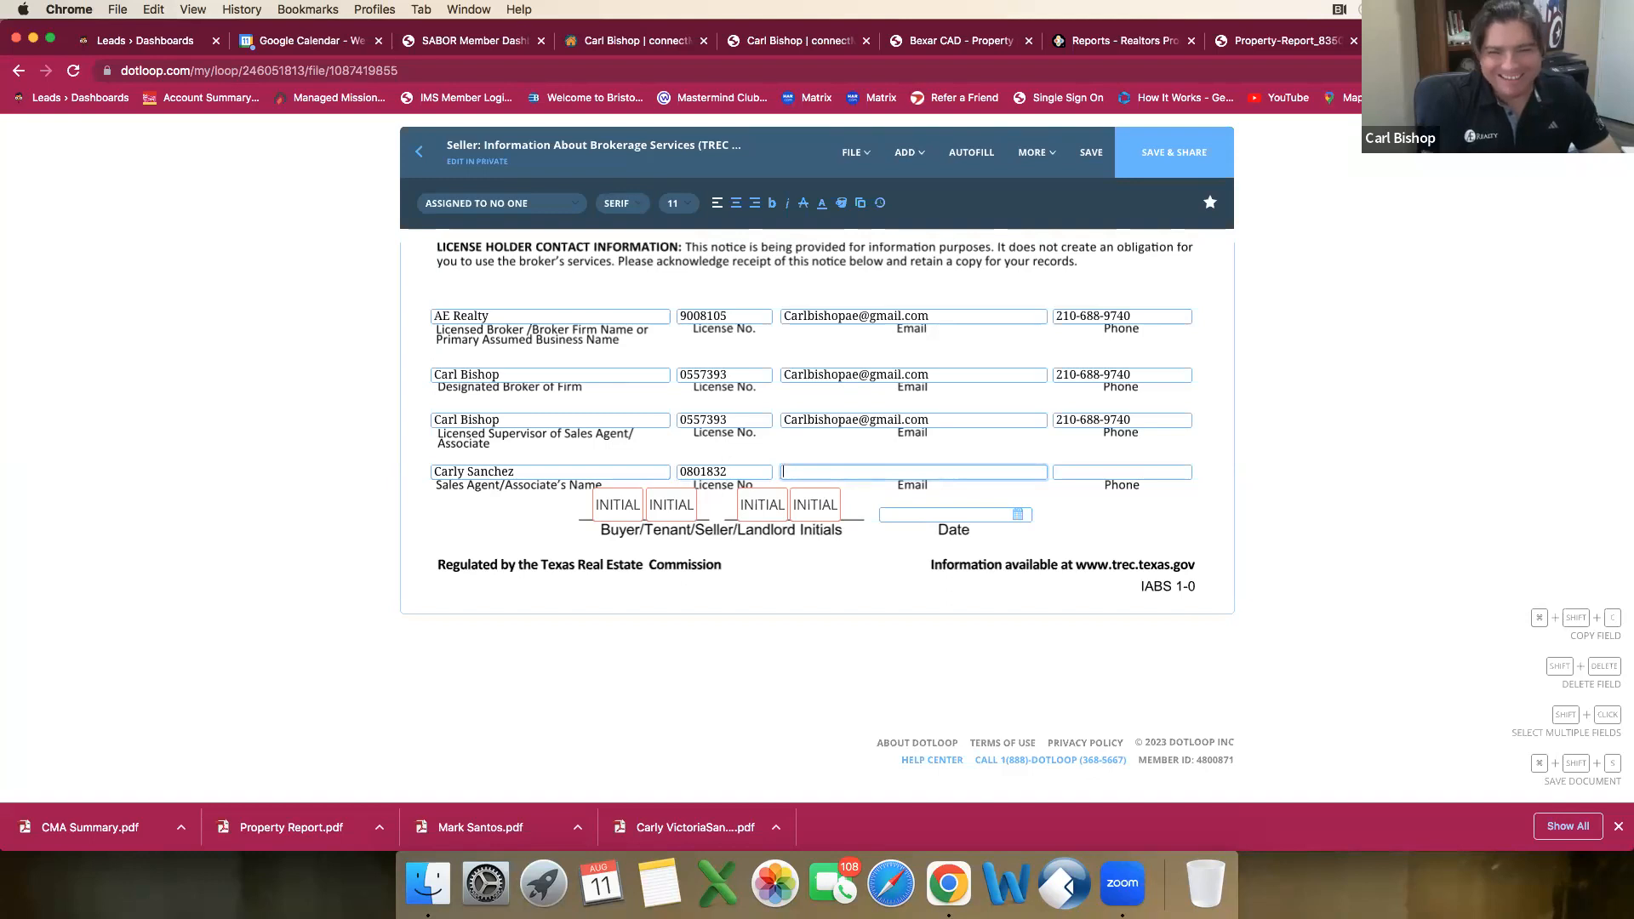
# Step: Set the date beside the Buyer/Tenant/Seller/Landlord initials to 08/11/2023
pyautogui.click(1007, 515)
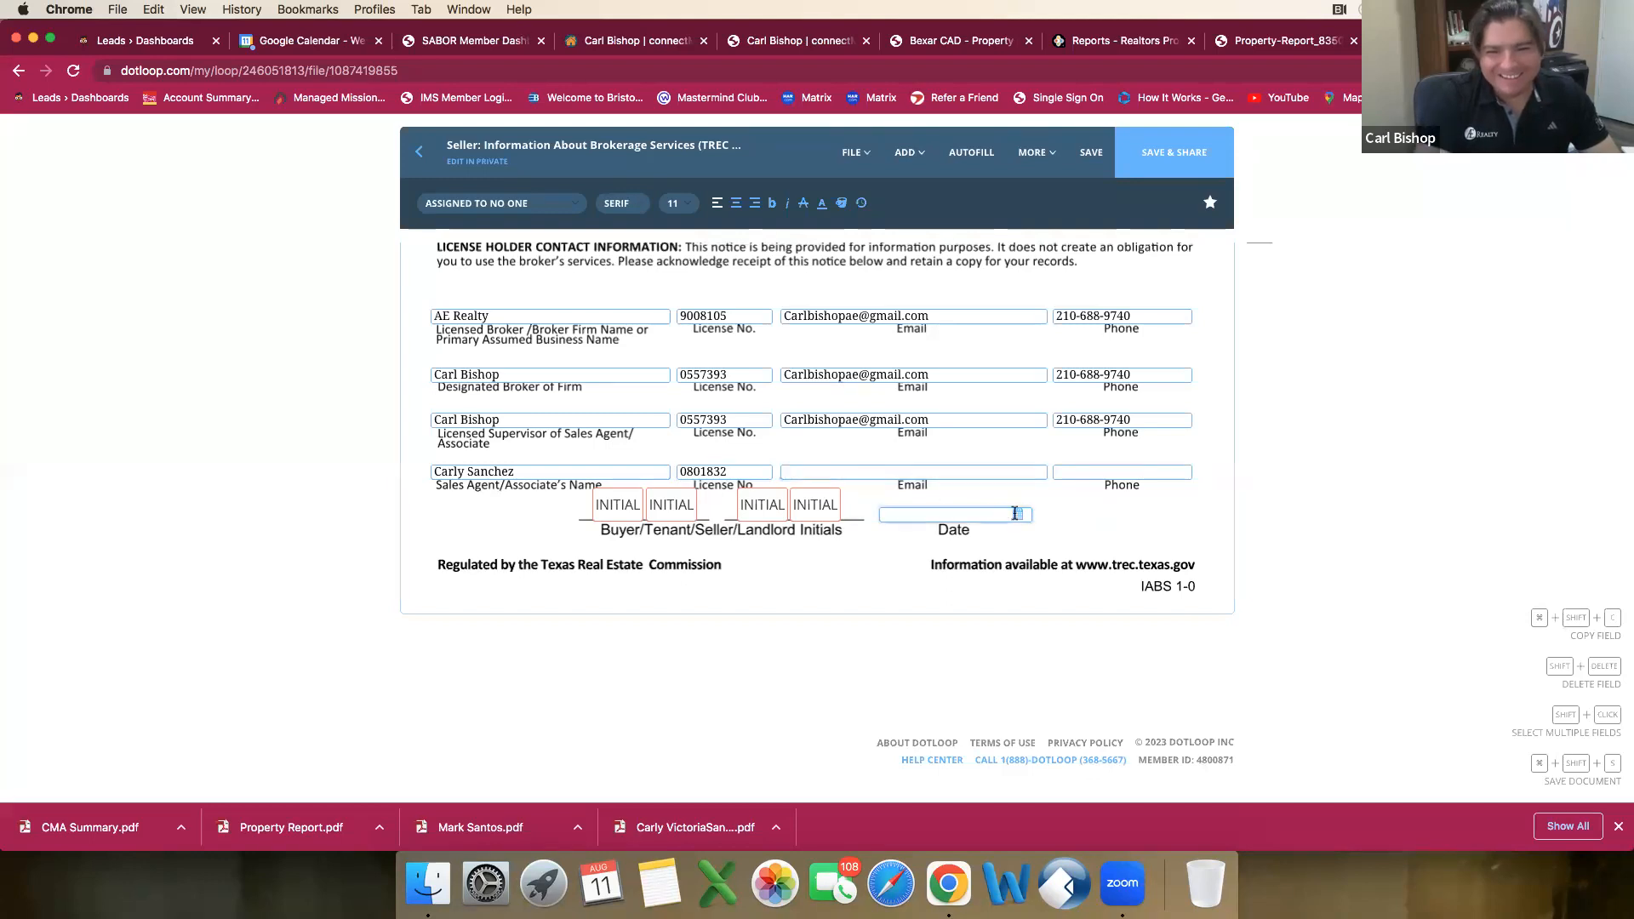
pyautogui.click(1008, 607)
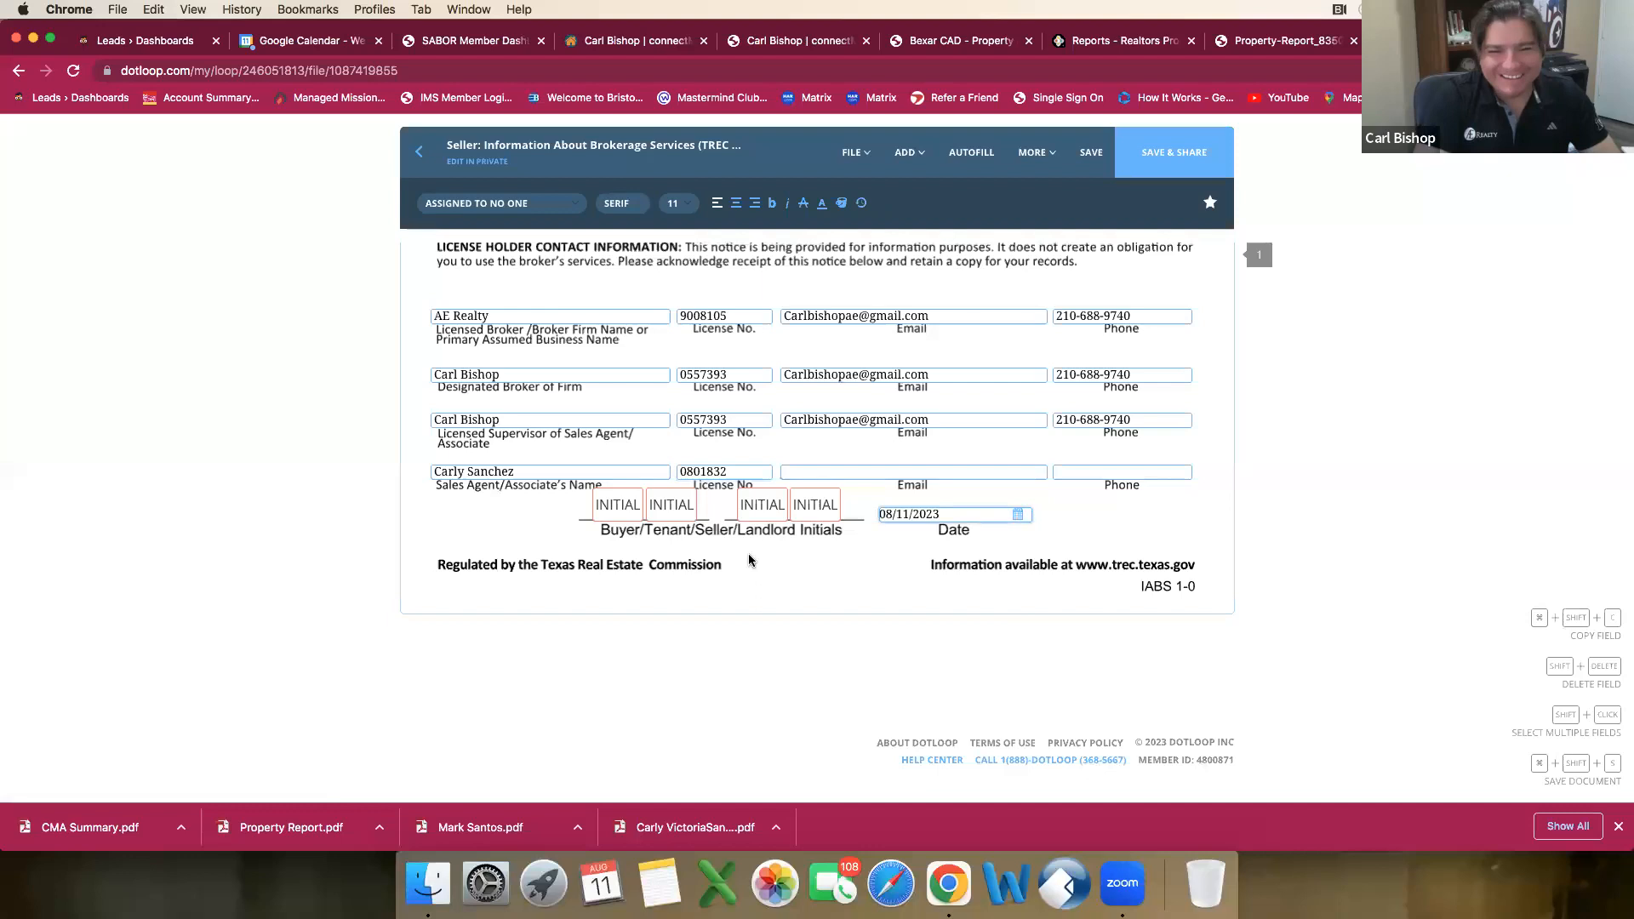
pyautogui.click(1112, 467)
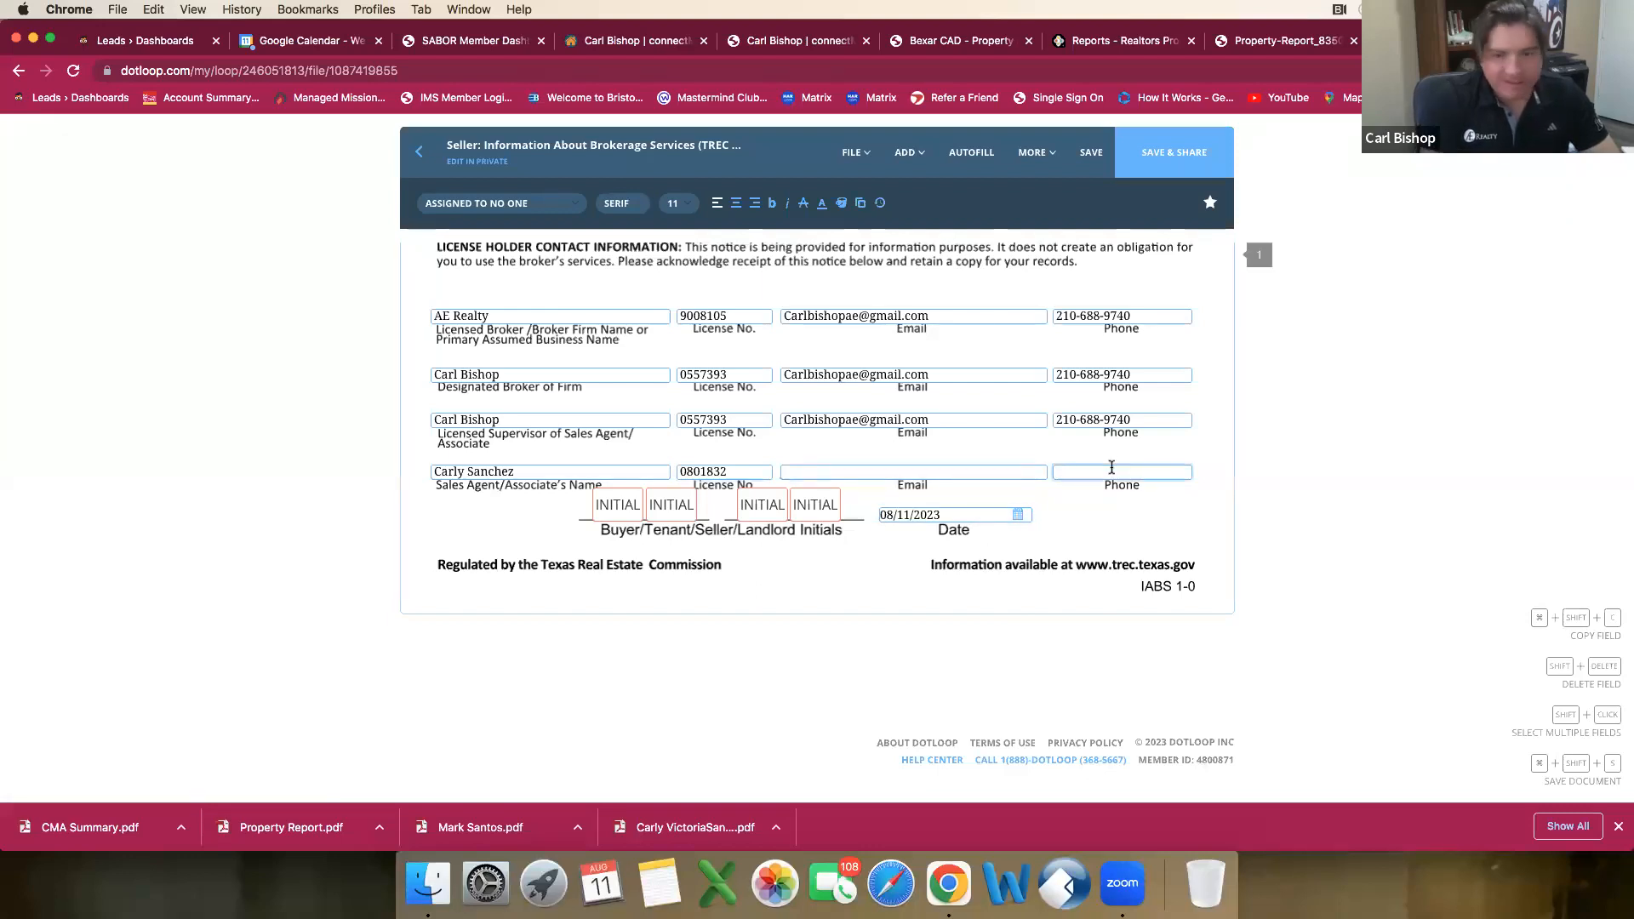
# Step: Enter the sales agent's email and phone number in the Sales Agent/Associate's row, then save the form and return to the loop
pyautogui.click(1007, 471)
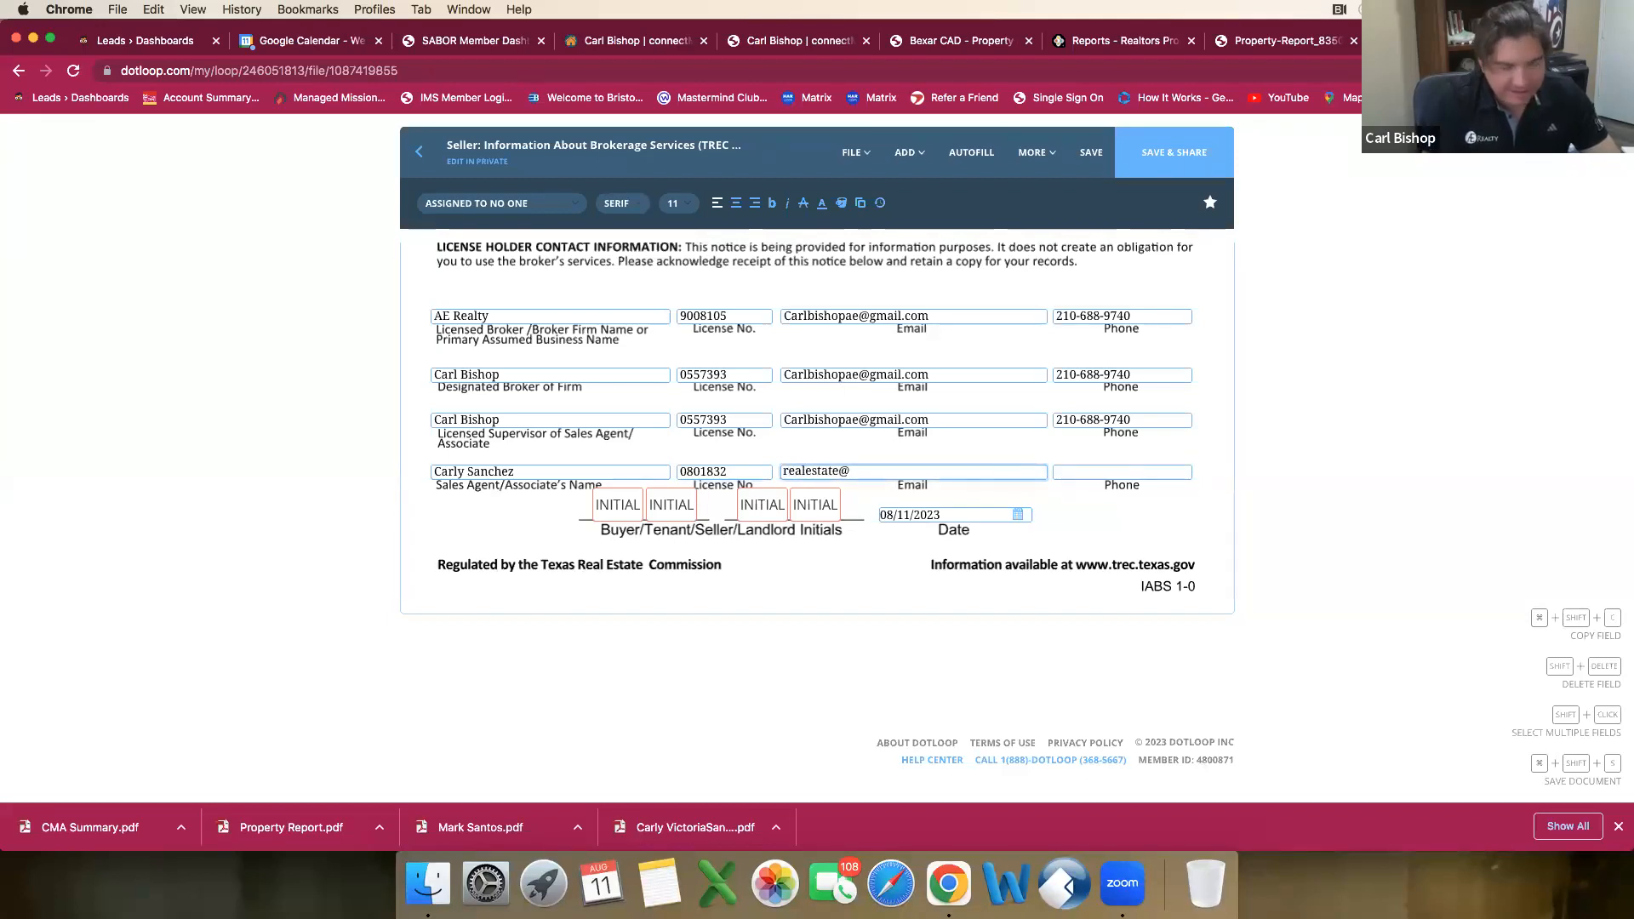
pyautogui.write('@cagoldgrounds.com')
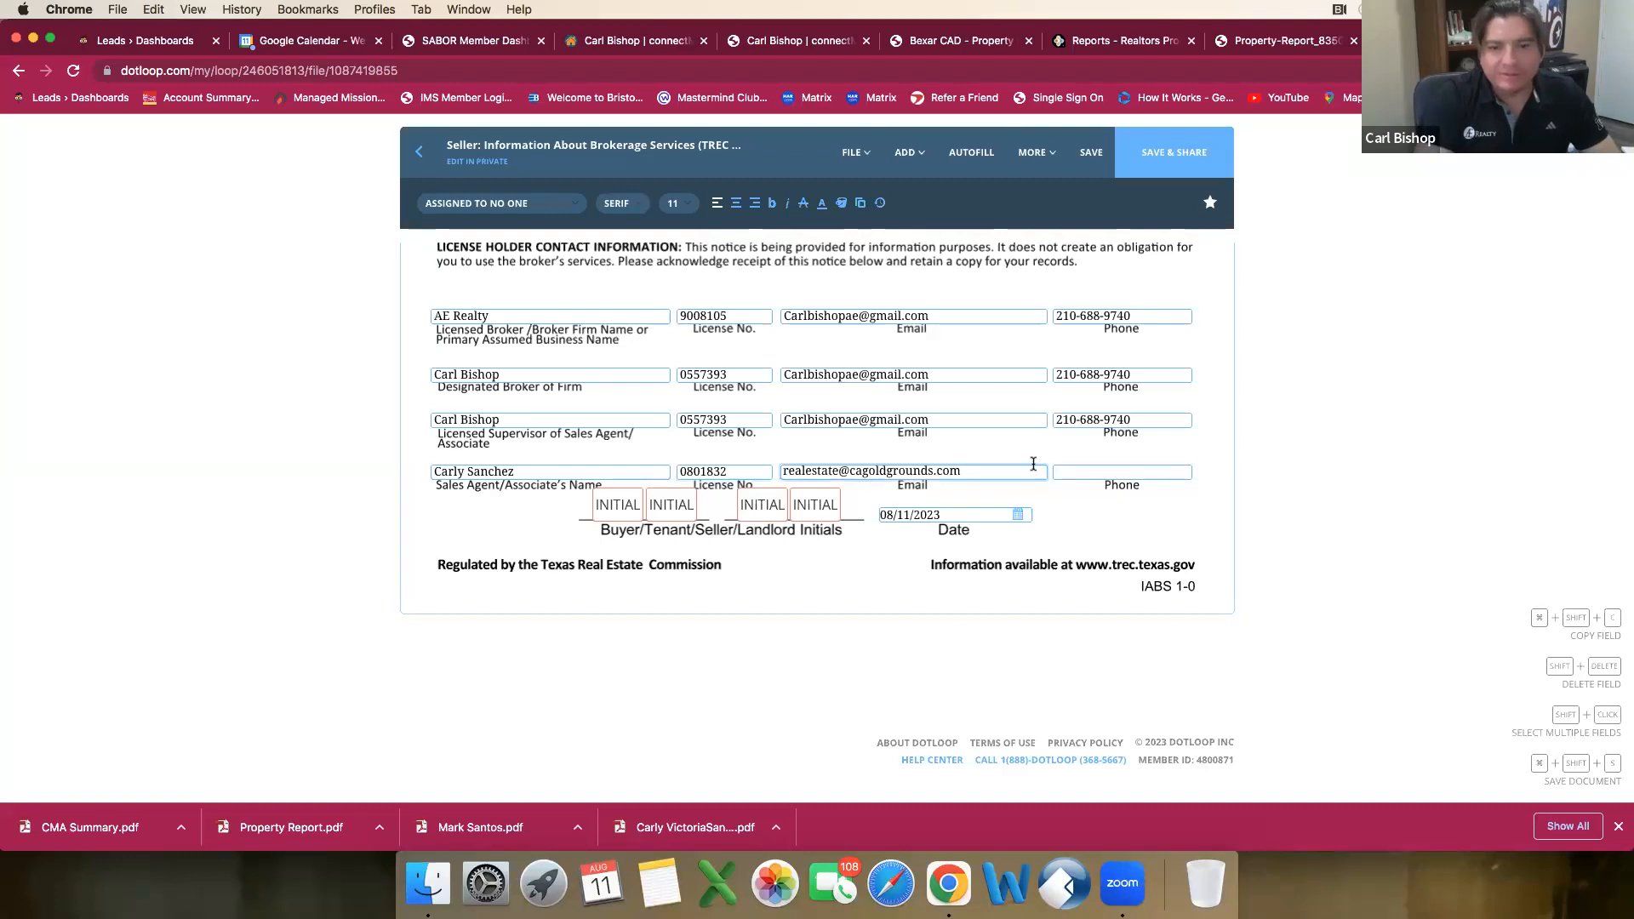
pyautogui.click(1118, 473)
pyautogui.write('21')
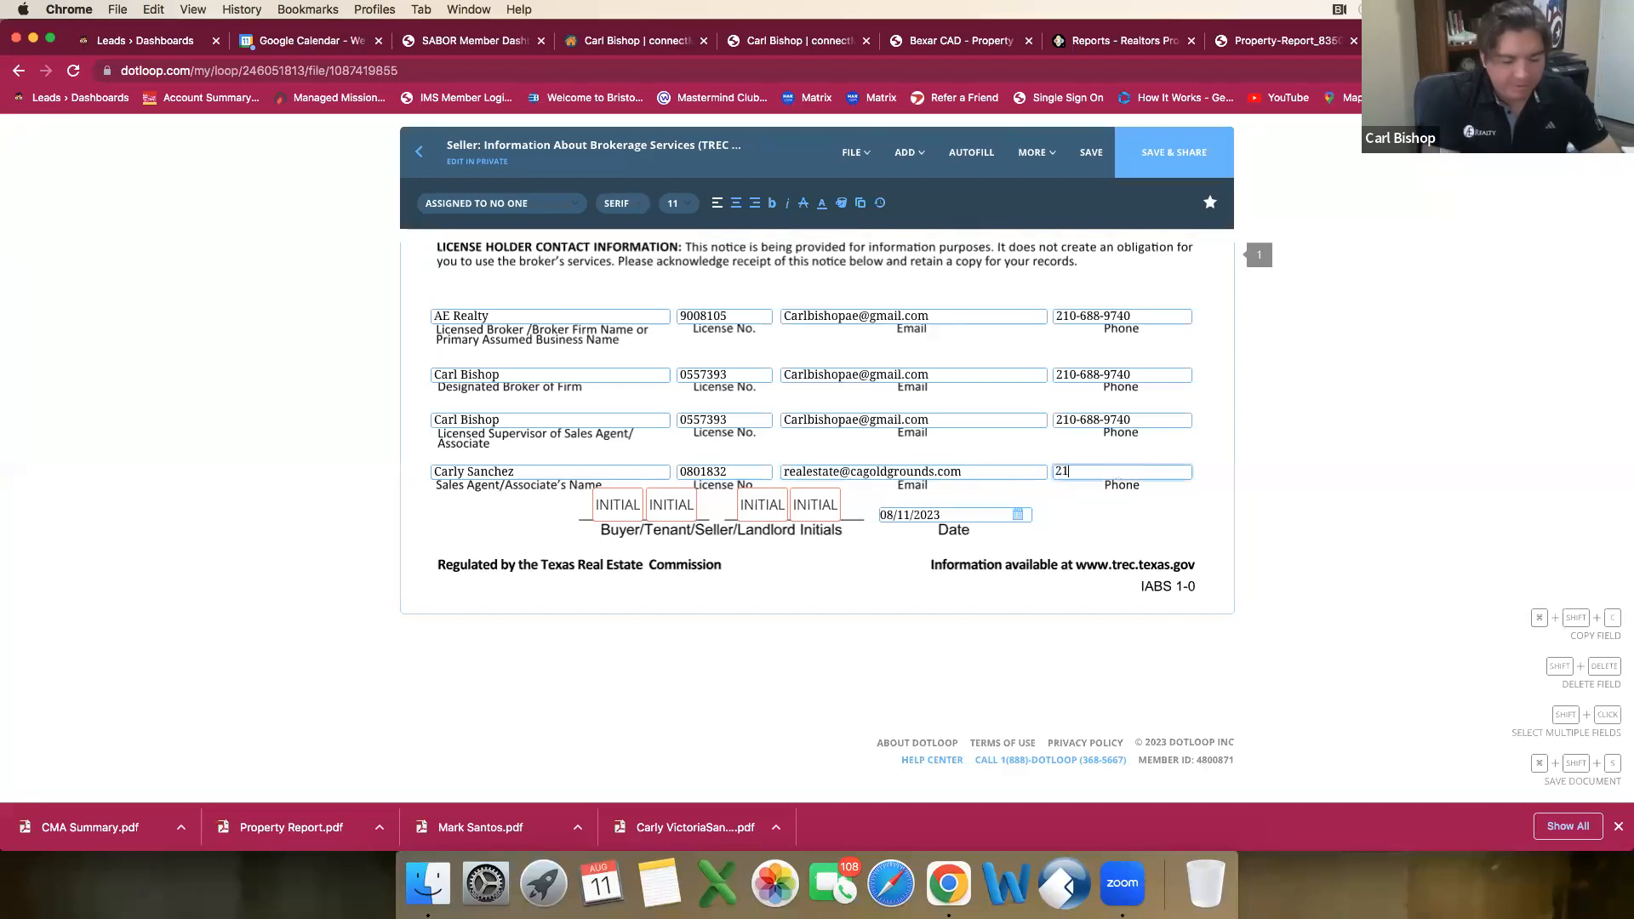
pyautogui.write('0-983')
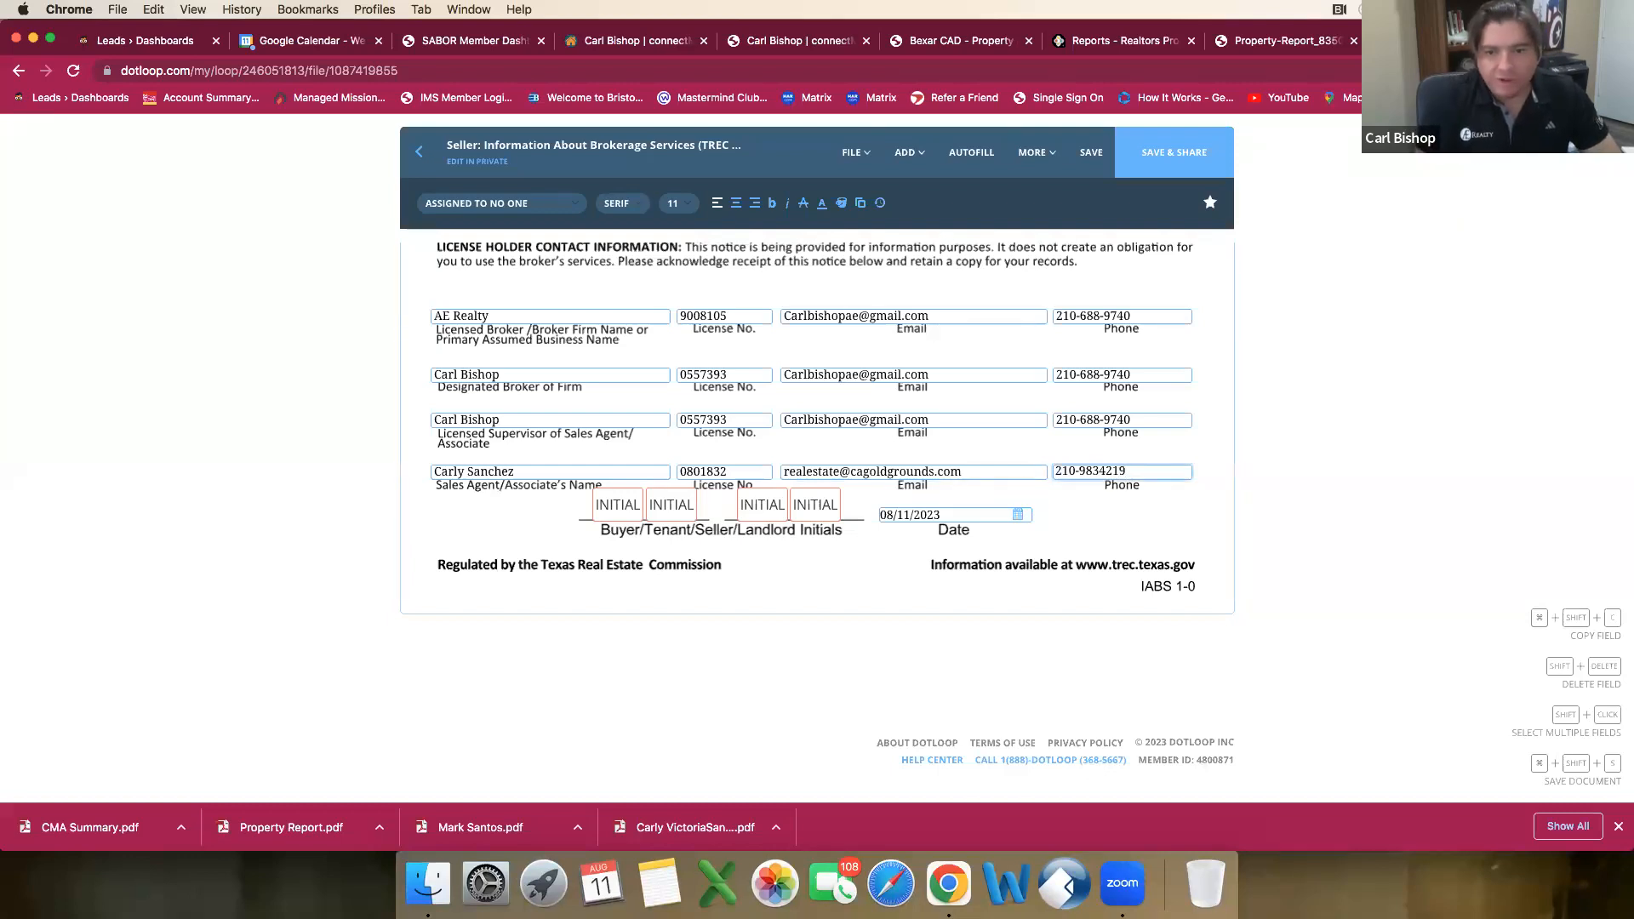
pyautogui.write('-')
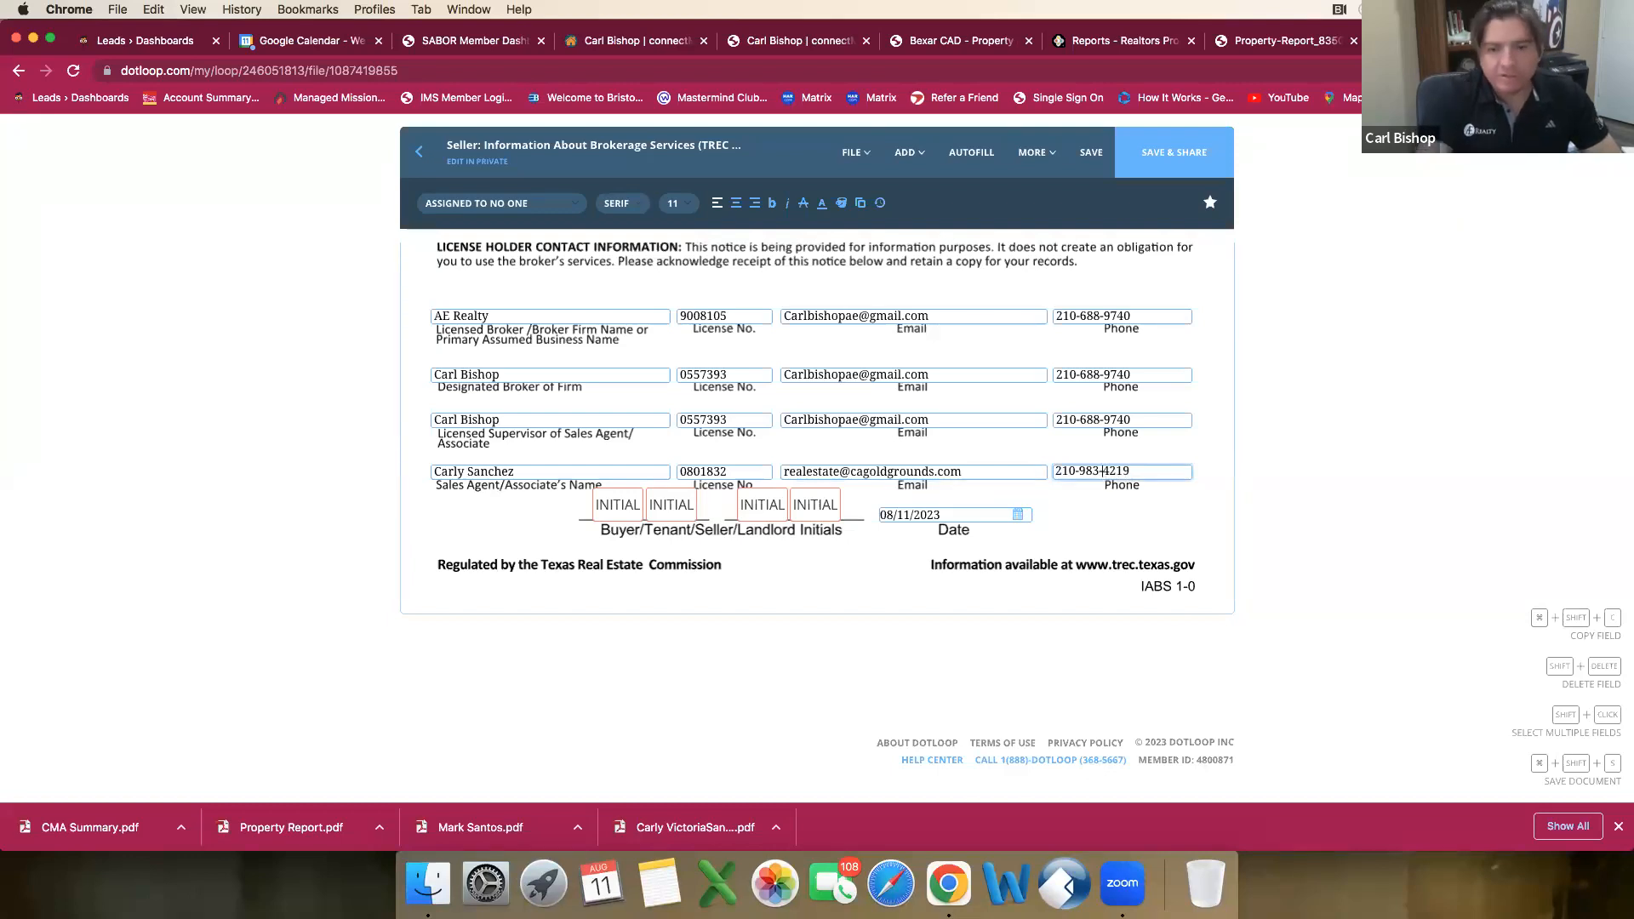
pyautogui.click(1091, 152)
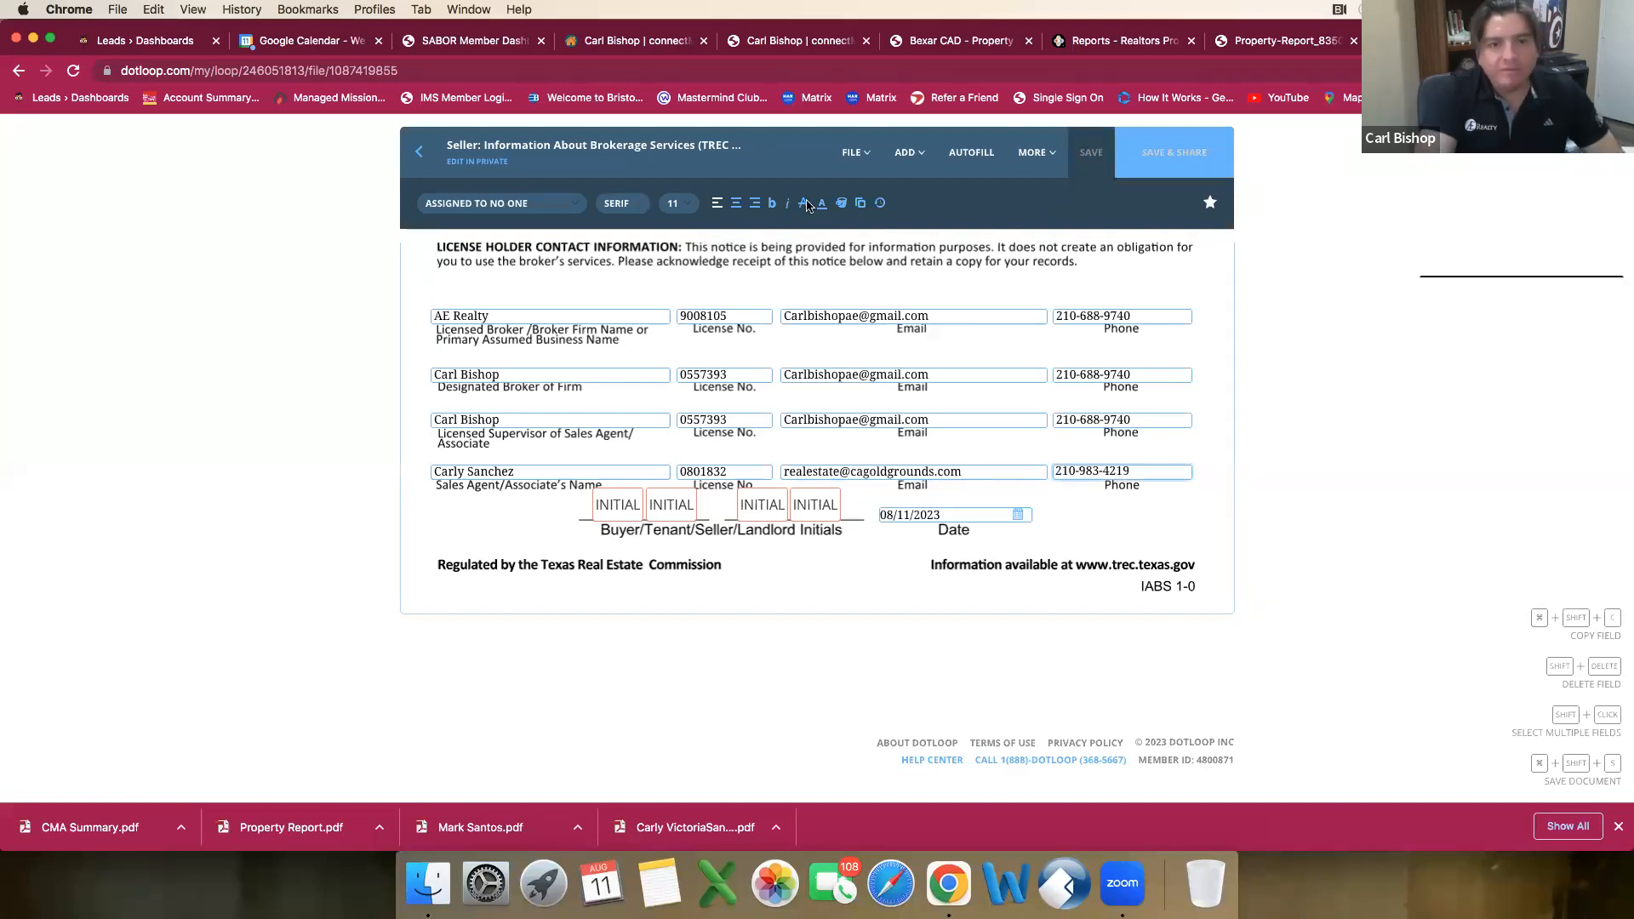
pyautogui.click(425, 159)
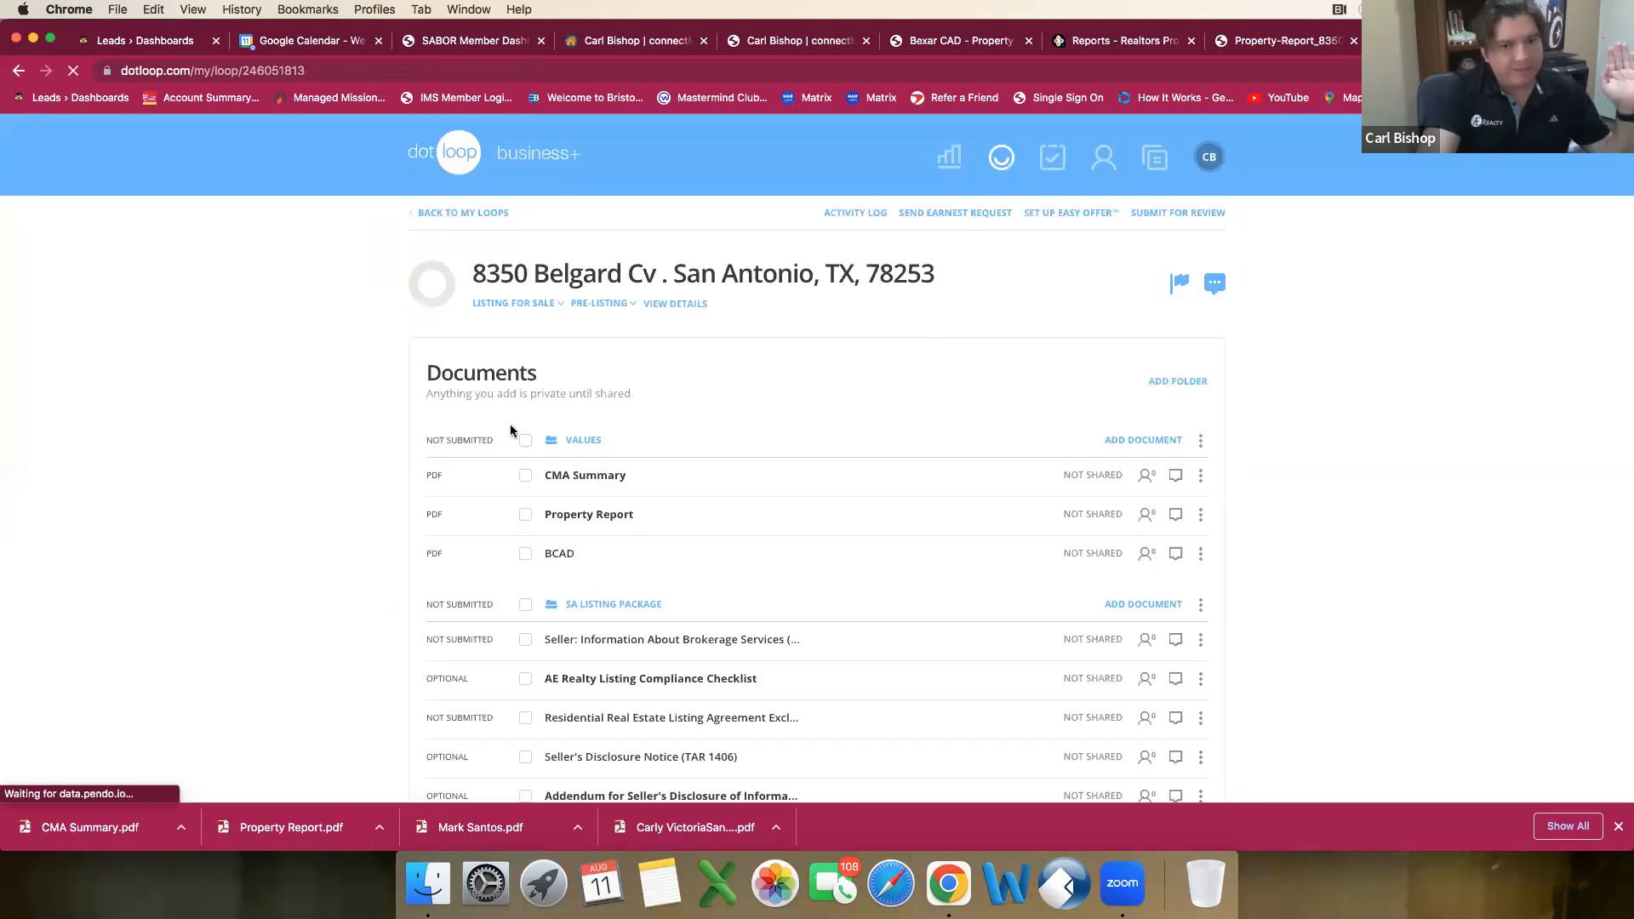
# Step: Add a new folder named Listing Docs to the loop's documents
pyautogui.scroll(-3, 647, 517)
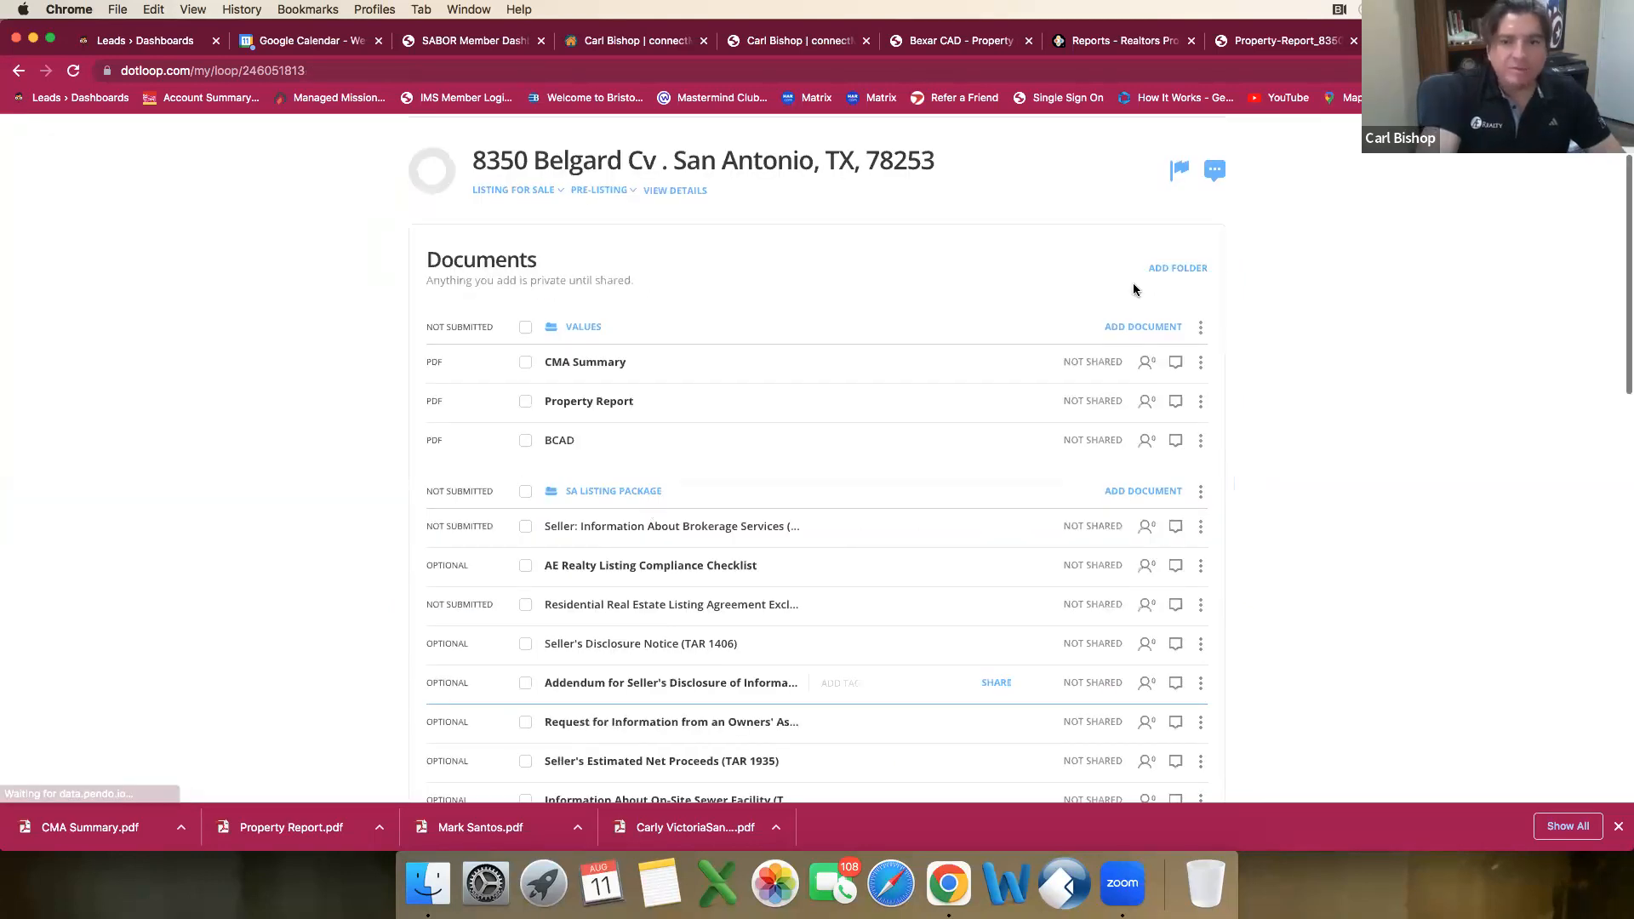
pyautogui.click(1177, 271)
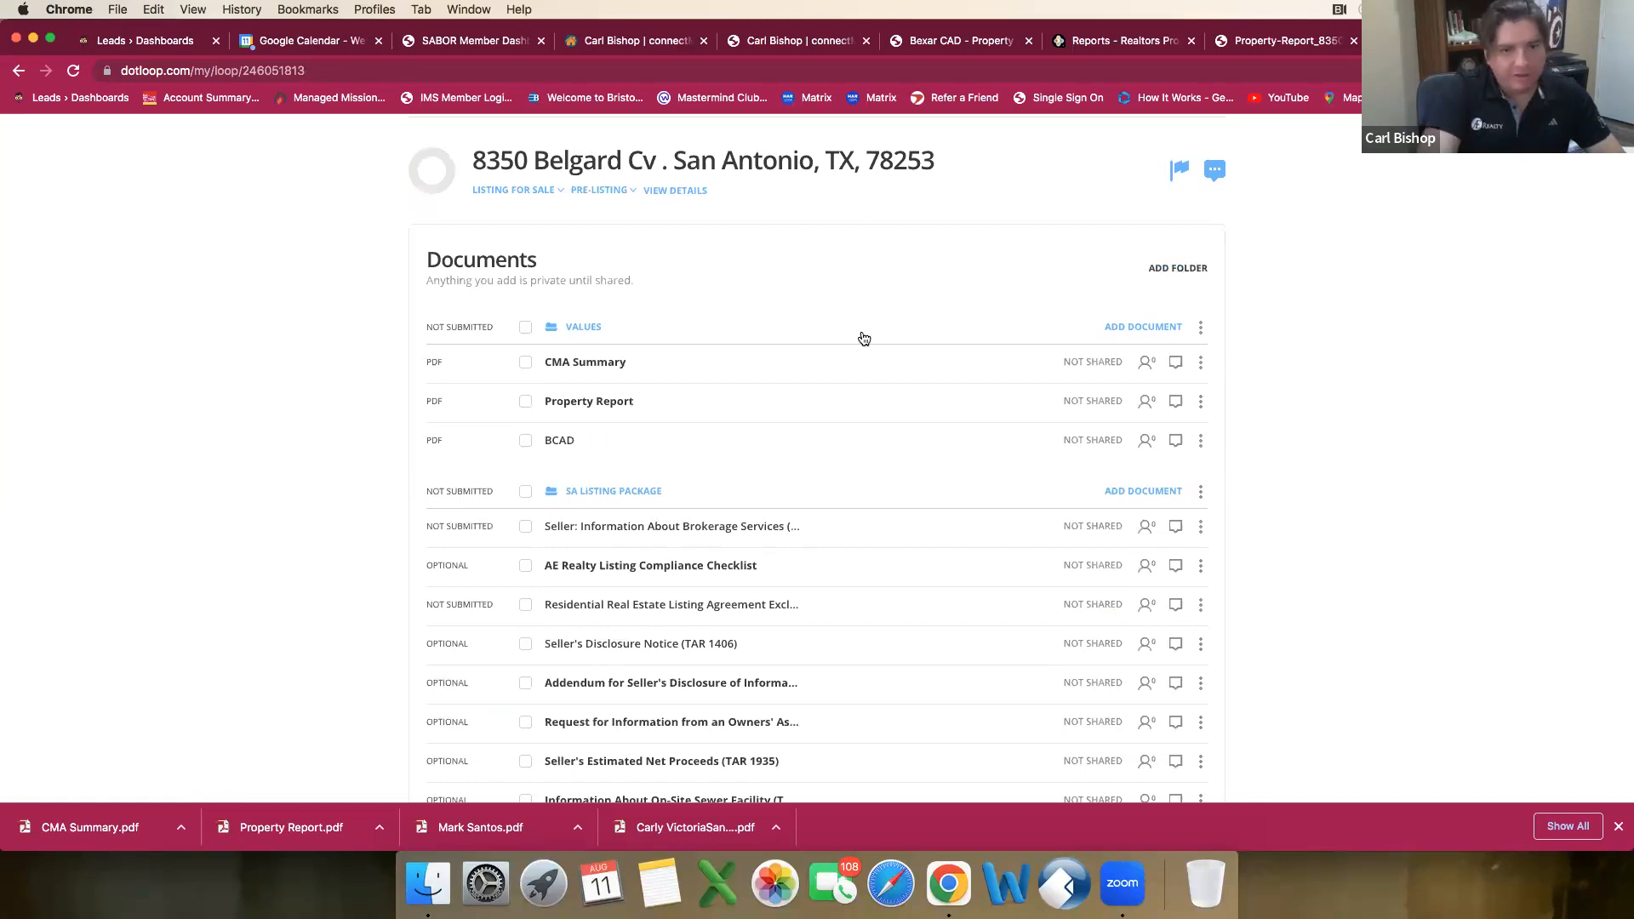
pyautogui.moveTo(622, 323); pyautogui.dragTo(499, 328)
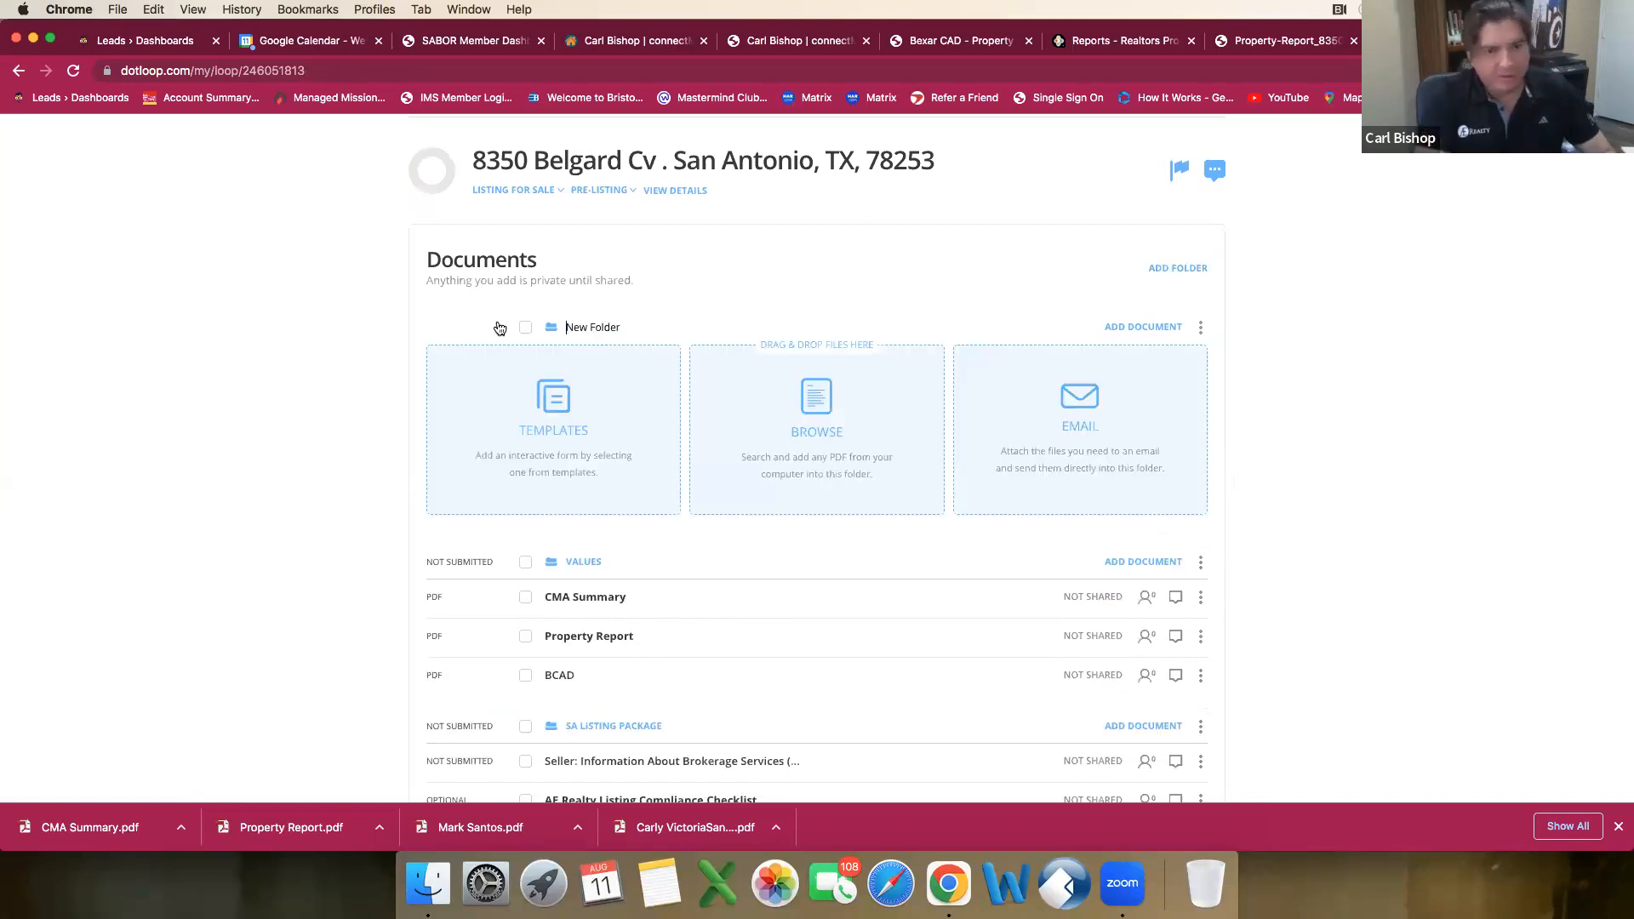
pyautogui.write('Listing Docs')
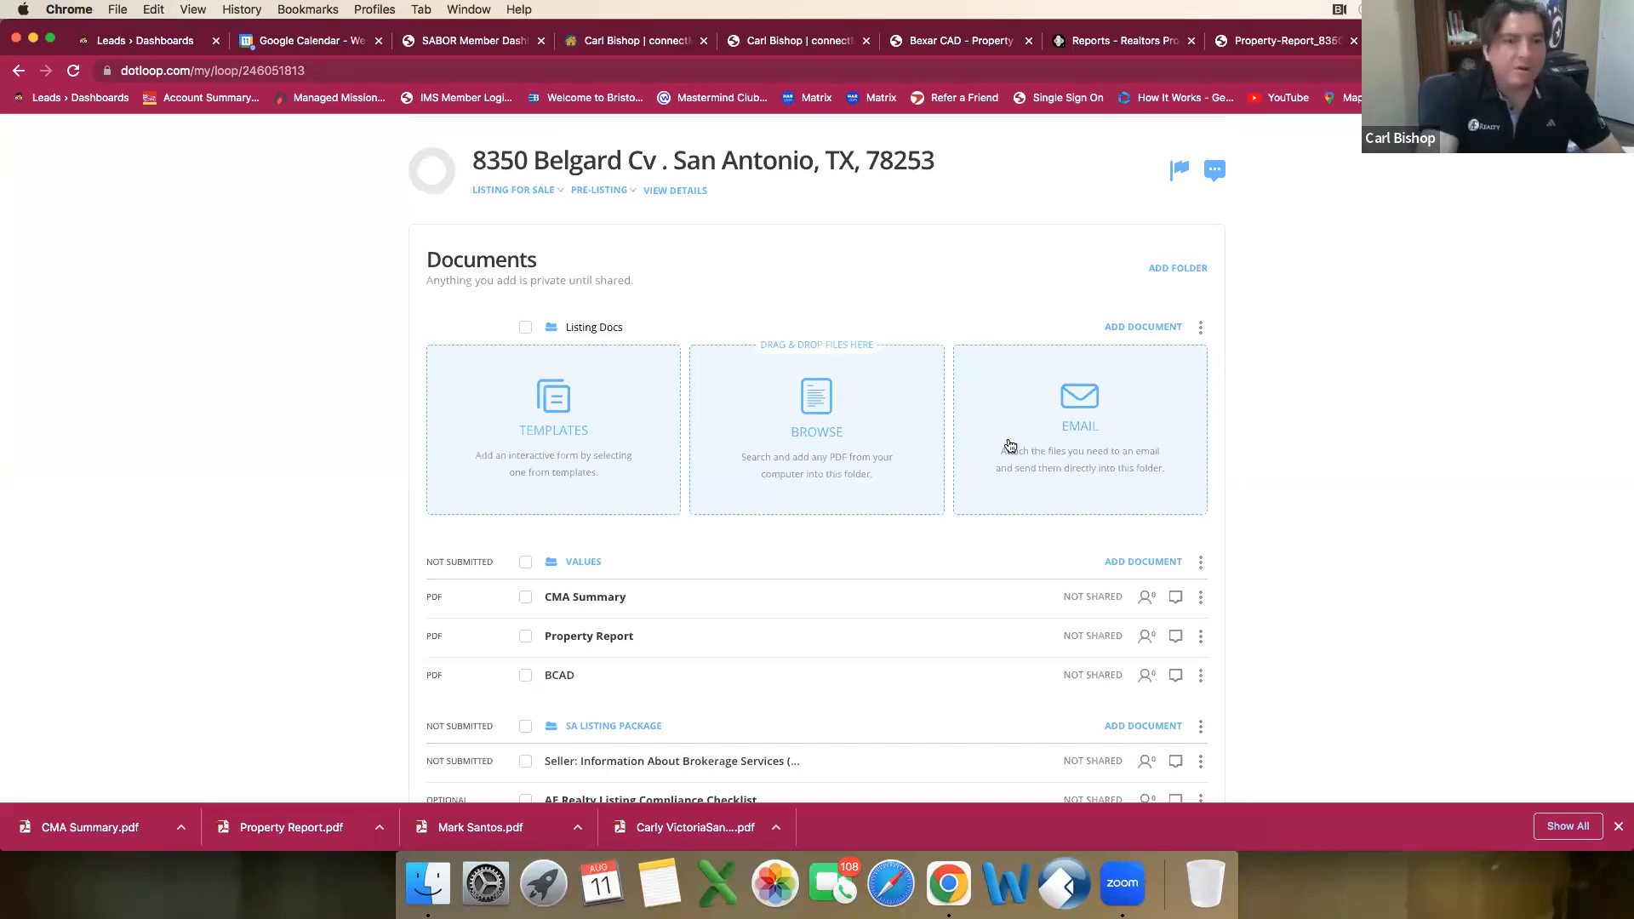
pyautogui.press('Return')
# Step: Move the Residential Real Estate Listing Agreement, Seller's Disclosure Notice and Request for Information from an Owners' Association into the Listing Docs folder
pyautogui.scroll(-3, 813, 511)
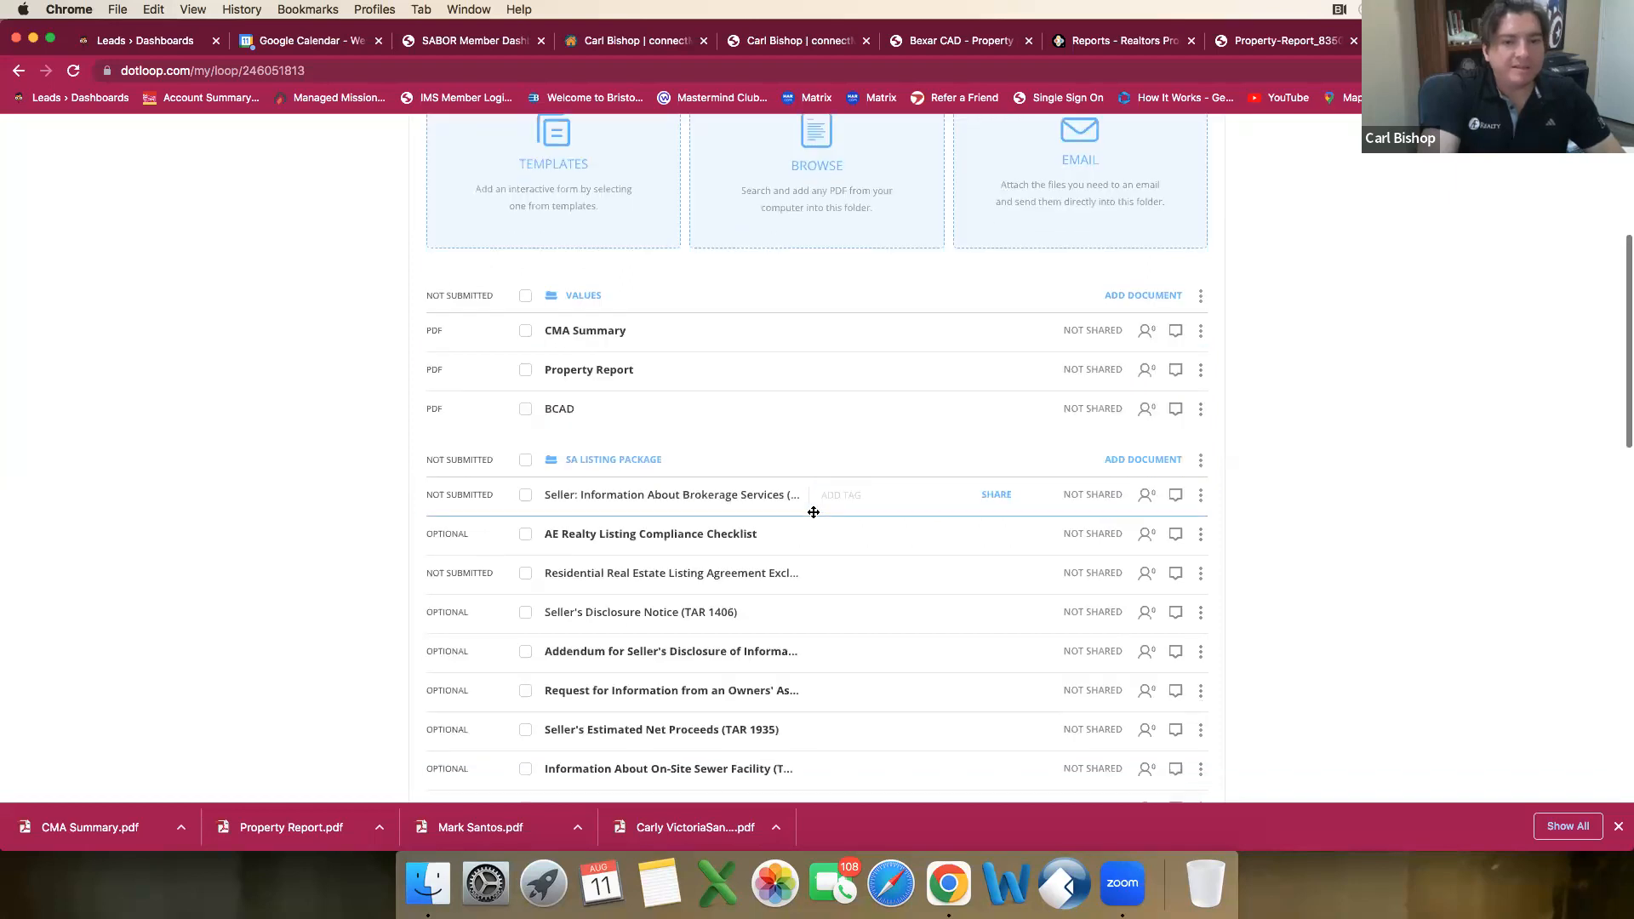
pyautogui.moveTo(780, 519); pyautogui.dragTo(675, 386)
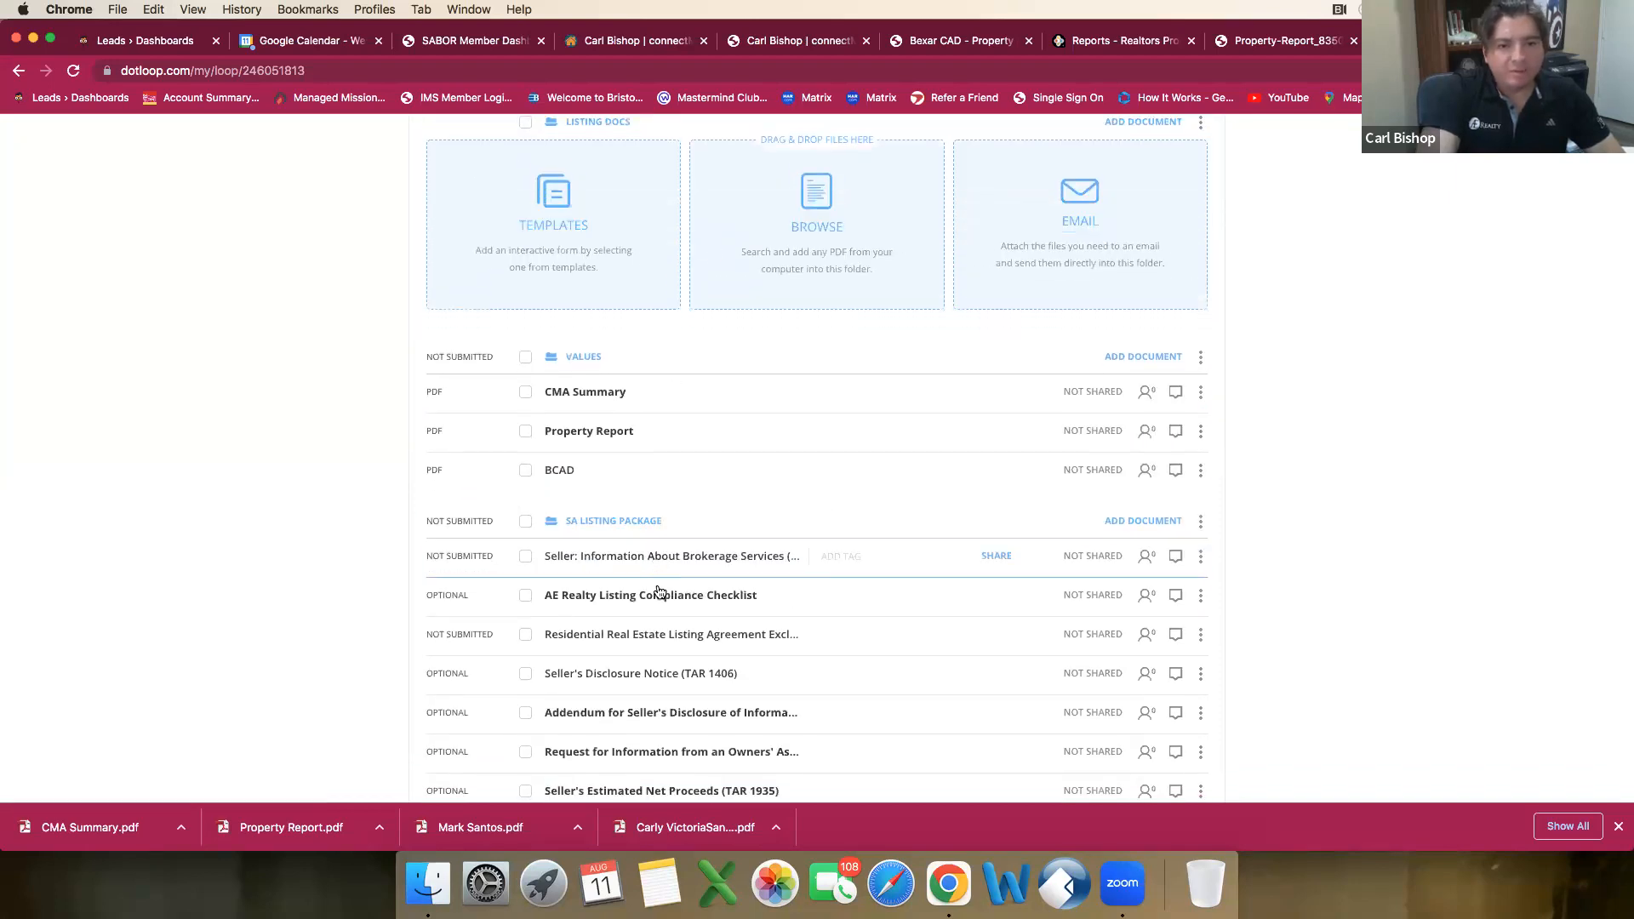
pyautogui.moveTo(675, 642); pyautogui.dragTo(681, 238)
pyautogui.scroll(-1, 630, 585)
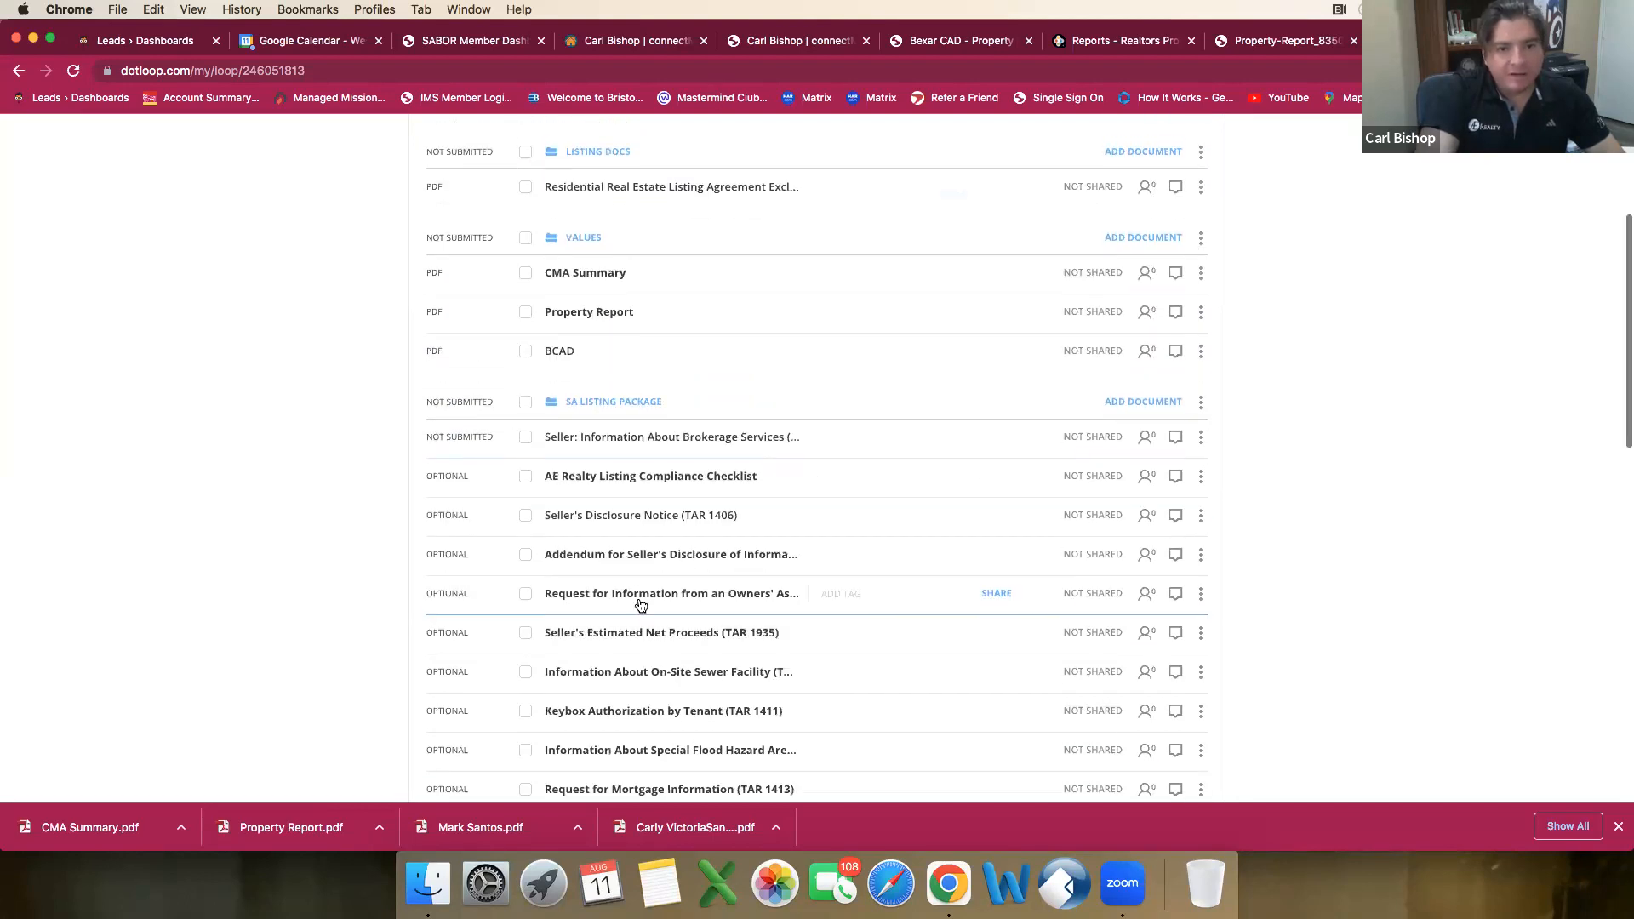
pyautogui.scroll(1, 640, 605)
pyautogui.moveTo(678, 229); pyautogui.dragTo(667, 247)
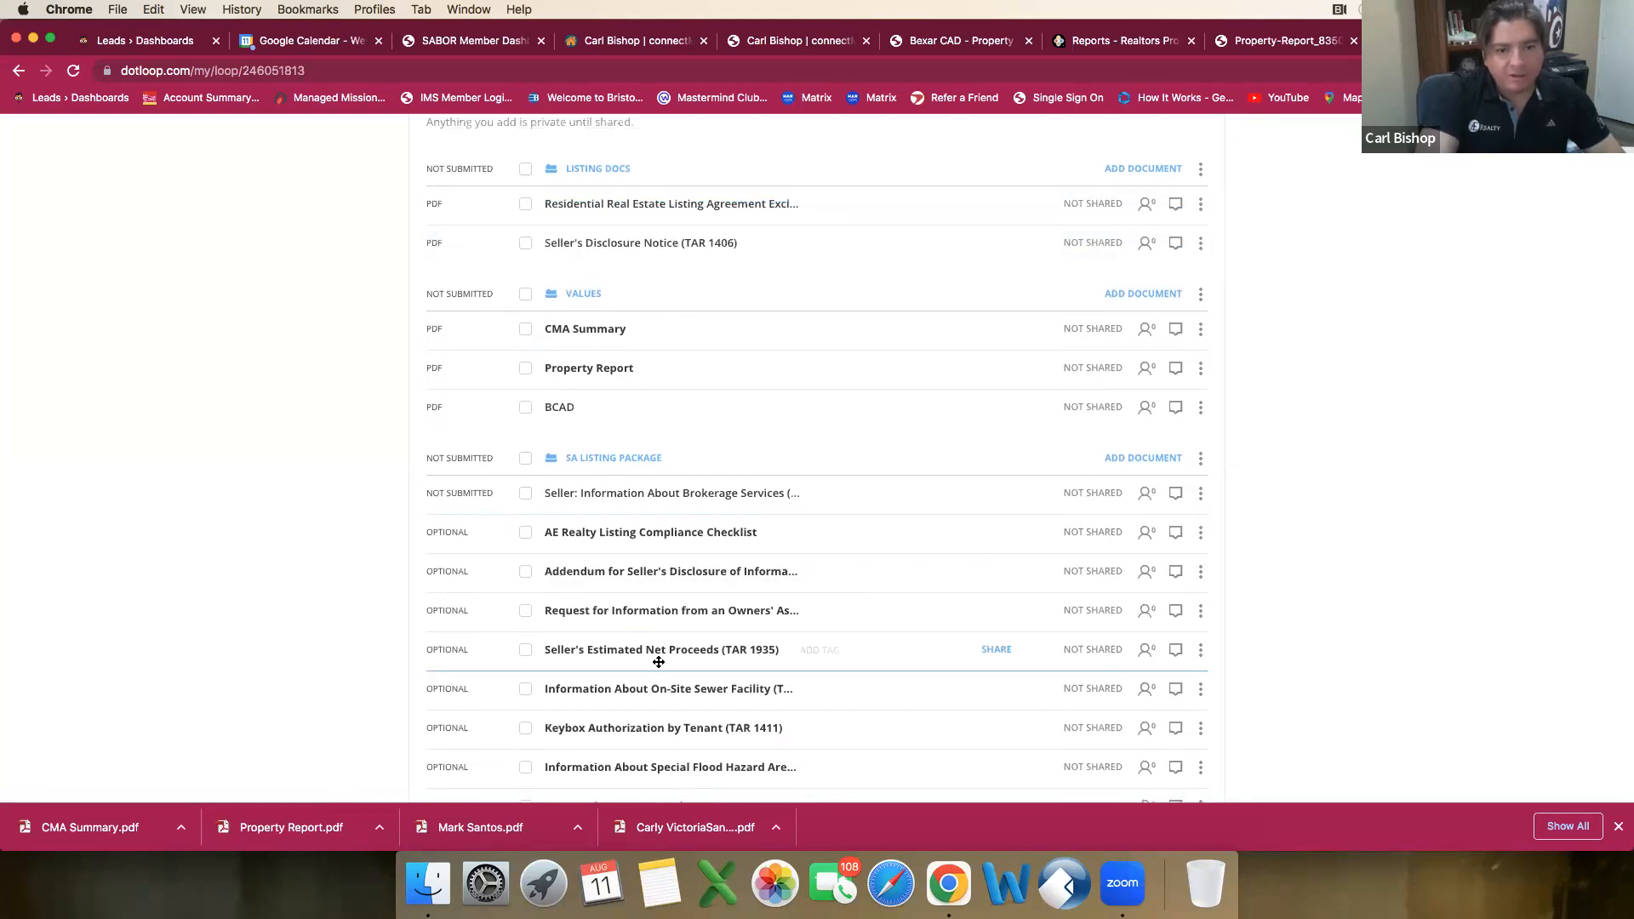
pyautogui.moveTo(698, 519); pyautogui.dragTo(711, 275)
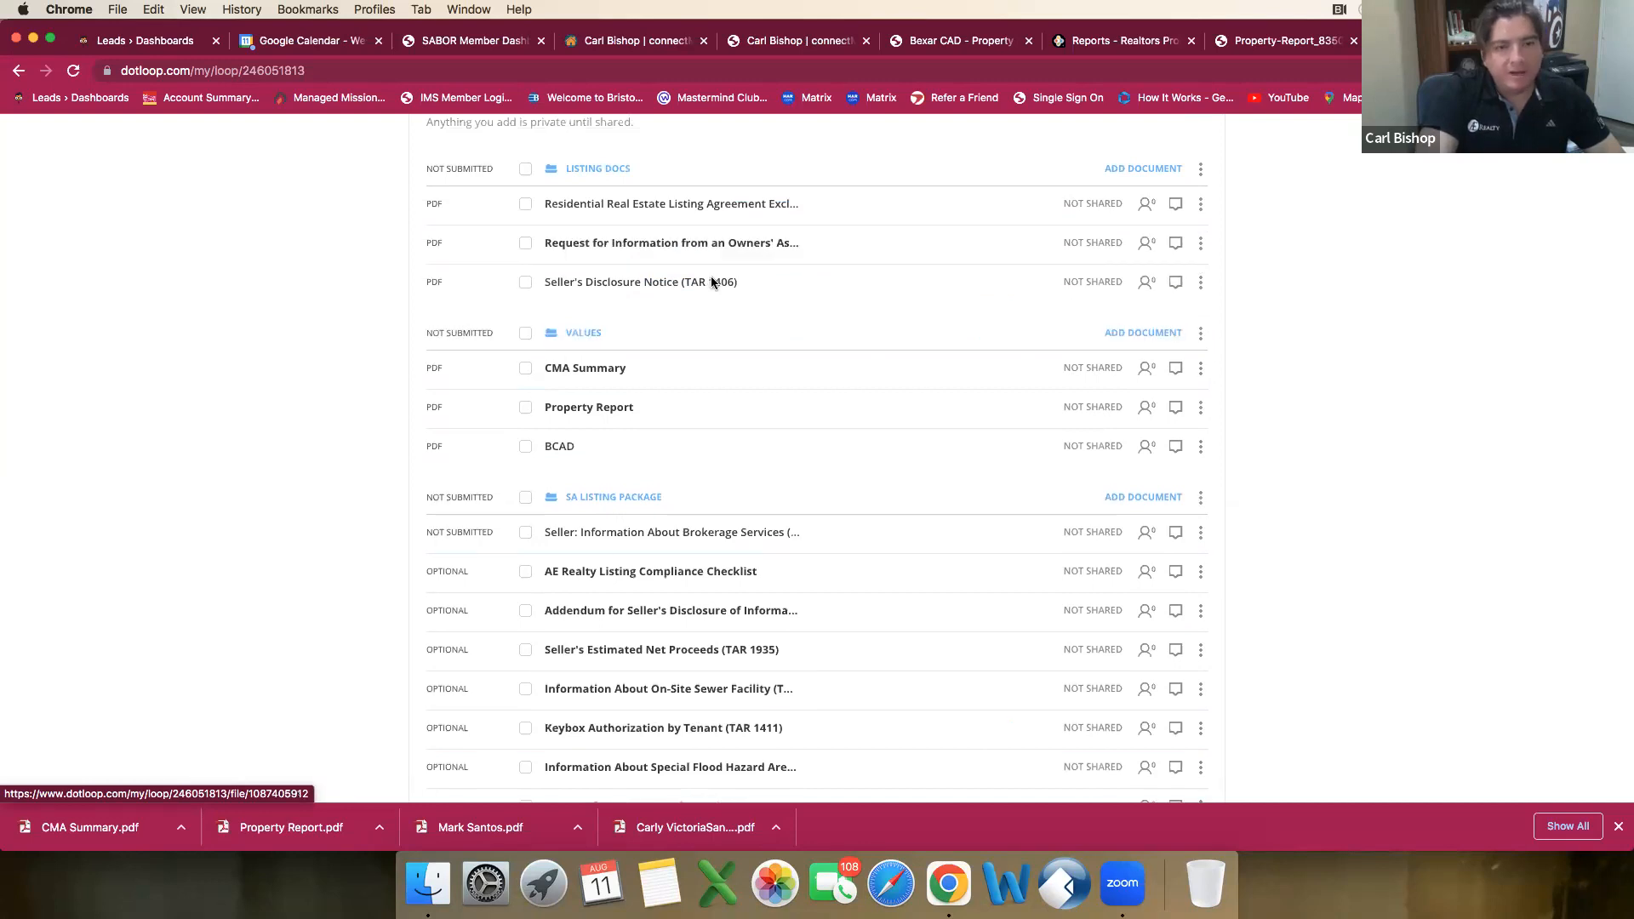
# Step: Move the Seller: Information About Brokerage Services form from the SA Listing Package into the Listing Docs folder, below the listing agreement
pyautogui.scroll(-2, 650, 543)
pyautogui.scroll(-1, 650, 543)
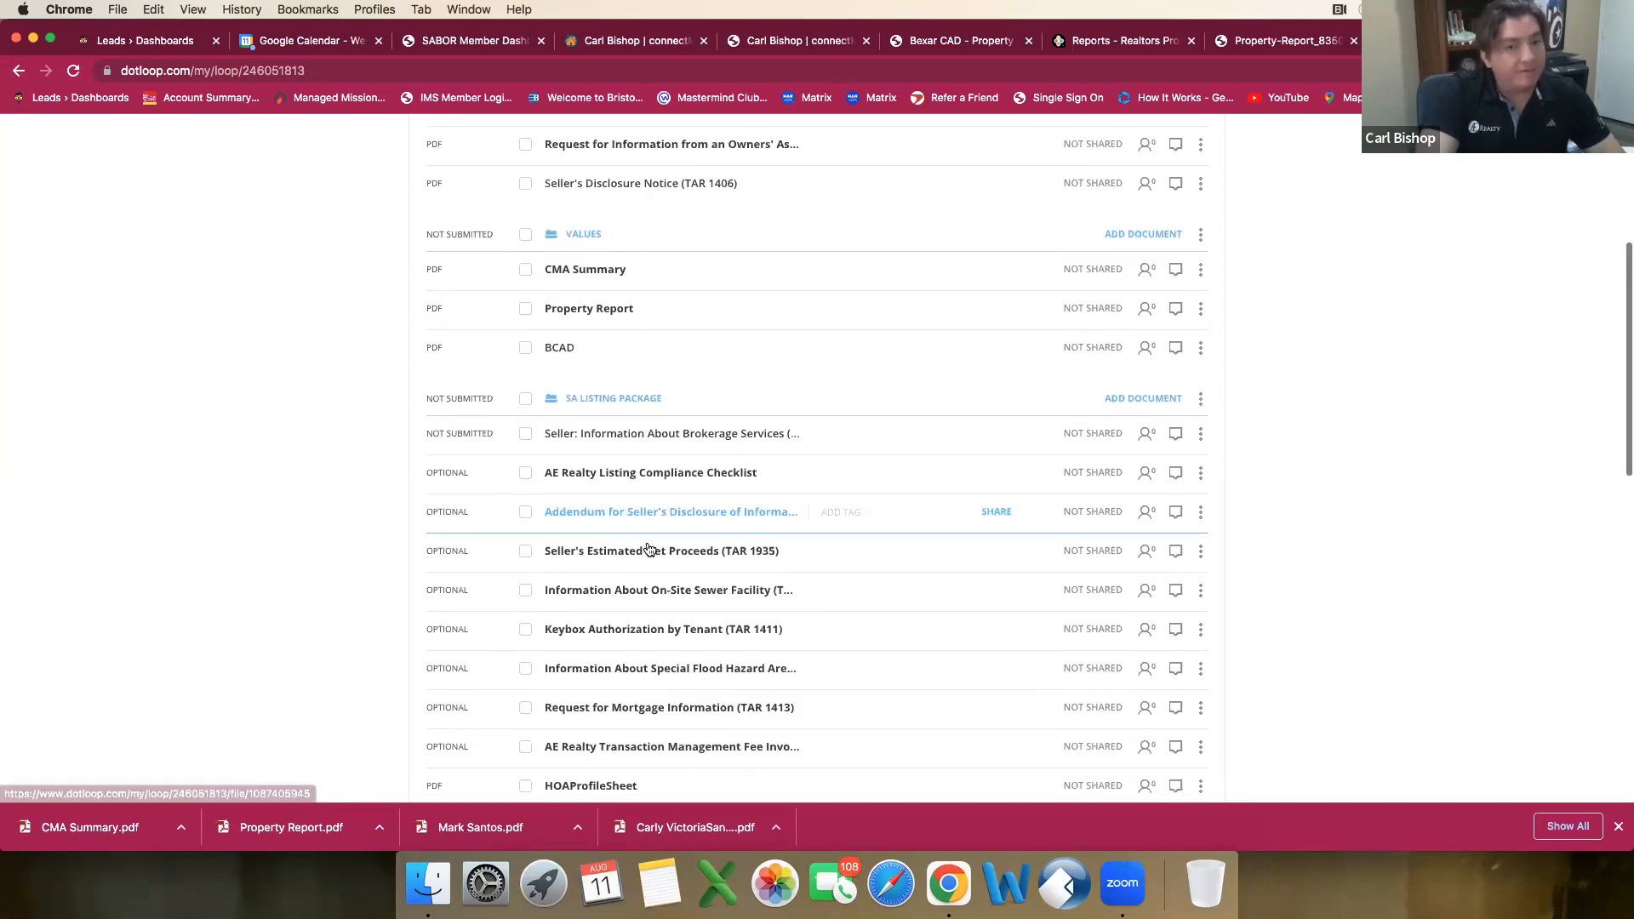
pyautogui.scroll(5, 645, 552)
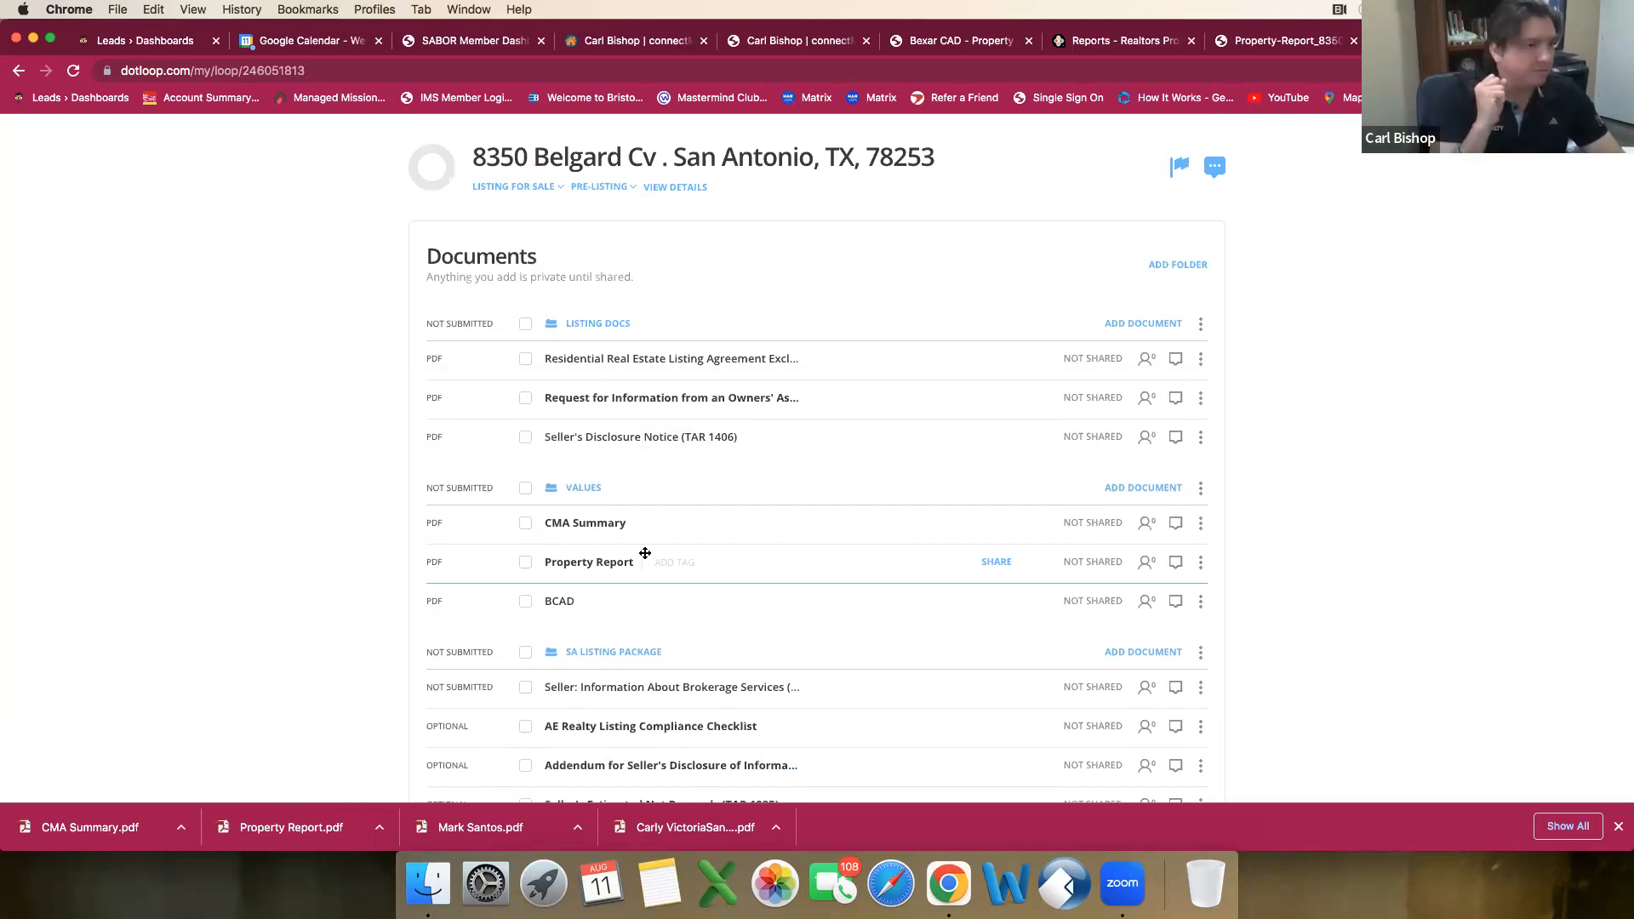
pyautogui.scroll(-3, 646, 553)
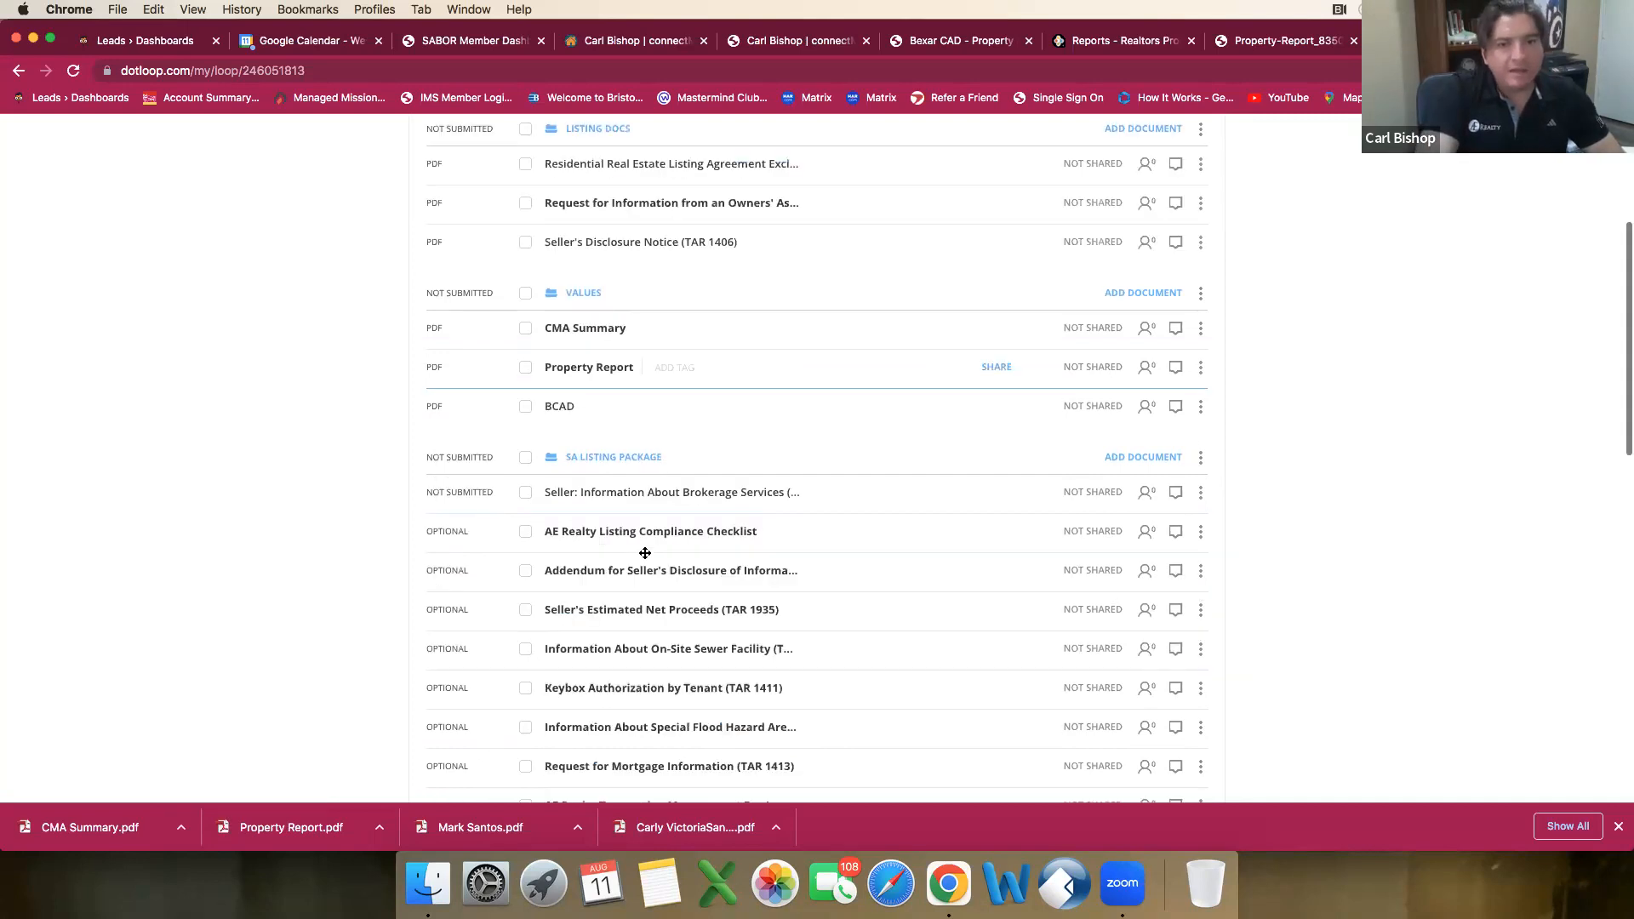
pyautogui.scroll(2, 643, 548)
pyautogui.scroll(-2, 644, 548)
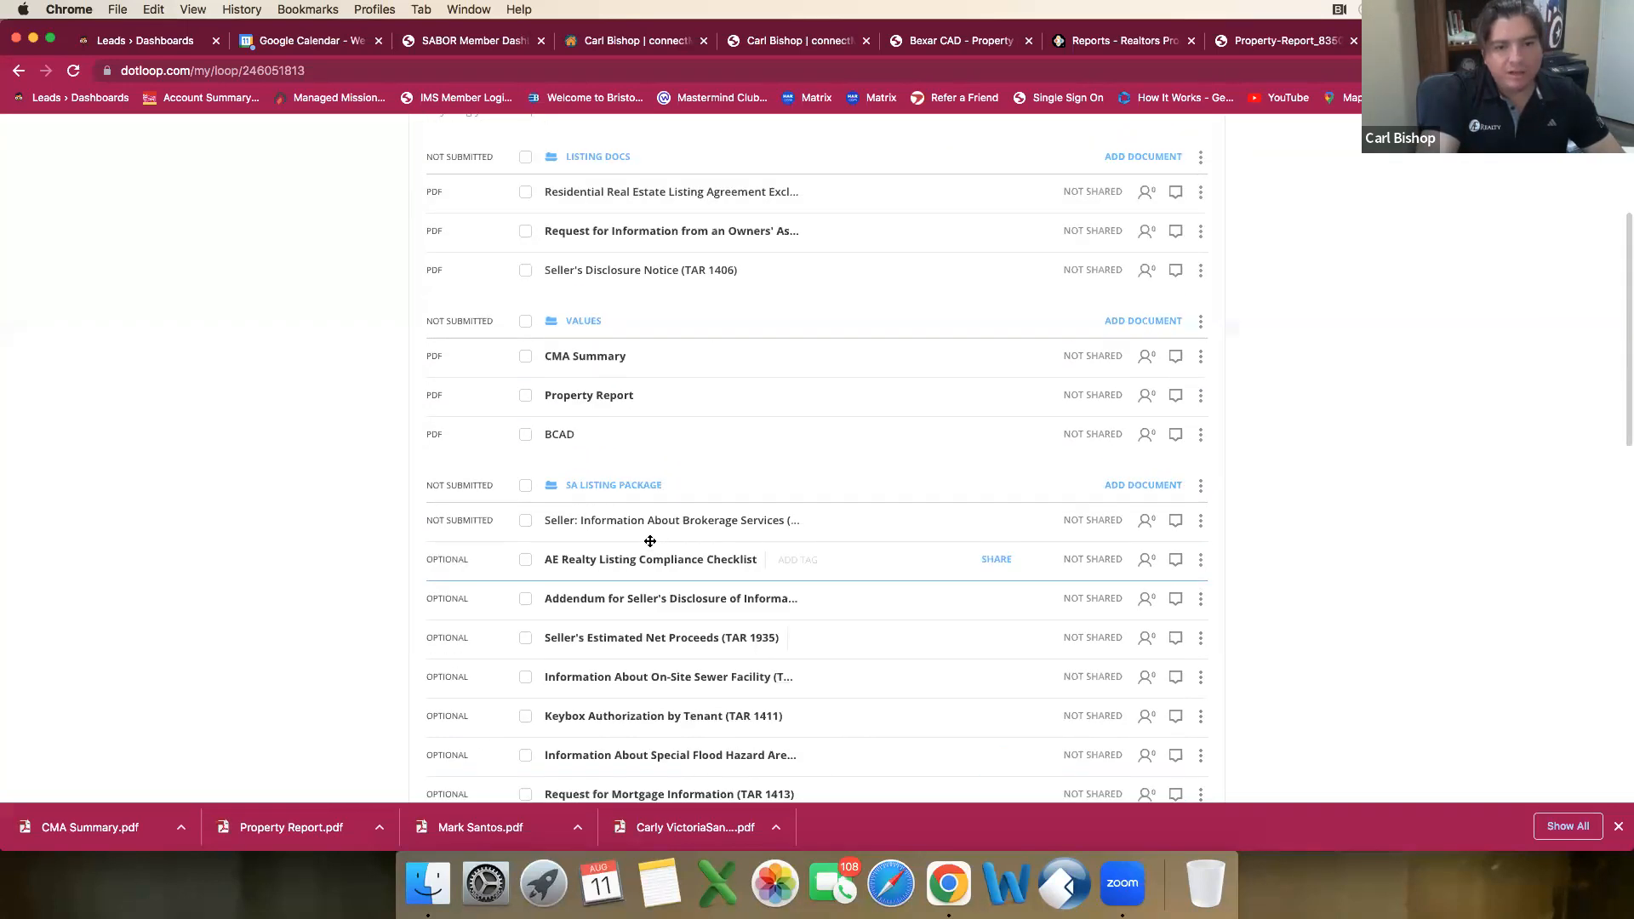
pyautogui.moveTo(658, 204); pyautogui.dragTo(657, 237)
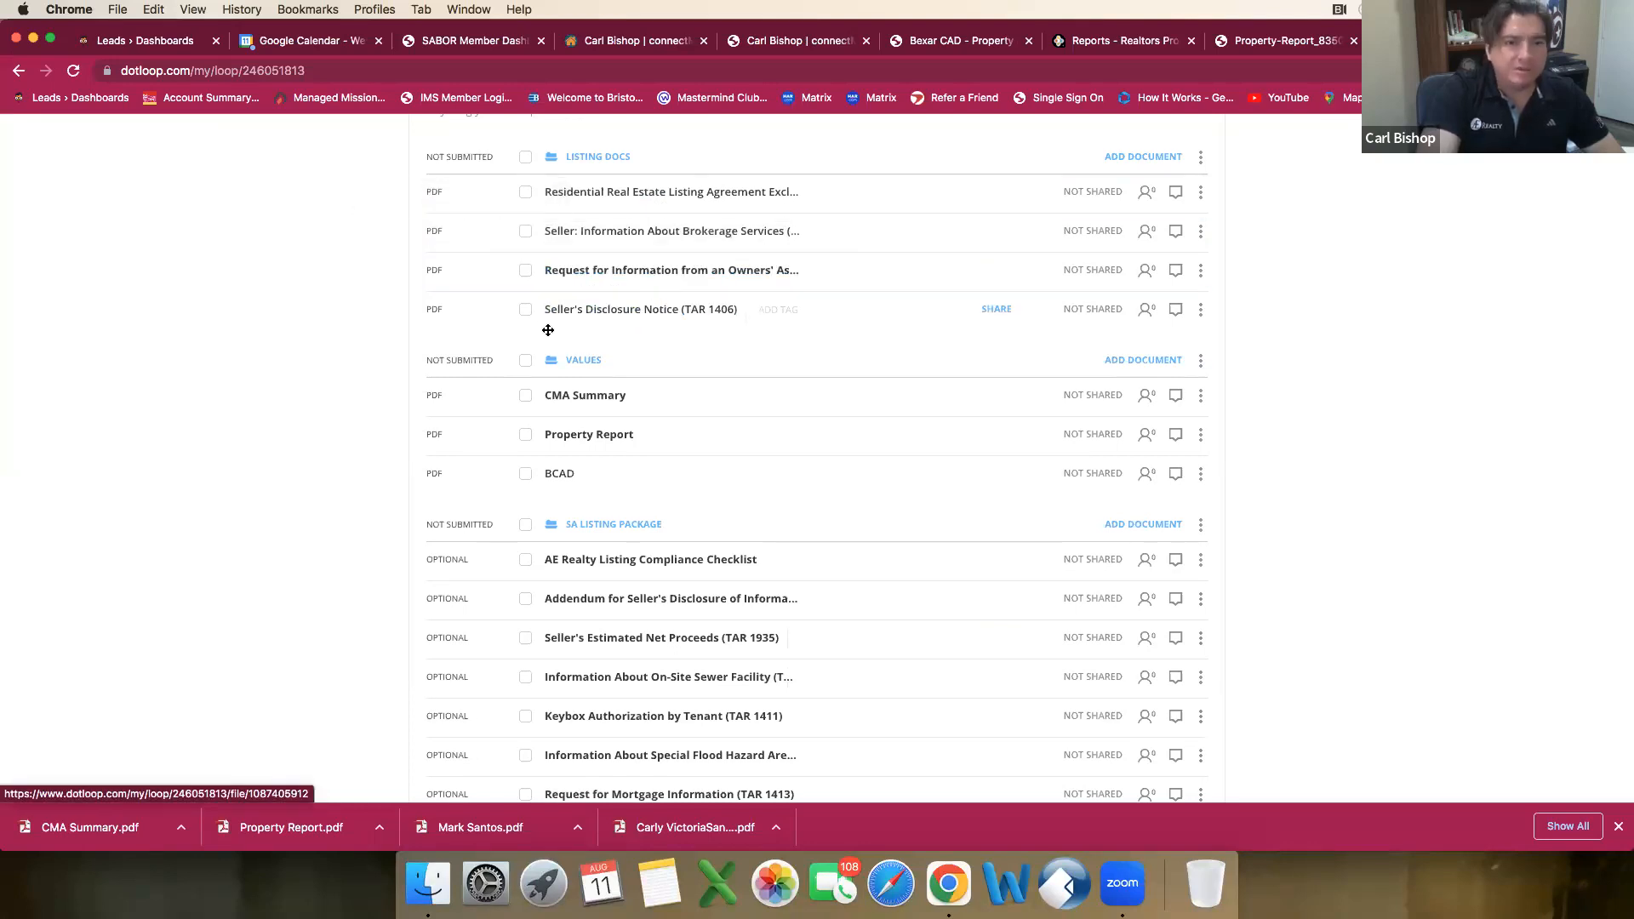
# Step: Autofill the Request for Information from an Owners' Association with the property address and save it when returning to the loop
pyautogui.click(665, 278)
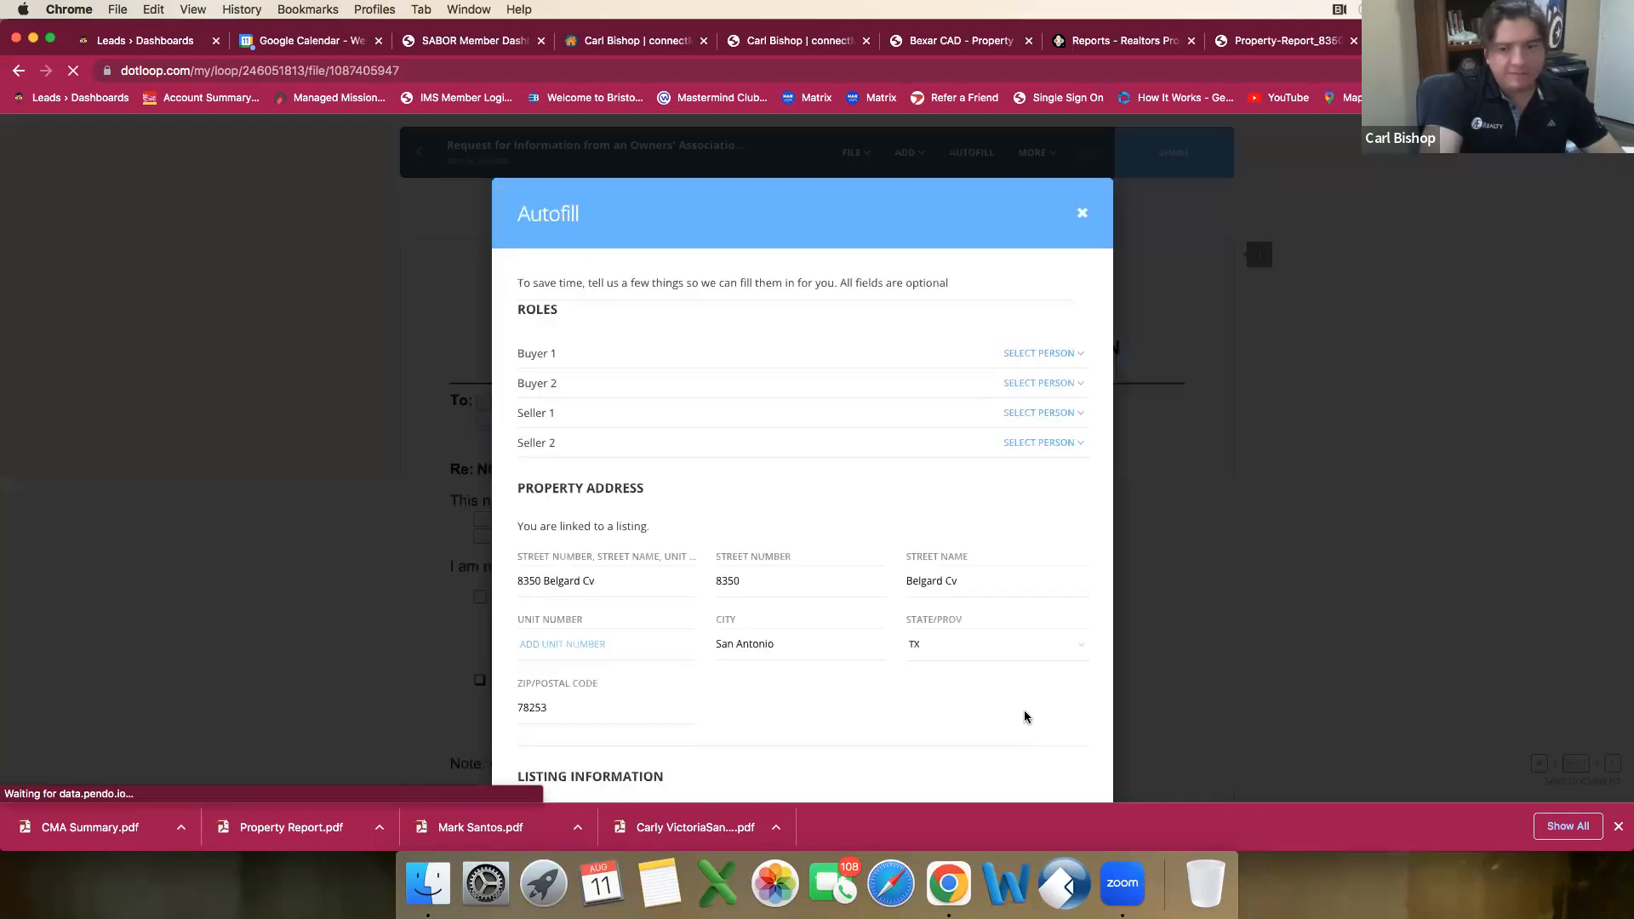
pyautogui.click(1031, 766)
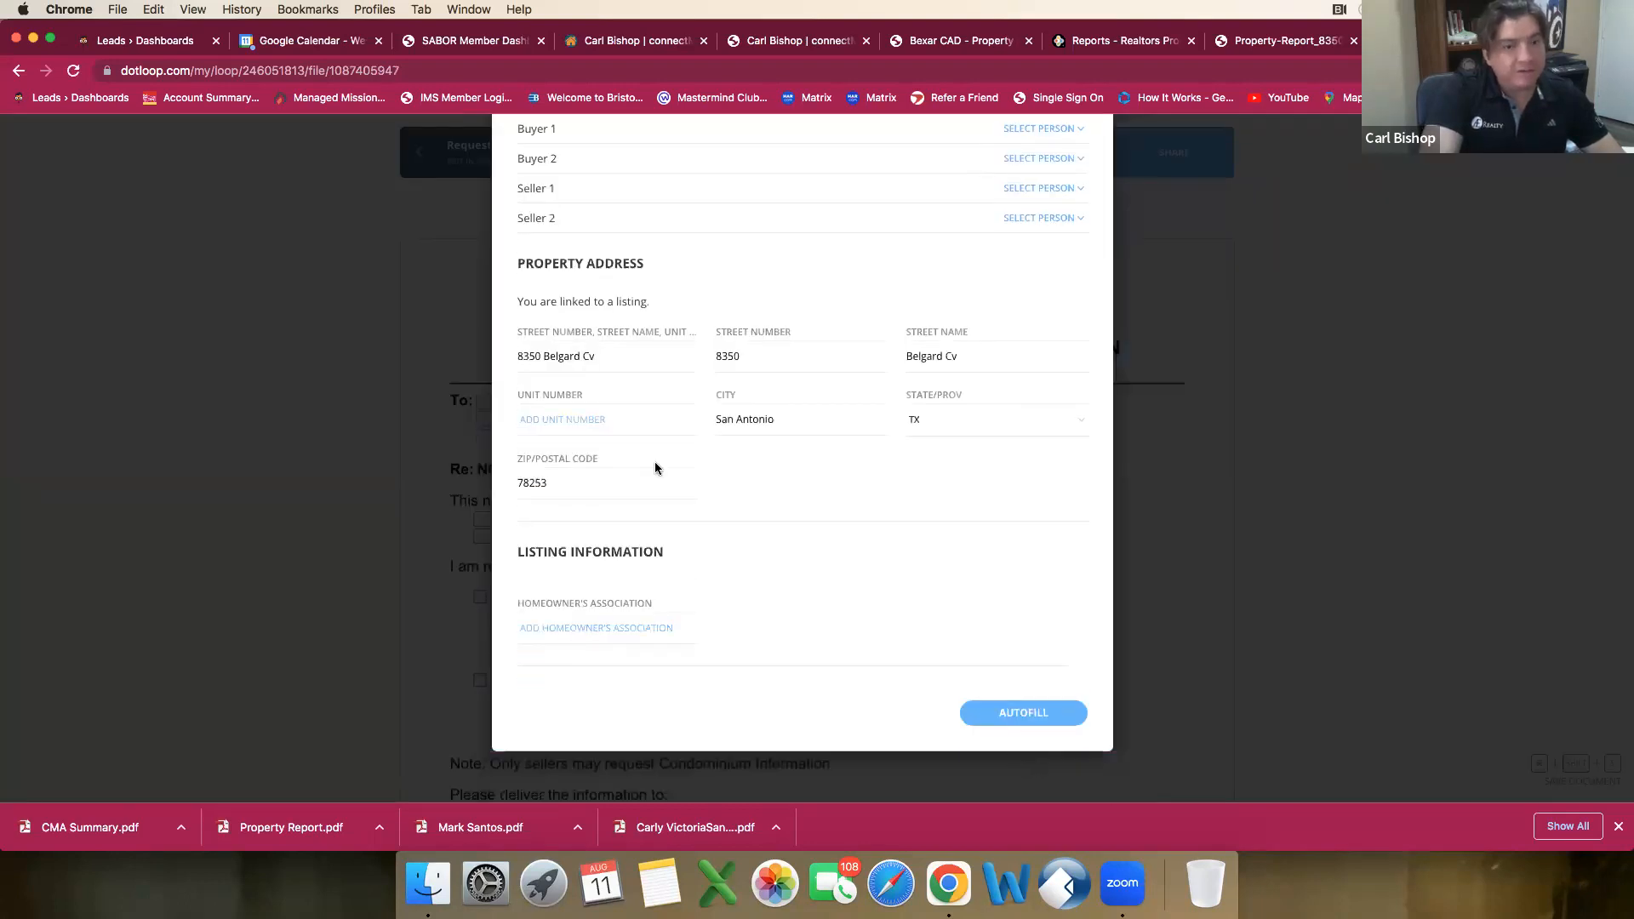
pyautogui.click(416, 163)
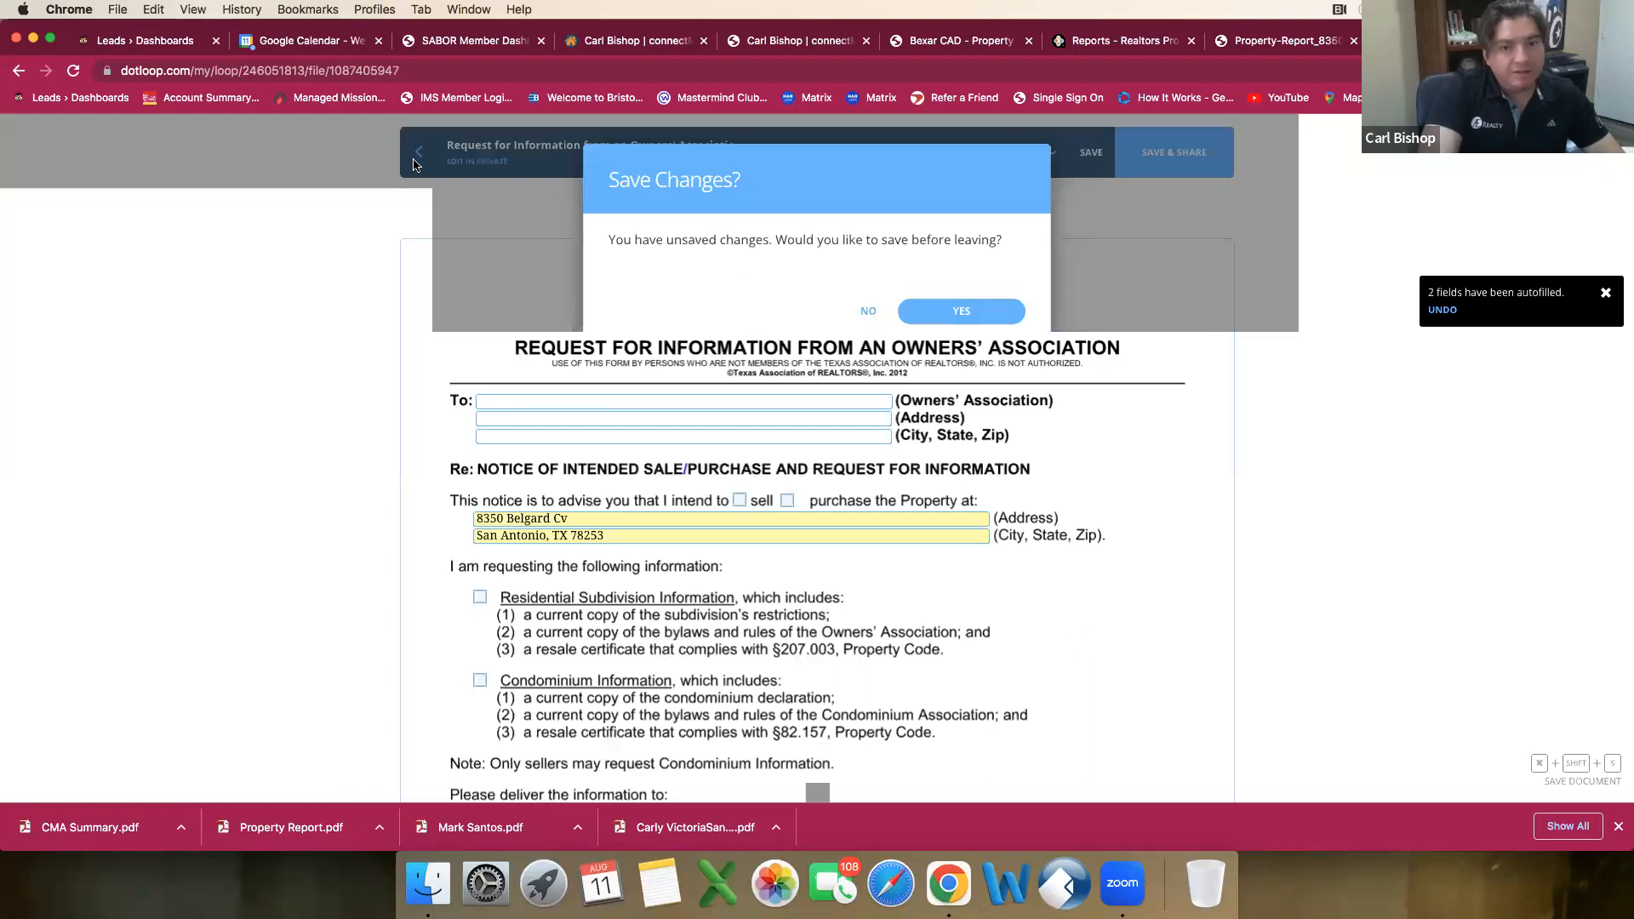
pyautogui.click(1020, 529)
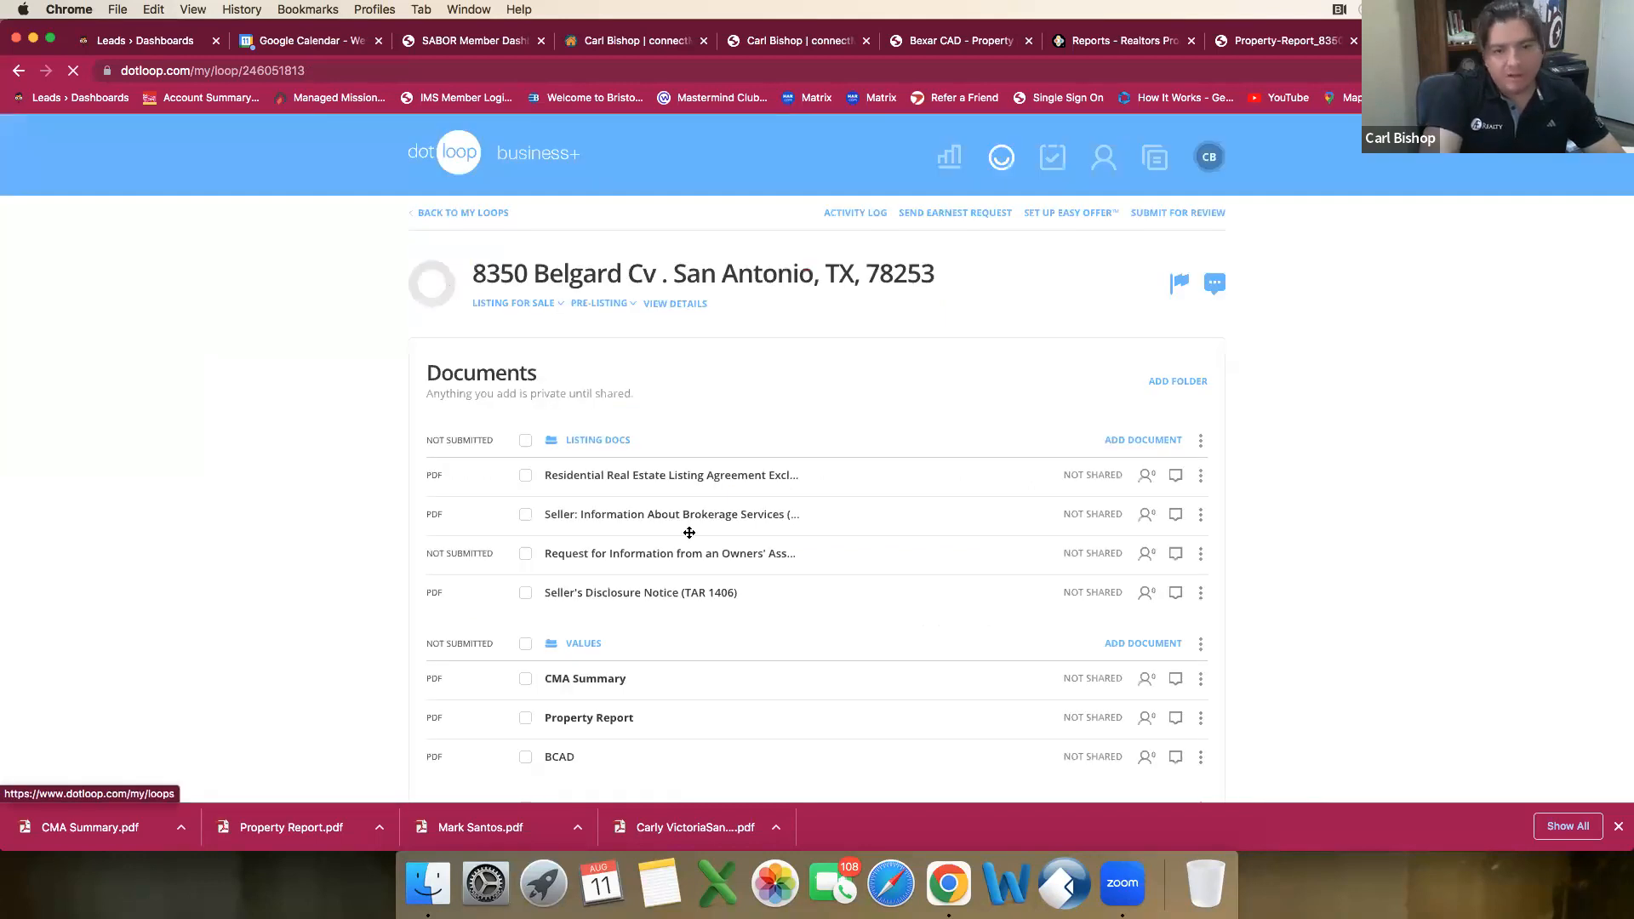
# Step: Select all documents in the Listing Docs and Values folders and open them together for printing
pyautogui.click(525, 441)
pyautogui.scroll(-3, 628, 531)
pyautogui.click(525, 490)
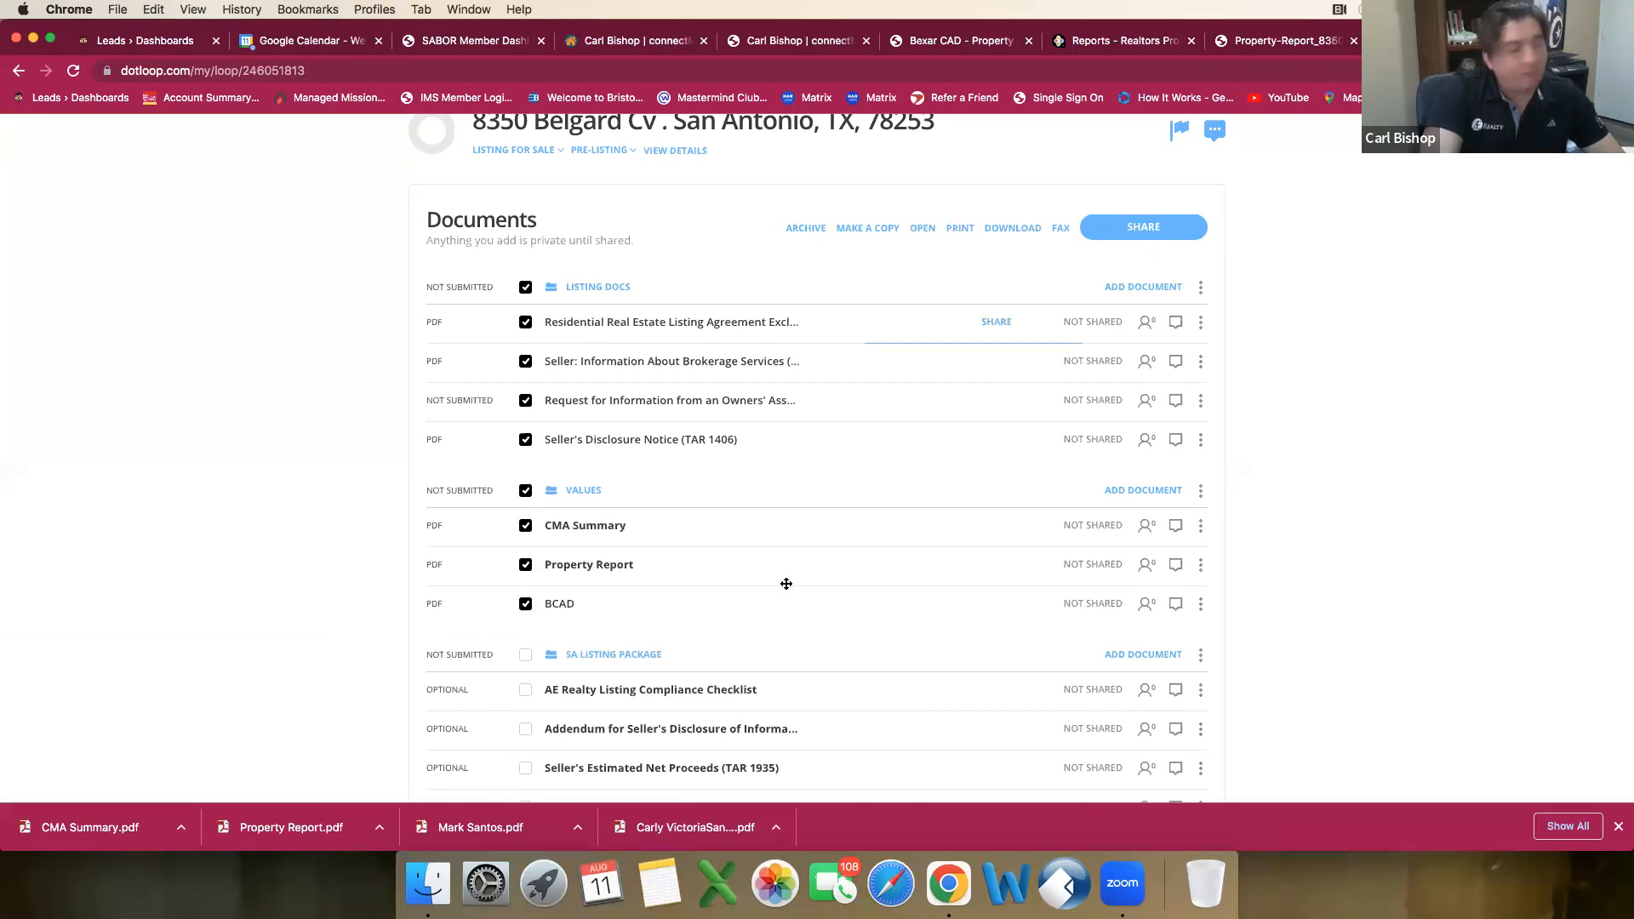
pyautogui.click(964, 233)
pyautogui.click(937, 524)
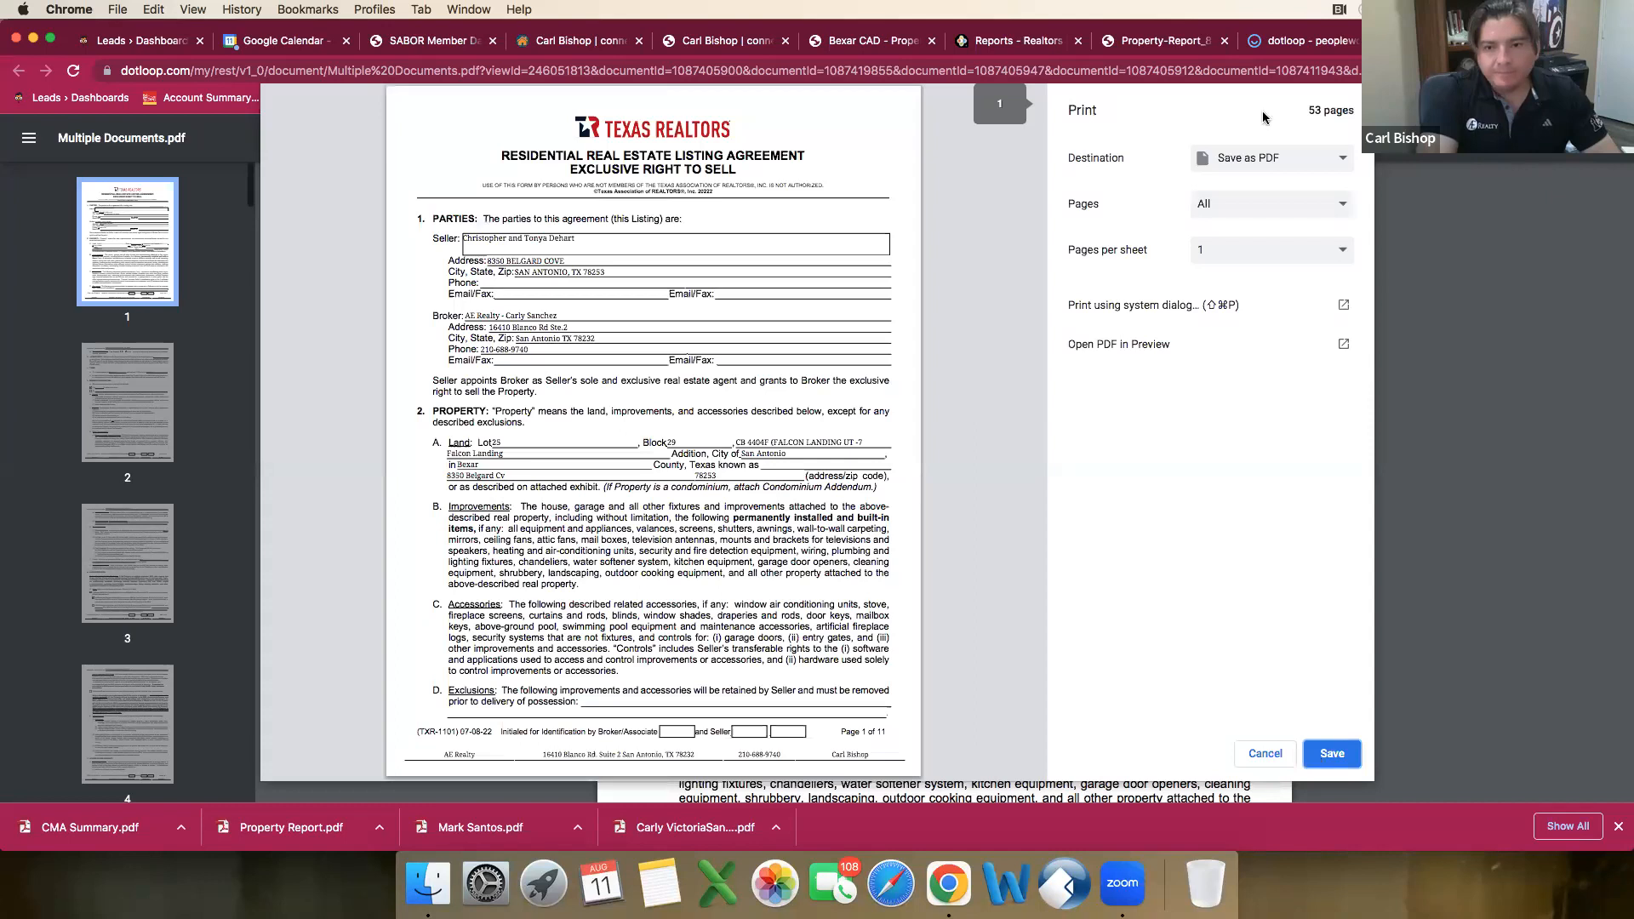
# Step: Print the combined documents on the Brother MFC-8710DW printer
pyautogui.click(1268, 162)
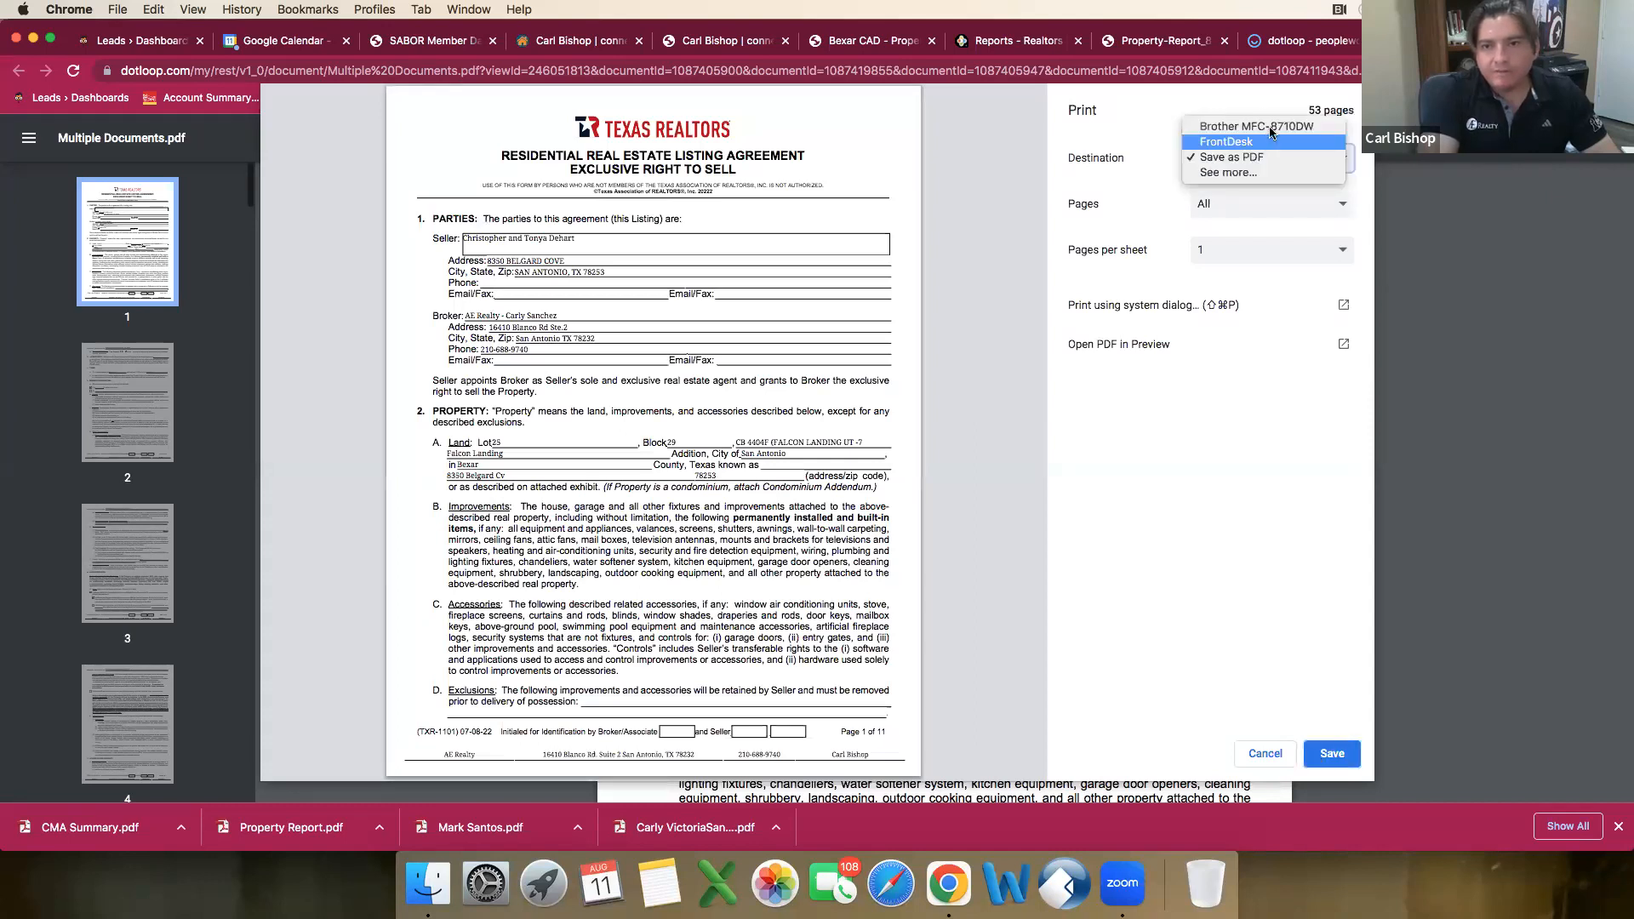
pyautogui.click(1268, 127)
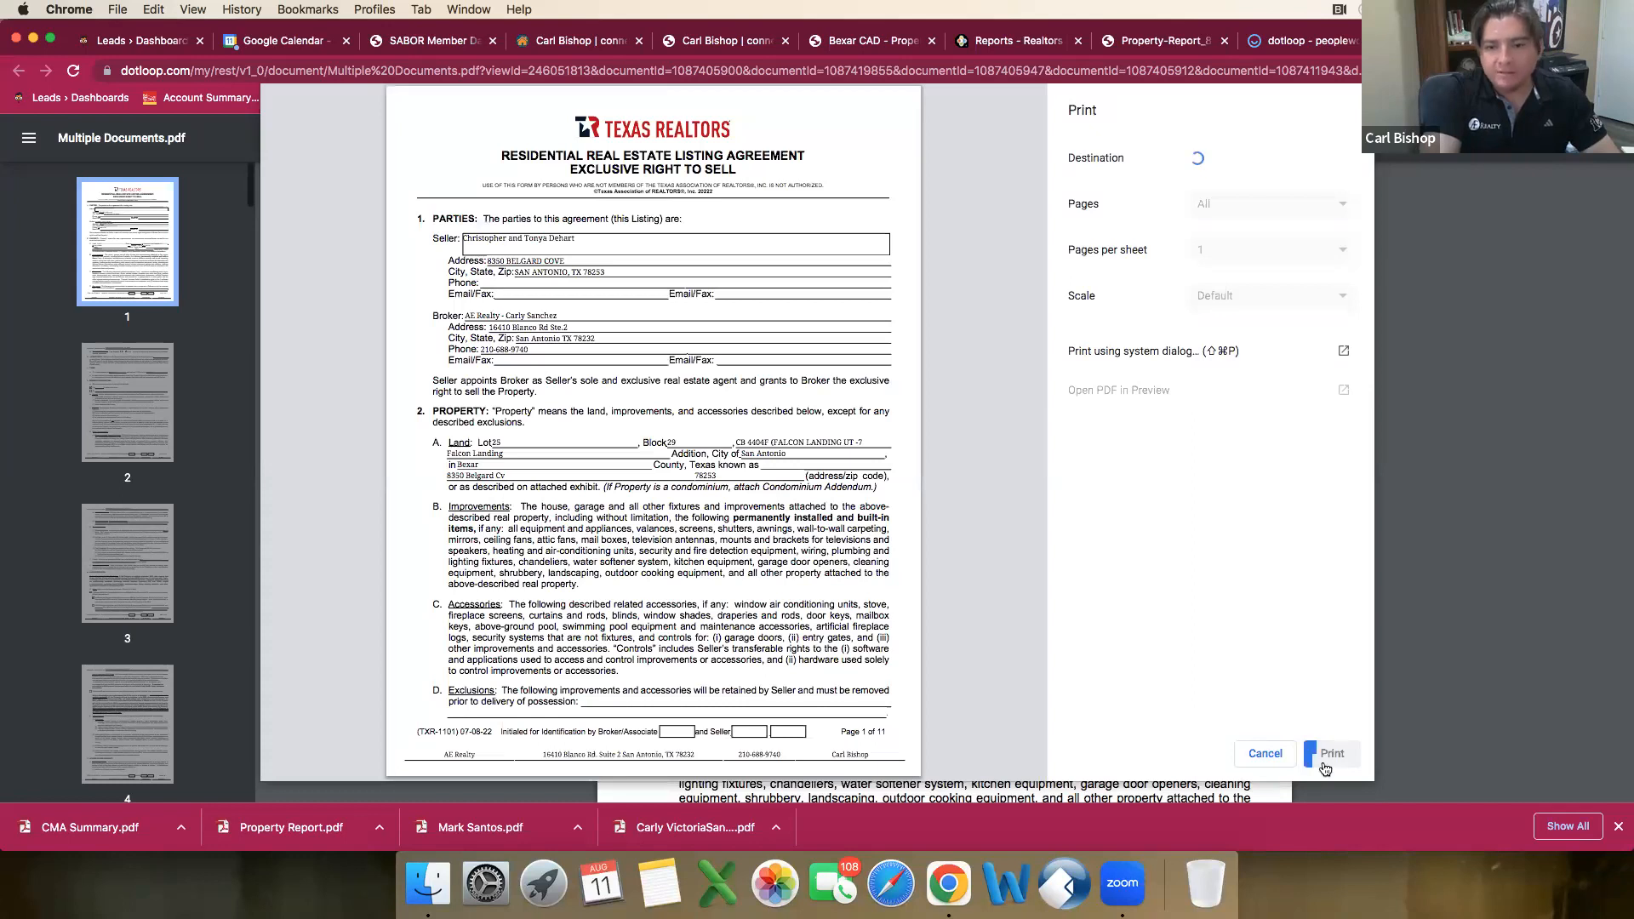
pyautogui.click(1346, 756)
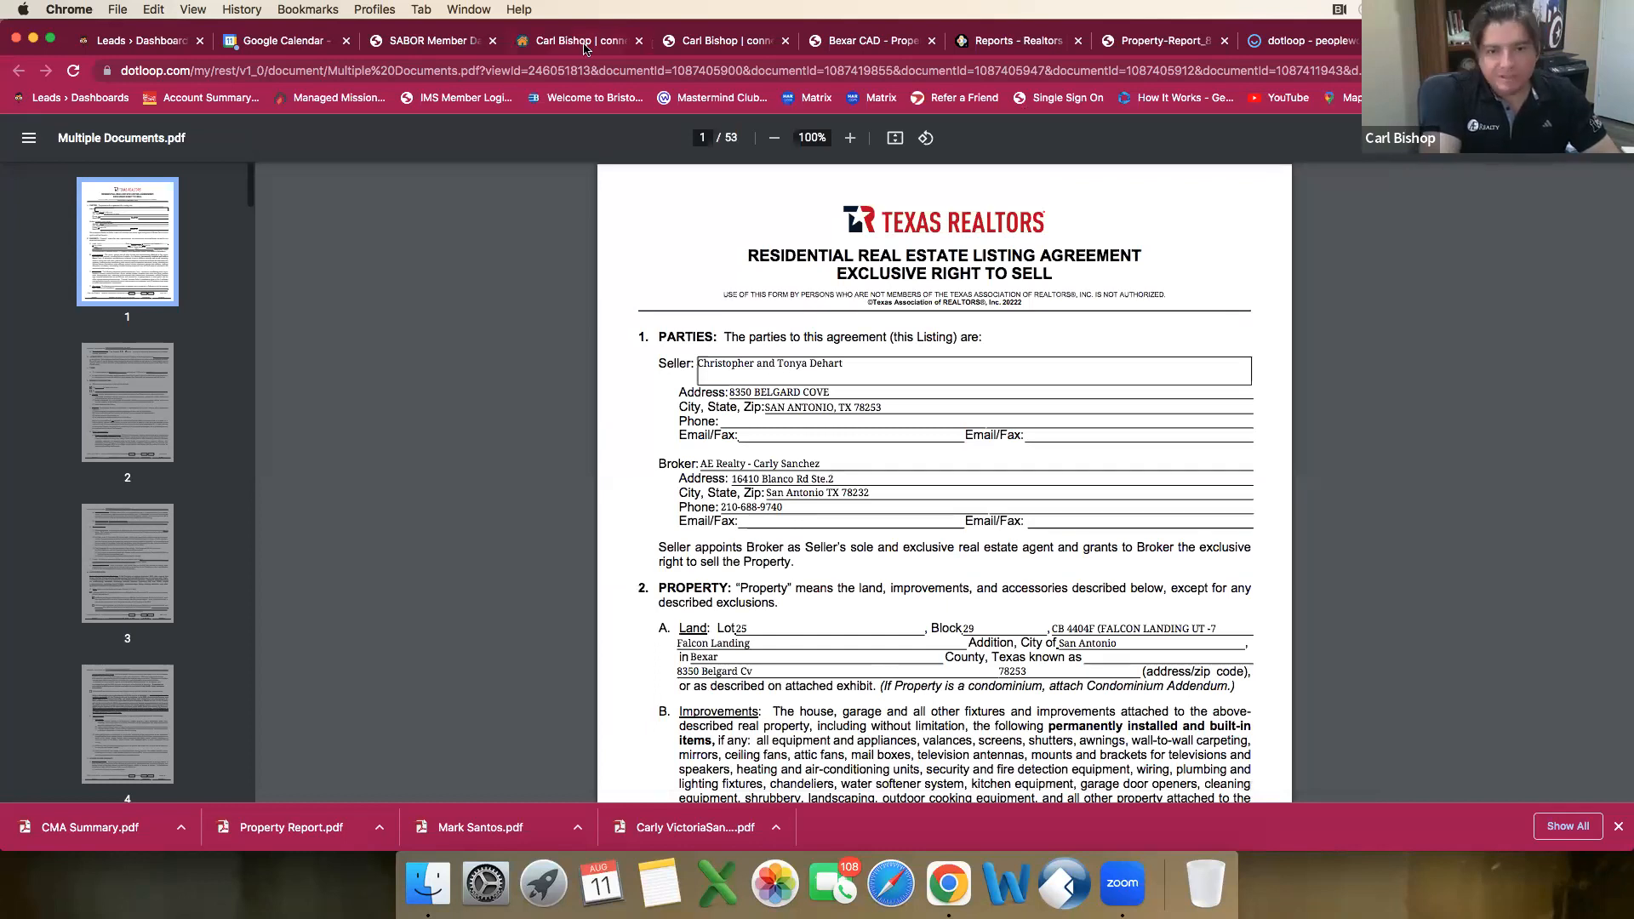
# Step: Switch from the combined documents to connectMLS
pyautogui.press('super+4')
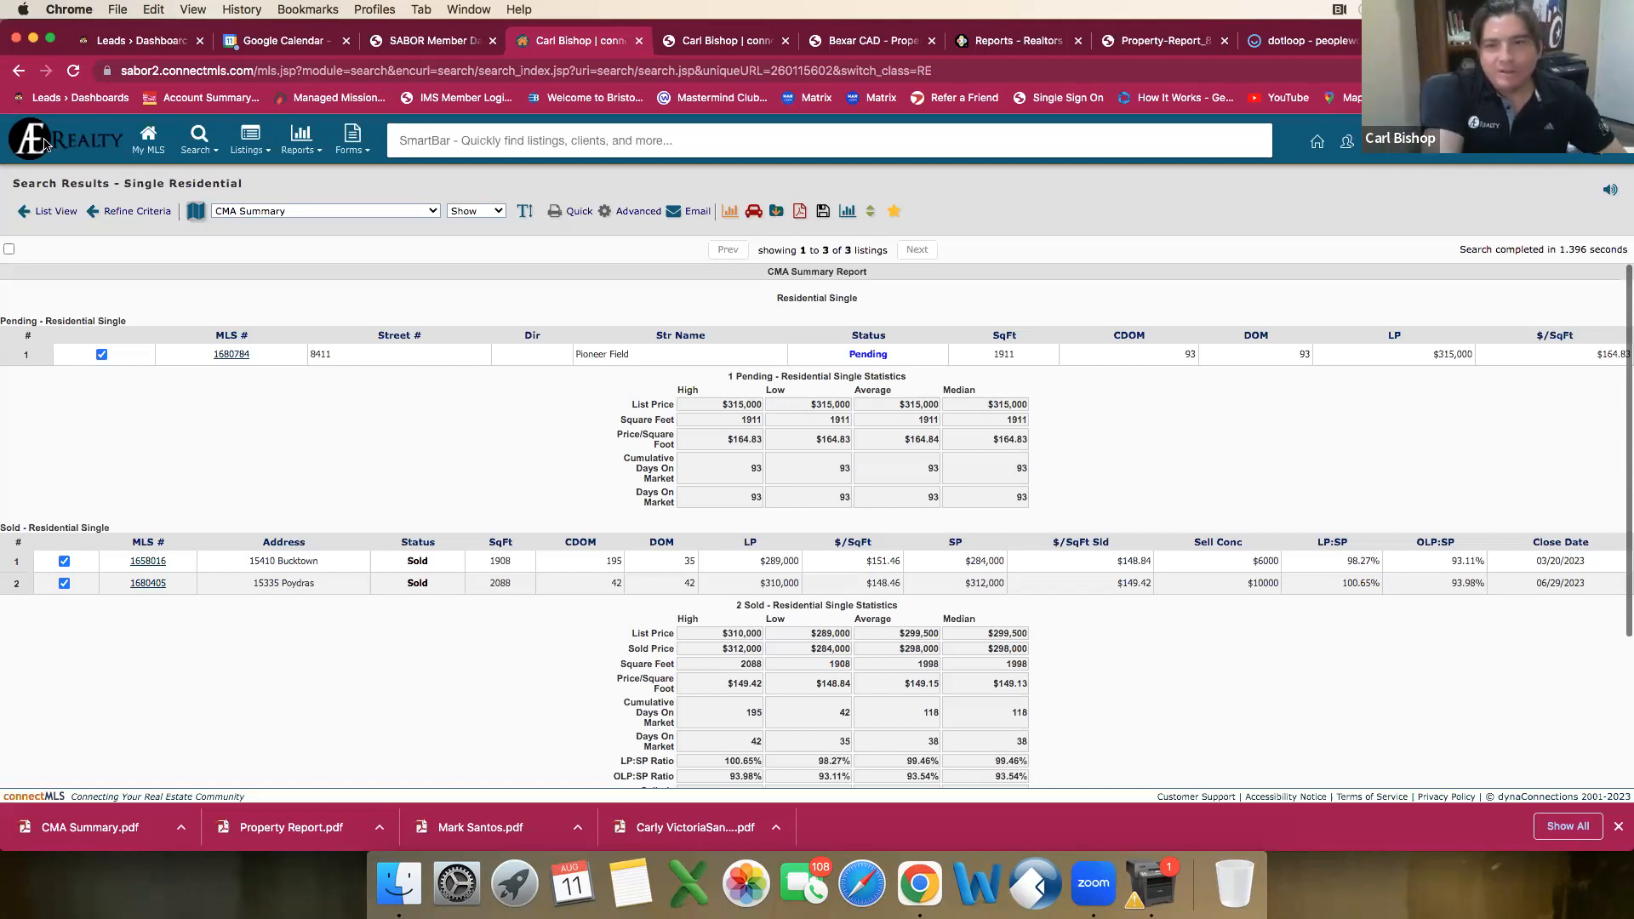
pyautogui.click(148, 142)
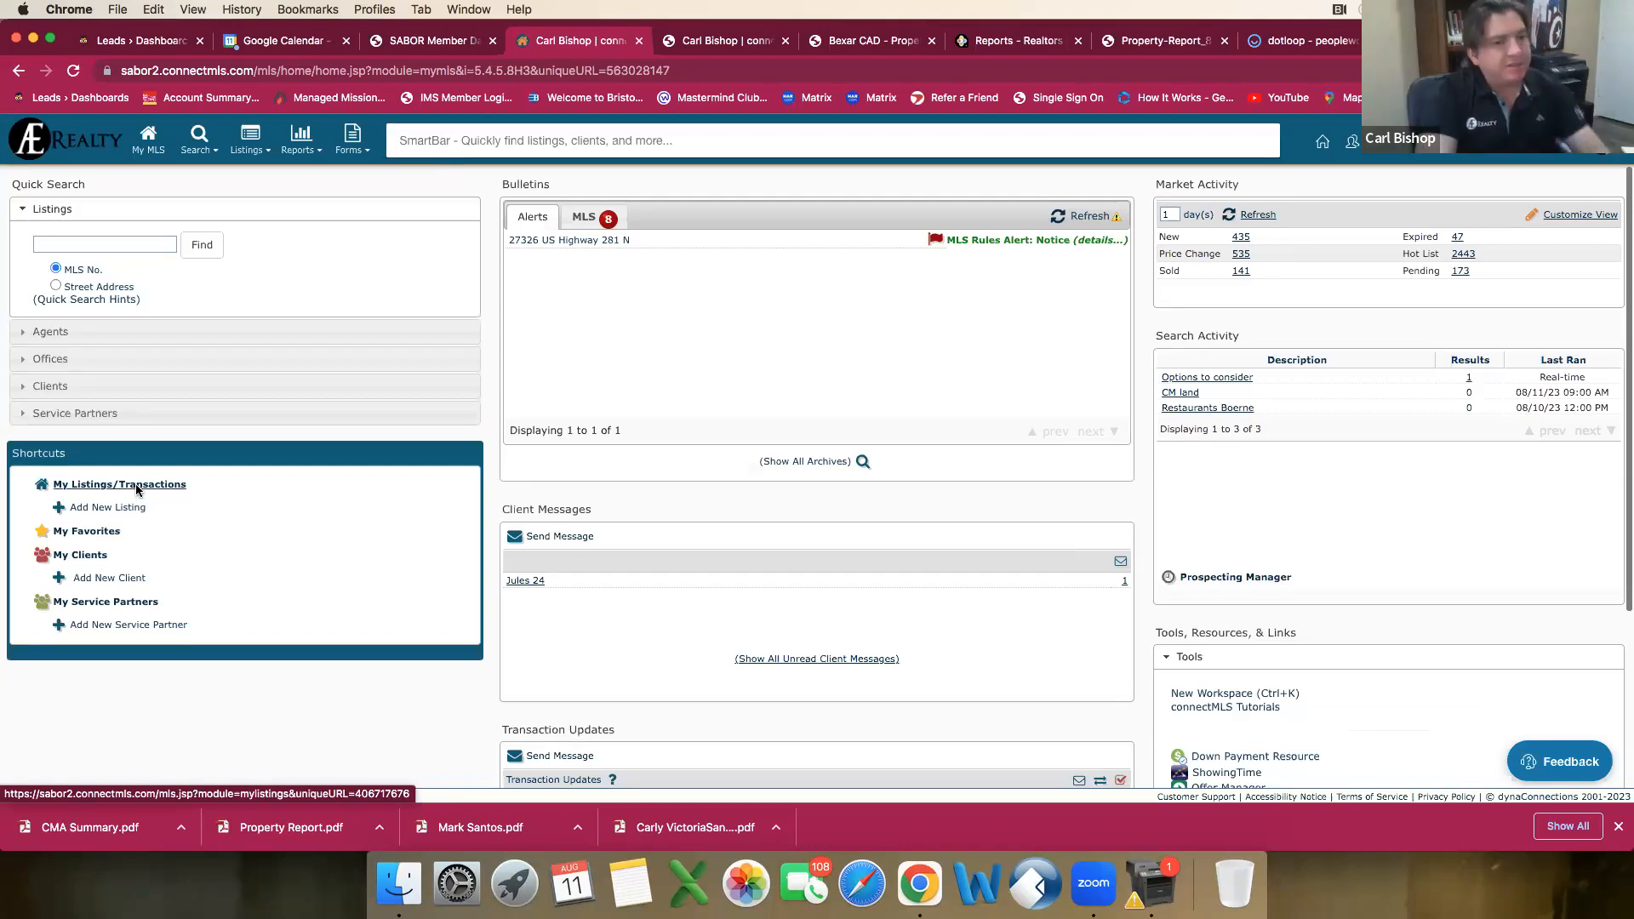
pyautogui.click(128, 509)
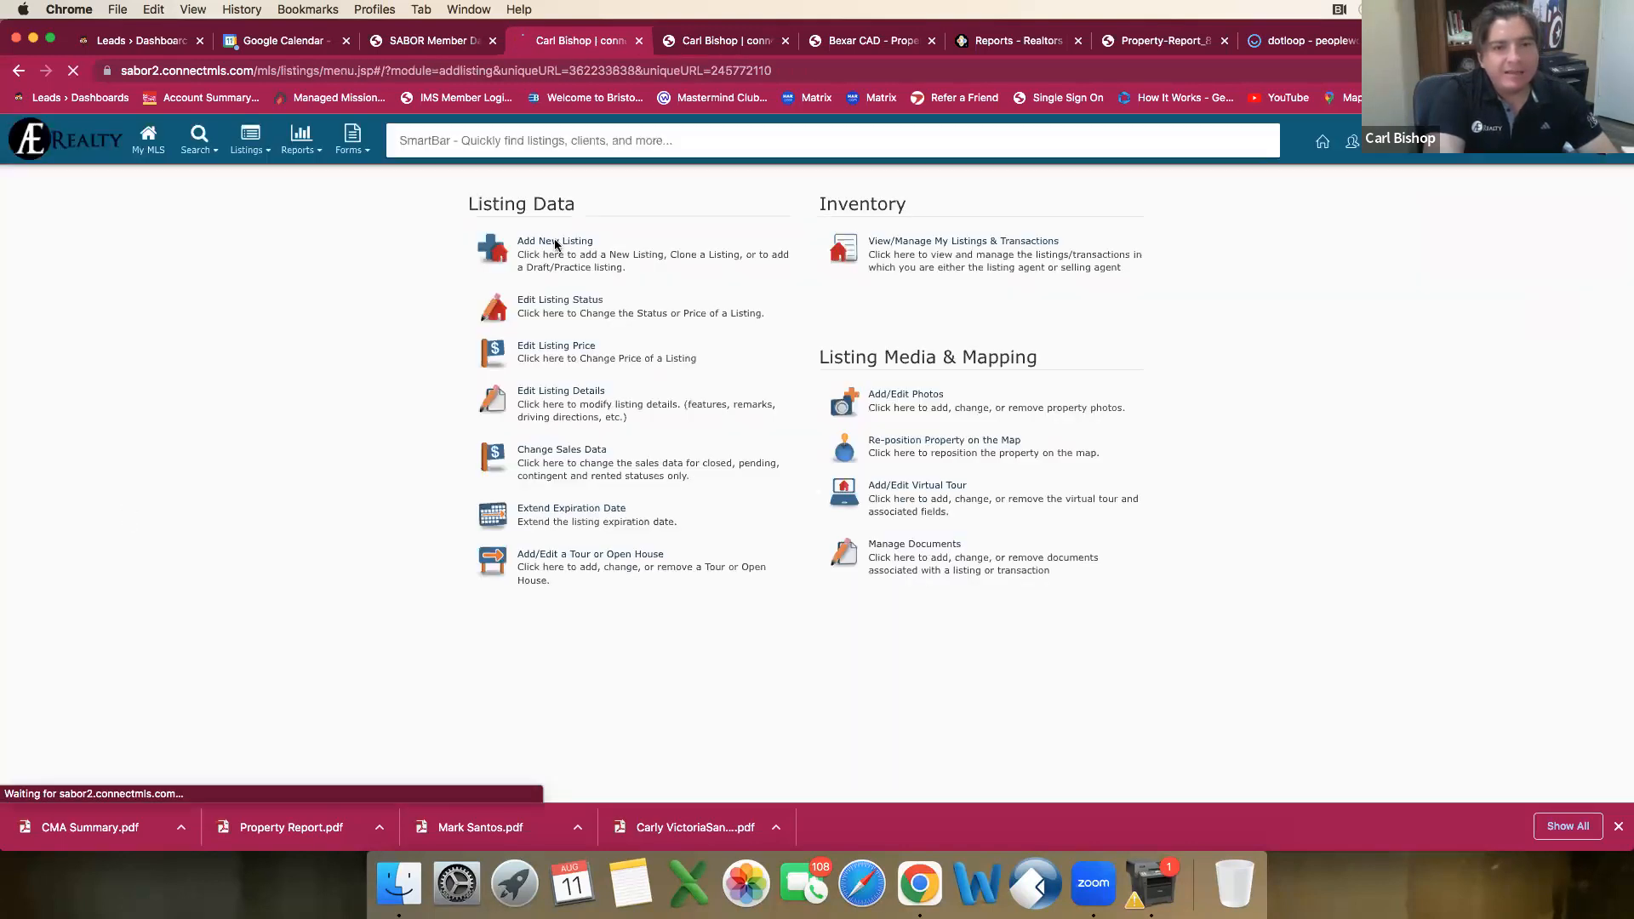
pyautogui.click(570, 246)
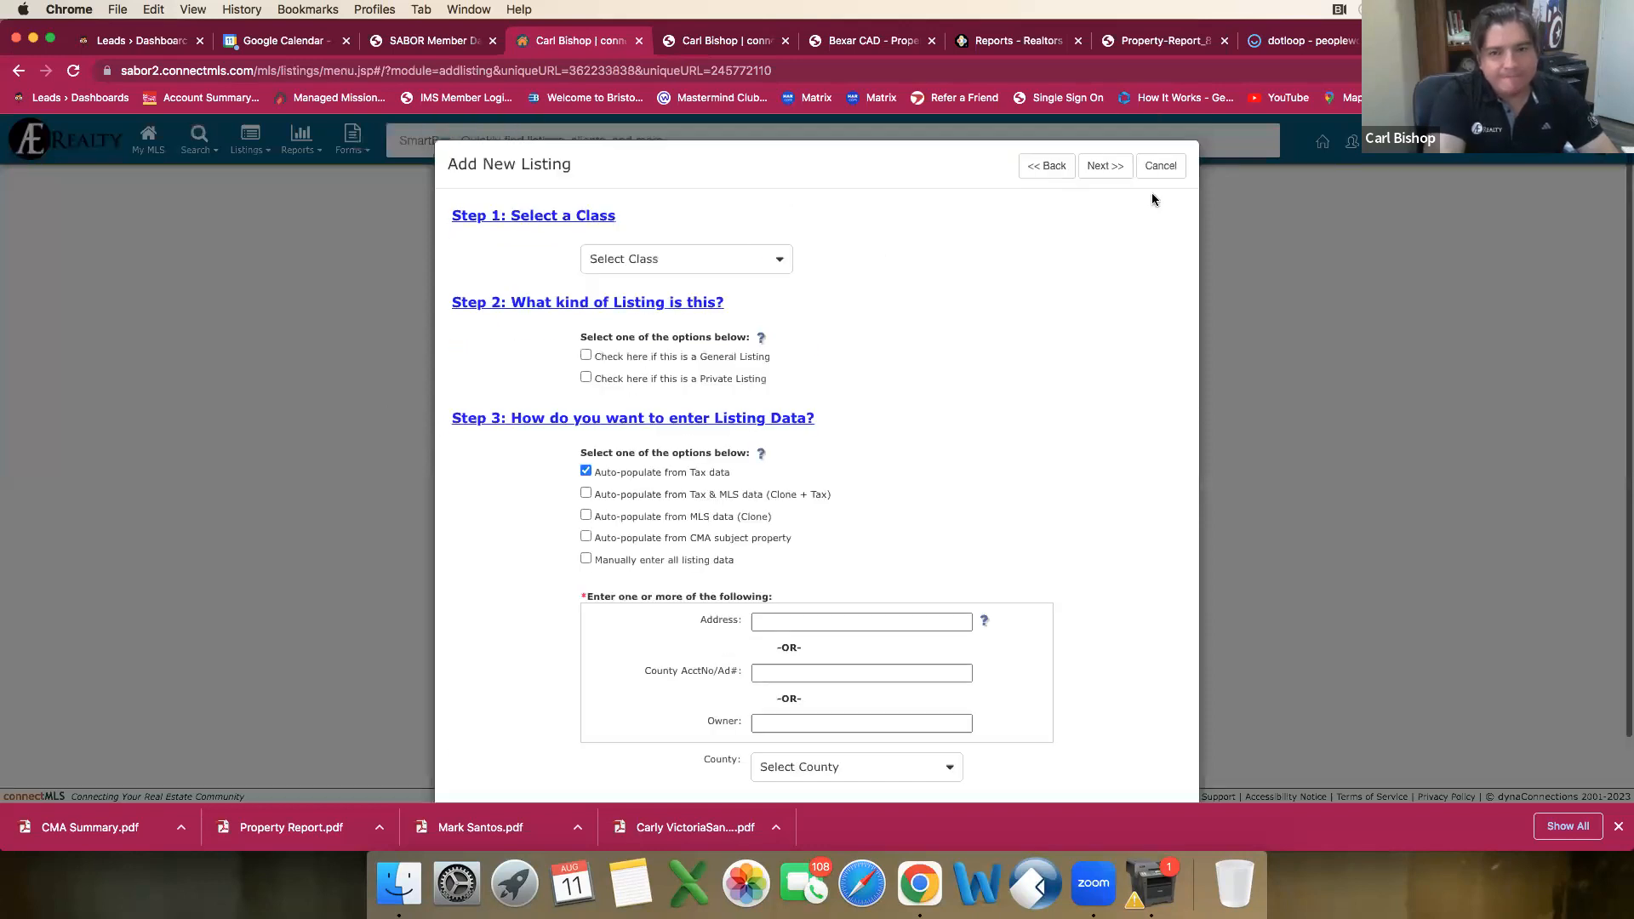
pyautogui.click(1174, 166)
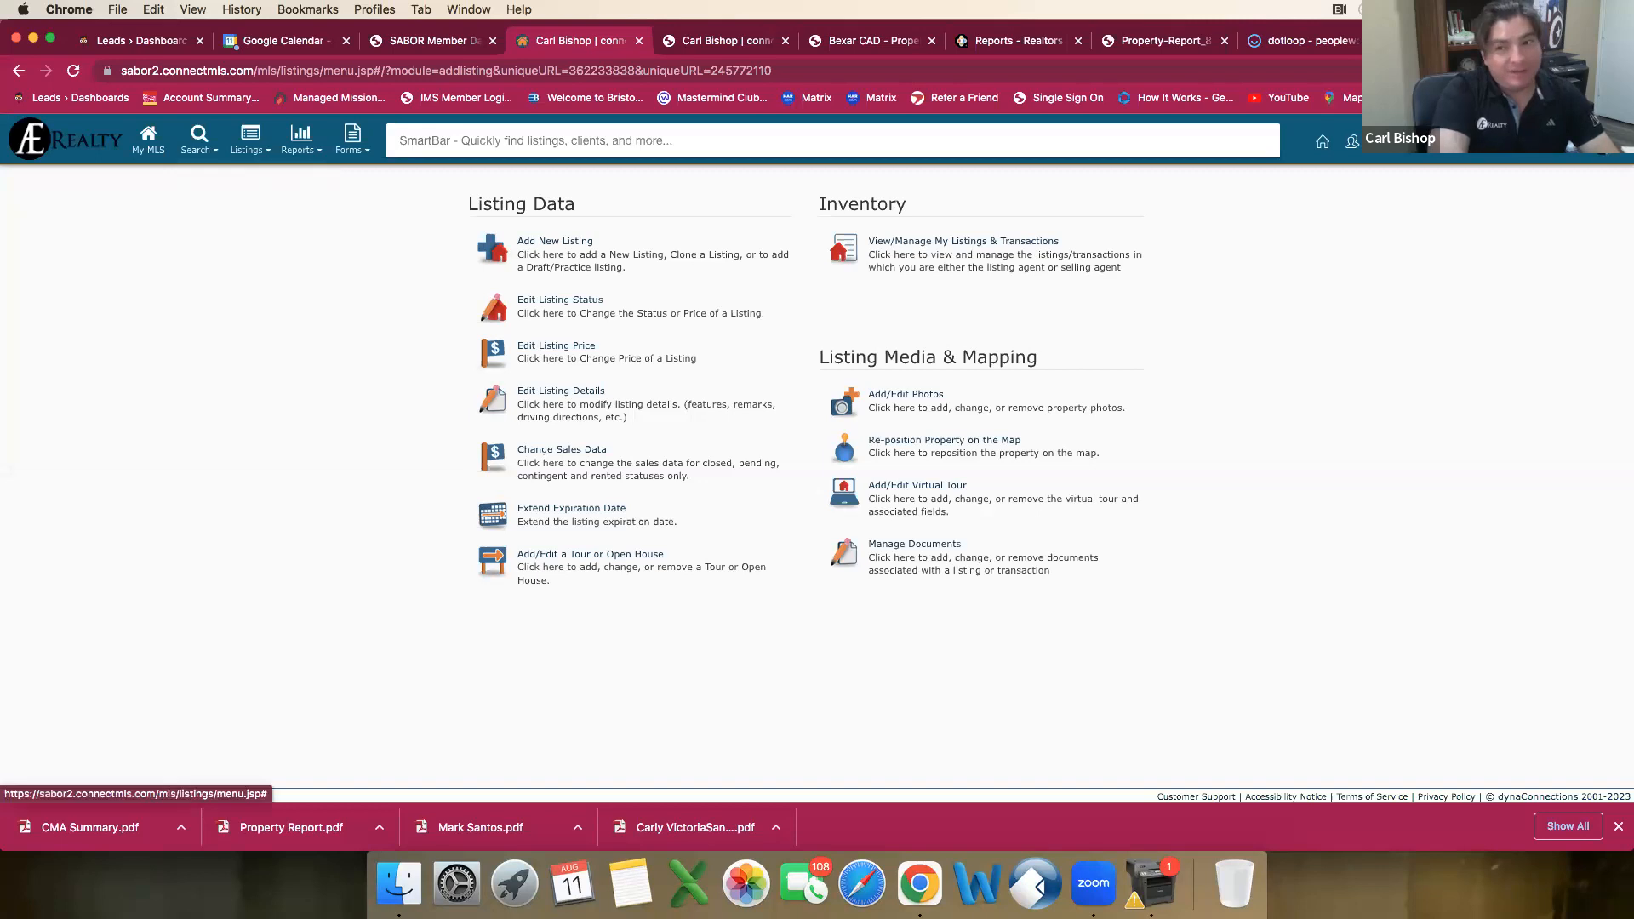
# Step: Sign out of the current connectMLS account and open the sign-in page for SABOR members
pyautogui.click(1600, 145)
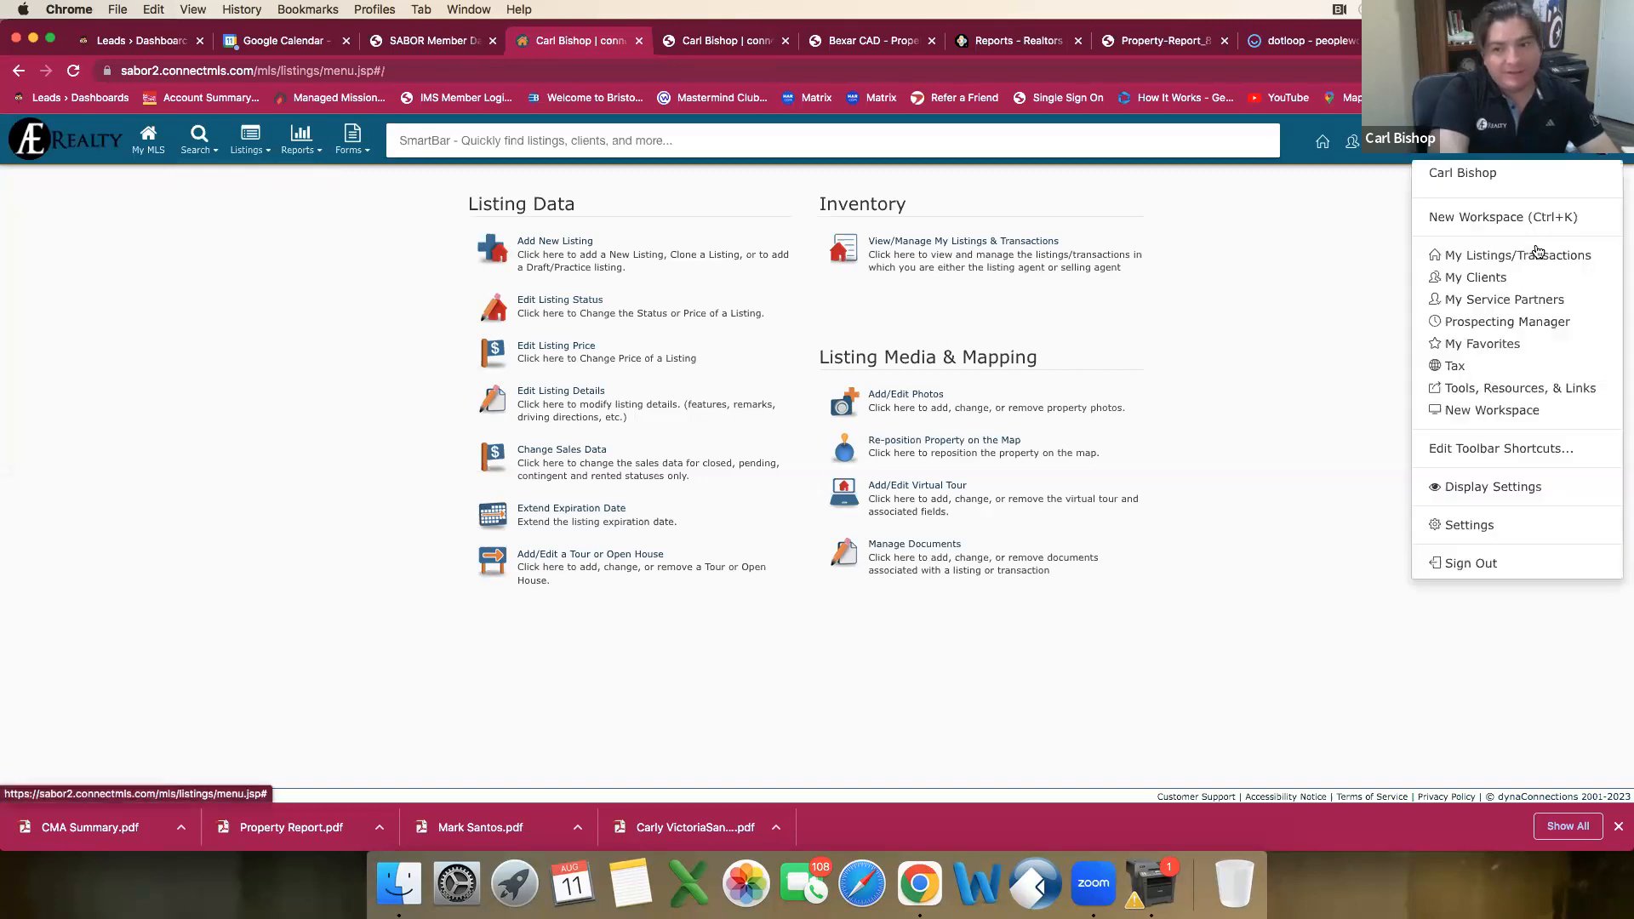
pyautogui.click(1484, 562)
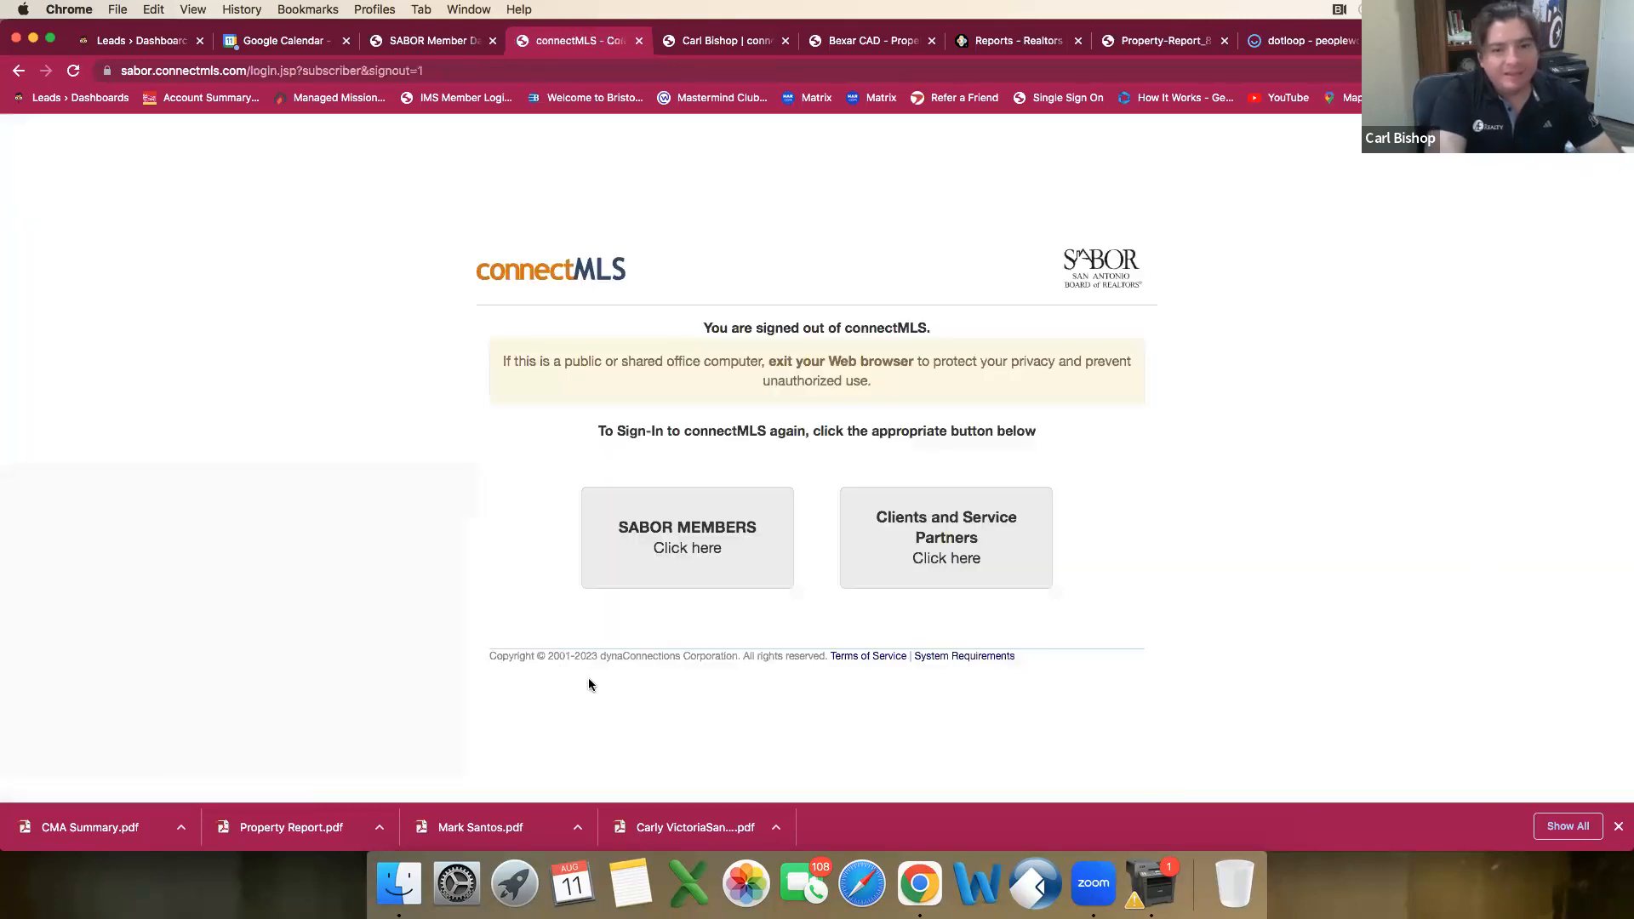
pyautogui.click(668, 542)
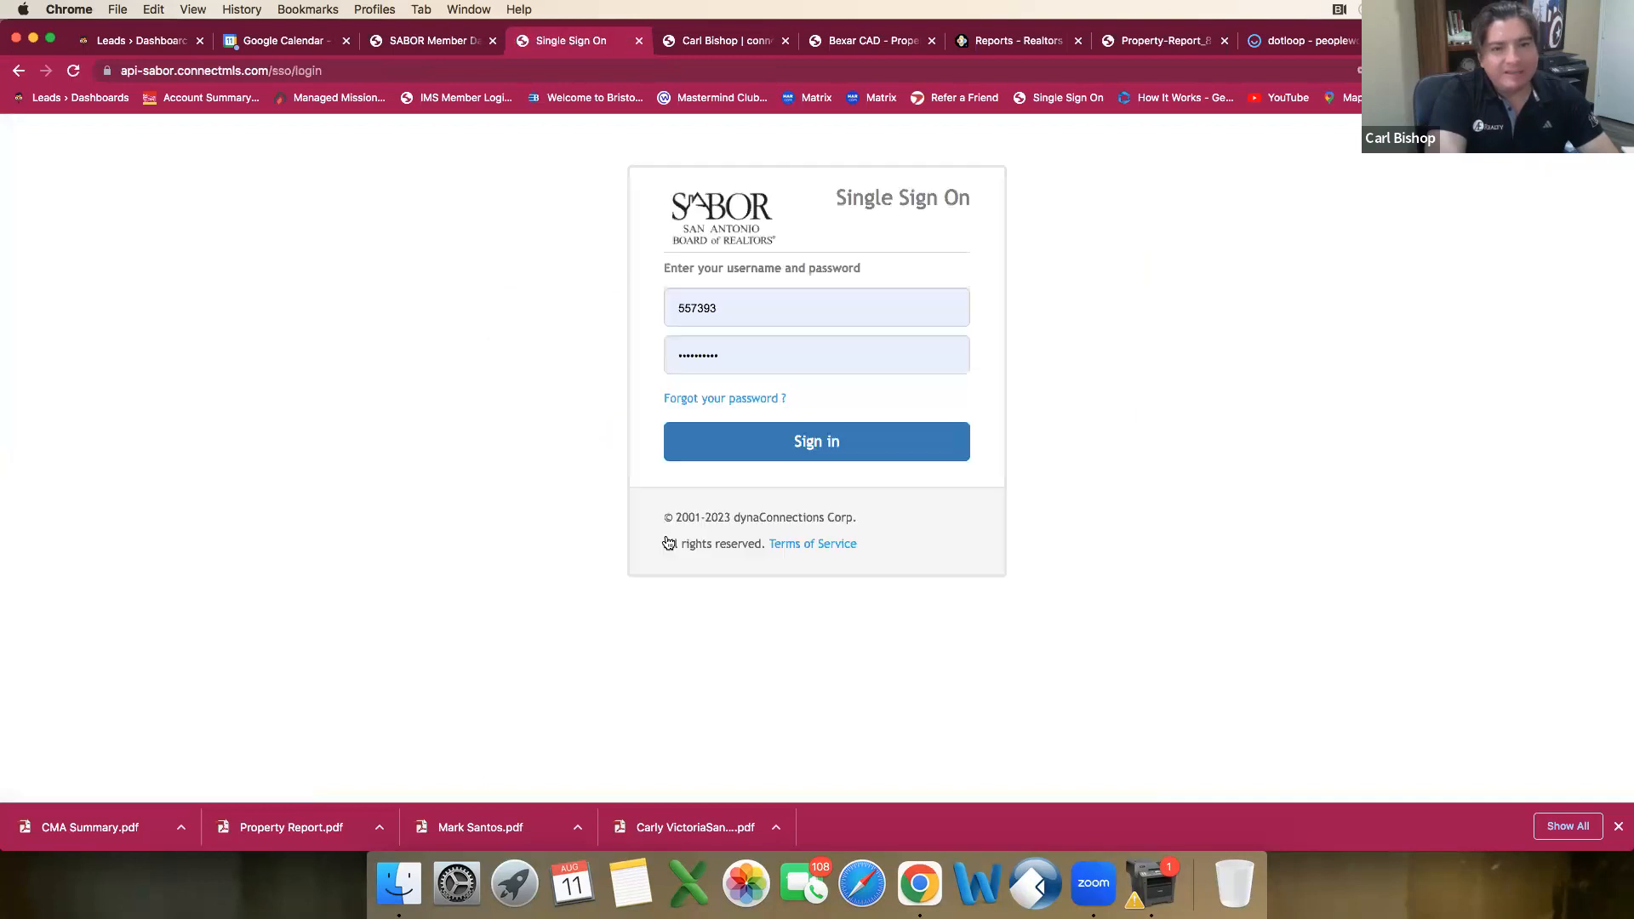
# Step: Sign in with the listing agent's member ID and account password, and decline to save the password in the browser
pyautogui.moveTo(732, 309); pyautogui.dragTo(632, 317)
pyautogui.write('801')
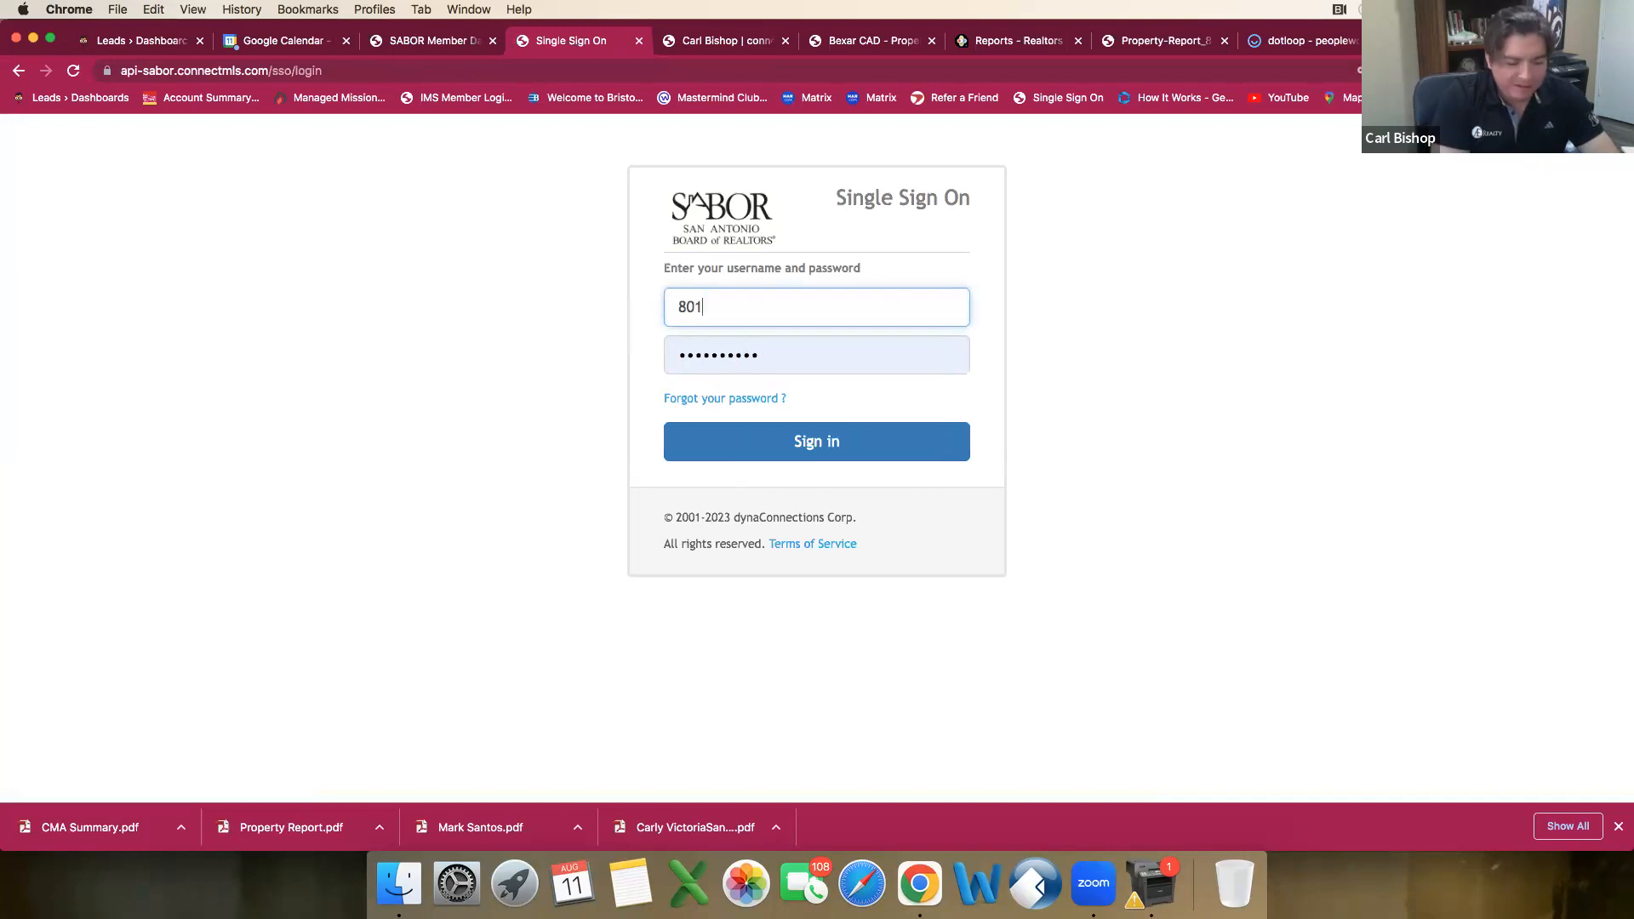
pyautogui.write('832')
pyautogui.press('Tab')
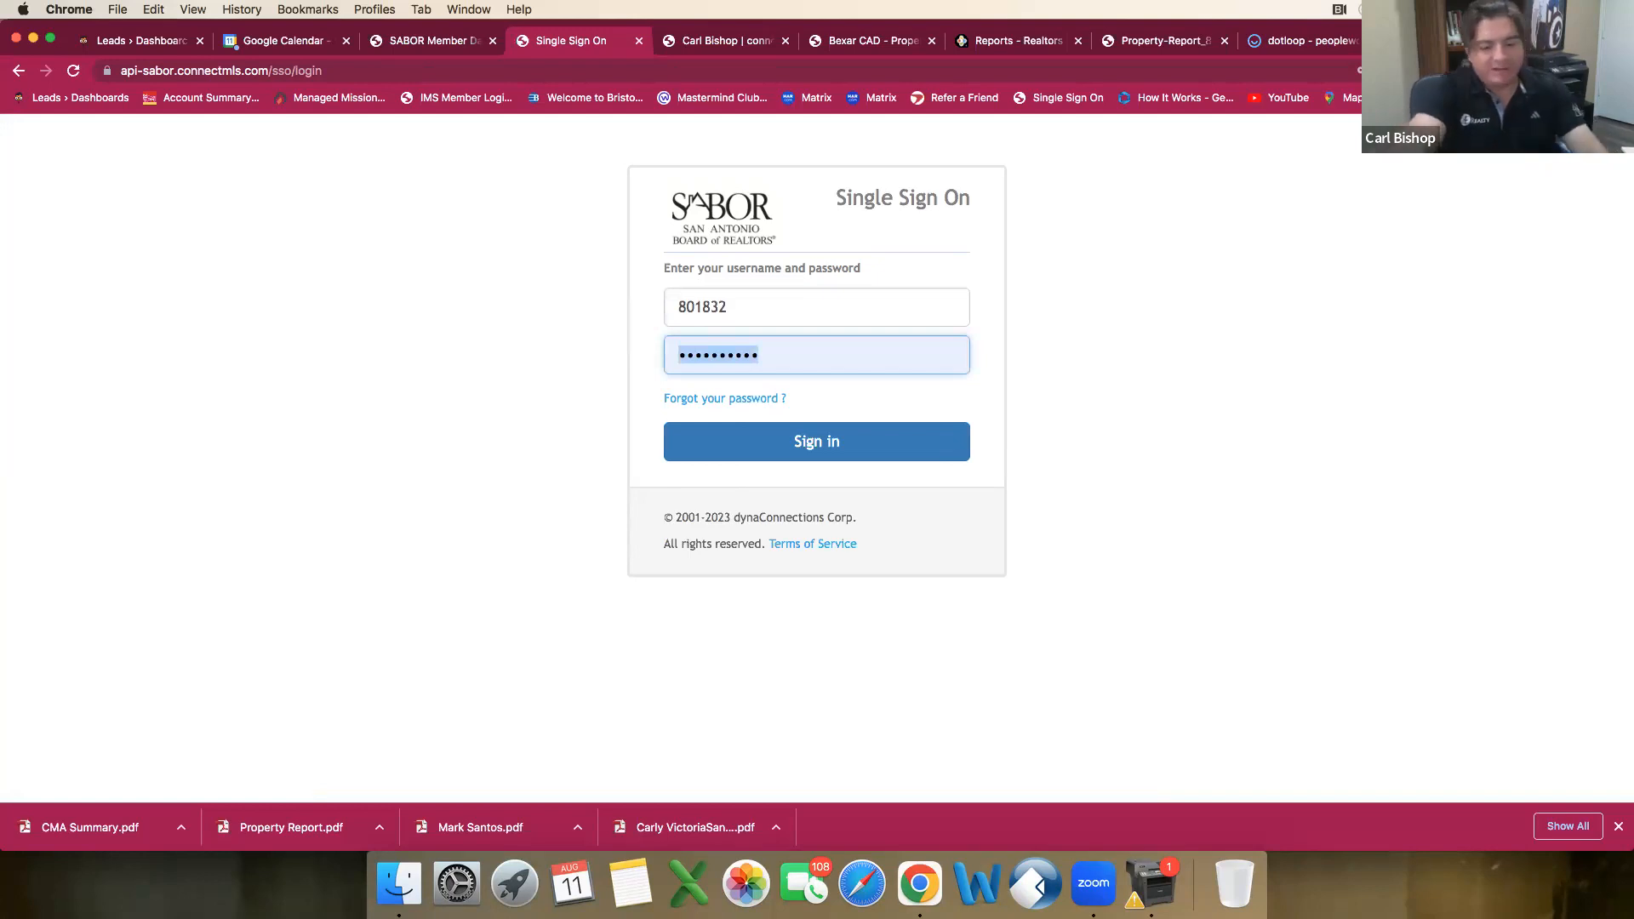
pyautogui.press('BackSpace')
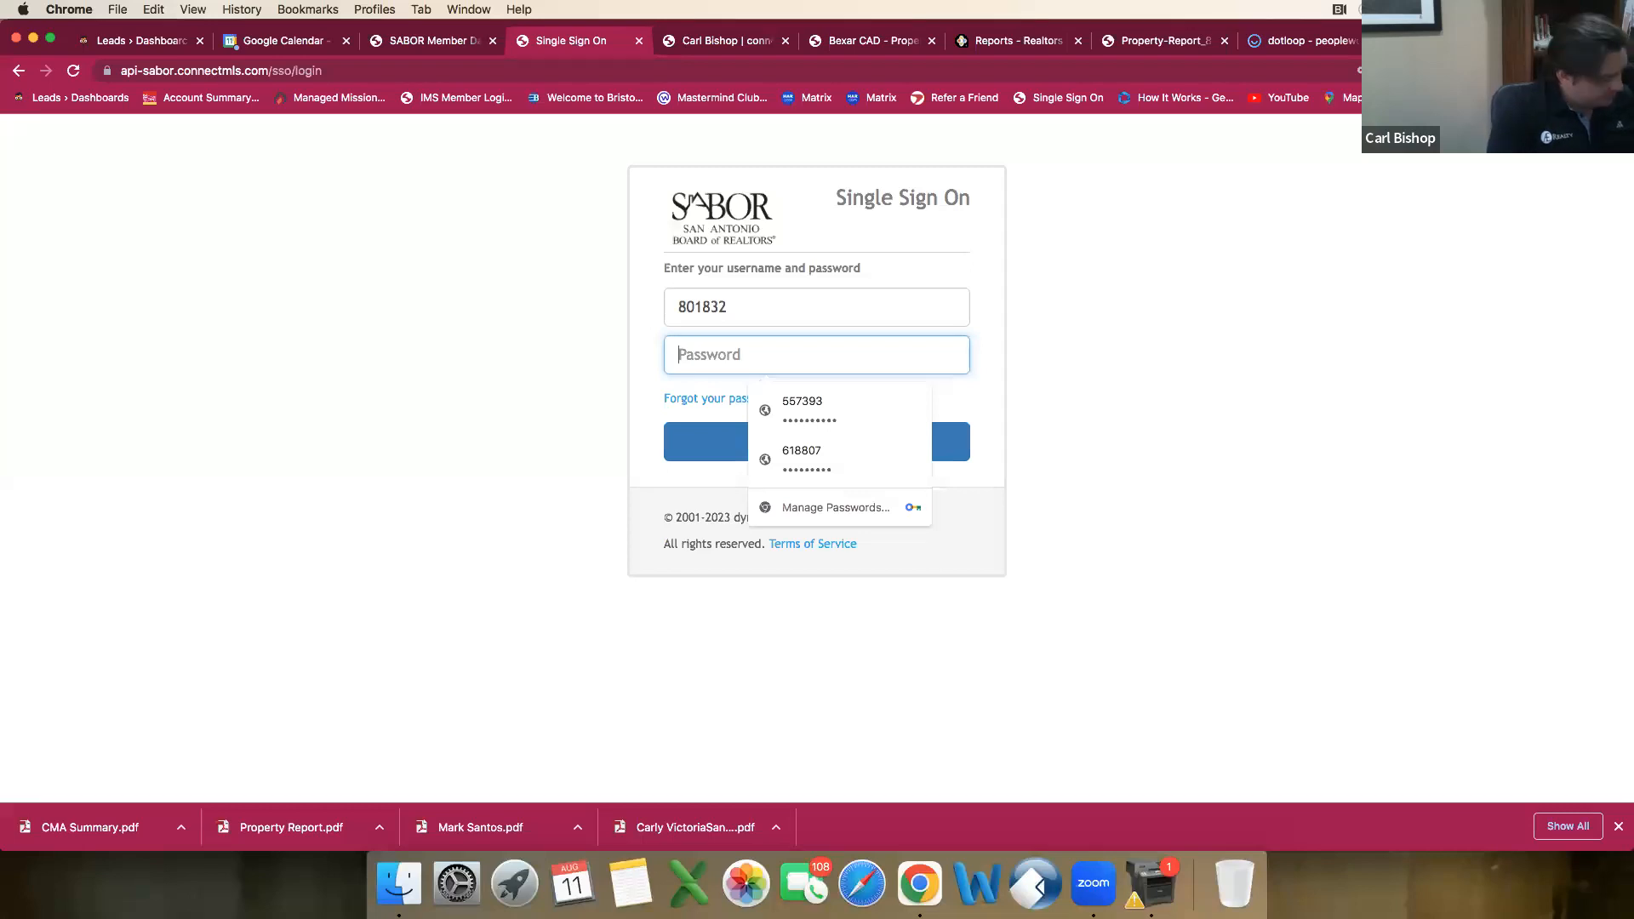
pyautogui.write('••••••••••')
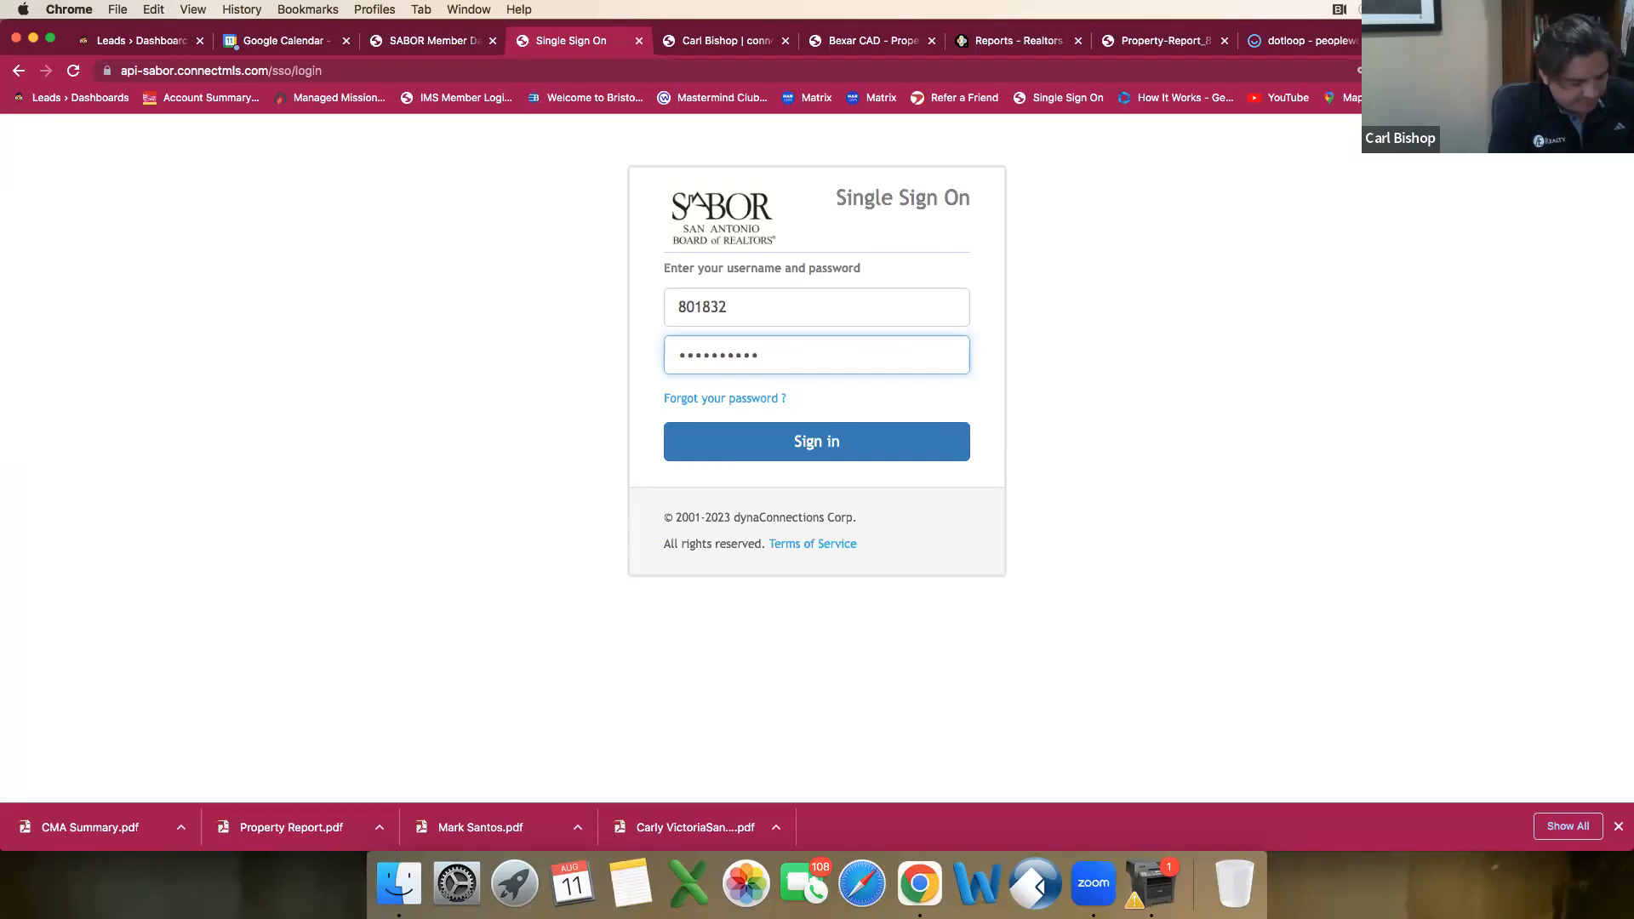
pyautogui.write('••')
pyautogui.press('Return')
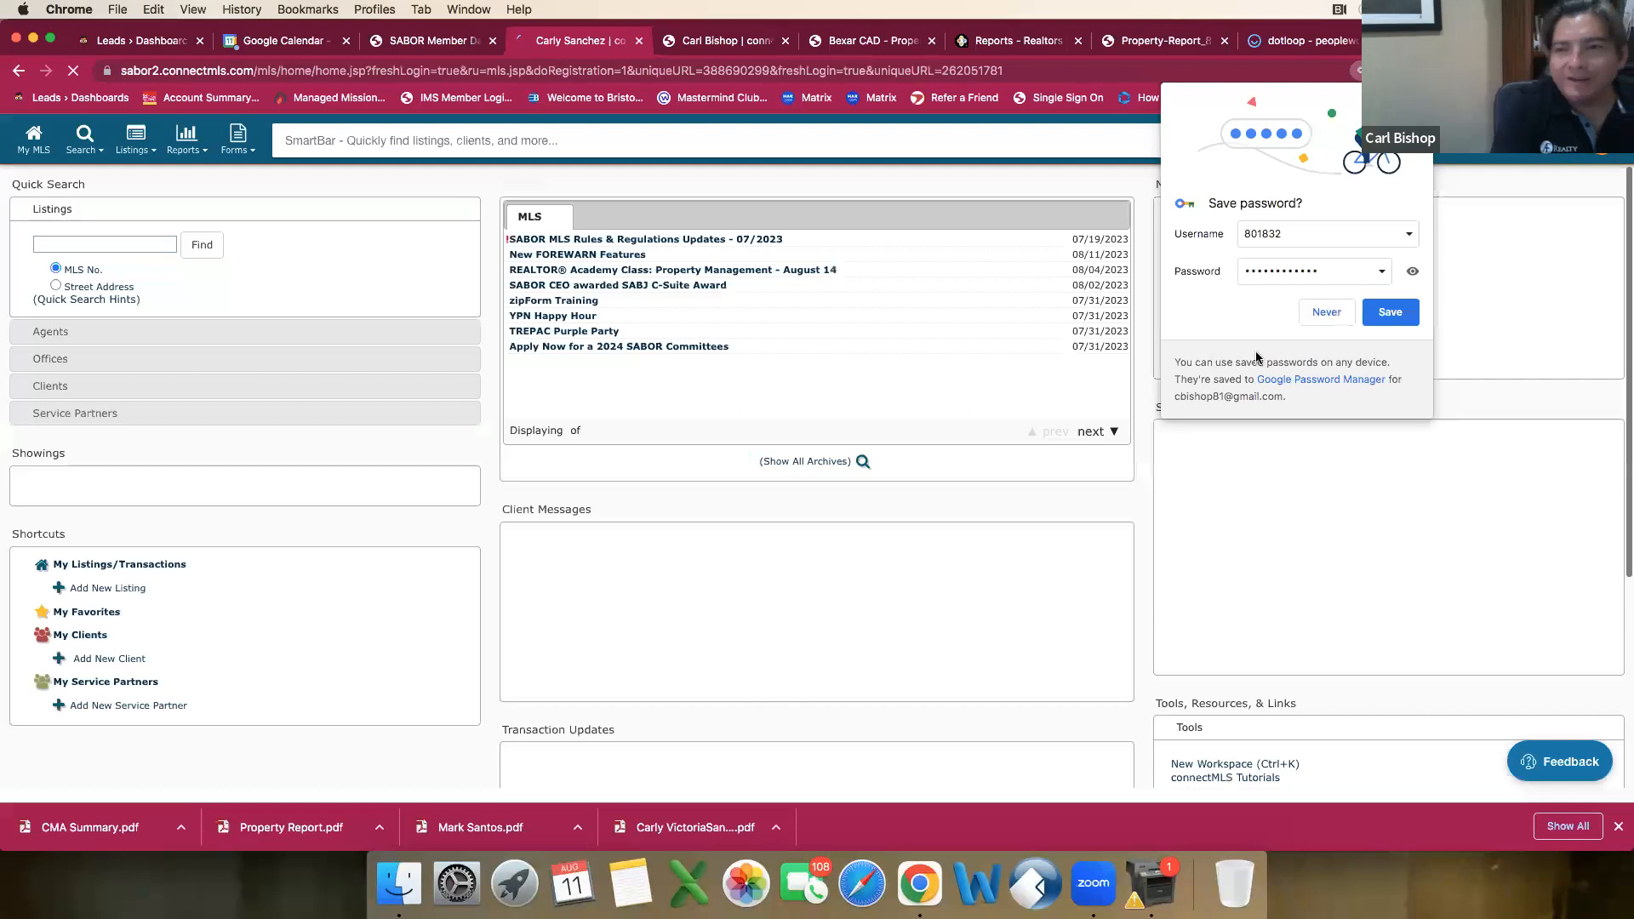
pyautogui.click(1323, 317)
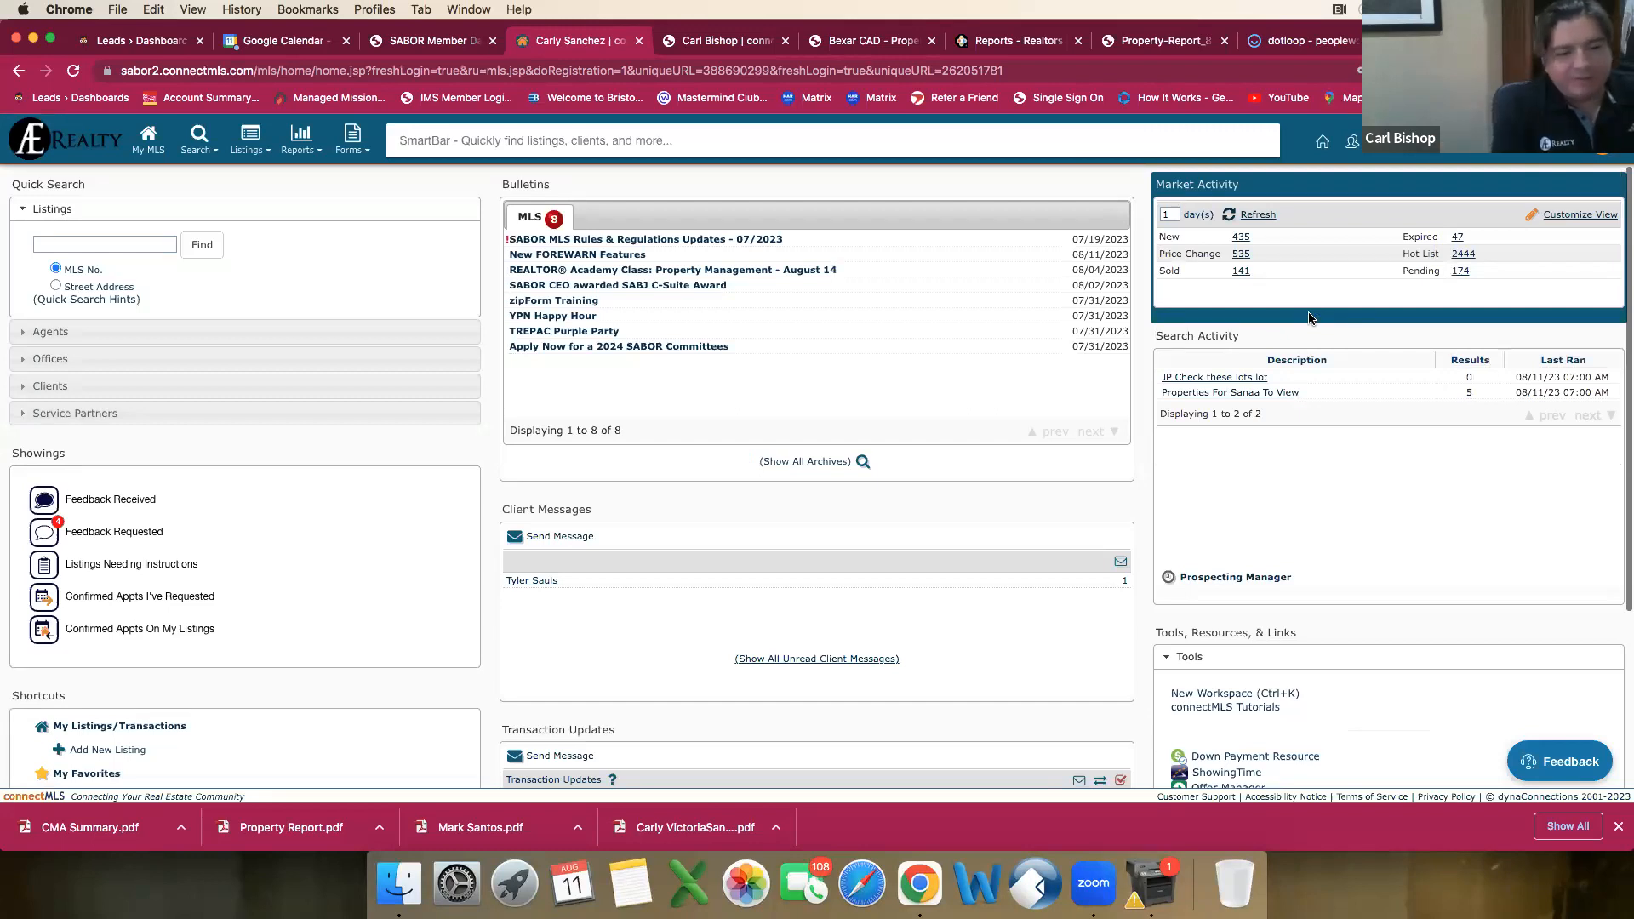
# Step: Open the Add New Listing form from the home page and leave the browser's developer tools closed
pyautogui.press('super+alt+i')
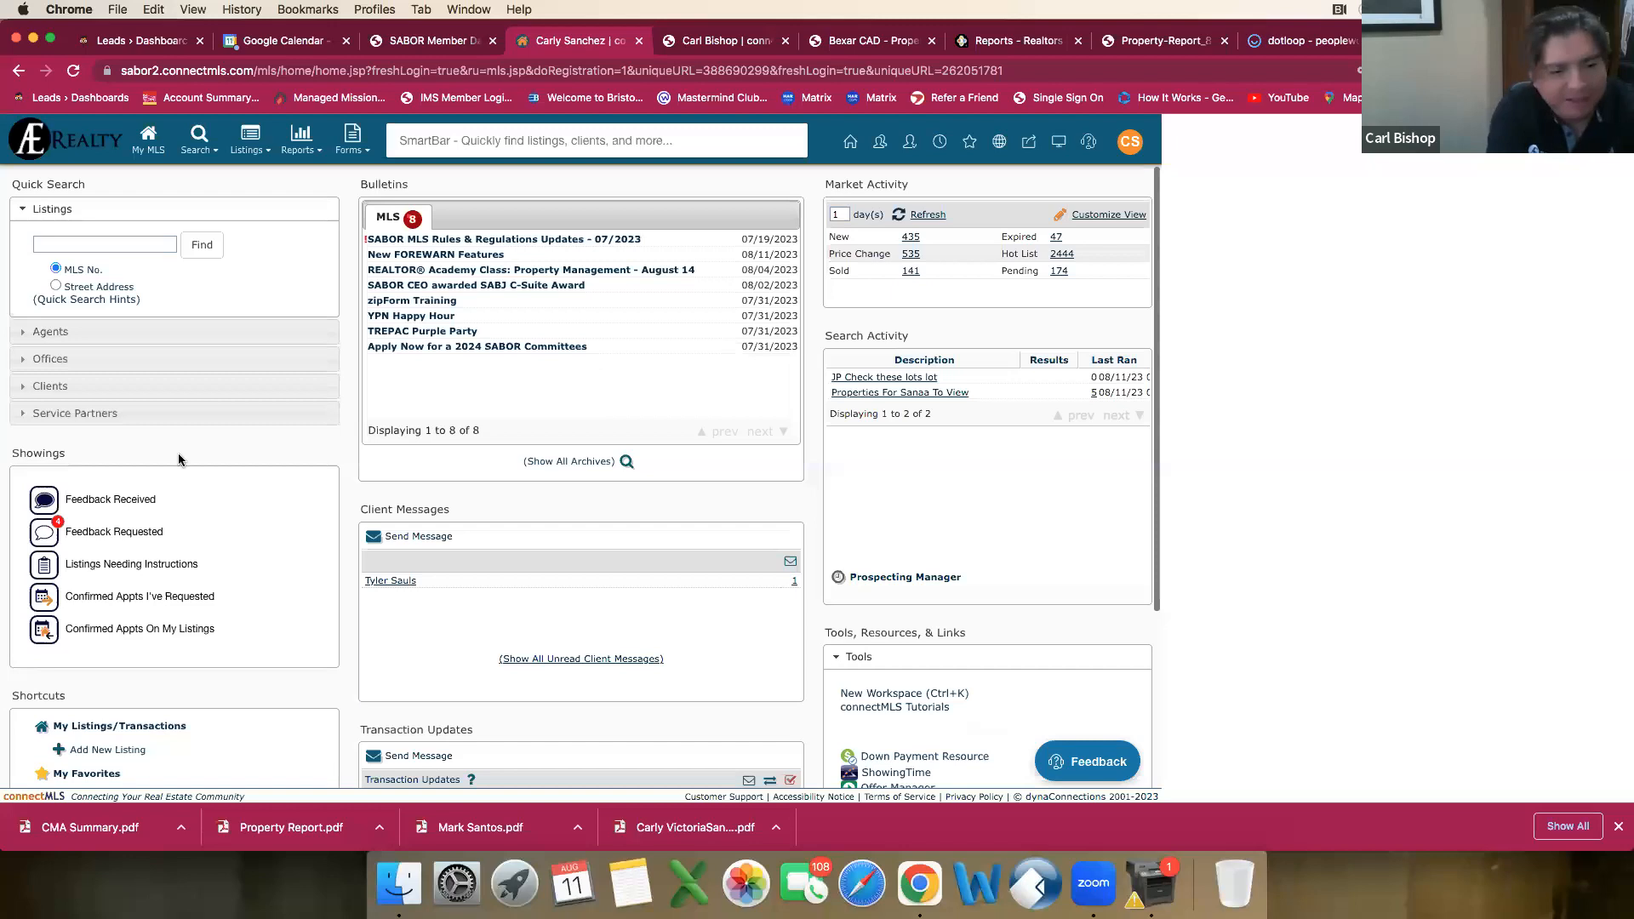
pyautogui.scroll(-3, 170, 660)
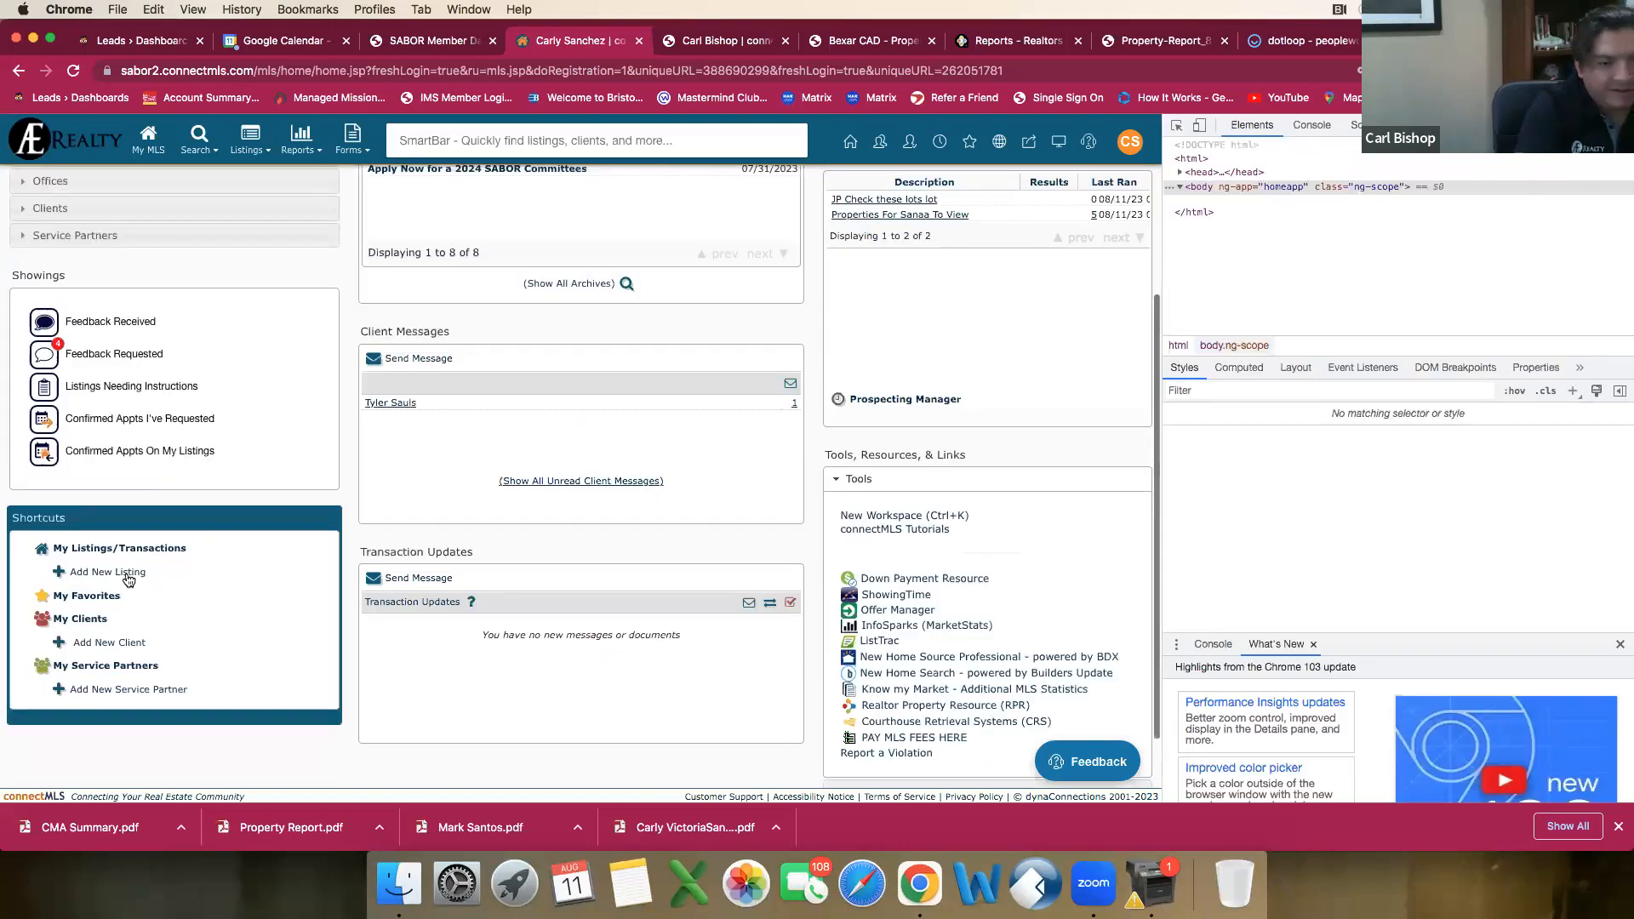
pyautogui.click(128, 575)
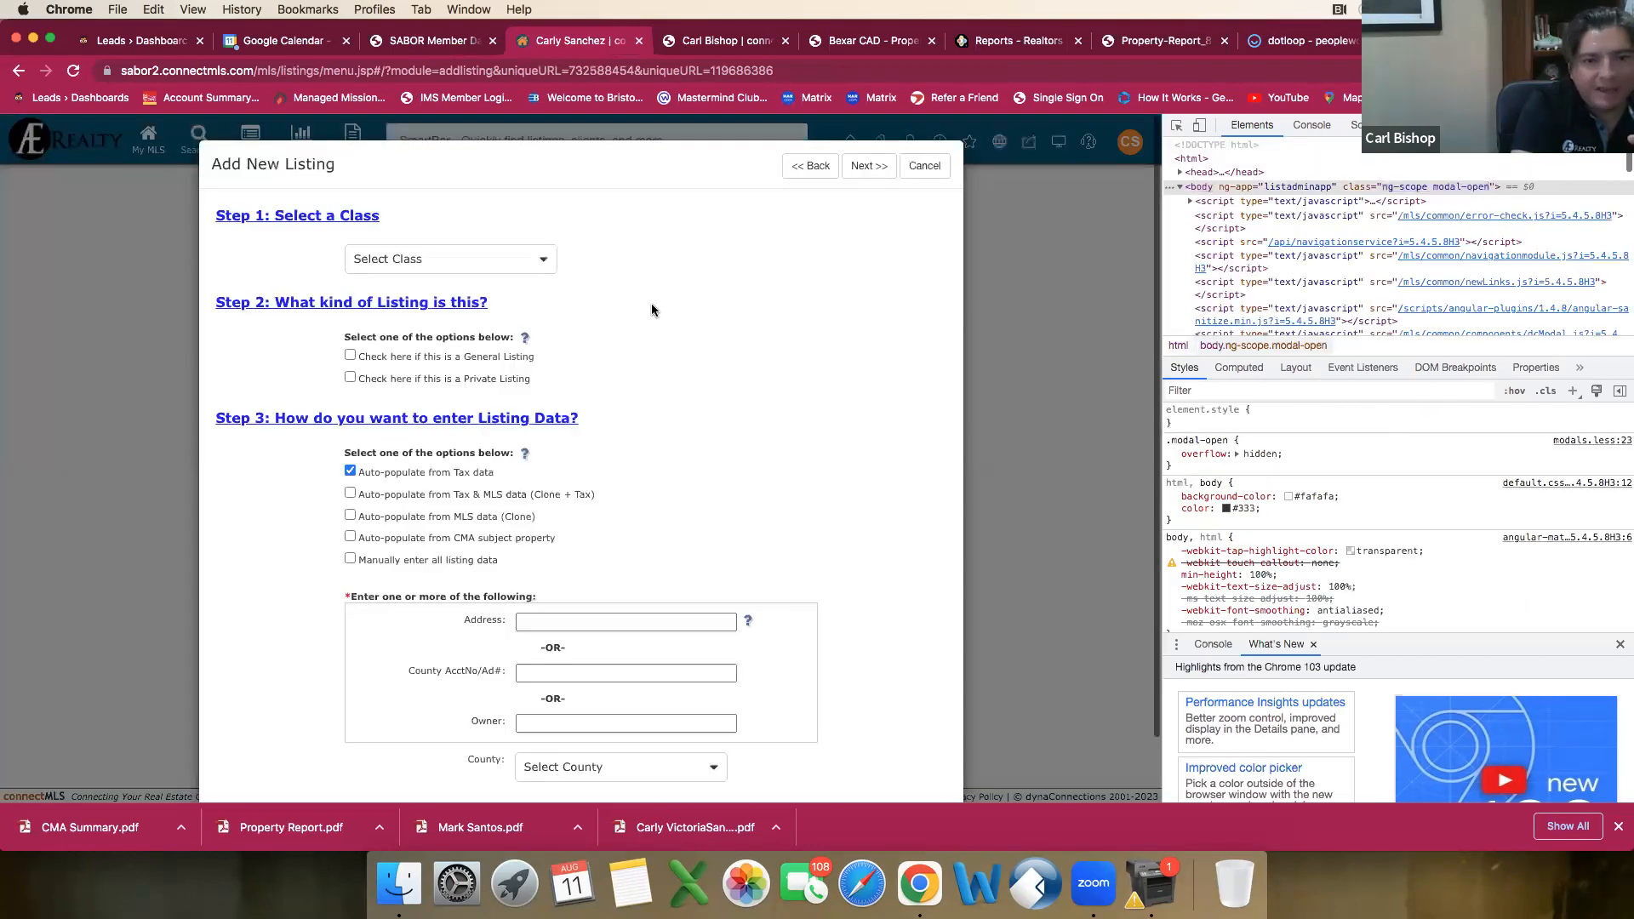
pyautogui.press('super+alt+i')
# Step: Set the new listing's class to Single Residential and mark it as a General Listing
pyautogui.click(692, 259)
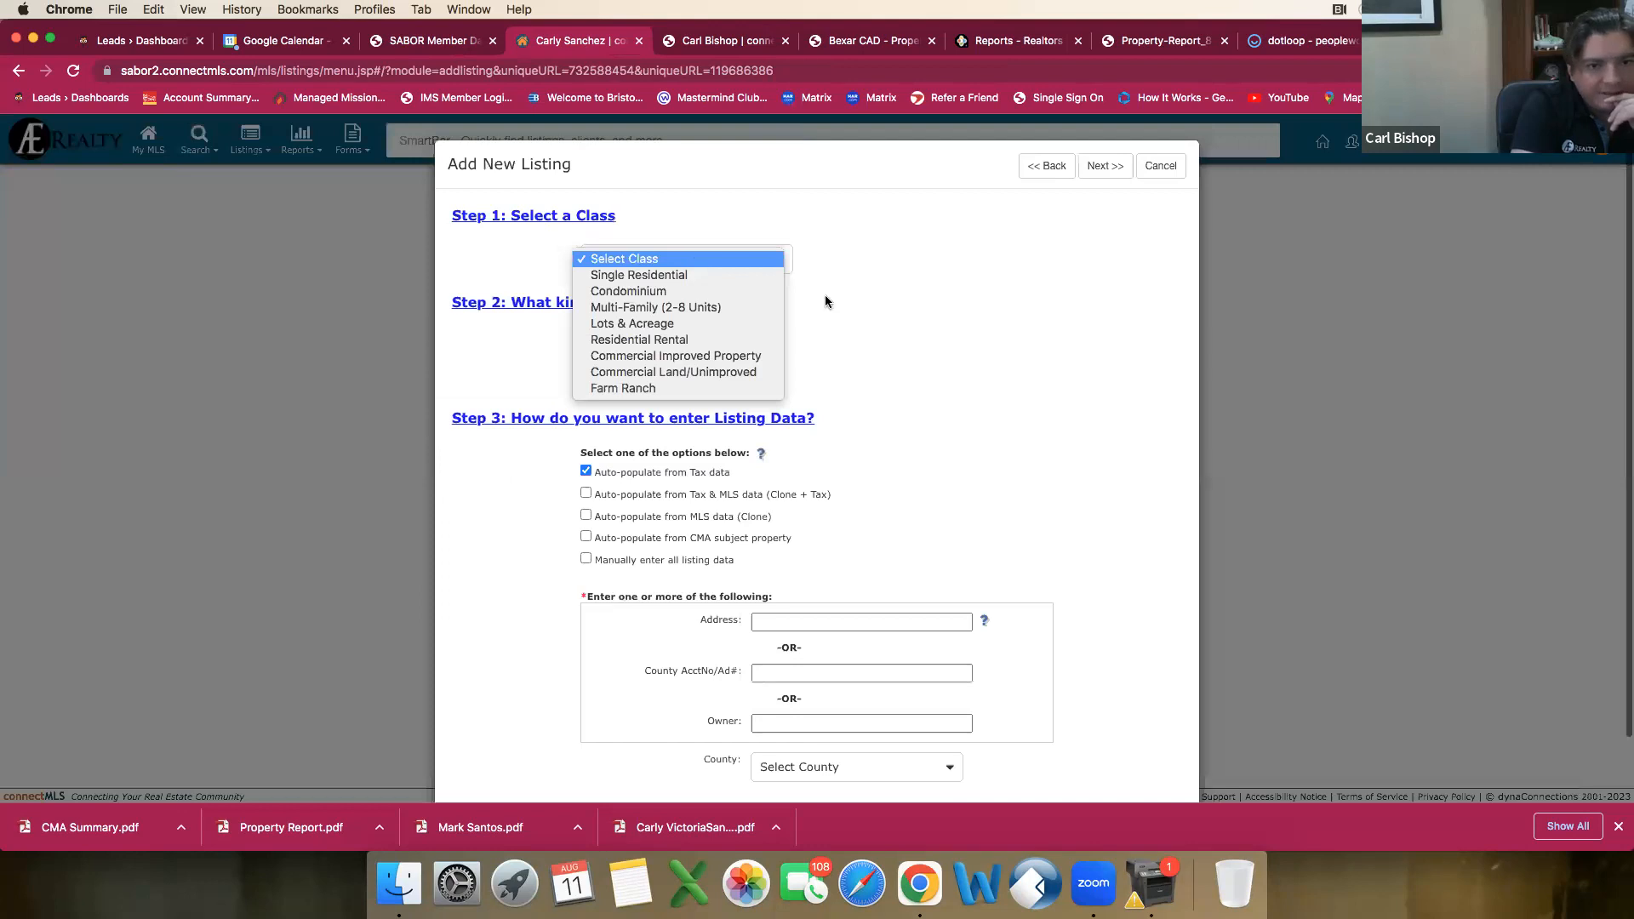
pyautogui.press('Down')
pyautogui.press('Return')
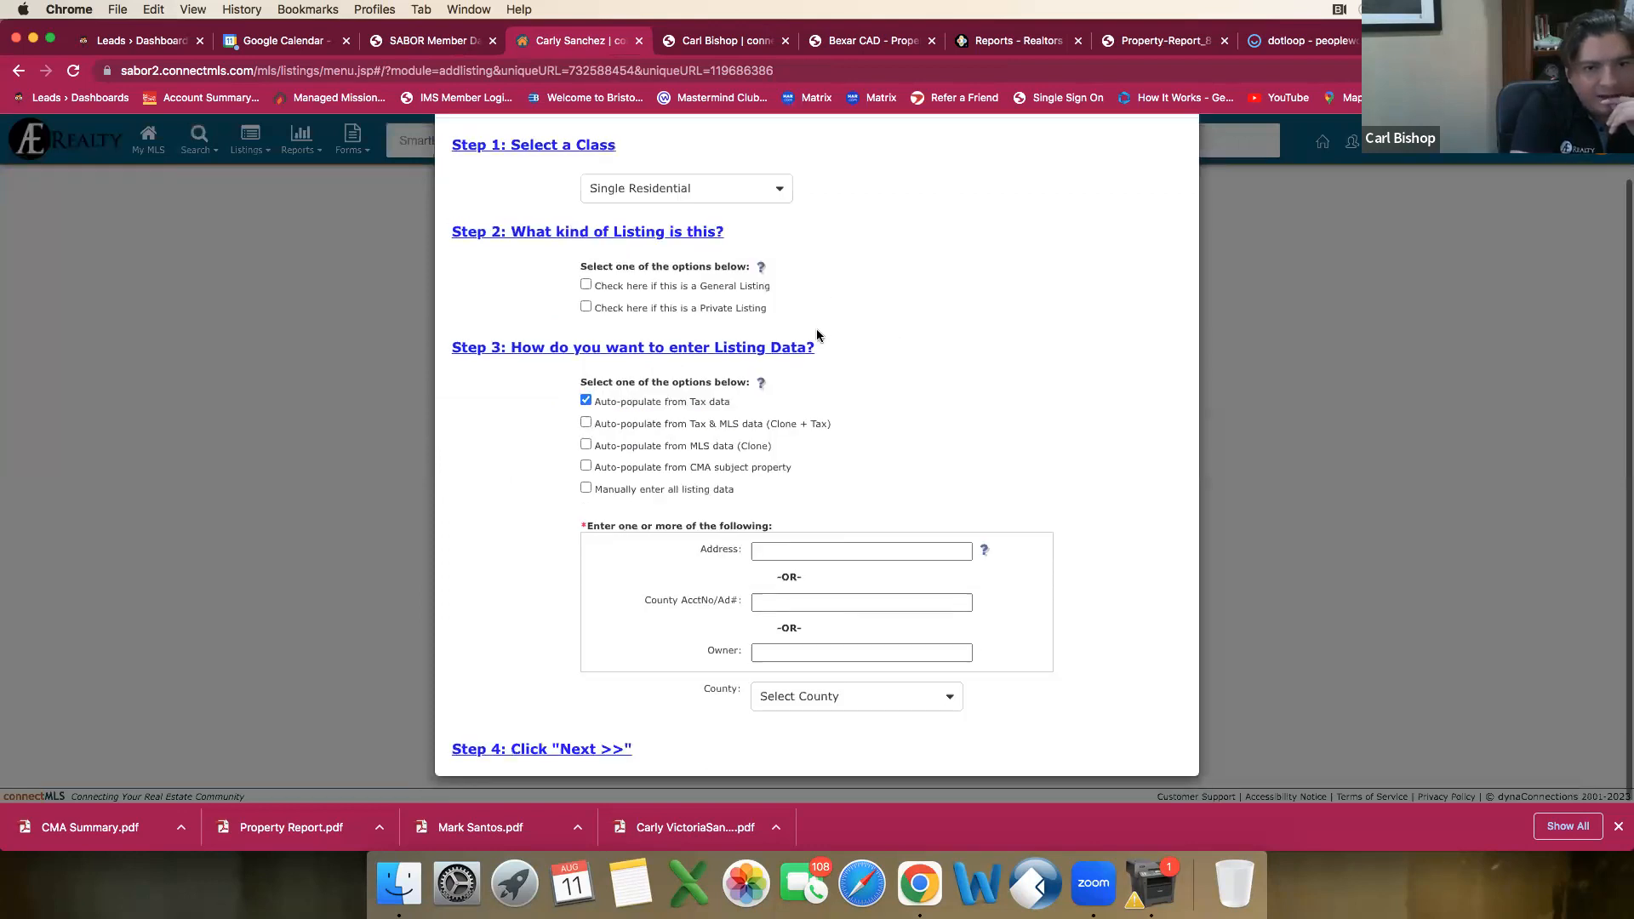
pyautogui.click(587, 286)
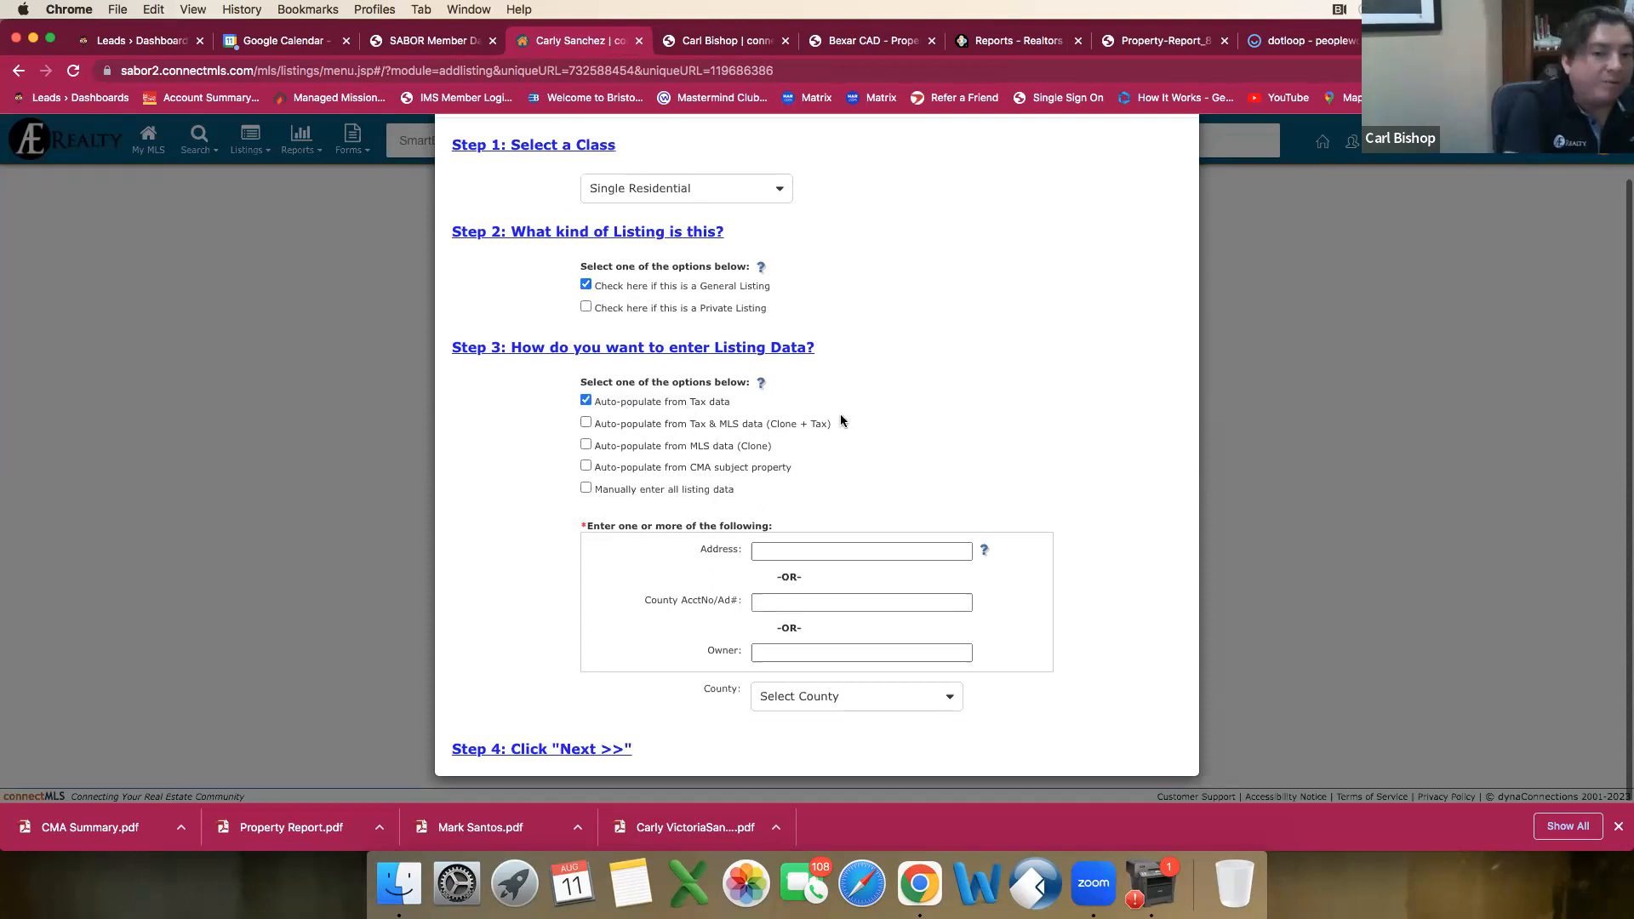
# Step: Look up the property by its street number and partial street name, and auto-populate the listing from the matching tax record
pyautogui.click(770, 551)
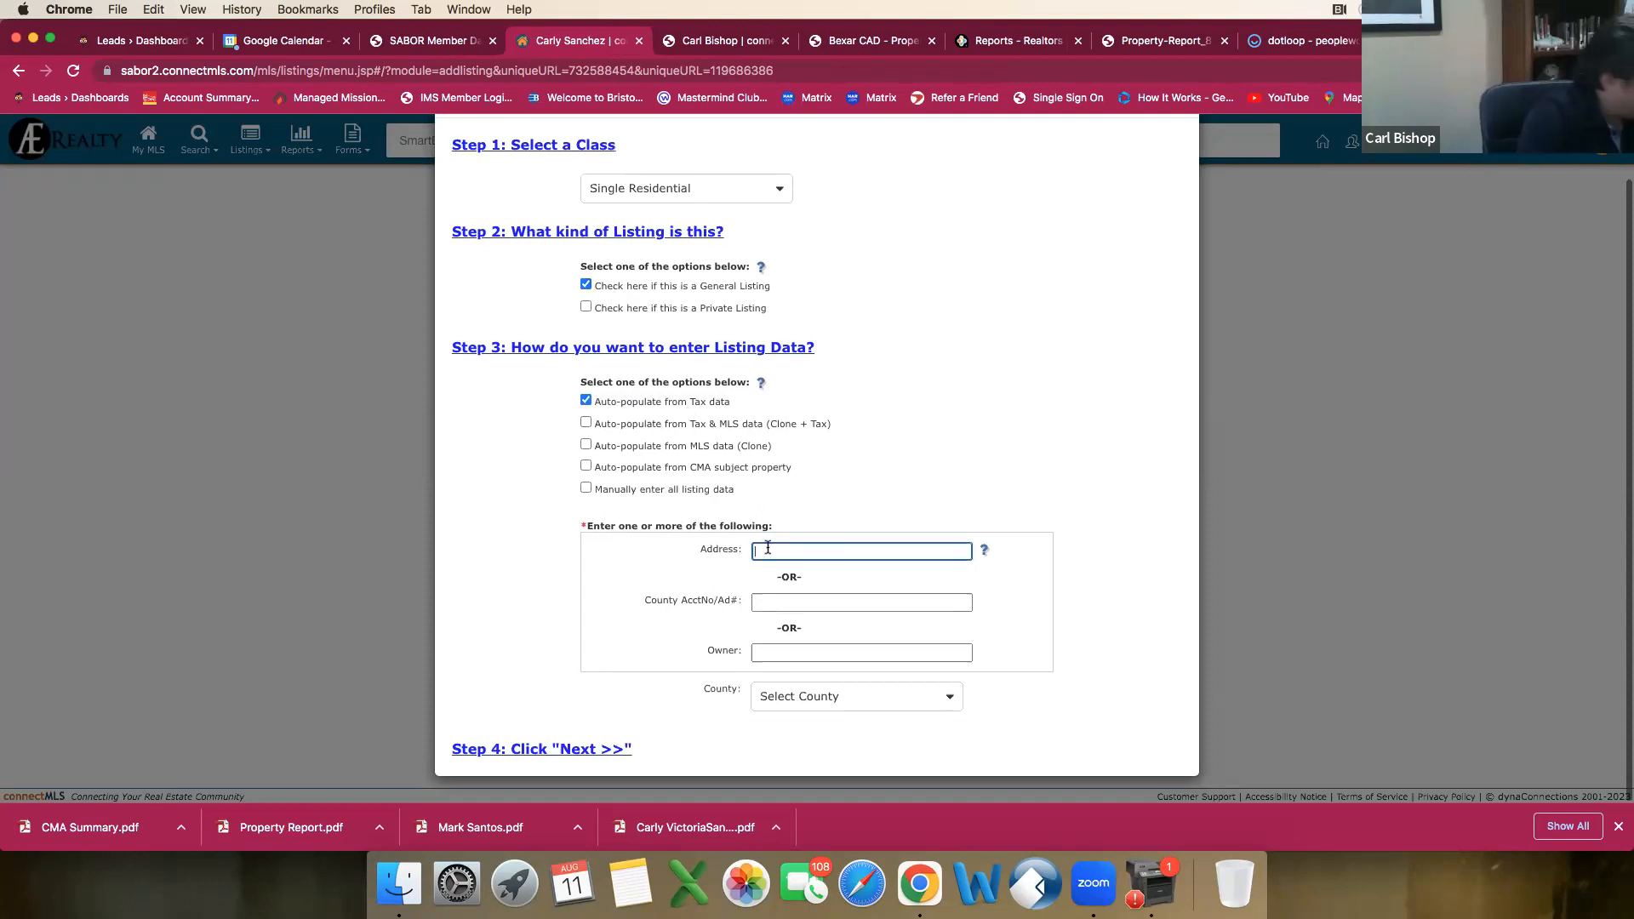
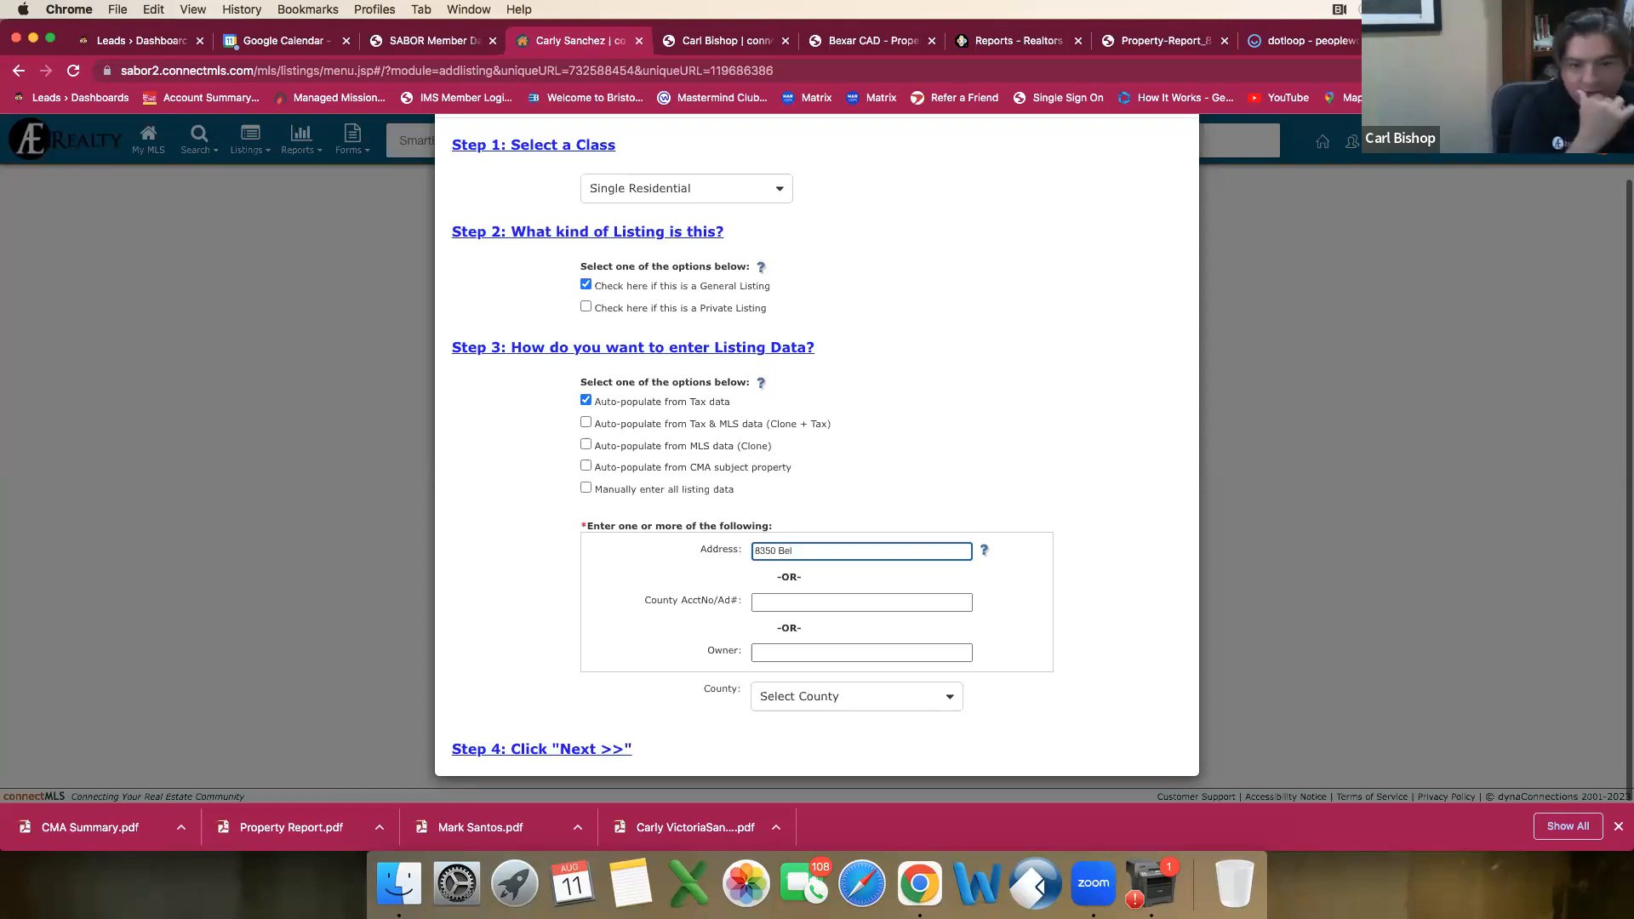
pyautogui.click(565, 753)
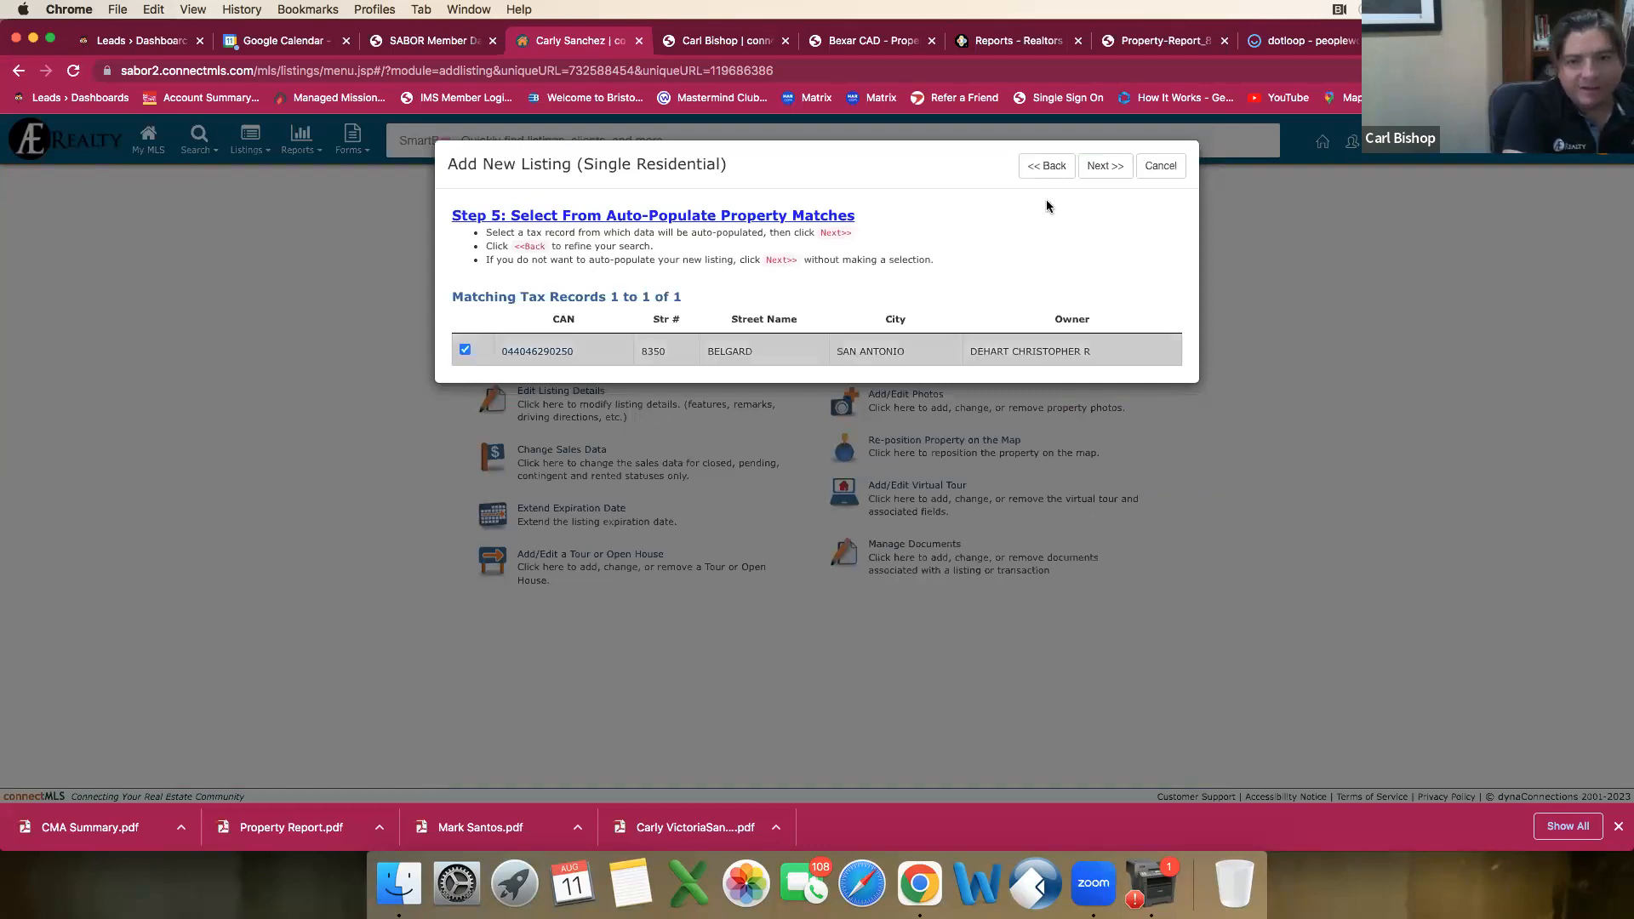
pyautogui.click(1122, 169)
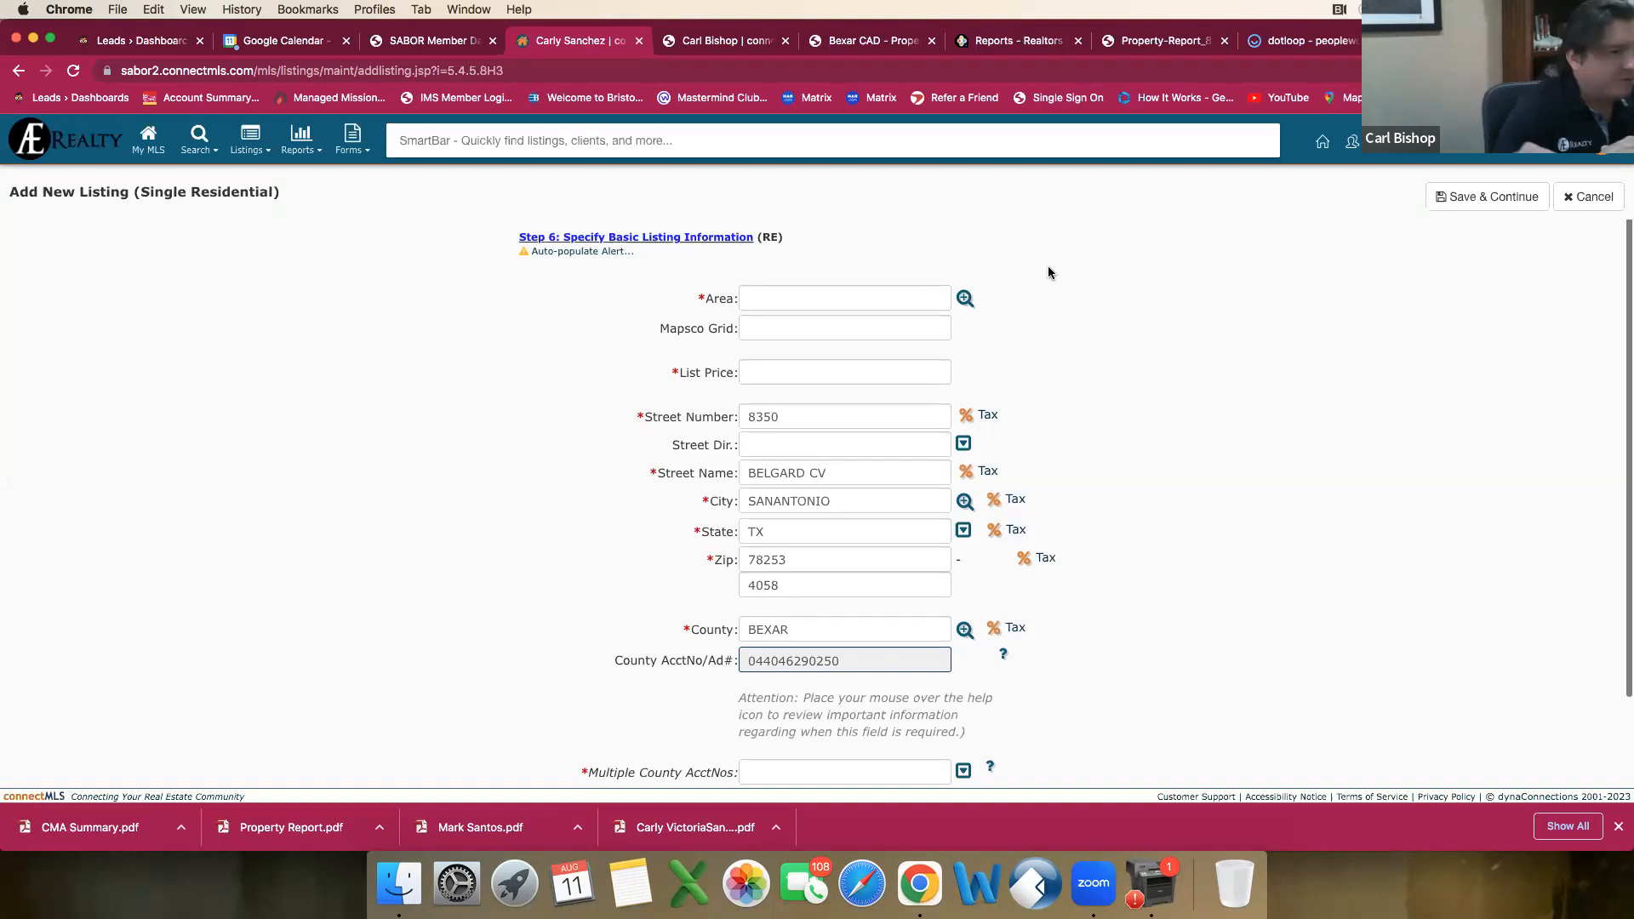
# Step: Set the listing's Area to 0104 using the All Bexar area map
pyautogui.click(878, 296)
pyautogui.click(962, 300)
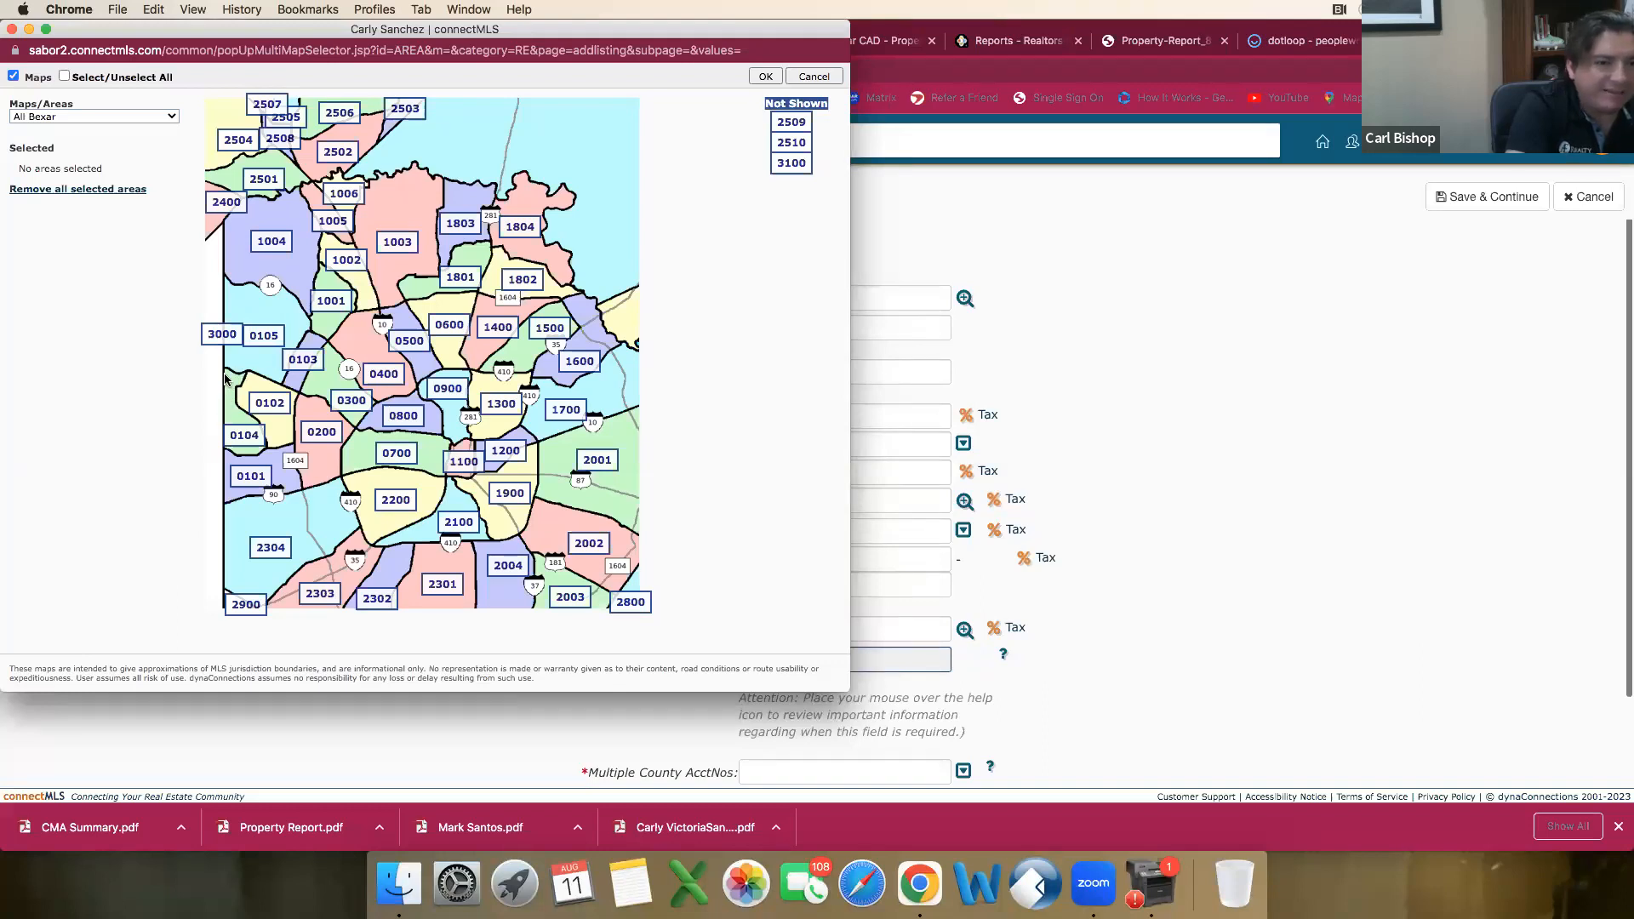
pyautogui.click(246, 440)
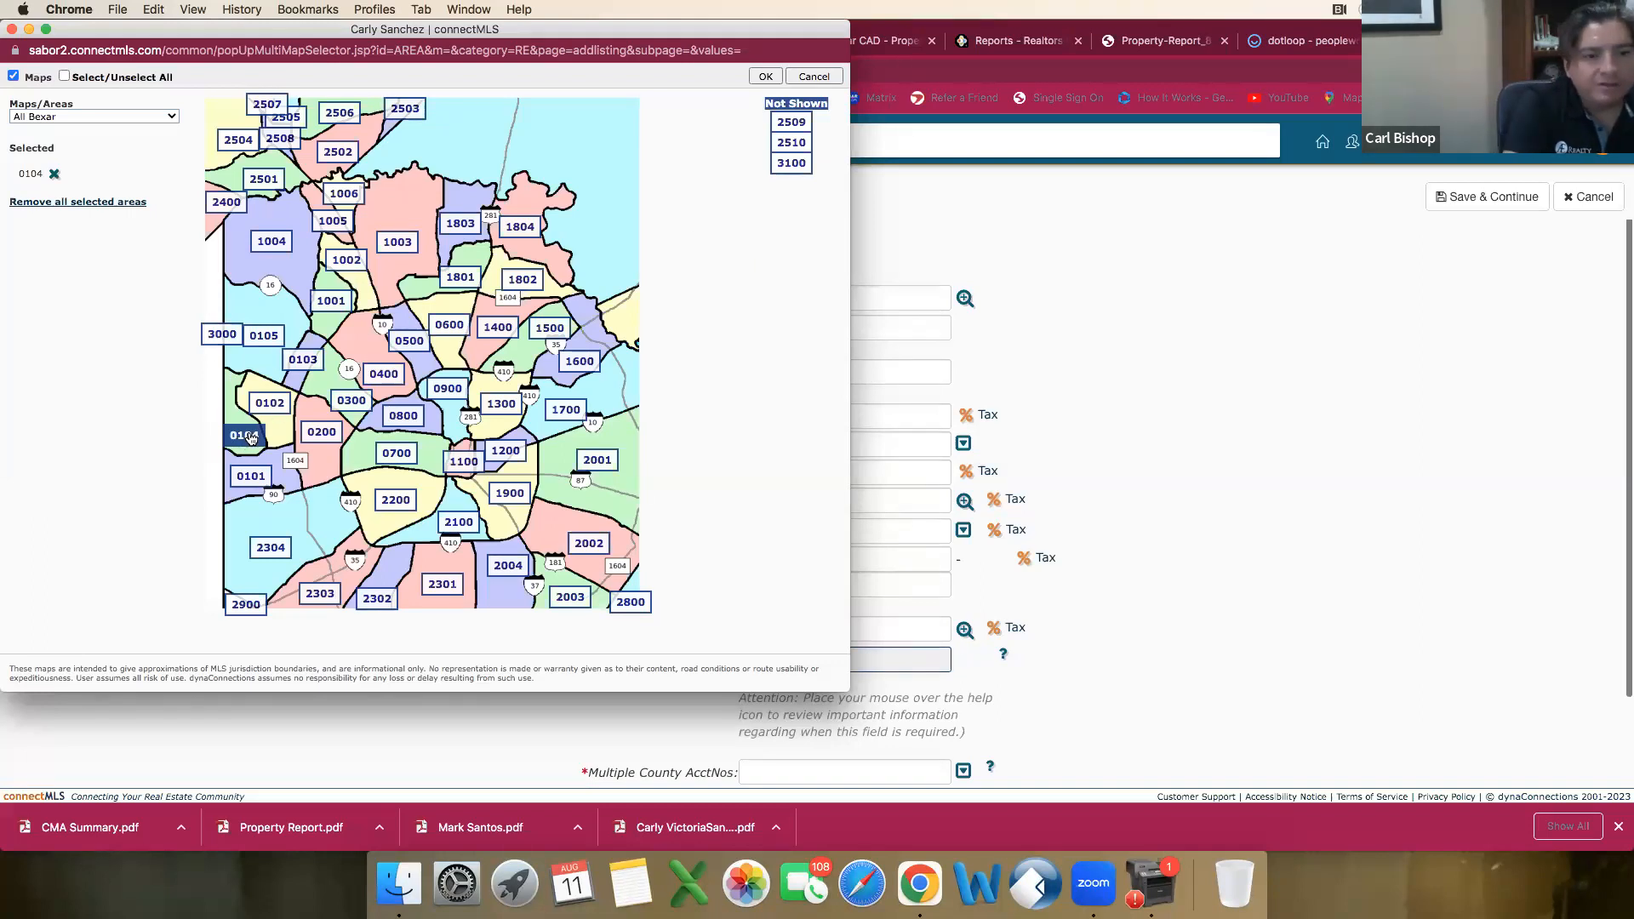
pyautogui.click(766, 76)
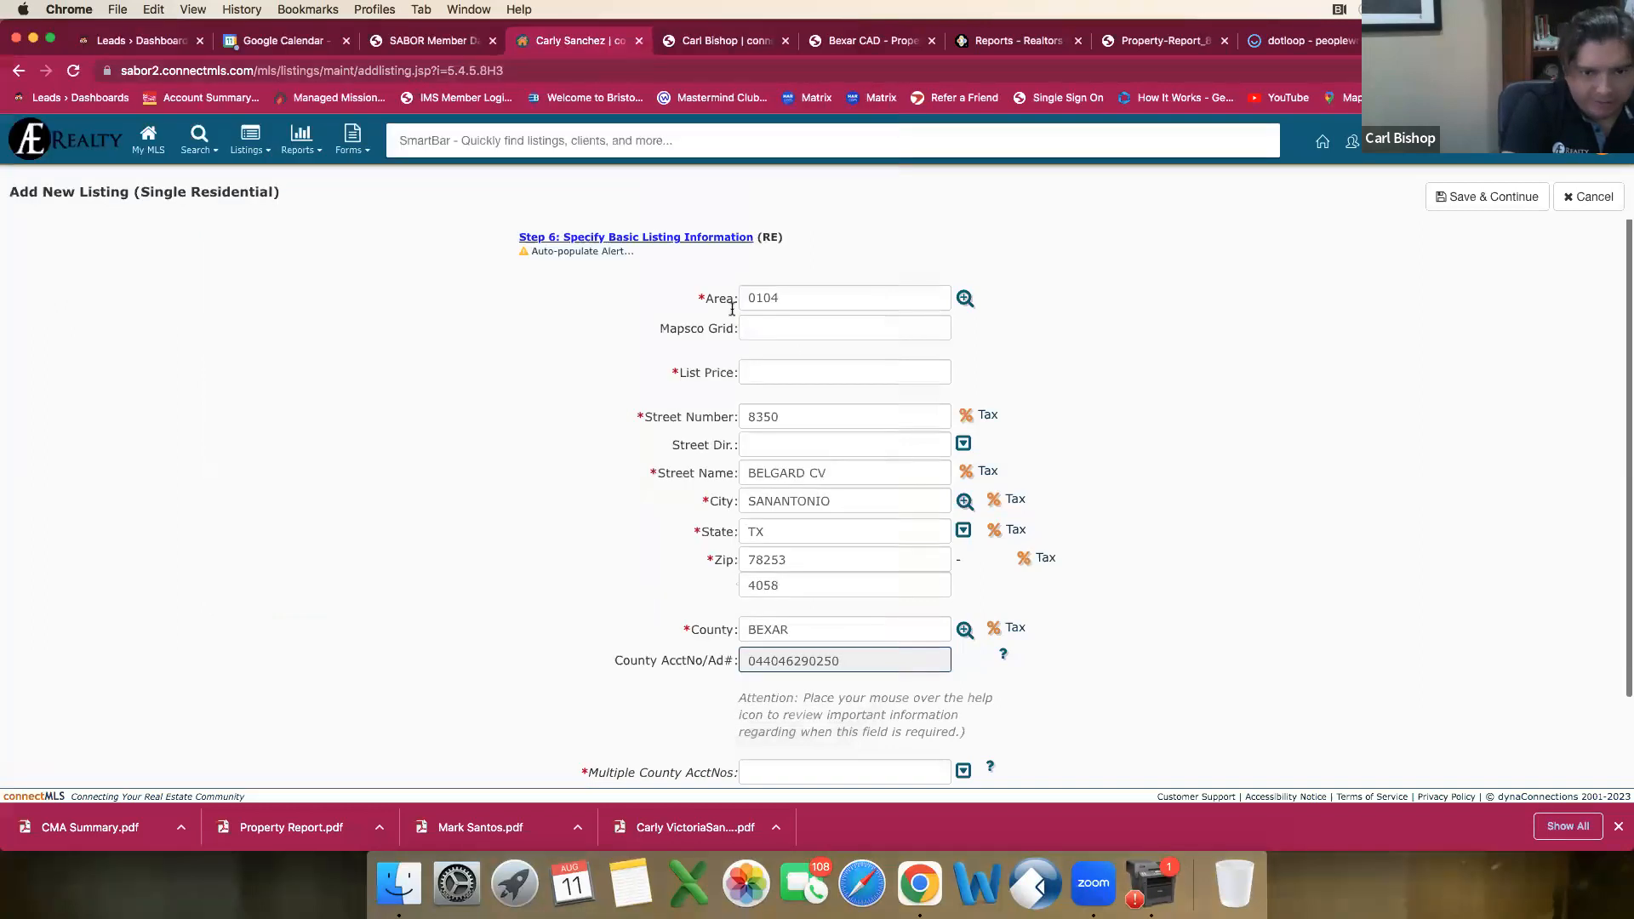
# Step: Set the List Price to 330000 and leave the Mapsco Grid empty
pyautogui.click(747, 330)
pyautogui.click(773, 379)
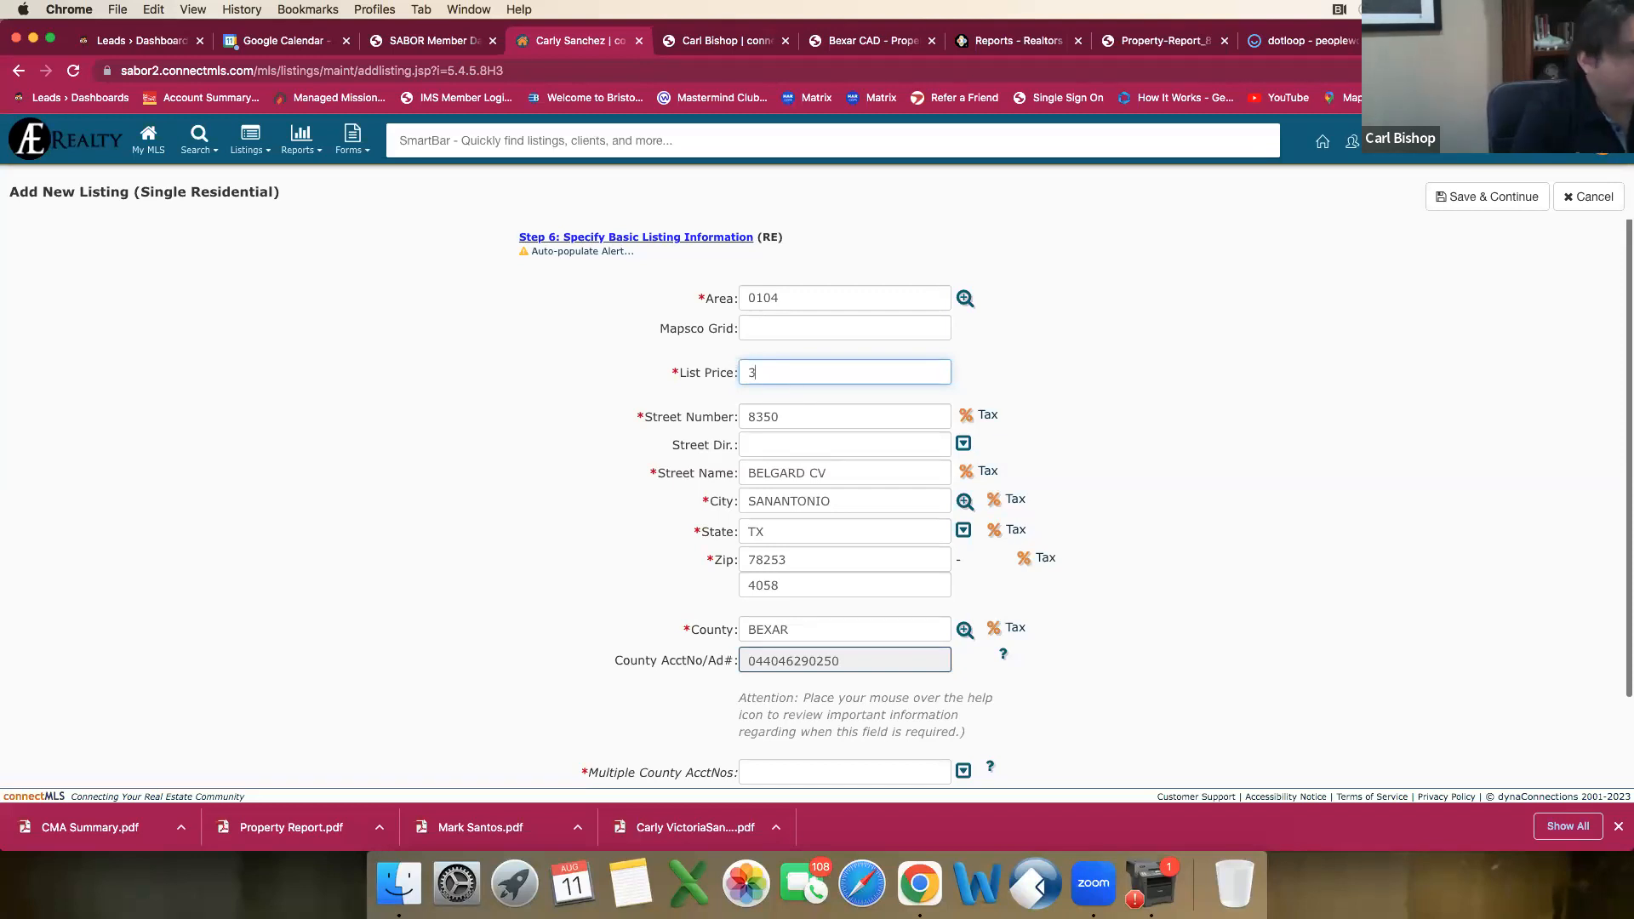
pyautogui.write('30,00')
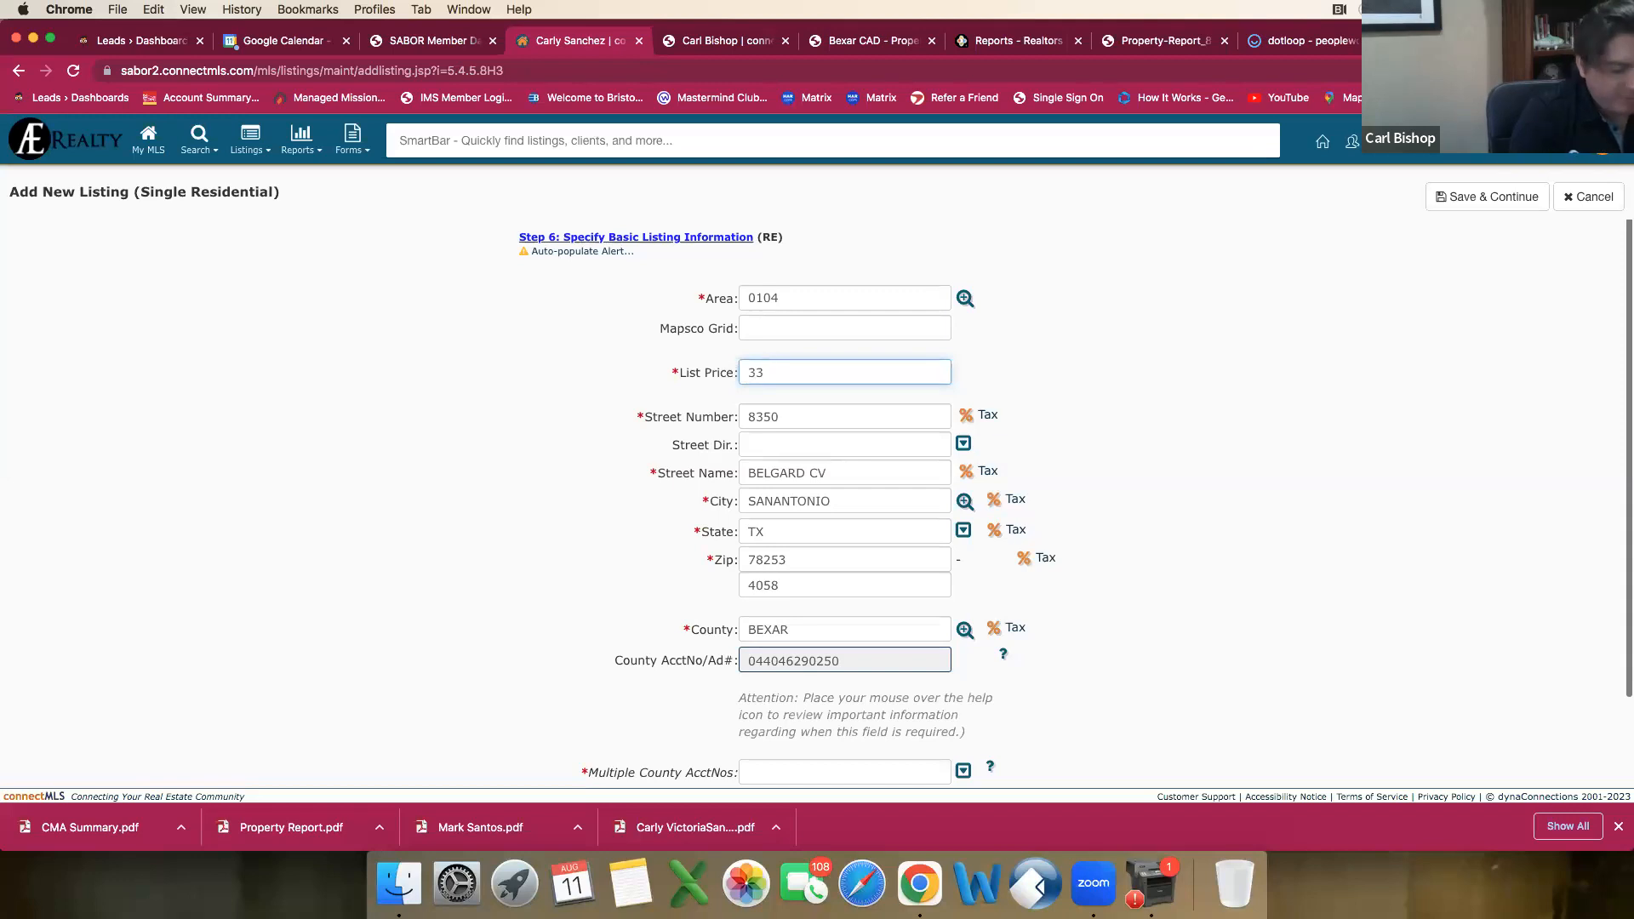
pyautogui.press('BackSpace')
pyautogui.press('BackSpace')
pyautogui.press('BackSpace')
pyautogui.write('000')
pyautogui.press('Tab')
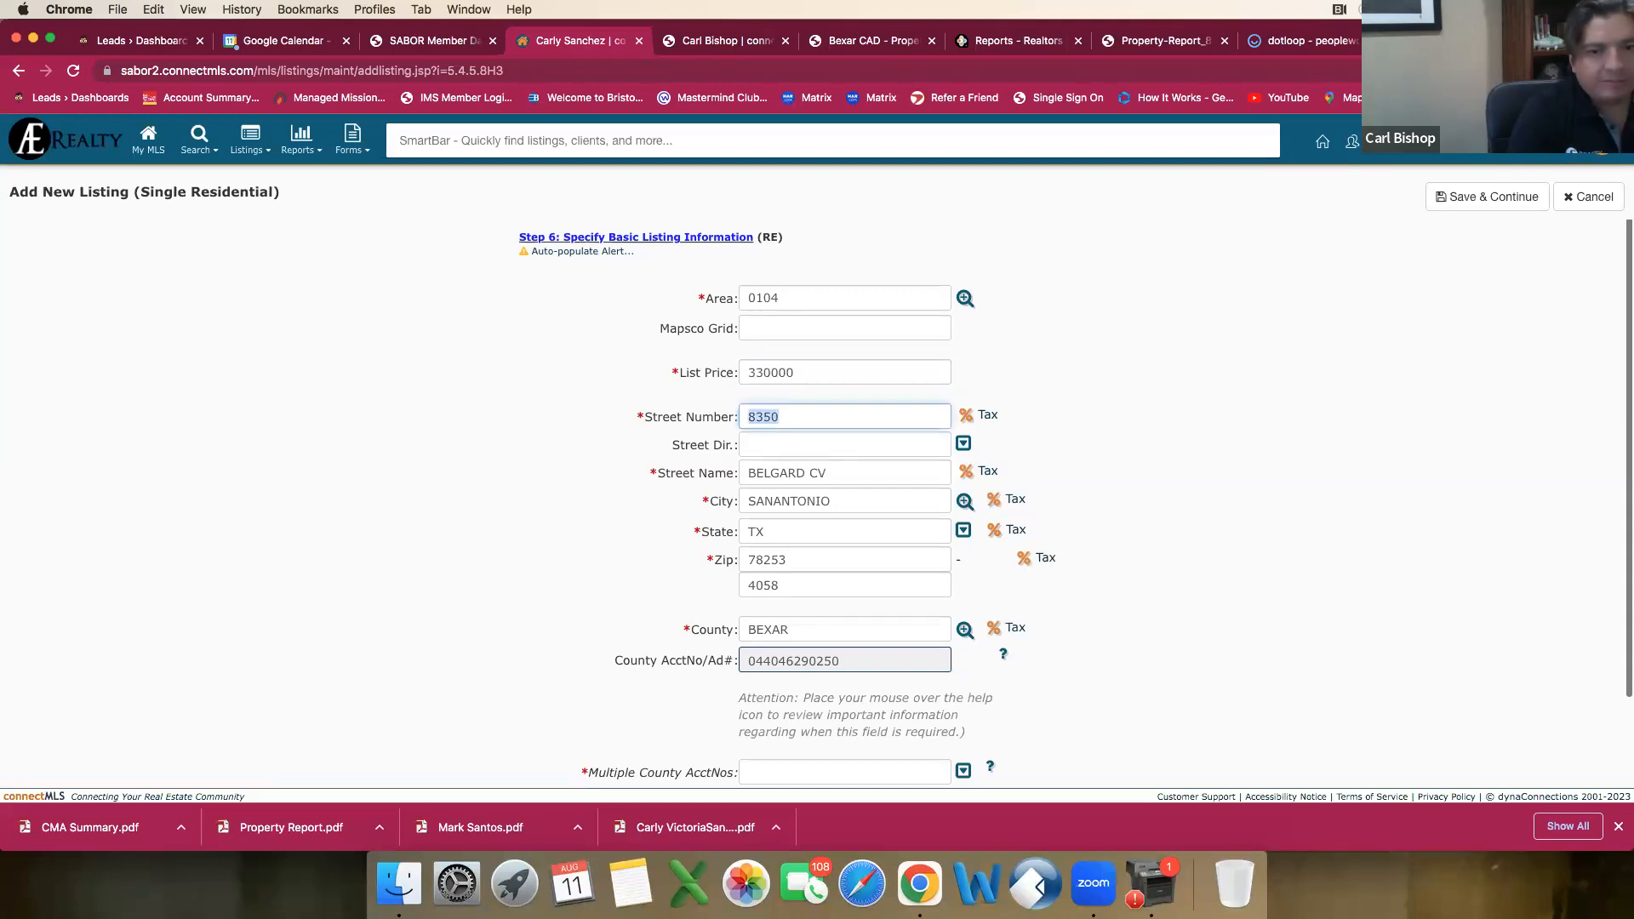
# Step: Set Multiple County AcctNos to NO for the new listing
pyautogui.scroll(-3, 795, 474)
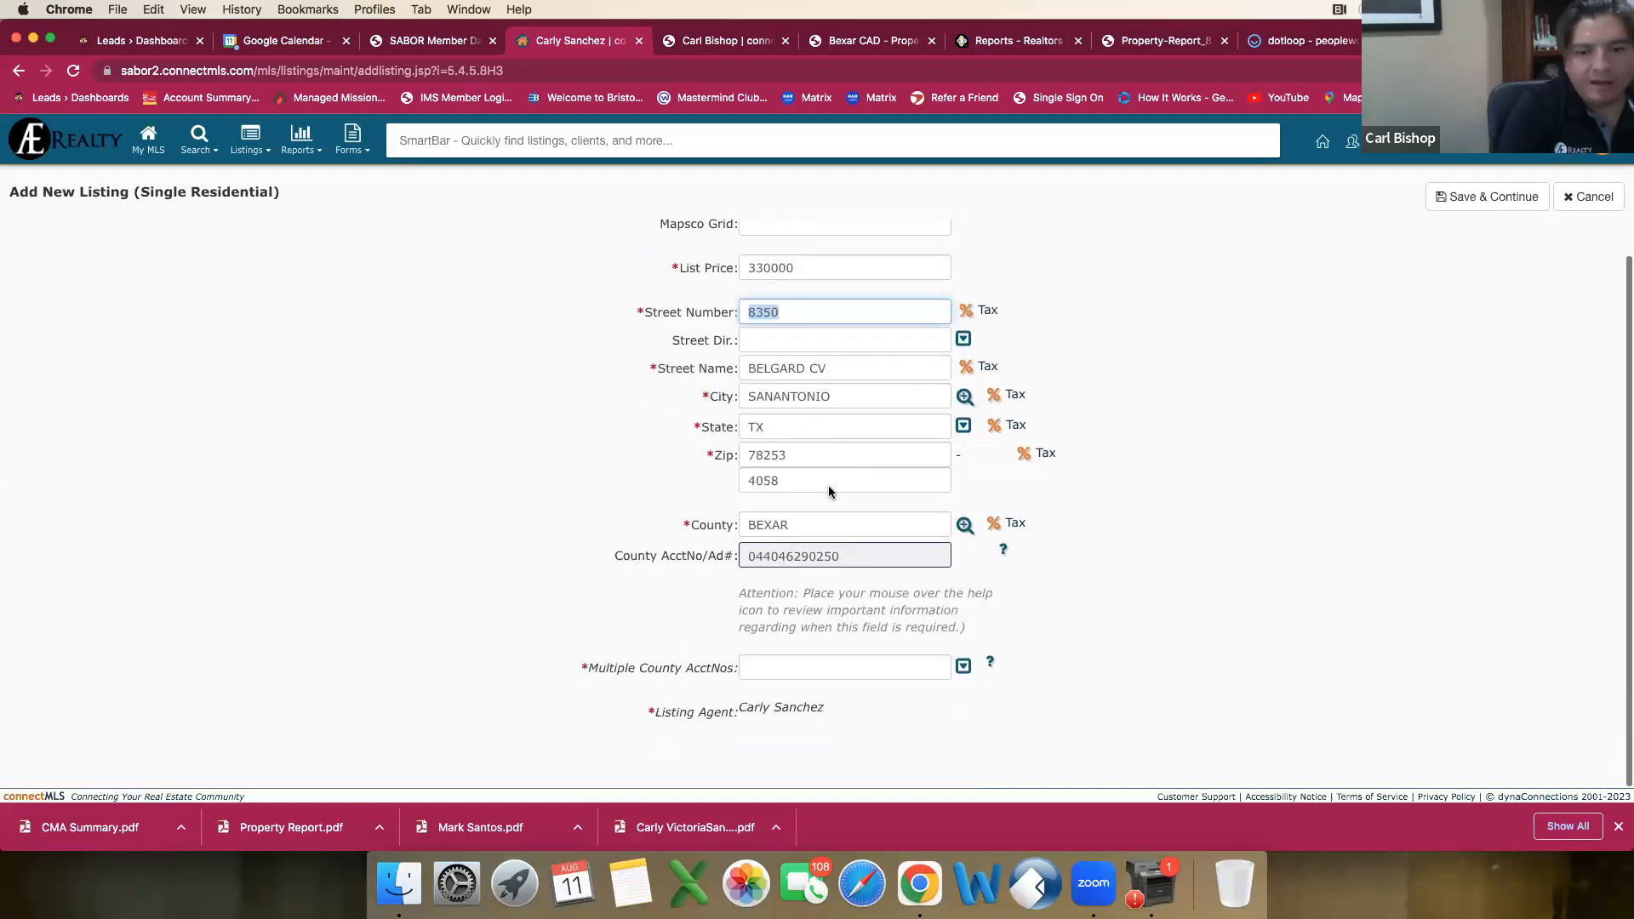
pyautogui.click(965, 668)
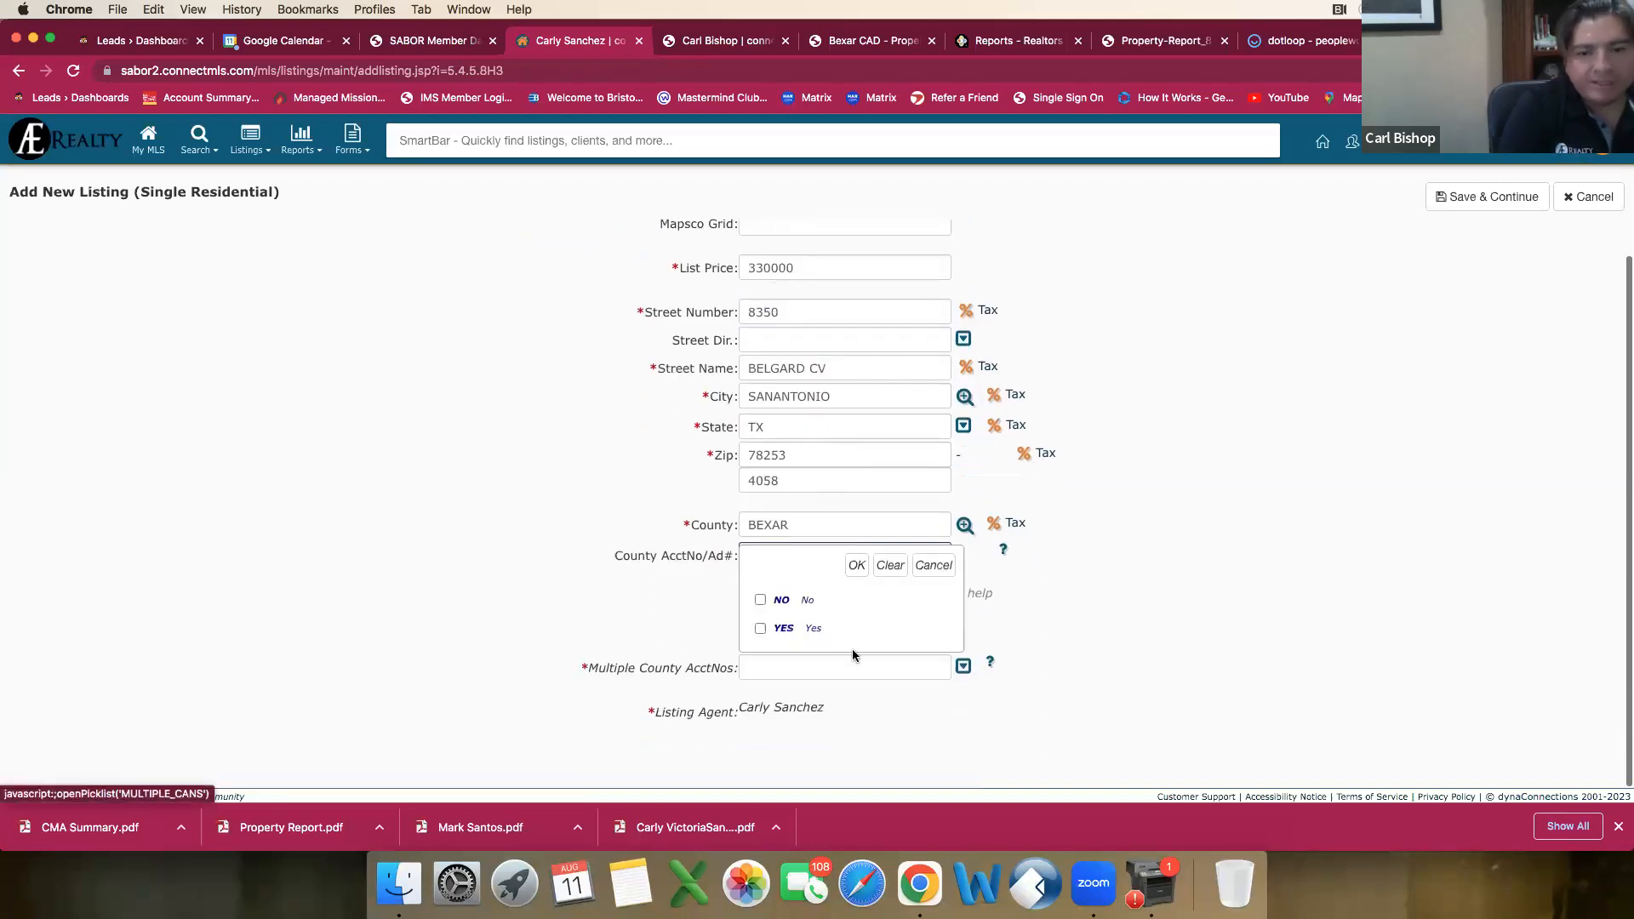
pyautogui.click(762, 601)
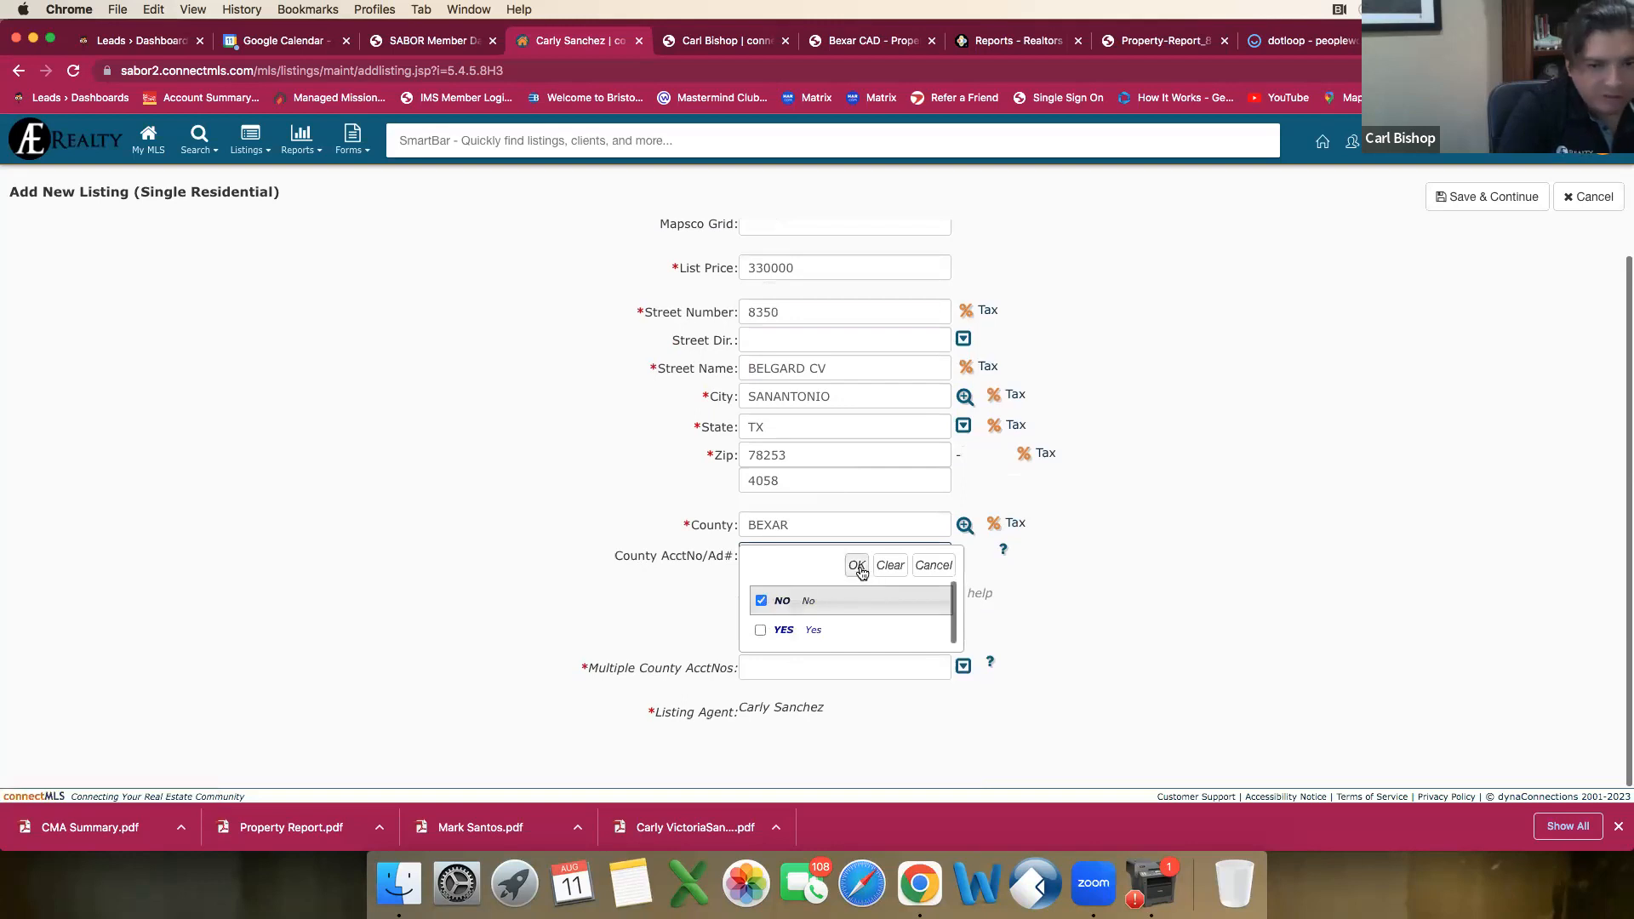
pyautogui.click(857, 566)
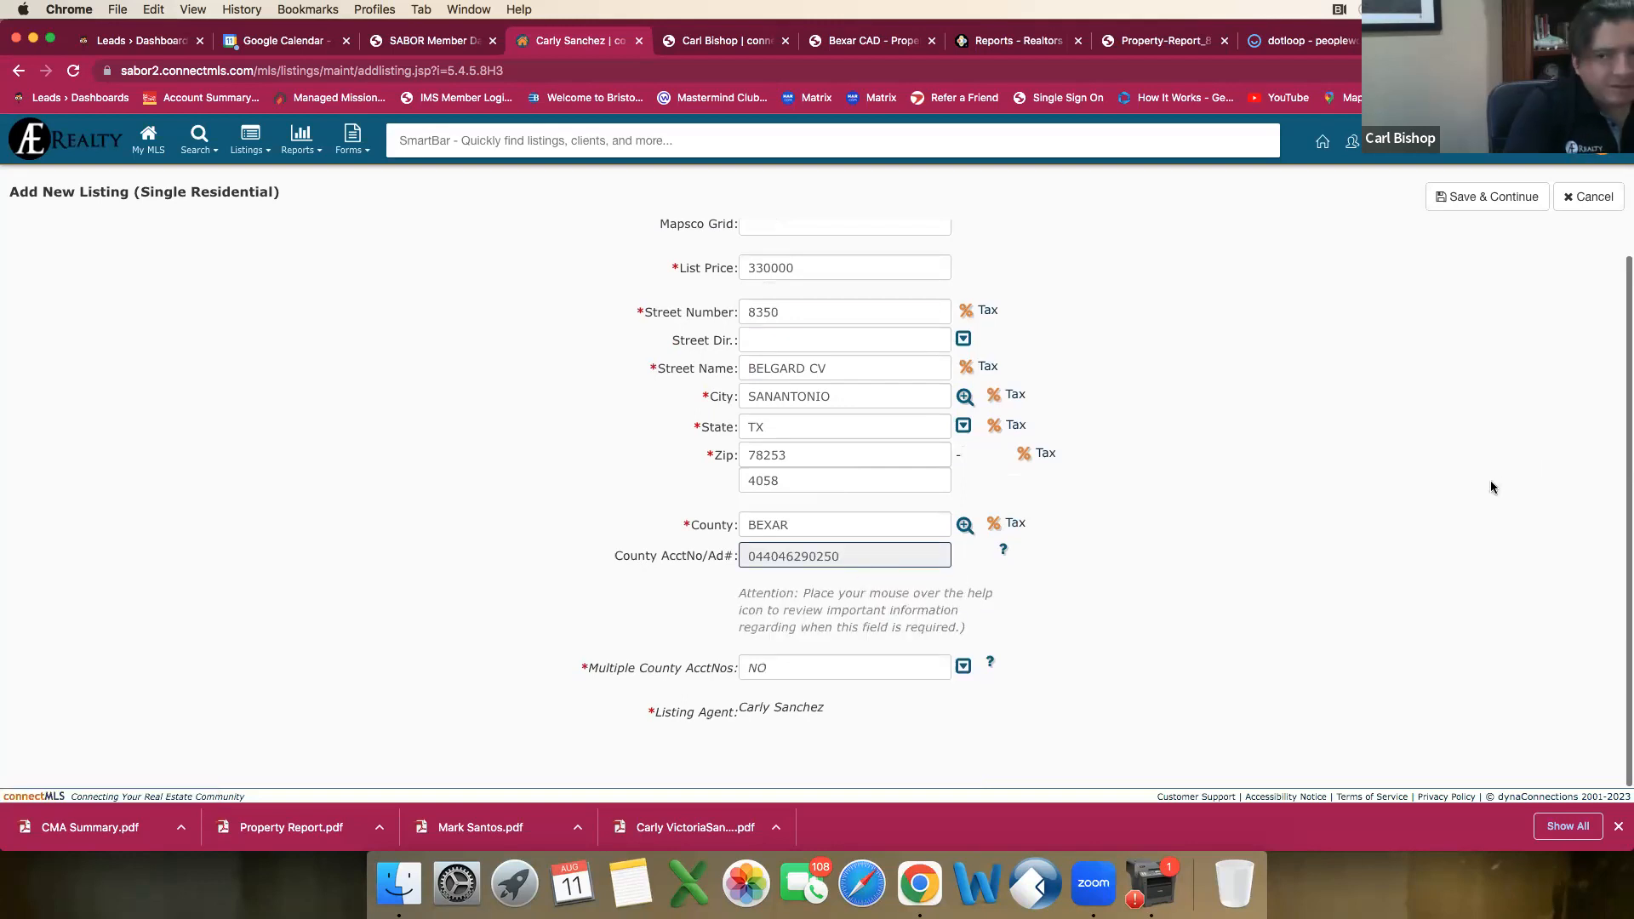
# Step: Save the basic listing information and replace the entered address with the first suggested address that carries the five-digit ZIP
pyautogui.scroll(2, 1328, 527)
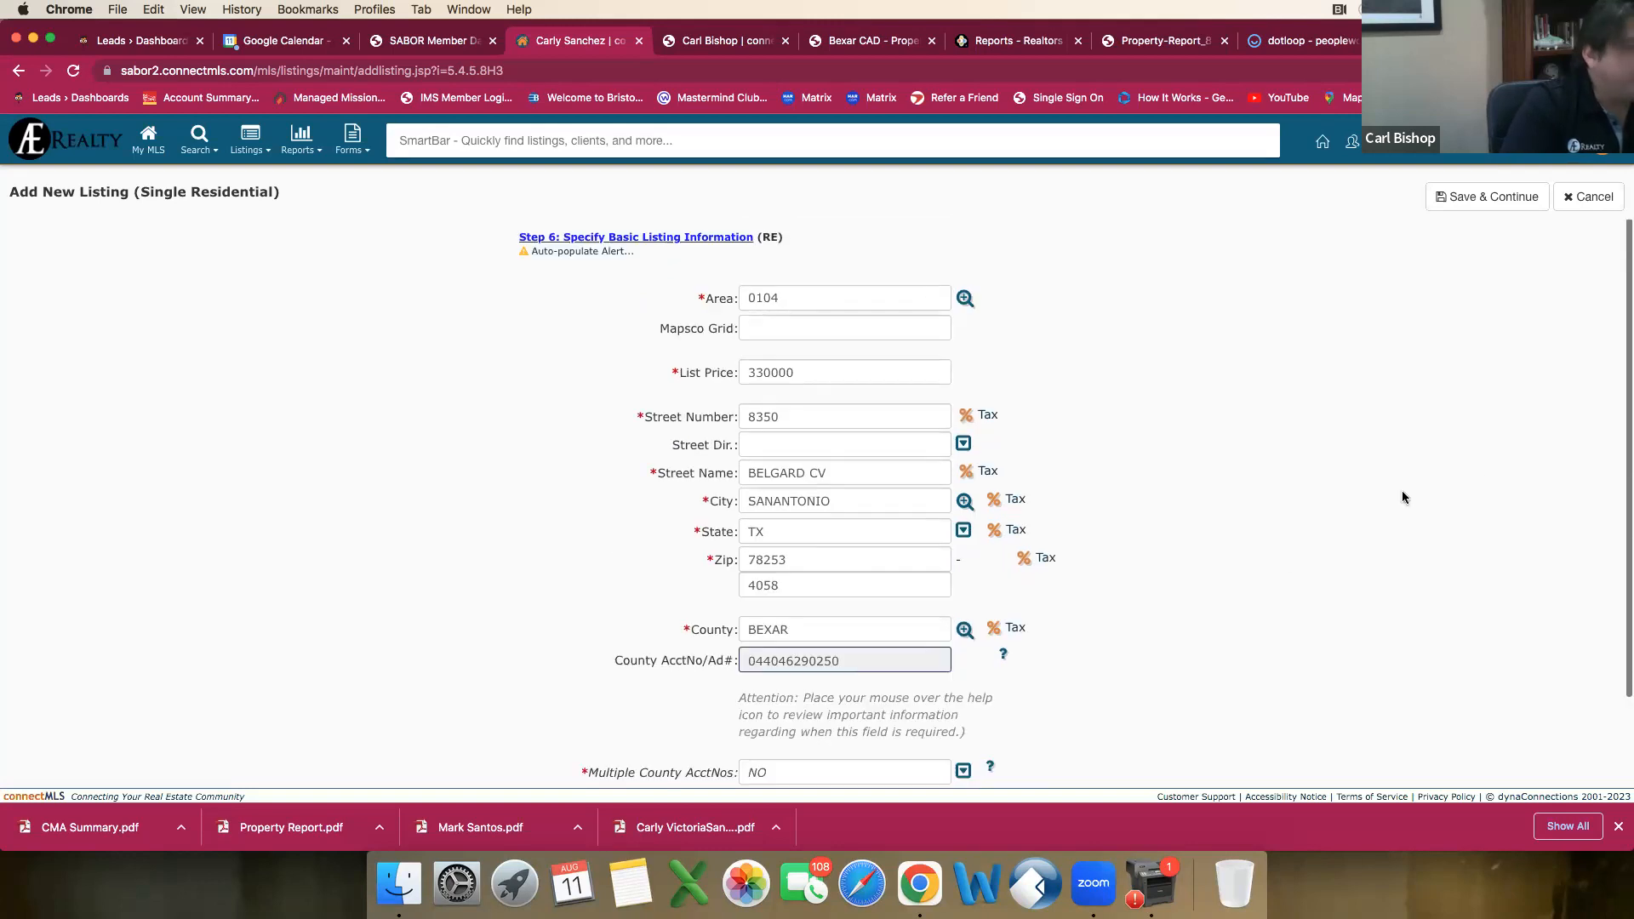
pyautogui.click(1485, 199)
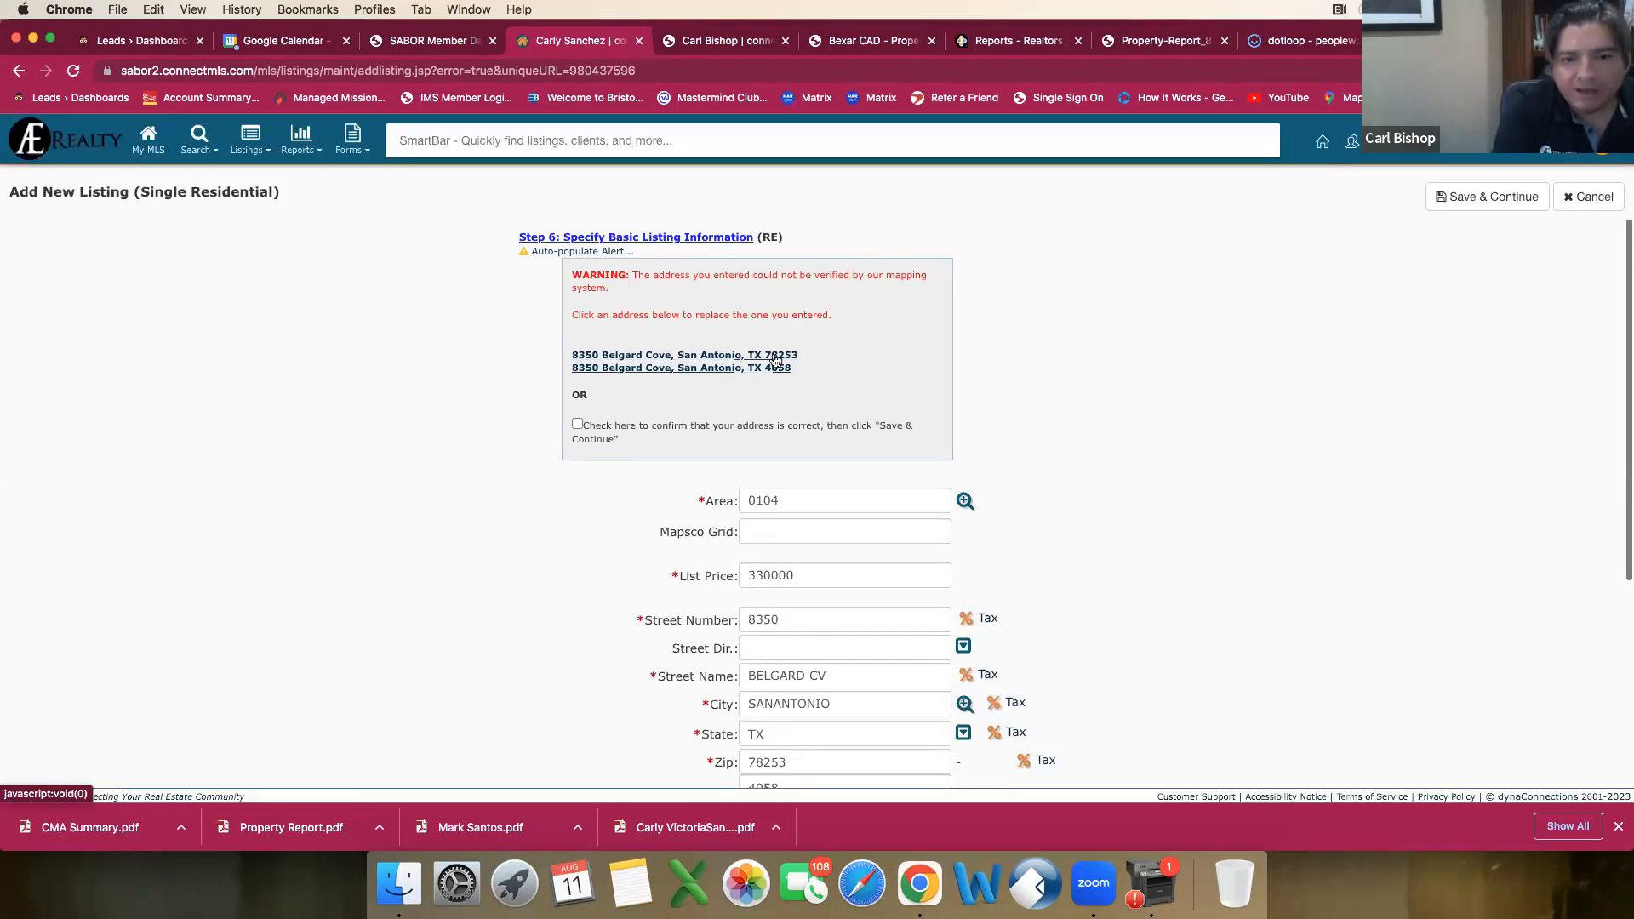
pyautogui.click(778, 357)
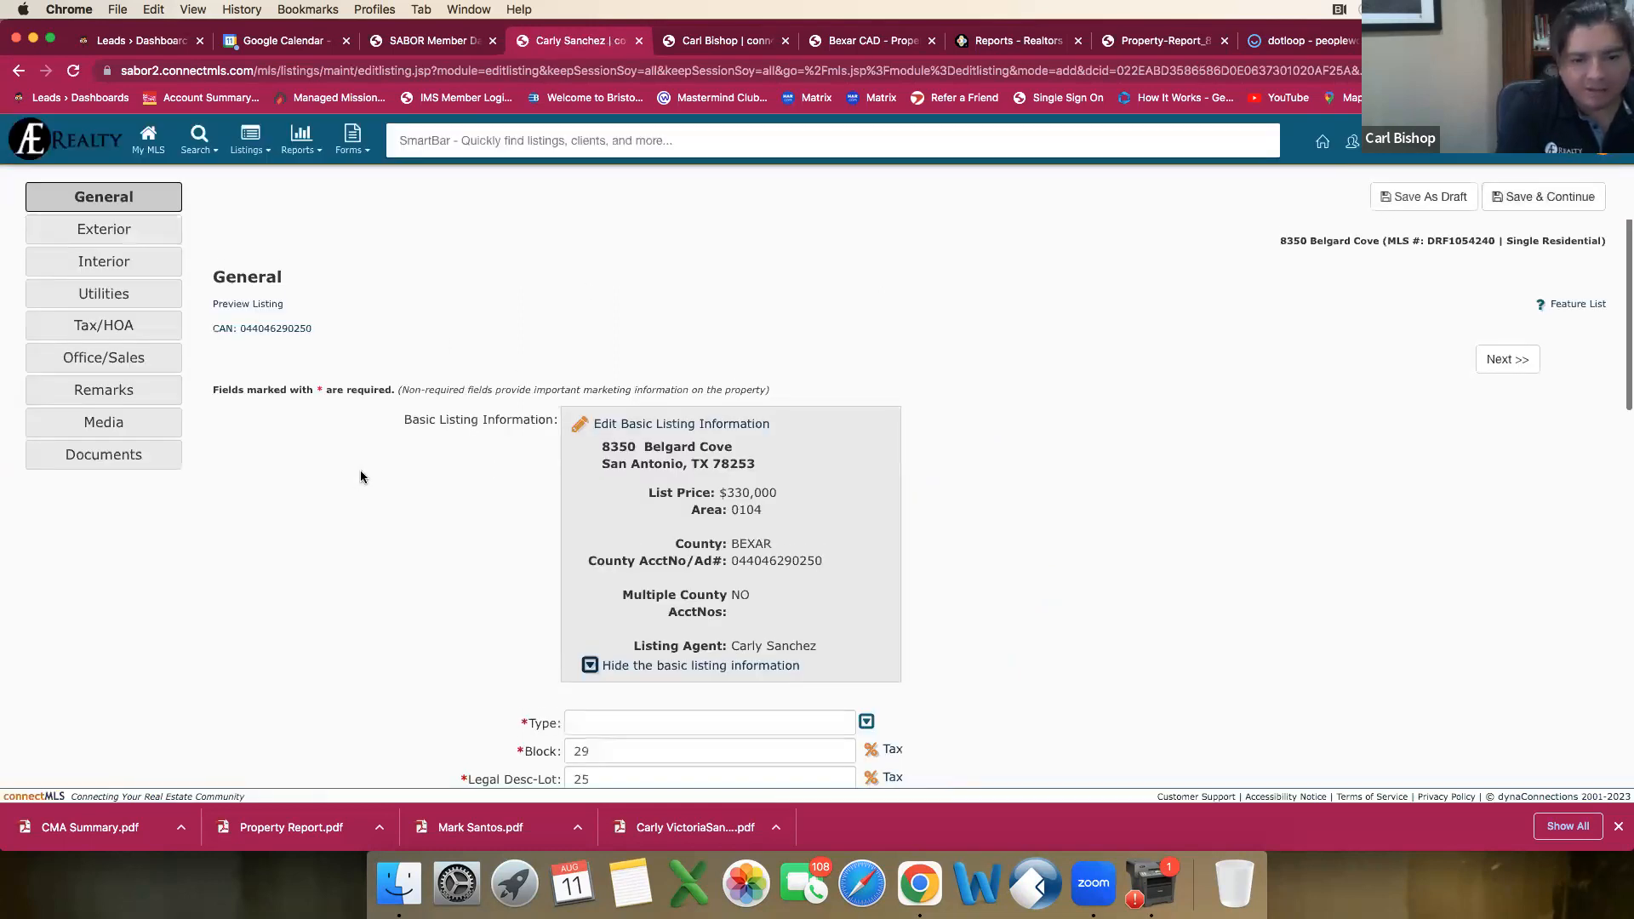
# Step: Set the listing's Type to SFD (Single Family Detached) in the General section
pyautogui.scroll(-2, 364, 468)
pyautogui.scroll(-3, 369, 466)
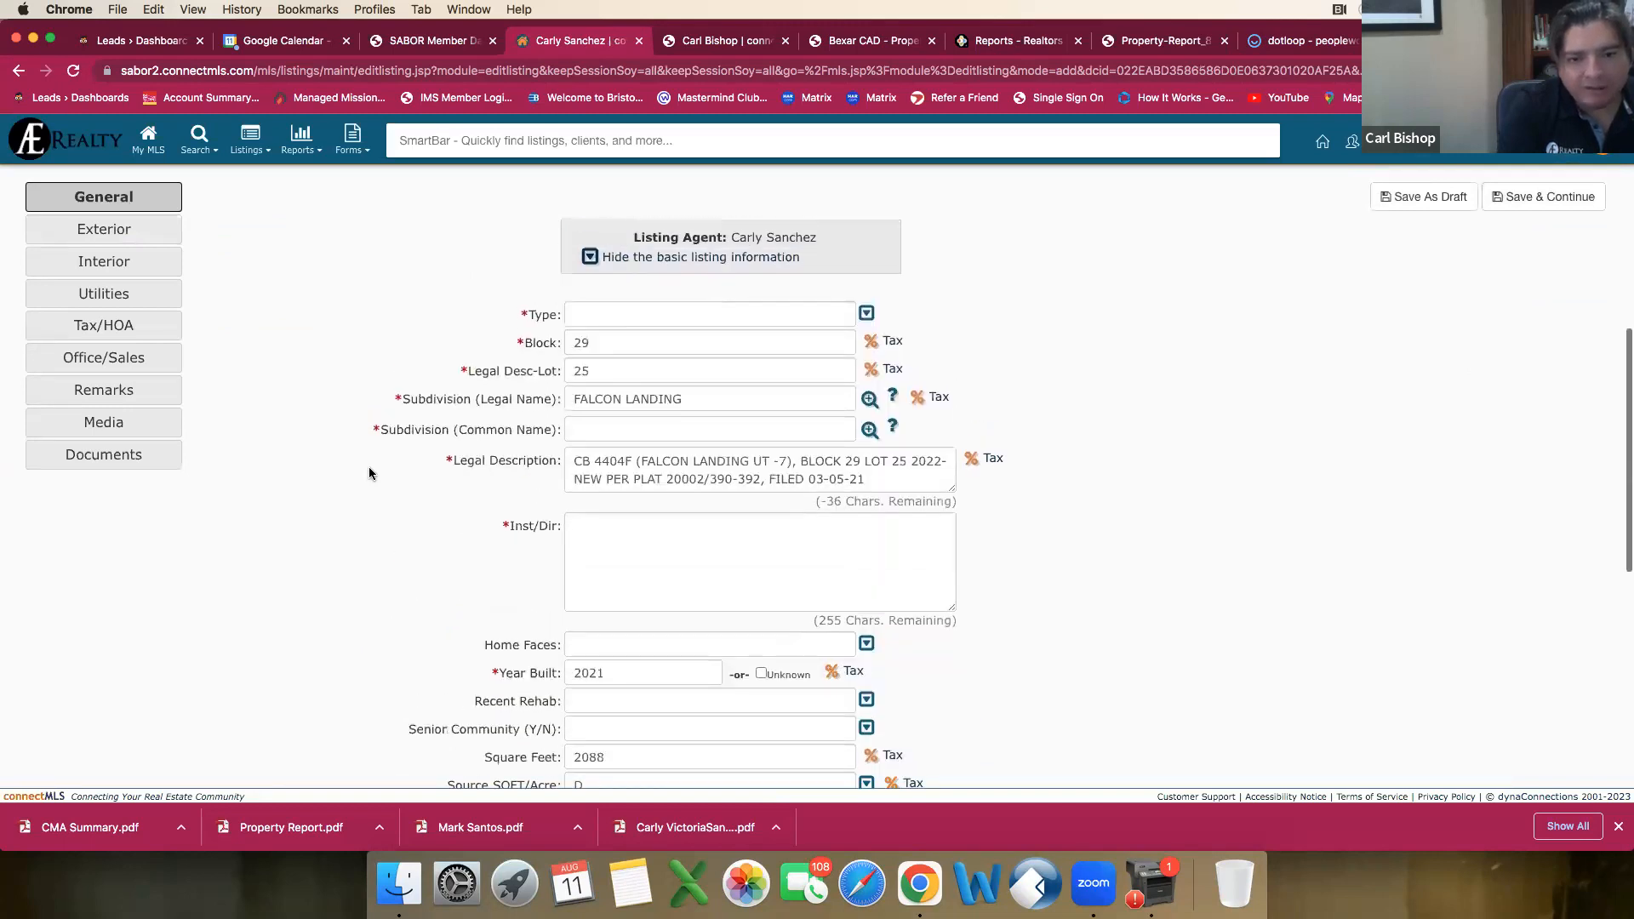
pyautogui.scroll(5, 369, 466)
pyautogui.scroll(-2, 367, 451)
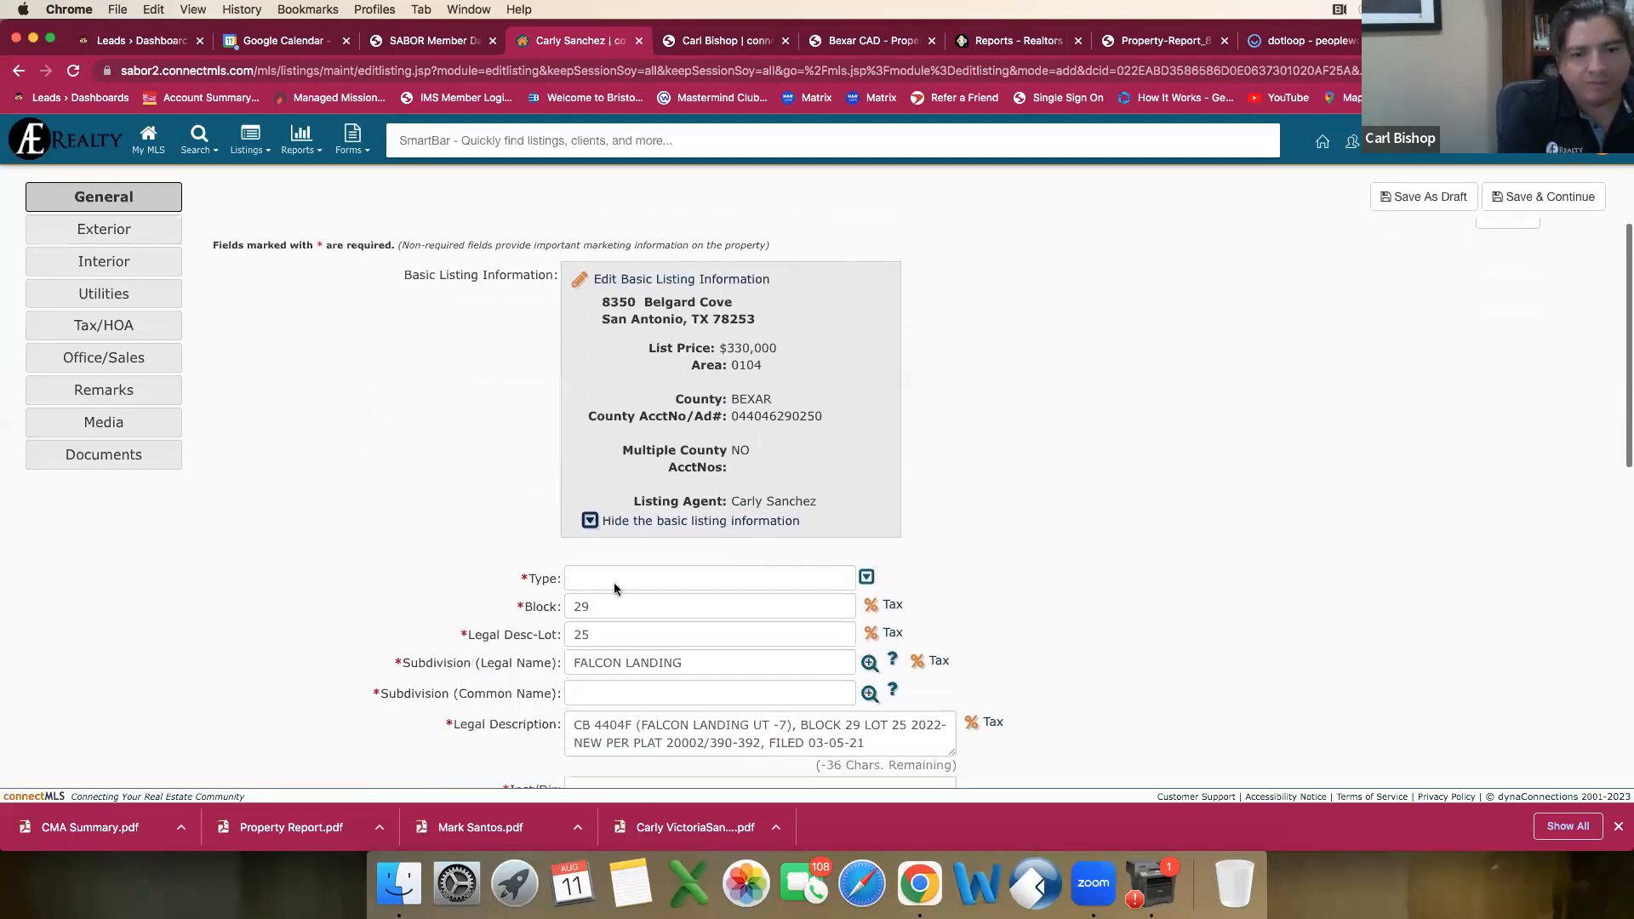
pyautogui.click(730, 578)
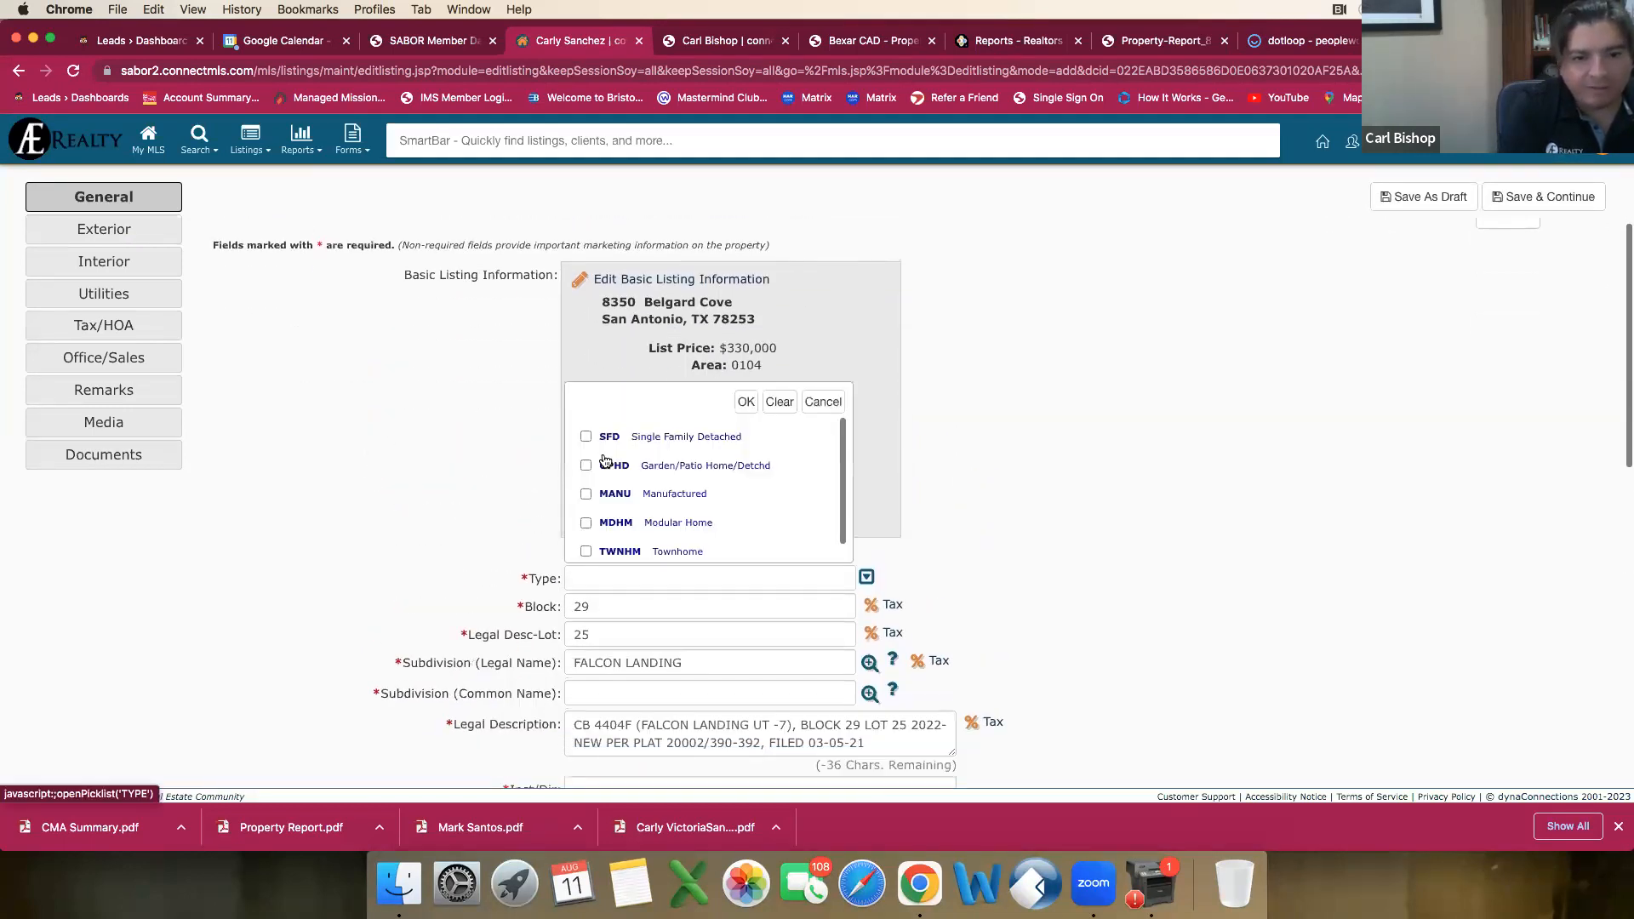
pyautogui.click(588, 437)
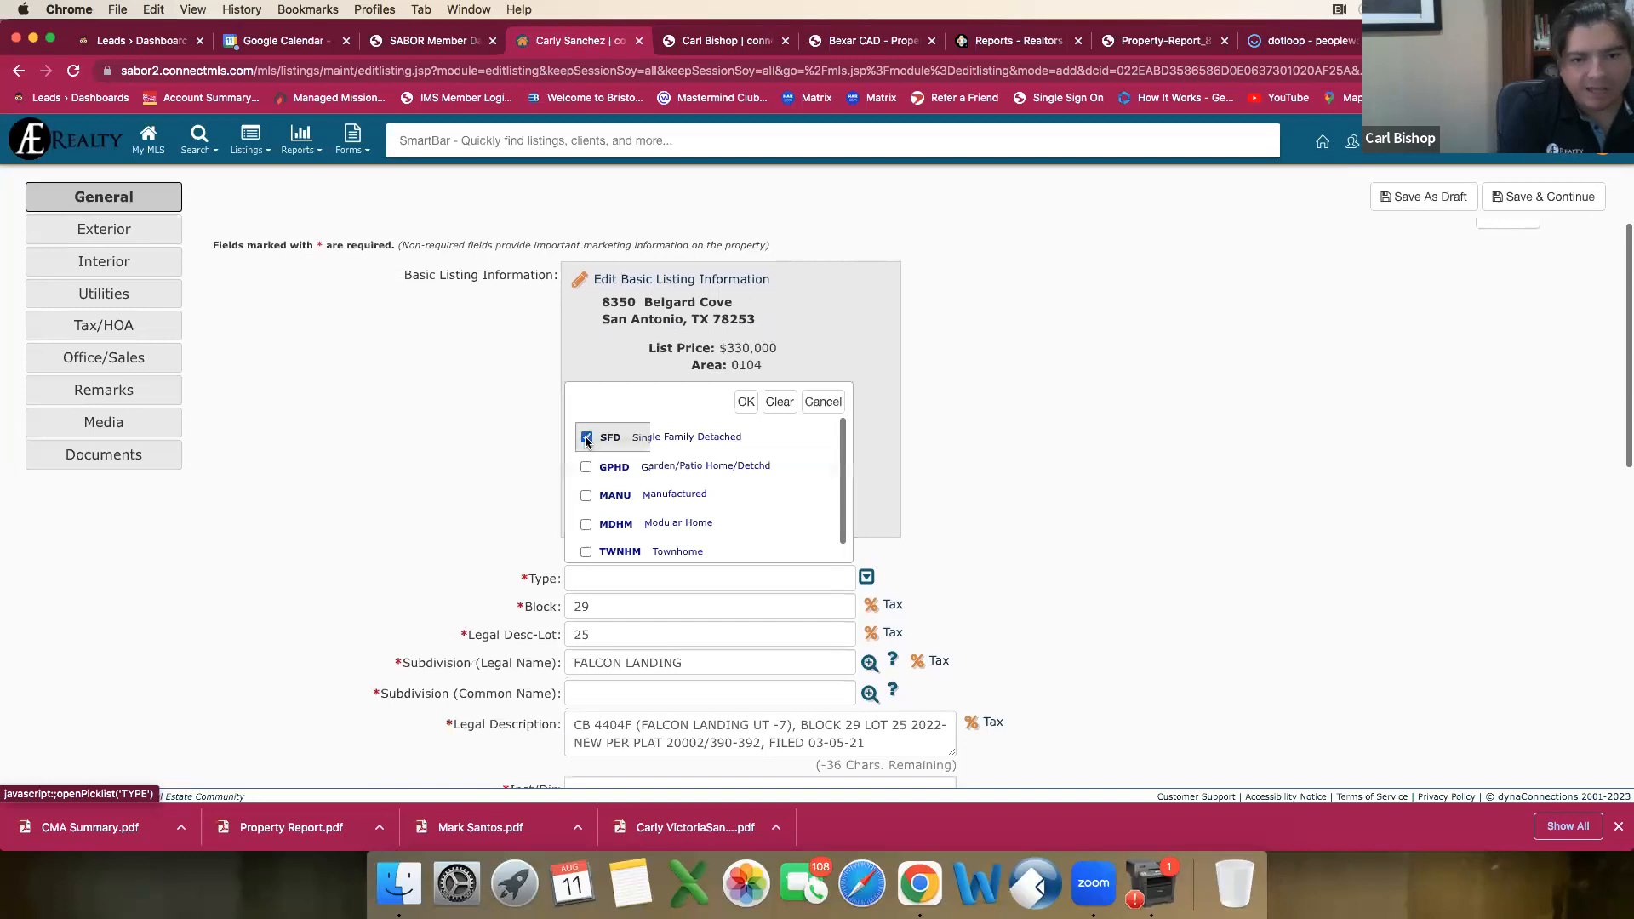
pyautogui.click(746, 402)
# Step: Enter Falcon Landing as the Subdivision (Common Name)
pyautogui.scroll(-2, 841, 536)
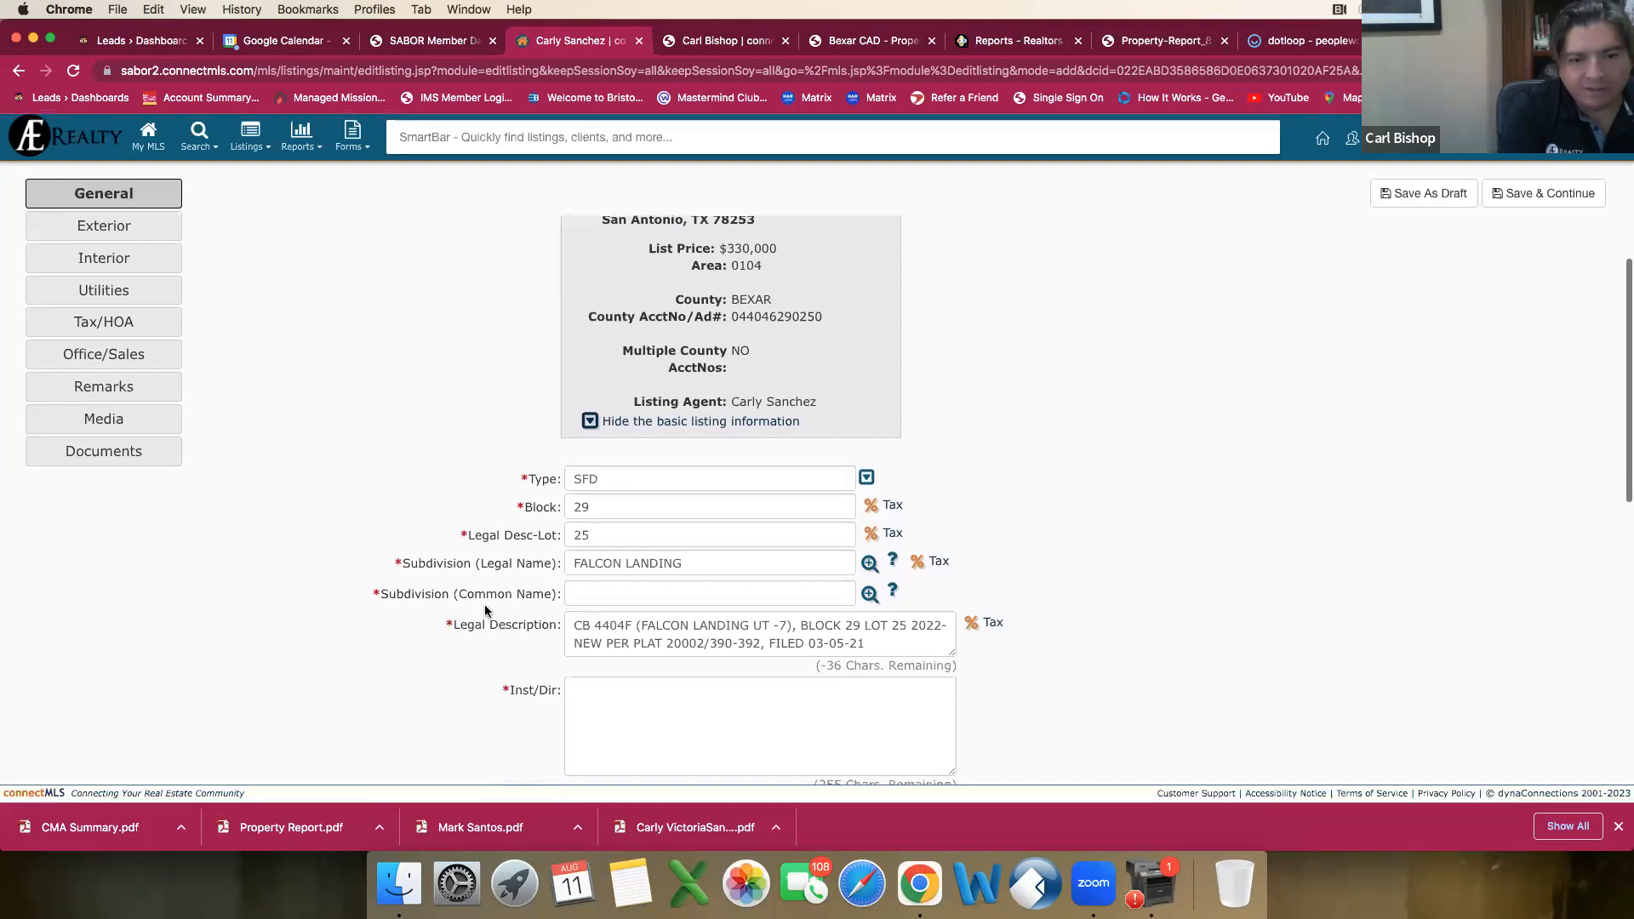
pyautogui.scroll(-3, 672, 485)
pyautogui.click(637, 455)
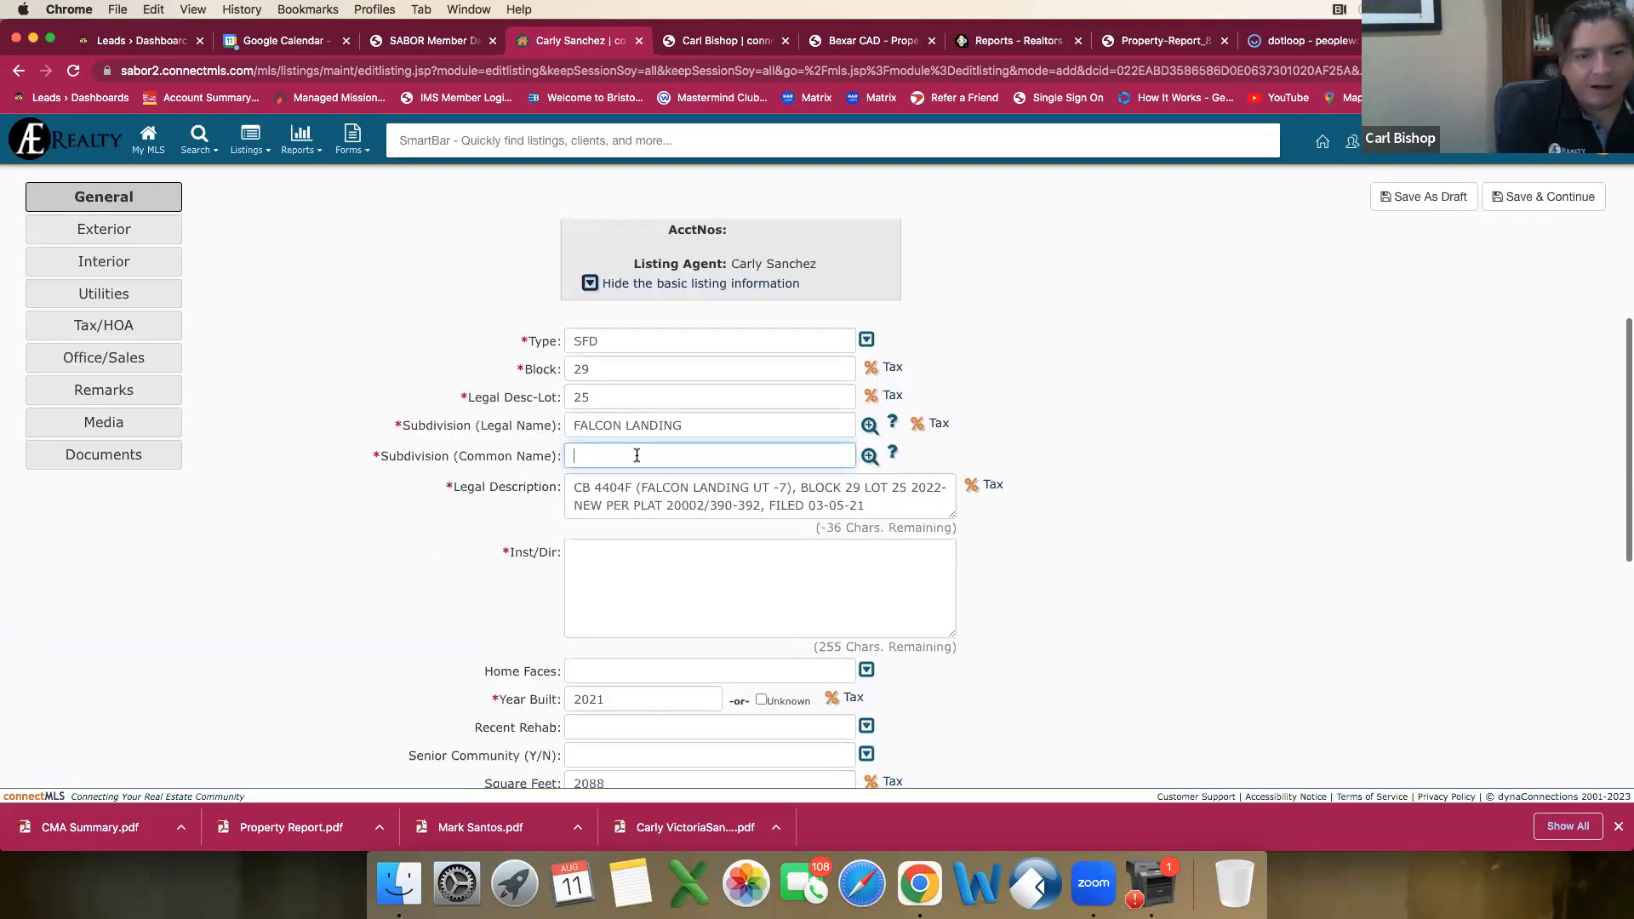
pyautogui.write('Falc')
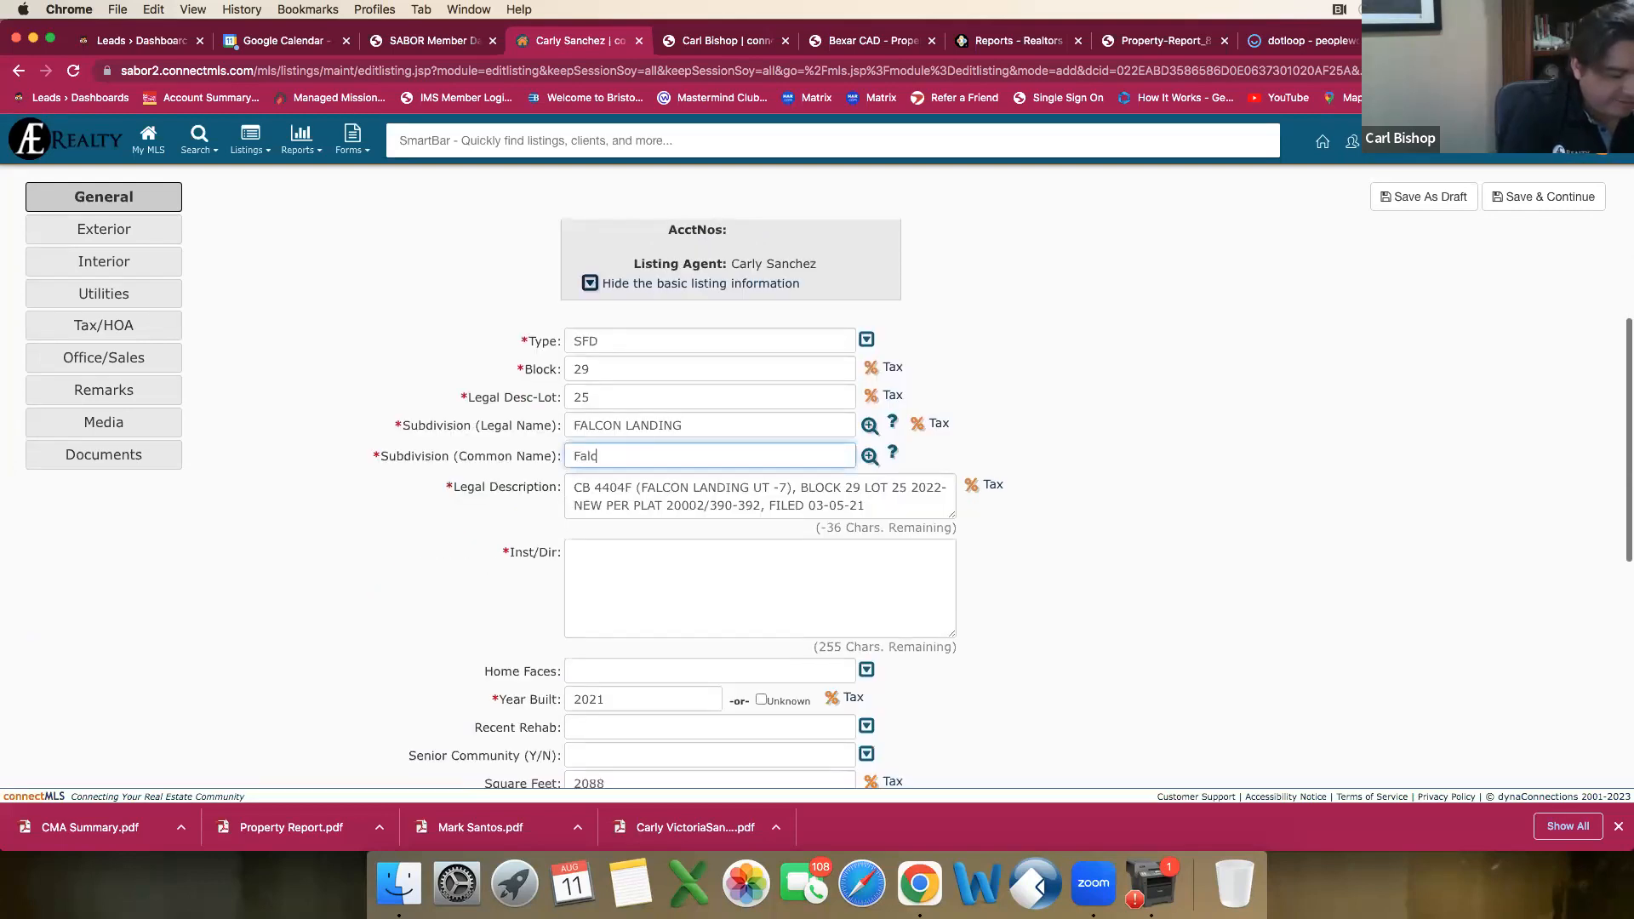
pyautogui.write('on Landing')
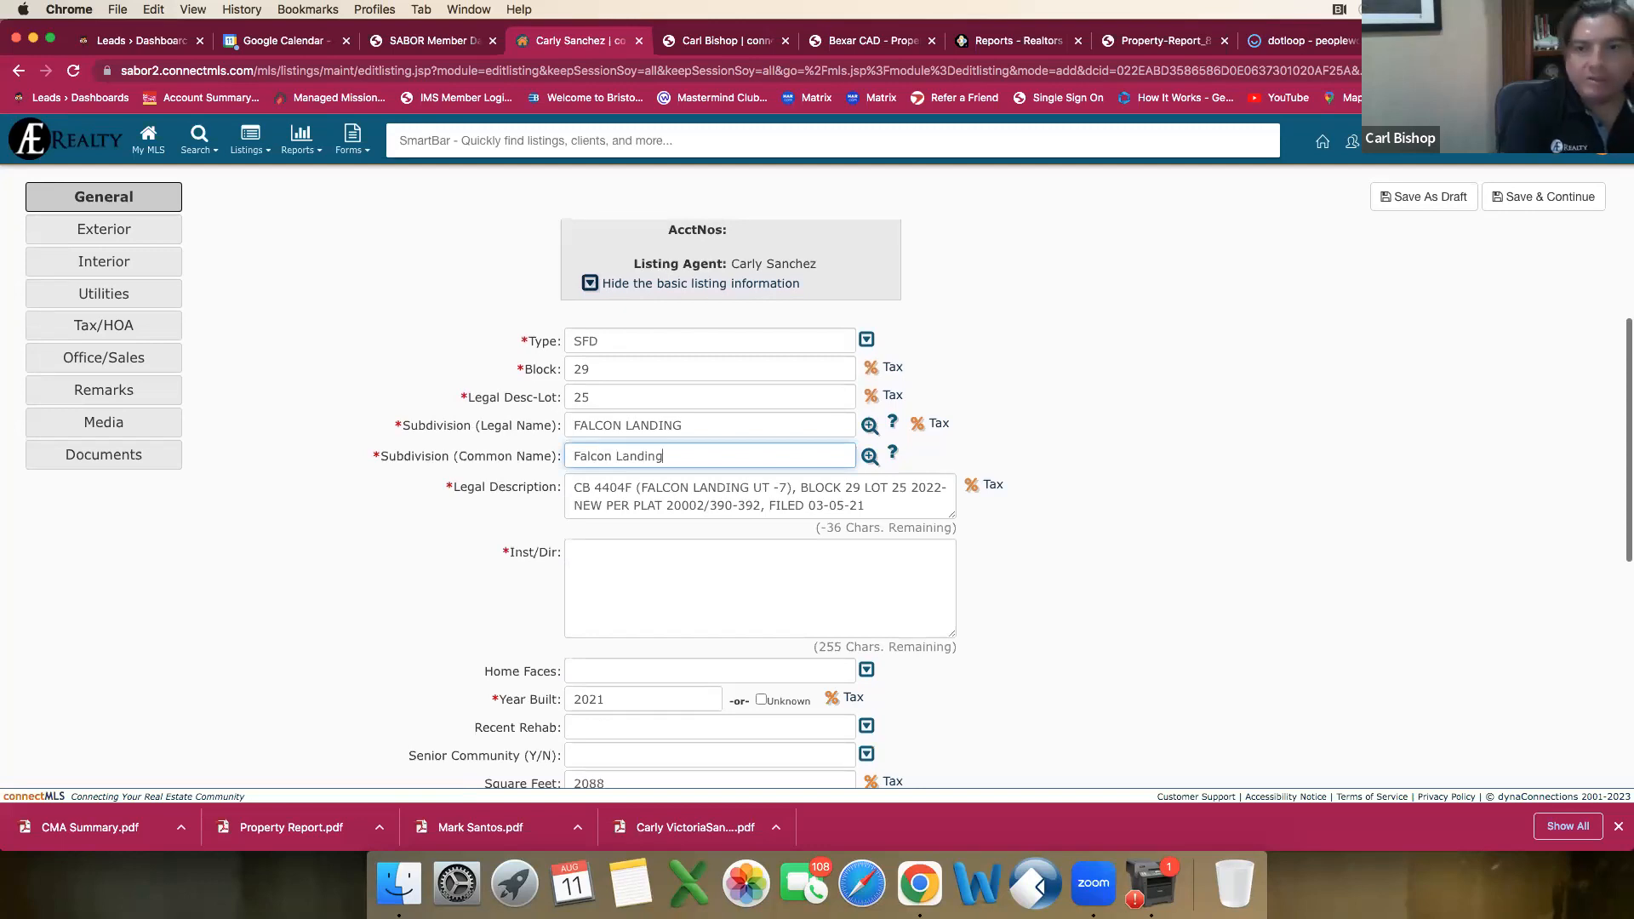
# Step: Switch to dotloop and open the BCAD document to check the property's neighborhood and legal description
pyautogui.click(1277, 42)
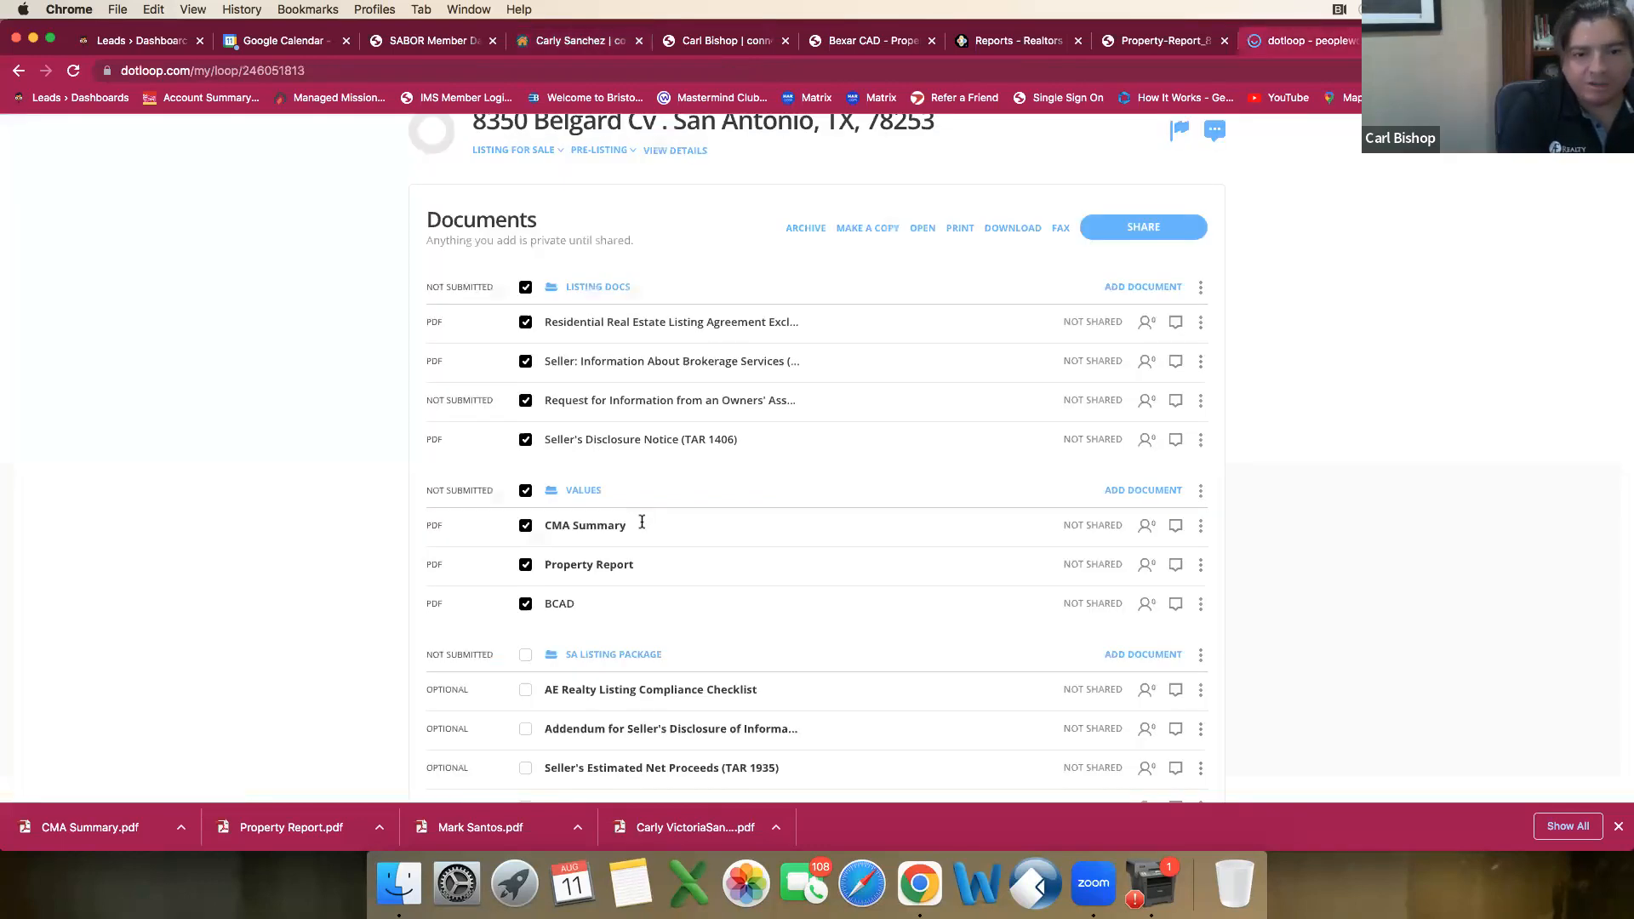
pyautogui.click(562, 606)
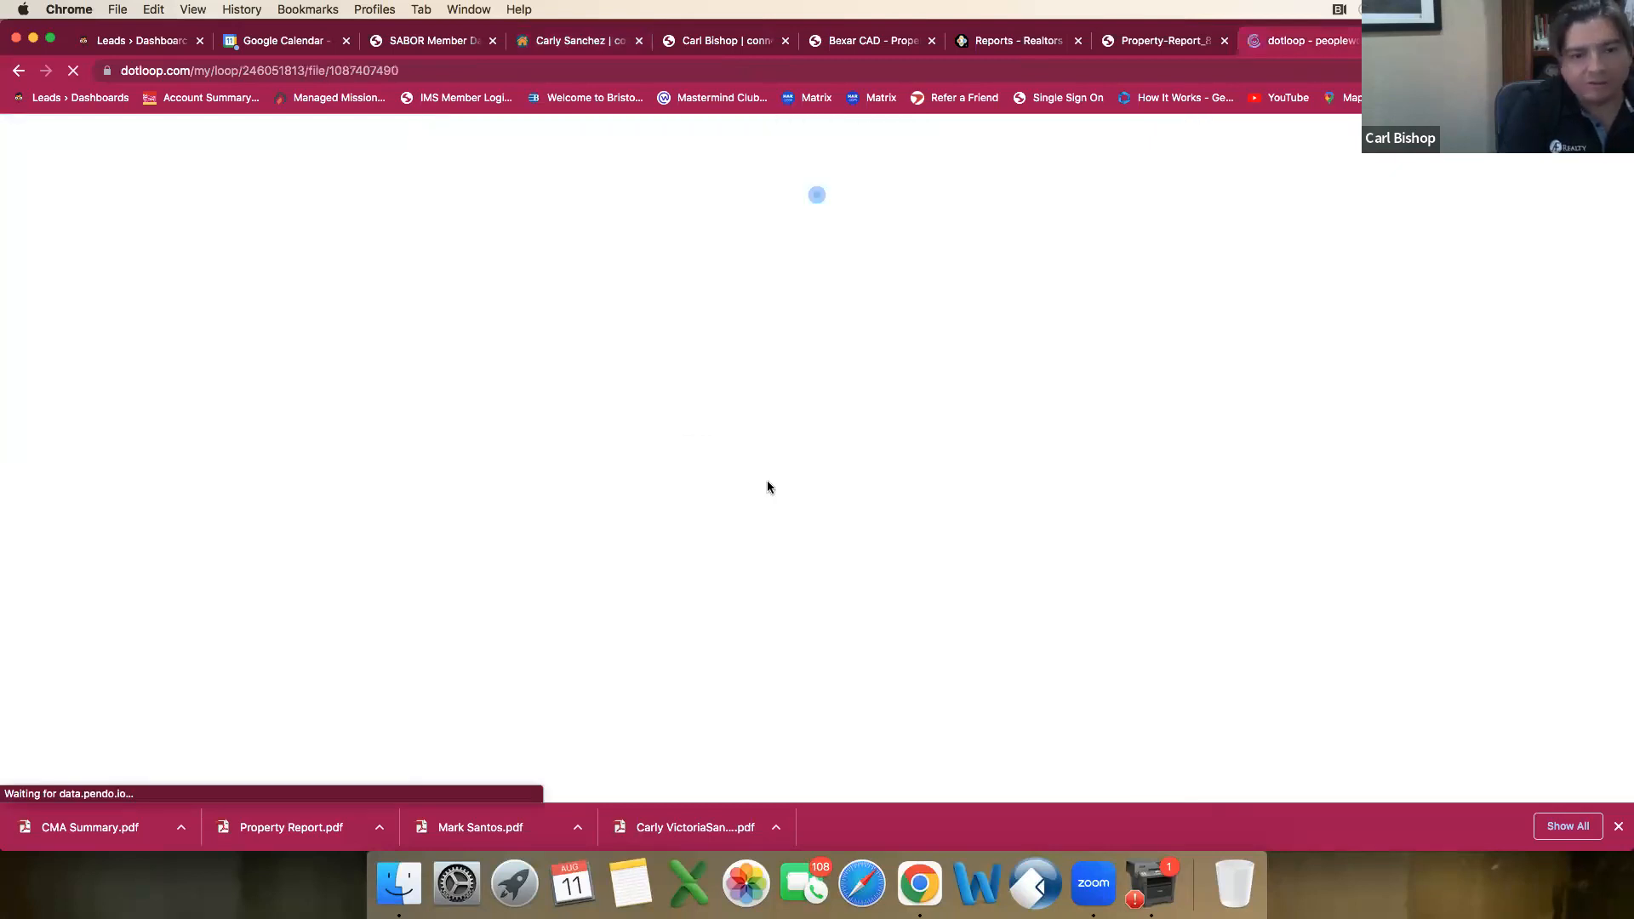
pyautogui.scroll(-3, 1064, 507)
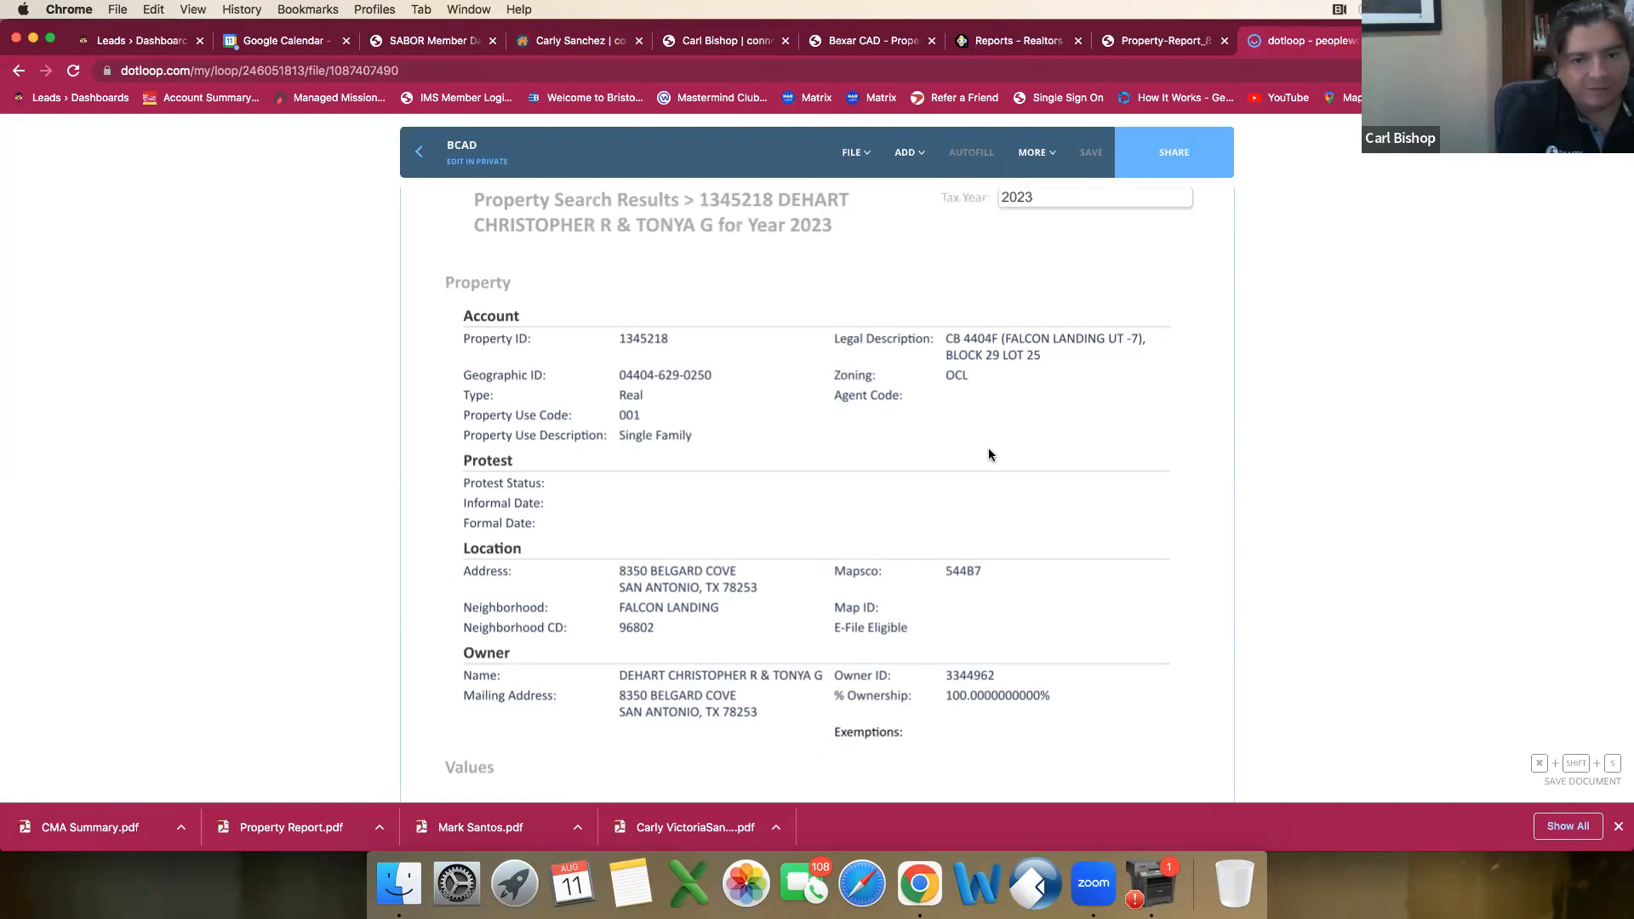
pyautogui.scroll(-1, 723, 606)
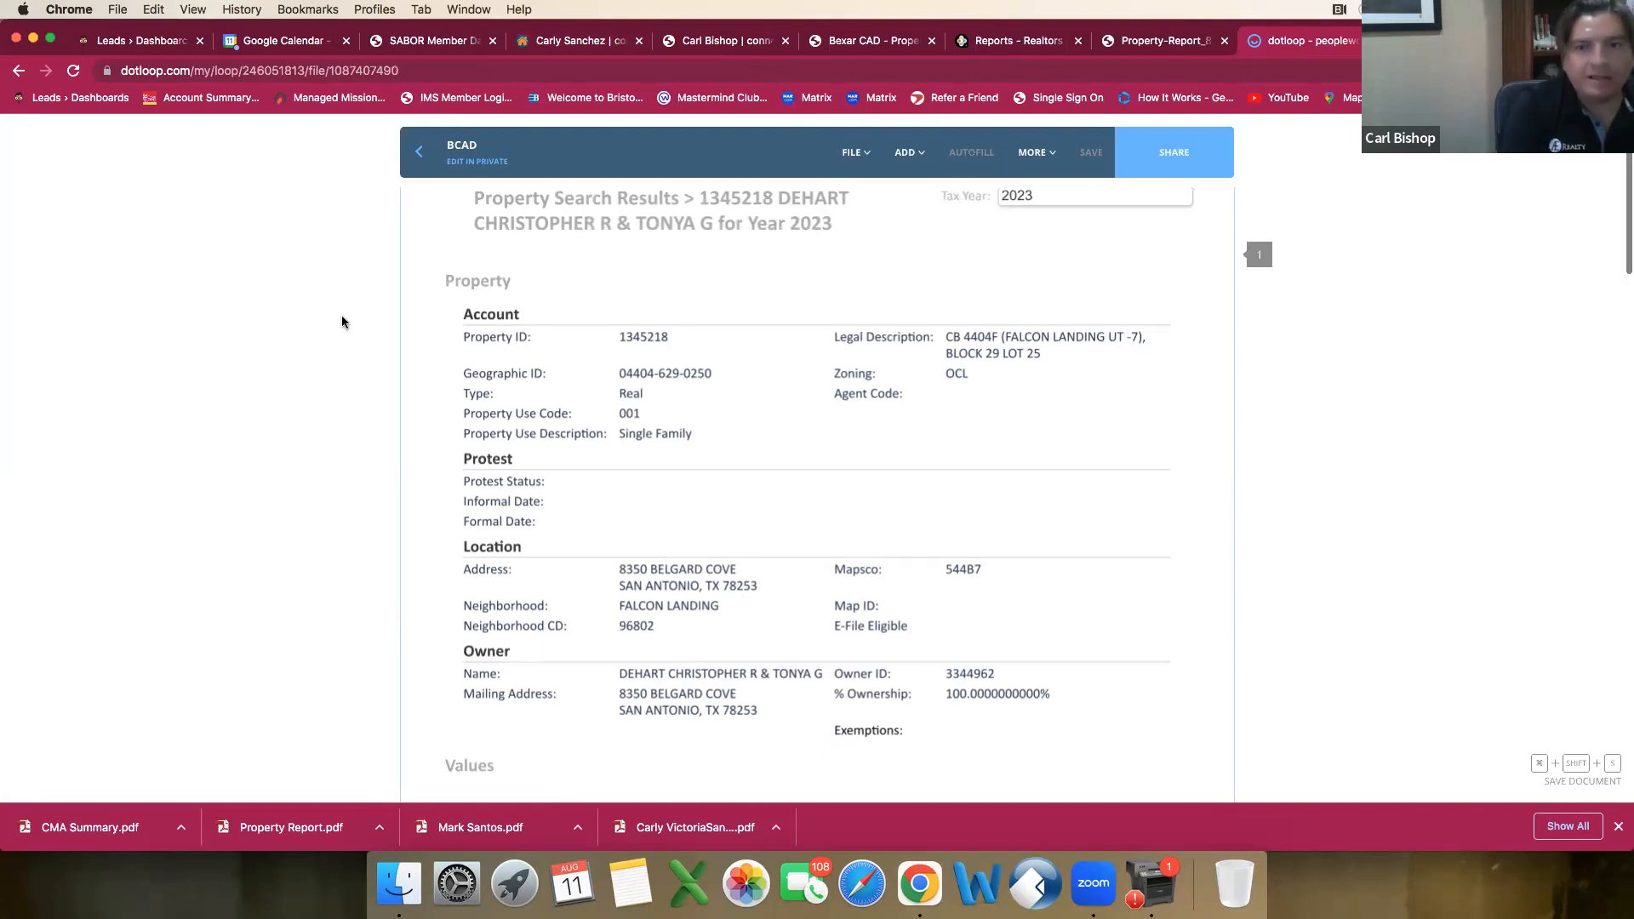
# Step: Back in the connectMLS listing, choose FALCON LANDING from the Subdivision (Common Name) lookup under the letter F
pyautogui.click(567, 40)
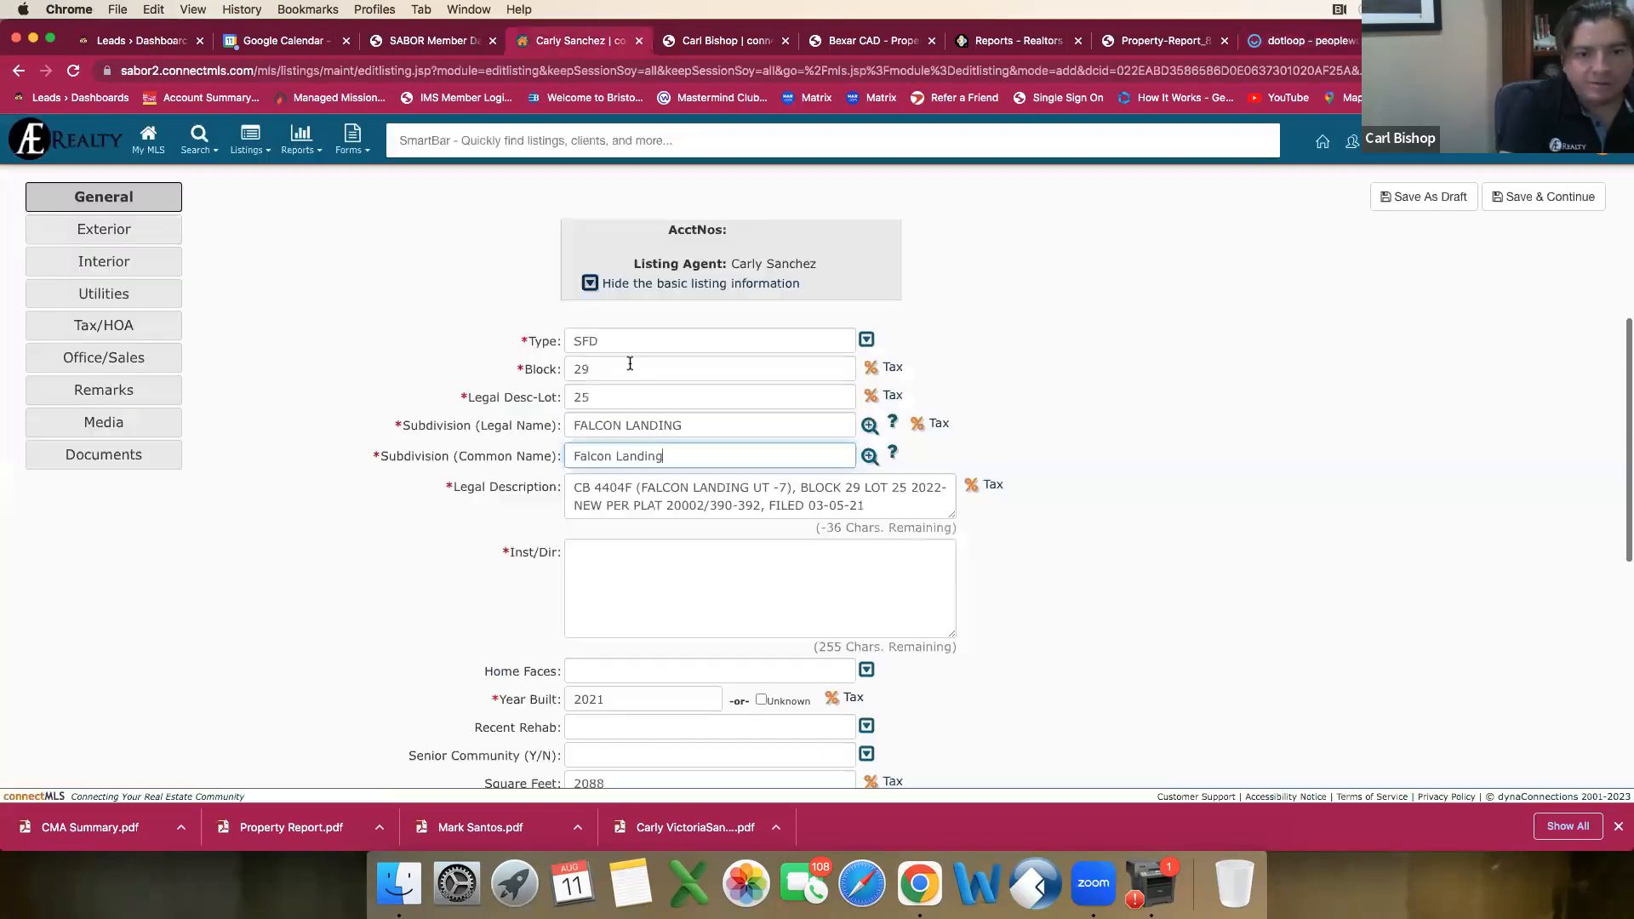
pyautogui.click(869, 456)
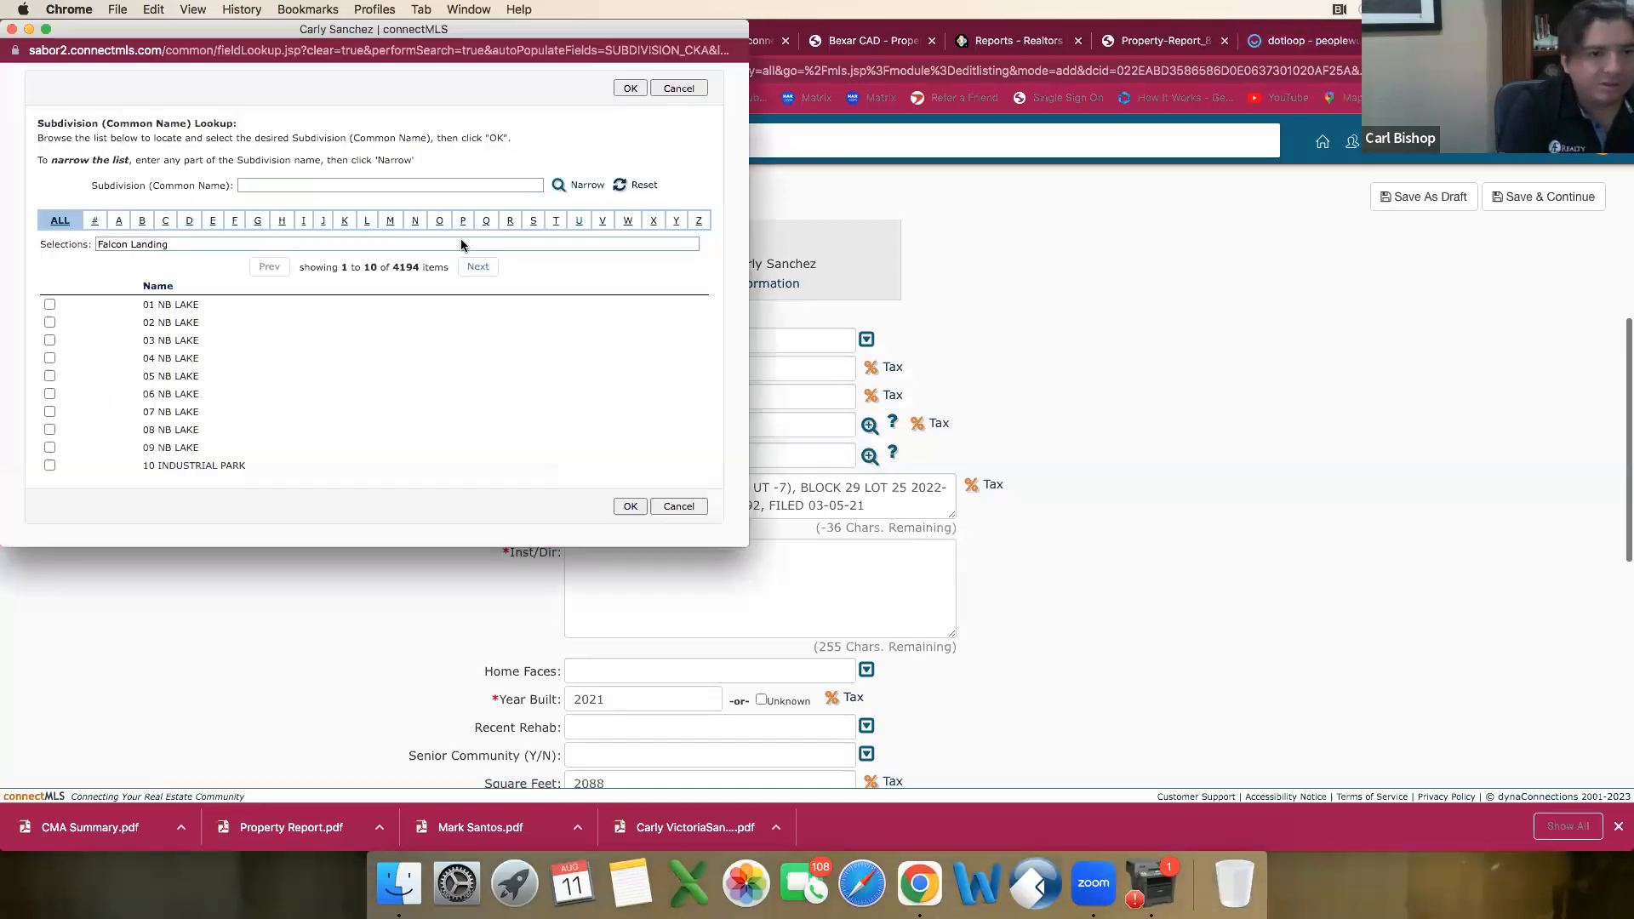
pyautogui.click(234, 220)
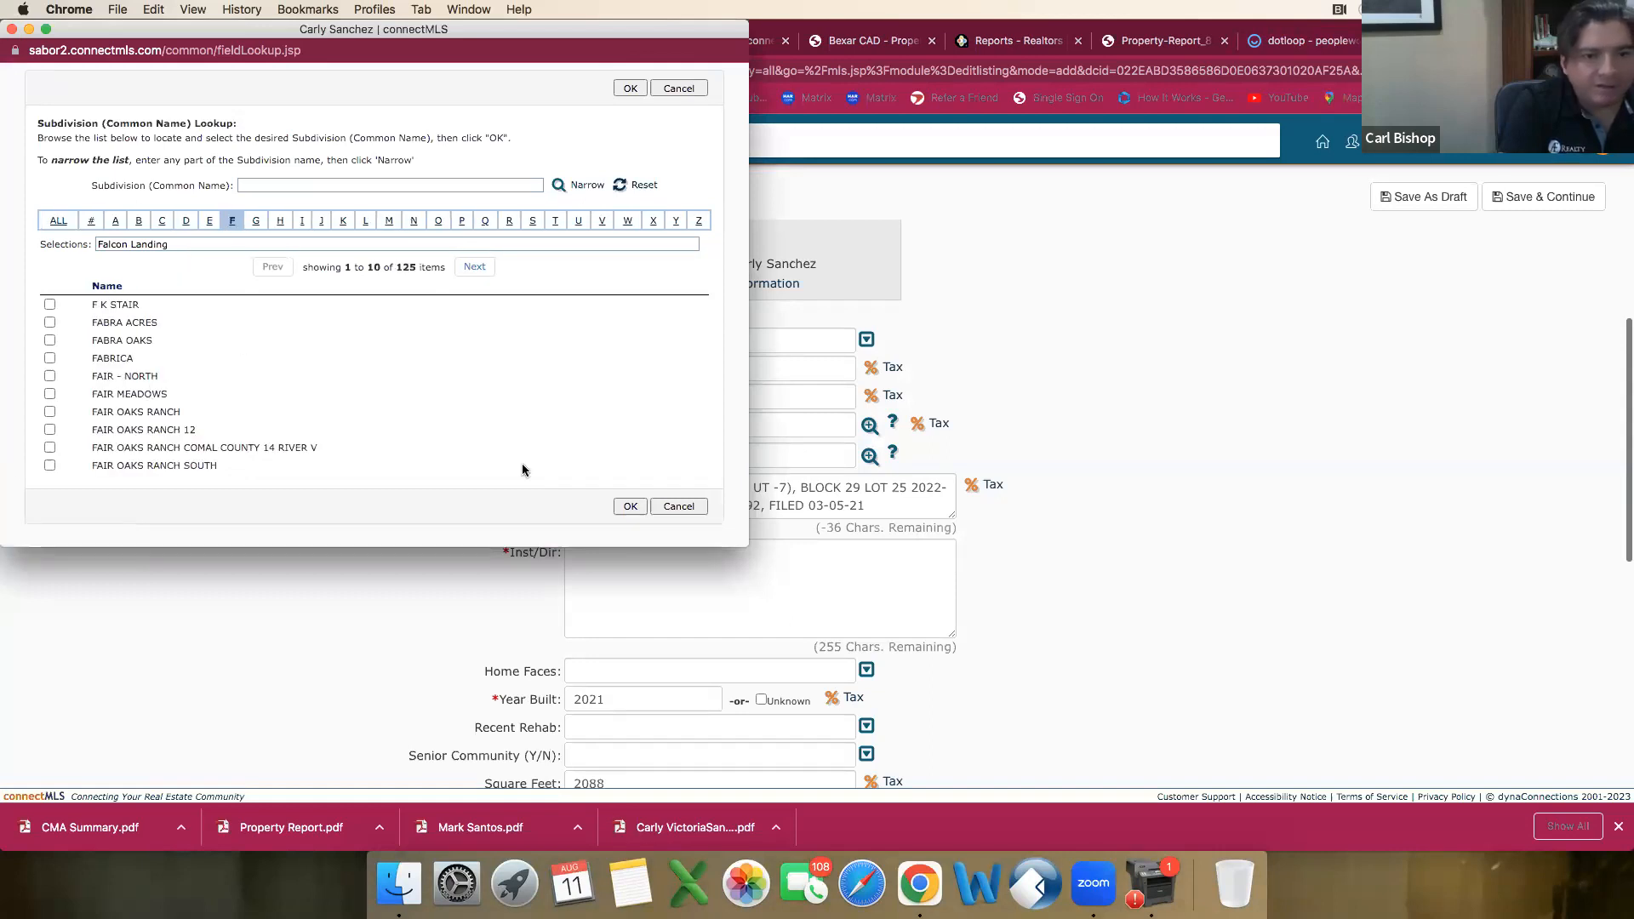
pyautogui.click(481, 269)
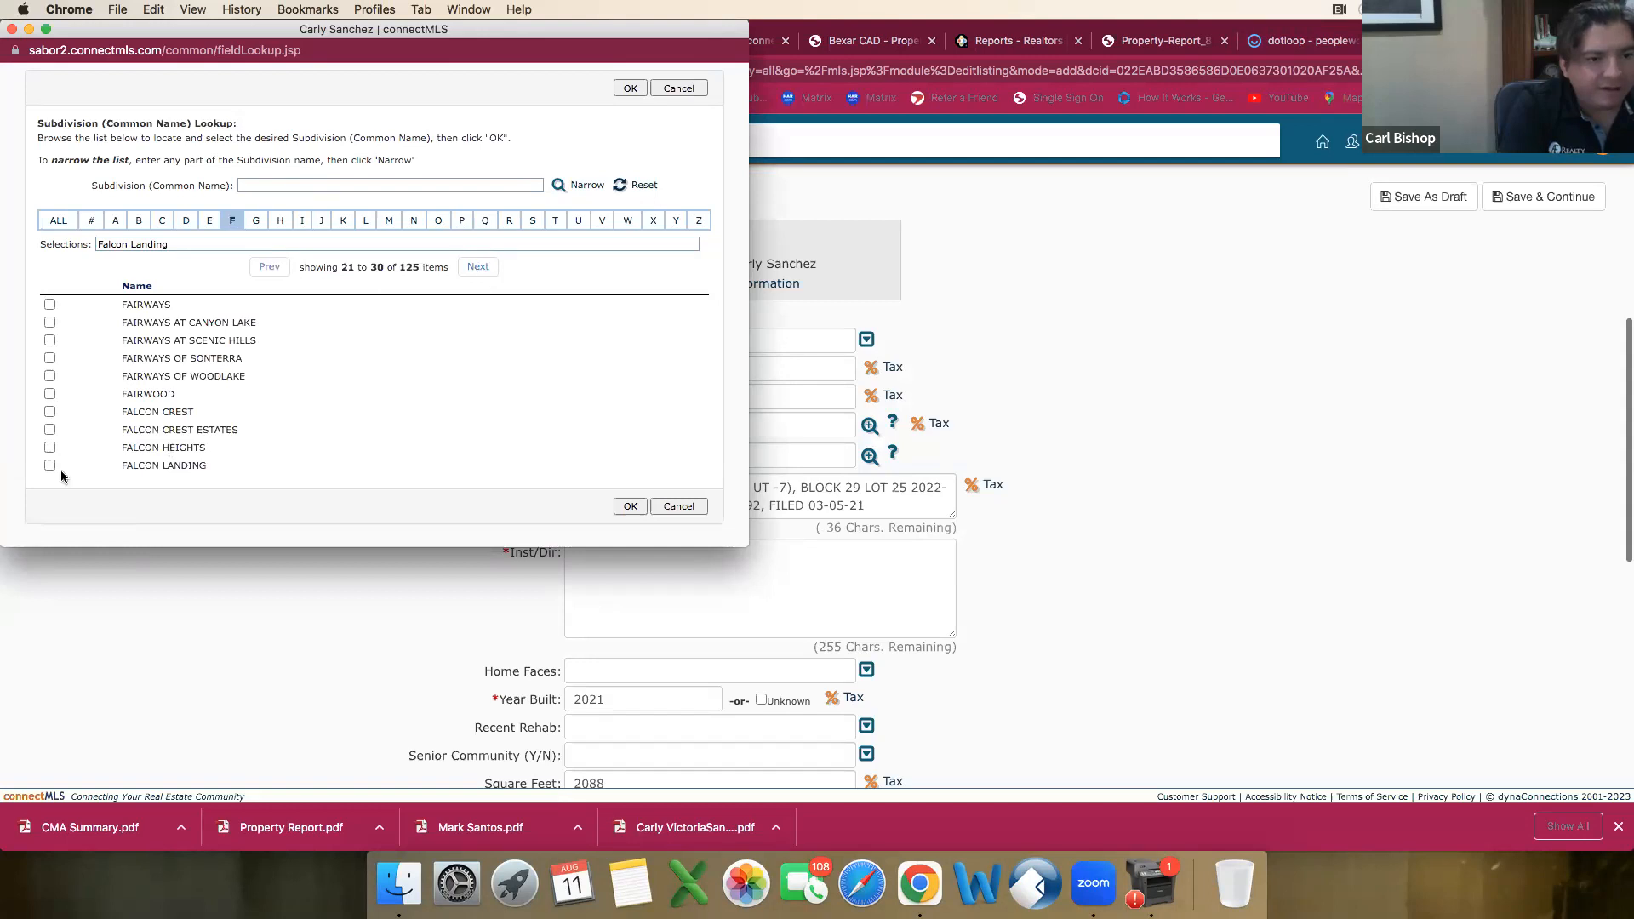
pyautogui.click(50, 466)
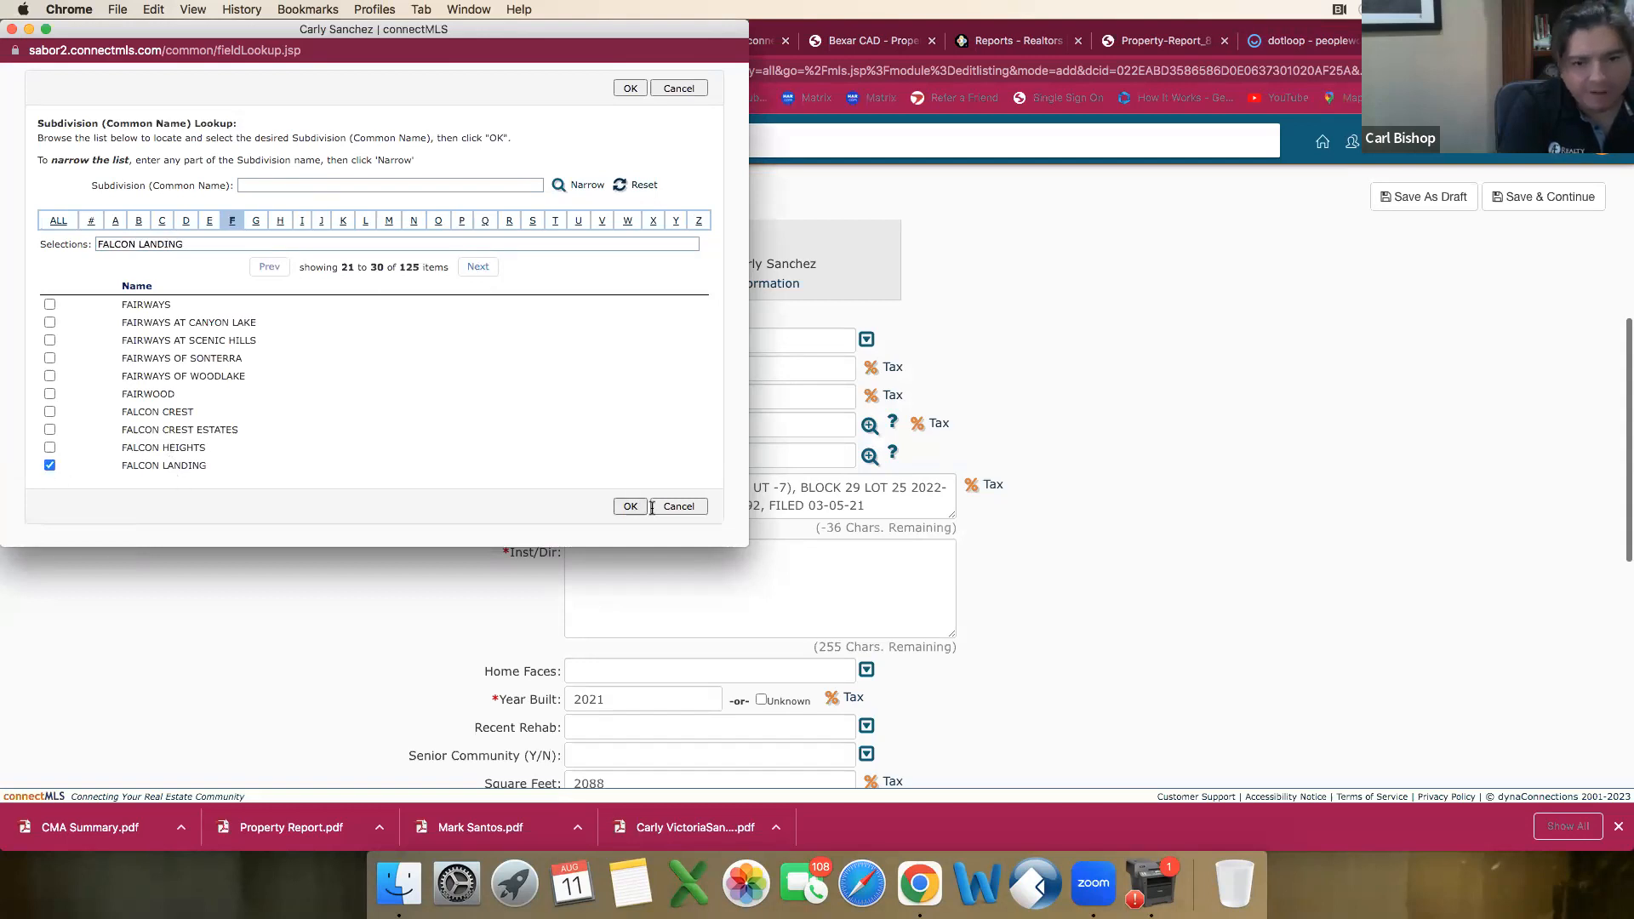
pyautogui.click(679, 506)
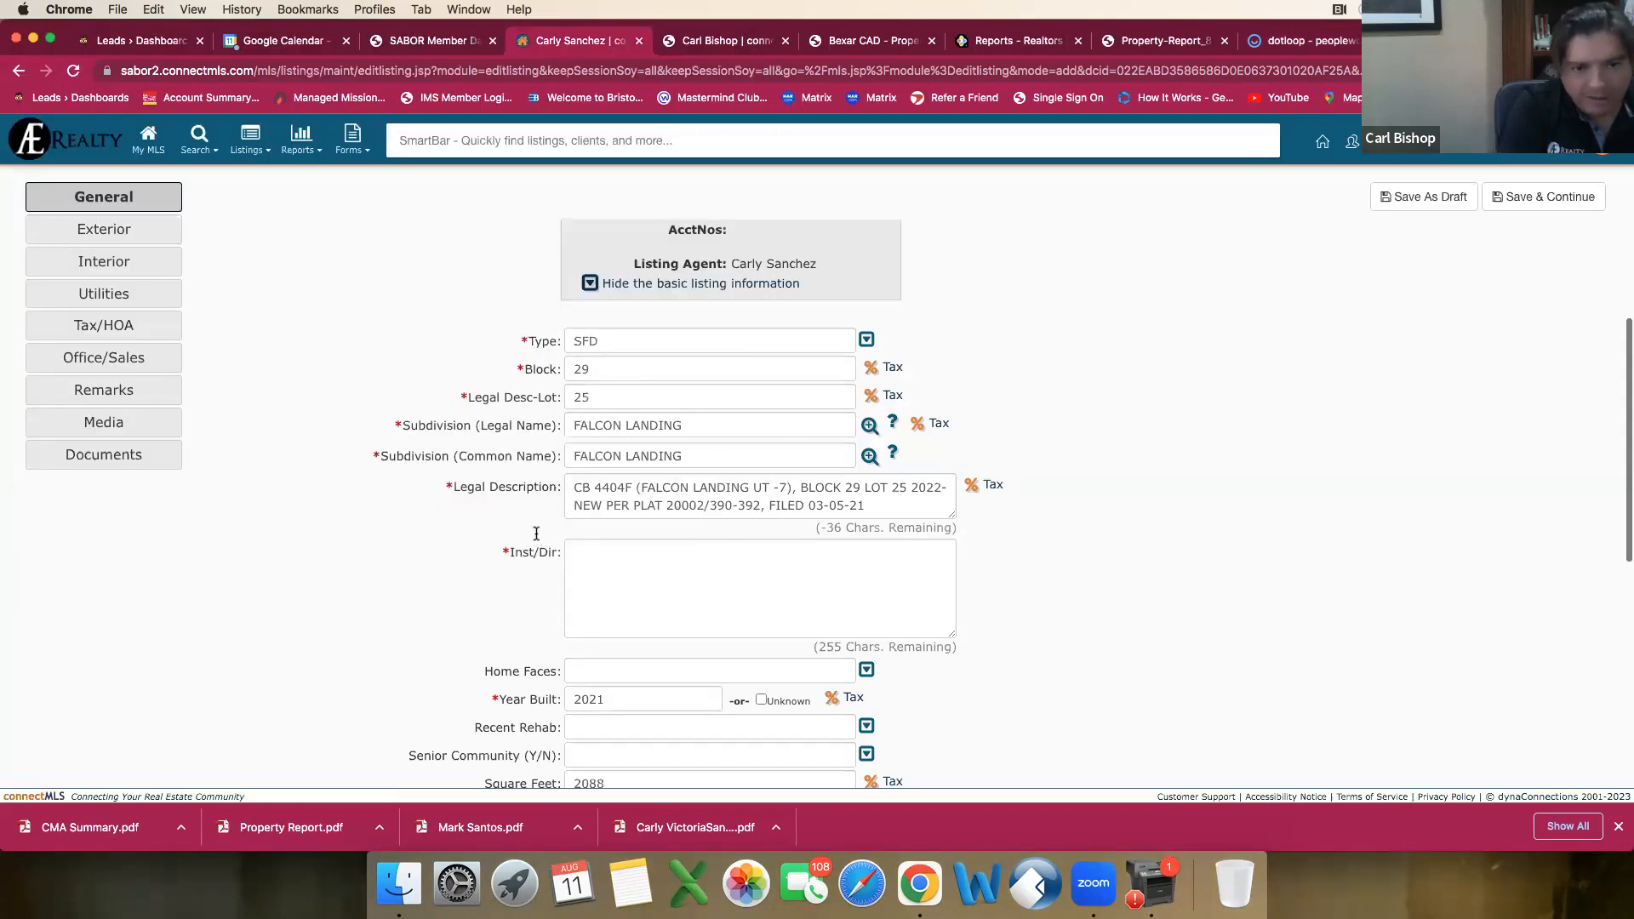
# Step: Start the Inst/Dir directions with "From SA Airport take hwy 281 North to 1604 West to Culebra Rd"
pyautogui.click(628, 549)
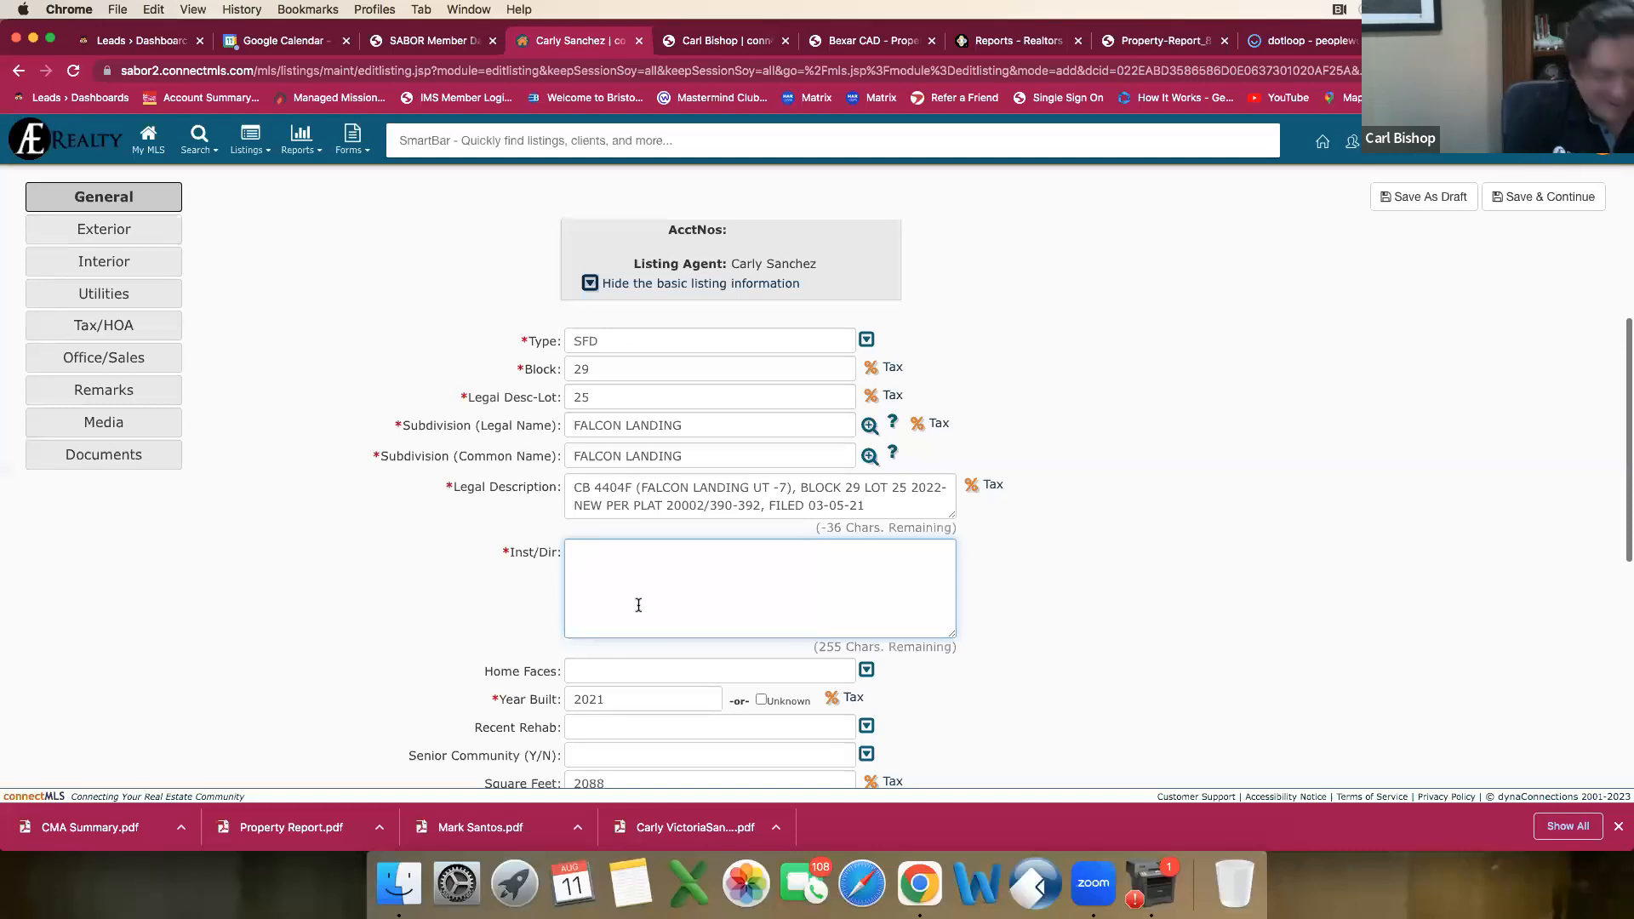
pyautogui.write('Fr')
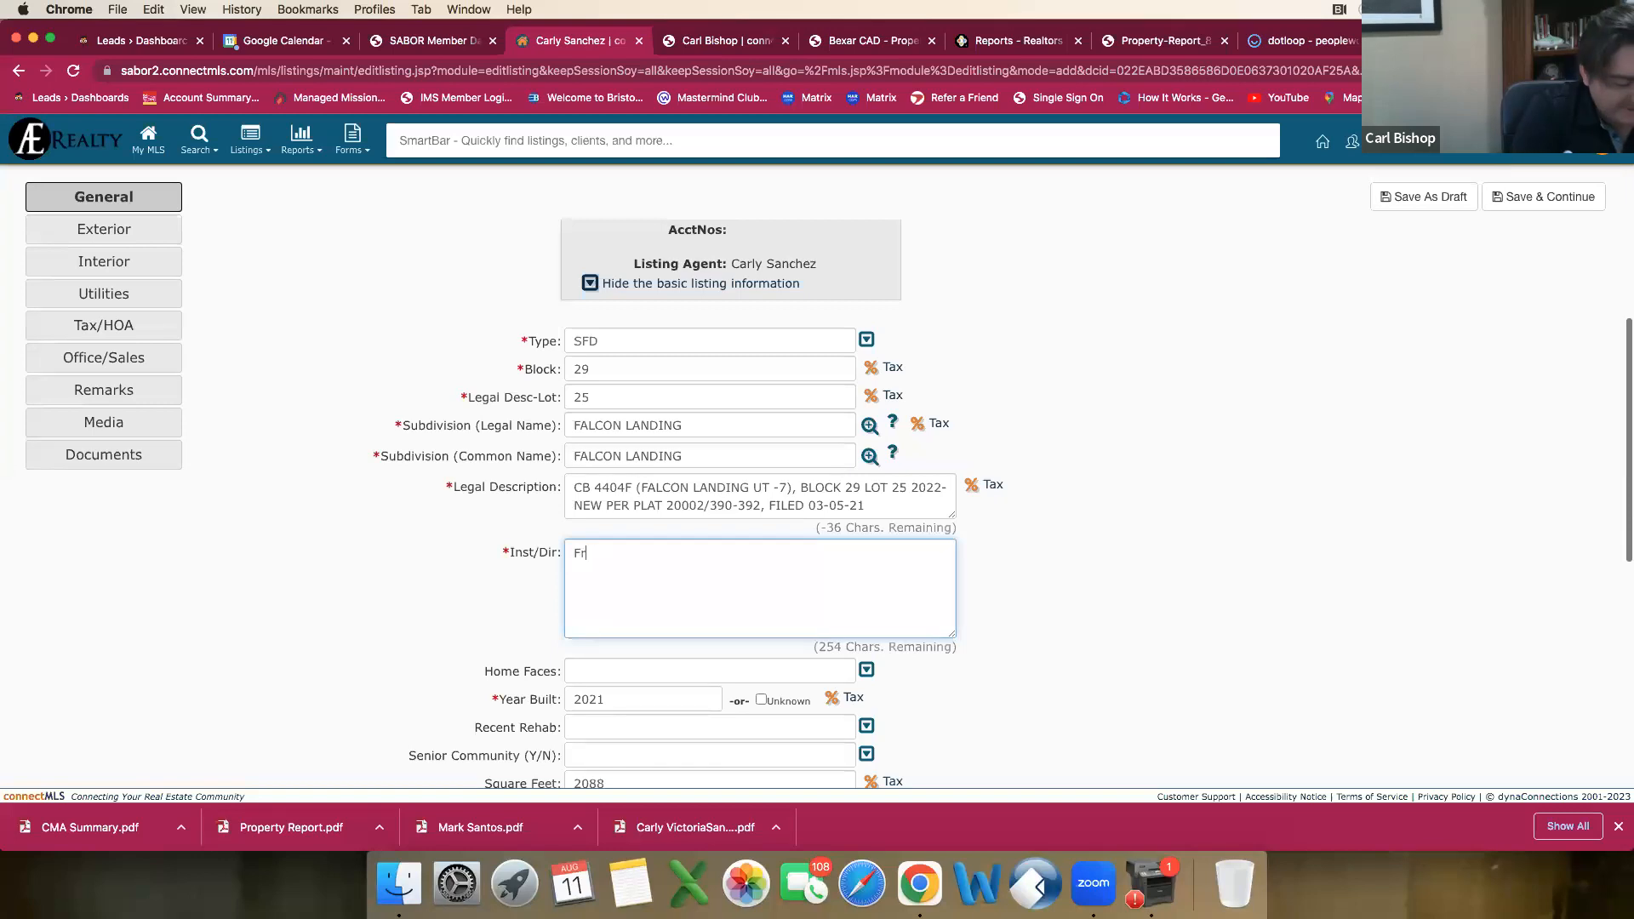
pyautogui.write('om SA')
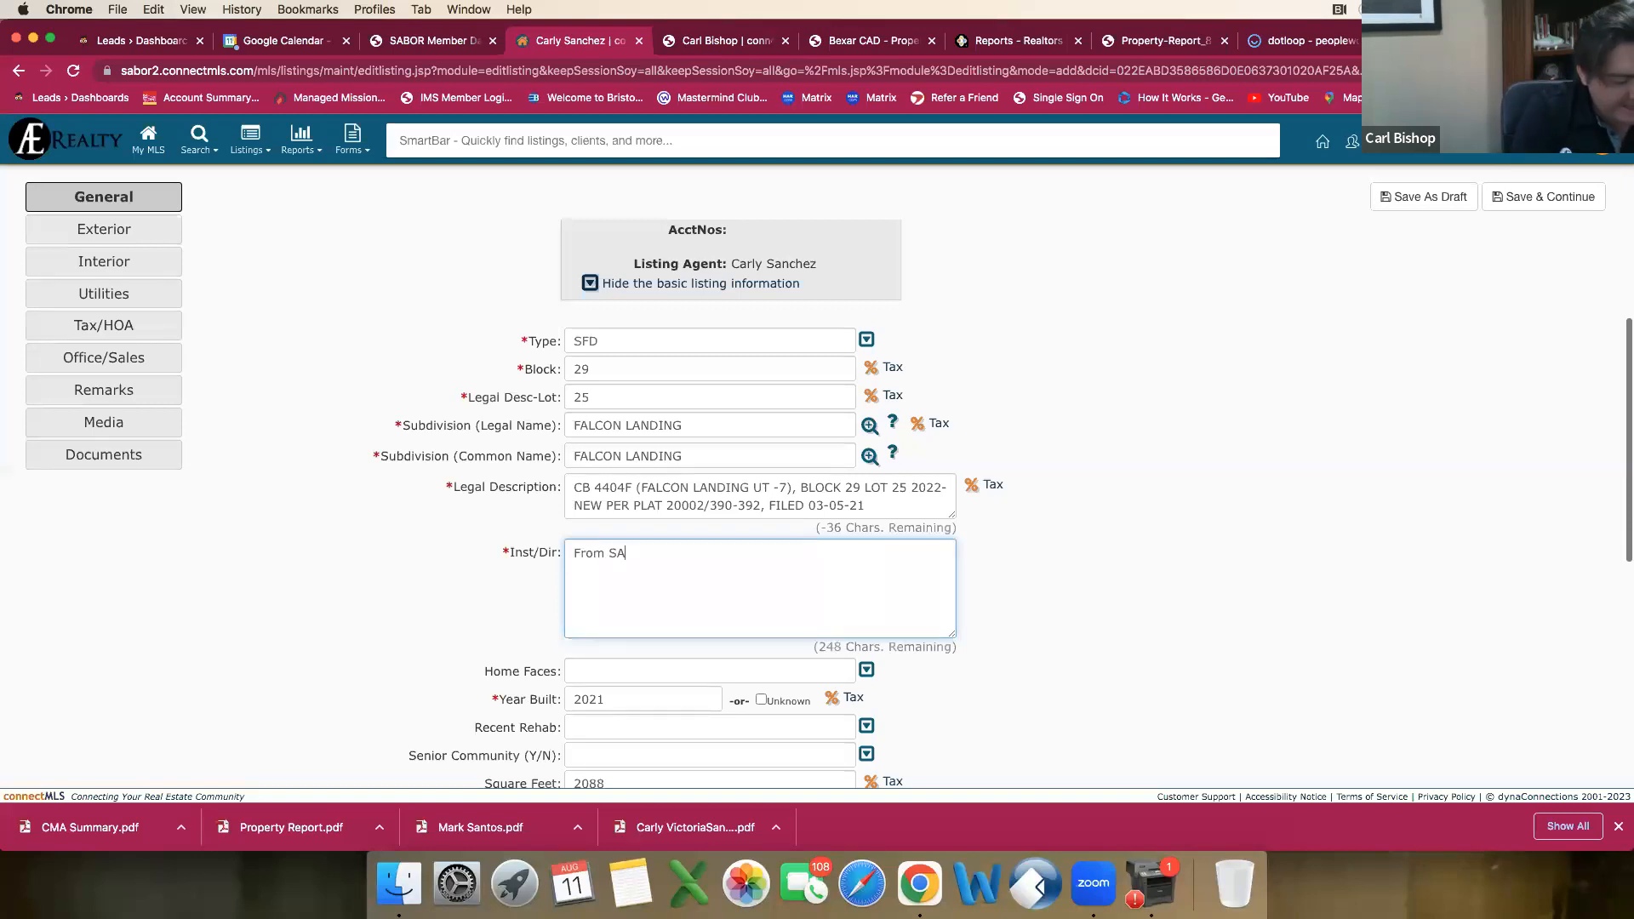
pyautogui.write(' Airpoty')
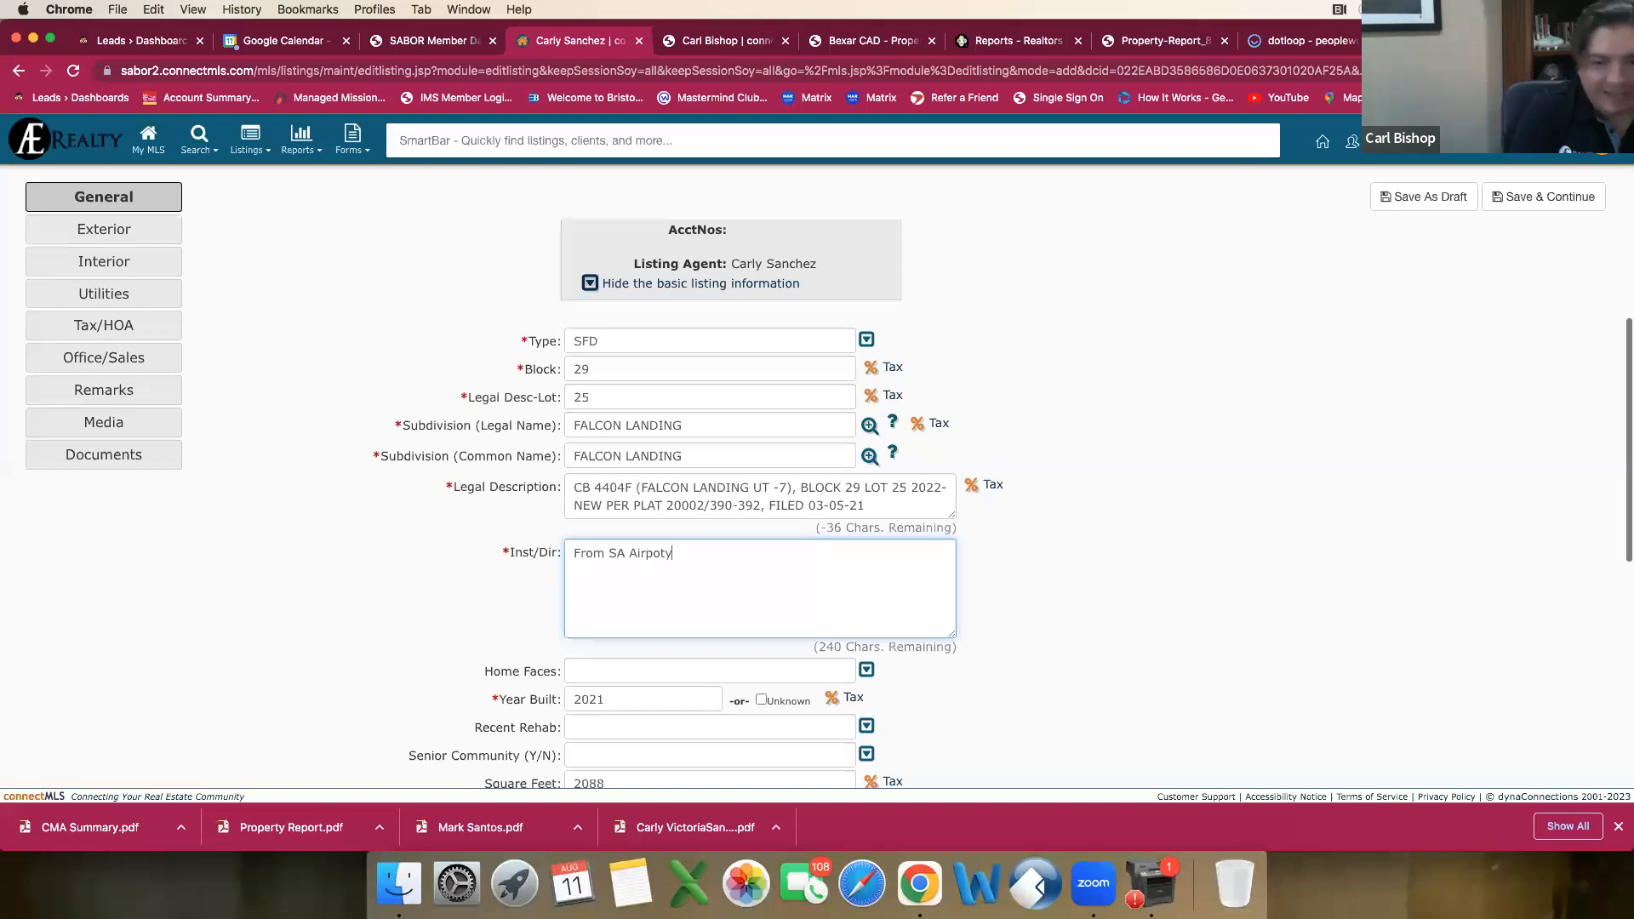
pyautogui.press('BackSpace')
pyautogui.write('ort')
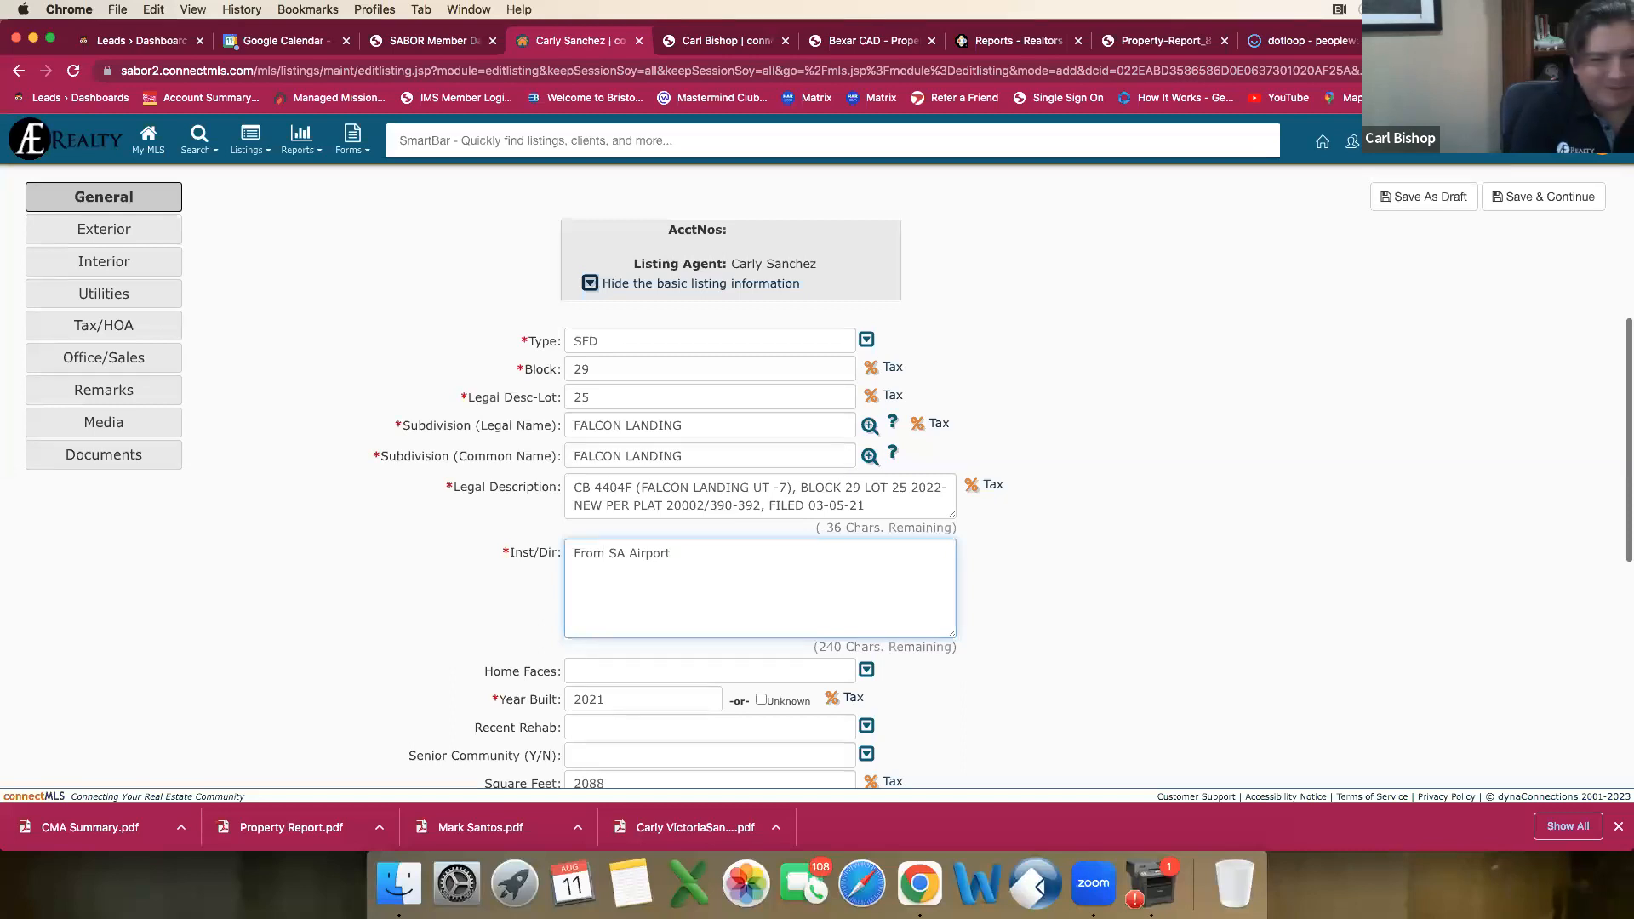
pyautogui.write('take 2')
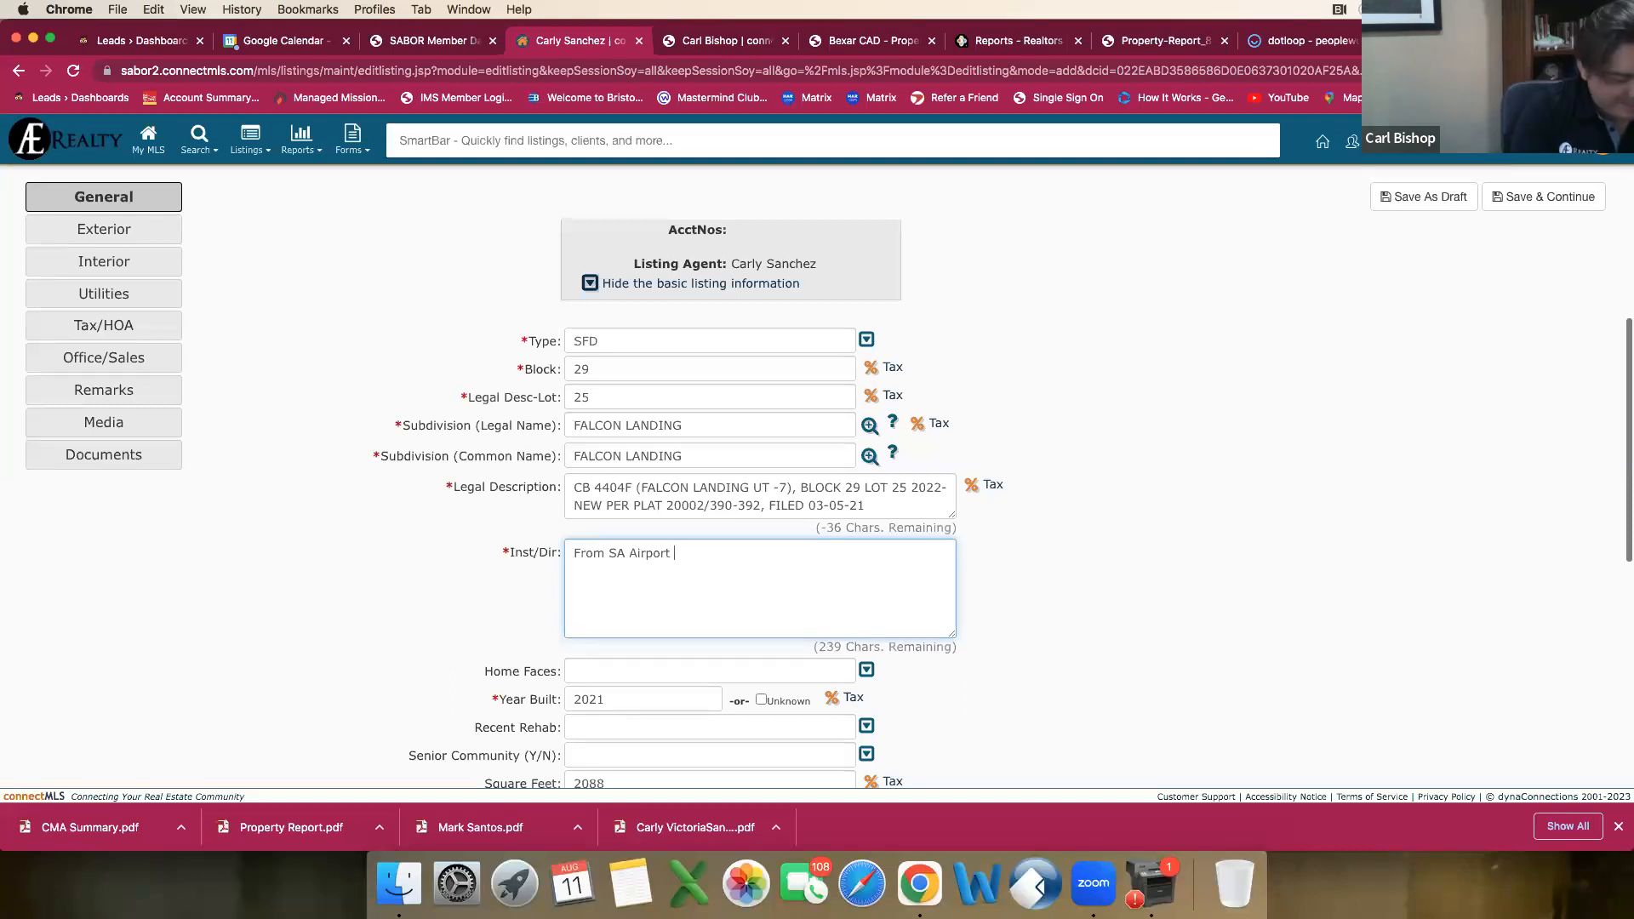
pyautogui.press('BackSpace')
pyautogui.write('hwy 281 N')
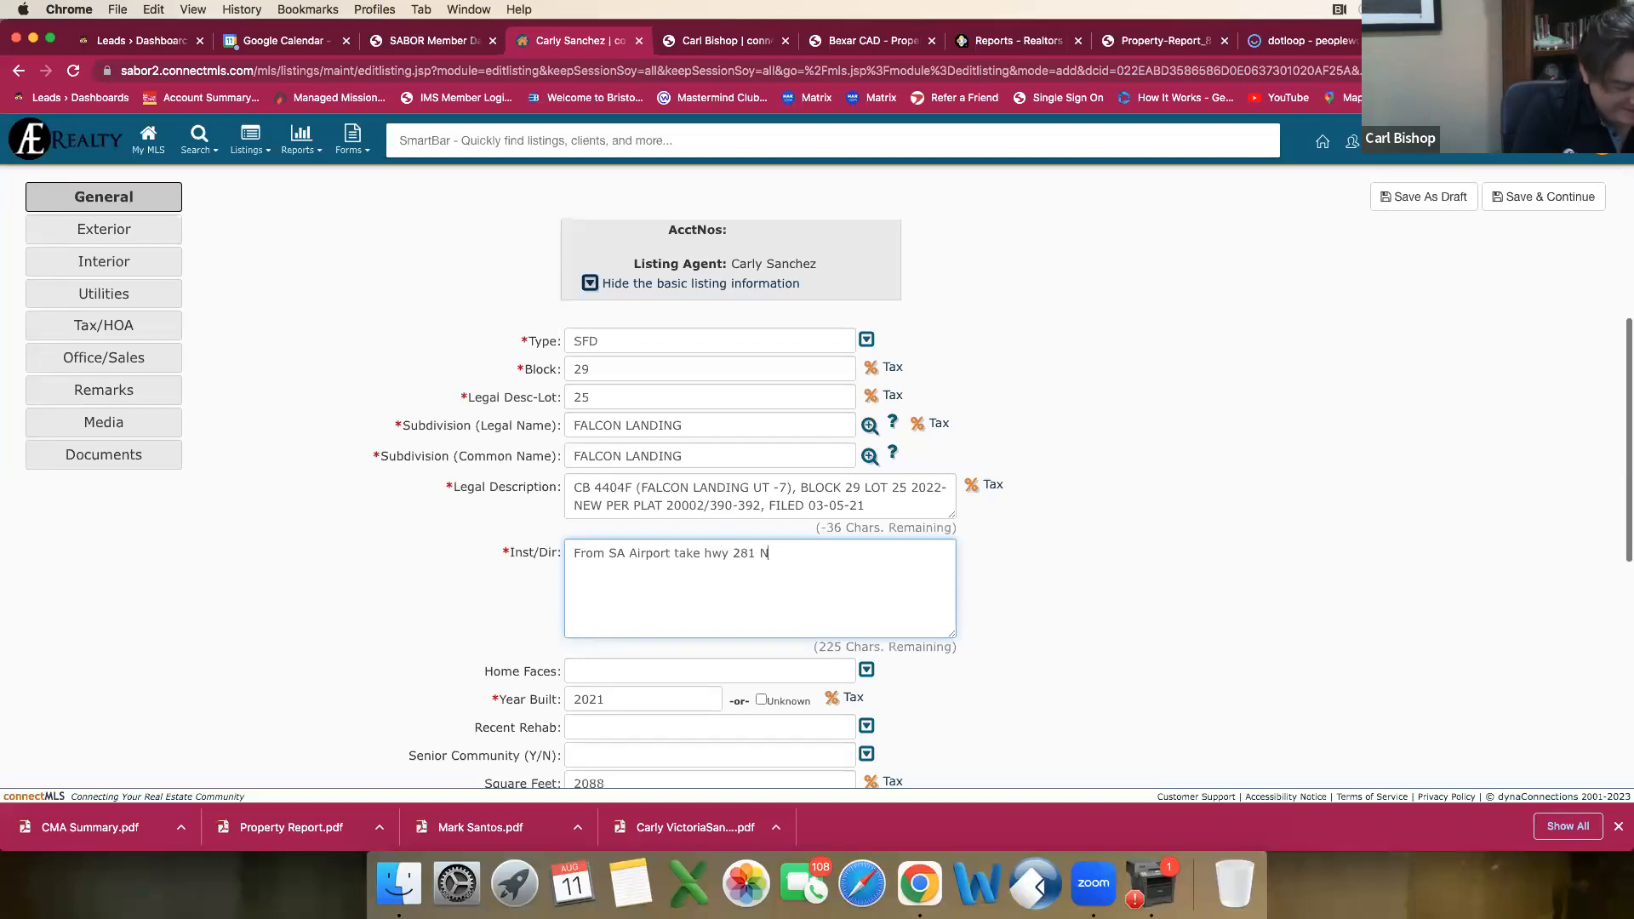
pyautogui.write('orth to 160')
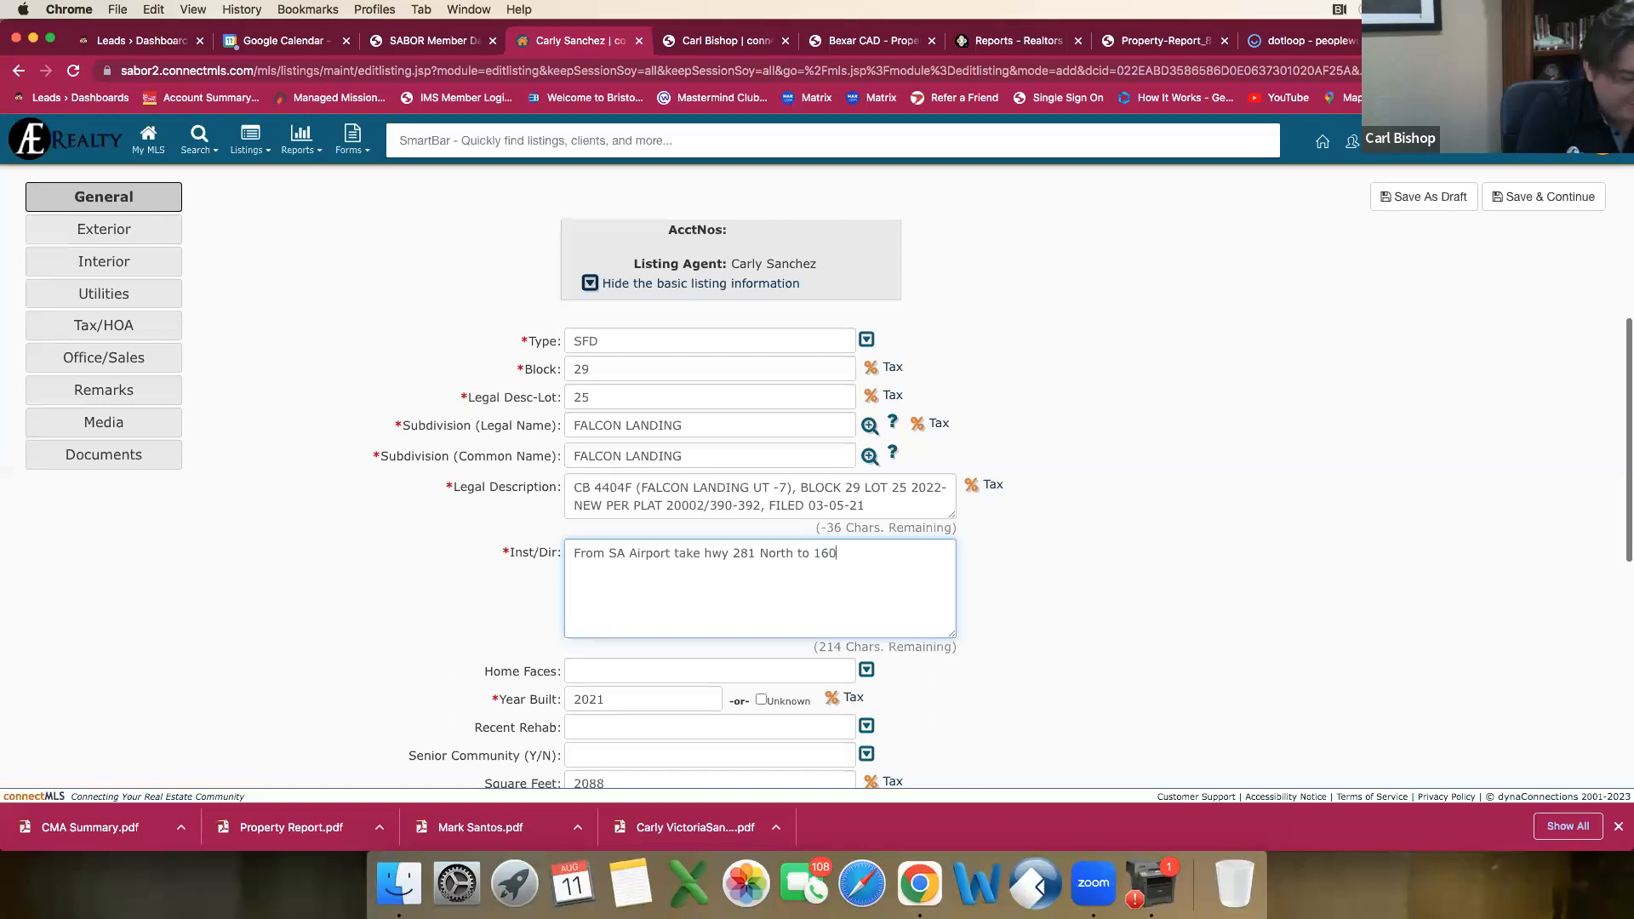
pyautogui.write('4 West')
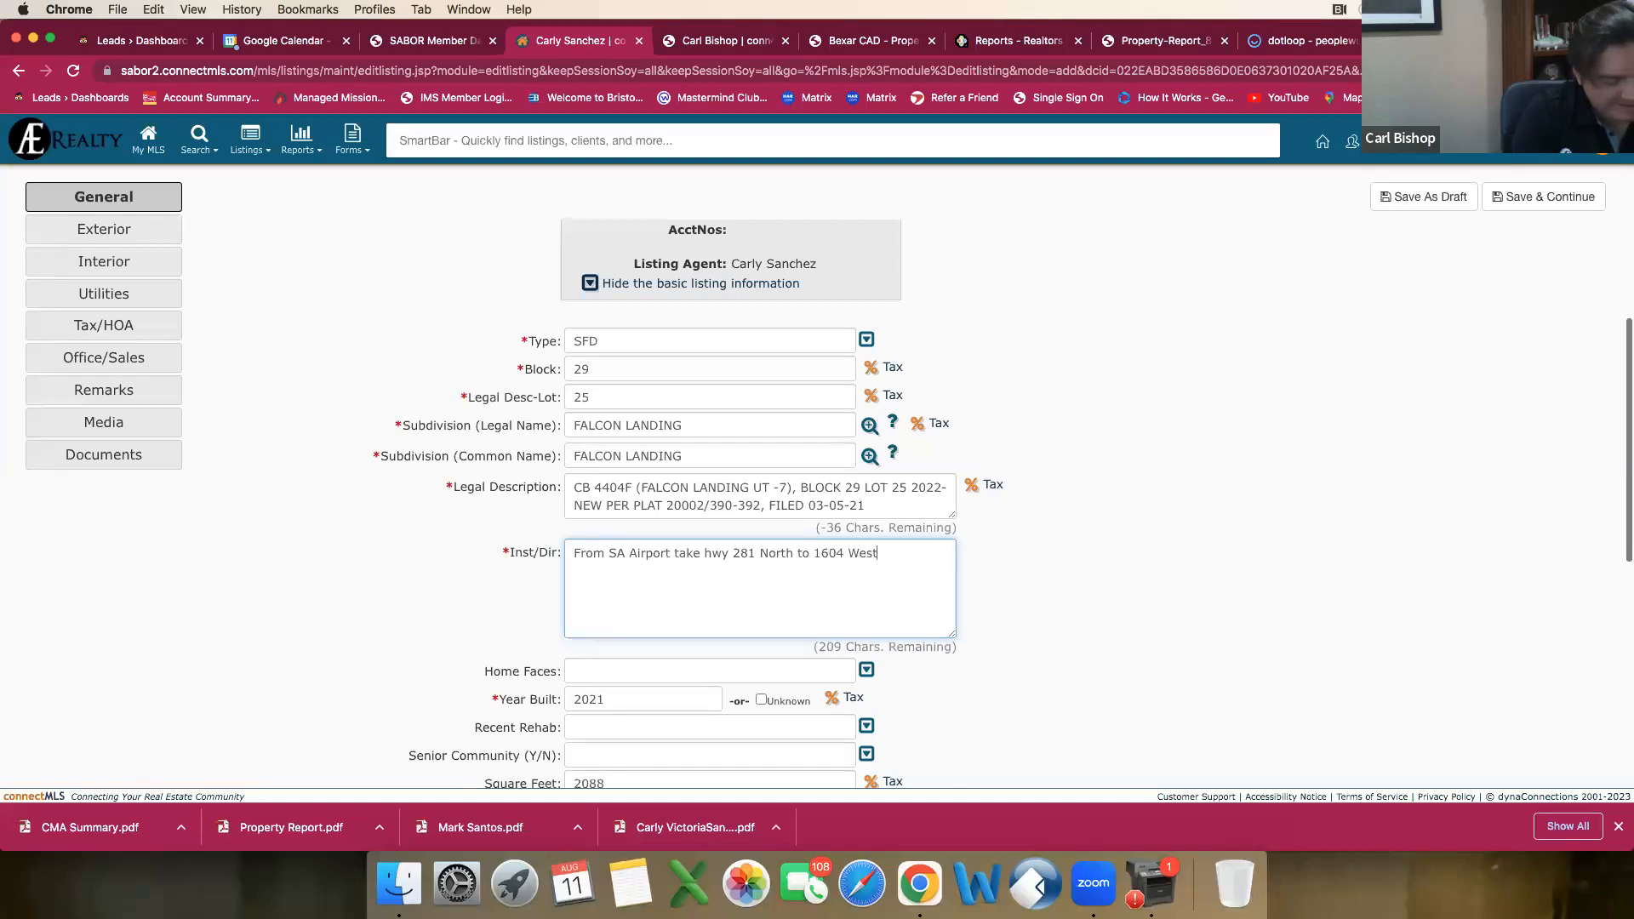
pyautogui.write(' to ')
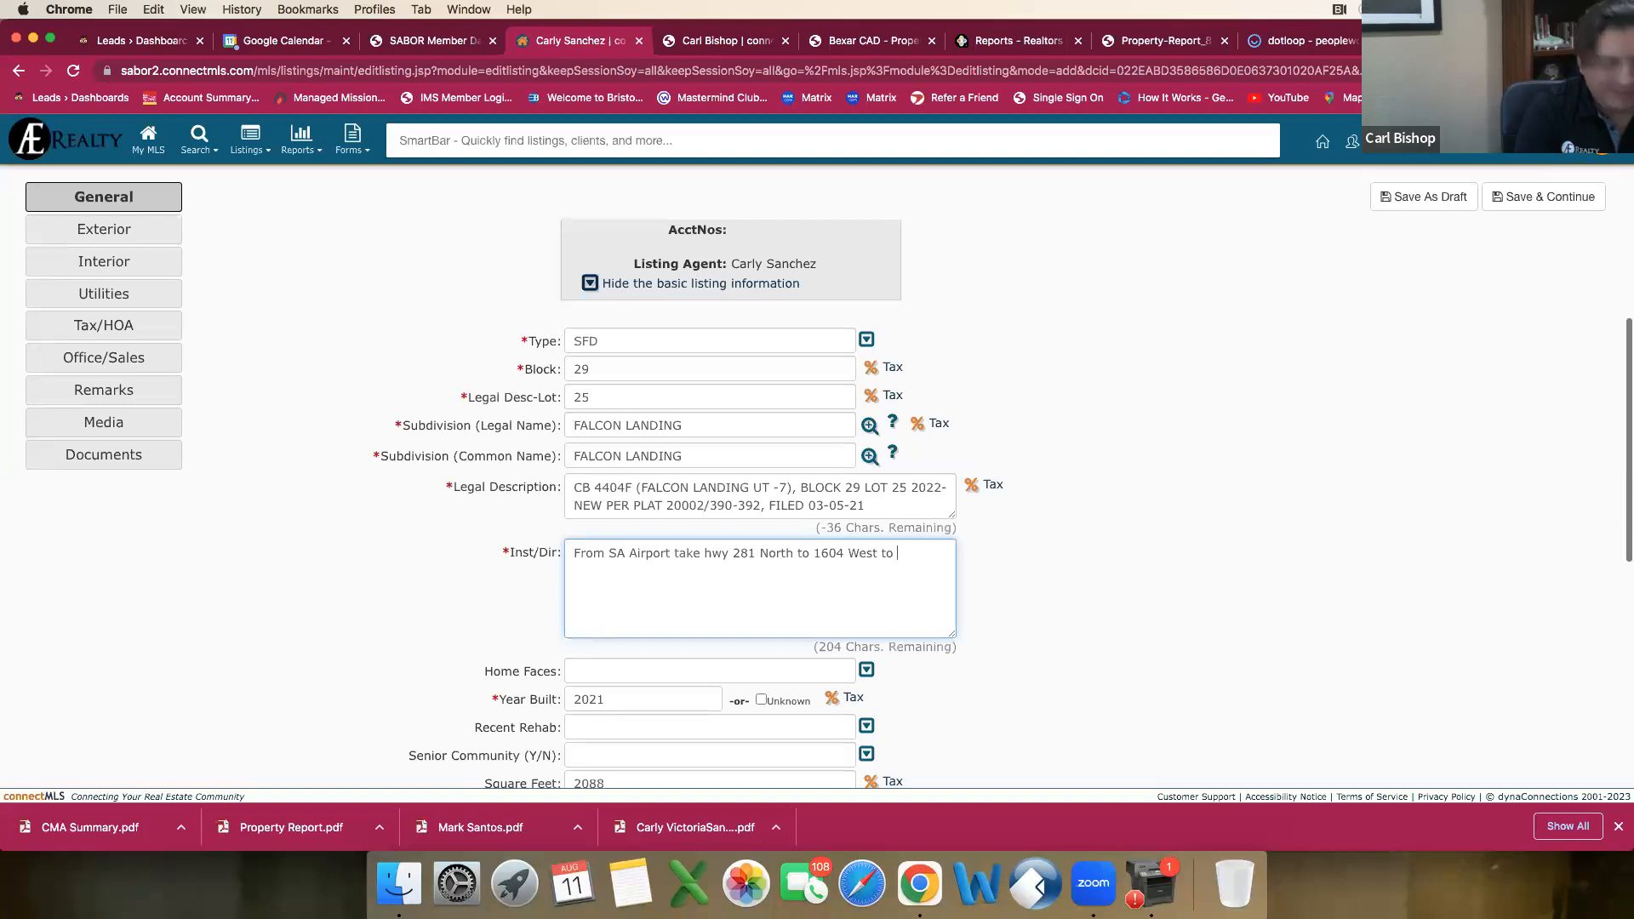
pyautogui.write('Cul')
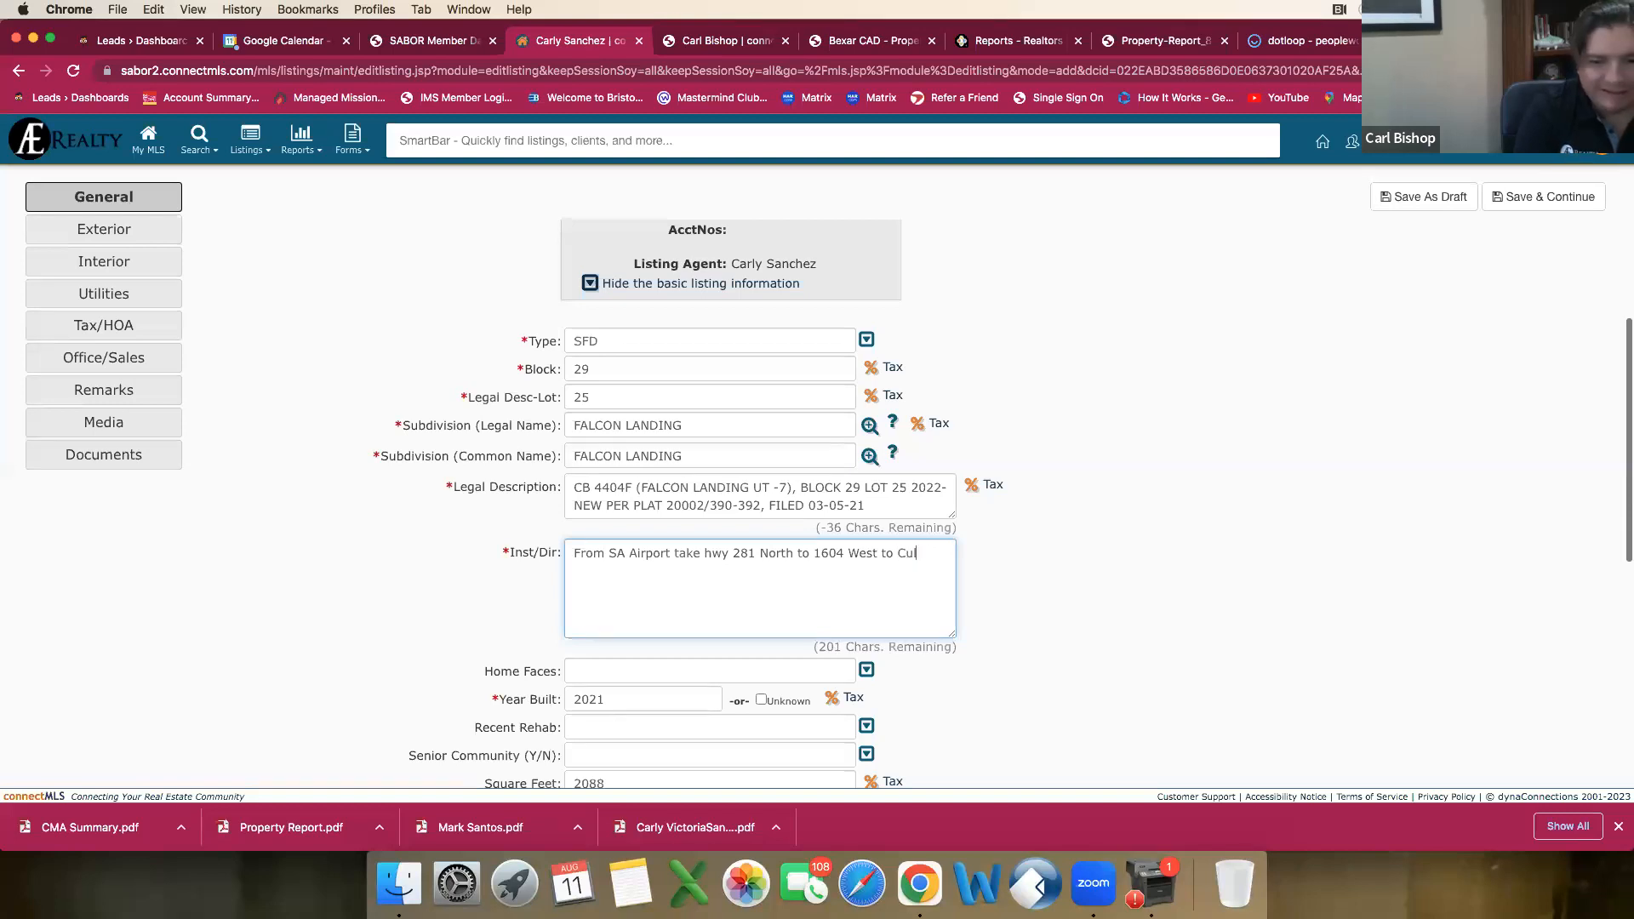
pyautogui.write('ebra R')
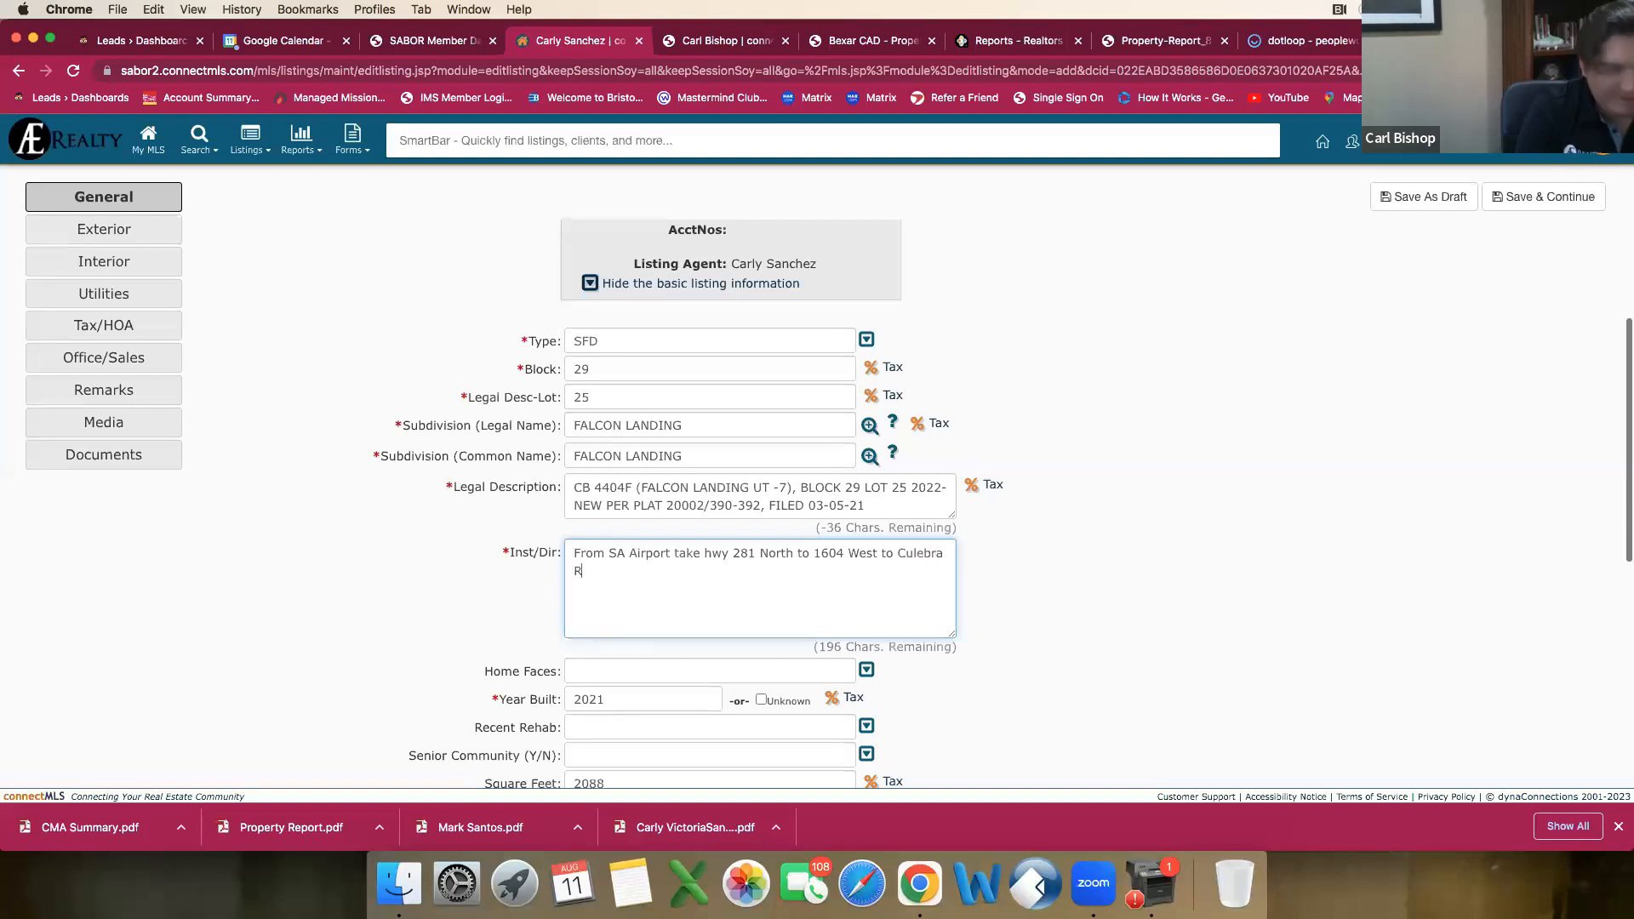
pyautogui.write('d, take a right out')
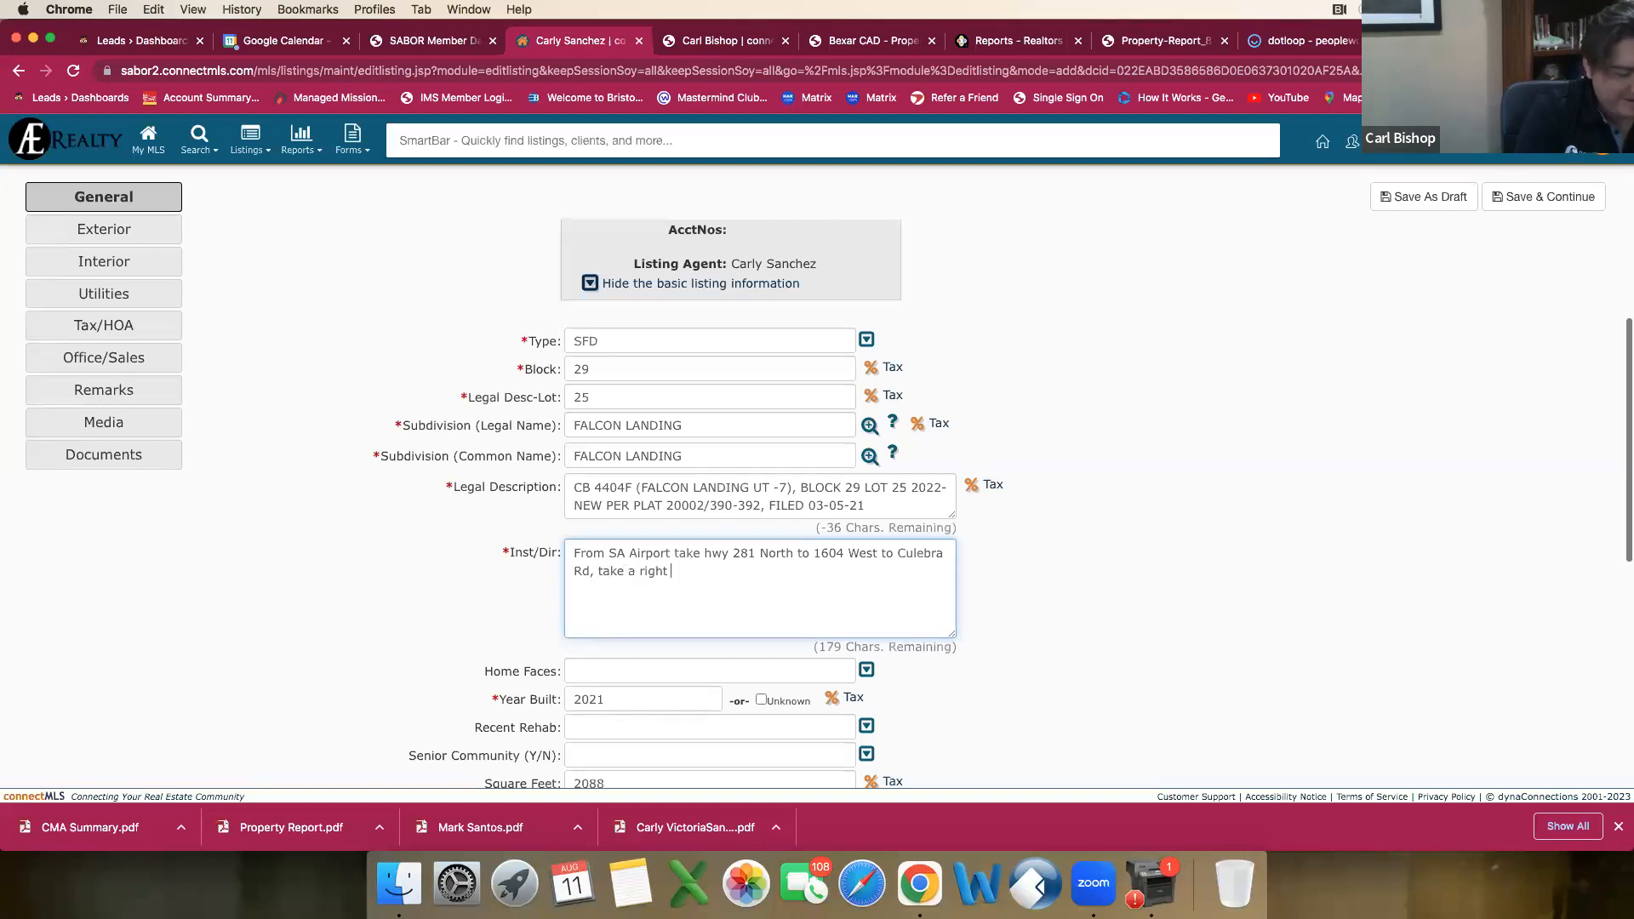
# Step: Continue the directions with ", take a right, gou outside of the loop", correcting the misspelled "ouside"
pyautogui.press('BackSpace')
pyautogui.press('BackSpace')
pyautogui.press('BackSpace')
pyautogui.press('BackSpace')
pyautogui.write(', ')
pyautogui.write('gou ou')
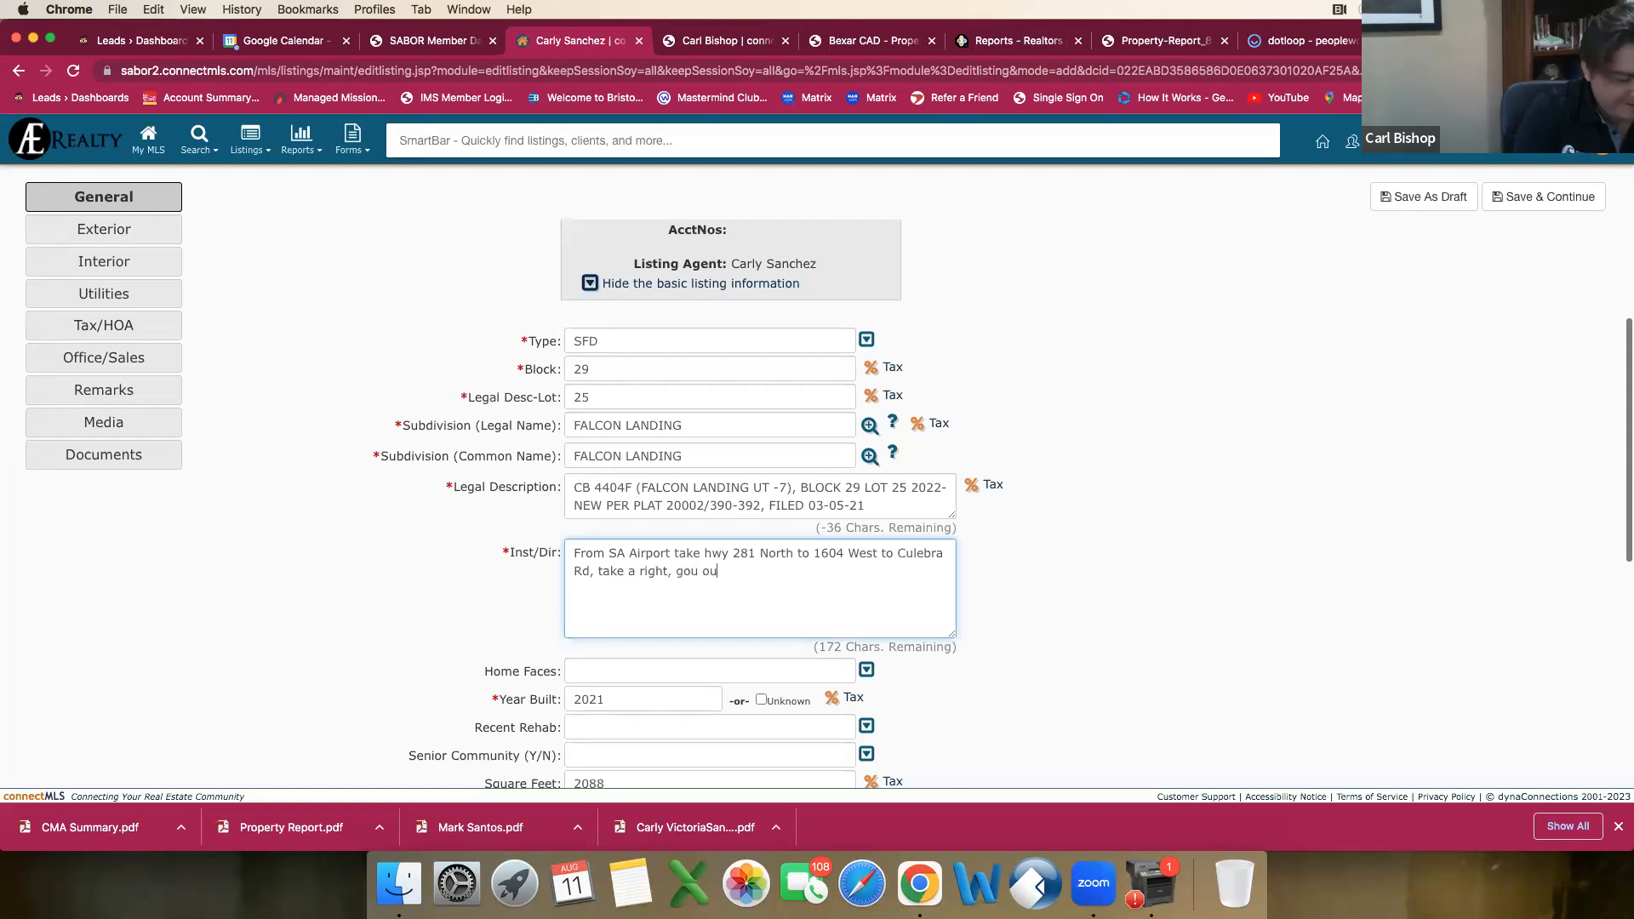
pyautogui.write('side of the loop')
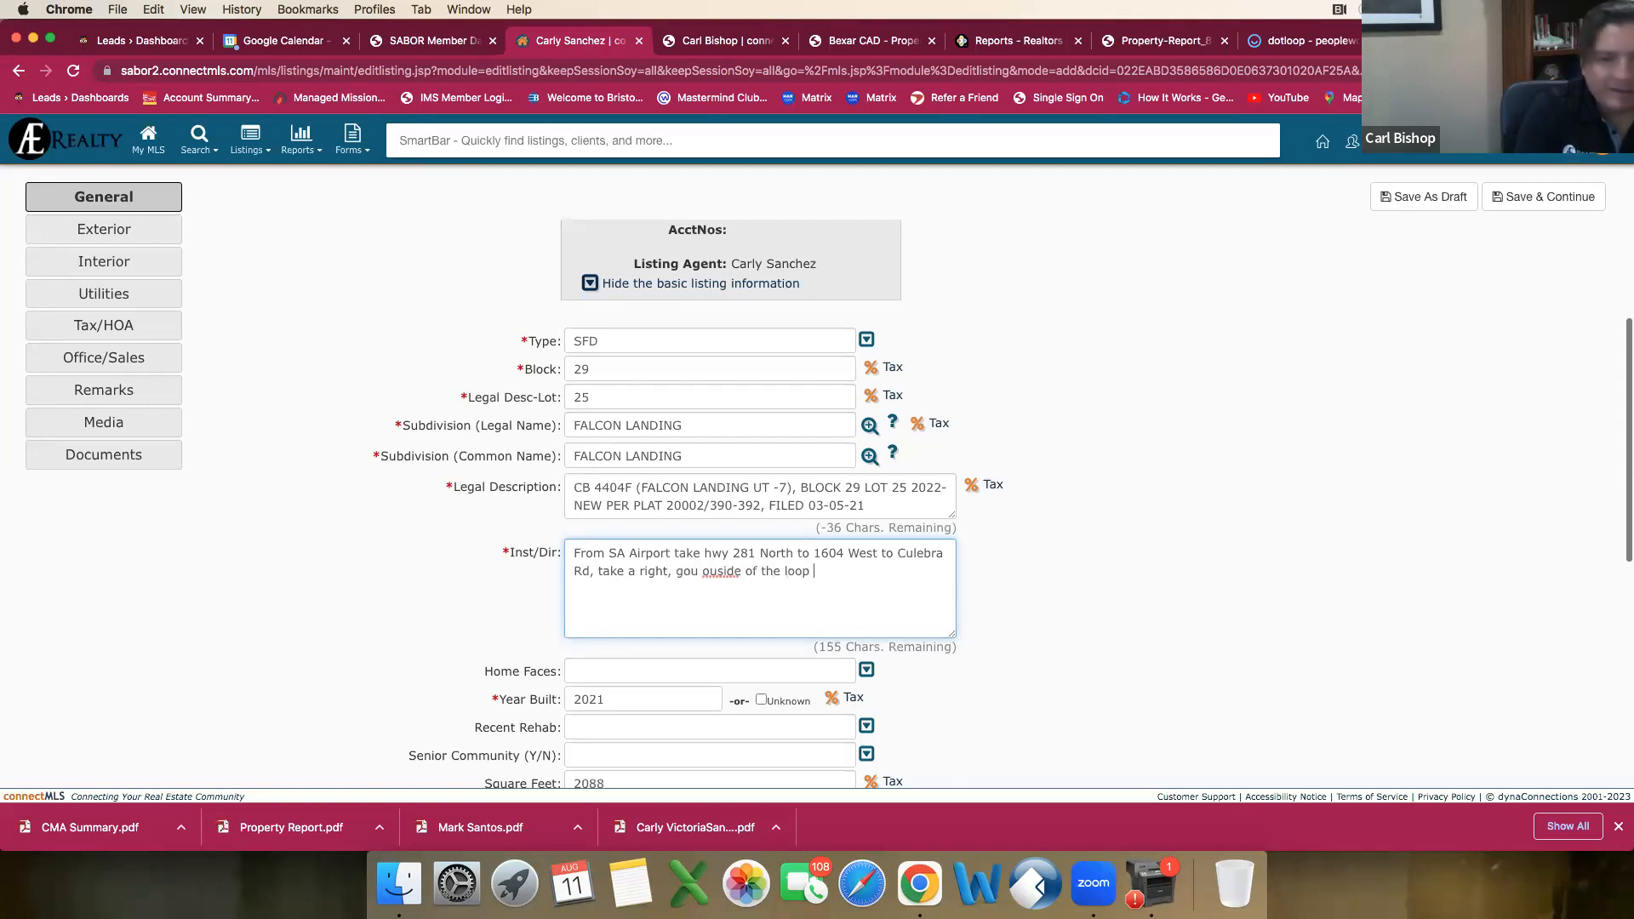
pyautogui.rightClick(722, 579)
pyautogui.click(829, 570)
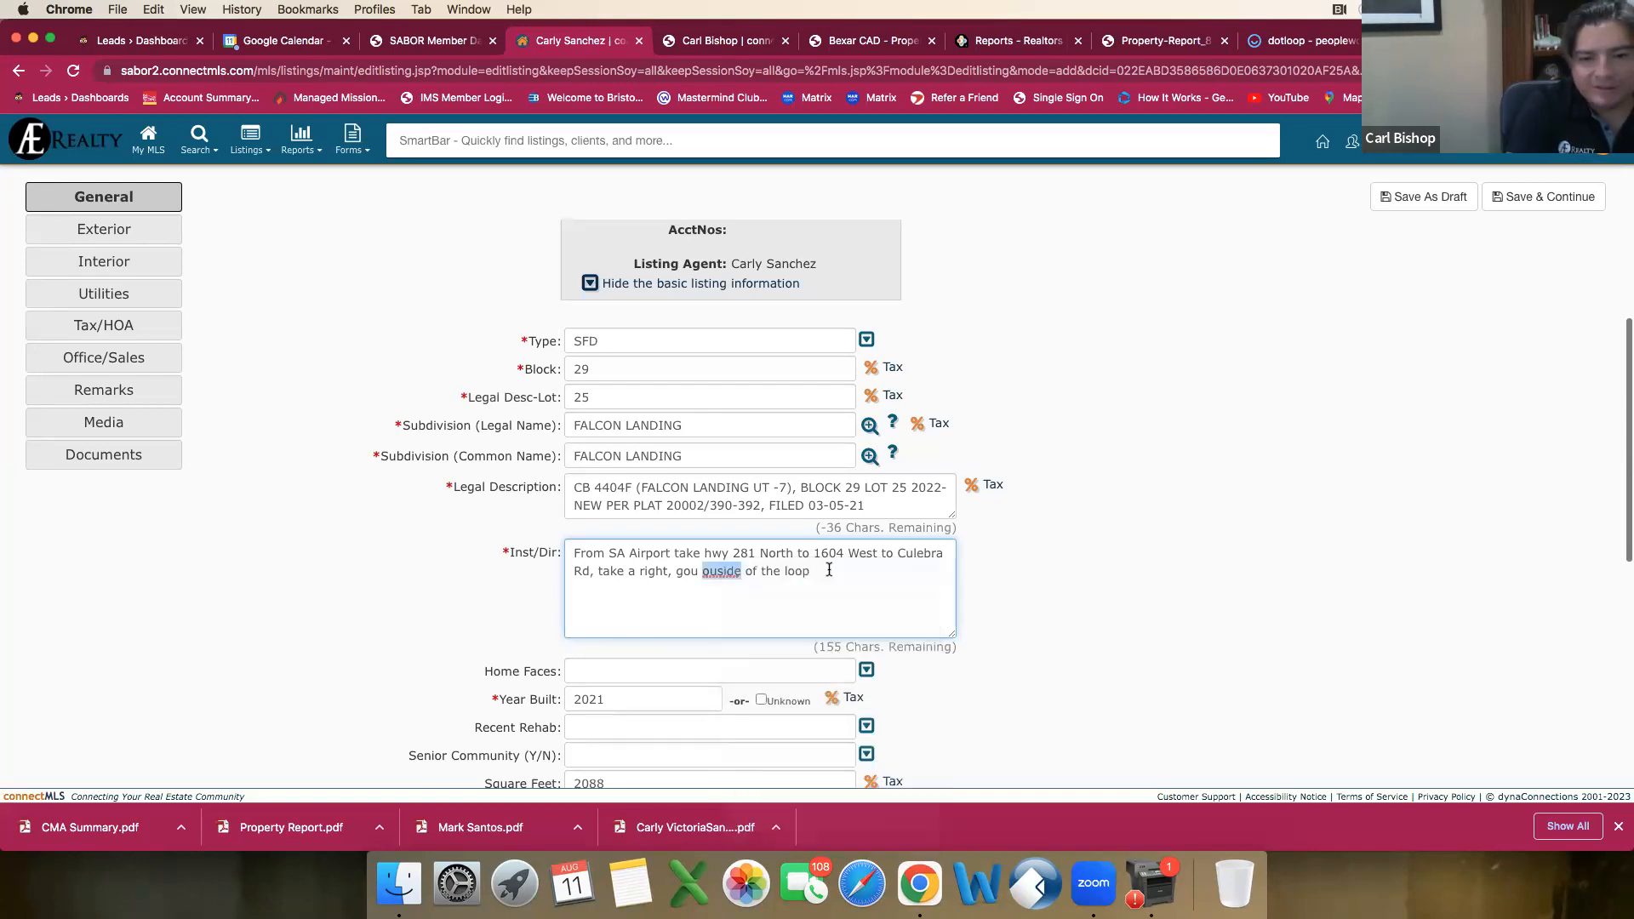
# Step: Finish the directions with ", Falcon landing is on the Left hand side."
pyautogui.press('BackSpace')
pyautogui.write(', Fal')
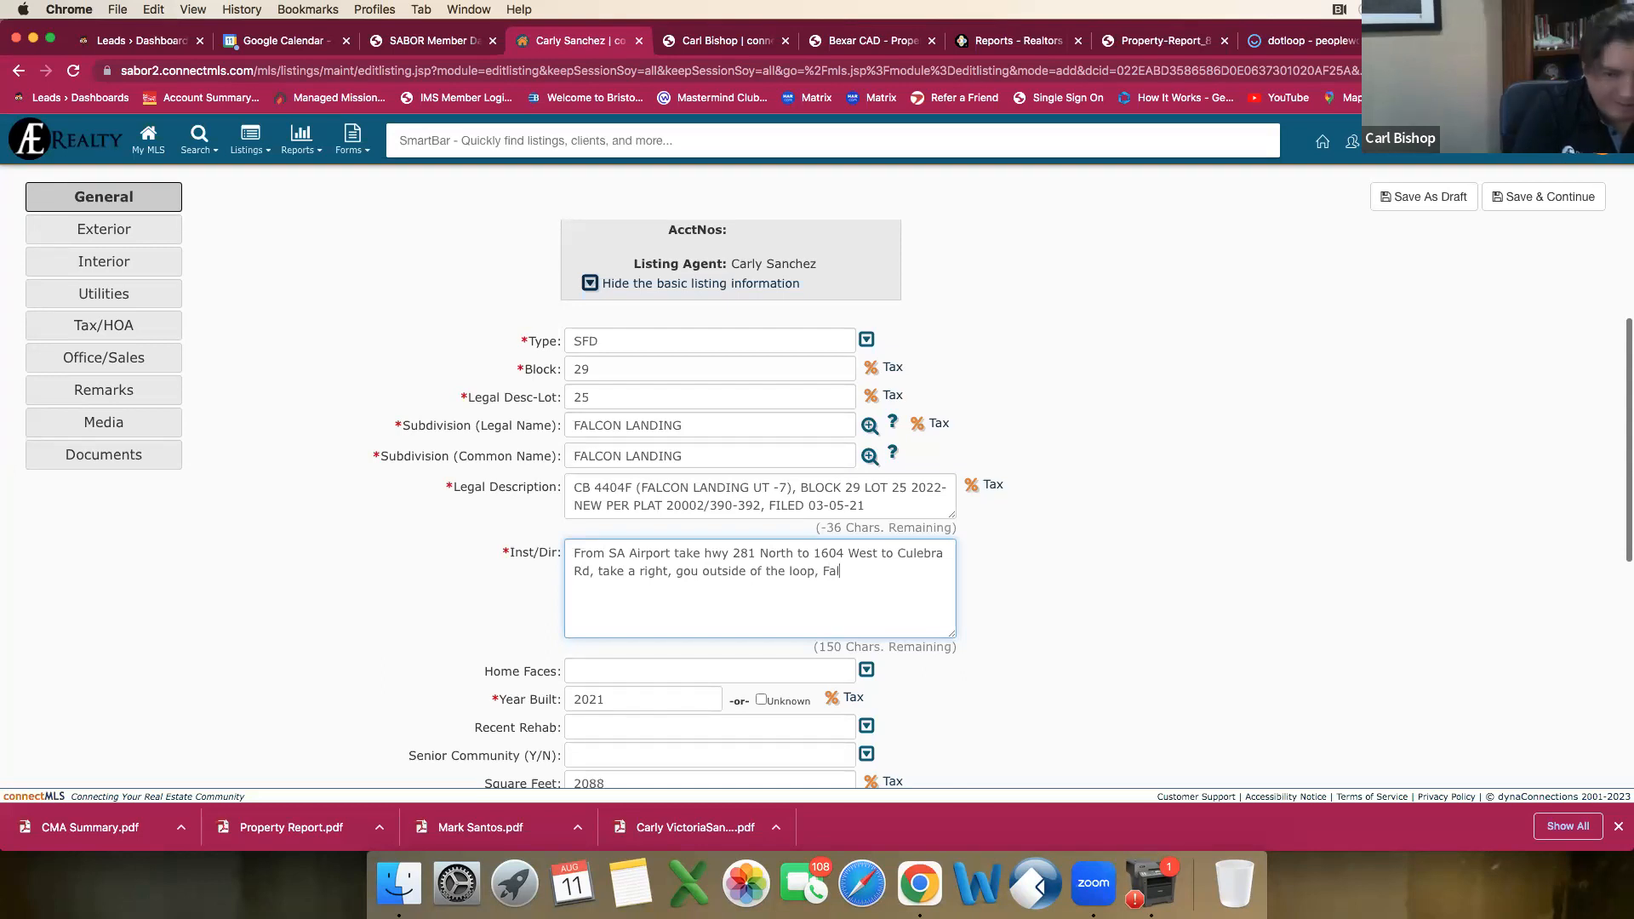
pyautogui.write('con landing is on the')
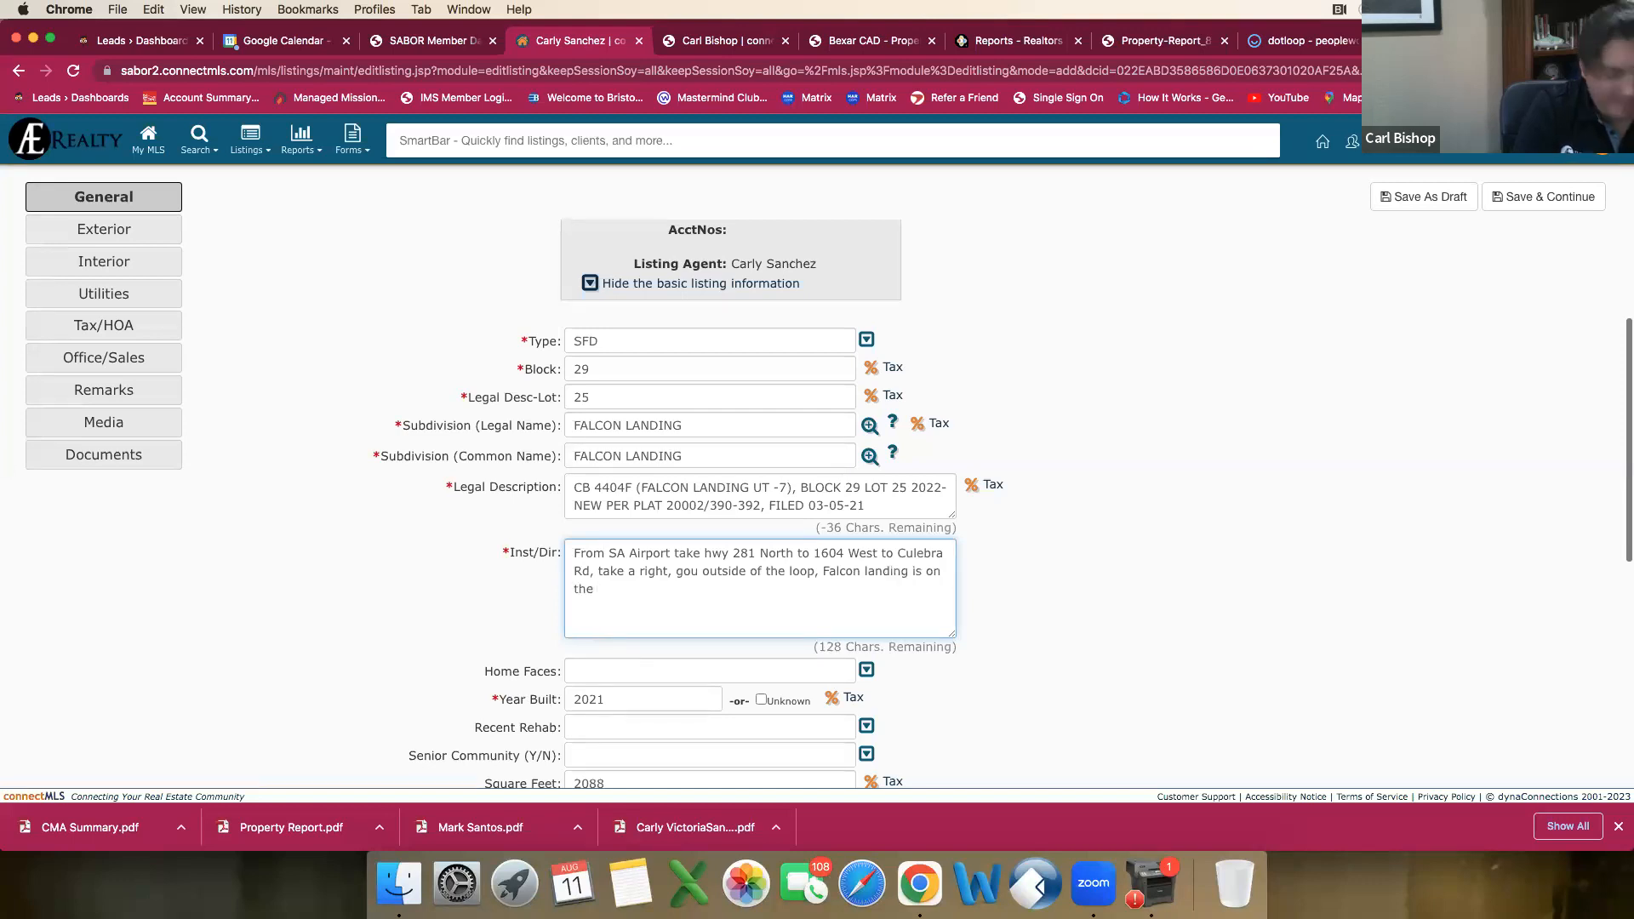
pyautogui.write('ft ')
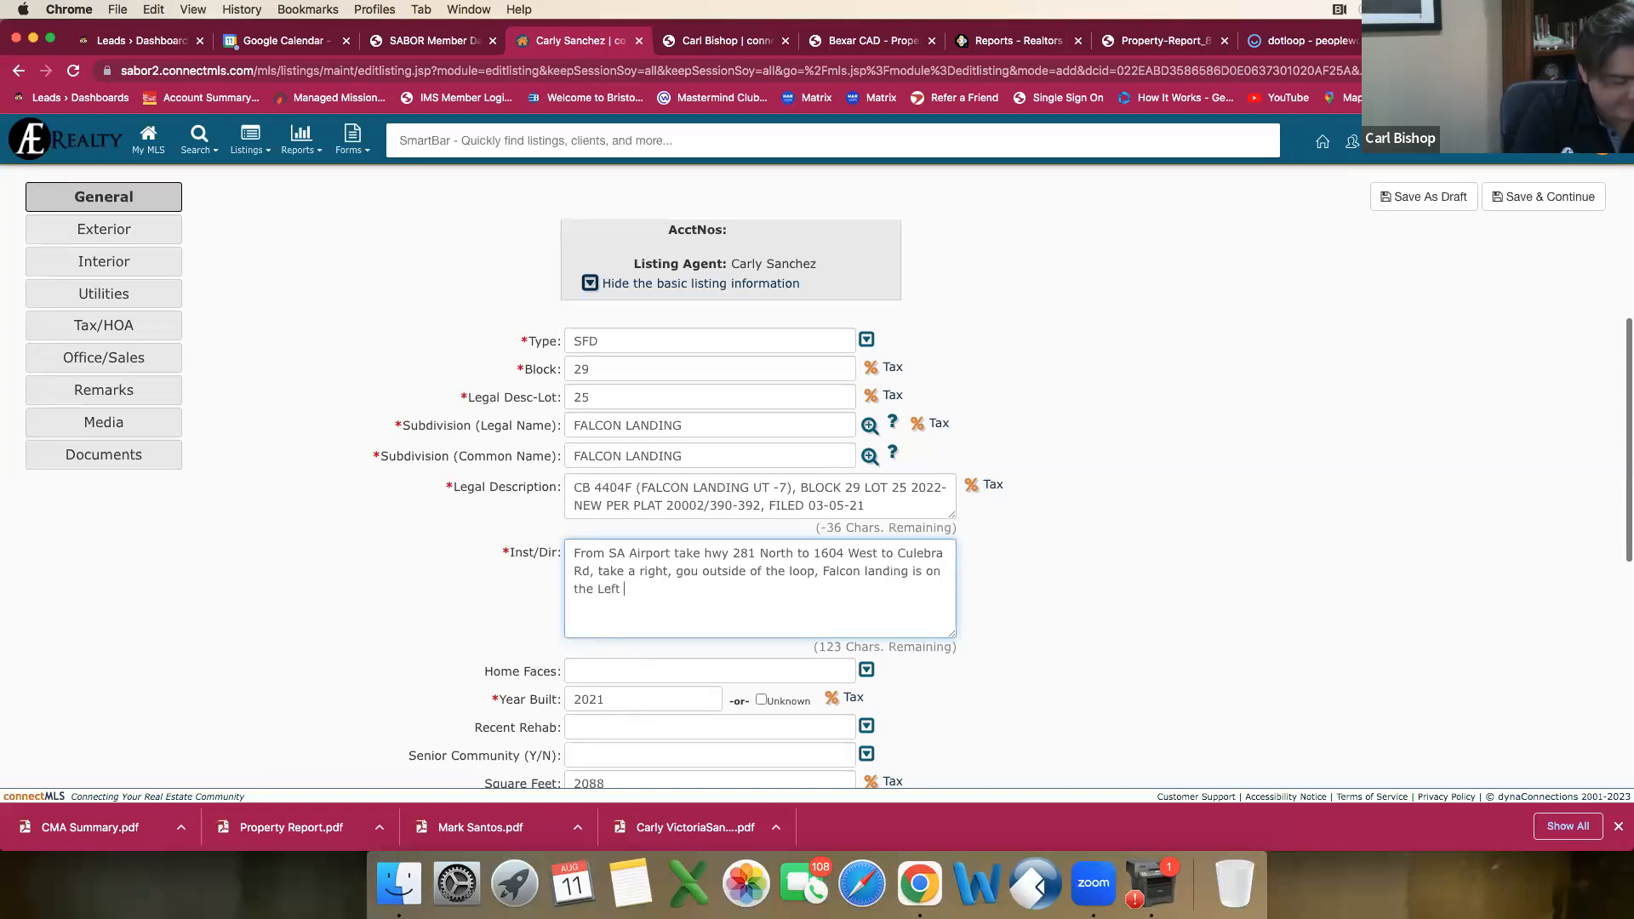
pyautogui.write('Hand side\\\\')
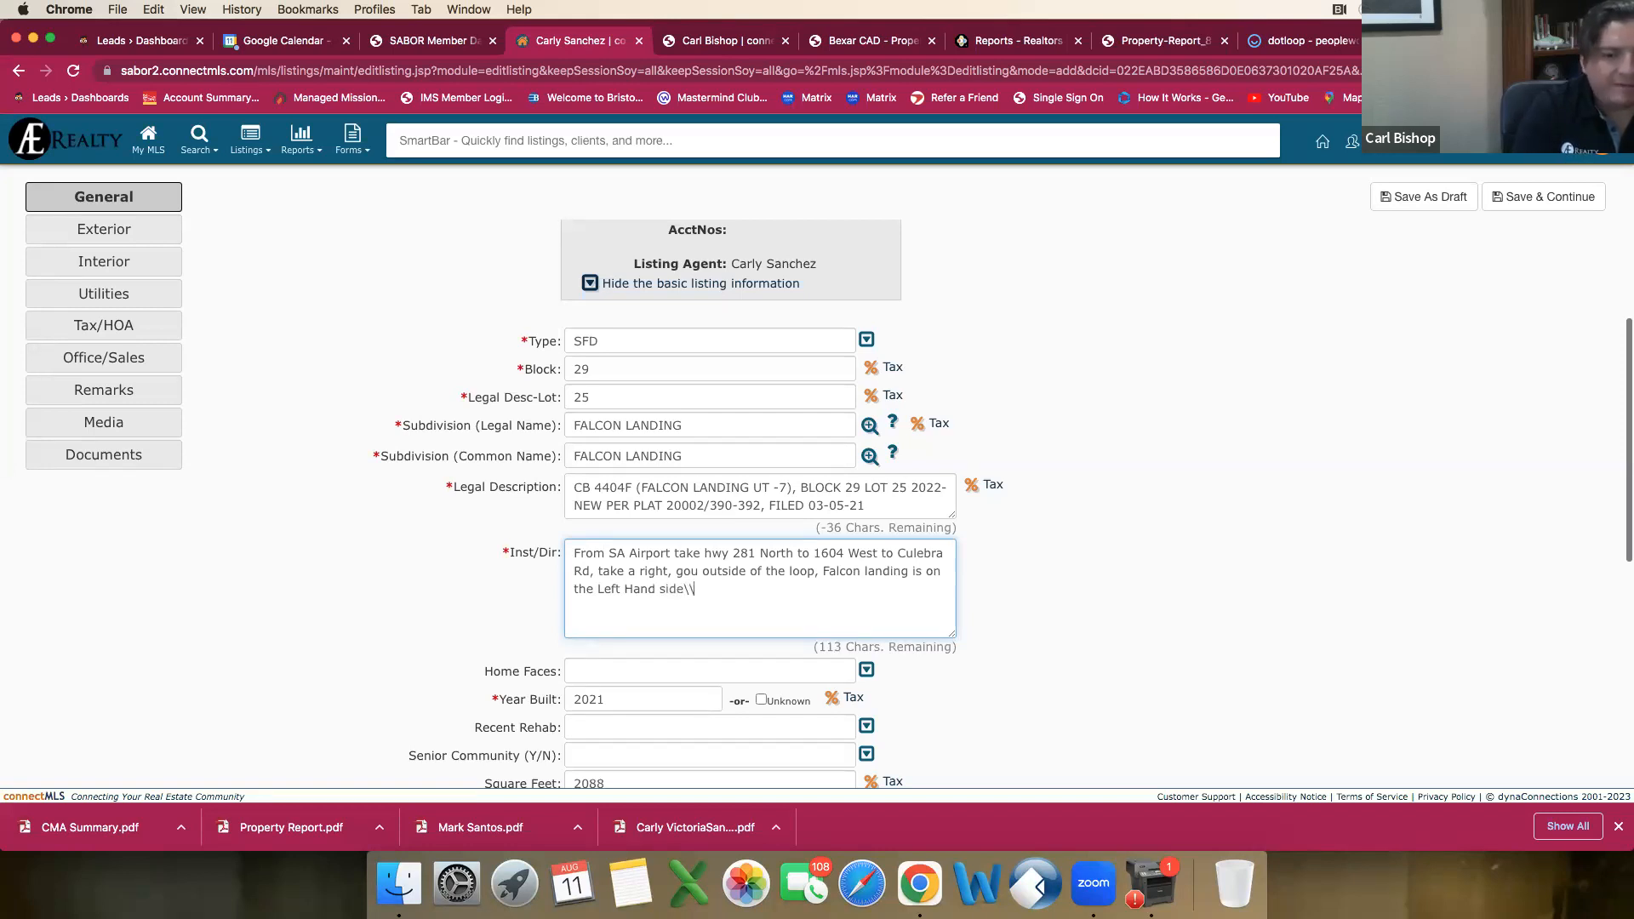
pyautogui.press('BackSpace')
pyautogui.press('BackSpace')
pyautogui.press('BackSpace')
pyautogui.press('BackSpace')
pyautogui.press('BackSpace')
pyautogui.press('BackSpace')
pyautogui.write('hand side')
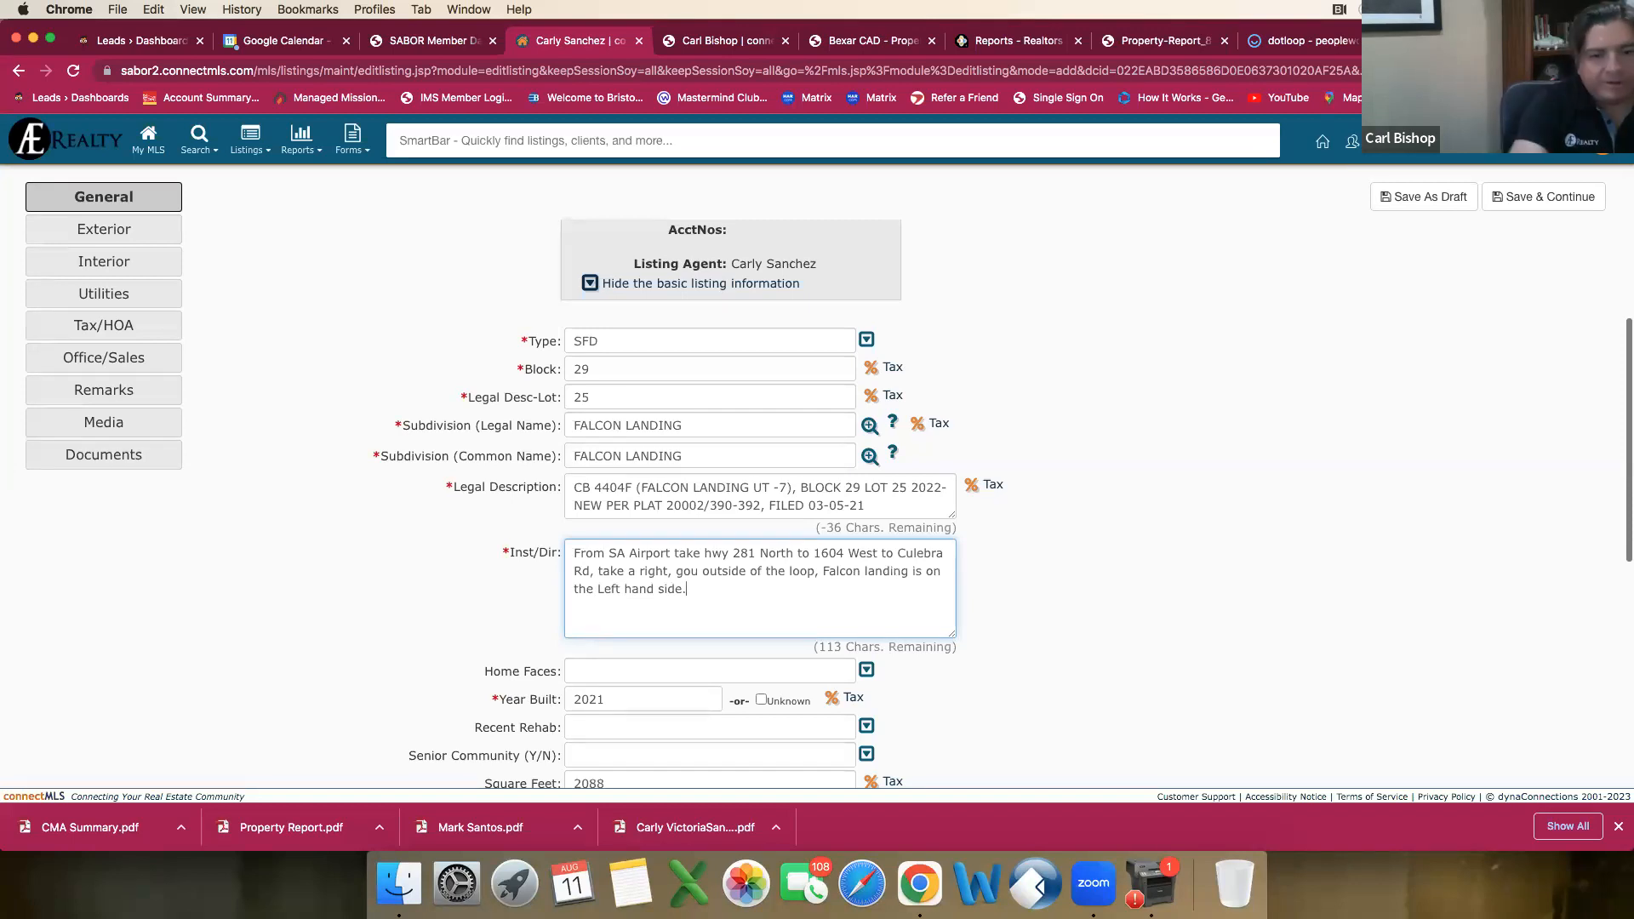
# Step: Copy the property's address from the basic listing information and open Google Maps in a new browser tab
pyautogui.scroll(3, 737, 444)
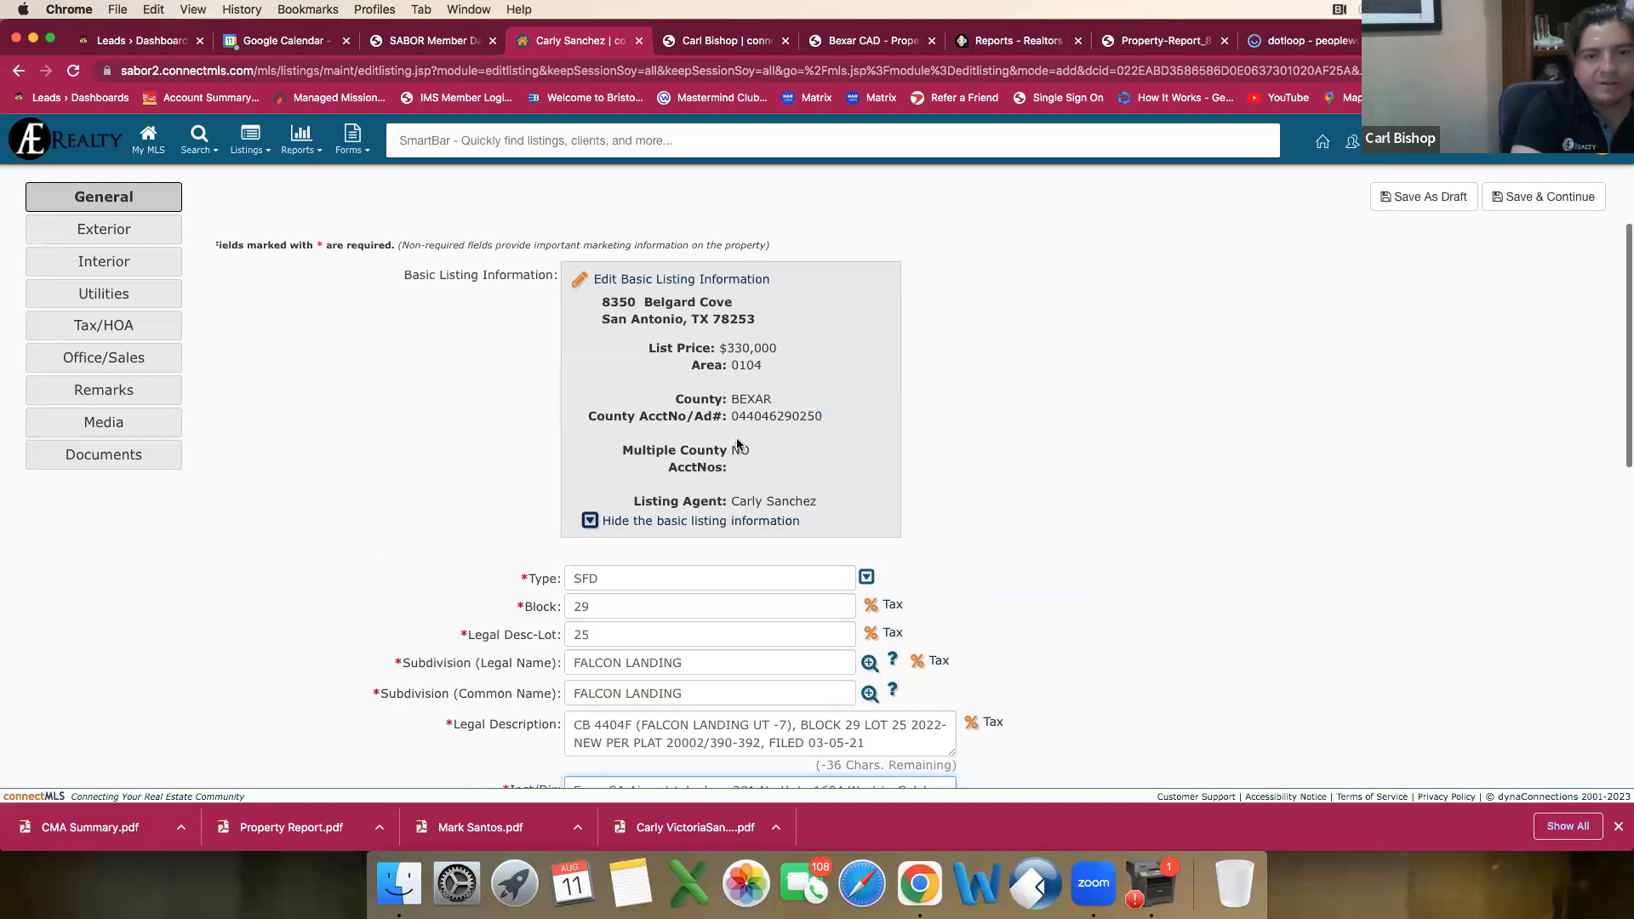
pyautogui.scroll(2, 737, 444)
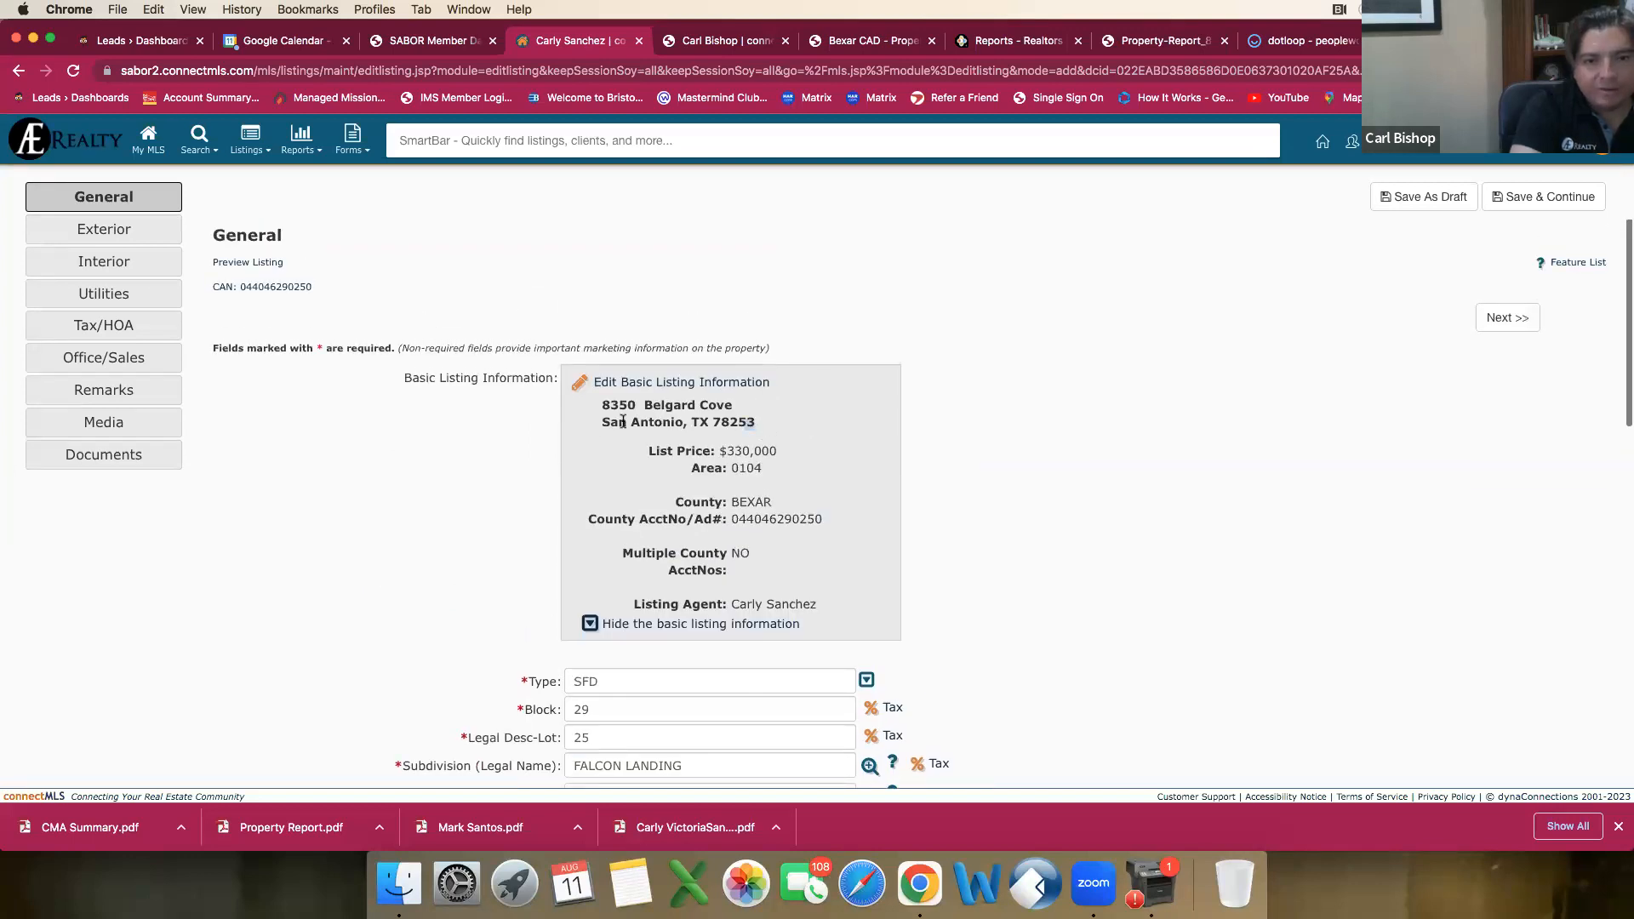
pyautogui.moveTo(623, 421); pyautogui.dragTo(593, 402)
pyautogui.press('super+c')
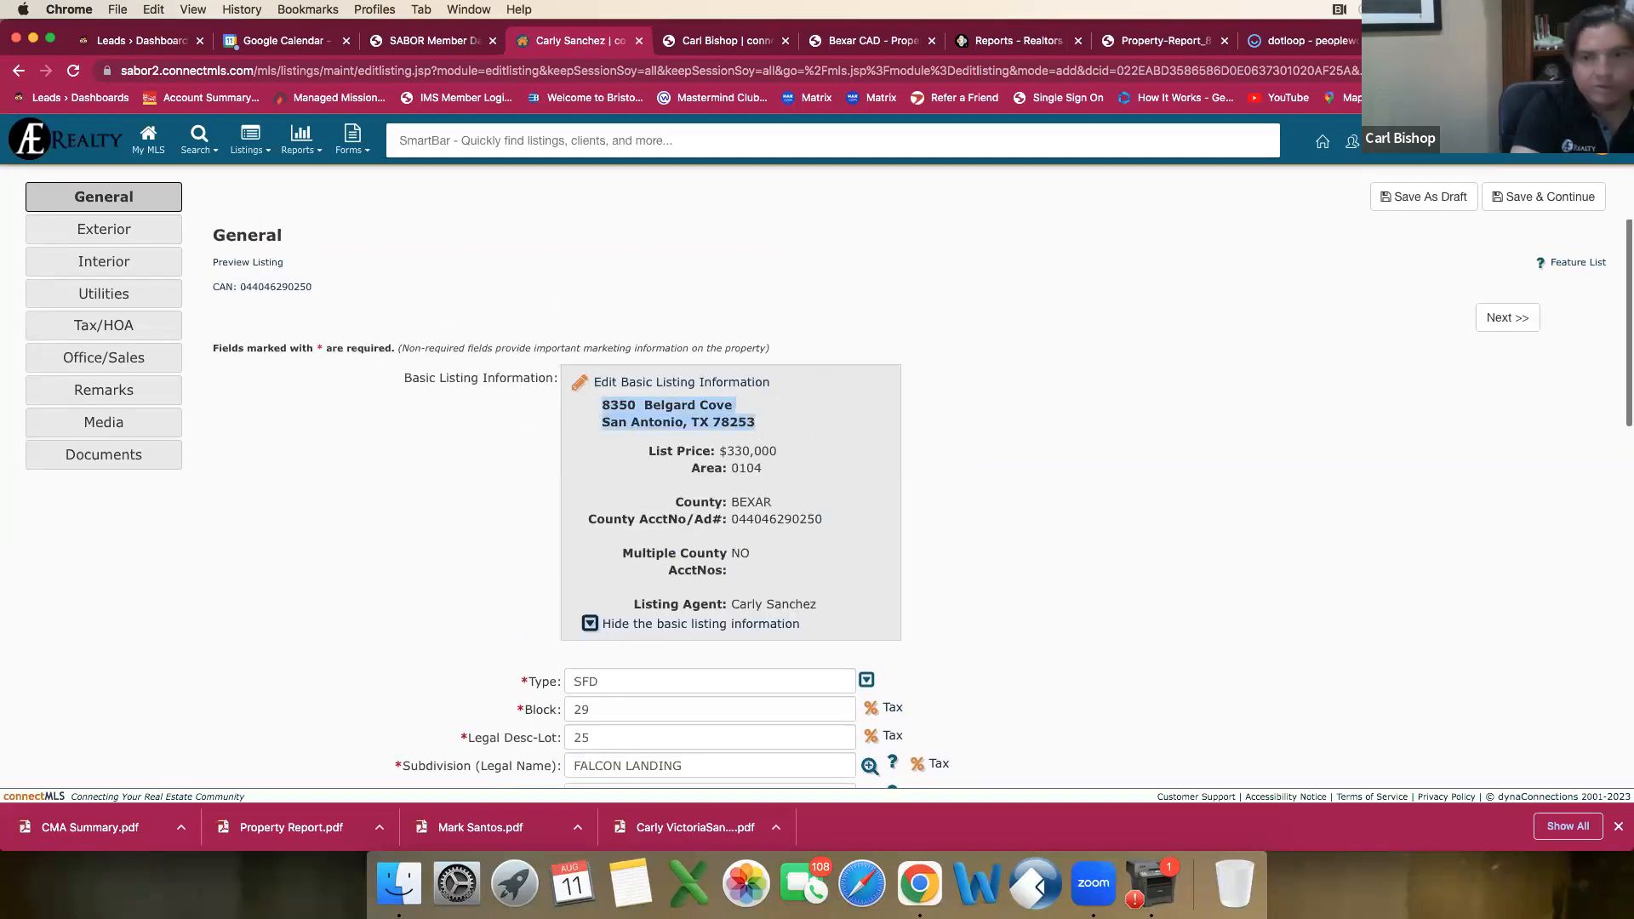
pyautogui.press('super+t')
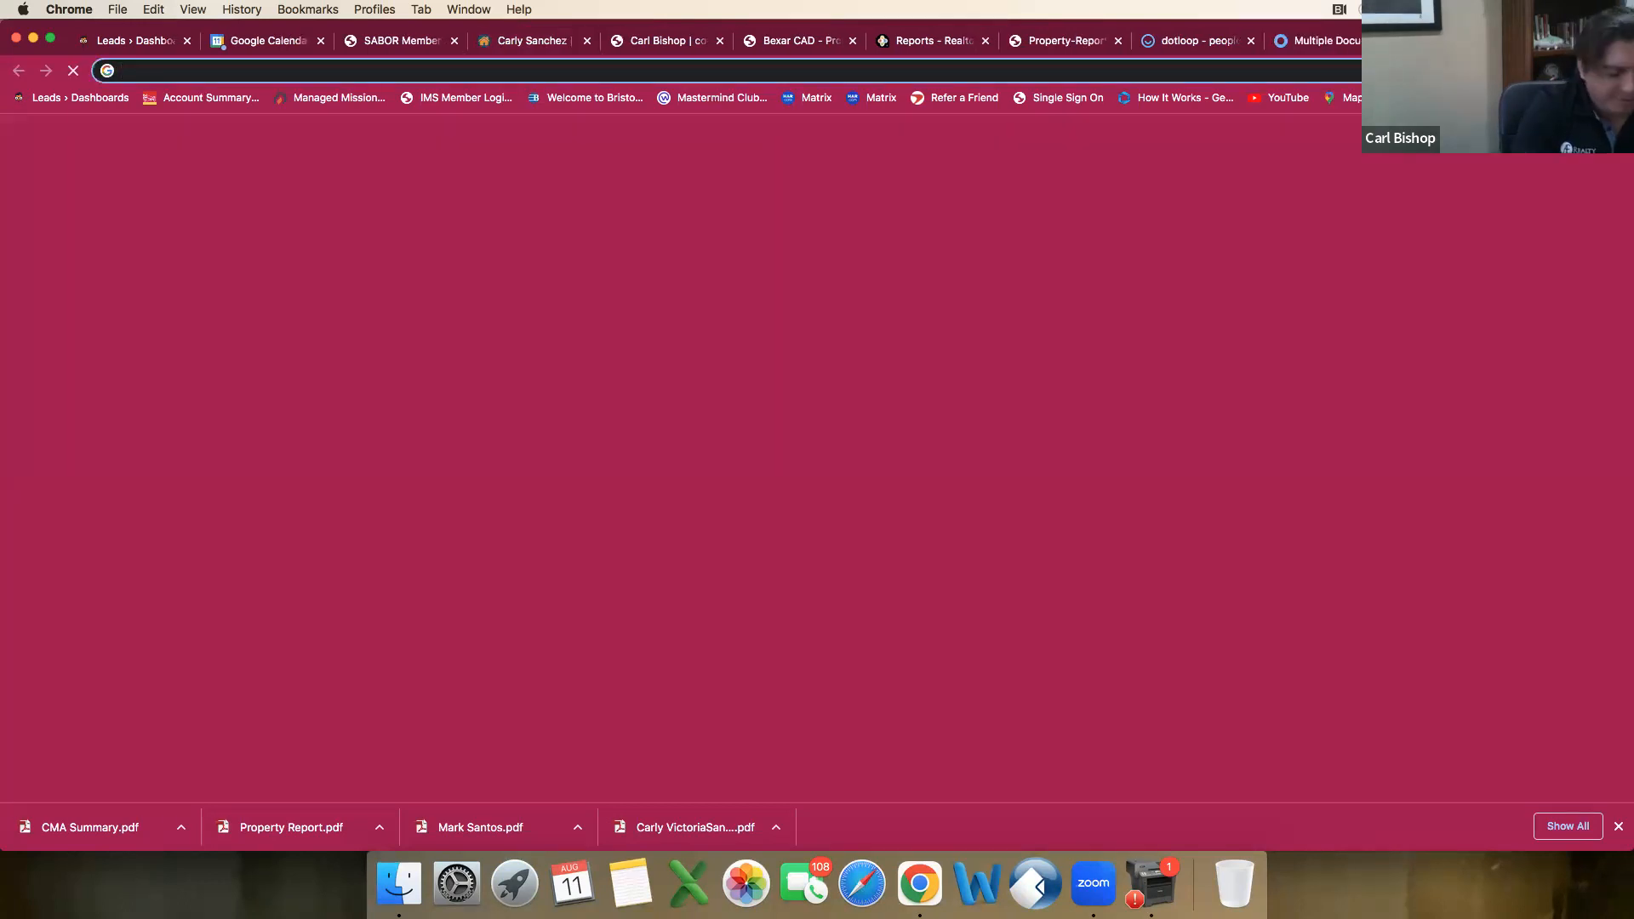
pyautogui.write('mpds')
pyautogui.press('BackSpace')
pyautogui.press('BackSpace')
pyautogui.press('BackSpace')
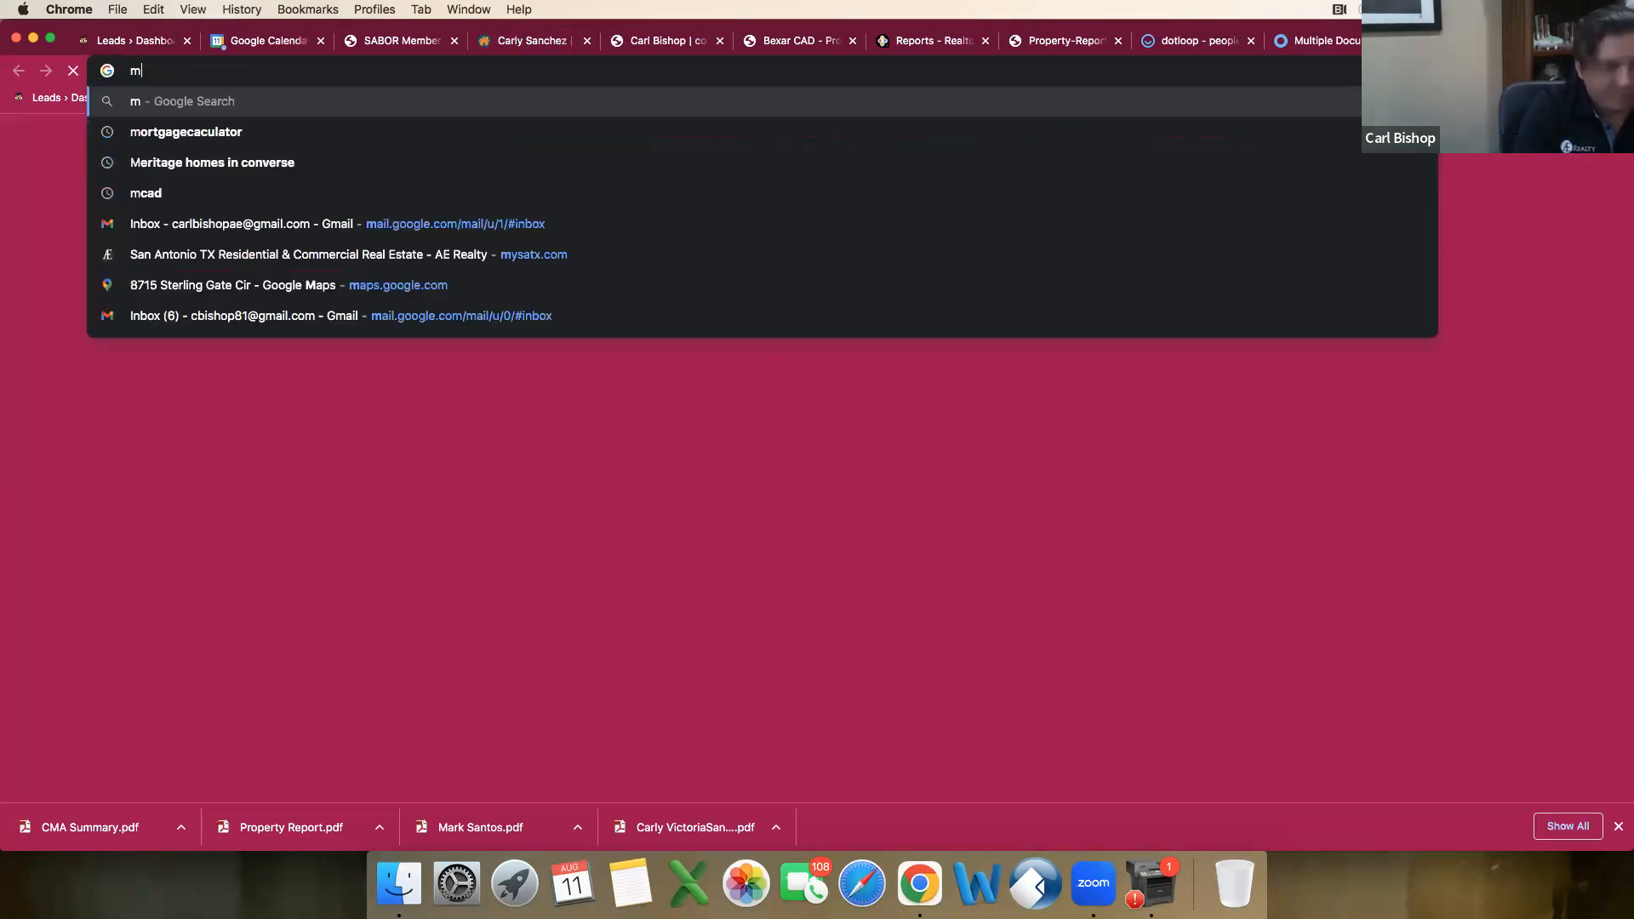
pyautogui.write('ap')
pyautogui.press('Return')
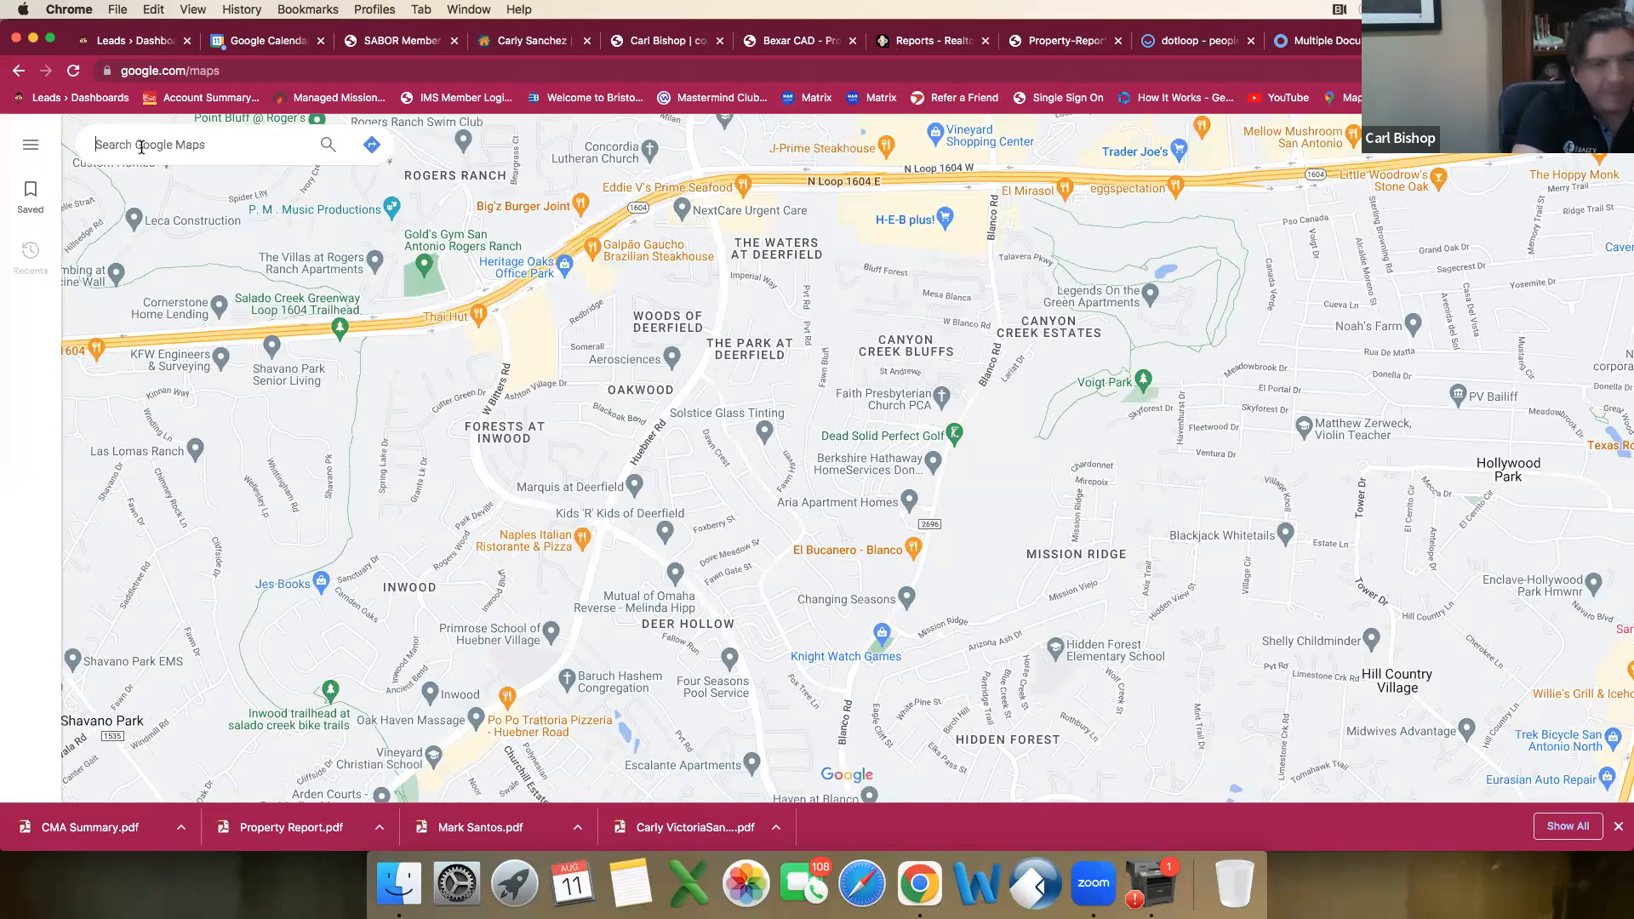
# Step: Look up the copied property address in Google Maps and examine which direction the home faces
pyautogui.press('super+v')
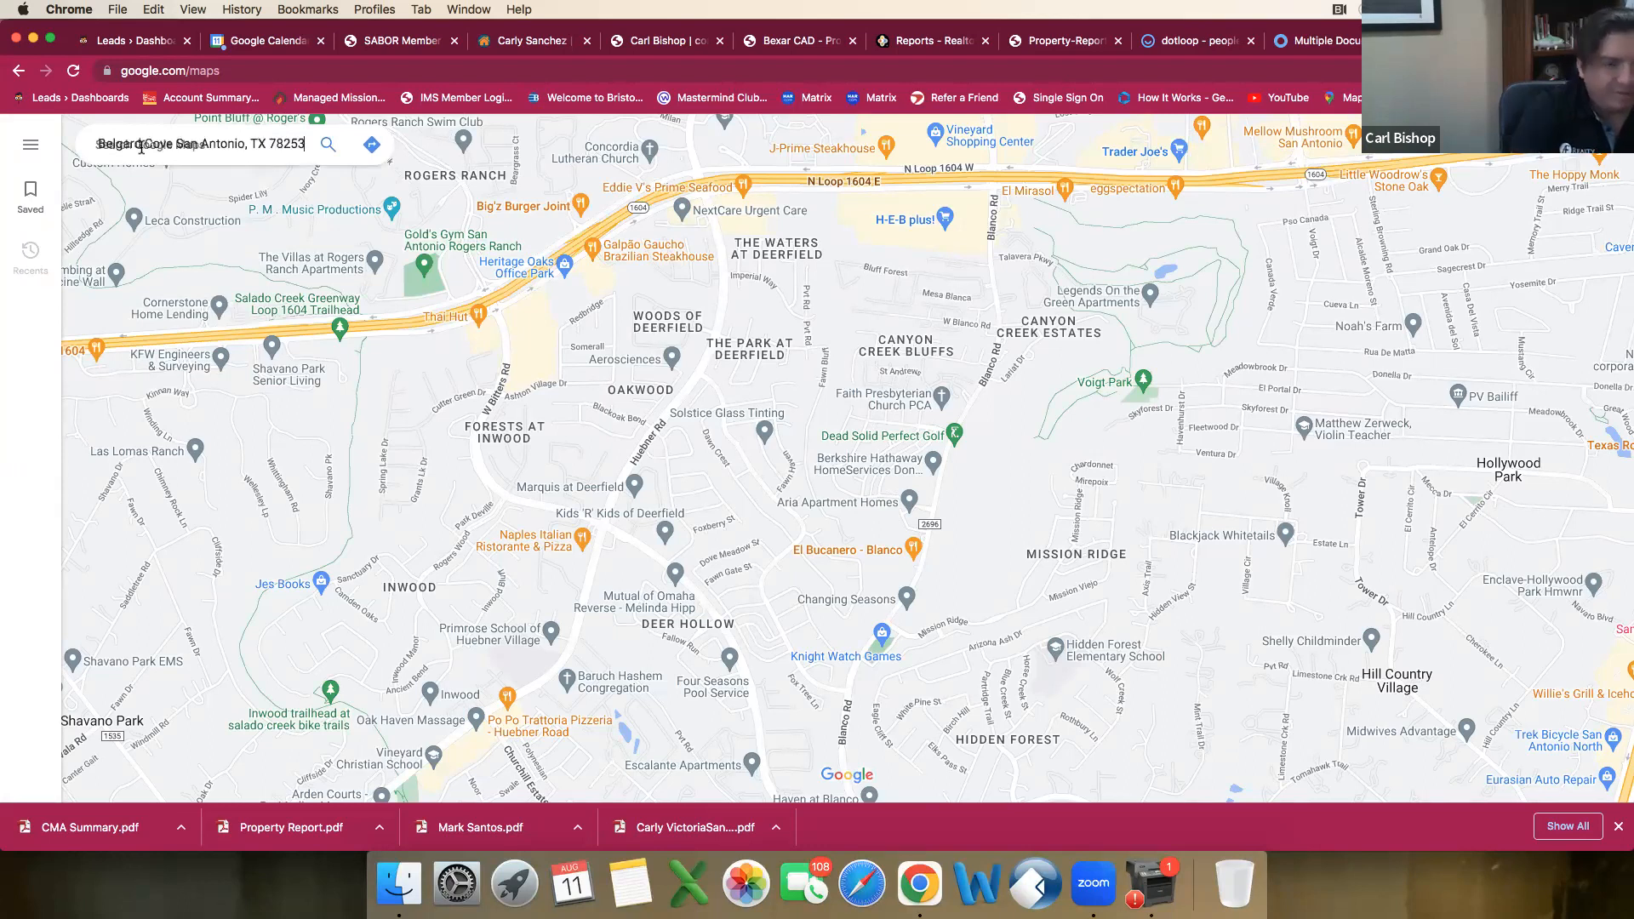
pyautogui.press('Return')
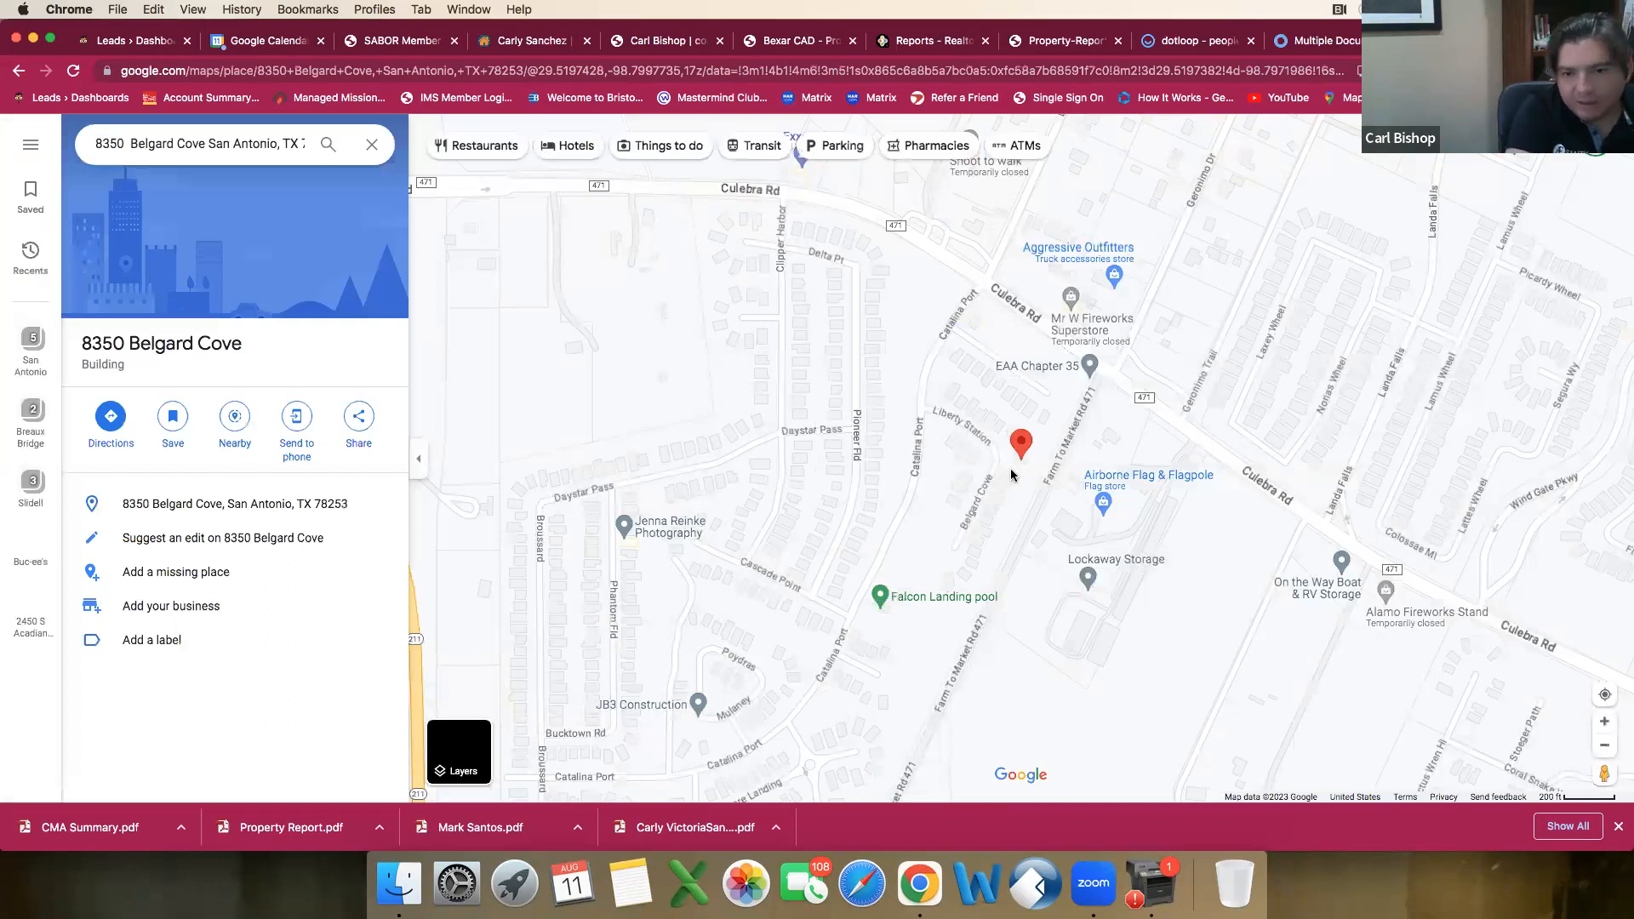
pyautogui.scroll(3, 1011, 474)
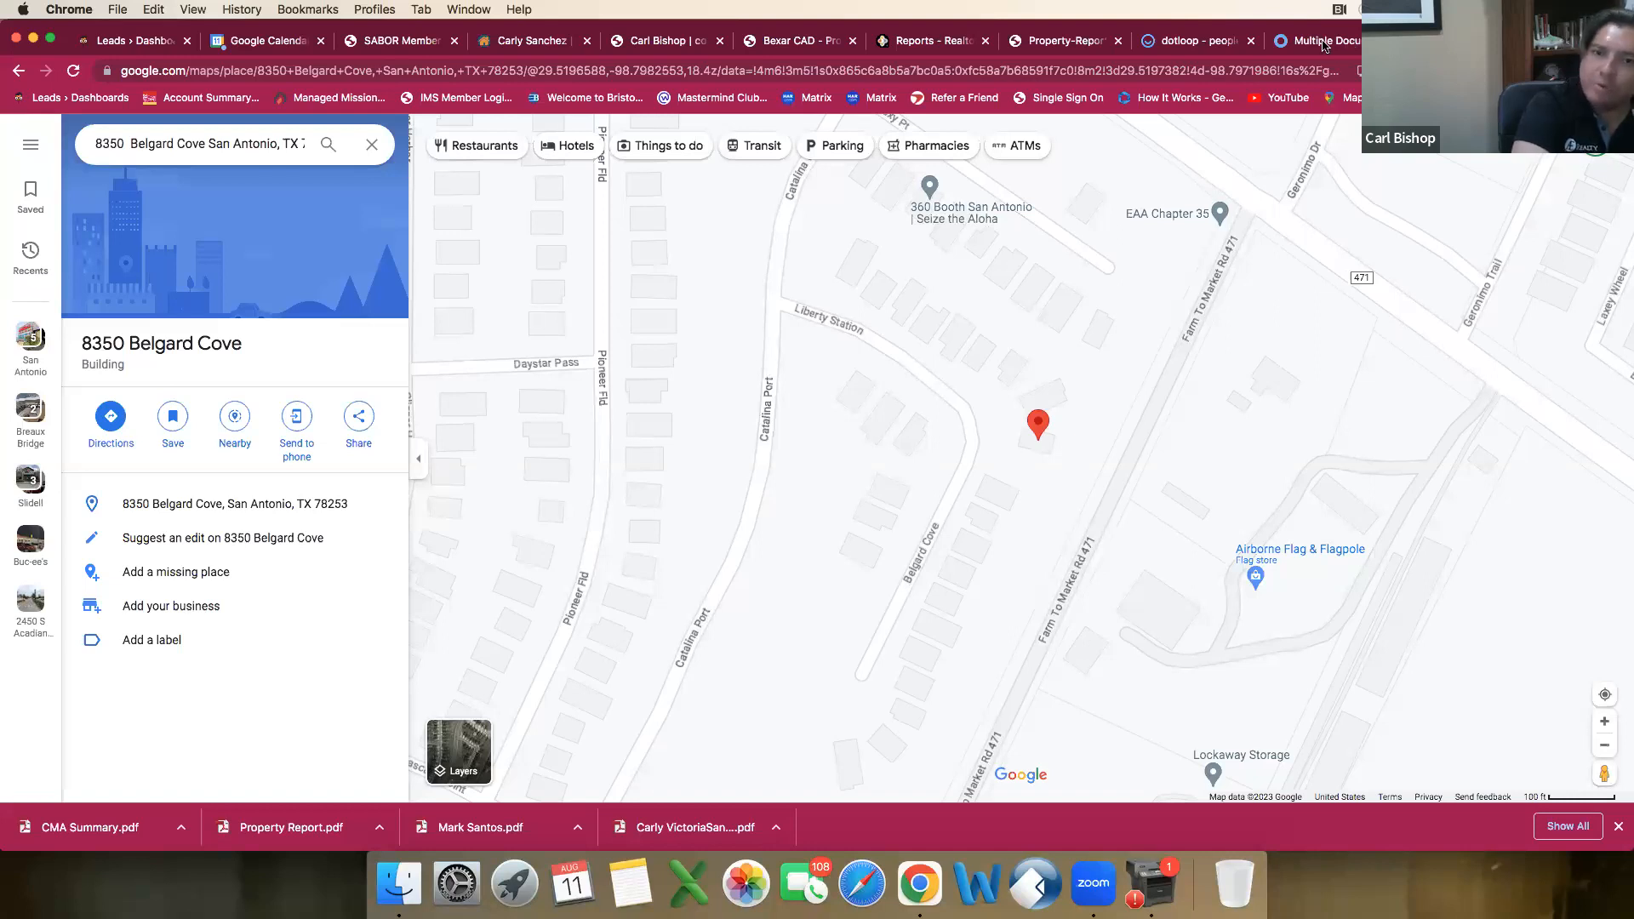
# Step: Back in the connectMLS listing, set Home Faces to W (West)
pyautogui.click(483, 48)
pyautogui.scroll(-5, 397, 554)
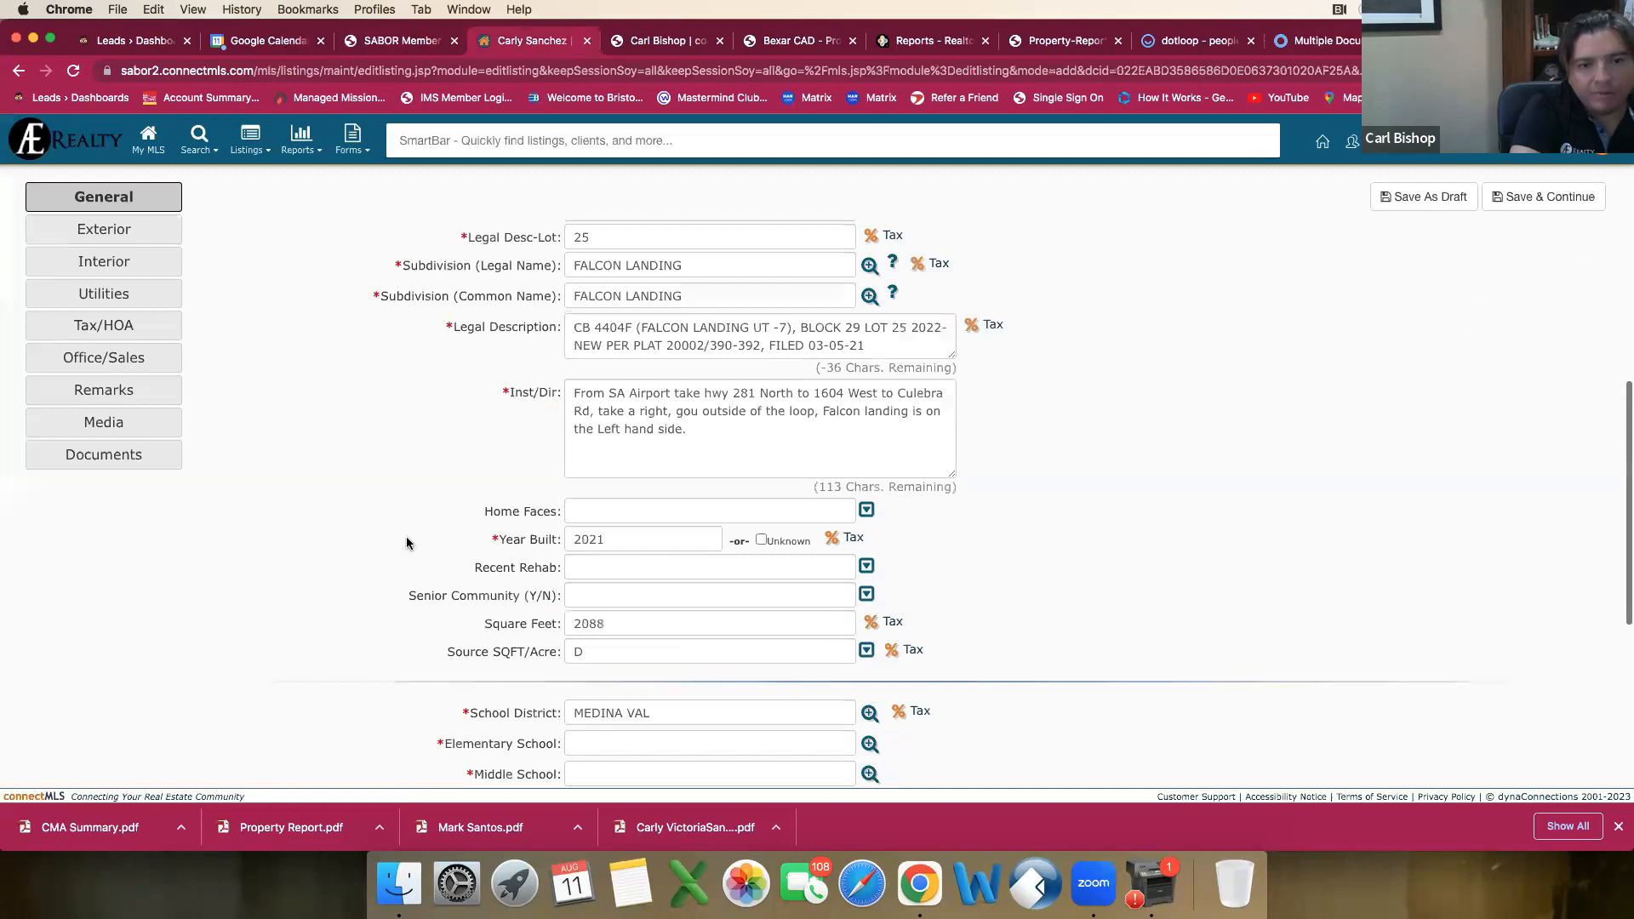
pyautogui.scroll(-3, 407, 543)
pyautogui.click(866, 332)
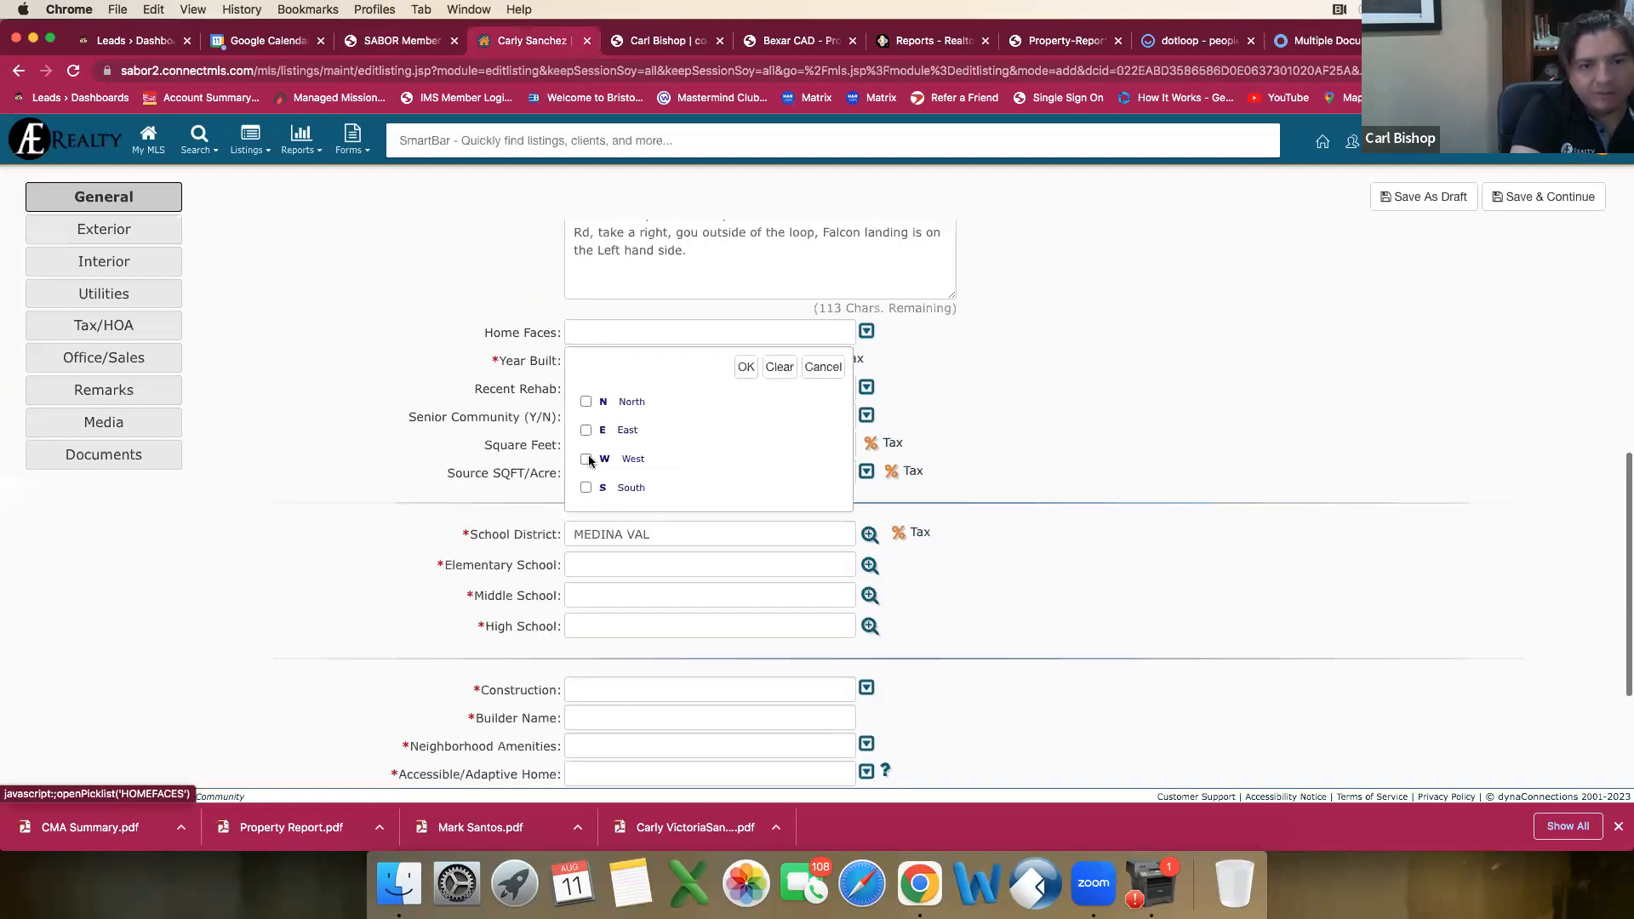
pyautogui.press('w')
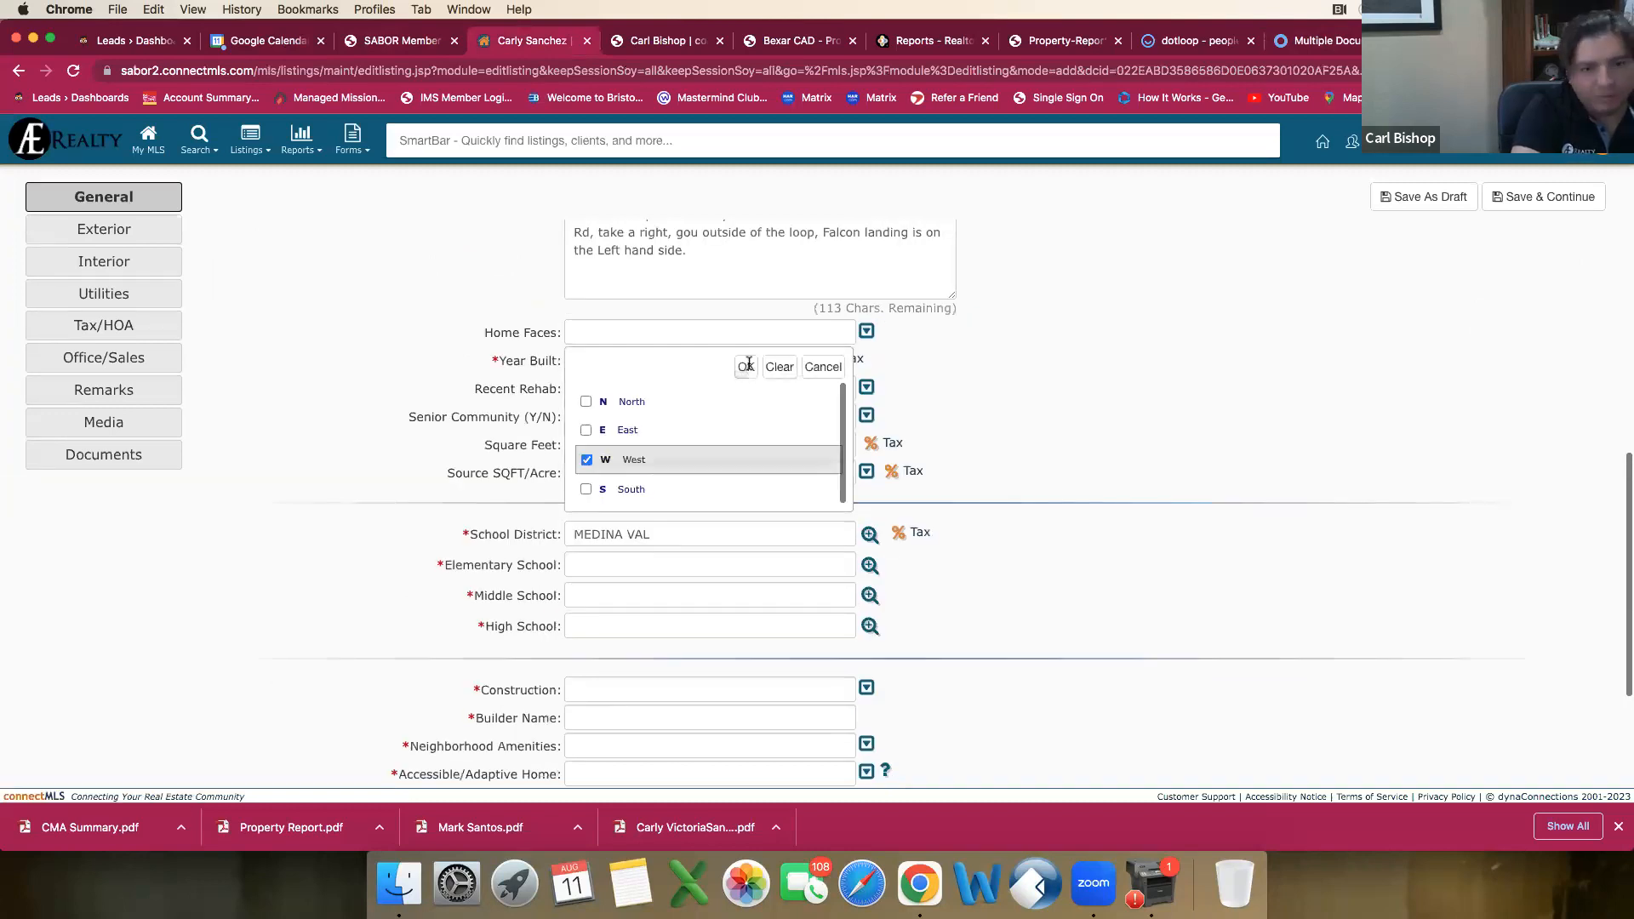
pyautogui.click(746, 367)
# Step: Set both Recent Rehab and Senior Community (Y/N) to NO in the listing's General section
pyautogui.click(599, 391)
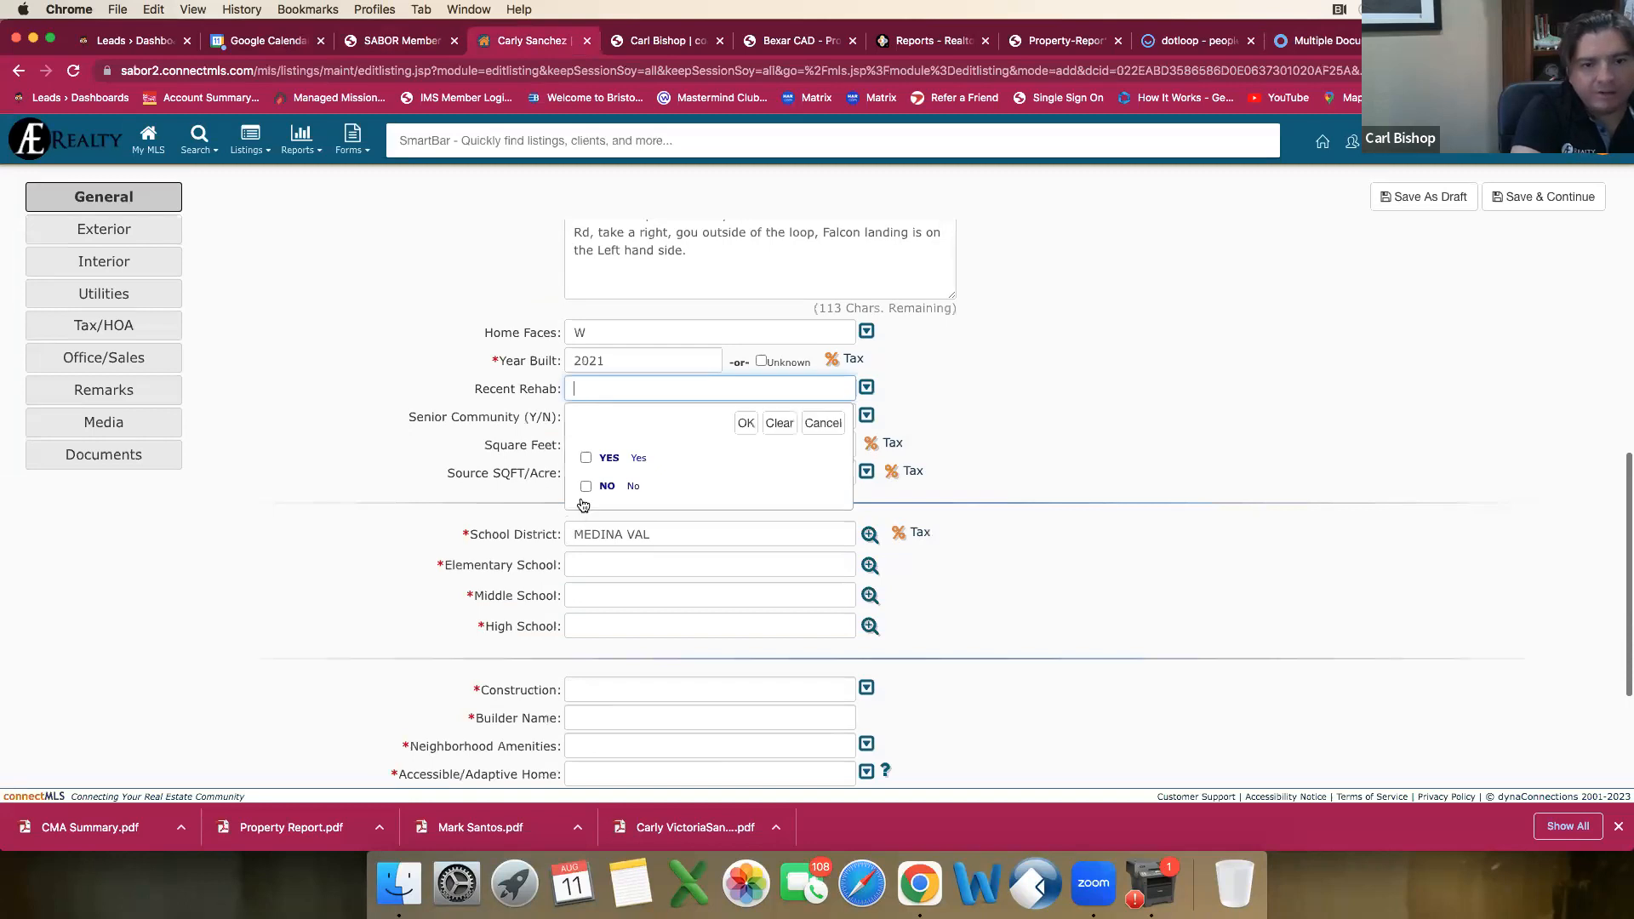
pyautogui.press('n')
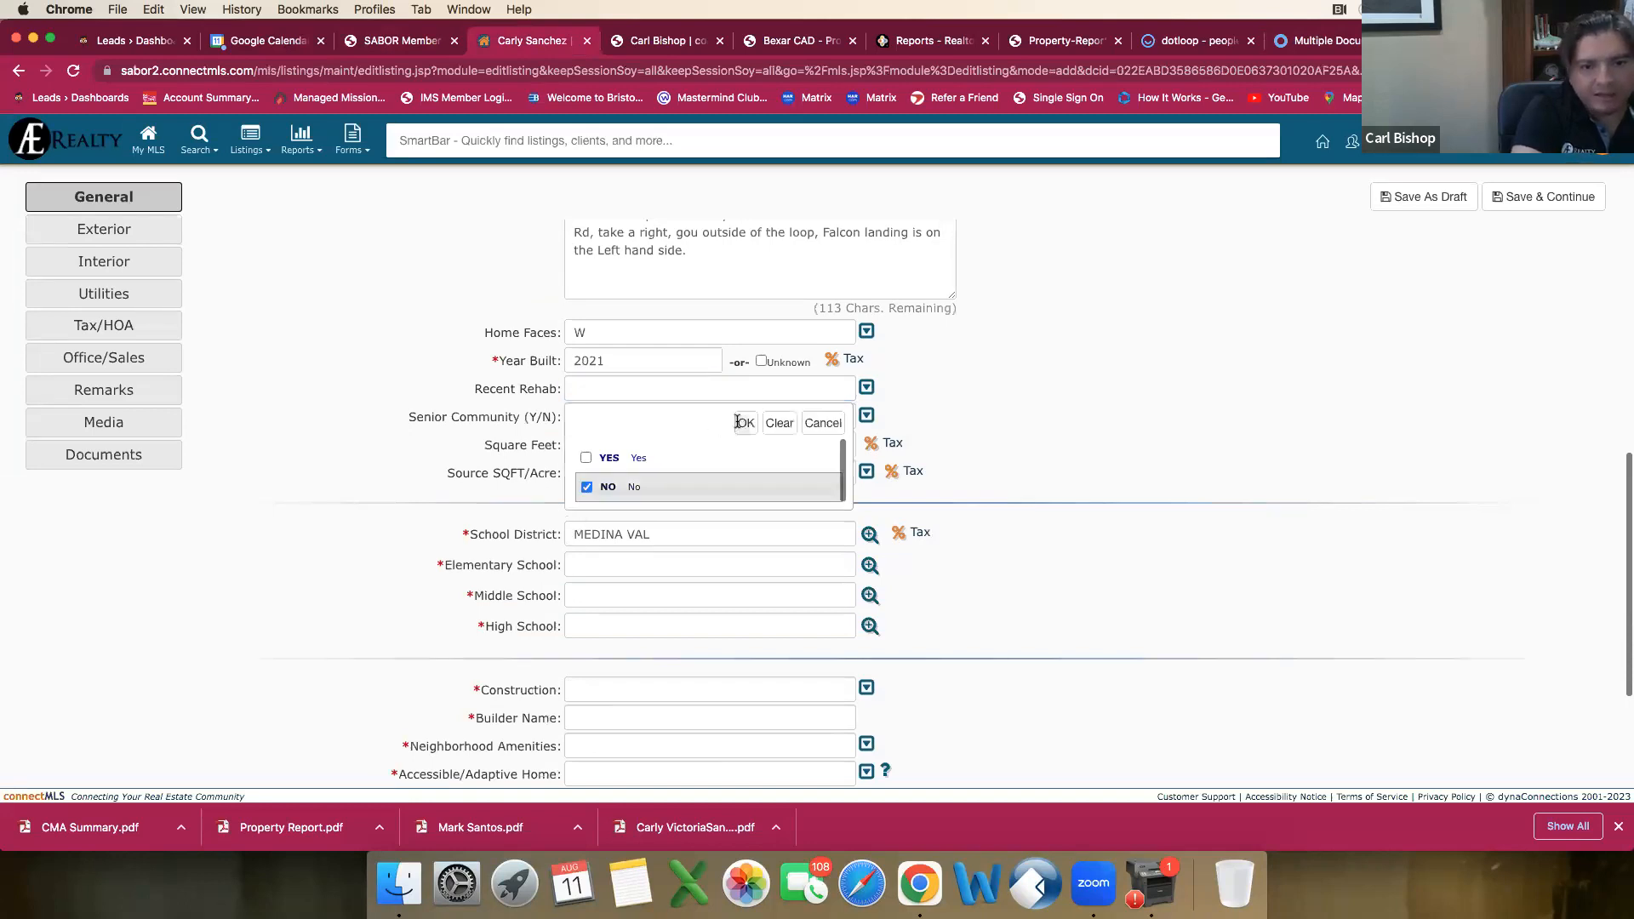
pyautogui.click(746, 423)
pyautogui.click(589, 426)
pyautogui.press('n')
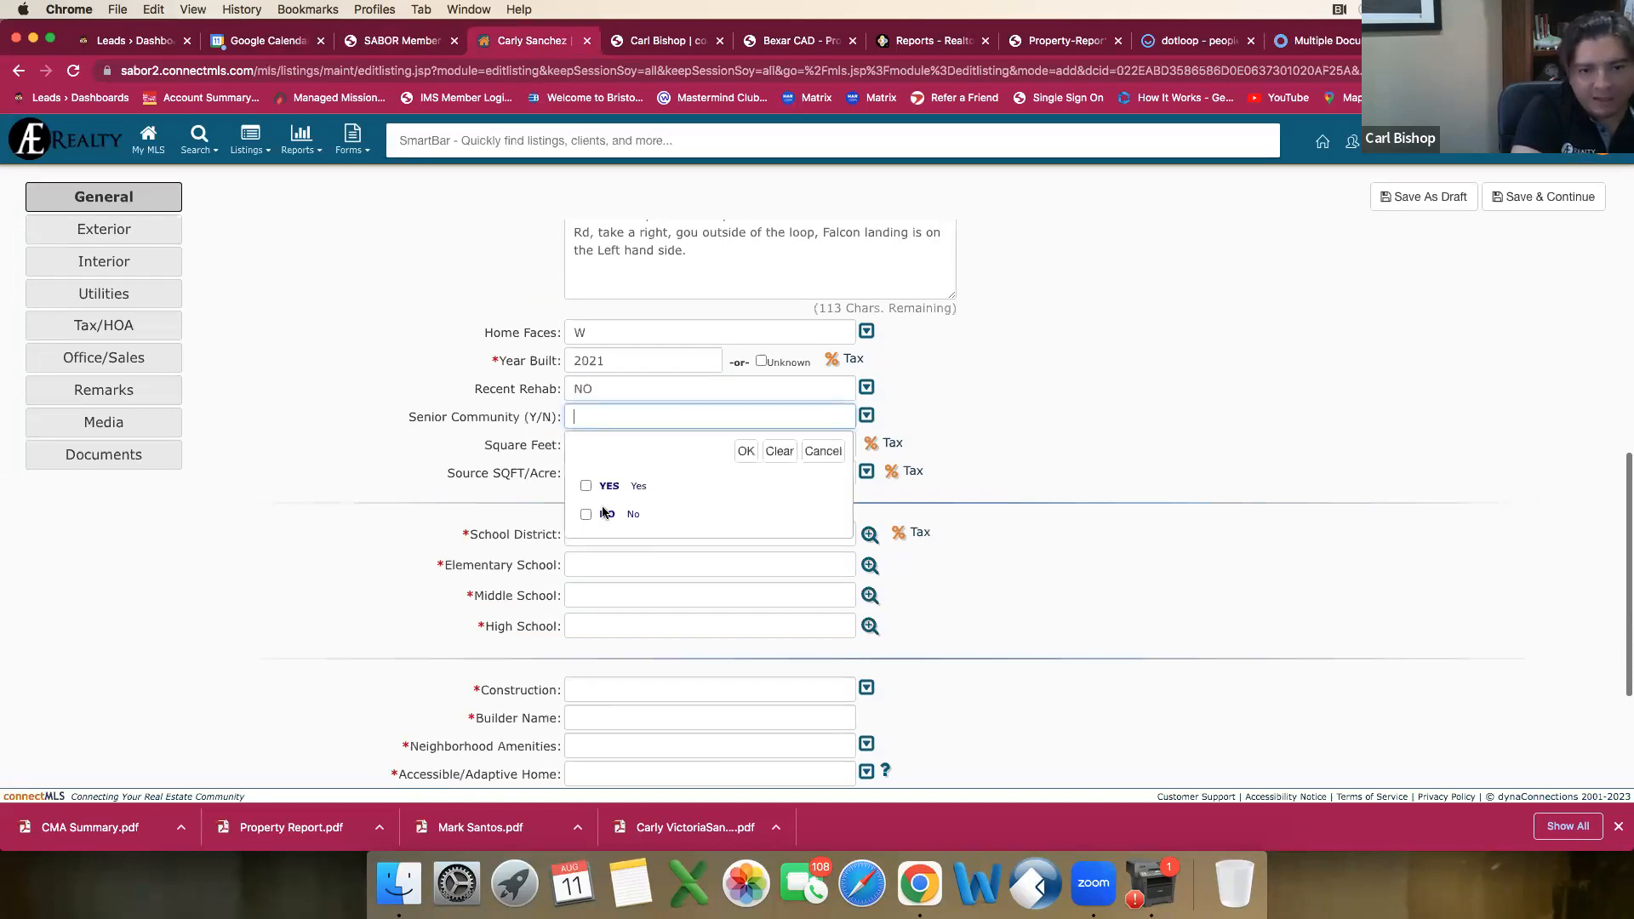
pyautogui.click(745, 451)
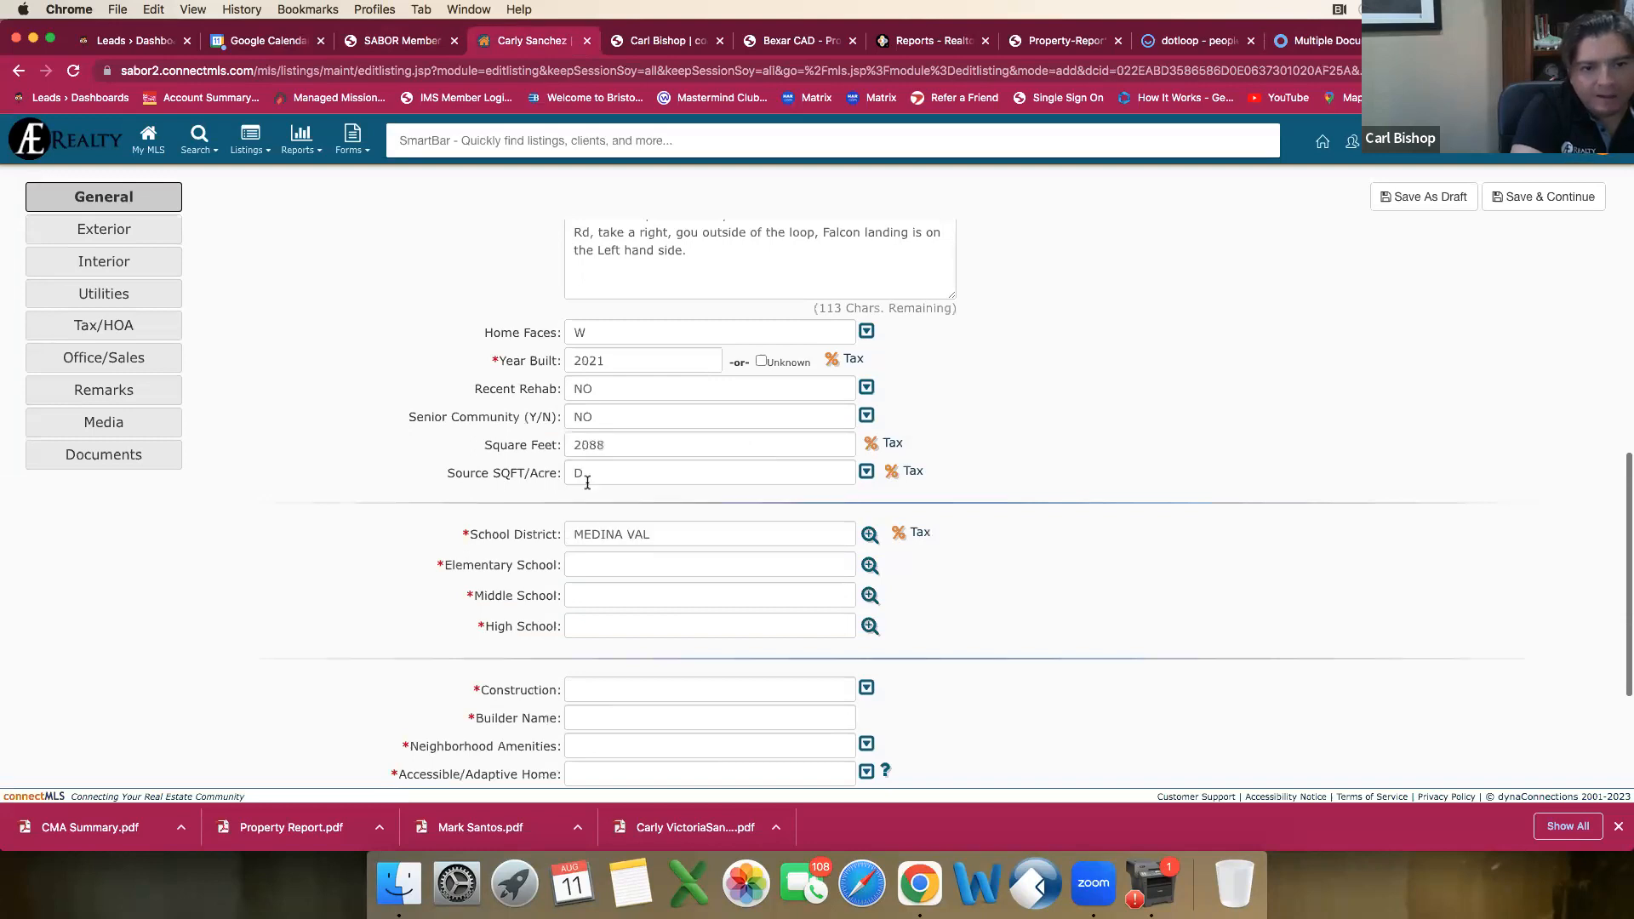
# Step: Try to save the Single Residential listing as a draft
pyautogui.scroll(-2, 587, 482)
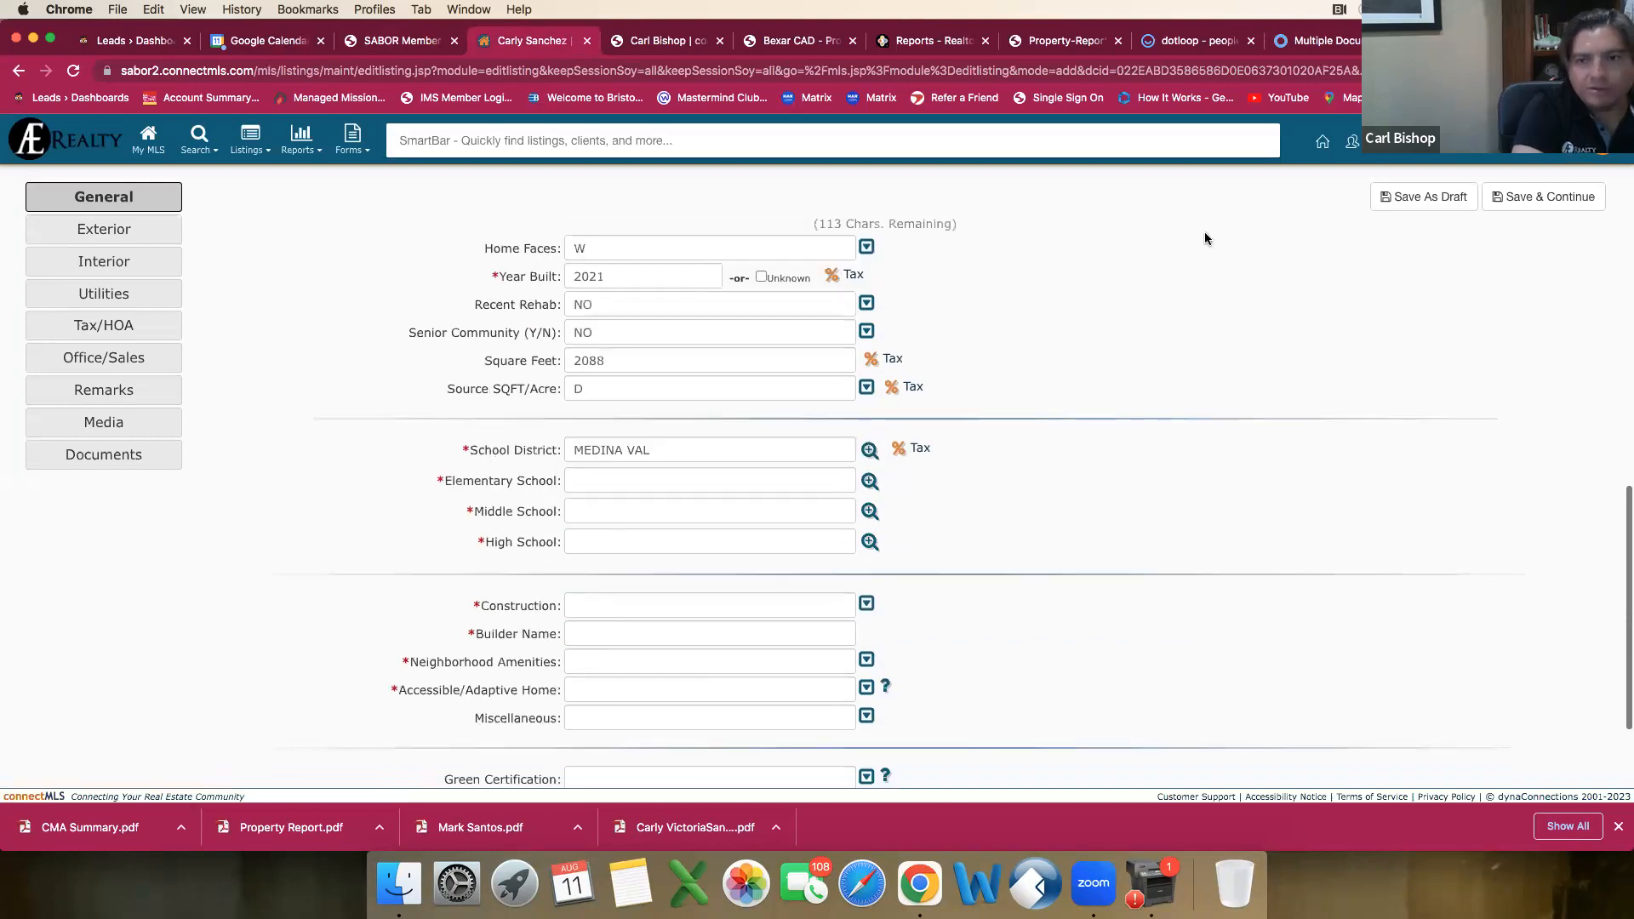
pyautogui.scroll(4, 1127, 372)
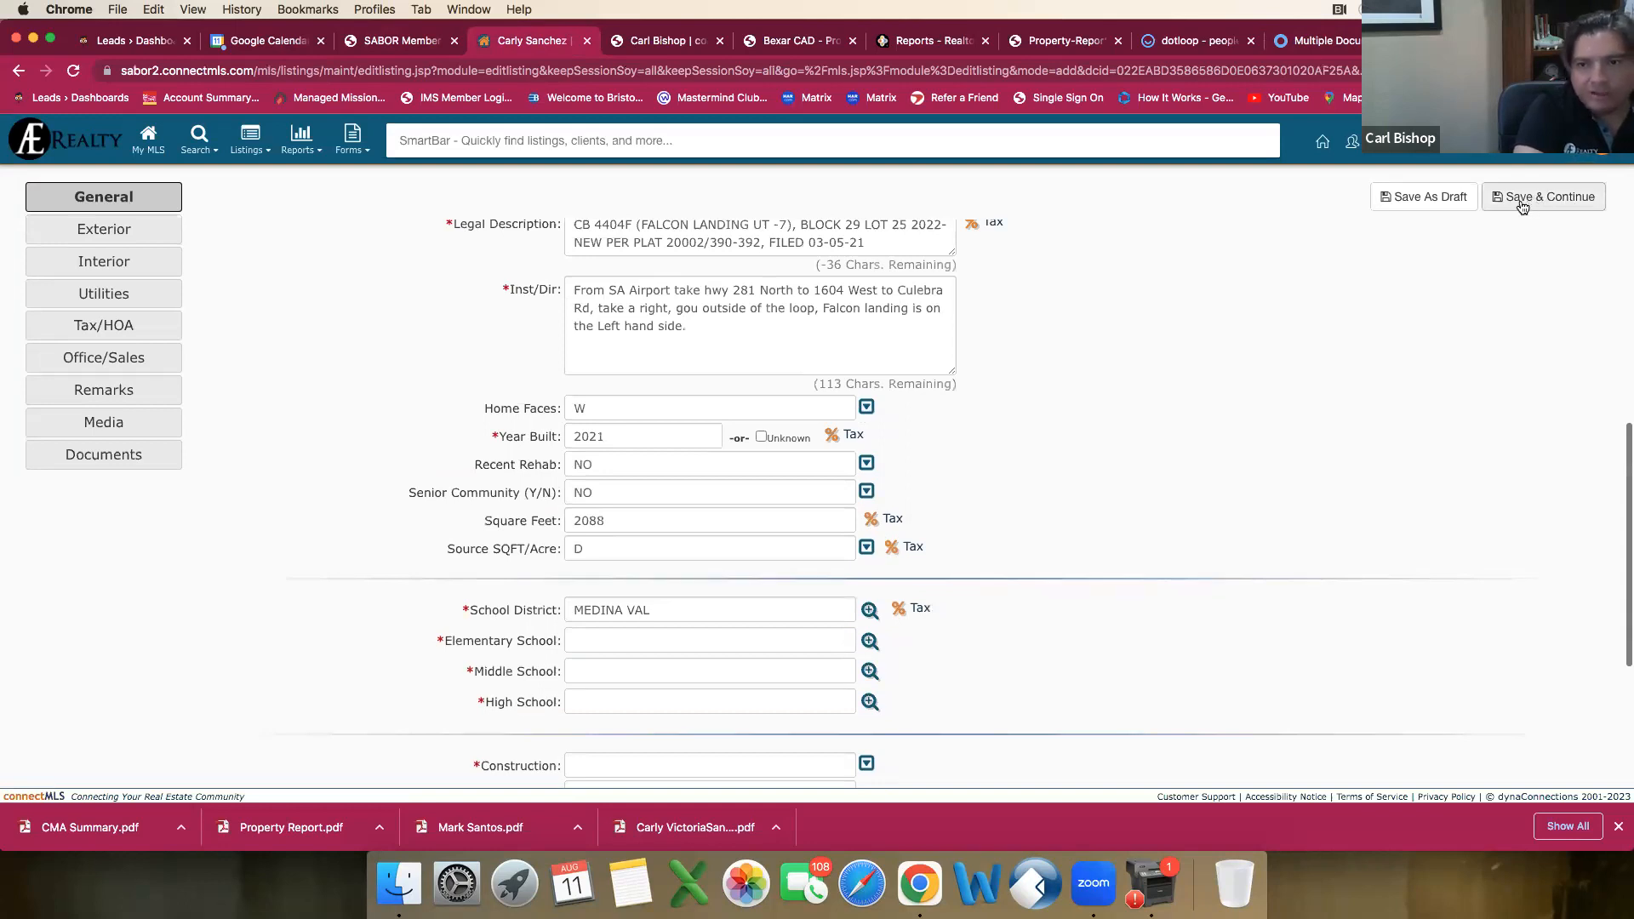
pyautogui.click(1423, 203)
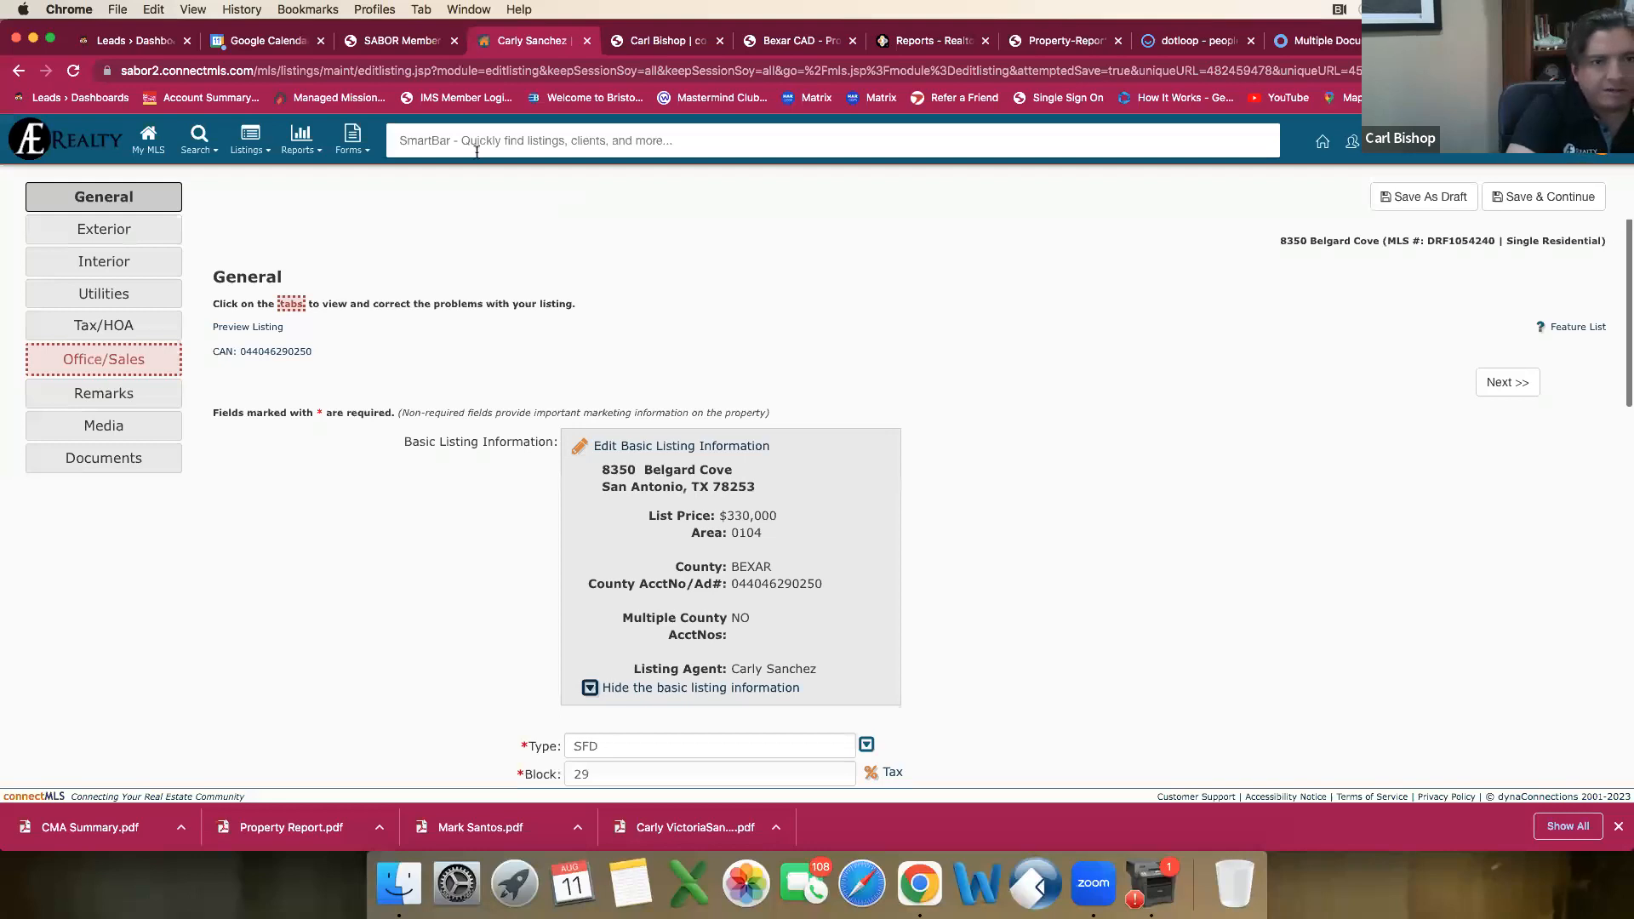
# Step: Open the property's earlier $330,000 listing from the recent SmartBar entries and generate a PDF of its agent report
pyautogui.click(476, 147)
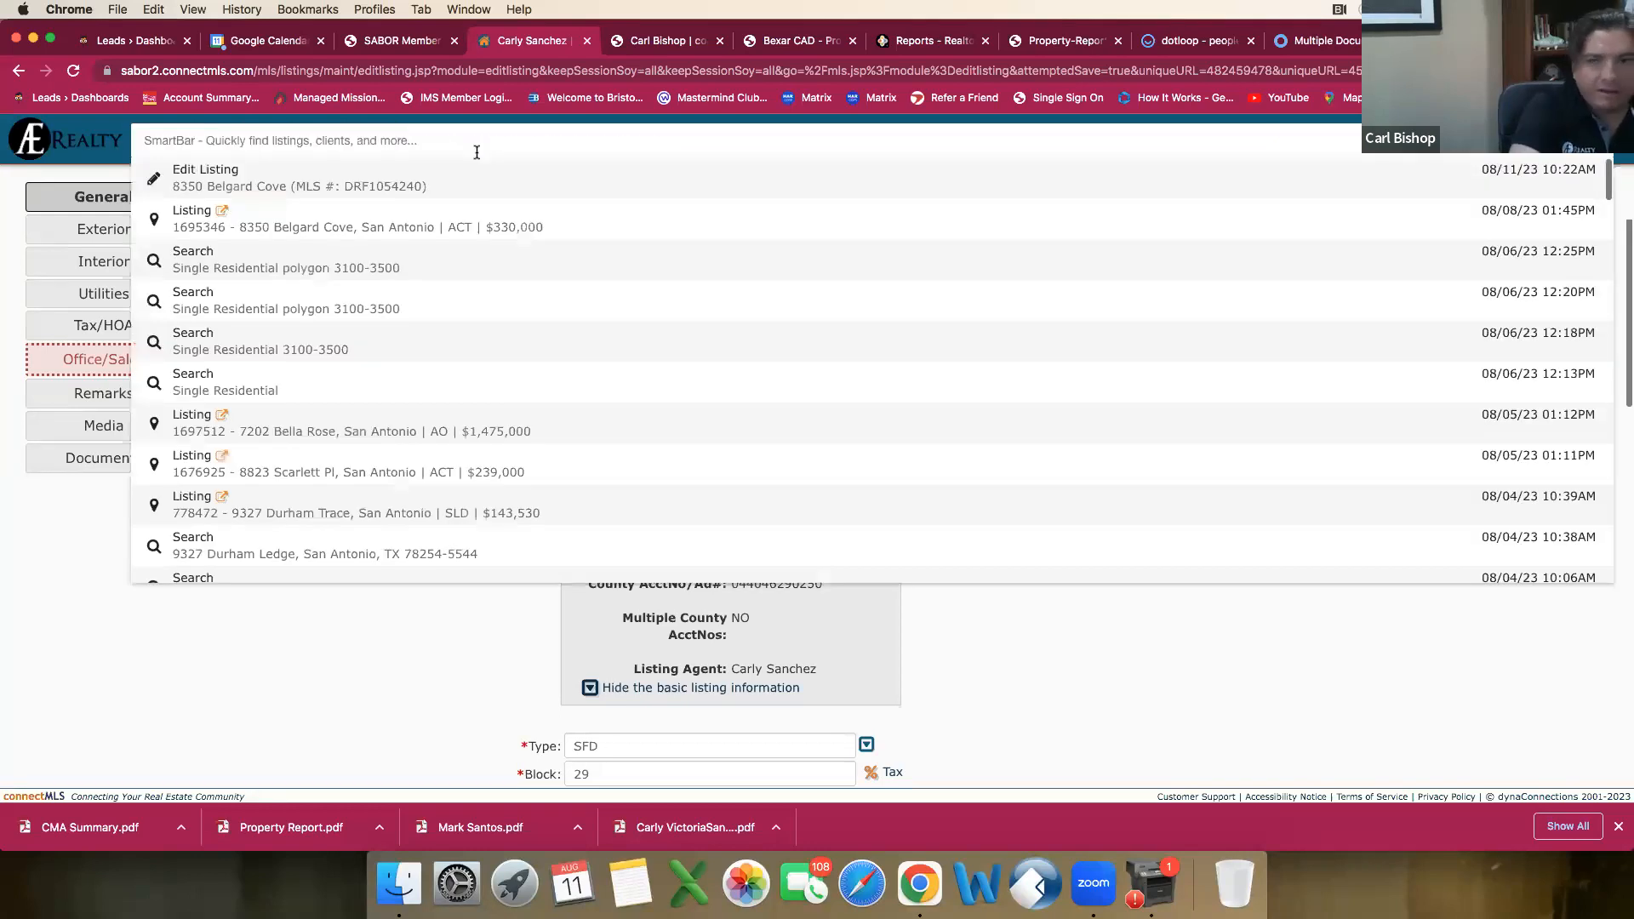
pyautogui.click(353, 216)
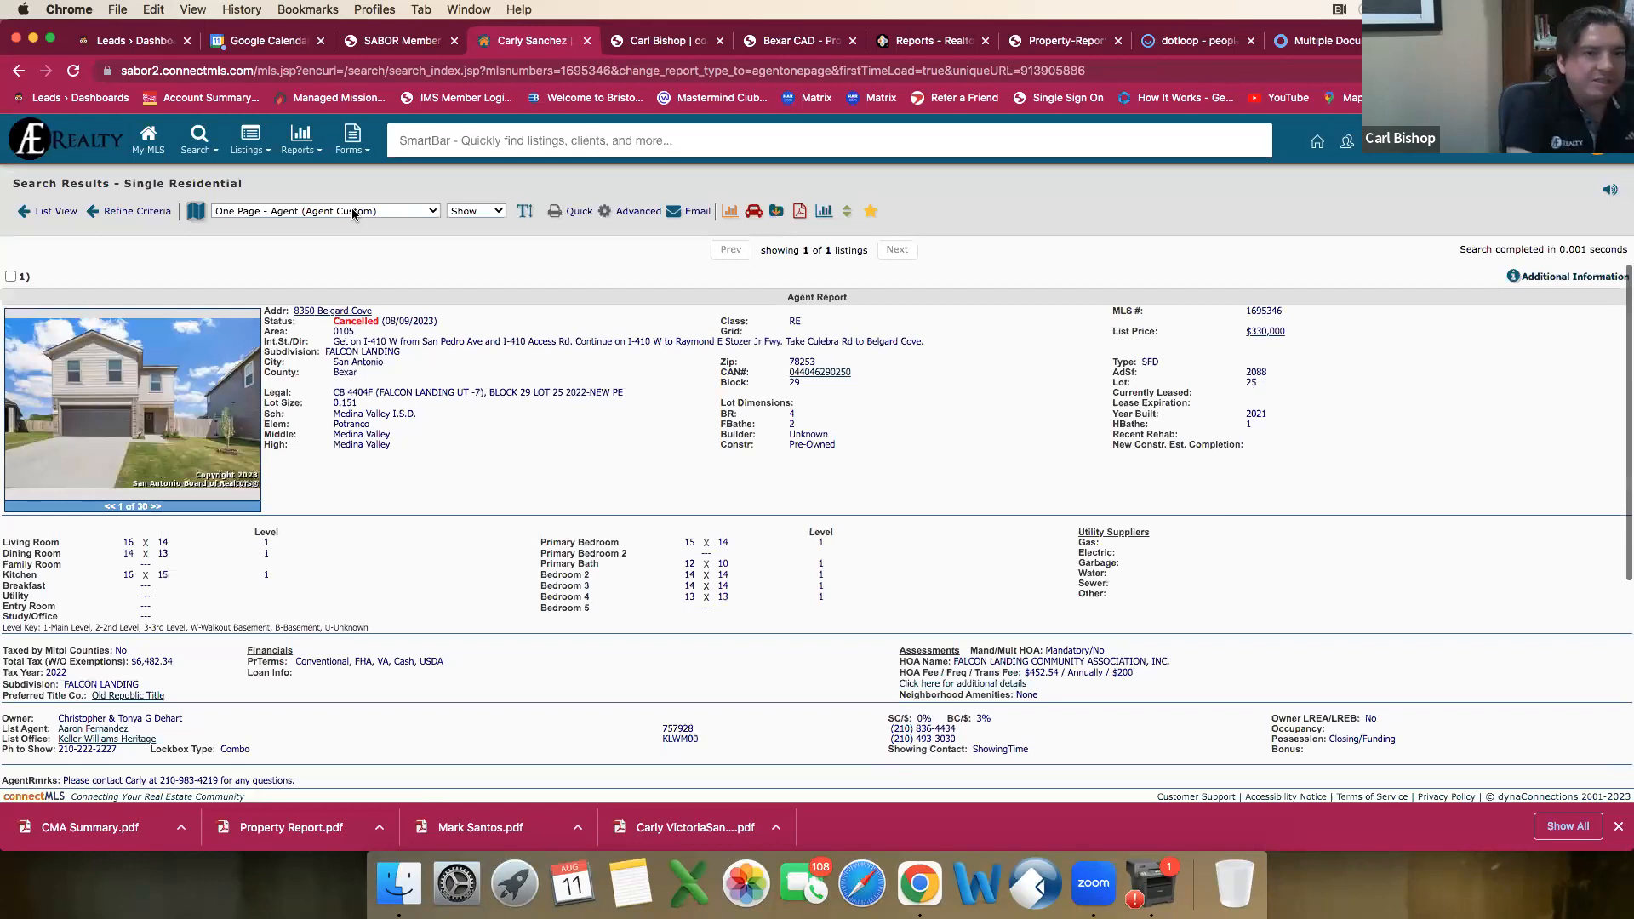
pyautogui.click(797, 211)
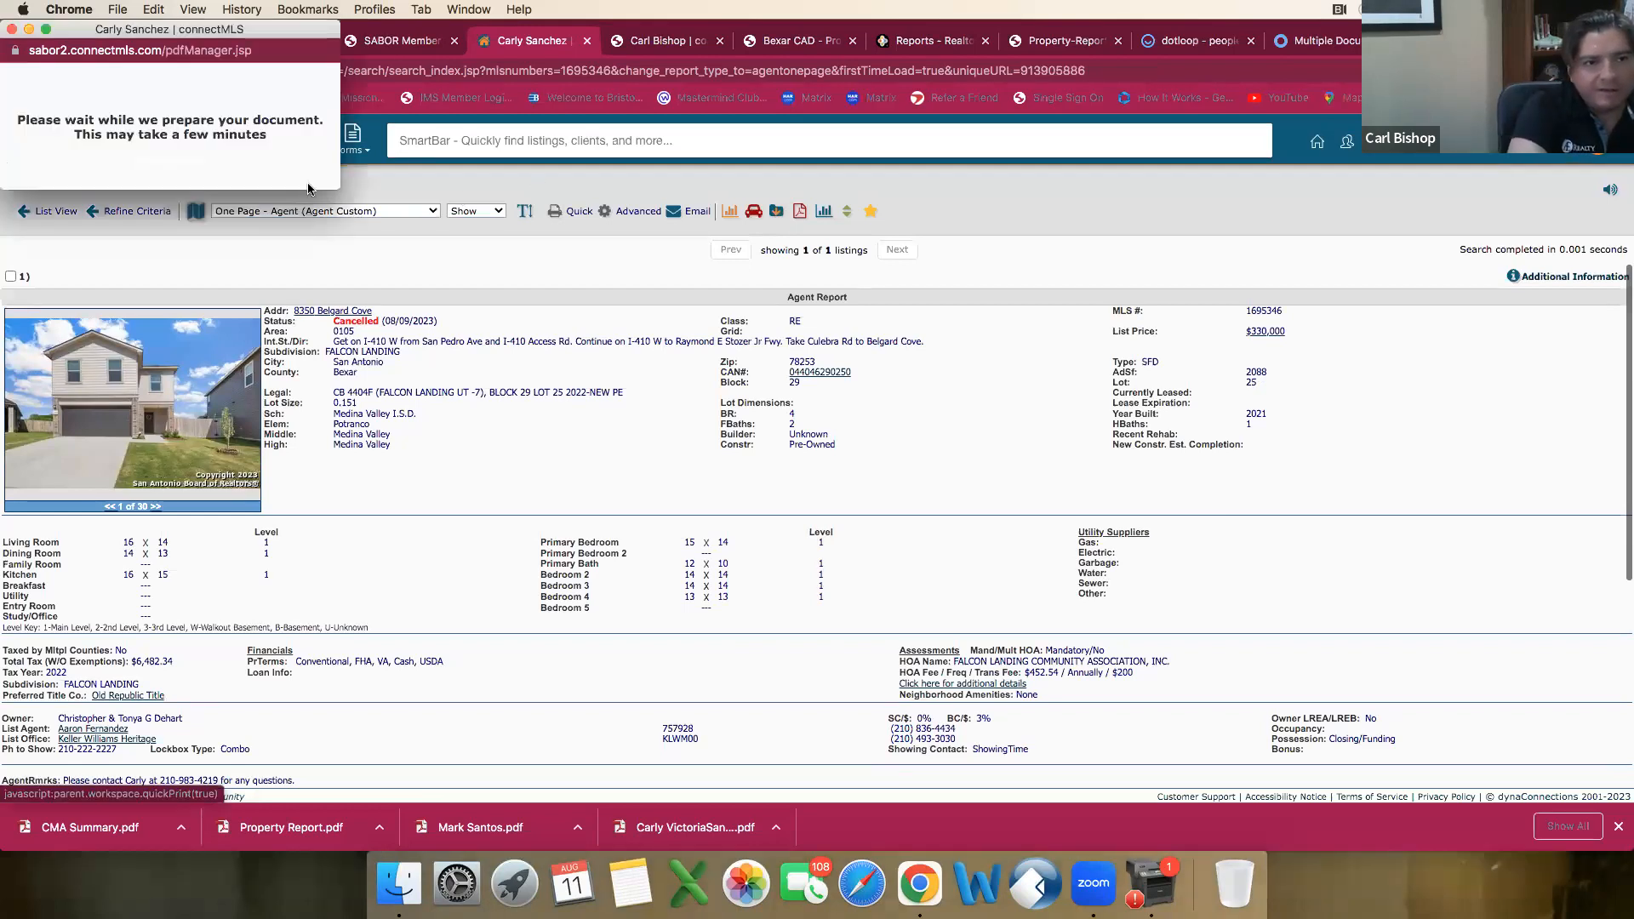
pyautogui.click(202, 123)
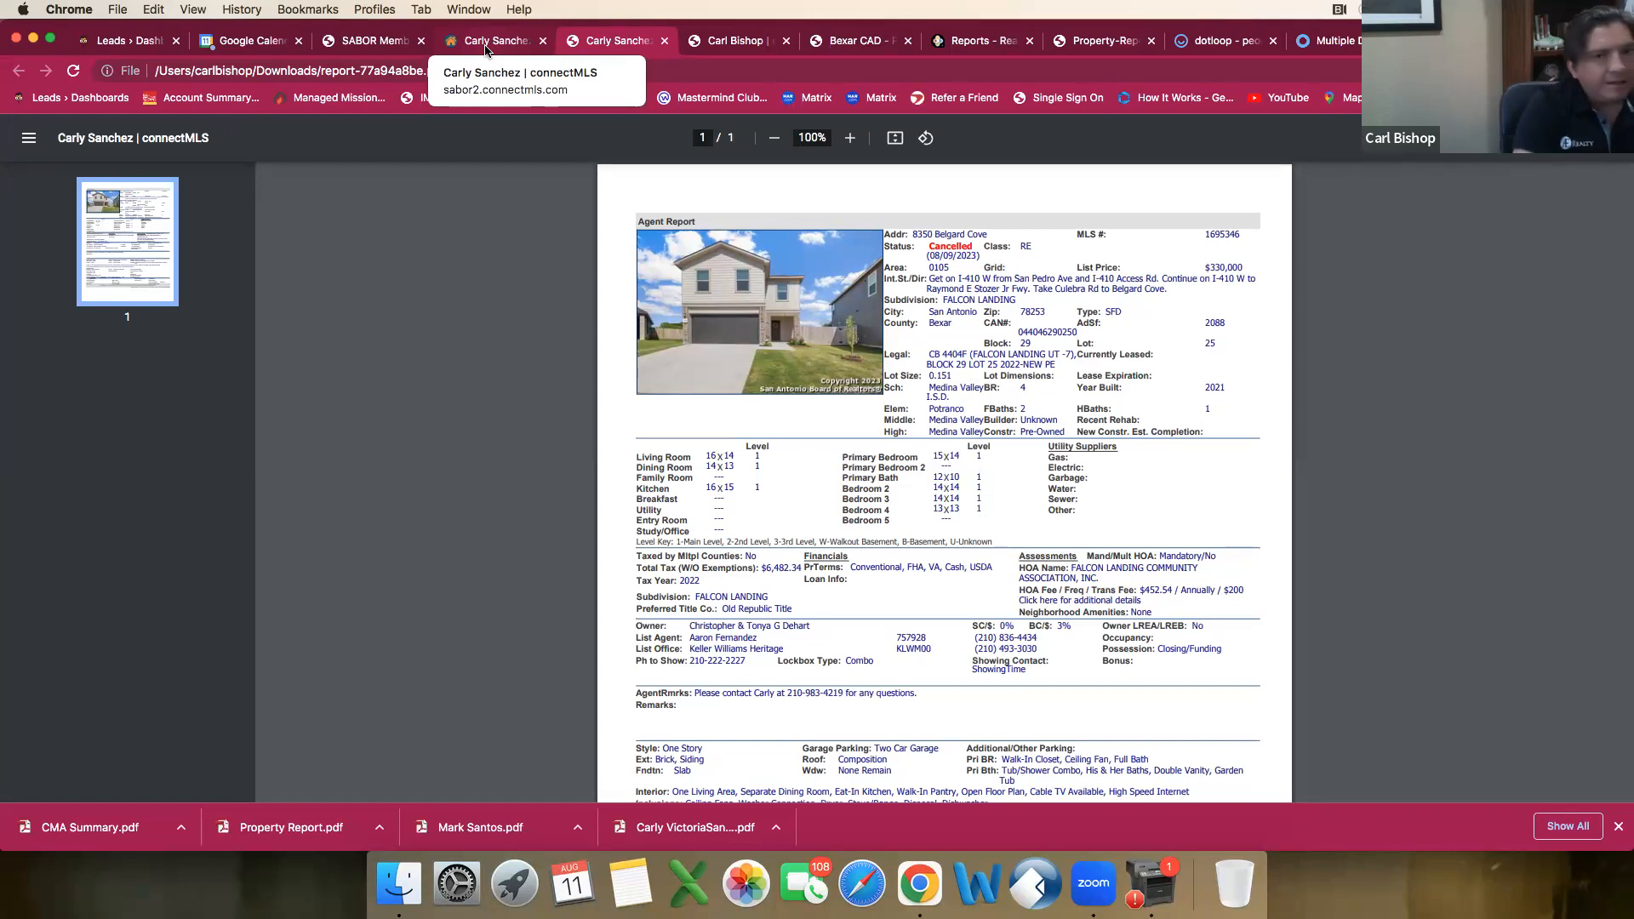
# Step: Go back from the PDF report to the connectMLS home page and open My Listings/Transactions
pyautogui.click(485, 47)
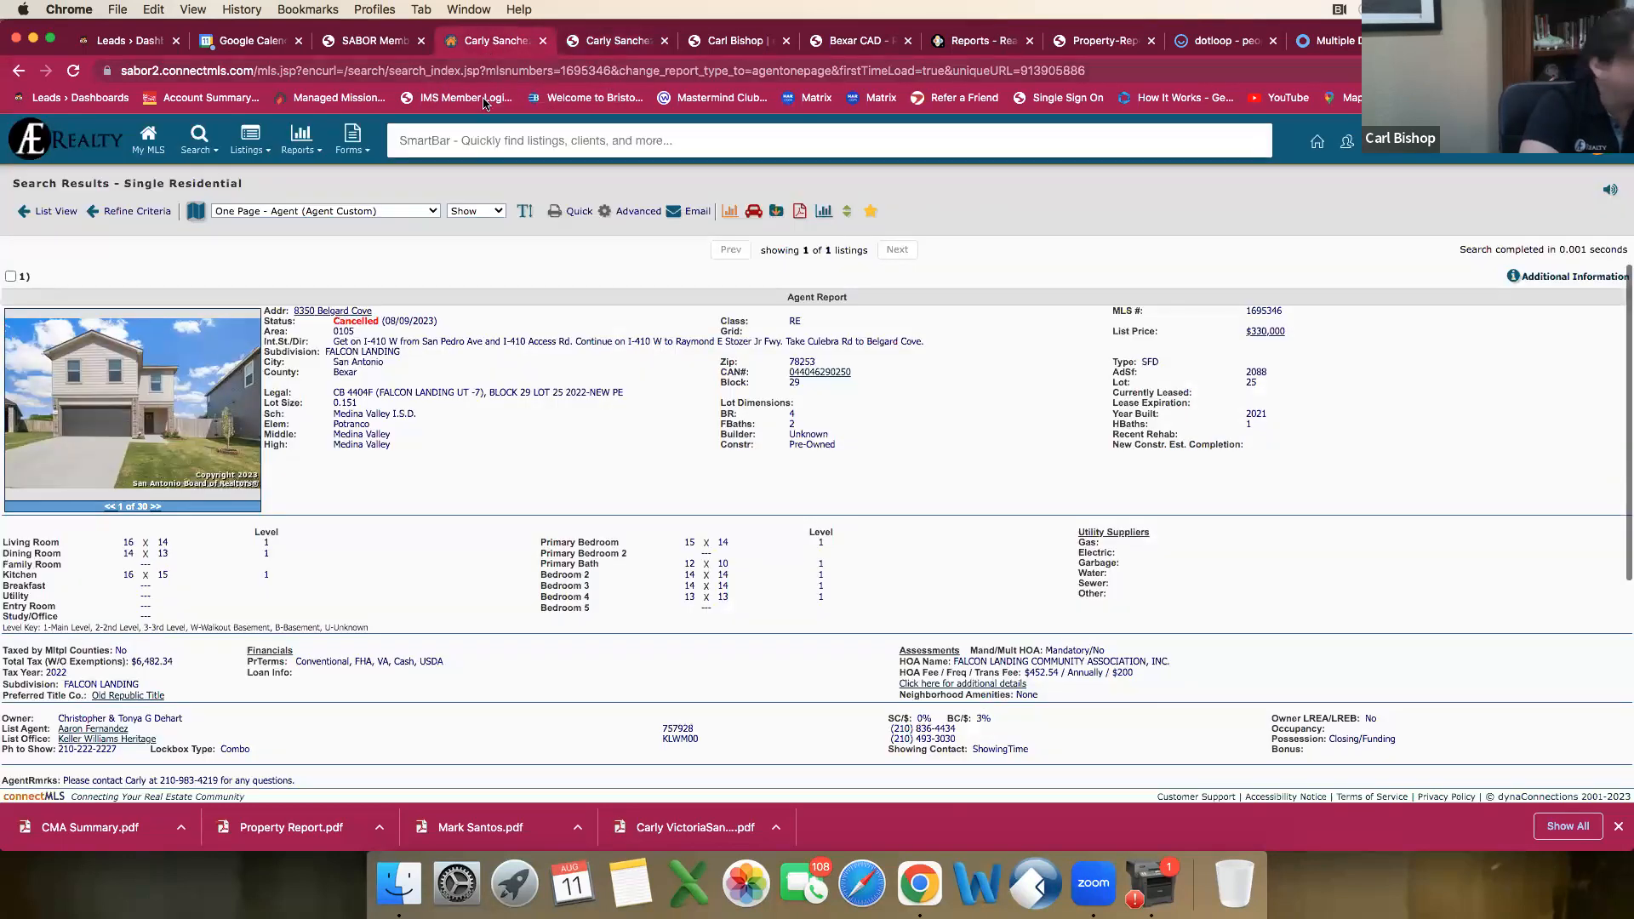
pyautogui.click(149, 142)
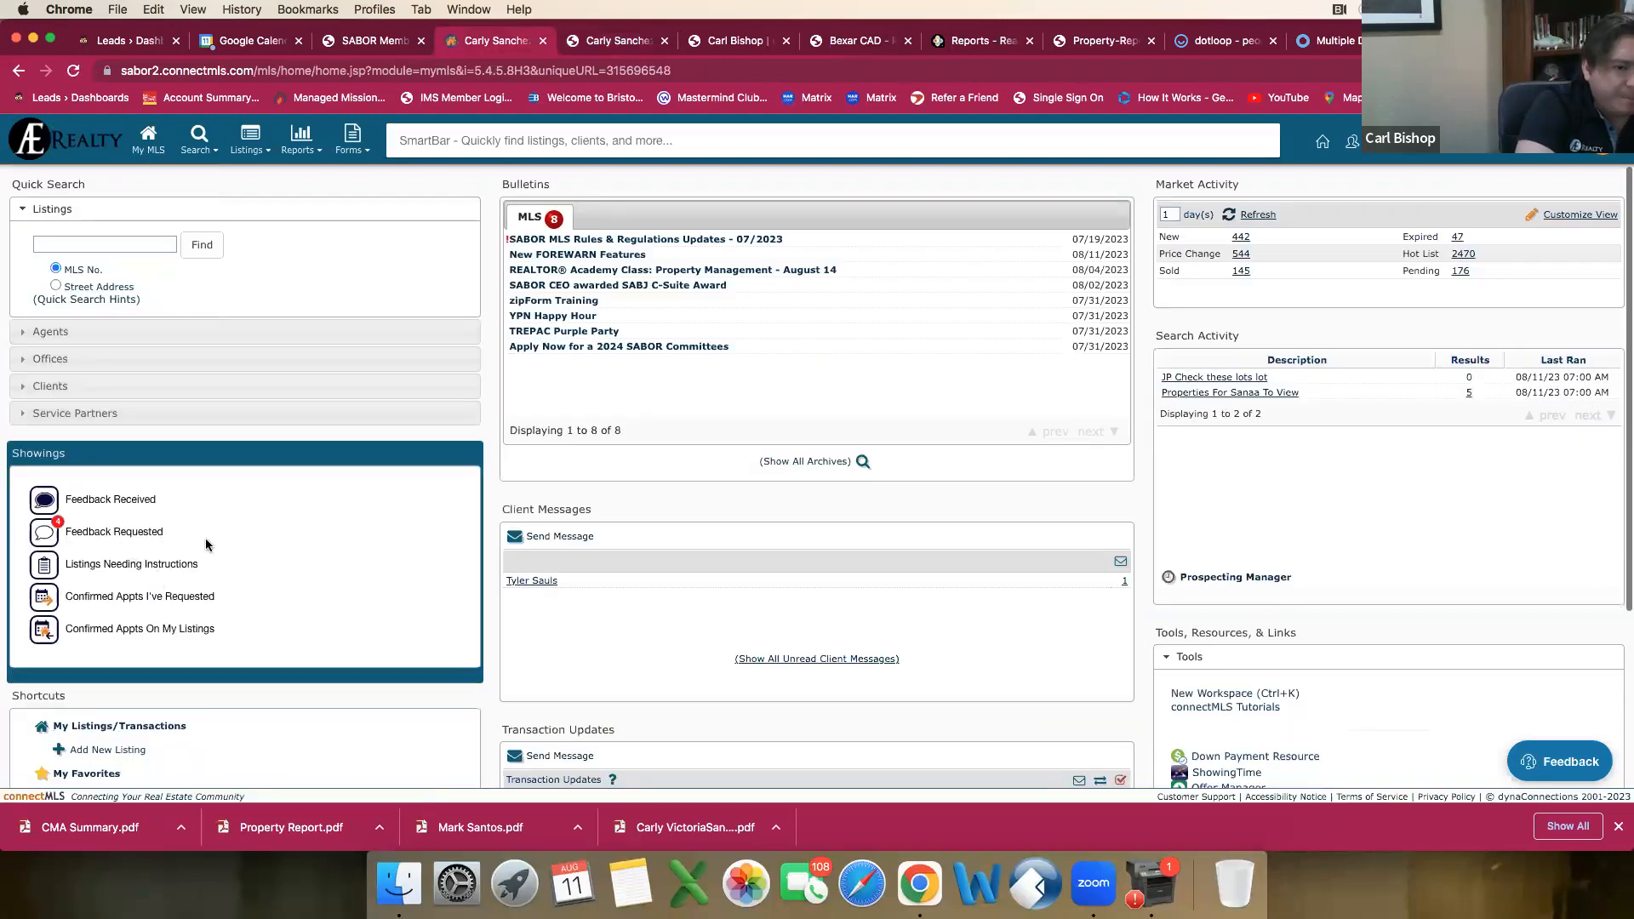
pyautogui.scroll(-3, 206, 545)
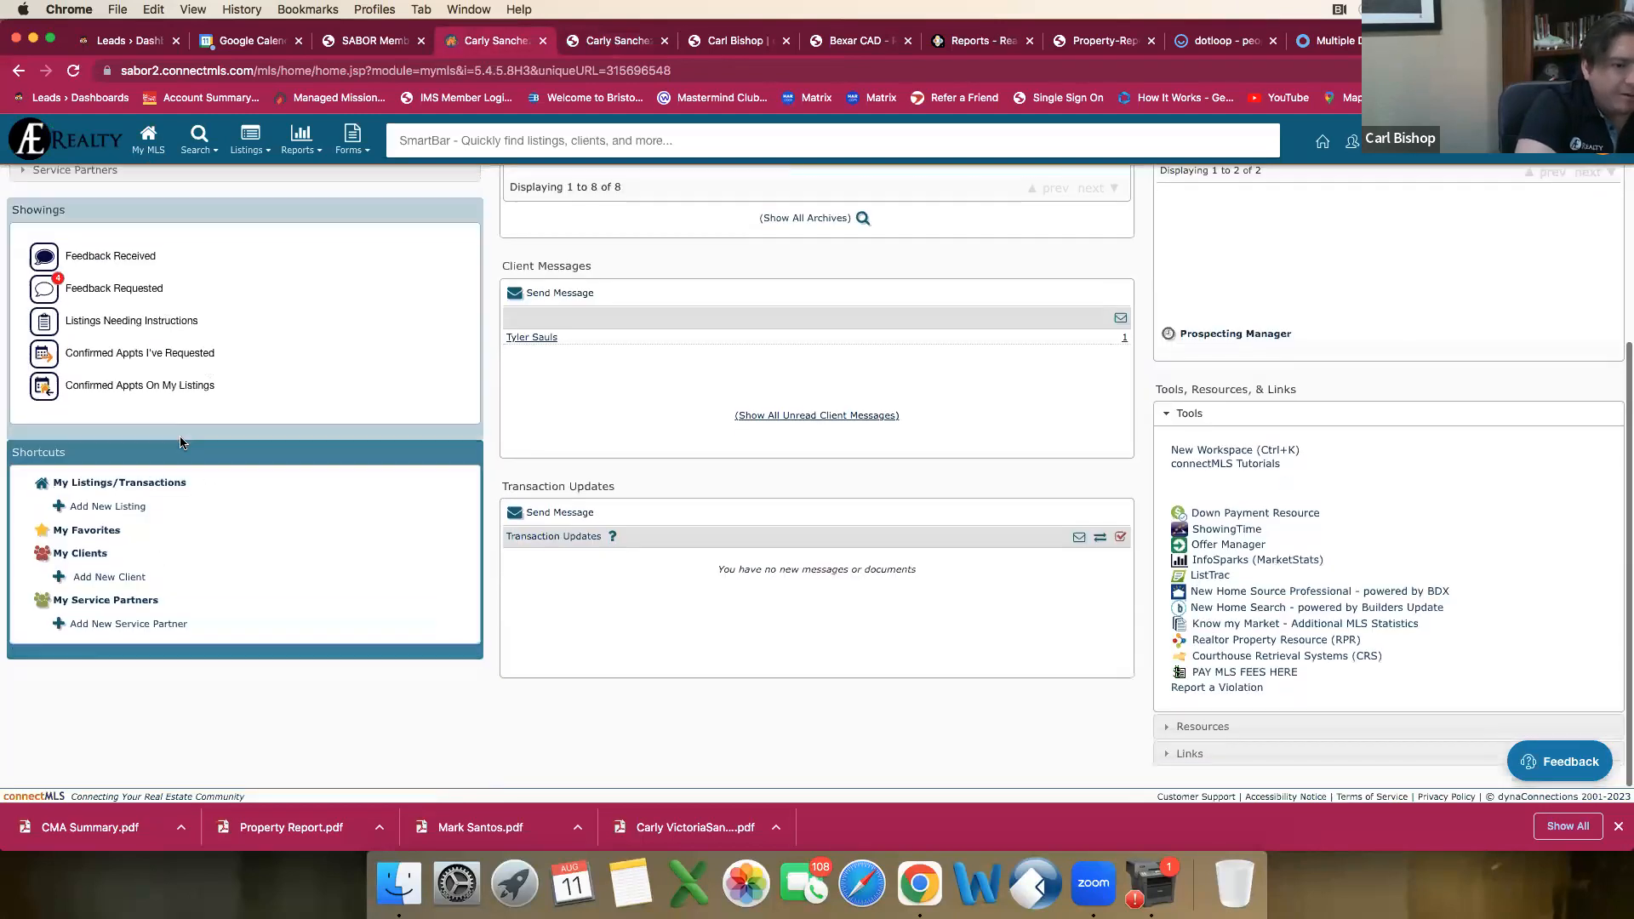
pyautogui.click(119, 483)
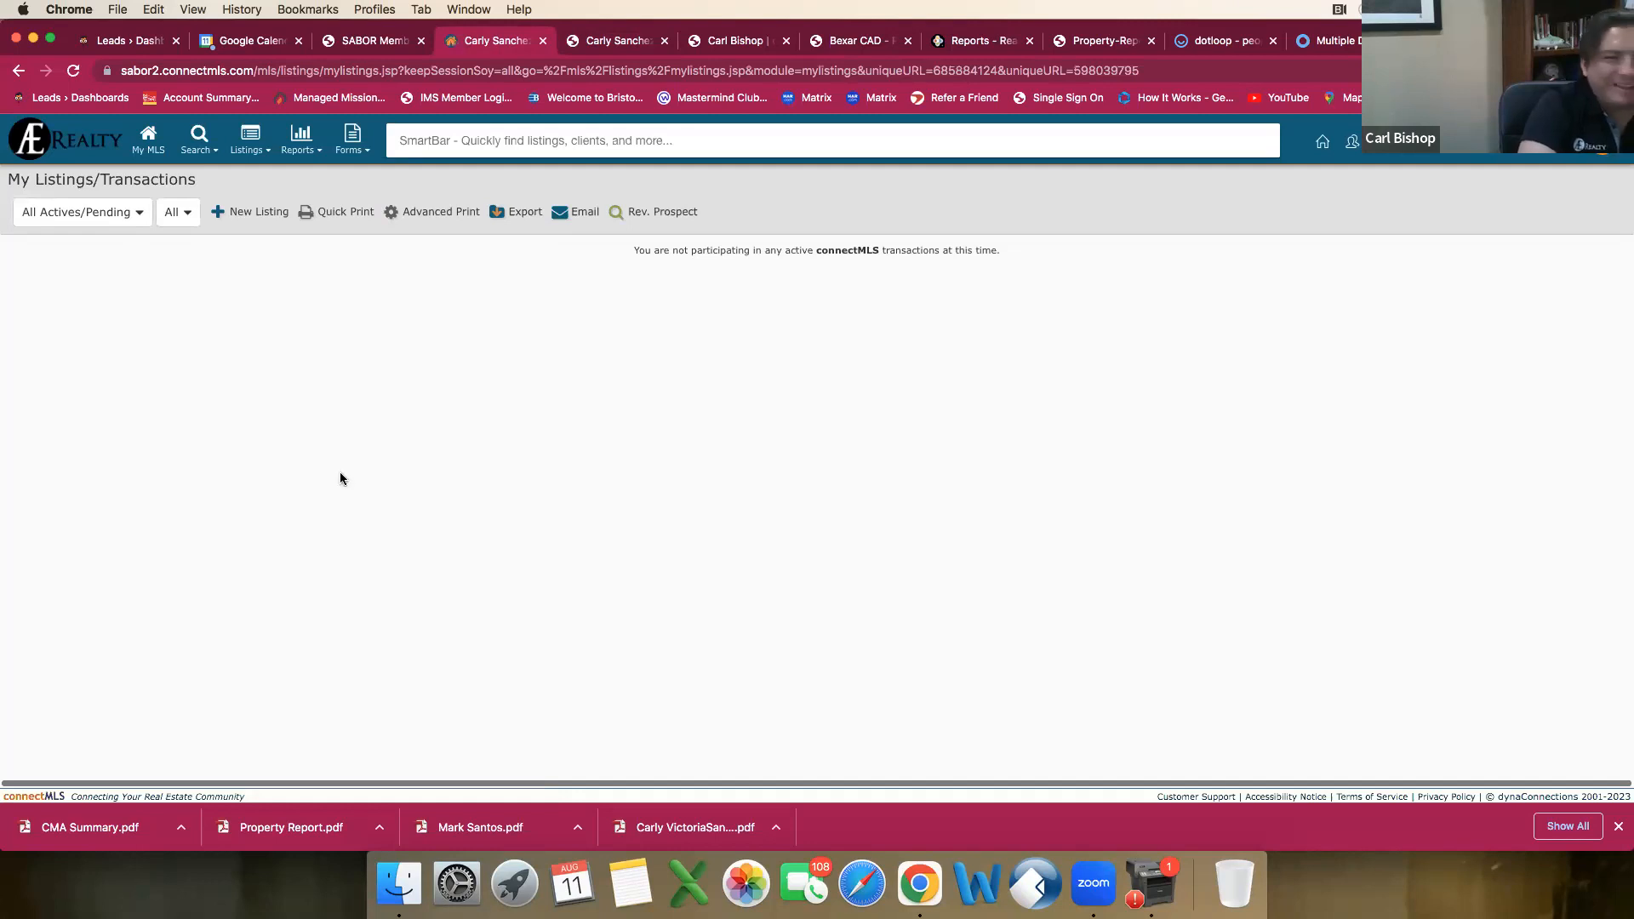
# Step: Filter the listings to Draft/Partial Listing and open the $330,000 draft at its General fields
pyautogui.click(133, 215)
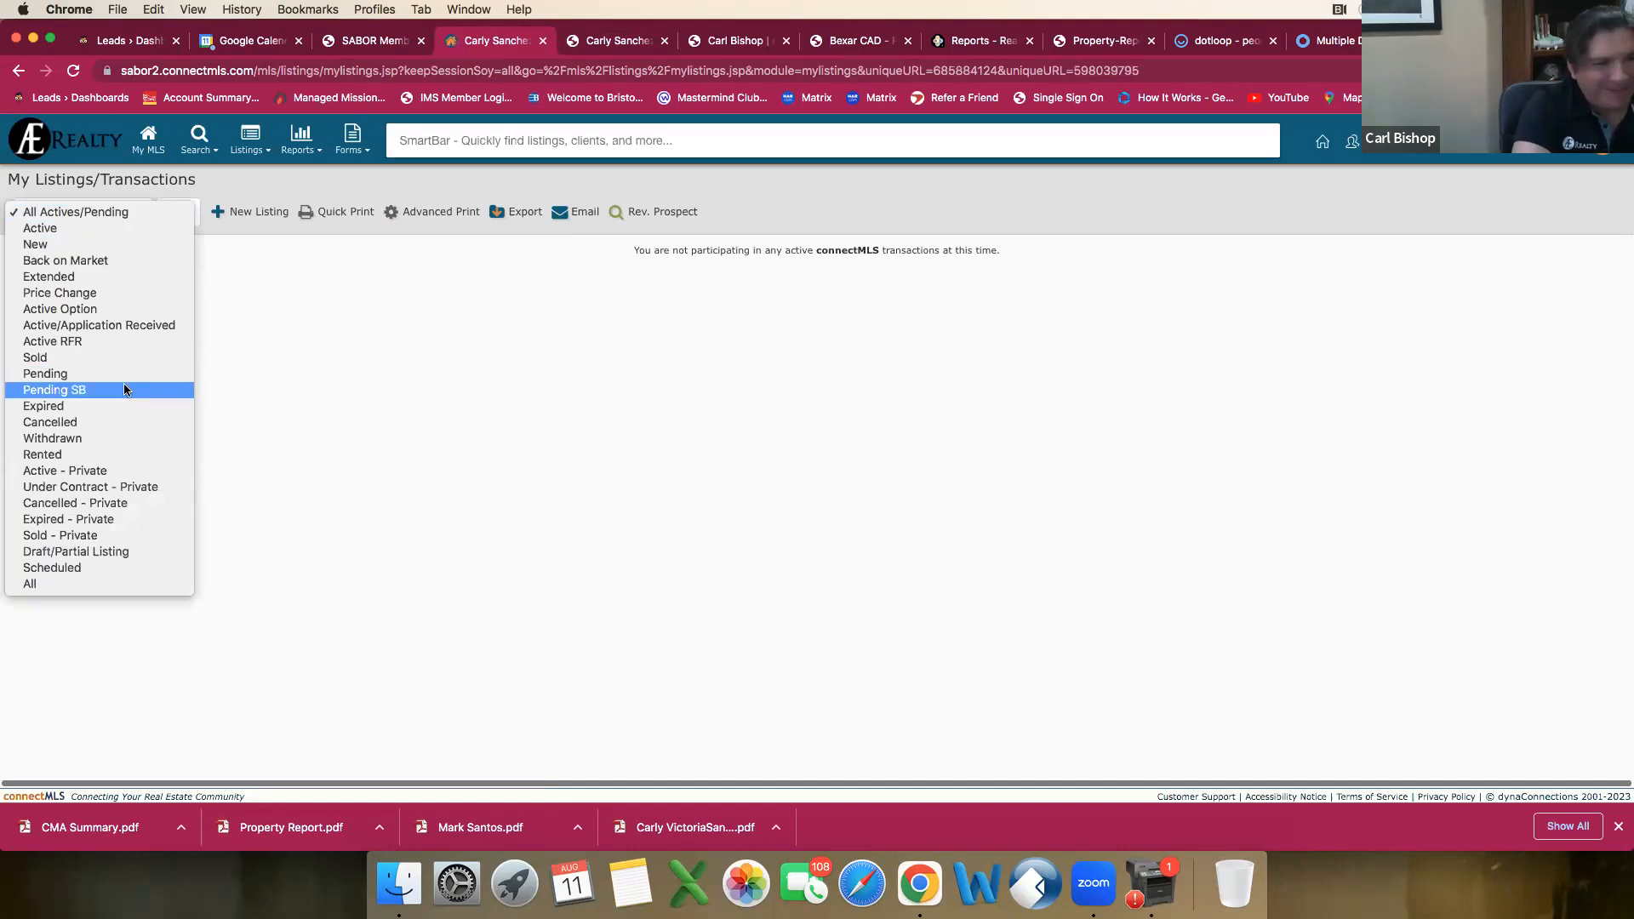
pyautogui.click(100, 554)
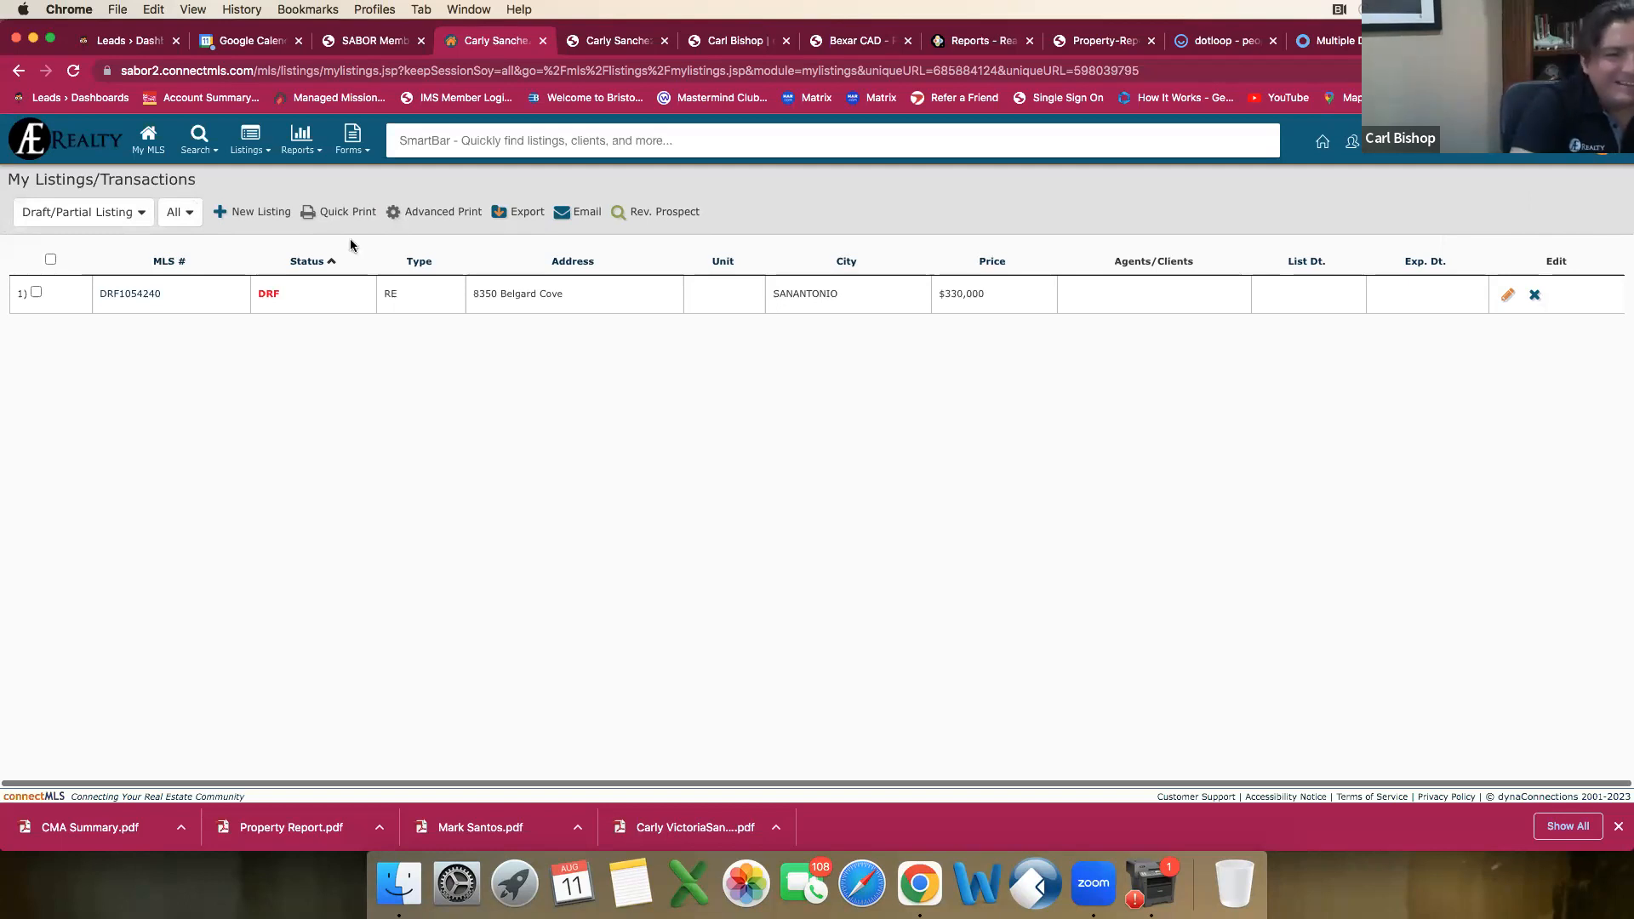
pyautogui.click(147, 295)
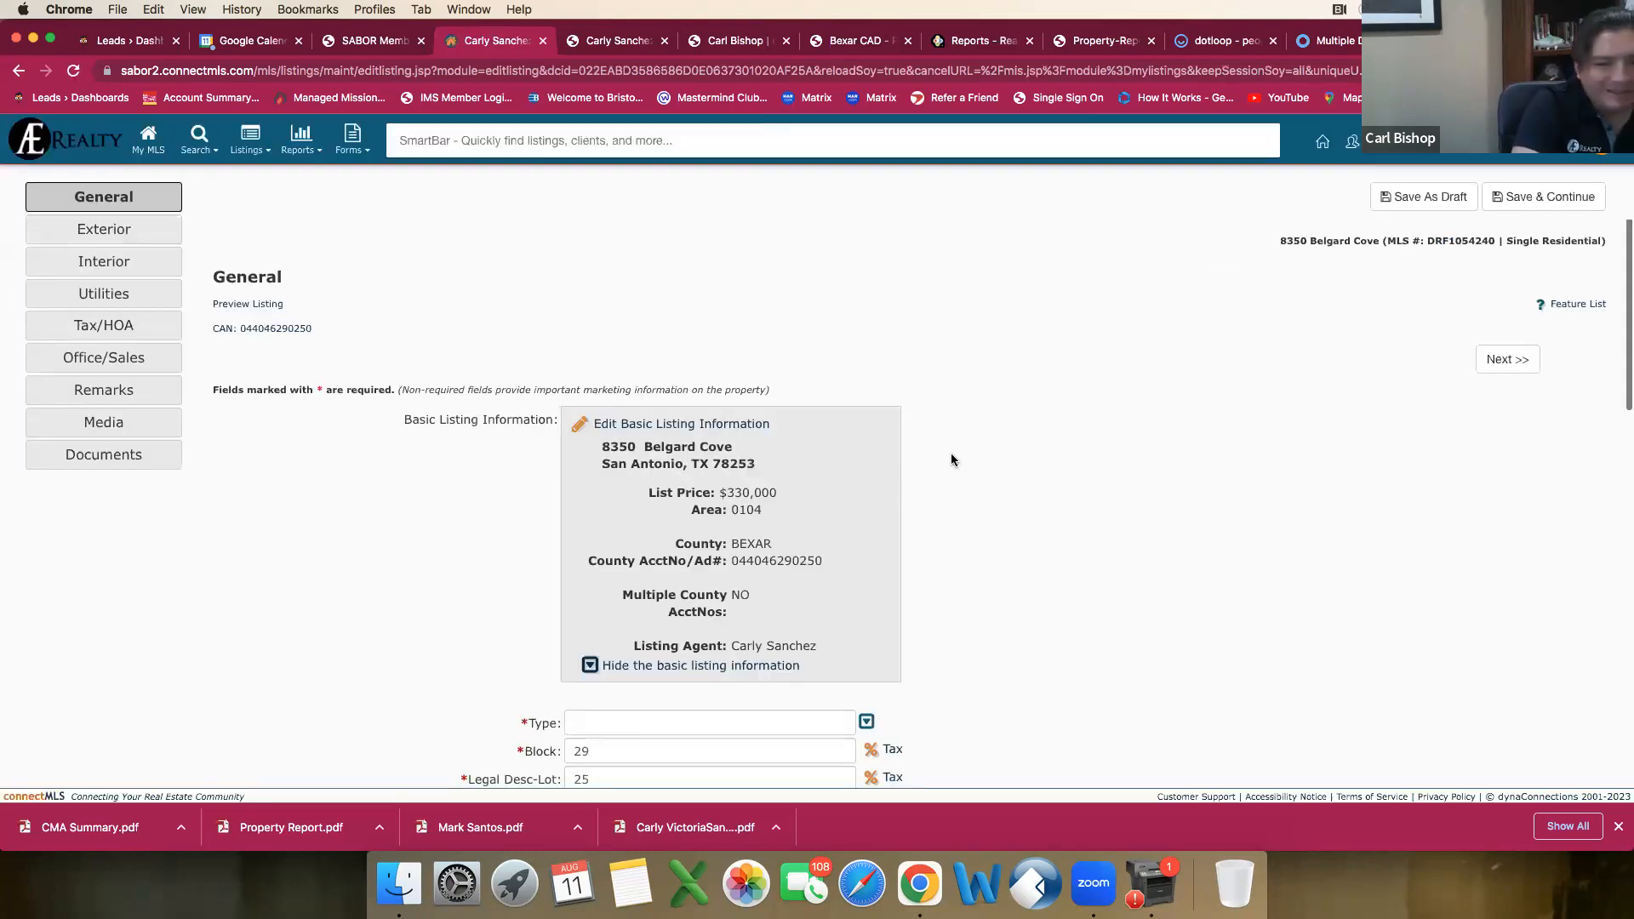
pyautogui.scroll(-10, 952, 453)
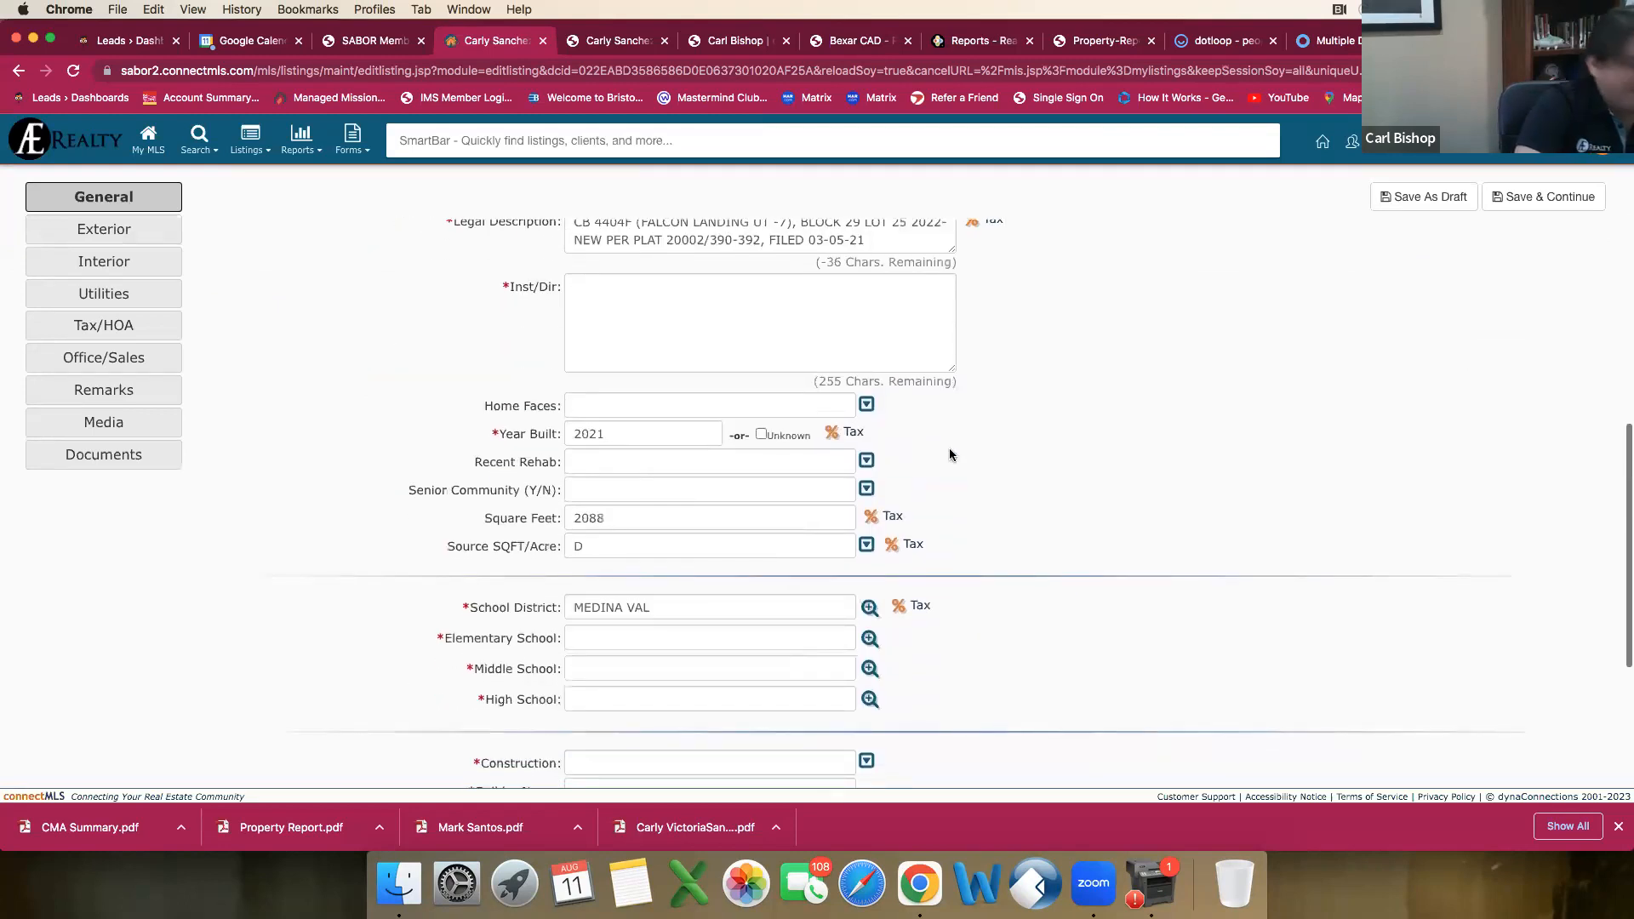
pyautogui.scroll(-4, 950, 456)
pyautogui.scroll(1, 950, 456)
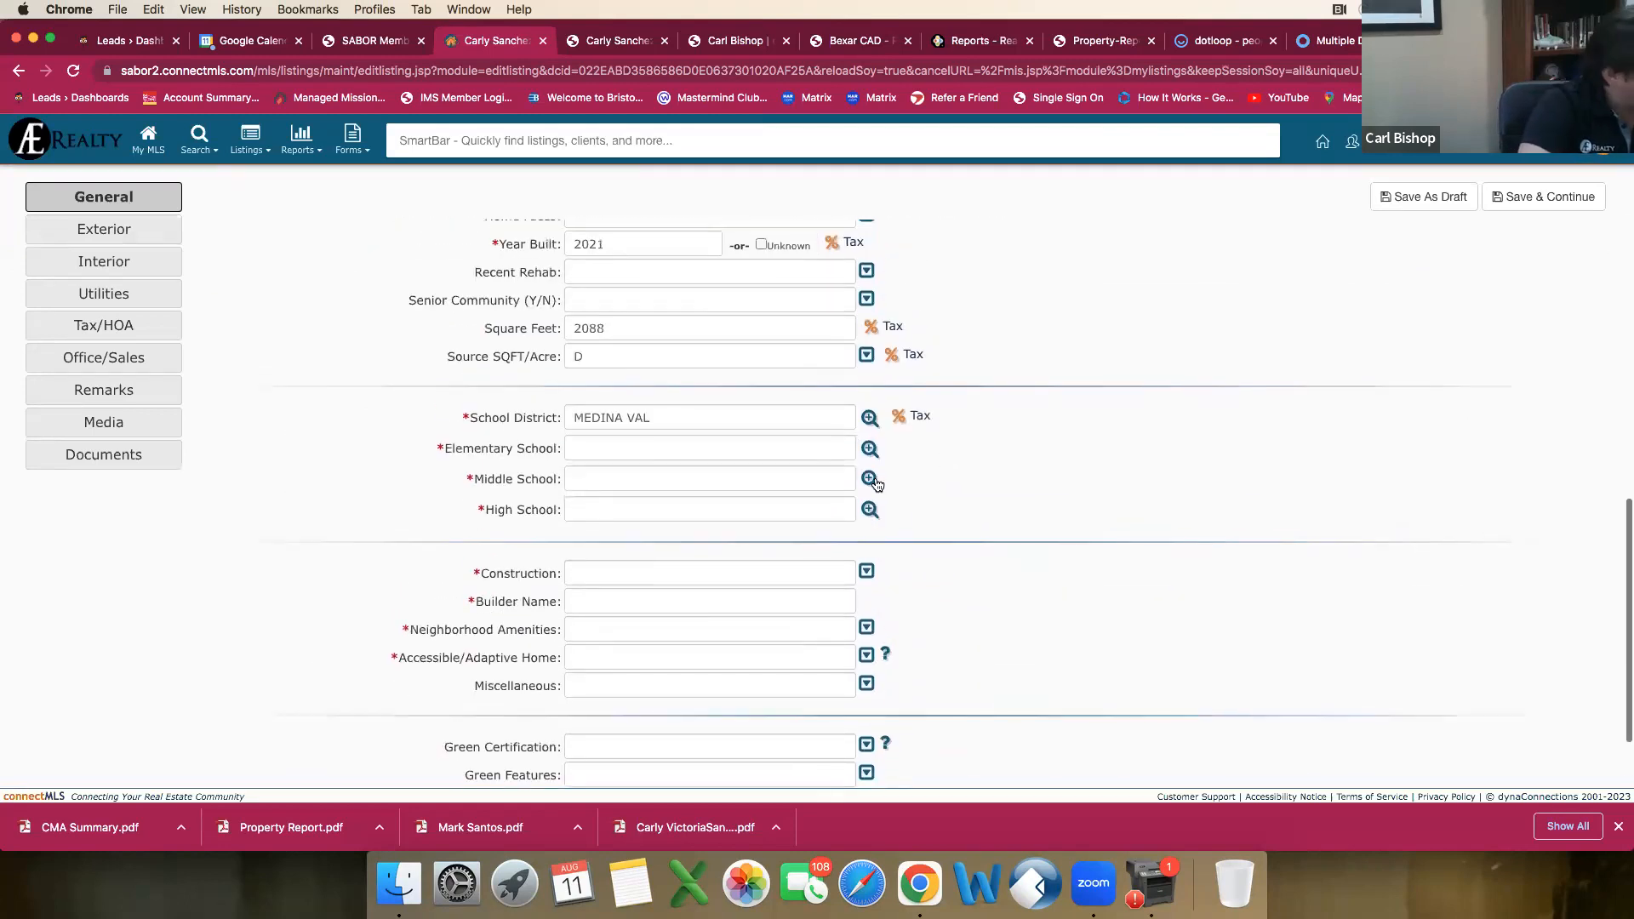
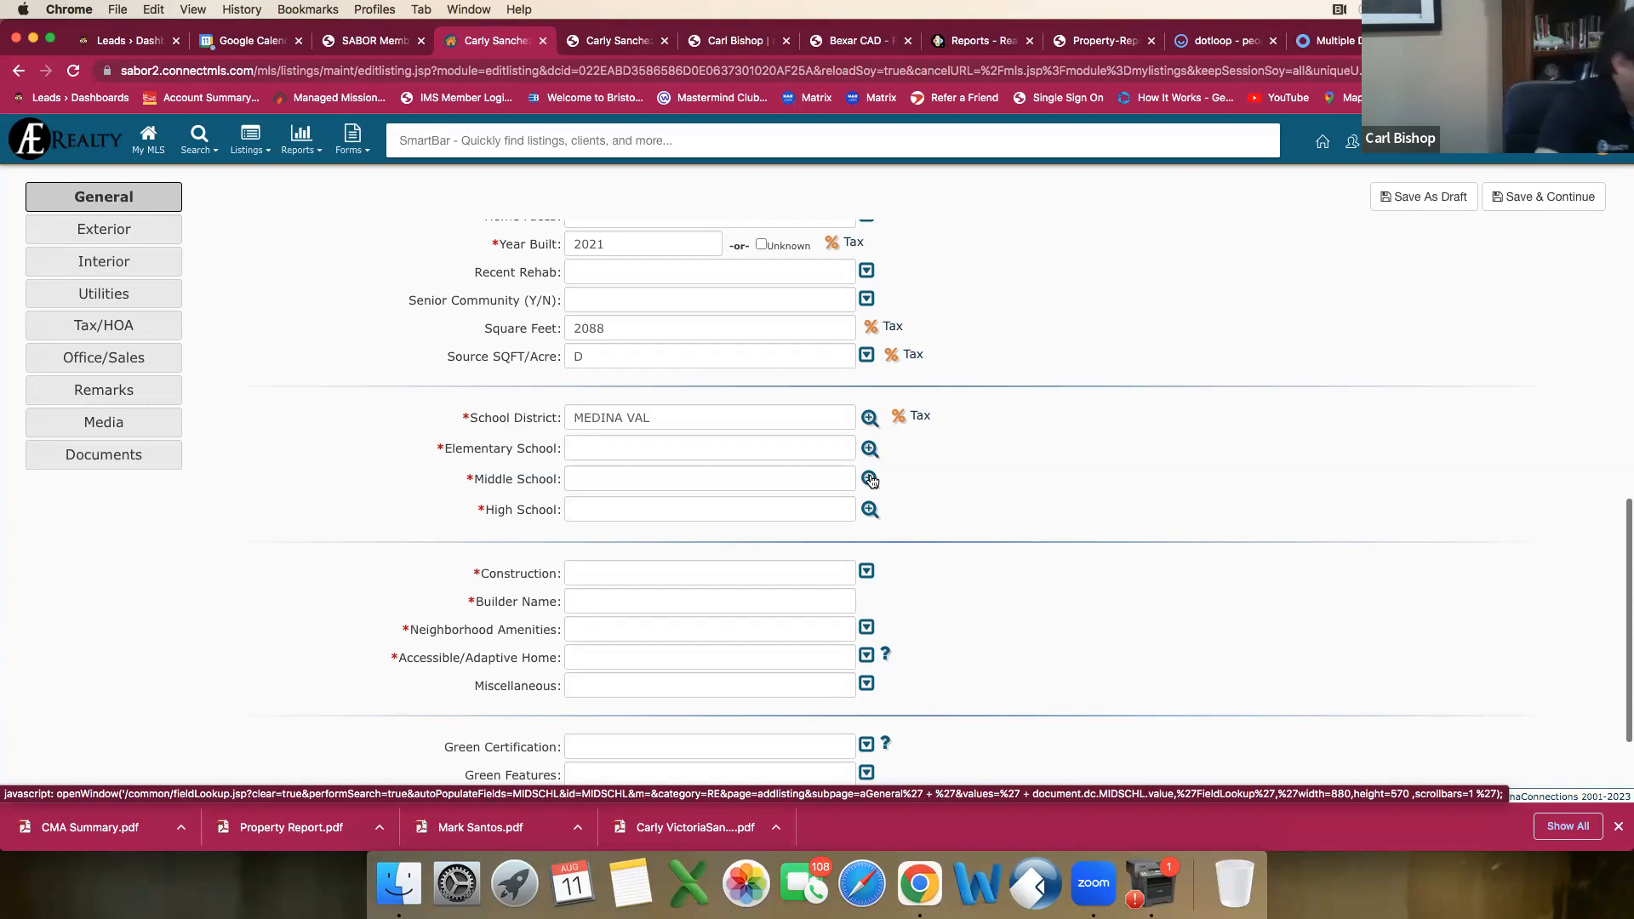
# Step: Look up the elementary school in the earlier listing's agent report and set the draft's Elementary School to Potranco
pyautogui.scroll(3, 851, 426)
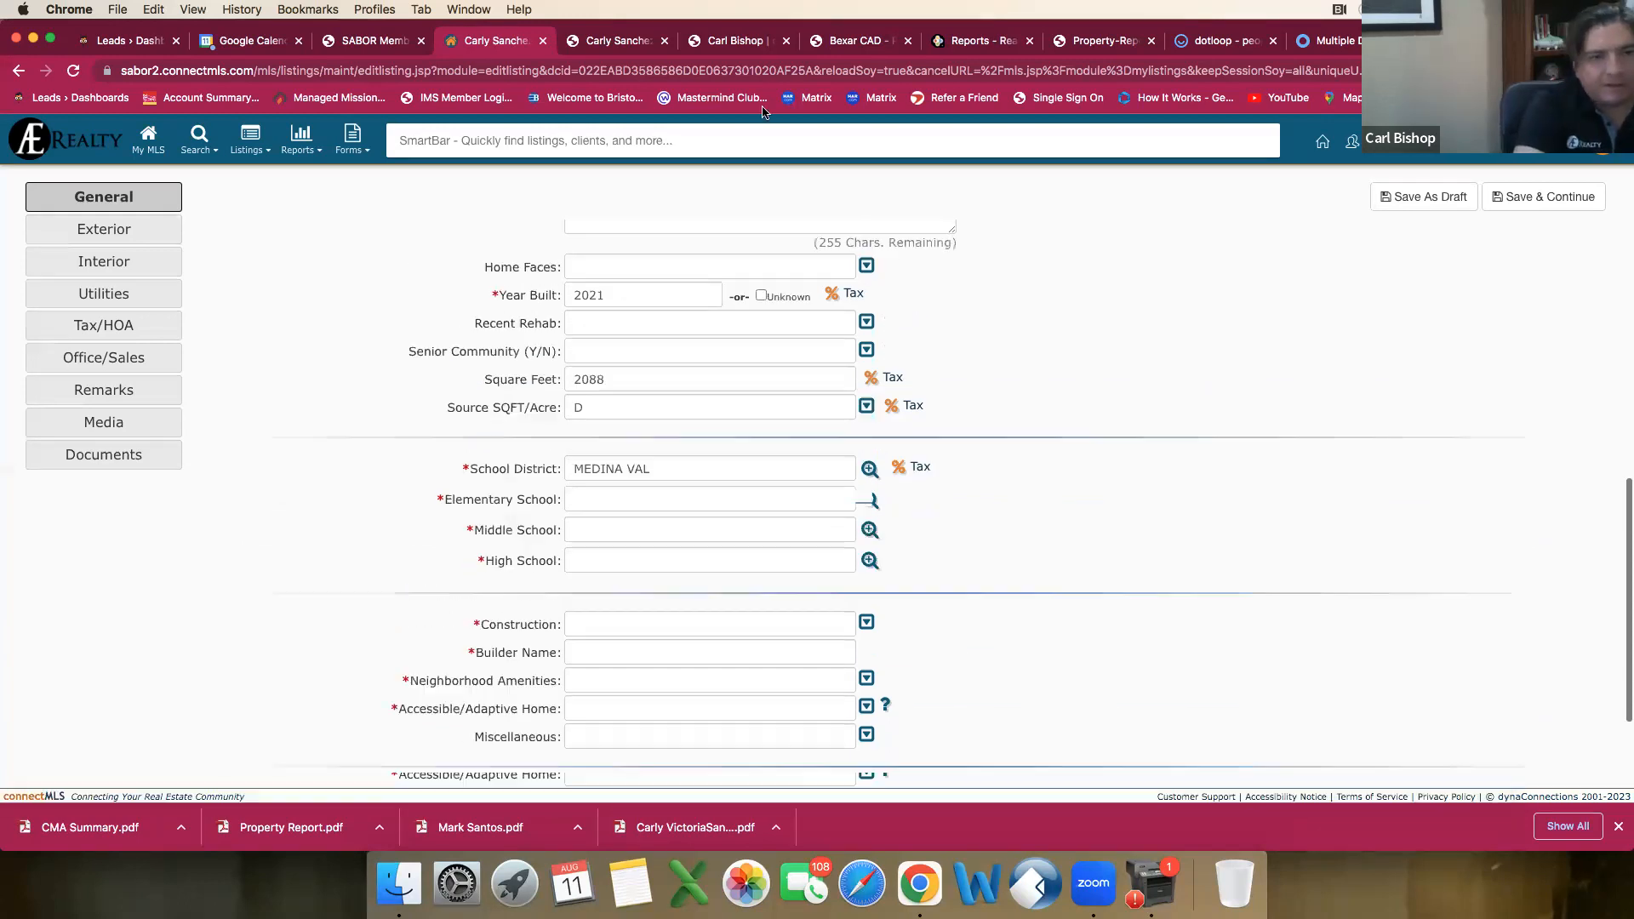
pyautogui.click(632, 43)
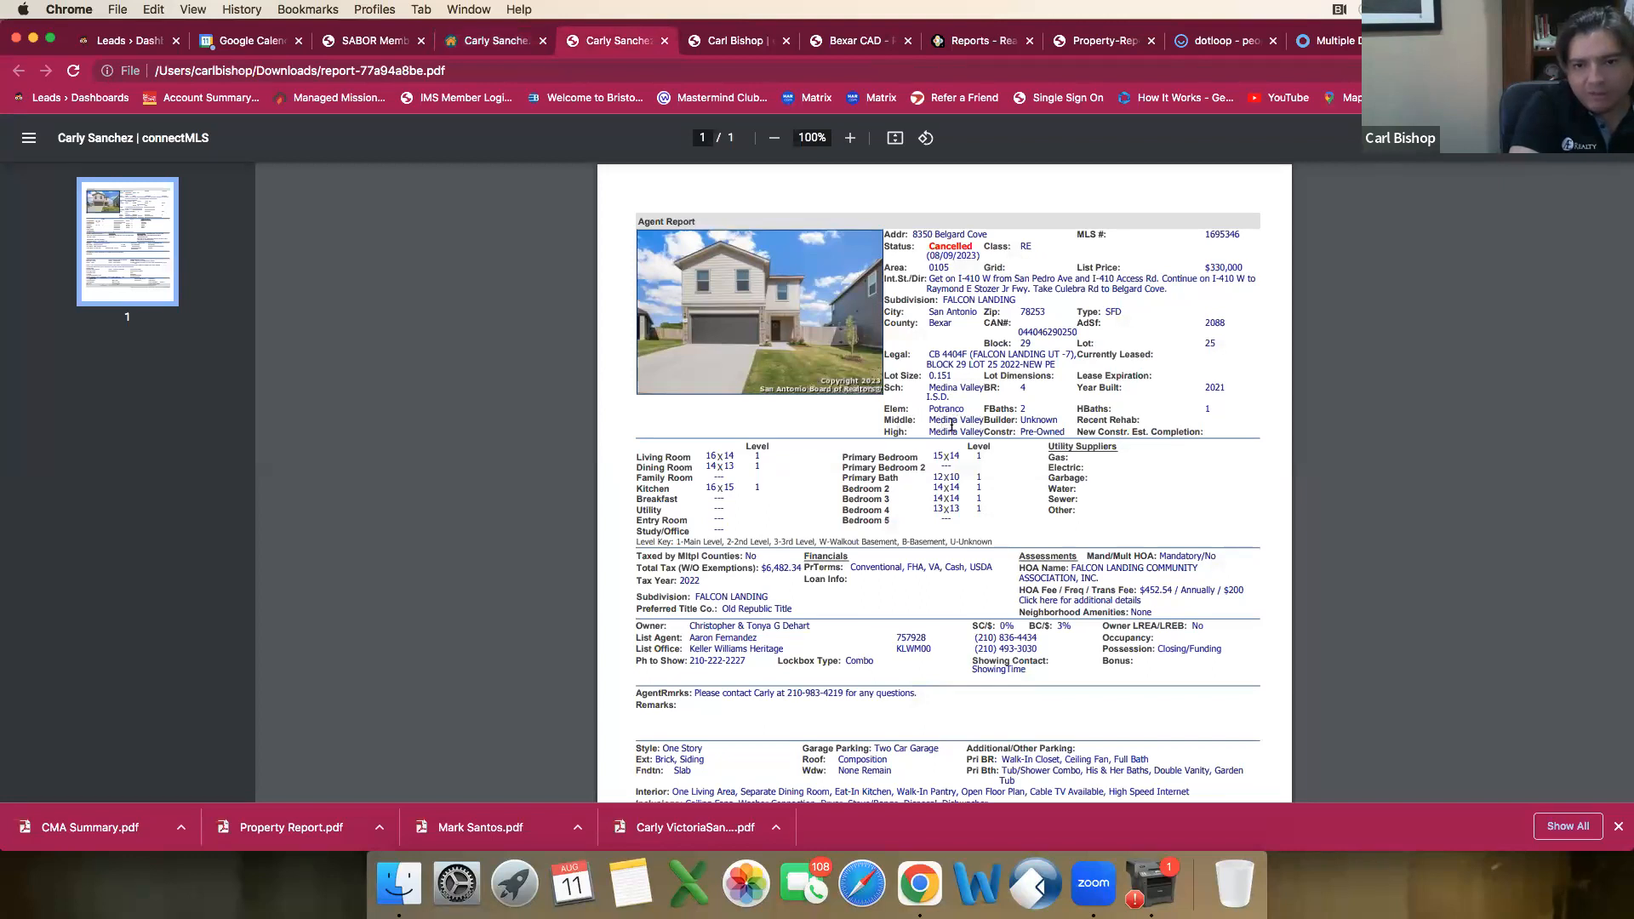
pyautogui.click(478, 43)
pyautogui.scroll(-3, 570, 426)
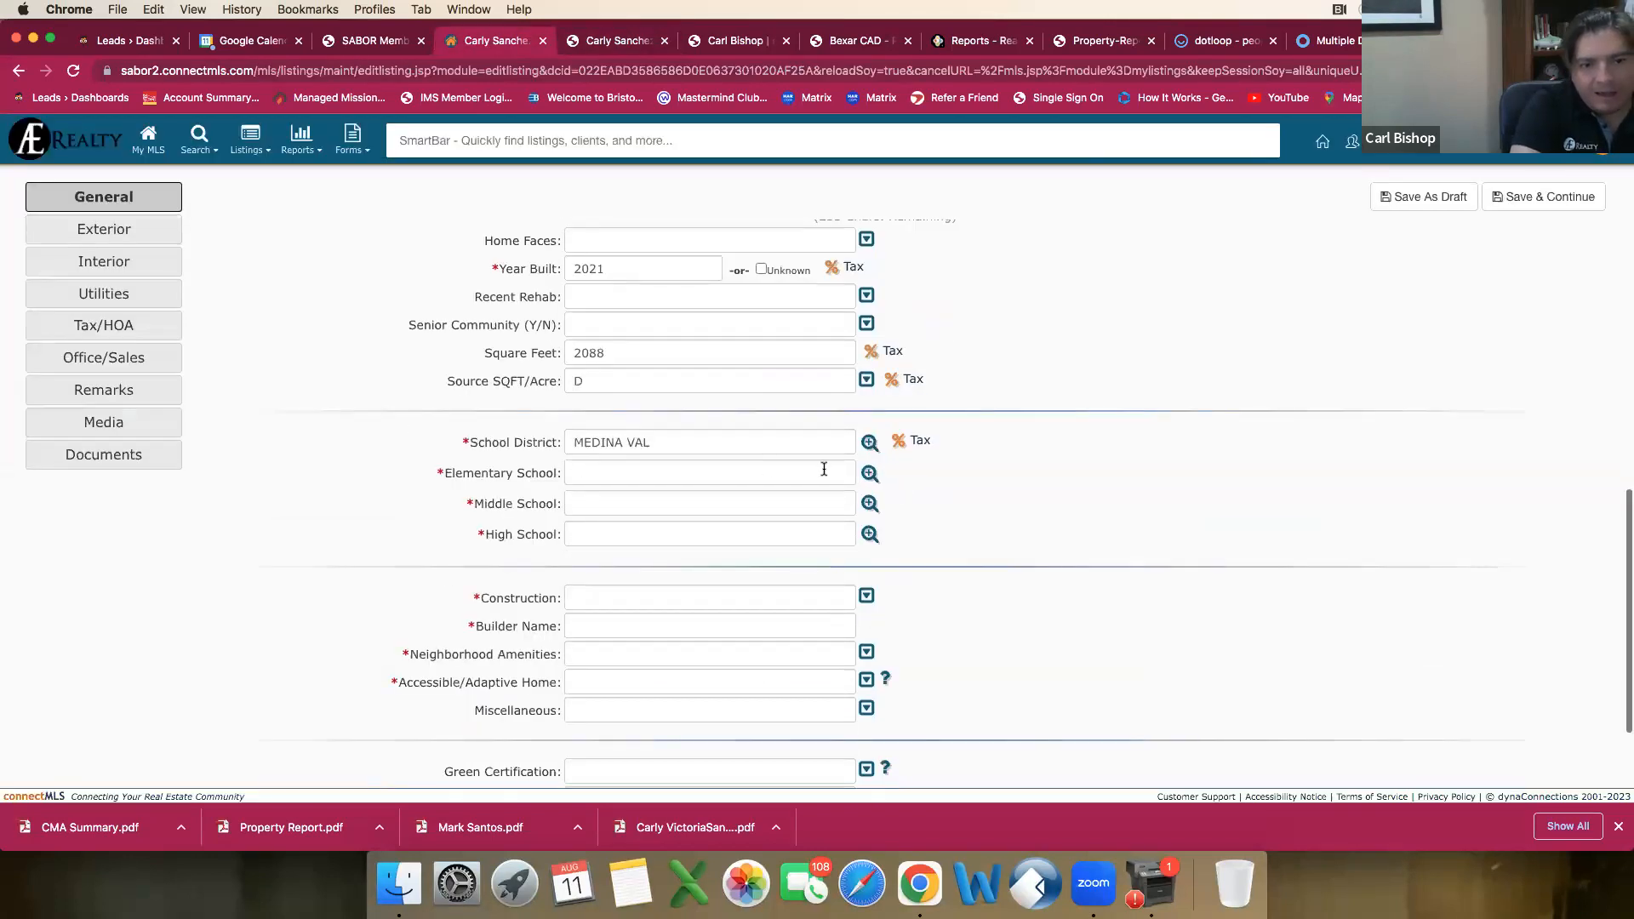
pyautogui.click(867, 475)
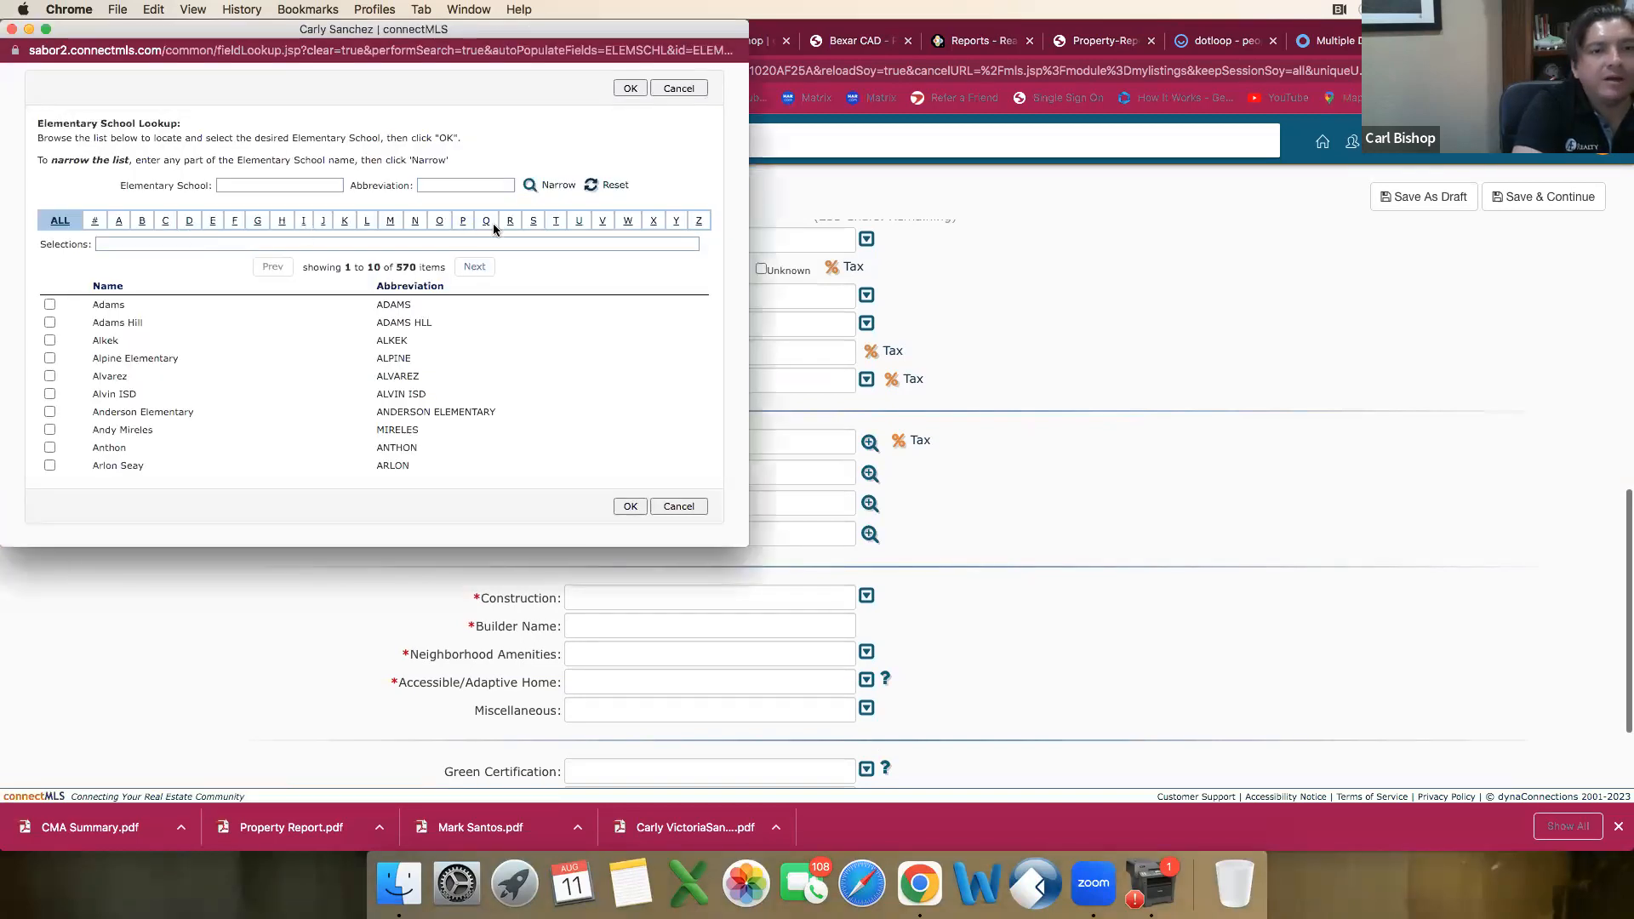
pyautogui.click(463, 223)
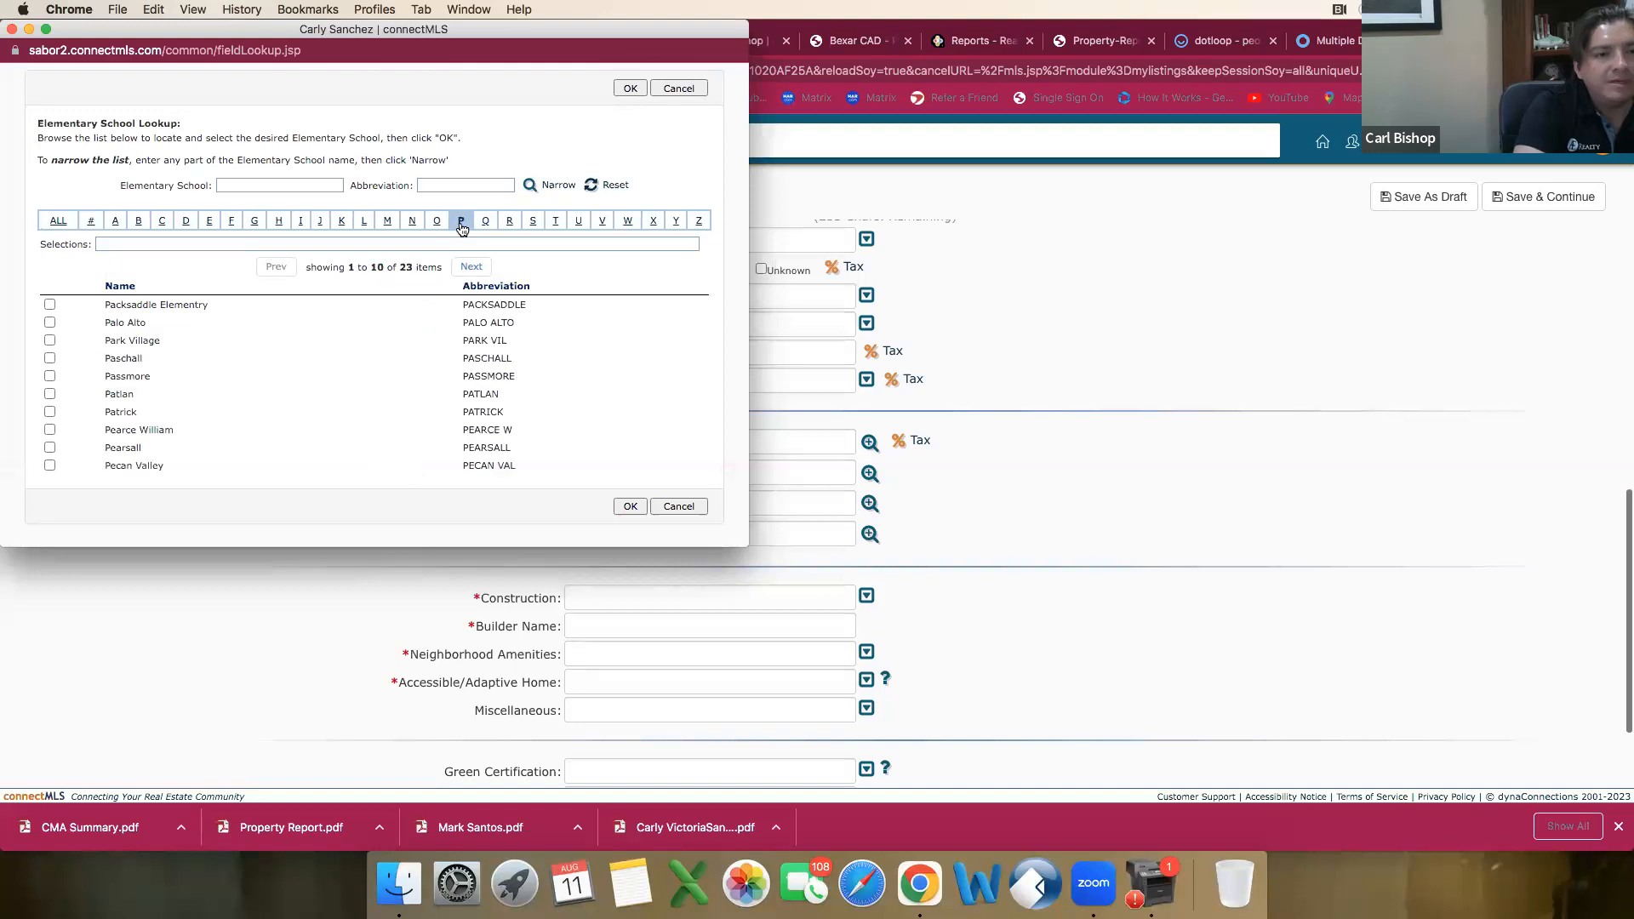
pyautogui.click(475, 269)
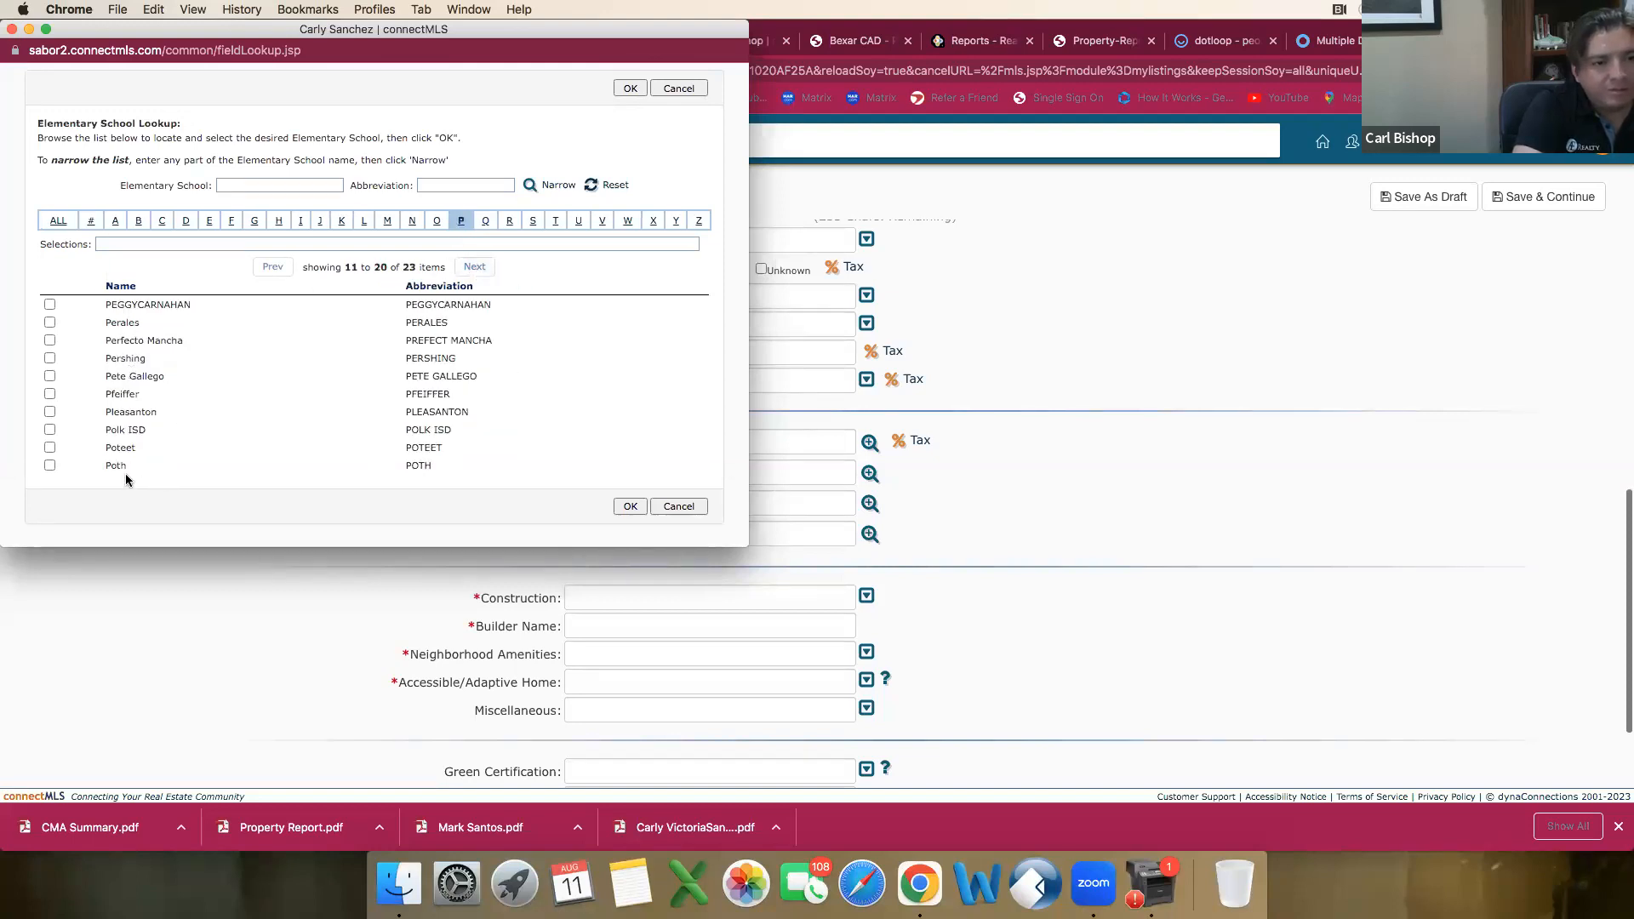
pyautogui.click(475, 267)
pyautogui.click(49, 305)
pyautogui.click(630, 381)
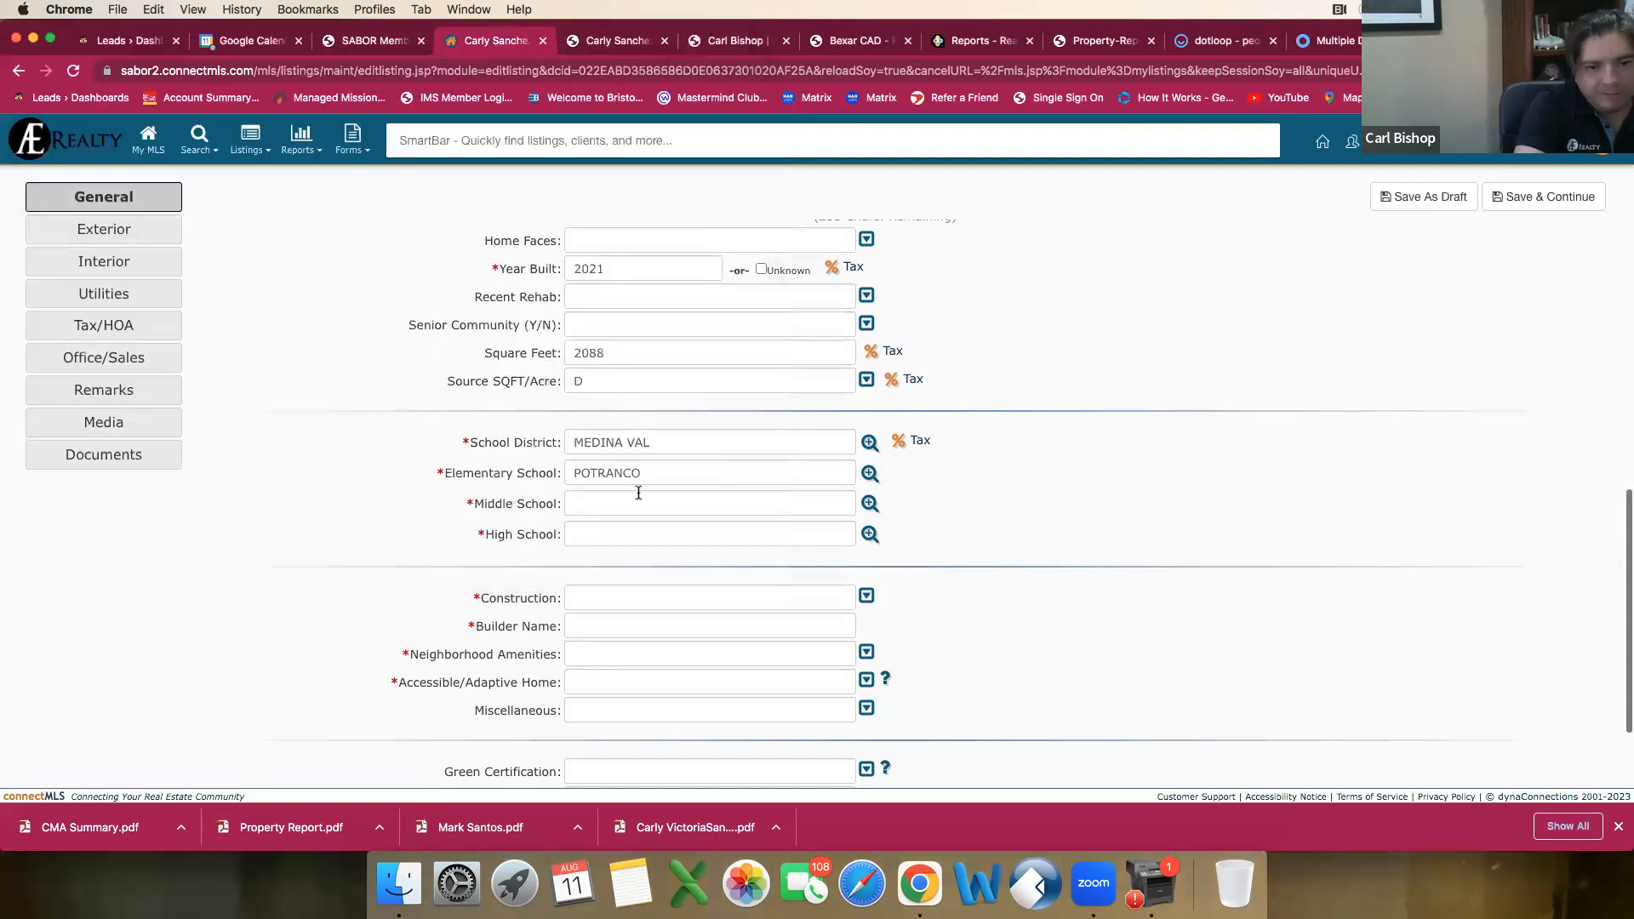
# Step: Set the draft's Middle School to Medina Valley using the school lookup
pyautogui.click(870, 503)
pyautogui.click(388, 220)
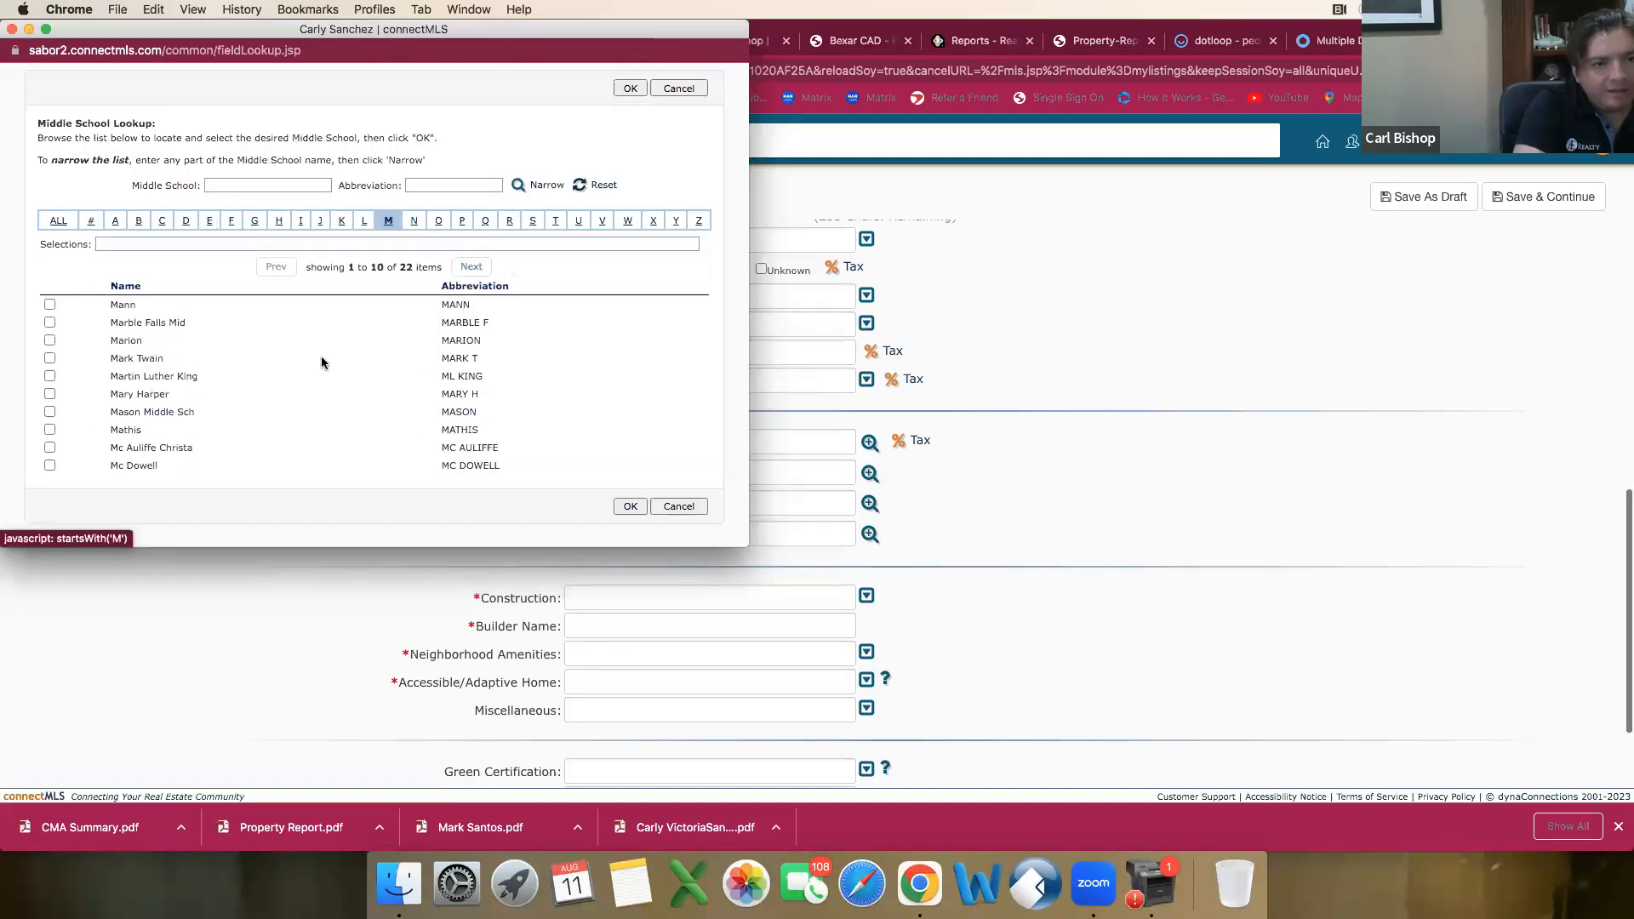
pyautogui.click(474, 267)
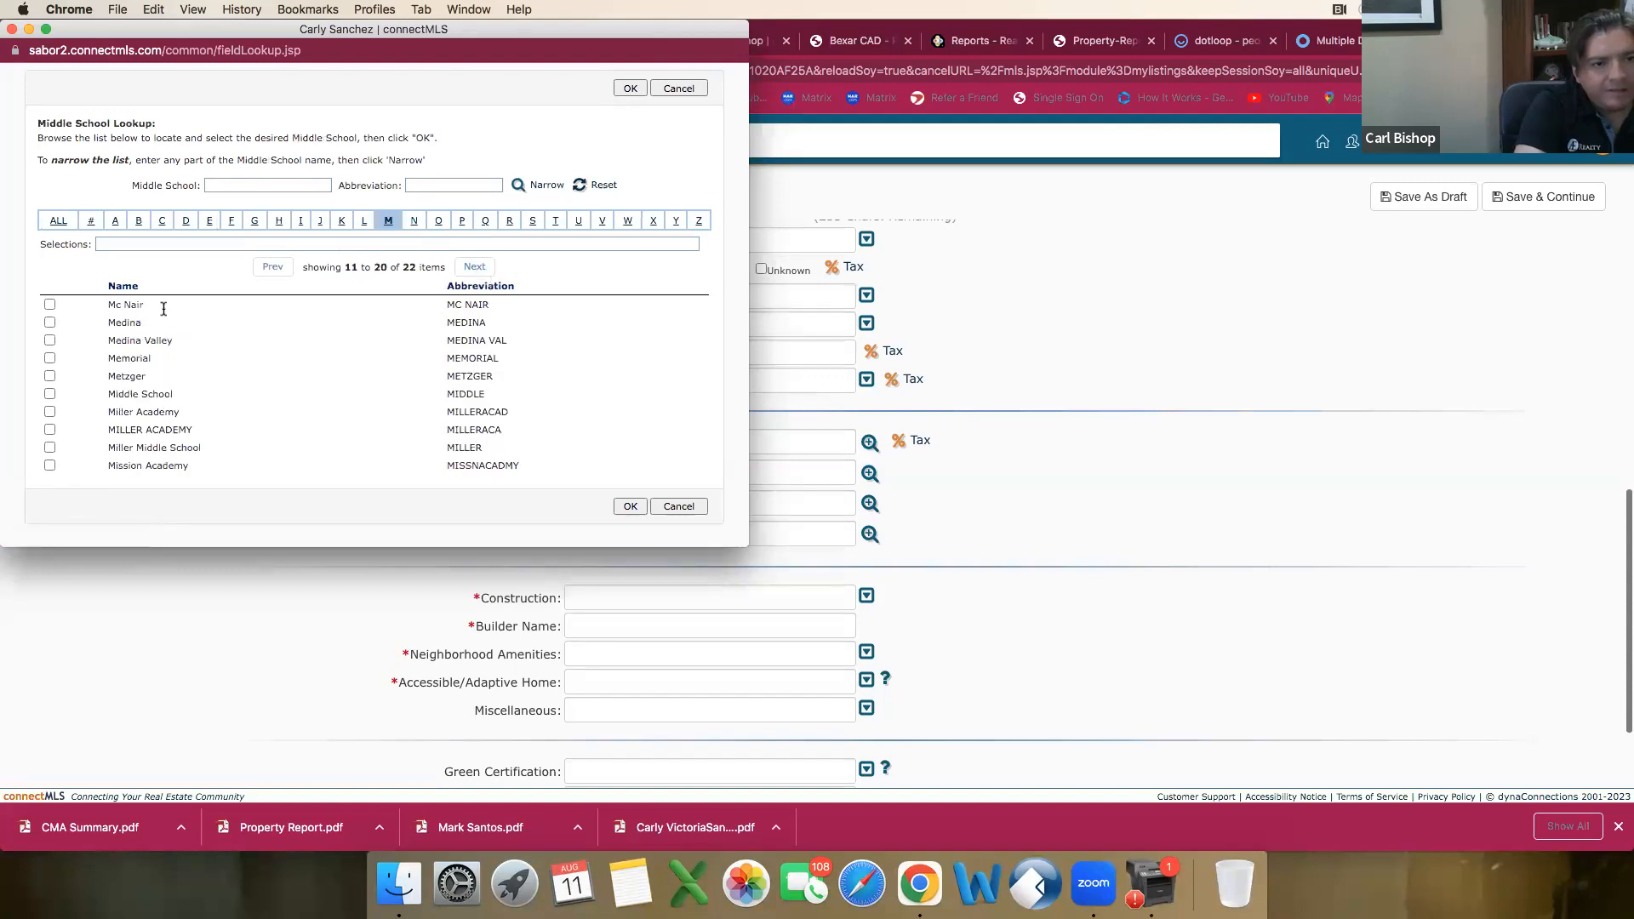
pyautogui.click(50, 341)
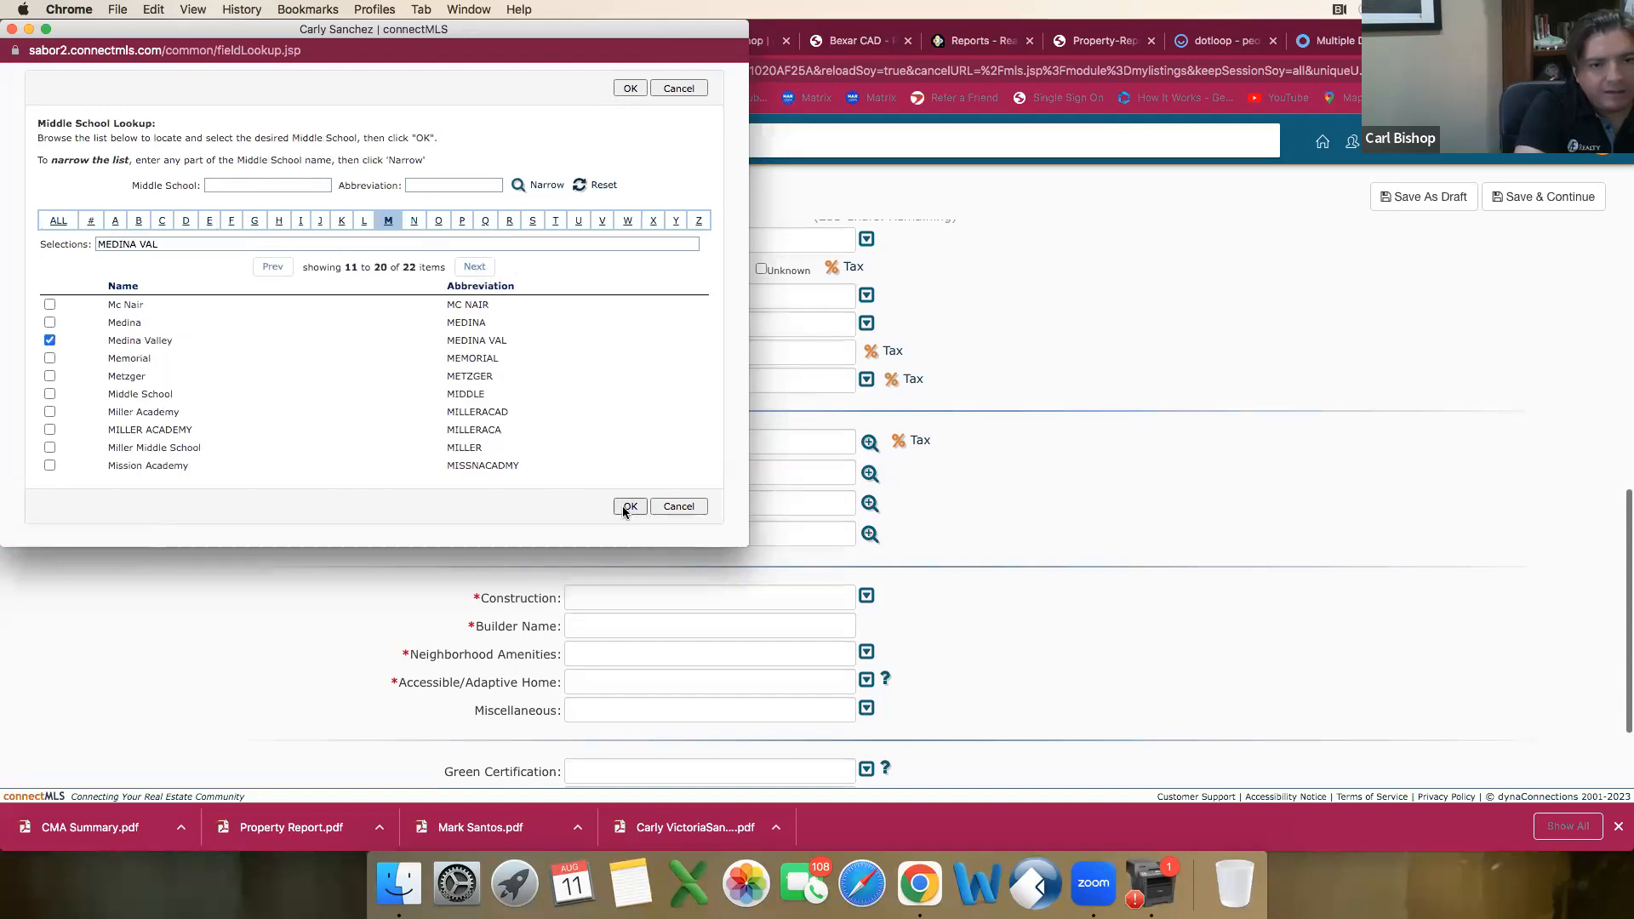
pyautogui.click(629, 506)
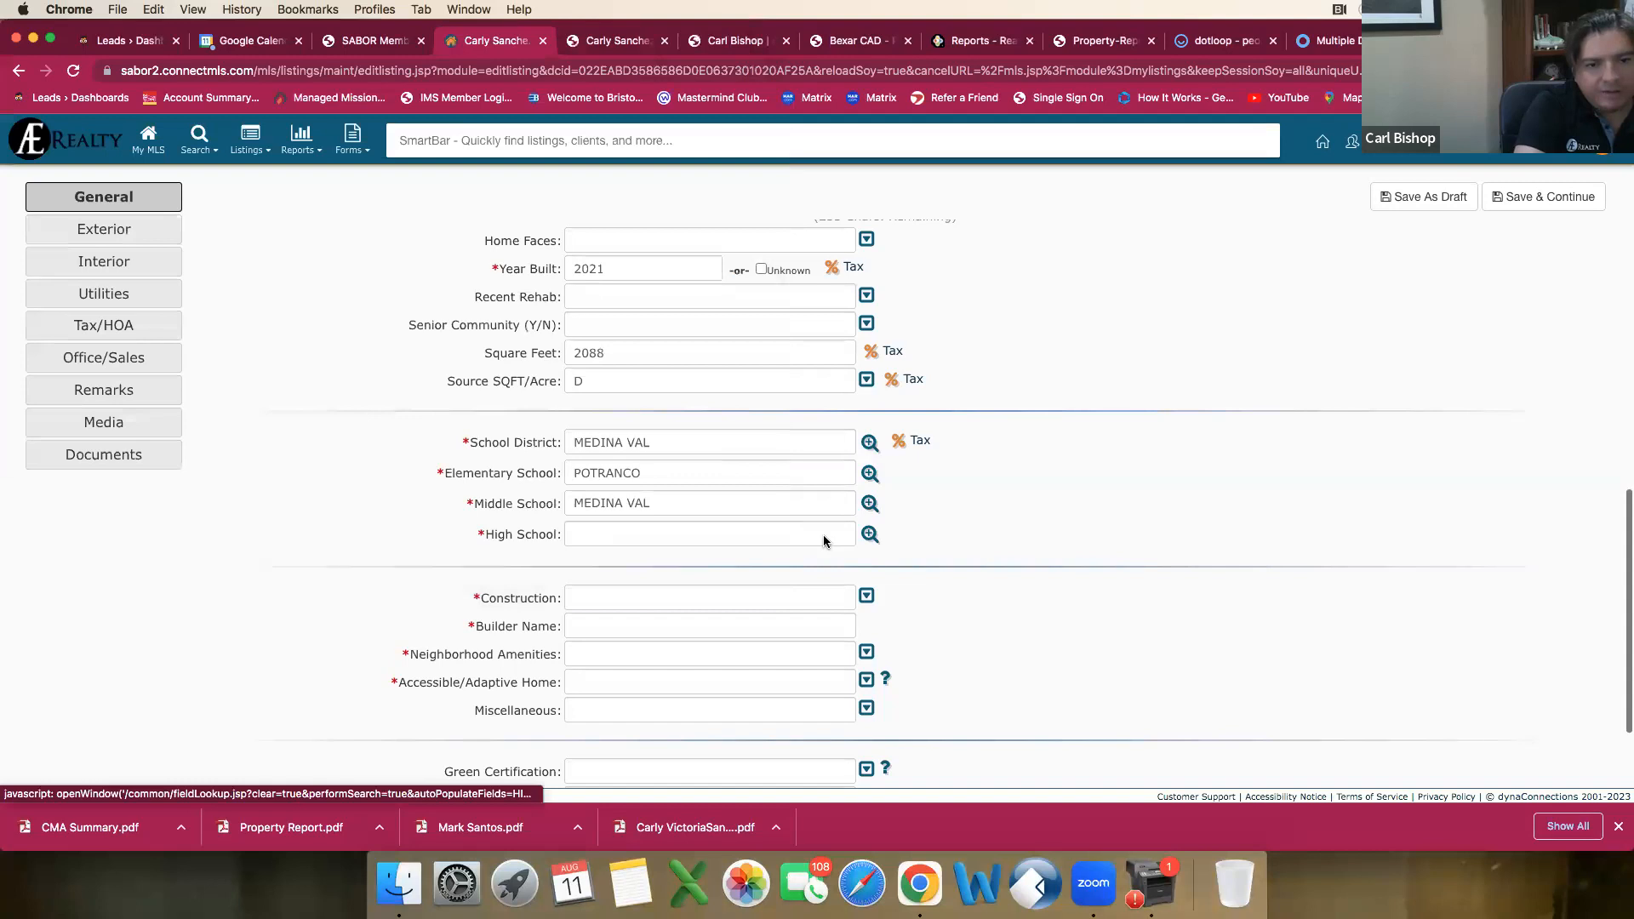
# Step: Set the draft's High School to Medina Valley using the school lookup
pyautogui.click(824, 540)
pyautogui.click(391, 222)
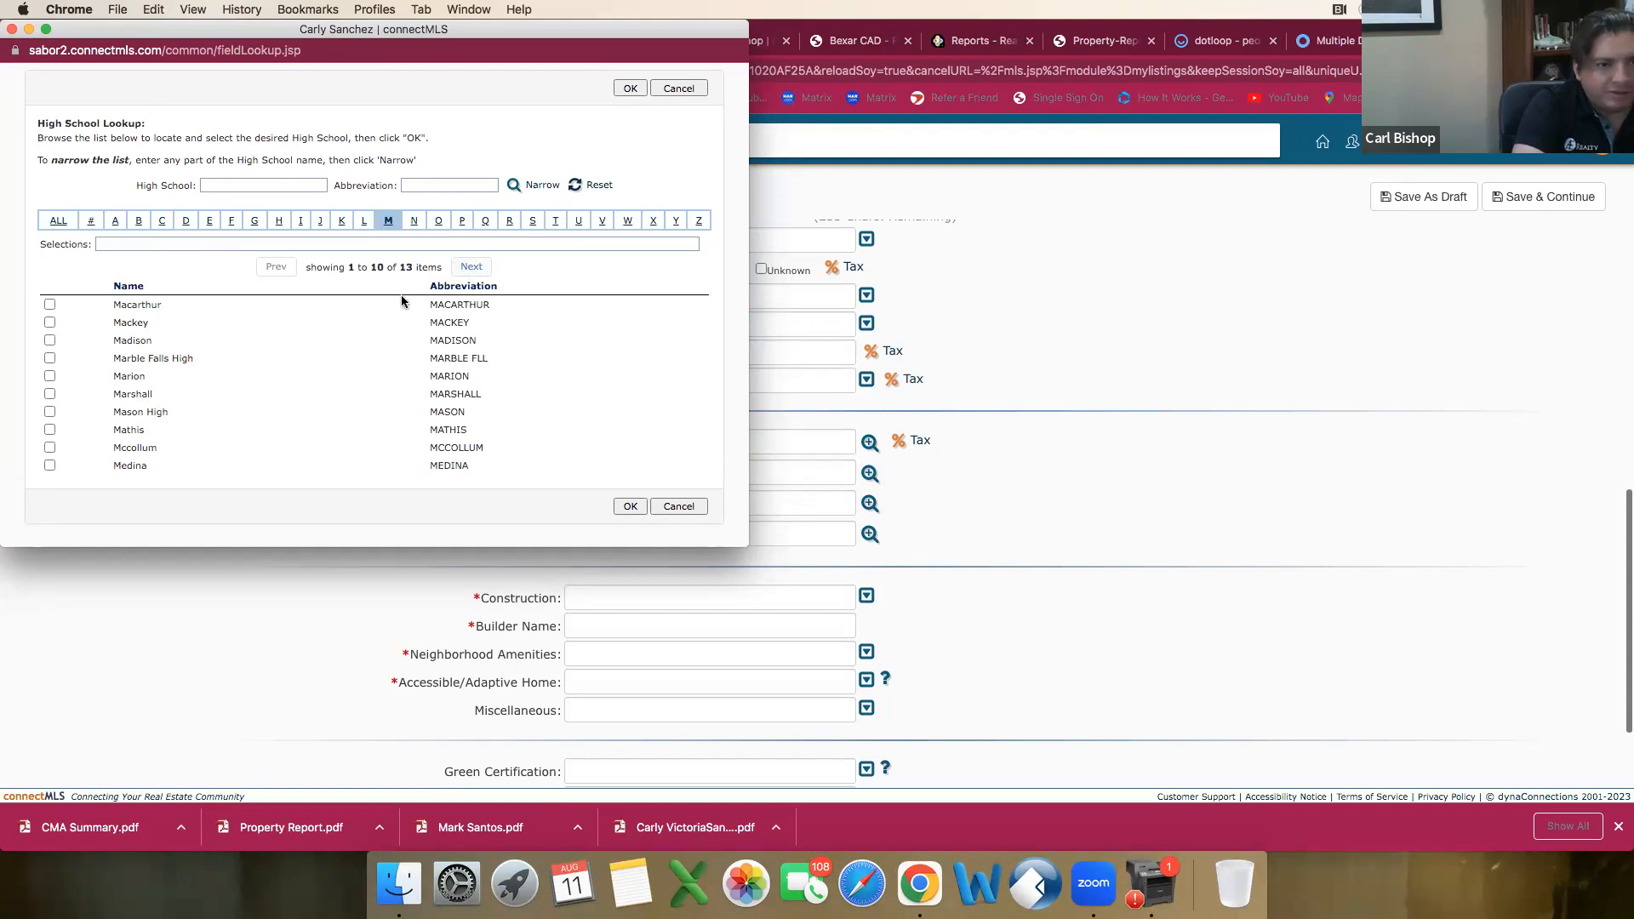
pyautogui.click(455, 266)
pyautogui.click(50, 304)
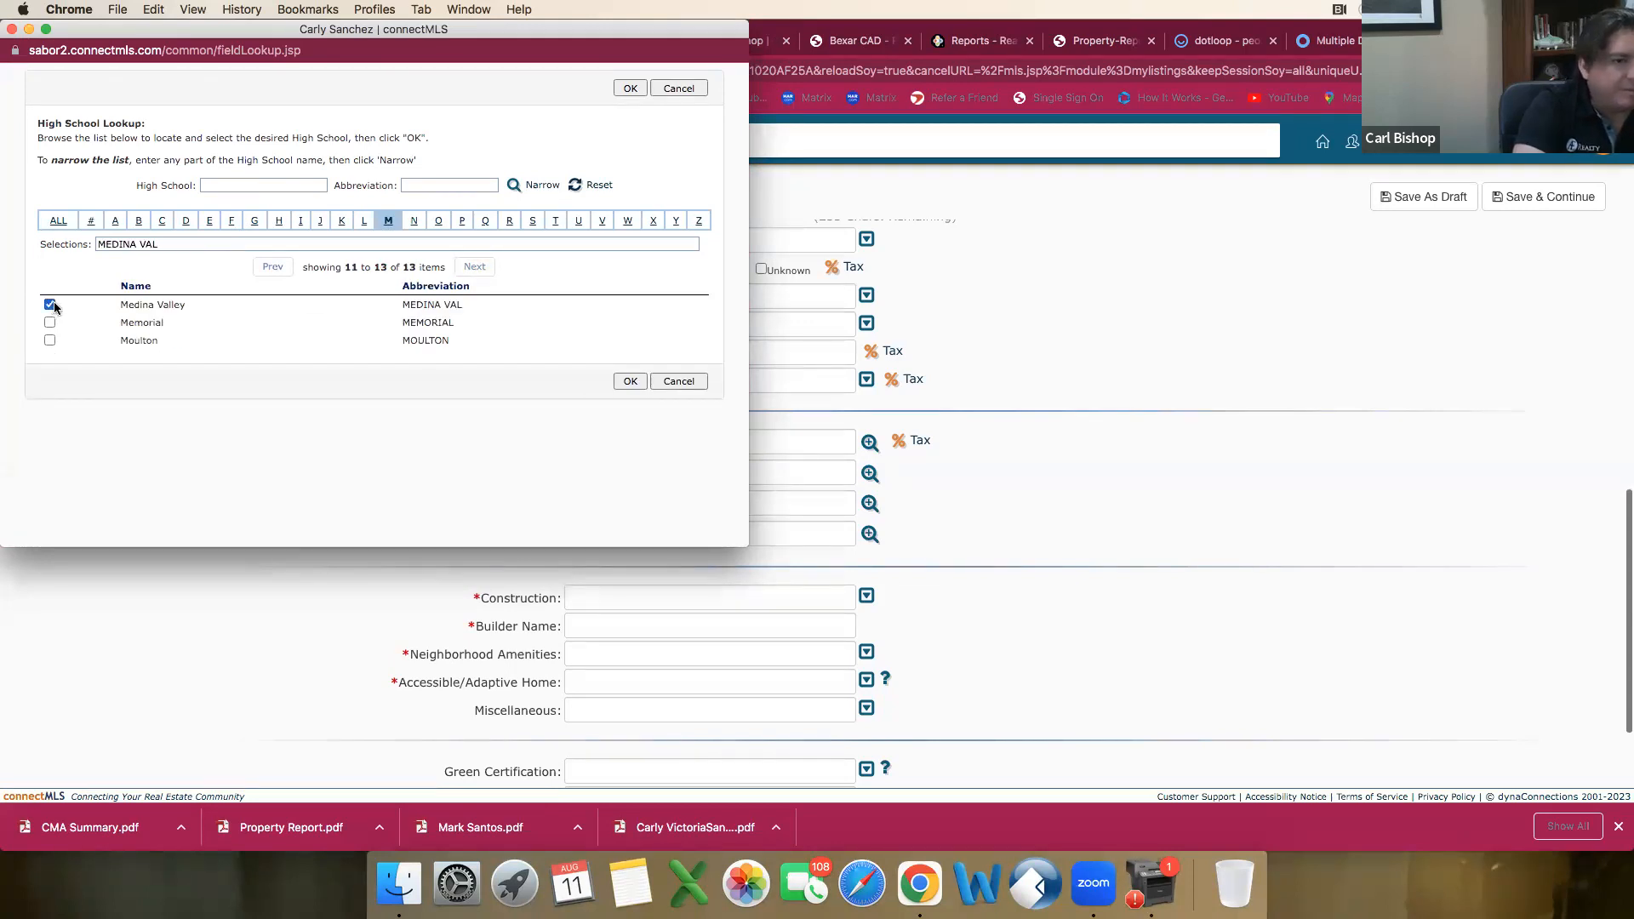
pyautogui.click(630, 380)
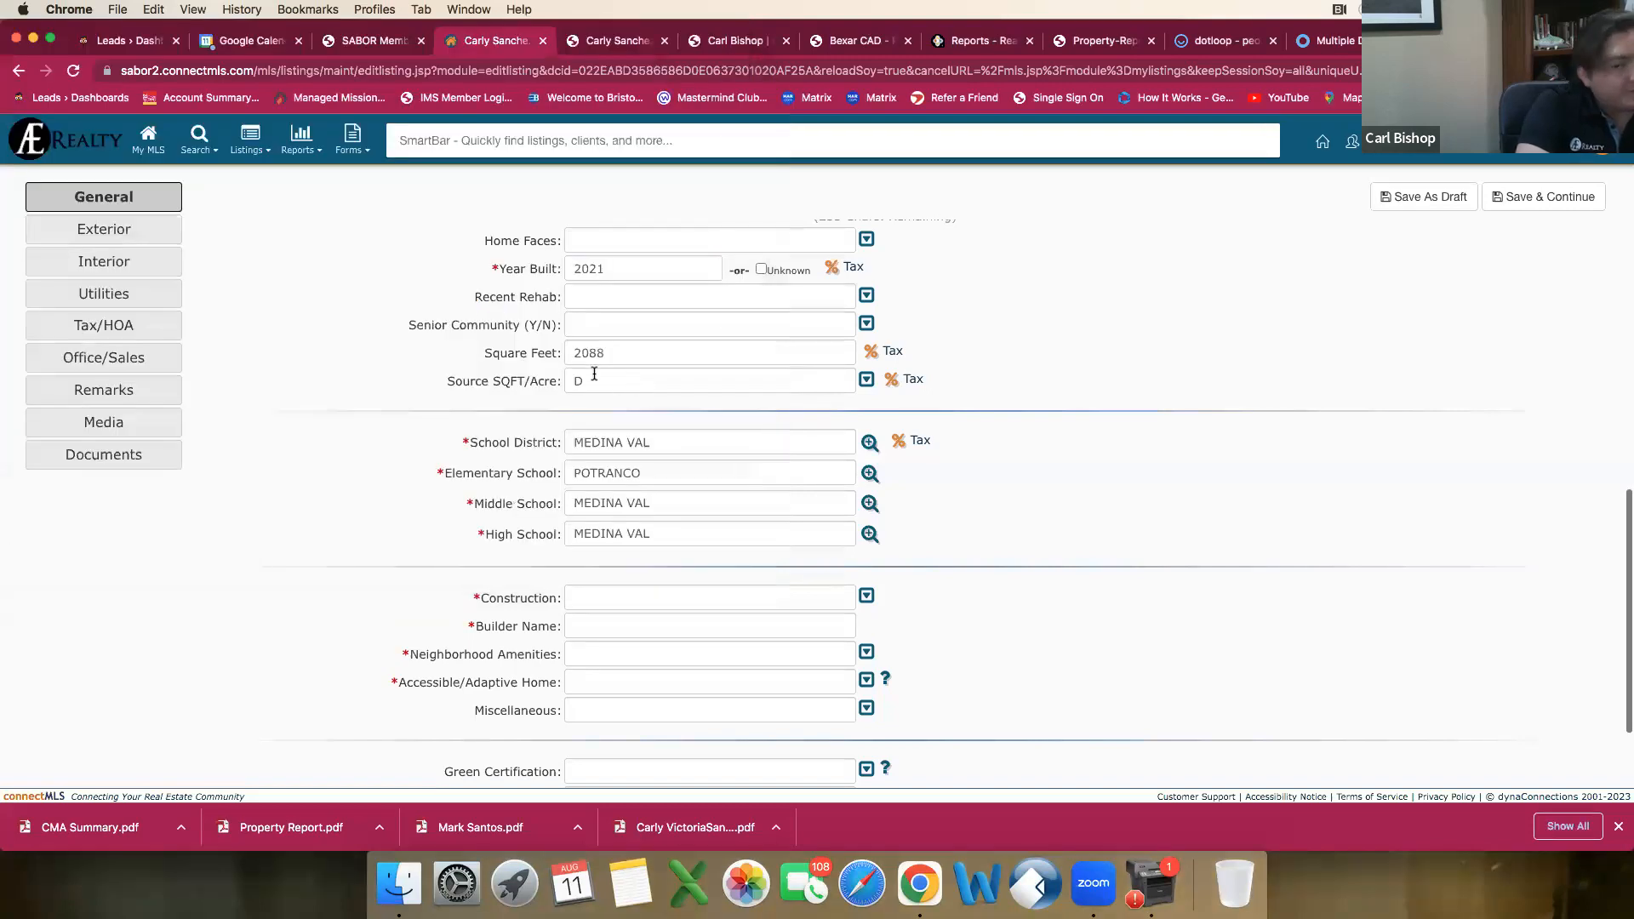
# Step: Set the listing's Construction type to Pre-Owned
pyautogui.click(856, 594)
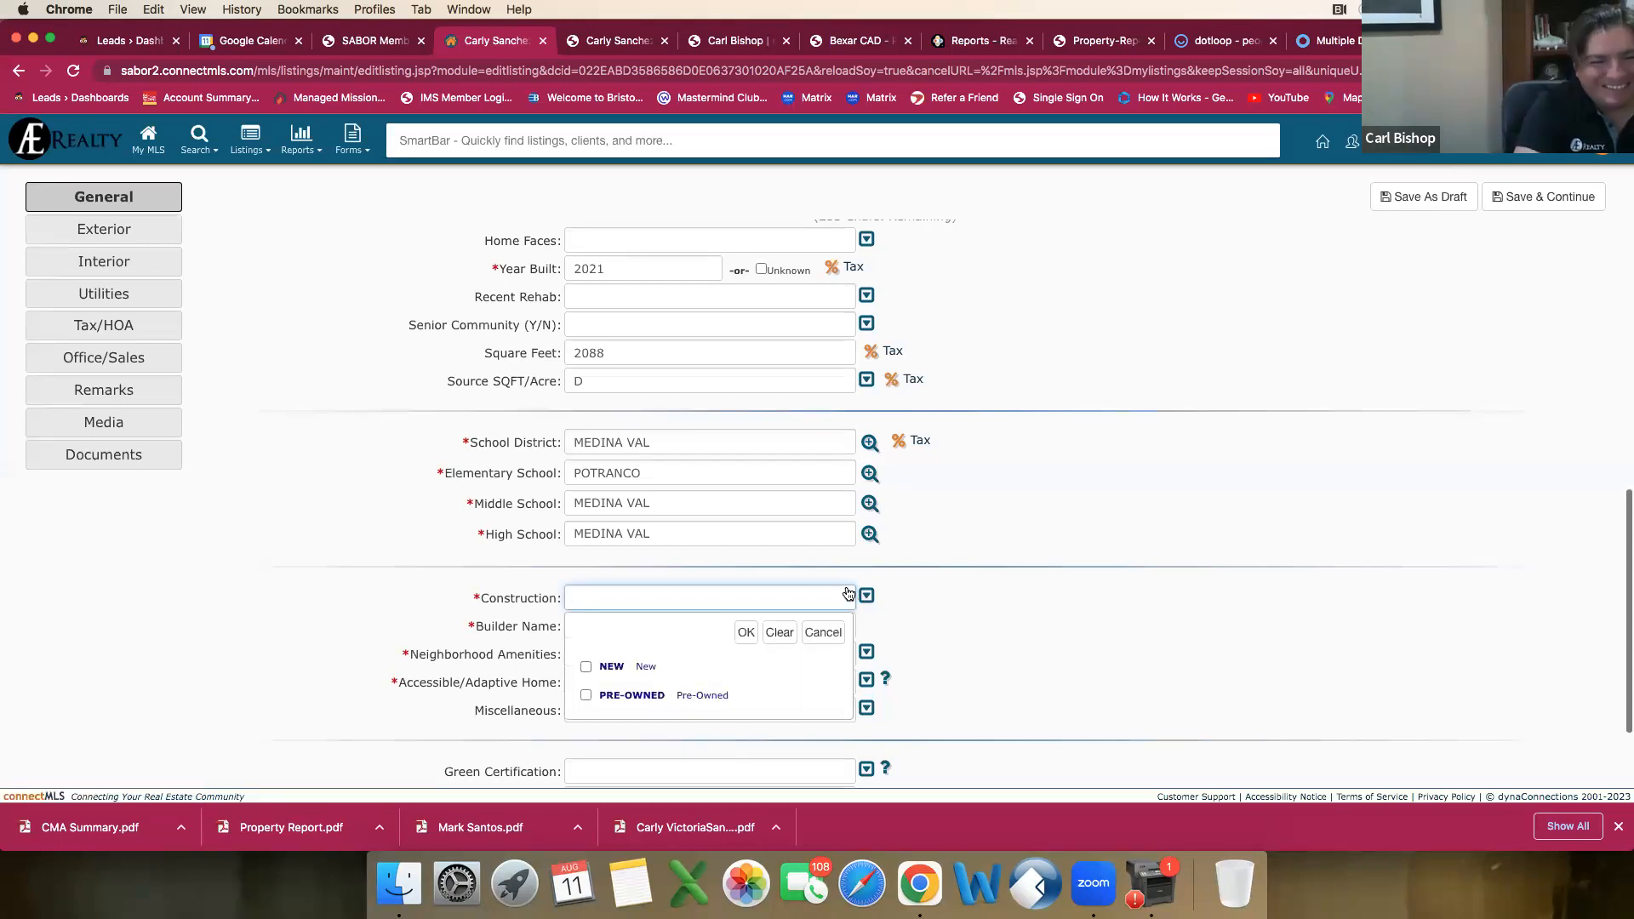
pyautogui.click(587, 696)
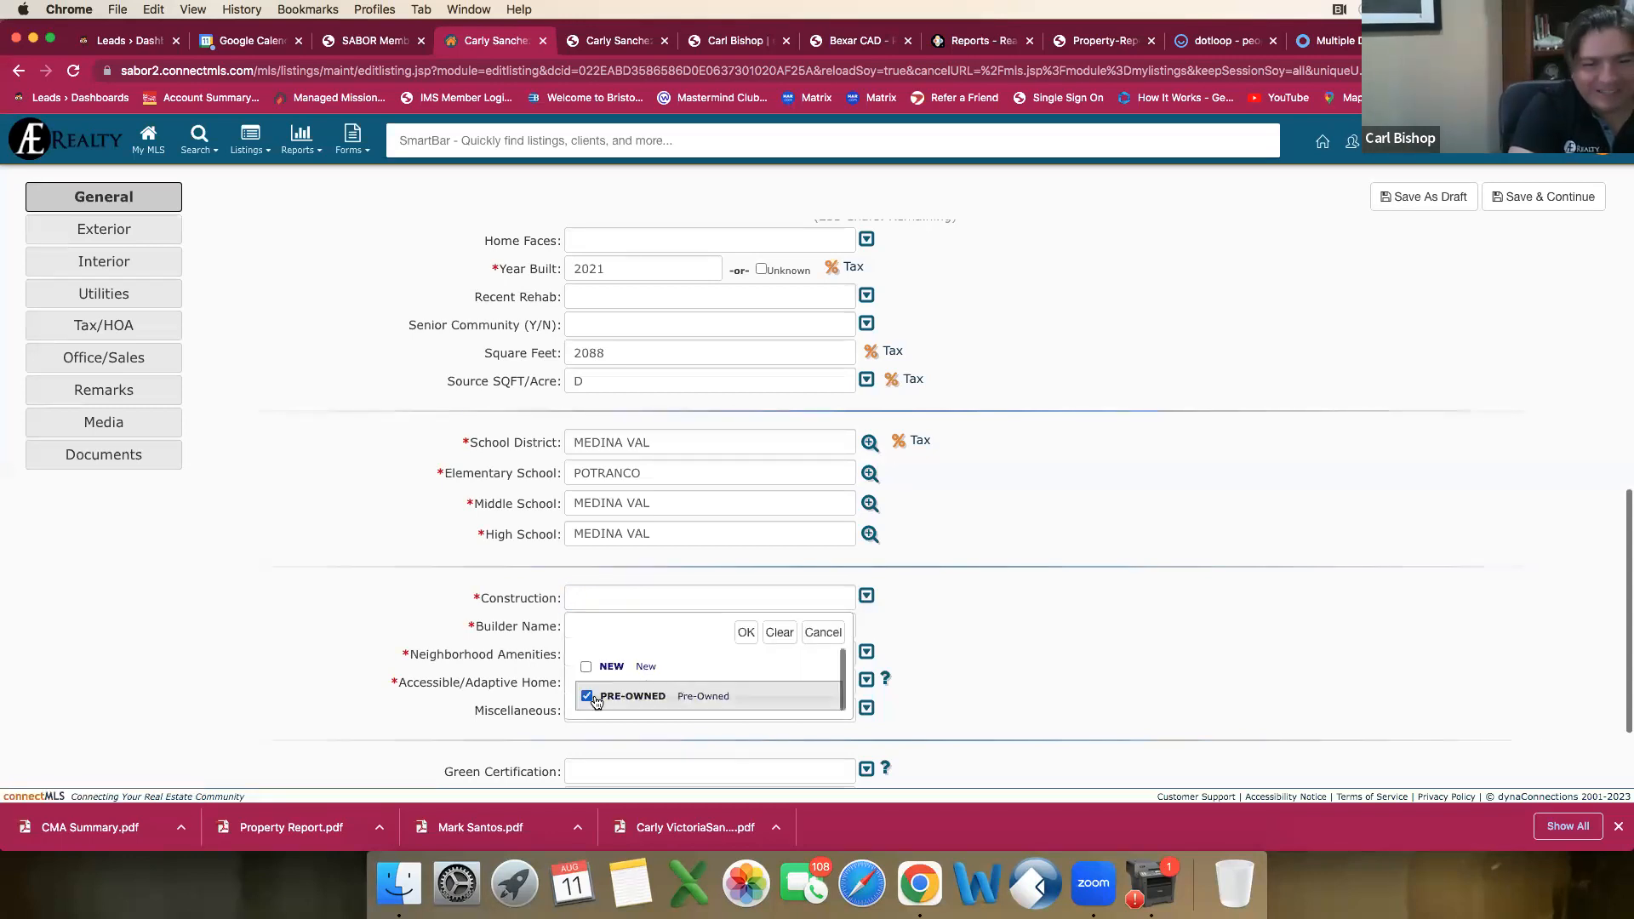
pyautogui.click(745, 633)
# Step: Check the builder in the earlier listing's agent report and enter Unknown as the Builder Name
pyautogui.click(681, 630)
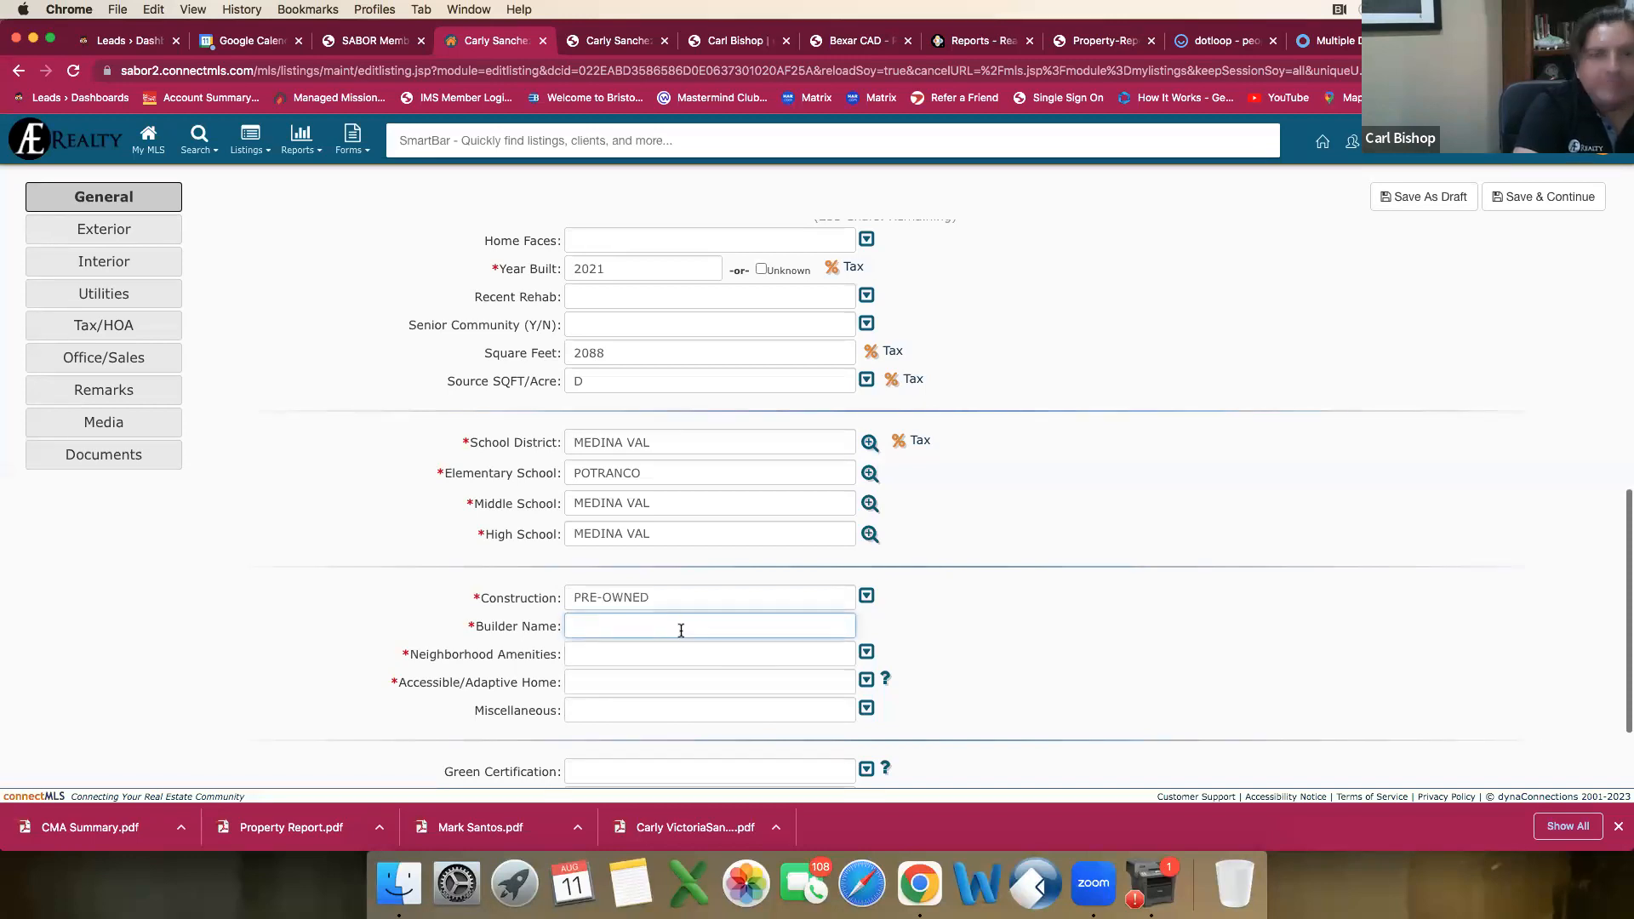
pyautogui.click(580, 37)
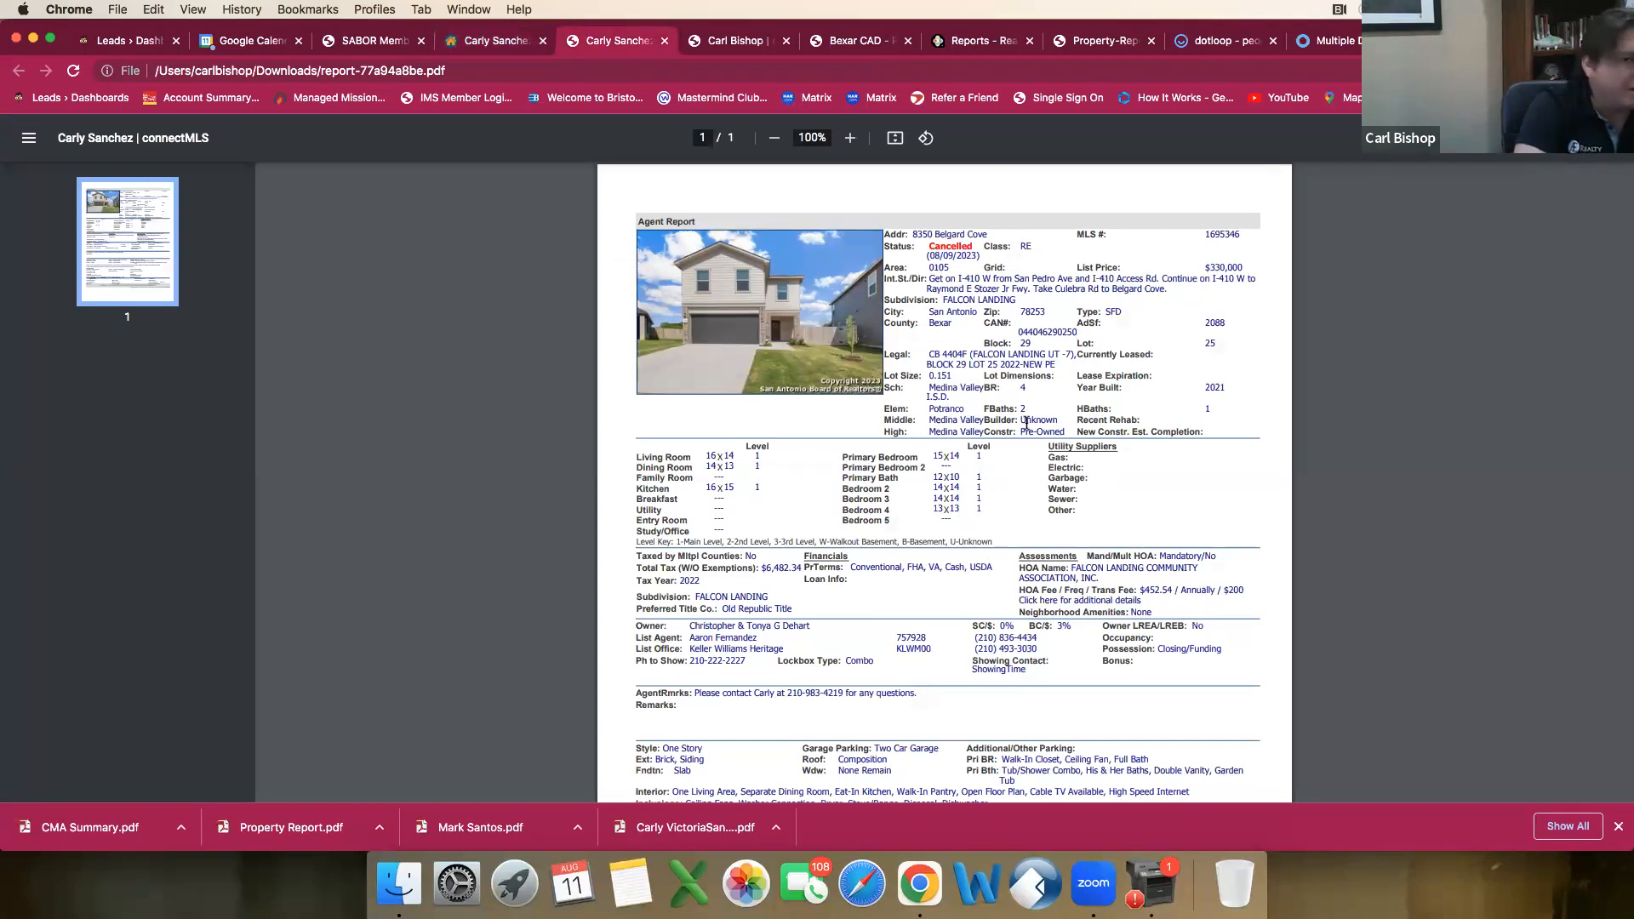
pyautogui.click(487, 52)
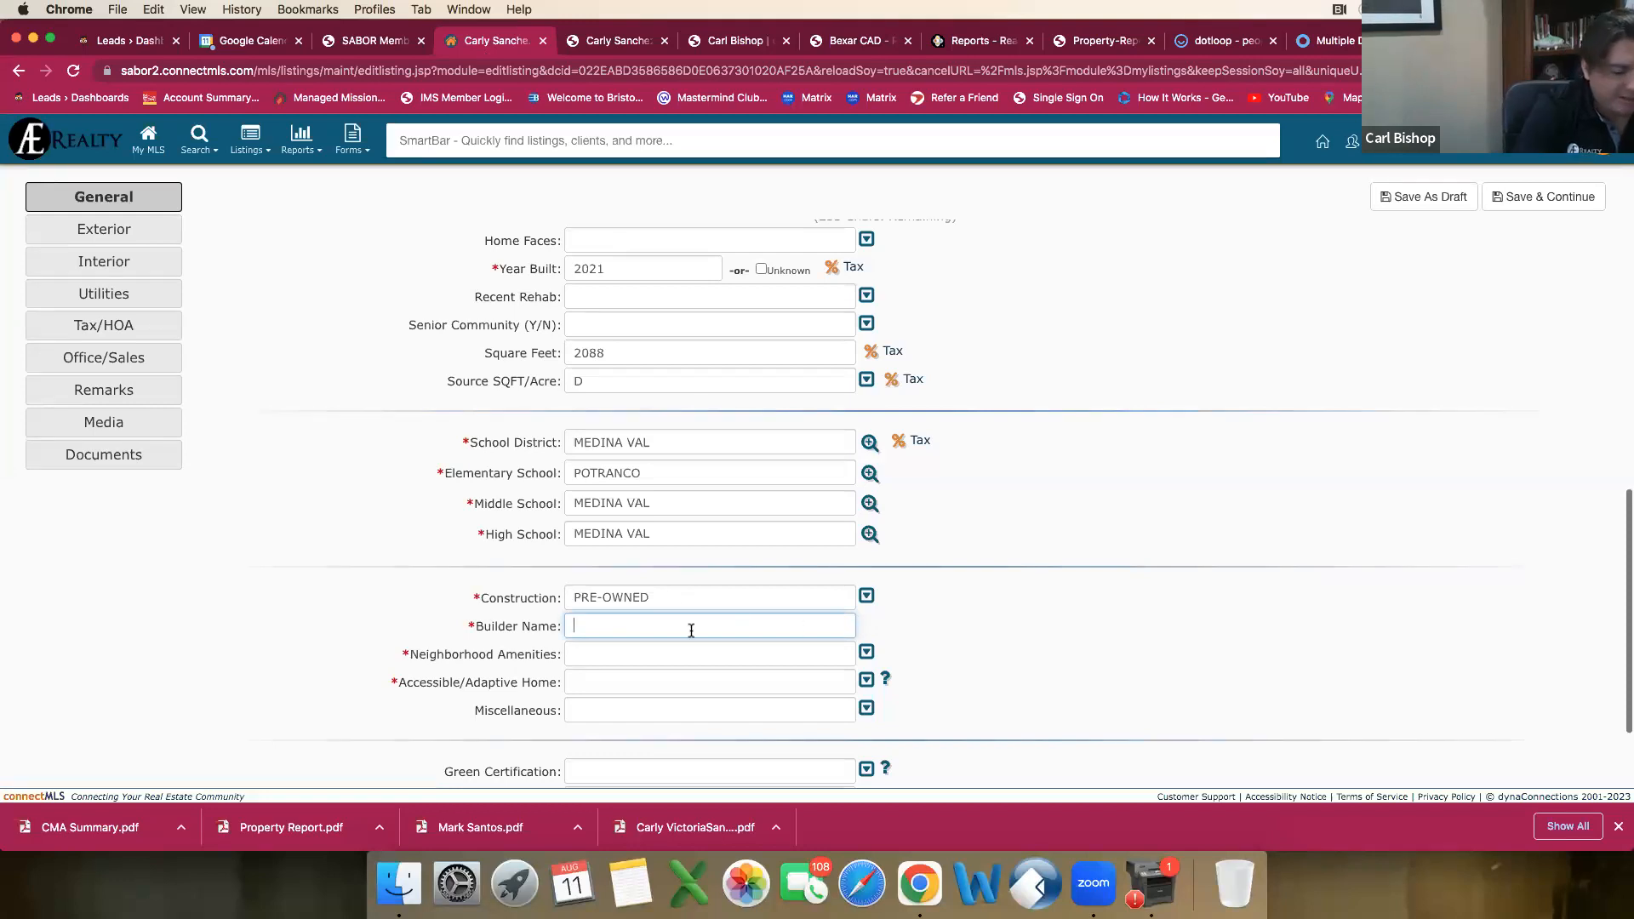
pyautogui.write('Un')
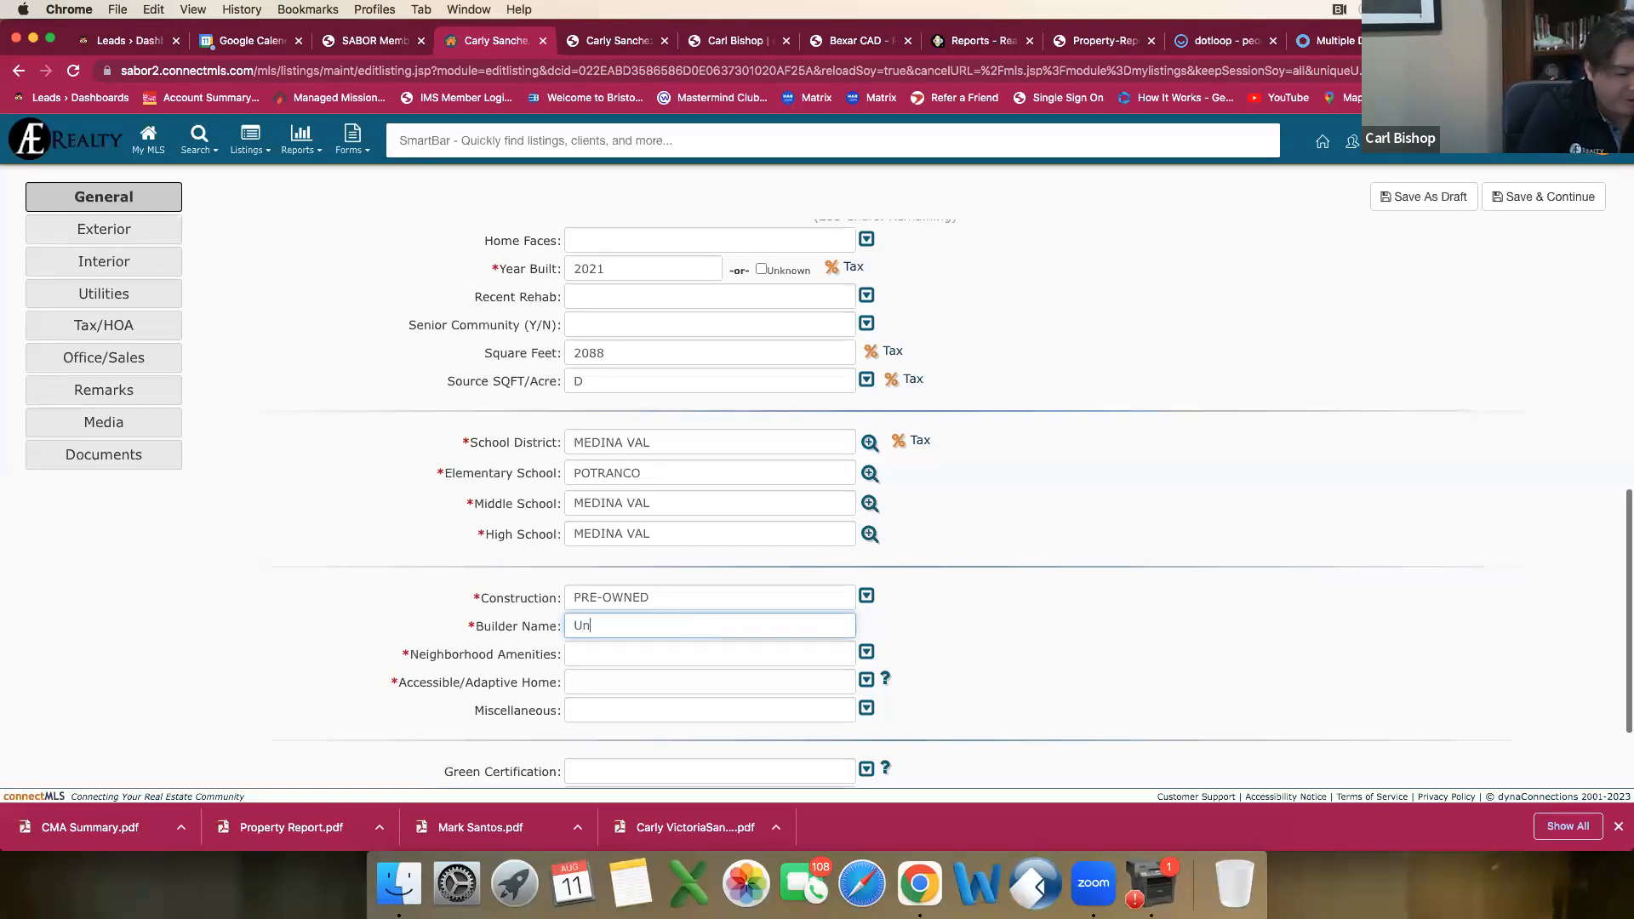
pyautogui.write('kon')
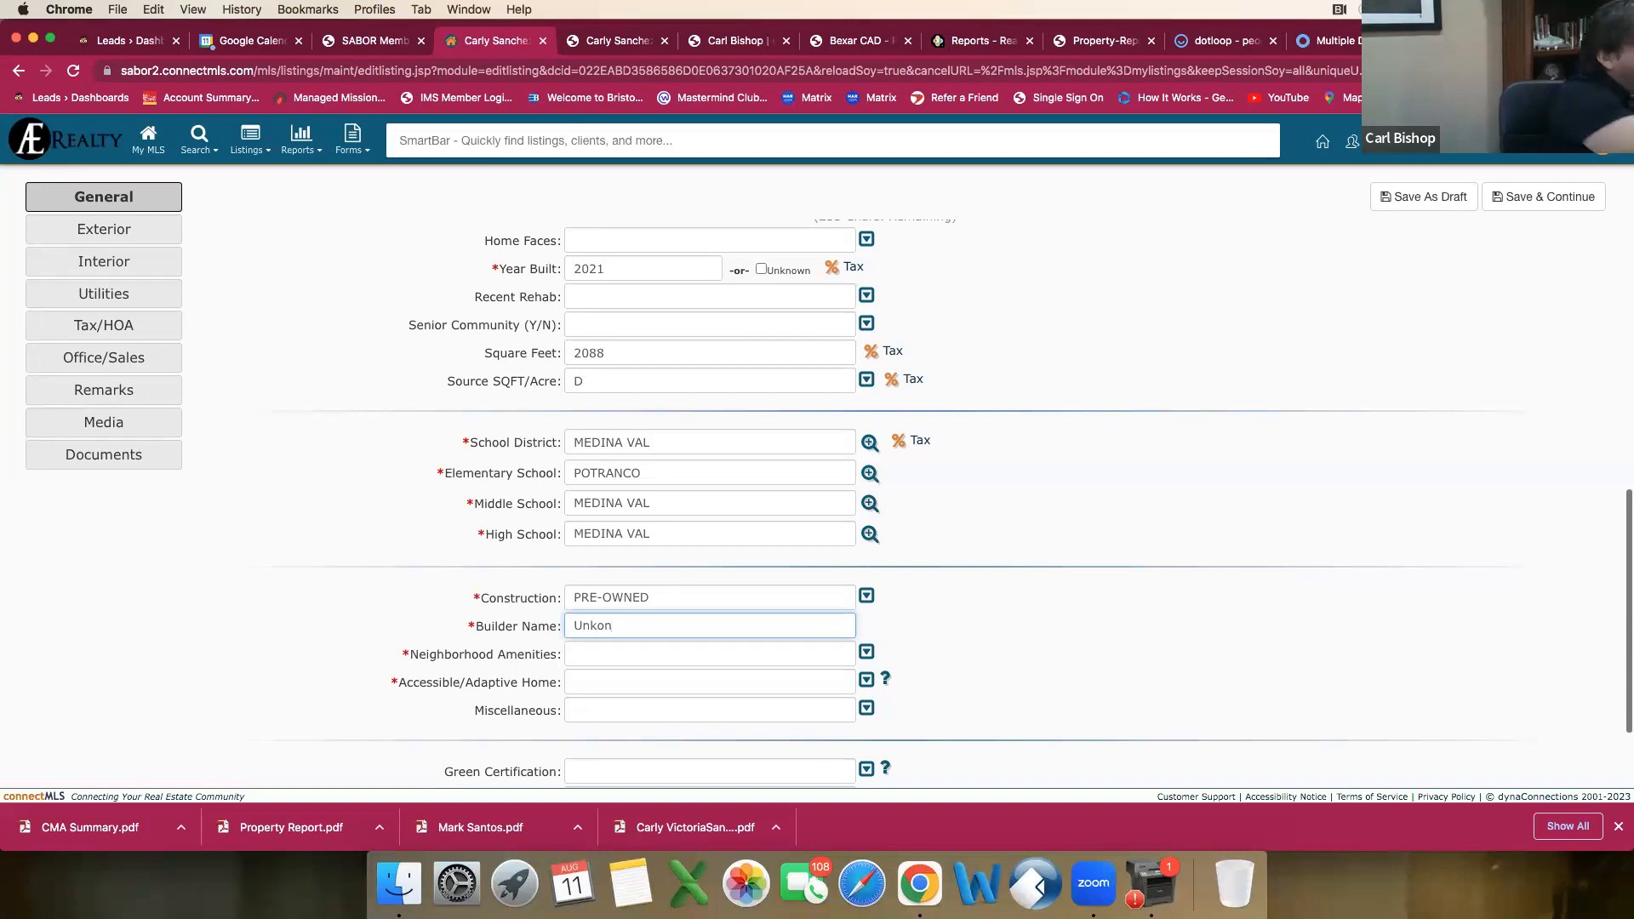
pyautogui.press('BackSpace')
pyautogui.write('nown')
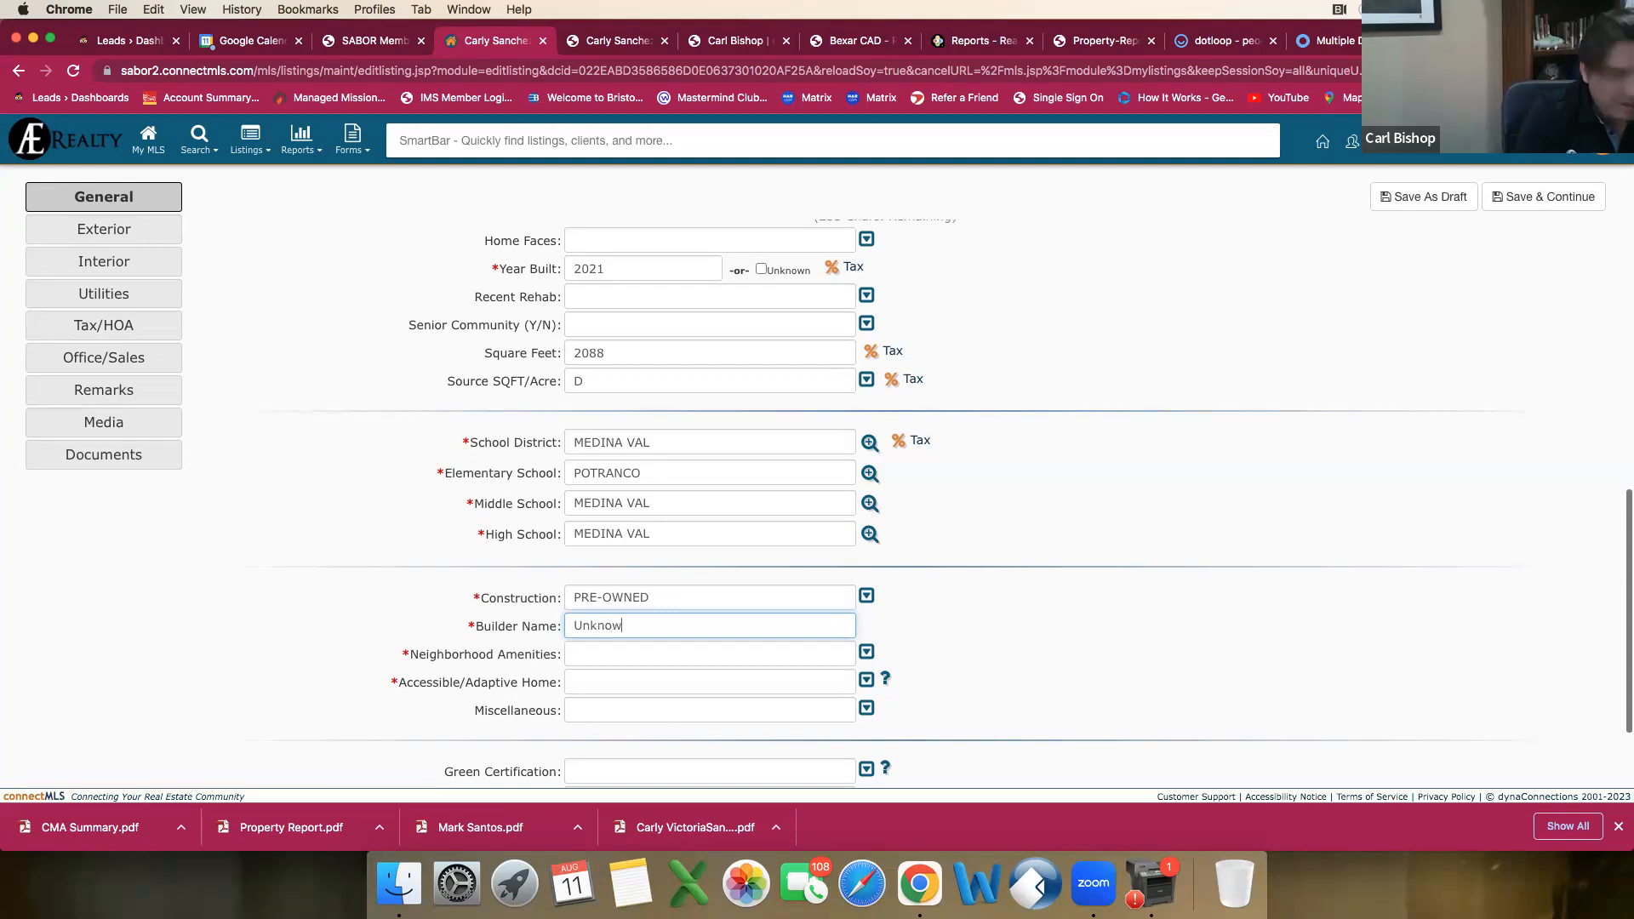
# Step: Check the neighborhood amenities in the earlier agent report against the draft's amenity options, selecting none
pyautogui.click(725, 662)
pyautogui.hotkey('ctrl', 'Tab')
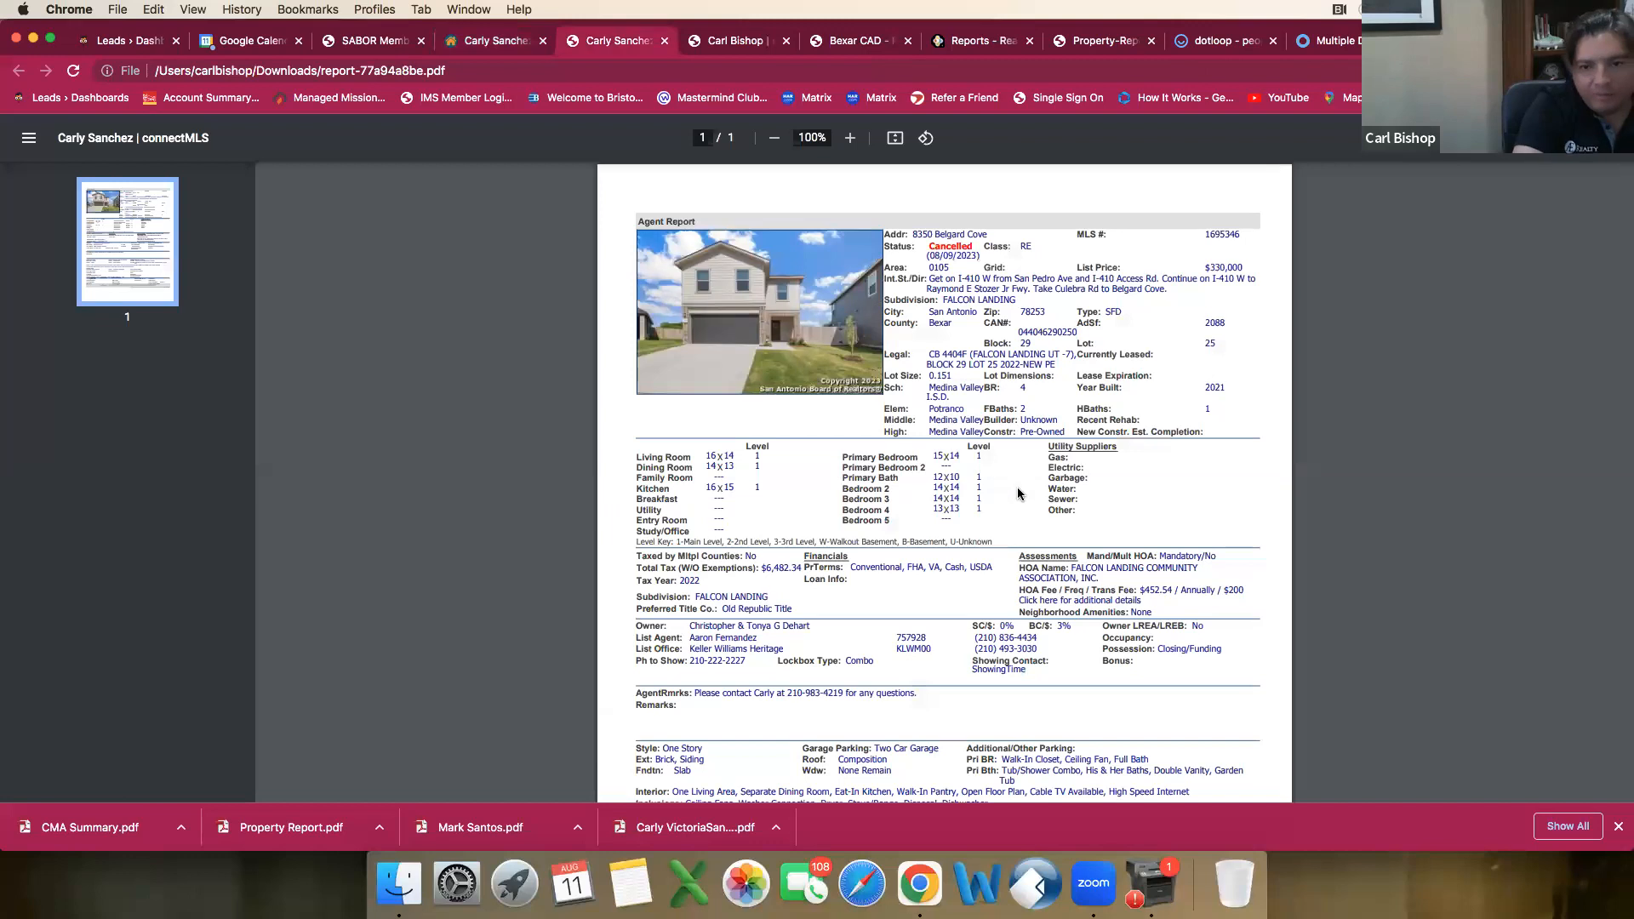
pyautogui.scroll(-1, 1112, 552)
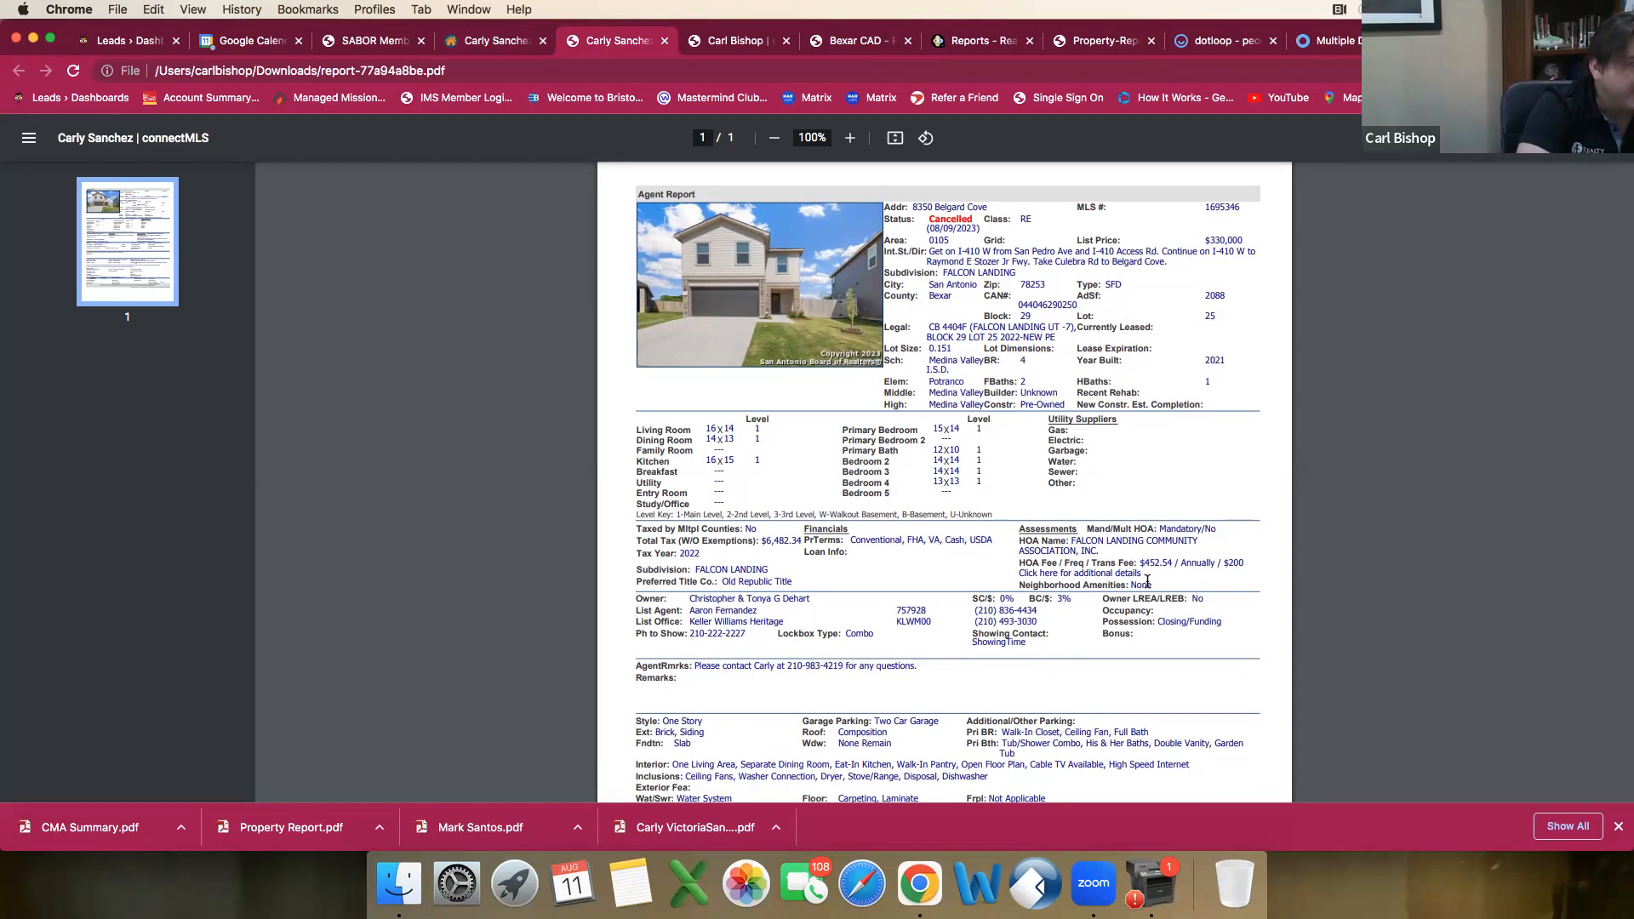
pyautogui.click(495, 49)
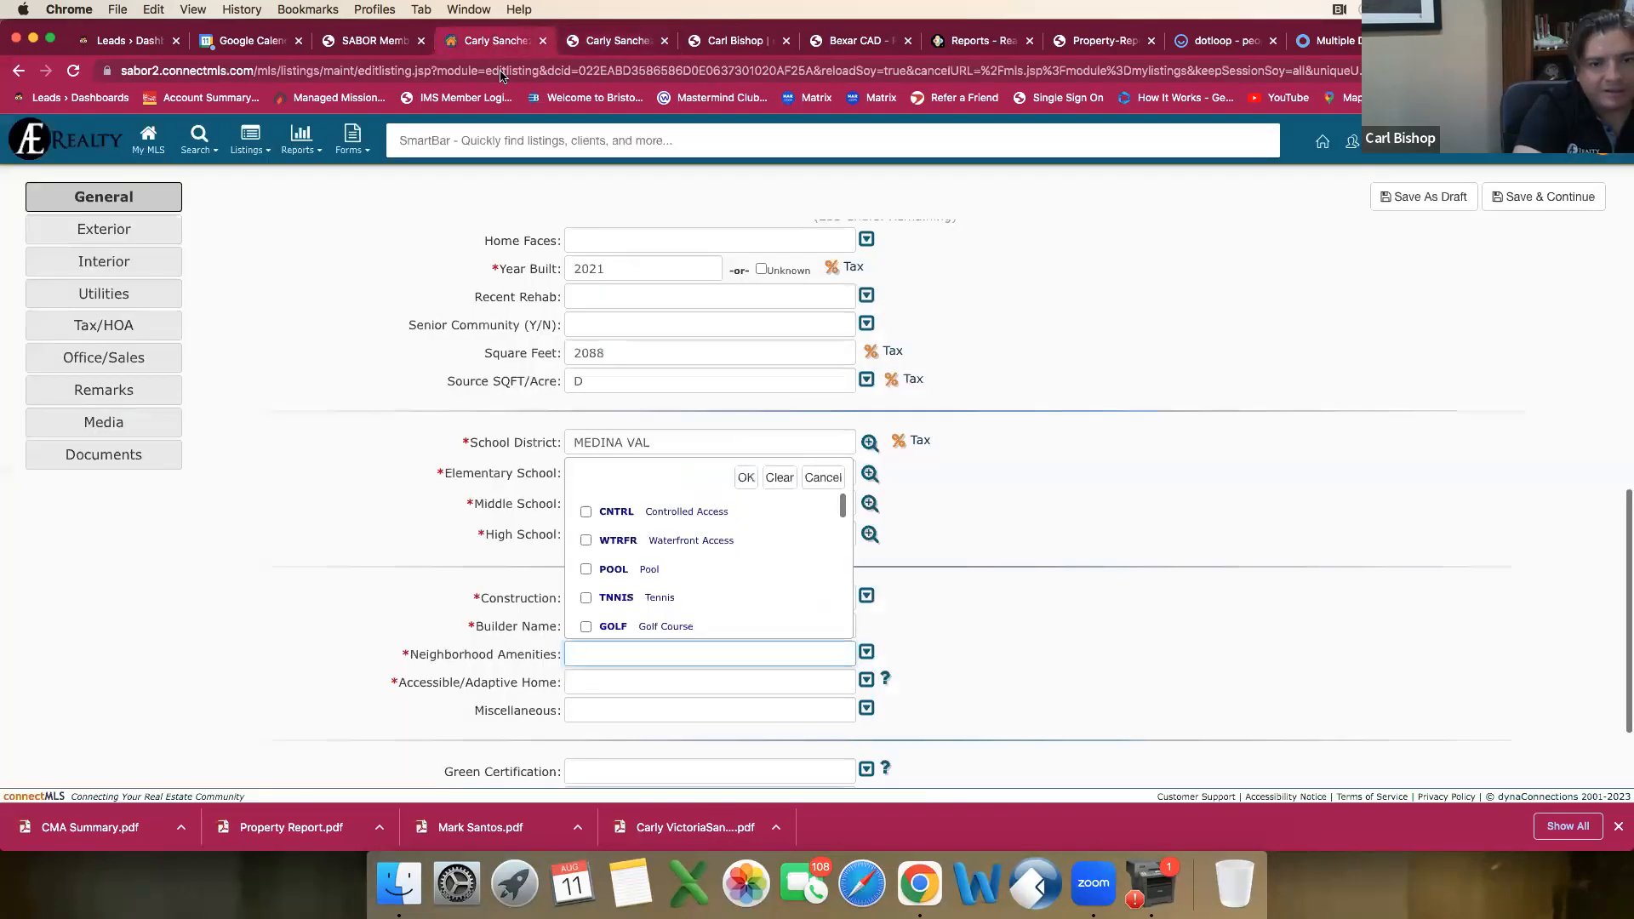
pyautogui.click(746, 478)
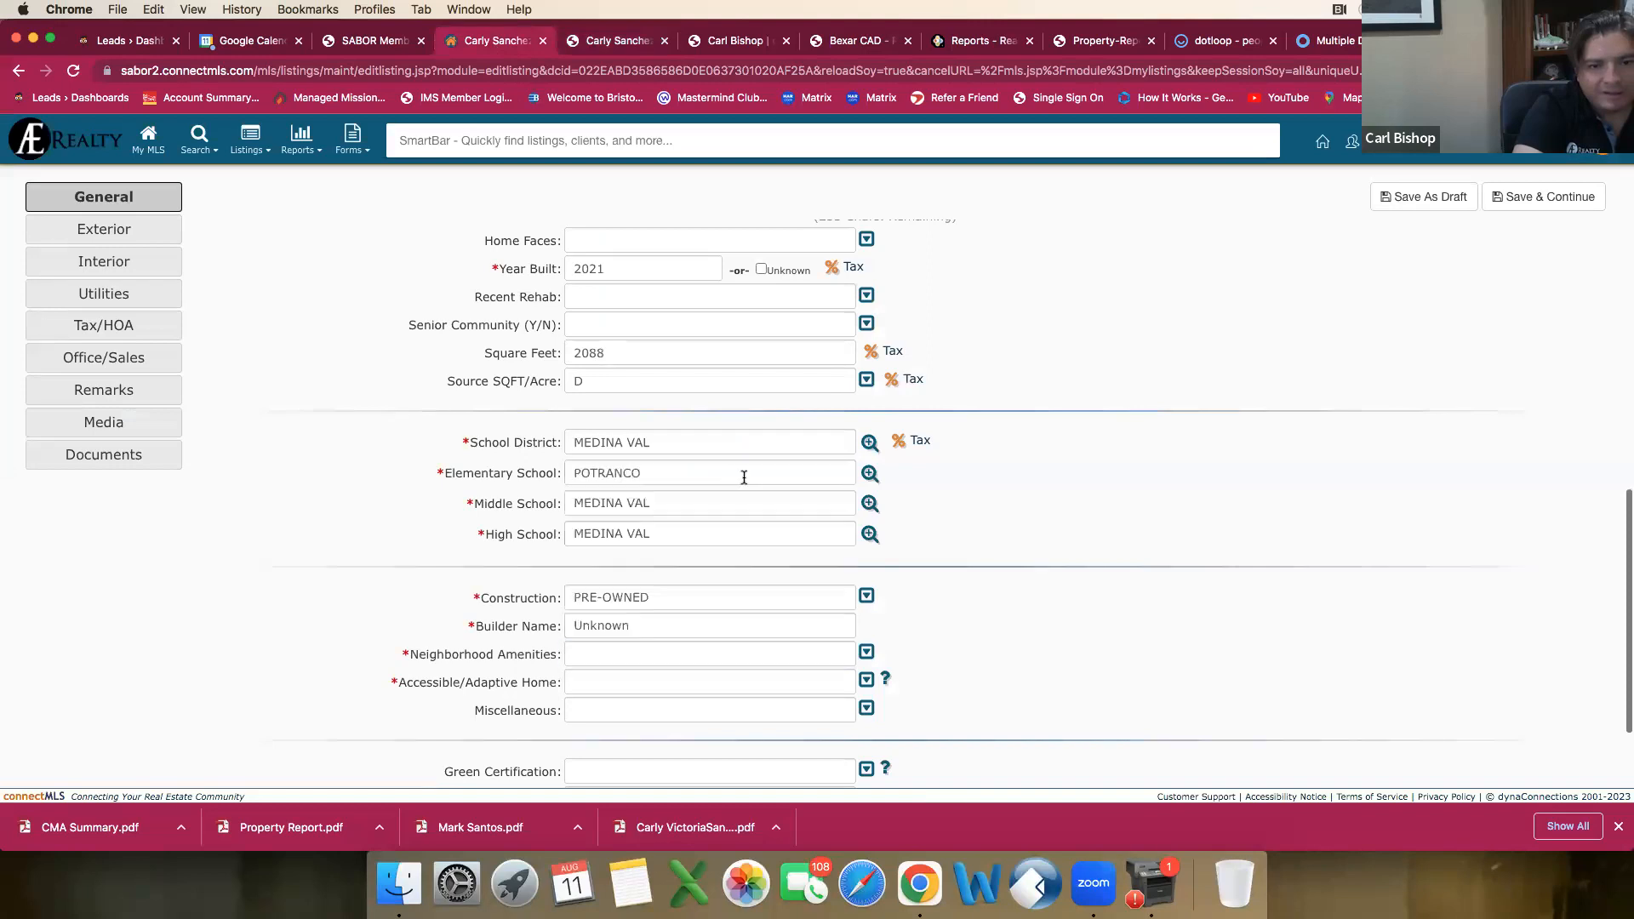
# Step: Save the listing as a draft and open the Single Residential search form
pyautogui.click(1426, 206)
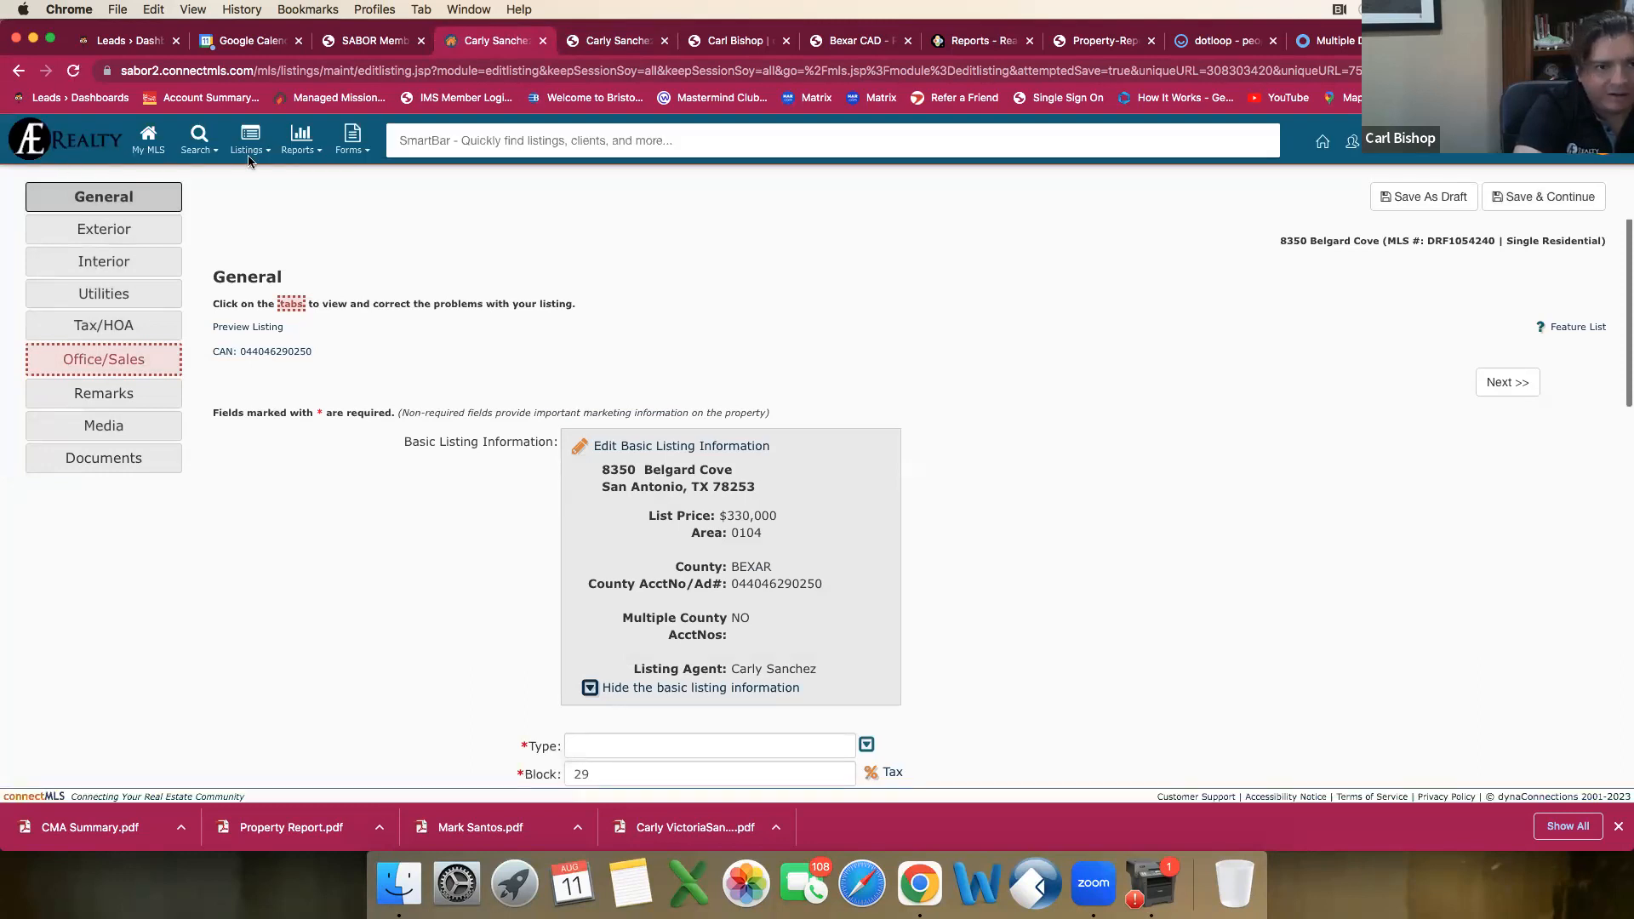
pyautogui.click(473, 141)
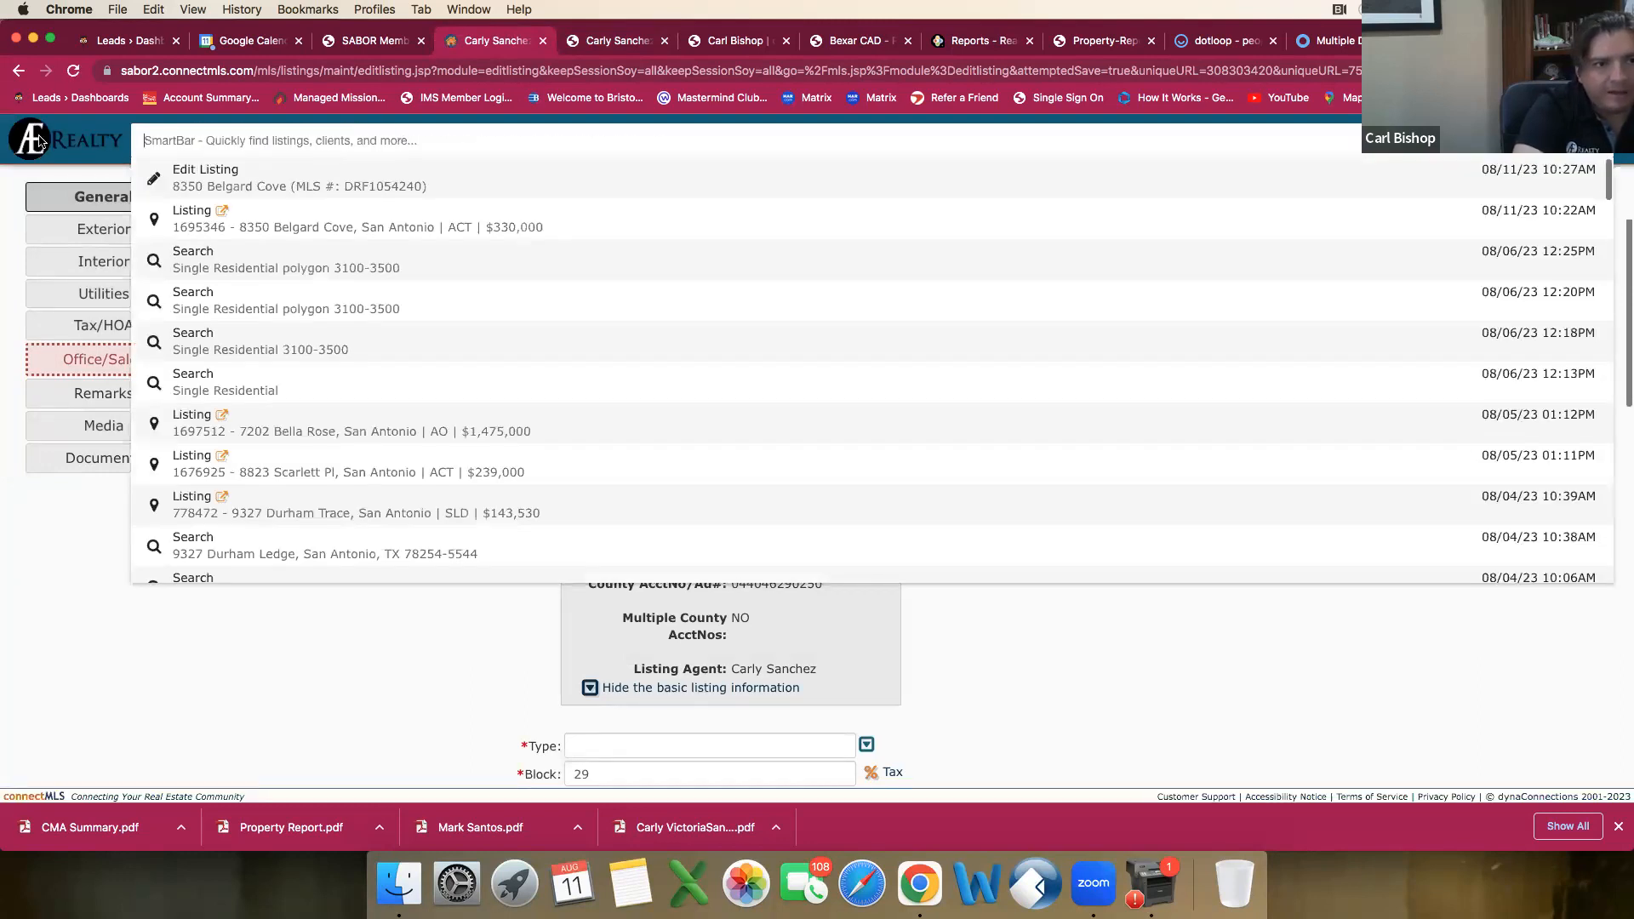
pyautogui.click(64, 140)
pyautogui.click(197, 143)
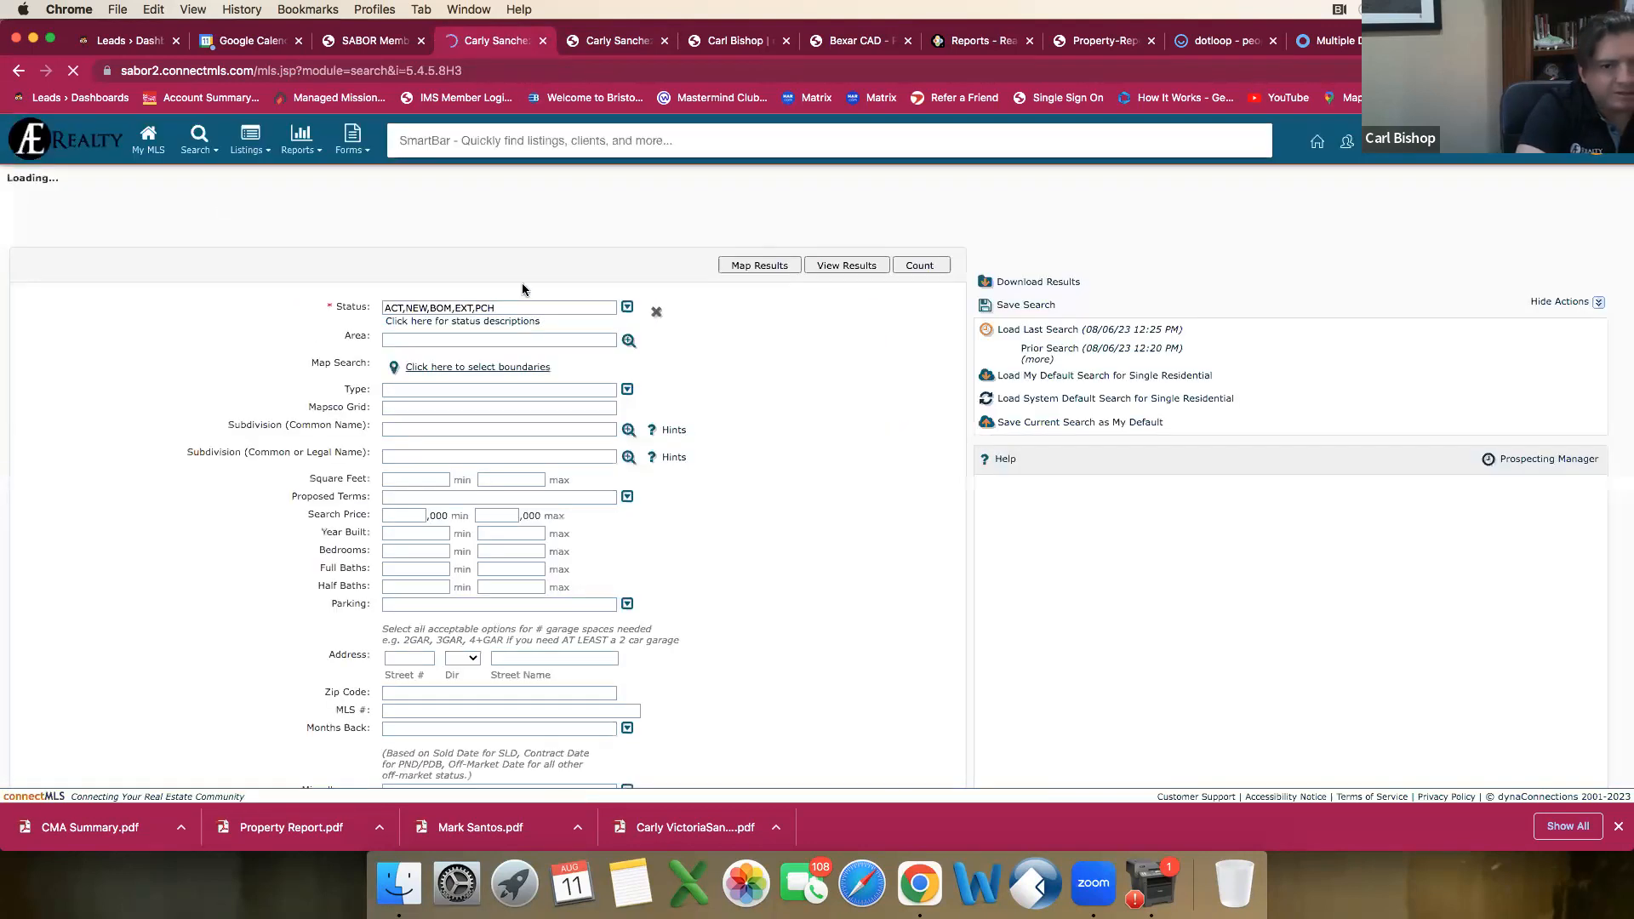
# Step: Open the map boundary selection for the search and center the map on the property's street address
pyautogui.click(466, 367)
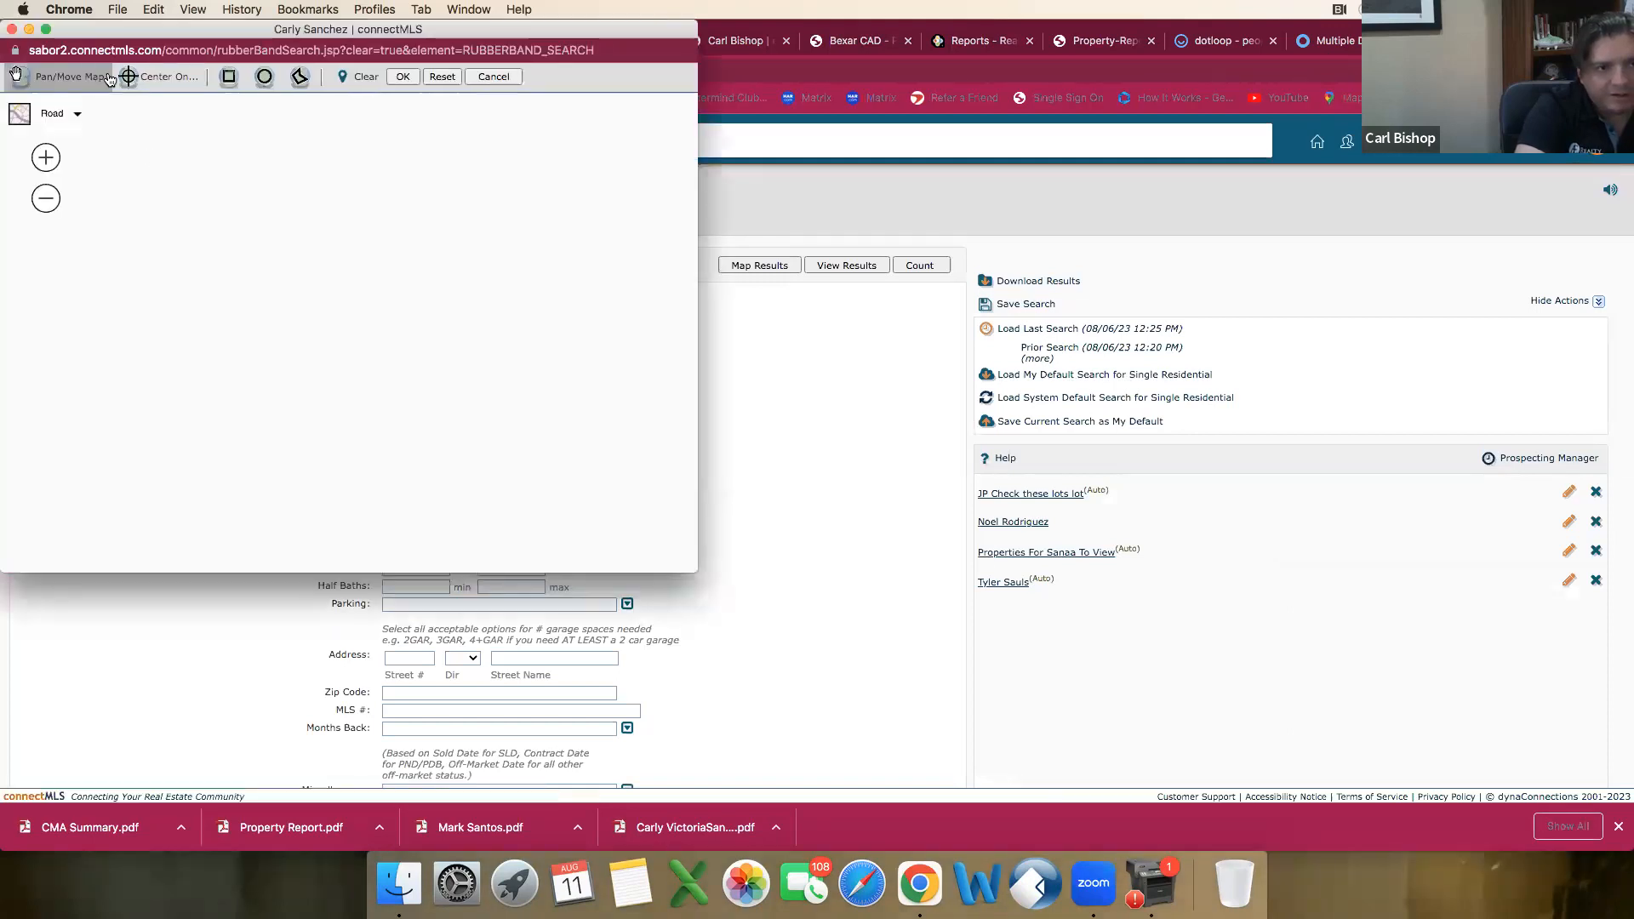
pyautogui.click(140, 76)
pyautogui.click(167, 135)
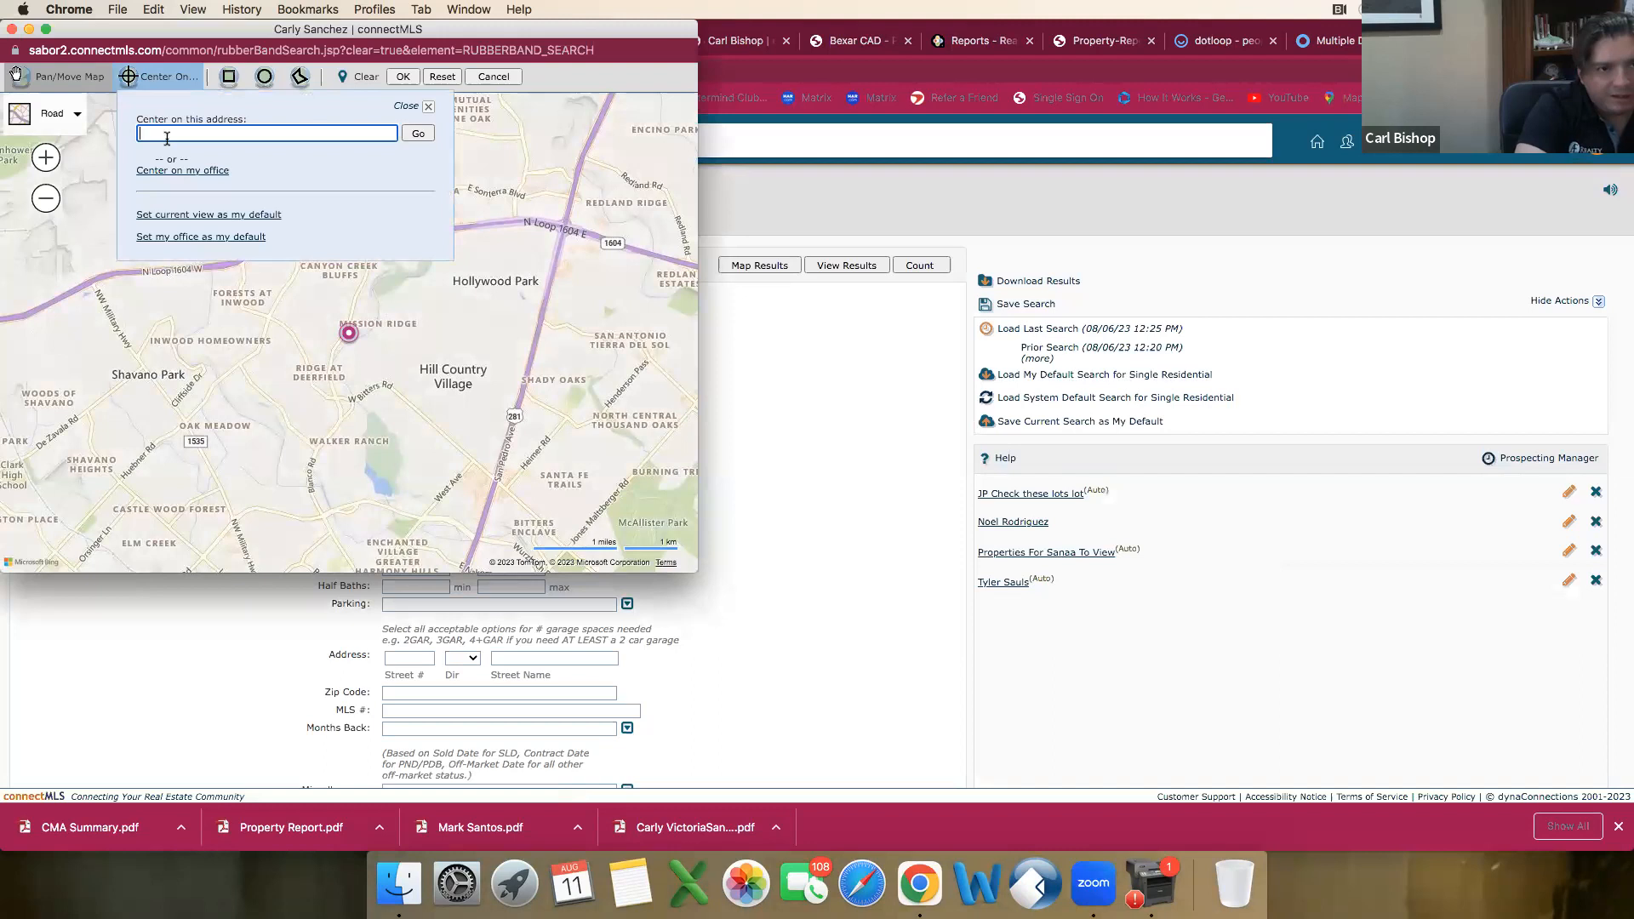
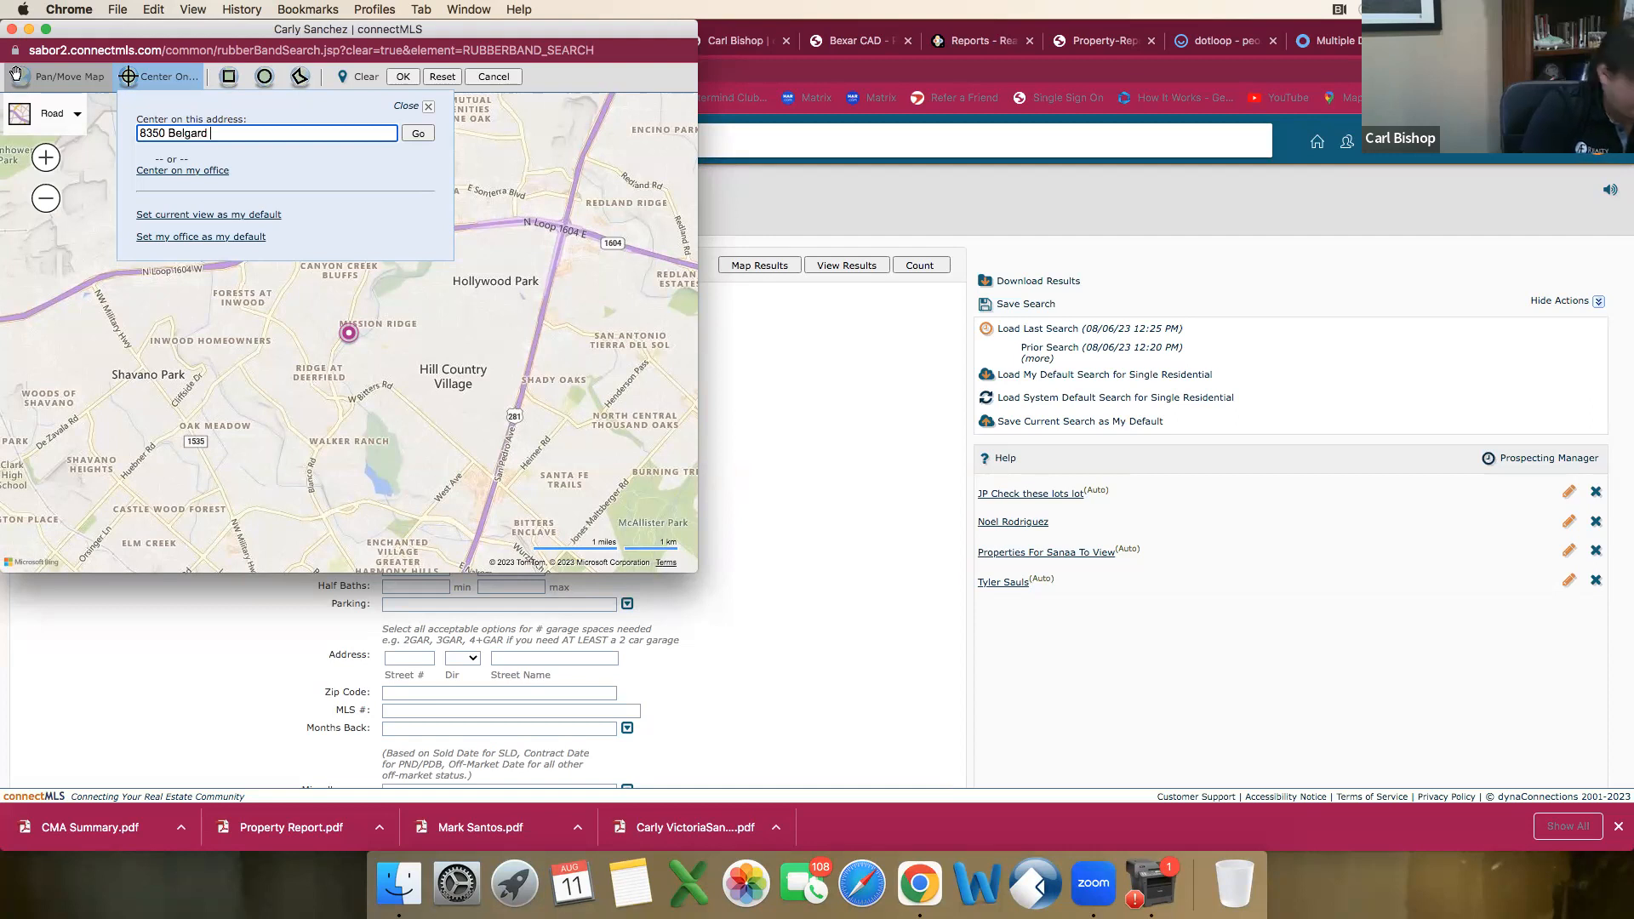
pyautogui.press('Return')
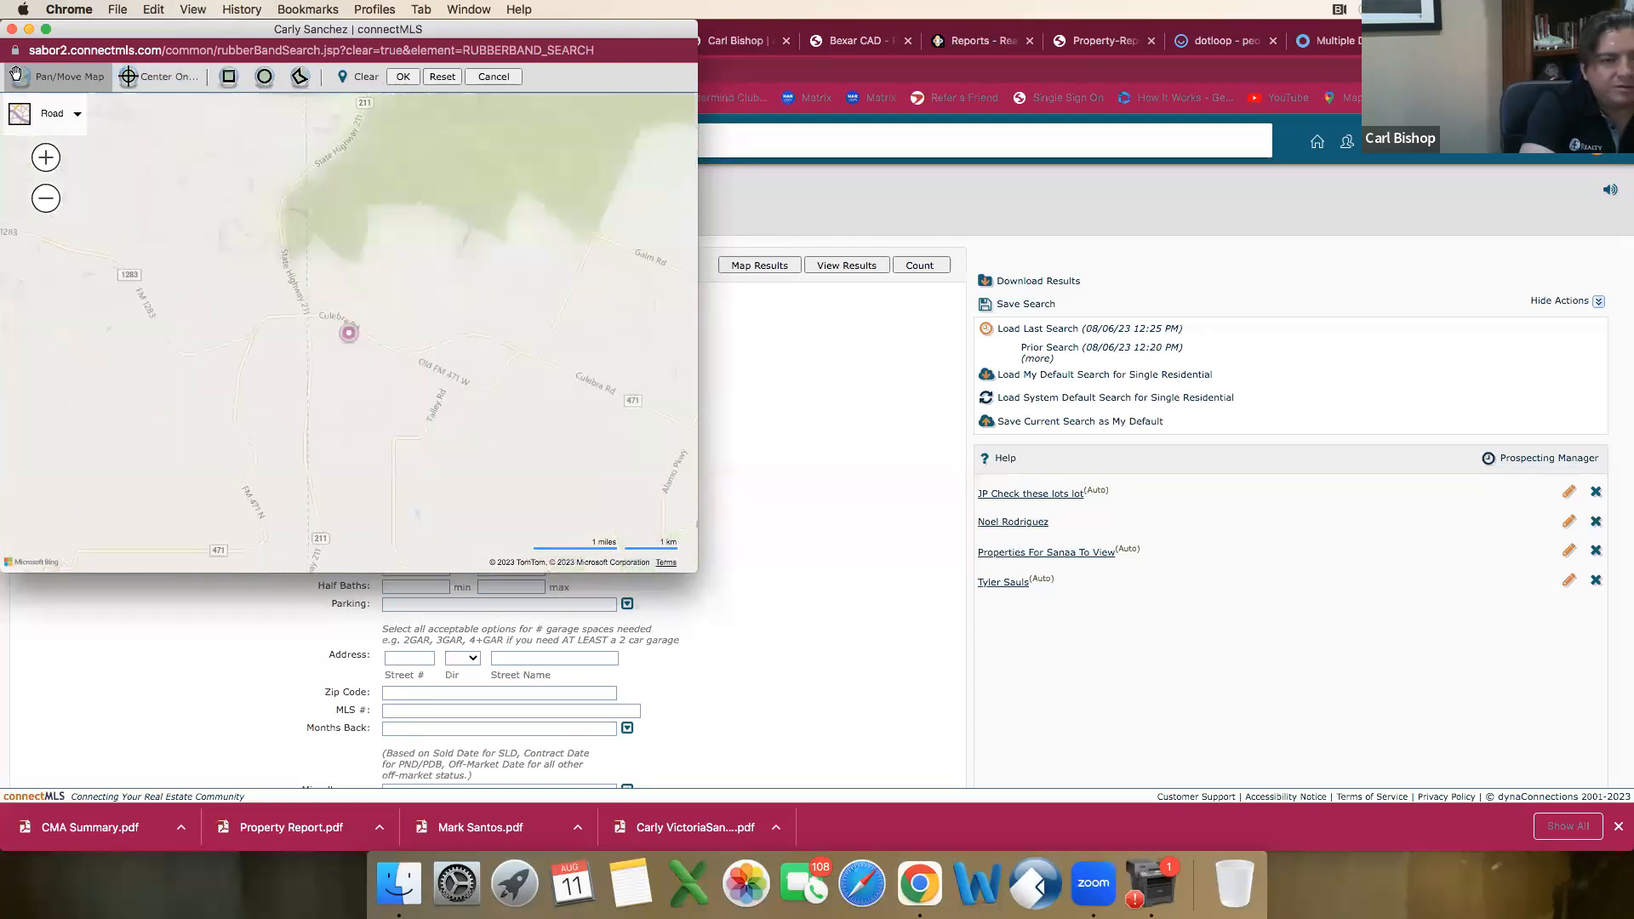
# Step: Draw a polygon boundary around the neighborhood south of Culebra Rd and east of State Highway 211, and apply it to the search
pyautogui.scroll(5, 312, 334)
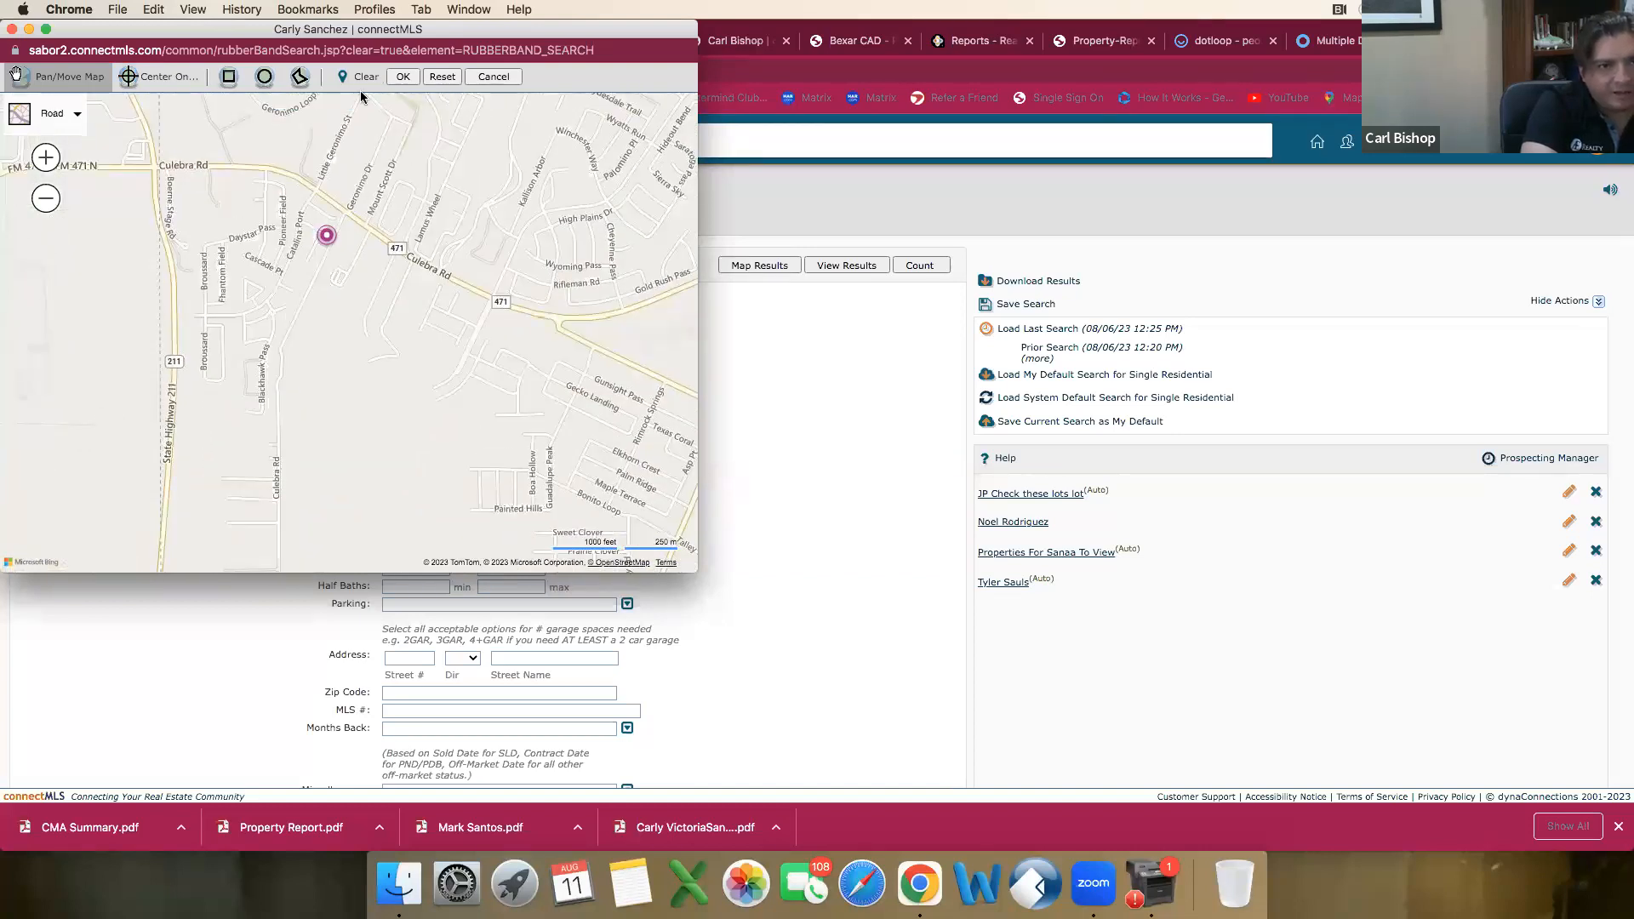
pyautogui.click(301, 79)
pyautogui.click(239, 164)
pyautogui.click(289, 170)
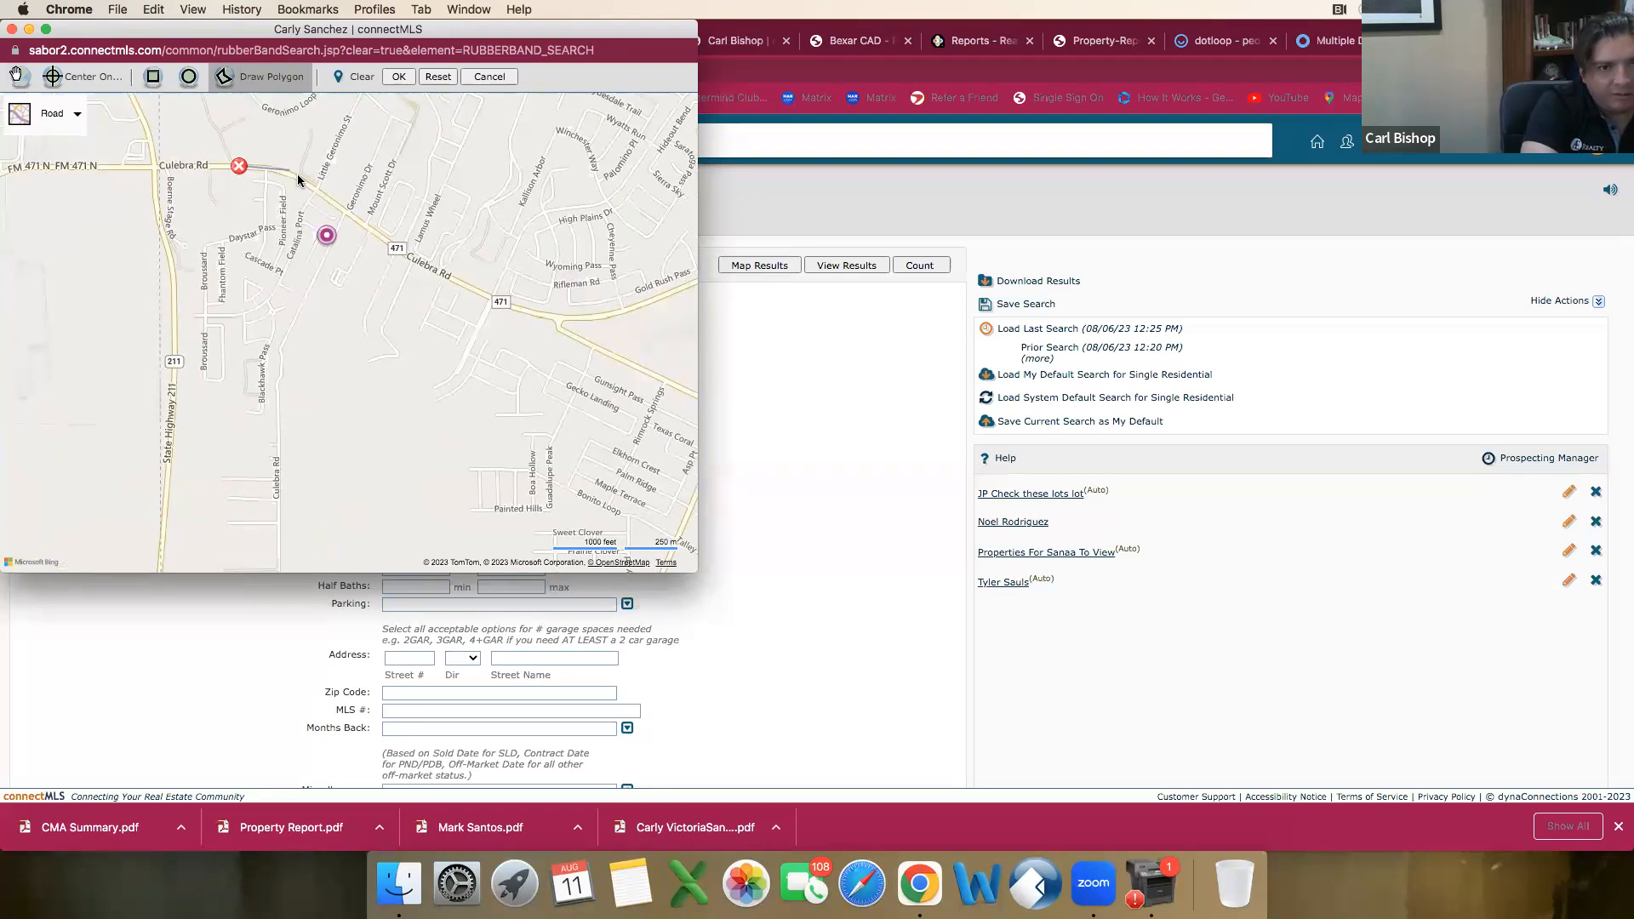
pyautogui.click(353, 214)
pyautogui.click(300, 357)
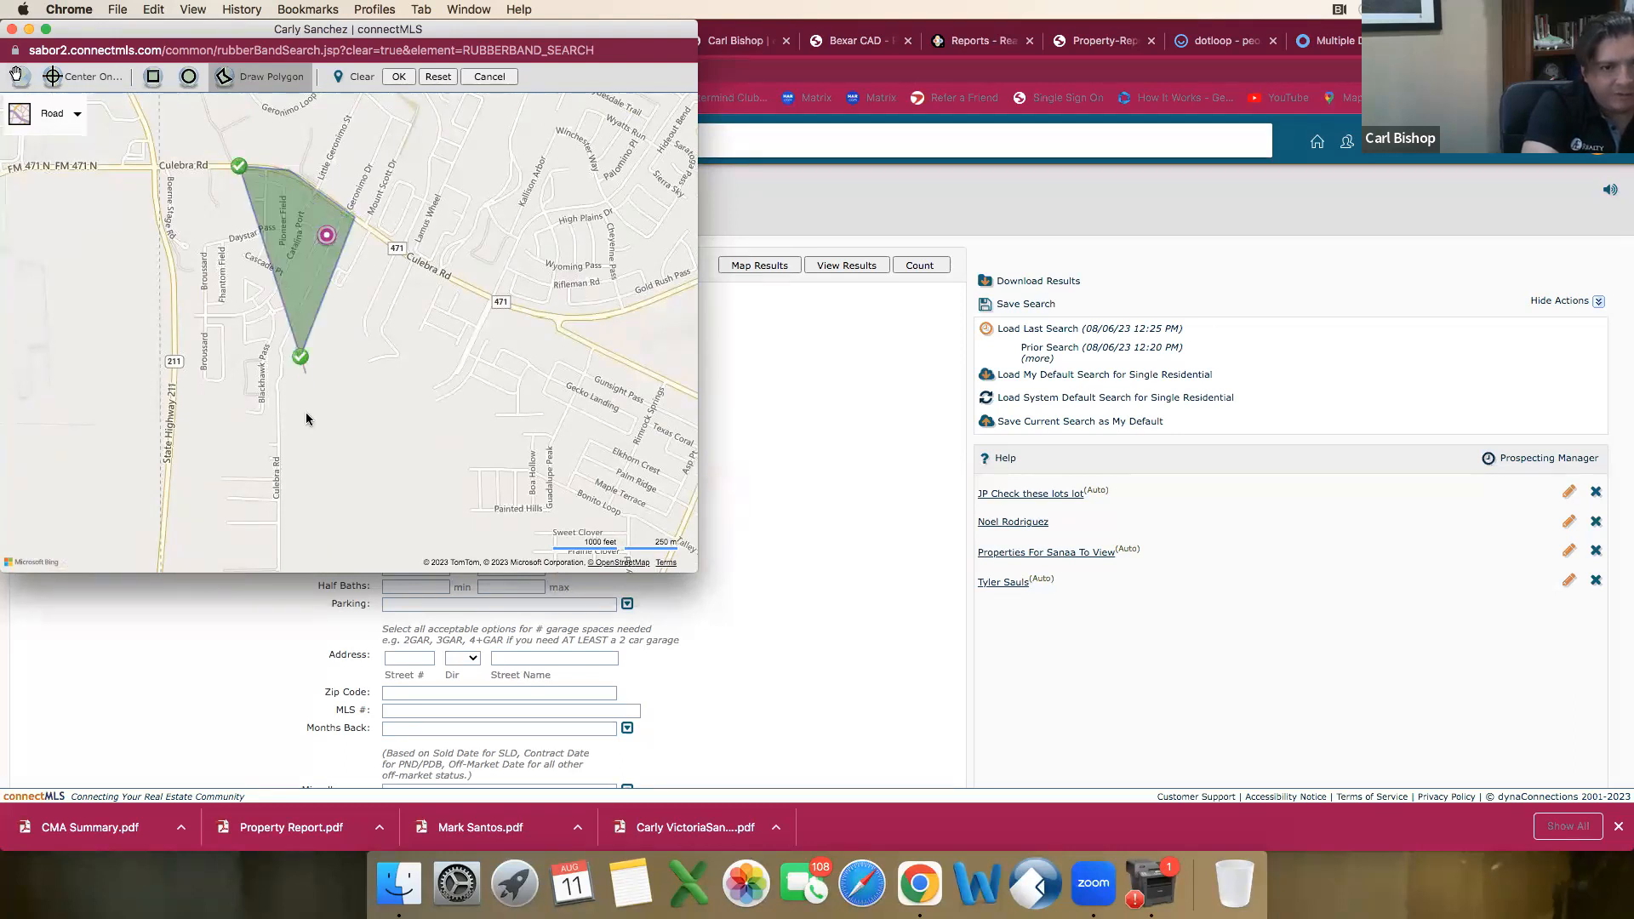
pyautogui.click(295, 546)
pyautogui.click(207, 546)
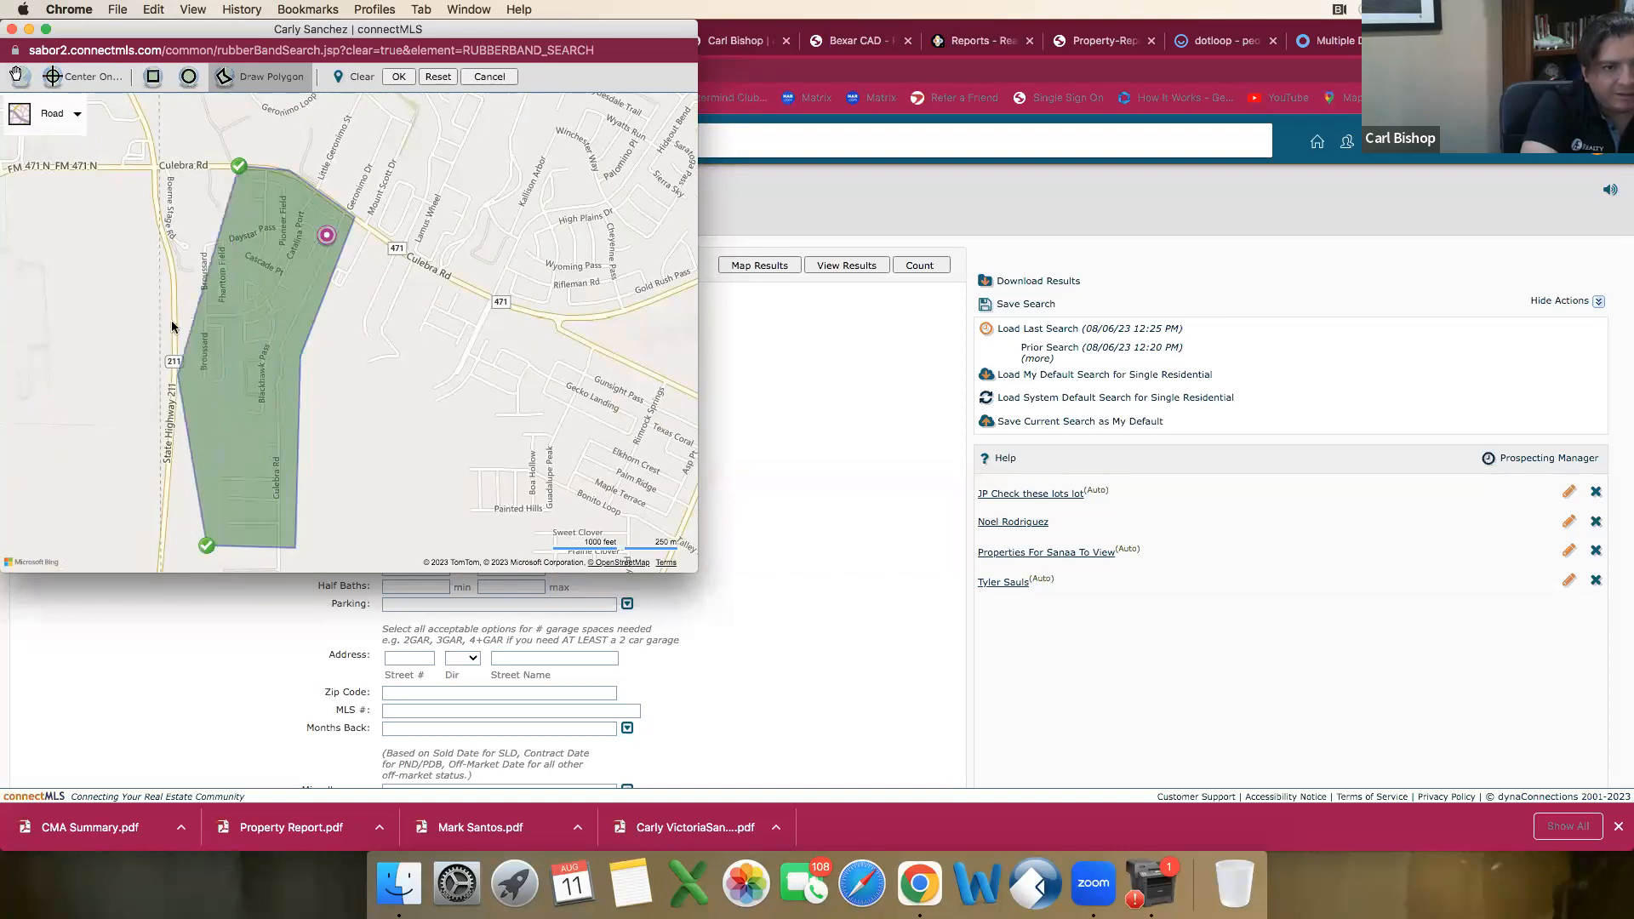
pyautogui.click(180, 286)
pyautogui.click(211, 212)
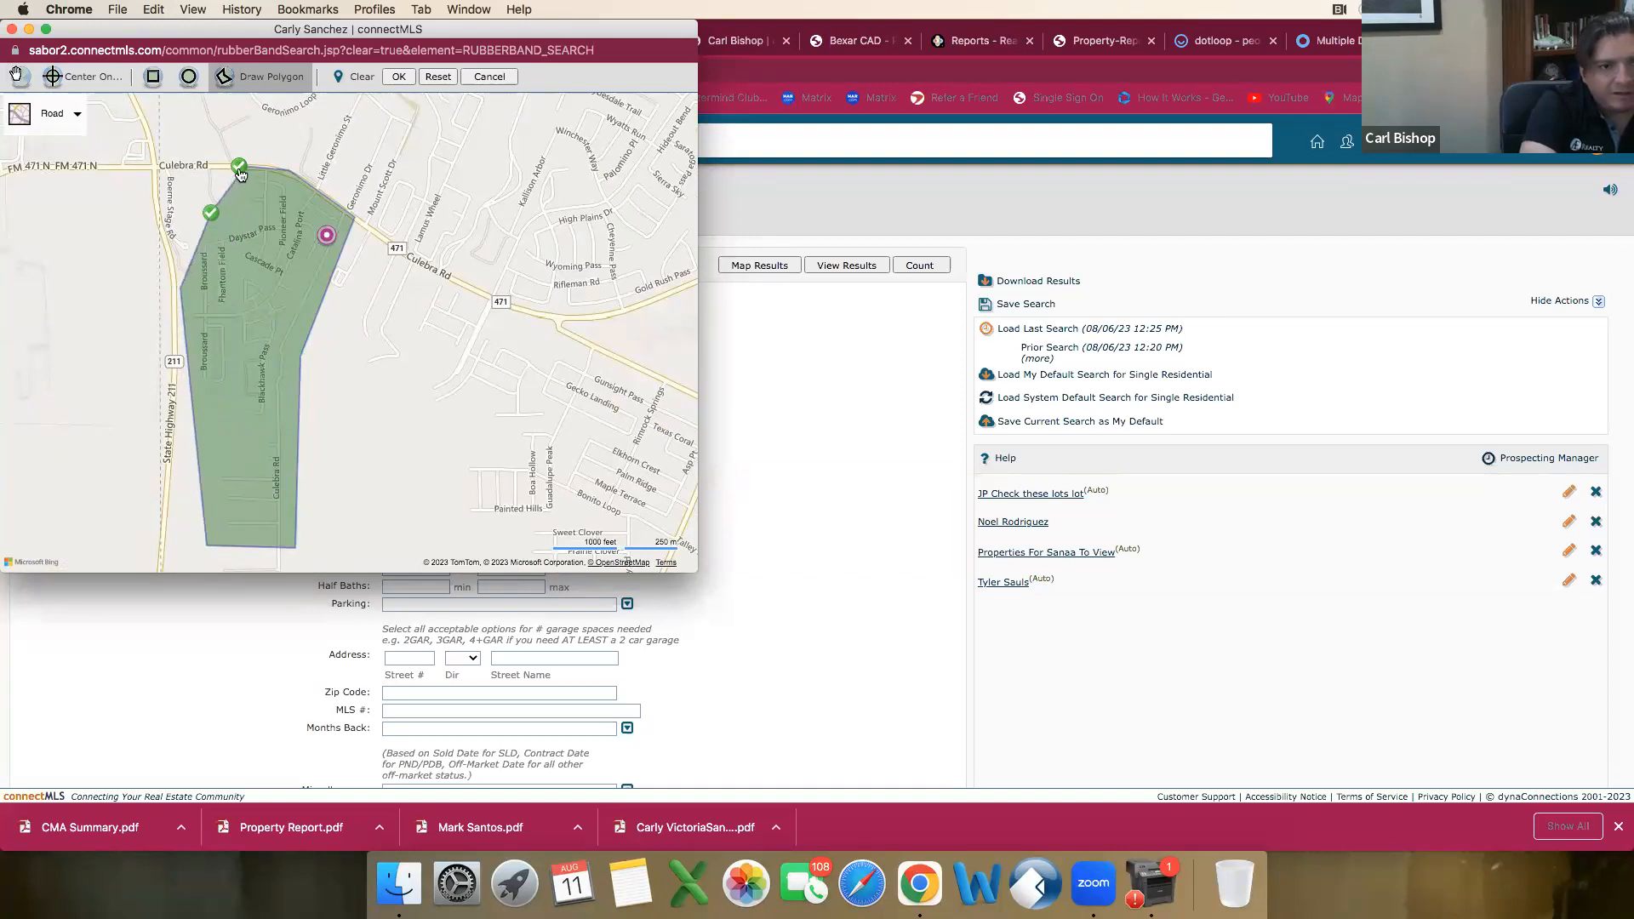
pyautogui.click(239, 174)
pyautogui.click(407, 79)
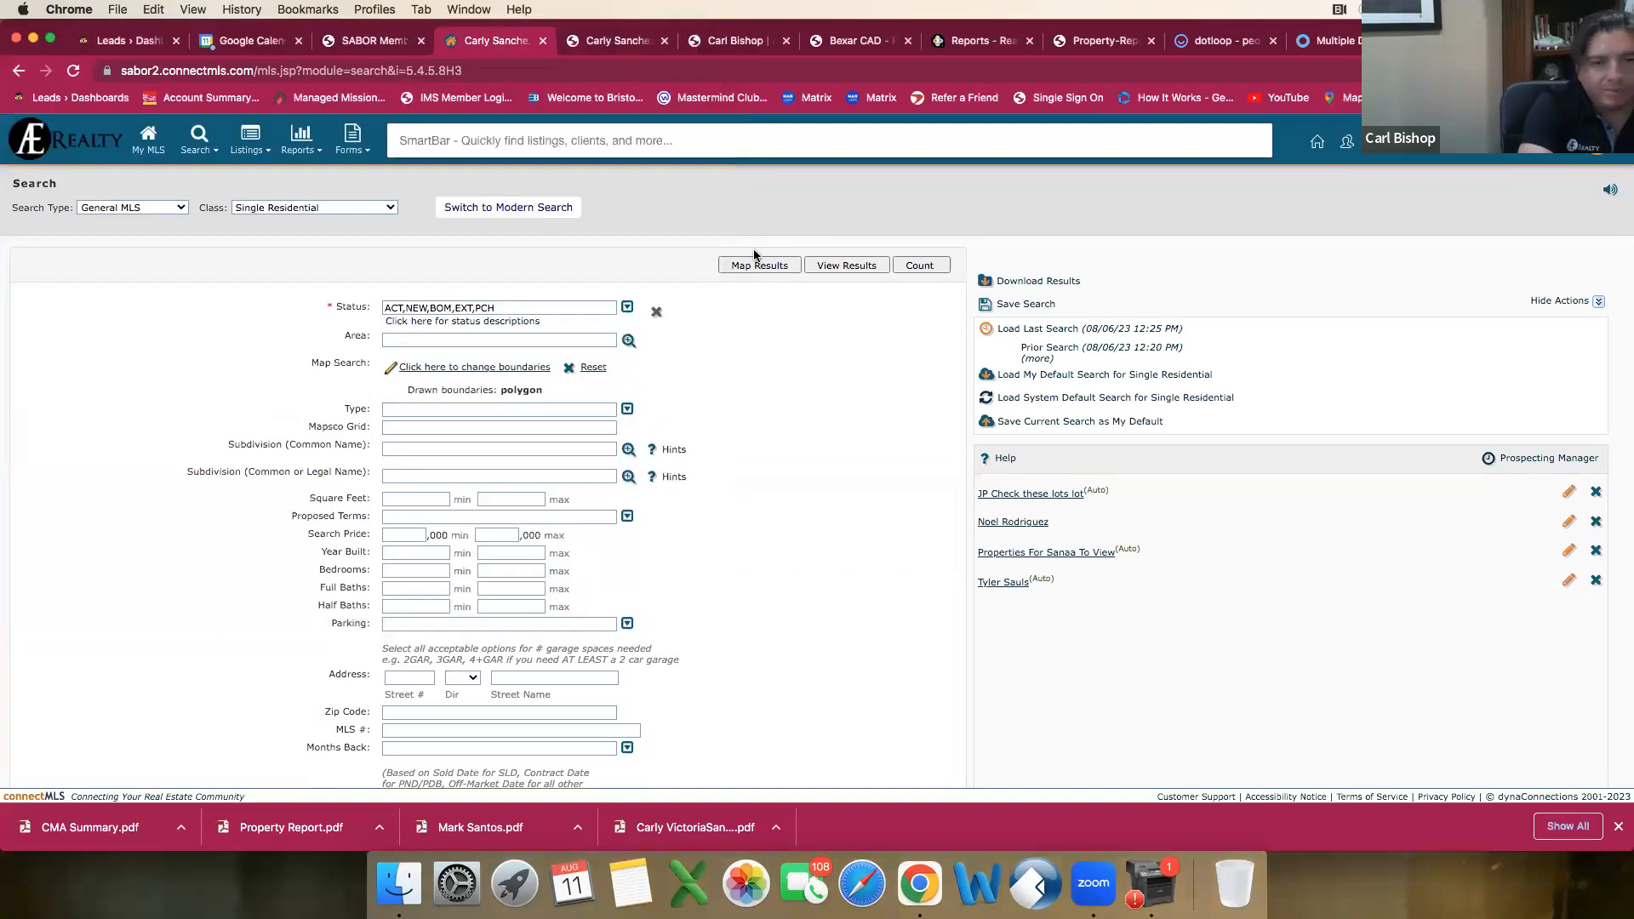
# Step: View the search results and examine the HOA and neighborhood amenities in the $399,000 listing's agent report
pyautogui.click(840, 262)
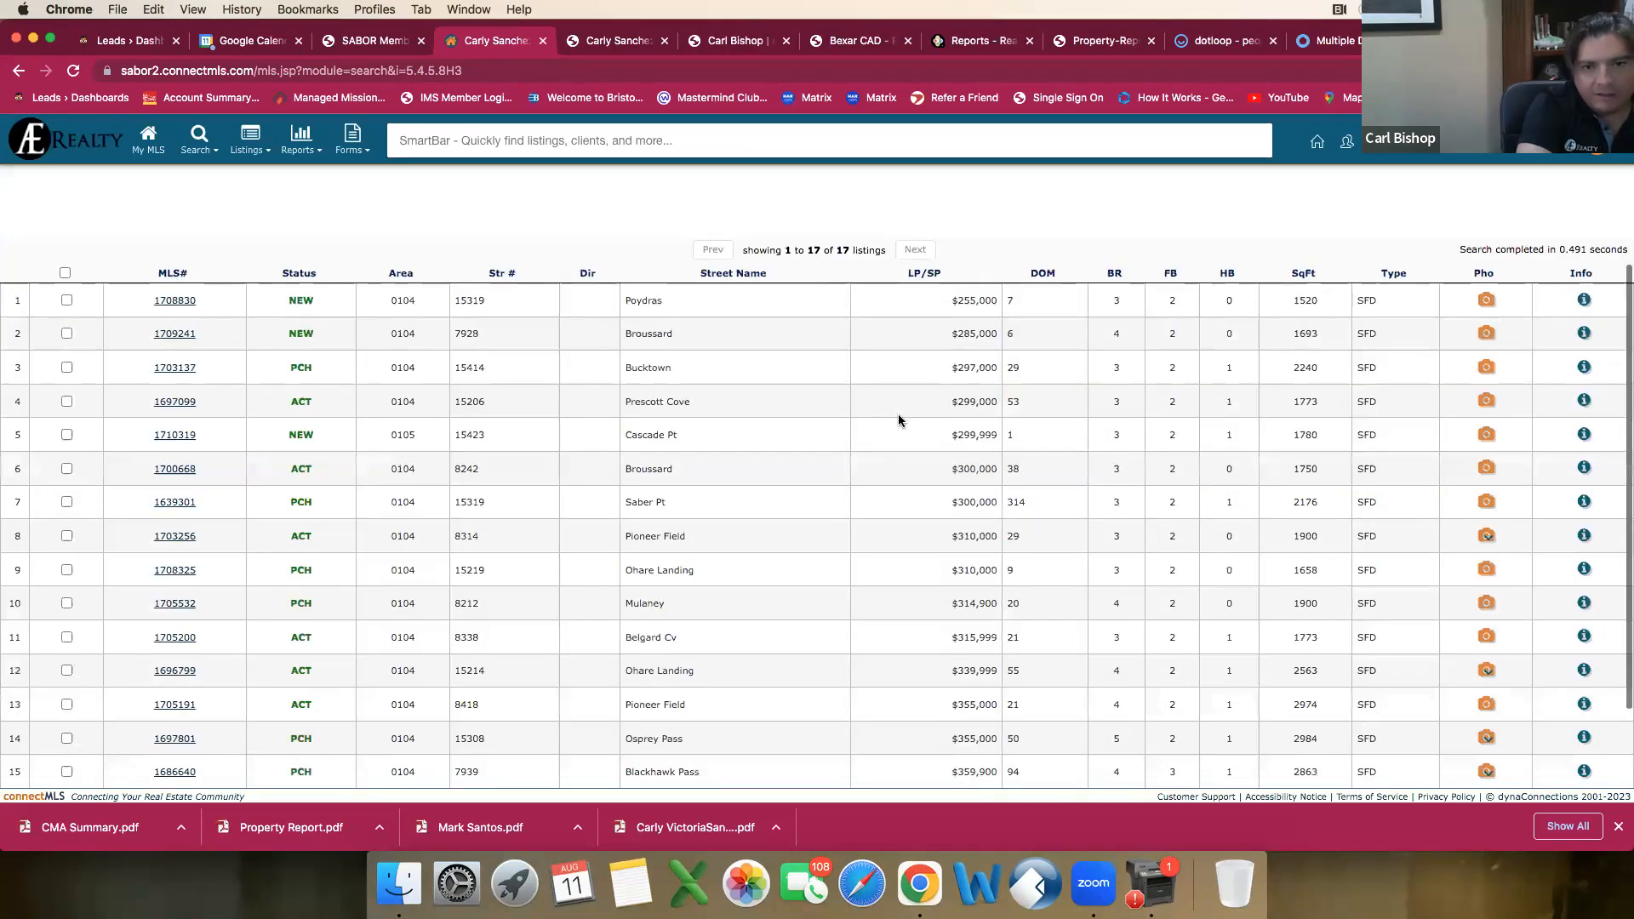
pyautogui.scroll(-2, 902, 424)
pyautogui.scroll(3, 894, 415)
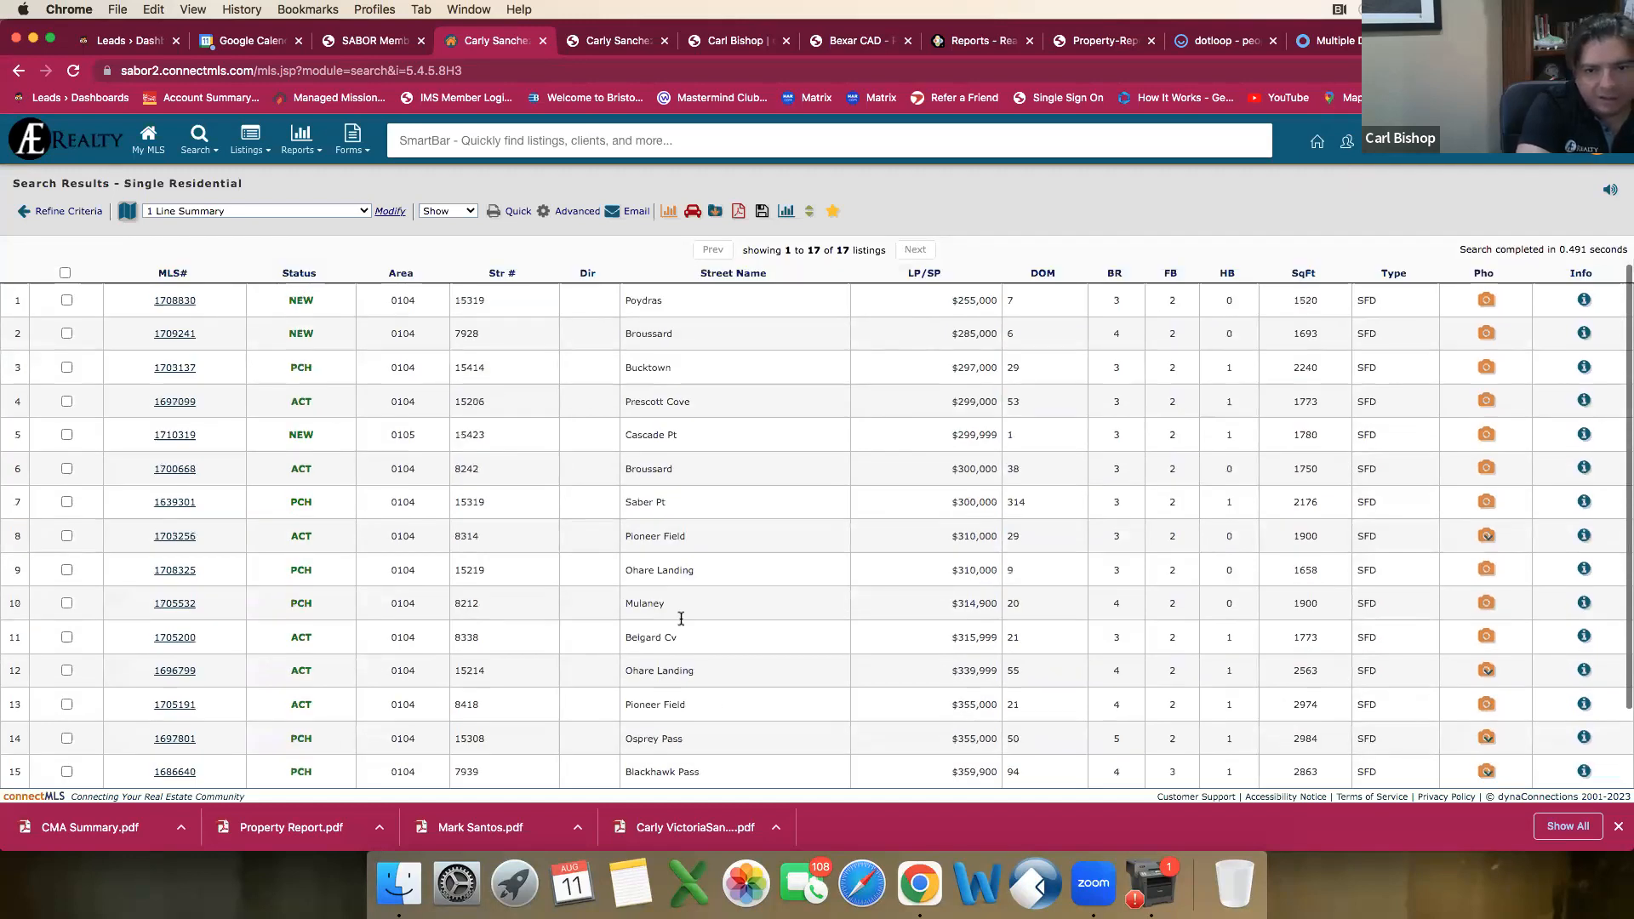
pyautogui.scroll(-2, 681, 619)
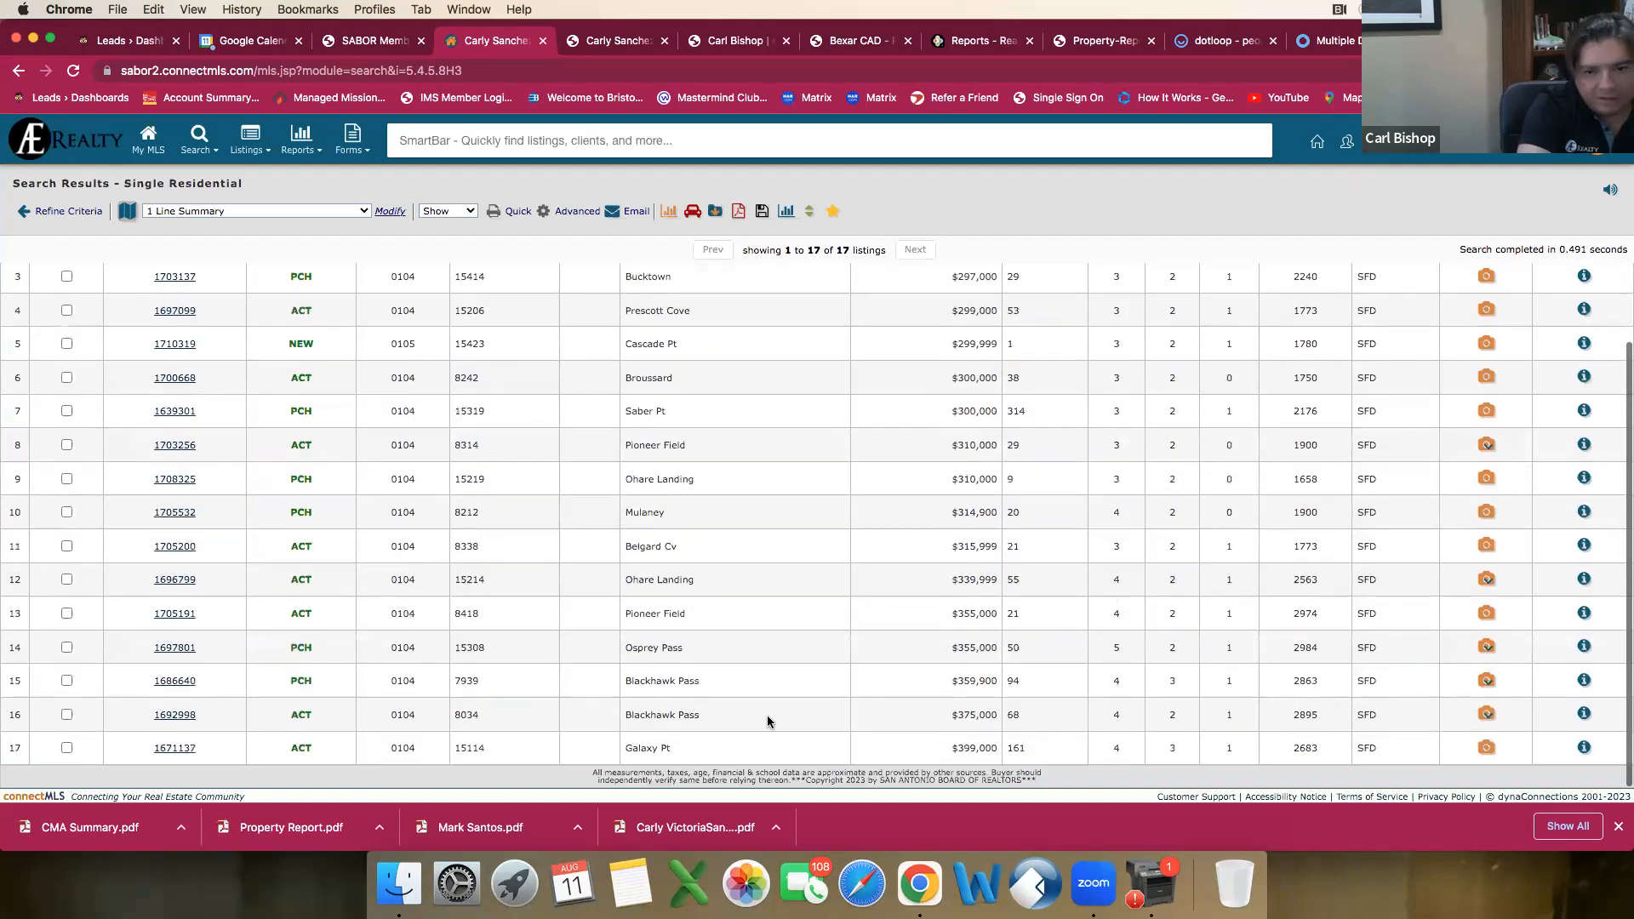
pyautogui.click(171, 748)
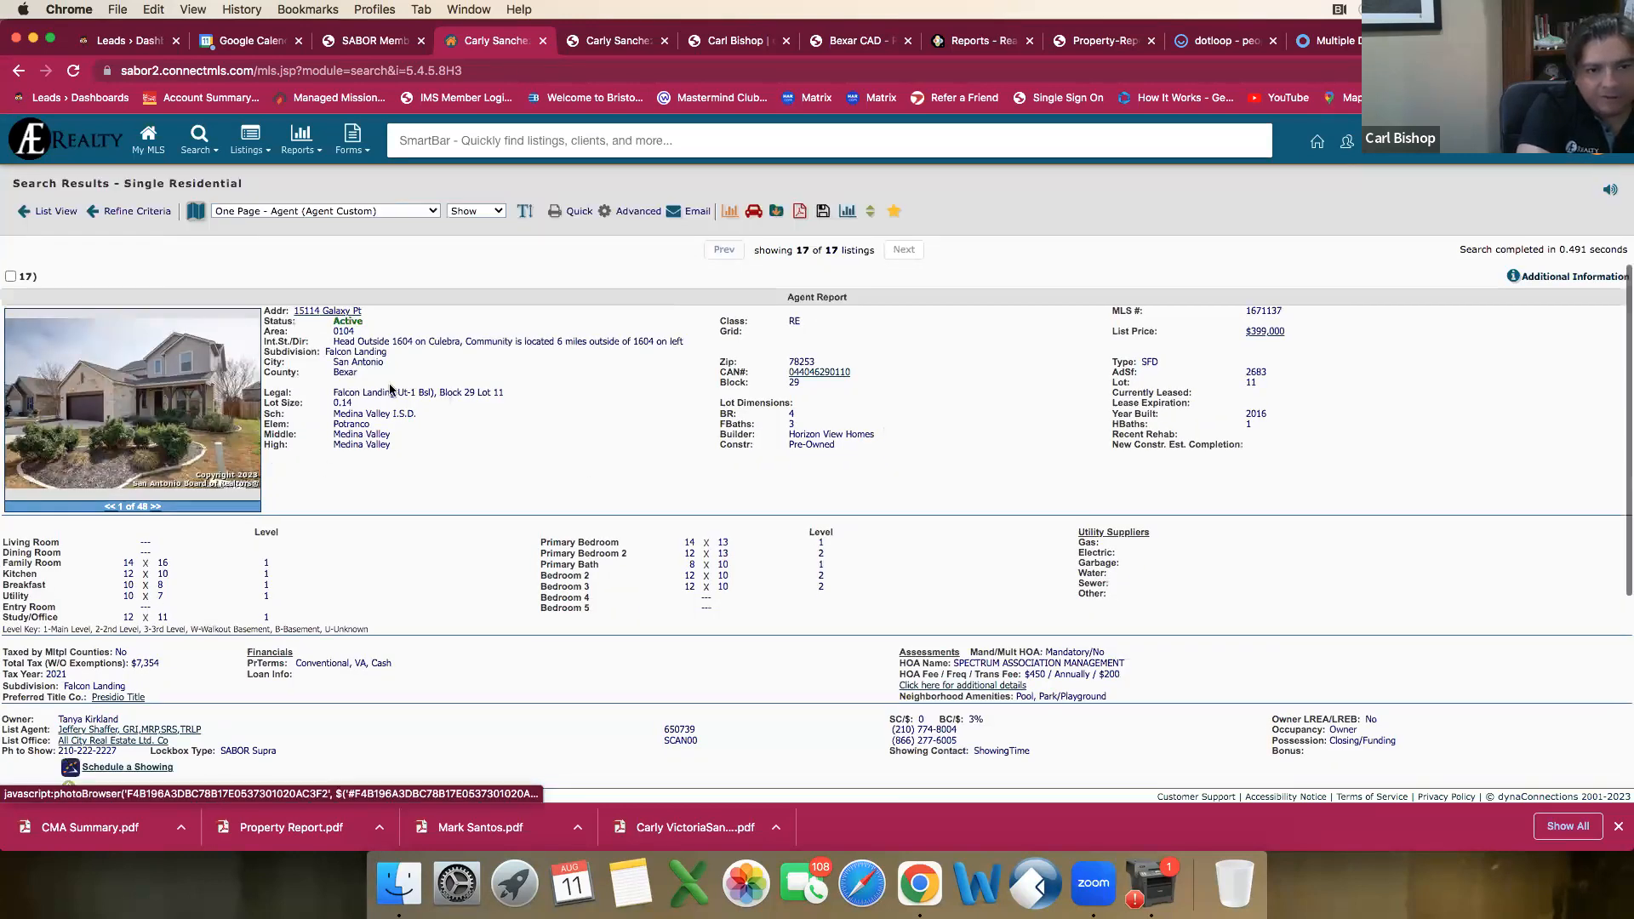
pyautogui.scroll(-2, 535, 443)
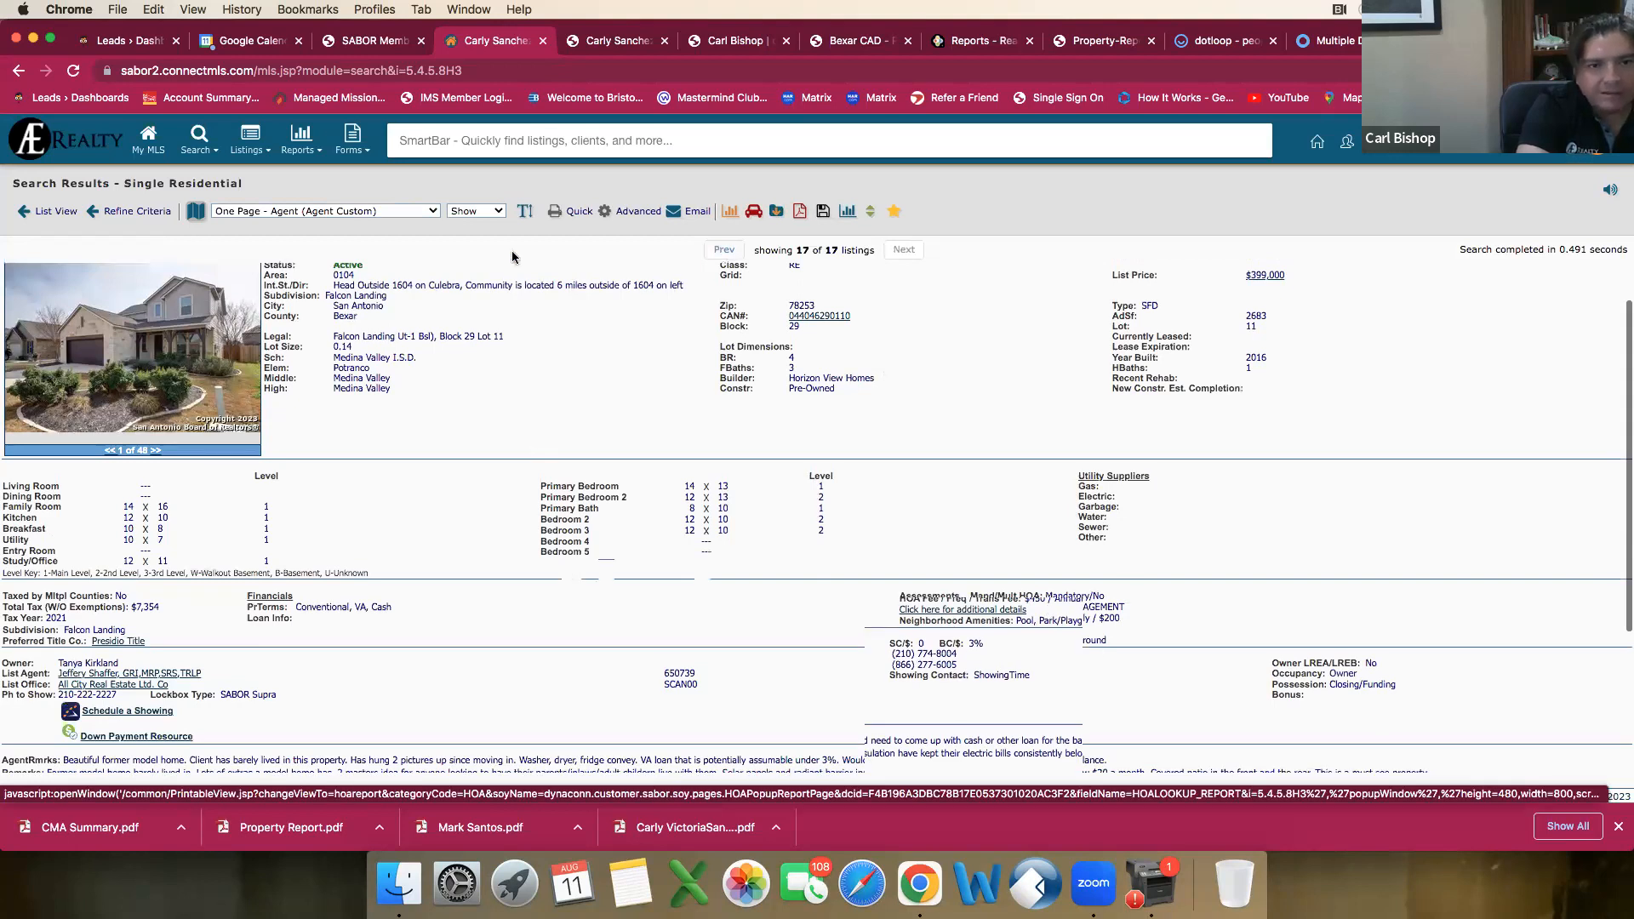
pyautogui.scroll(2, 516, 258)
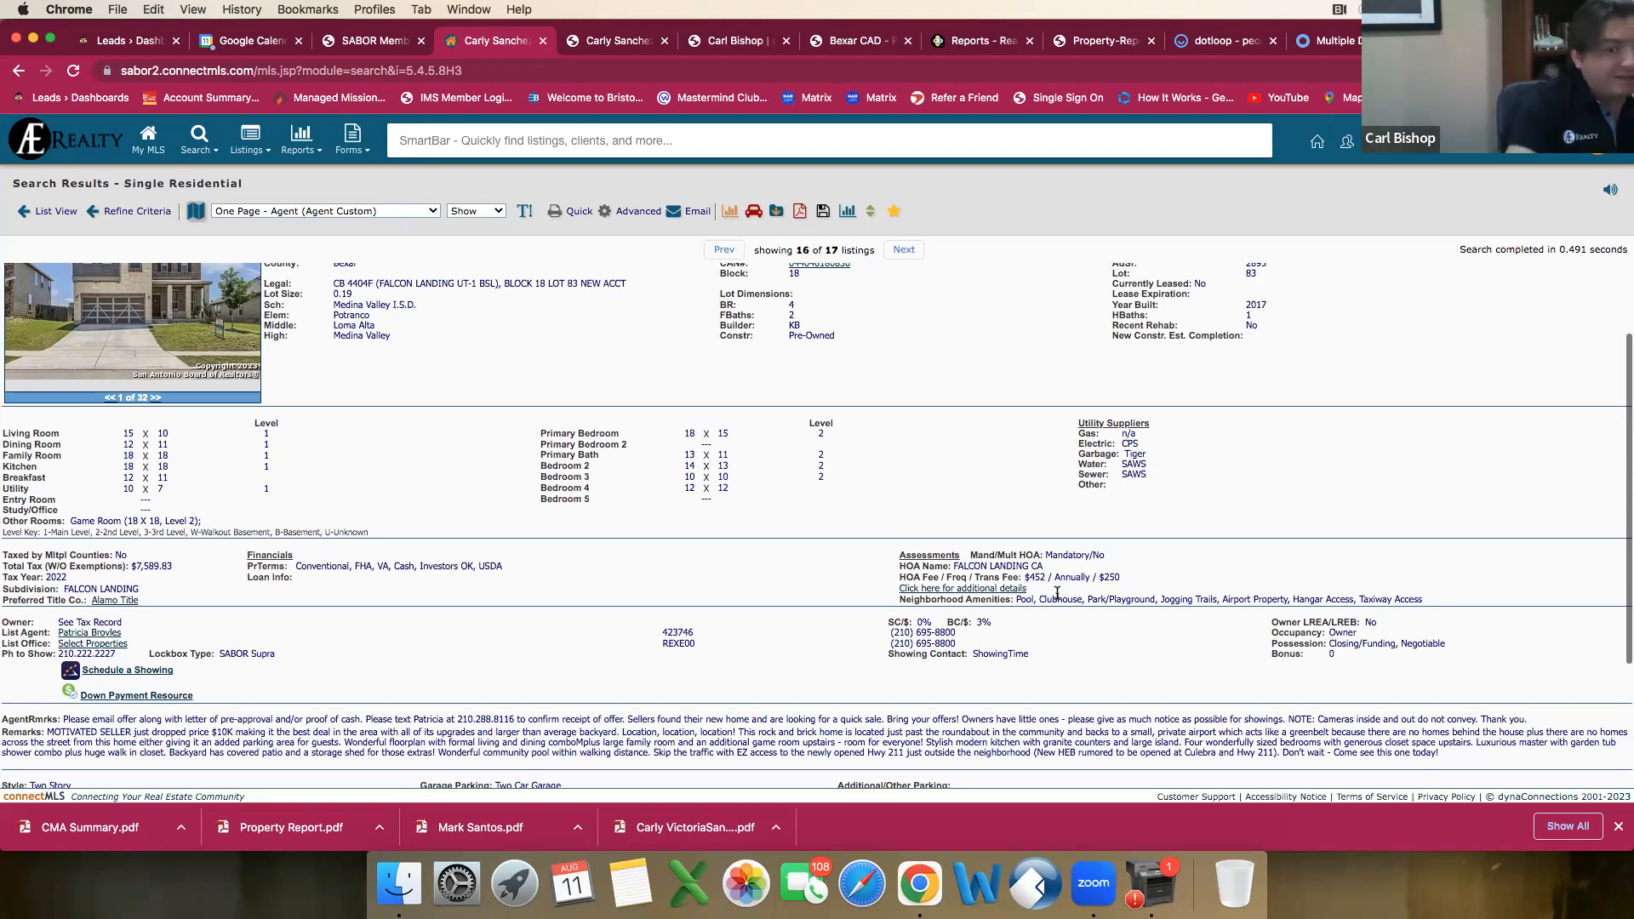
# Step: Examine the HOA details, neighborhood amenities and property features in the $375,000 listing's agent report
pyautogui.scroll(-5, 860, 722)
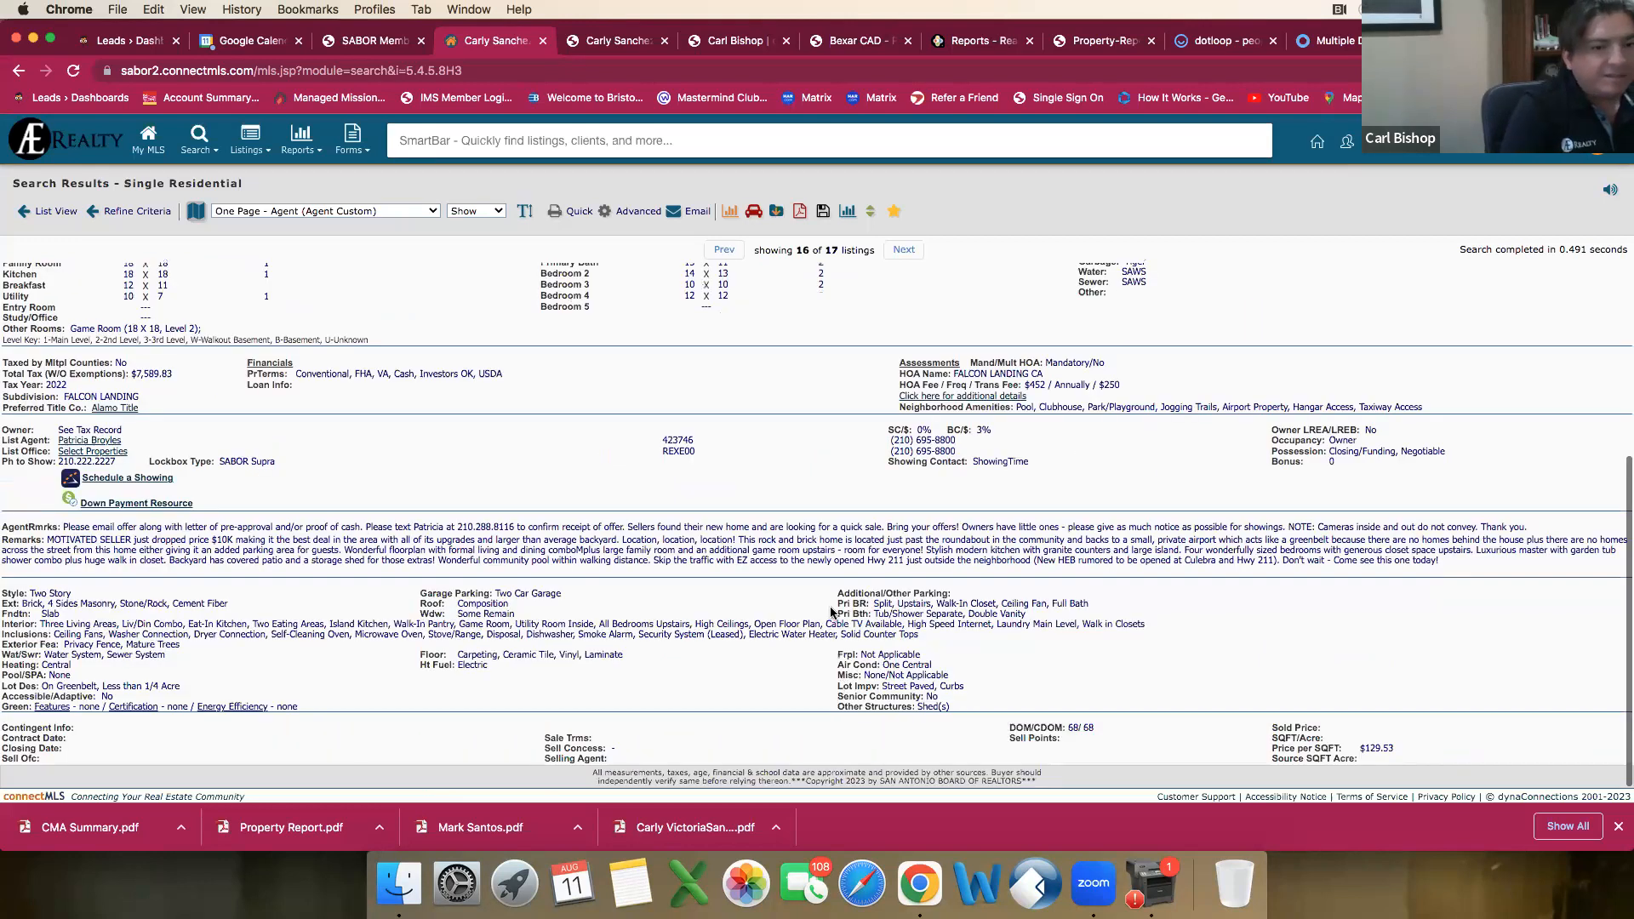
pyautogui.scroll(5, 831, 608)
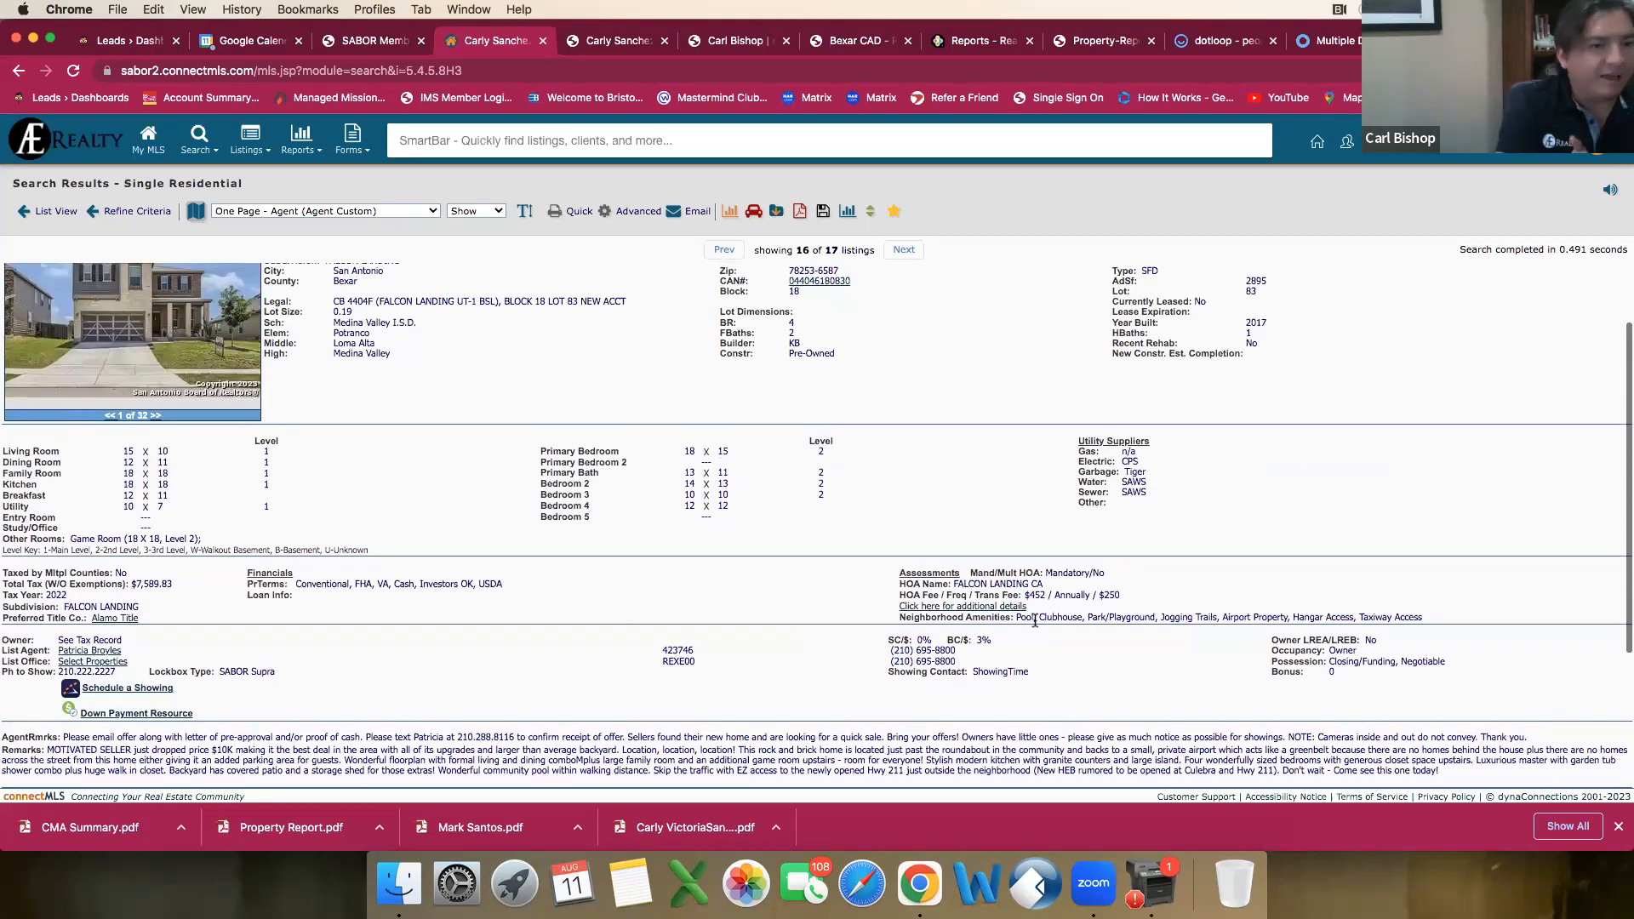
pyautogui.scroll(-1, 1026, 625)
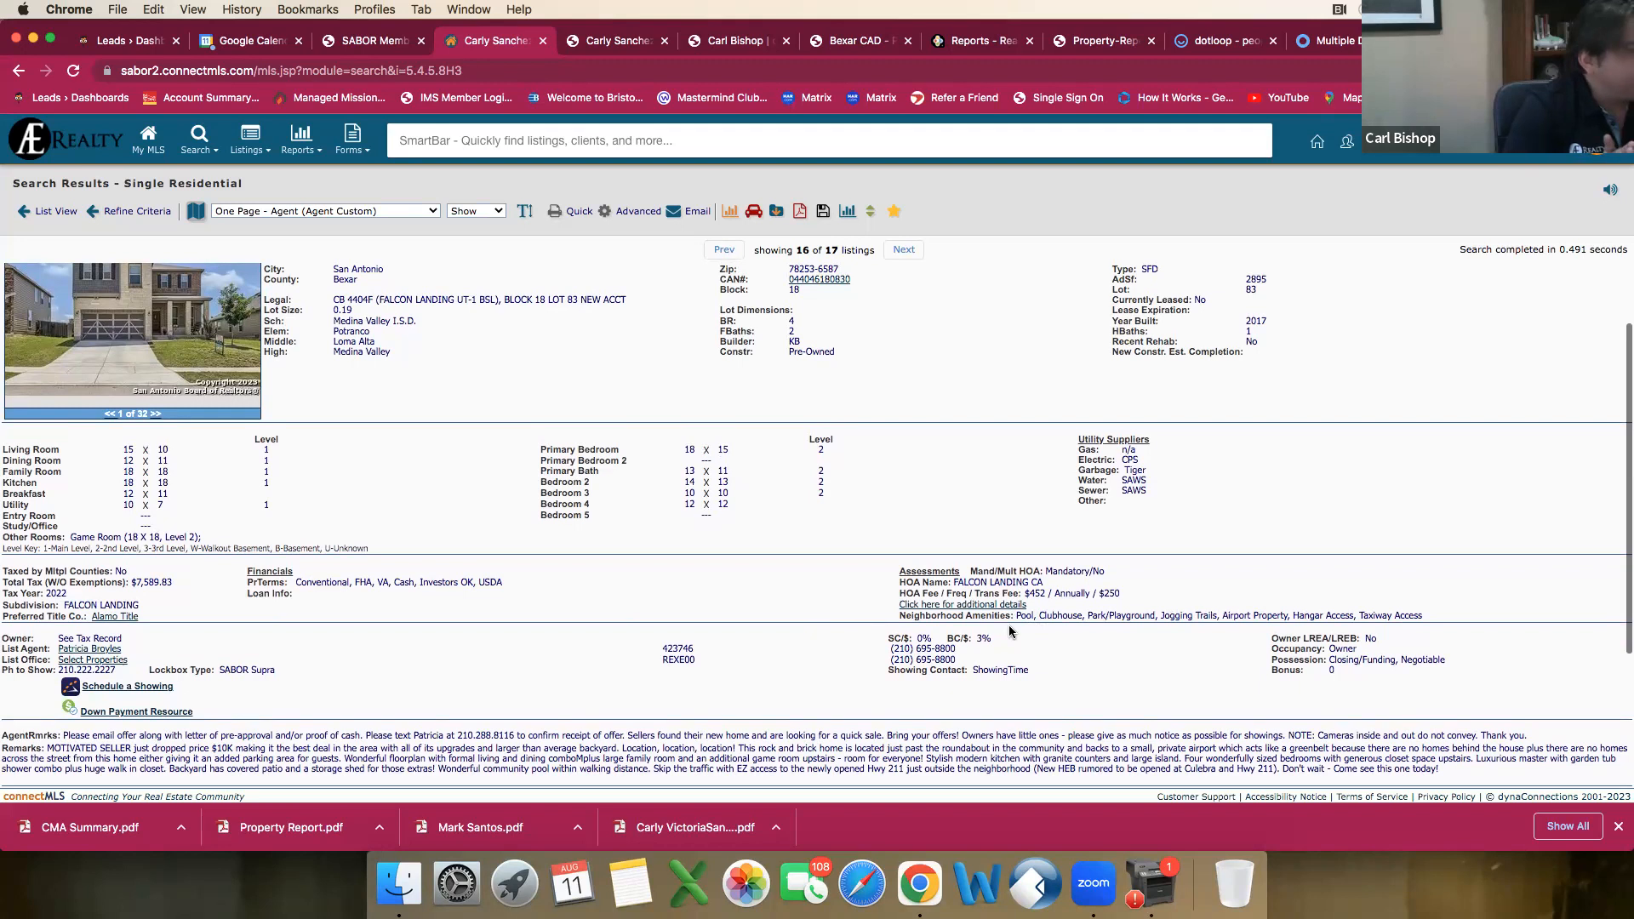
pyautogui.scroll(-1, 1010, 633)
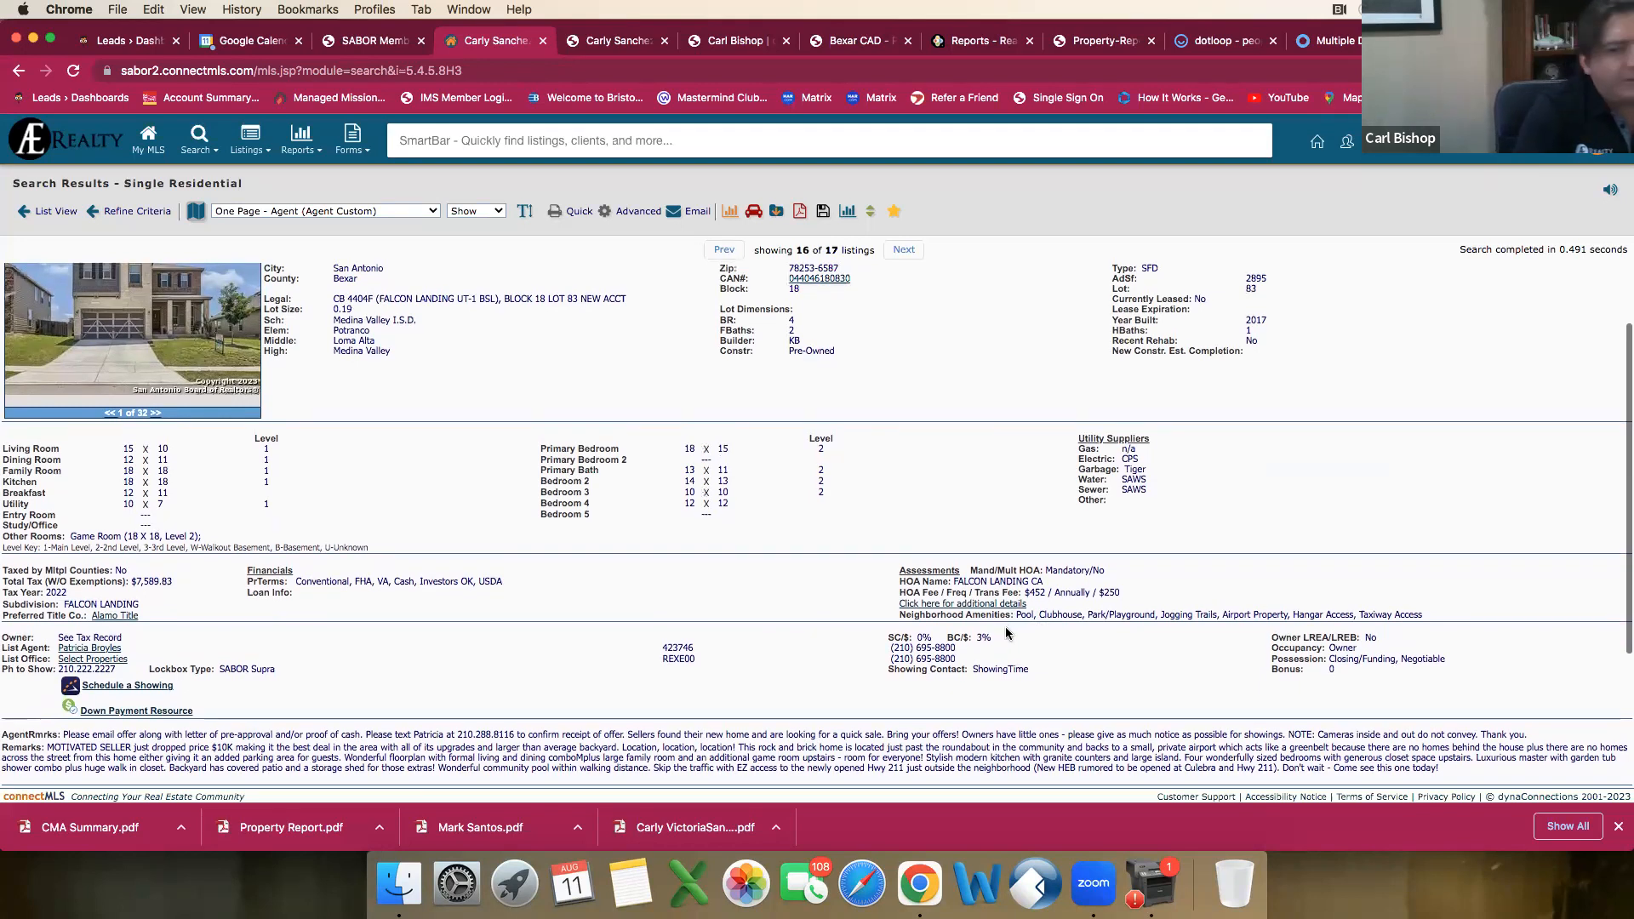
pyautogui.scroll(-1, 1001, 637)
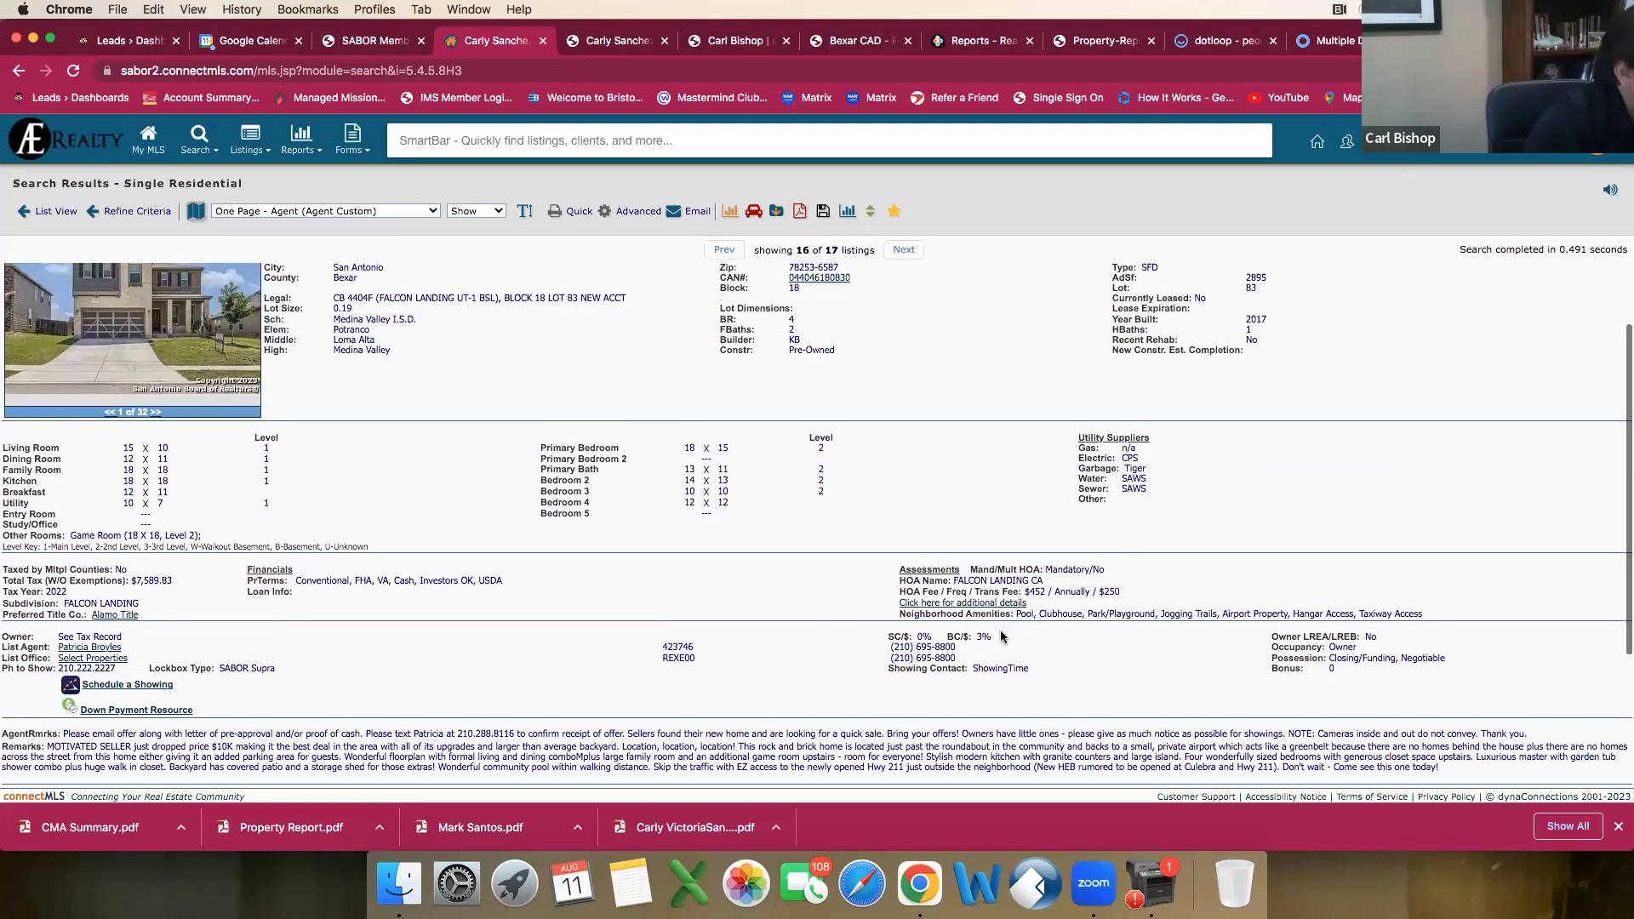
pyautogui.scroll(-1, 1004, 642)
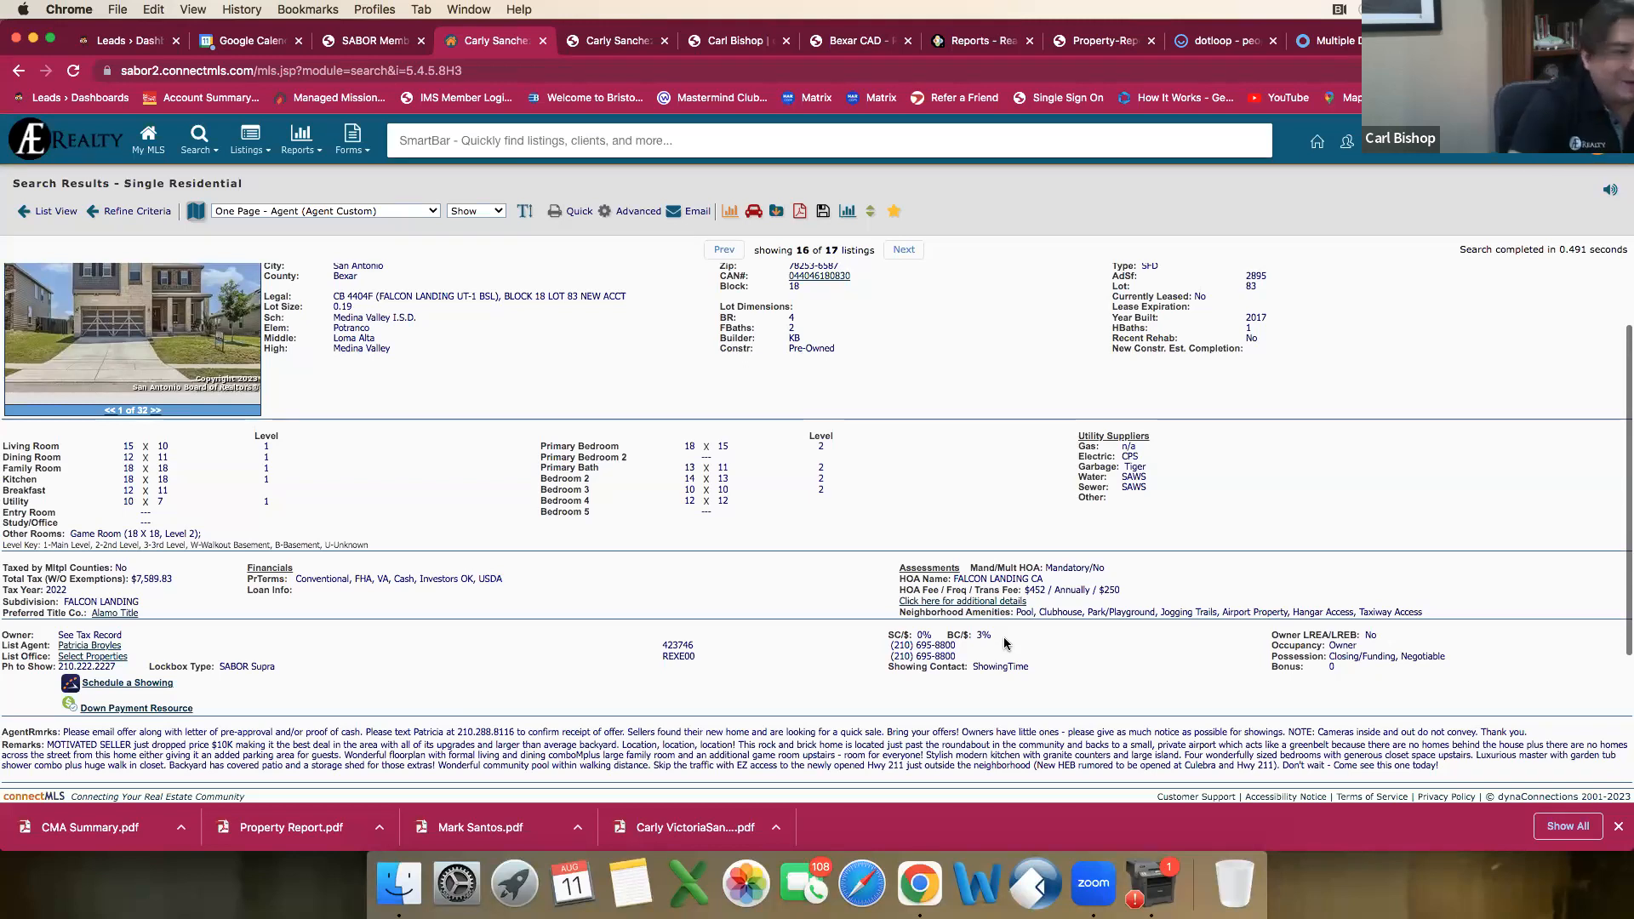
pyautogui.scroll(-1, 671, 355)
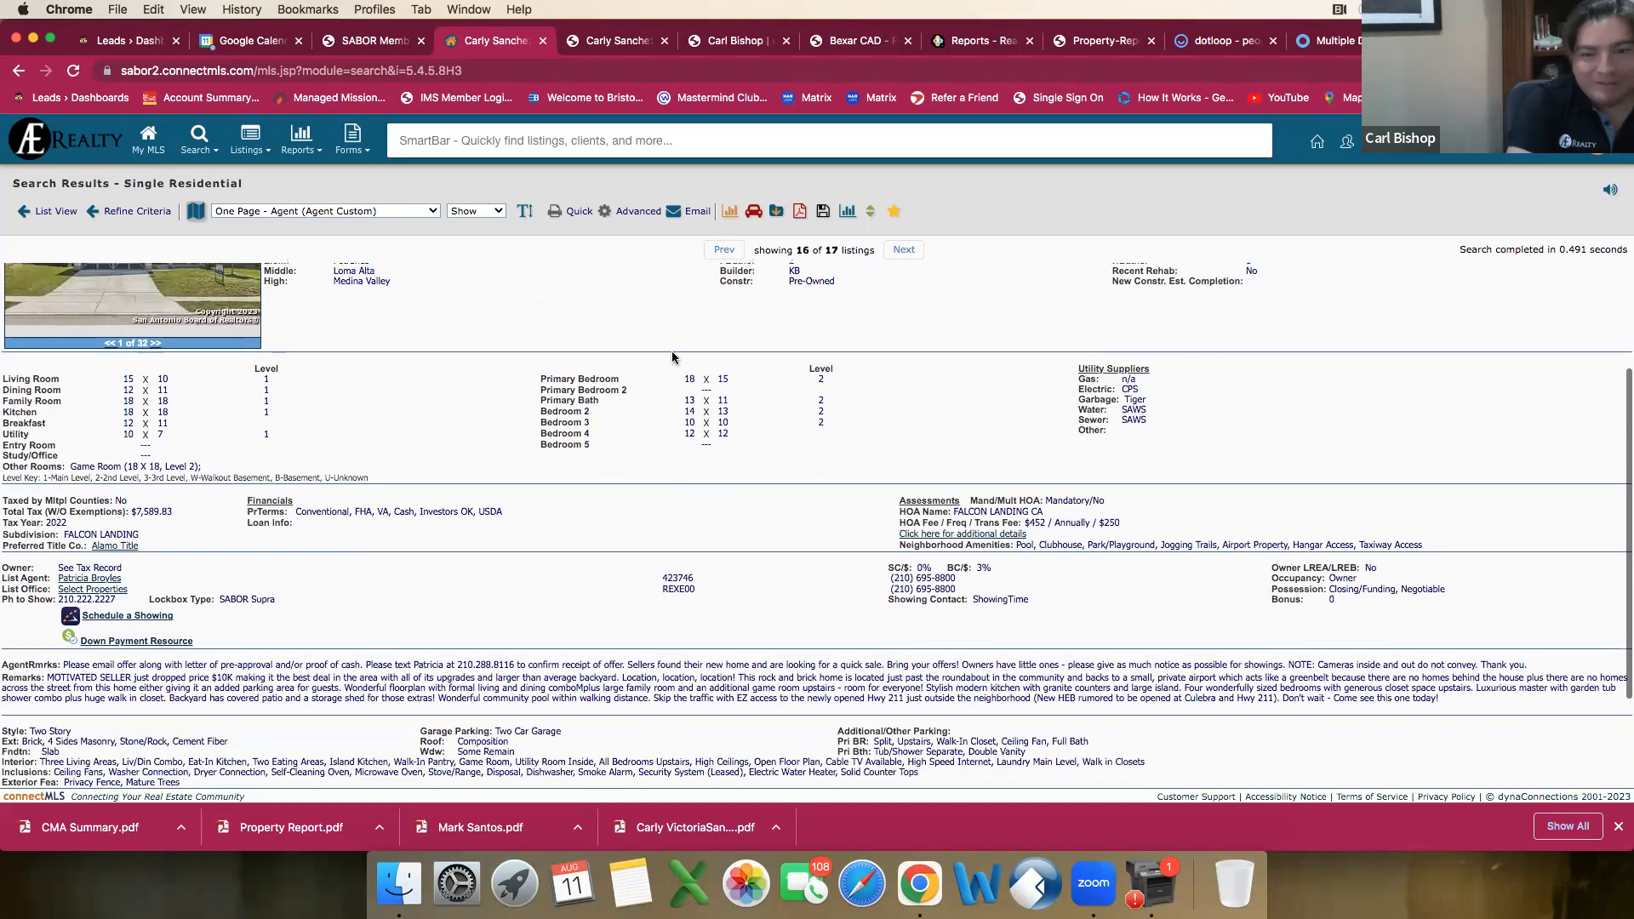
pyautogui.scroll(4, 672, 354)
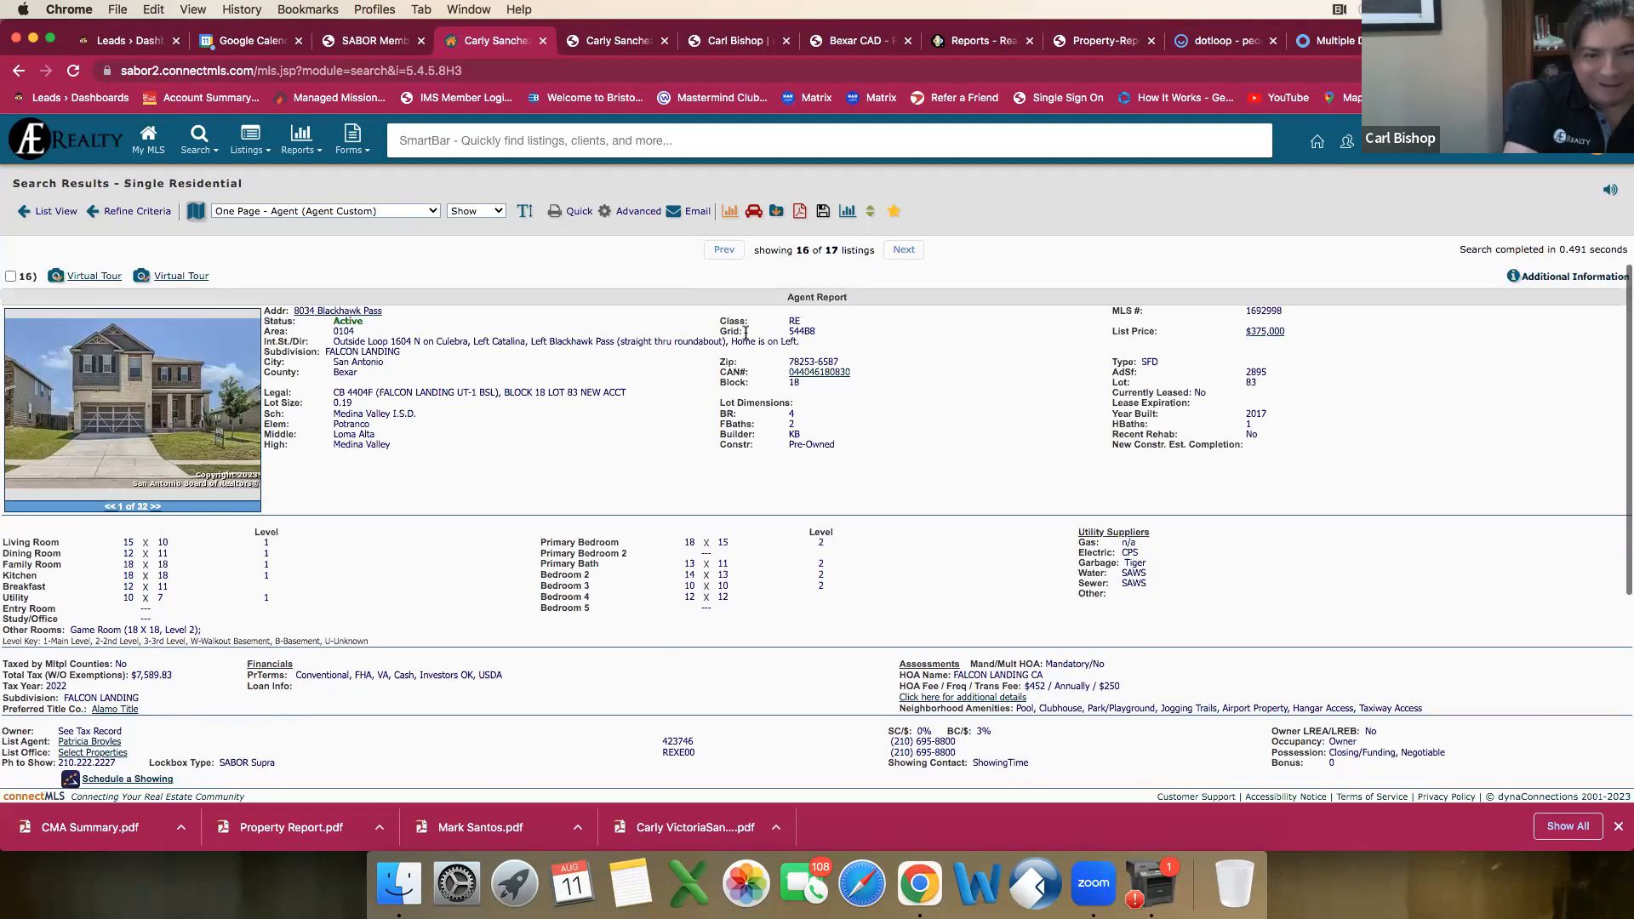
# Step: Compare the HOA and amenity details in the agent reports of listings 15, 14 and 13, and return to listing 16
pyautogui.click(724, 252)
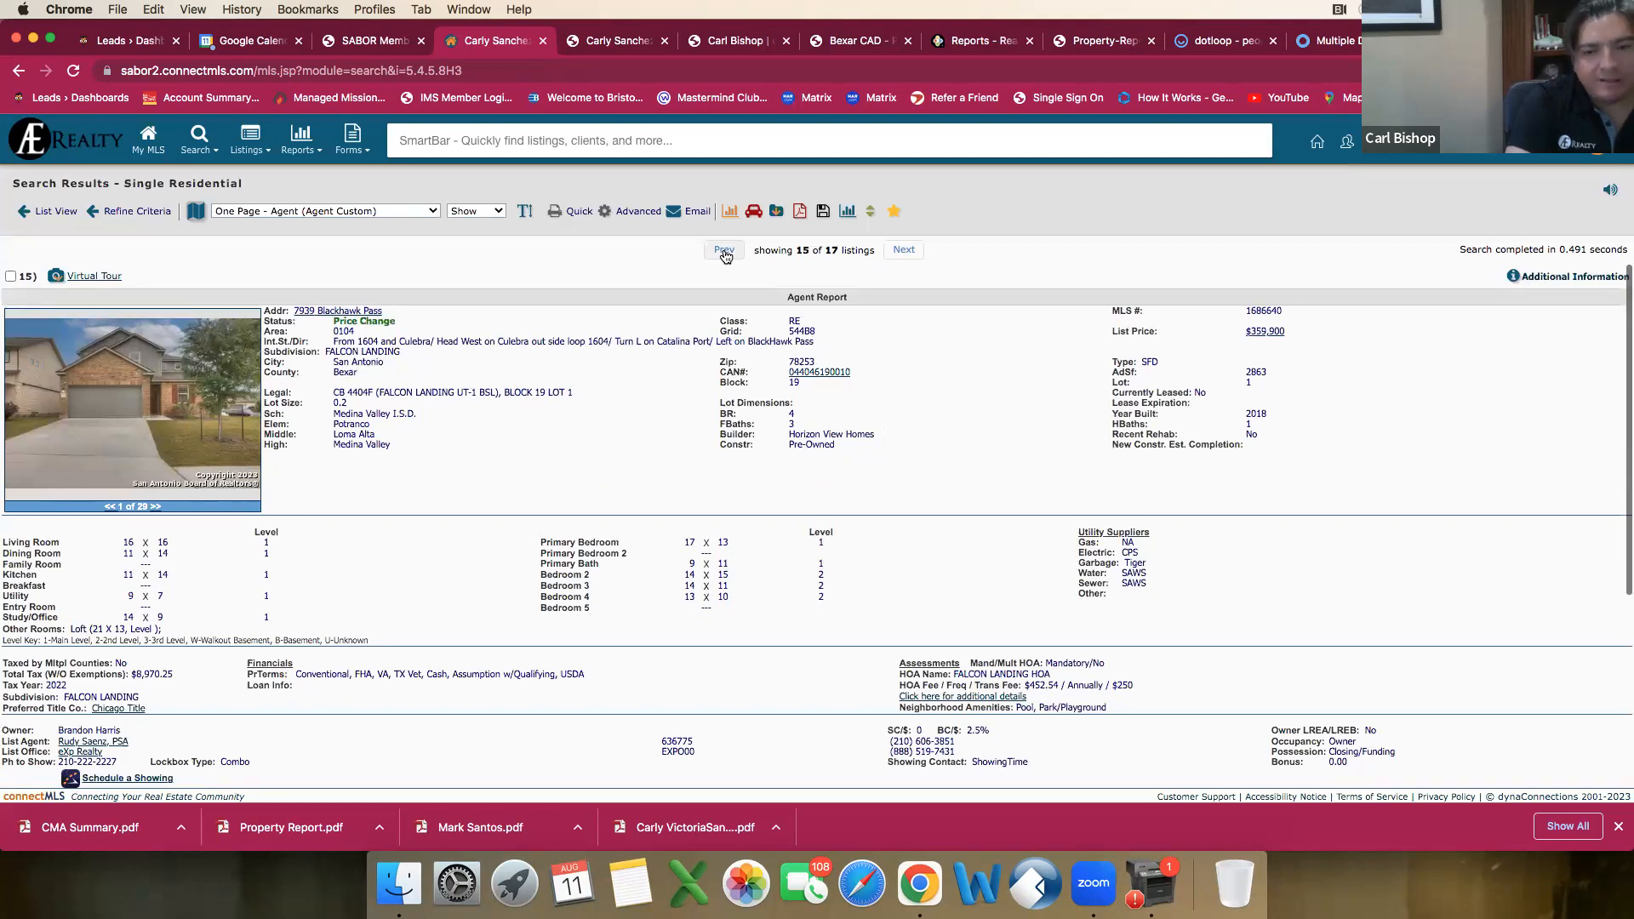
pyautogui.scroll(-1, 1021, 669)
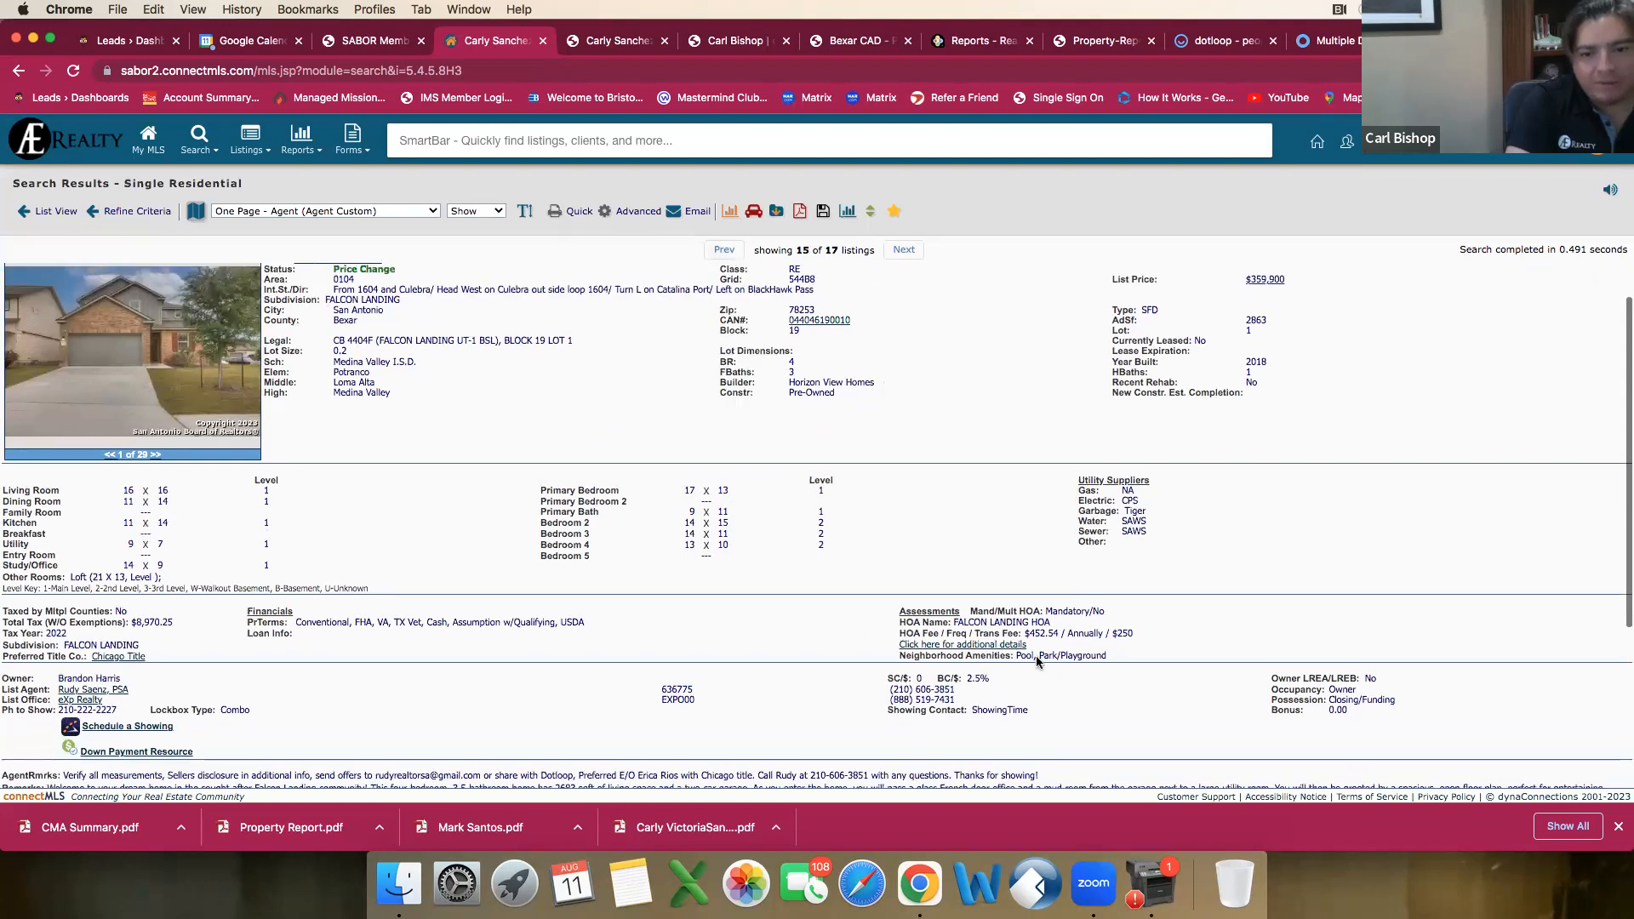
pyautogui.scroll(1, 1035, 656)
pyautogui.click(724, 250)
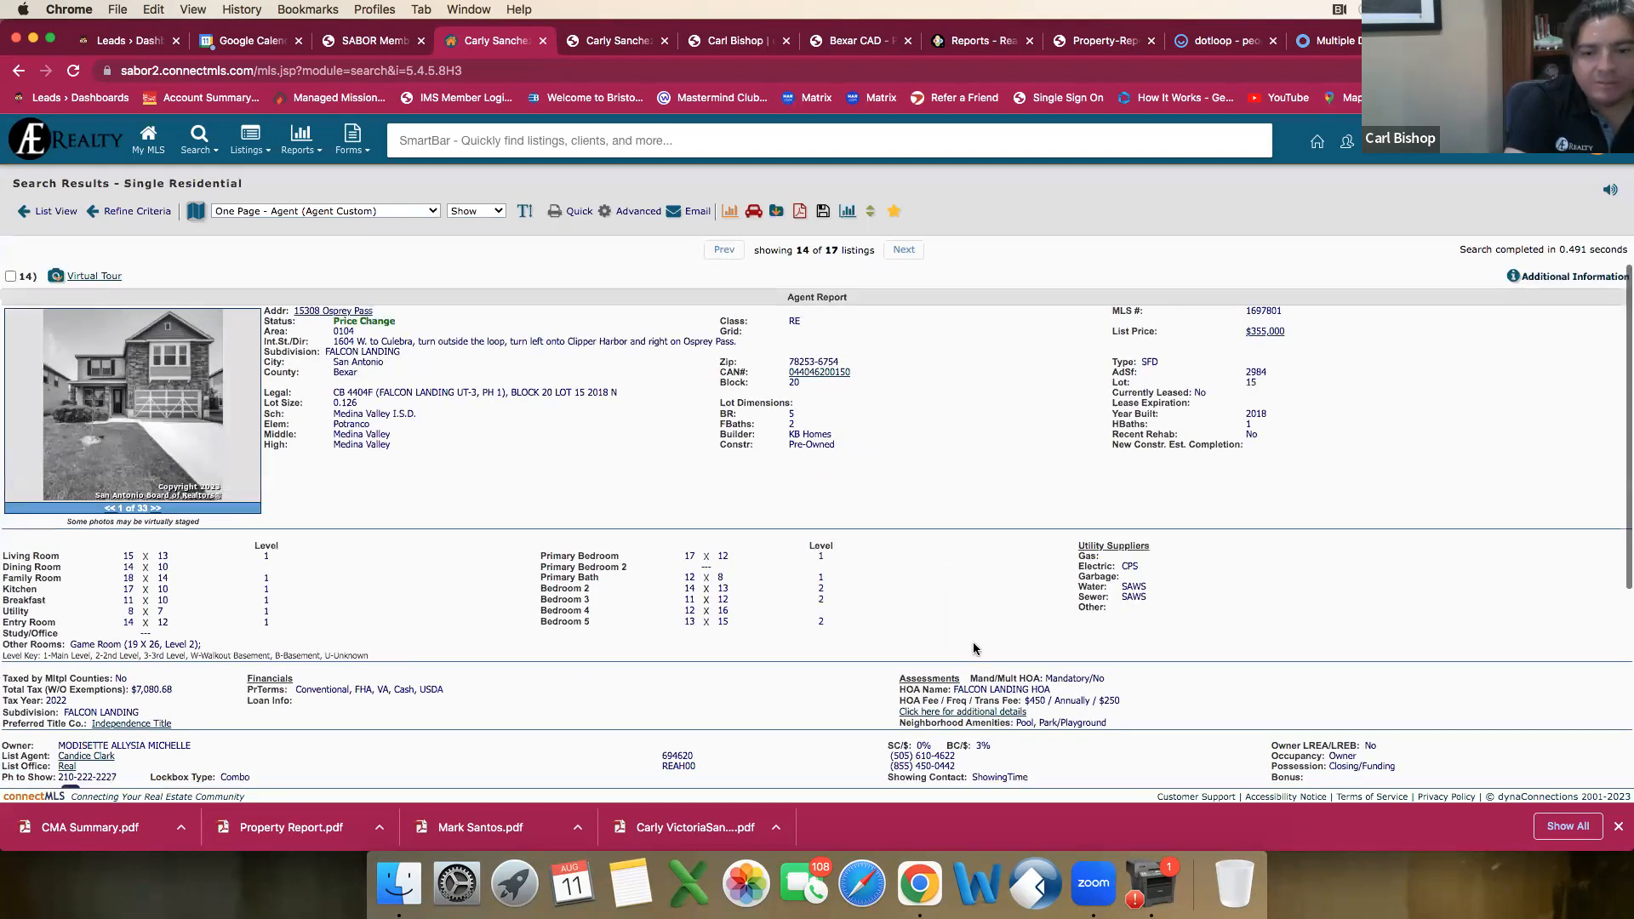
pyautogui.scroll(-2, 975, 649)
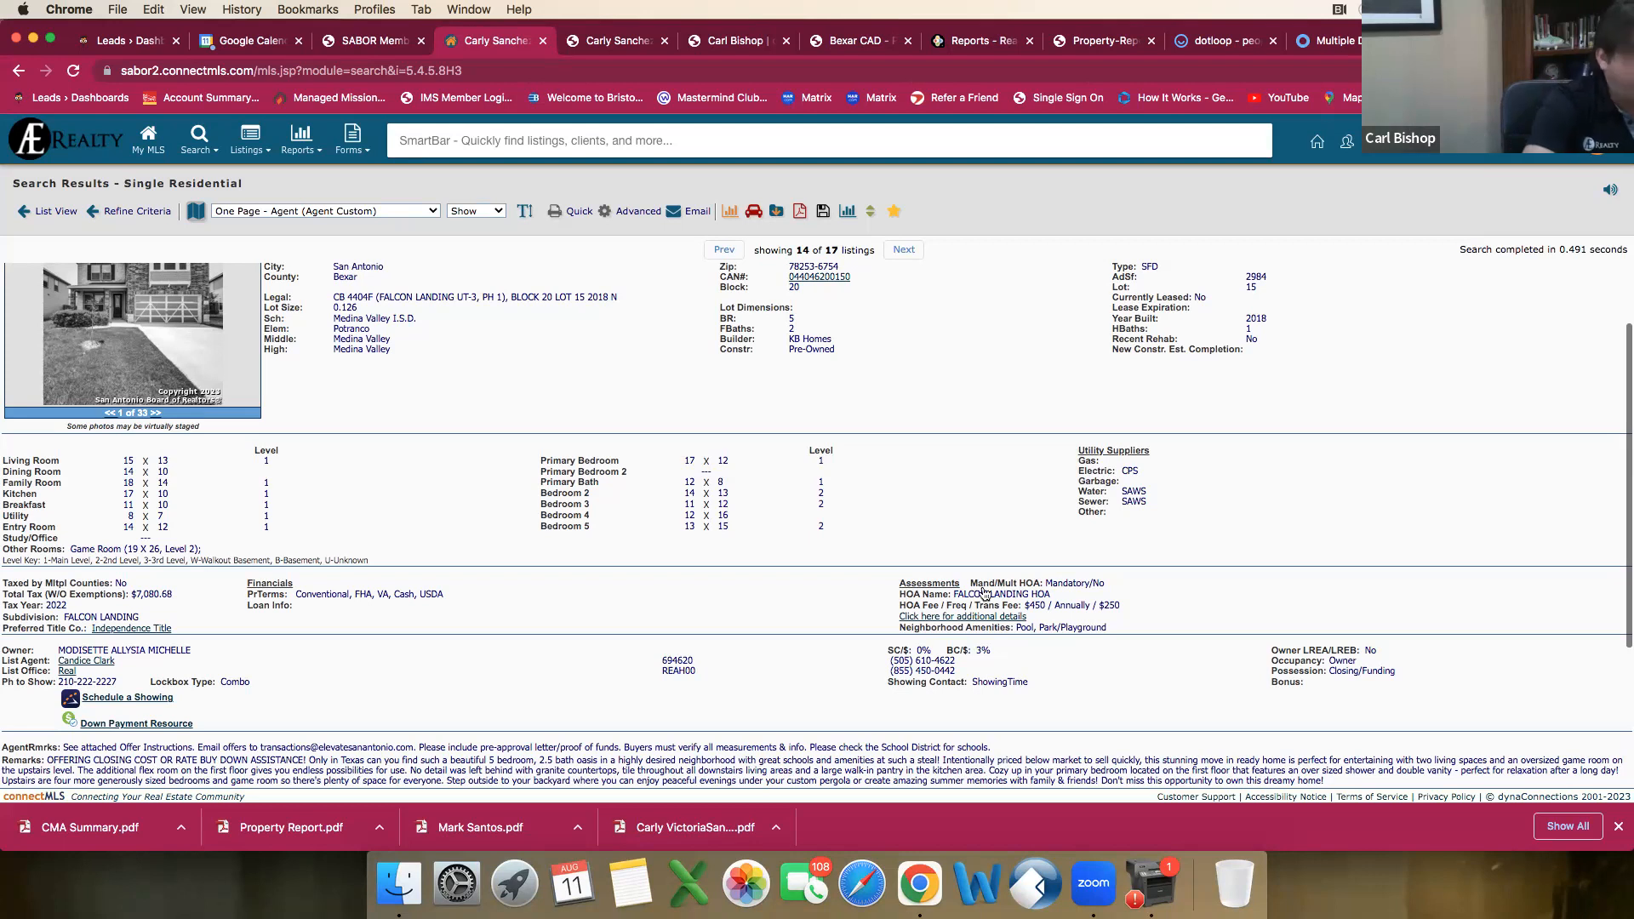
pyautogui.click(724, 250)
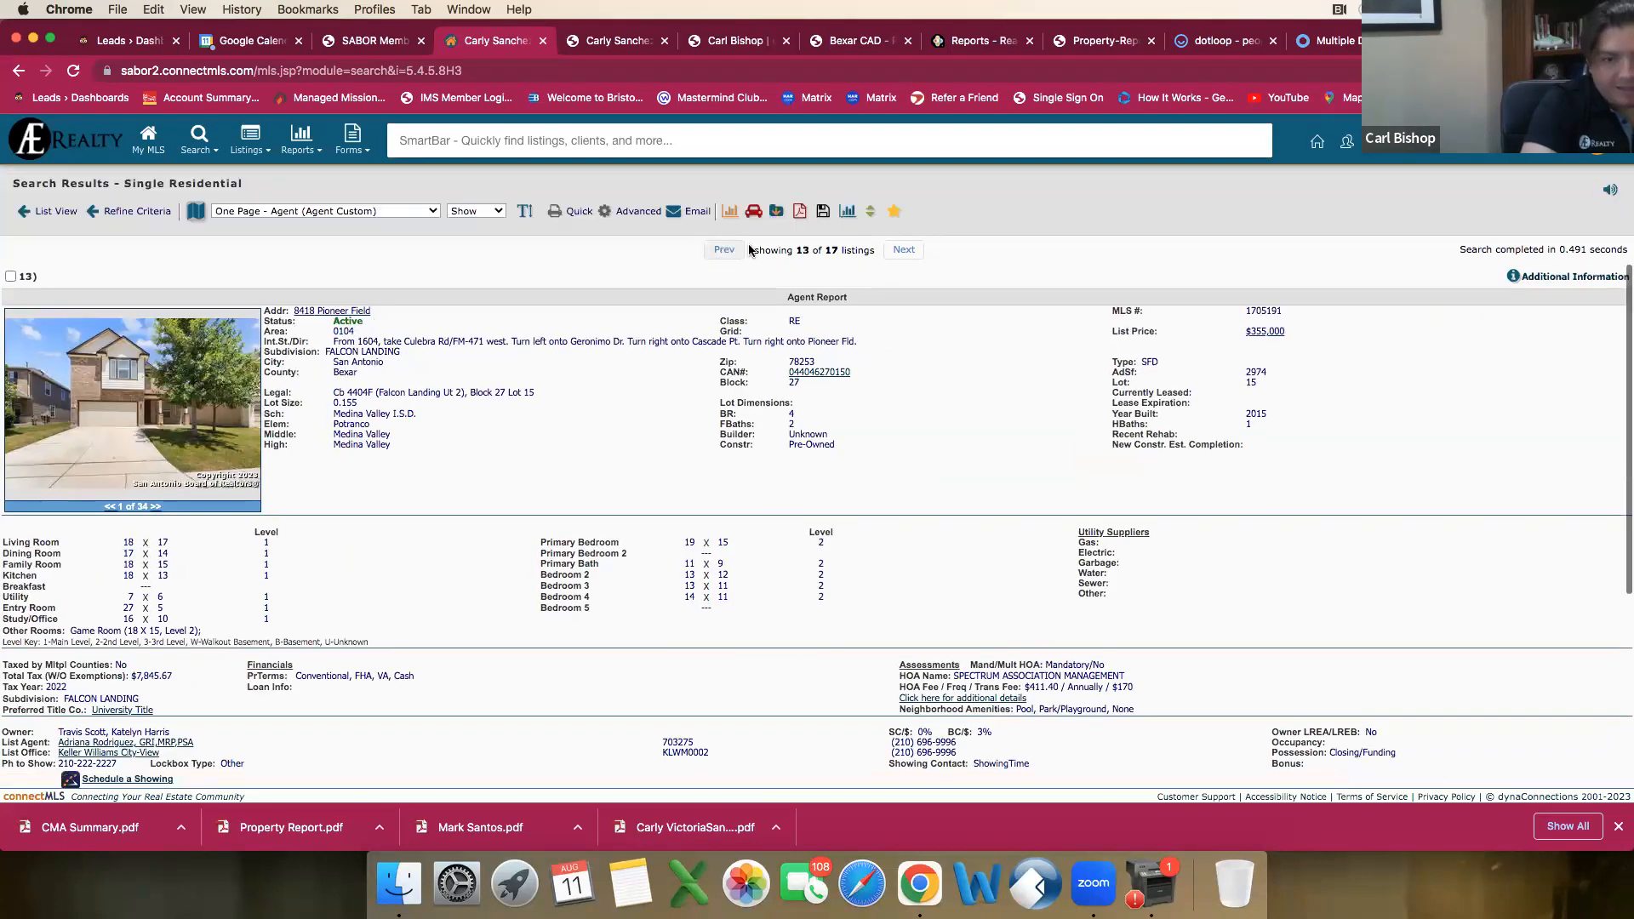
pyautogui.click(894, 250)
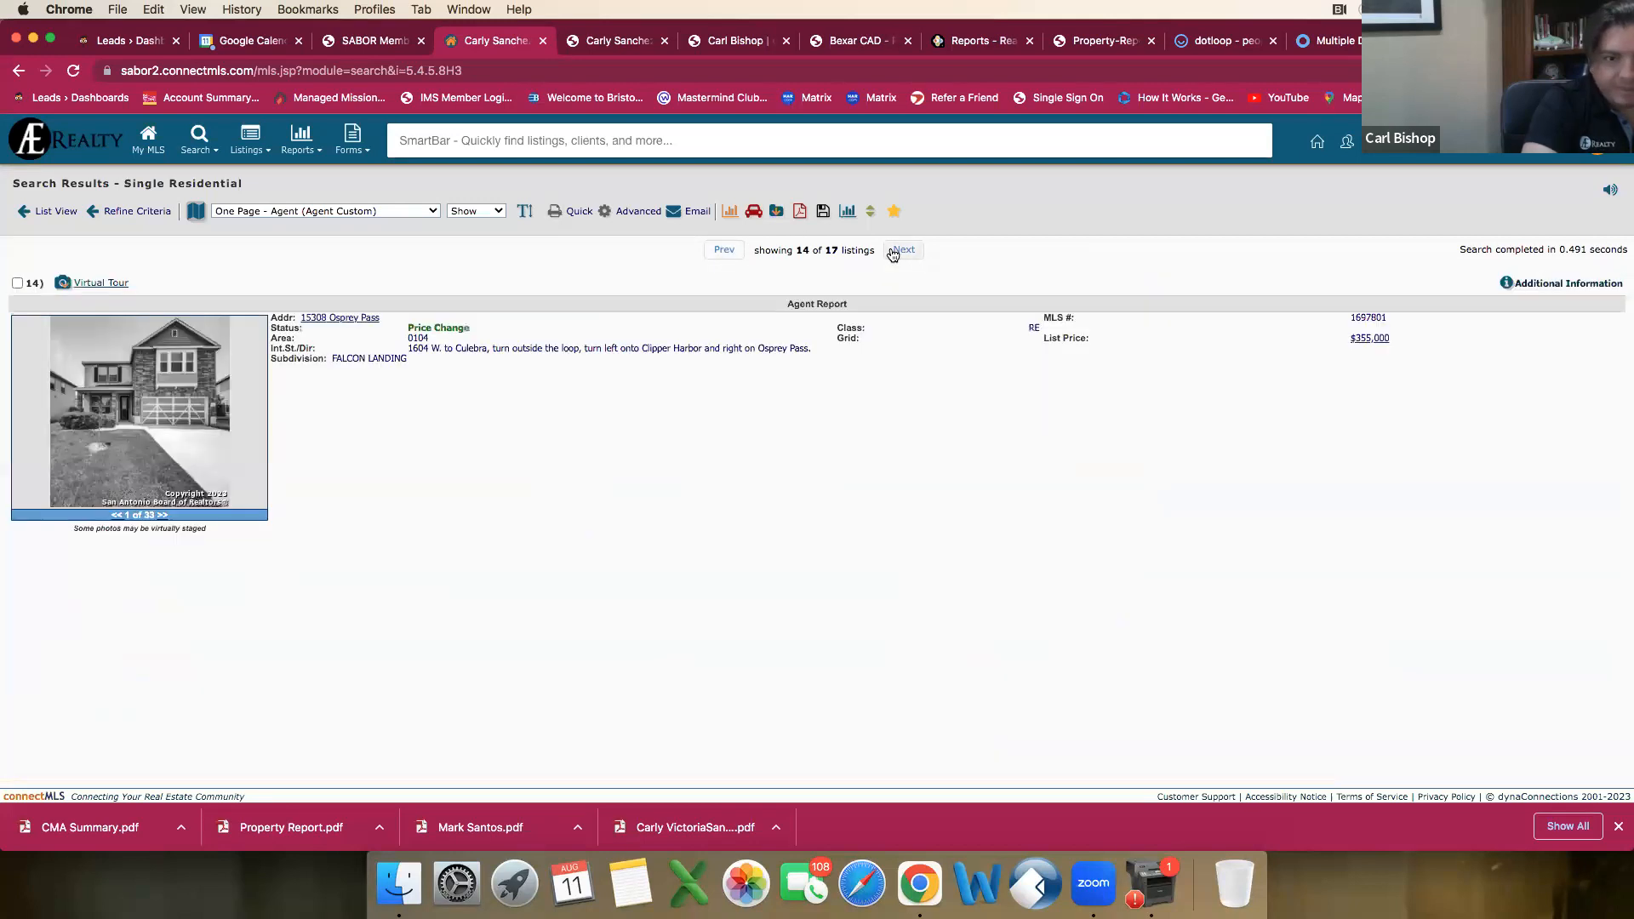
pyautogui.click(894, 250)
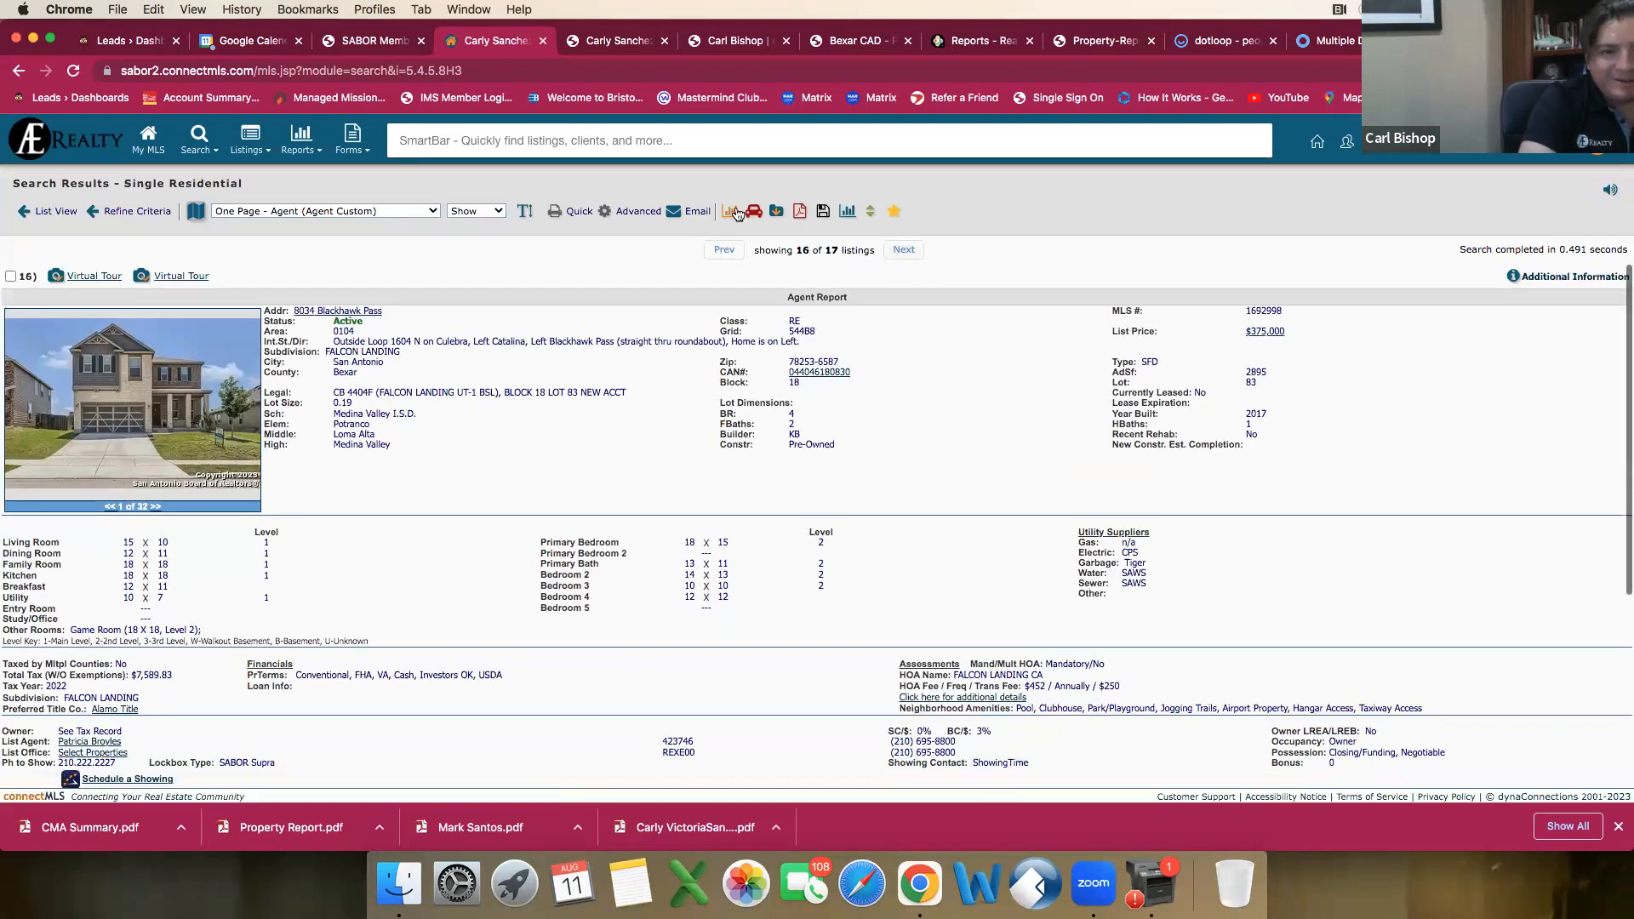
# Step: Export the $375,000 listing's agent report as a PDF, download it and open the file
pyautogui.click(799, 210)
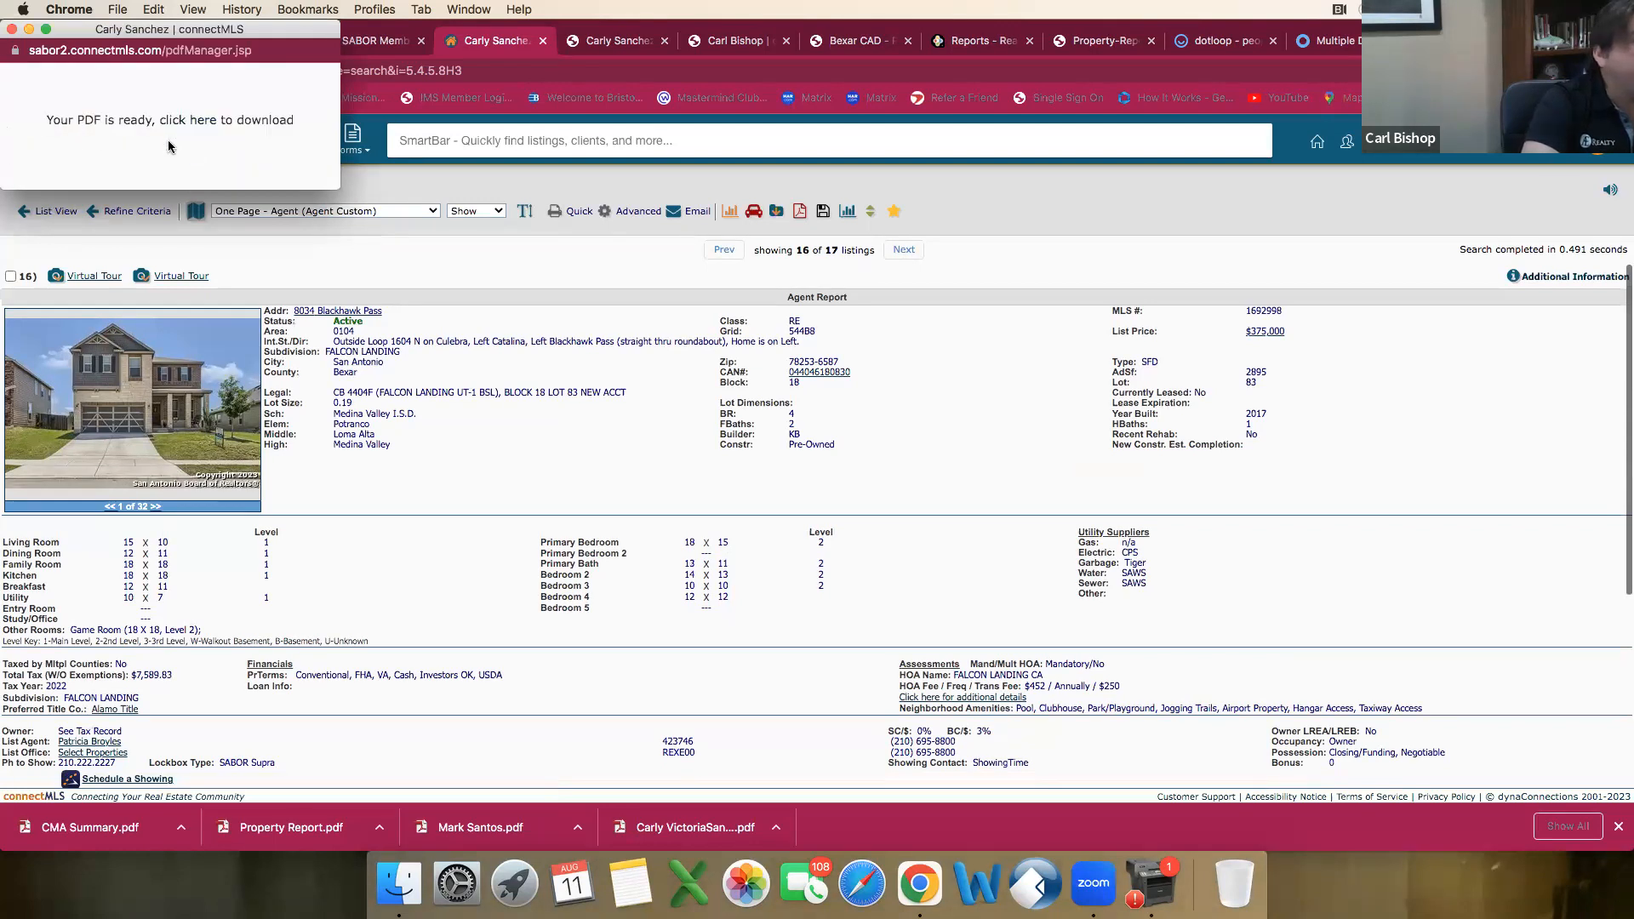
pyautogui.click(188, 125)
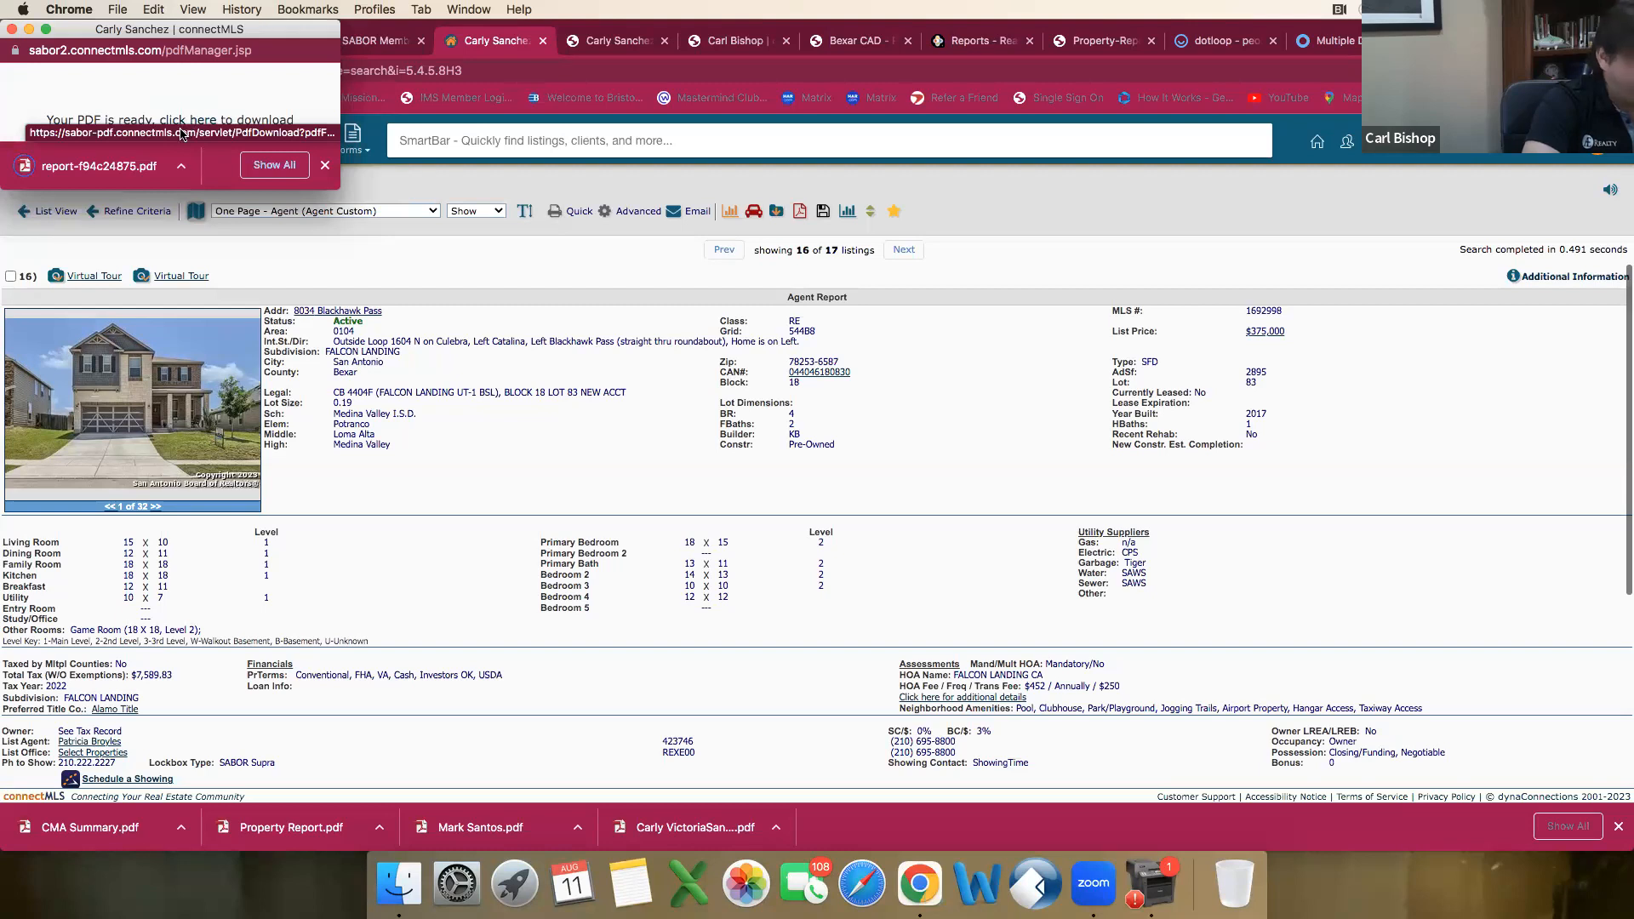
pyautogui.click(138, 166)
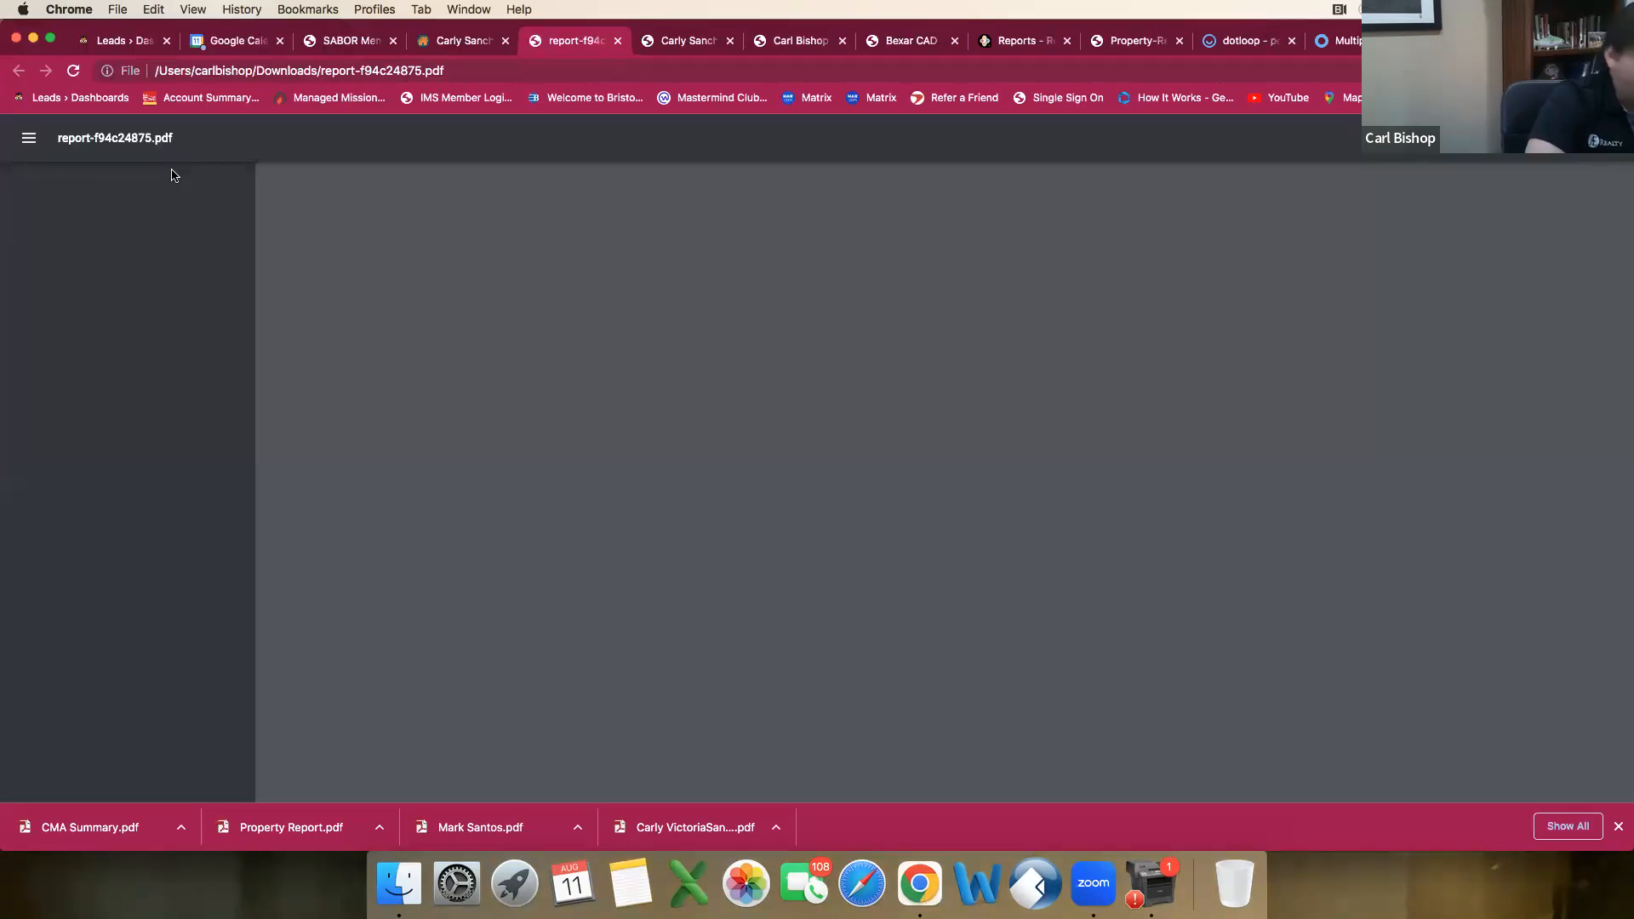
# Step: Return to connectMLS and open the $330,000 San Antonio draft from the agent's own listings for editing
pyautogui.click(448, 44)
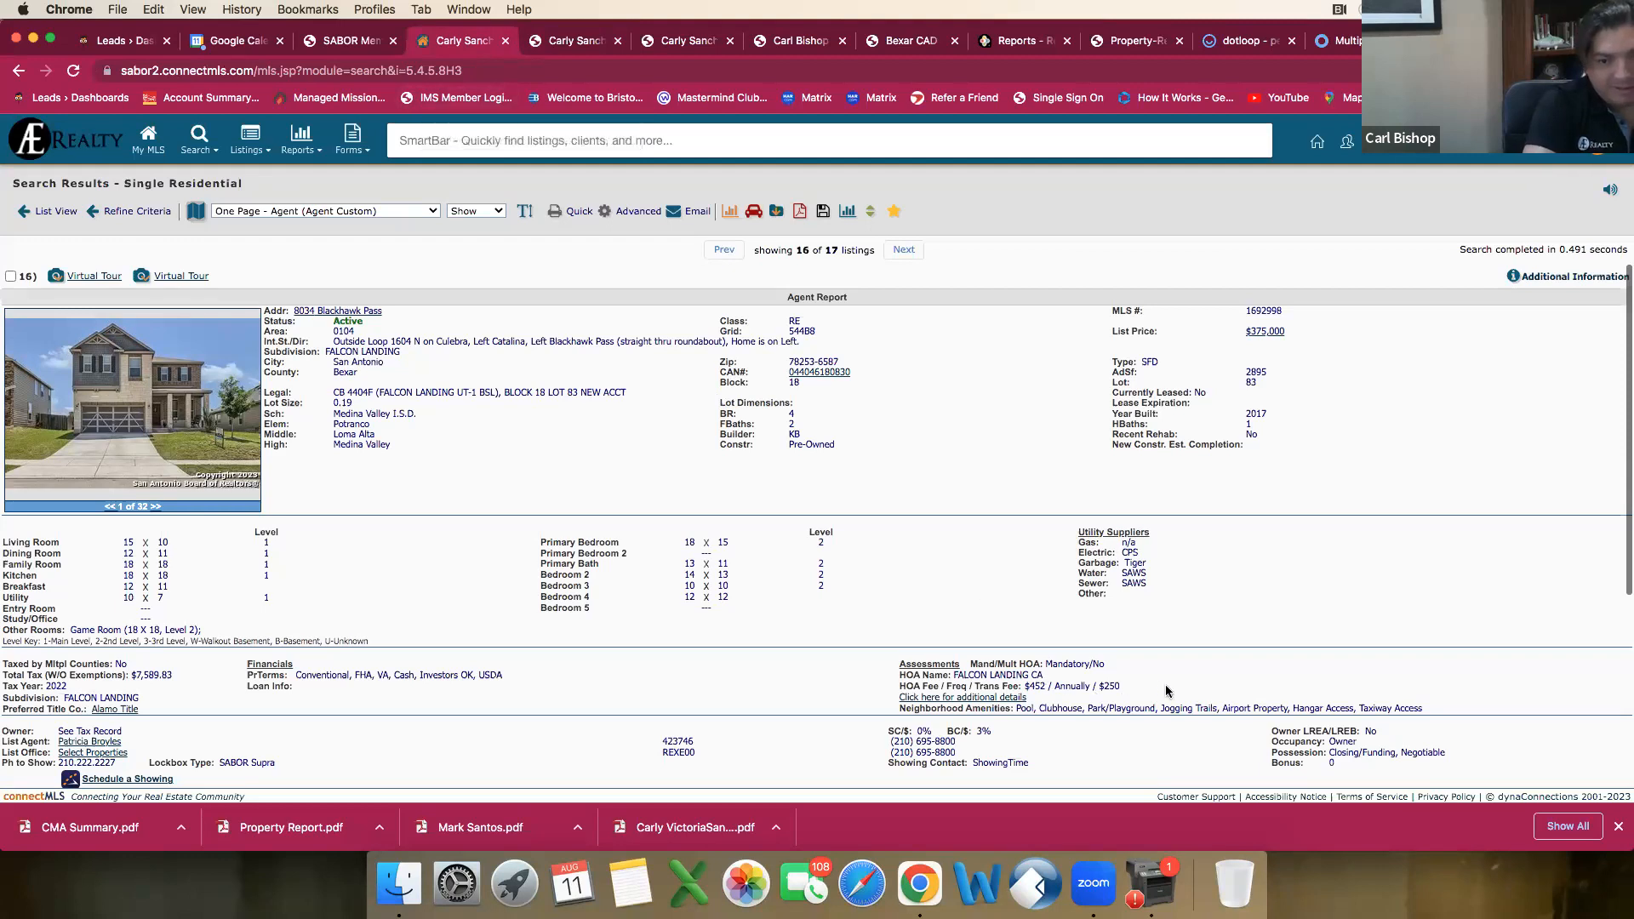
pyautogui.click(330, 49)
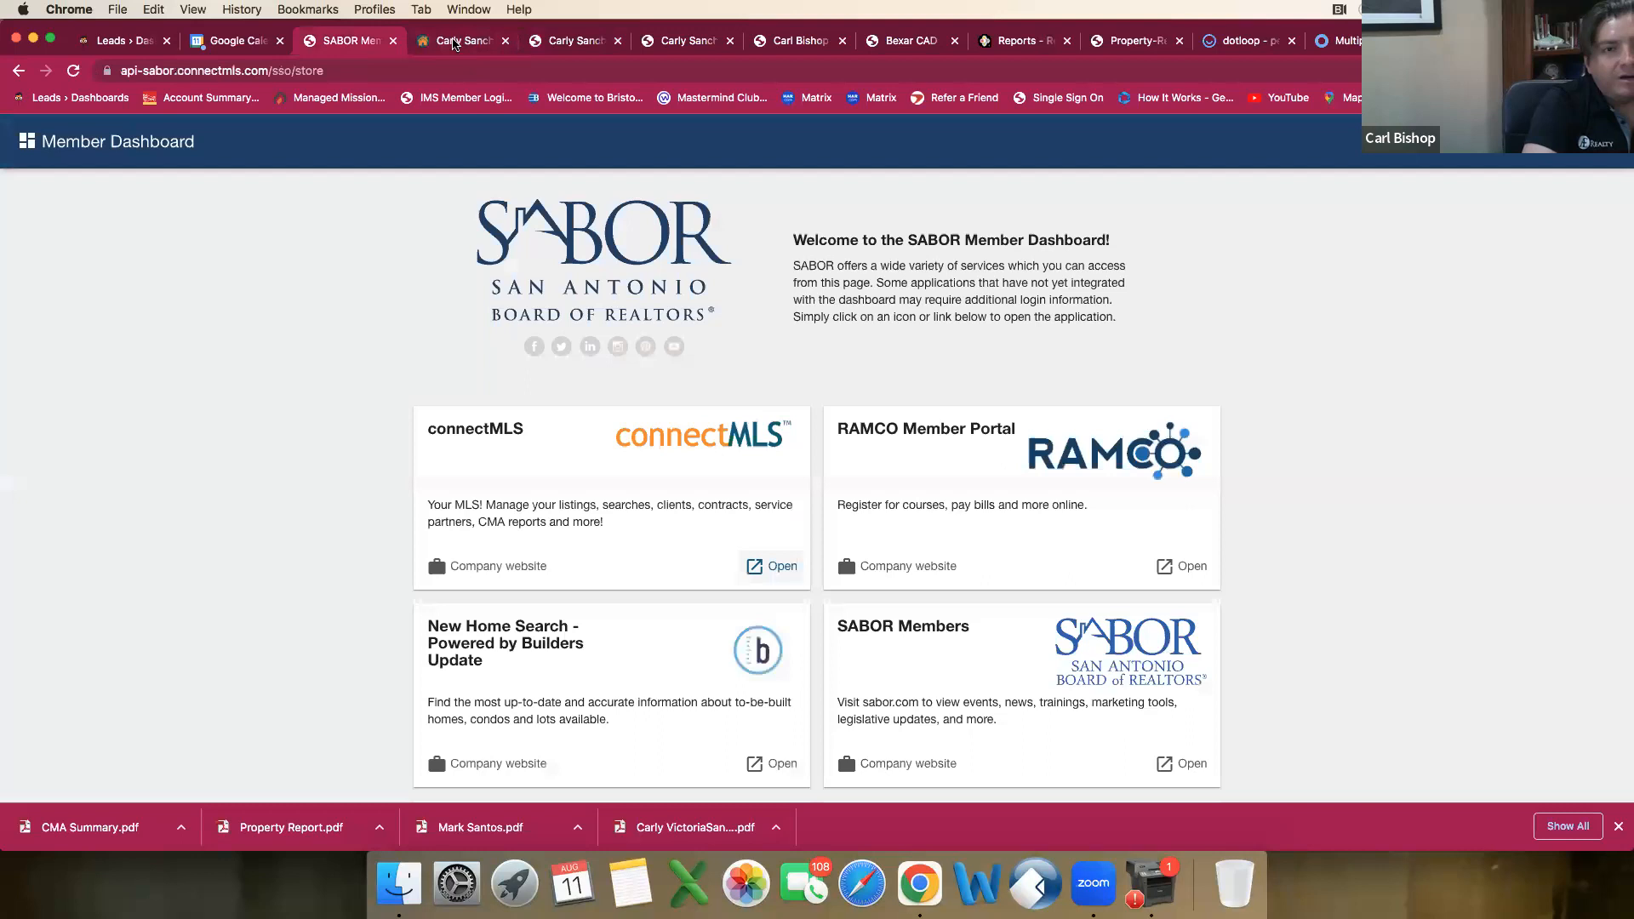
pyautogui.click(453, 44)
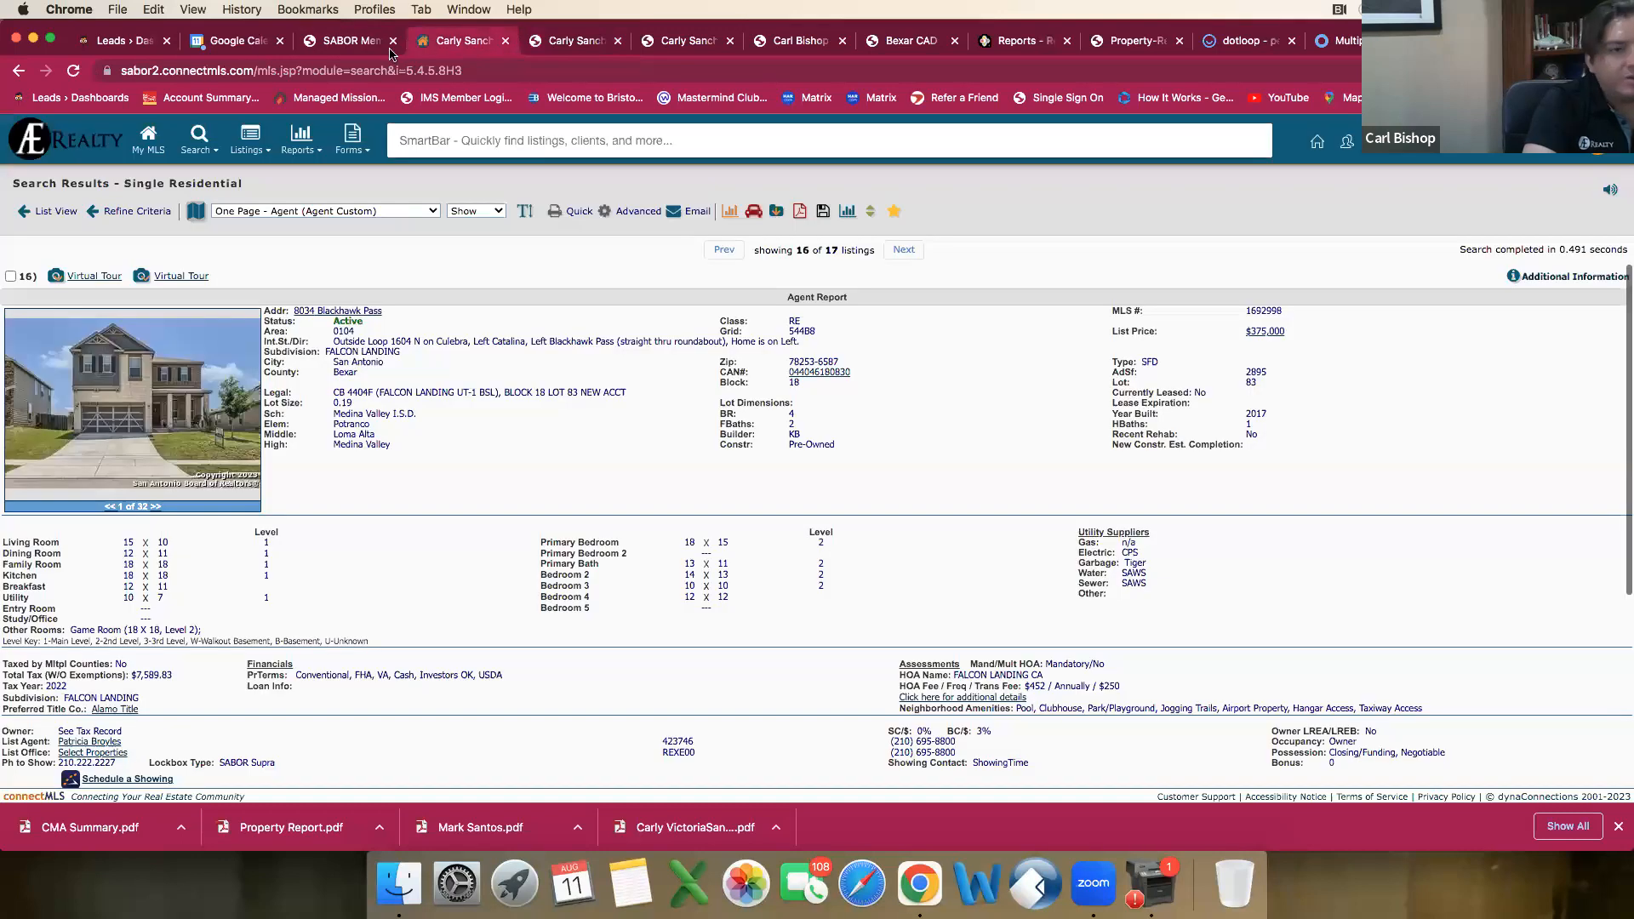
pyautogui.click(149, 143)
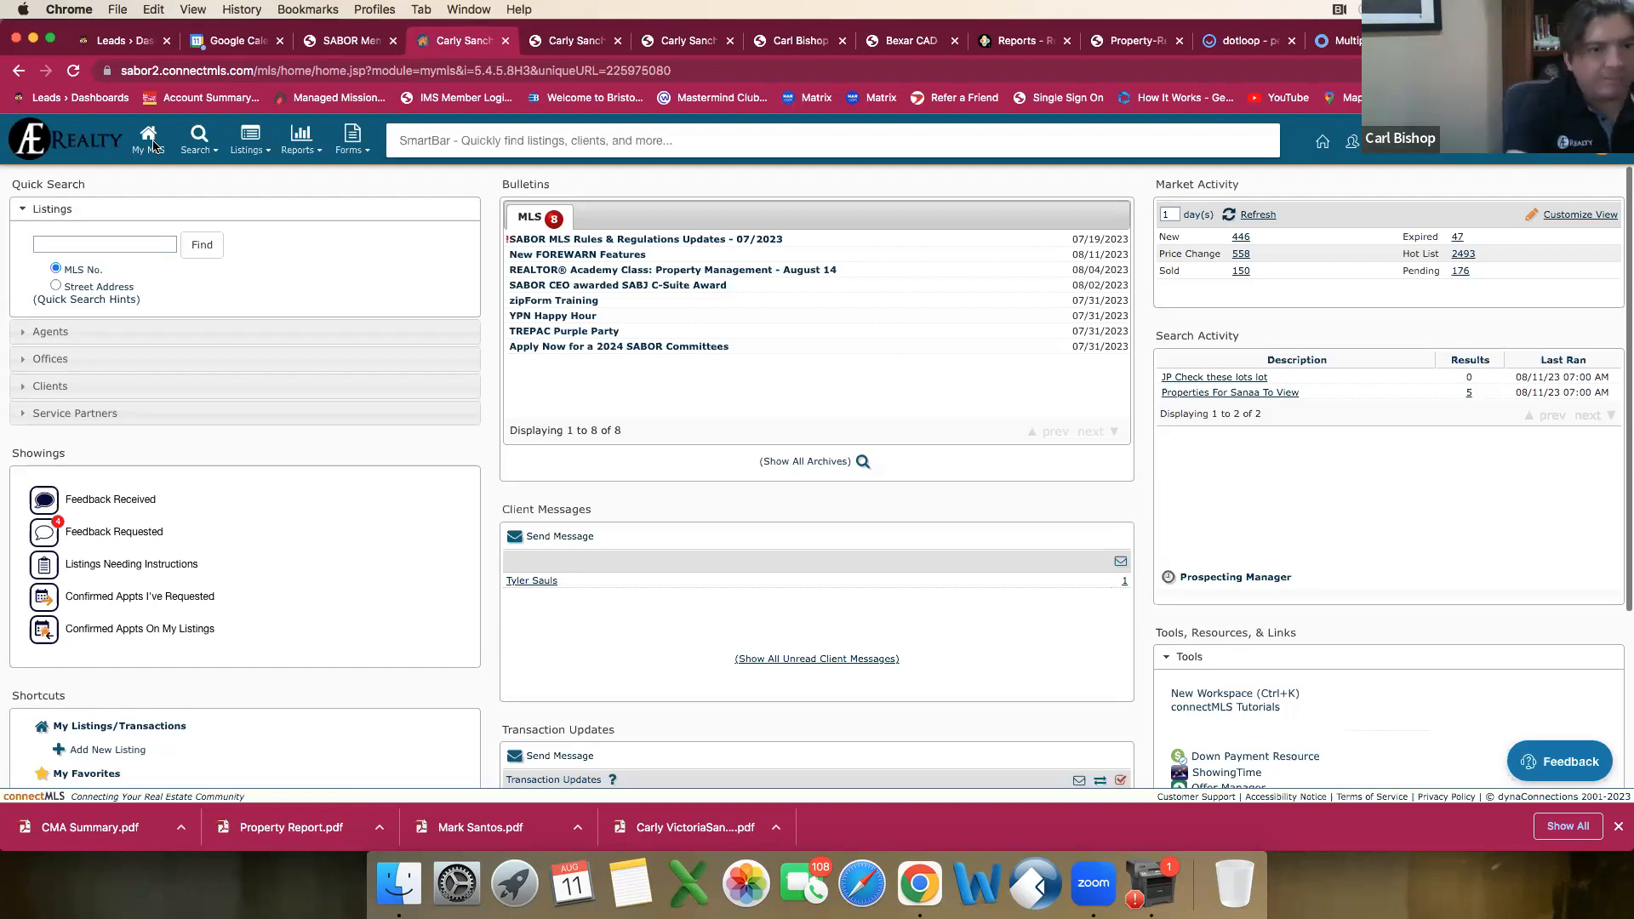
pyautogui.scroll(-3, 141, 630)
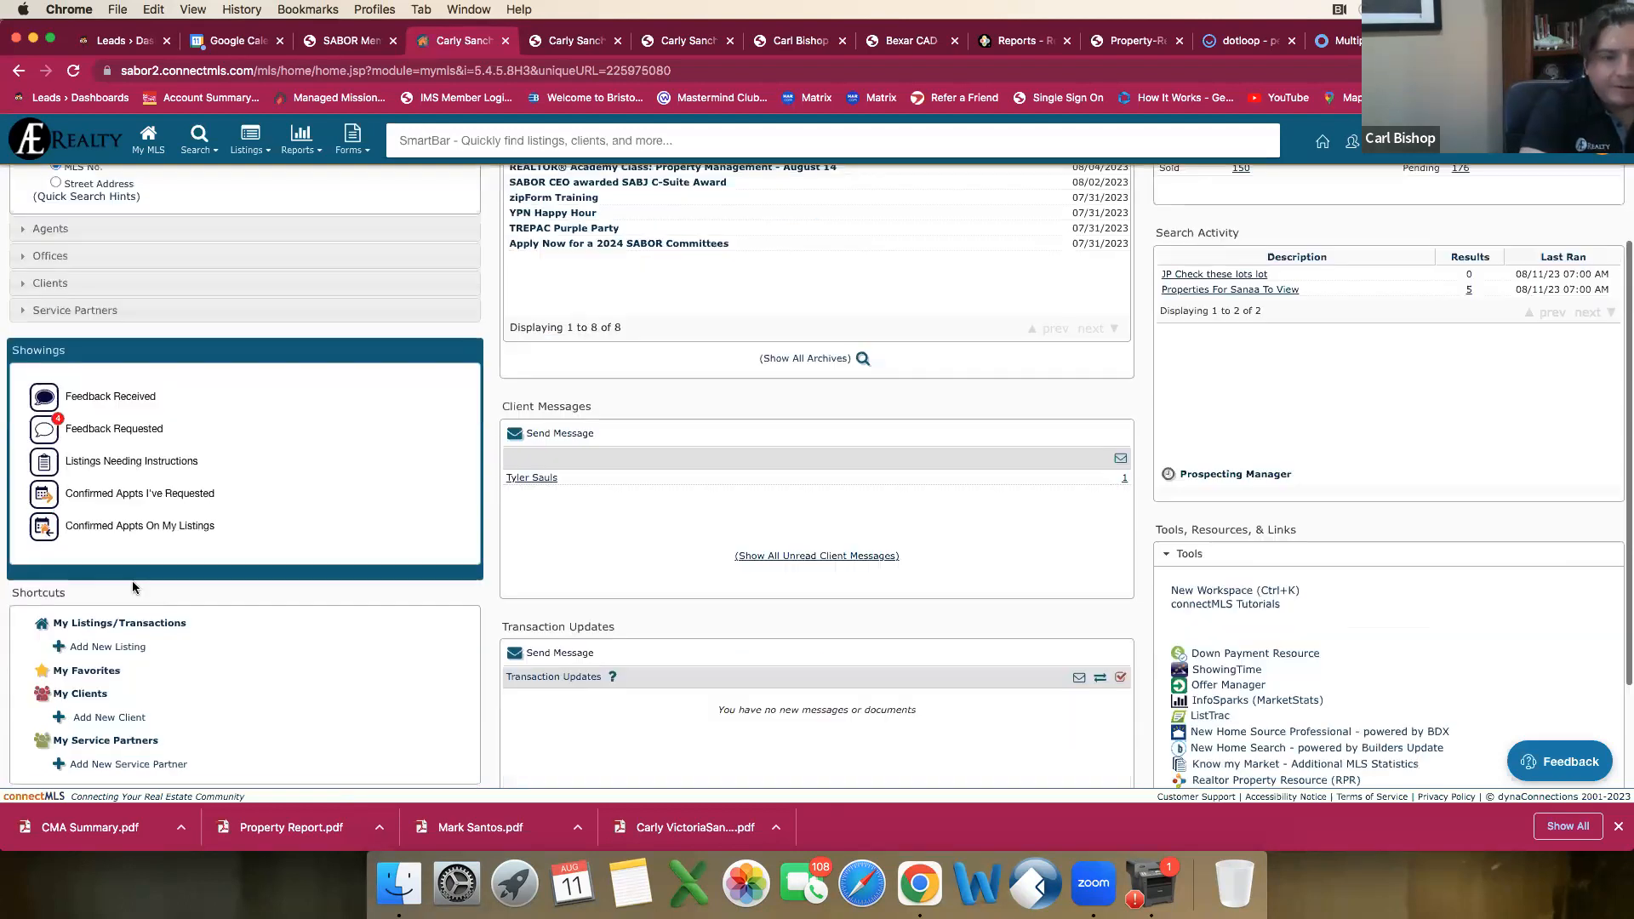
pyautogui.click(120, 622)
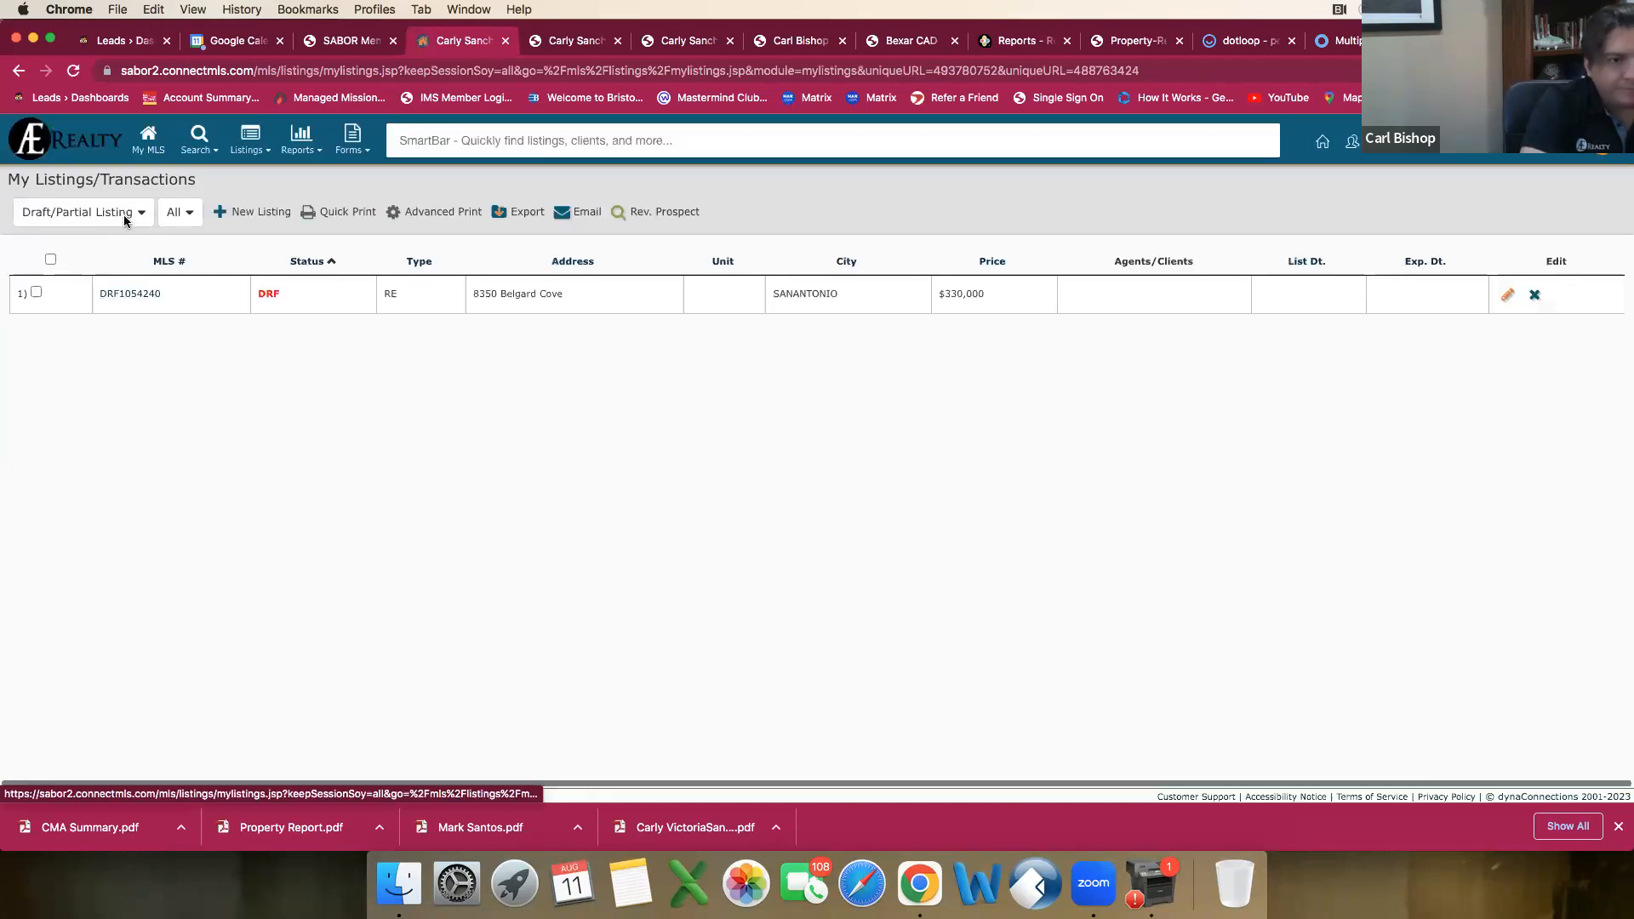
pyautogui.click(135, 296)
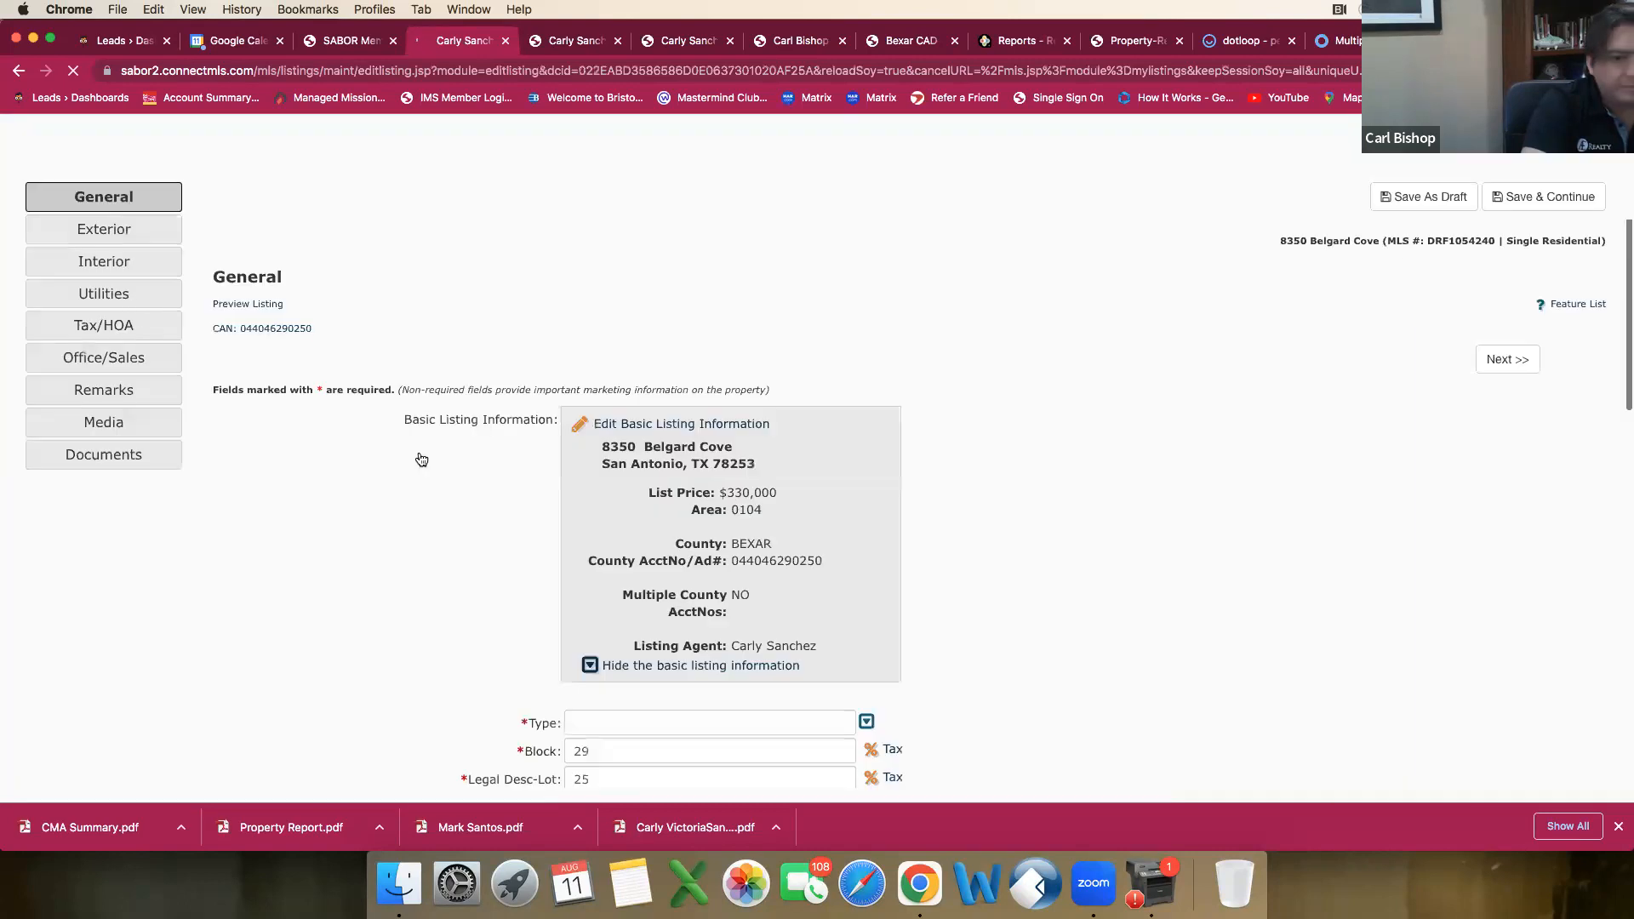
# Step: Review the draft's General section and set the property type to SFD (Single Family Detached)
pyautogui.scroll(-3, 395, 499)
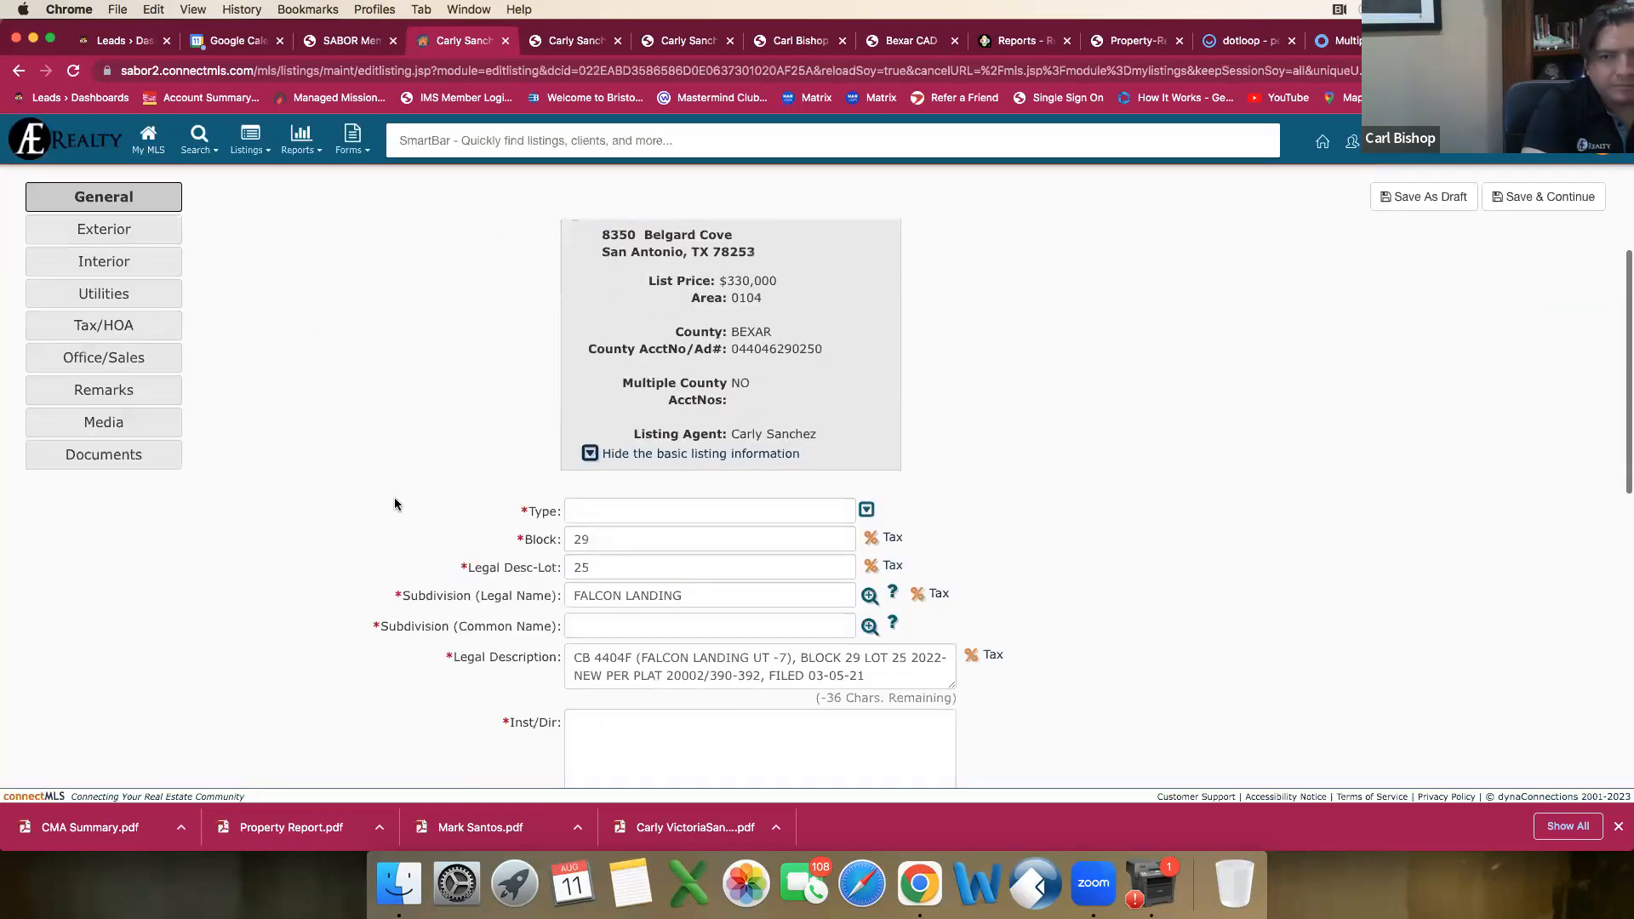
pyautogui.scroll(-10, 395, 503)
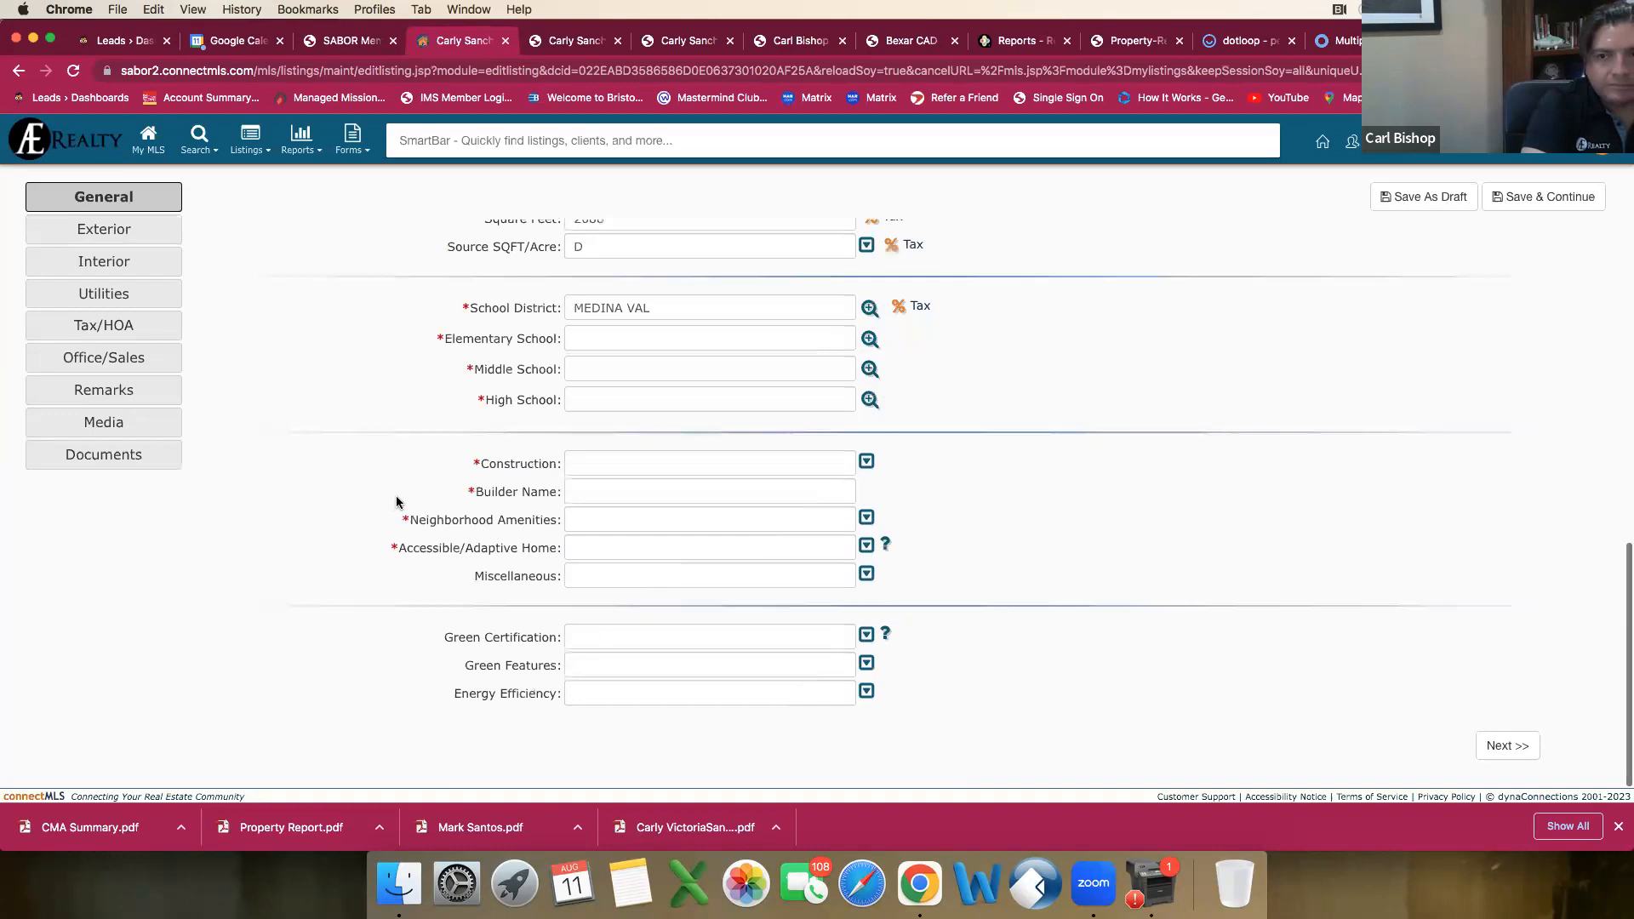
pyautogui.scroll(3, 397, 503)
pyautogui.scroll(4, 397, 503)
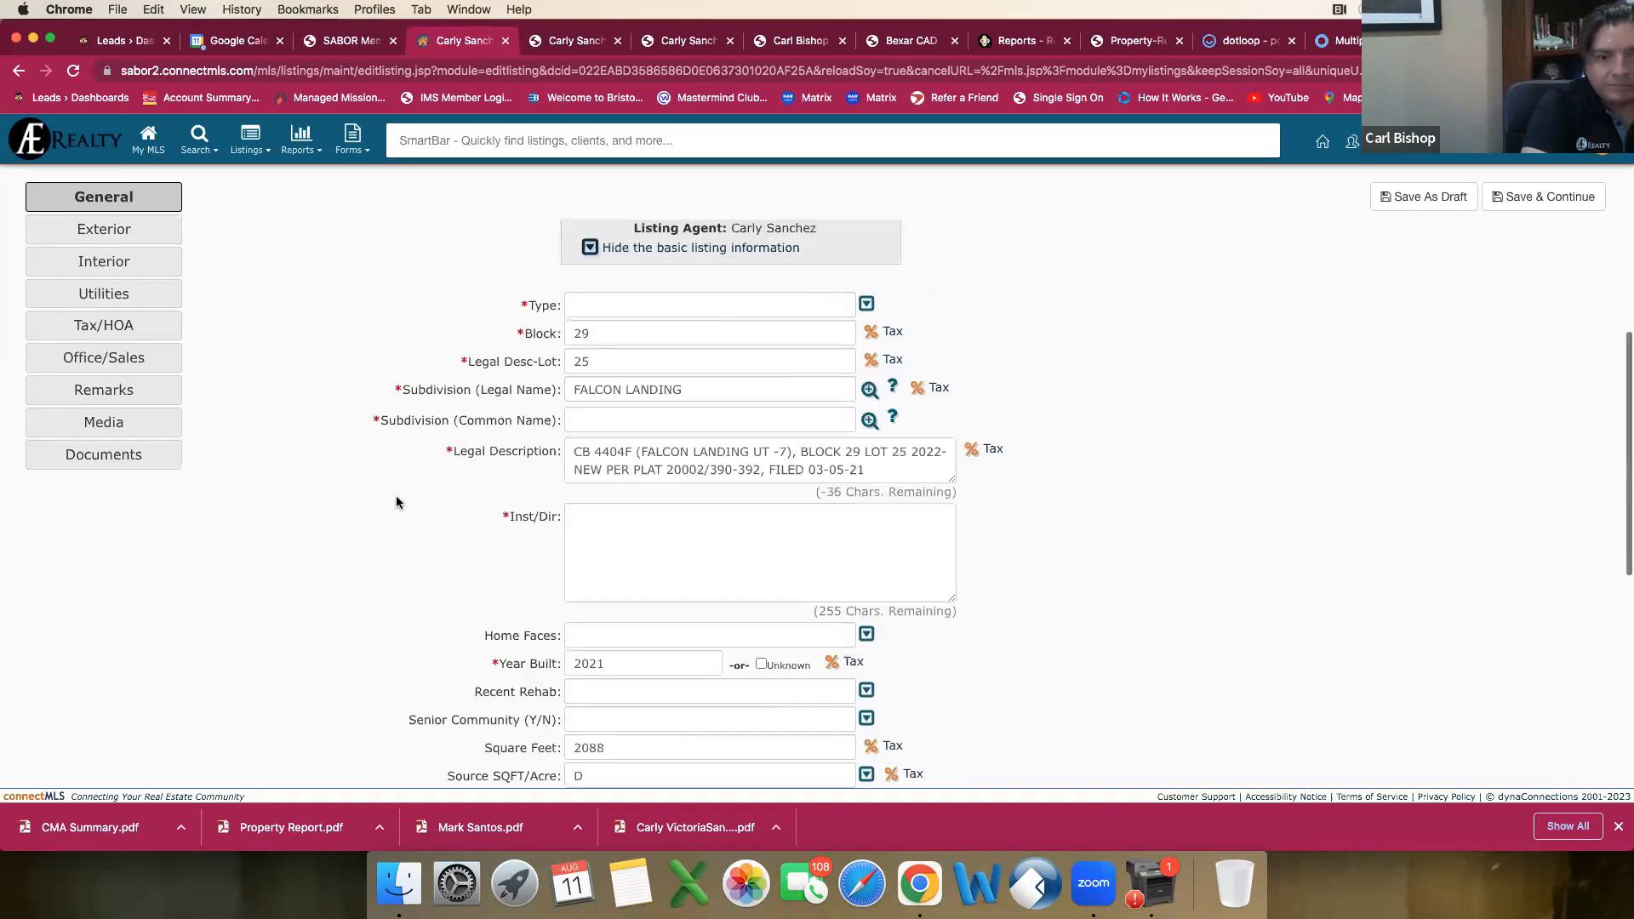
pyautogui.scroll(2, 397, 502)
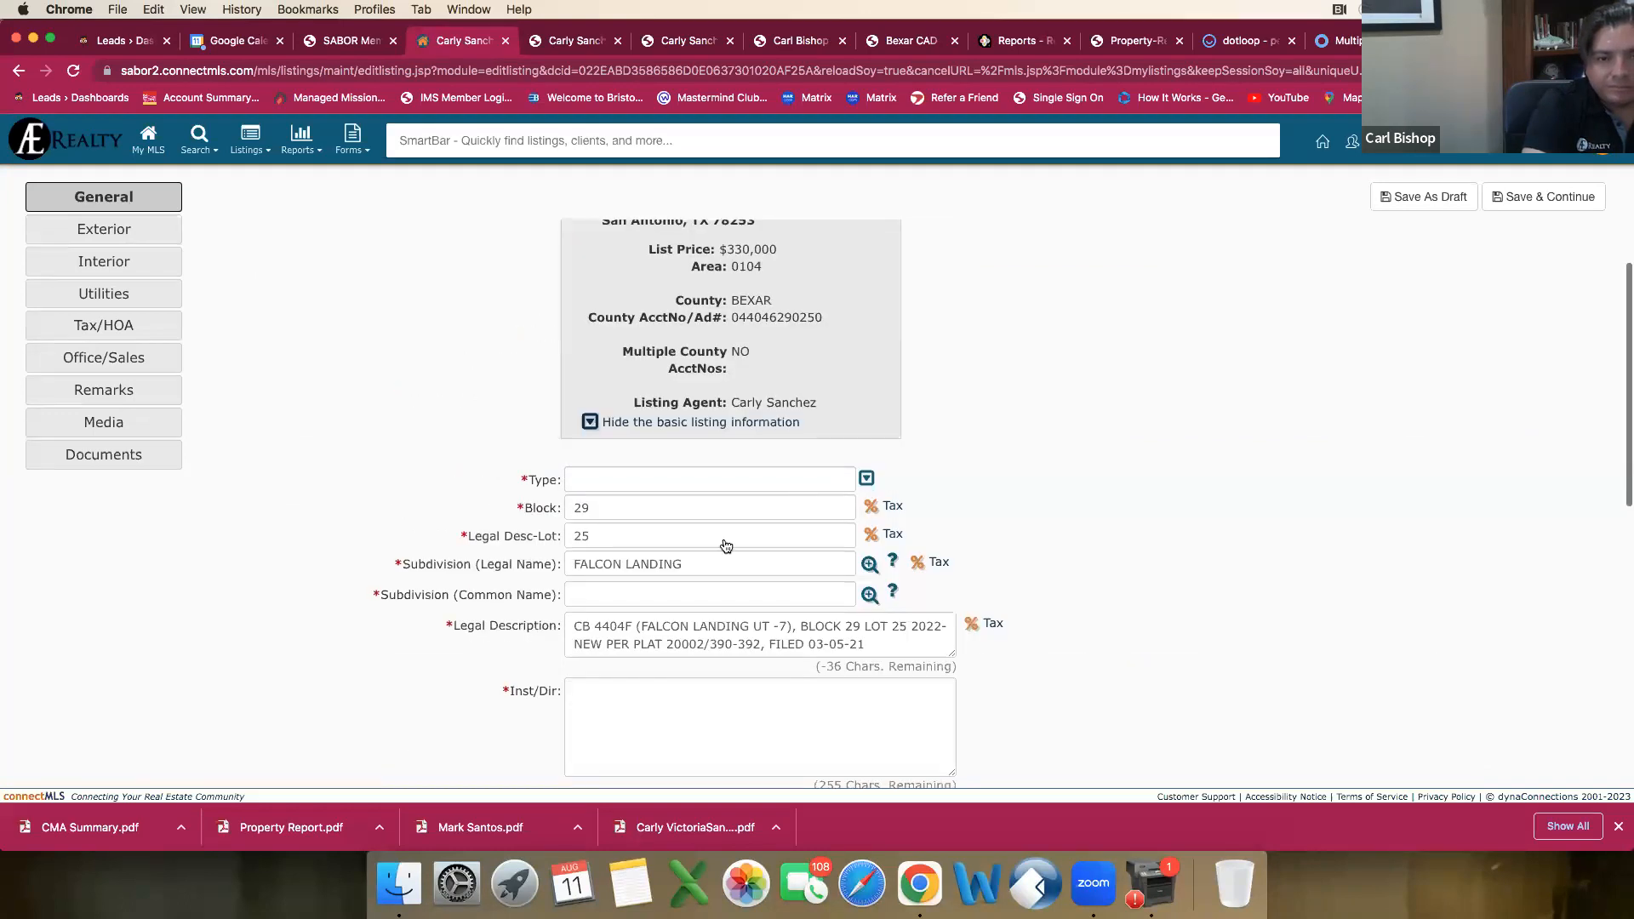
pyautogui.click(867, 479)
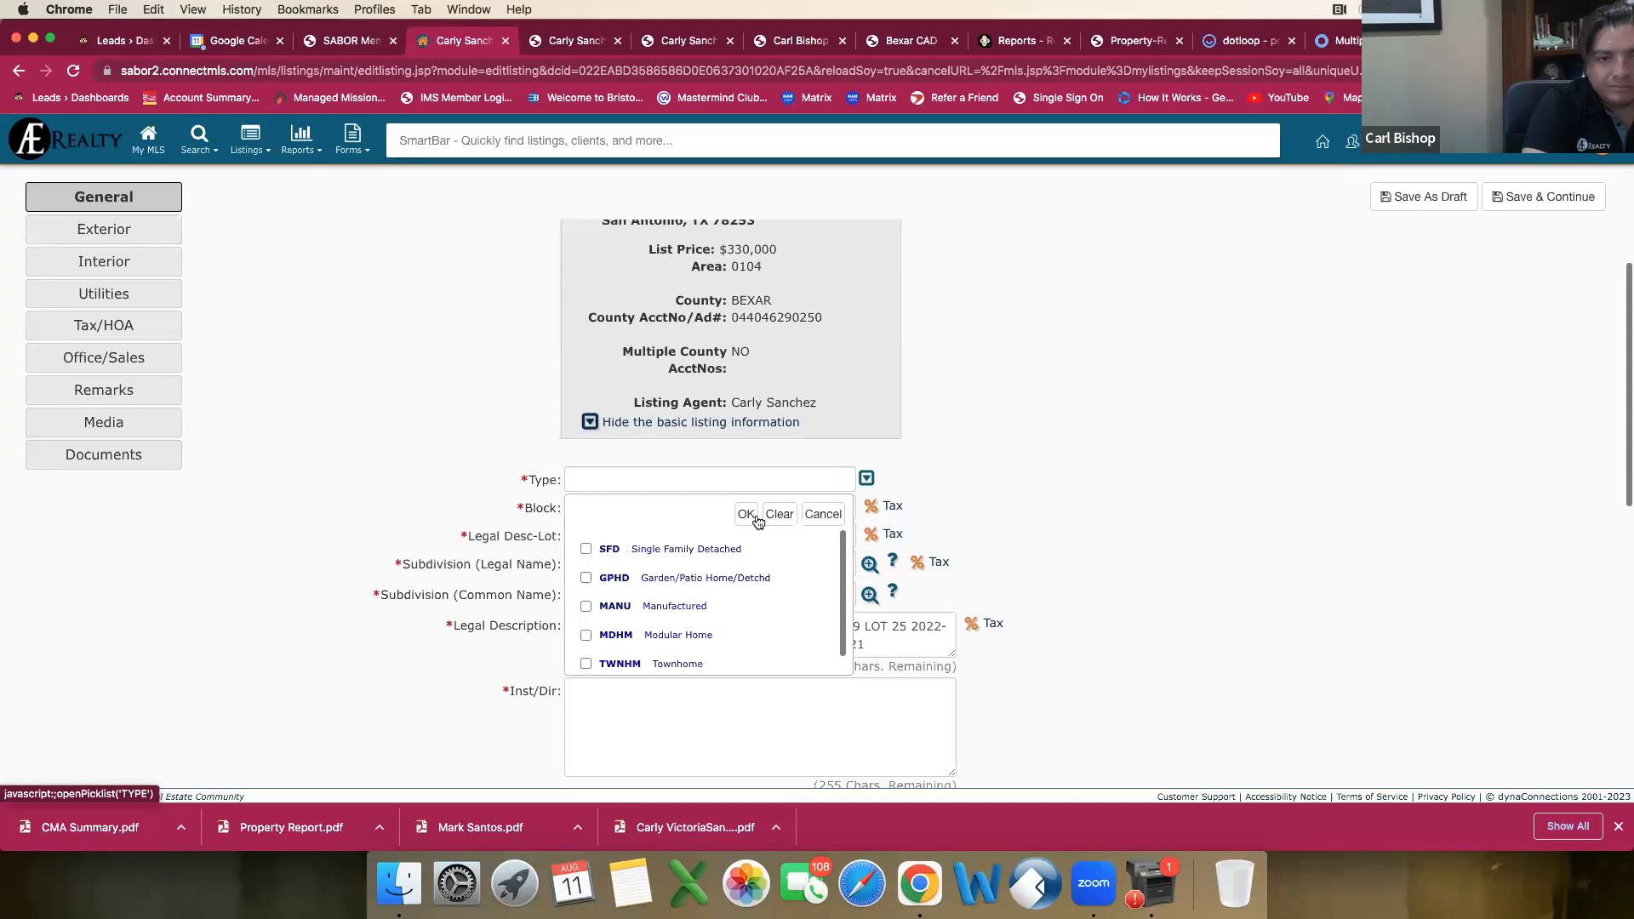
pyautogui.click(587, 549)
pyautogui.click(746, 515)
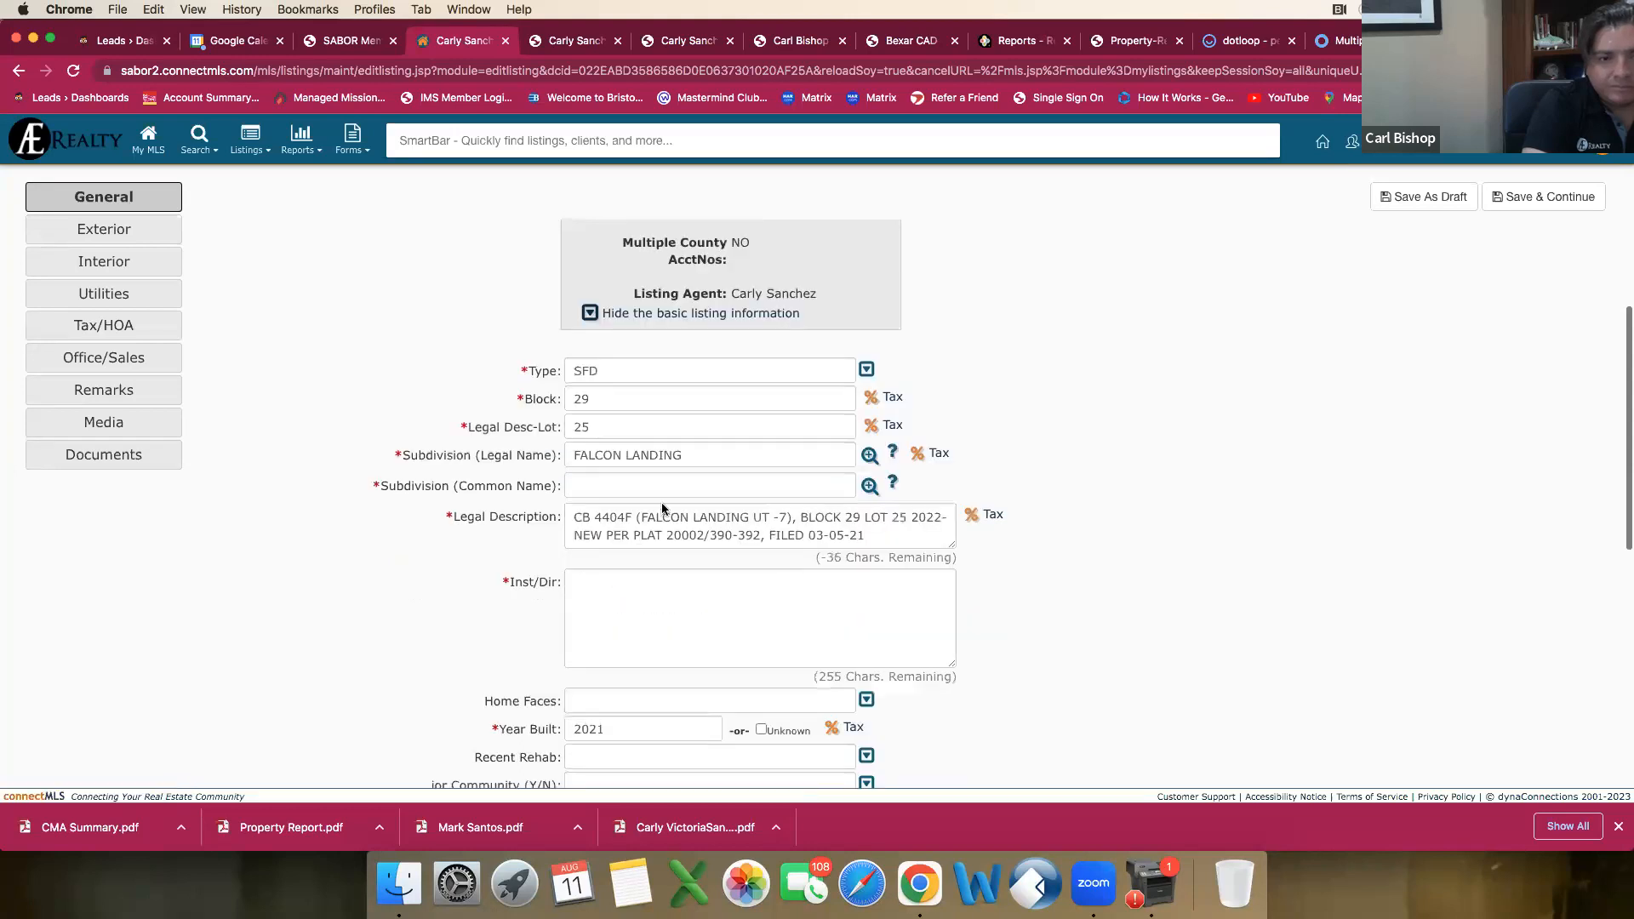
# Step: Look up the subdivision's common name and set it to FALCON LANDING
pyautogui.click(870, 493)
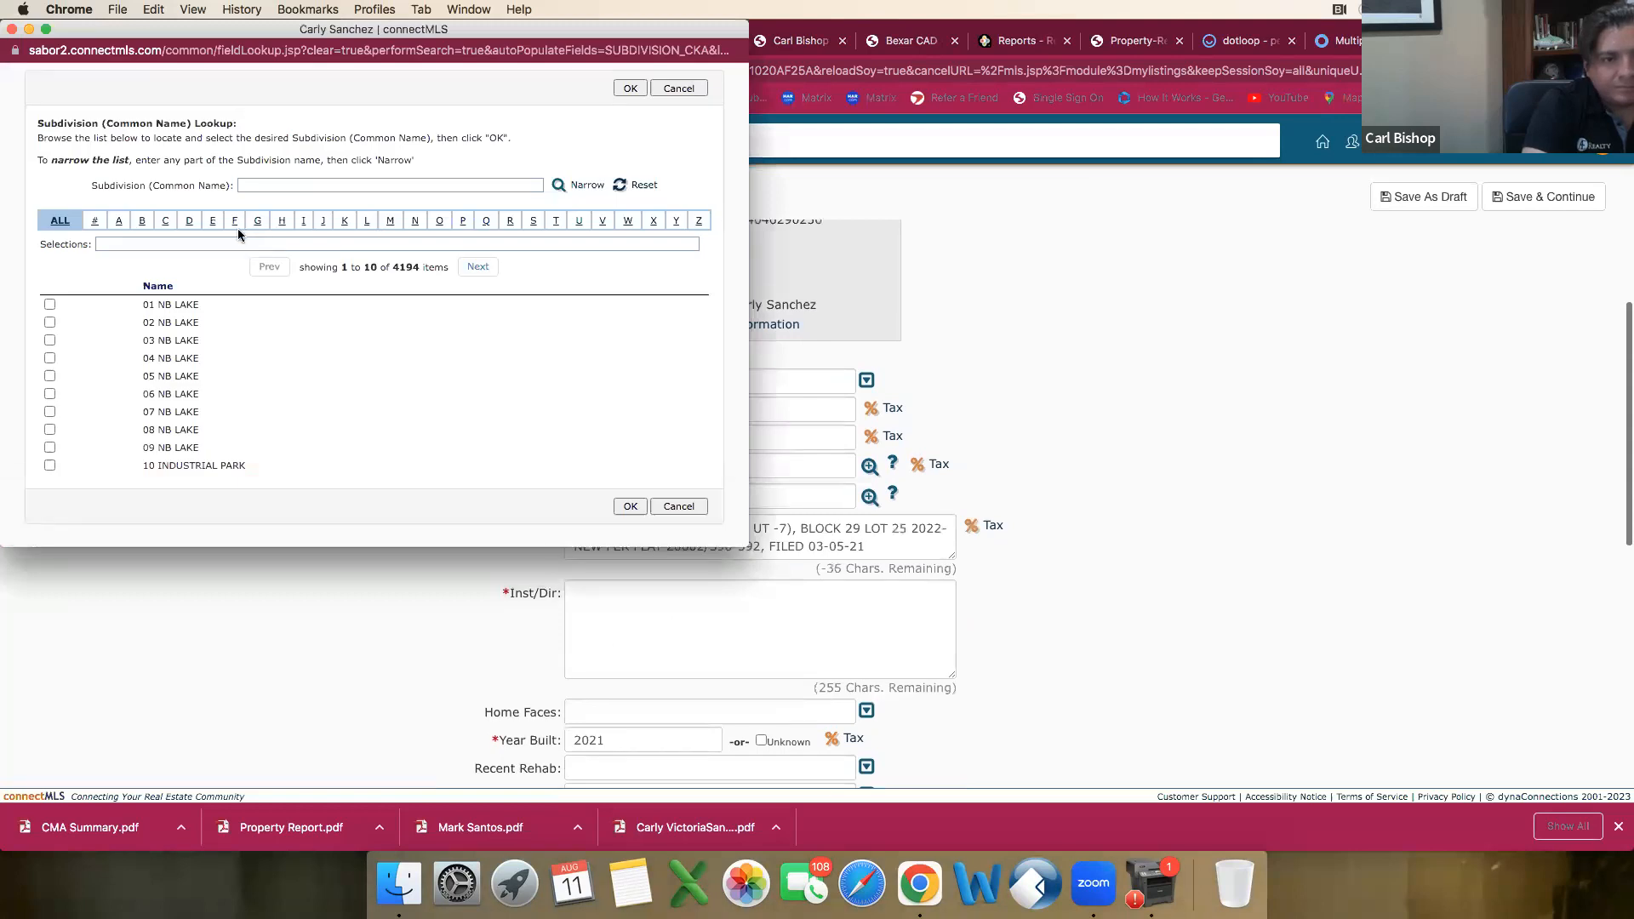
pyautogui.click(237, 226)
pyautogui.click(474, 267)
pyautogui.click(483, 267)
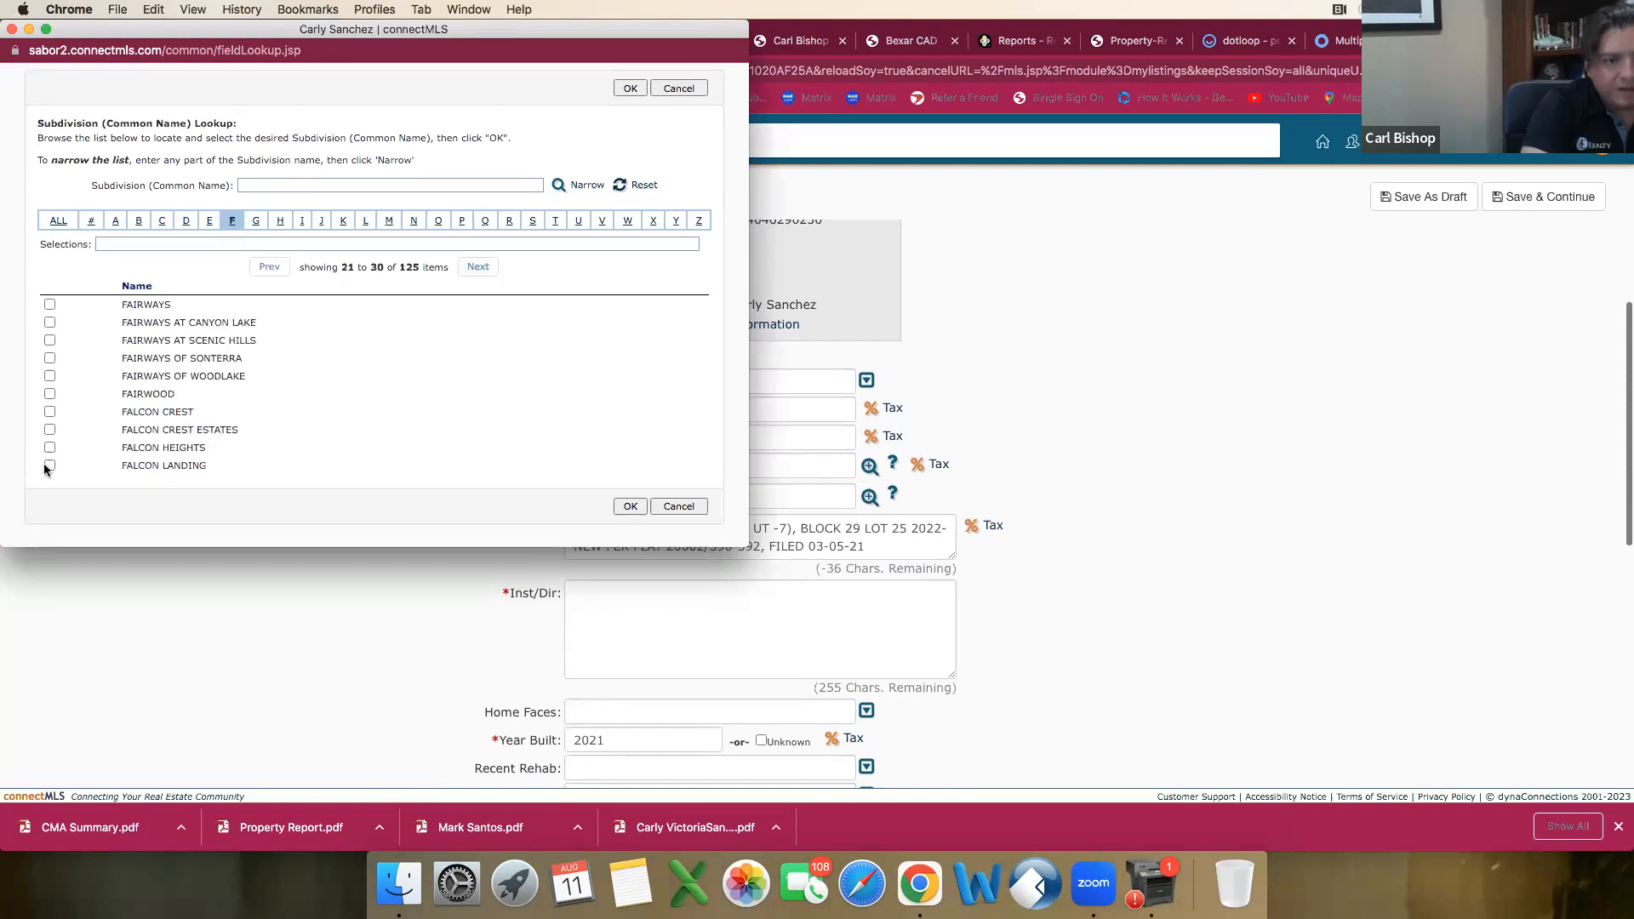
pyautogui.click(630, 506)
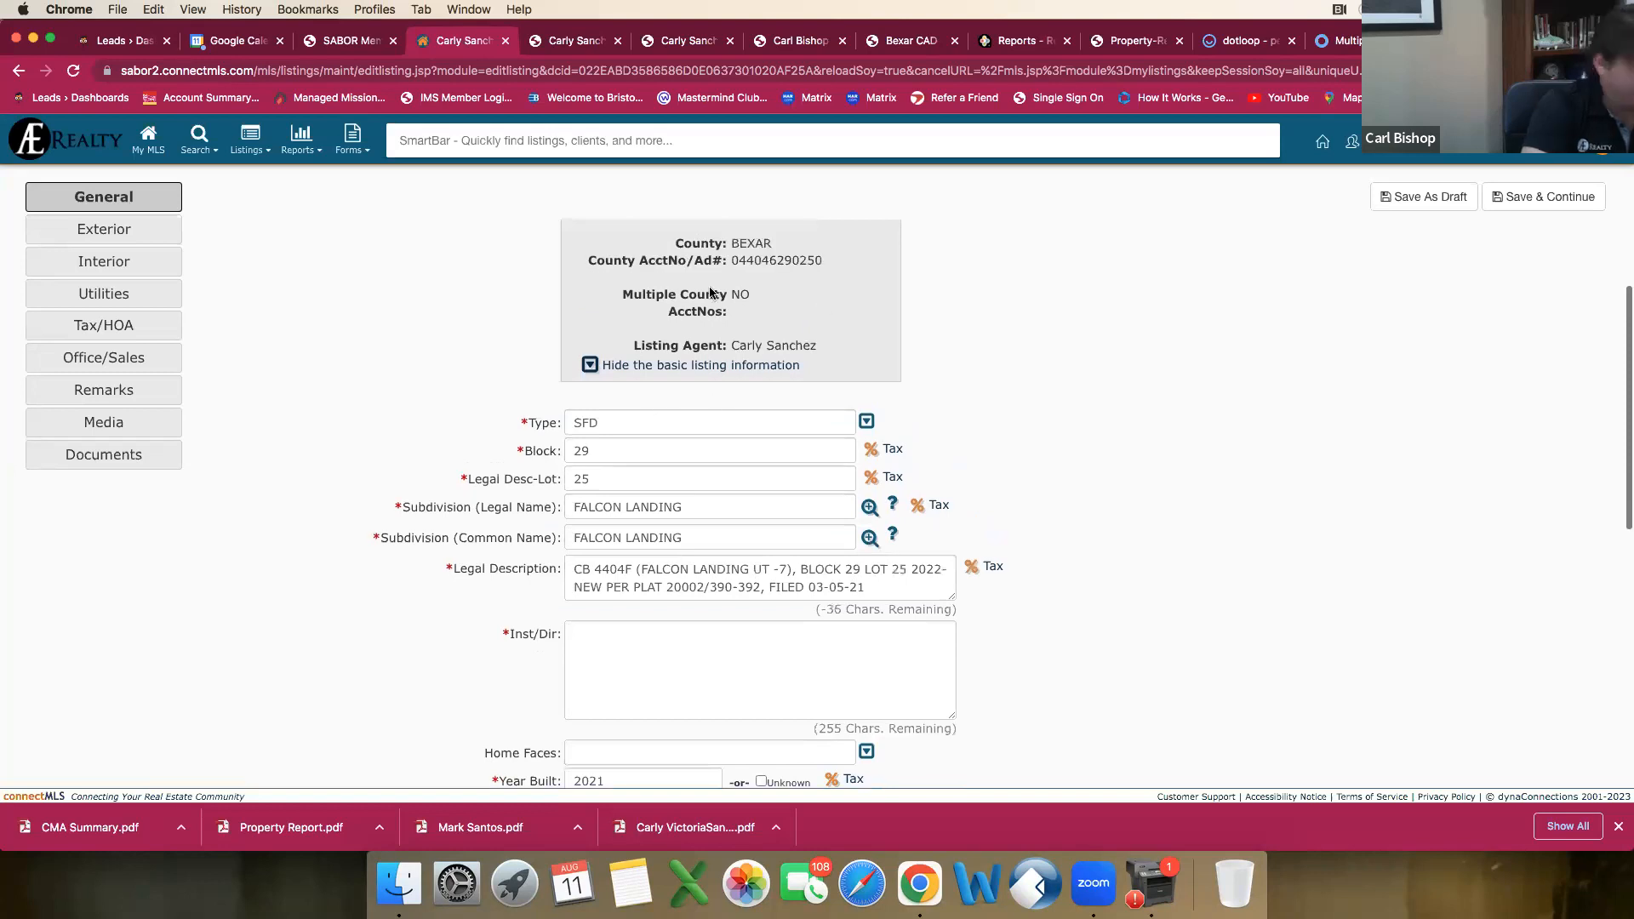
# Step: Set both Recent Rehab and Senior Community to NO in the General section
pyautogui.scroll(1, 711, 293)
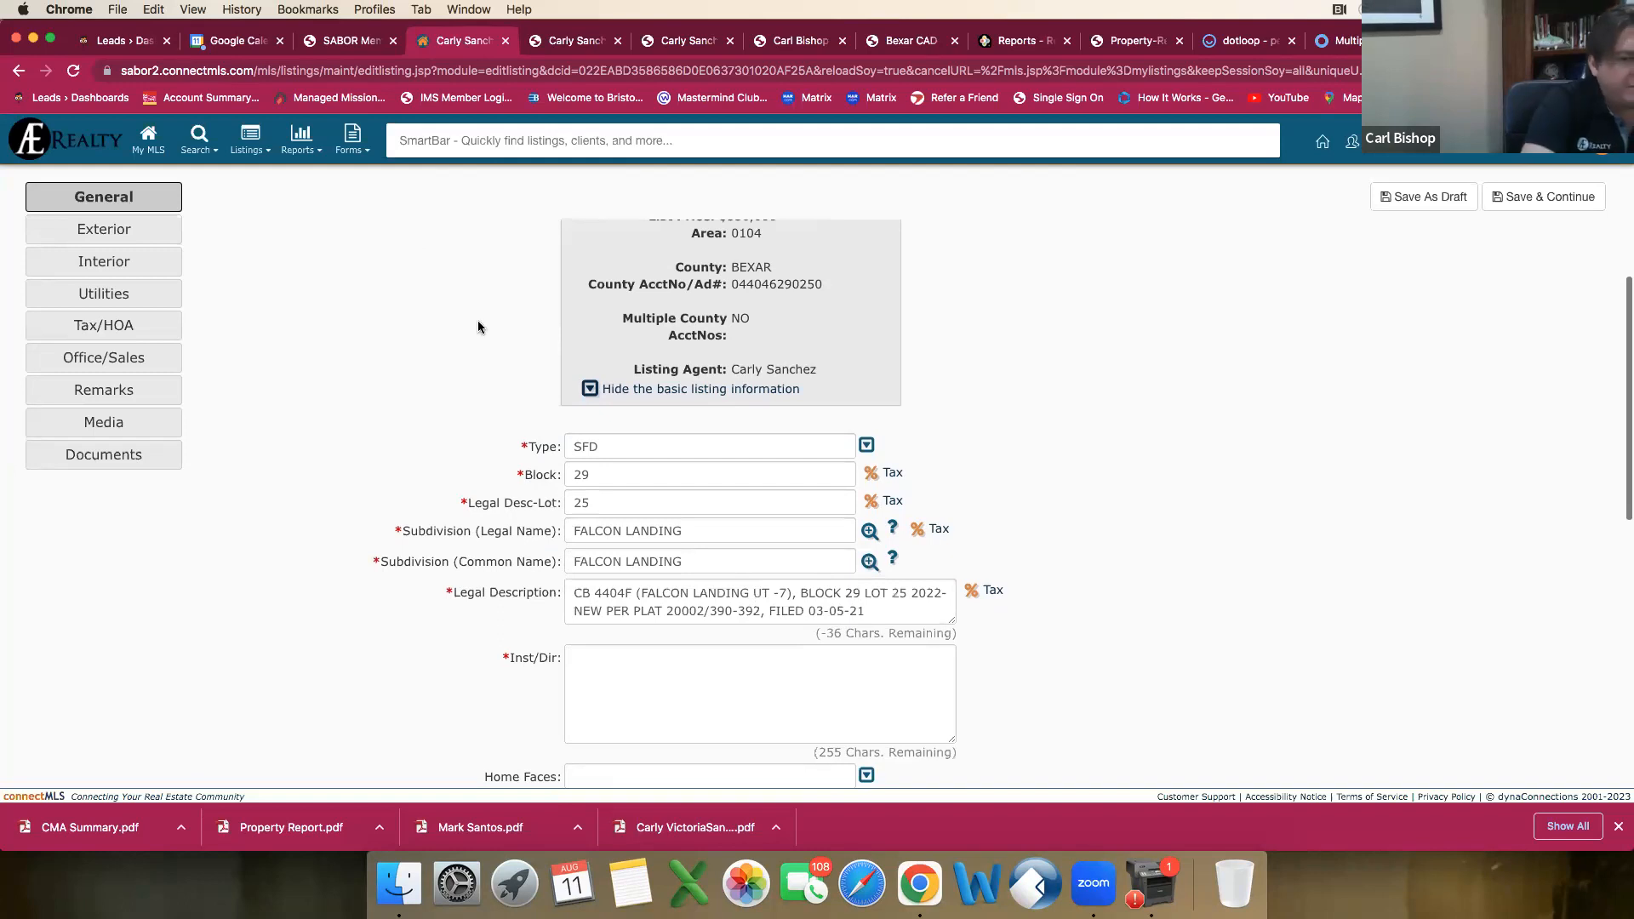
pyautogui.scroll(-10, 515, 366)
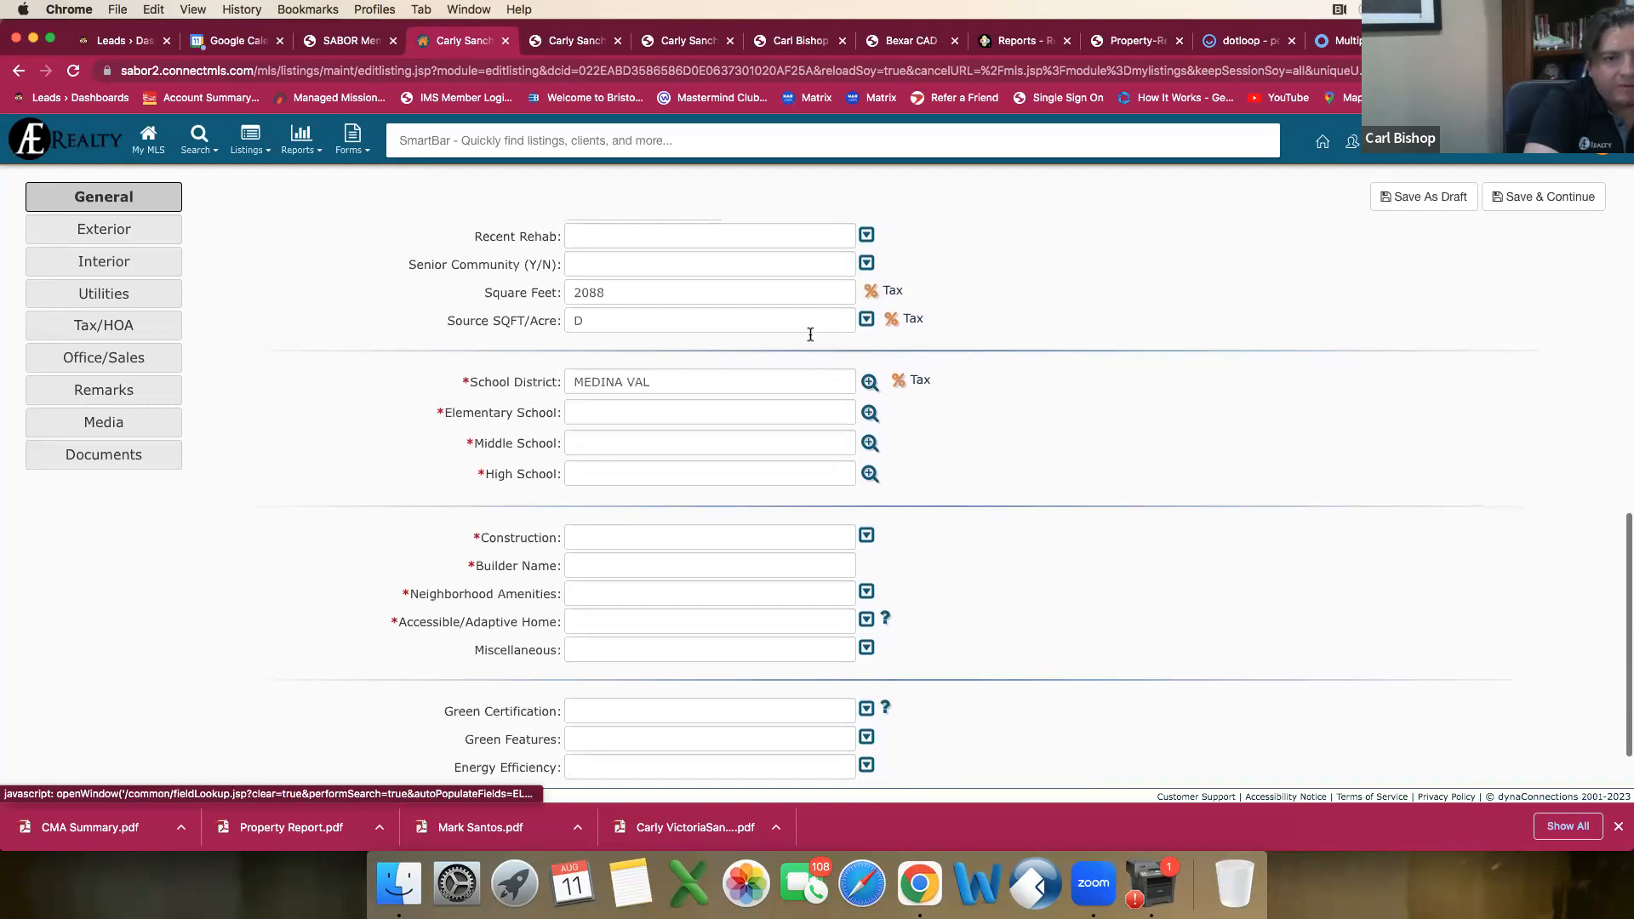
pyautogui.click(867, 237)
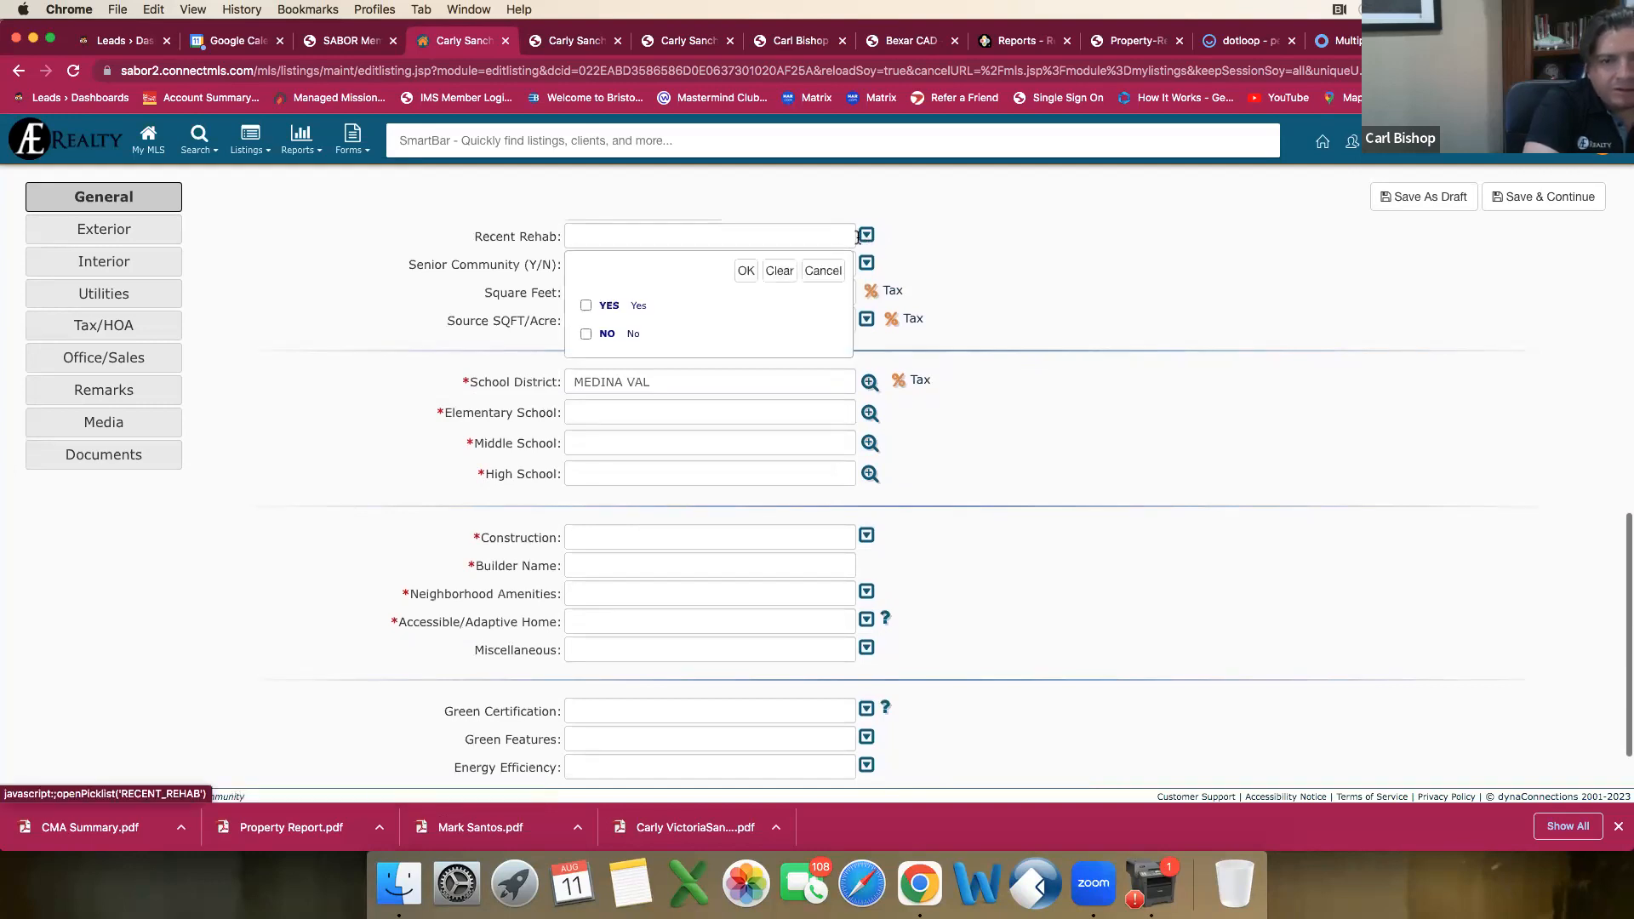
pyautogui.click(586, 334)
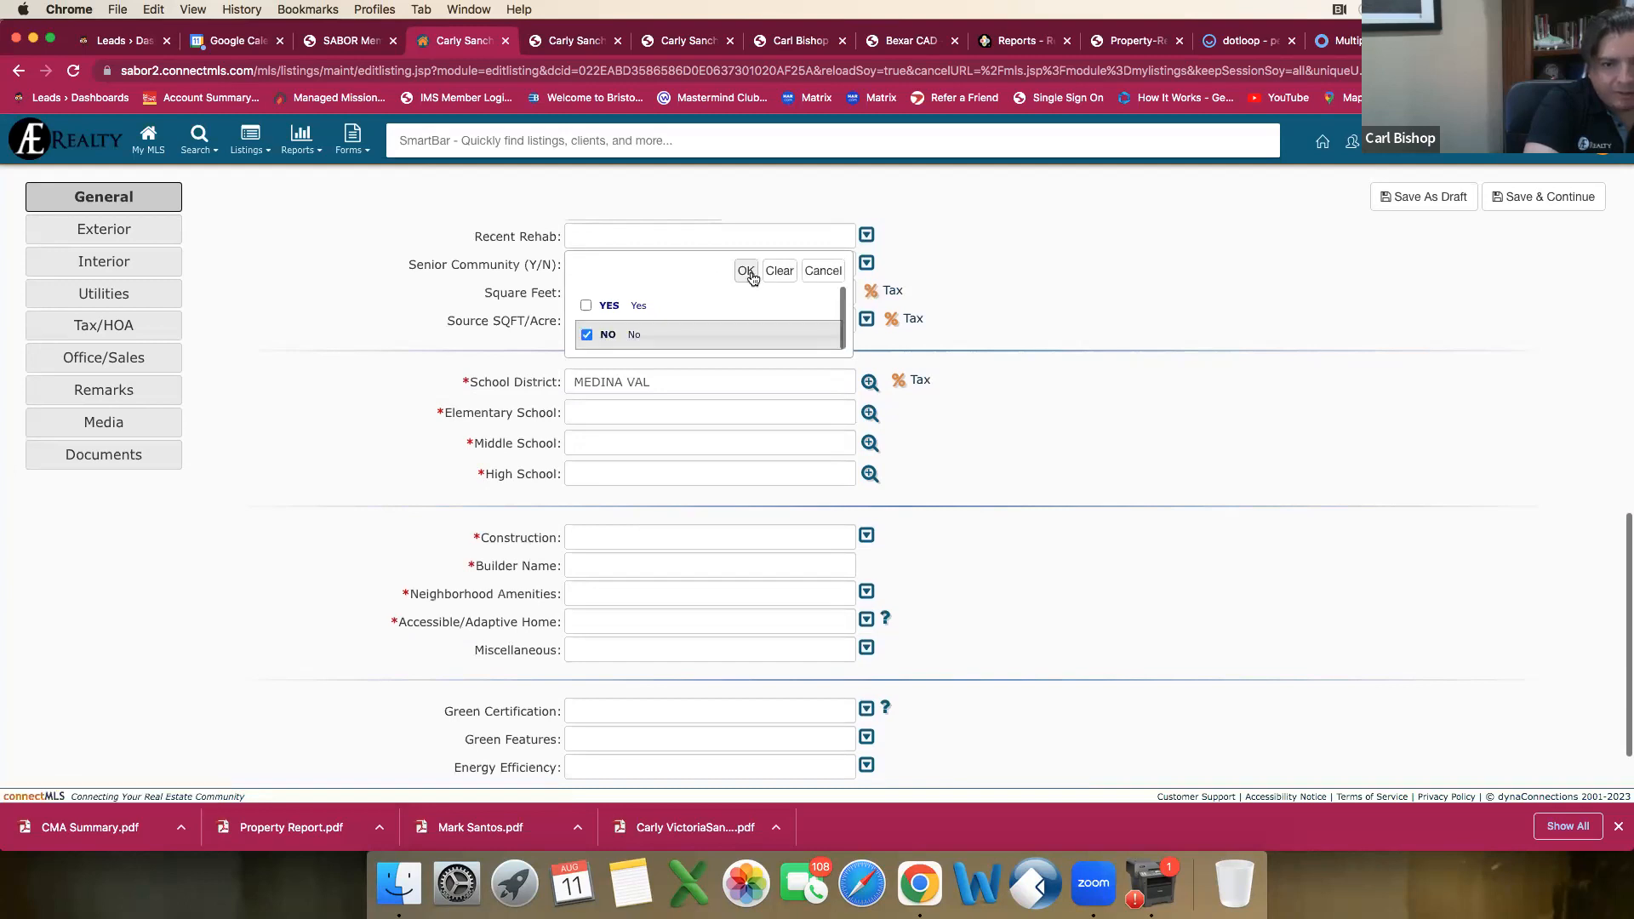
pyautogui.click(747, 271)
pyautogui.click(867, 263)
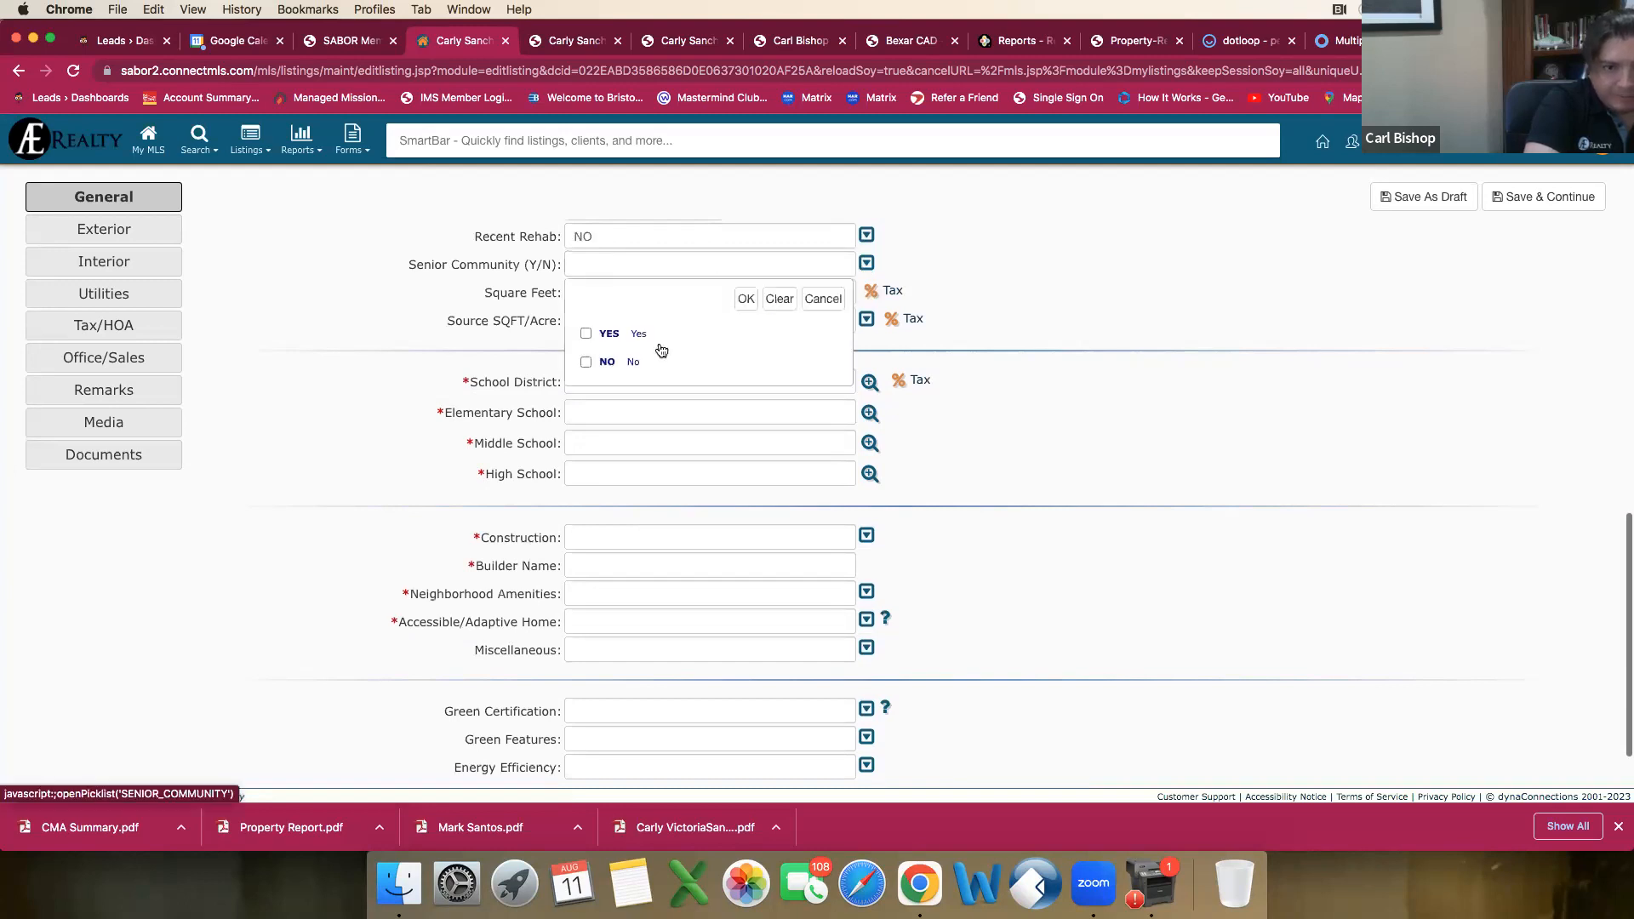
pyautogui.click(586, 362)
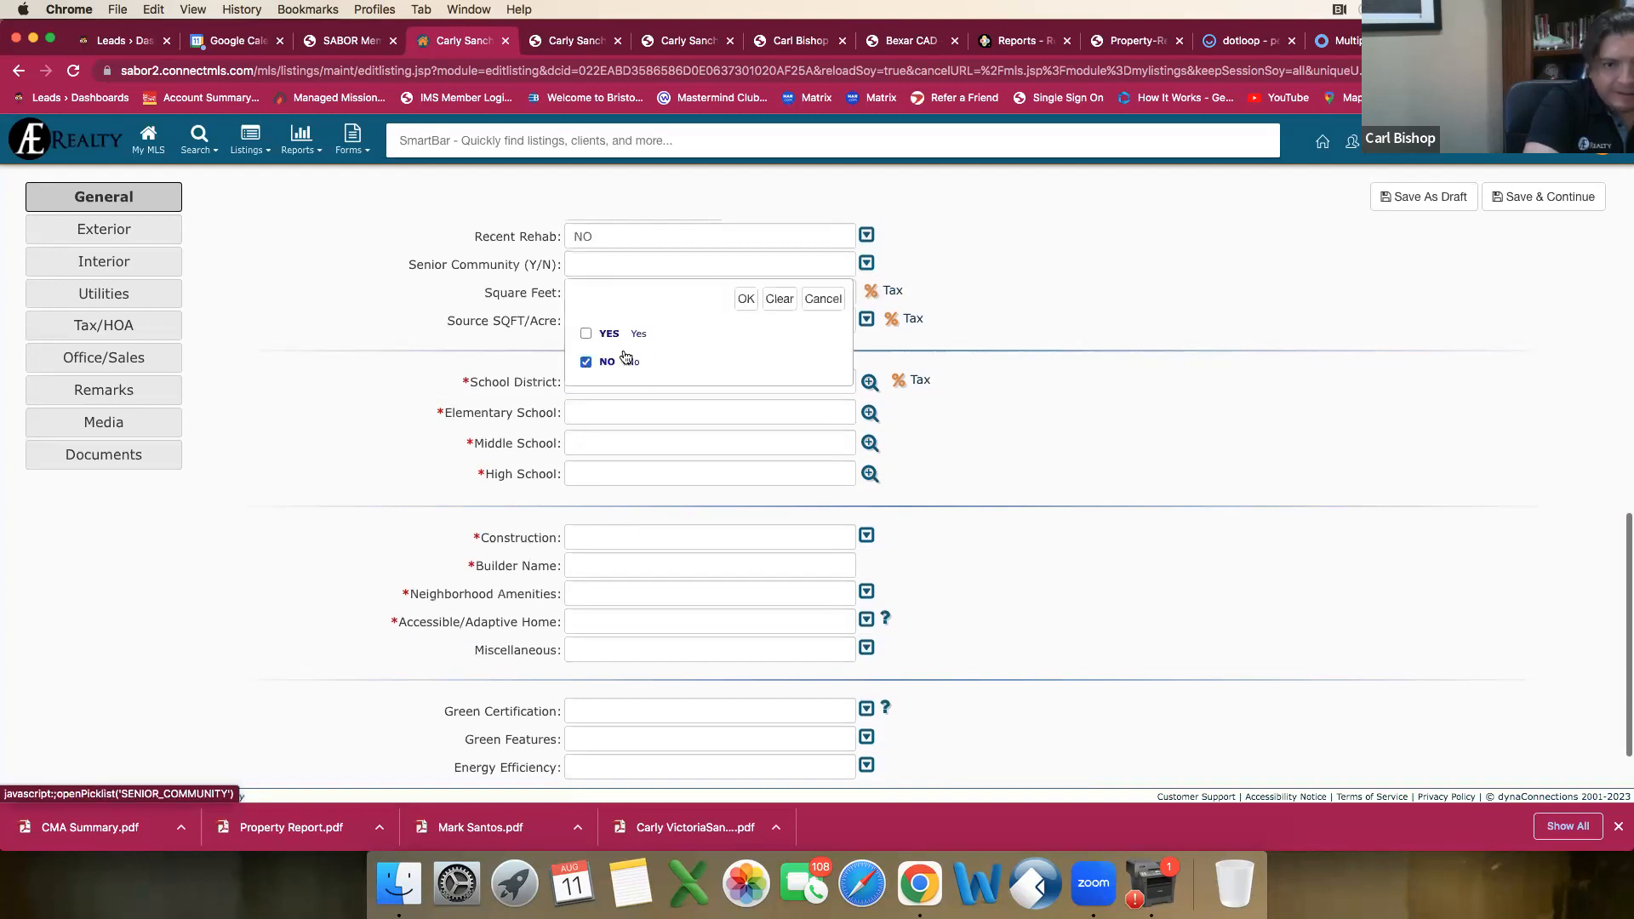
pyautogui.click(742, 299)
# Step: Look up the elementary school under the letter P and set it to Potranco
pyautogui.scroll(-1, 679, 388)
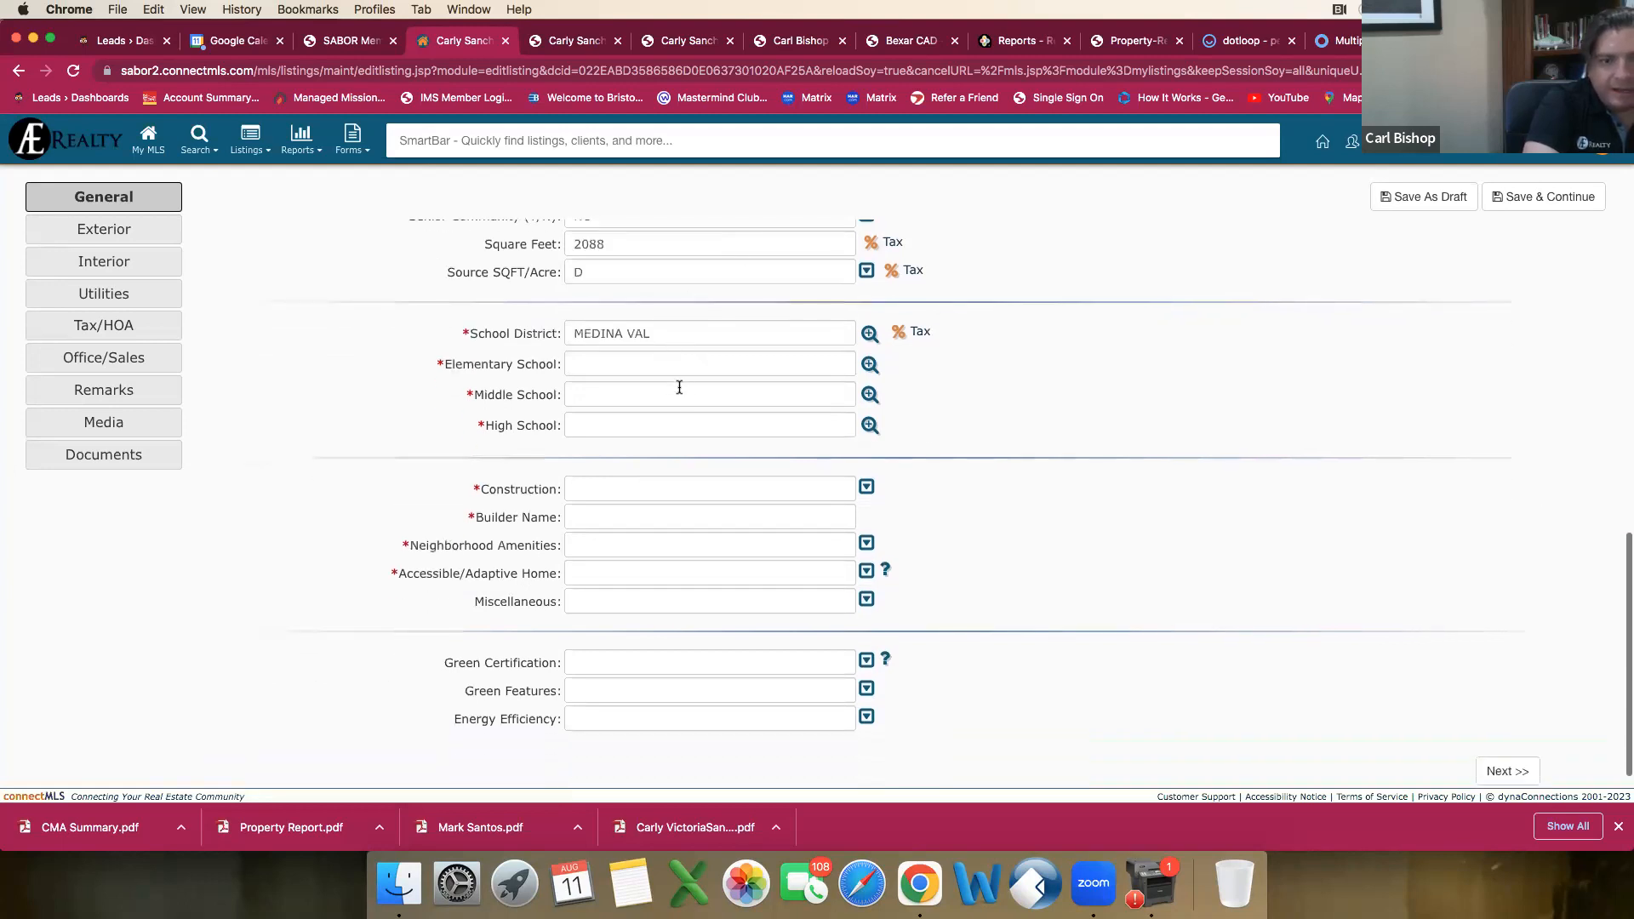
pyautogui.click(867, 366)
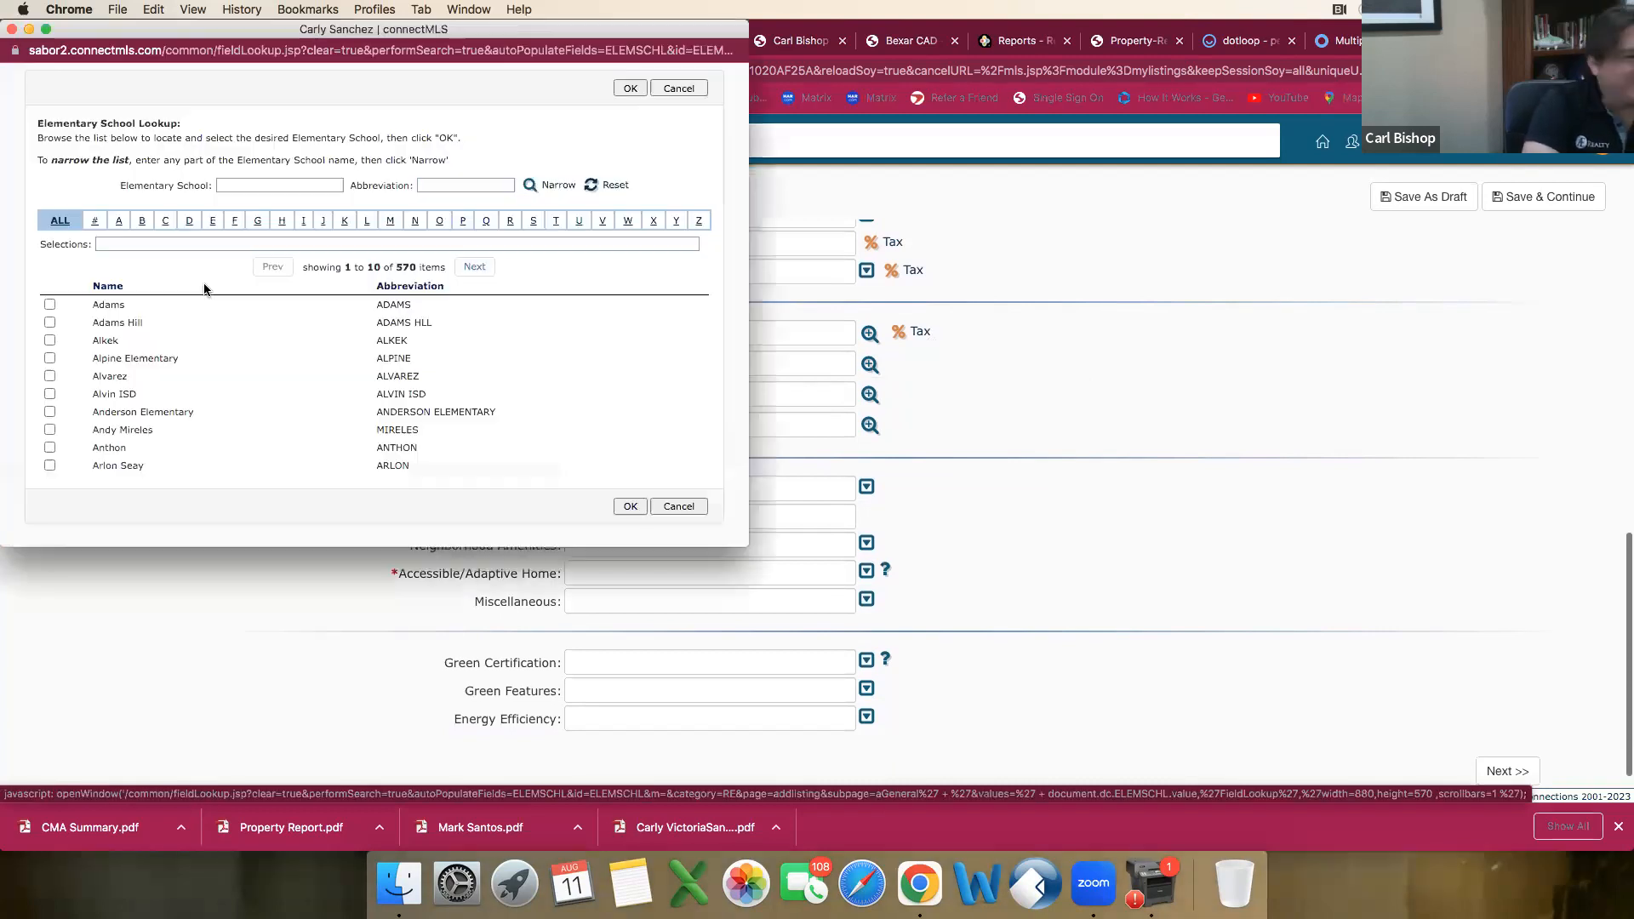
pyautogui.click(464, 222)
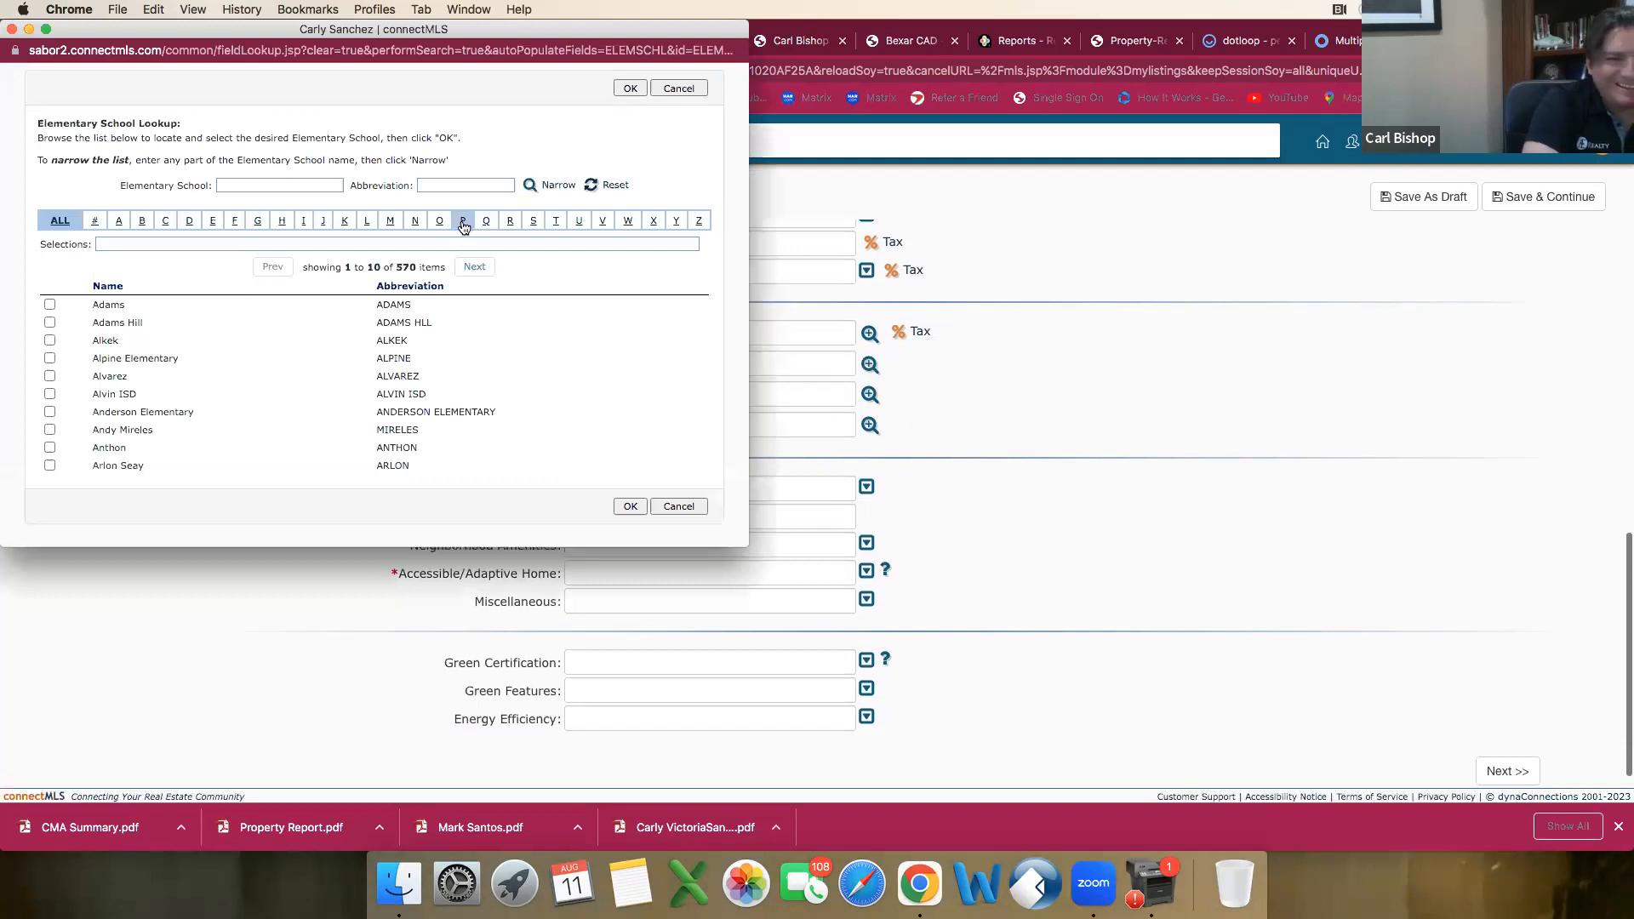
pyautogui.click(475, 267)
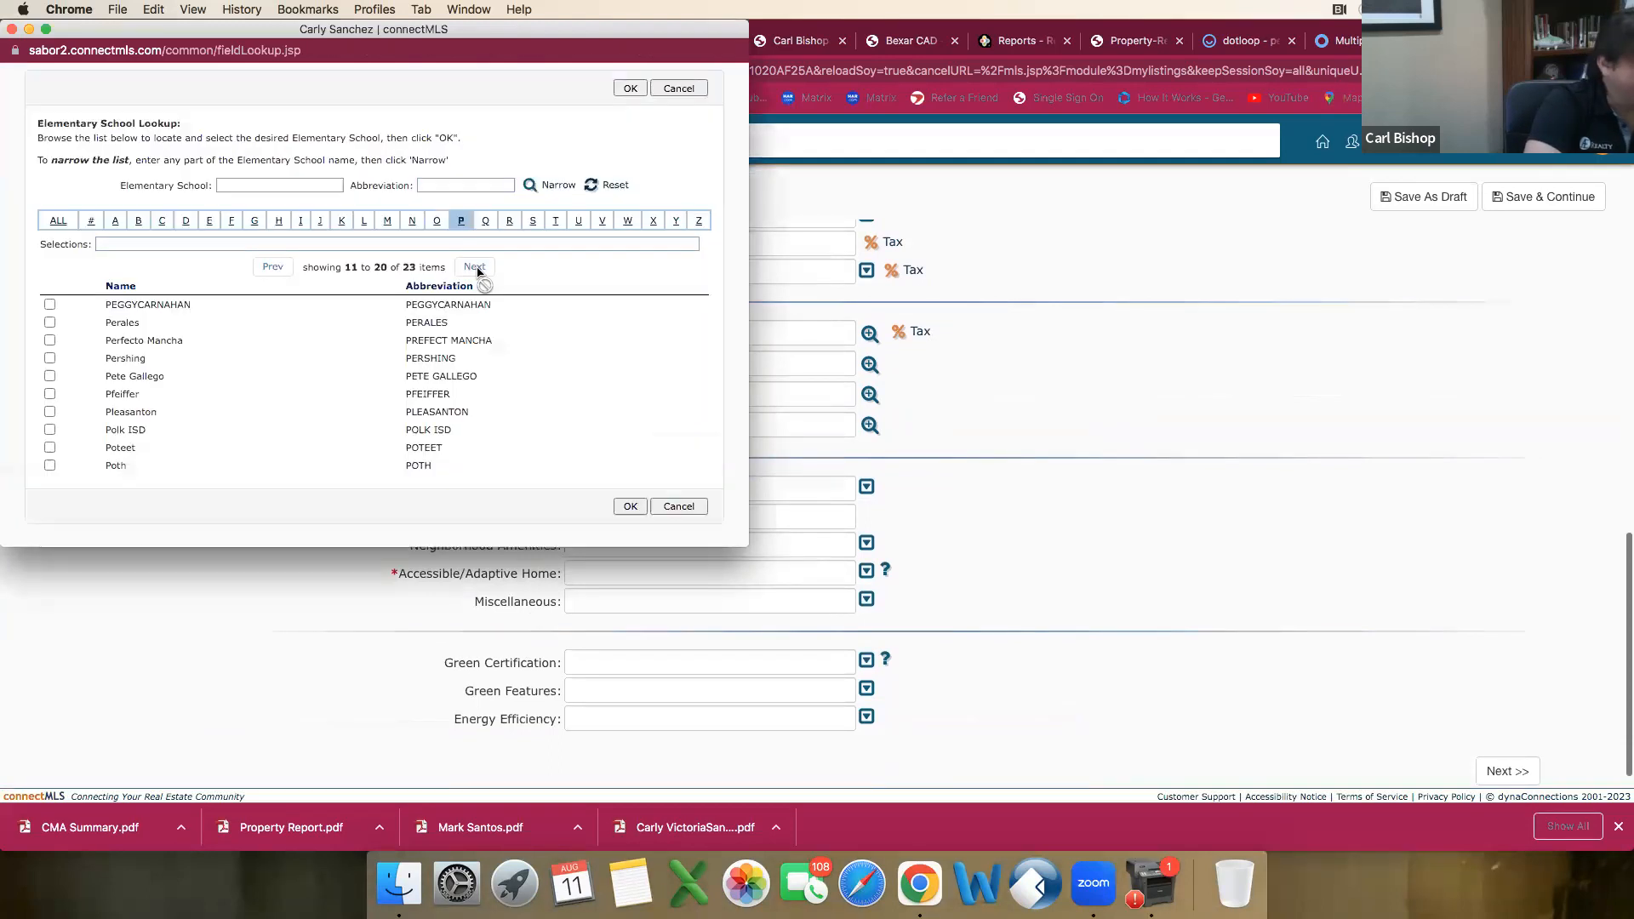
pyautogui.click(475, 268)
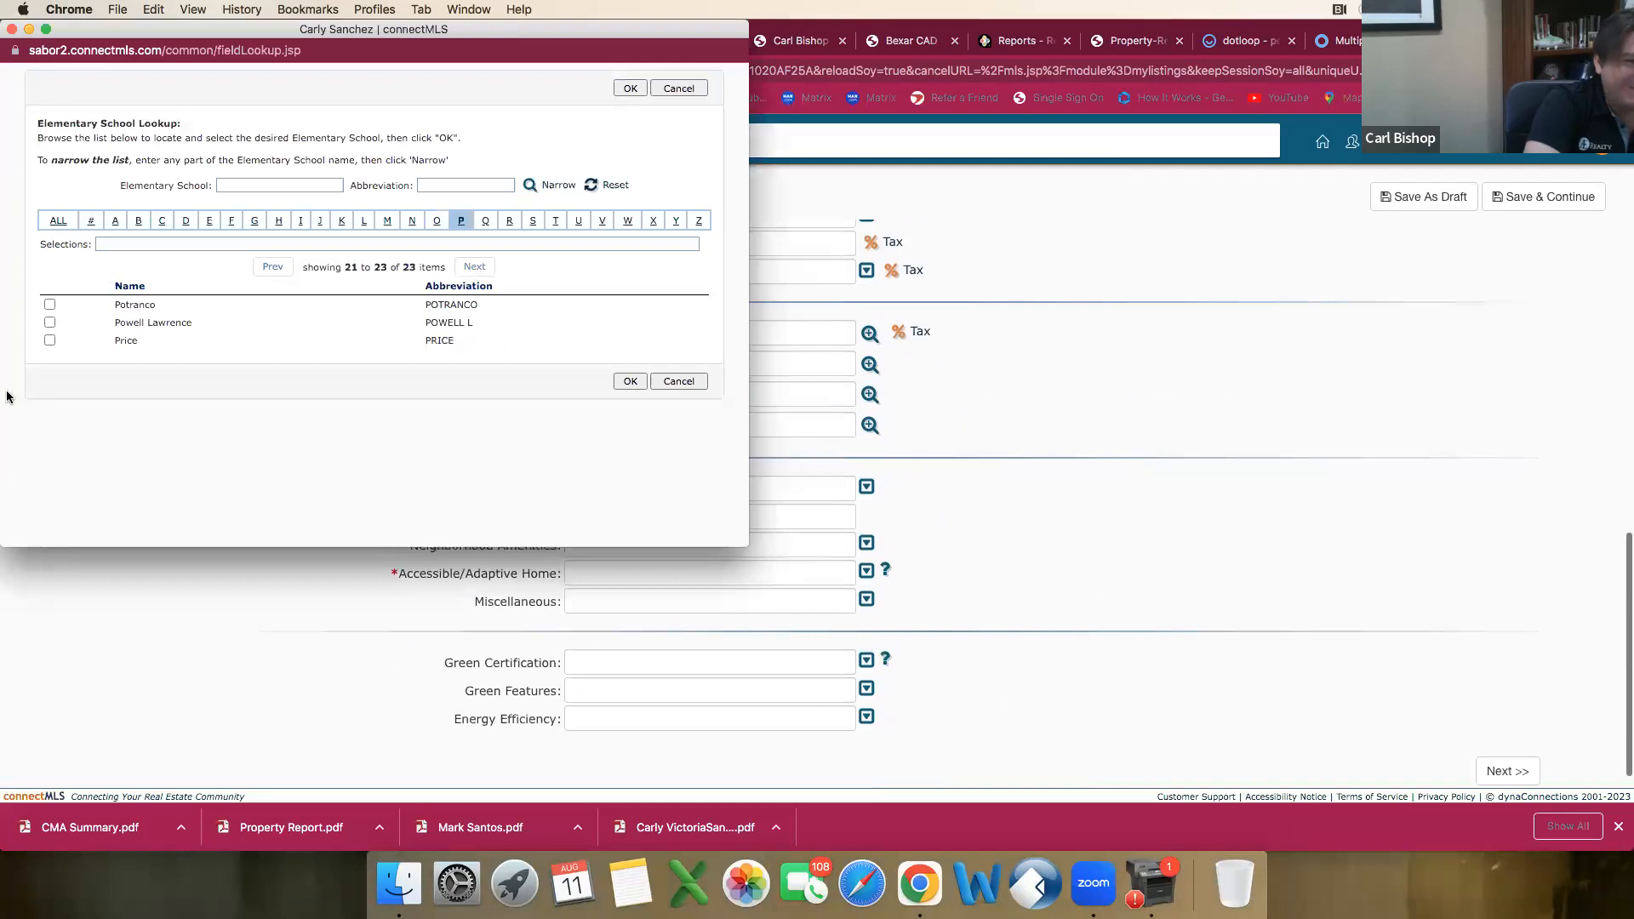
pyautogui.click(50, 305)
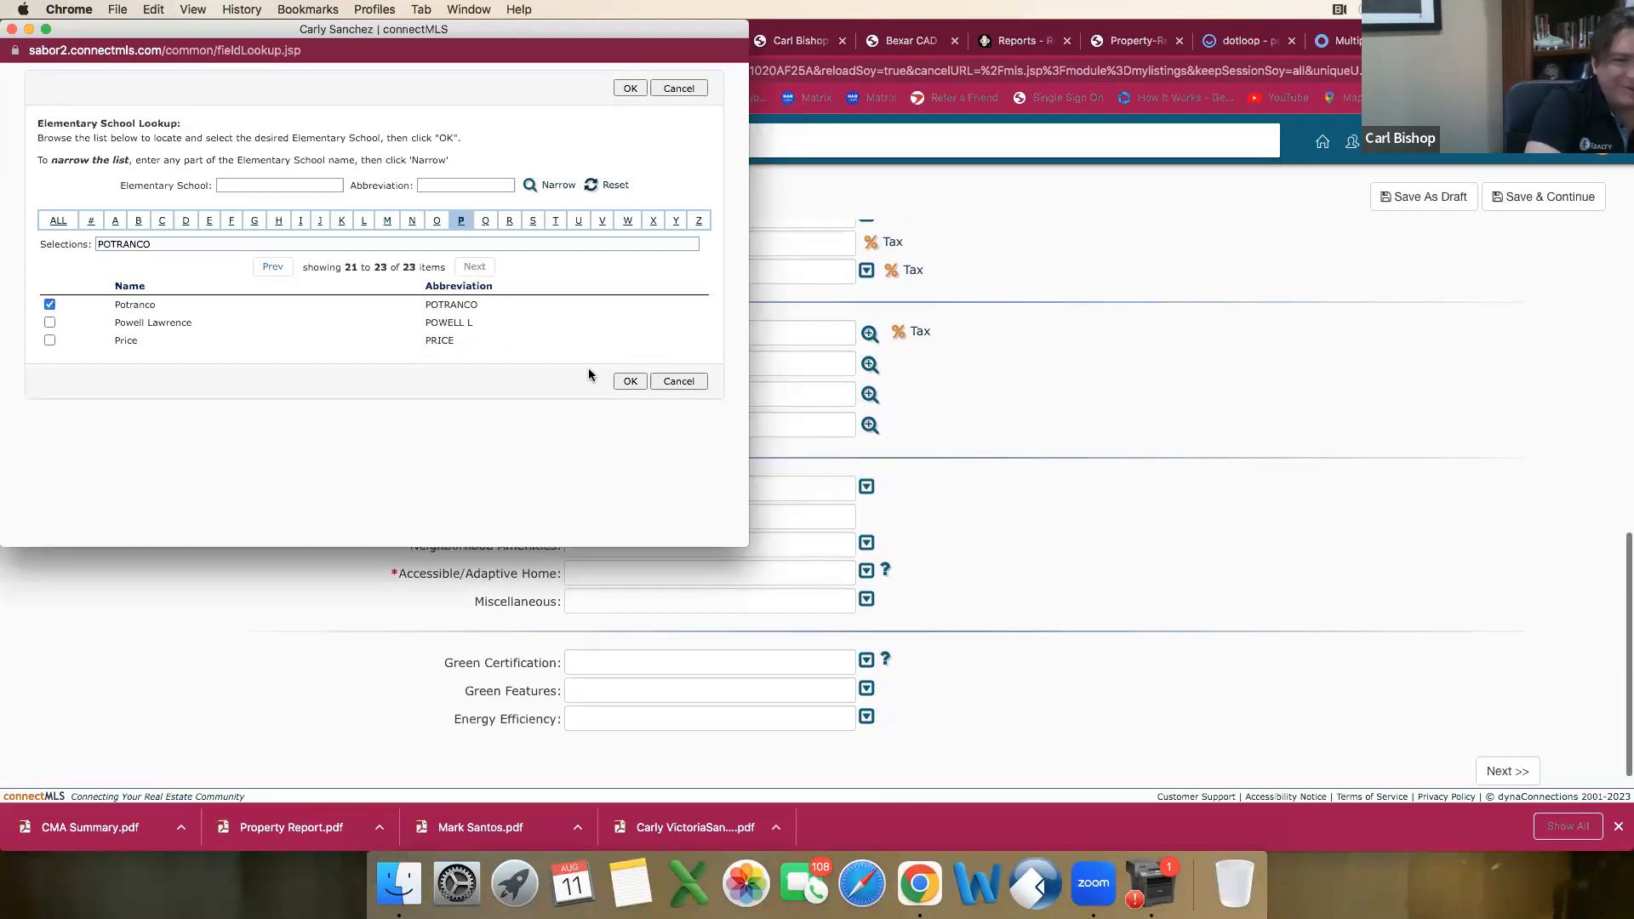
pyautogui.click(622, 383)
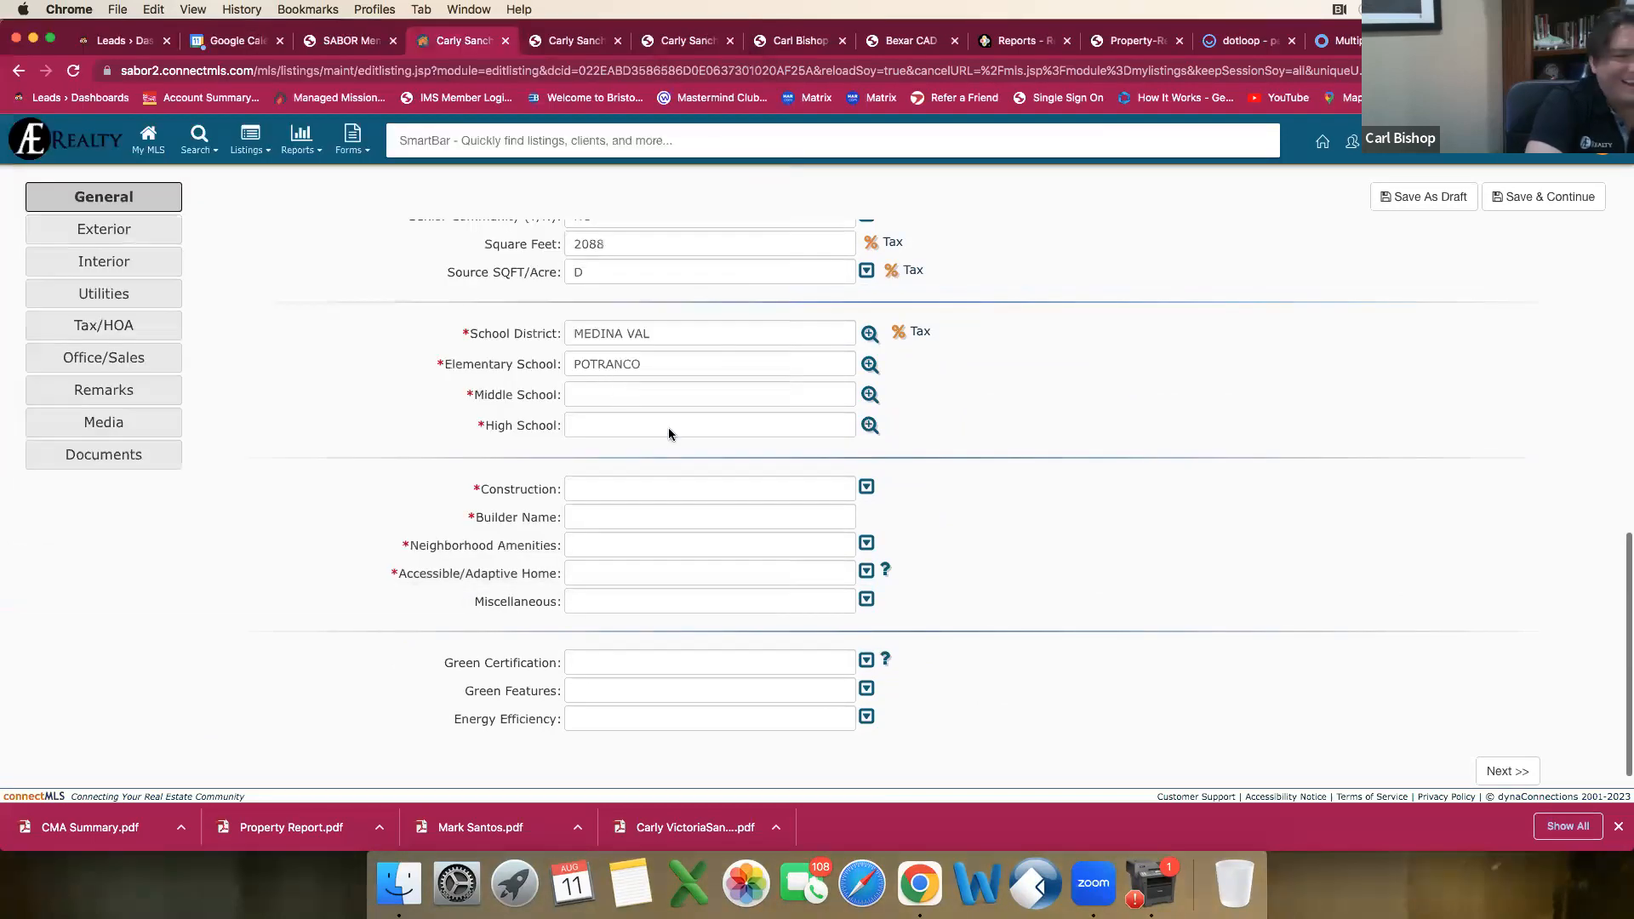
# Step: Look up the middle school under the letter M and set it to Medina Valley
pyautogui.click(869, 394)
pyautogui.click(388, 221)
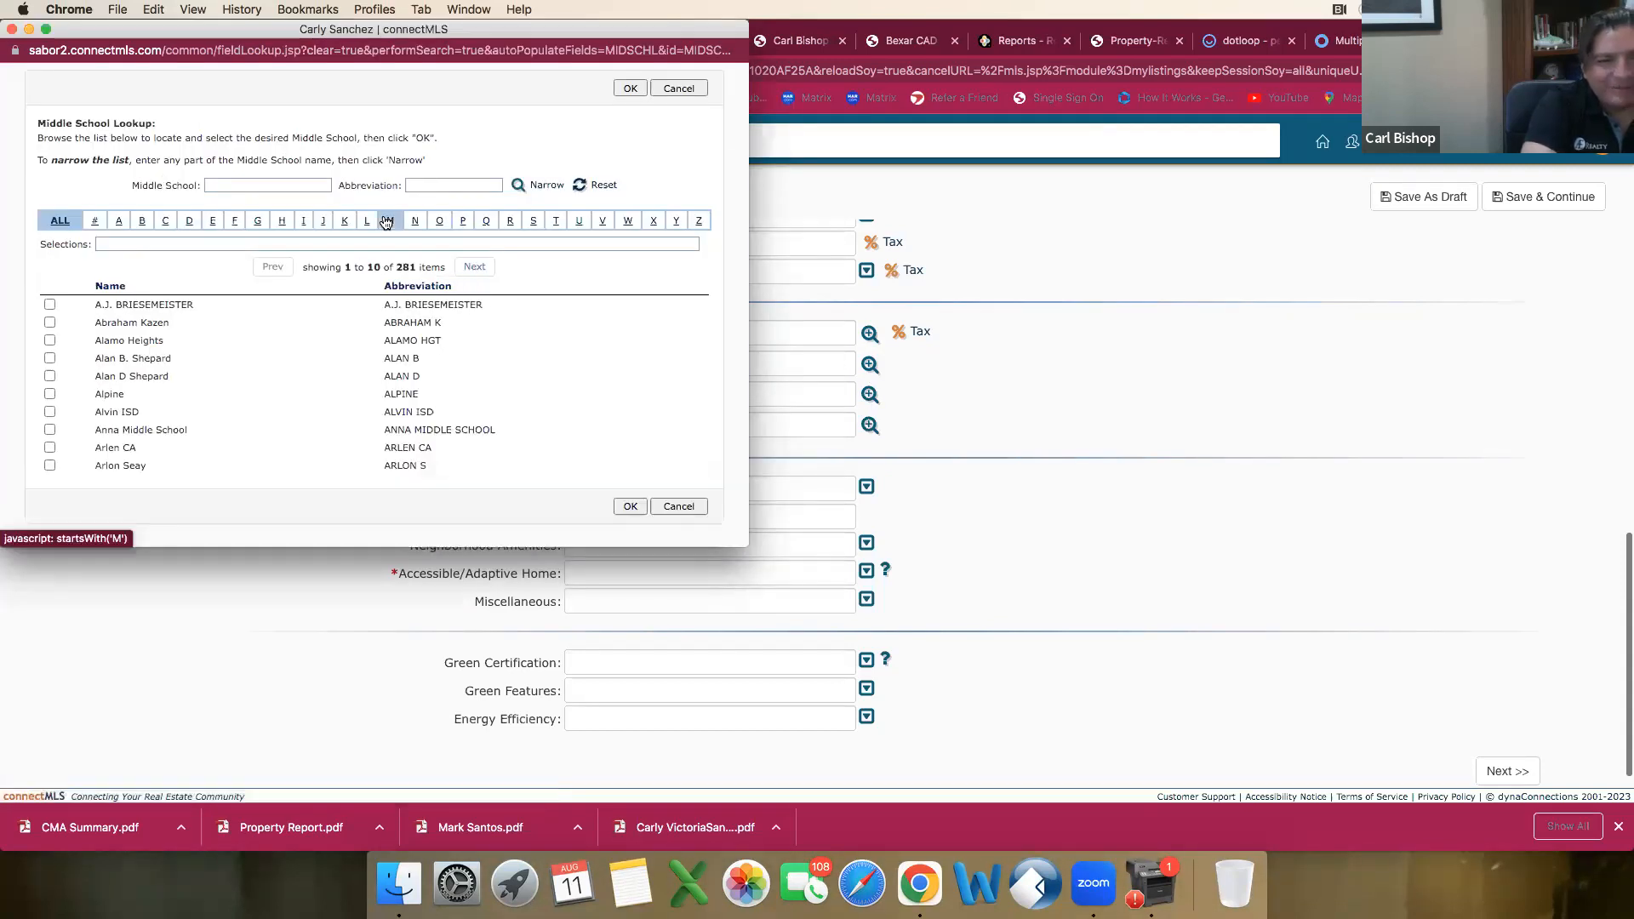
pyautogui.click(474, 268)
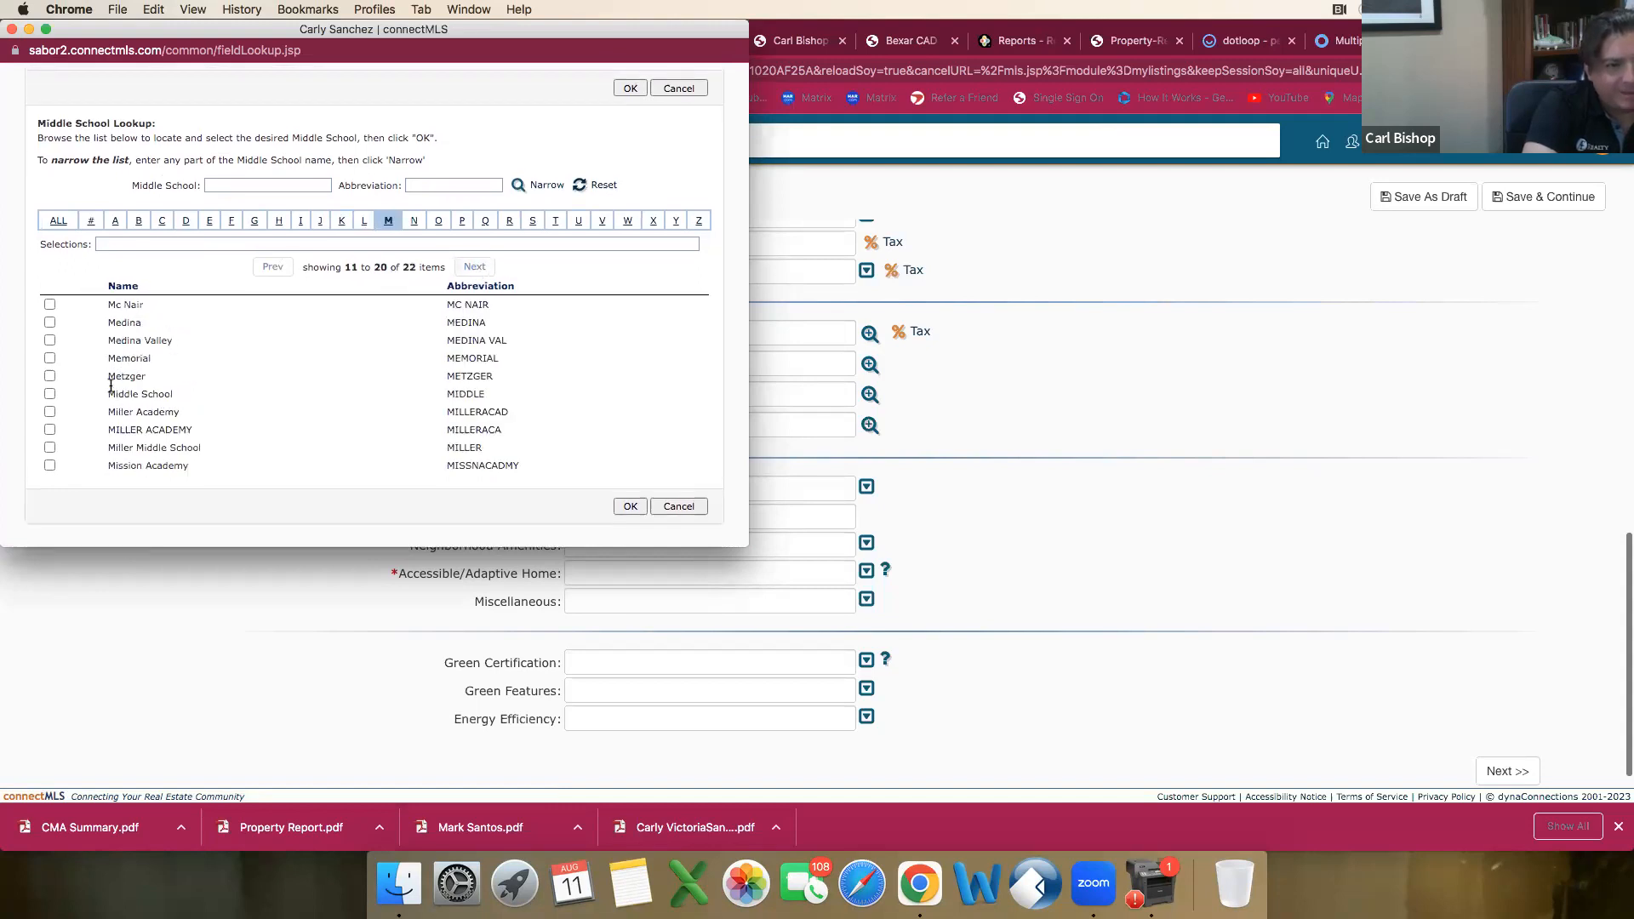
pyautogui.click(50, 340)
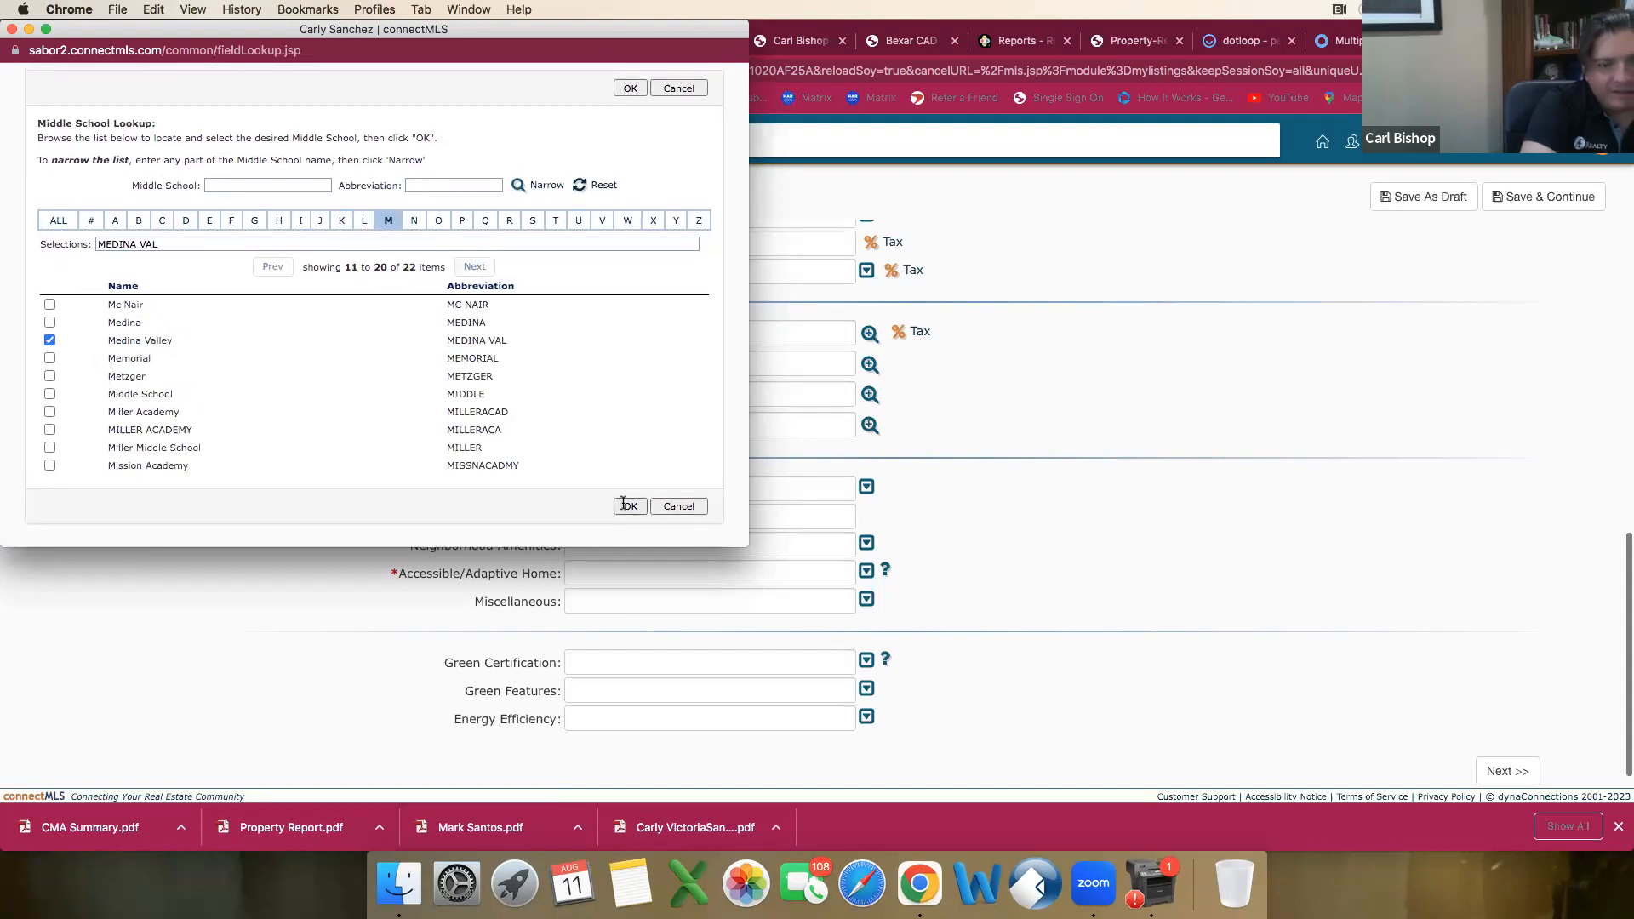
pyautogui.click(630, 505)
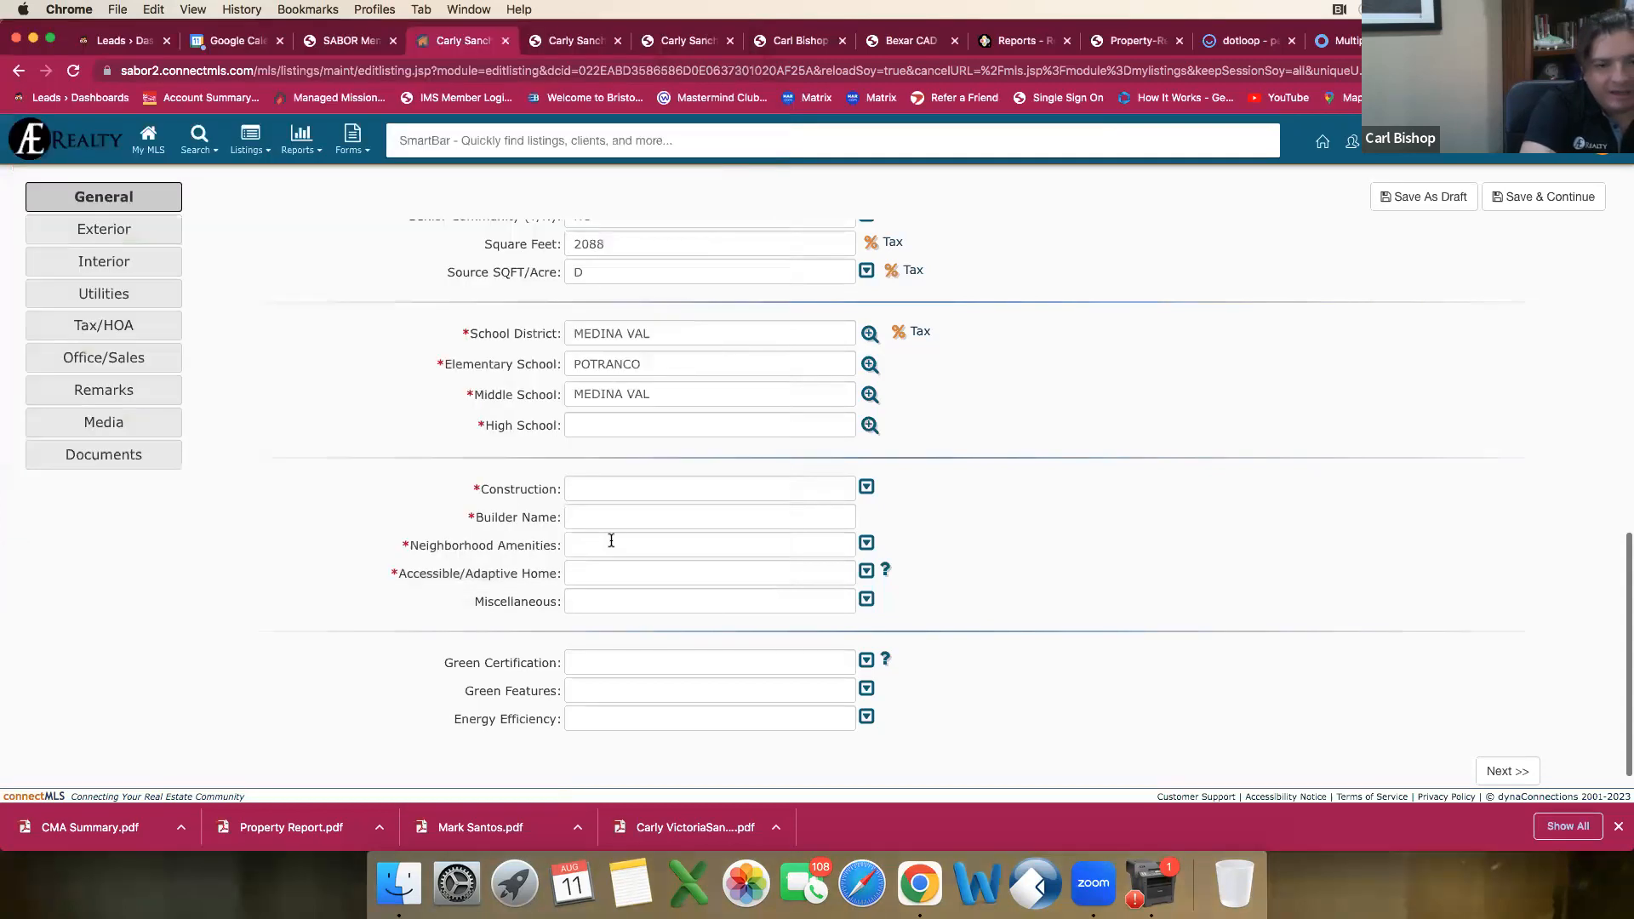
# Step: Look up the high school under the letter M and set it to Medina Valley
pyautogui.click(868, 425)
pyautogui.click(387, 222)
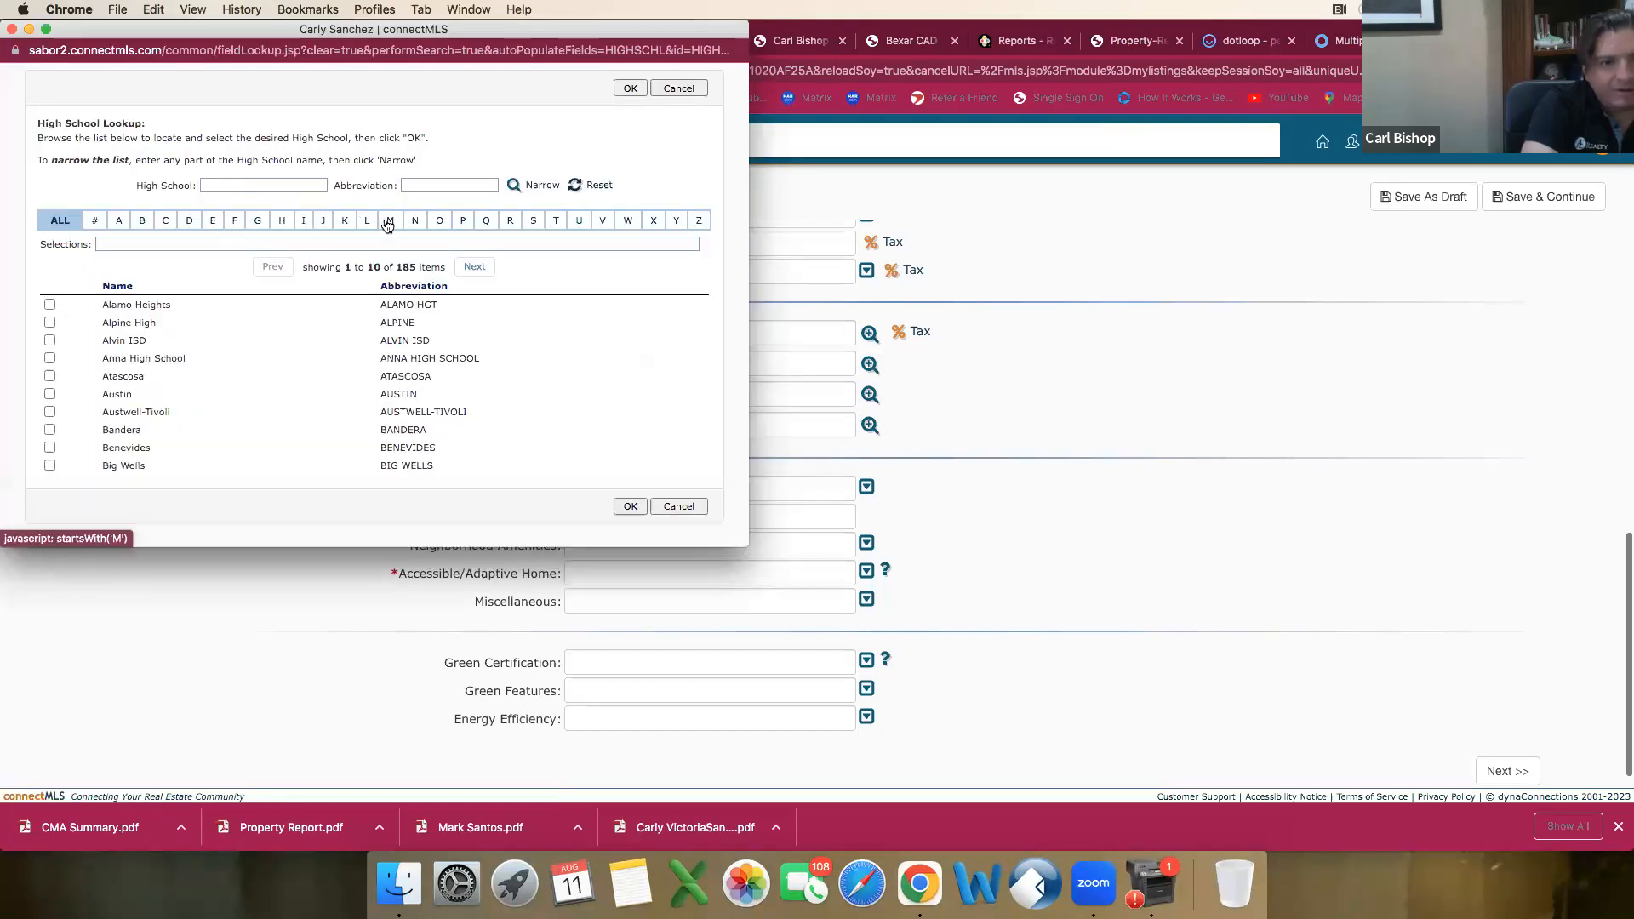
pyautogui.click(471, 267)
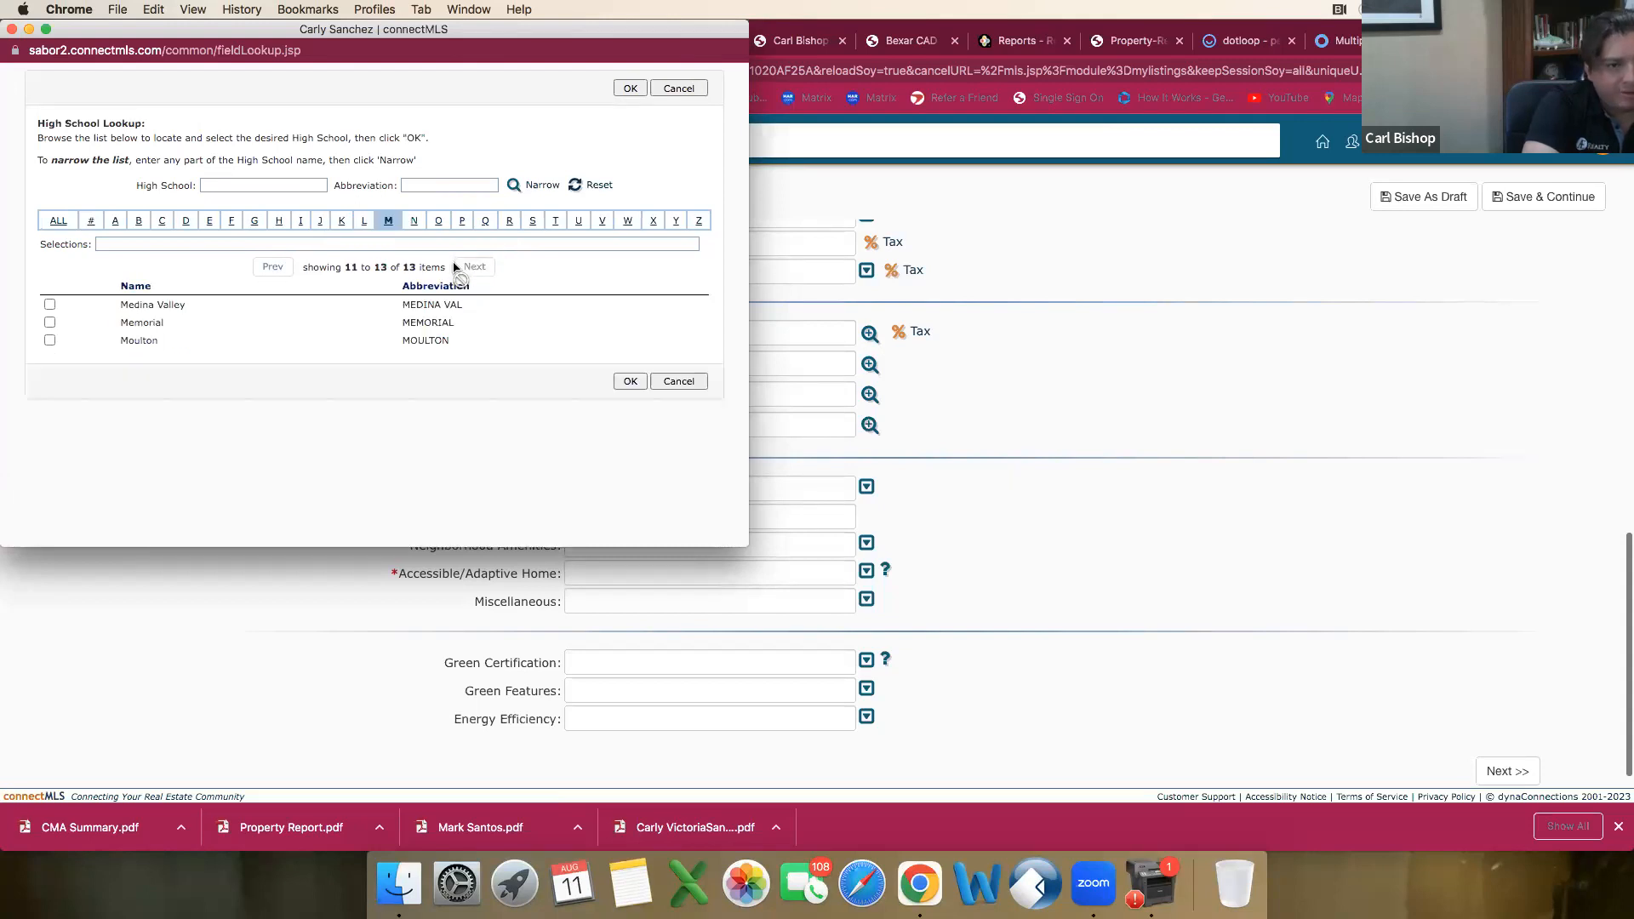
pyautogui.click(49, 305)
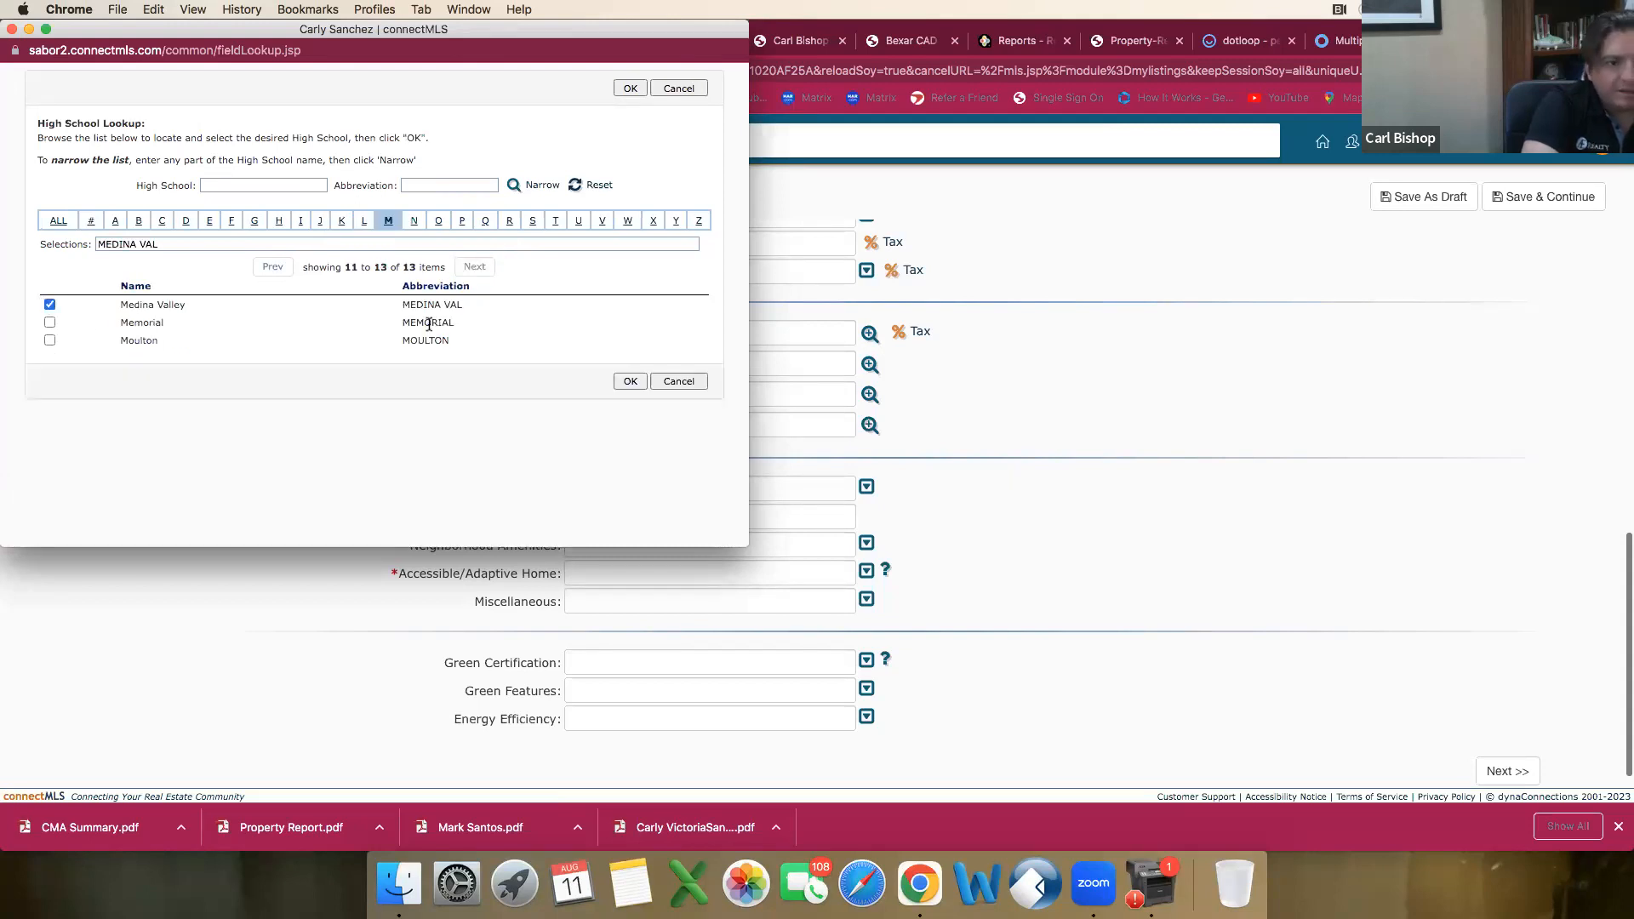
pyautogui.click(635, 381)
# Step: Set Construction to PRE-OWNED and enter Unknown as the builder name
pyautogui.scroll(-1, 639, 477)
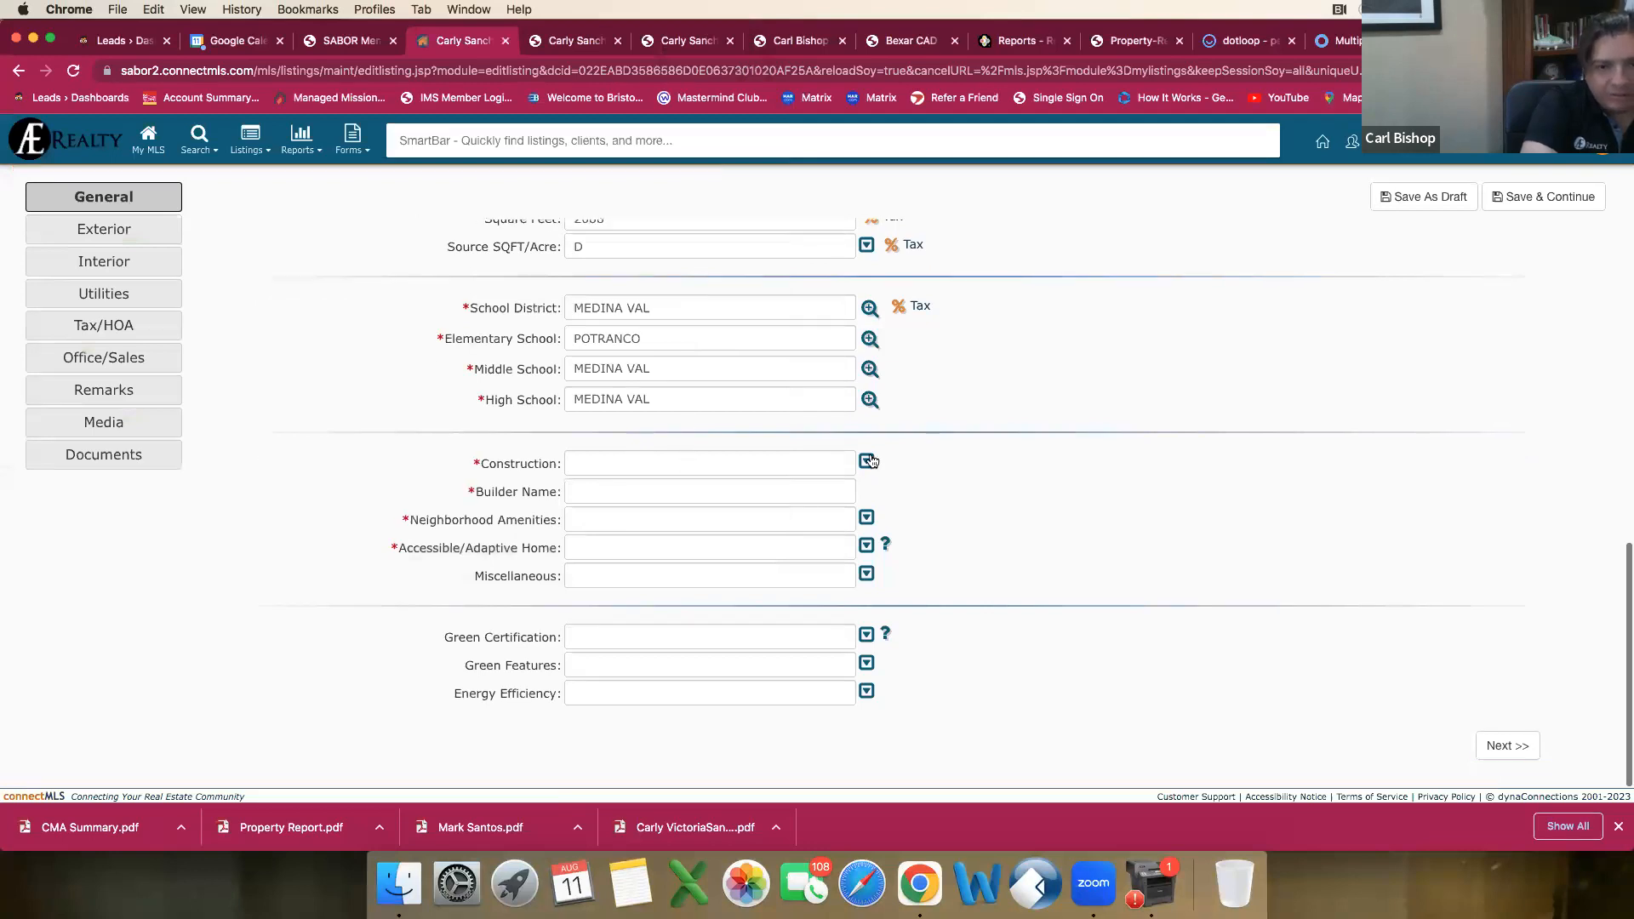
pyautogui.click(867, 461)
pyautogui.click(585, 561)
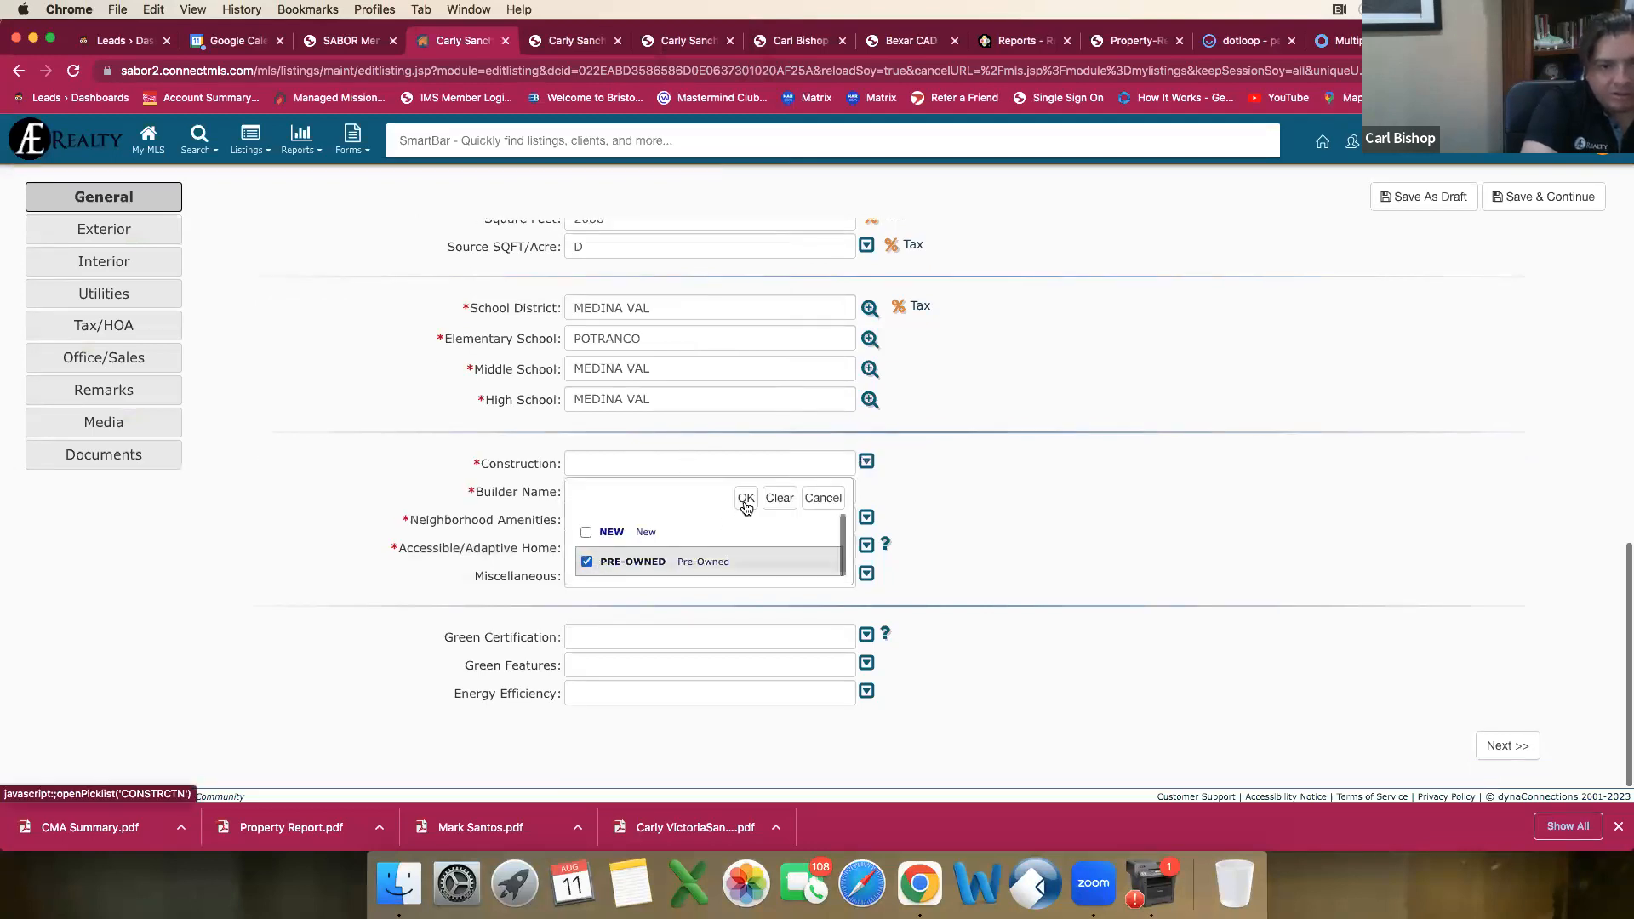
pyautogui.click(745, 498)
pyautogui.click(632, 493)
pyautogui.write('Un')
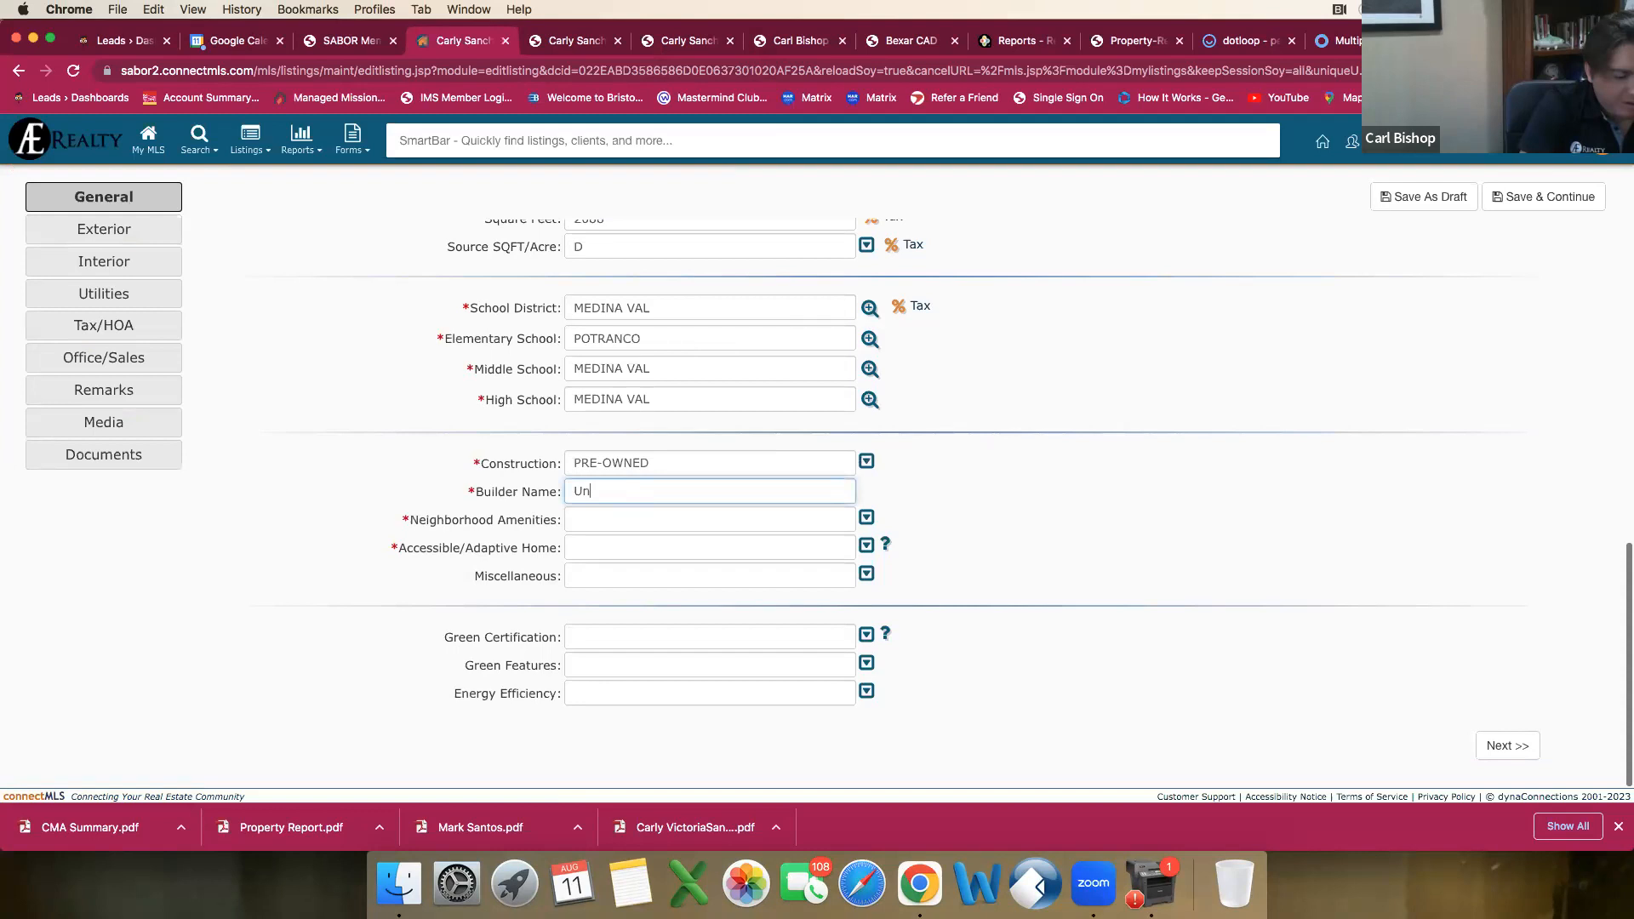
pyautogui.write('known')
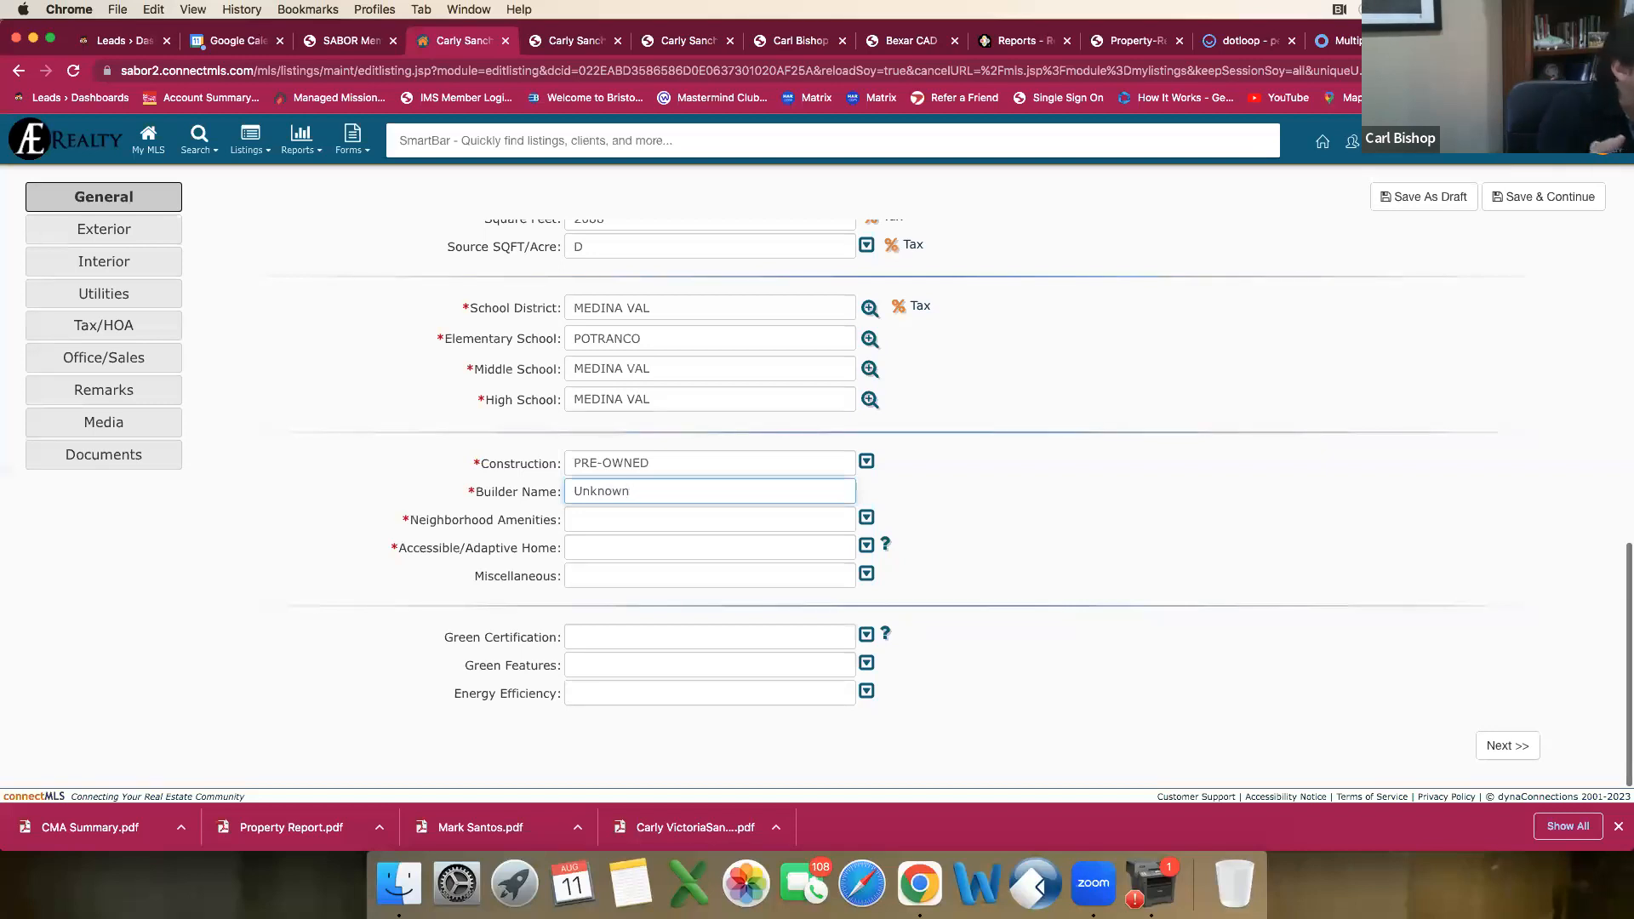
pyautogui.click(702, 518)
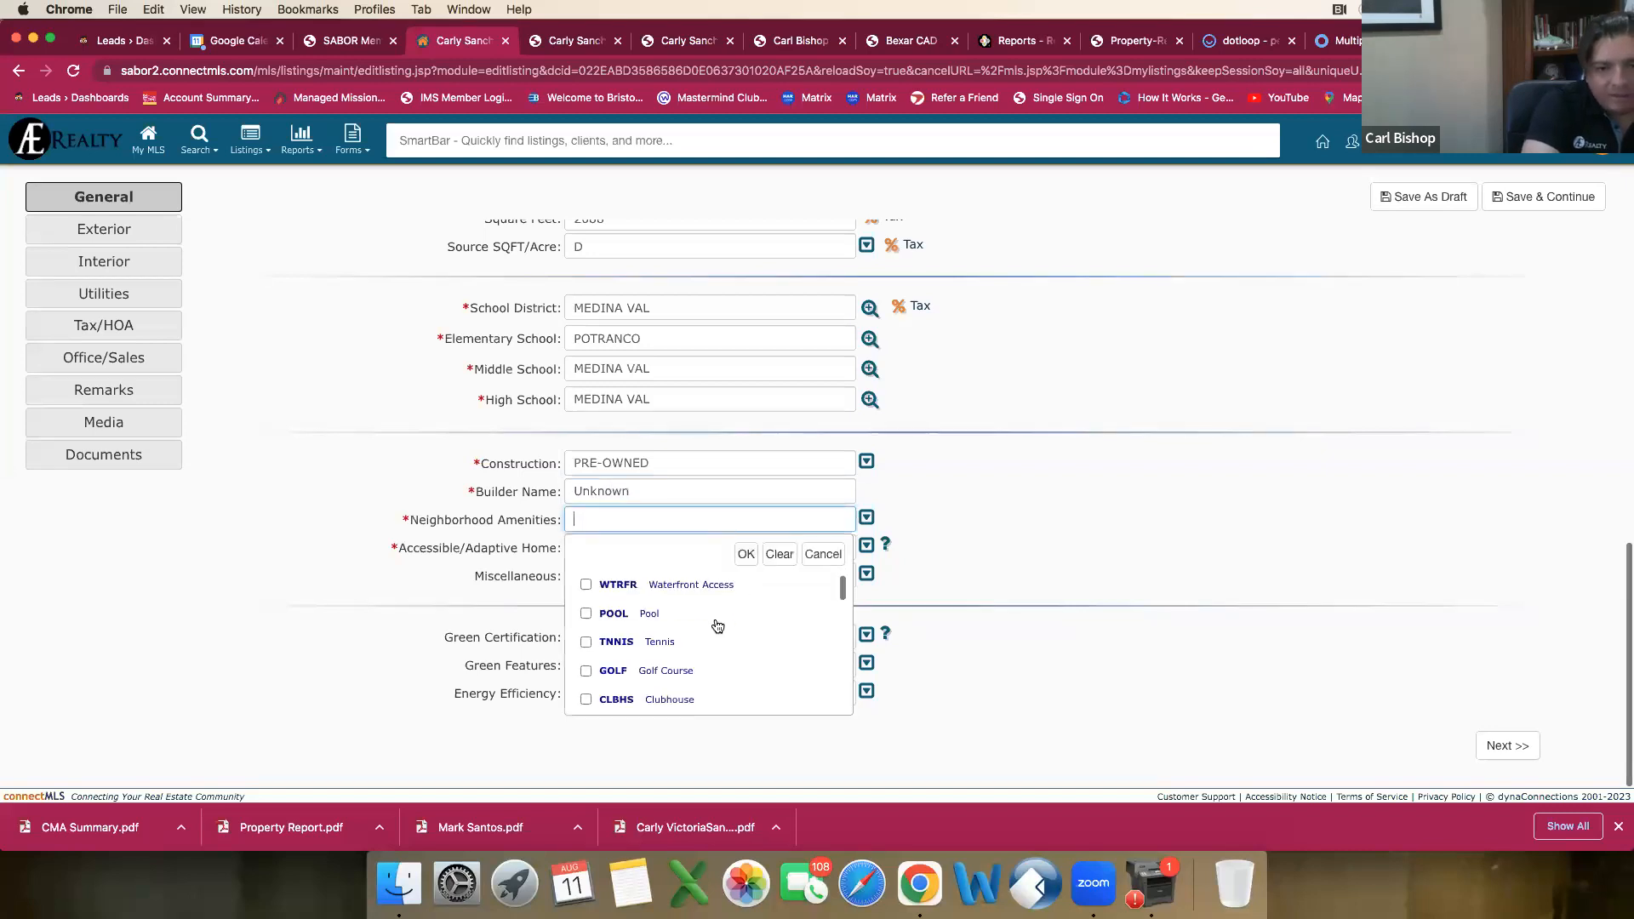
pyautogui.click(685, 38)
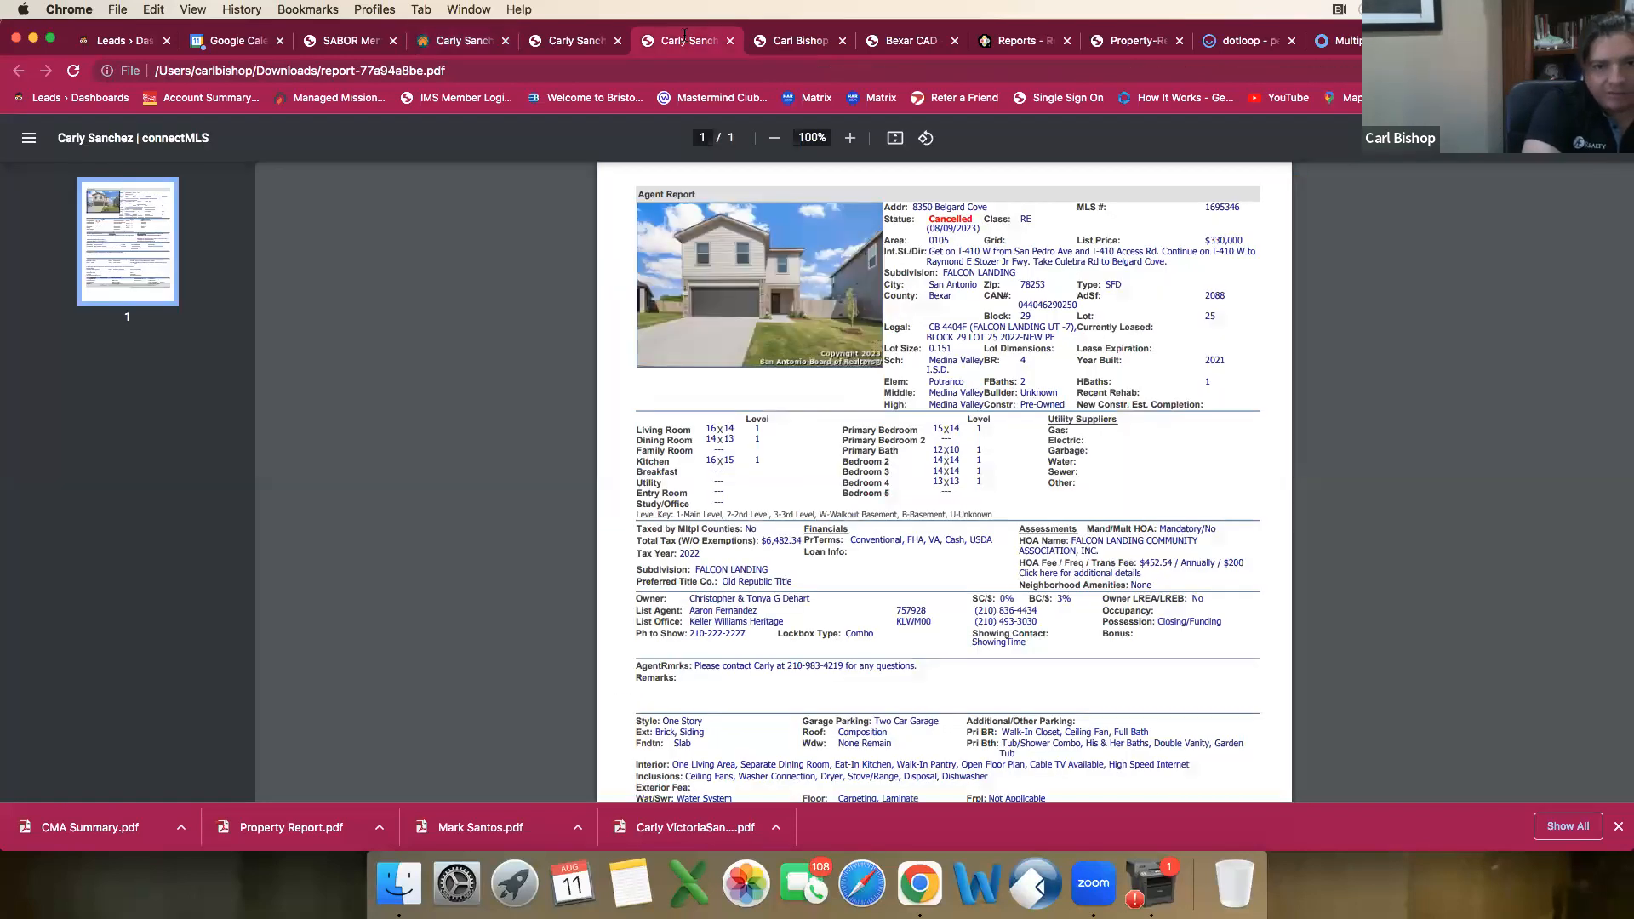
pyautogui.scroll(-2, 883, 383)
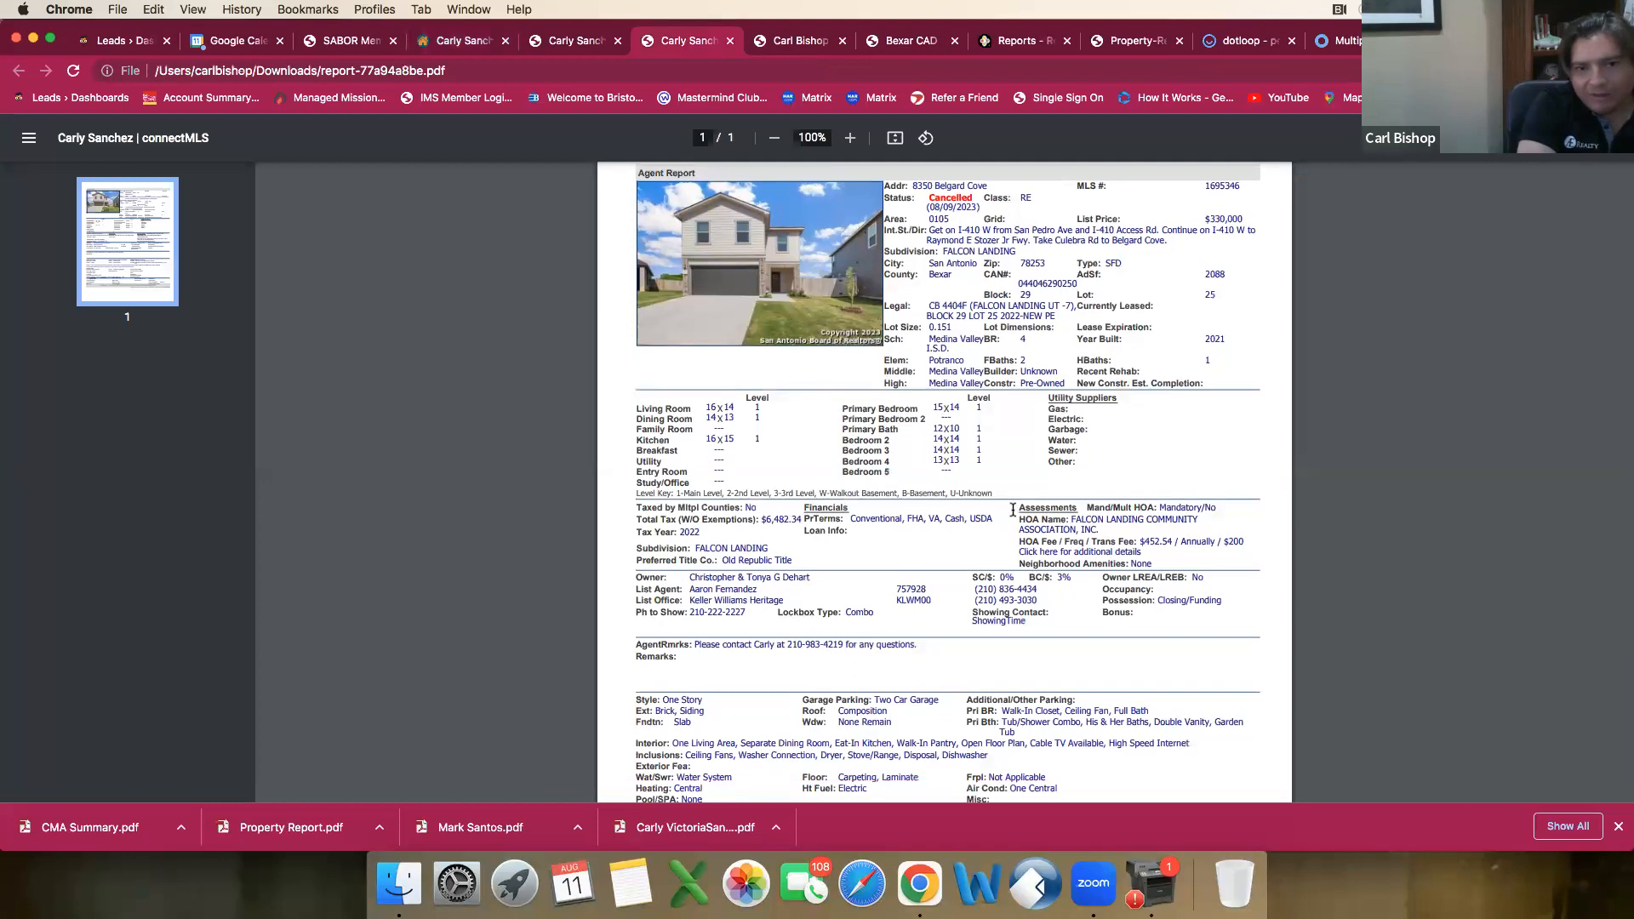
pyautogui.click(572, 42)
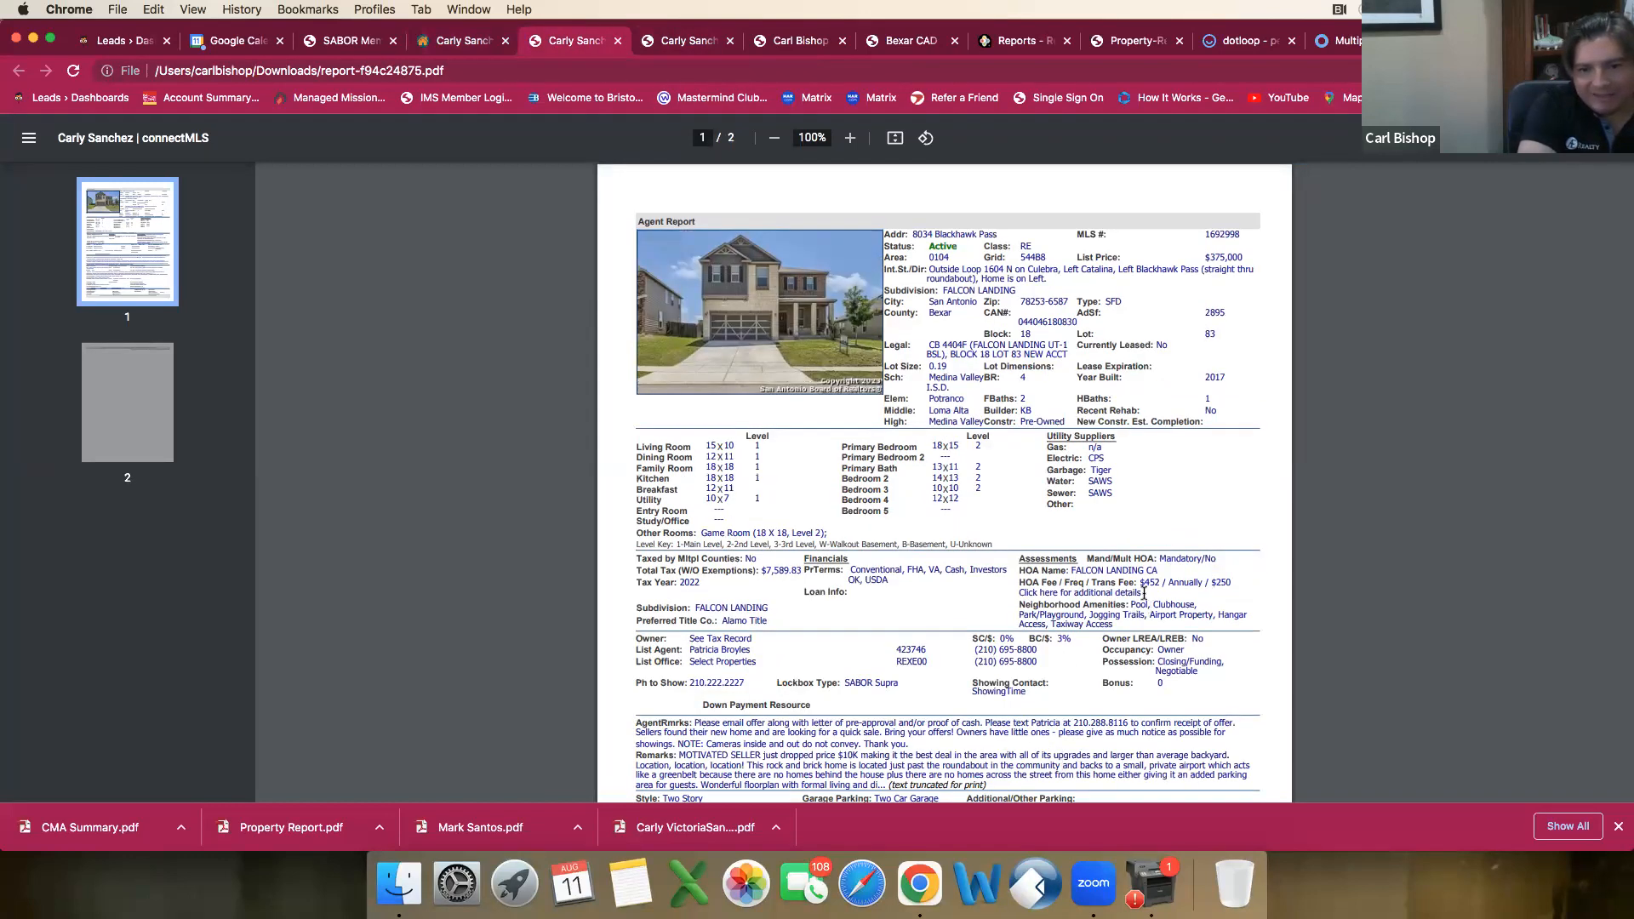
pyautogui.click(467, 41)
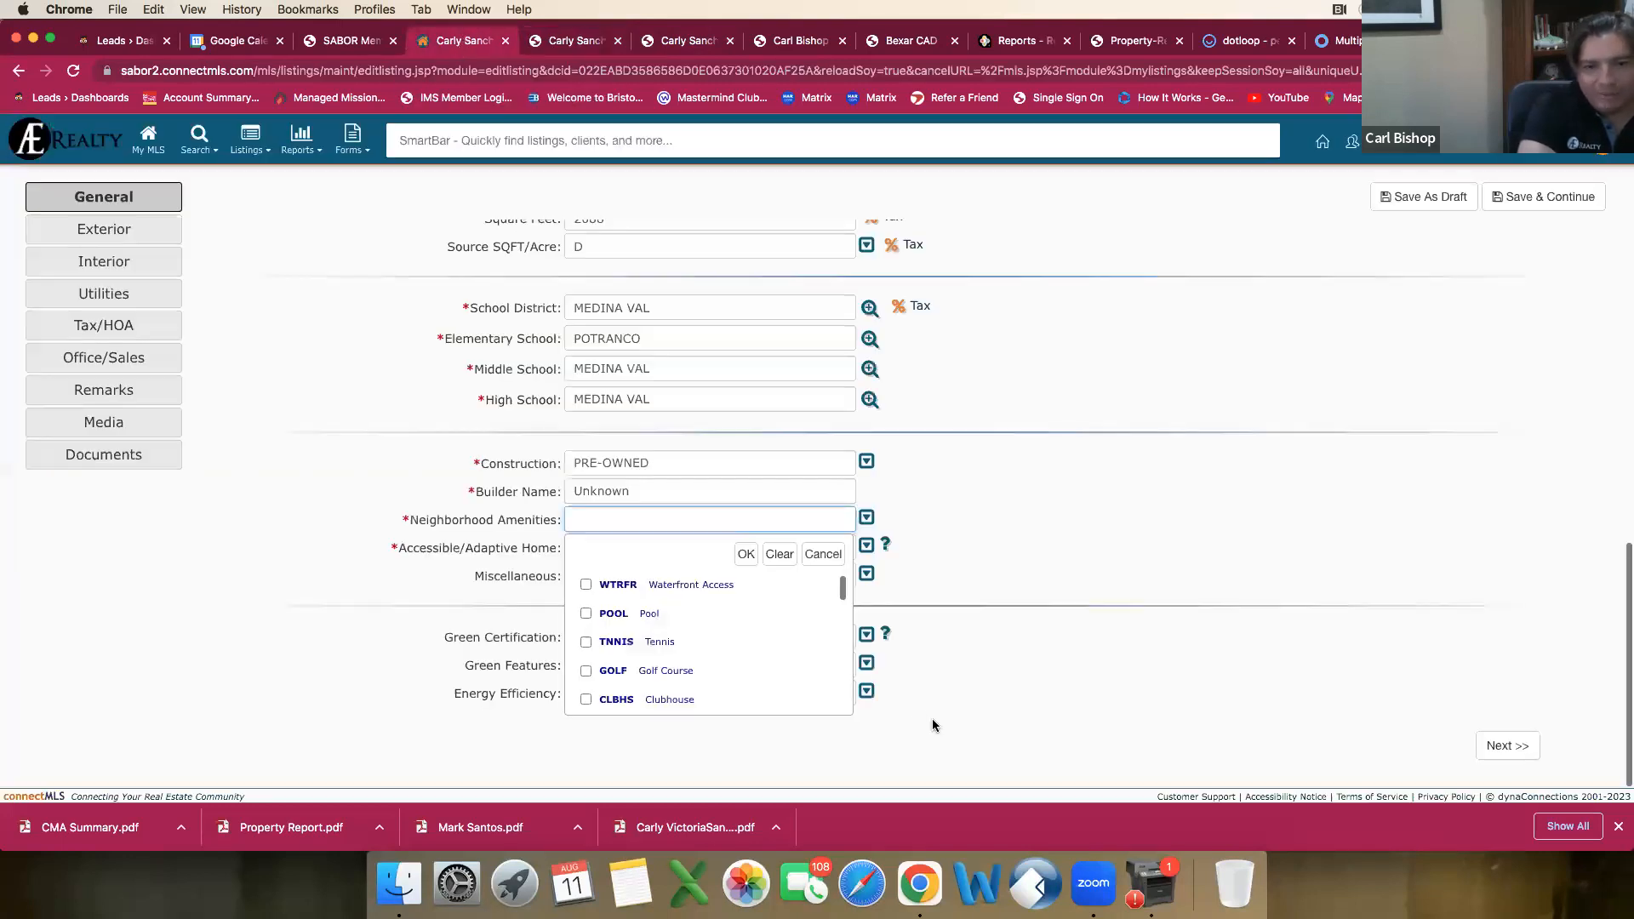
# Step: Set the Neighborhood Amenities to Pool, Clubhouse, Park/Playground, Jogging Trails, Airport Property, Hangar Access and Taxiway Access
pyautogui.click(585, 614)
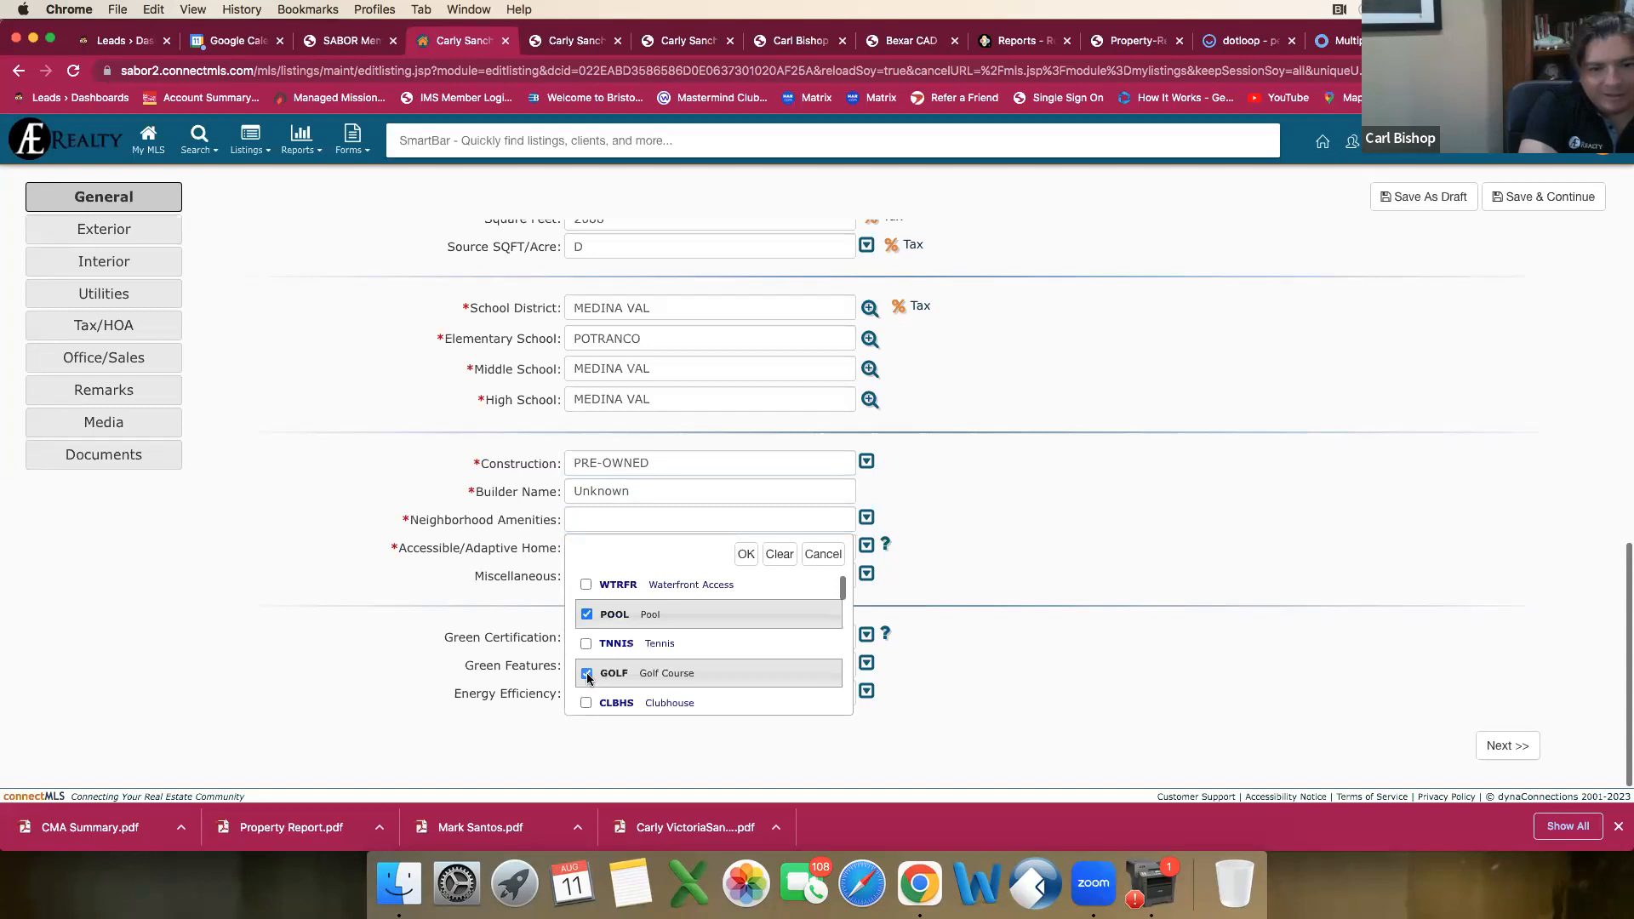
pyautogui.click(586, 700)
pyautogui.scroll(-2, 611, 694)
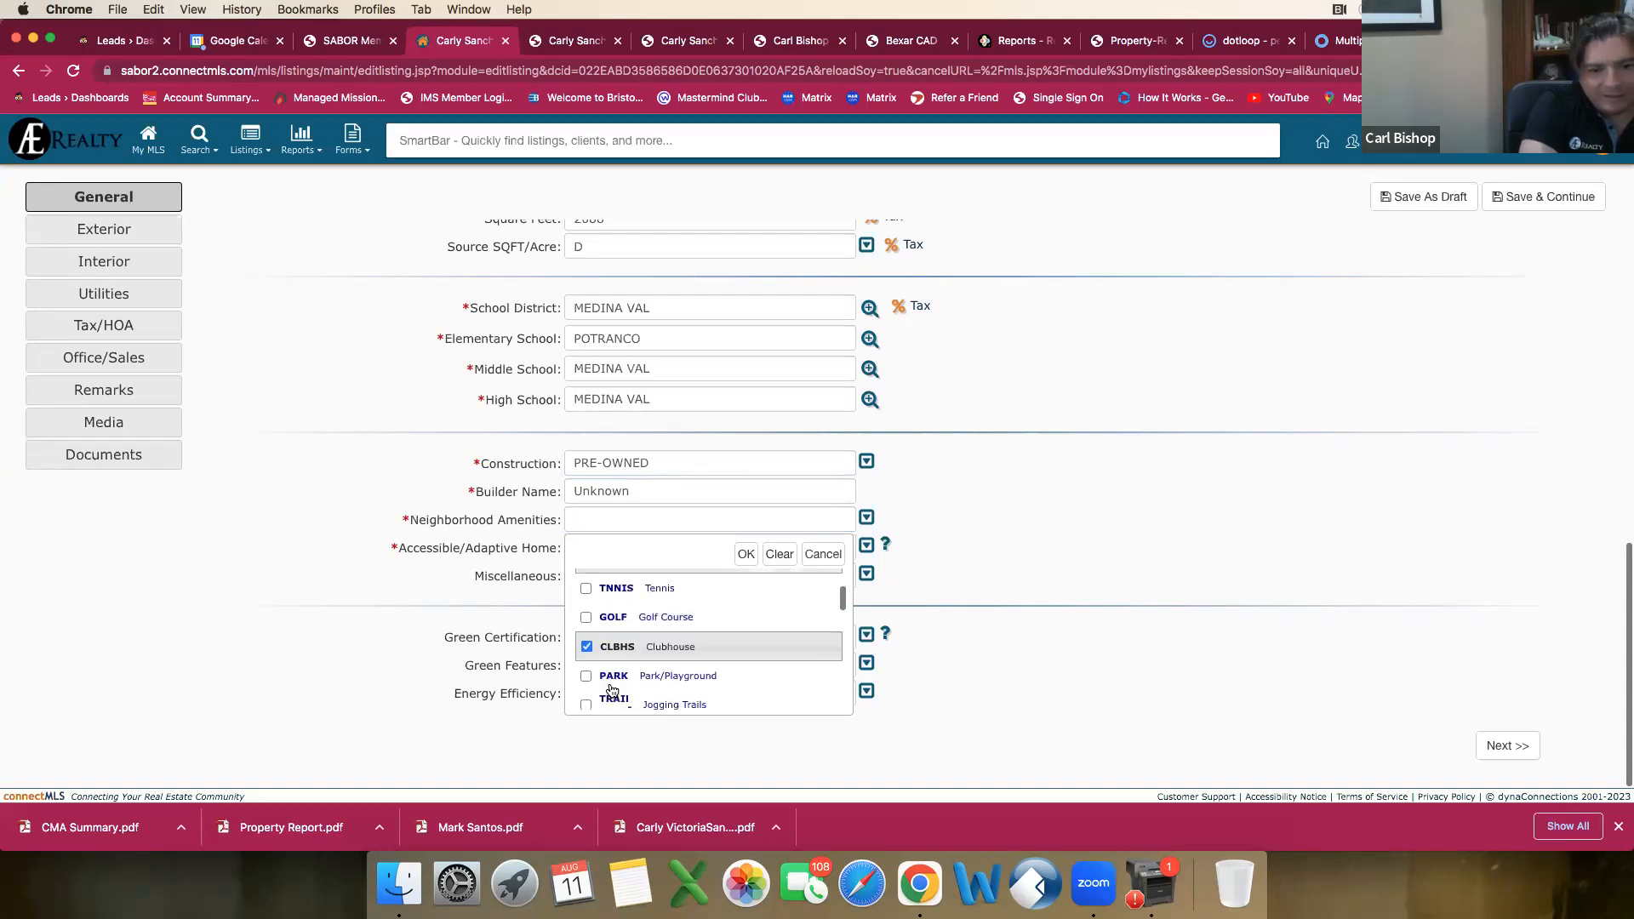
pyautogui.click(587, 646)
pyautogui.click(592, 672)
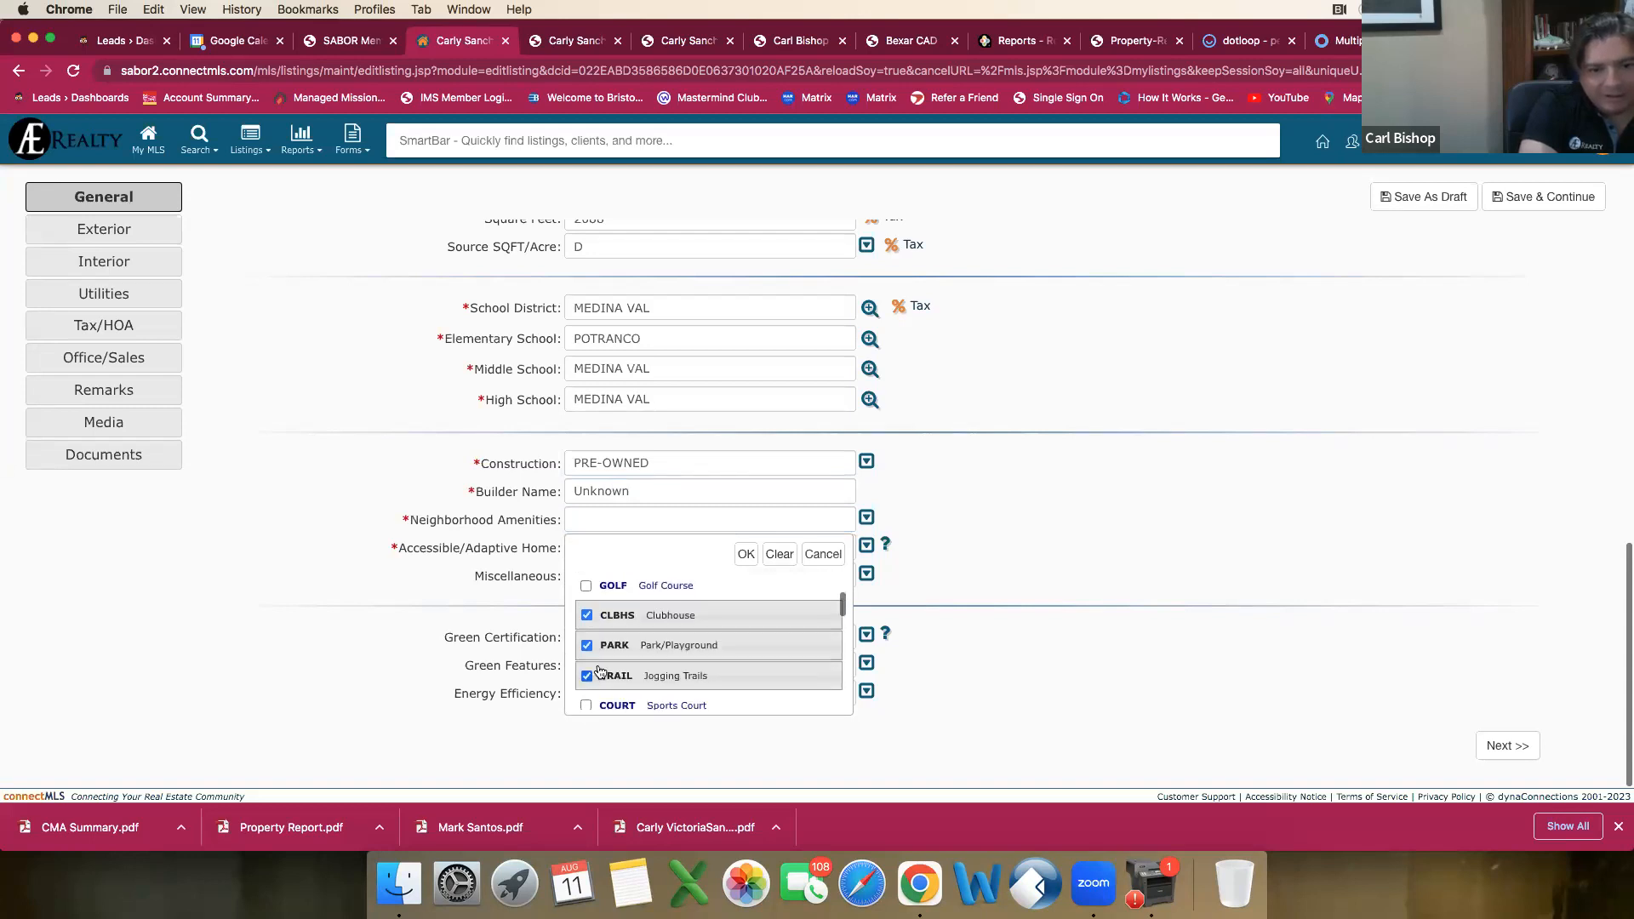
pyautogui.scroll(-2, 593, 669)
pyautogui.click(587, 657)
pyautogui.click(587, 686)
pyautogui.scroll(-2, 620, 674)
pyautogui.scroll(-1, 621, 674)
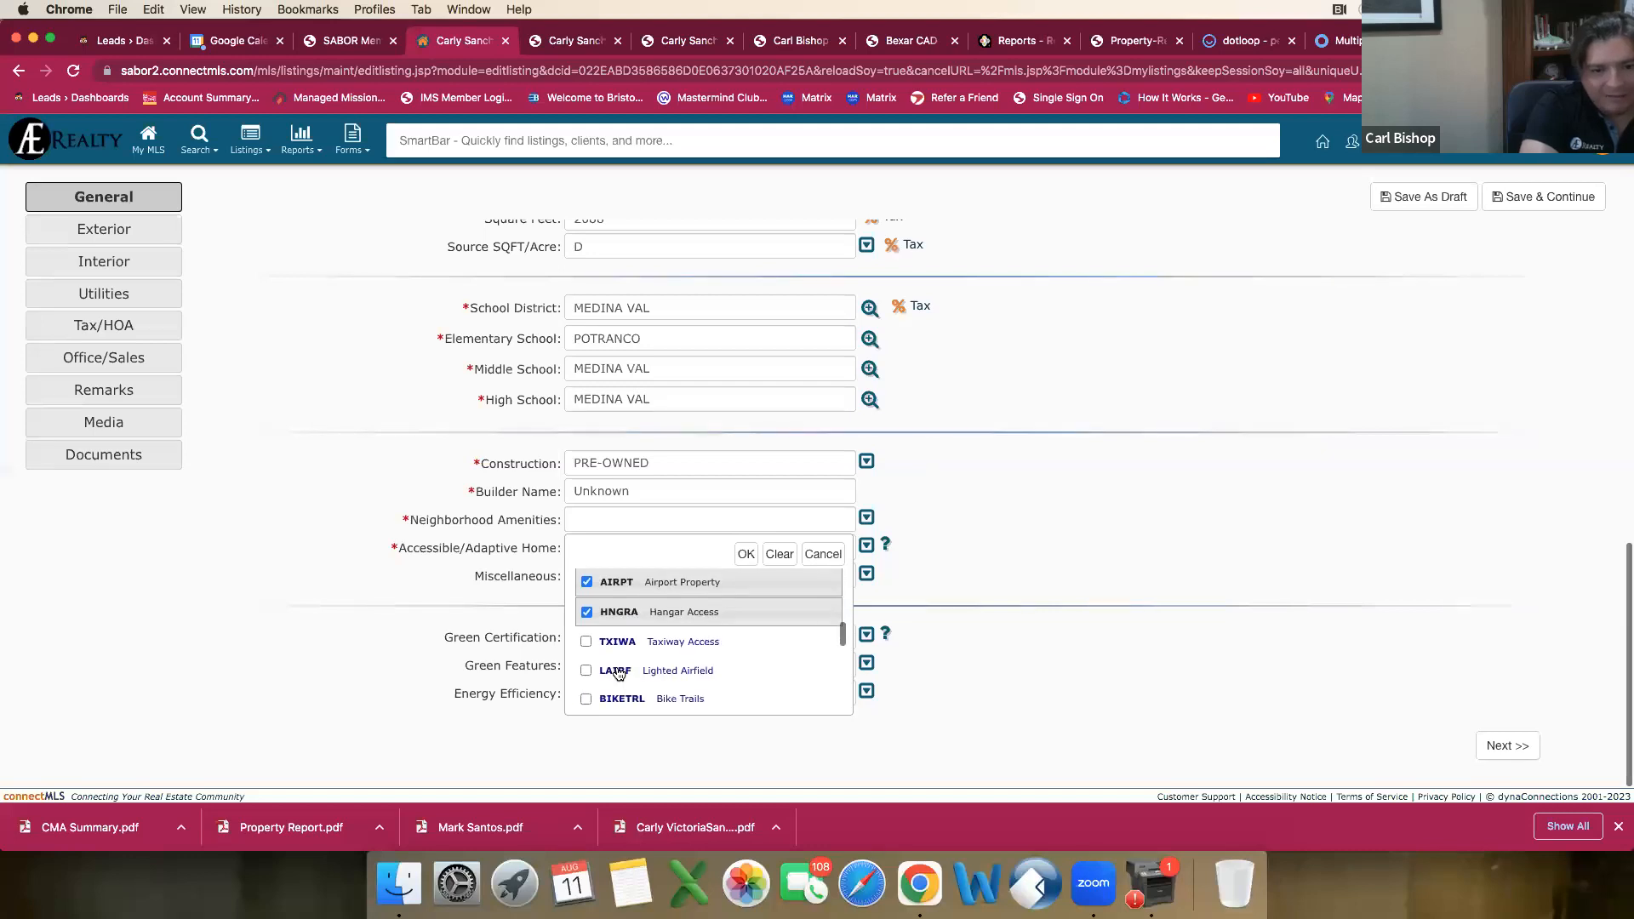
pyautogui.click(590, 641)
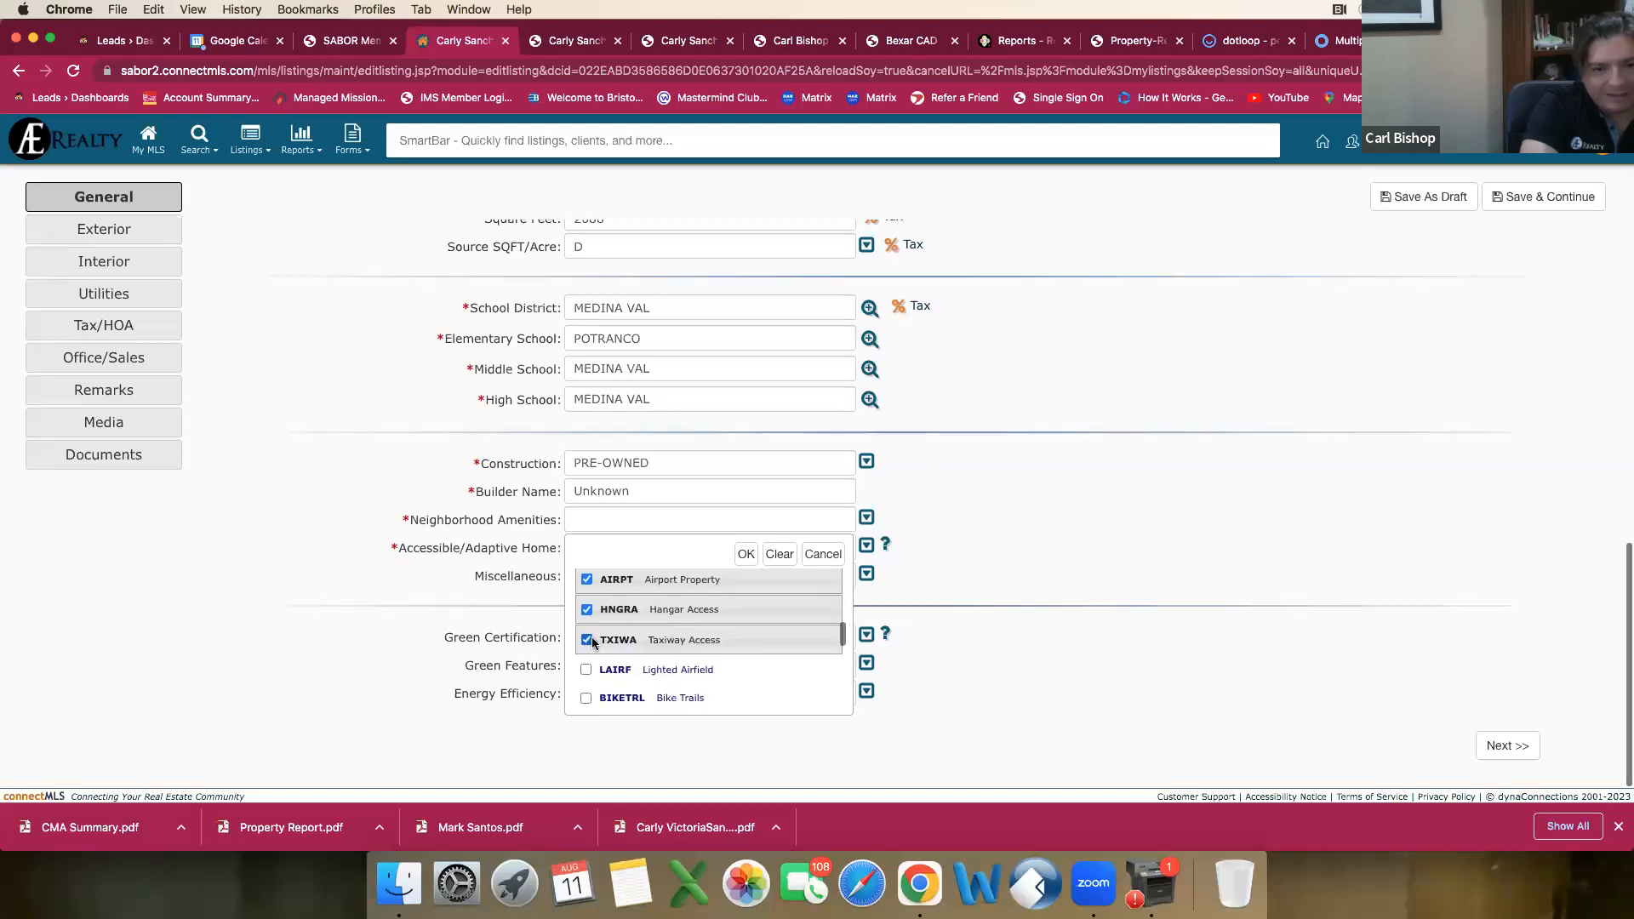
pyautogui.click(746, 554)
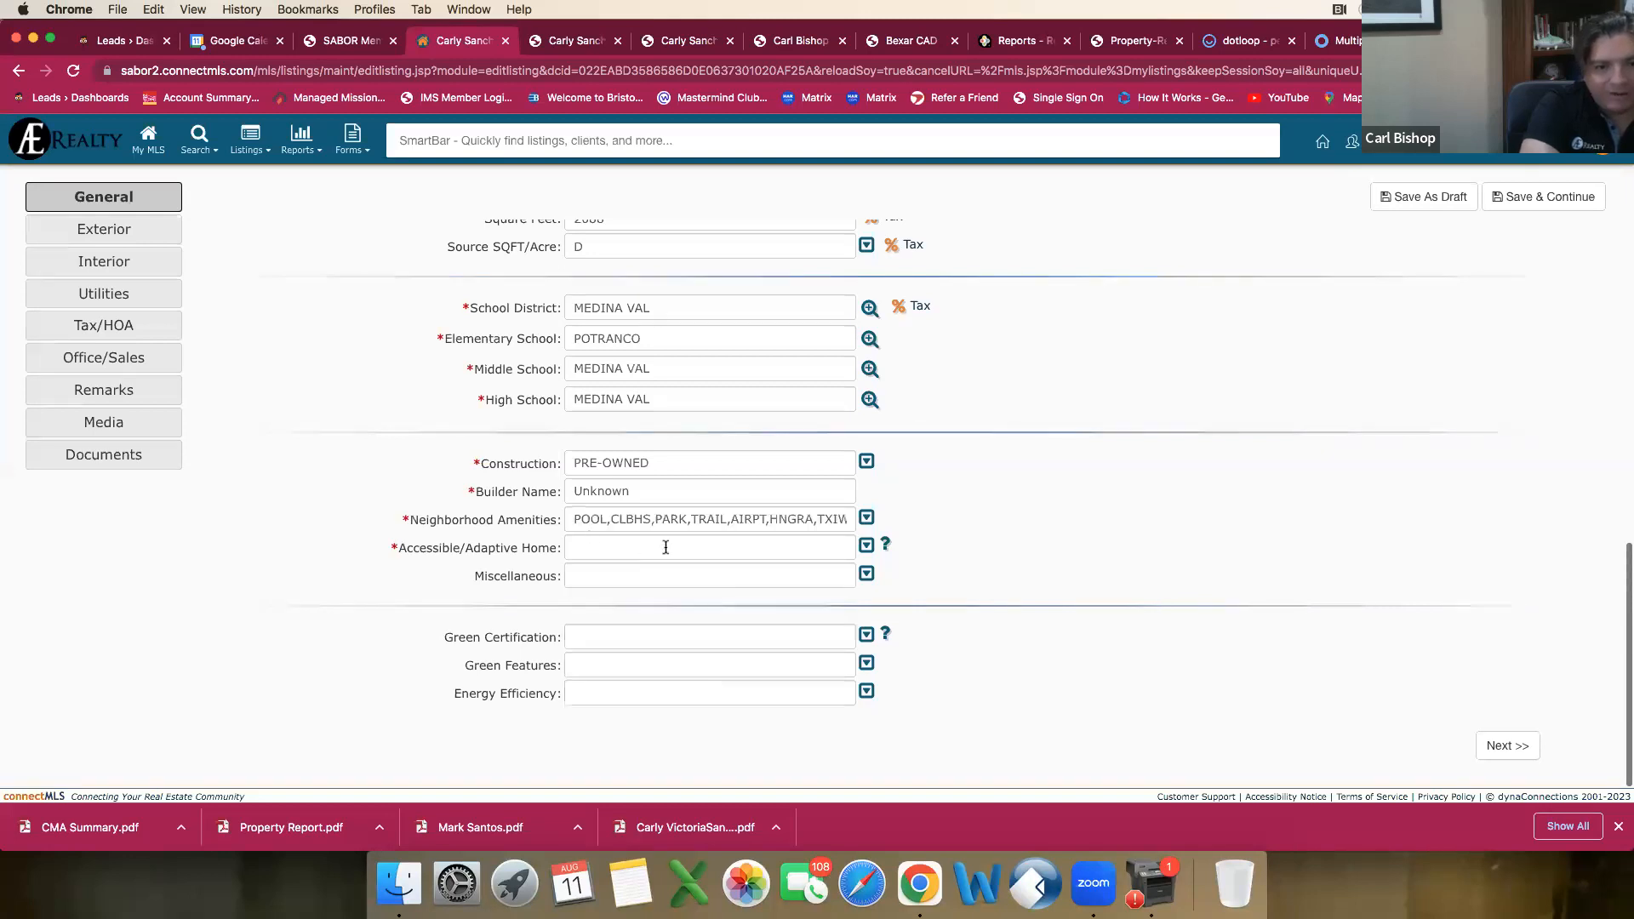
# Step: Set Accessible/Adaptive Home to NO
pyautogui.click(866, 546)
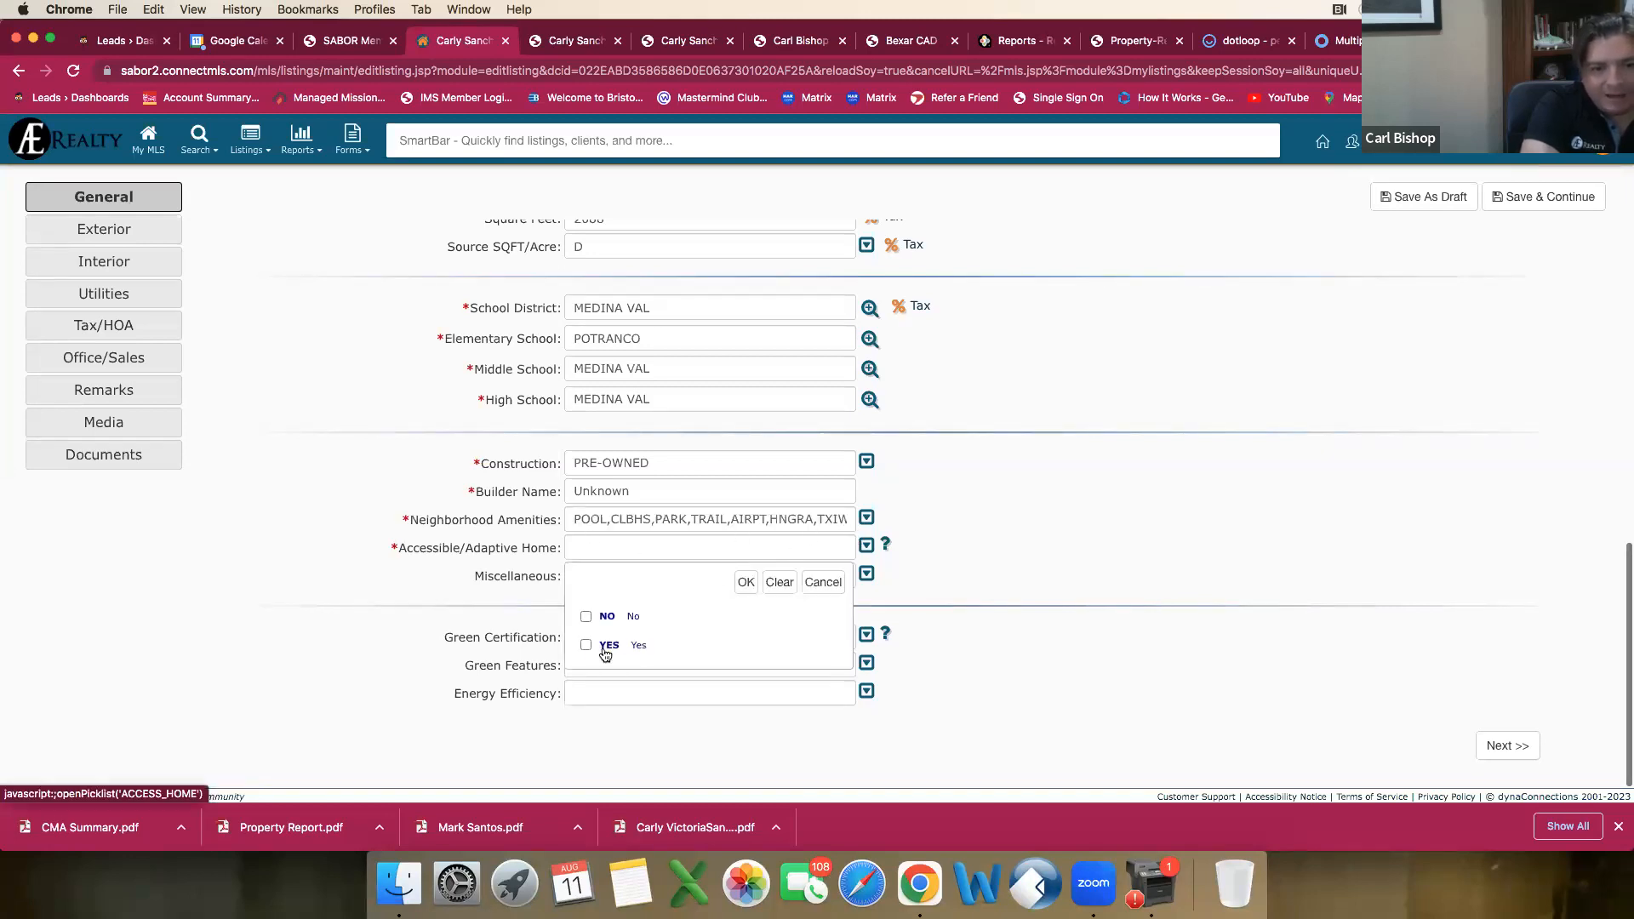
pyautogui.click(587, 619)
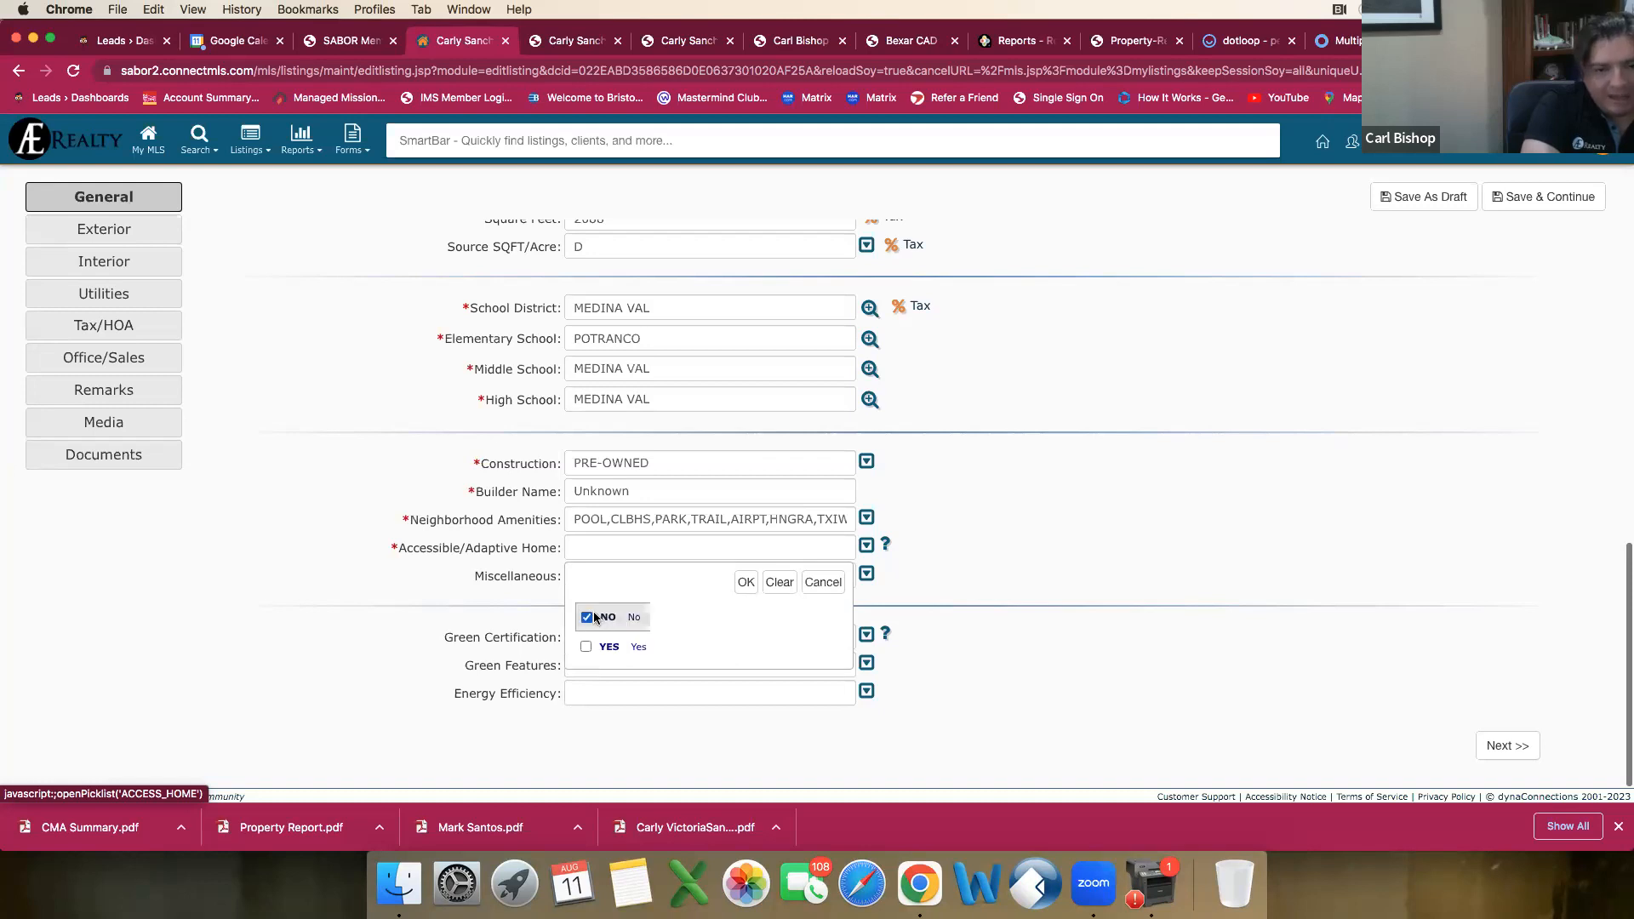
pyautogui.click(746, 583)
# Step: Review the Miscellaneous options and check the Misc entries in both neighboring listings' agent reports
pyautogui.click(620, 580)
pyautogui.scroll(-1, 718, 677)
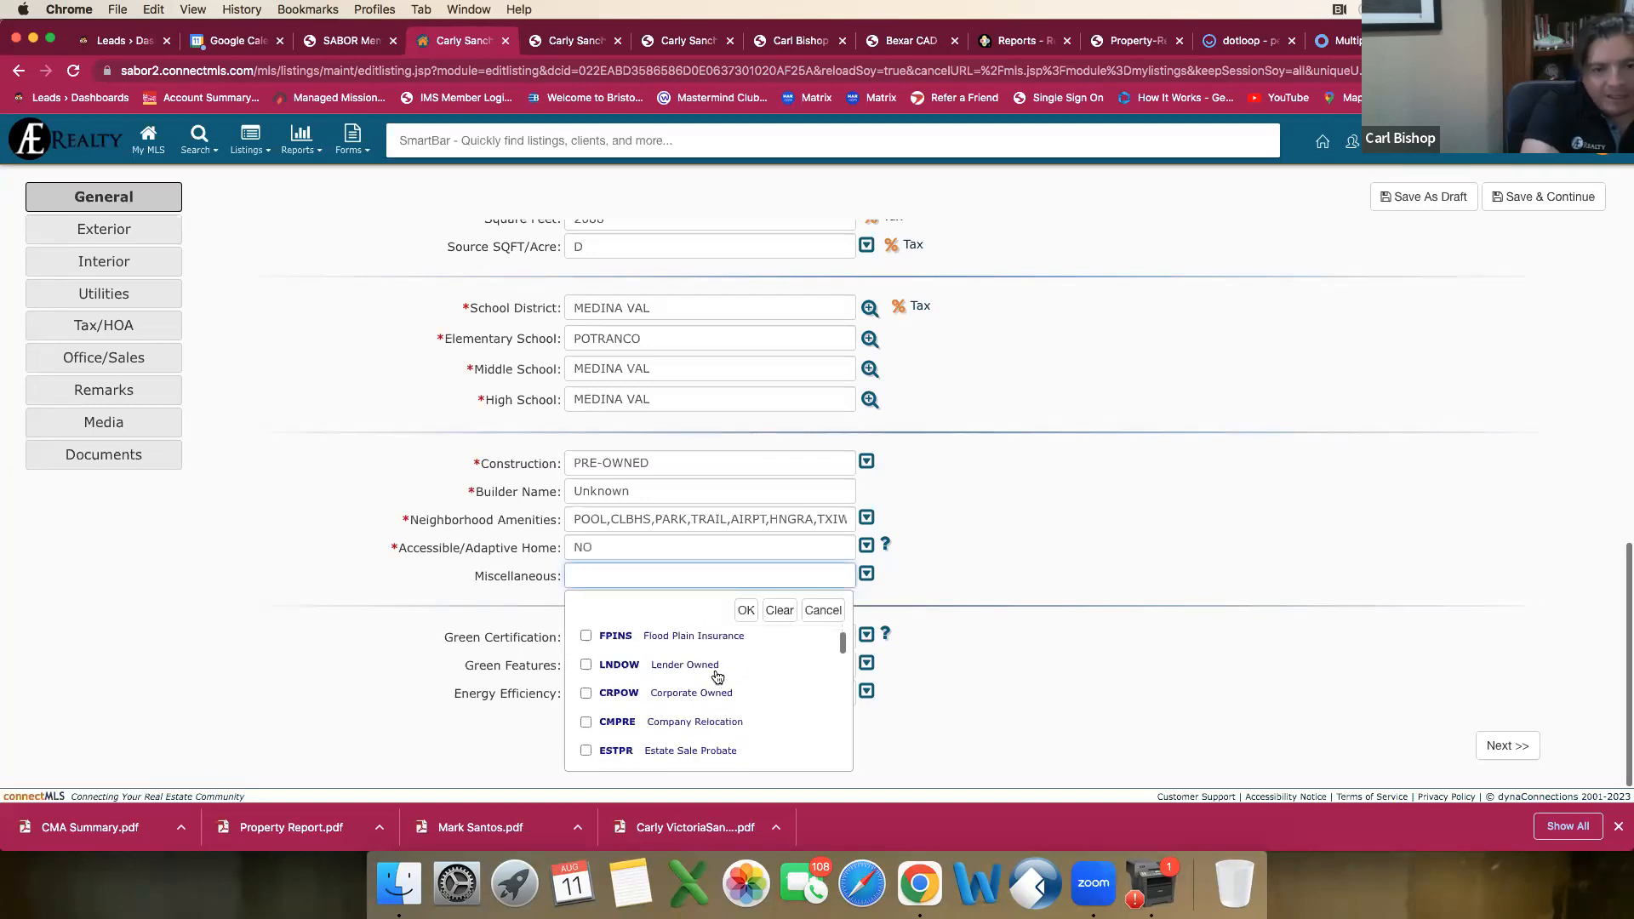
pyautogui.scroll(-4, 724, 672)
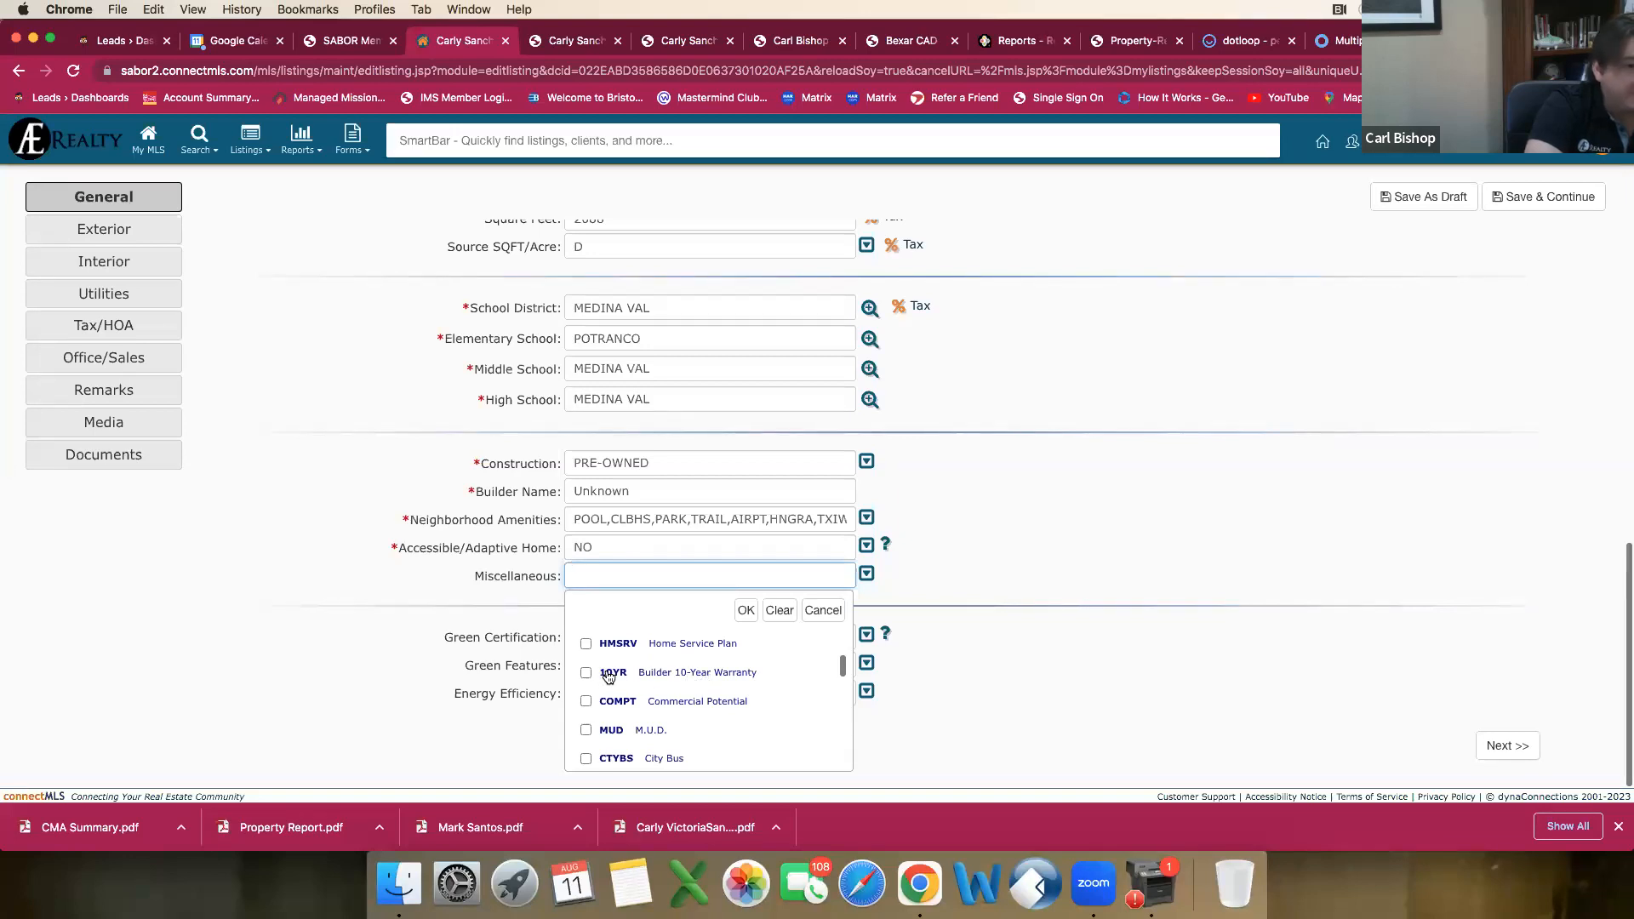
pyautogui.scroll(-3, 608, 677)
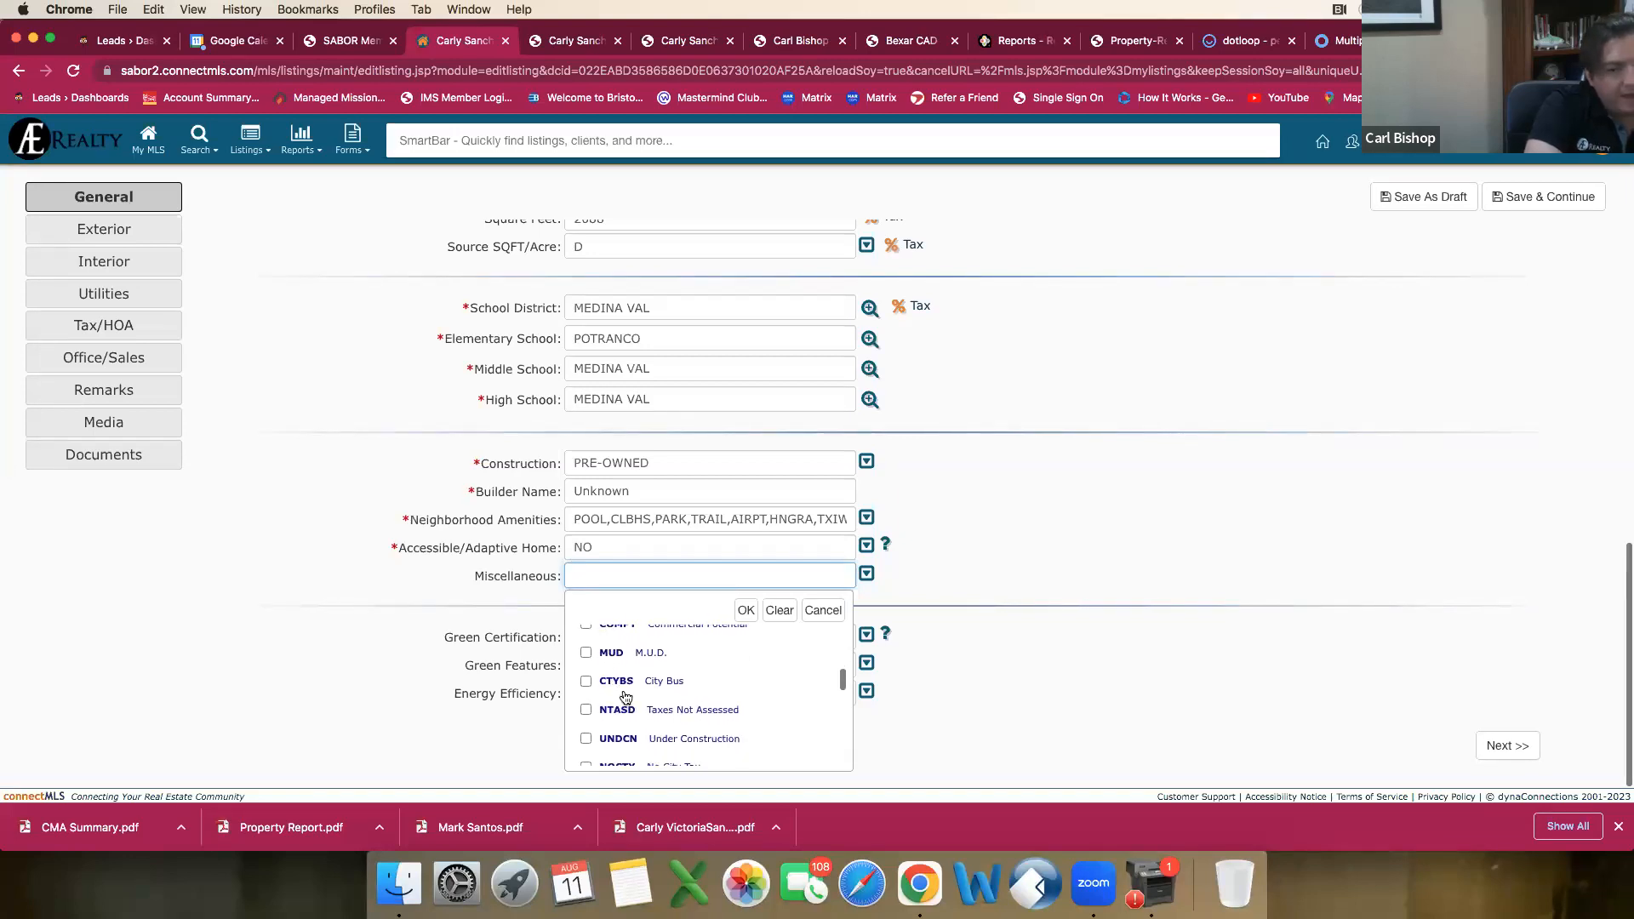
pyautogui.scroll(-2, 625, 698)
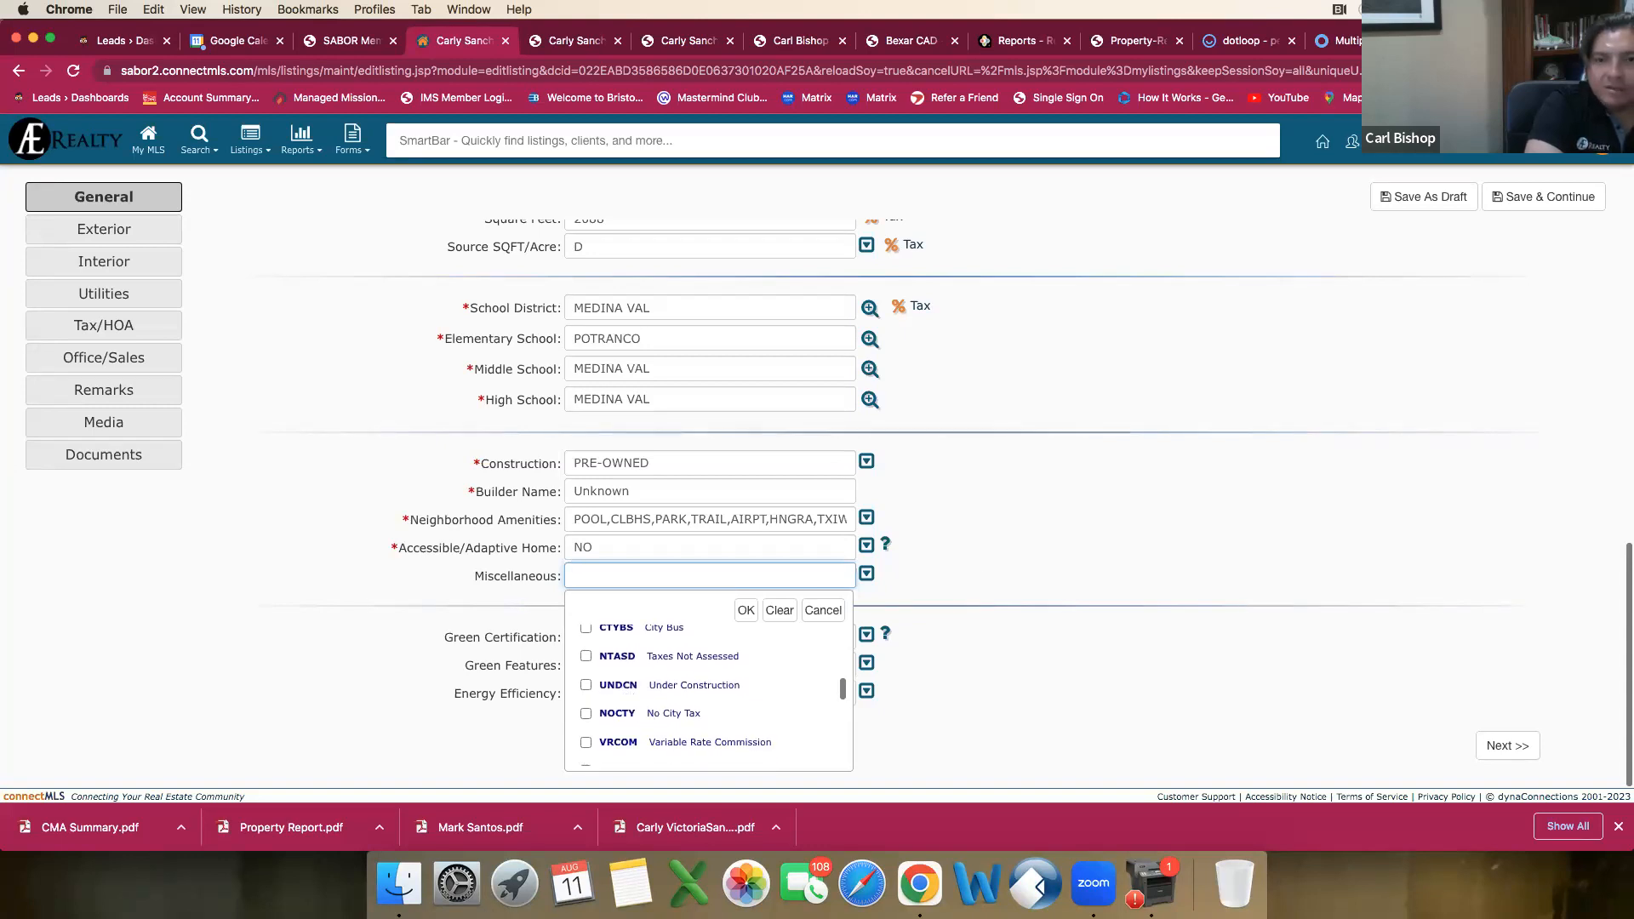
pyautogui.click(683, 40)
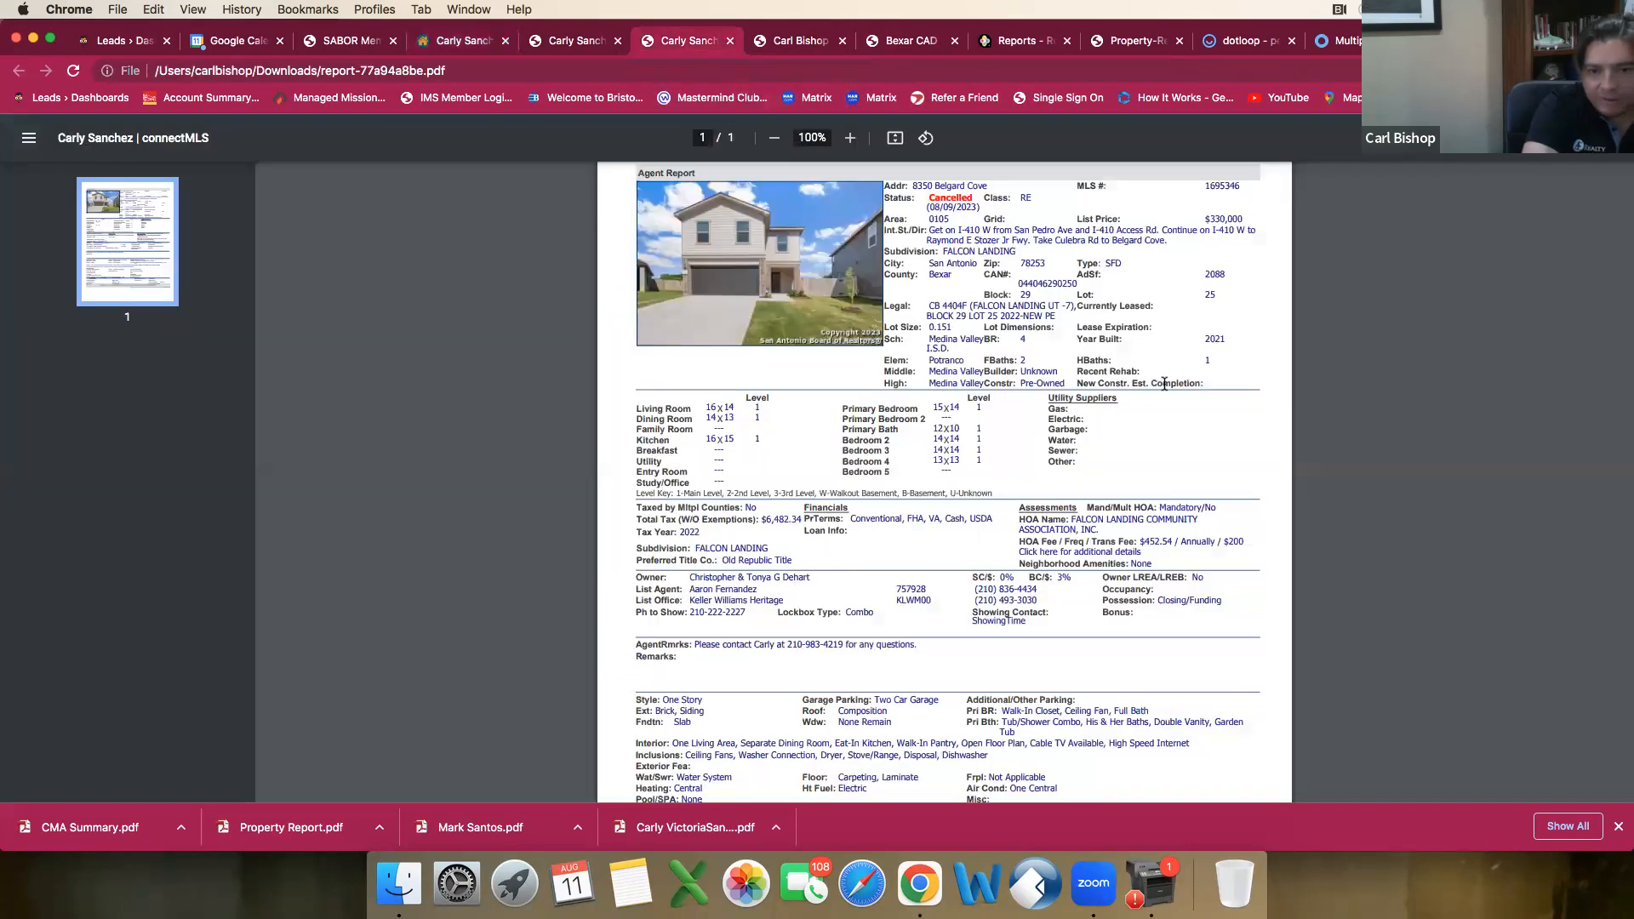
pyautogui.scroll(-5, 1151, 426)
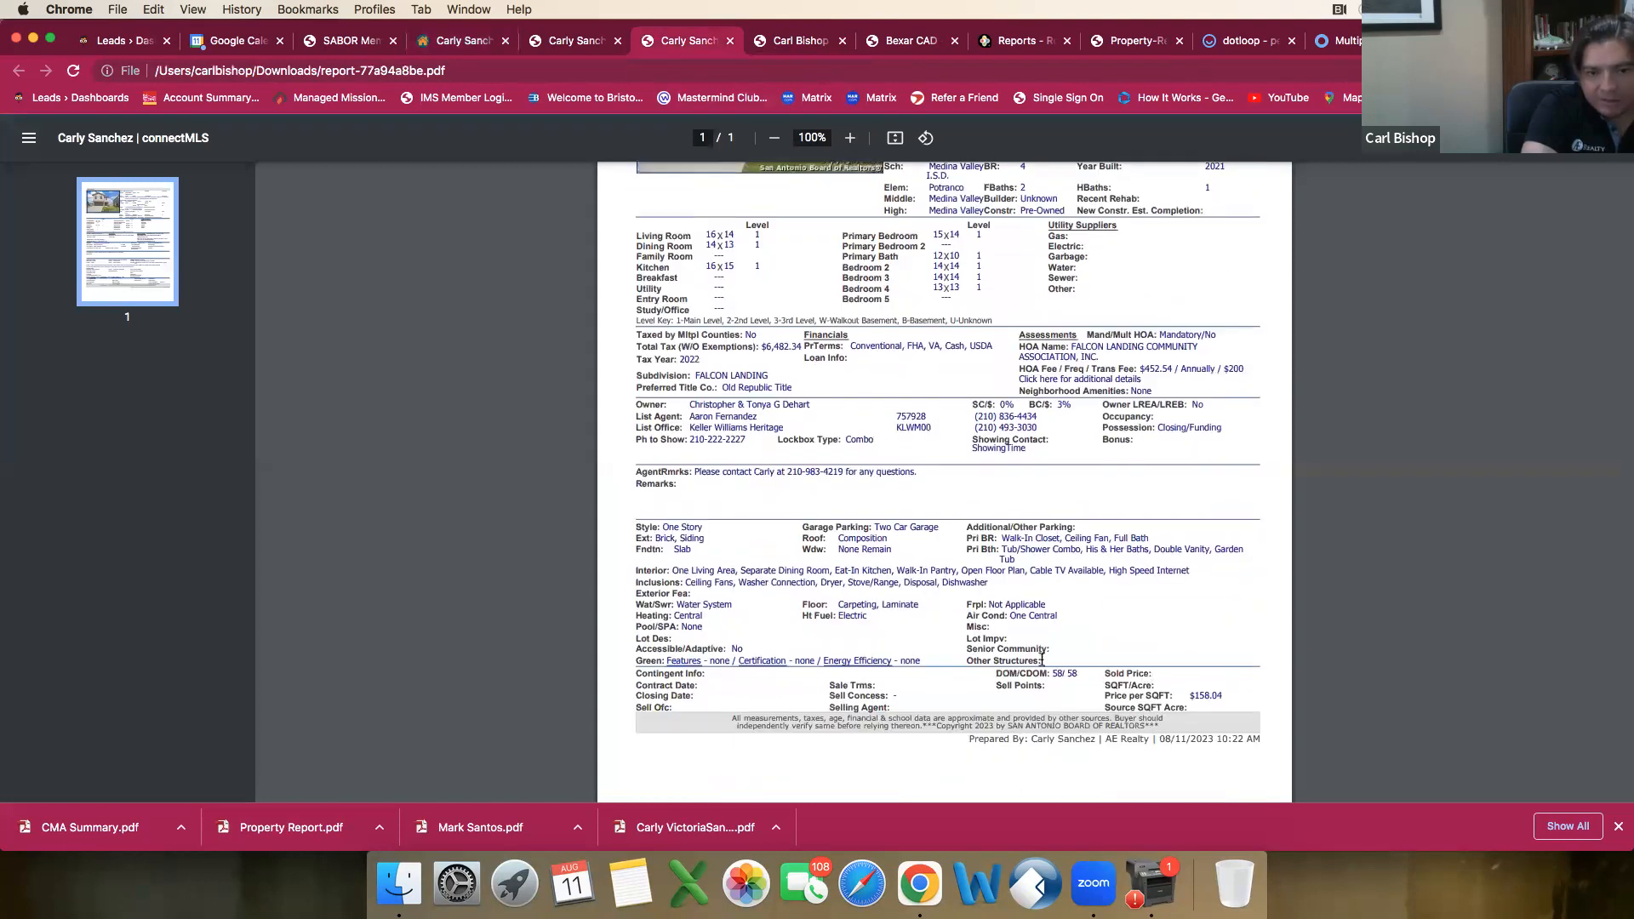
pyautogui.hotkey('ctrl', 'shift', 'Tab')
pyautogui.scroll(-5, 996, 430)
pyautogui.scroll(-1, 1002, 436)
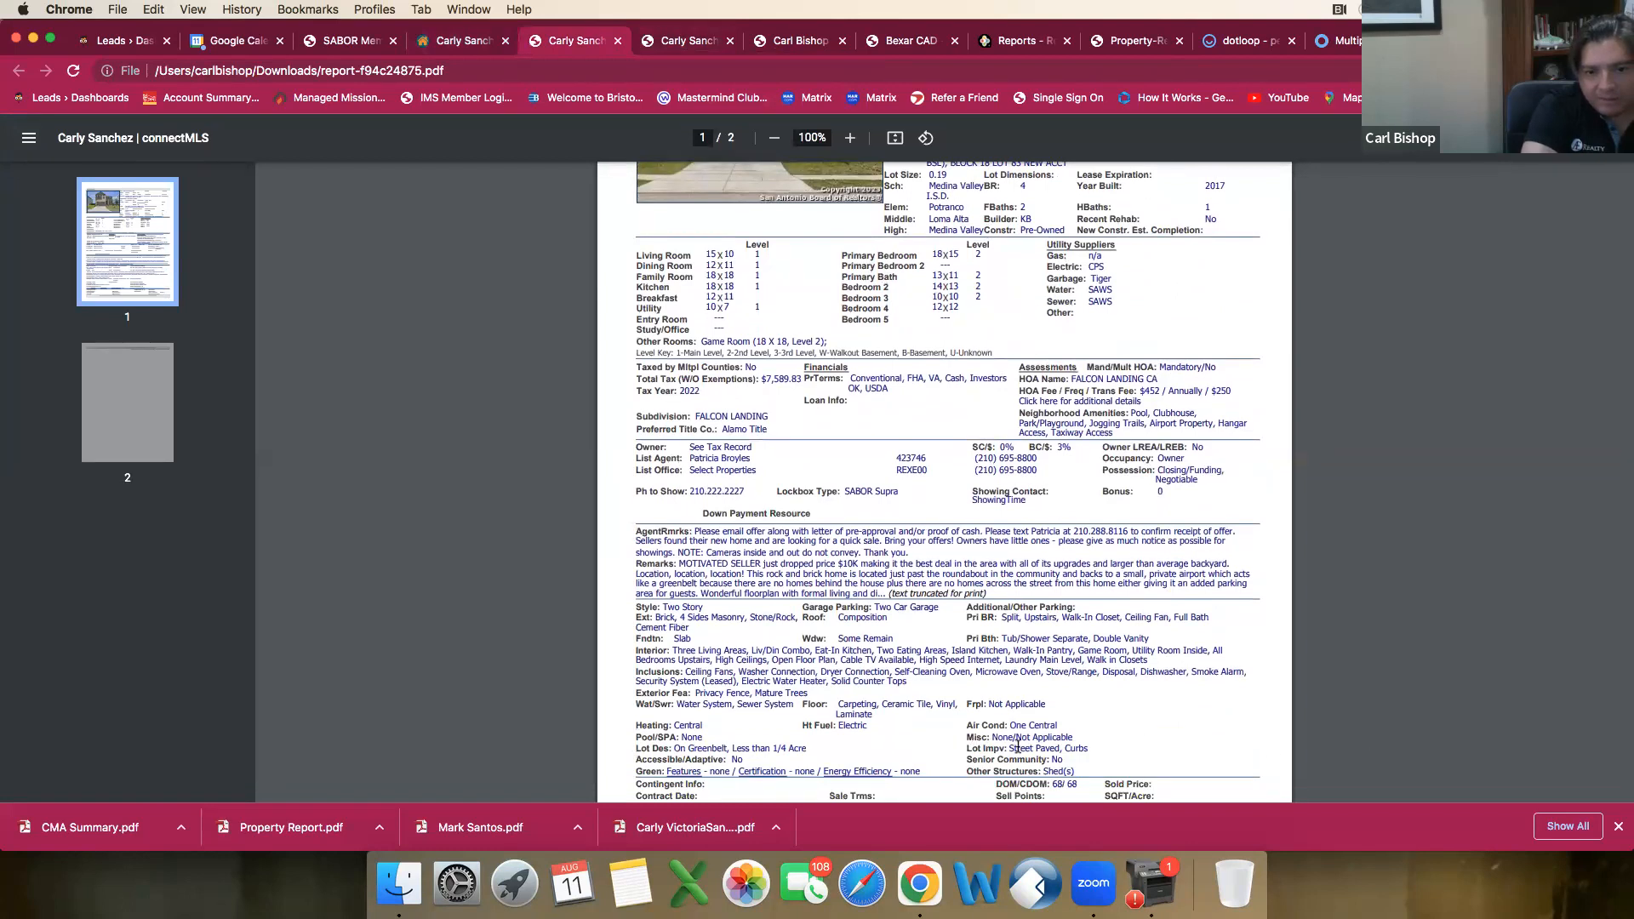
pyautogui.click(451, 40)
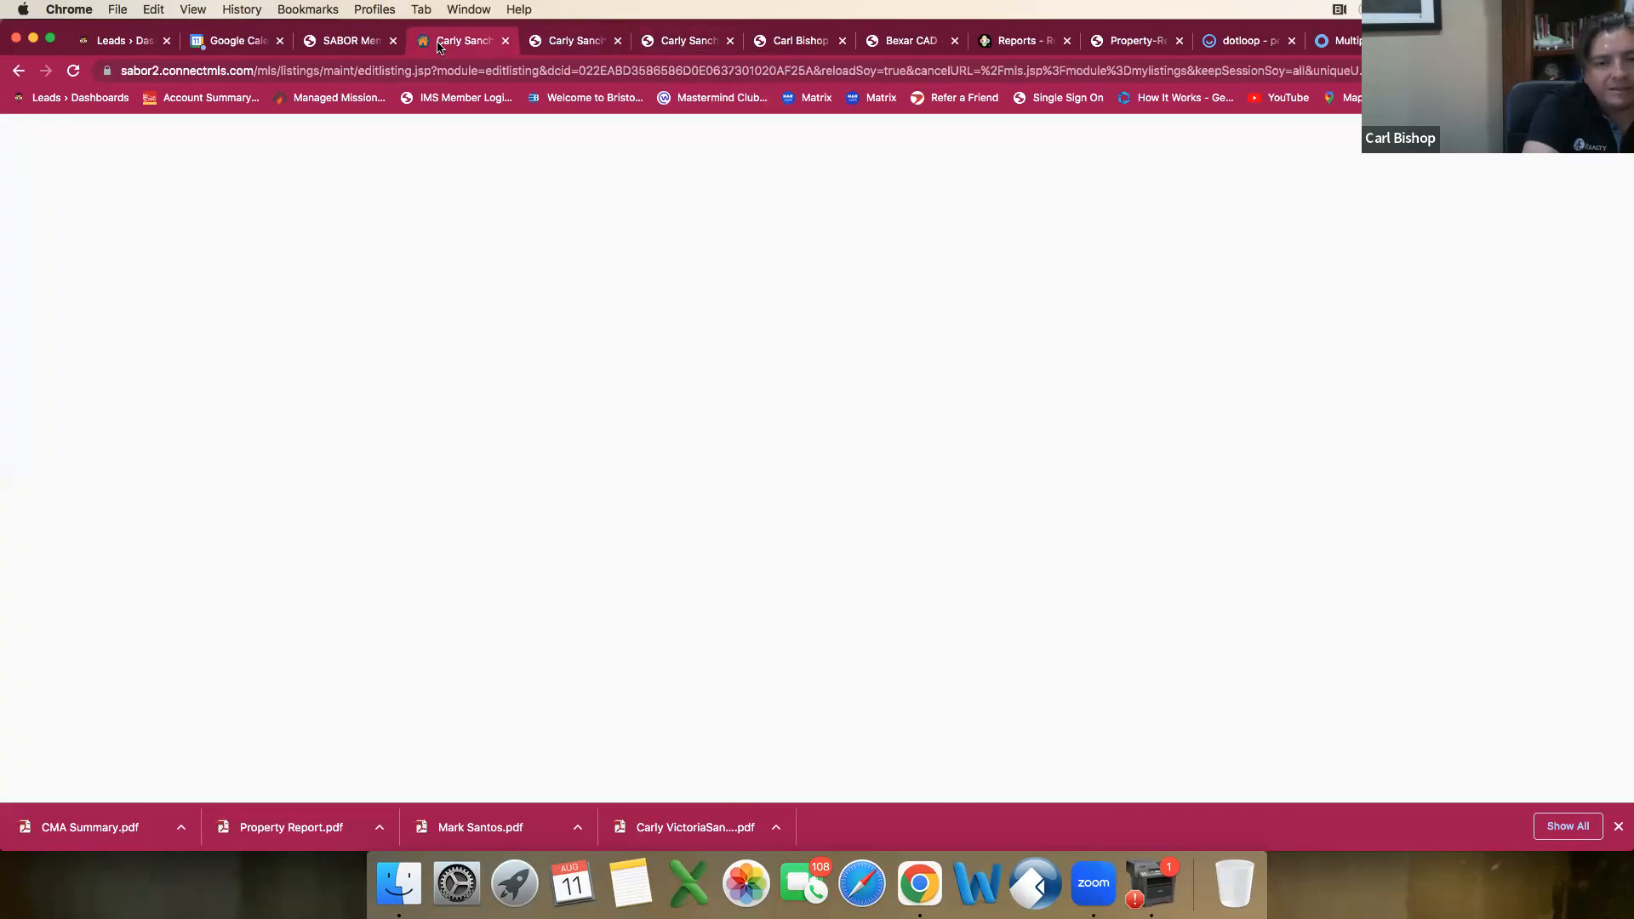
# Step: Select School Bus among the listing's Miscellaneous options
pyautogui.scroll(-3, 735, 673)
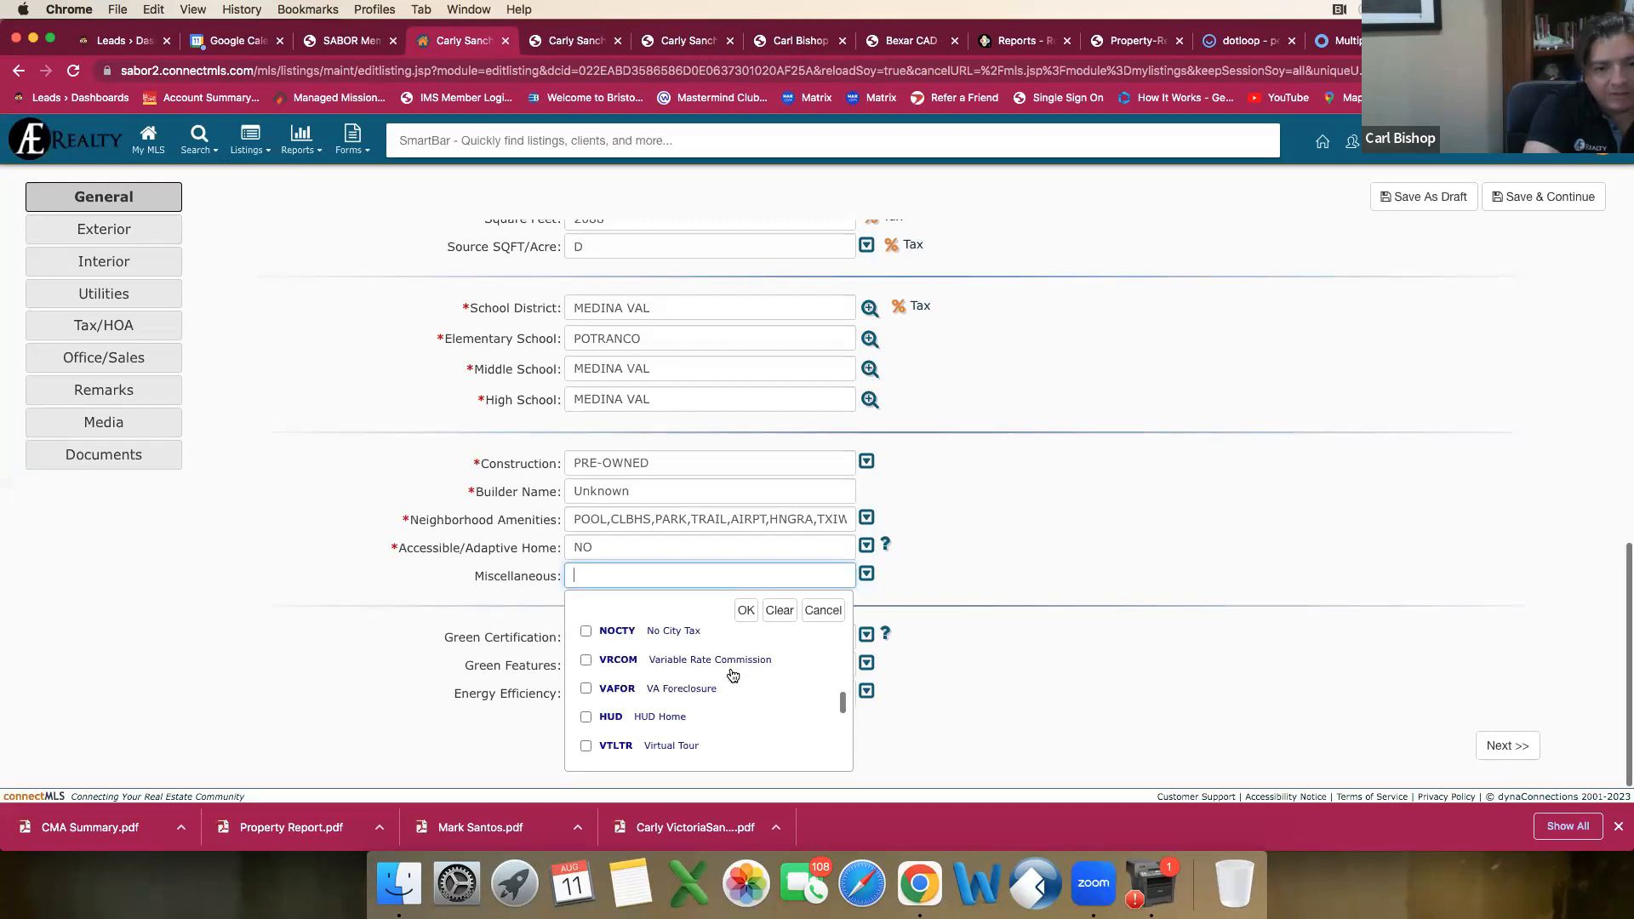
pyautogui.scroll(-1, 736, 674)
pyautogui.scroll(-3, 732, 670)
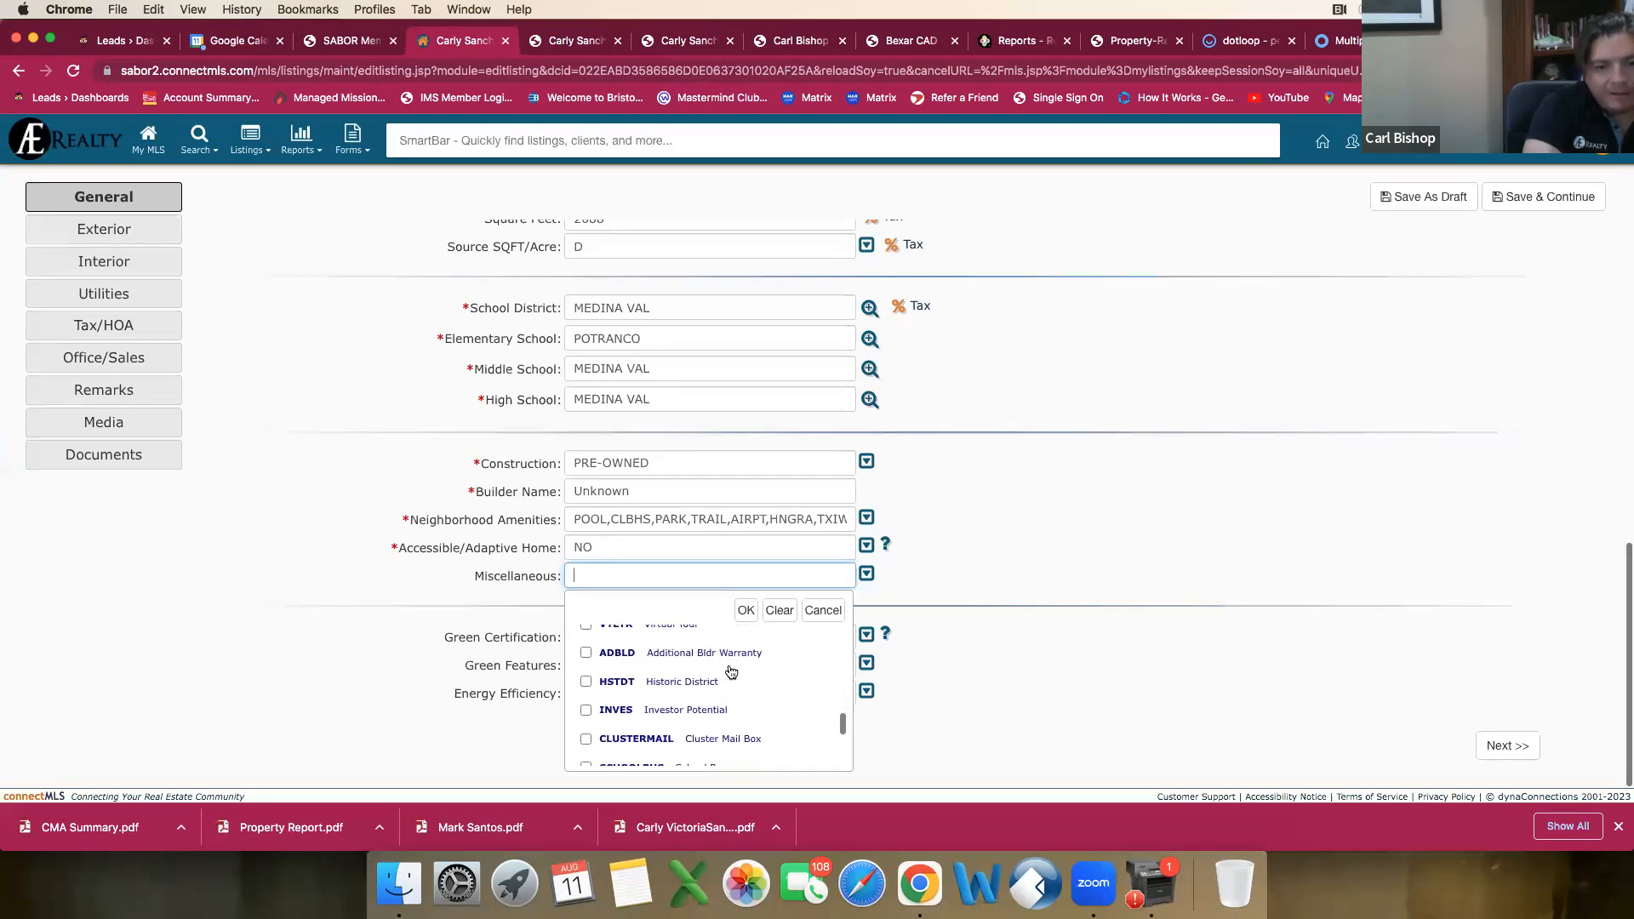
pyautogui.scroll(3, 732, 672)
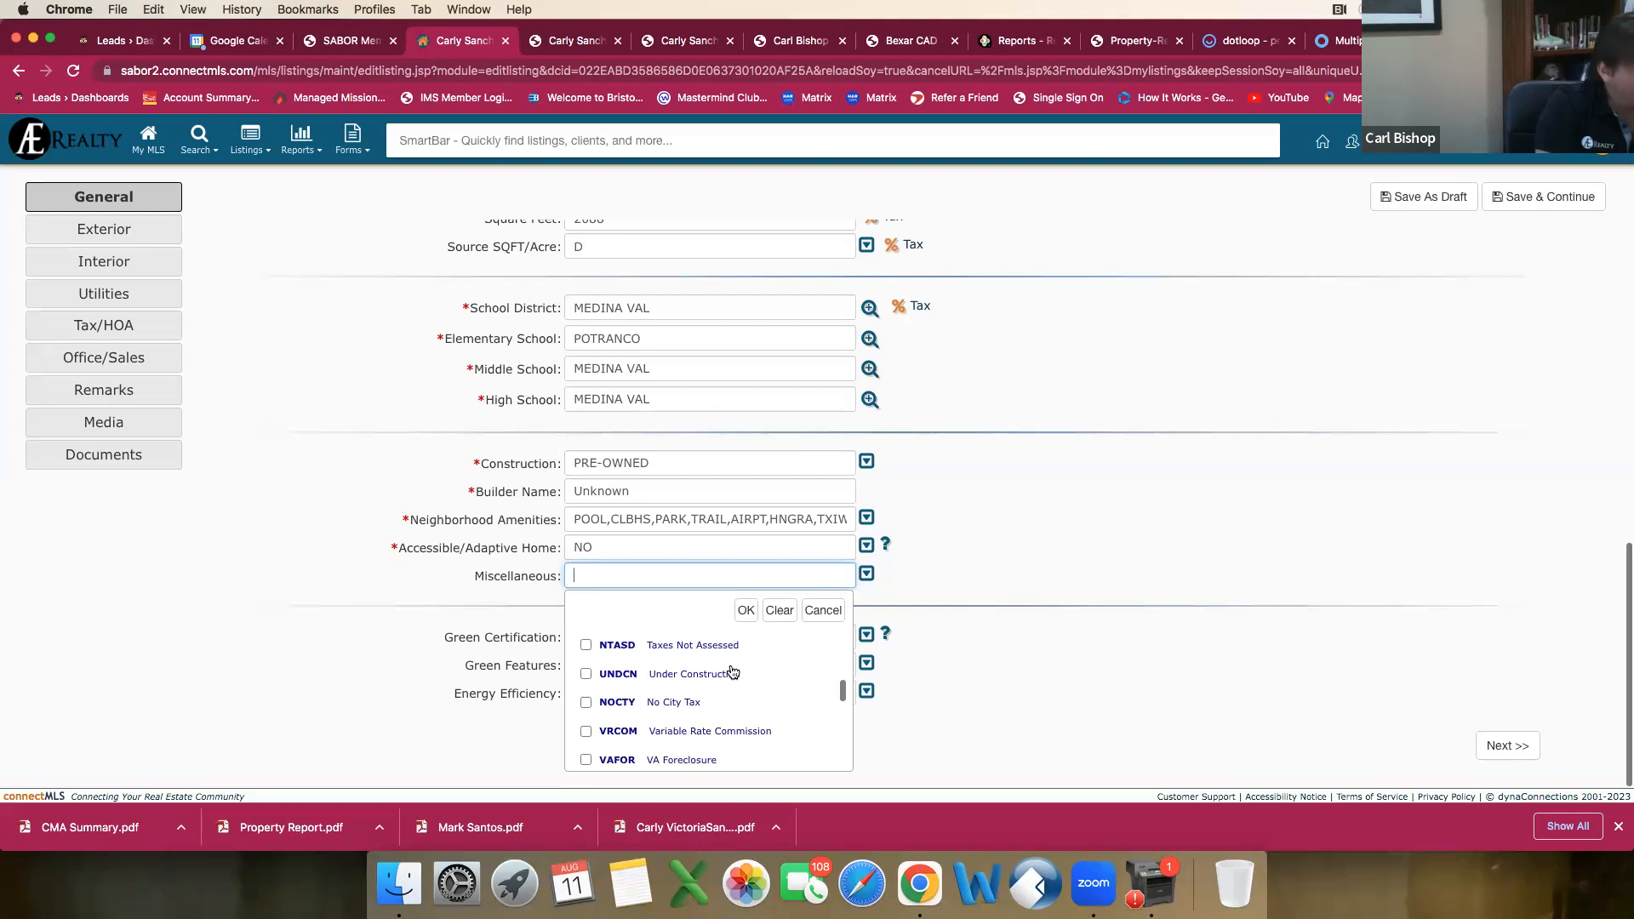
pyautogui.scroll(-2, 746, 675)
pyautogui.scroll(-3, 747, 675)
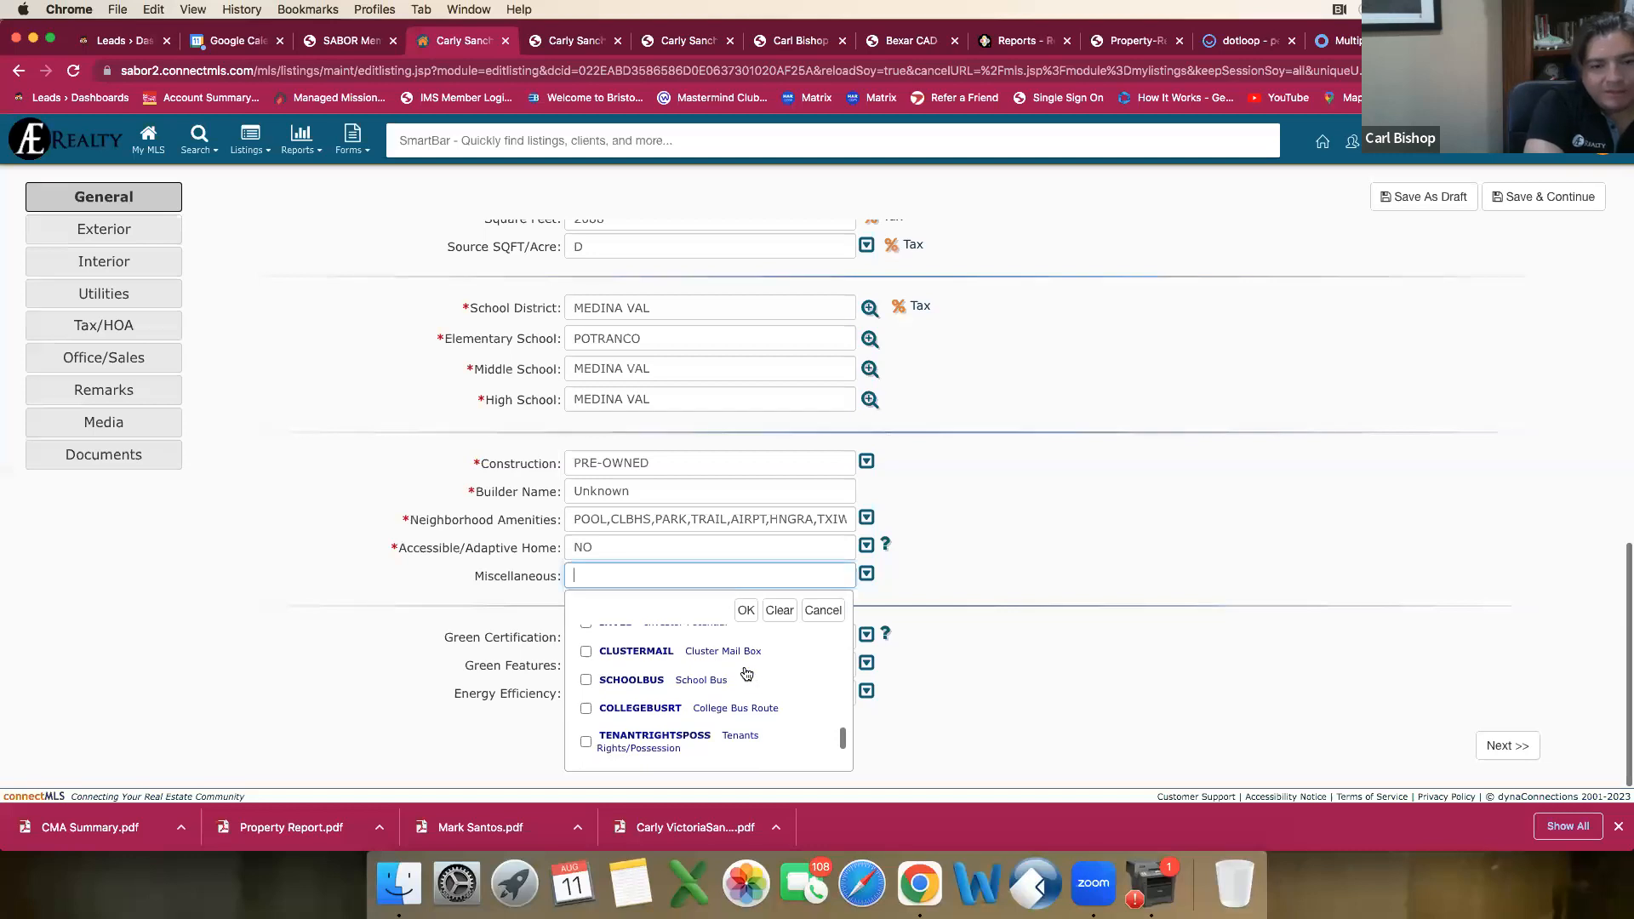
pyautogui.click(617, 683)
pyautogui.scroll(-2, 655, 689)
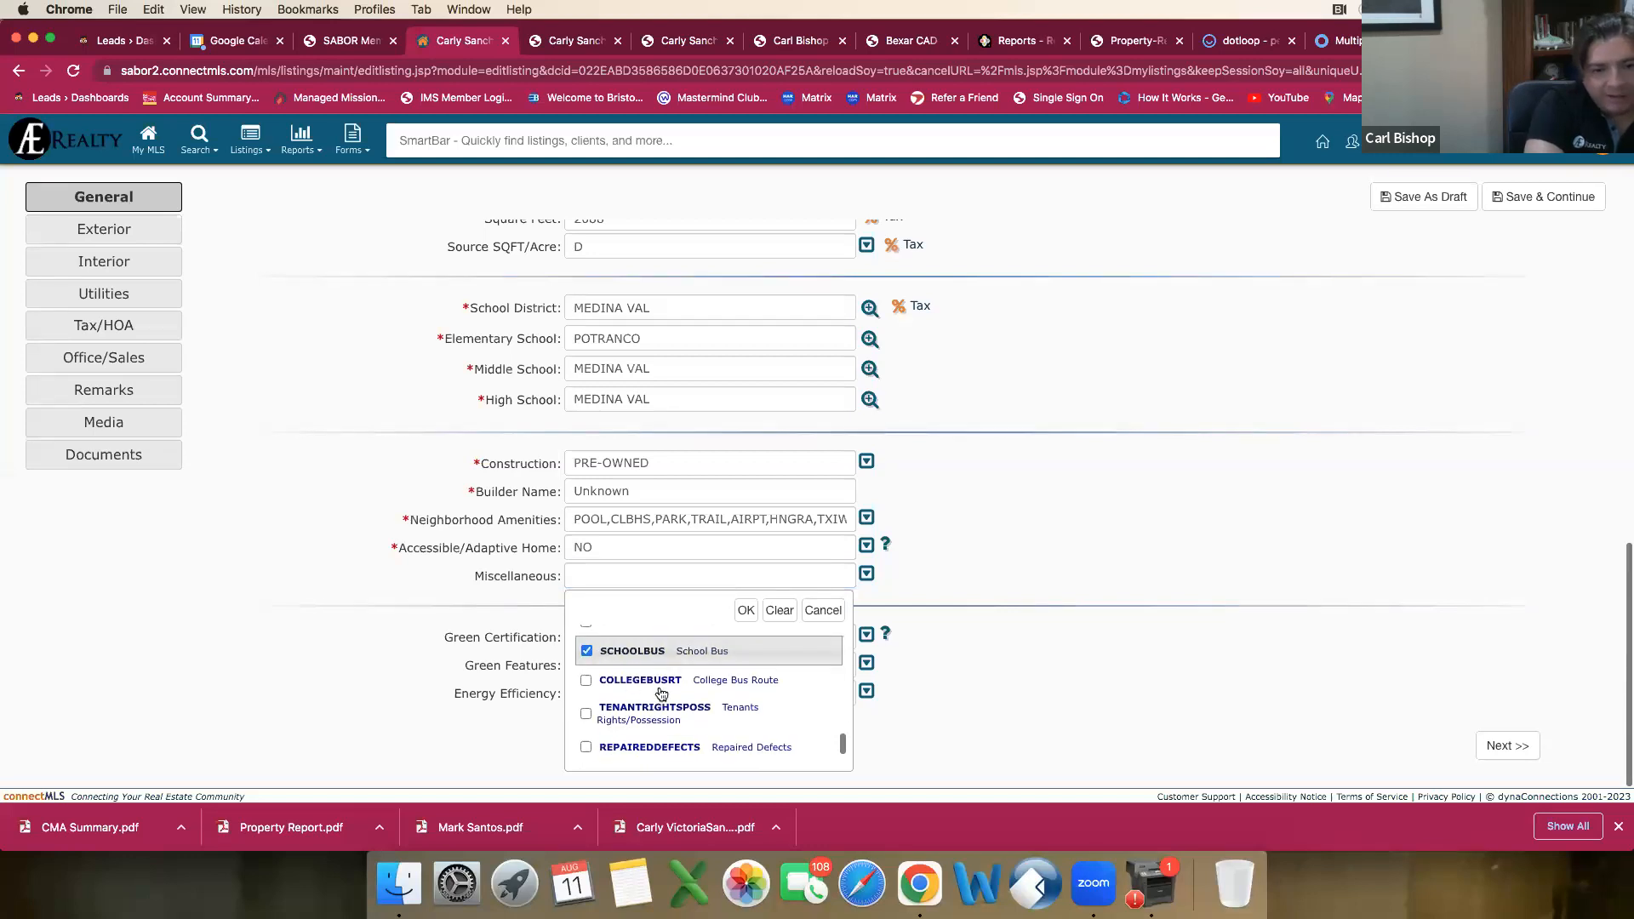
# Step: Add Investor Potential and No City Tax to the Miscellaneous selection and apply it
pyautogui.scroll(-2, 664, 691)
pyautogui.scroll(1, 689, 696)
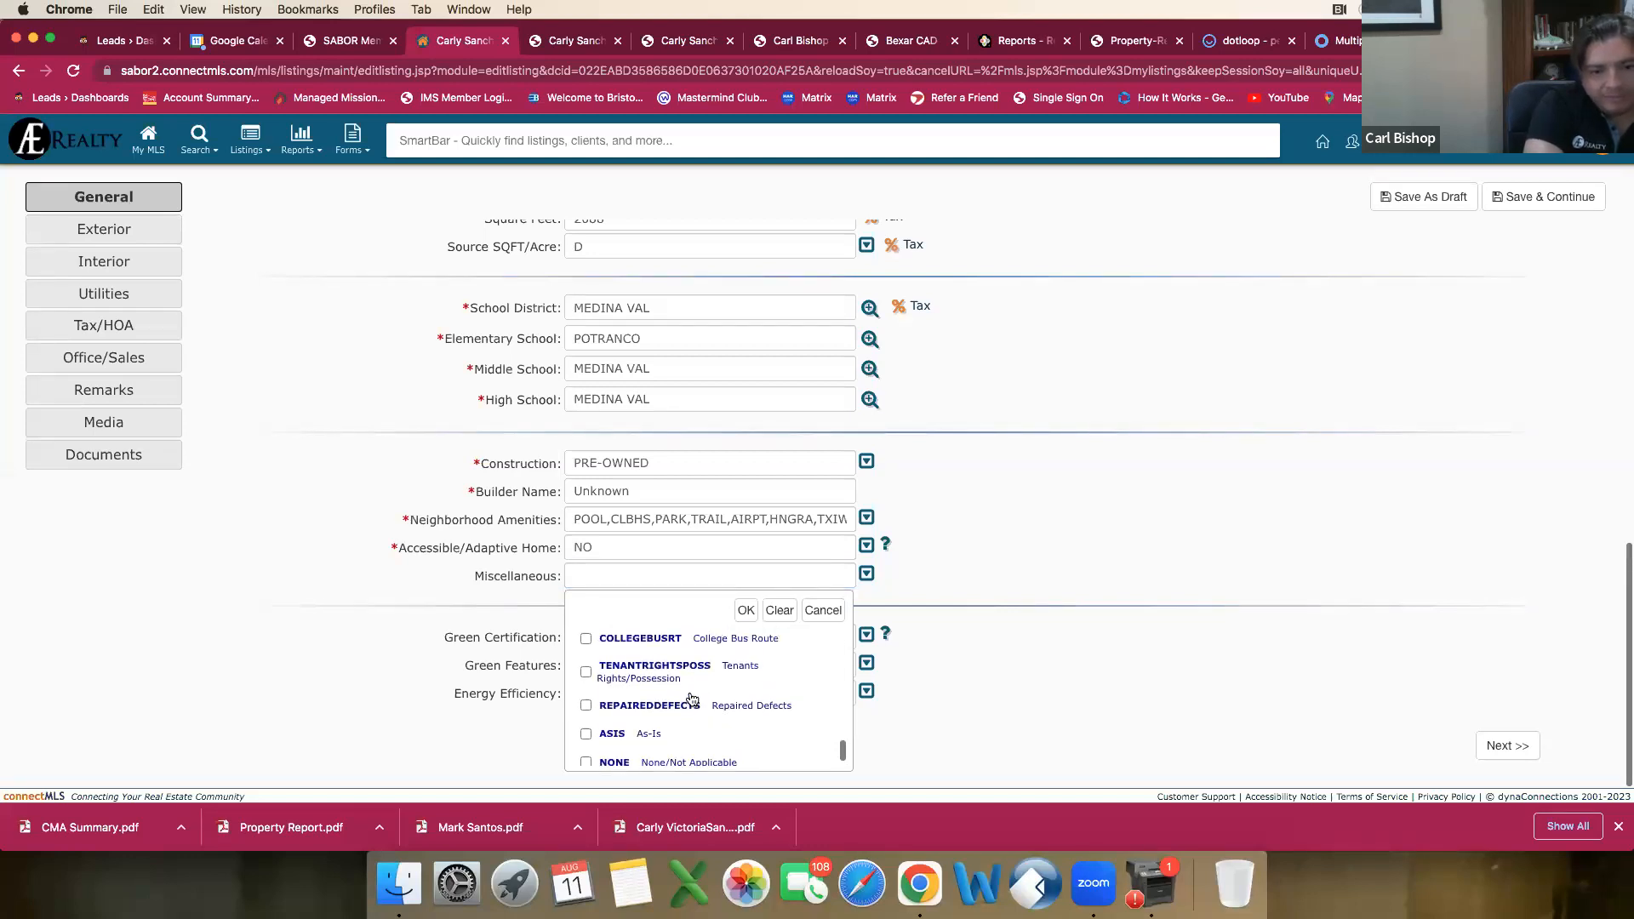
pyautogui.scroll(4, 692, 697)
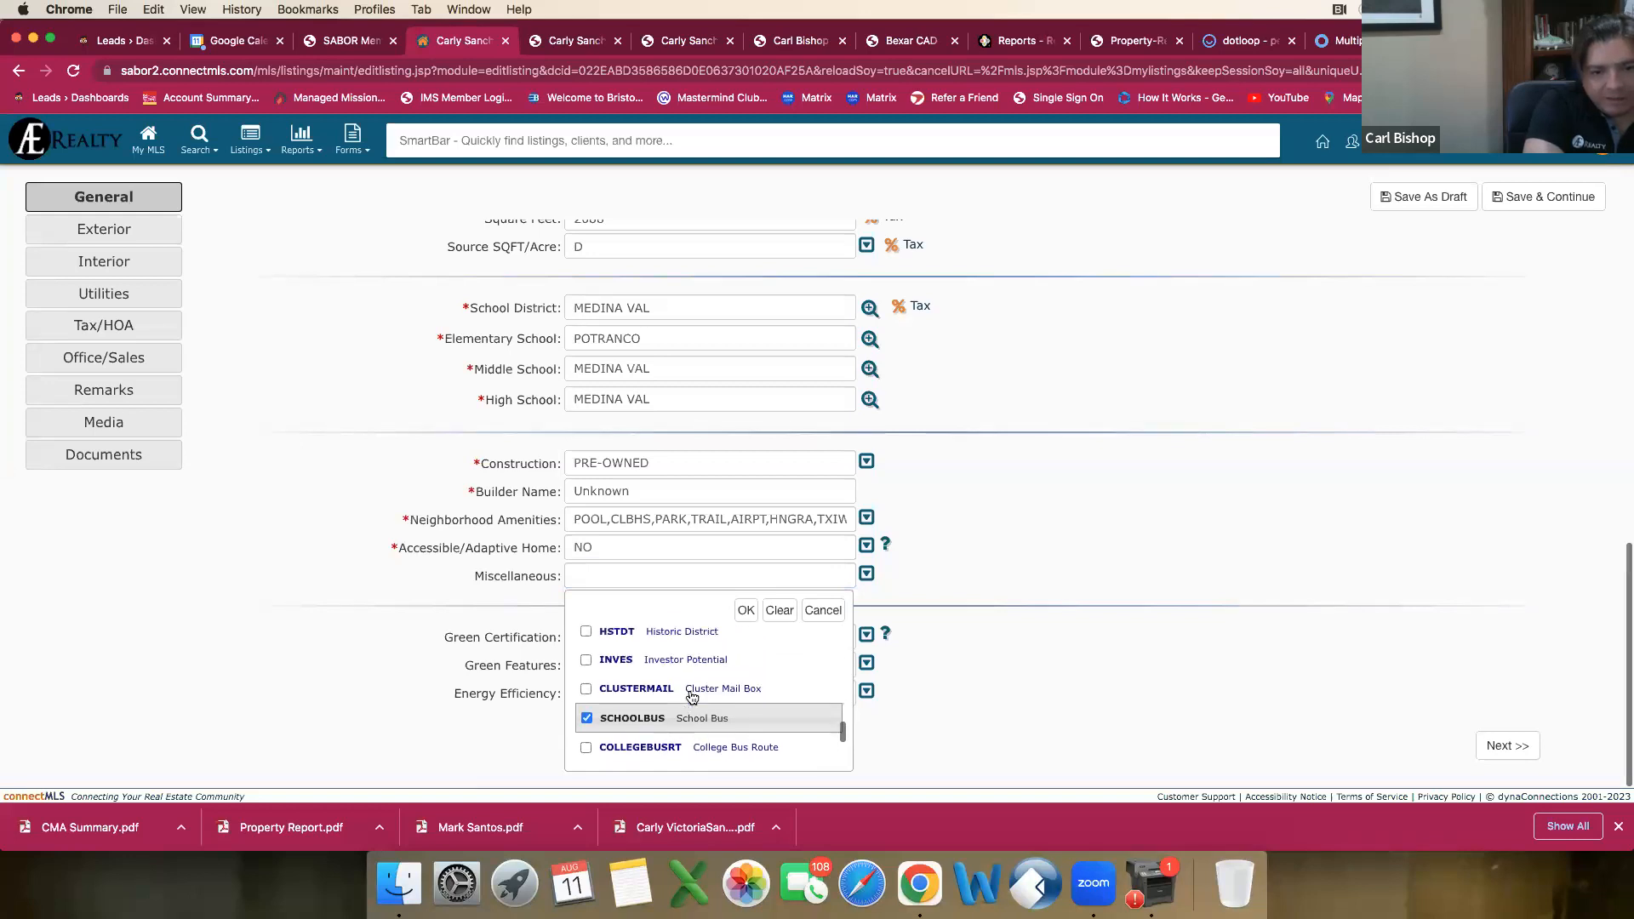
pyautogui.scroll(1, 681, 719)
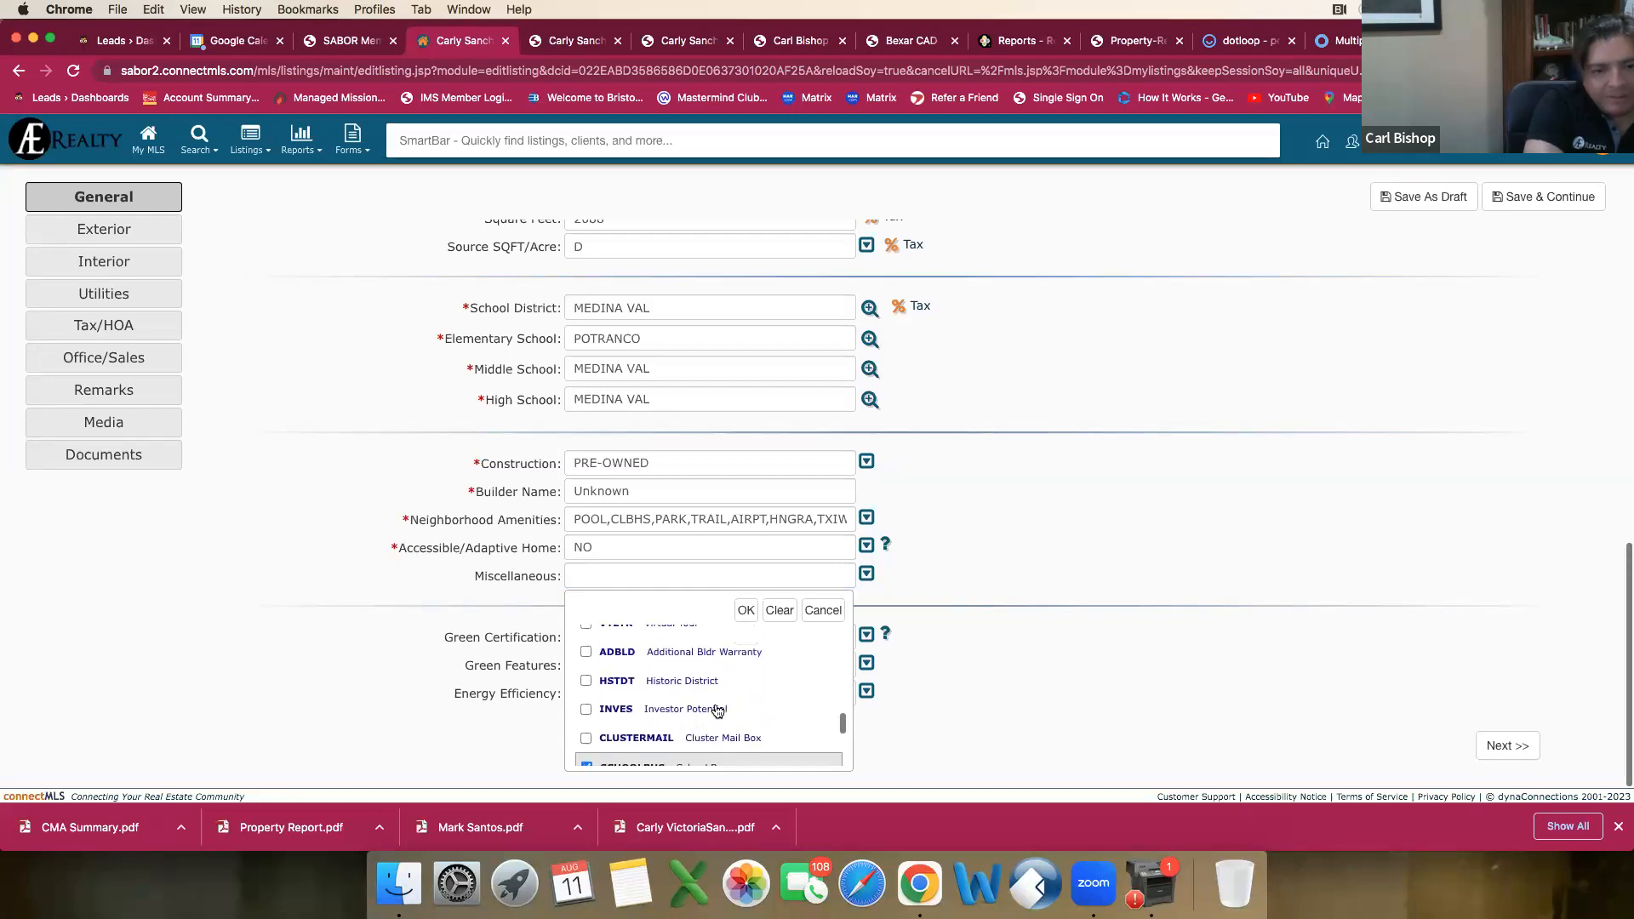
pyautogui.click(586, 712)
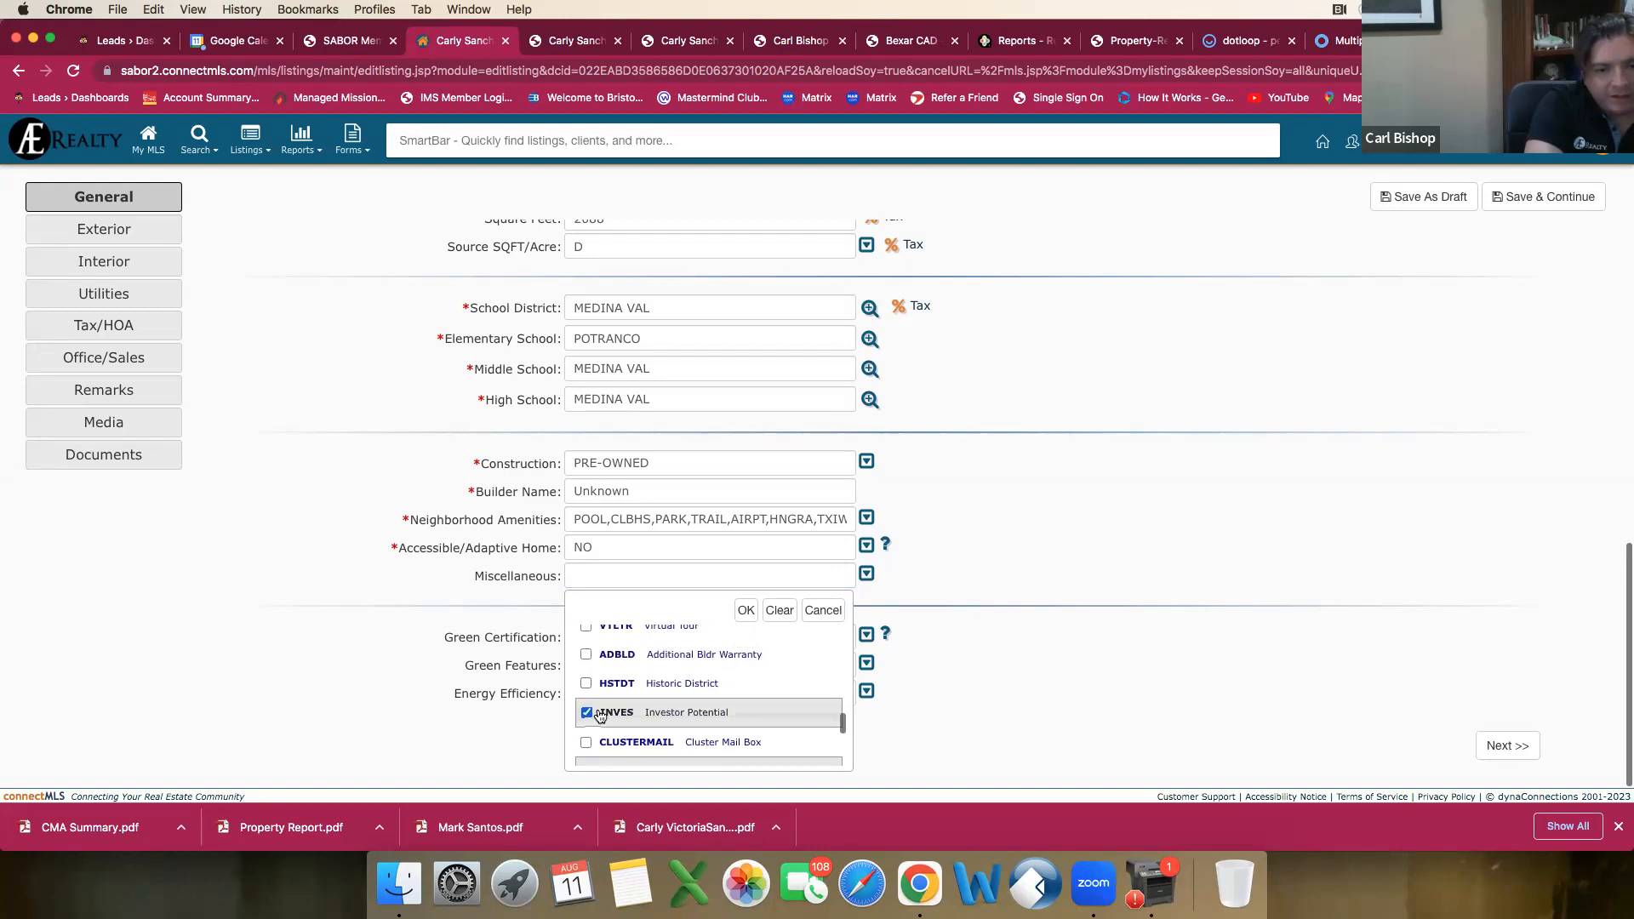
pyautogui.scroll(2, 639, 717)
pyautogui.scroll(4, 639, 718)
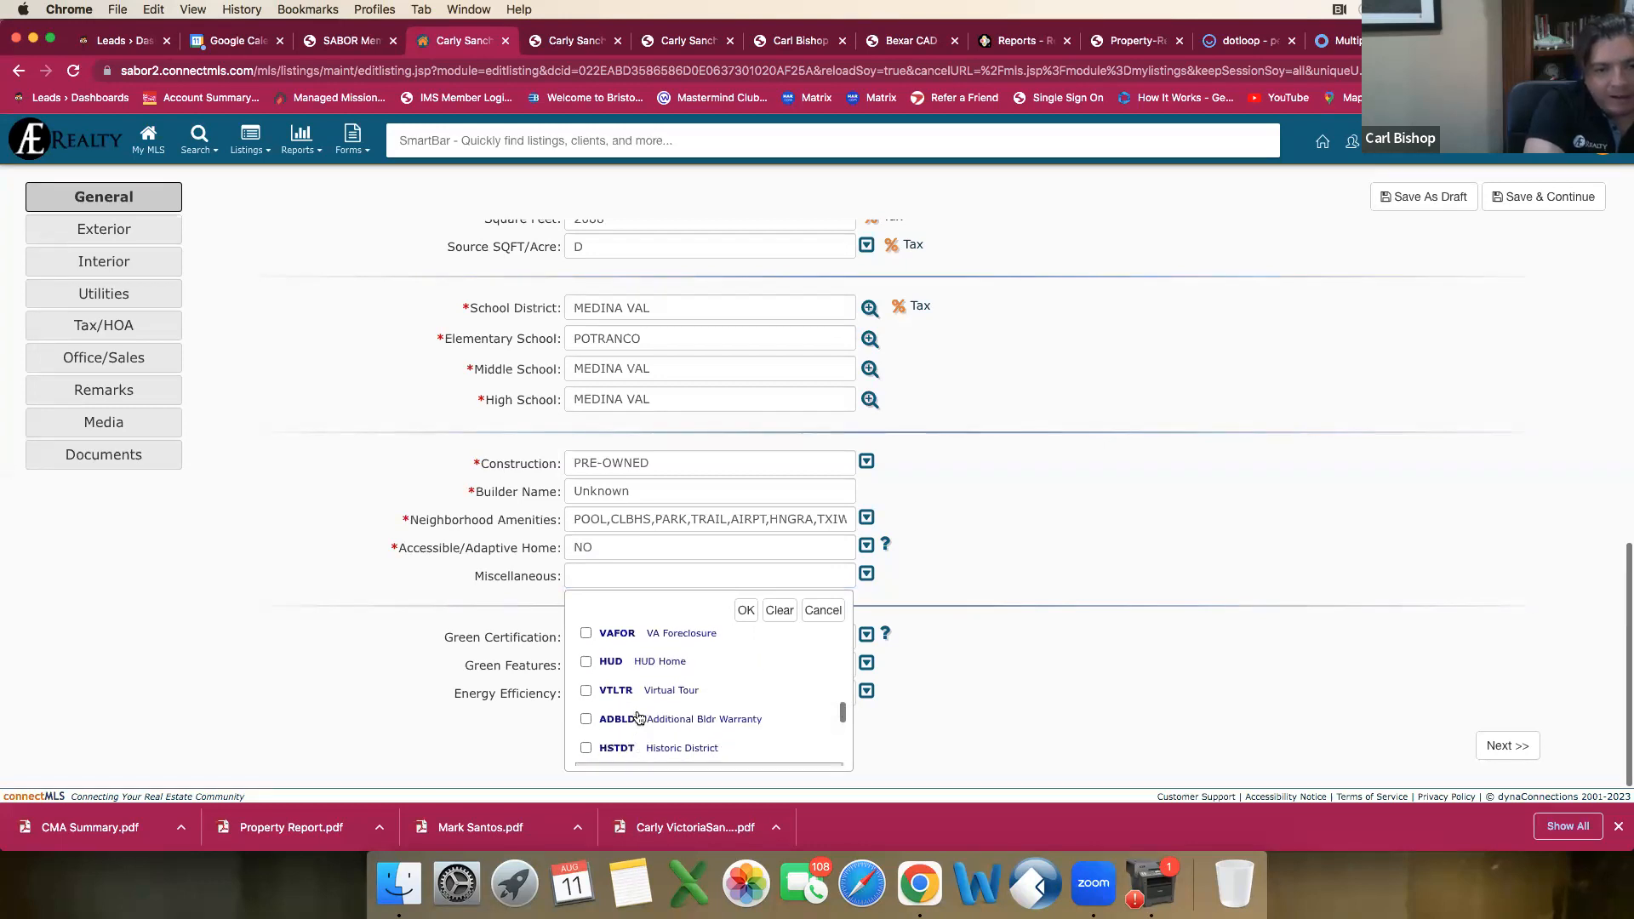
pyautogui.scroll(3, 639, 718)
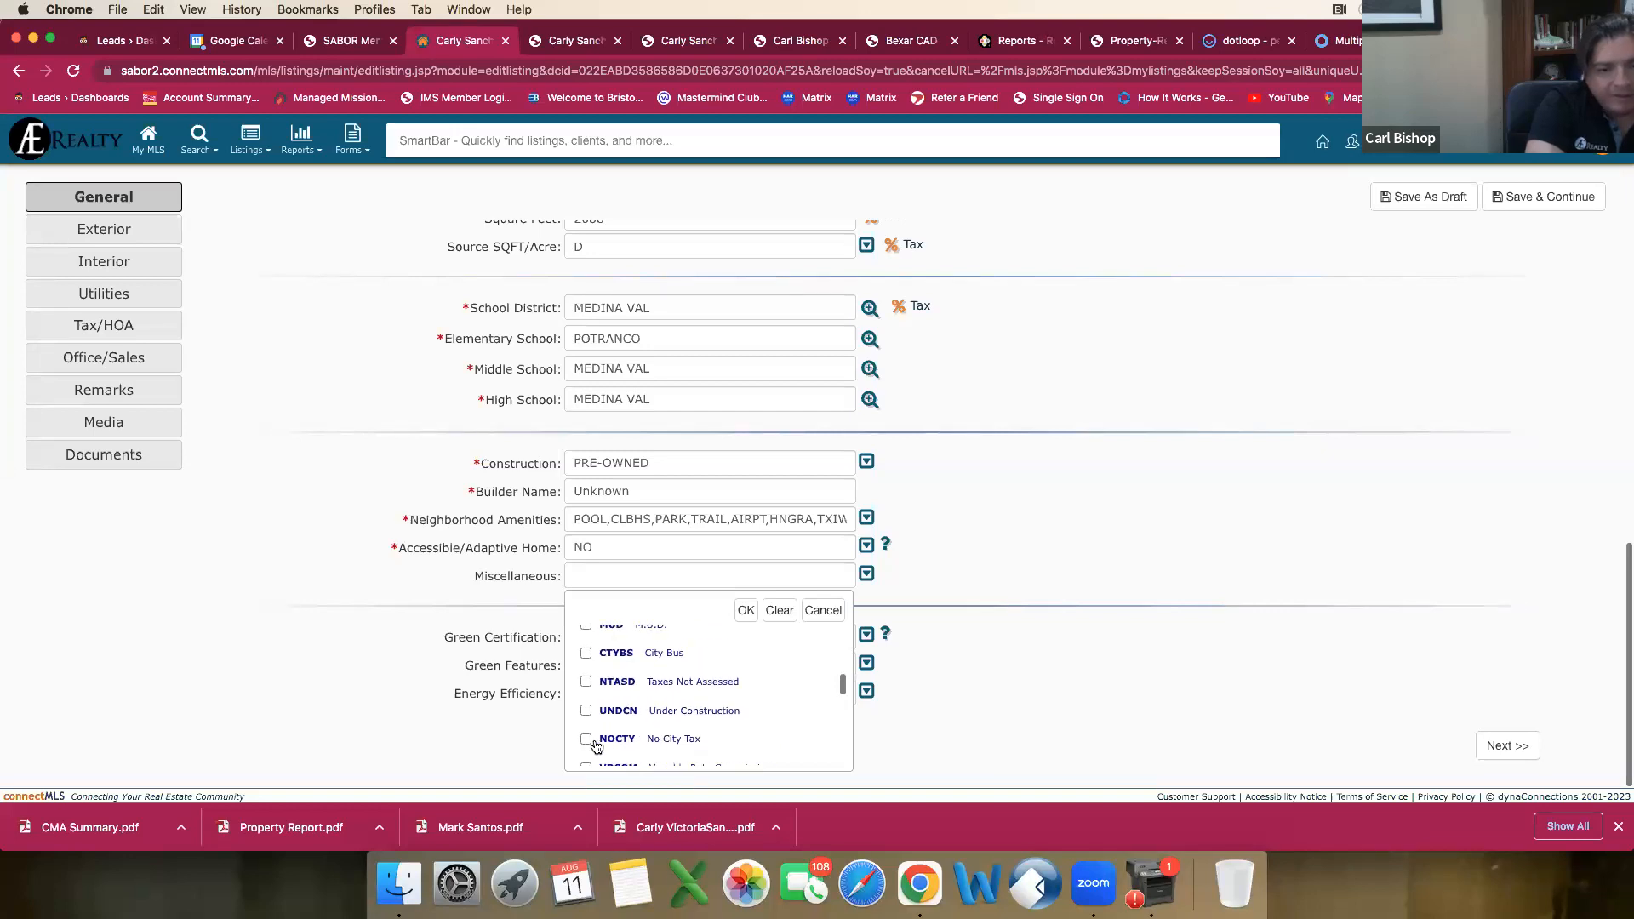
pyautogui.click(585, 740)
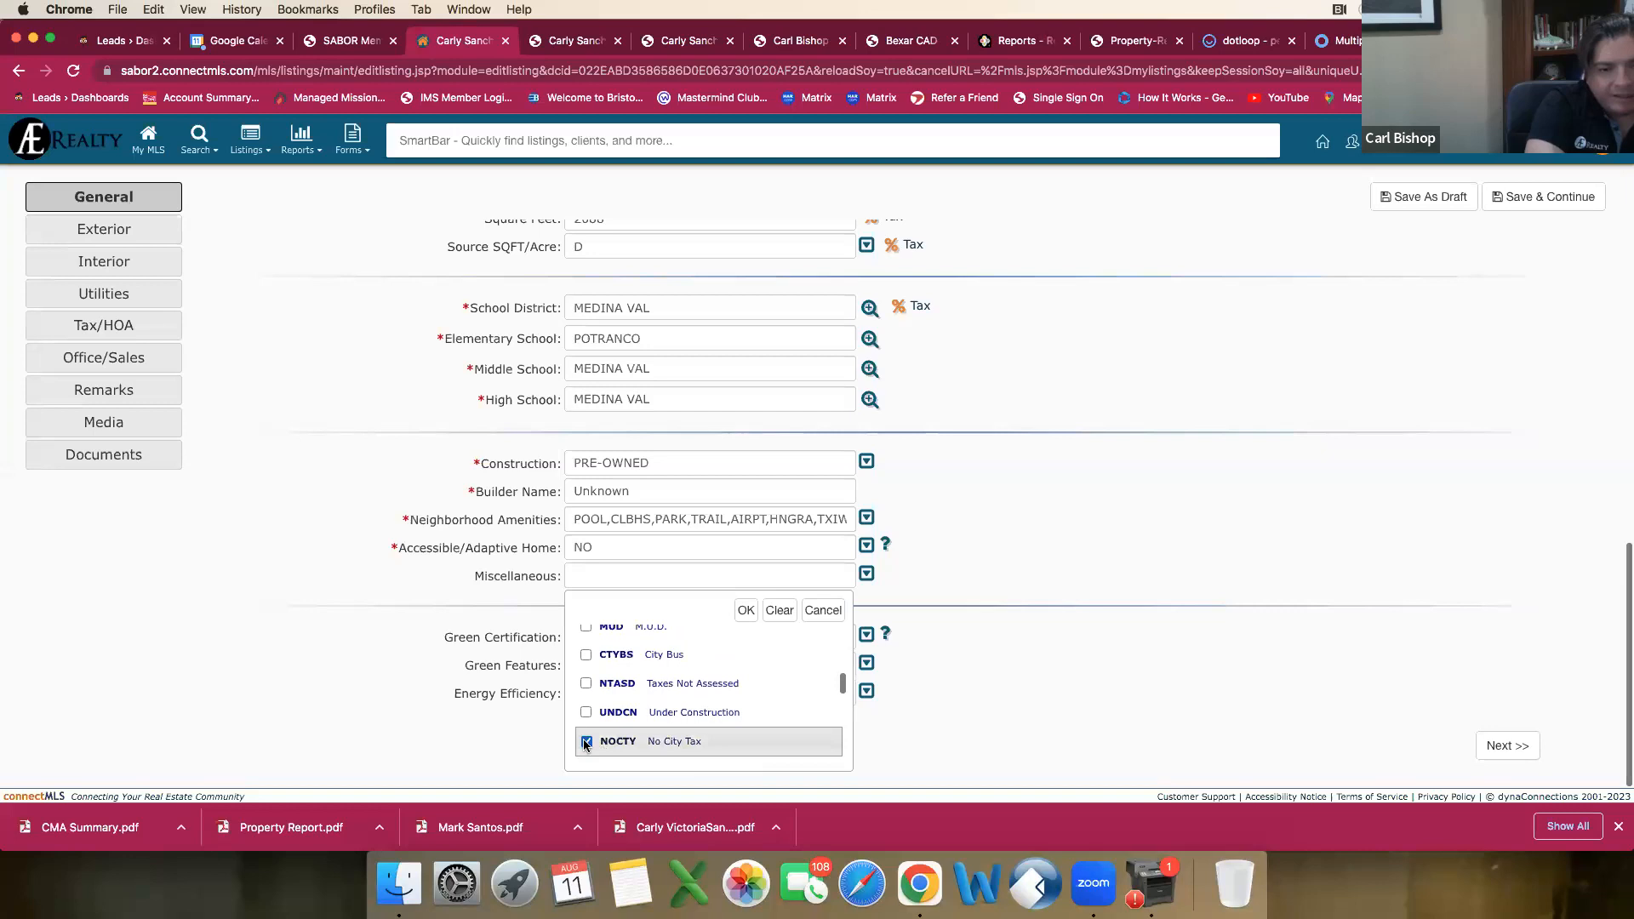
pyautogui.click(746, 610)
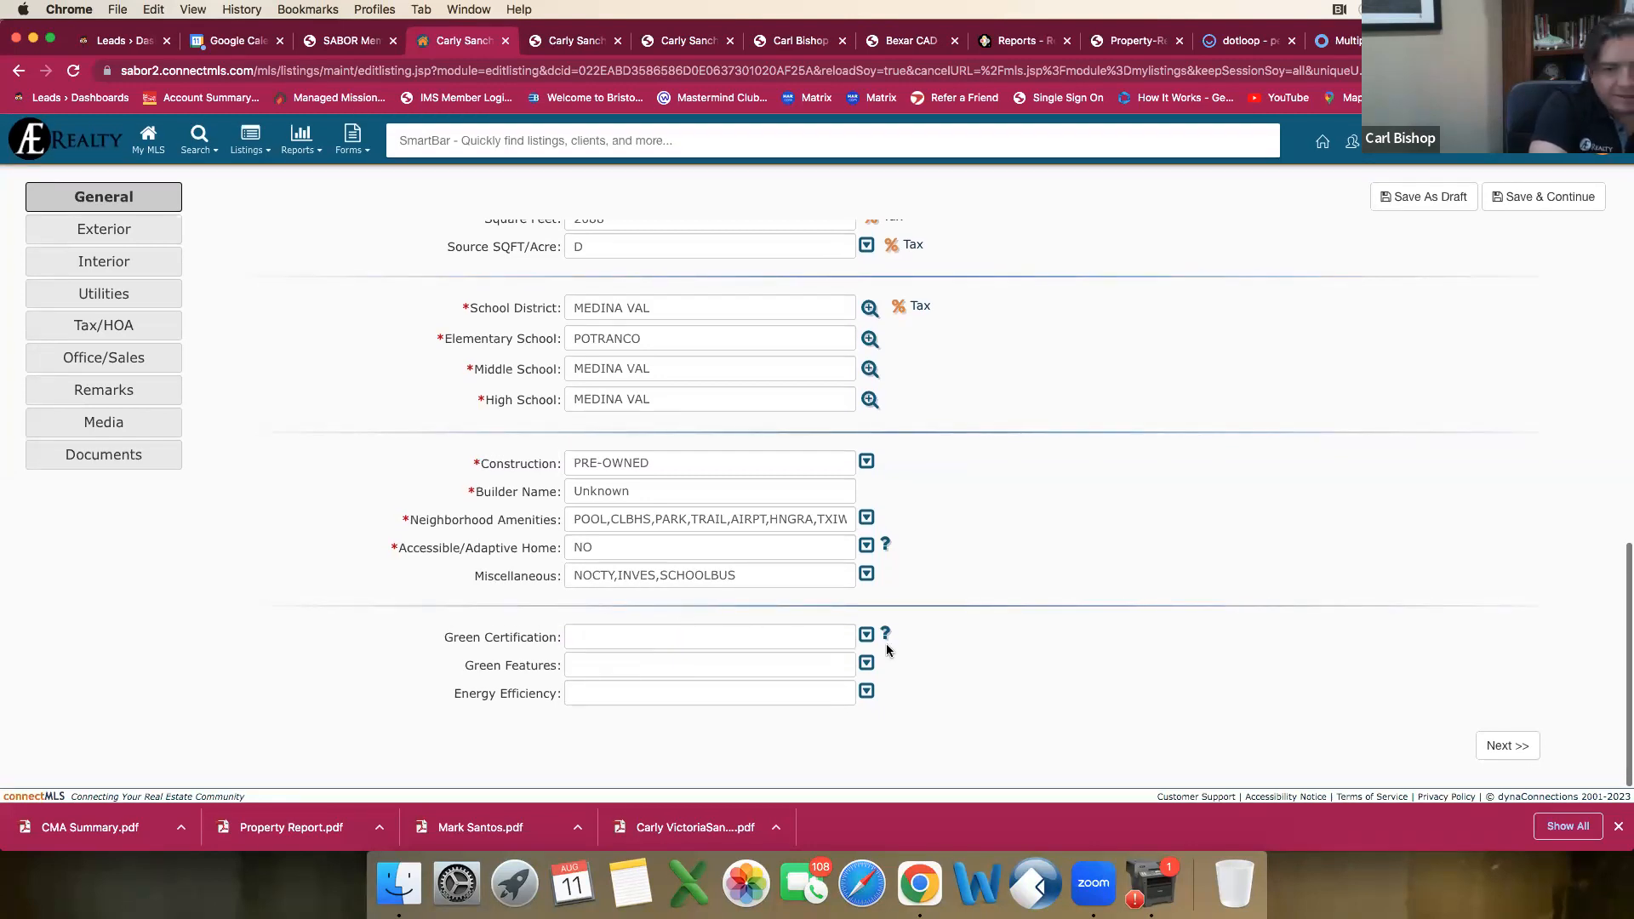
# Step: Review the Green Certification and Green Features options without selecting any
pyautogui.click(865, 639)
pyautogui.scroll(-3, 692, 559)
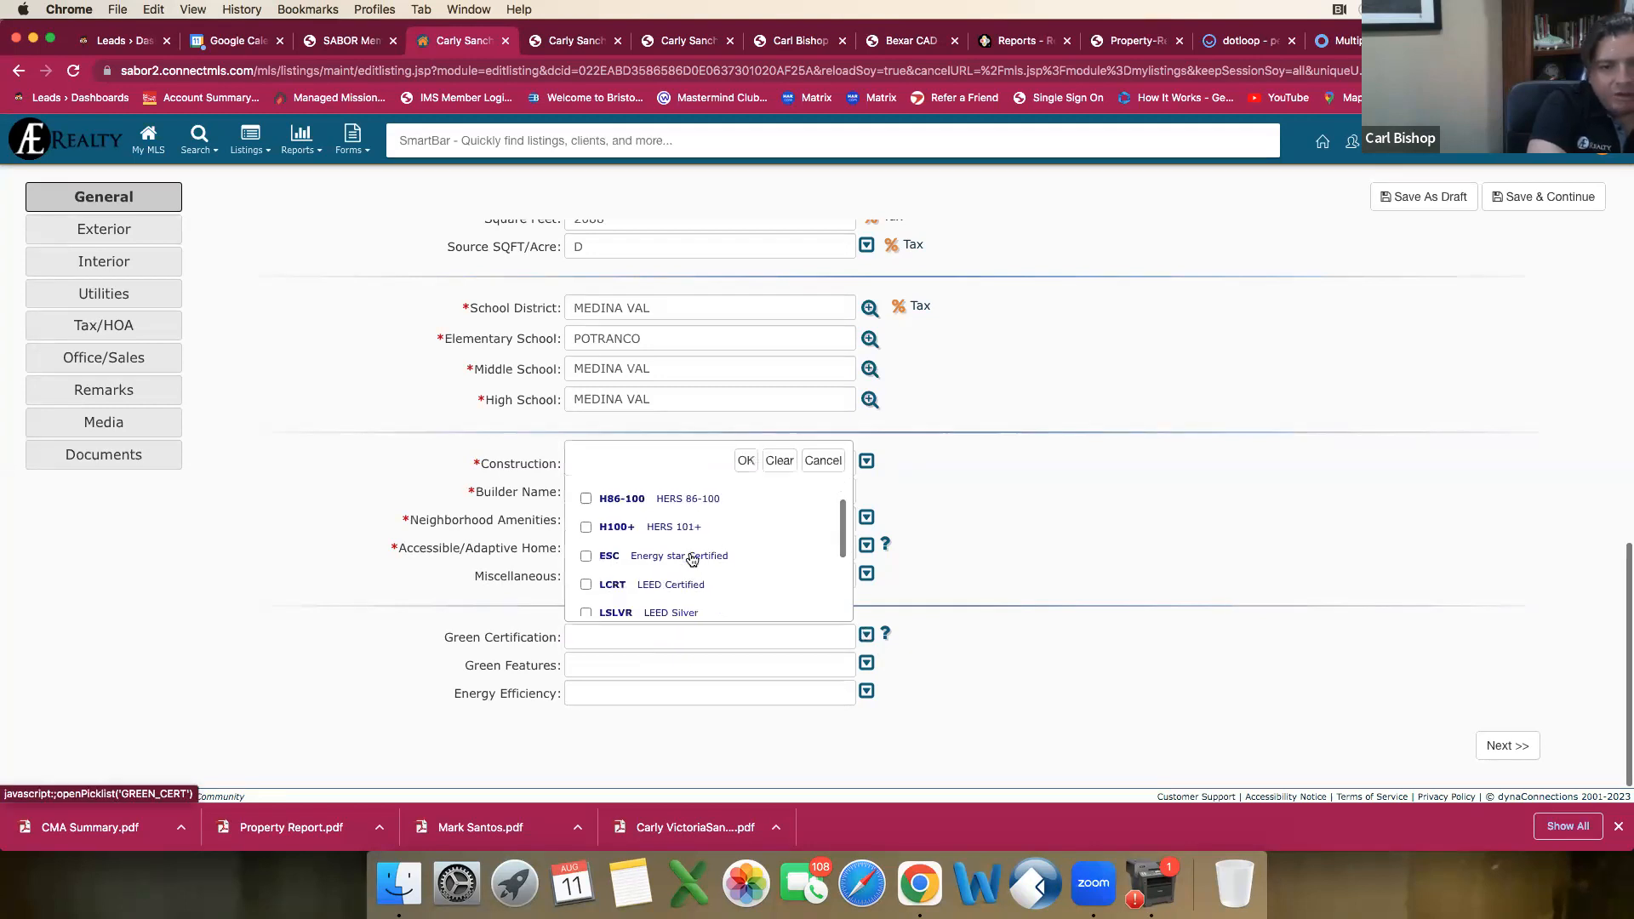
pyautogui.click(745, 461)
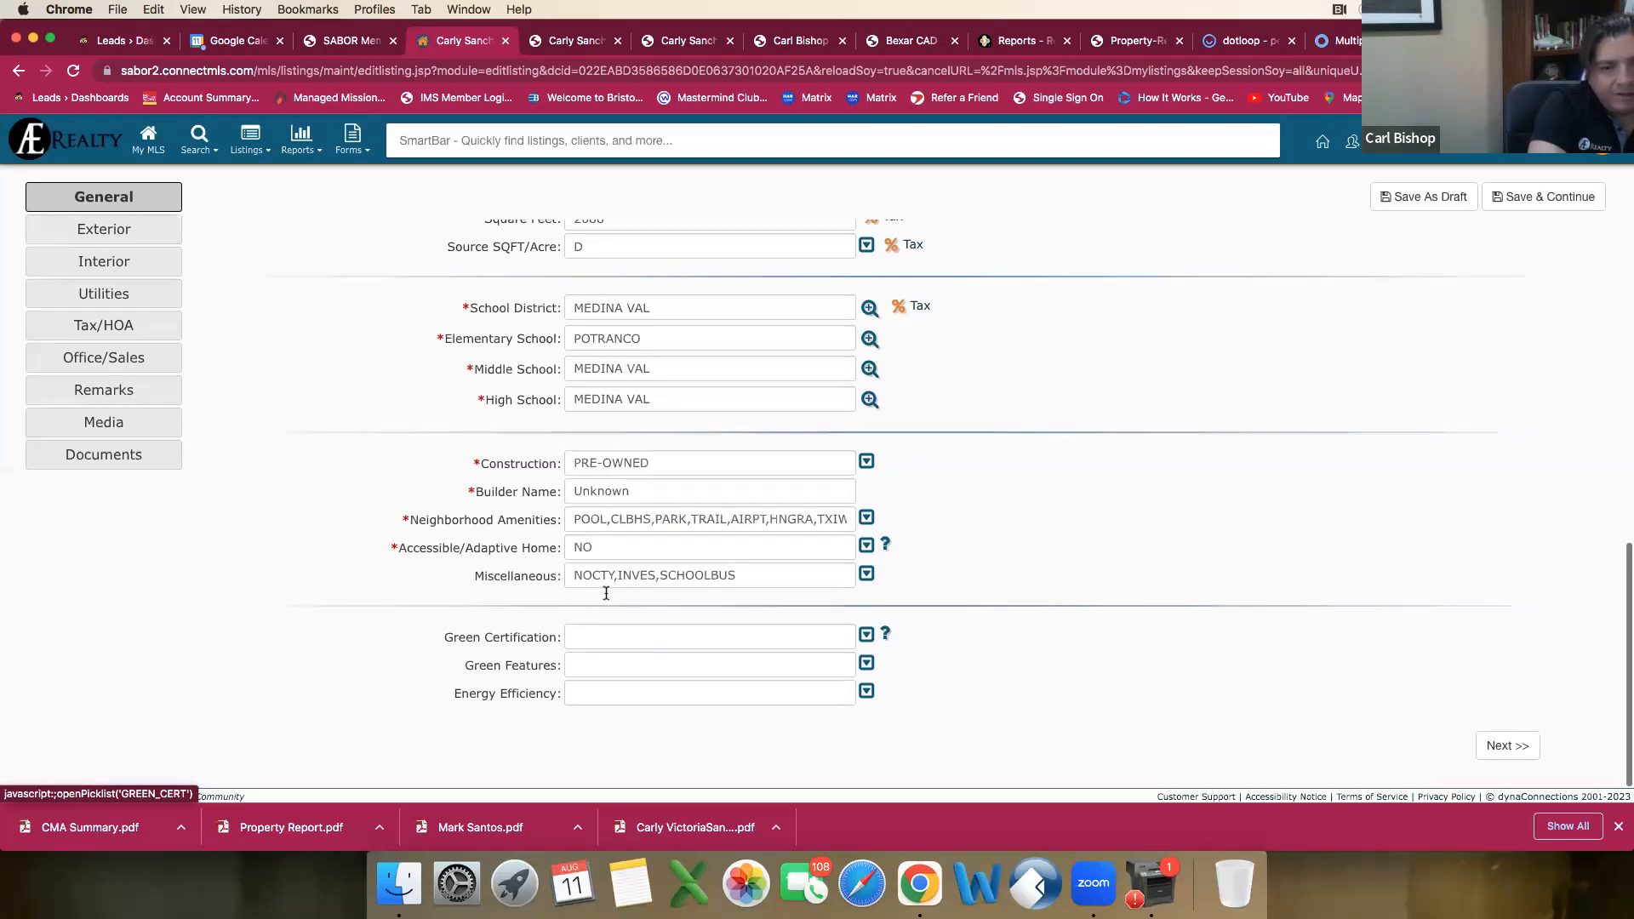
pyautogui.click(867, 665)
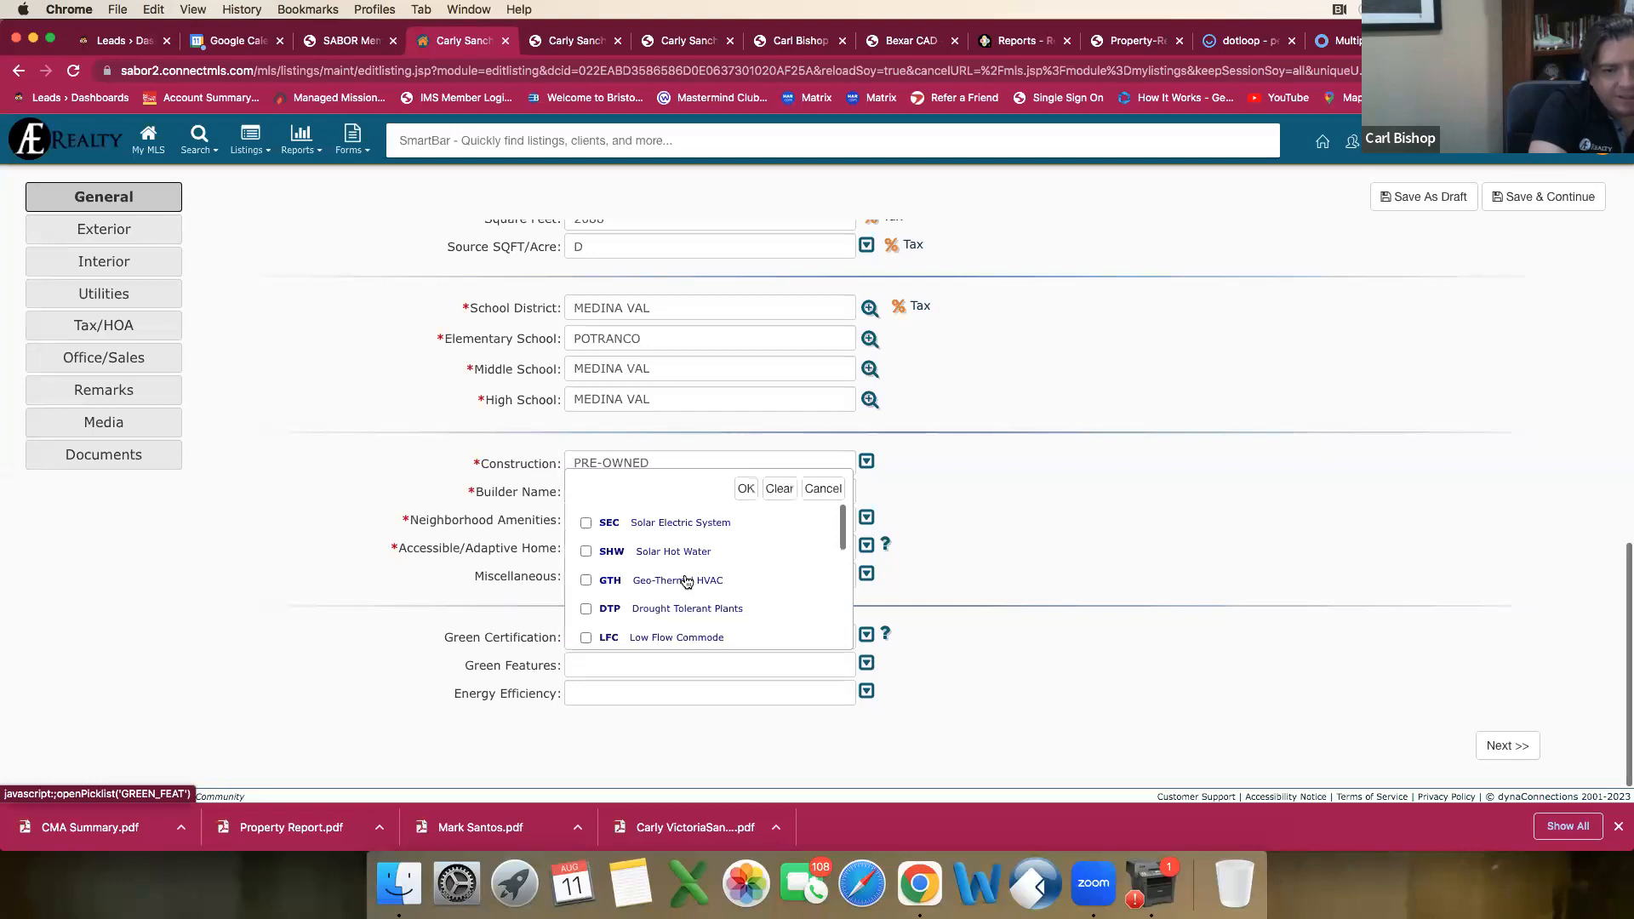
pyautogui.scroll(-1, 686, 582)
pyautogui.scroll(-5, 685, 581)
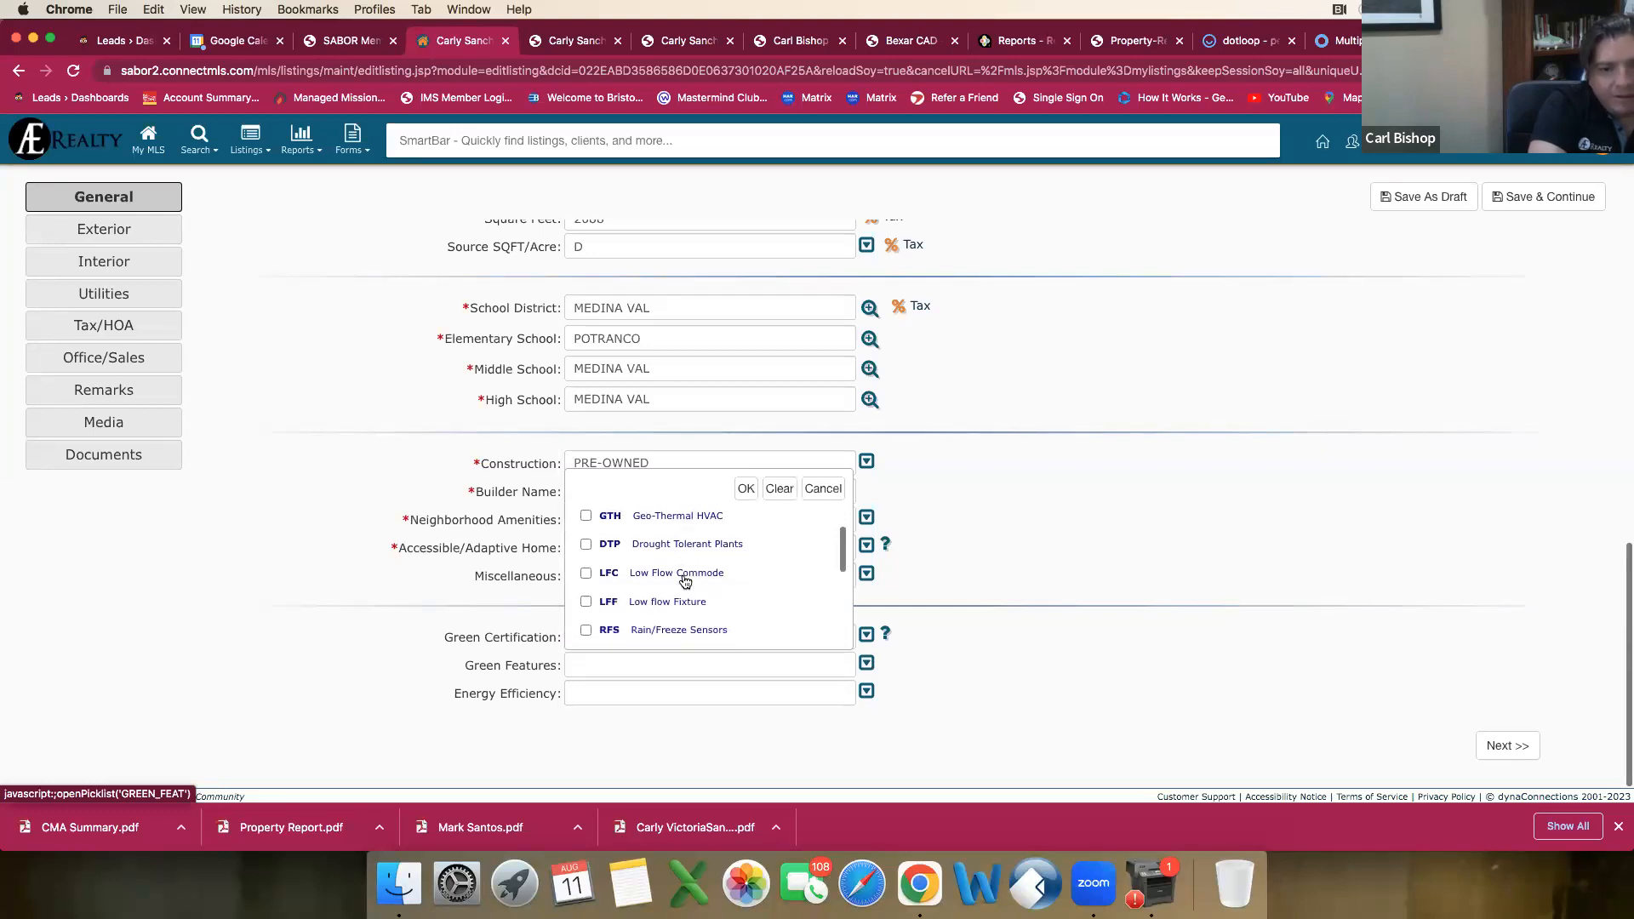
pyautogui.scroll(-3, 685, 581)
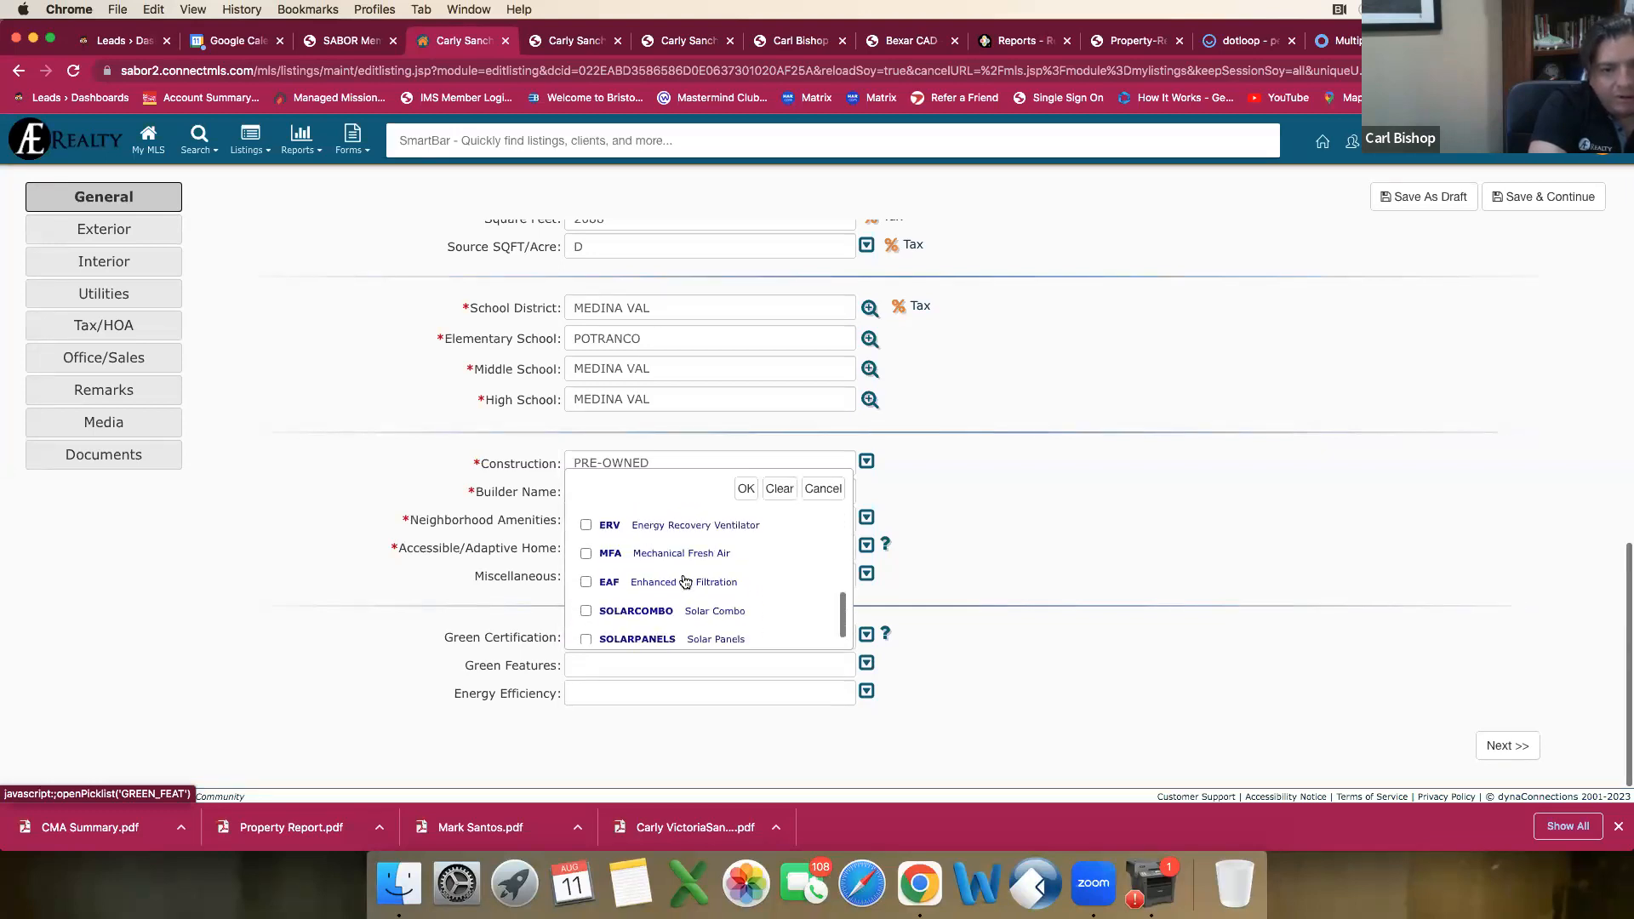
pyautogui.scroll(8, 698, 587)
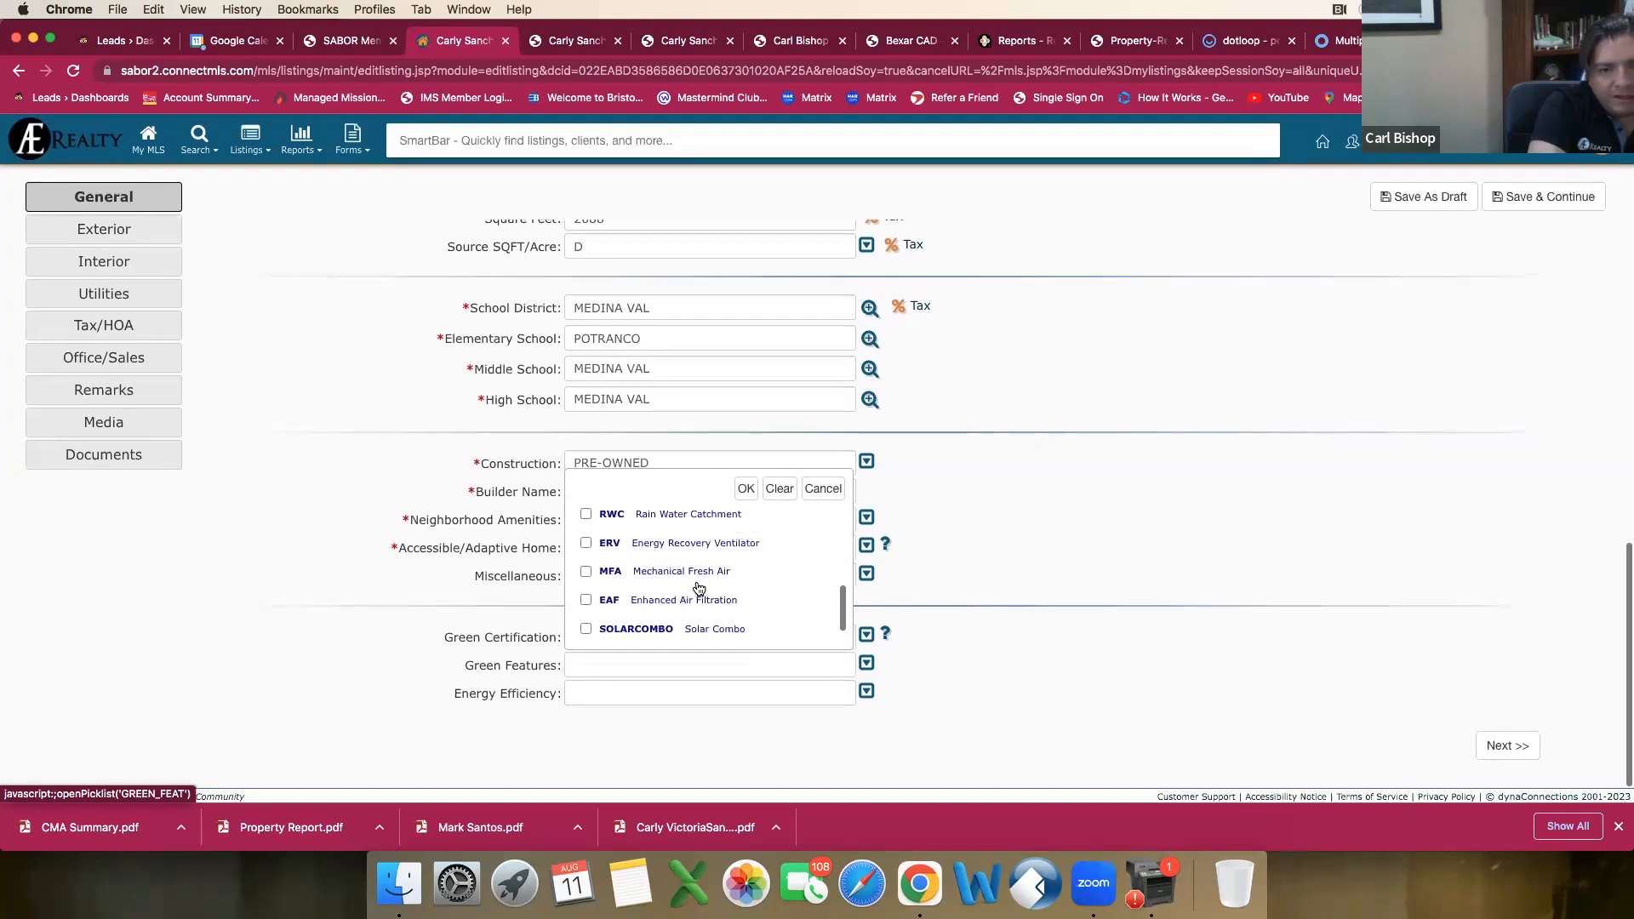
pyautogui.scroll(-3, 695, 588)
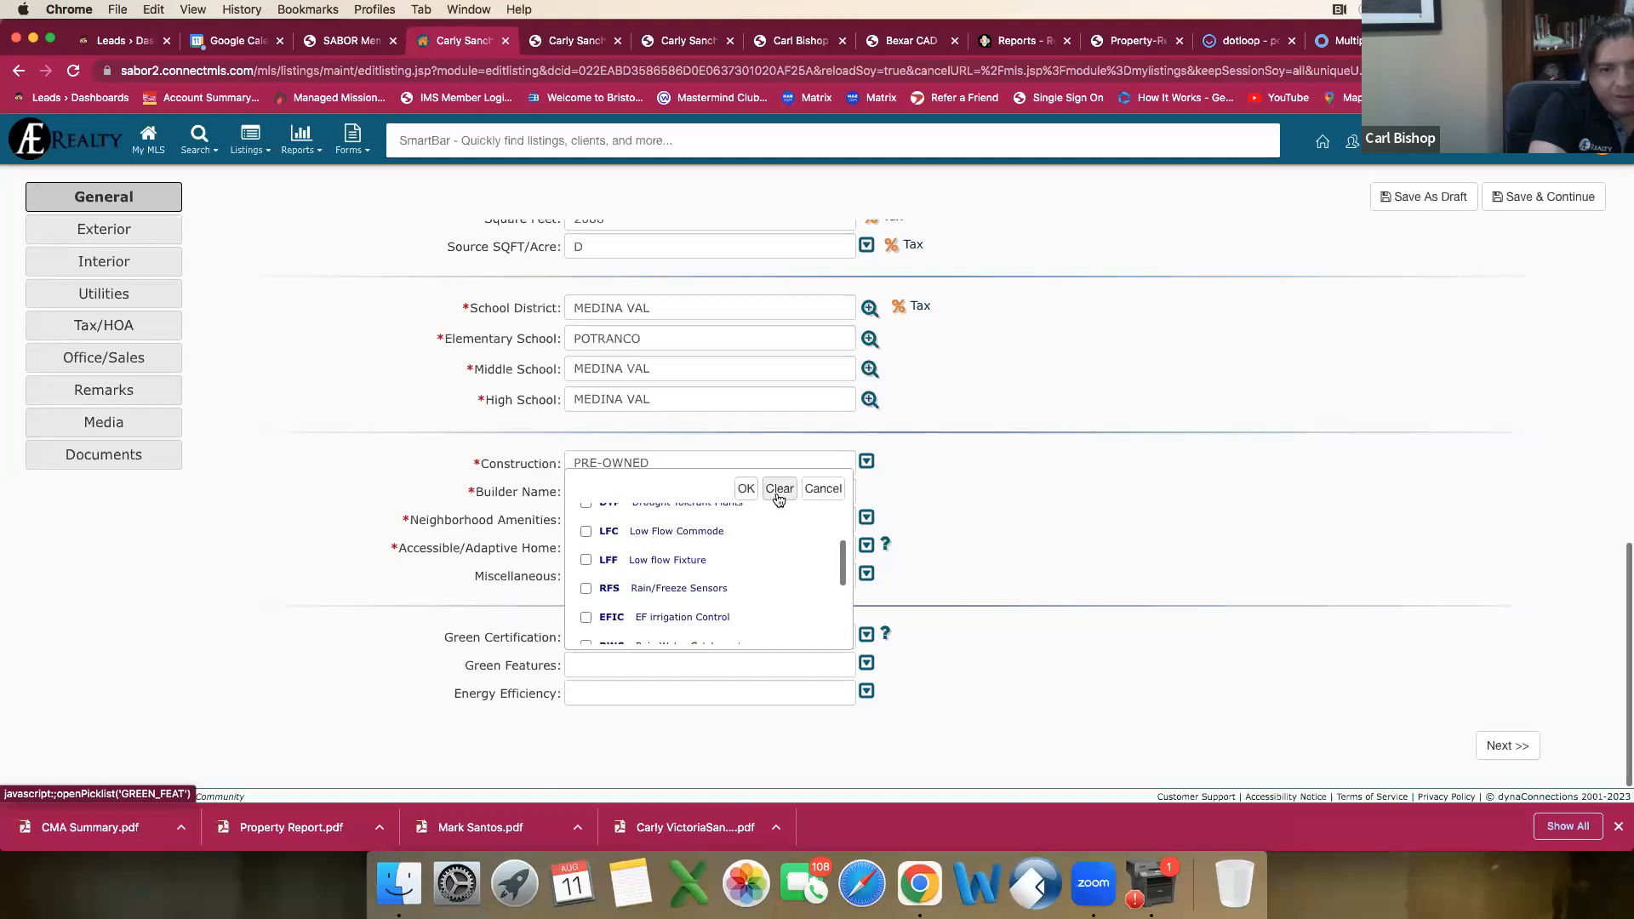
pyautogui.click(823, 488)
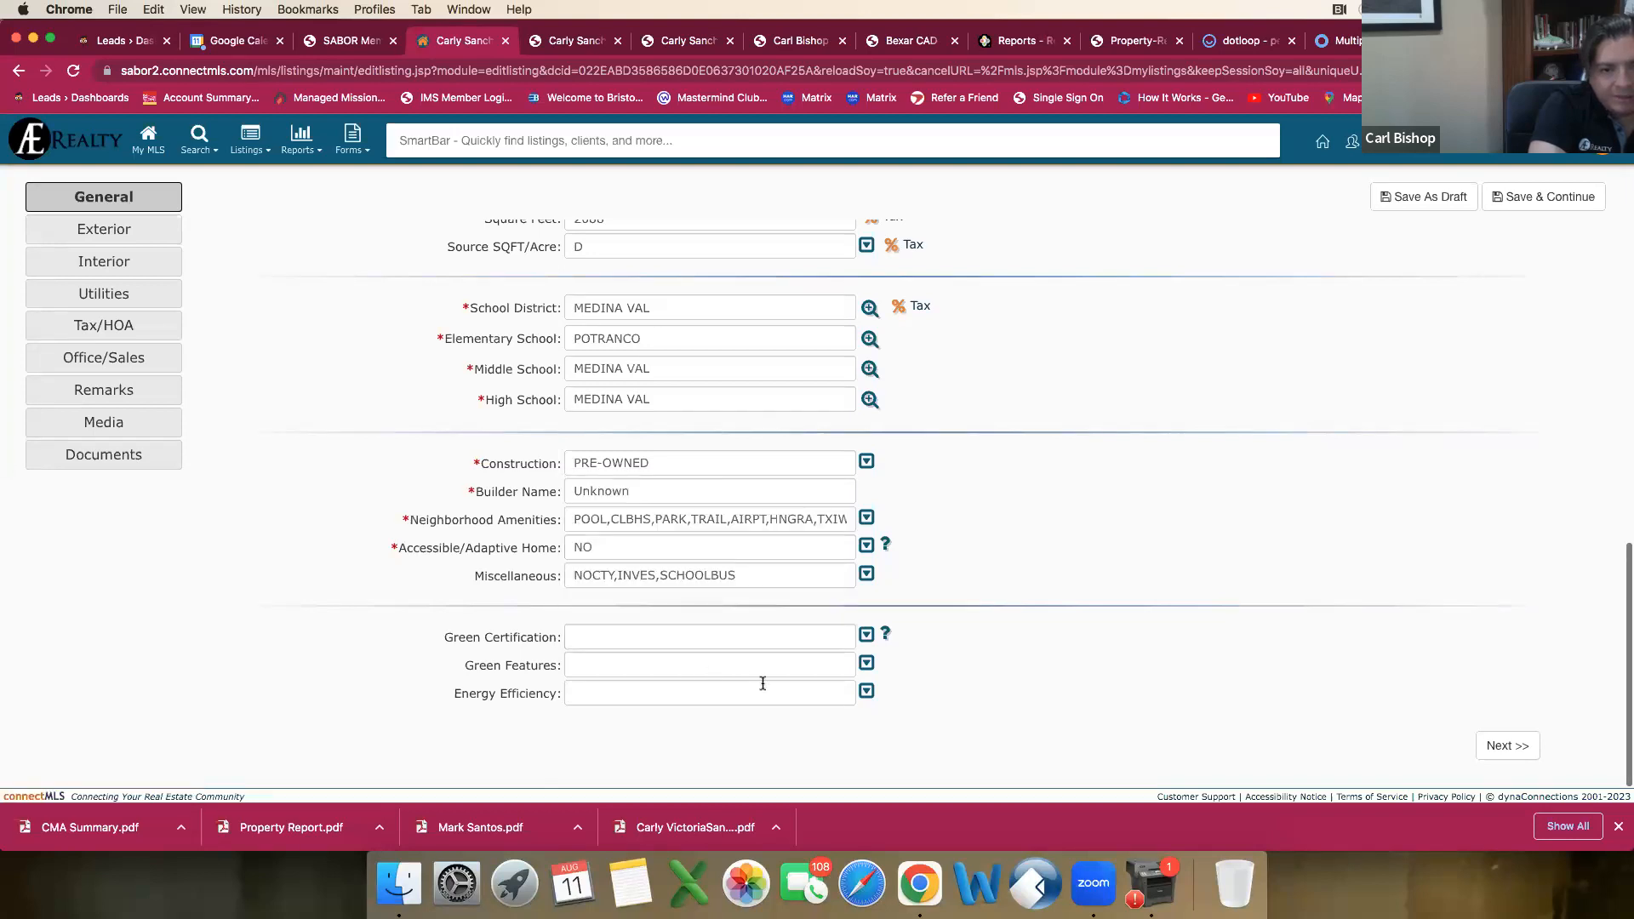
# Step: Select Programmable Thermostat and Double Pane Windows among the Energy Efficiency options
pyautogui.click(866, 691)
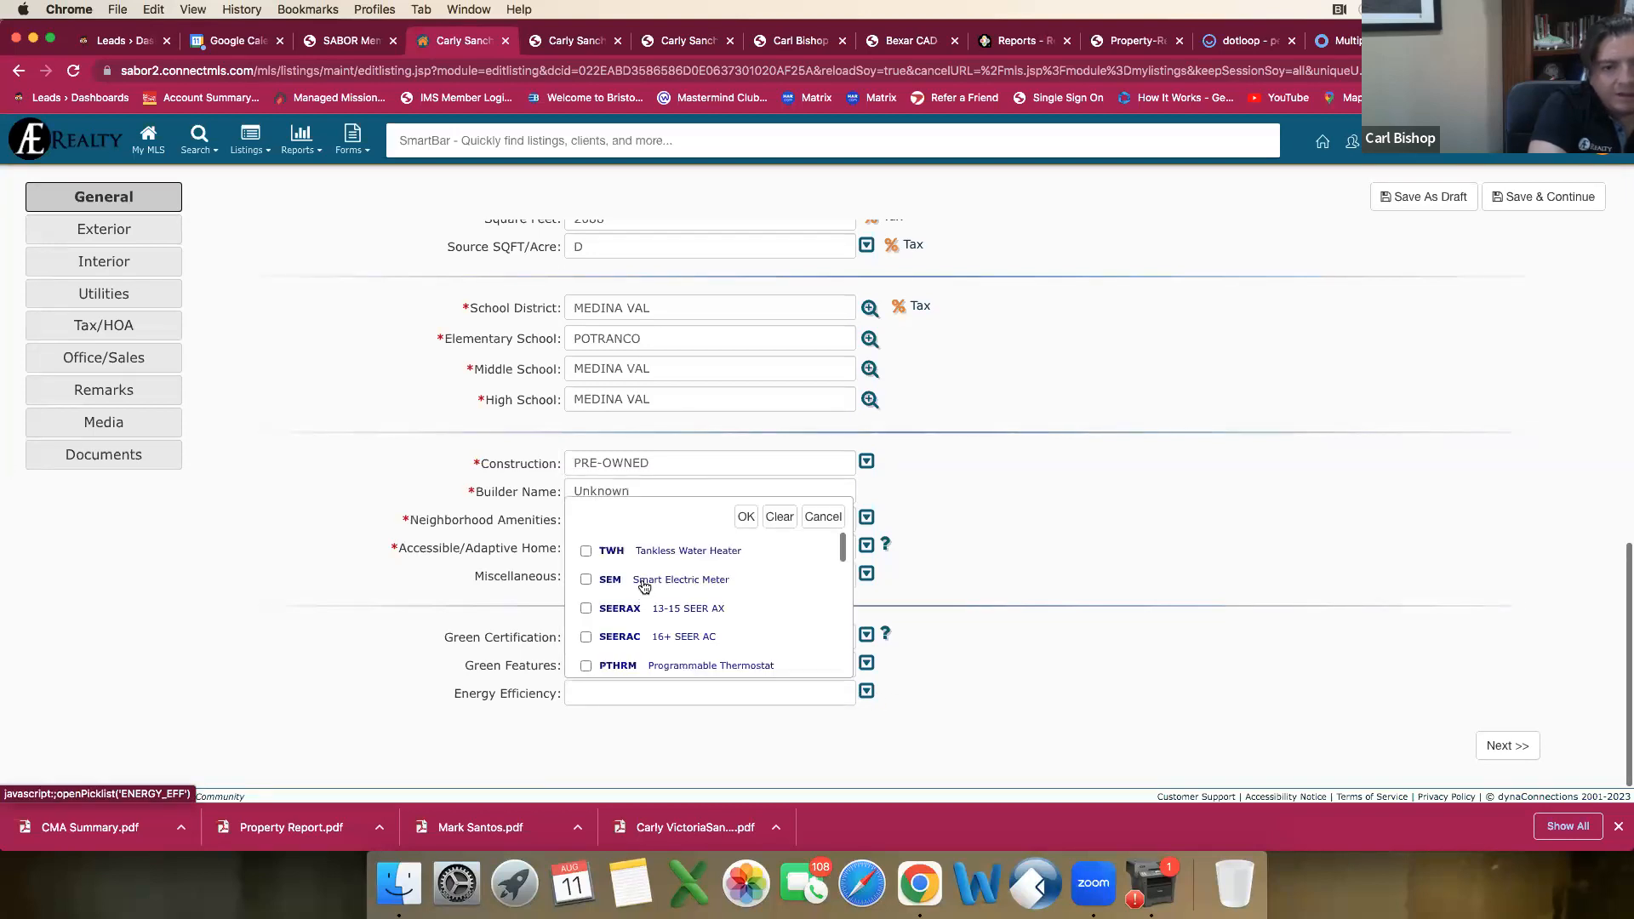
pyautogui.scroll(-1, 644, 588)
pyautogui.click(587, 641)
pyautogui.scroll(-1, 632, 638)
pyautogui.scroll(-1, 633, 639)
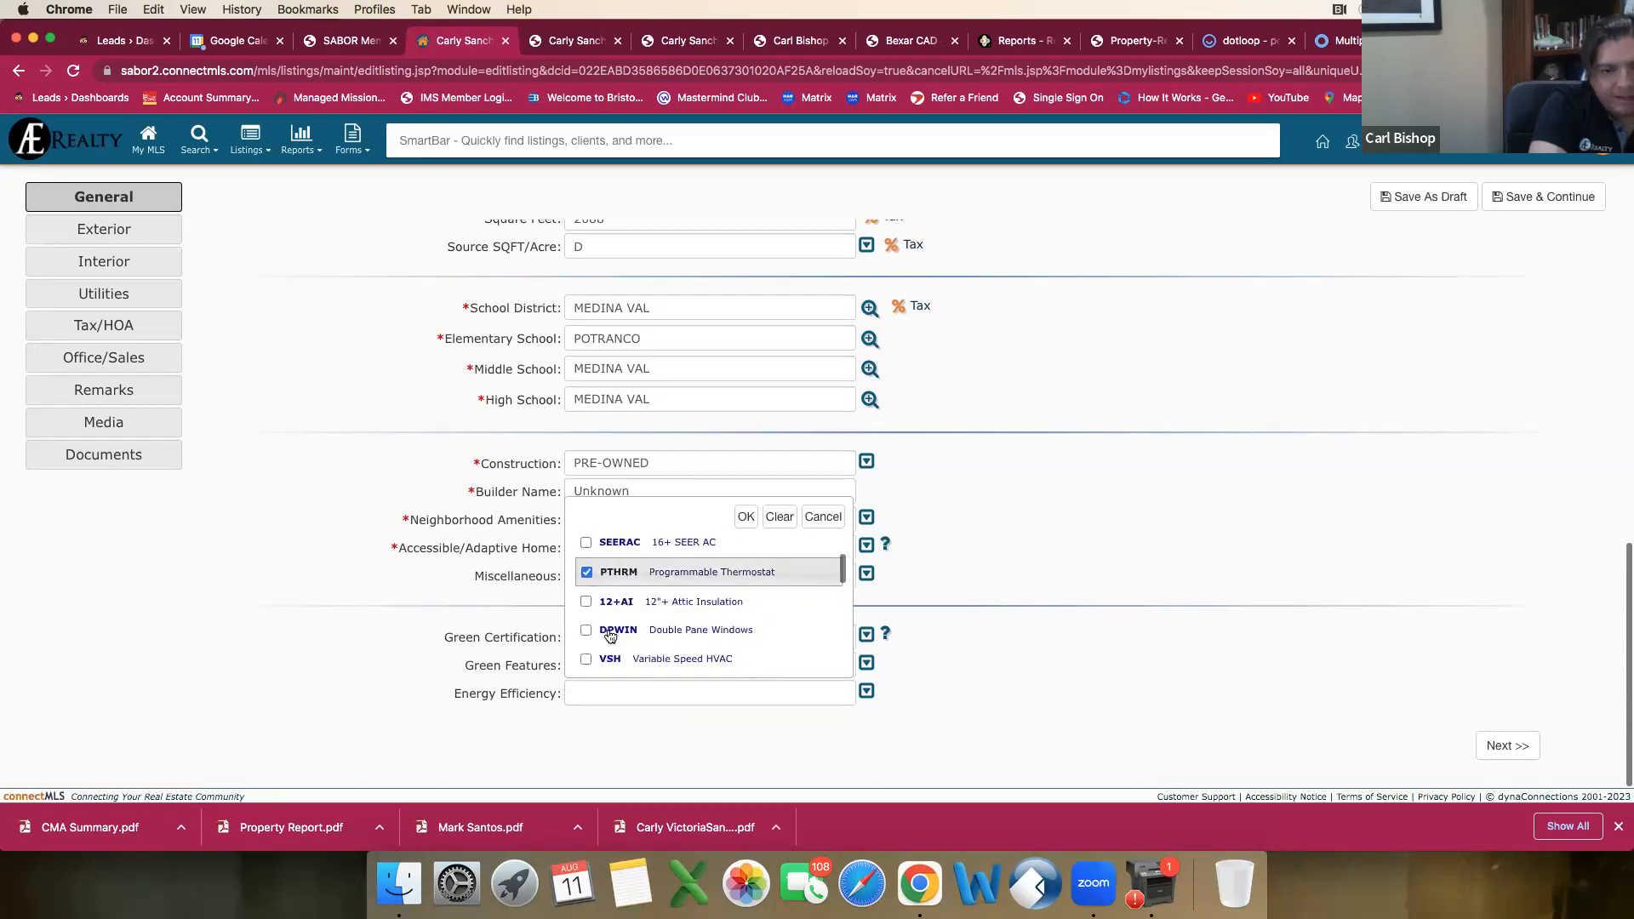
pyautogui.click(668, 632)
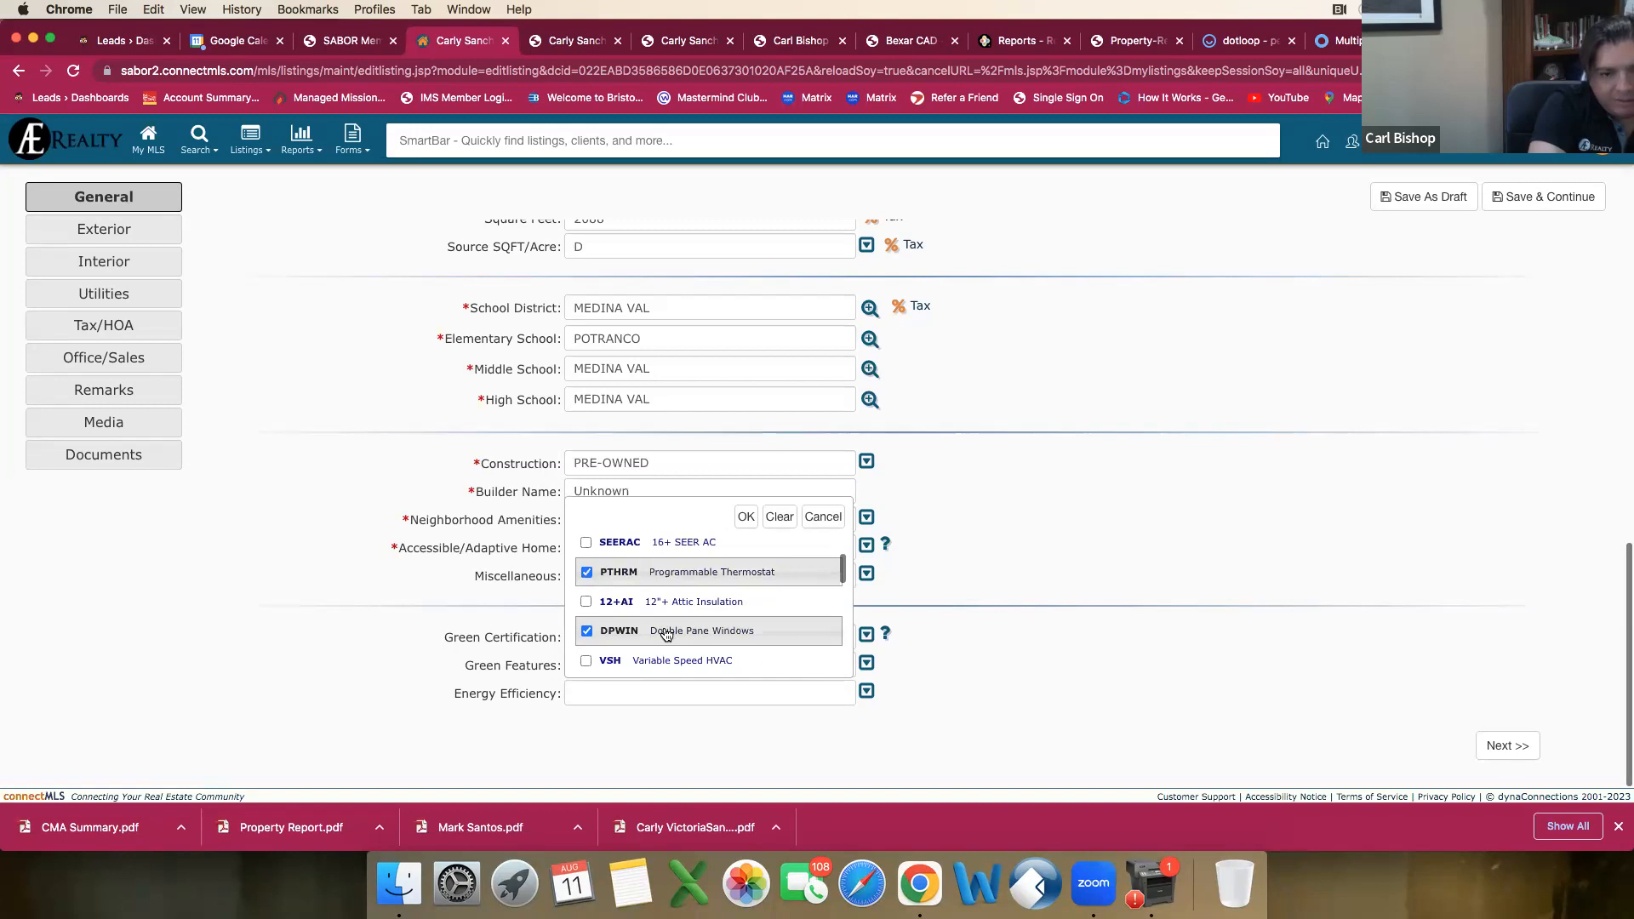
# Step: Add Ceiling Fans to the Energy Efficiency selection and apply it
pyautogui.scroll(-1, 666, 634)
pyautogui.scroll(-1, 670, 637)
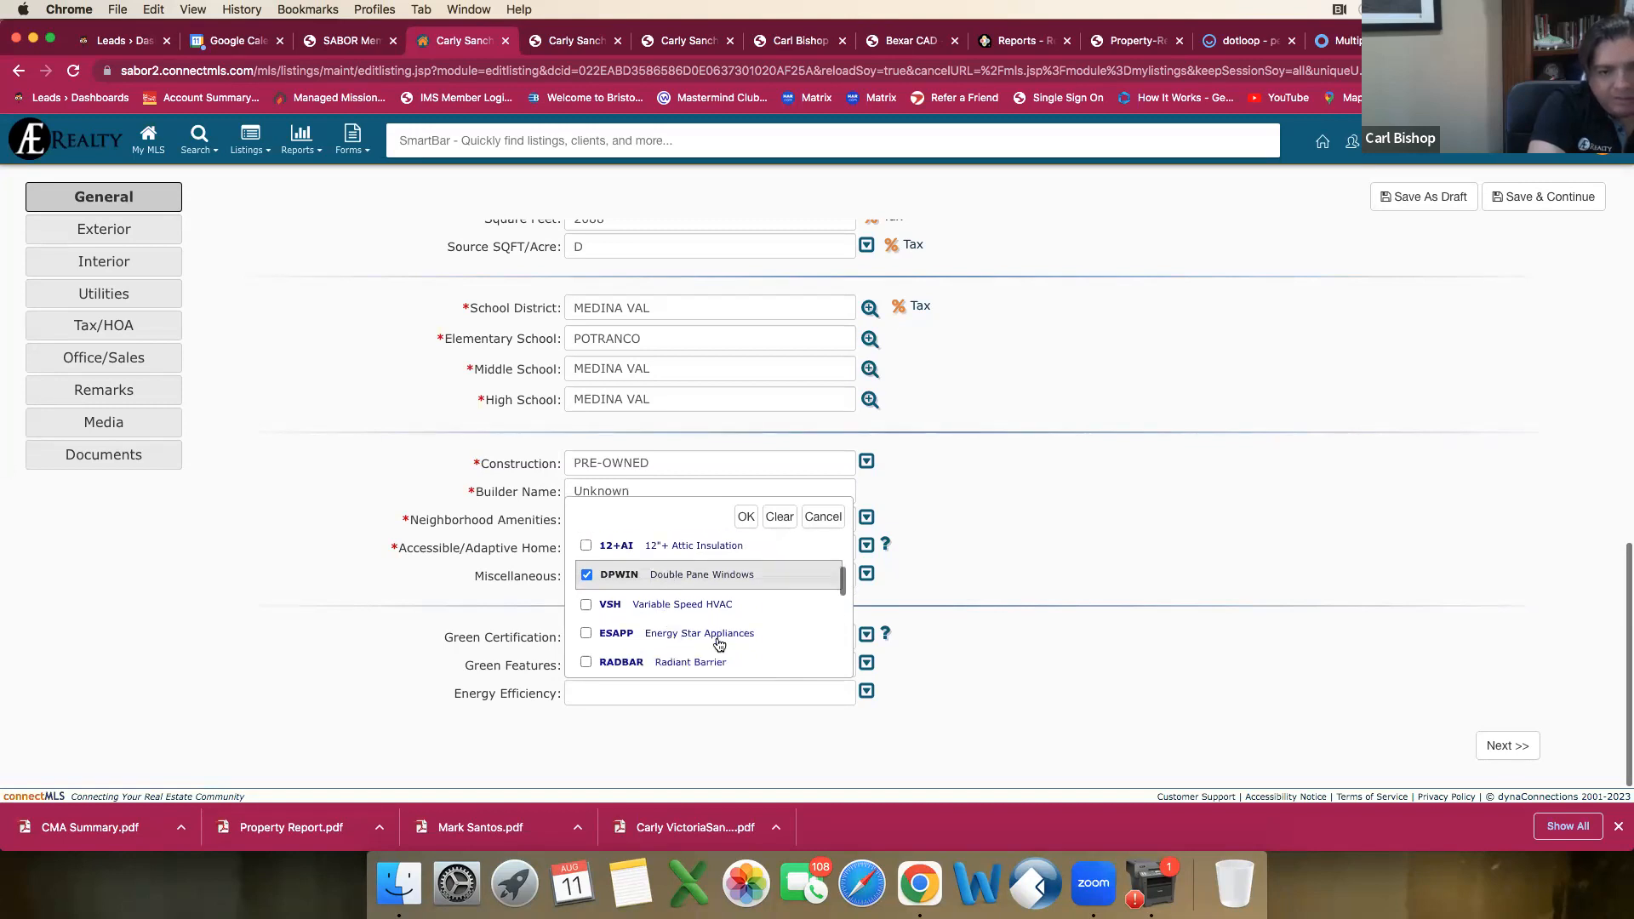
pyautogui.scroll(-1, 720, 644)
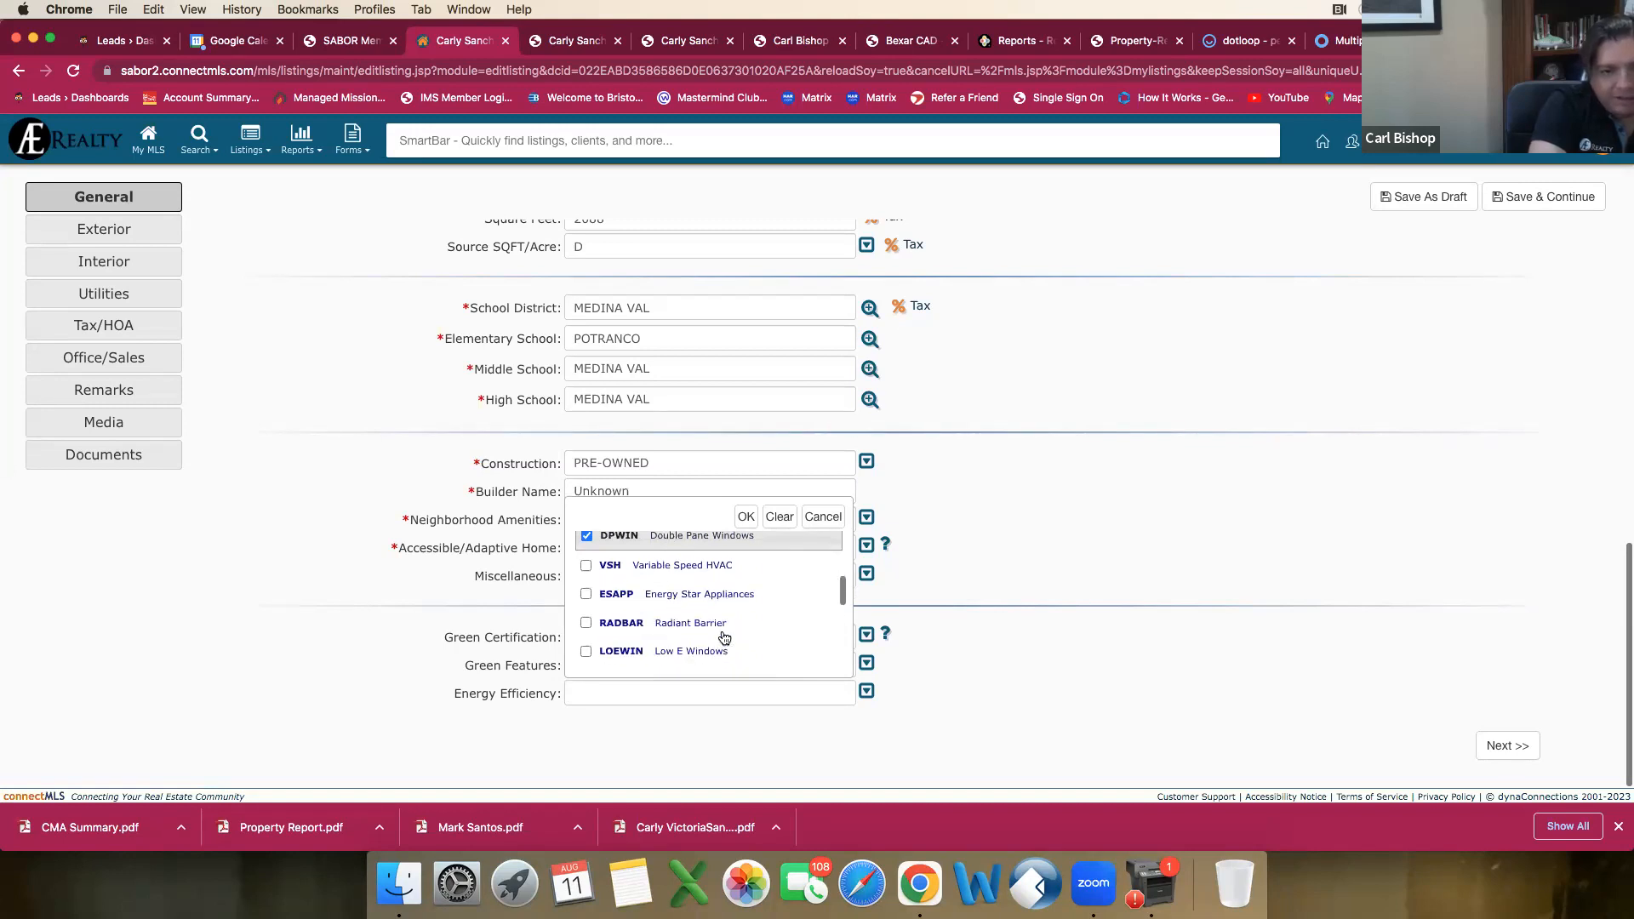
pyautogui.scroll(-1, 724, 639)
pyautogui.scroll(-3, 723, 636)
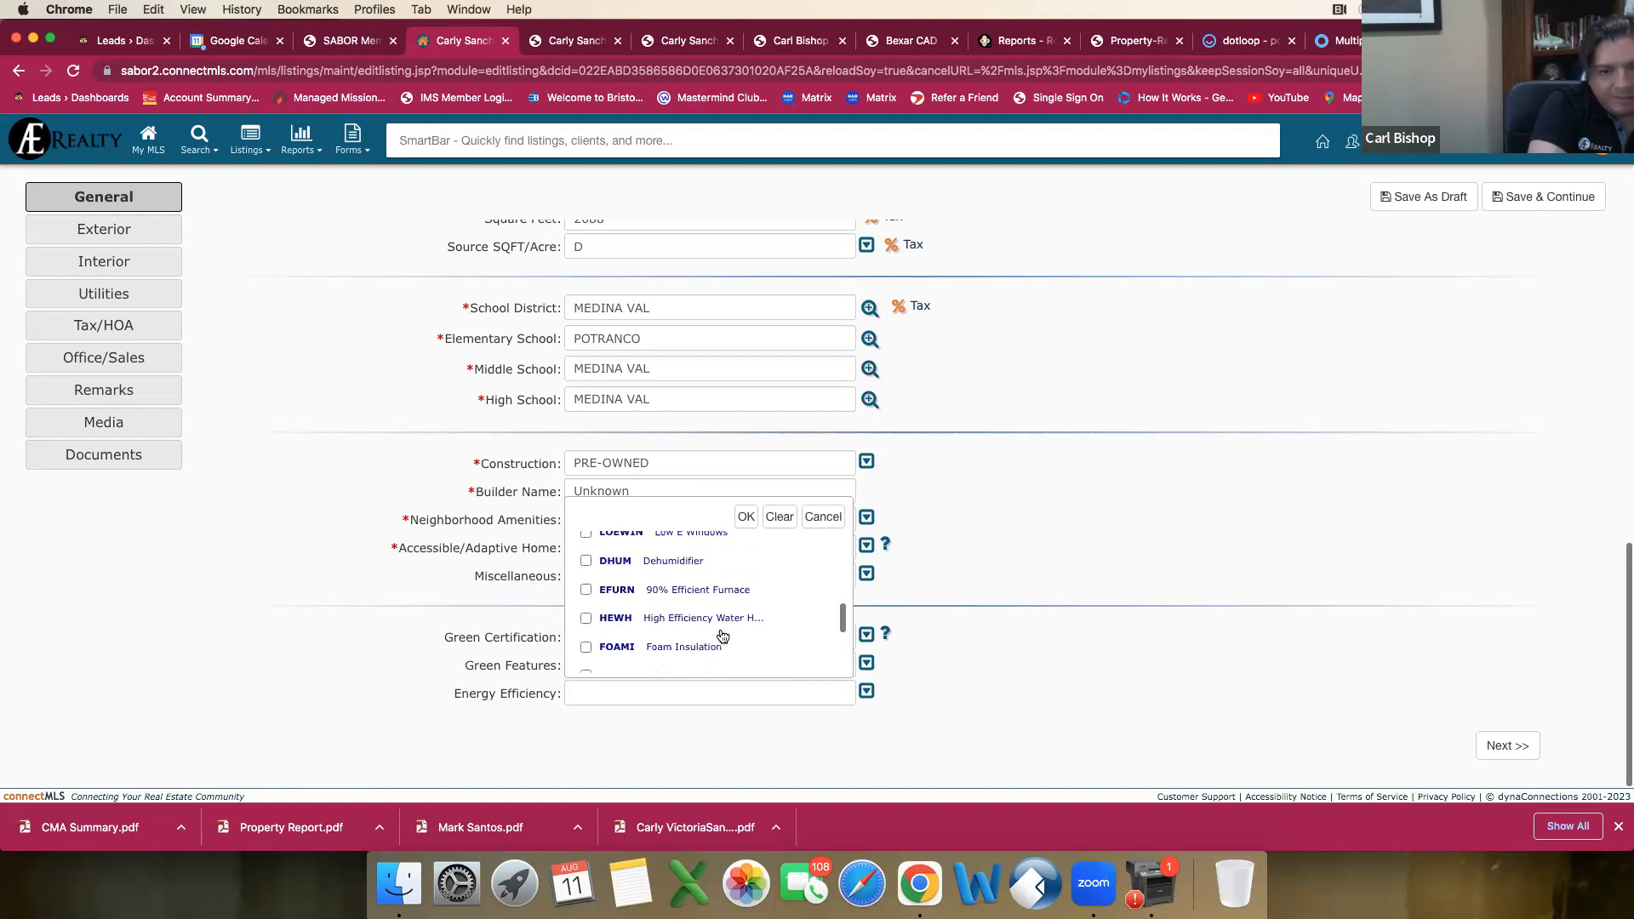
pyautogui.scroll(1, 711, 608)
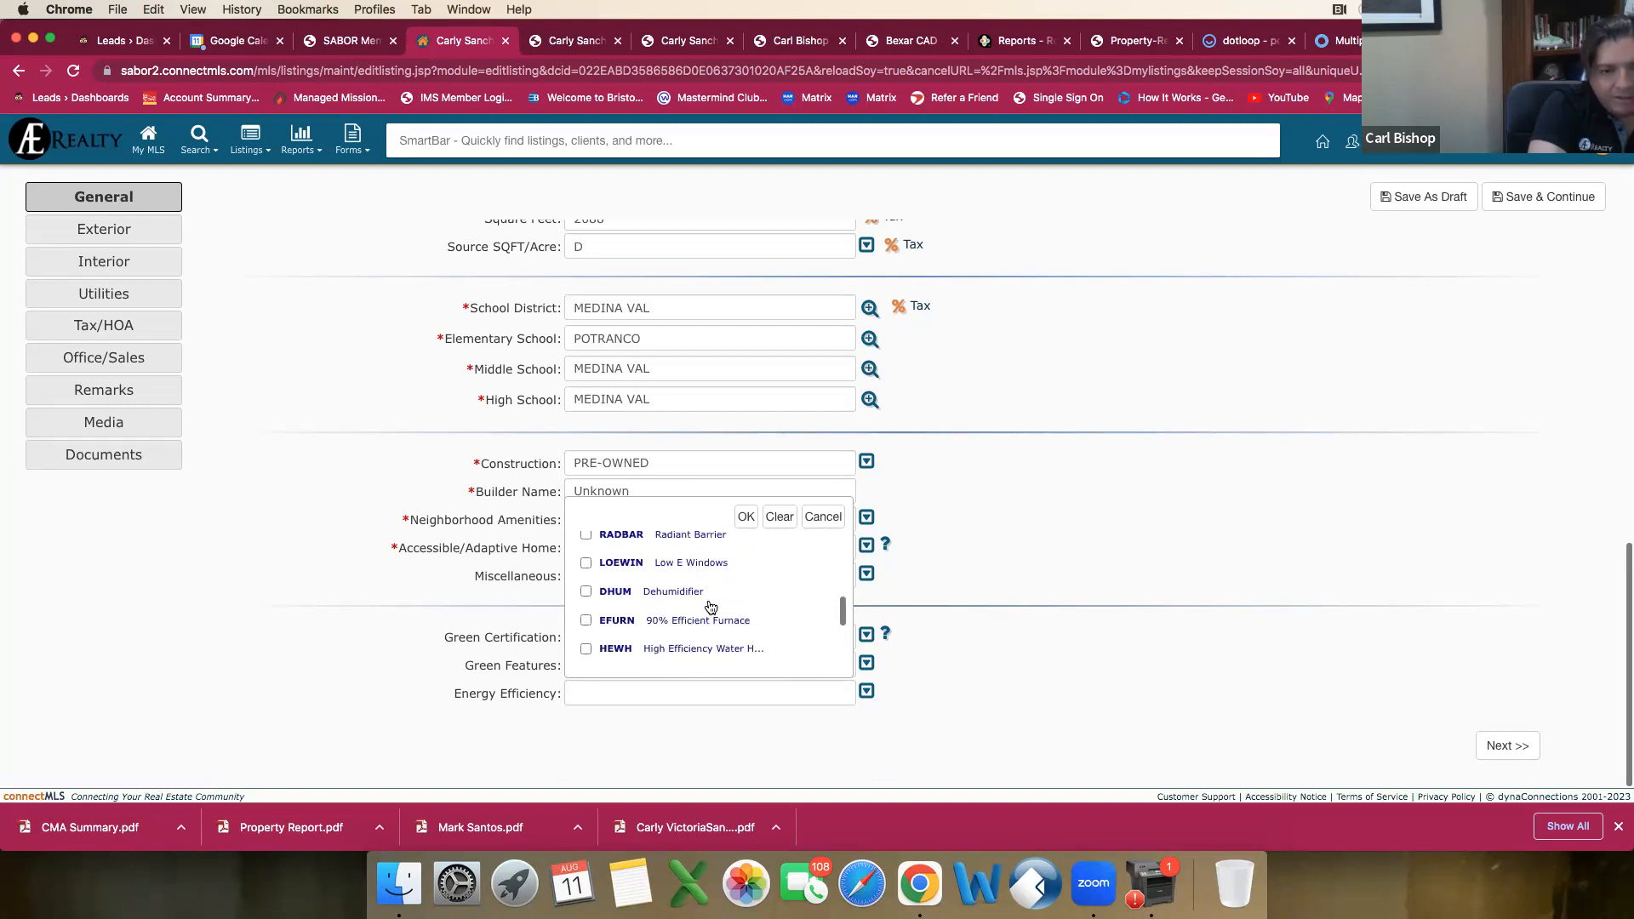
pyautogui.scroll(-2, 711, 607)
pyautogui.scroll(-3, 714, 608)
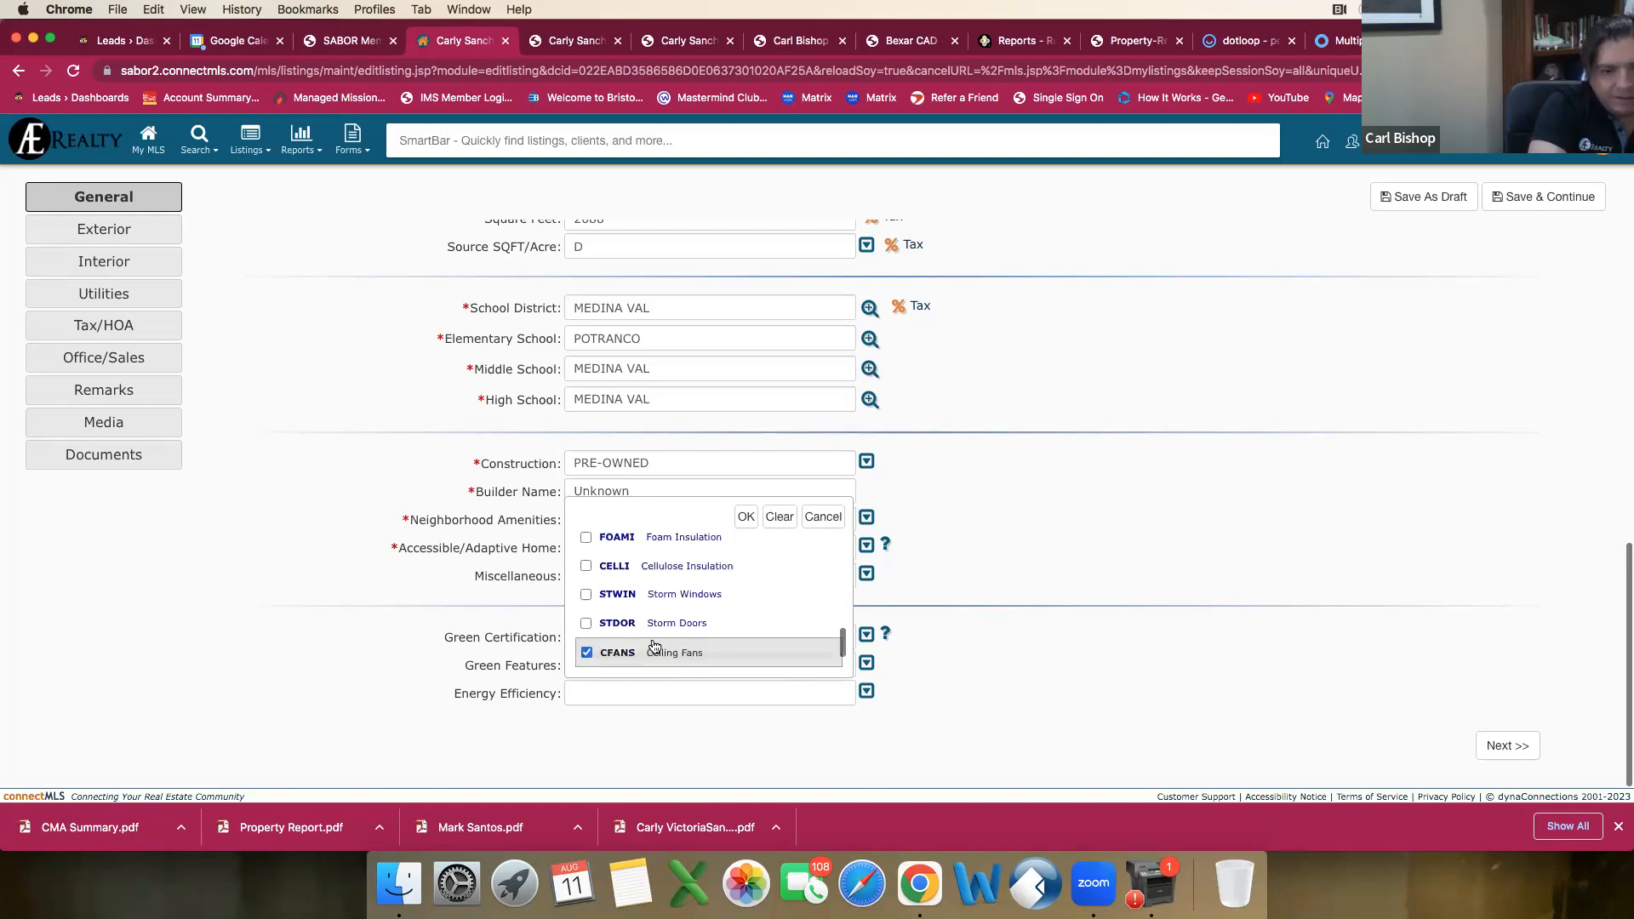
pyautogui.scroll(2, 651, 647)
pyautogui.scroll(-4, 654, 645)
pyautogui.click(666, 595)
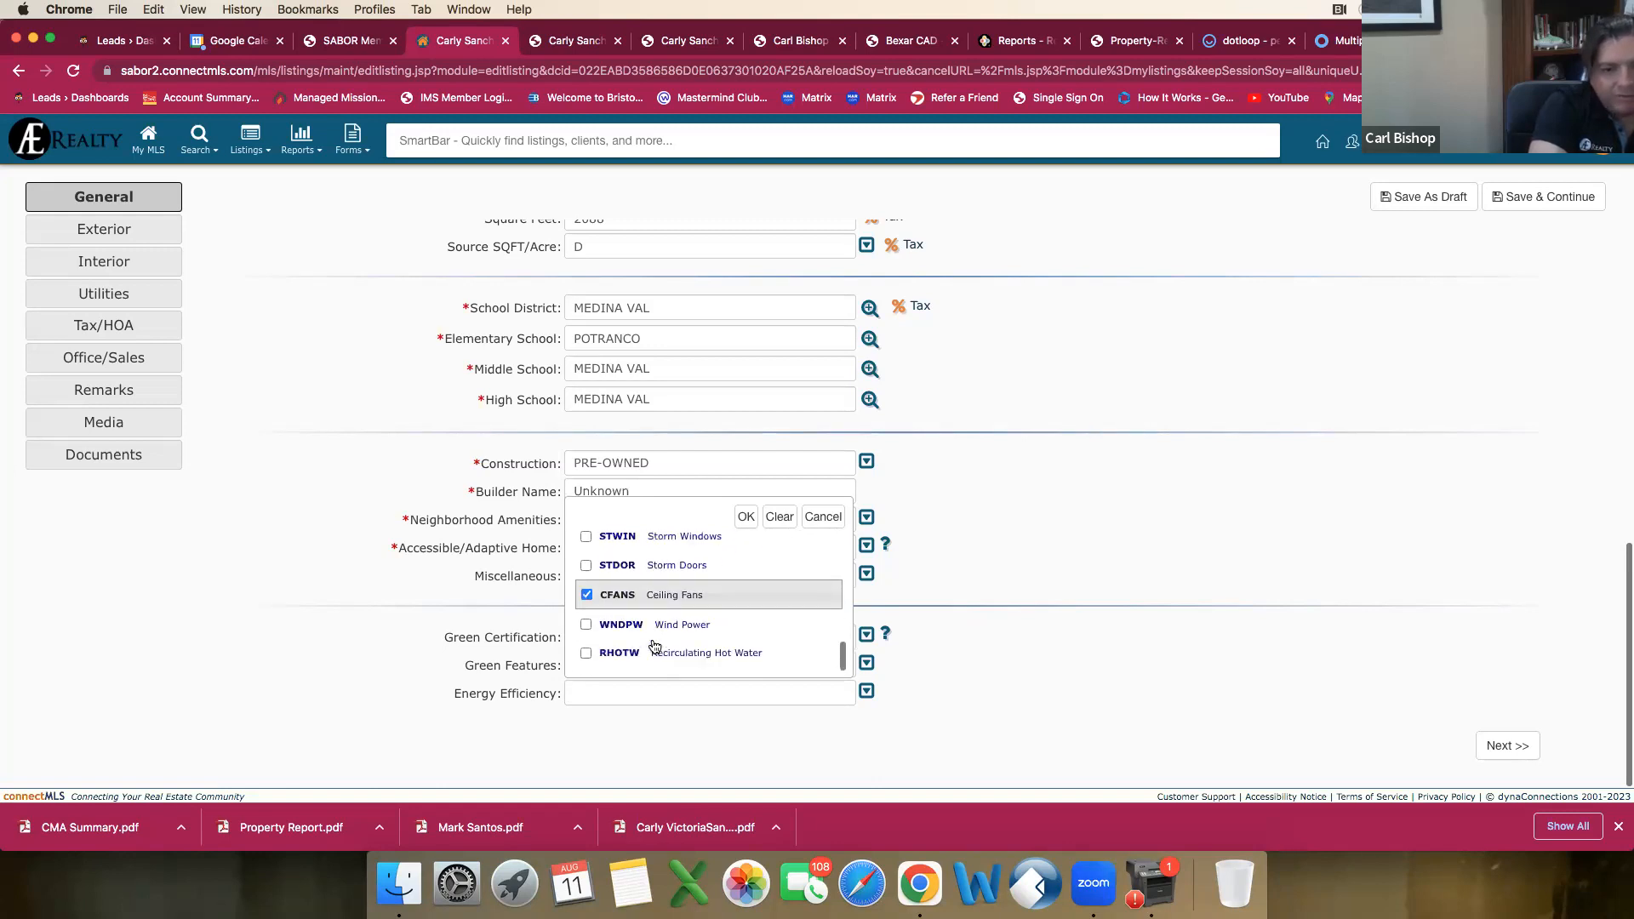
pyautogui.click(745, 517)
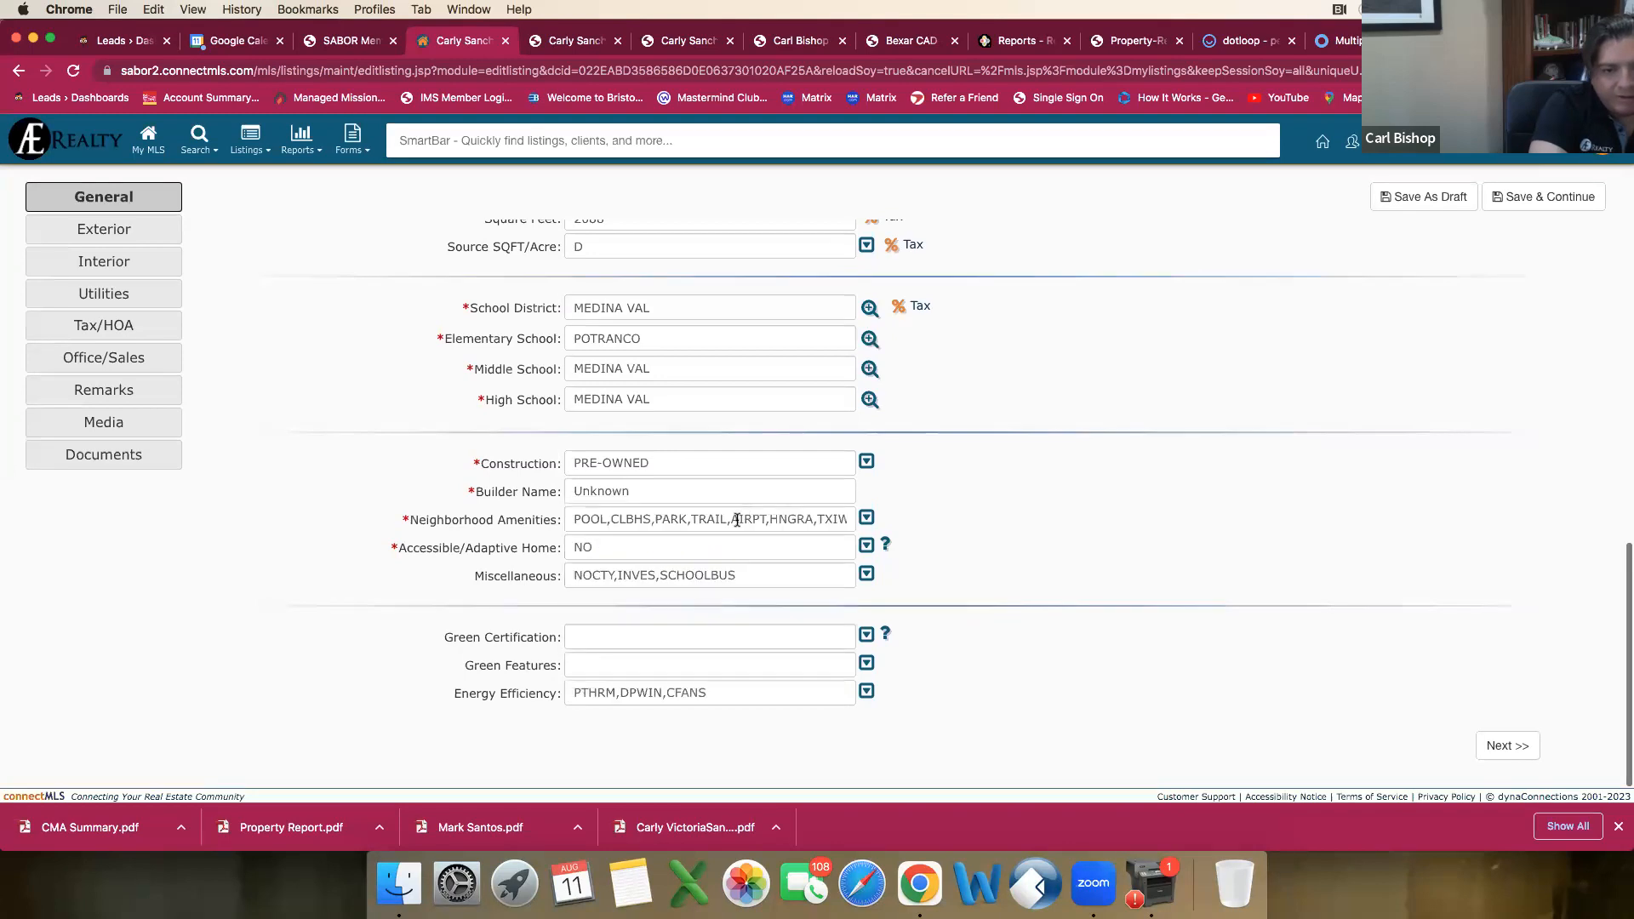
# Step: Finish the General section and proceed to the Exterior section of the draft listing
pyautogui.scroll(15, 958, 521)
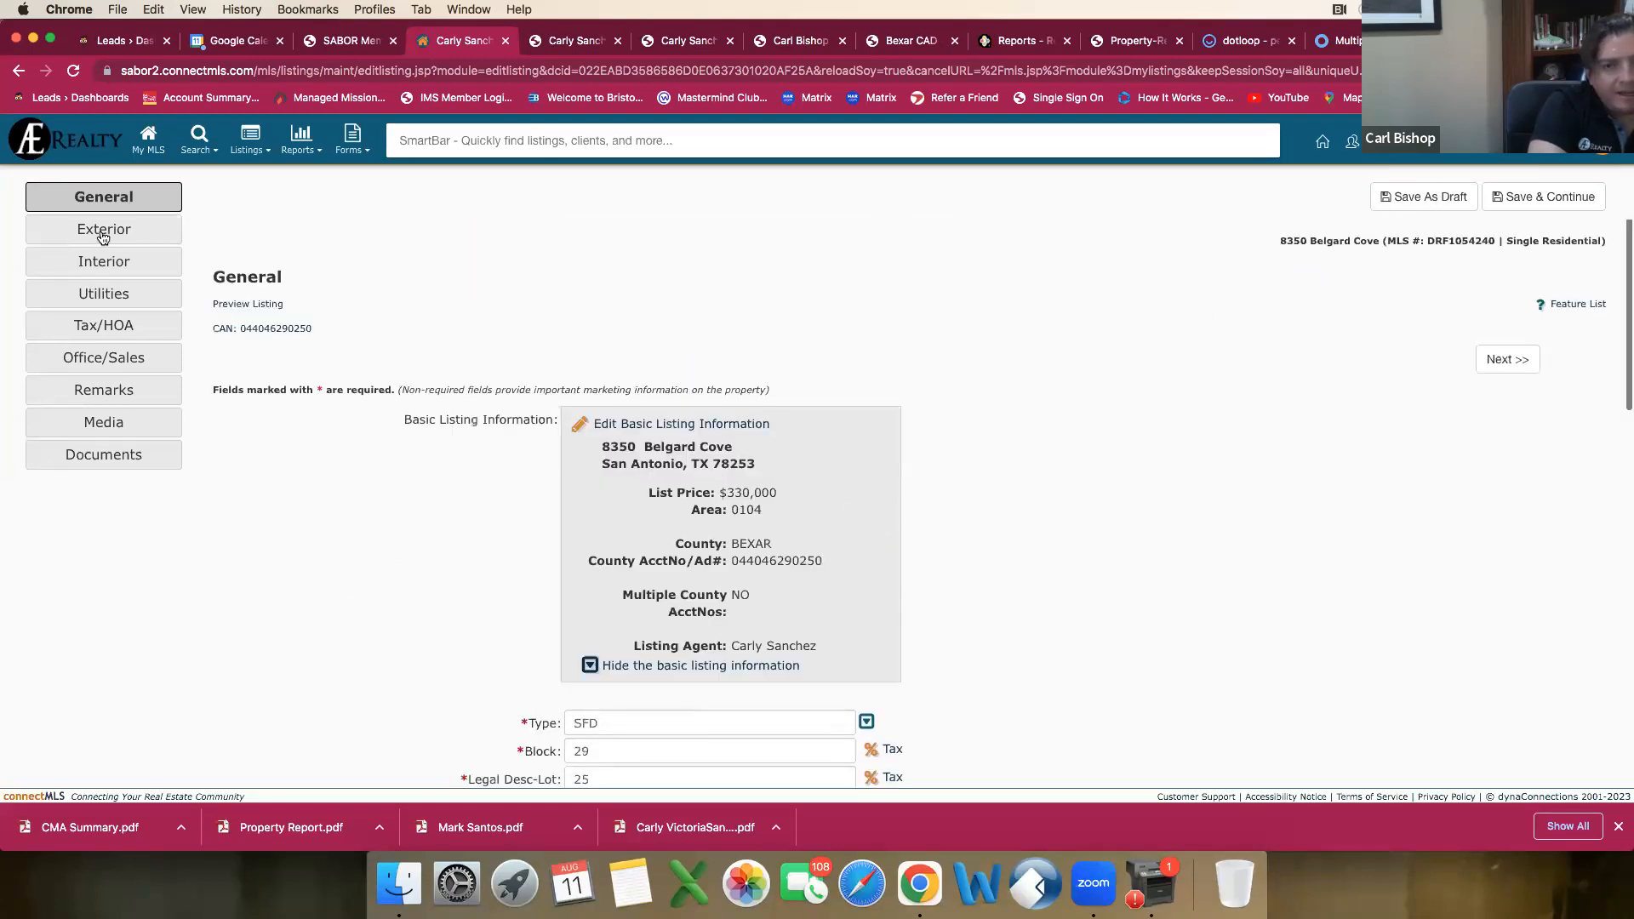
pyautogui.scroll(-5, 1342, 681)
pyautogui.scroll(-6, 1342, 681)
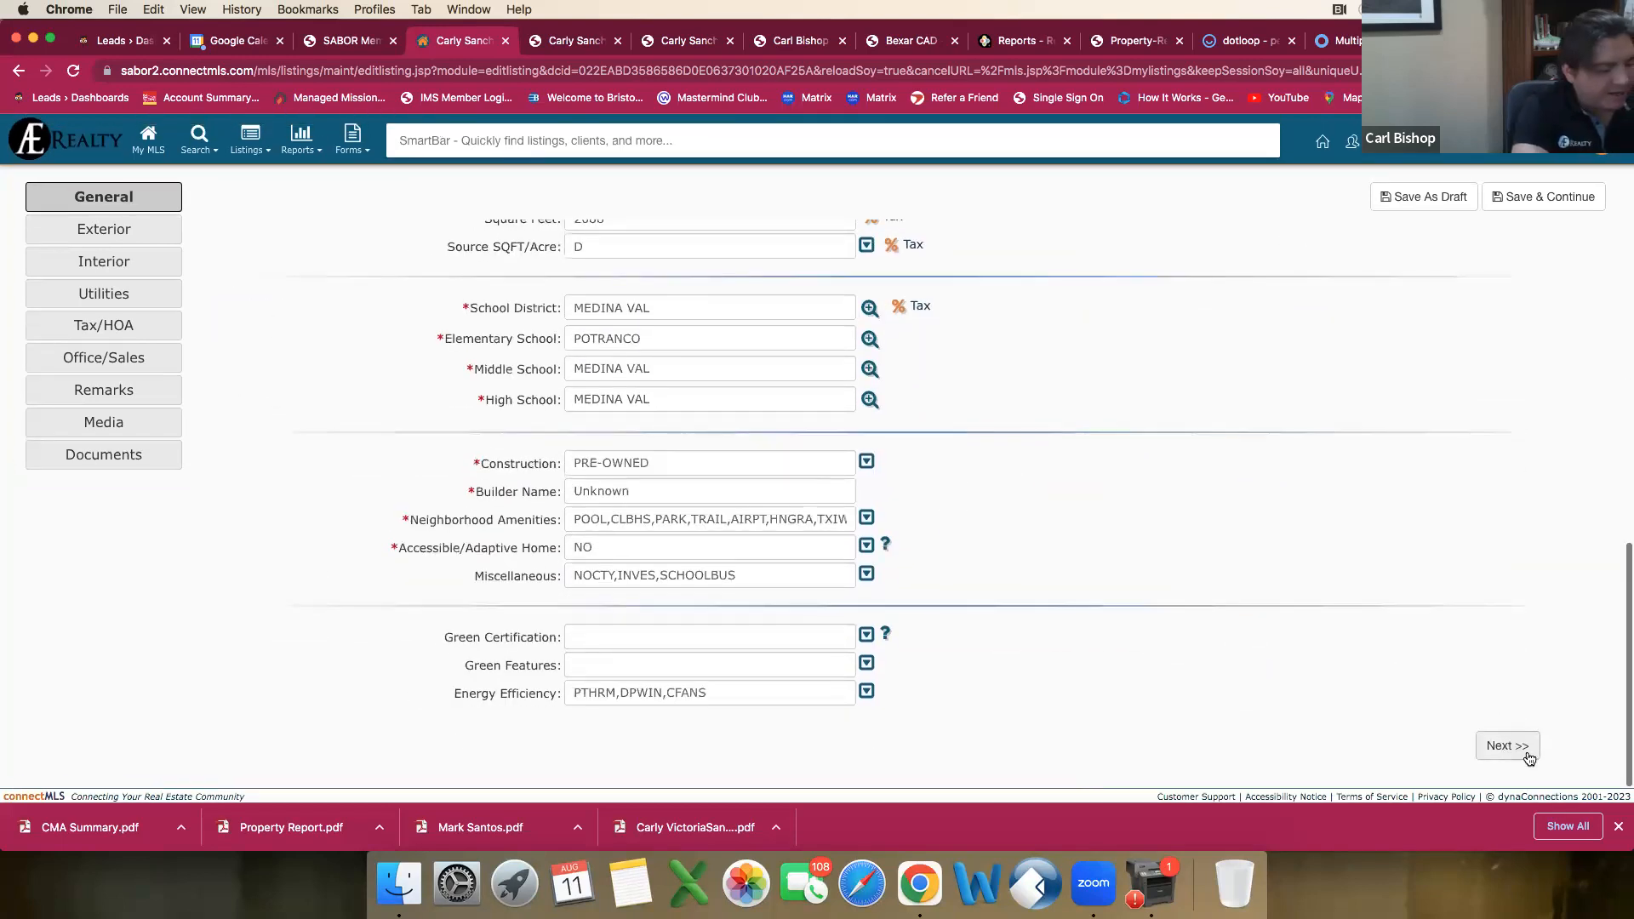
pyautogui.click(1514, 753)
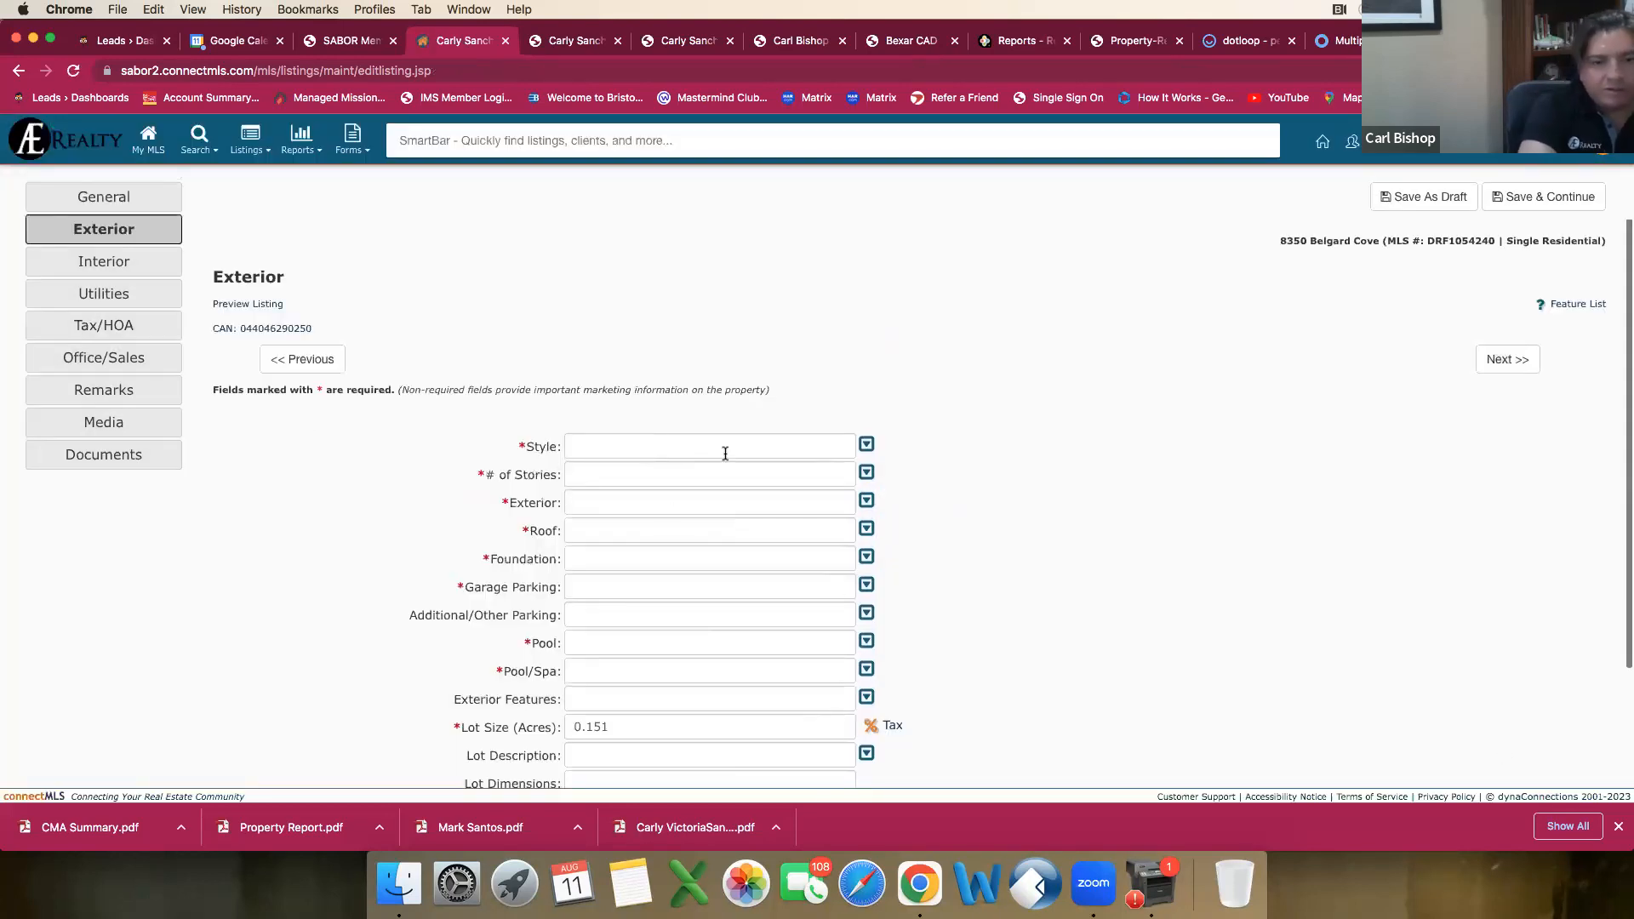
# Step: Set the Style to Two Story and the number of stories to 2 in the Exterior section
pyautogui.click(867, 446)
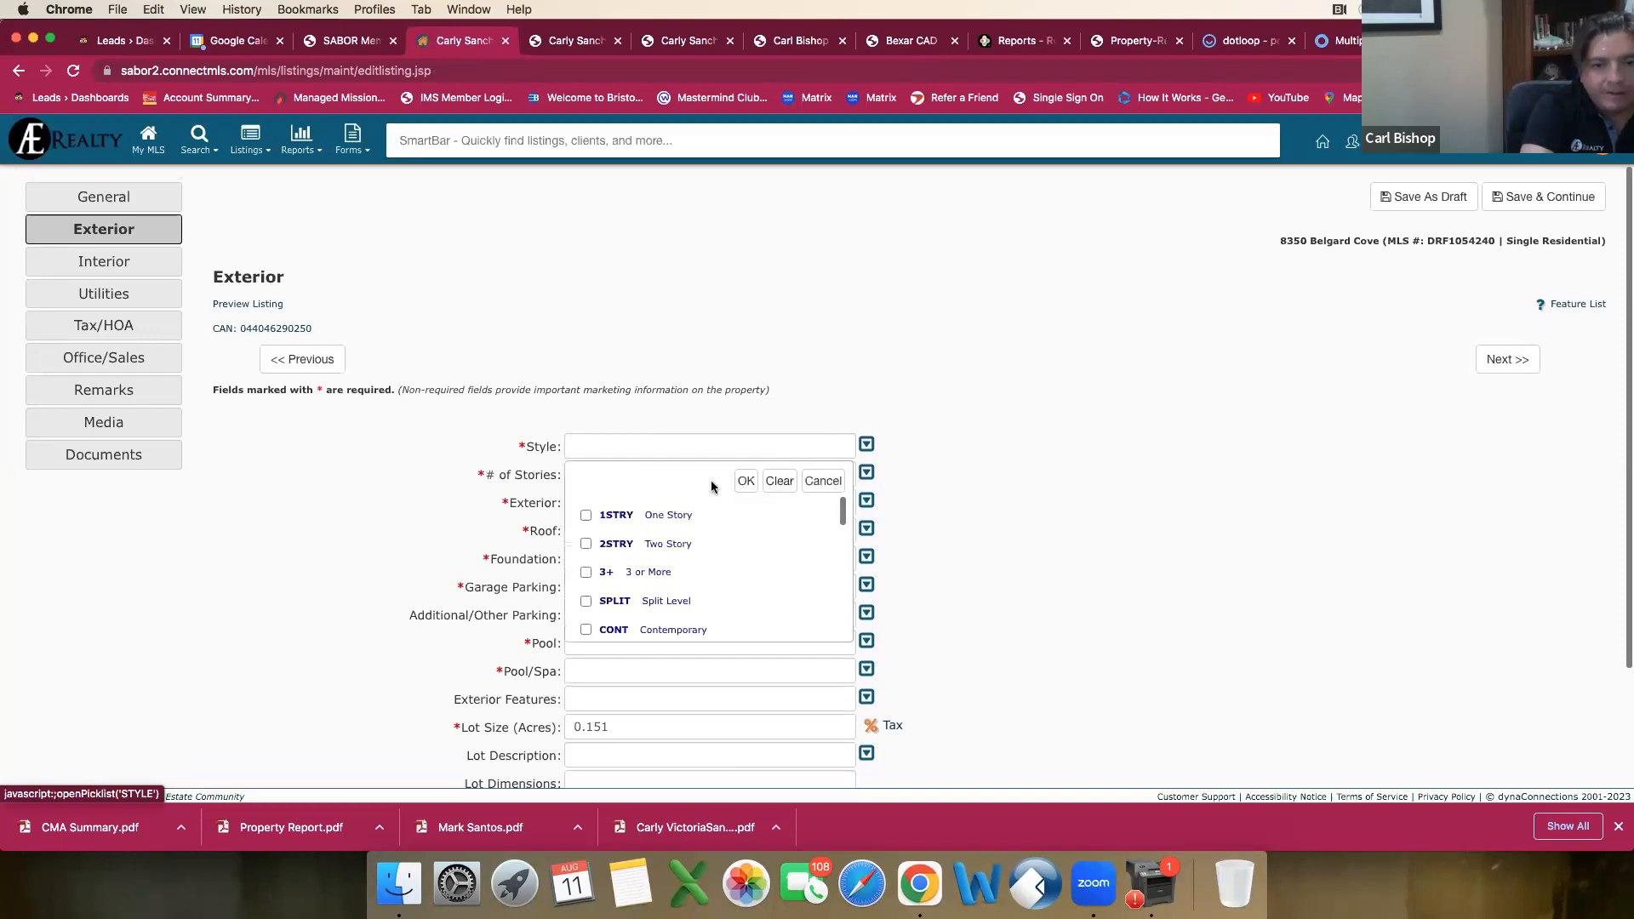
pyautogui.click(586, 545)
pyautogui.scroll(-3, 732, 522)
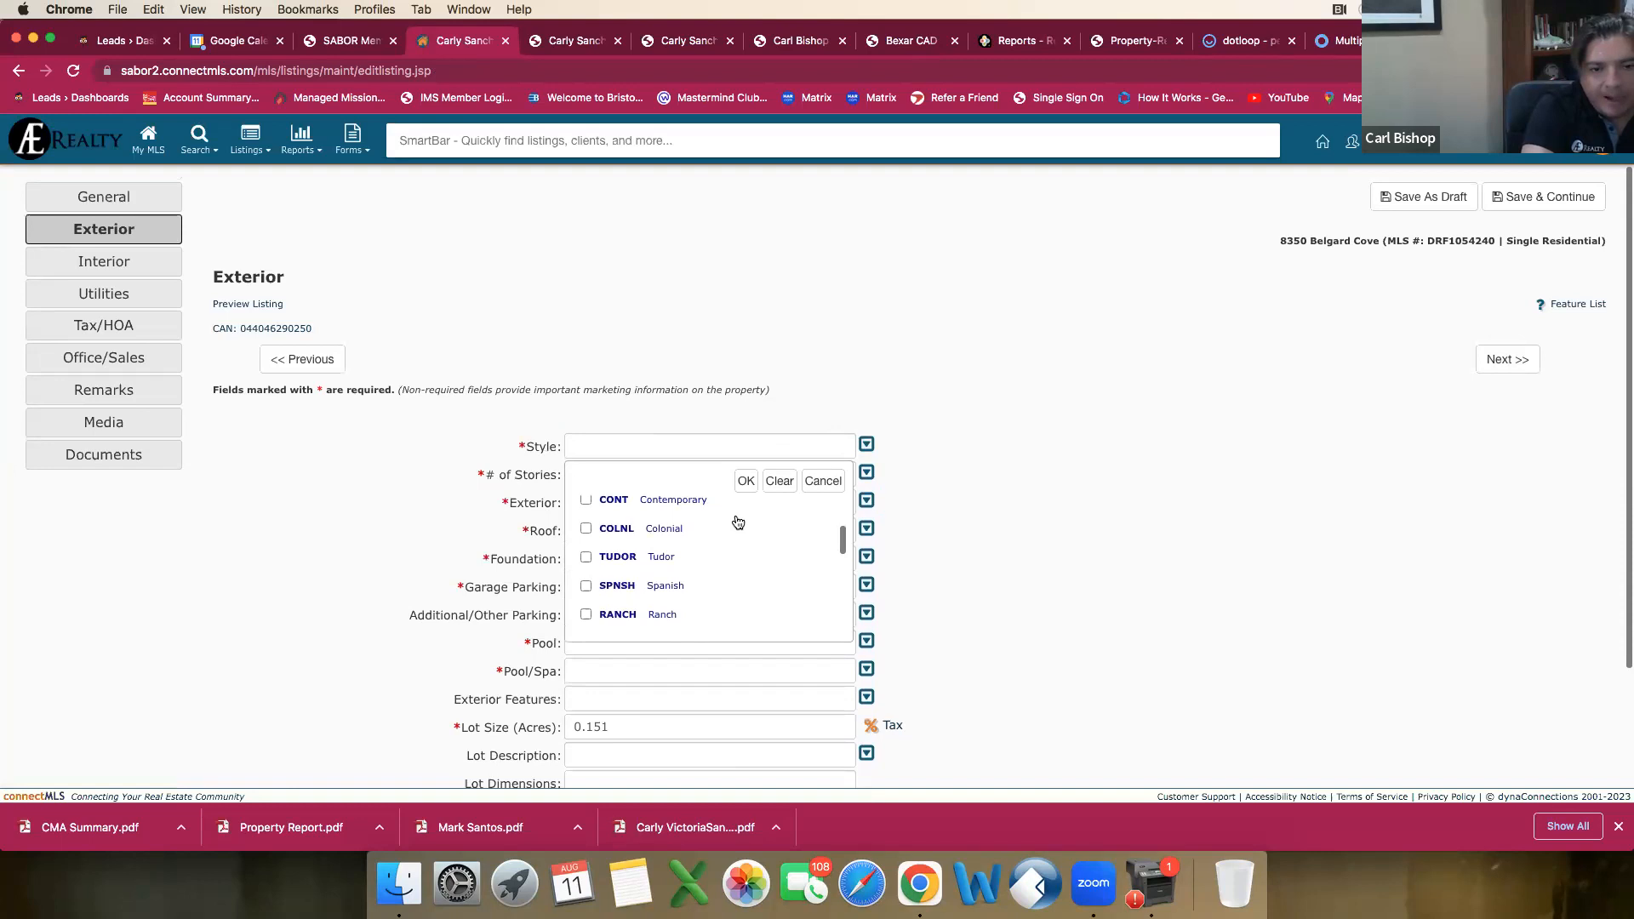
pyautogui.scroll(3, 717, 524)
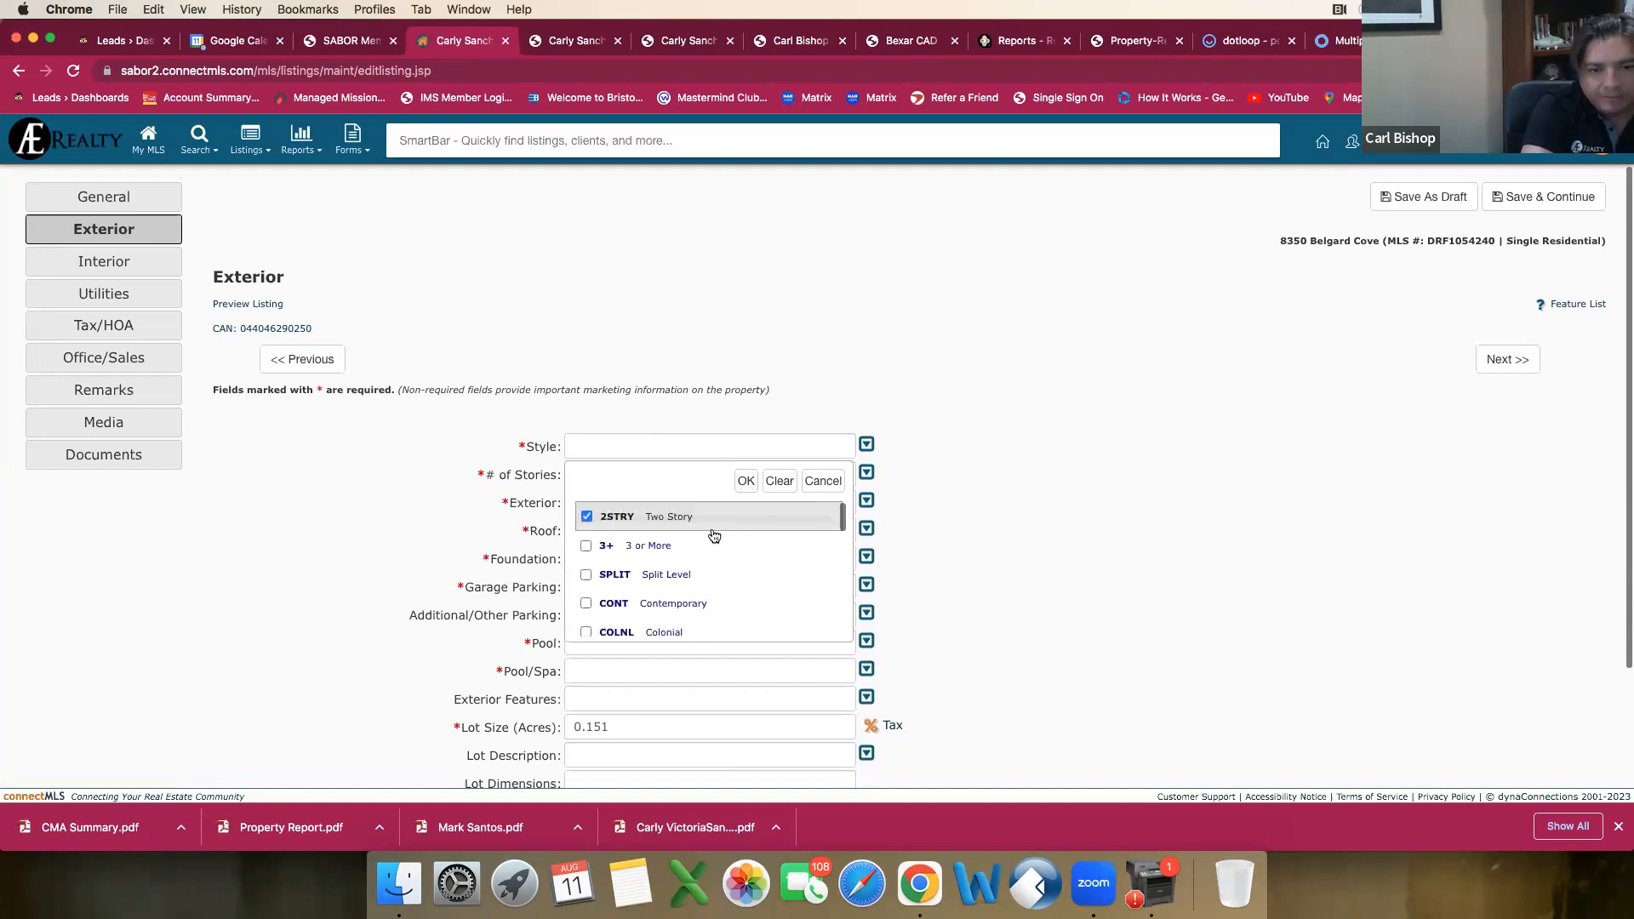
pyautogui.scroll(1, 714, 535)
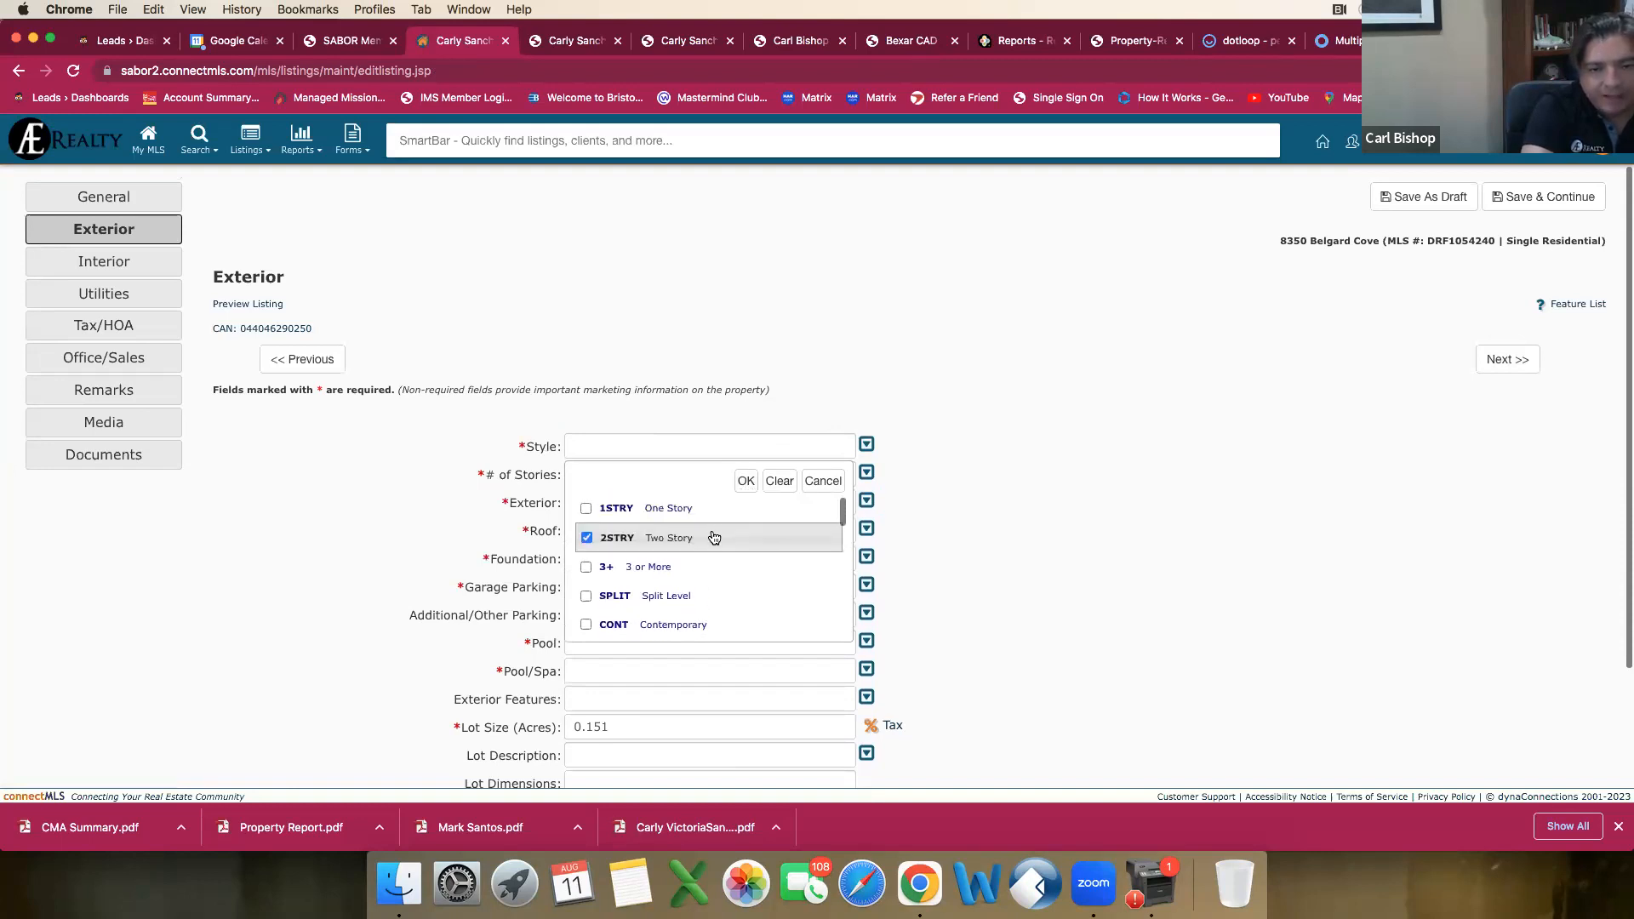
pyautogui.scroll(-5, 714, 537)
pyautogui.scroll(-4, 714, 537)
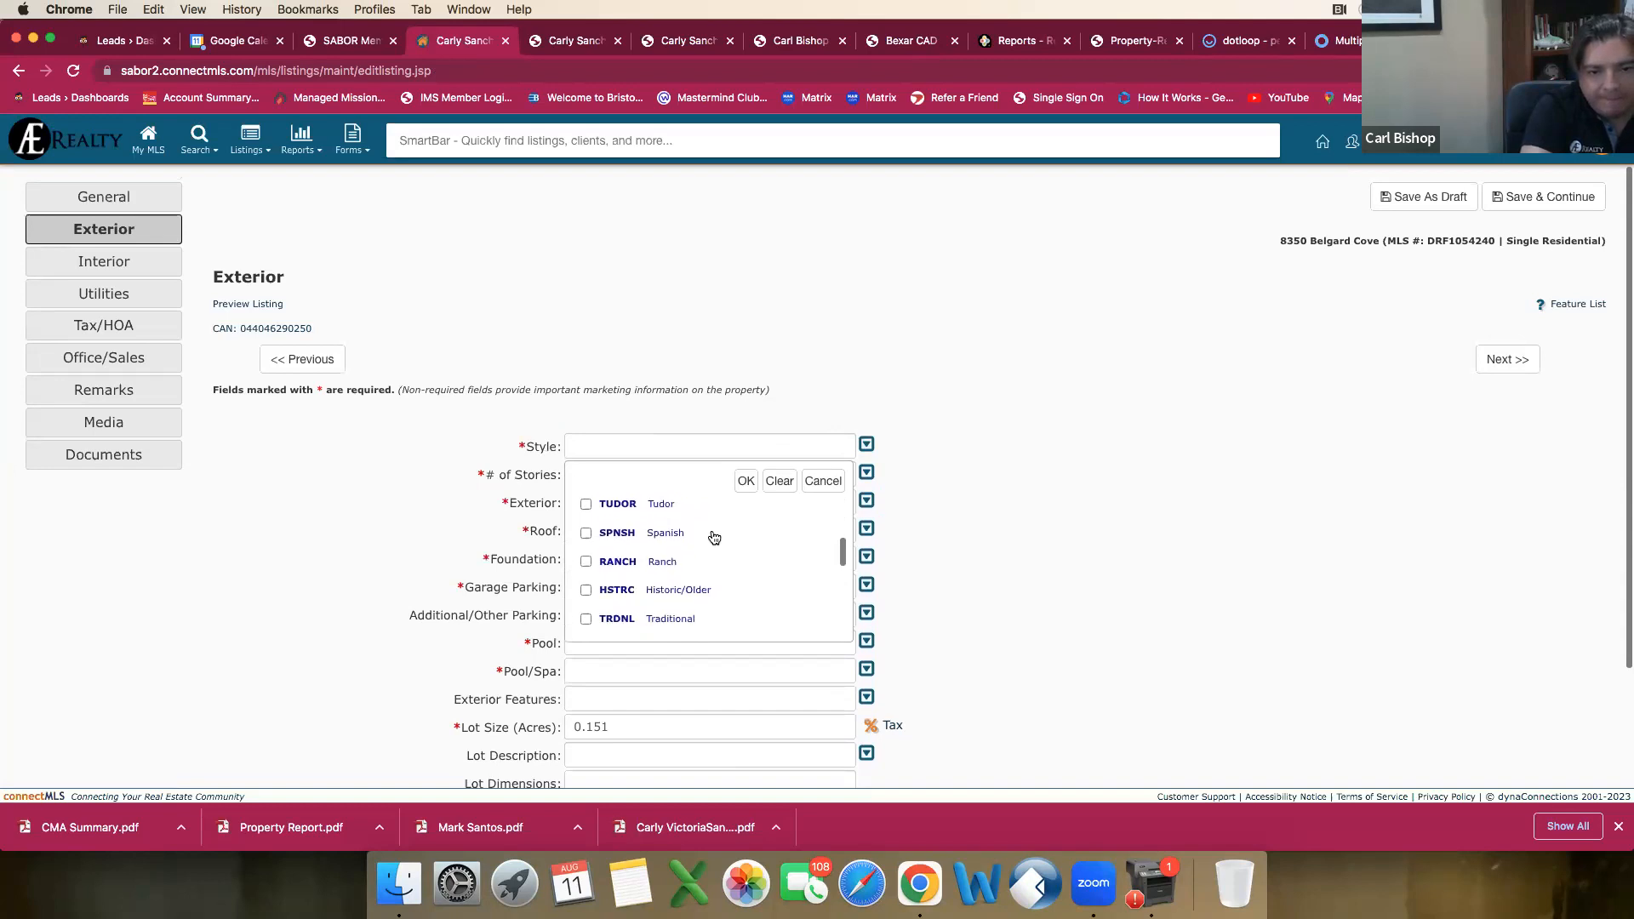
pyautogui.scroll(-6, 714, 537)
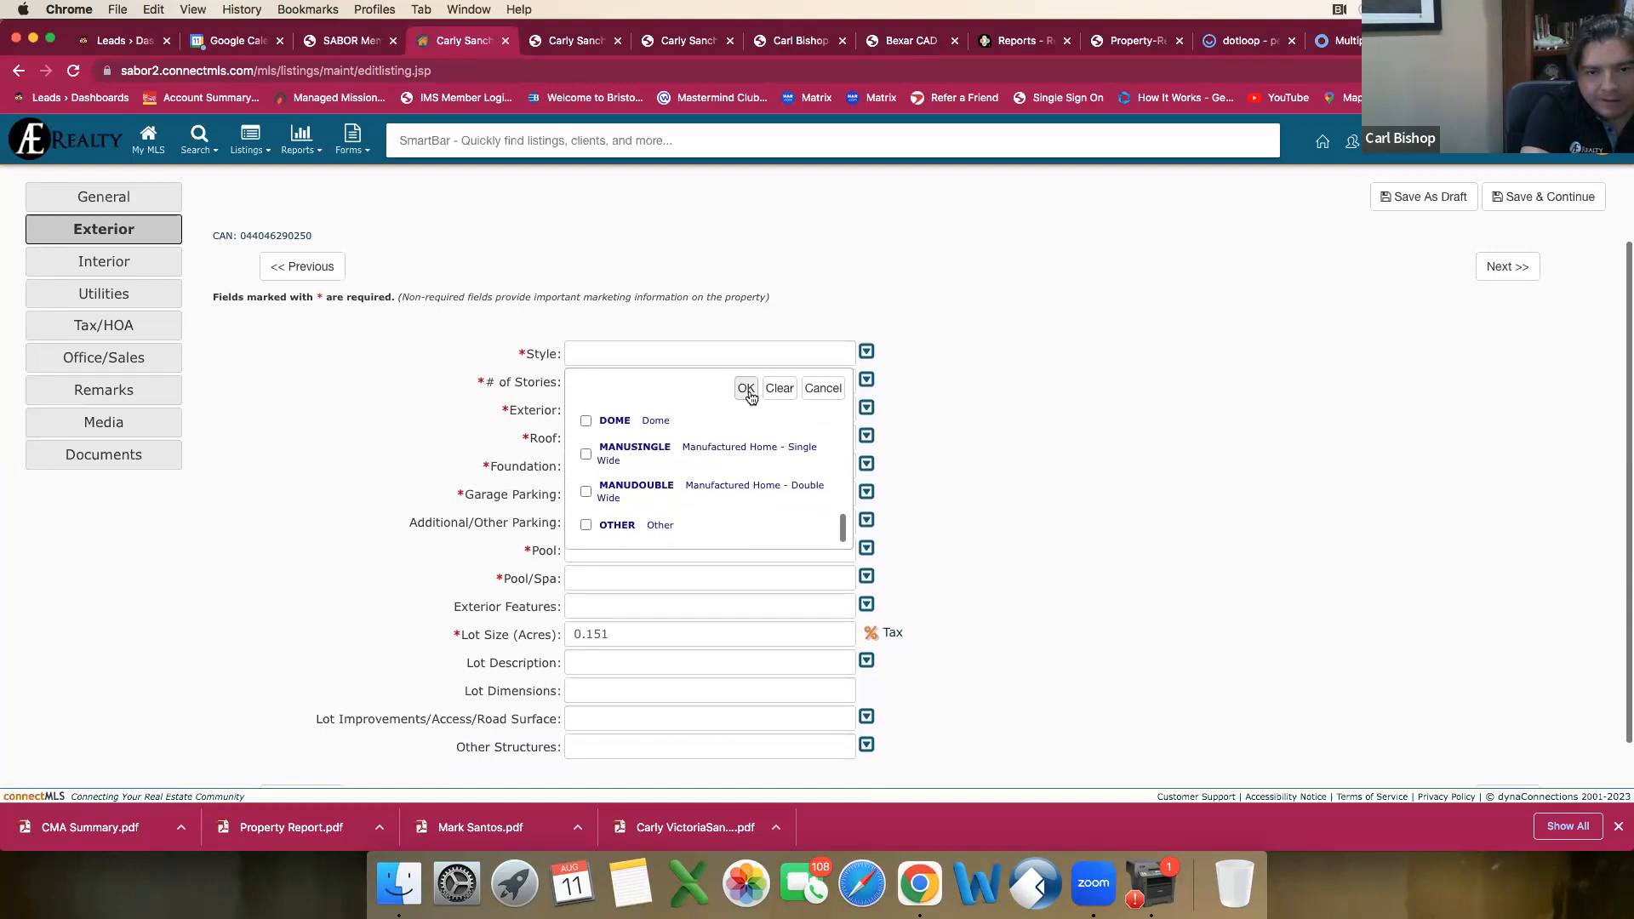
pyautogui.click(748, 391)
# Step: Open the Exterior material options, then check the photos and exterior details in the neighboring home's report and the subject home's cancelled listing report
pyautogui.click(614, 414)
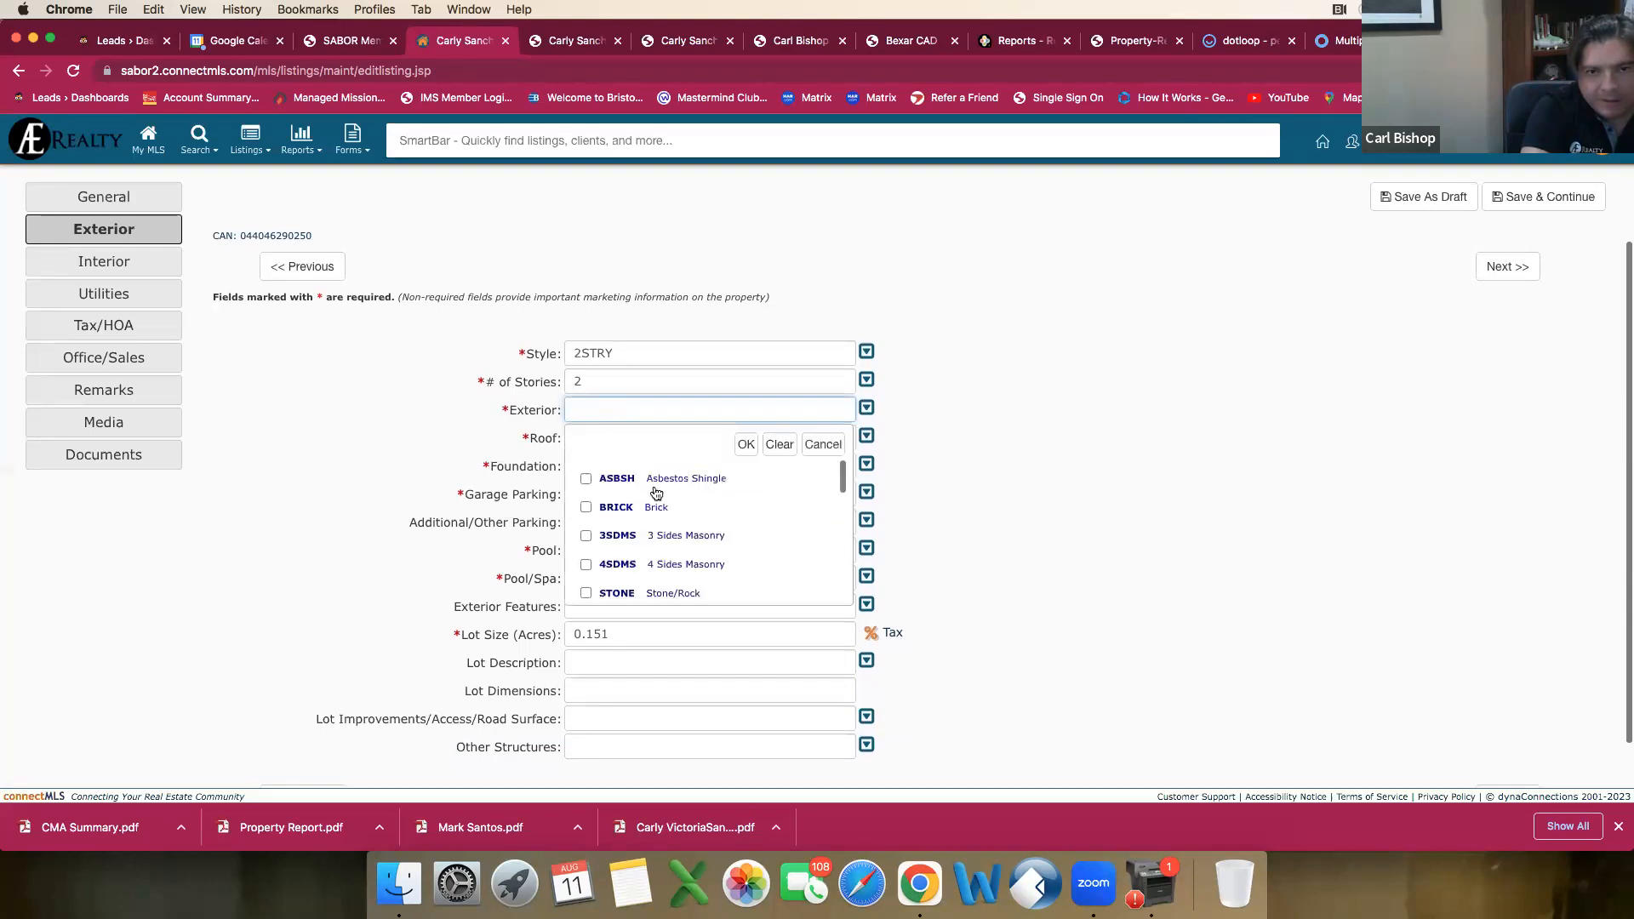
pyautogui.click(578, 37)
pyautogui.scroll(3, 753, 448)
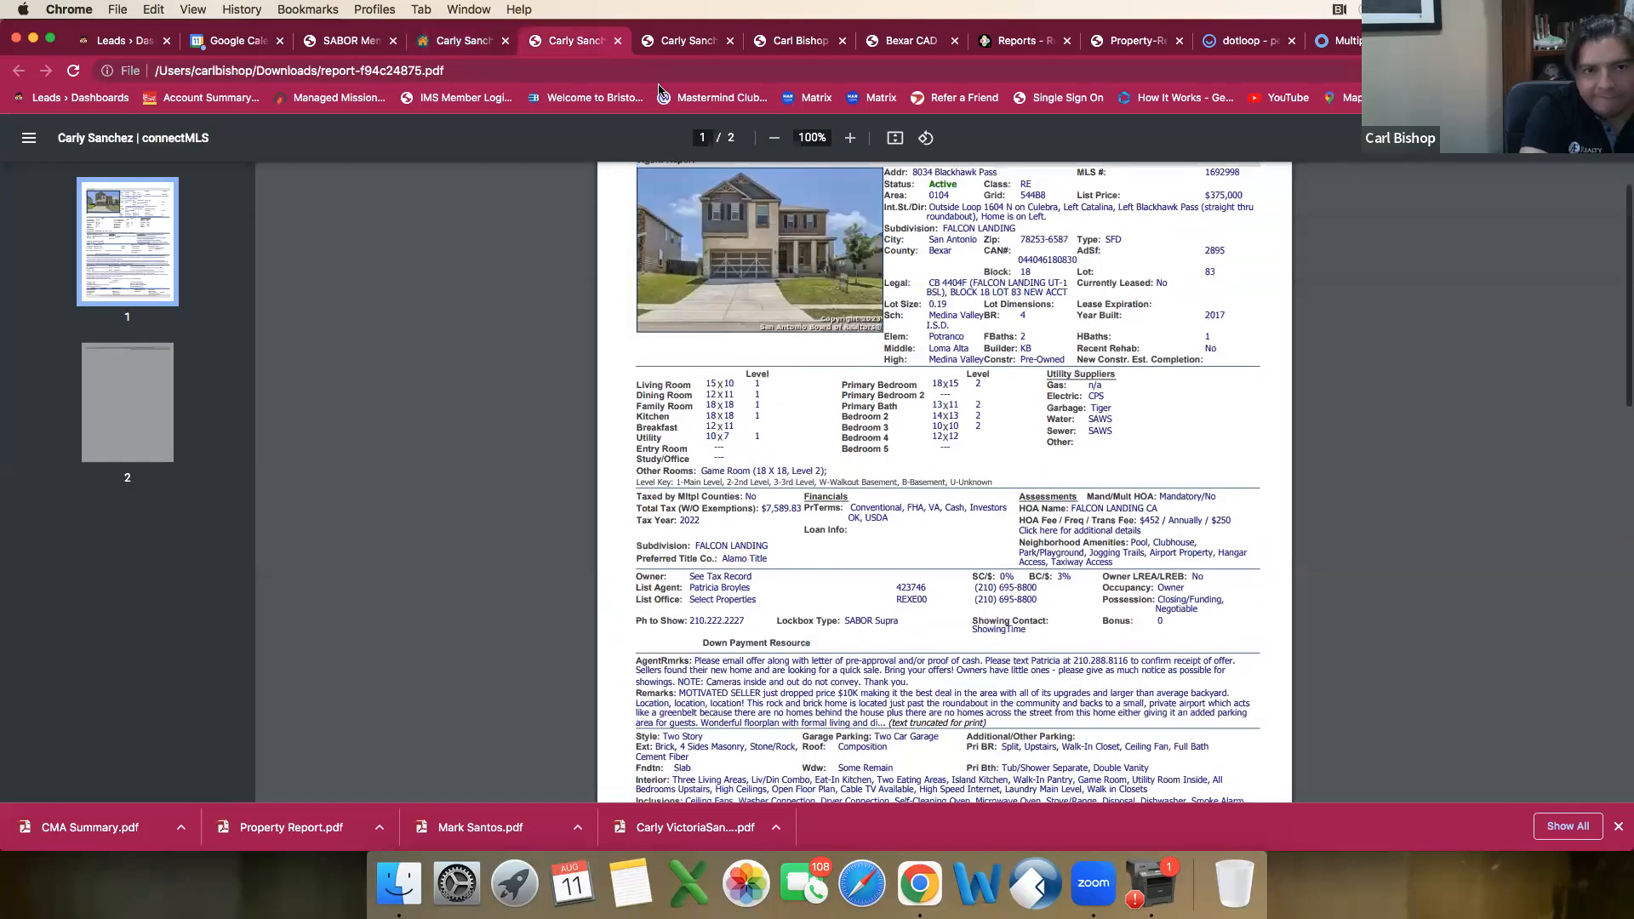
pyautogui.click(669, 47)
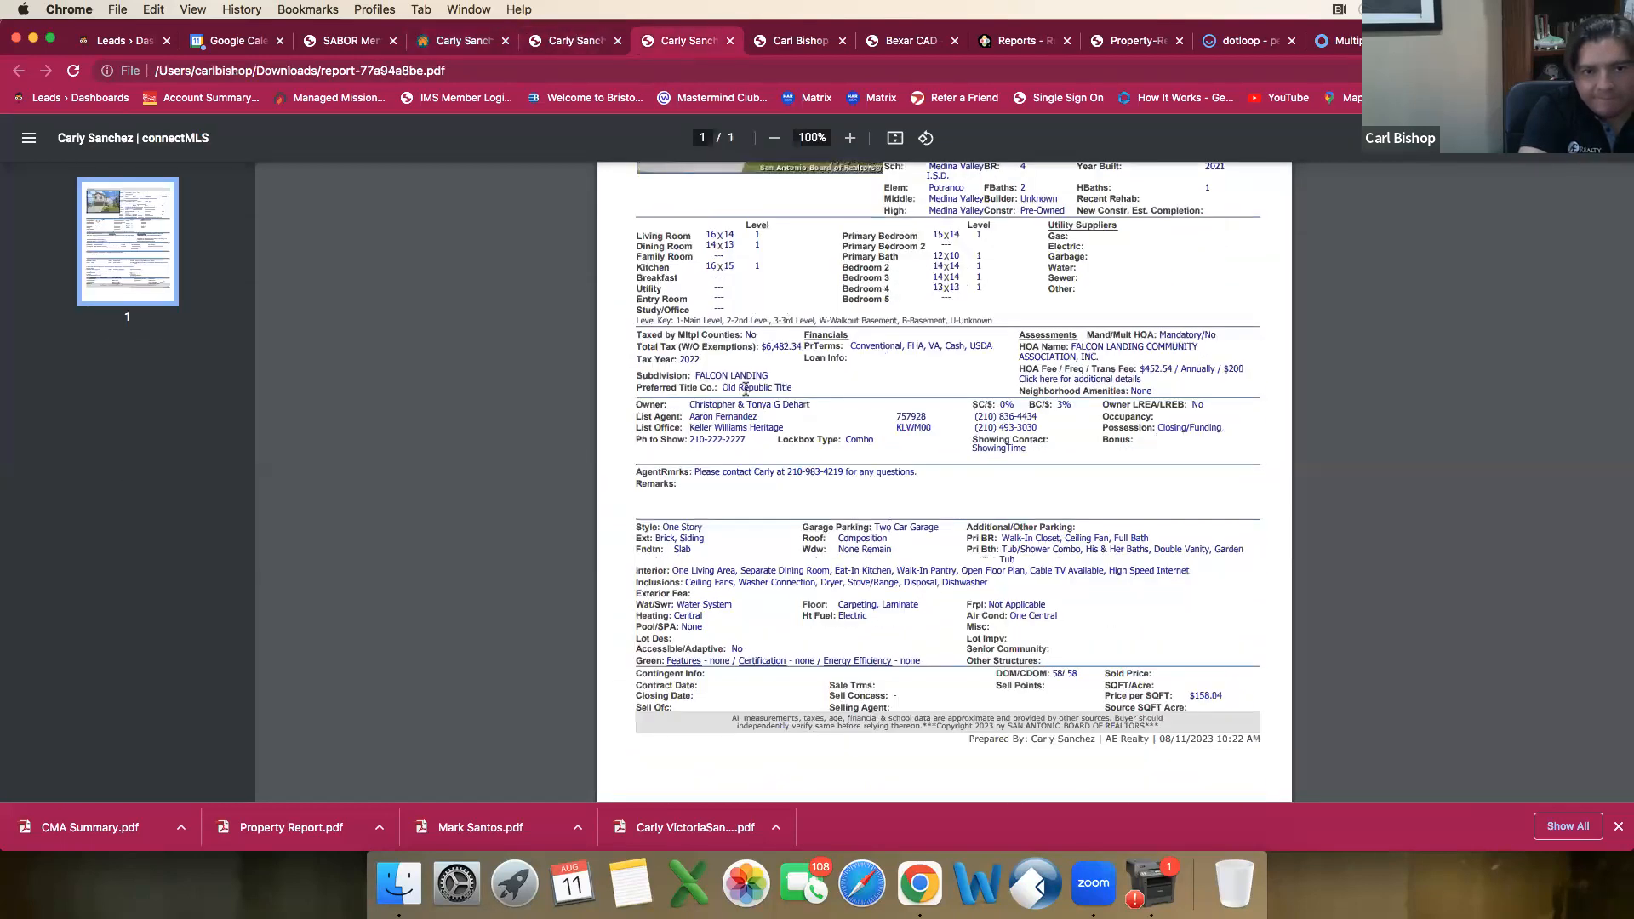
pyautogui.scroll(4, 746, 390)
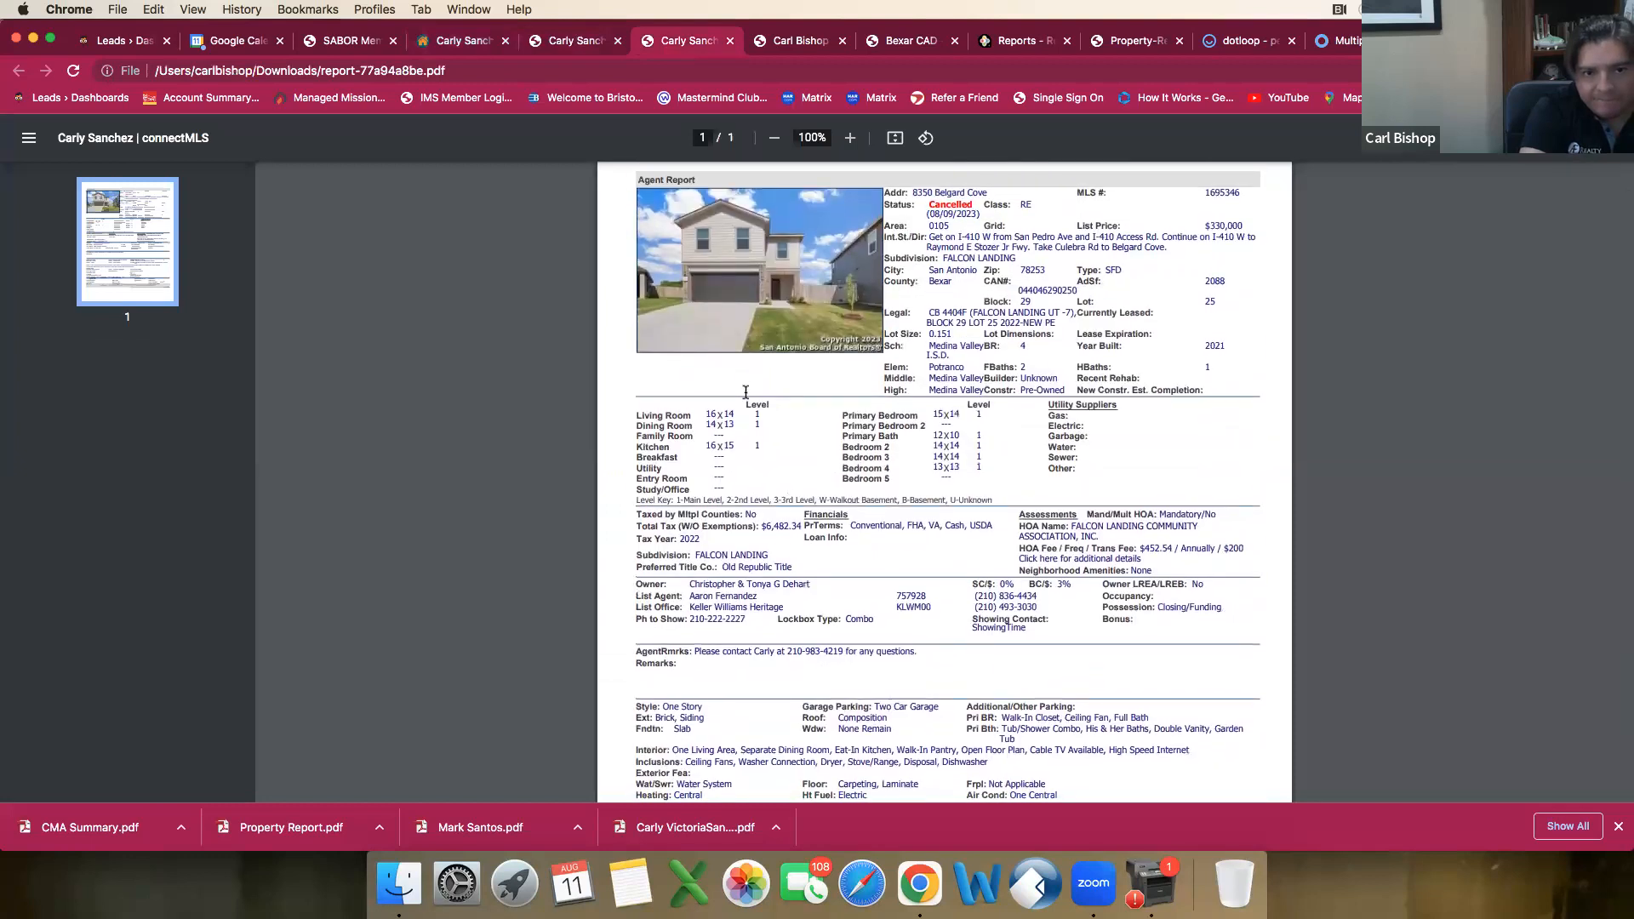
pyautogui.scroll(-3, 746, 391)
pyautogui.scroll(-1, 746, 392)
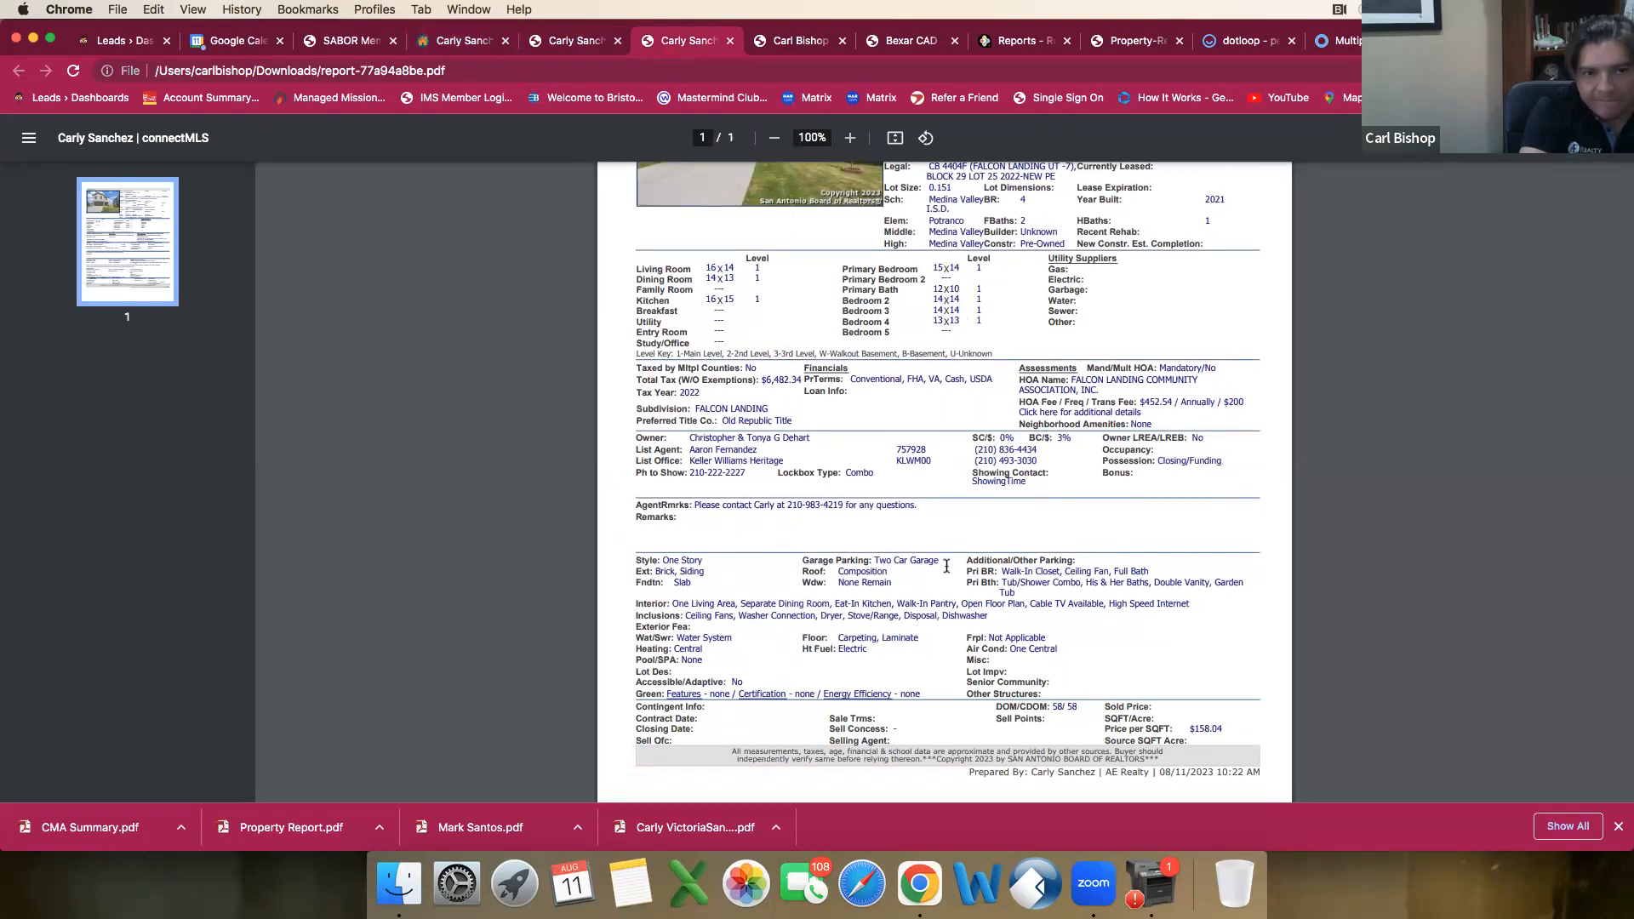
pyautogui.scroll(5, 947, 566)
pyautogui.scroll(-2, 946, 566)
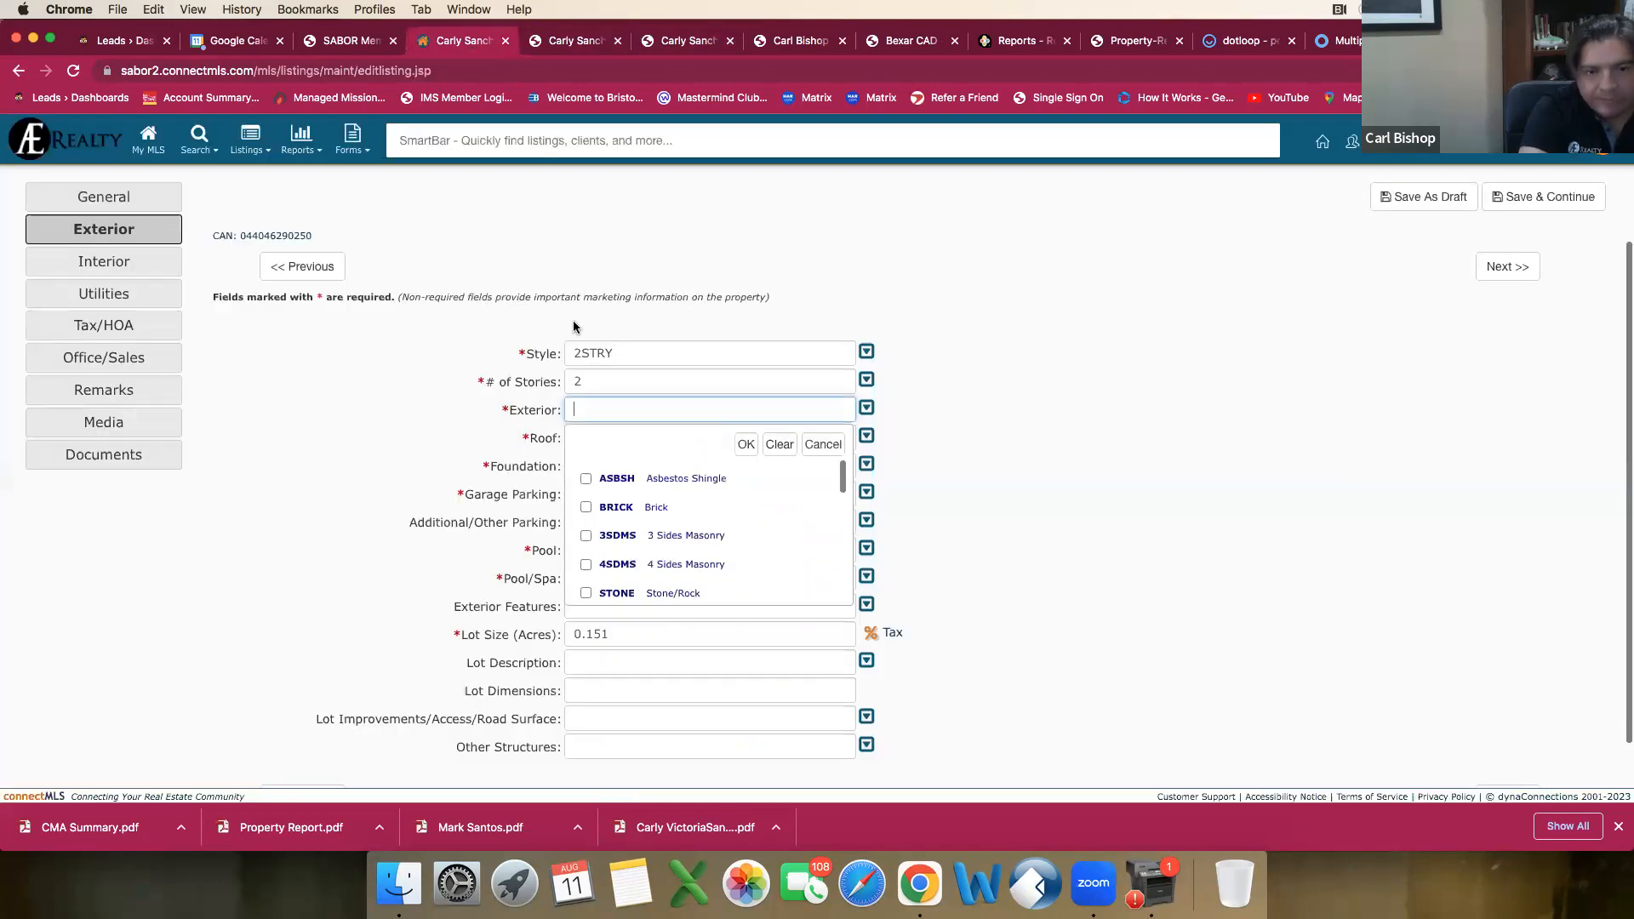
# Step: Return to the draft listing and set the Exterior materials to Brick and Siding
pyautogui.click(483, 44)
pyautogui.scroll(-3, 634, 511)
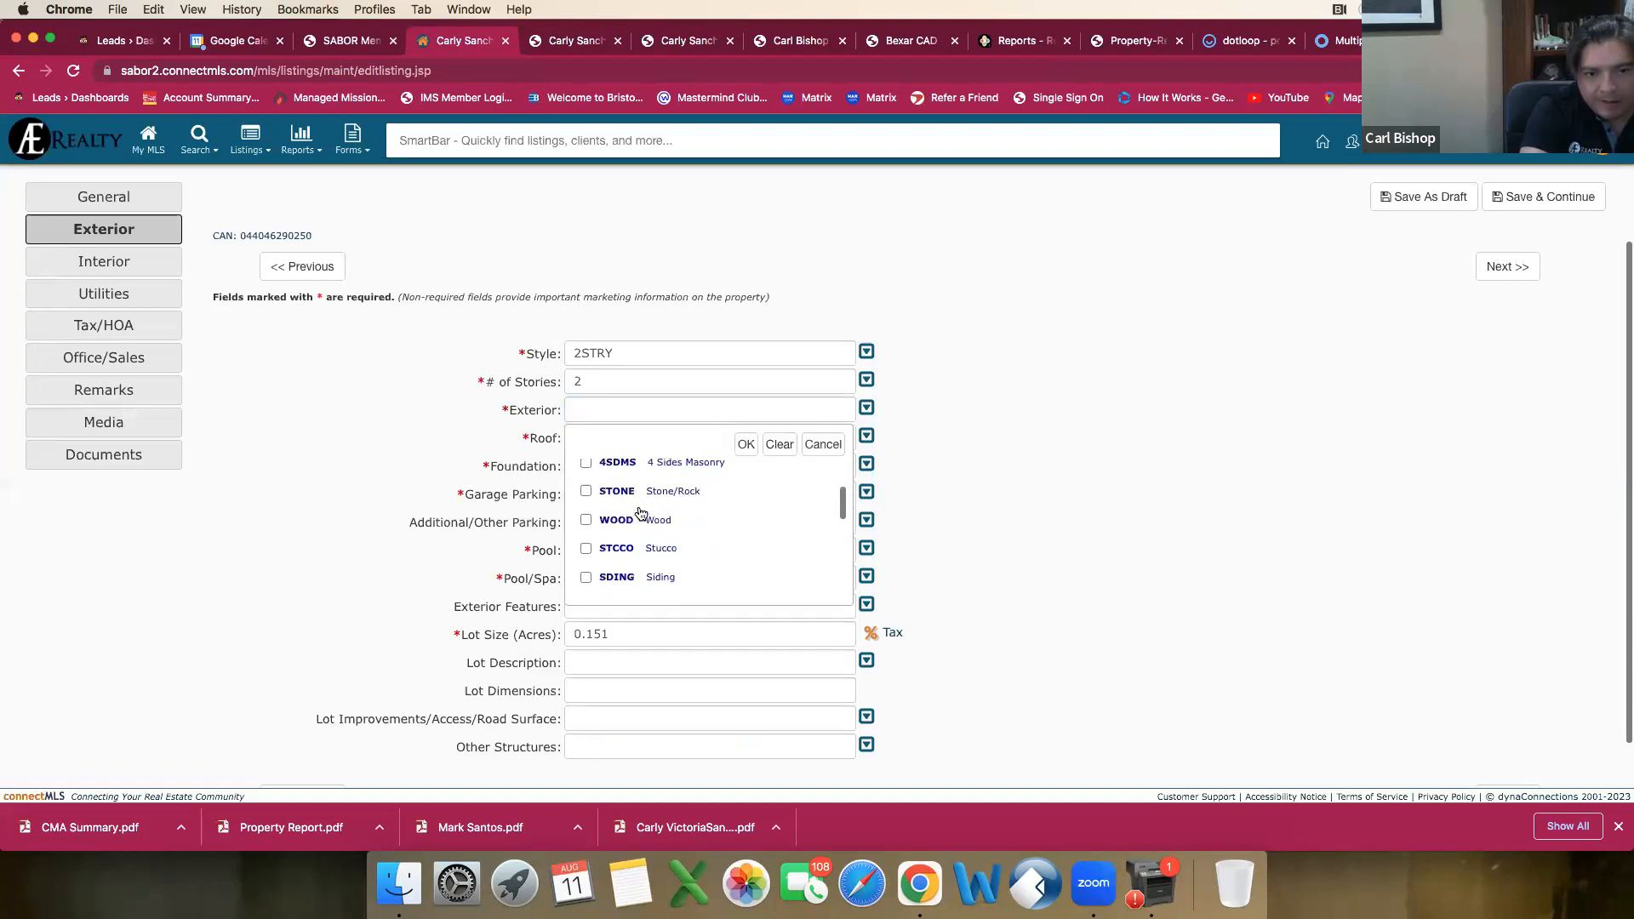
pyautogui.scroll(-2, 613, 528)
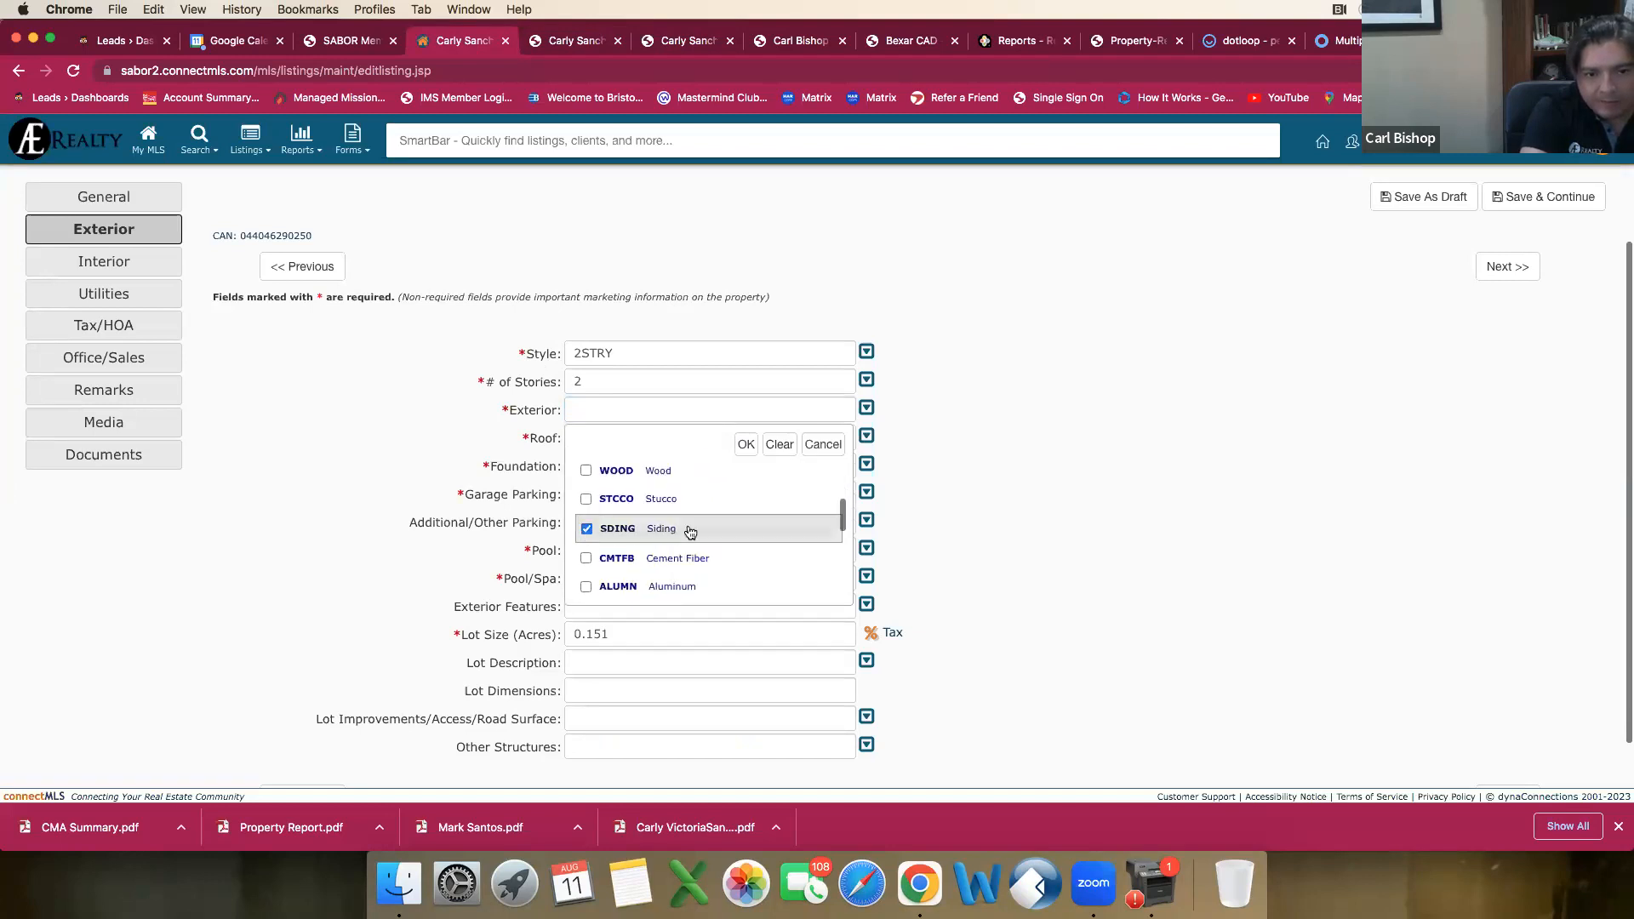
pyautogui.scroll(-2, 688, 531)
pyautogui.scroll(-2, 690, 533)
pyautogui.scroll(-4, 690, 533)
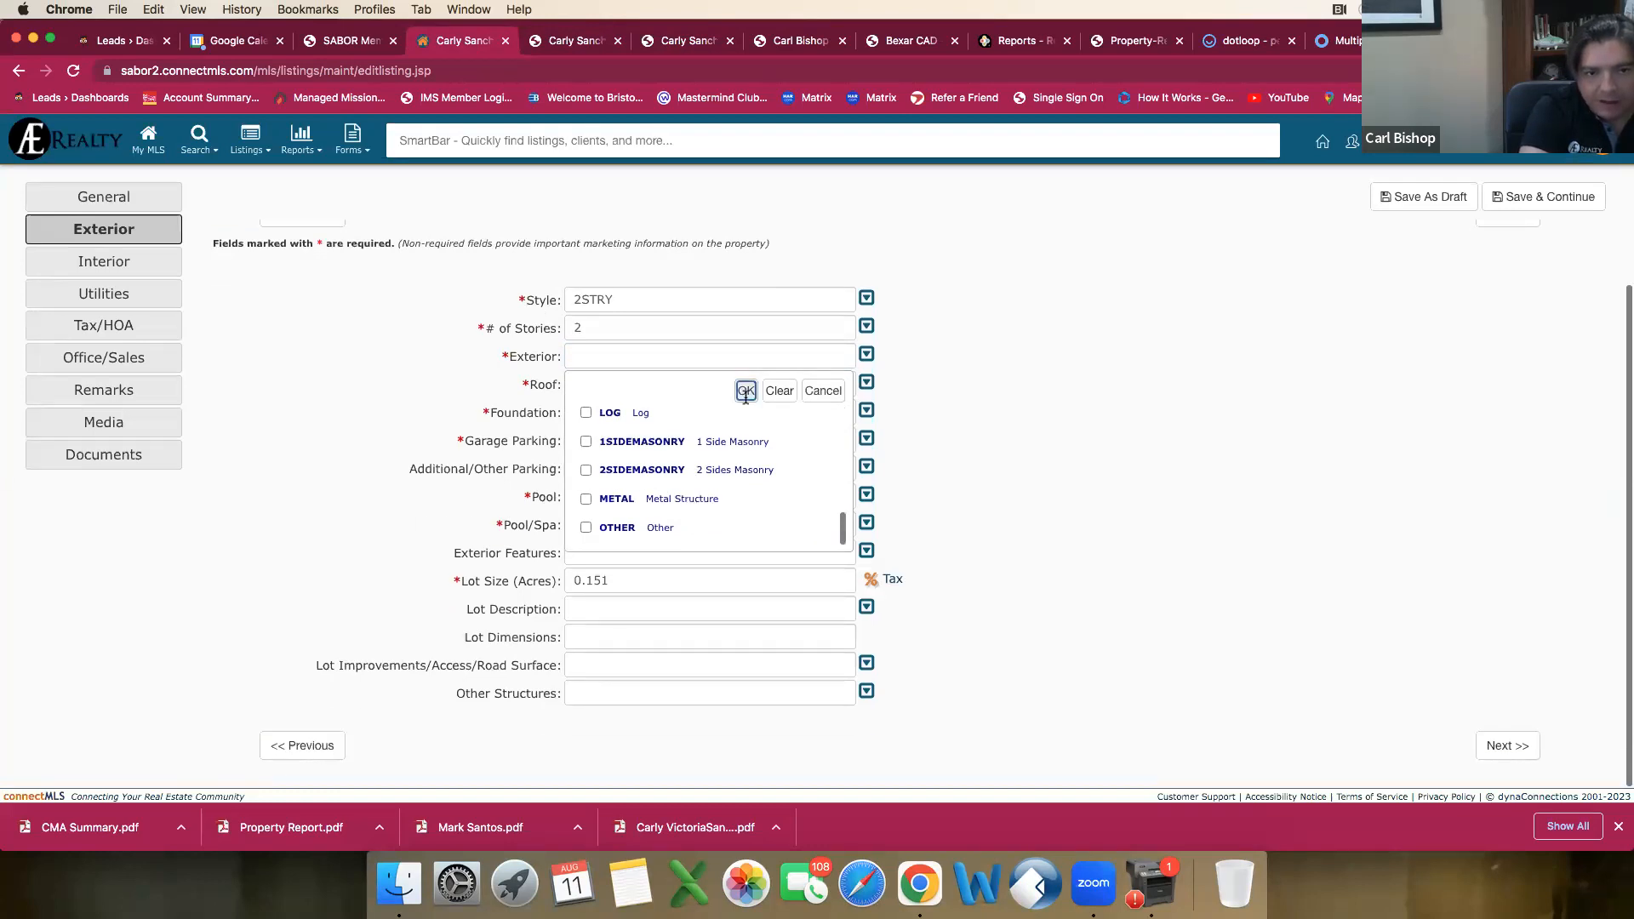
pyautogui.click(745, 391)
# Step: Set the Roof to Composition after reviewing the other roof options
pyautogui.click(601, 383)
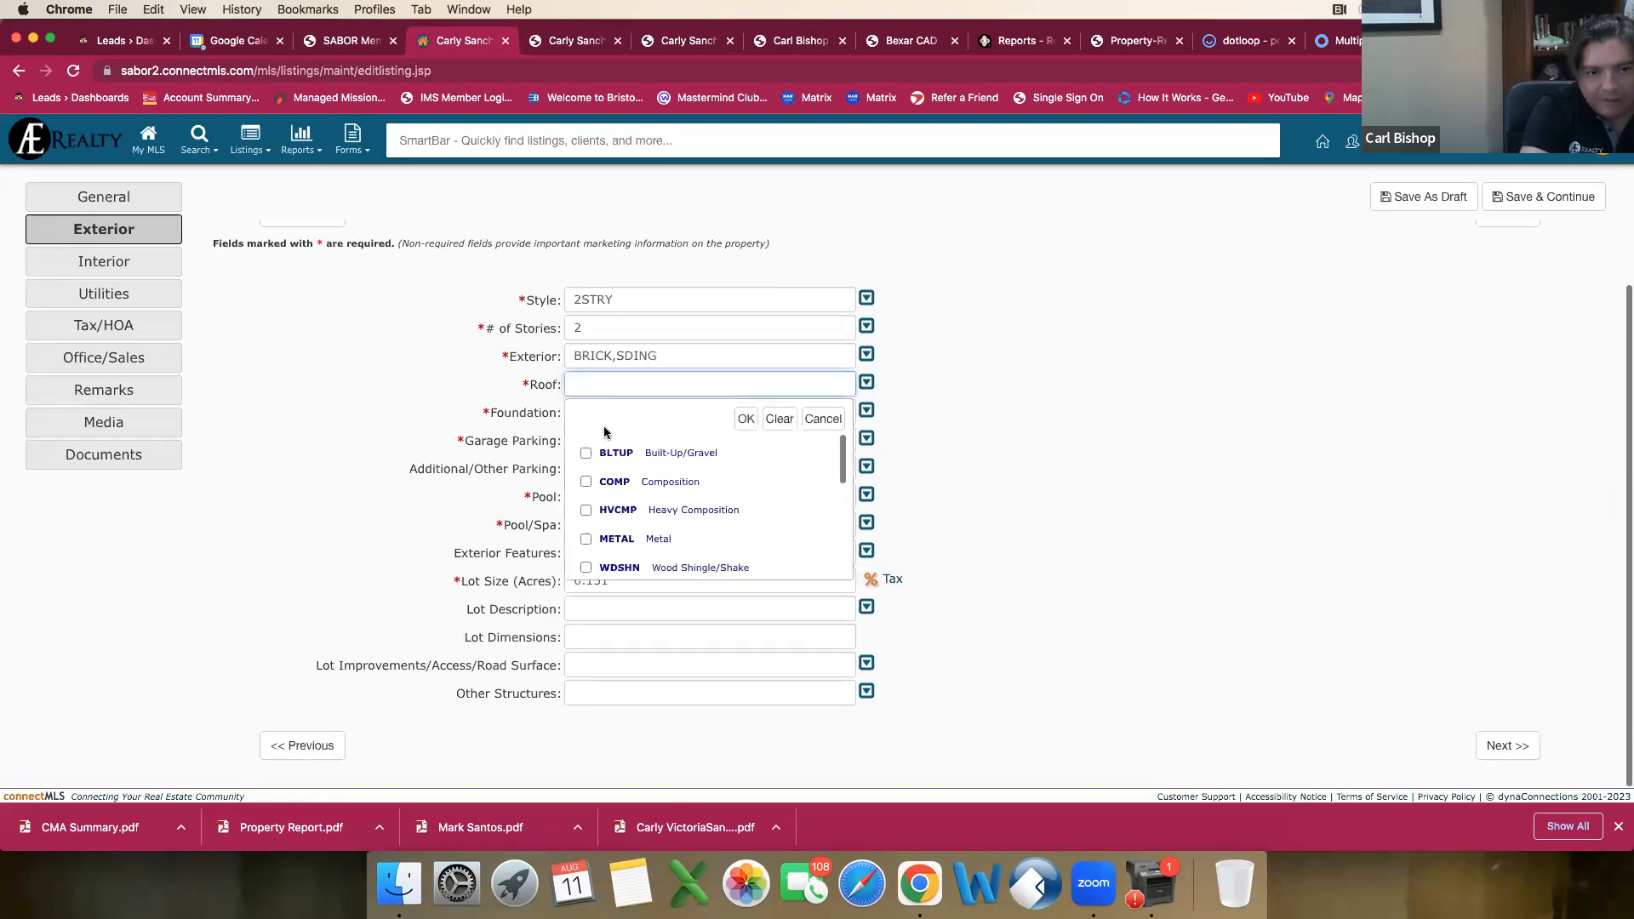
pyautogui.click(586, 482)
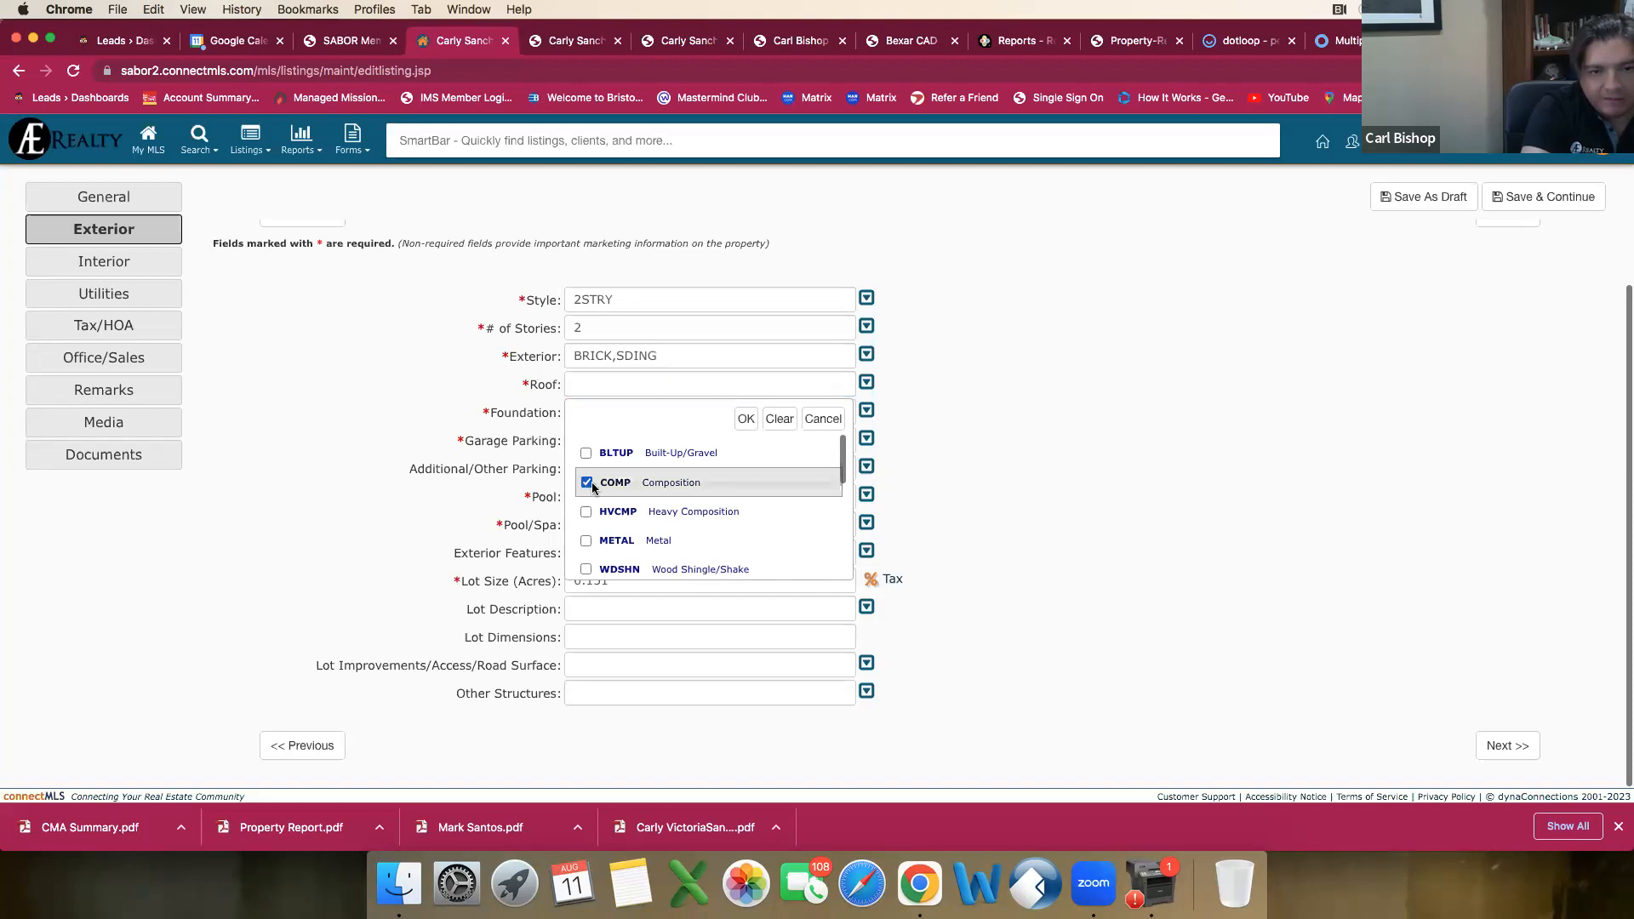
pyautogui.scroll(-2, 713, 455)
pyautogui.scroll(-5, 712, 456)
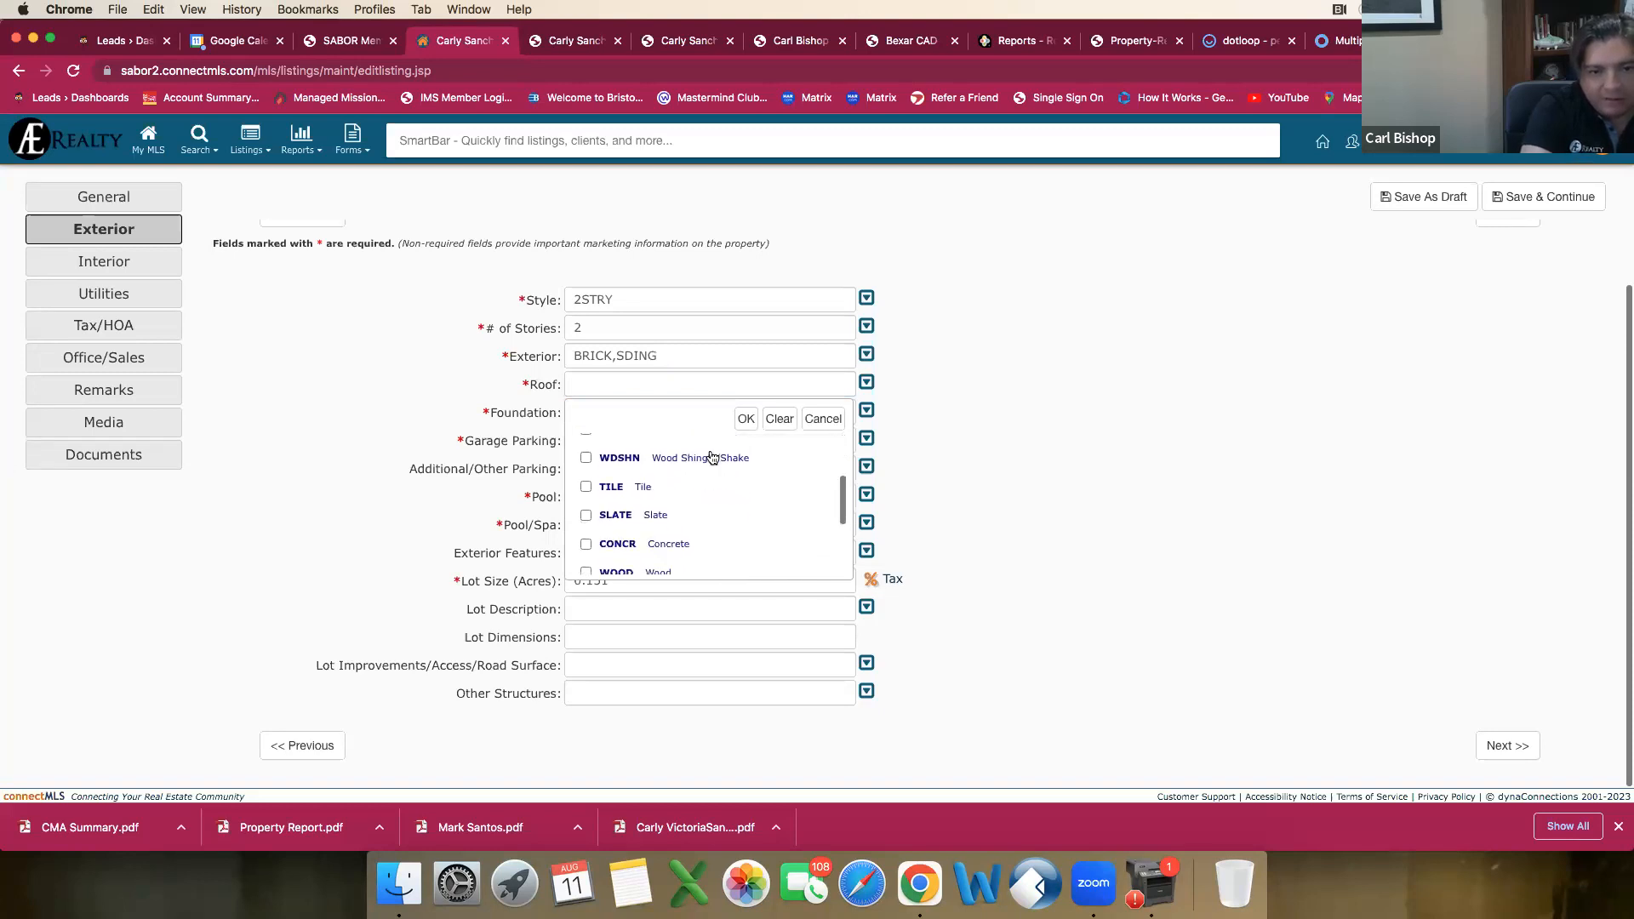
pyautogui.scroll(-3, 713, 459)
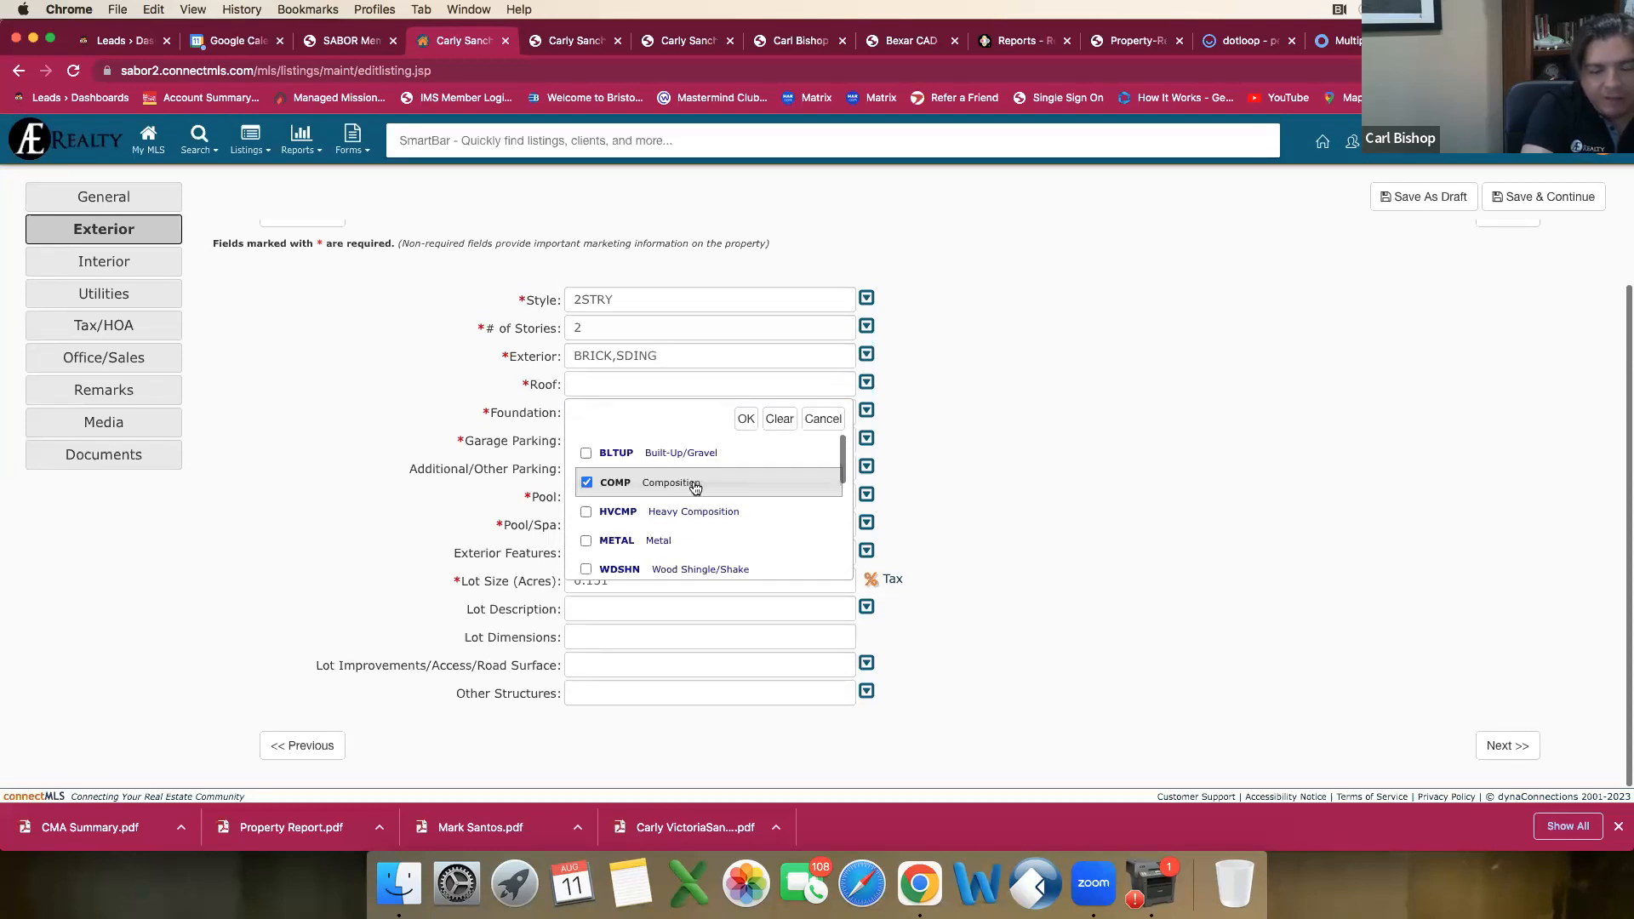
pyautogui.scroll(3, 696, 485)
pyautogui.scroll(-3, 719, 556)
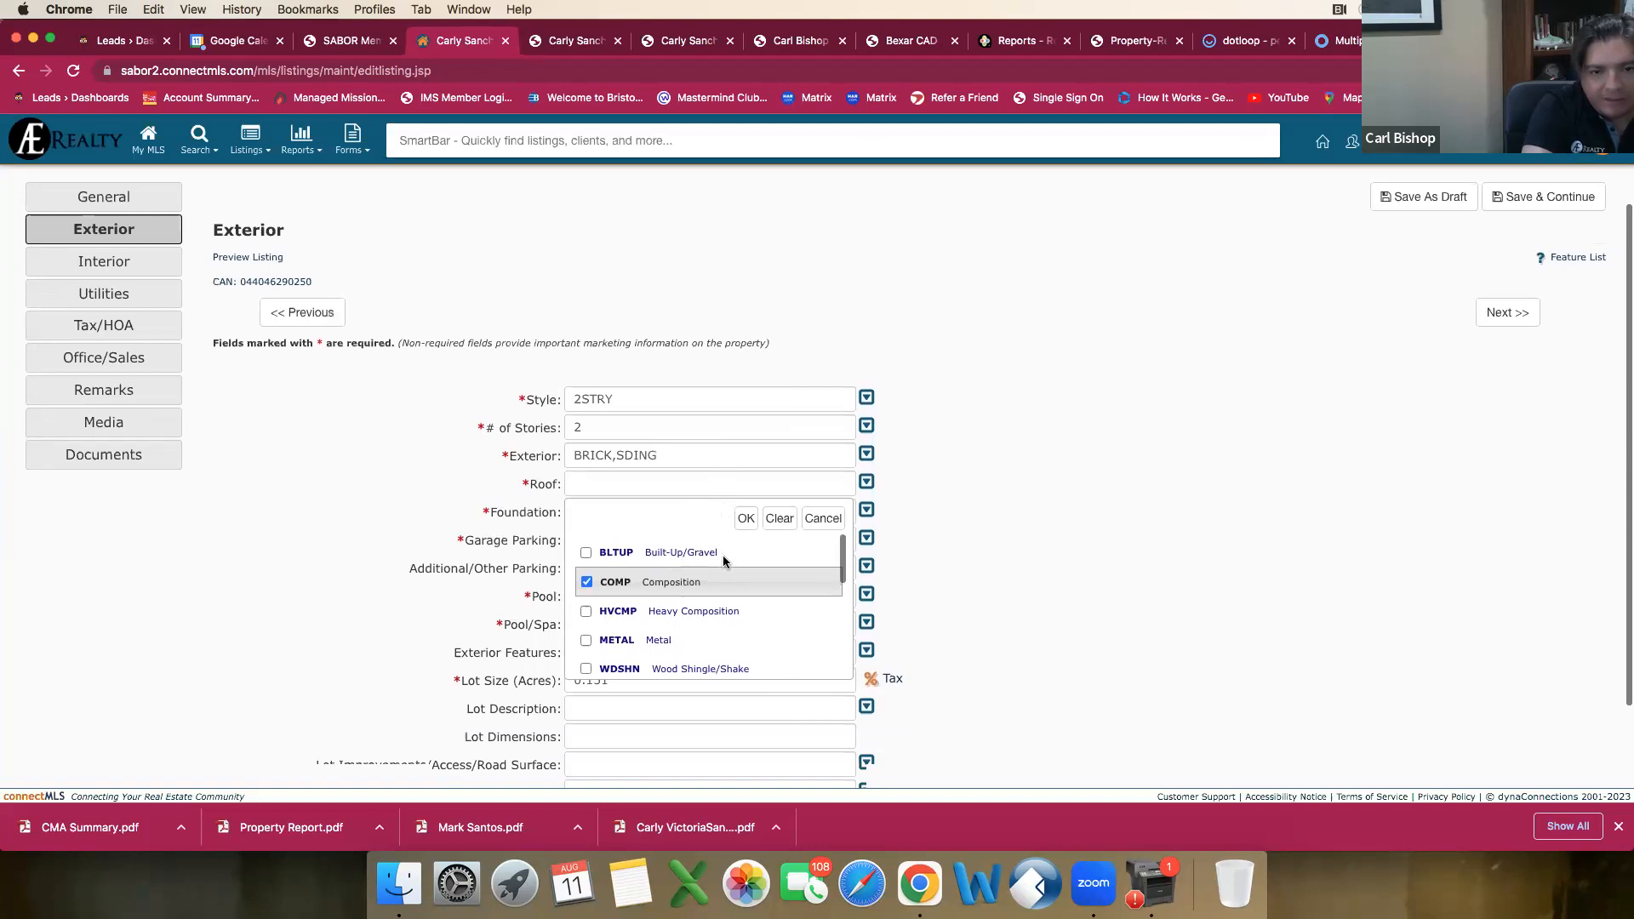
pyautogui.click(746, 418)
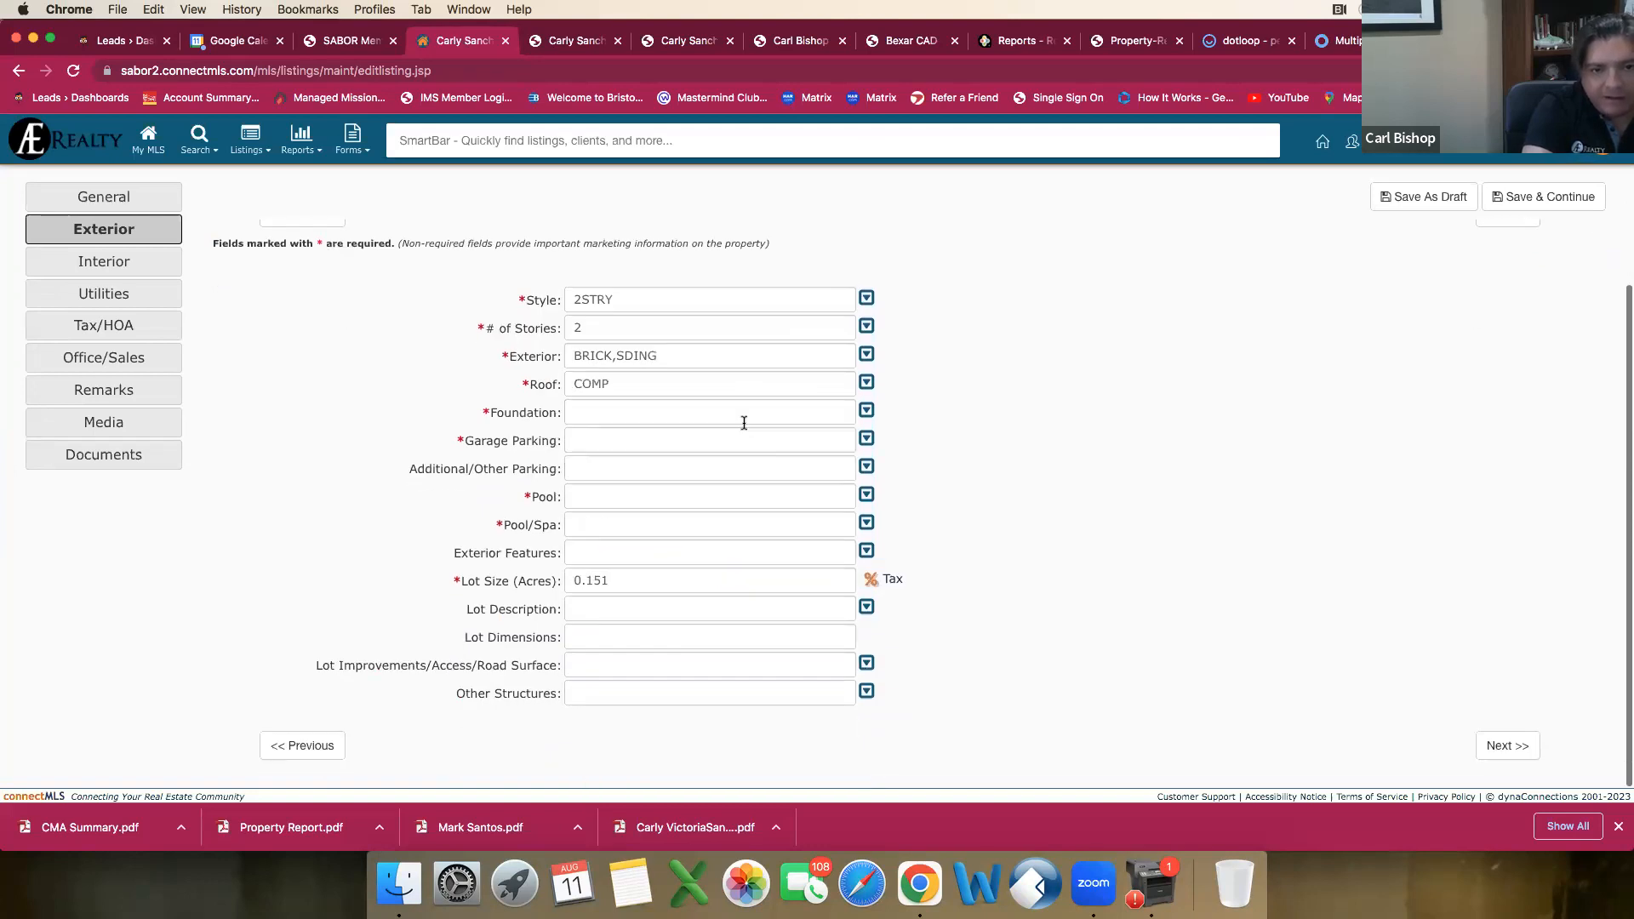
# Step: Set the Foundation to Slab
pyautogui.click(582, 413)
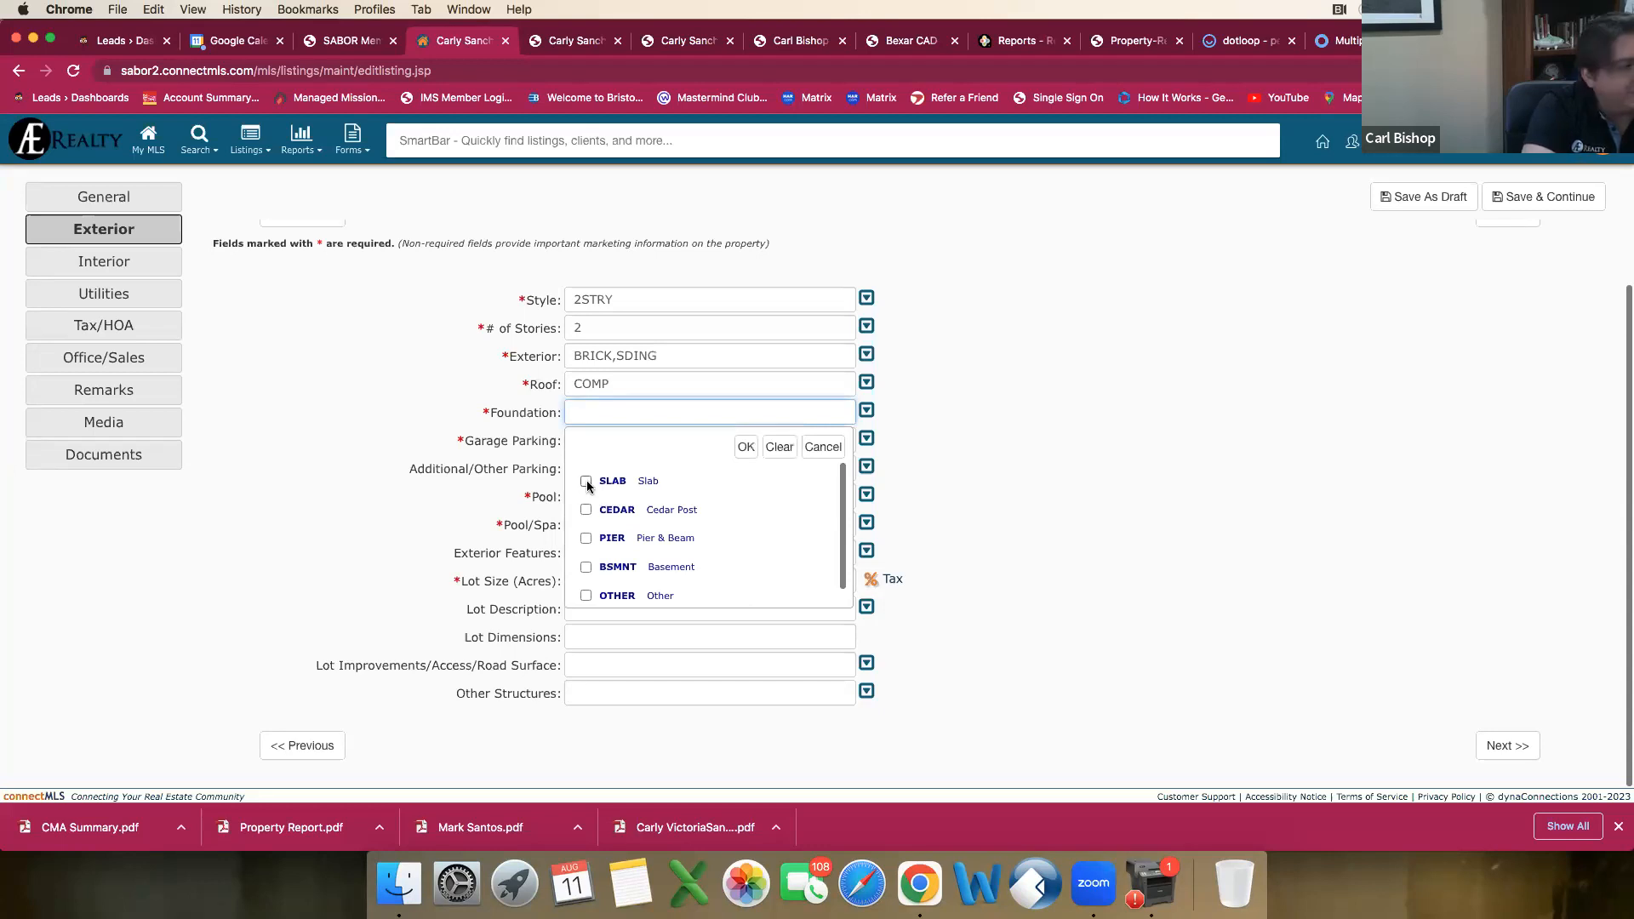
pyautogui.click(587, 483)
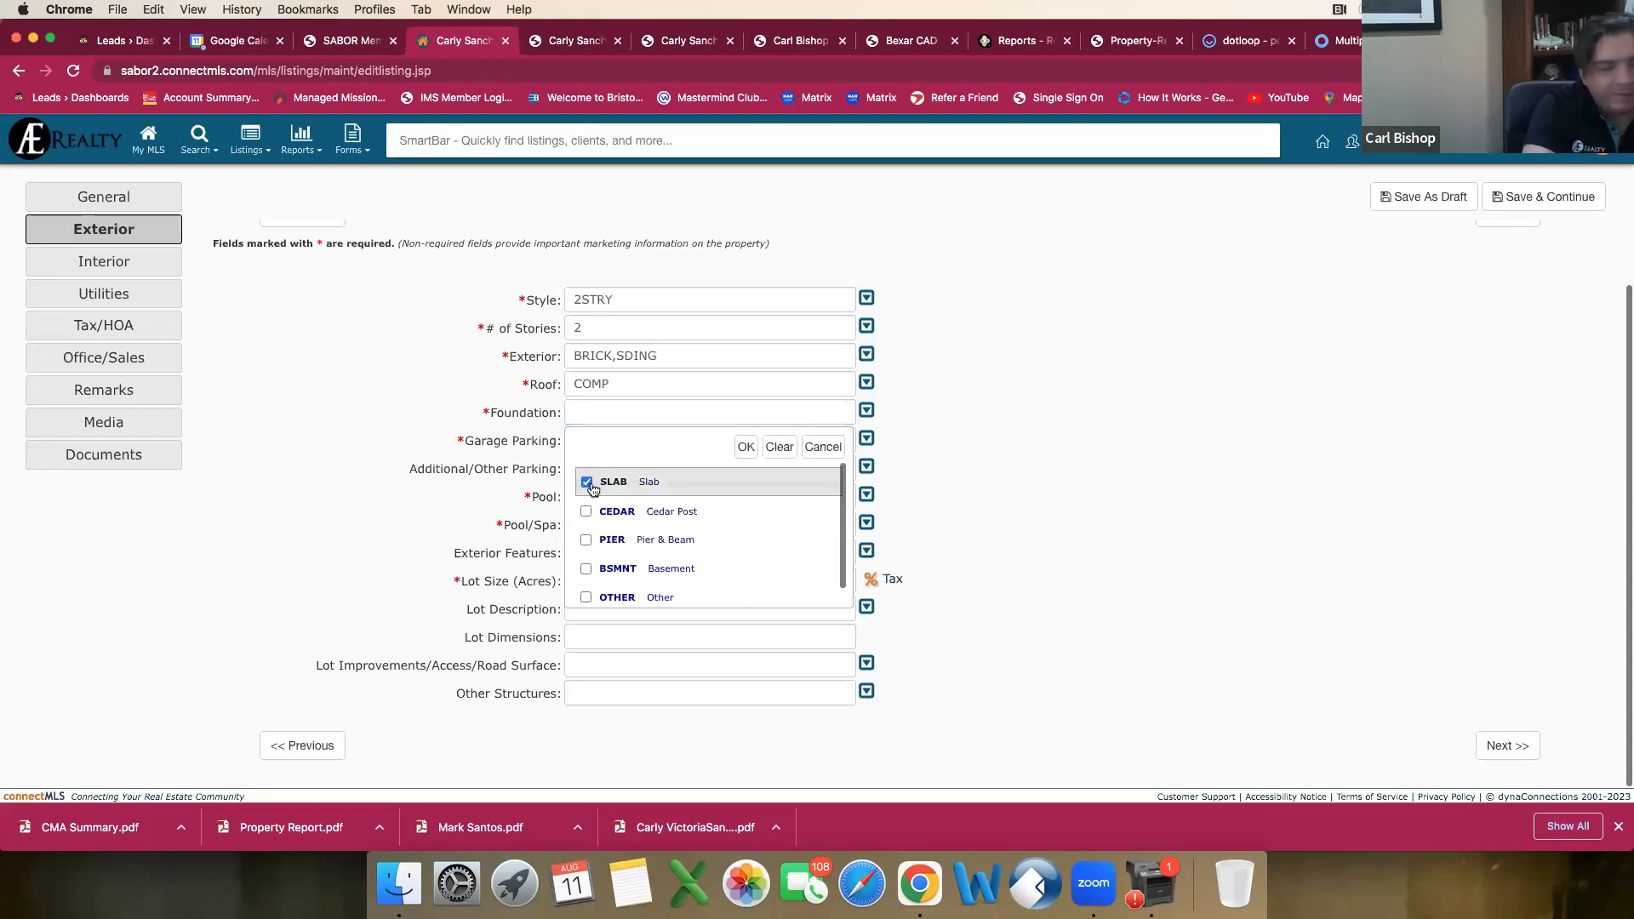
pyautogui.scroll(-1, 662, 515)
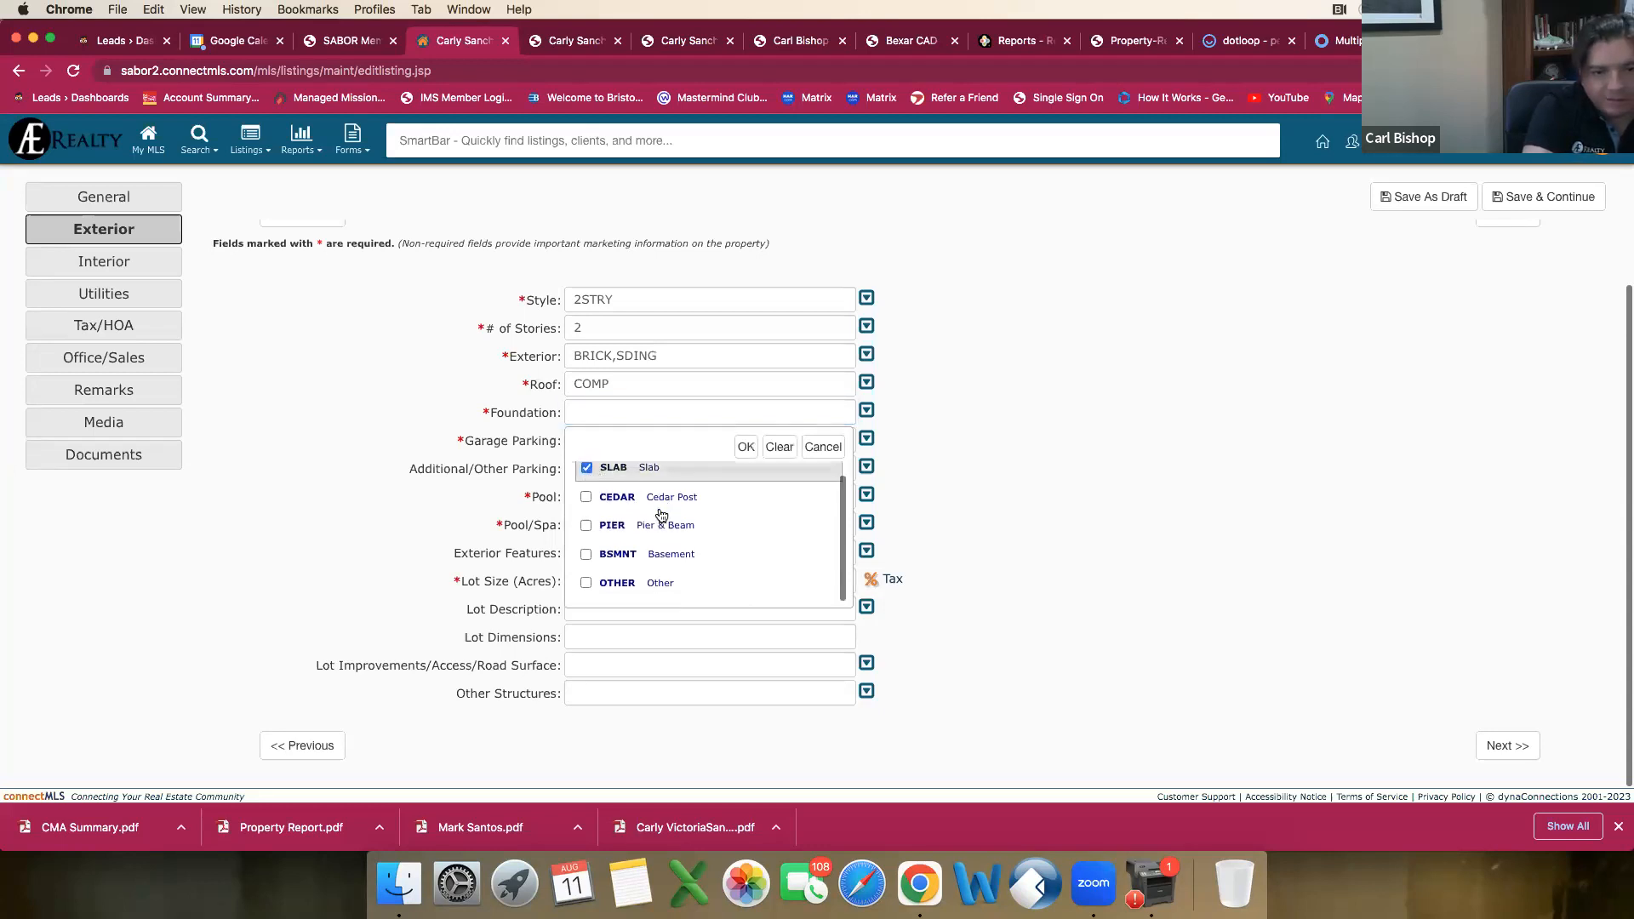
pyautogui.scroll(1, 743, 577)
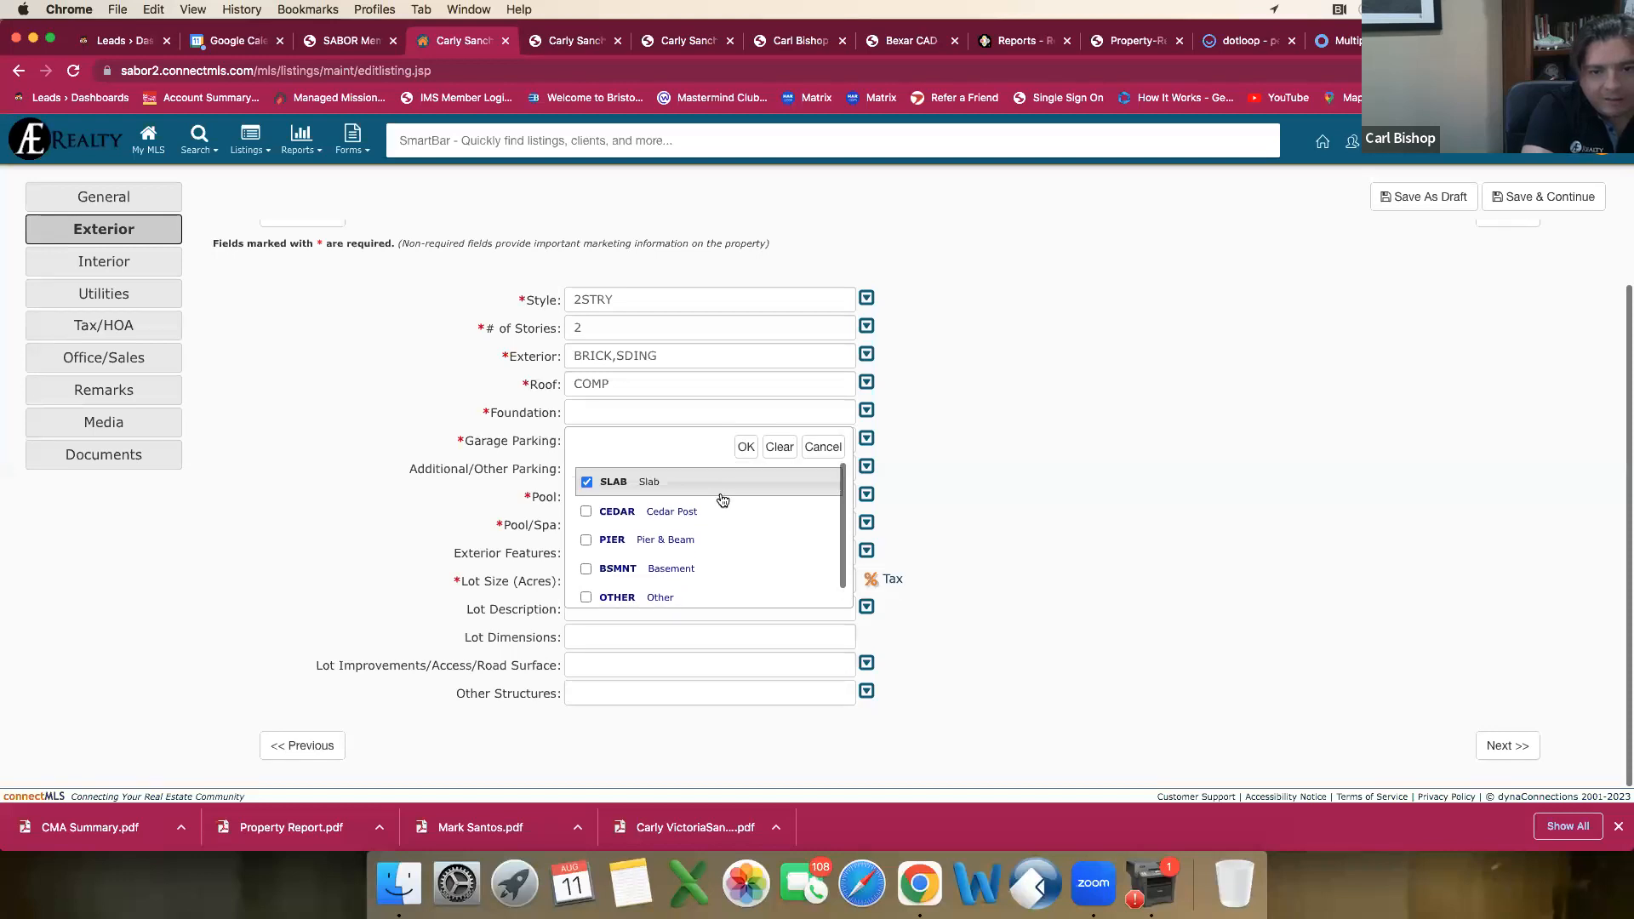
pyautogui.click(744, 449)
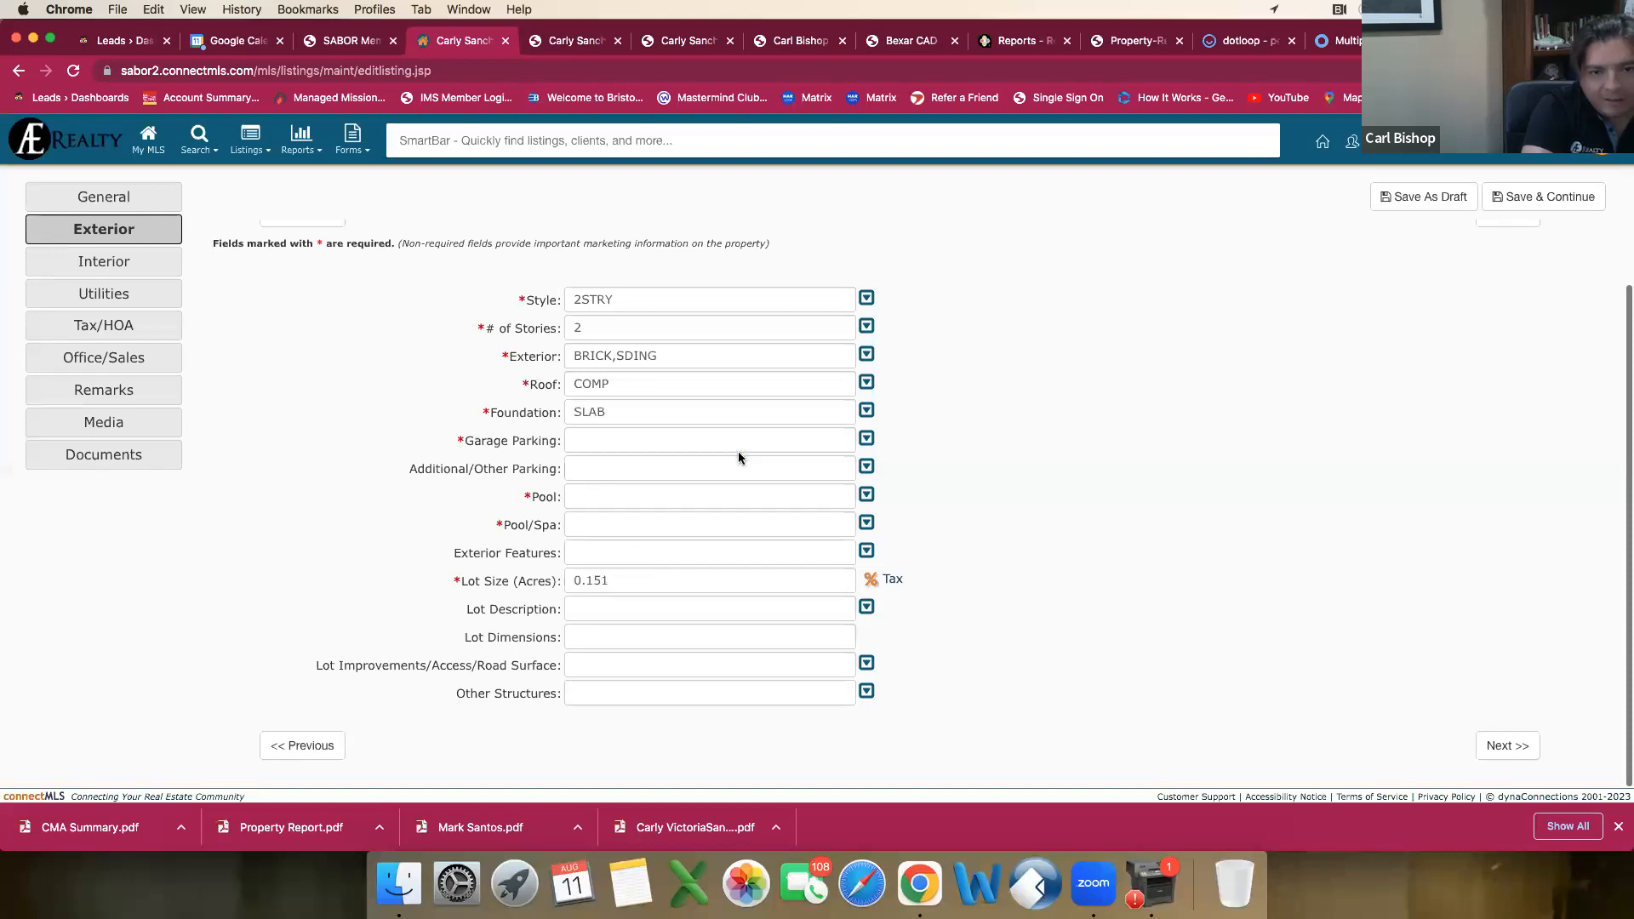
# Step: Set Garage Parking to Two Car Garage and Attached
pyautogui.click(609, 441)
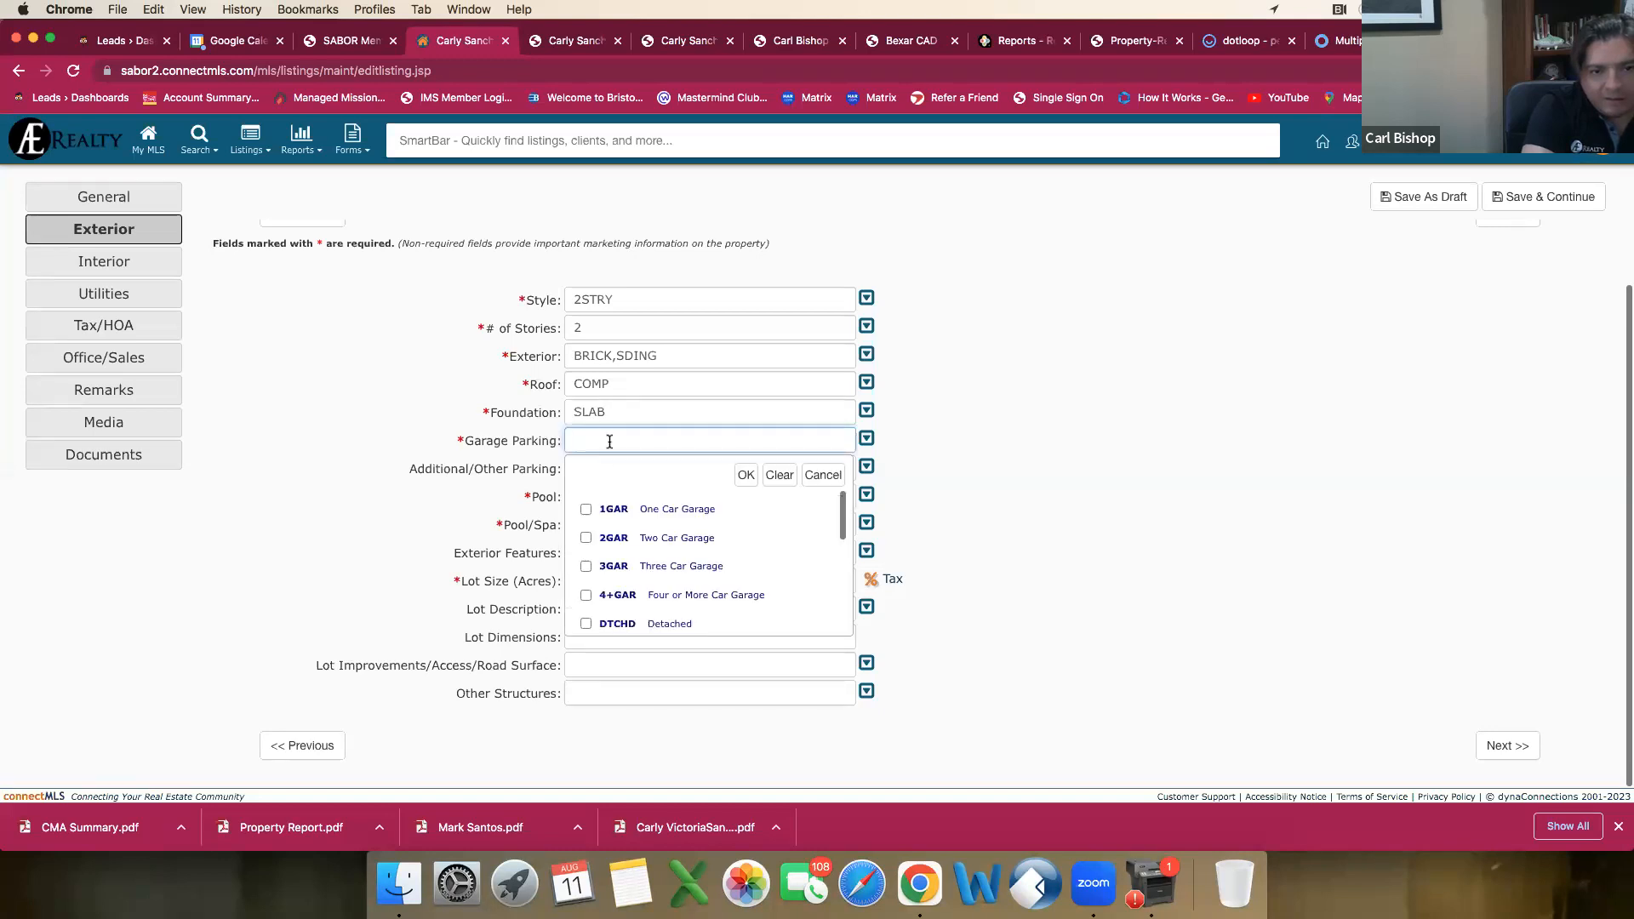
pyautogui.scroll(-2, 596, 553)
pyautogui.click(587, 588)
pyautogui.scroll(-4, 604, 586)
pyautogui.scroll(-3, 610, 582)
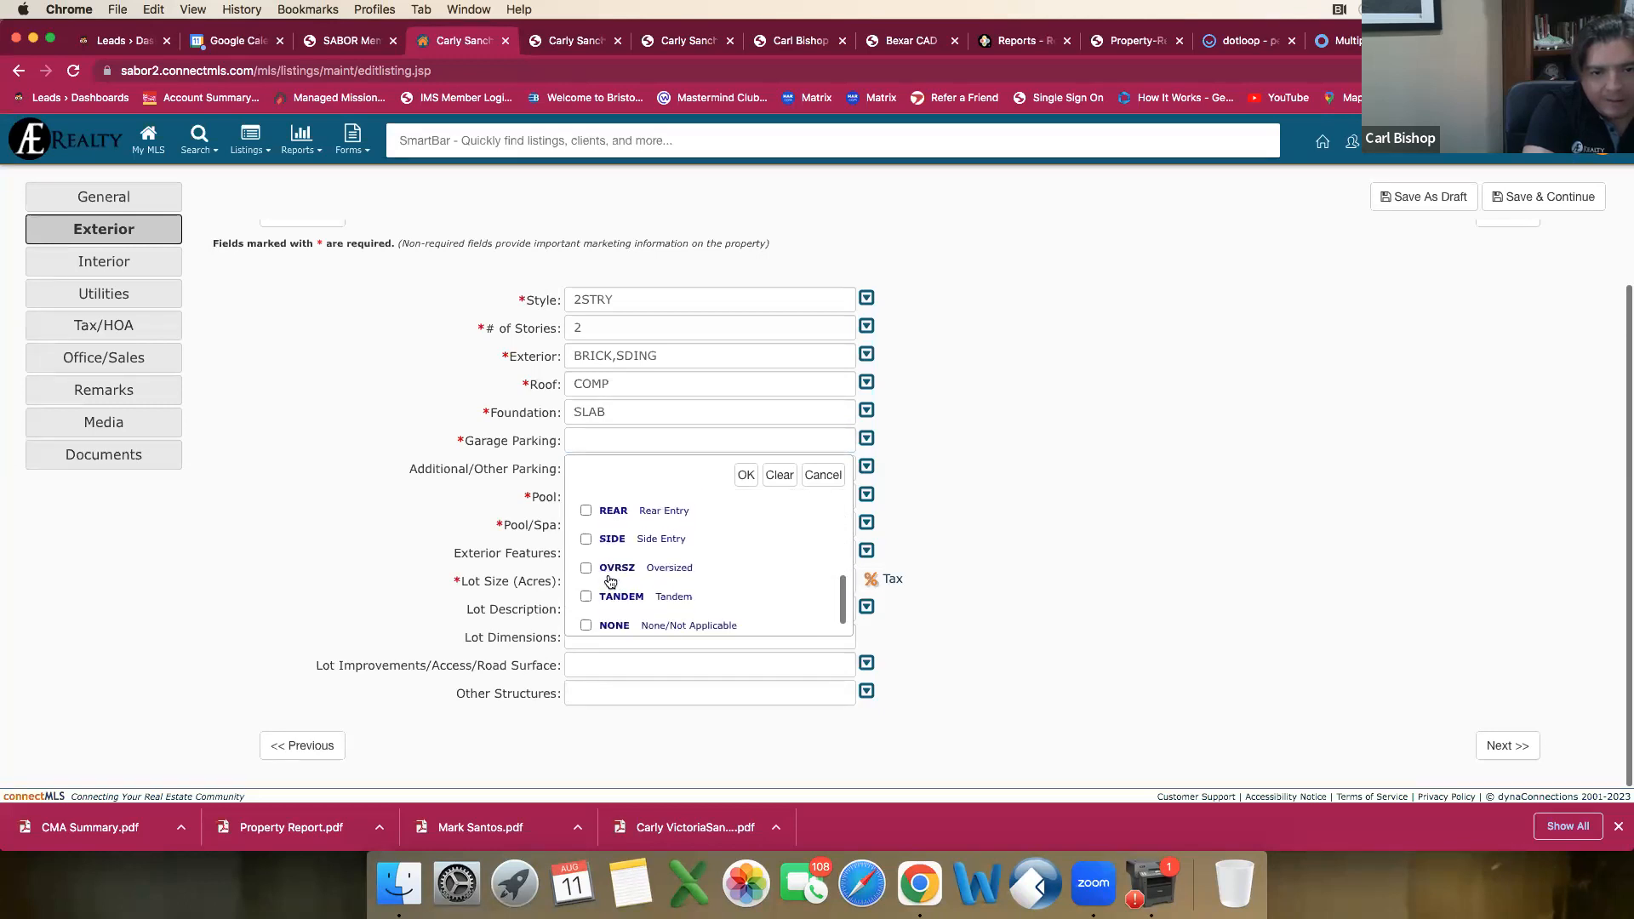
pyautogui.scroll(6, 609, 581)
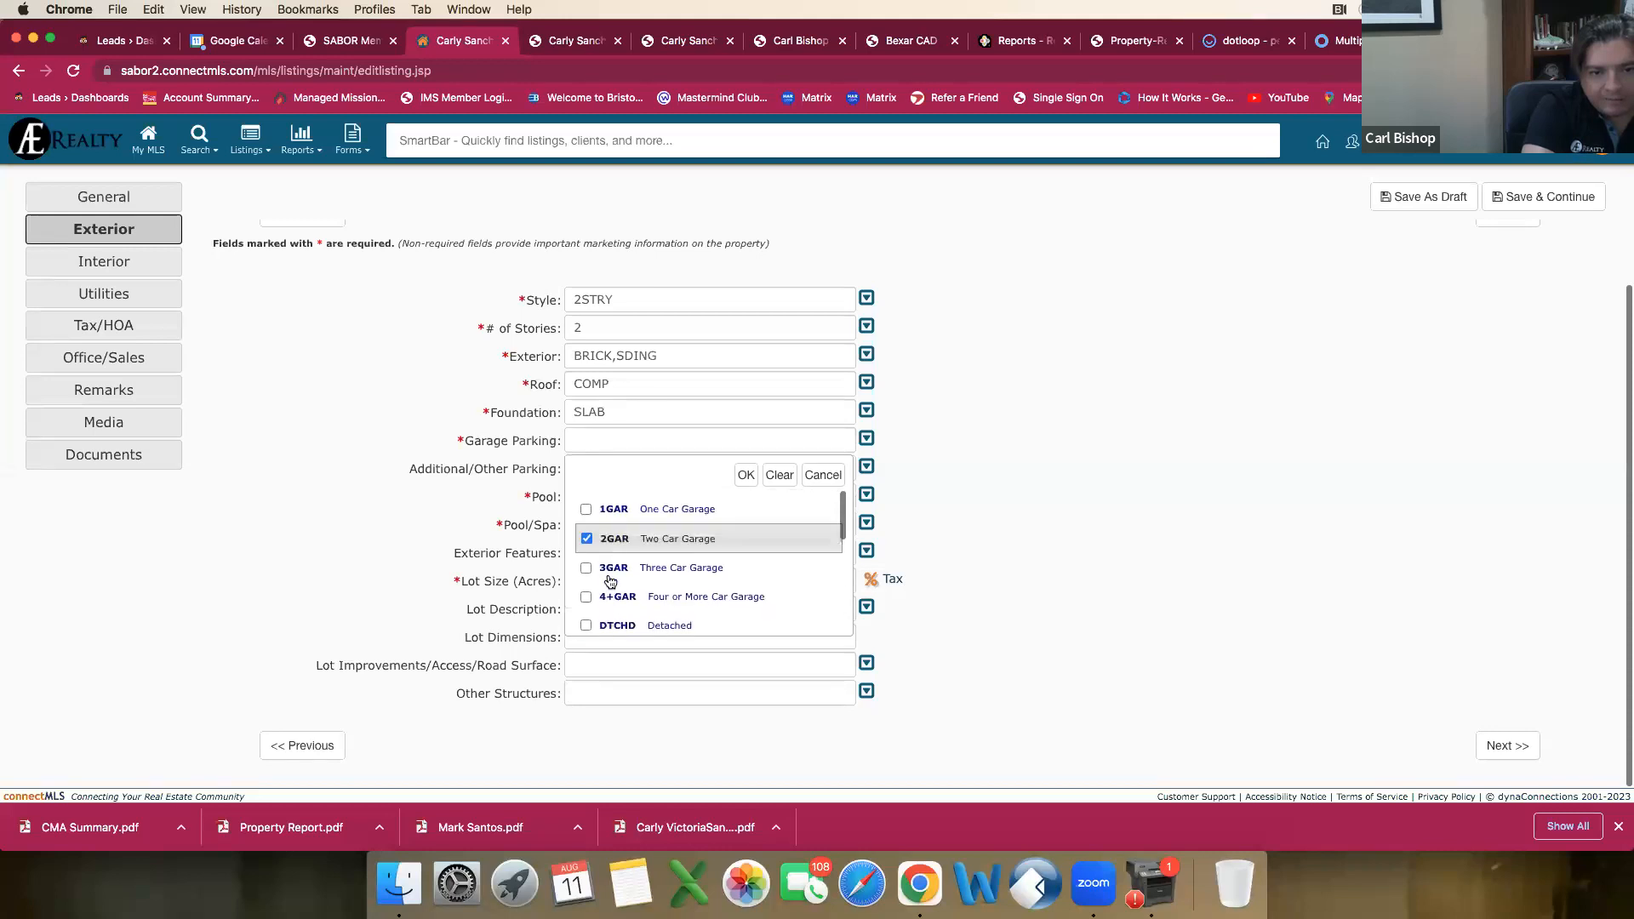
pyautogui.scroll(-2, 609, 582)
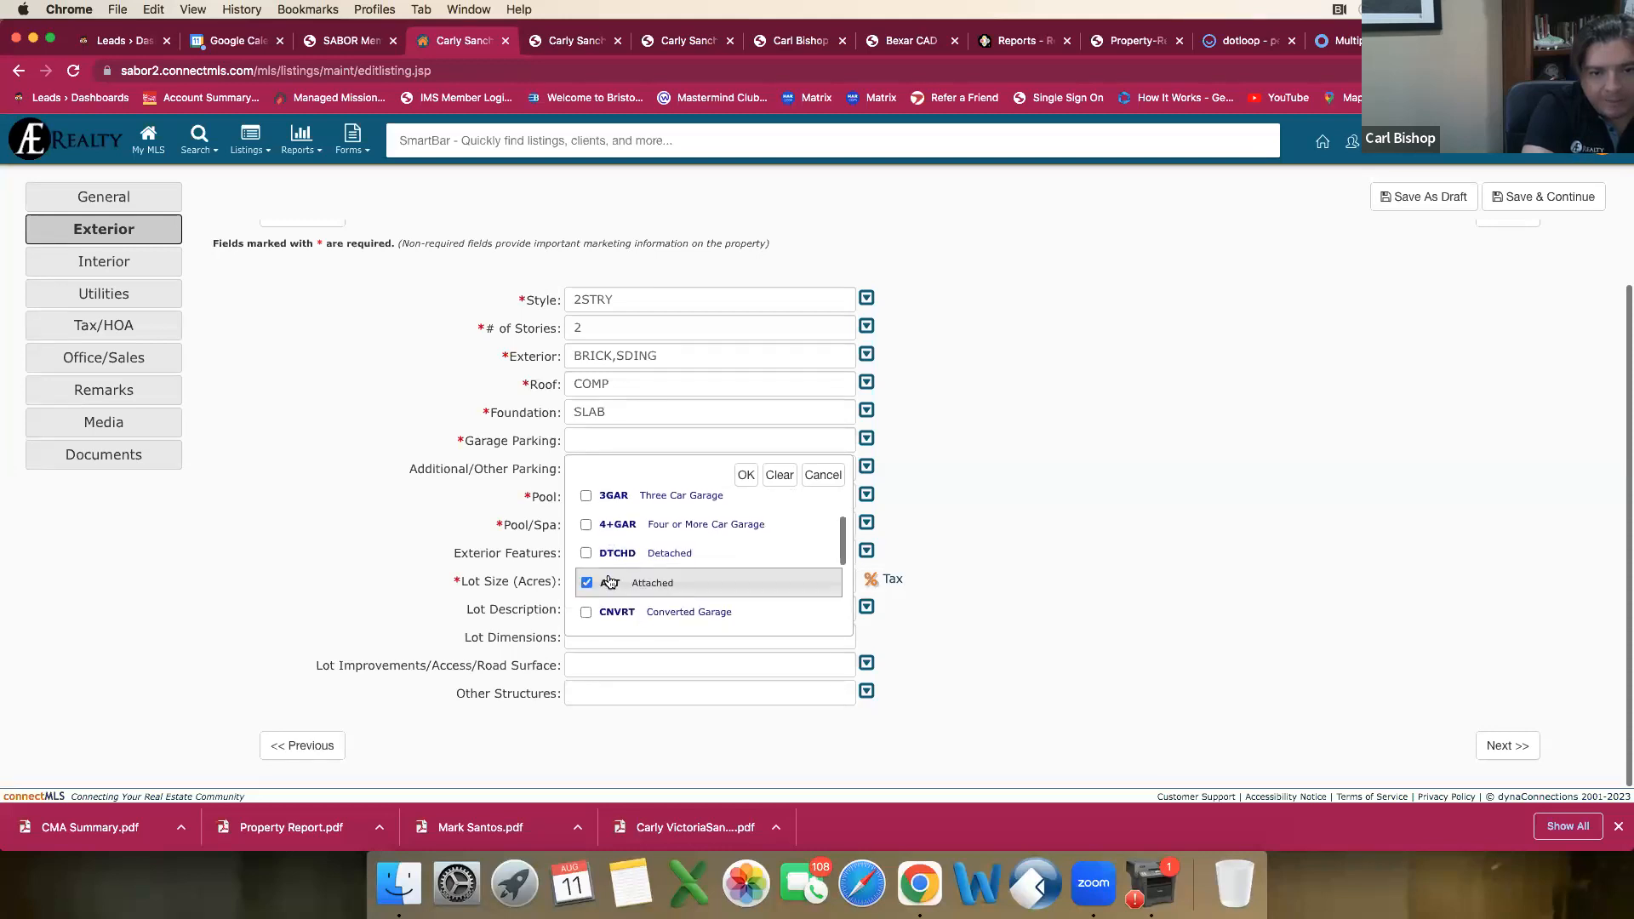
pyautogui.click(746, 478)
# Step: Review the Additional/Other Parking options and close the list without choosing any
pyautogui.click(612, 470)
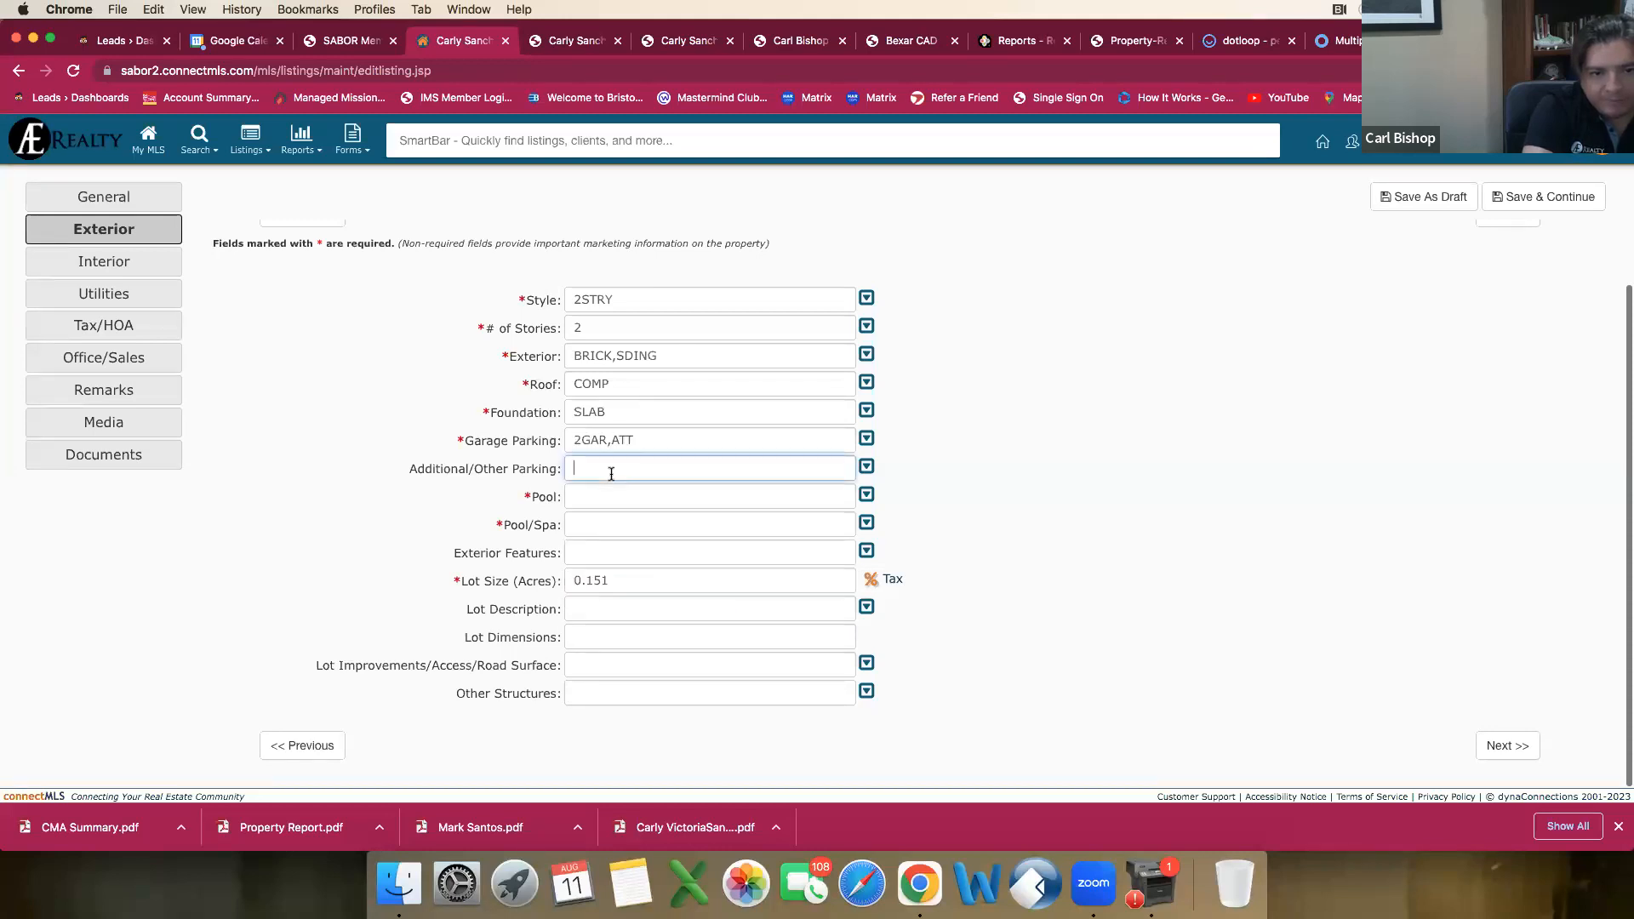
pyautogui.click(866, 468)
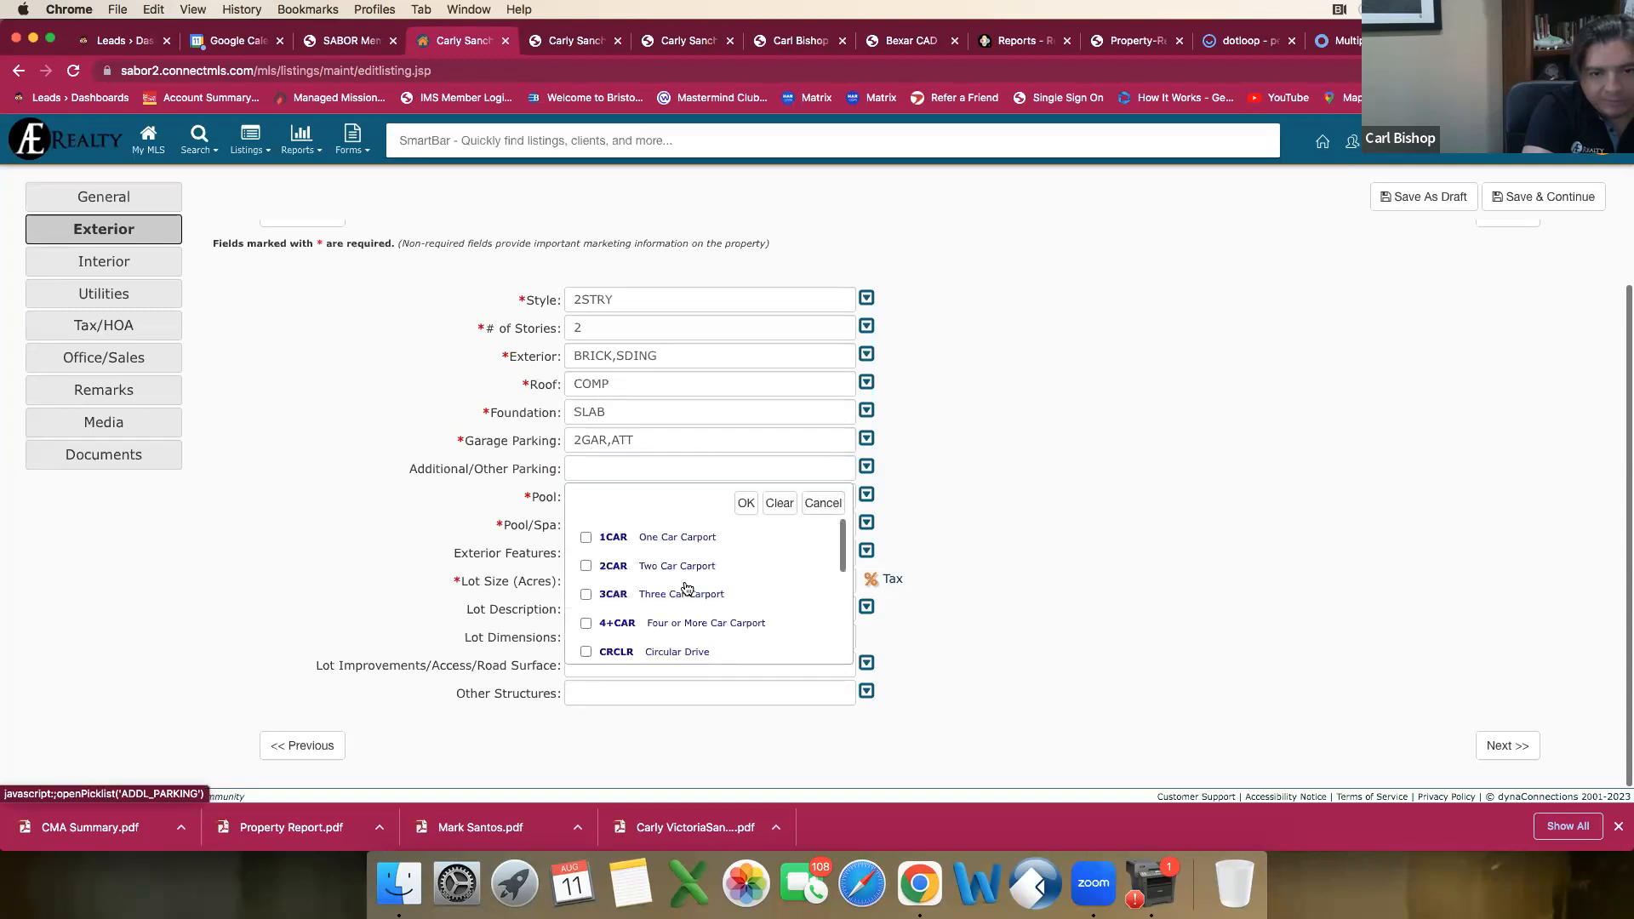
pyautogui.scroll(-10, 687, 588)
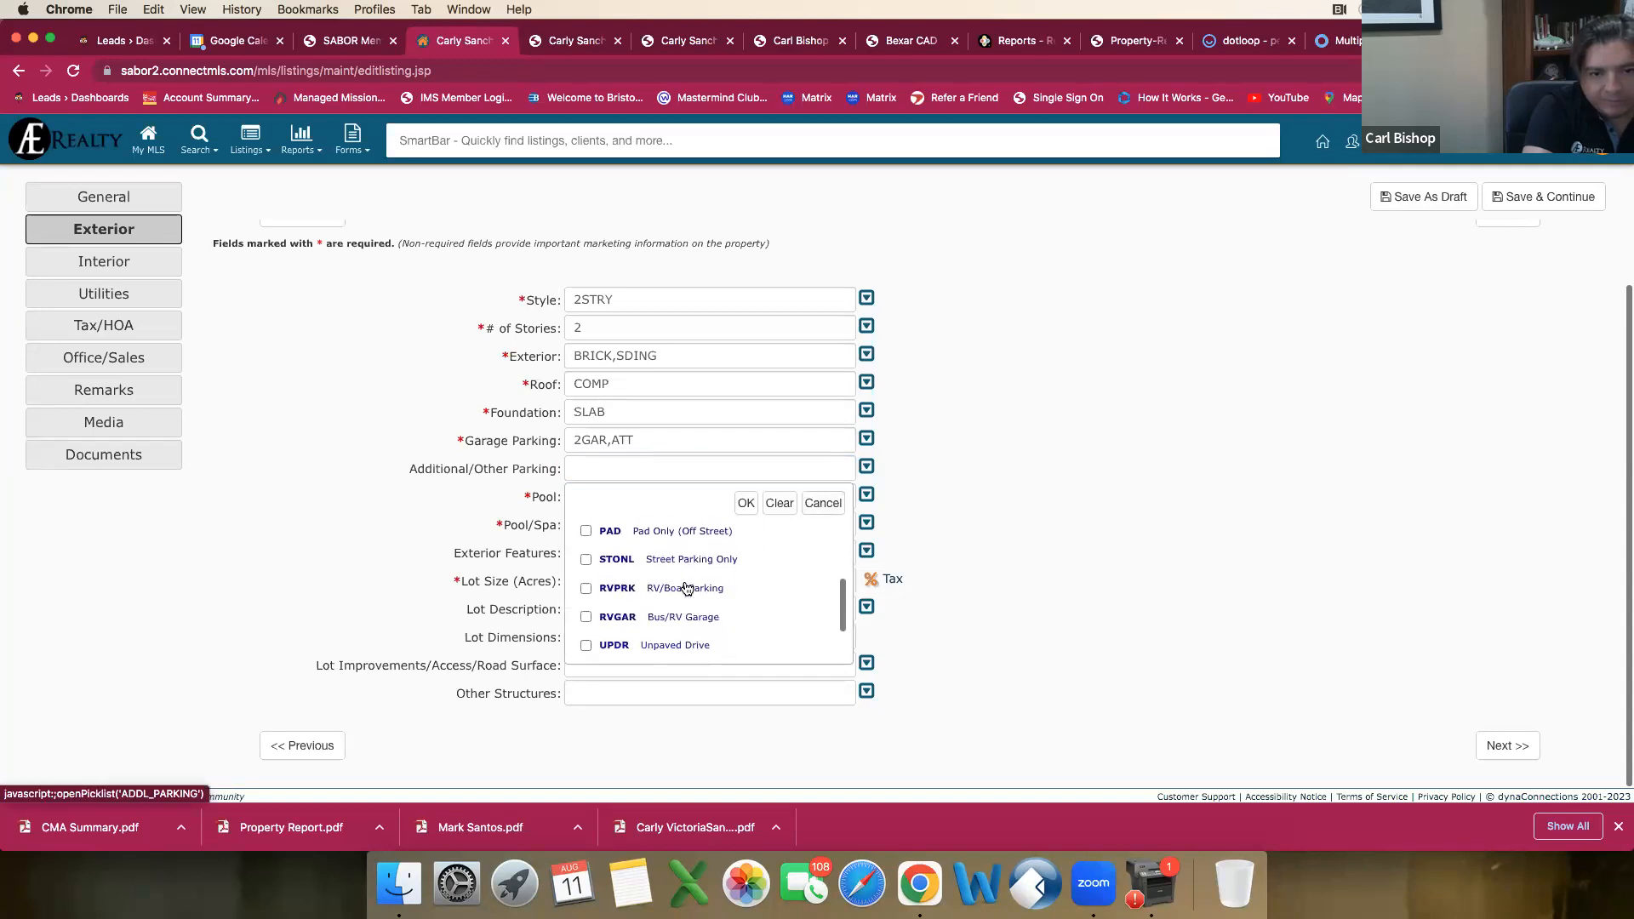
pyautogui.scroll(-2, 687, 589)
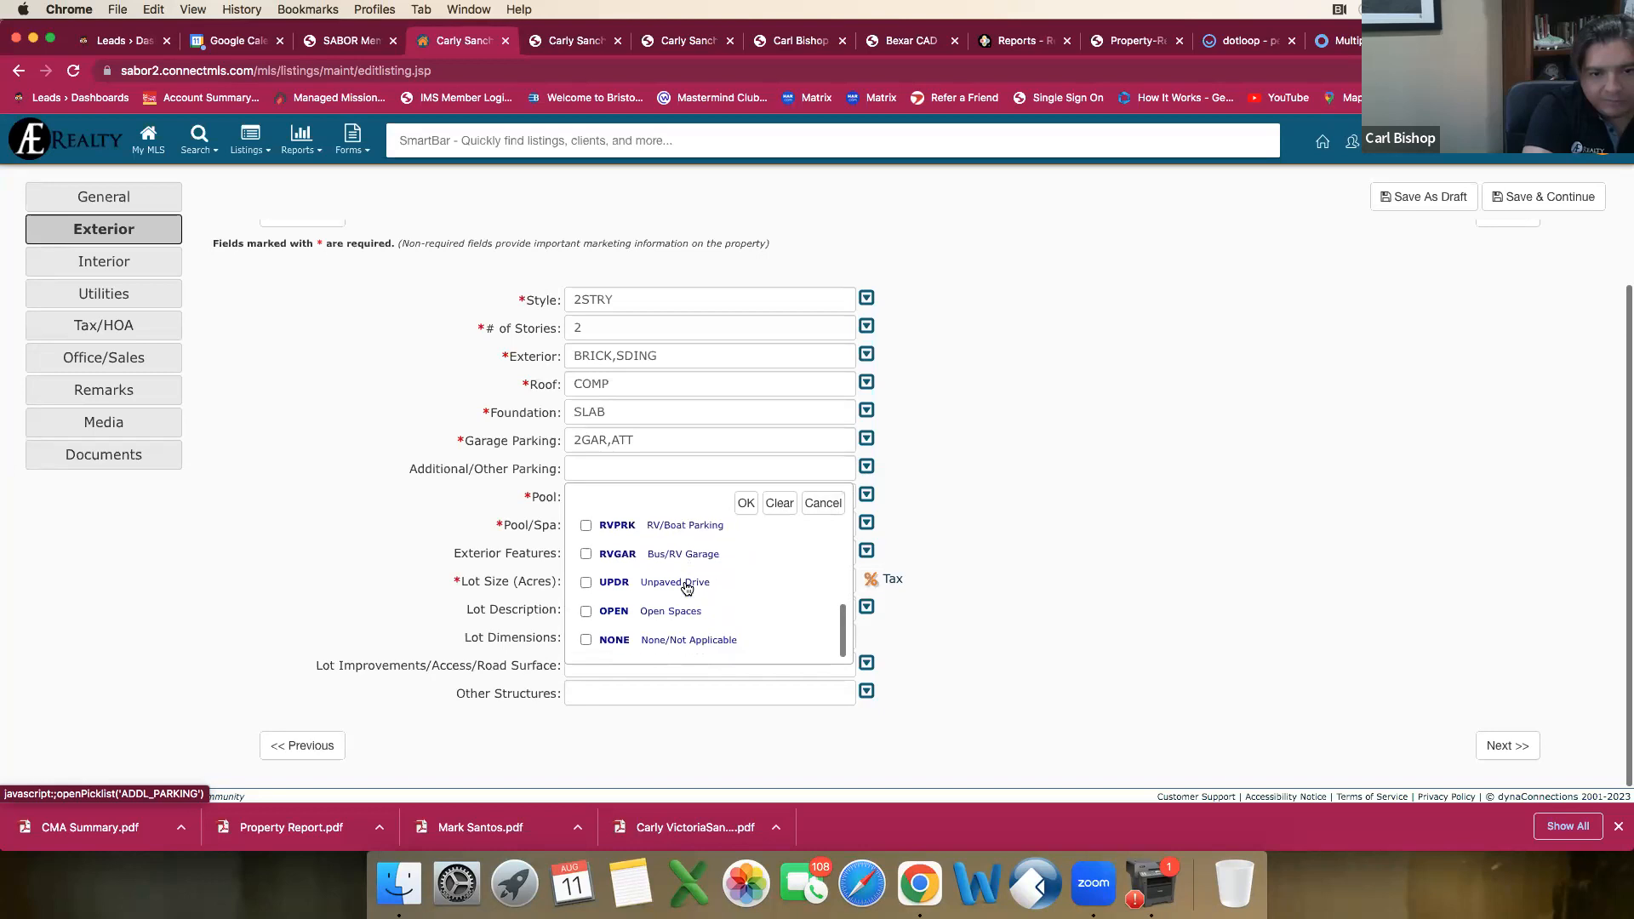
pyautogui.click(745, 503)
# Step: Set Pool to No
pyautogui.click(715, 498)
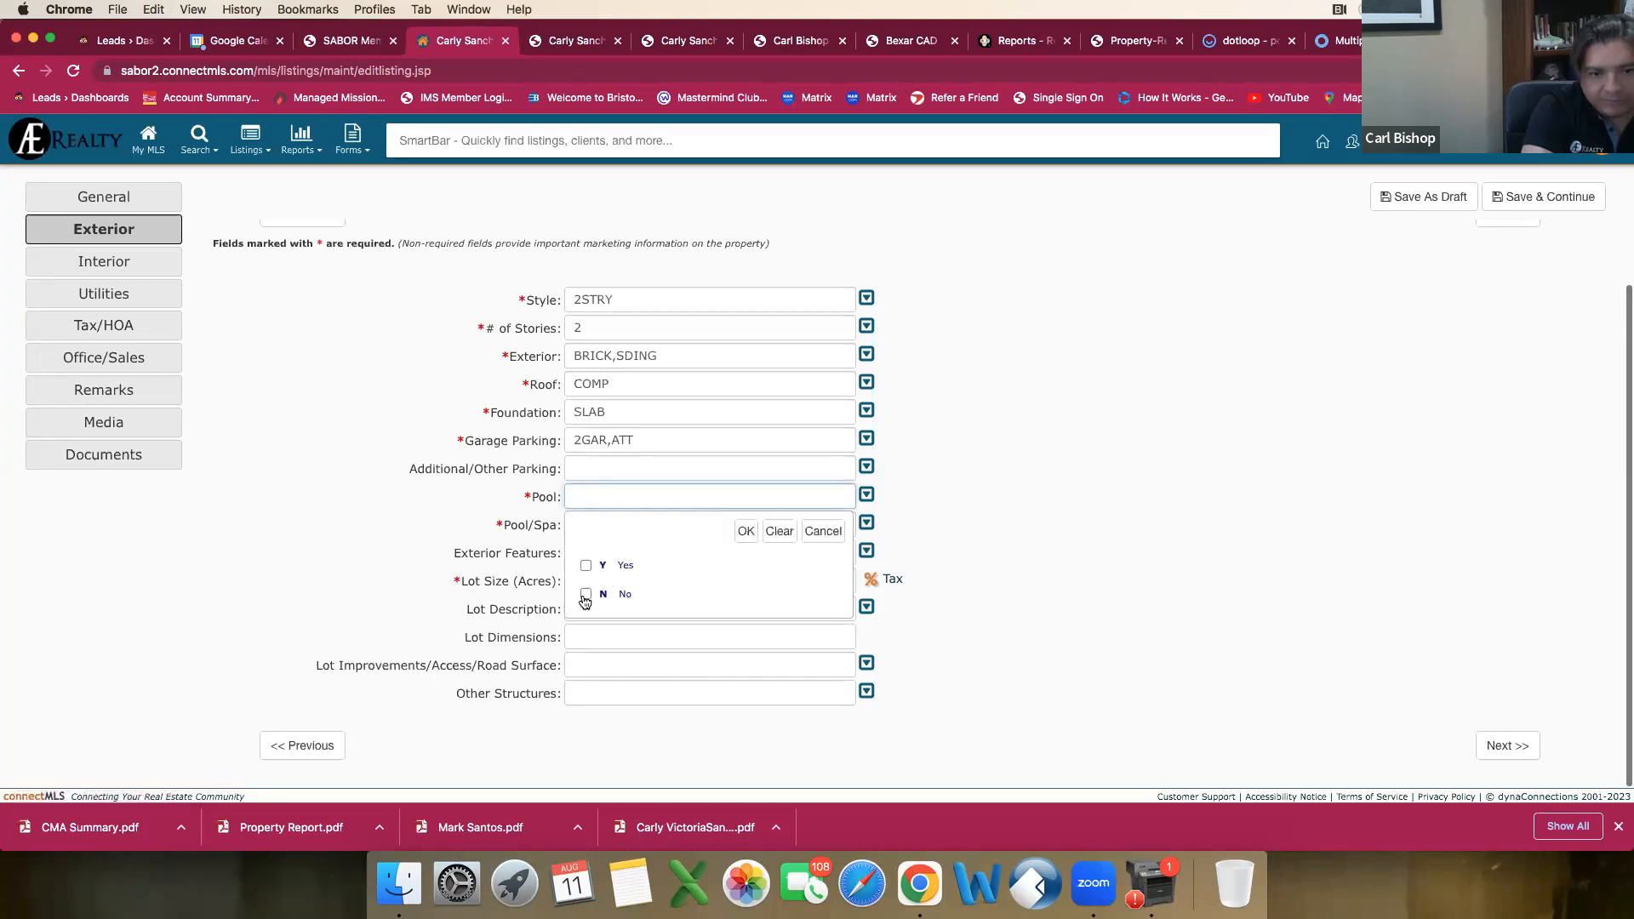
pyautogui.click(585, 596)
pyautogui.click(746, 531)
# Step: Set Pool/Spa to None after checking the other pool options
pyautogui.click(618, 529)
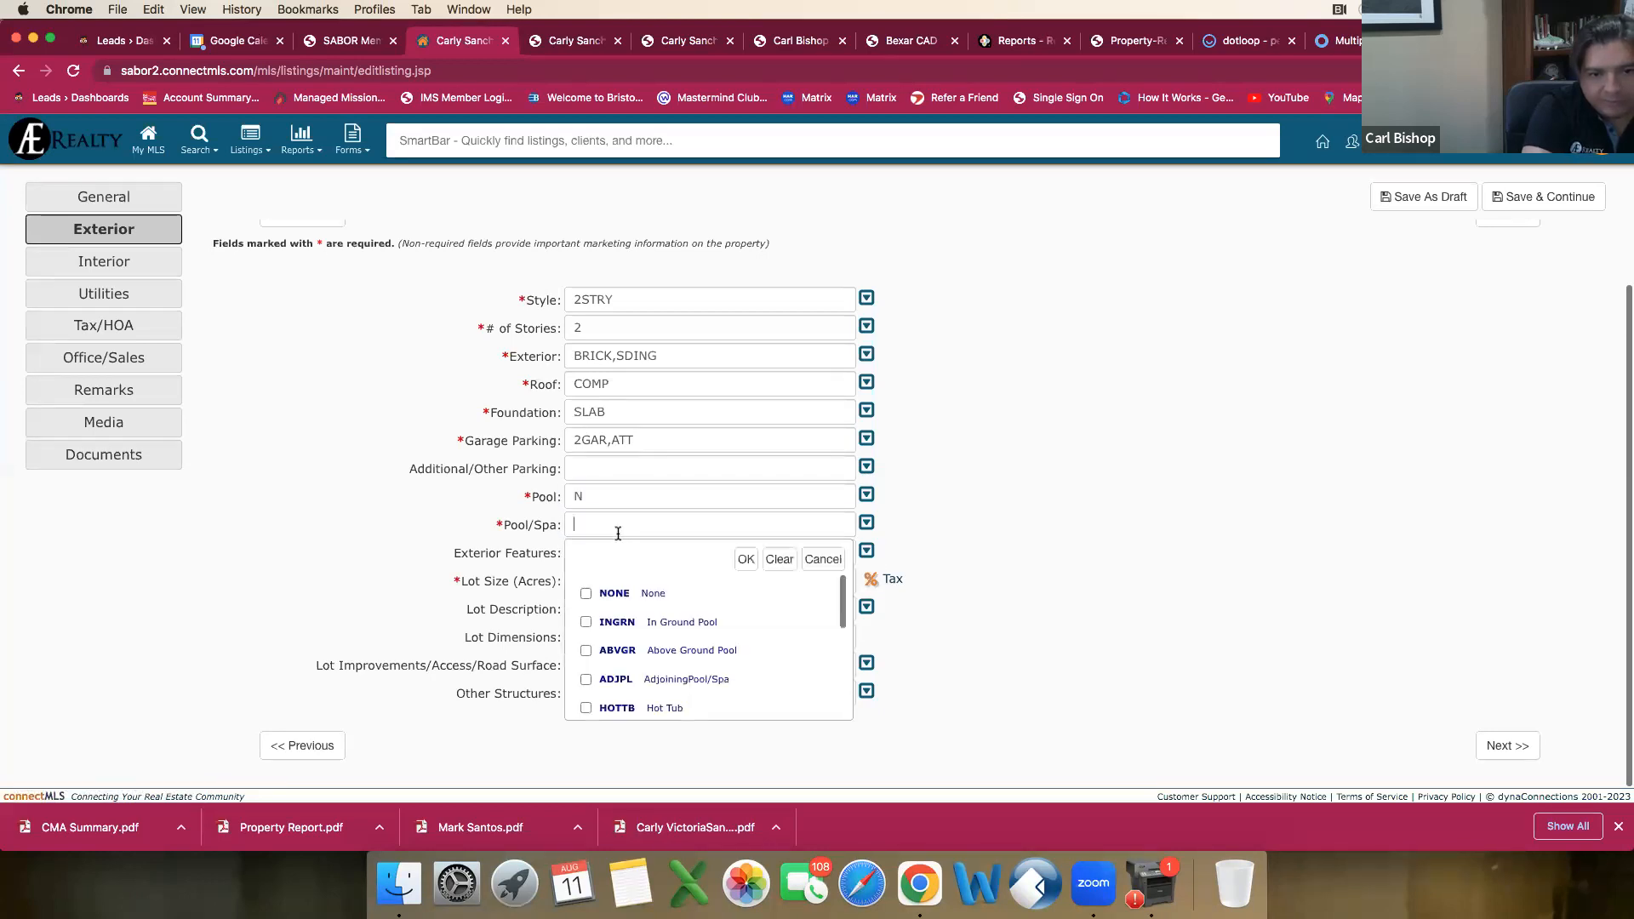
pyautogui.scroll(-5, 653, 623)
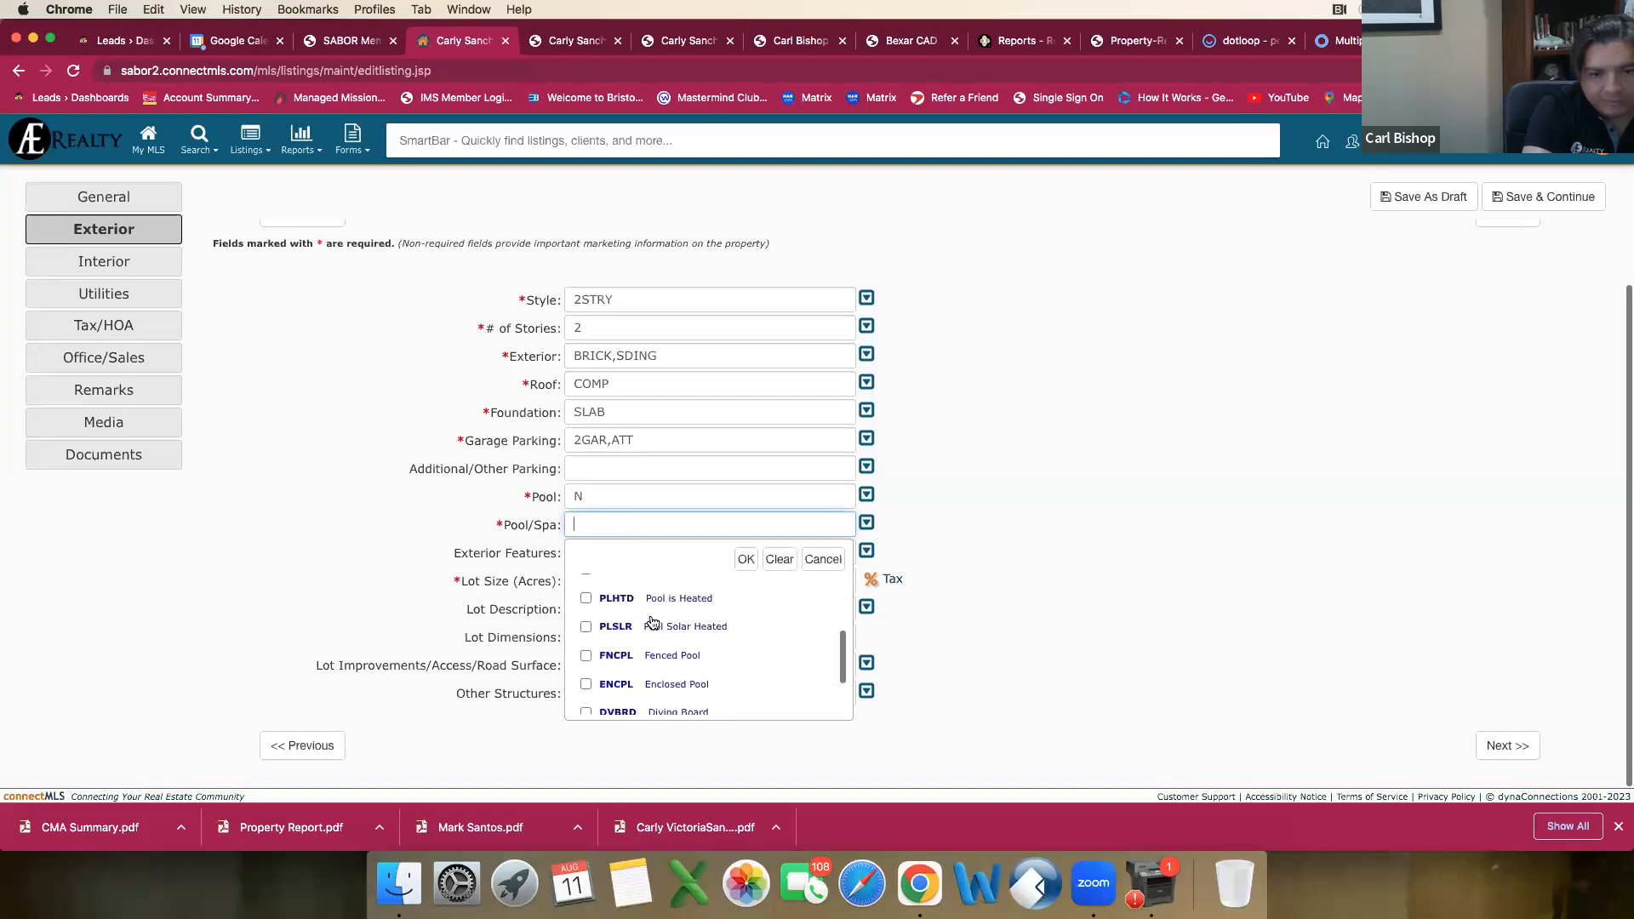
pyautogui.scroll(5, 654, 620)
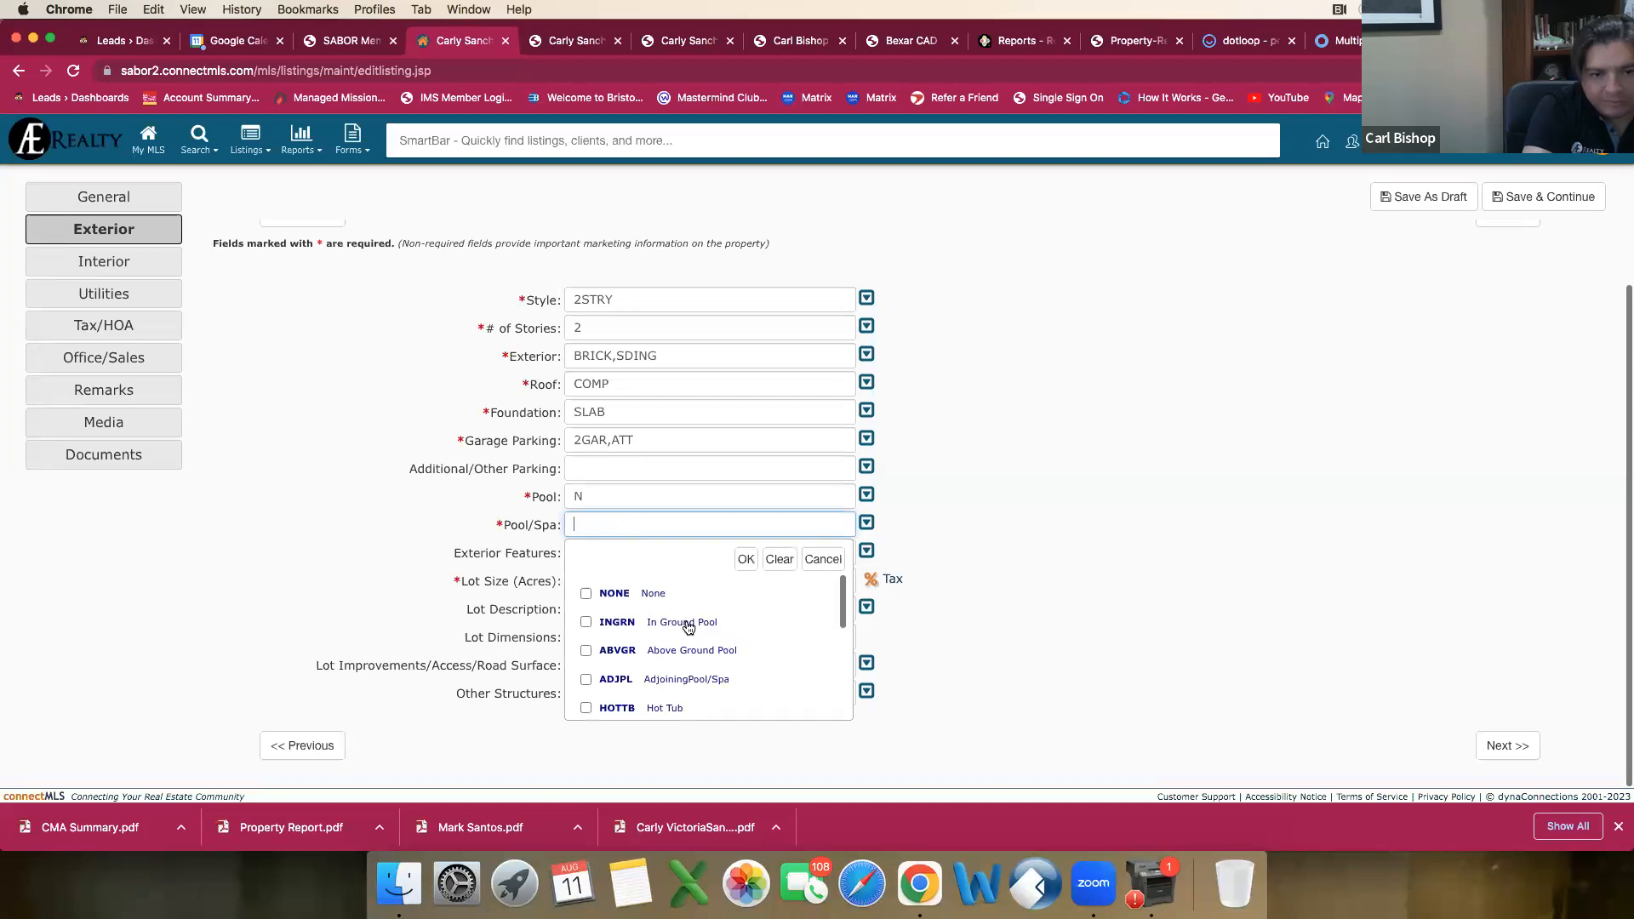
pyautogui.click(588, 599)
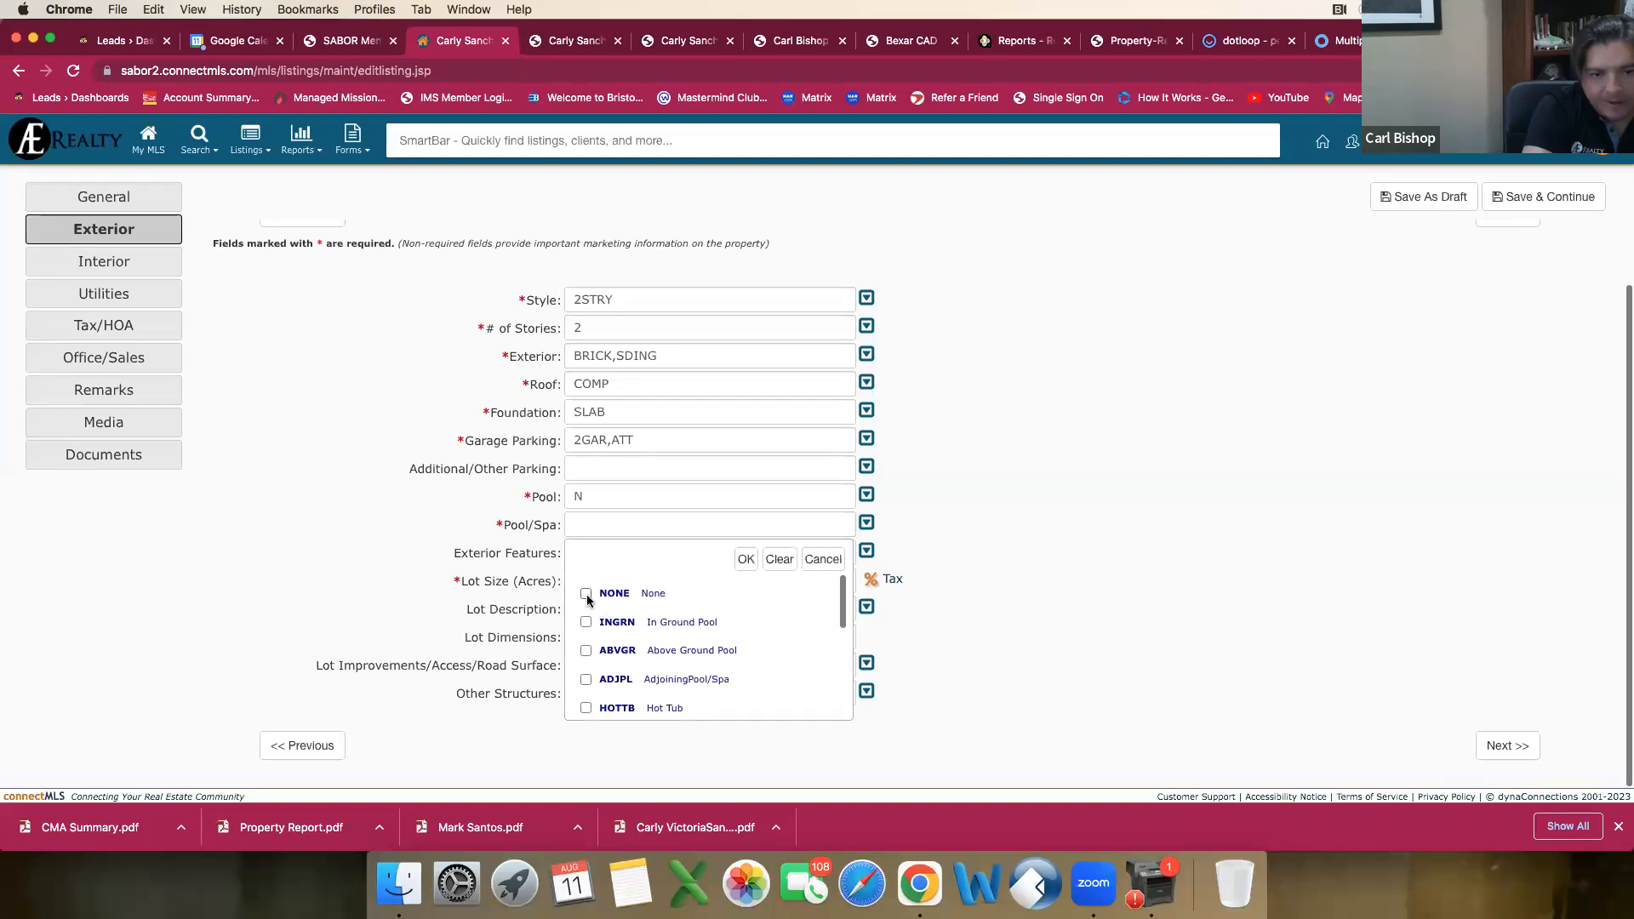
pyautogui.scroll(-5, 647, 624)
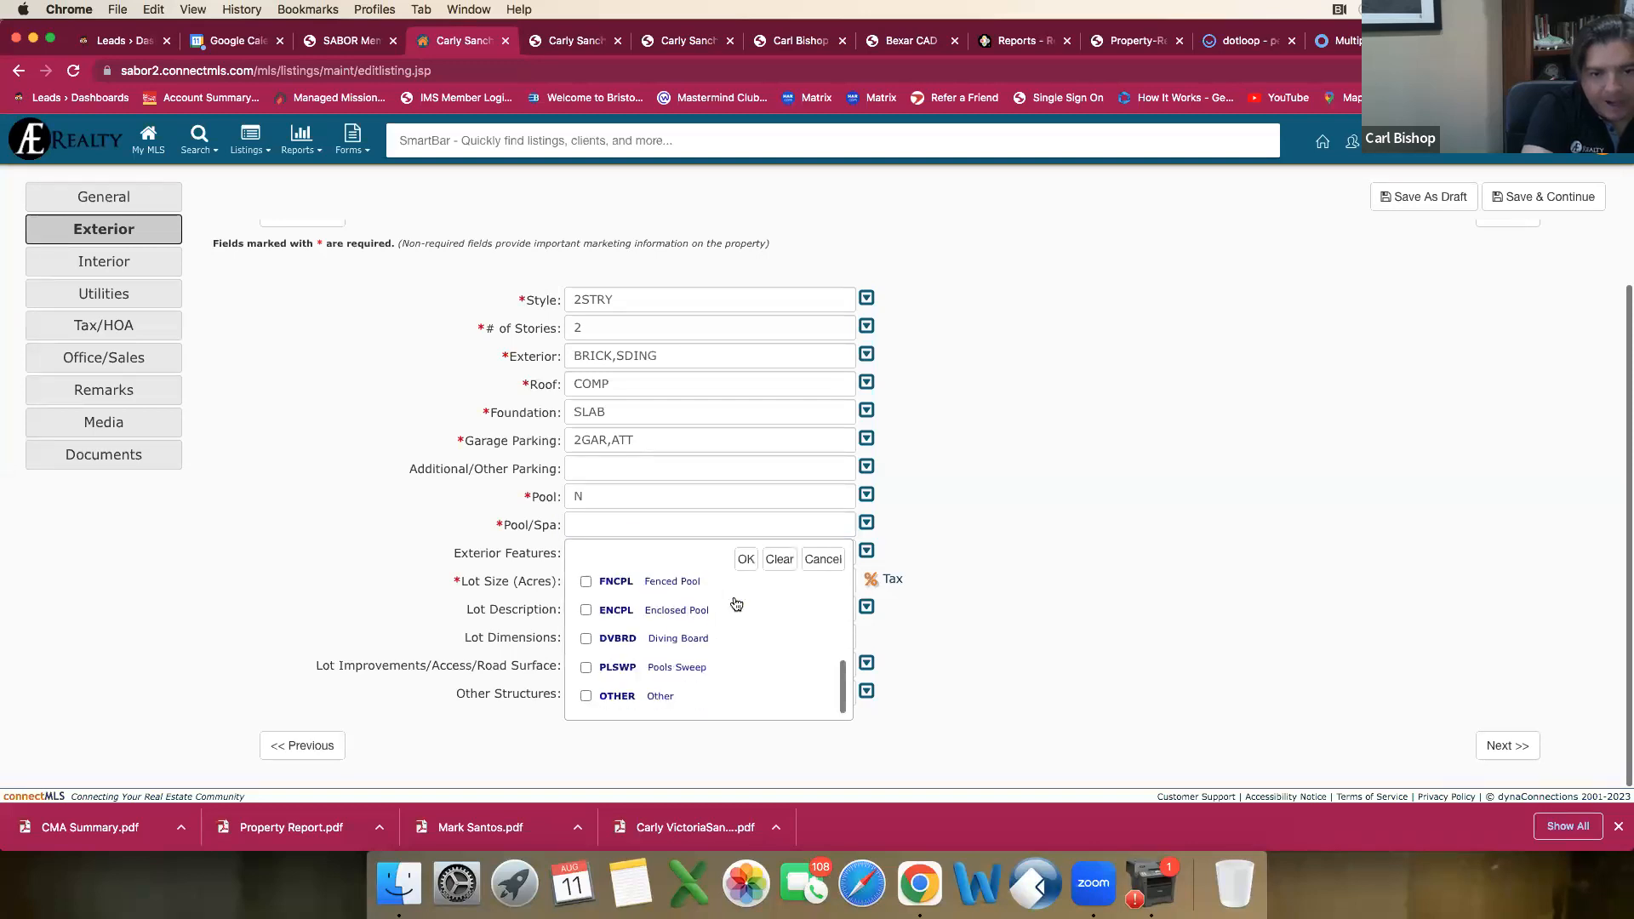
pyautogui.click(746, 561)
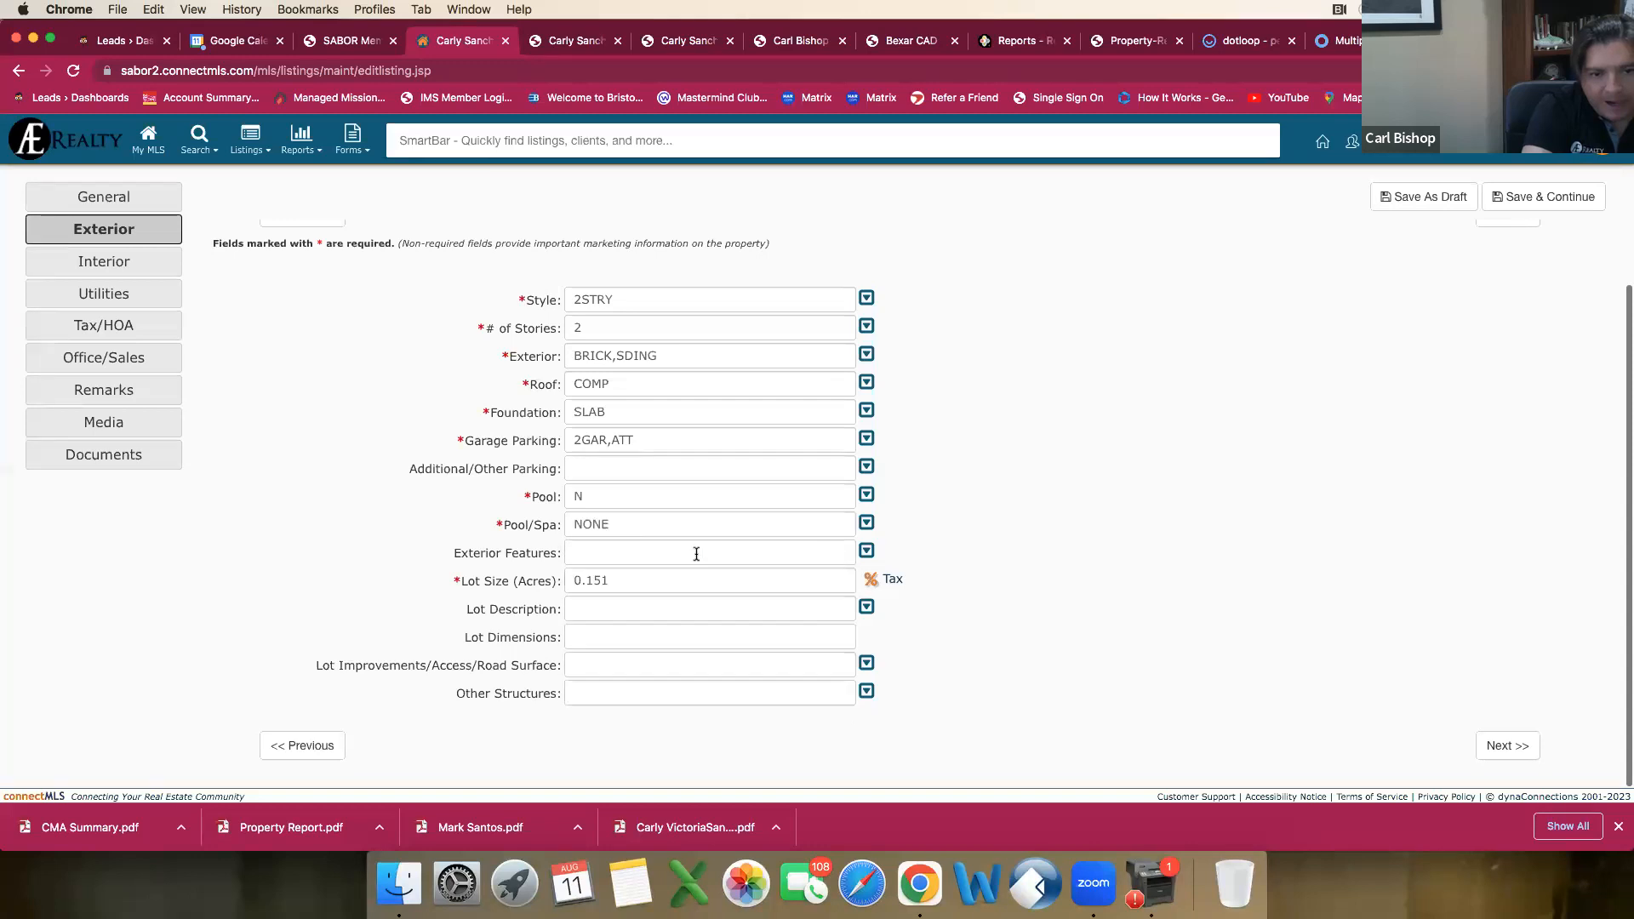
# Step: Review the available Exterior Features and select Patio Slab
pyautogui.click(625, 554)
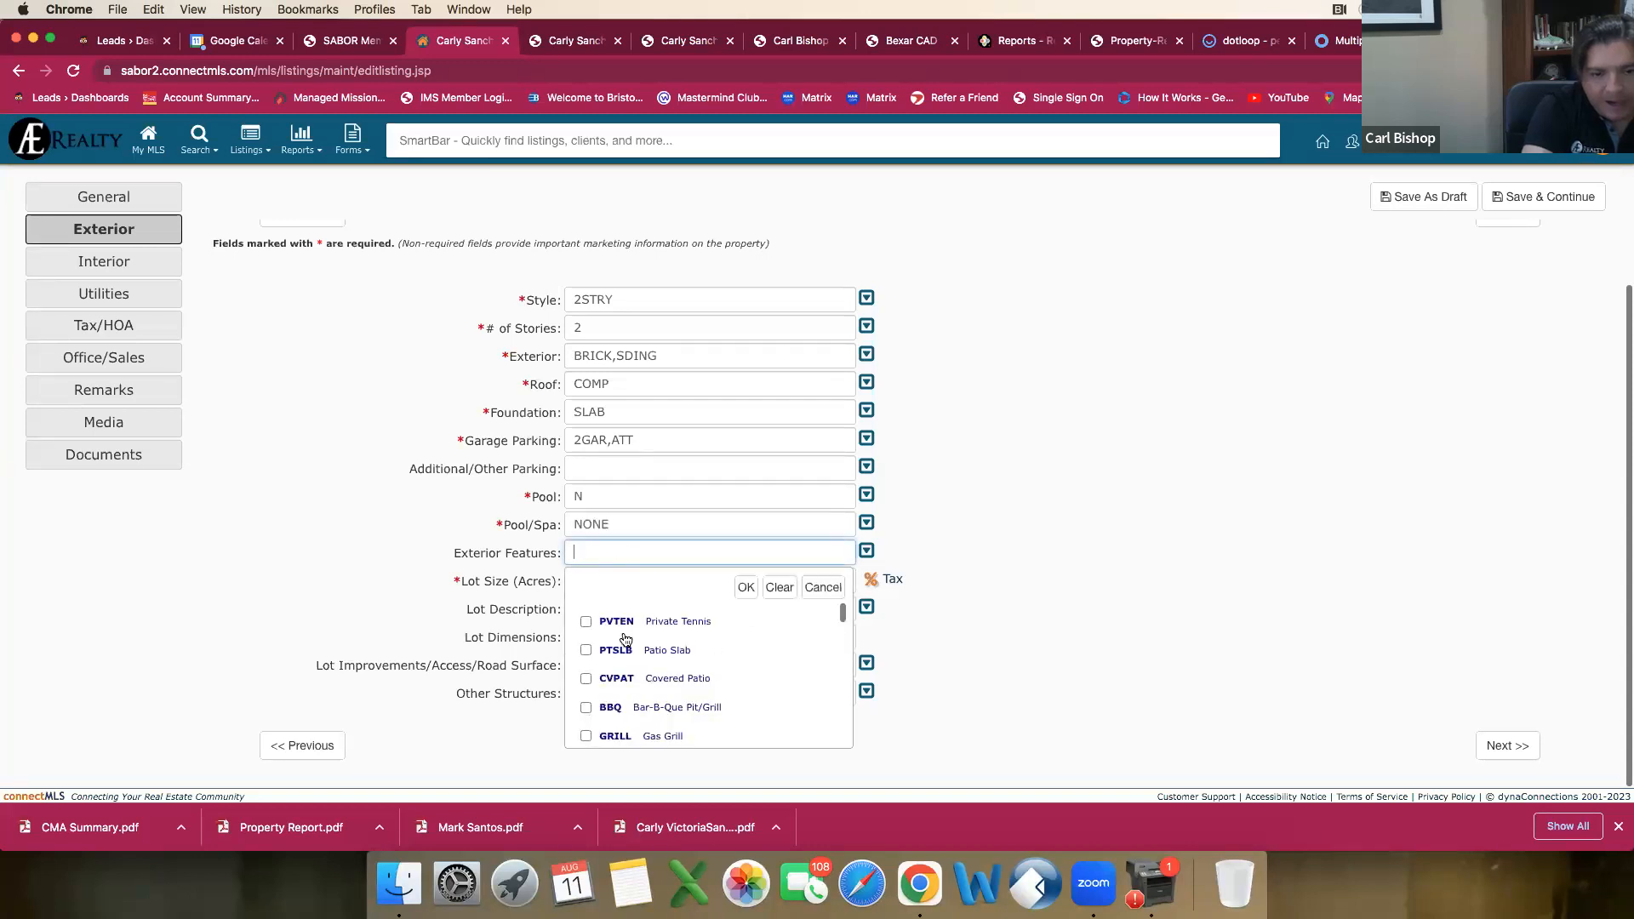
pyautogui.scroll(-10, 625, 640)
pyautogui.scroll(10, 626, 640)
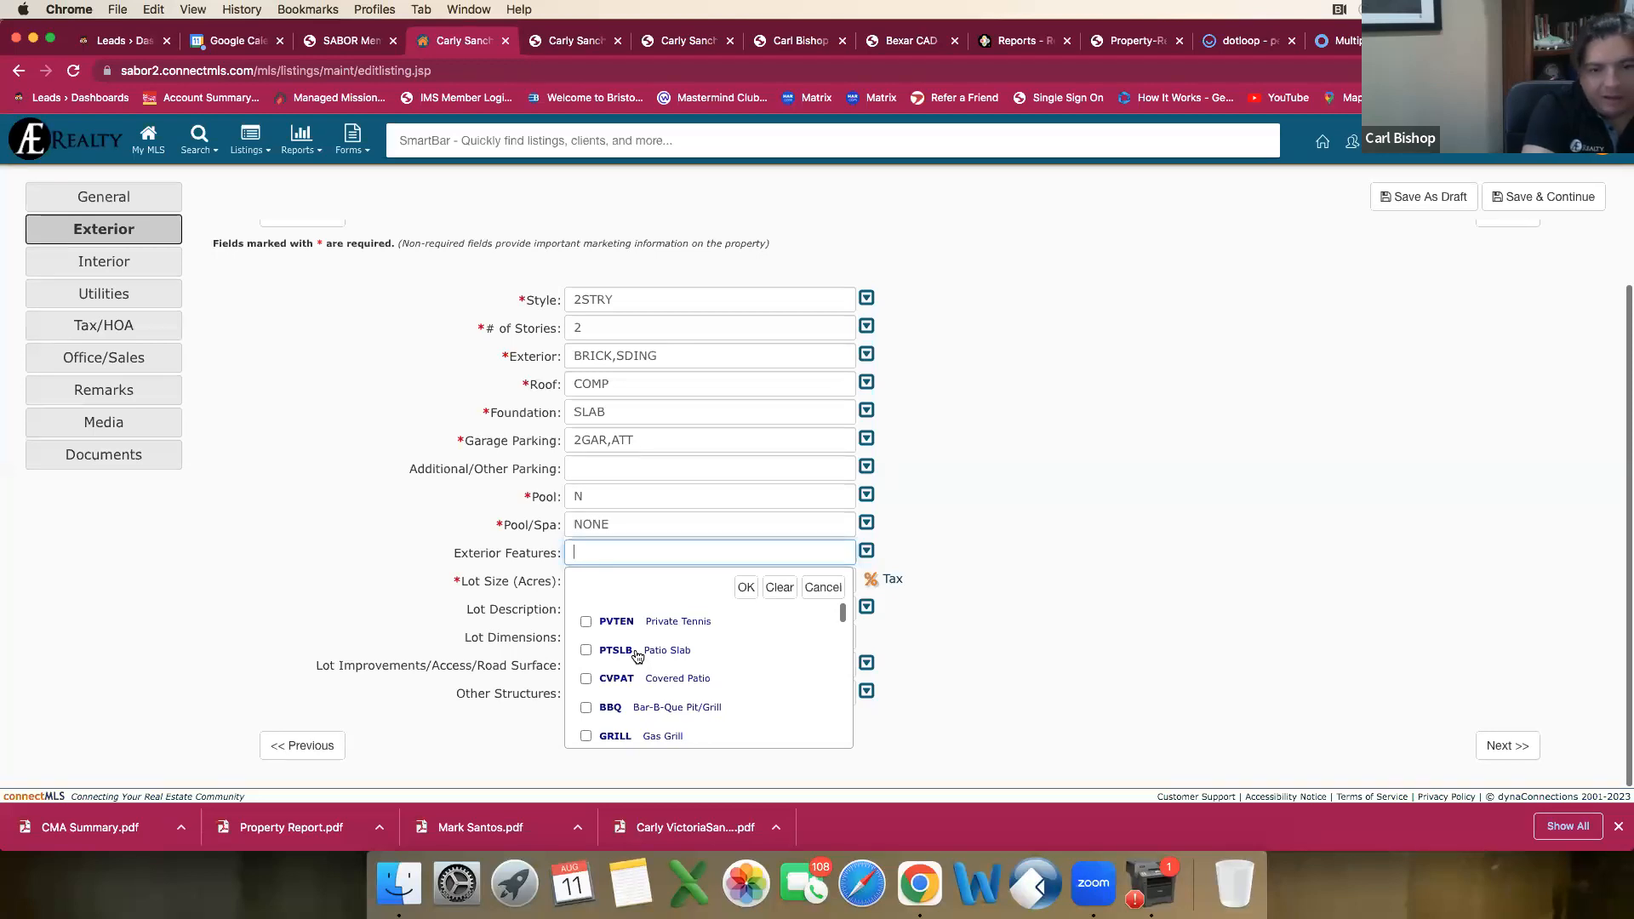
pyautogui.scroll(-3, 637, 656)
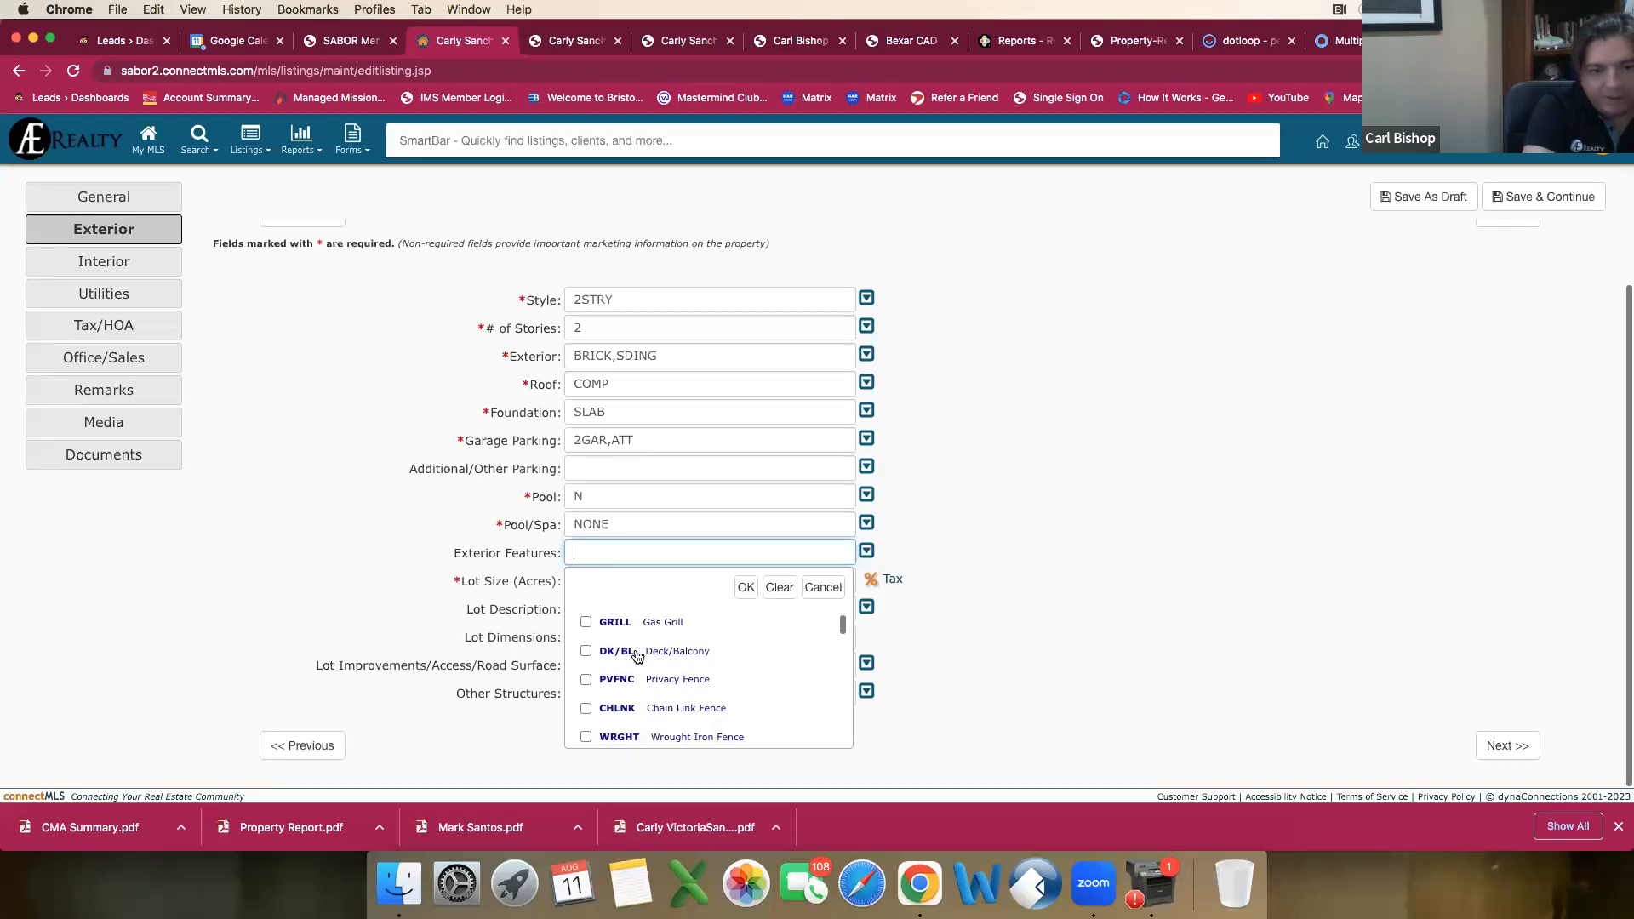
pyautogui.scroll(3, 637, 655)
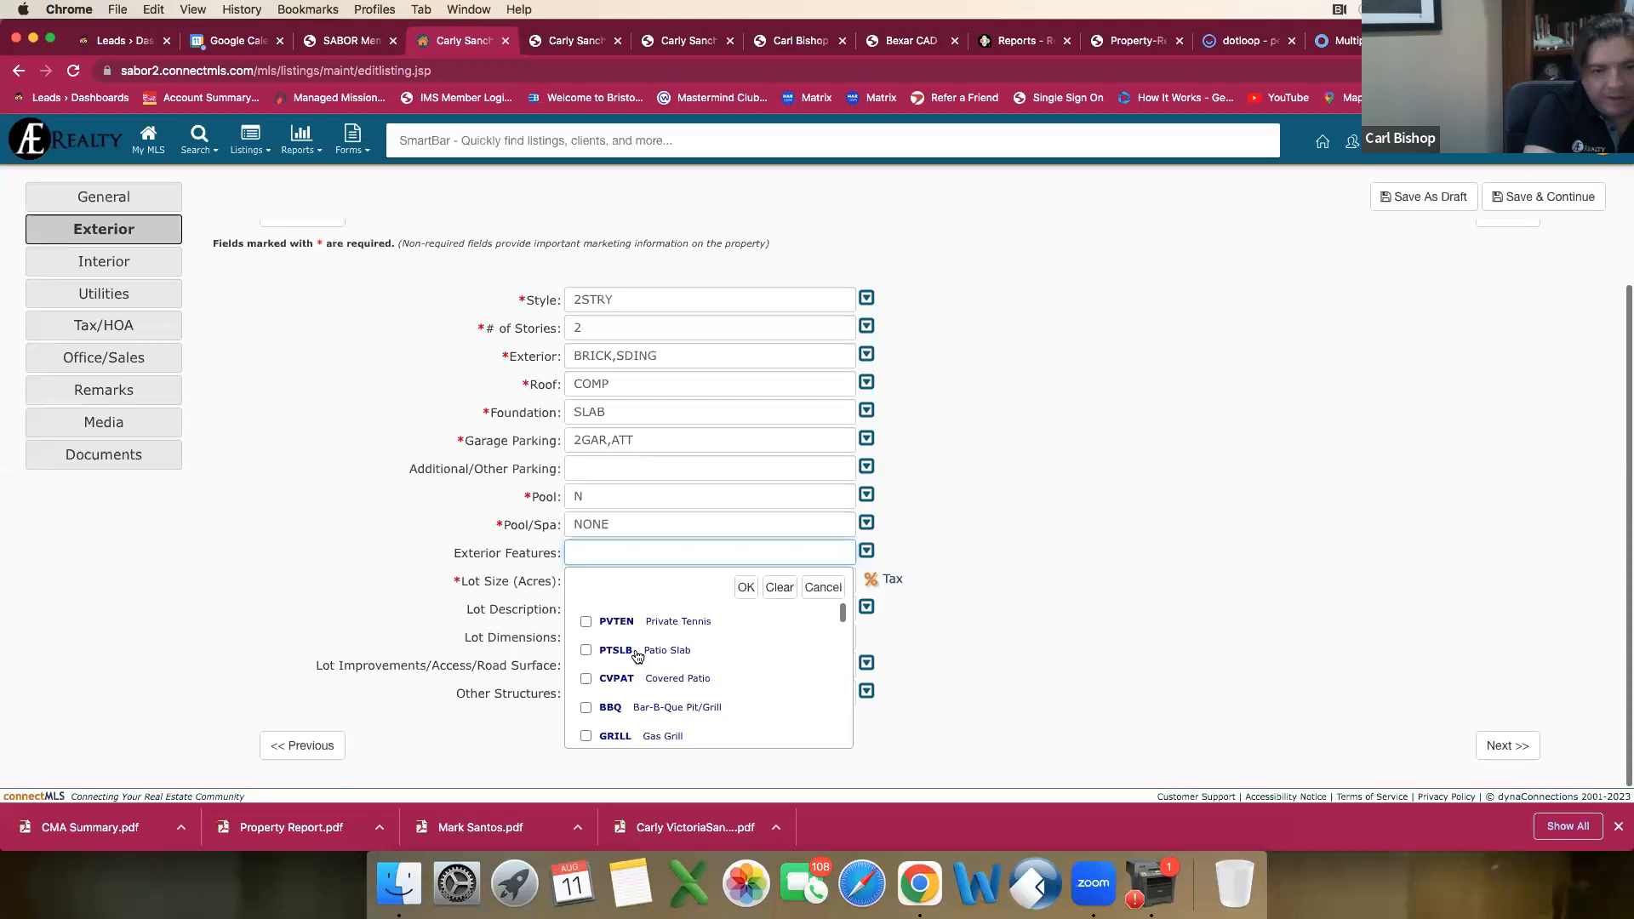
pyautogui.scroll(-4, 637, 657)
pyautogui.scroll(4, 638, 656)
pyautogui.scroll(-4, 635, 662)
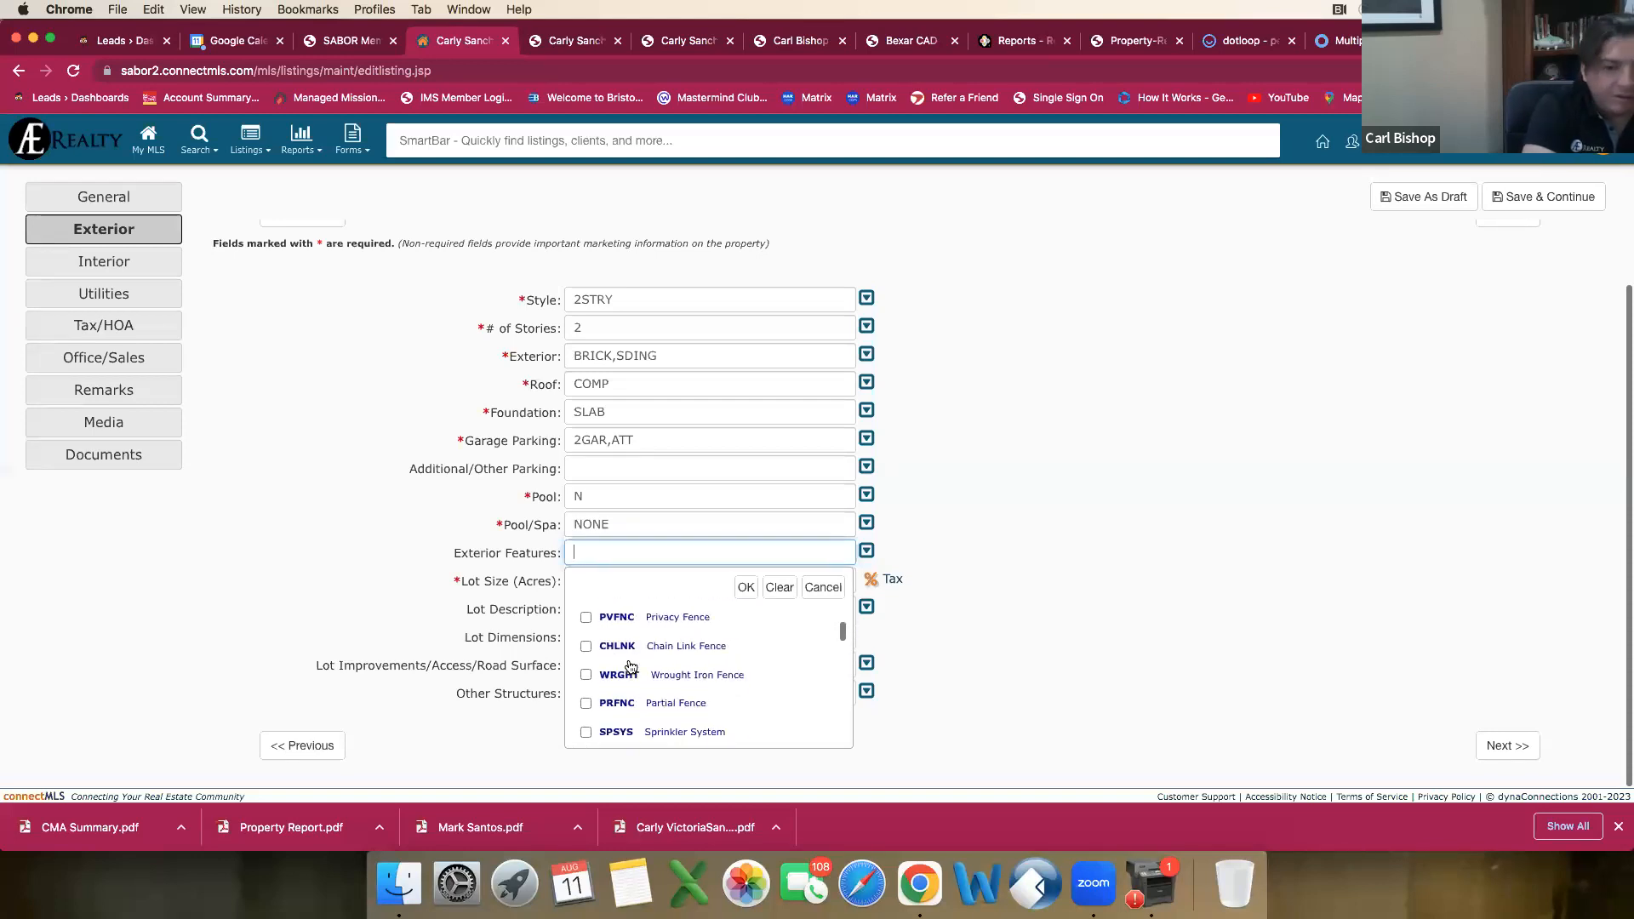
pyautogui.scroll(4, 631, 666)
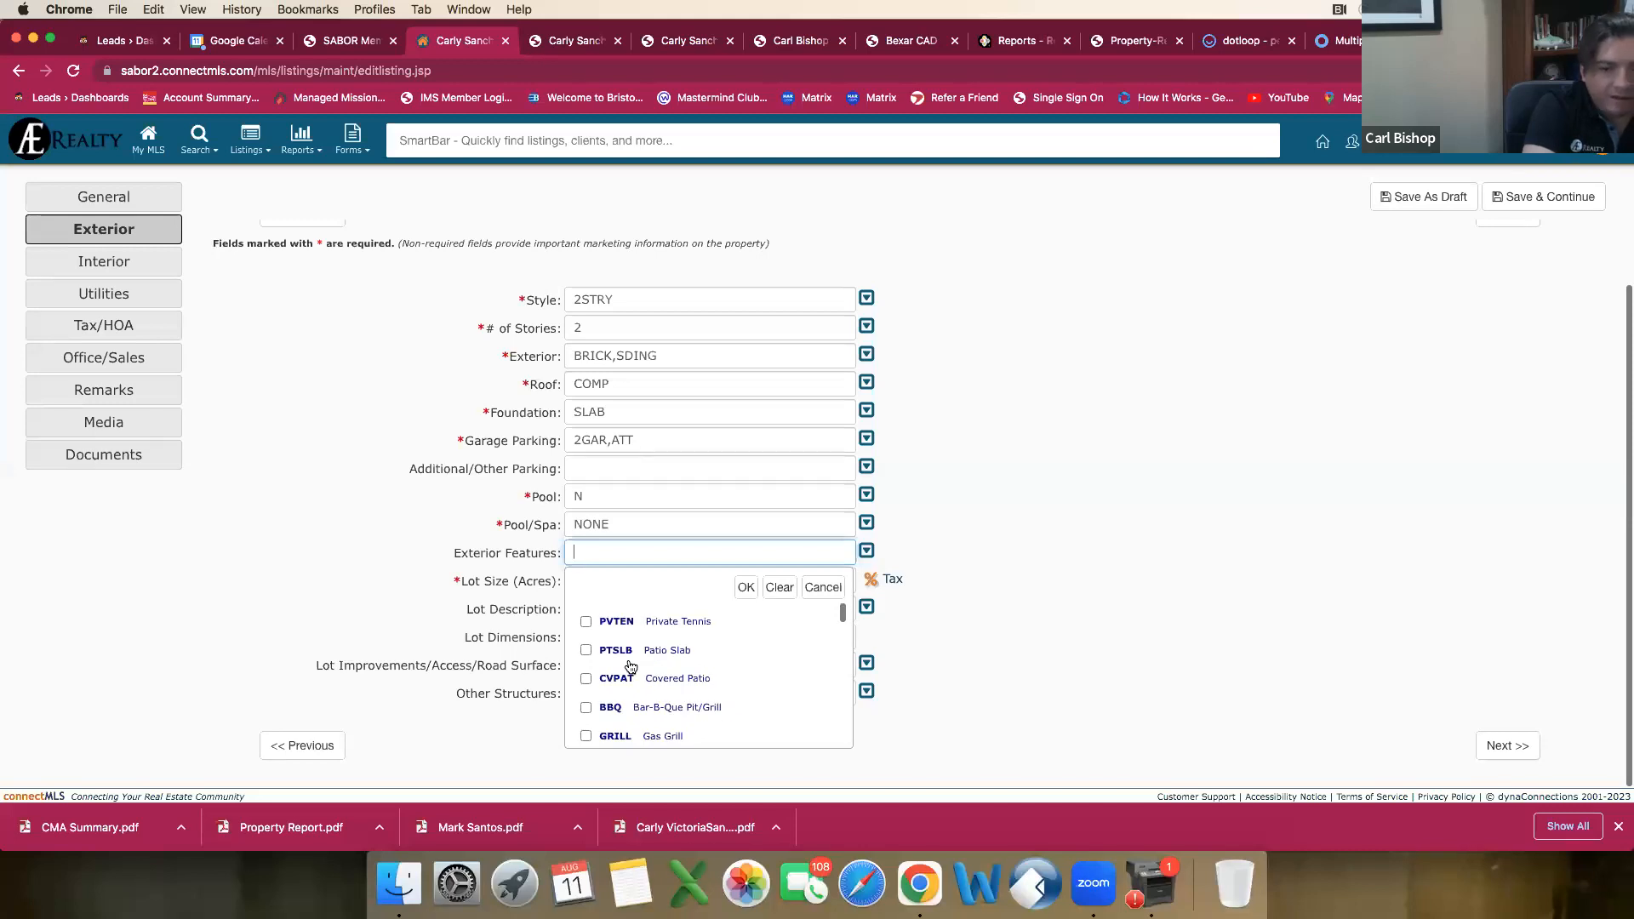
pyautogui.scroll(-2, 643, 675)
pyautogui.scroll(2, 643, 675)
pyautogui.click(587, 651)
# Step: Select Privacy Fence and one more applicable option further down the Exterior Features list
pyautogui.scroll(-1, 617, 673)
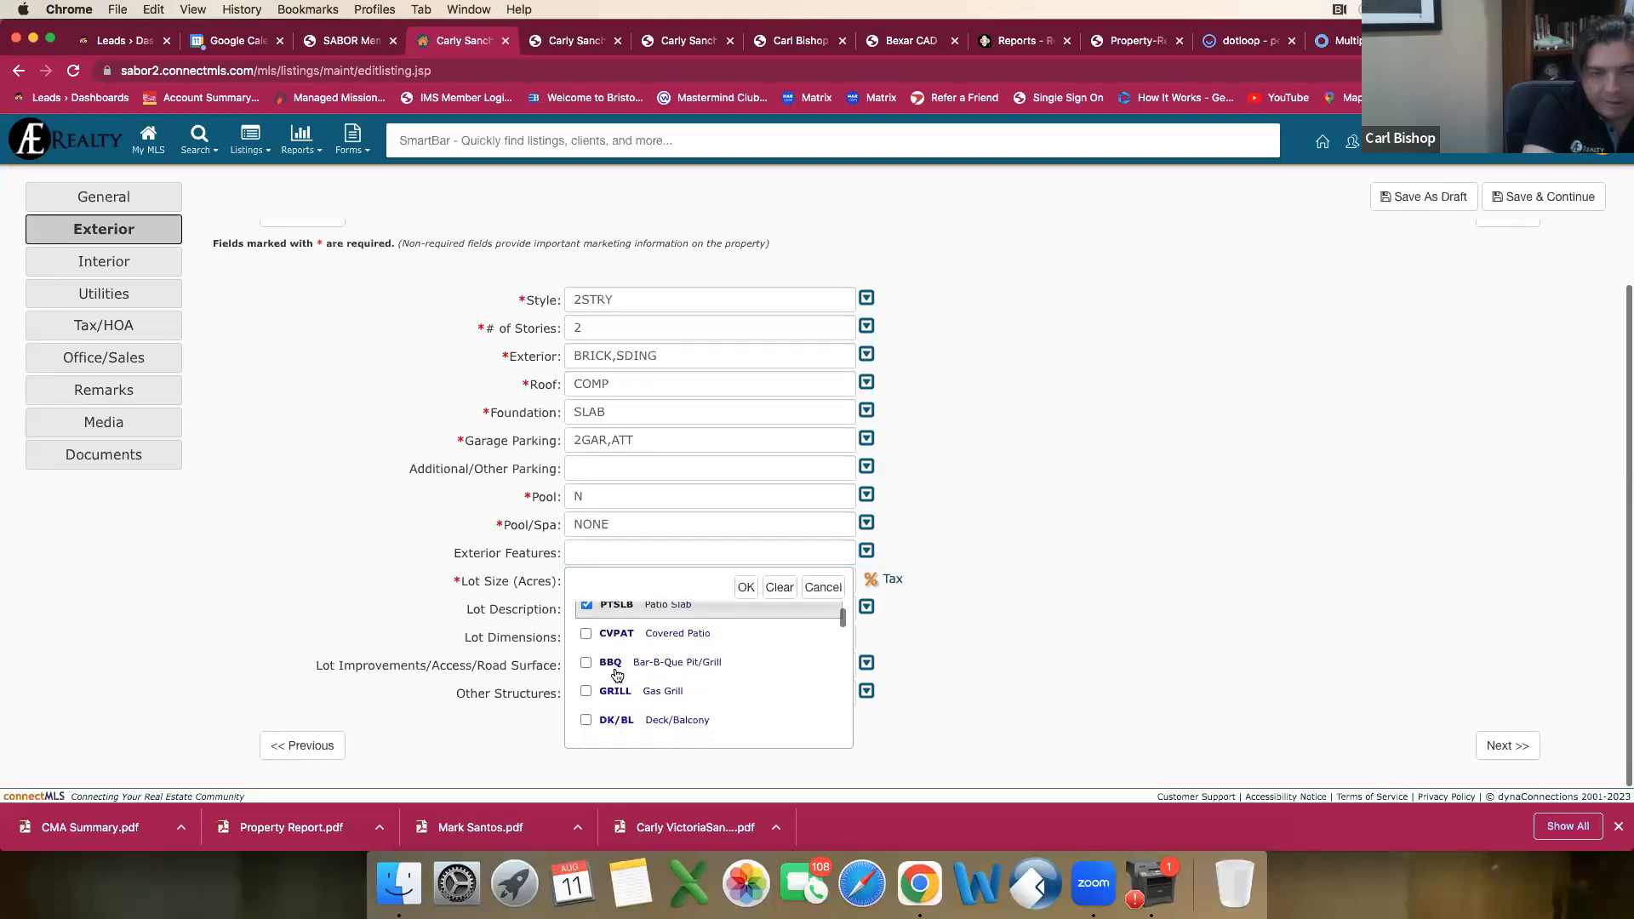
pyautogui.scroll(-2, 617, 675)
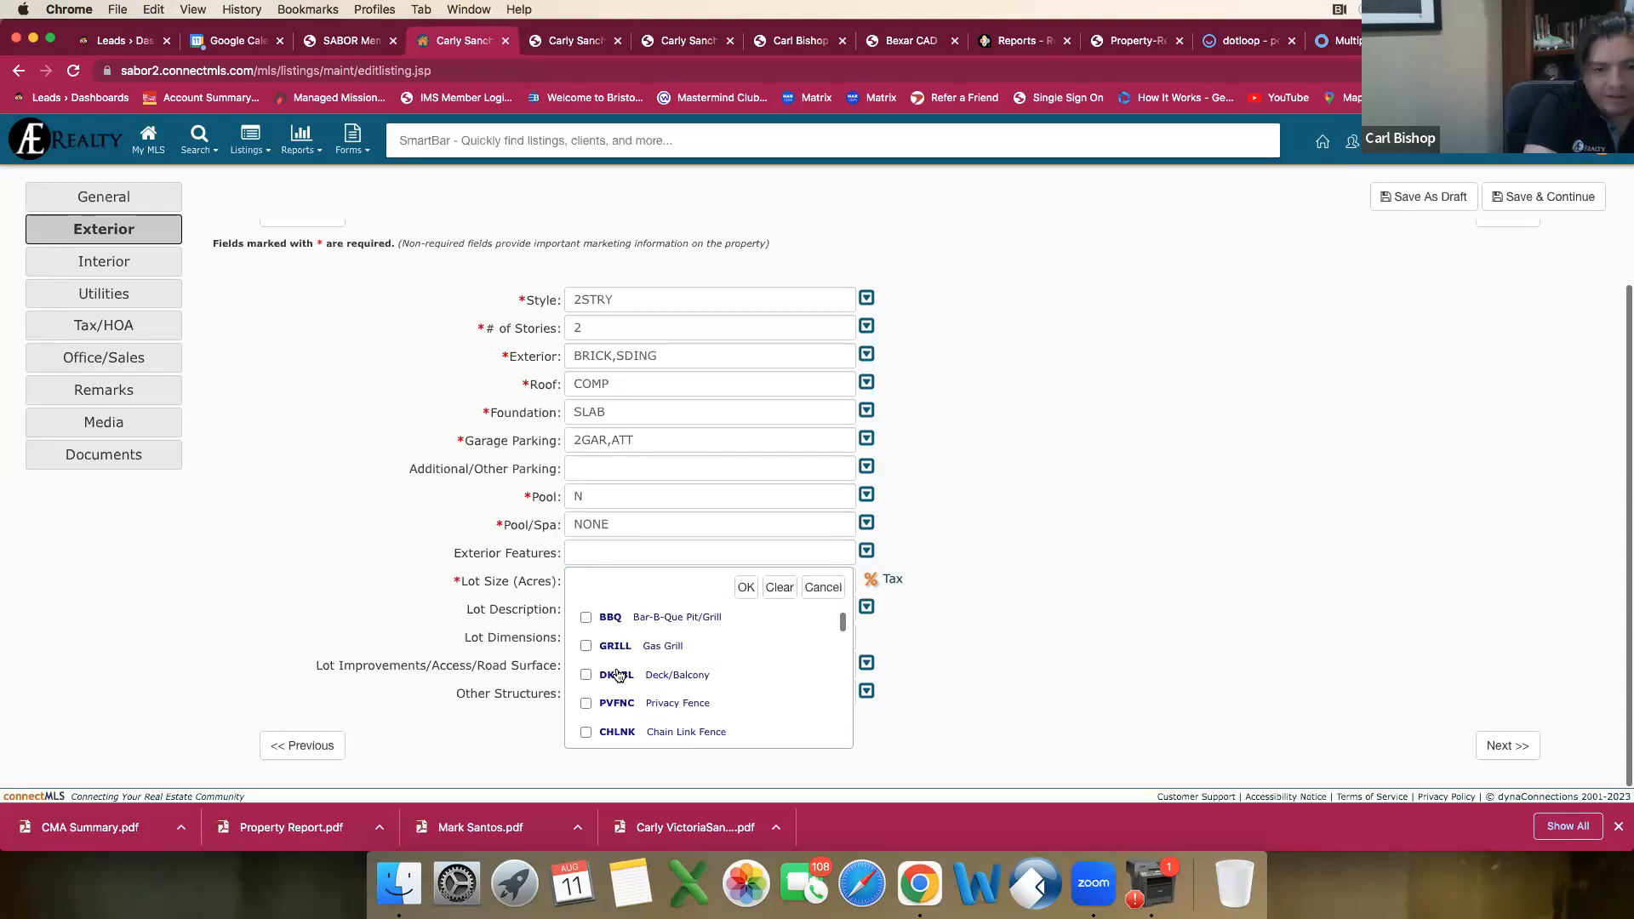
pyautogui.scroll(-2, 619, 675)
pyautogui.scroll(-1, 619, 675)
pyautogui.scroll(3, 619, 675)
pyautogui.scroll(1, 608, 685)
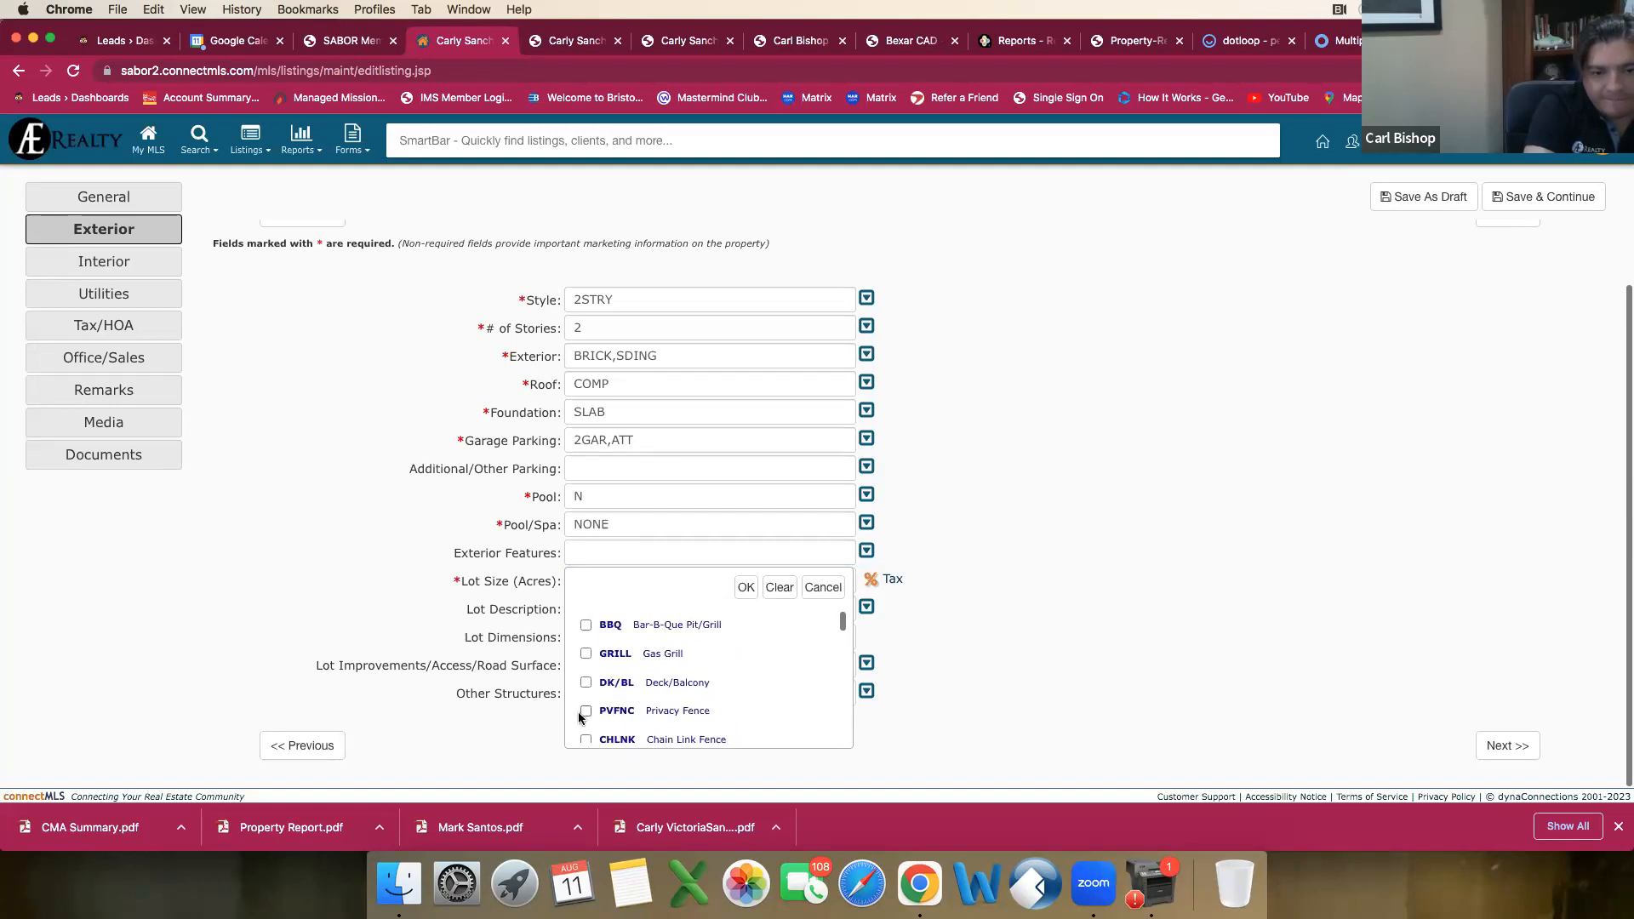
pyautogui.click(586, 716)
pyautogui.scroll(-5, 605, 705)
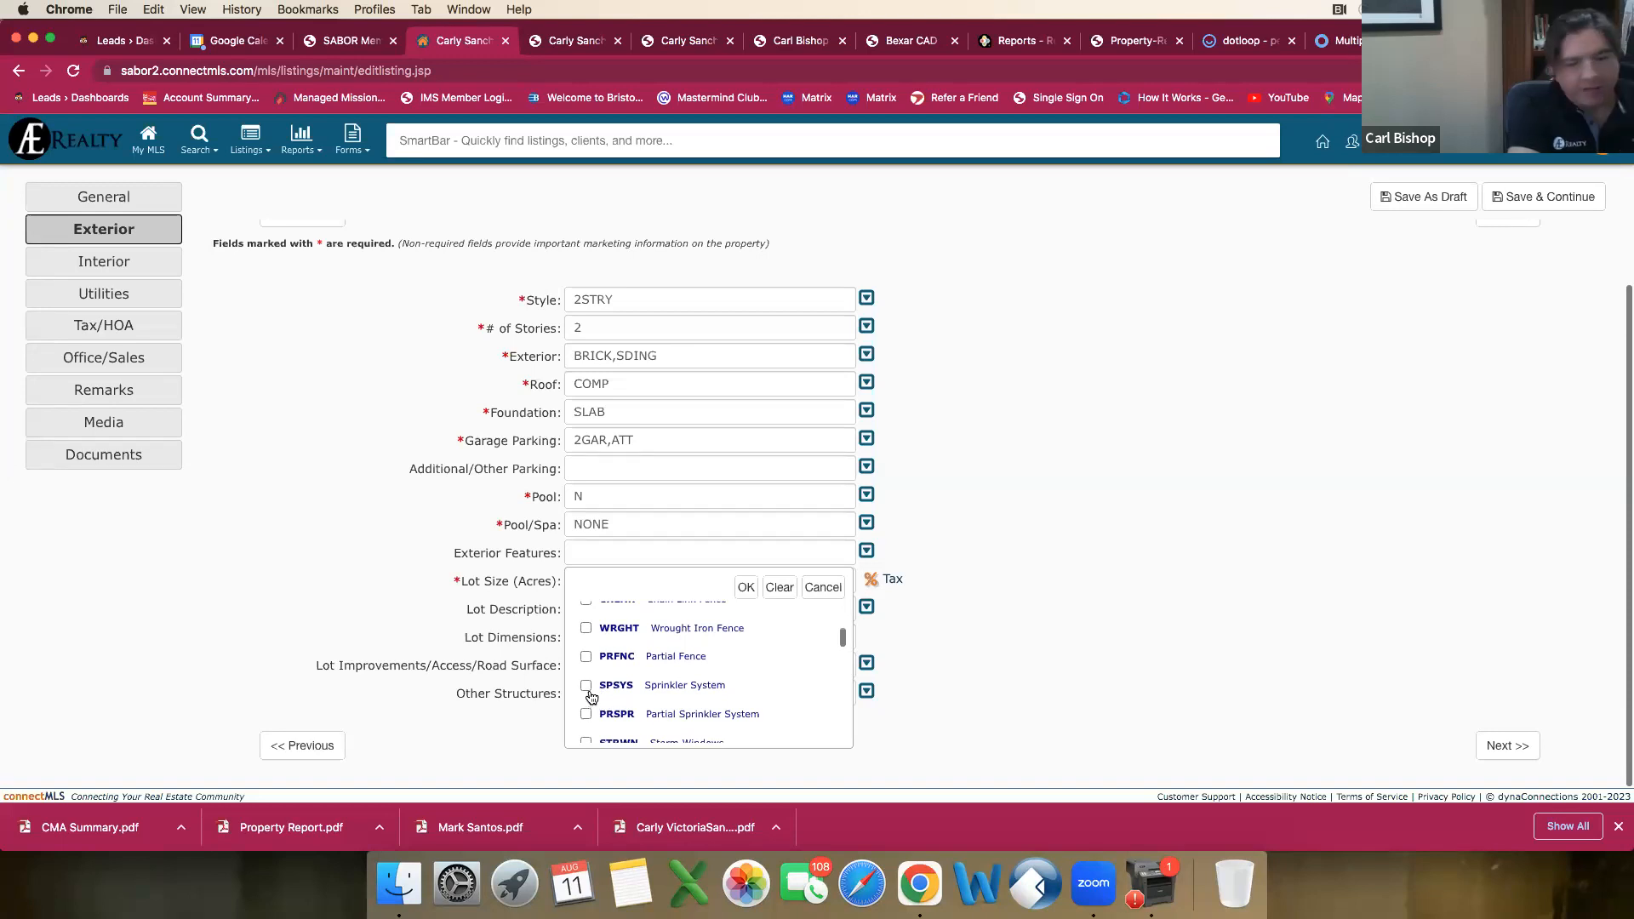
pyautogui.scroll(2, 602, 688)
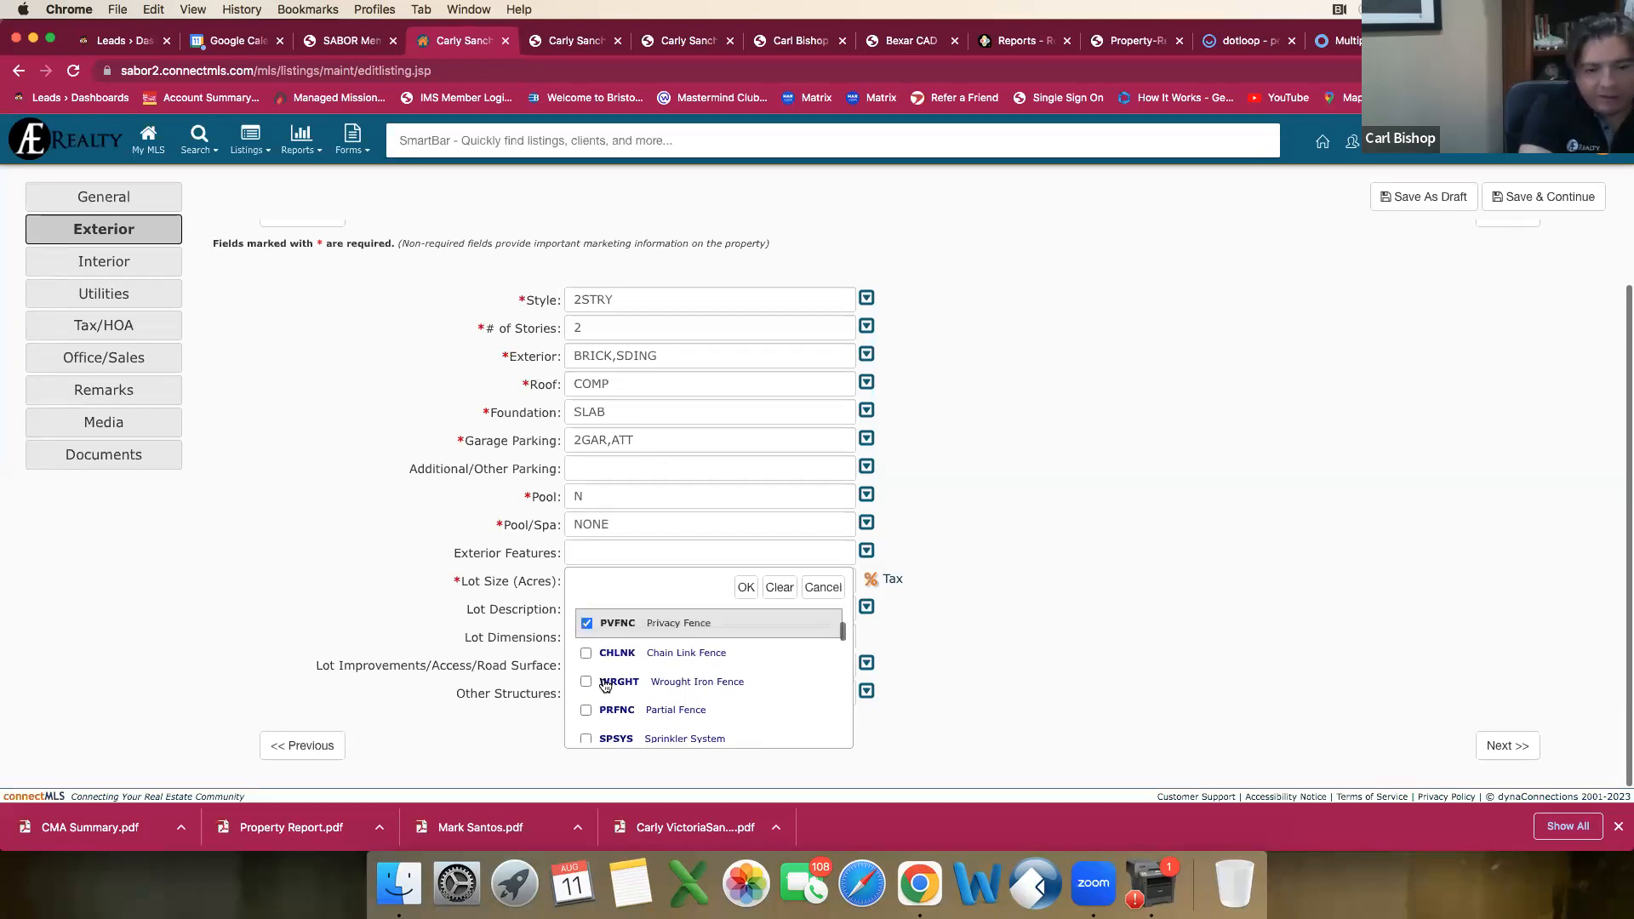
pyautogui.scroll(-2, 603, 686)
pyautogui.scroll(-2, 604, 686)
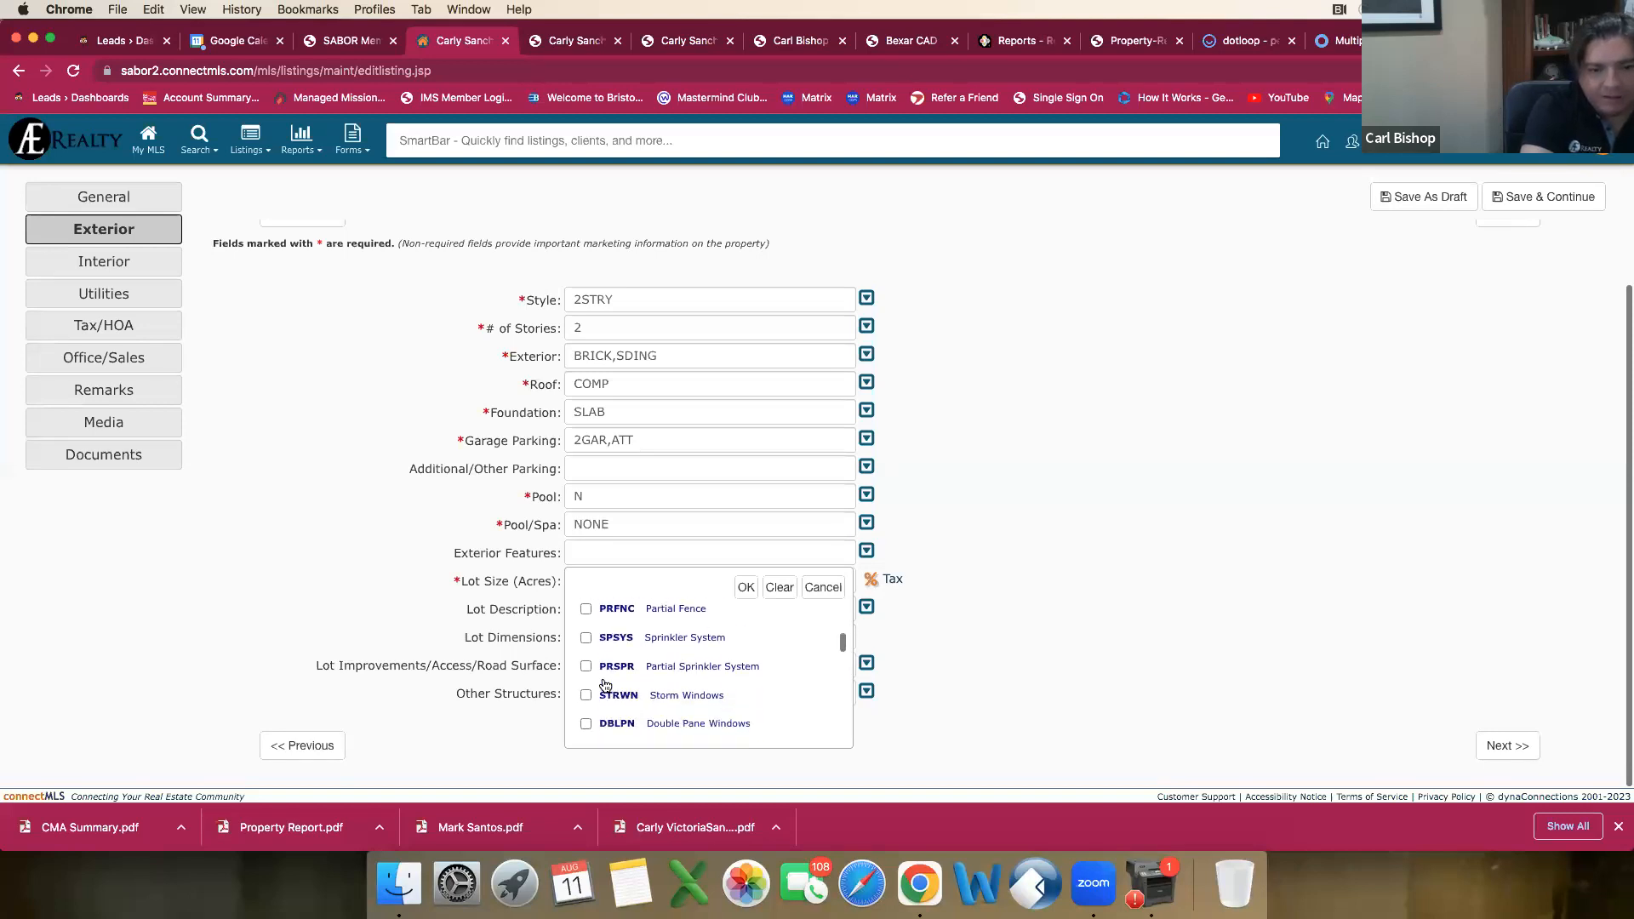
pyautogui.scroll(-2, 605, 686)
pyautogui.click(586, 671)
pyautogui.scroll(4, 590, 675)
pyautogui.scroll(2, 594, 676)
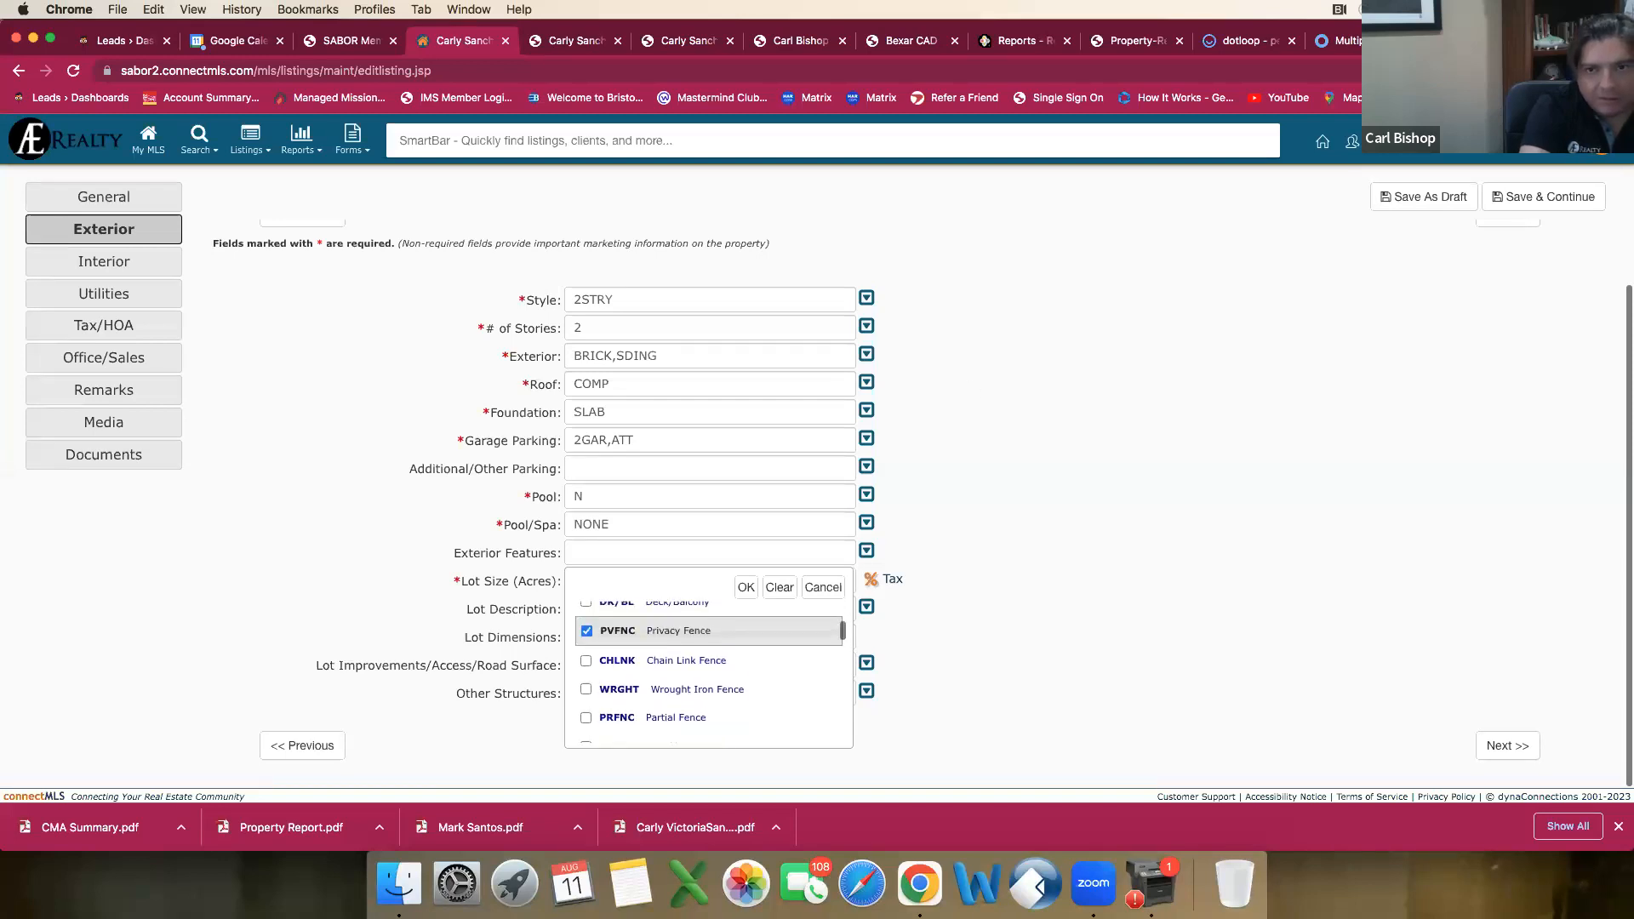
# Step: Switch to dotloop, leave the BCAD document and open the under-contract San Antonio listing from the list of loops
pyautogui.click(1241, 41)
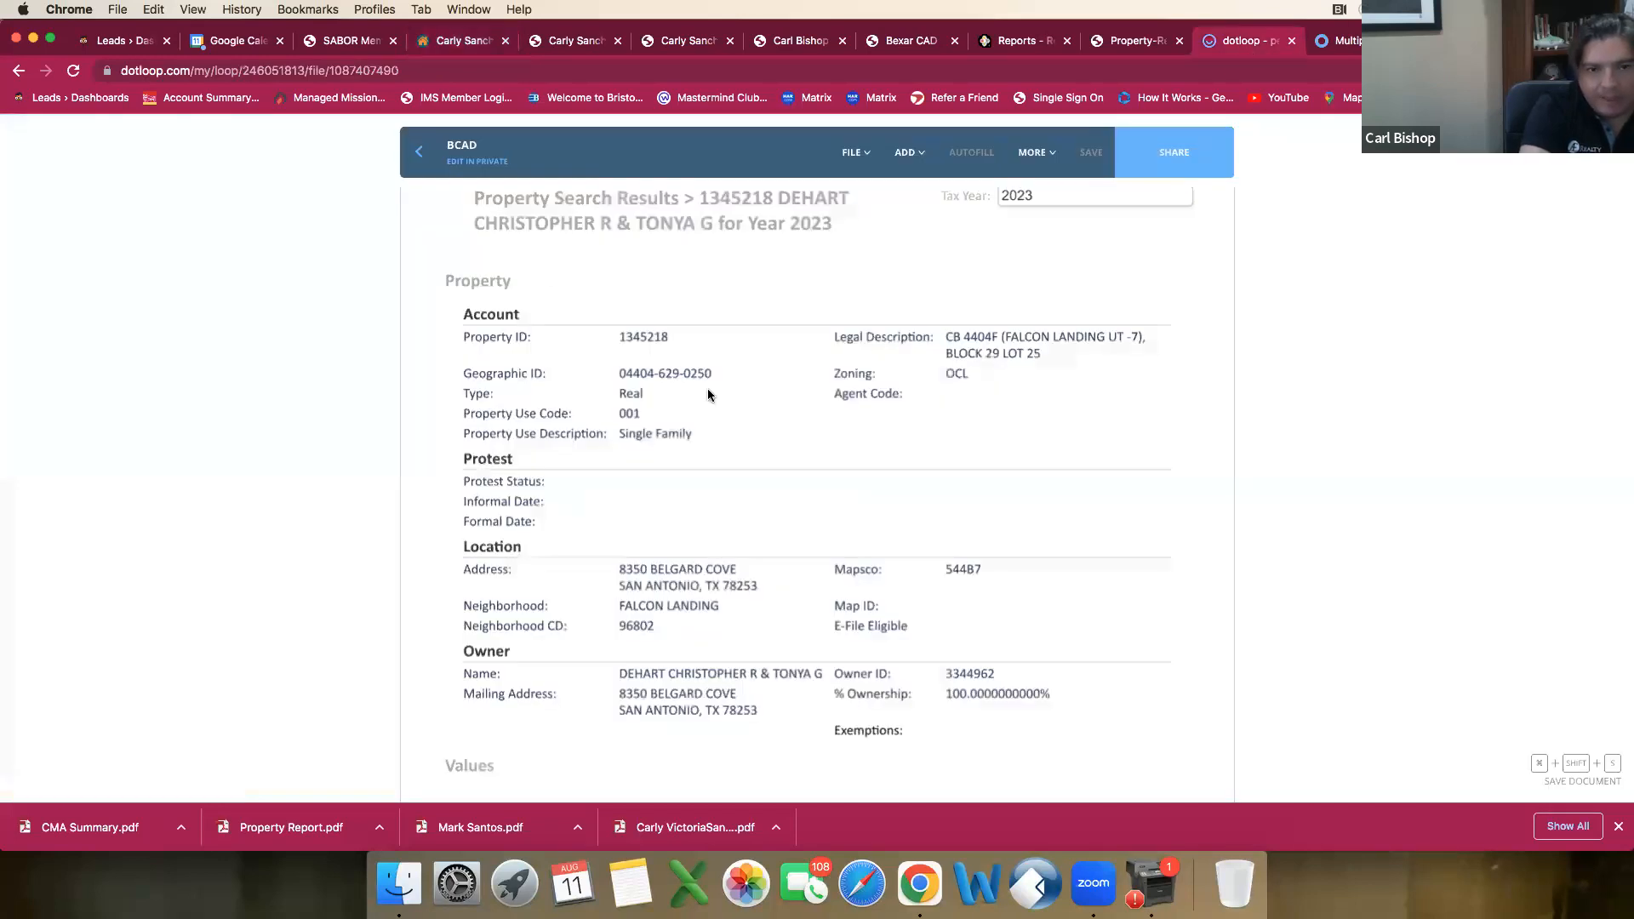
pyautogui.click(417, 153)
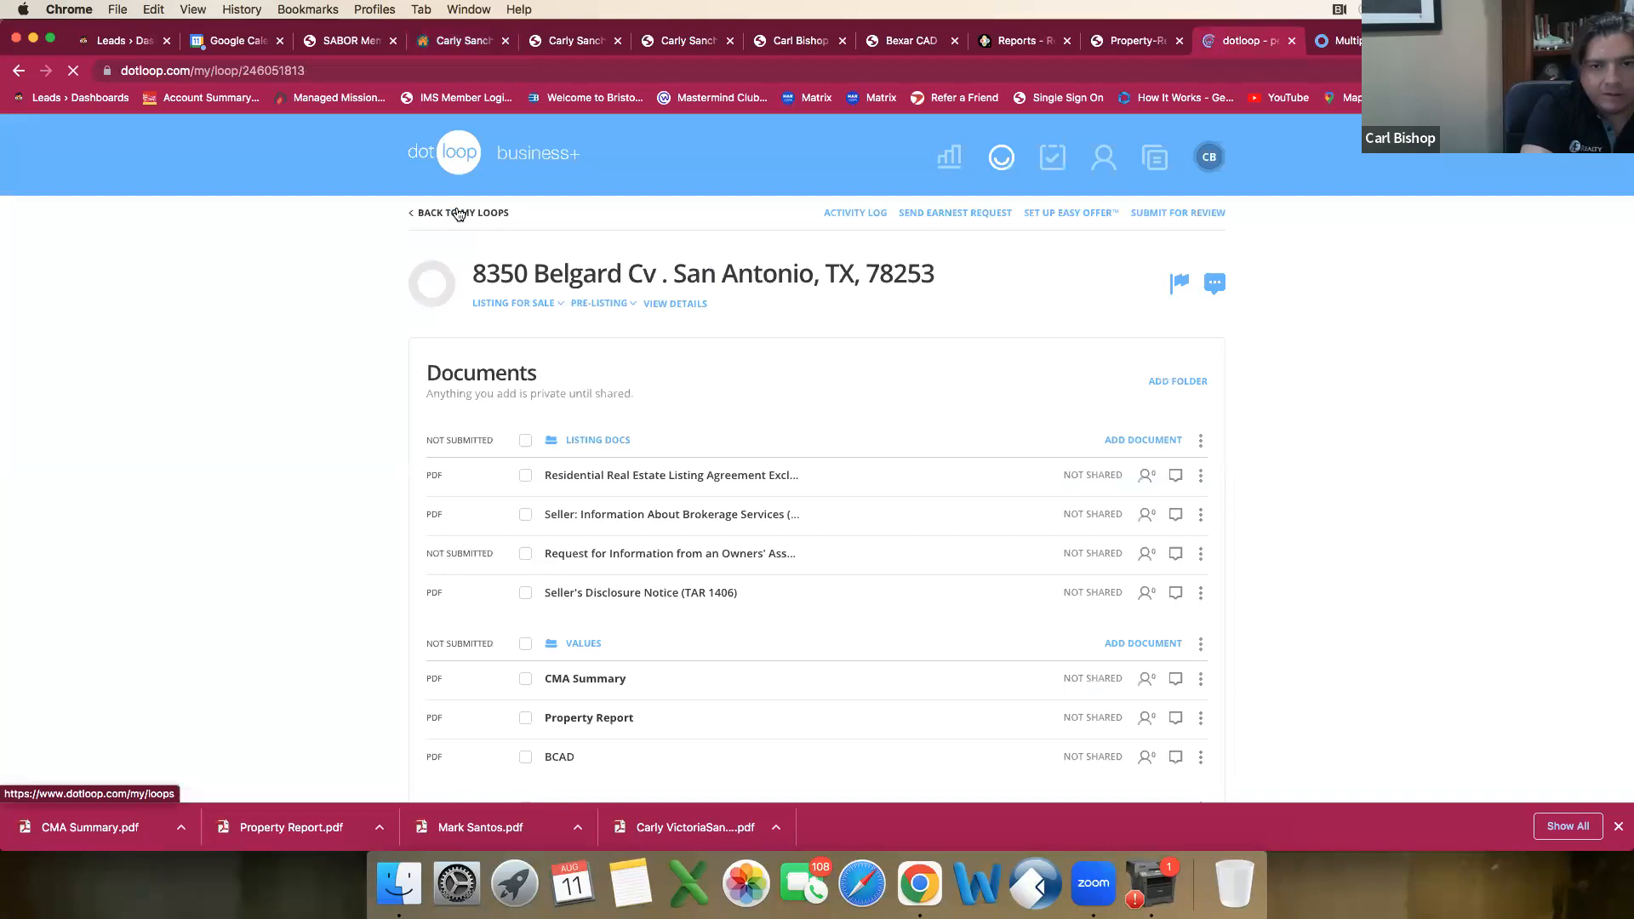
pyautogui.click(458, 214)
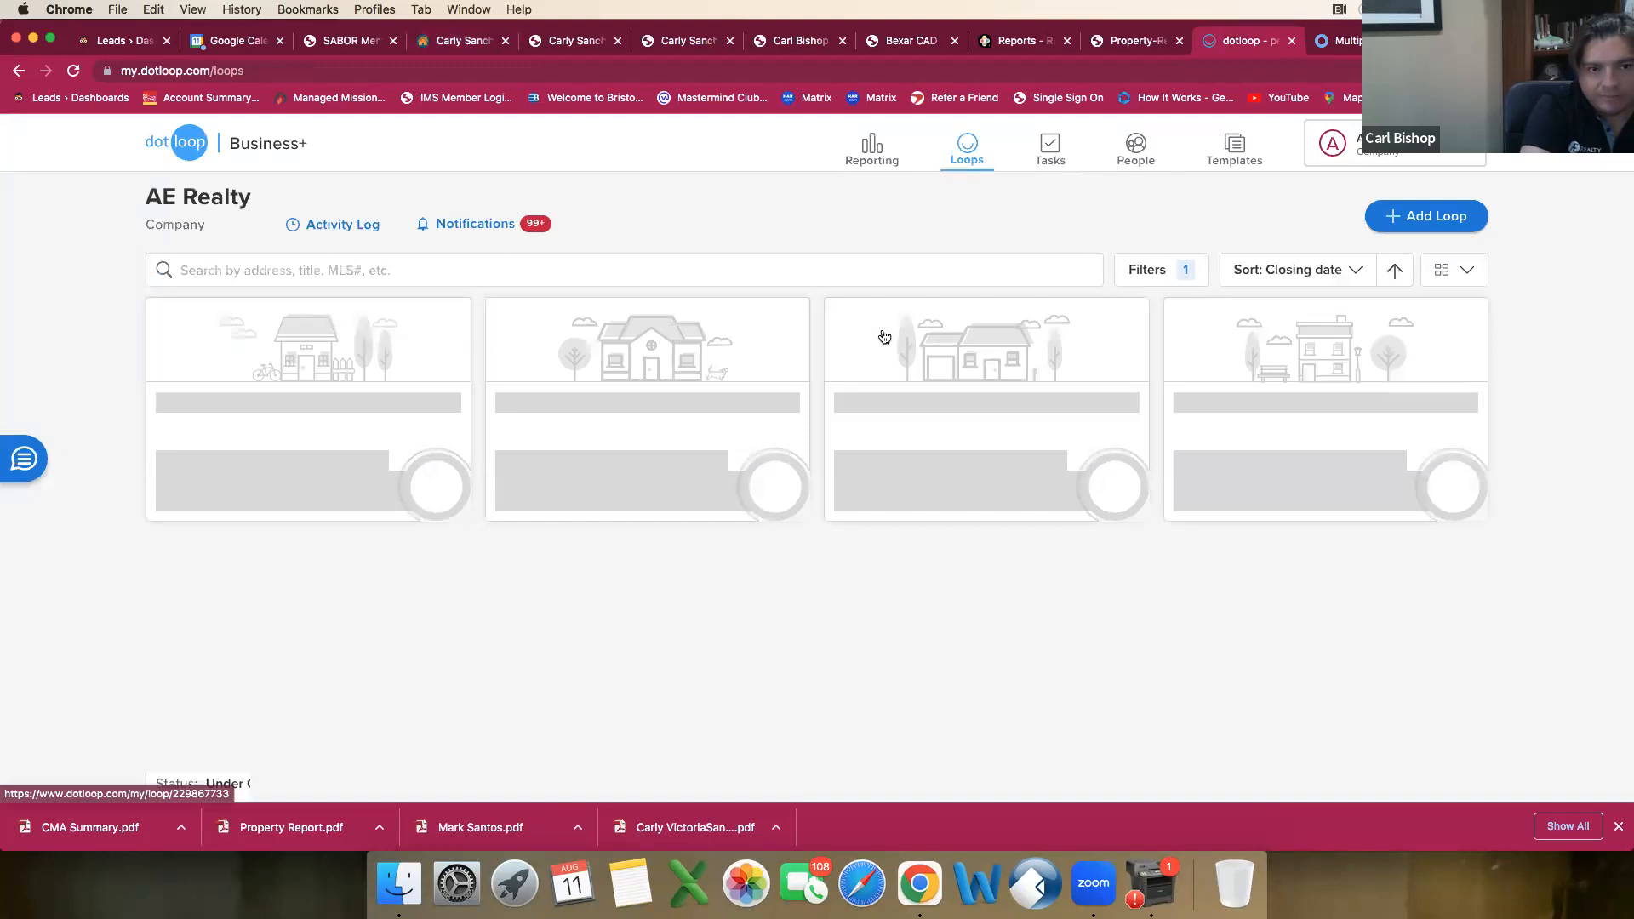
pyautogui.click(257, 401)
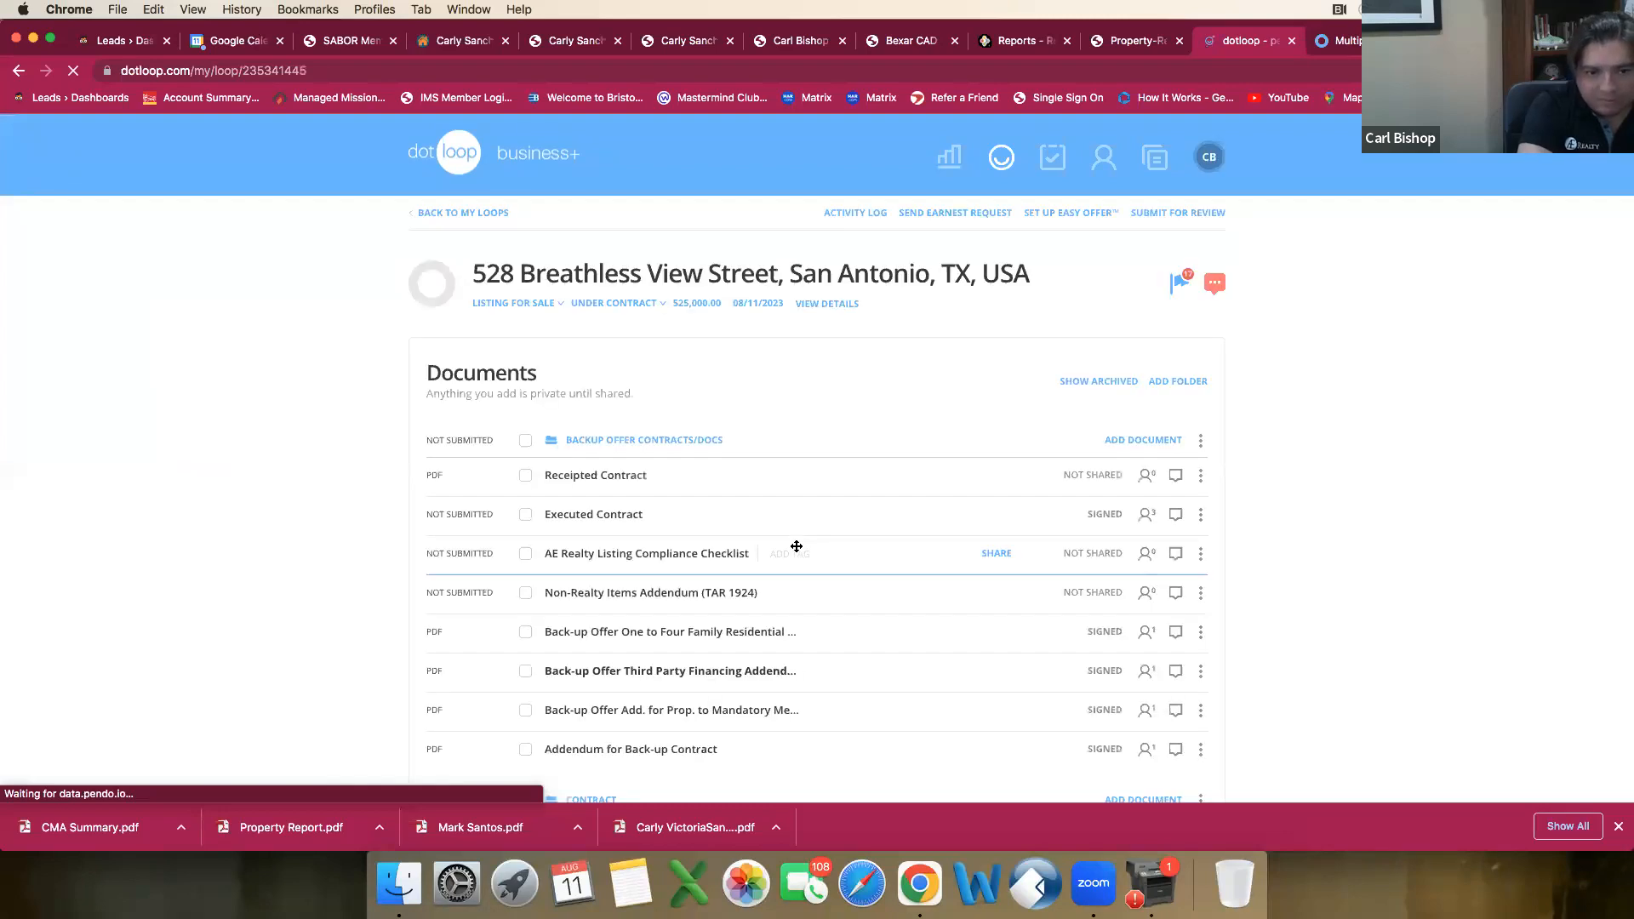
# Step: Find the SA Listing Package folder in the loop's documents and select the Divorce Decree
pyautogui.scroll(-2, 796, 546)
pyautogui.scroll(-7, 795, 544)
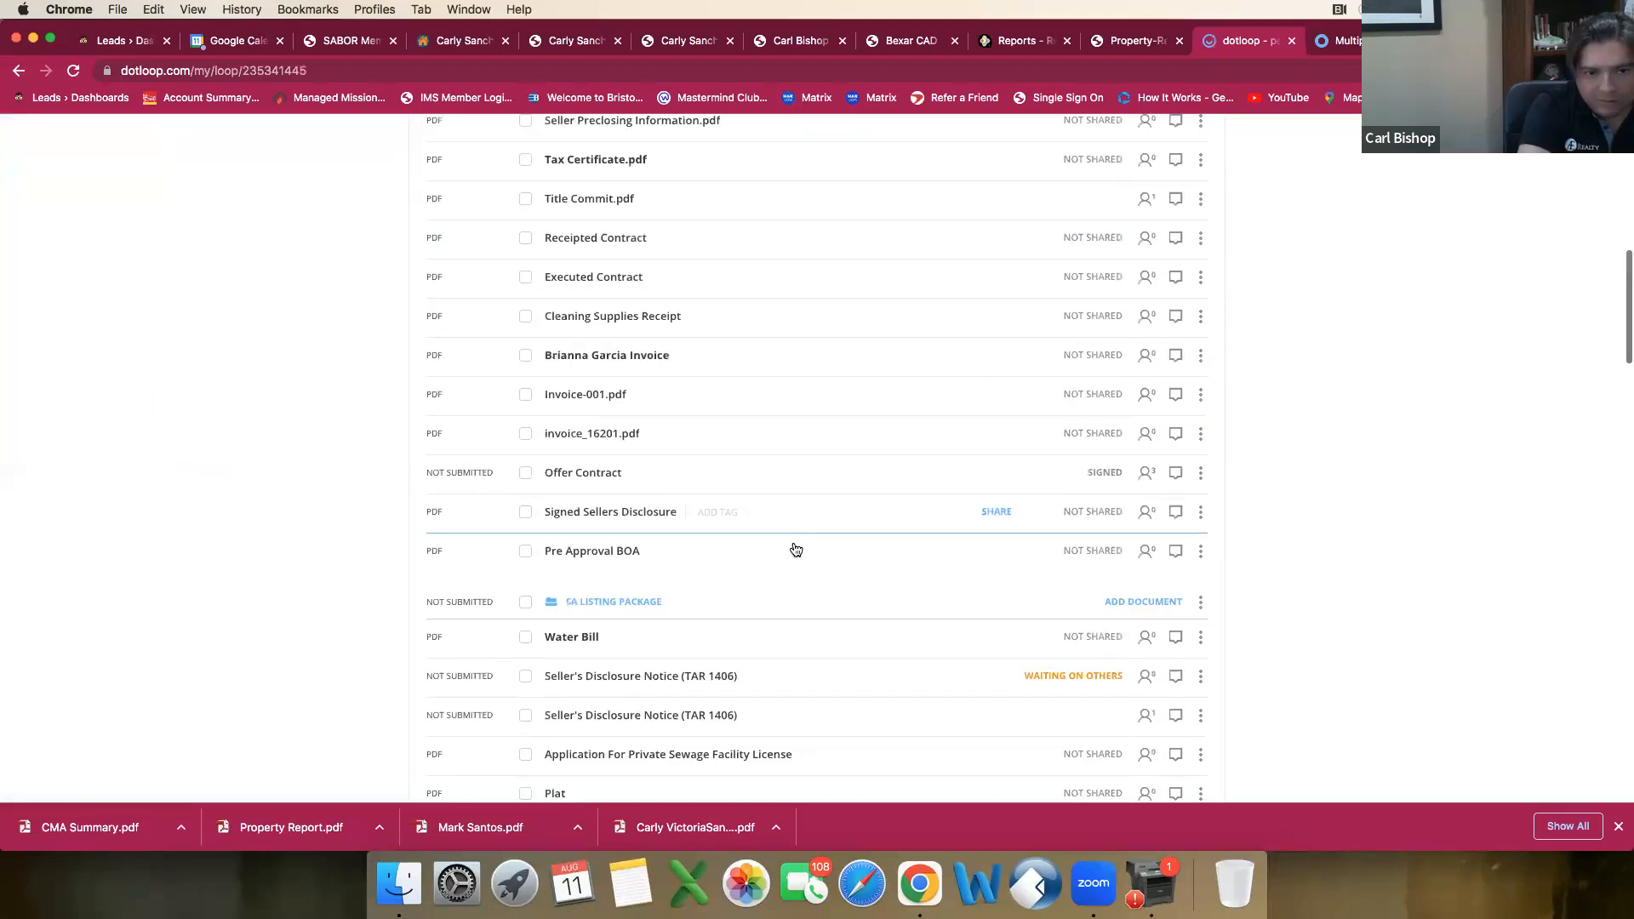
pyautogui.scroll(-1, 796, 550)
pyautogui.scroll(-3, 795, 545)
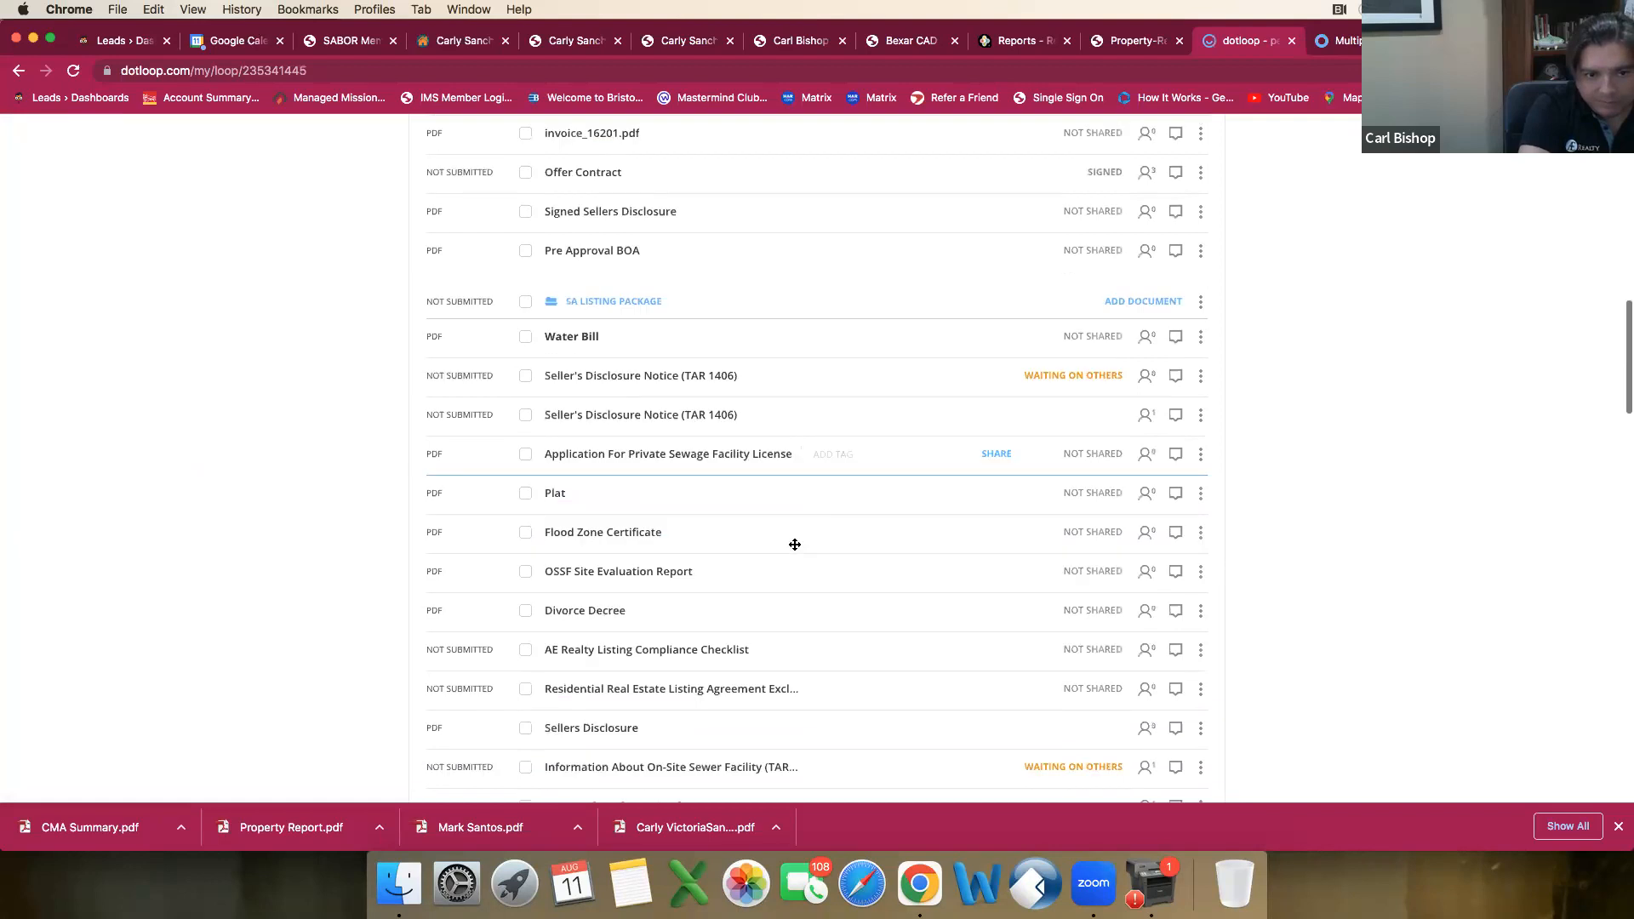
pyautogui.scroll(-2, 795, 545)
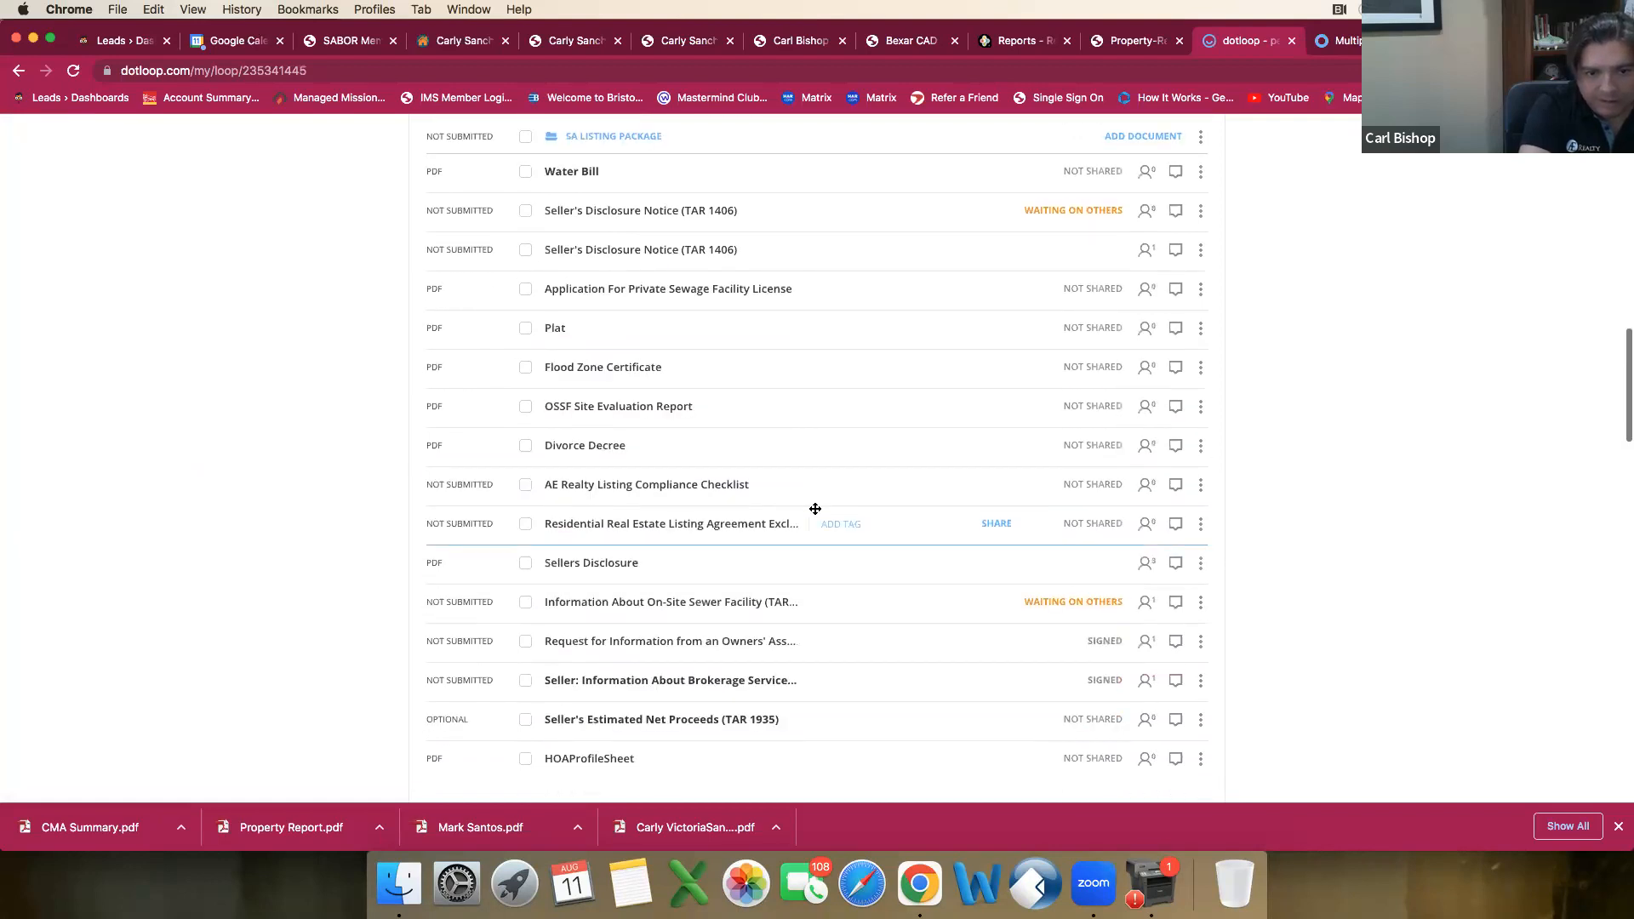
pyautogui.click(1200, 448)
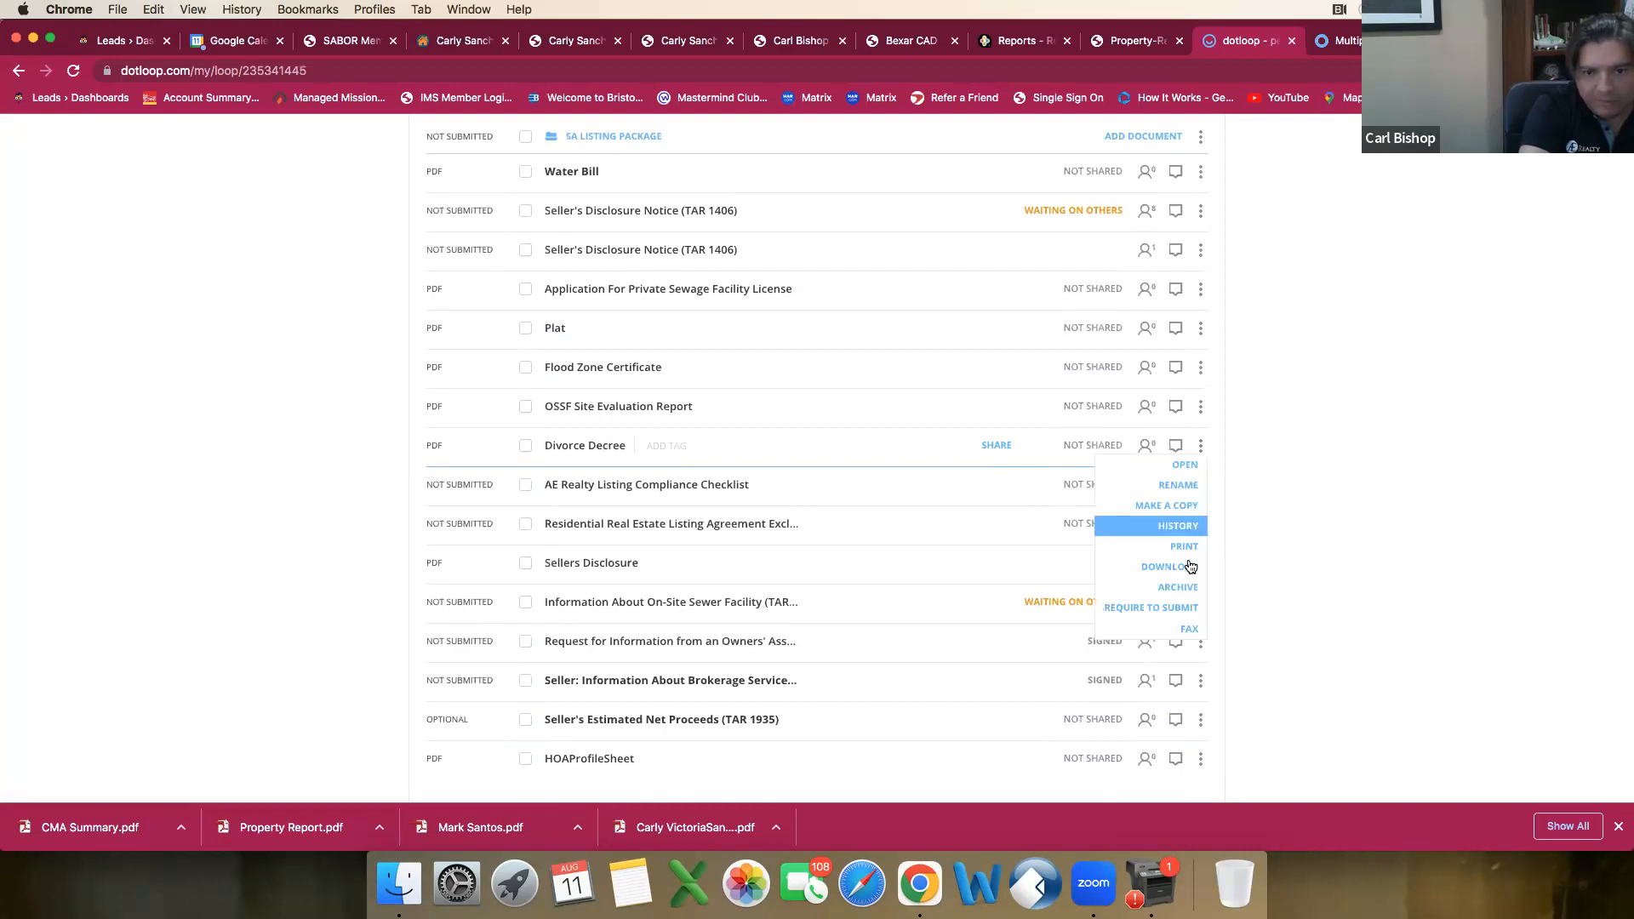
pyautogui.click(1260, 458)
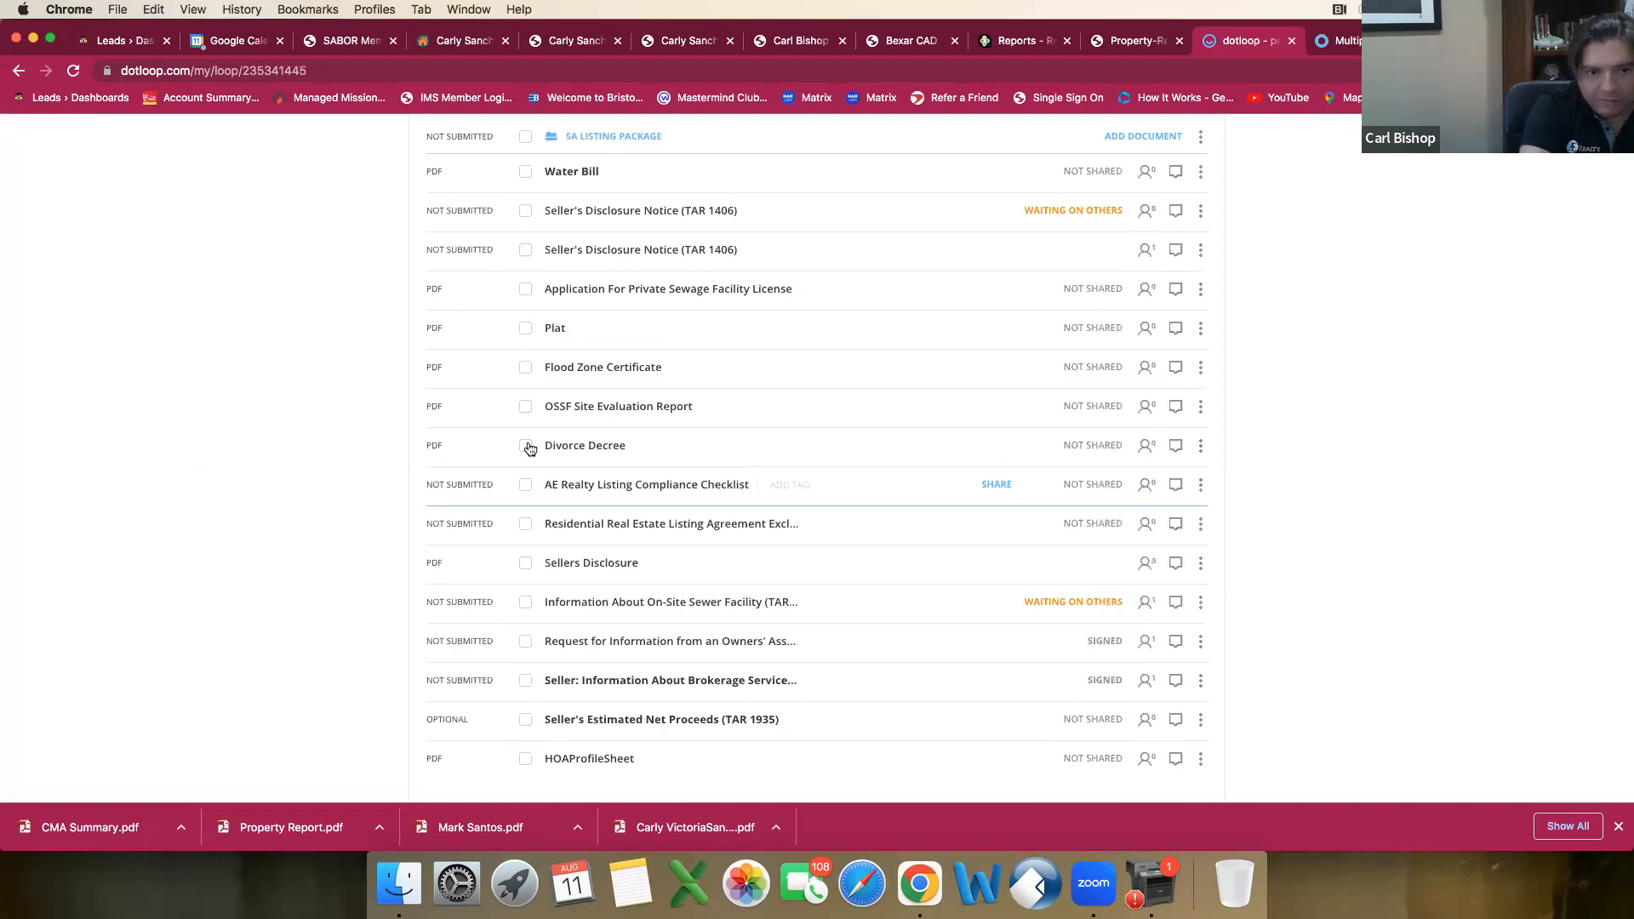
pyautogui.scroll(-5, 526, 449)
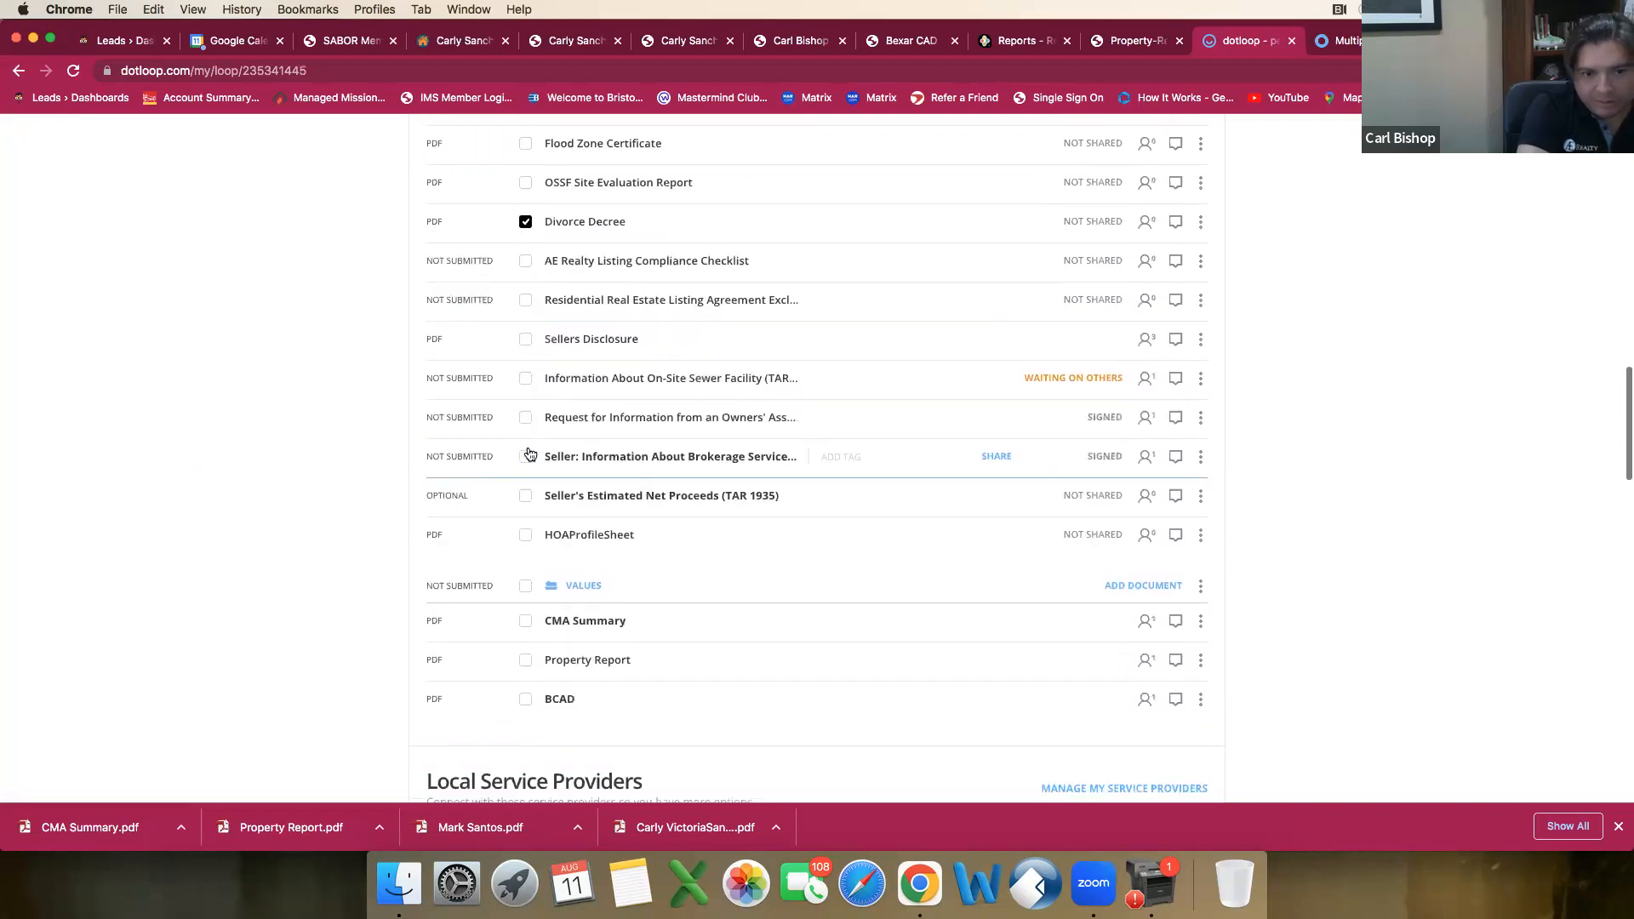
pyautogui.scroll(3, 529, 452)
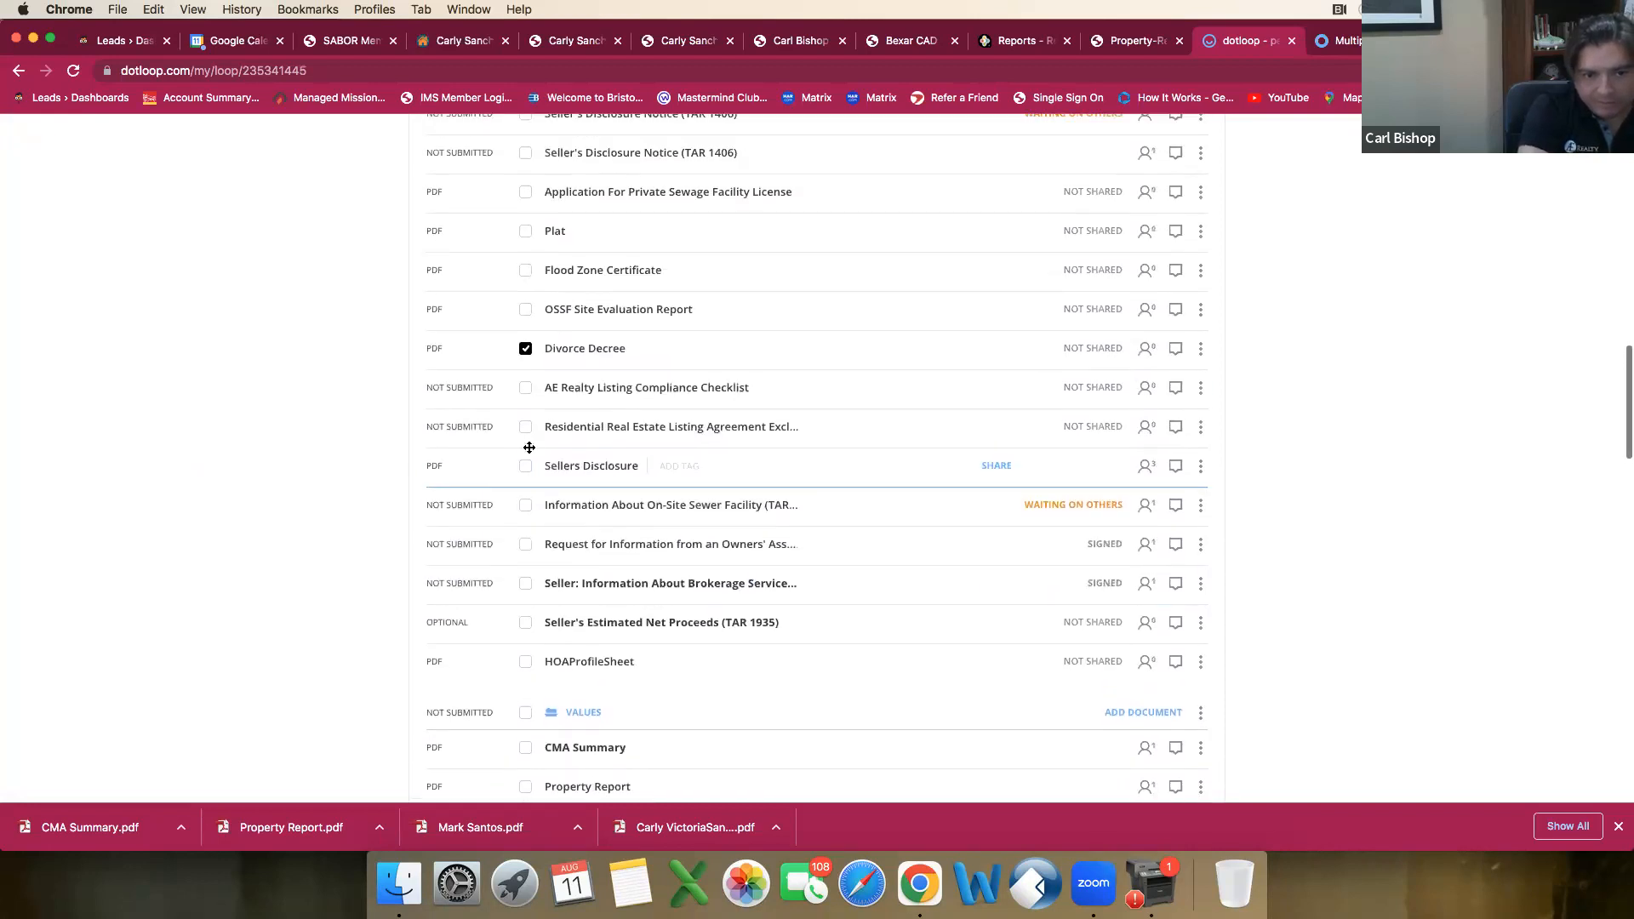
pyautogui.scroll(4, 529, 447)
pyautogui.scroll(4, 531, 448)
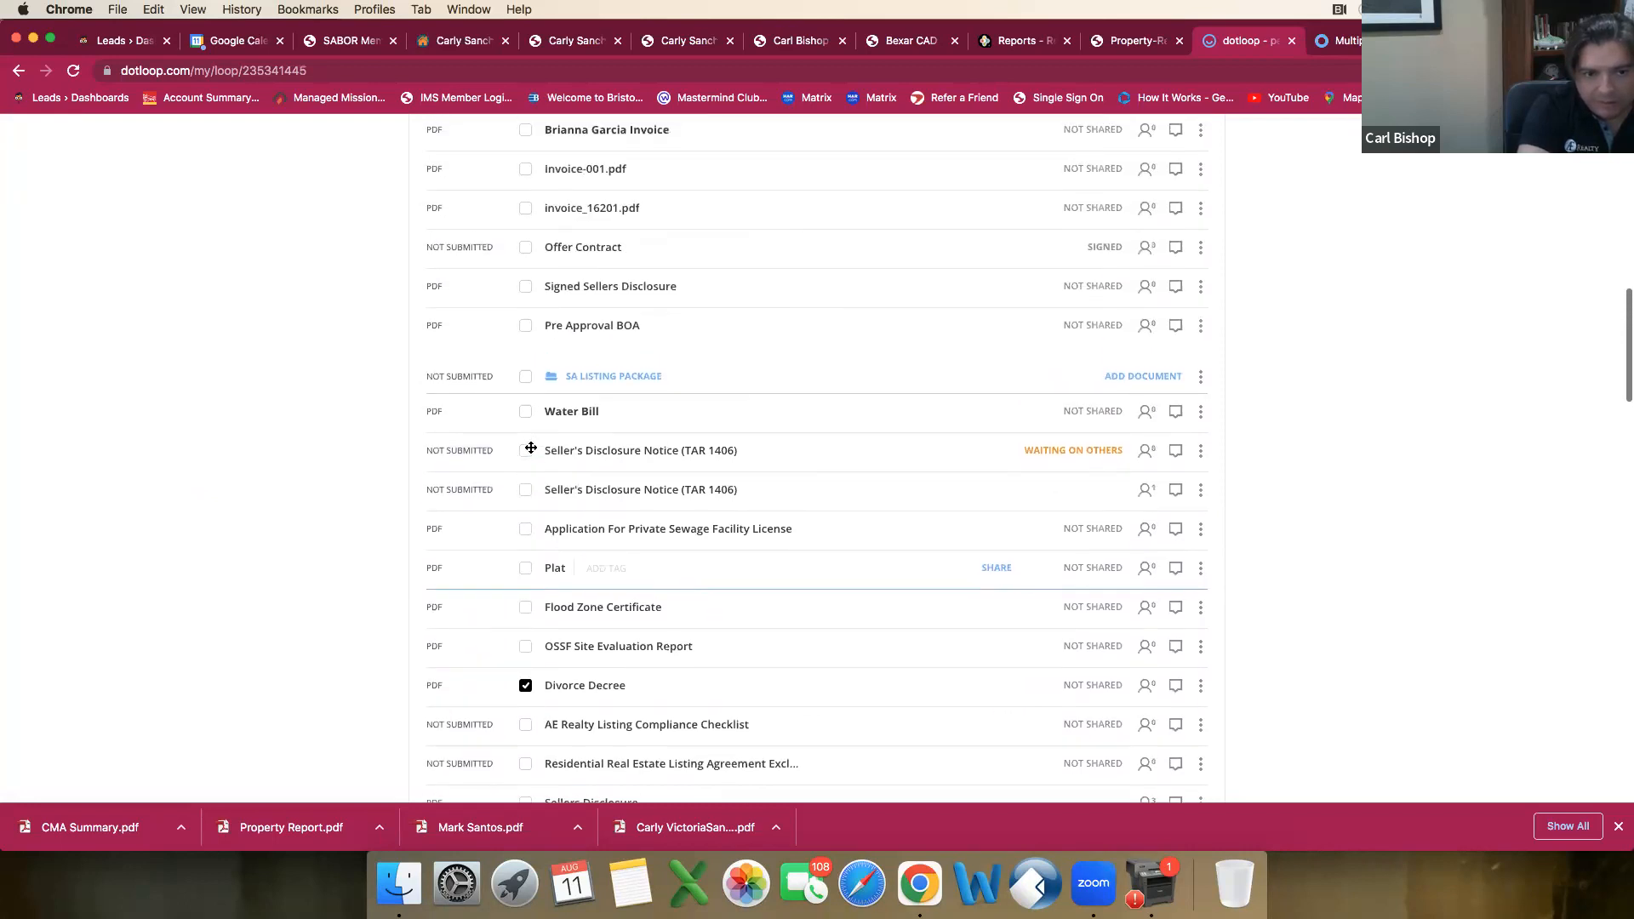
pyautogui.scroll(1, 529, 446)
pyautogui.click(525, 468)
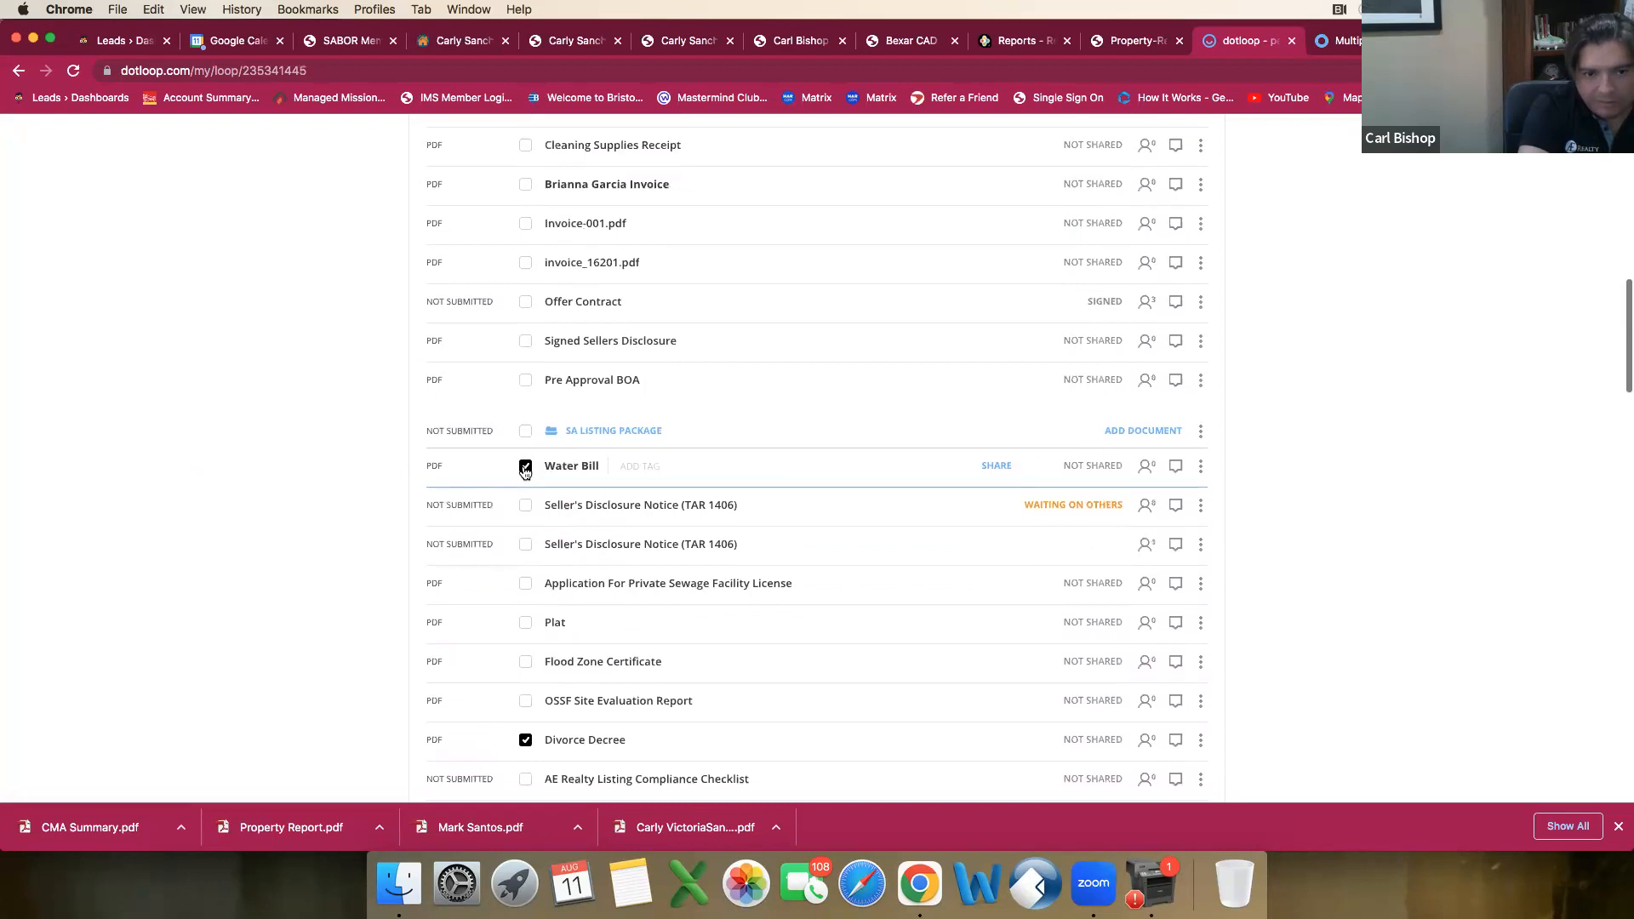
# Step: Review the Contract and SA Listing Package documents for other files to share
pyautogui.scroll(3, 523, 470)
pyautogui.scroll(2, 523, 469)
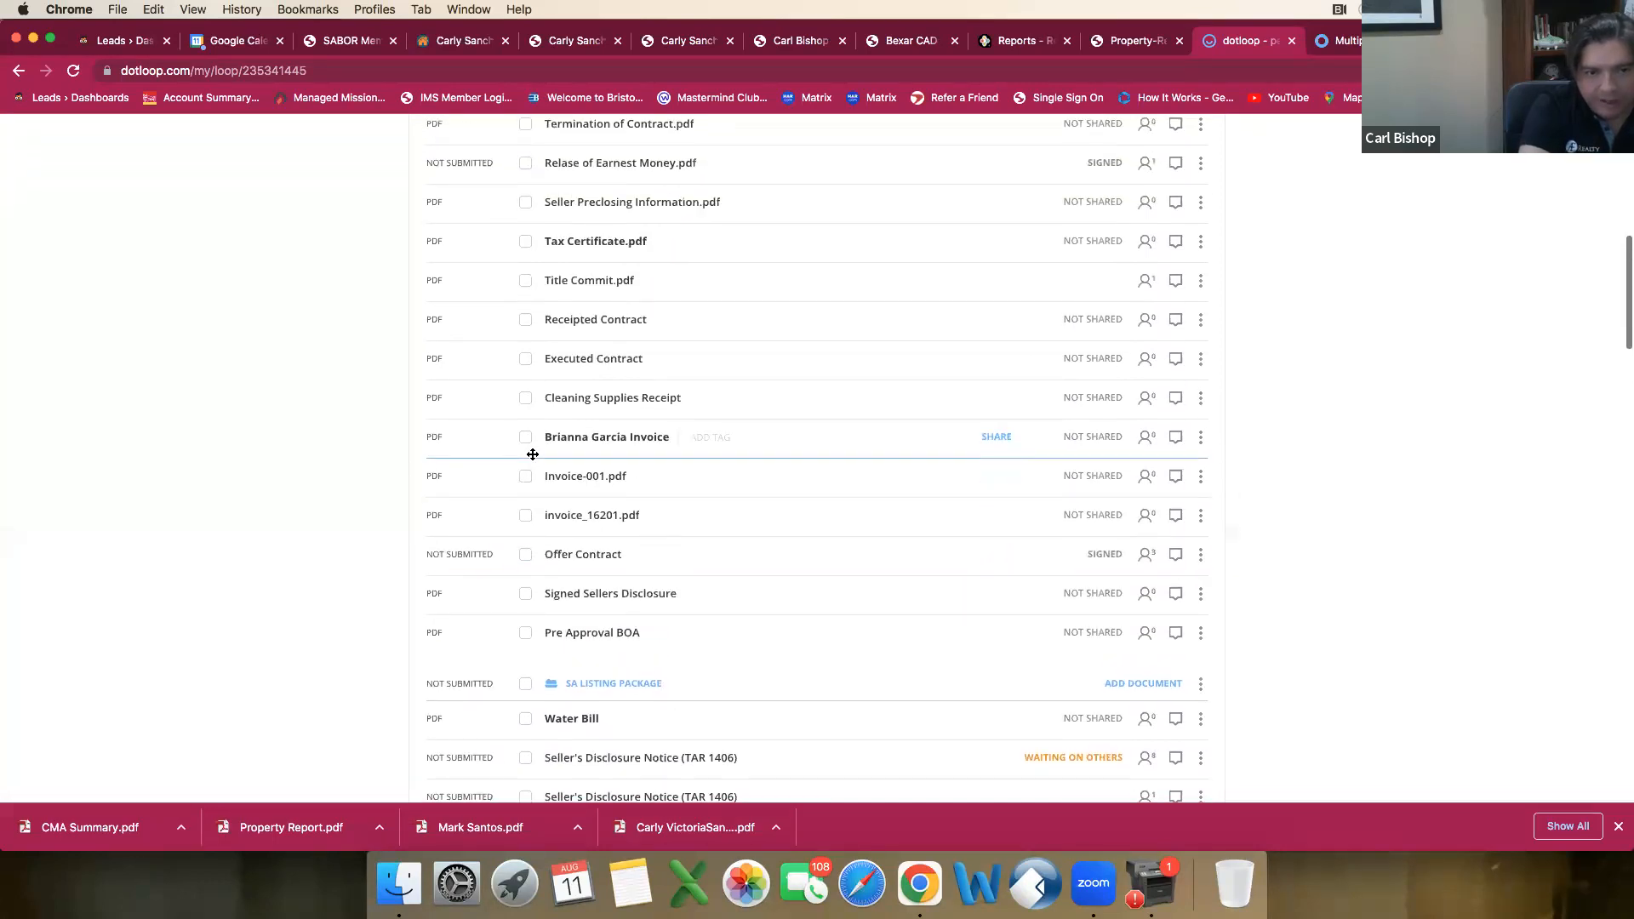
pyautogui.scroll(1, 531, 458)
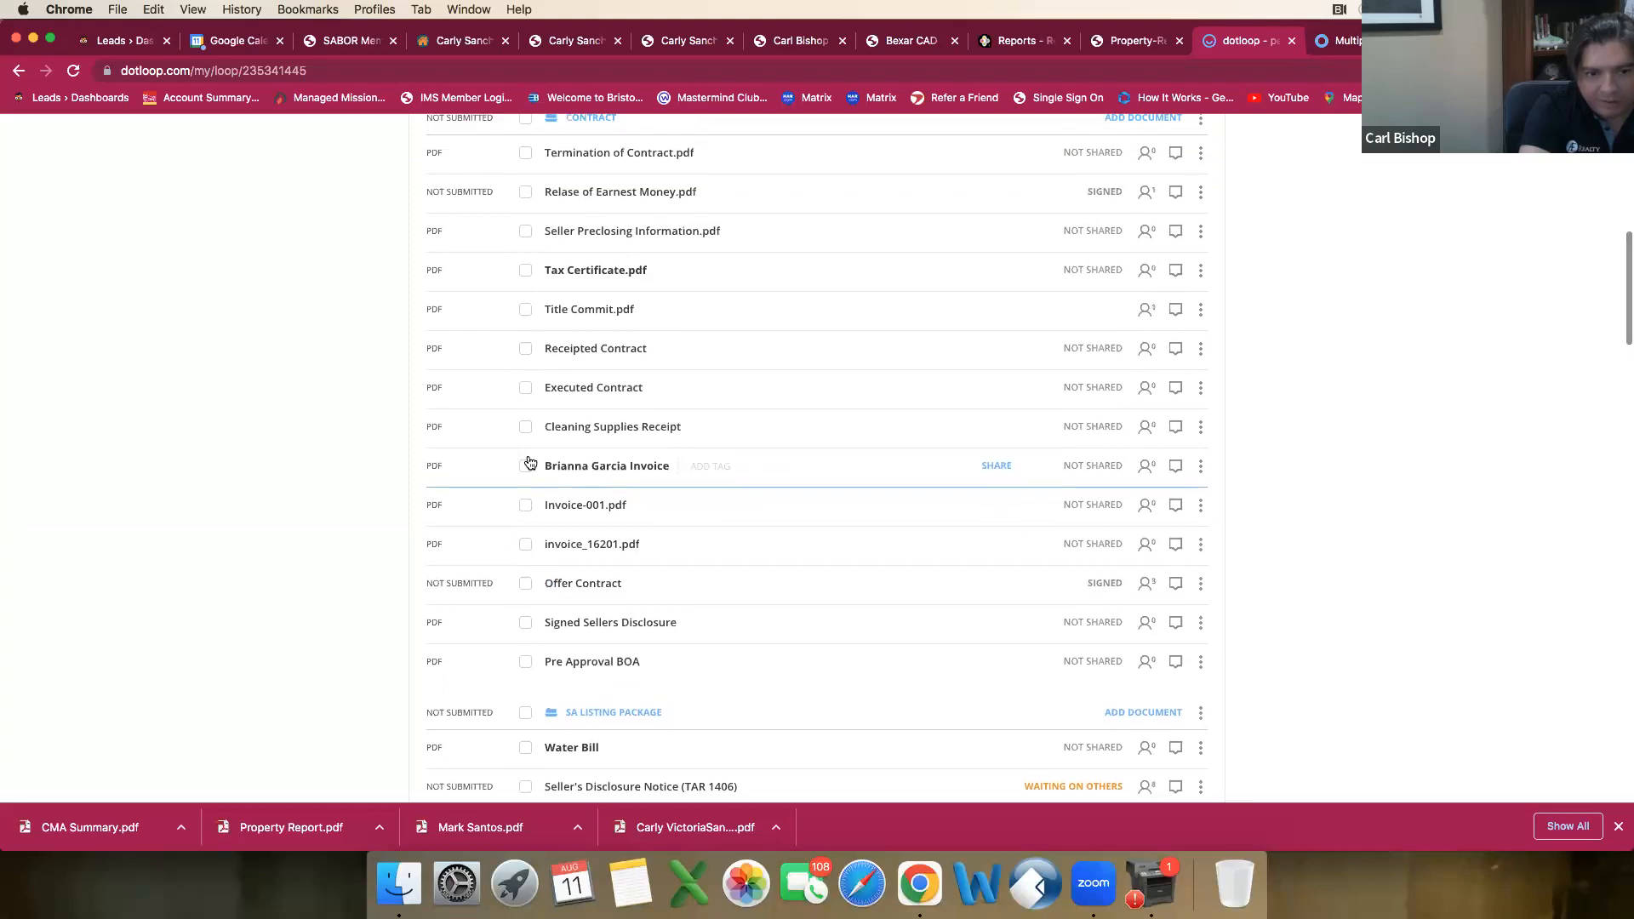
pyautogui.scroll(2, 530, 460)
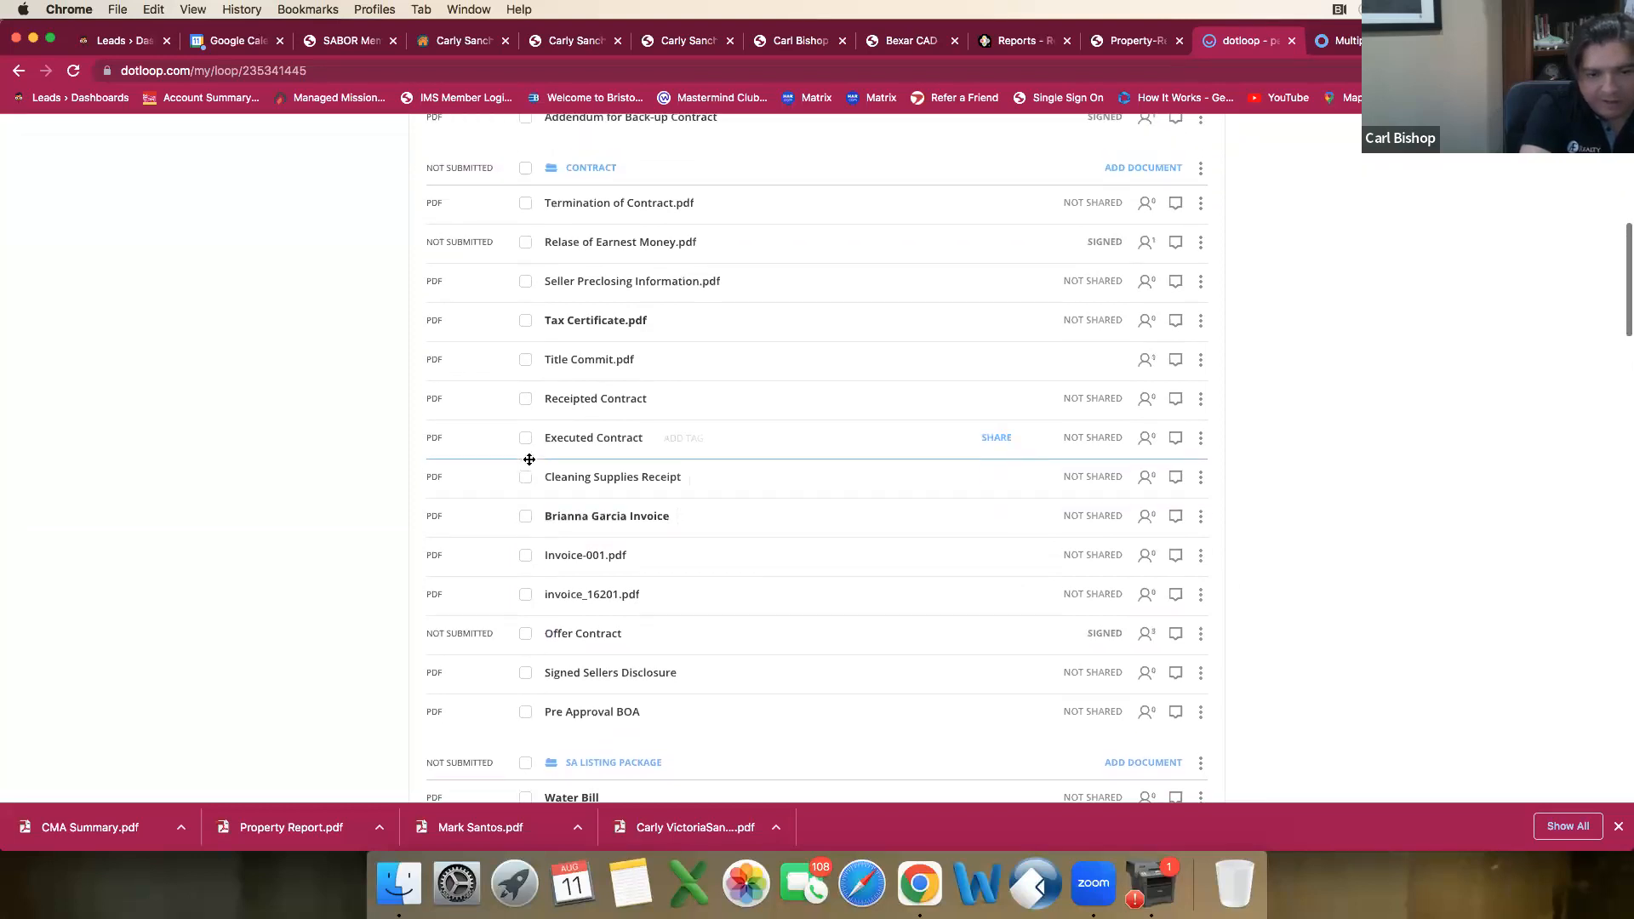
pyautogui.scroll(3, 530, 460)
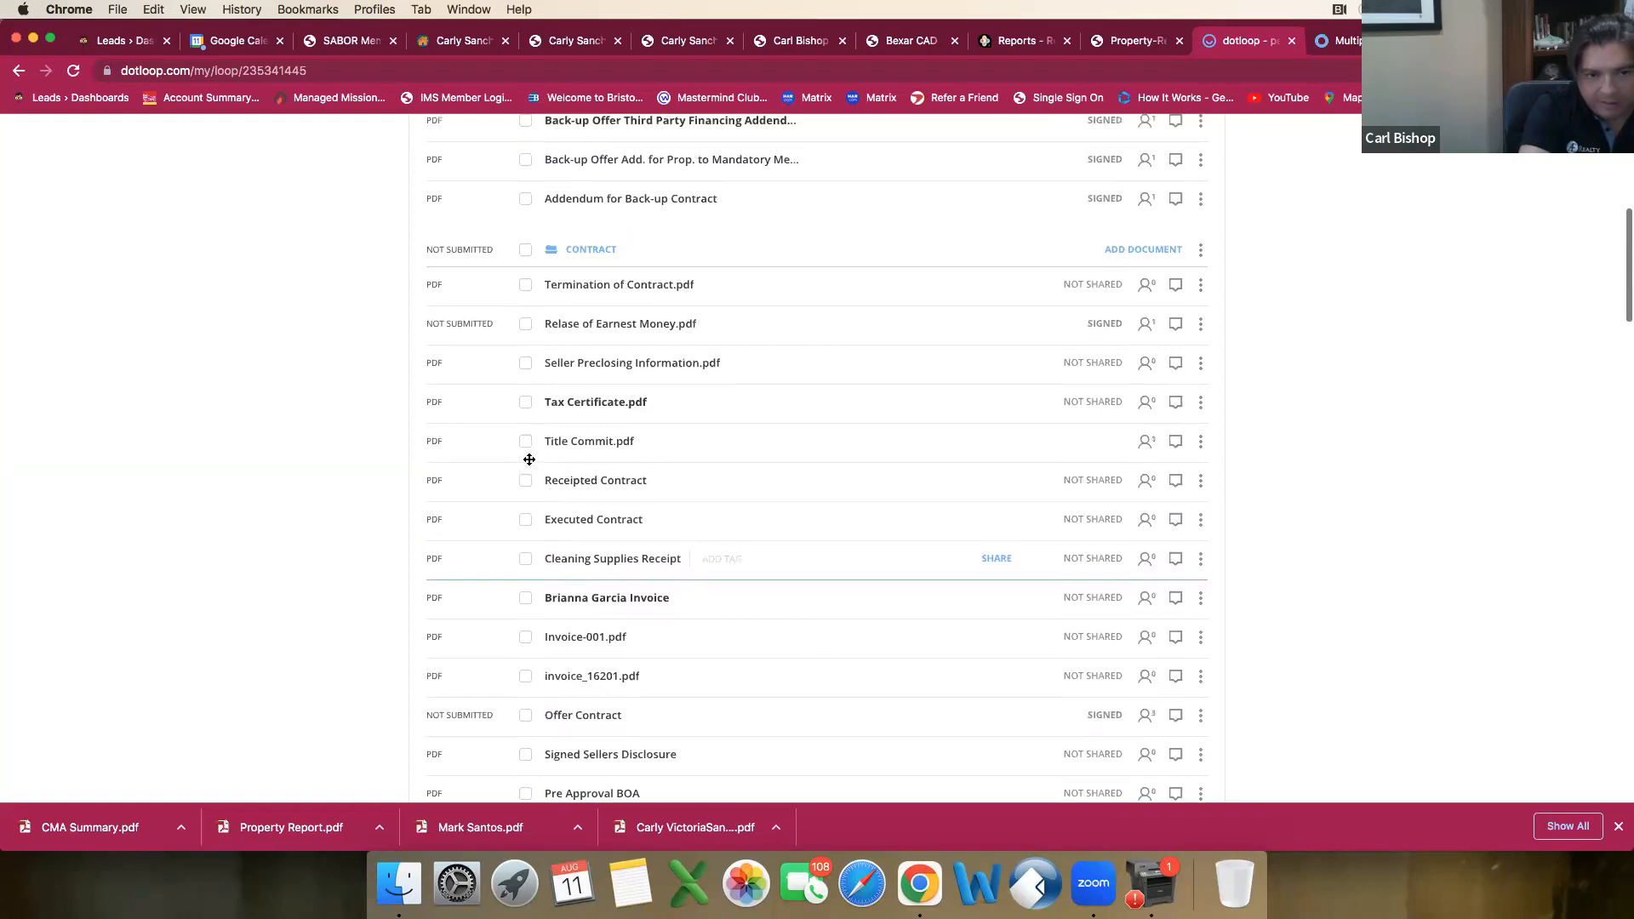
pyautogui.scroll(1, 530, 459)
pyautogui.scroll(1, 529, 460)
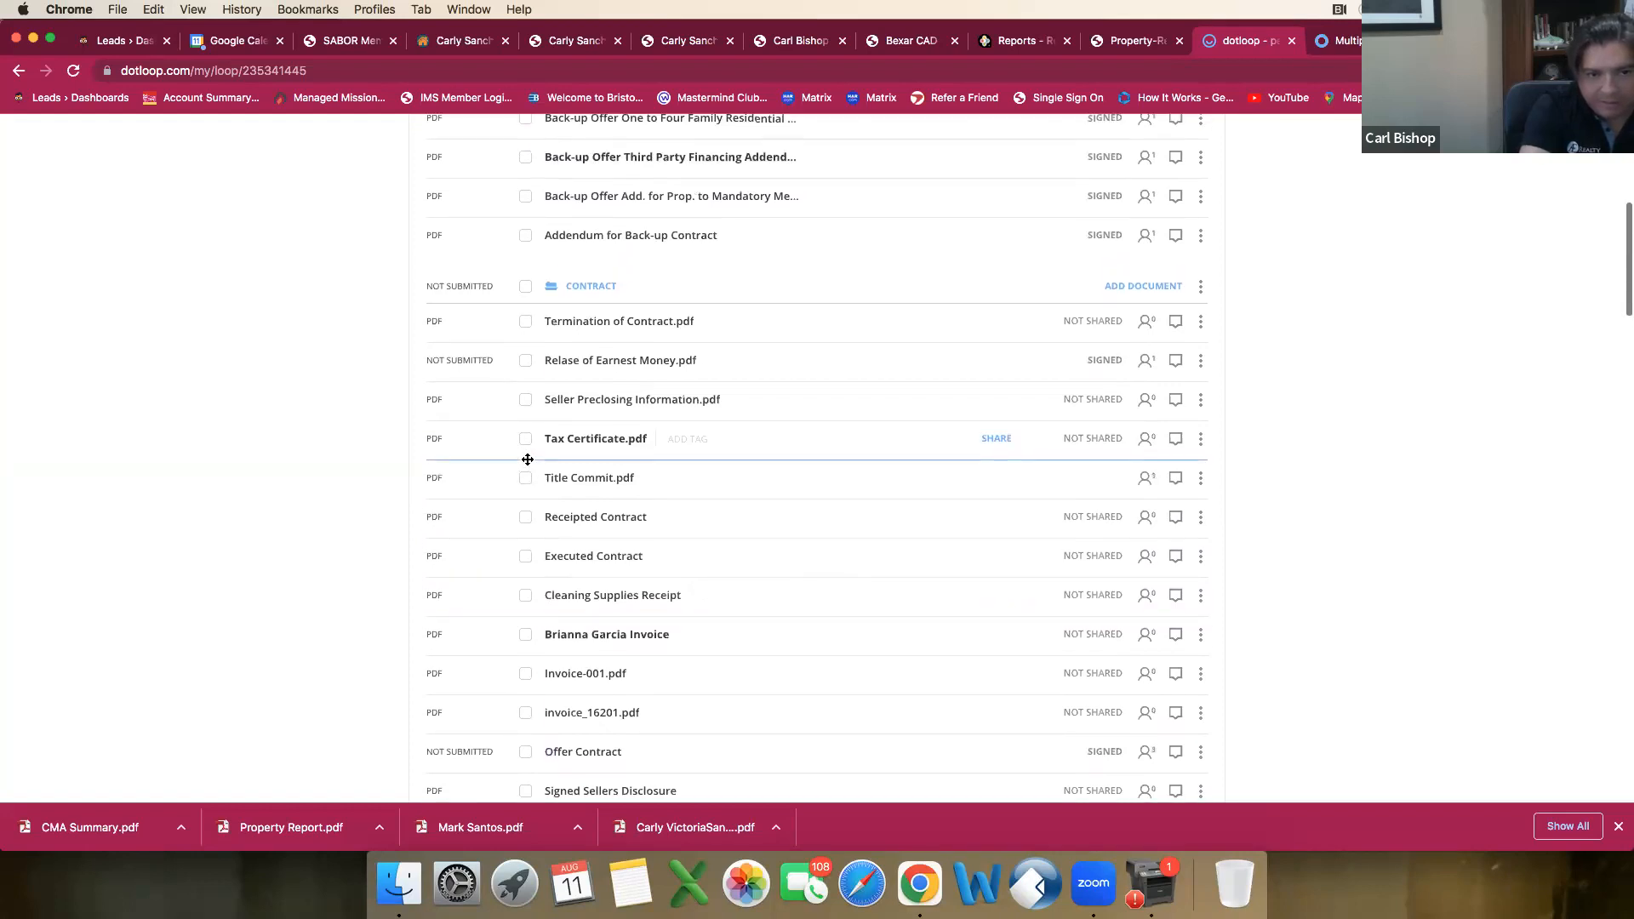
pyautogui.scroll(8, 527, 459)
pyautogui.scroll(-12, 528, 464)
pyautogui.scroll(-11, 528, 464)
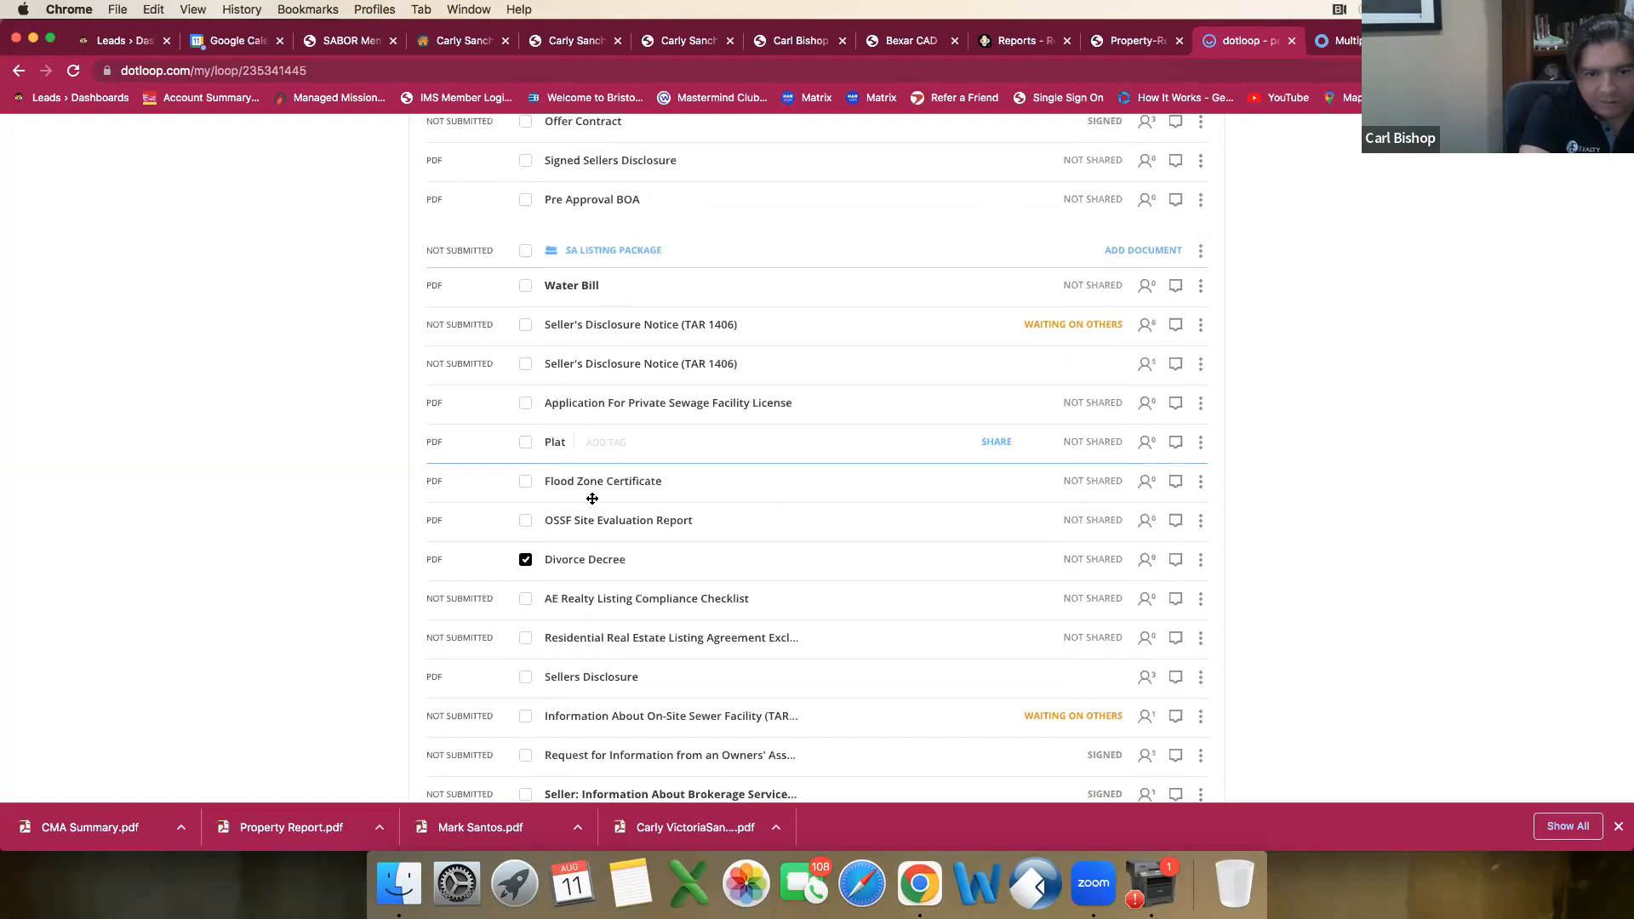
pyautogui.scroll(-12, 592, 498)
# Step: Start sharing the selected Divorce Decree and enter the new recipient's full name and e-mail address
pyautogui.scroll(20, 589, 507)
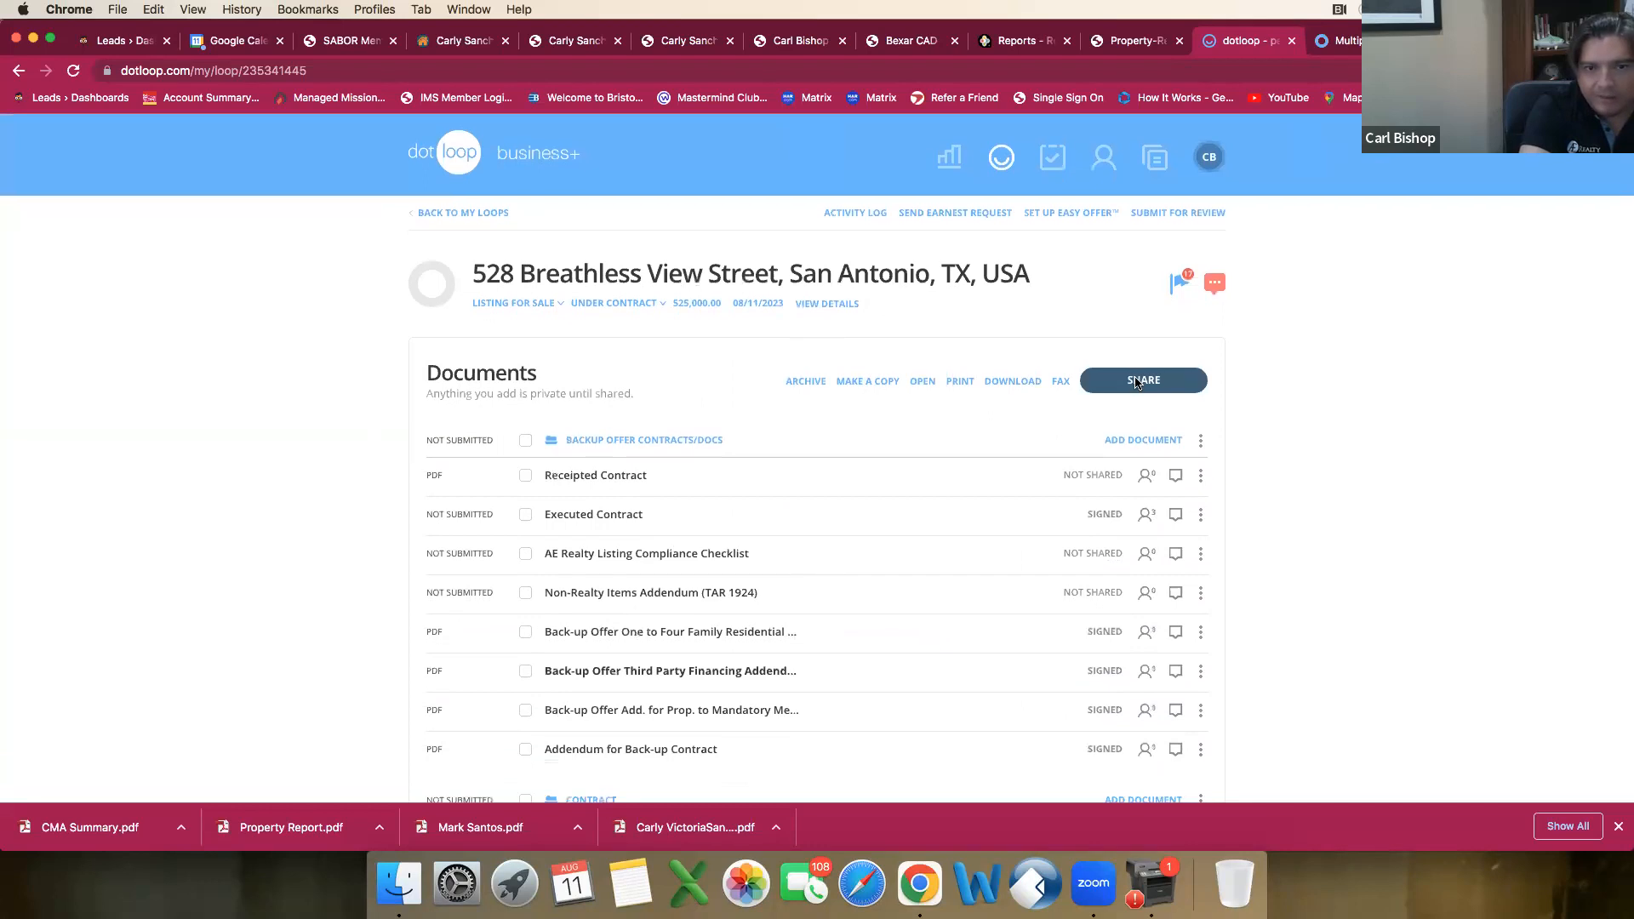
pyautogui.click(1138, 381)
pyautogui.scroll(-5, 723, 455)
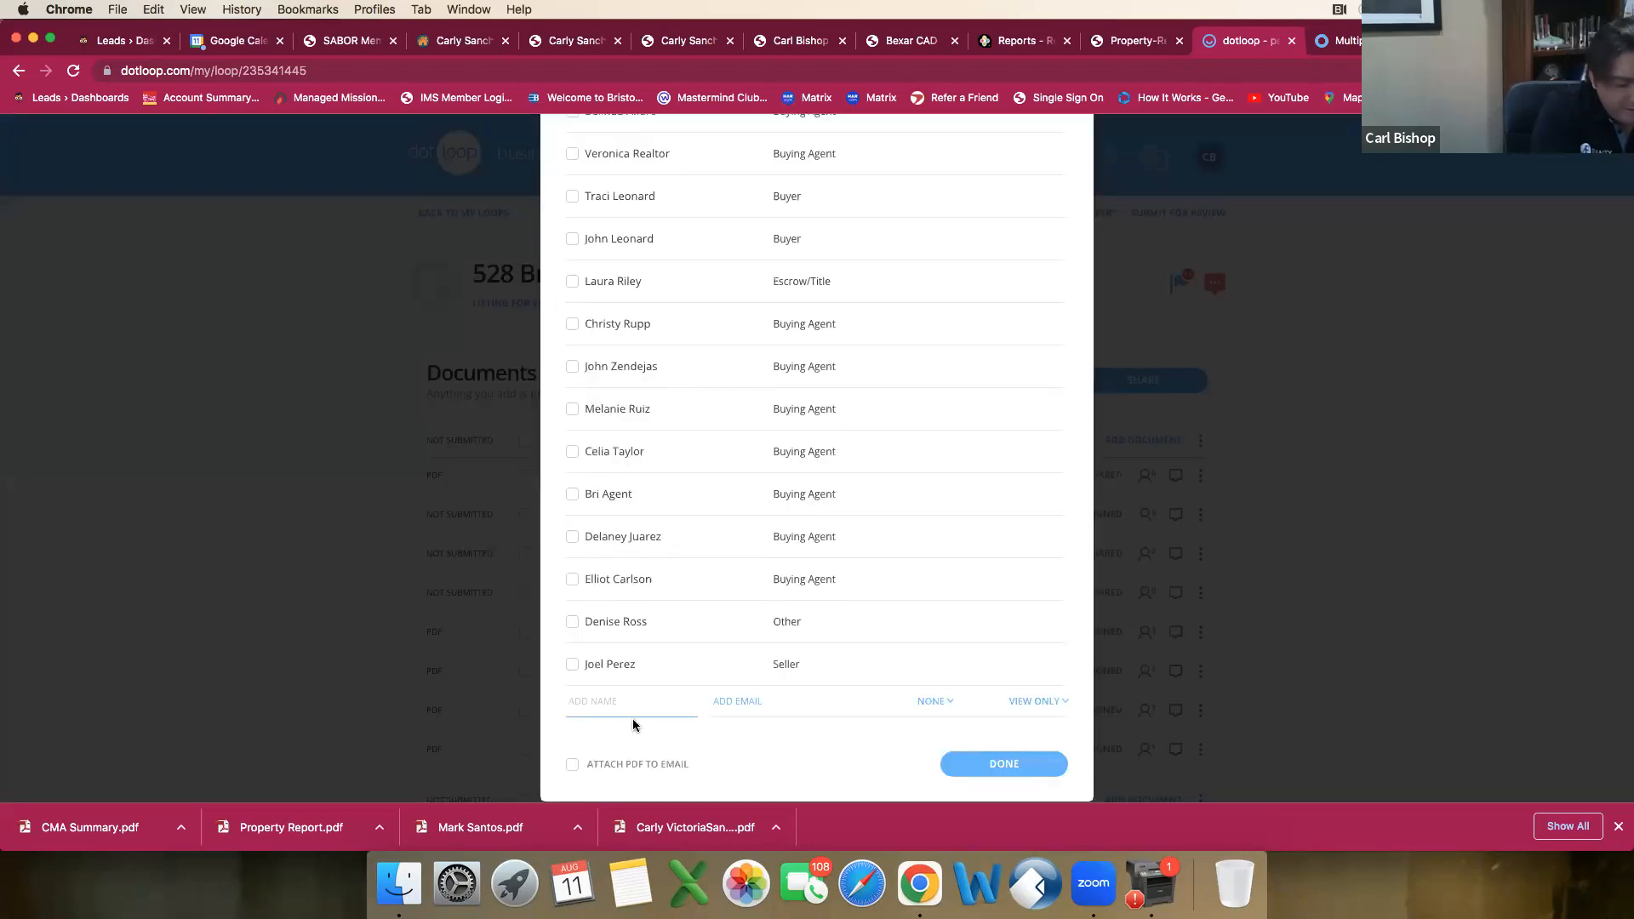
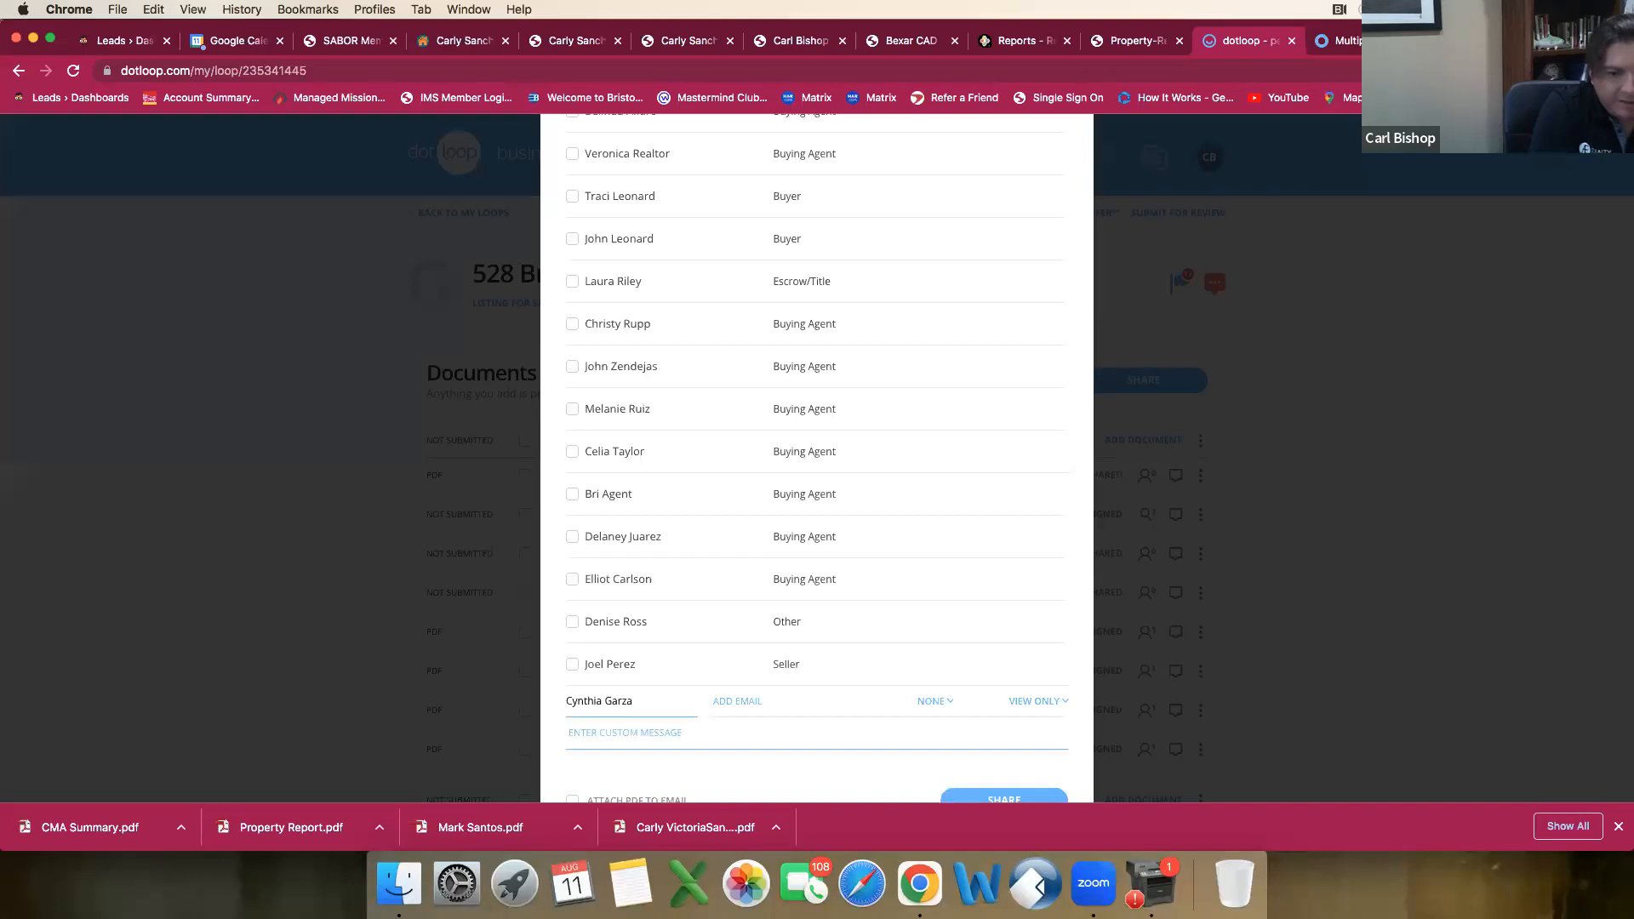
pyautogui.press('Tab')
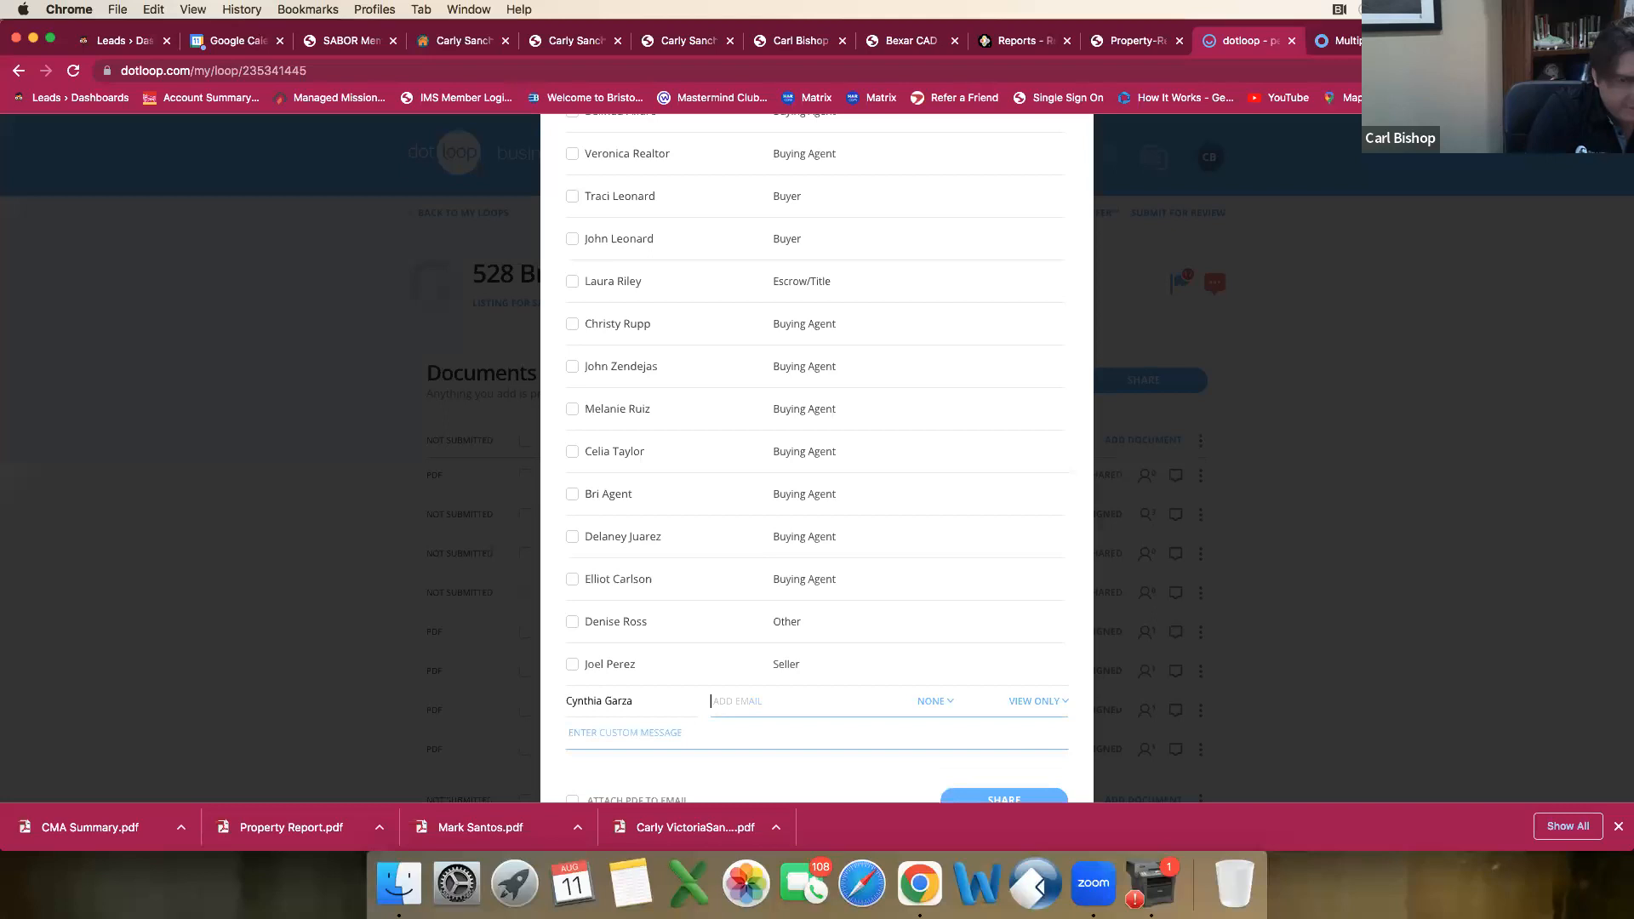
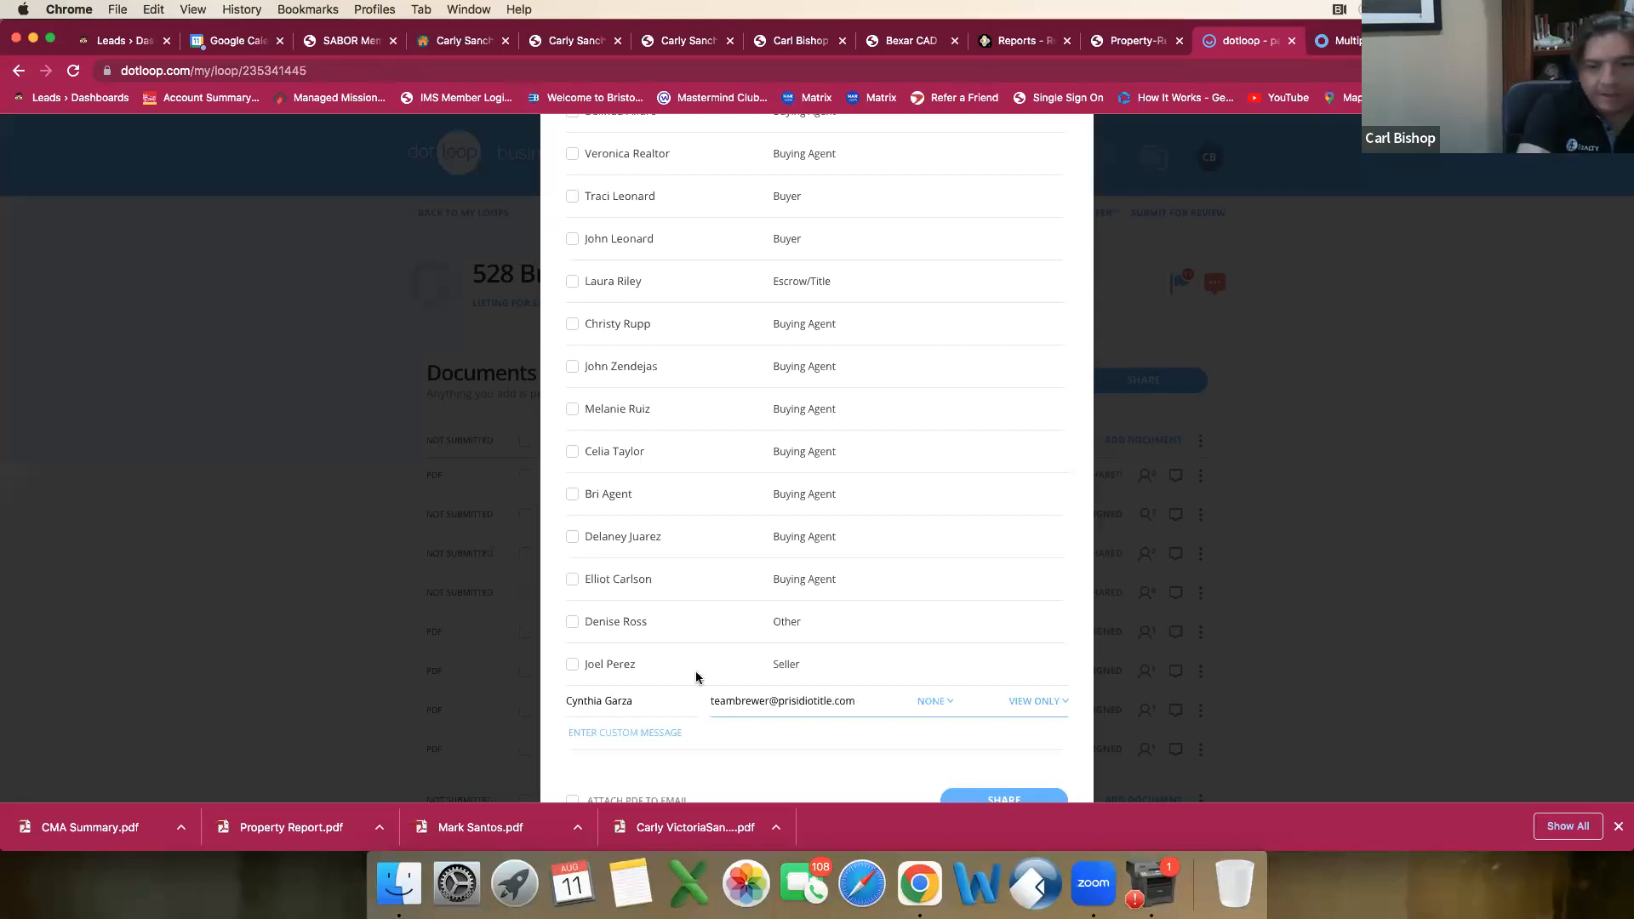
# Step: Set the new recipient's role to Escrow/Title, keeping view-only access
pyautogui.scroll(-1, 954, 655)
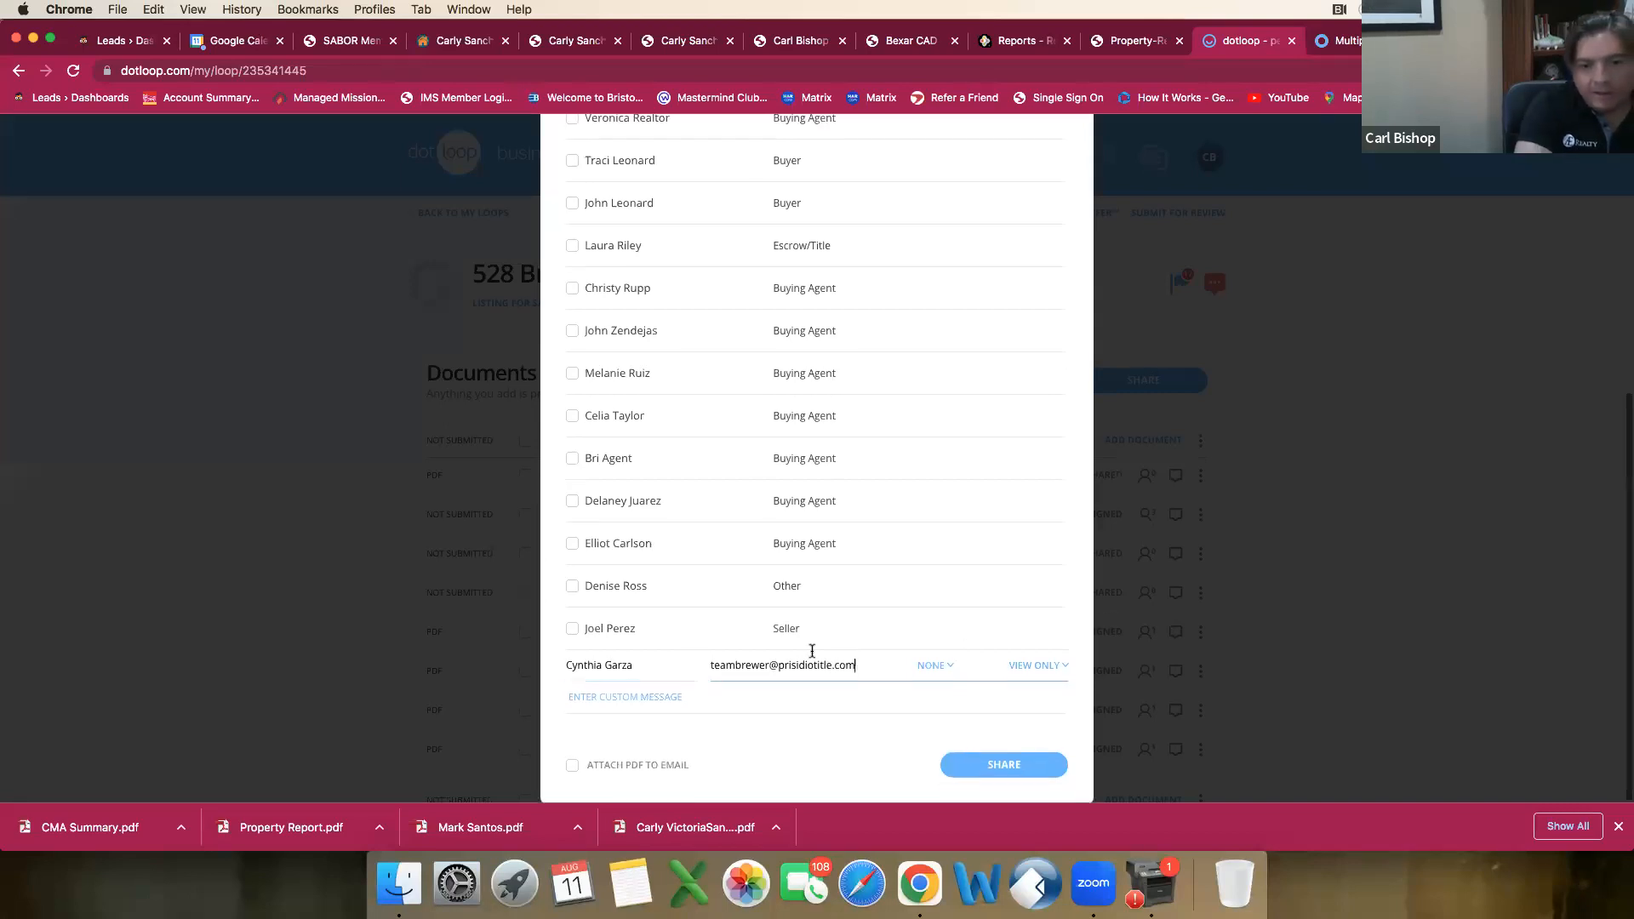
pyautogui.click(942, 669)
pyautogui.scroll(-3, 1021, 698)
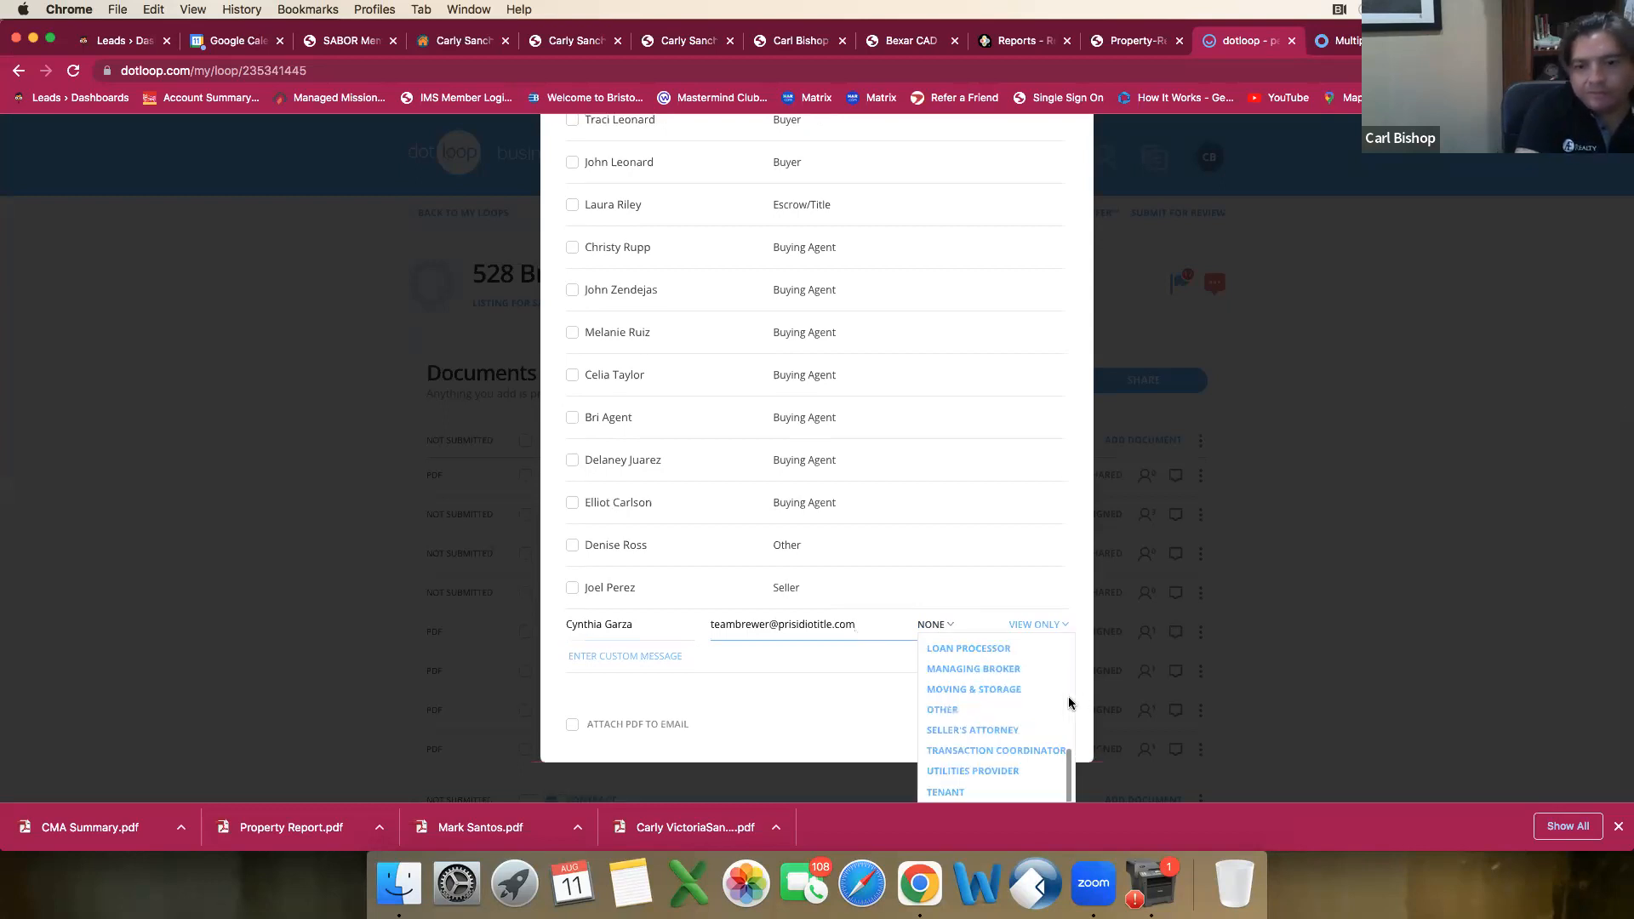
pyautogui.scroll(2, 1005, 735)
pyautogui.scroll(5, 1005, 735)
pyautogui.scroll(-3, 1005, 734)
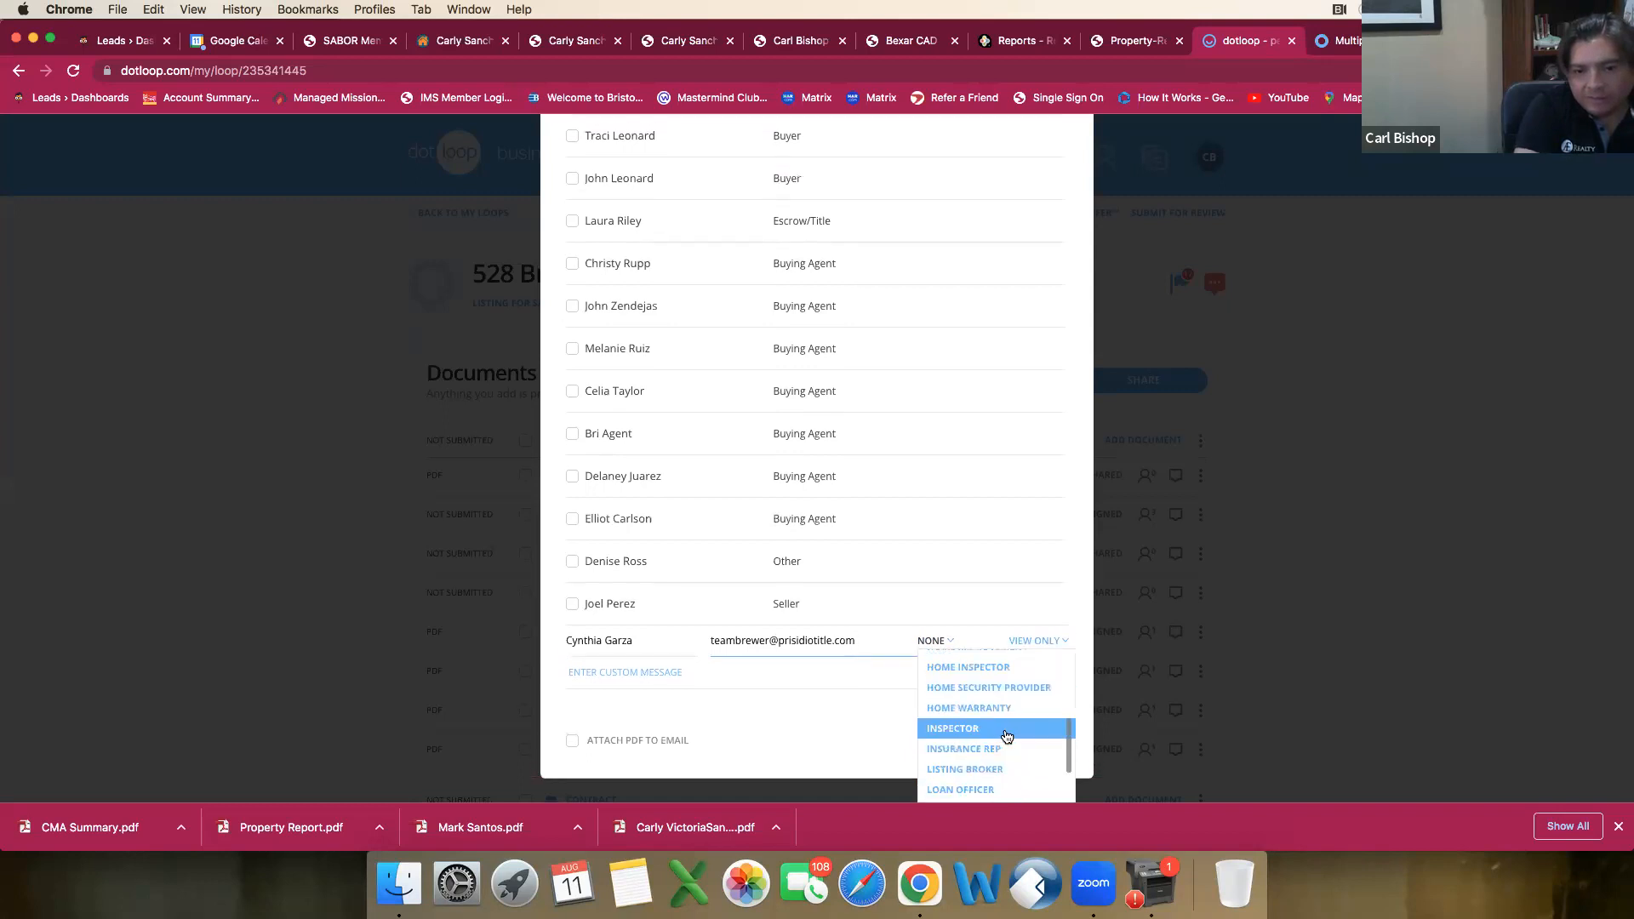
pyautogui.scroll(-3, 1007, 736)
pyautogui.scroll(4, 1000, 723)
pyautogui.scroll(2, 991, 711)
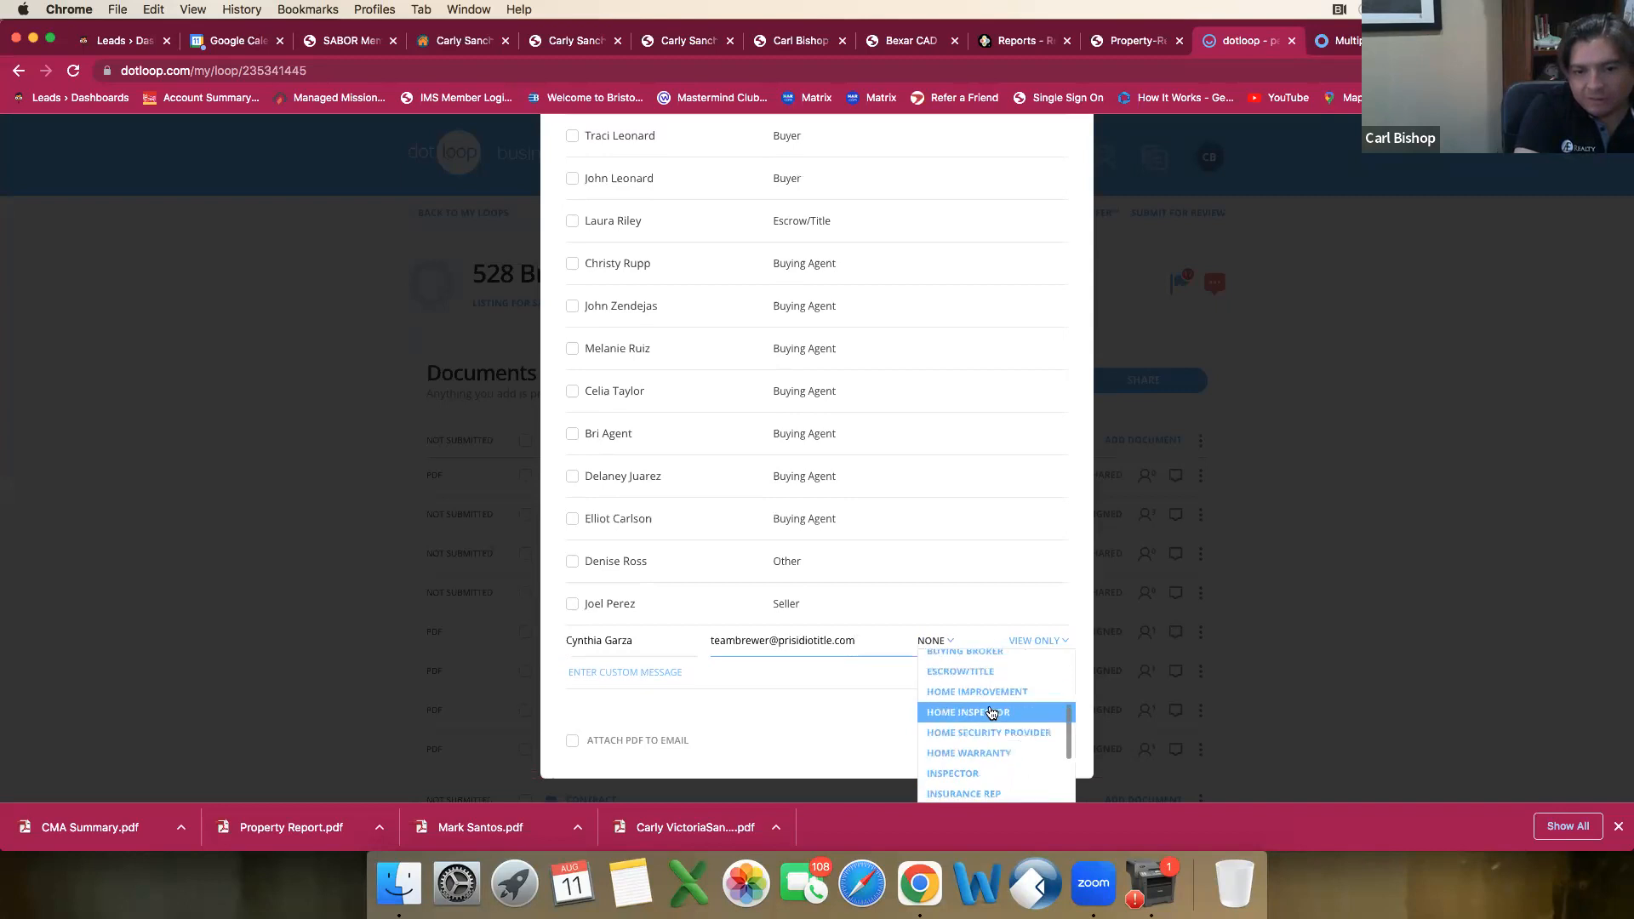
pyautogui.scroll(2, 991, 712)
pyautogui.click(991, 749)
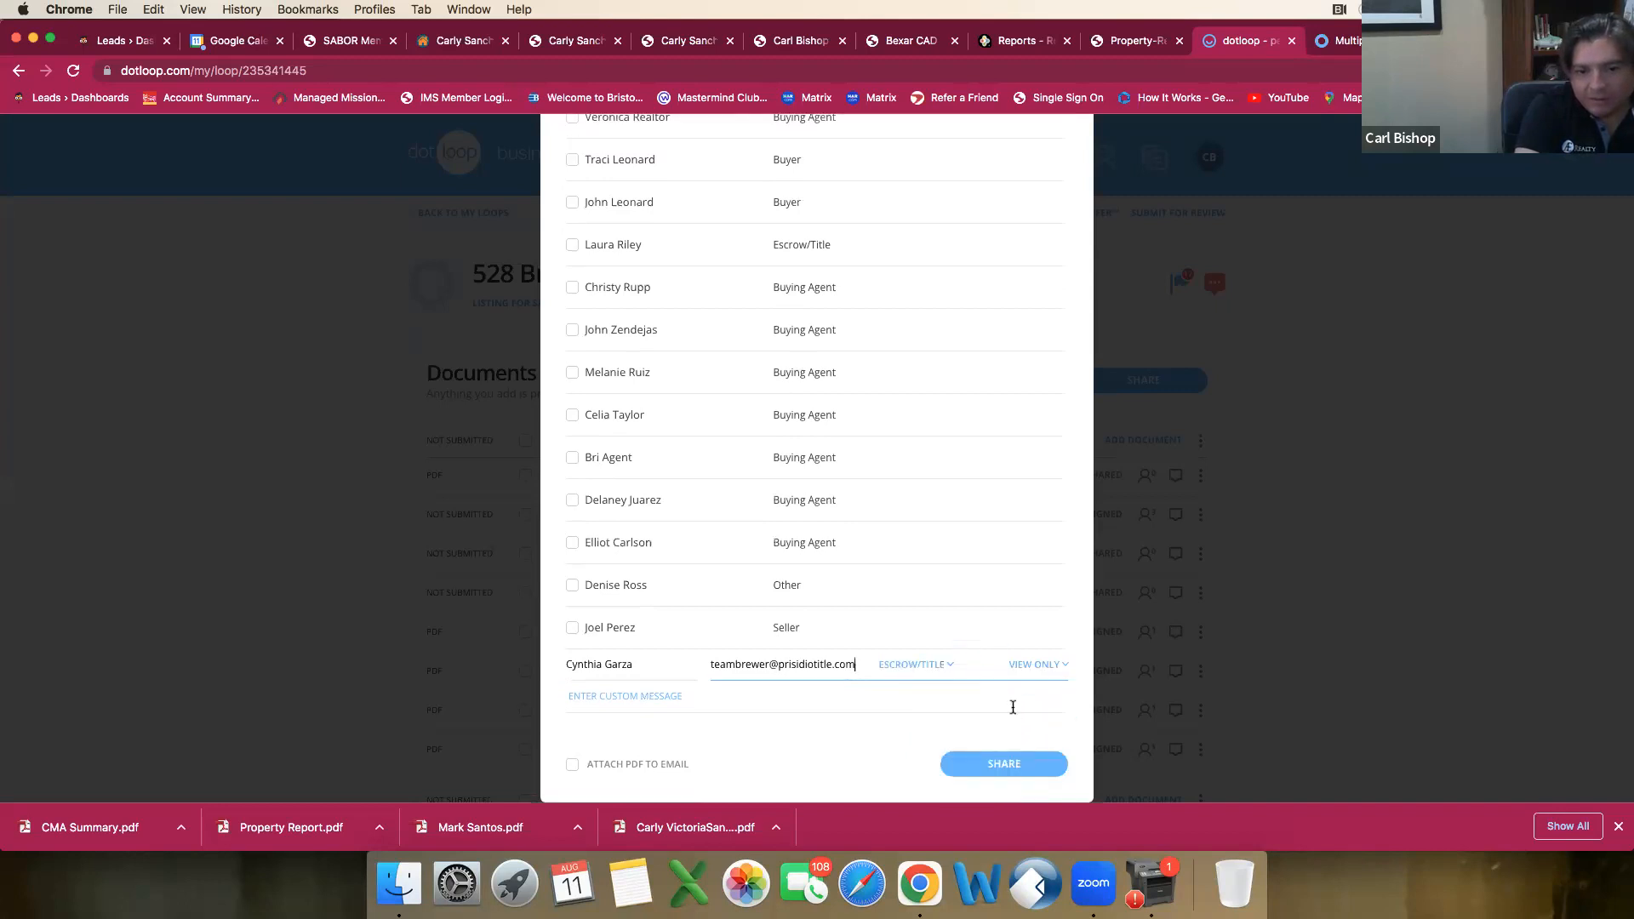
# Step: Share the Divorce Decree with the PDF attached to the e-mail and clear the document's selection
pyautogui.click(573, 765)
pyautogui.click(1021, 765)
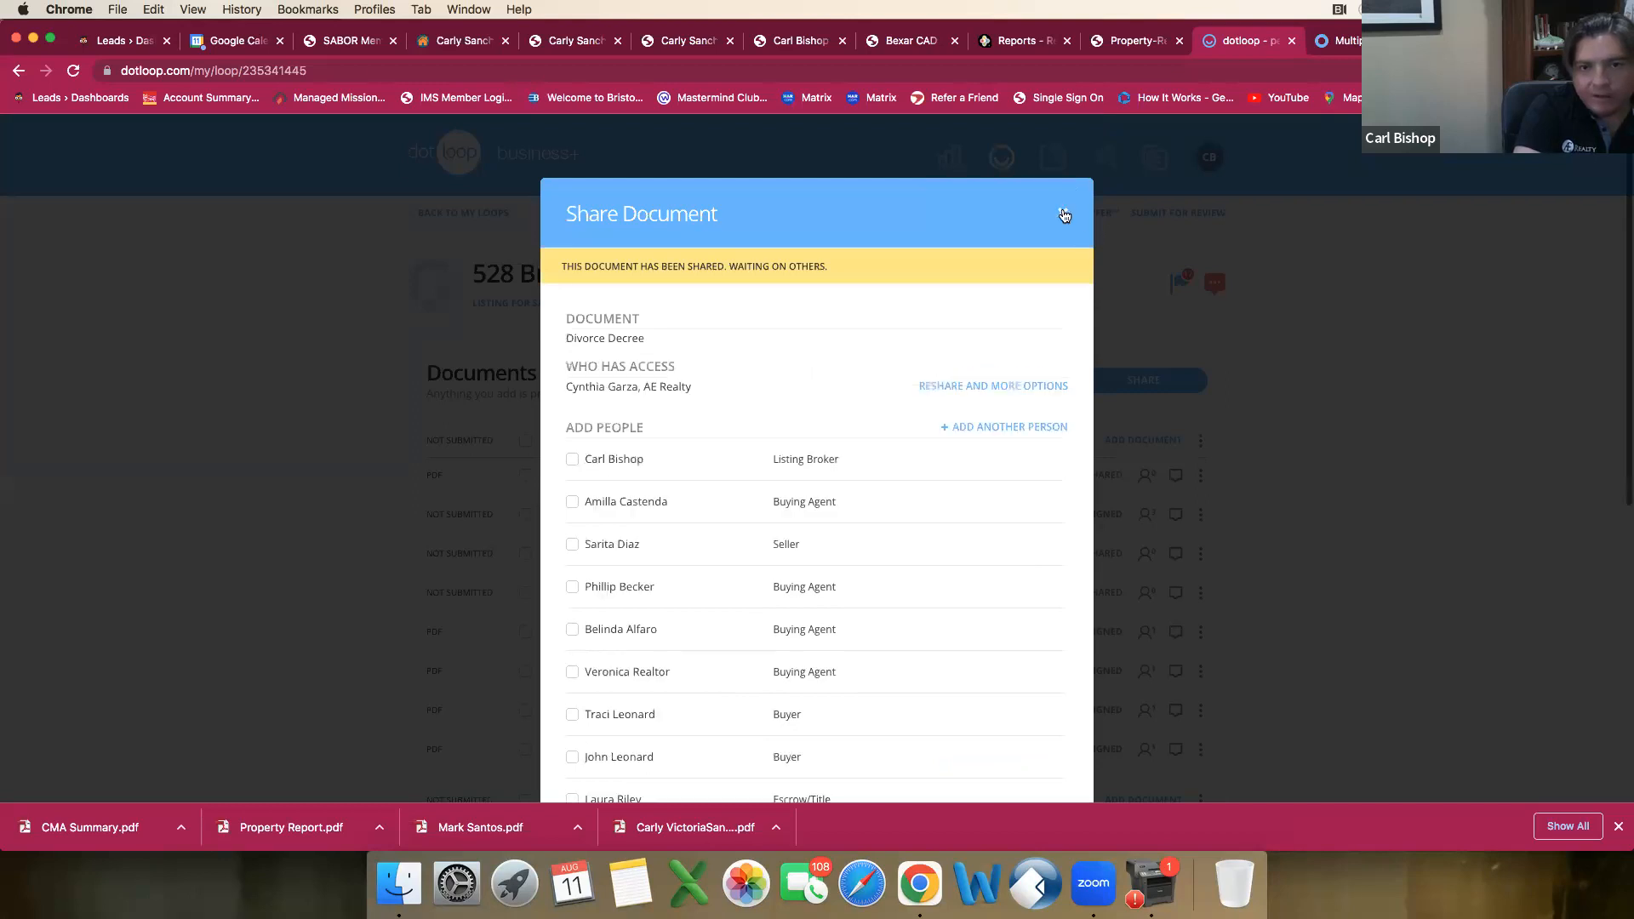
pyautogui.click(1063, 213)
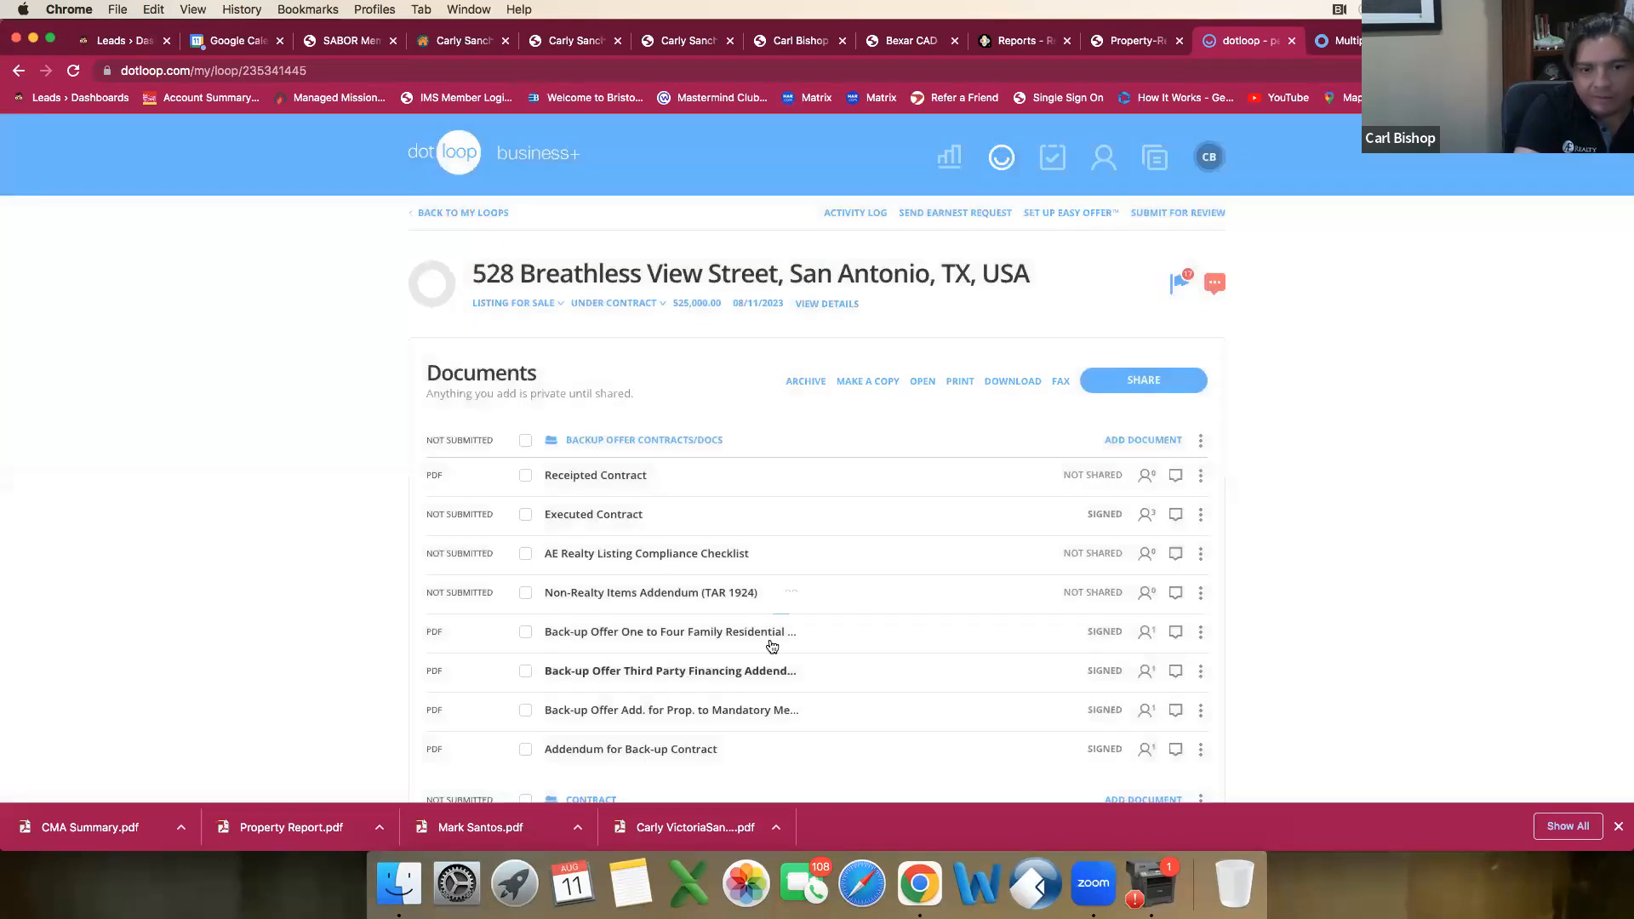
pyautogui.scroll(-8, 793, 569)
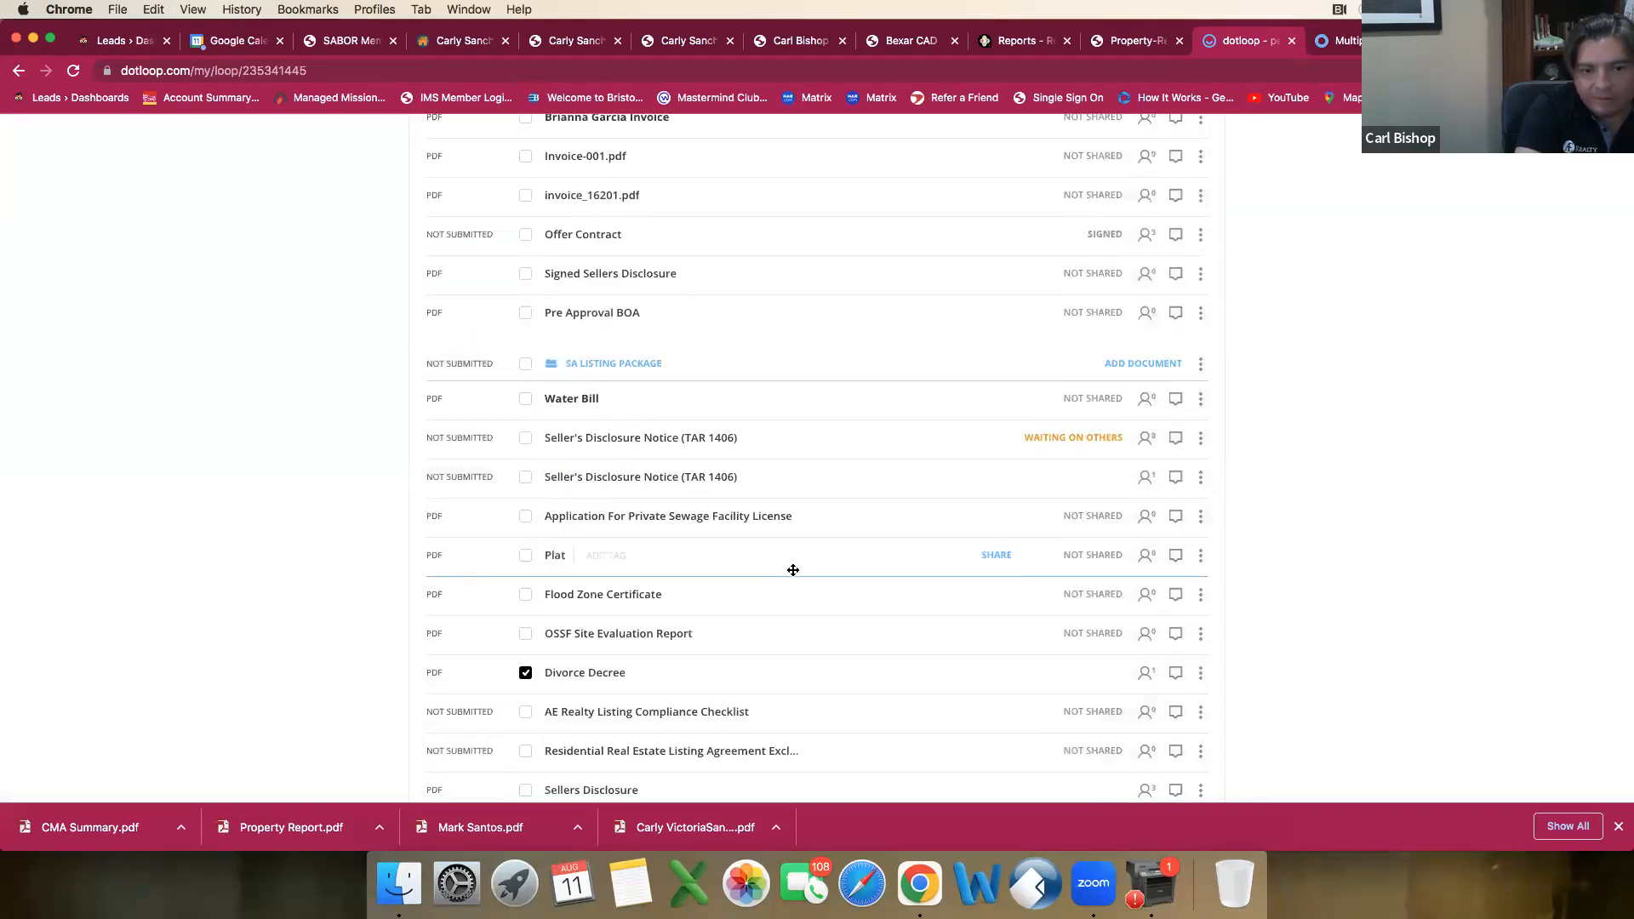
pyautogui.click(525, 674)
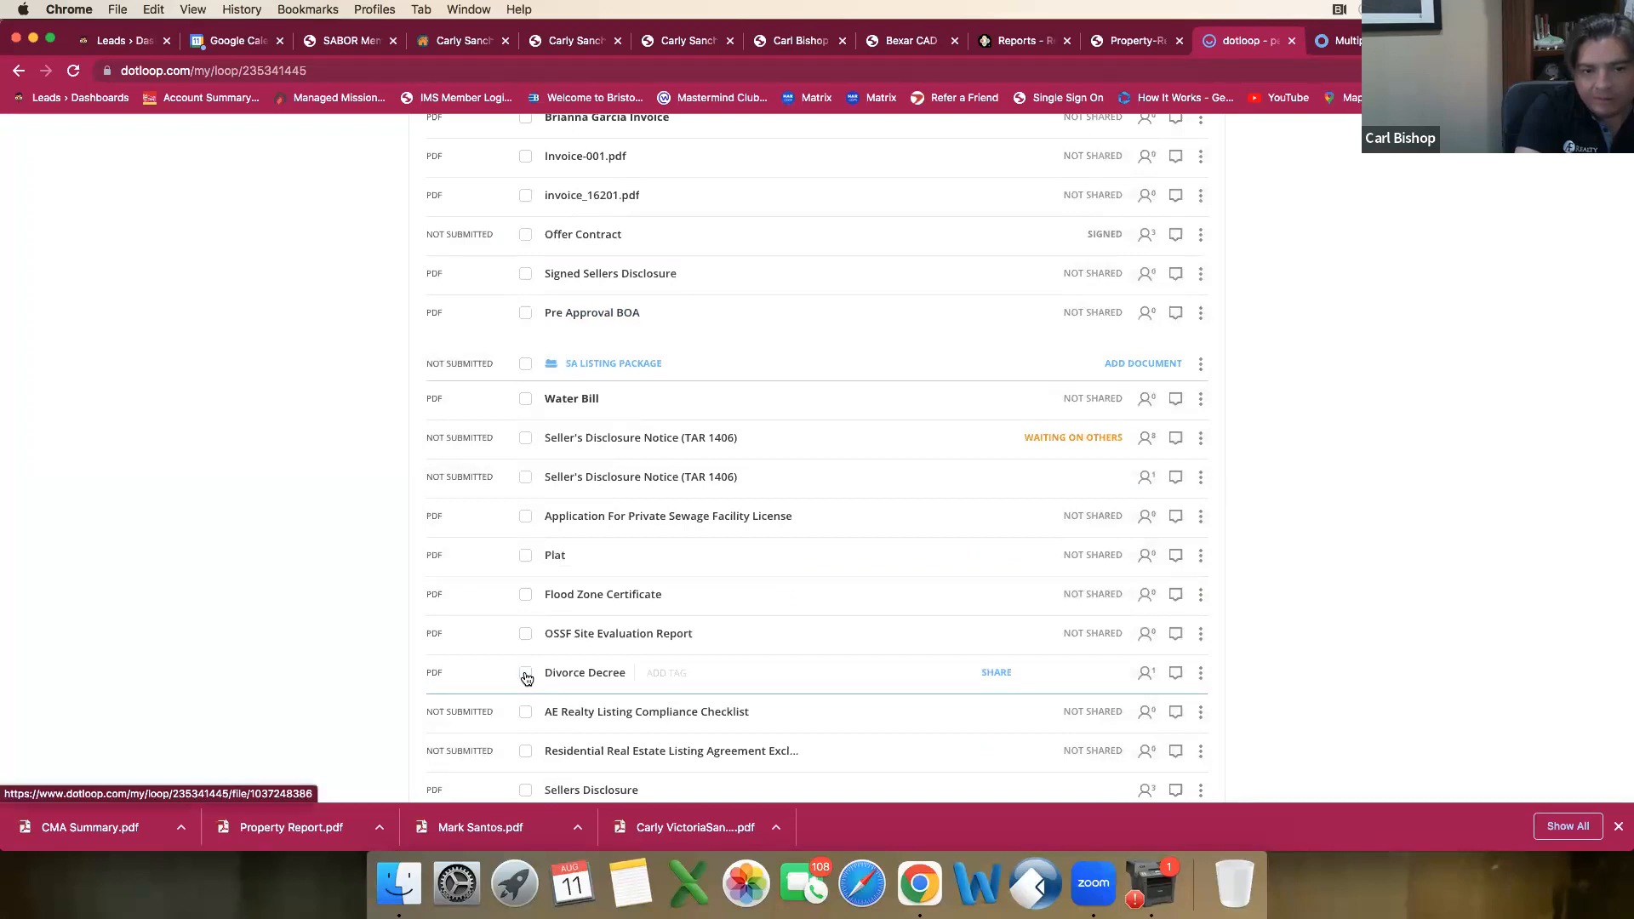
# Step: Leave this loop for the list of loops and go back to the previously viewed page
pyautogui.scroll(-12, 821, 640)
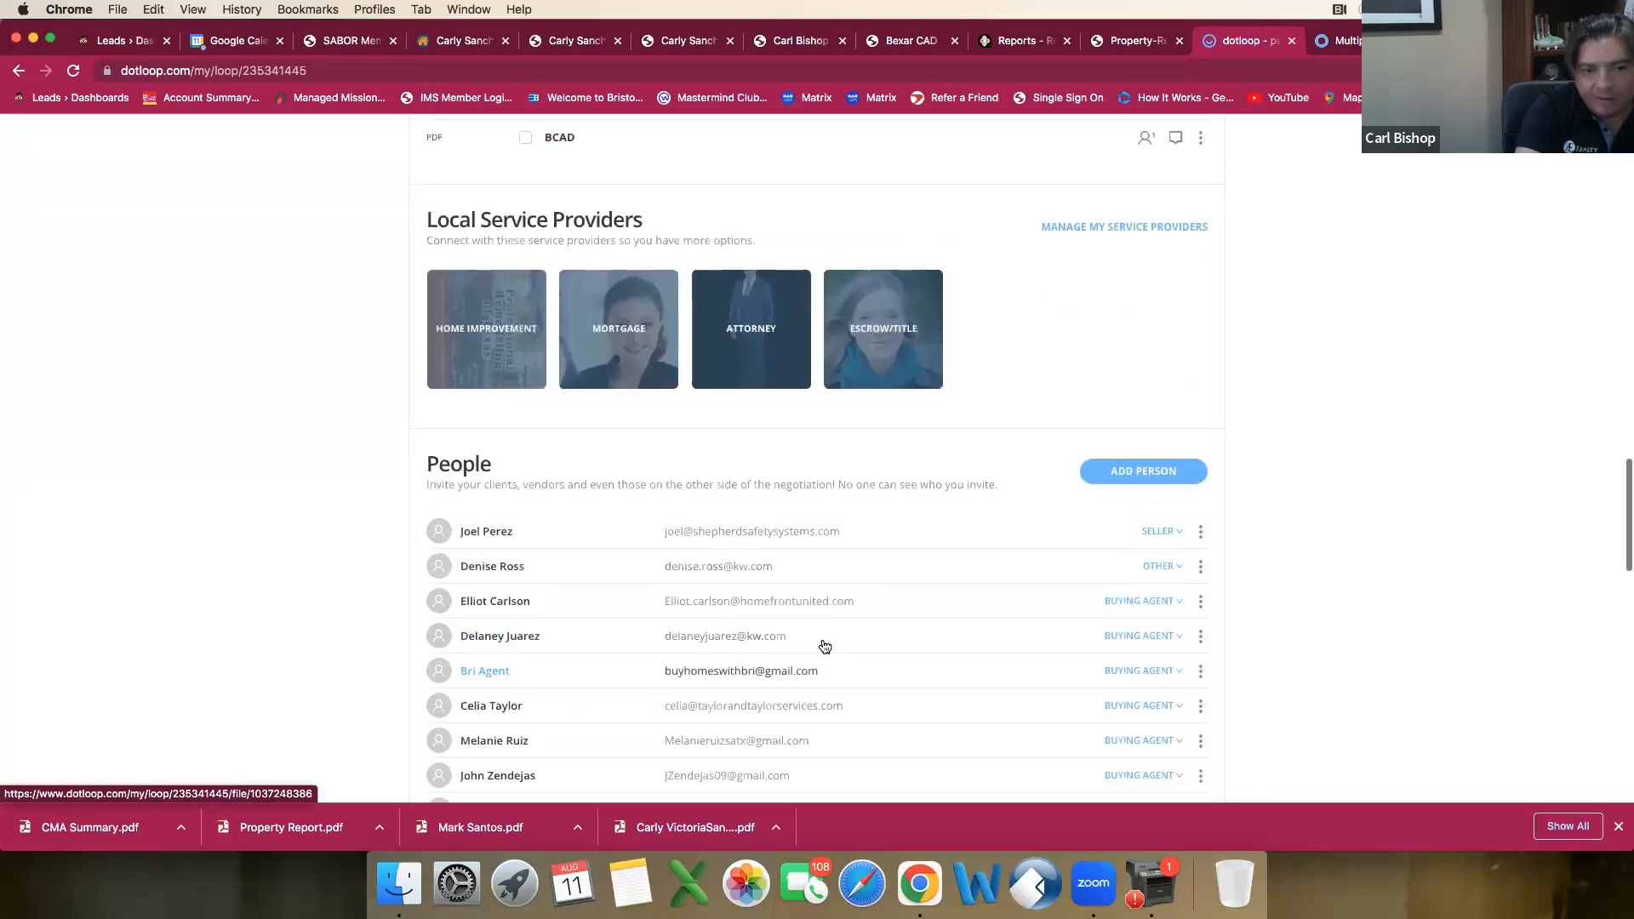
pyautogui.scroll(10, 825, 647)
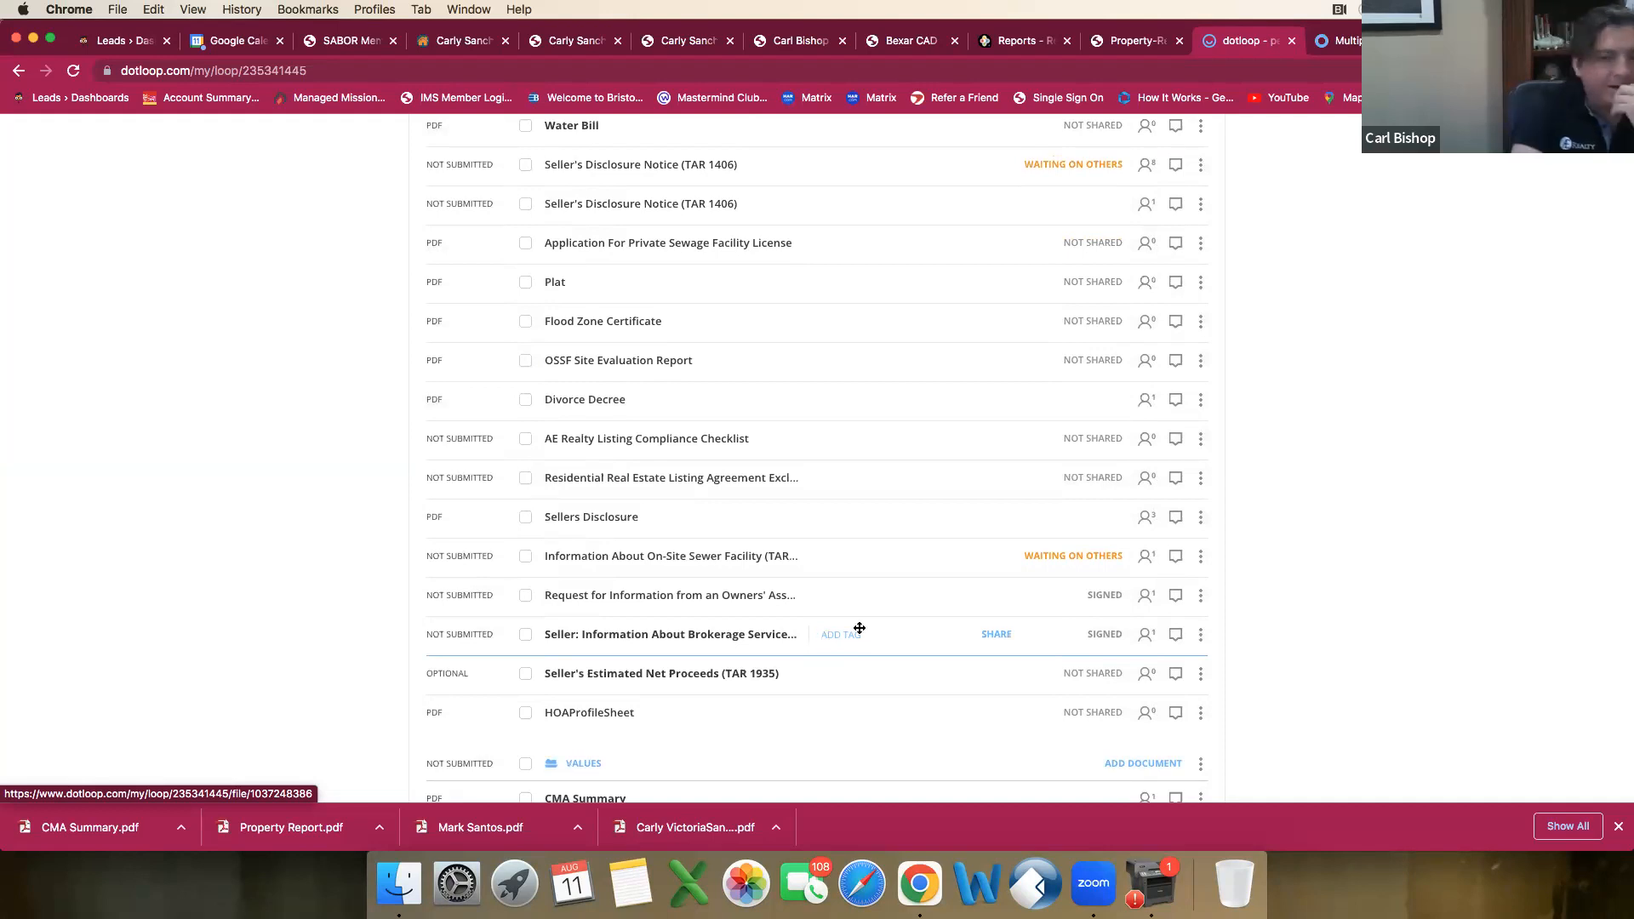
pyautogui.scroll(1, 854, 637)
pyautogui.scroll(10, 856, 641)
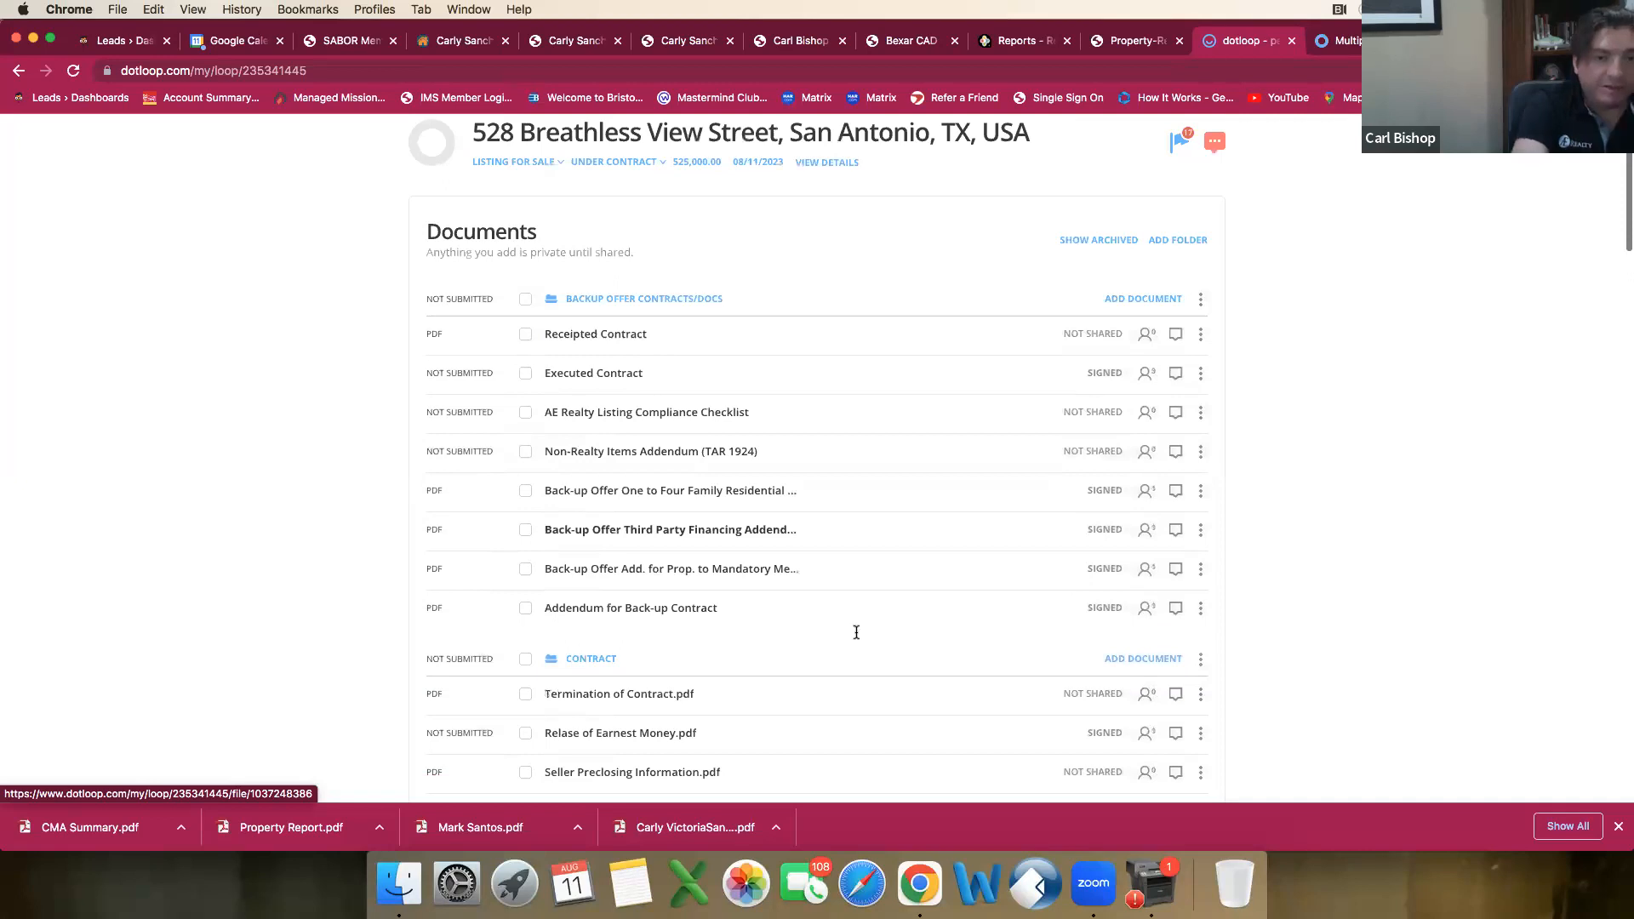
pyautogui.scroll(2, 856, 632)
pyautogui.scroll(2, 511, 366)
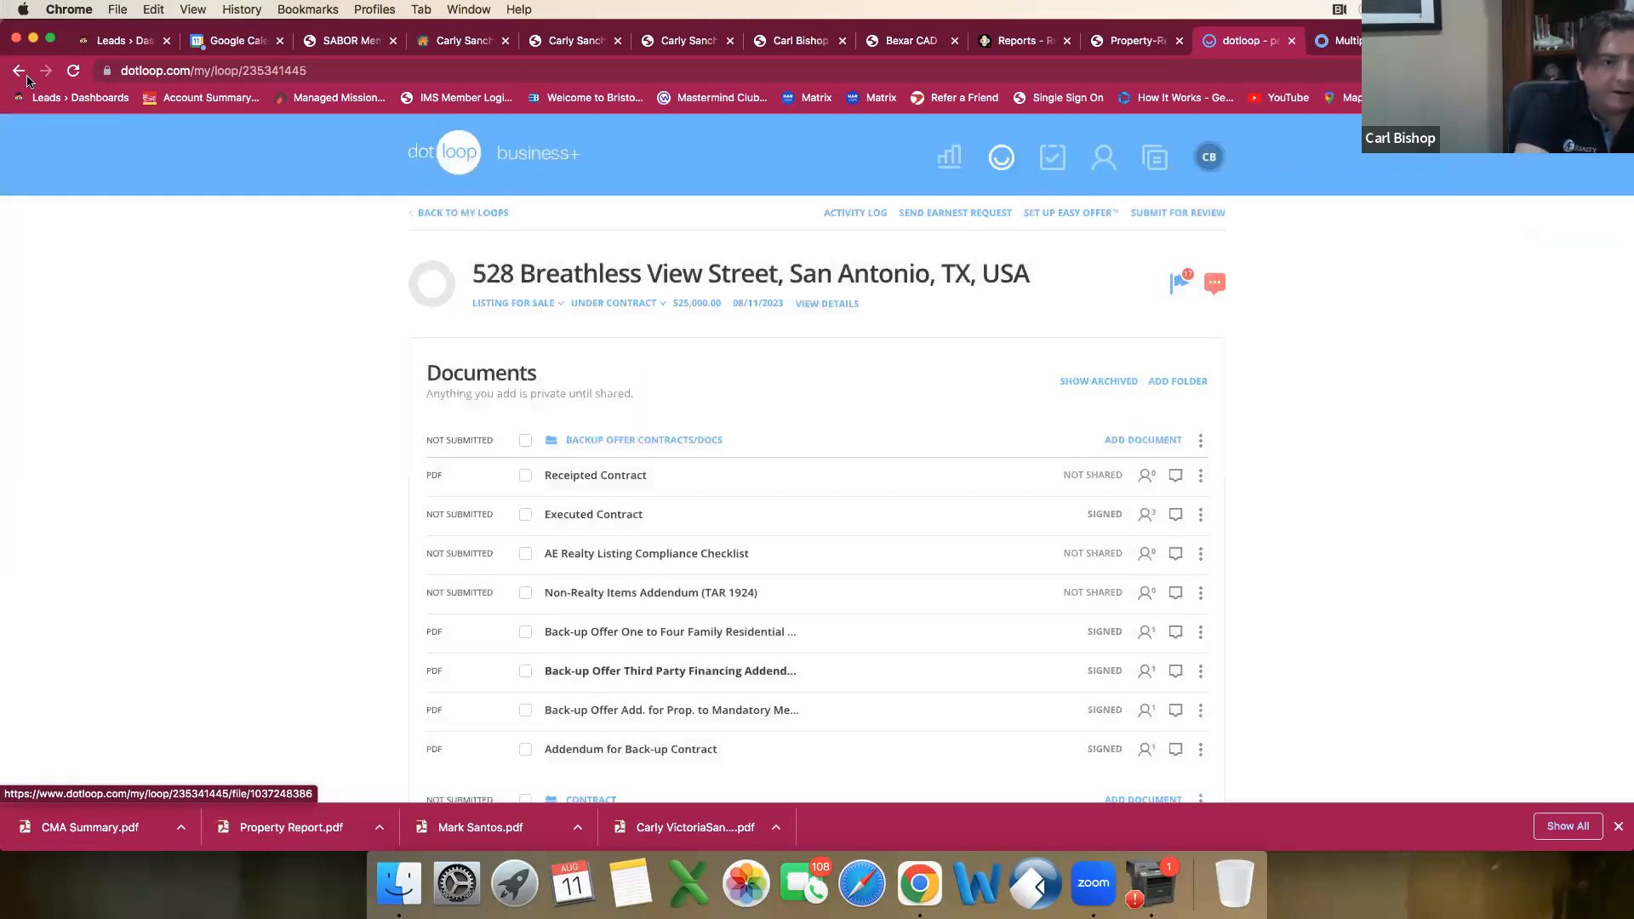
pyautogui.click(444, 214)
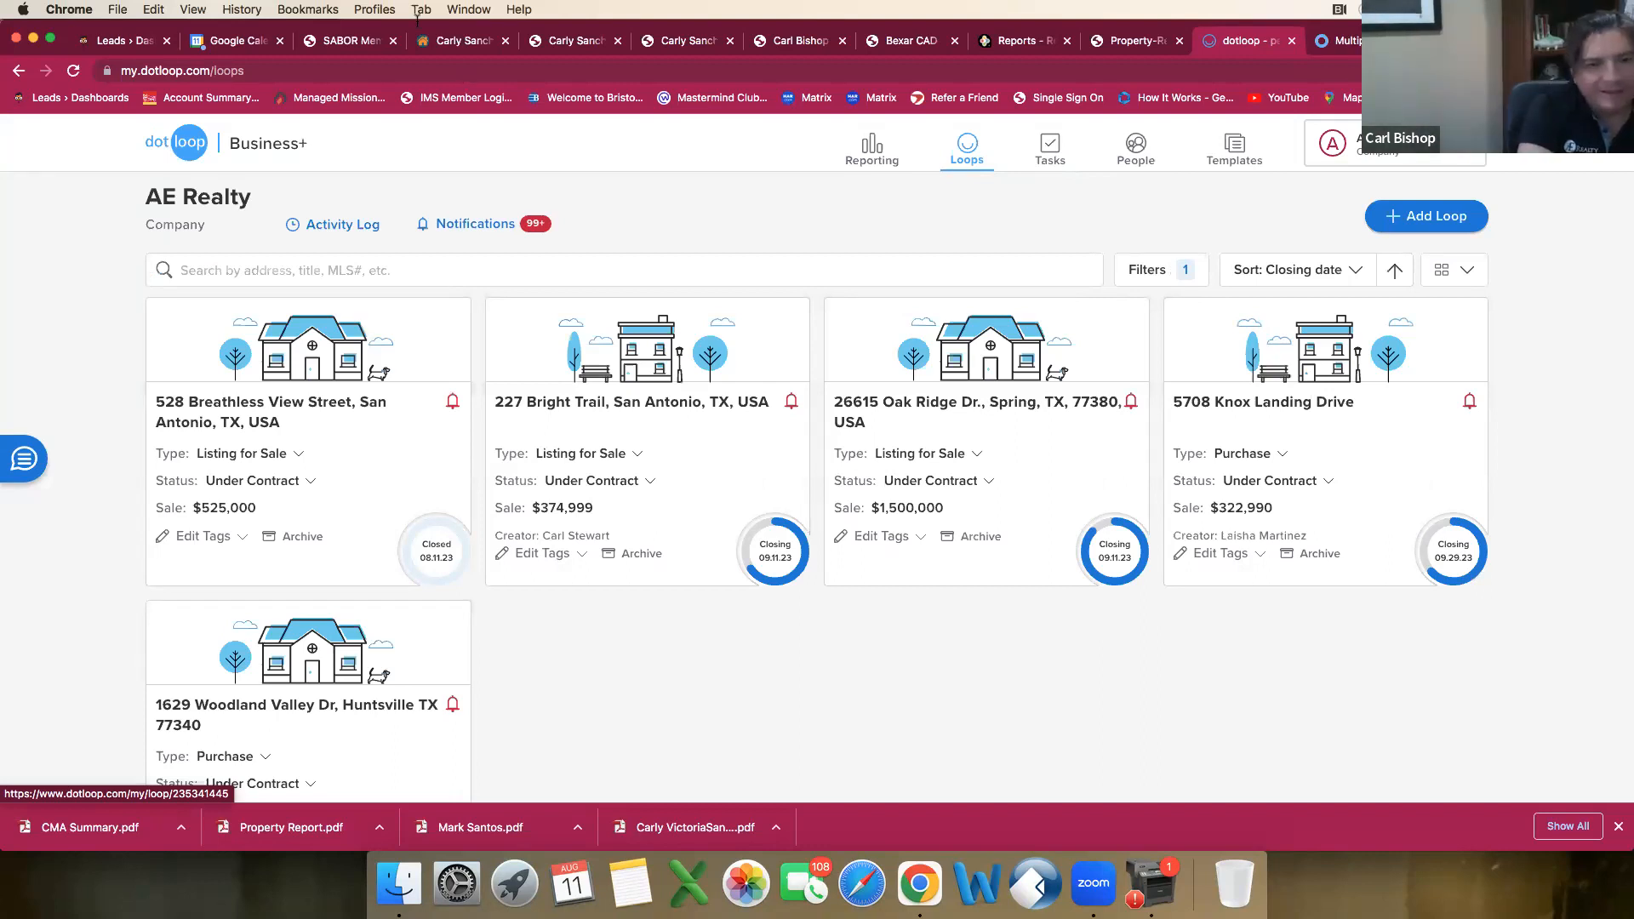
pyautogui.click(18, 72)
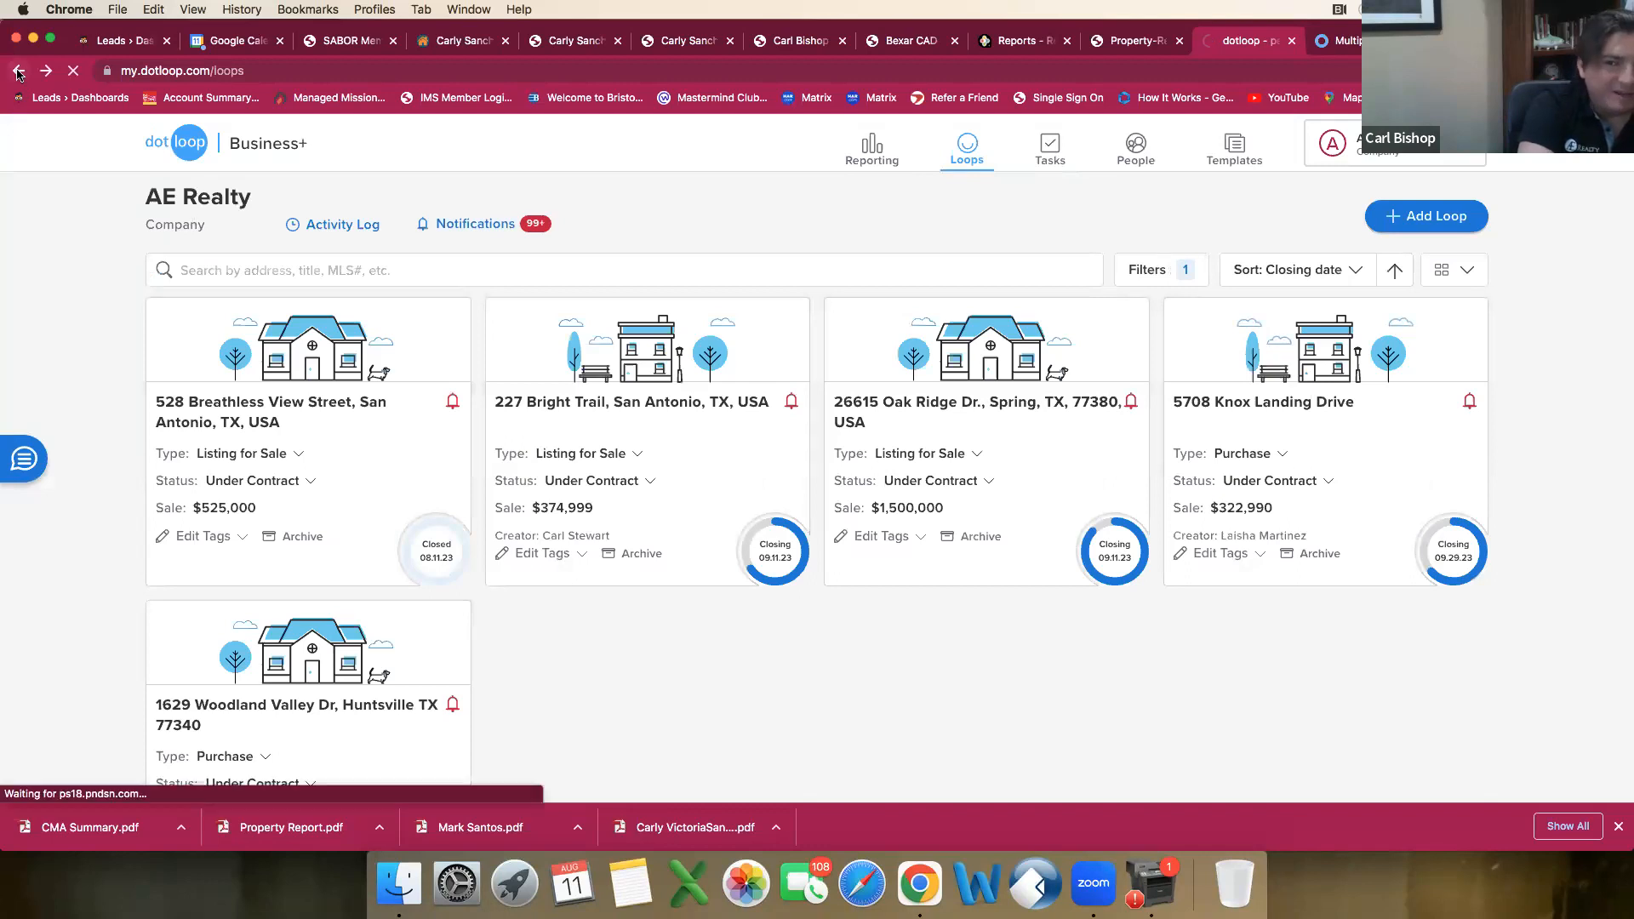
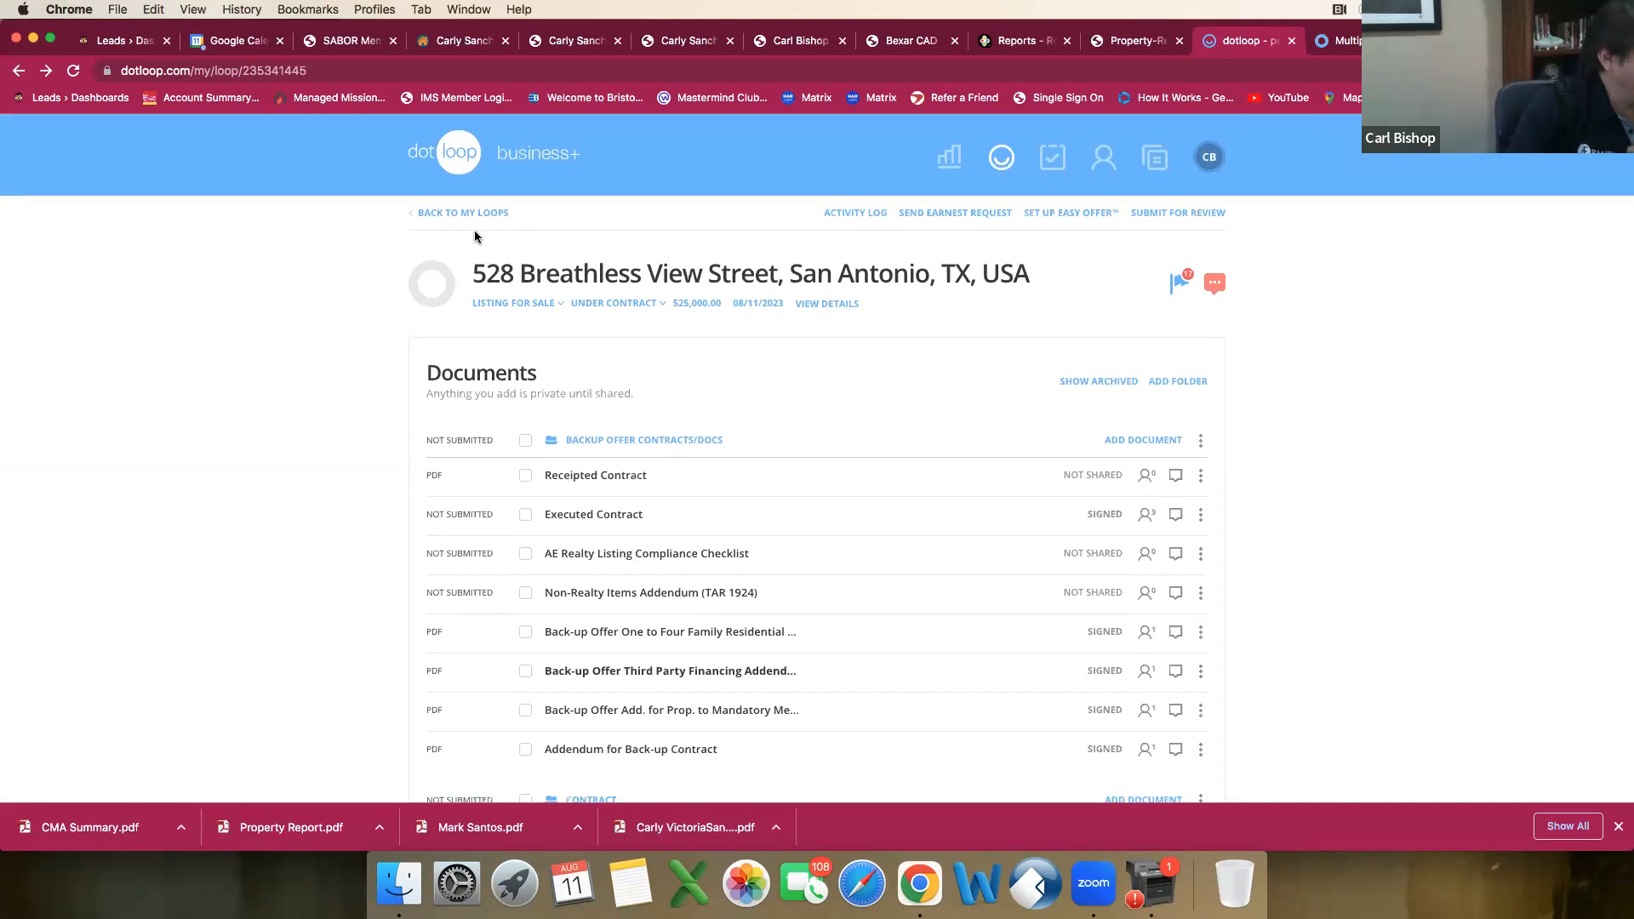
# Step: Return to the list of loops and switch to the connectMLS draft to add Sprinkler System to the exterior features
pyautogui.click(487, 213)
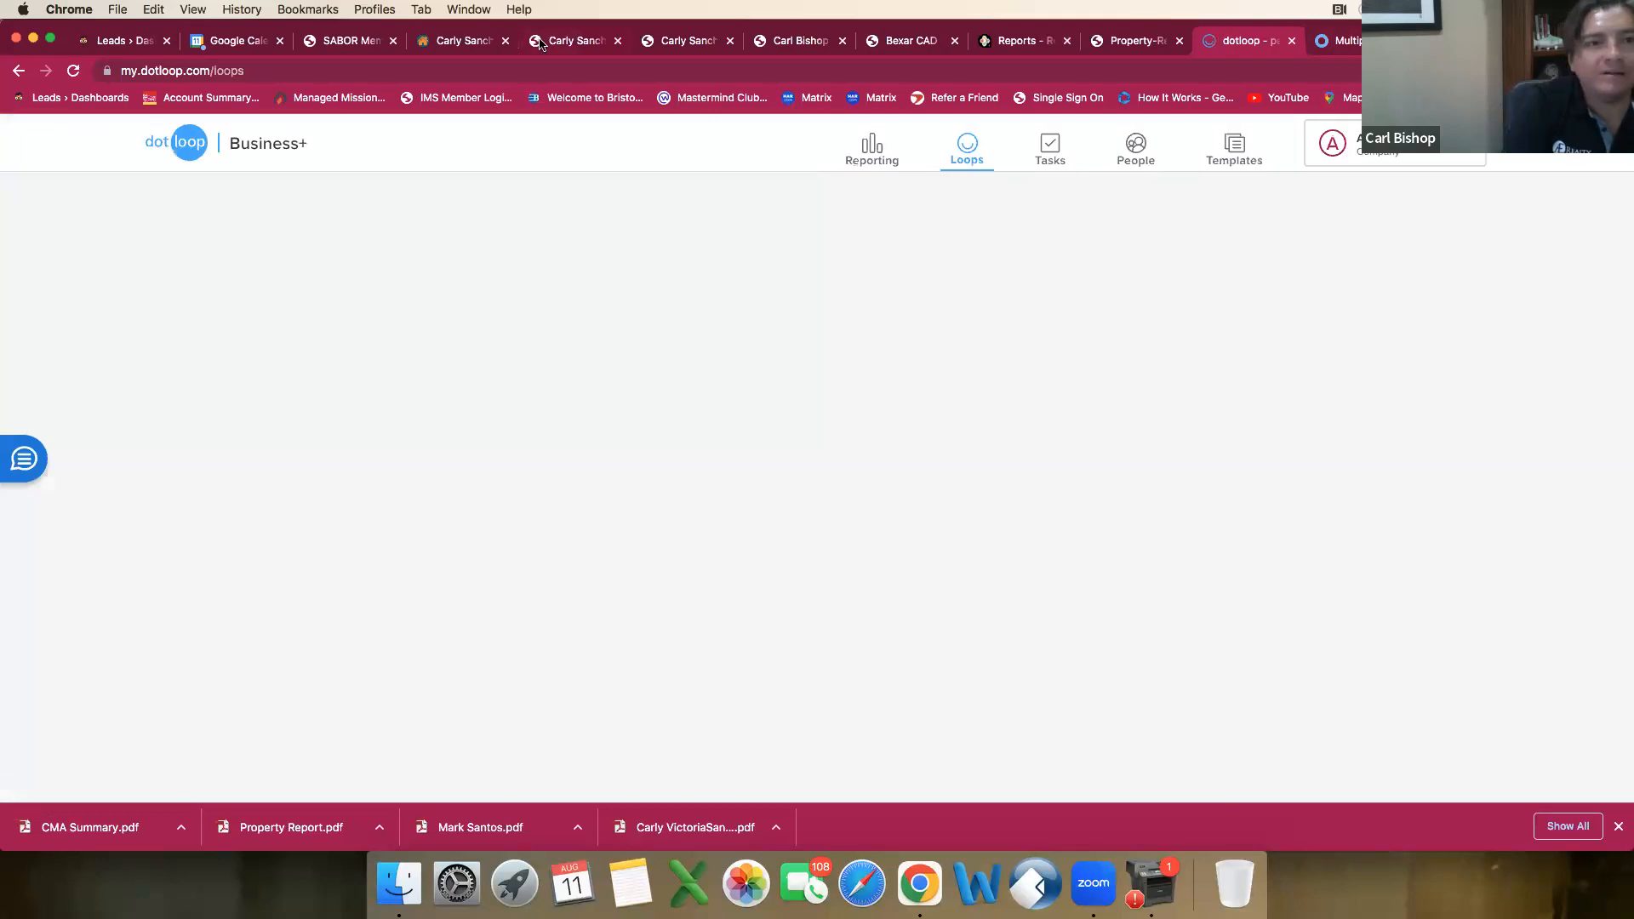
pyautogui.click(471, 44)
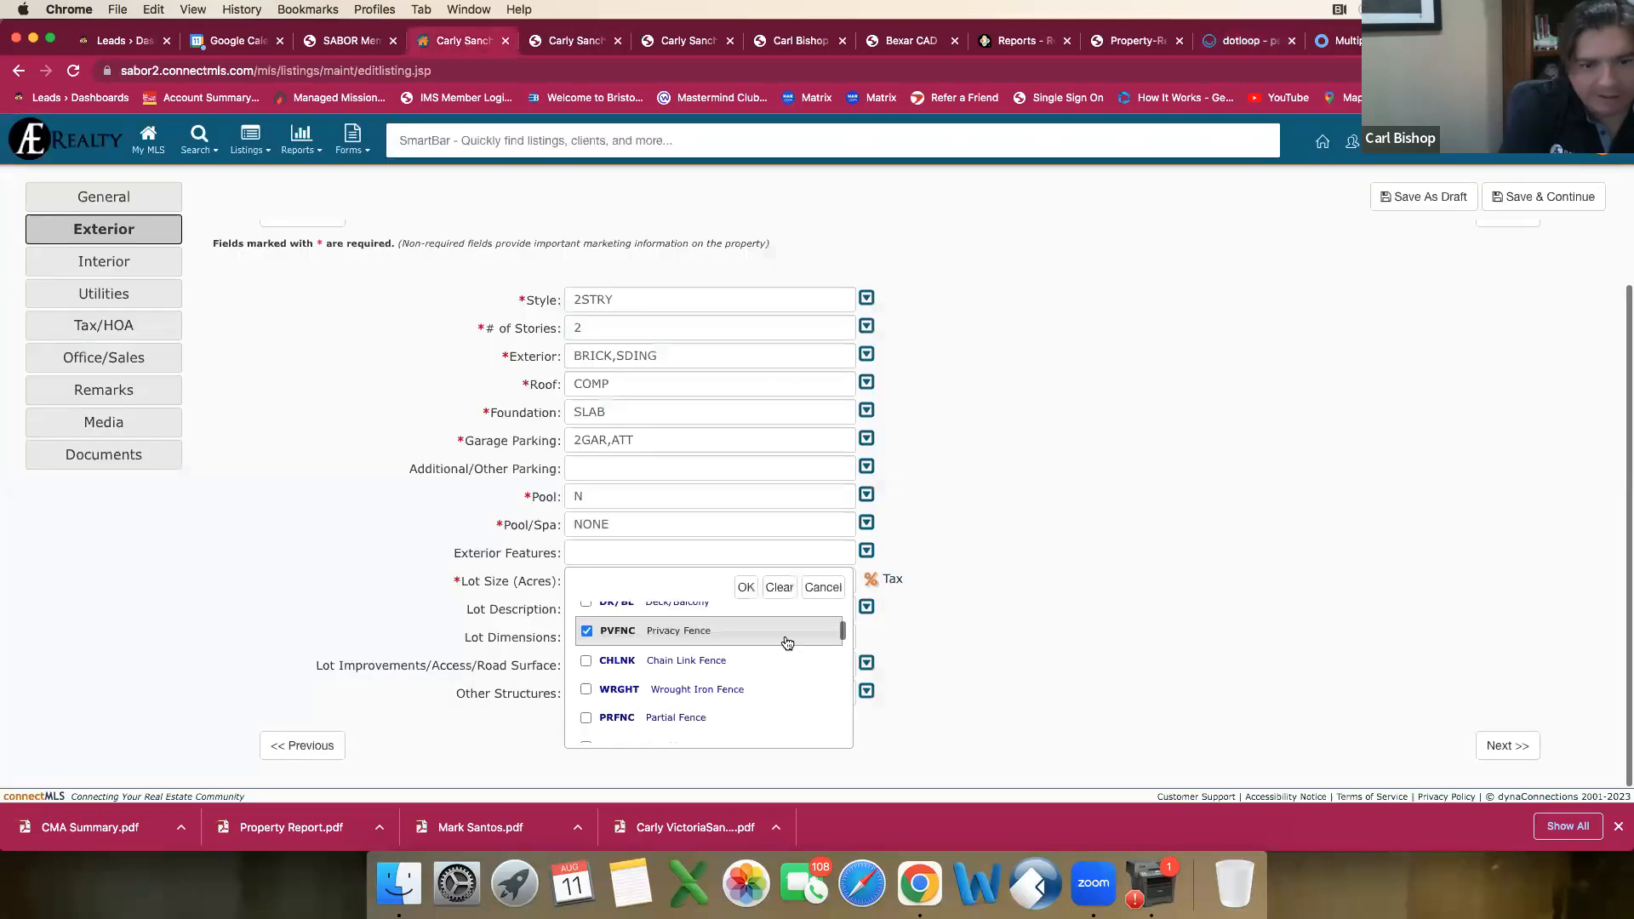
pyautogui.scroll(-1, 737, 656)
pyautogui.scroll(-3, 745, 653)
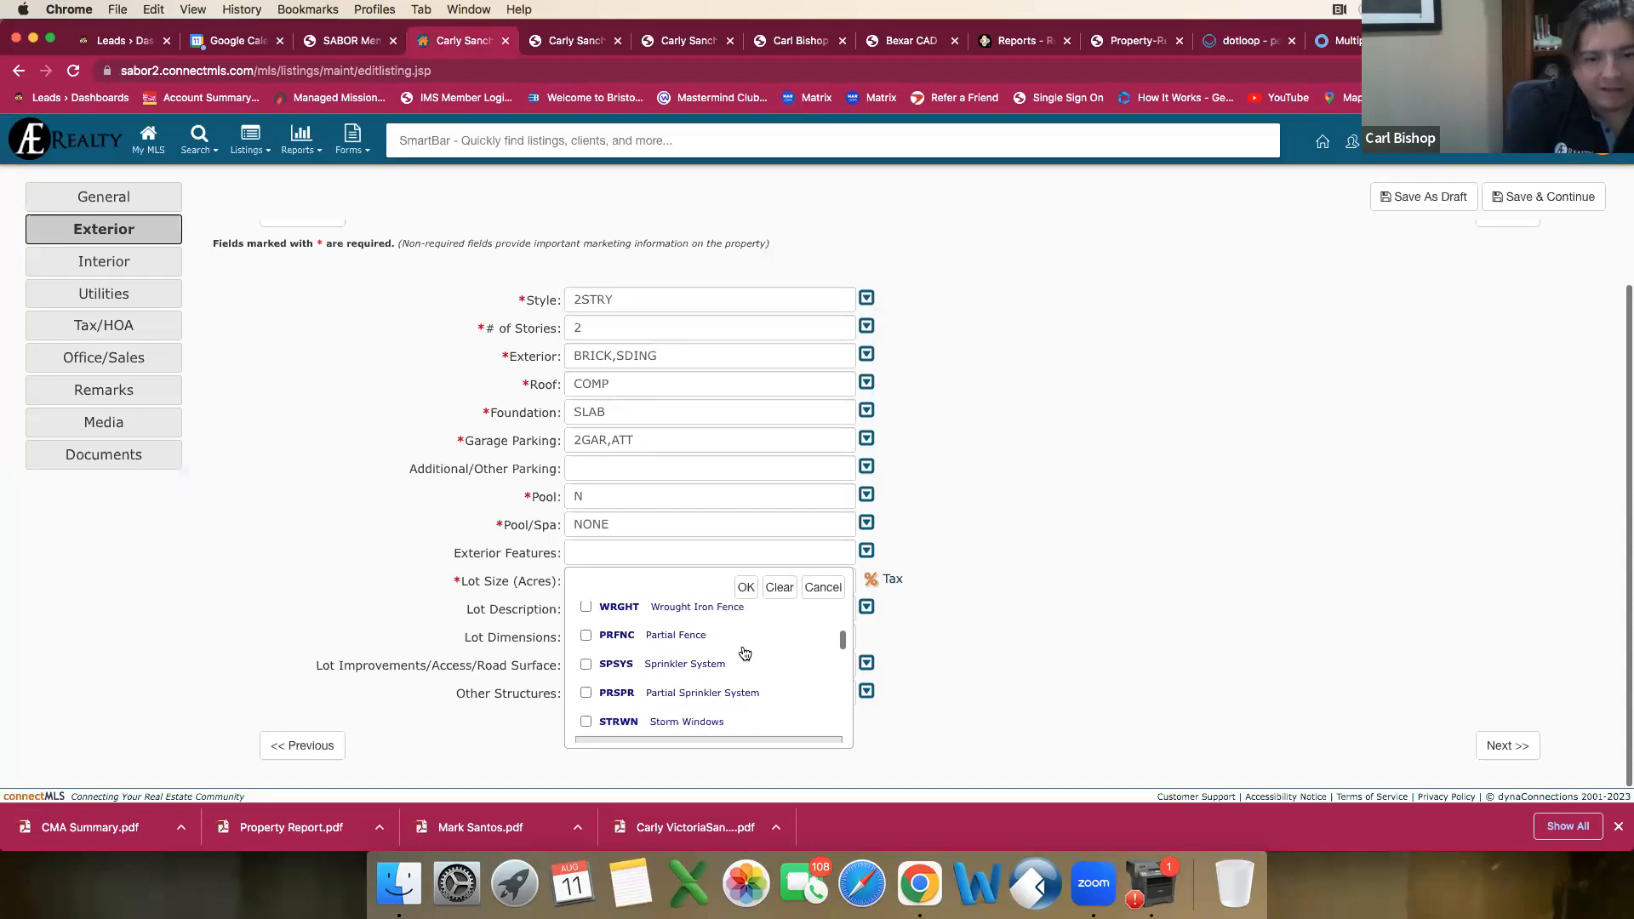
pyautogui.scroll(-3, 755, 643)
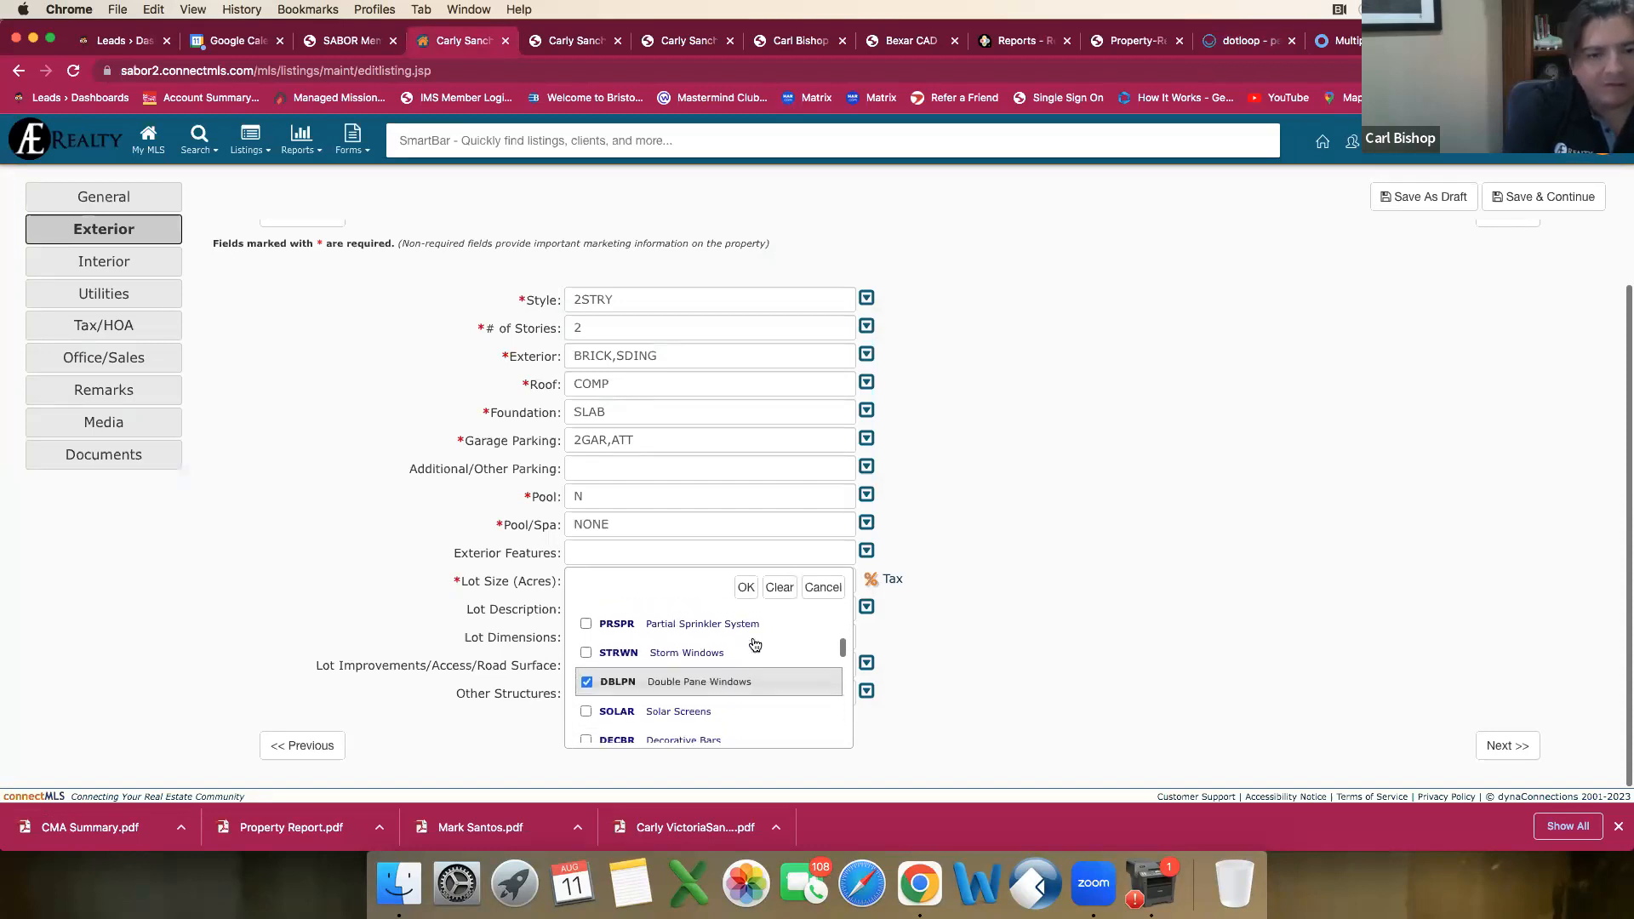
pyautogui.scroll(3, 750, 647)
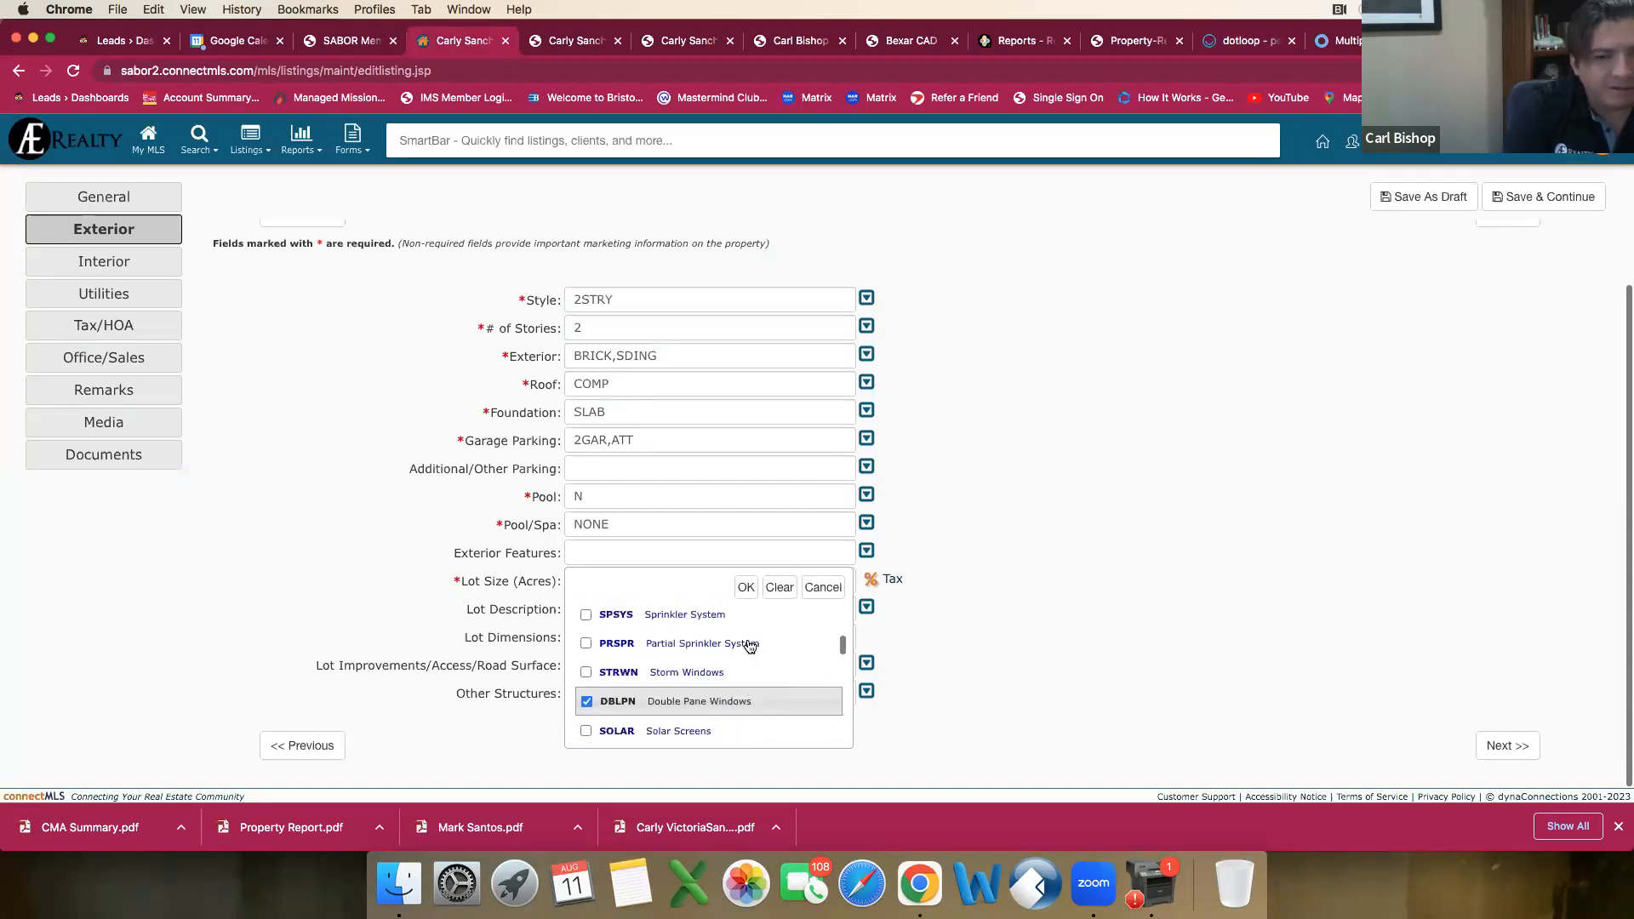
pyautogui.click(586, 622)
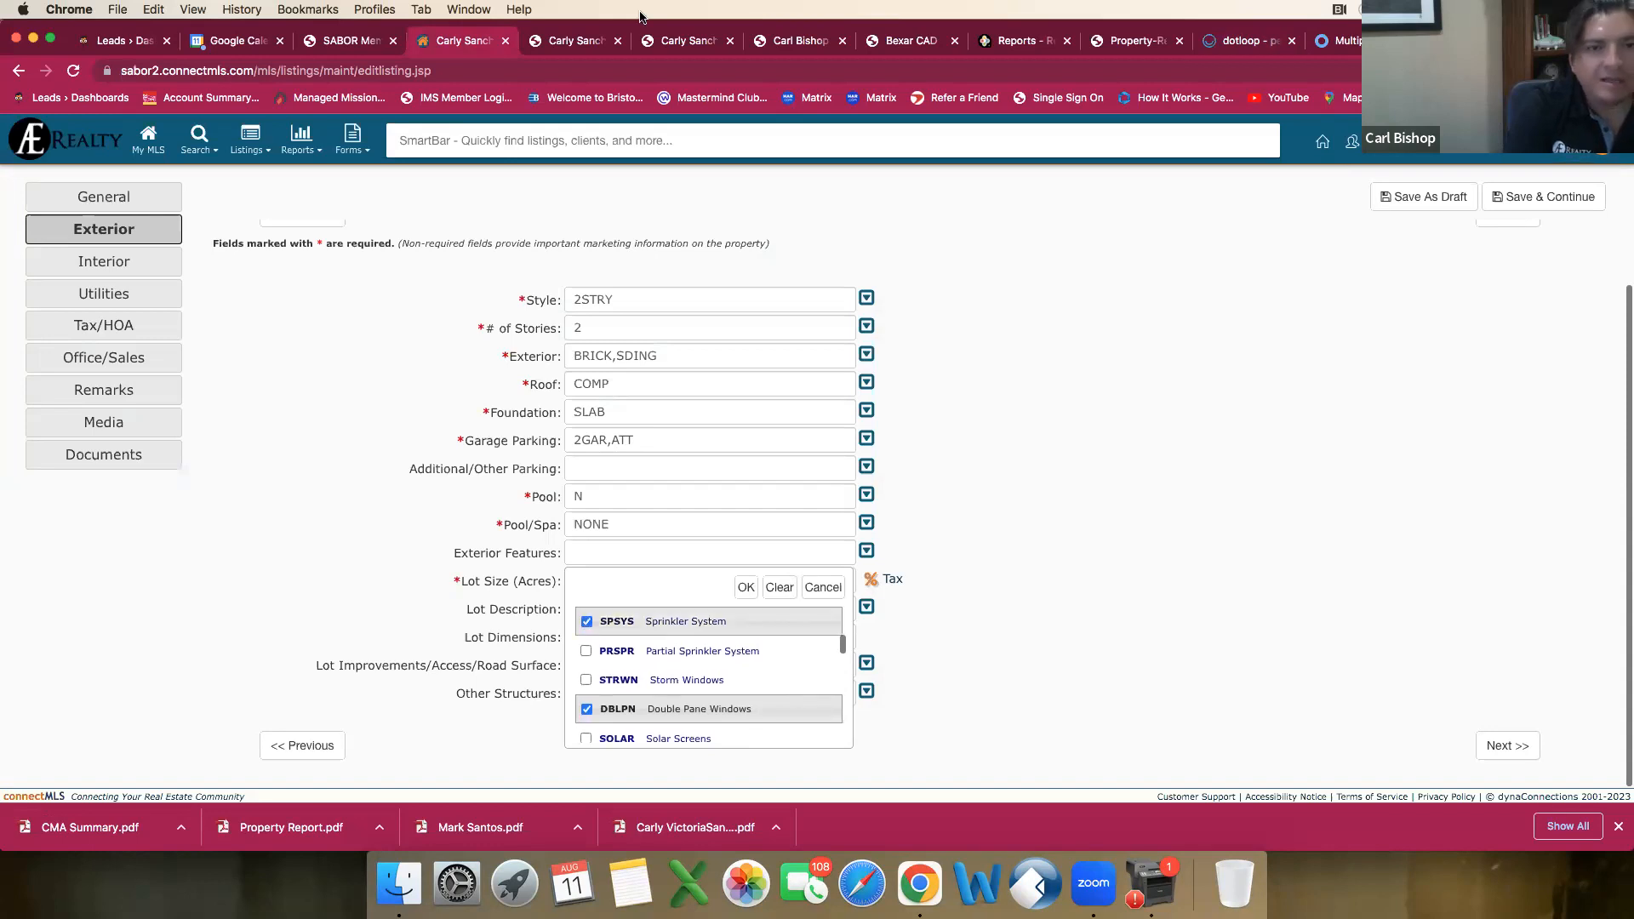
# Step: Compare the exterior features recorded in the two saved agent reports for the Falcon Landing homes
pyautogui.click(593, 38)
pyautogui.scroll(-5, 637, 433)
pyautogui.scroll(5, 637, 432)
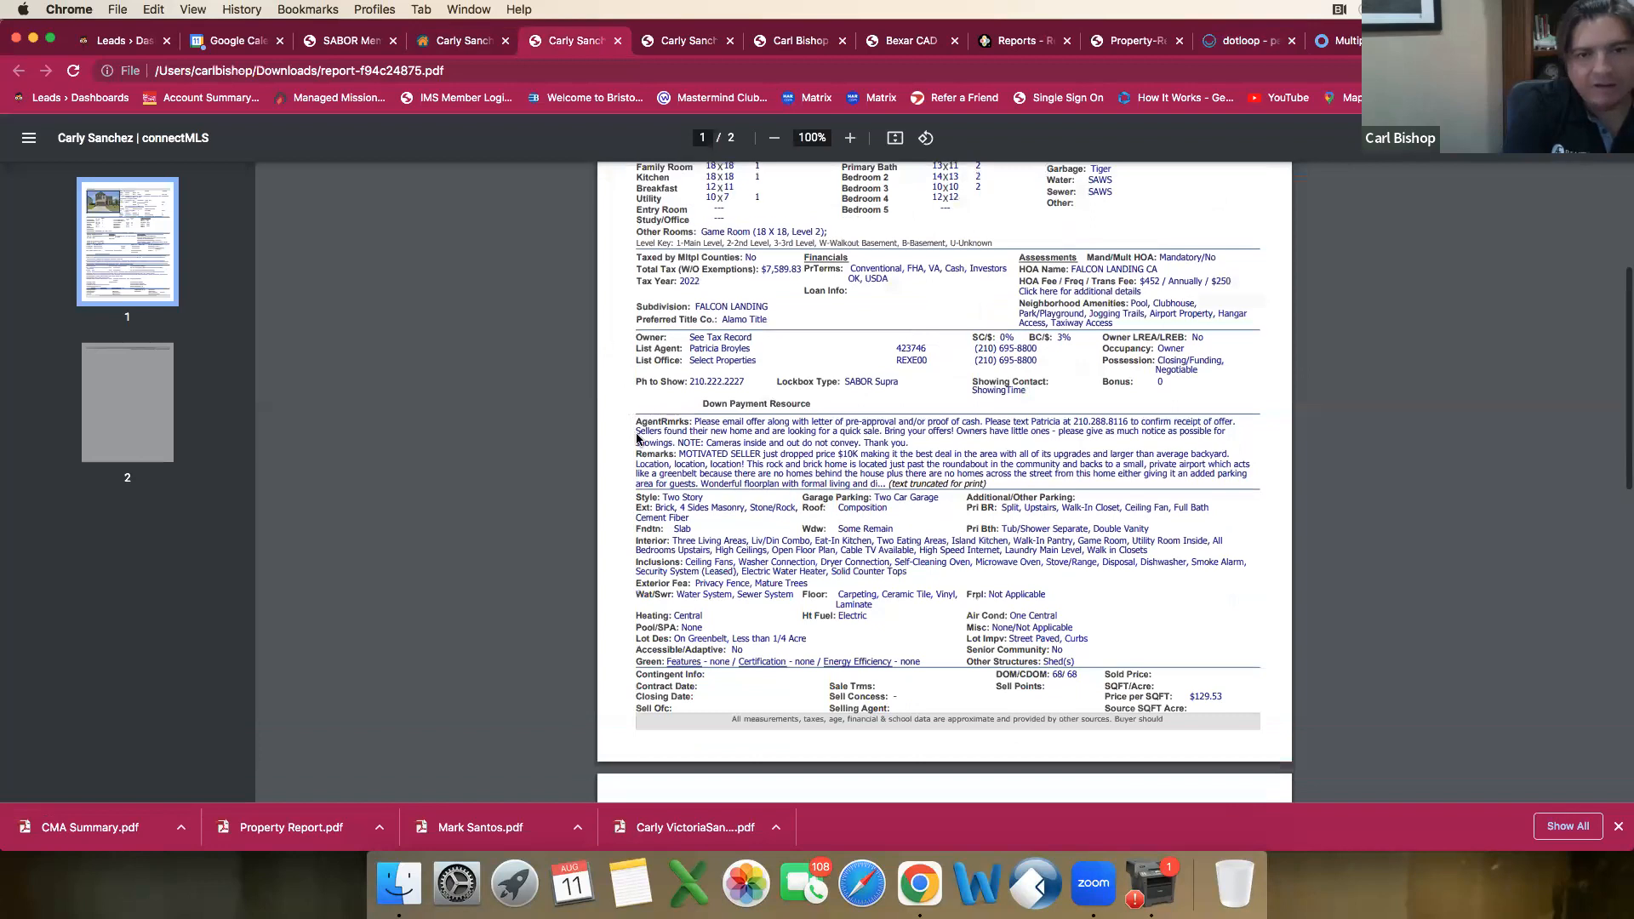
pyautogui.click(685, 40)
pyautogui.scroll(-5, 562, 345)
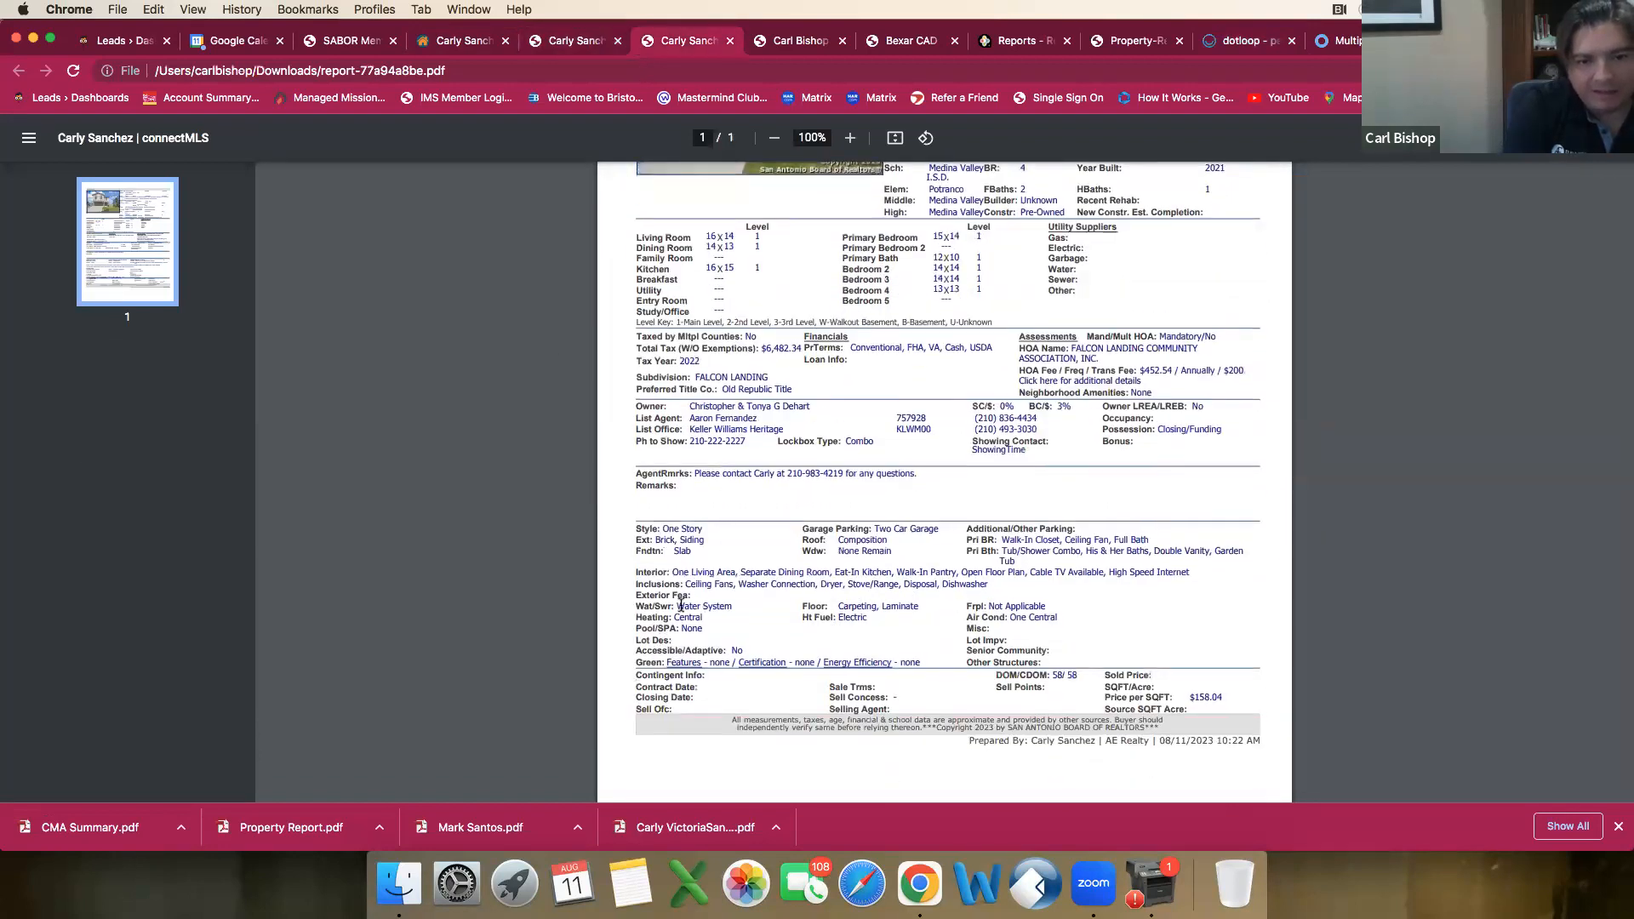
pyautogui.moveTo(771, 585); pyautogui.dragTo(785, 620)
pyautogui.click(785, 620)
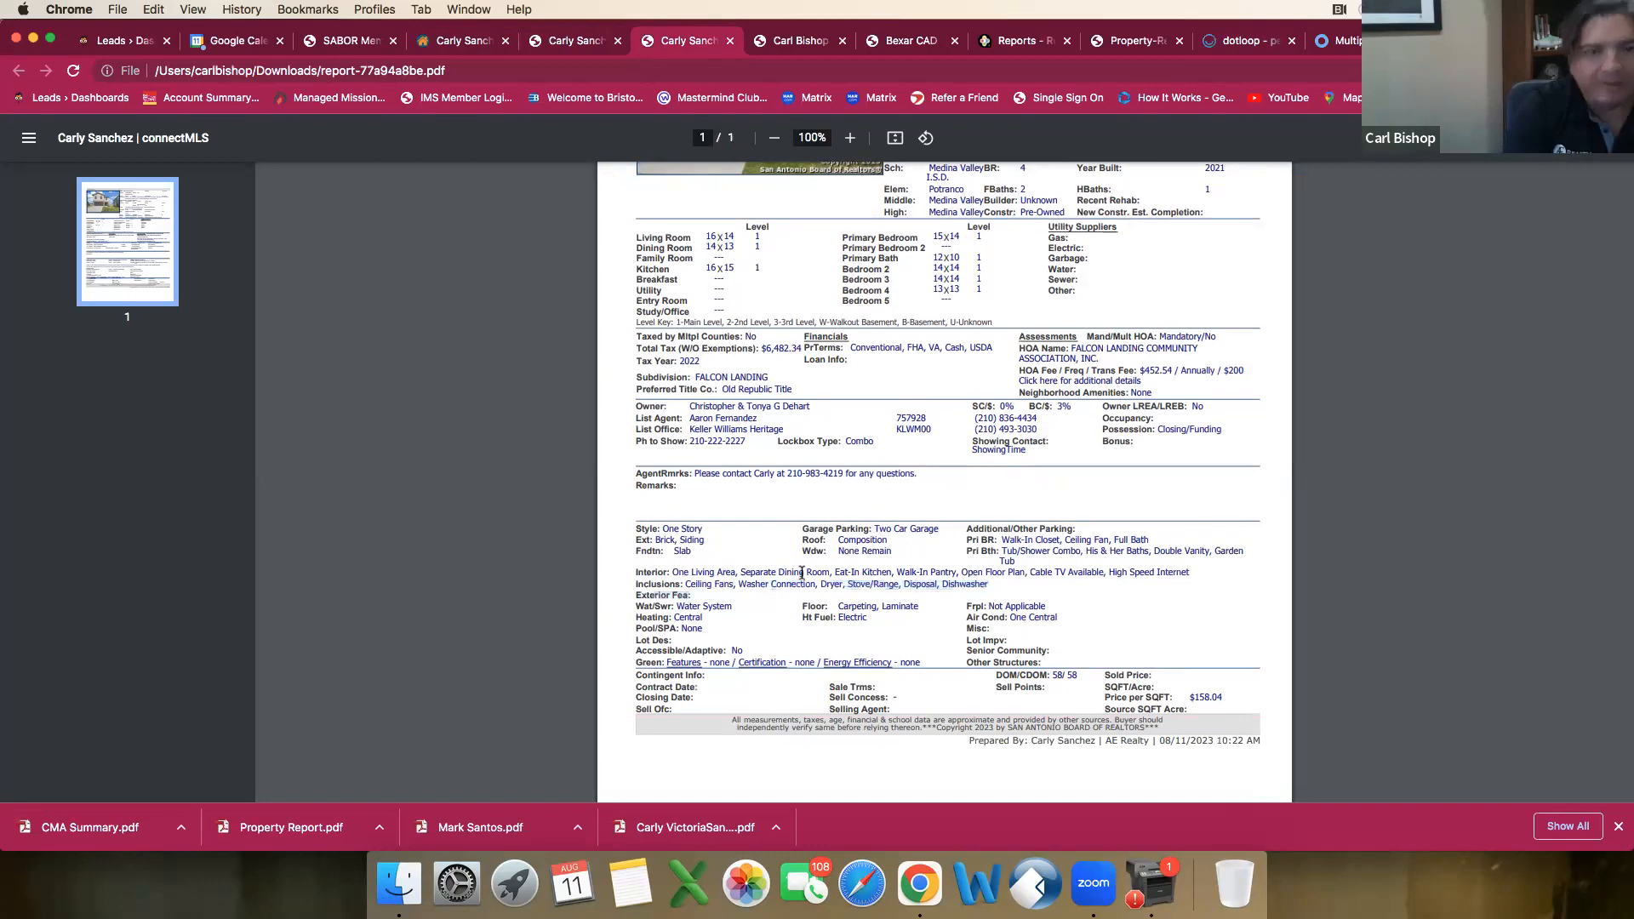
# Step: Check the draft's exterior feature options beyond Double Pane Windows against the house photos in both agent reports
pyautogui.click(441, 42)
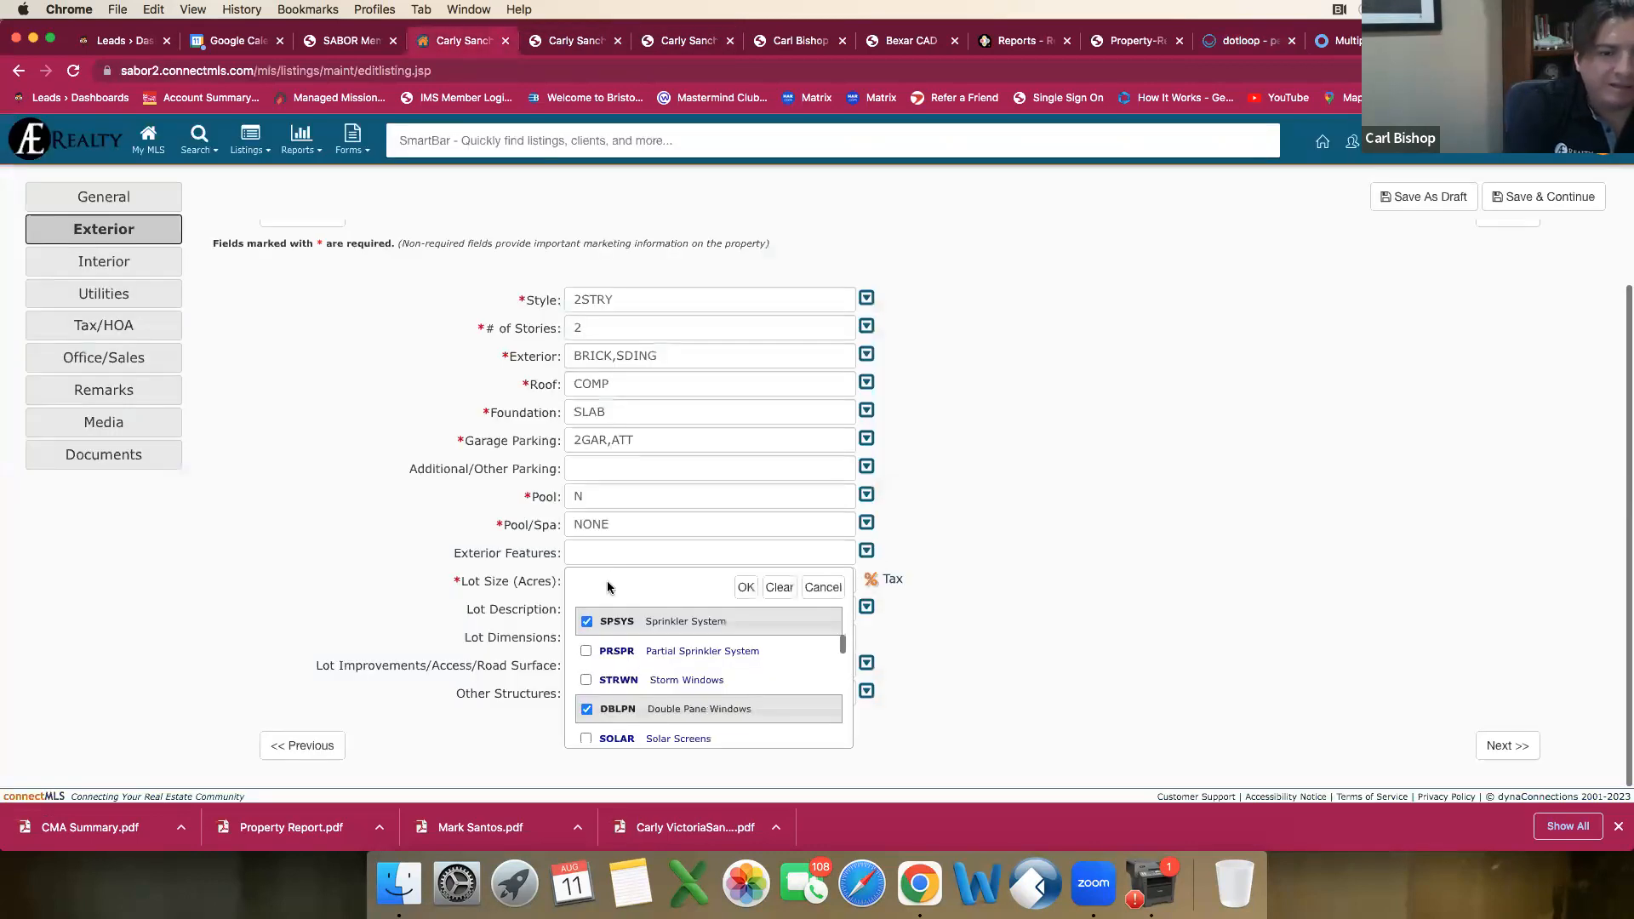
pyautogui.scroll(-1, 757, 699)
pyautogui.scroll(-1, 756, 699)
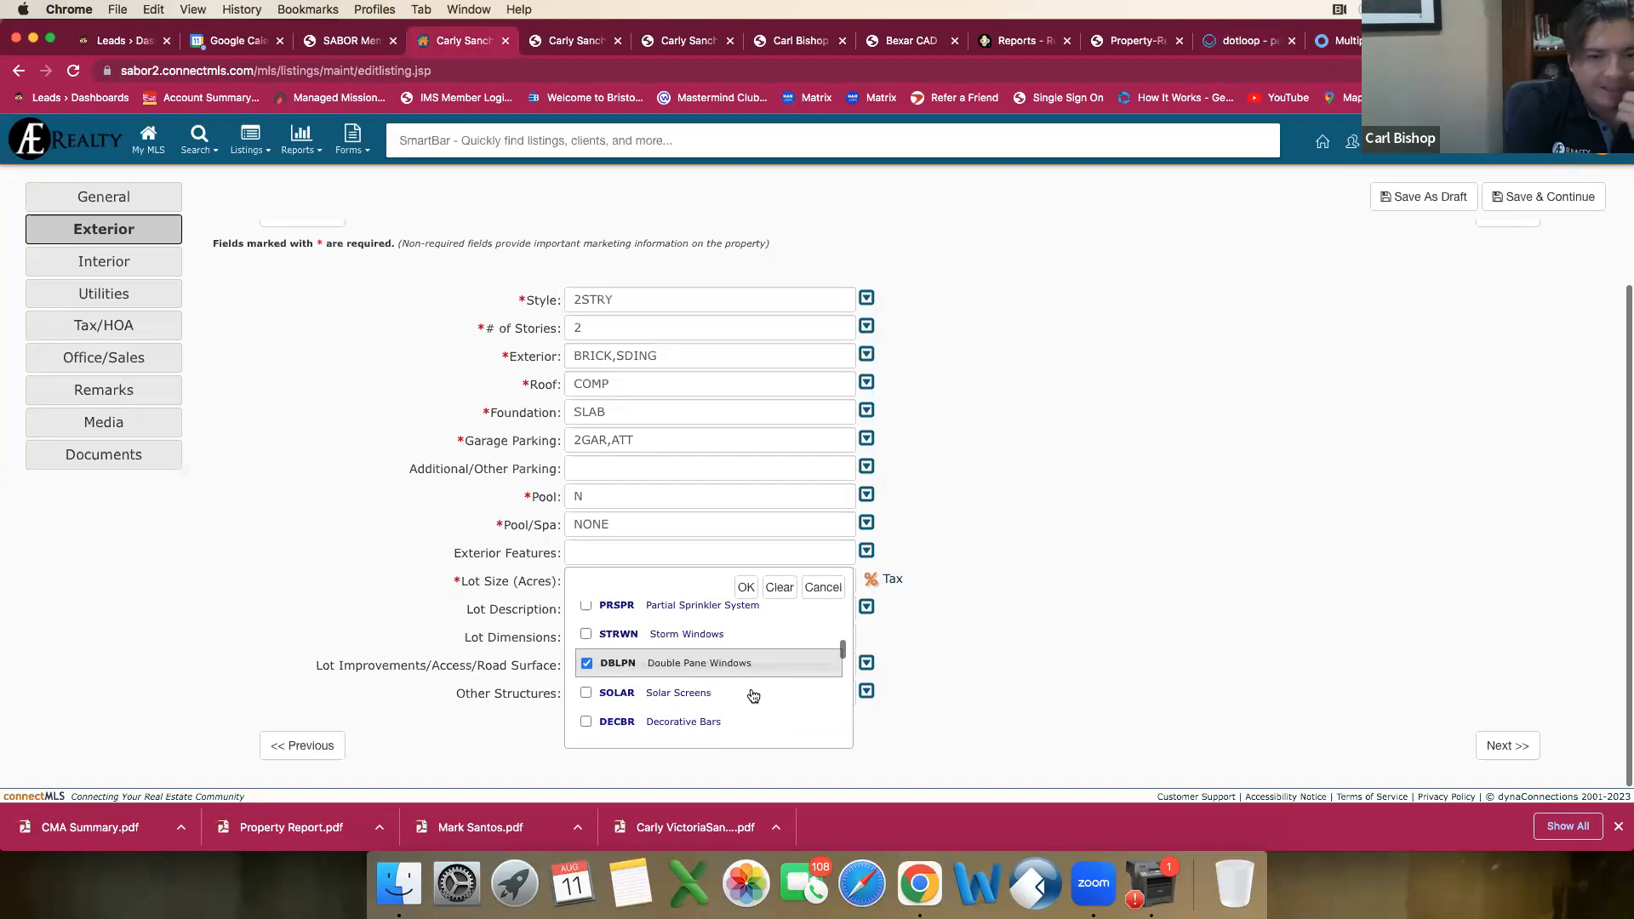
pyautogui.scroll(-3, 748, 698)
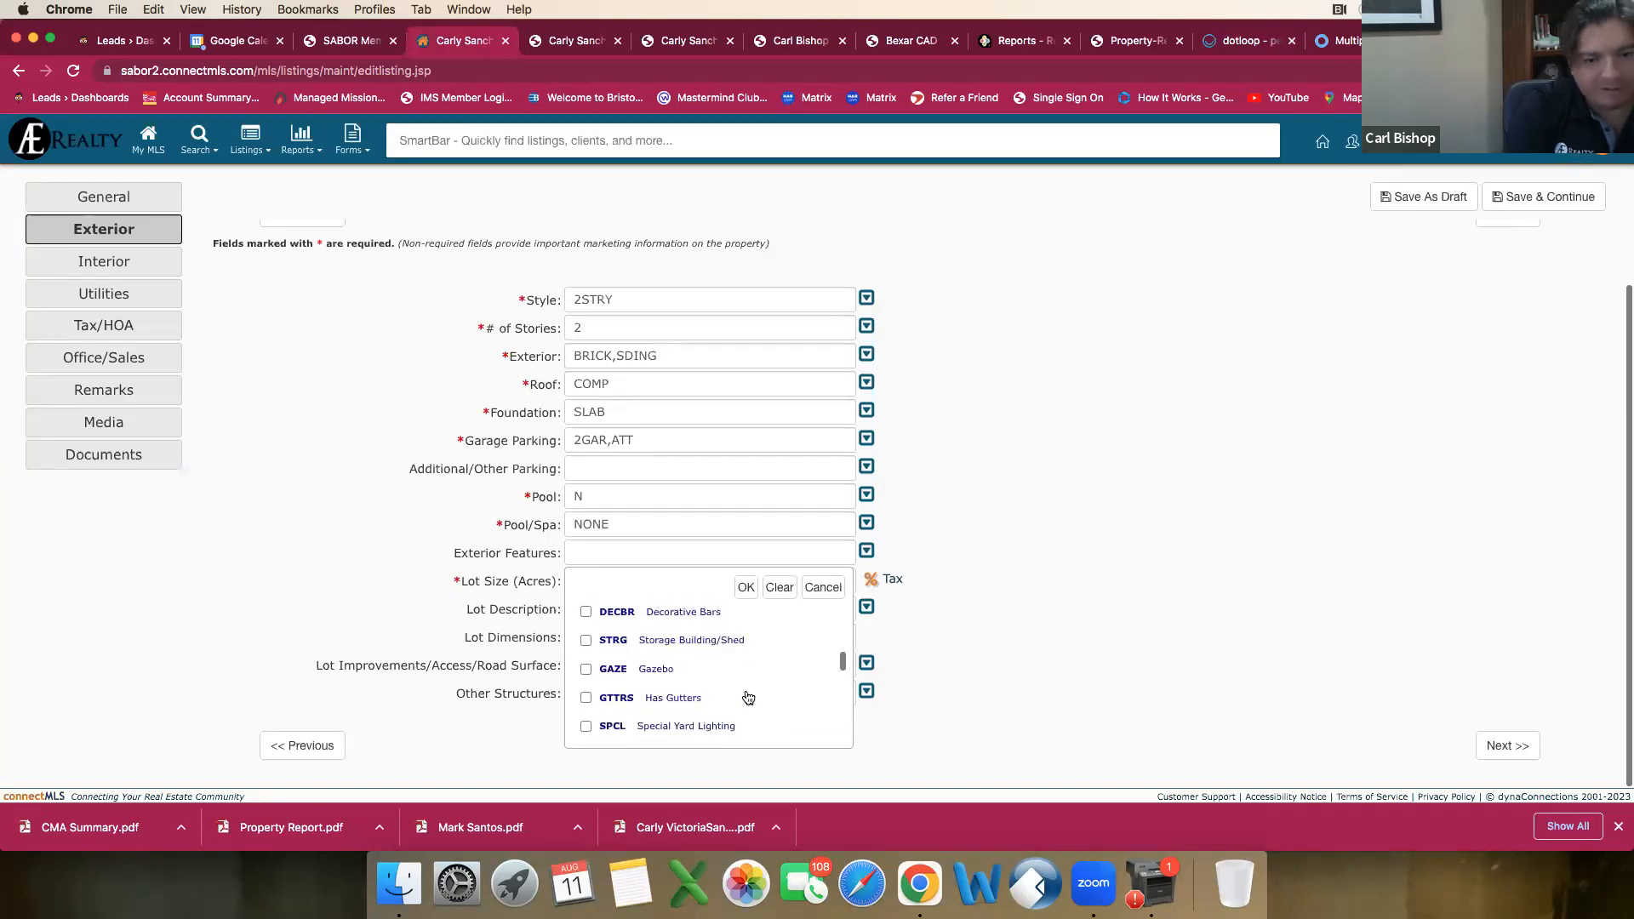
pyautogui.click(567, 47)
pyautogui.click(684, 45)
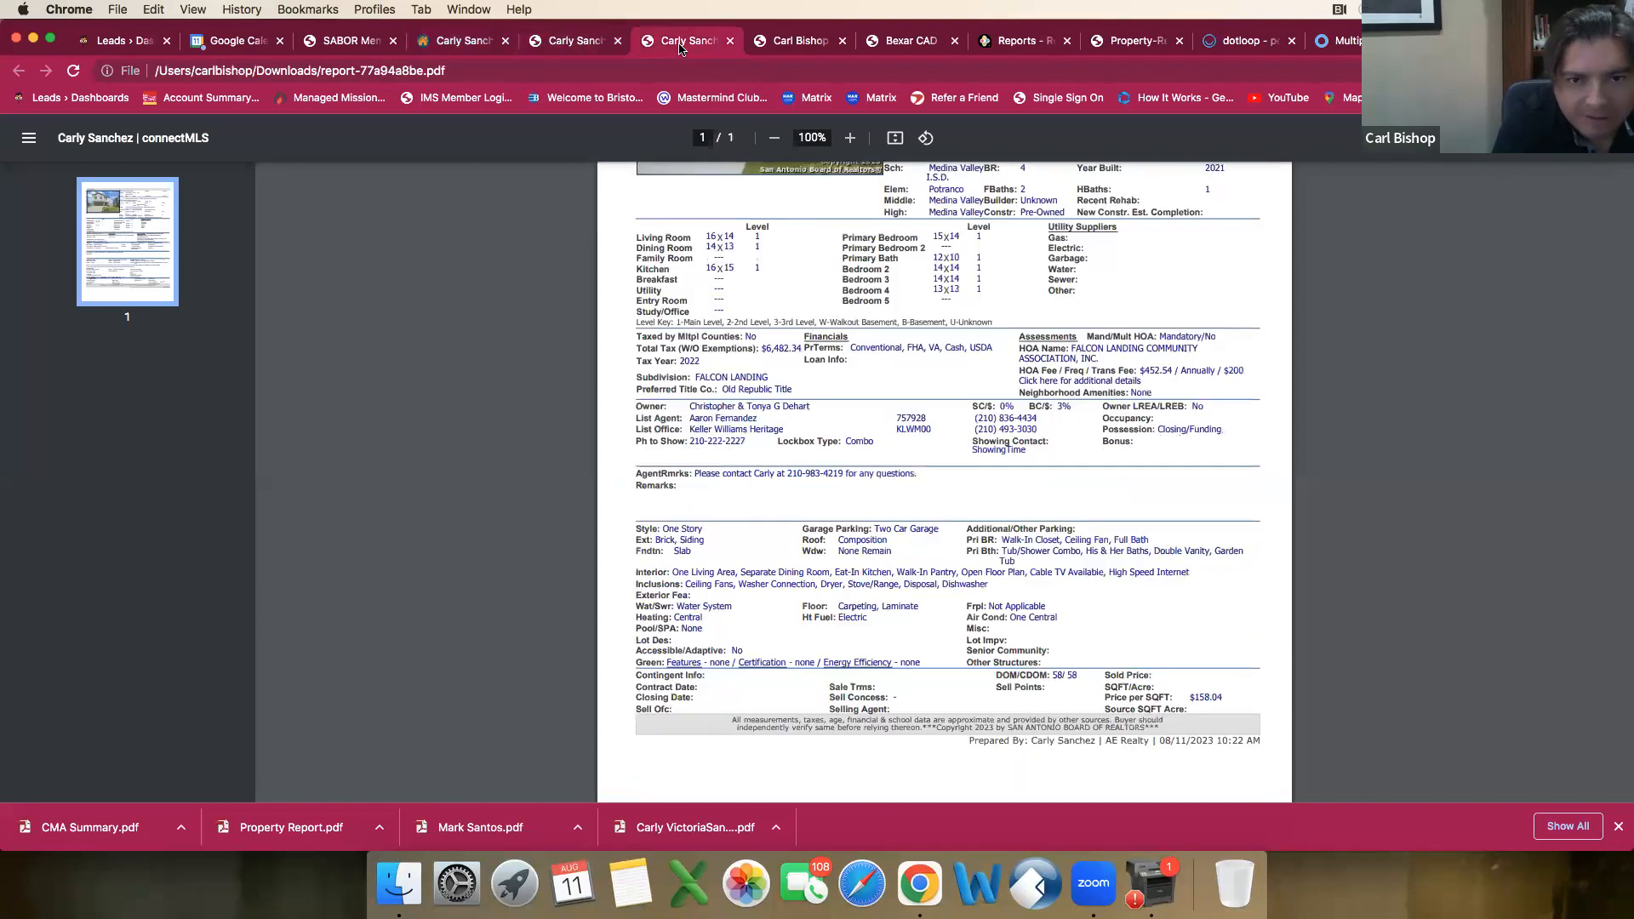
pyautogui.scroll(3, 735, 280)
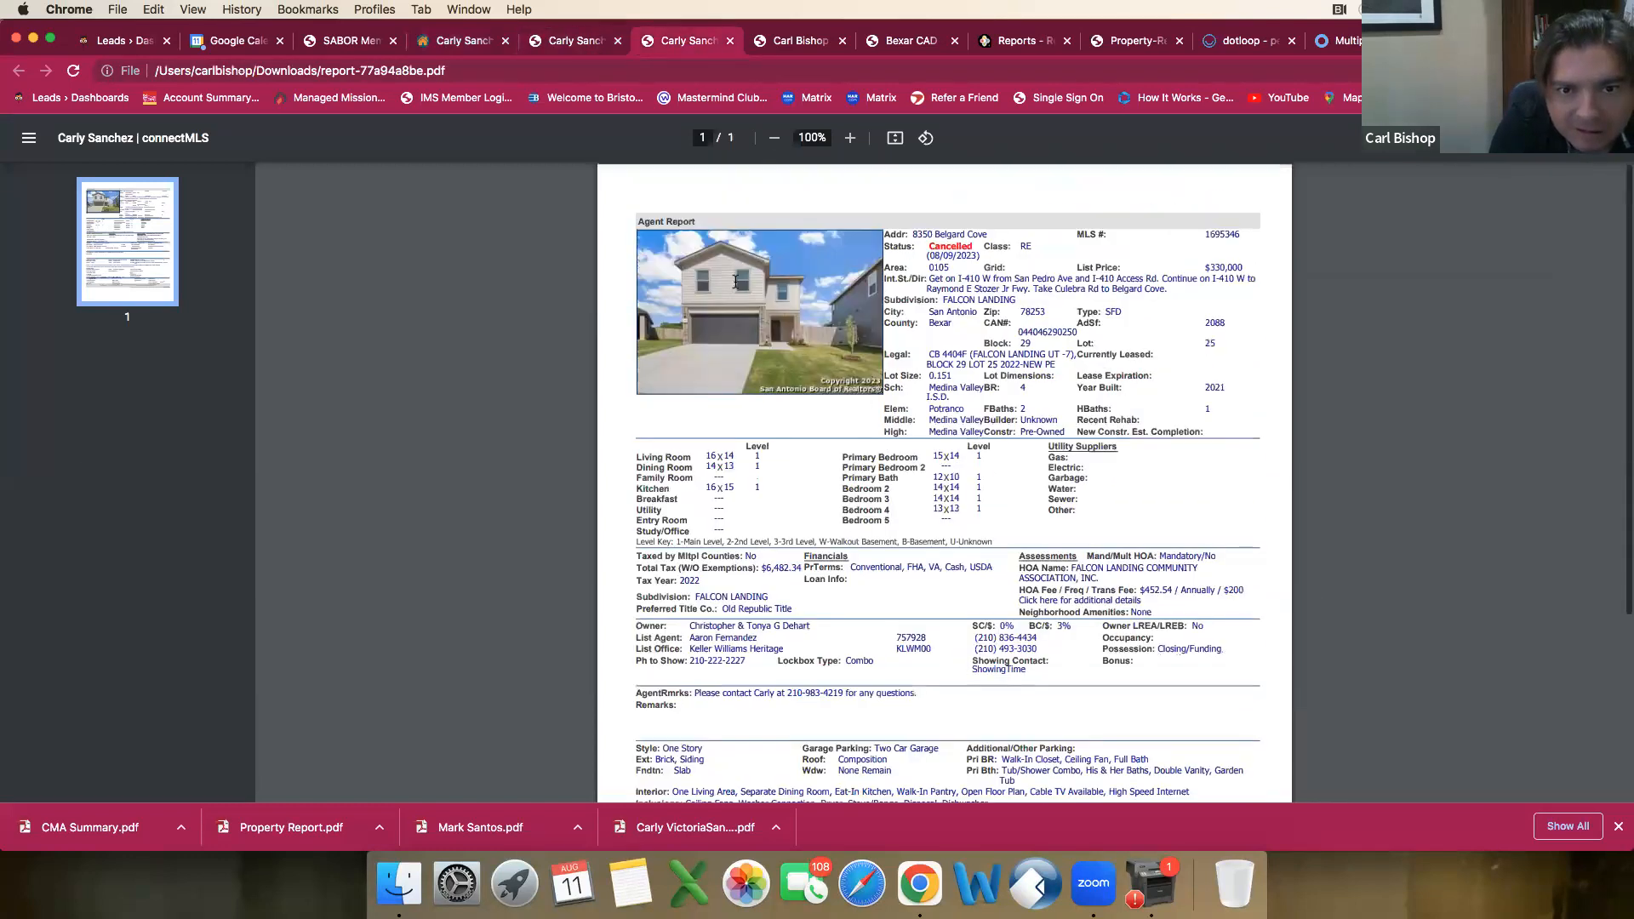
pyautogui.click(568, 41)
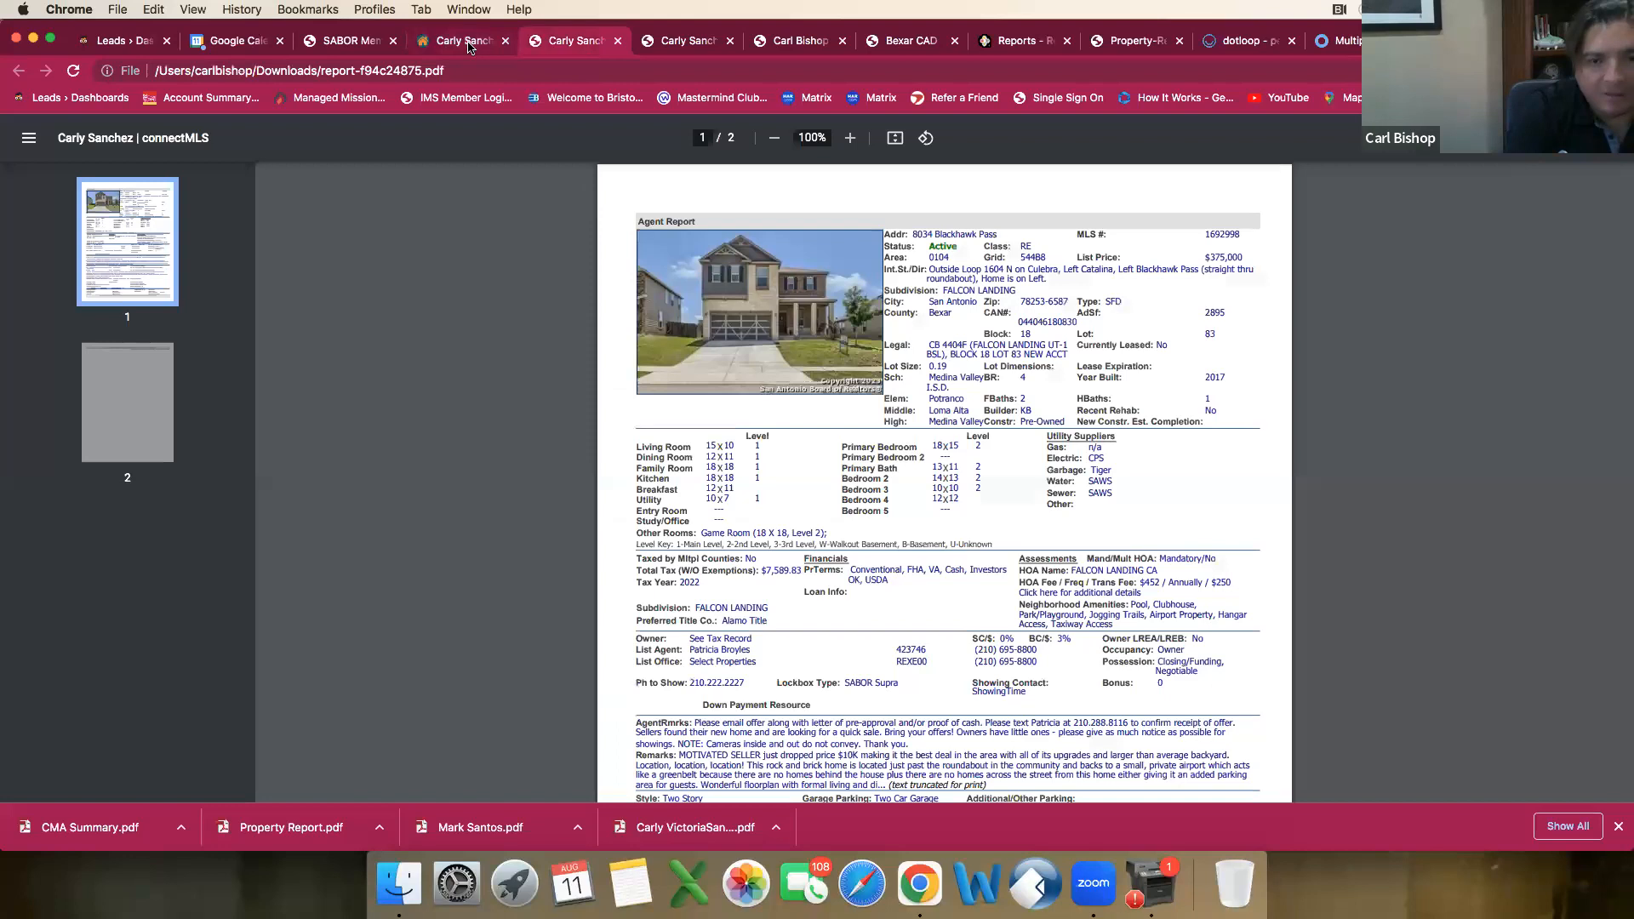
# Step: Go through the draft's remaining exterior feature options and apply the selection PTSLB, PVFNC, SPSYS and DBLPN
pyautogui.click(465, 44)
pyautogui.scroll(-3, 732, 657)
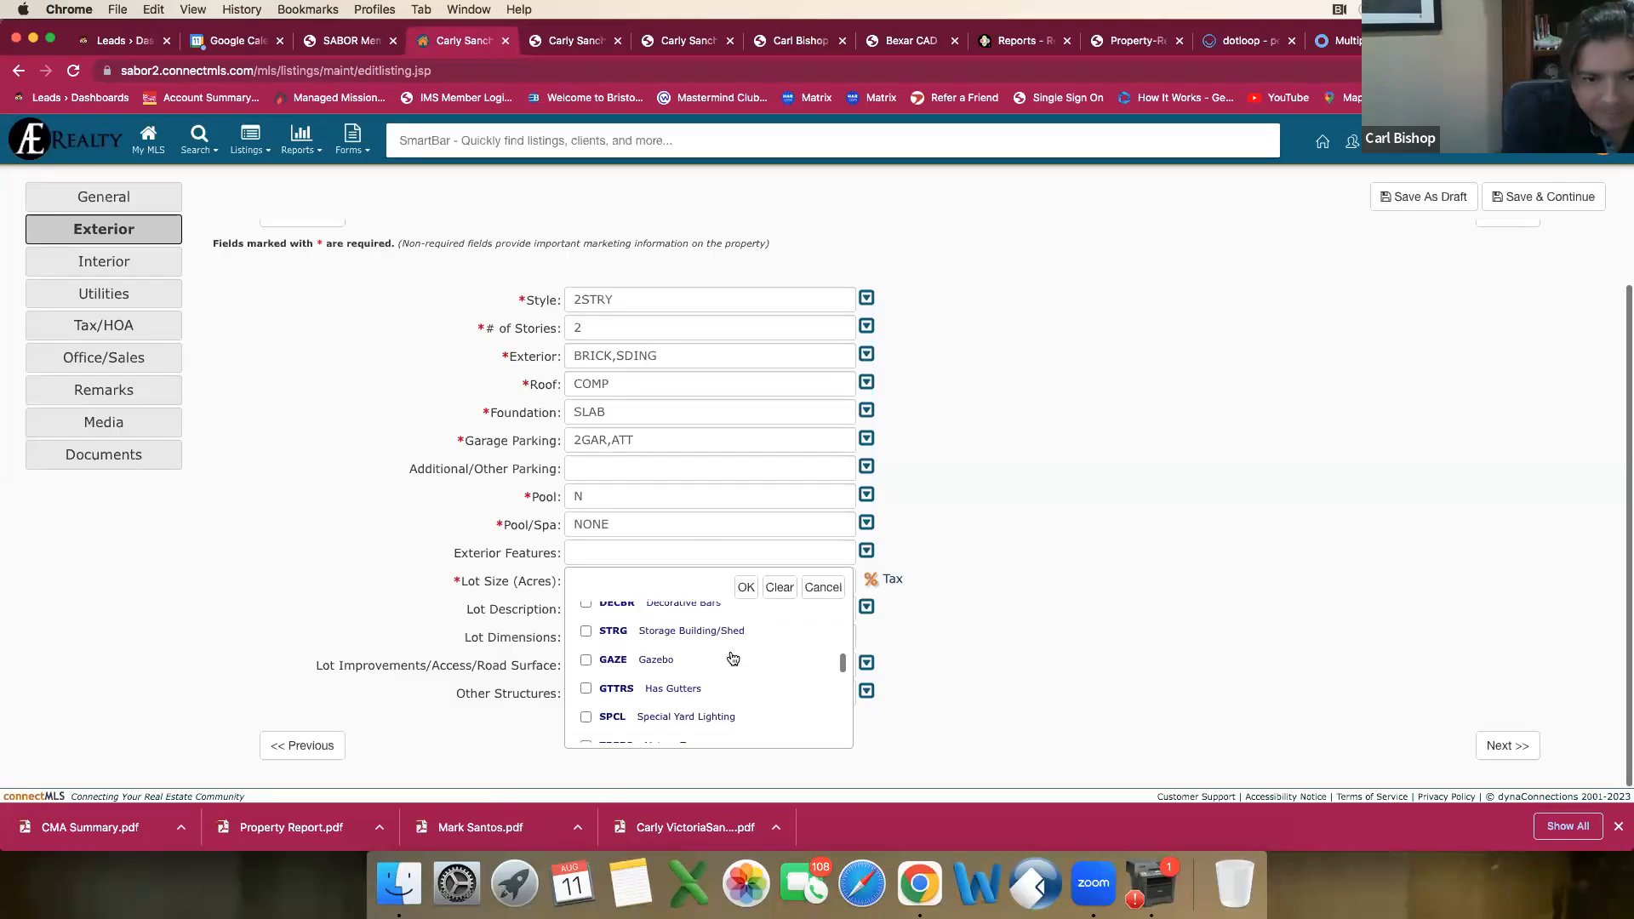
pyautogui.scroll(-3, 730, 652)
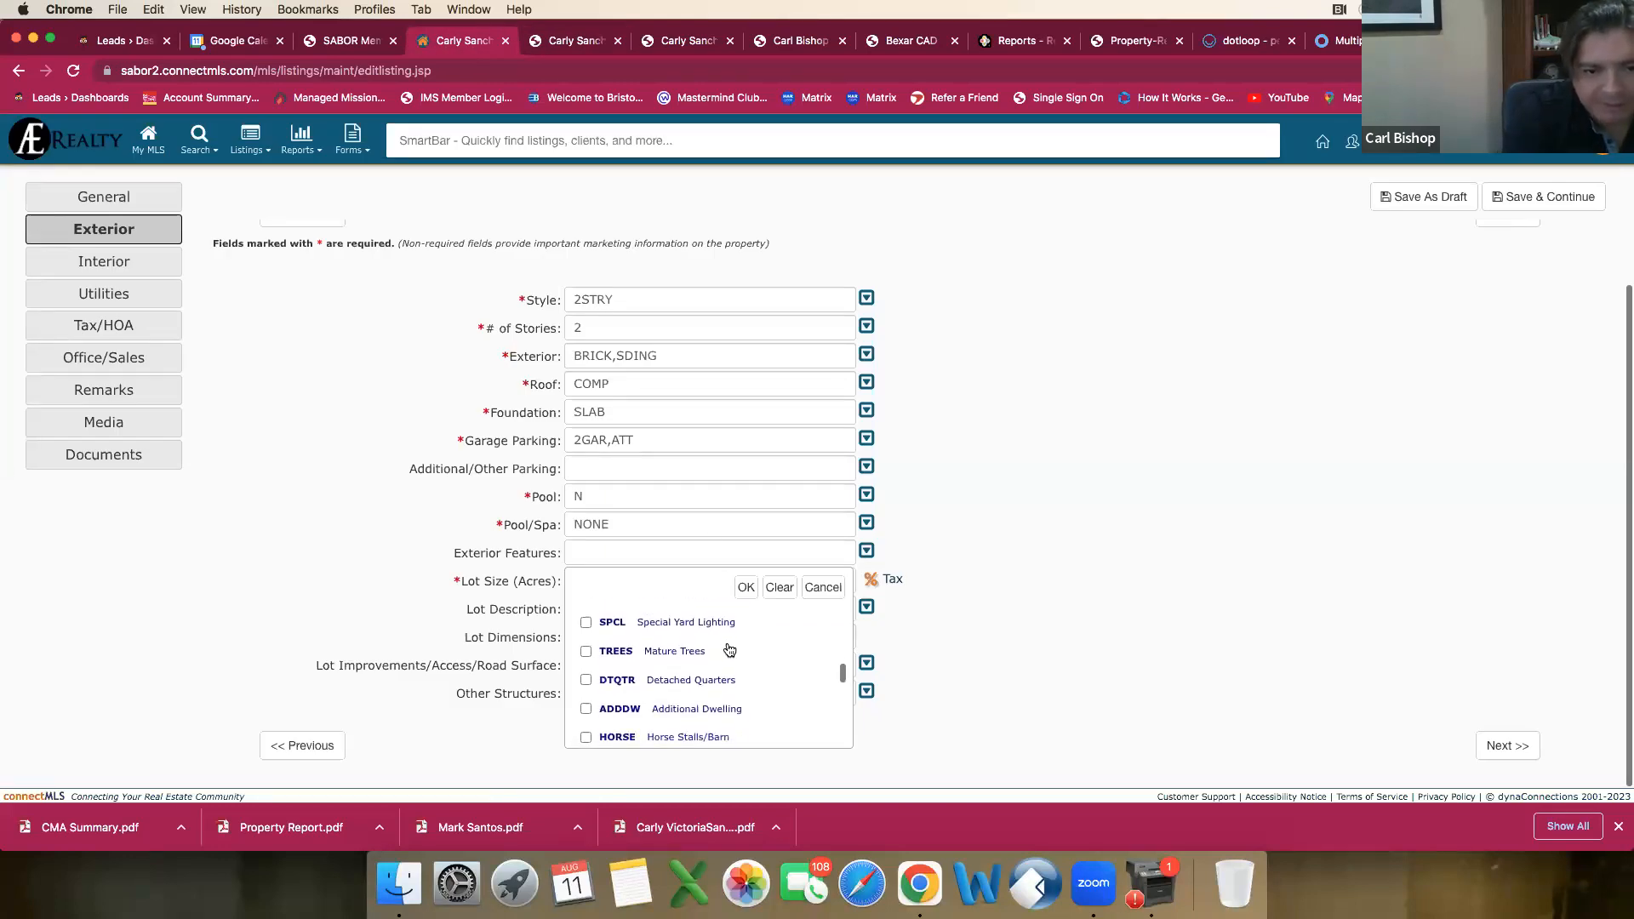
pyautogui.scroll(-8, 732, 650)
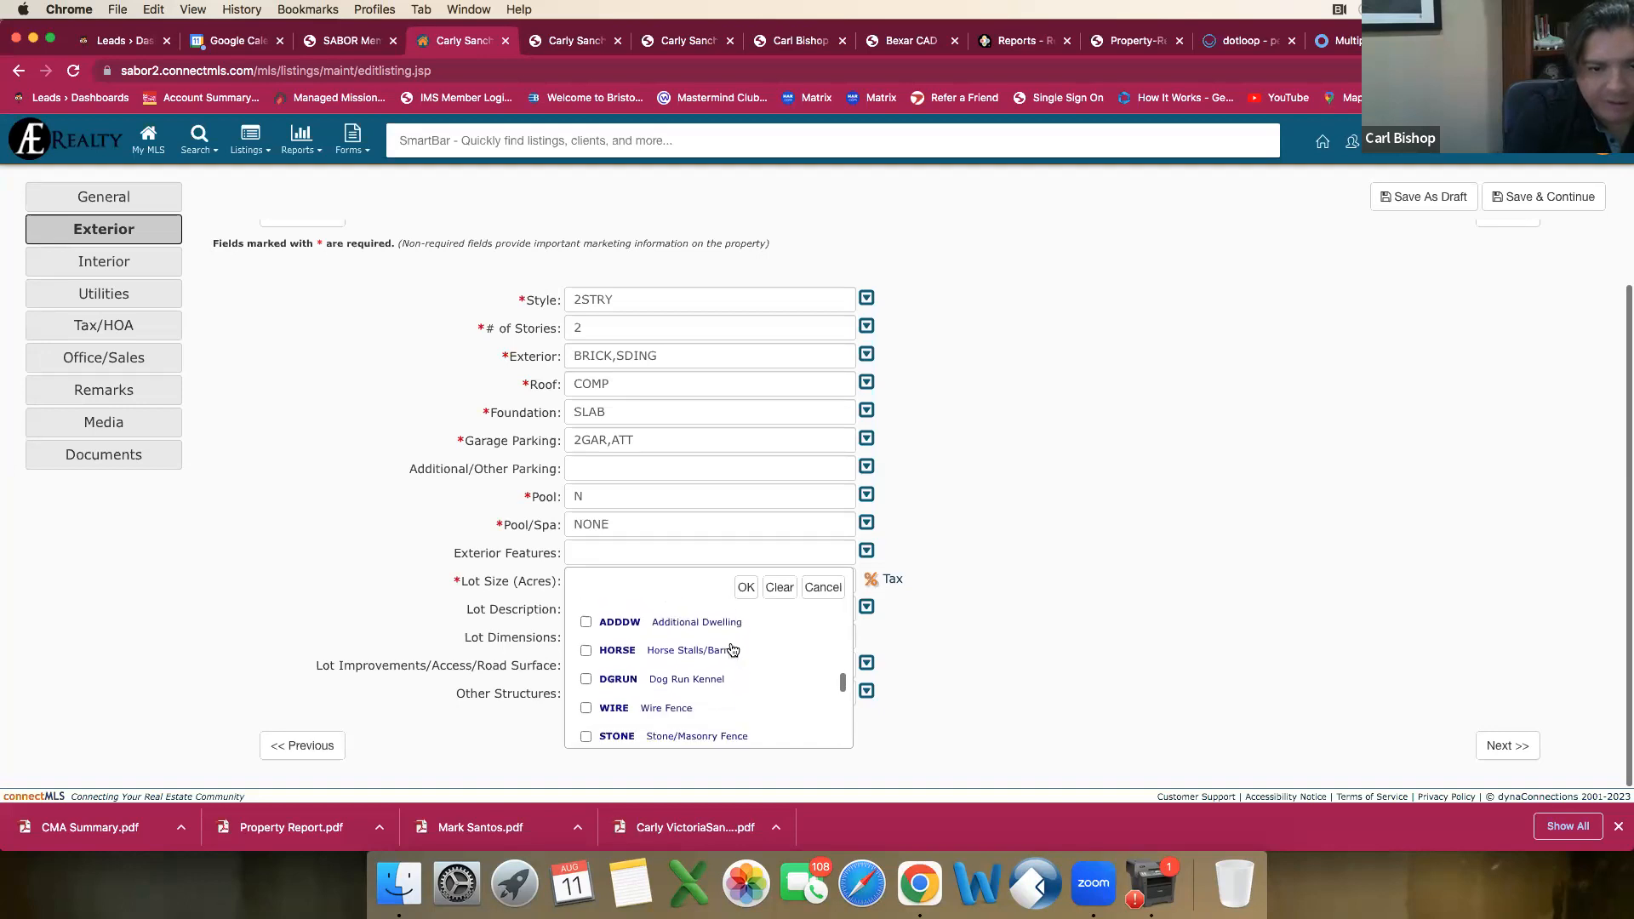
pyautogui.scroll(-4, 732, 650)
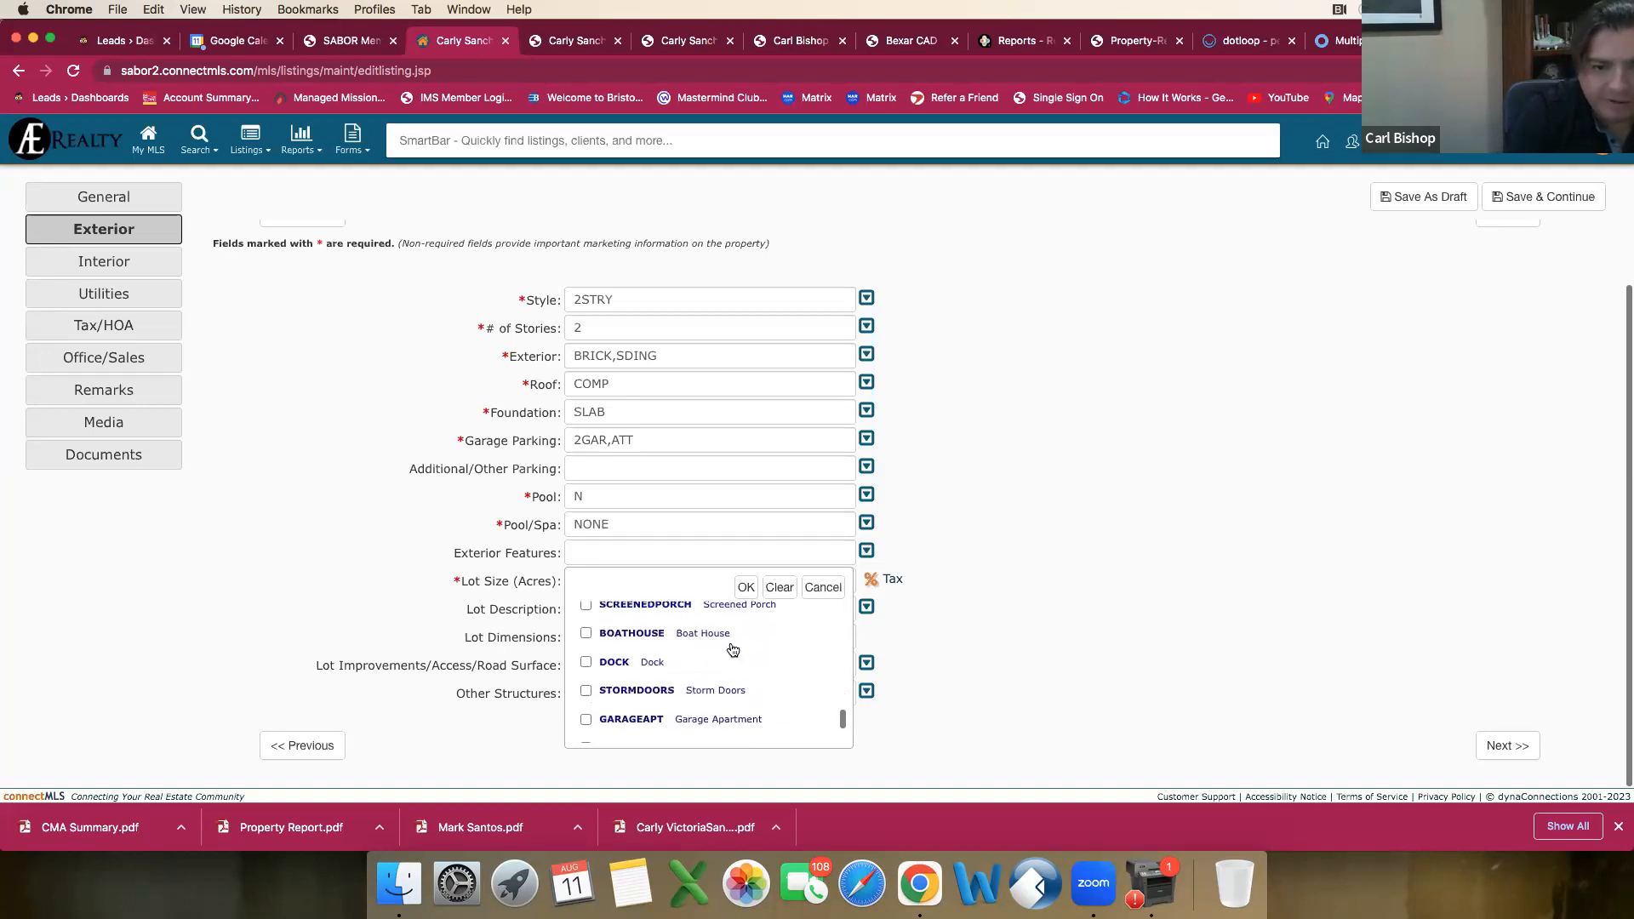
pyautogui.scroll(-1, 732, 651)
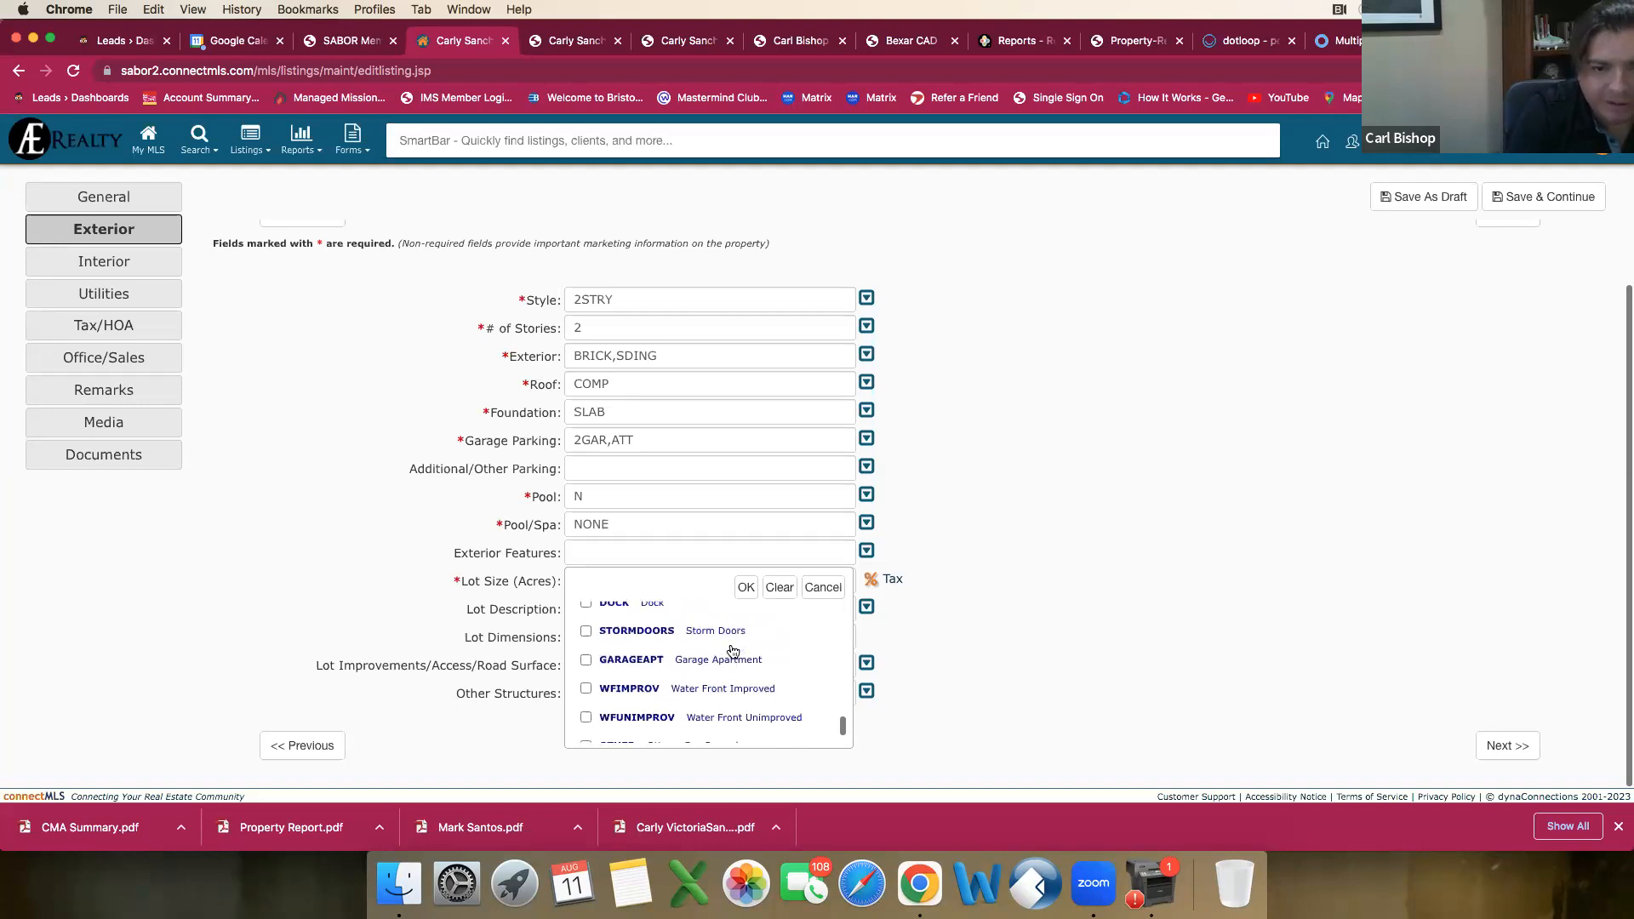
pyautogui.scroll(-2, 732, 651)
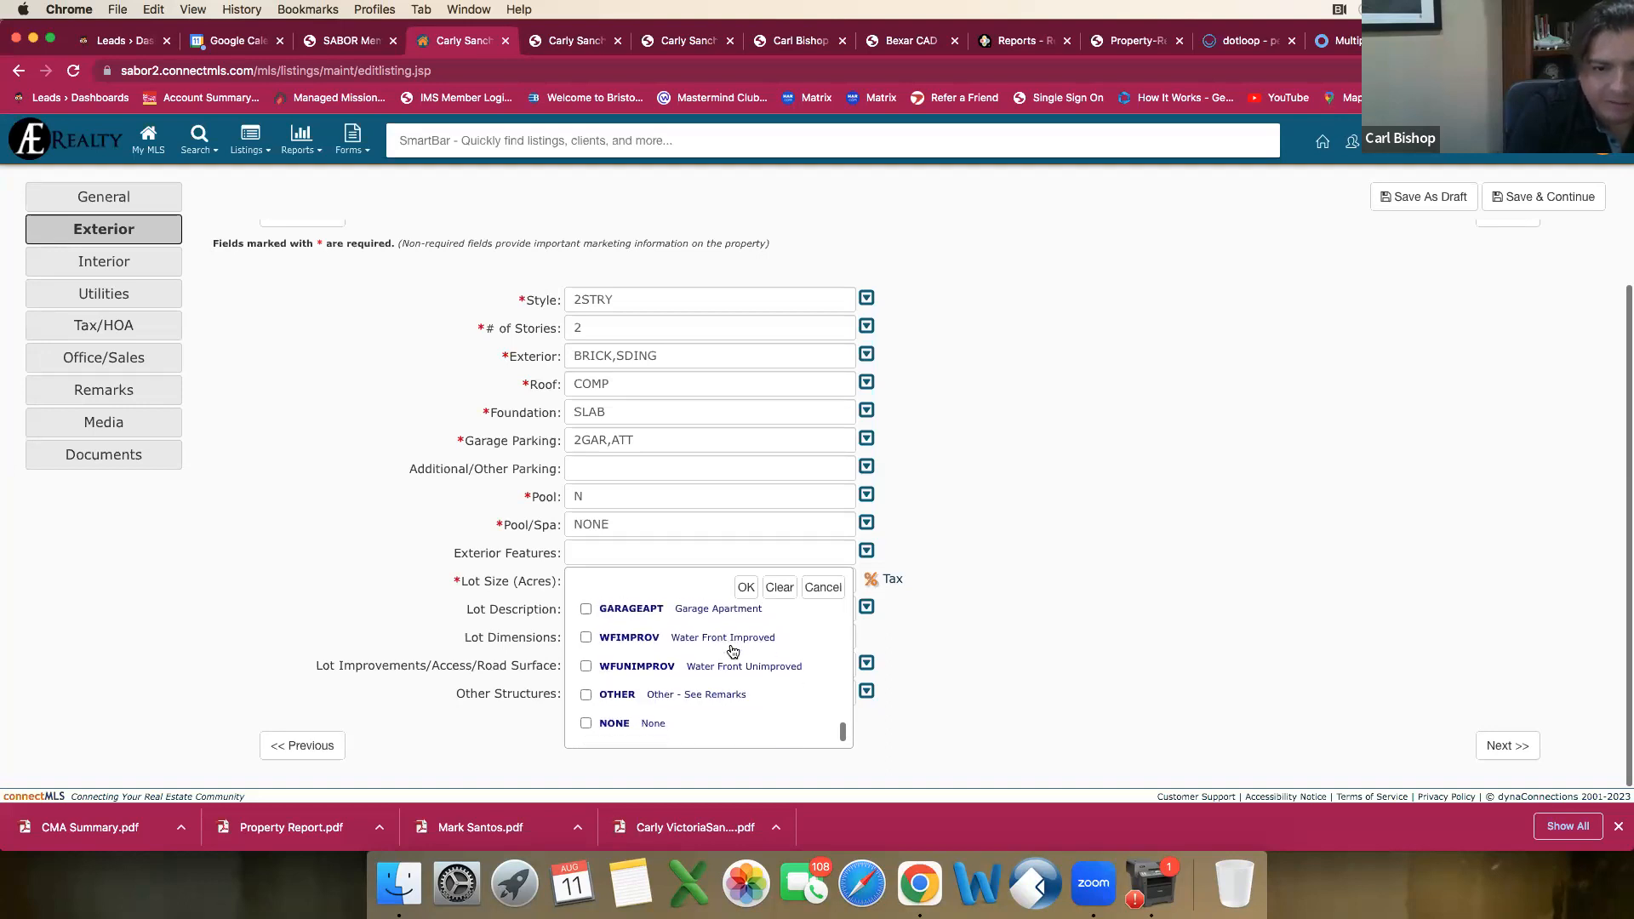
pyautogui.click(745, 587)
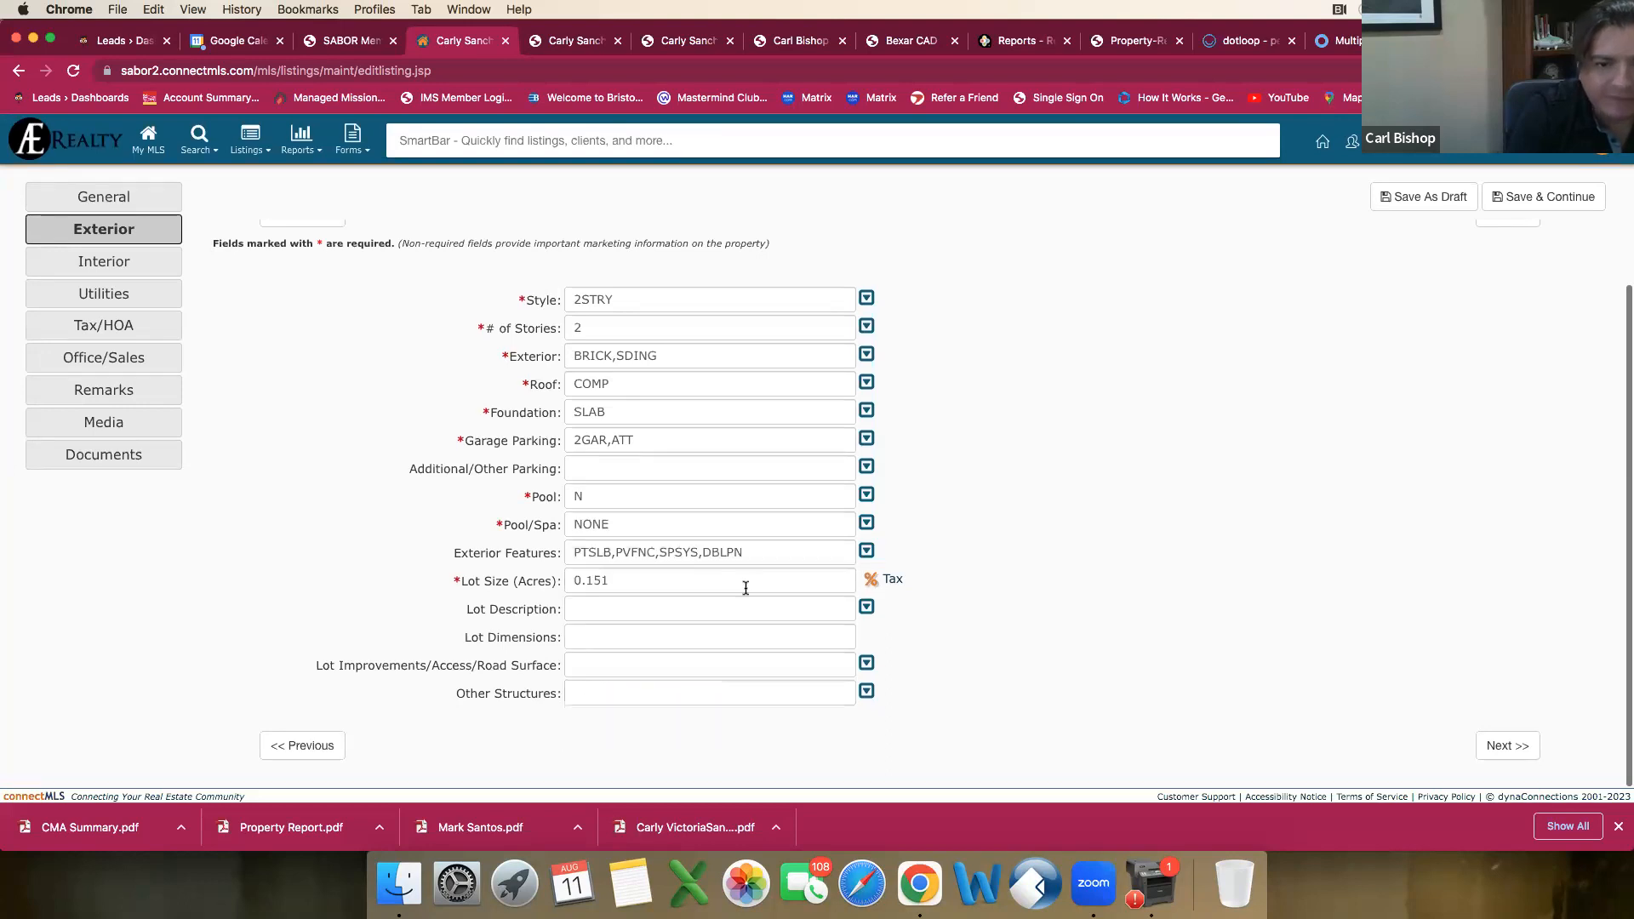
# Step: Open the draft's Lot Description choices and examine the location, view and lot-size options that could apply
pyautogui.click(657, 611)
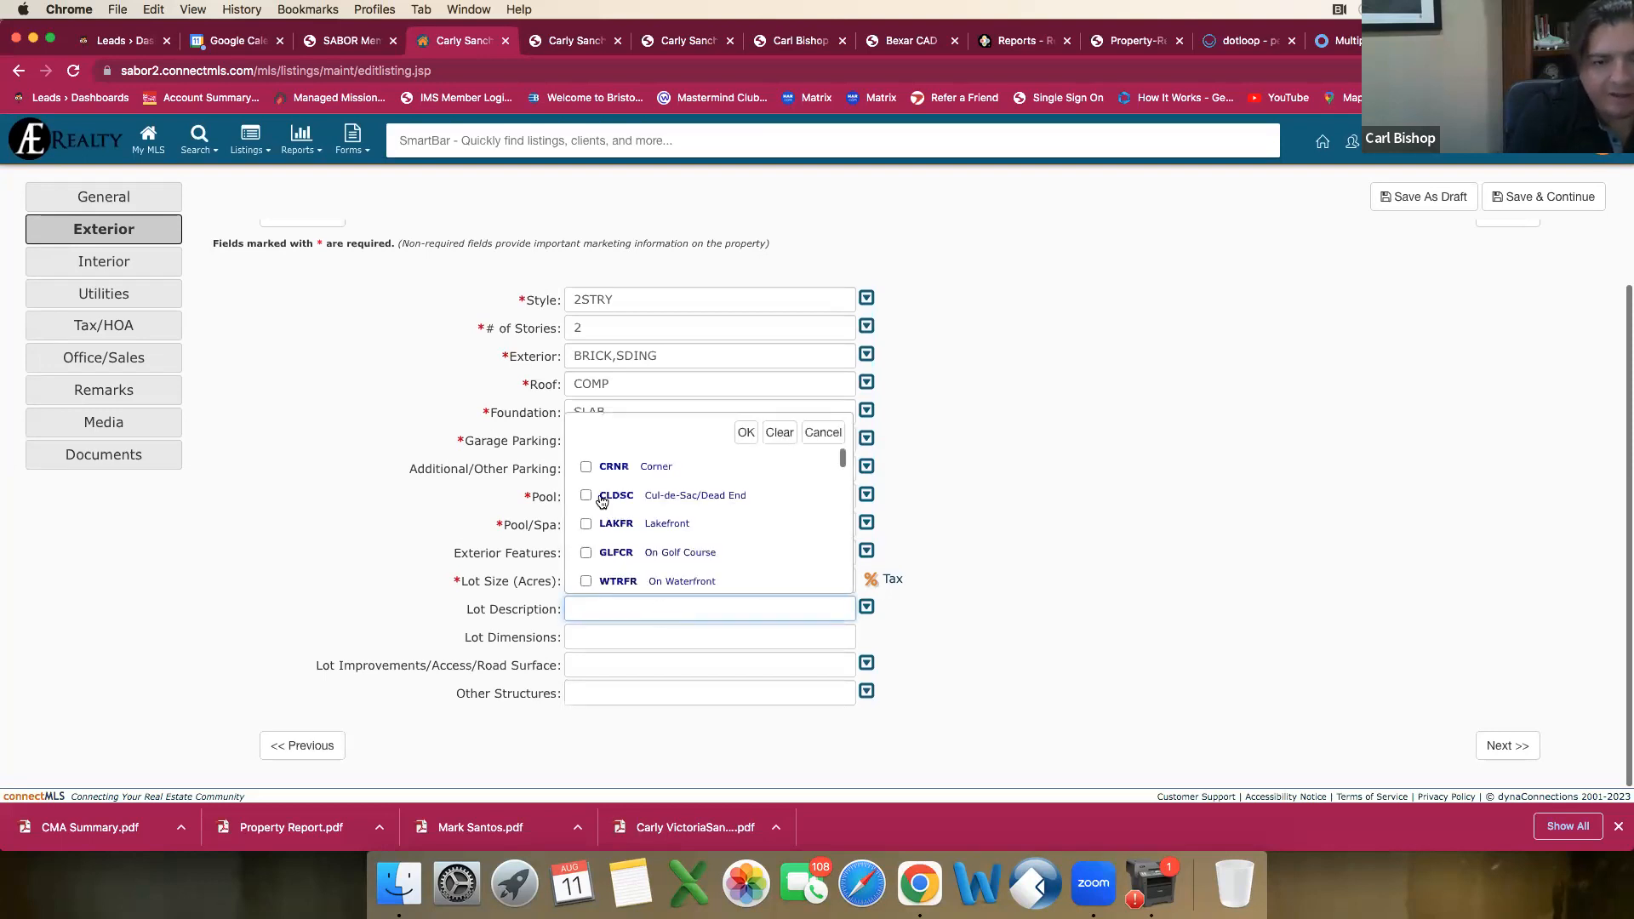
pyautogui.scroll(-1, 597, 498)
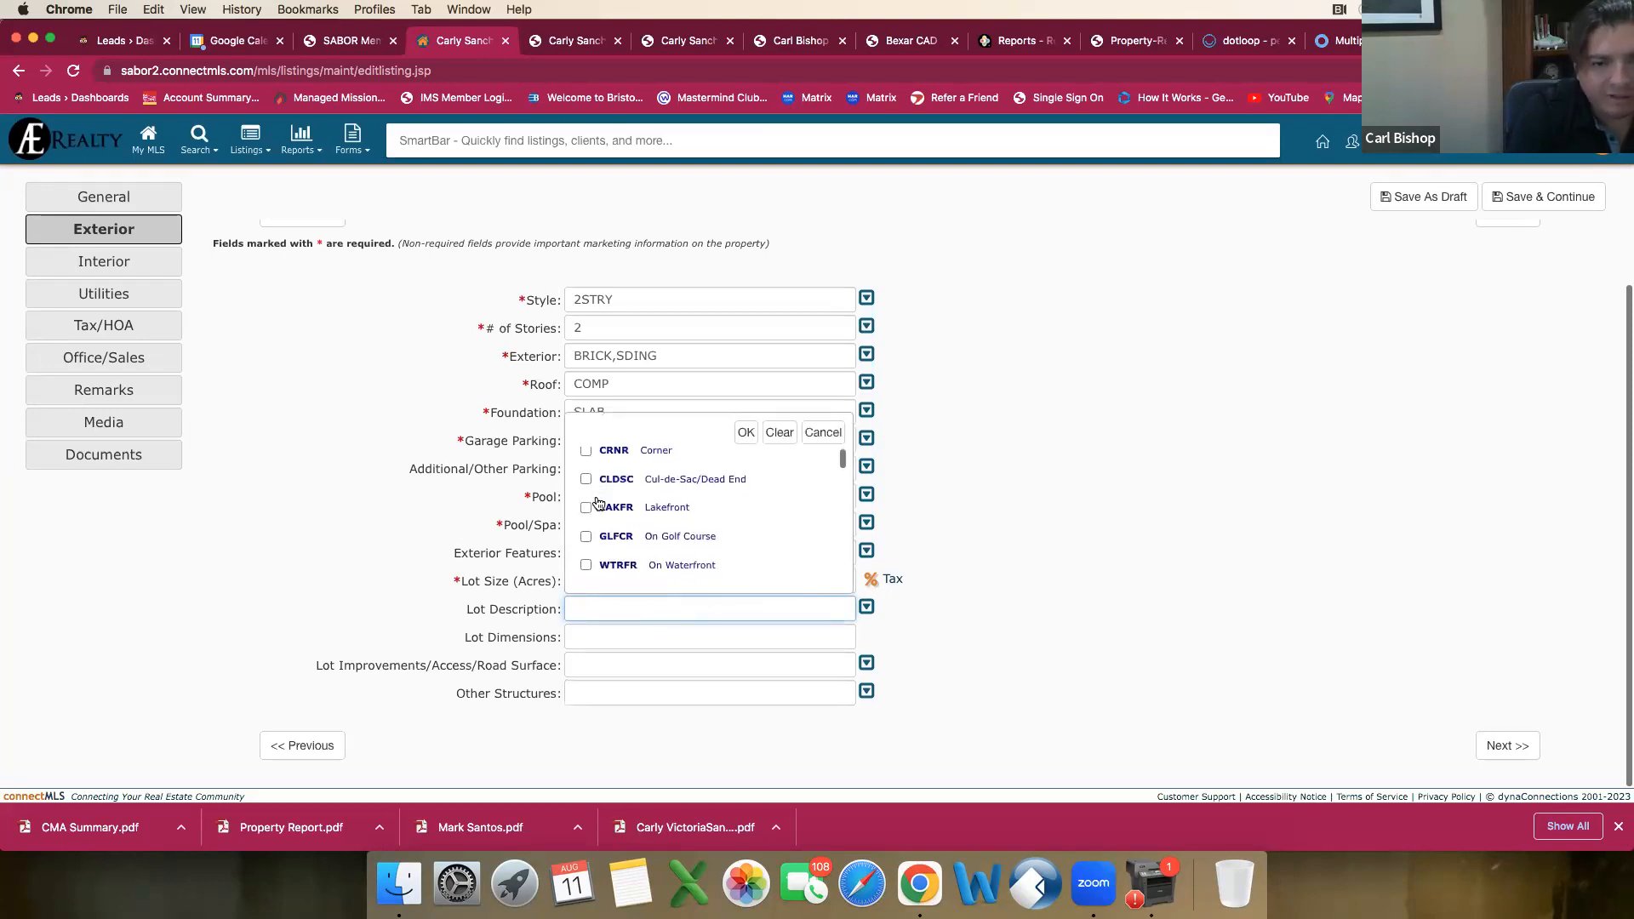
pyautogui.scroll(-3, 598, 503)
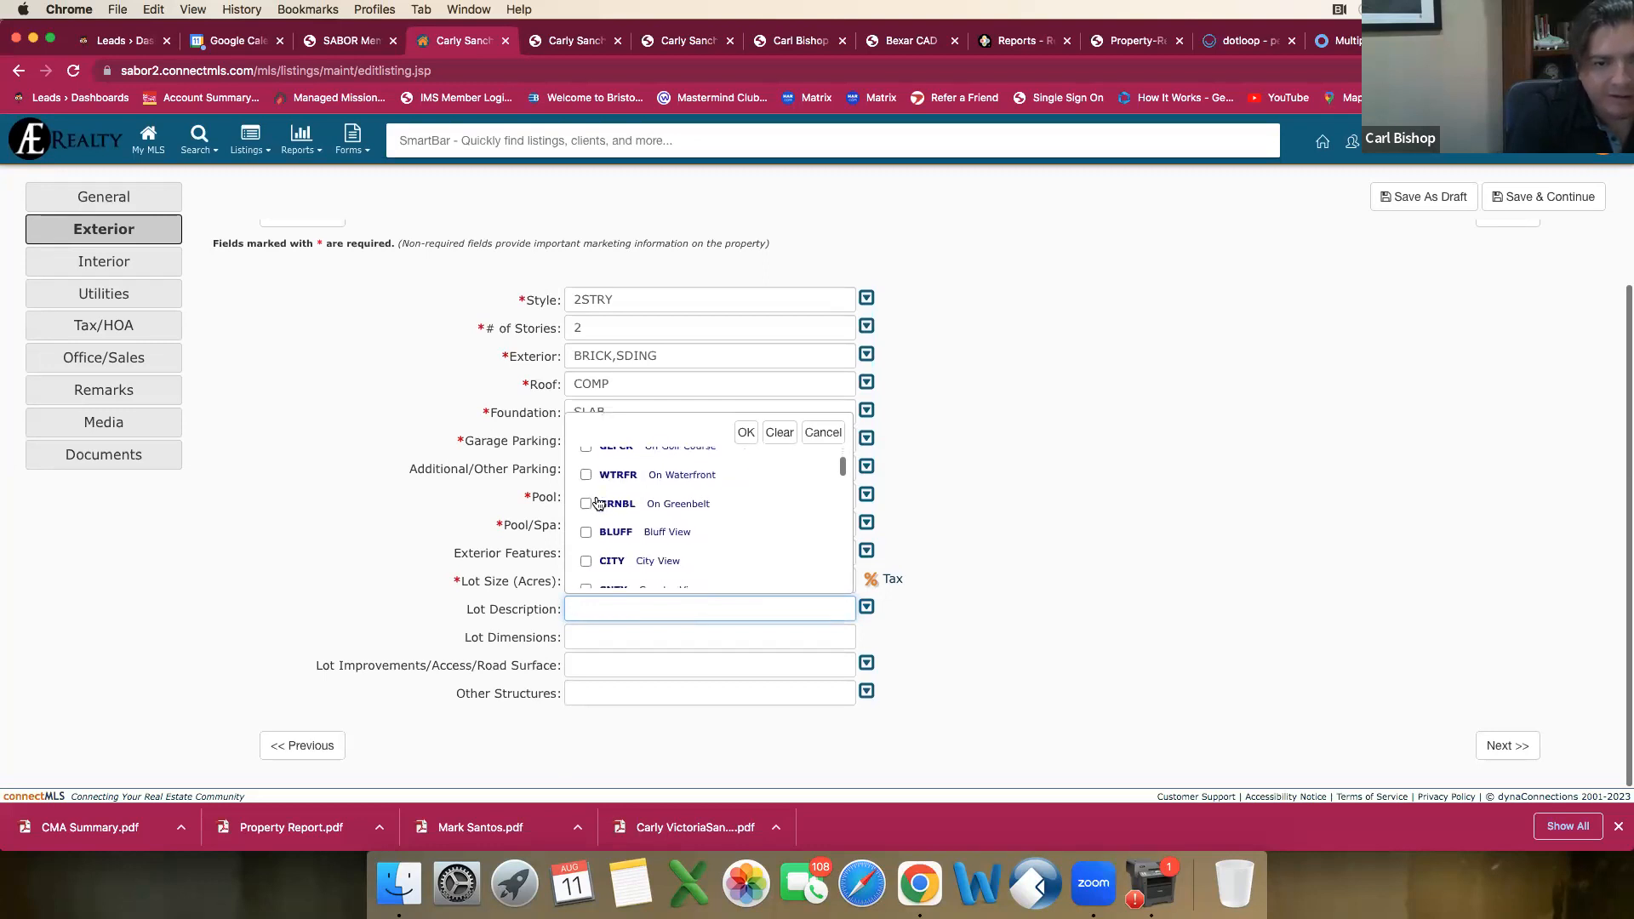
pyautogui.scroll(4, 596, 503)
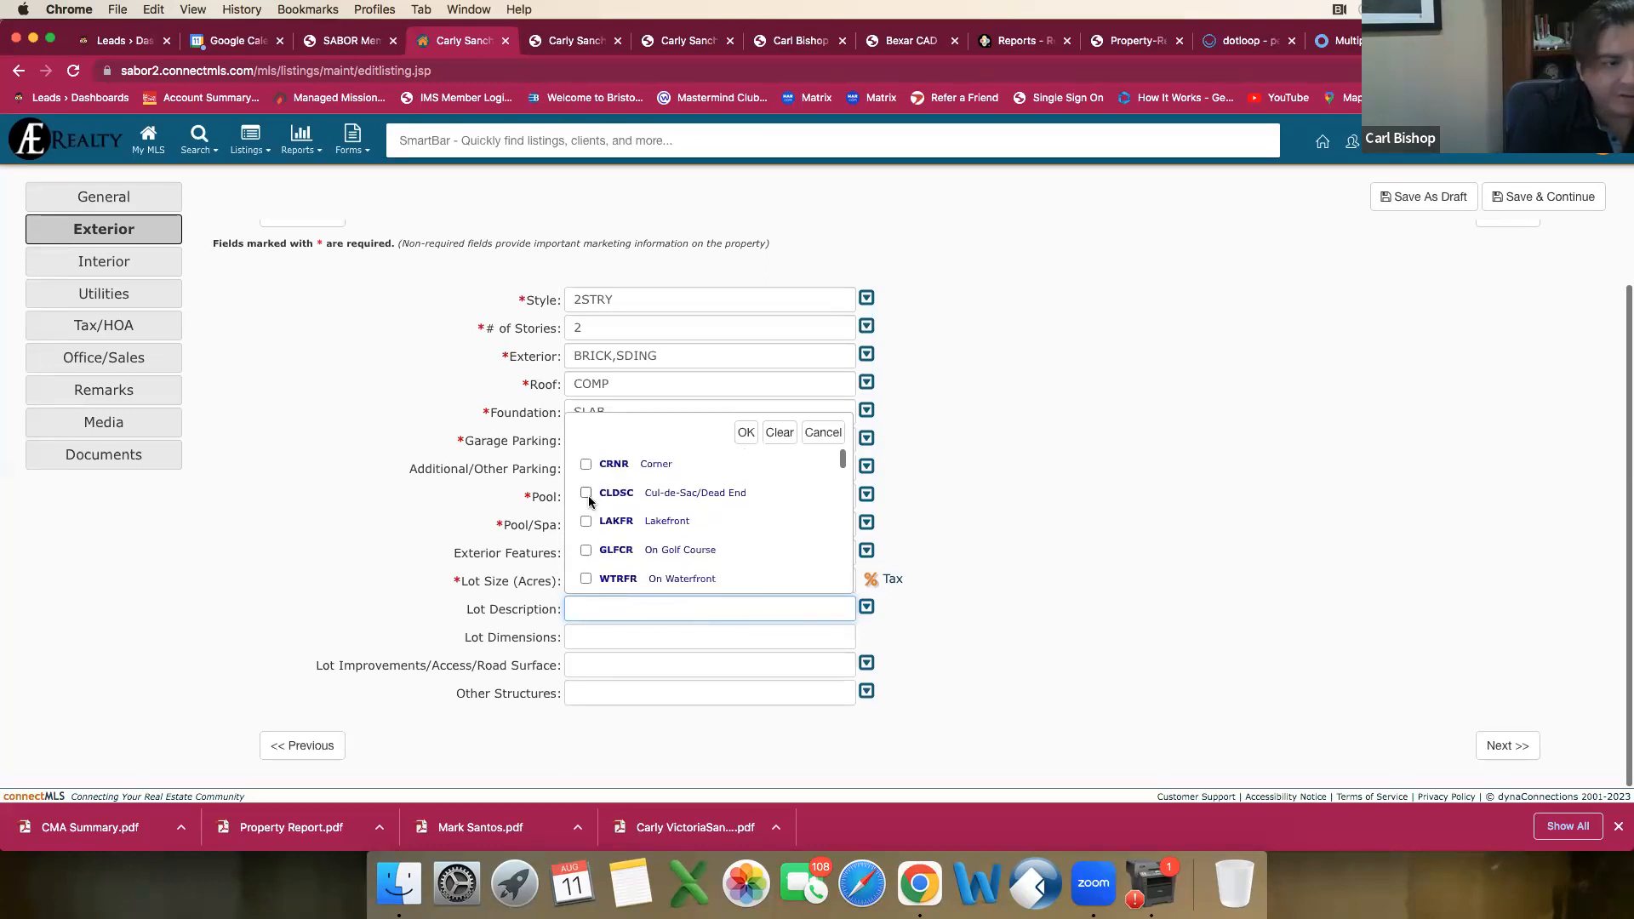
pyautogui.scroll(-4, 591, 502)
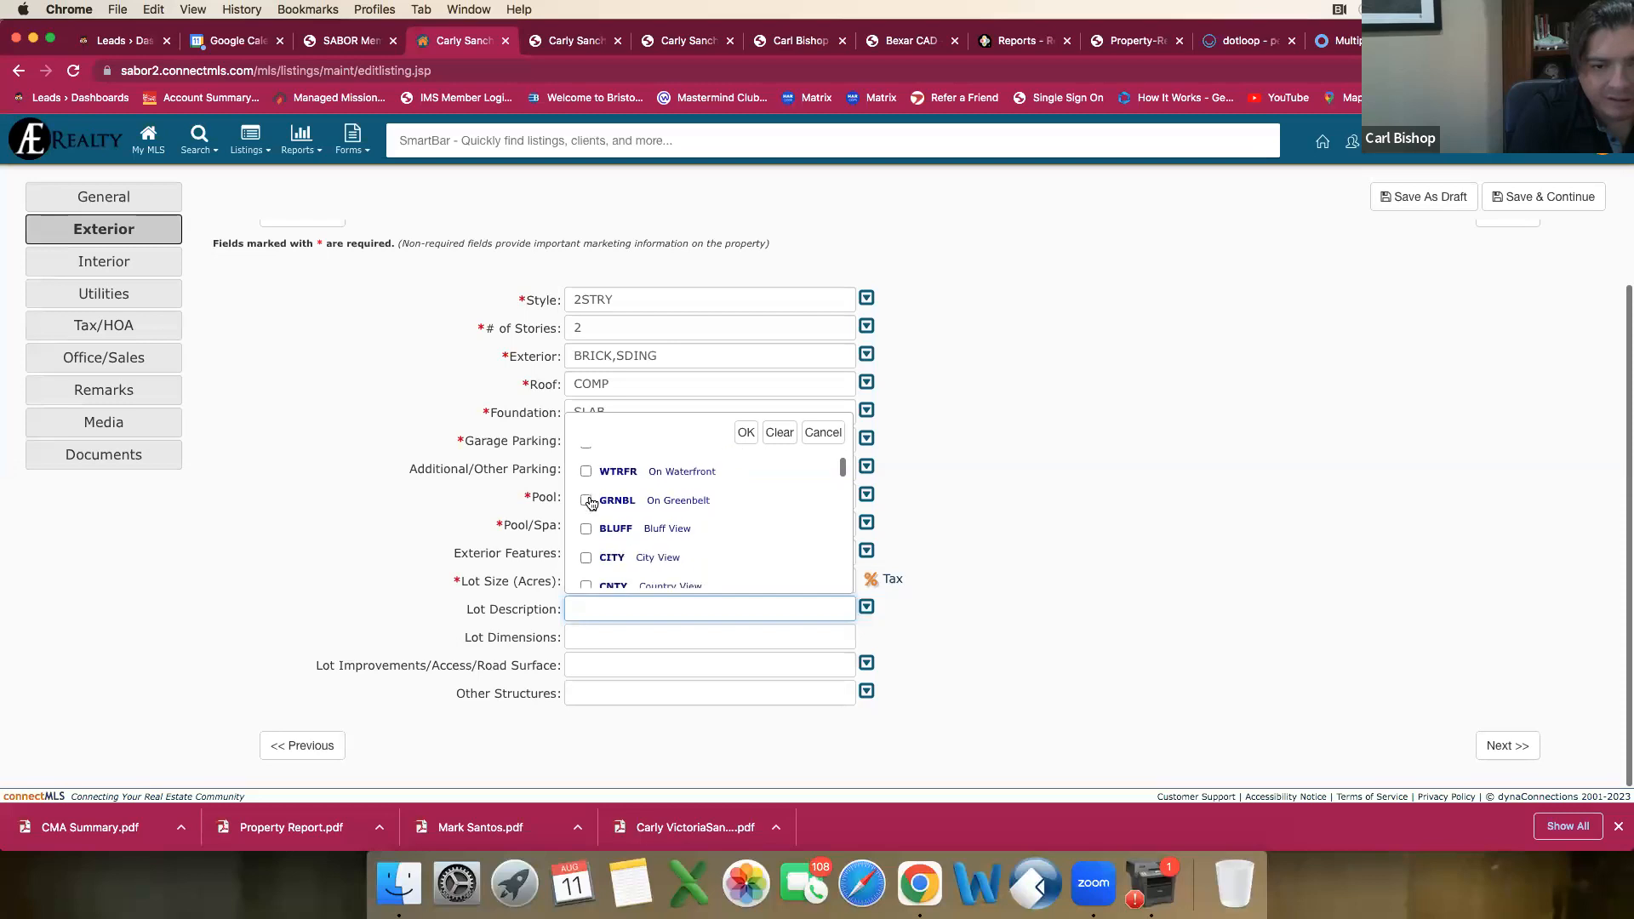
pyautogui.scroll(-2, 591, 502)
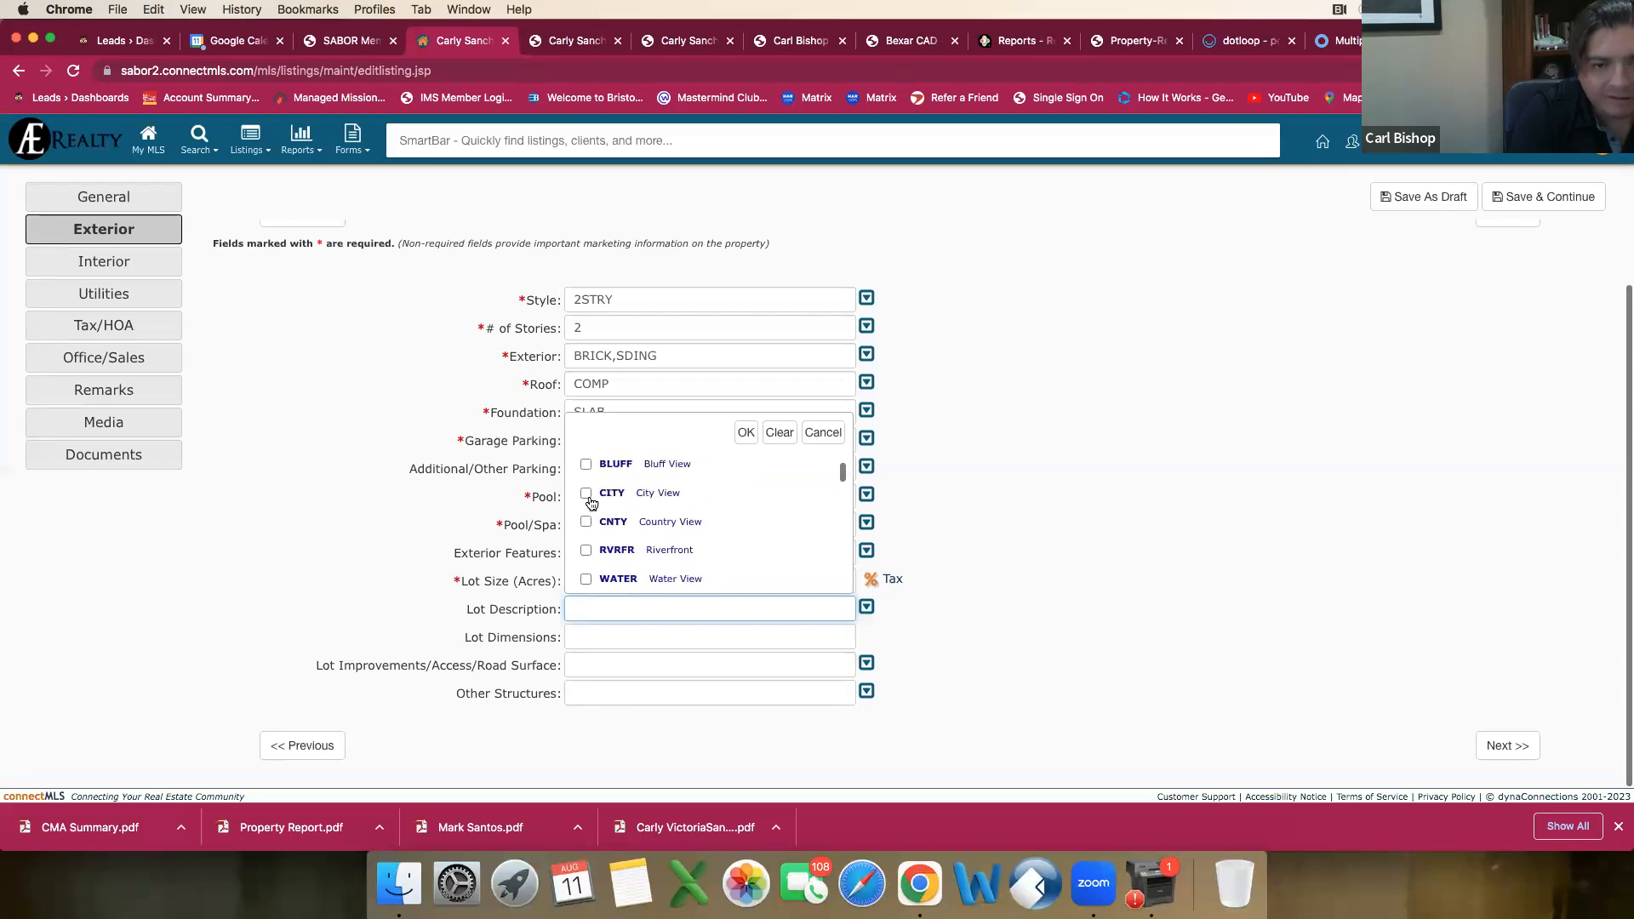
pyautogui.scroll(-1, 591, 503)
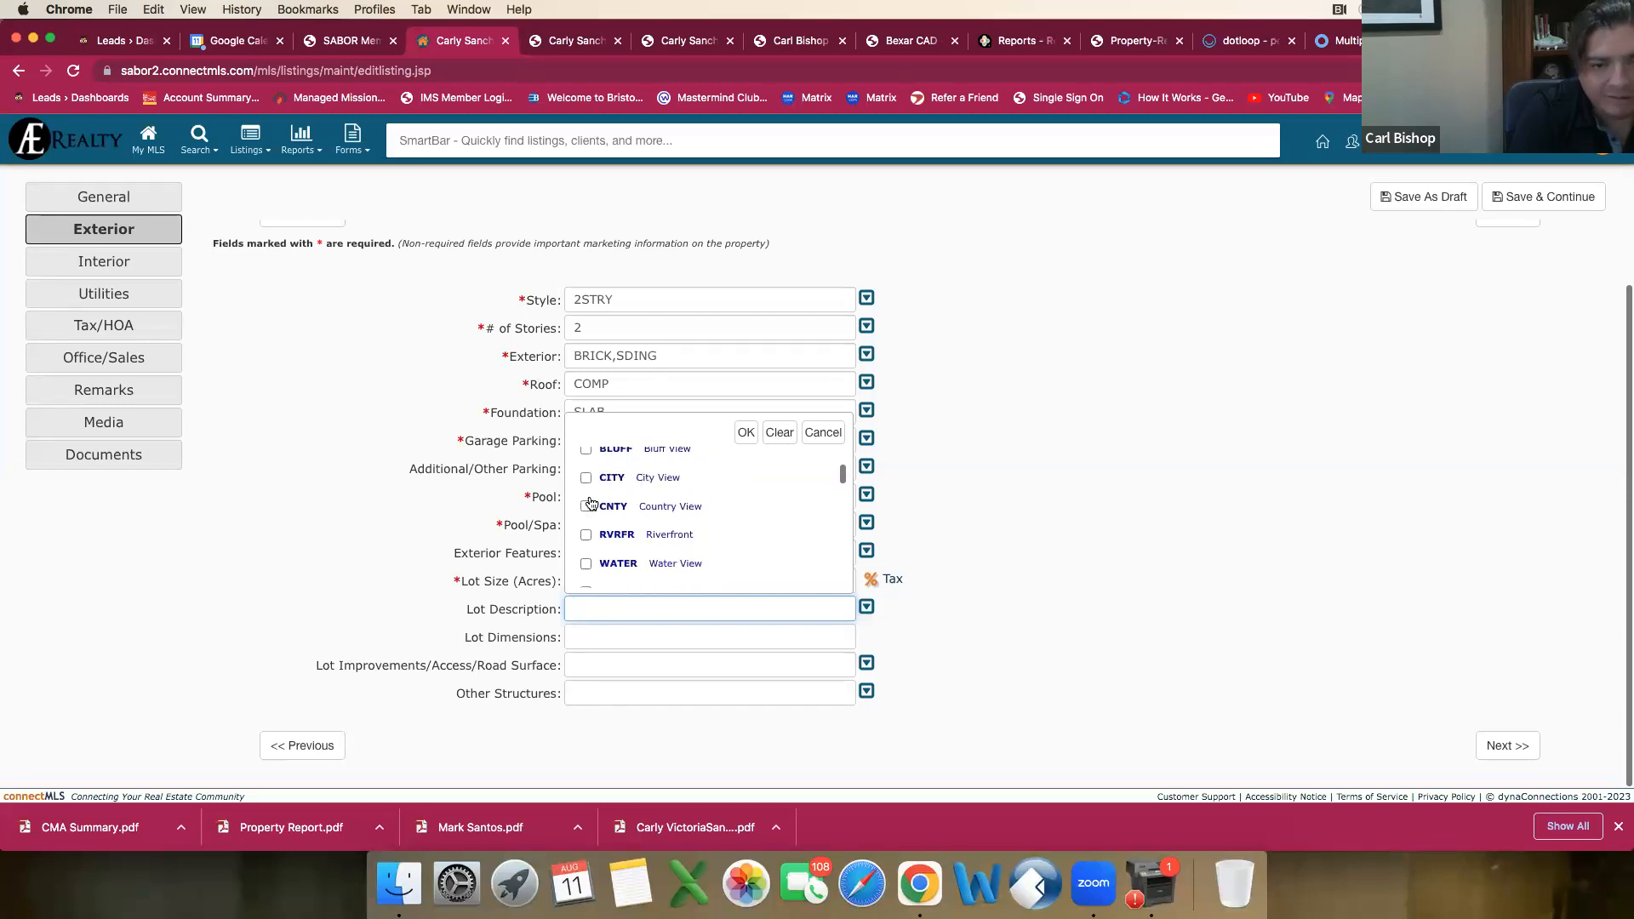
pyautogui.scroll(-4, 590, 503)
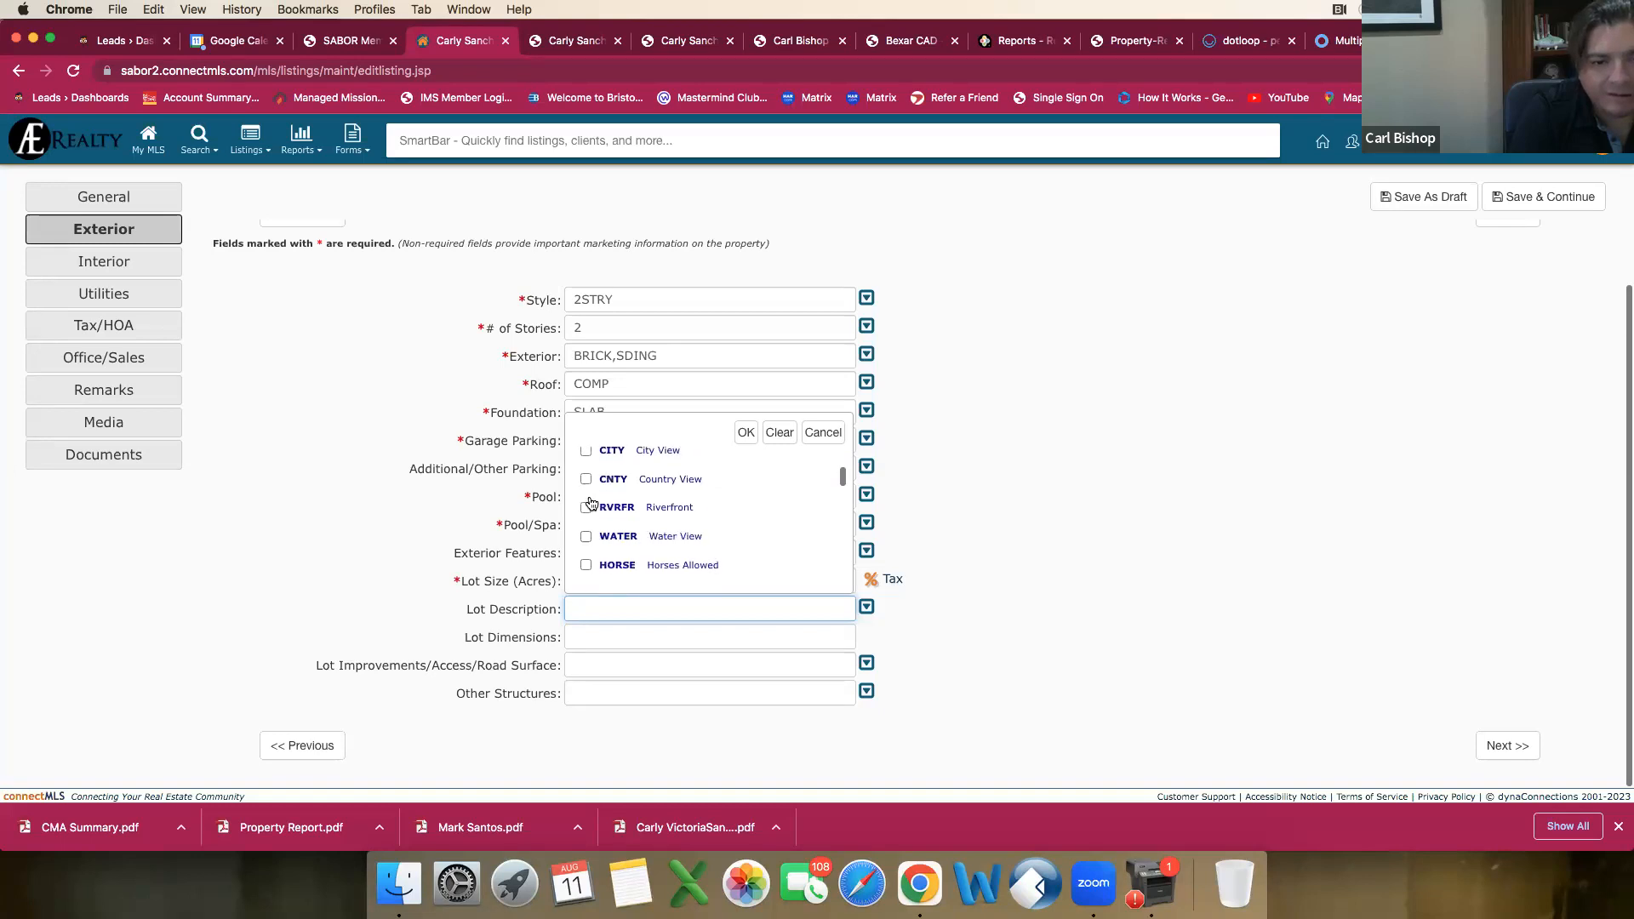
pyautogui.scroll(1, 591, 503)
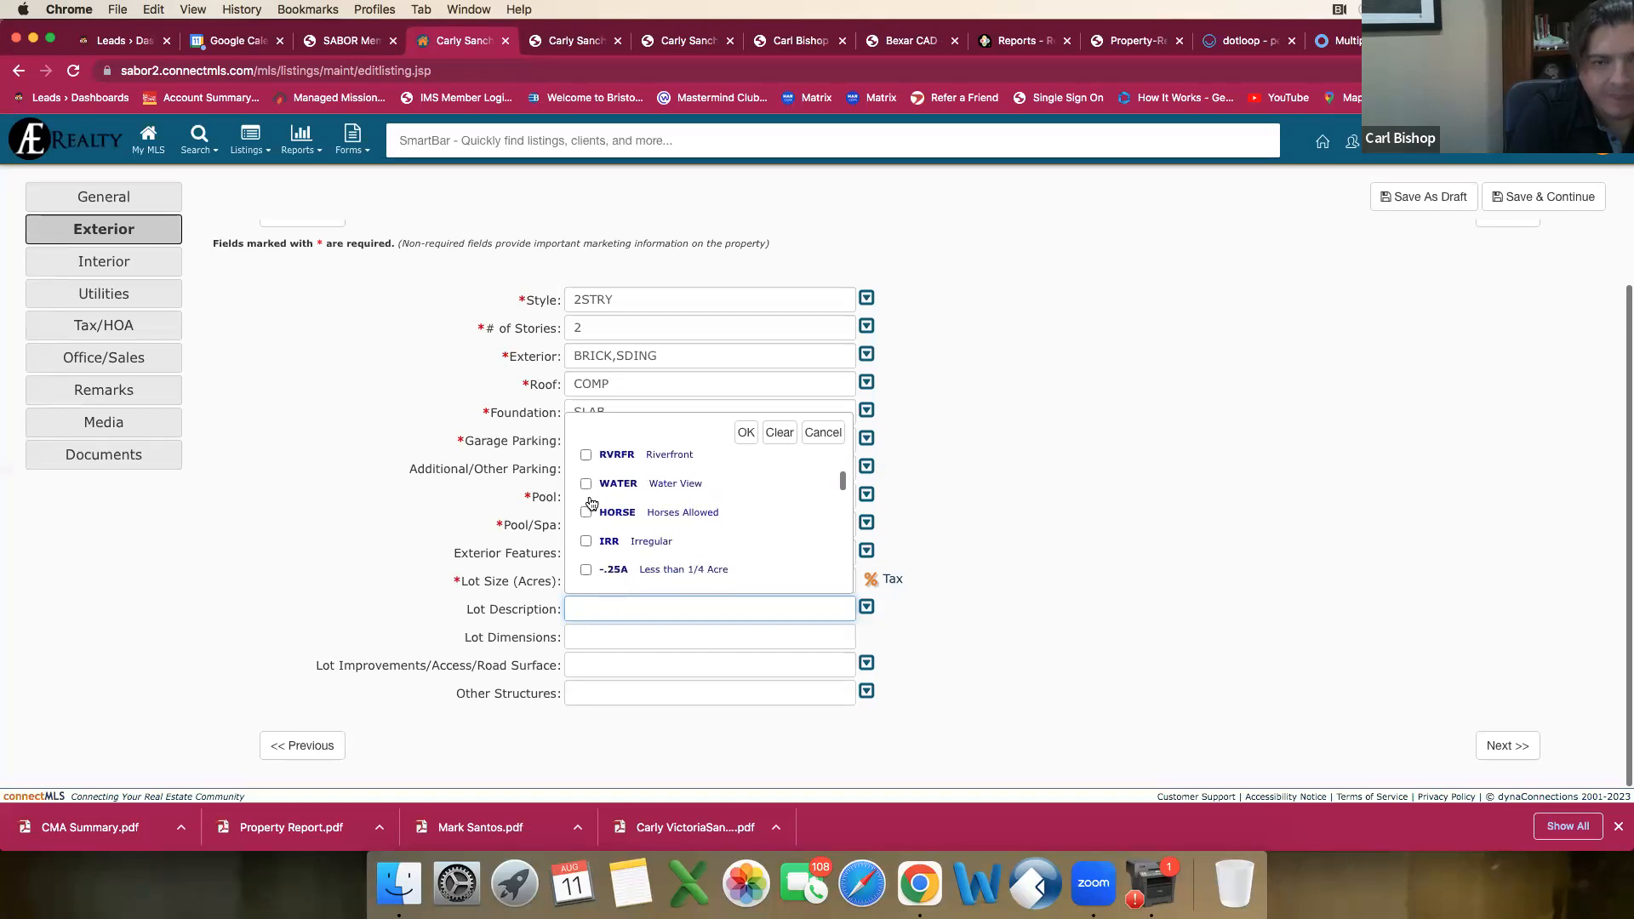
# Step: Look through the open dotloop and RPR report pages, and return to the connectMLS draft's lot description
pyautogui.click(1244, 40)
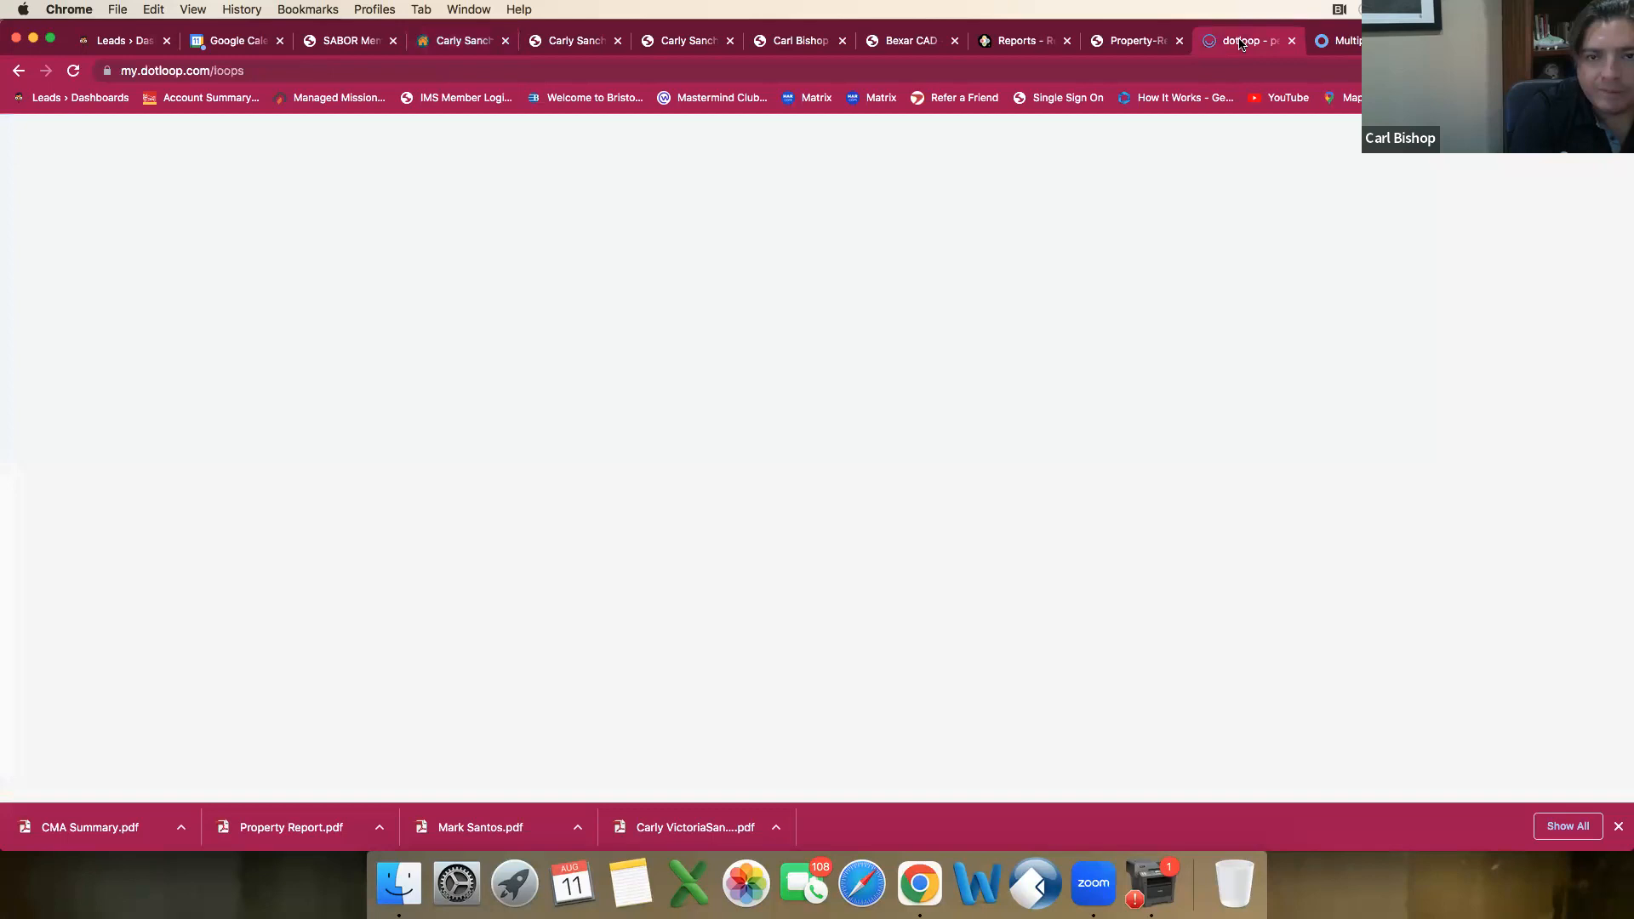
pyautogui.click(1339, 45)
pyautogui.click(1240, 47)
pyautogui.click(1141, 48)
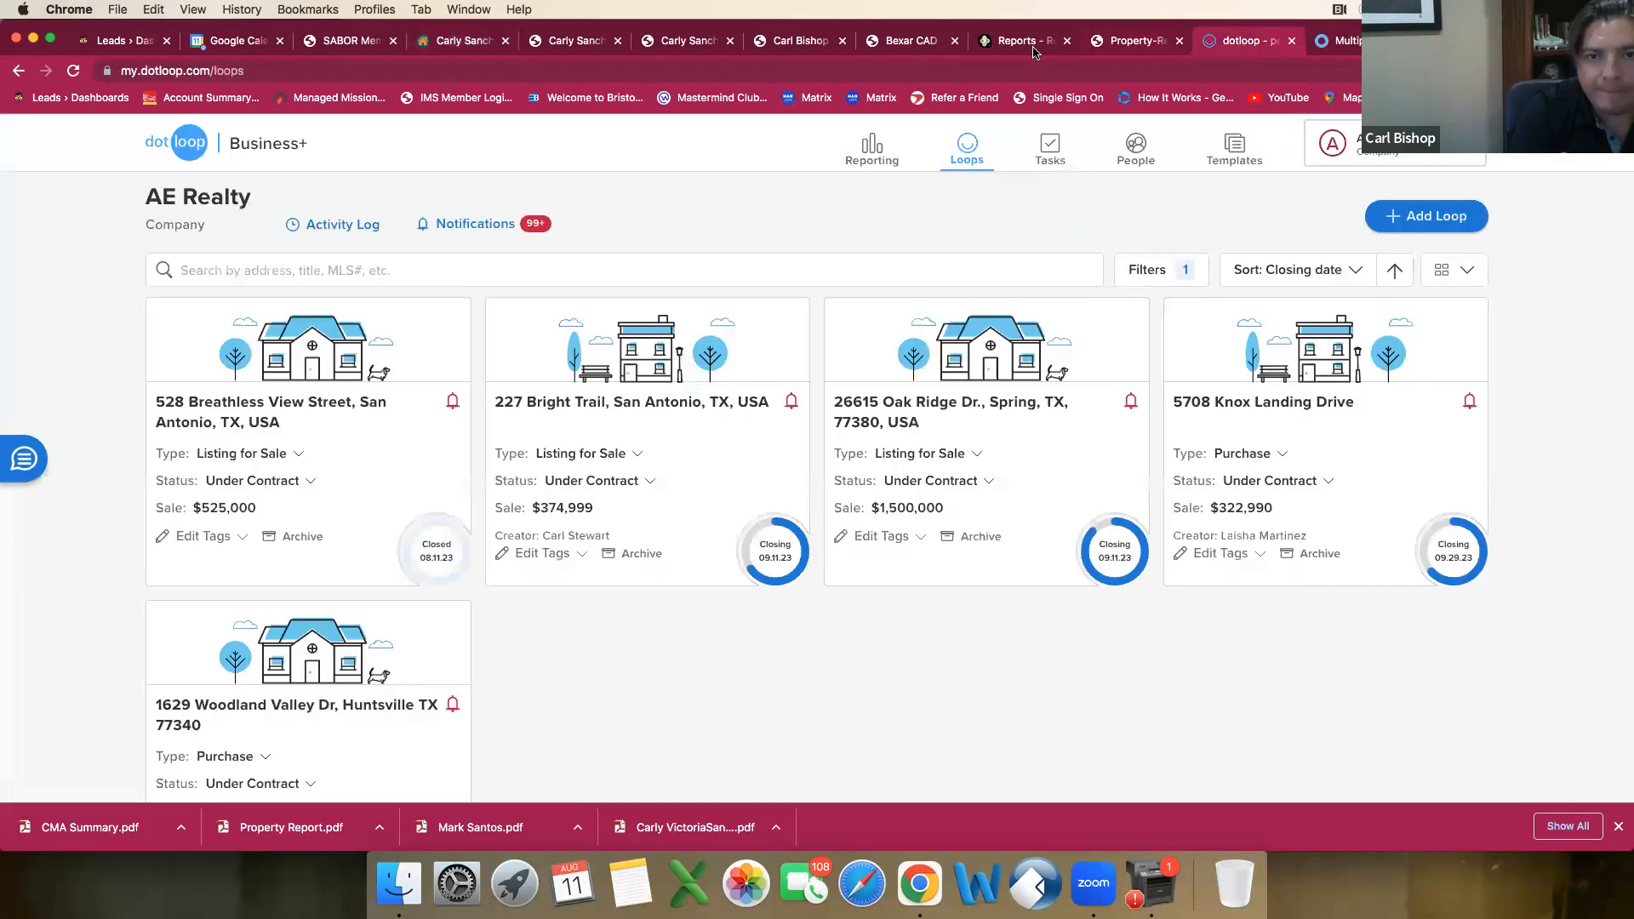
pyautogui.click(1021, 47)
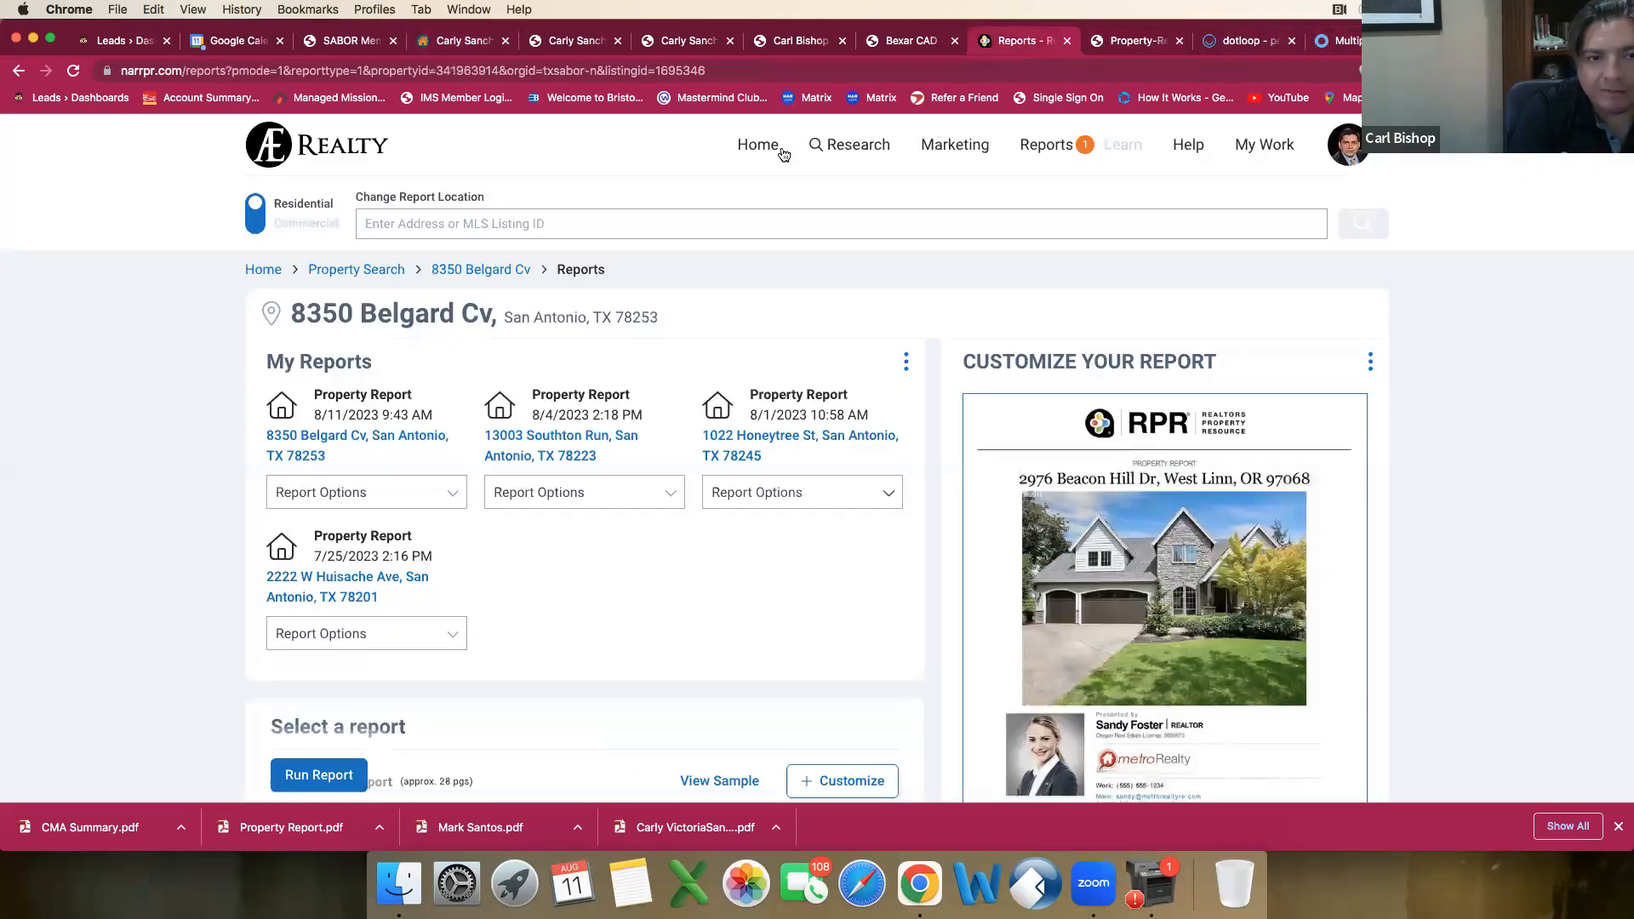
pyautogui.click(459, 40)
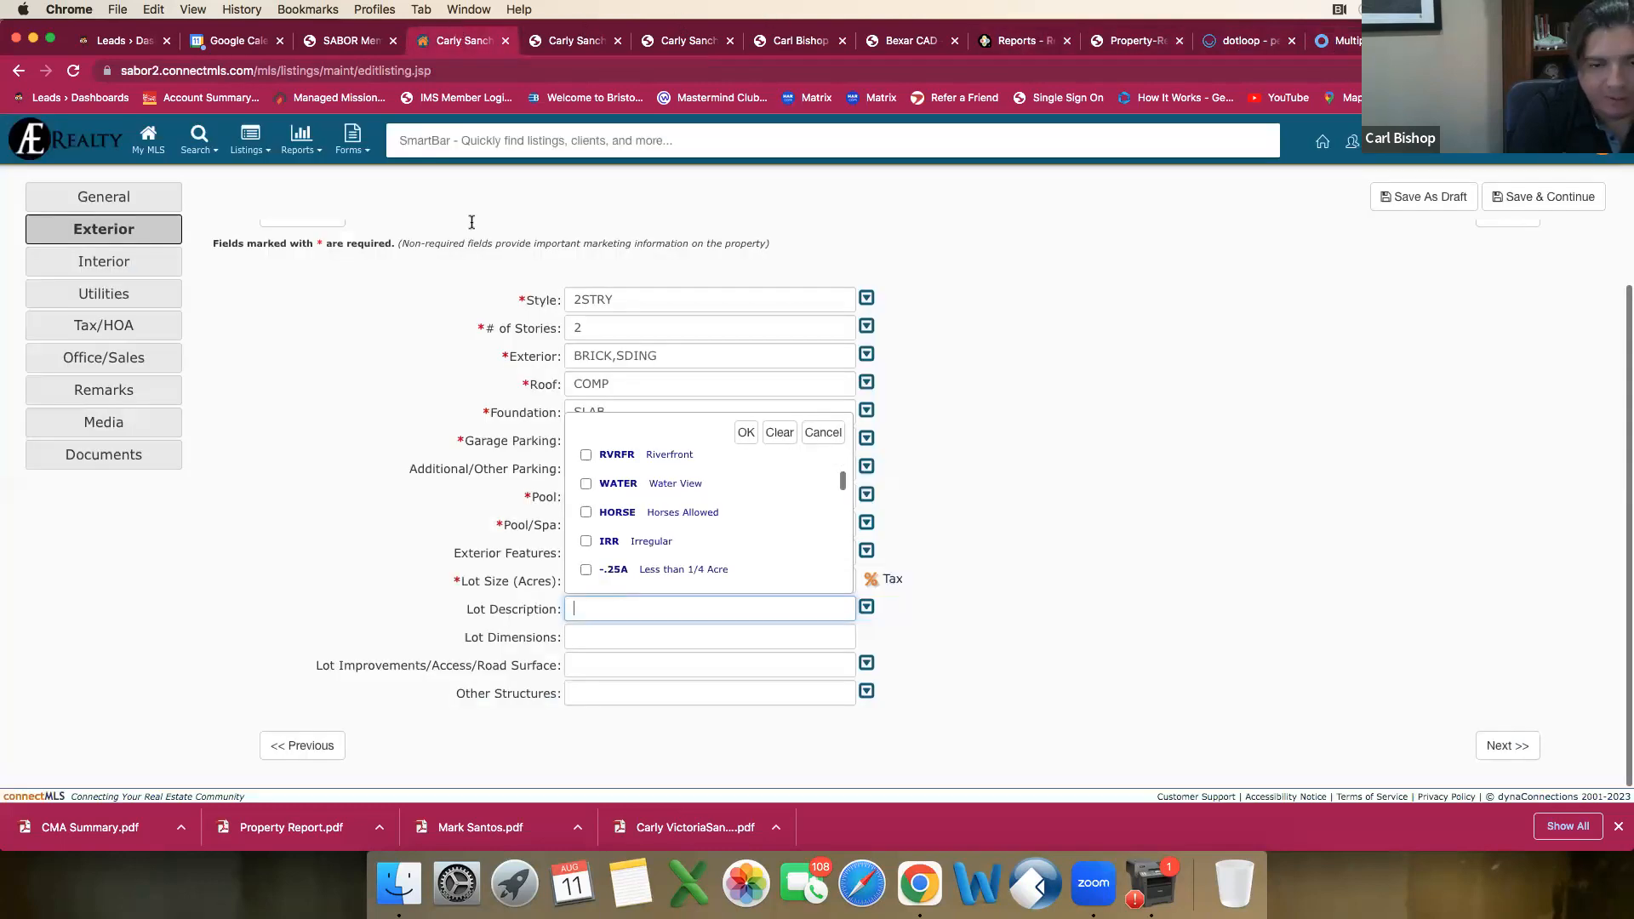
# Step: Mark Less than 1/4 Acre in the draft's Lot Description choices and look over the larger lot sizes
pyautogui.click(587, 569)
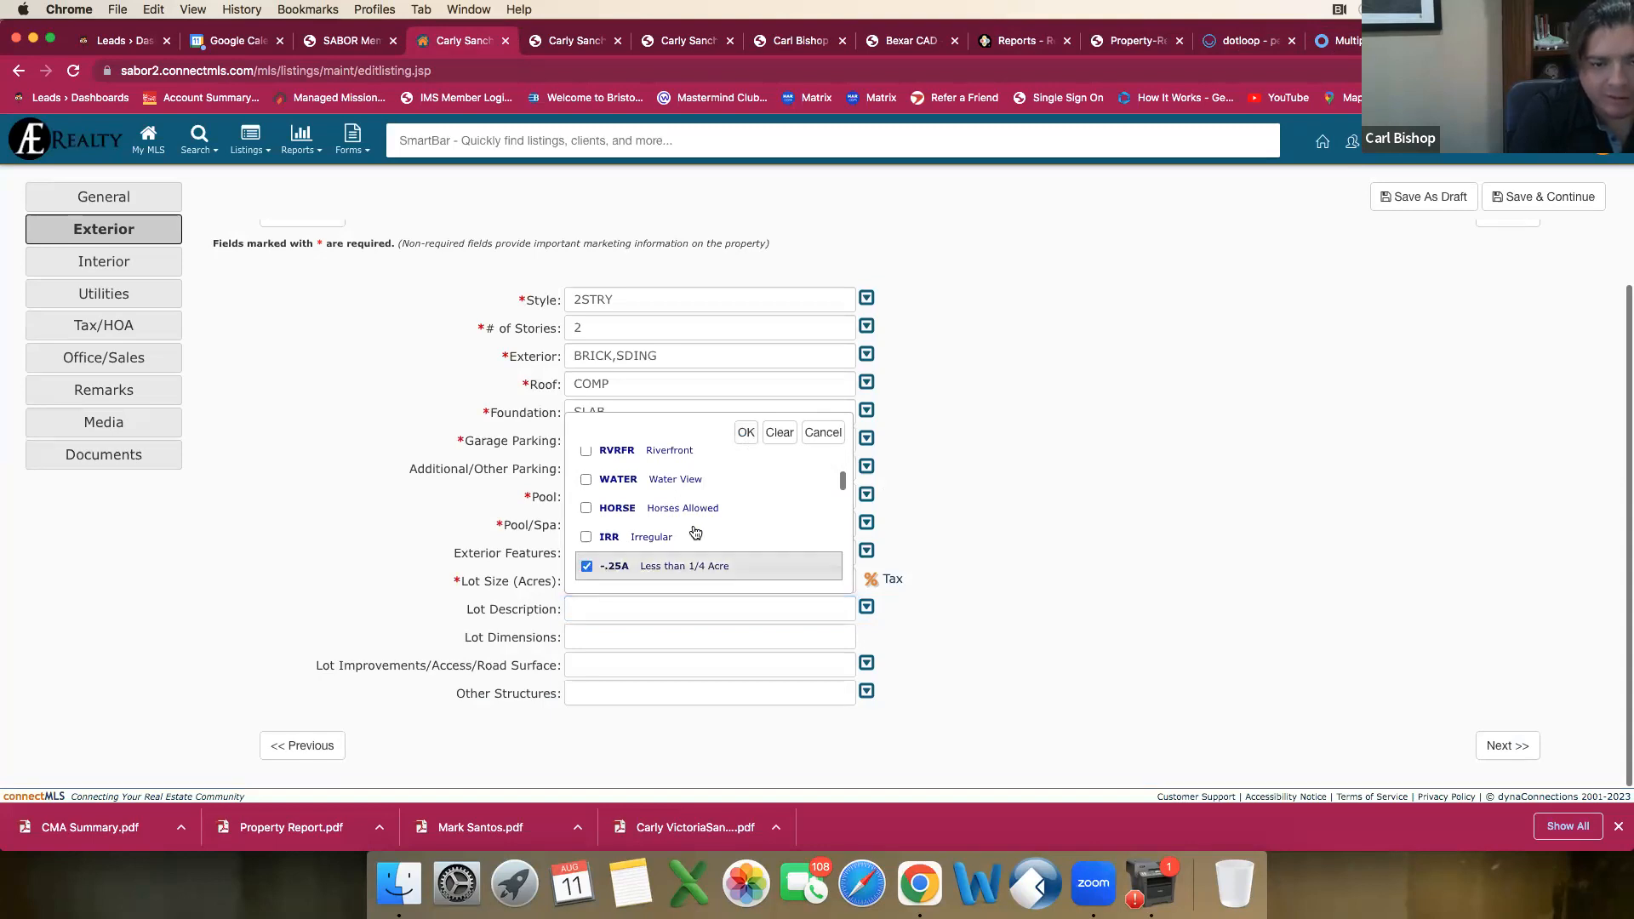
pyautogui.scroll(-3, 707, 519)
pyautogui.scroll(-3, 706, 532)
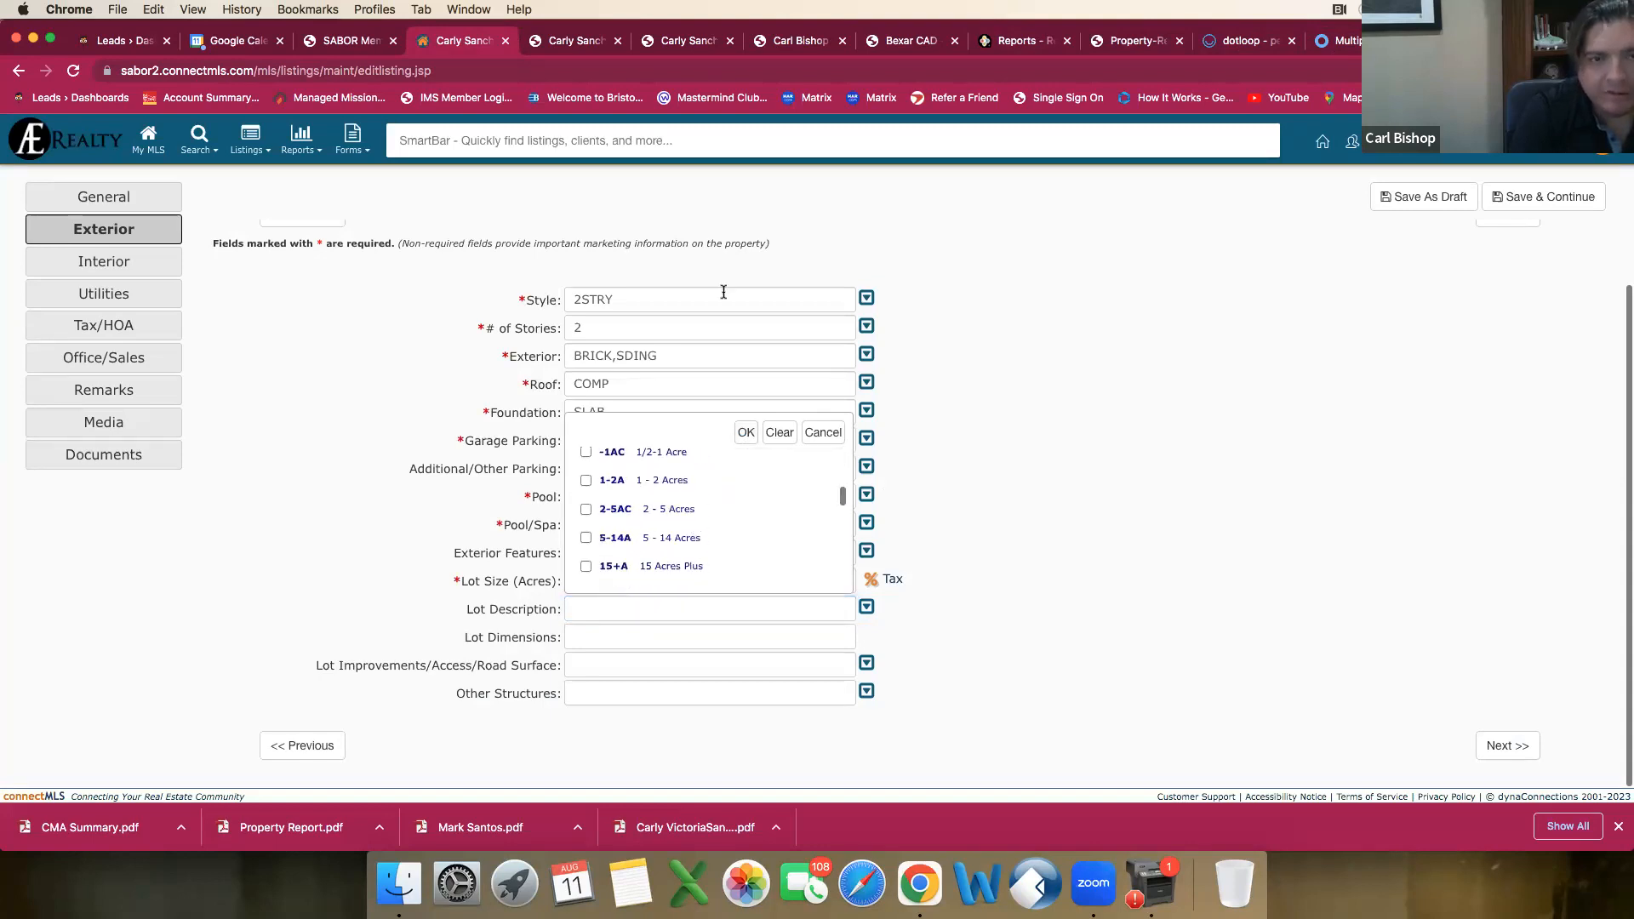
# Step: Switch to dotloop, search all loops for the listed home's street address, and open its Listing for Sale, Pre-Listing loop
pyautogui.click(1243, 45)
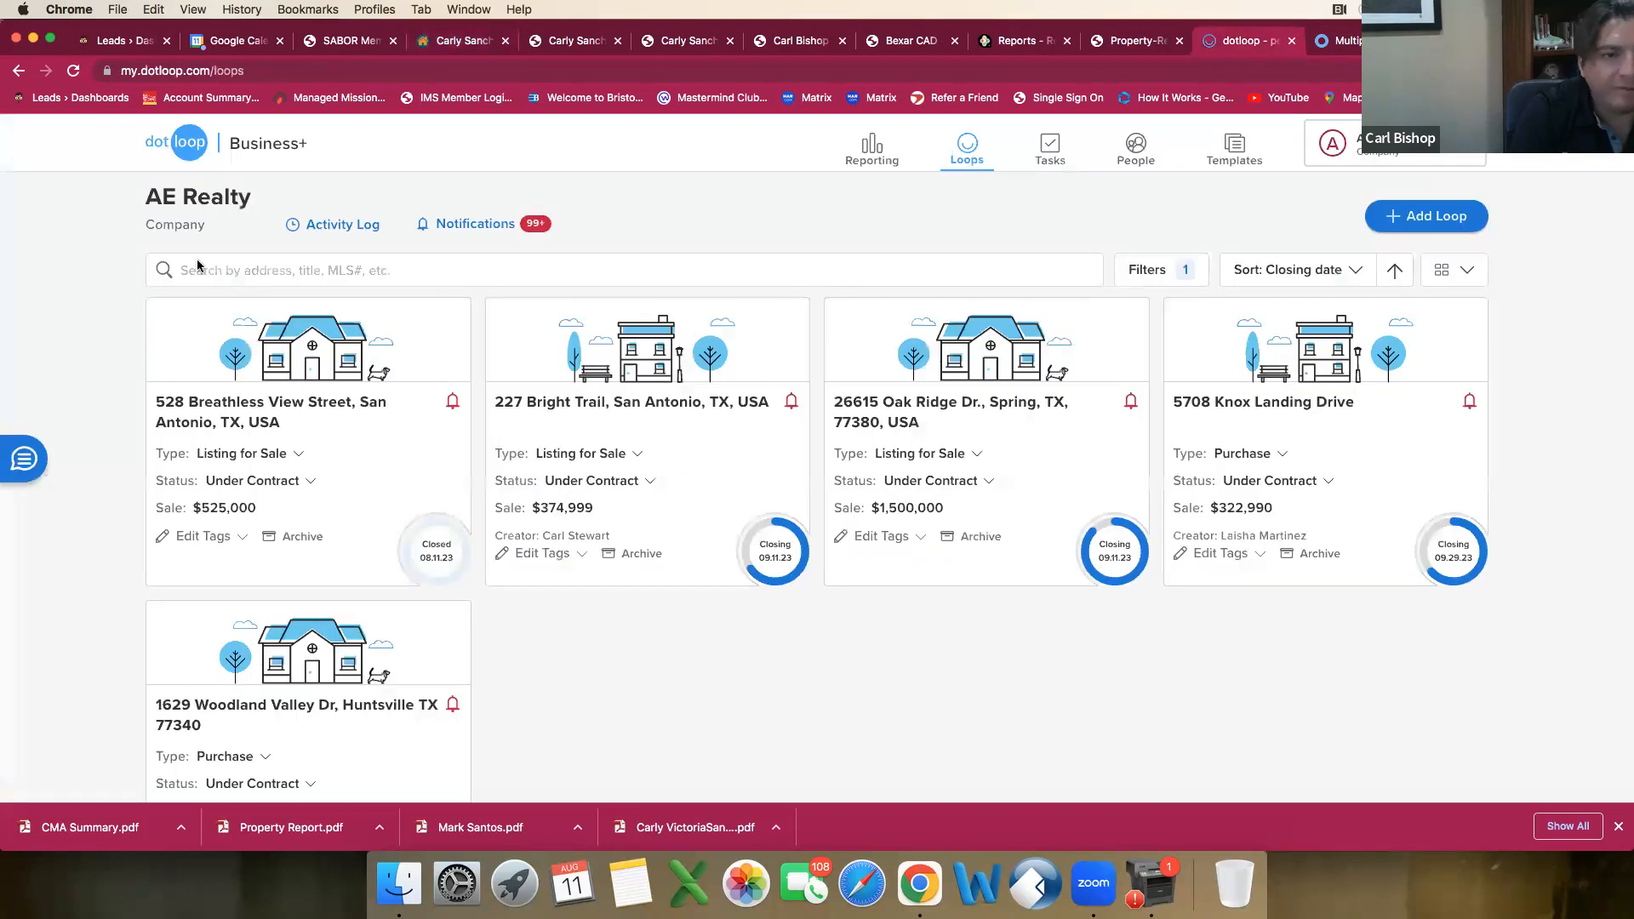
pyautogui.click(199, 259)
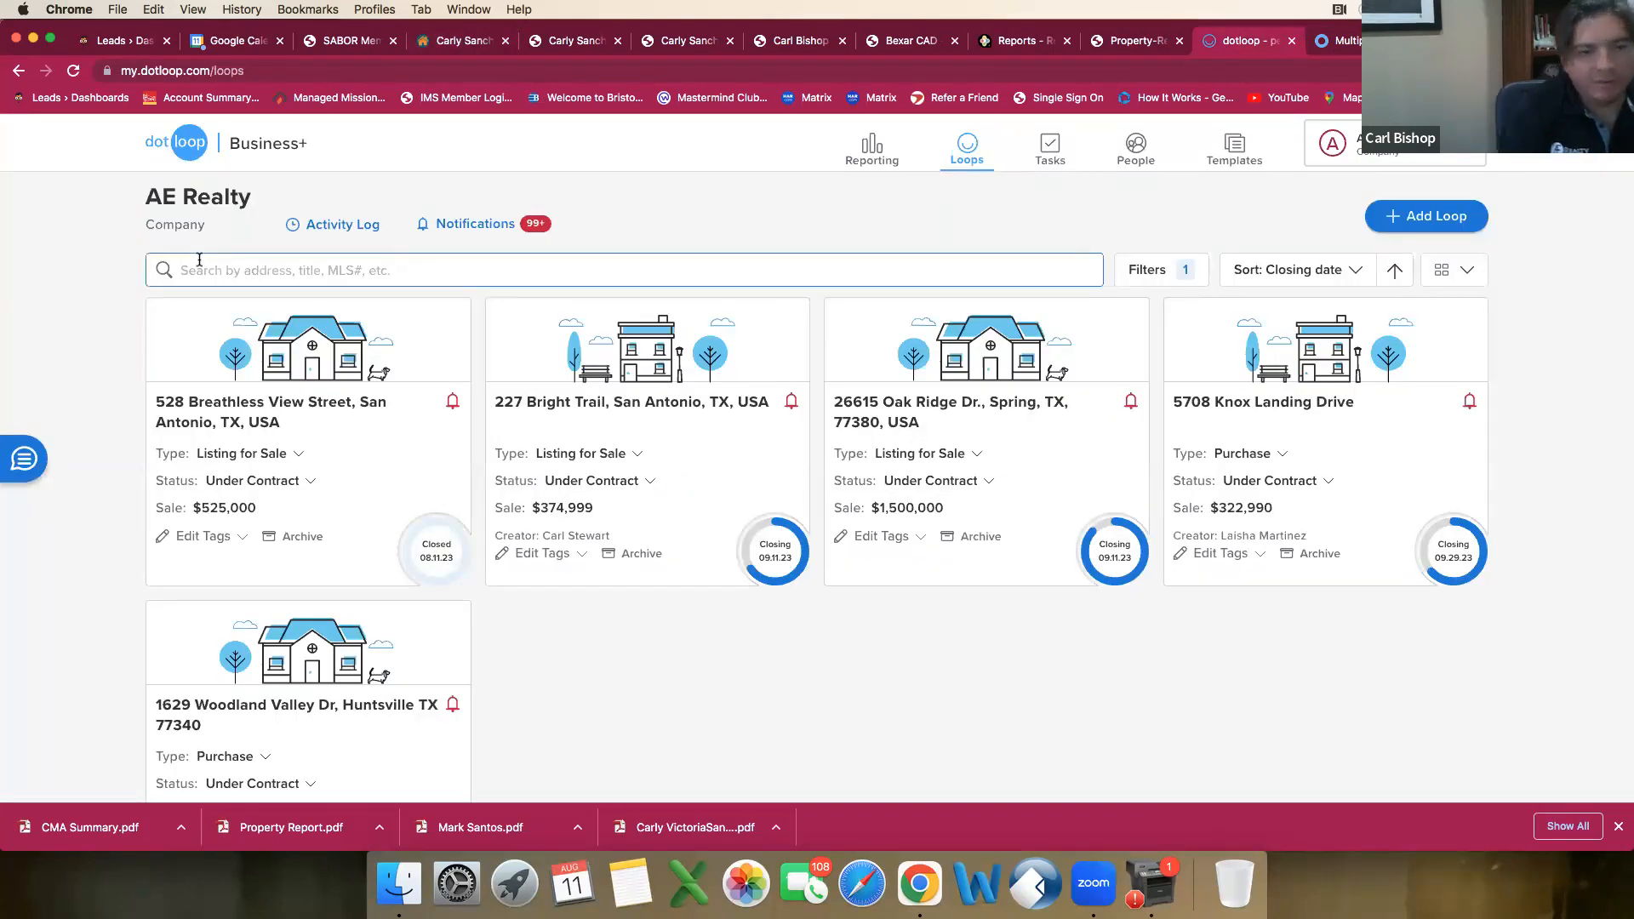
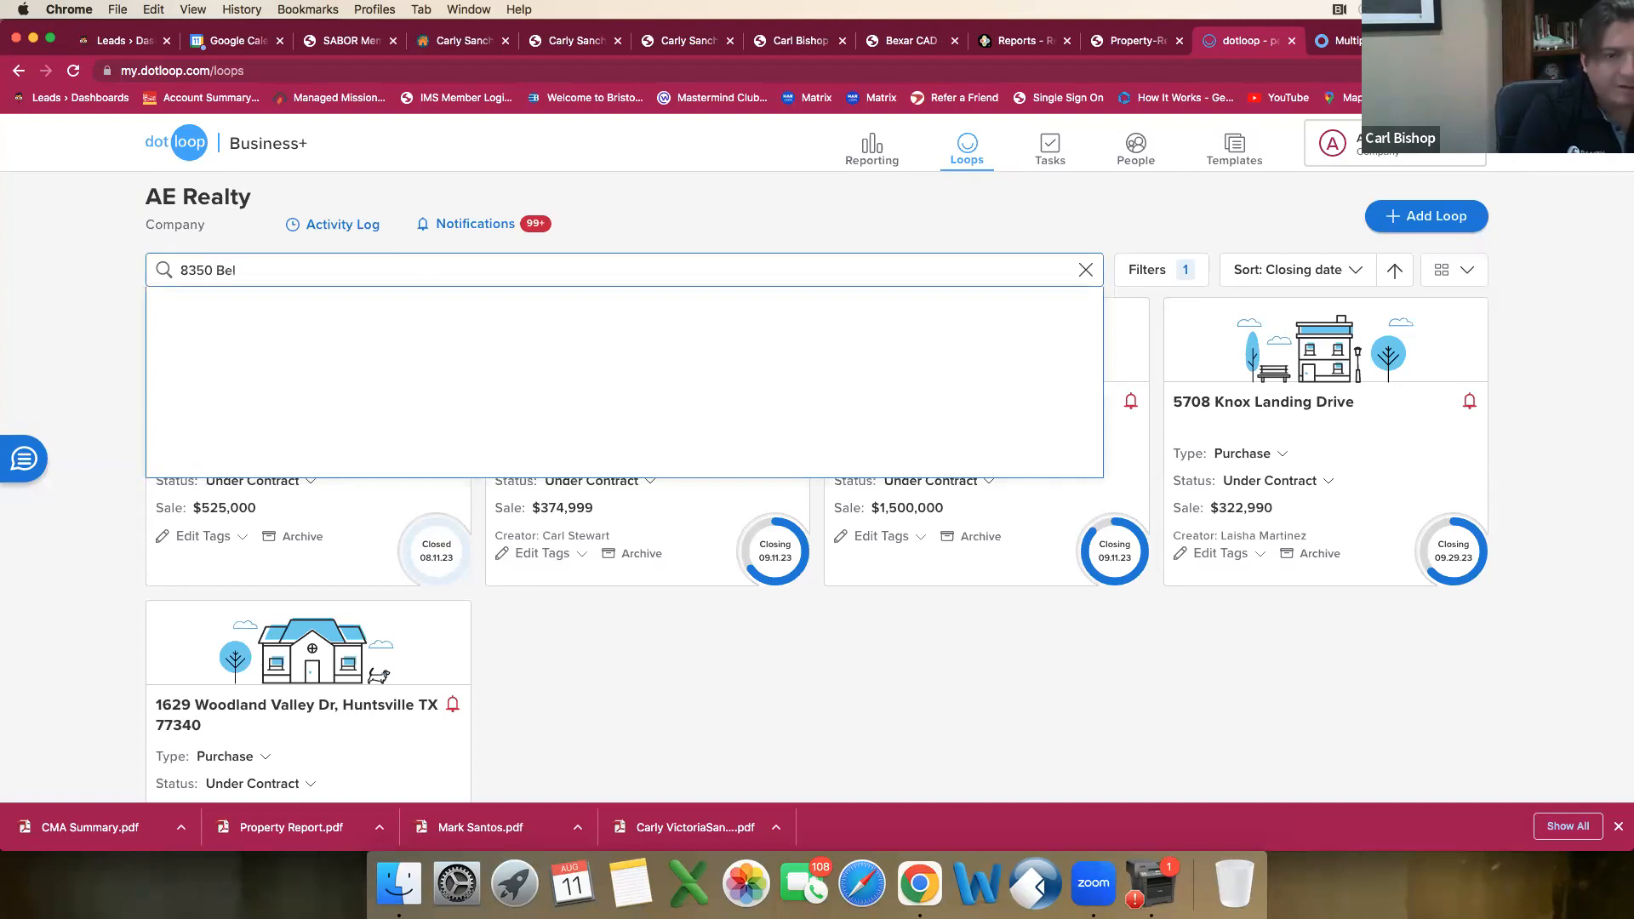
pyautogui.click(645, 447)
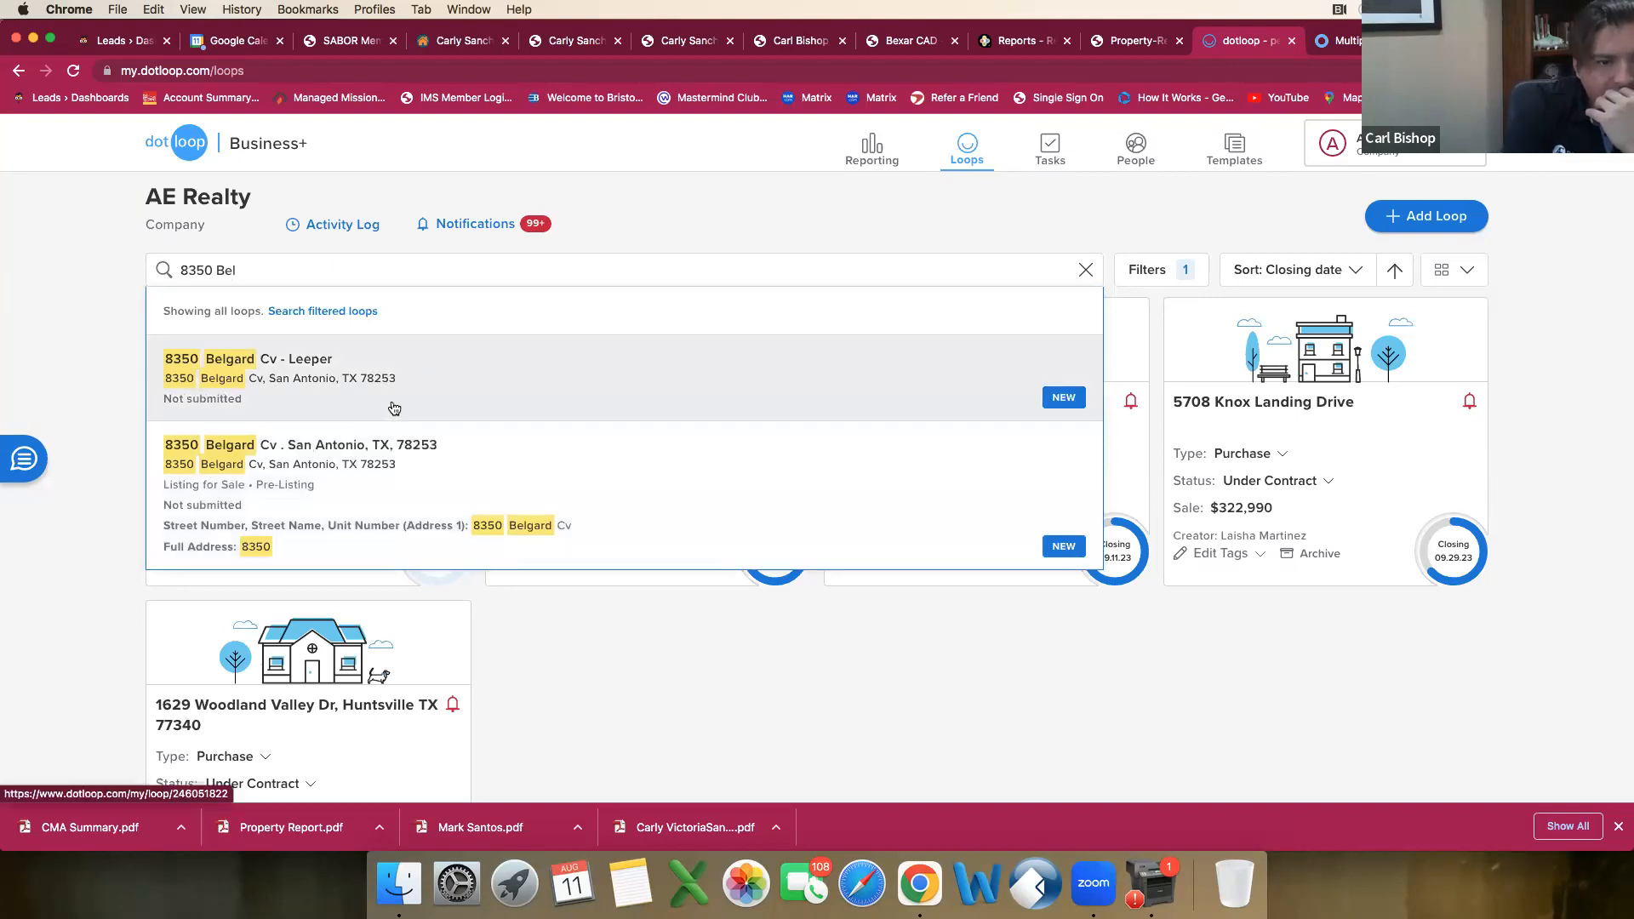
pyautogui.click(383, 462)
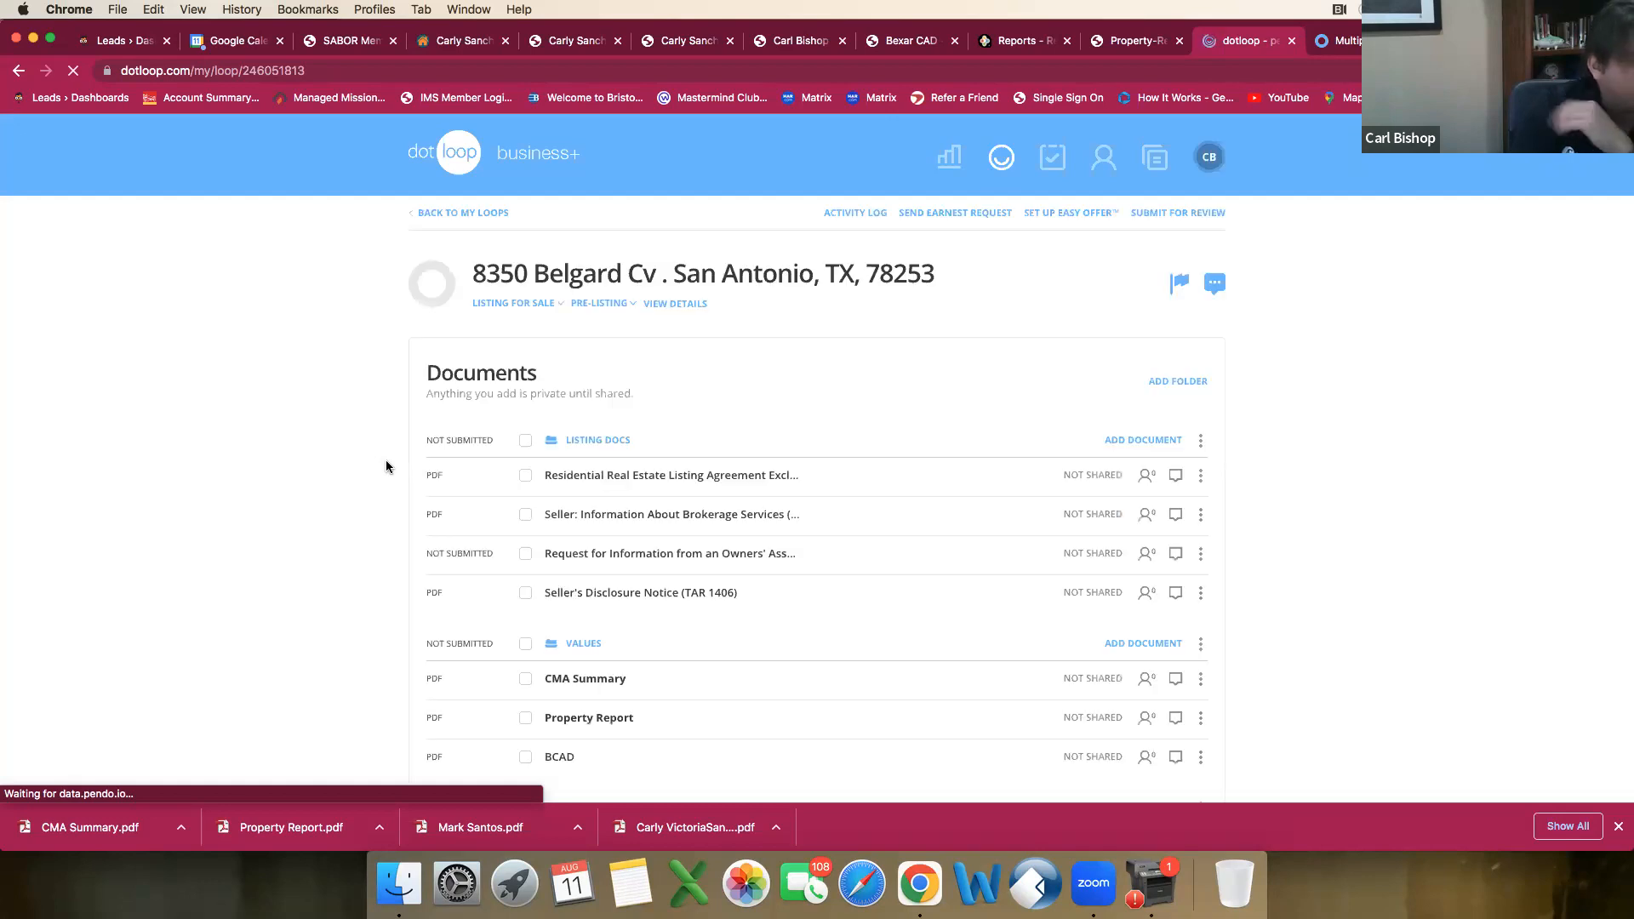
# Step: Open the loop's BCAD document and examine its building improvement and land details
pyautogui.scroll(-3, 596, 596)
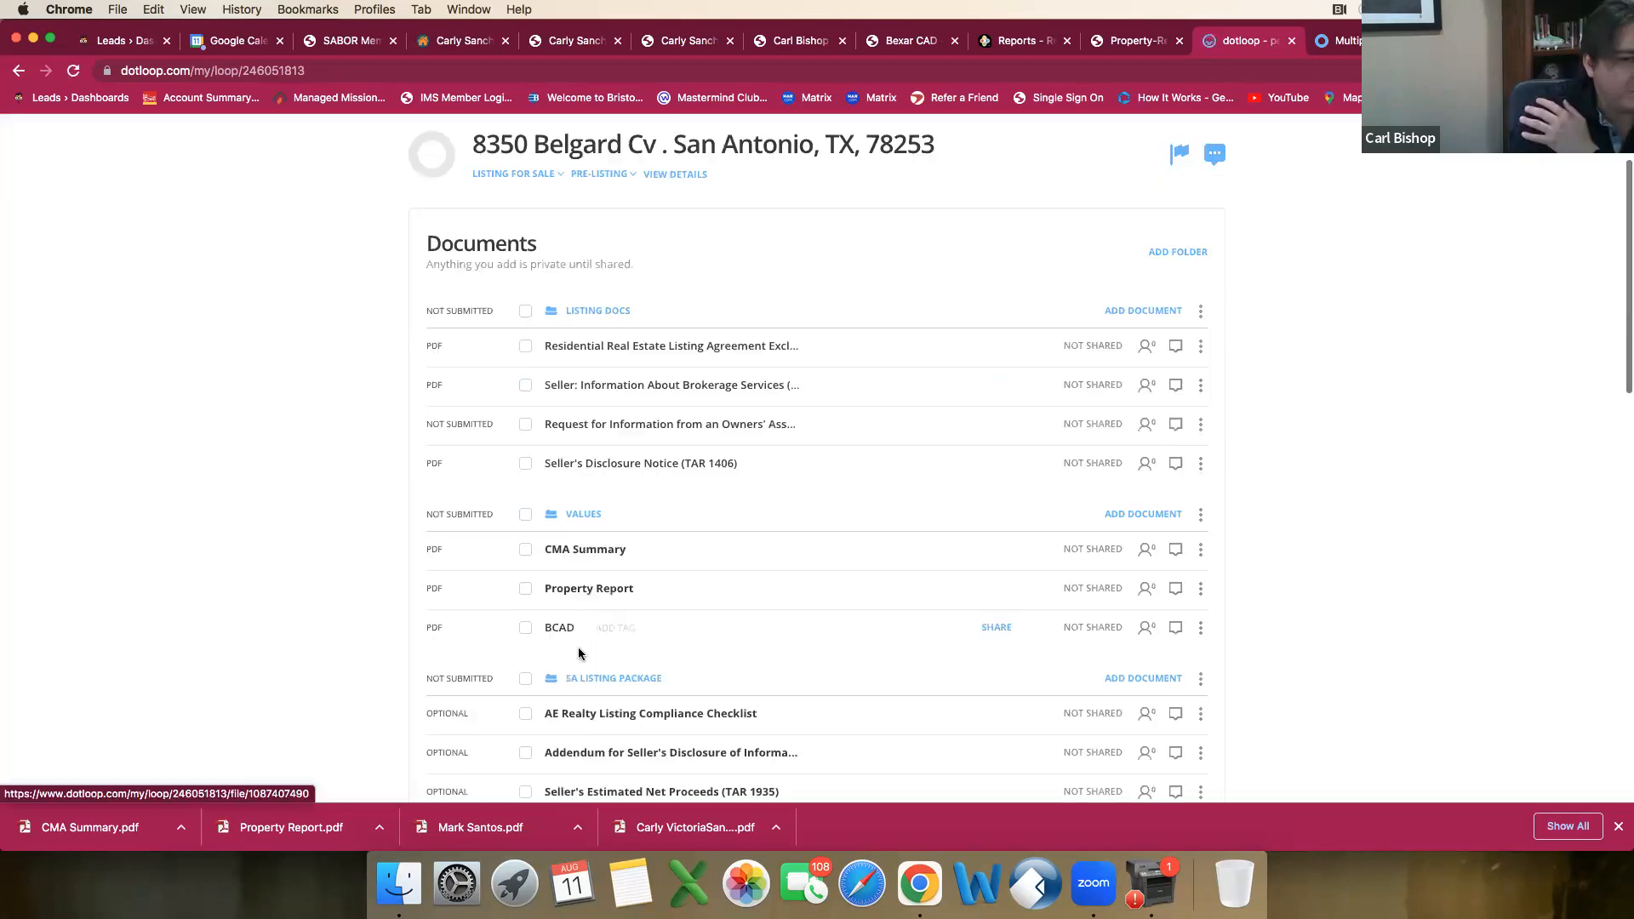
pyautogui.click(566, 630)
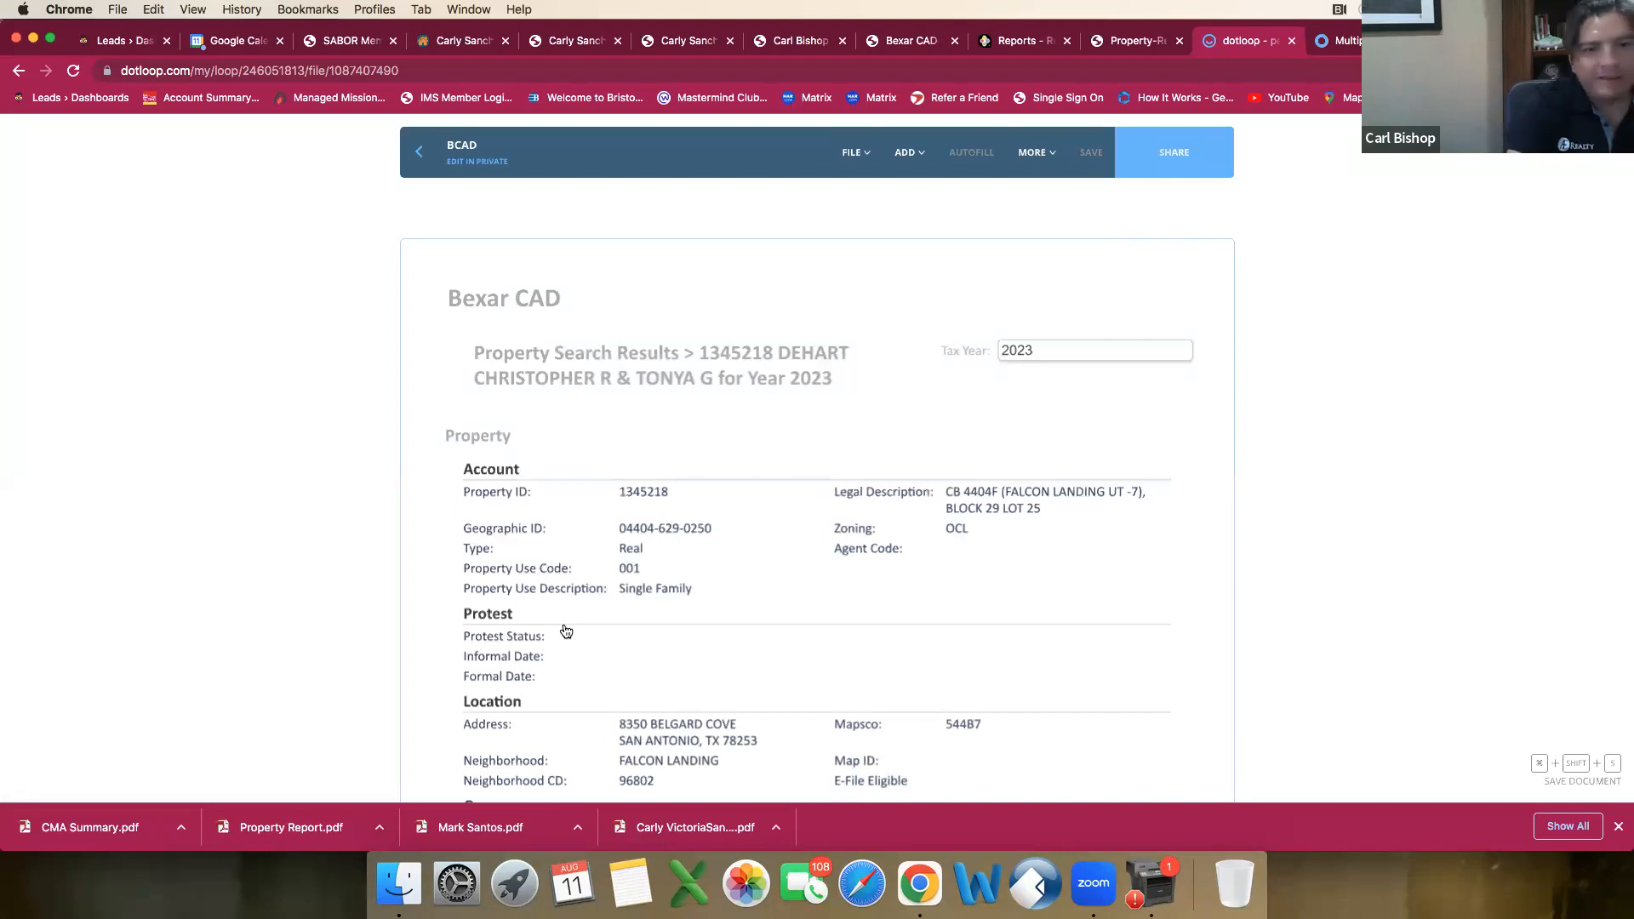
pyautogui.scroll(-2, 661, 467)
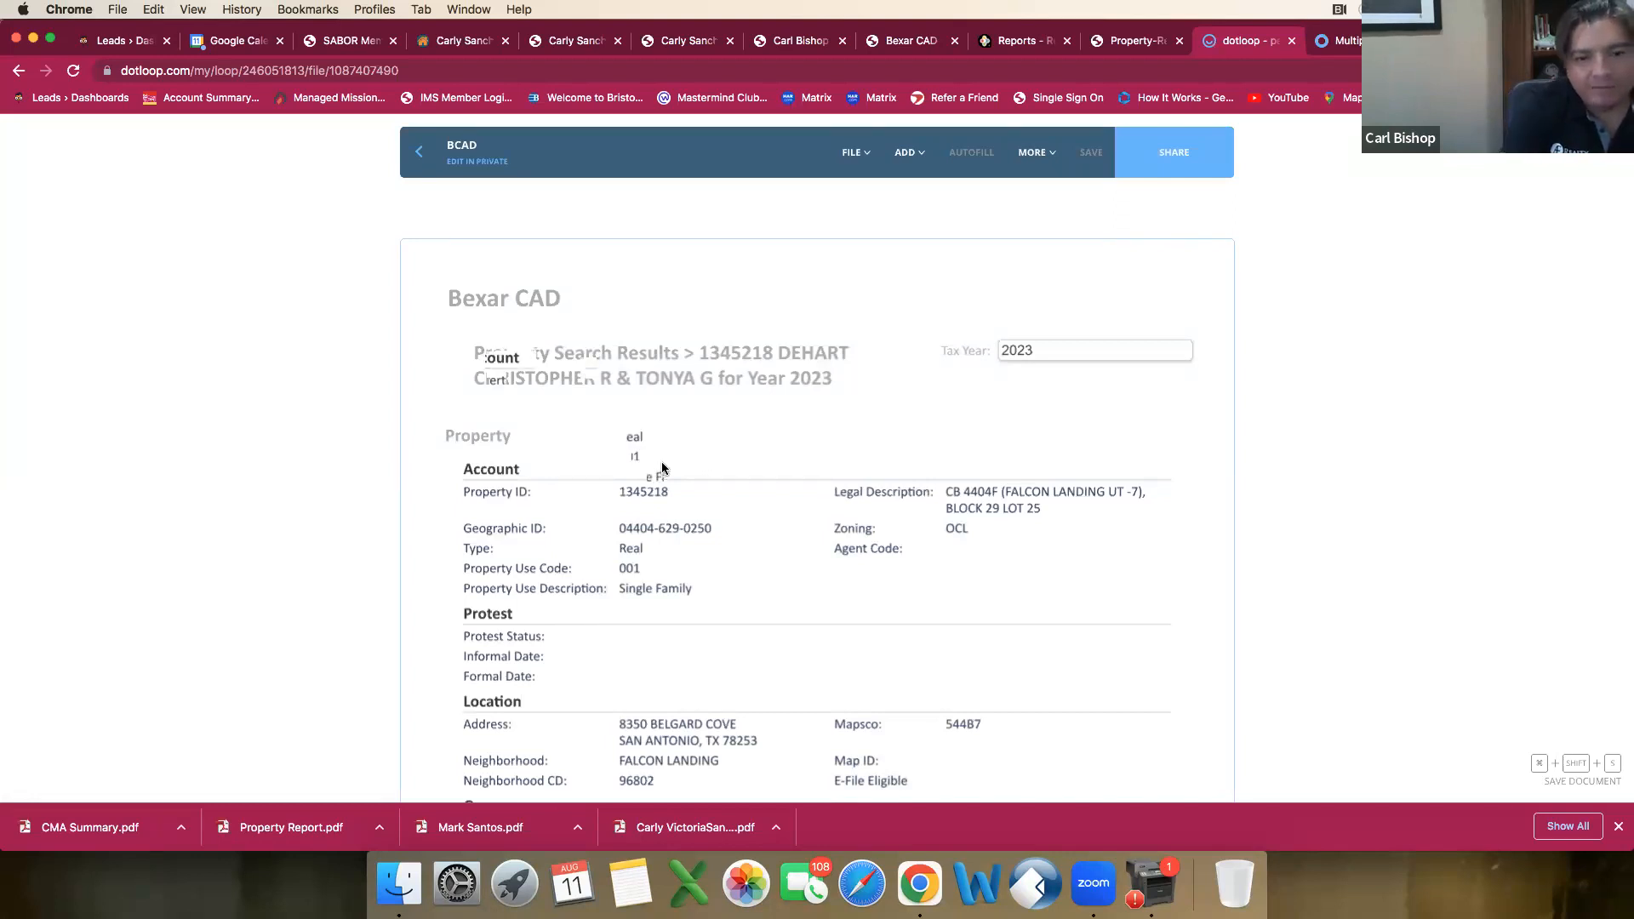
pyautogui.scroll(-10, 661, 466)
pyautogui.scroll(-5, 662, 466)
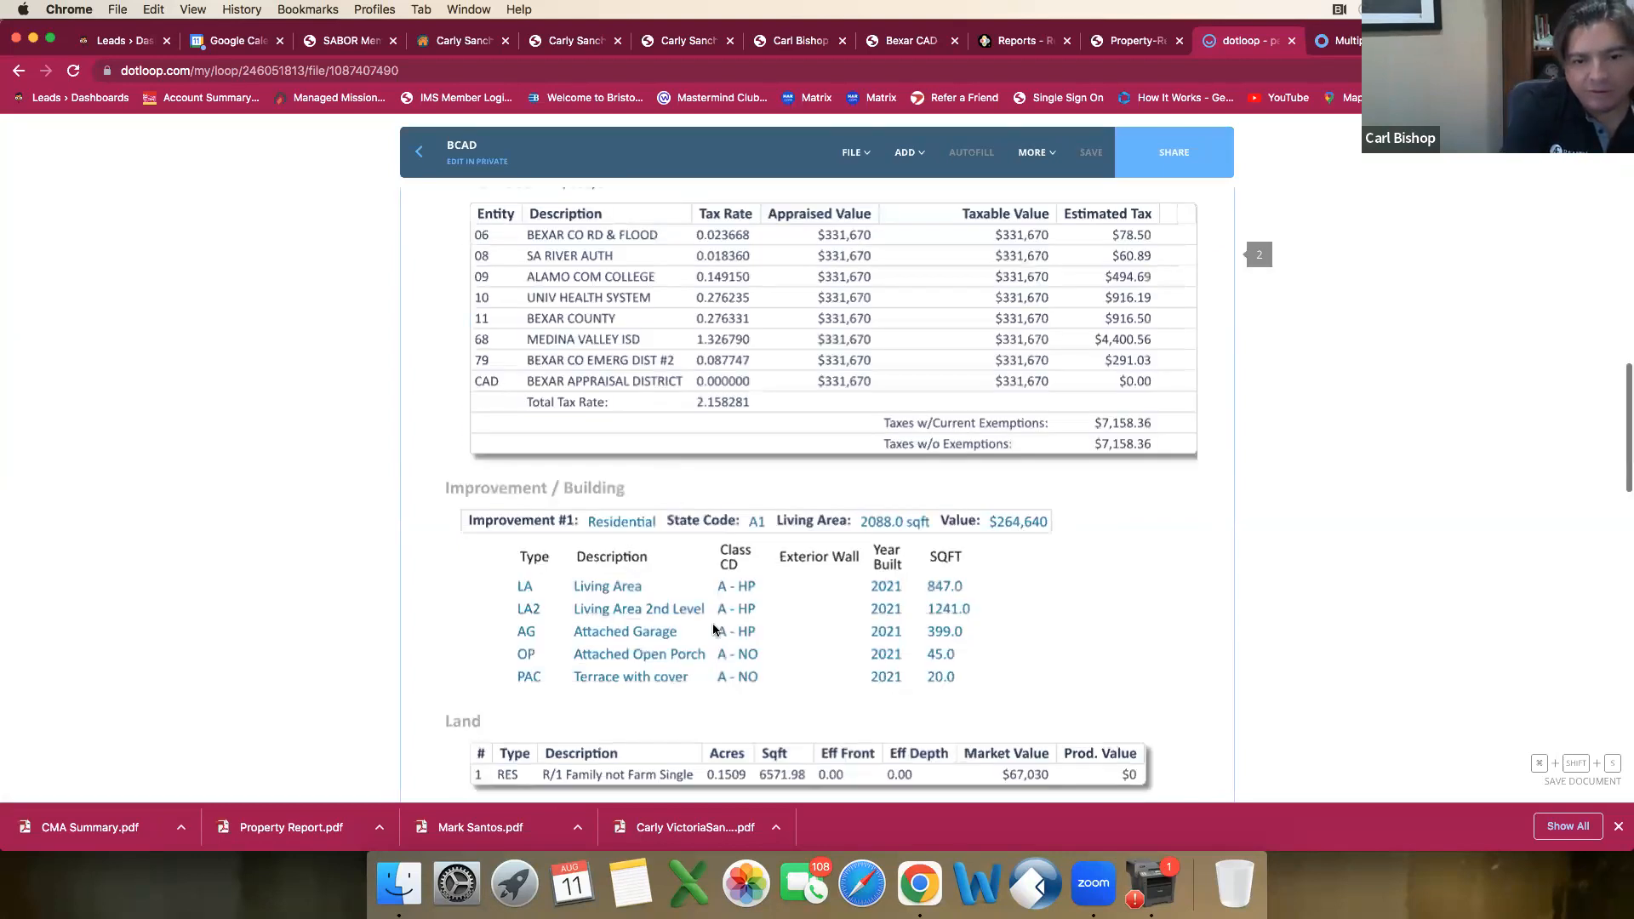
pyautogui.scroll(-2, 716, 632)
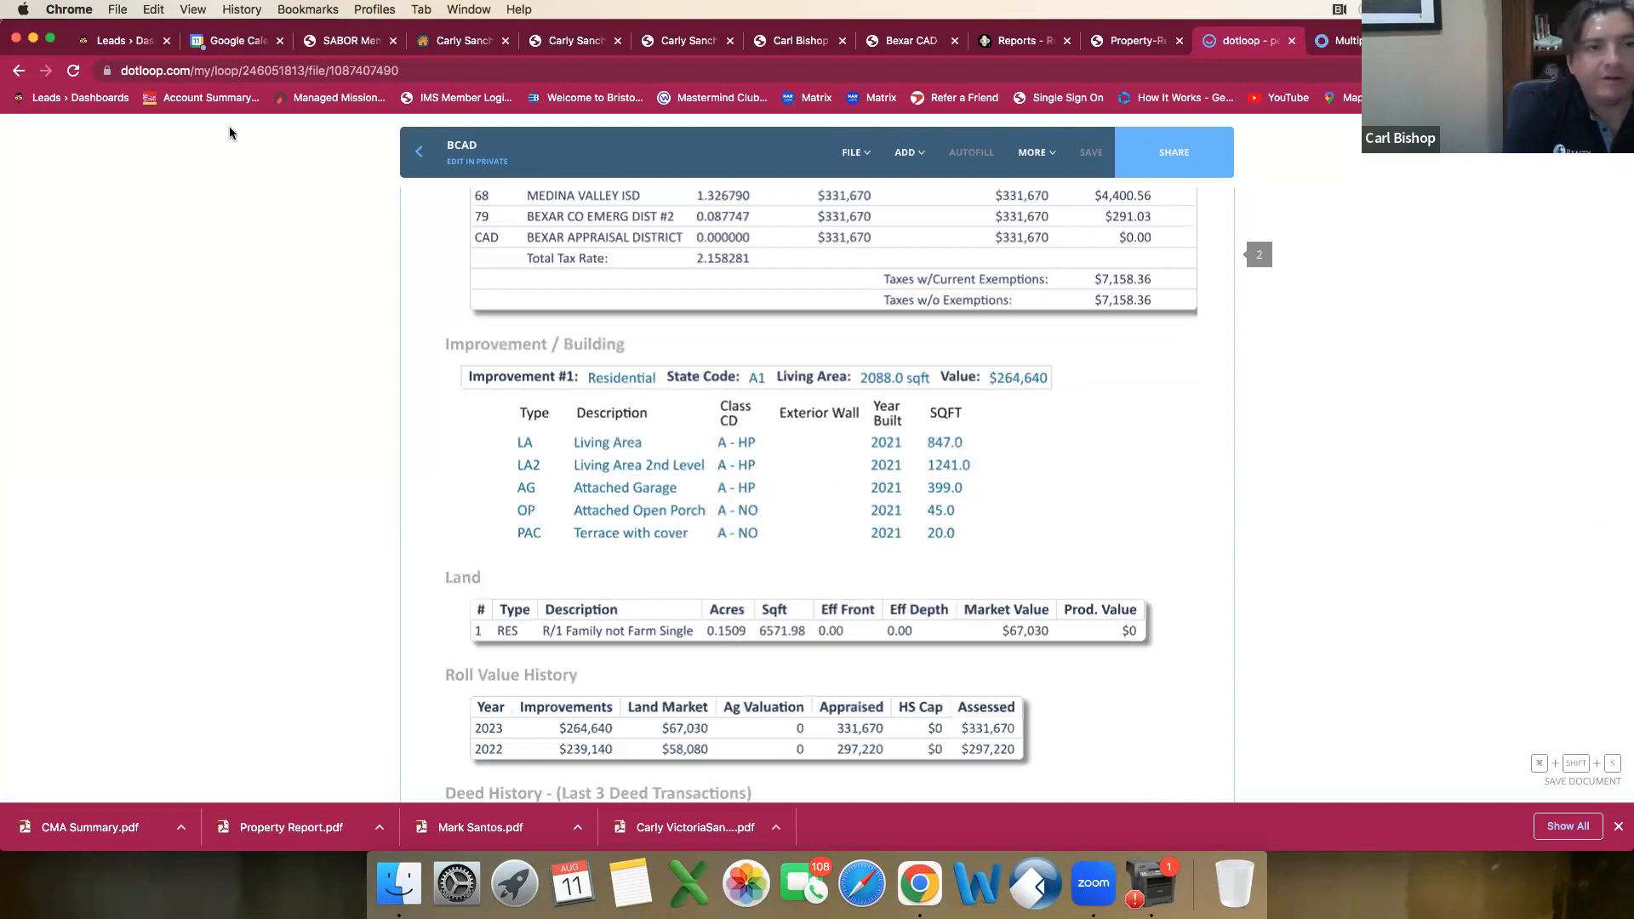
# Step: Return to the connectMLS draft, compare the terrain options with the house photos in both agent reports, and mark Level in Lot Description
pyautogui.click(453, 53)
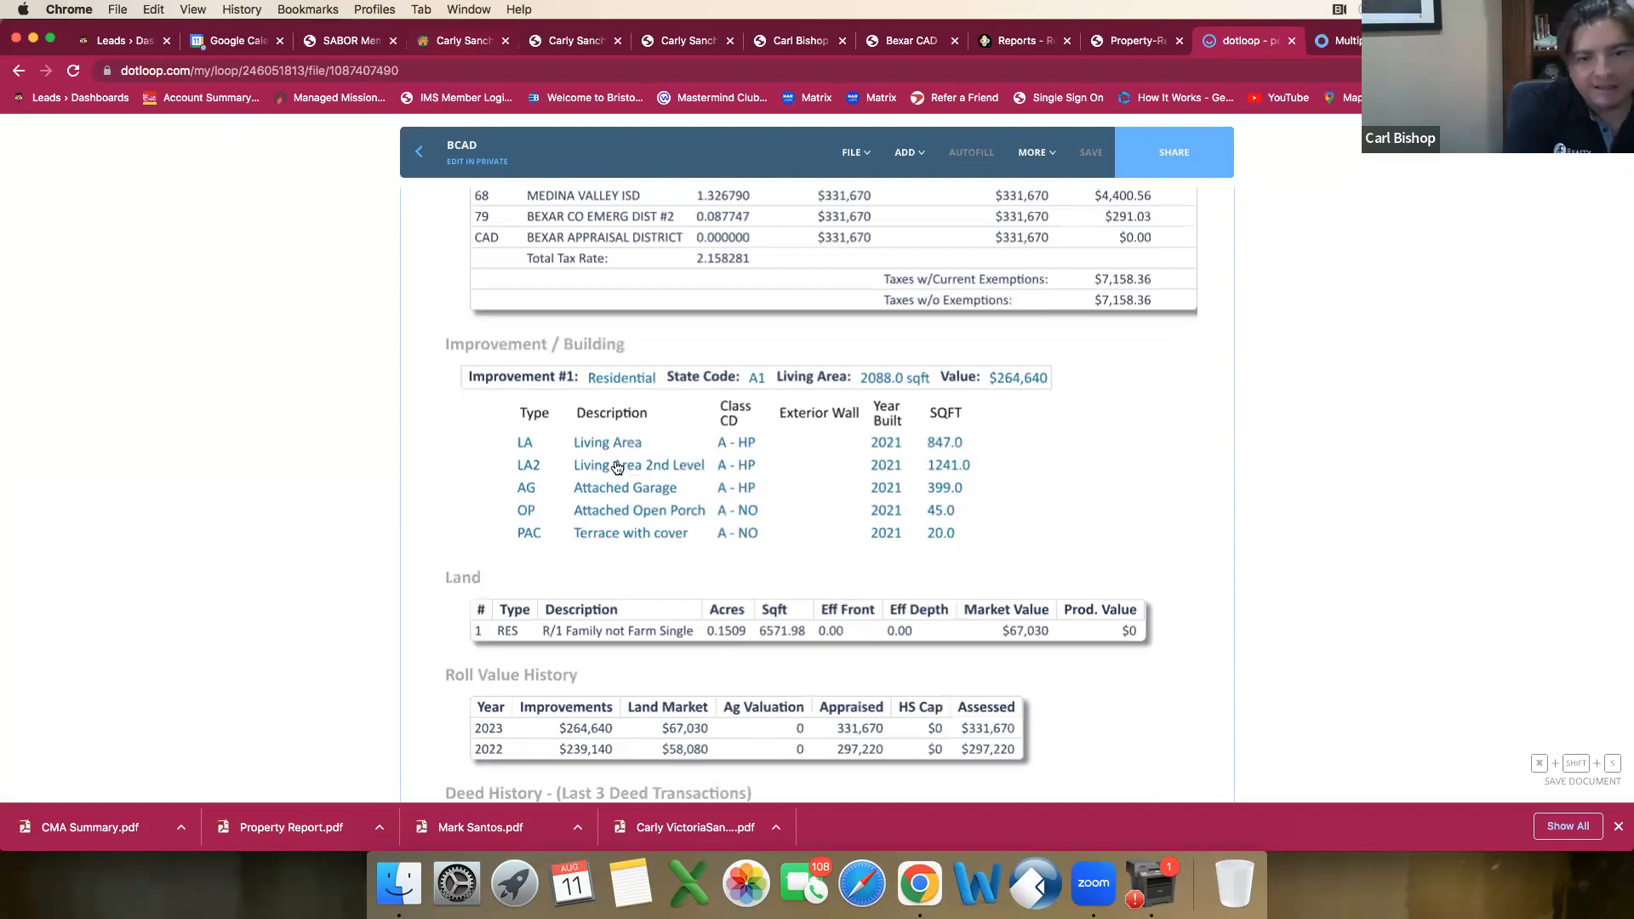
pyautogui.scroll(2, 628, 546)
pyautogui.click(726, 501)
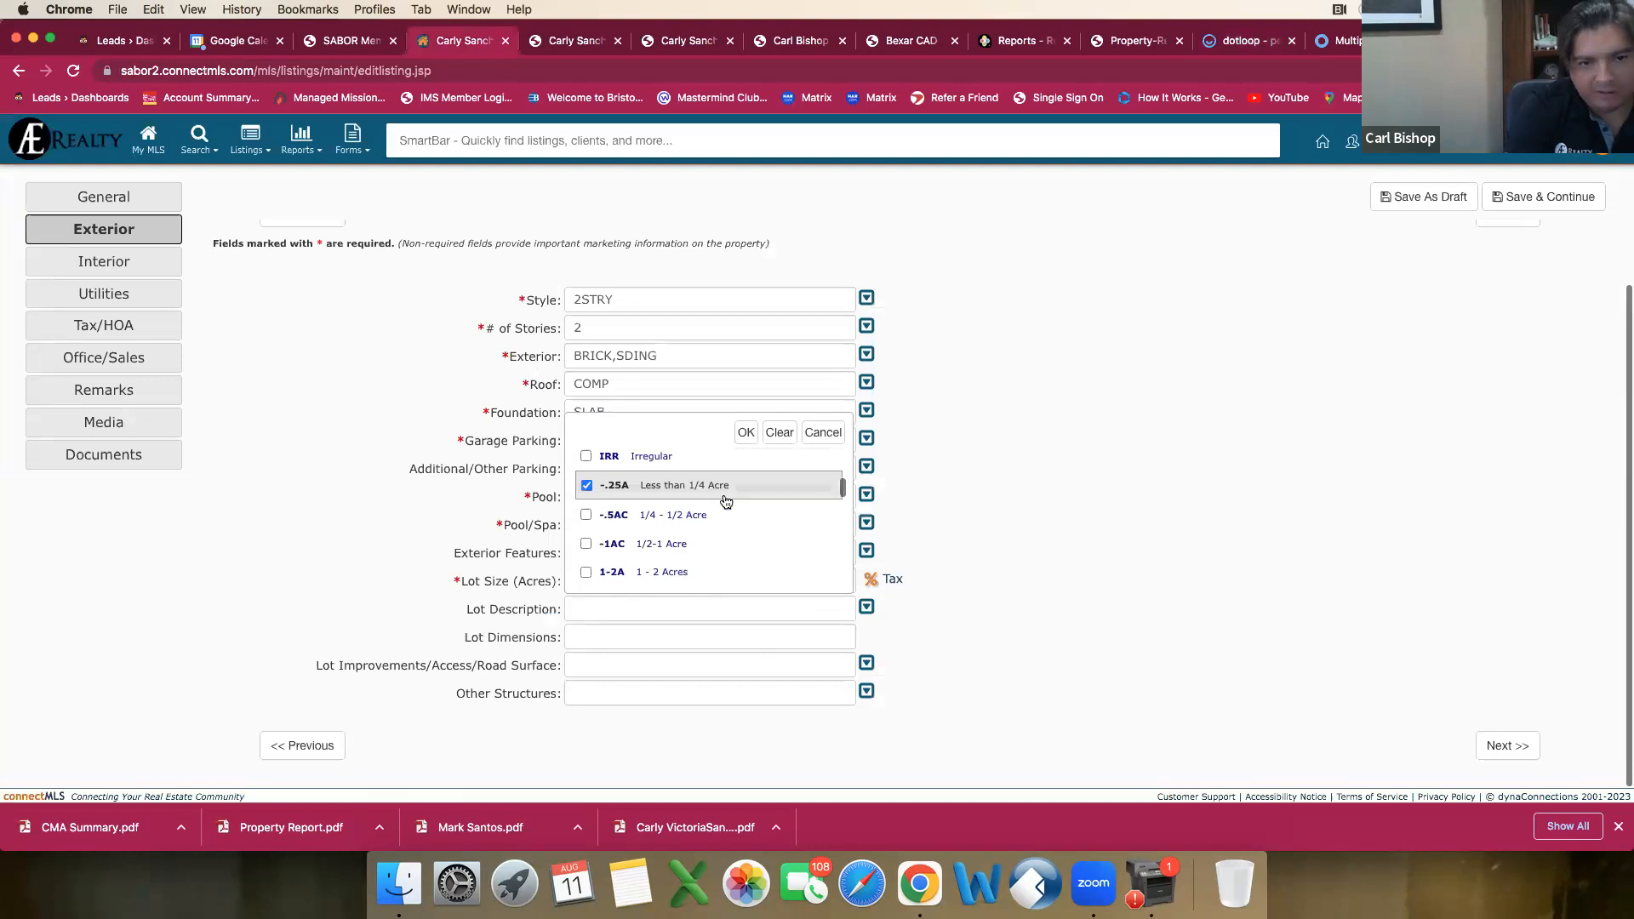
pyautogui.scroll(-2, 727, 500)
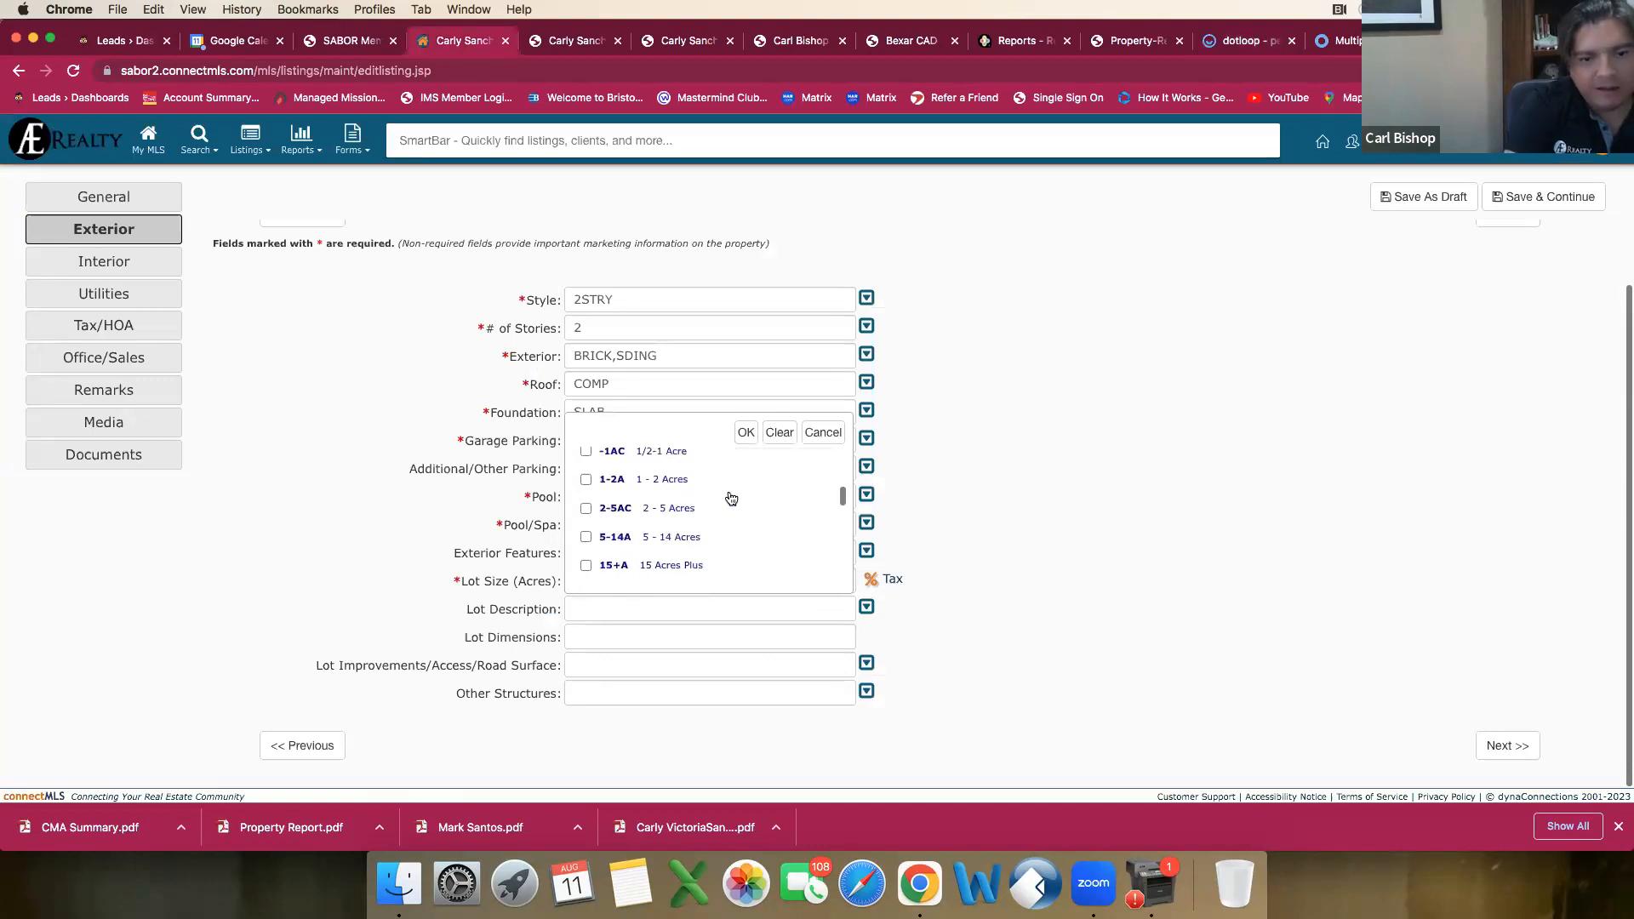
pyautogui.scroll(-3, 731, 501)
pyautogui.scroll(-3, 731, 501)
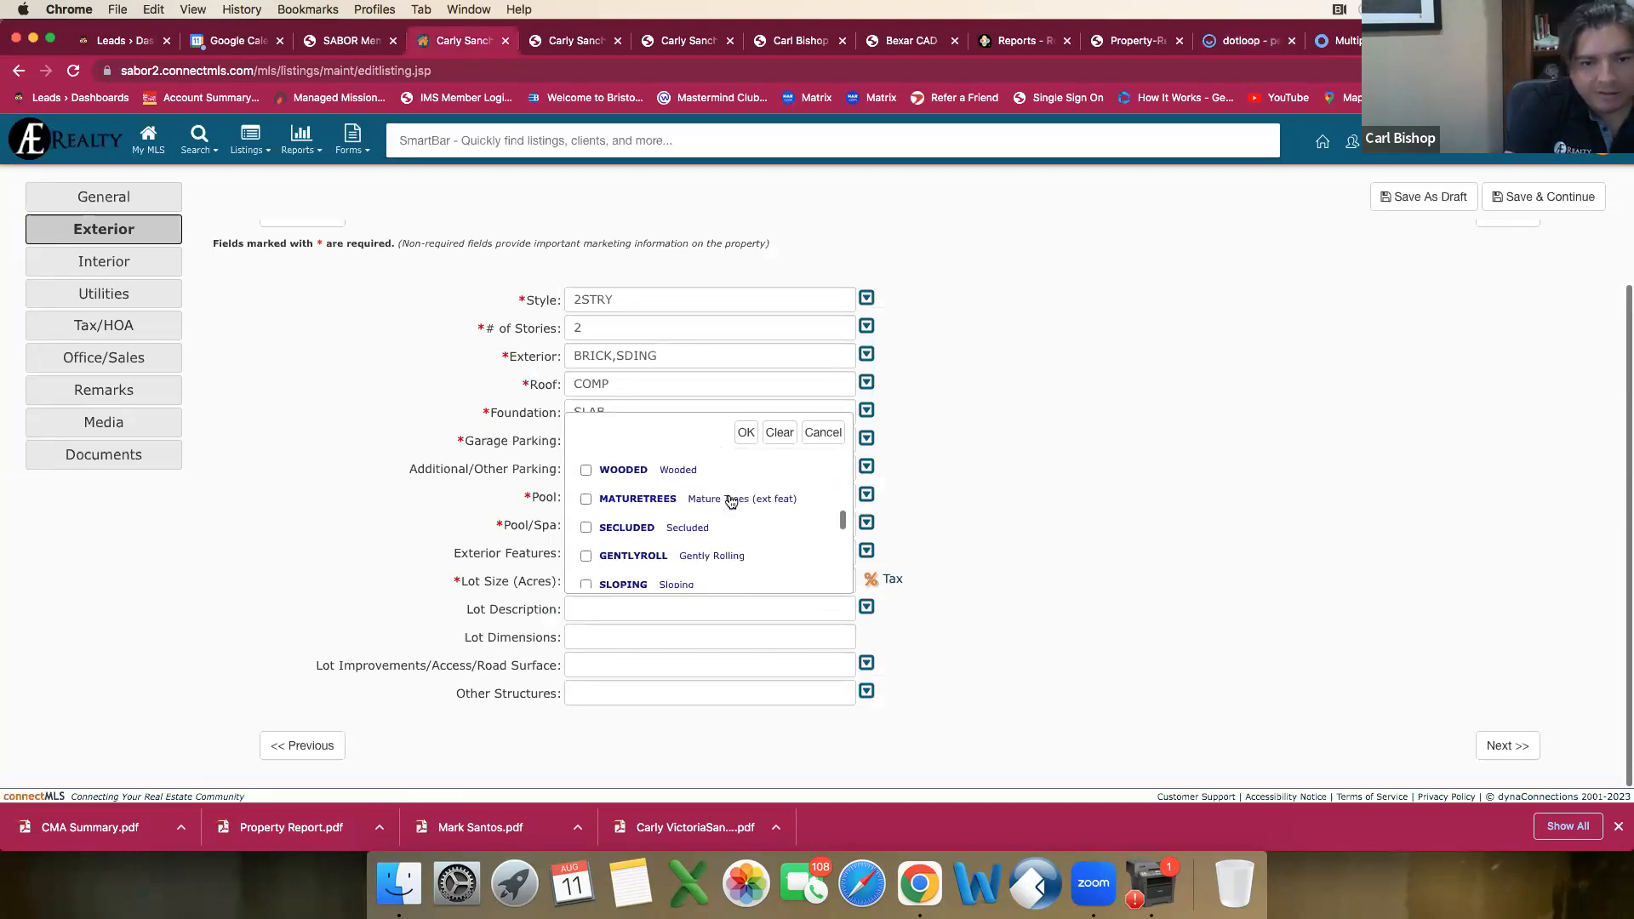
pyautogui.scroll(-2, 744, 503)
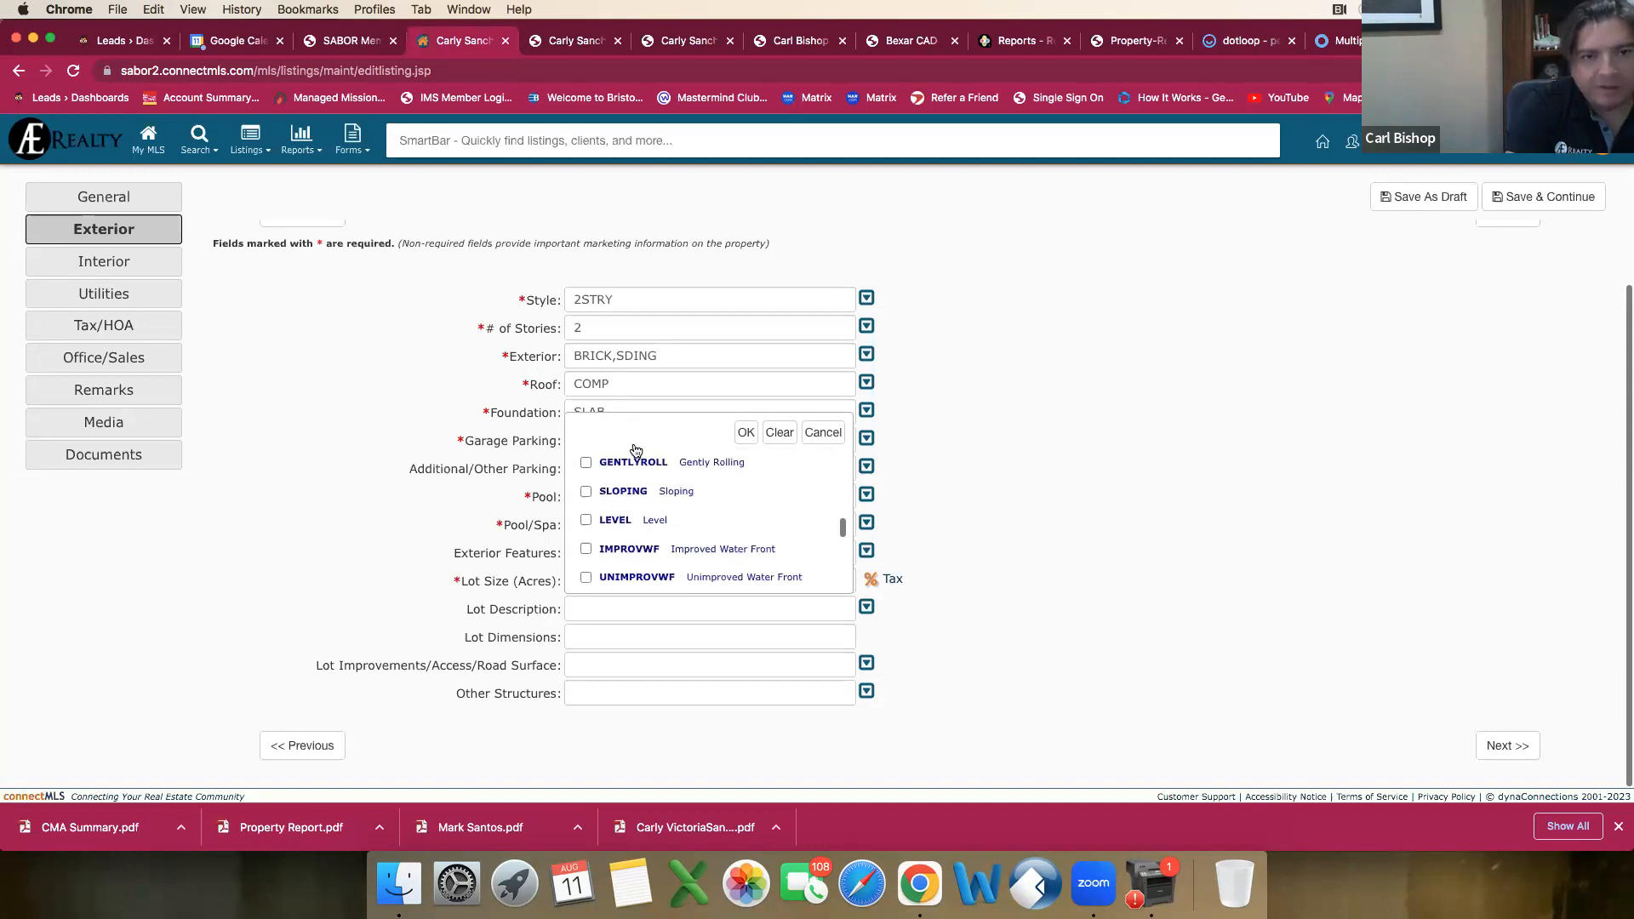
pyautogui.click(557, 46)
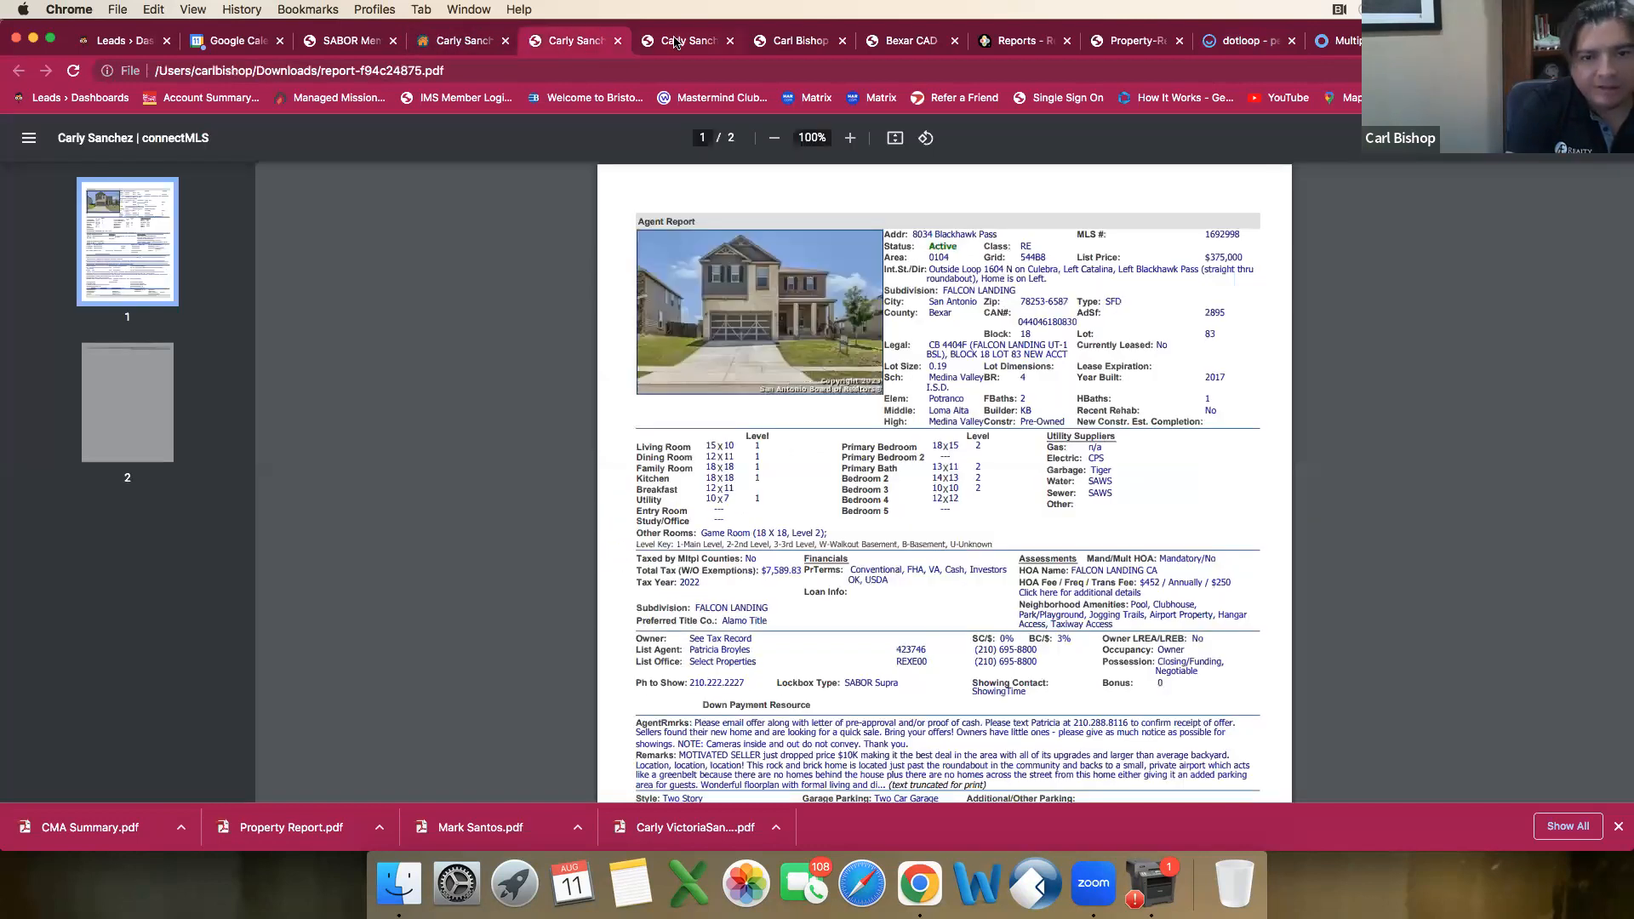
pyautogui.hotkey('ctrl', 'Tab')
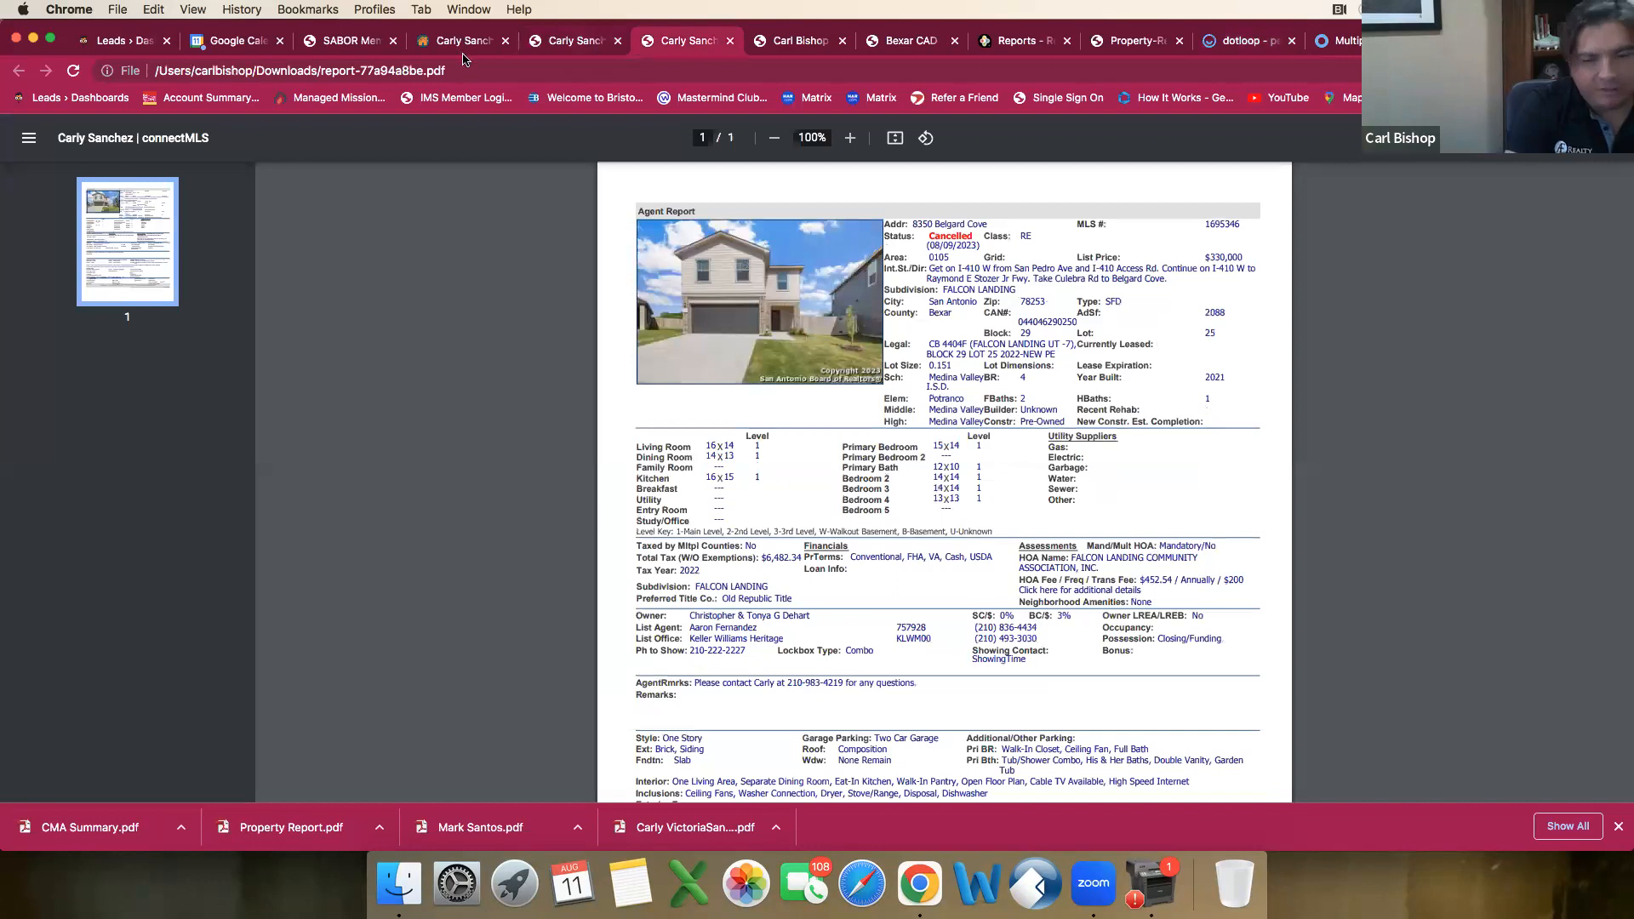
pyautogui.click(465, 42)
pyautogui.click(586, 520)
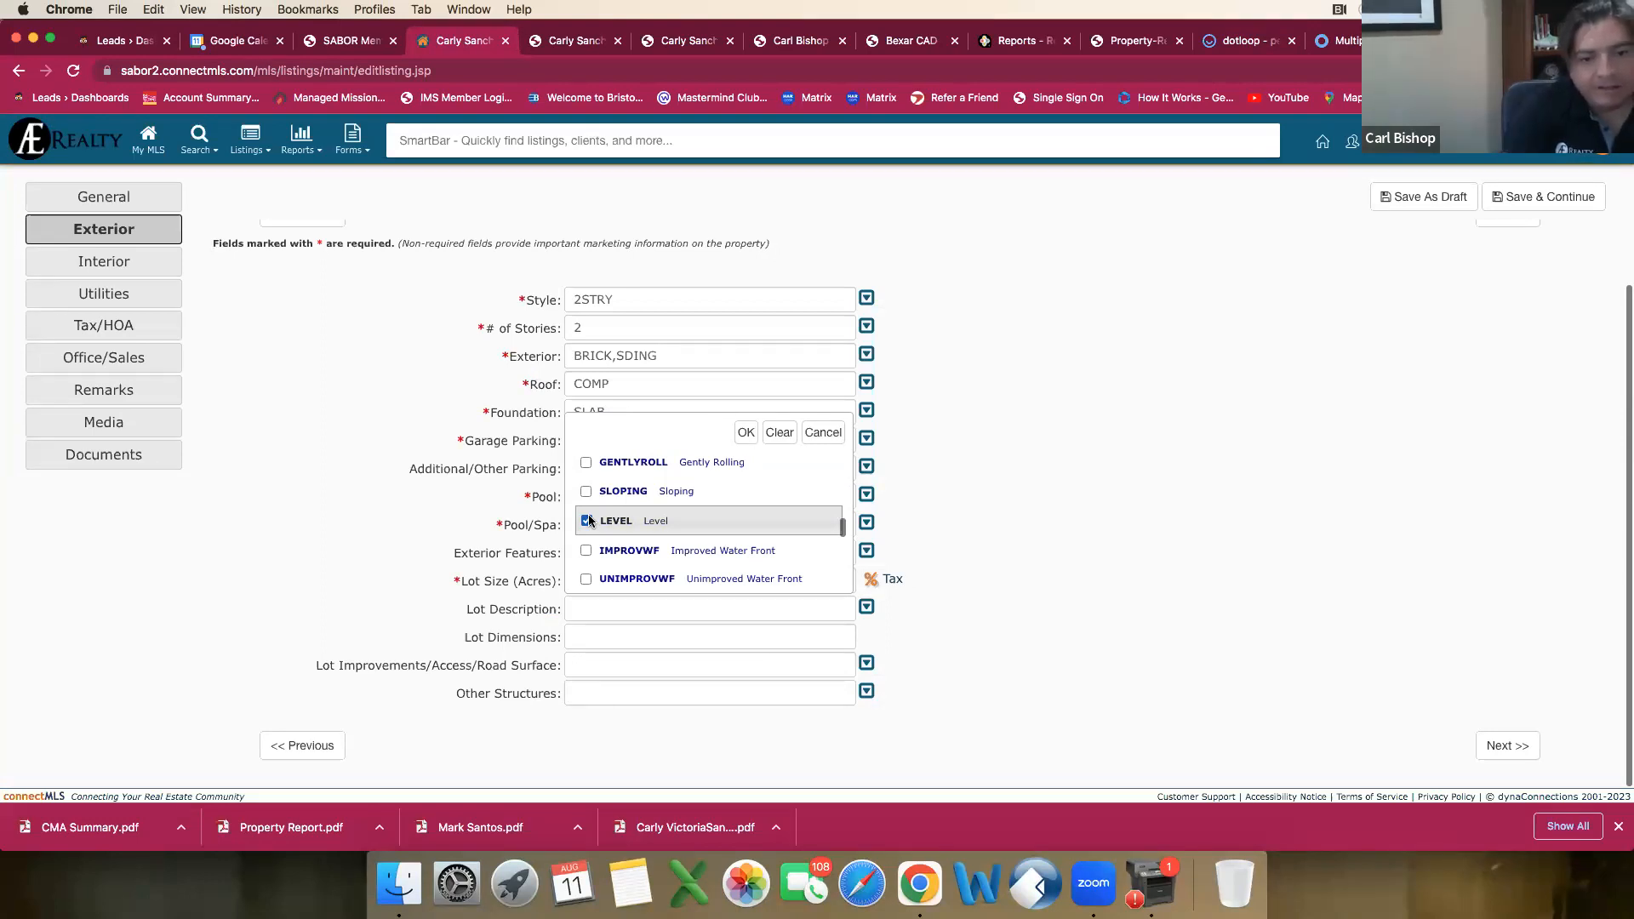
# Step: Go through the remaining lake, river and water access options and apply the lot description selection -.25A and LEVEL
pyautogui.scroll(-3, 590, 521)
pyautogui.scroll(-3, 591, 523)
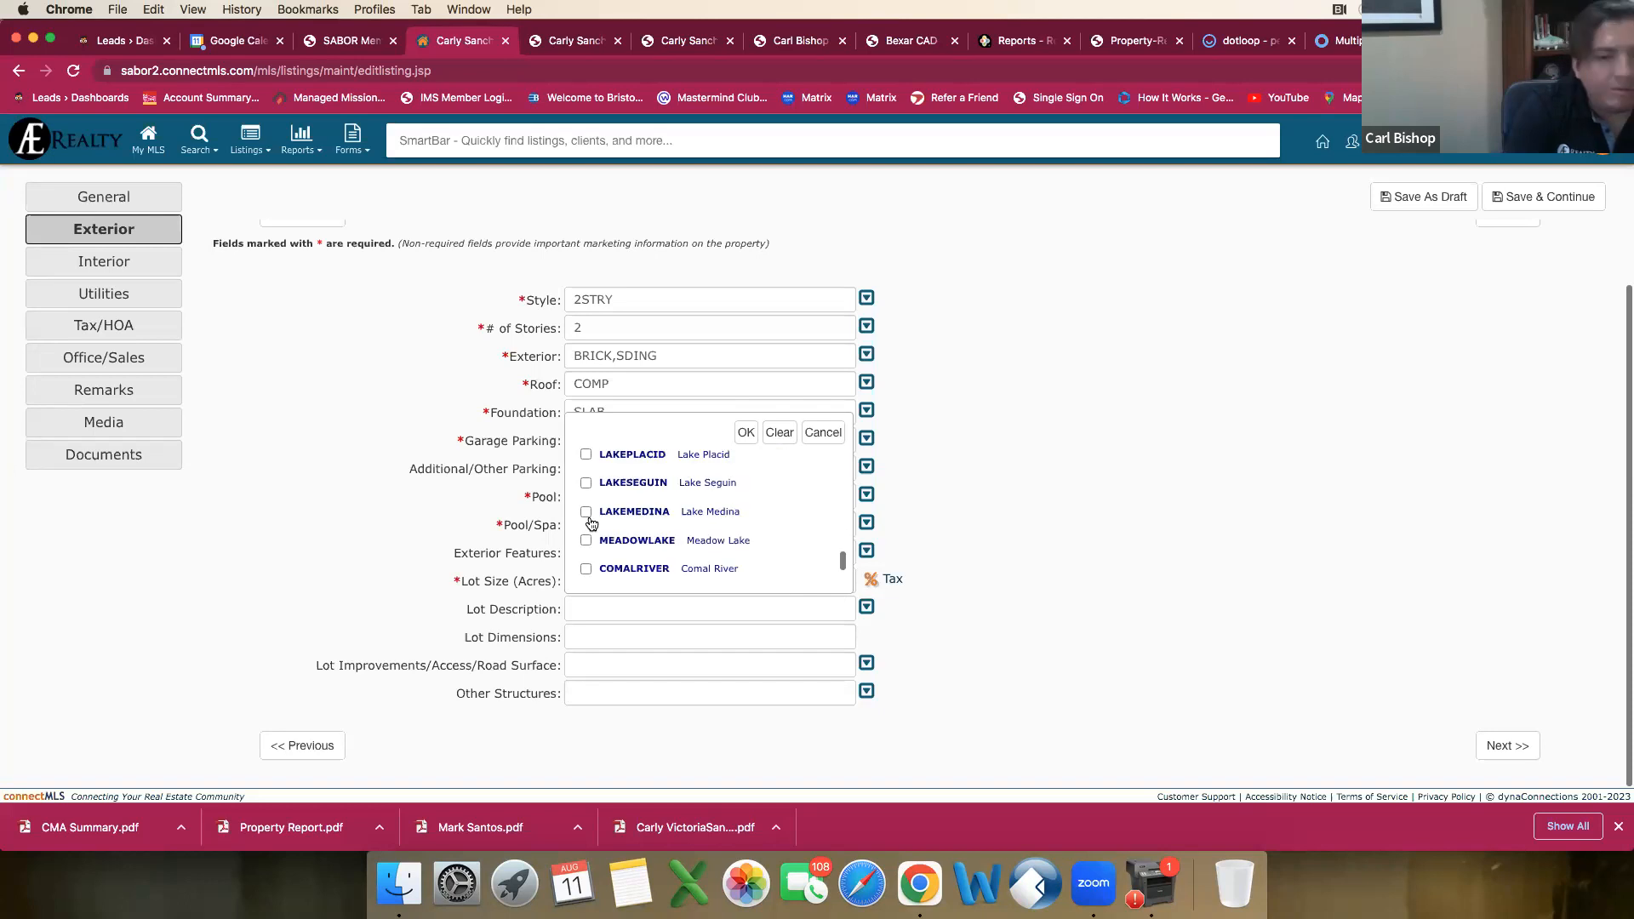
pyautogui.scroll(-1, 592, 523)
pyautogui.scroll(1, 591, 522)
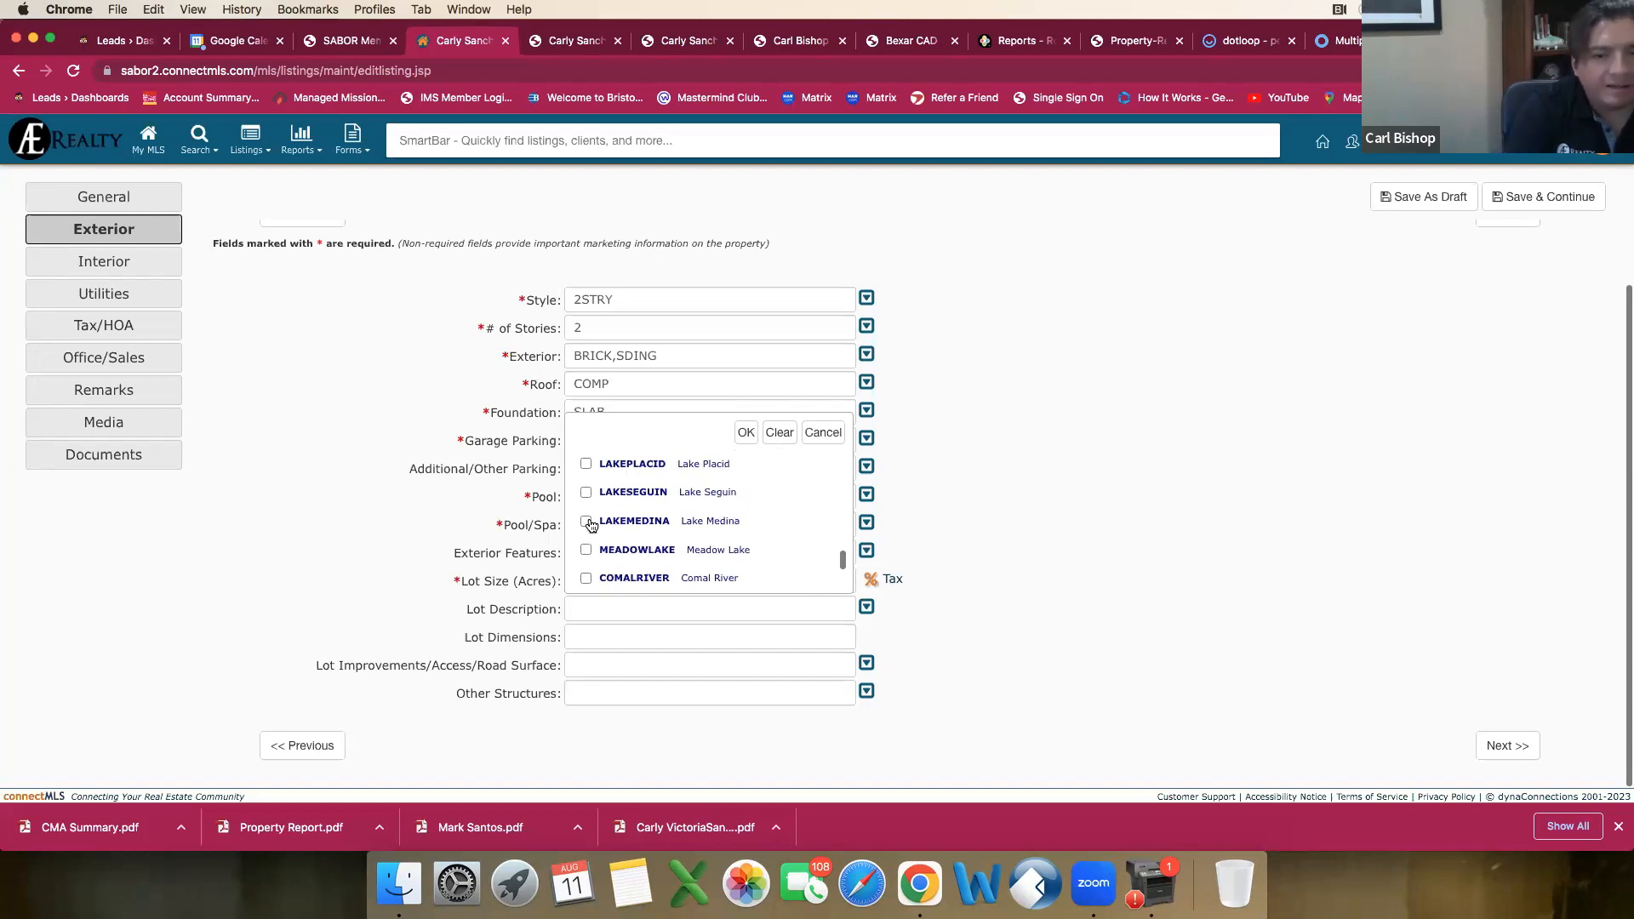
pyautogui.scroll(-2, 592, 523)
pyautogui.scroll(2, 618, 515)
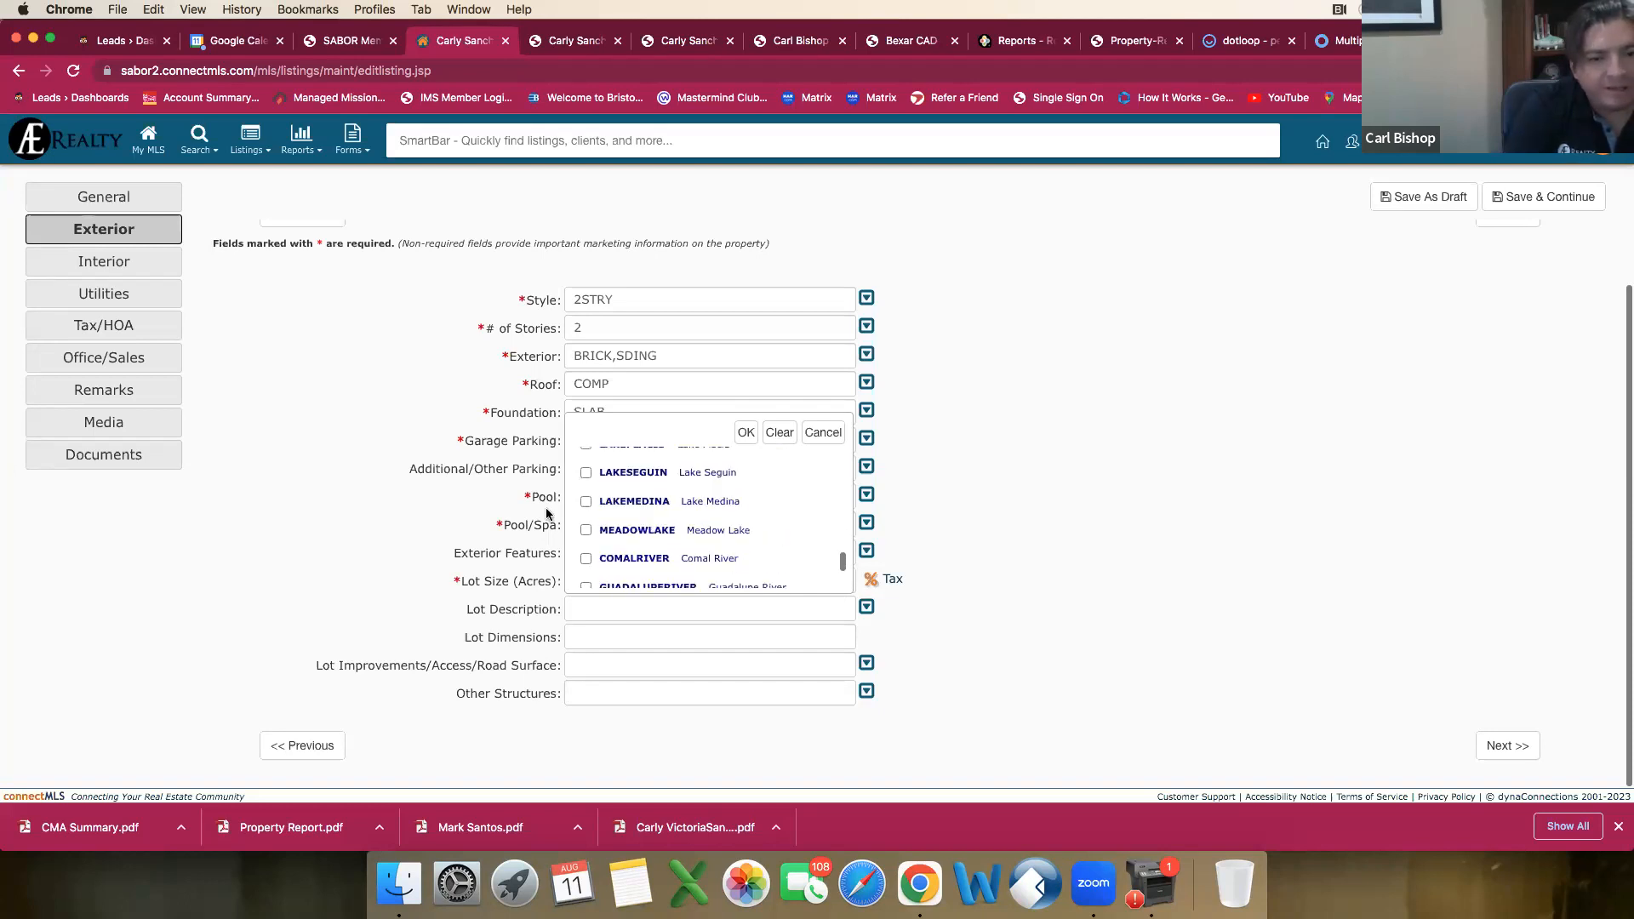
pyautogui.scroll(-5, 621, 516)
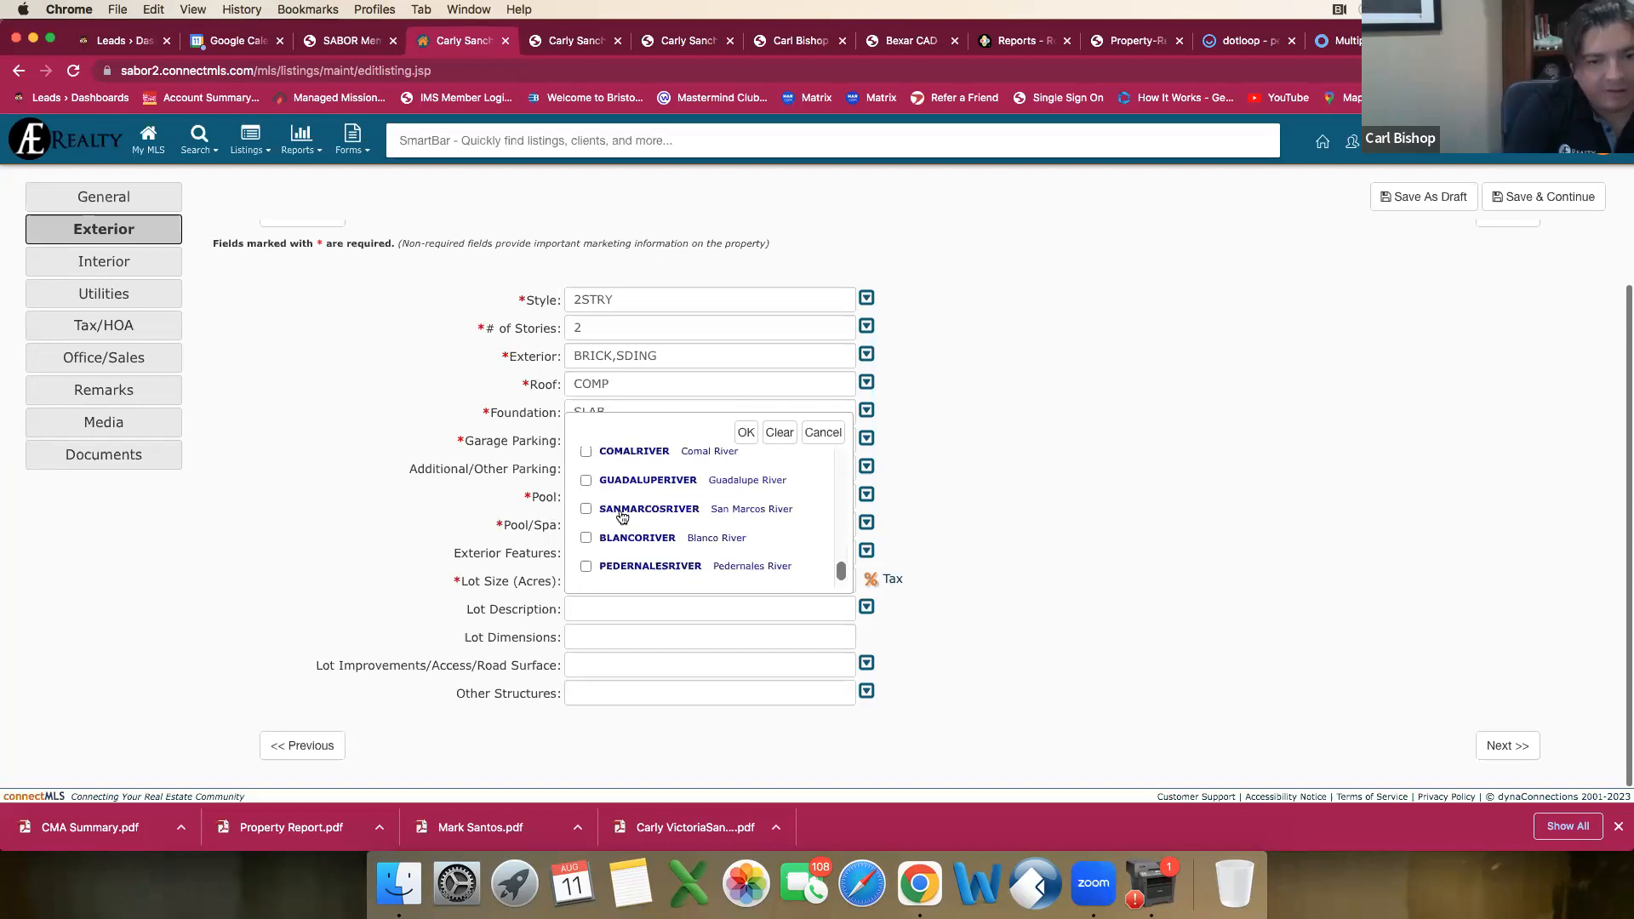
pyautogui.click(745, 432)
# Step: Mark Street Paved, Curbs, Street Gutters, Sidewalks and Streetlights in the Lot Improvements/Access/Road Surface choices
pyautogui.click(596, 636)
pyautogui.click(603, 666)
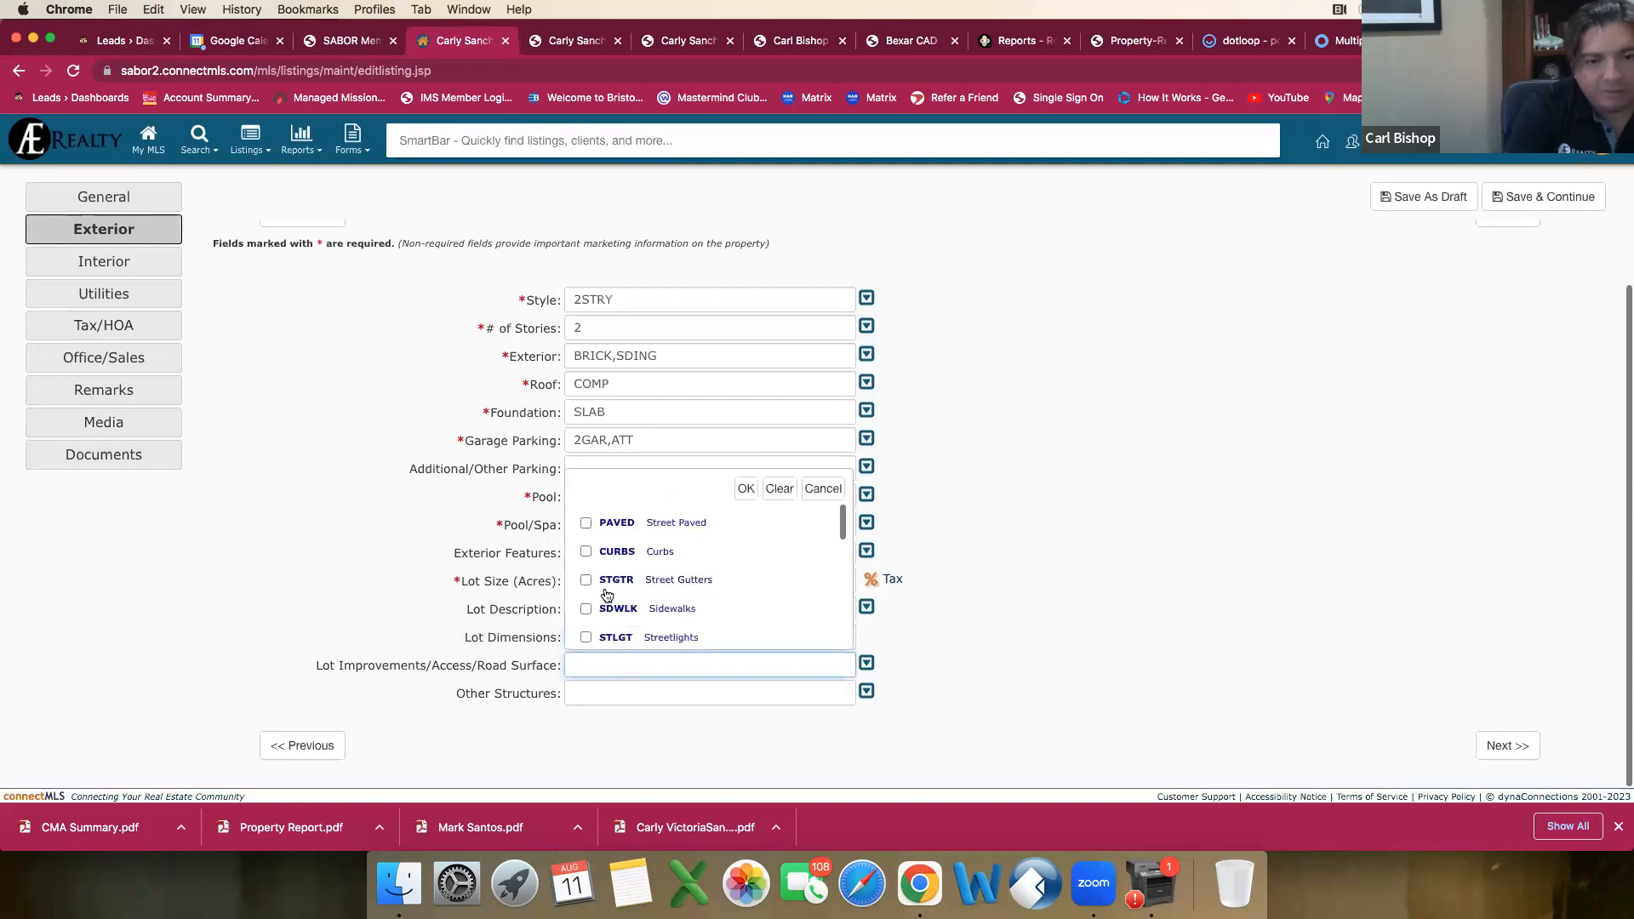
pyautogui.click(586, 524)
pyautogui.click(586, 554)
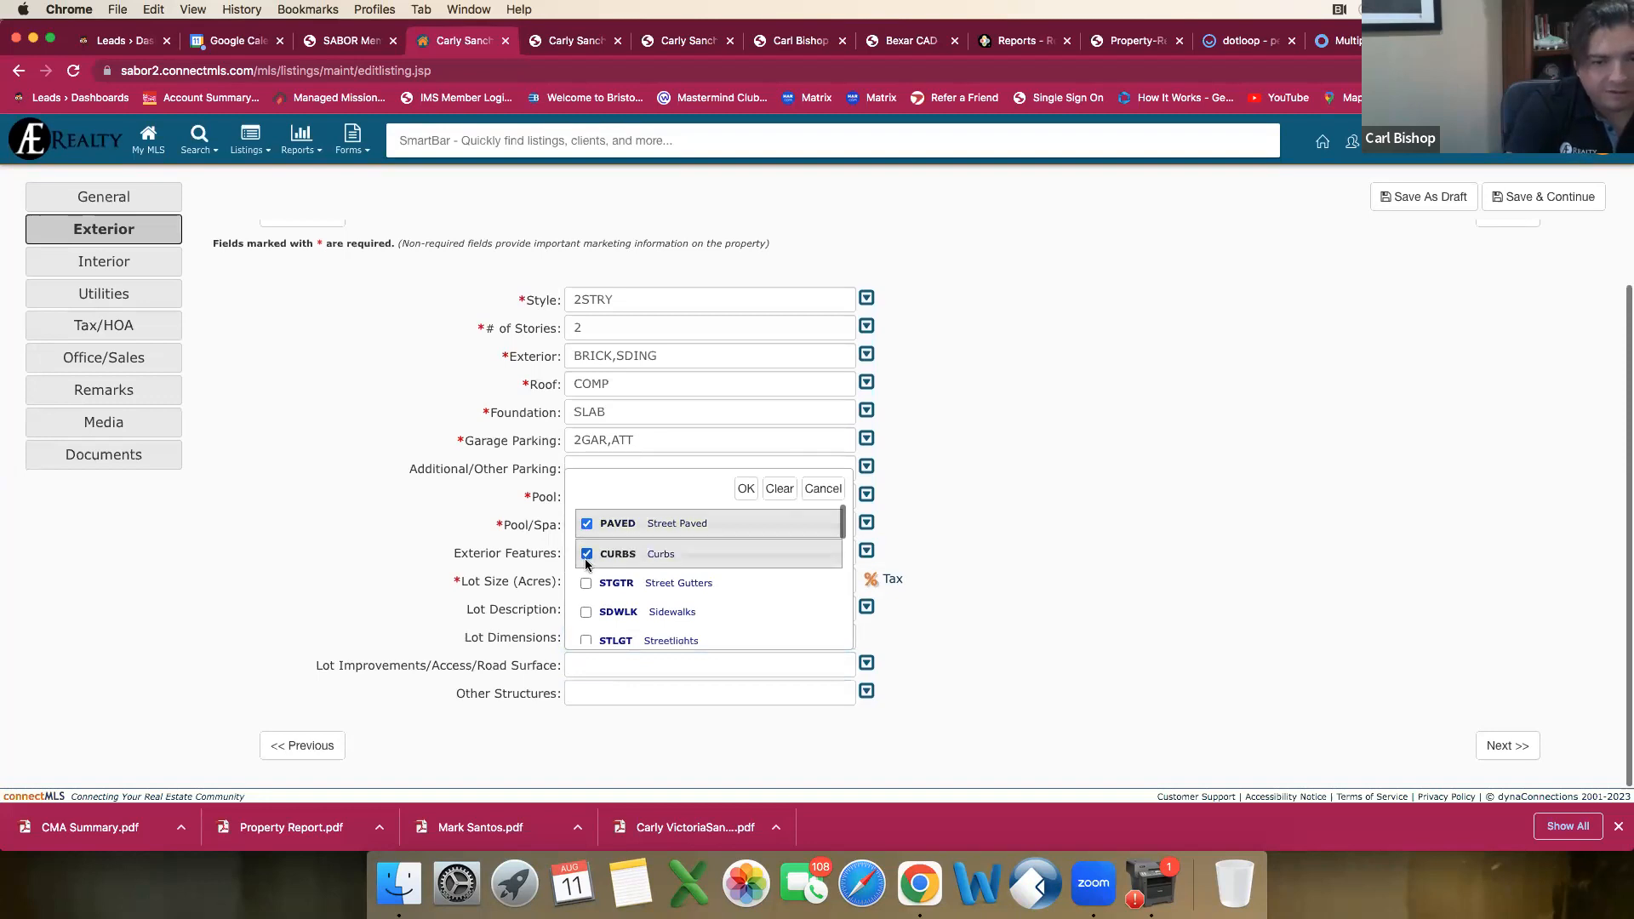
pyautogui.click(586, 584)
pyautogui.click(588, 615)
pyautogui.scroll(-1, 593, 615)
pyautogui.click(588, 606)
# Step: Check the remaining road options against the home's agent report, add Interstate Hwy - 1 Mile or less, and apply the lot improvements selection
pyautogui.scroll(-2, 591, 611)
pyautogui.scroll(-1, 595, 592)
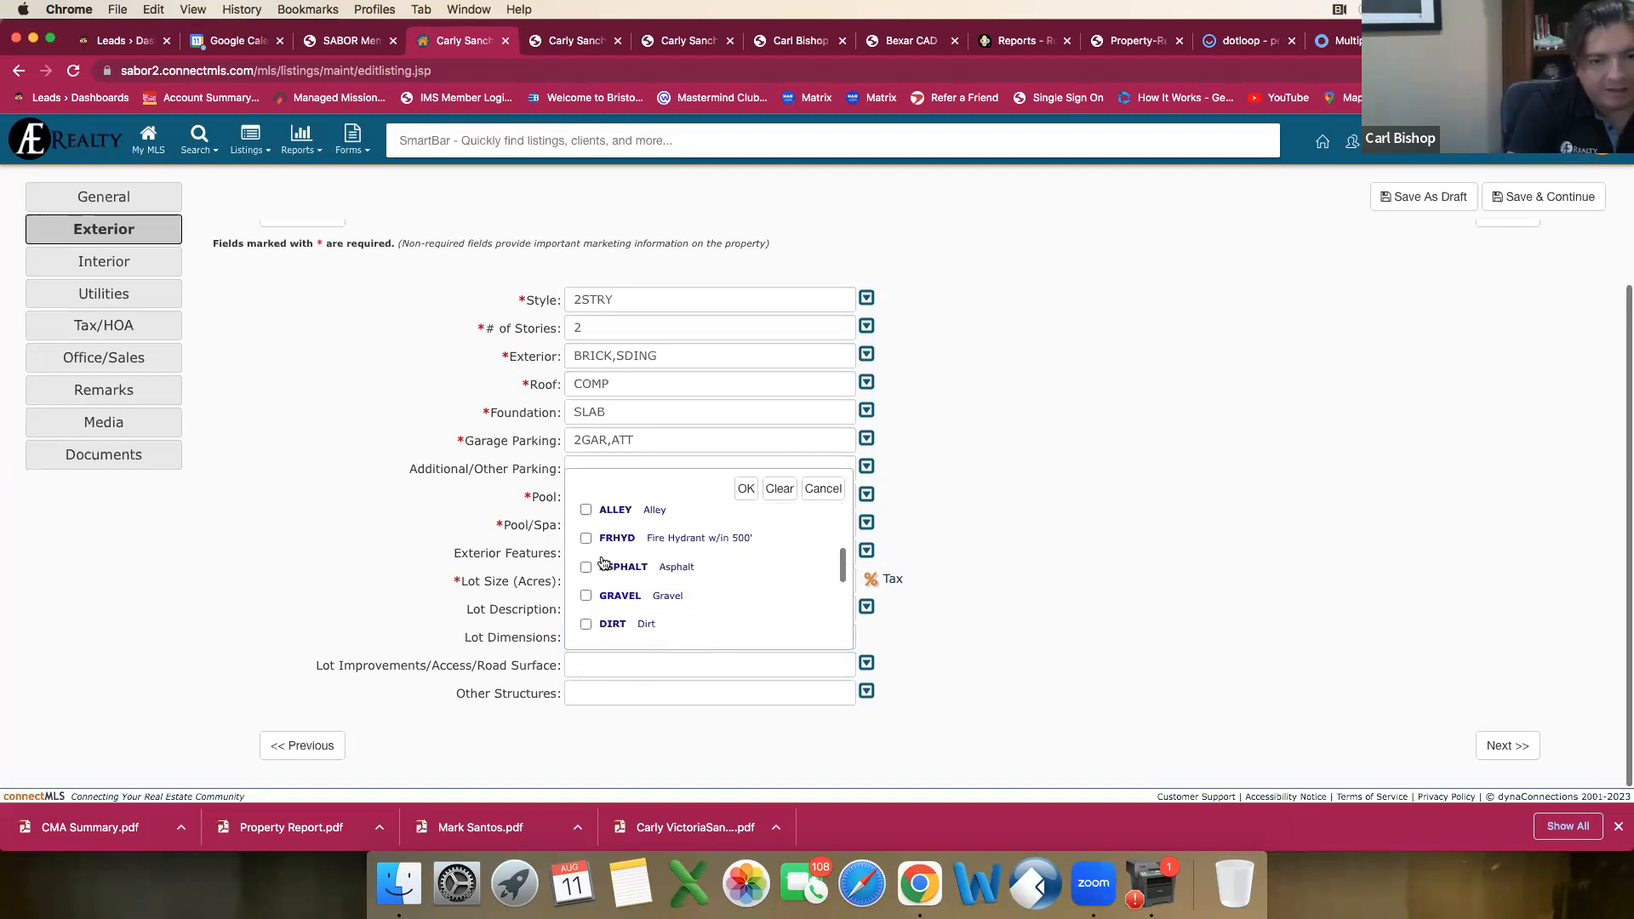
pyautogui.scroll(-2, 712, 573)
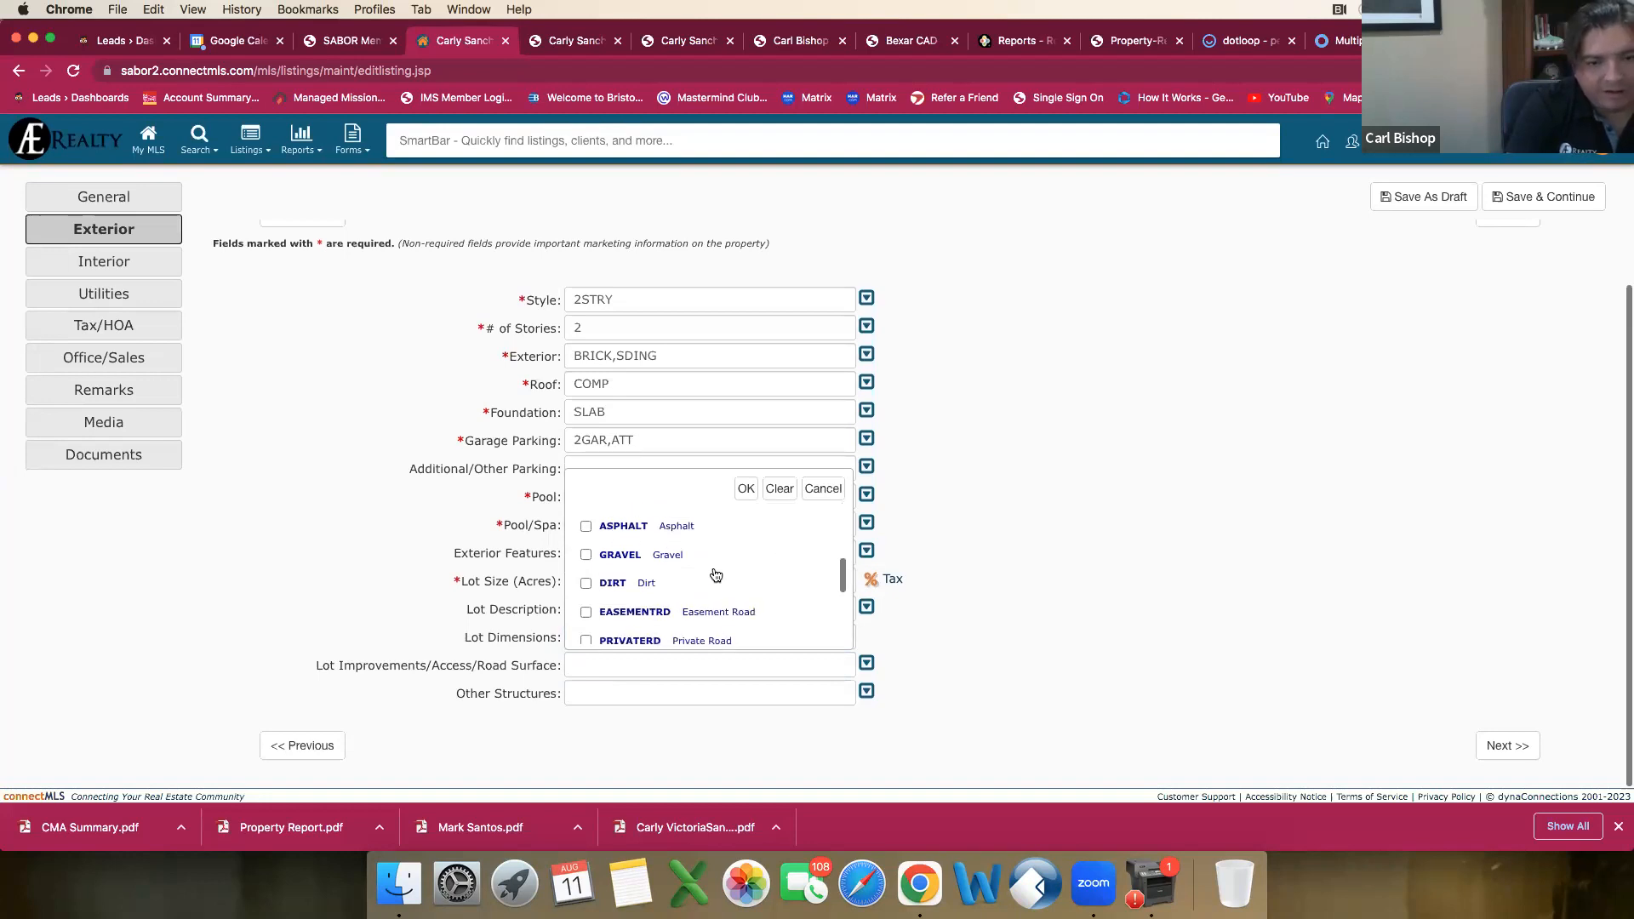
pyautogui.click(673, 40)
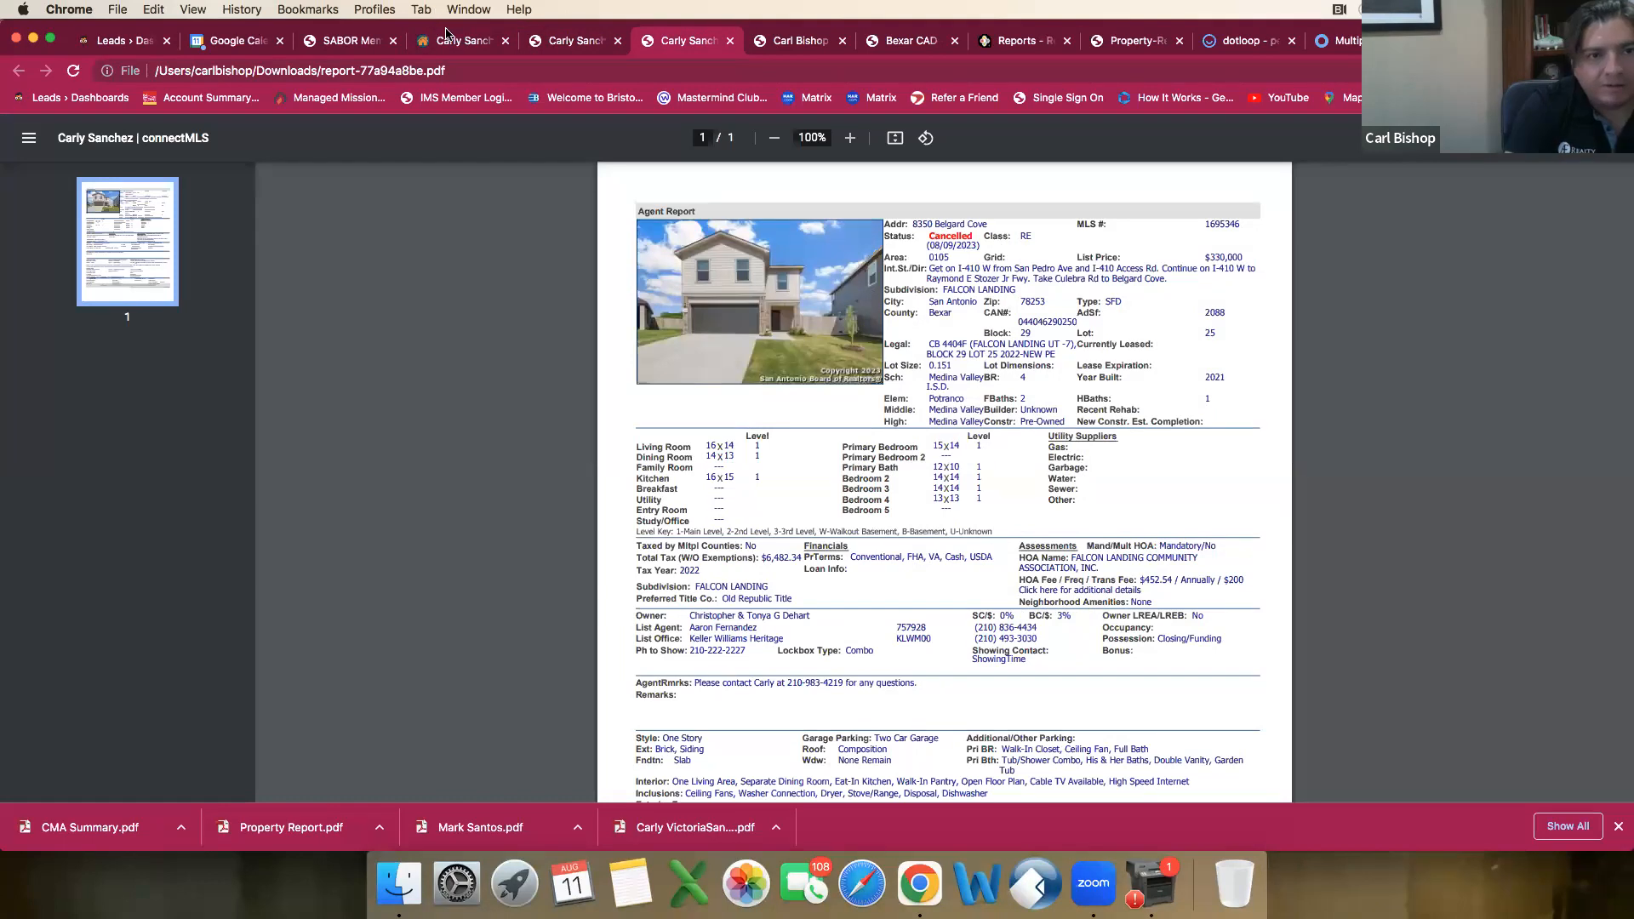
pyautogui.click(452, 40)
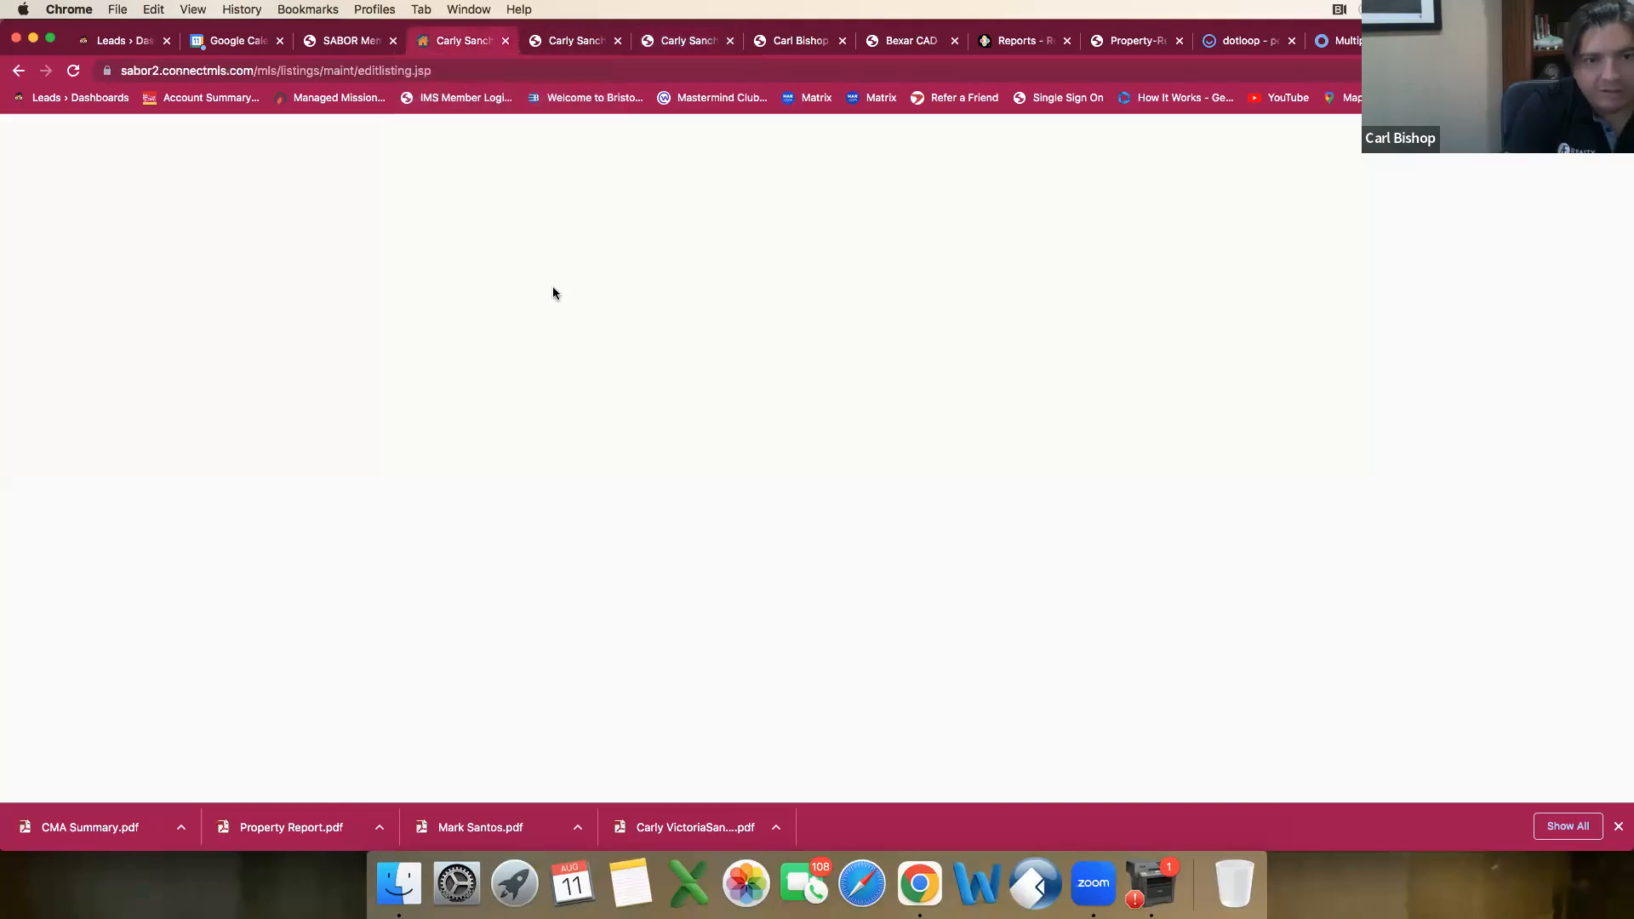
pyautogui.scroll(-3, 659, 542)
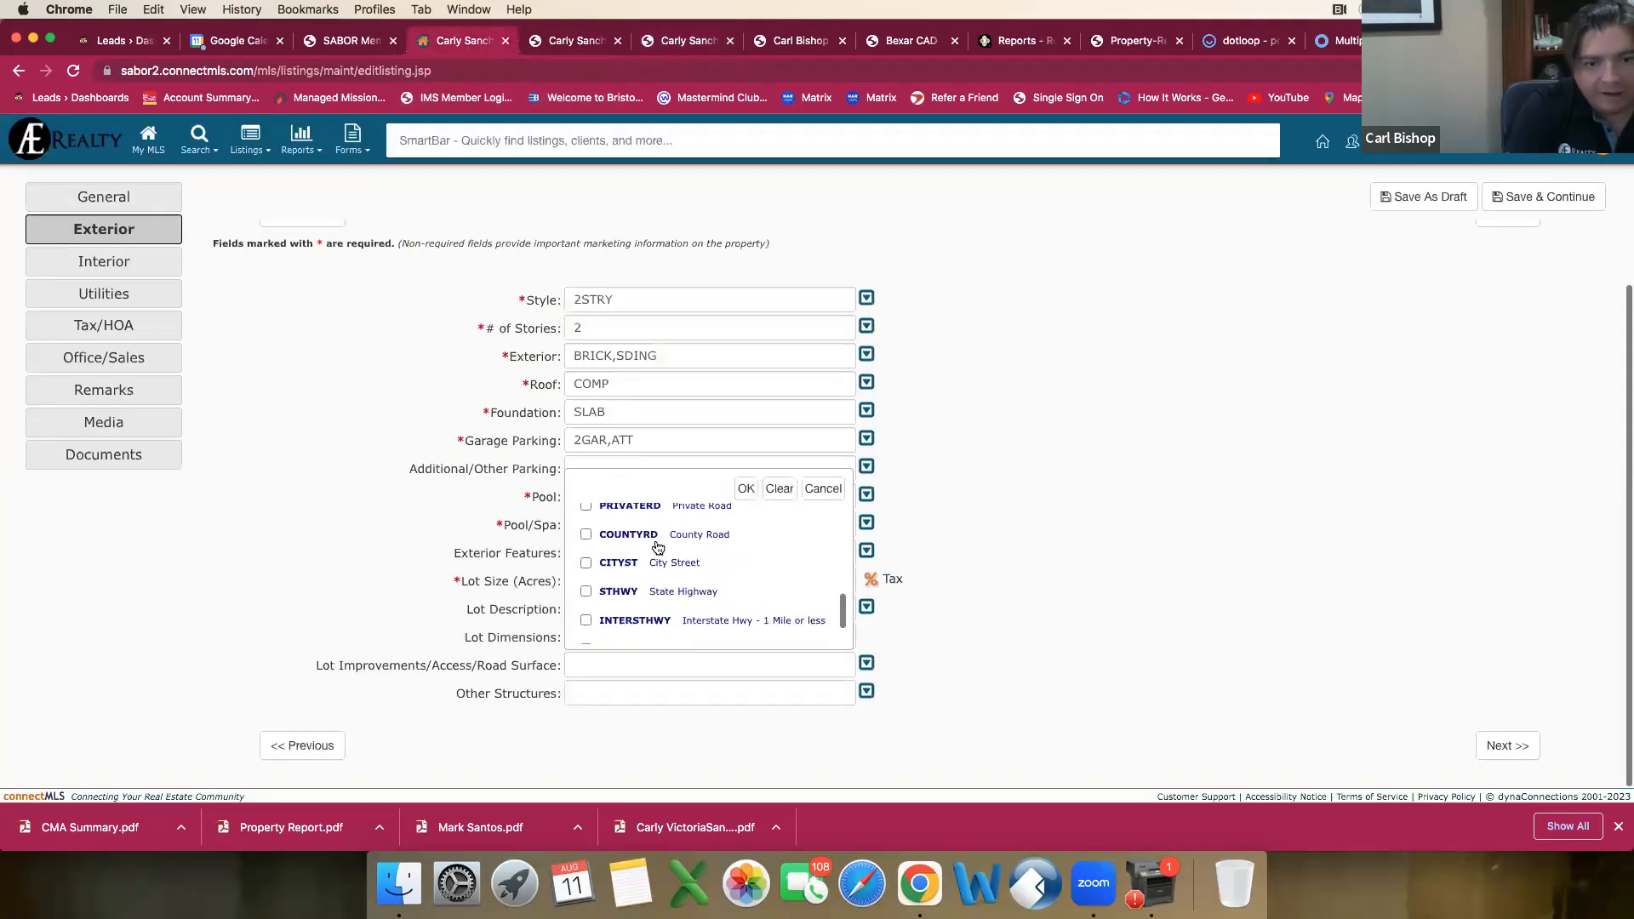
pyautogui.scroll(-2, 658, 548)
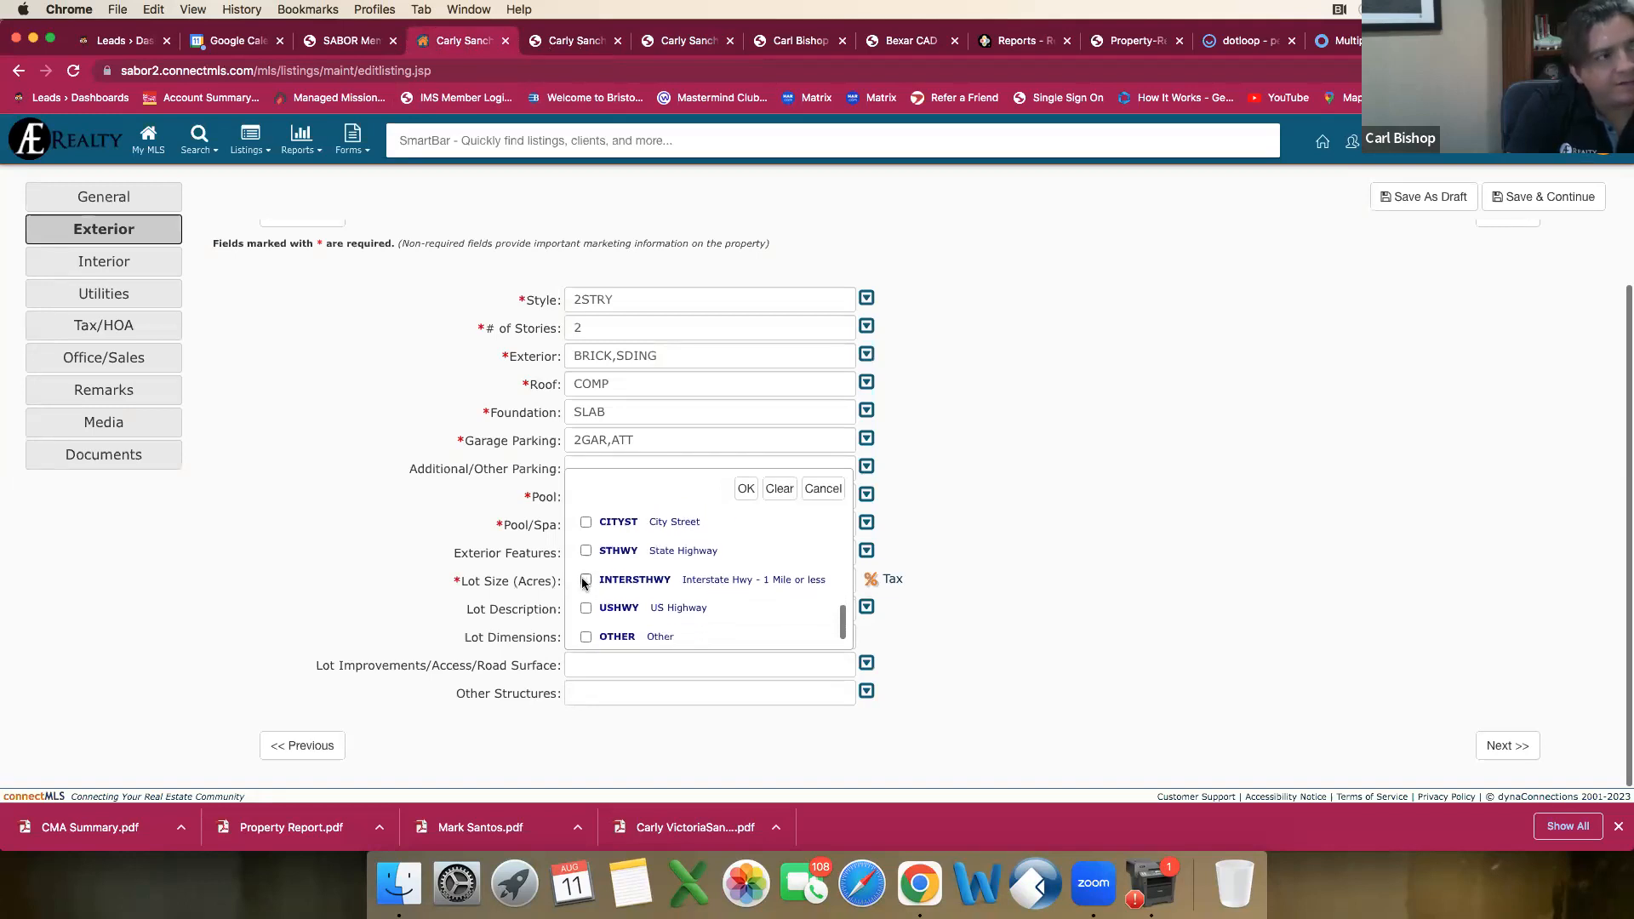
pyautogui.click(585, 582)
pyautogui.scroll(-1, 619, 584)
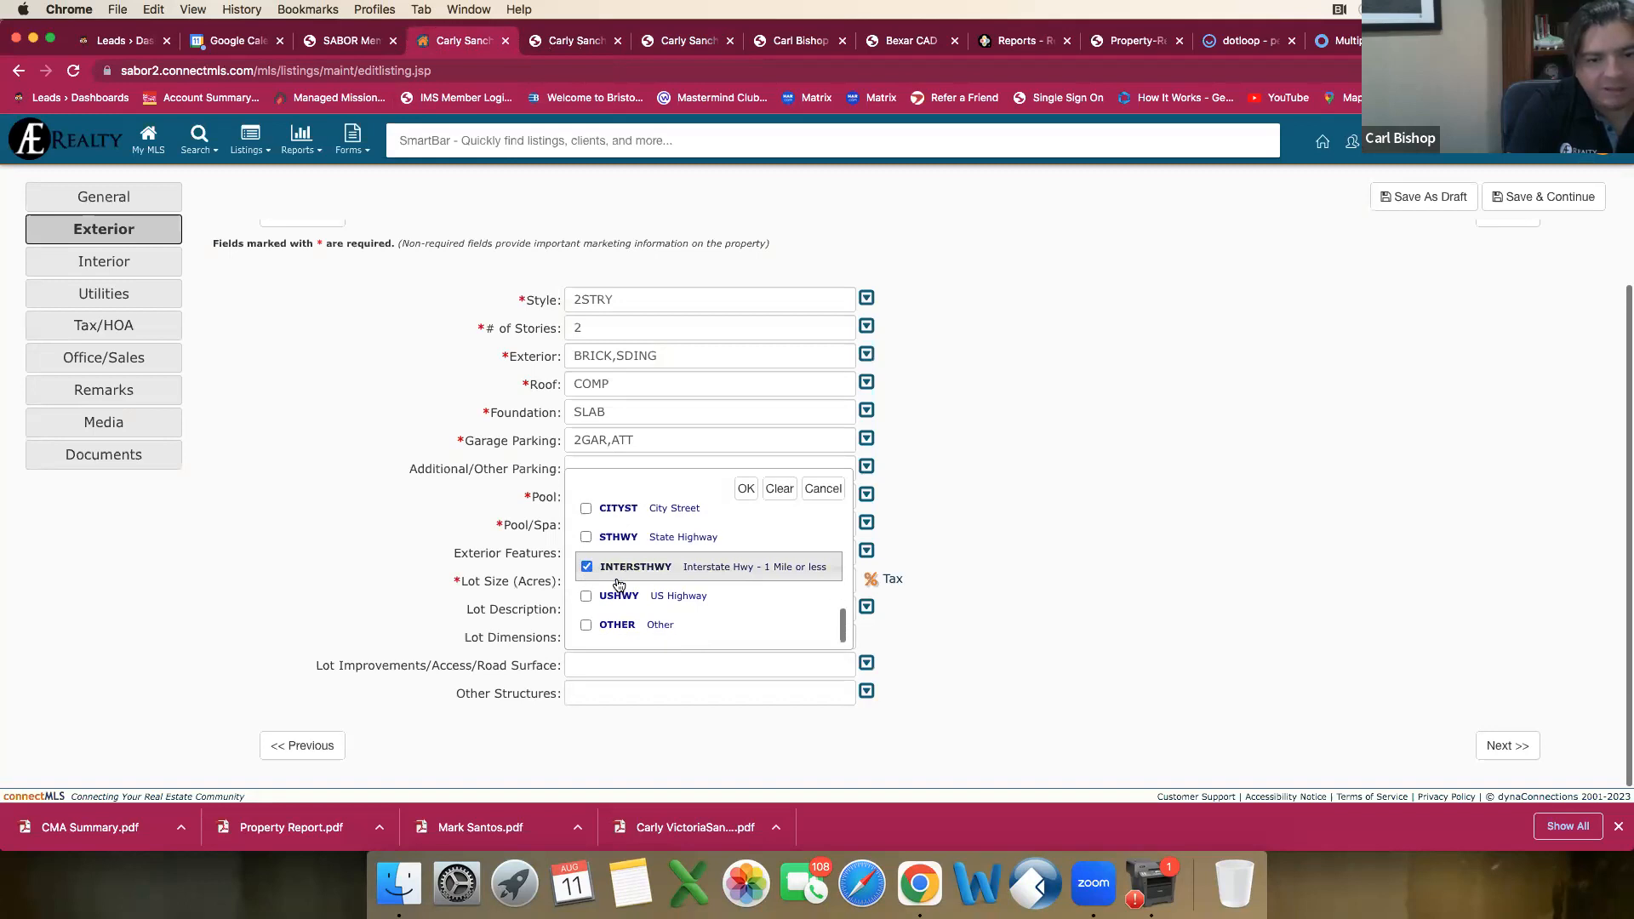
pyautogui.click(747, 489)
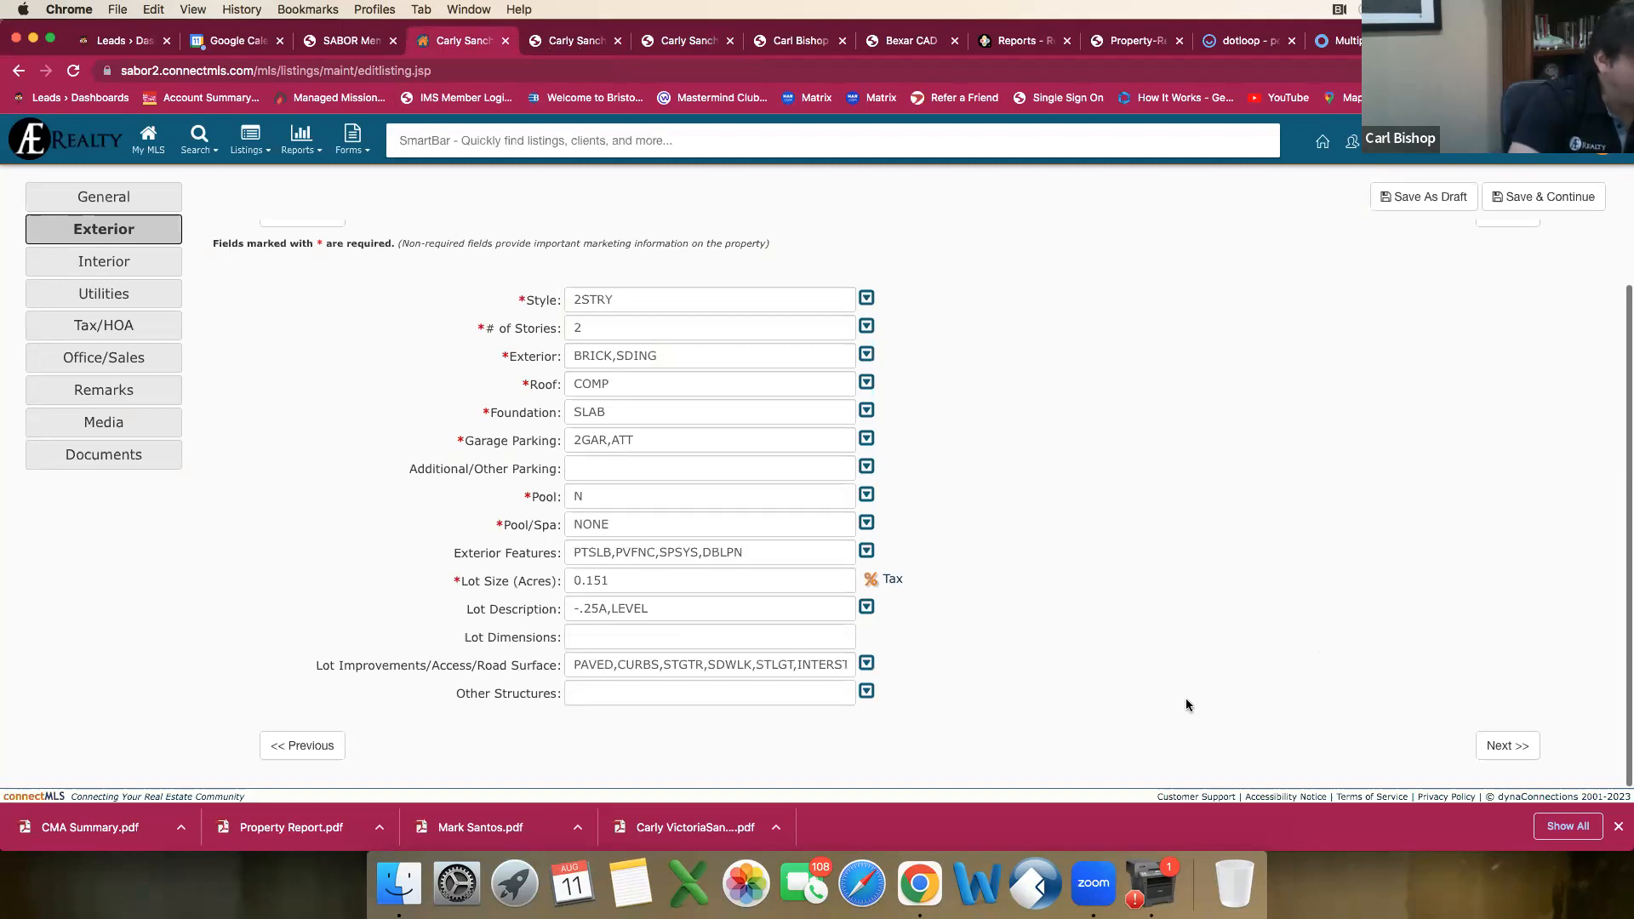
# Step: Go through the Other Structures choices, leave them all unmarked and continue to the Interior section
pyautogui.click(851, 693)
pyautogui.scroll(-5, 724, 609)
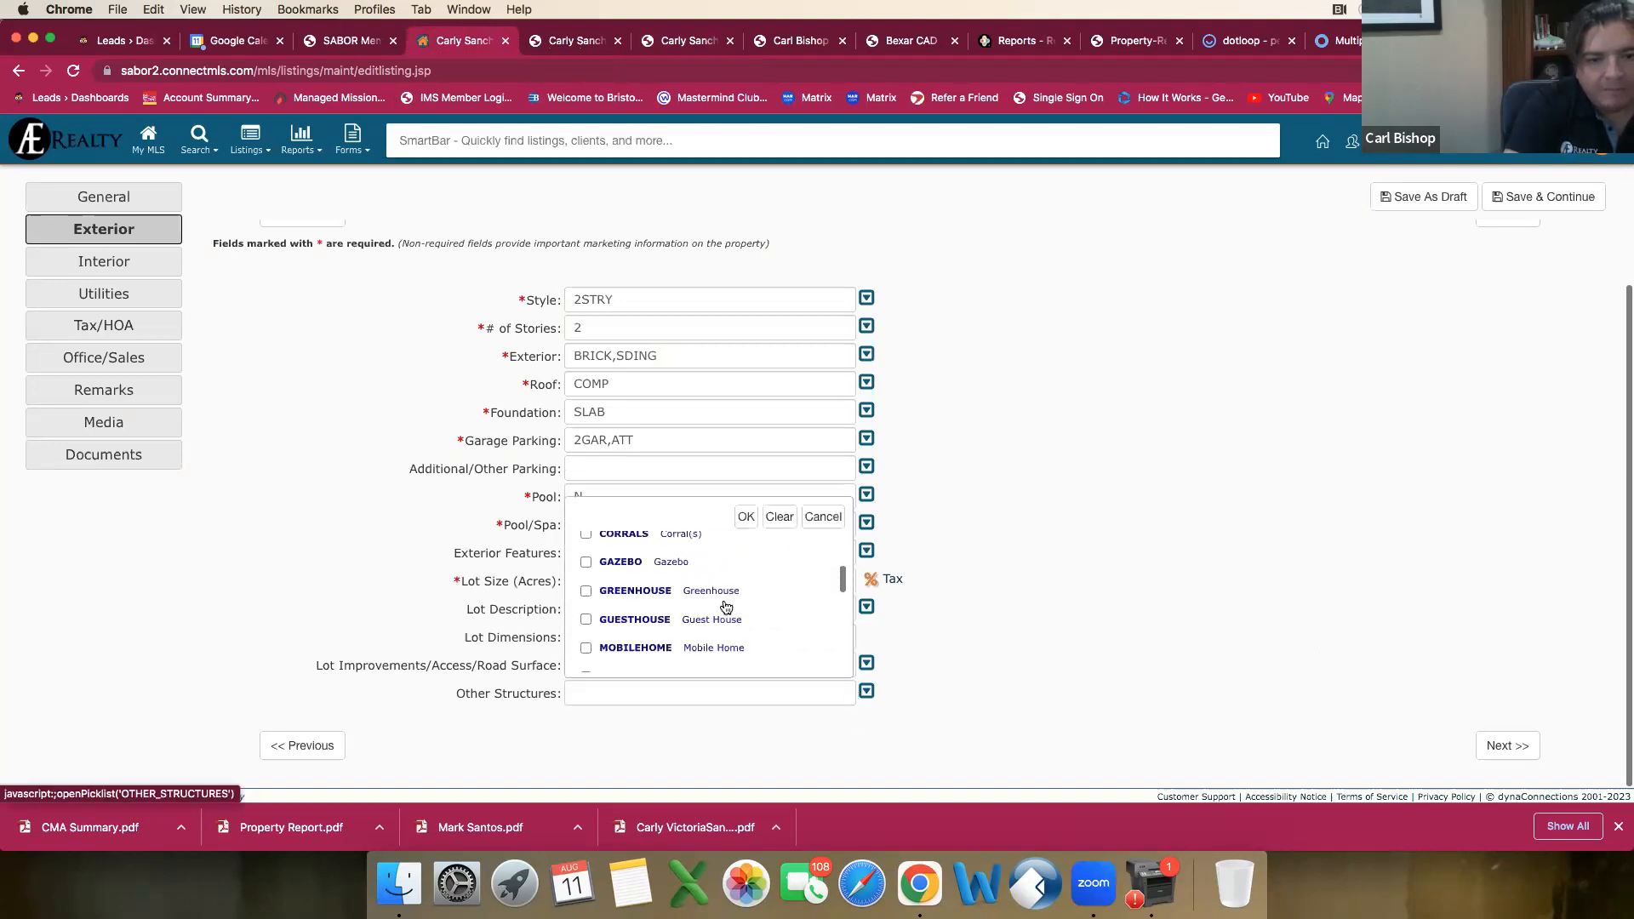
pyautogui.scroll(-5, 725, 608)
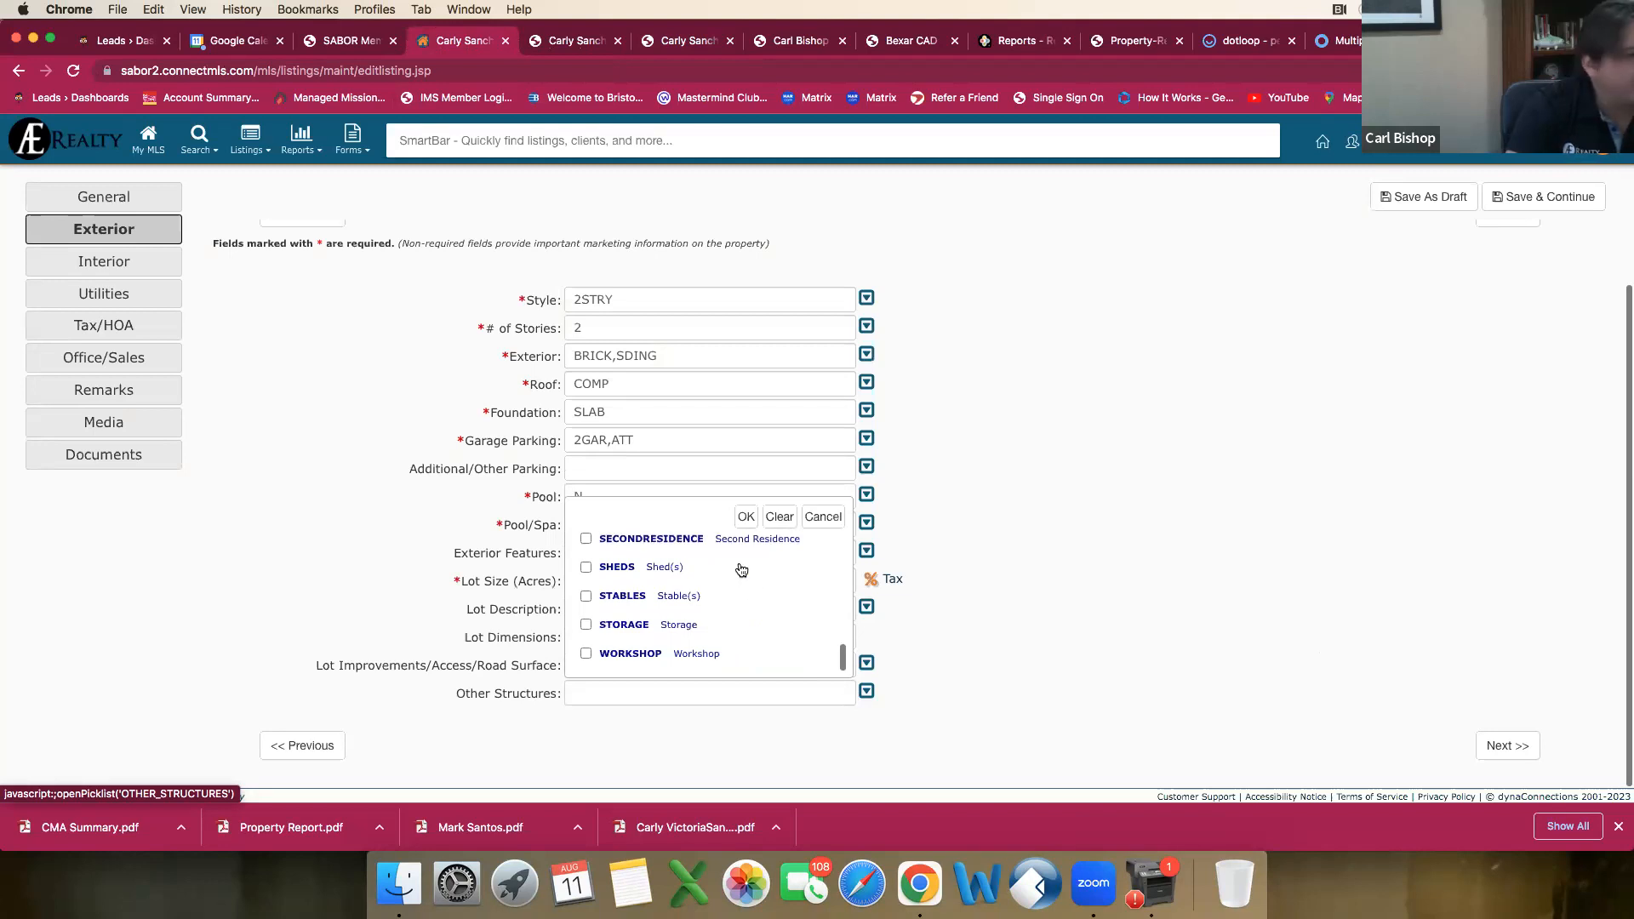
pyautogui.click(746, 517)
pyautogui.scroll(3, 1025, 618)
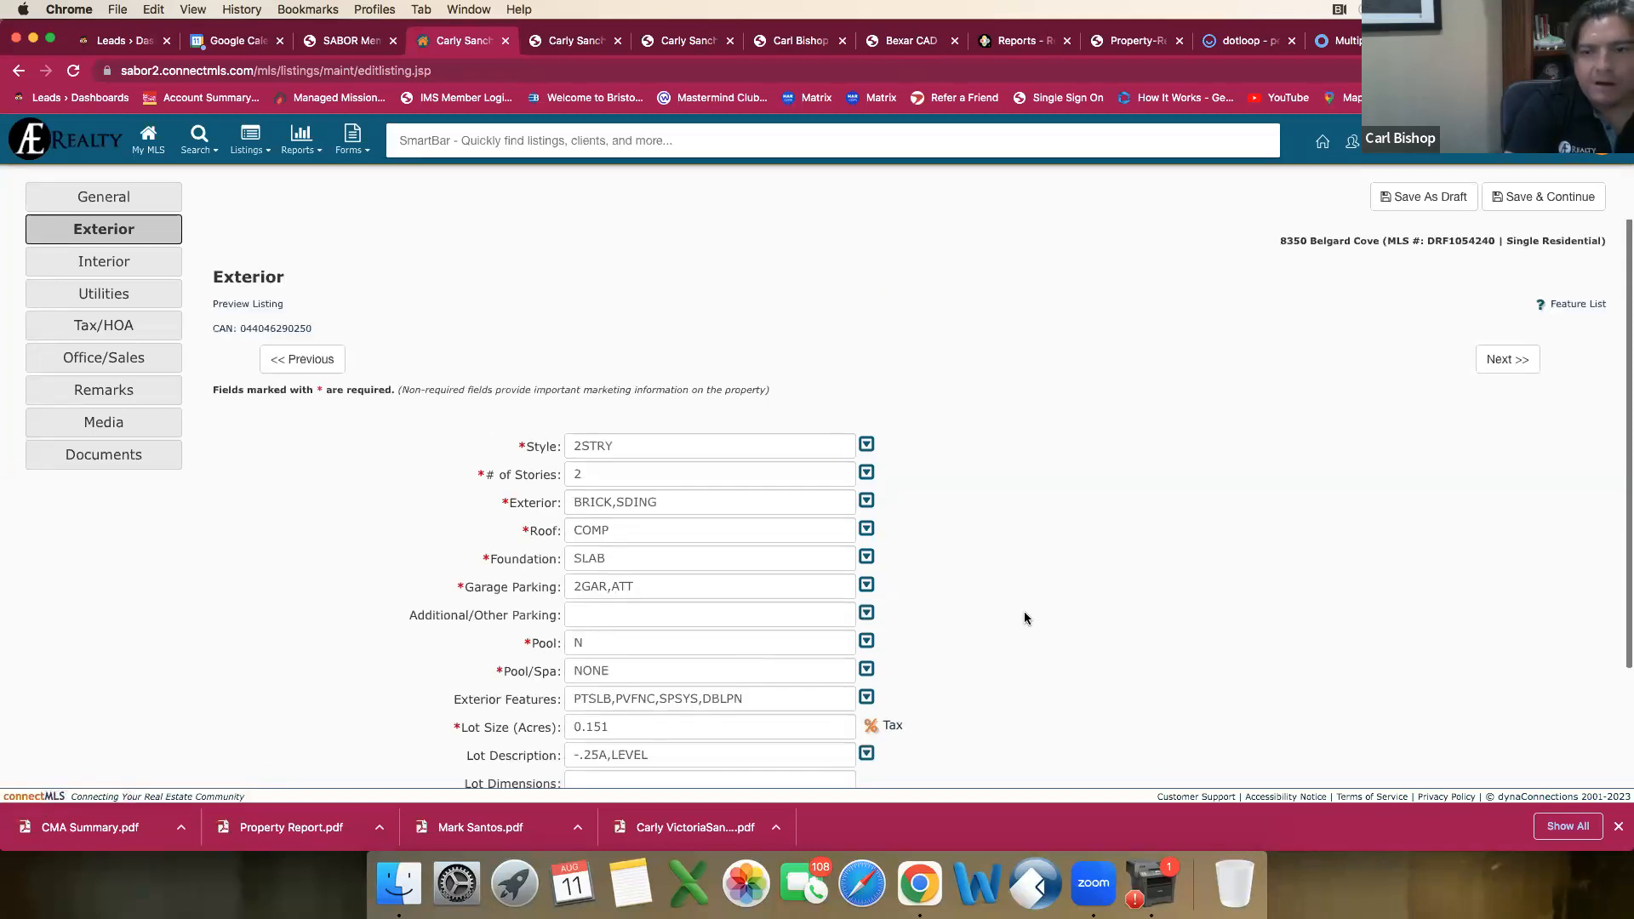
pyautogui.scroll(-3, 1039, 615)
pyautogui.click(1497, 748)
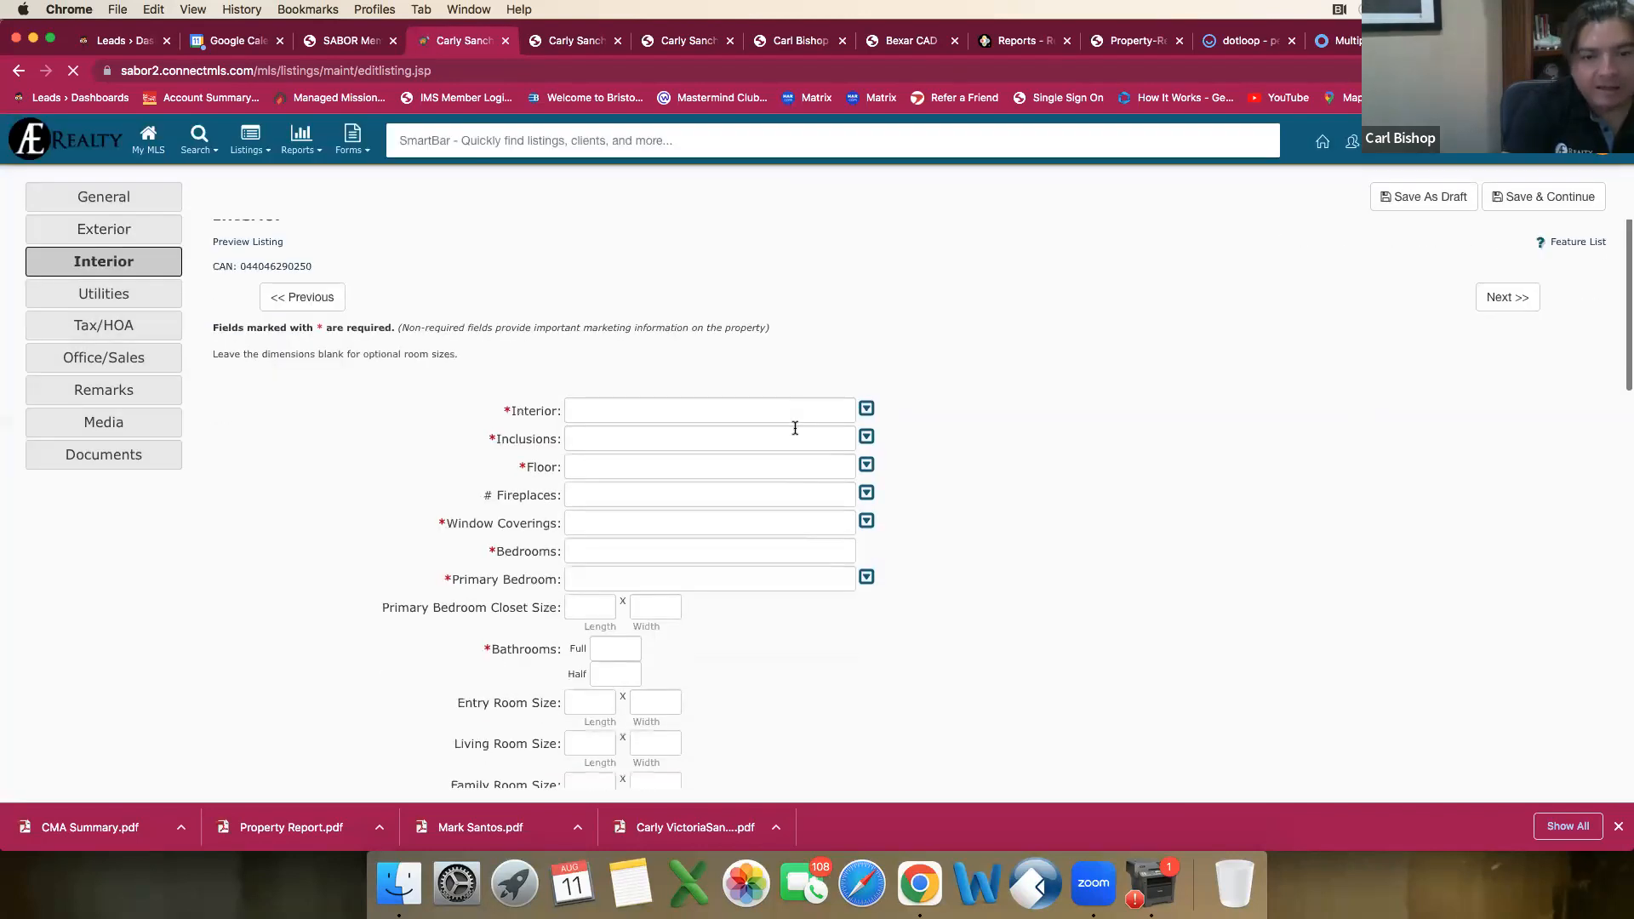
# Step: In the Interior choices, mark Liv/Din Combo and Eat-In Kitchen
pyautogui.click(757, 421)
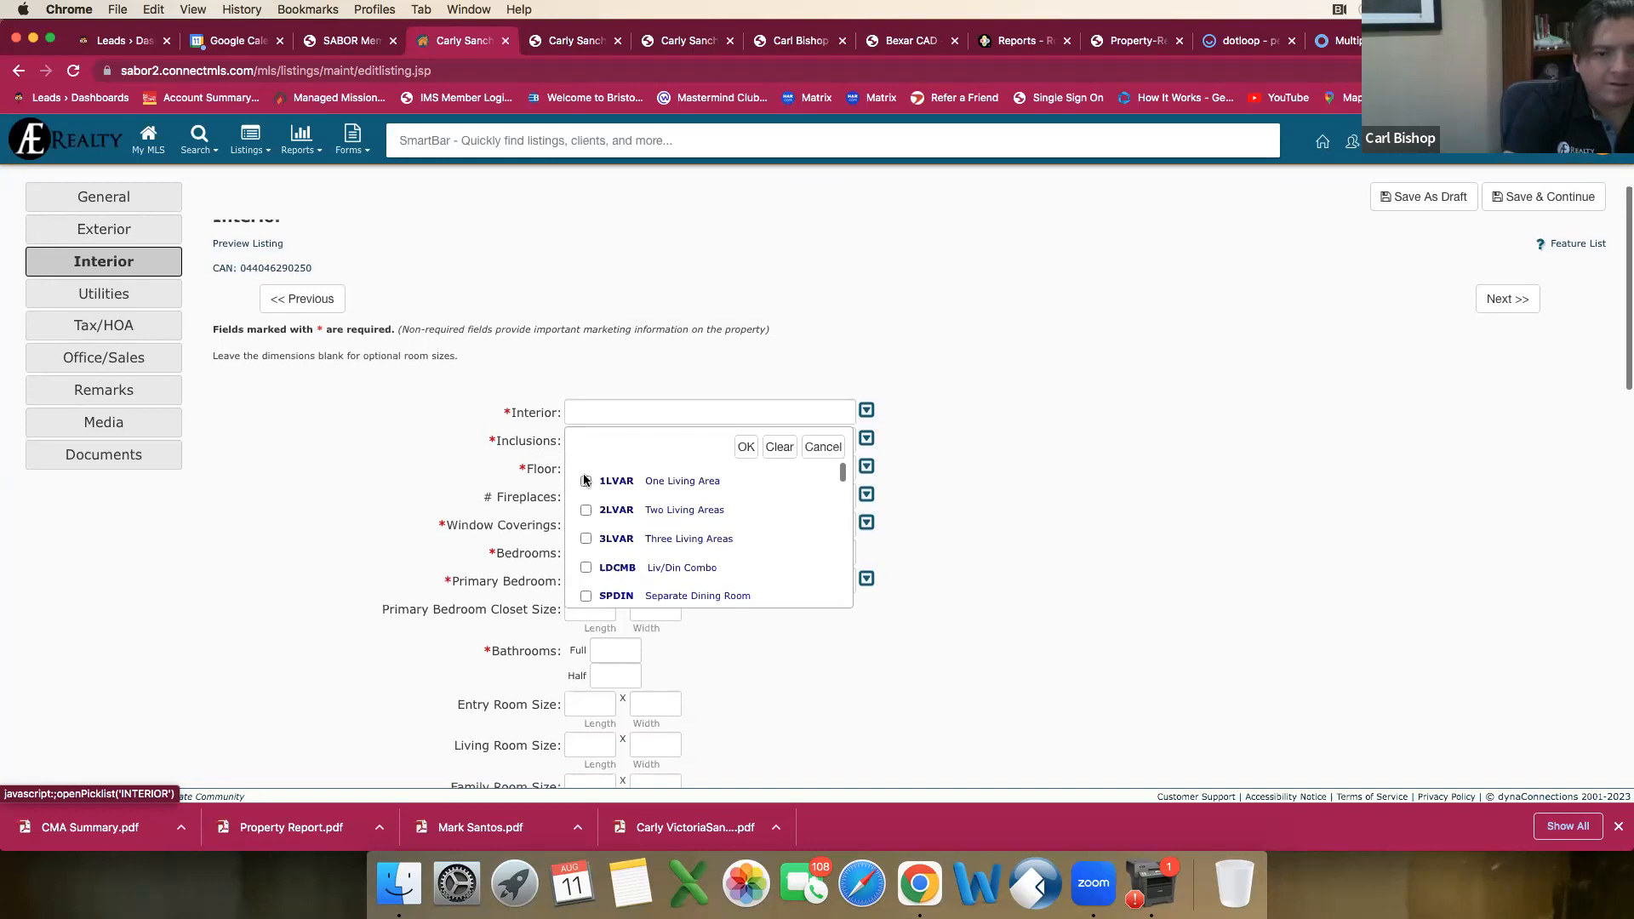
pyautogui.scroll(-2, 619, 556)
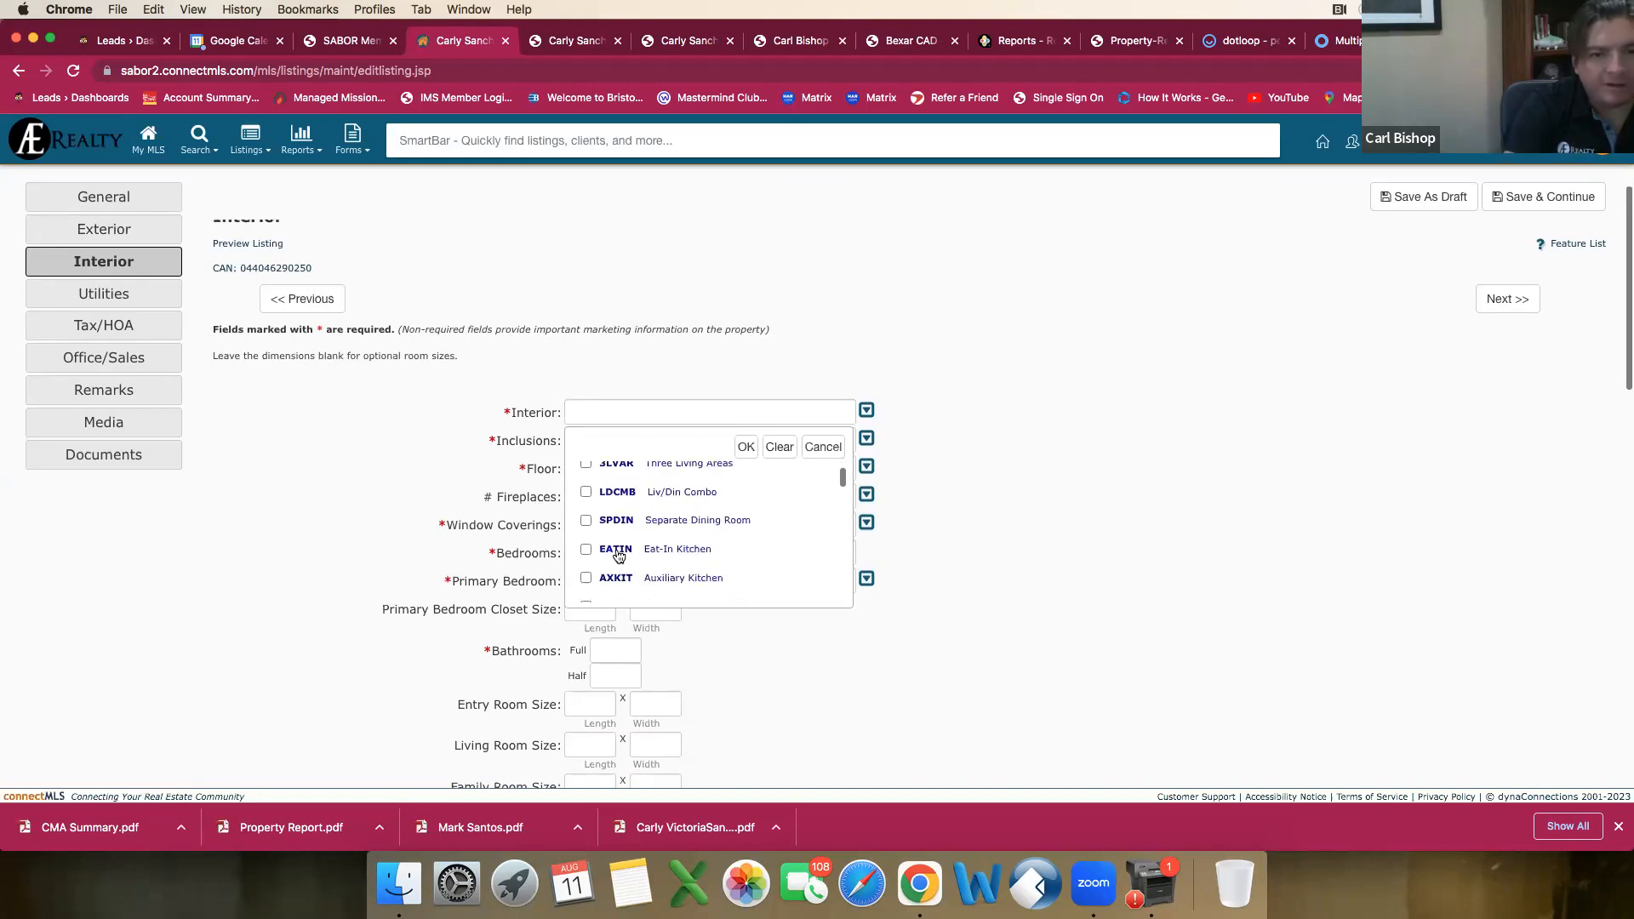
pyautogui.scroll(1, 619, 556)
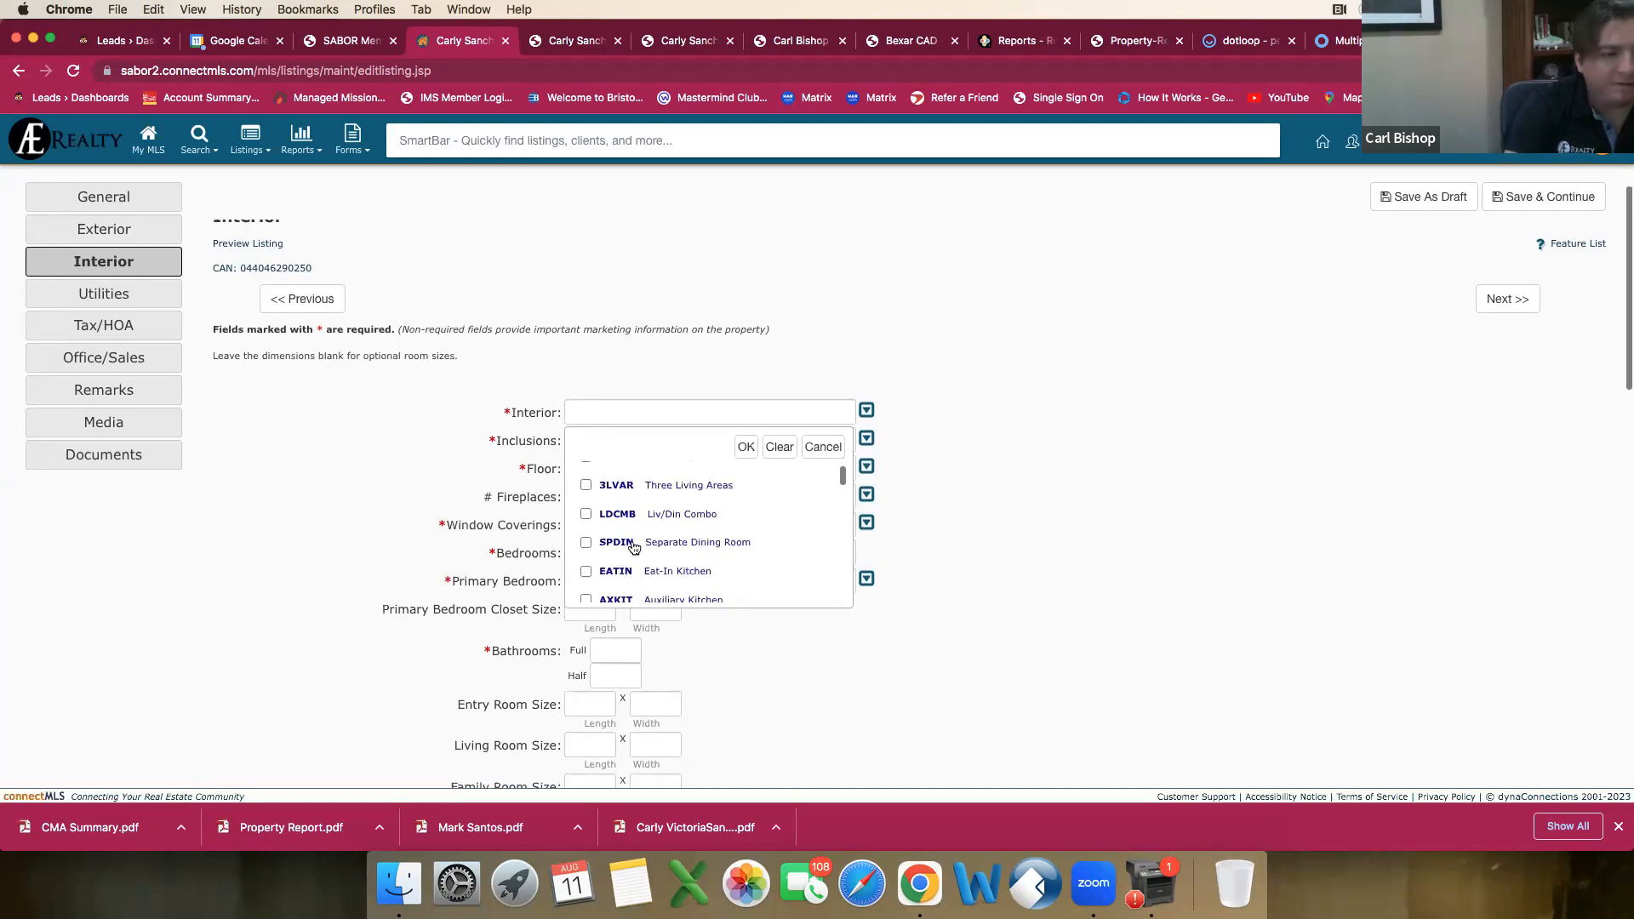
pyautogui.click(585, 514)
pyautogui.scroll(-1, 590, 523)
pyautogui.scroll(-1, 593, 529)
pyautogui.click(588, 530)
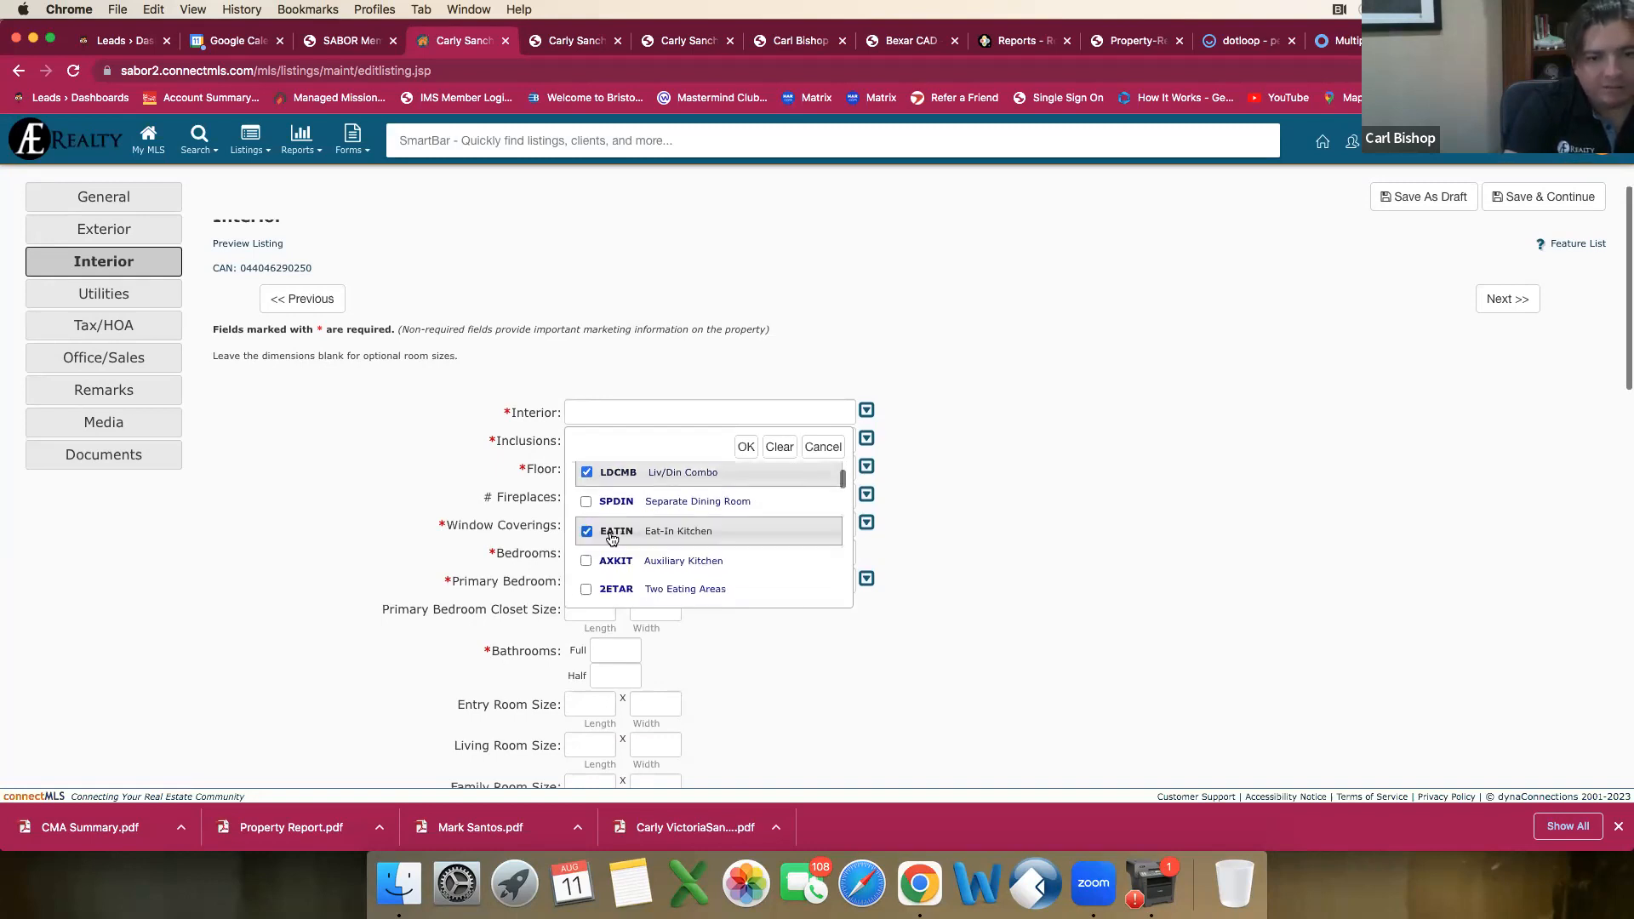
# Step: Go through the kitchen options in the Interior choices and mark Walk-In Pantry
pyautogui.scroll(-1, 595, 529)
pyautogui.scroll(-1, 631, 545)
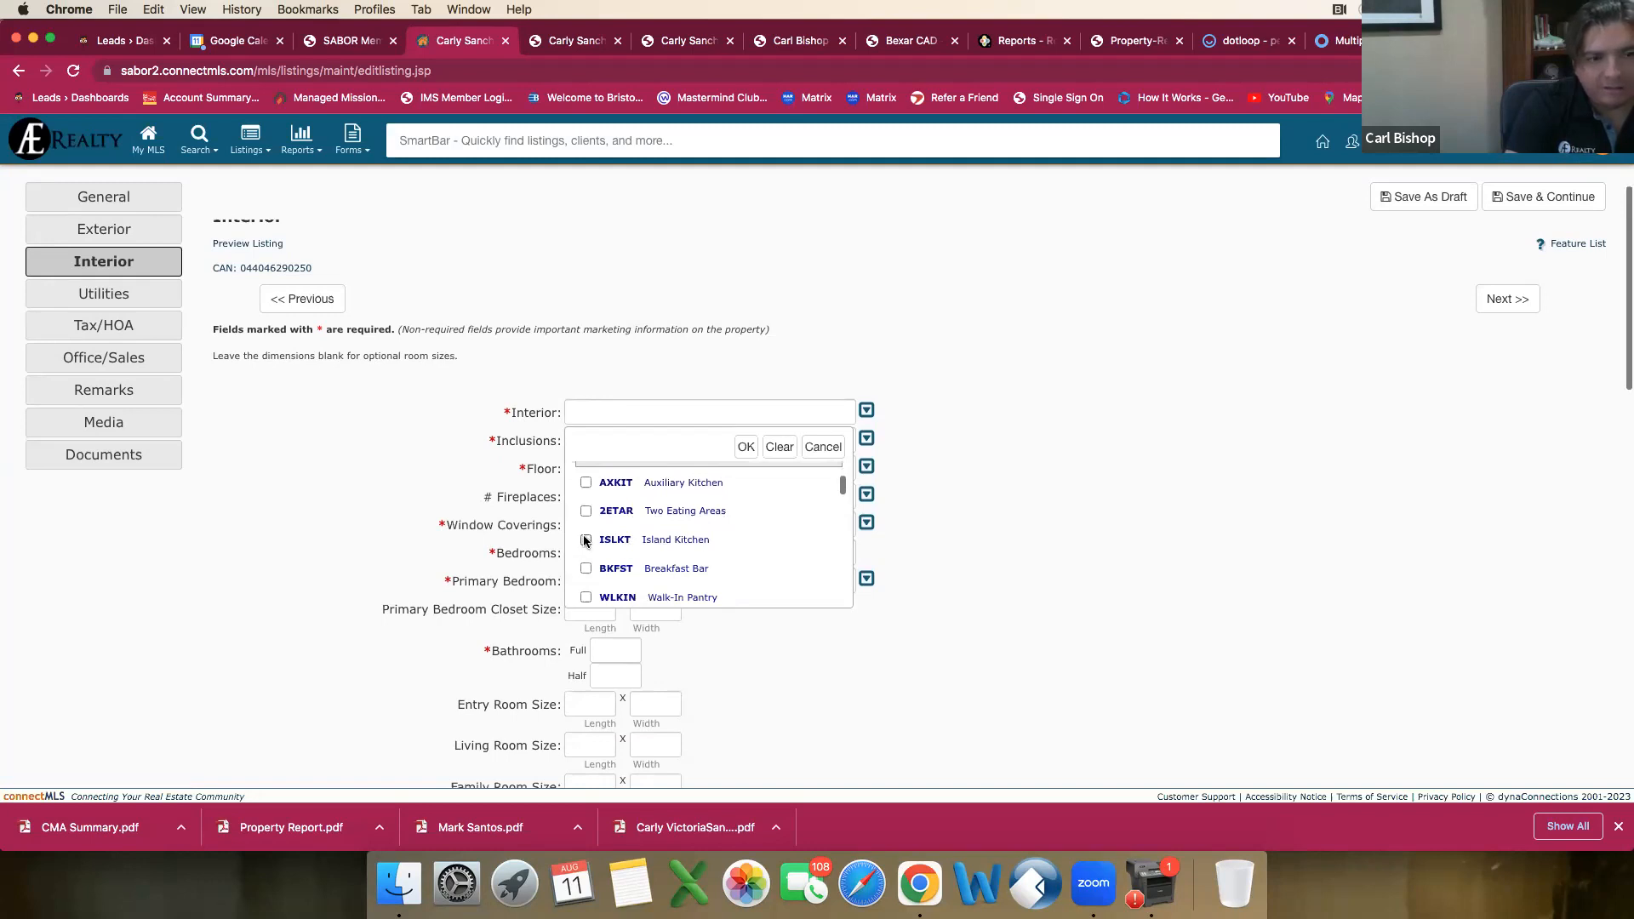
pyautogui.scroll(-1, 589, 545)
pyautogui.click(598, 558)
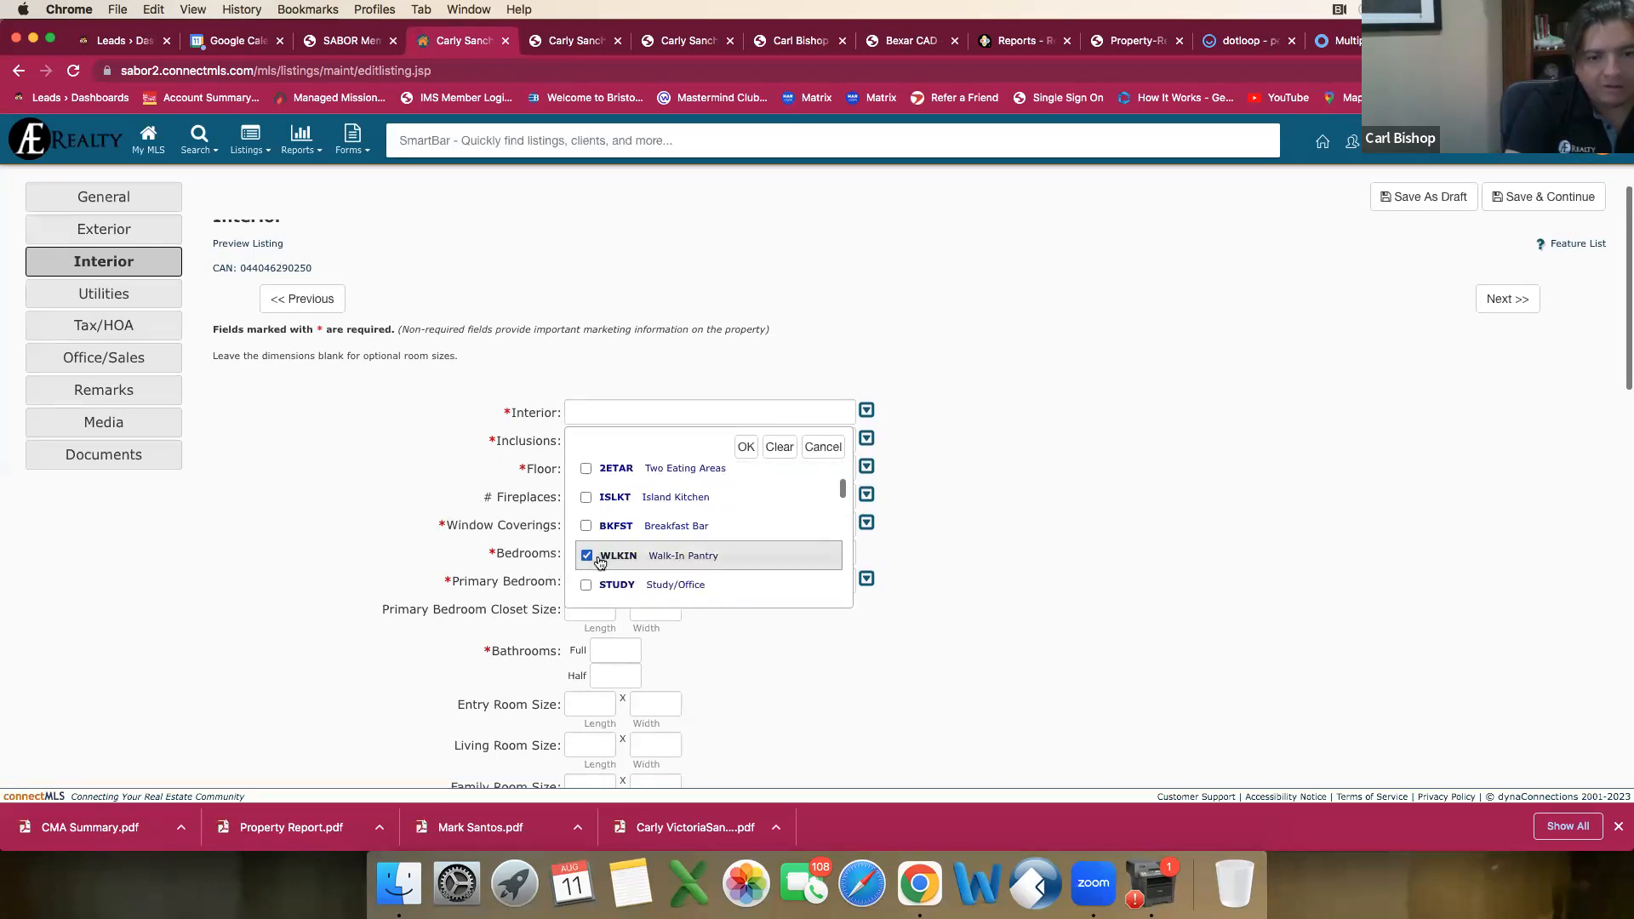
# Step: Go through the study, game, media and loft options, mark Loft and clear it again
pyautogui.scroll(-2, 601, 560)
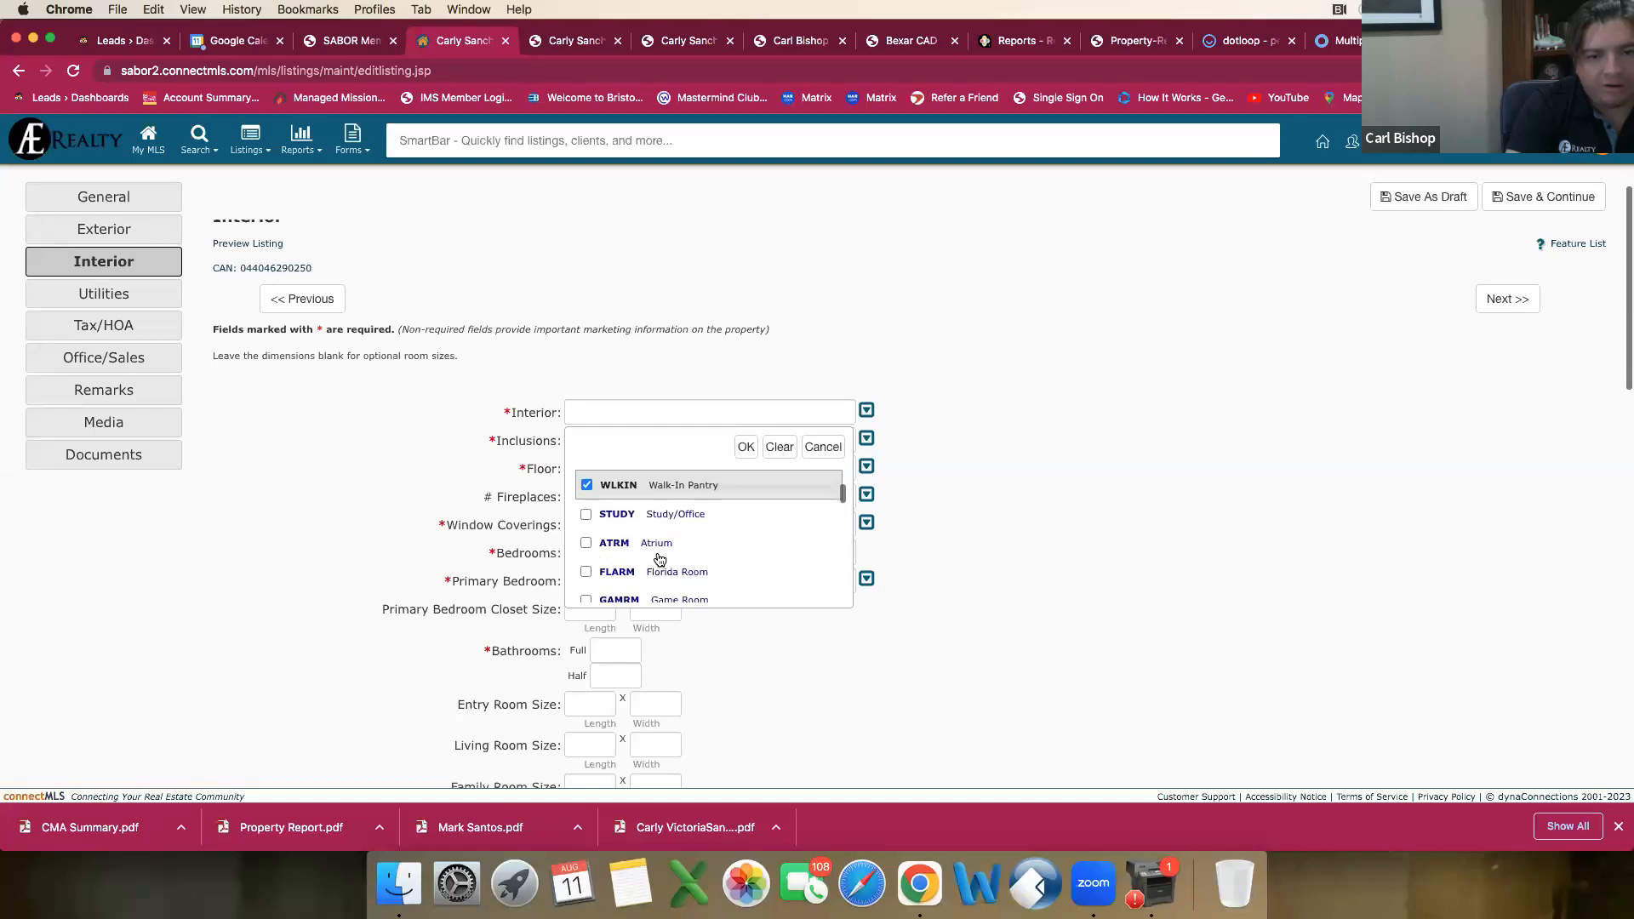
pyautogui.scroll(-1, 660, 559)
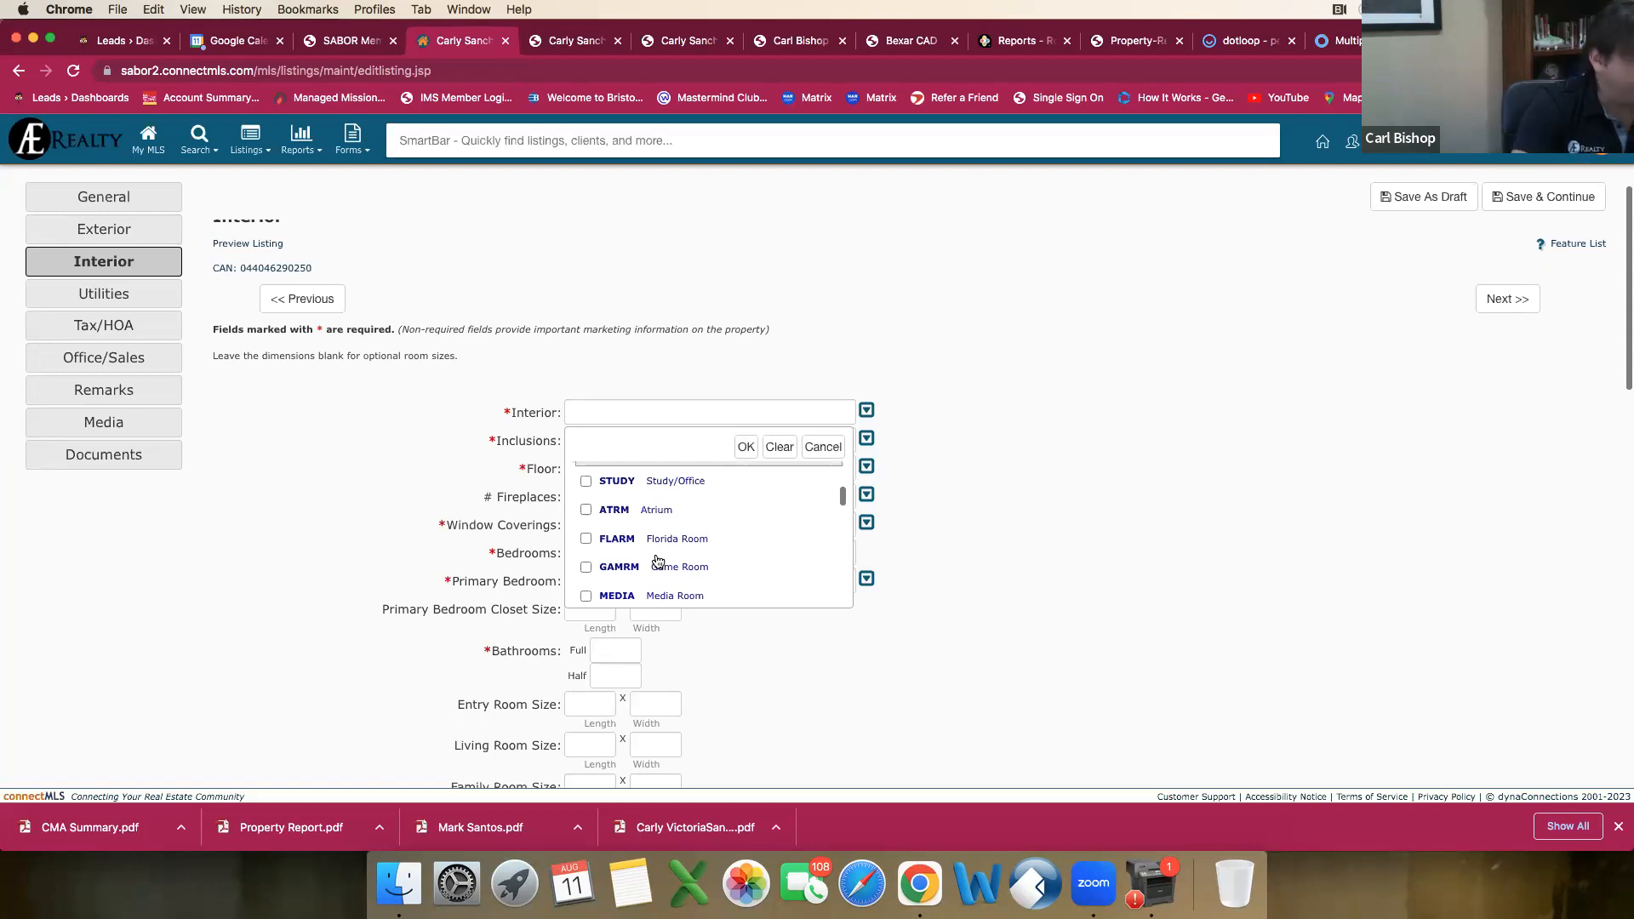
pyautogui.scroll(-2, 659, 561)
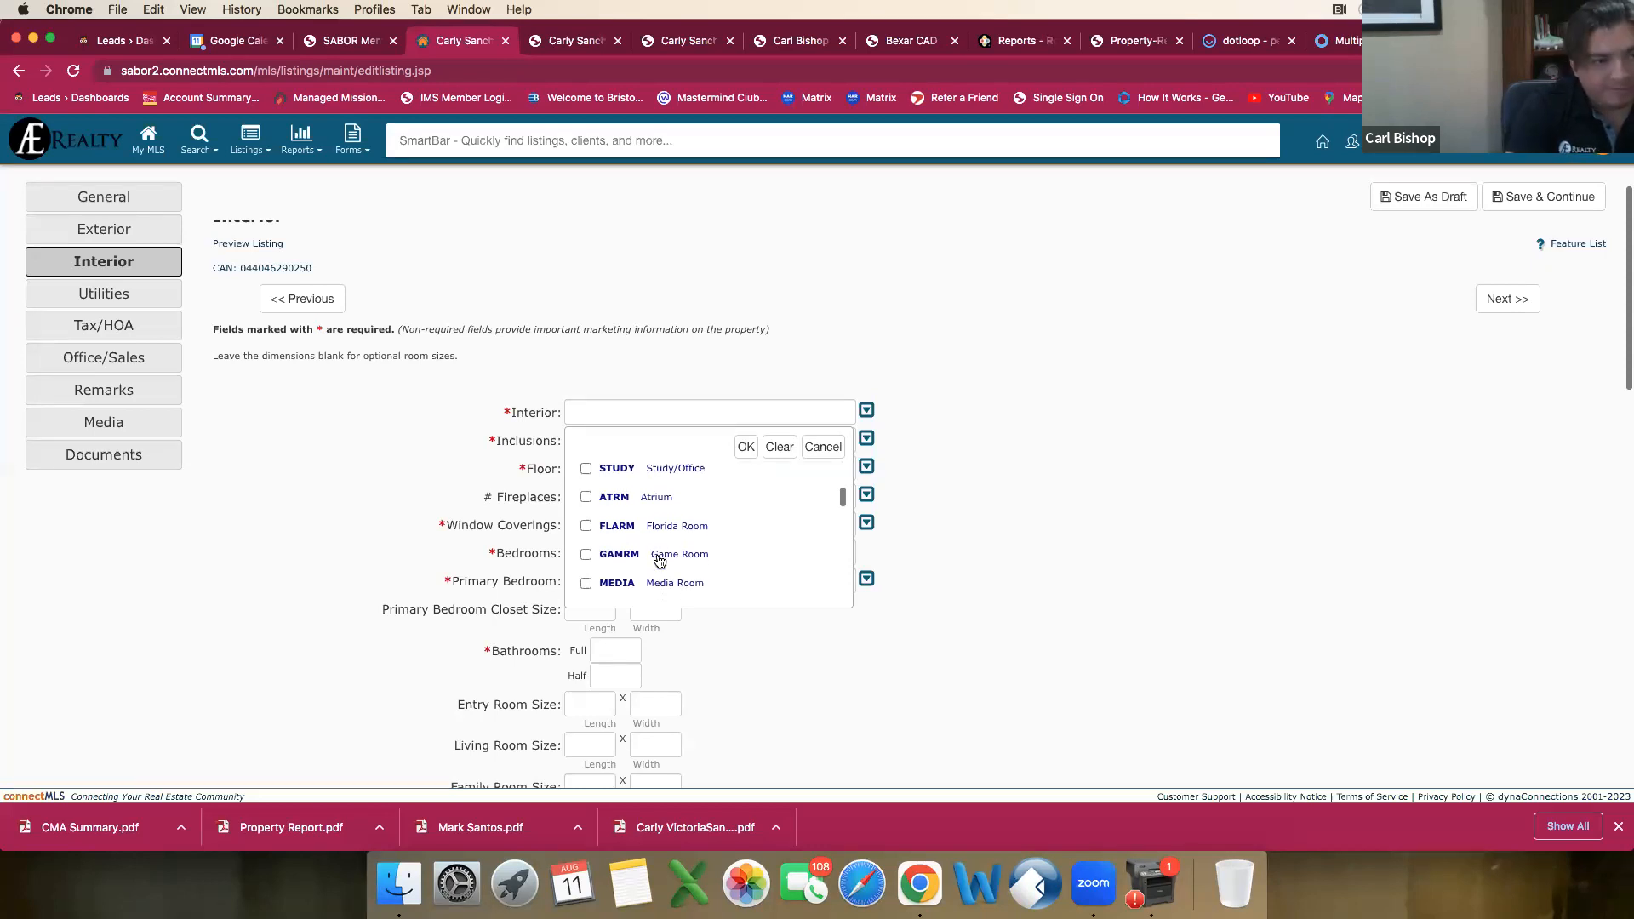
pyautogui.scroll(-1, 660, 562)
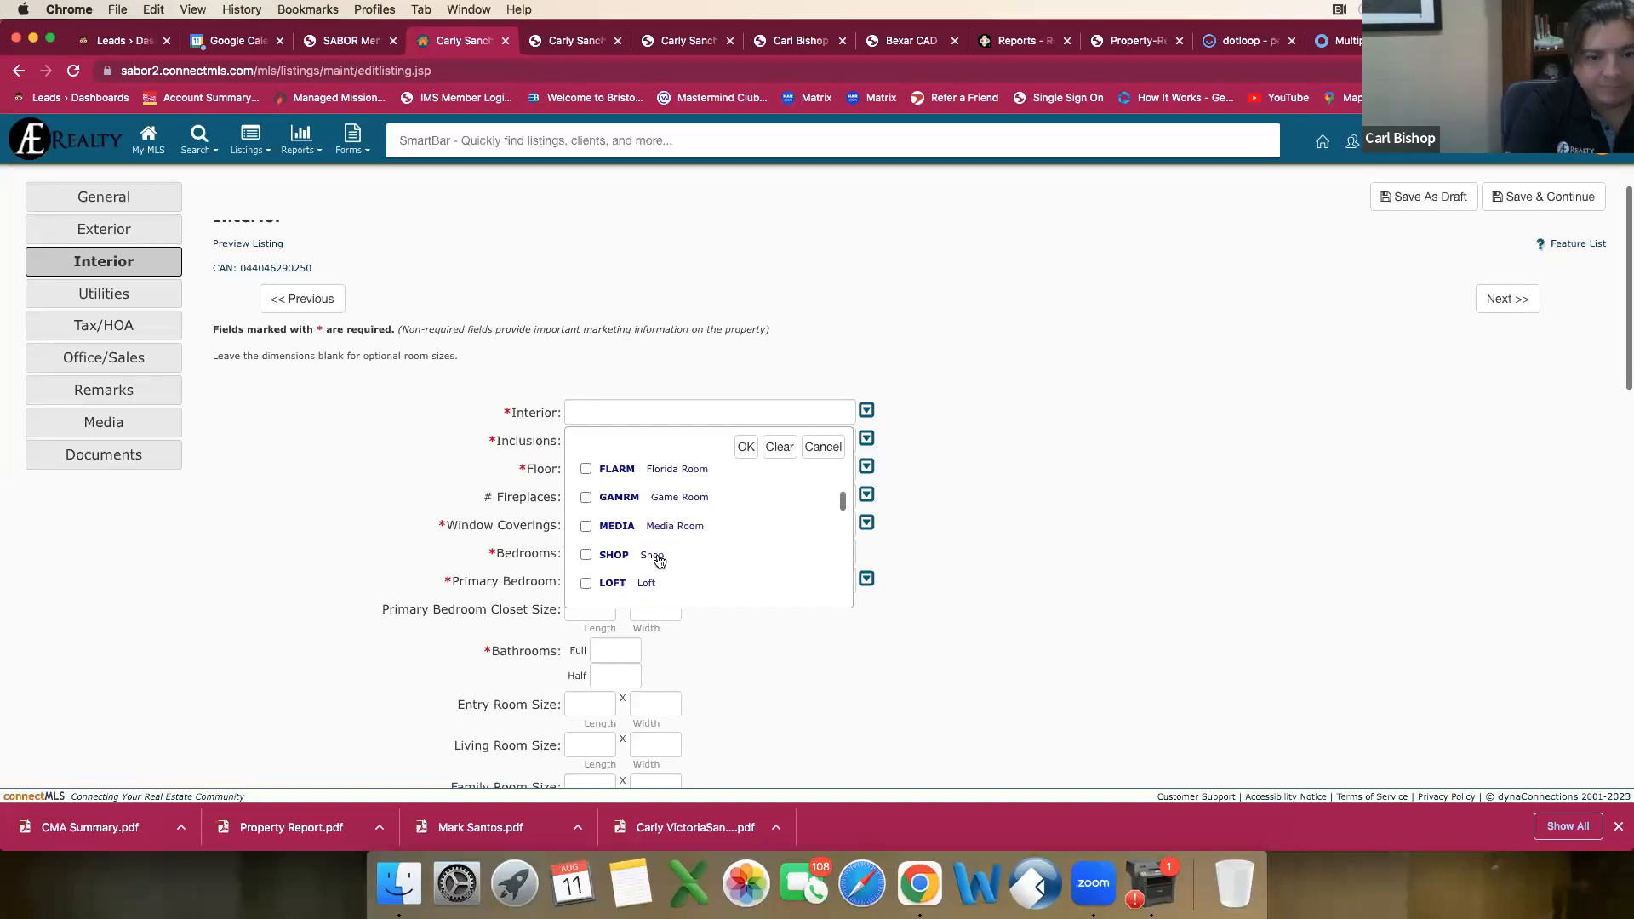
pyautogui.click(585, 585)
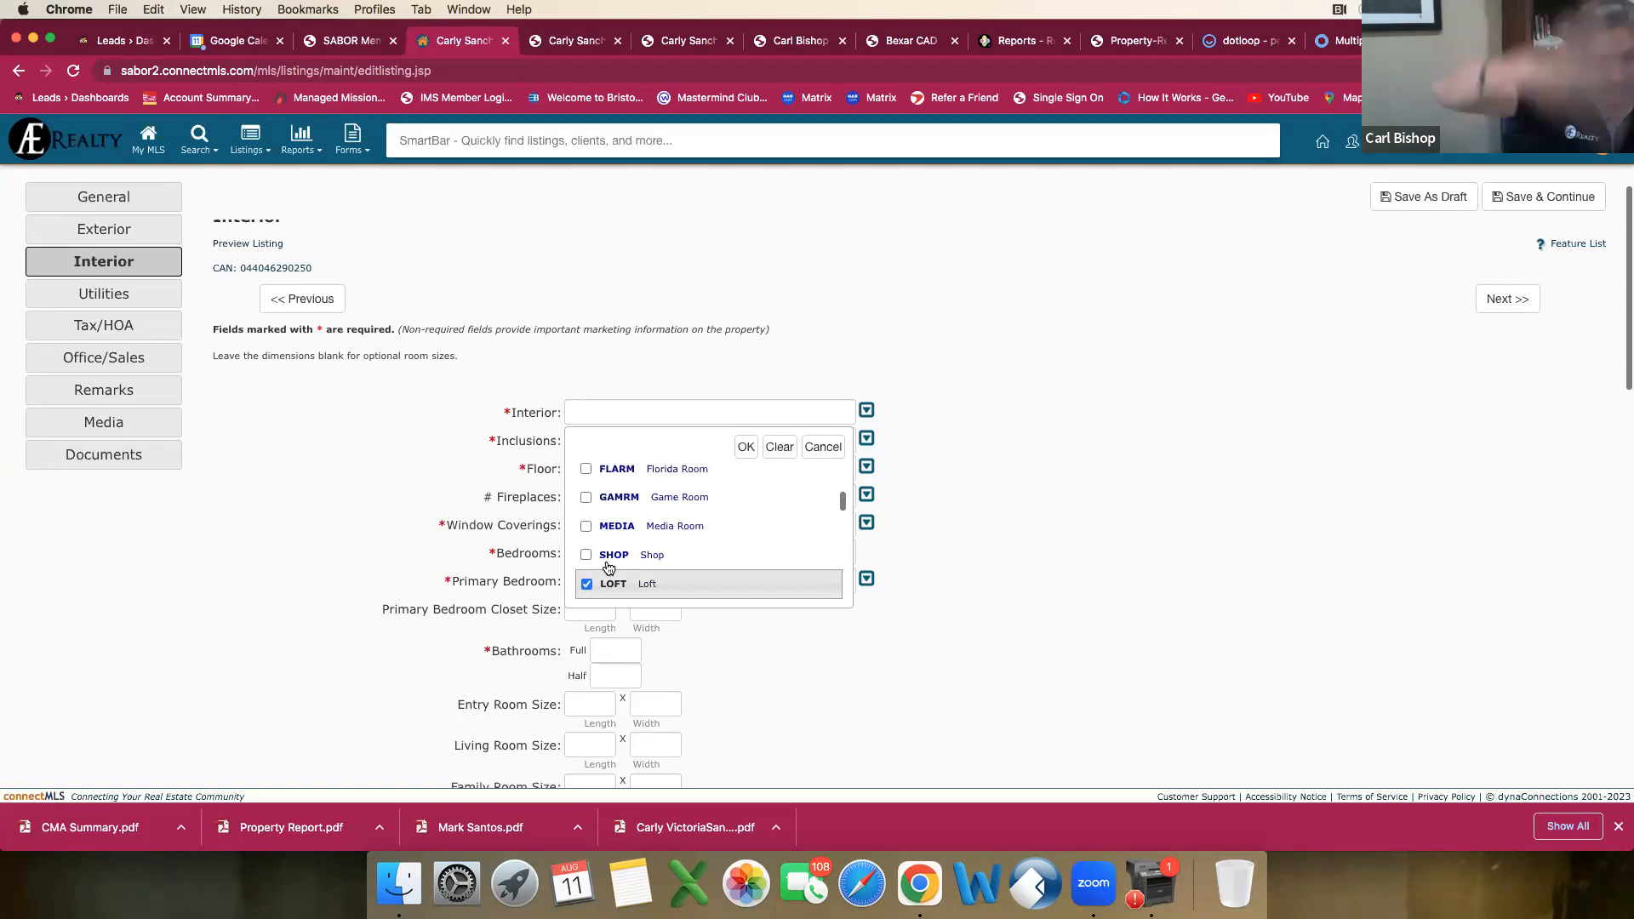
pyautogui.click(586, 583)
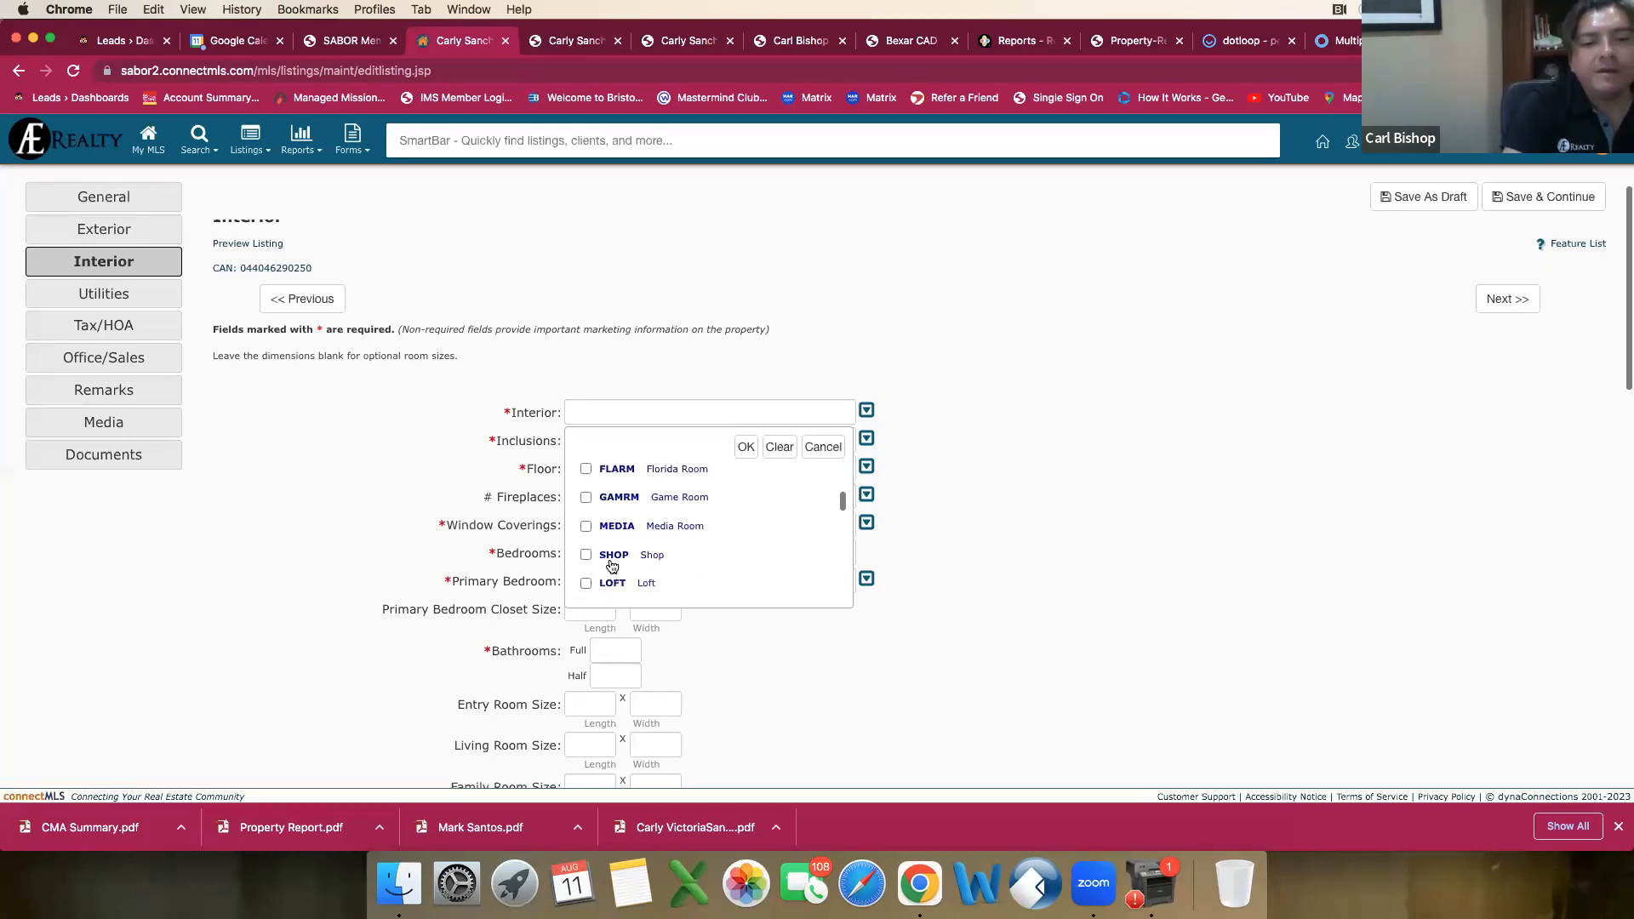
# Step: Mark Utility Room Inside and All Bedrooms Upstairs in the Interior choices
pyautogui.scroll(-2, 612, 566)
pyautogui.scroll(-1, 612, 567)
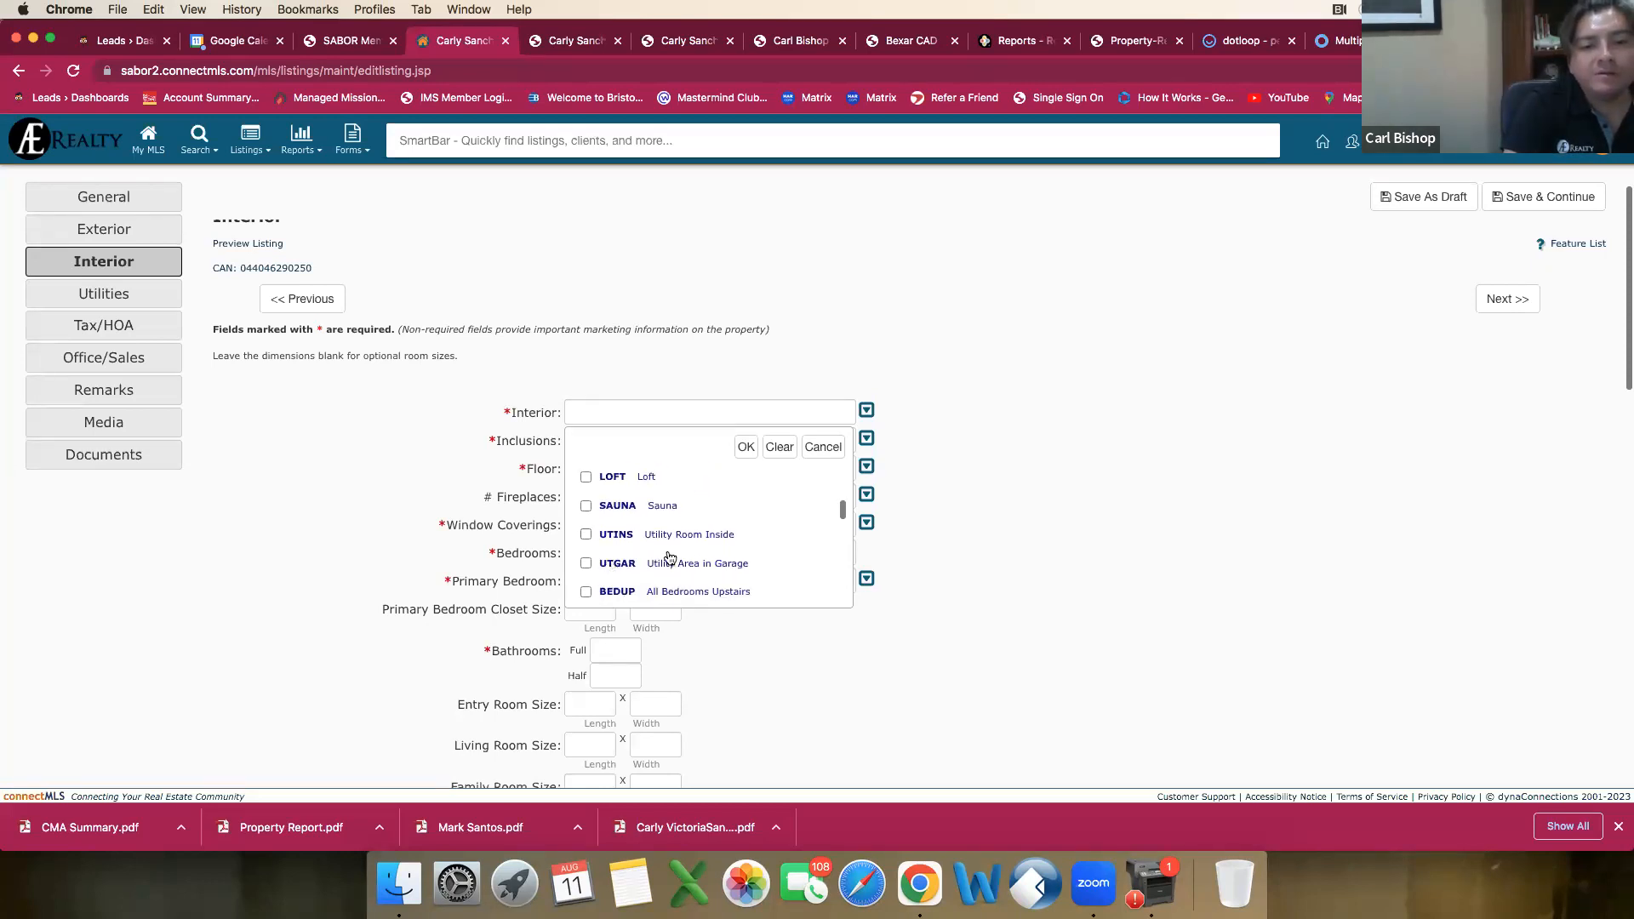
pyautogui.scroll(-1, 663, 571)
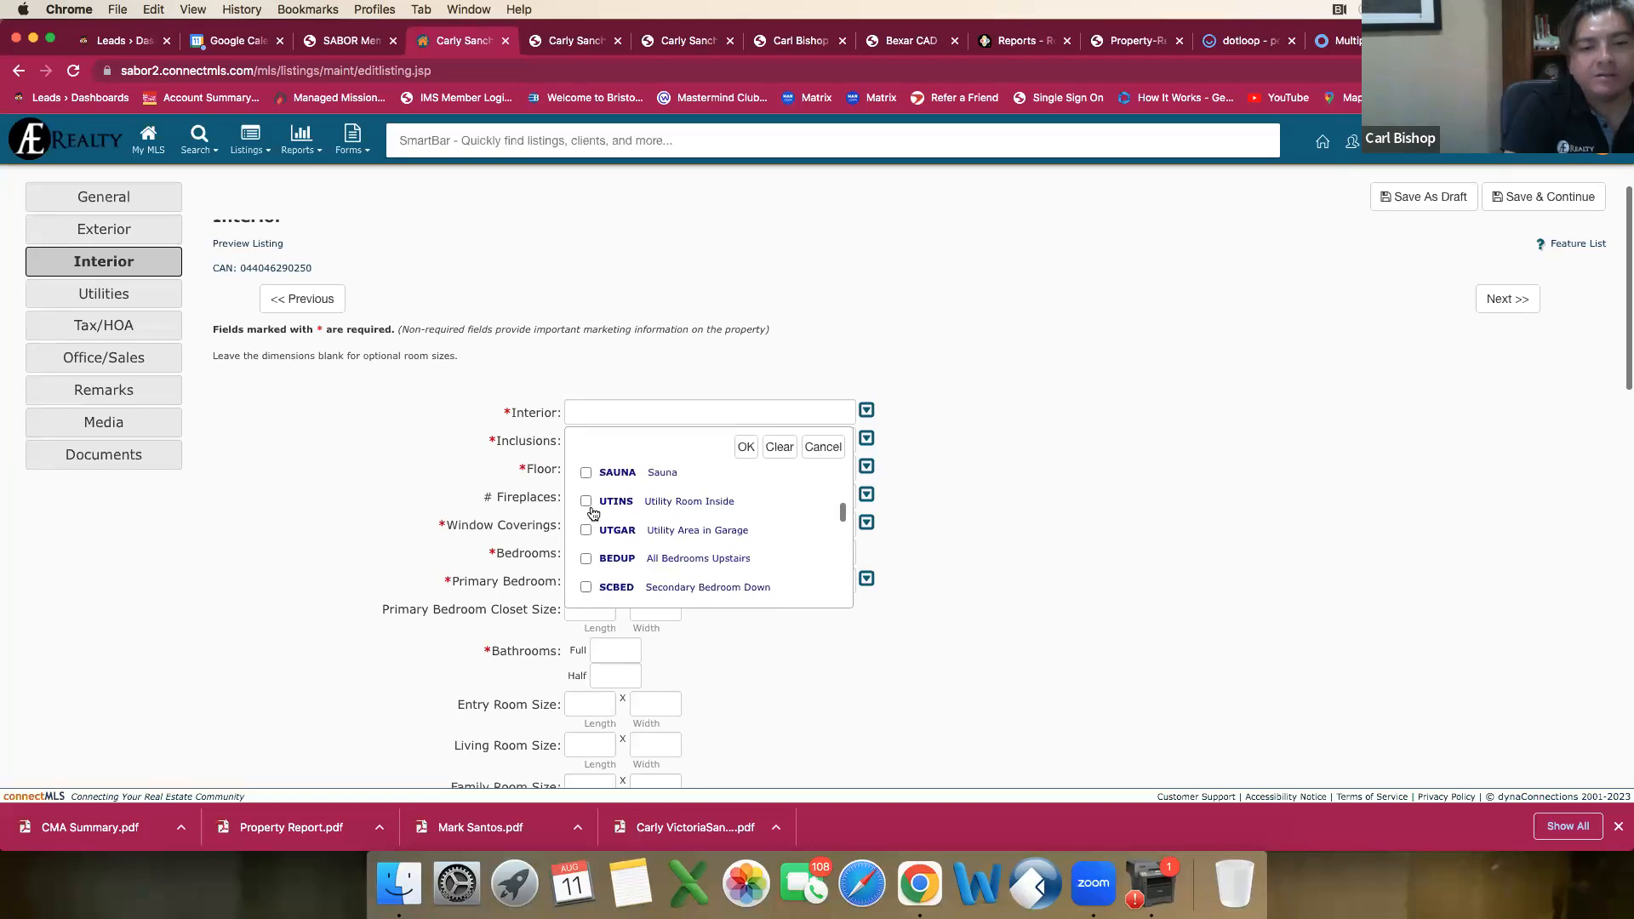
pyautogui.click(586, 502)
pyautogui.scroll(-1, 612, 528)
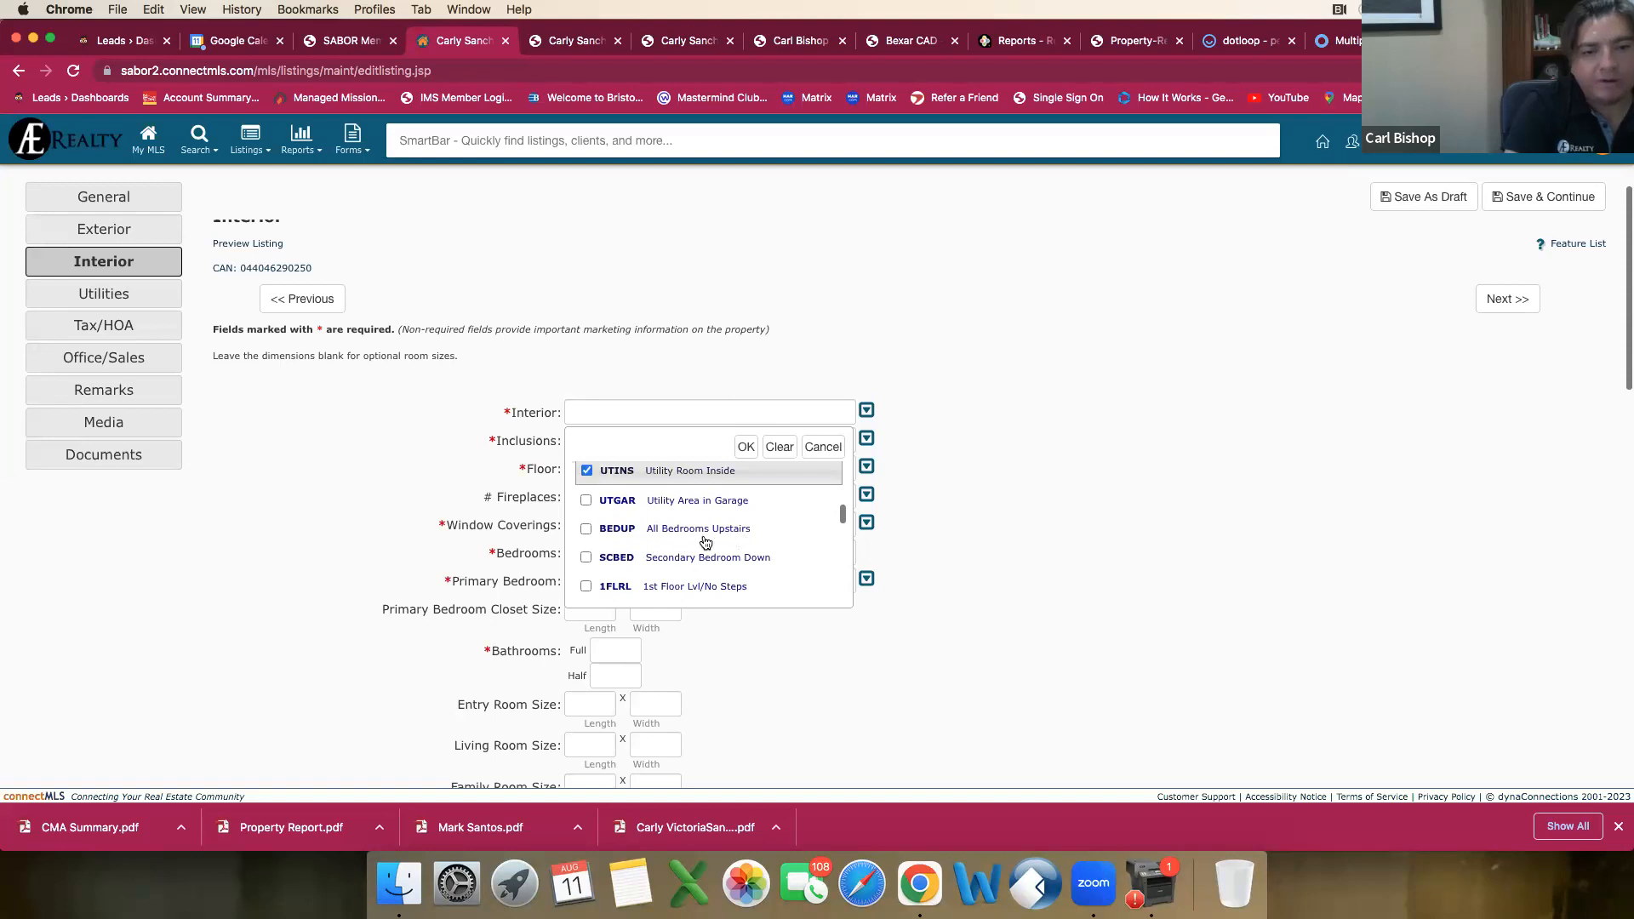
pyautogui.scroll(-1, 704, 541)
pyautogui.click(586, 517)
# Step: Mark 1st Floor Lvl/No Steps, Open Floor Plan and High Ceilings in the Interior choices
pyautogui.scroll(-2, 591, 529)
pyautogui.scroll(-1, 594, 532)
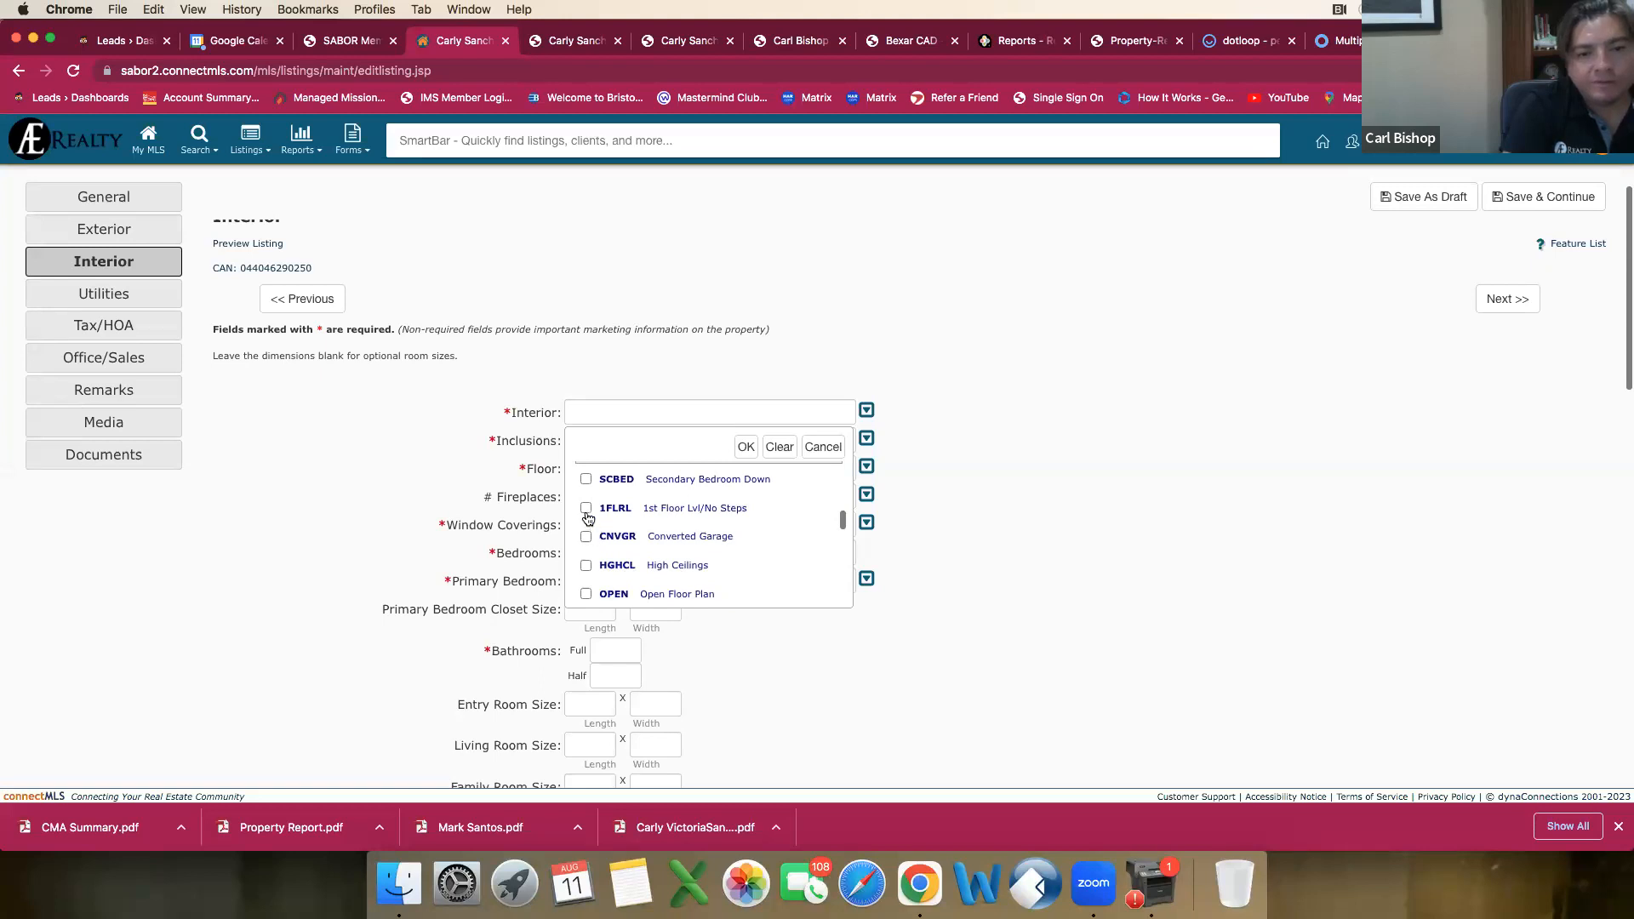
pyautogui.click(585, 510)
pyautogui.scroll(-1, 586, 530)
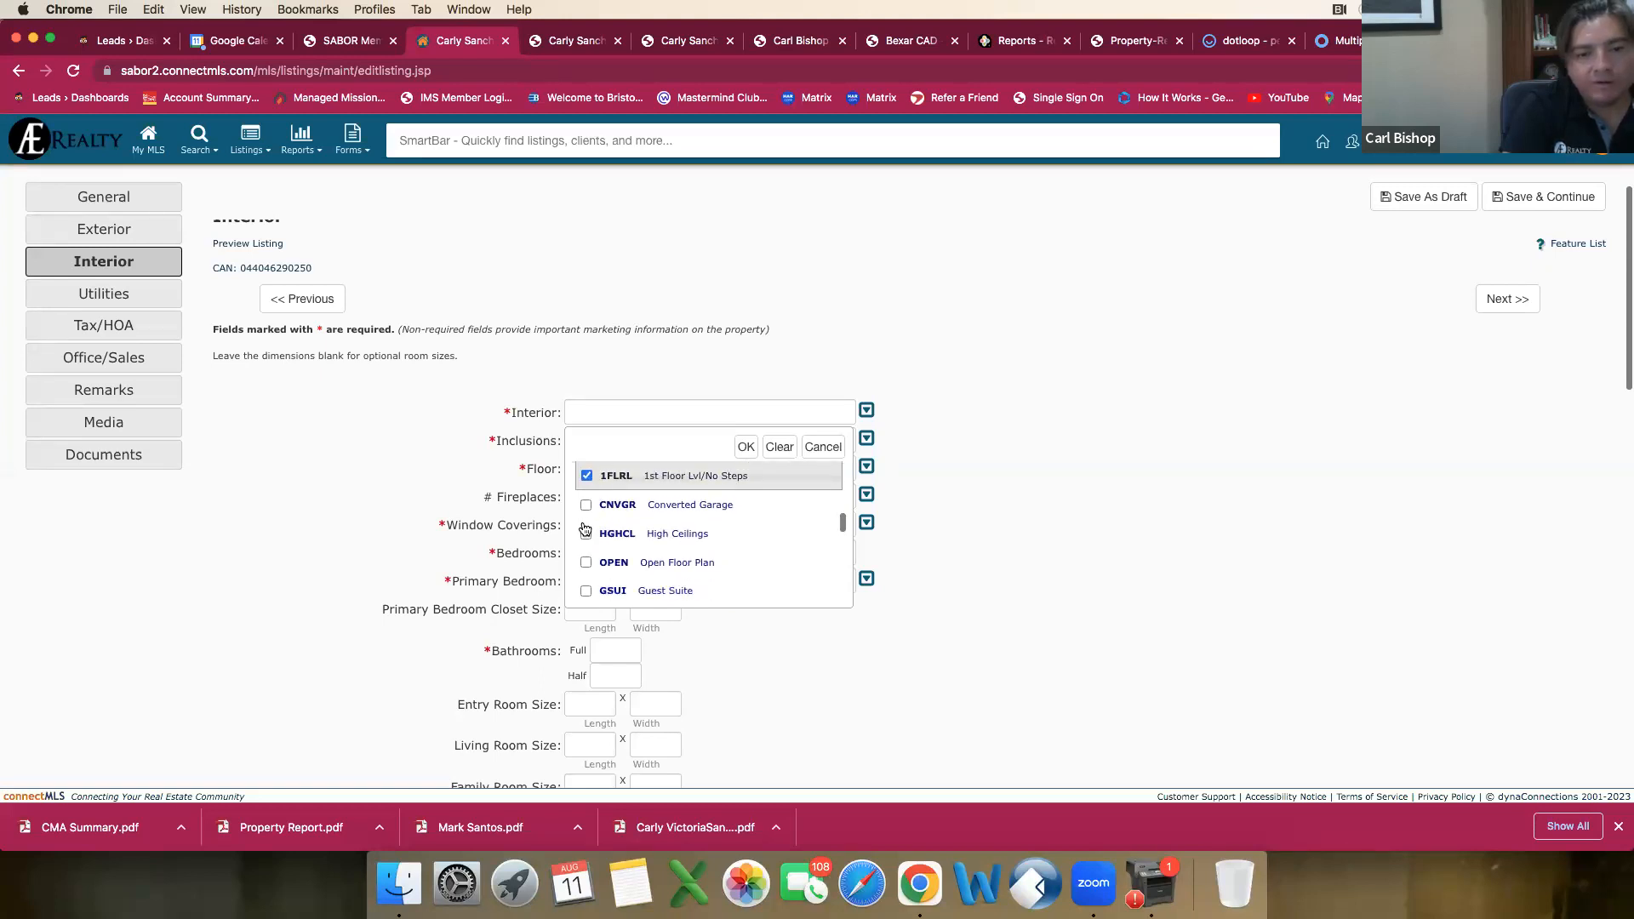
pyautogui.click(586, 565)
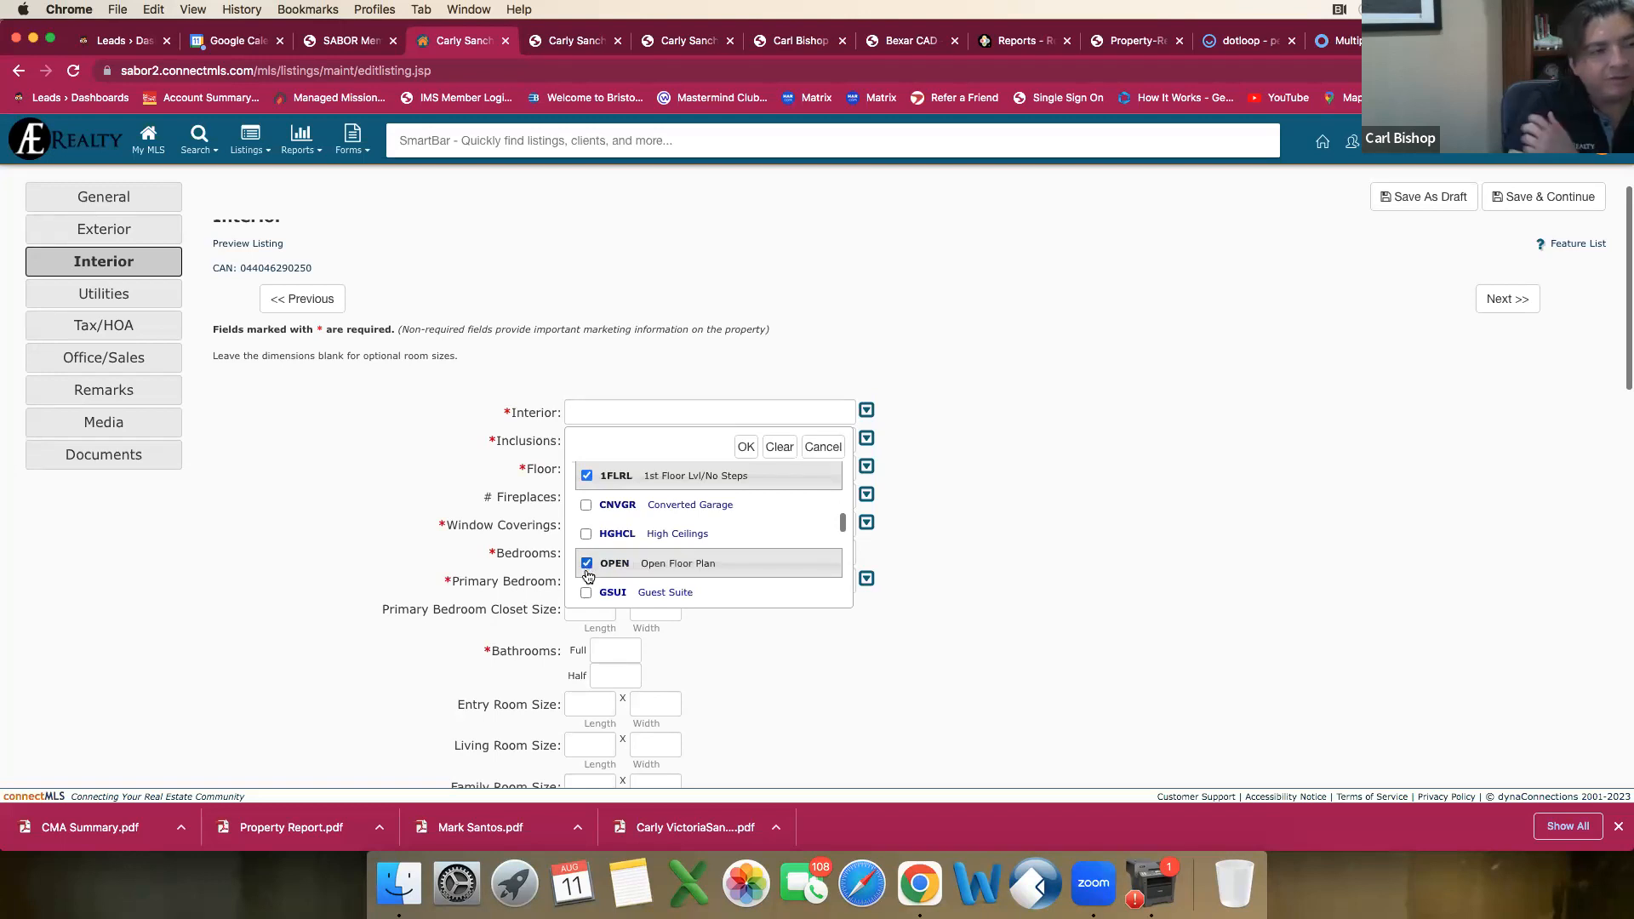
pyautogui.click(586, 535)
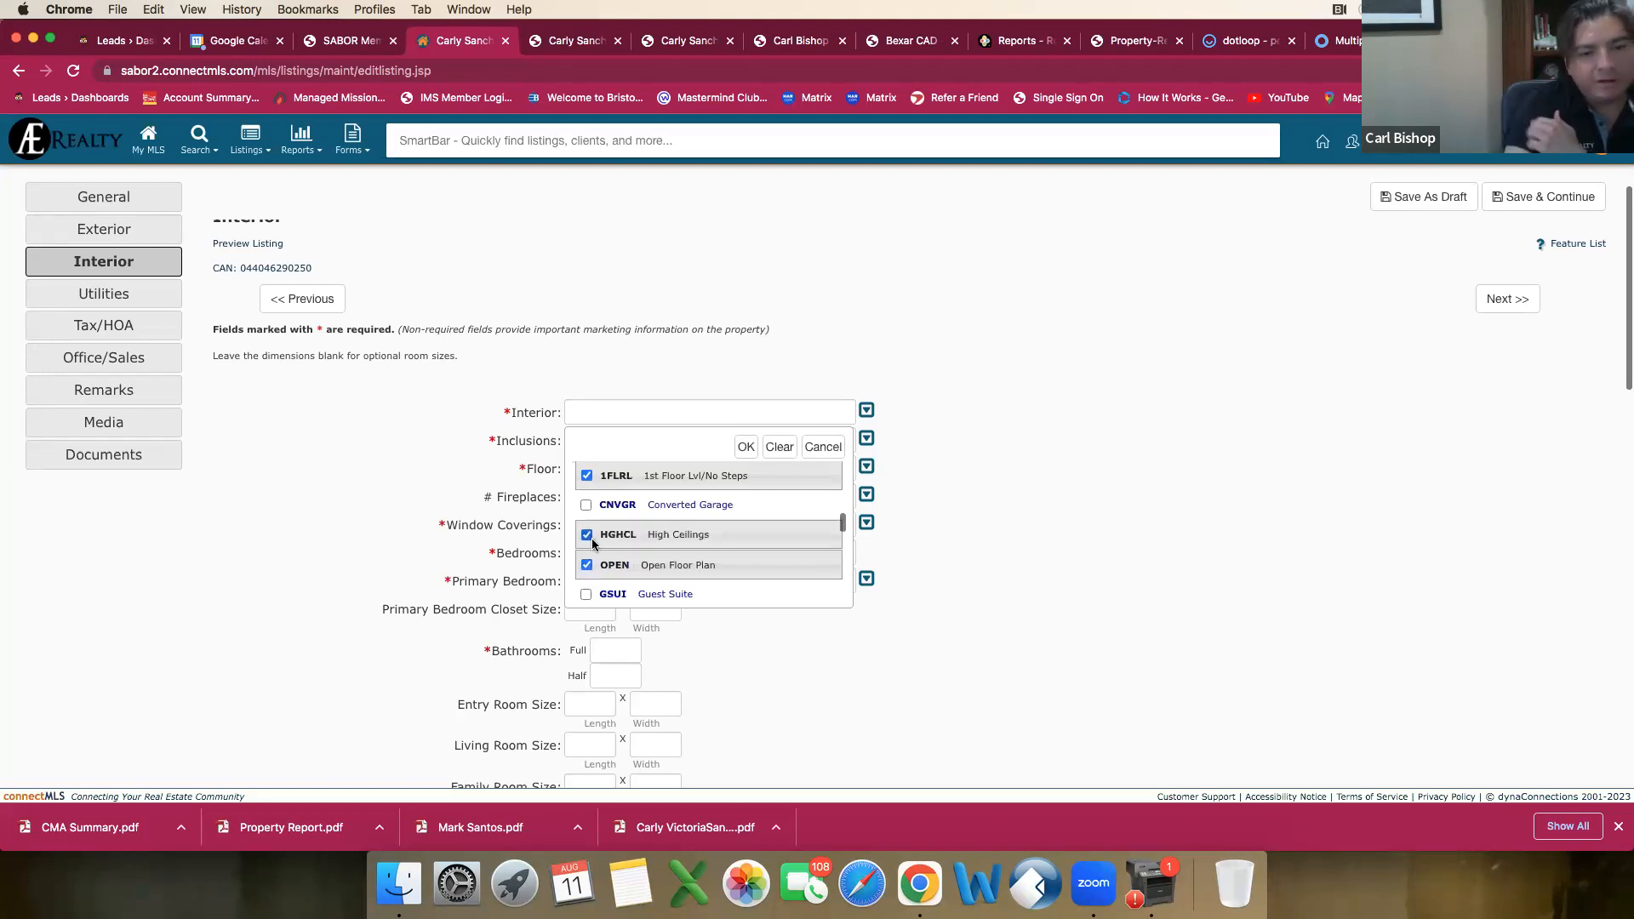
# Step: Mark Pull Down Storage, Cable TV Available and High Speed Internet in the Interior choices
pyautogui.scroll(-1, 596, 545)
pyautogui.scroll(-3, 594, 549)
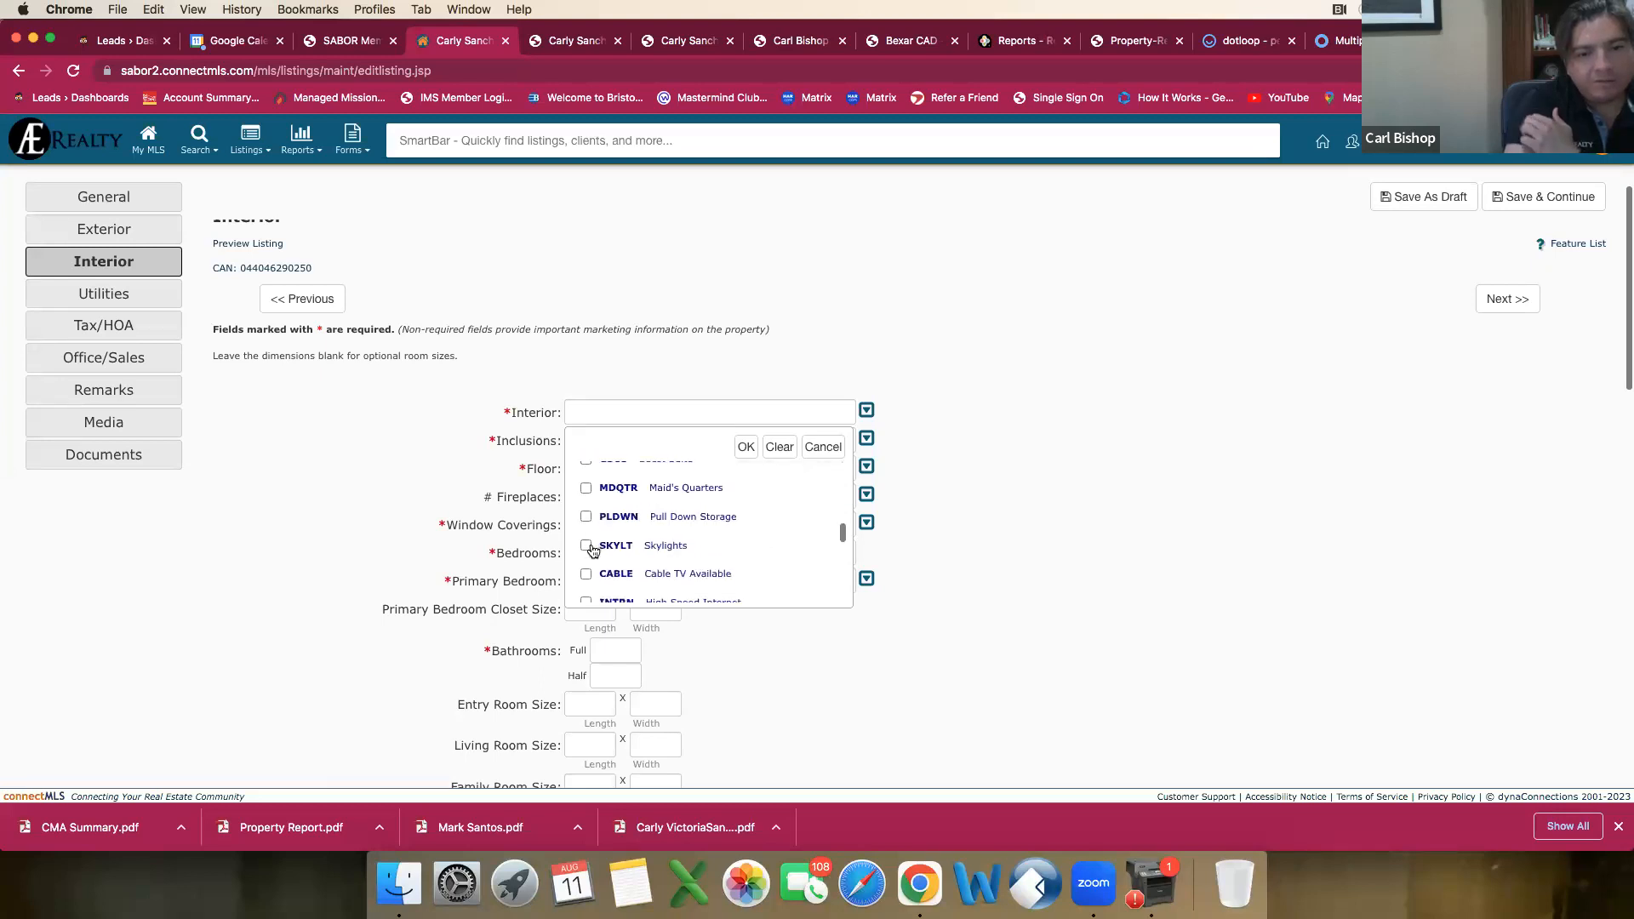
pyautogui.click(587, 517)
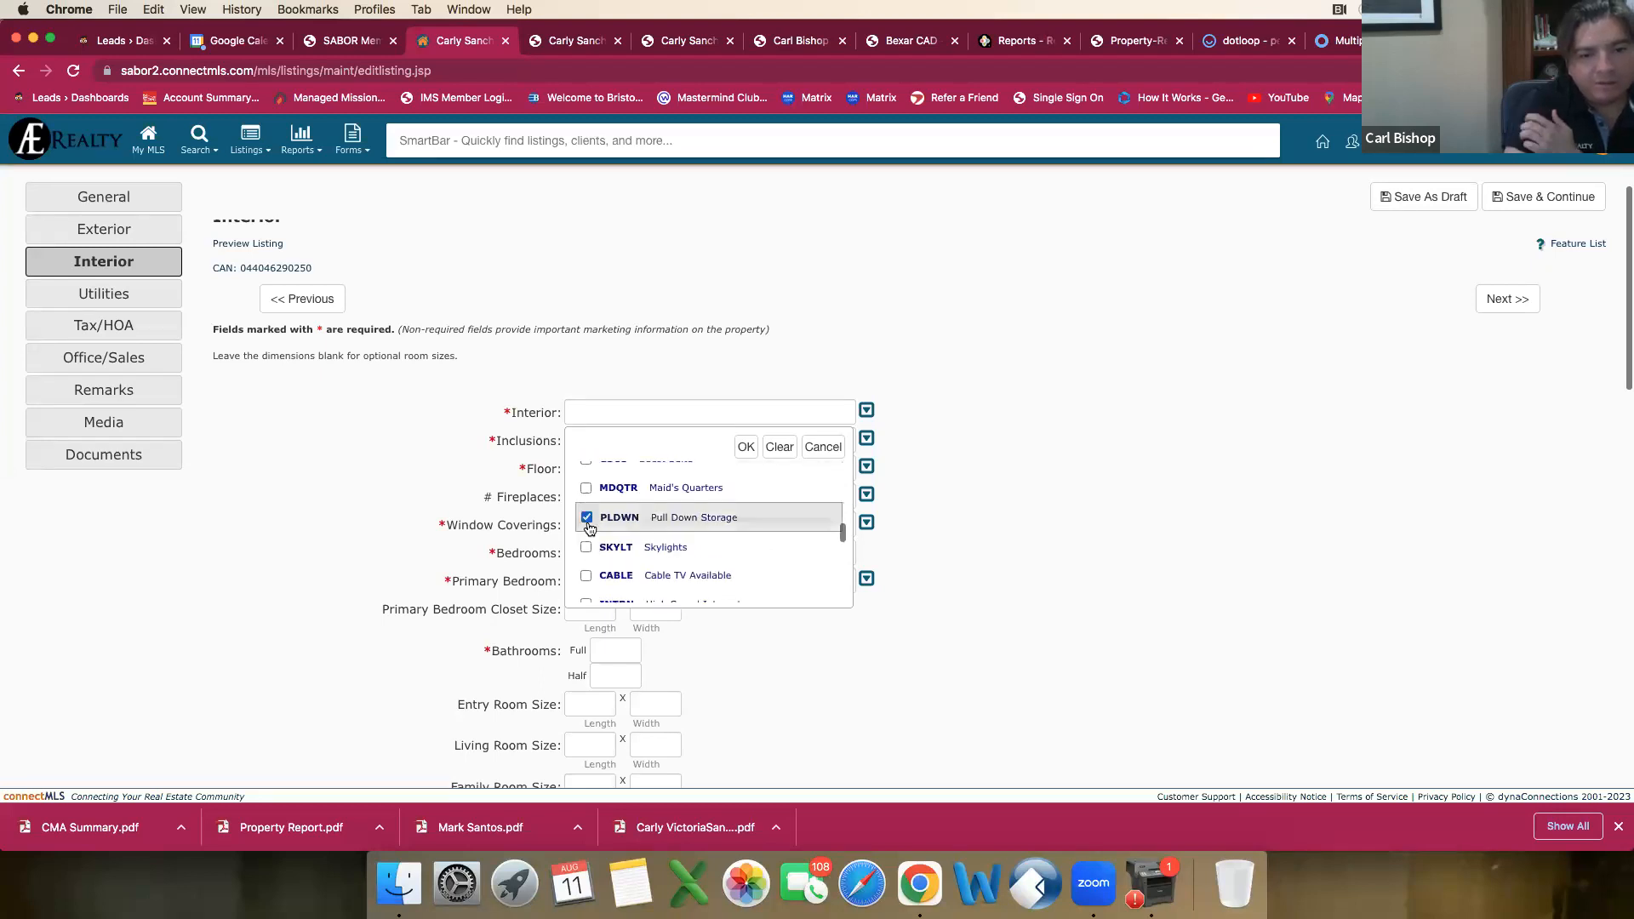
pyautogui.scroll(-1, 587, 527)
pyautogui.click(586, 538)
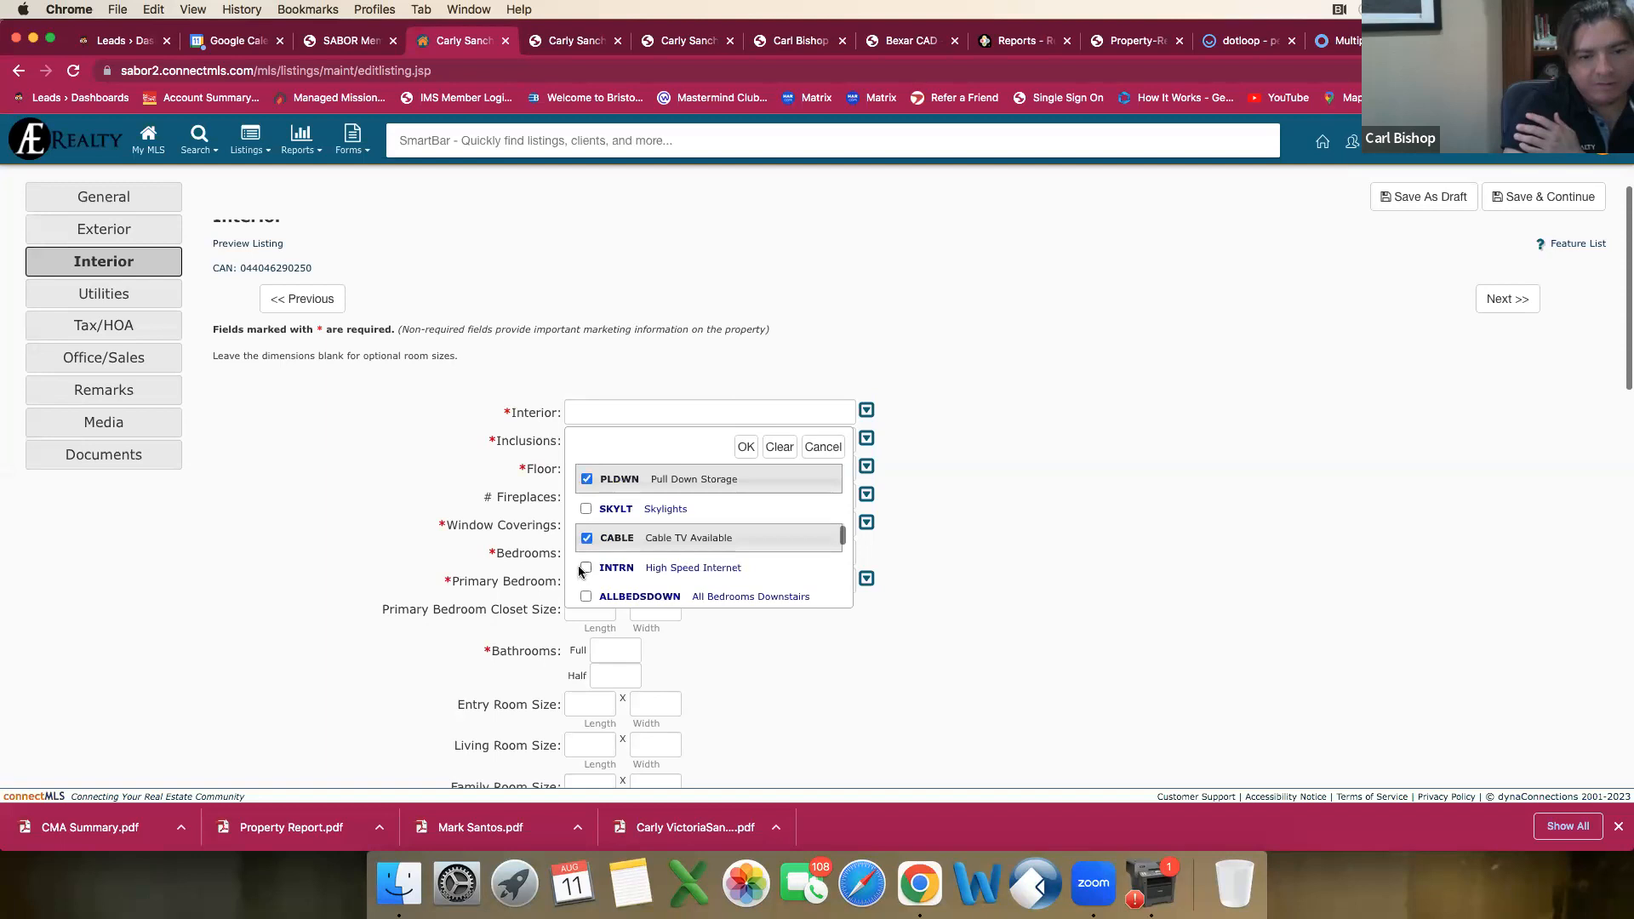
pyautogui.click(584, 568)
# Step: Describe the laundry in the Interior choices by marking Laundry Upper Level and Laundry Room, with Laundry Main Level left unmarked
pyautogui.scroll(-4, 596, 577)
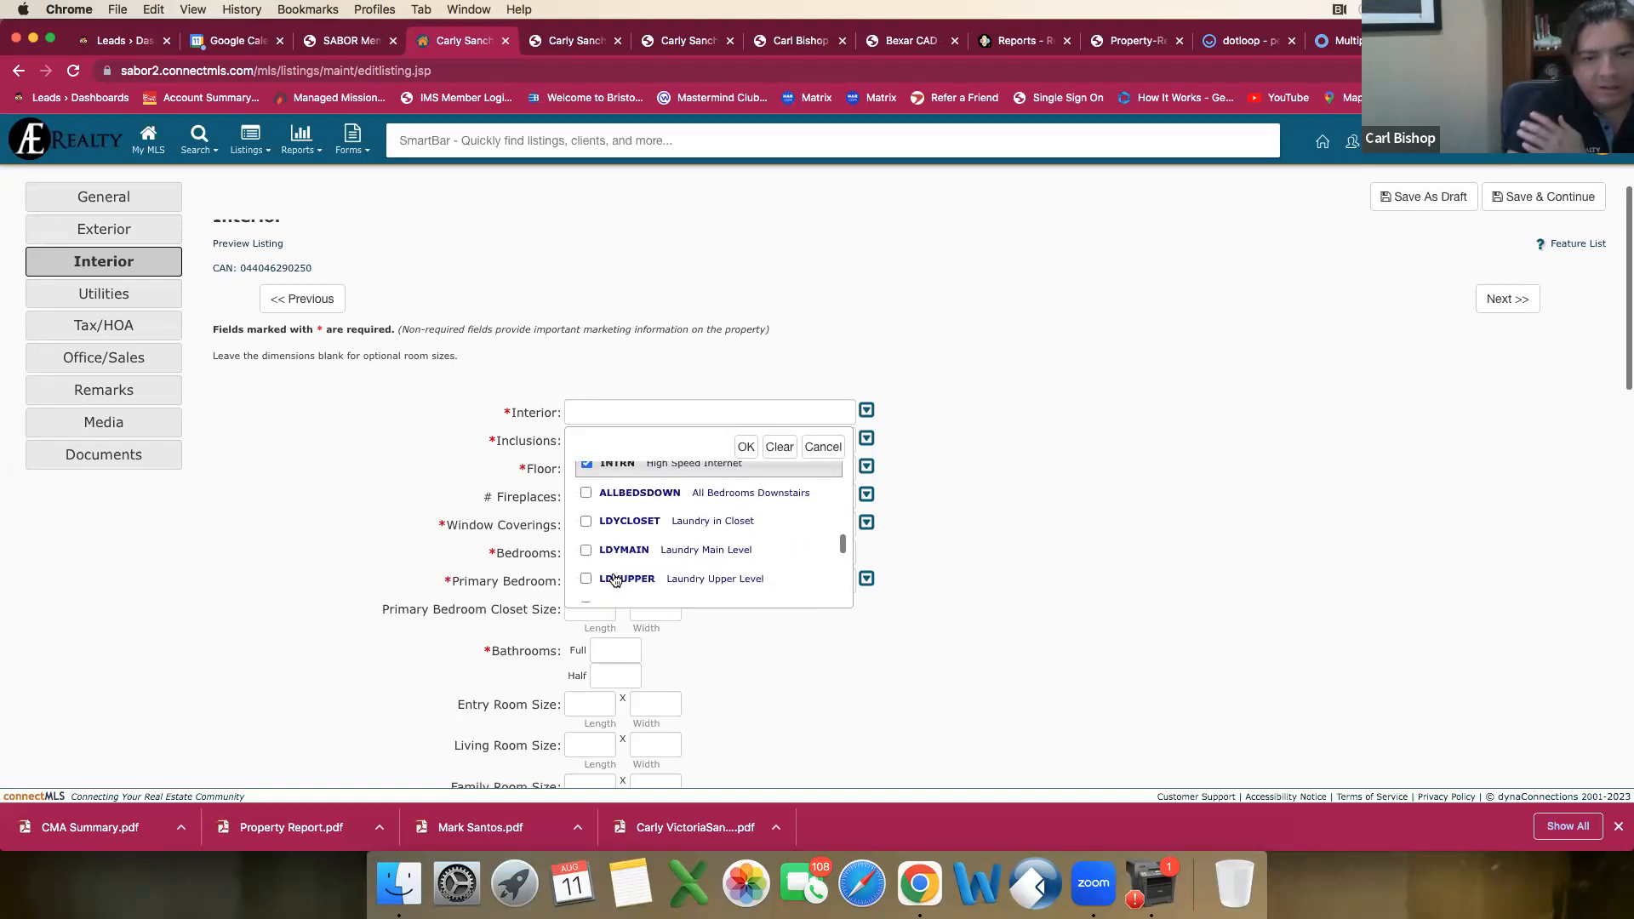
pyautogui.click(585, 552)
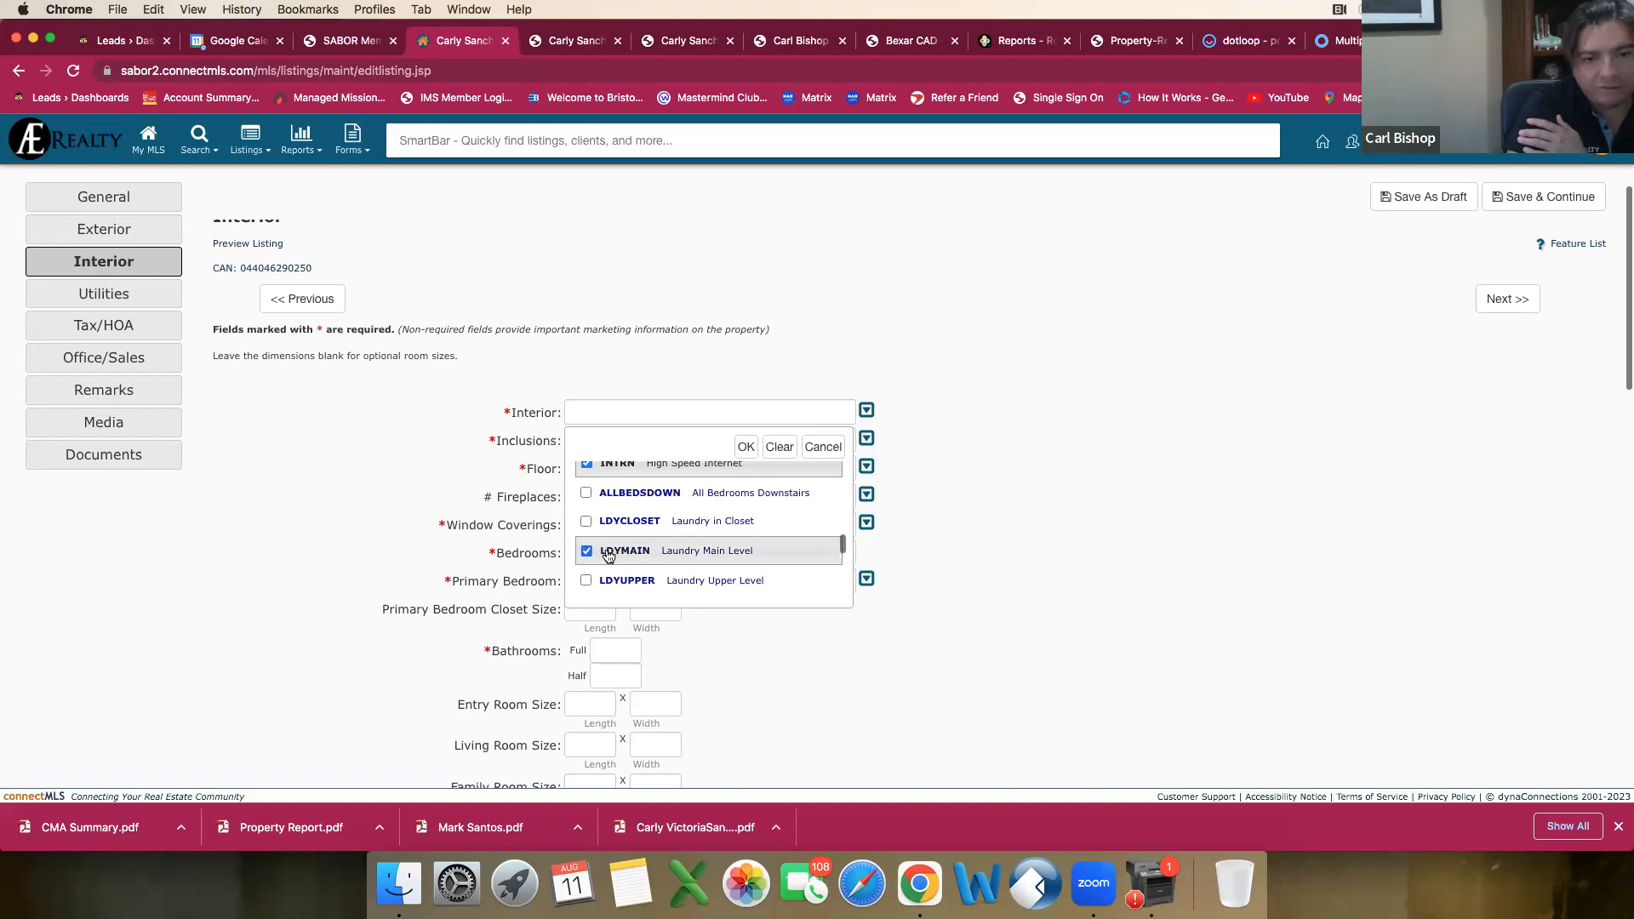
pyautogui.click(586, 552)
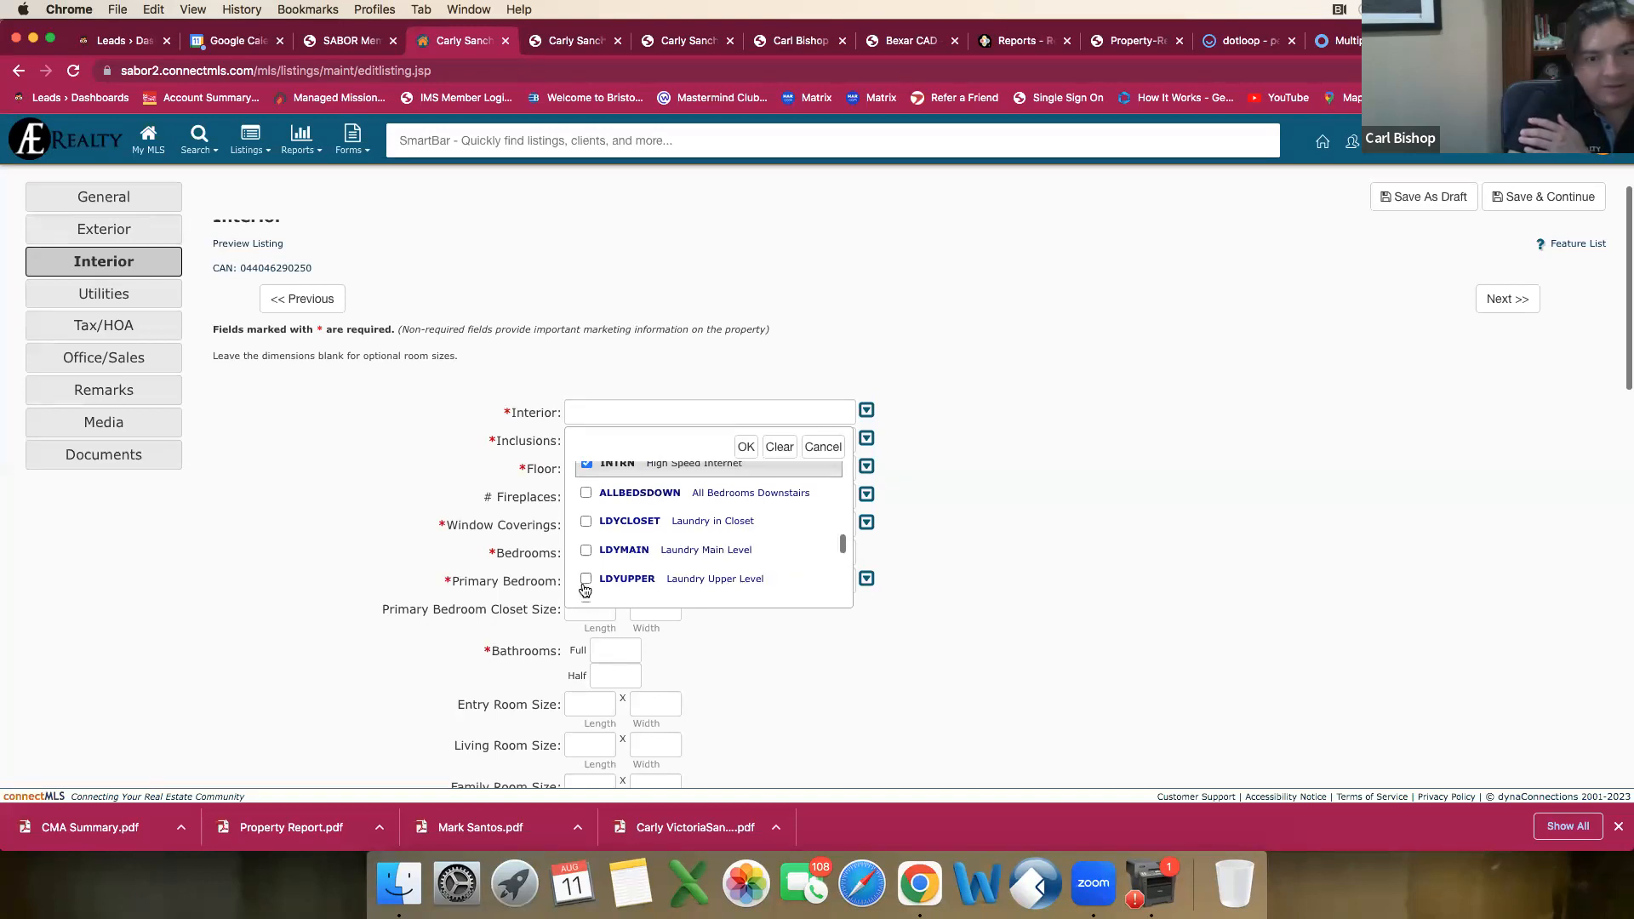
pyautogui.click(586, 580)
pyautogui.scroll(-2, 627, 575)
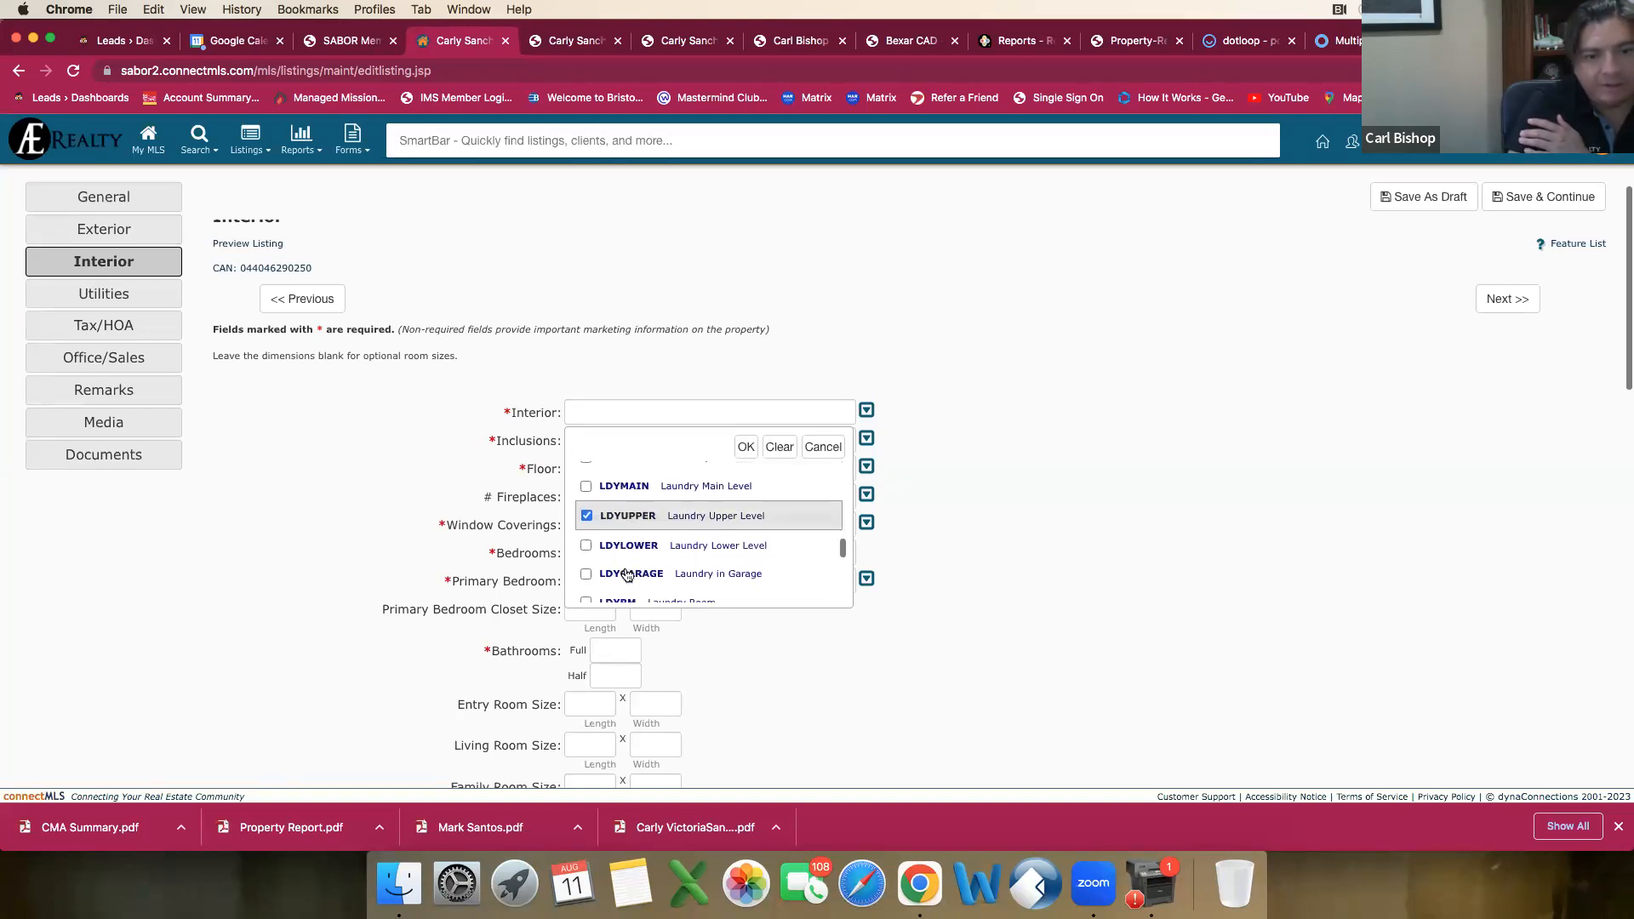
pyautogui.scroll(-3, 627, 575)
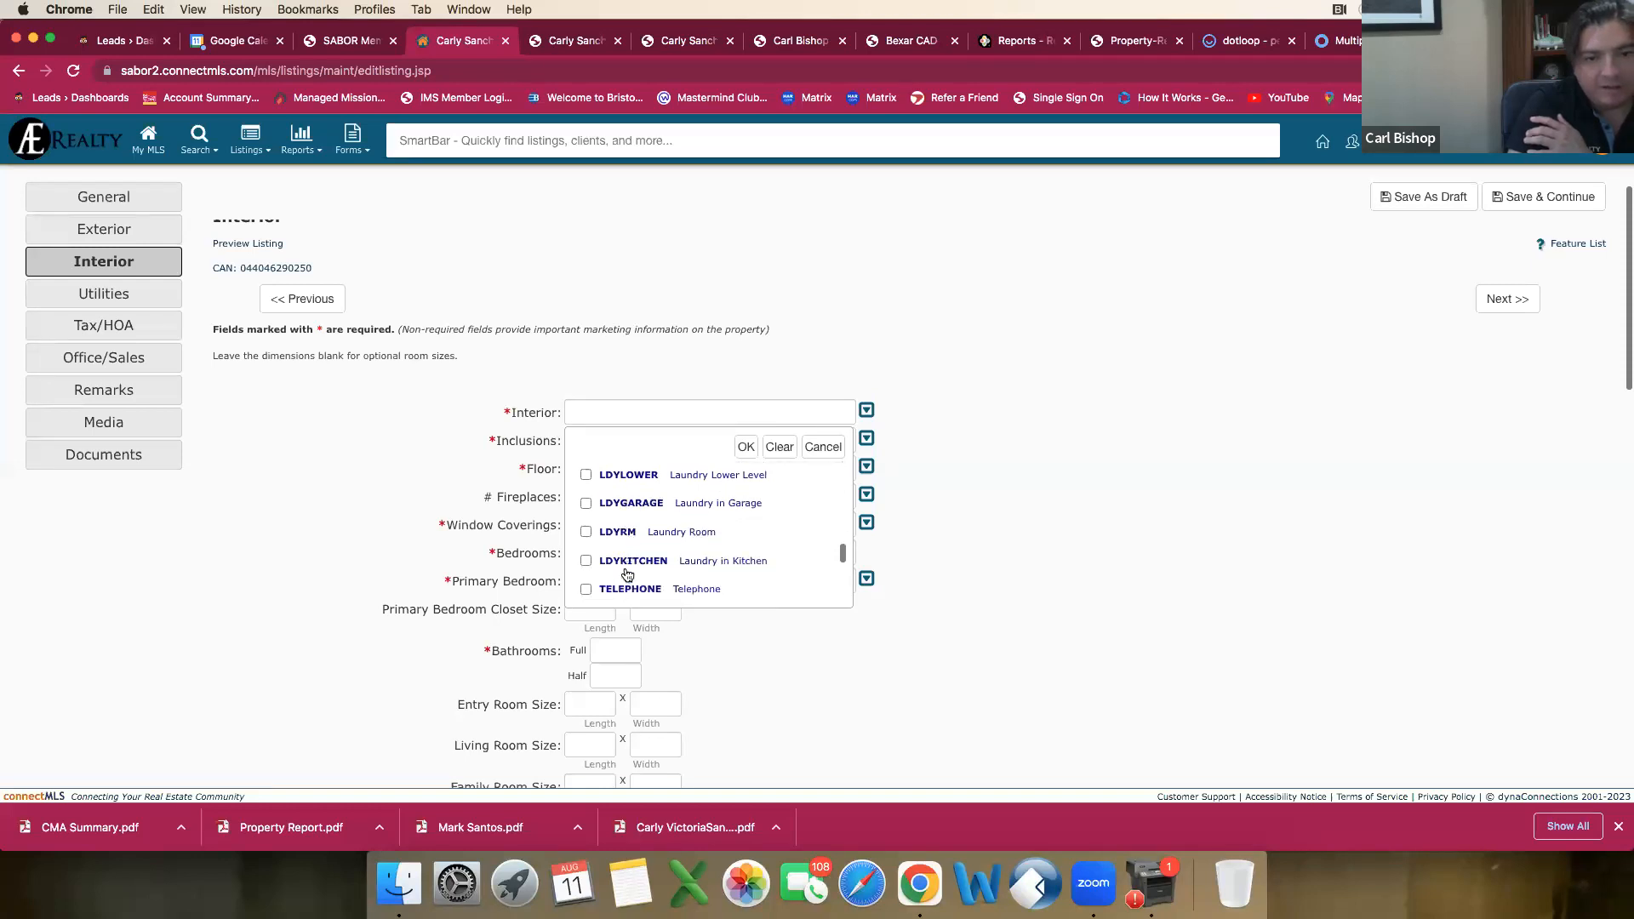
pyautogui.click(589, 512)
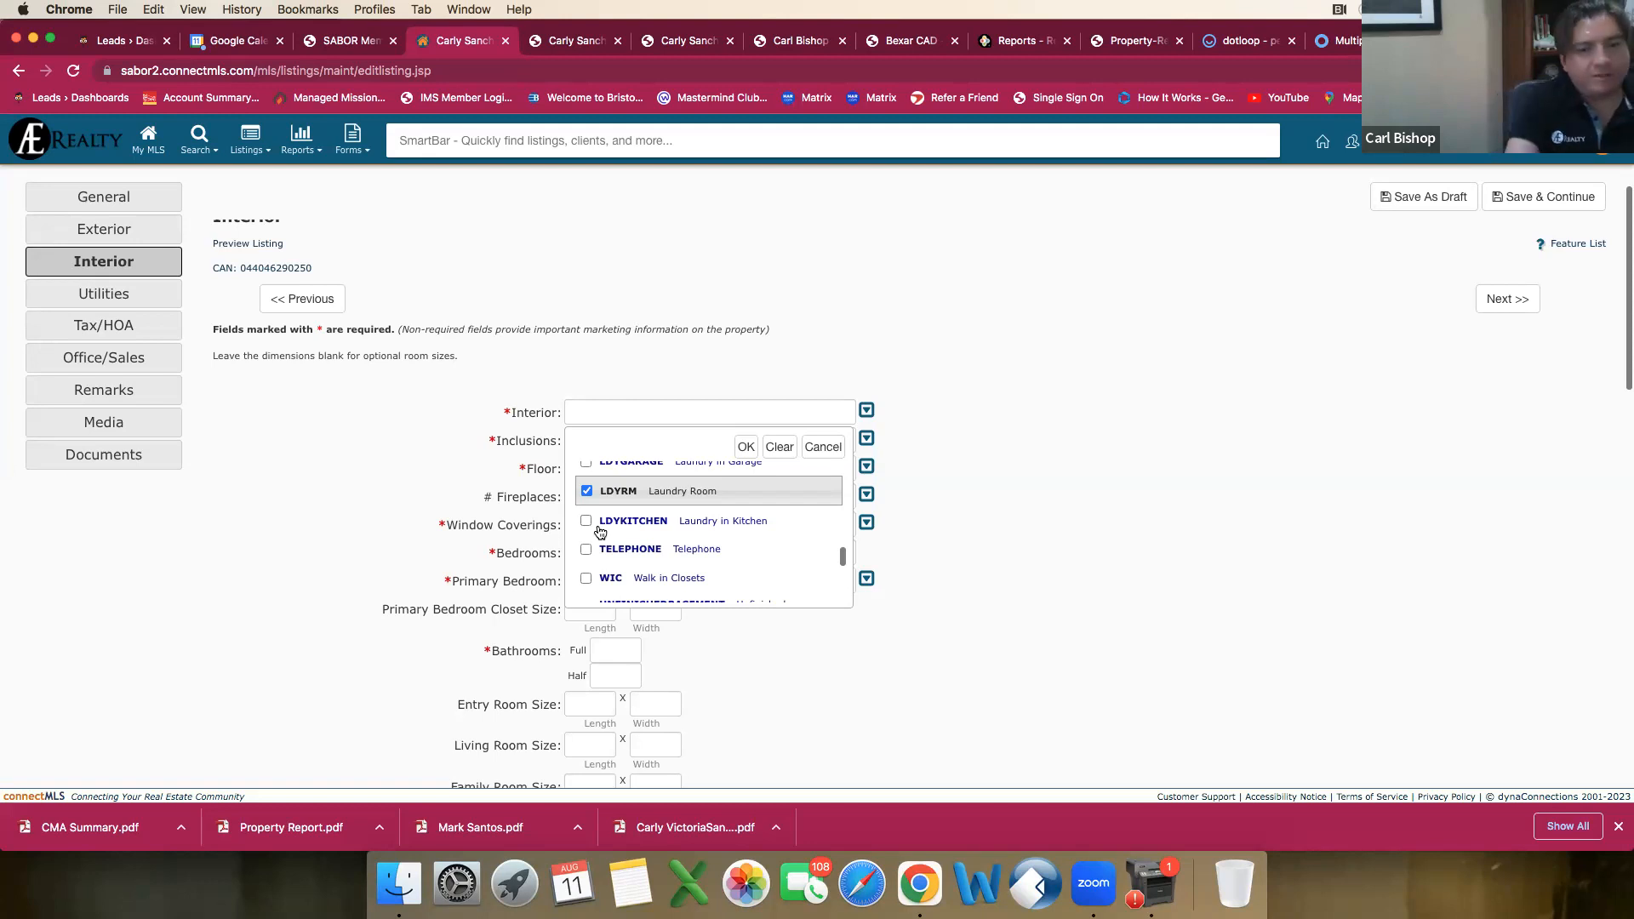
# Step: Mark Telephone, Walk in Closets and Attic - Pull Down Stairs in the Interior choices
pyautogui.scroll(-1, 598, 534)
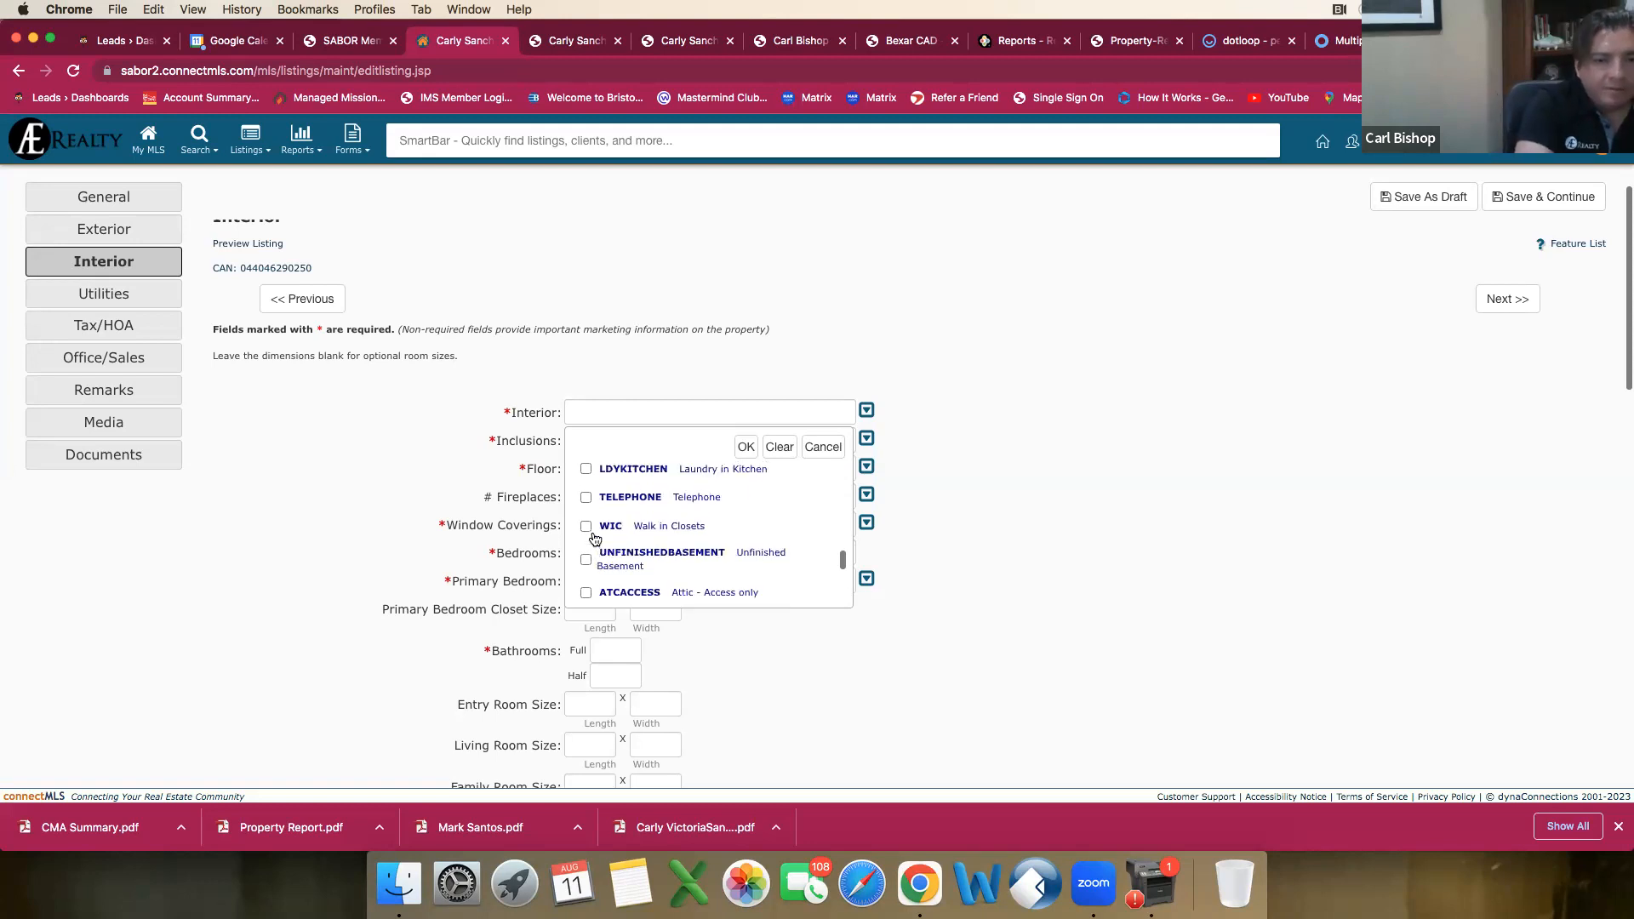
pyautogui.click(586, 502)
pyautogui.click(597, 541)
pyautogui.scroll(-5, 597, 540)
pyautogui.scroll(-3, 597, 542)
pyautogui.scroll(-2, 598, 542)
pyautogui.scroll(-2, 597, 542)
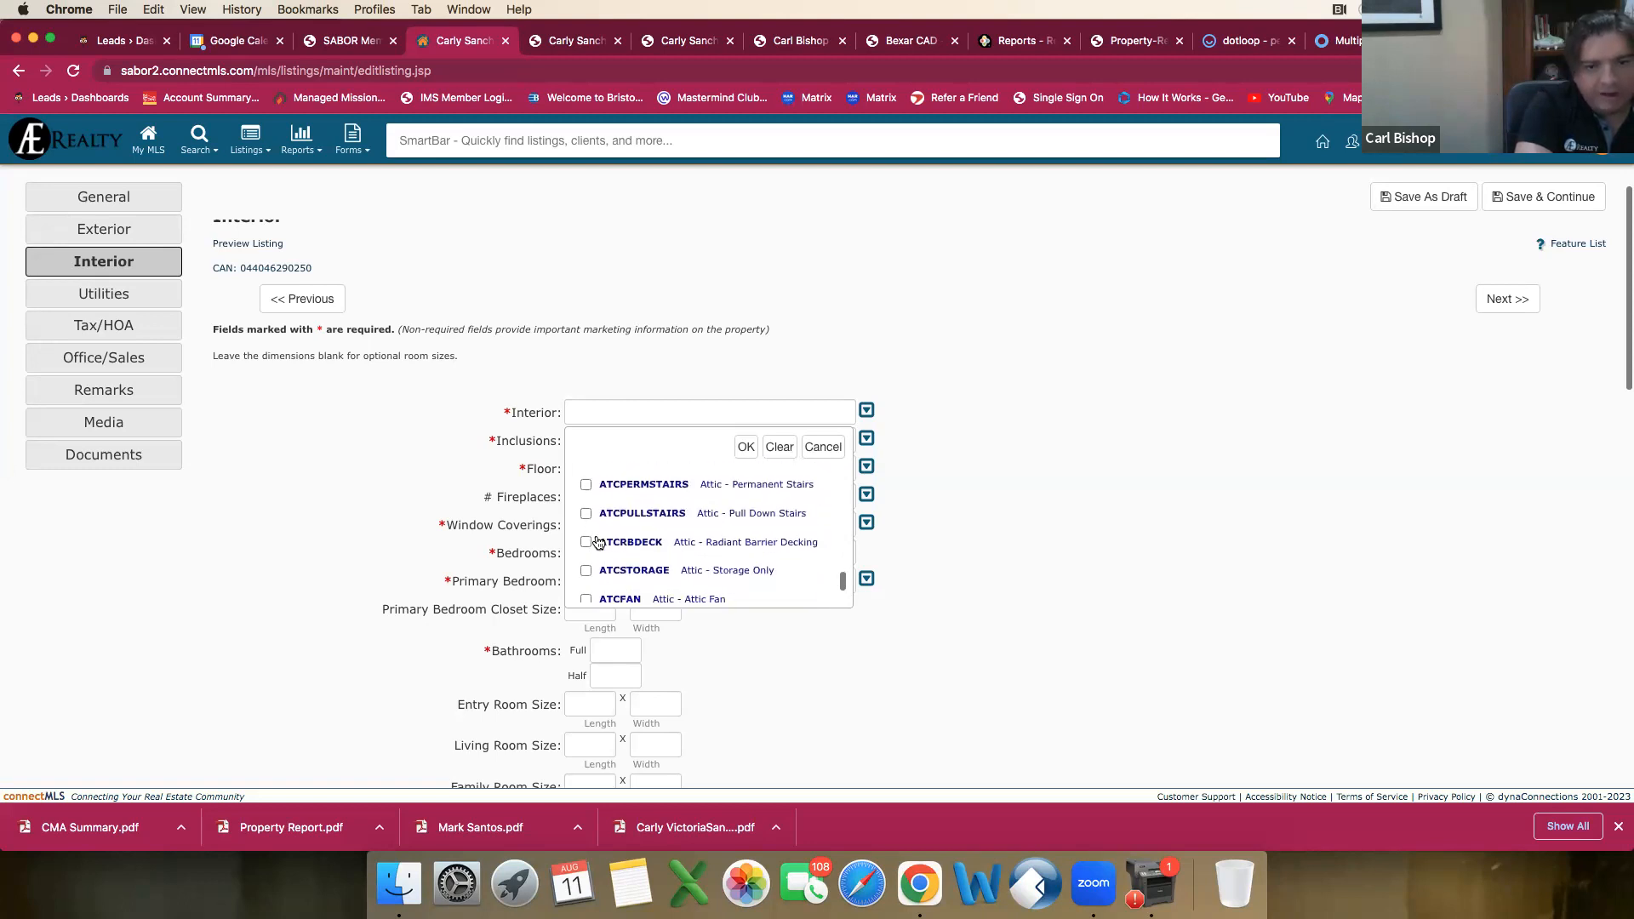
pyautogui.click(586, 514)
pyautogui.scroll(-5, 652, 543)
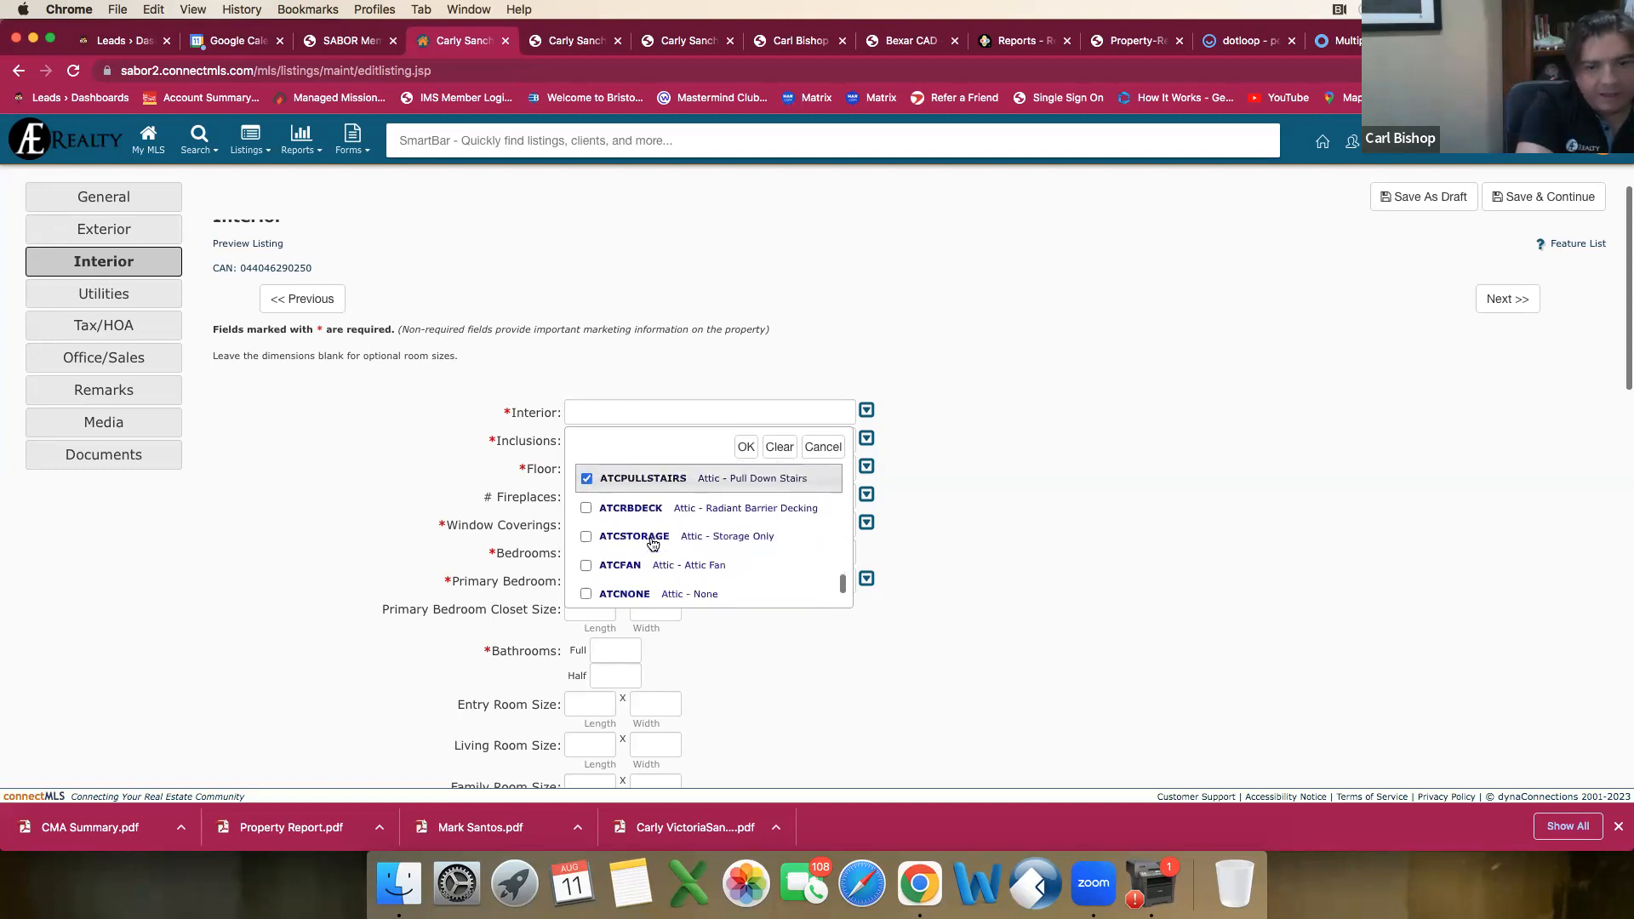
# Step: Apply the Interior choices and mark Ceiling Fans, Washer Connection and Dryer Connection in the Inclusions choices
pyautogui.scroll(-1, 652, 543)
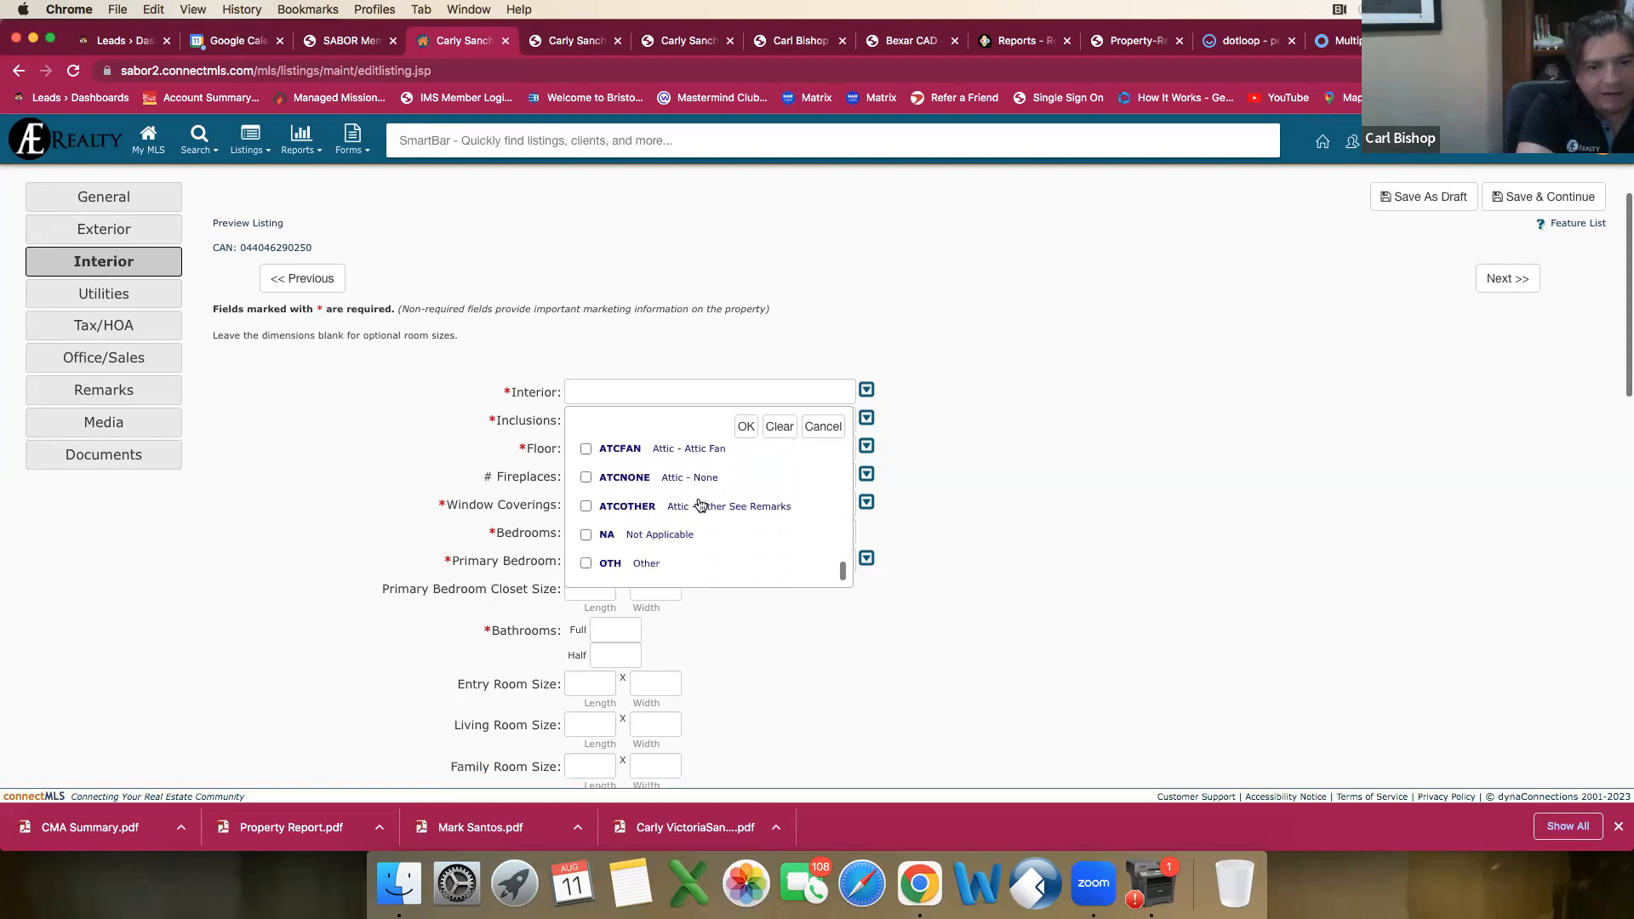
pyautogui.click(746, 426)
pyautogui.click(708, 423)
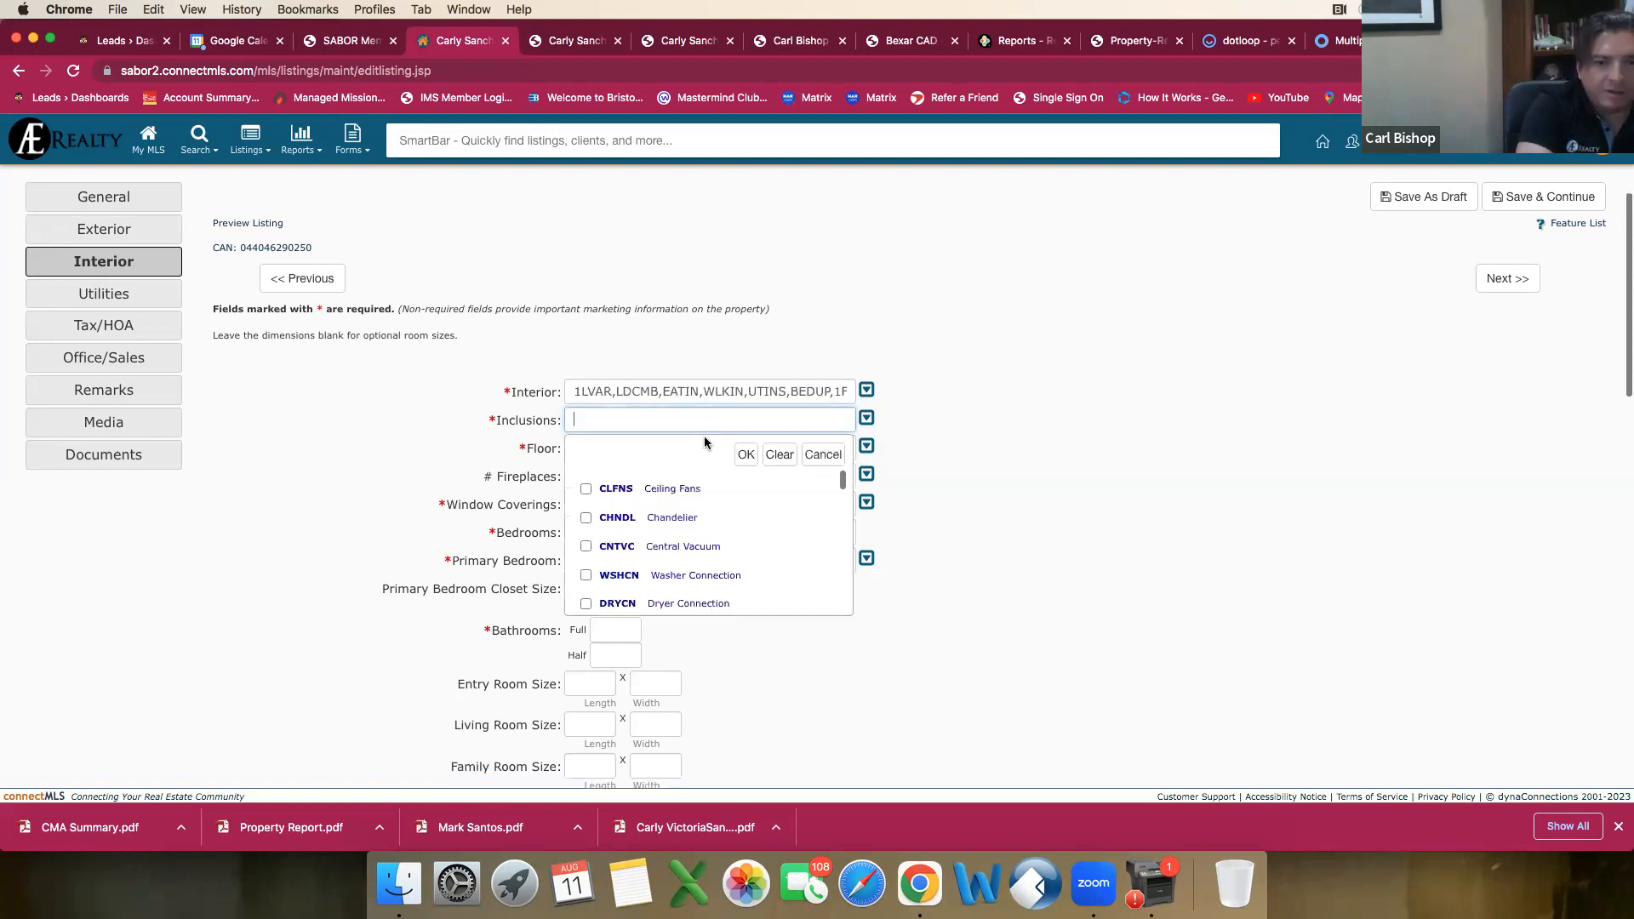
pyautogui.click(591, 494)
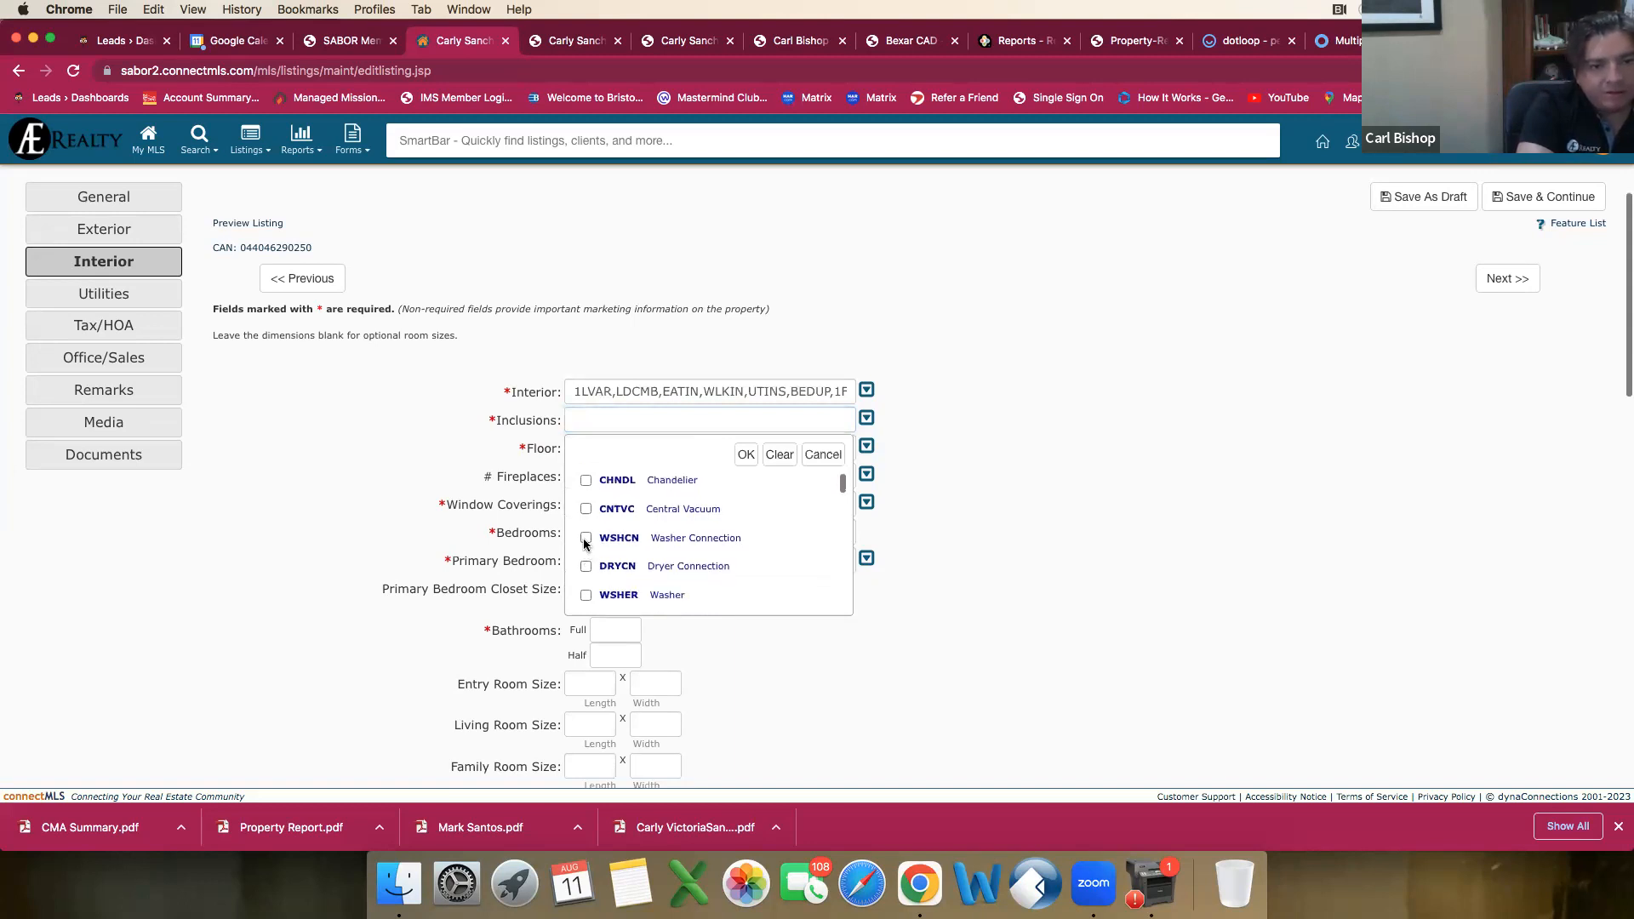
pyautogui.click(587, 539)
pyautogui.click(587, 569)
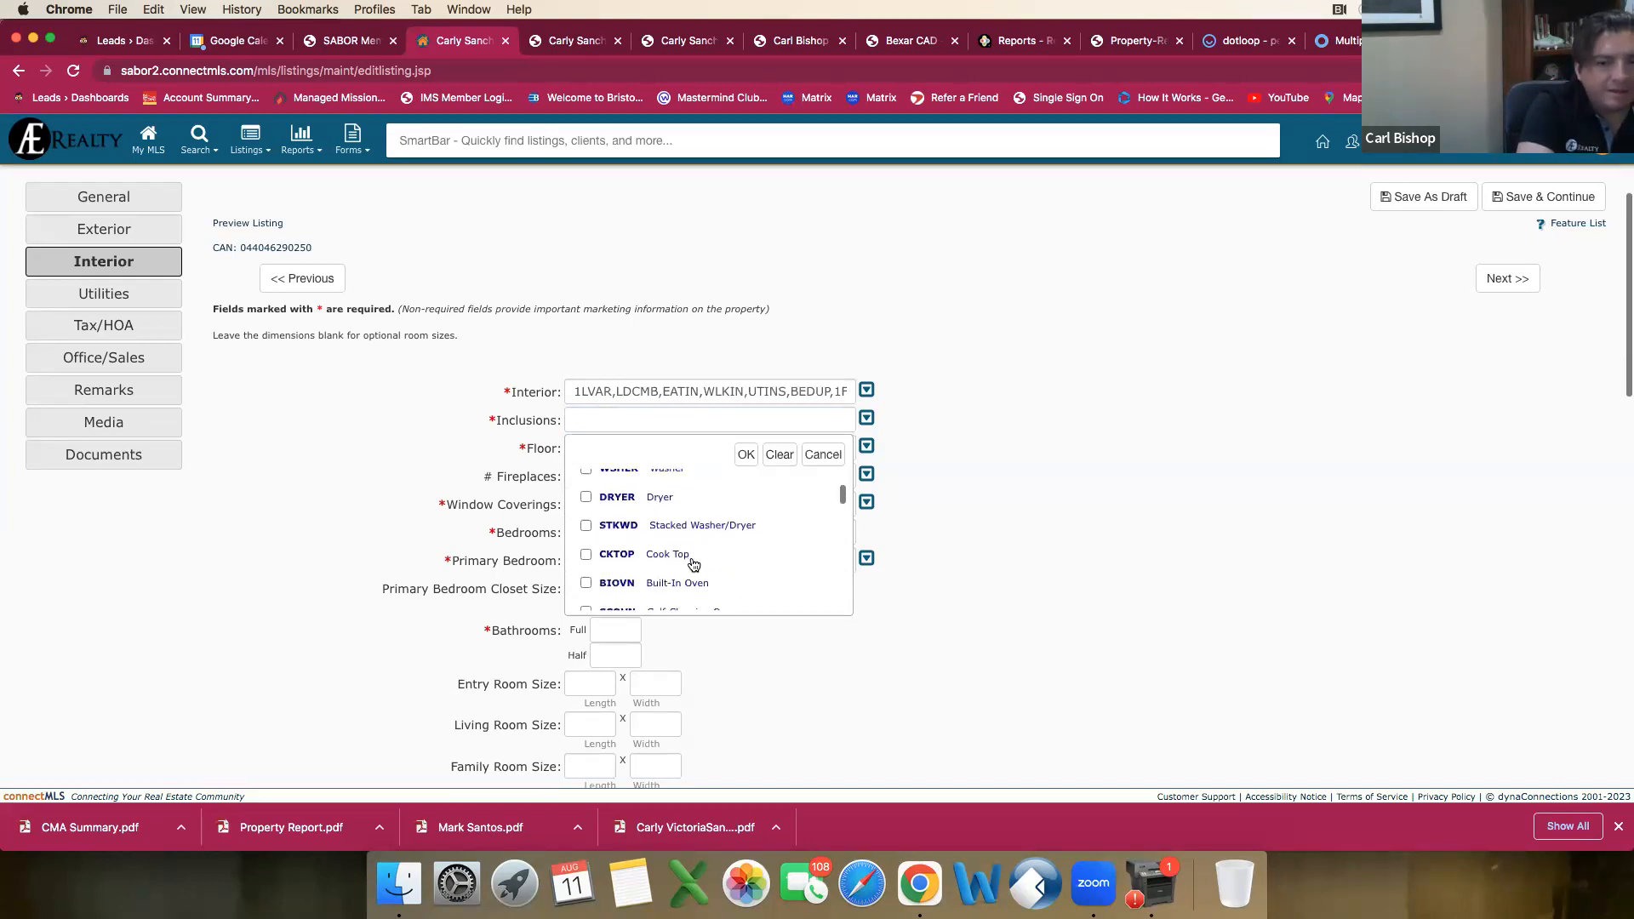
# Step: Mark the kitchen appliances Microwave Oven, Stove/Range, Disposal and Dishwasher in the Inclusions choices
pyautogui.scroll(-1, 691, 562)
pyautogui.scroll(-3, 694, 562)
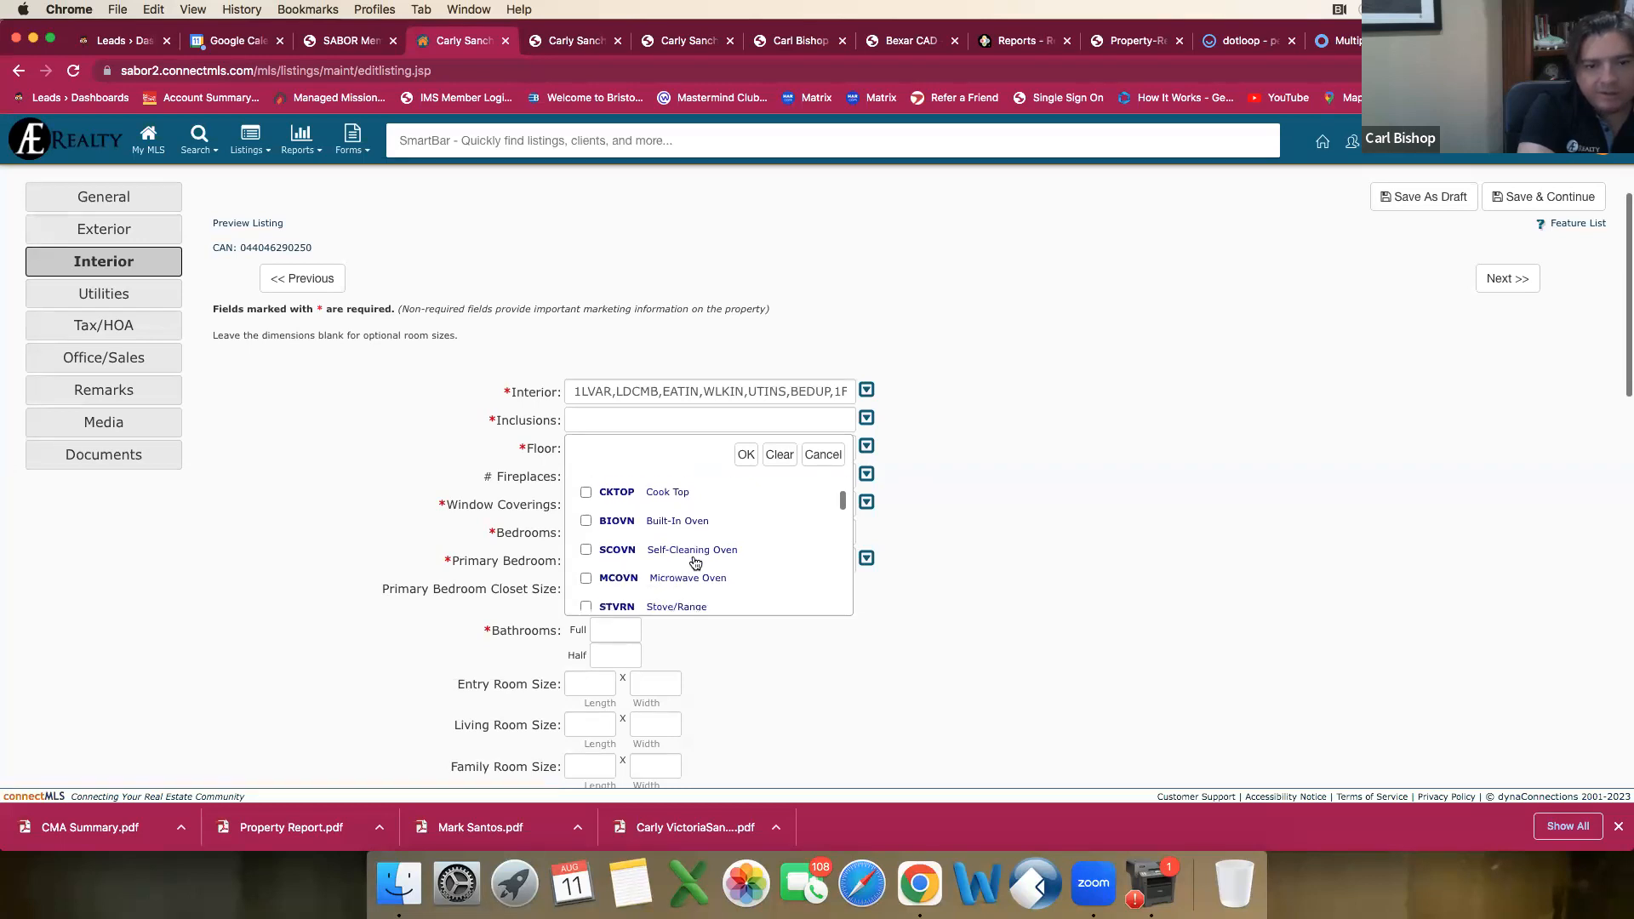
pyautogui.click(593, 565)
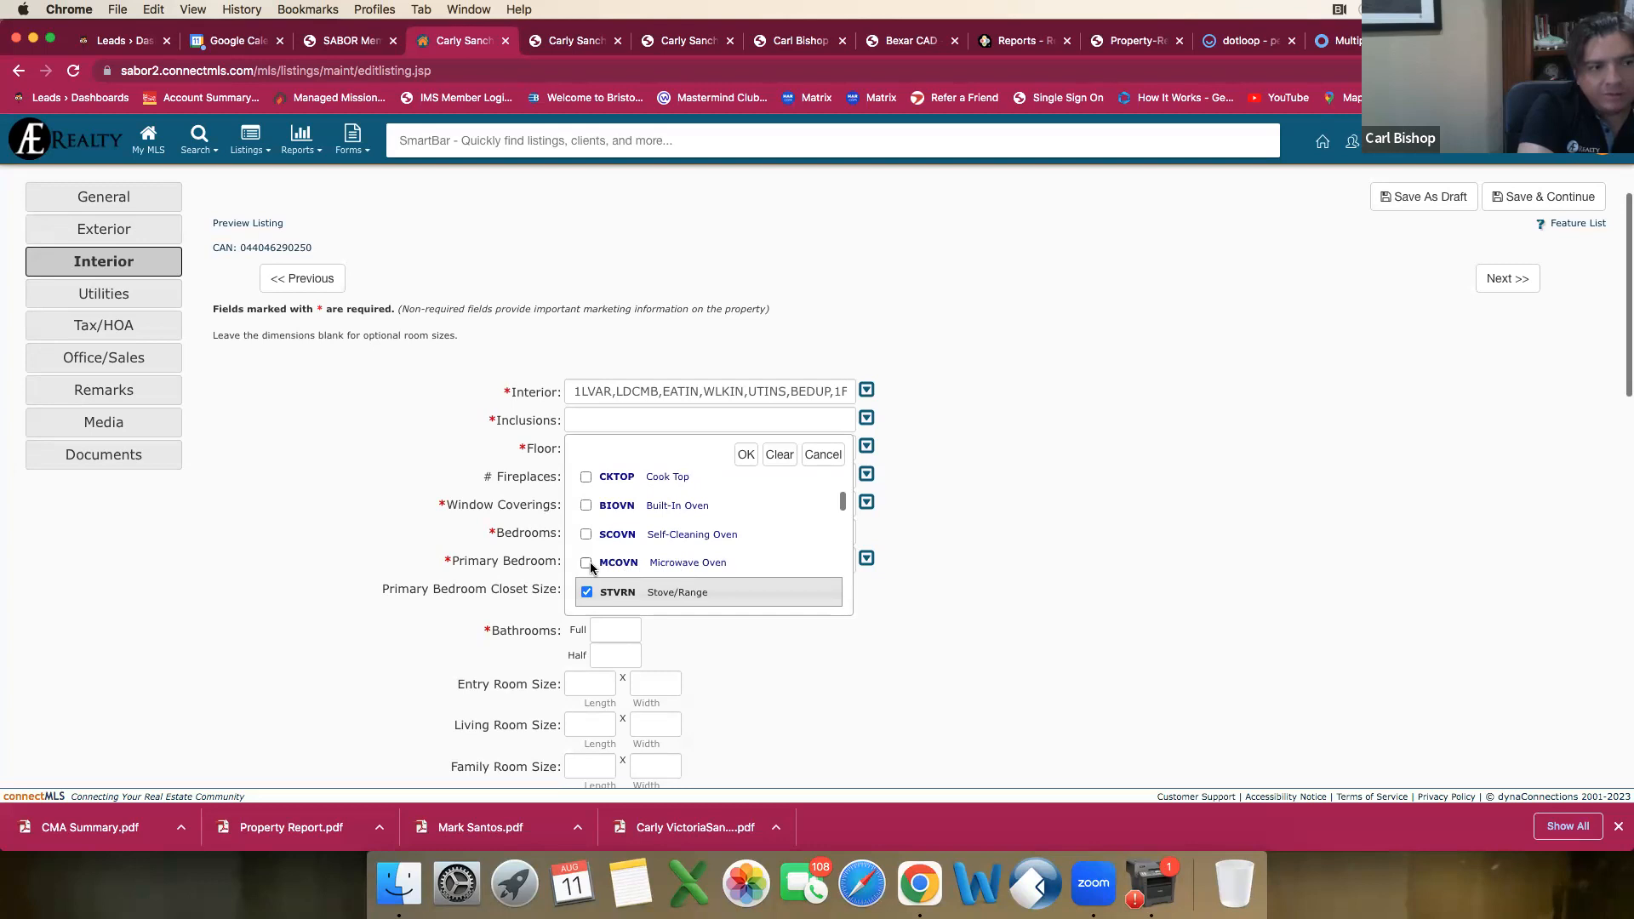
pyautogui.scroll(-3, 587, 568)
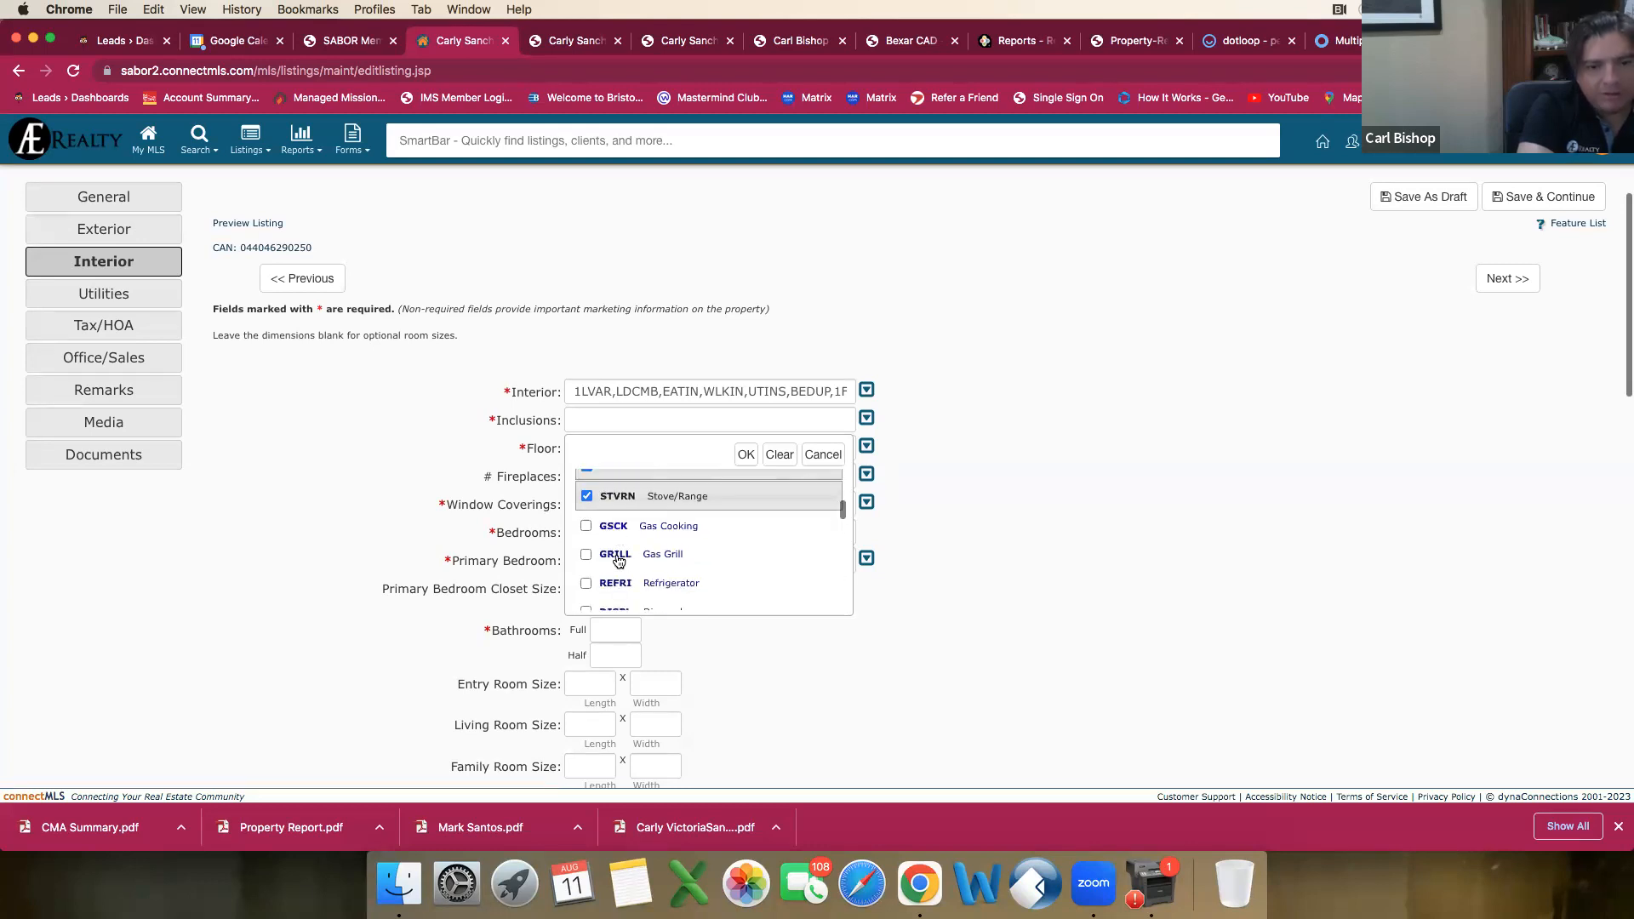
pyautogui.scroll(-1, 589, 577)
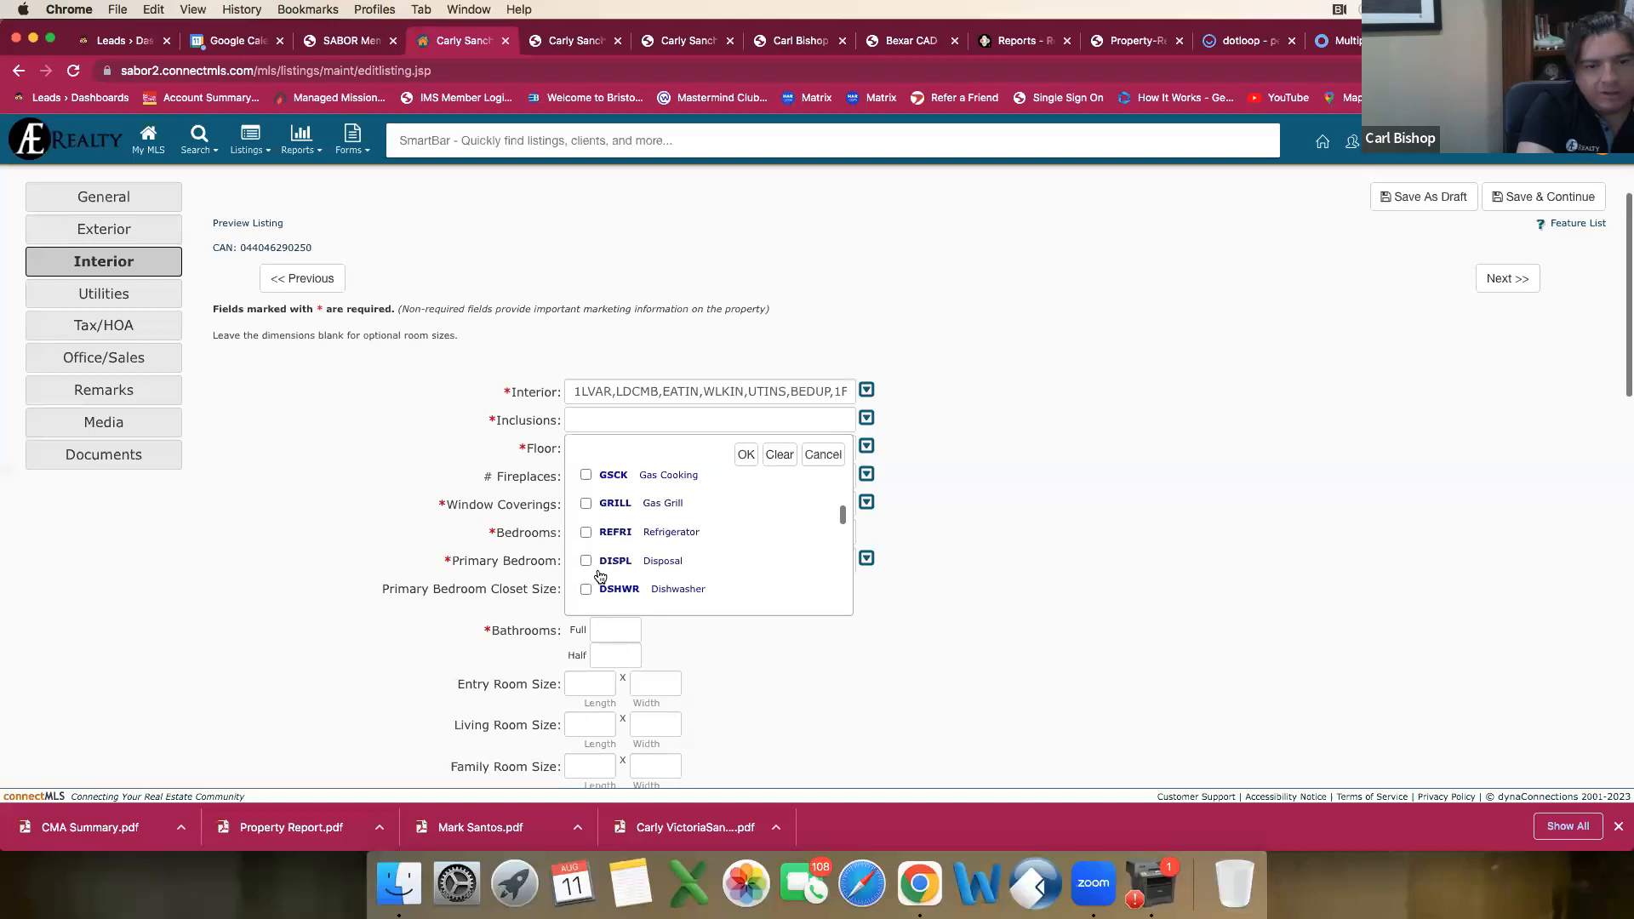
pyautogui.click(588, 561)
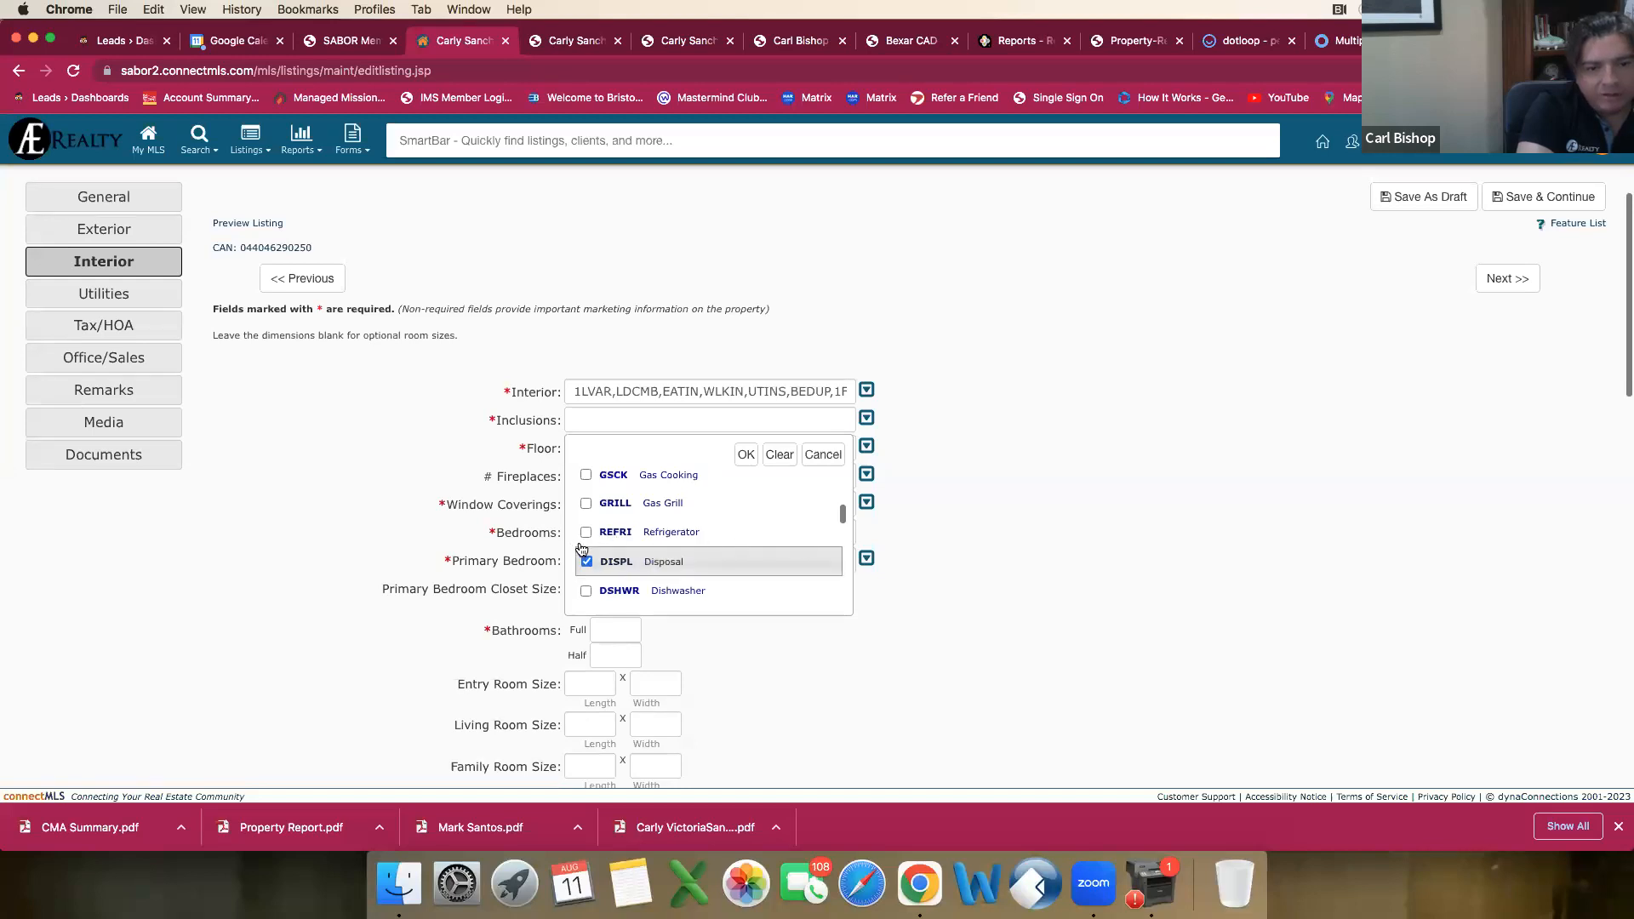
pyautogui.scroll(-2, 587, 536)
pyautogui.click(585, 527)
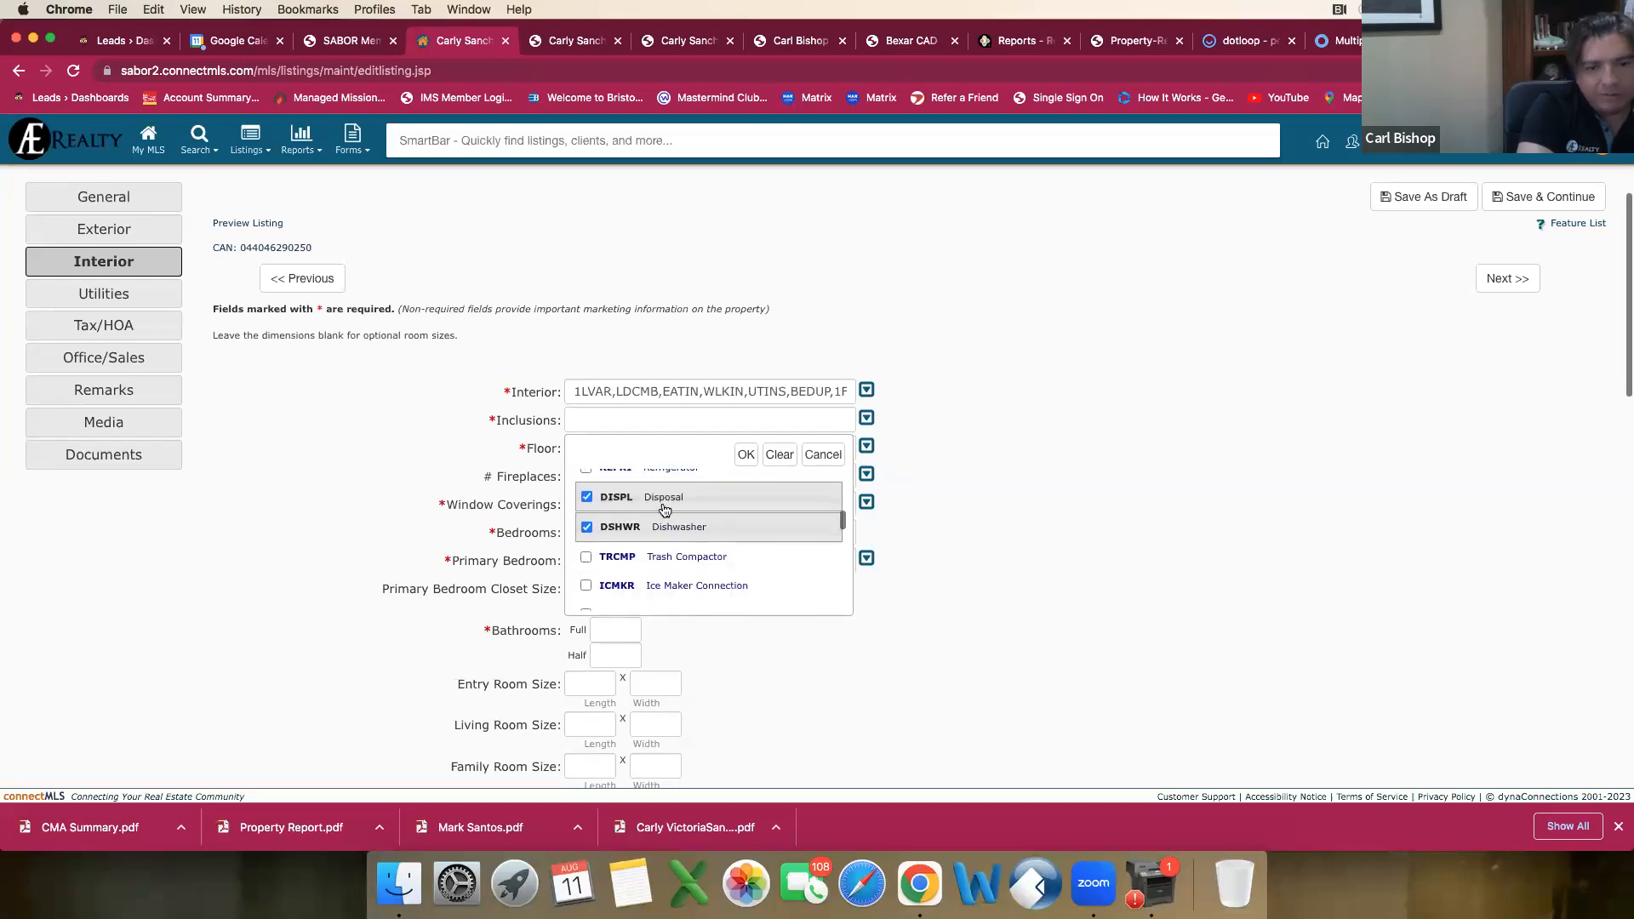
# Step: Mark Smoke Alarm, Security System (Owned) and Pre-Wired for Security in the Inclusions choices
pyautogui.scroll(-1, 671, 534)
pyautogui.scroll(-1, 671, 535)
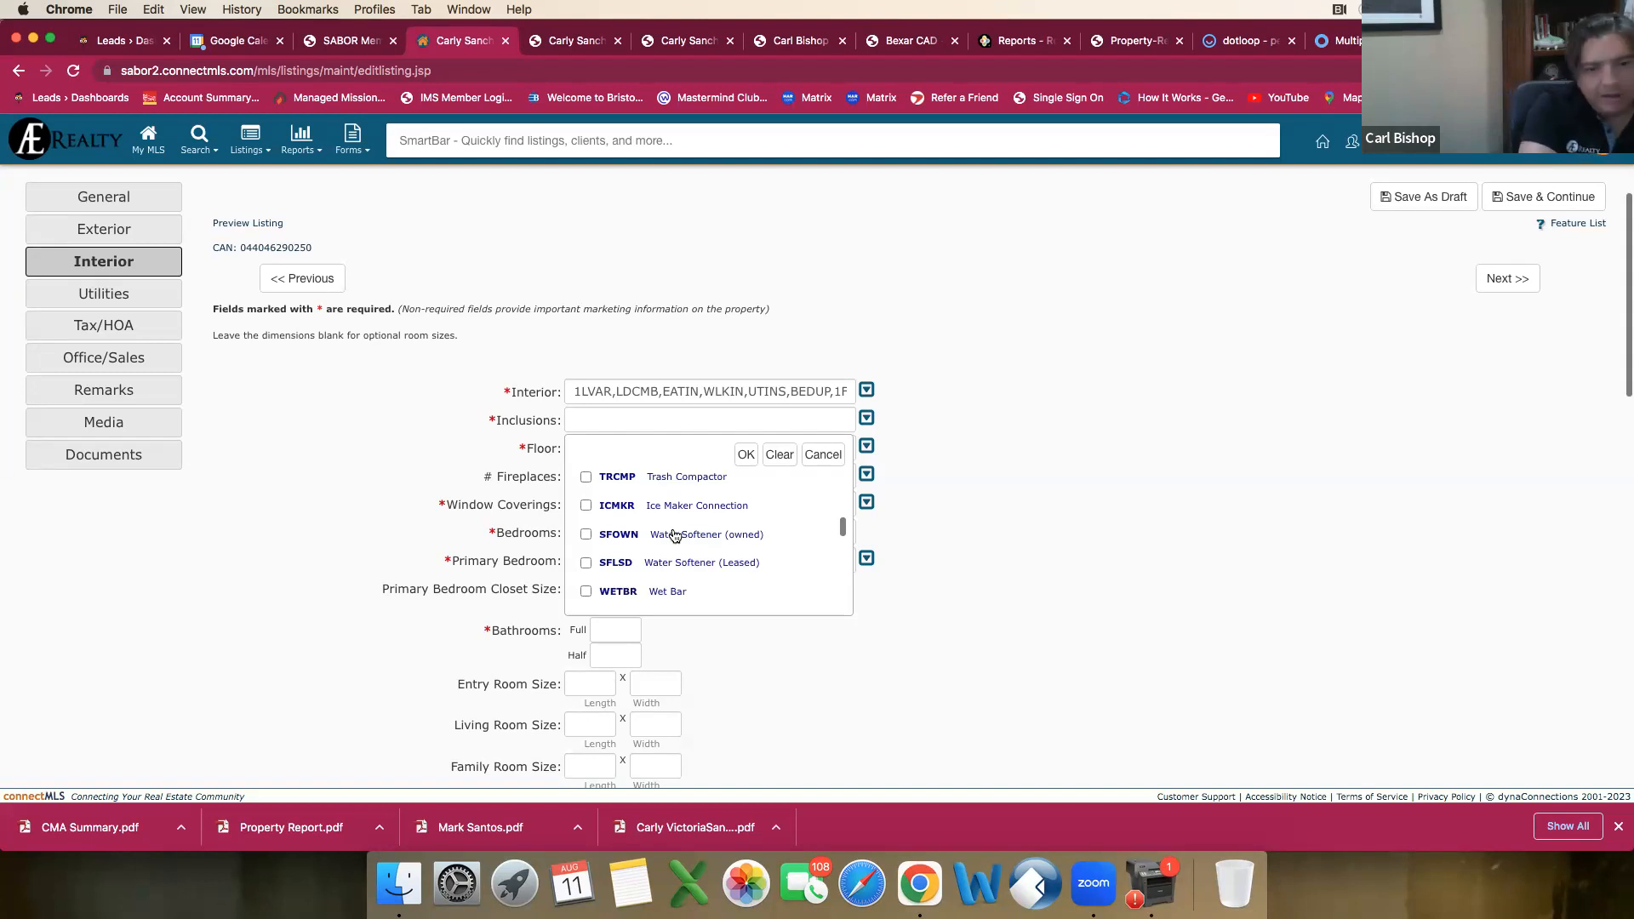
pyautogui.scroll(-1, 675, 535)
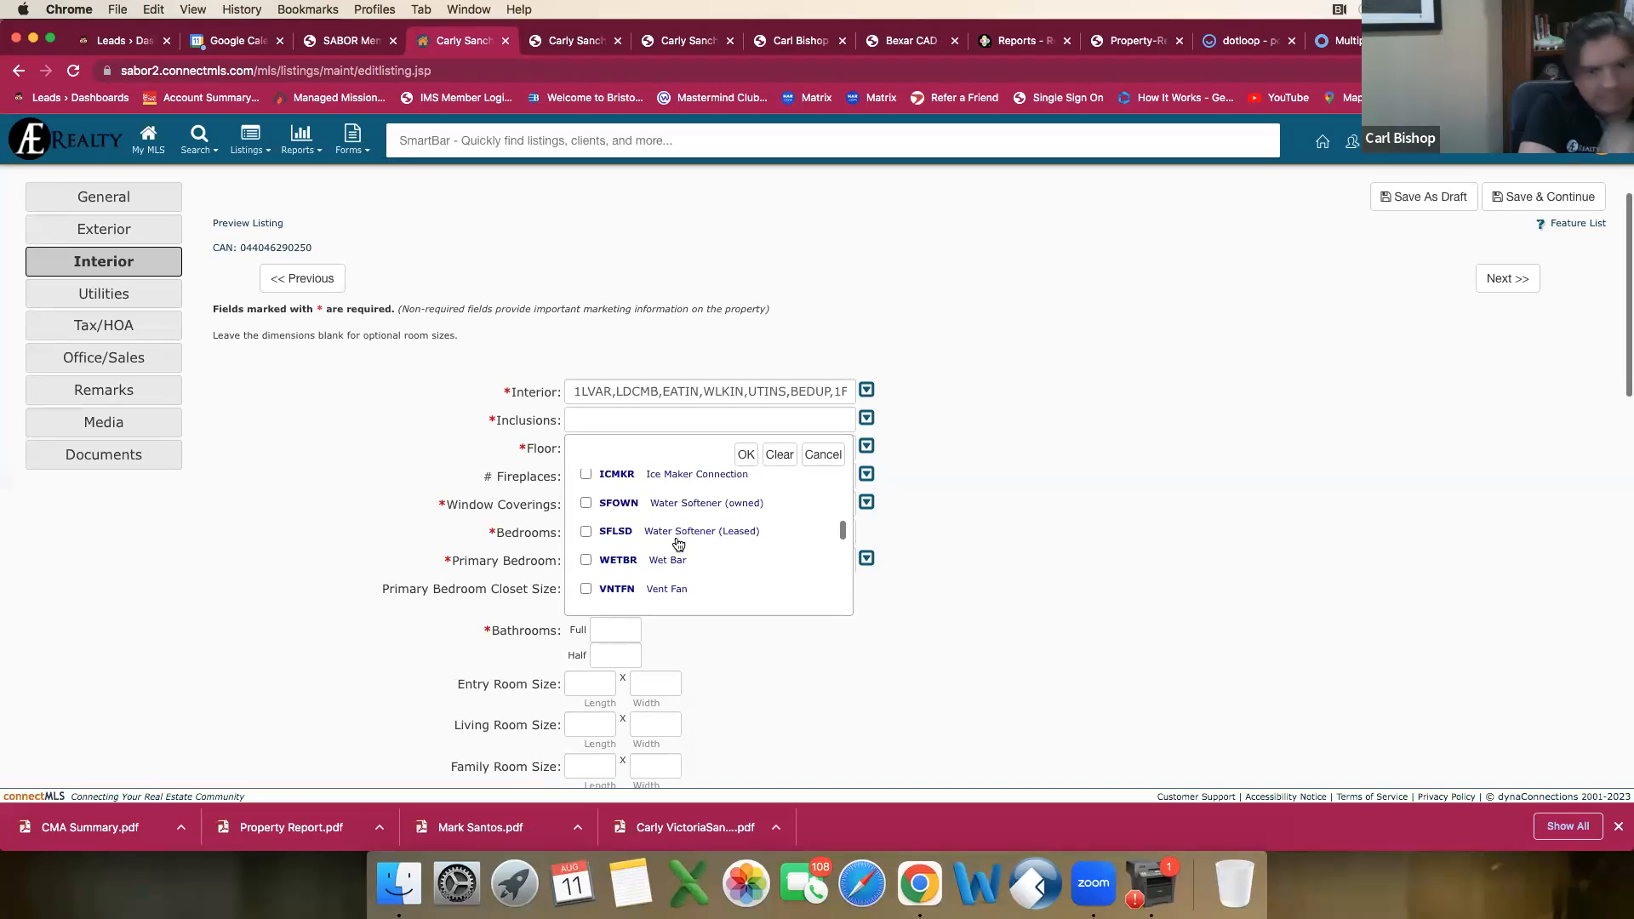
pyautogui.scroll(-2, 678, 544)
pyautogui.scroll(-1, 679, 544)
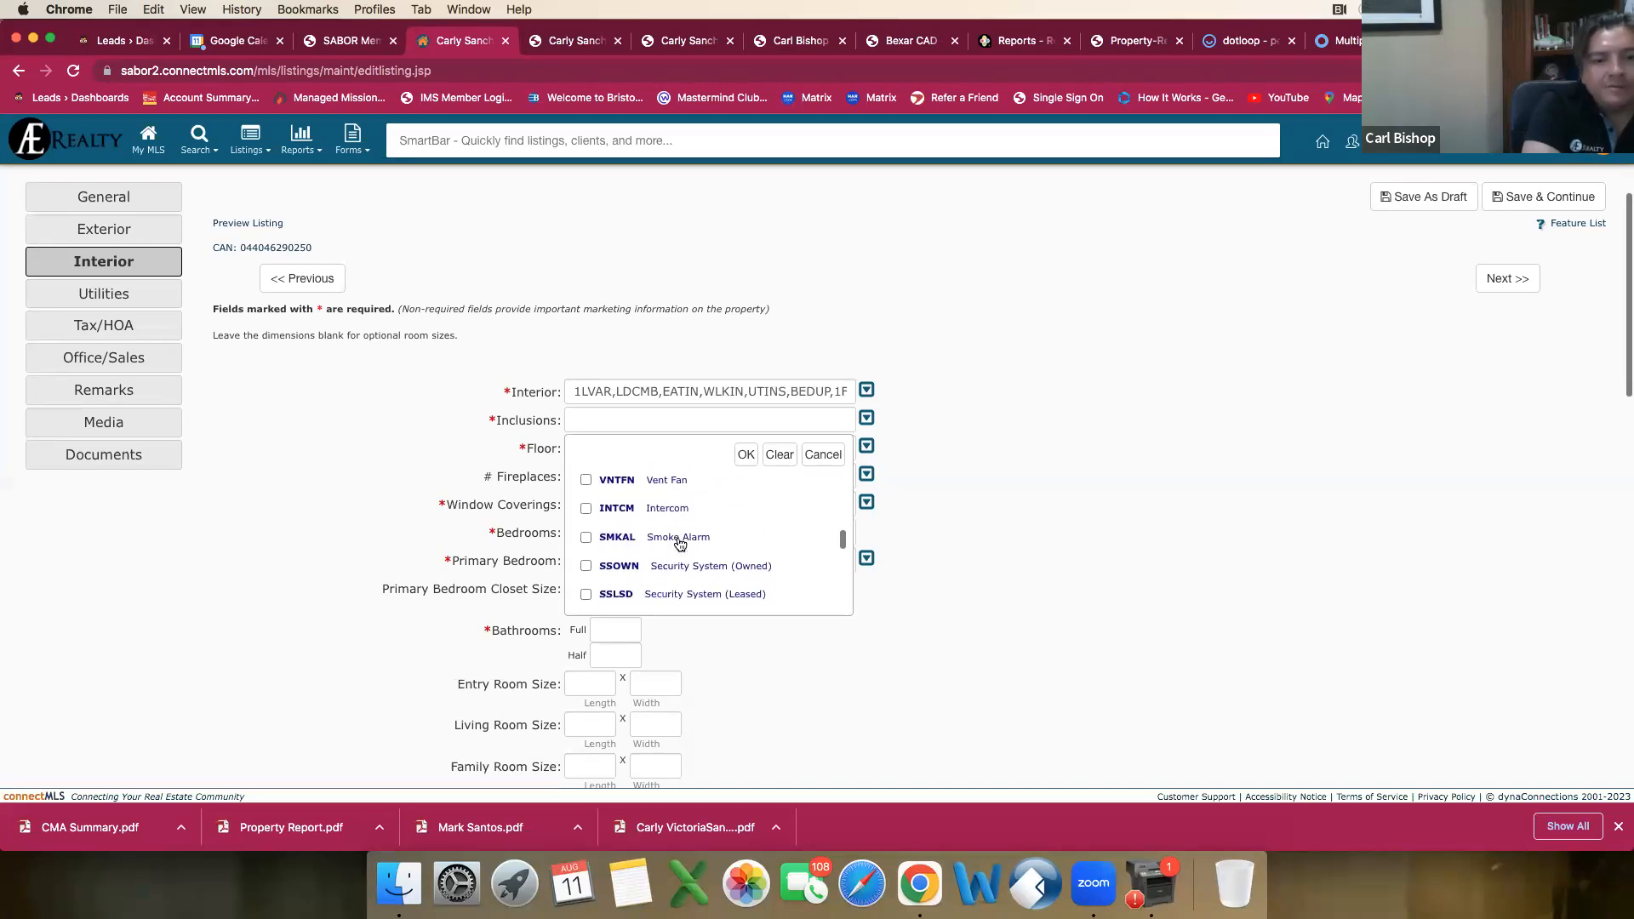
pyautogui.click(586, 538)
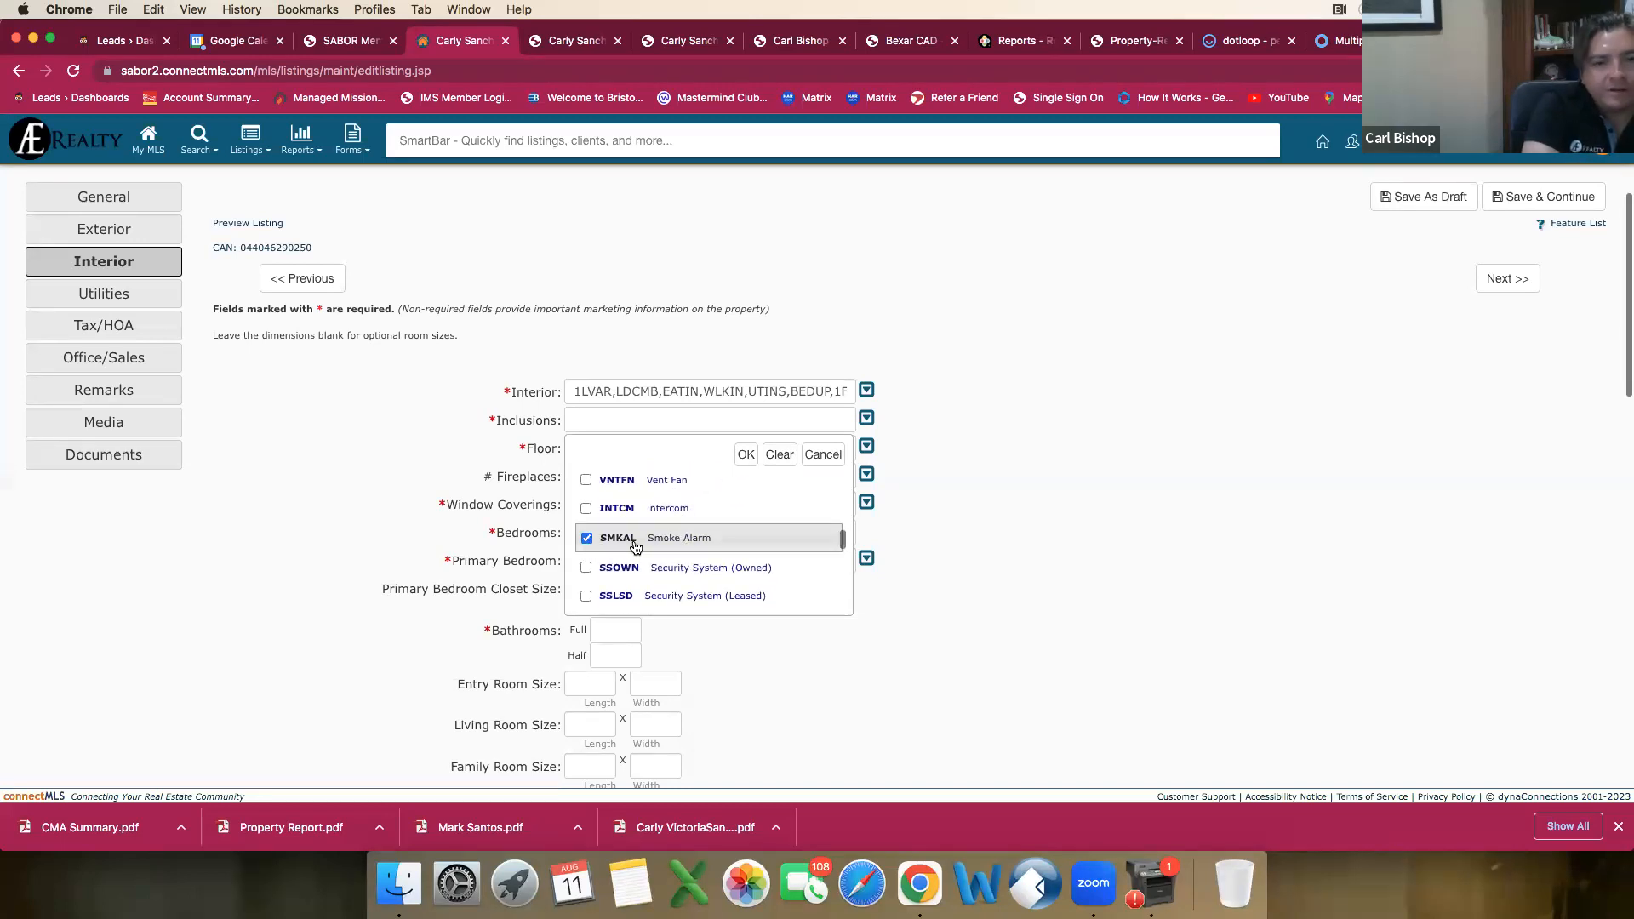
pyautogui.scroll(-1, 633, 548)
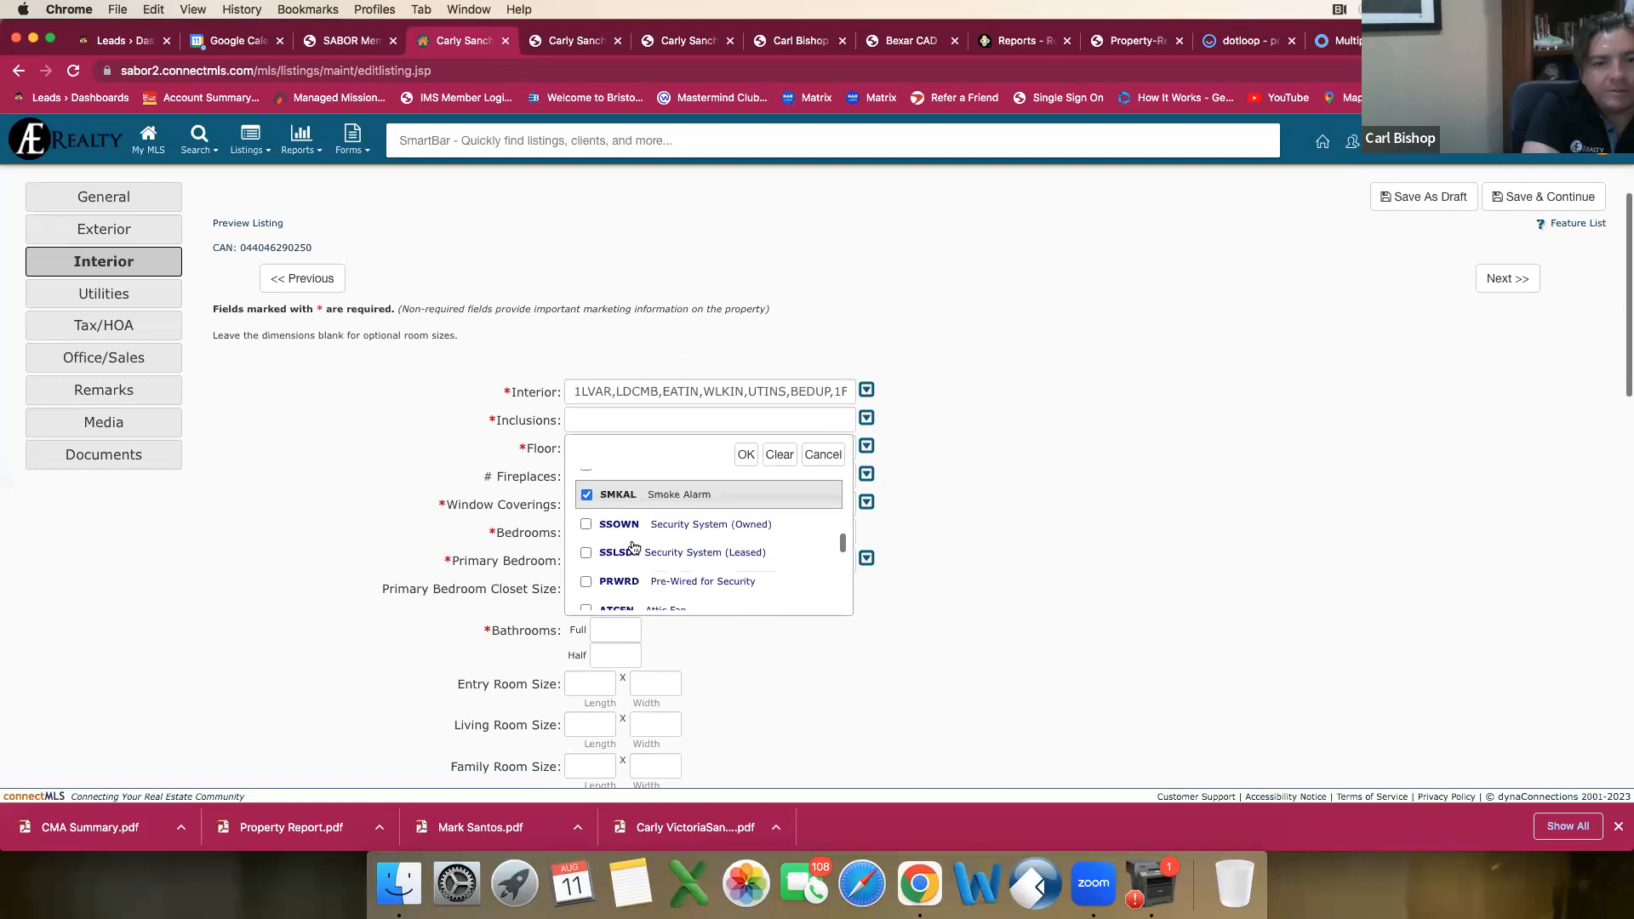
pyautogui.click(586, 526)
pyautogui.scroll(-1, 587, 534)
pyautogui.click(586, 524)
# Step: Mark Electric Water Heater and Garage Door Opener in the Inclusions choices
pyautogui.scroll(-1, 613, 540)
pyautogui.scroll(-1, 594, 539)
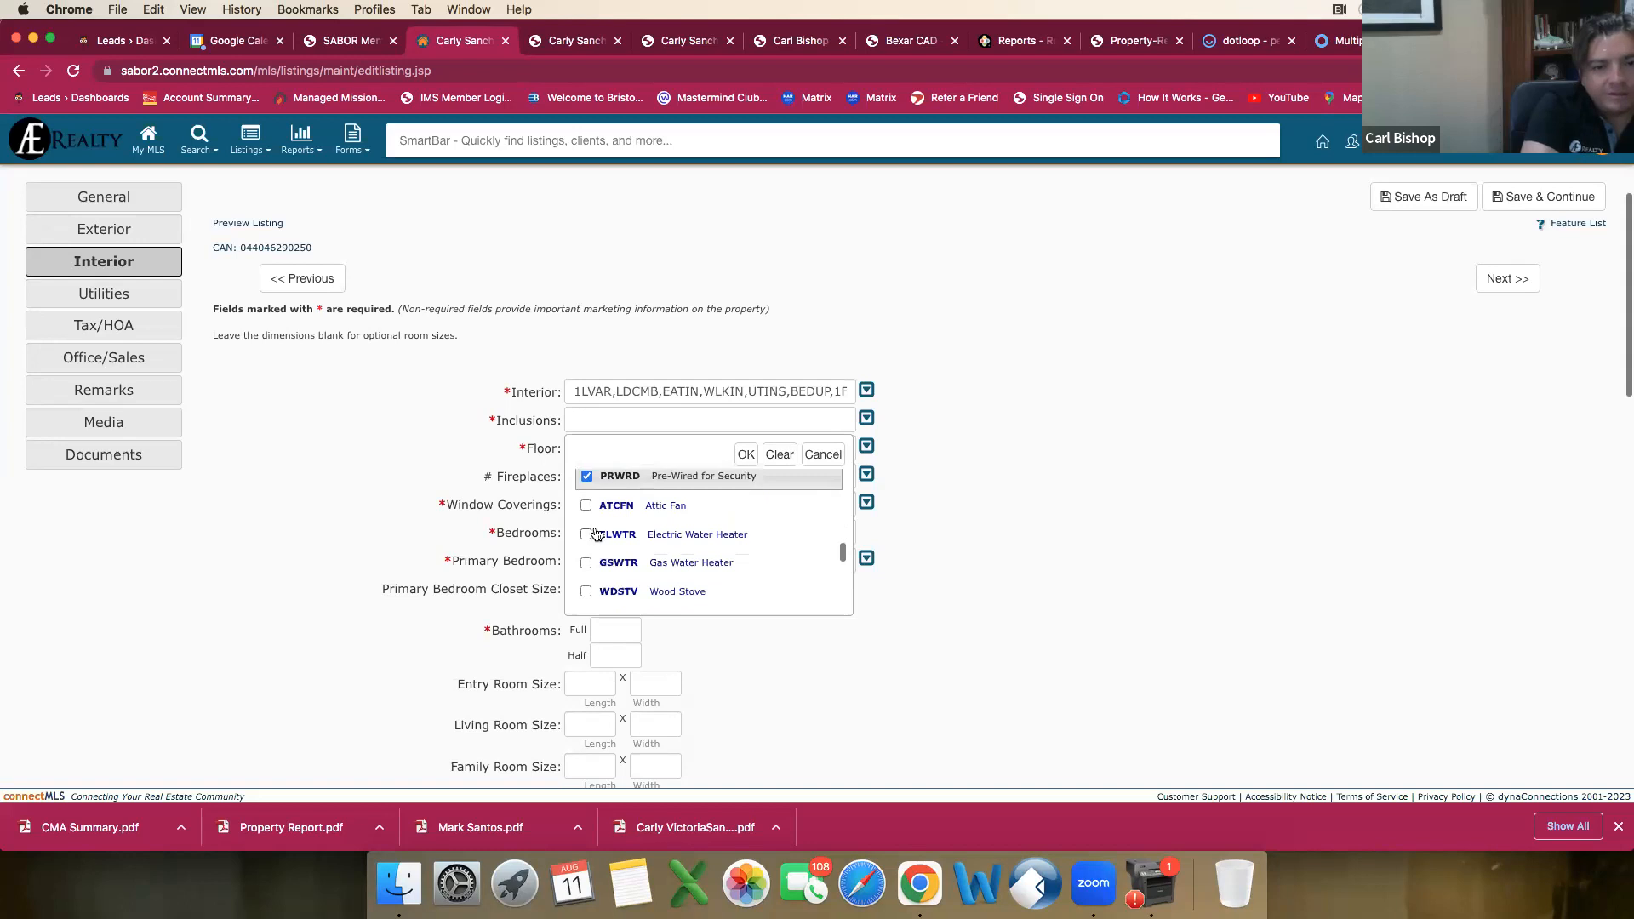
pyautogui.click(586, 535)
pyautogui.scroll(-2, 660, 555)
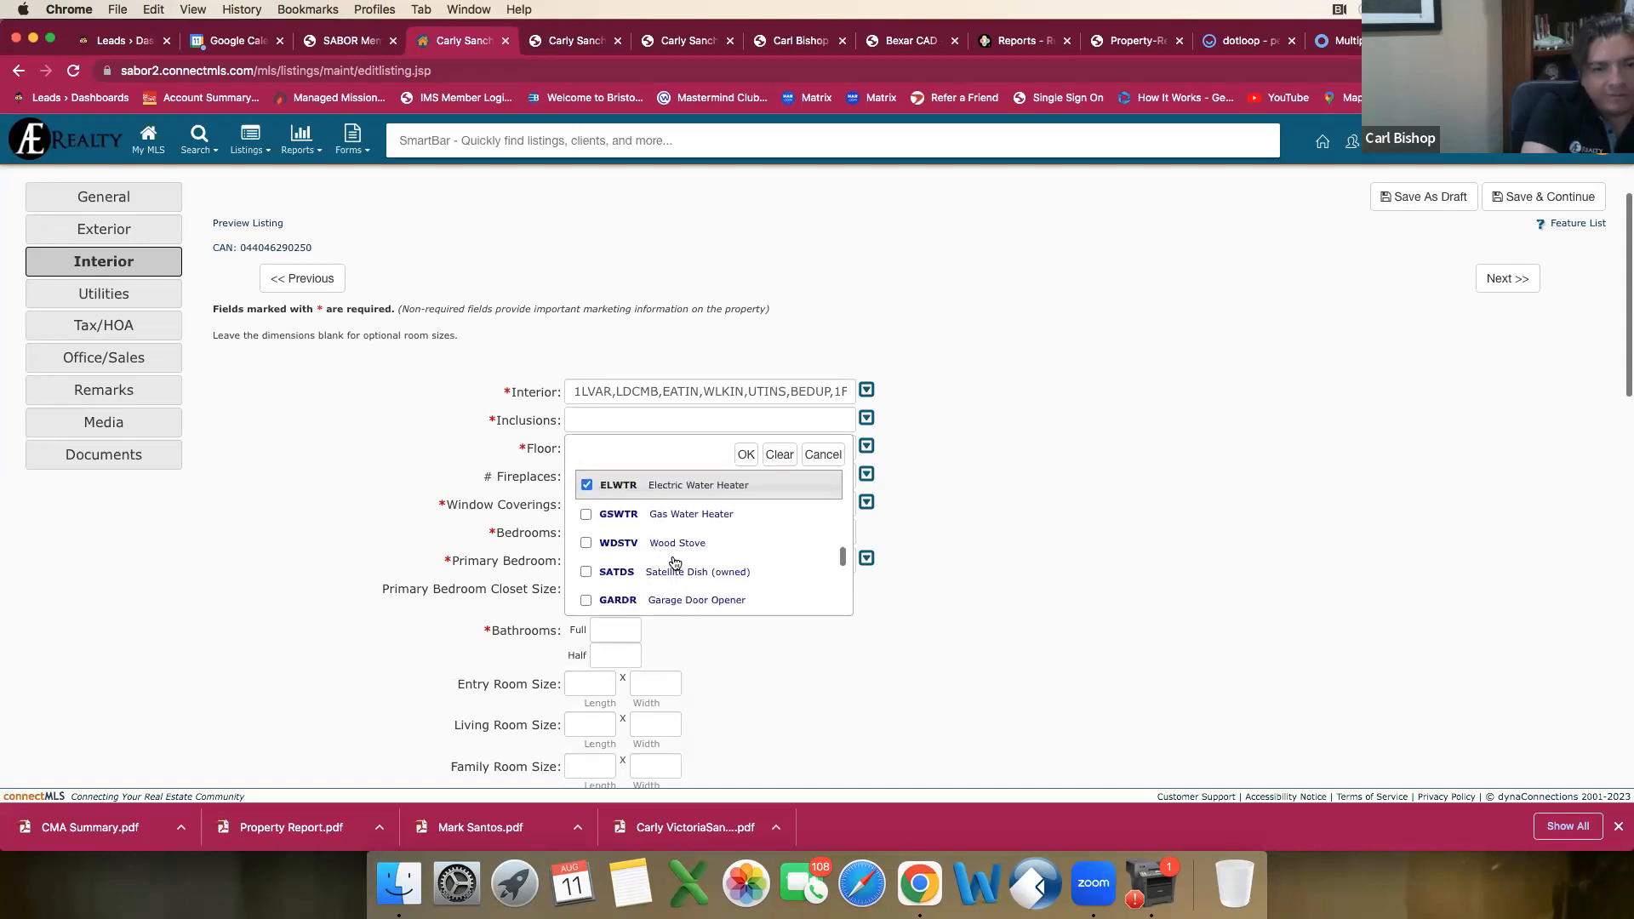
pyautogui.scroll(-2, 677, 562)
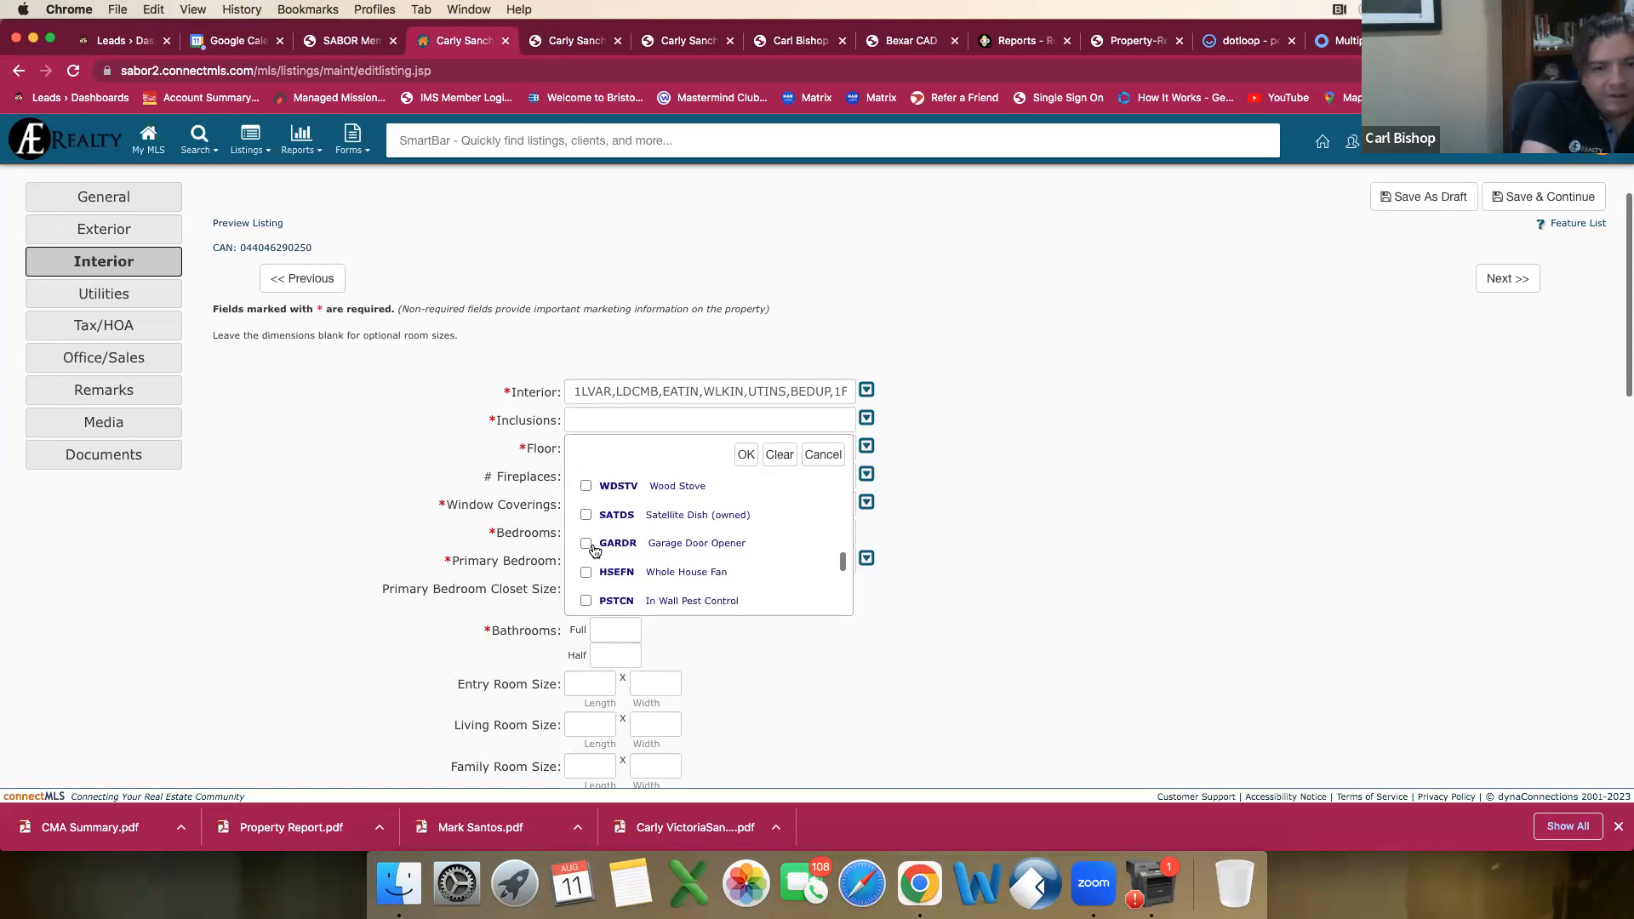
pyautogui.click(586, 544)
# Step: Mark Private Garbage Service in the Inclusions choices and apply the Inclusions selection
pyautogui.scroll(-2, 628, 557)
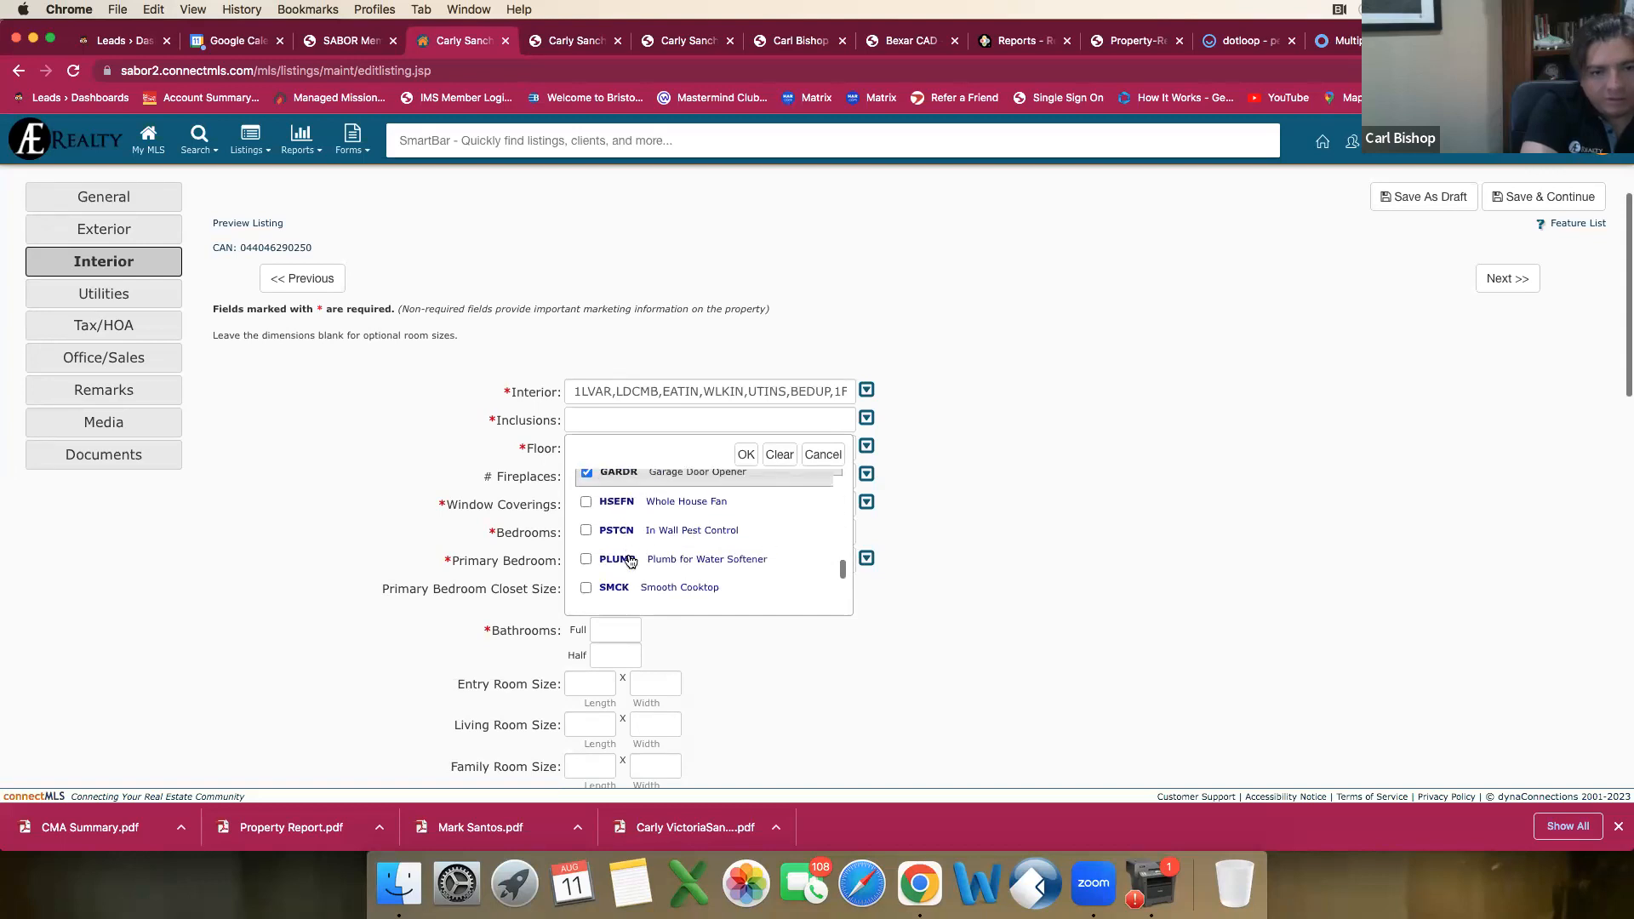
pyautogui.scroll(-3, 630, 560)
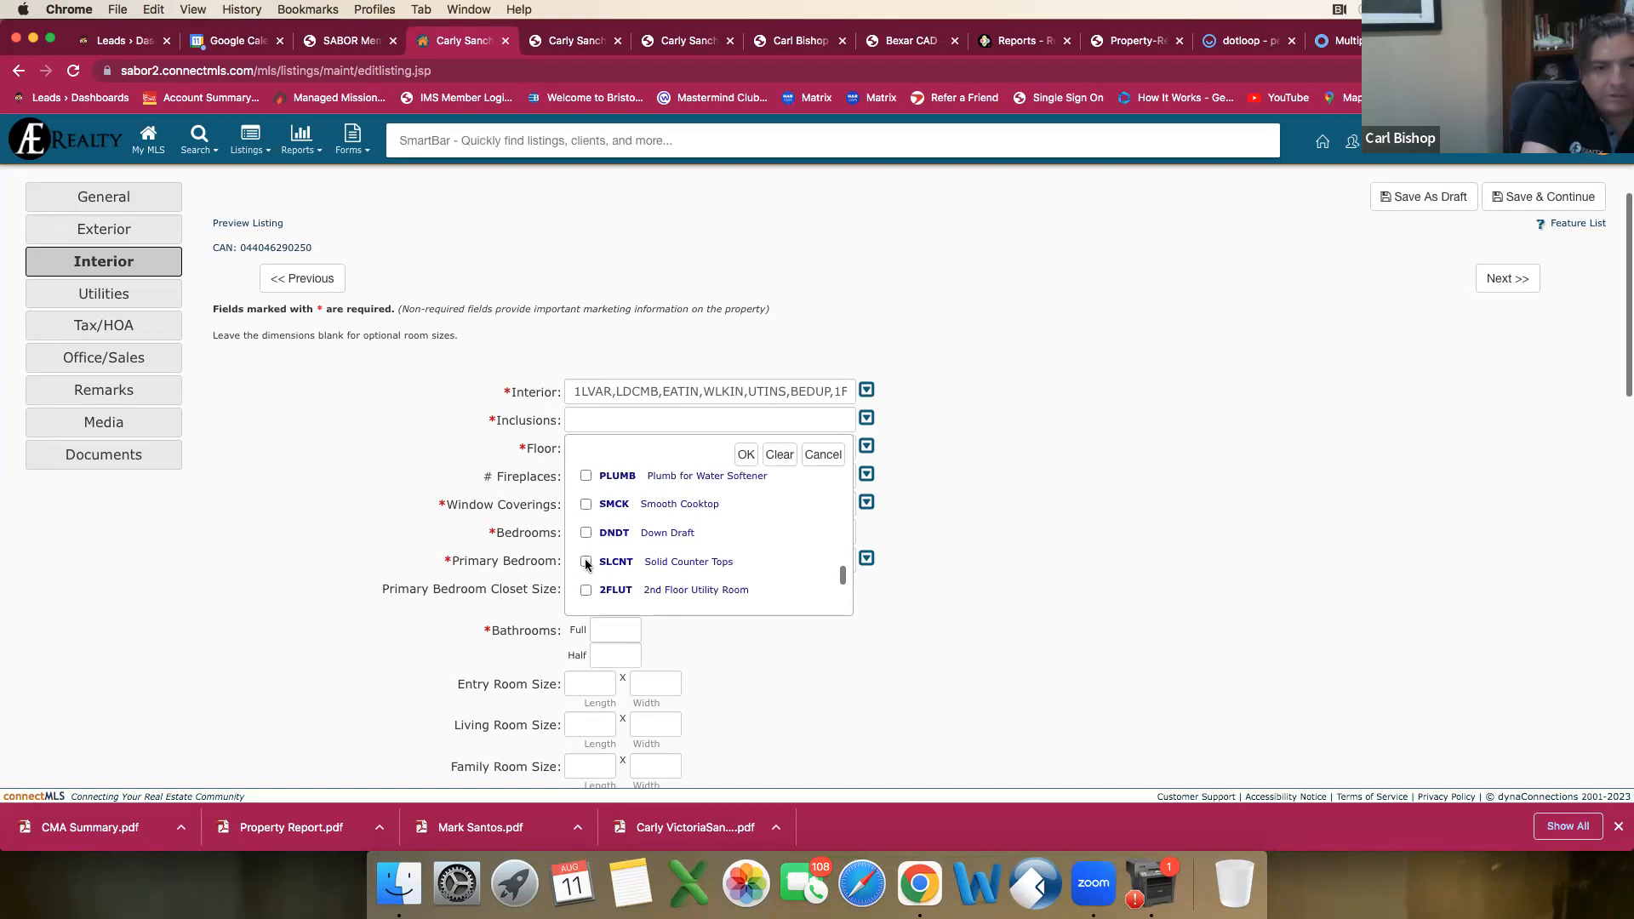
pyautogui.scroll(-2, 586, 563)
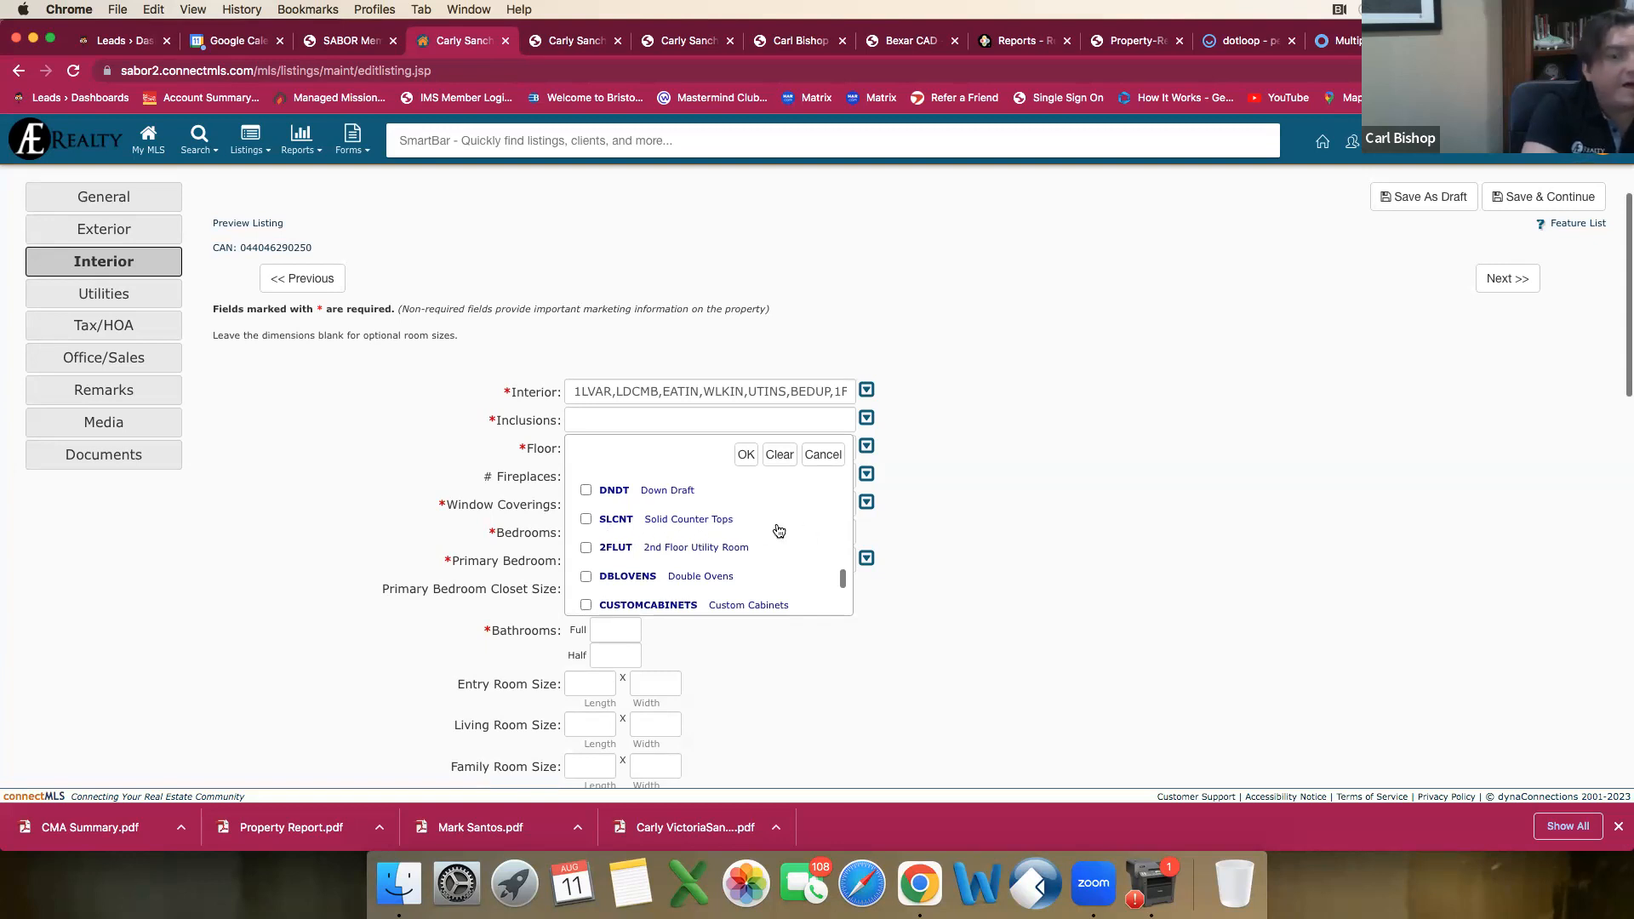
pyautogui.scroll(-1, 696, 545)
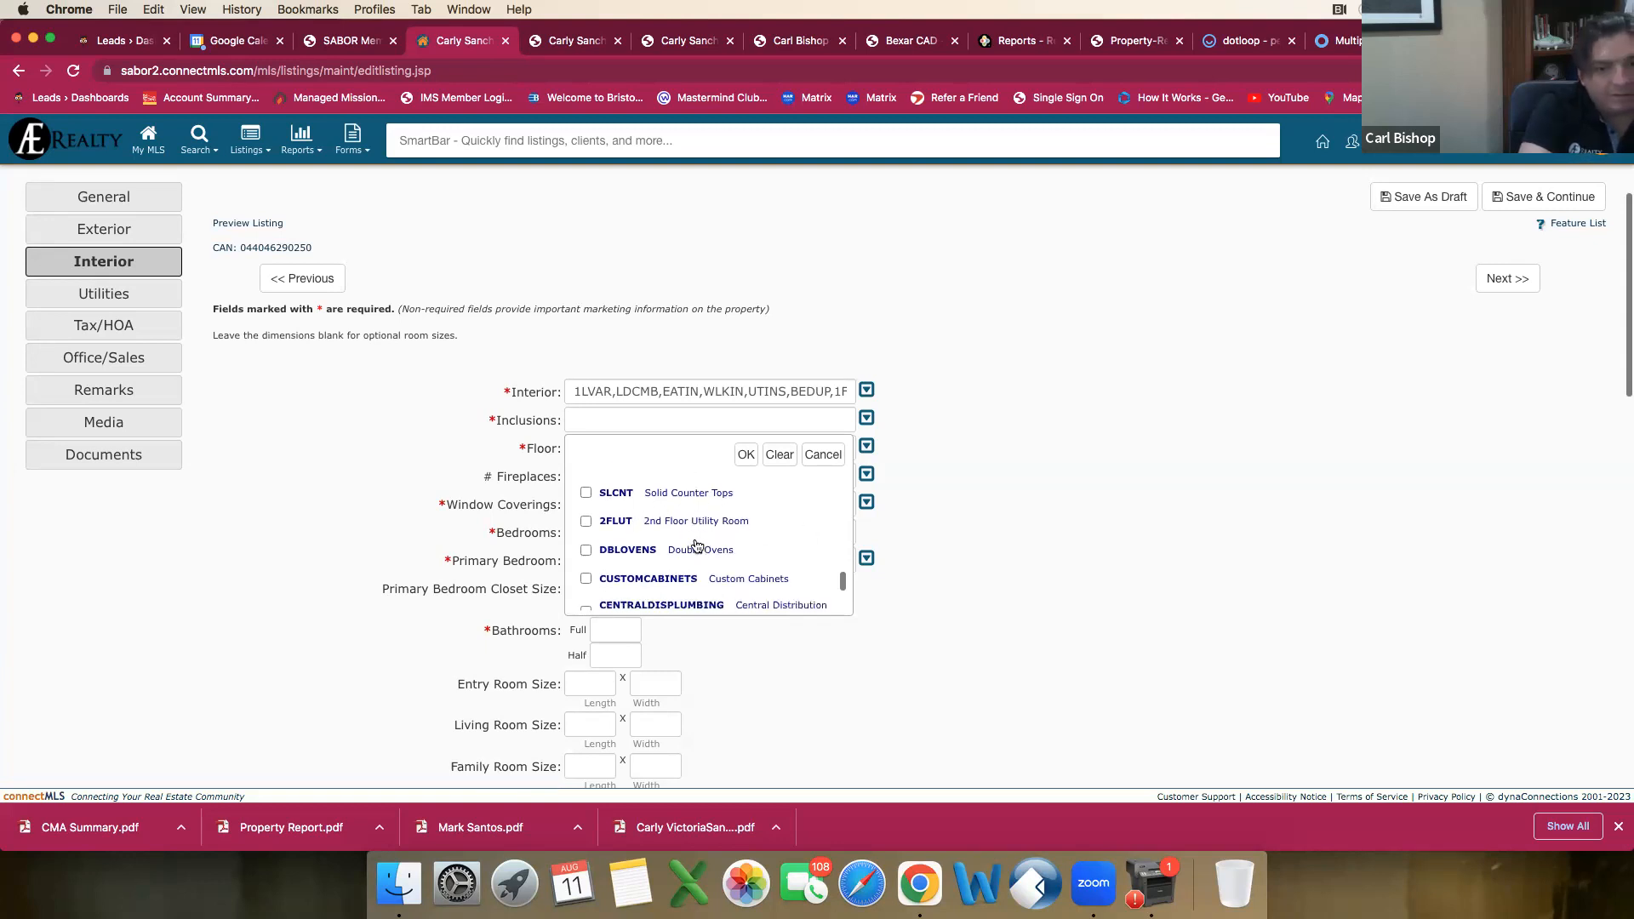
pyautogui.scroll(-1, 700, 544)
pyautogui.scroll(-3, 703, 545)
pyautogui.scroll(-1, 706, 545)
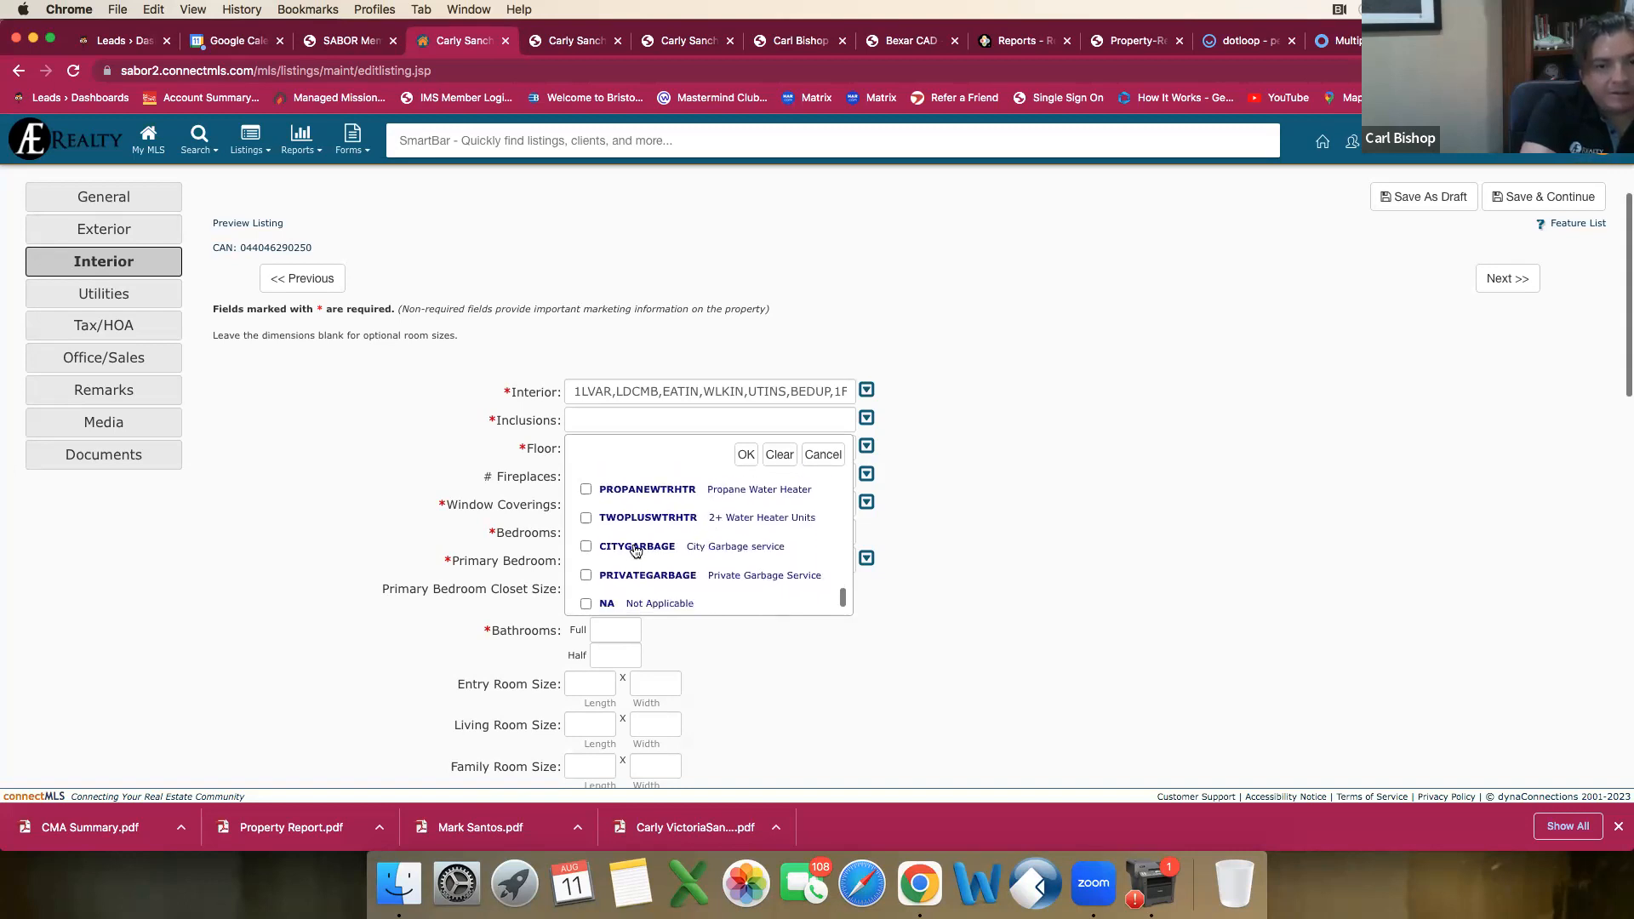
pyautogui.scroll(-1, 681, 562)
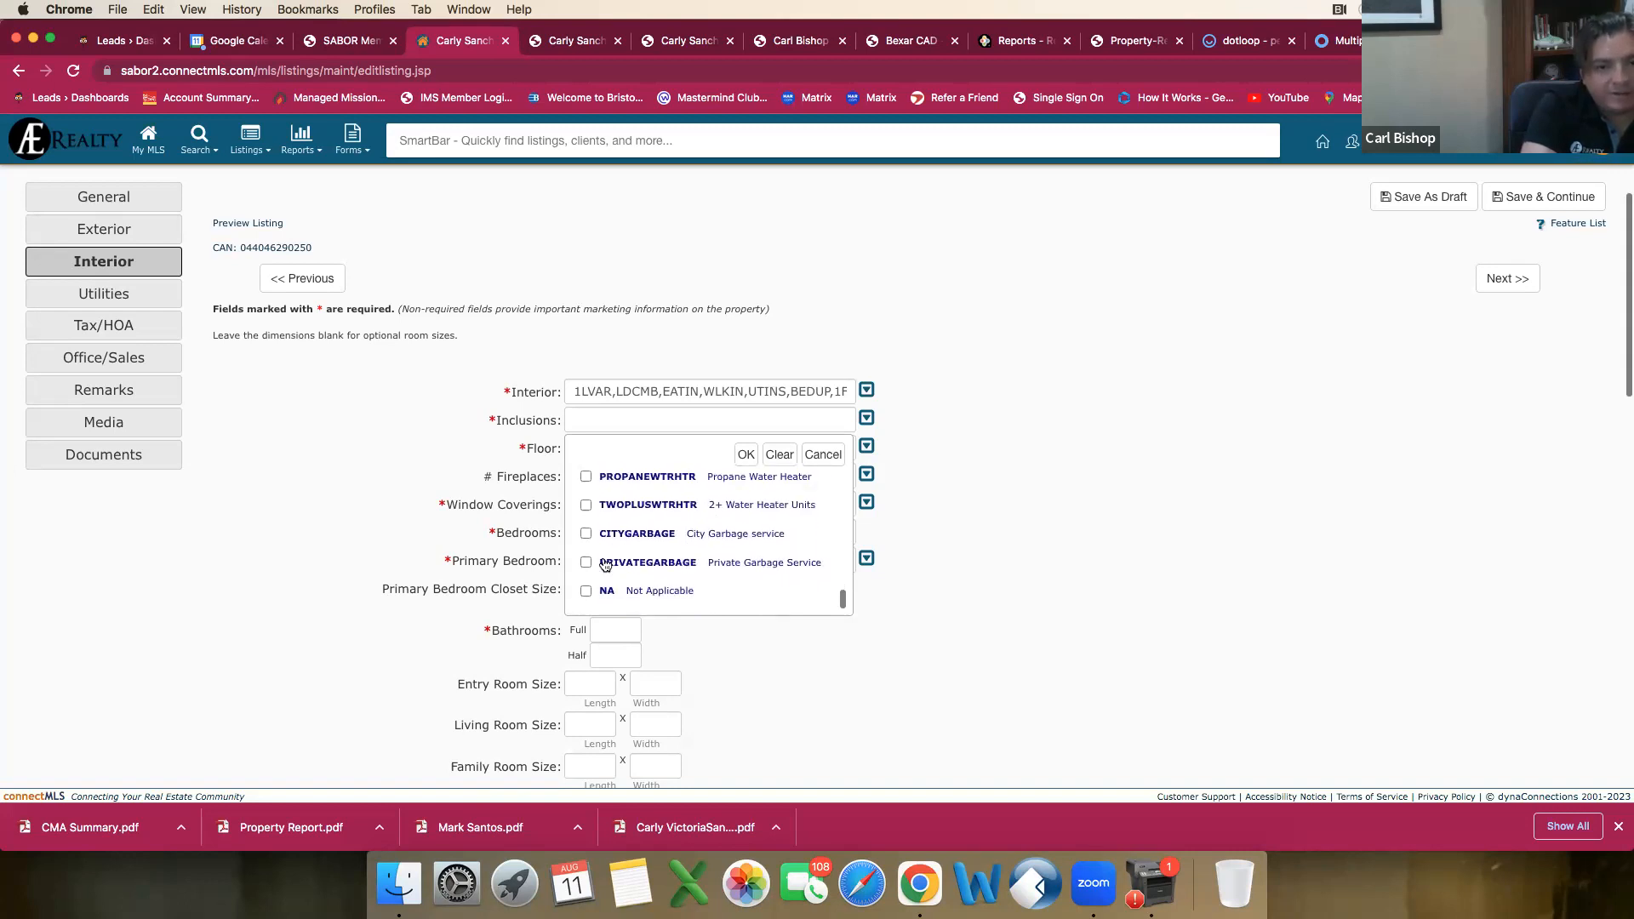
pyautogui.click(586, 563)
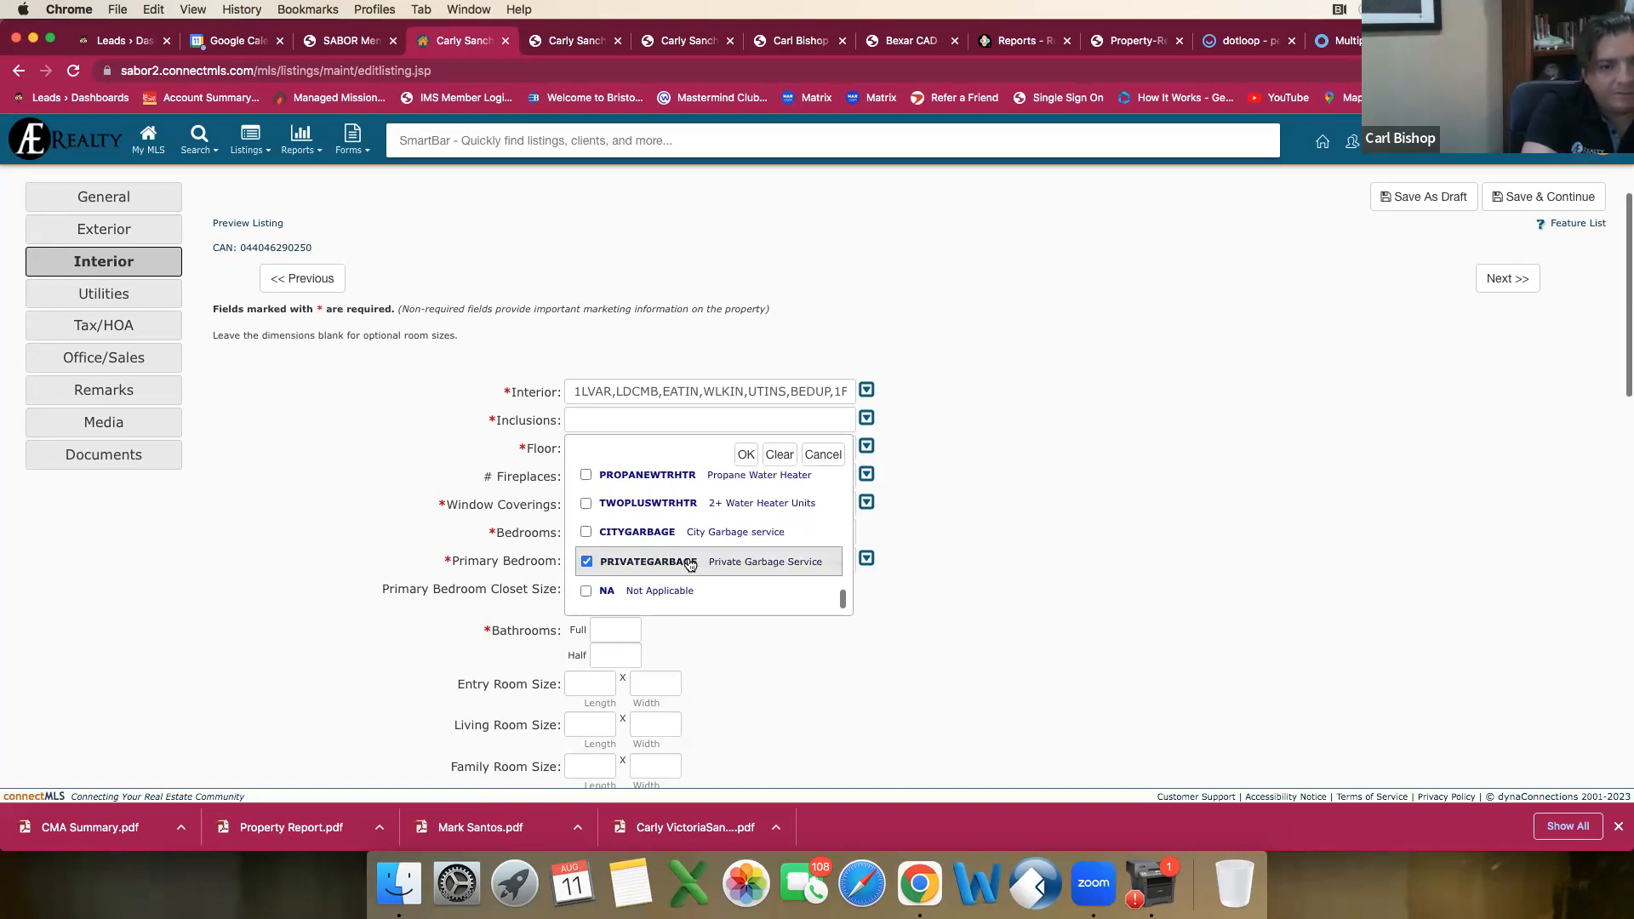
pyautogui.click(746, 455)
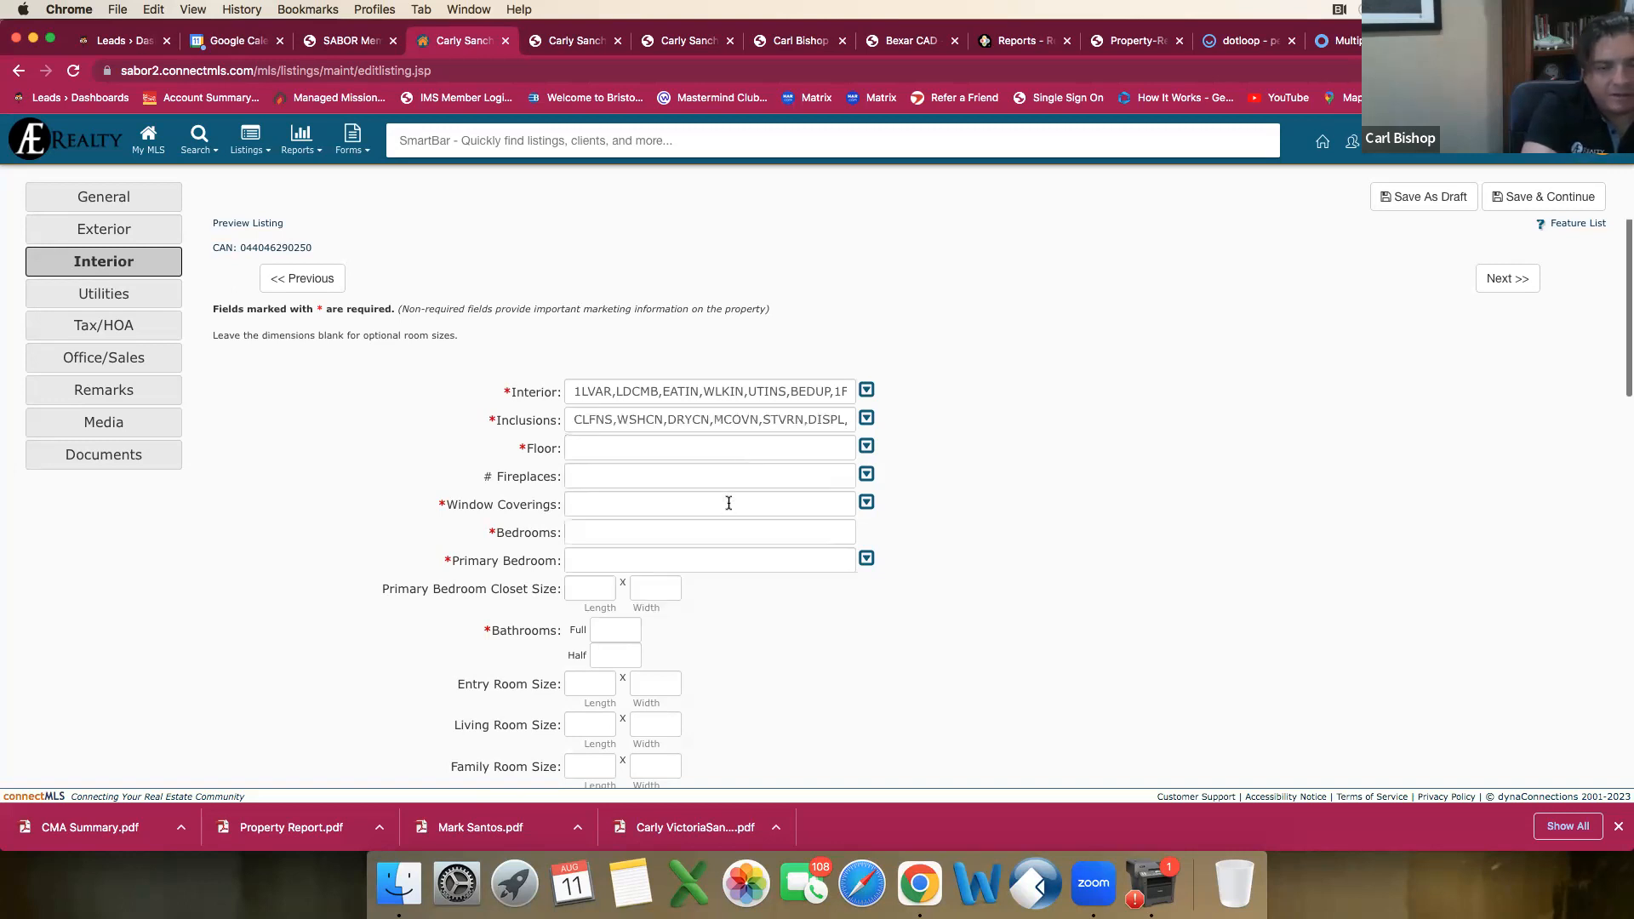
# Step: Set the Floor field to Carpeting and Ceramic Tile
pyautogui.click(608, 452)
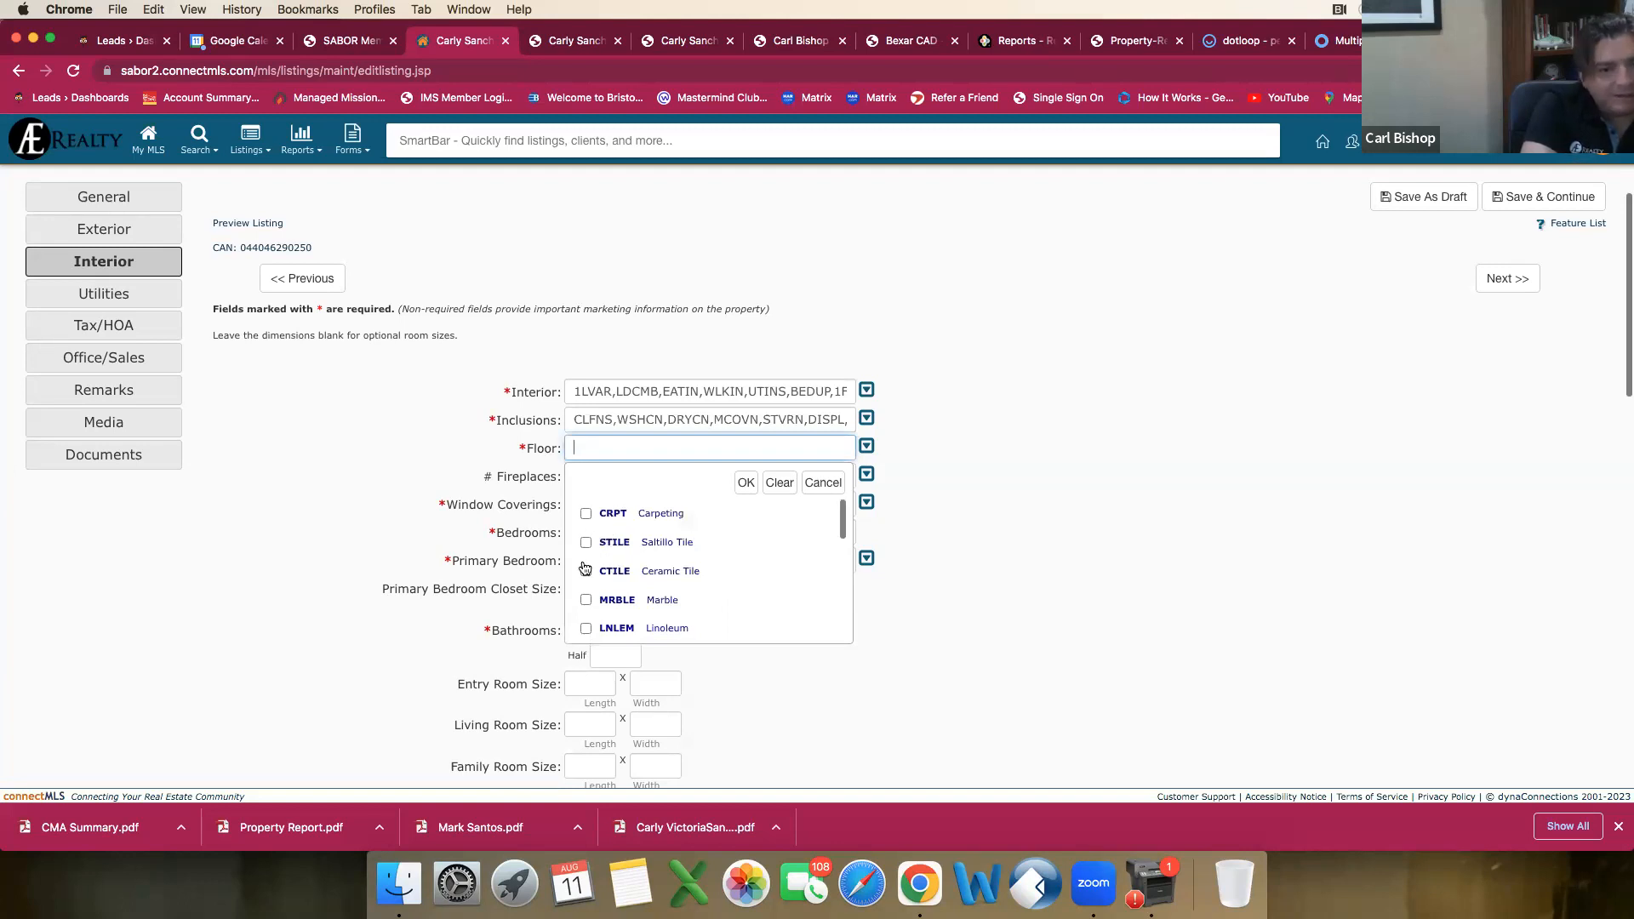
pyautogui.click(588, 515)
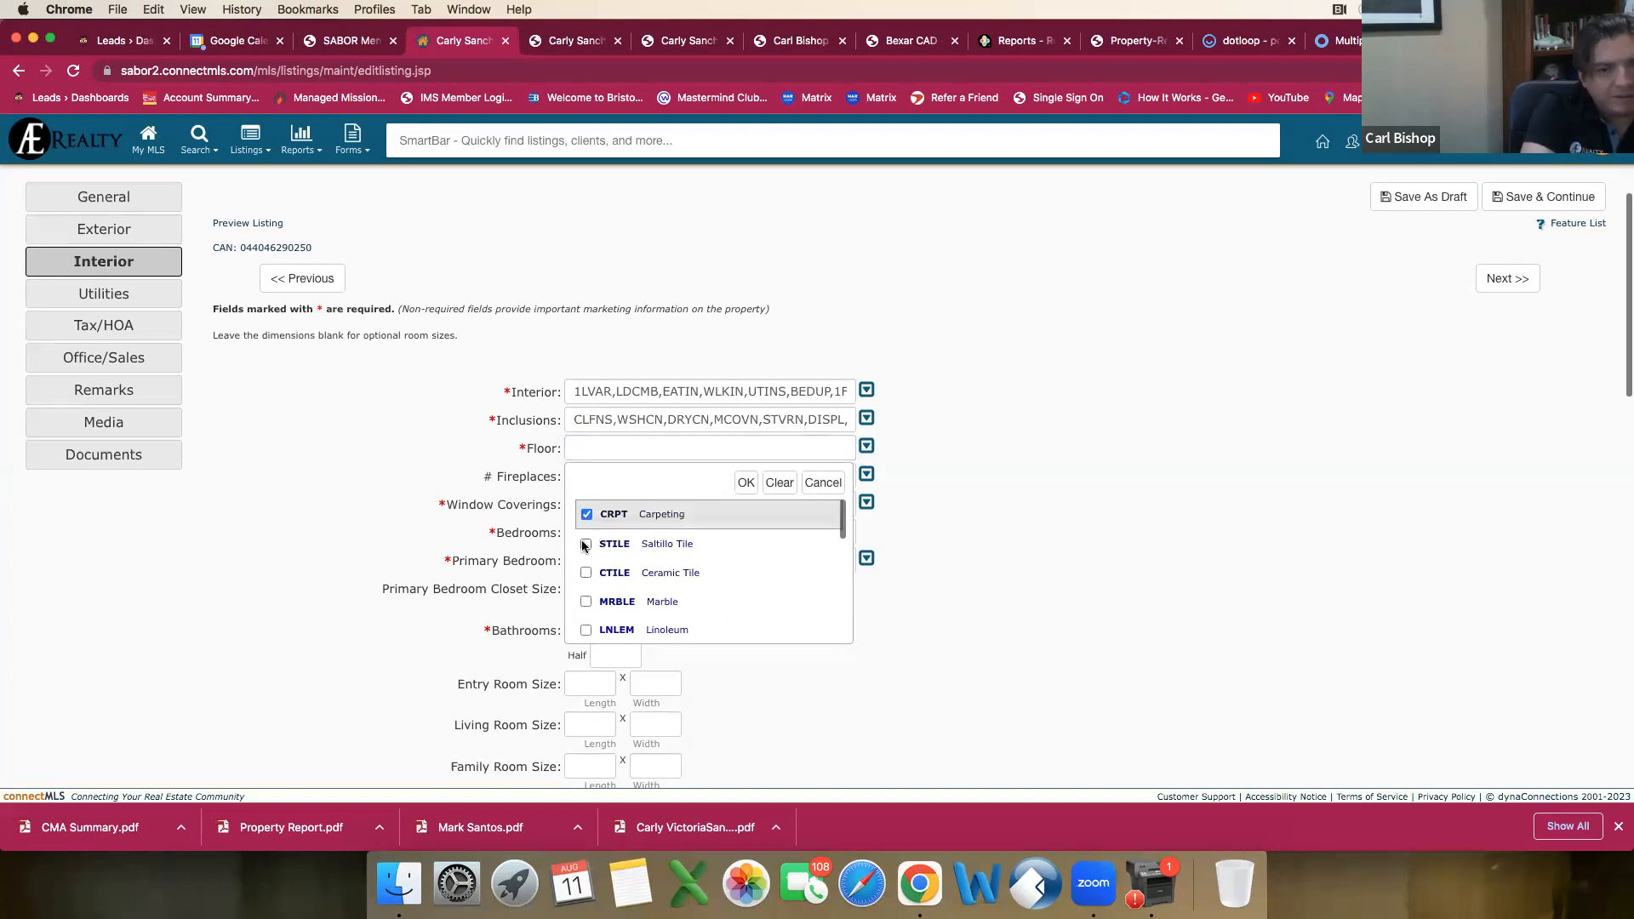
pyautogui.click(587, 573)
pyautogui.scroll(-2, 647, 584)
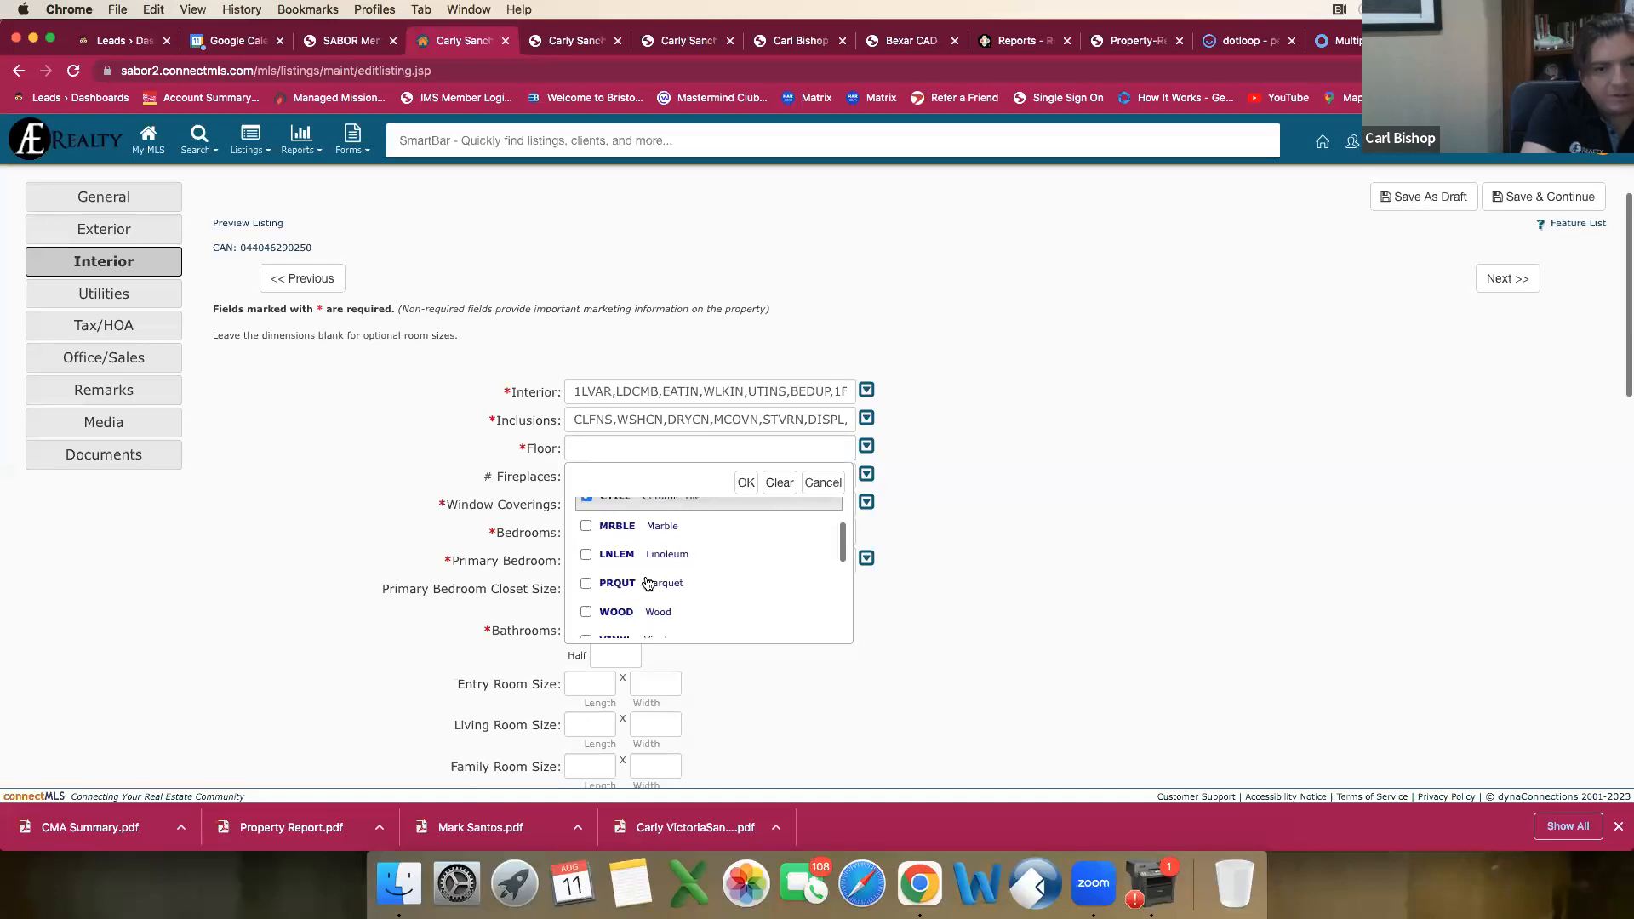
pyautogui.scroll(-2, 650, 581)
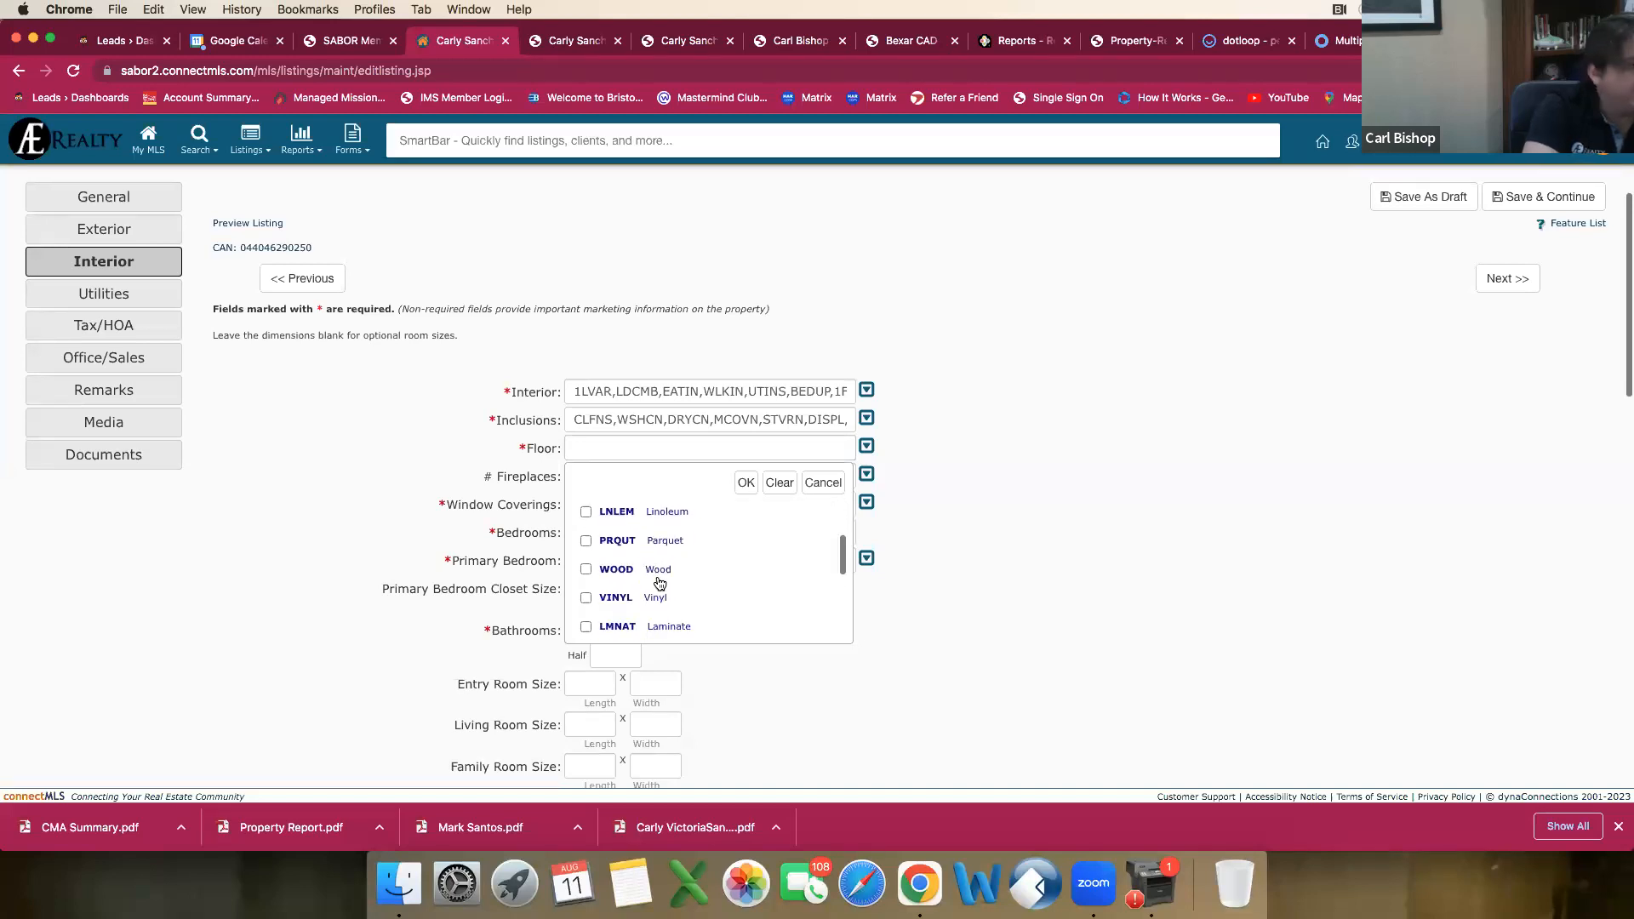
pyautogui.scroll(3, 656, 582)
pyautogui.click(746, 483)
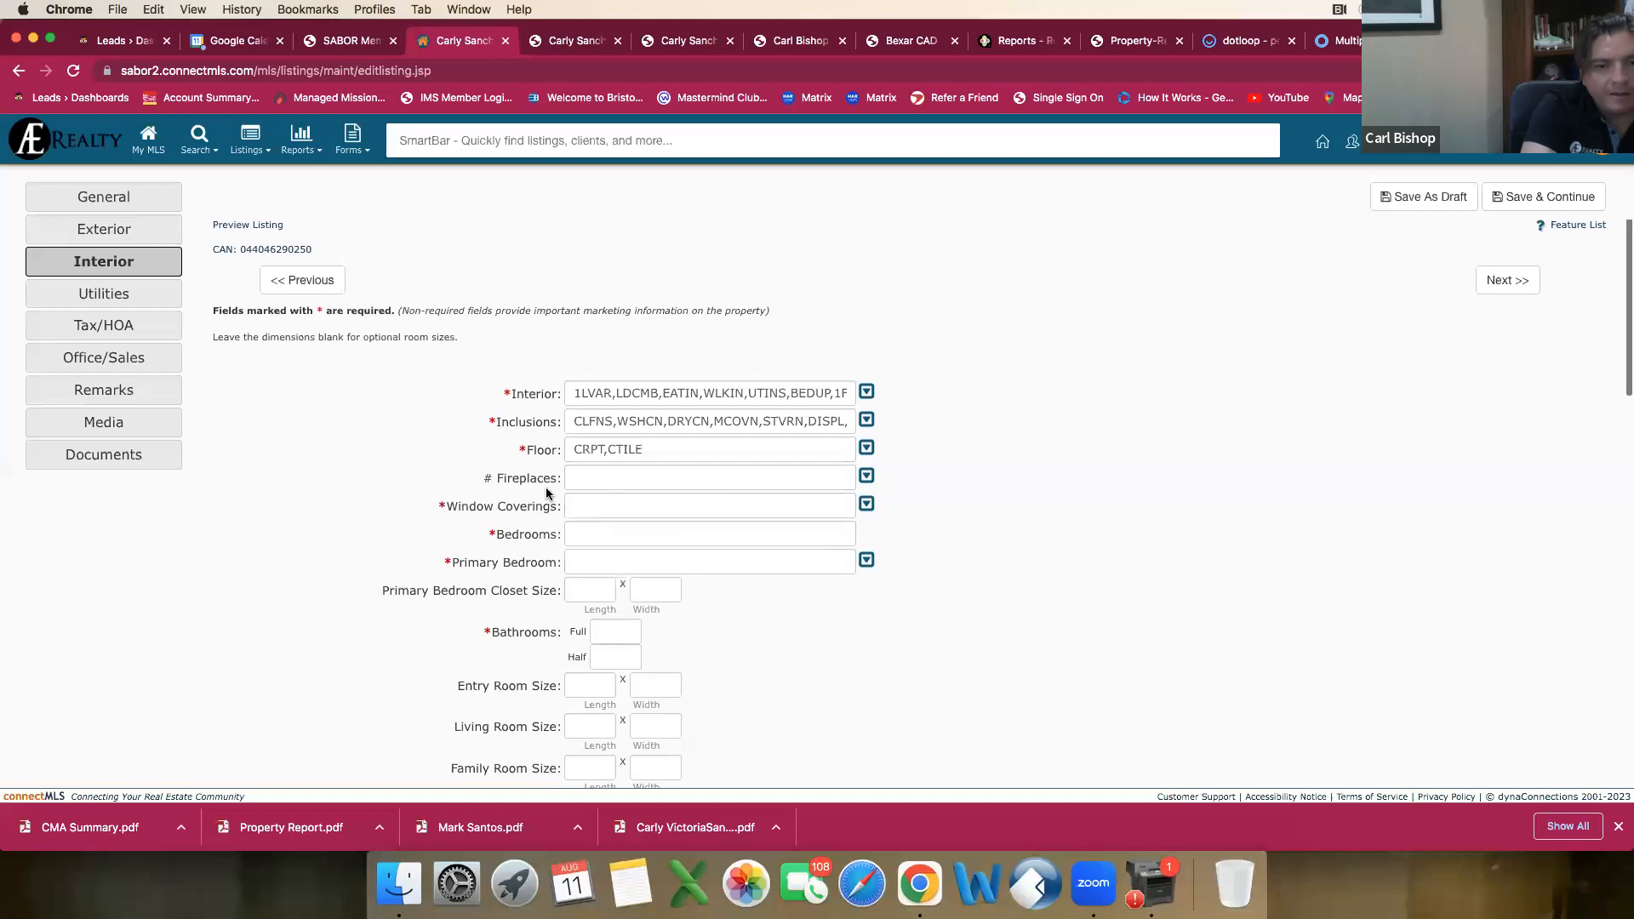
# Step: Set the number of fireplaces to 0 and Window Coverings to Some Remain
pyautogui.click(584, 474)
pyautogui.click(587, 548)
pyautogui.click(745, 515)
pyautogui.click(599, 504)
pyautogui.click(585, 605)
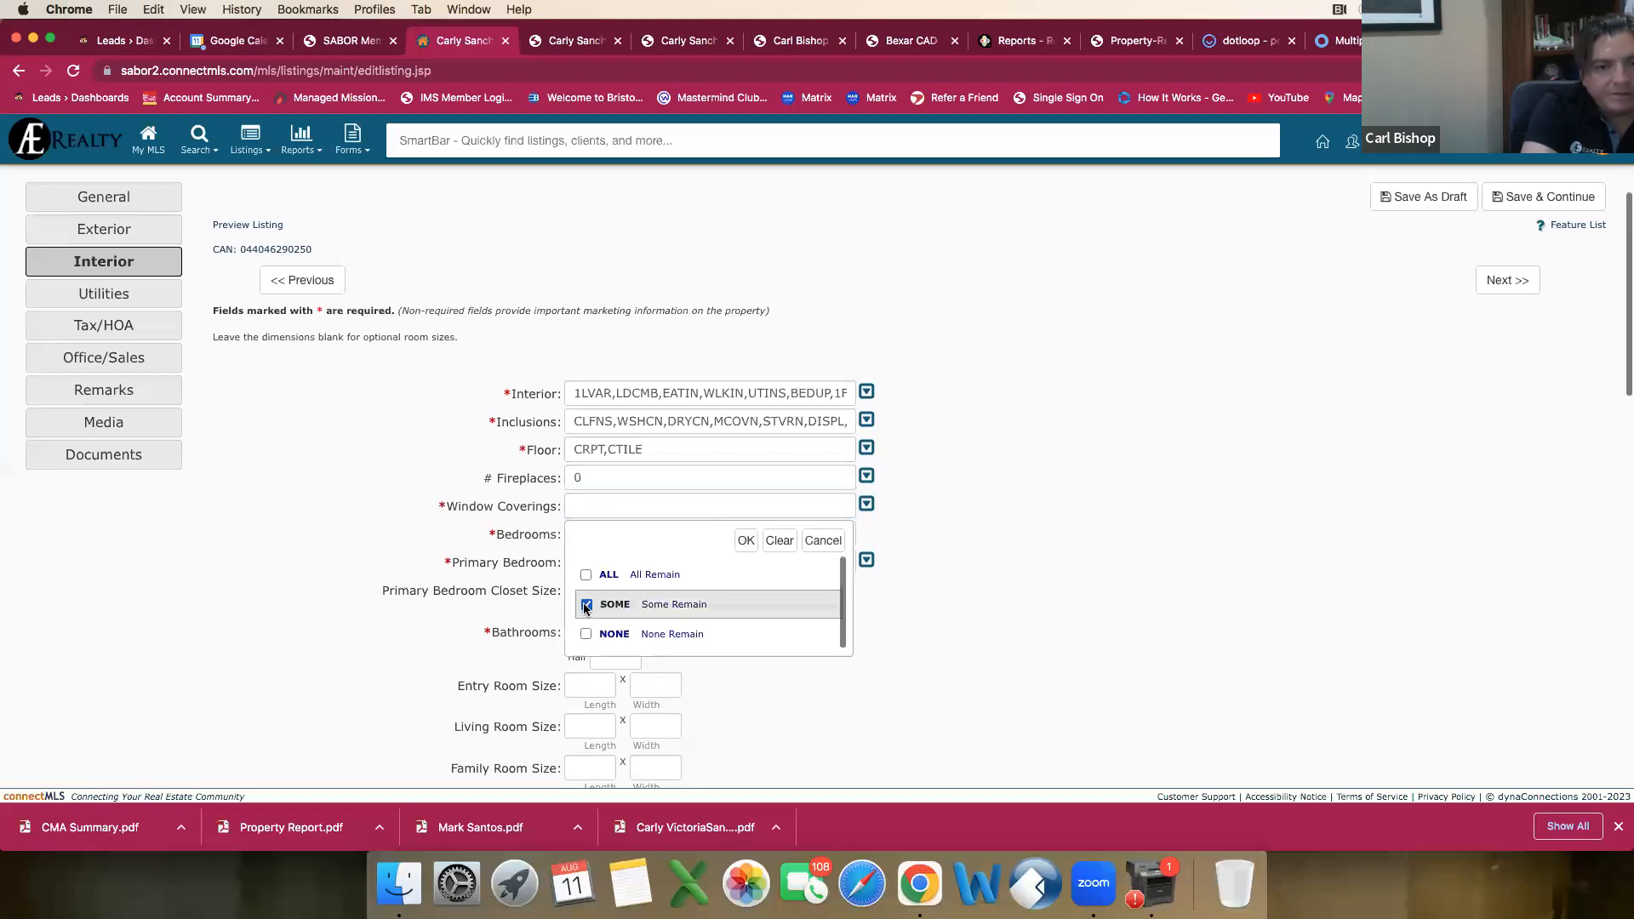
pyautogui.click(743, 540)
# Step: Set Bedrooms to 4 and mark Upstairs in the Primary Bedroom choices
pyautogui.scroll(-1, 744, 559)
pyautogui.click(652, 493)
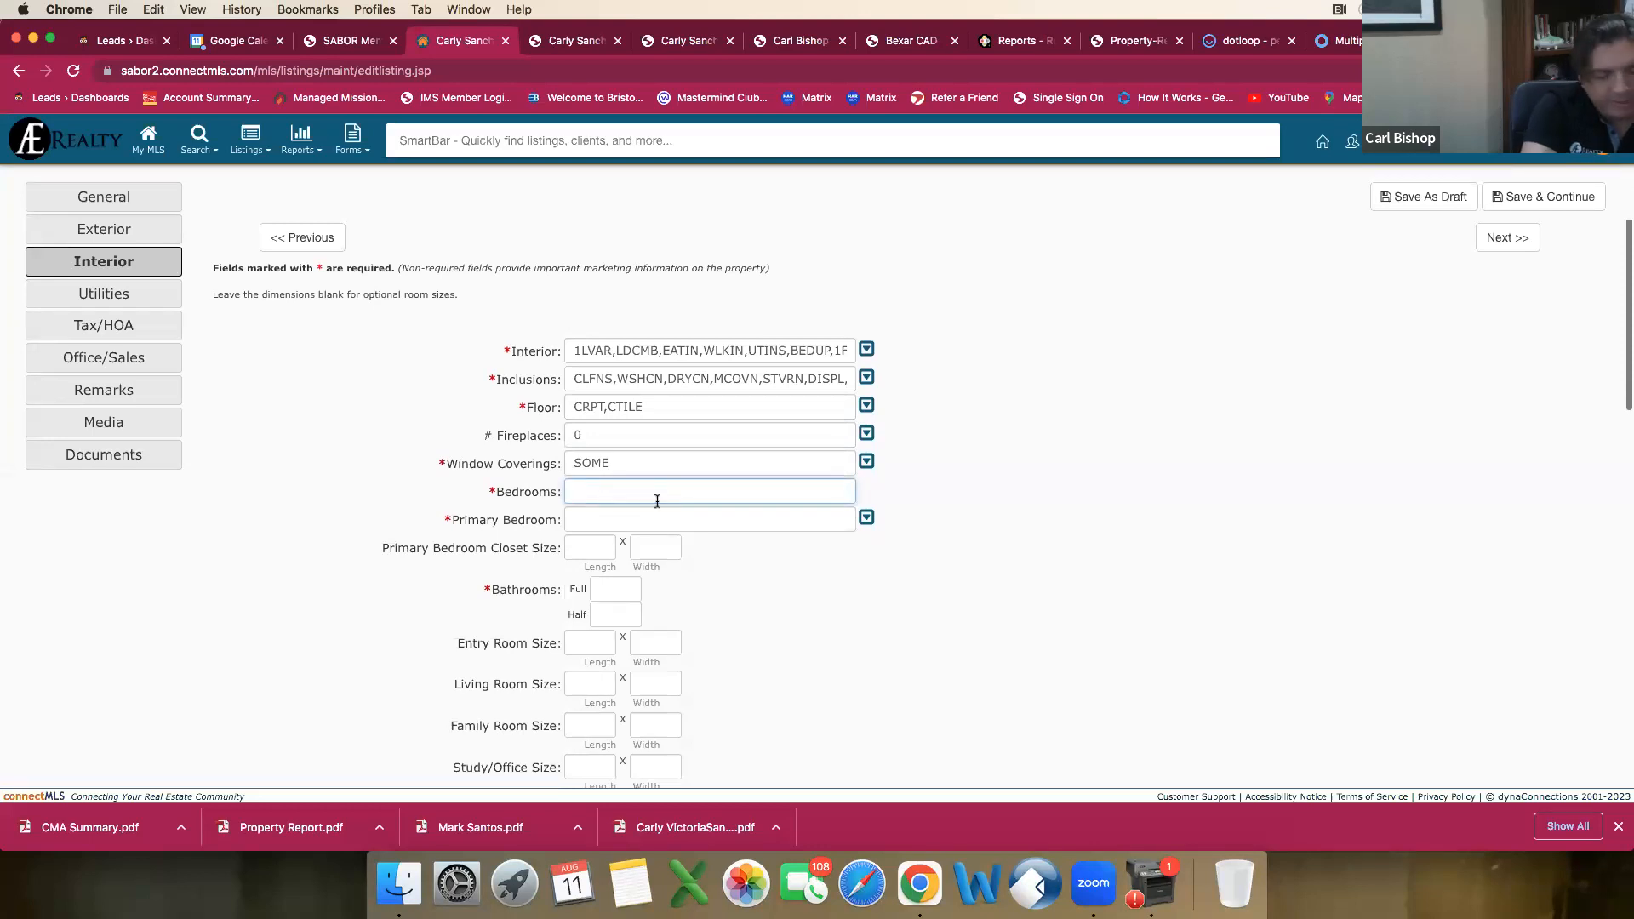
pyautogui.click(615, 515)
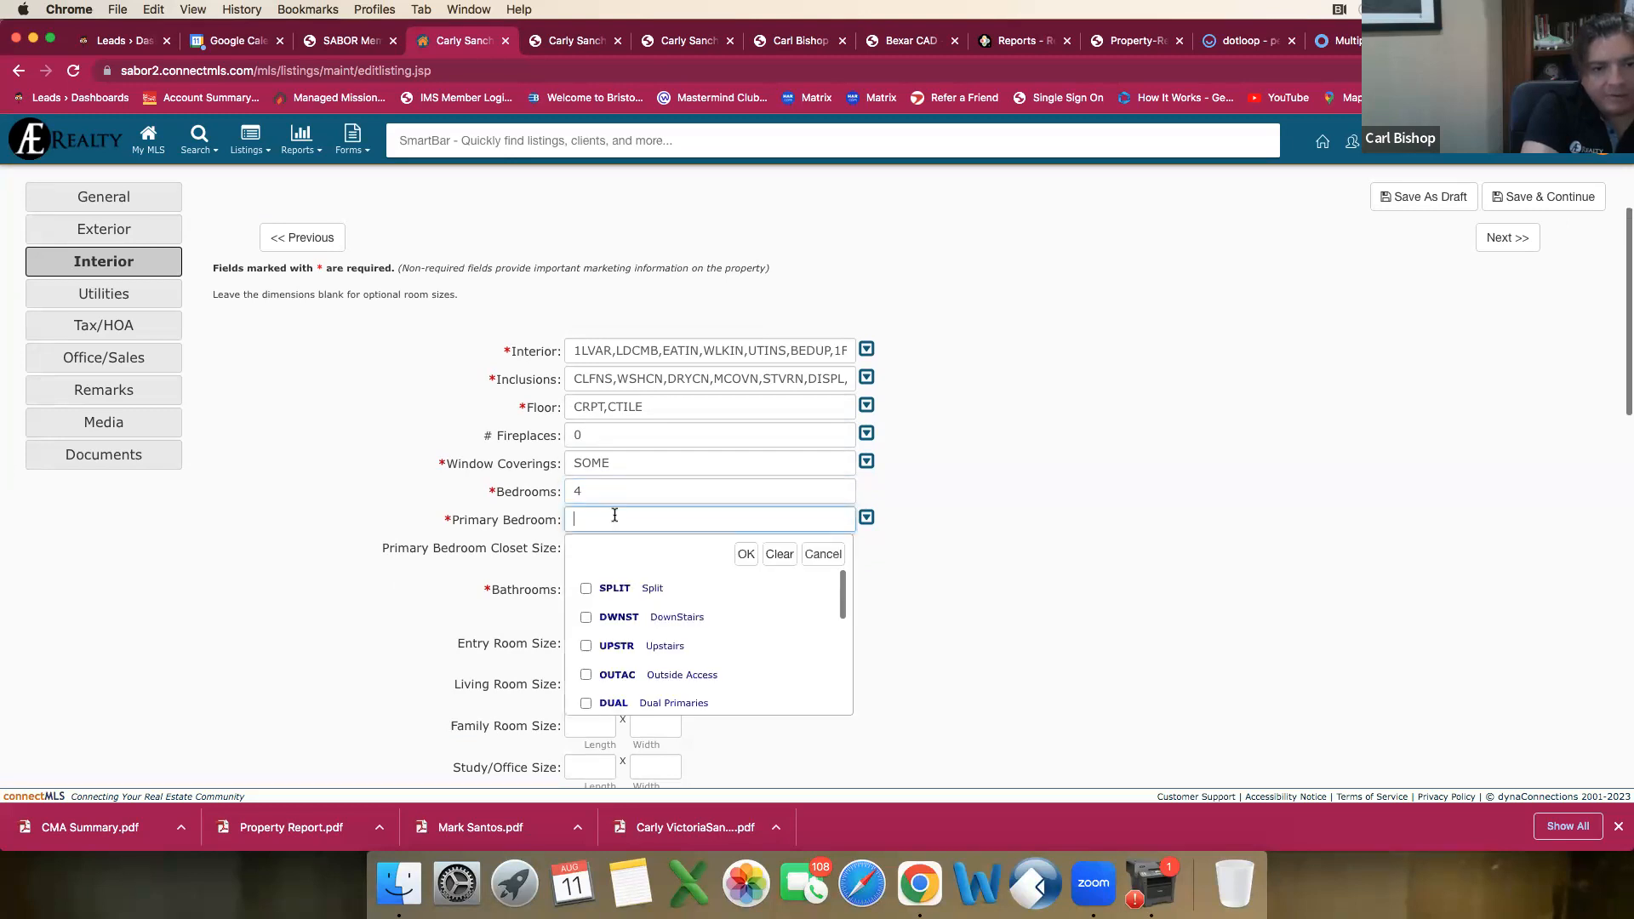
pyautogui.scroll(-2, 598, 589)
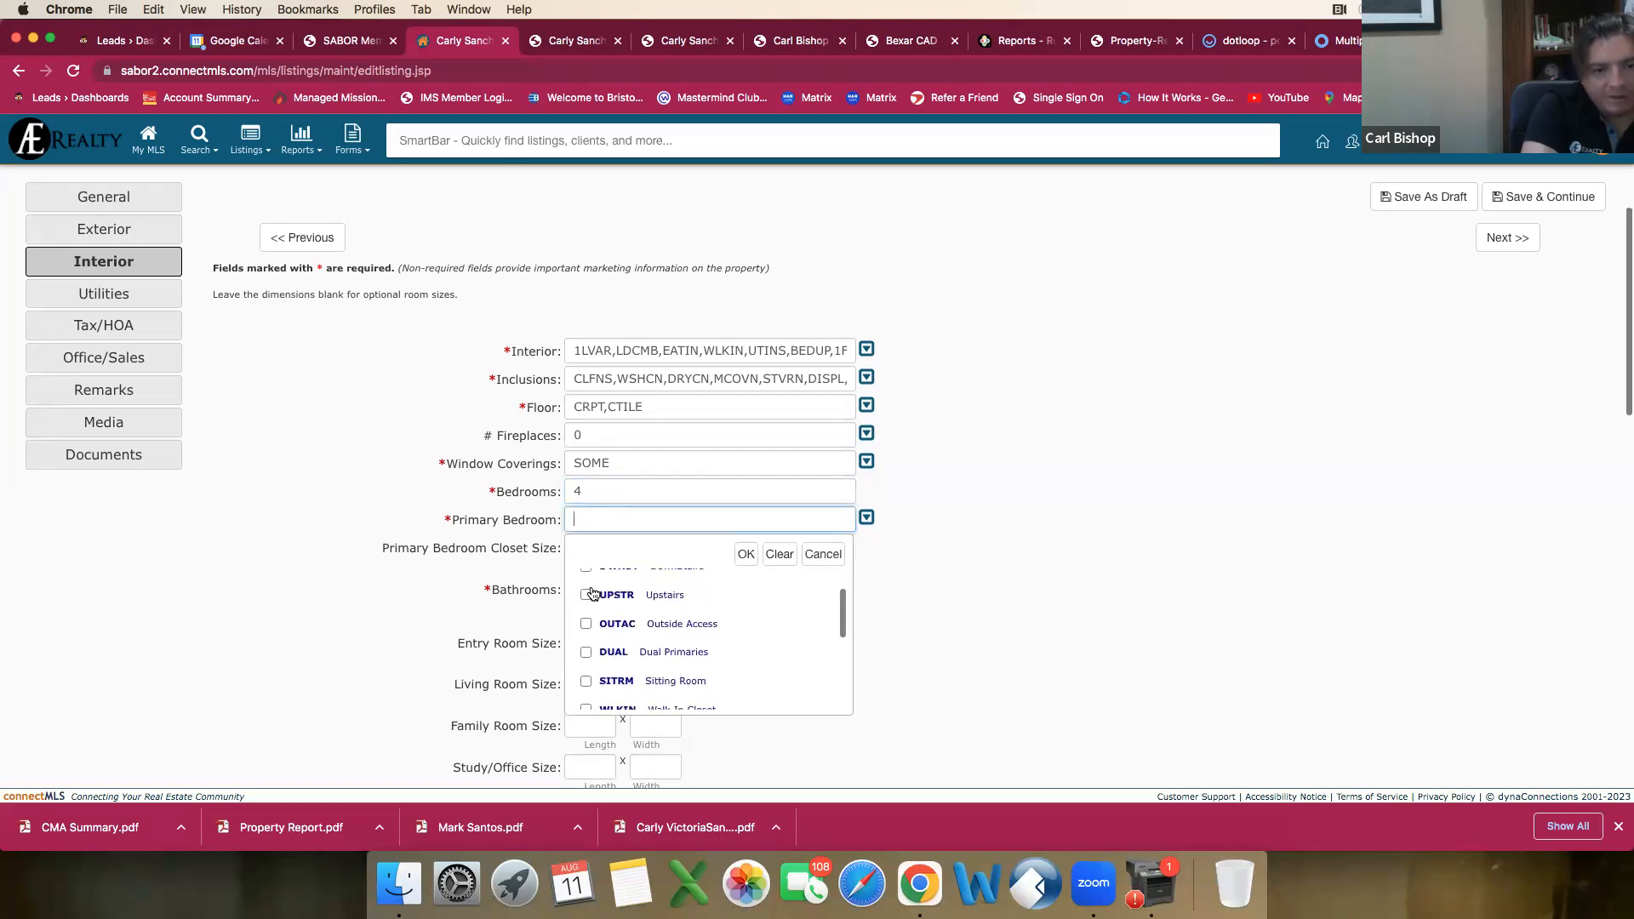
pyautogui.click(605, 598)
pyautogui.scroll(-3, 607, 602)
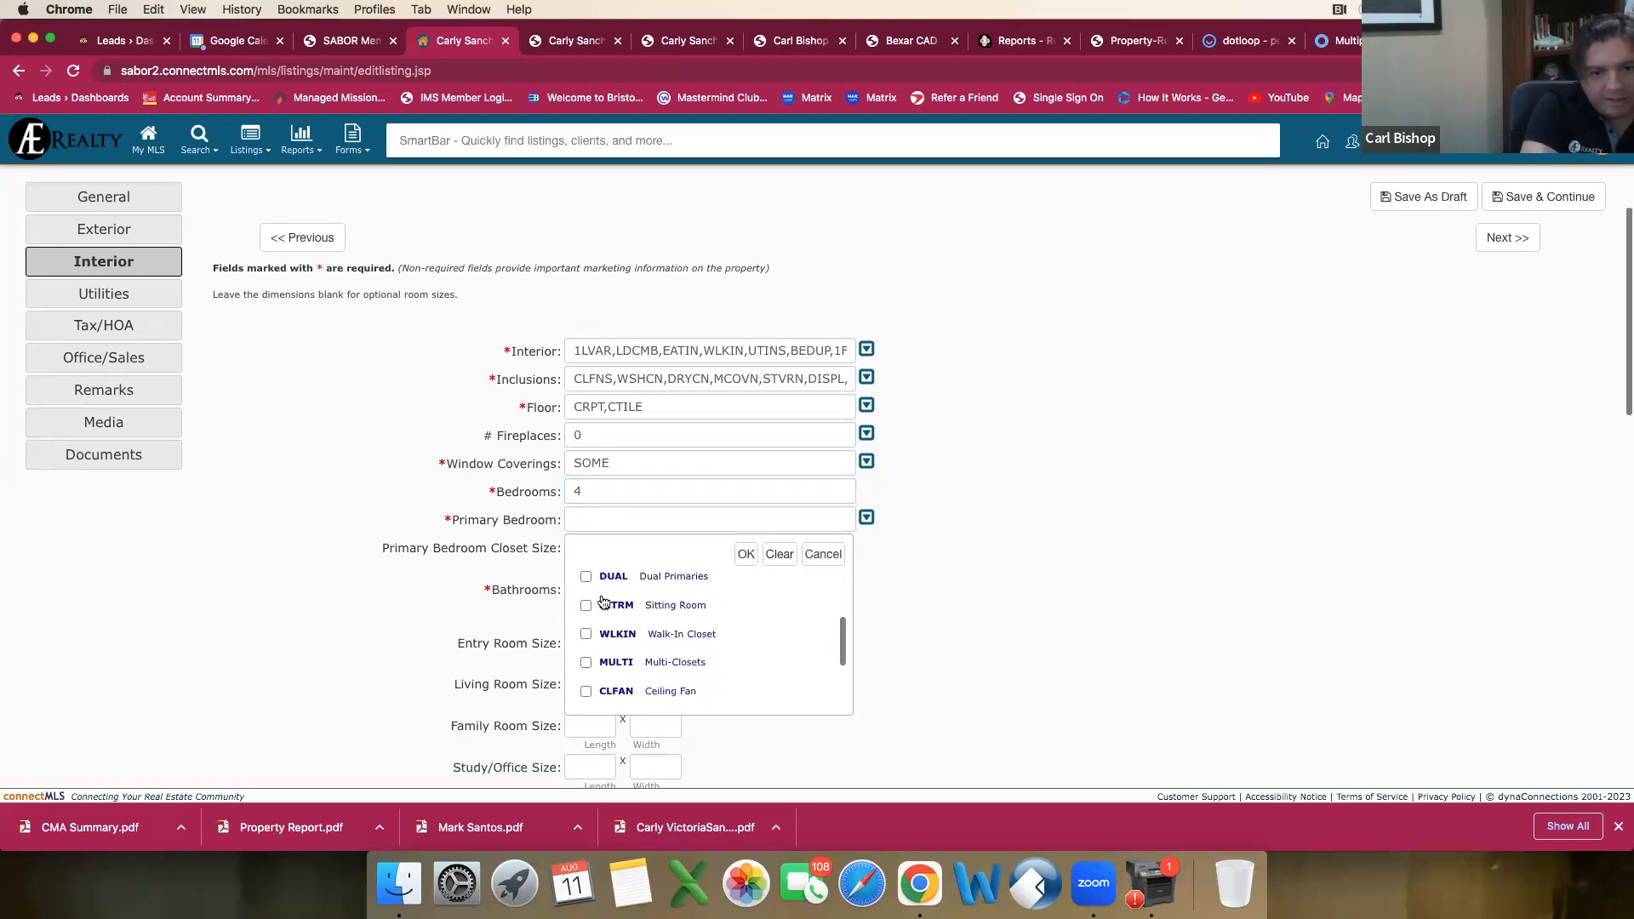
# Step: Mark Walk-In Closet, Ceiling Fan and Full Bath for the Primary Bedroom and apply the selection
pyautogui.click(587, 636)
pyautogui.scroll(-2, 589, 642)
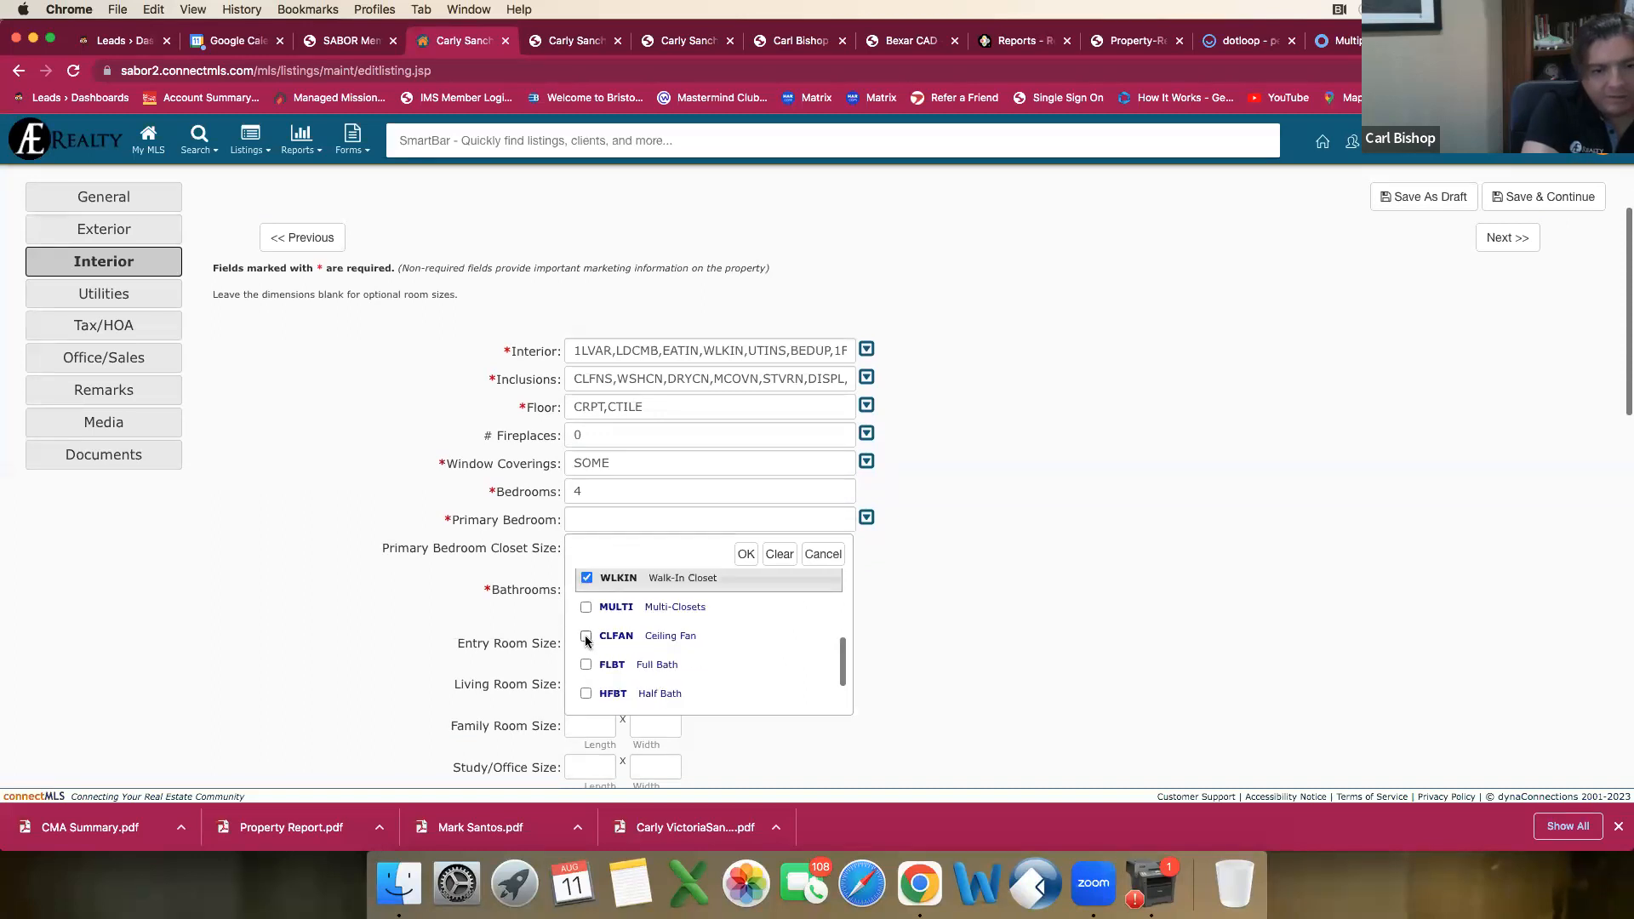
pyautogui.click(587, 637)
pyautogui.scroll(-1, 604, 642)
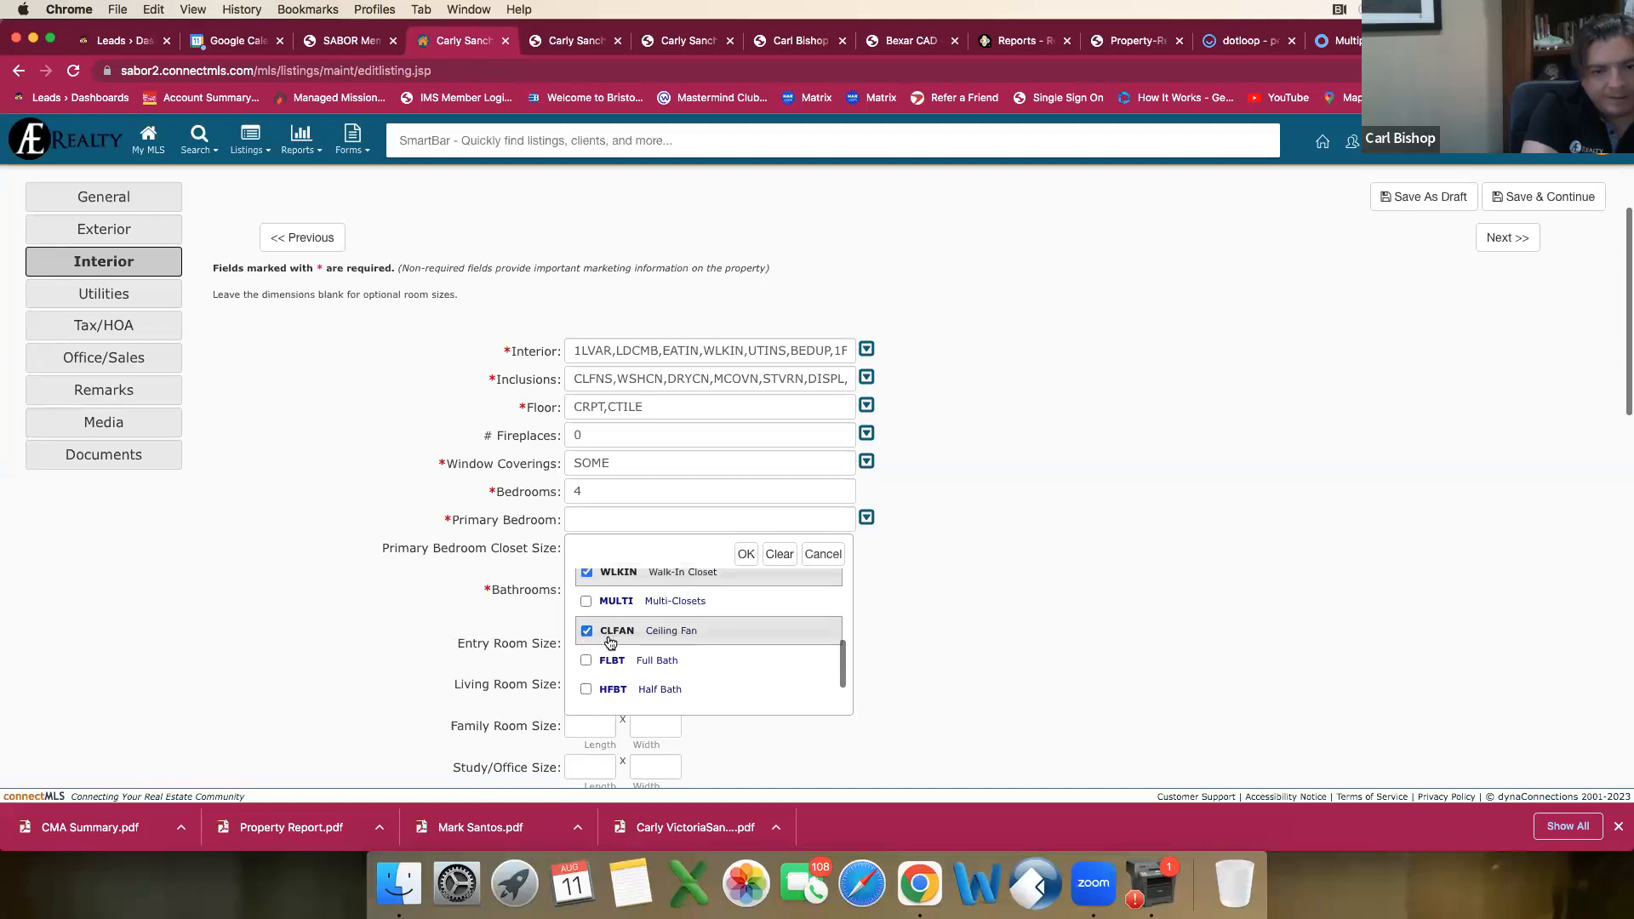
pyautogui.click(591, 636)
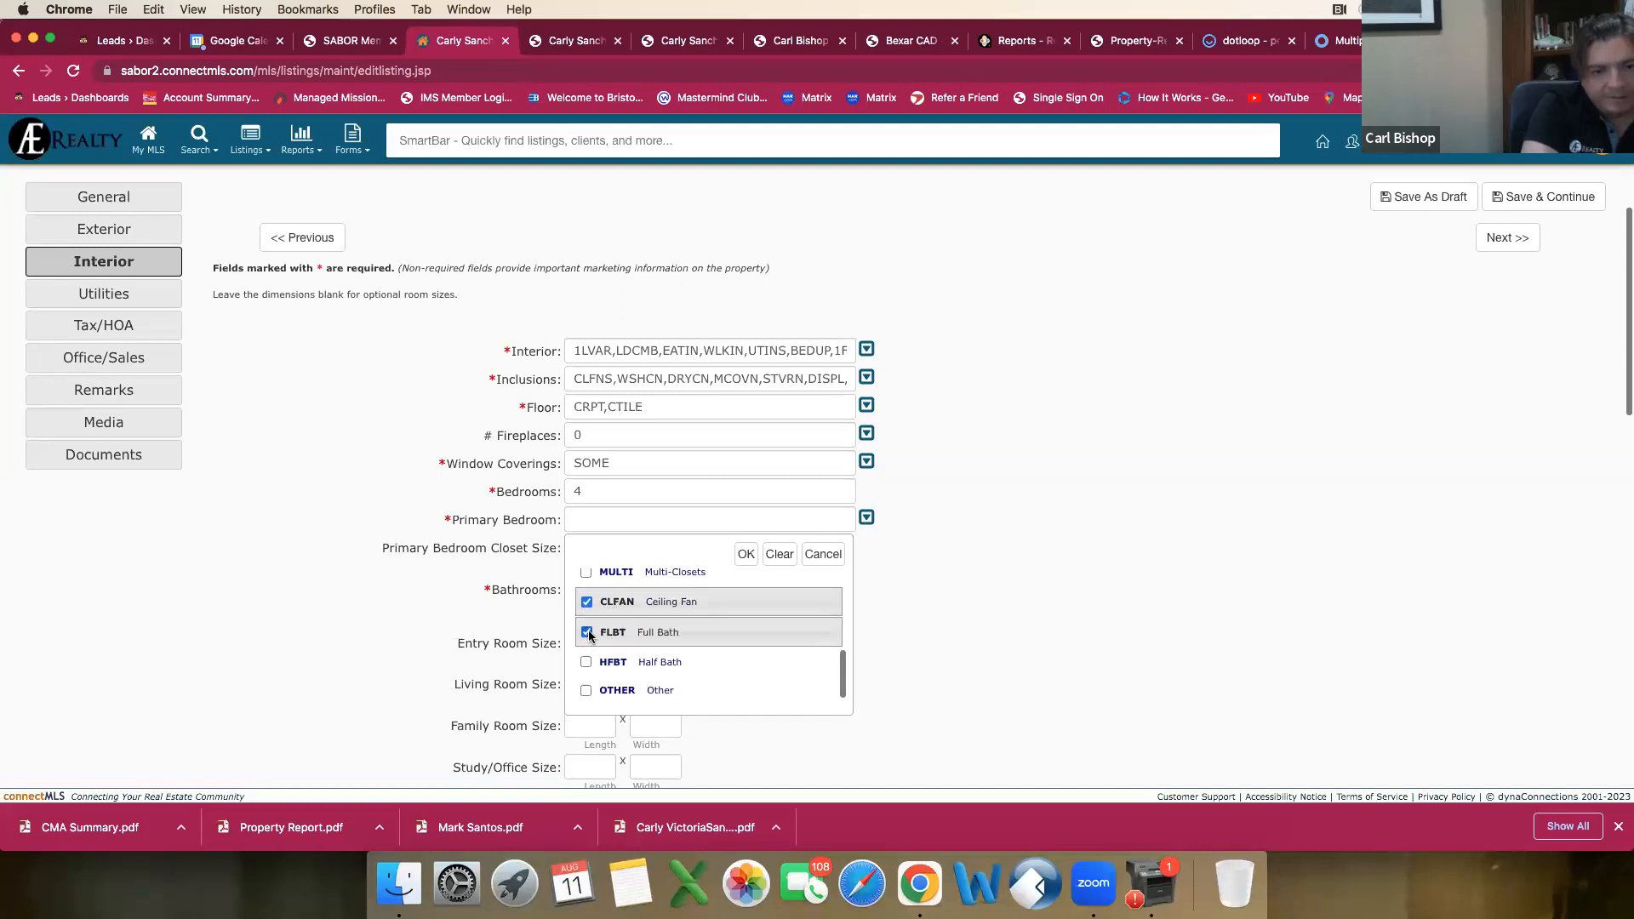
pyautogui.click(746, 554)
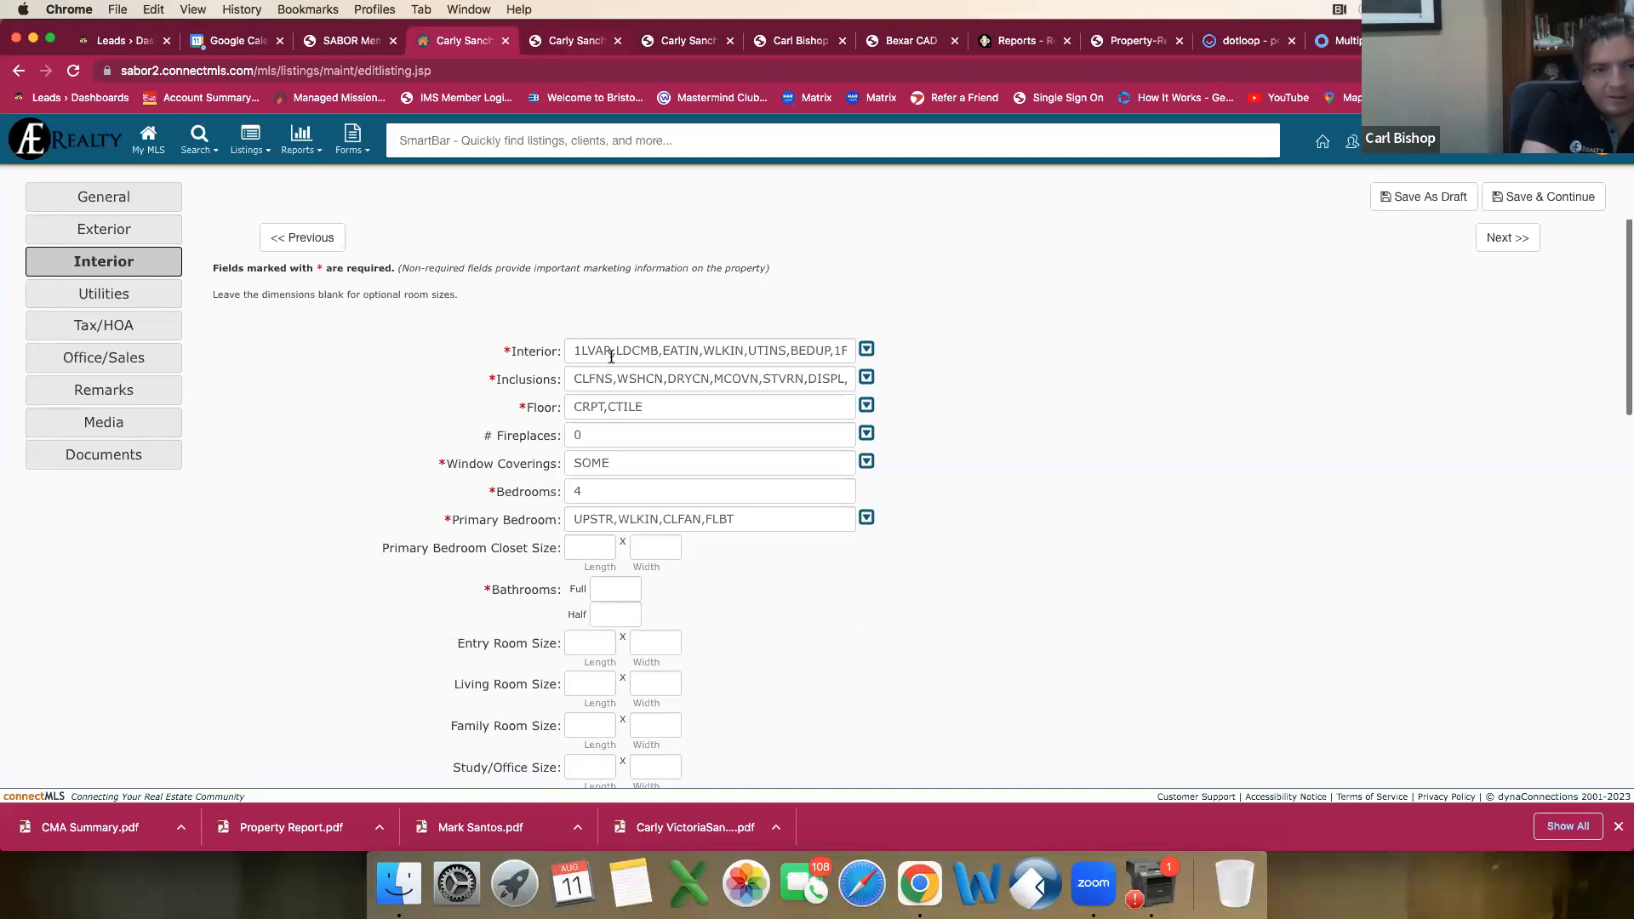
# Step: Check the bathroom counts in the comparable agent reports and set Bathrooms to 2 full and 1 half
pyautogui.click(564, 38)
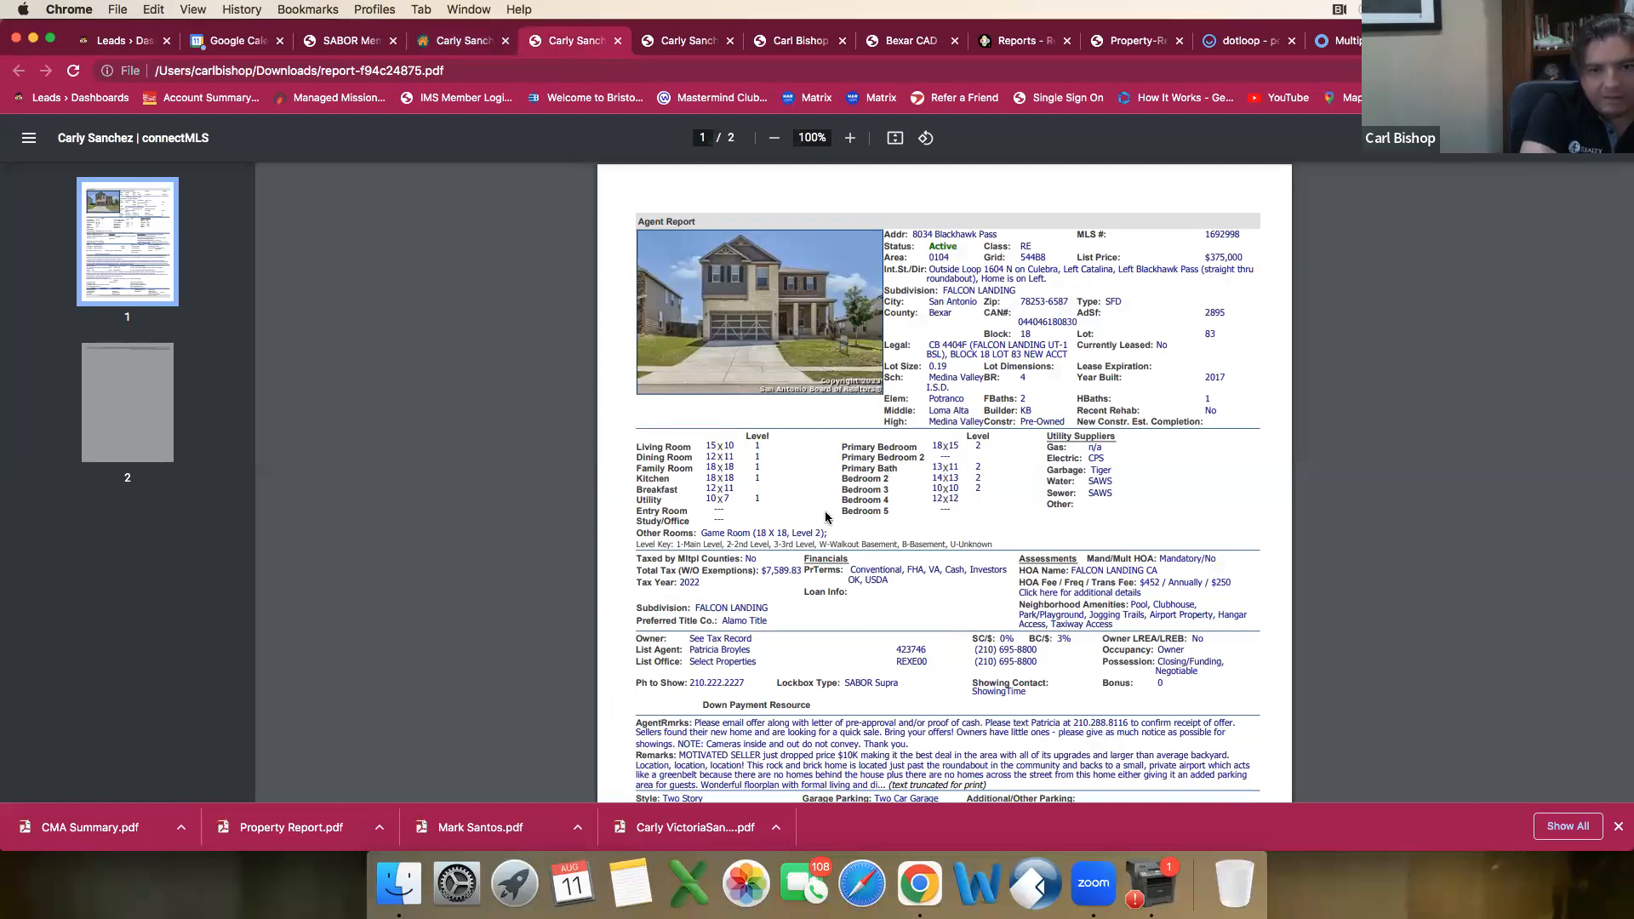
pyautogui.click(677, 49)
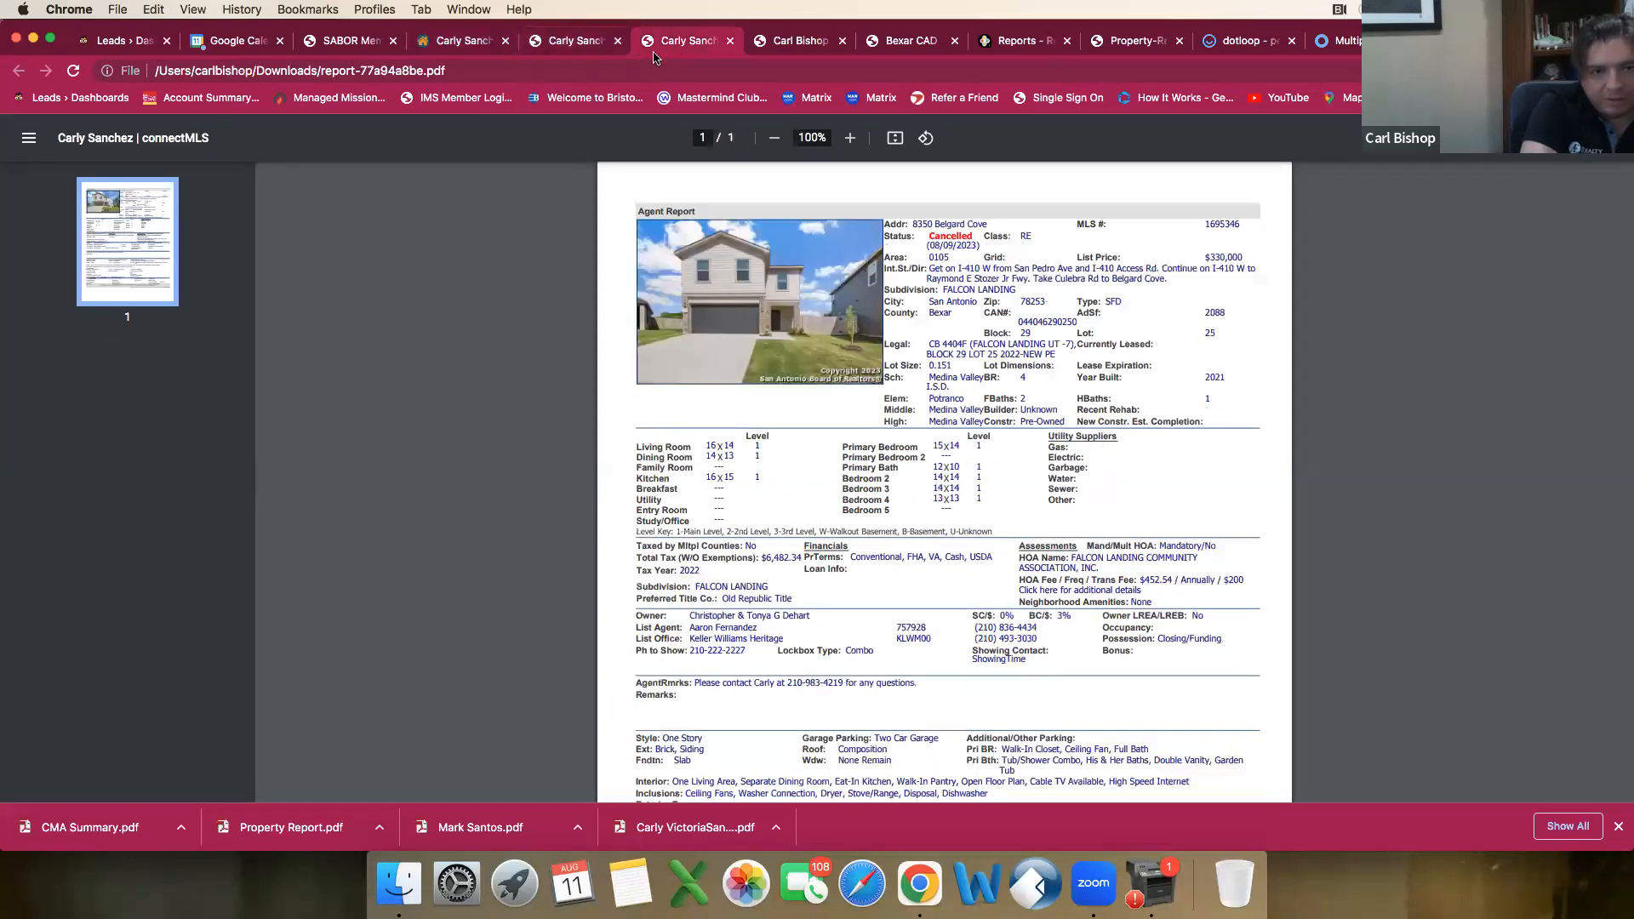
pyautogui.click(467, 49)
pyautogui.scroll(-1, 536, 558)
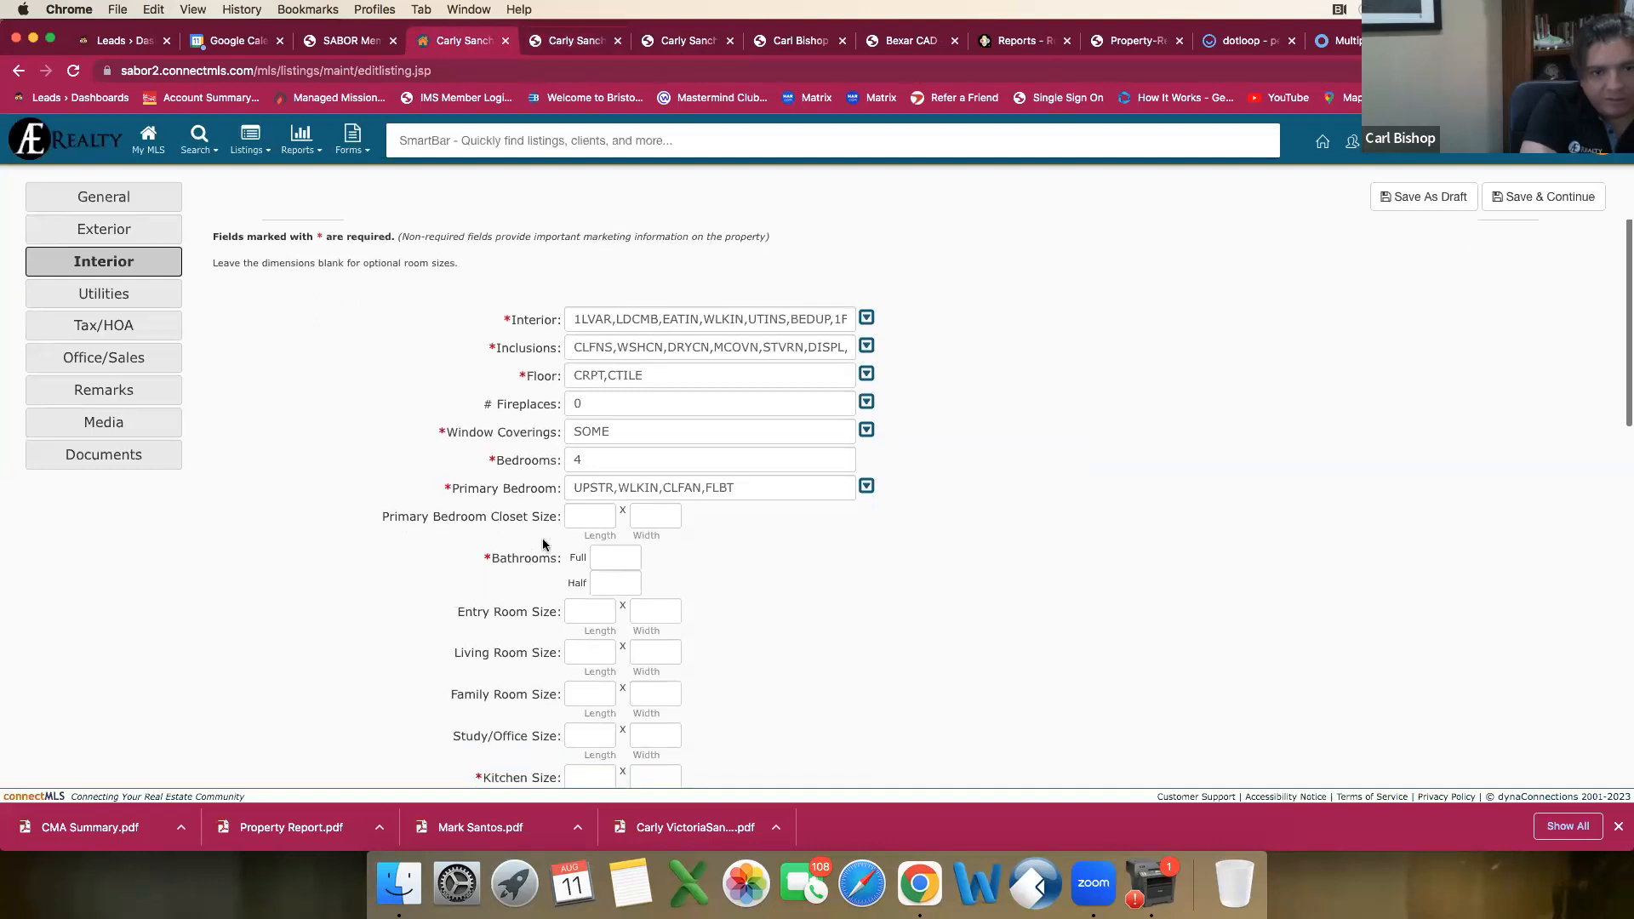
pyautogui.click(576, 47)
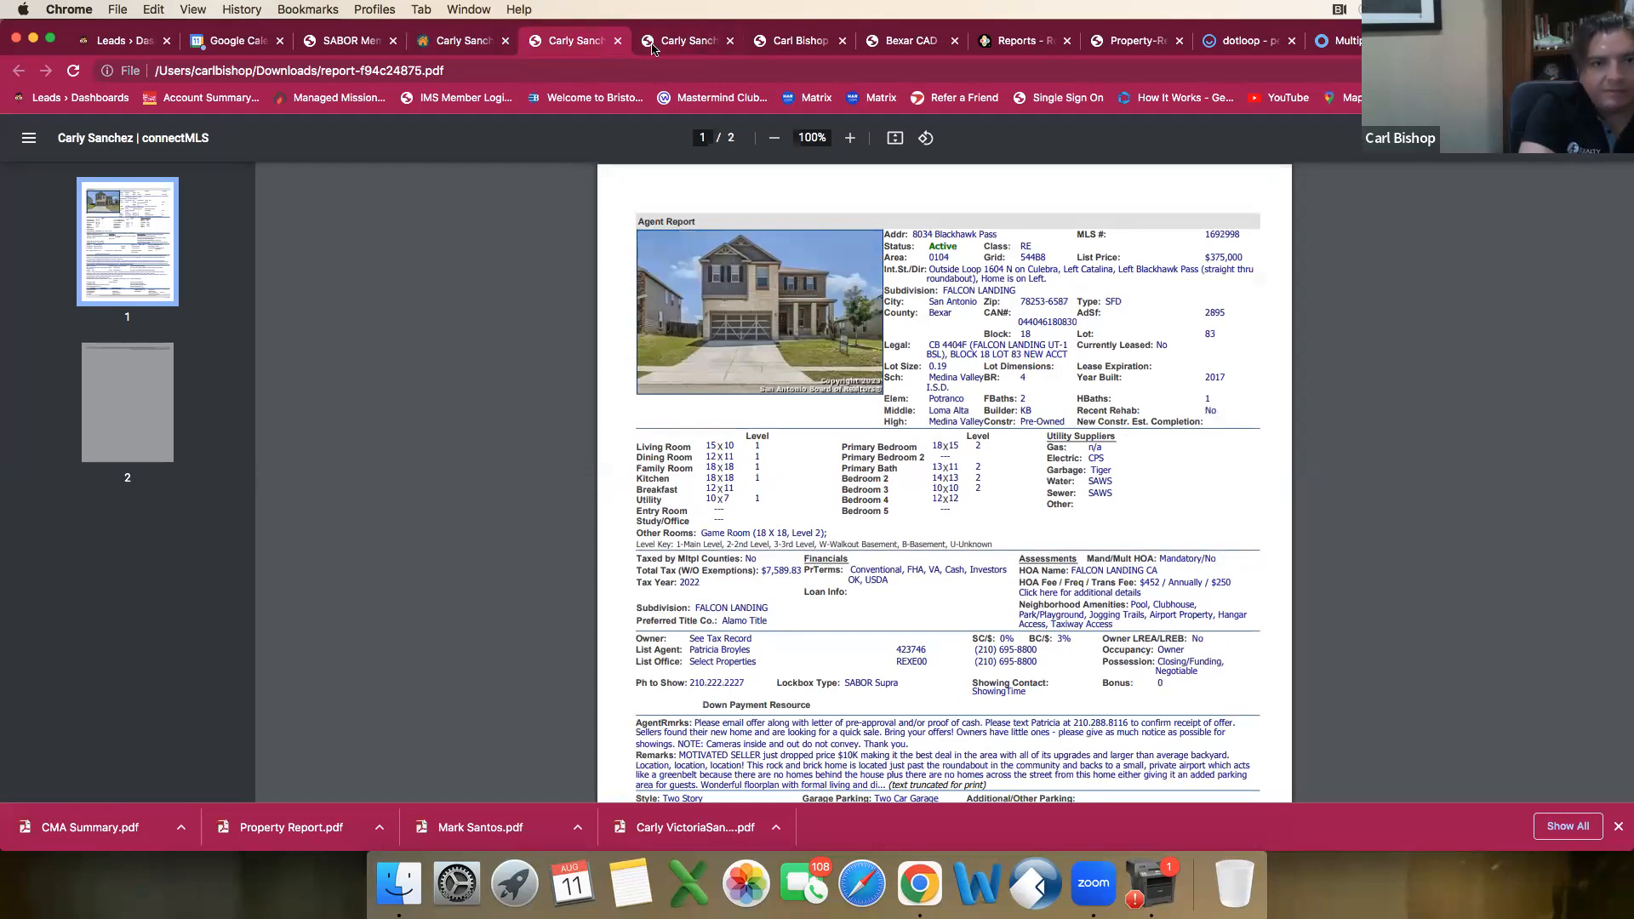
pyautogui.click(469, 47)
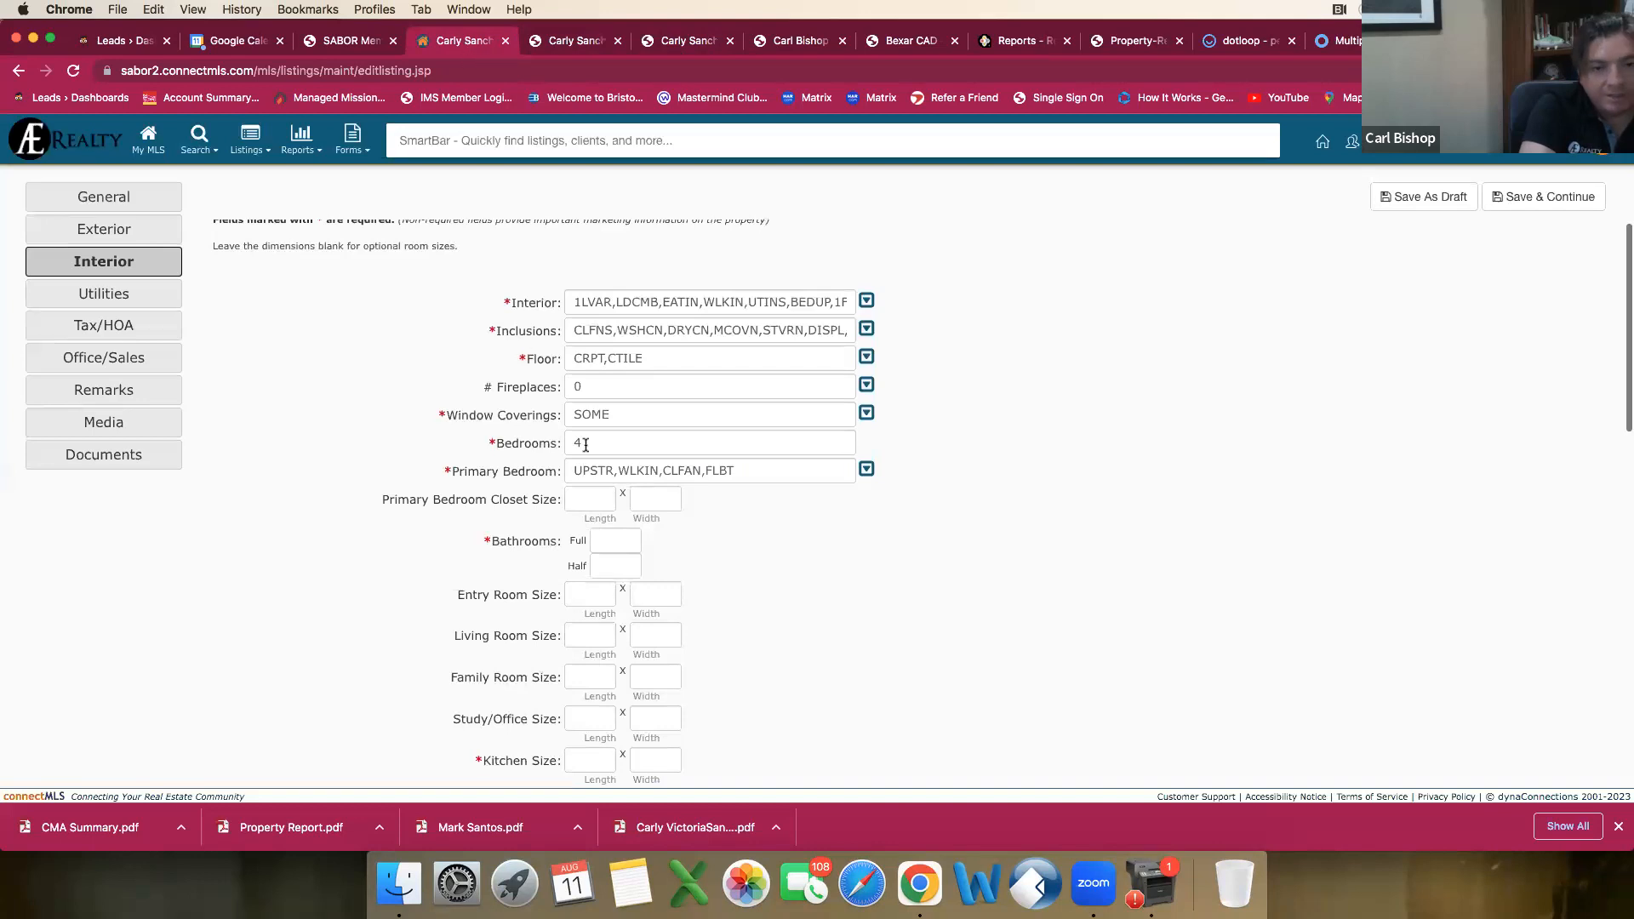
pyautogui.click(604, 544)
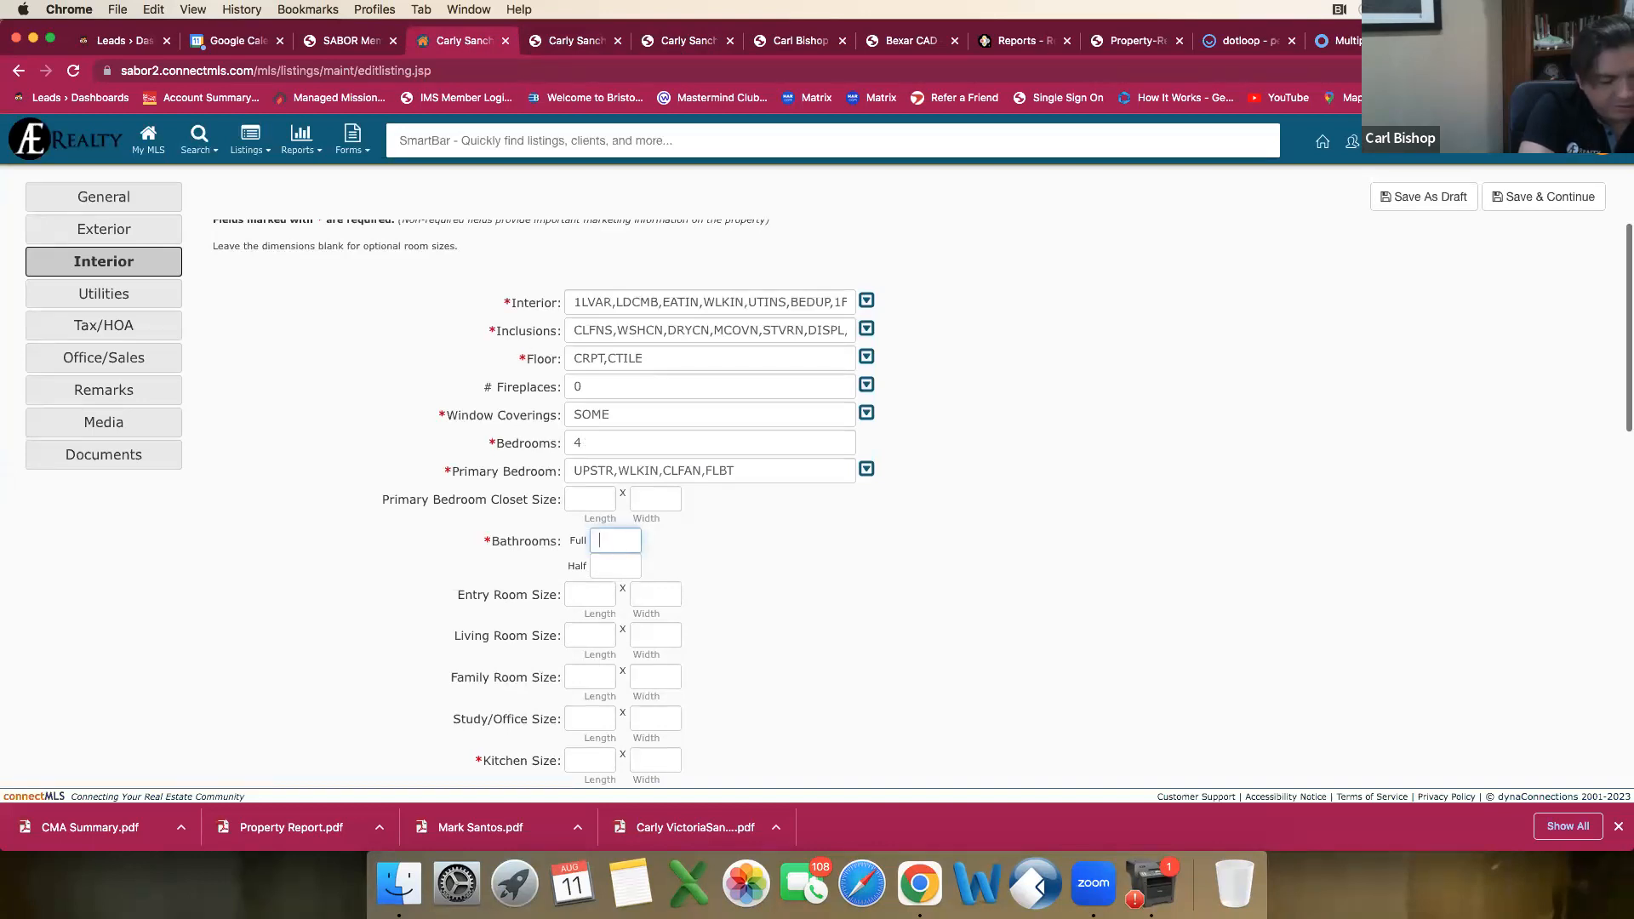
pyautogui.write('2')
pyautogui.click(607, 566)
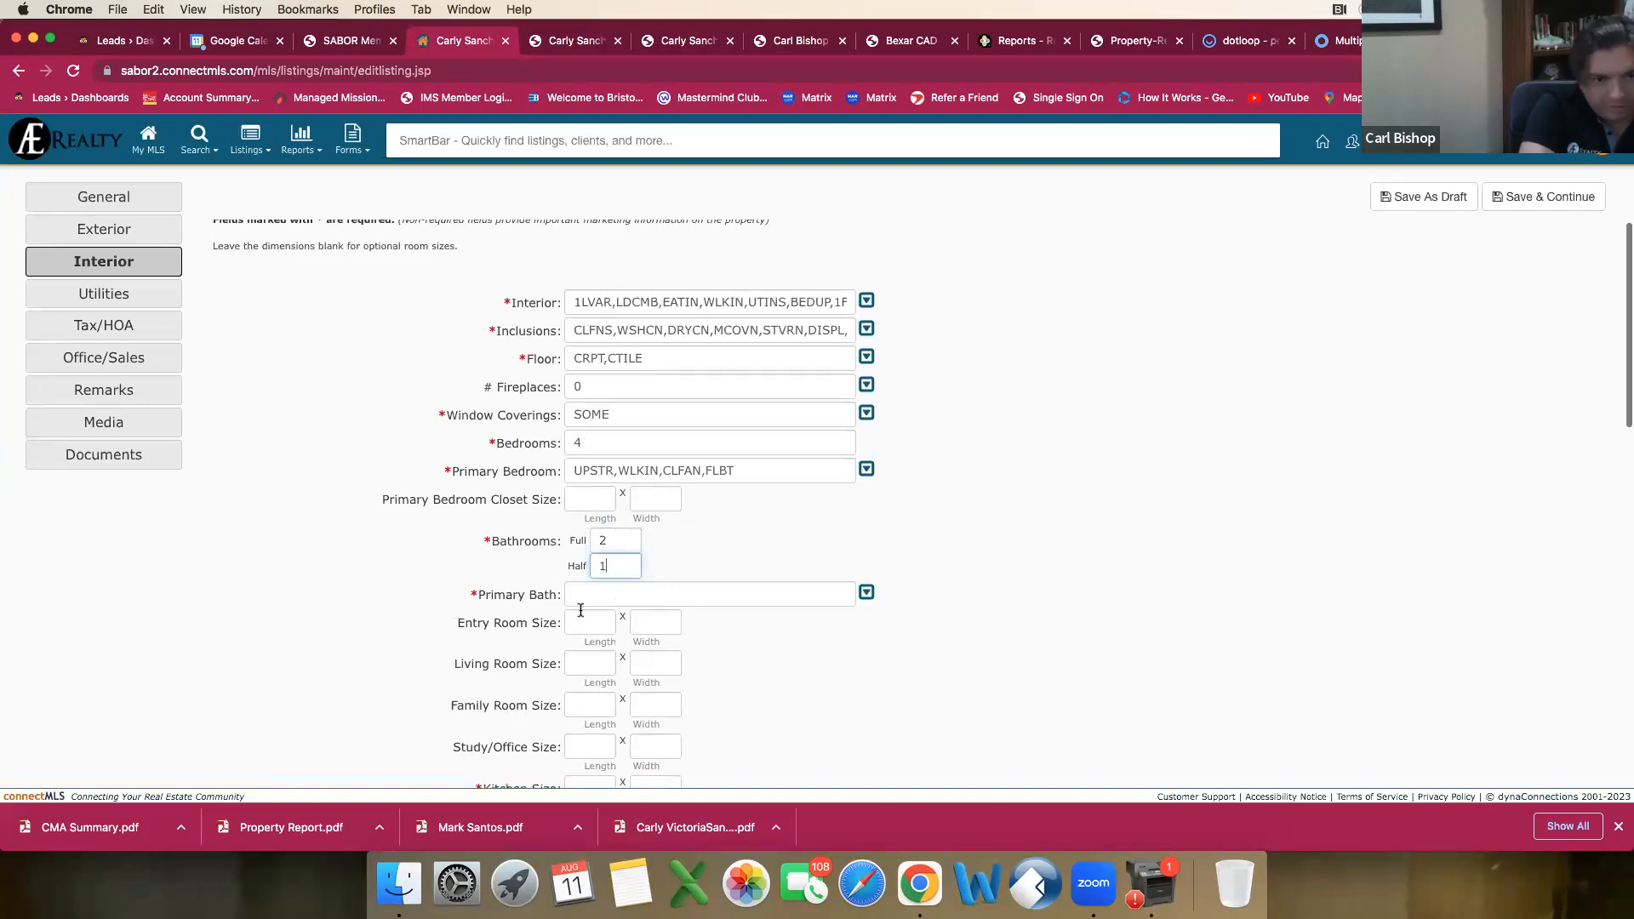
# Step: Mark Tub/Shower Separate in the Primary Bath choices and look through the remaining options
pyautogui.click(591, 596)
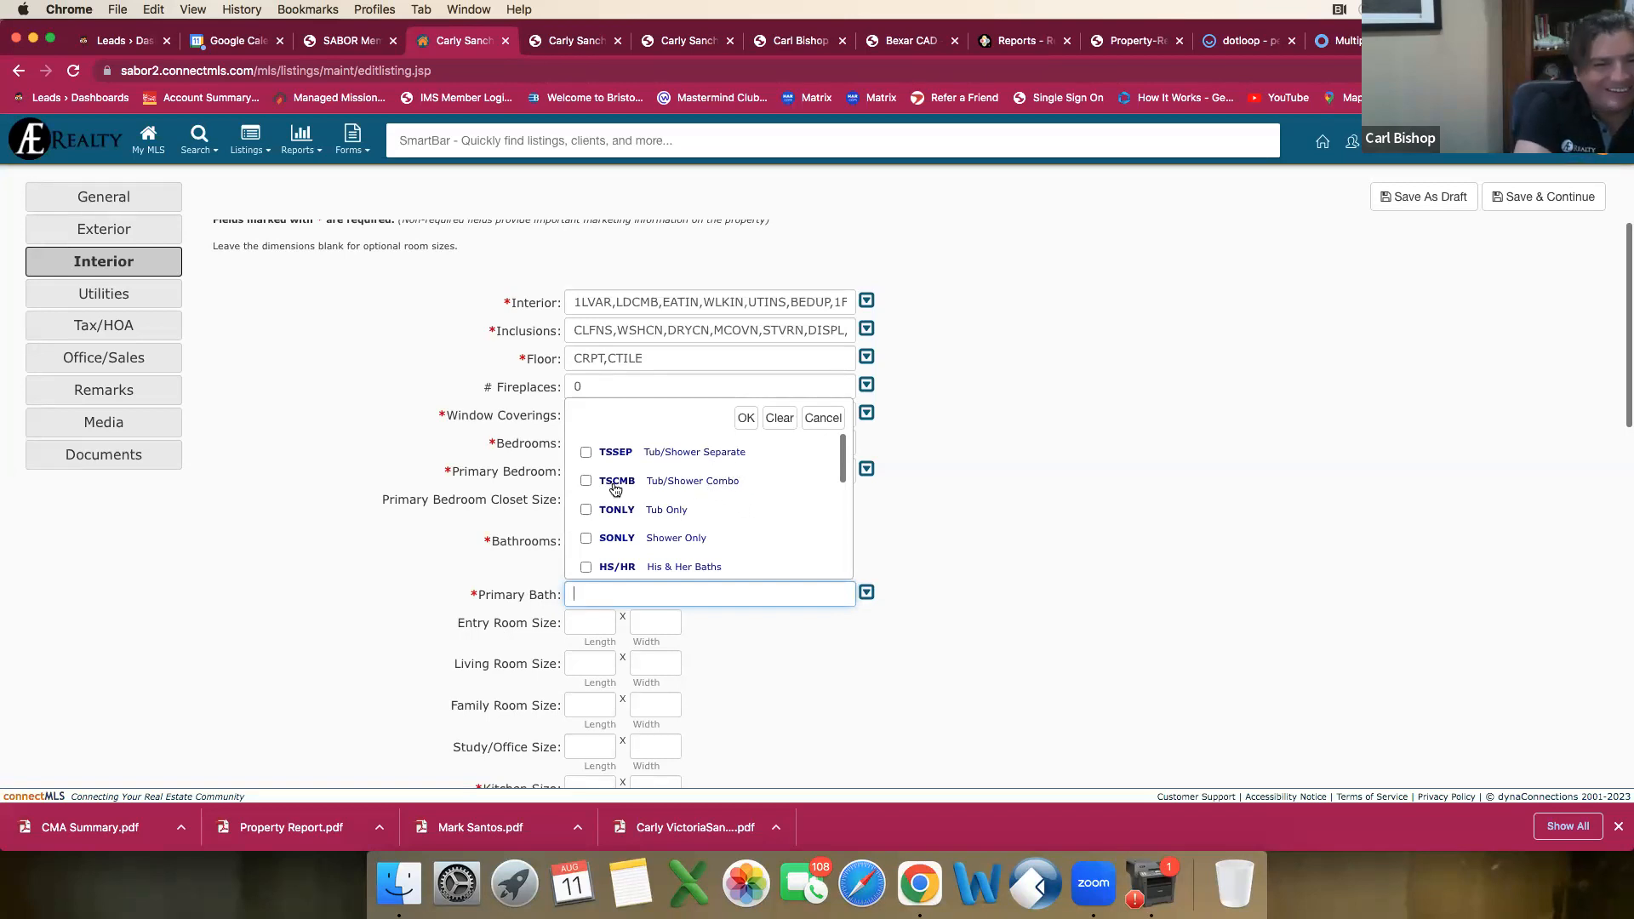
pyautogui.click(585, 452)
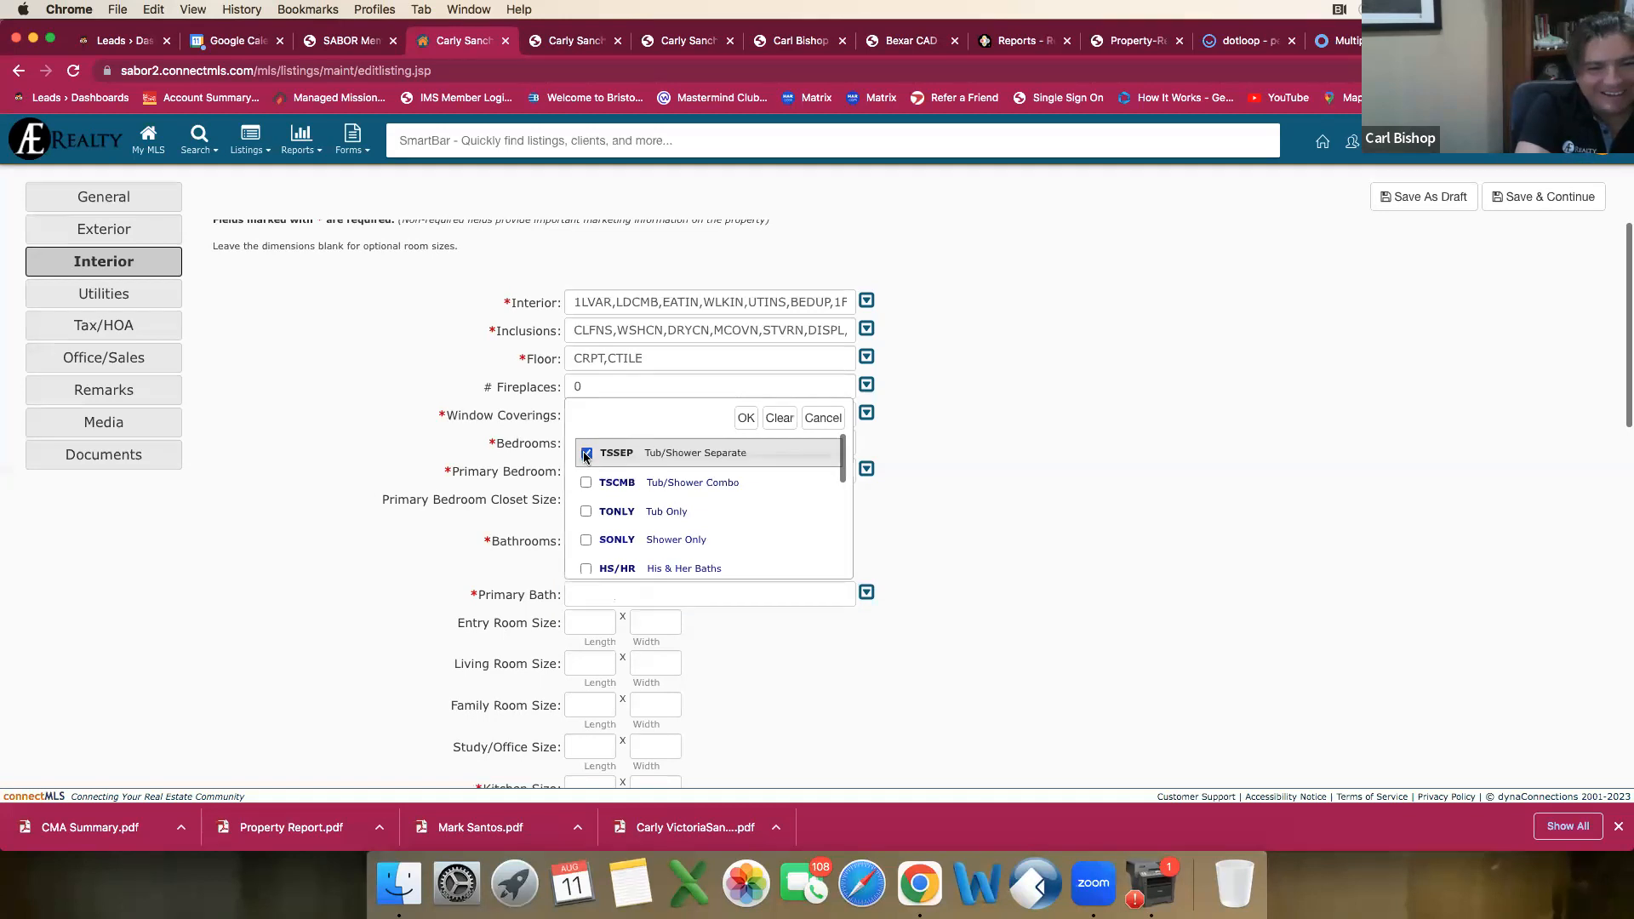
pyautogui.scroll(-2, 596, 468)
pyautogui.scroll(-1, 599, 475)
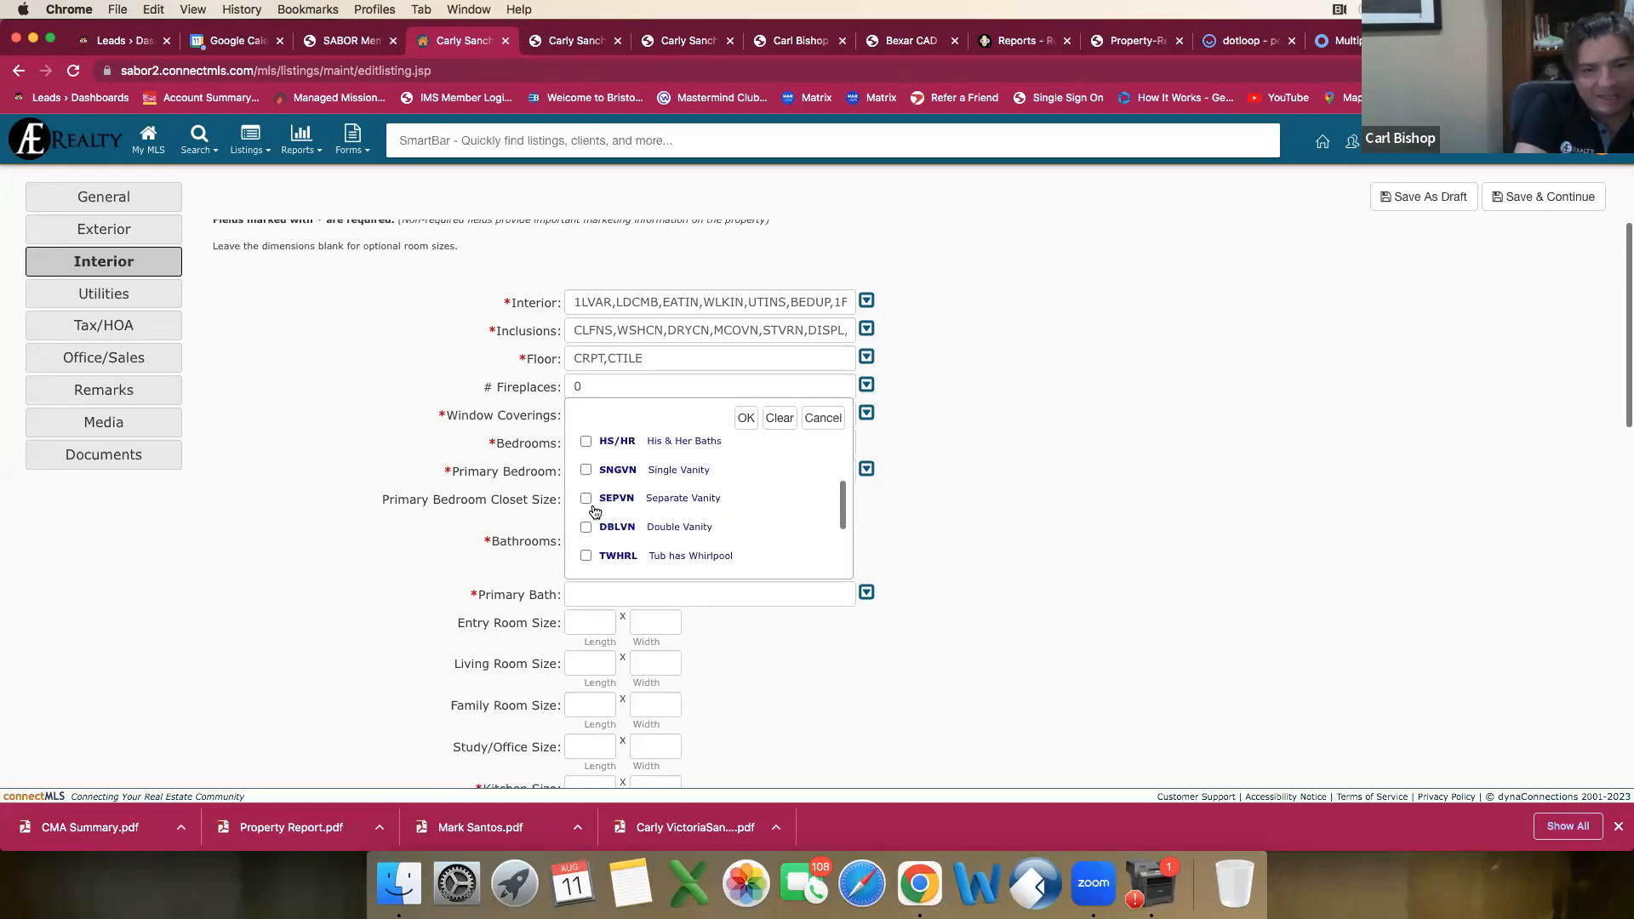
pyautogui.scroll(-3, 616, 511)
pyautogui.scroll(6, 617, 512)
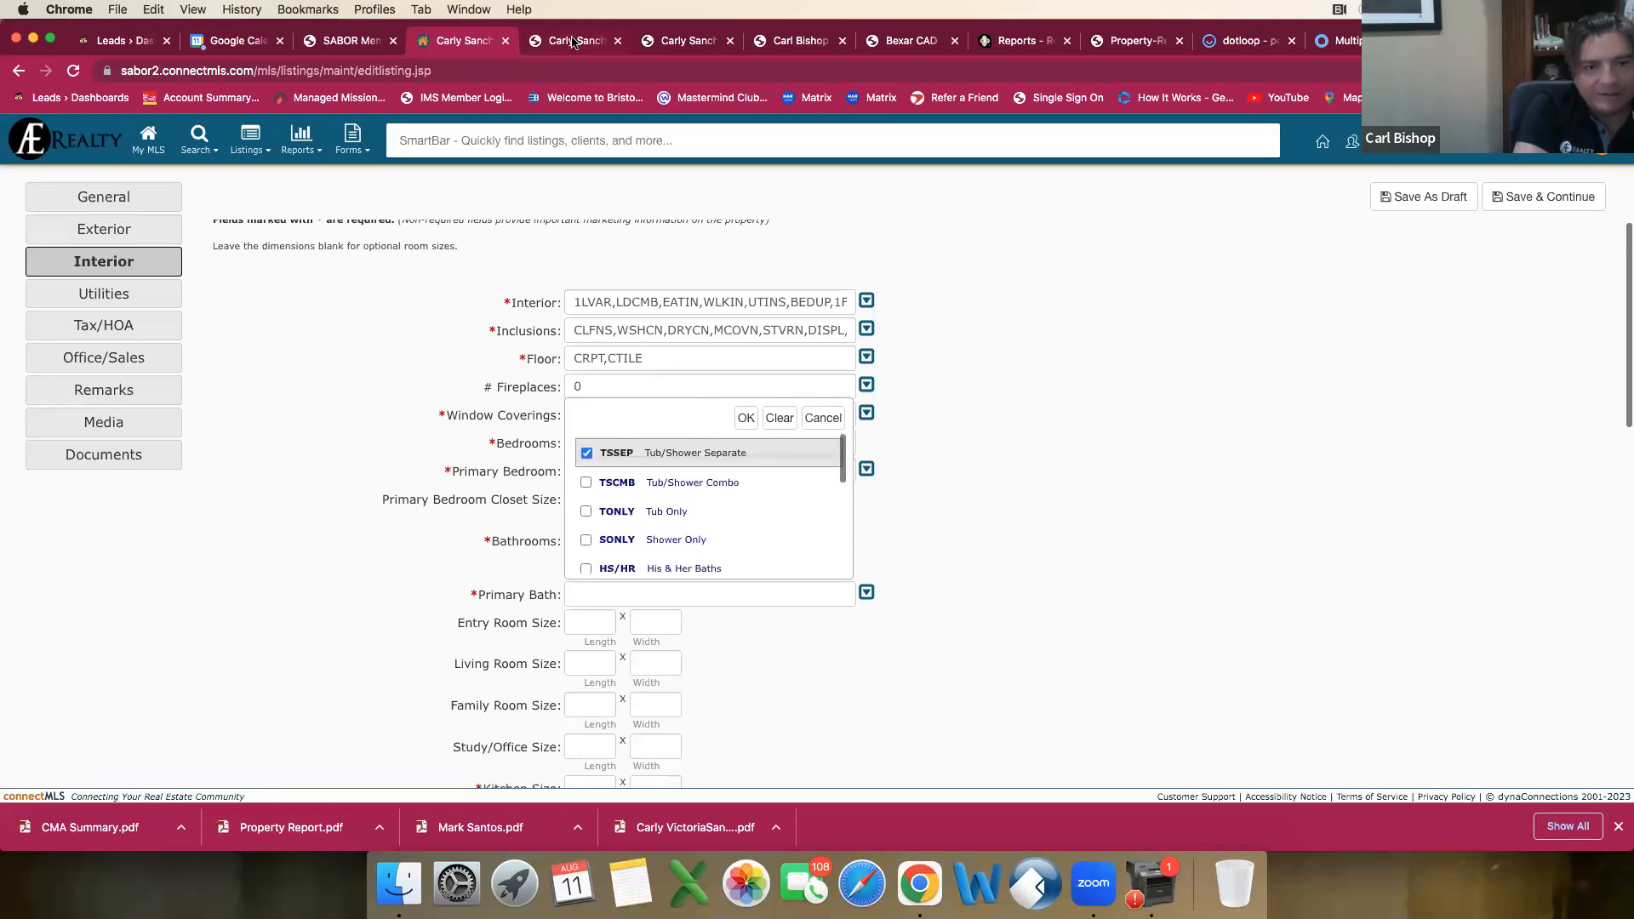
# Step: Examine the active comparable's agent report for its primary bath features, then return to the listing draft
pyautogui.click(571, 42)
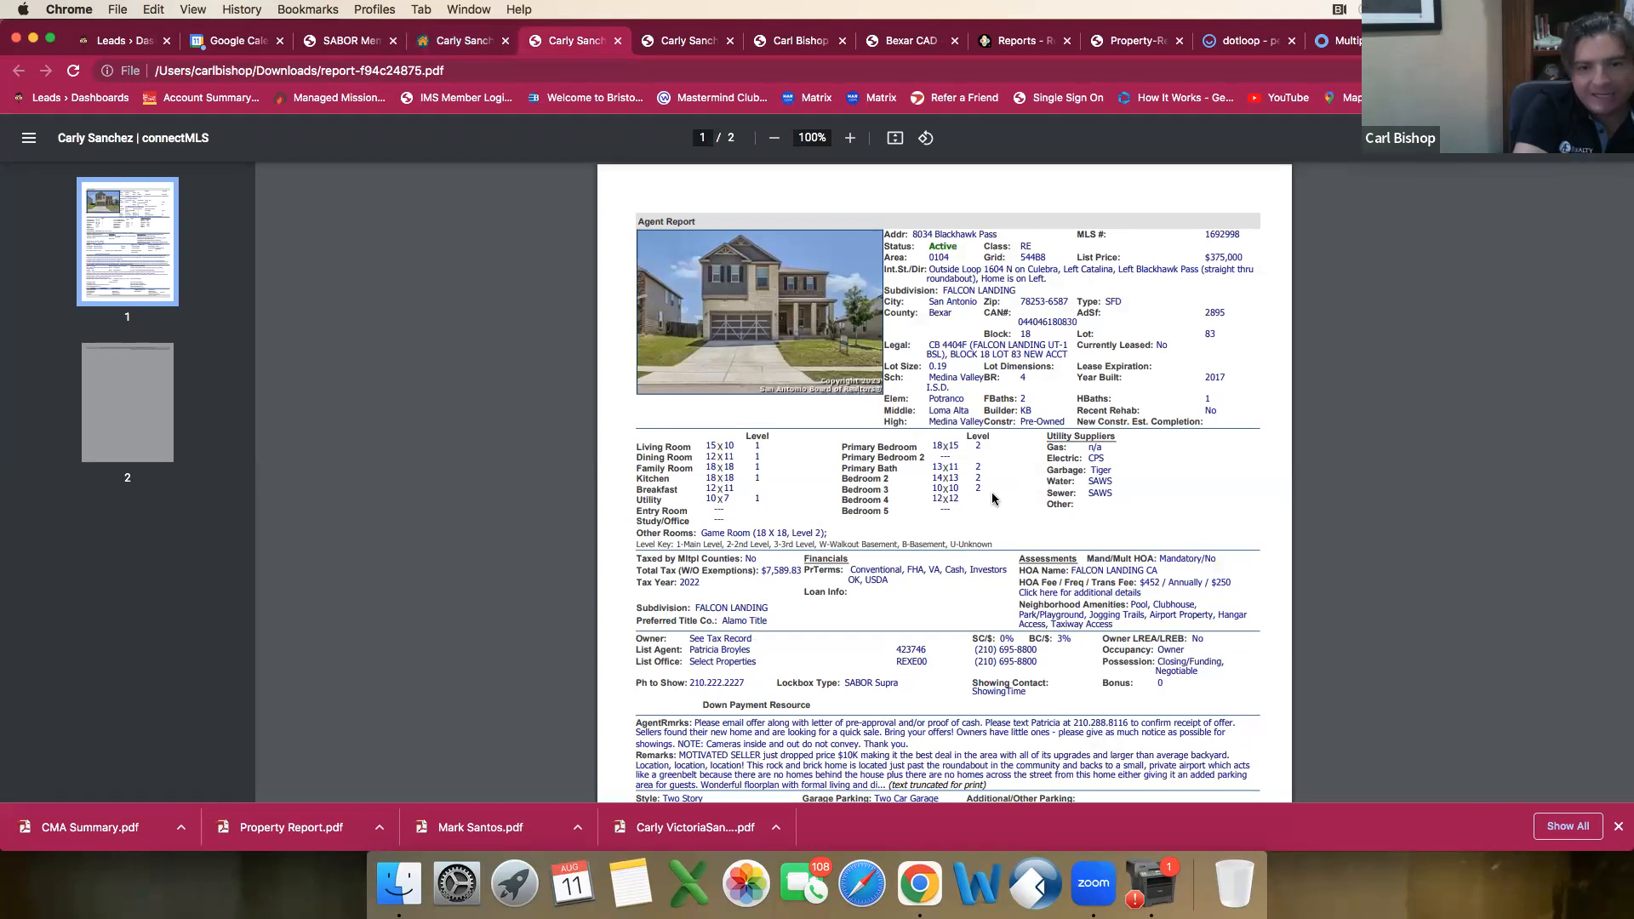
pyautogui.scroll(-1, 991, 495)
pyautogui.scroll(-2, 967, 496)
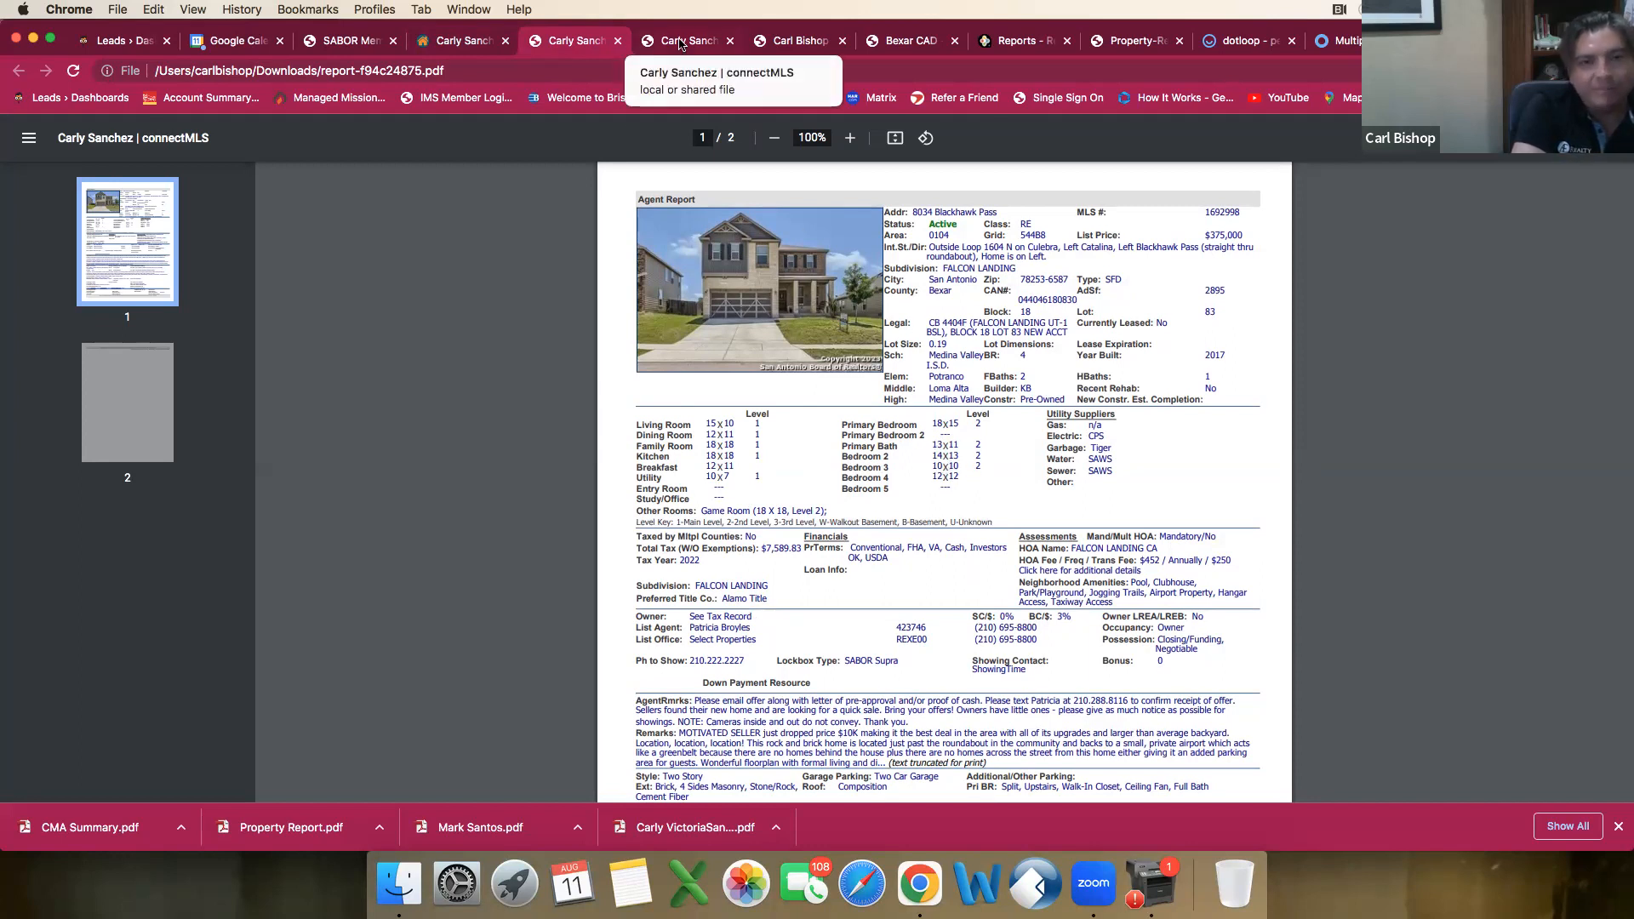
pyautogui.click(464, 41)
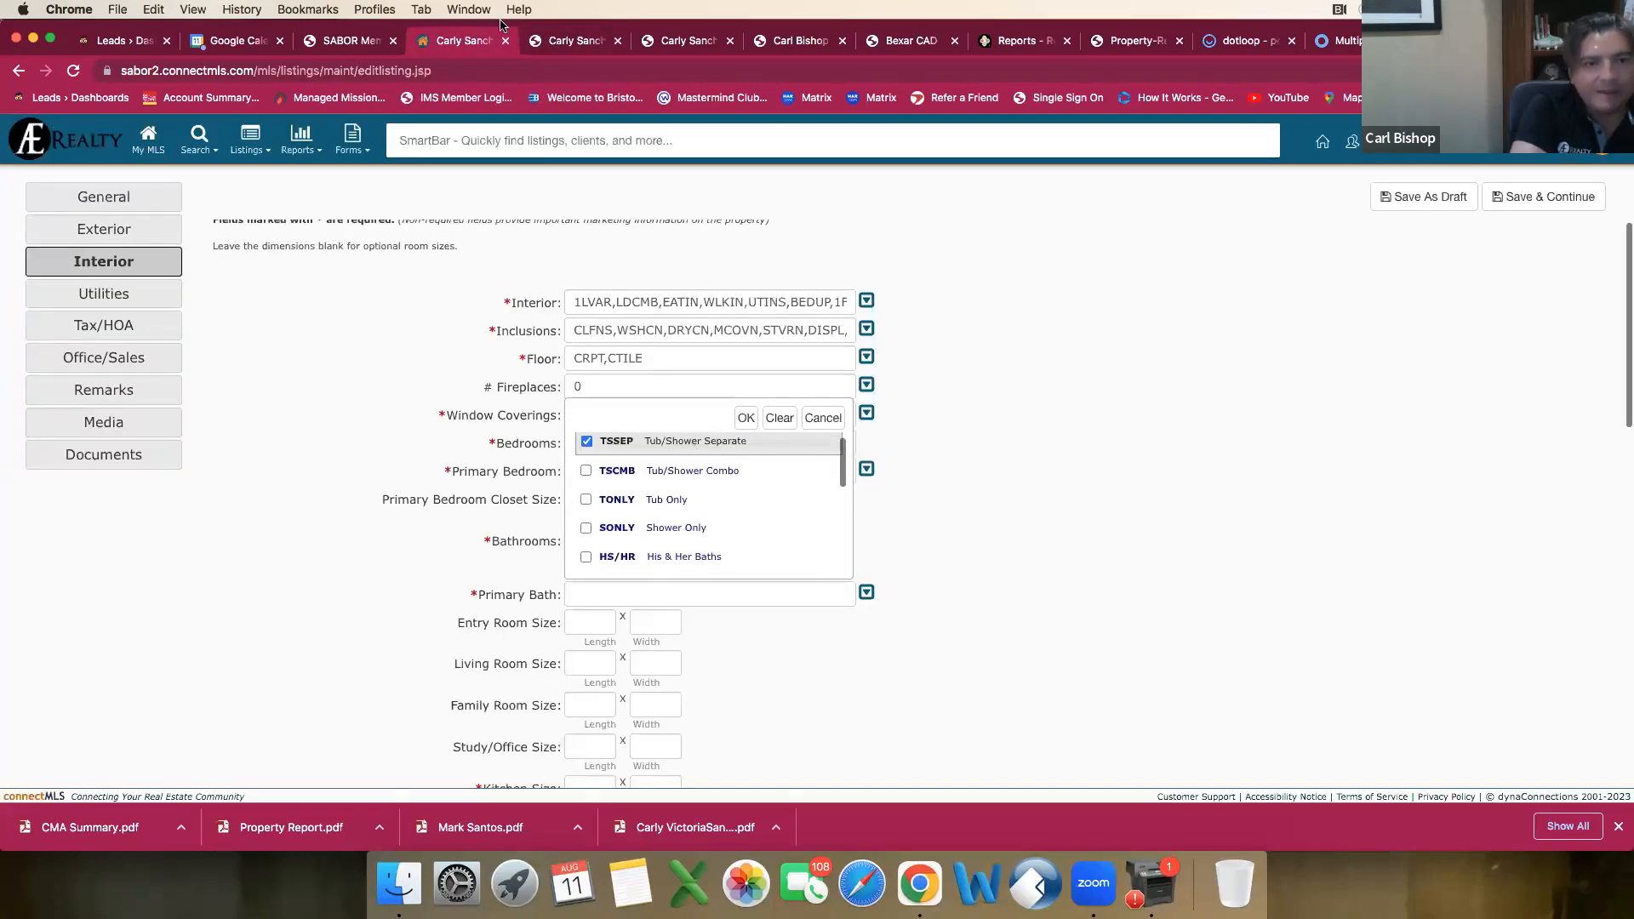
pyautogui.click(562, 42)
pyautogui.scroll(-2, 819, 558)
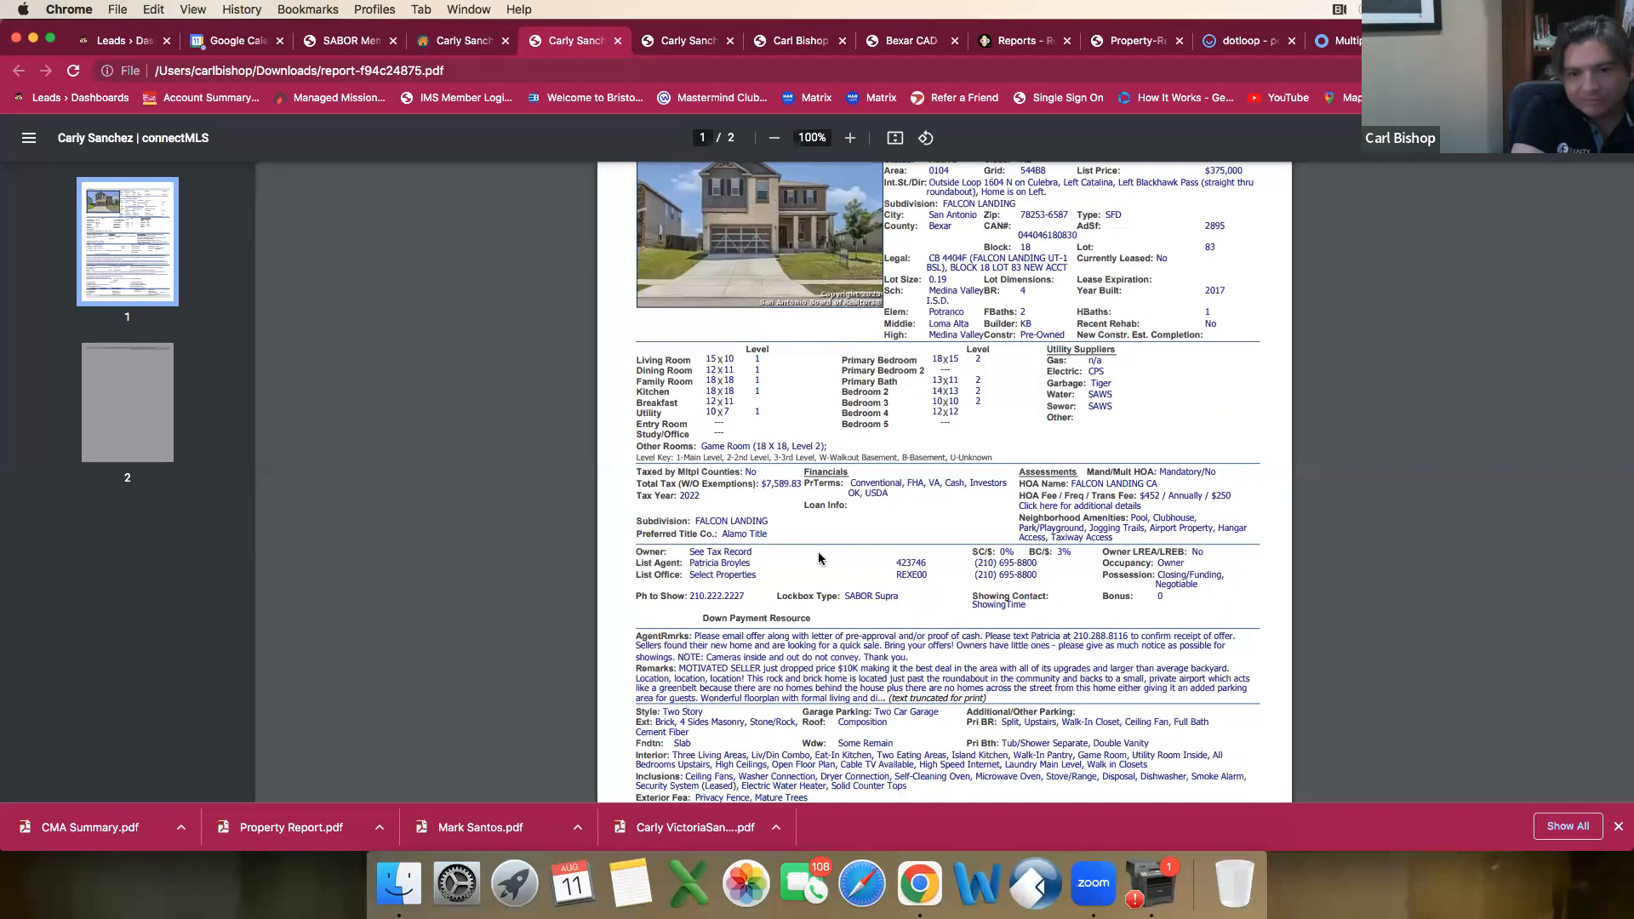
pyautogui.scroll(-1, 819, 558)
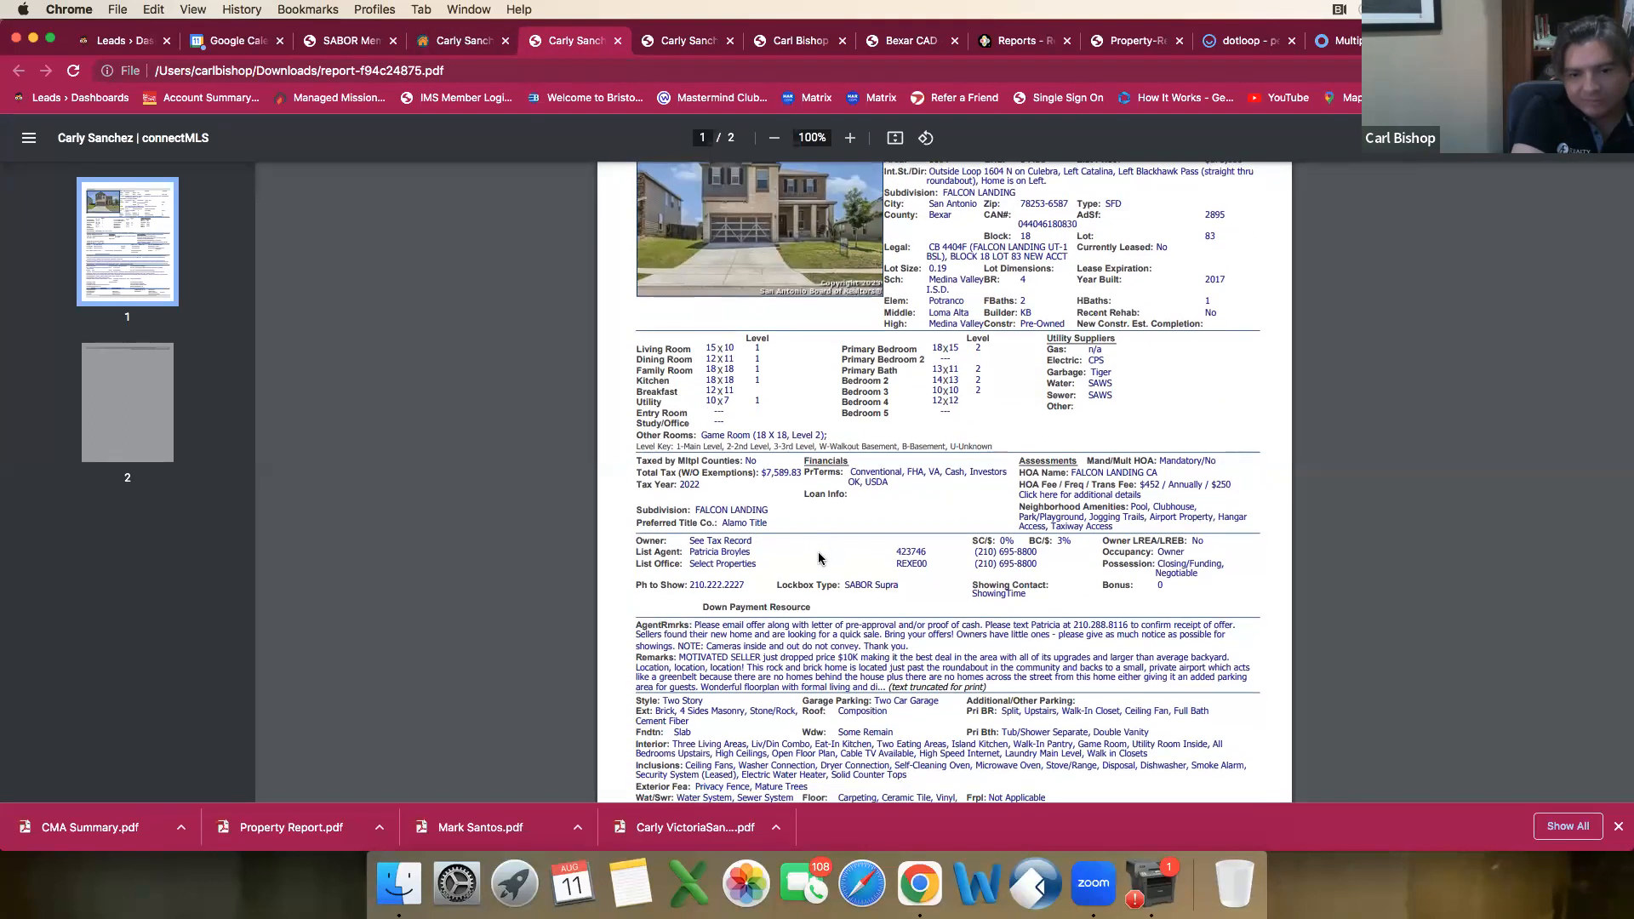
pyautogui.scroll(-2, 819, 558)
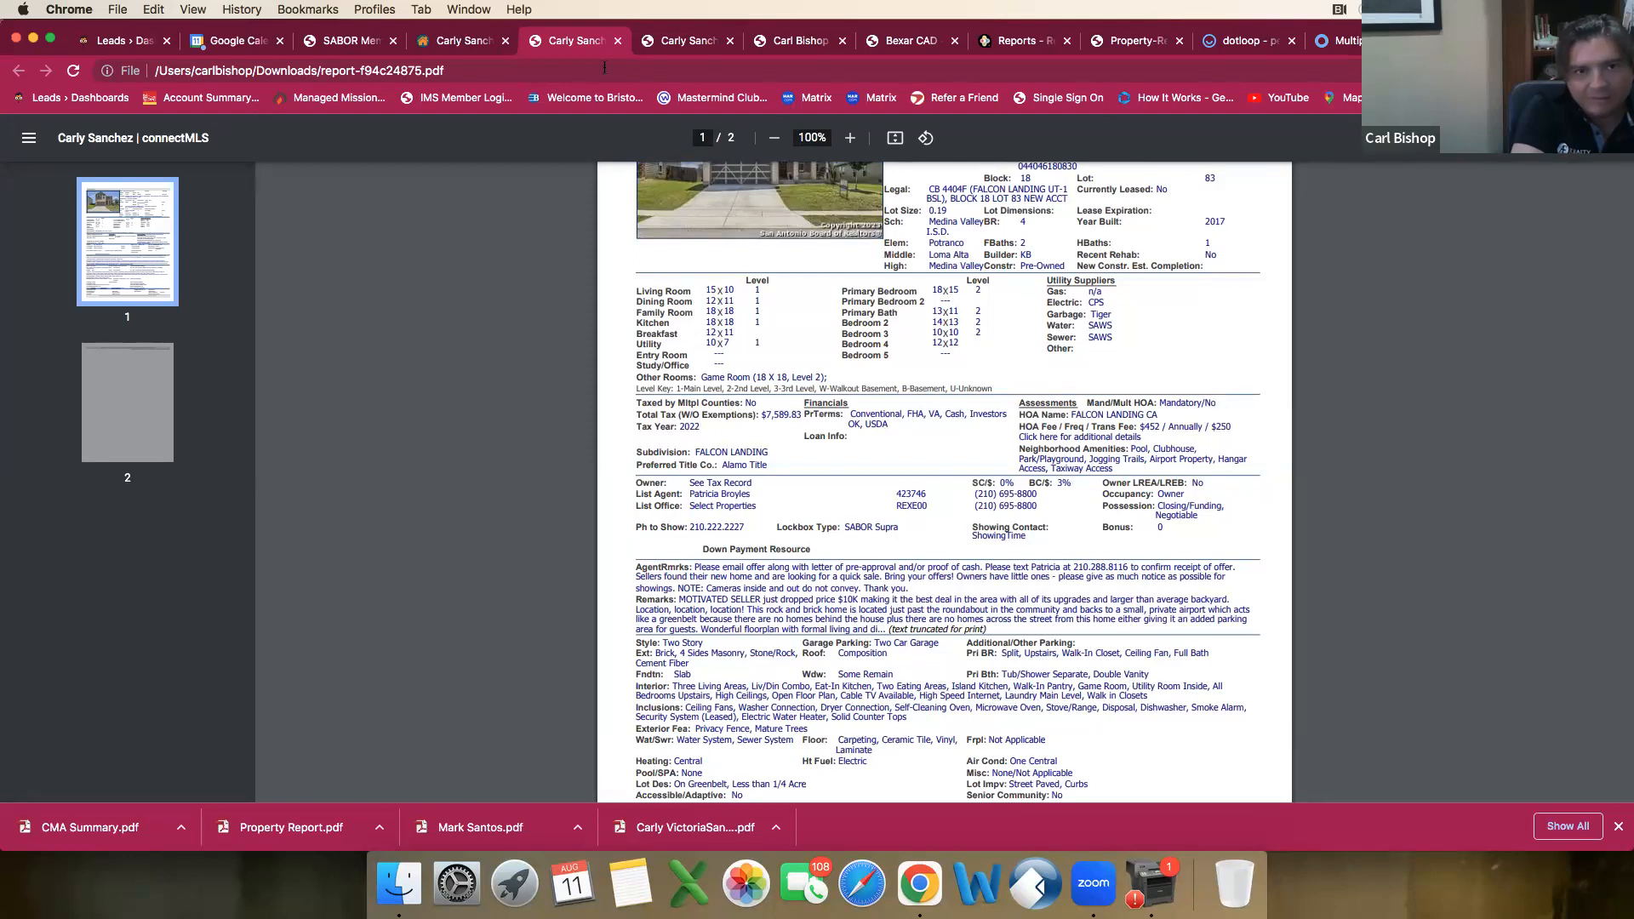
pyautogui.click(466, 41)
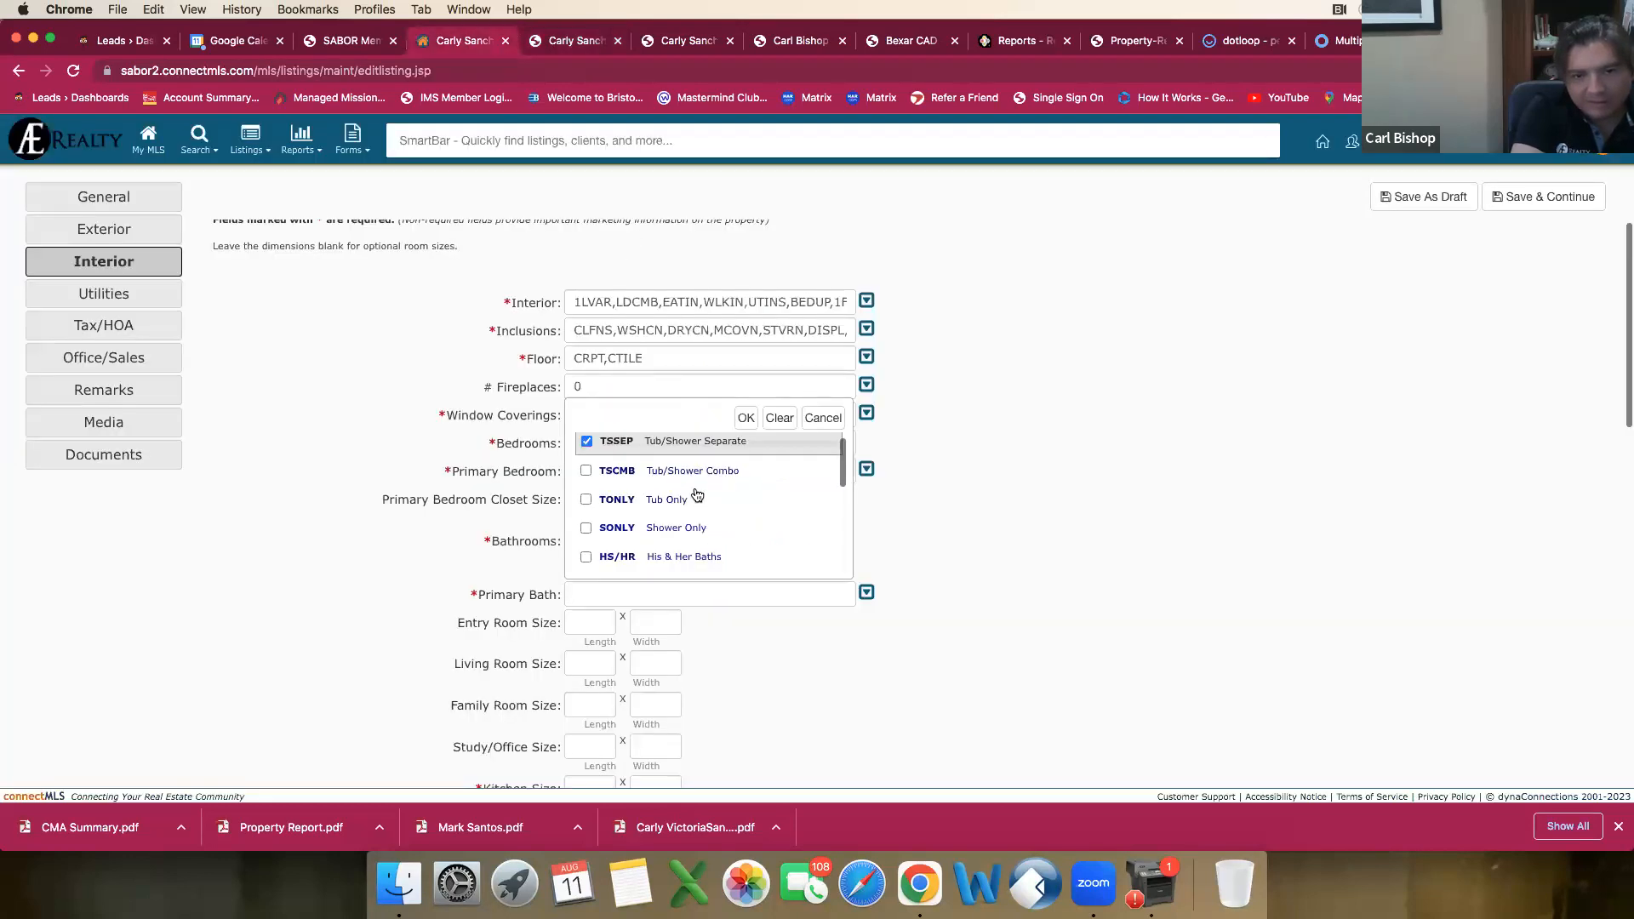
# Step: Mark Double Vanity and Garden Tub in the Primary Bath choices and apply the selection
pyautogui.scroll(-2, 696, 495)
pyautogui.click(587, 520)
pyautogui.scroll(-3, 594, 521)
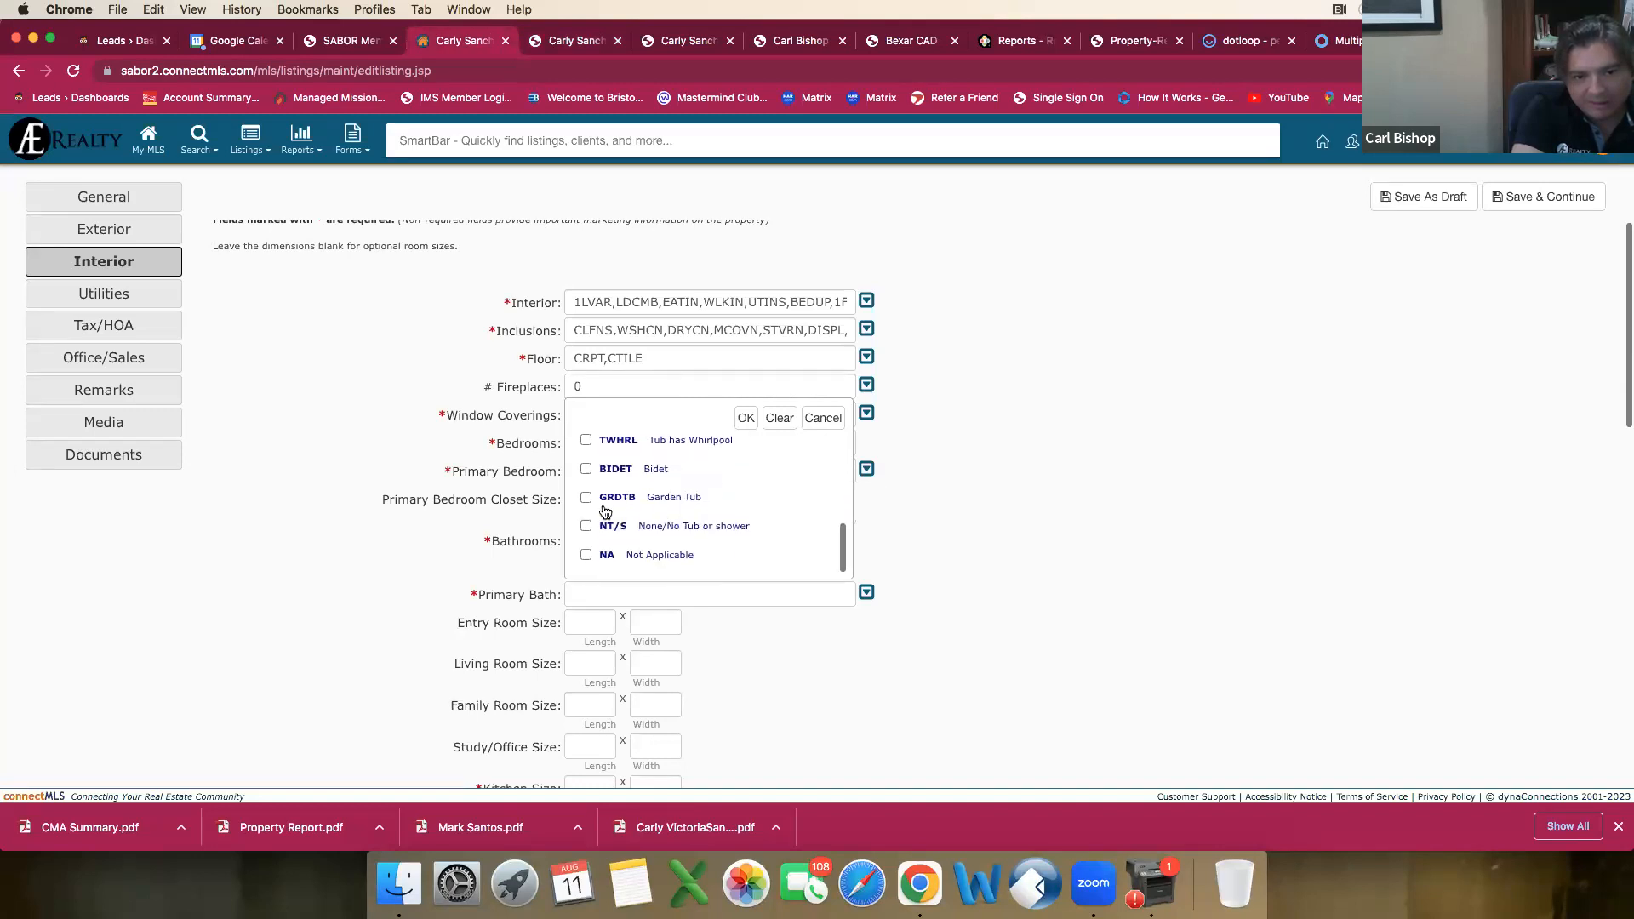
pyautogui.click(586, 497)
pyautogui.click(747, 418)
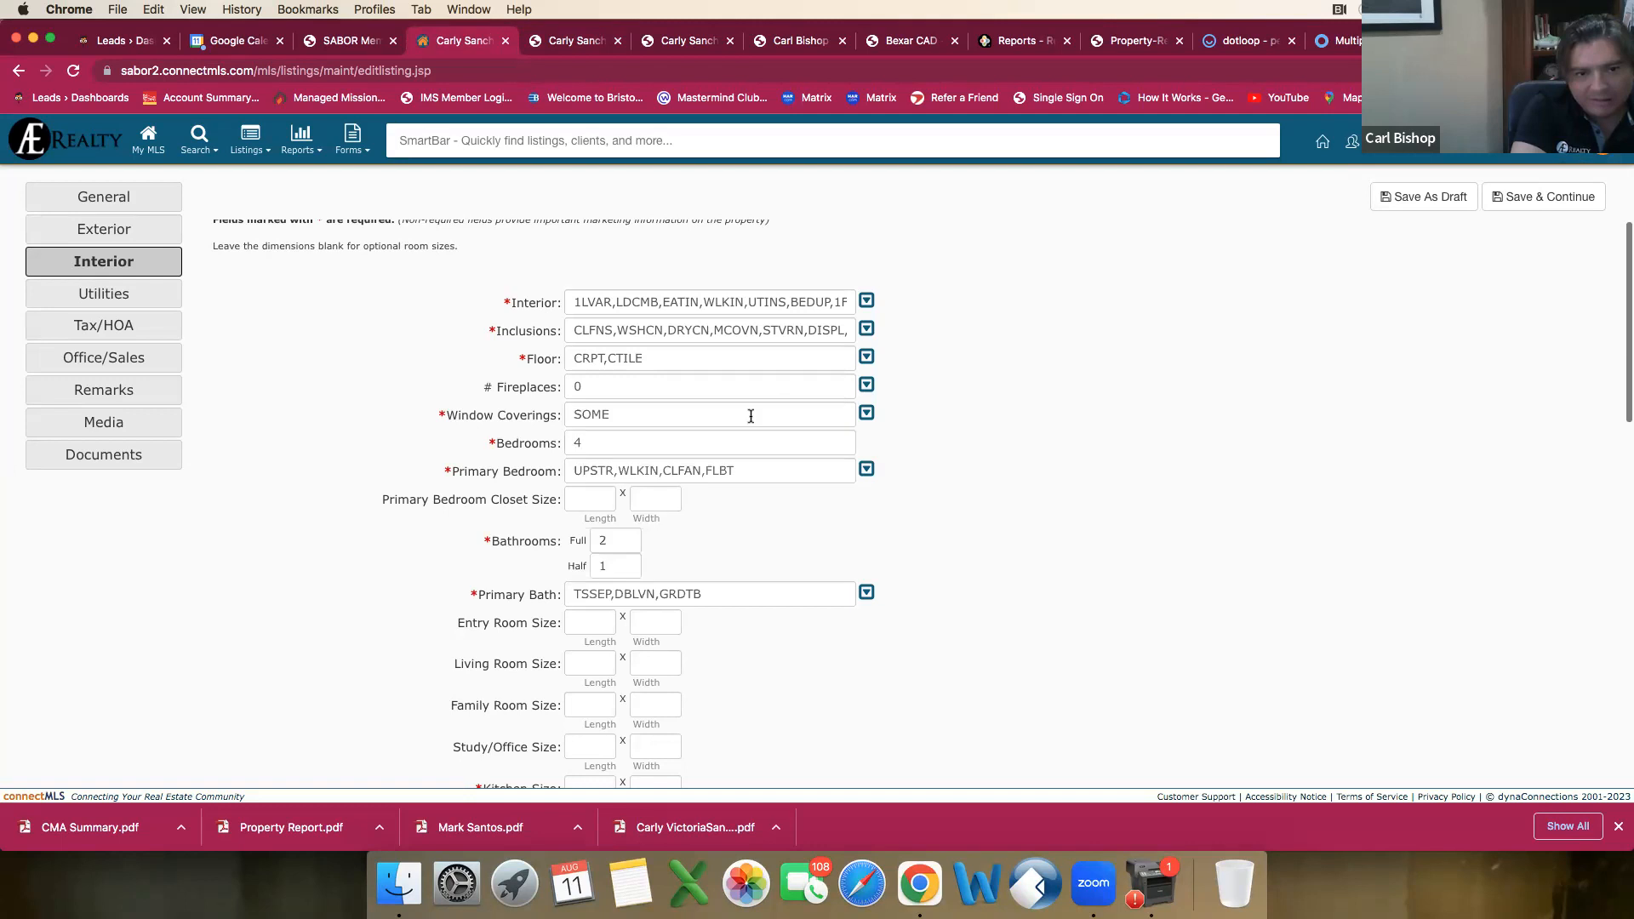
# Step: Check the room sizes in the comparable's agent report, then return to the draft's Living Room Size
pyautogui.scroll(-2, 608, 574)
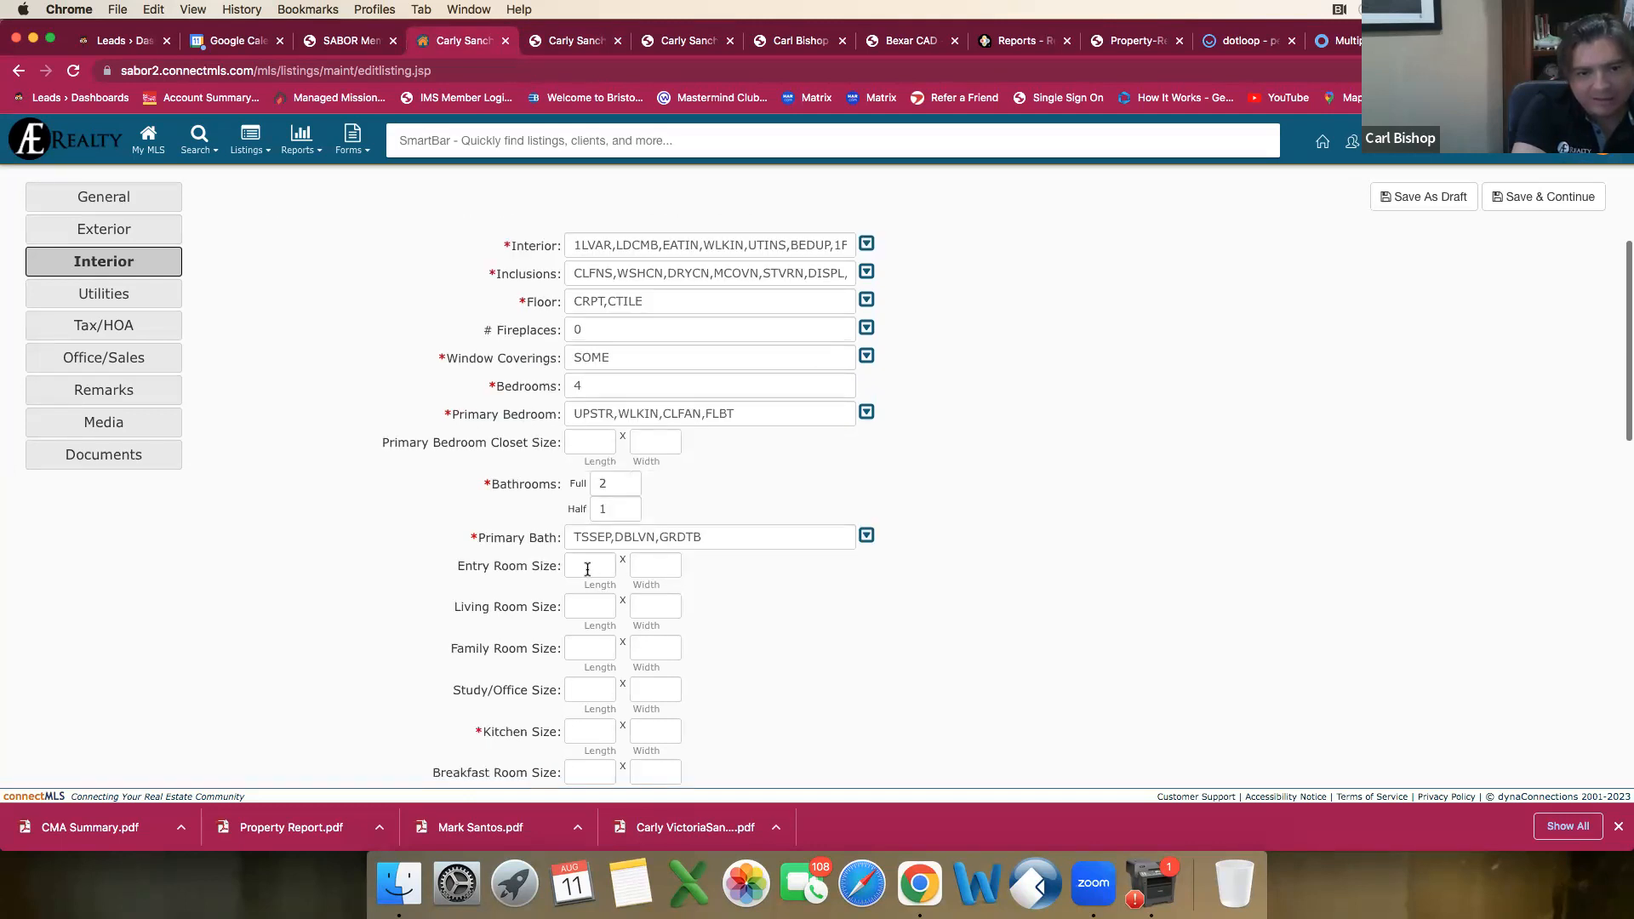
pyautogui.click(345, 40)
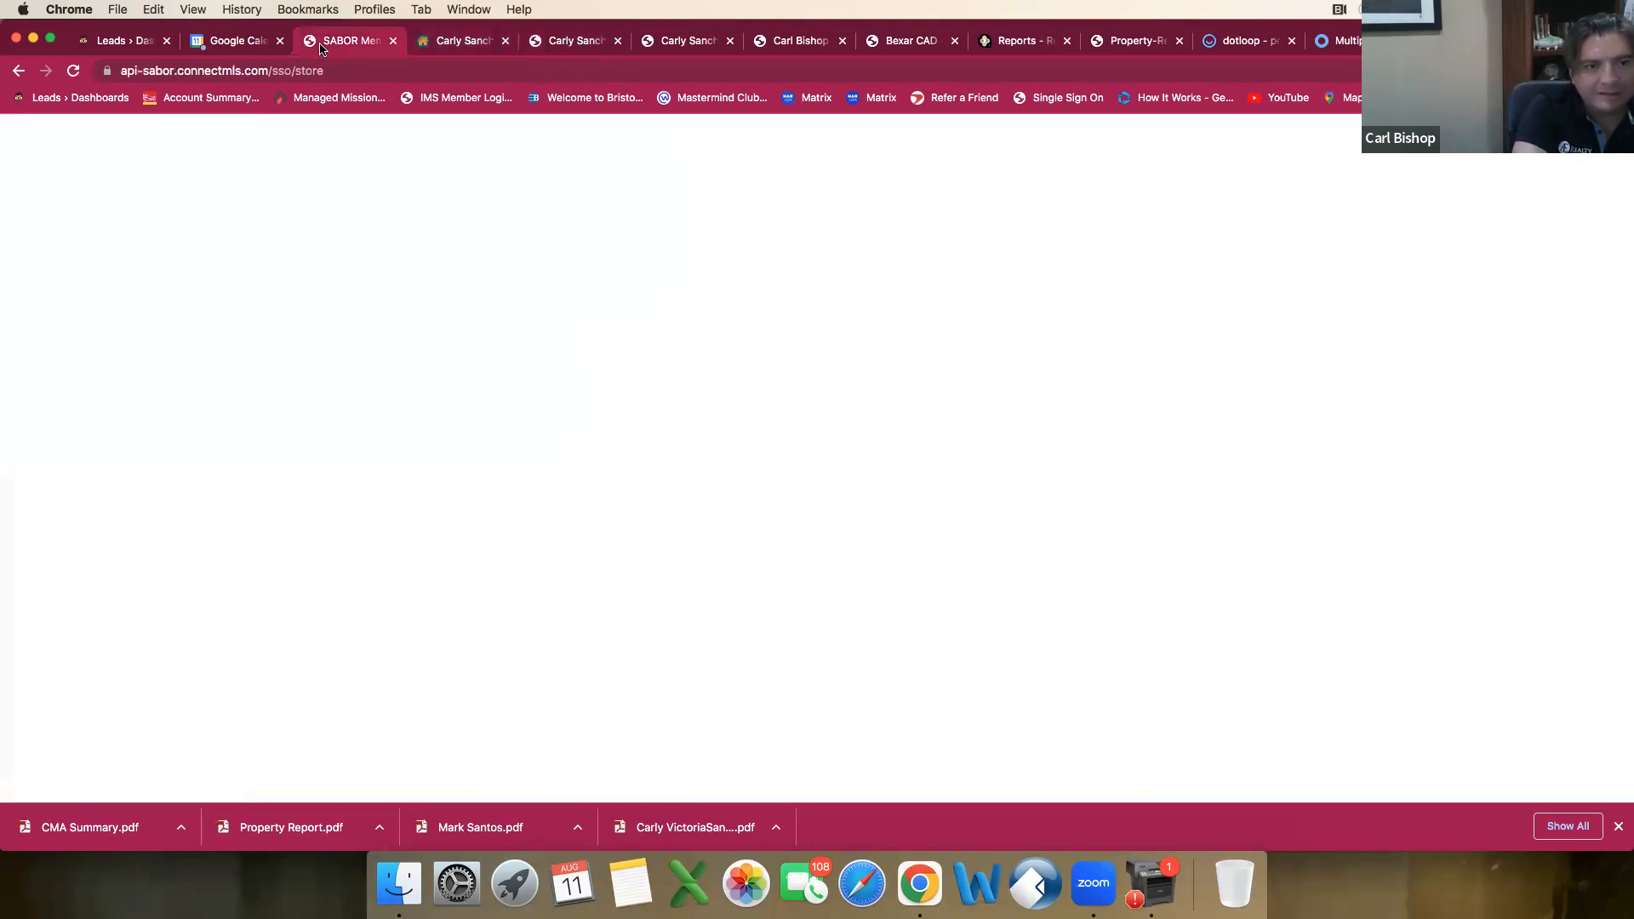
pyautogui.click(494, 42)
pyautogui.click(557, 42)
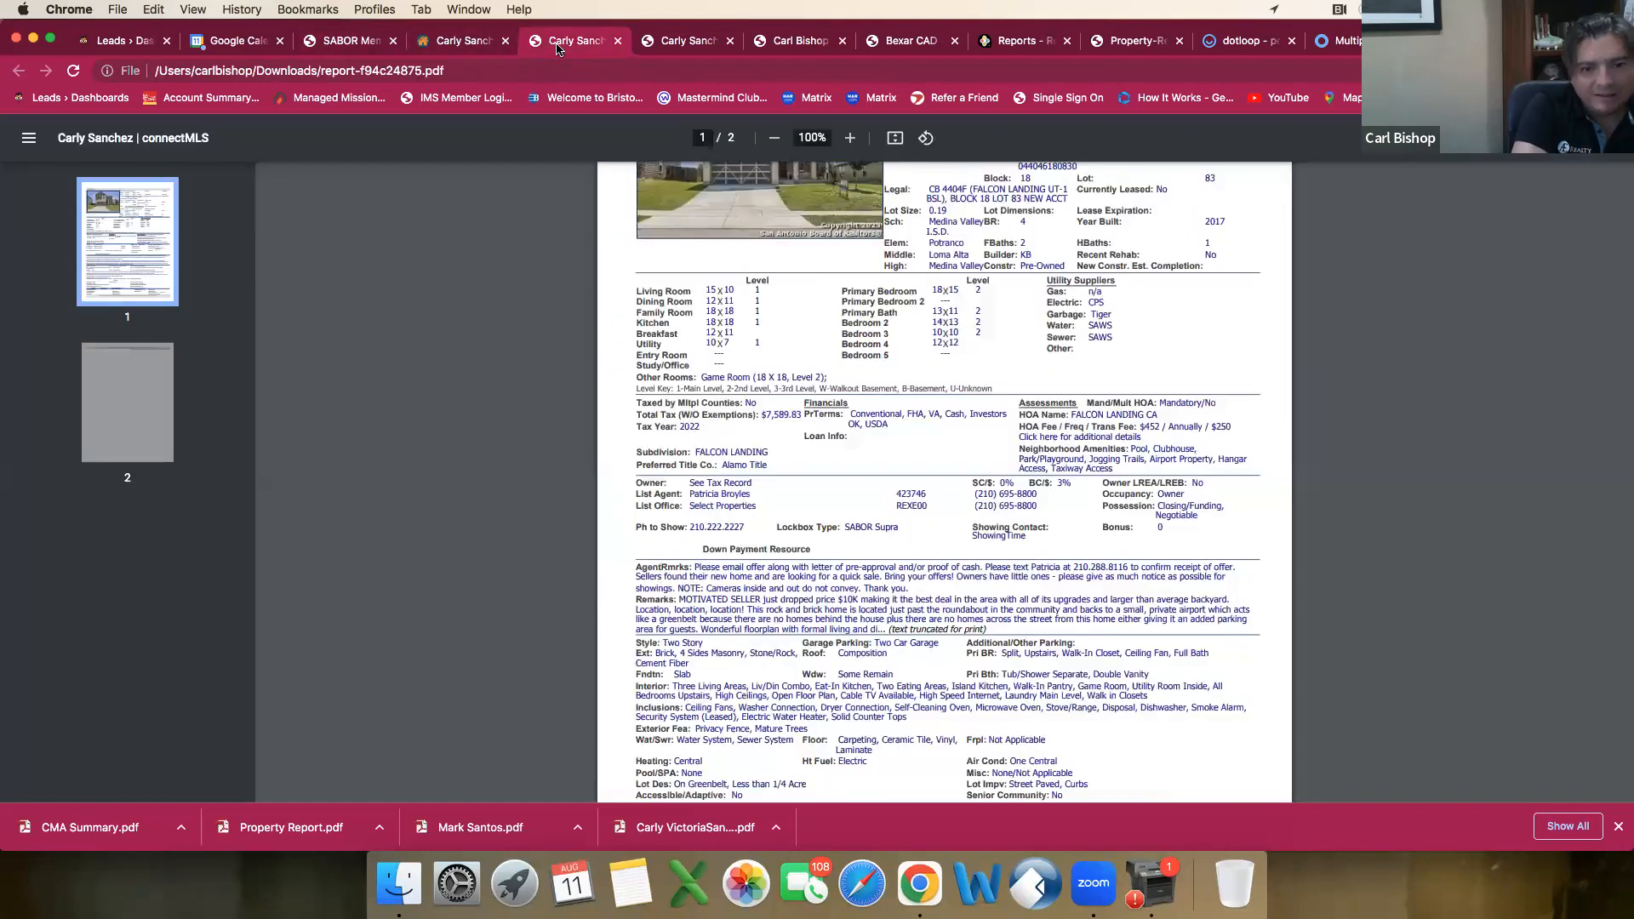
pyautogui.scroll(1, 668, 320)
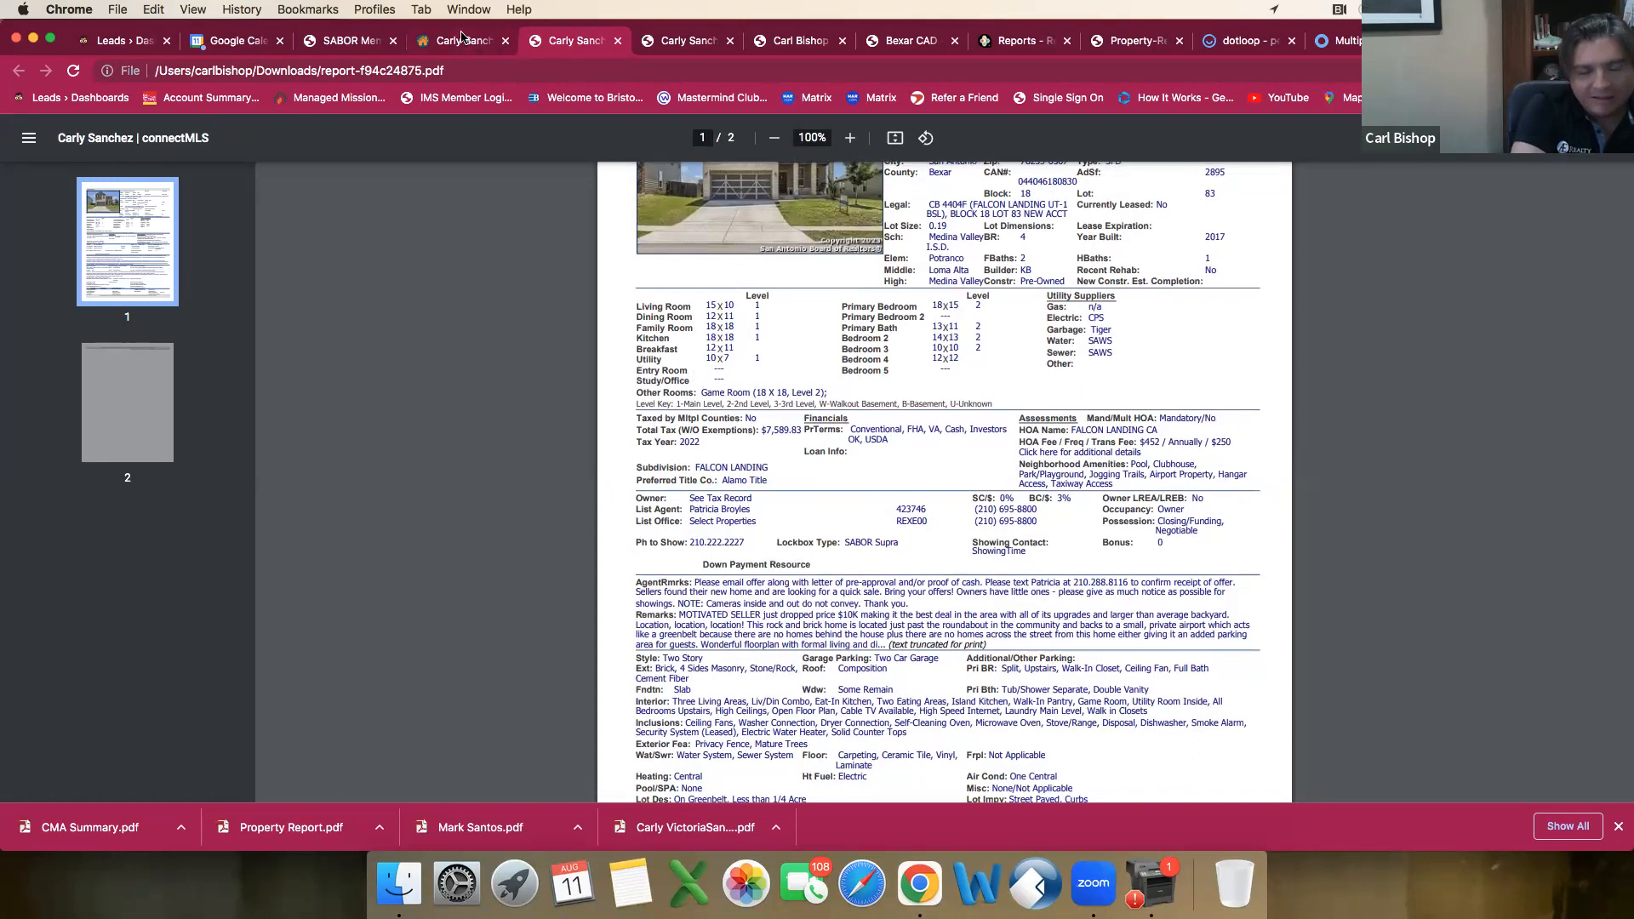
pyautogui.click(461, 38)
pyautogui.scroll(-1, 582, 507)
pyautogui.click(601, 554)
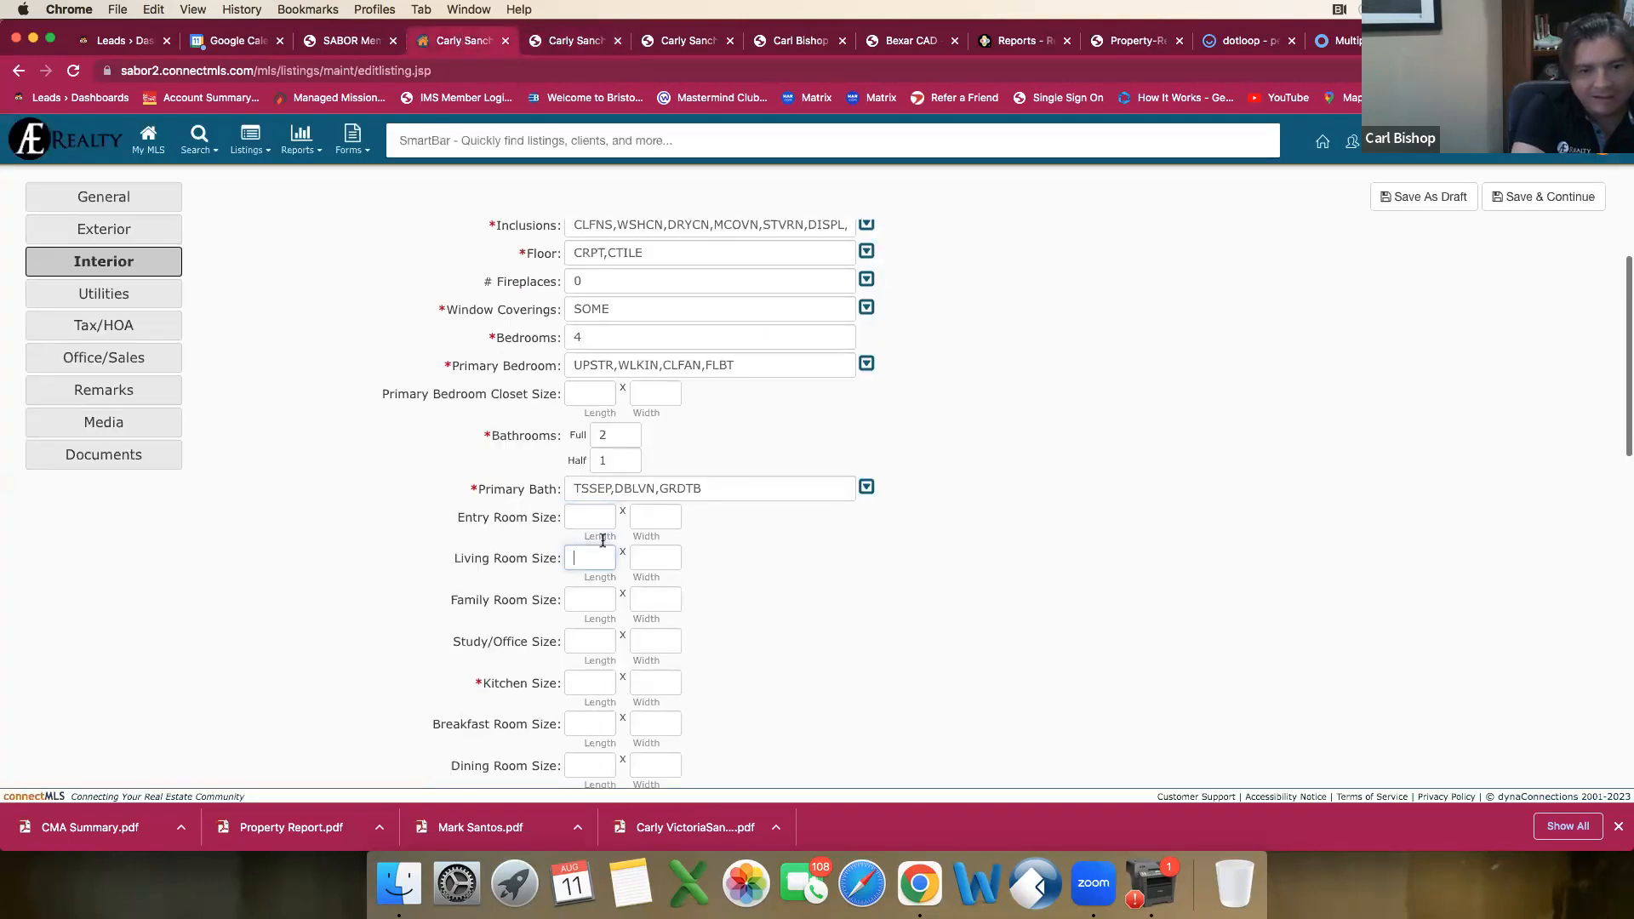
# Step: Set the Living Room Size to 15 by 10 from the comparable's report and its level to Main Level
pyautogui.click(571, 47)
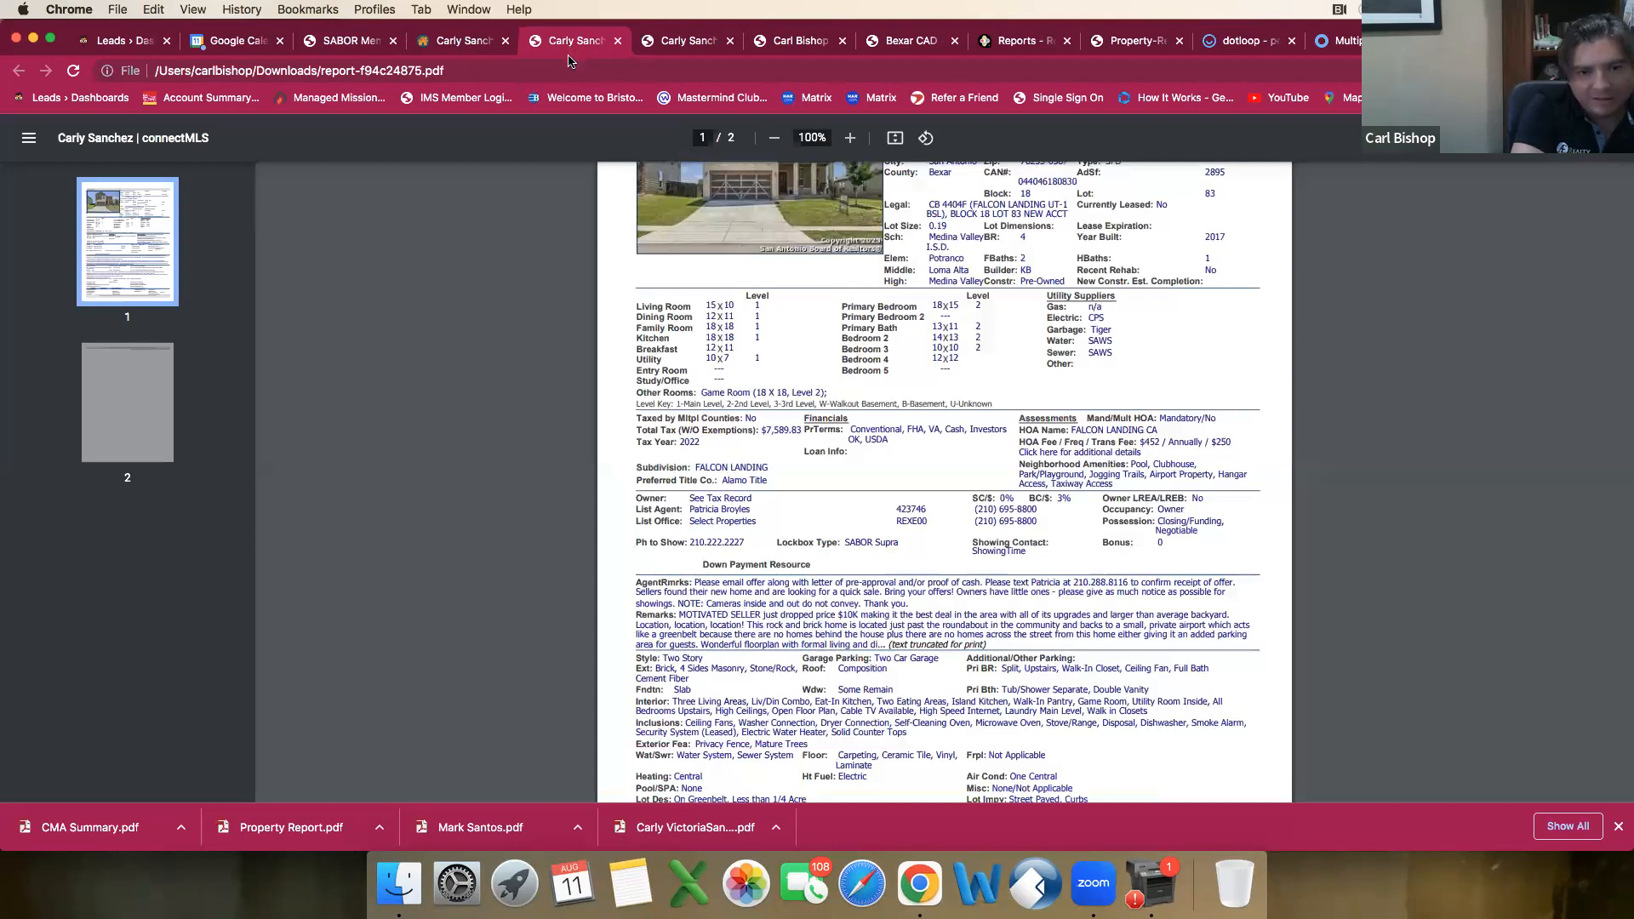
pyautogui.click(466, 47)
pyautogui.write('15')
pyautogui.press('Tab')
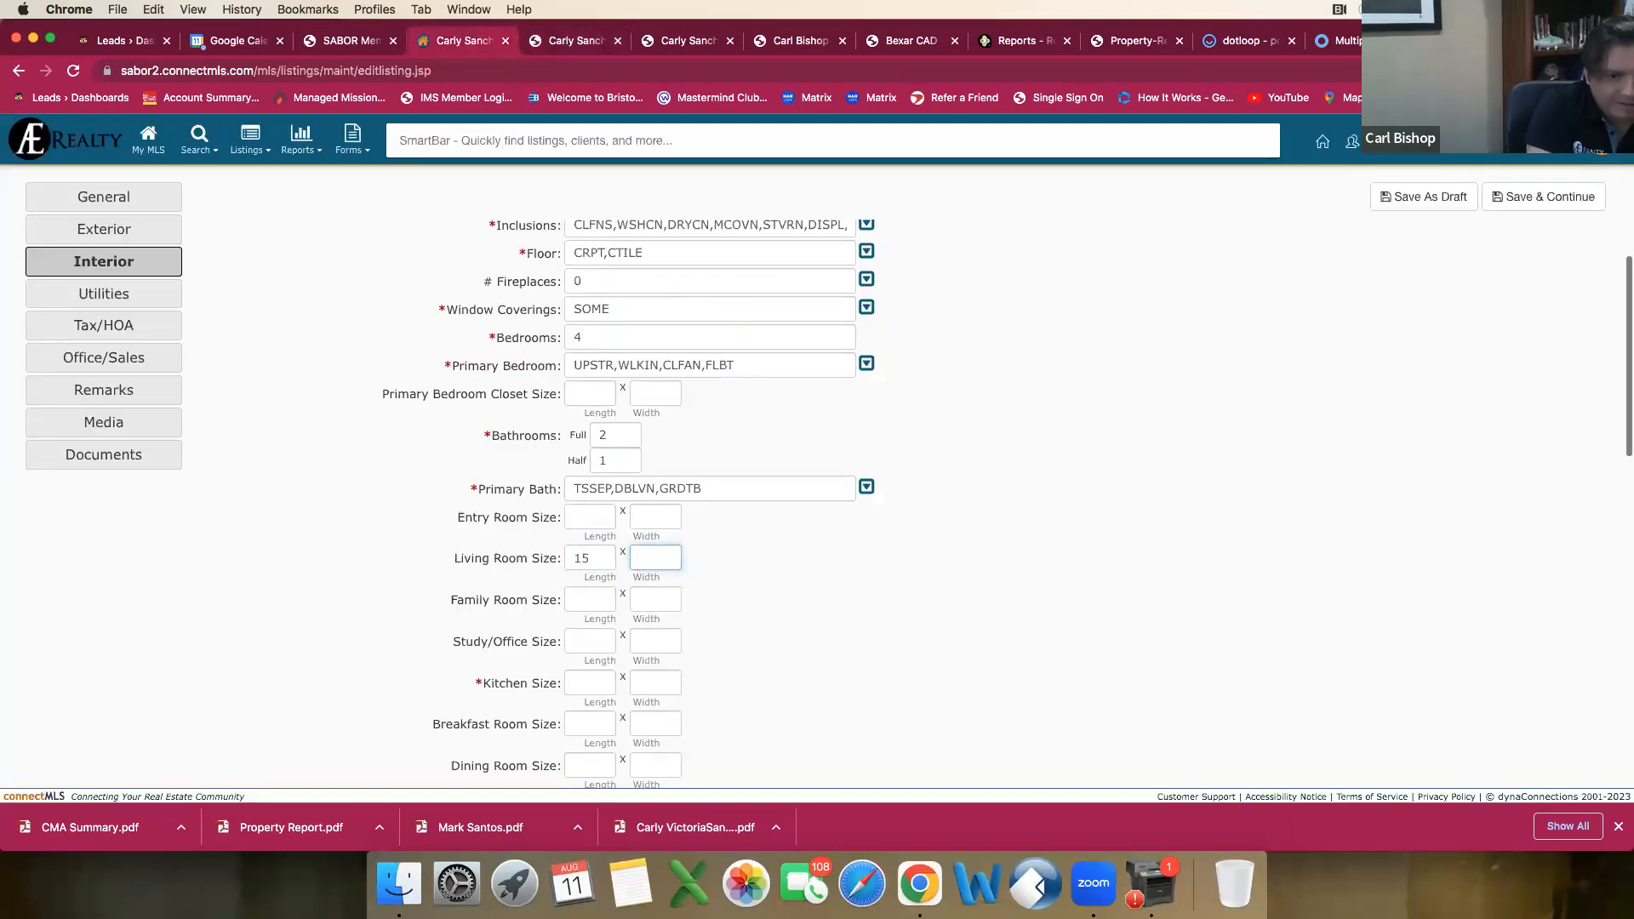
pyautogui.write('10')
pyautogui.press('Tab')
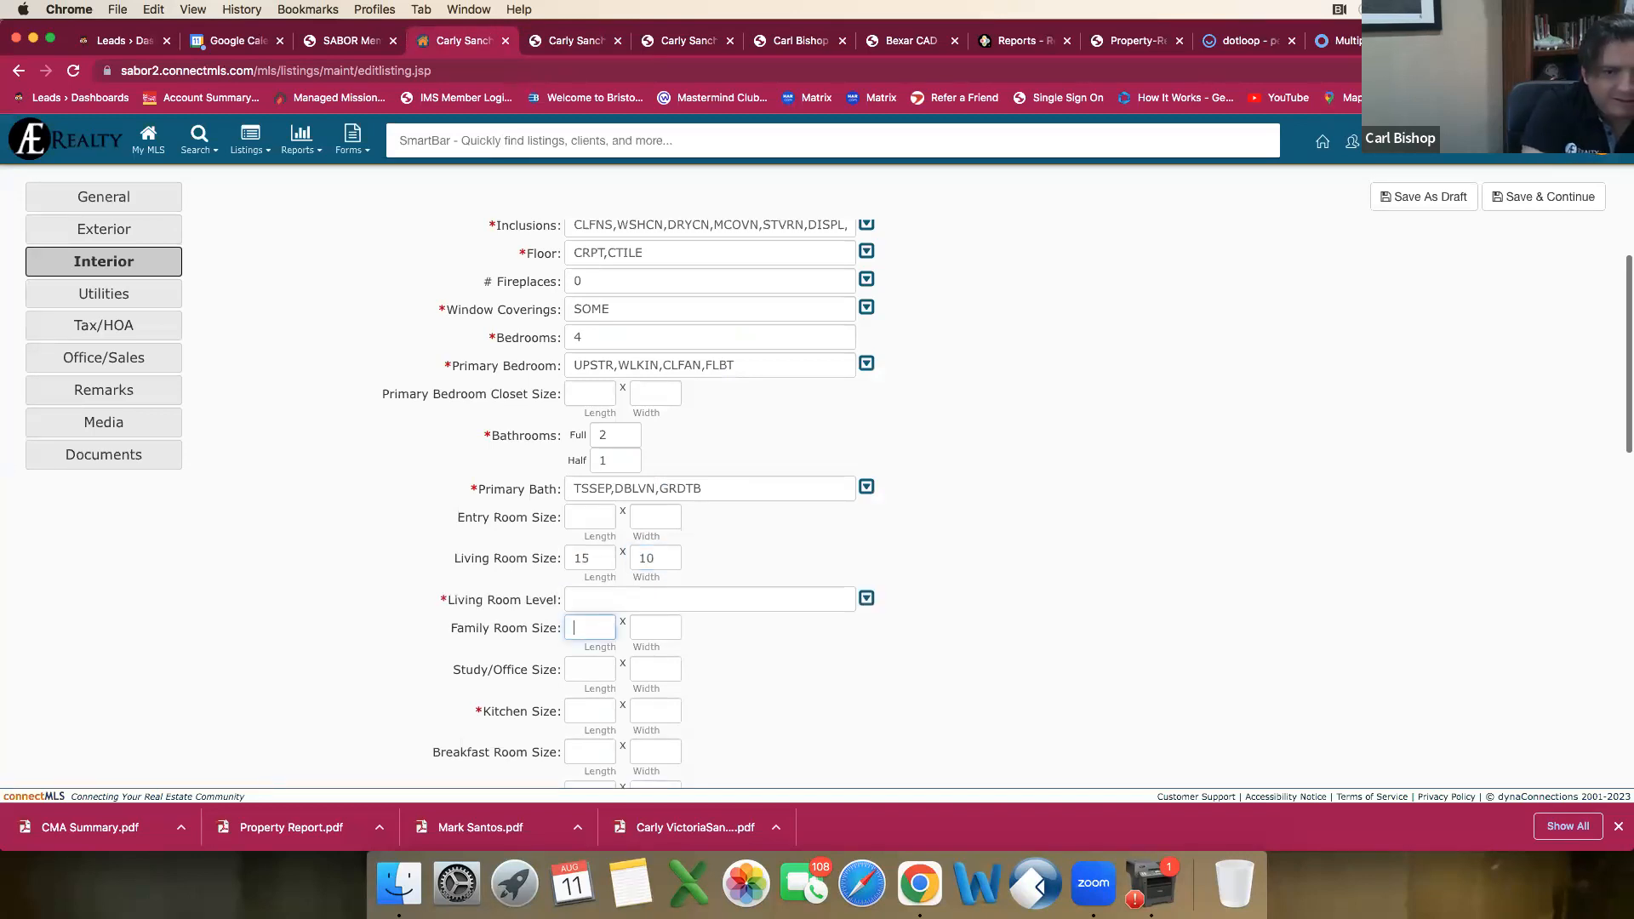
pyautogui.click(758, 596)
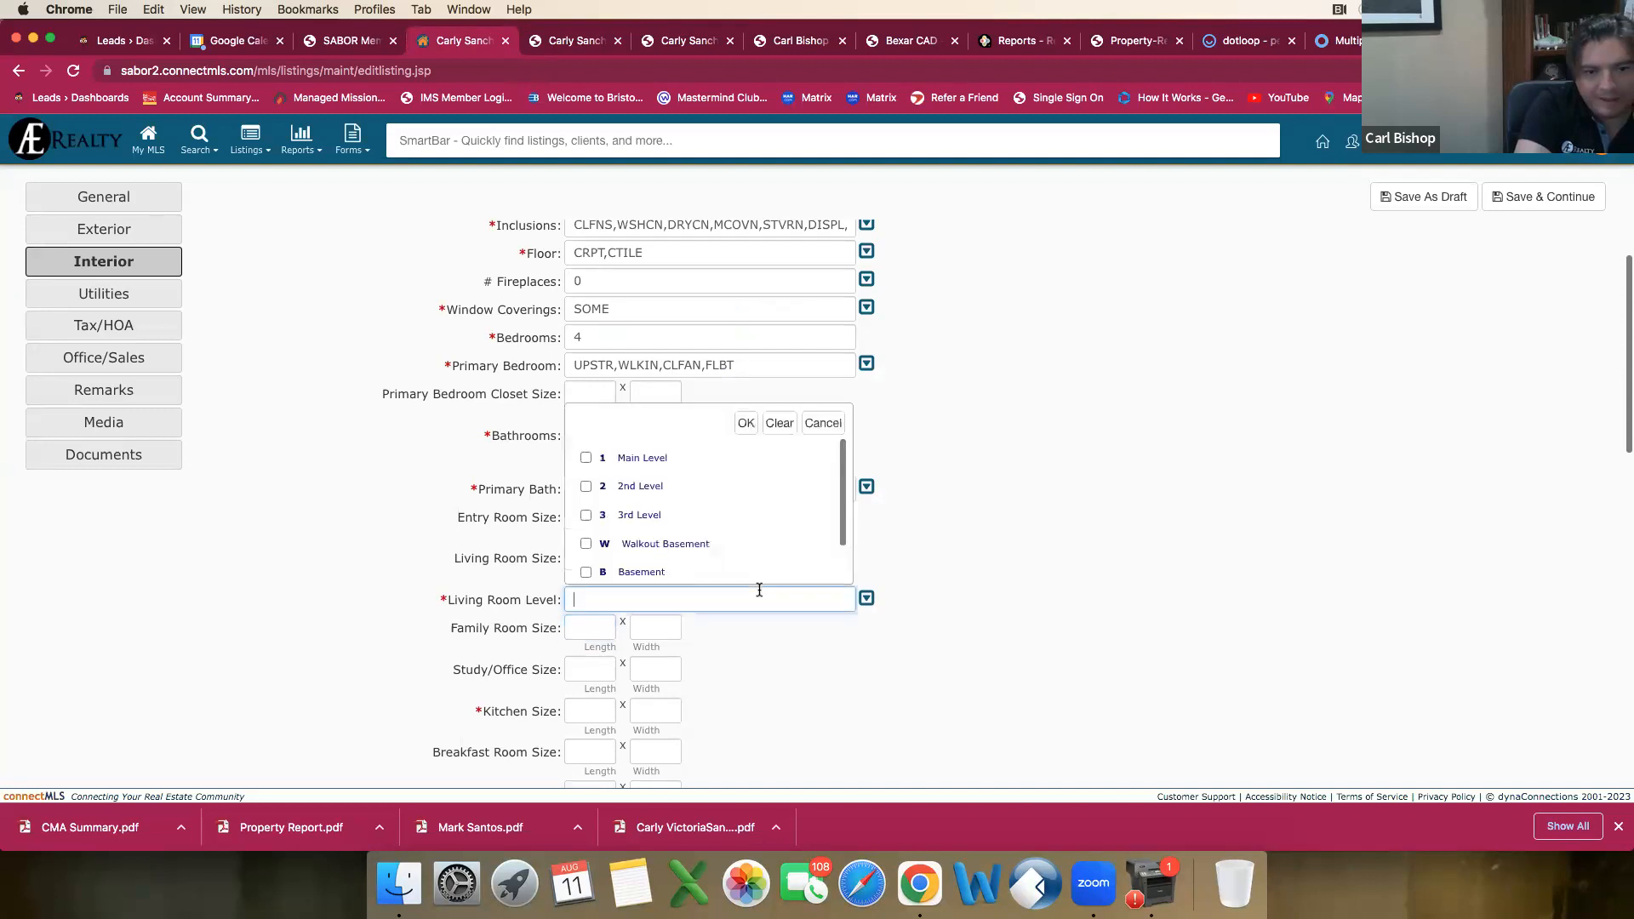
pyautogui.click(586, 459)
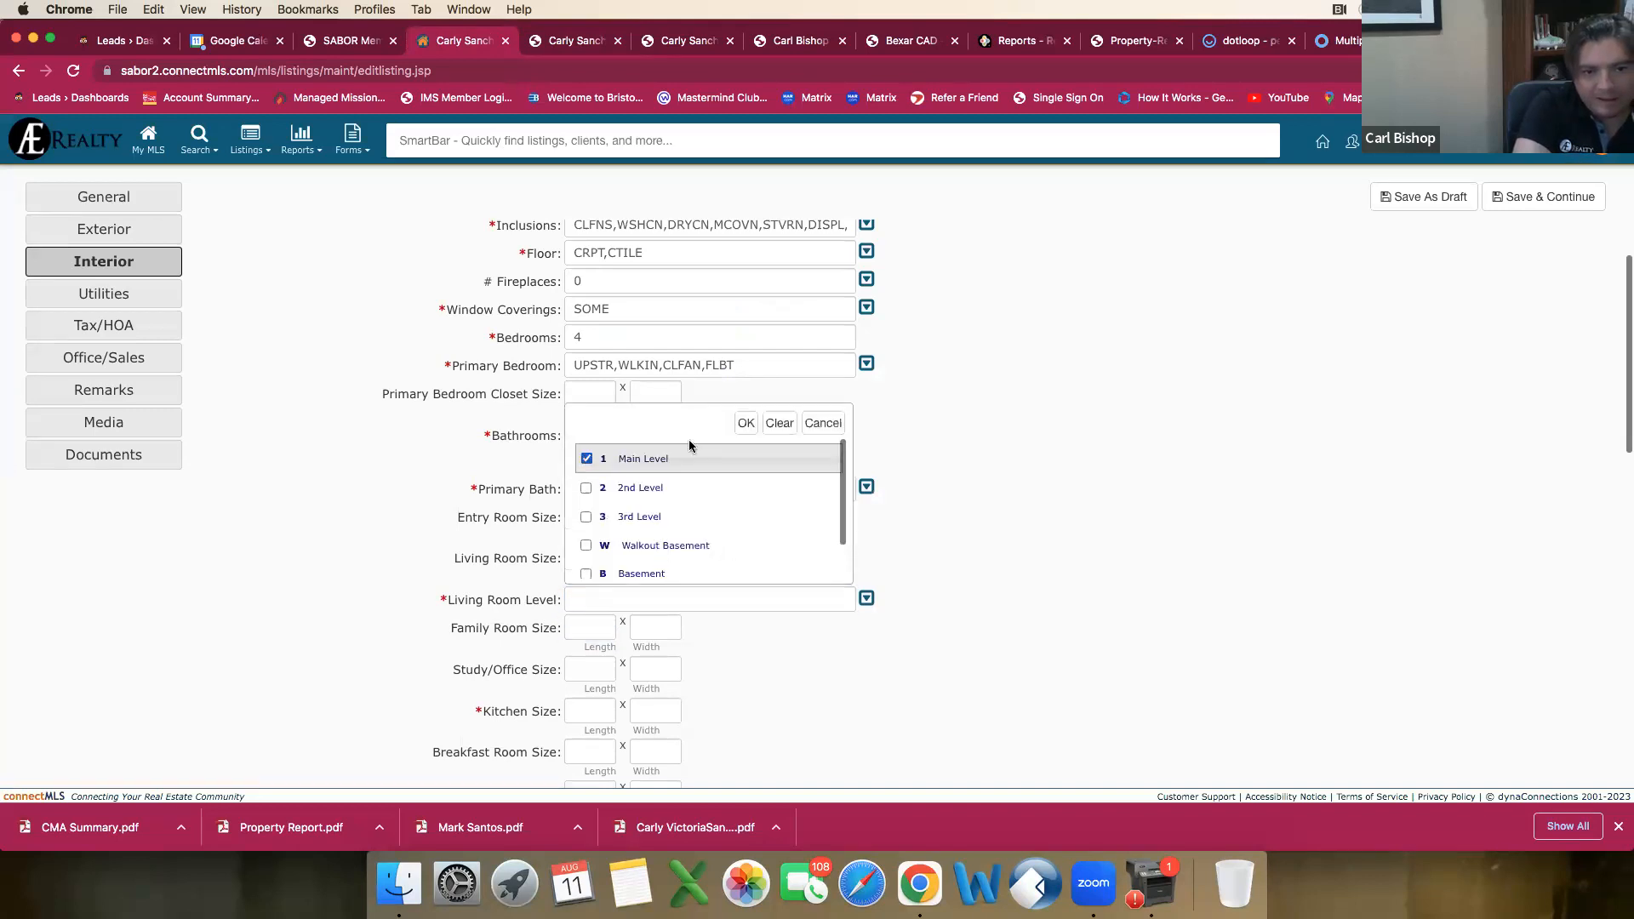
pyautogui.click(745, 424)
# Step: Set the Family Room Size to 18 by 18 from the comparable's report and its level to Main Level
pyautogui.click(576, 634)
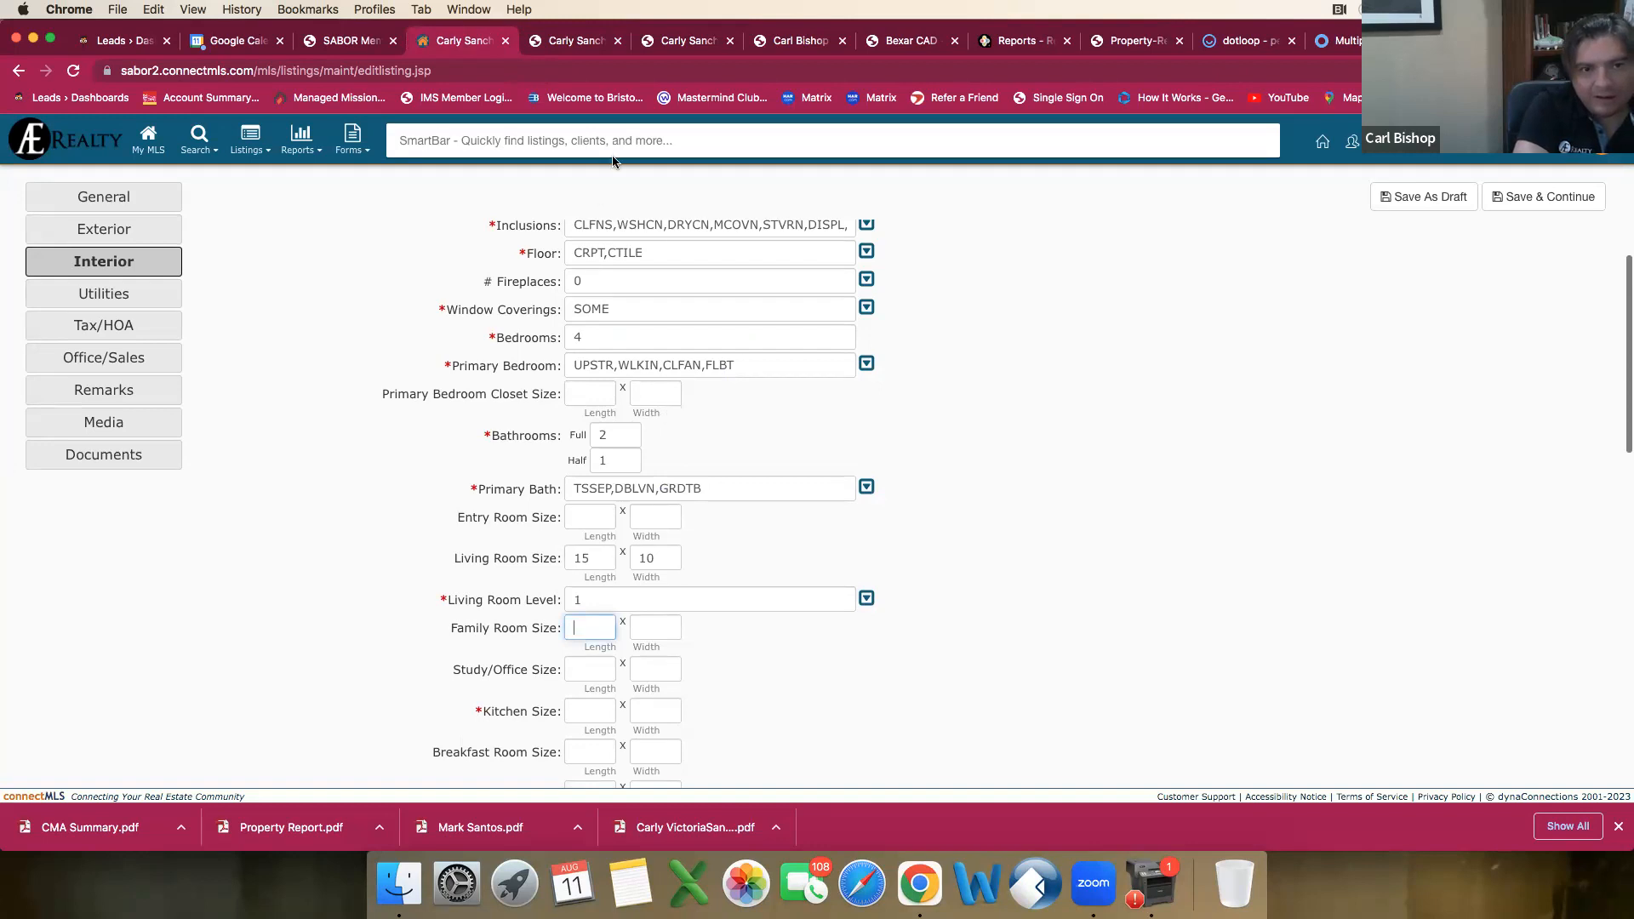
pyautogui.click(561, 41)
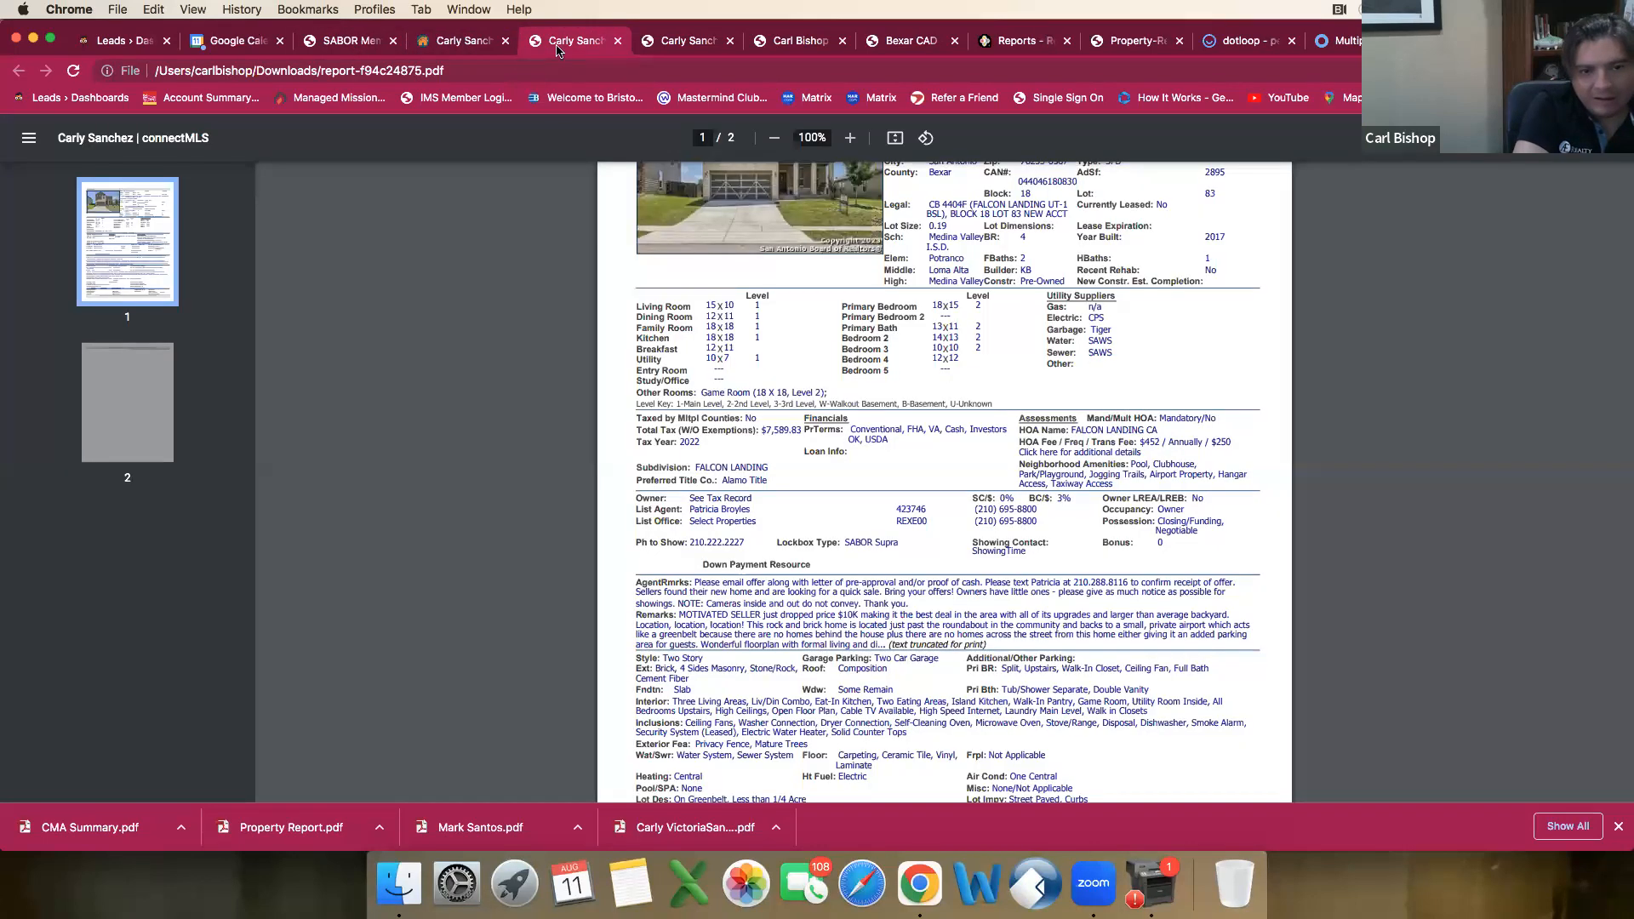
pyautogui.click(452, 43)
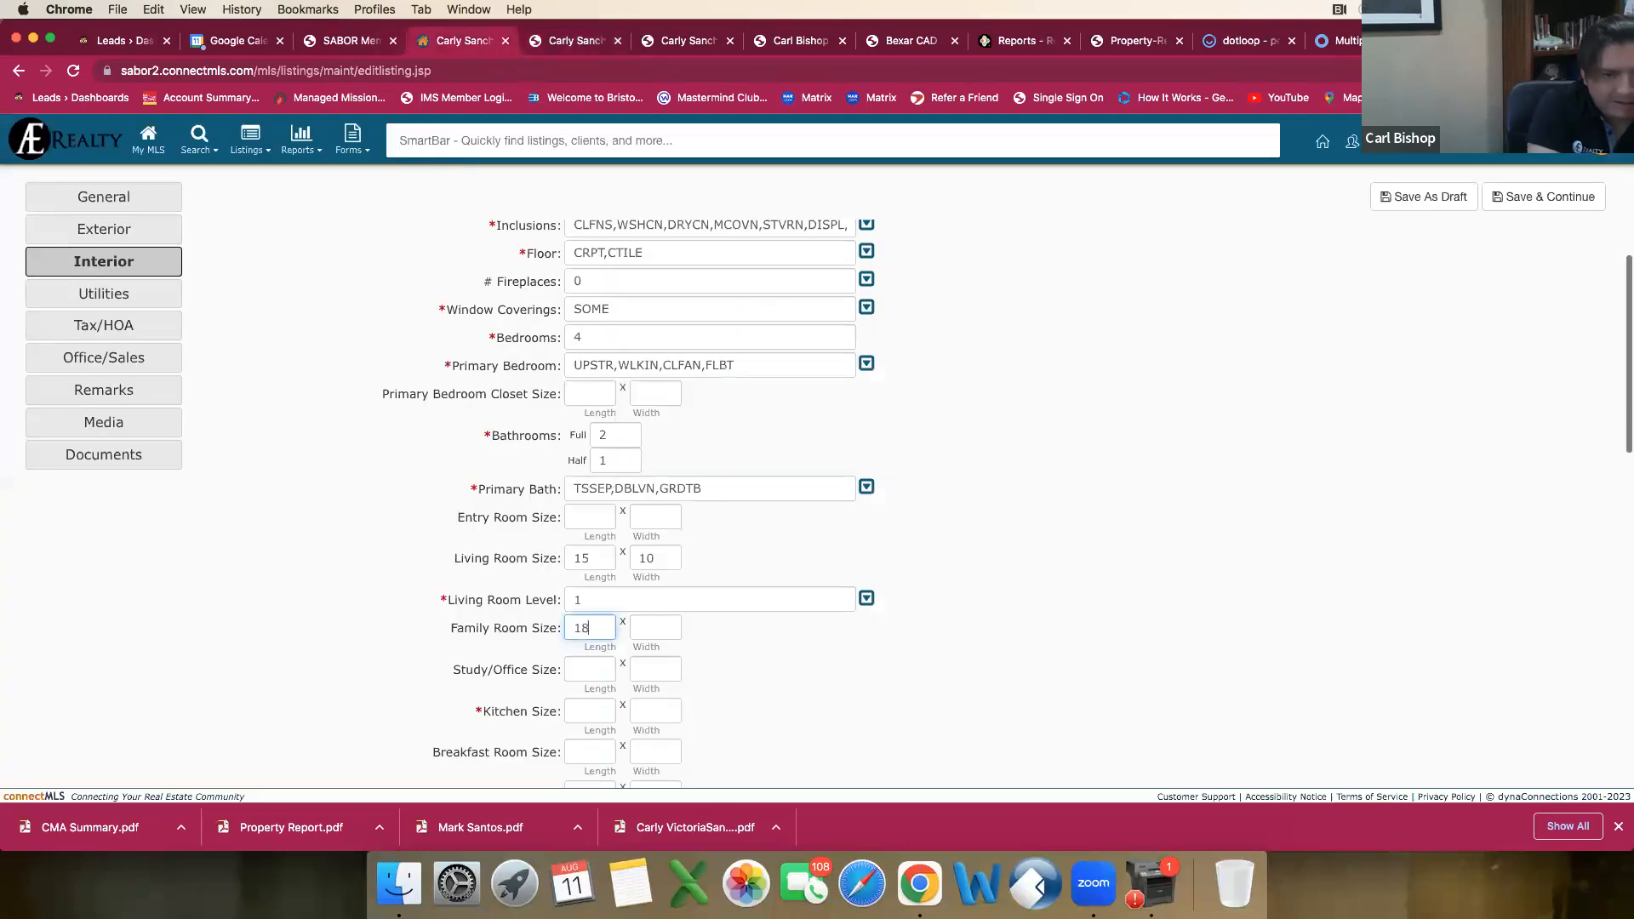
pyautogui.press('Tab')
pyautogui.write('18')
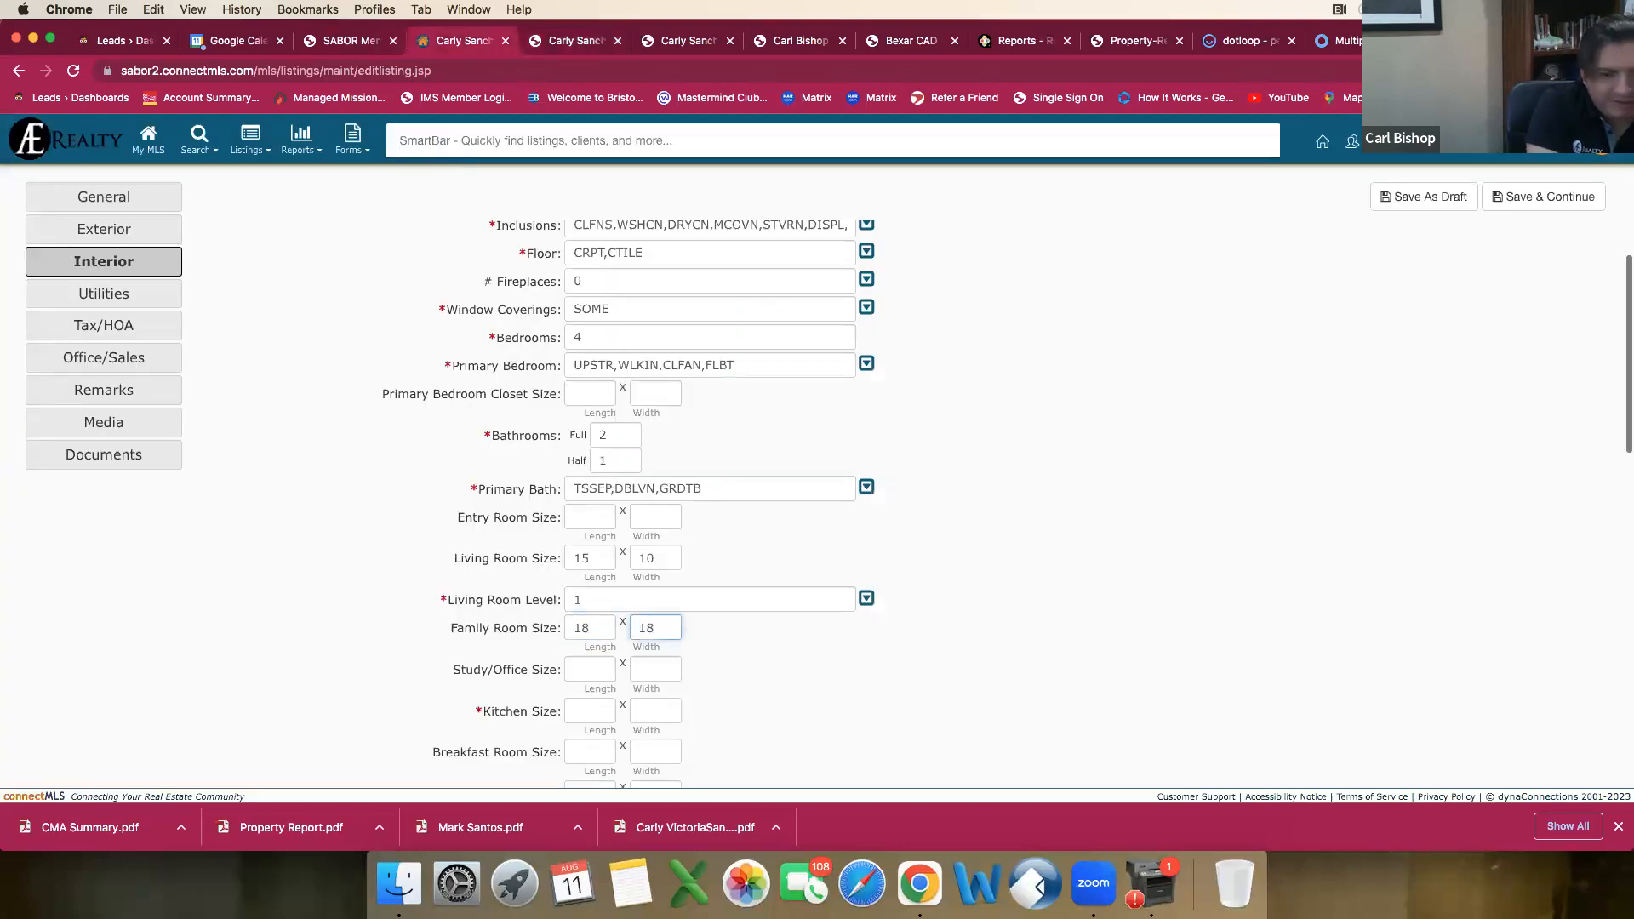
pyautogui.press('Tab')
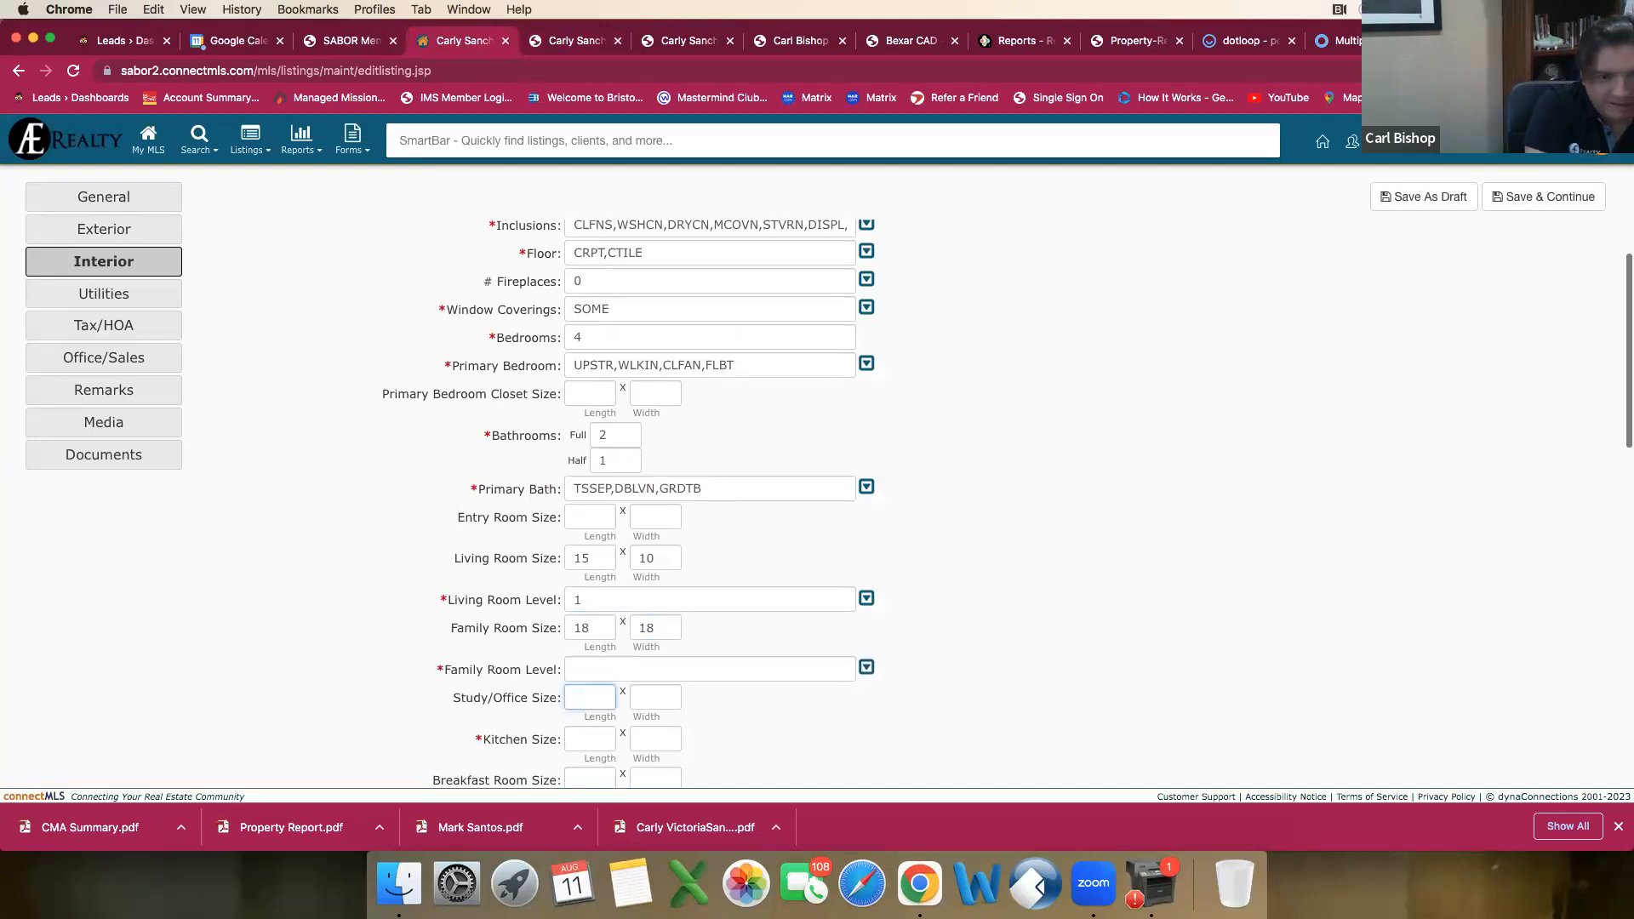
pyautogui.click(866, 667)
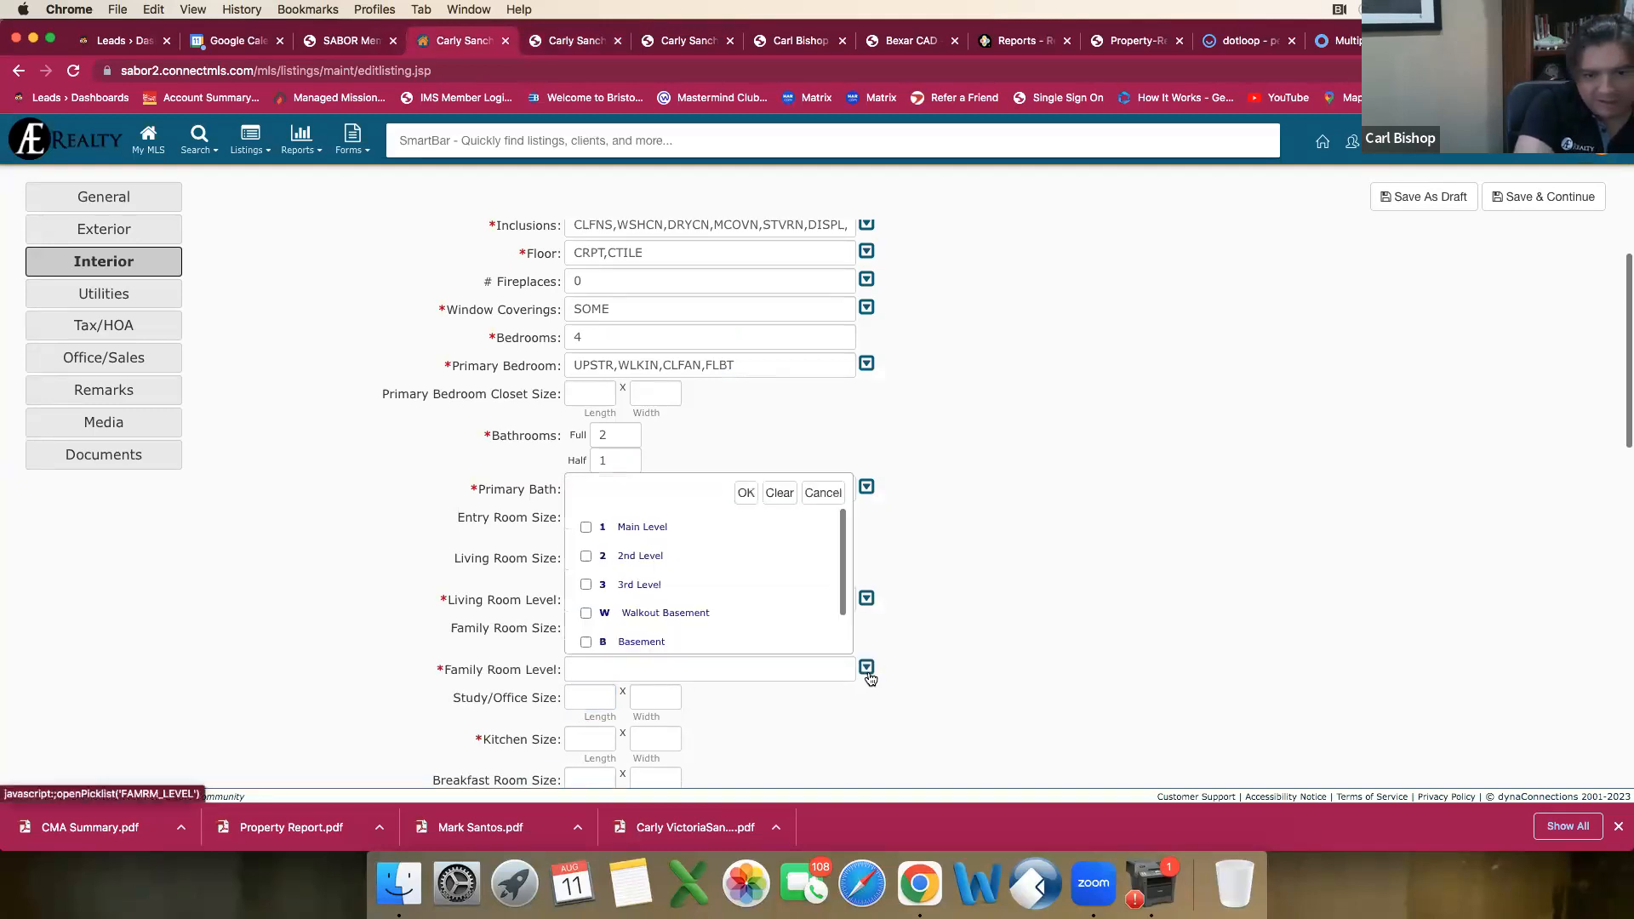
pyautogui.click(585, 527)
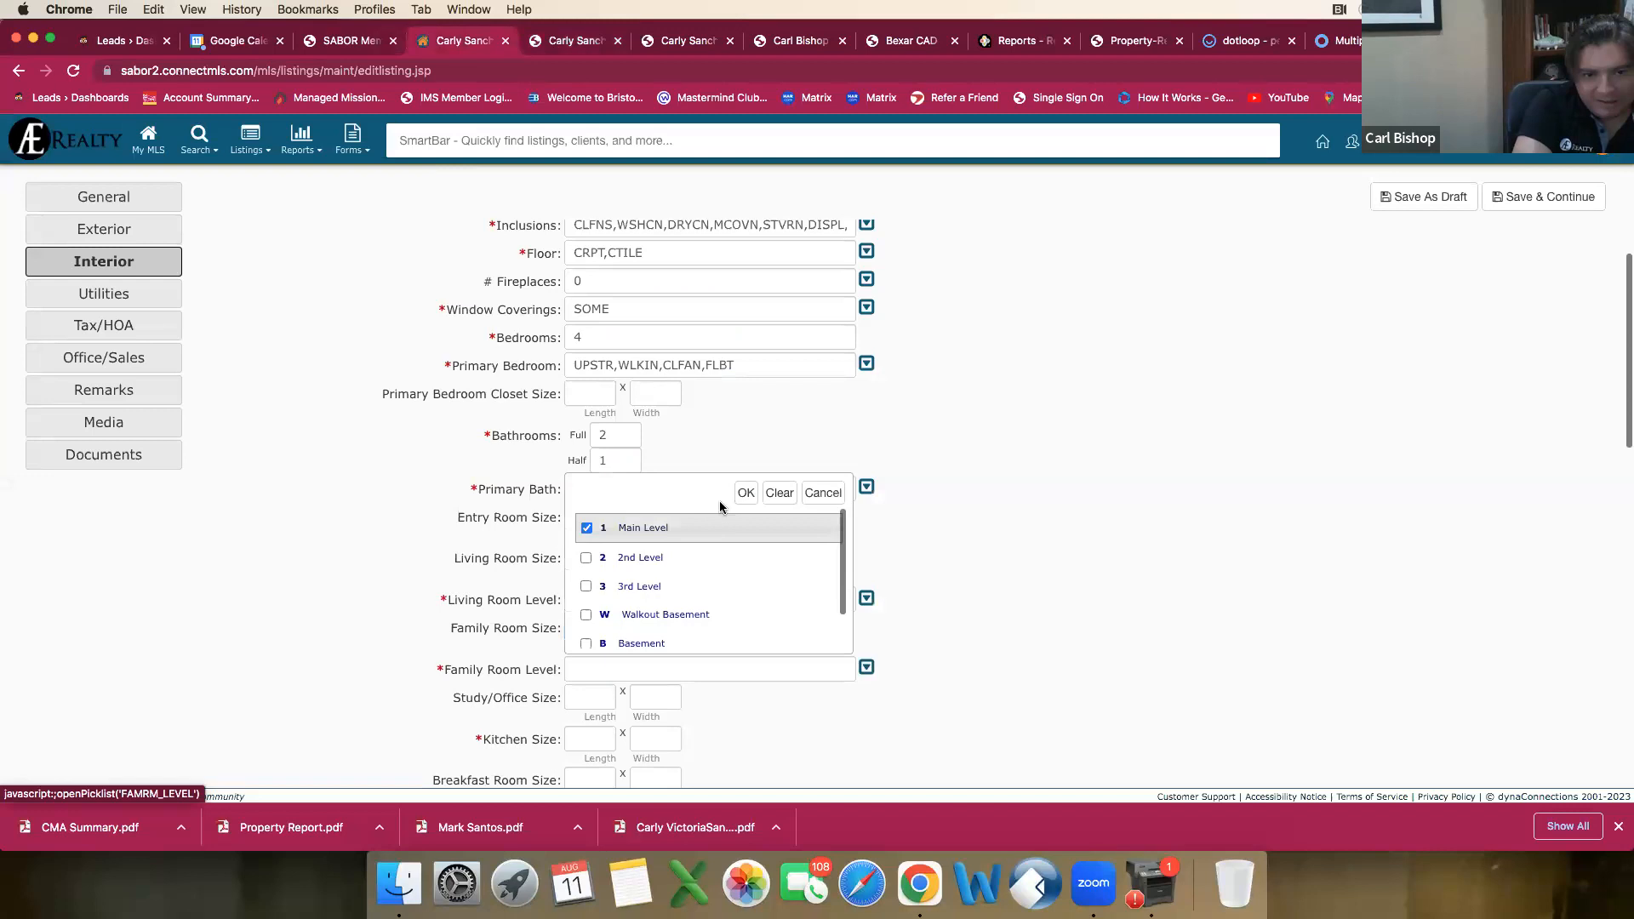
pyautogui.click(745, 494)
# Step: Check the comparable's agent report for a study/office size and return to the listing draft
pyautogui.click(587, 700)
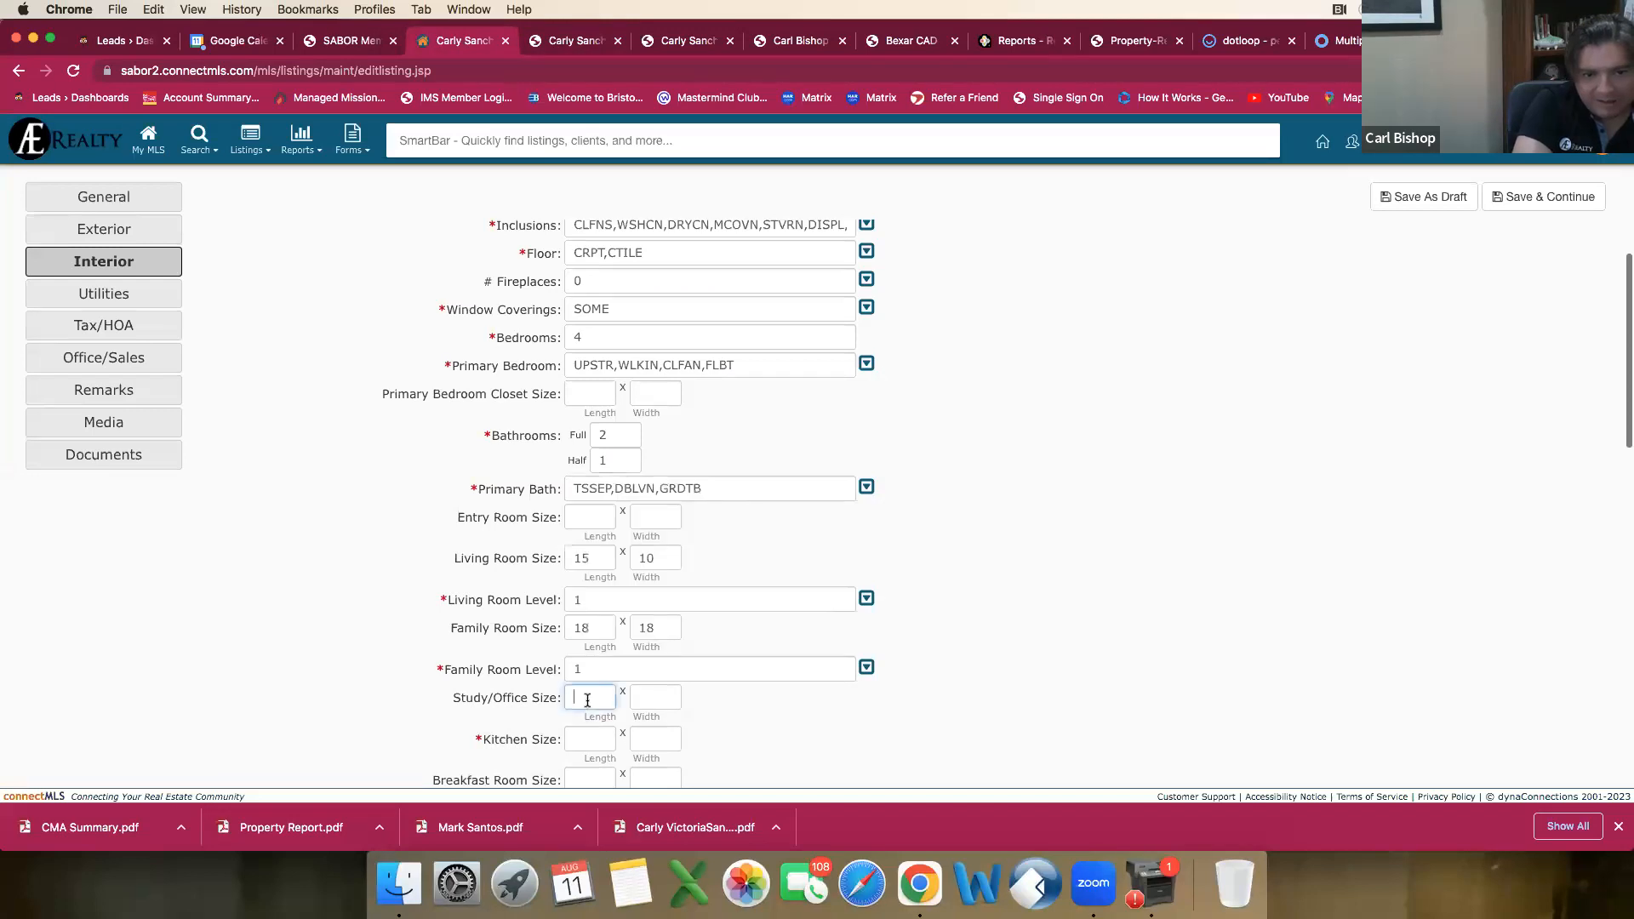
pyautogui.click(578, 50)
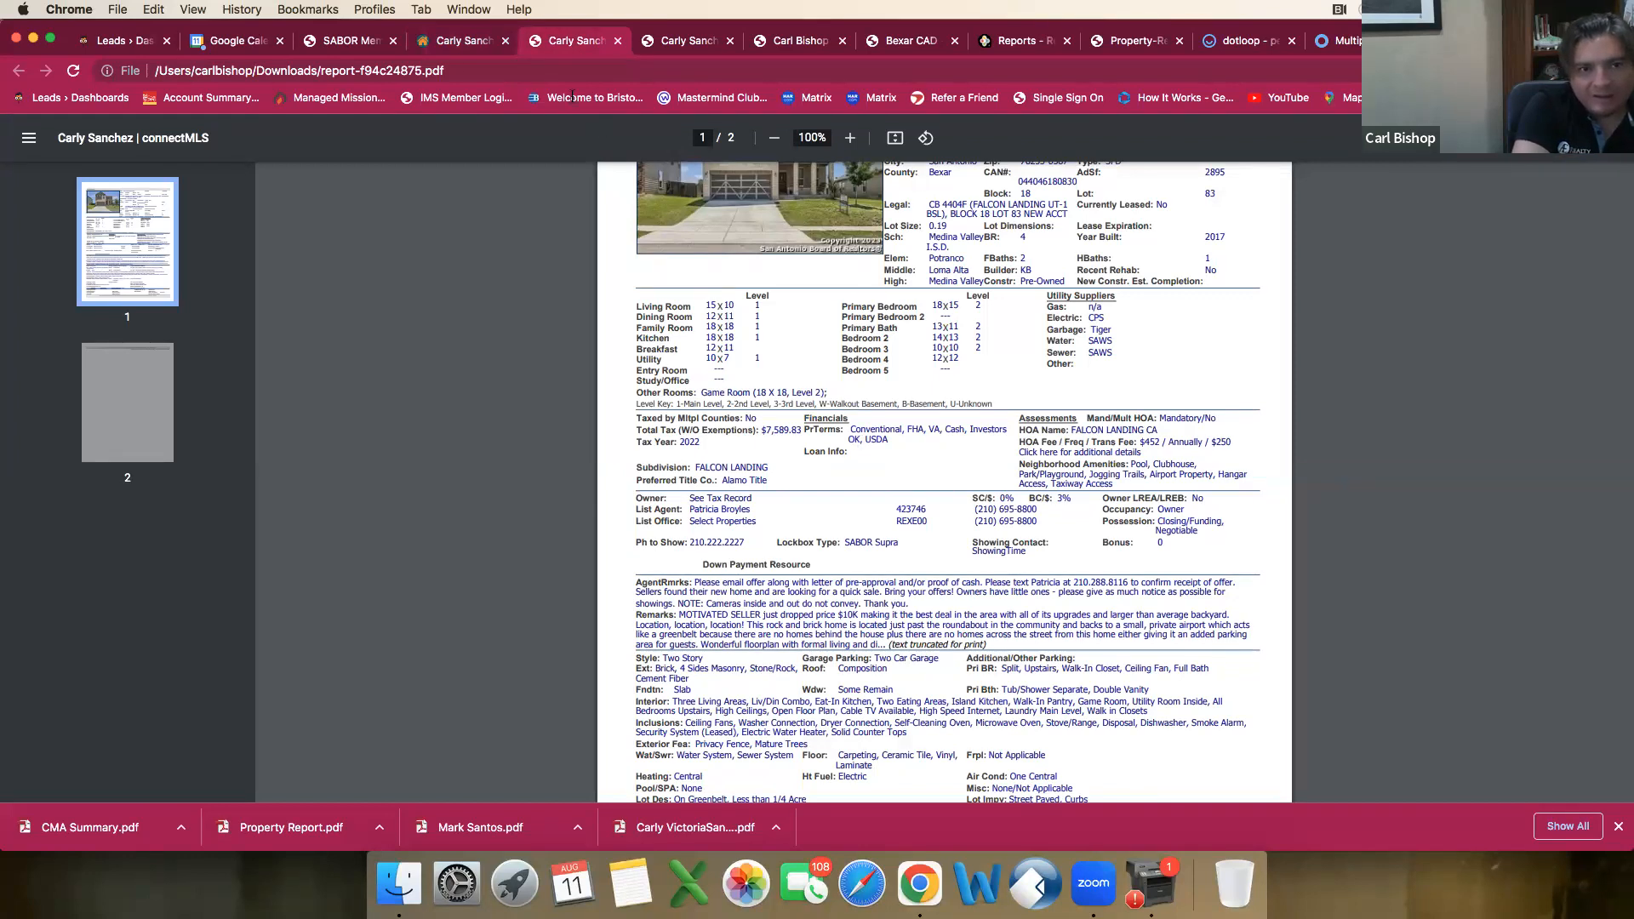
pyautogui.click(458, 48)
# Step: Set the Kitchen Size to 18 by 18 from the comparable's report and its level to Main Level
pyautogui.scroll(-4, 400, 532)
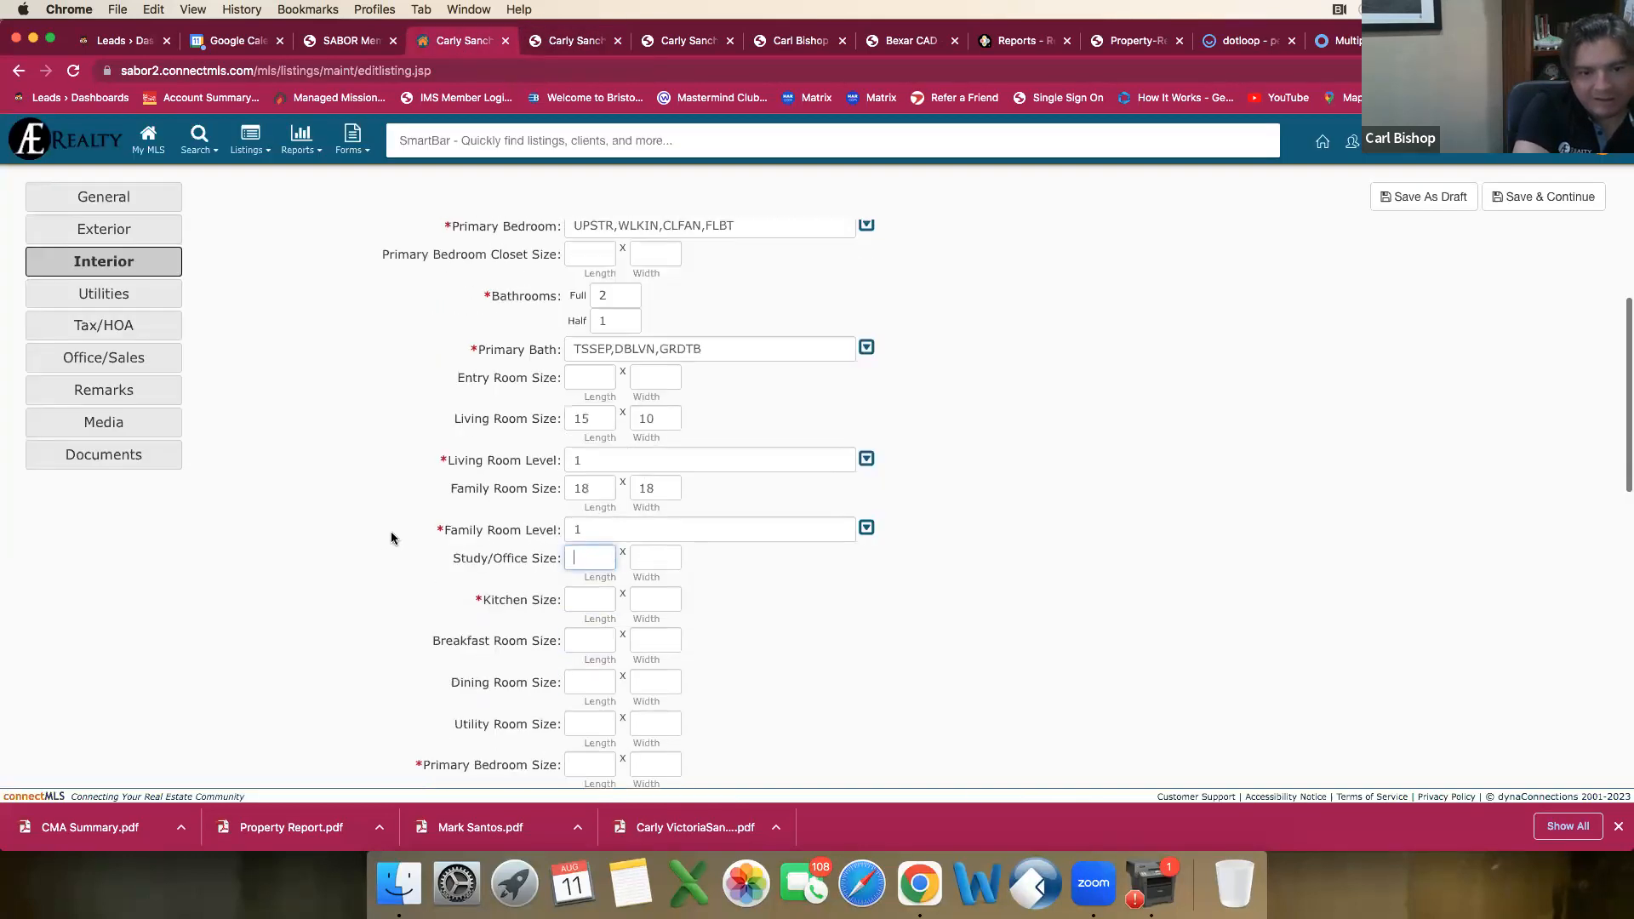
pyautogui.scroll(-1, 439, 538)
pyautogui.click(572, 517)
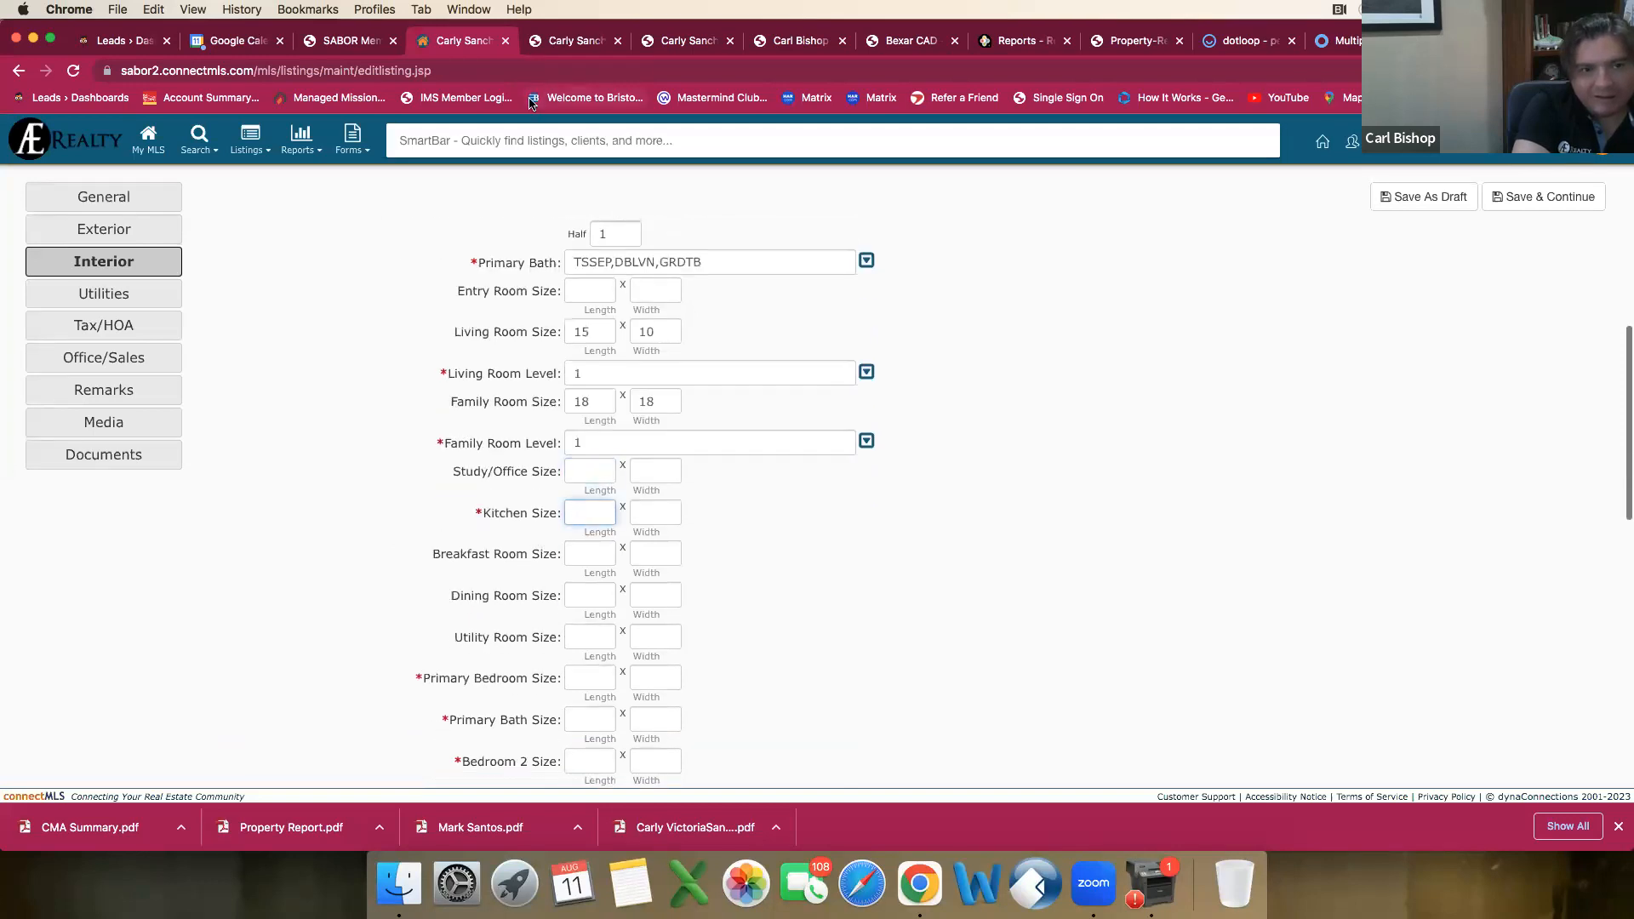
pyautogui.click(562, 42)
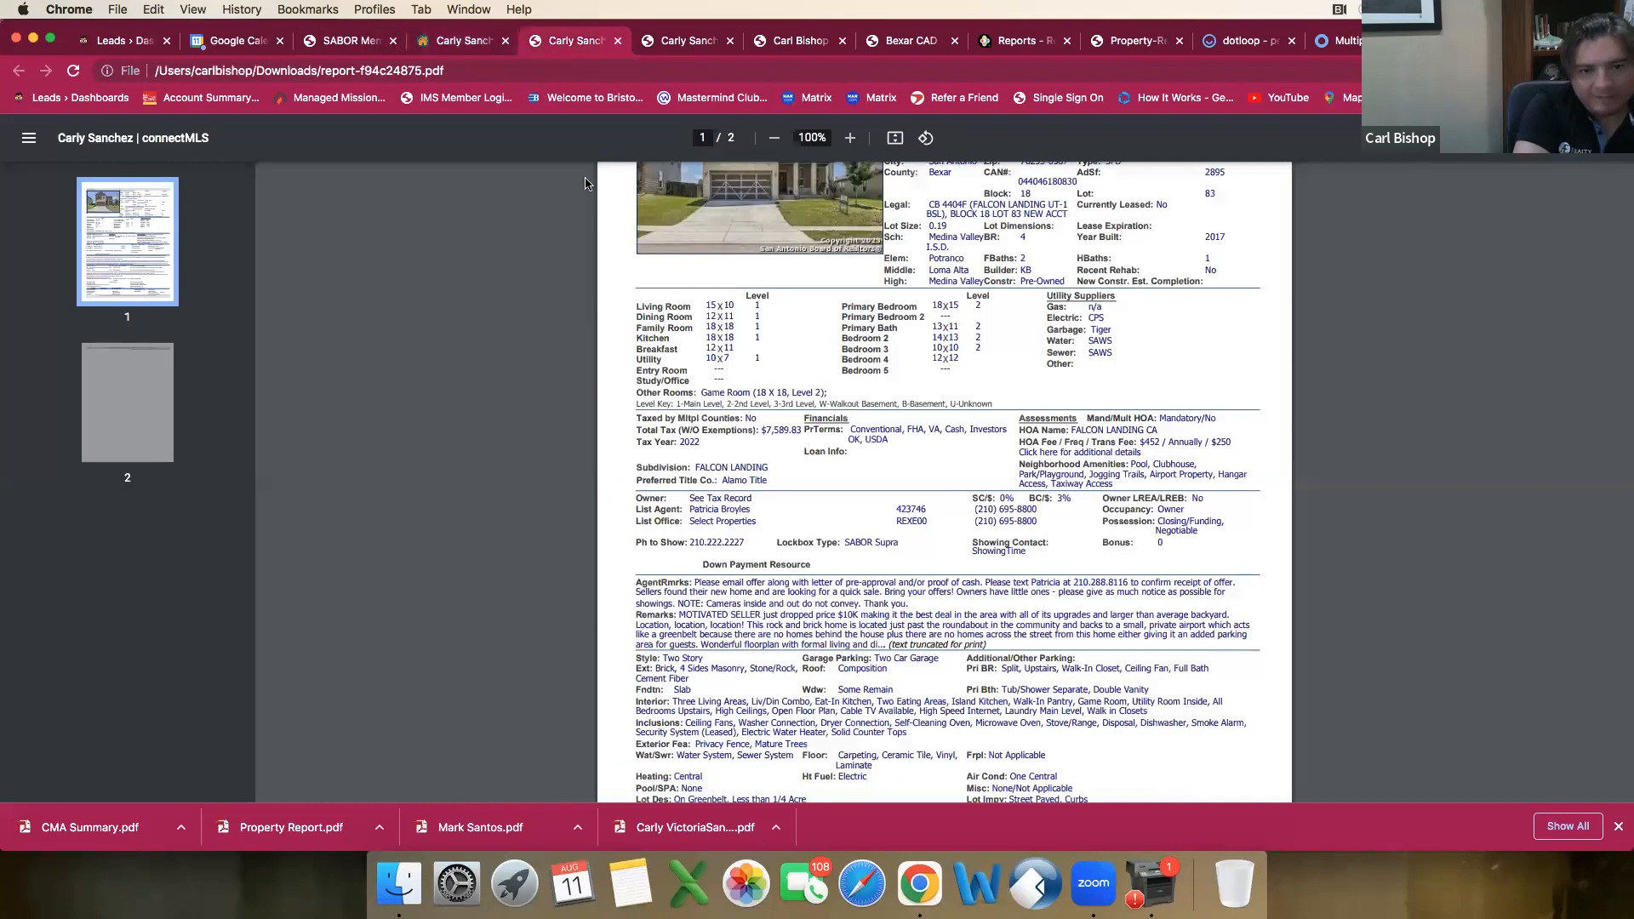
pyautogui.click(471, 51)
pyautogui.press('Tab')
pyautogui.write('1')
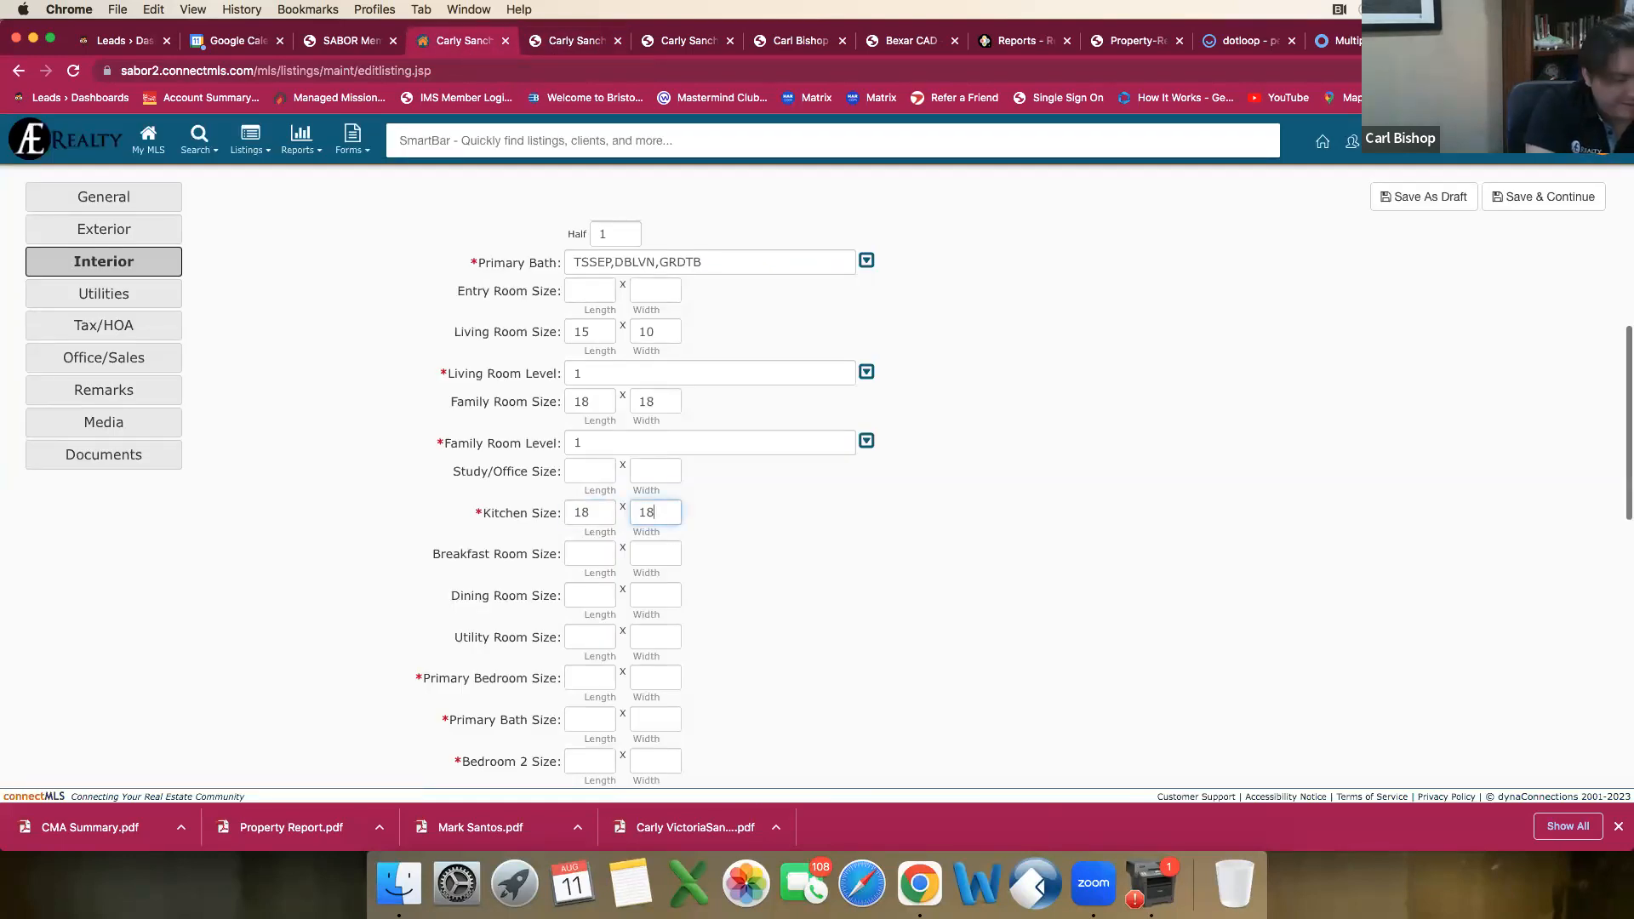
pyautogui.write('8')
pyautogui.press('Tab')
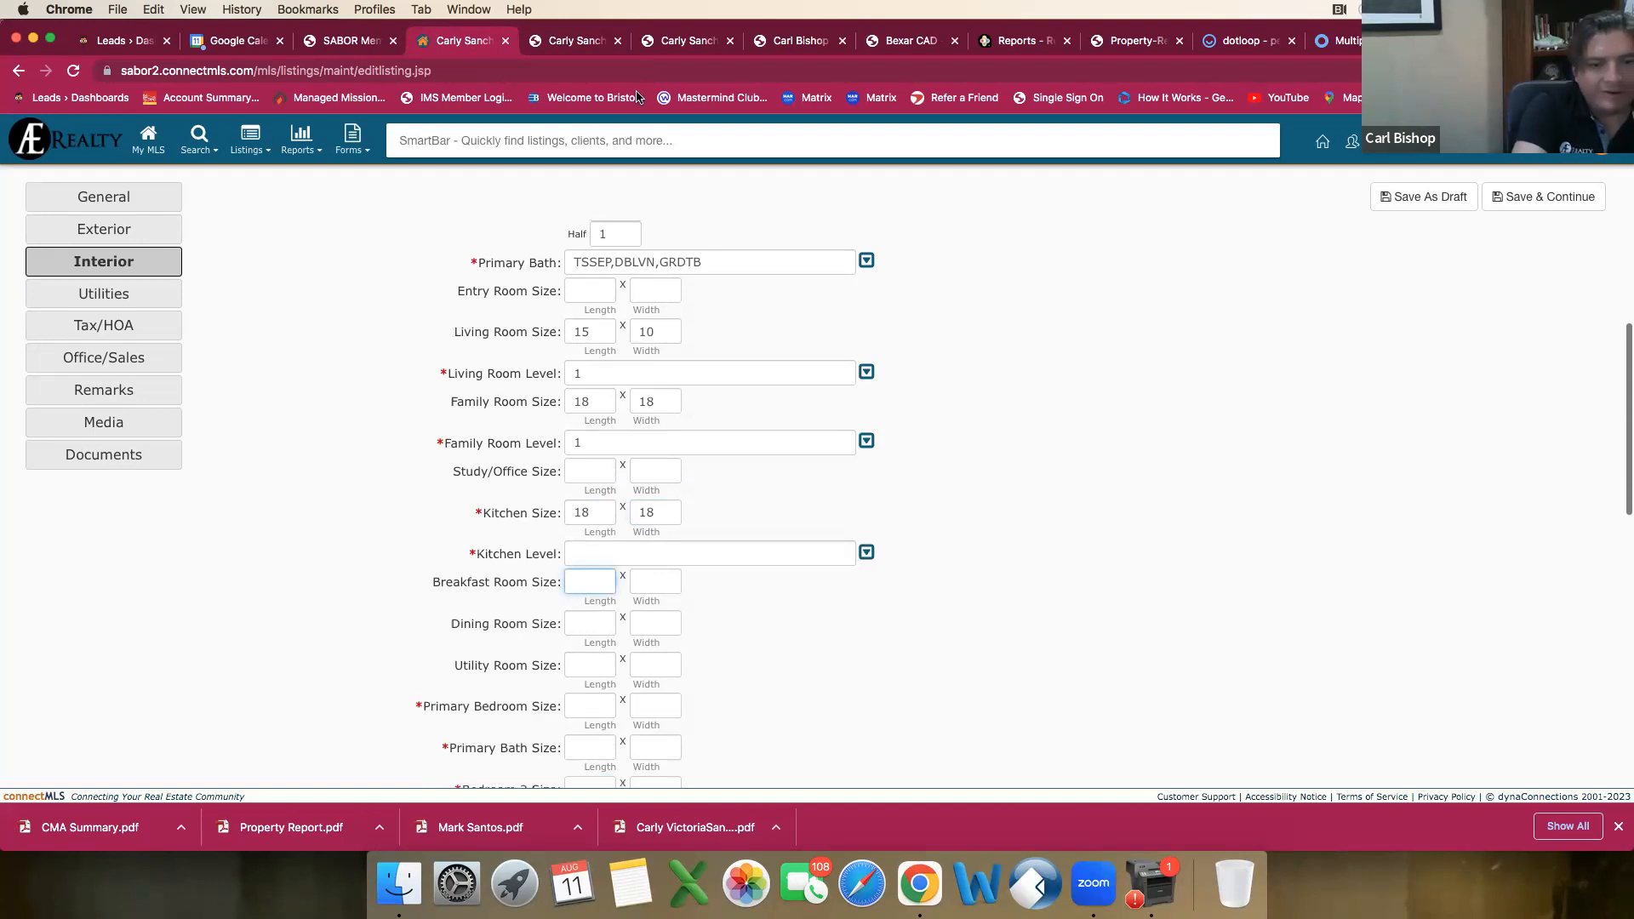
pyautogui.click(828, 555)
pyautogui.click(587, 627)
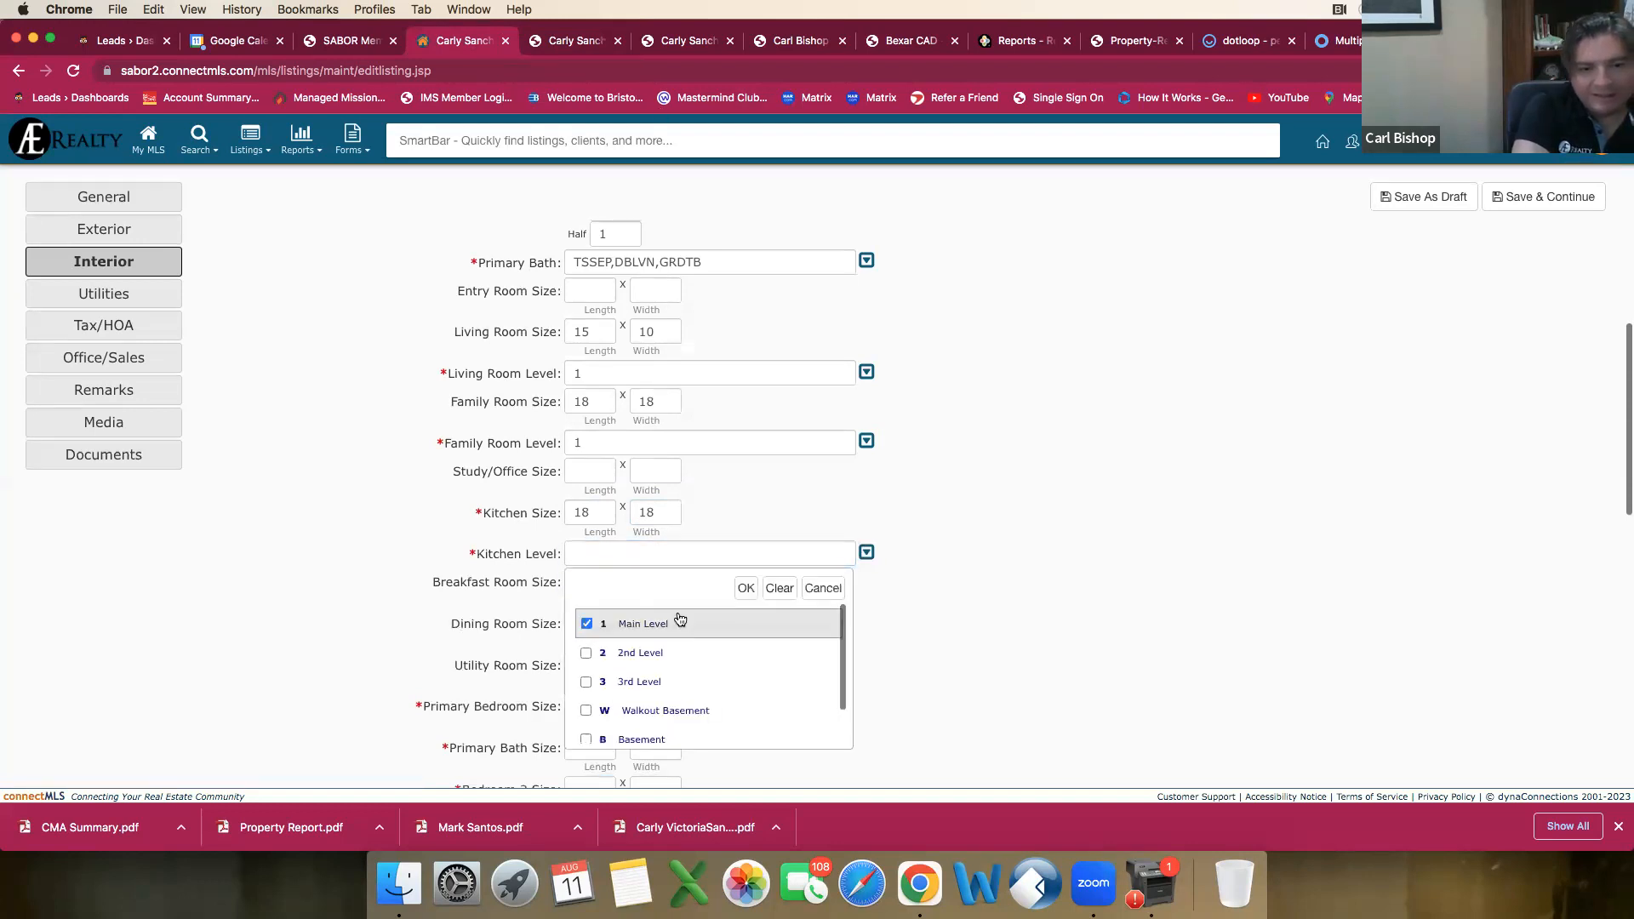
pyautogui.click(746, 588)
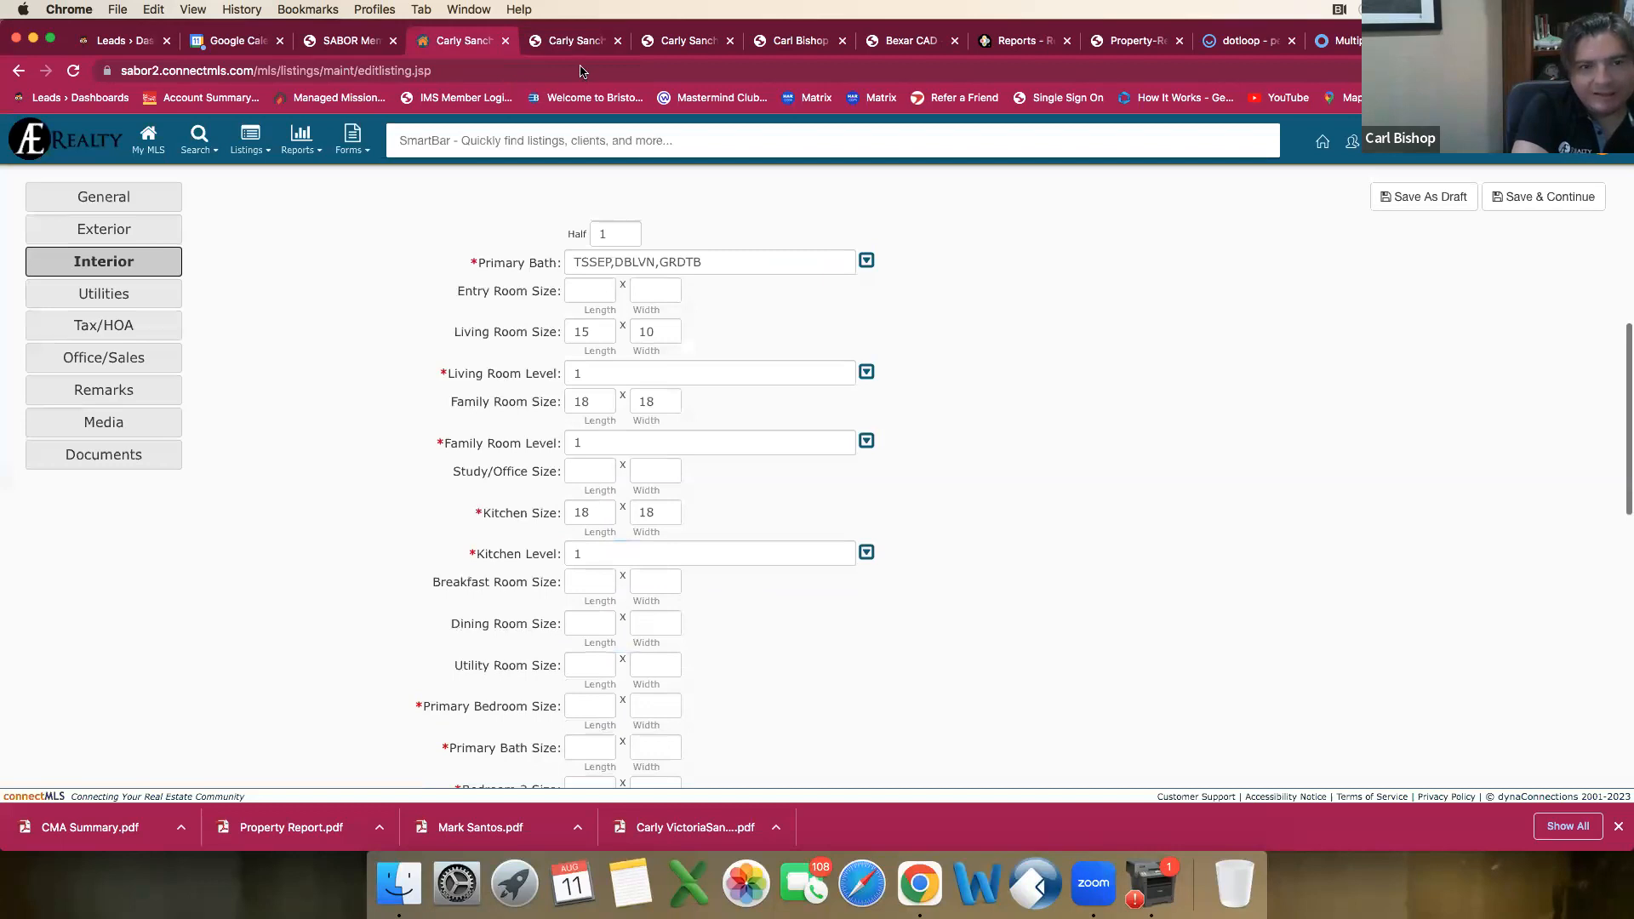
# Step: Look up the breakfast room dimensions in the comparable's report and set the Breakfast Room Size to 12 by 11
pyautogui.click(555, 39)
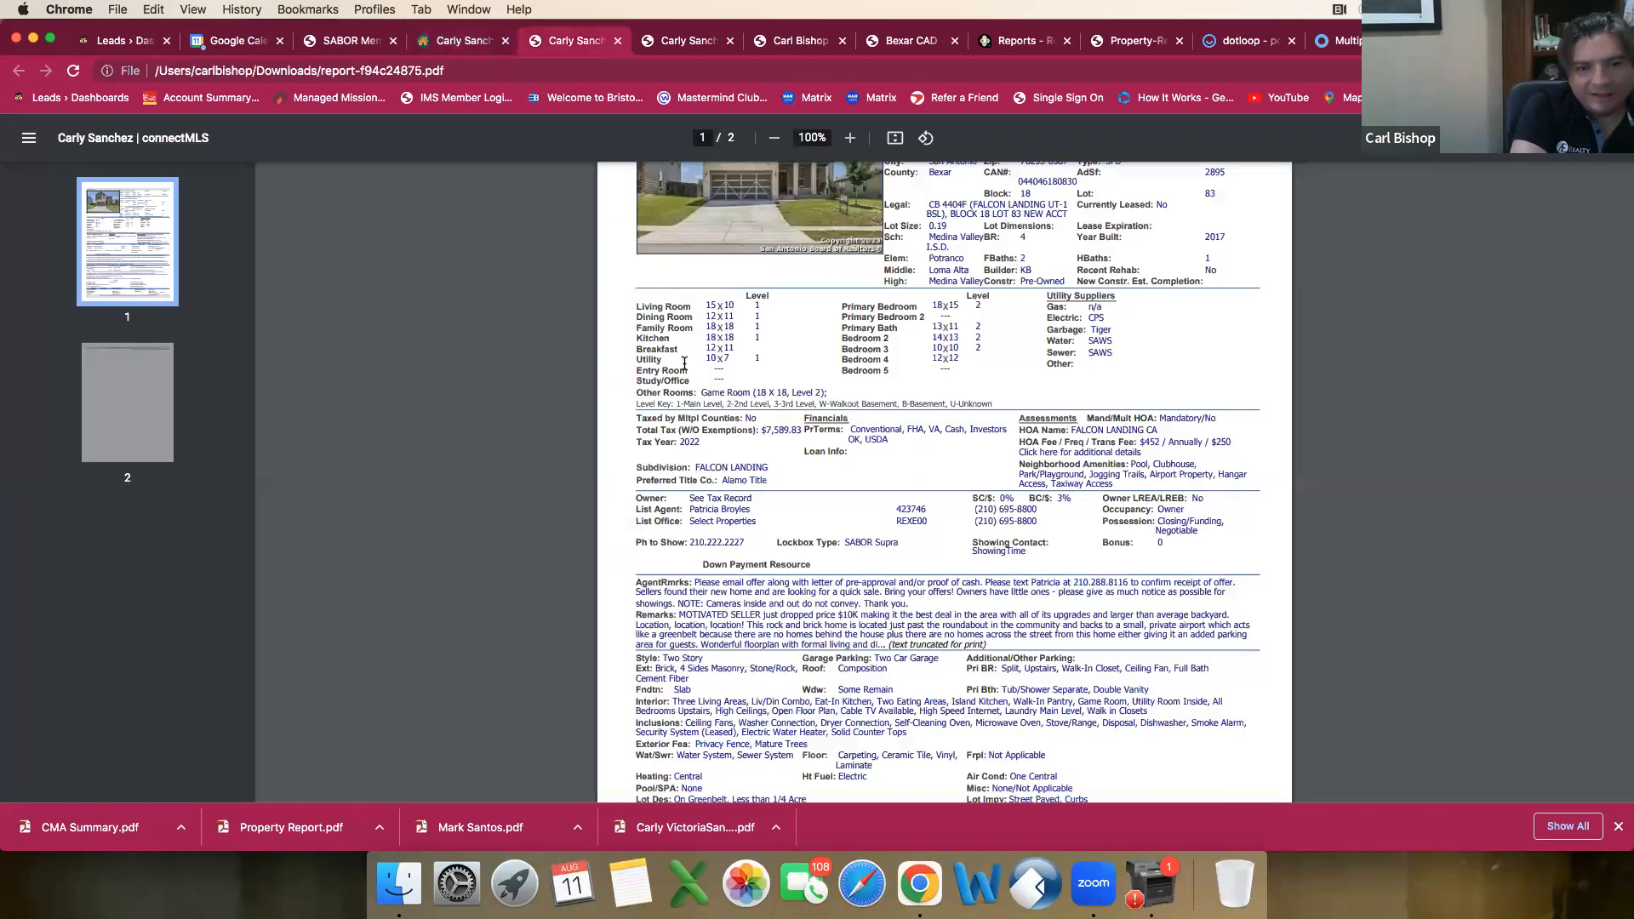
pyautogui.click(479, 43)
pyautogui.click(598, 586)
pyautogui.write('12')
pyautogui.press('Tab')
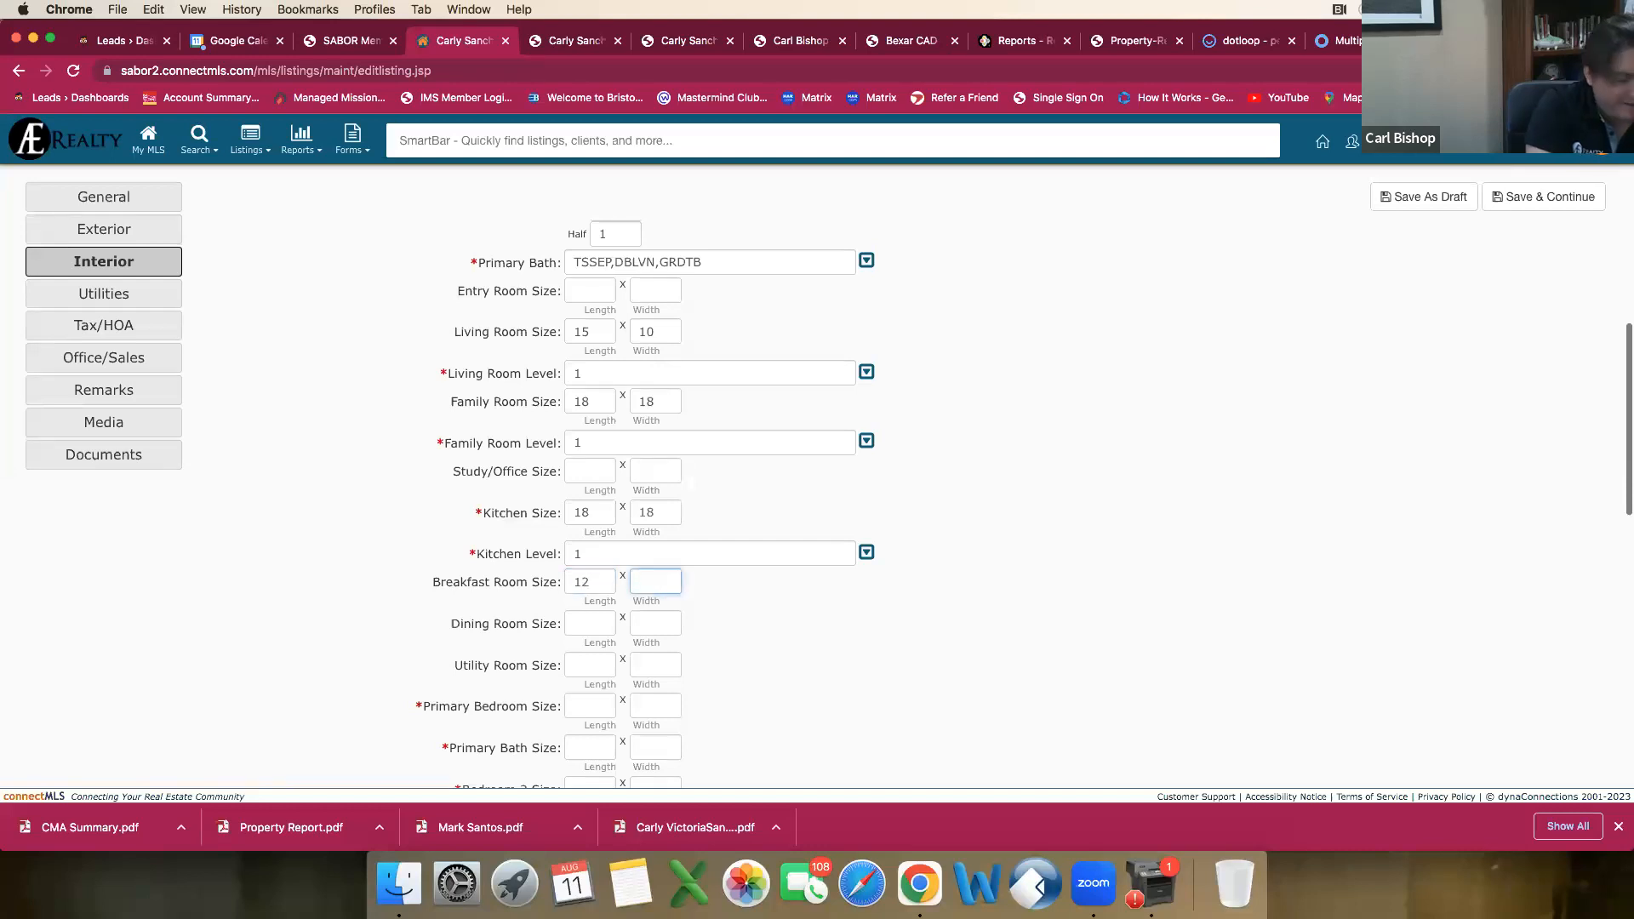
pyautogui.write('11')
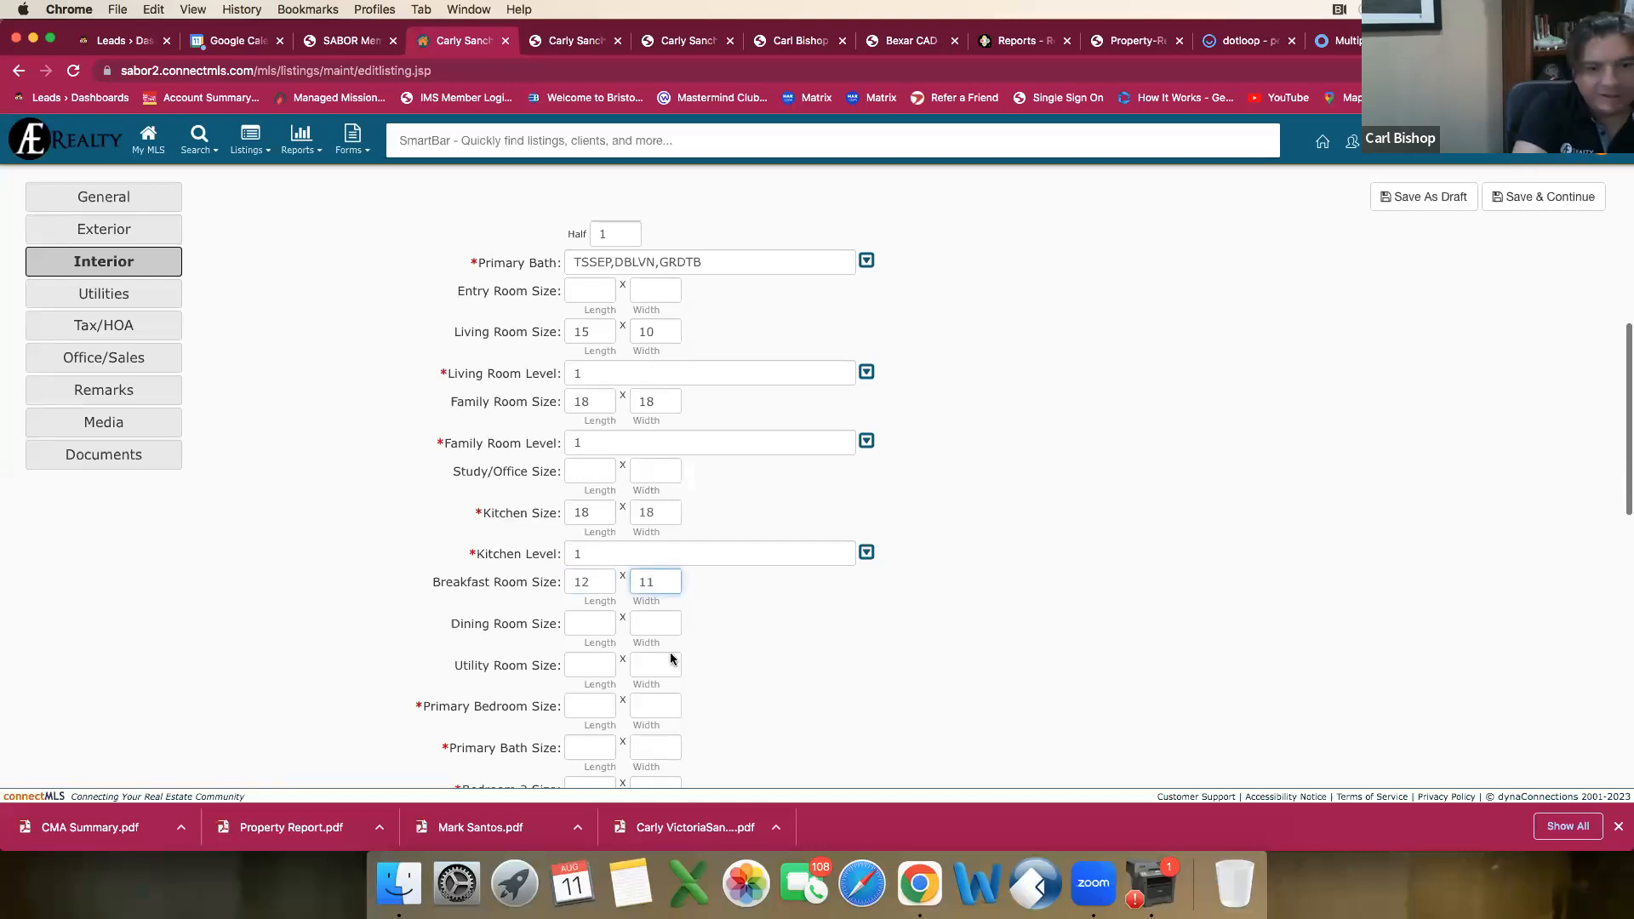
# Step: Recheck the breakfast room entry in the comparable's report and set the Breakfast Room Level to Main Level
pyautogui.click(594, 630)
pyautogui.click(594, 628)
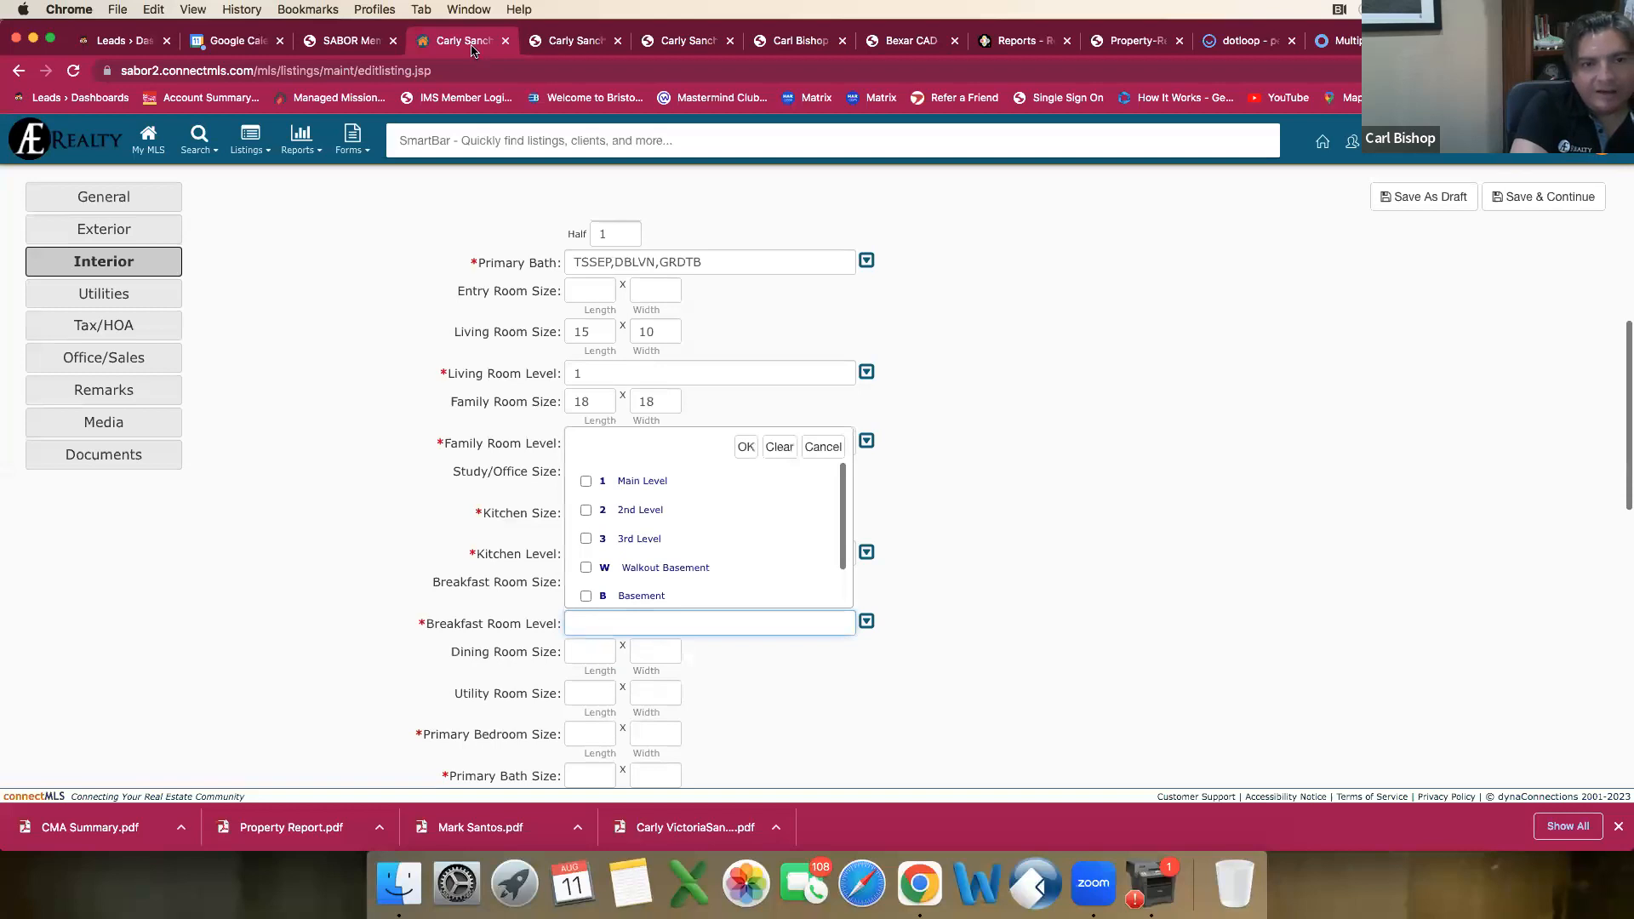
pyautogui.click(555, 40)
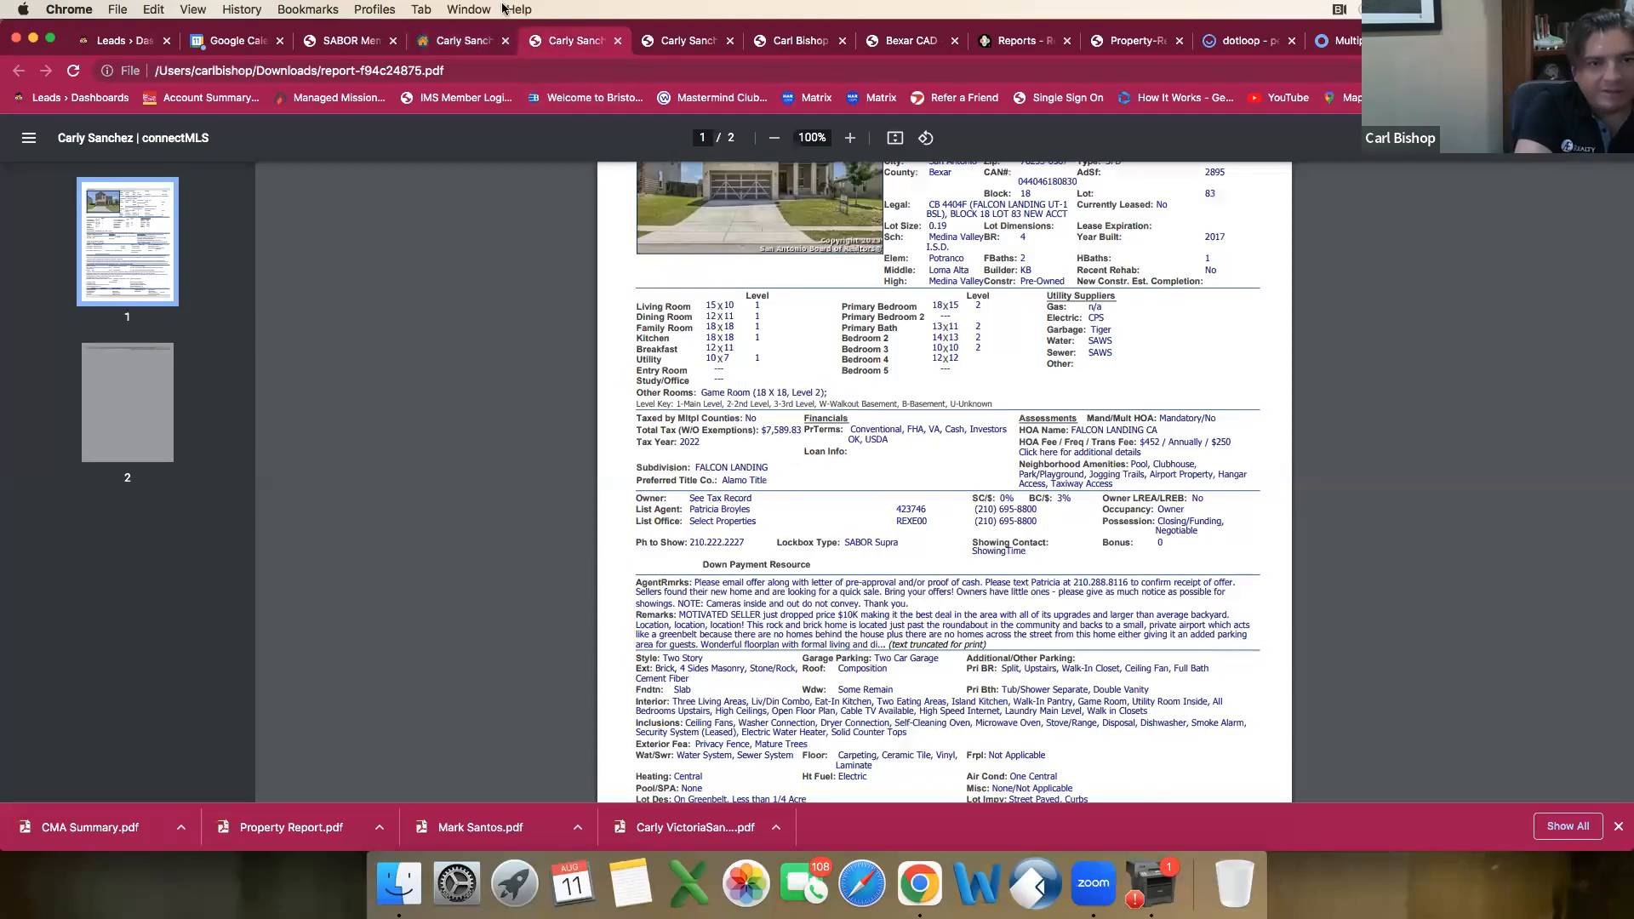
pyautogui.click(460, 41)
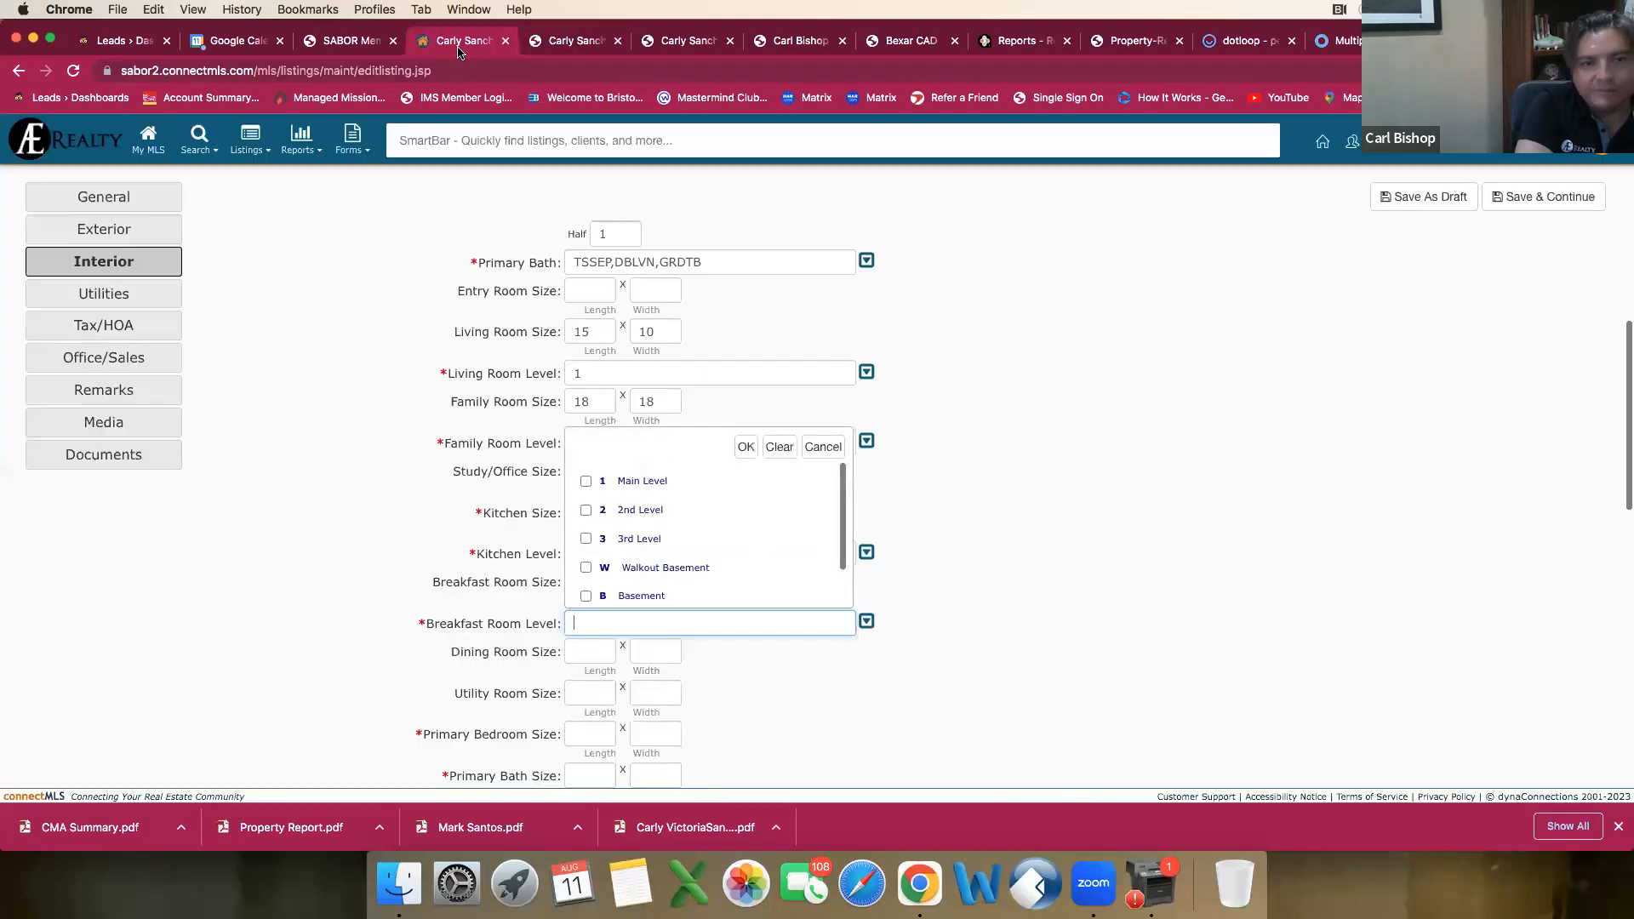
pyautogui.click(568, 42)
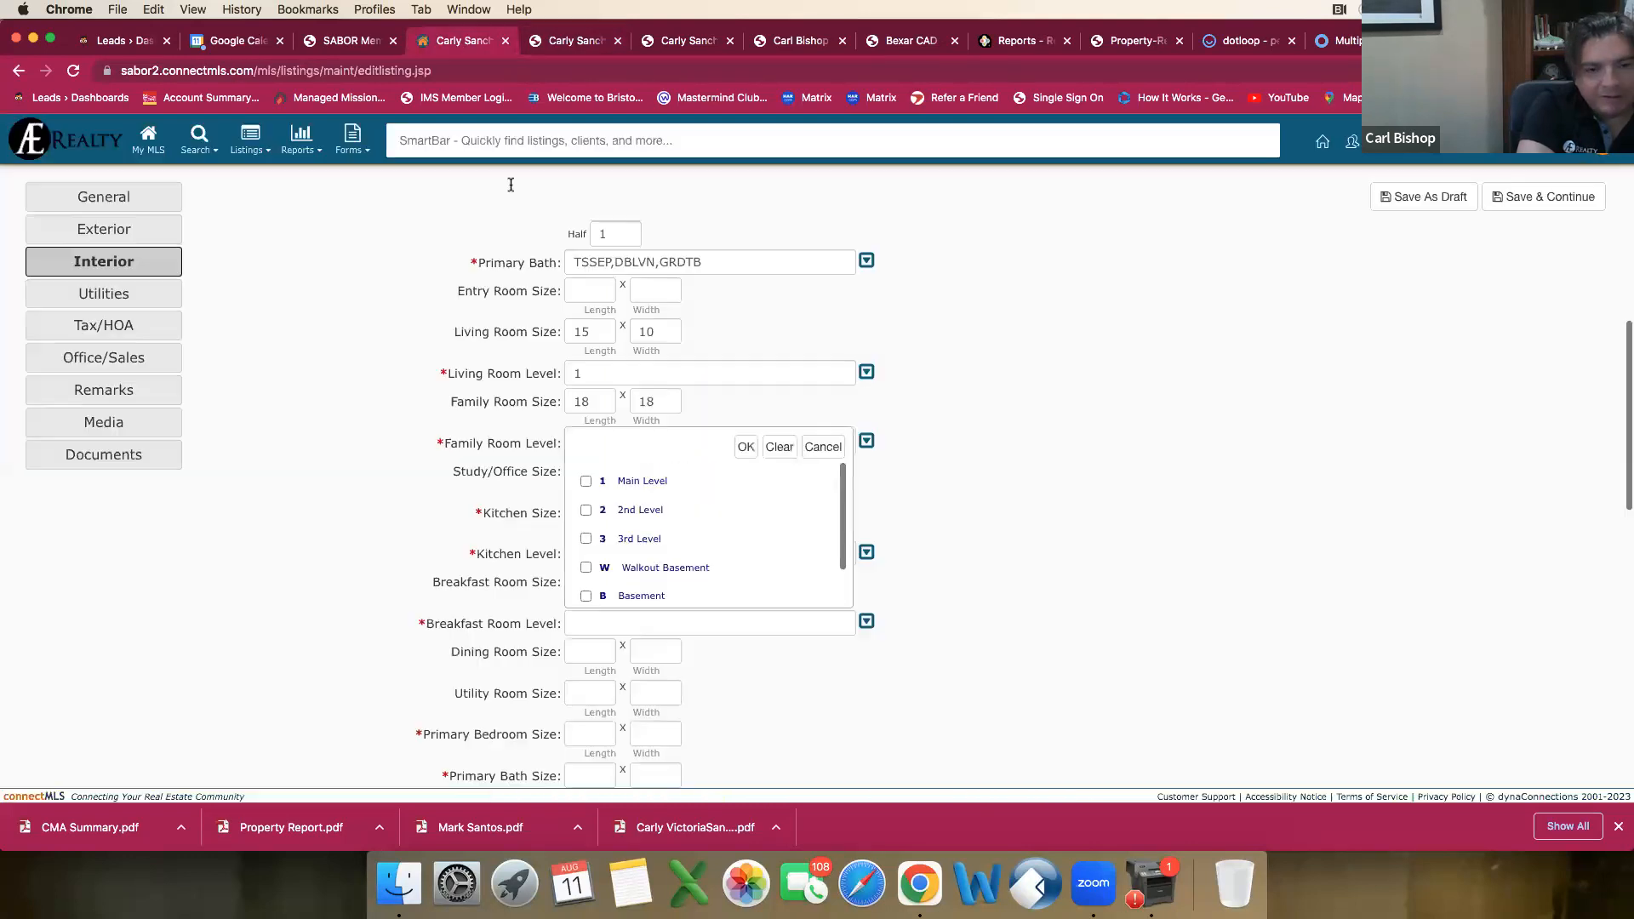
pyautogui.click(458, 42)
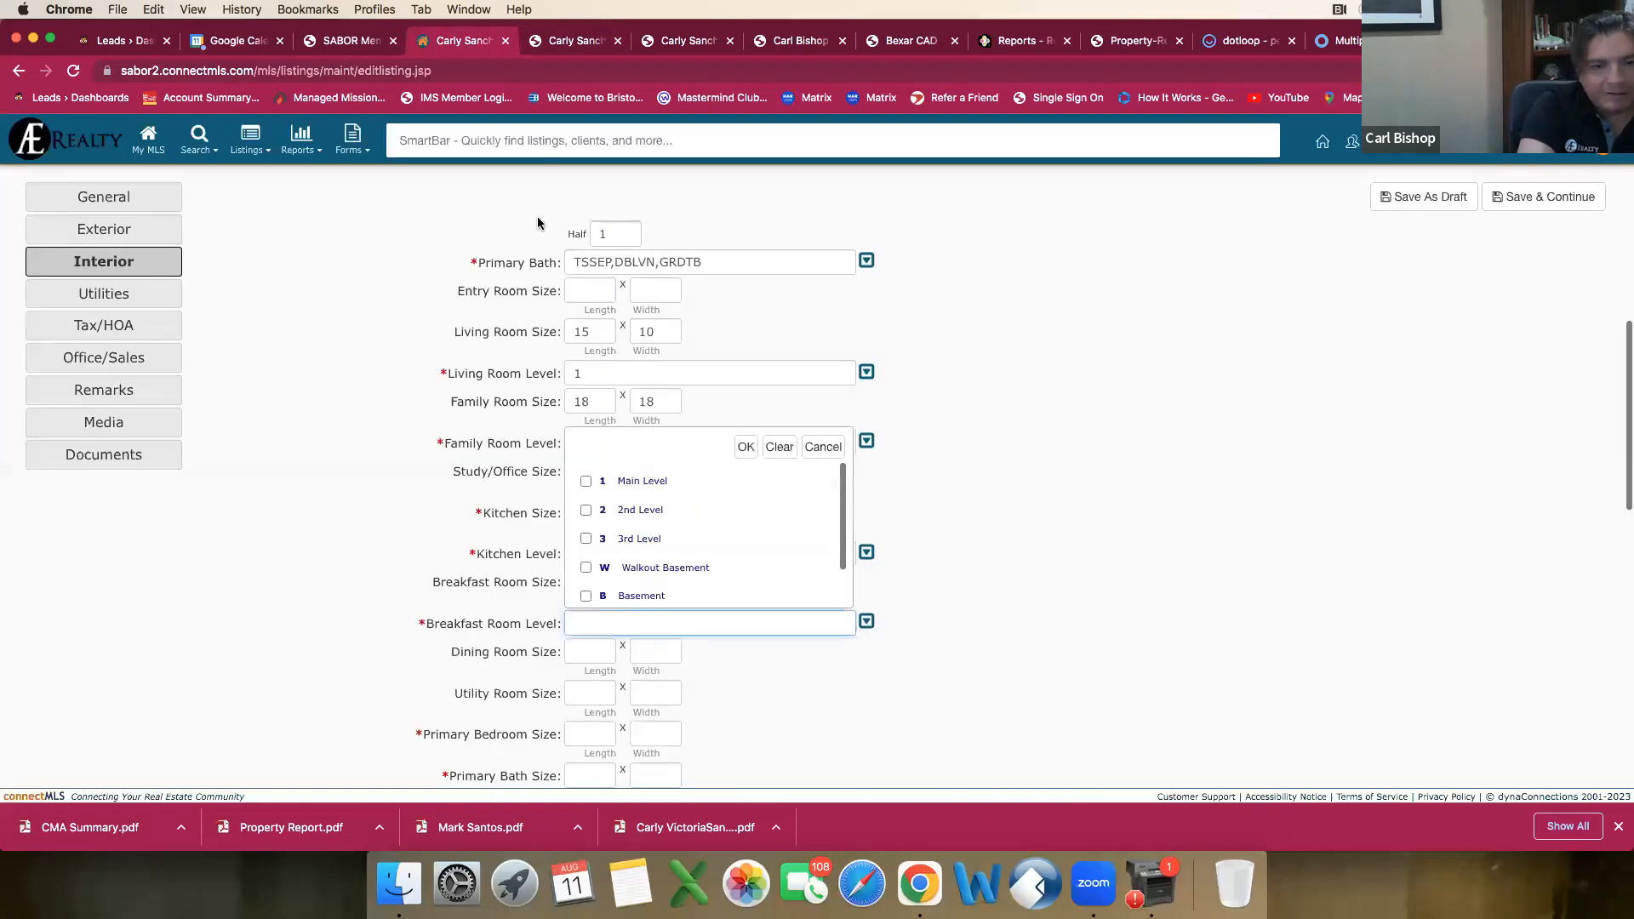
pyautogui.click(629, 482)
pyautogui.click(746, 447)
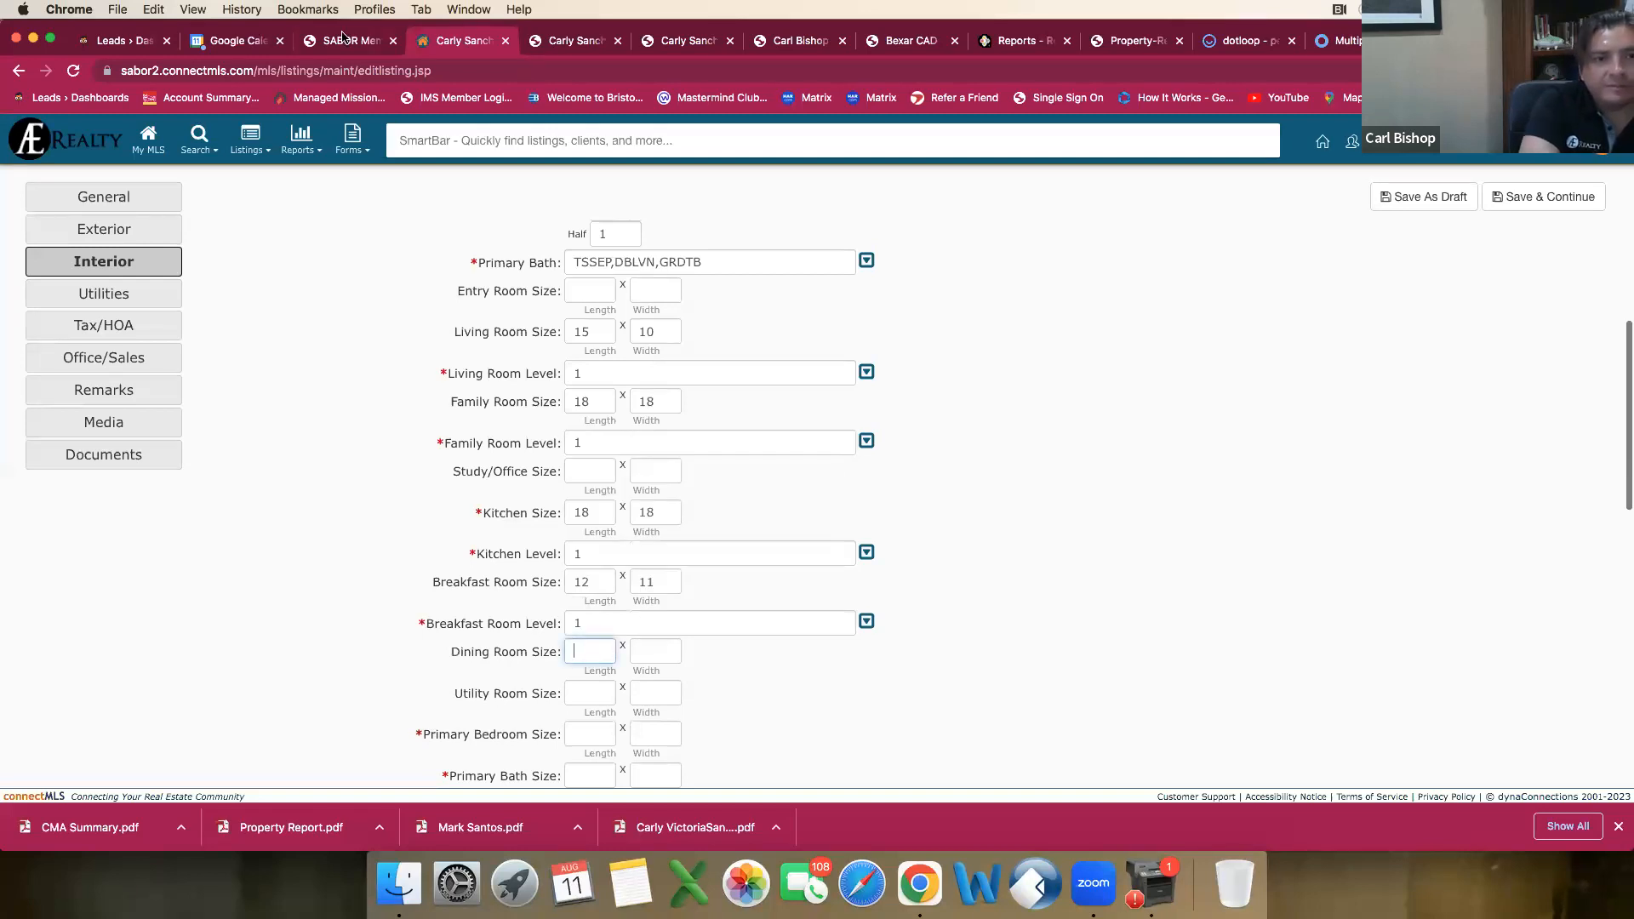
# Step: Check the comparable's report for the dining room dimensions and level against the listing draft's room entries
pyautogui.click(566, 42)
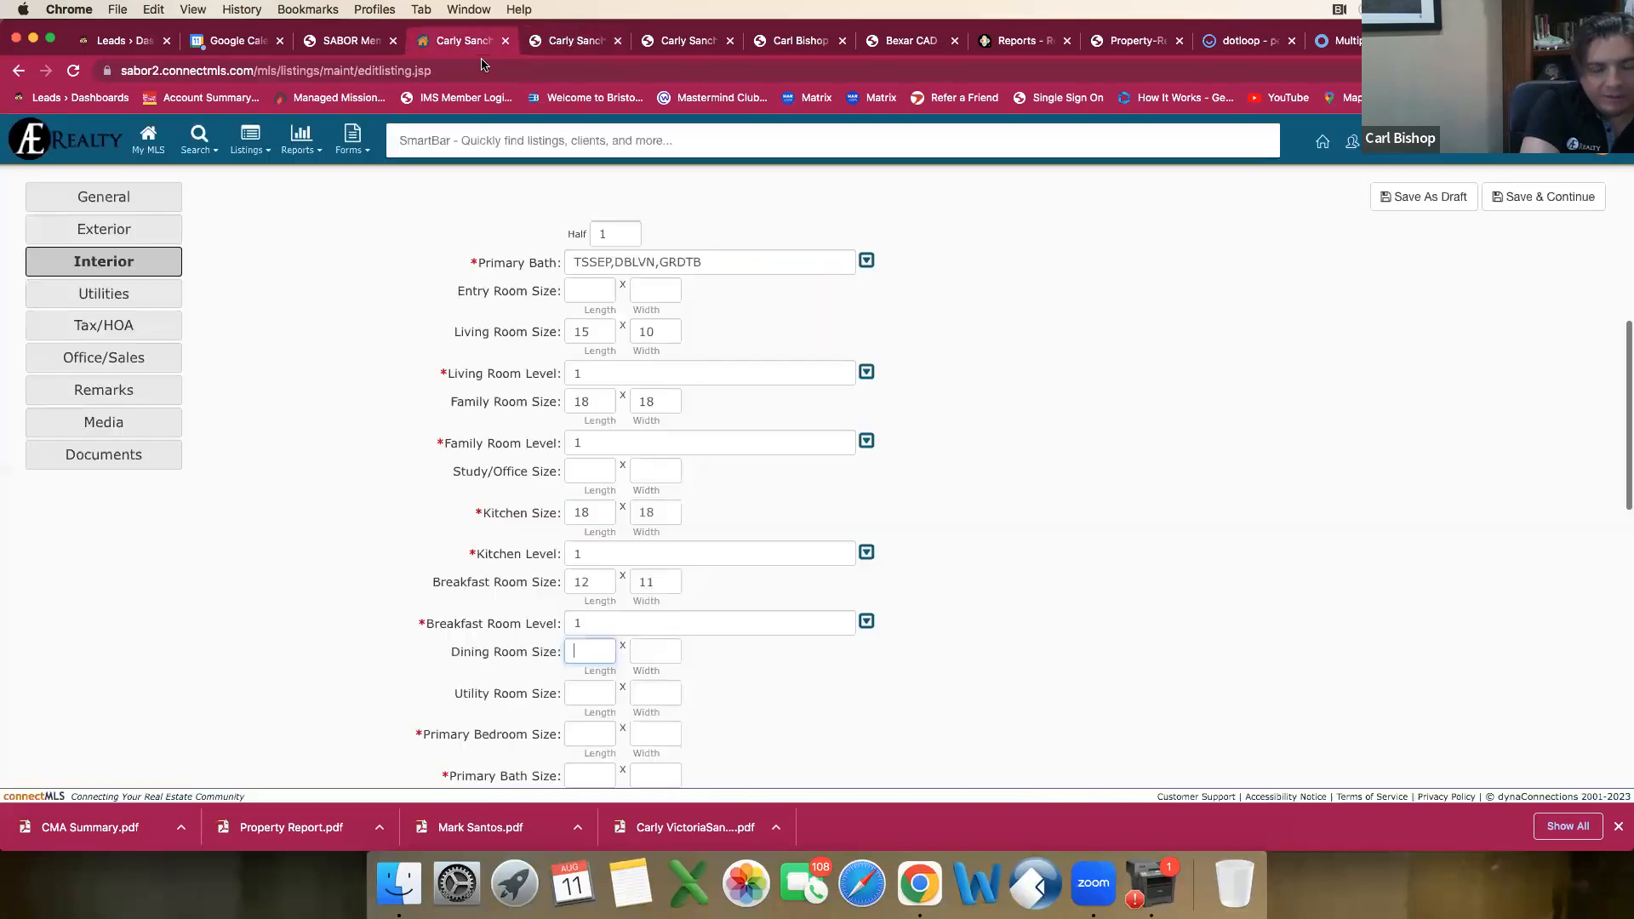
pyautogui.click(479, 40)
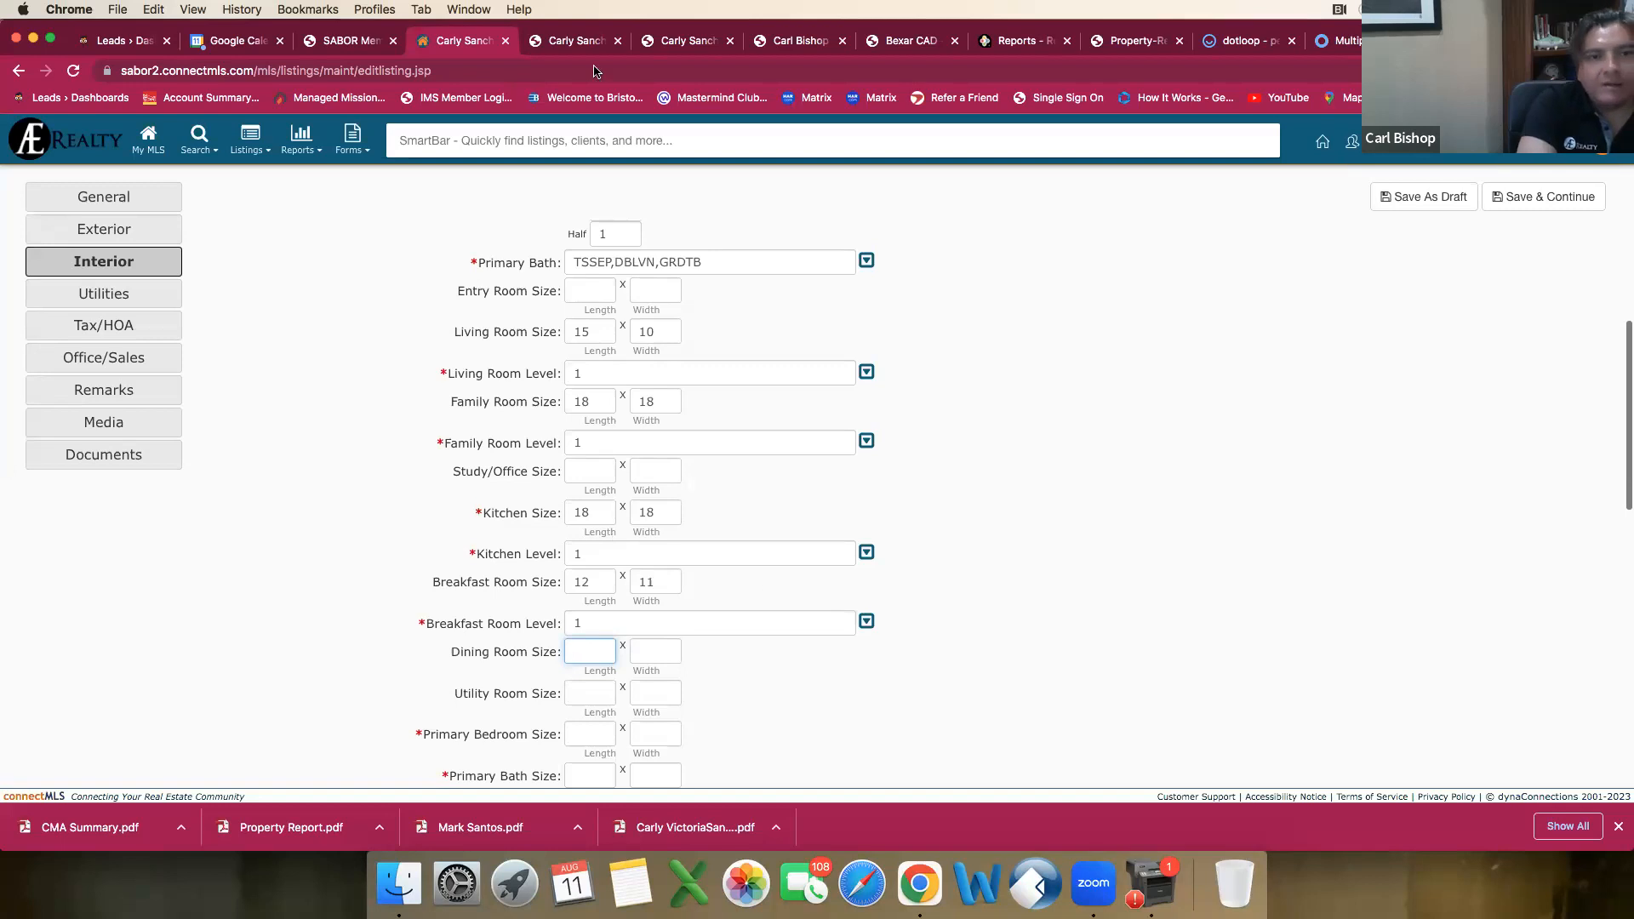
pyautogui.click(577, 40)
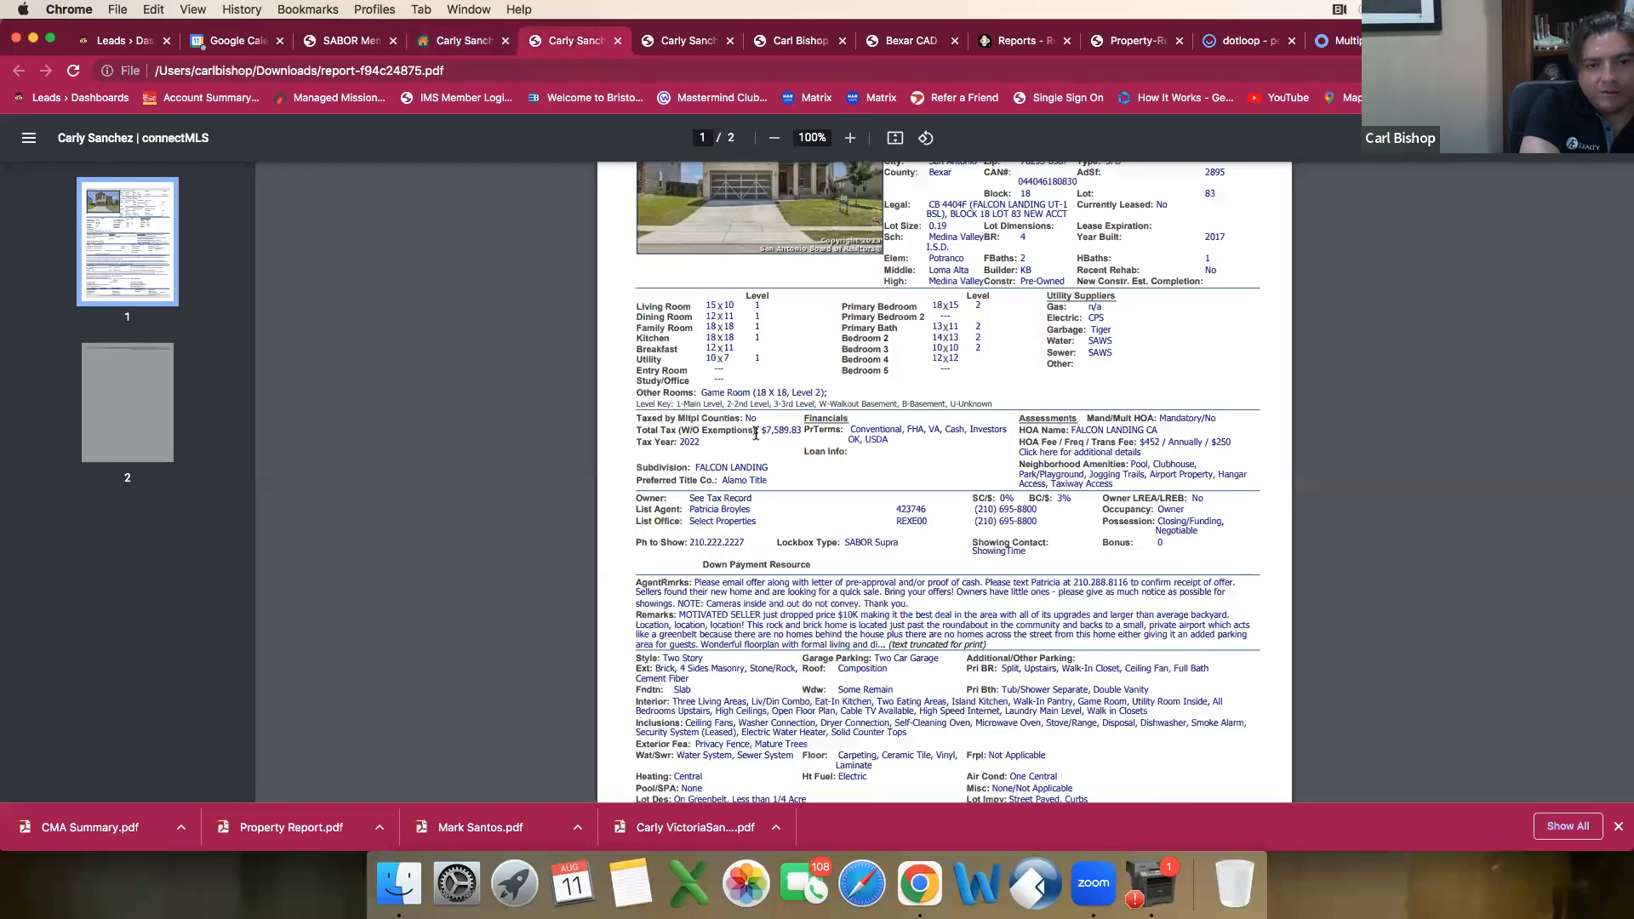
pyautogui.click(464, 43)
pyautogui.click(566, 47)
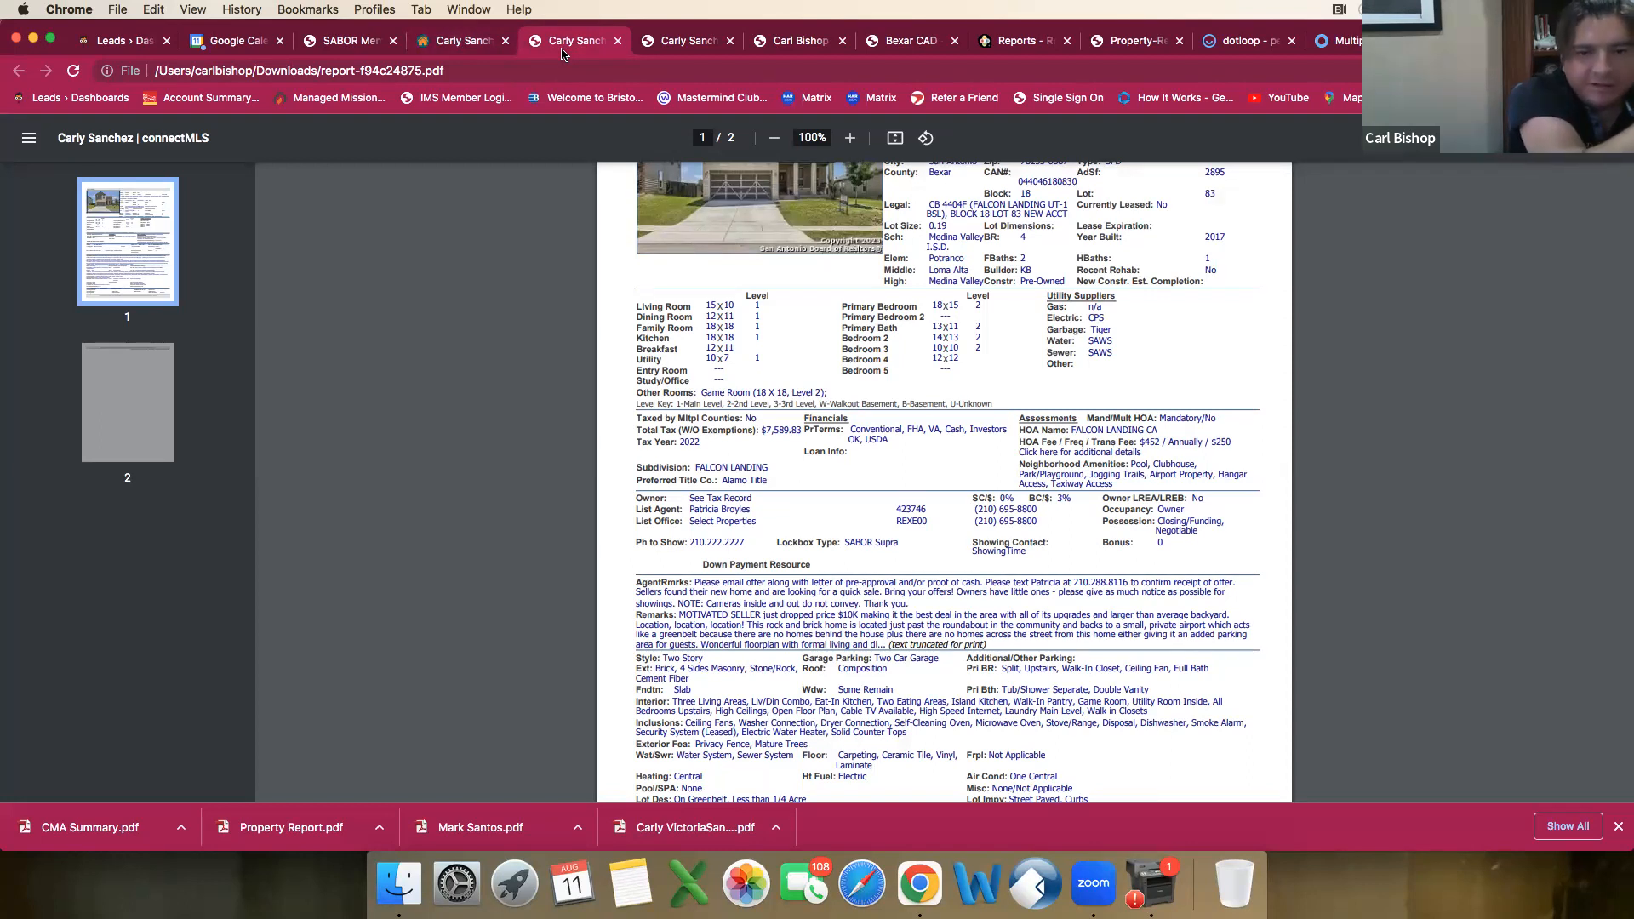
pyautogui.click(457, 47)
pyautogui.scroll(-2, 563, 317)
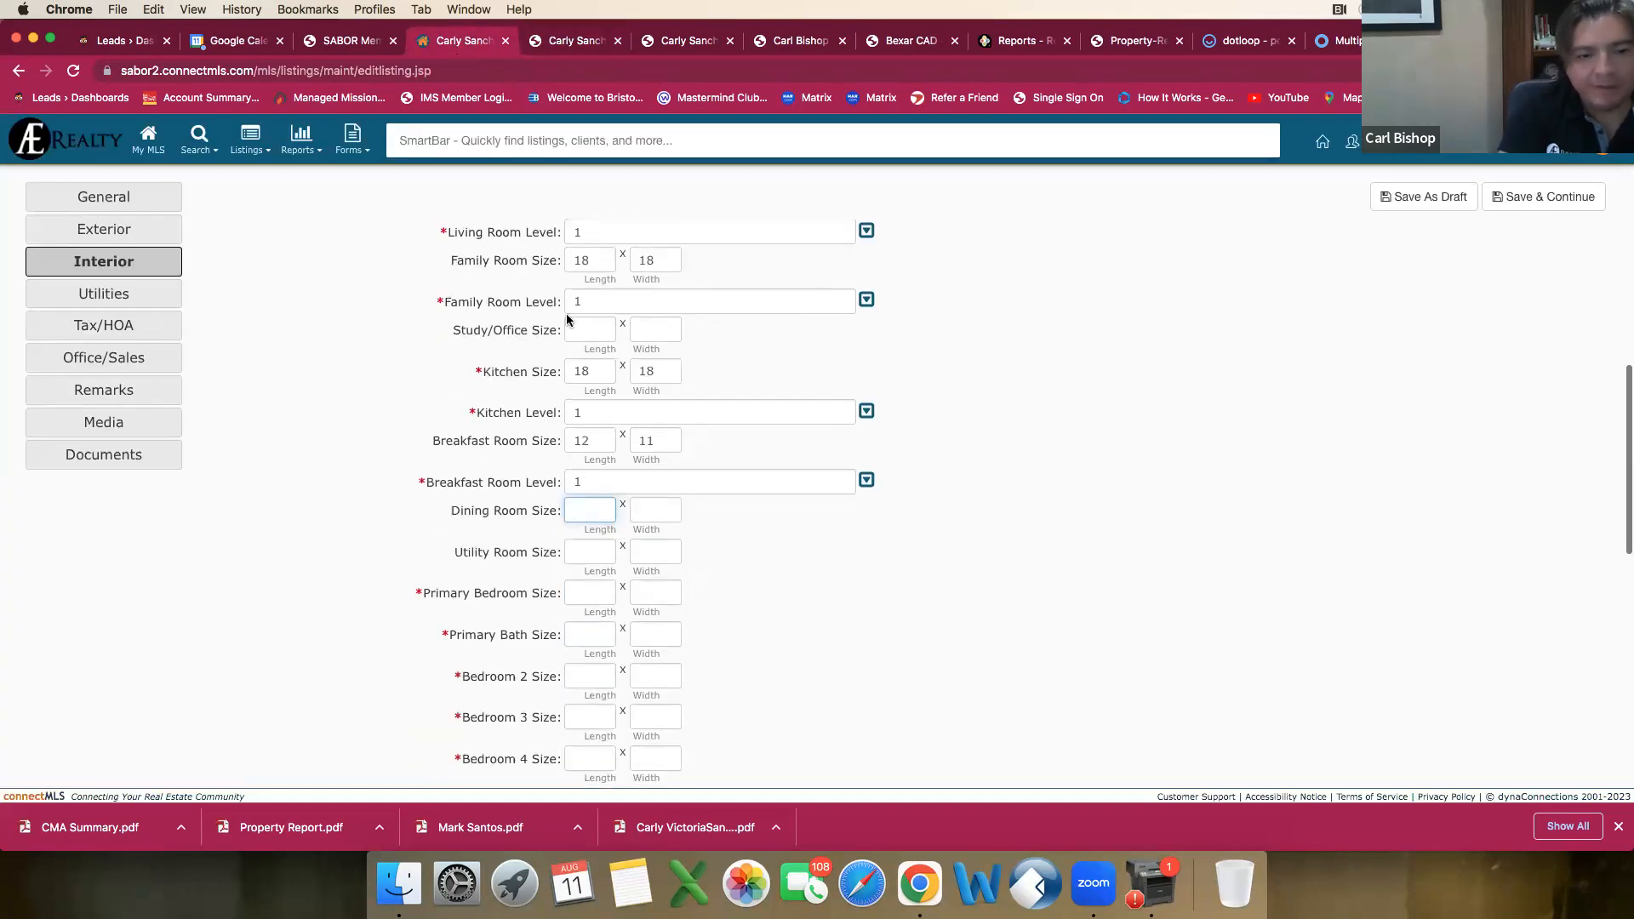
# Step: Set the Dining Room Size to 12 by 11 from the comparable's report and its level to Main Level
pyautogui.click(569, 47)
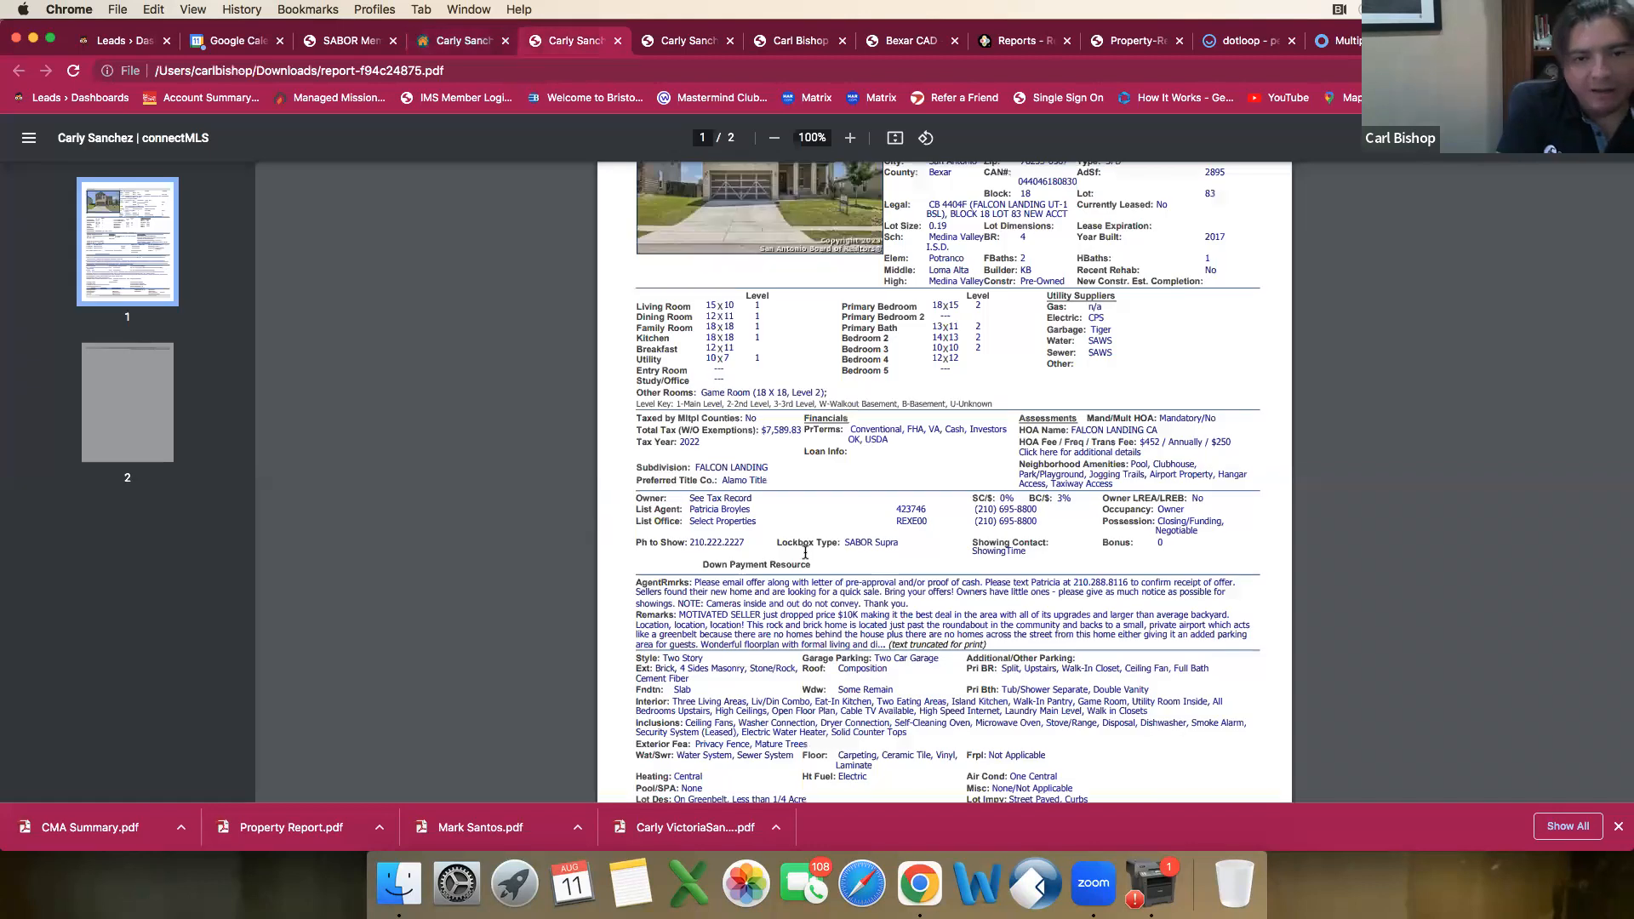
pyautogui.click(457, 47)
pyautogui.write('12')
pyautogui.press('Tab')
pyautogui.press('Tab')
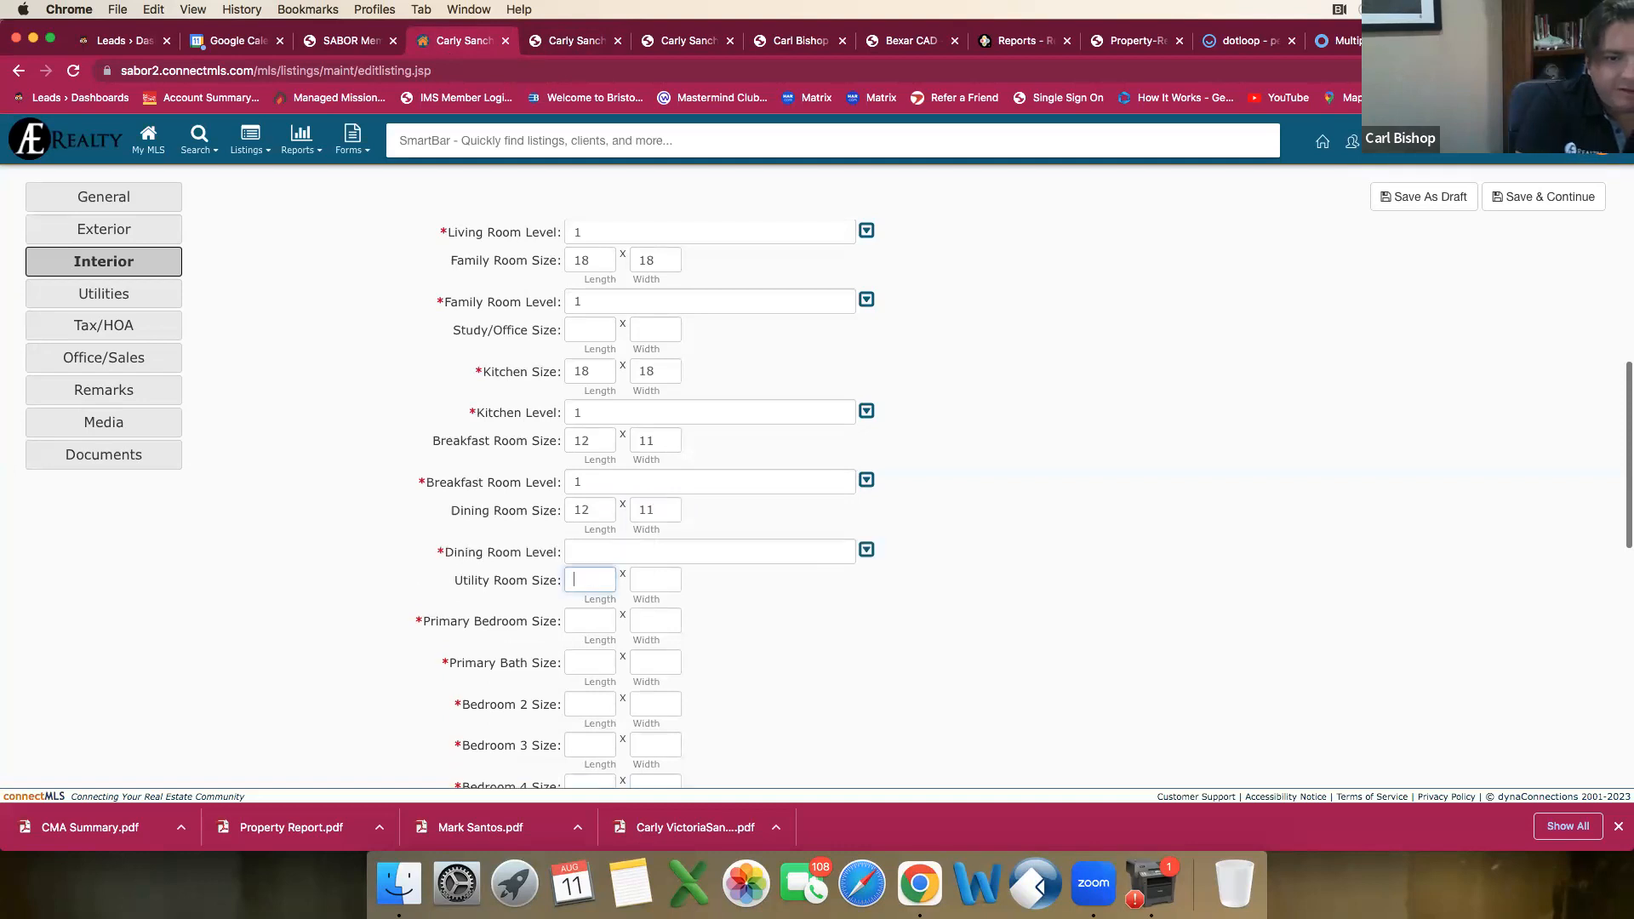
pyautogui.click(862, 554)
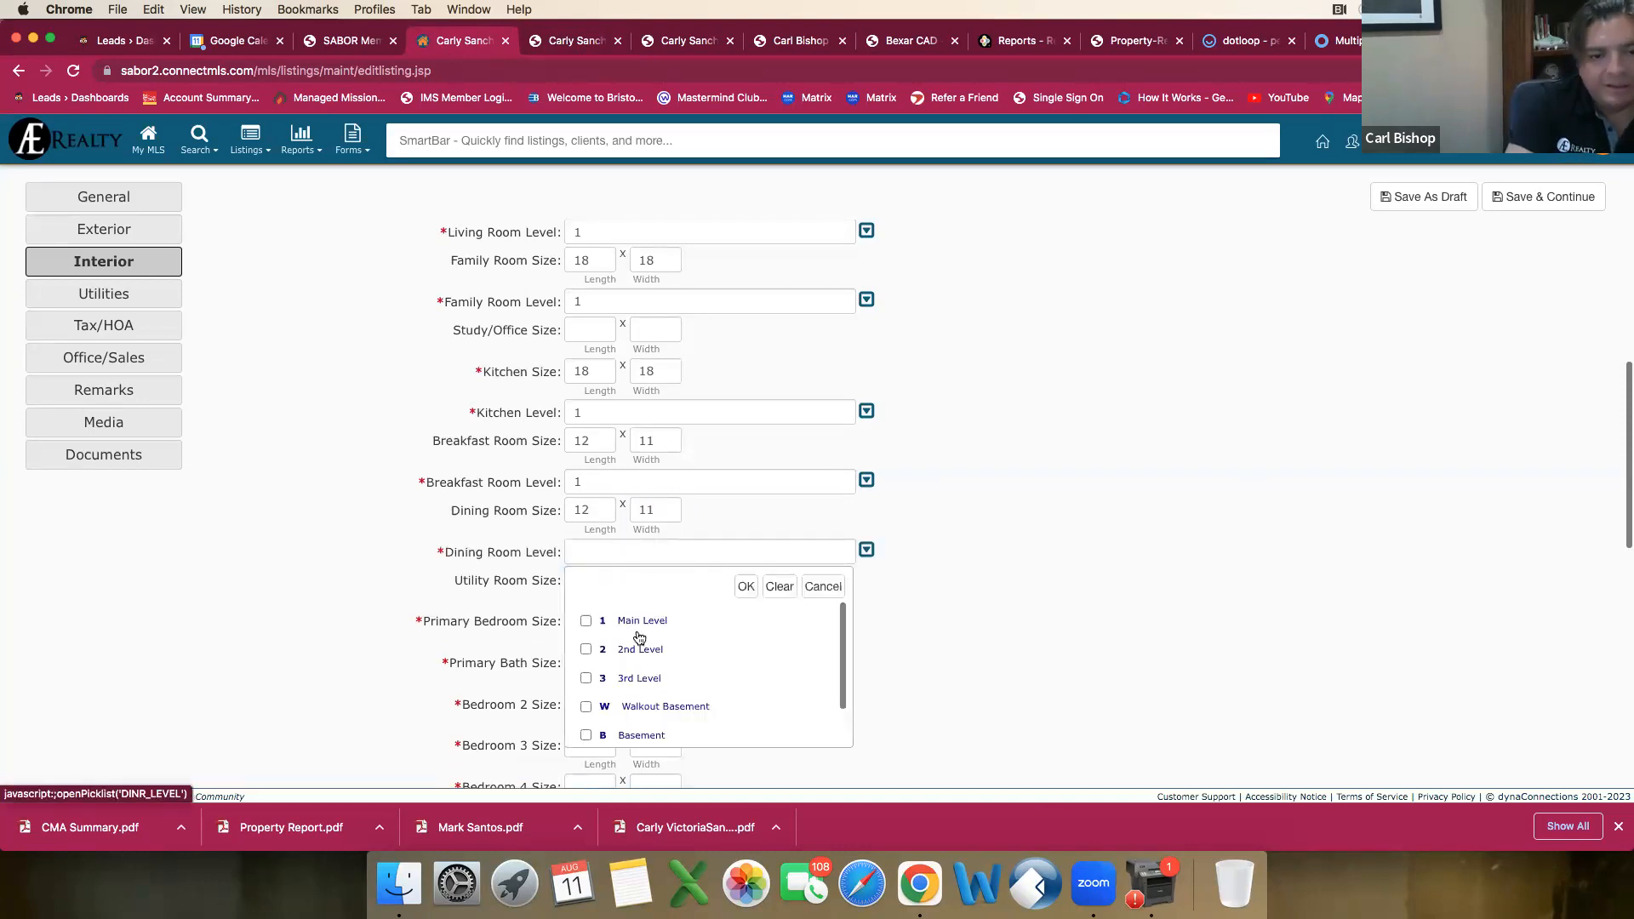
pyautogui.click(586, 621)
pyautogui.click(744, 590)
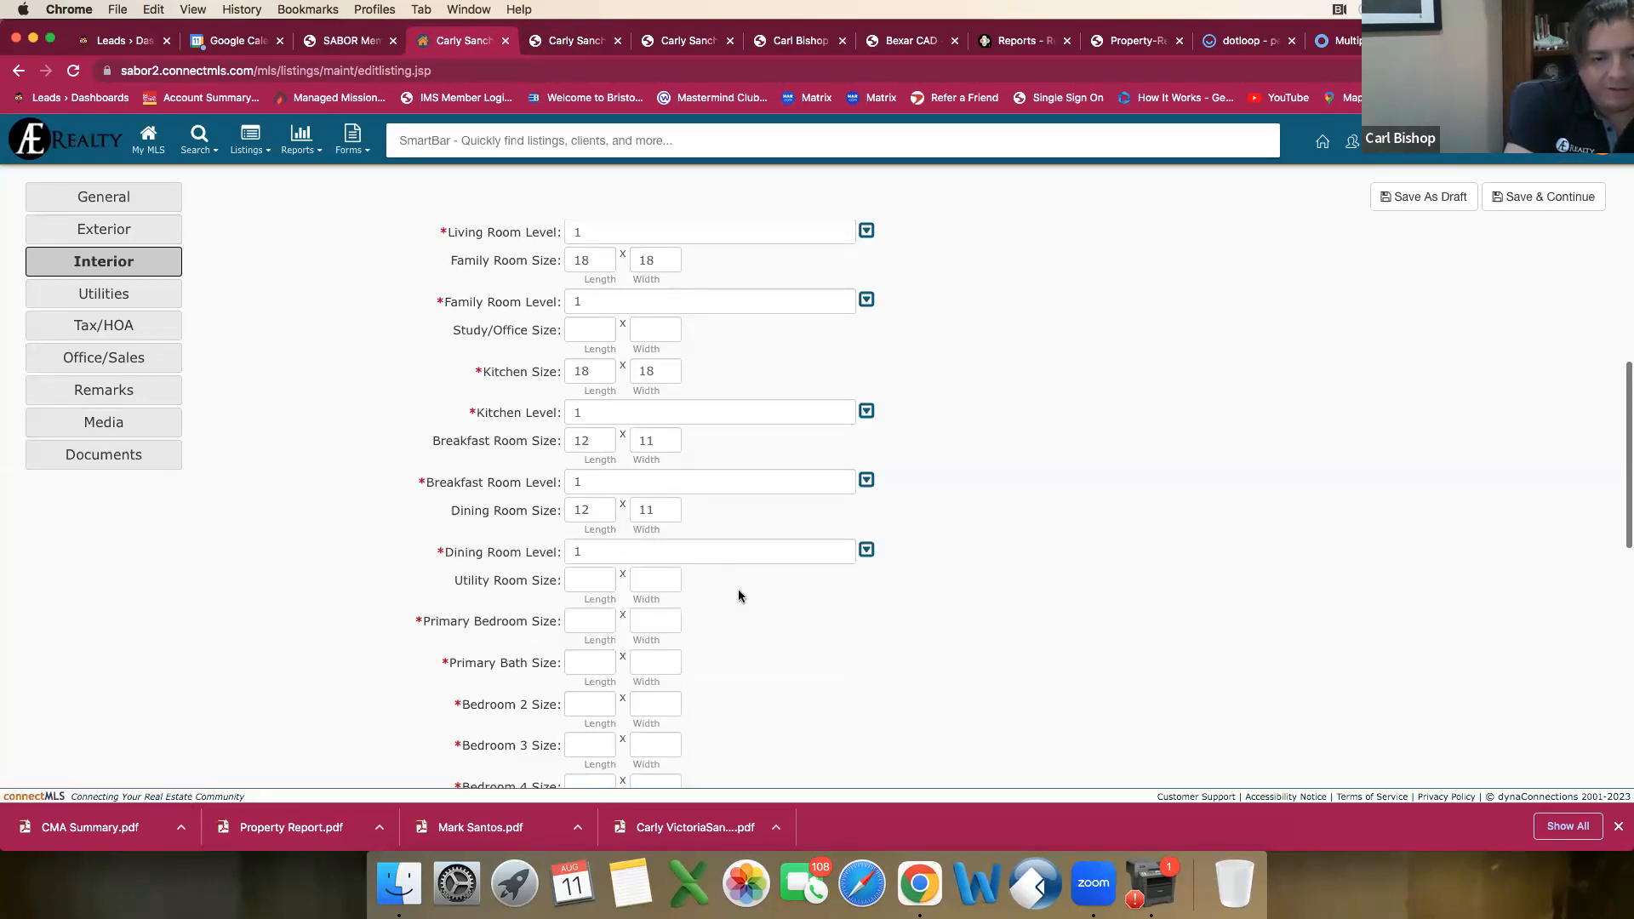
# Step: Look up the utility room in the comparable's report, then set its size to 10 by 7 and its level to Main Level
pyautogui.click(591, 580)
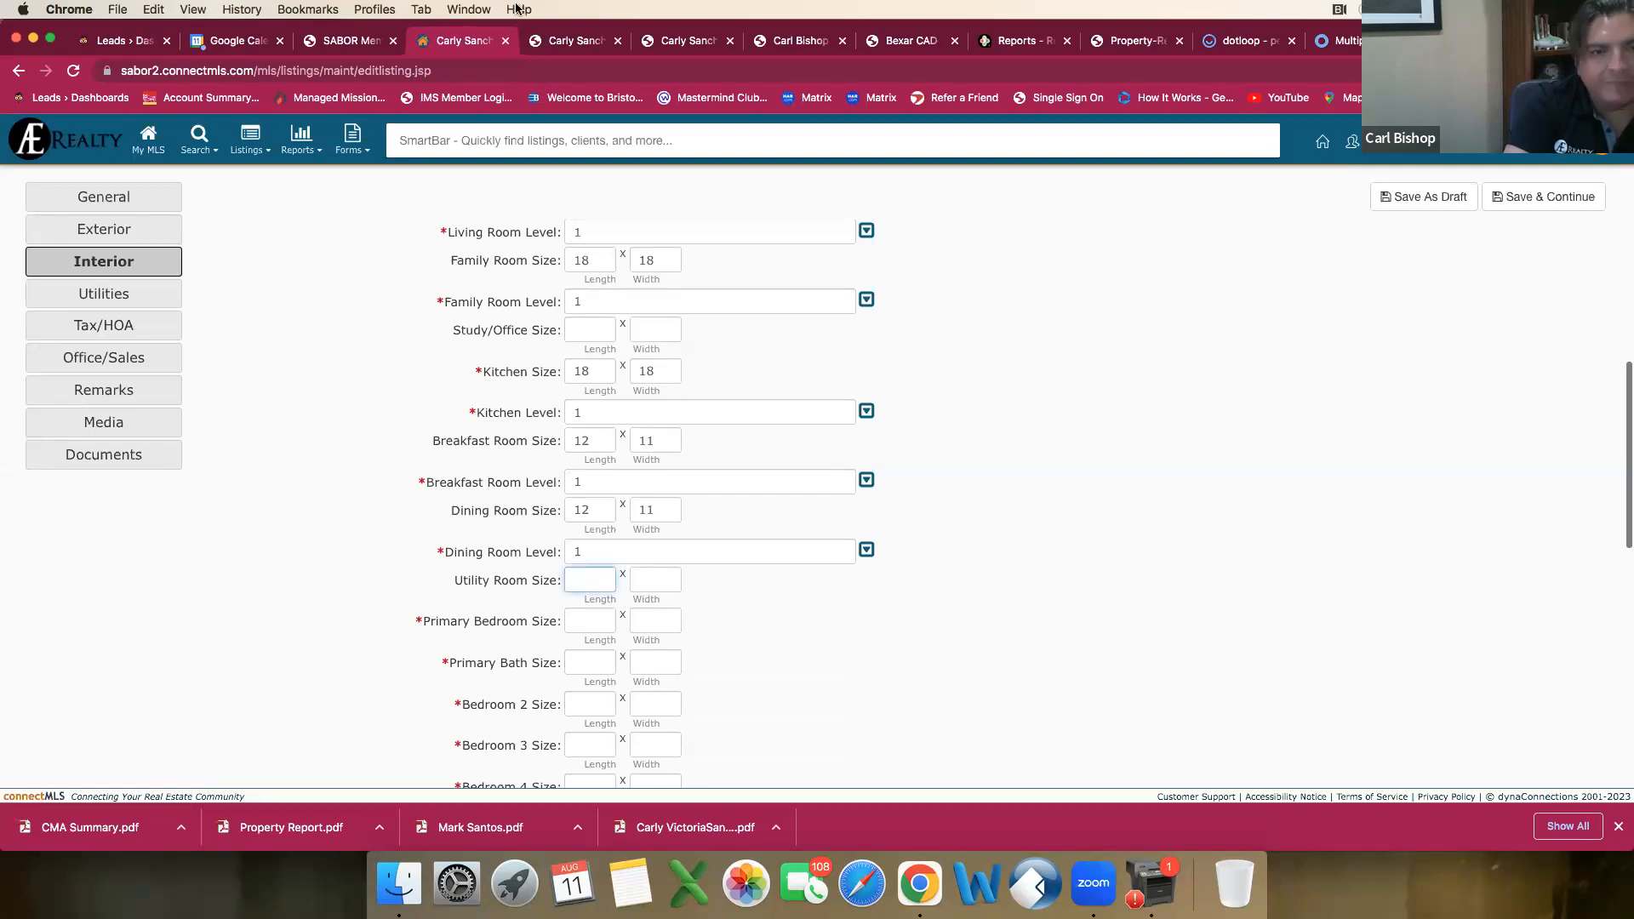
pyautogui.click(572, 51)
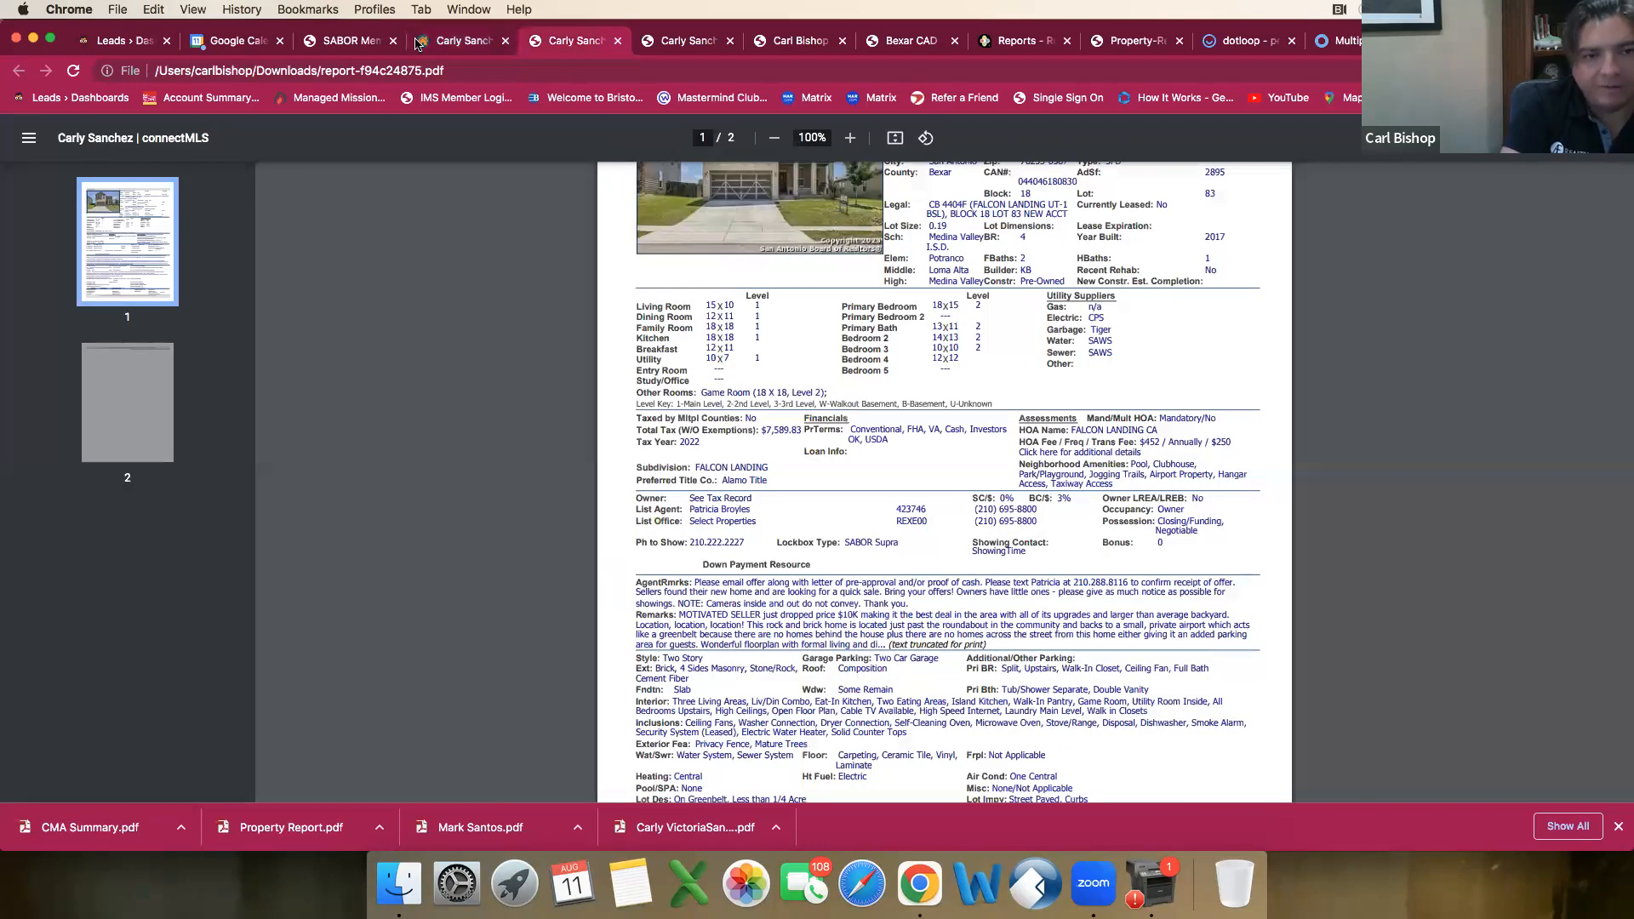
pyautogui.click(458, 44)
pyautogui.write('10')
pyautogui.press('Tab')
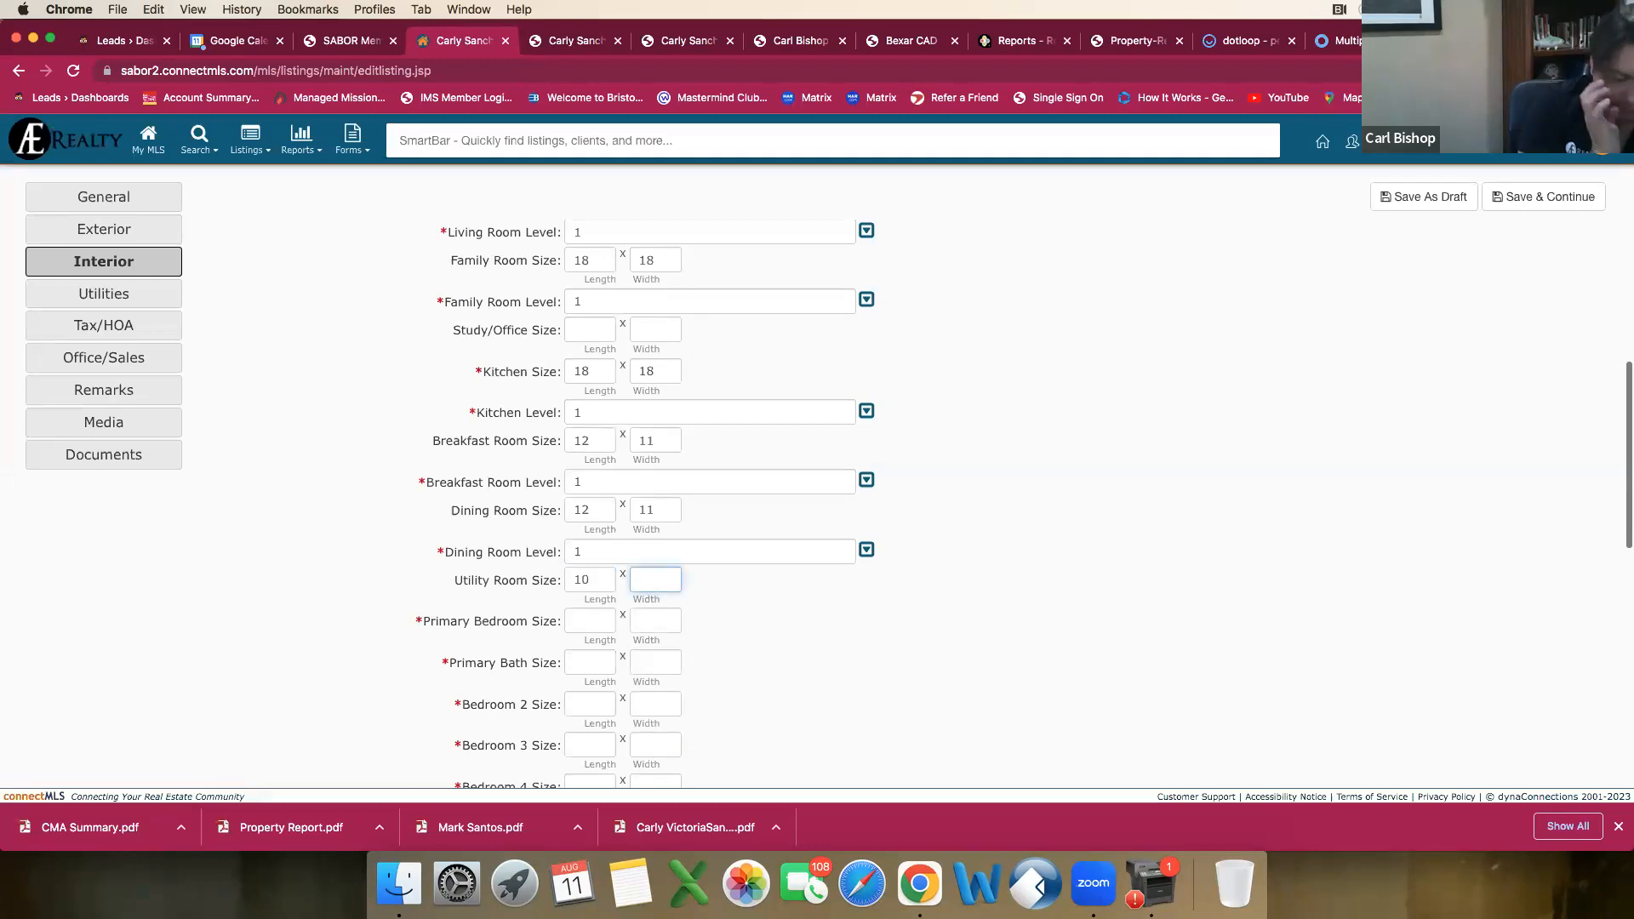
pyautogui.write('7')
pyautogui.press('Tab')
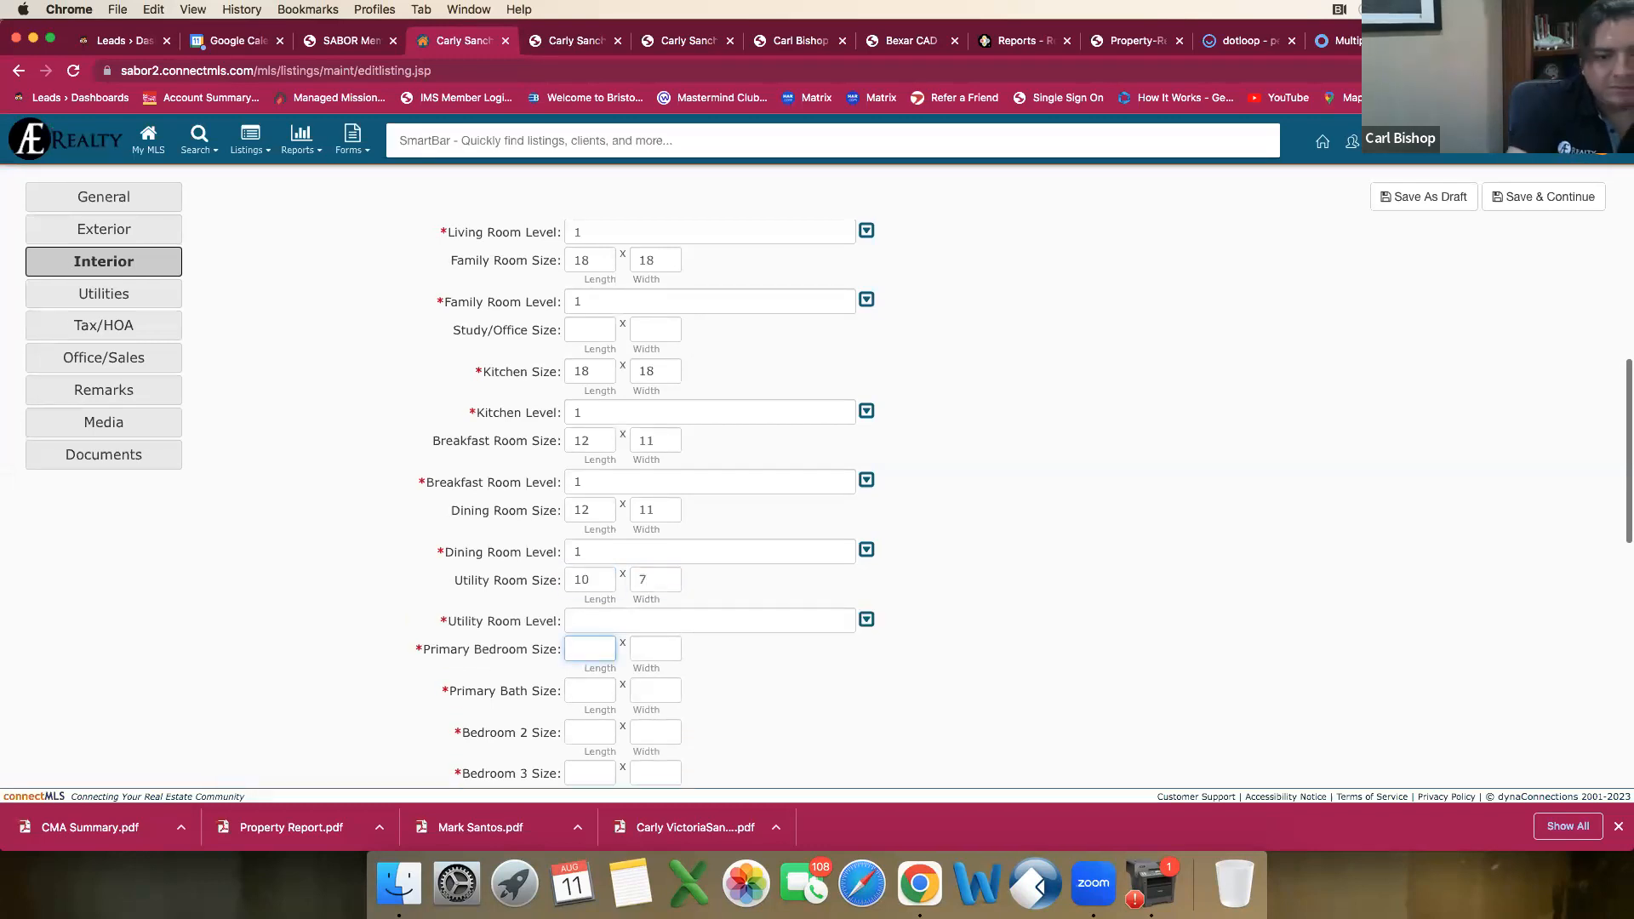
pyautogui.click(774, 626)
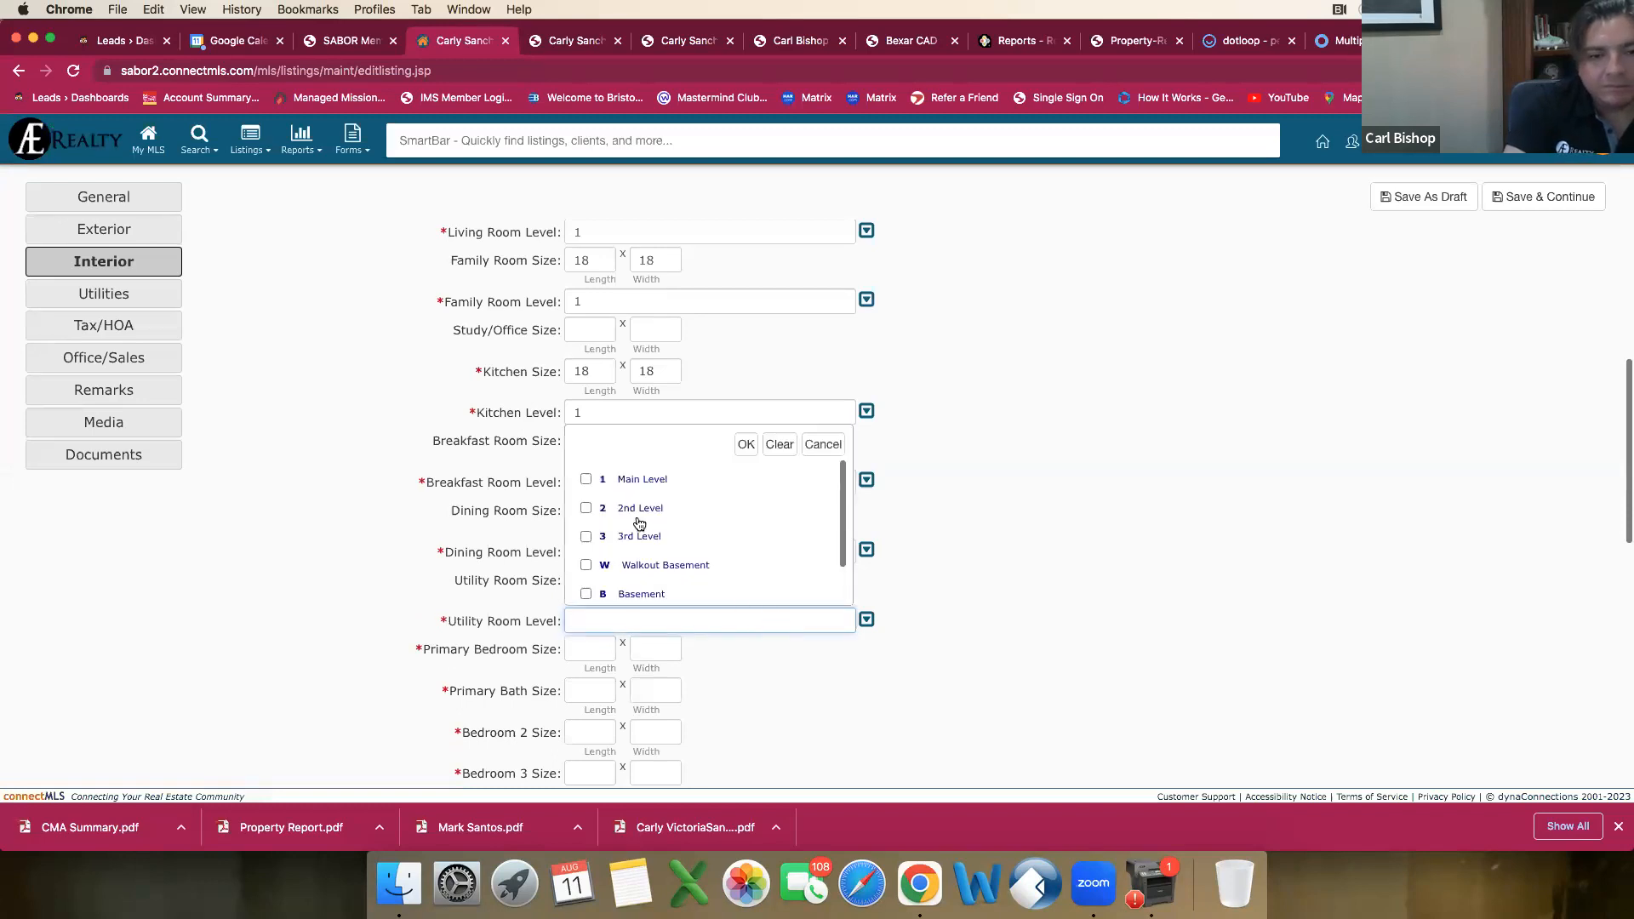
pyautogui.click(587, 480)
pyautogui.click(745, 443)
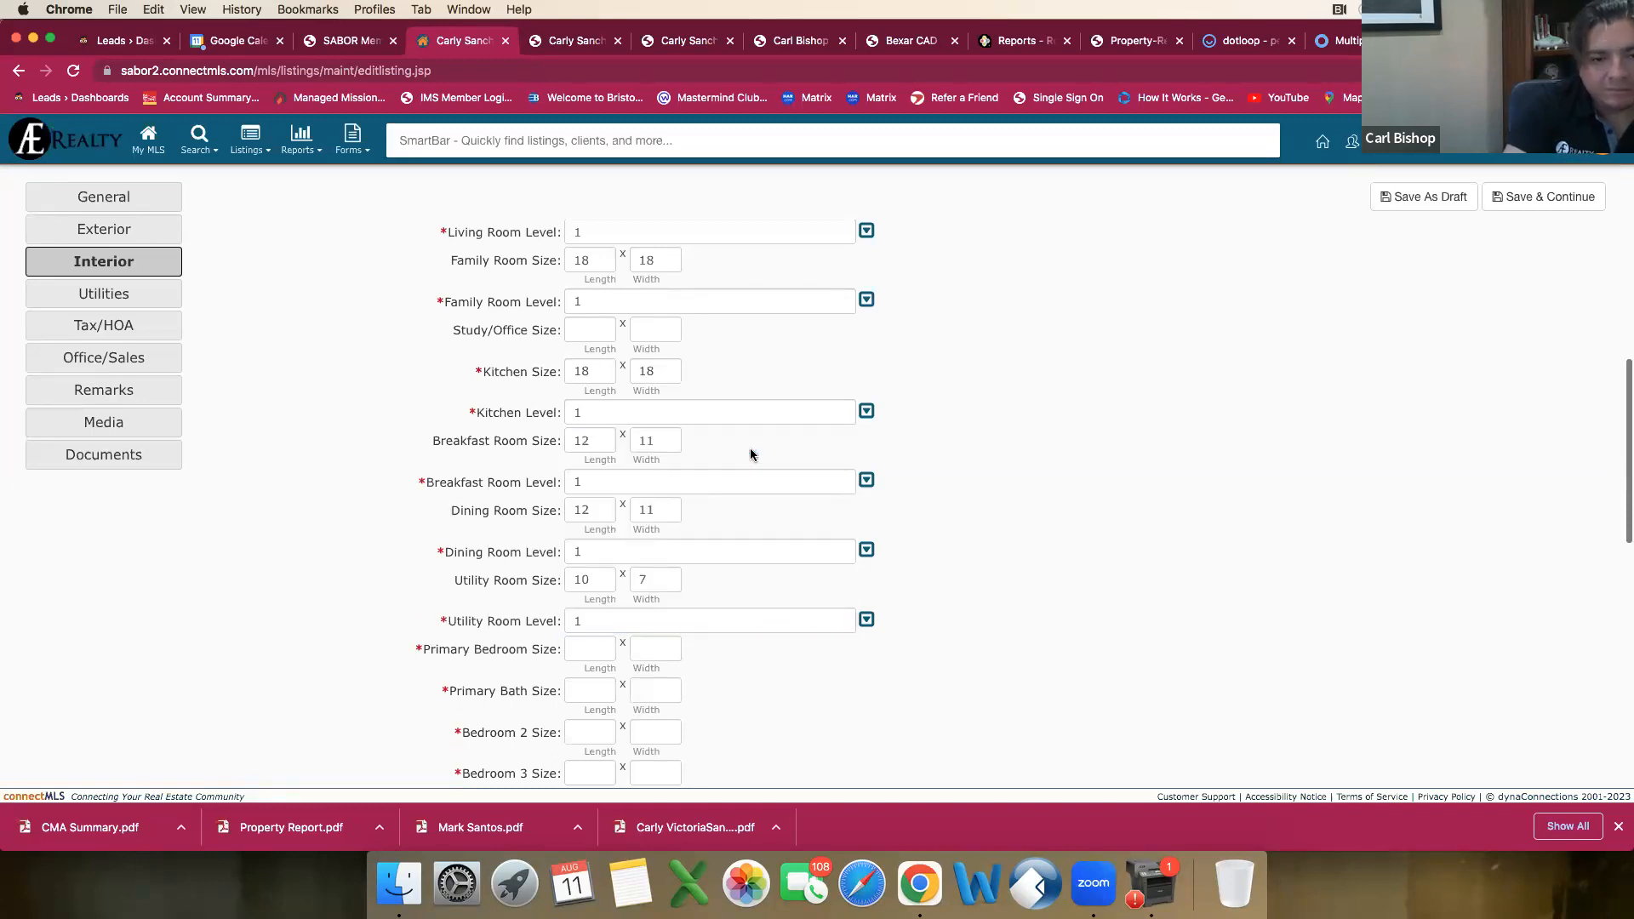
# Step: Set the Primary Bedroom Size to 18 by 15 from the comparable's report and its level to 2nd Level
pyautogui.click(589, 651)
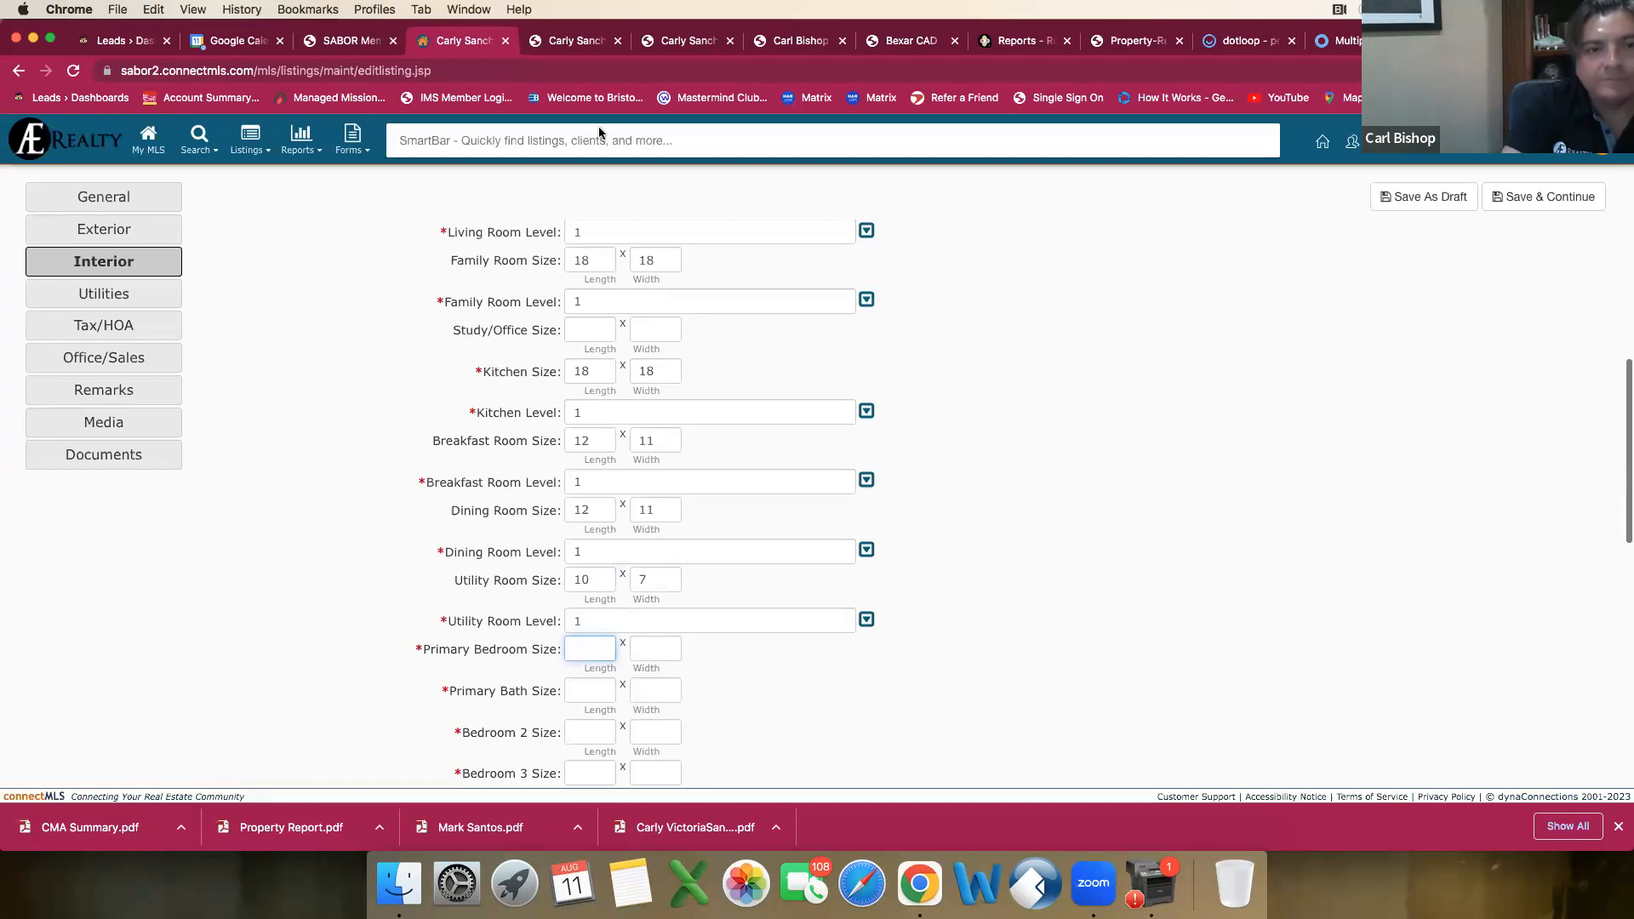
pyautogui.click(566, 43)
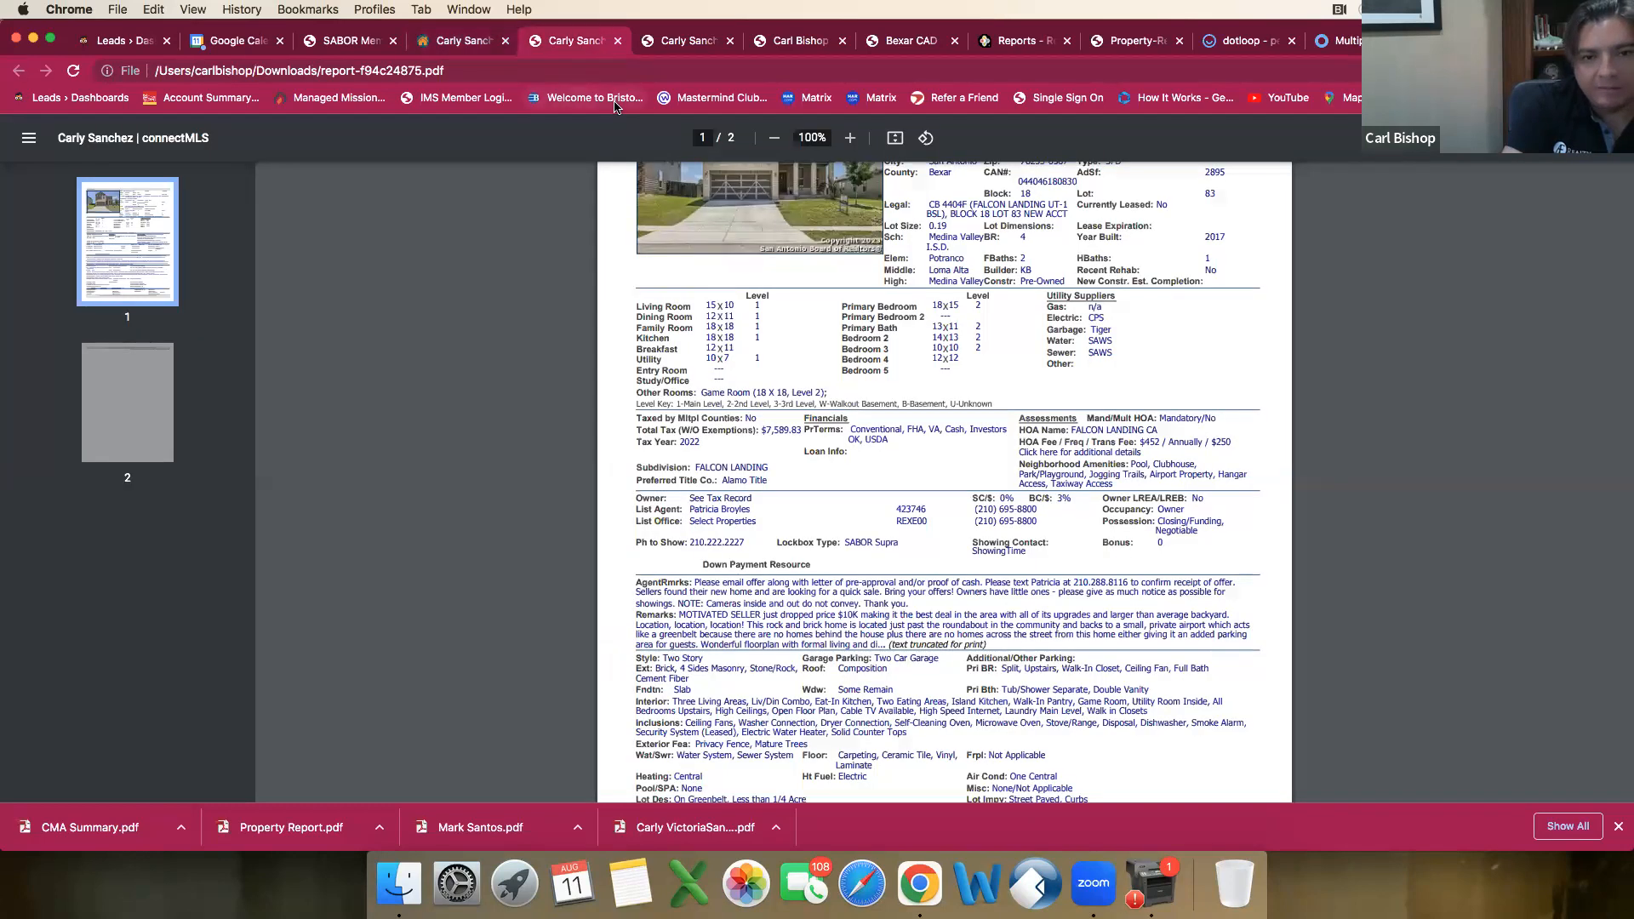
pyautogui.click(463, 41)
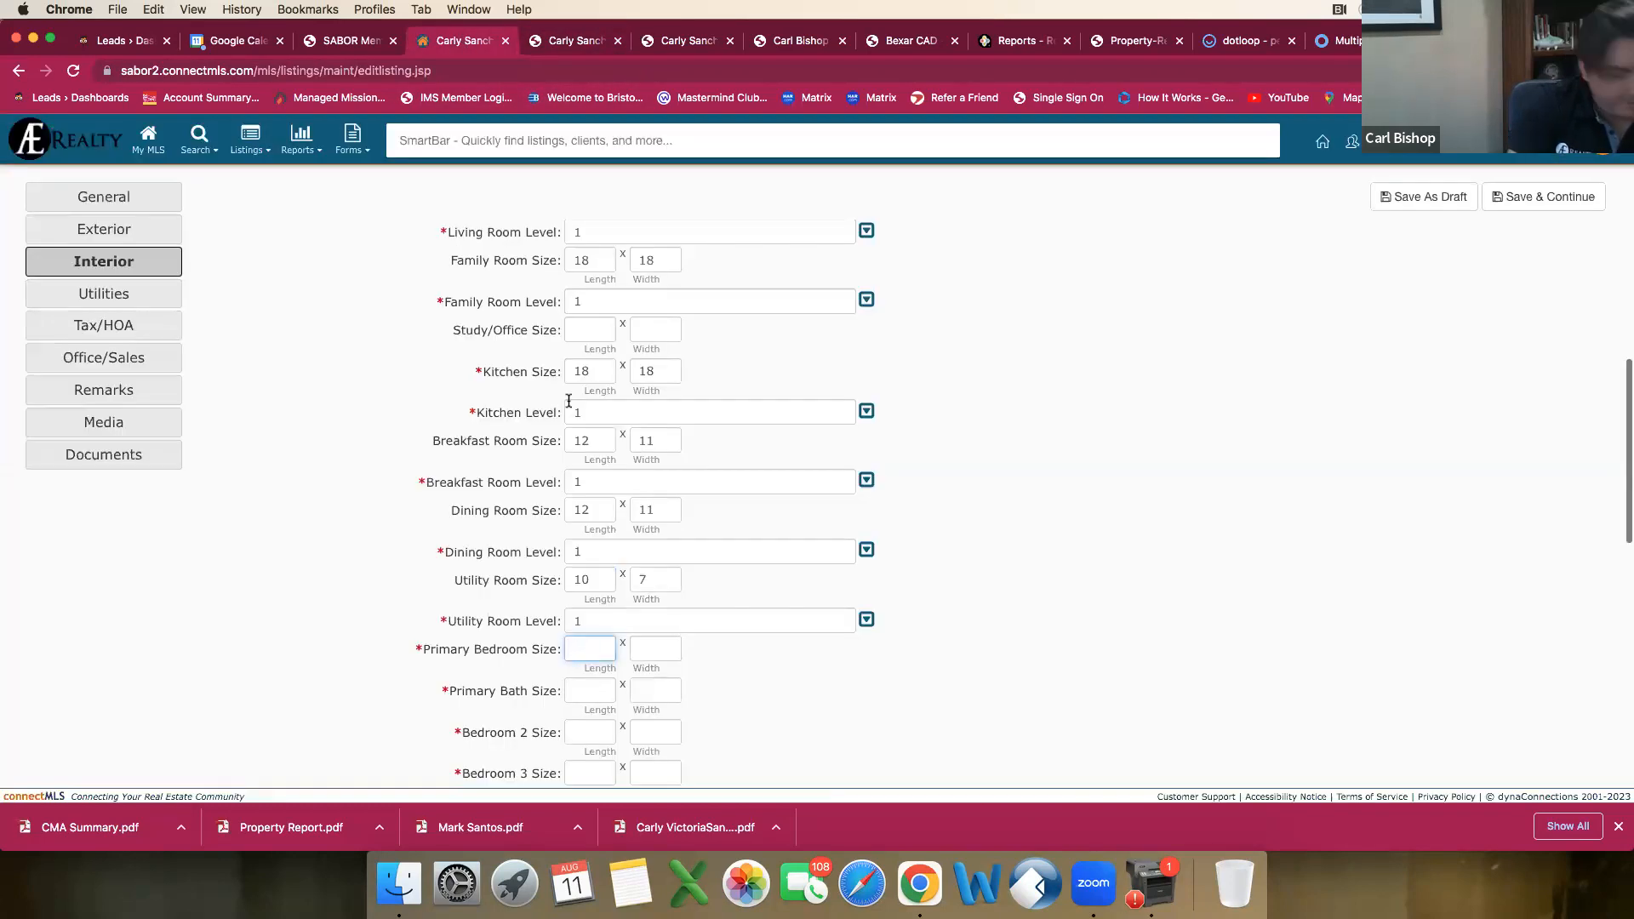
pyautogui.press('Tab')
pyautogui.write('1')
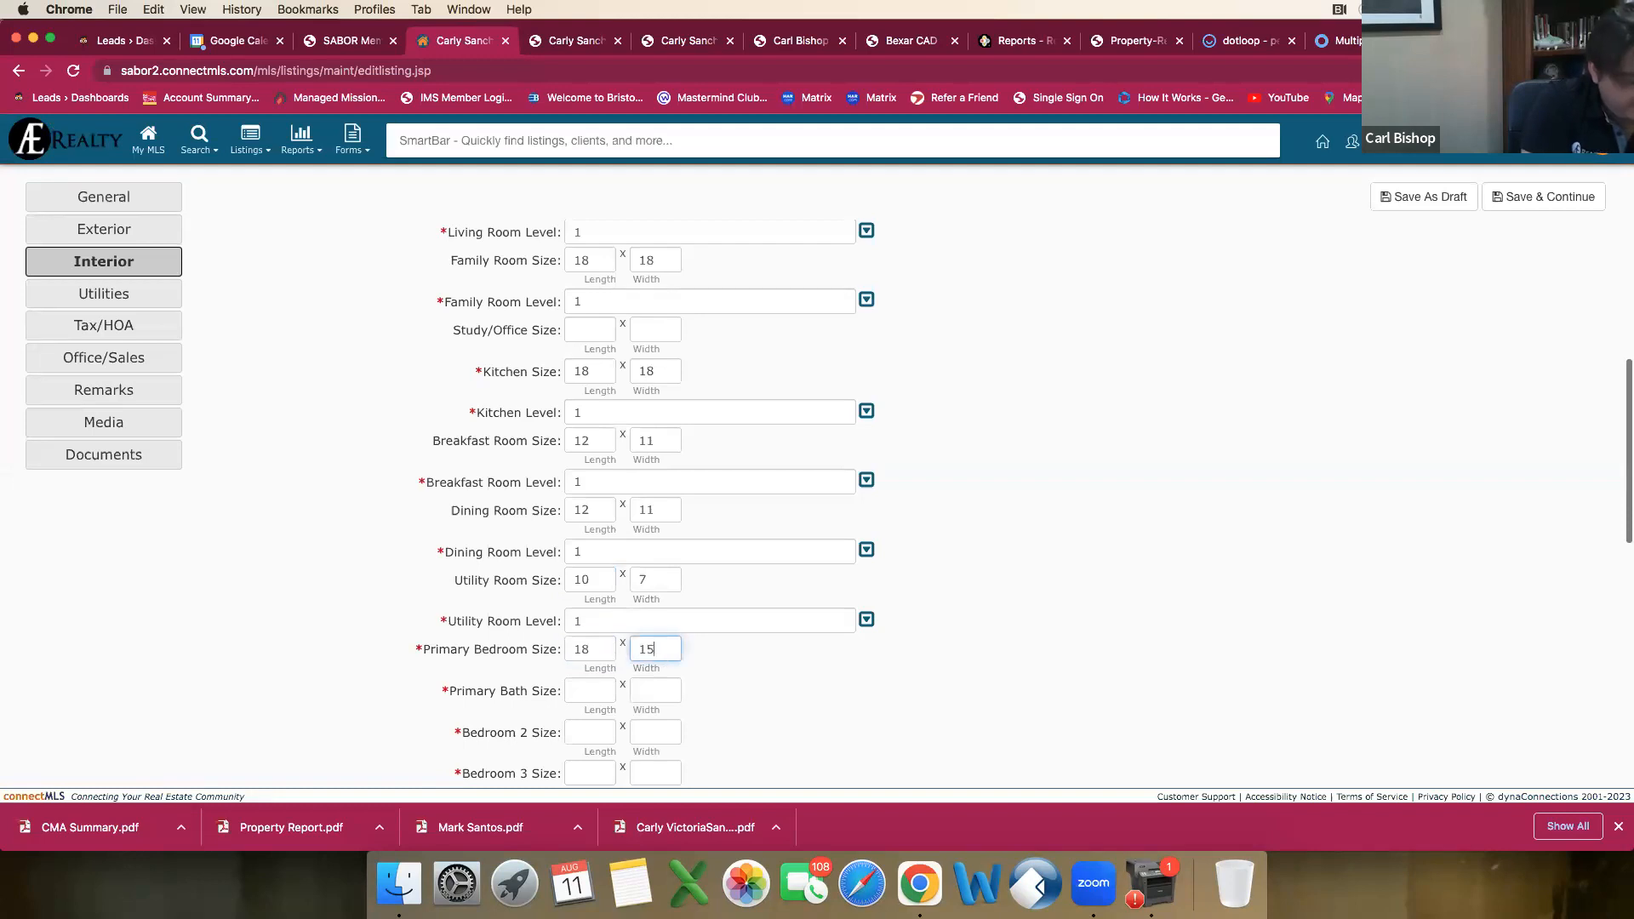
pyautogui.press('Tab')
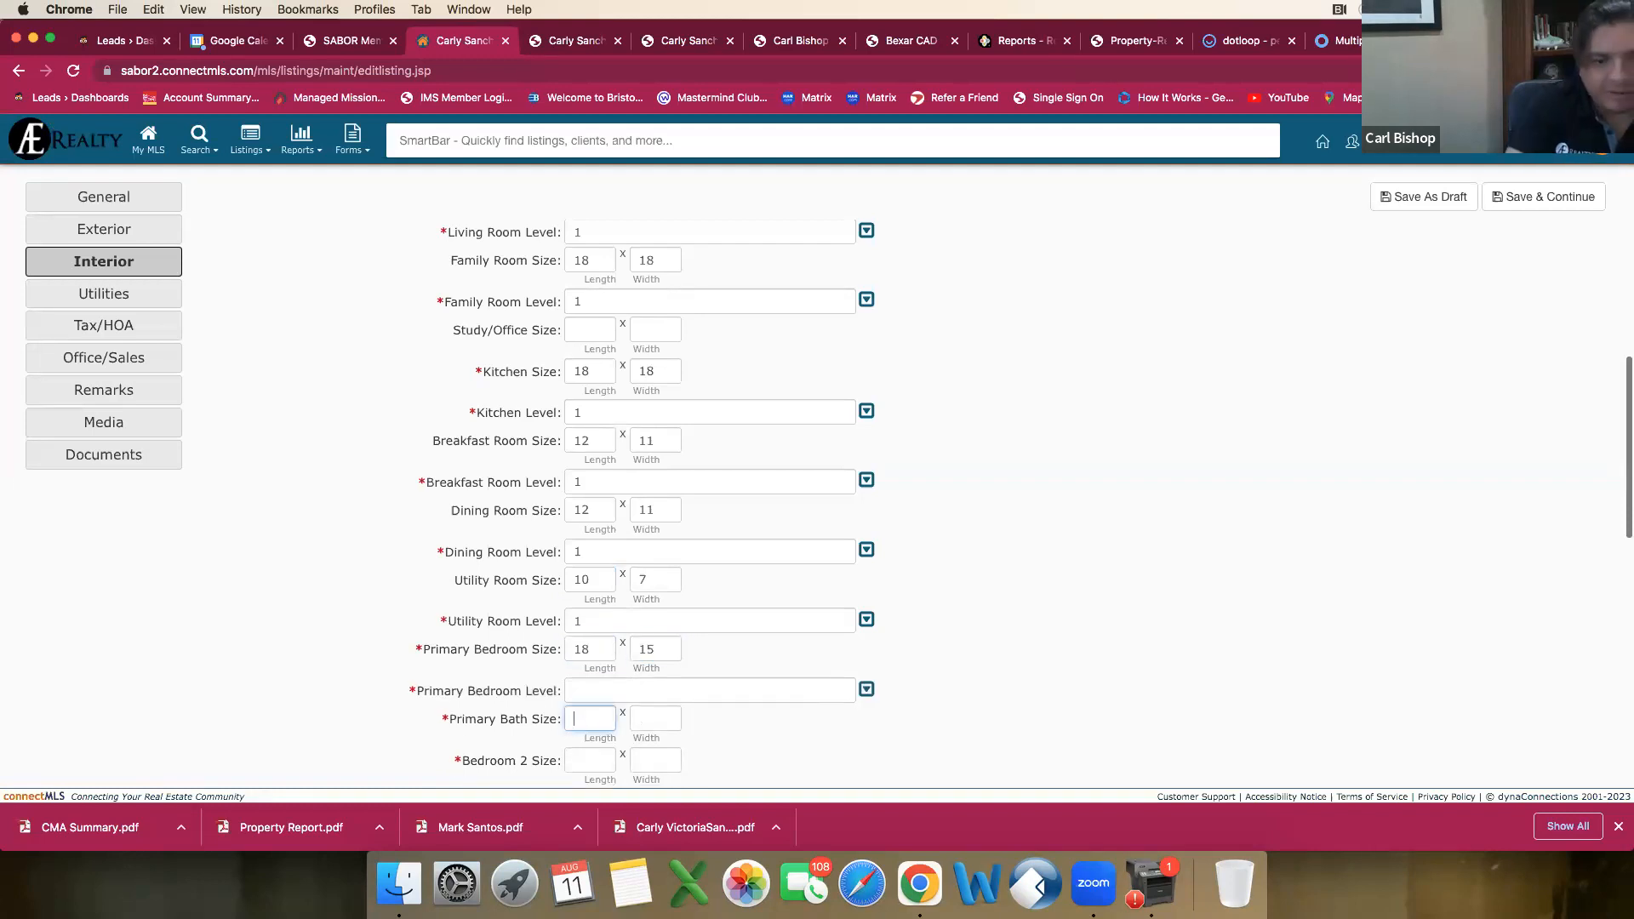
pyautogui.click(756, 690)
pyautogui.click(586, 578)
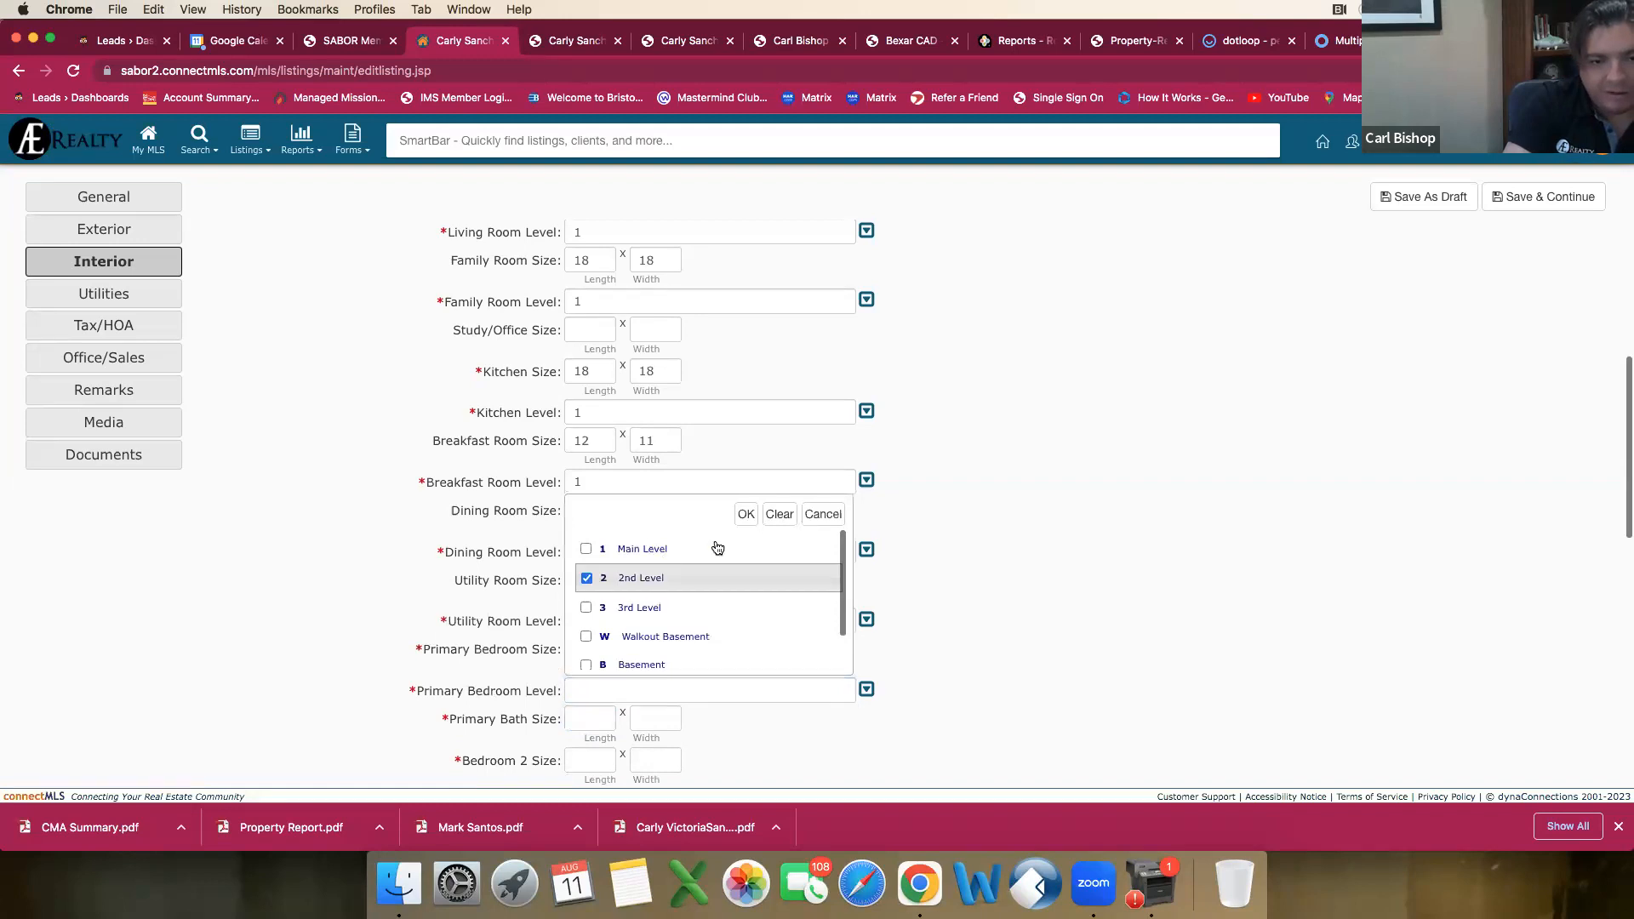
pyautogui.click(745, 515)
# Step: Set the Primary Bath Size to 13 by 11 from the comparable's report and its level to 2nd Level
pyautogui.scroll(-3, 748, 626)
pyautogui.click(594, 486)
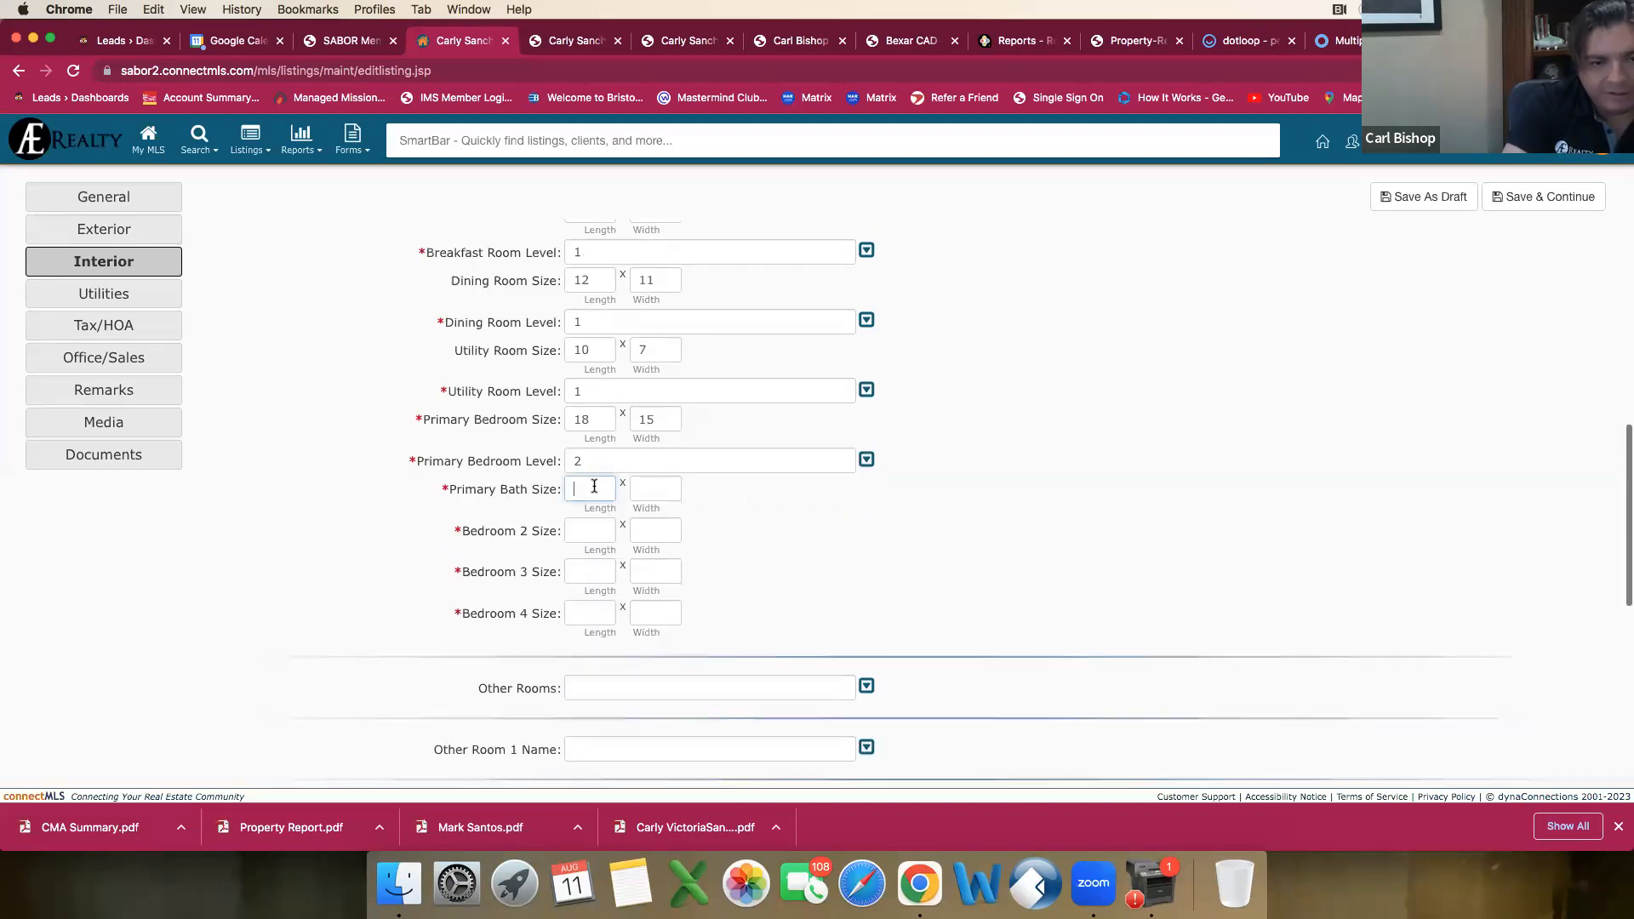
pyautogui.click(562, 43)
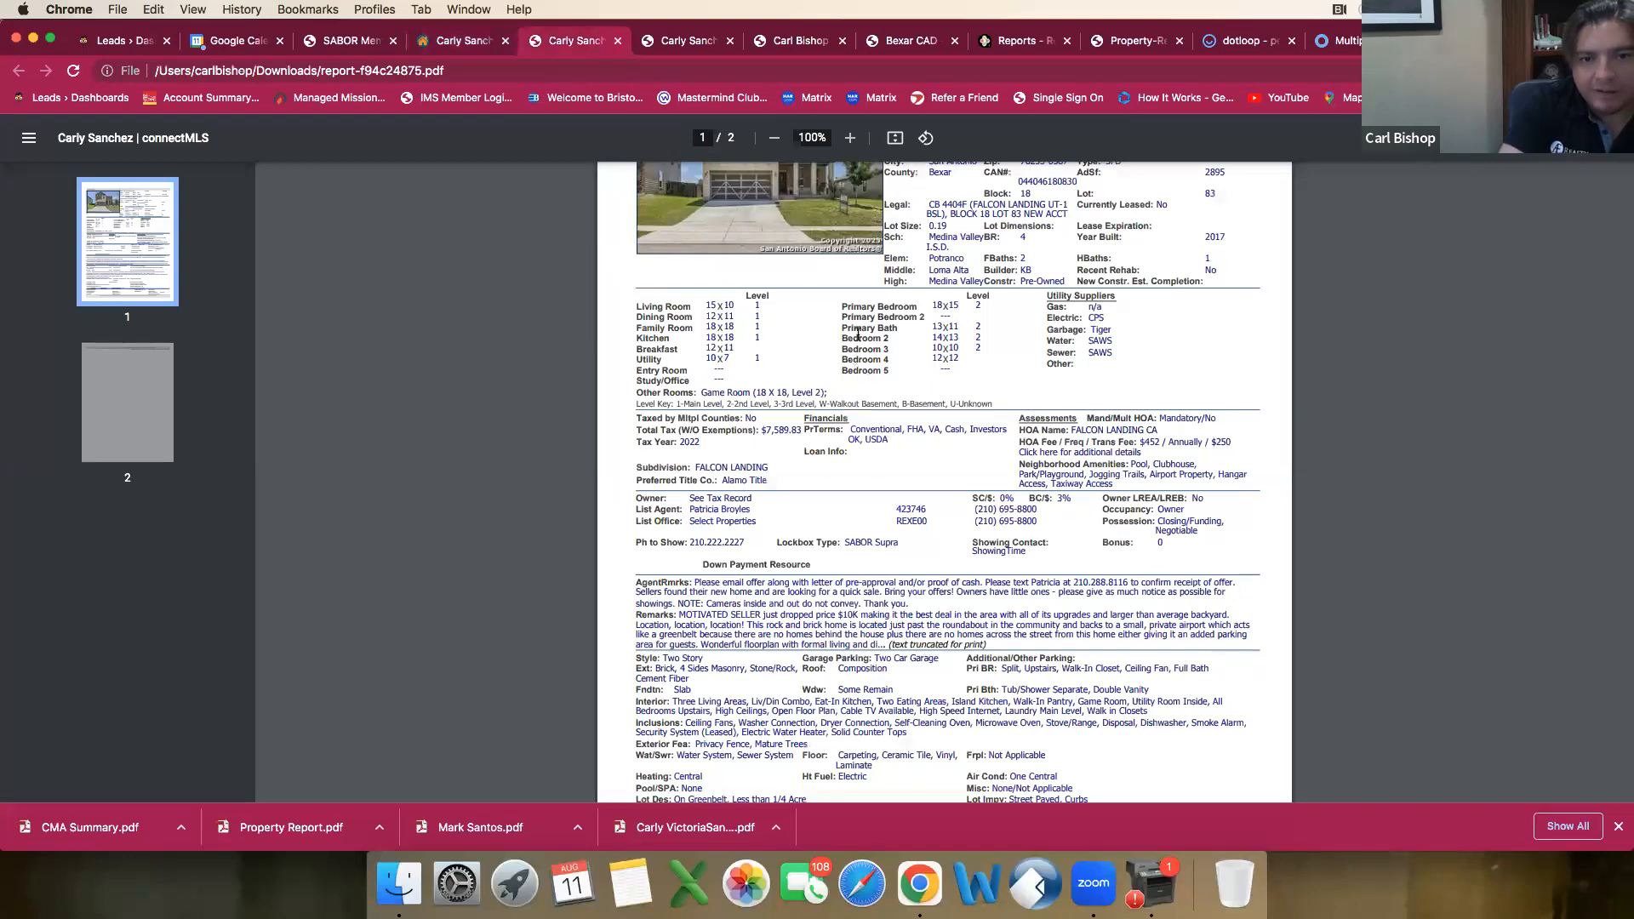
pyautogui.click(463, 40)
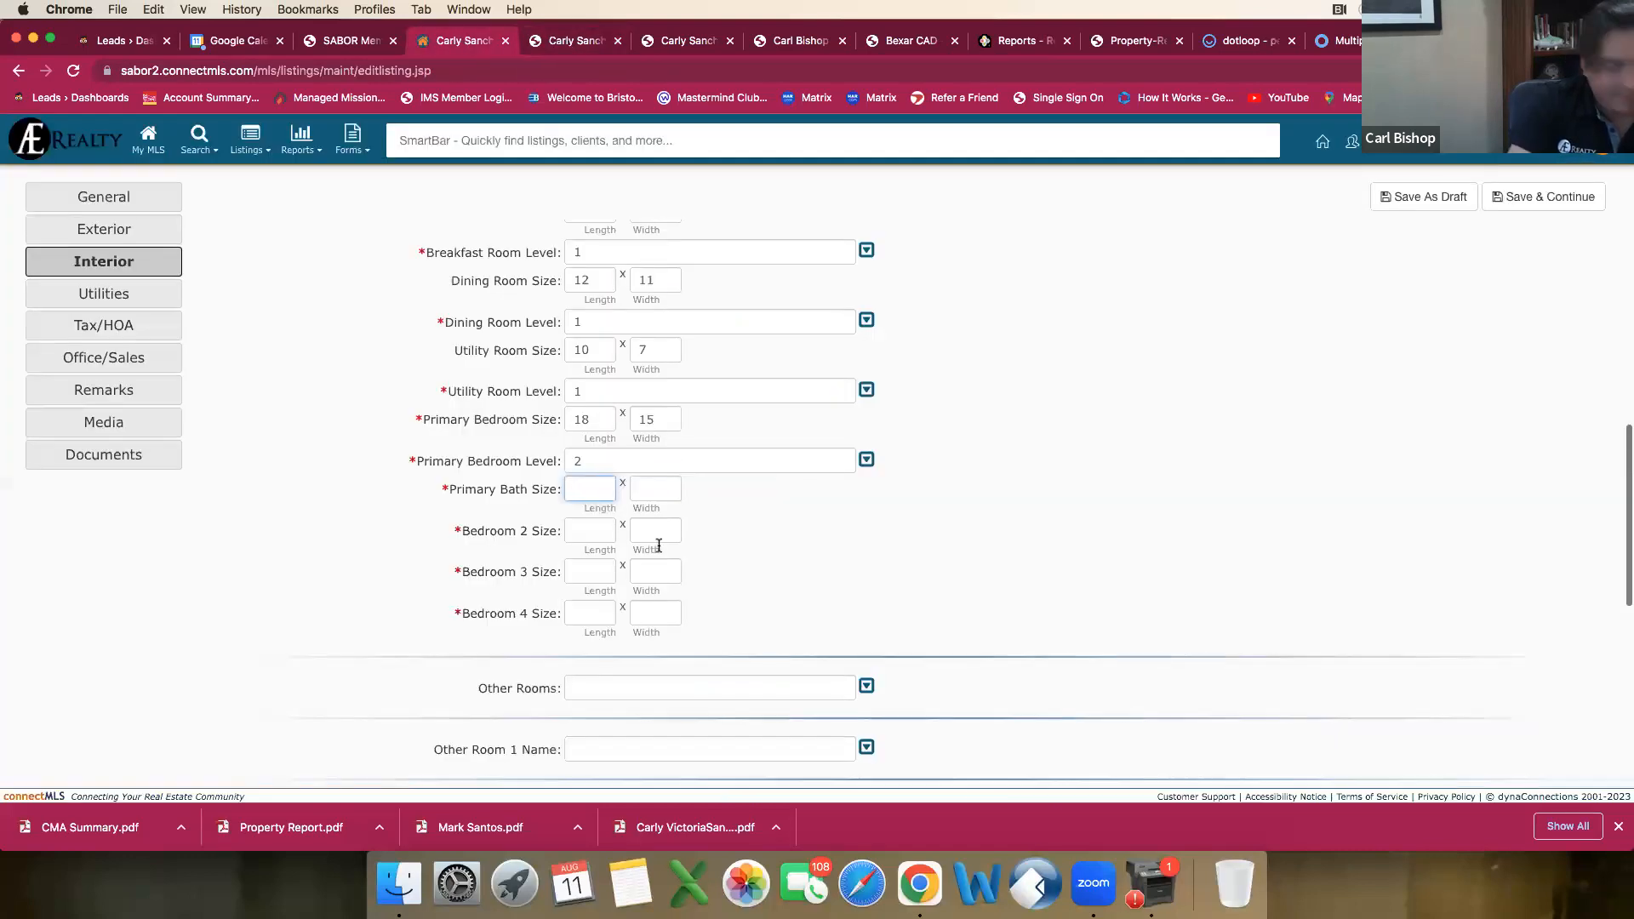
pyautogui.press('Tab')
pyautogui.write('11')
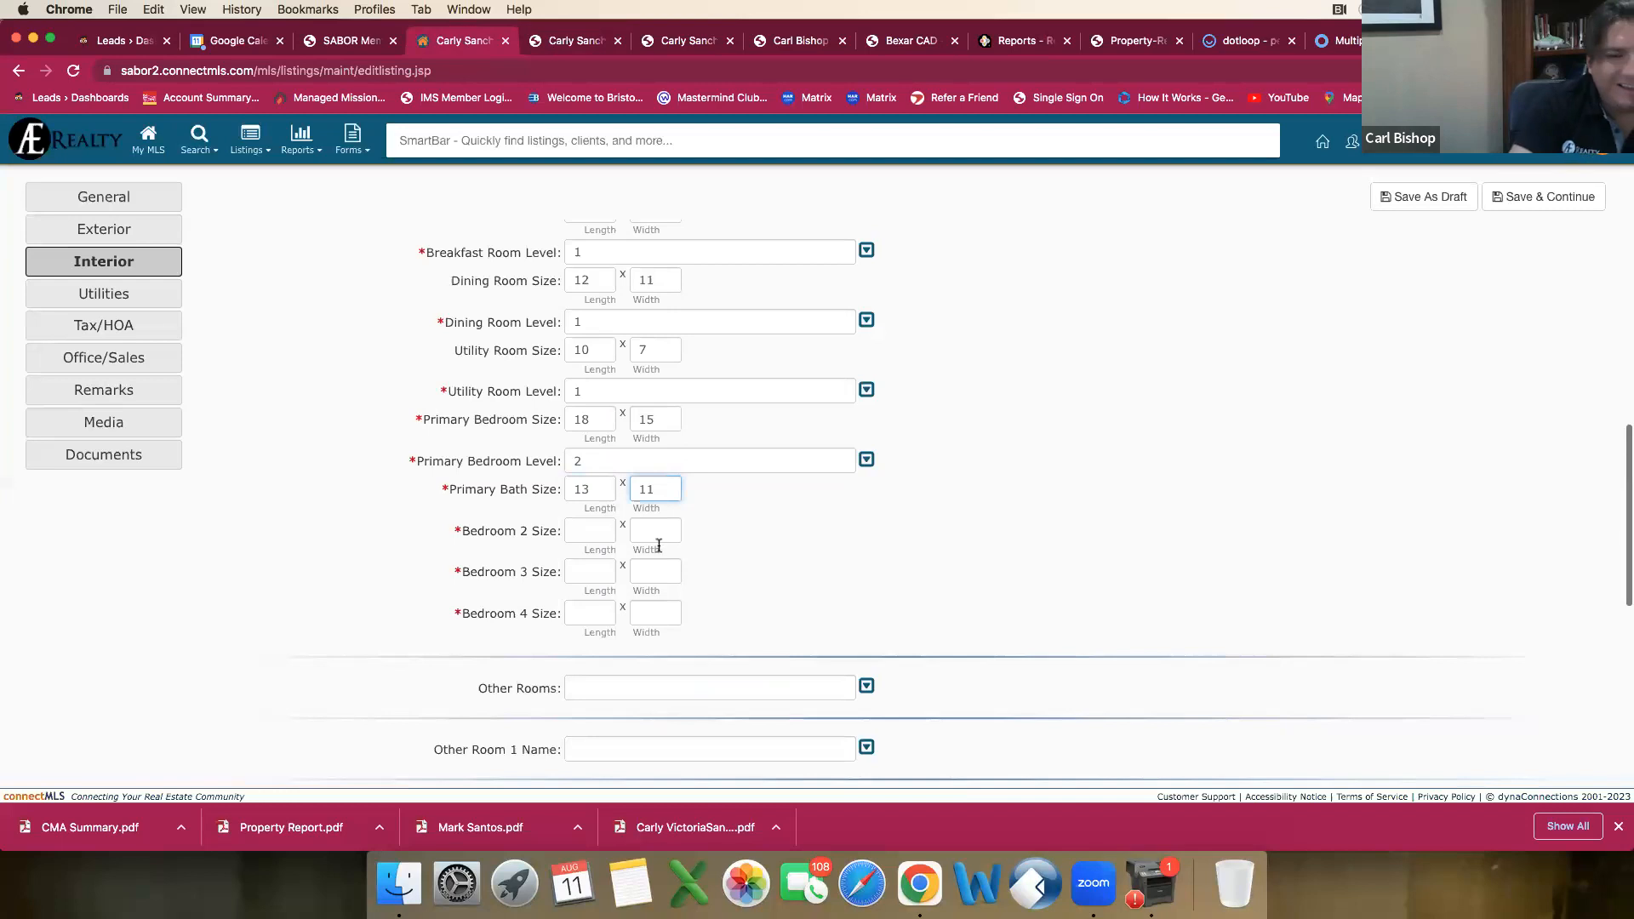
pyautogui.click(589, 531)
pyautogui.click(593, 531)
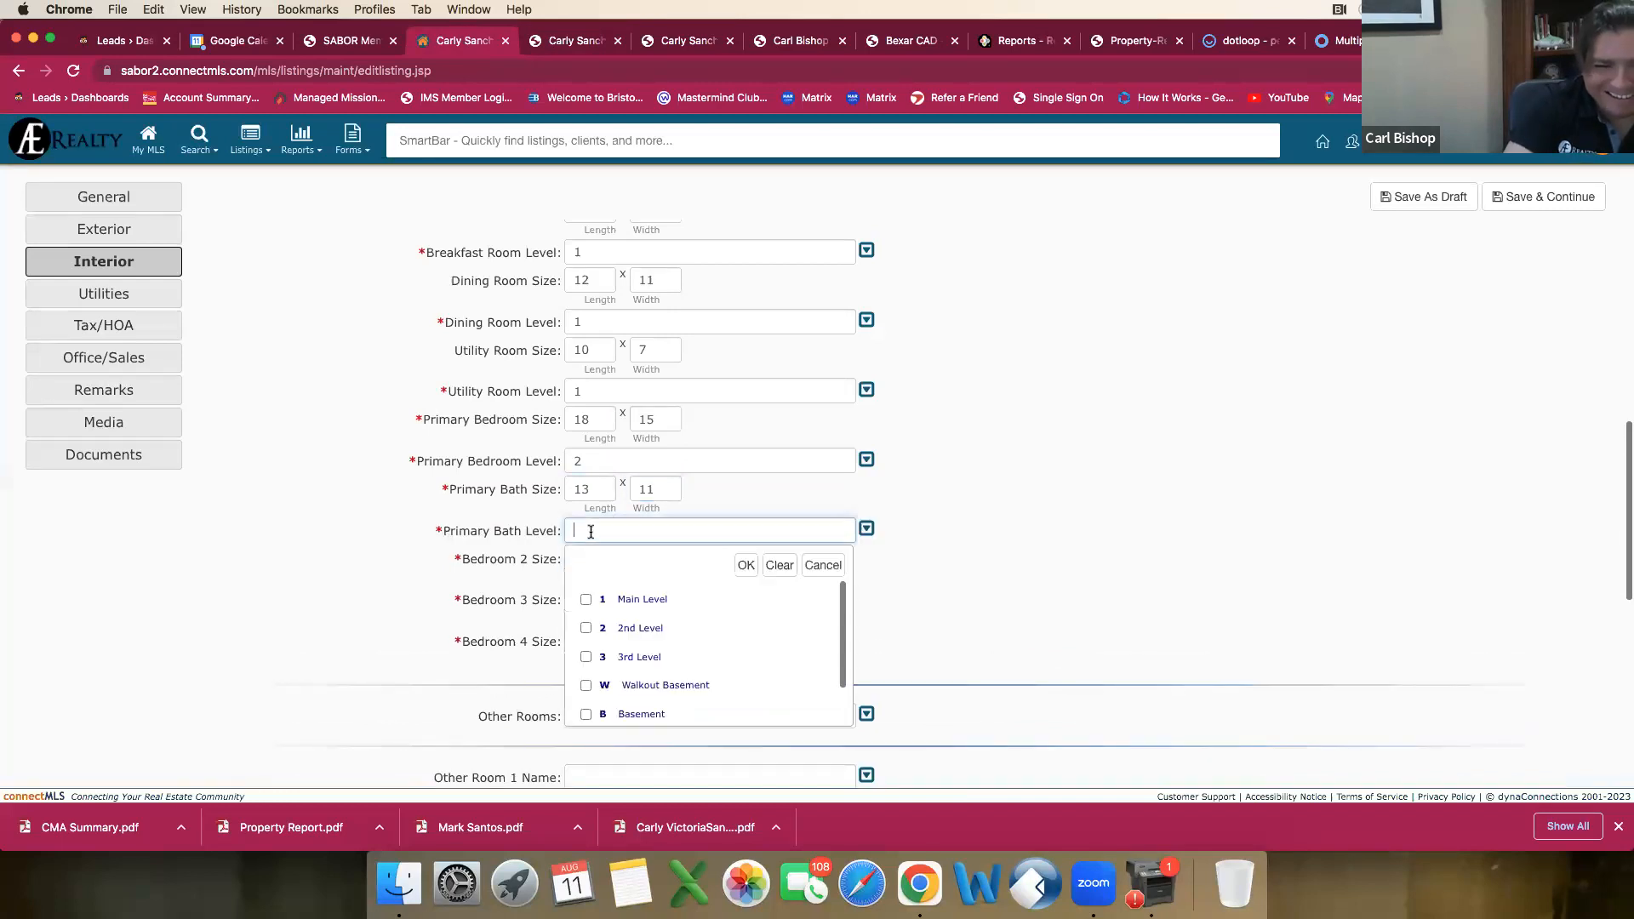
pyautogui.click(586, 629)
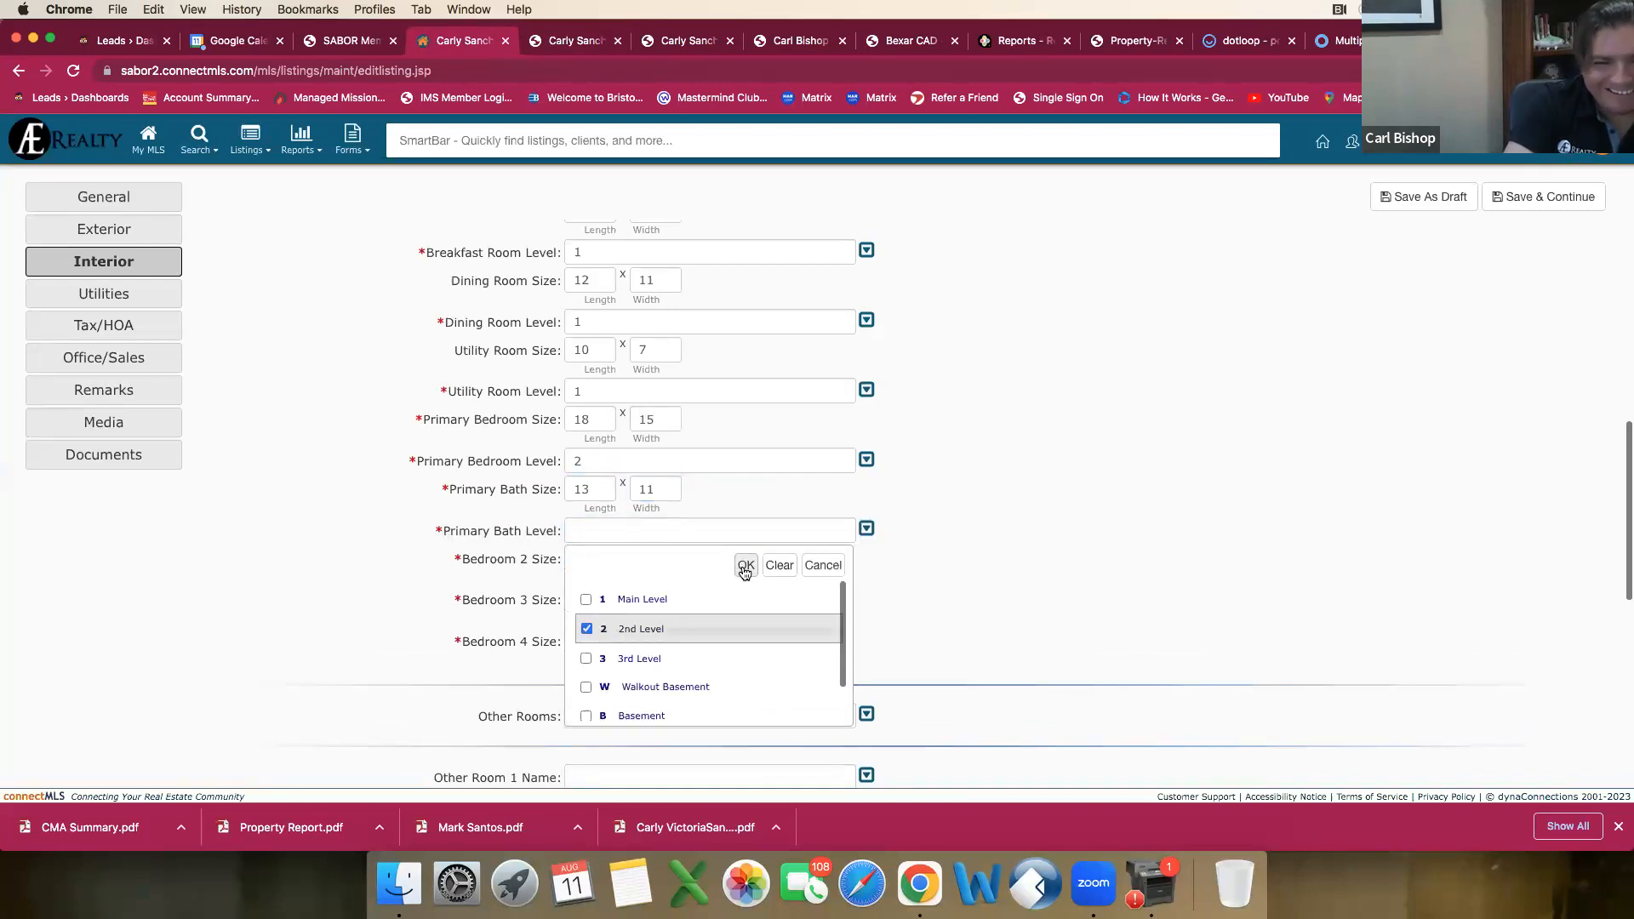
pyautogui.click(745, 567)
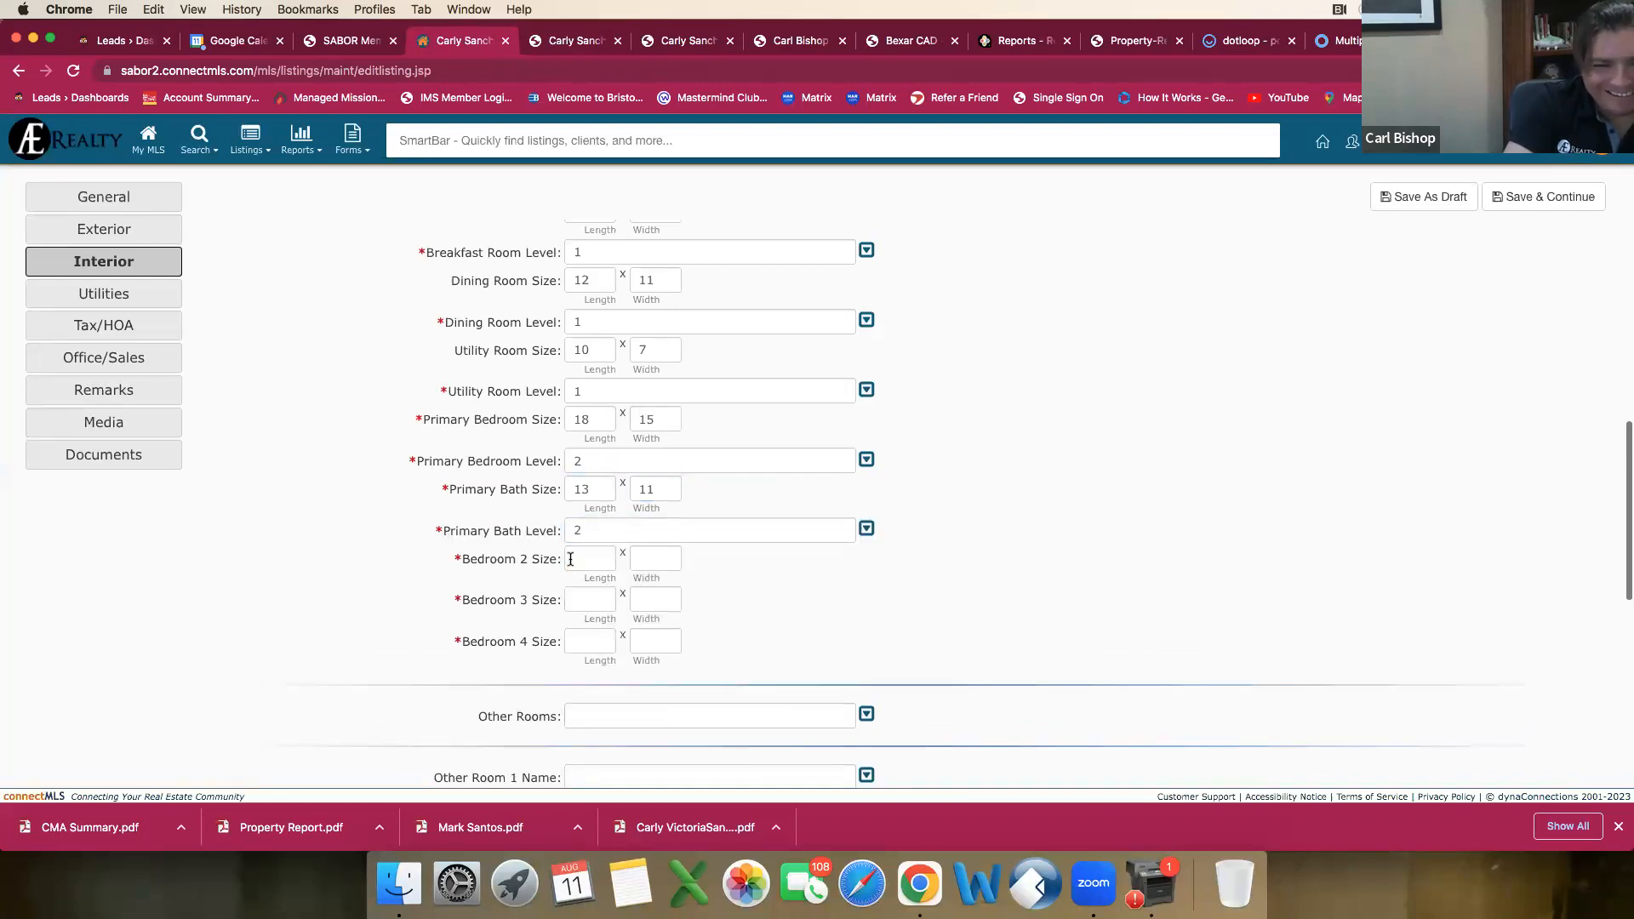
# Step: Set the Bedroom 2 Size to 14 by 13 from the comparable's report and its level to 2nd Level
pyautogui.click(569, 42)
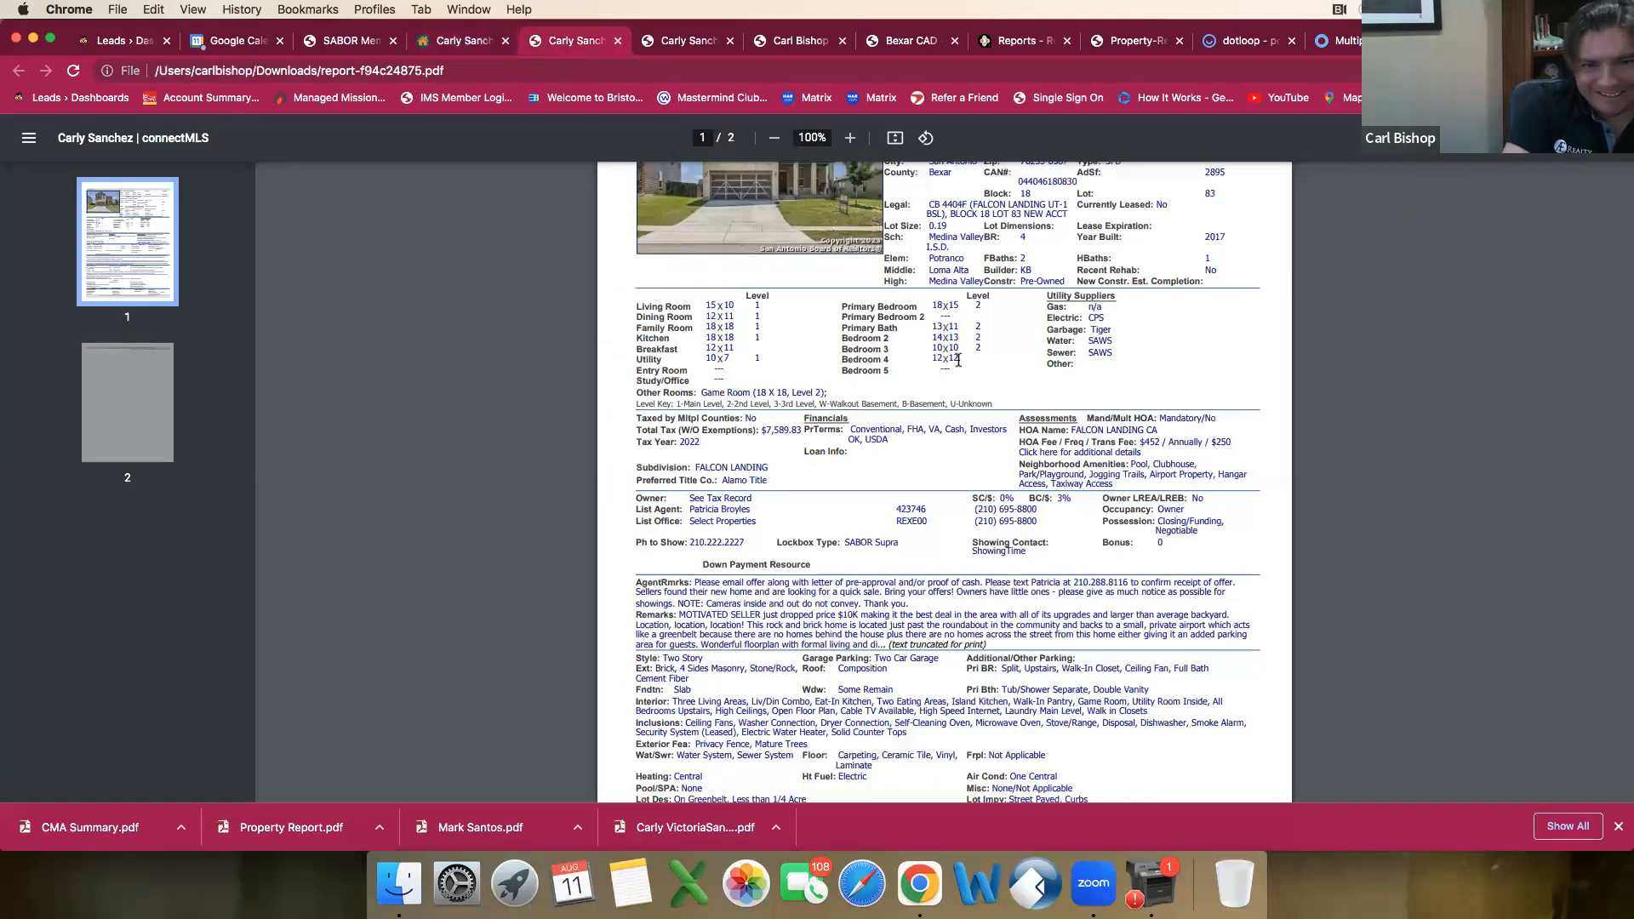
pyautogui.click(464, 44)
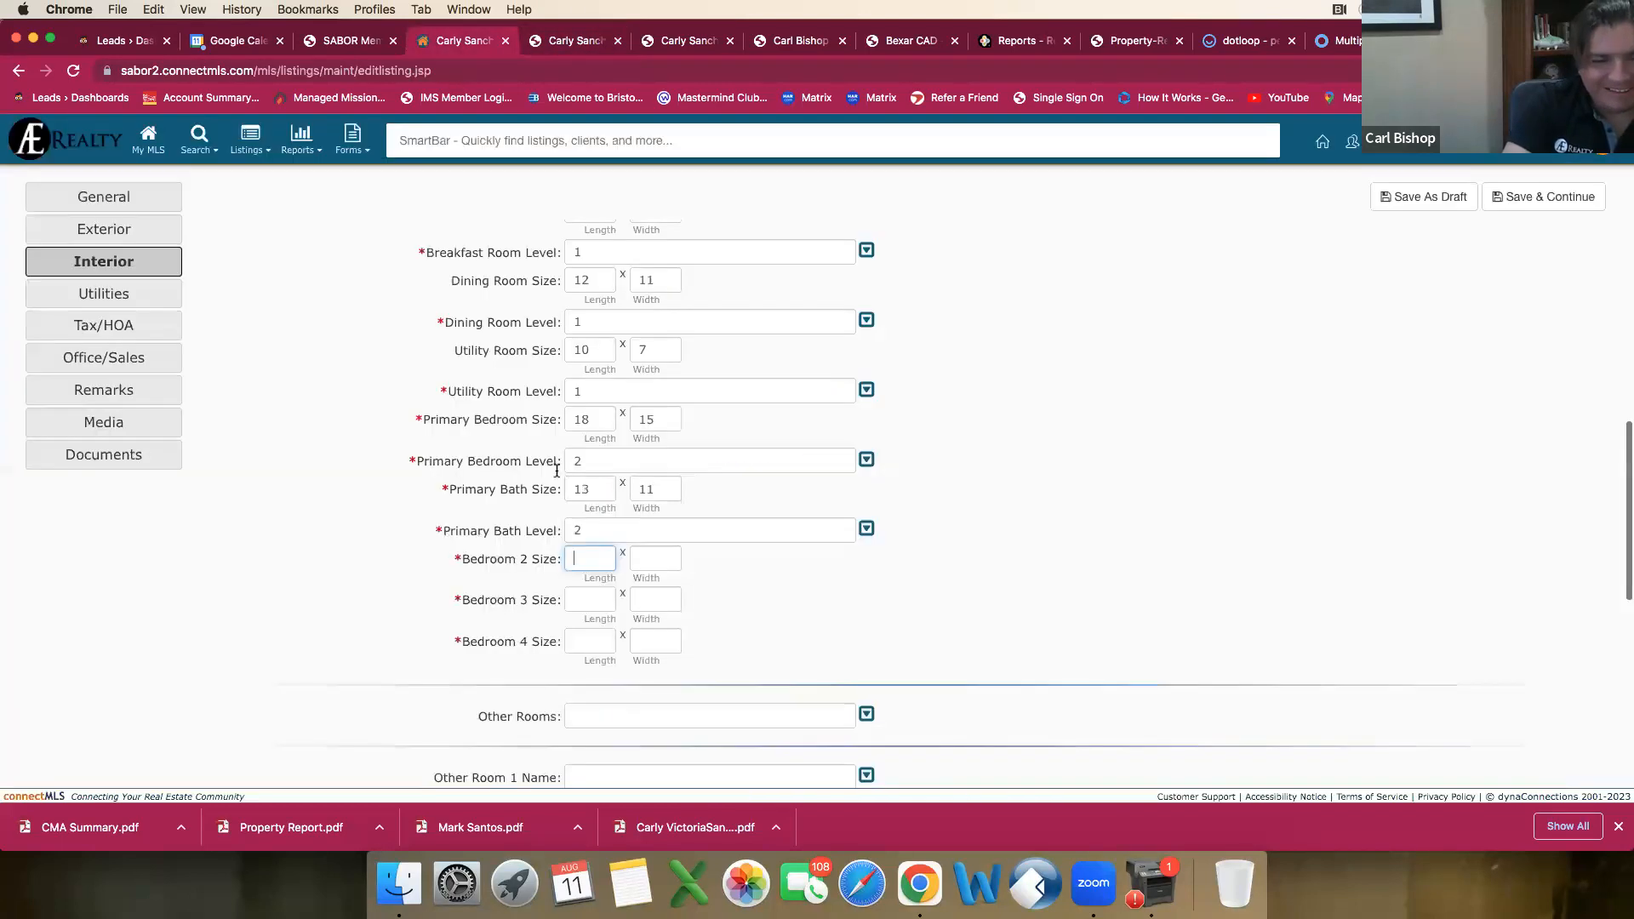
pyautogui.write('14')
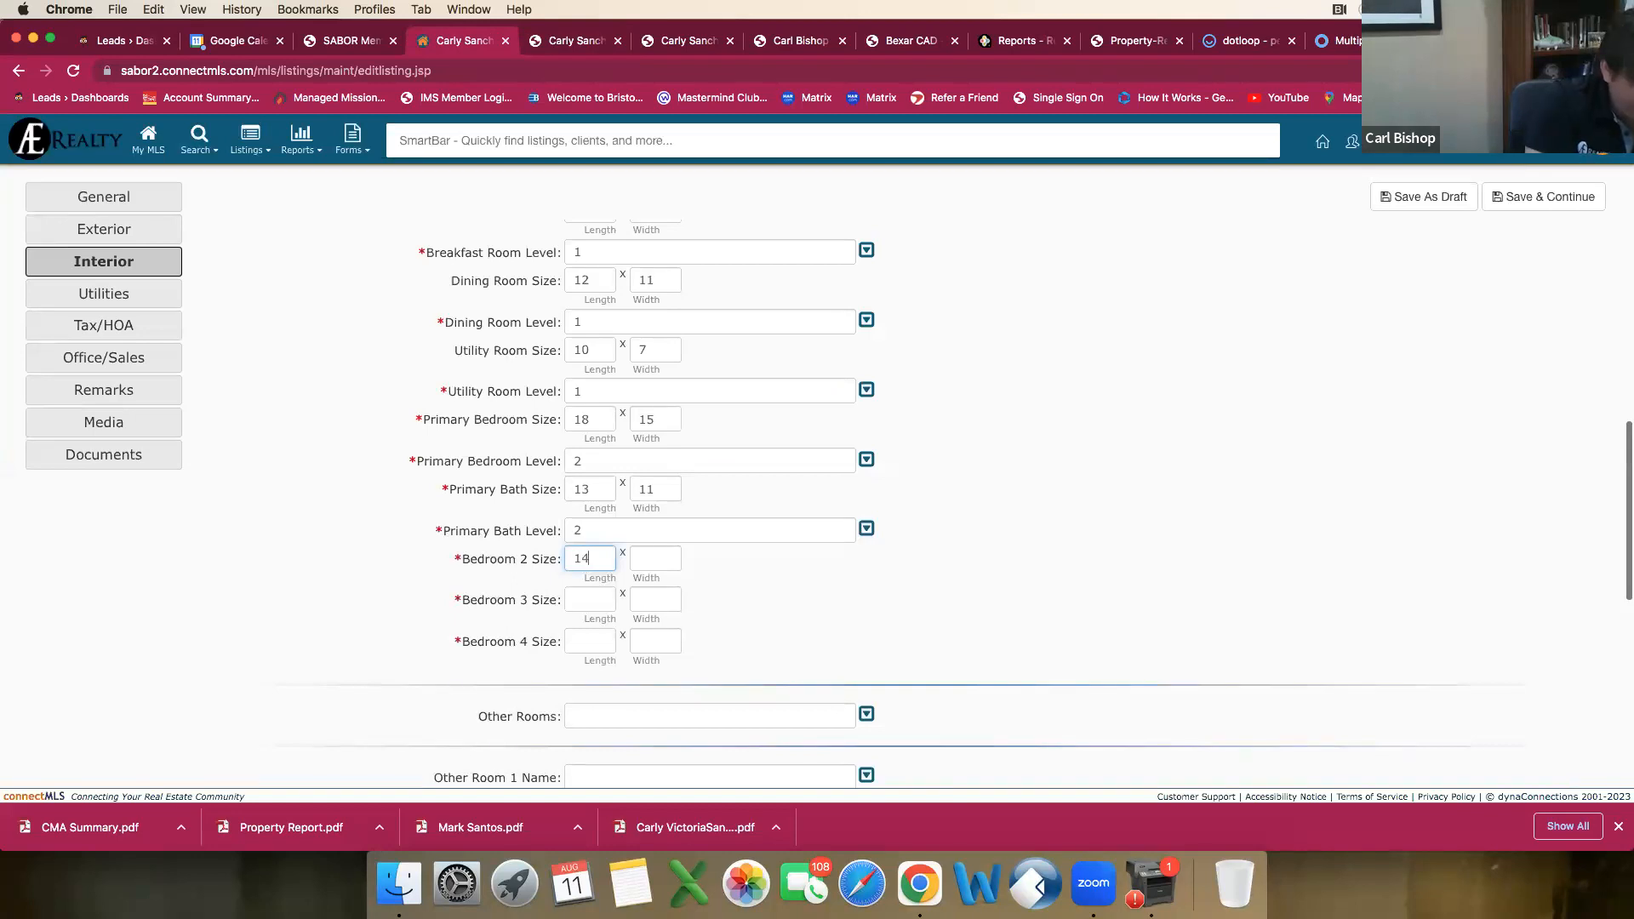
pyautogui.press('Tab')
pyautogui.write('13')
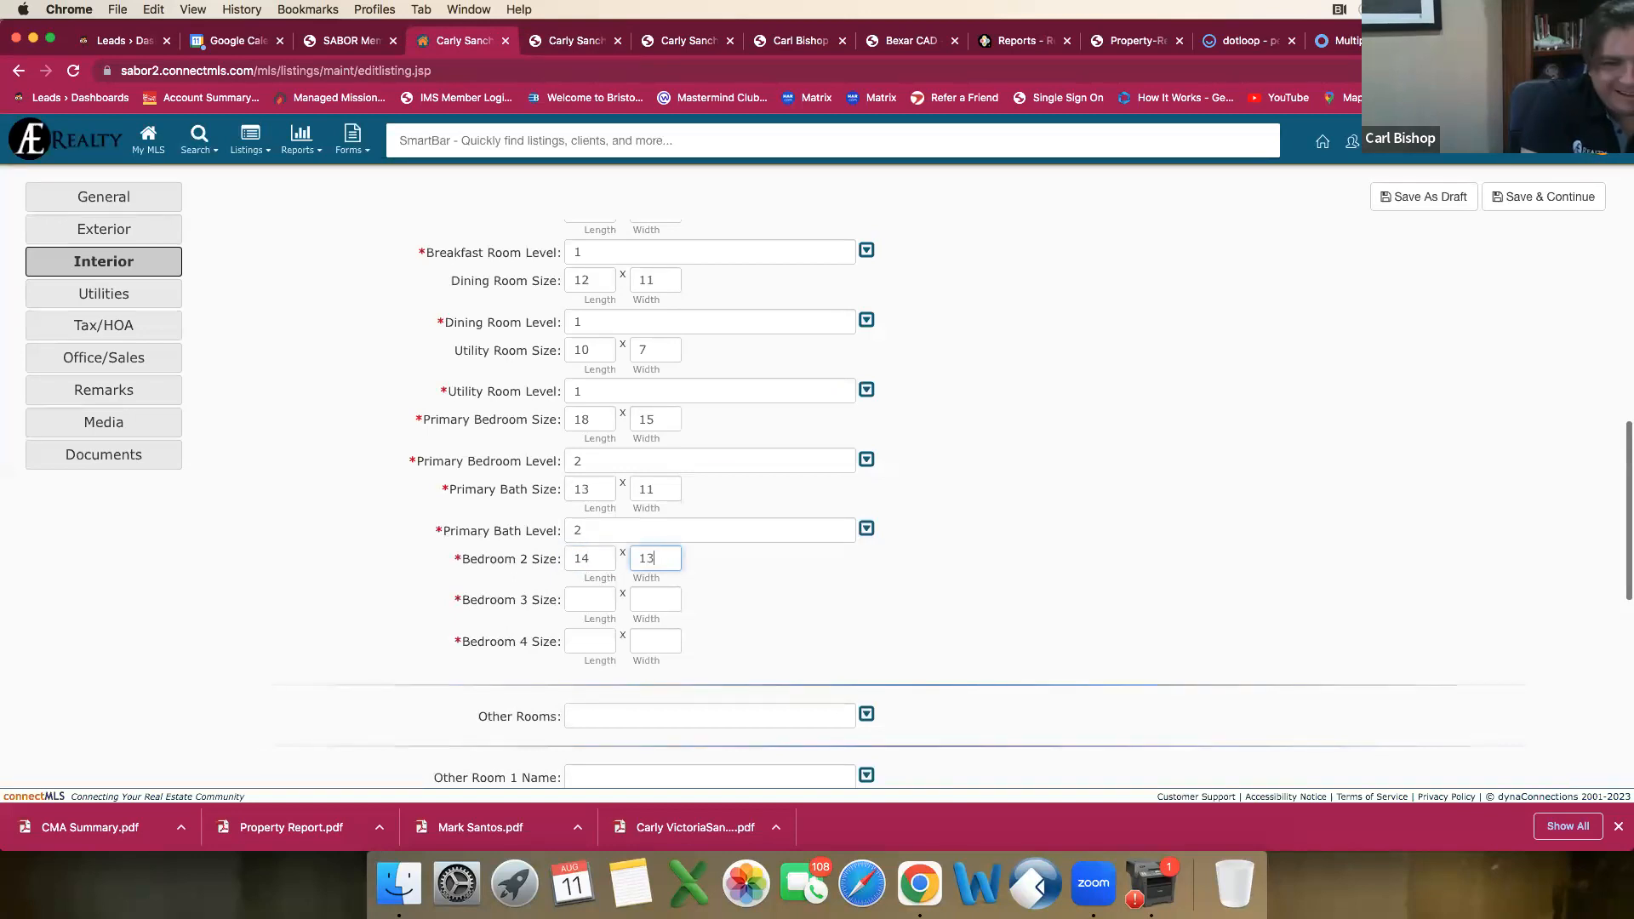
pyautogui.press('Tab')
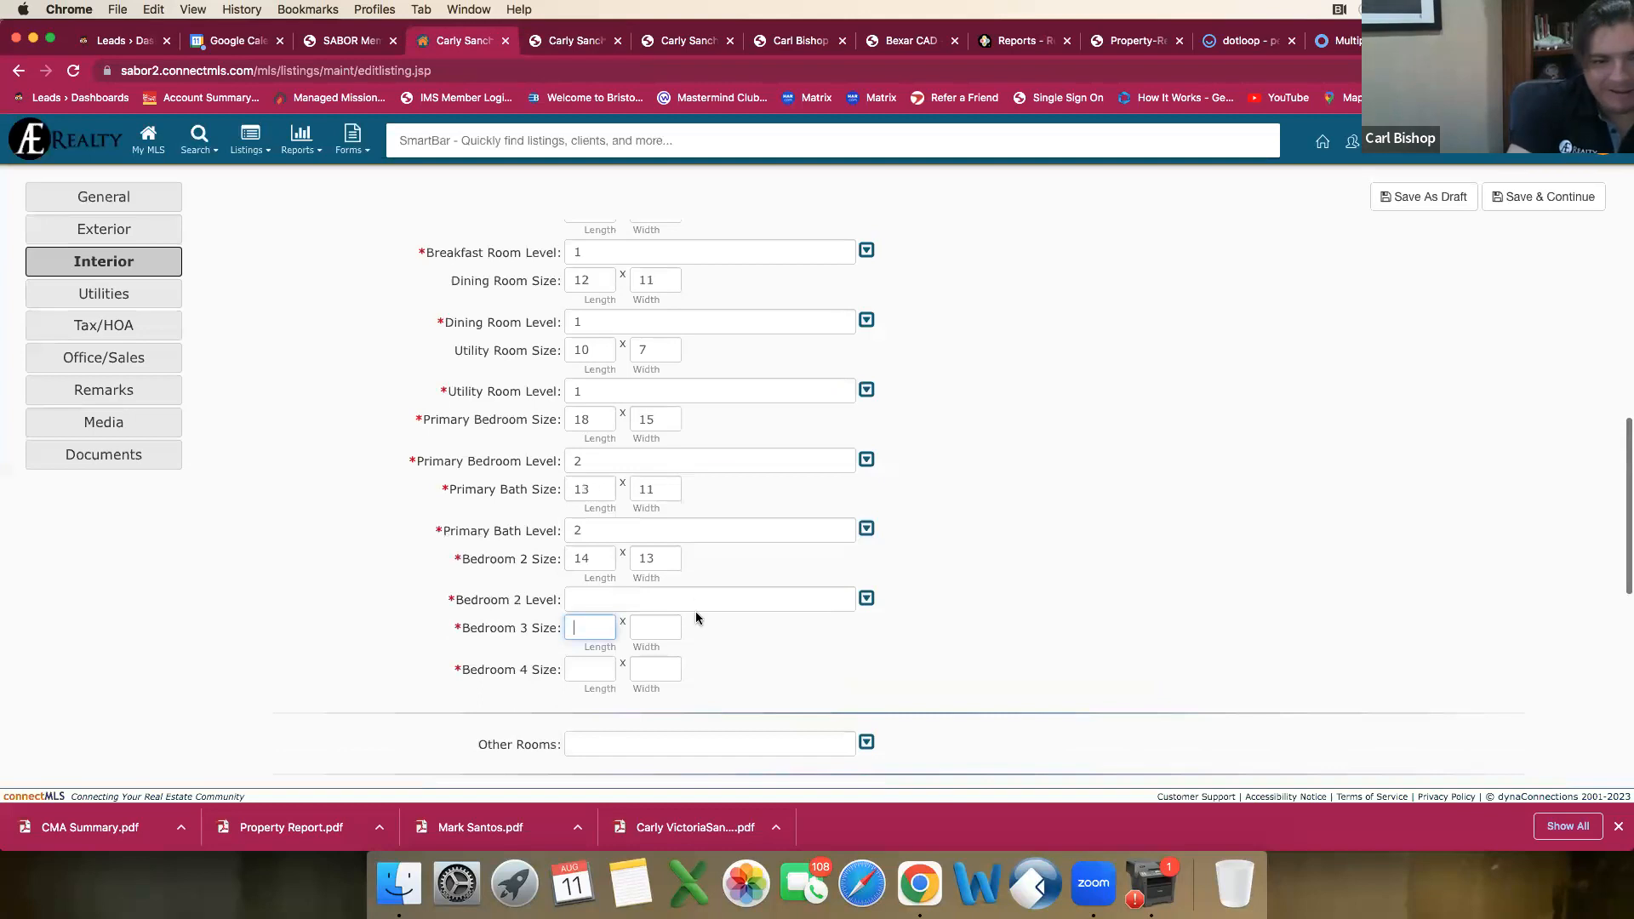
pyautogui.click(702, 602)
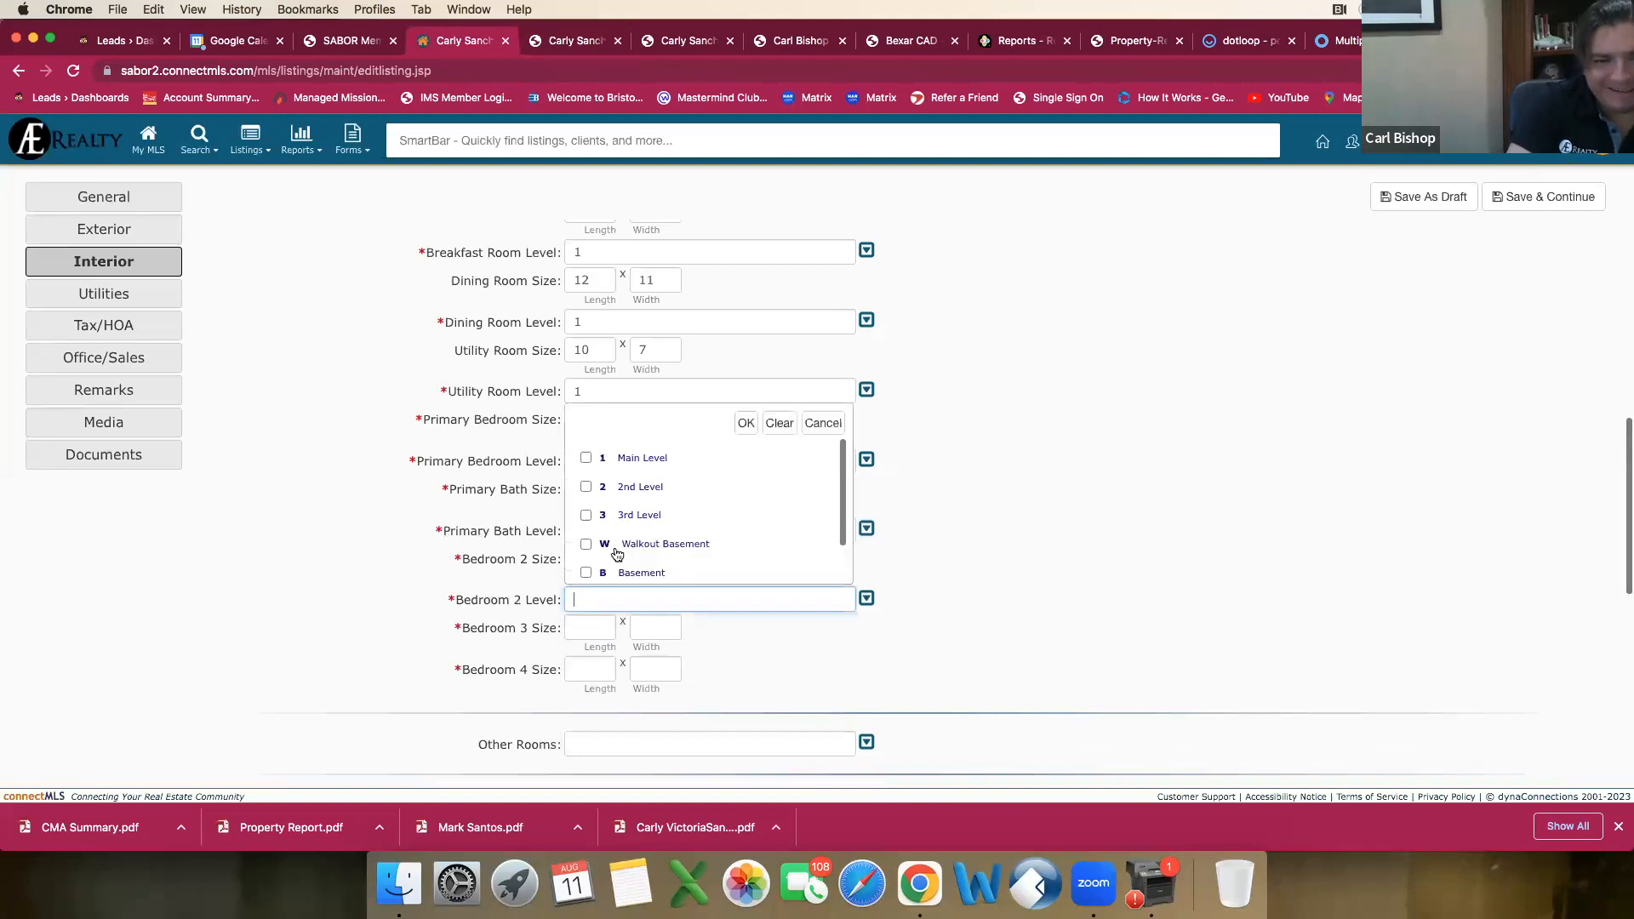
pyautogui.click(586, 487)
pyautogui.click(743, 424)
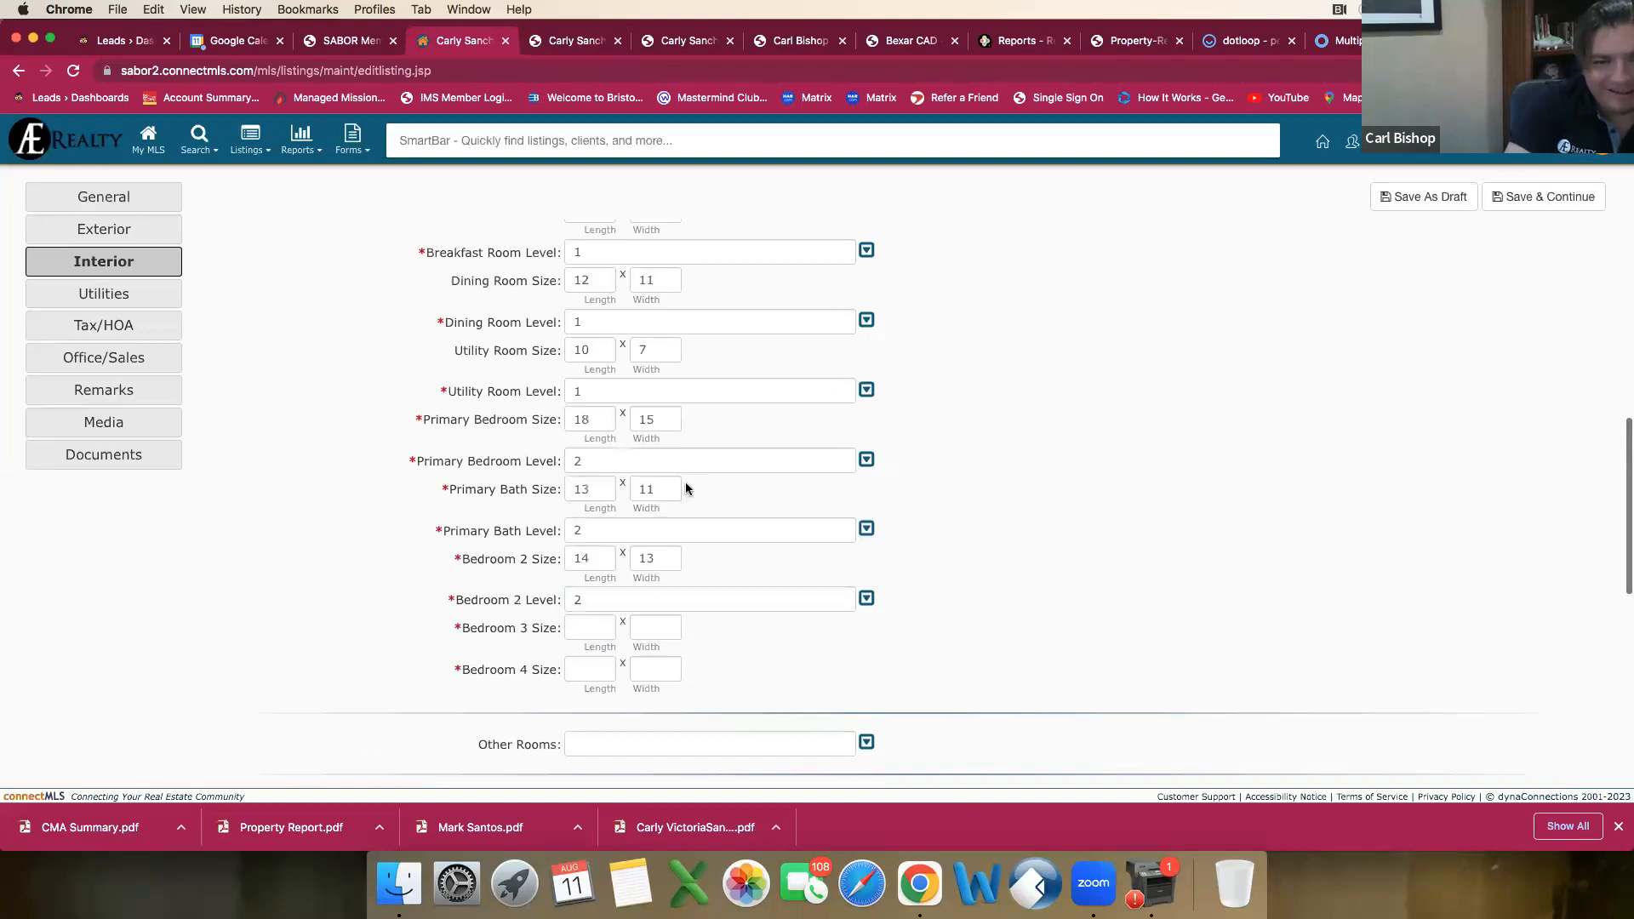
# Step: Set the Bedroom 3 Size to 10 by 10 from the comparable's report and its level to 2nd Level
pyautogui.click(579, 628)
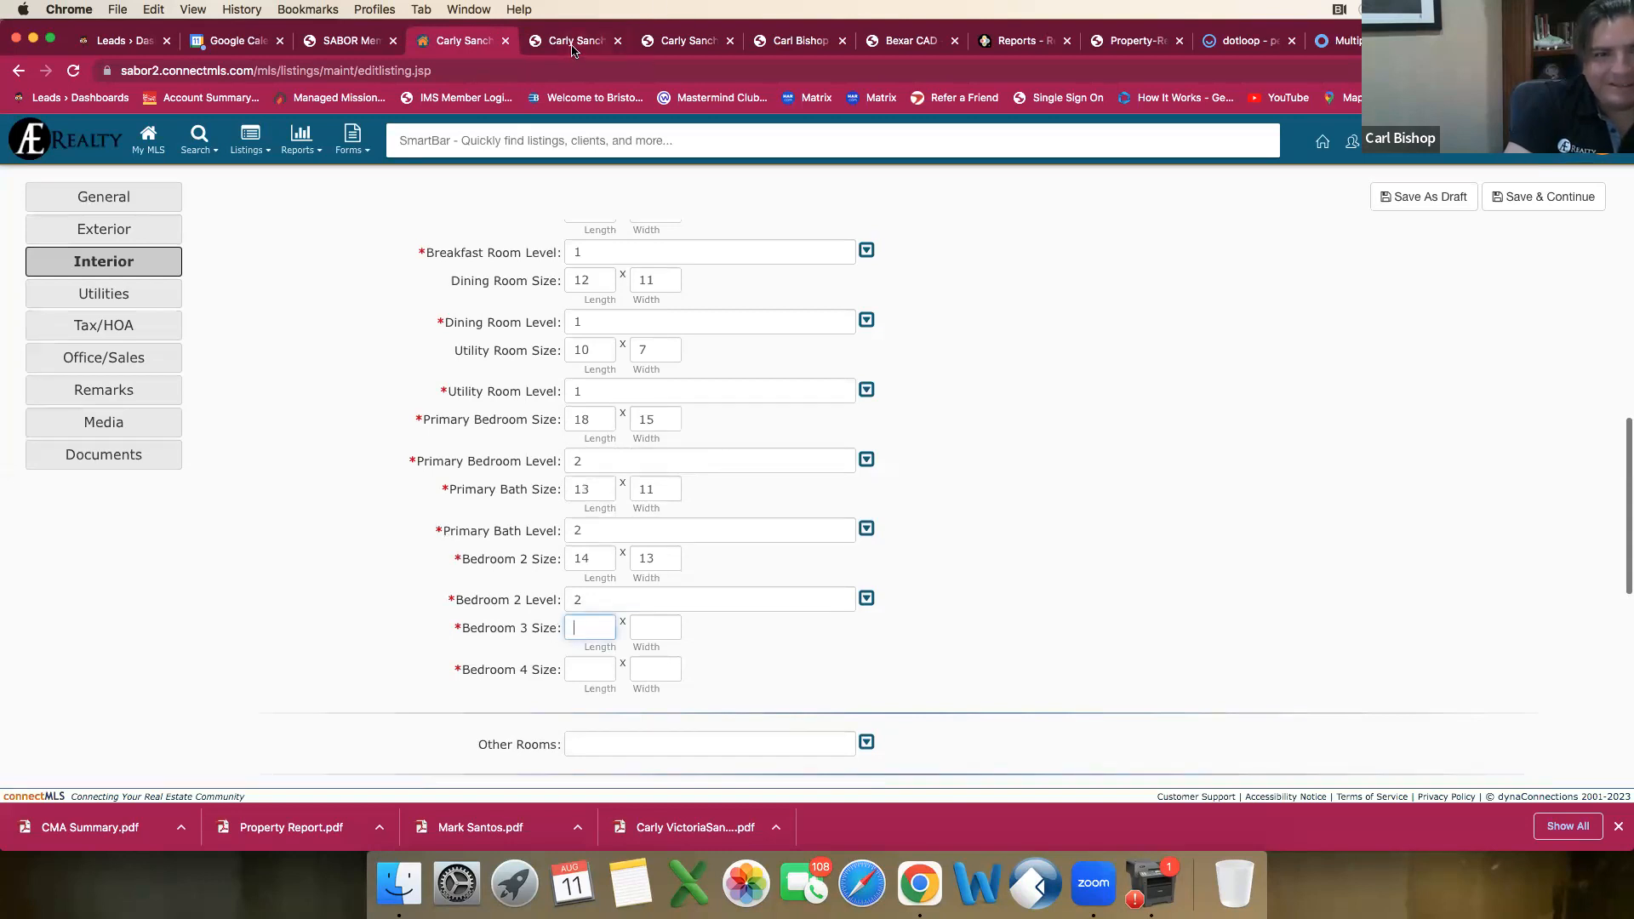
pyautogui.hotkey('ctrl', 'Tab')
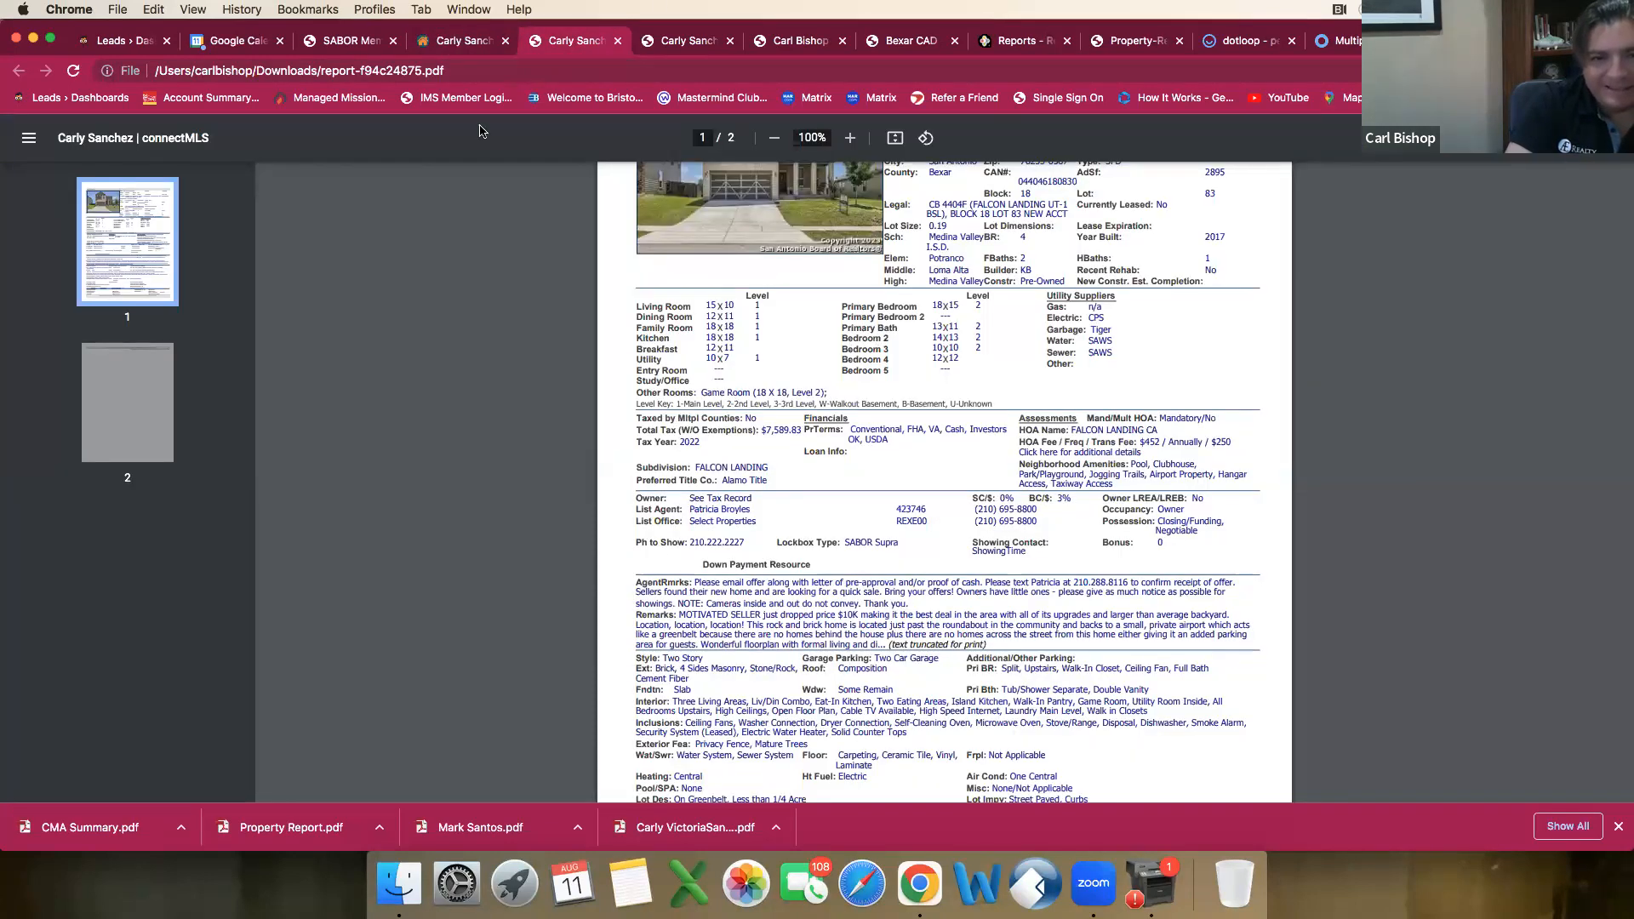
pyautogui.hotkey('ctrl', 'shift', 'Tab')
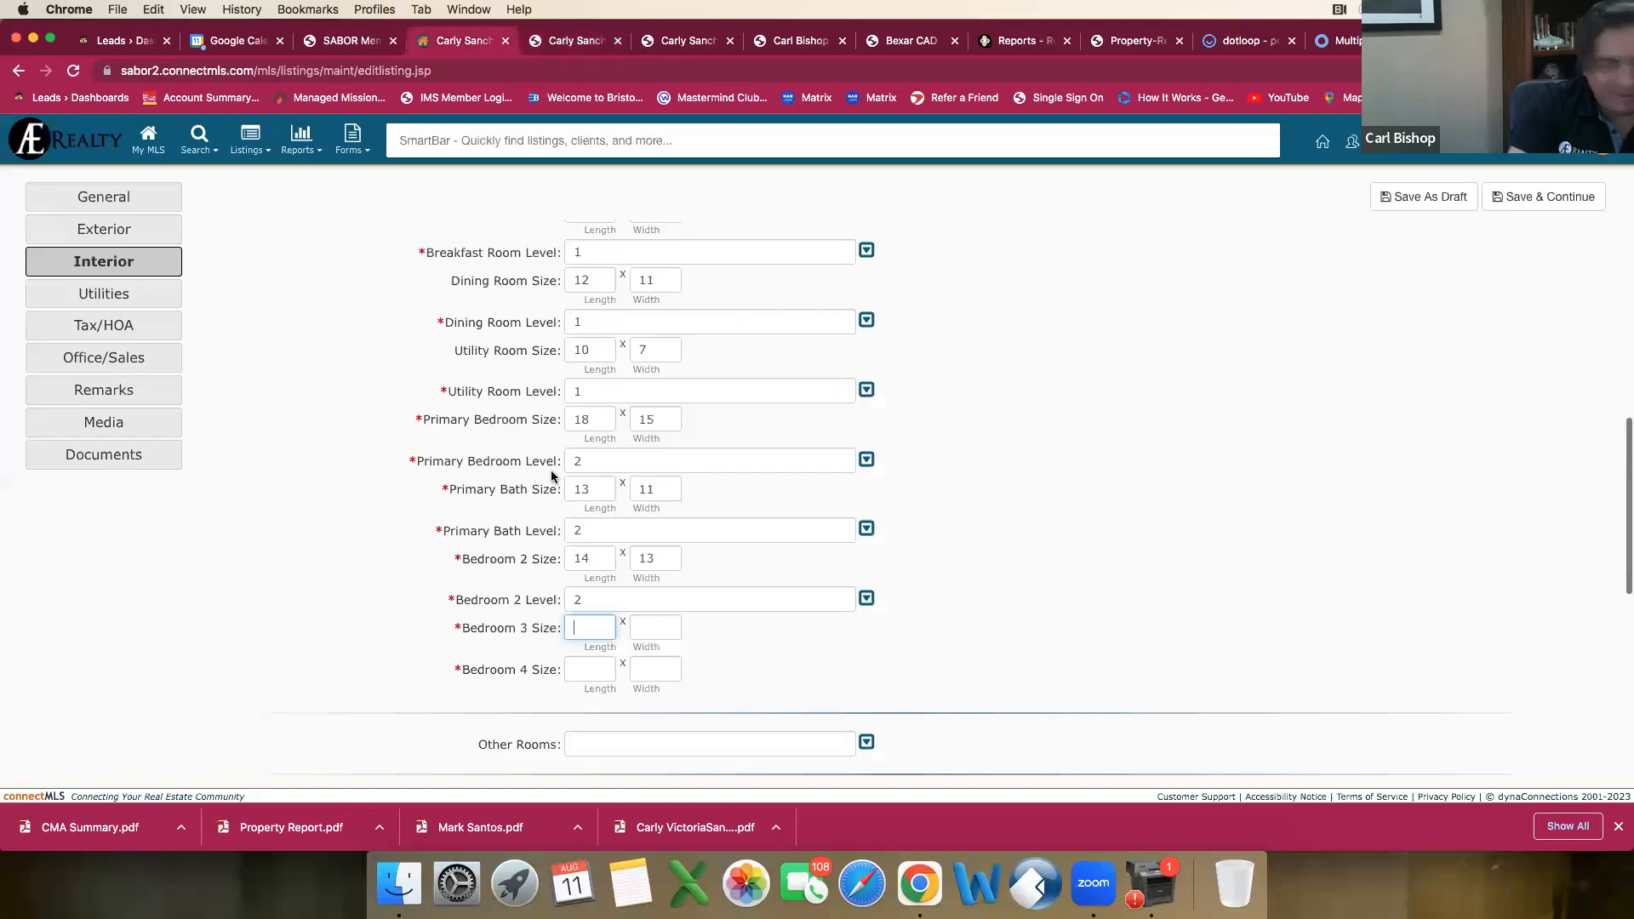
pyautogui.press('Tab')
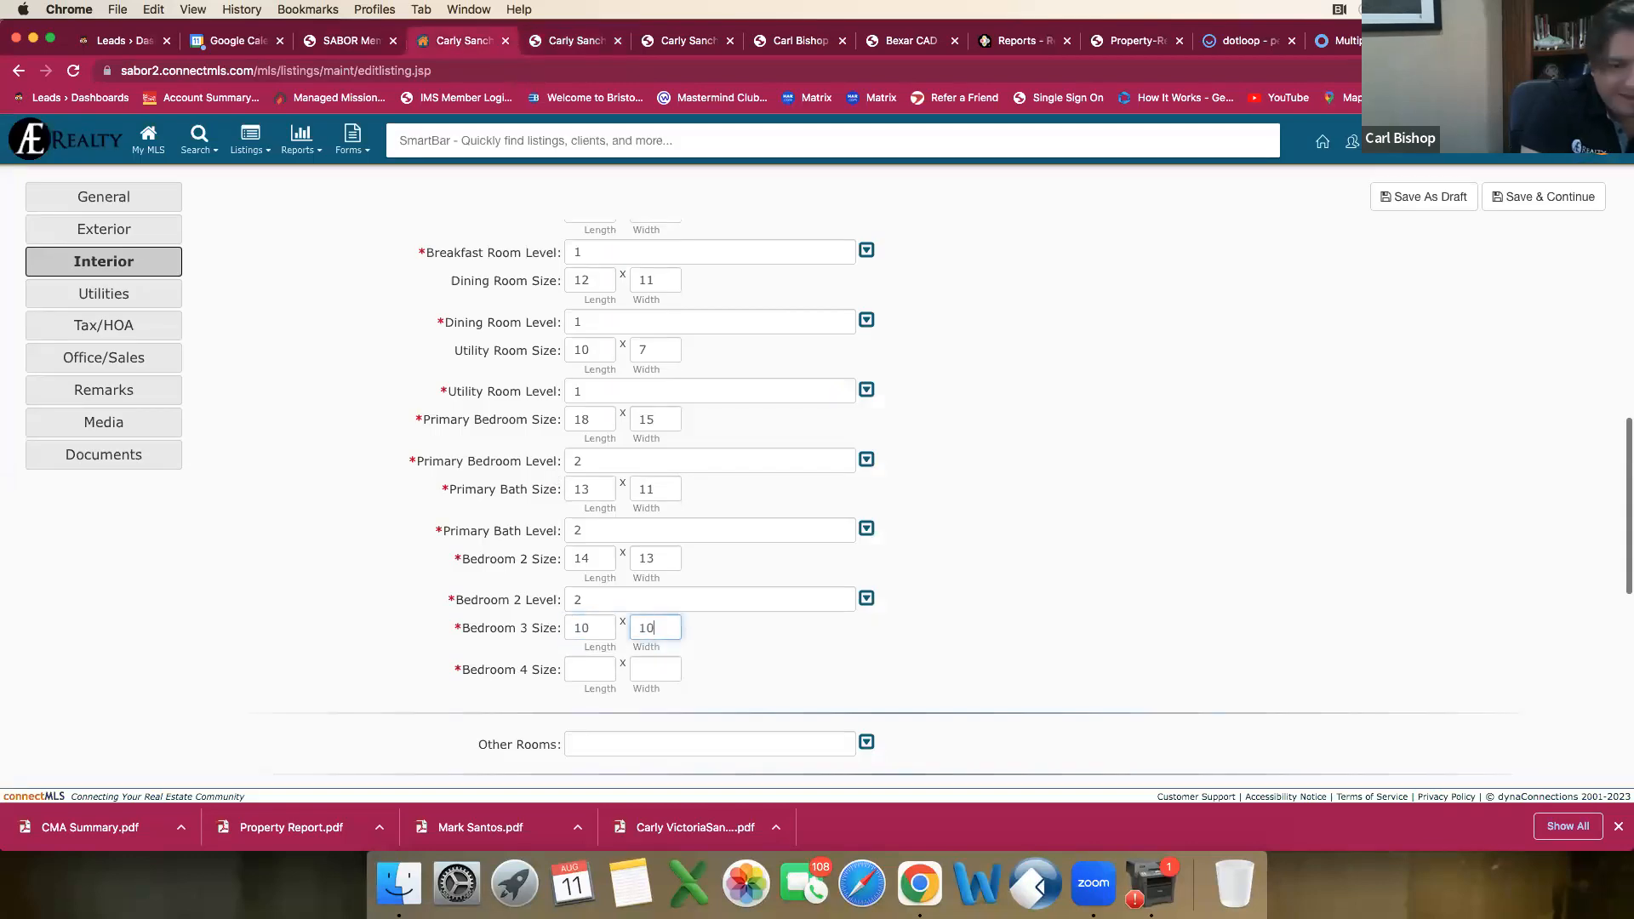
pyautogui.write('10')
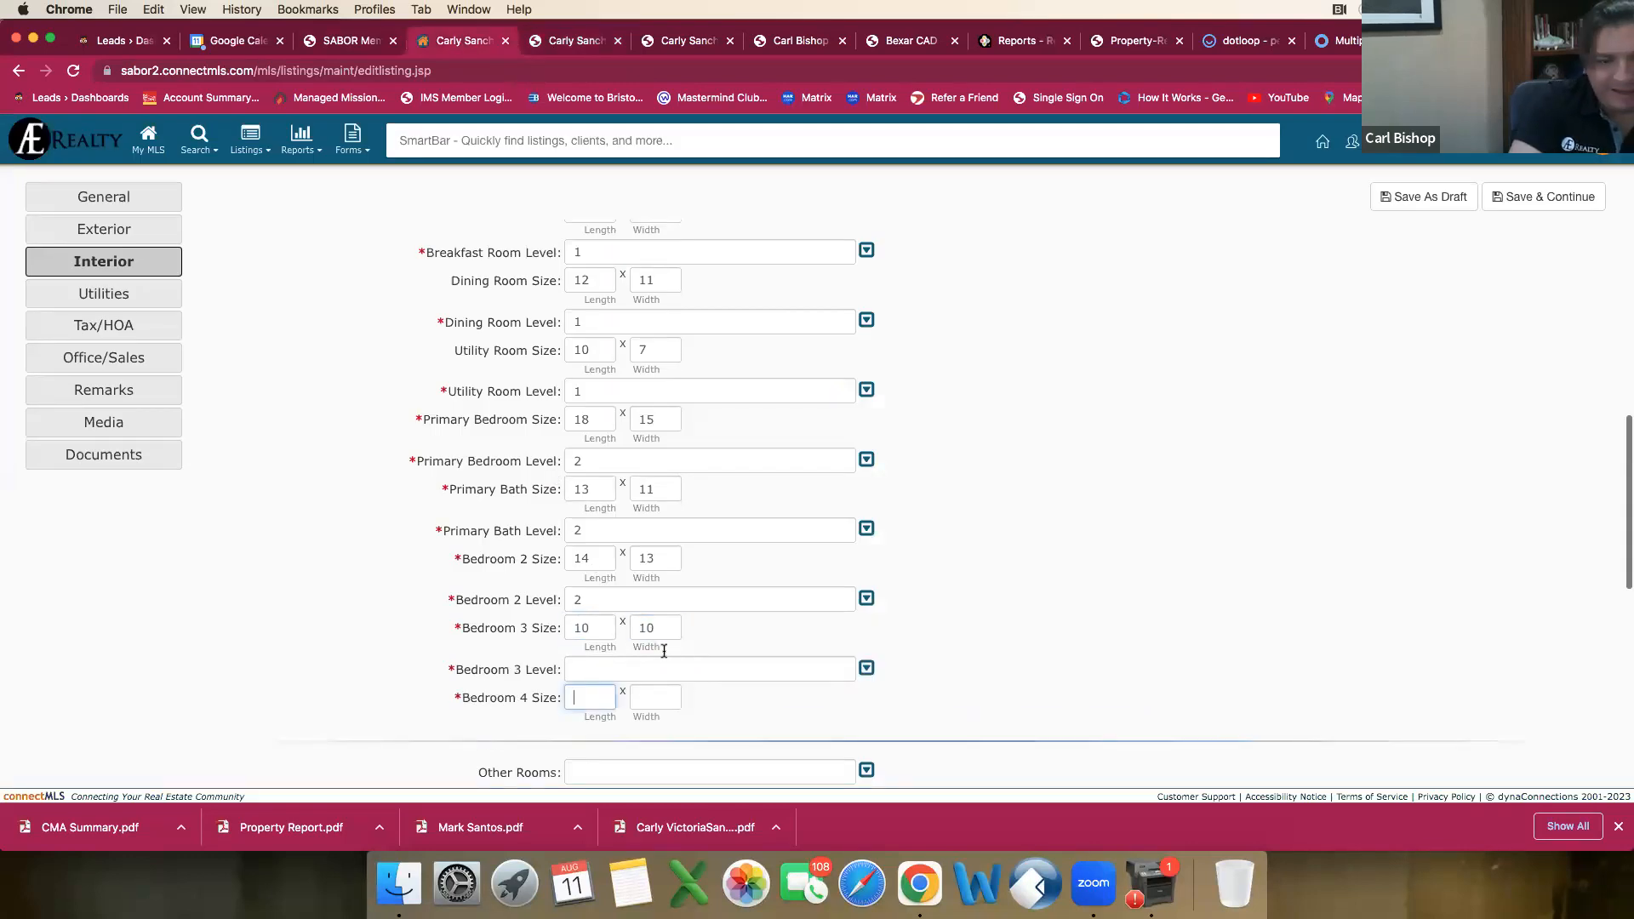
pyautogui.click(692, 672)
pyautogui.click(586, 557)
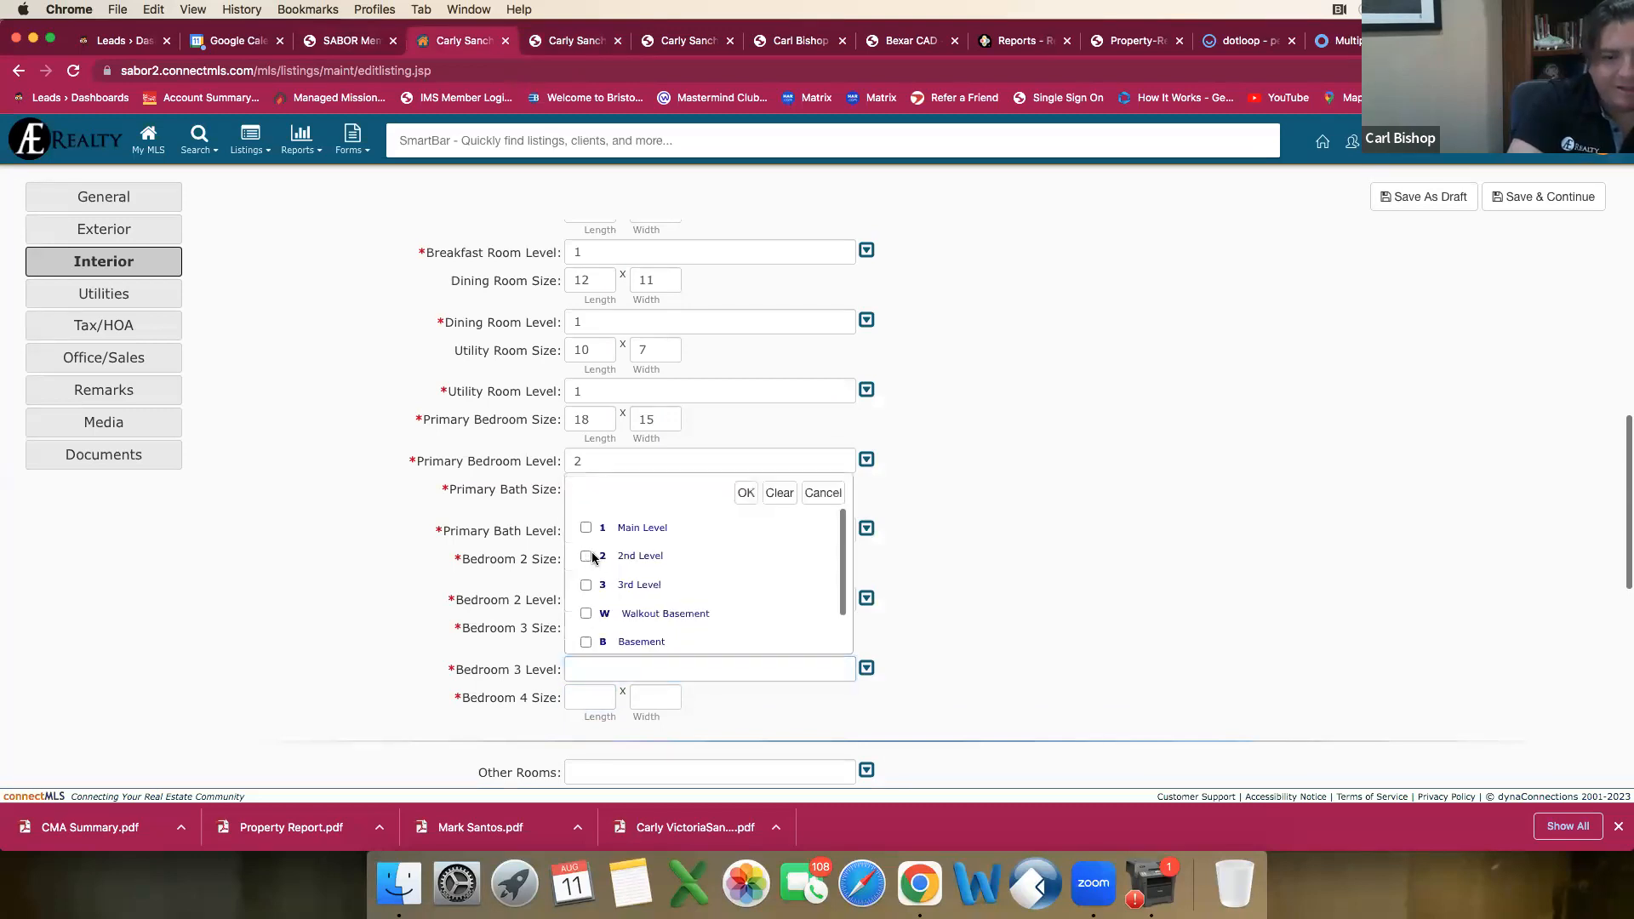
pyautogui.click(747, 495)
# Step: Set the Bedroom 4 Size to 12 by 12 from the comparable's report and its level to 2nd Level
pyautogui.scroll(-3, 675, 595)
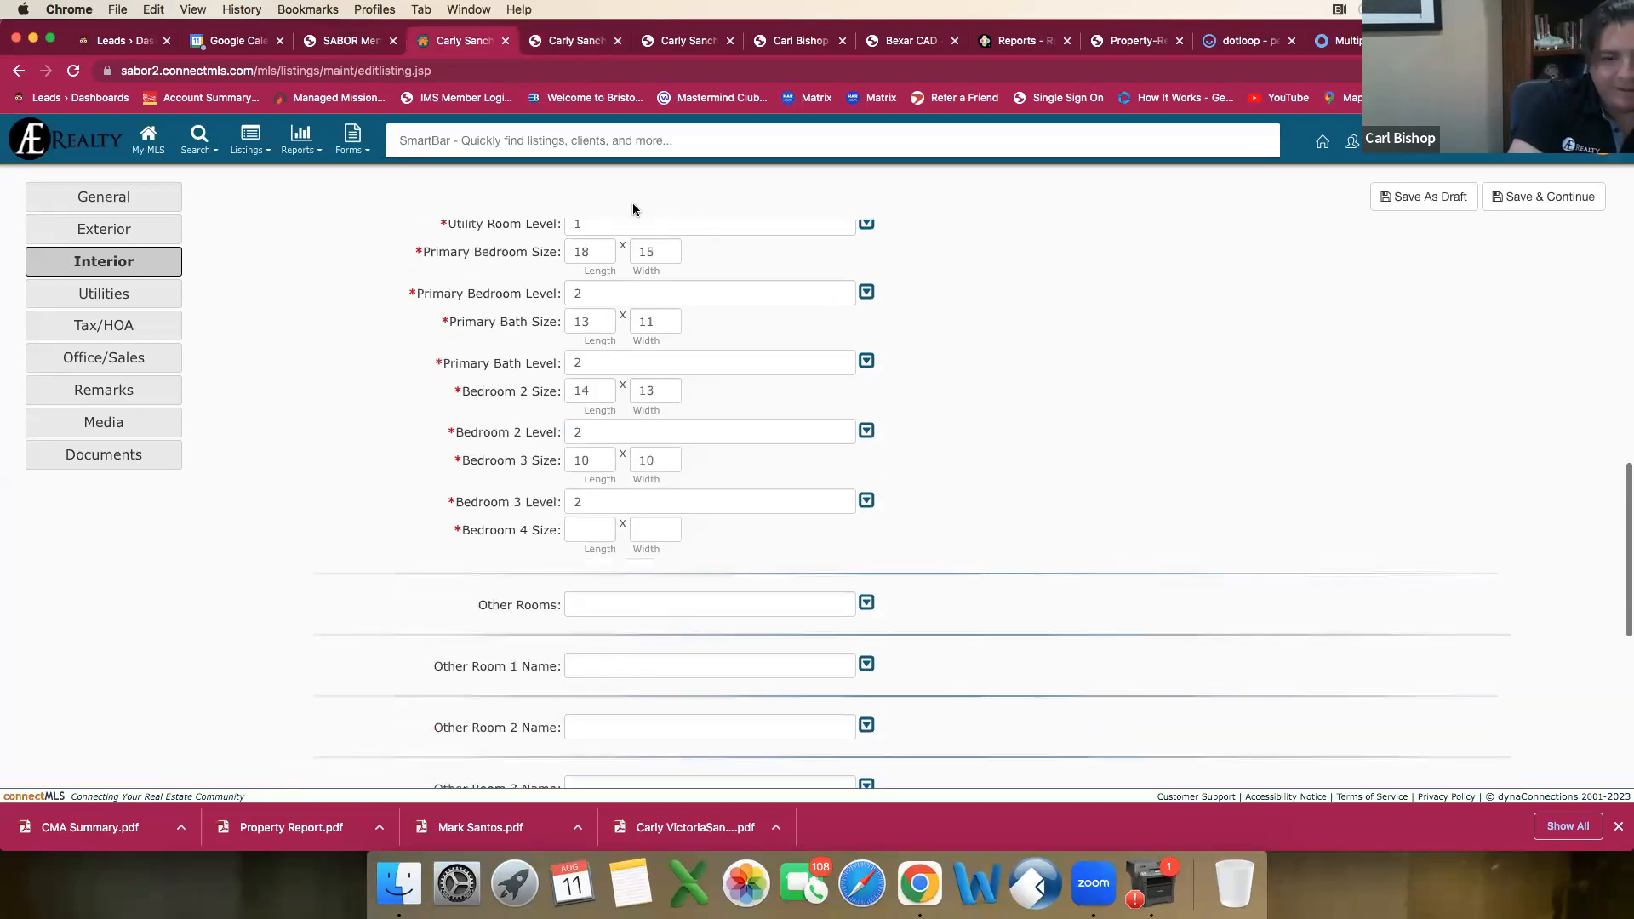
pyautogui.click(558, 41)
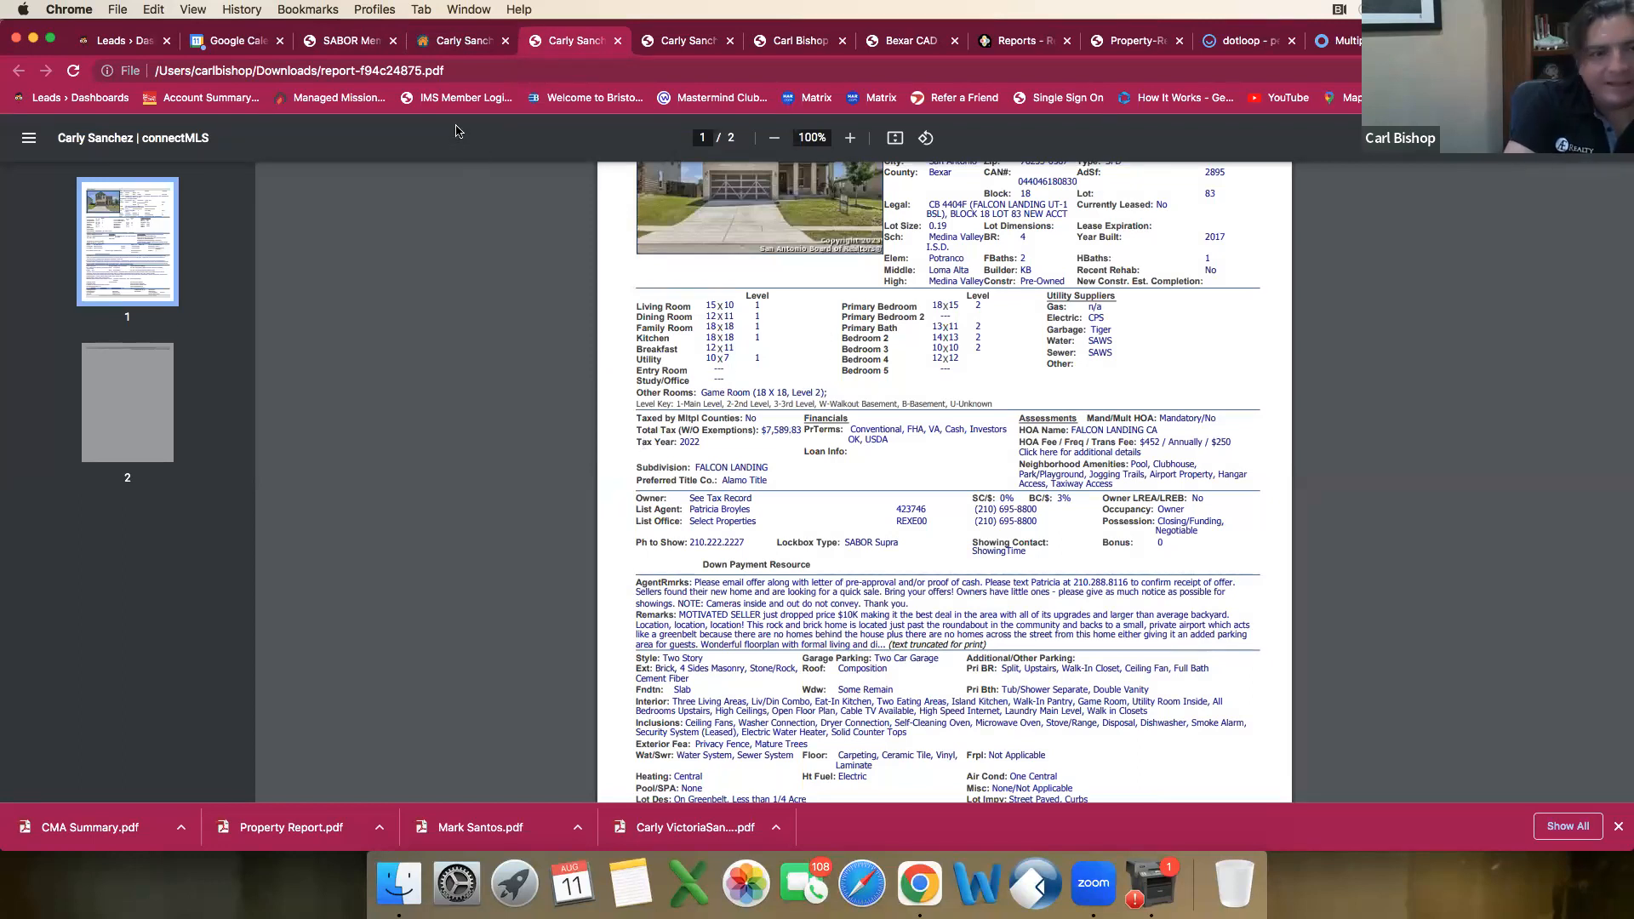
pyautogui.click(467, 41)
pyautogui.click(589, 535)
pyautogui.write('12')
pyautogui.press('Tab')
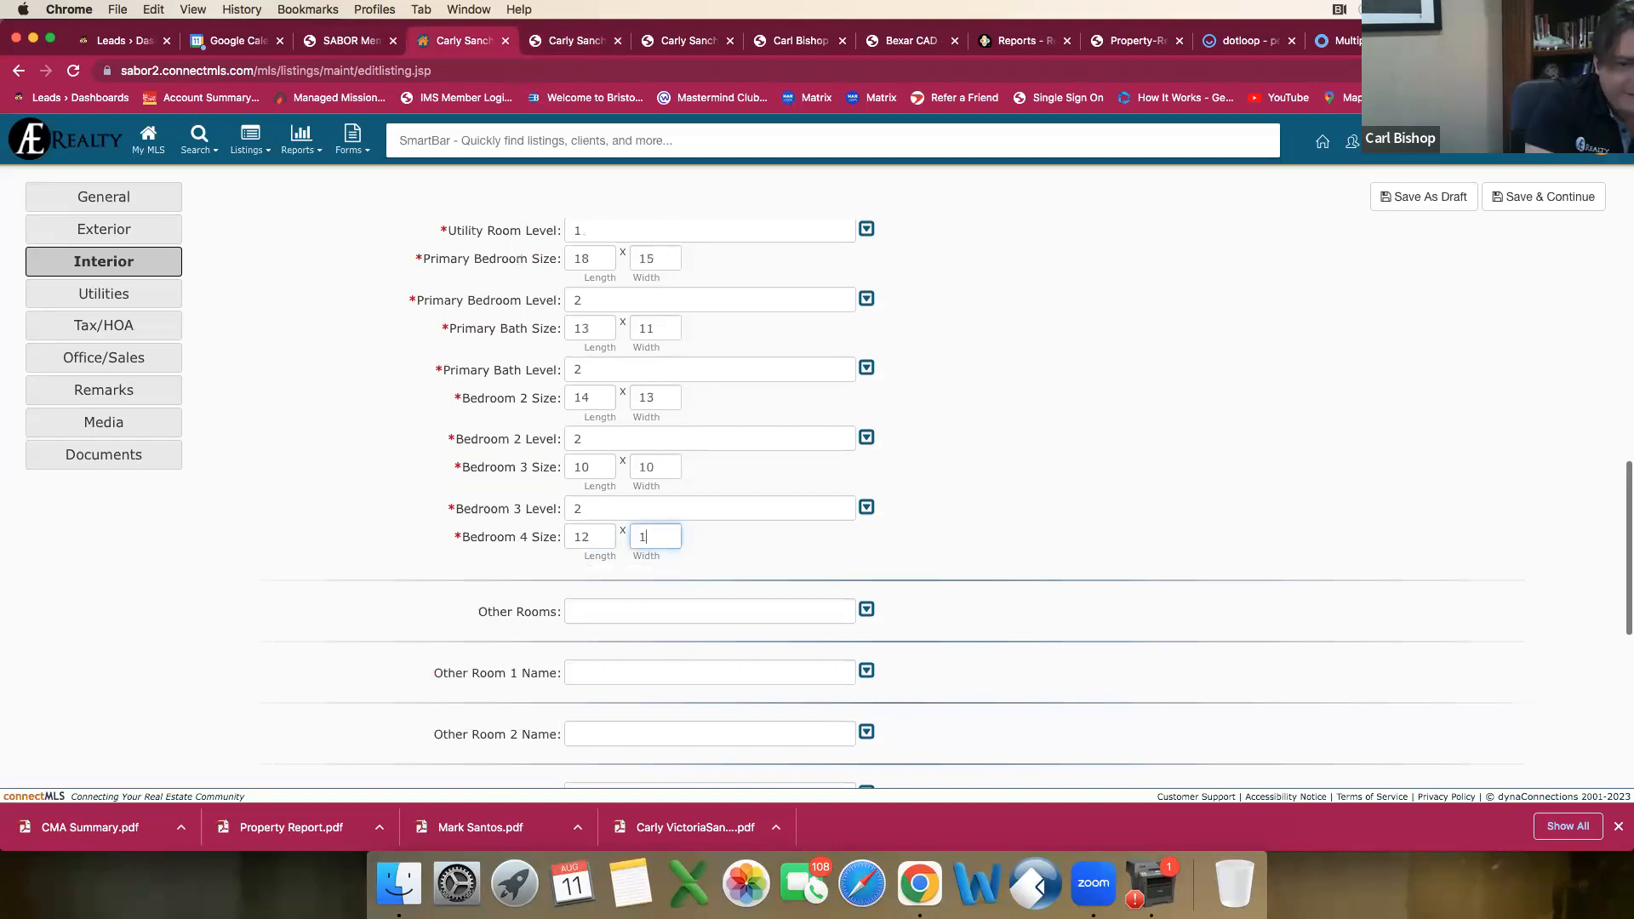
pyautogui.write('12')
pyautogui.press('Tab')
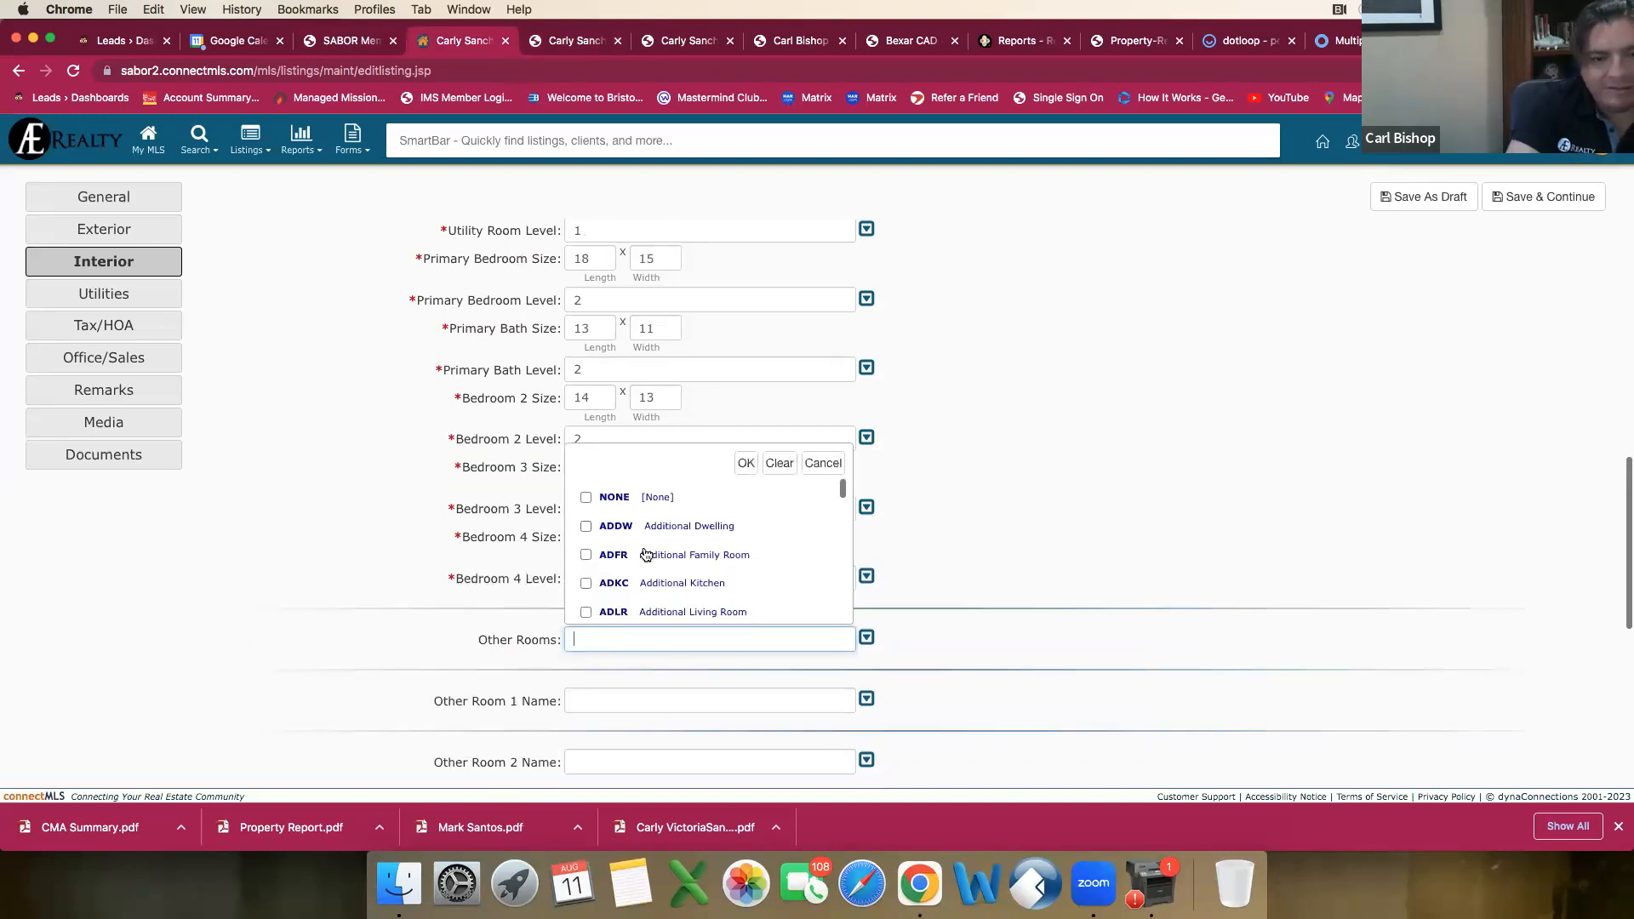
pyautogui.click(747, 464)
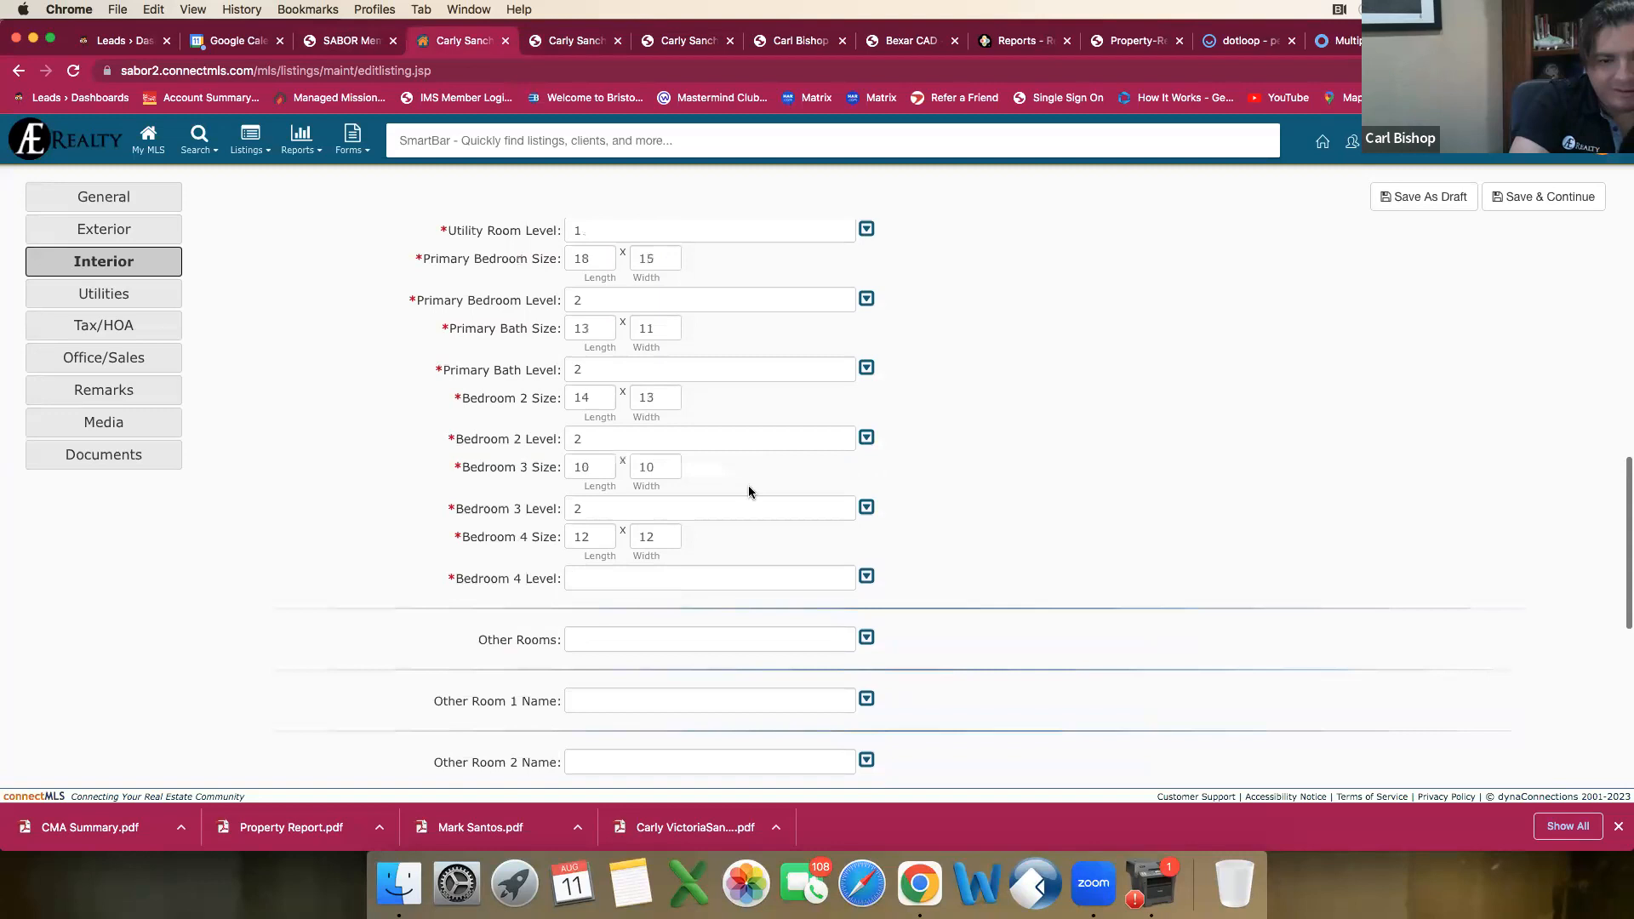
pyautogui.click(660, 585)
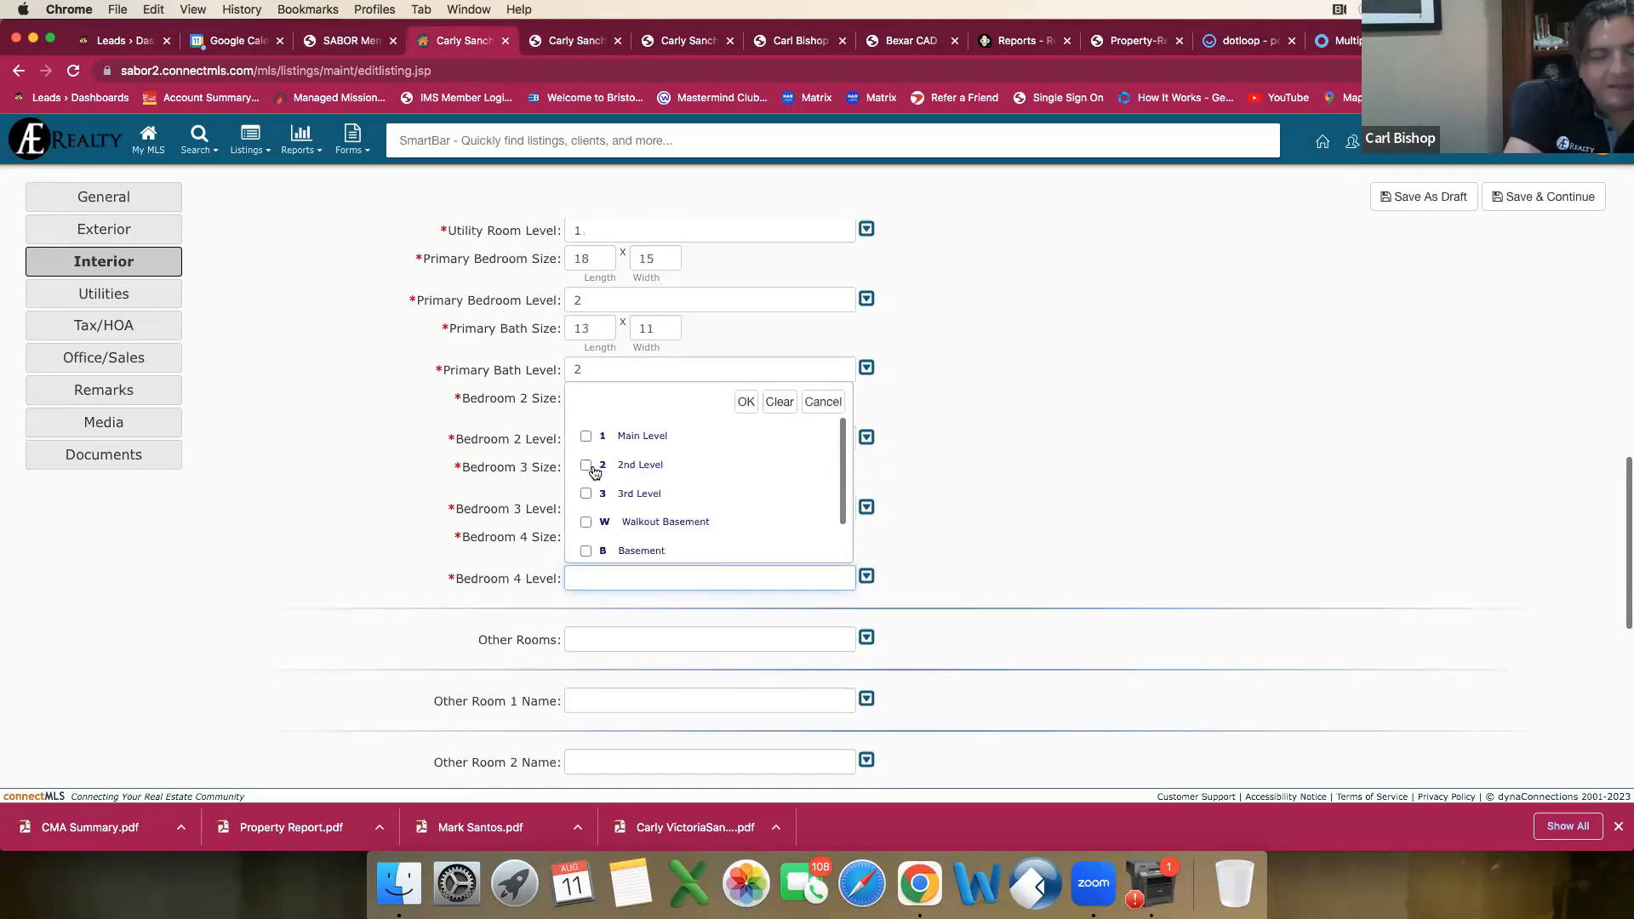
pyautogui.click(585, 465)
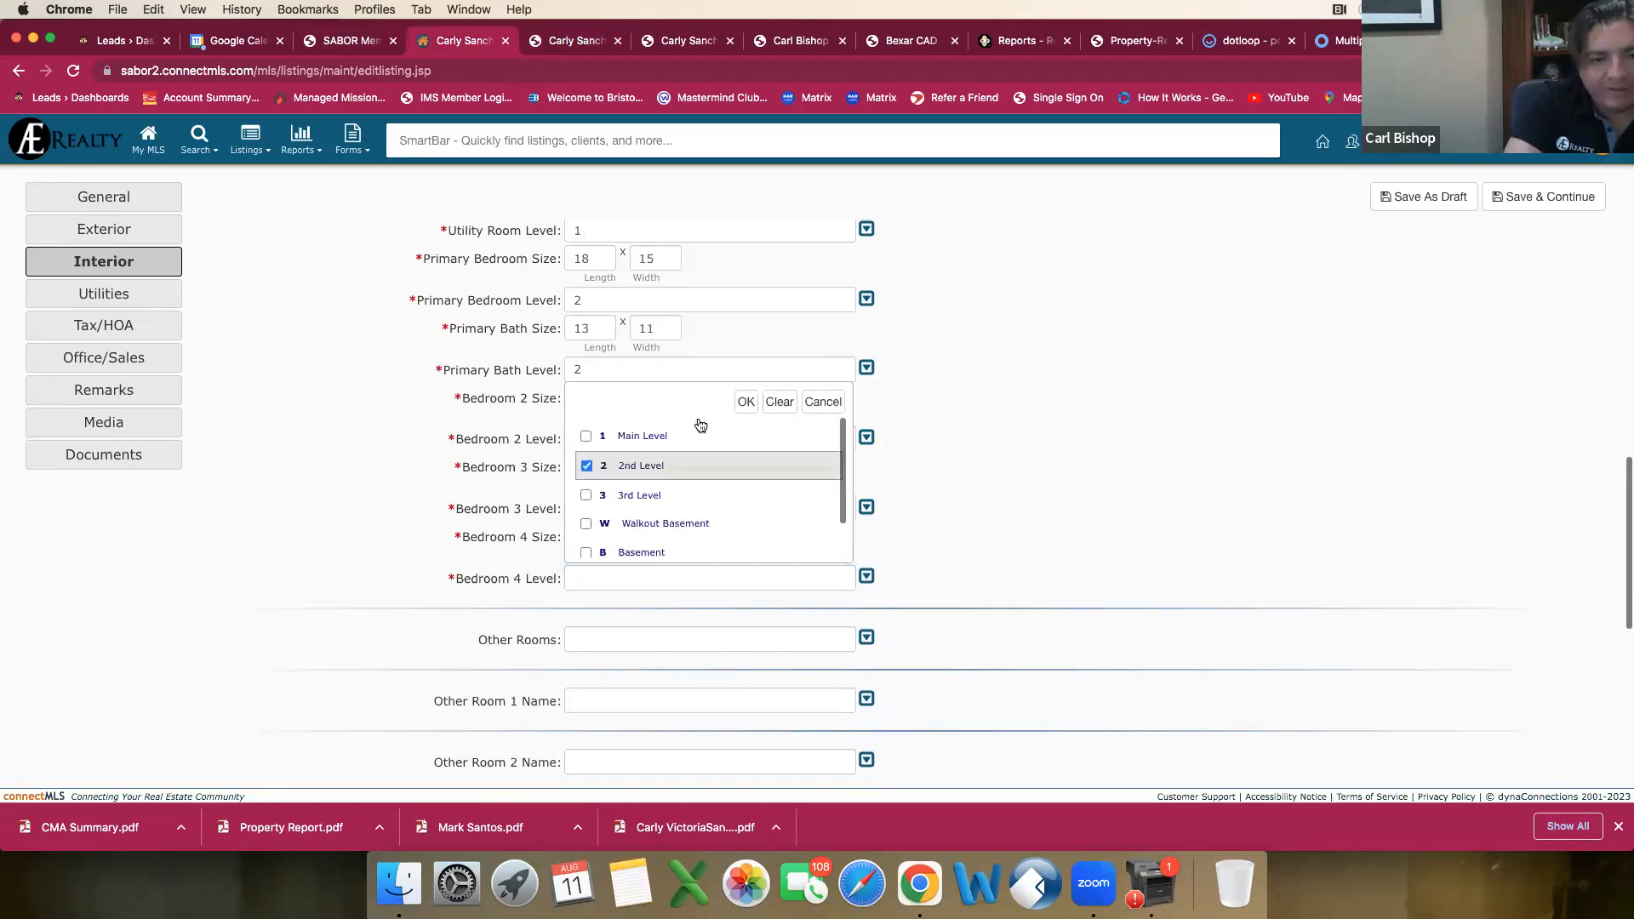
pyautogui.click(746, 402)
# Step: Leave the other rooms blank, continue to the Utilities section and set Air Conditioning to One Central
pyautogui.scroll(-7, 1068, 512)
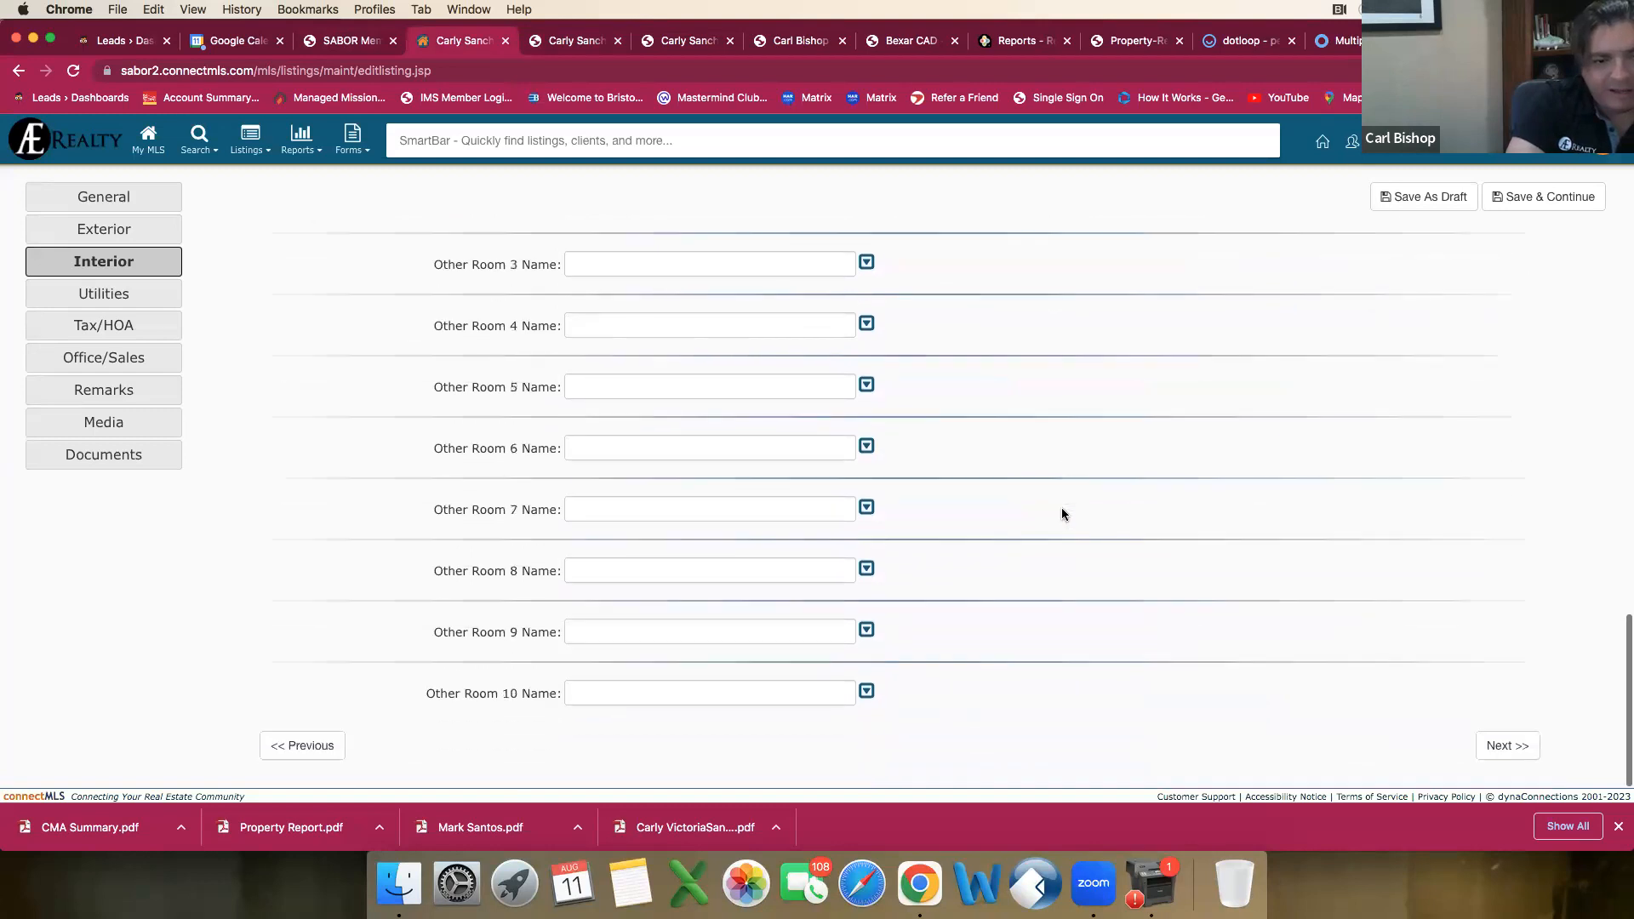
pyautogui.scroll(10, 1040, 548)
pyautogui.scroll(-10, 1039, 554)
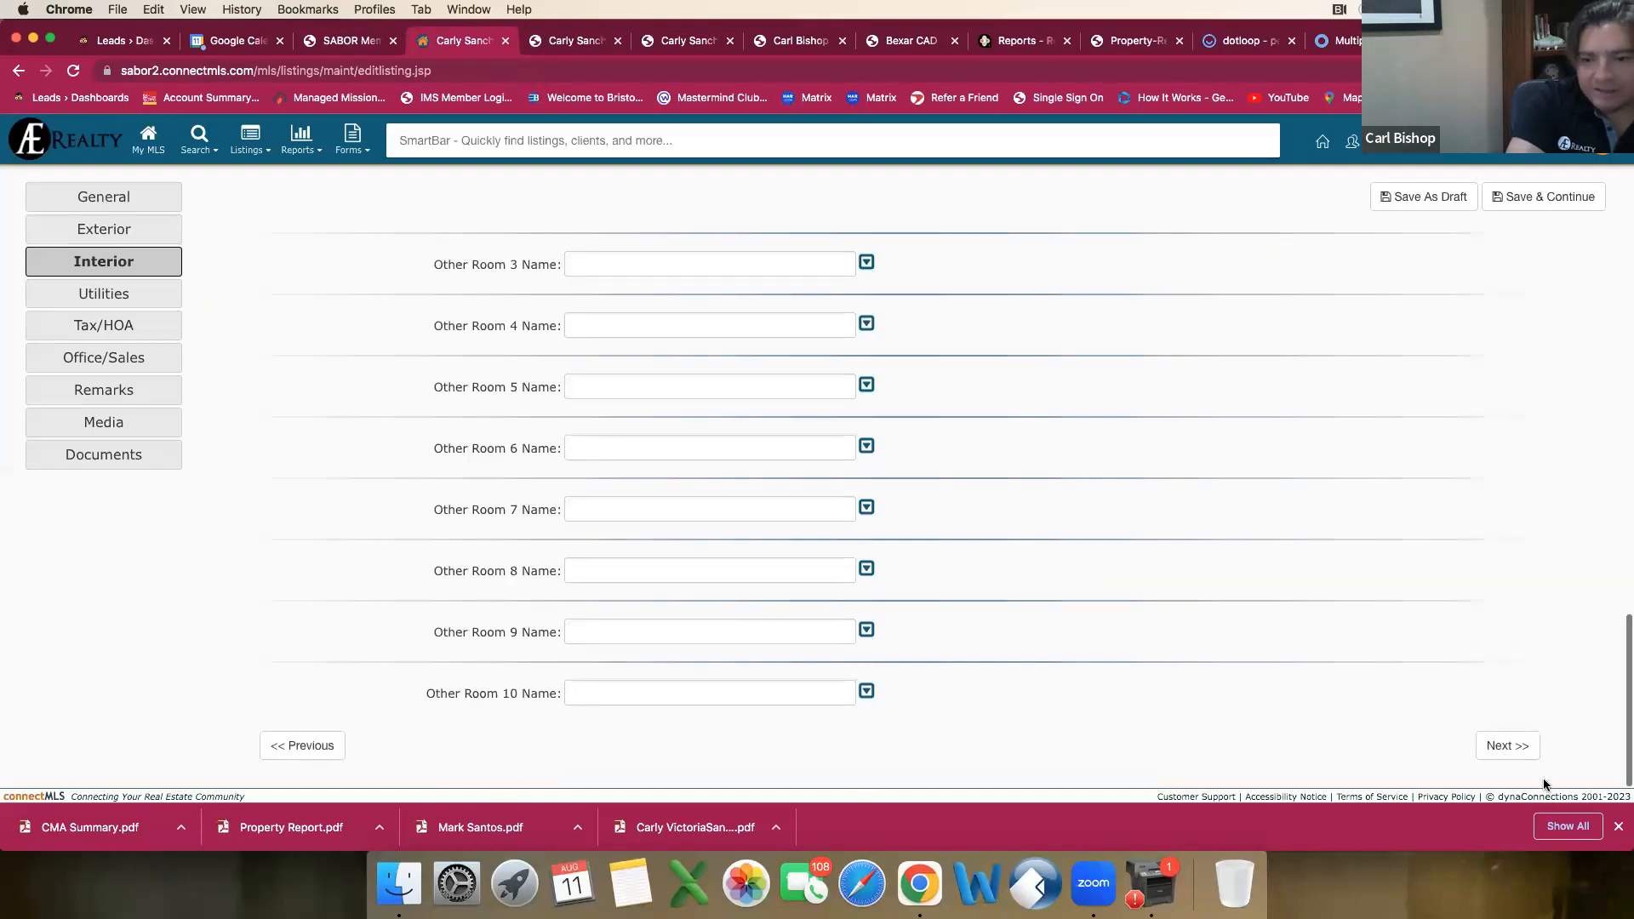
pyautogui.click(1507, 747)
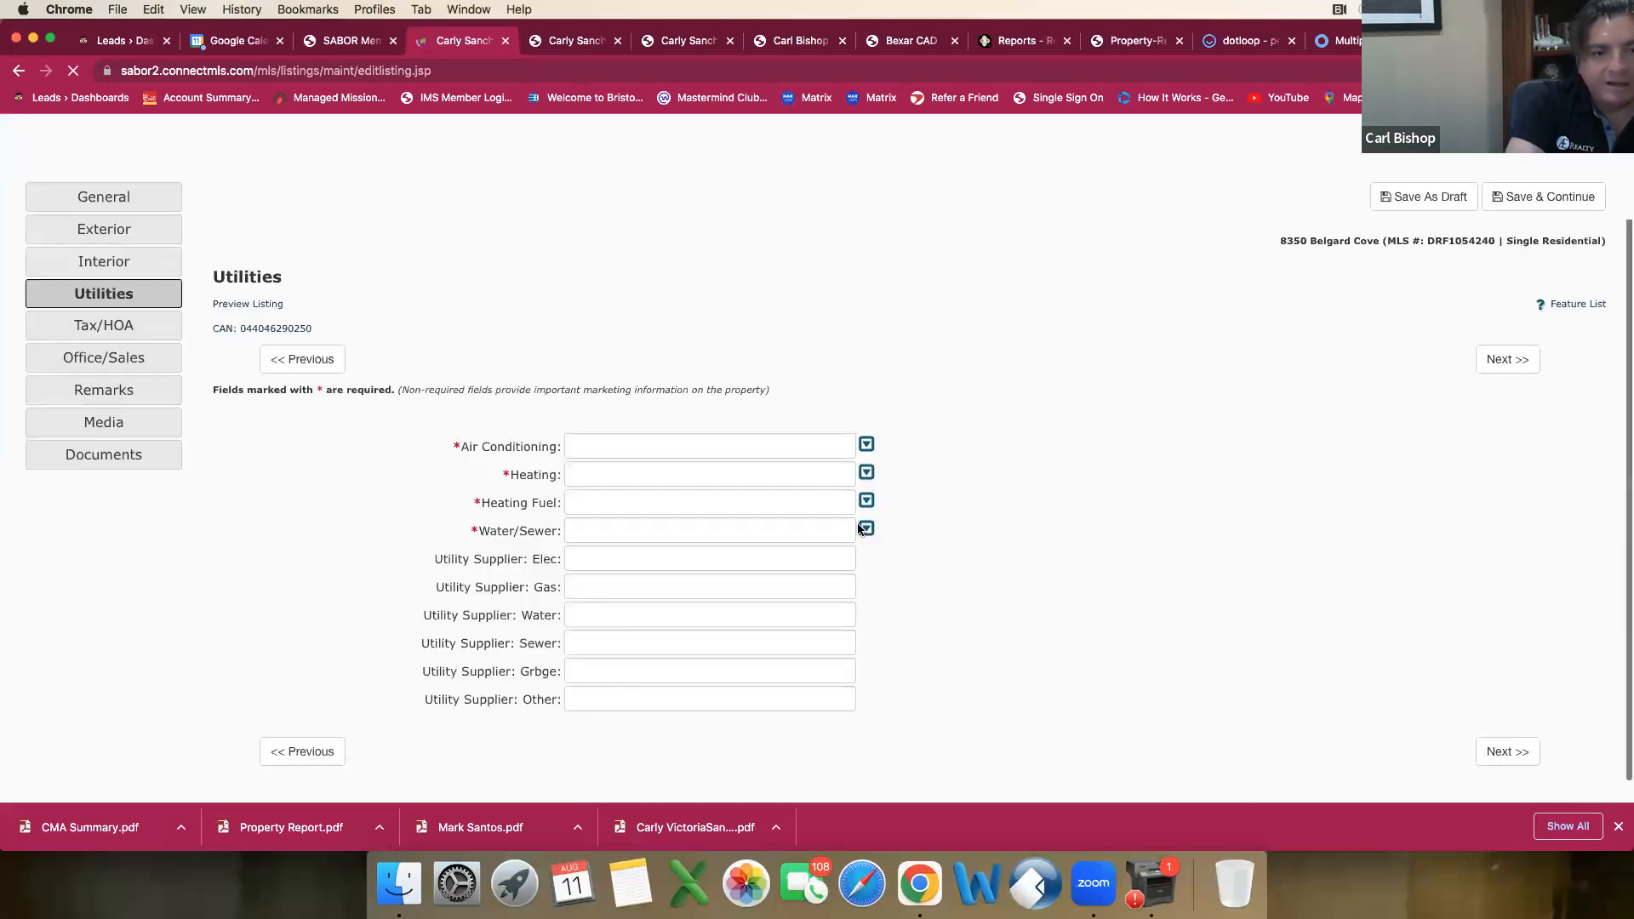
pyautogui.click(867, 445)
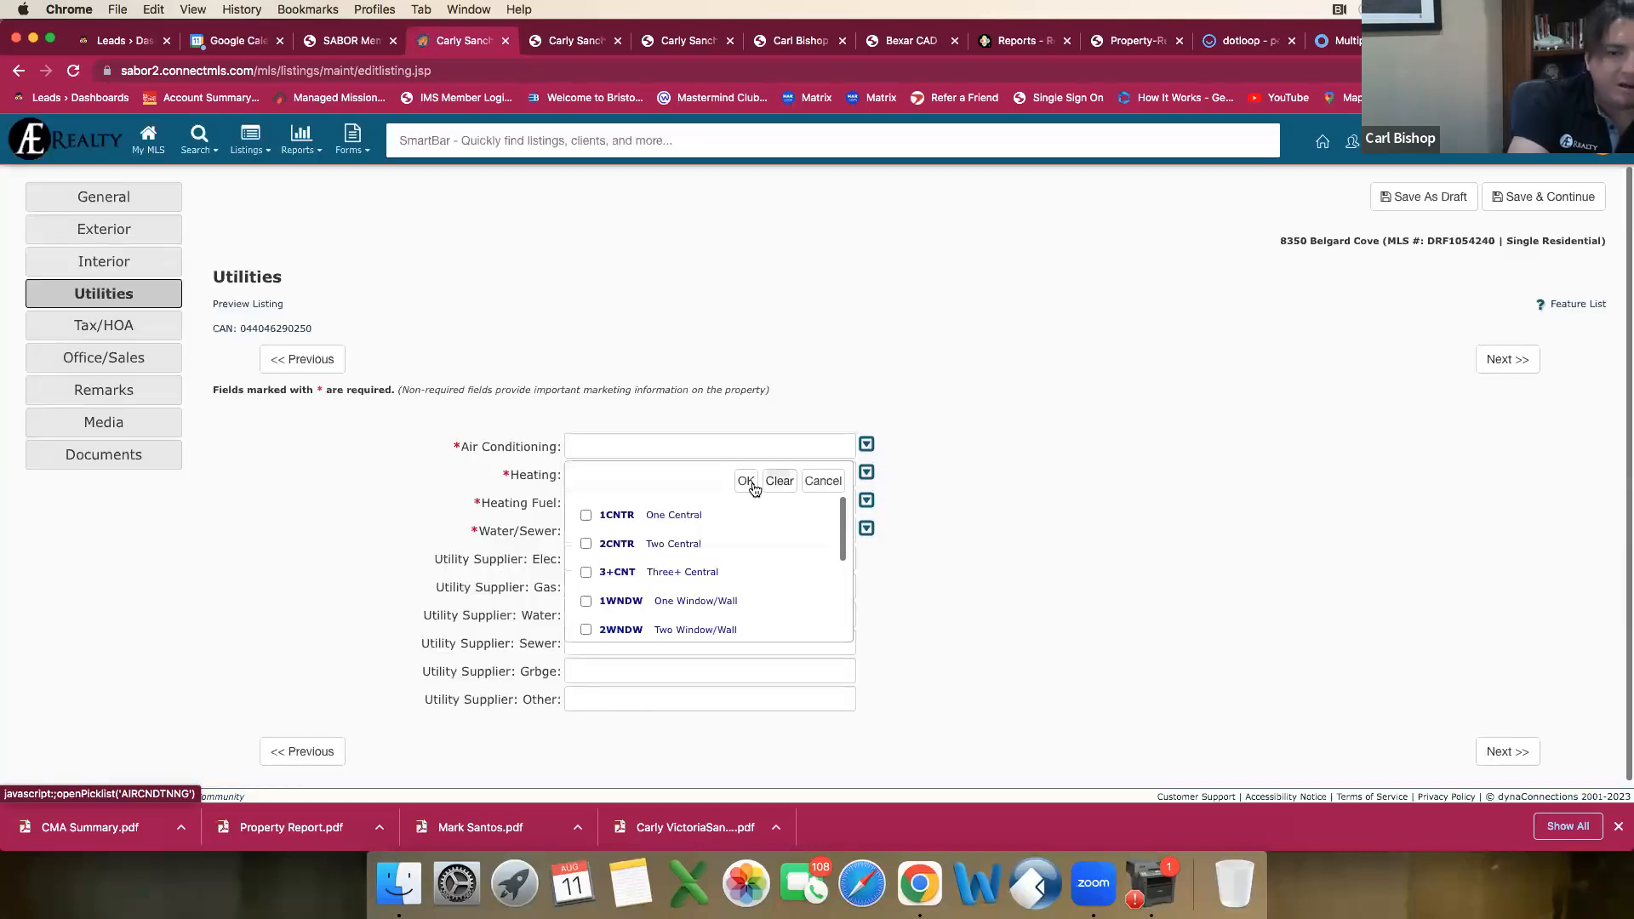
pyautogui.click(586, 515)
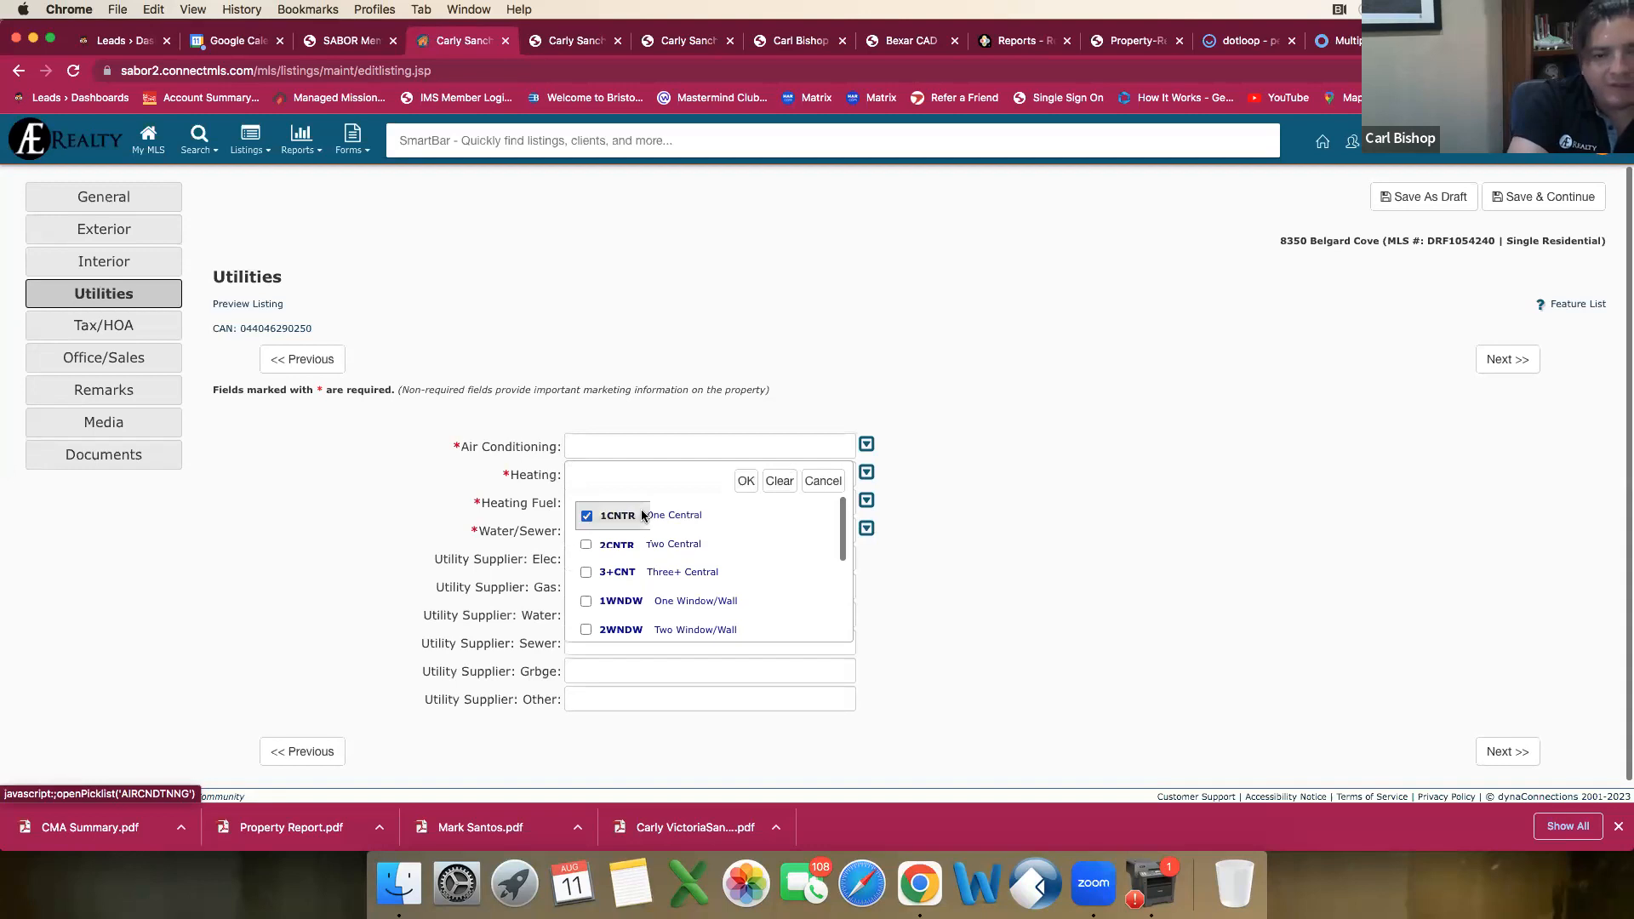
pyautogui.click(745, 481)
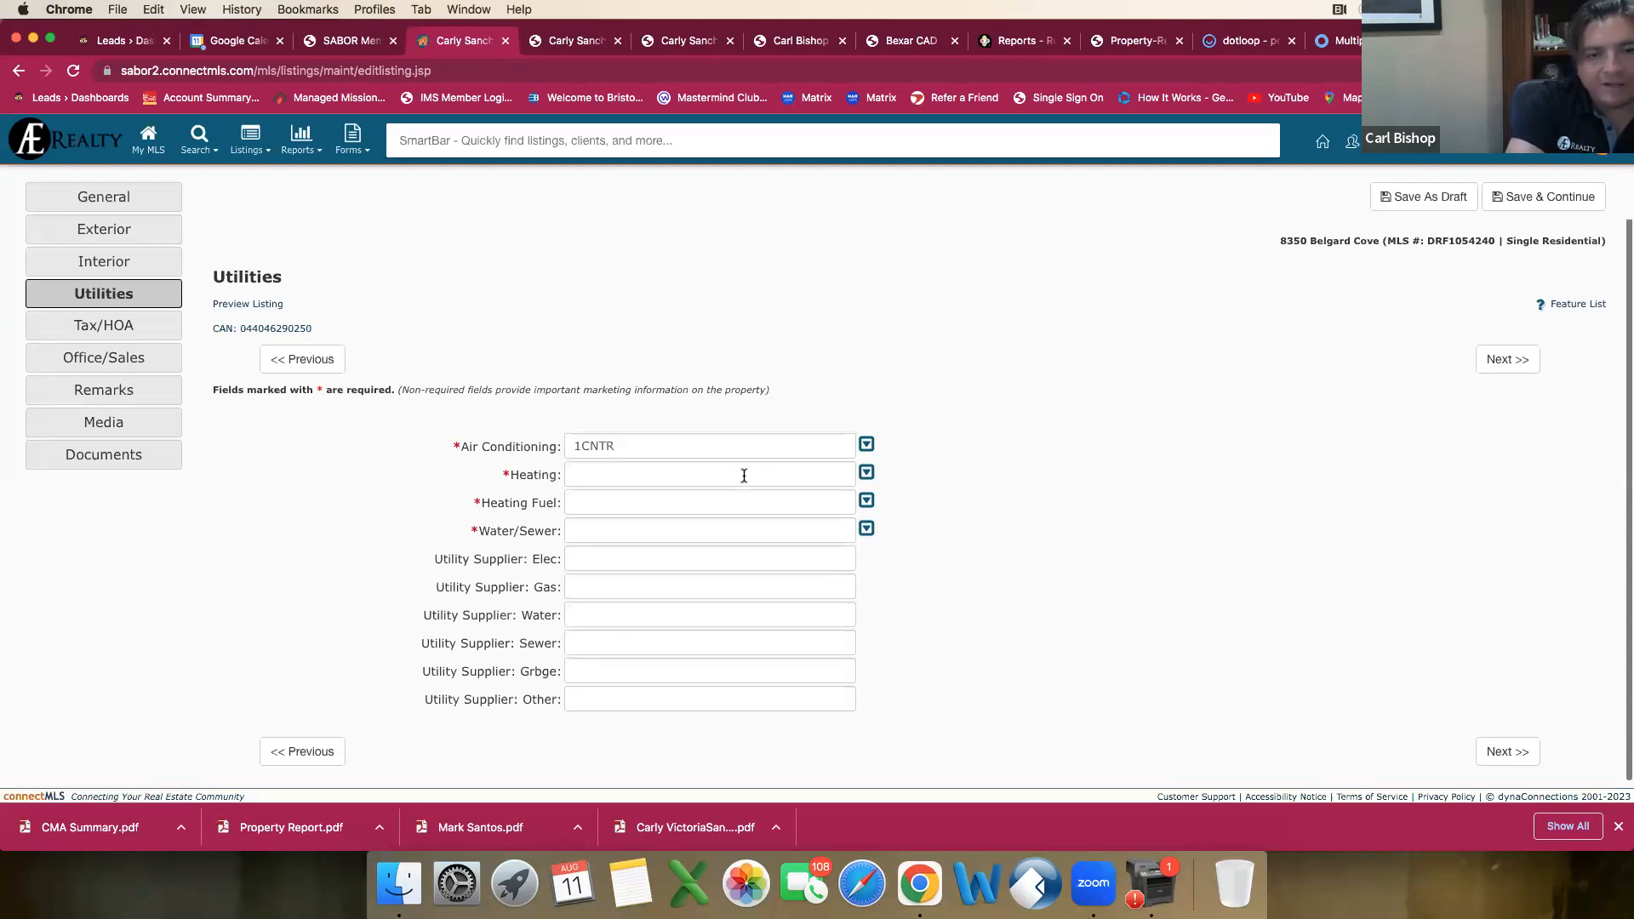
# Step: Set Heating to Central and Heating Fuel to Electric
pyautogui.click(866, 474)
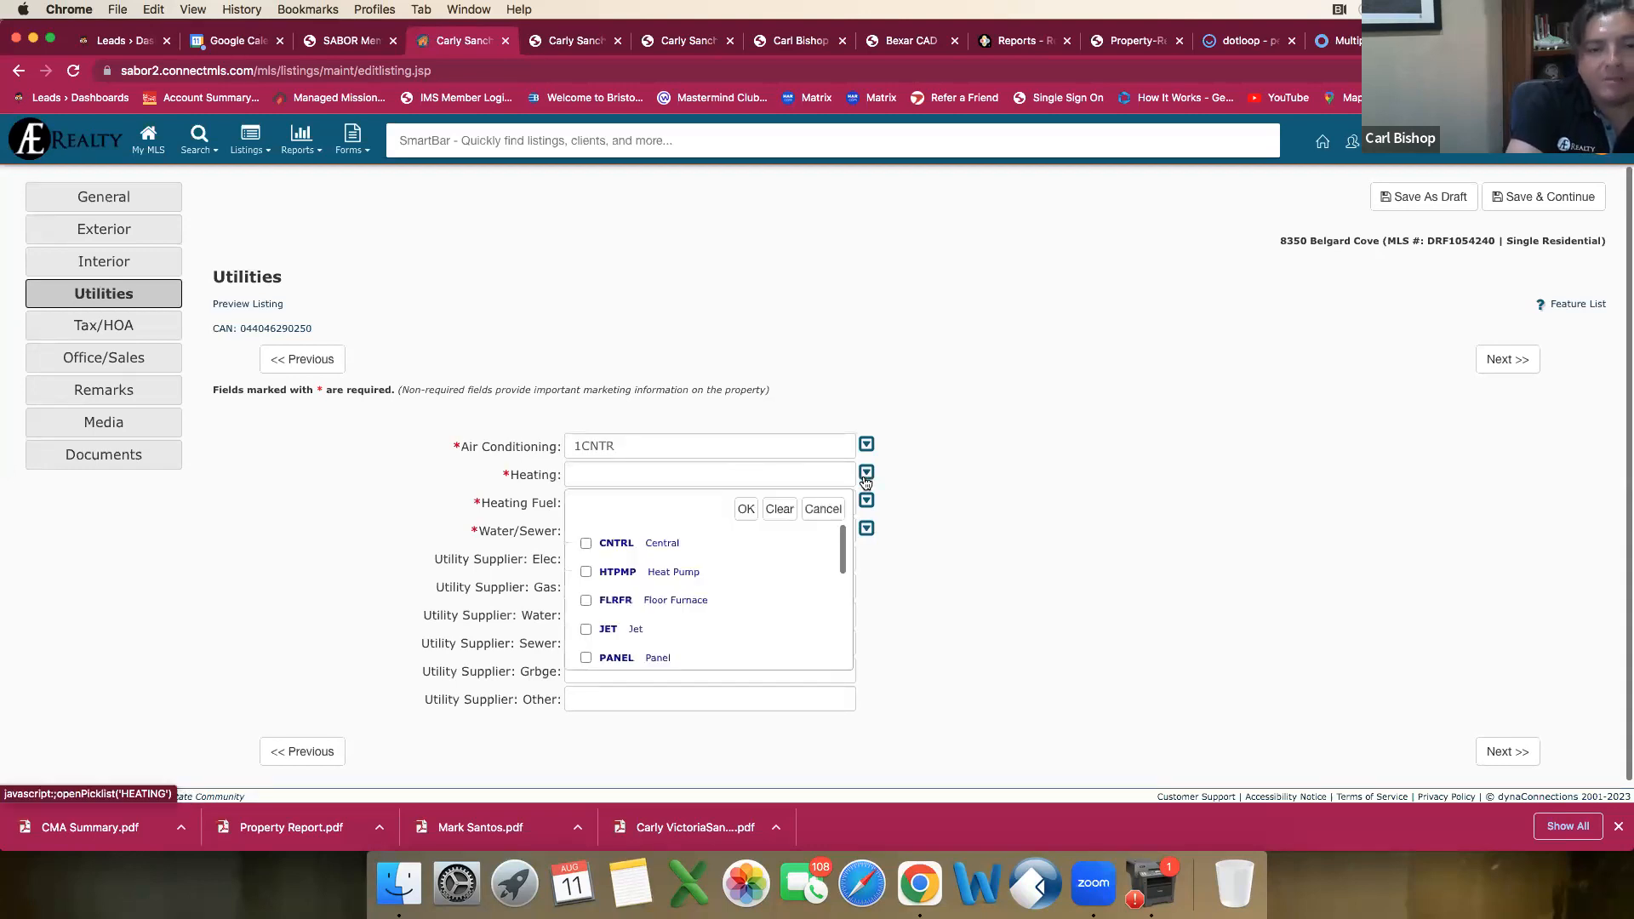
pyautogui.click(587, 545)
pyautogui.click(746, 510)
pyautogui.click(604, 502)
pyautogui.click(584, 572)
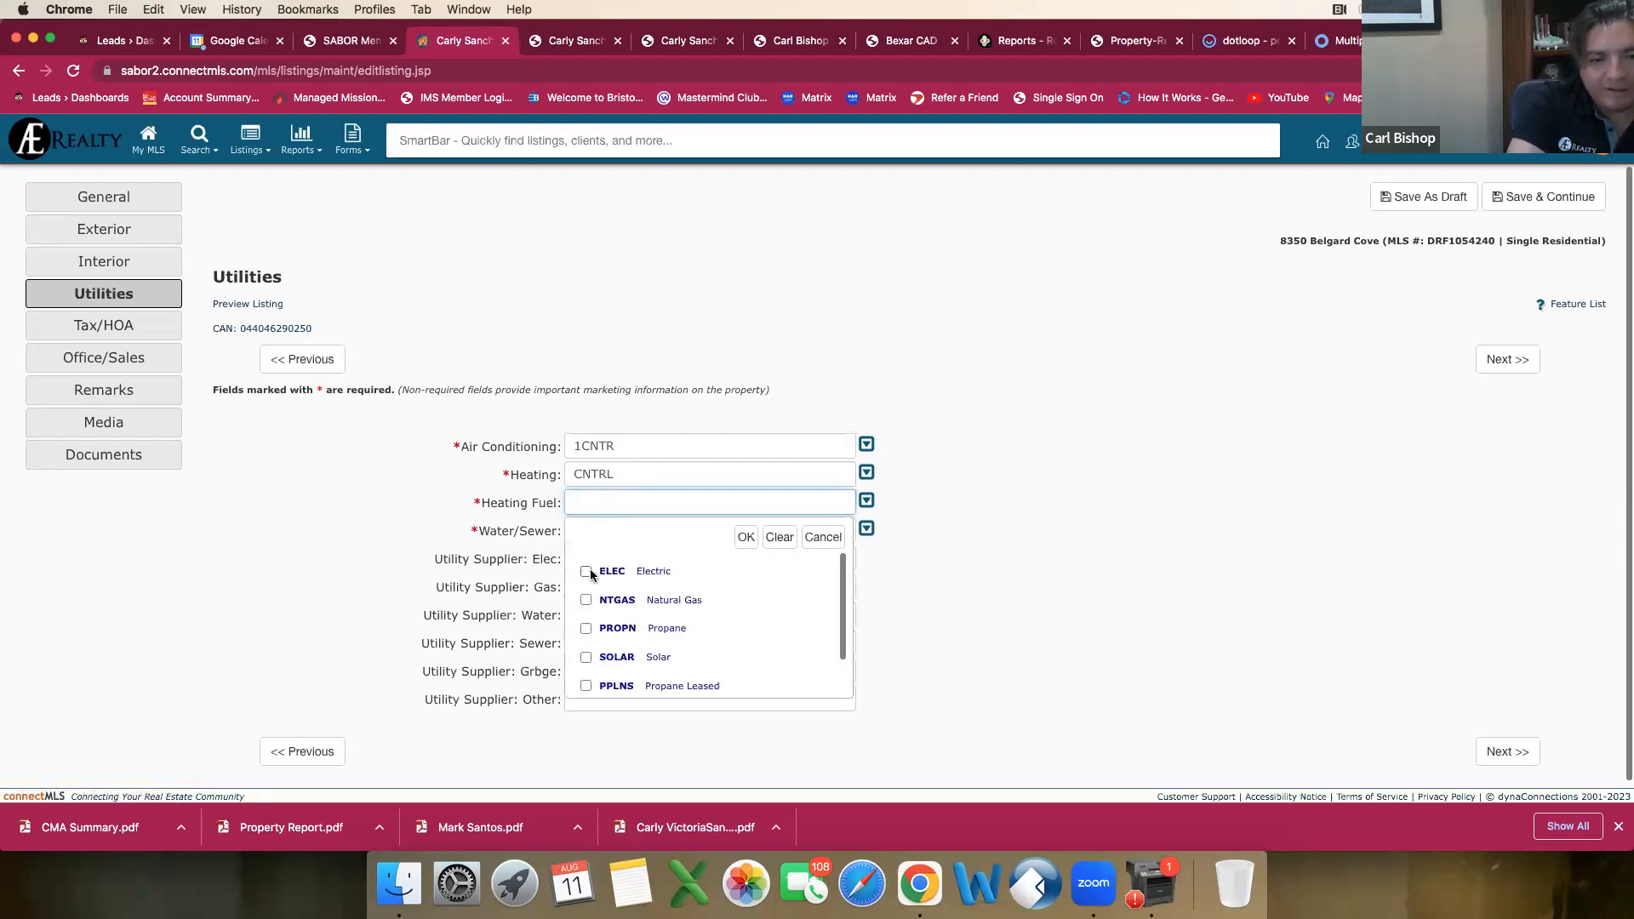
pyautogui.click(746, 537)
# Step: Set Water/Sewer to both Water System and Sewer System
pyautogui.click(655, 538)
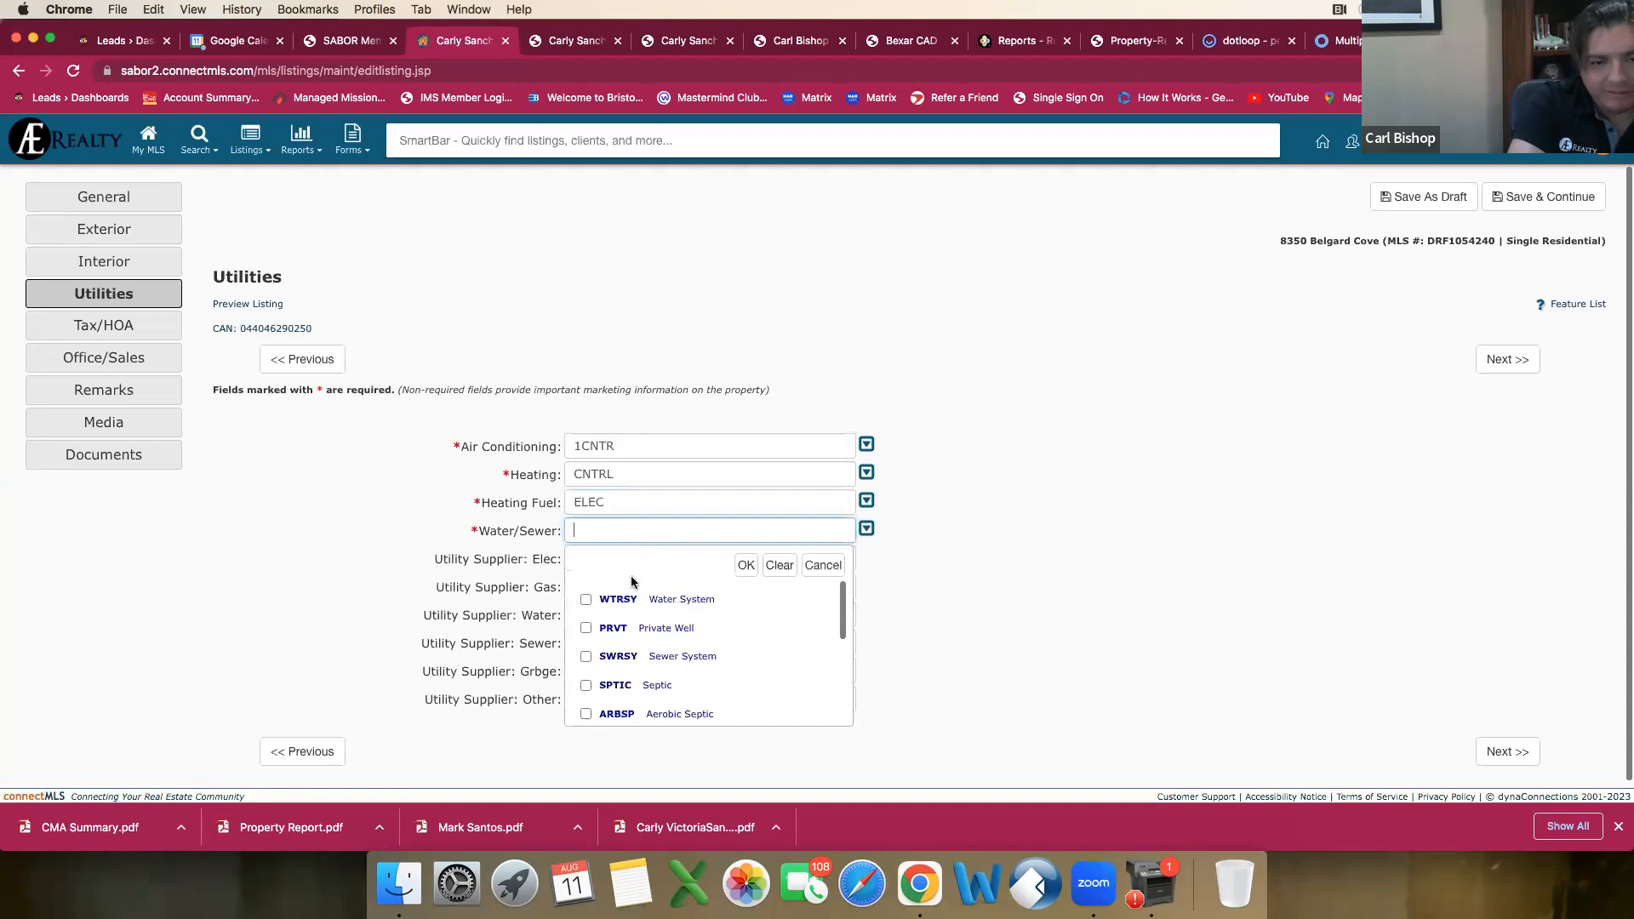
pyautogui.click(586, 600)
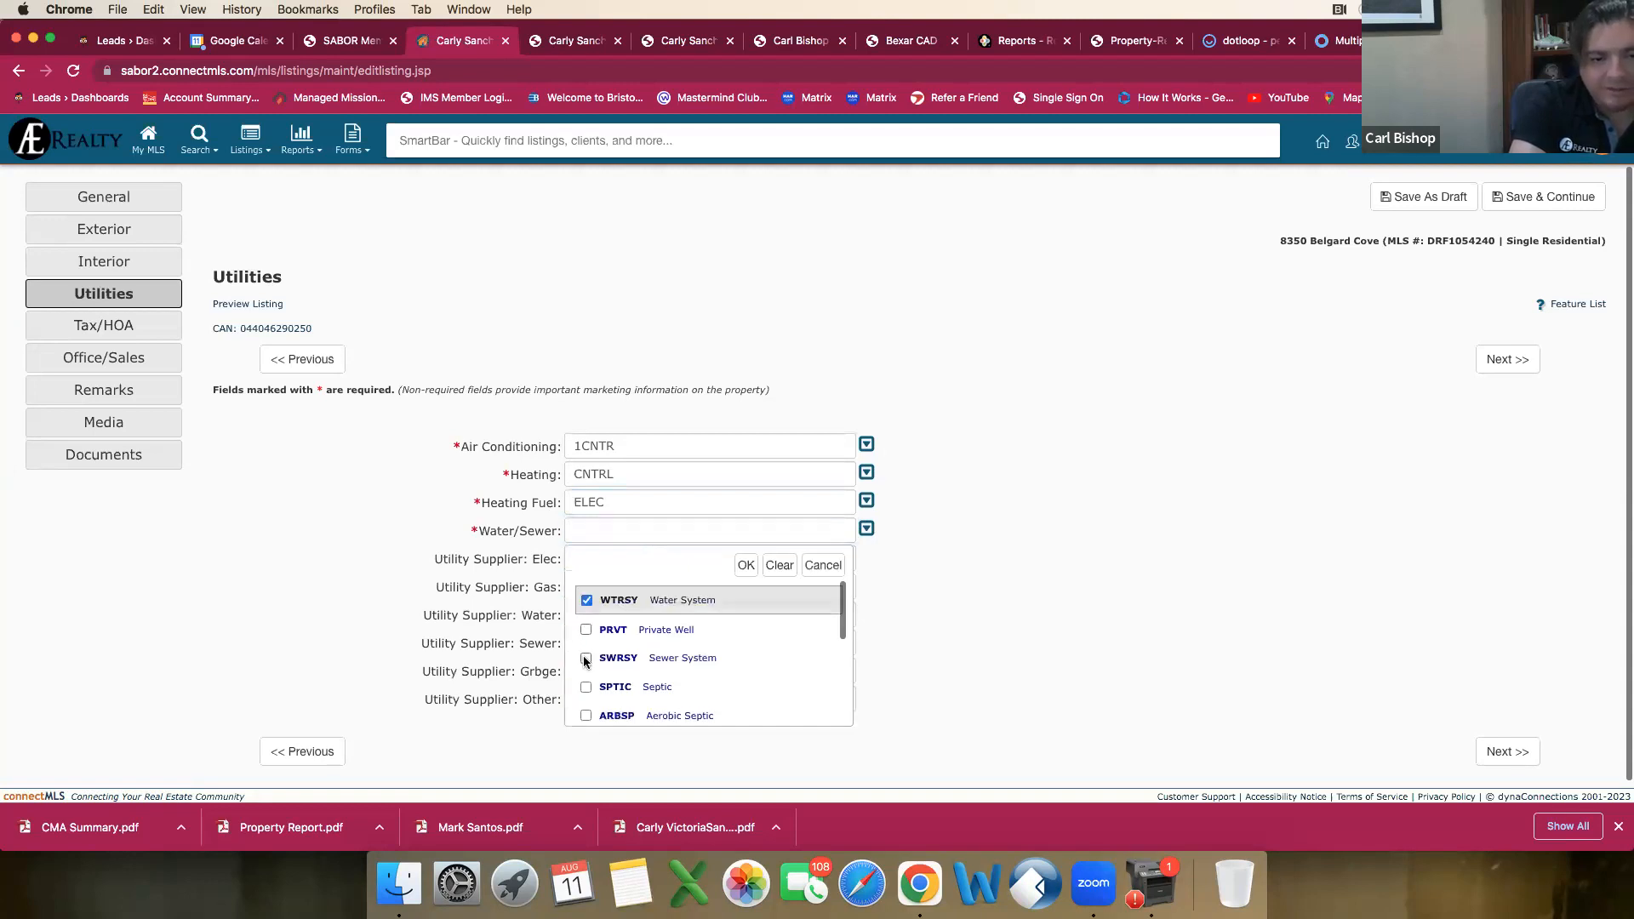
pyautogui.click(586, 658)
pyautogui.click(745, 566)
# Step: Check the home's cancelled listing report for utility suppliers, then set the electric and gas suppliers to CPS
pyautogui.click(584, 566)
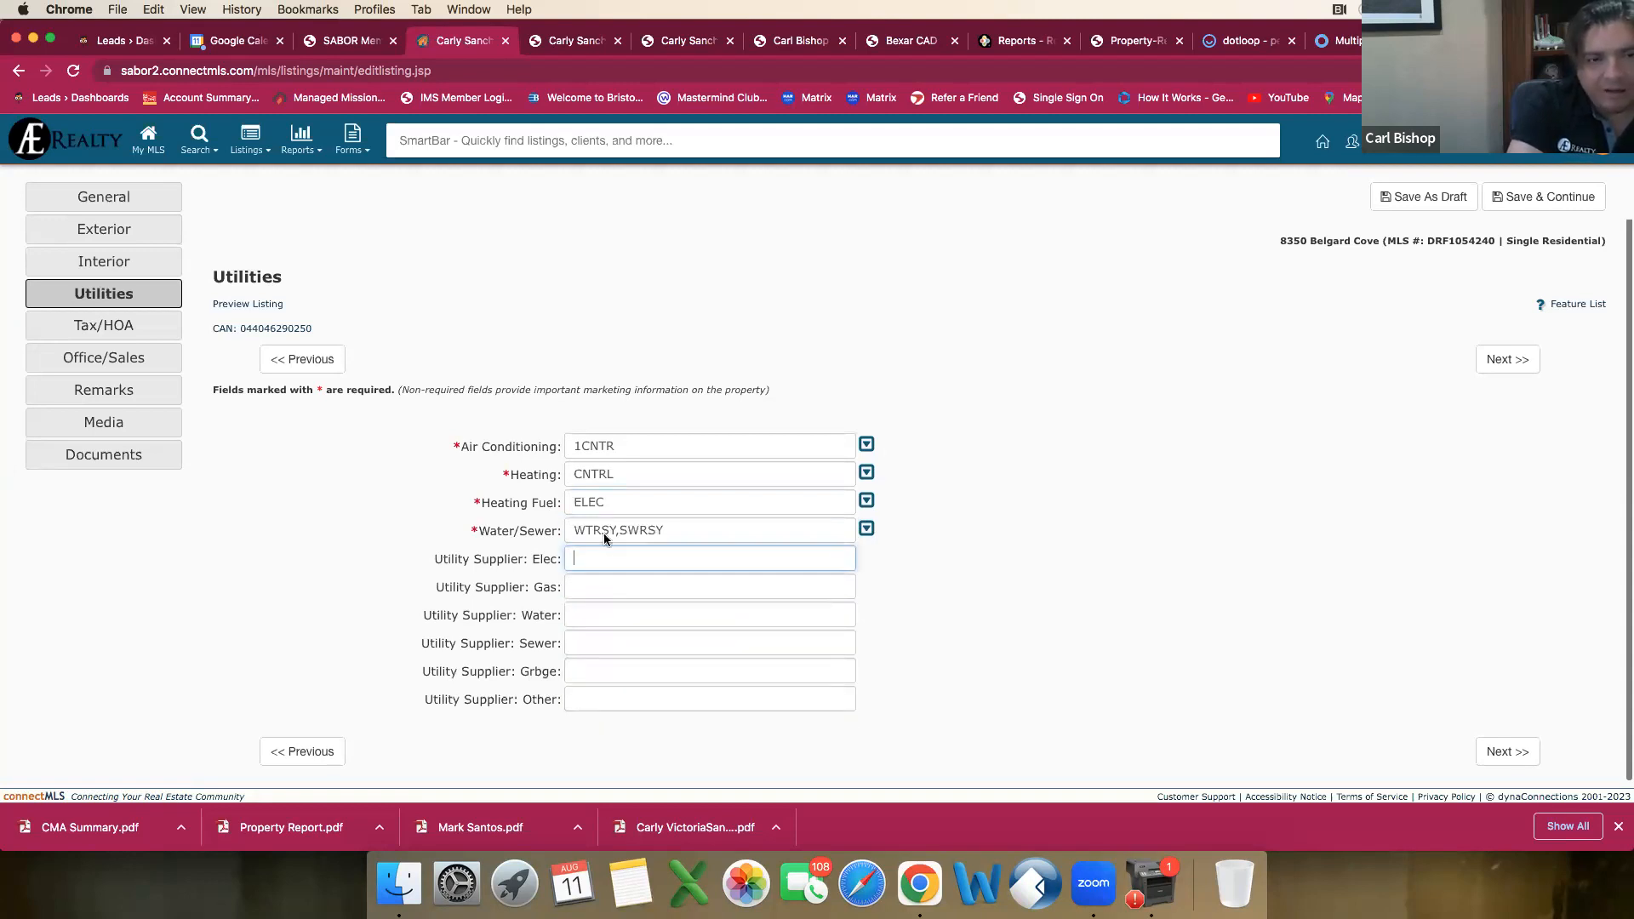
pyautogui.click(685, 41)
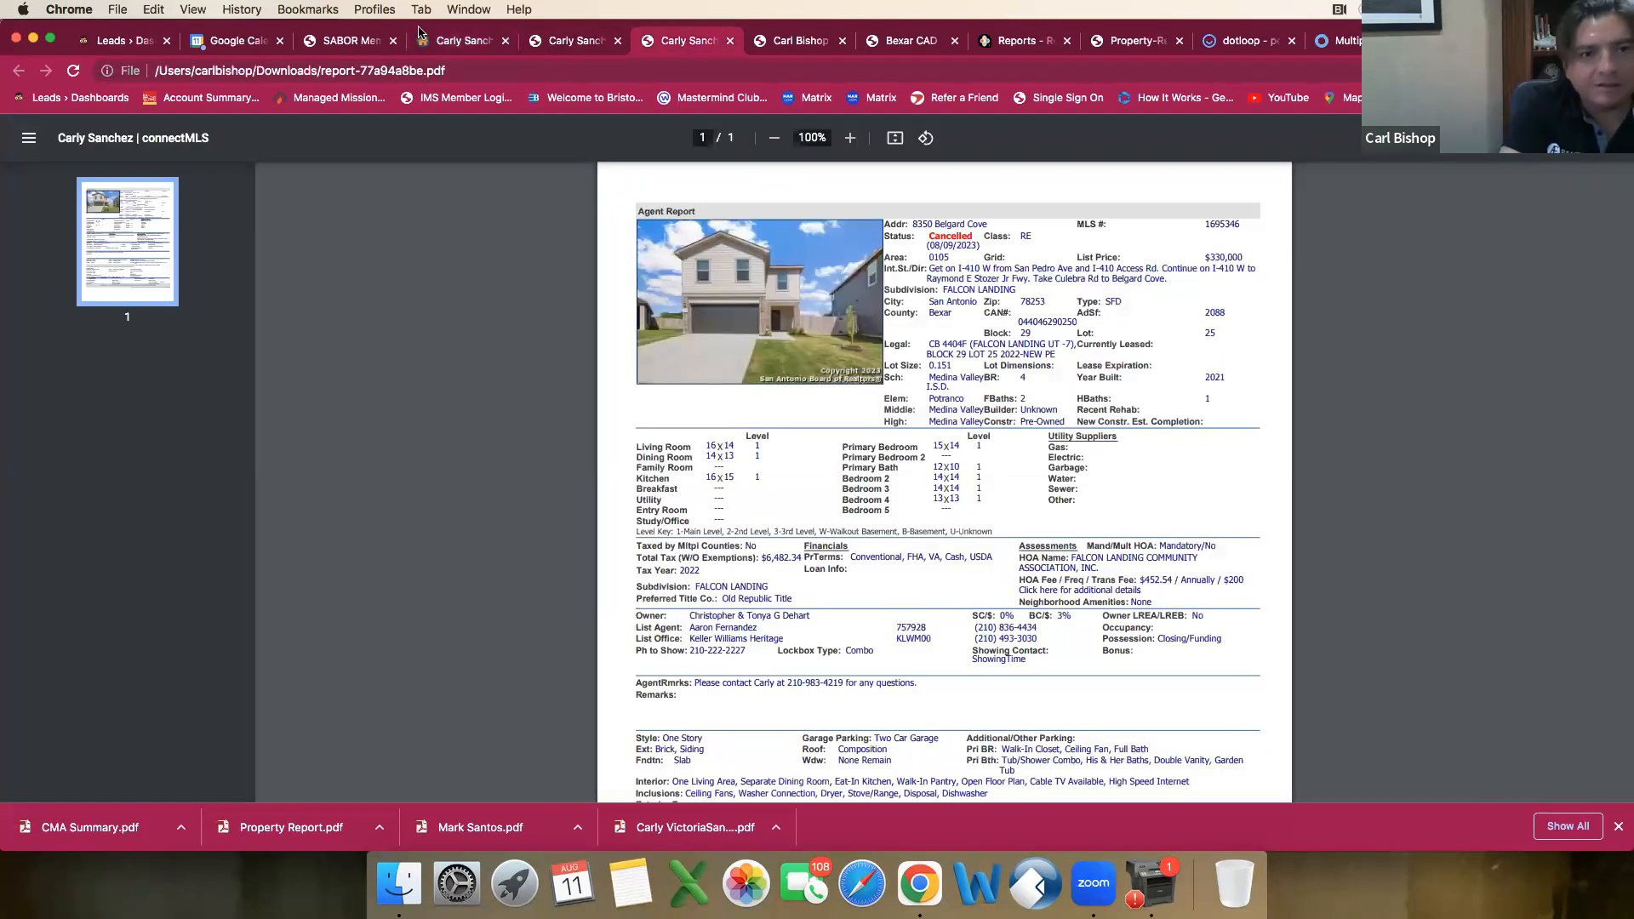
pyautogui.click(445, 42)
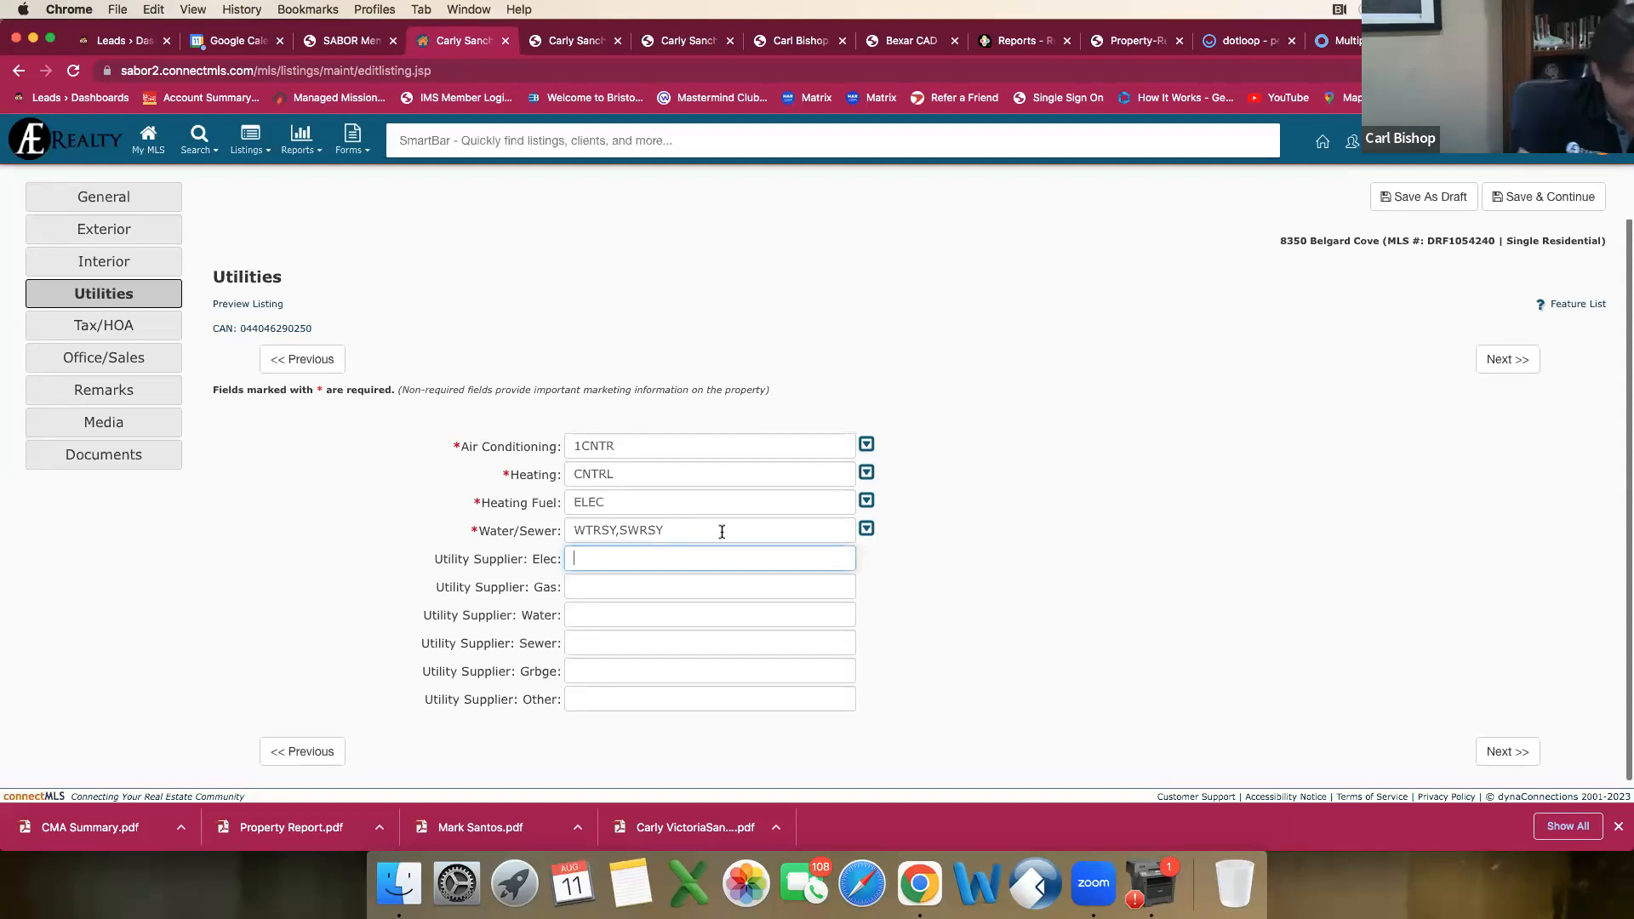
pyautogui.write('CPS')
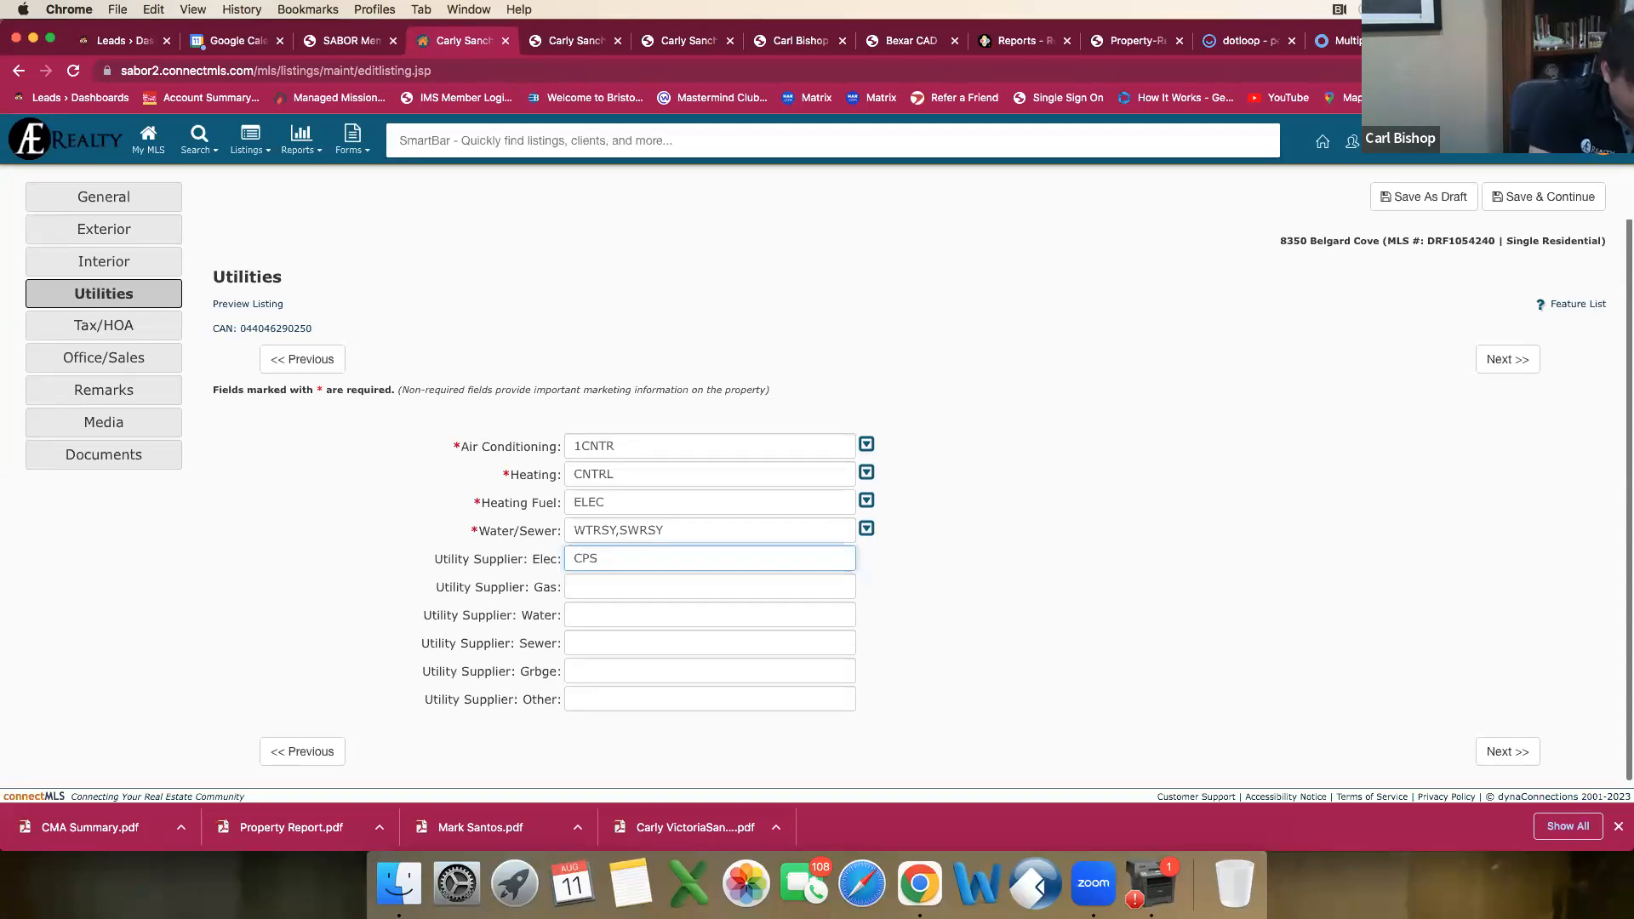
pyautogui.press('Tab')
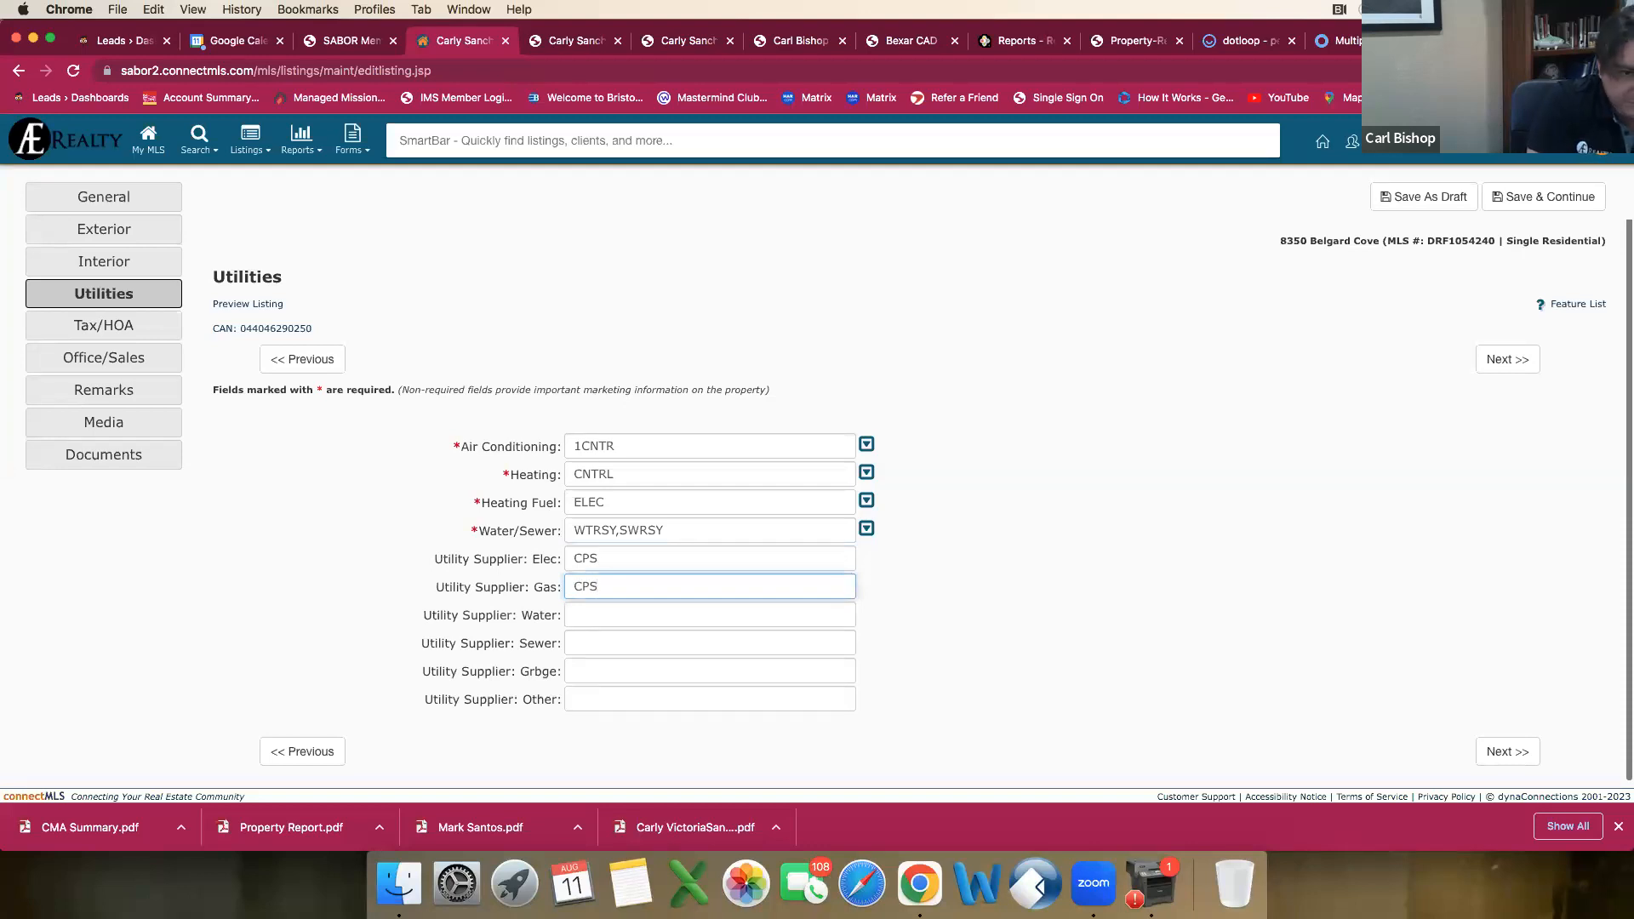
# Step: Set the water and sewer suppliers to SAWS and the garbage supplier to Private
pyautogui.press('Tab')
pyautogui.write('SAWS')
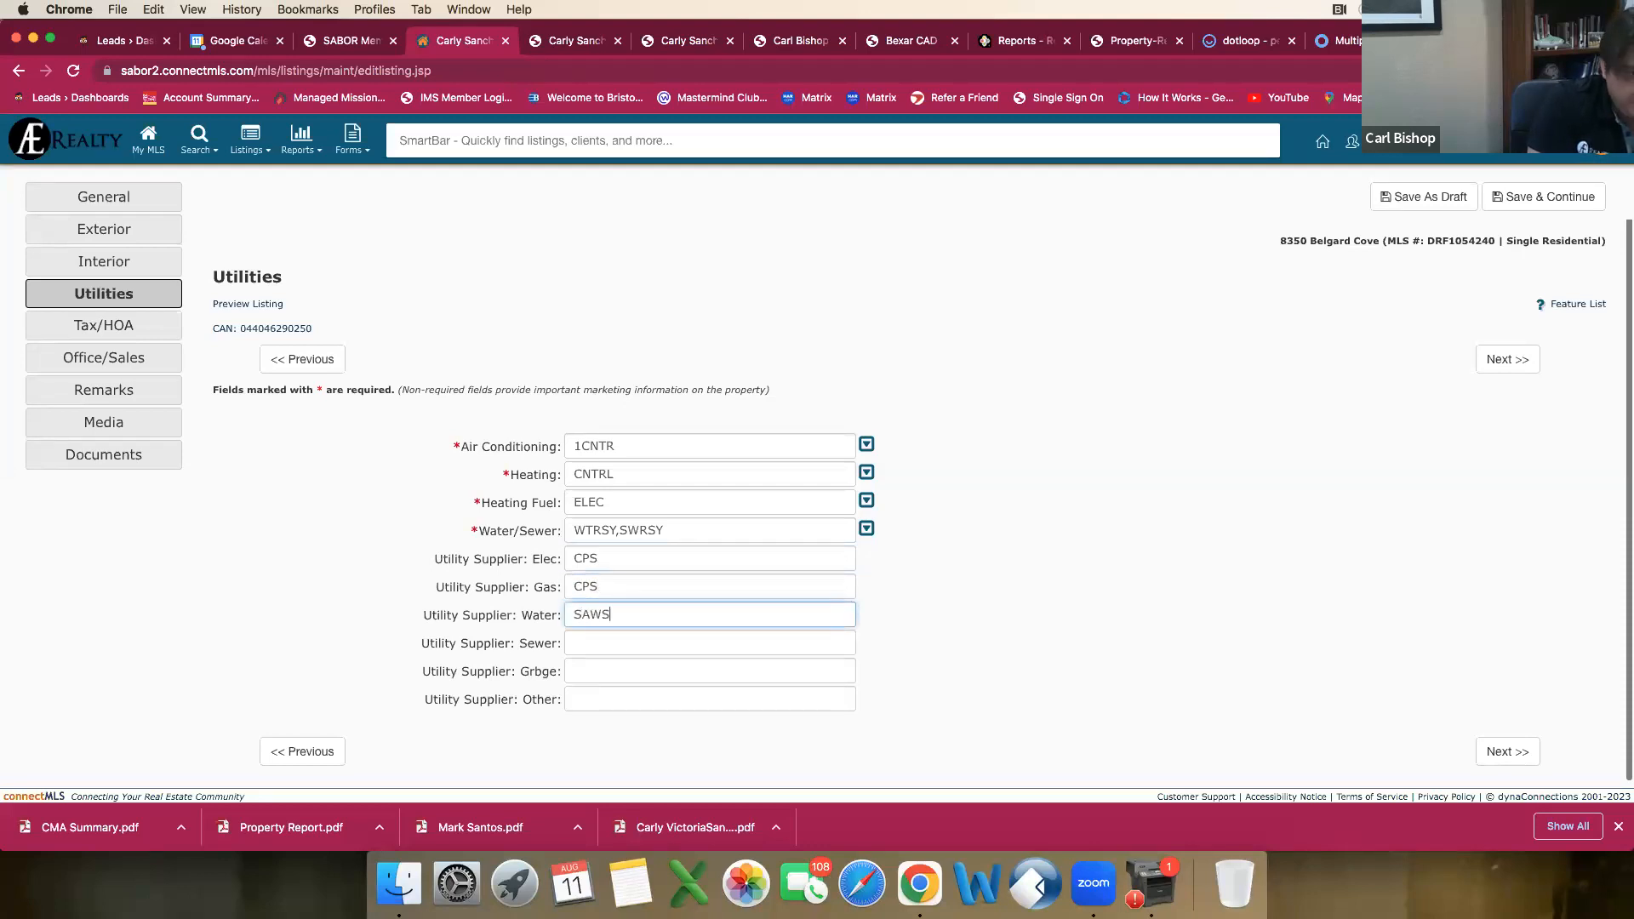
pyautogui.press('Tab')
pyautogui.write('SAW')
pyautogui.press('Tab')
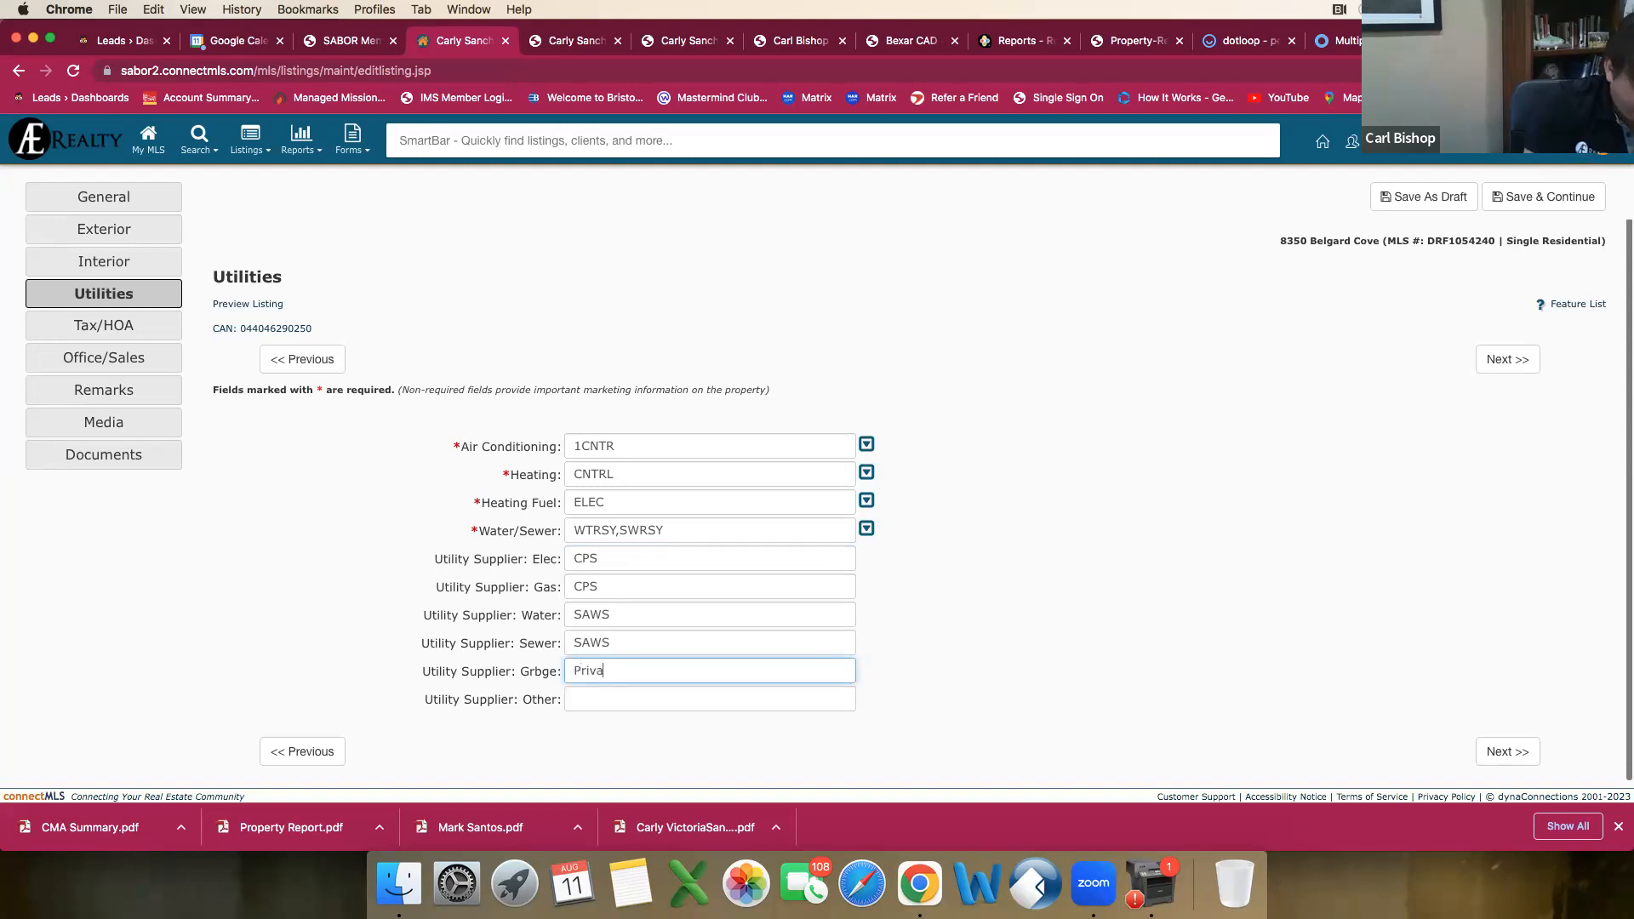
pyautogui.write('Private')
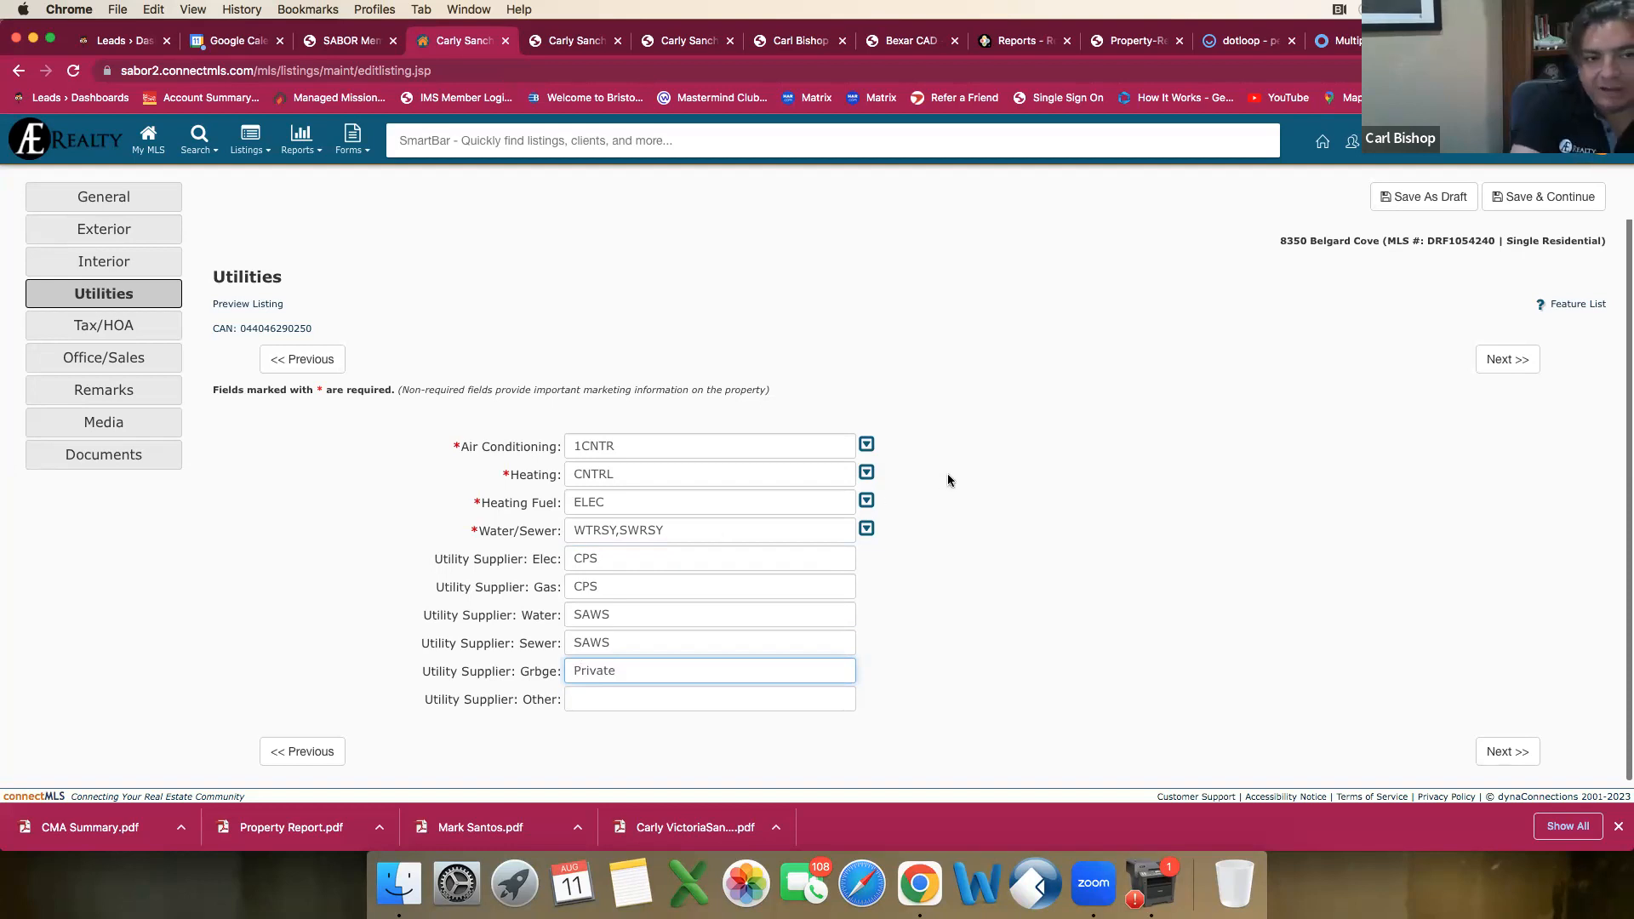
# Step: Continue to the Tax/HOA section and set Taxed by Mltpl Counties to No
pyautogui.scroll(-1, 948, 473)
pyautogui.click(1508, 751)
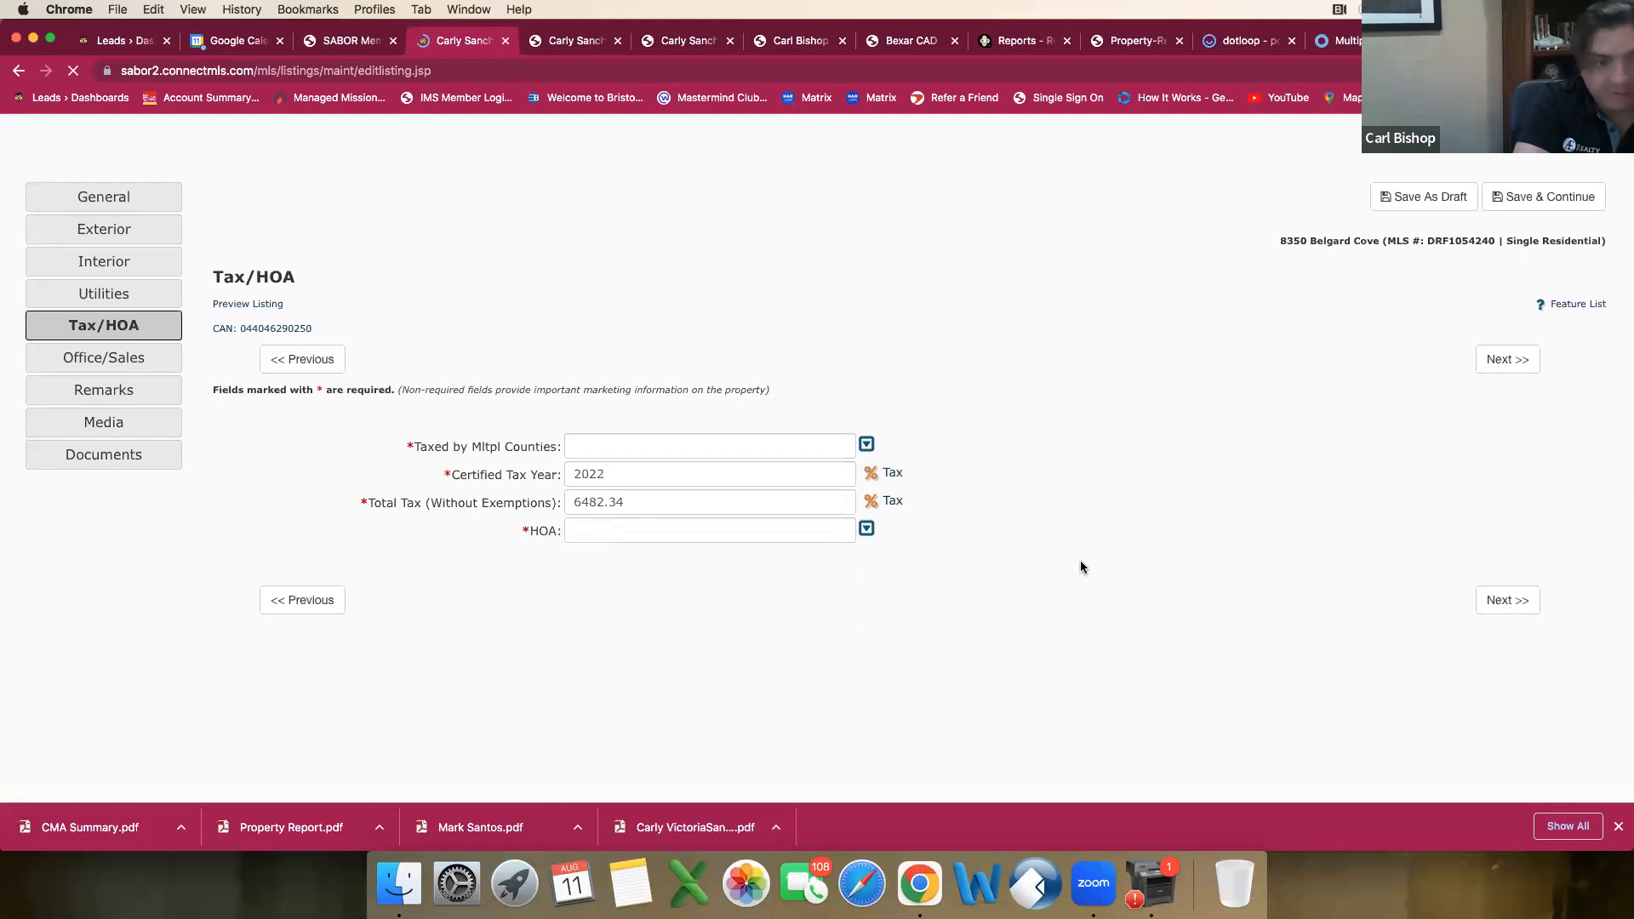
pyautogui.click(792, 450)
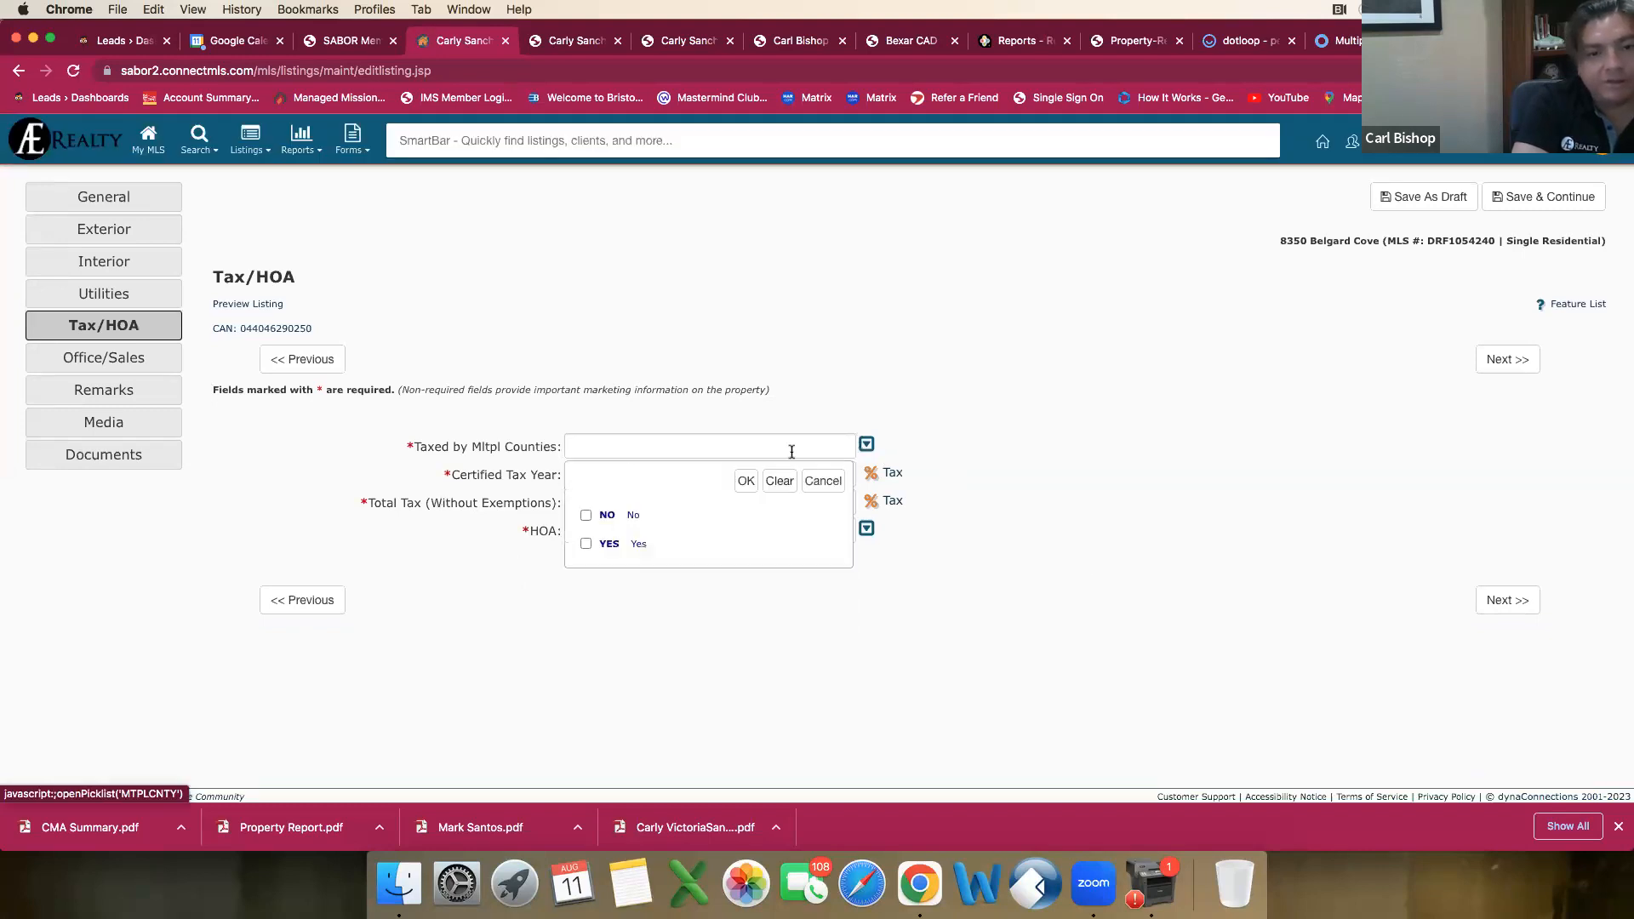
pyautogui.click(616, 515)
pyautogui.click(744, 481)
# Step: Set HOA to Mandatory, acknowledging the HOA profile notice, and set Multiple HOA to No
pyautogui.click(704, 533)
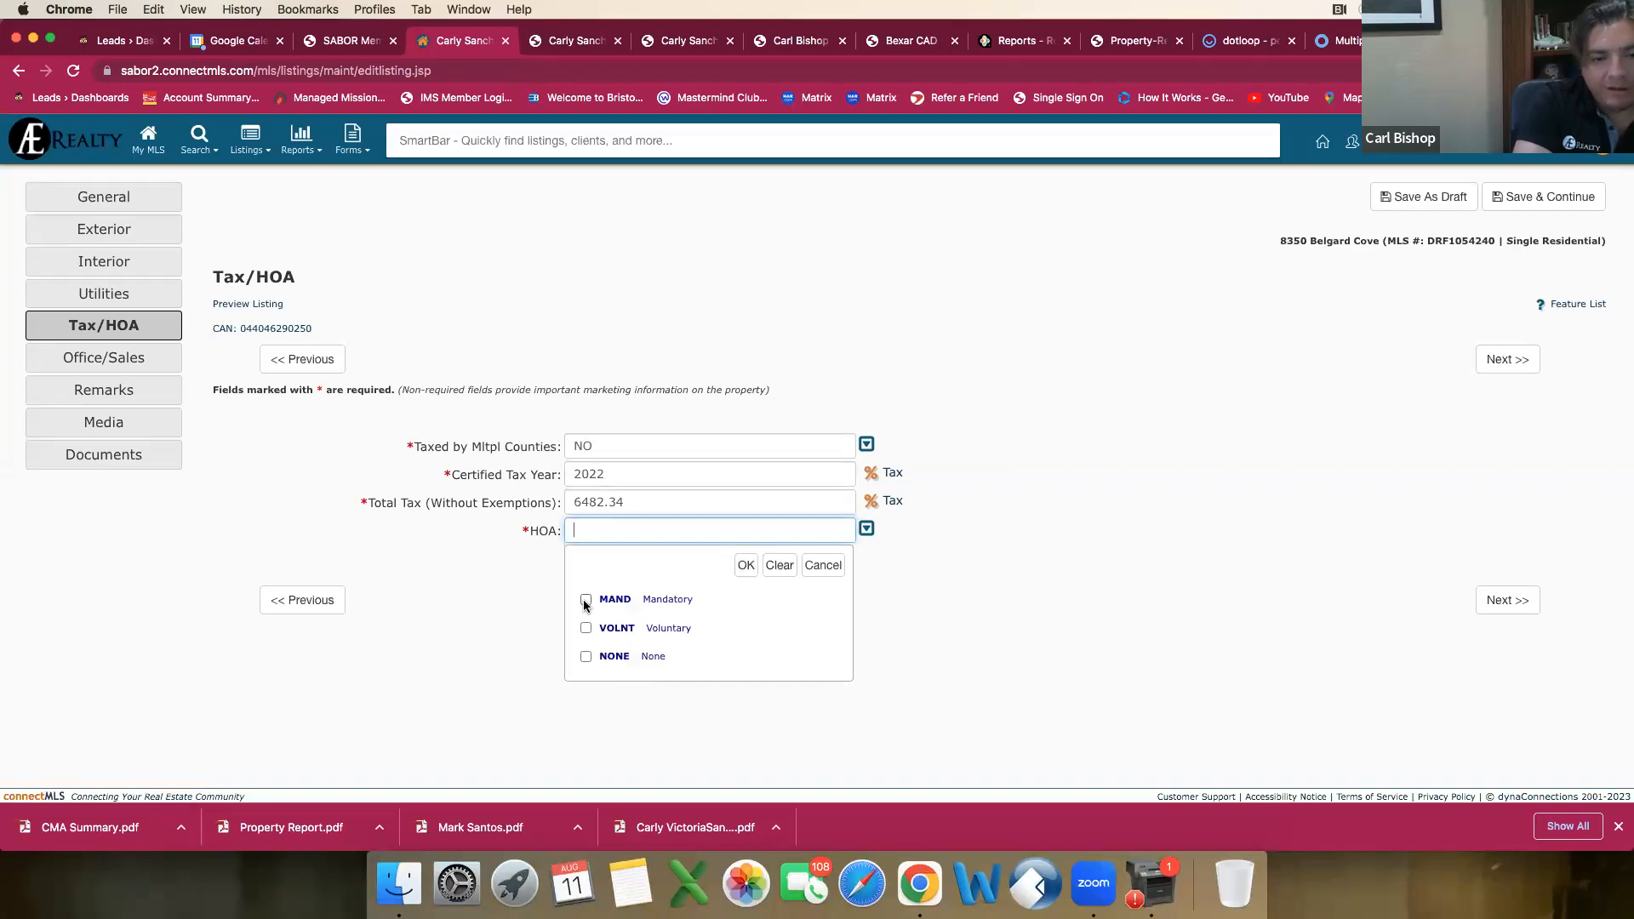
pyautogui.click(586, 600)
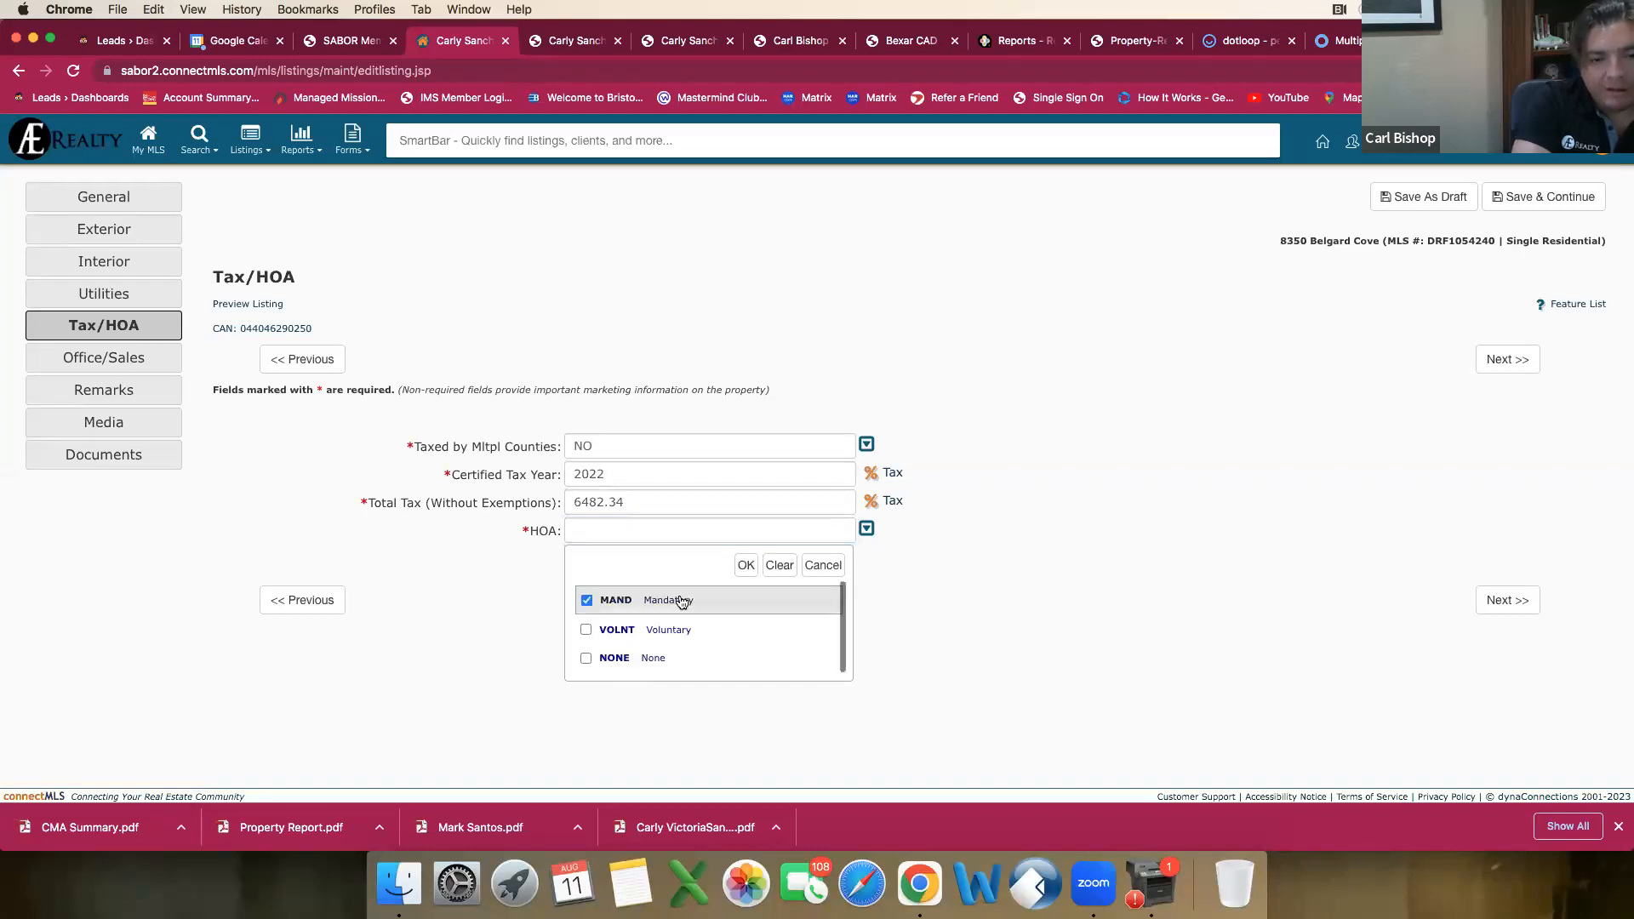
pyautogui.click(746, 566)
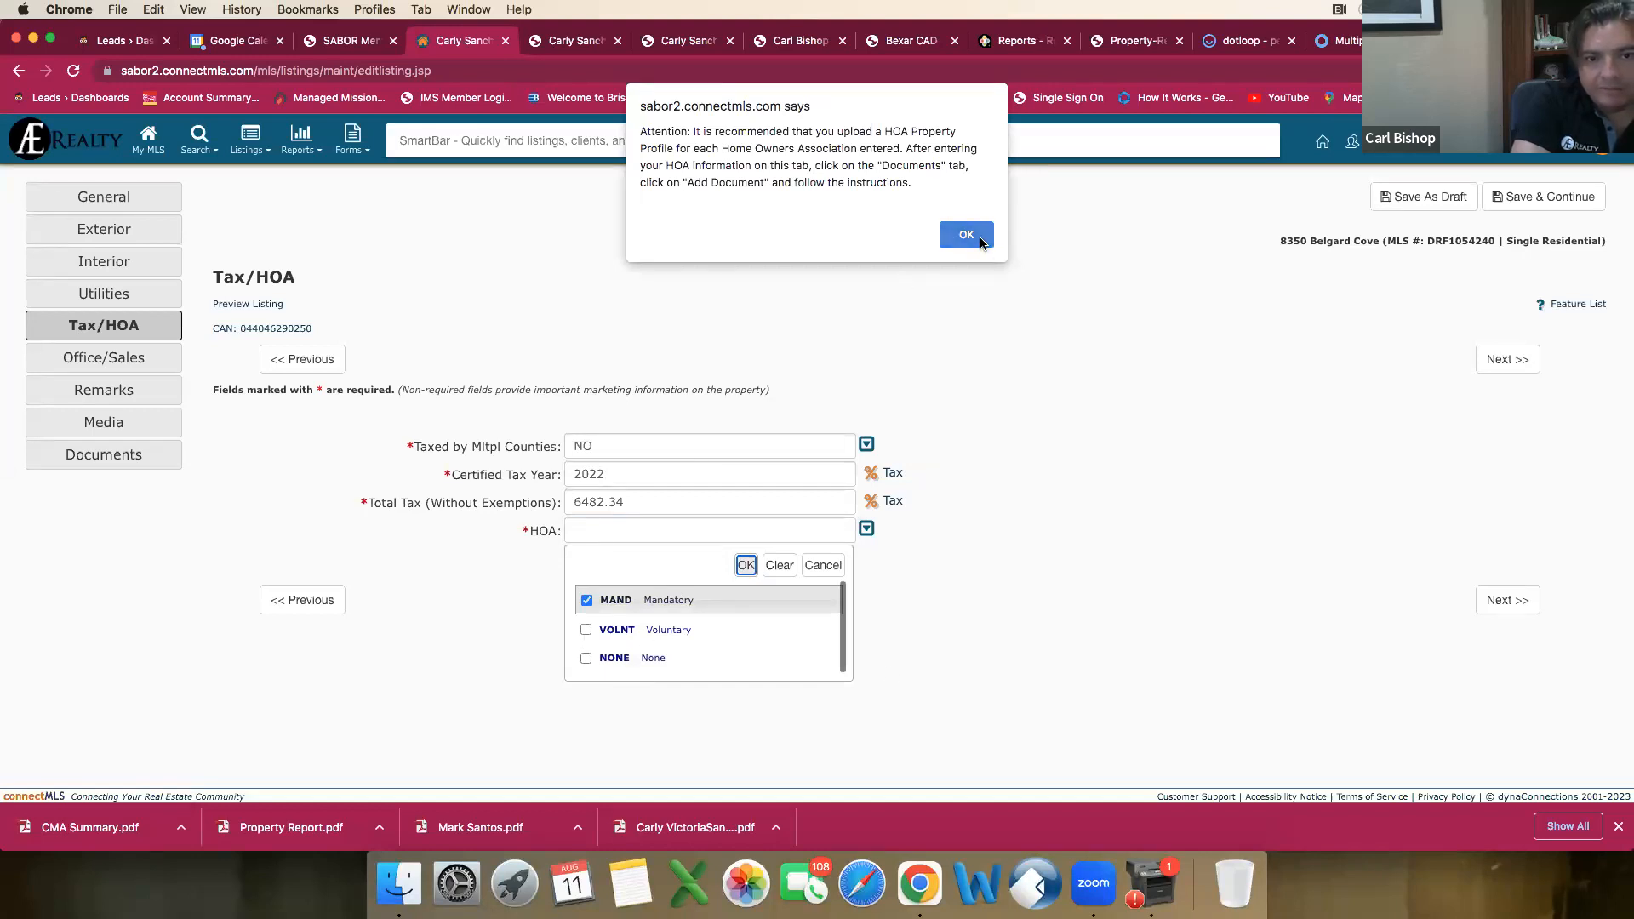
pyautogui.click(966, 236)
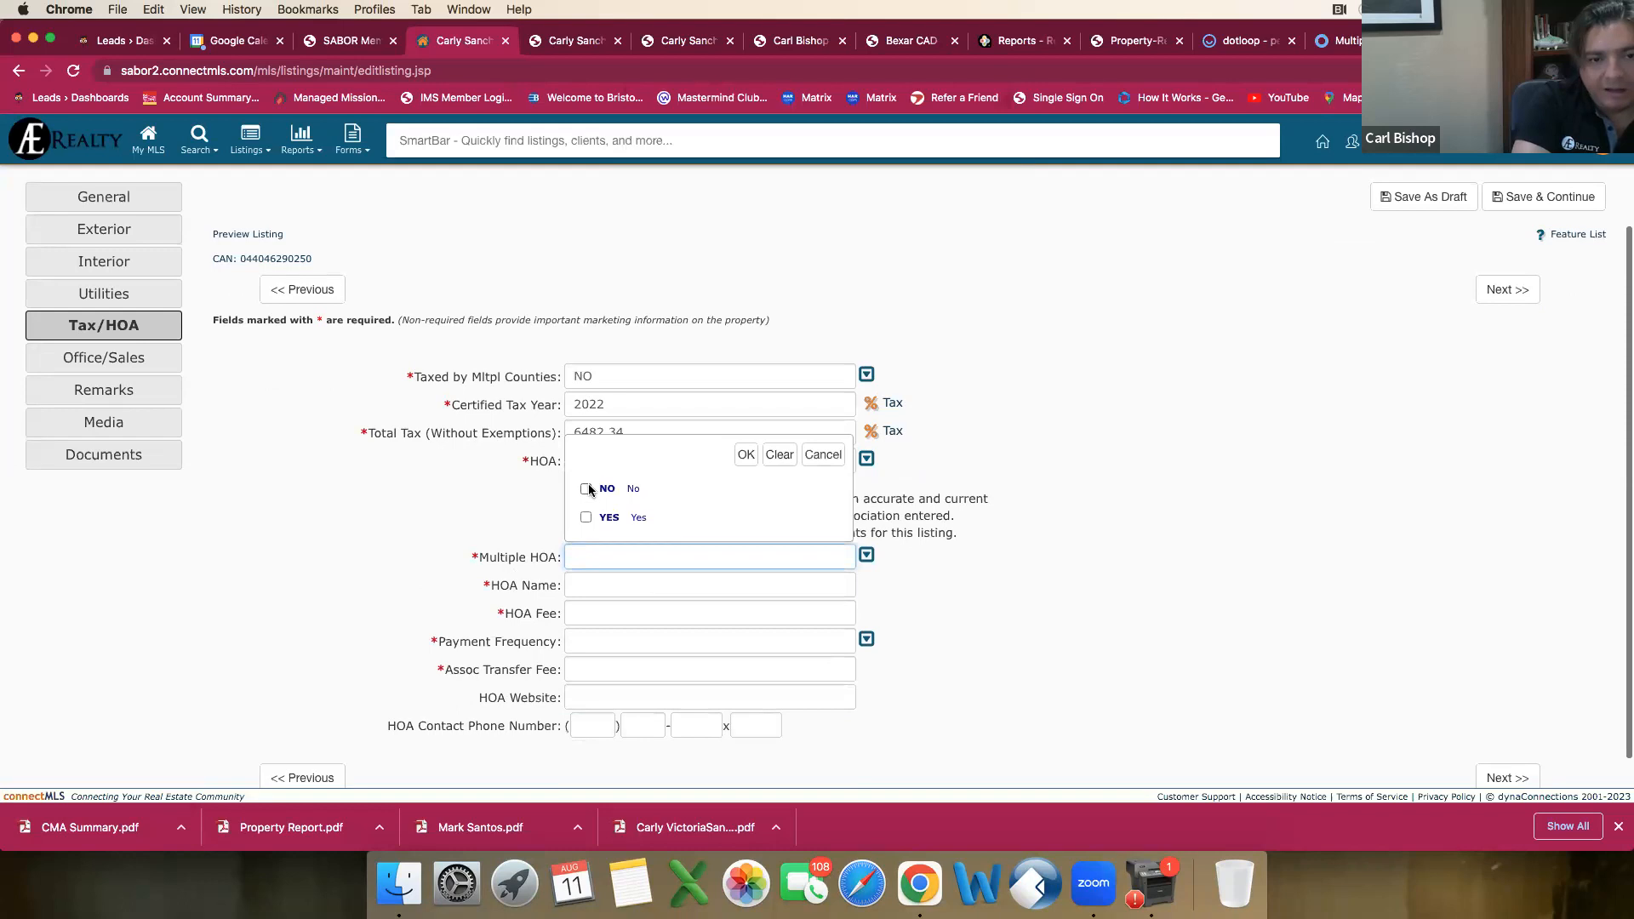
pyautogui.click(586, 489)
pyautogui.click(746, 454)
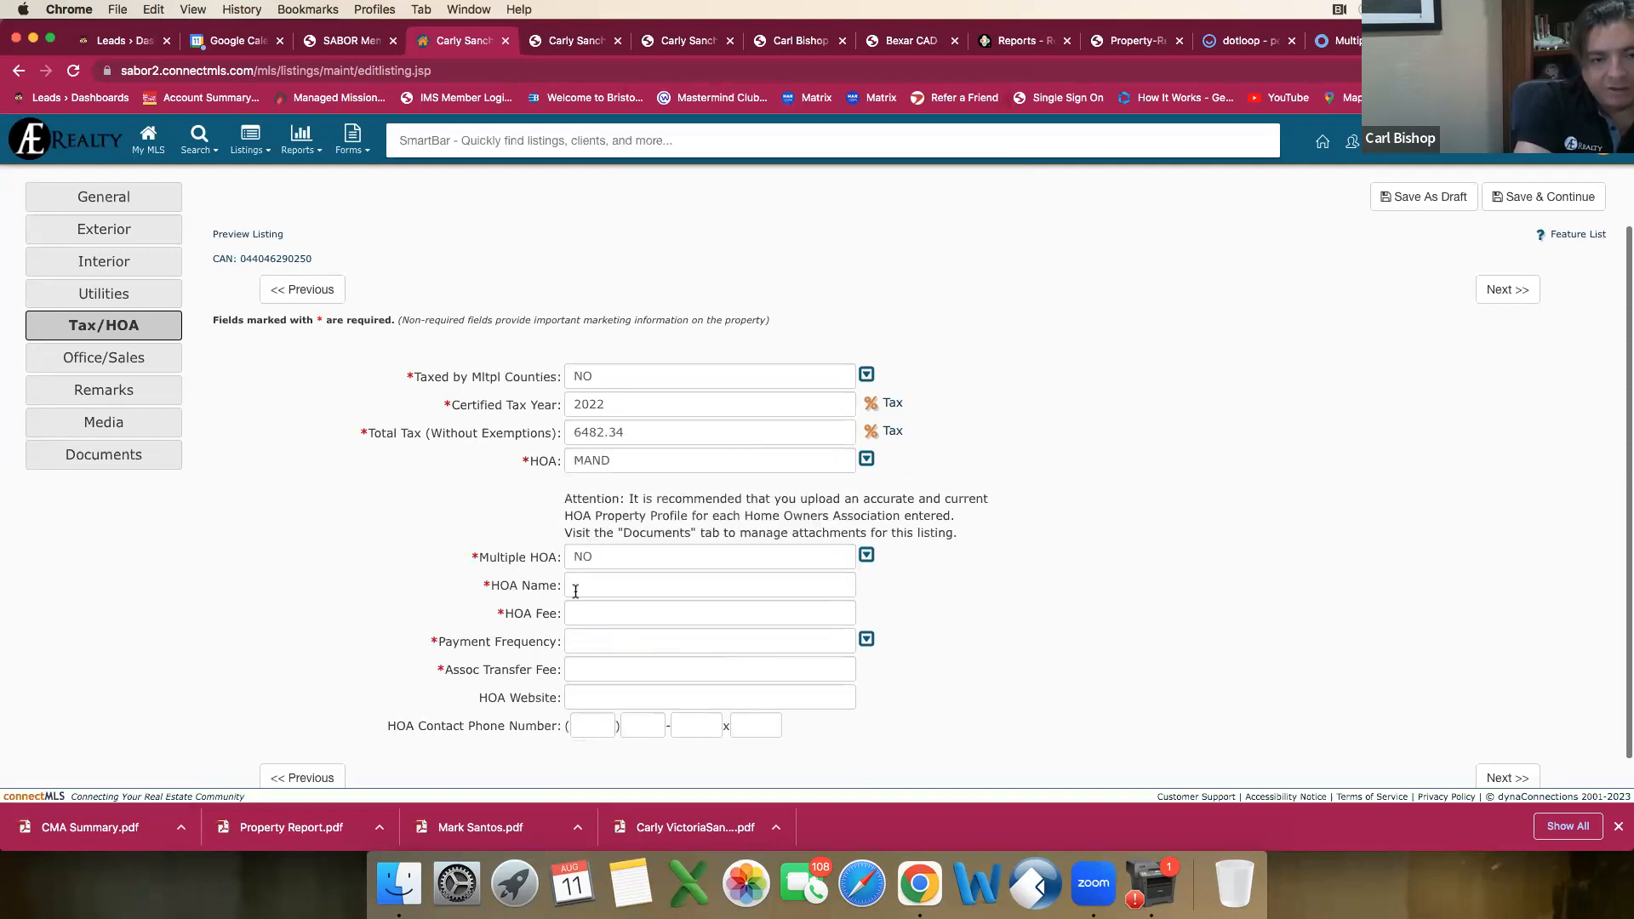
# Step: Look up the HOA name for the empty HOA Name field in the comparable's report
pyautogui.click(580, 585)
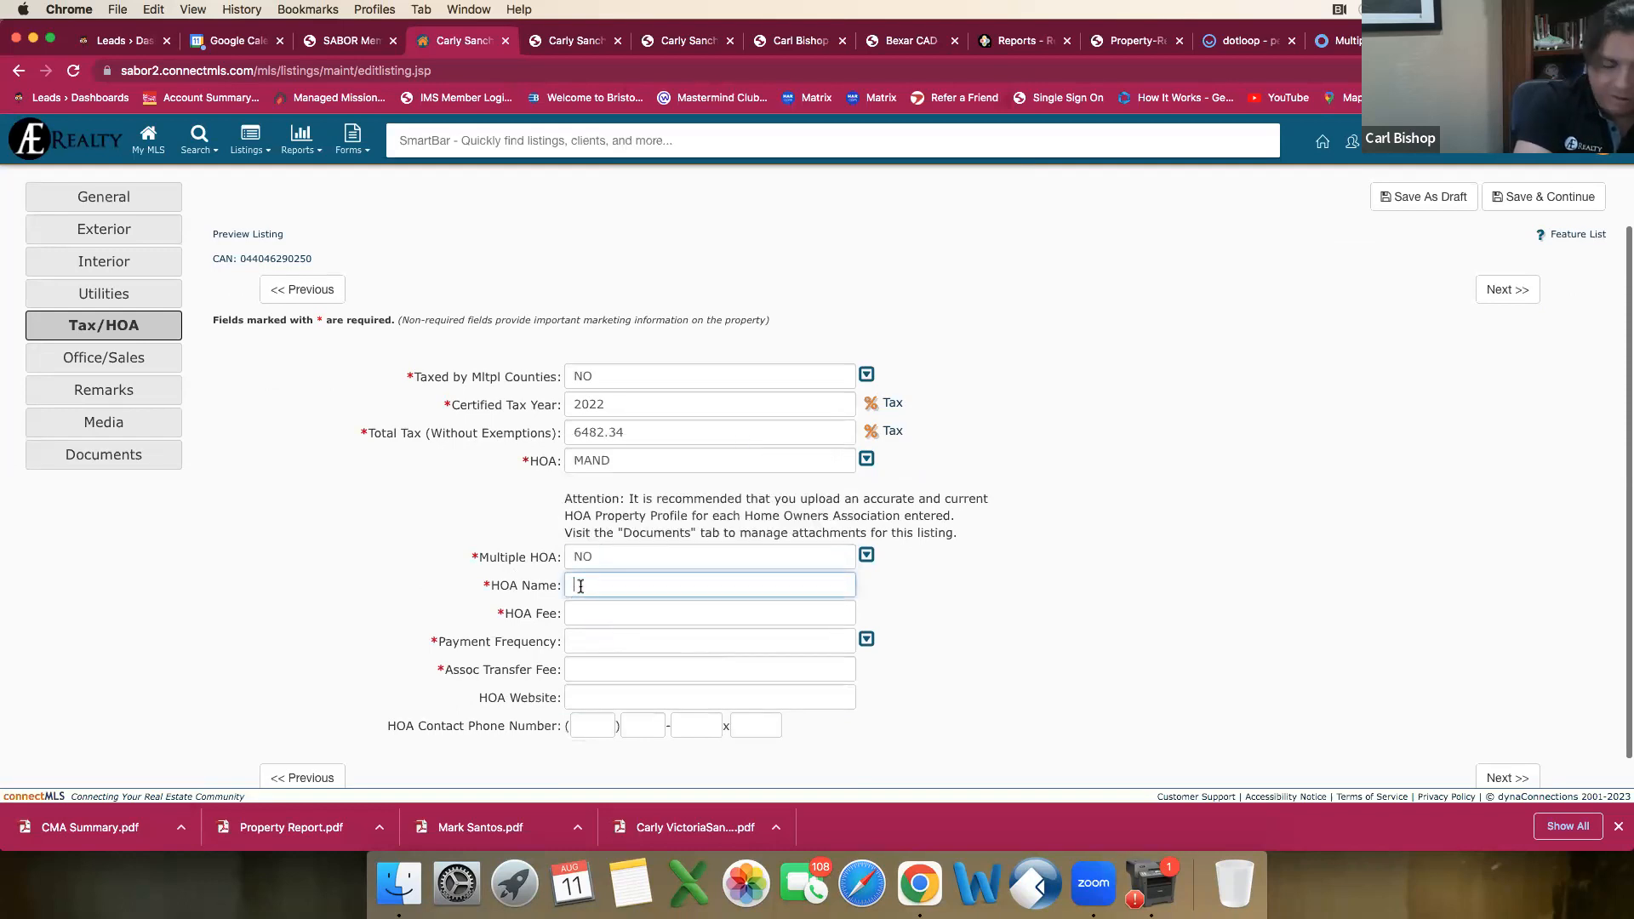
pyautogui.click(596, 41)
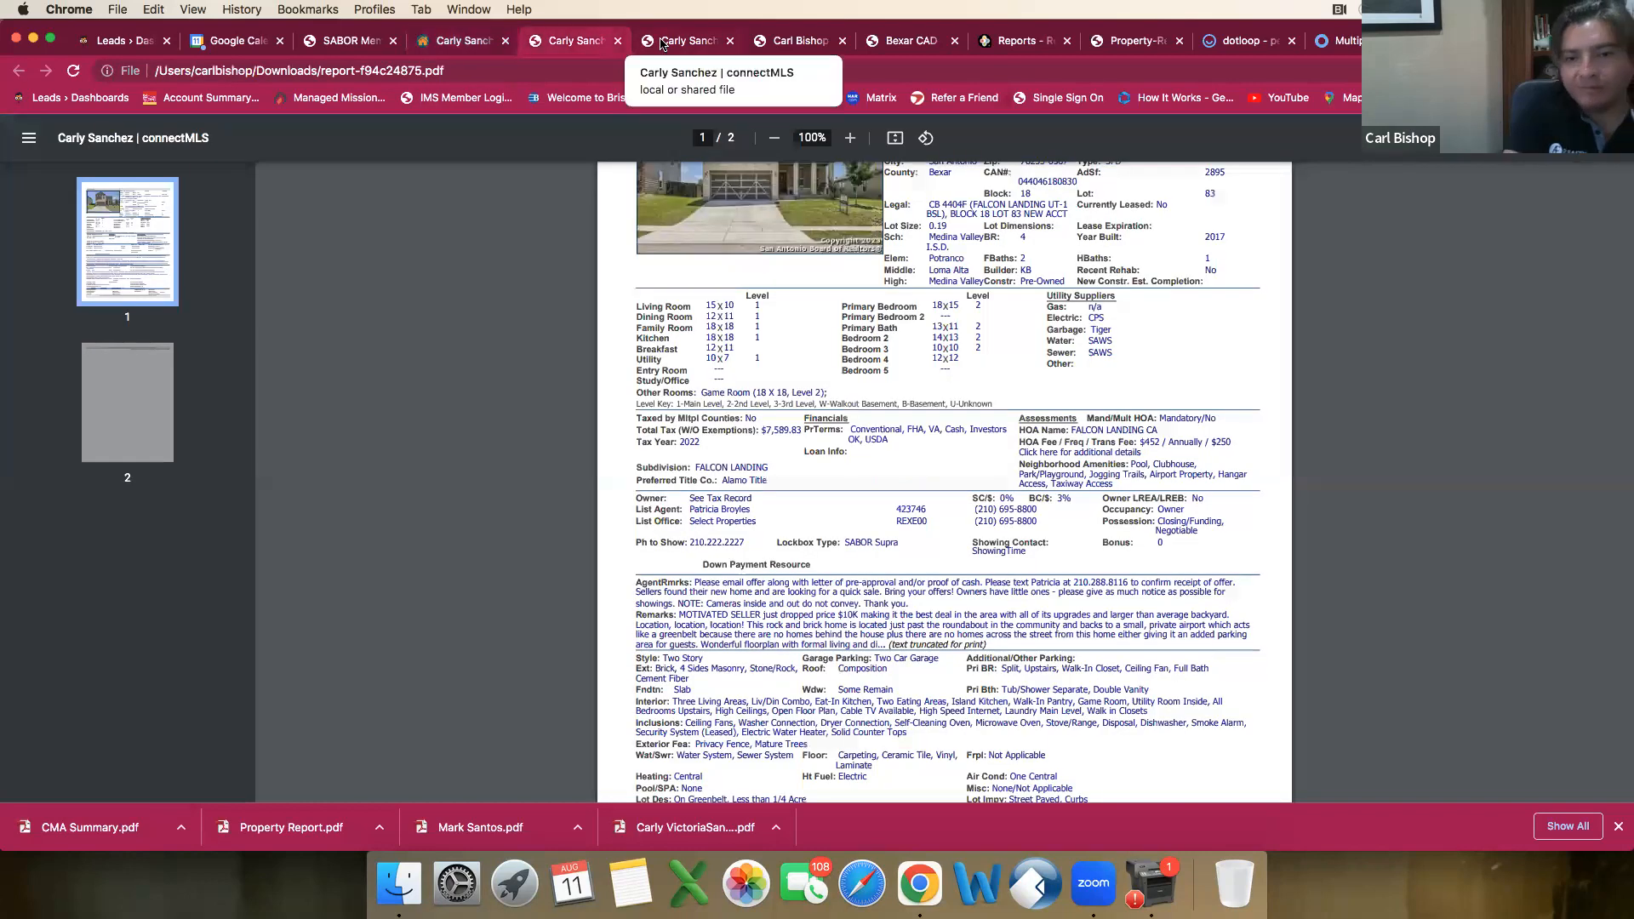
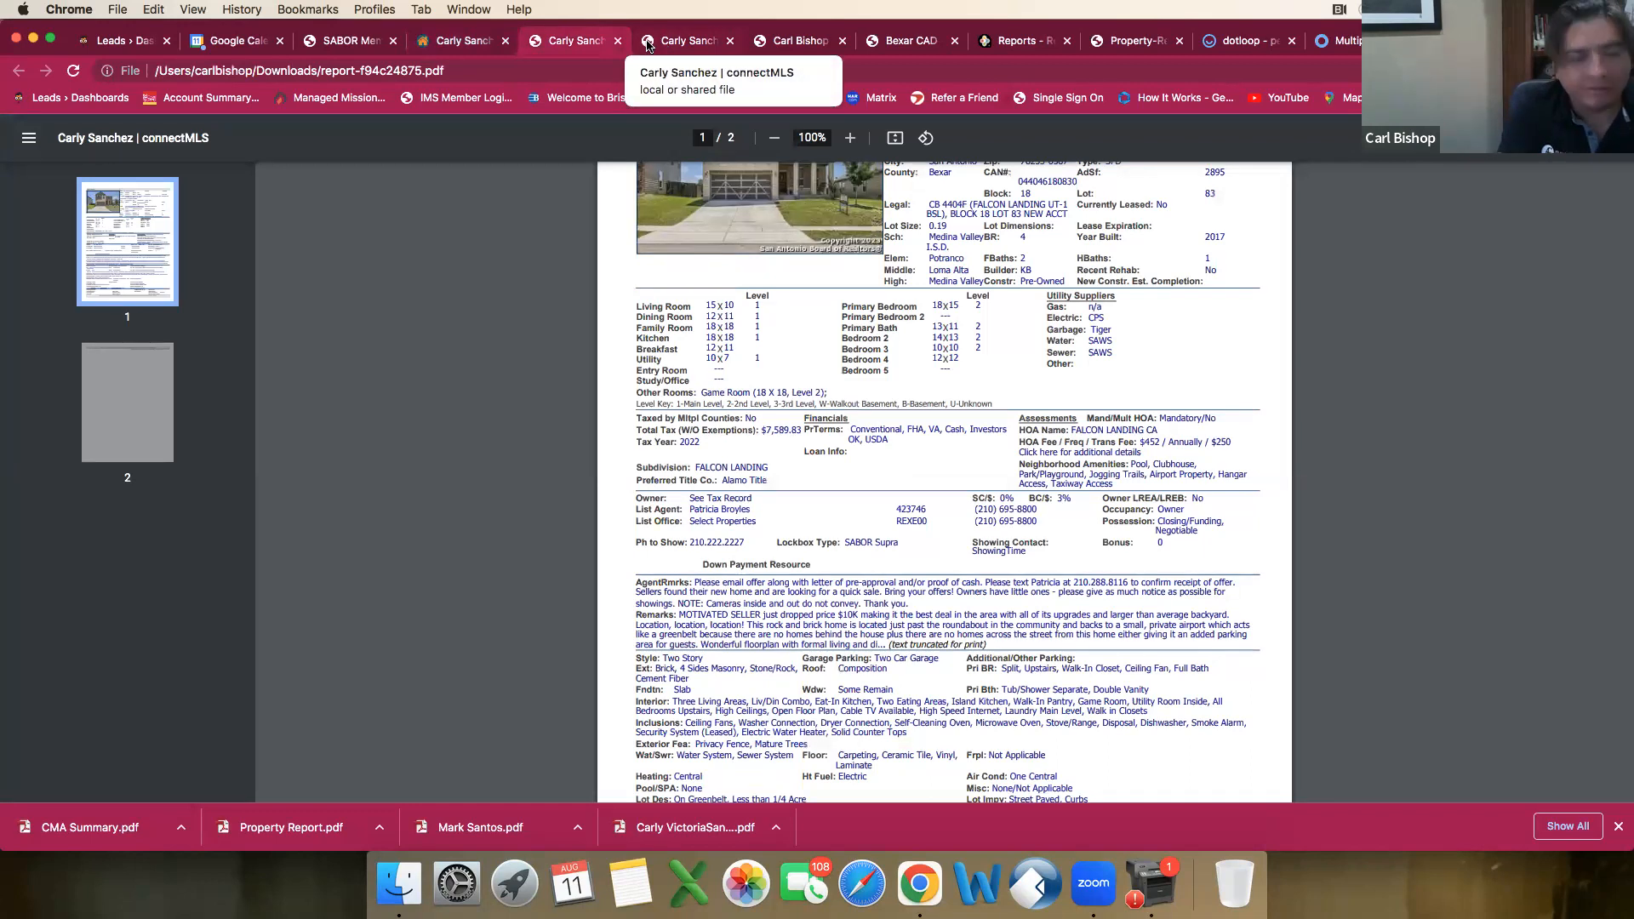
# Step: Look up the HOA name in the two comparable listing reports and enter Falcon Landing CA as the listing's HOA name
pyautogui.click(478, 50)
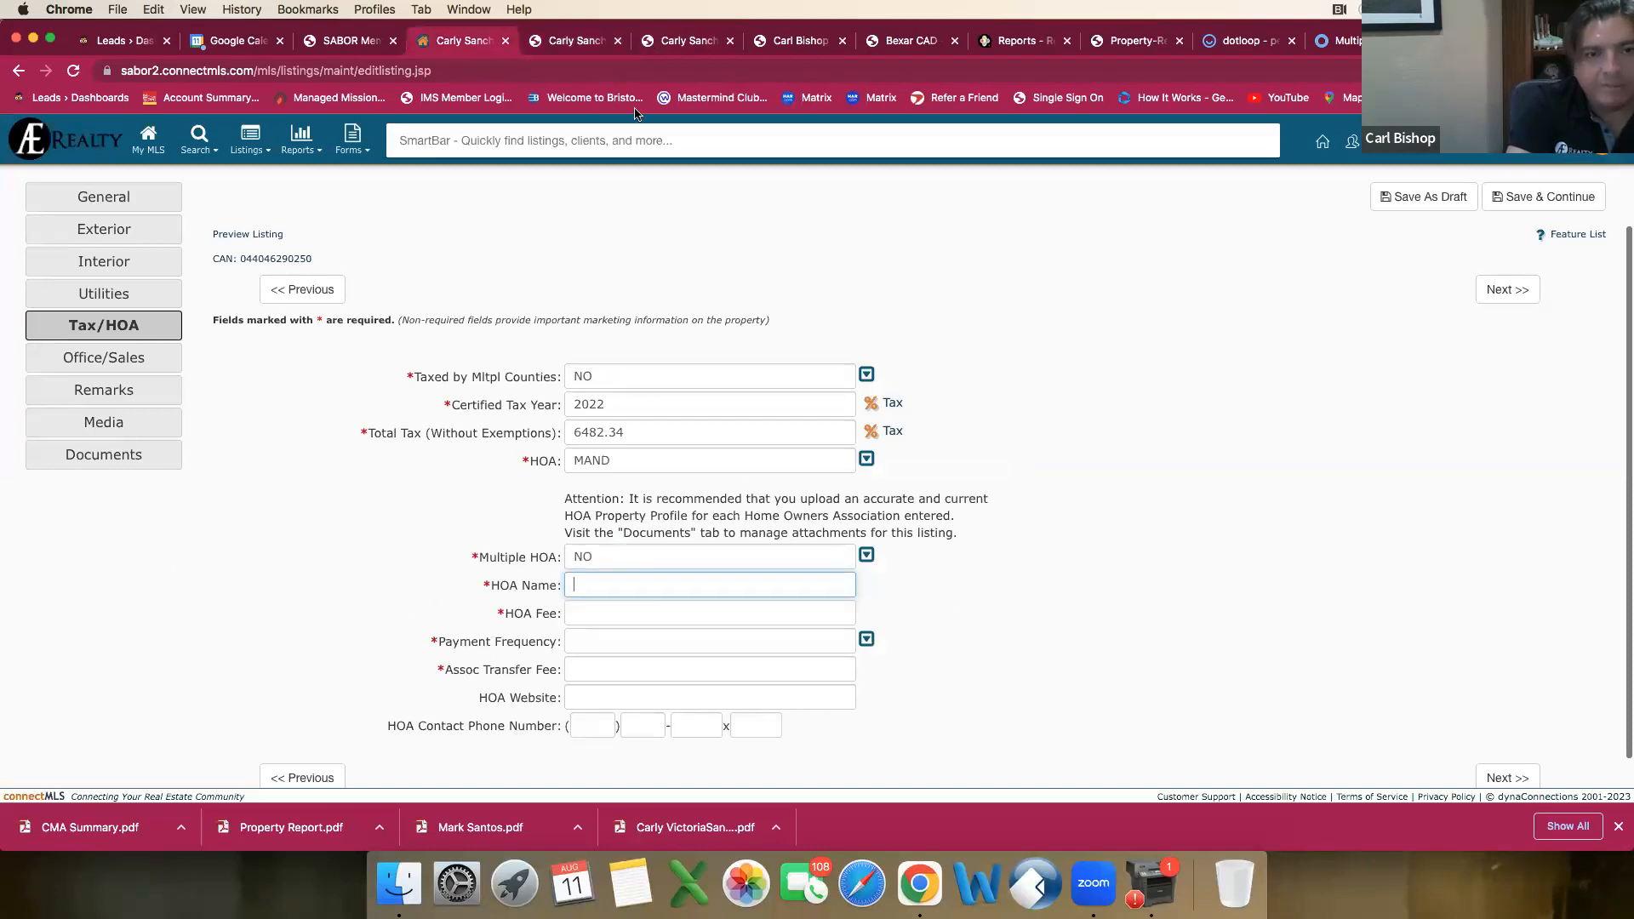
pyautogui.click(570, 47)
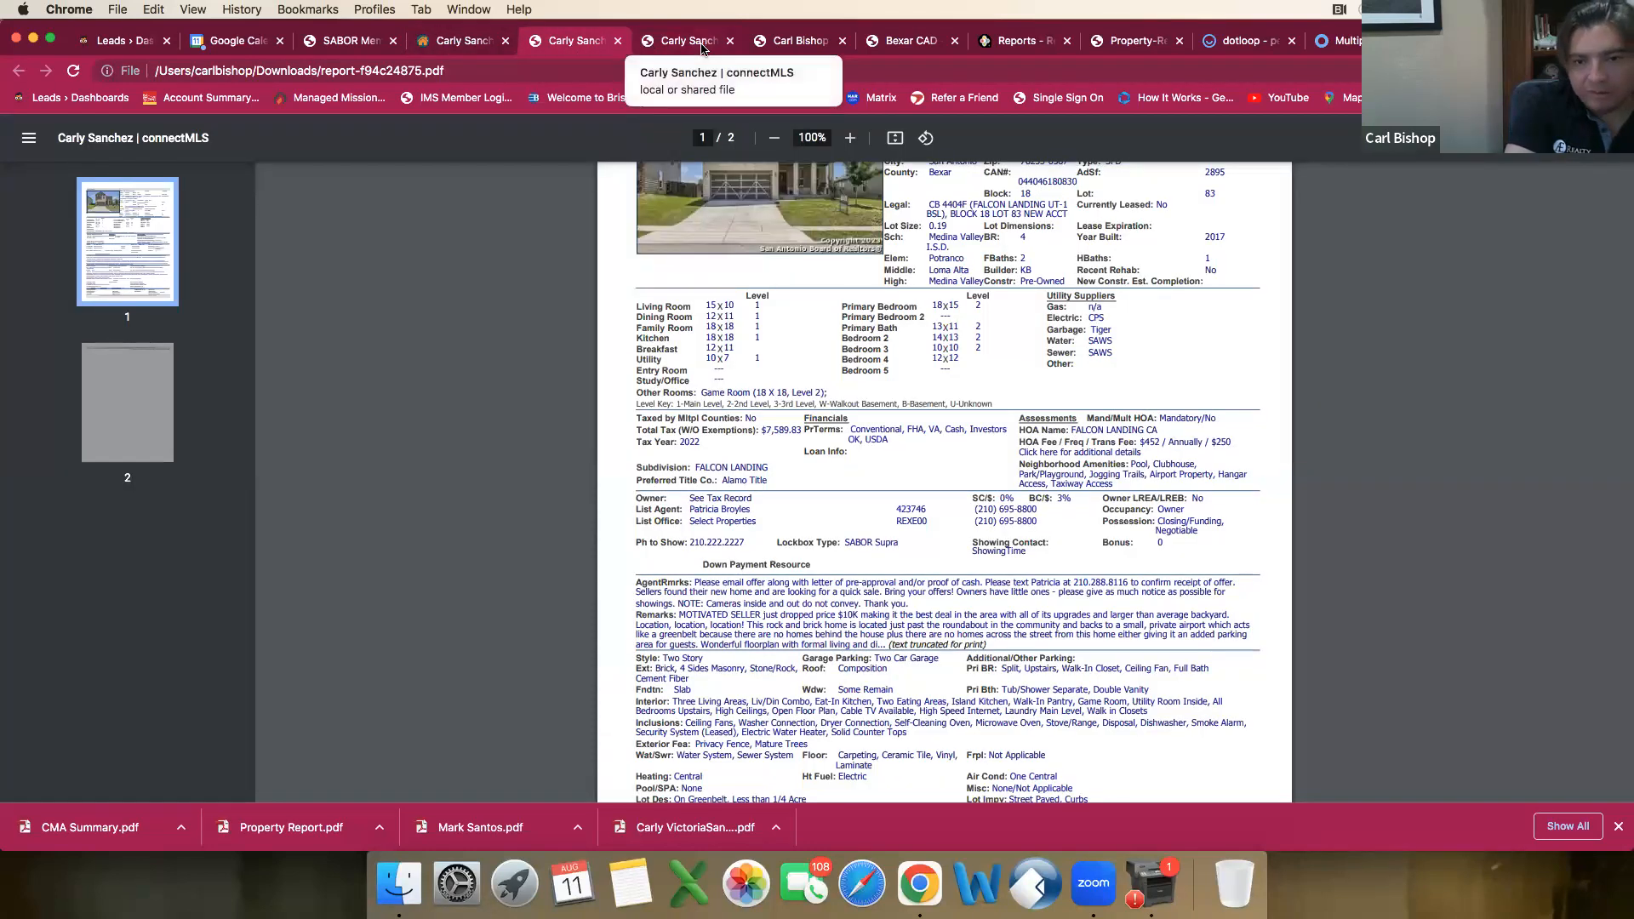
pyautogui.click(702, 49)
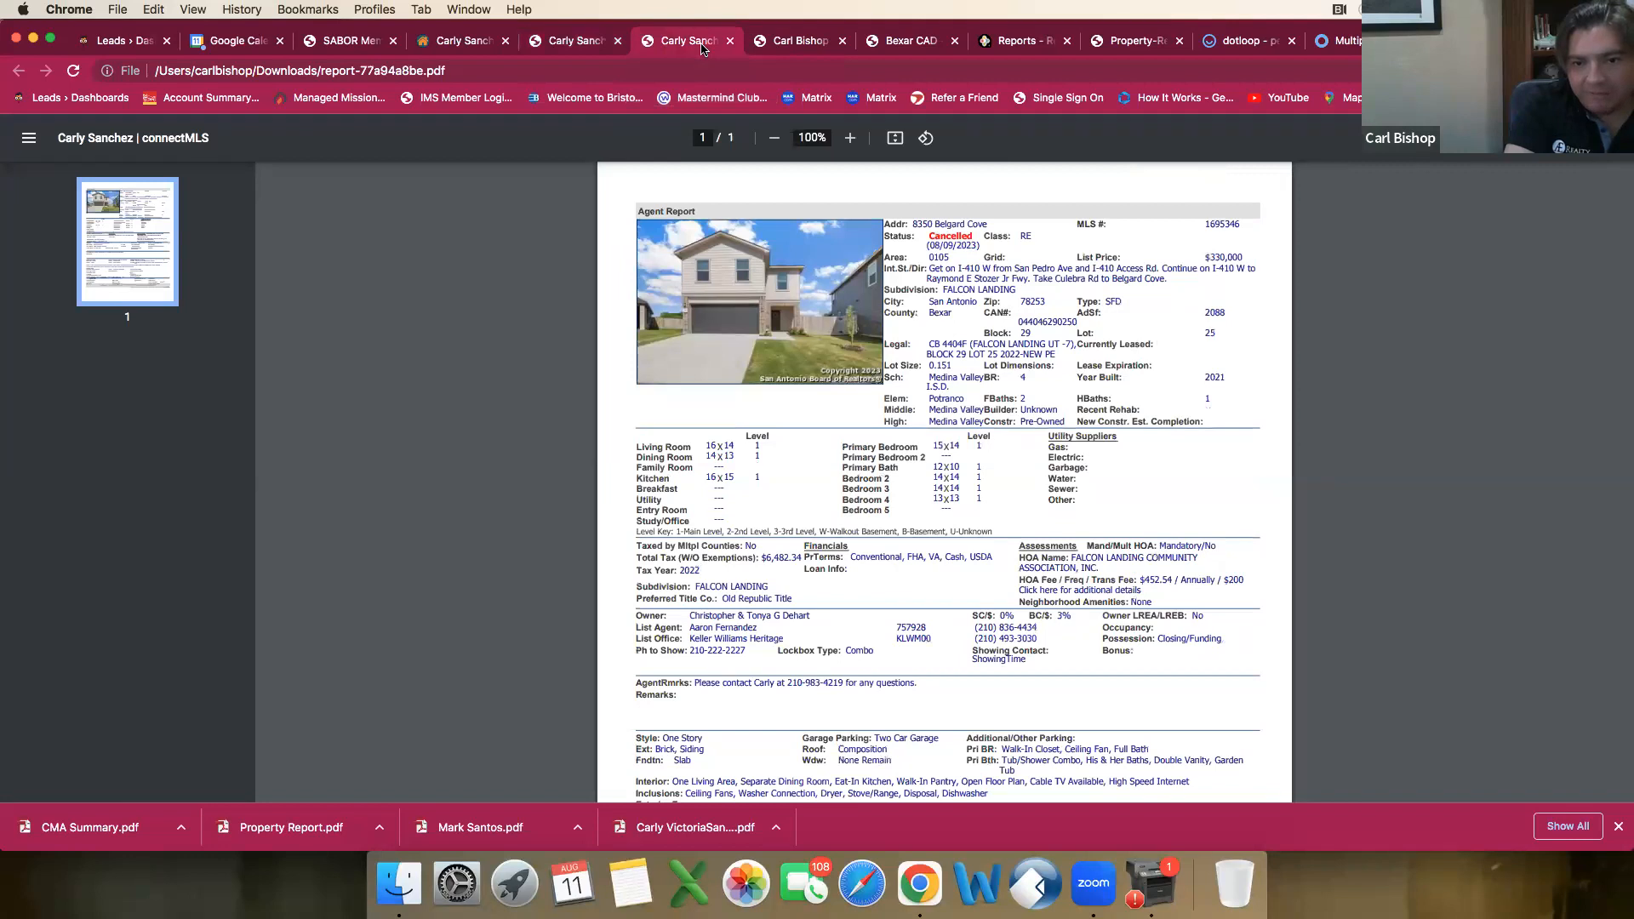
pyautogui.click(587, 47)
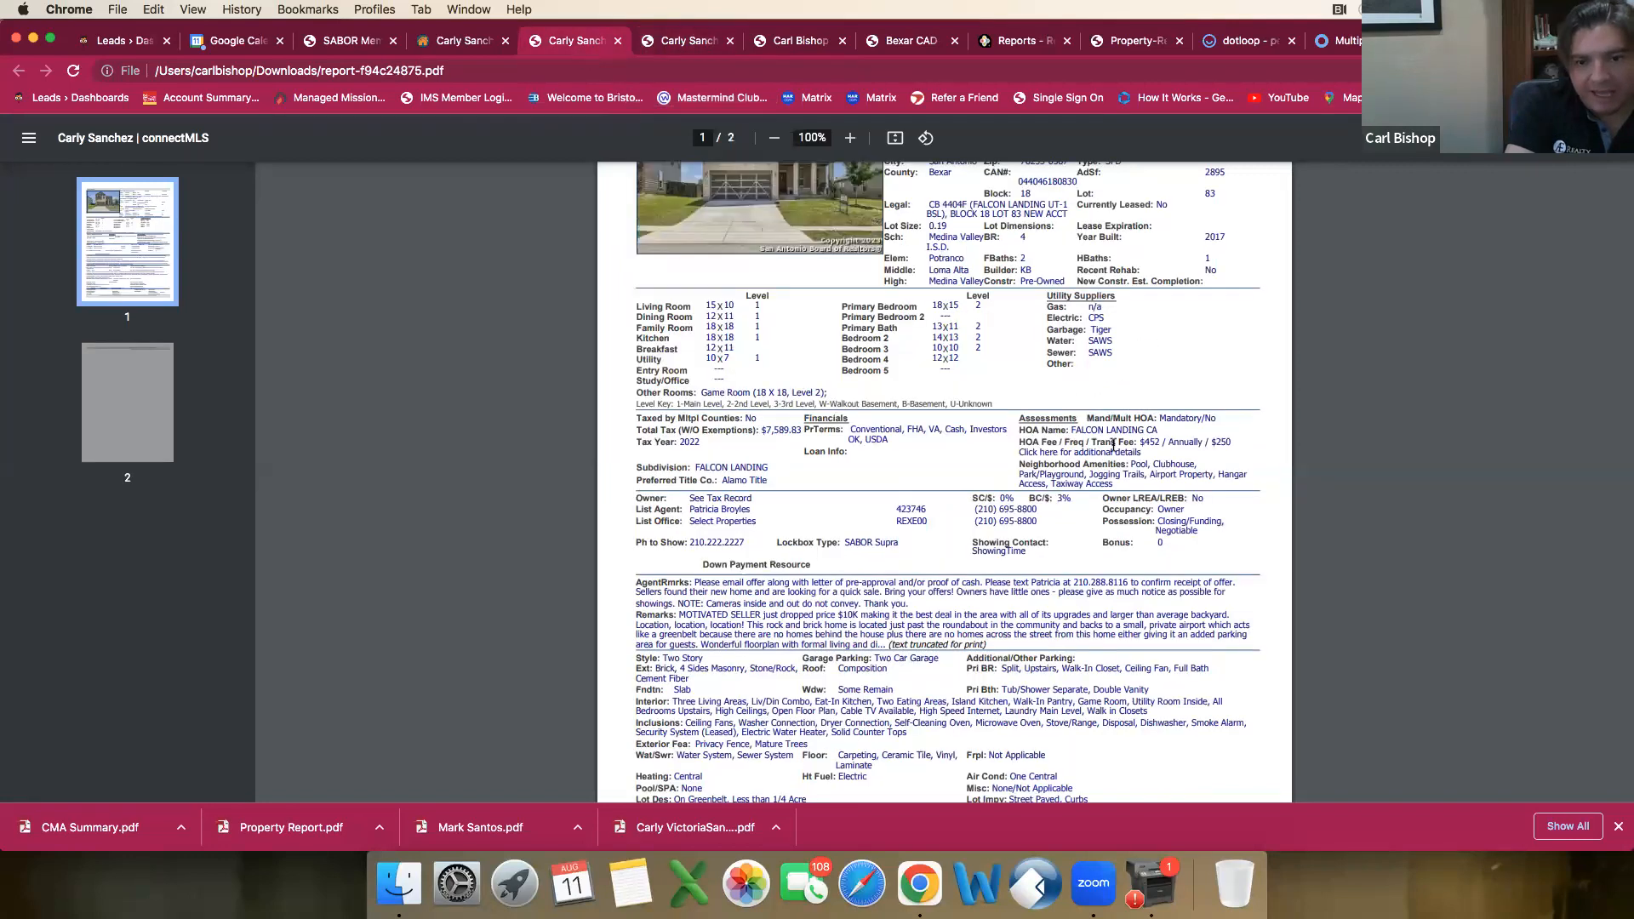
pyautogui.moveTo(1159, 430); pyautogui.dragTo(1075, 431)
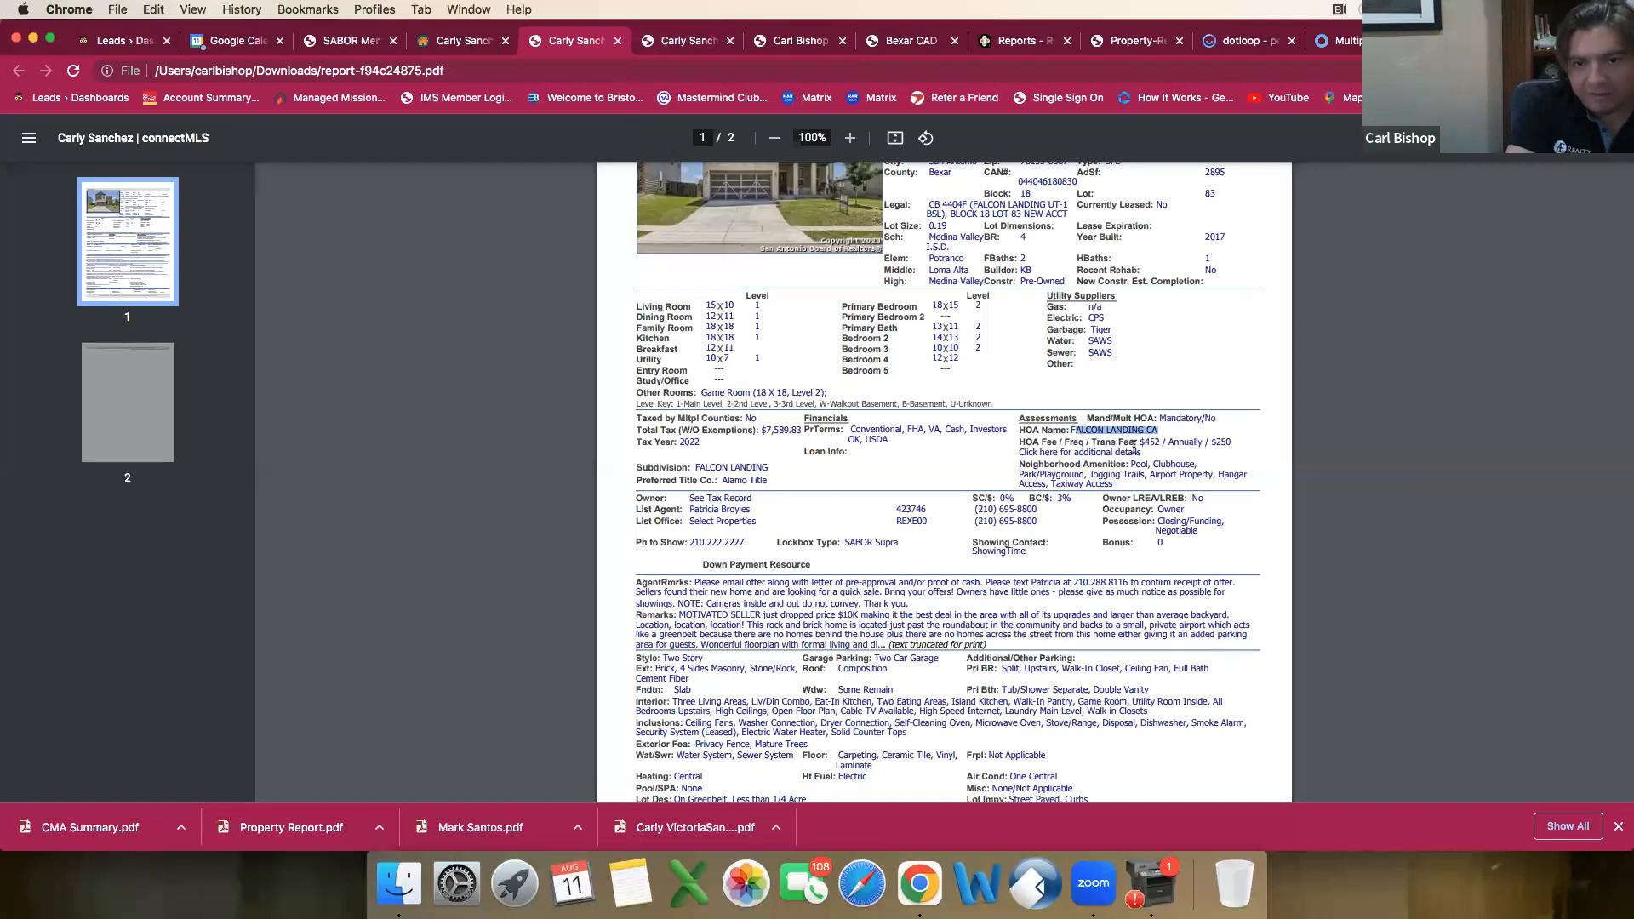
pyautogui.click(460, 40)
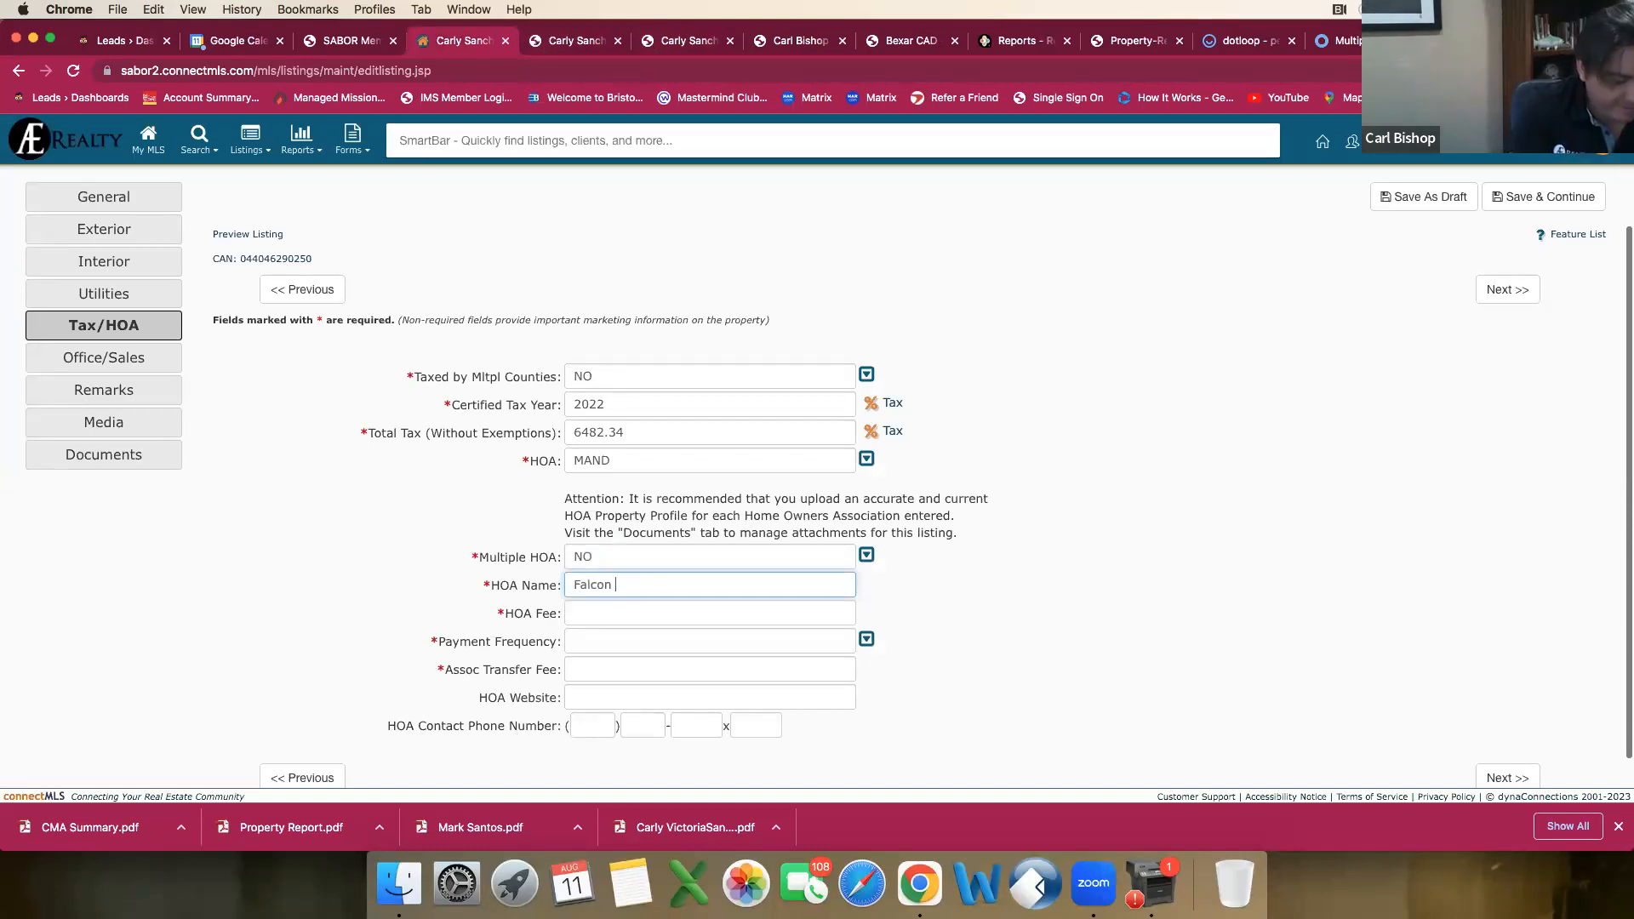
pyautogui.press('Tab')
pyautogui.click(701, 591)
pyautogui.write('CA')
# Step: Set the HOA fee to 250 and the payment frequency to Annually
pyautogui.press('Tab')
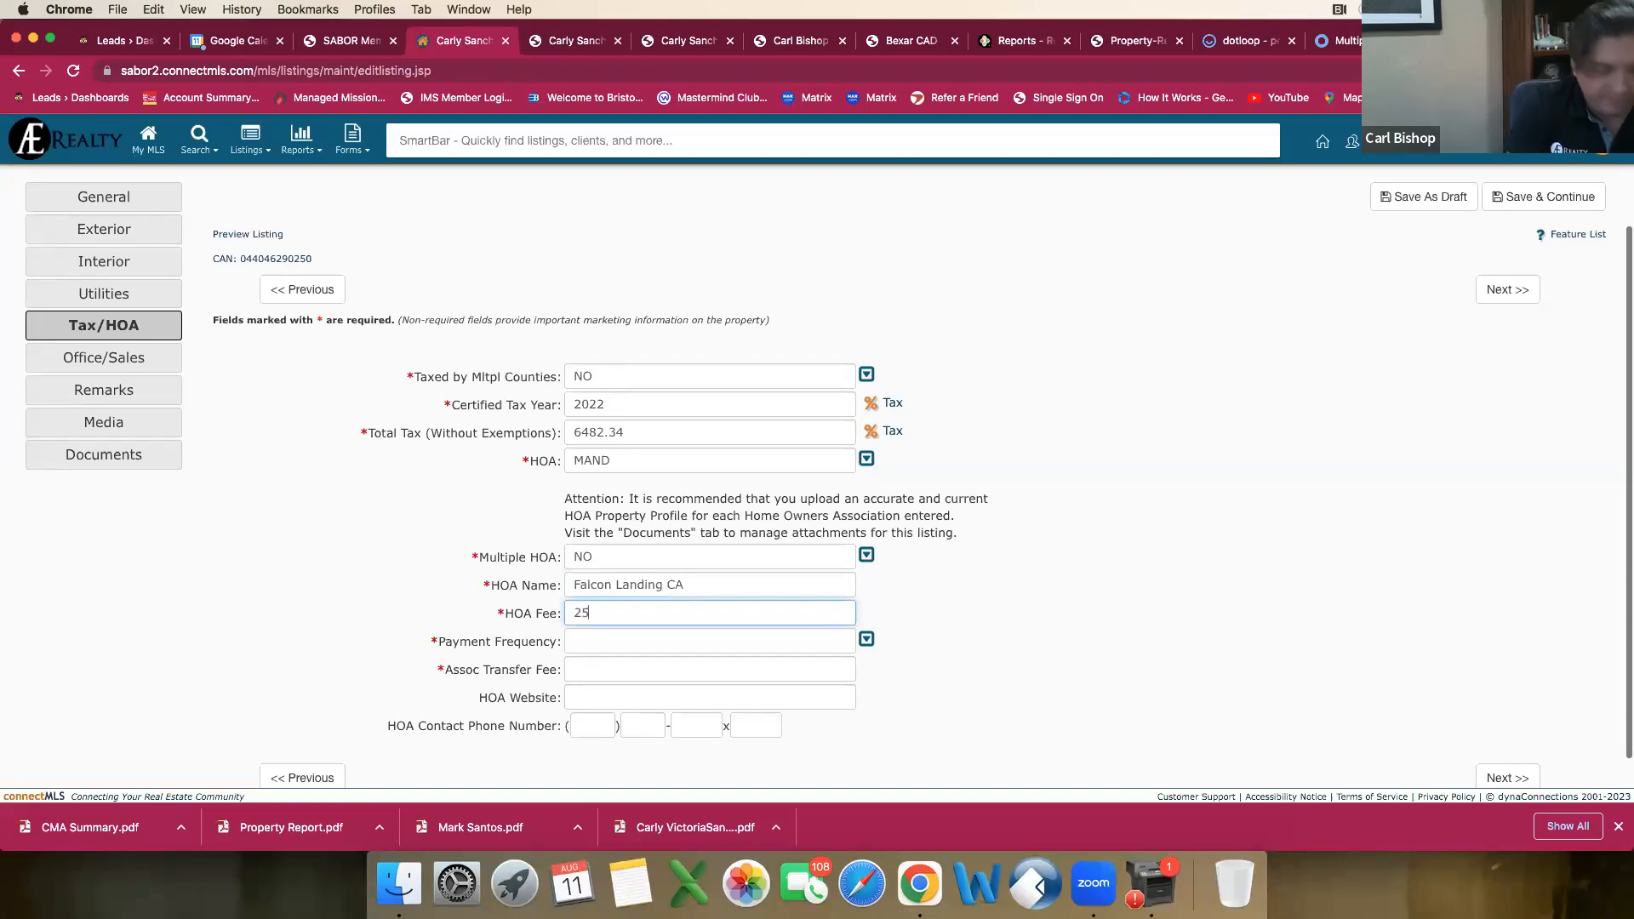
pyautogui.click(673, 646)
pyautogui.click(587, 517)
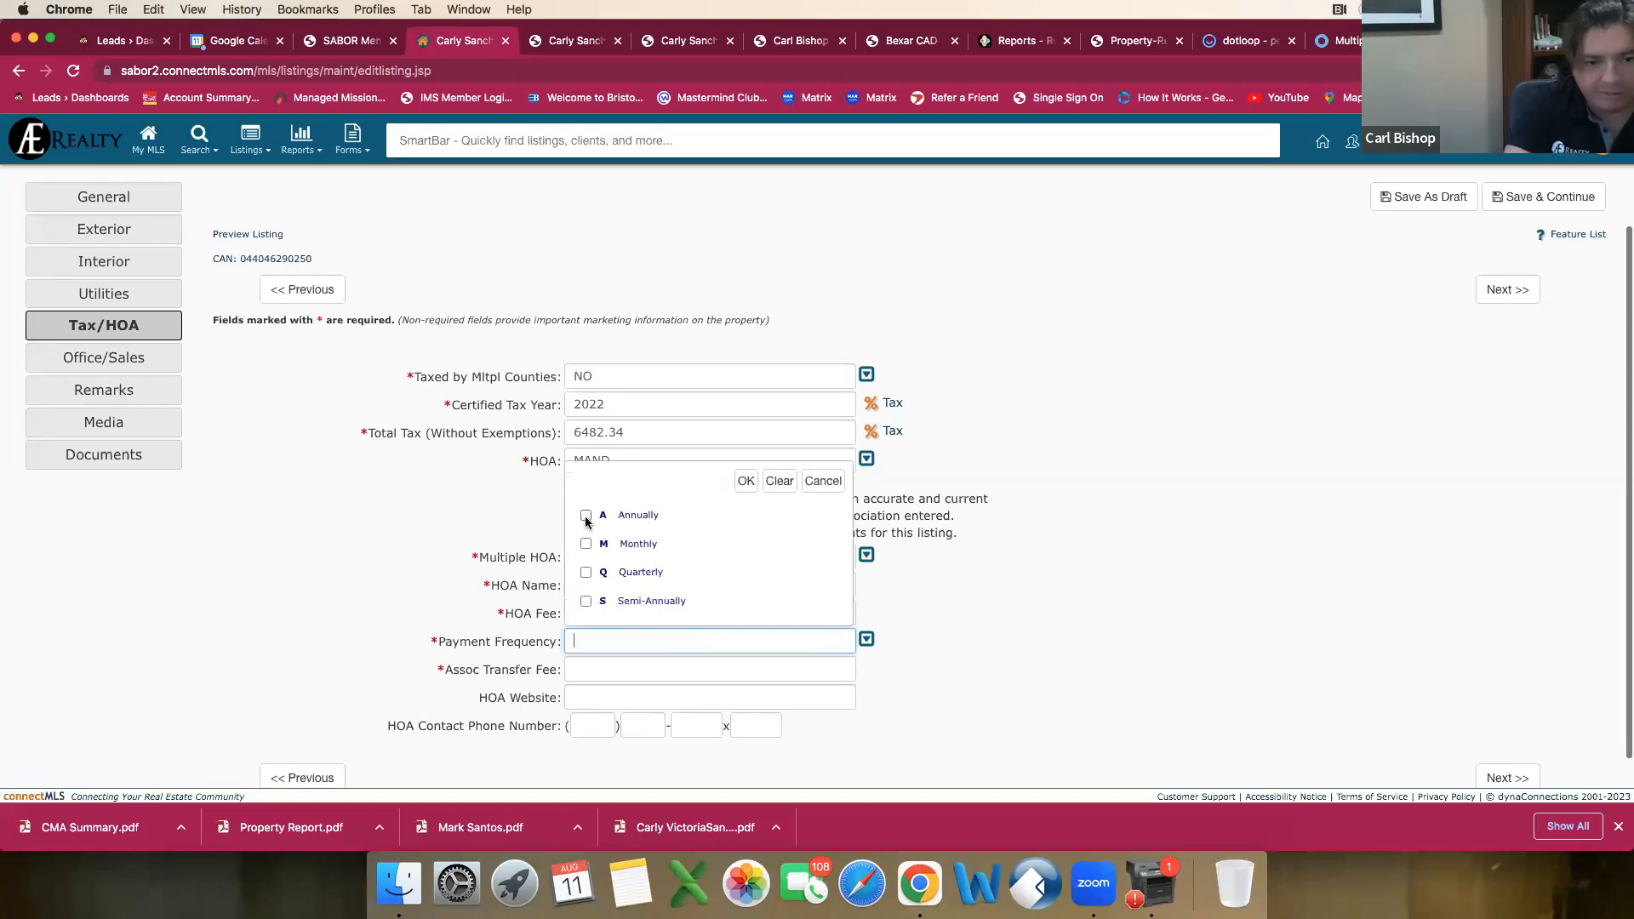
pyautogui.click(746, 482)
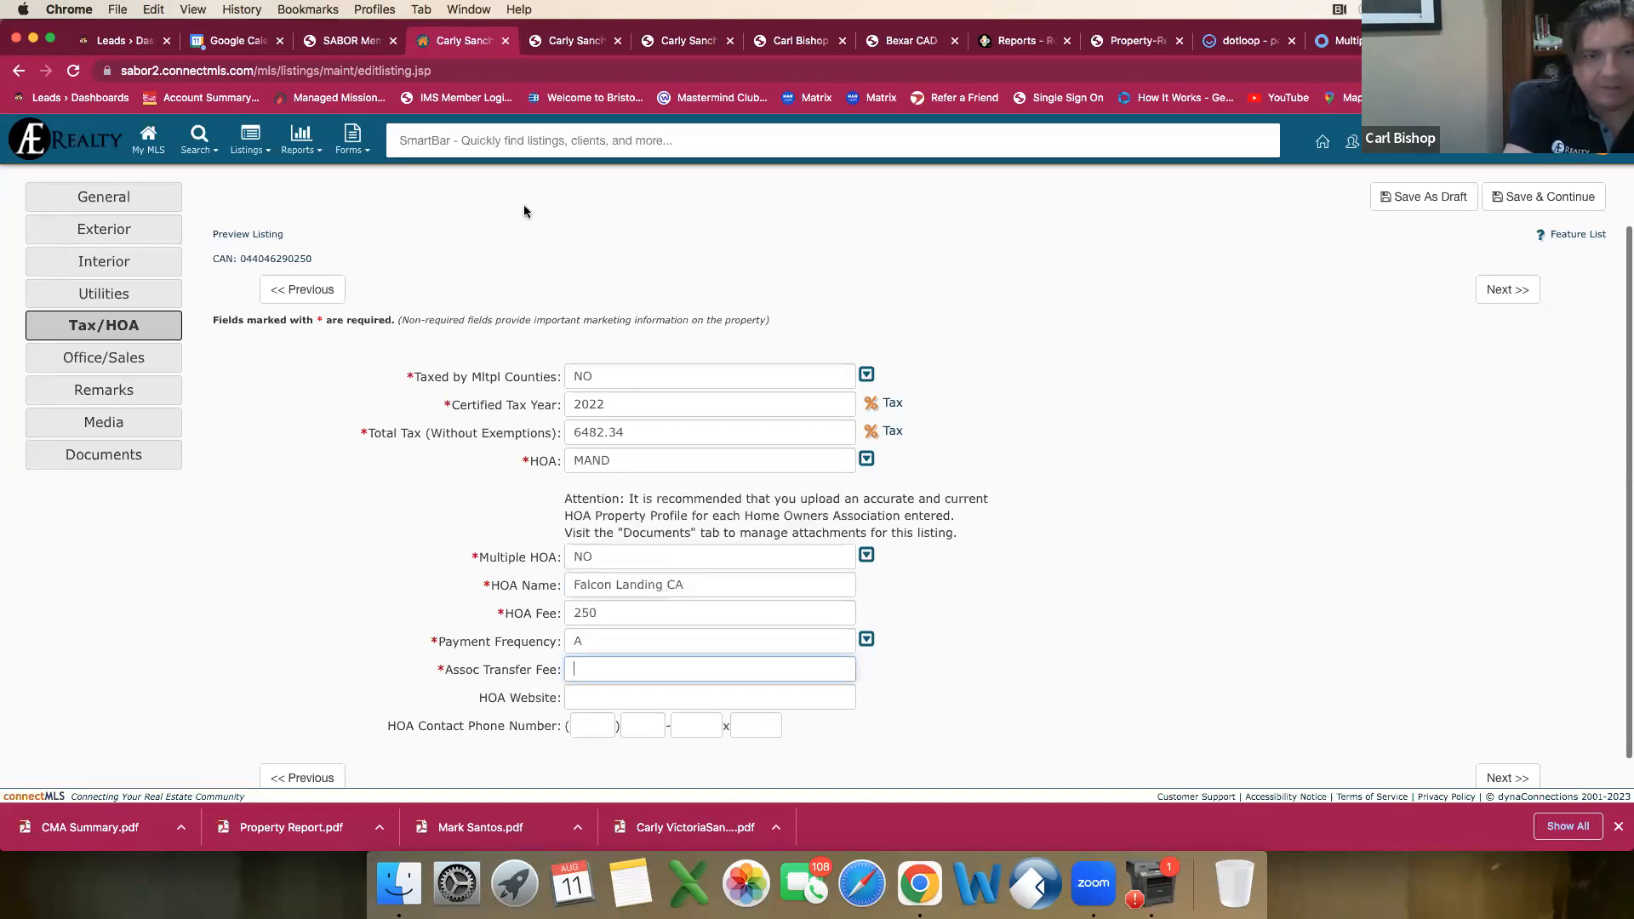
# Step: Check the HOA fees in both listing reports and enter 452 as the association transfer fee
pyautogui.click(600, 43)
pyautogui.click(673, 43)
pyautogui.click(593, 48)
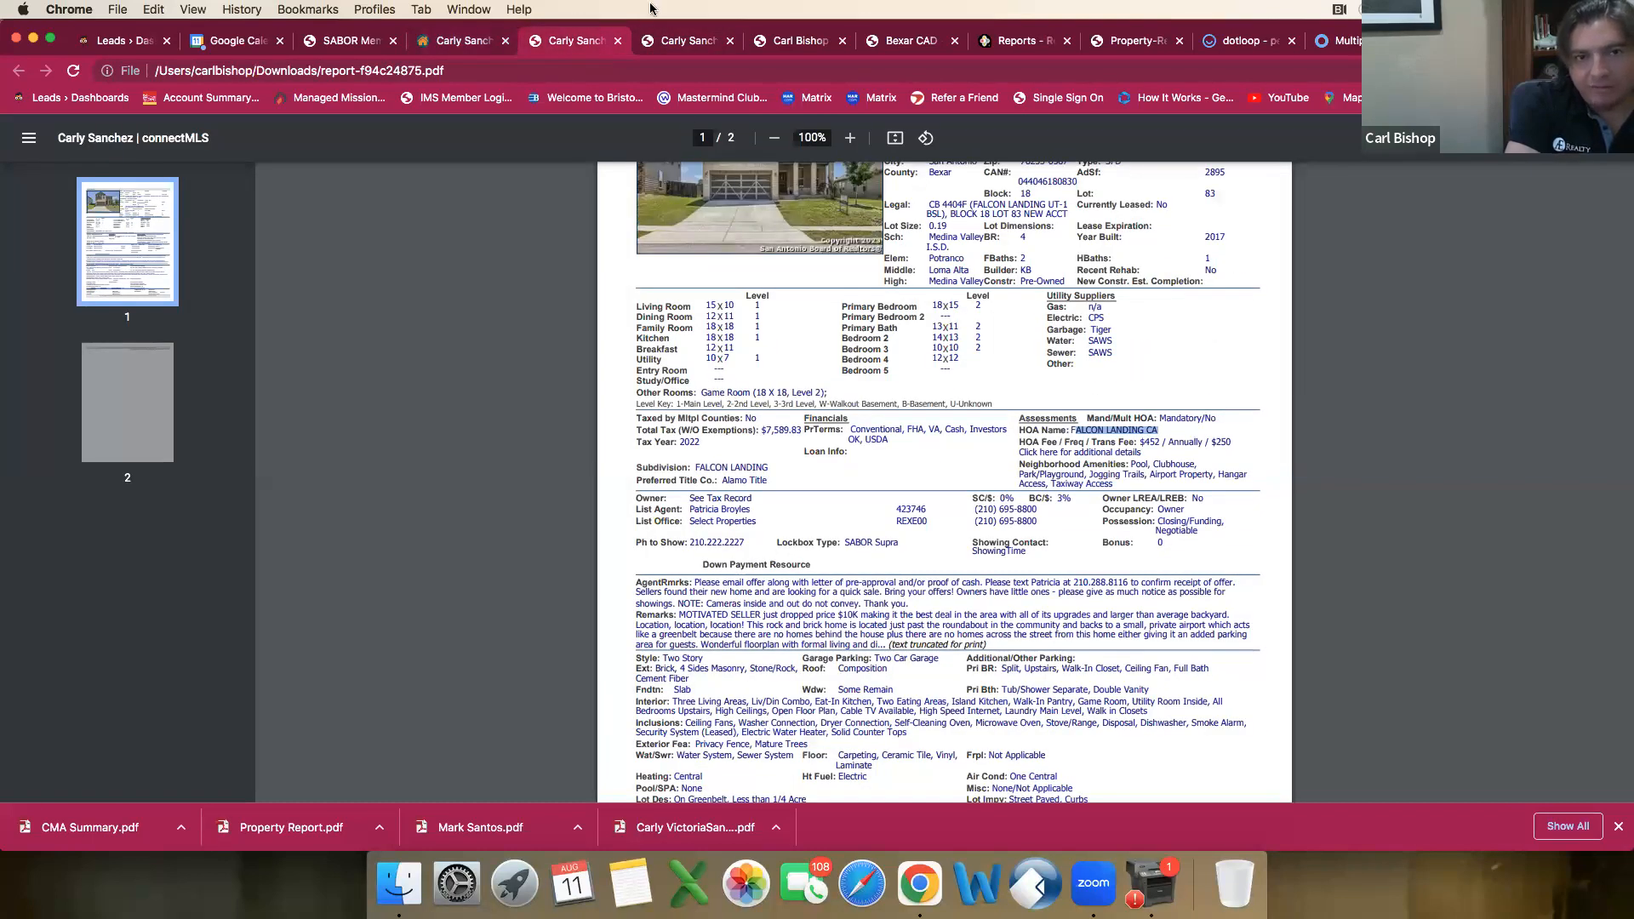
pyautogui.click(692, 44)
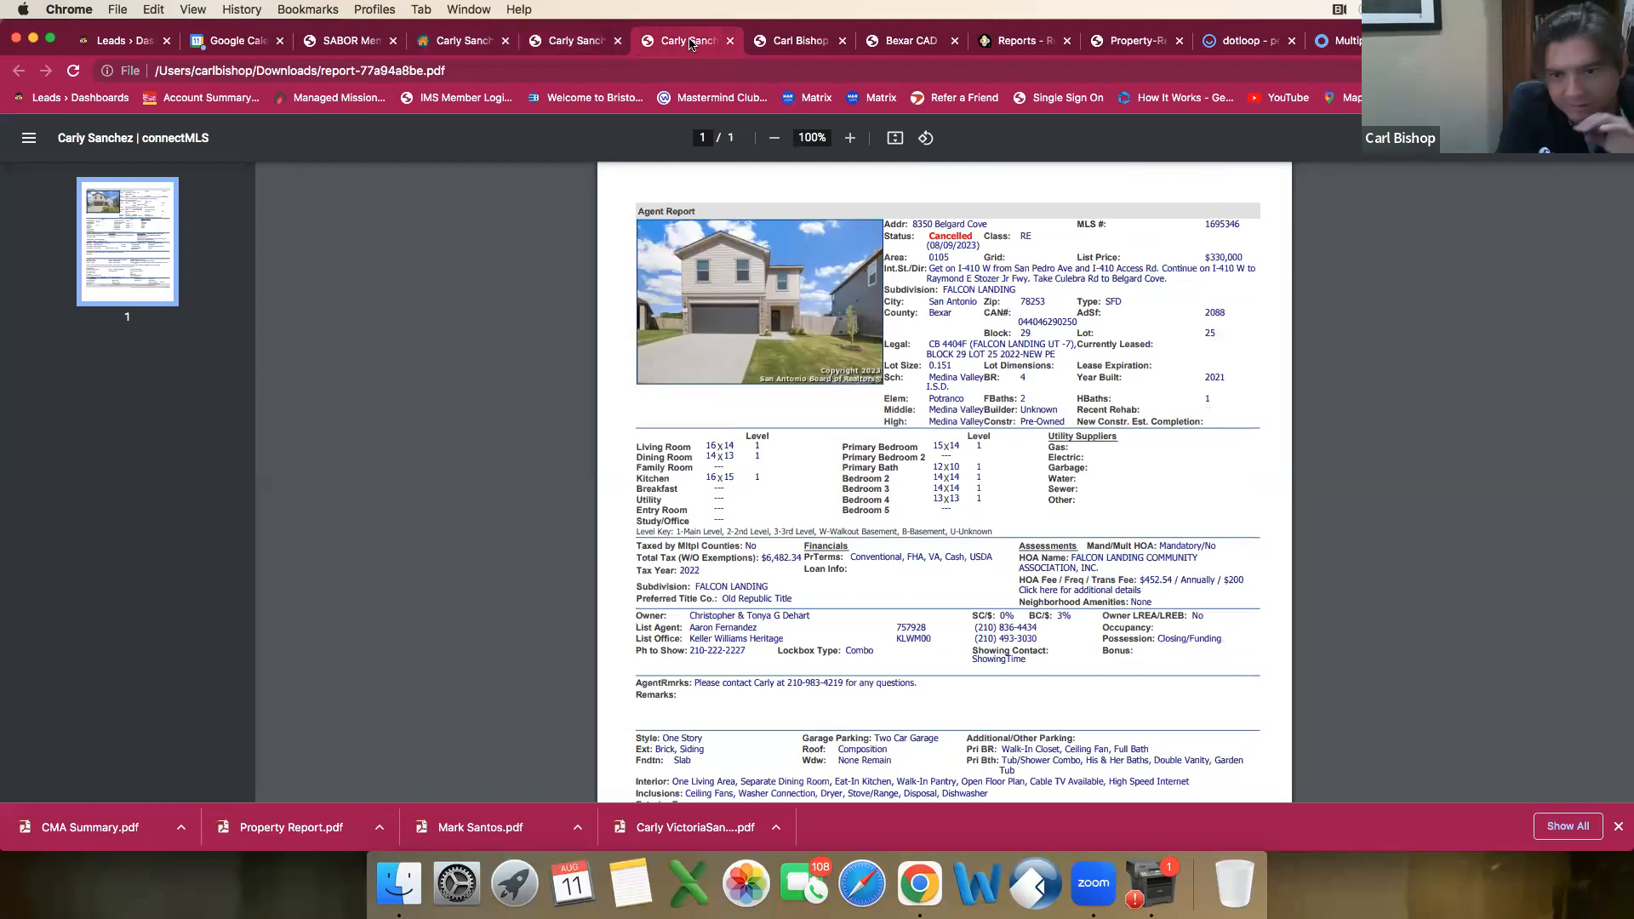
pyautogui.click(467, 44)
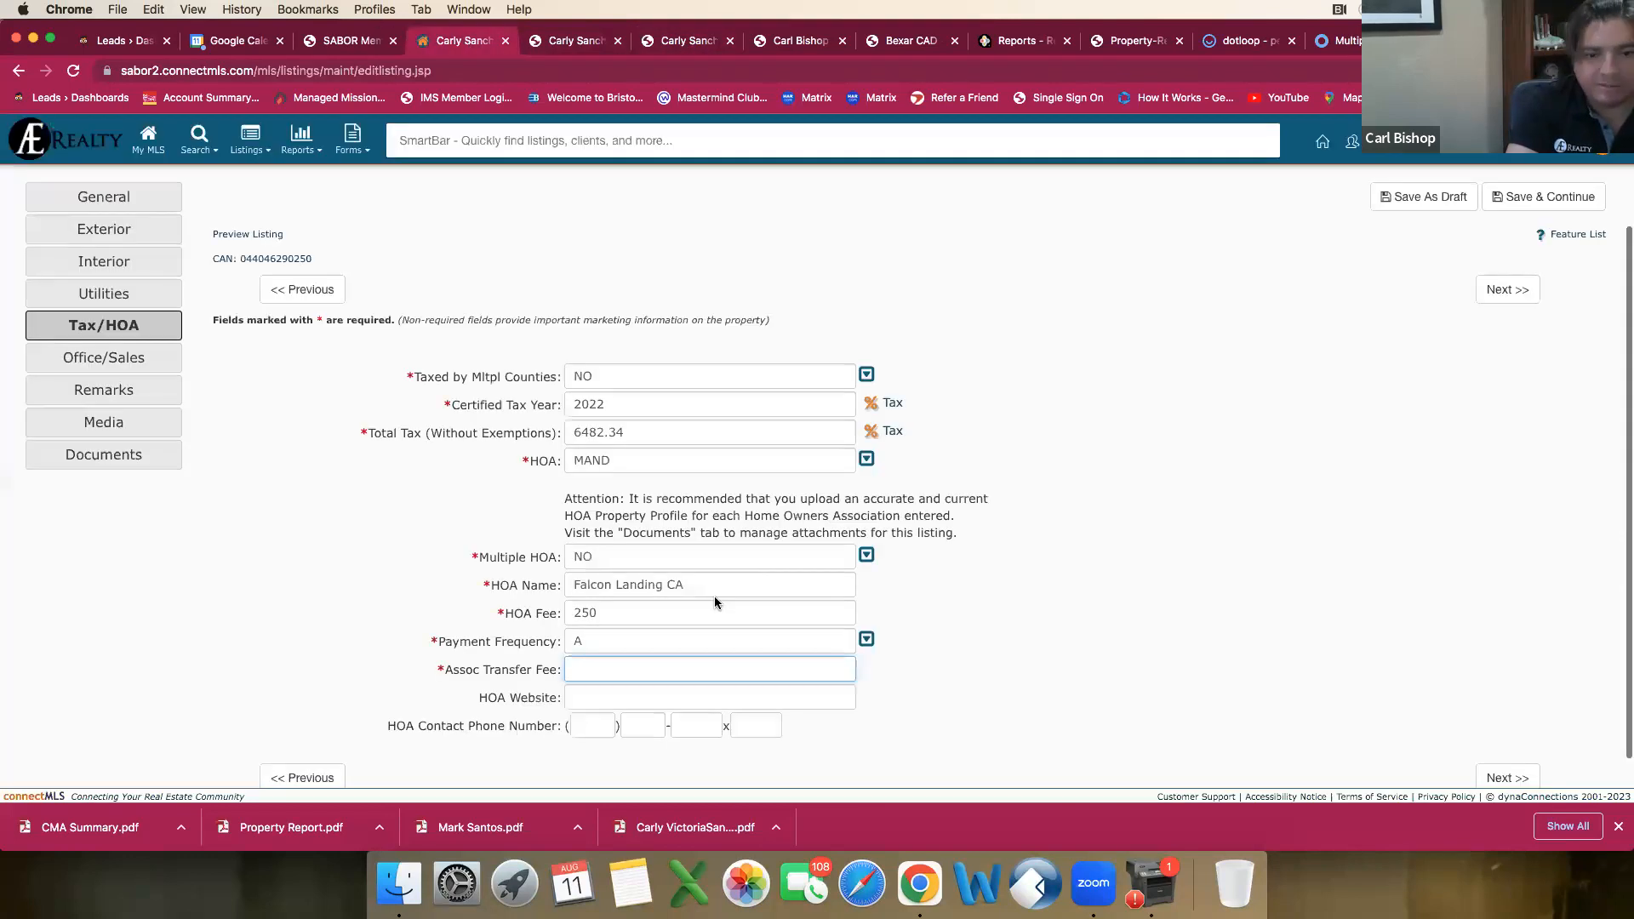
pyautogui.write('452')
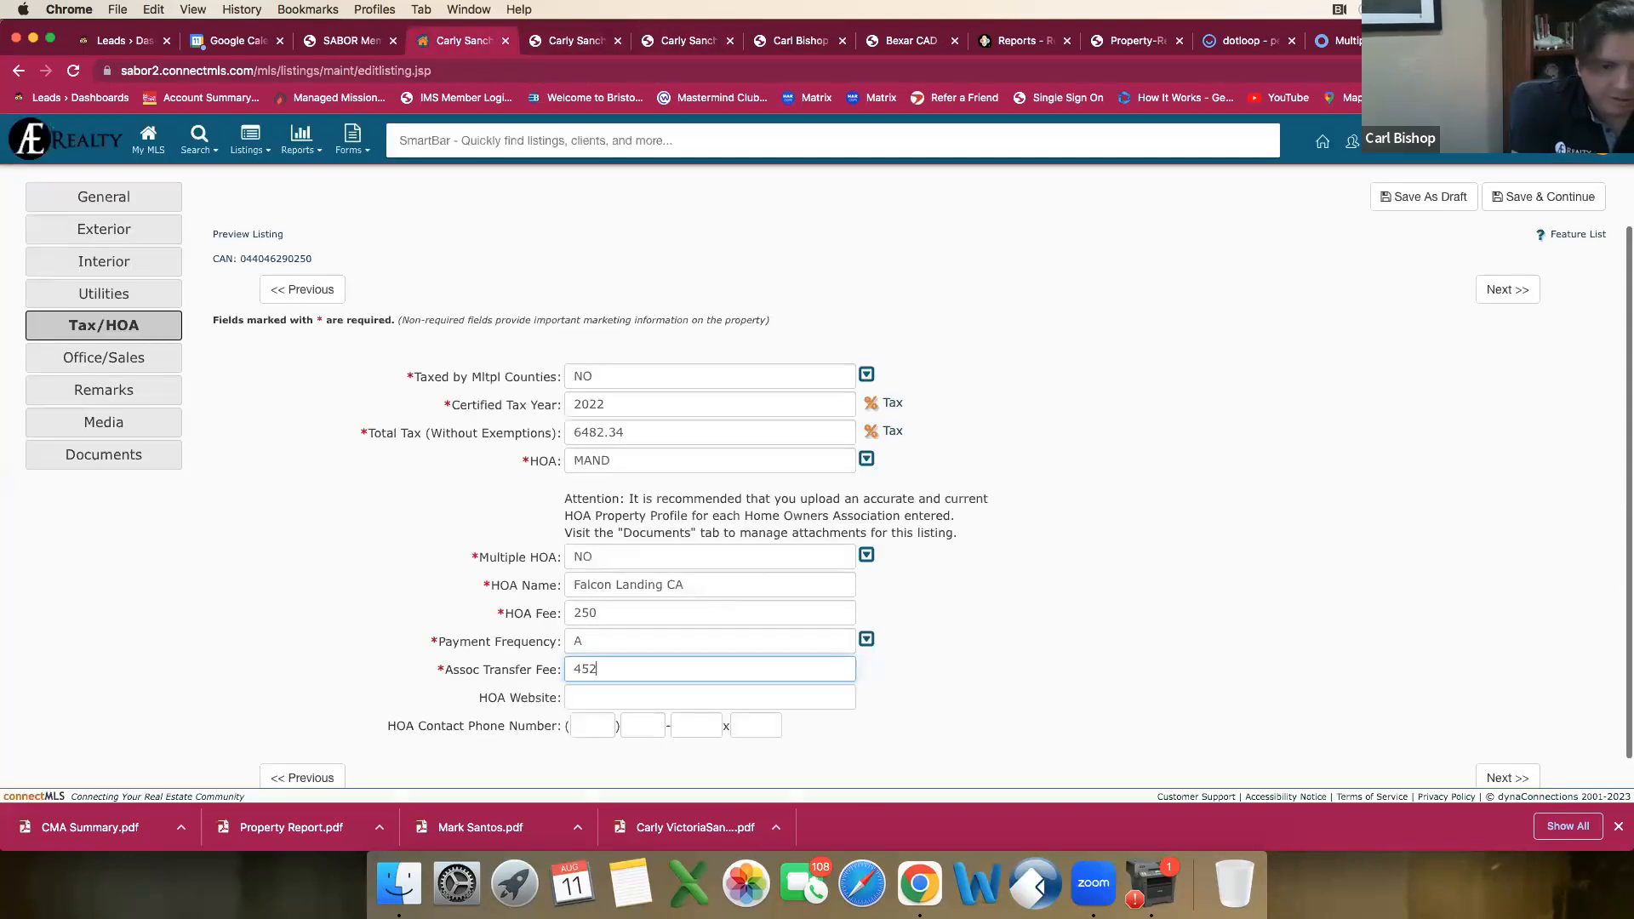
pyautogui.press('Tab')
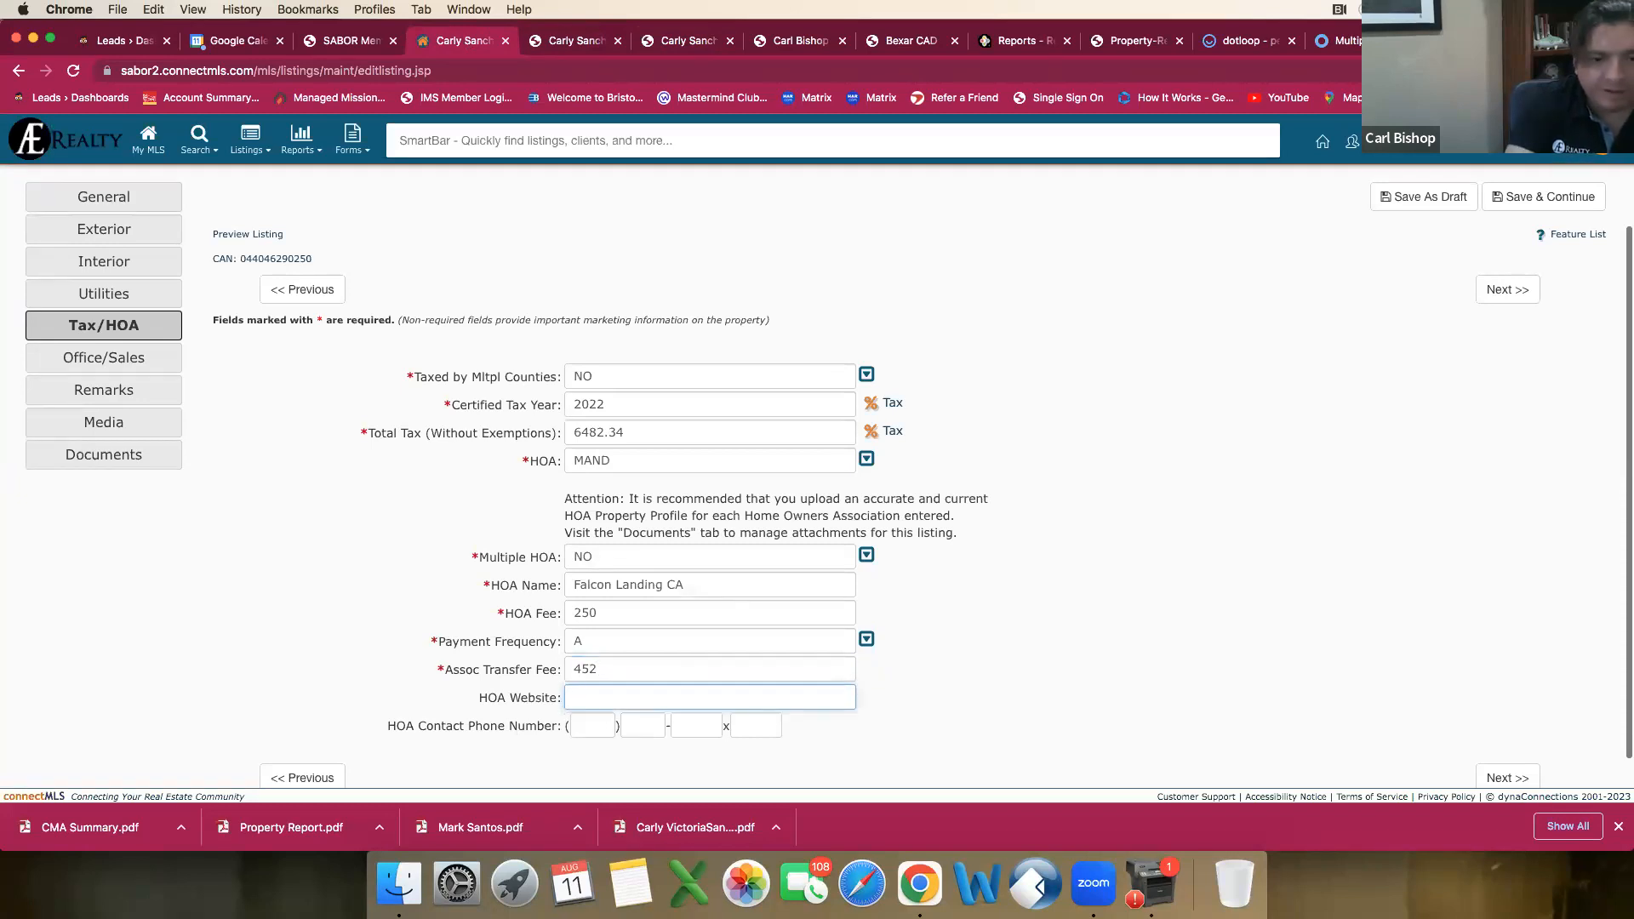
# Step: Recheck the HOA details against both reports, save the listing as a draft and proceed to the Office/Sales section
pyautogui.click(569, 43)
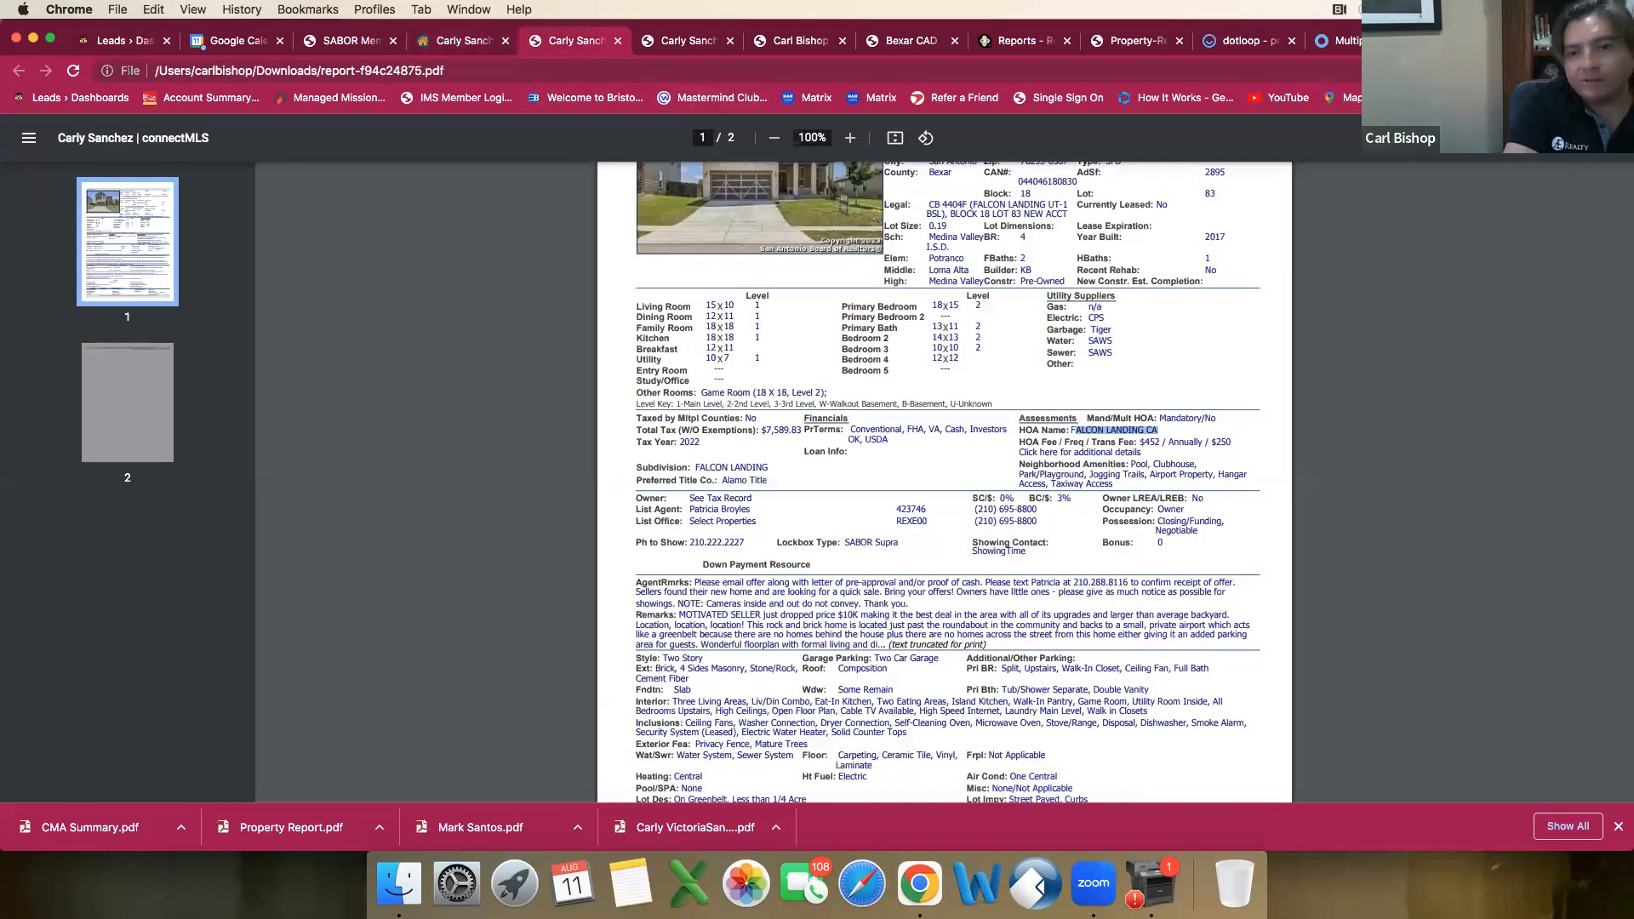
pyautogui.click(689, 45)
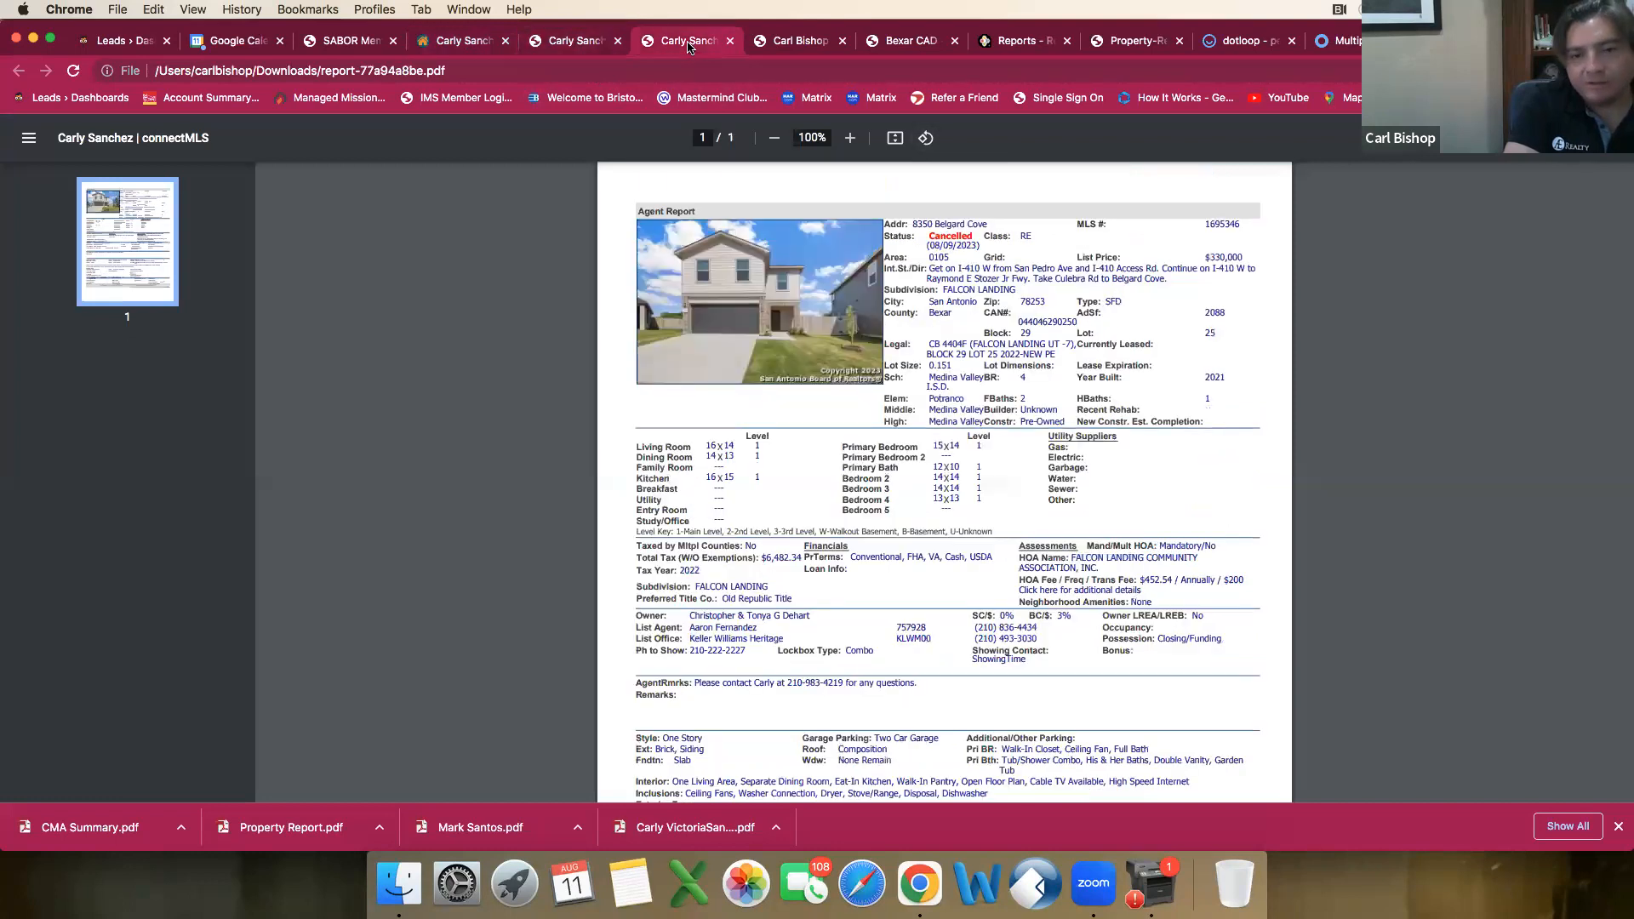
pyautogui.click(464, 41)
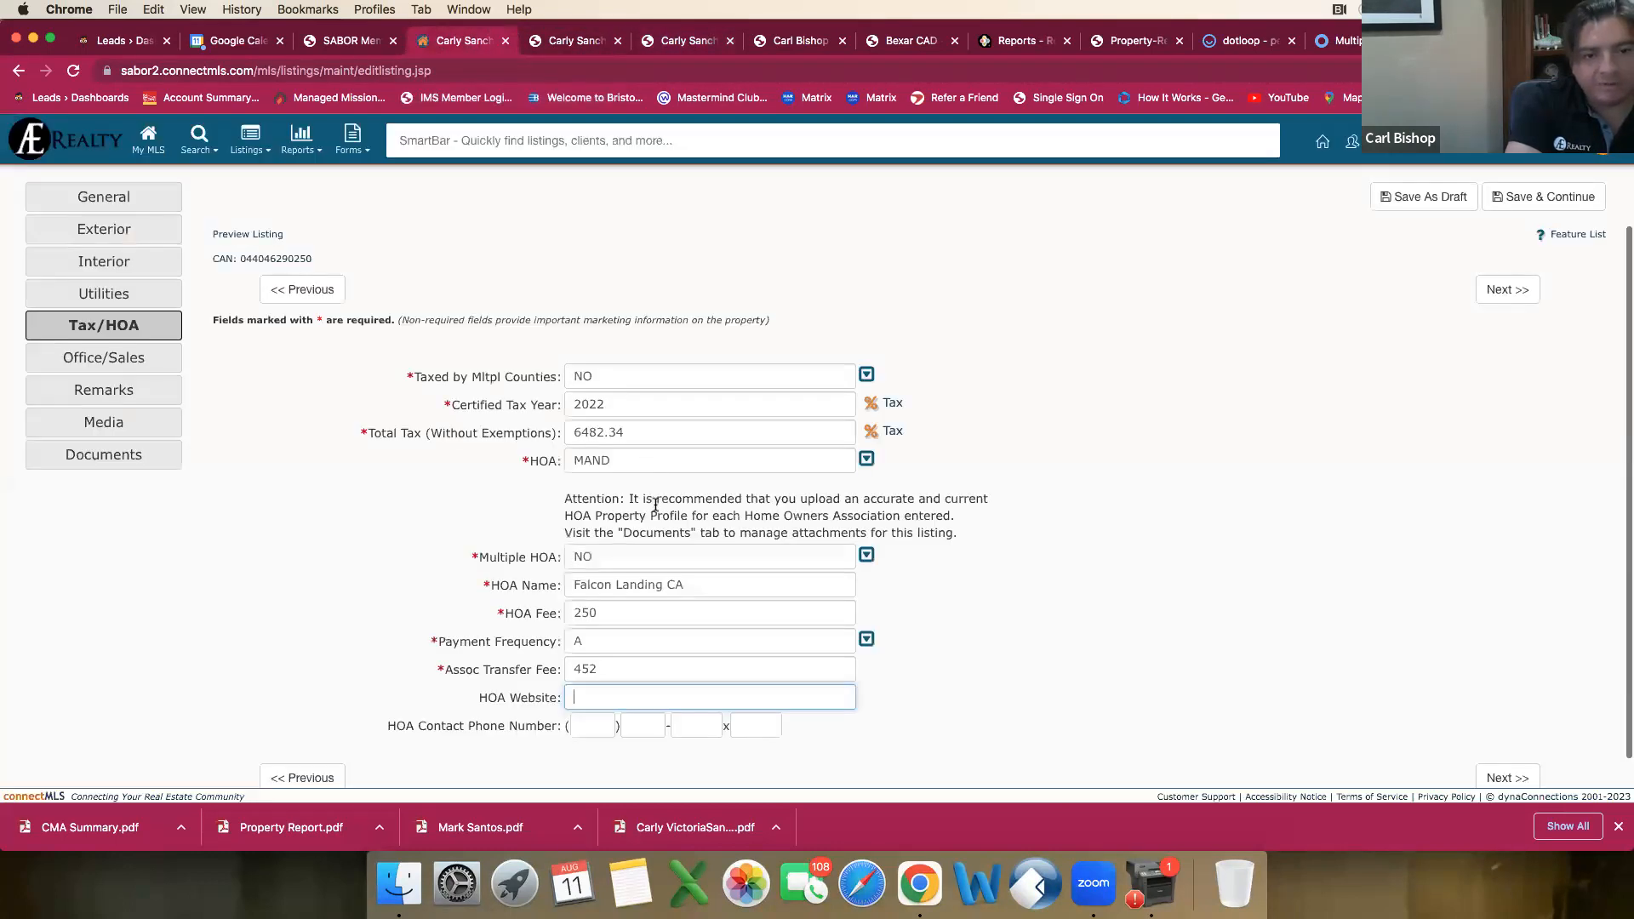
pyautogui.scroll(-1, 656, 496)
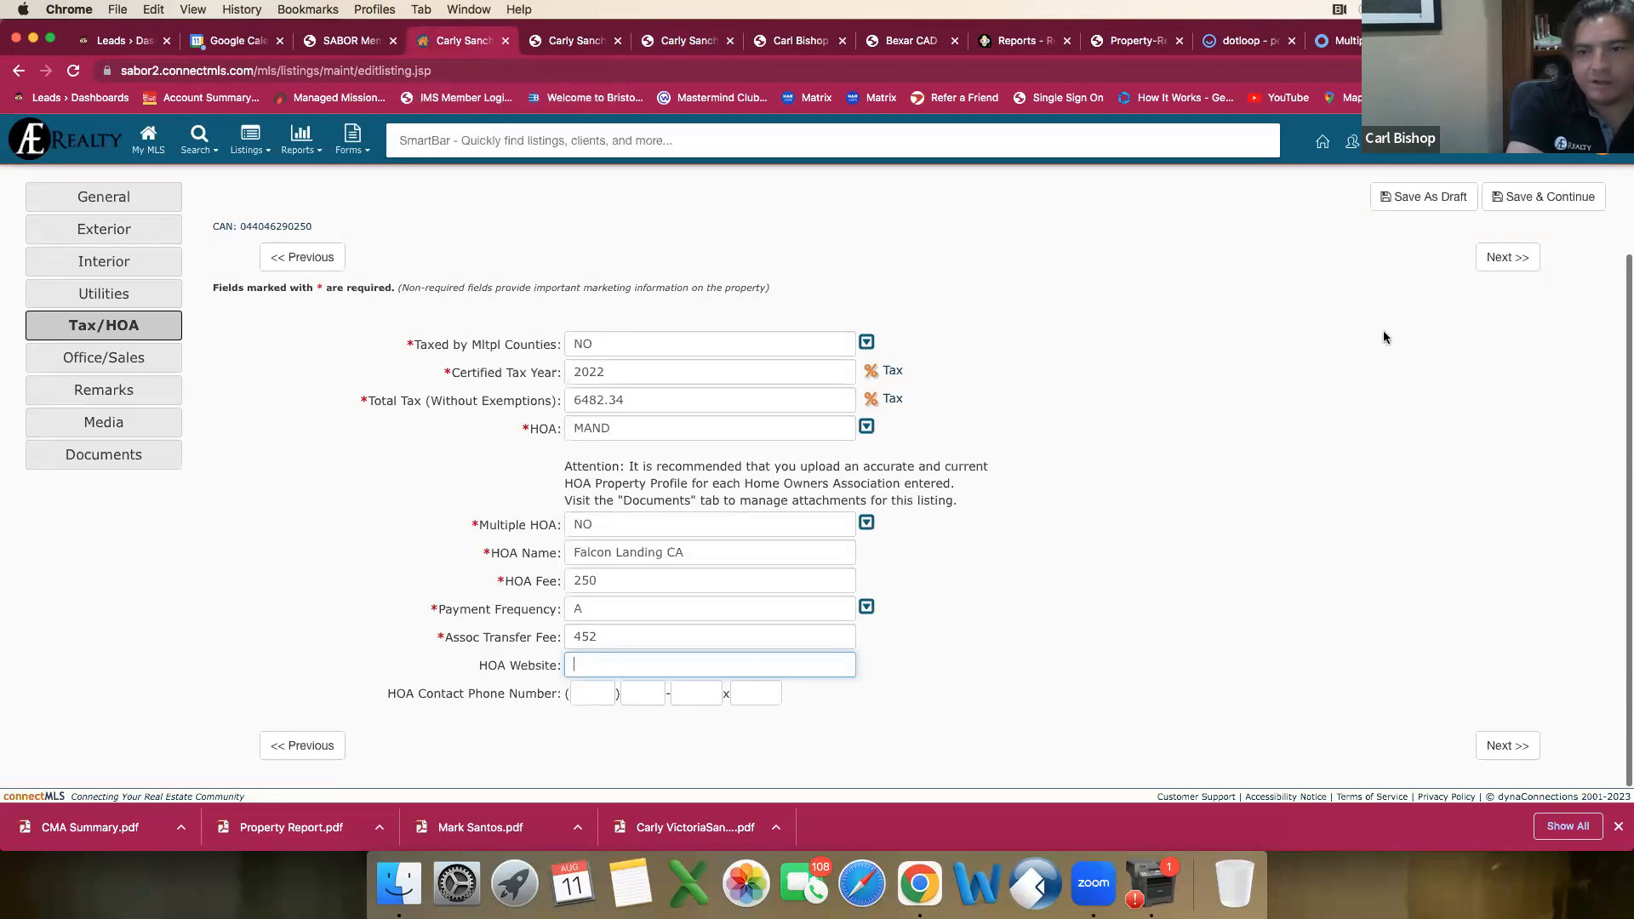
pyautogui.click(1448, 199)
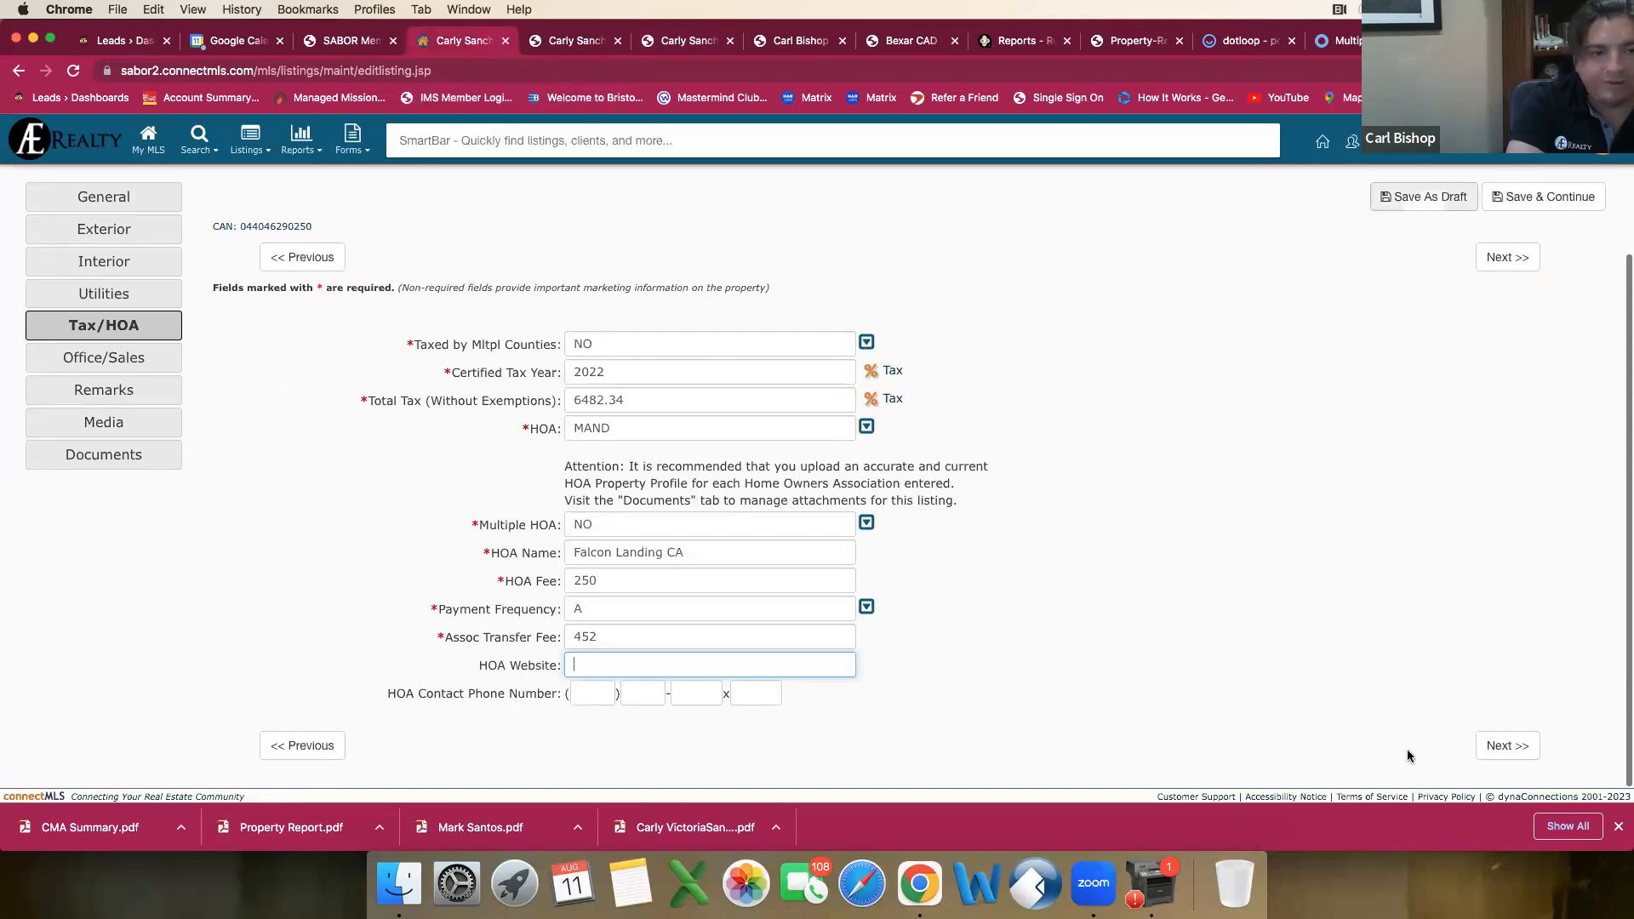
pyautogui.click(1525, 746)
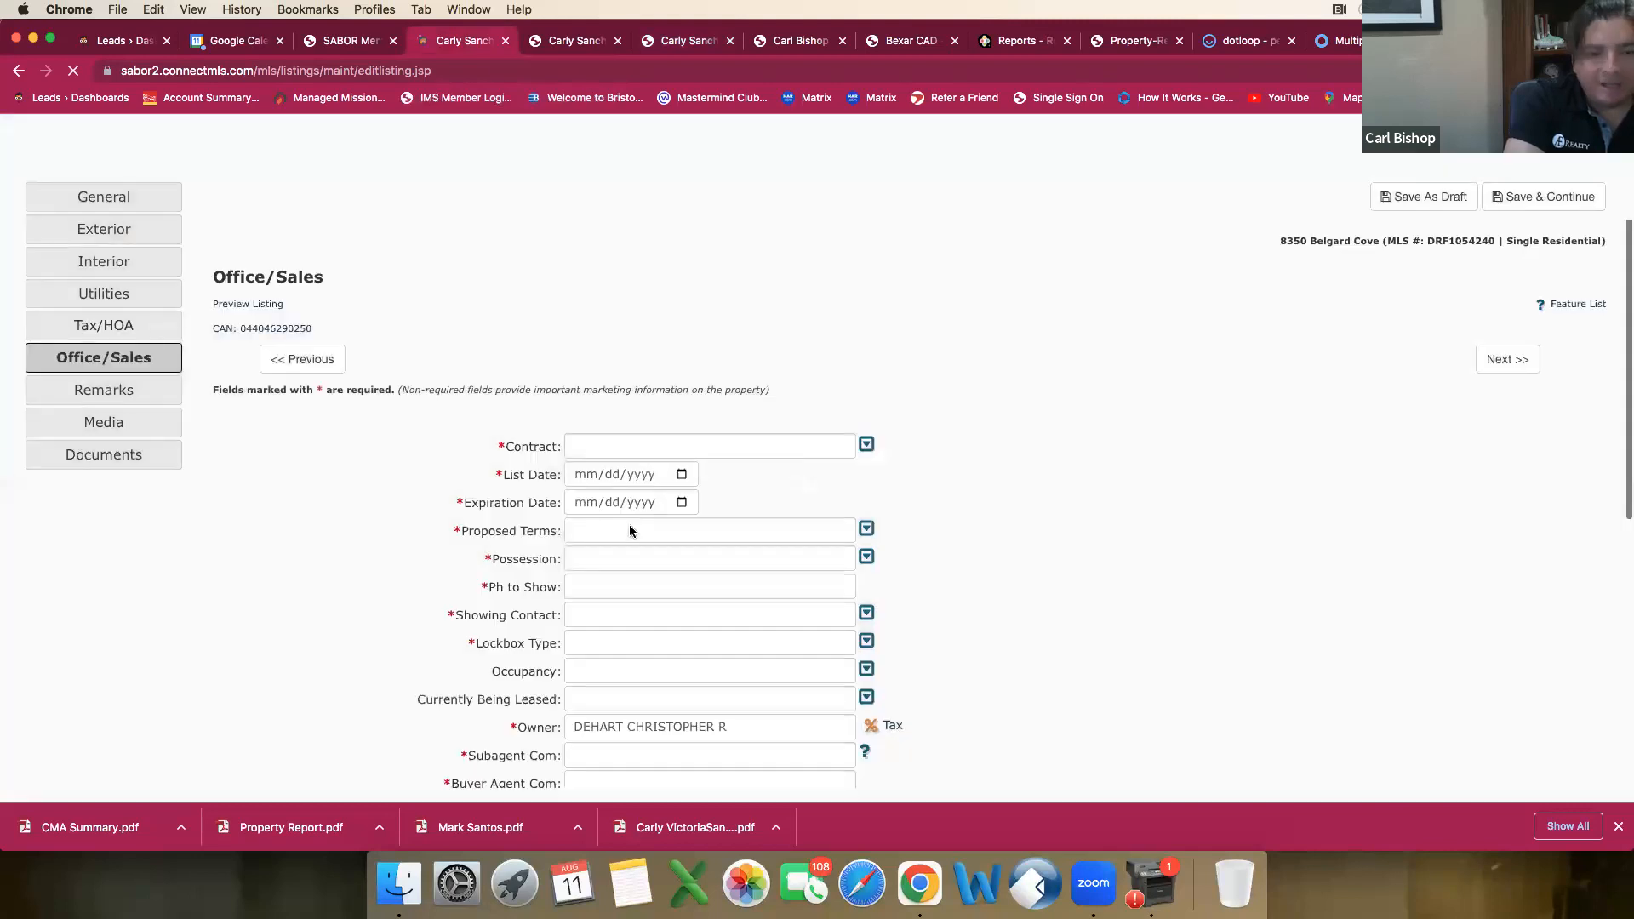
# Step: Set the contract to Exclusive Right to Sell and the list date to 08/11/2023
pyautogui.click(866, 445)
pyautogui.click(587, 544)
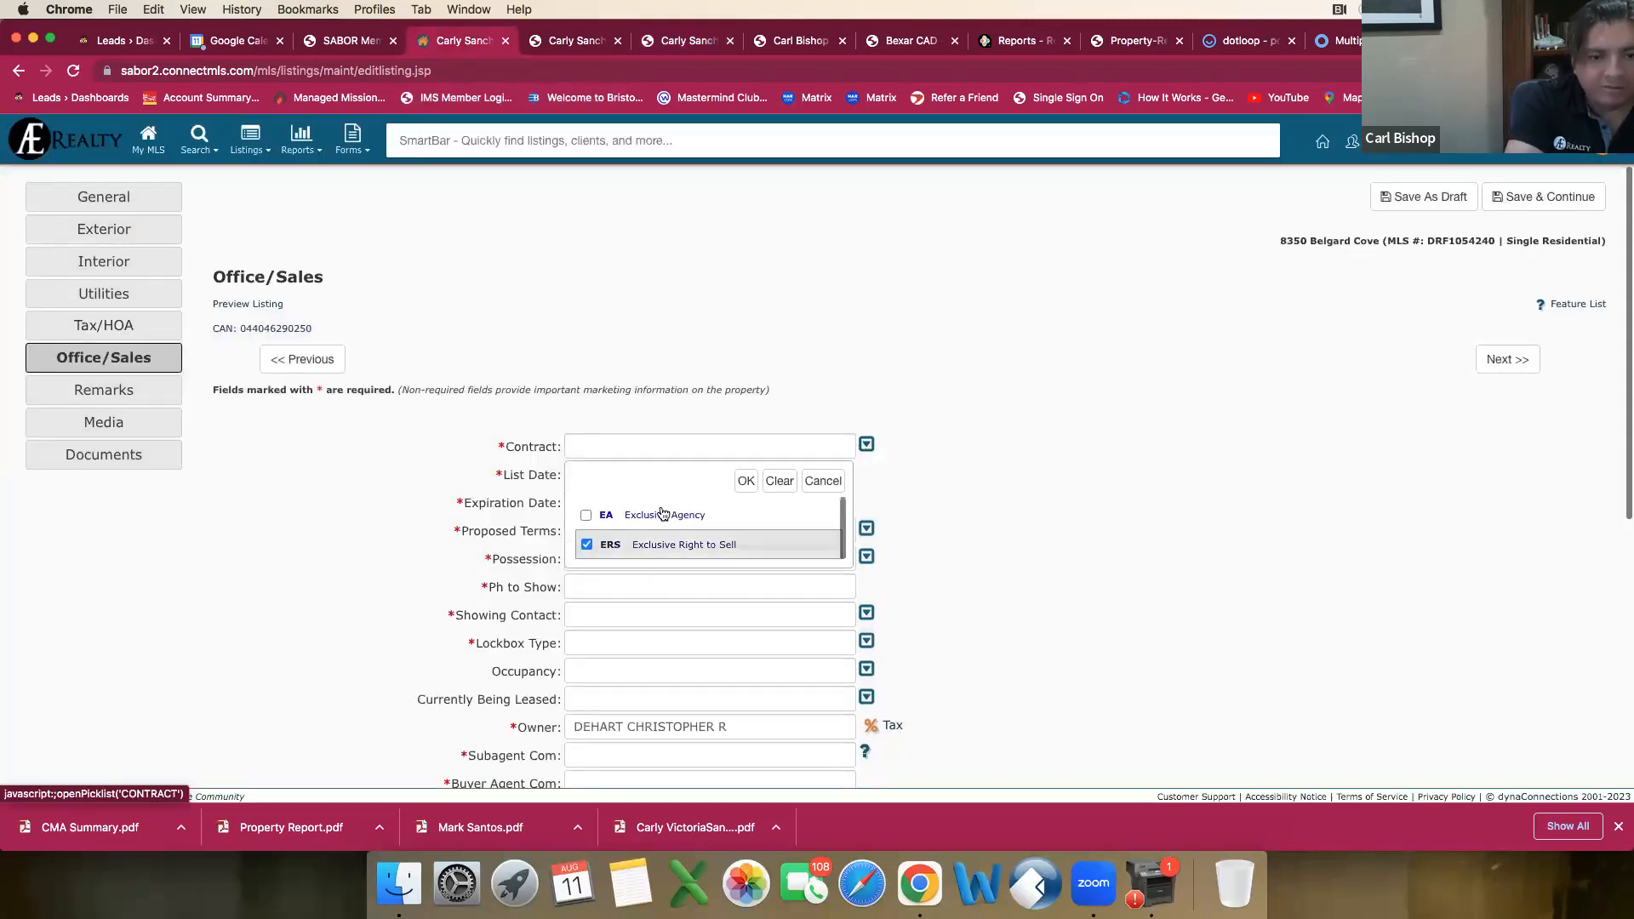
pyautogui.click(746, 482)
pyautogui.click(642, 474)
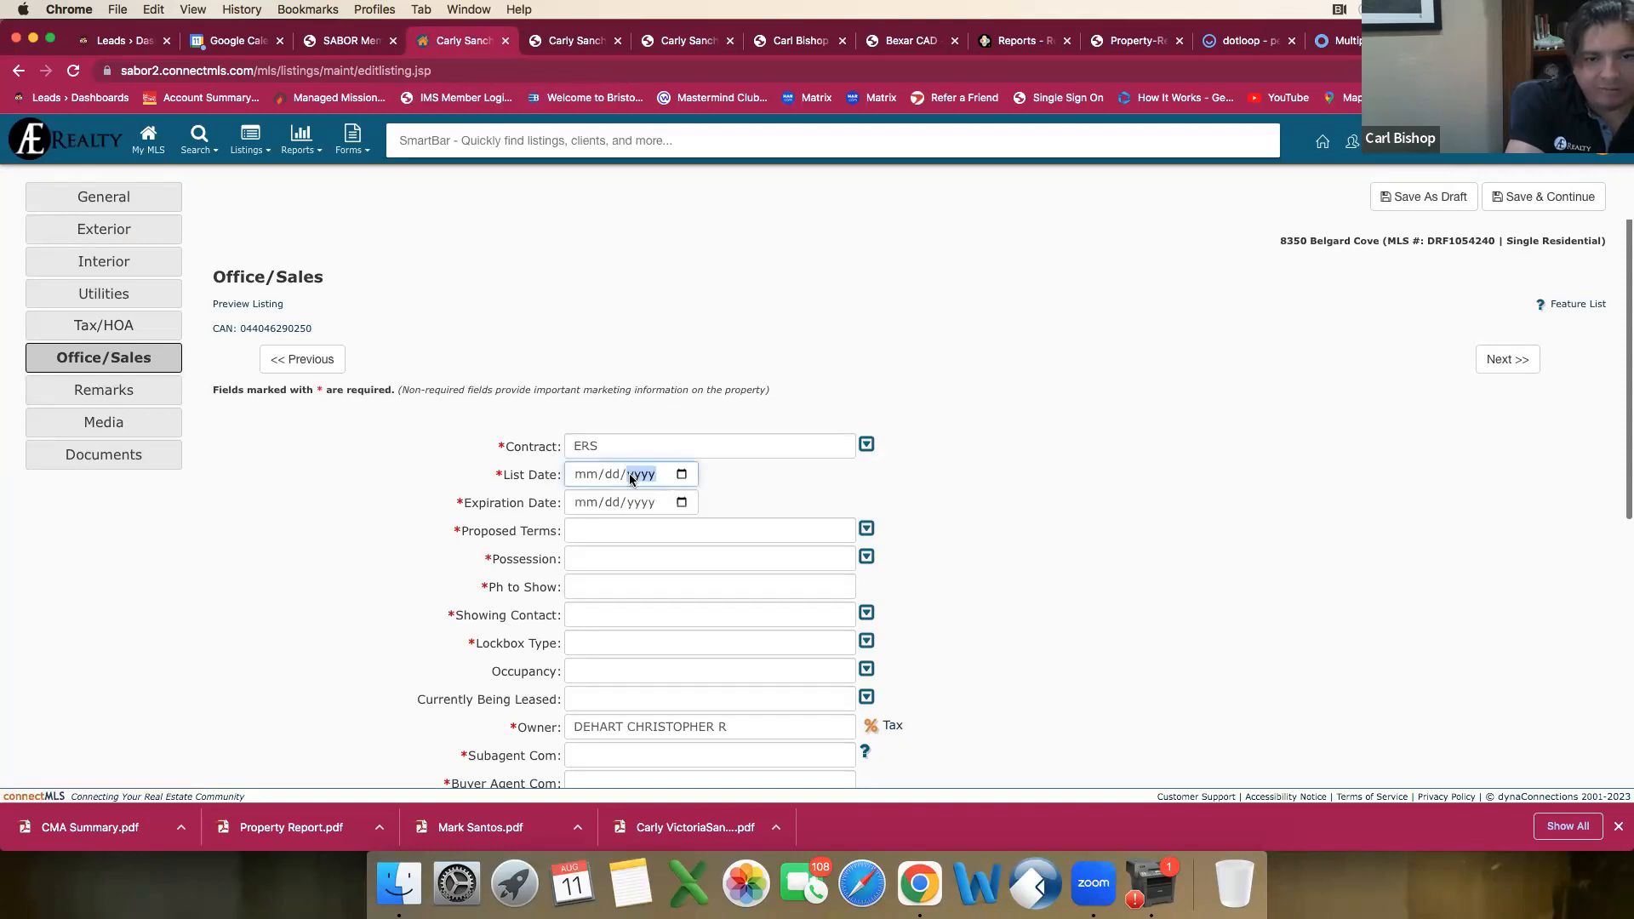
pyautogui.click(683, 476)
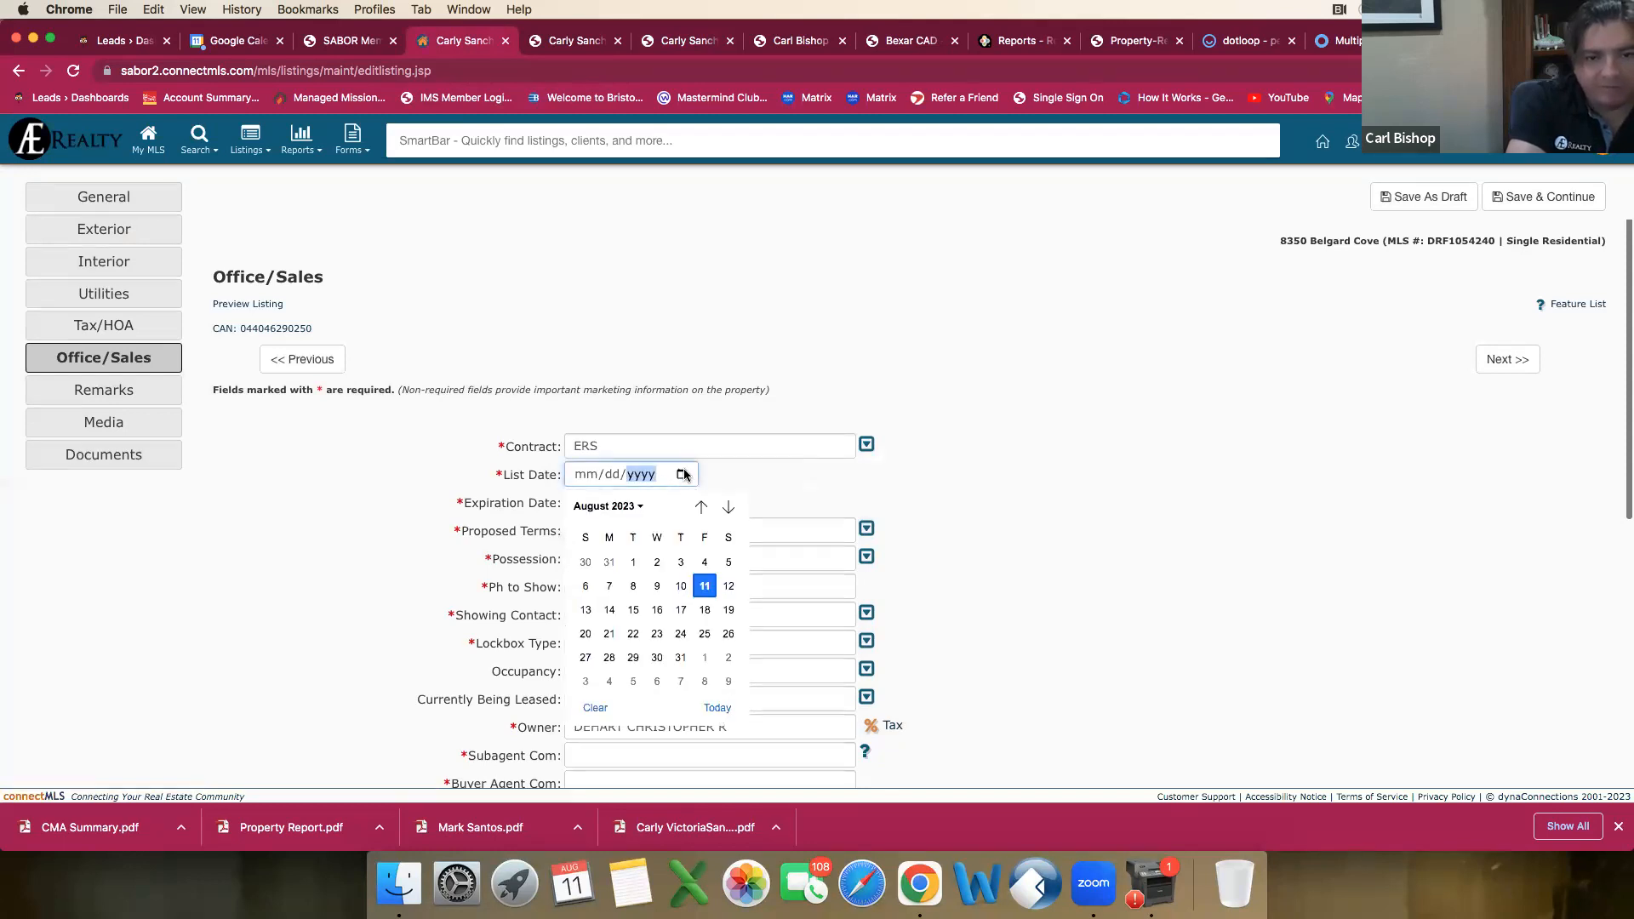
pyautogui.click(705, 586)
# Step: Set the listing's expiration date to 08/31/2024
pyautogui.click(682, 502)
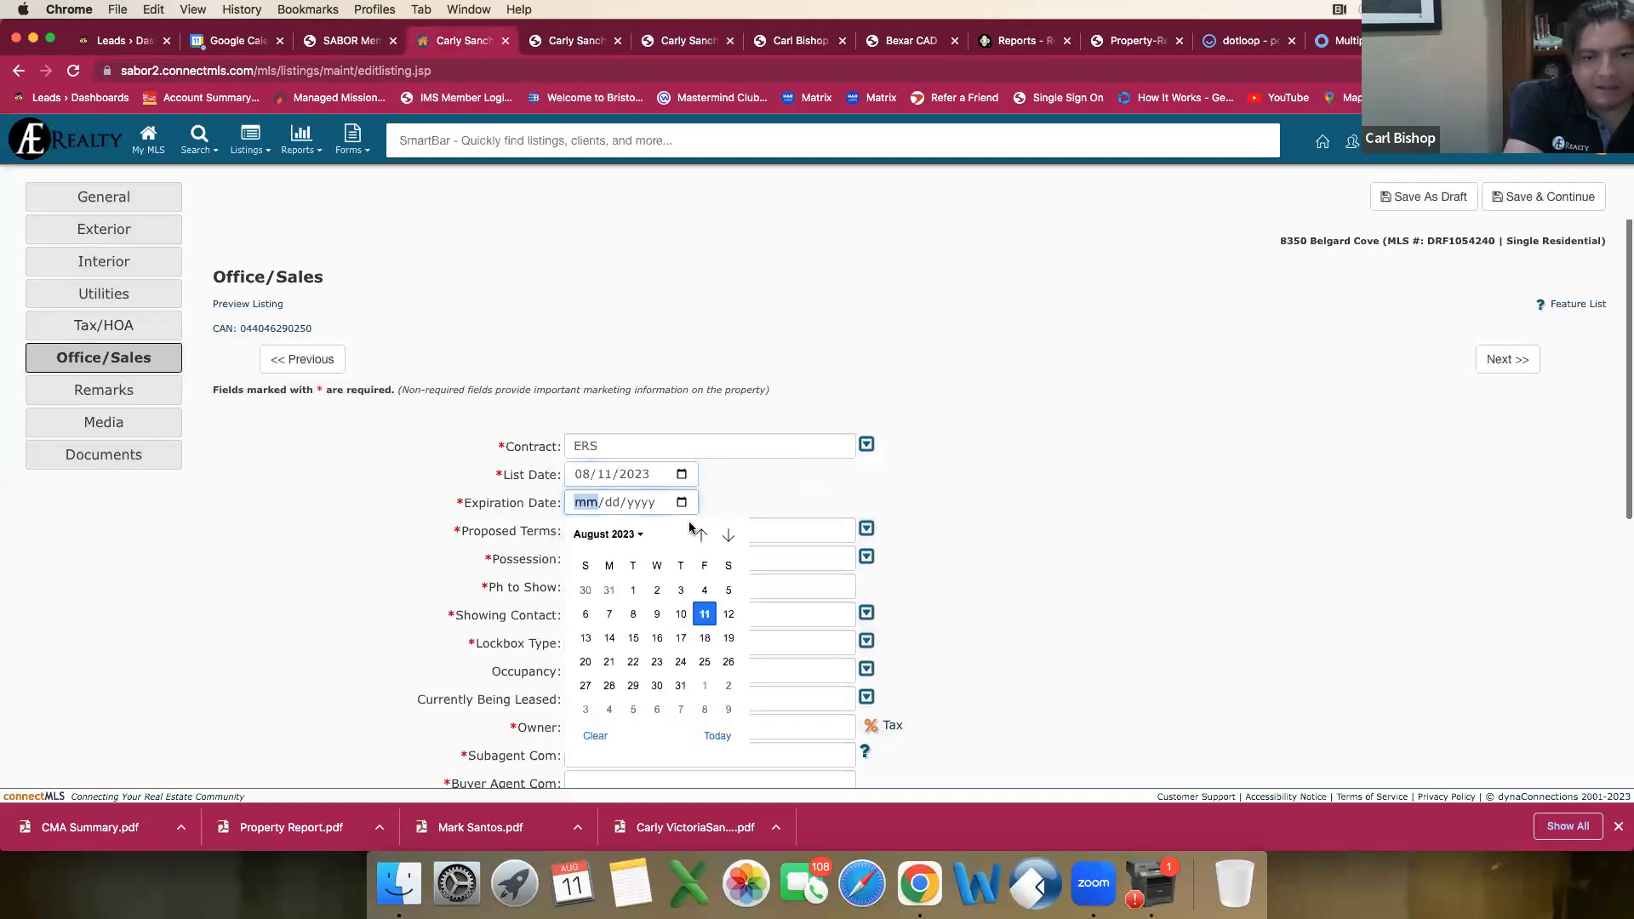
pyautogui.click(634, 535)
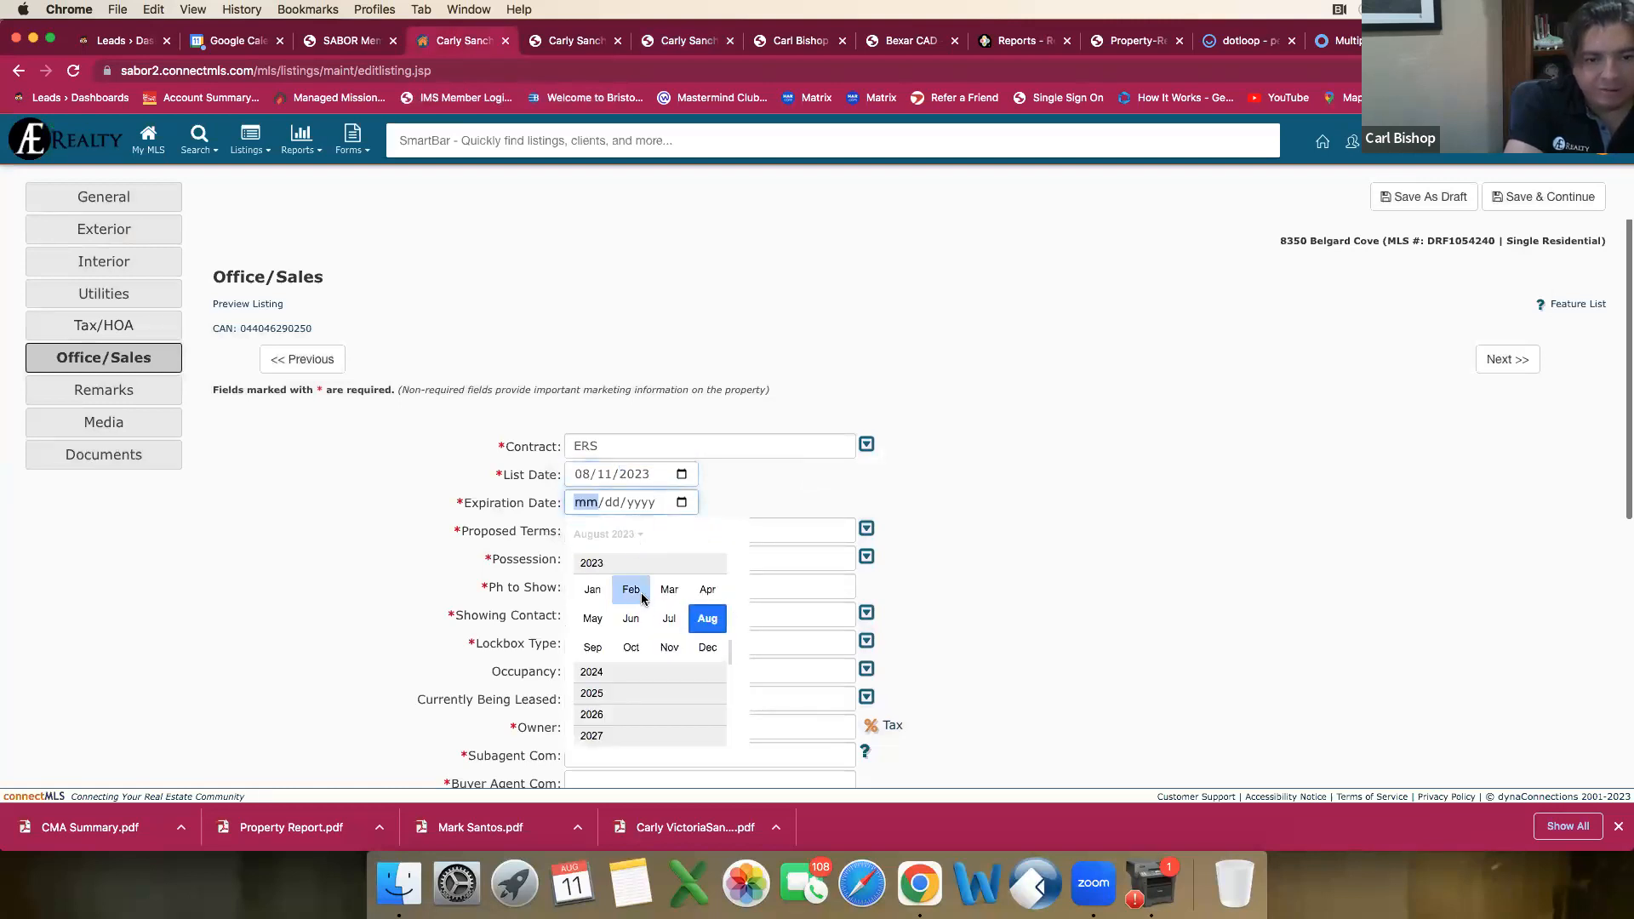
pyautogui.click(615, 672)
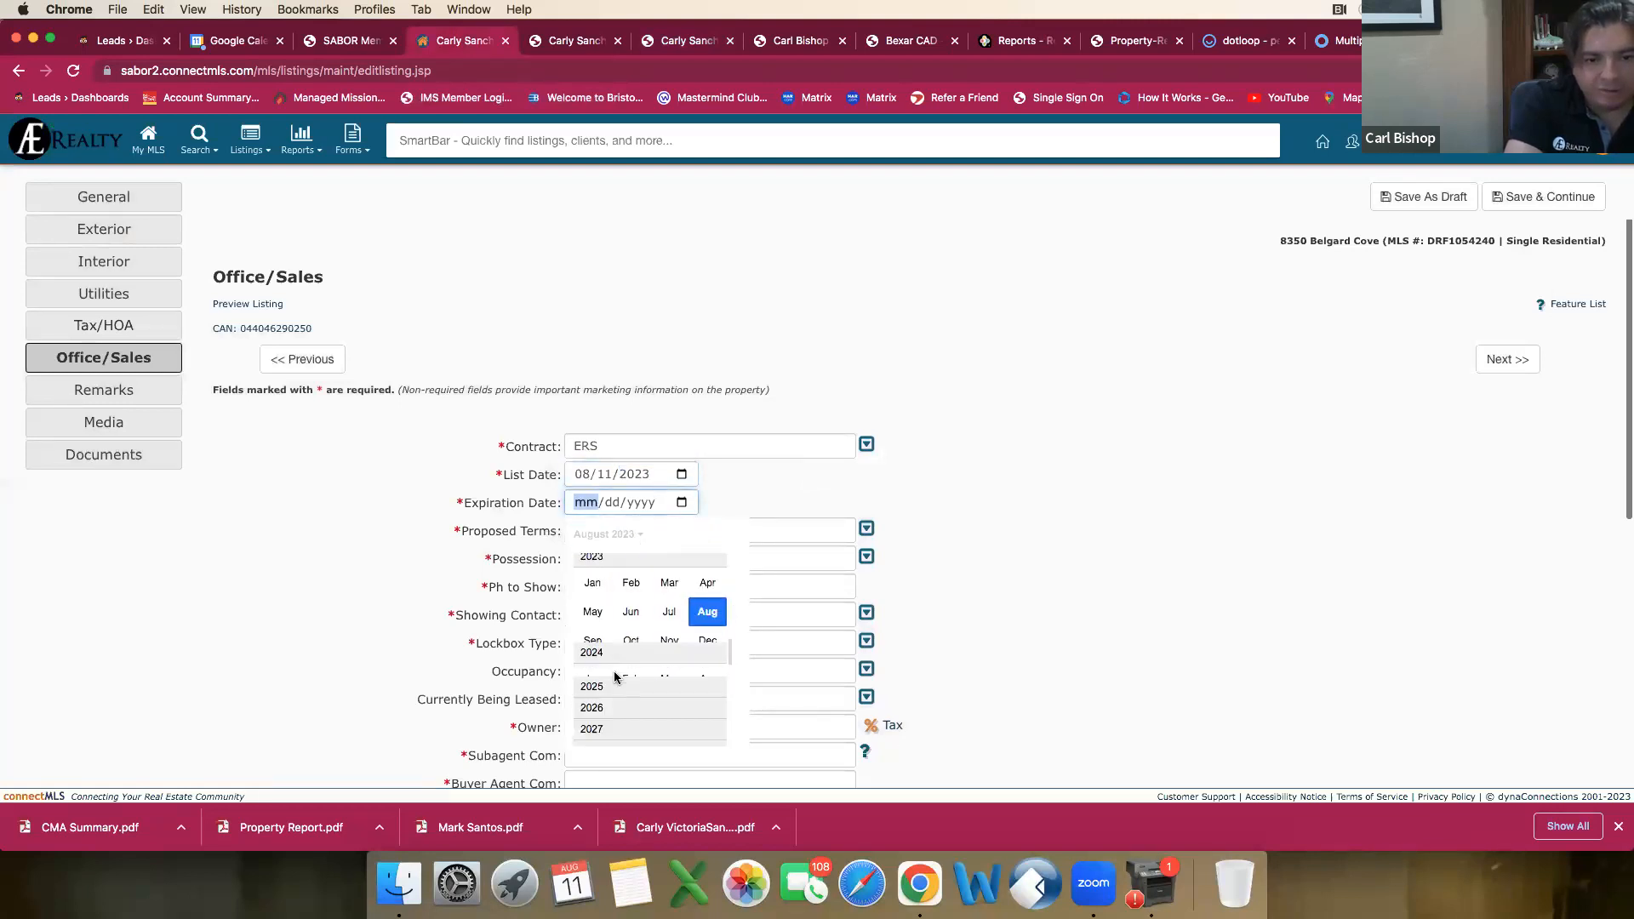
pyautogui.click(712, 618)
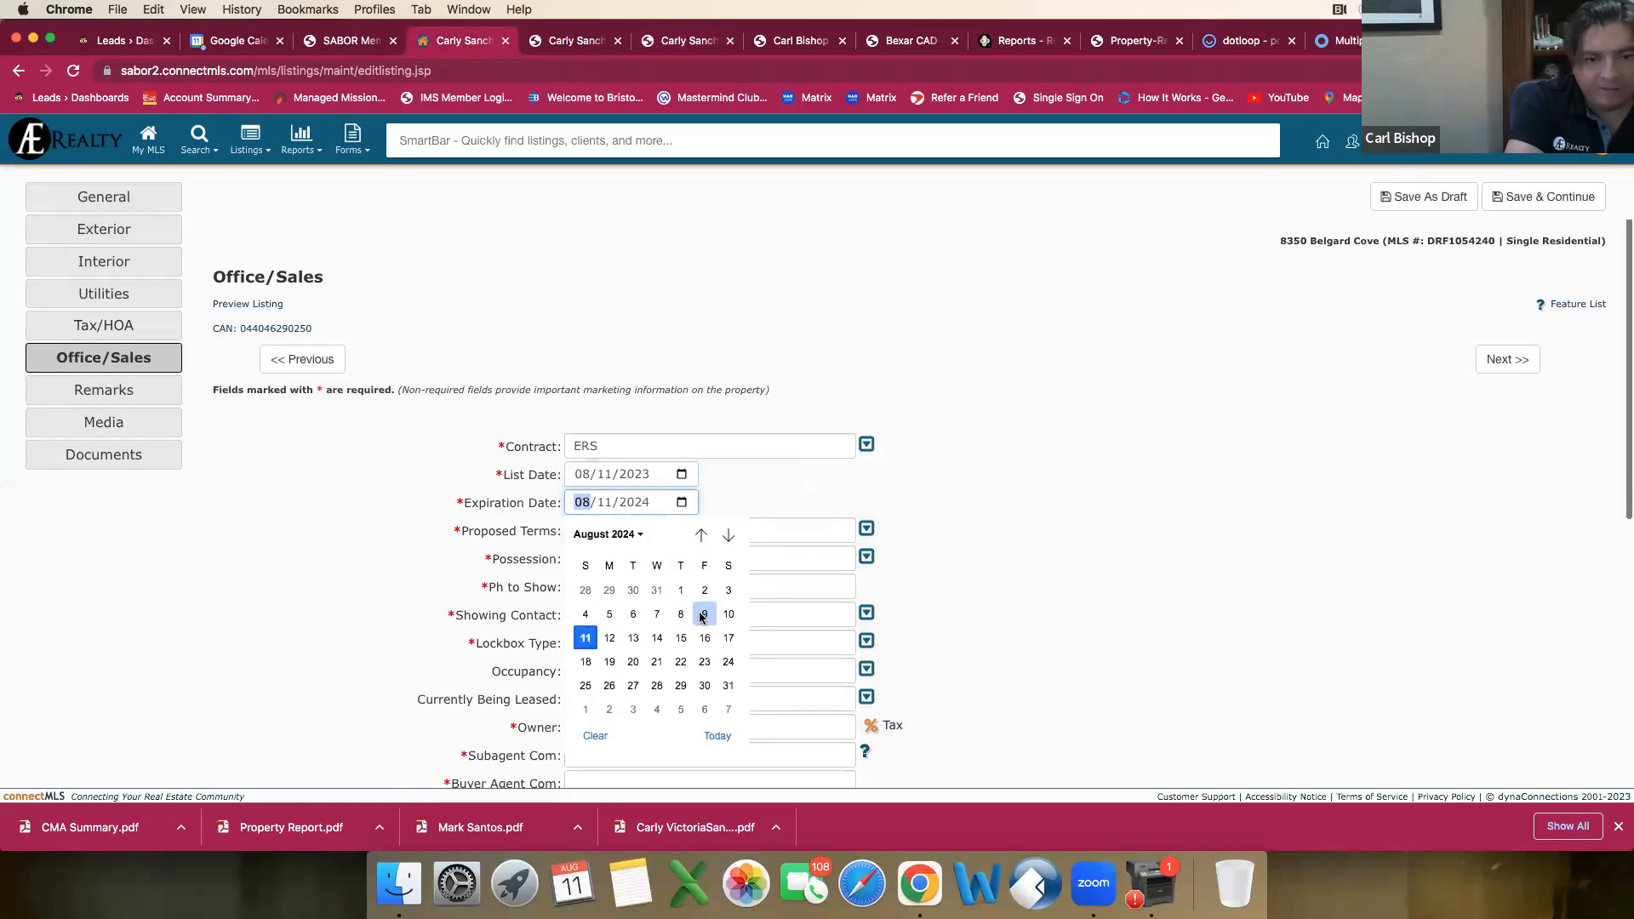
pyautogui.click(726, 681)
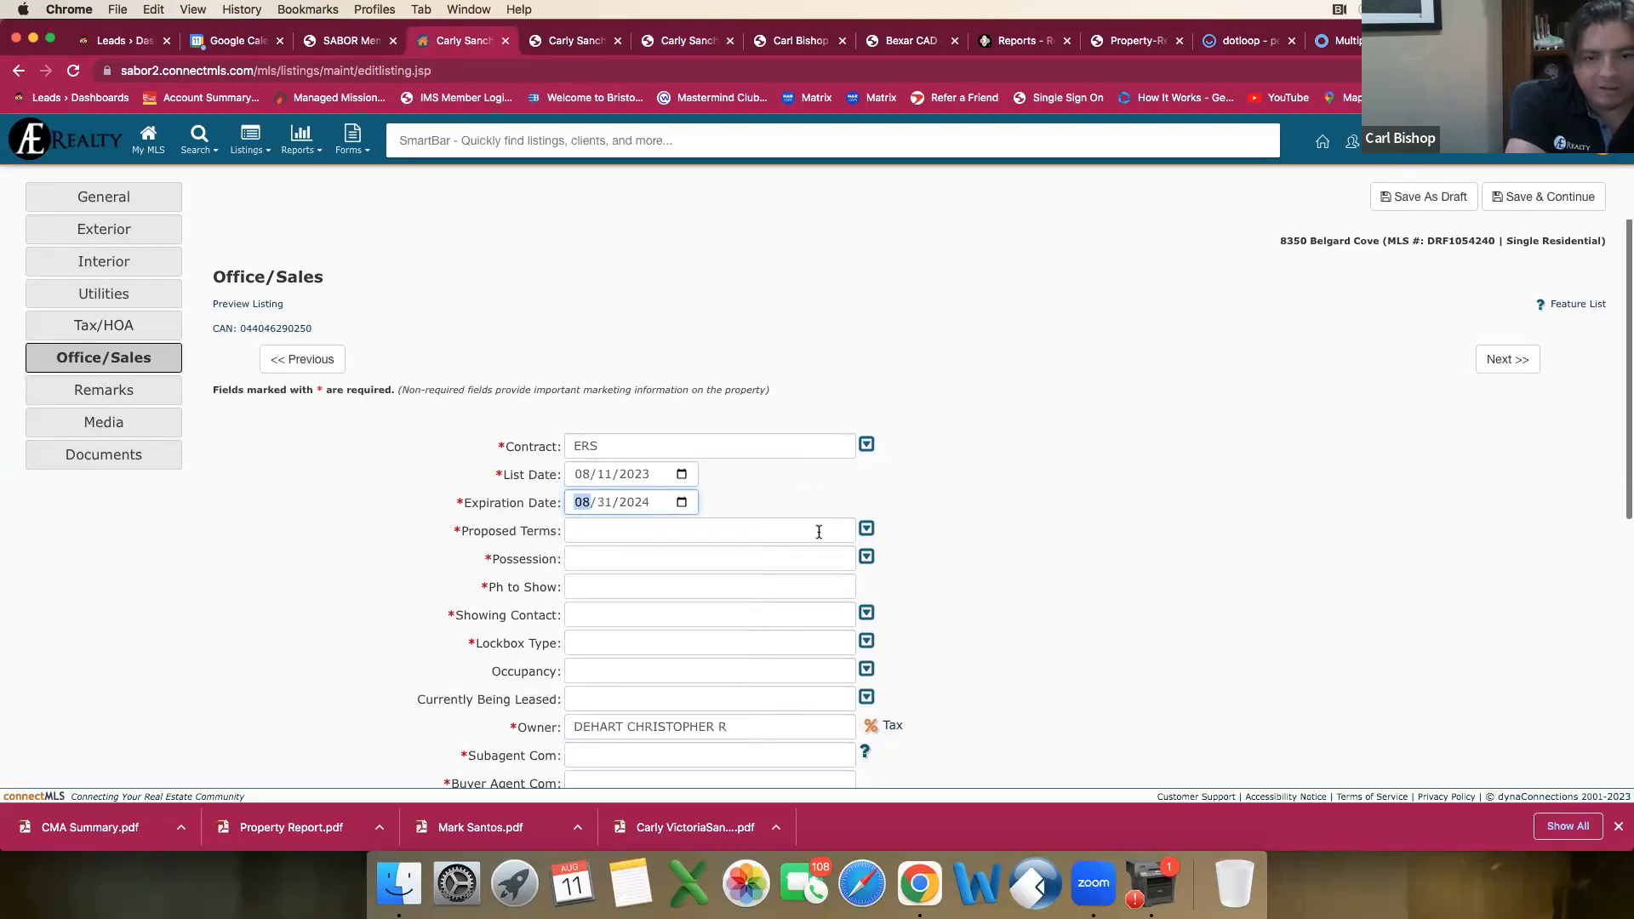
# Step: Set the proposed terms to Conventional, FHA, VA, TX Vet, Cash and USDA
pyautogui.click(870, 532)
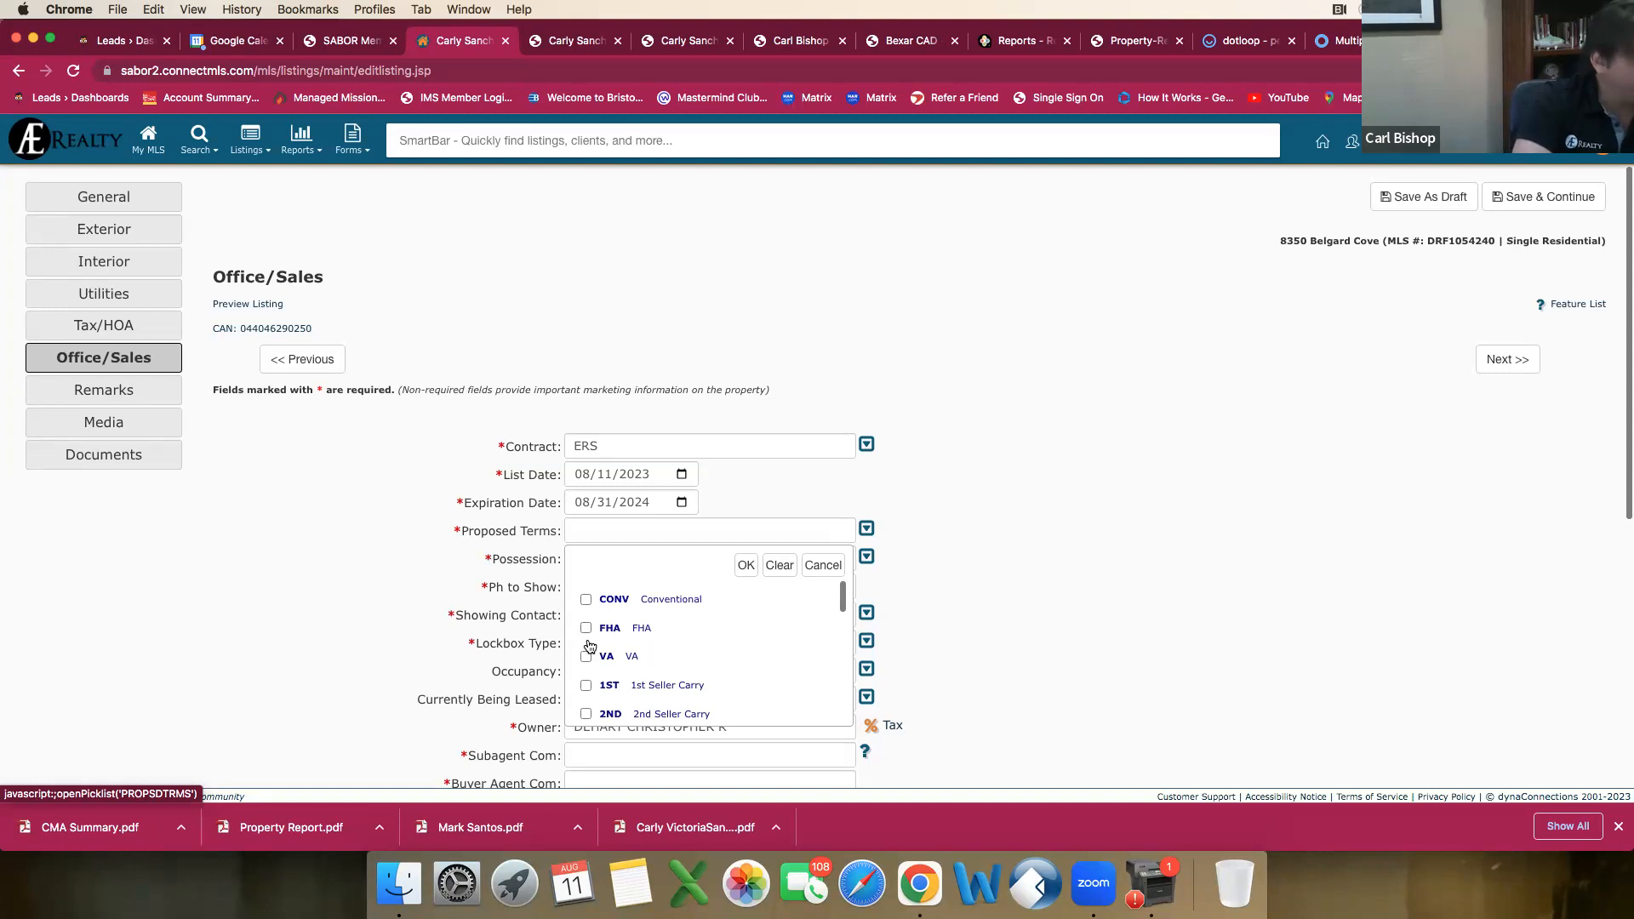
pyautogui.click(587, 600)
pyautogui.click(587, 629)
pyautogui.click(587, 659)
pyautogui.scroll(-6, 611, 657)
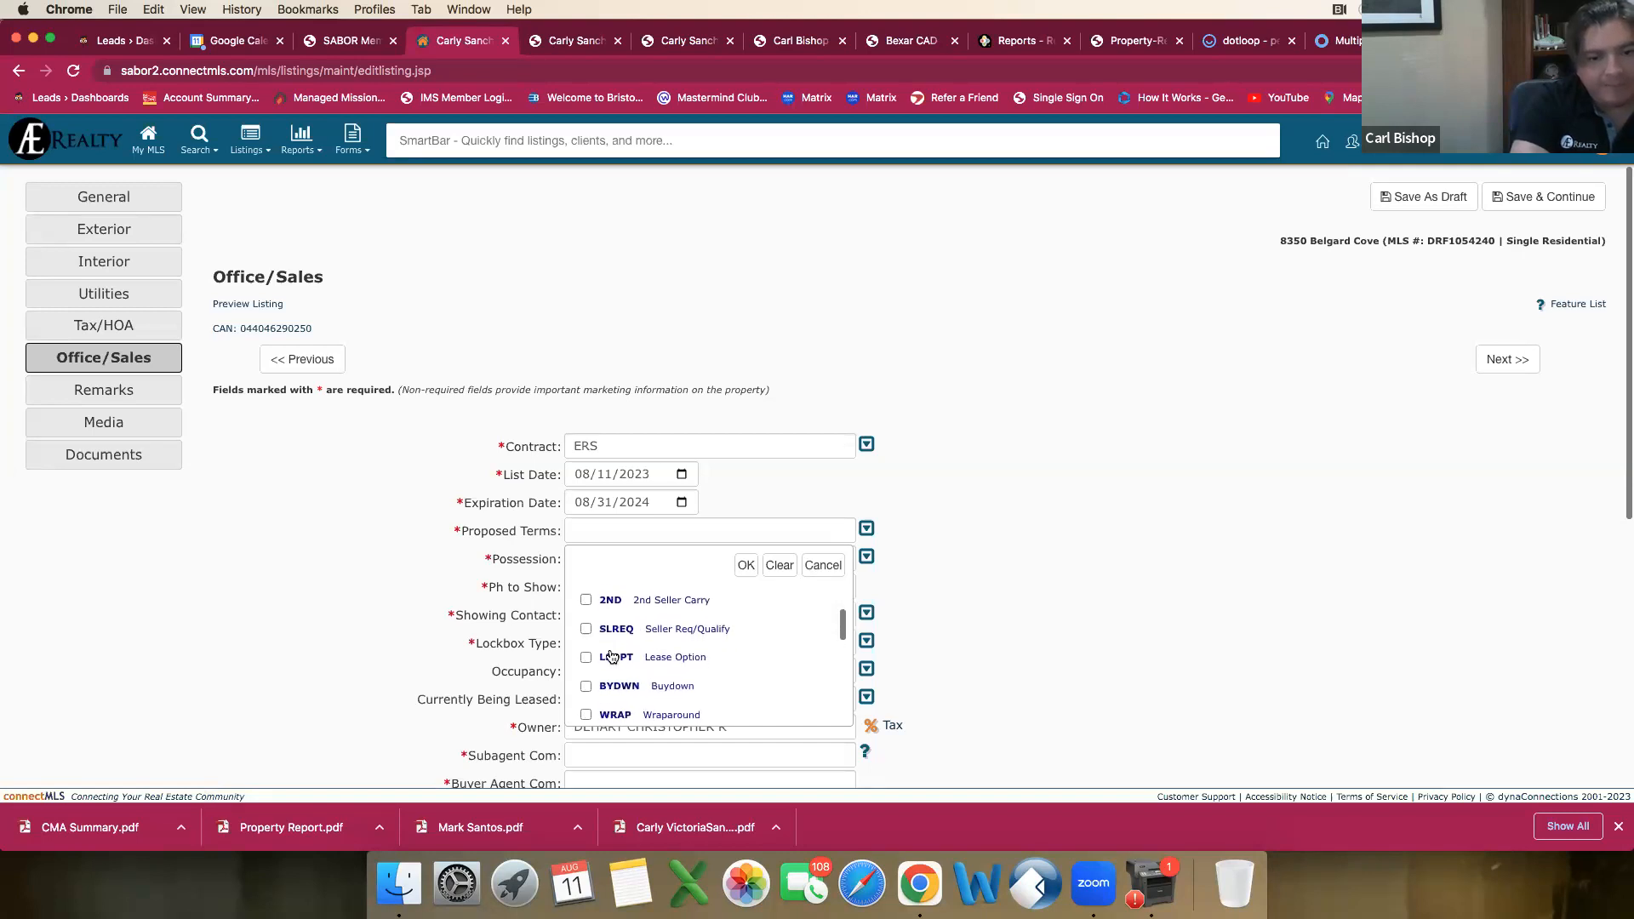
pyautogui.scroll(-2, 611, 657)
pyautogui.click(611, 654)
pyautogui.scroll(-2, 611, 655)
pyautogui.click(587, 616)
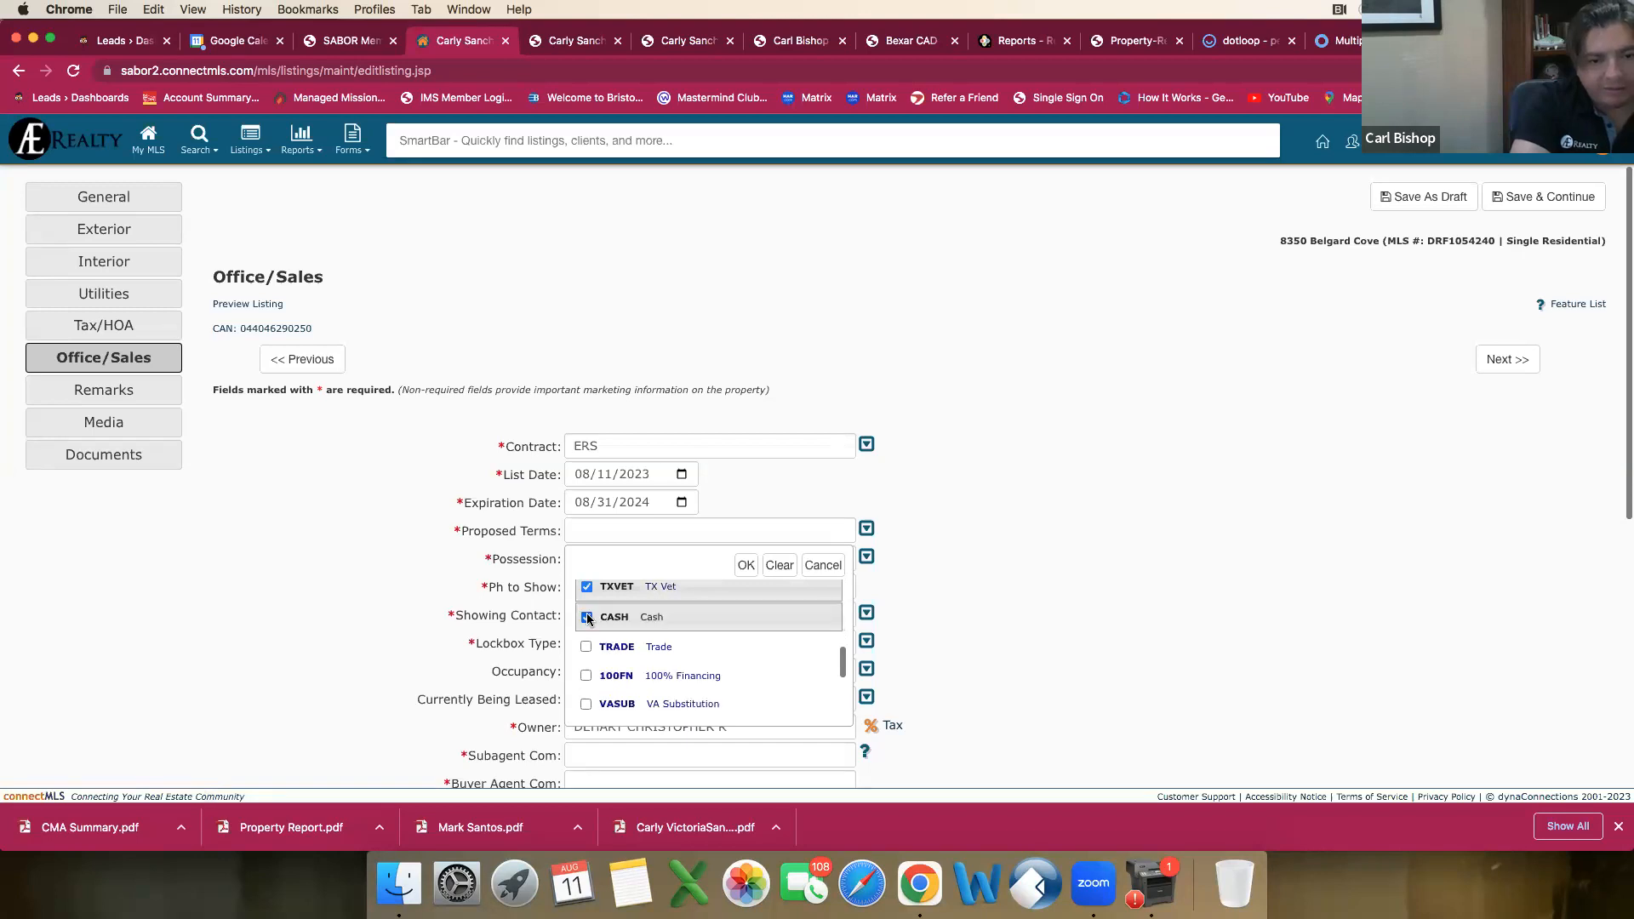
pyautogui.scroll(-4, 596, 656)
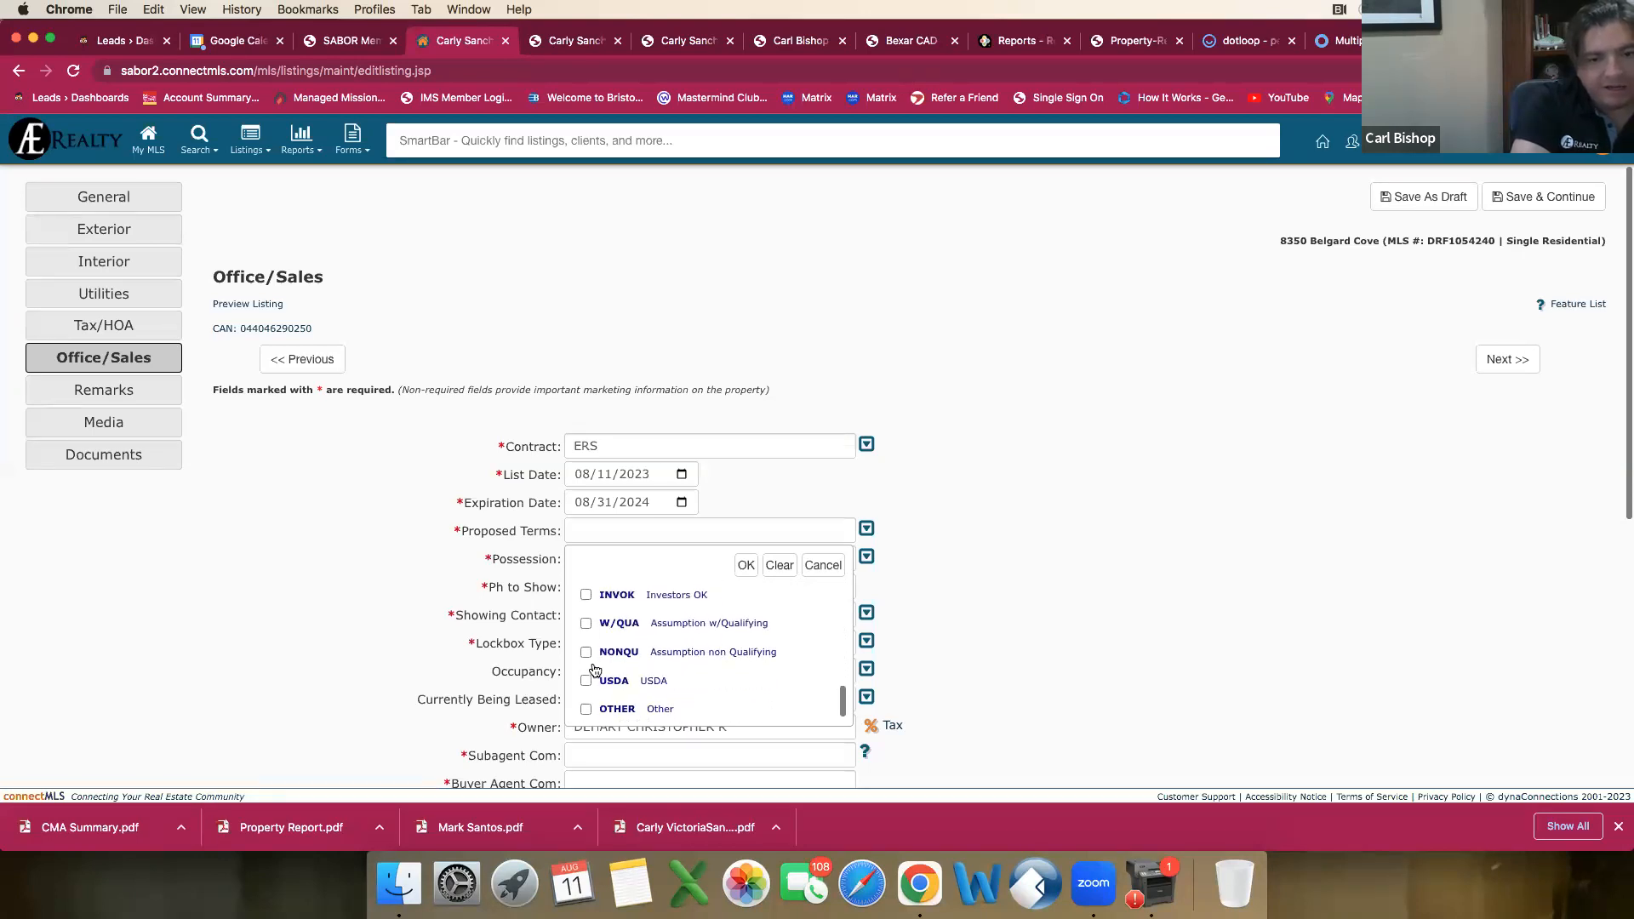
pyautogui.click(587, 681)
pyautogui.scroll(3, 619, 680)
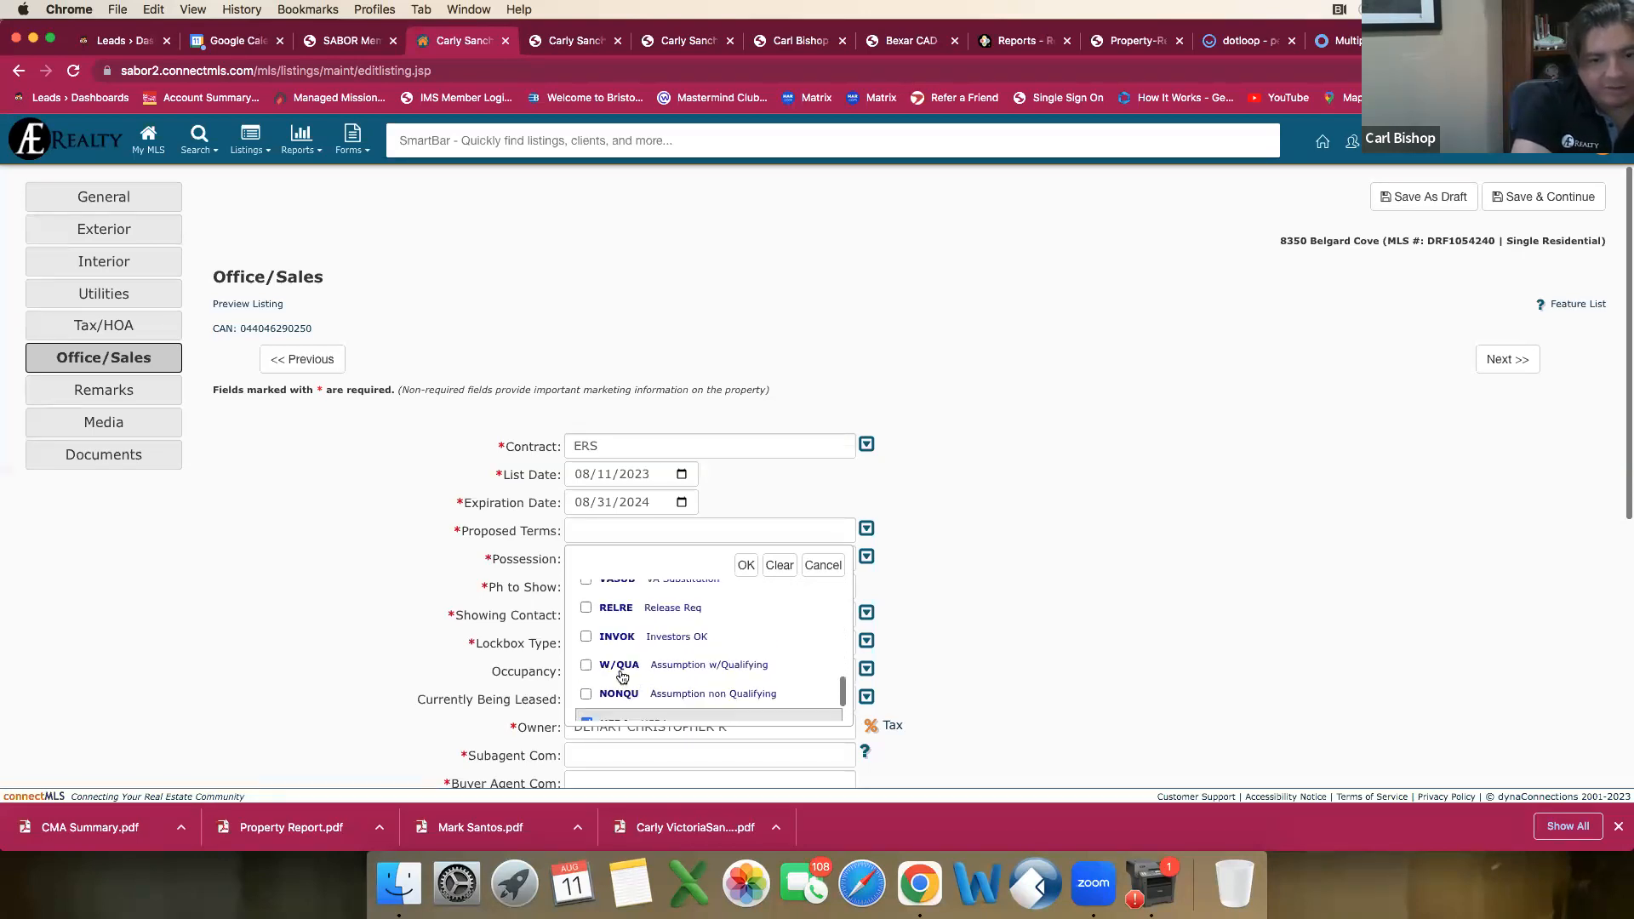
pyautogui.scroll(4, 622, 676)
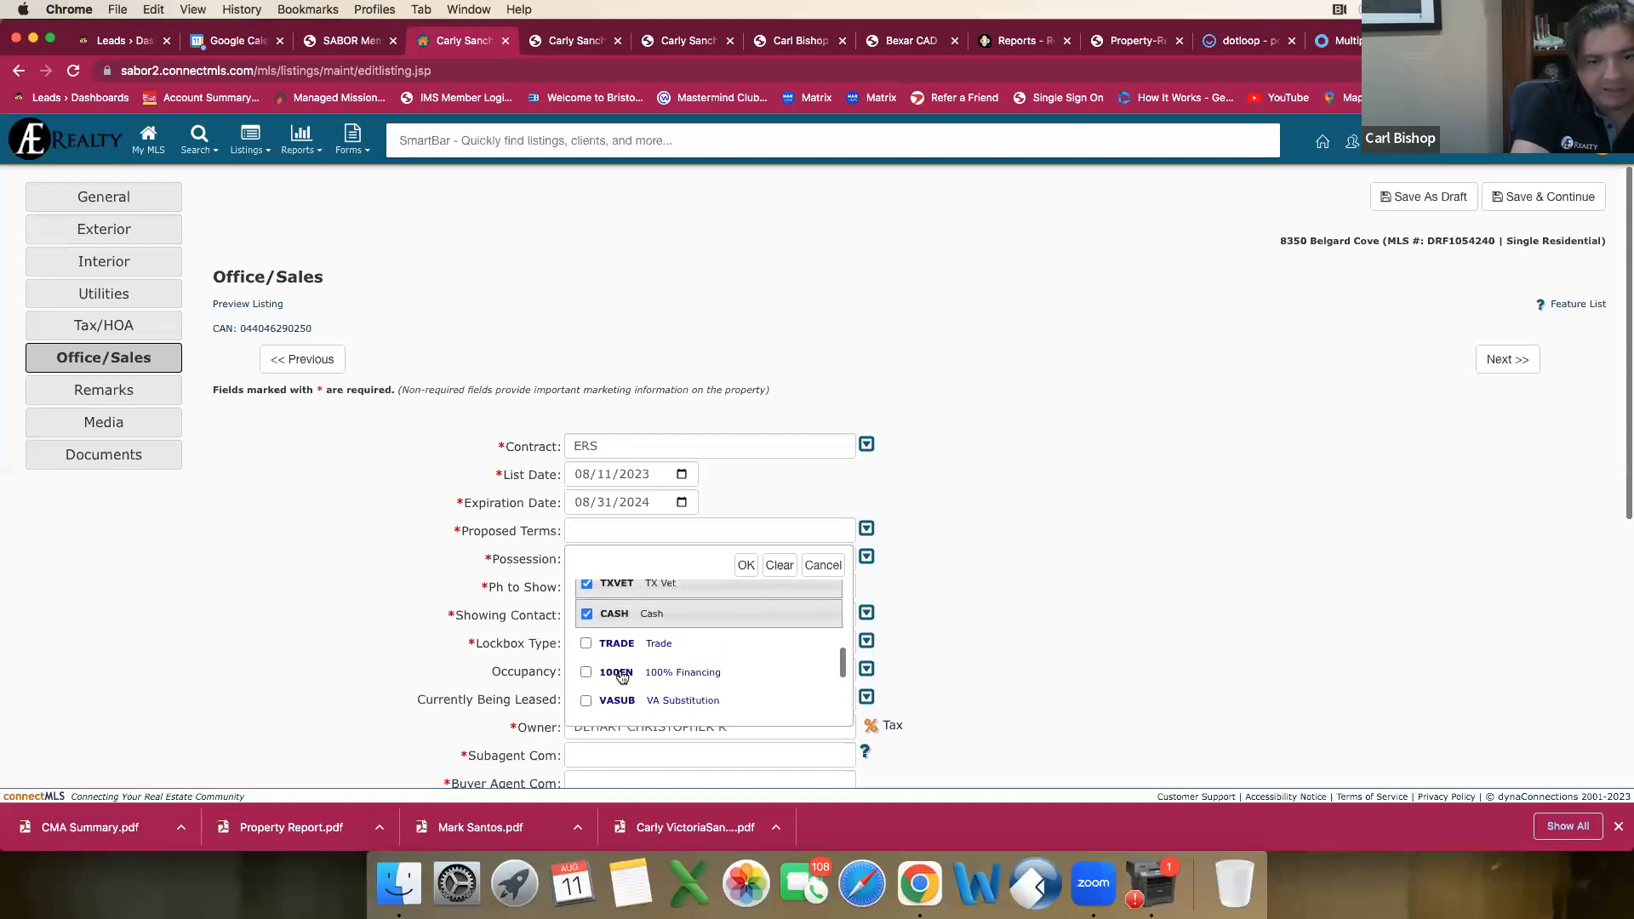
pyautogui.click(745, 565)
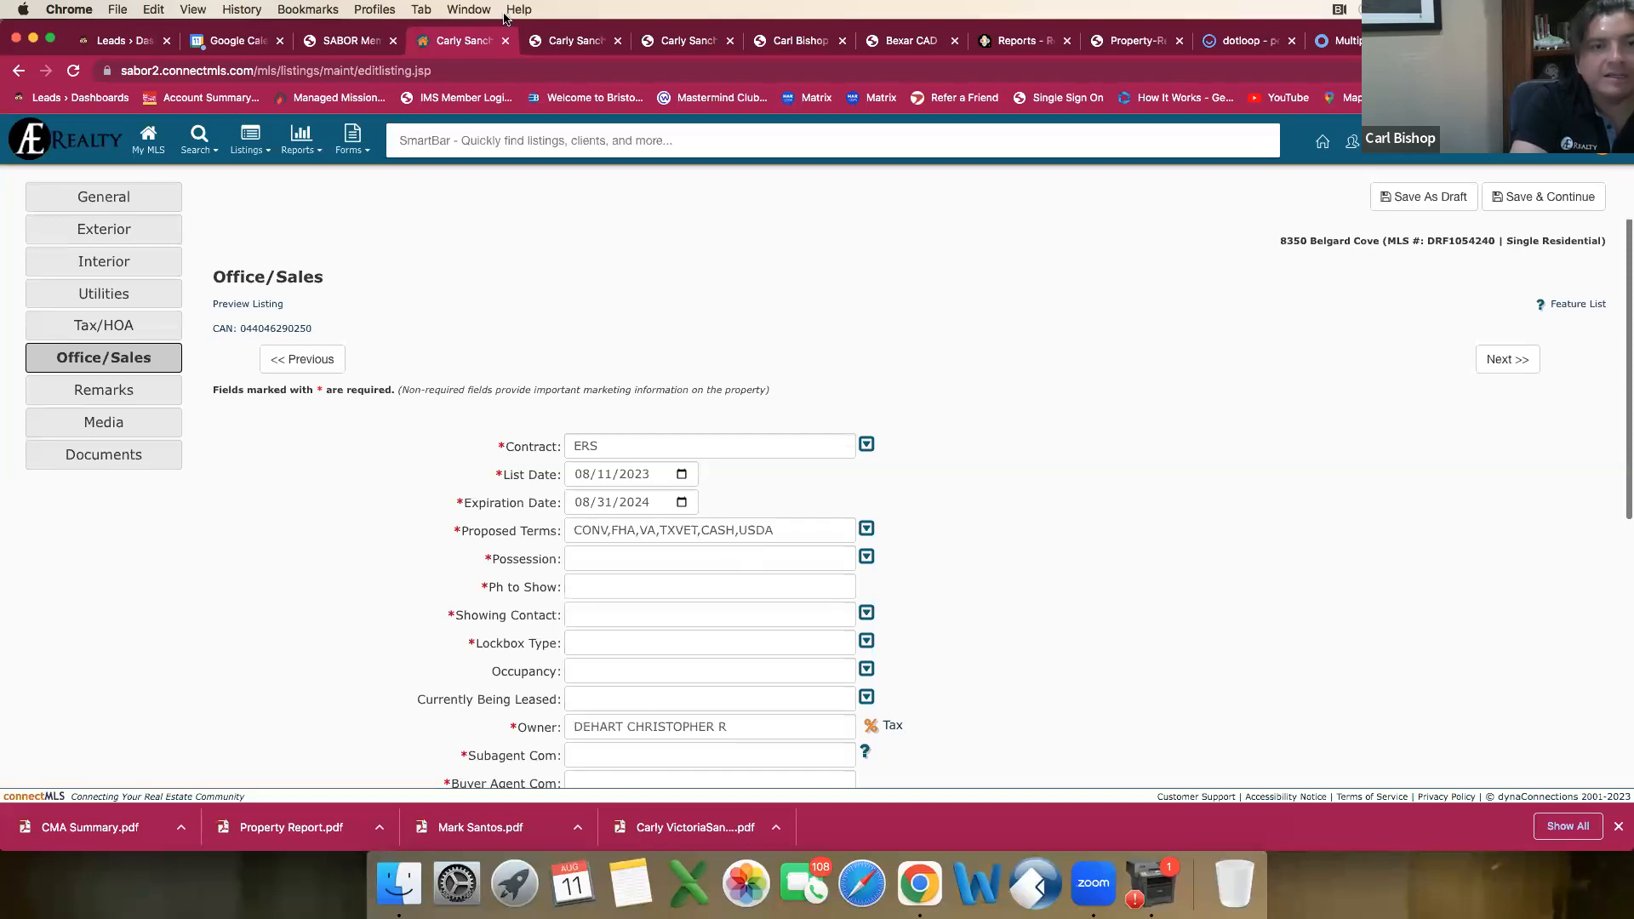
# Step: Consult both earlier listing reports for the sales details and set the listing's possession to Closing/Funding
pyautogui.click(546, 38)
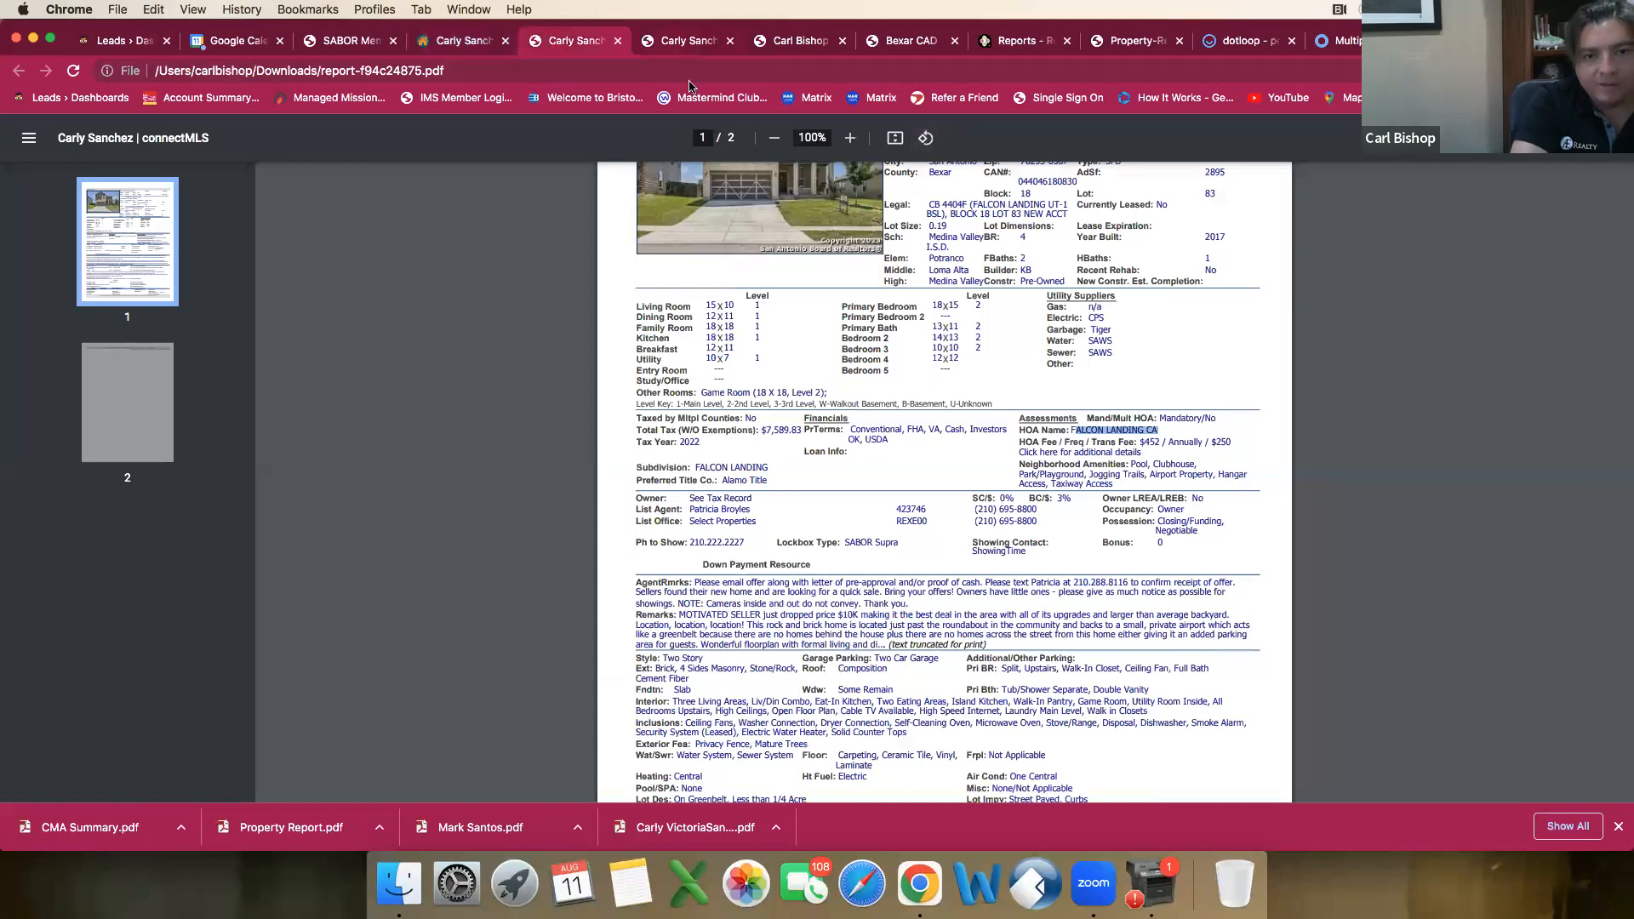
pyautogui.click(674, 43)
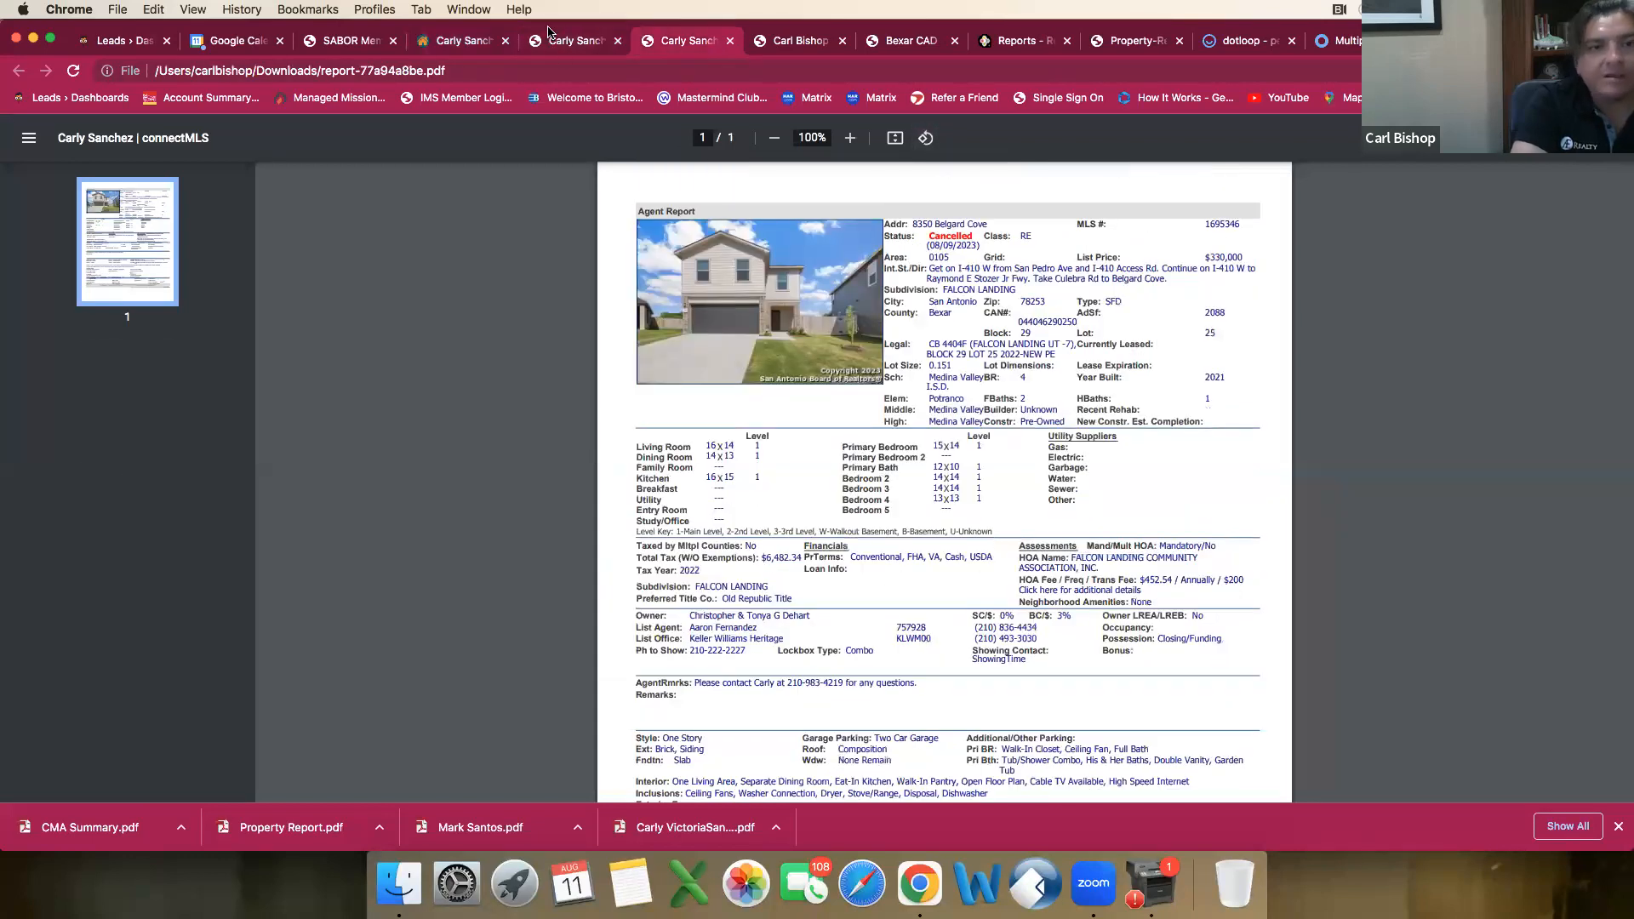
pyautogui.click(571, 41)
pyautogui.click(459, 41)
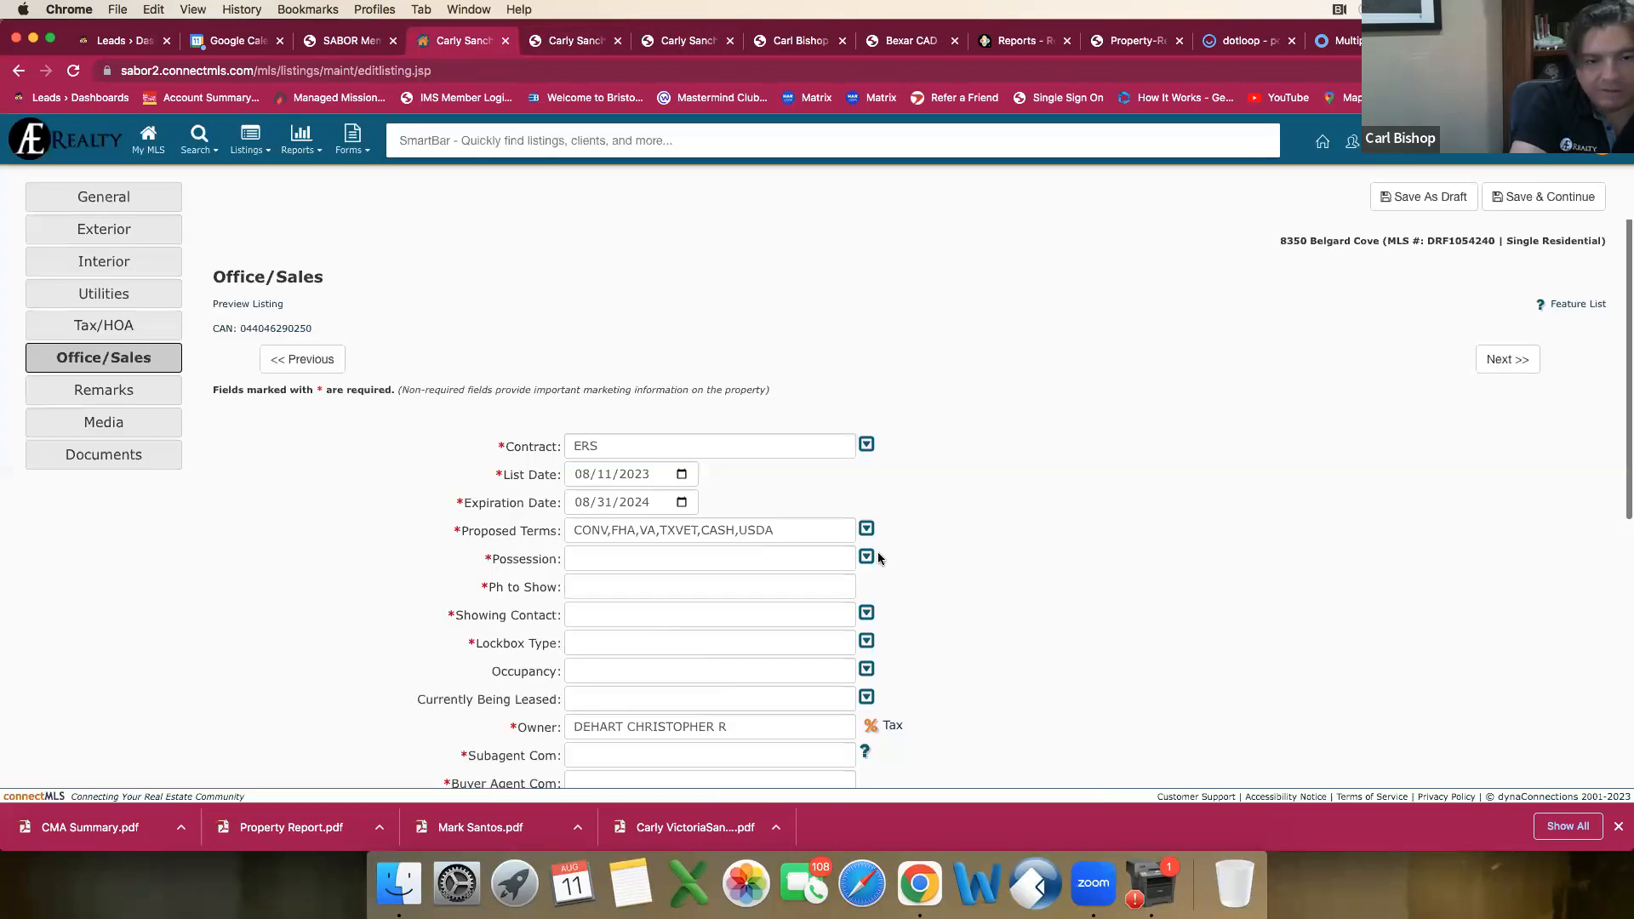
pyautogui.click(841, 555)
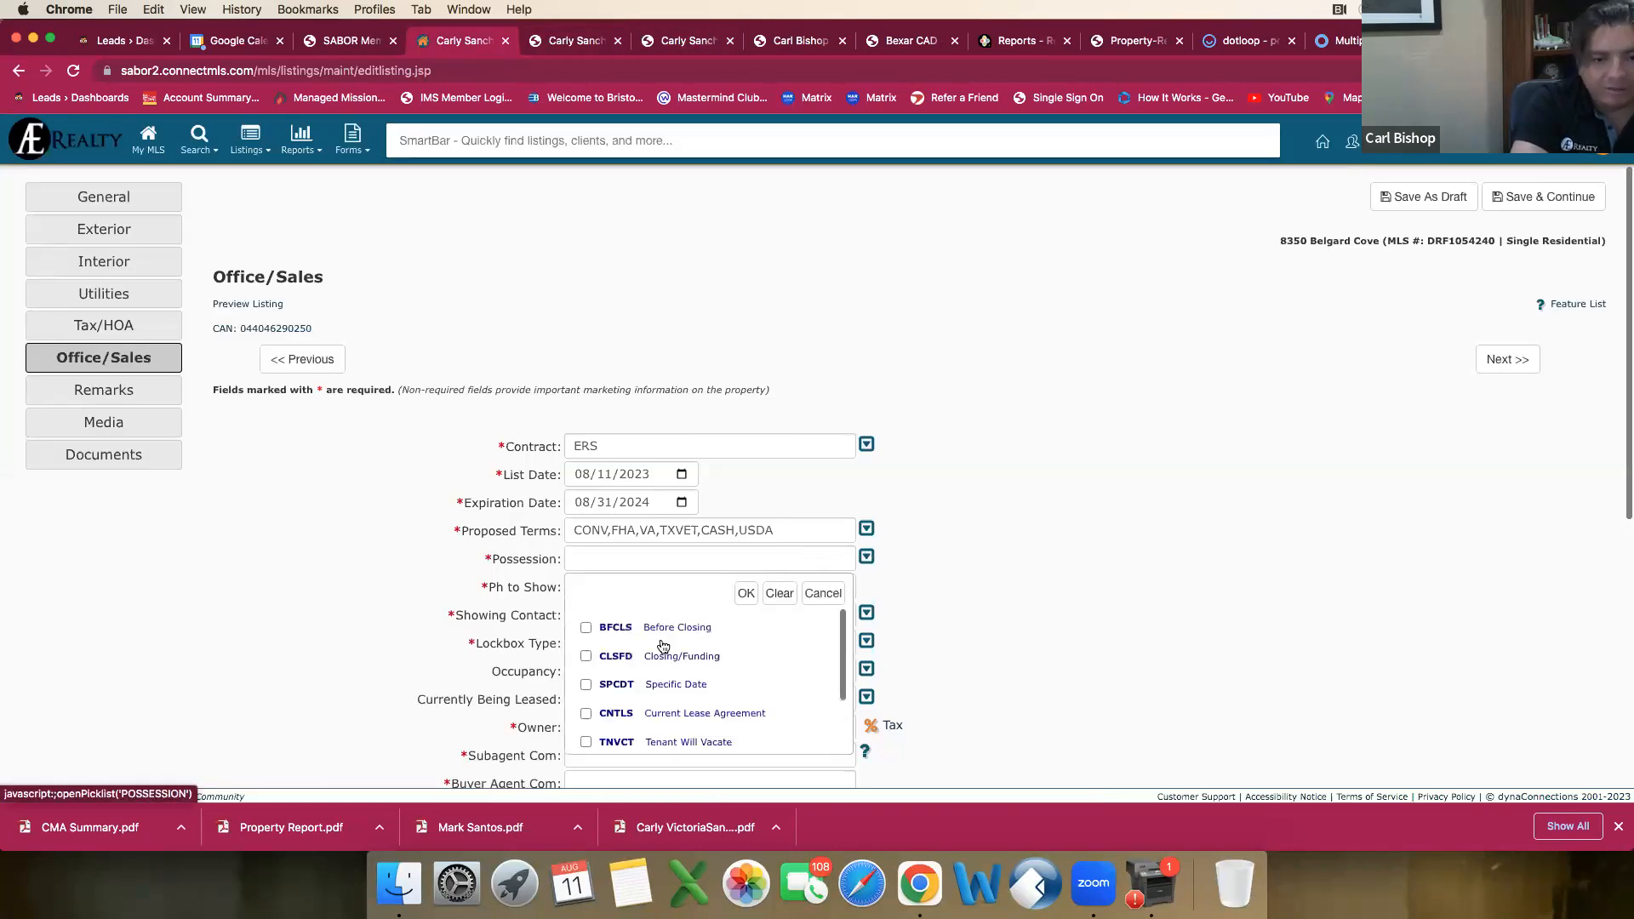
pyautogui.scroll(-1, 613, 645)
pyautogui.click(586, 642)
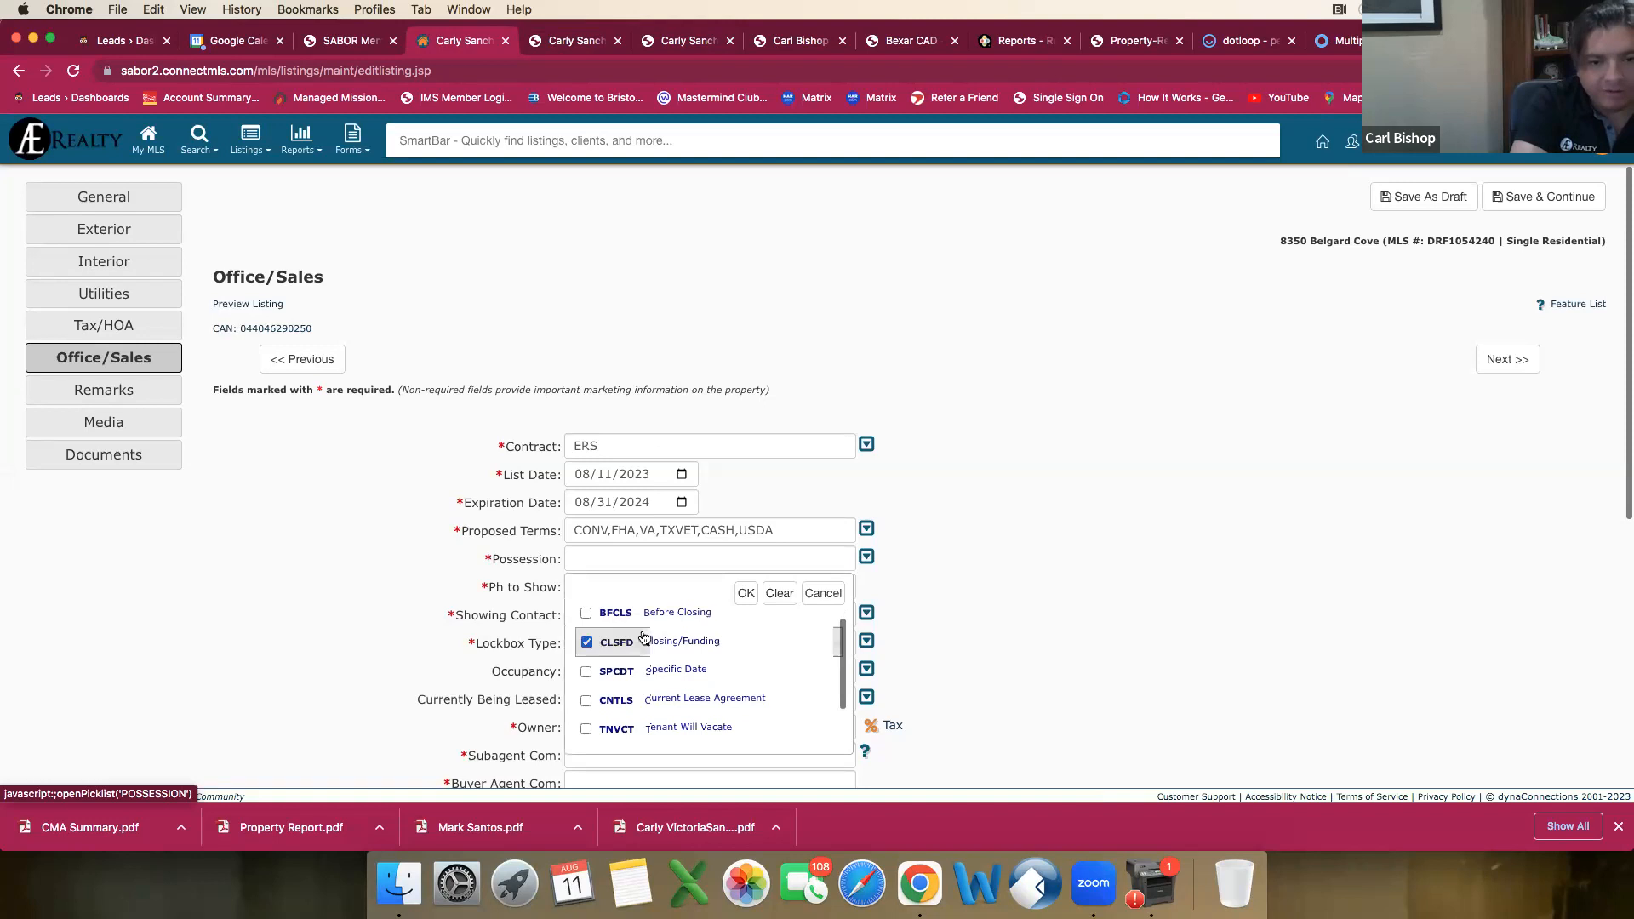
pyautogui.click(745, 594)
# Step: Enter the phone number to show the property and set the showing contact to ShowingTime
pyautogui.click(637, 585)
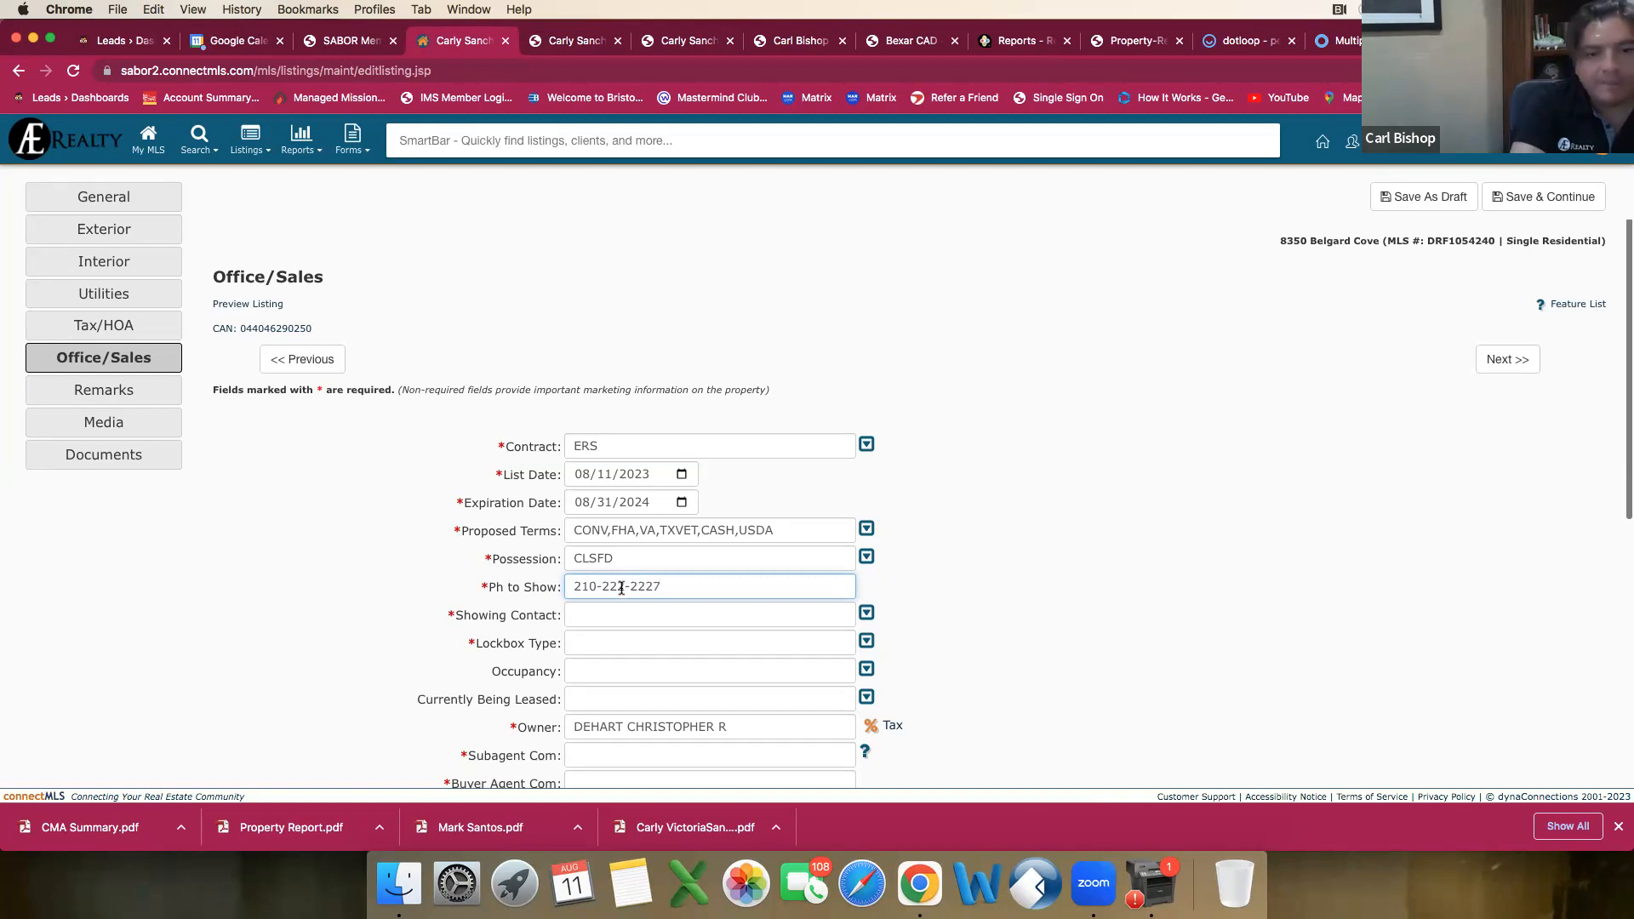
pyautogui.scroll(-1, 624, 587)
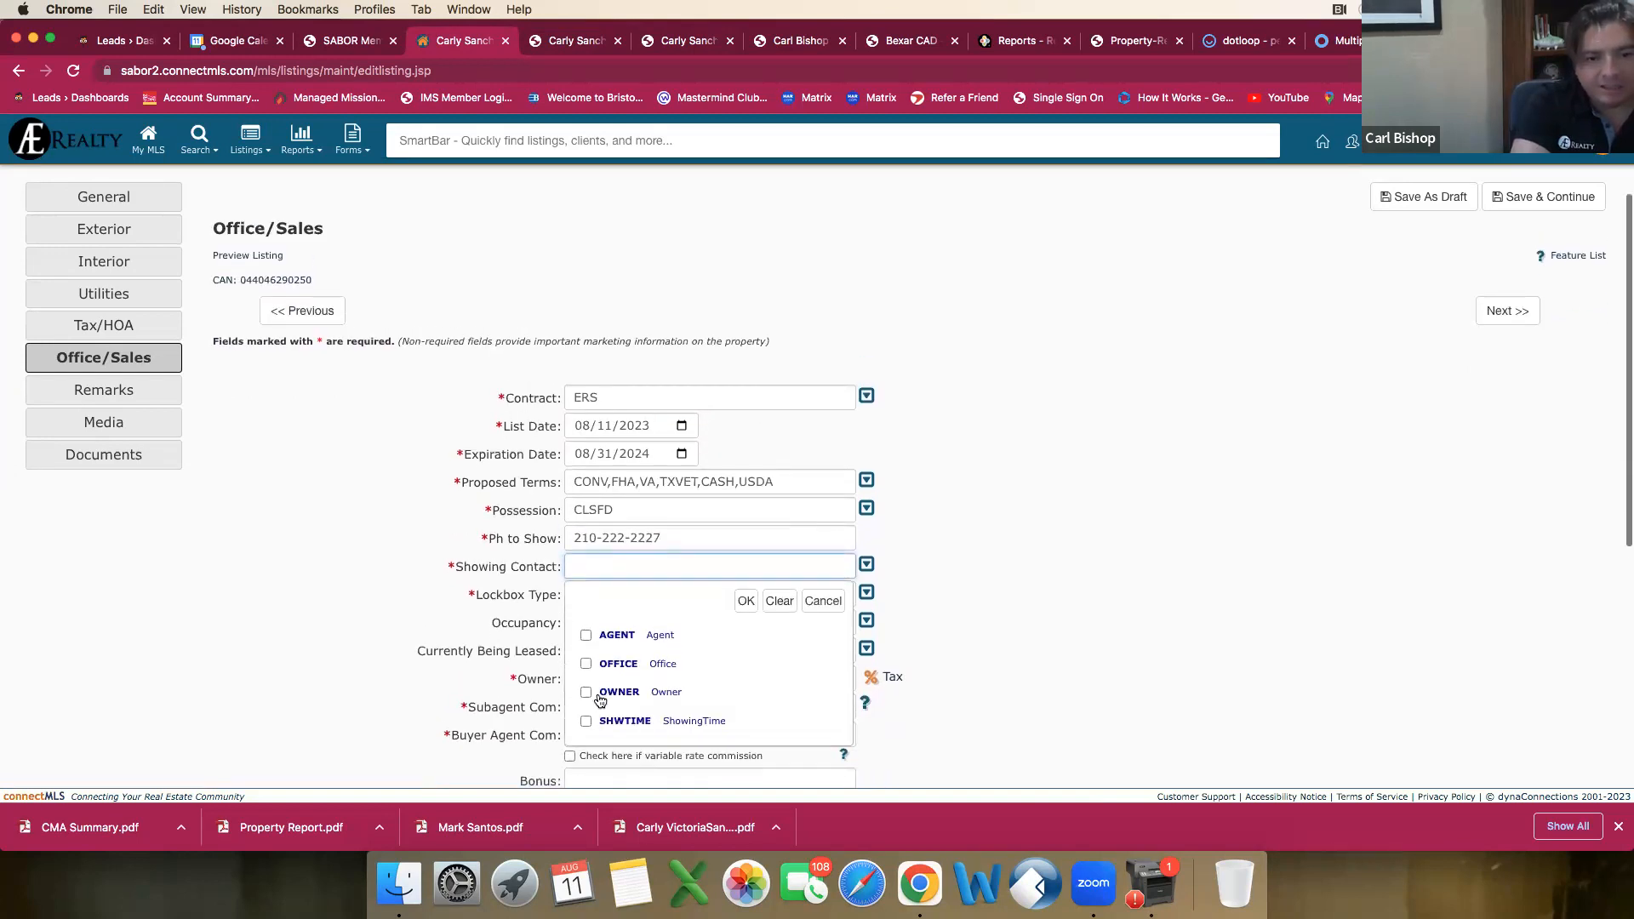
pyautogui.click(585, 721)
pyautogui.click(745, 606)
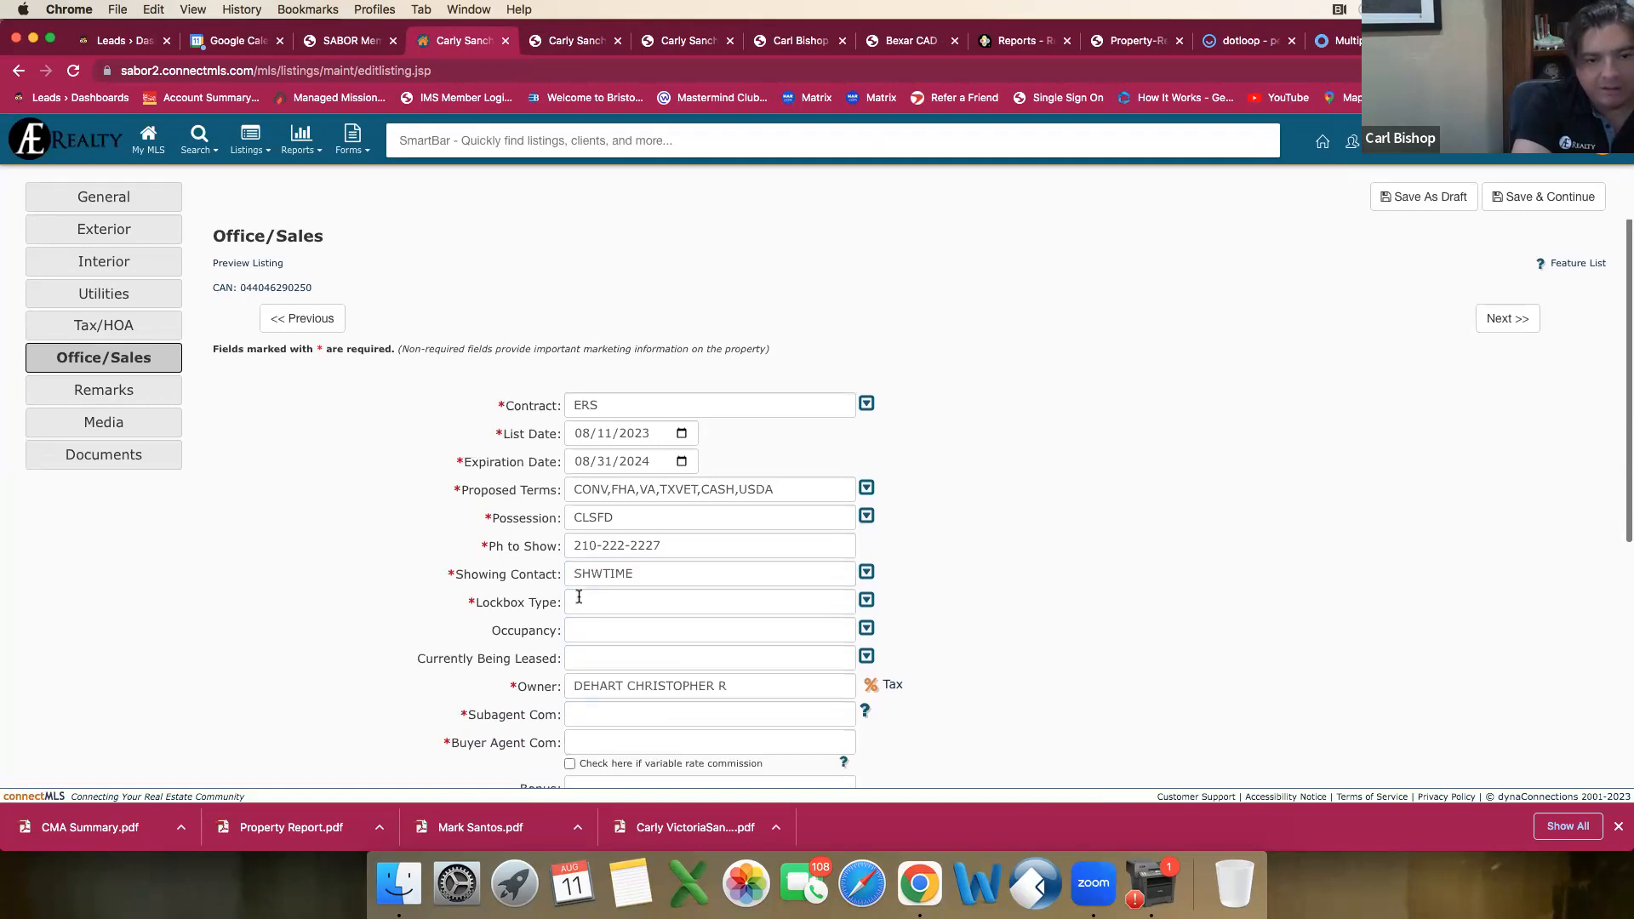
# Step: Set the listing's lockbox type to Combo
pyautogui.click(715, 607)
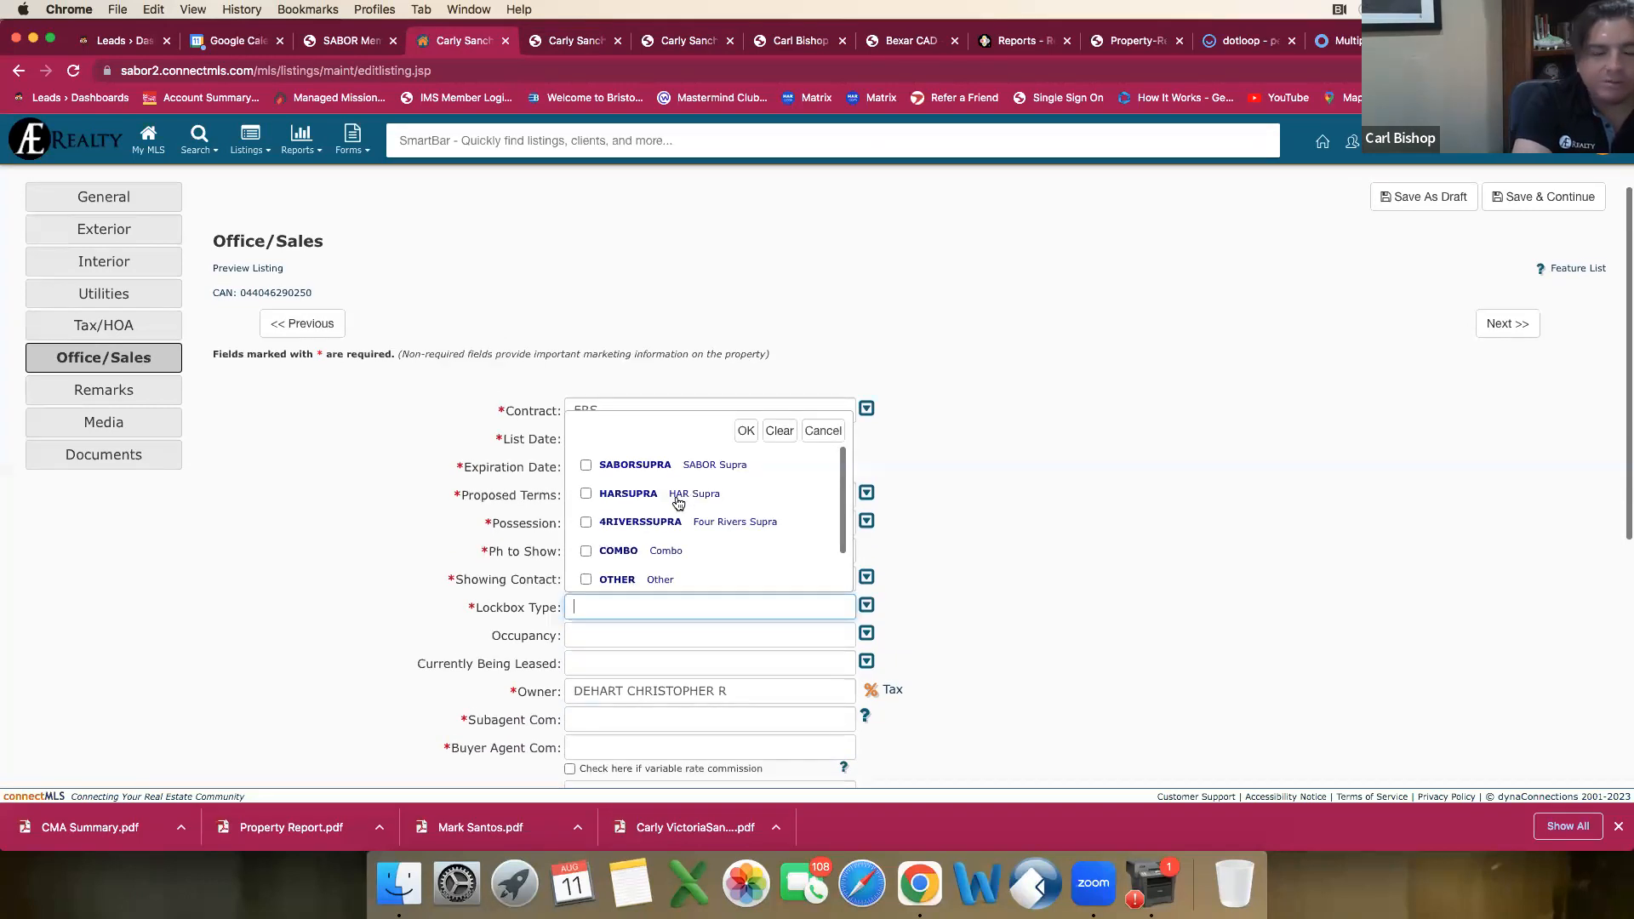
pyautogui.scroll(-1, 679, 506)
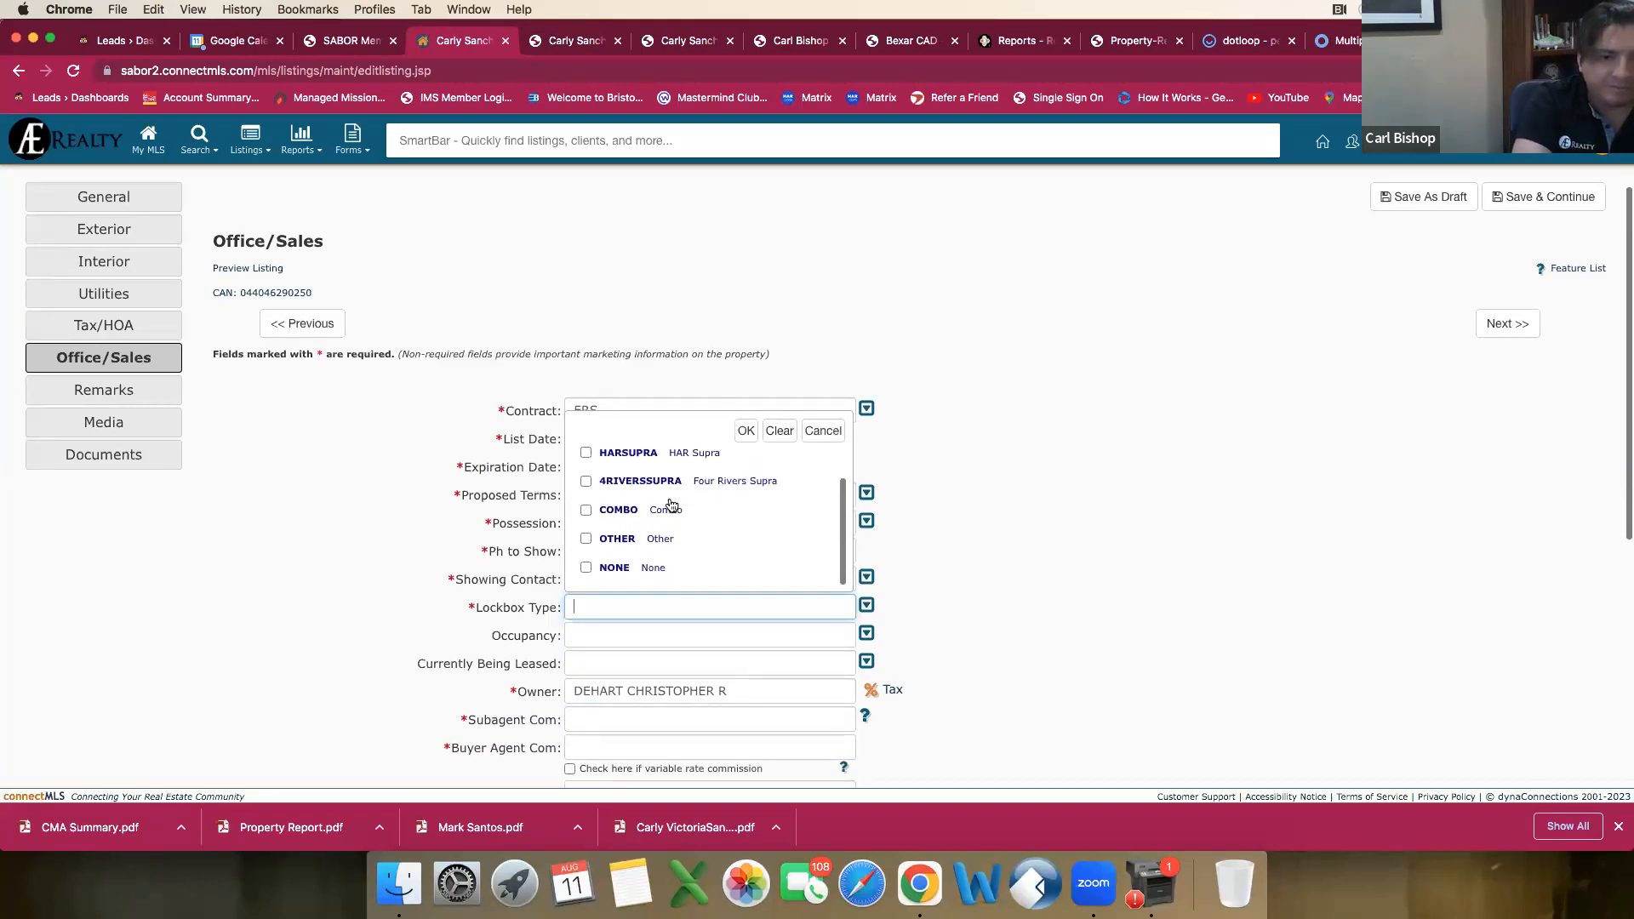
pyautogui.scroll(1, 672, 506)
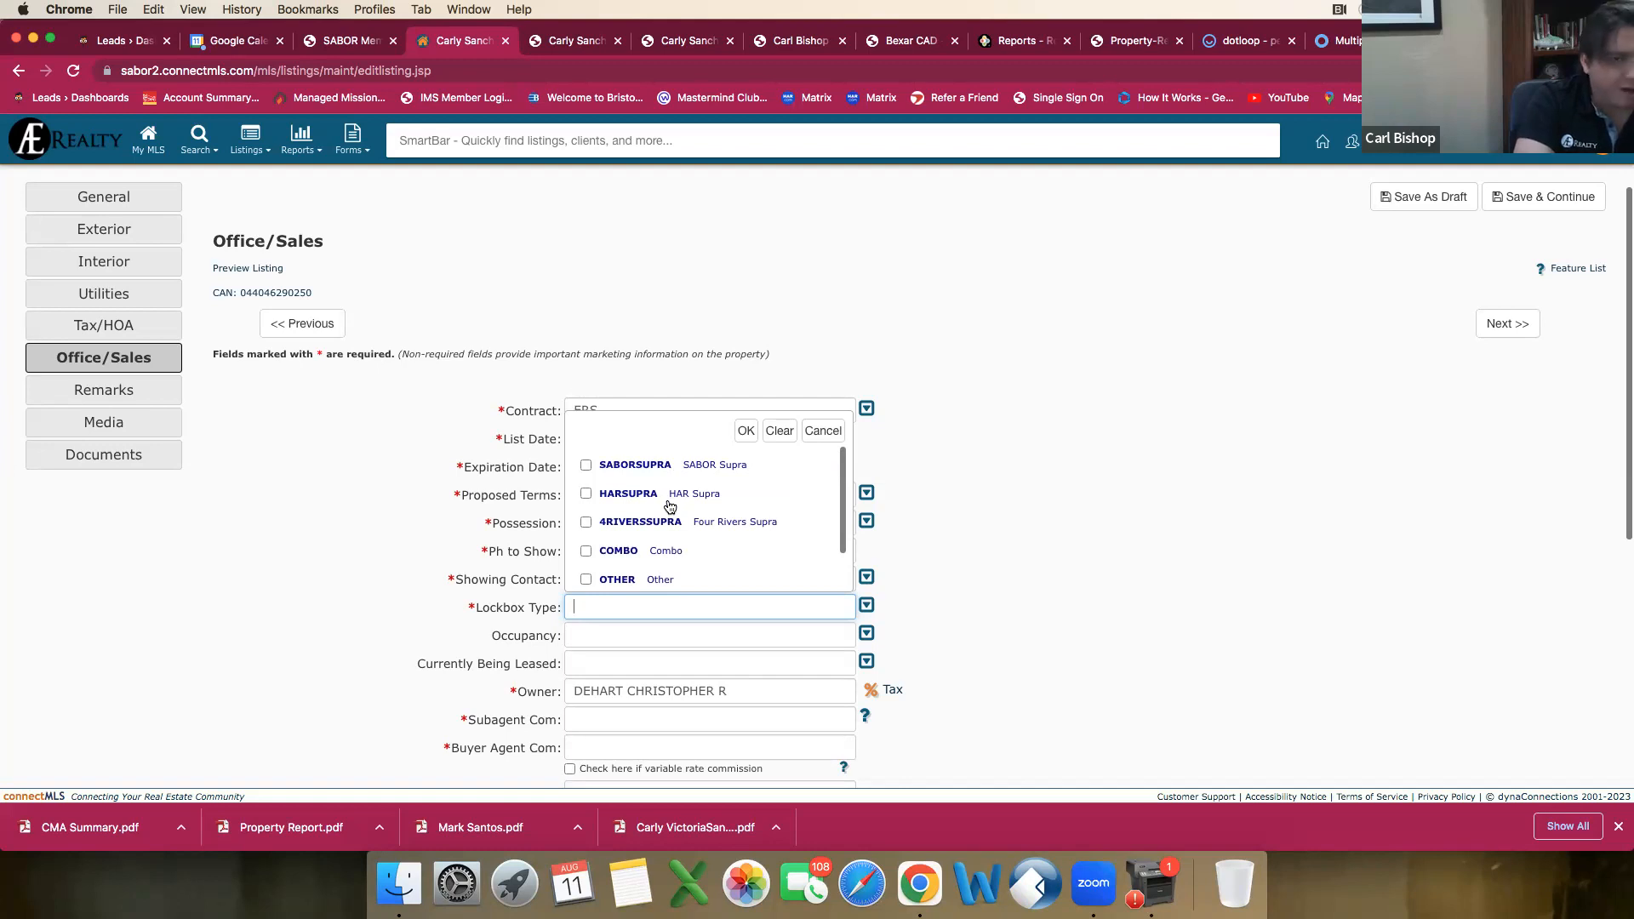
pyautogui.scroll(-1, 670, 506)
pyautogui.click(586, 528)
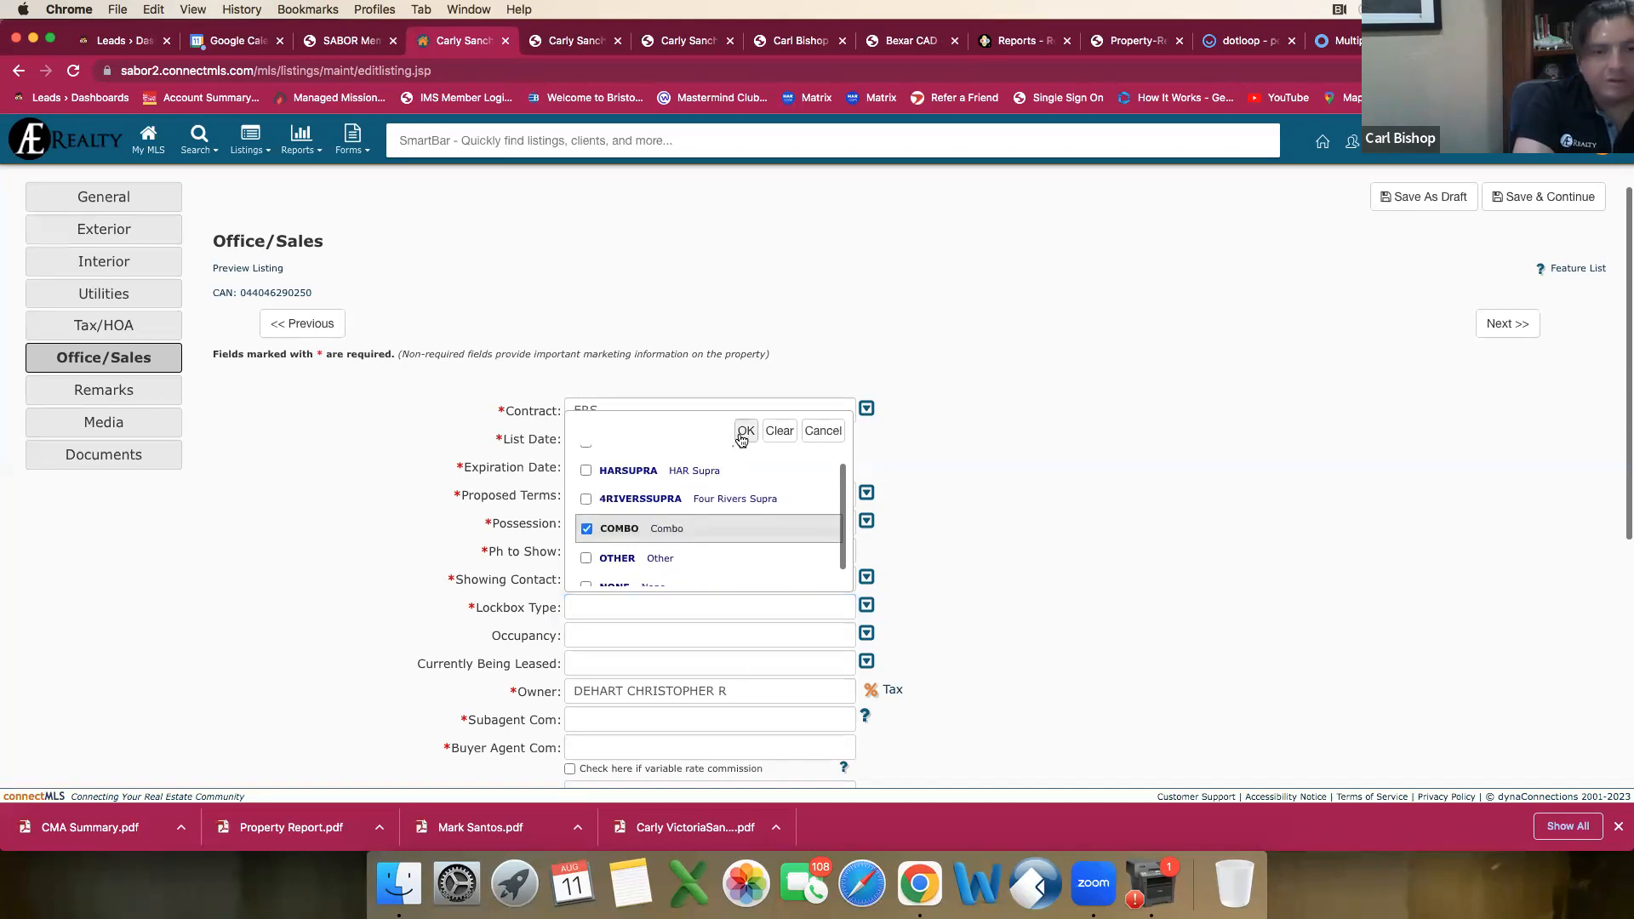
pyautogui.click(743, 434)
# Step: Set the occupancy to Owner and Currently Being Leased to No
pyautogui.scroll(-1, 596, 613)
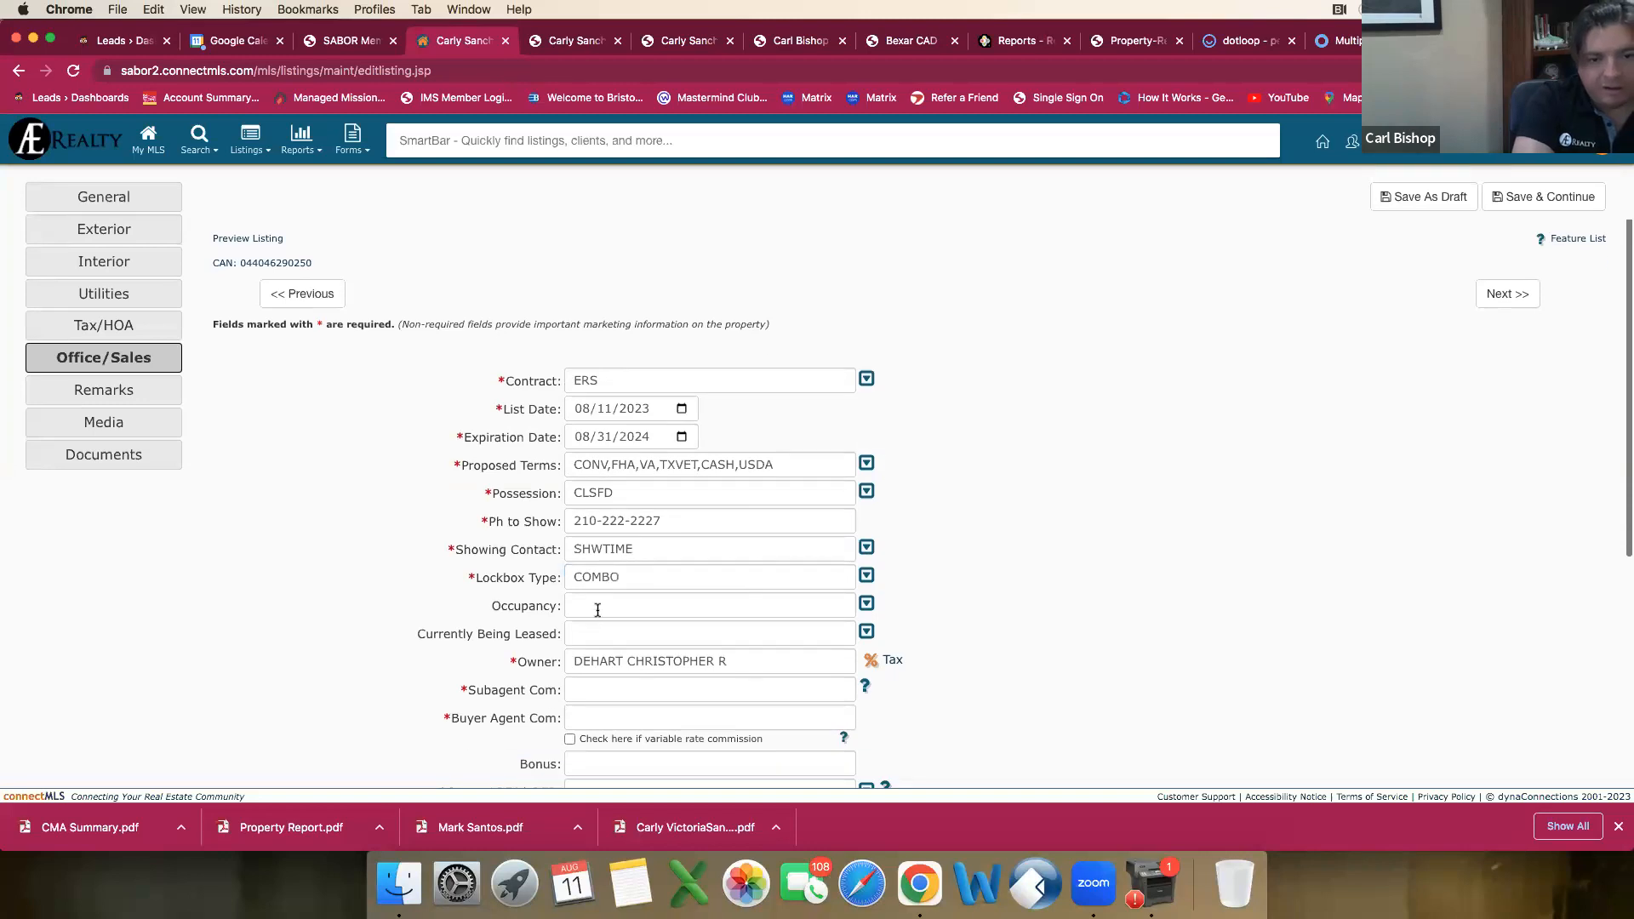
pyautogui.click(597, 609)
pyautogui.click(587, 521)
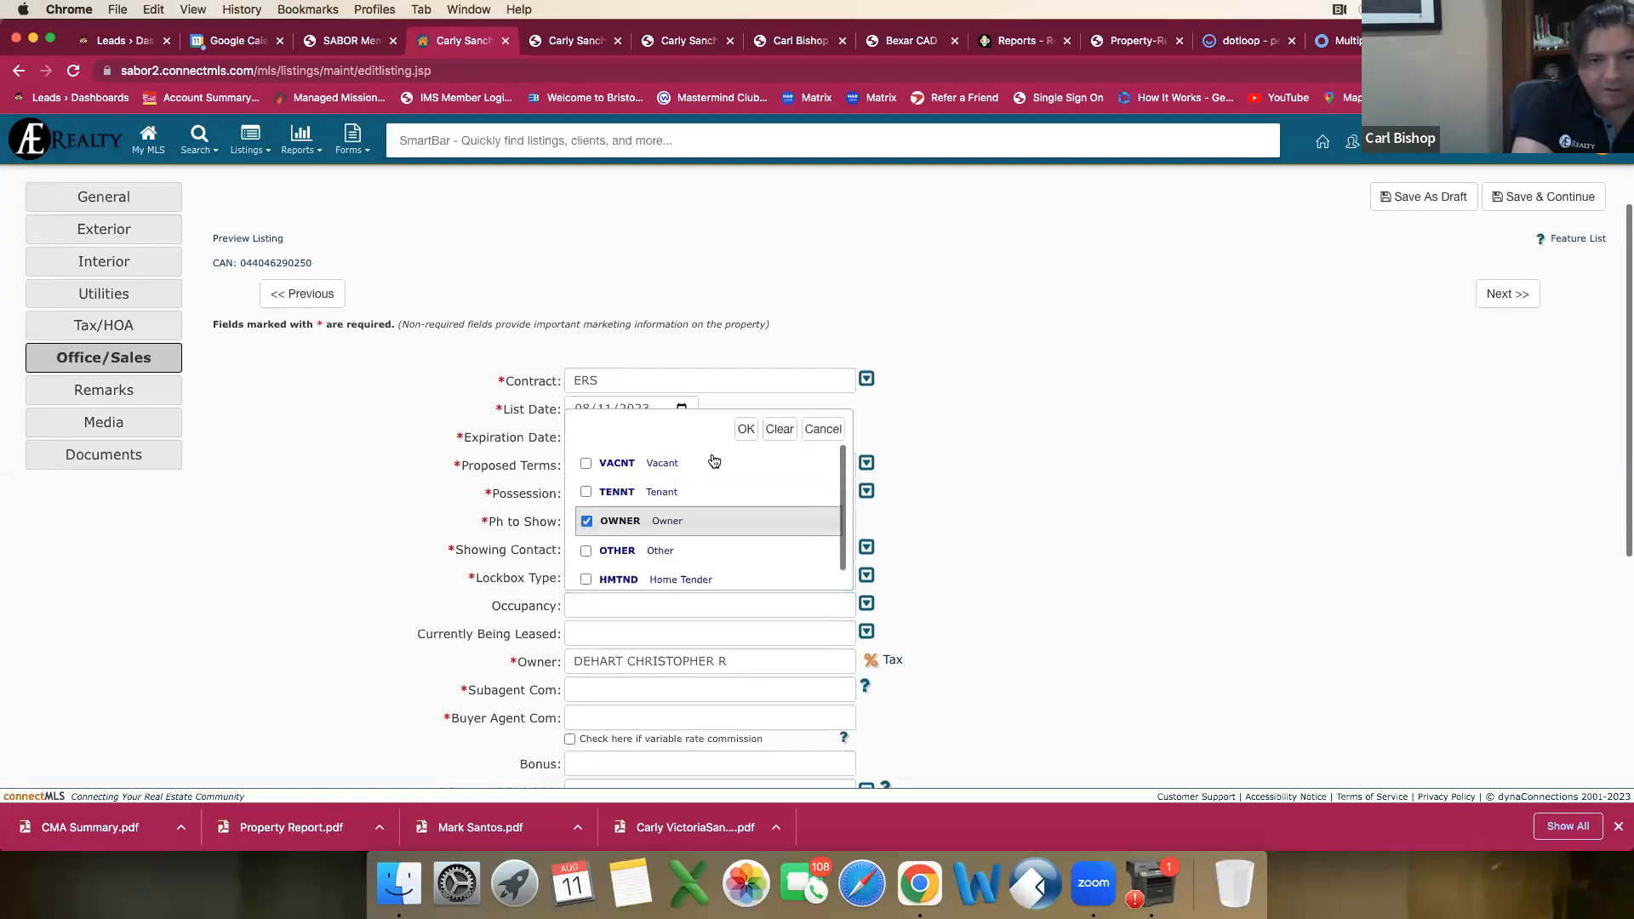
pyautogui.click(746, 429)
pyautogui.scroll(-3, 652, 532)
pyautogui.click(652, 533)
pyautogui.click(587, 627)
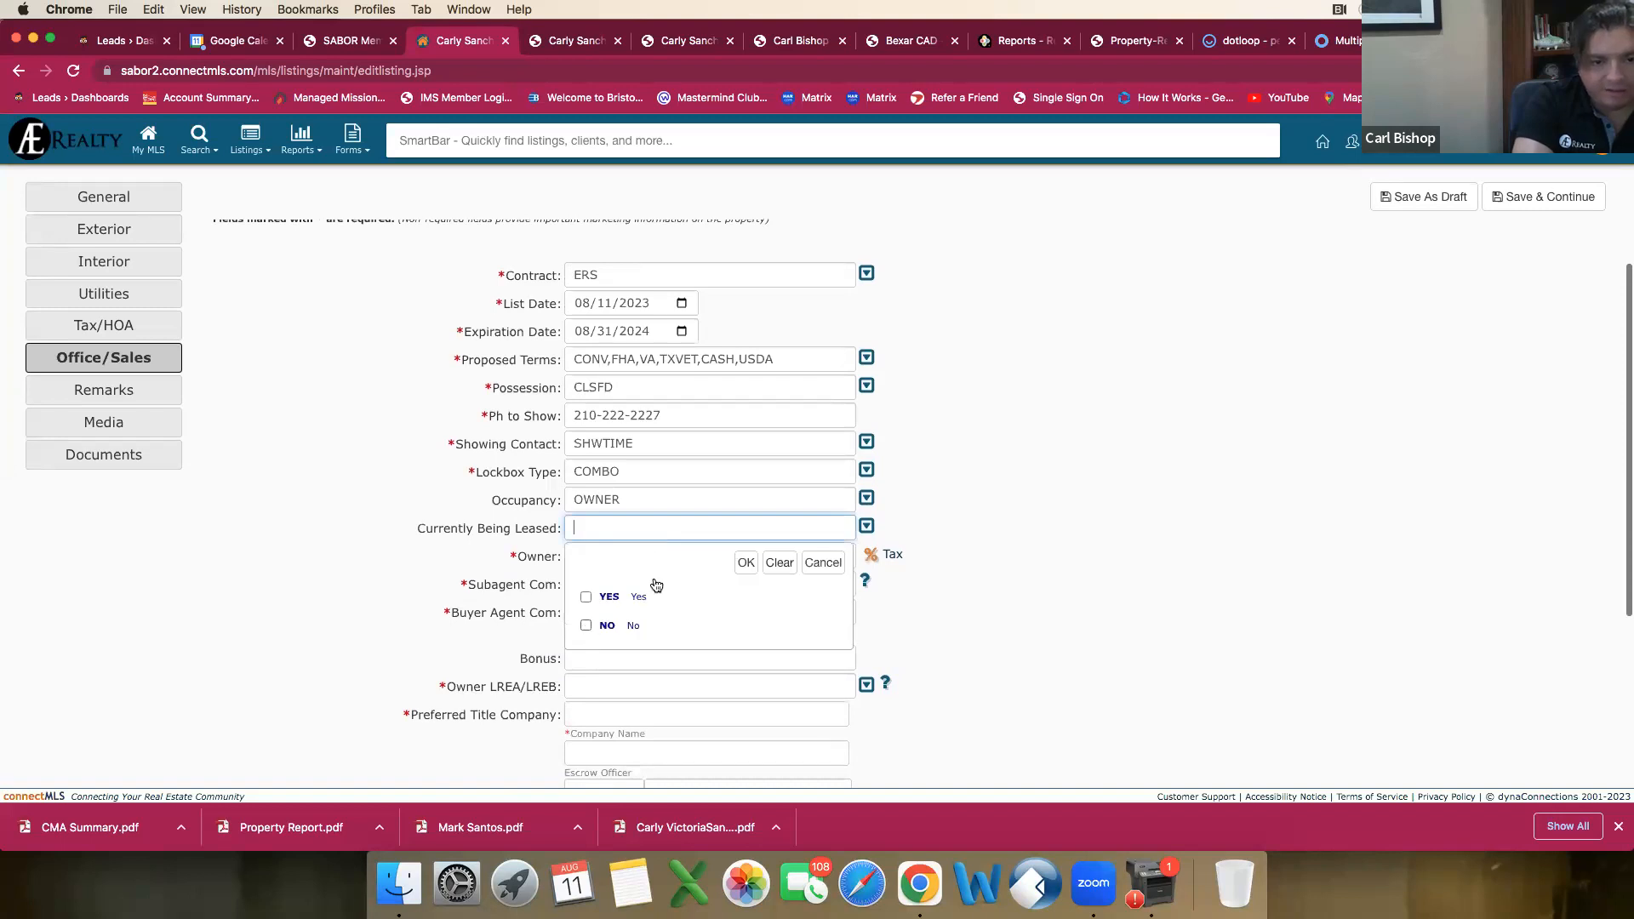
pyautogui.click(744, 564)
# Step: Set the subagent commission to 0 and the buyer agent commission to 3%
pyautogui.click(620, 583)
pyautogui.scroll(-4, 501, 585)
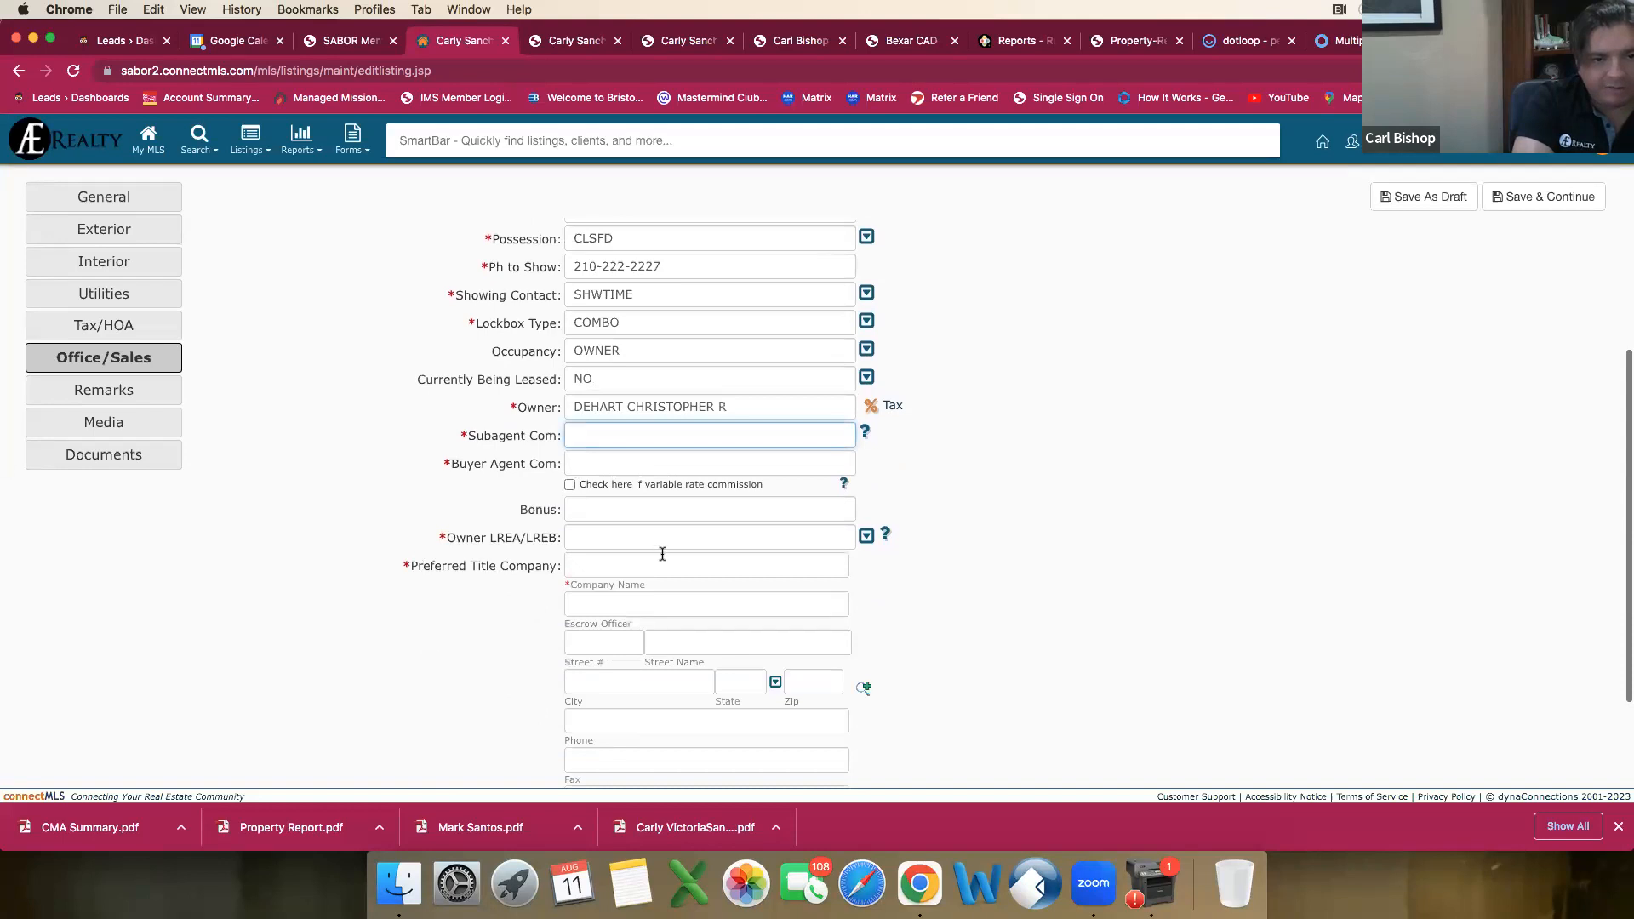
pyautogui.write('0')
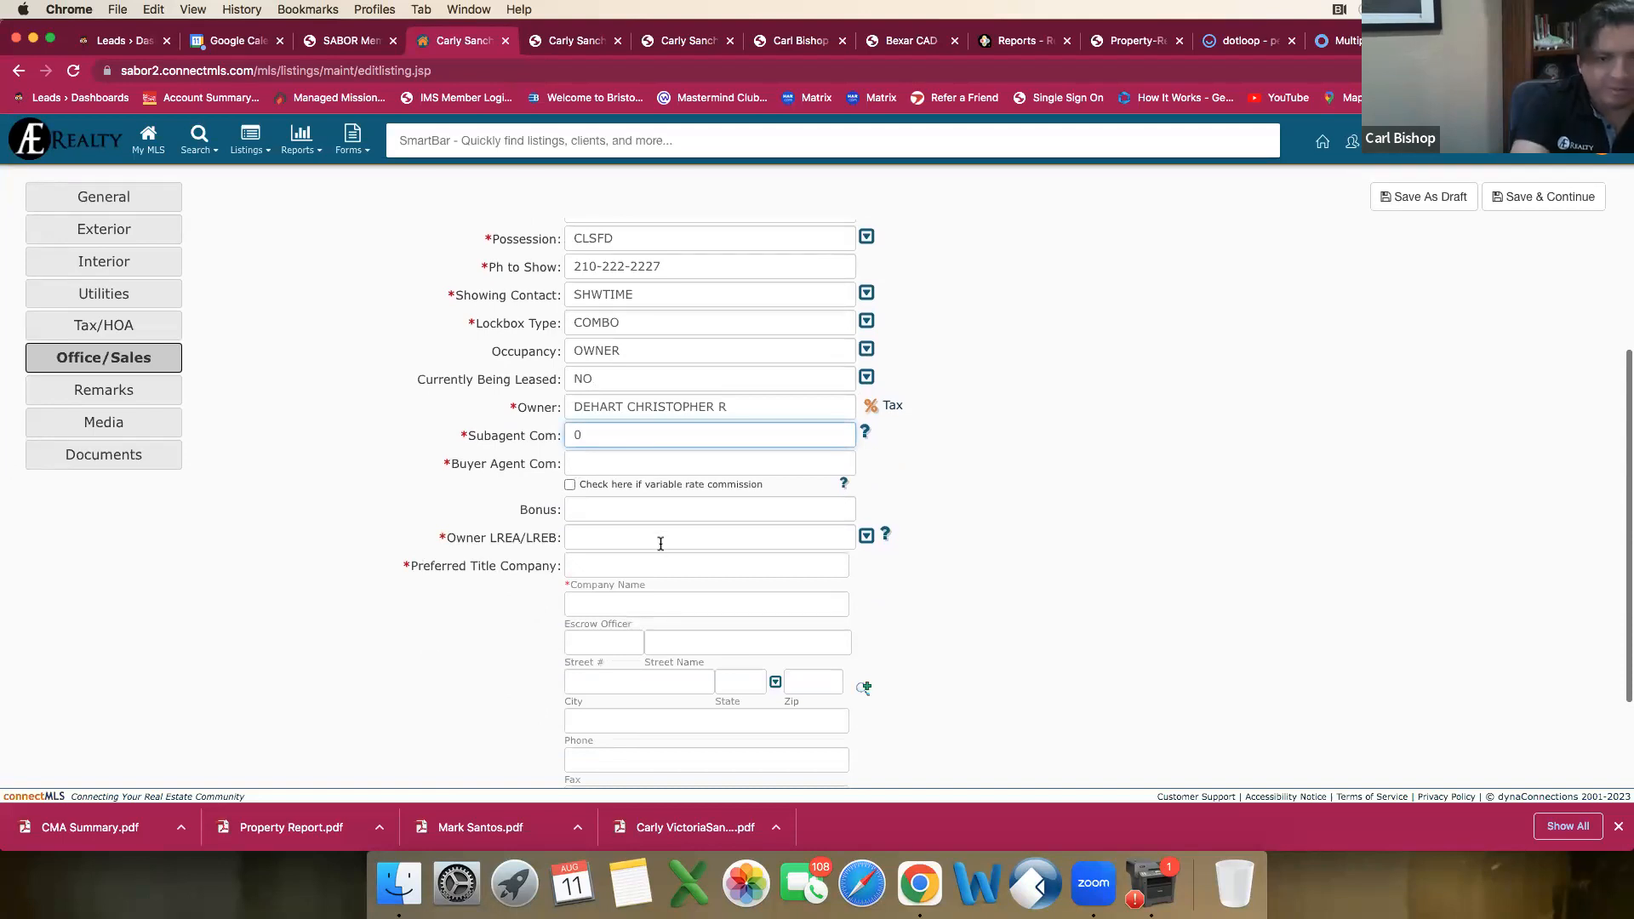
pyautogui.click(591, 463)
pyautogui.write('3%')
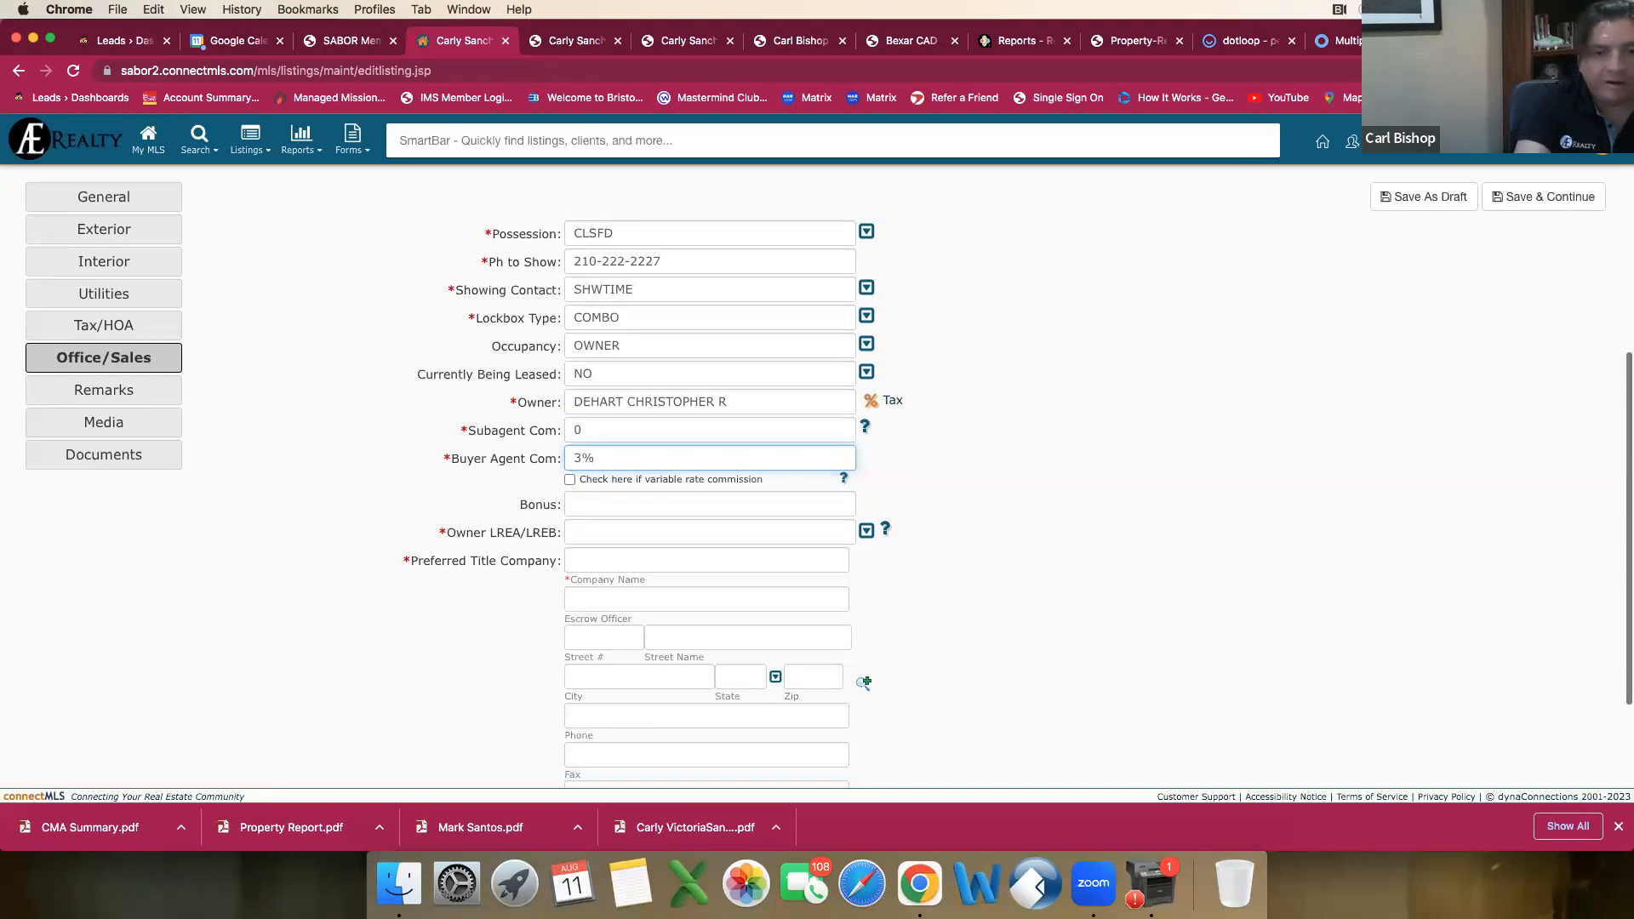
# Step: Set Owner LREA/LREB to No
pyautogui.click(589, 529)
pyautogui.click(586, 579)
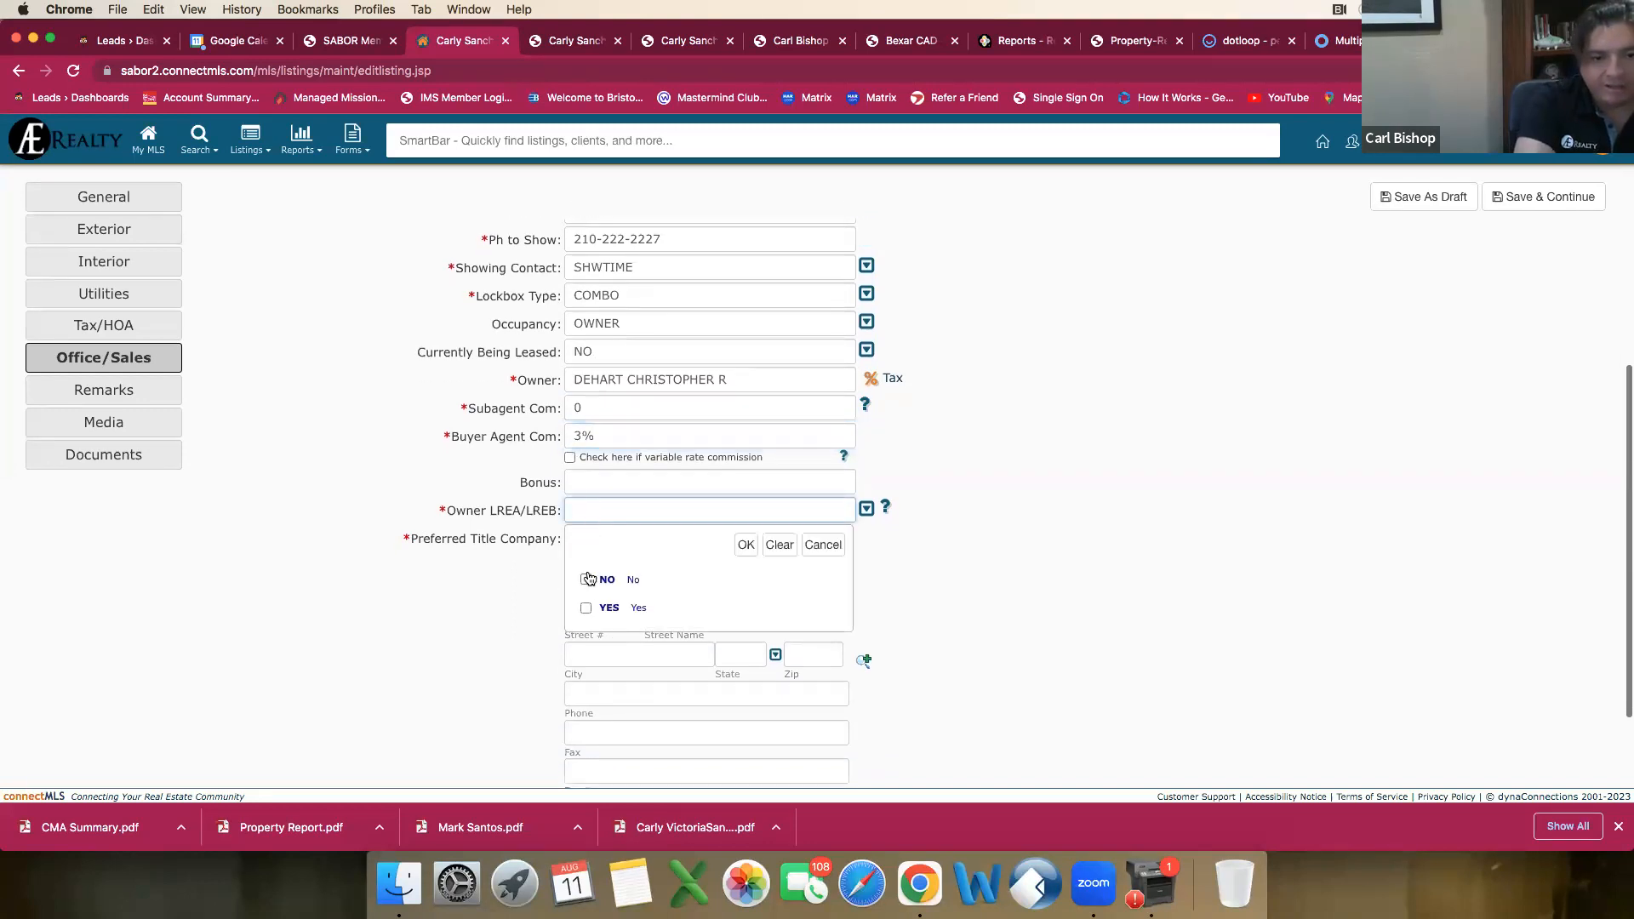
pyautogui.click(744, 551)
# Step: Enter Stewart Title as the preferred title company's name
pyautogui.click(584, 546)
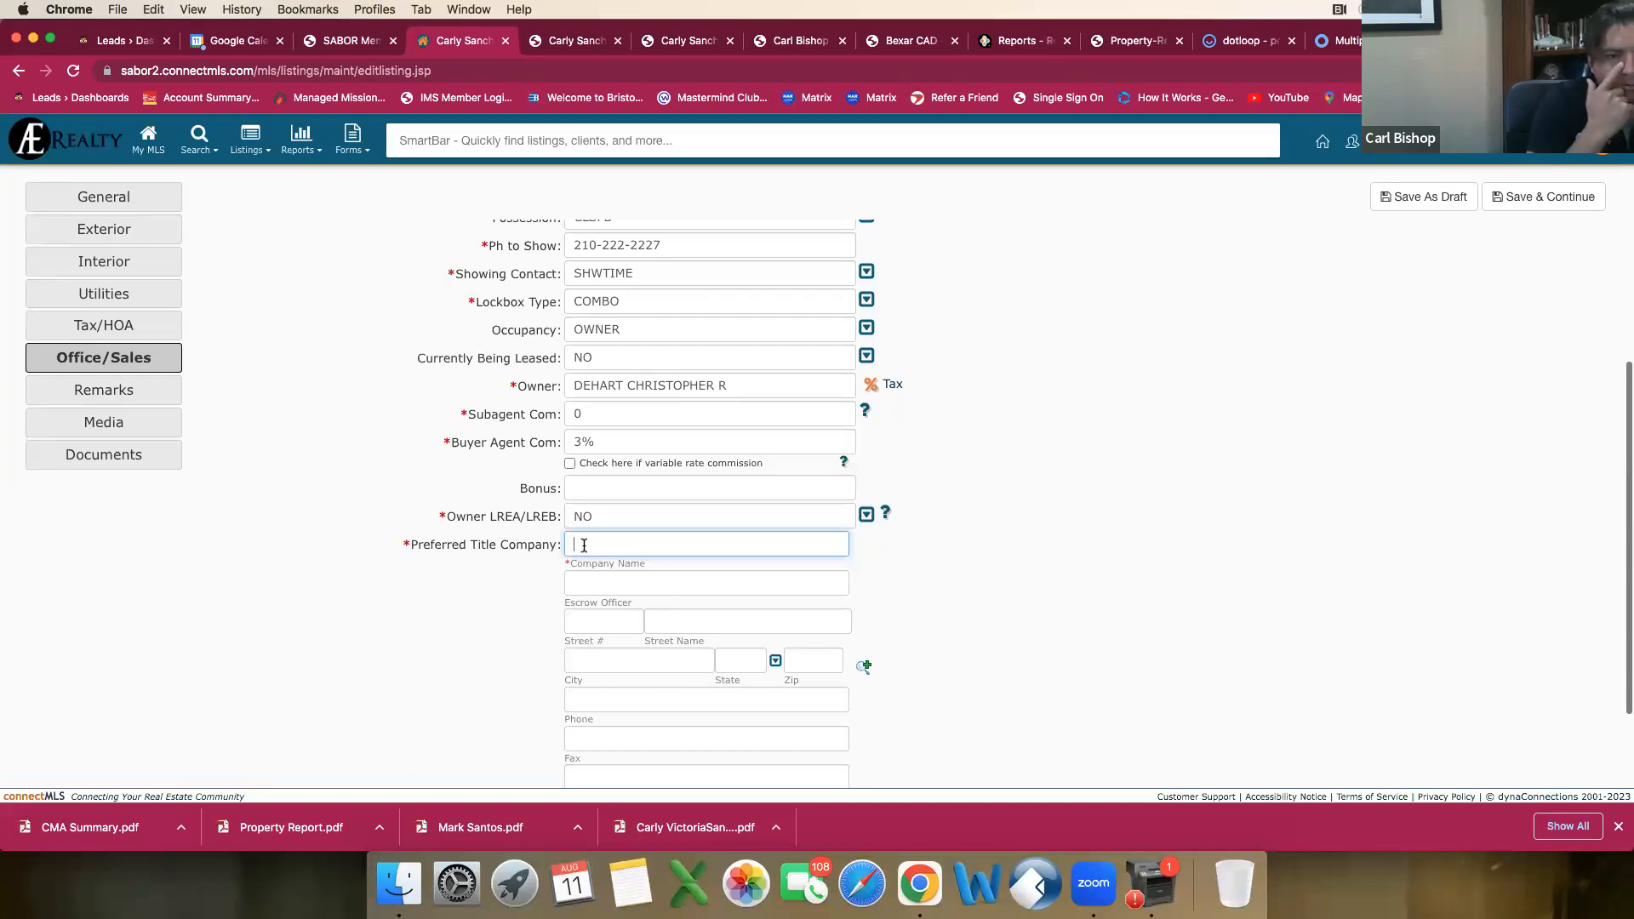
pyautogui.write('StewRT')
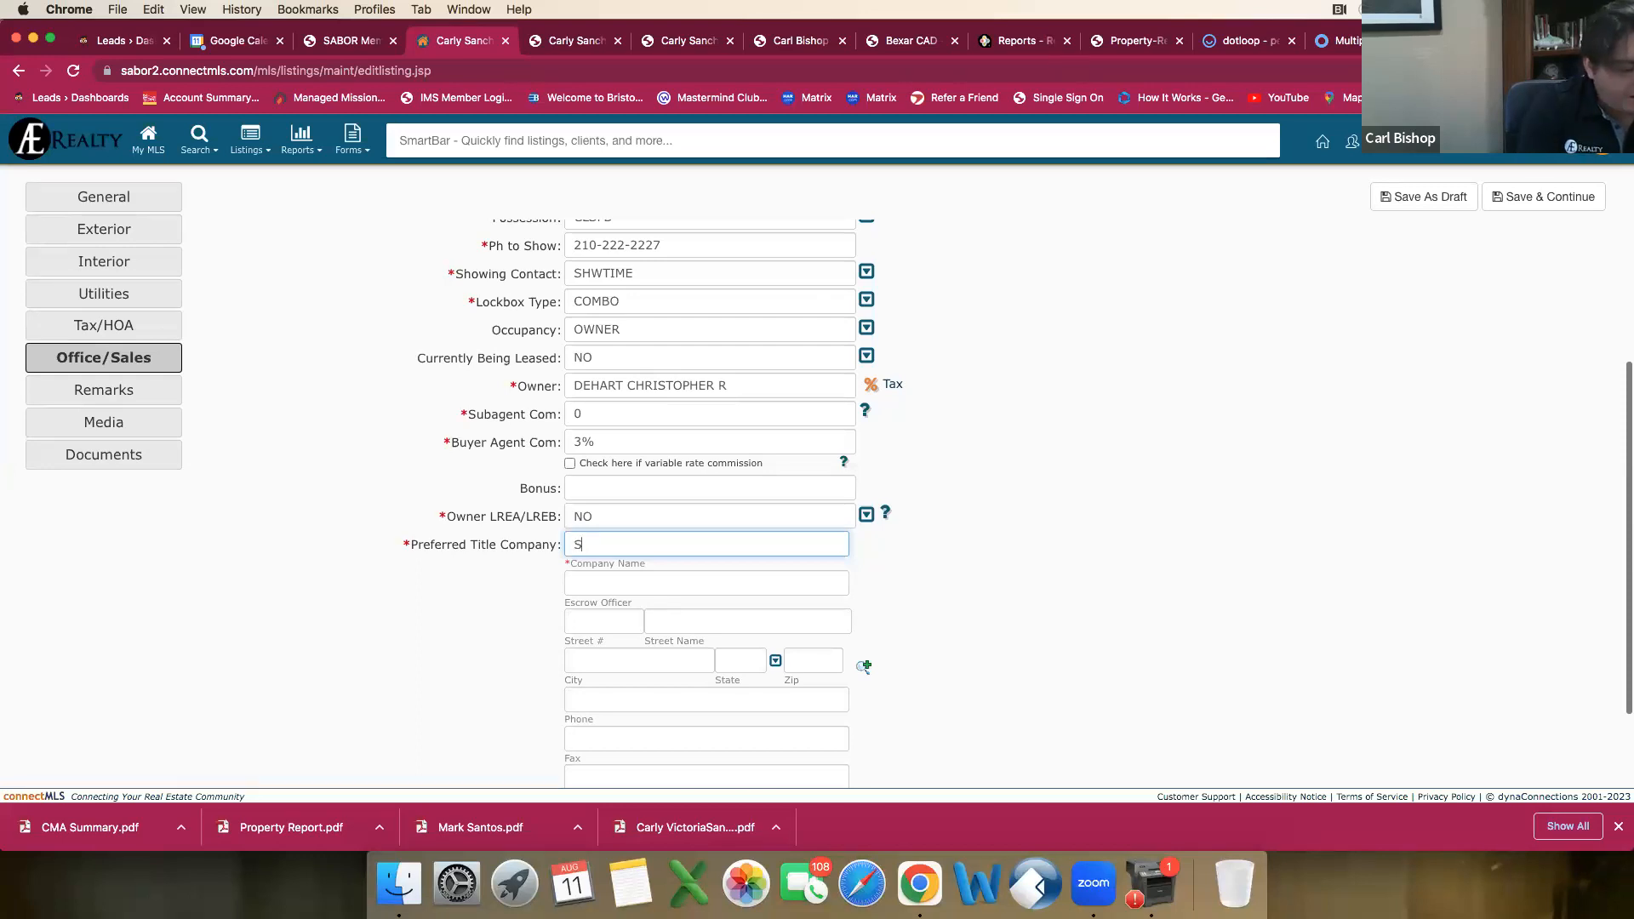
pyautogui.press('BackSpace')
pyautogui.press('BackSpace')
pyautogui.press('BackSpace')
pyautogui.press('BackSpace')
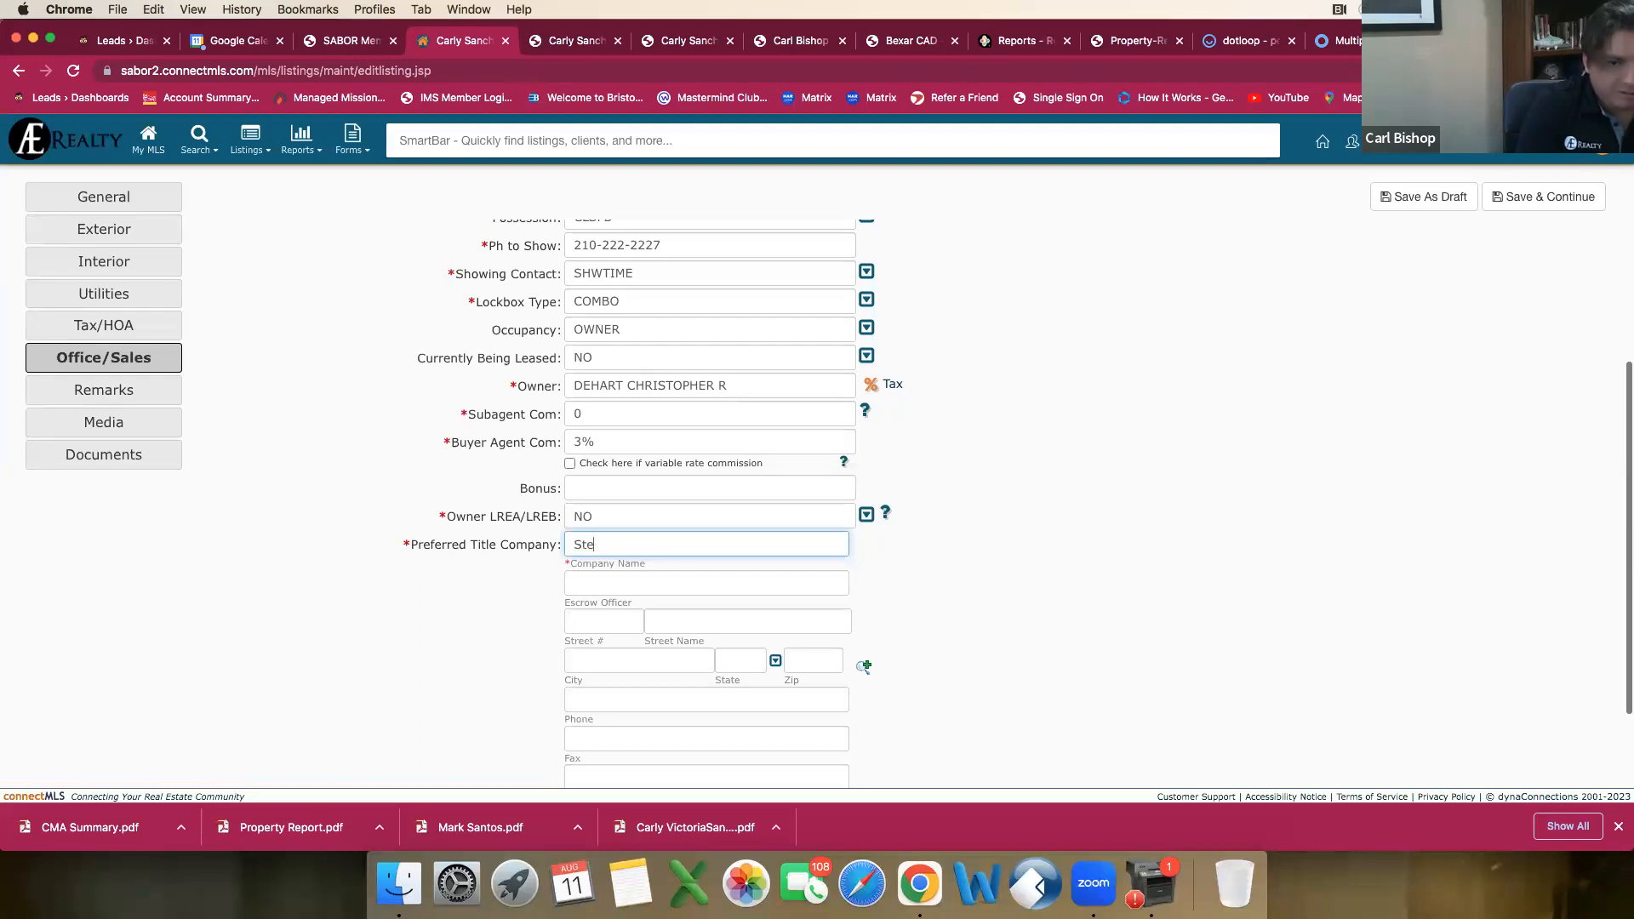
pyautogui.write('WART')
pyautogui.press('BackSpace')
pyautogui.press('BackSpace')
pyautogui.press('BackSpace')
pyautogui.press('BackSpace')
pyautogui.write('w')
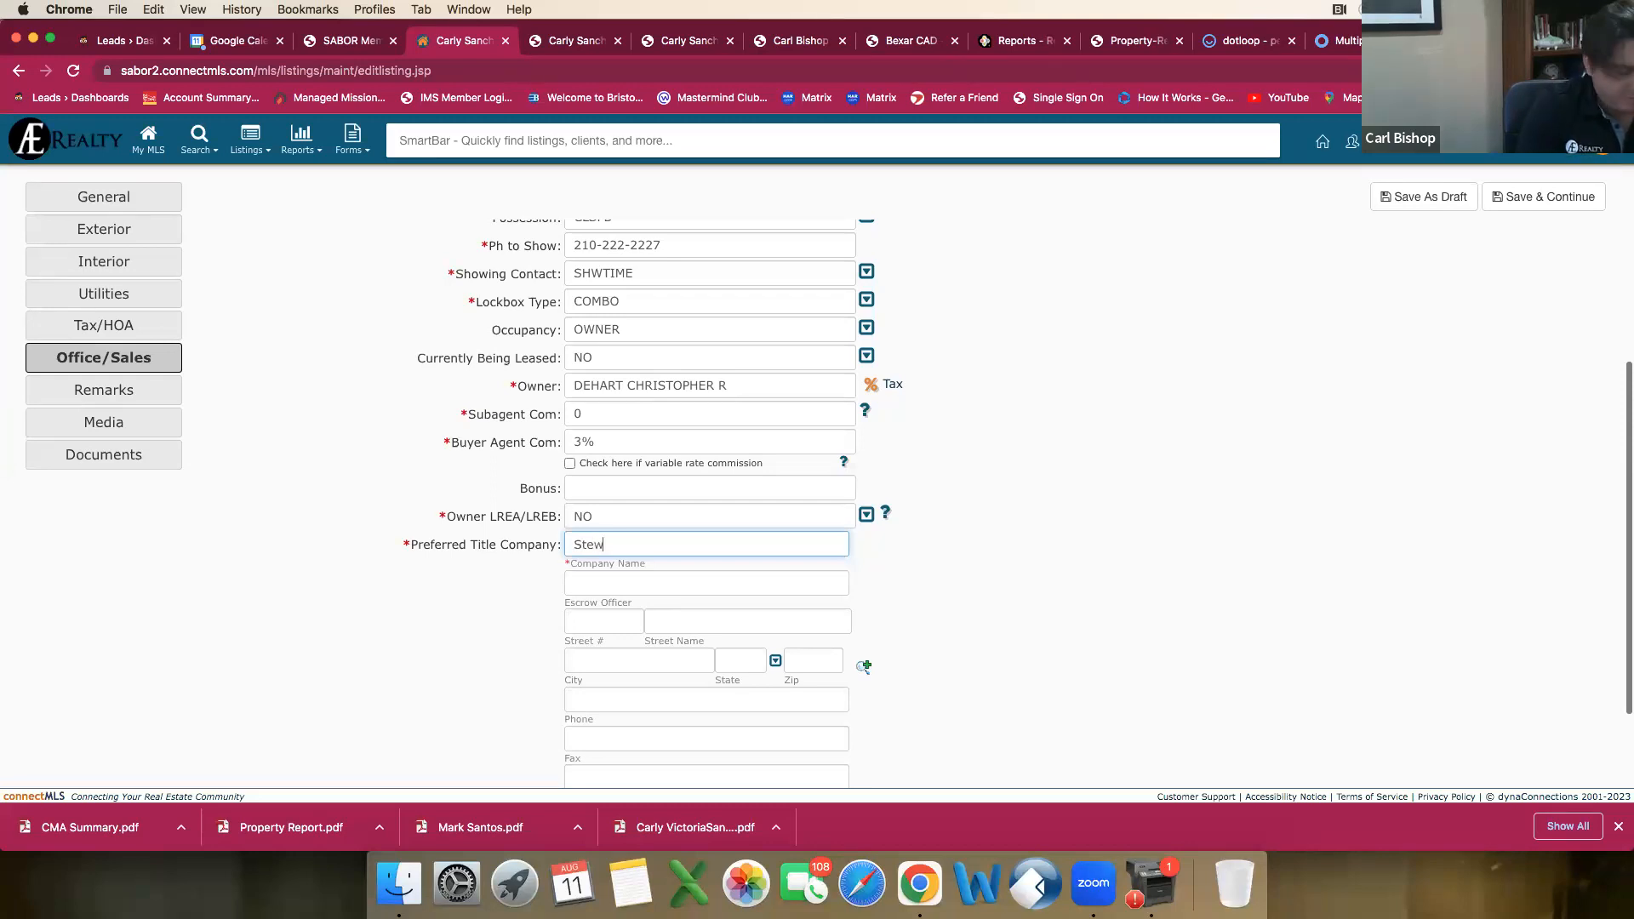
pyautogui.write('art Titlke')
pyautogui.press('BackSpace')
pyautogui.write('e')
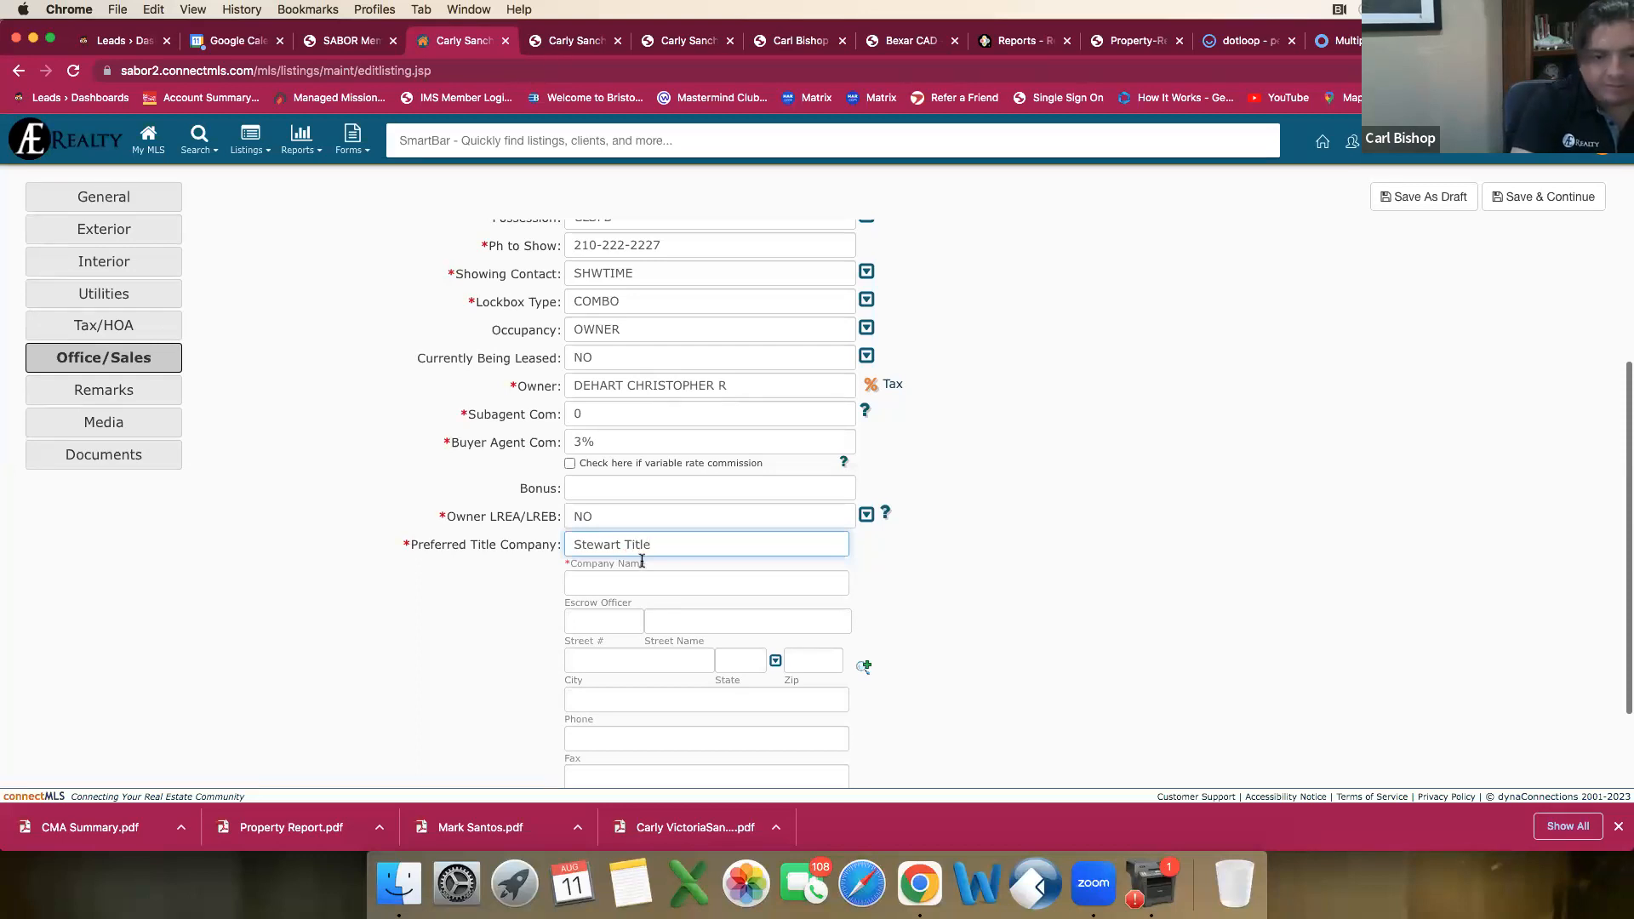
# Step: Leave the remaining title company details blank and proceed to the Remarks section
pyautogui.click(623, 581)
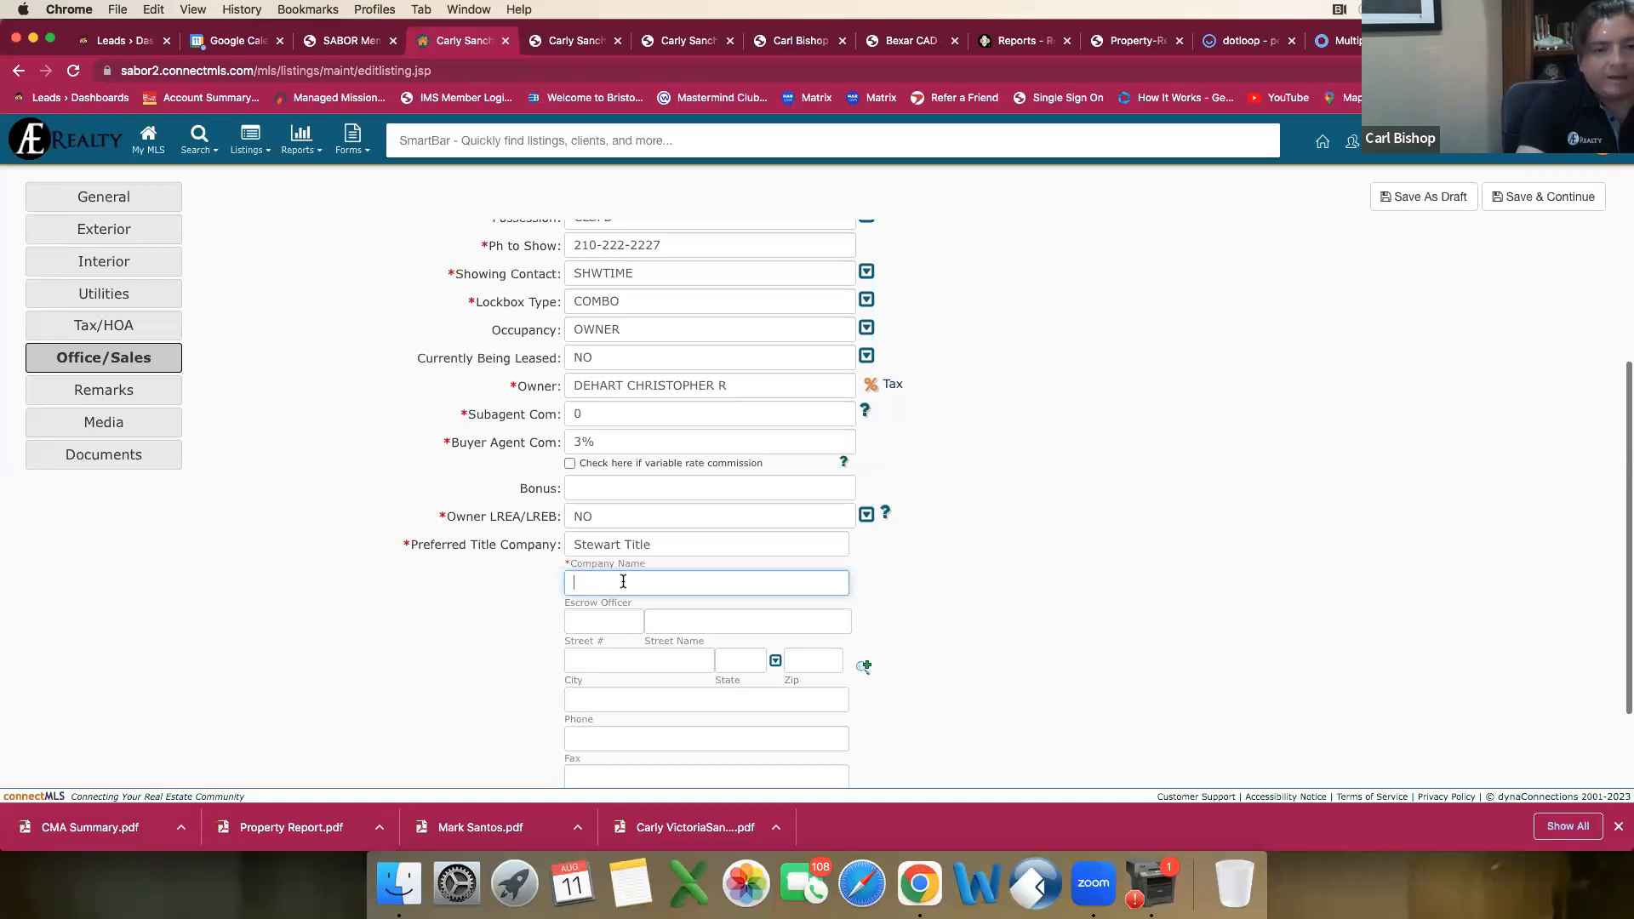
pyautogui.scroll(-3, 664, 570)
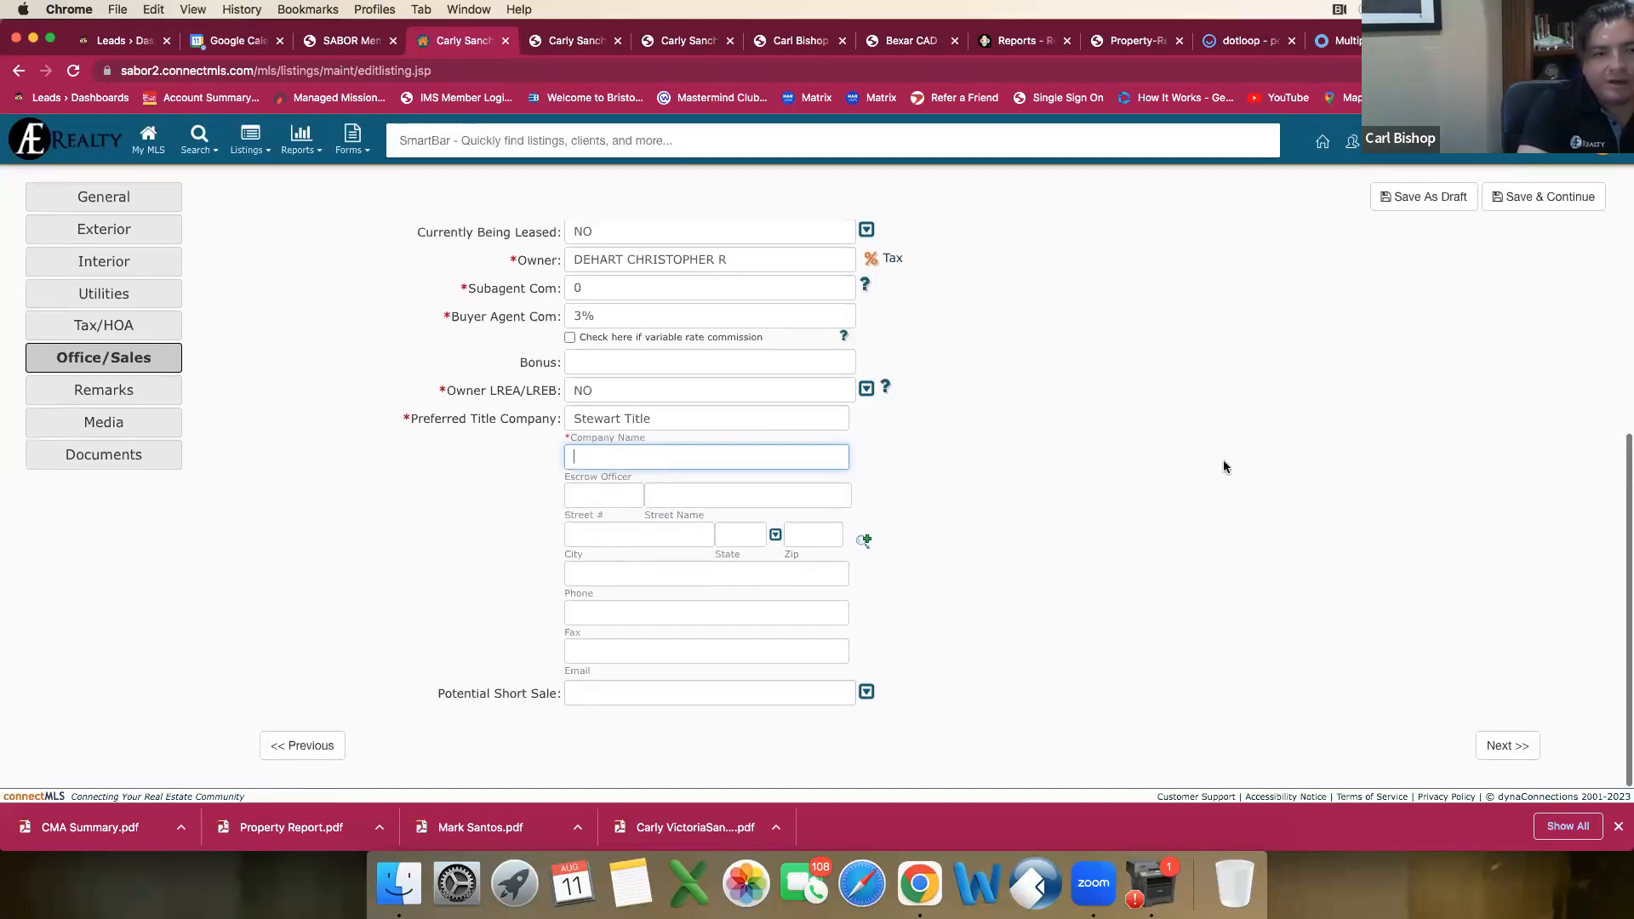
pyautogui.click(1517, 745)
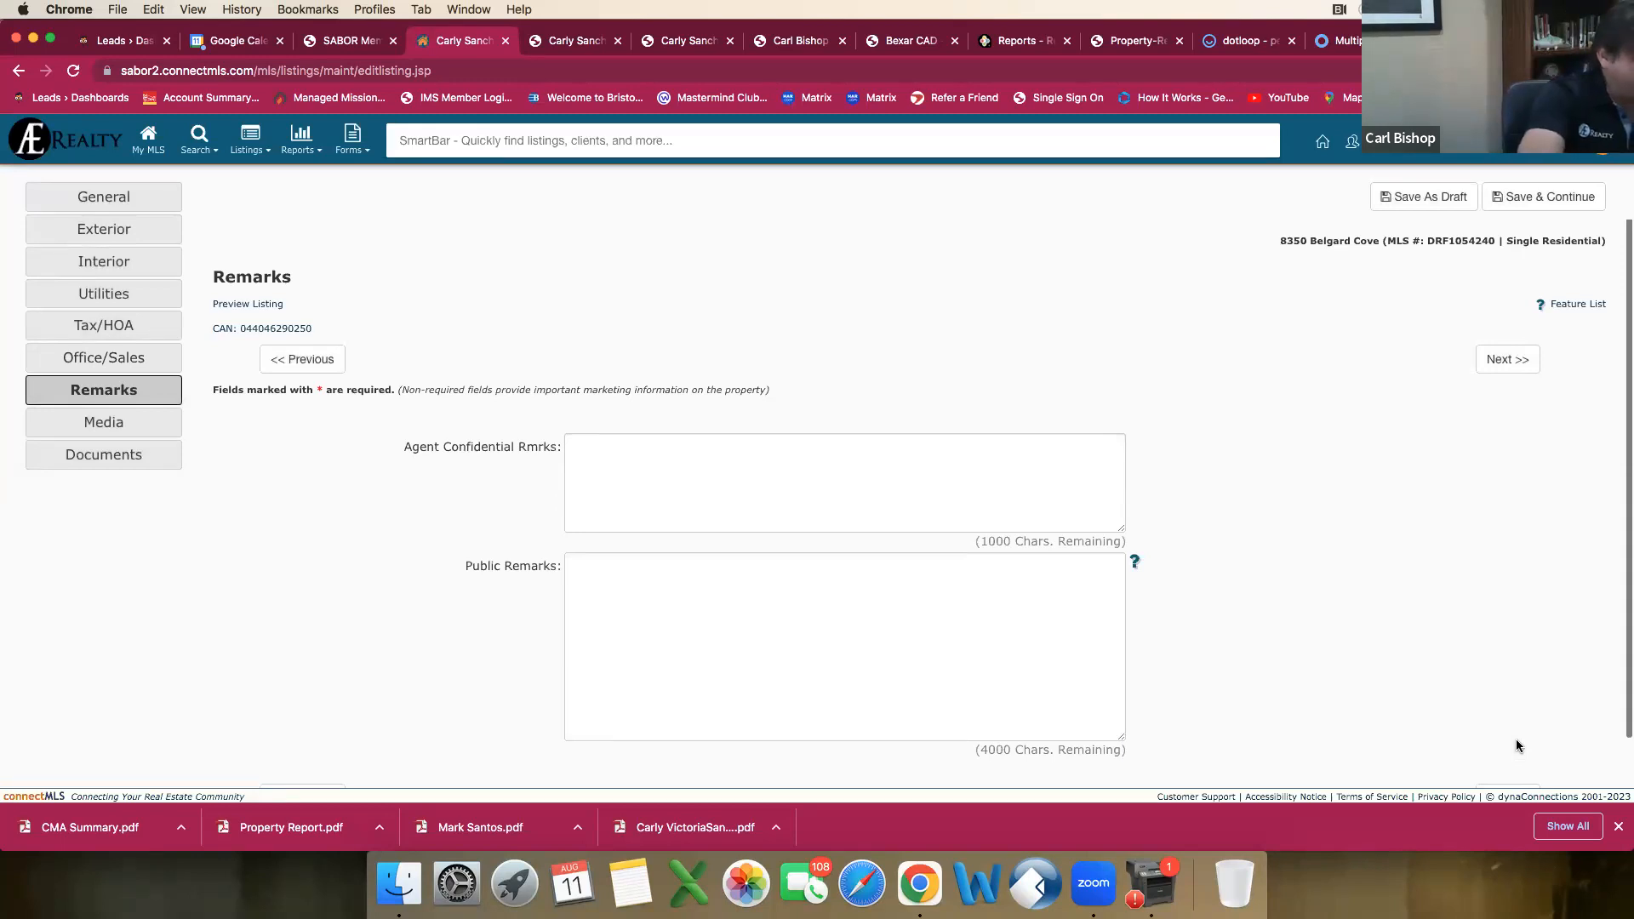
# Step: Write the agent confidential remarks "Please send all offers with proof of funds to" followed by the agent's e-mail address
pyautogui.click(679, 507)
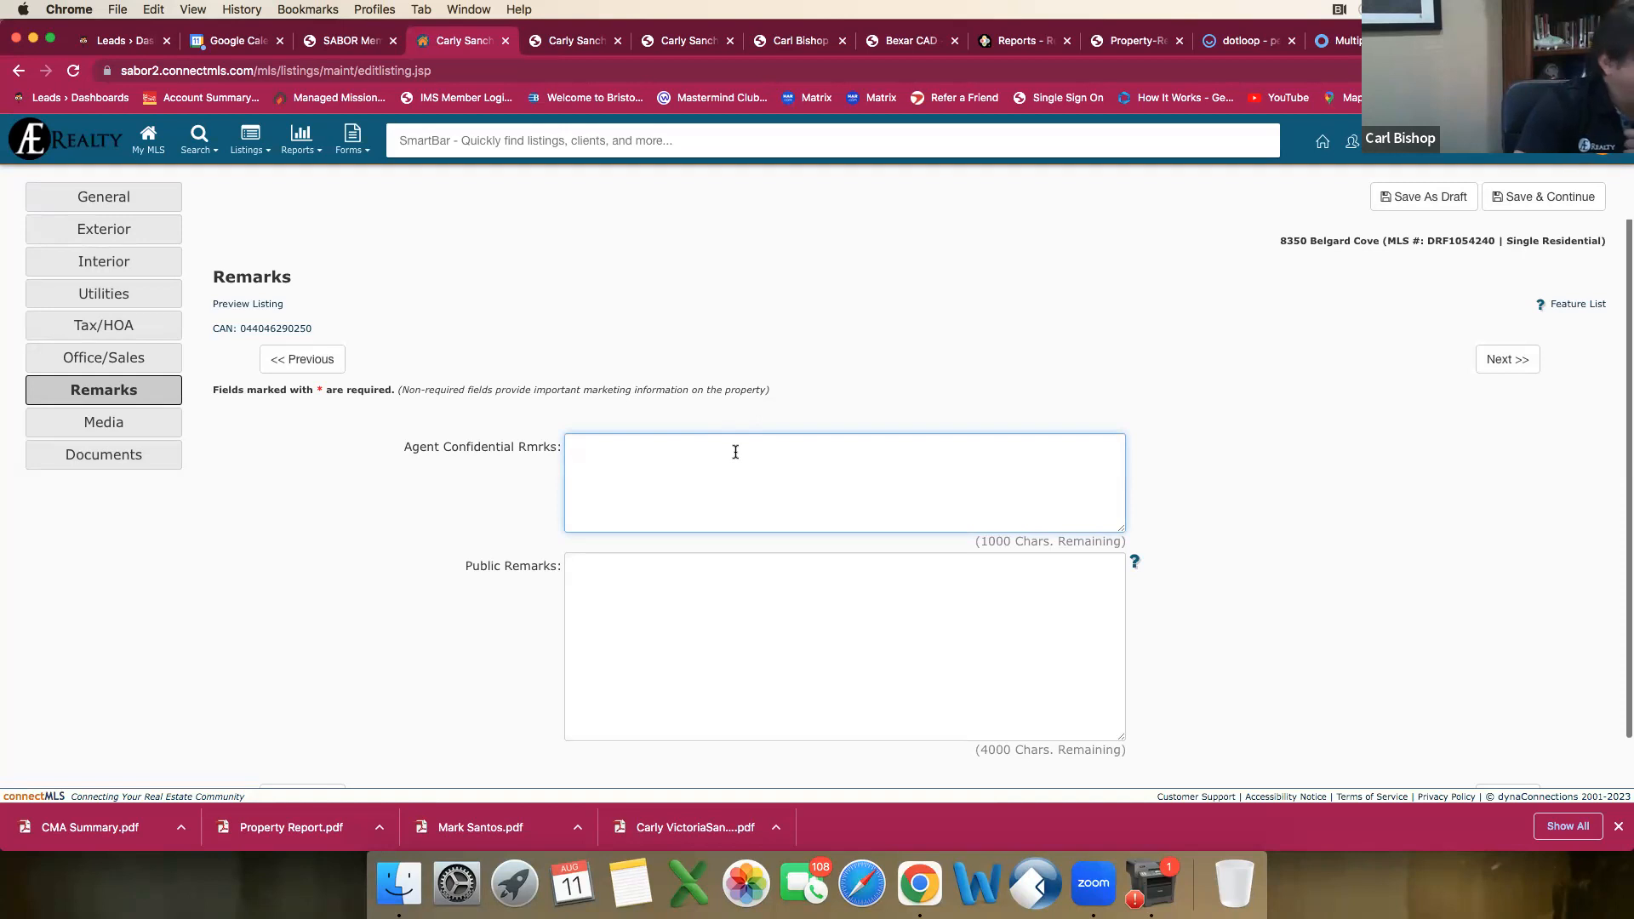
pyautogui.write('Please send all offers with proof of funds to ')
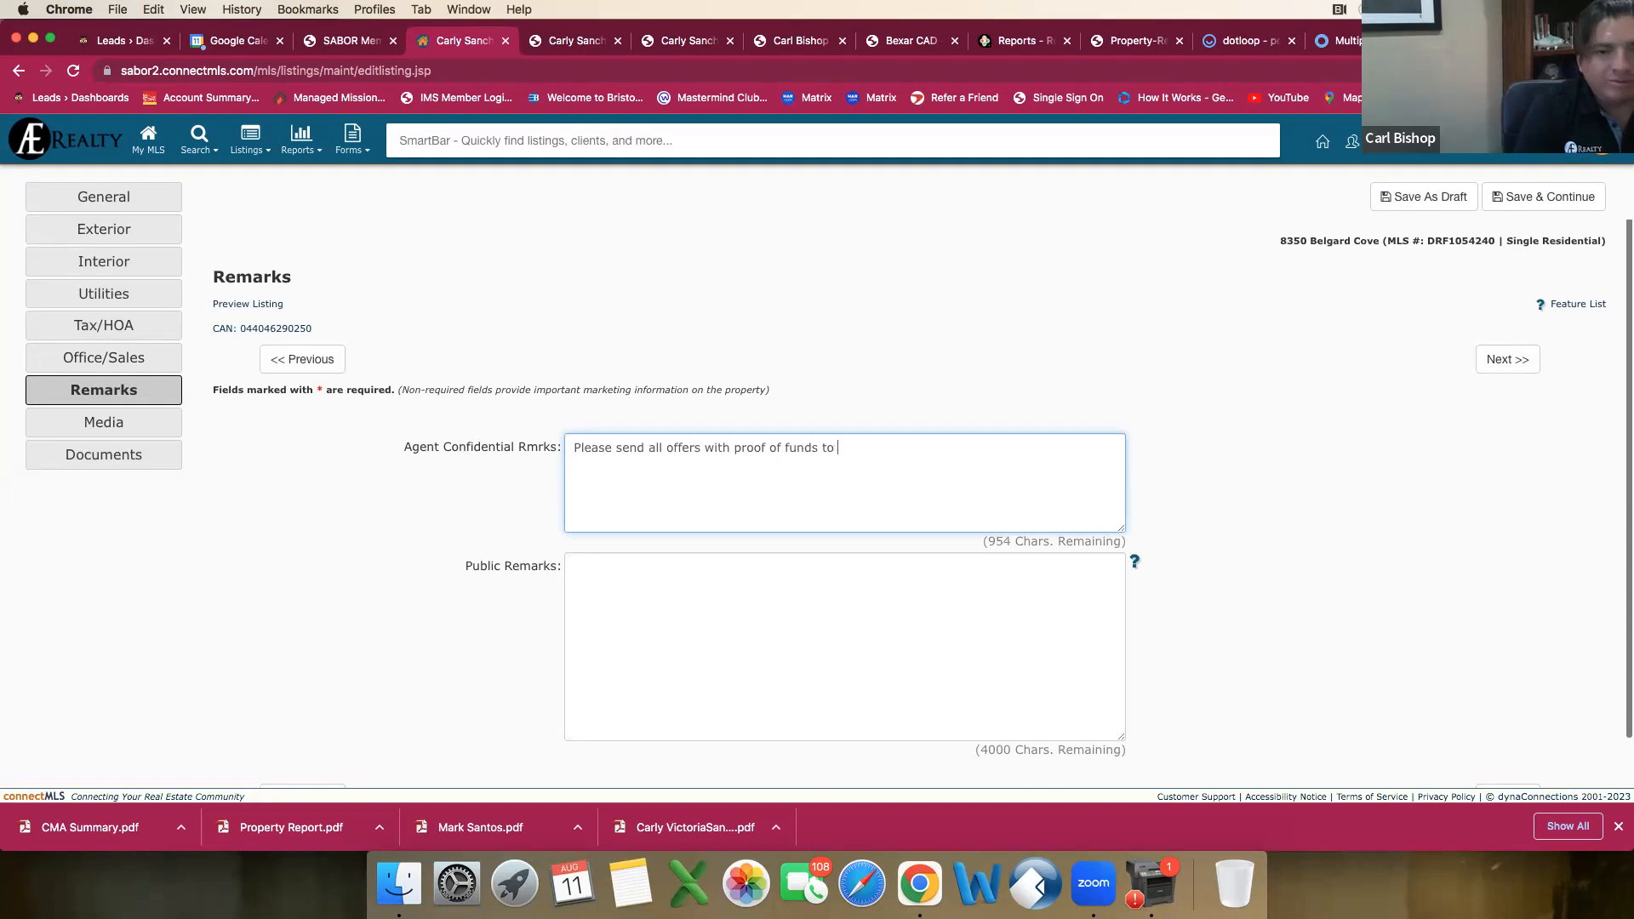
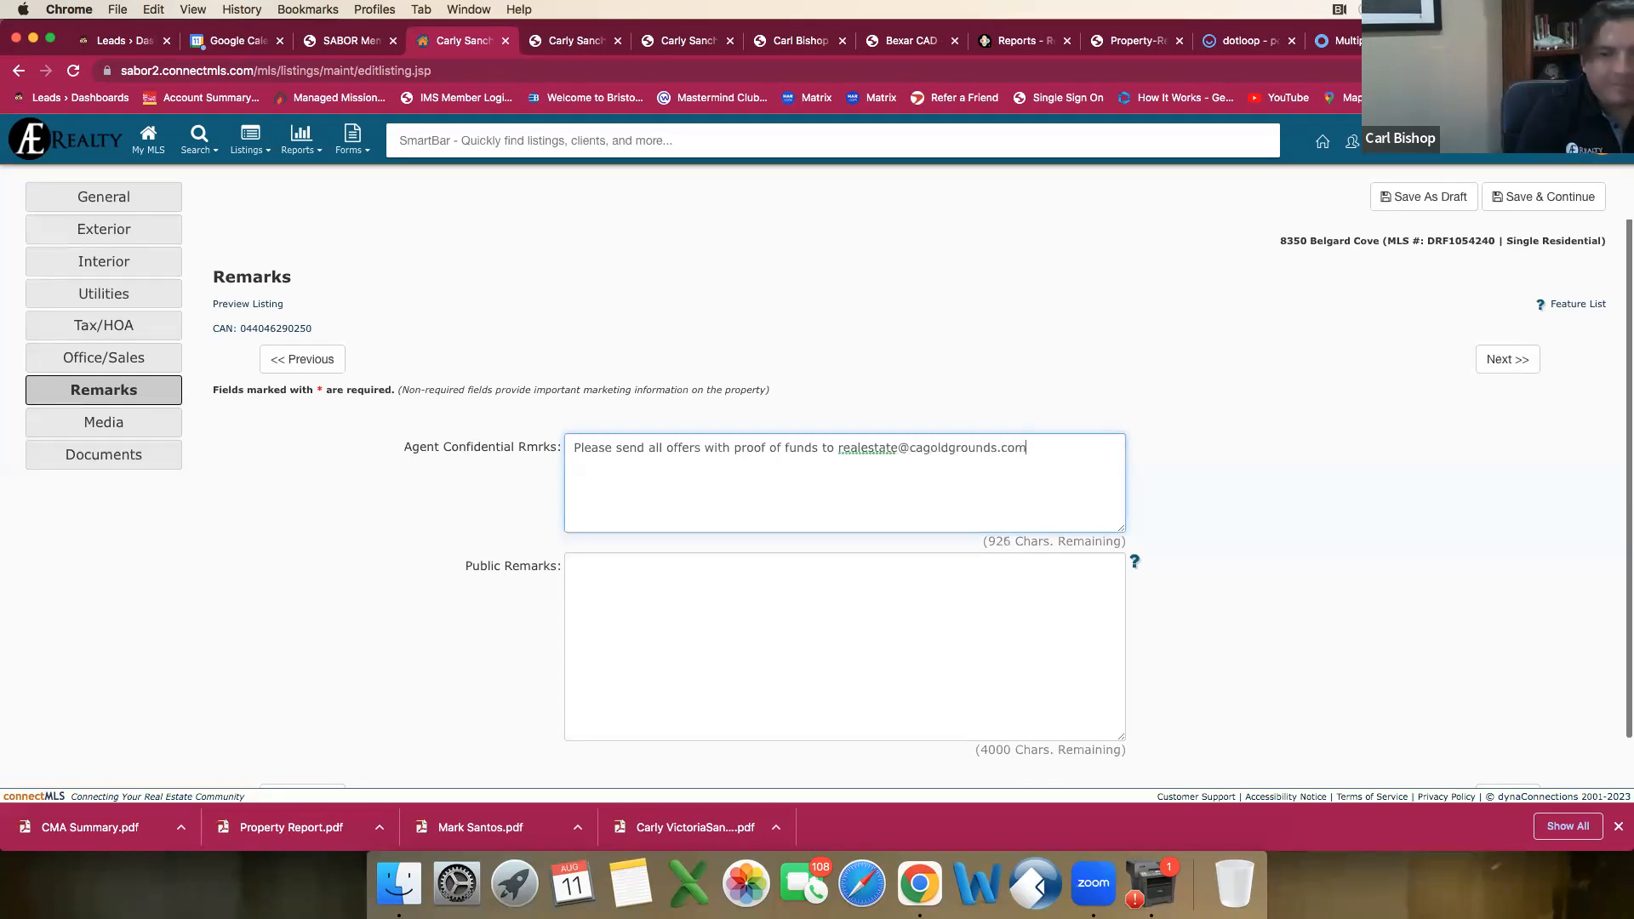
# Step: Begin the public remarks with "Talk about the perfect starter for any family,"
pyautogui.press('Tab')
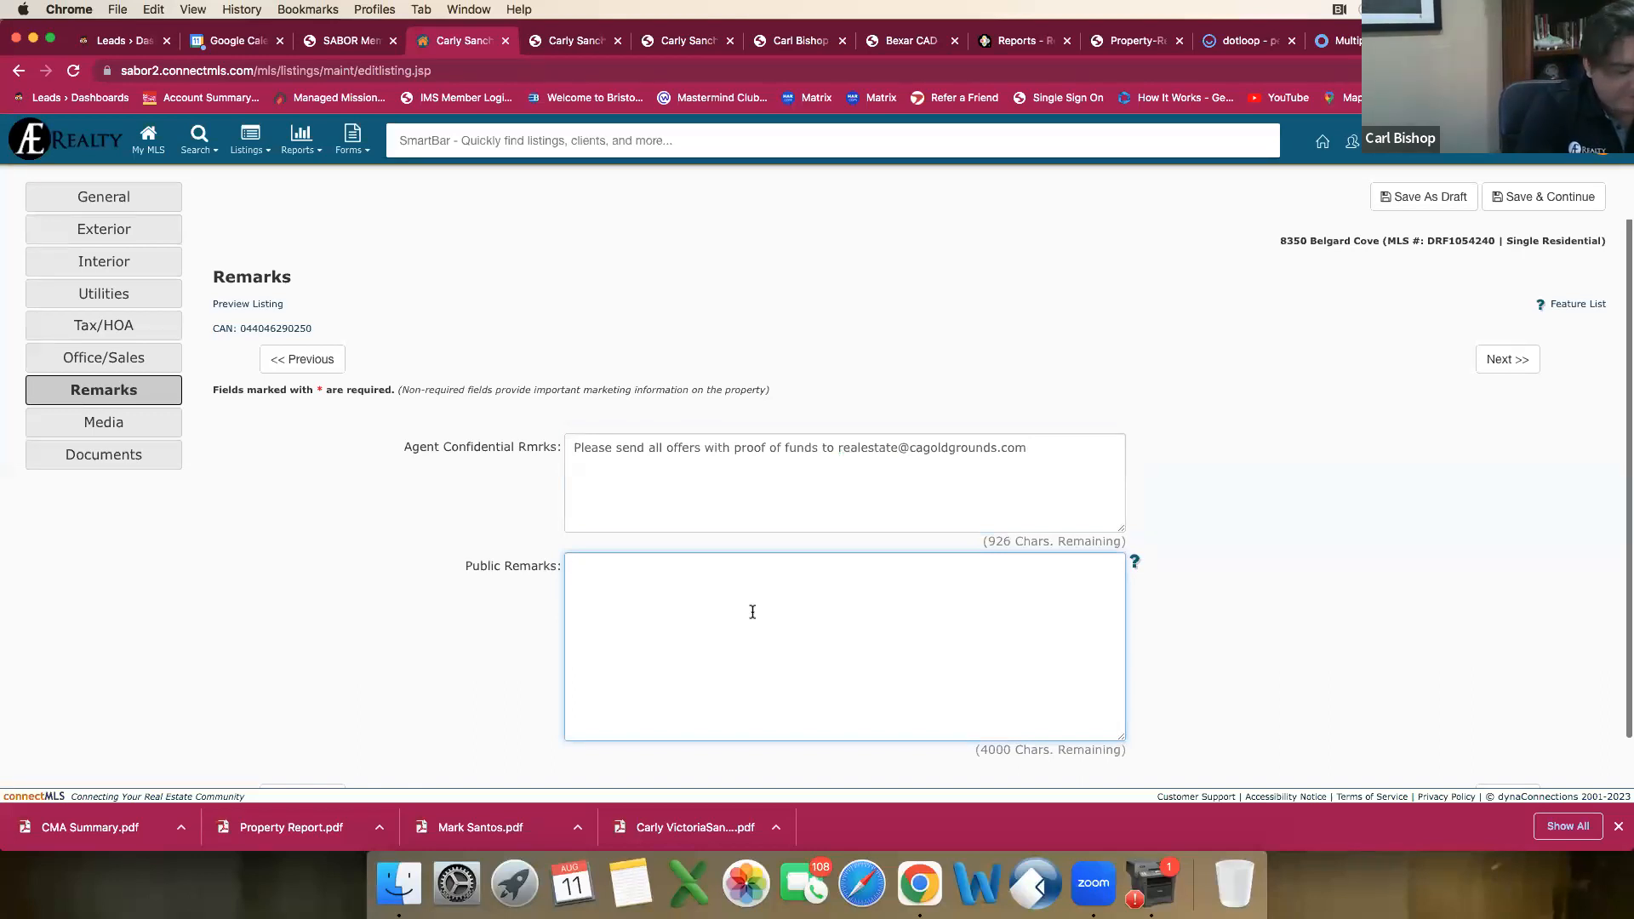
pyautogui.write('Talk about the perfect sat')
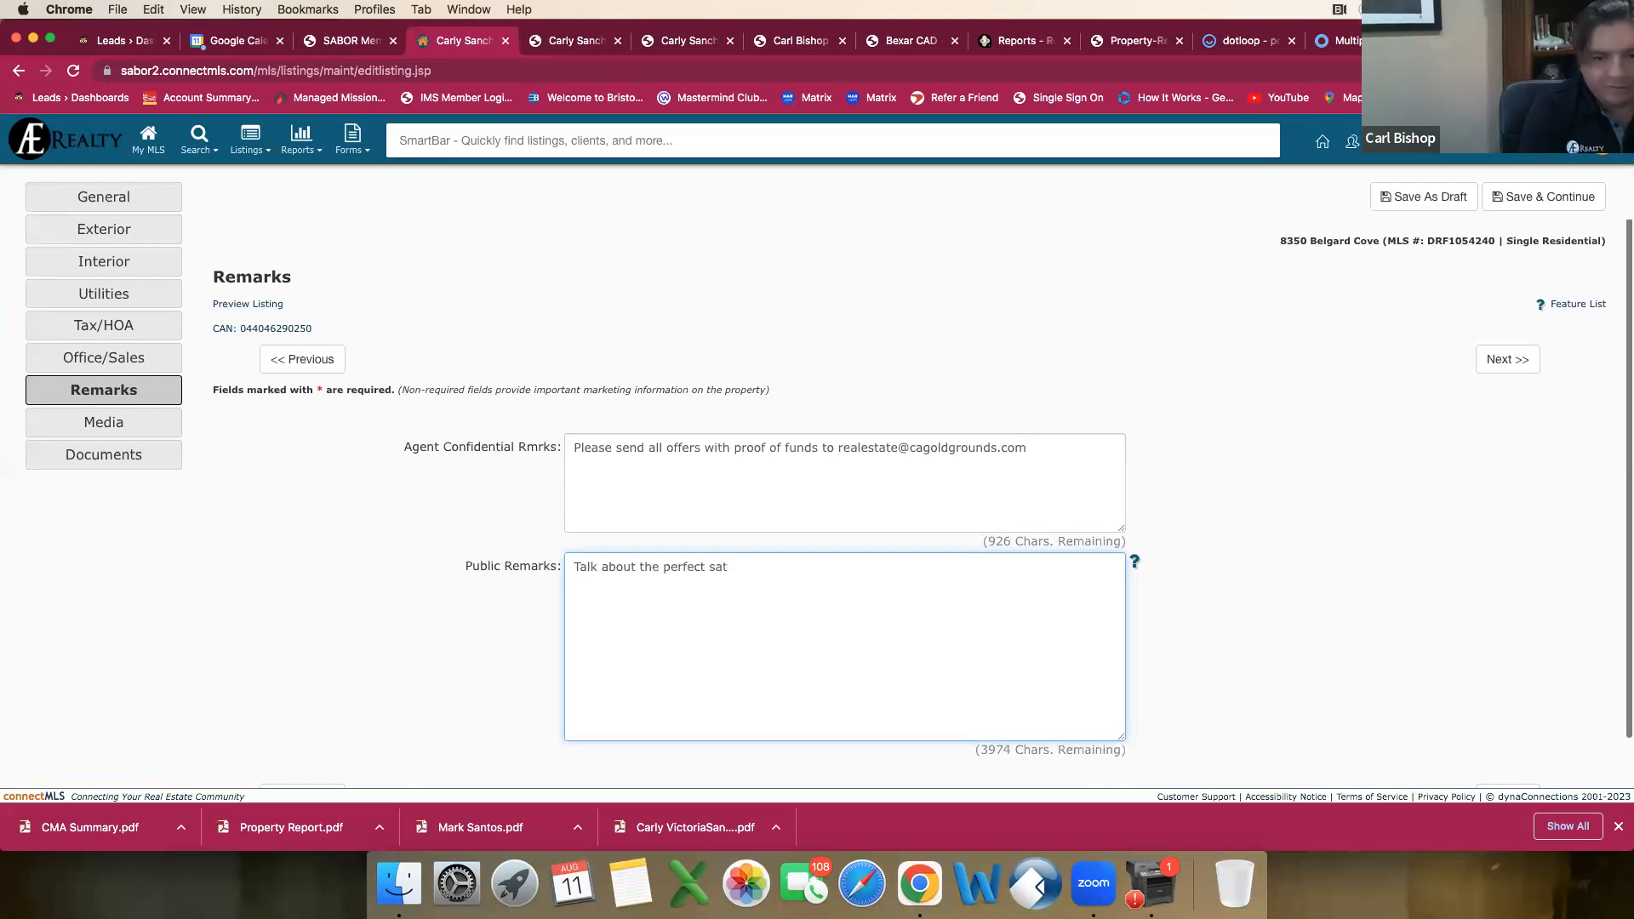
pyautogui.press('BackSpace')
pyautogui.write('tarte')
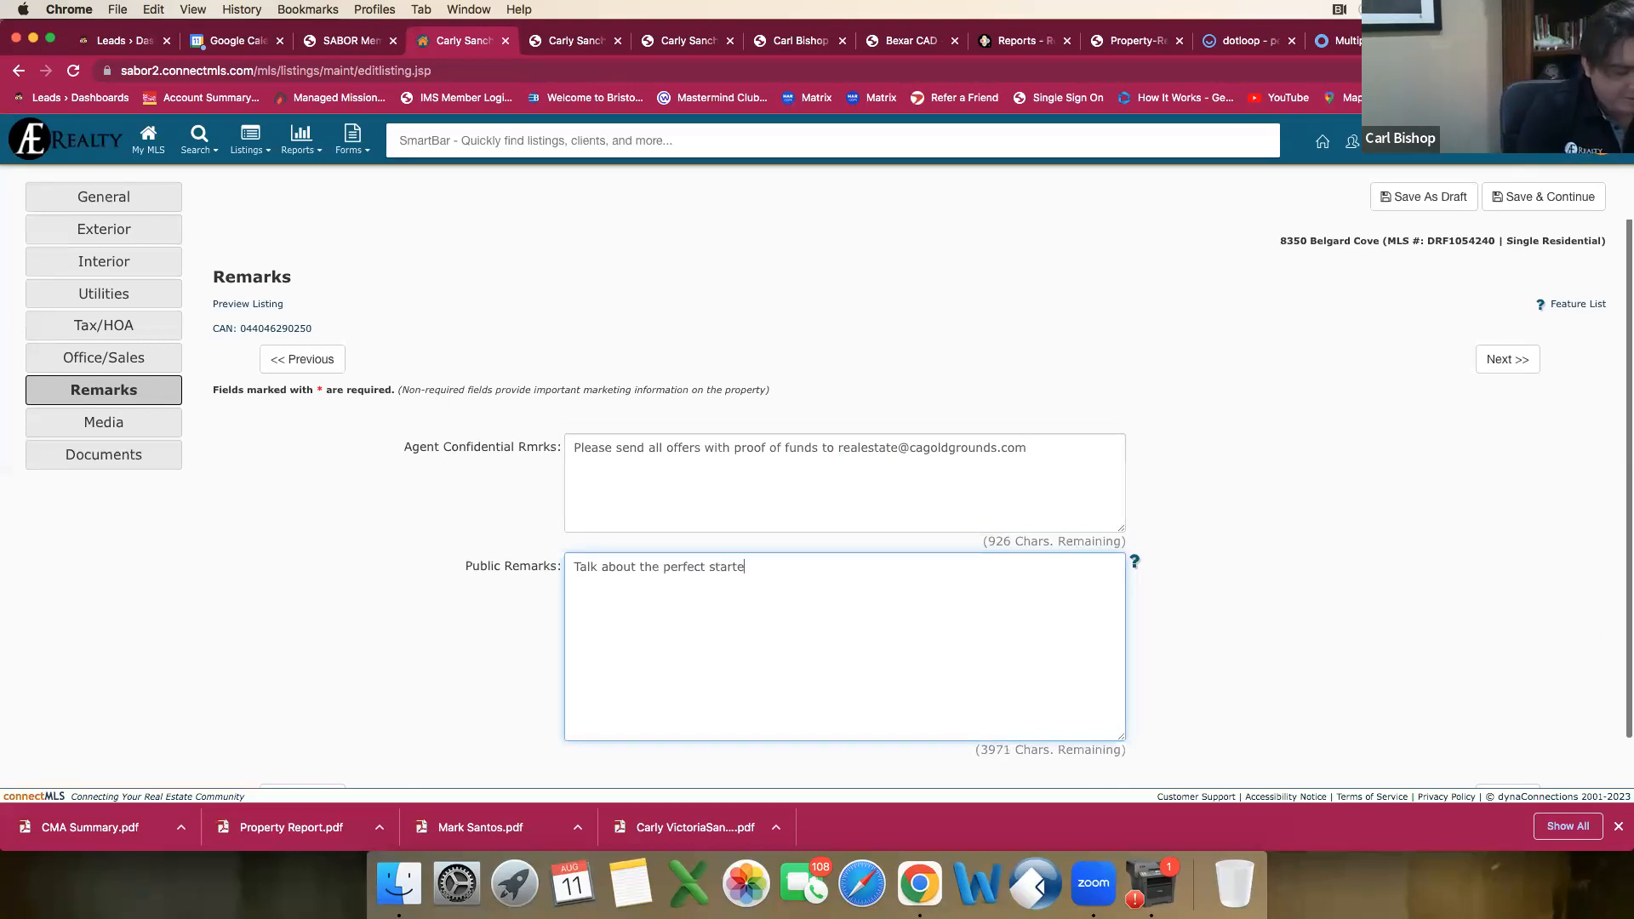
pyautogui.write('r for any family, awesome school')
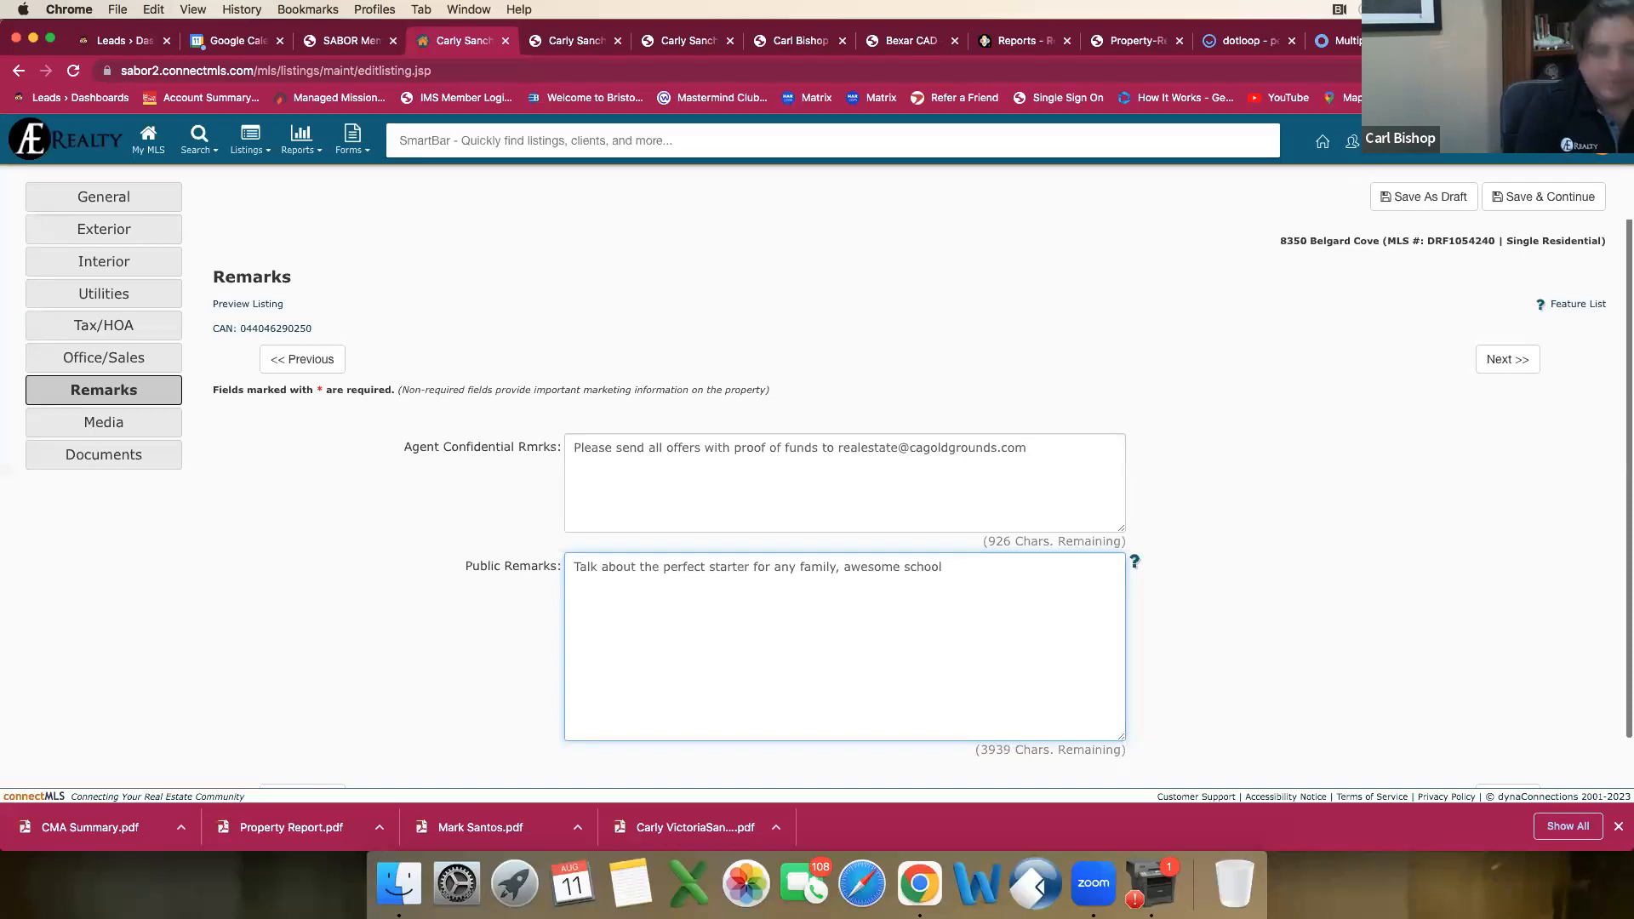
pyautogui.write(' n')
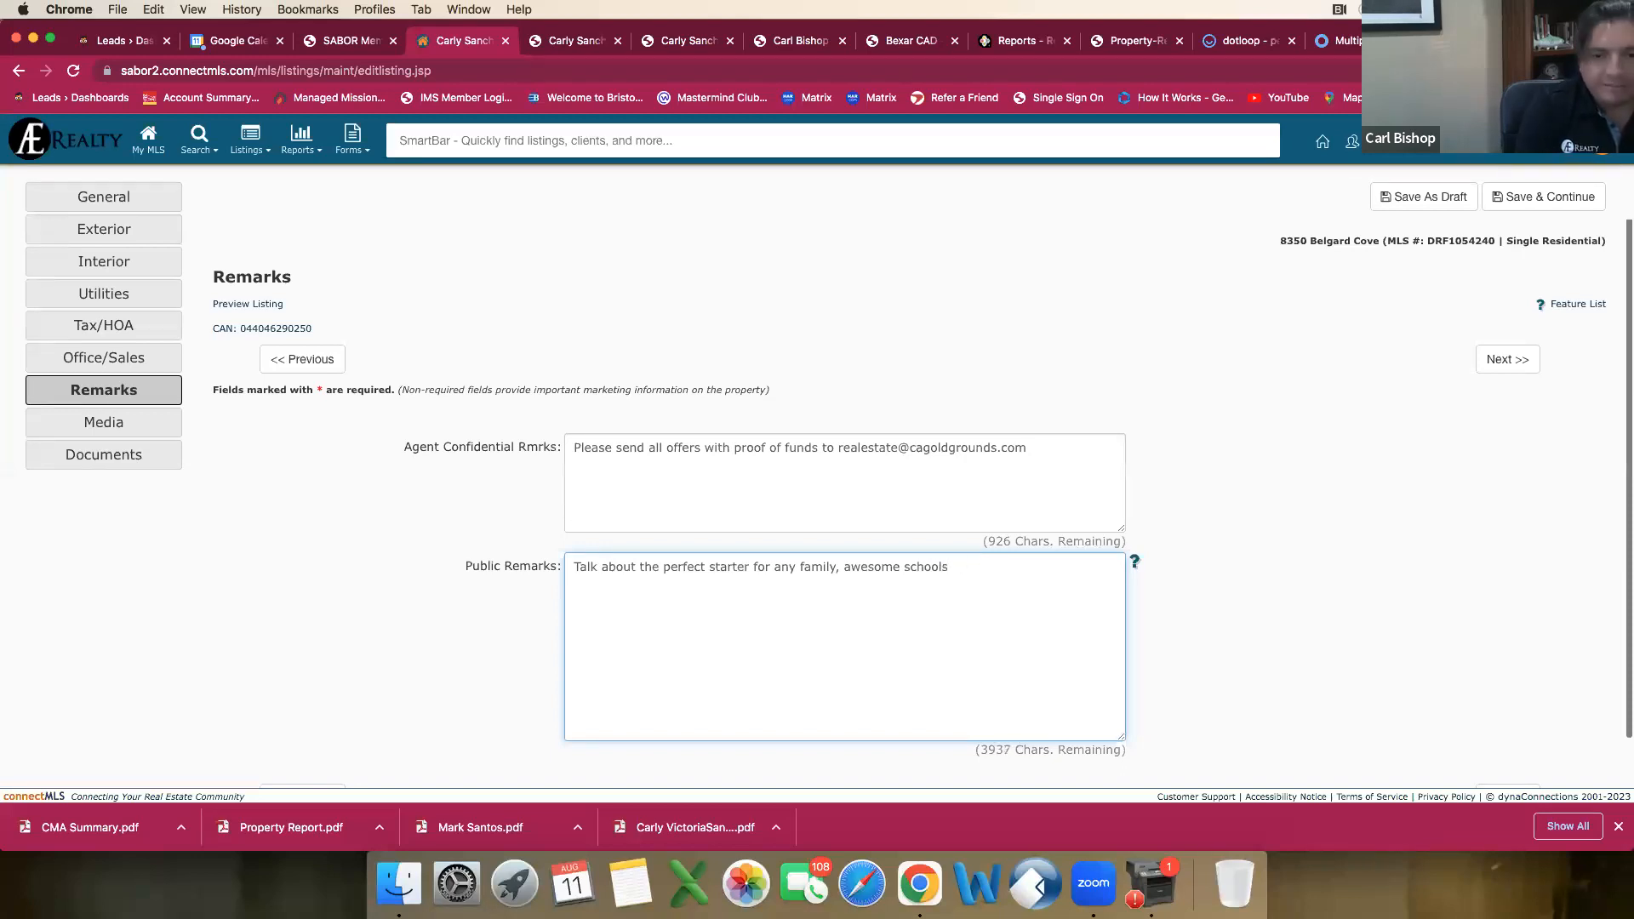
pyautogui.write(' i')
pyautogui.write('Median Valley')
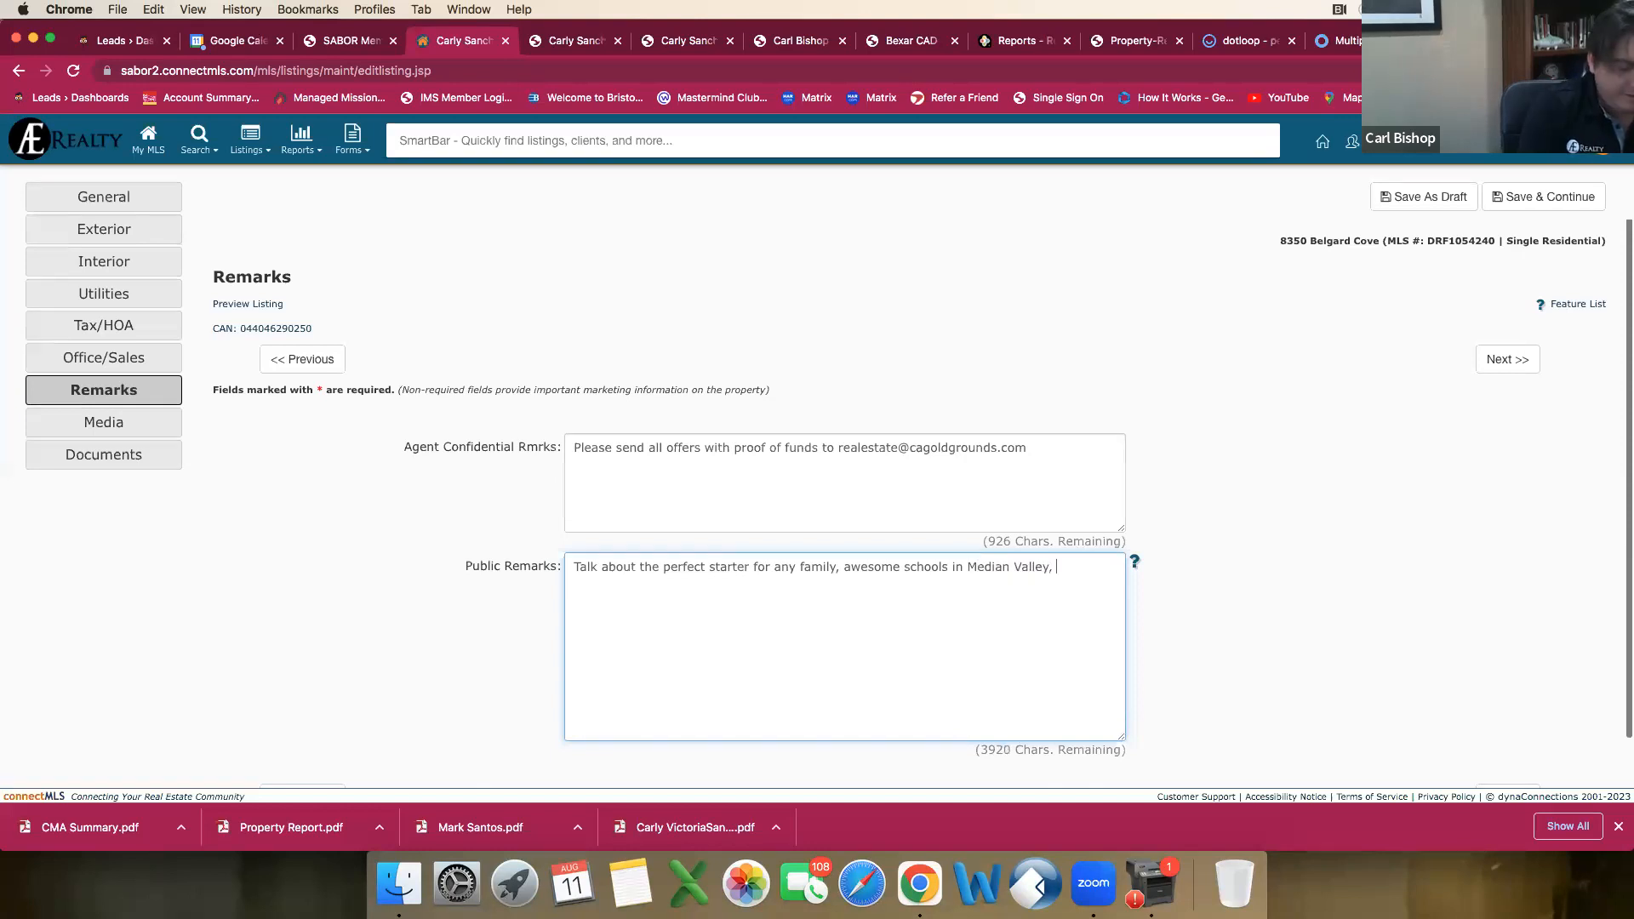
pyautogui.write(', gre')
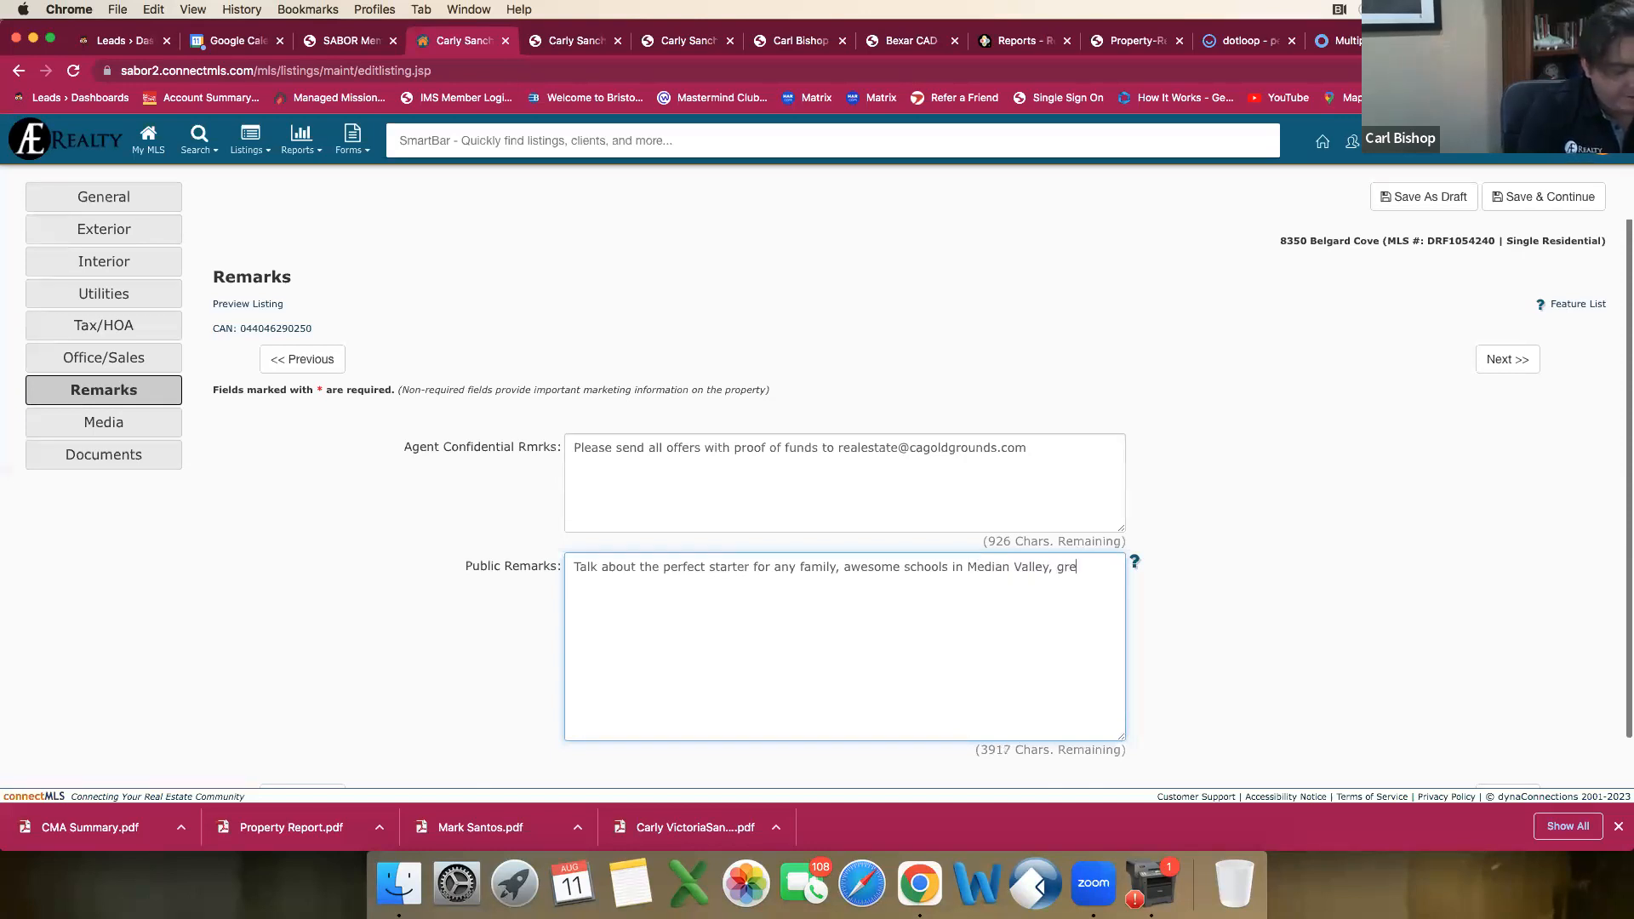
pyautogui.write('at foor\\')
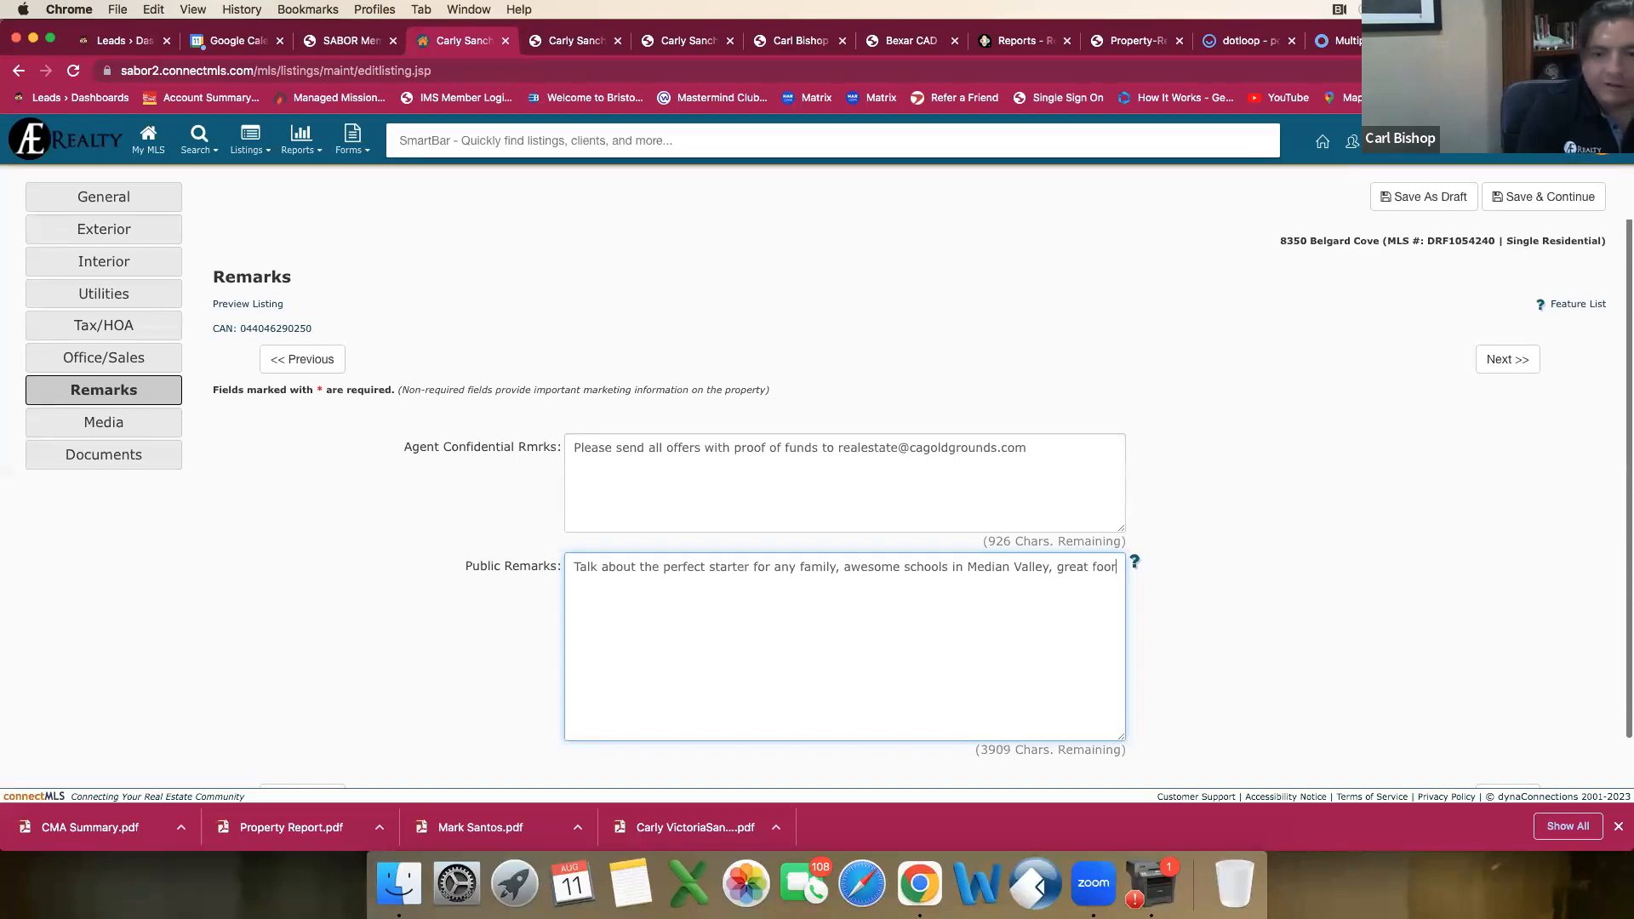
# Step: Add ", great floor plan," to the public remarks, correcting the misspelled "flor" to "floor"
pyautogui.press('BackSpace')
pyautogui.press('BackSpace')
pyautogui.press('BackSpace')
pyautogui.press('BackSpace')
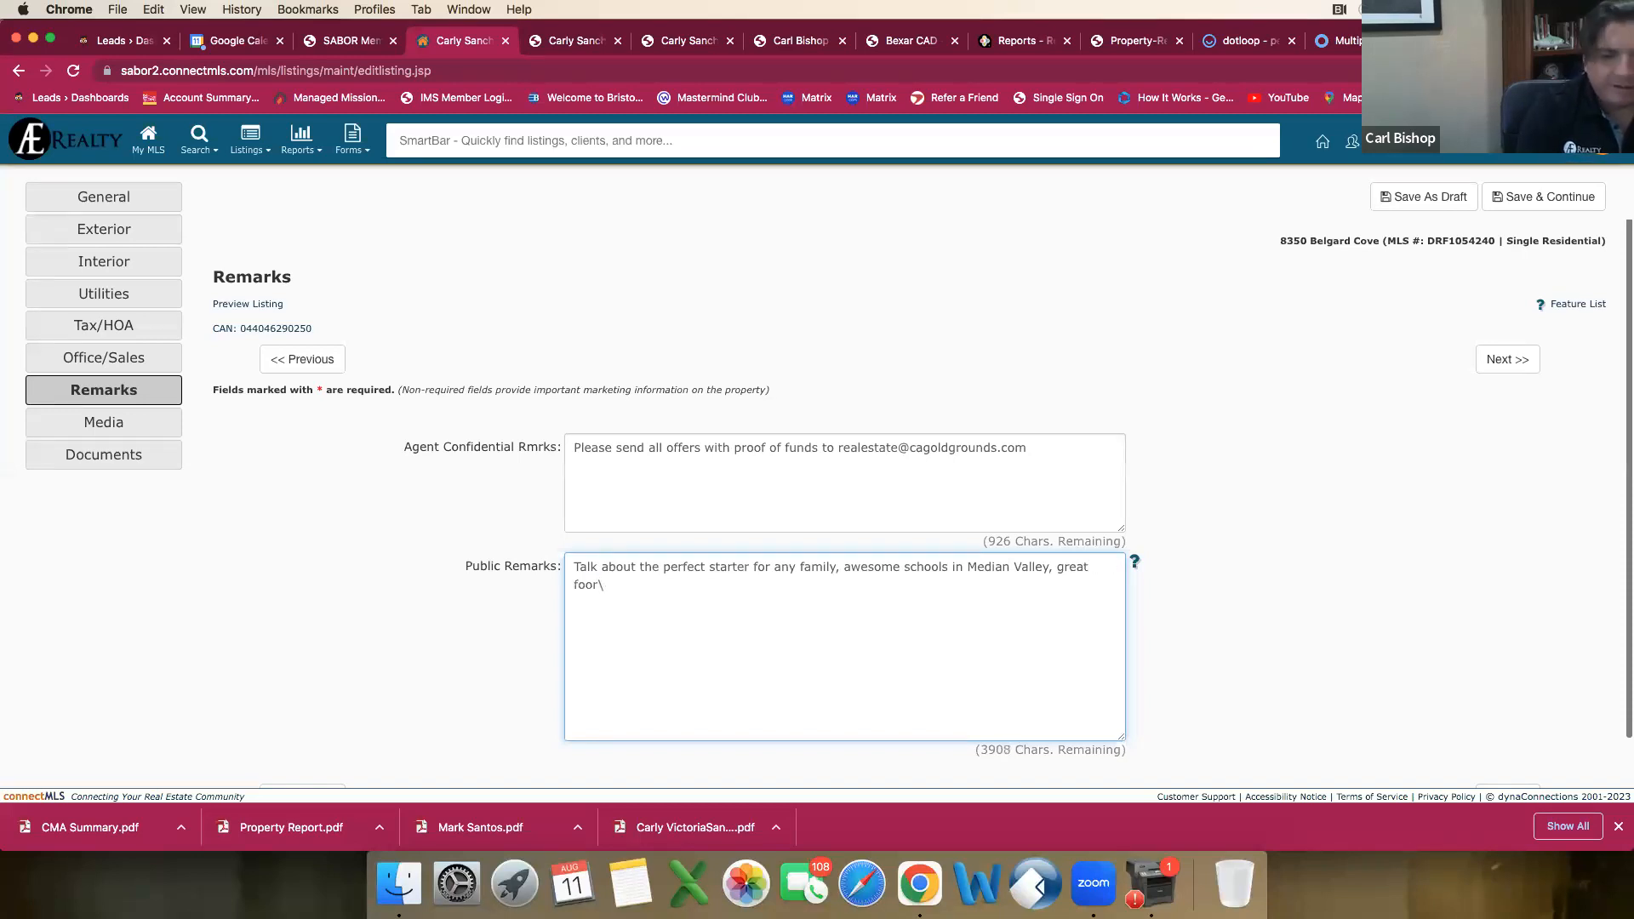
pyautogui.write('lor')
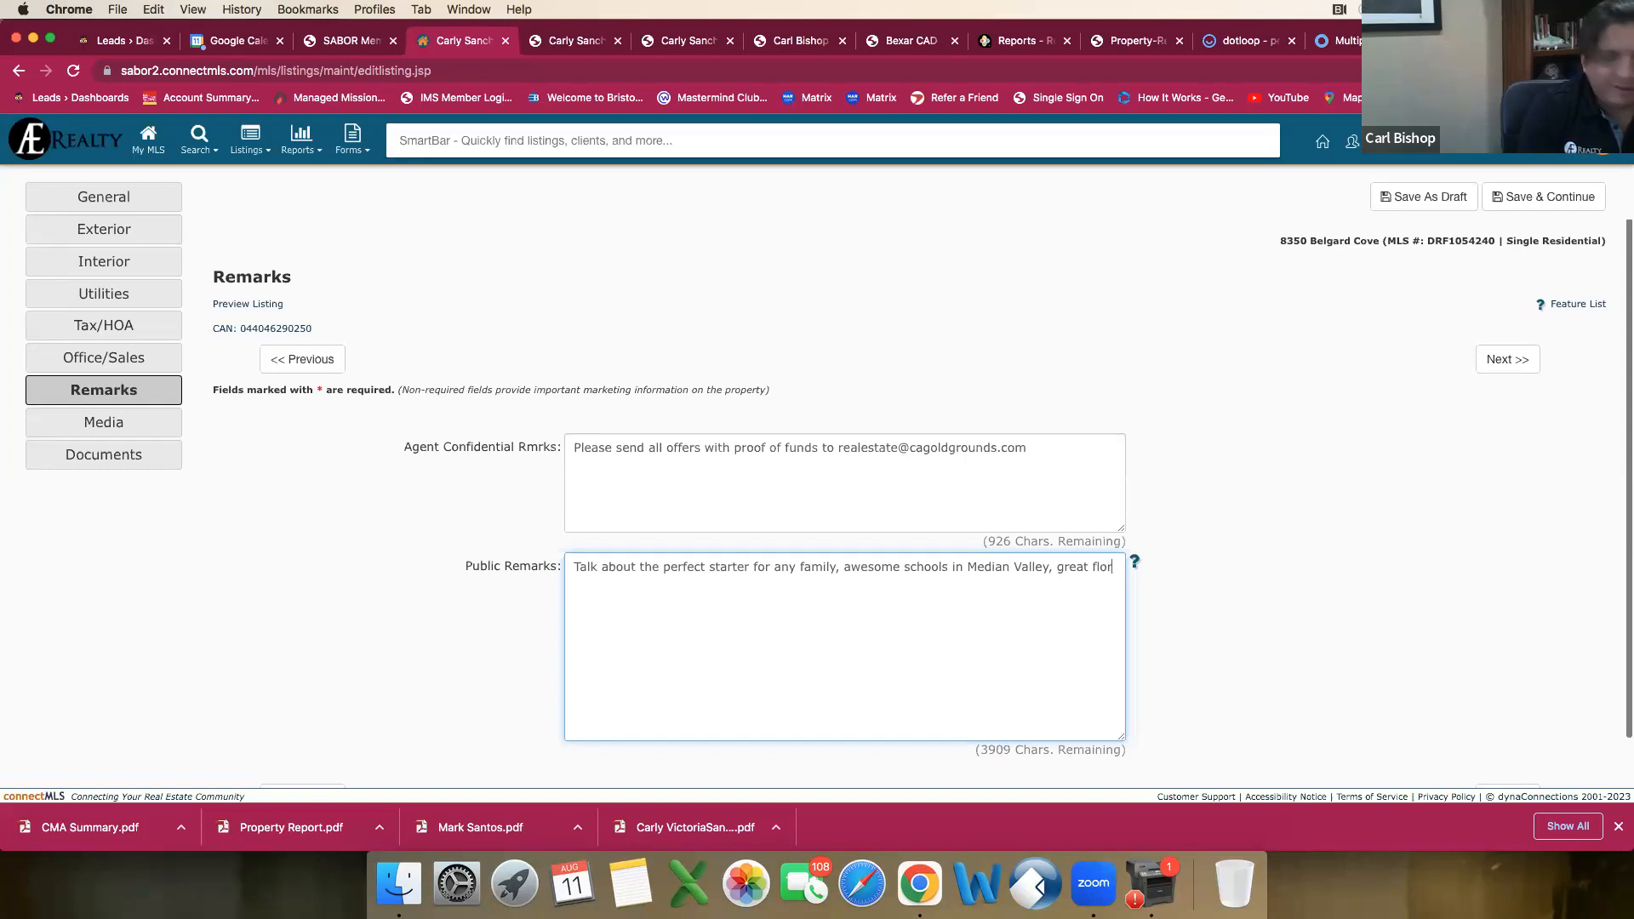
pyautogui.write(' p')
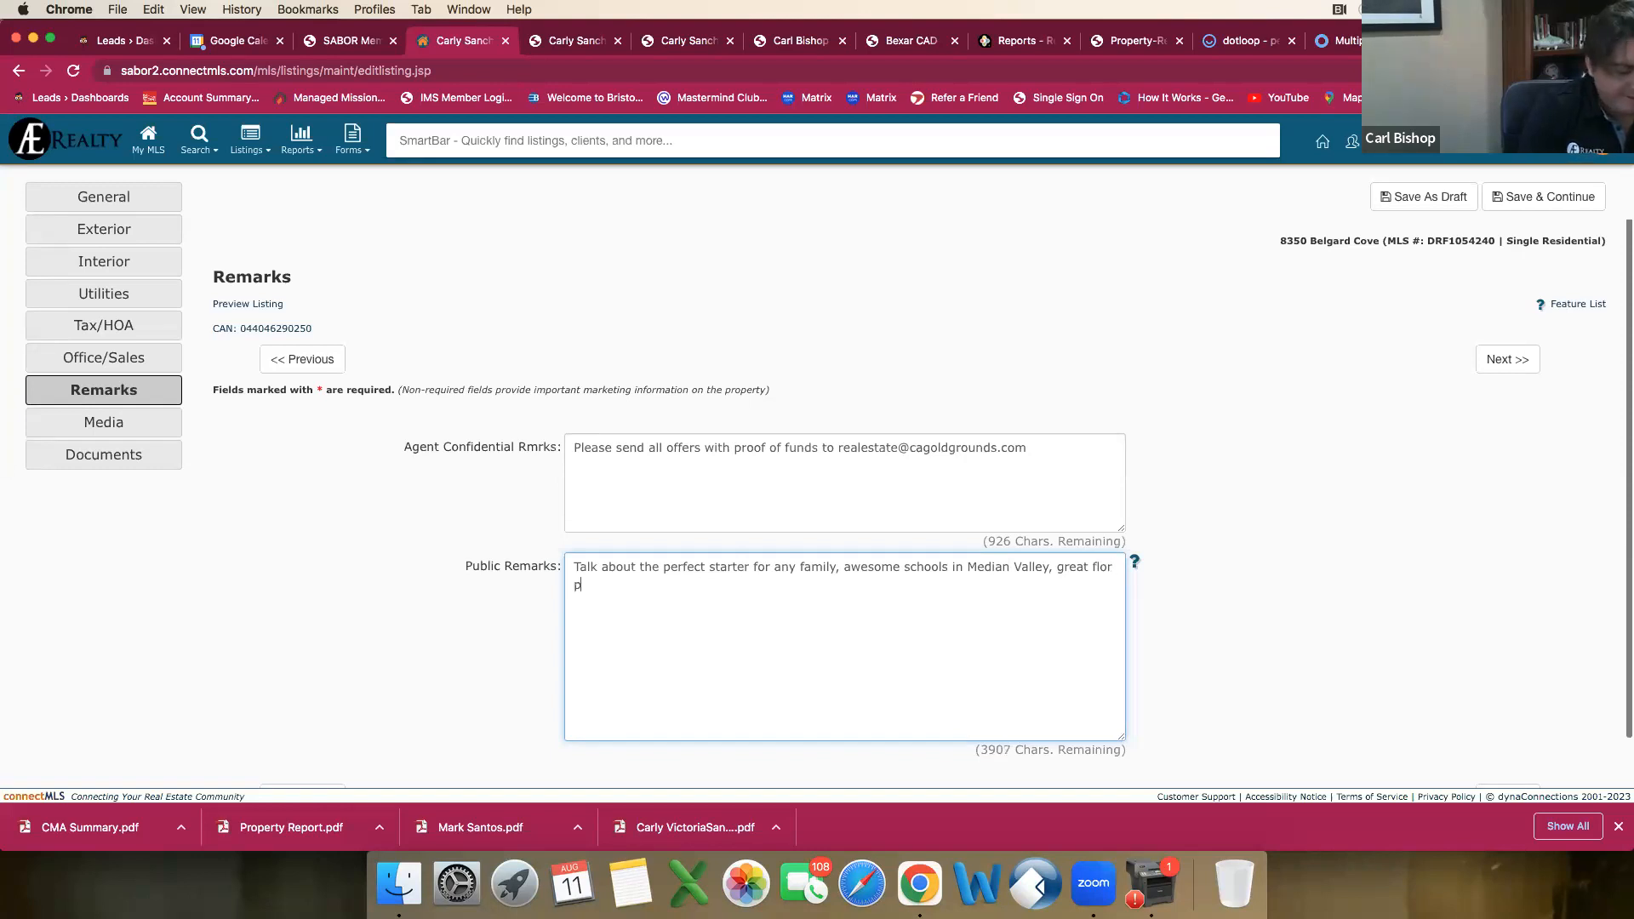
pyautogui.write('lan,')
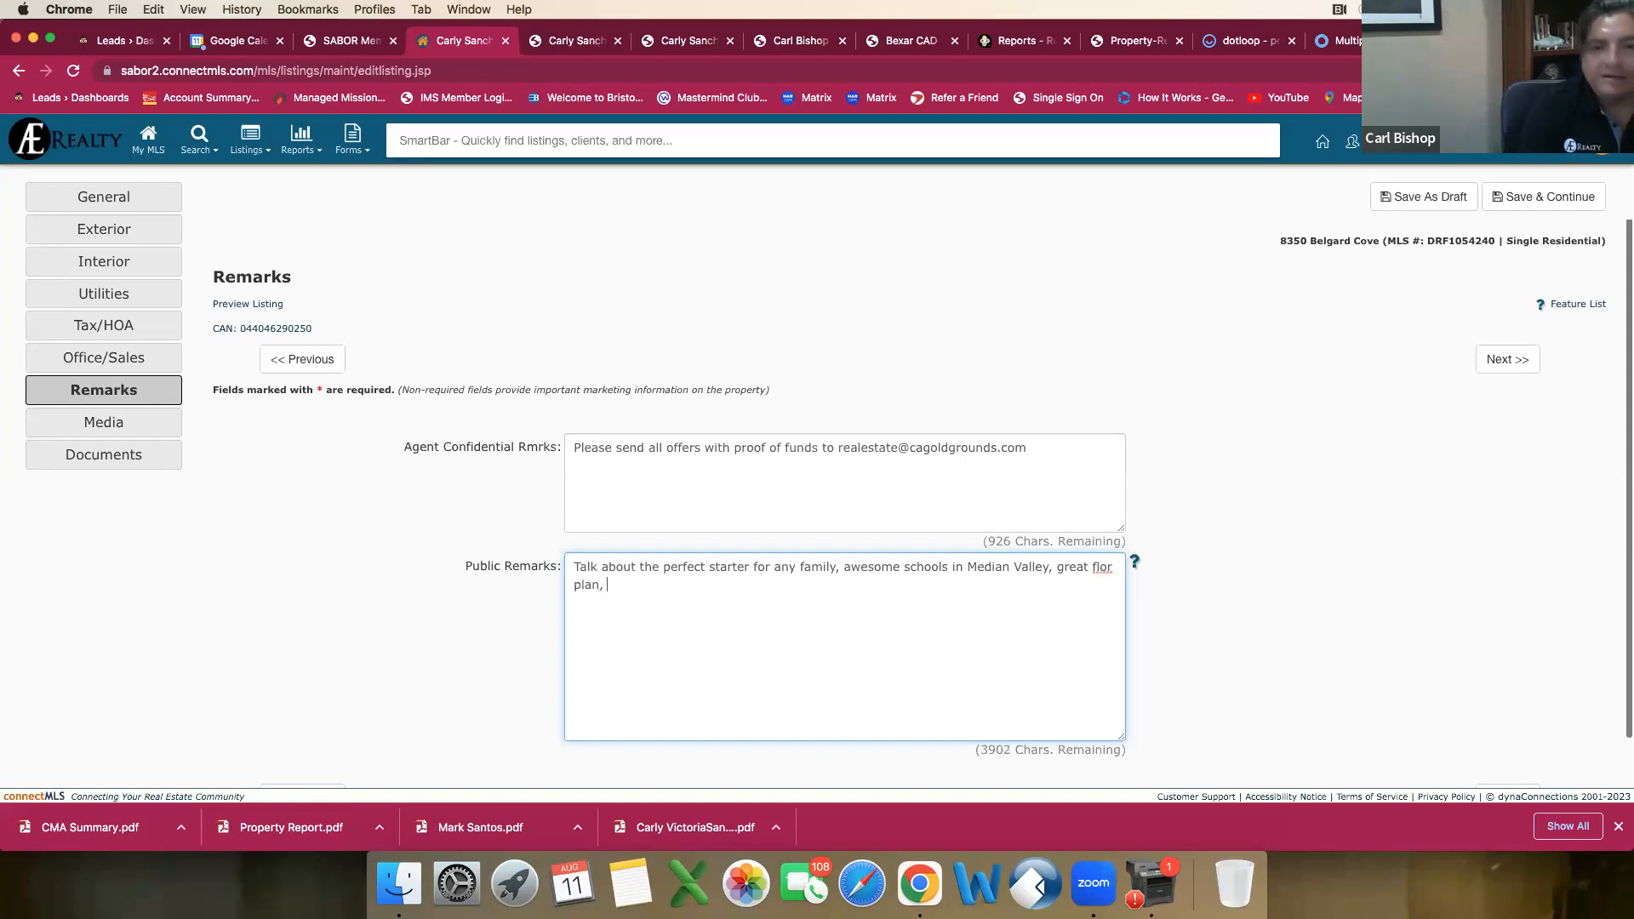
pyautogui.doubleClick(1103, 568)
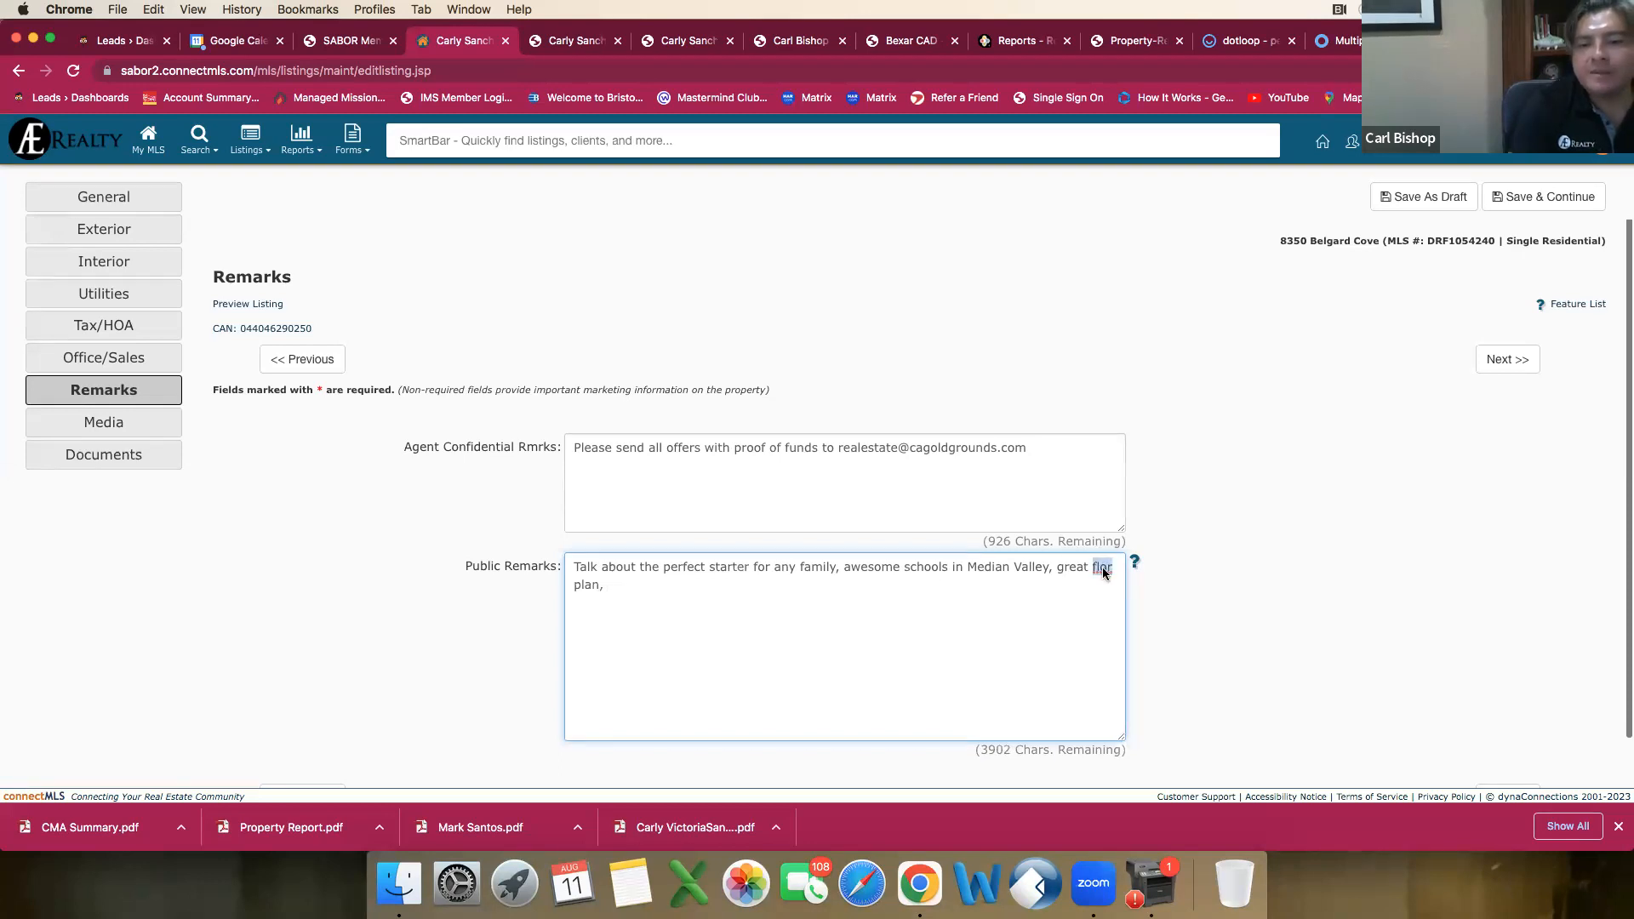
pyautogui.rightClick(1102, 568)
pyautogui.click(1128, 566)
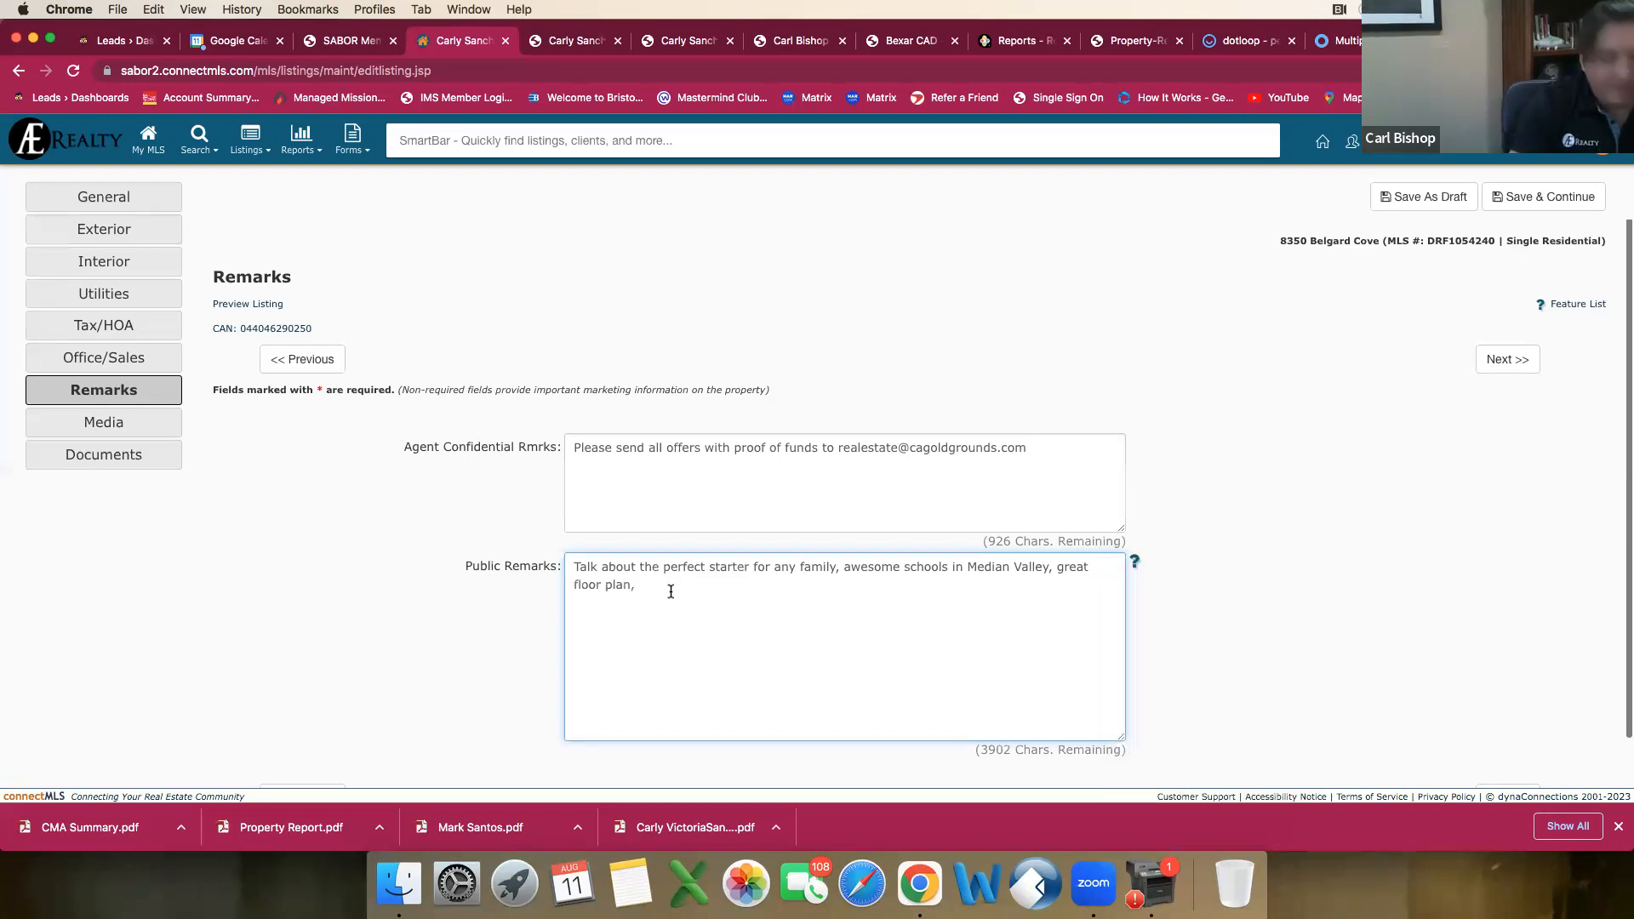
# Step: Continue the public remarks with "level lot, with modern upgrades"
pyautogui.write('level lot , with ')
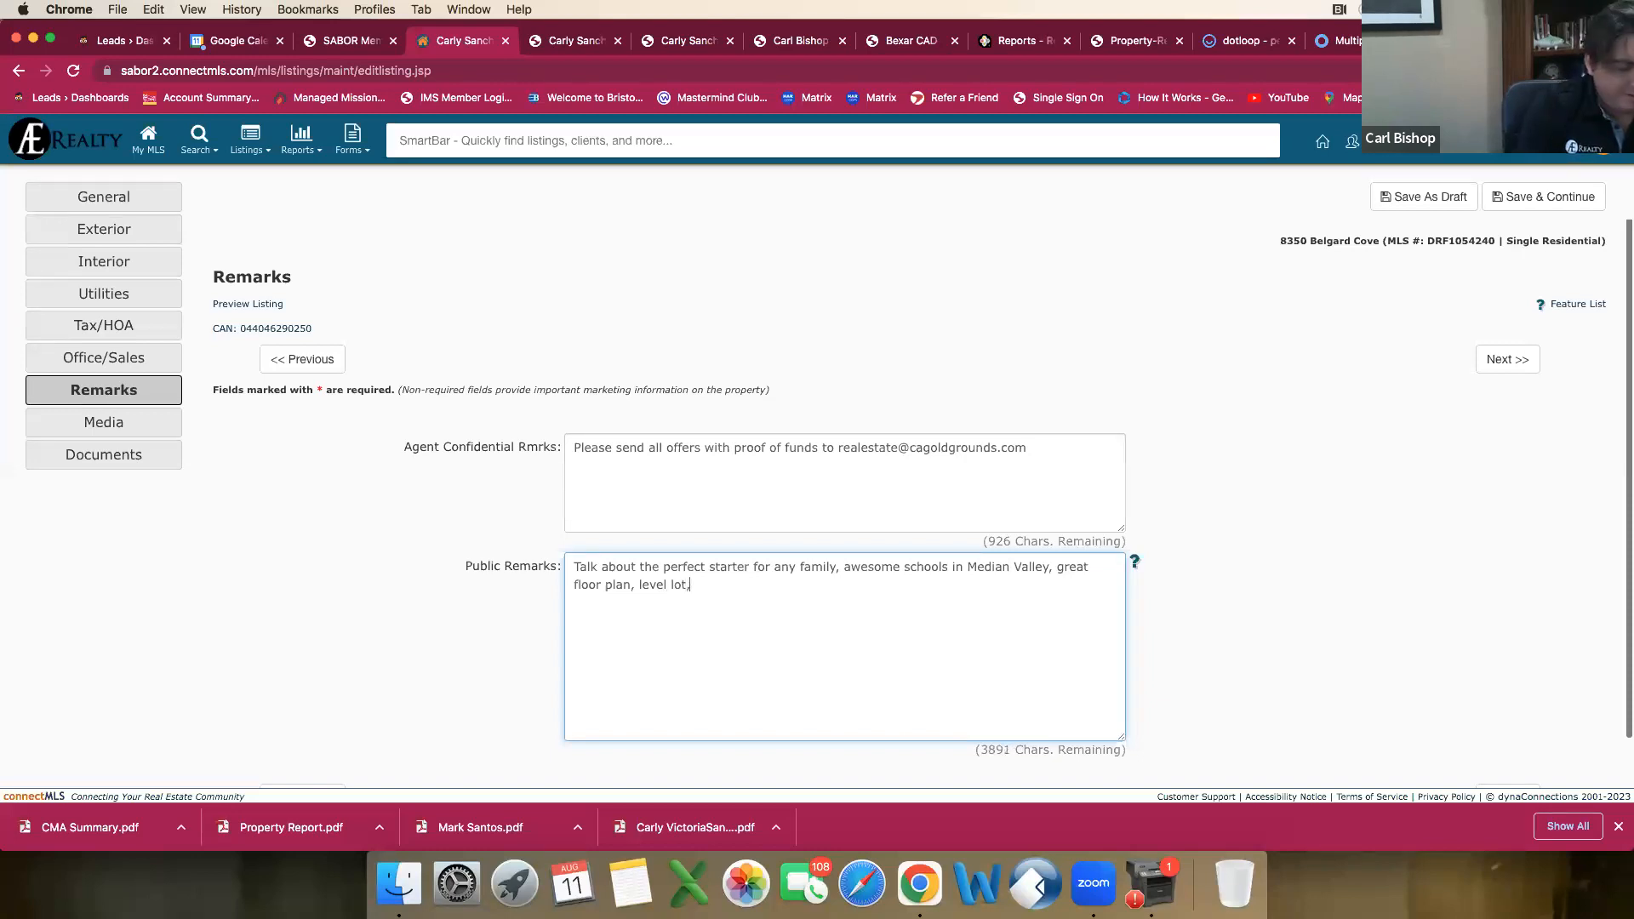
pyautogui.write('mofern u')
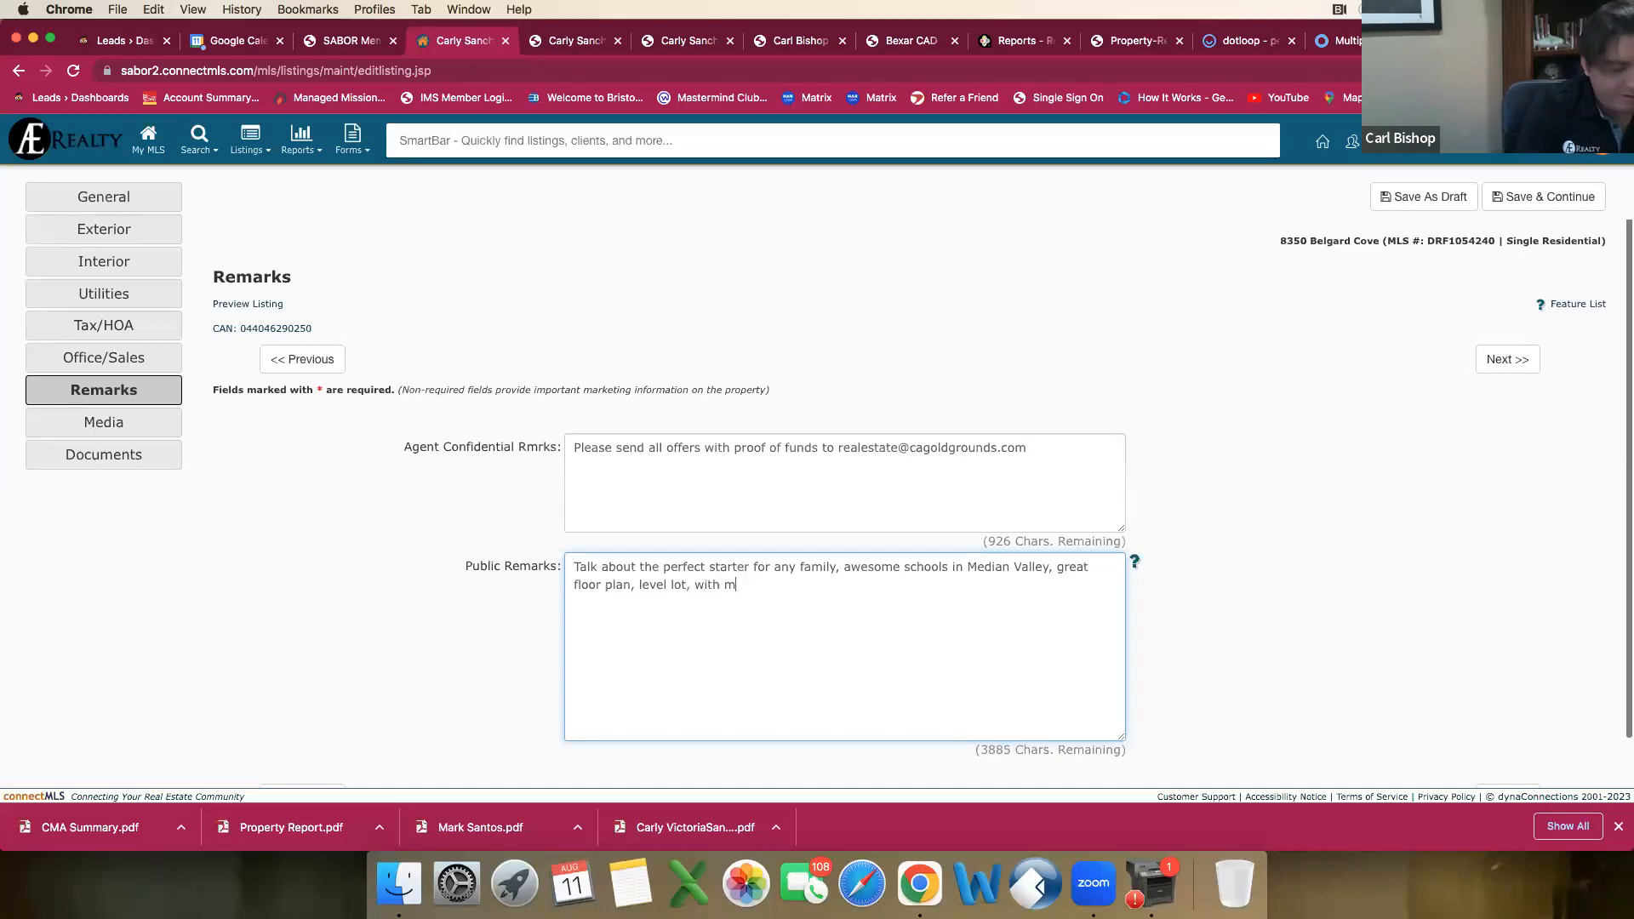
pyautogui.press('BackSpace')
pyautogui.press('BackSpace')
pyautogui.press('BackSpace')
pyautogui.press('BackSpace')
pyautogui.press('BackSpace')
pyautogui.press('BackSpace')
pyautogui.write('dern upgrades')
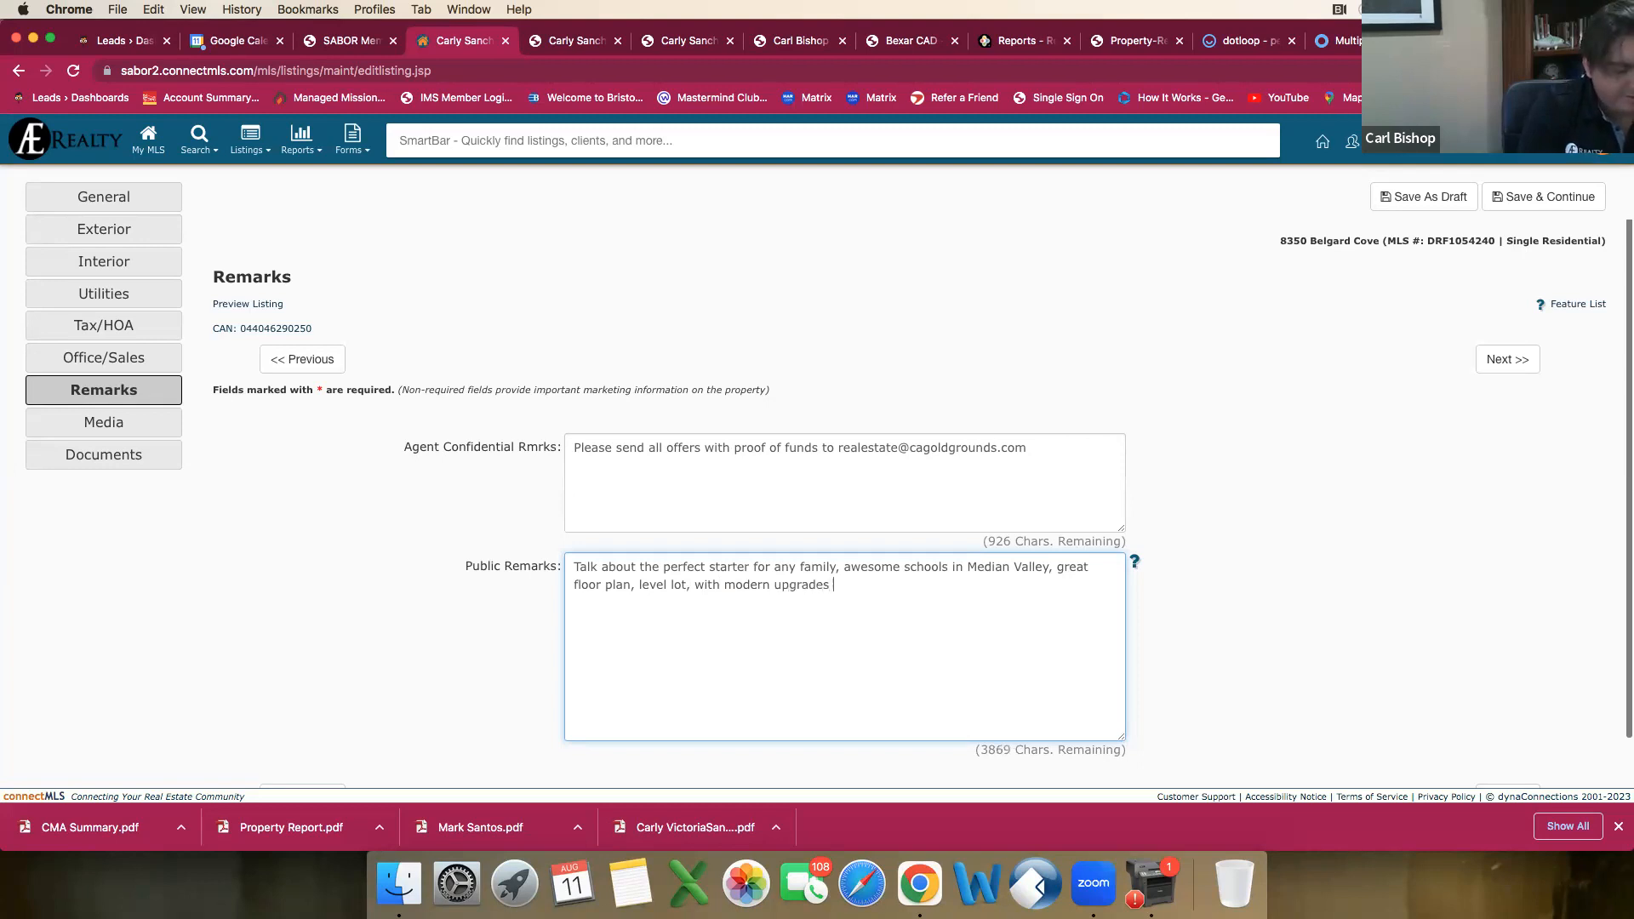
pyautogui.write(' are a ')
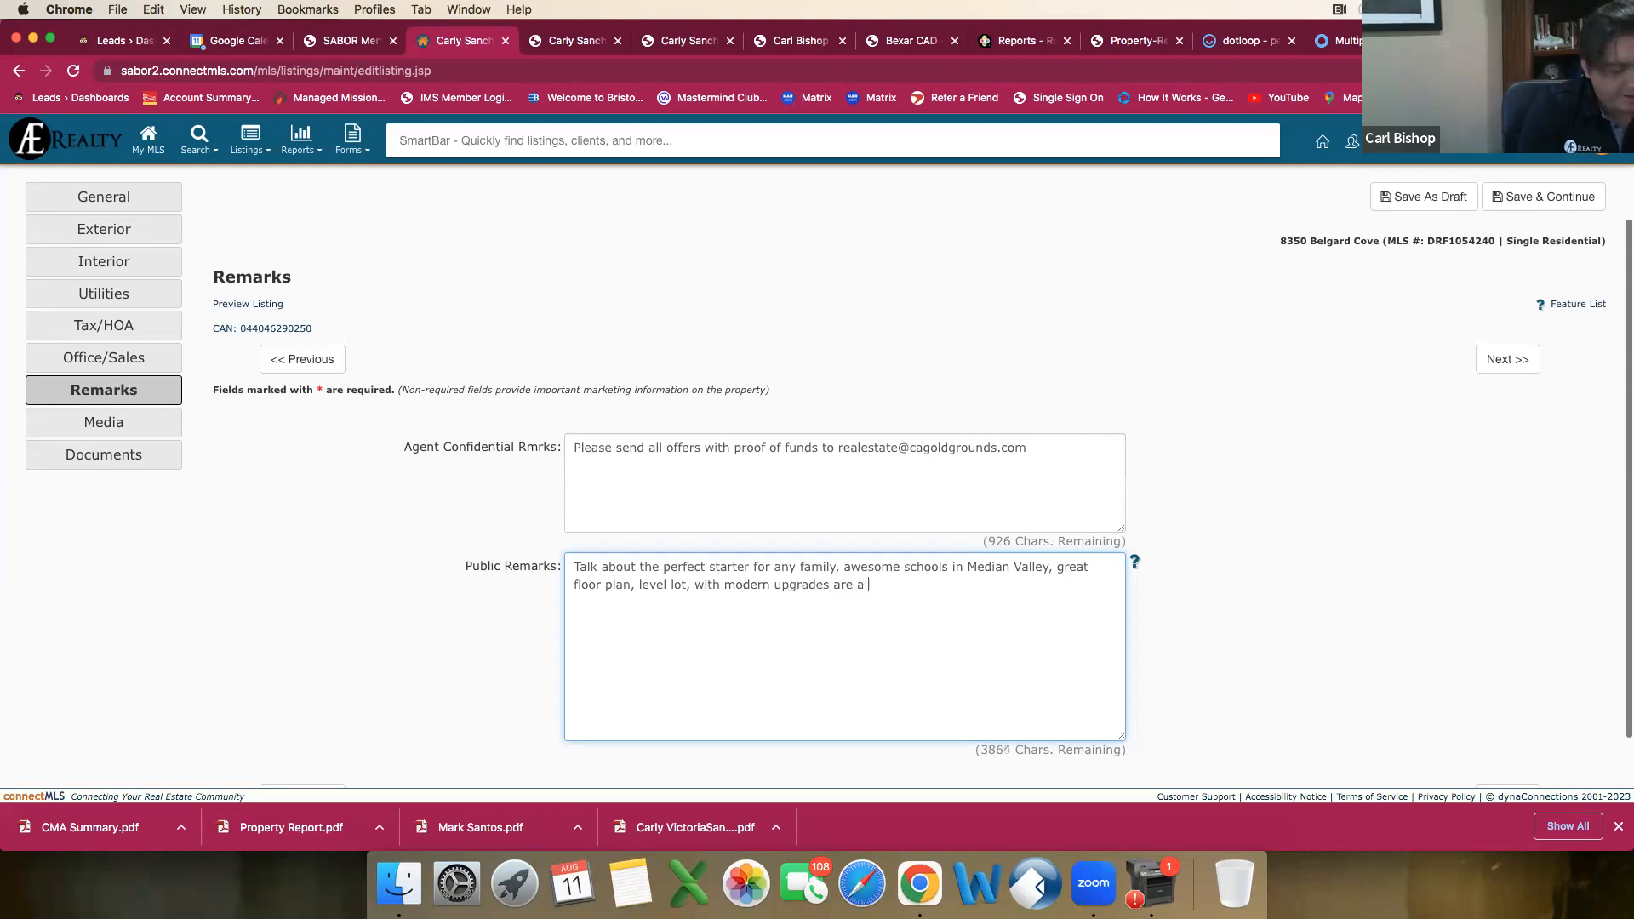
pyautogui.press('BackSpace')
pyautogui.press('BackSpace')
pyautogui.write('jut')
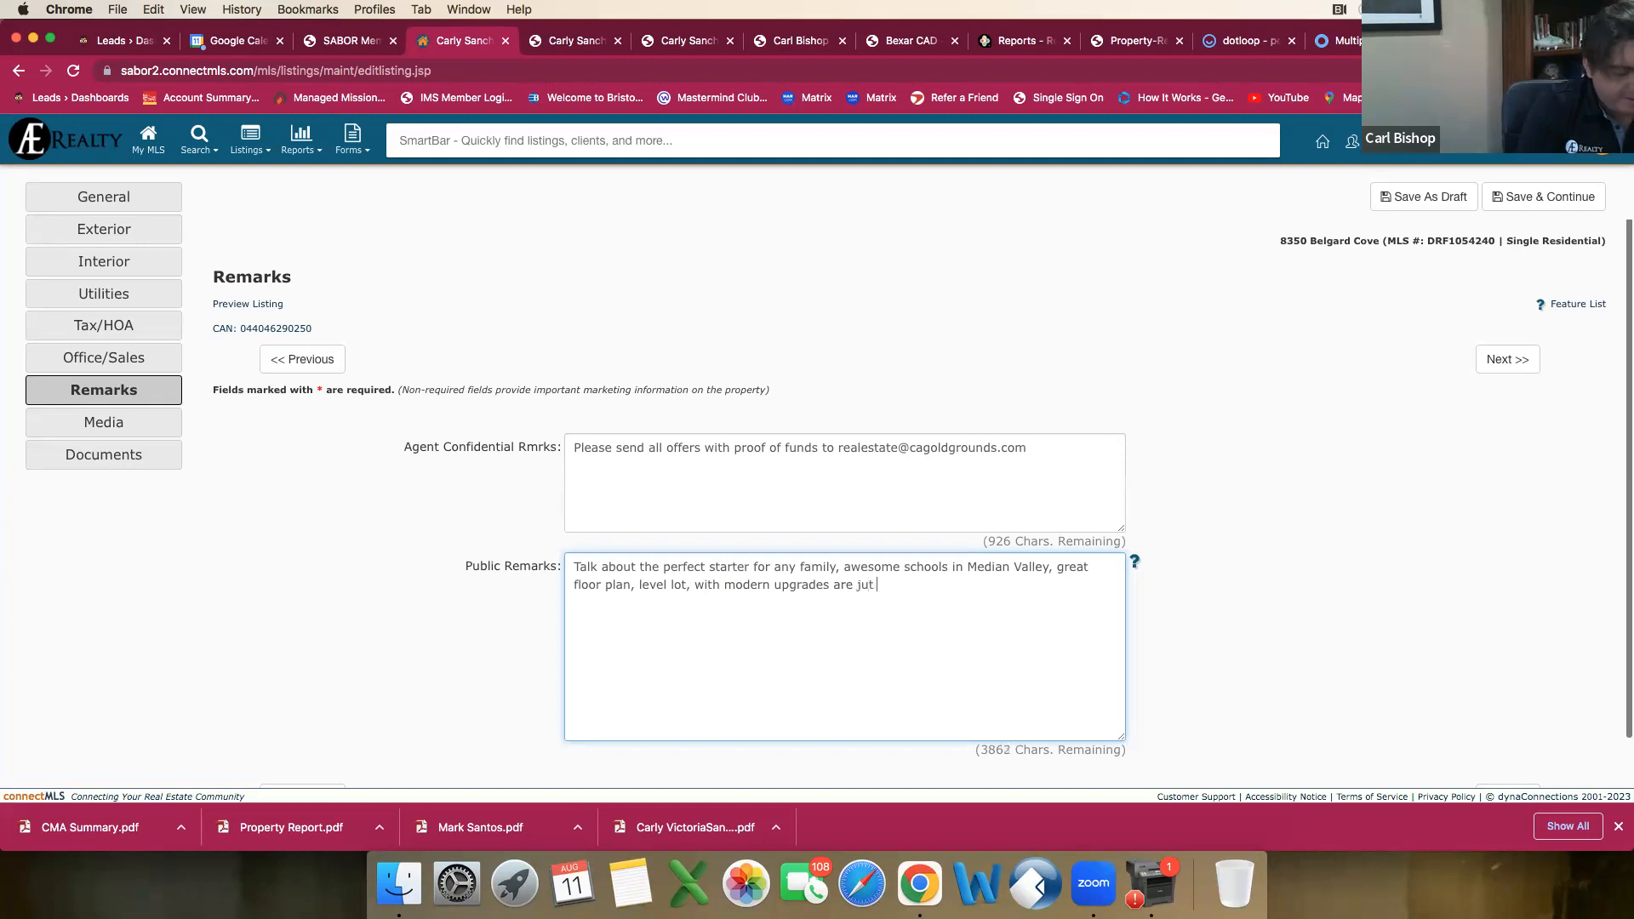
pyautogui.write(' a feww of t')
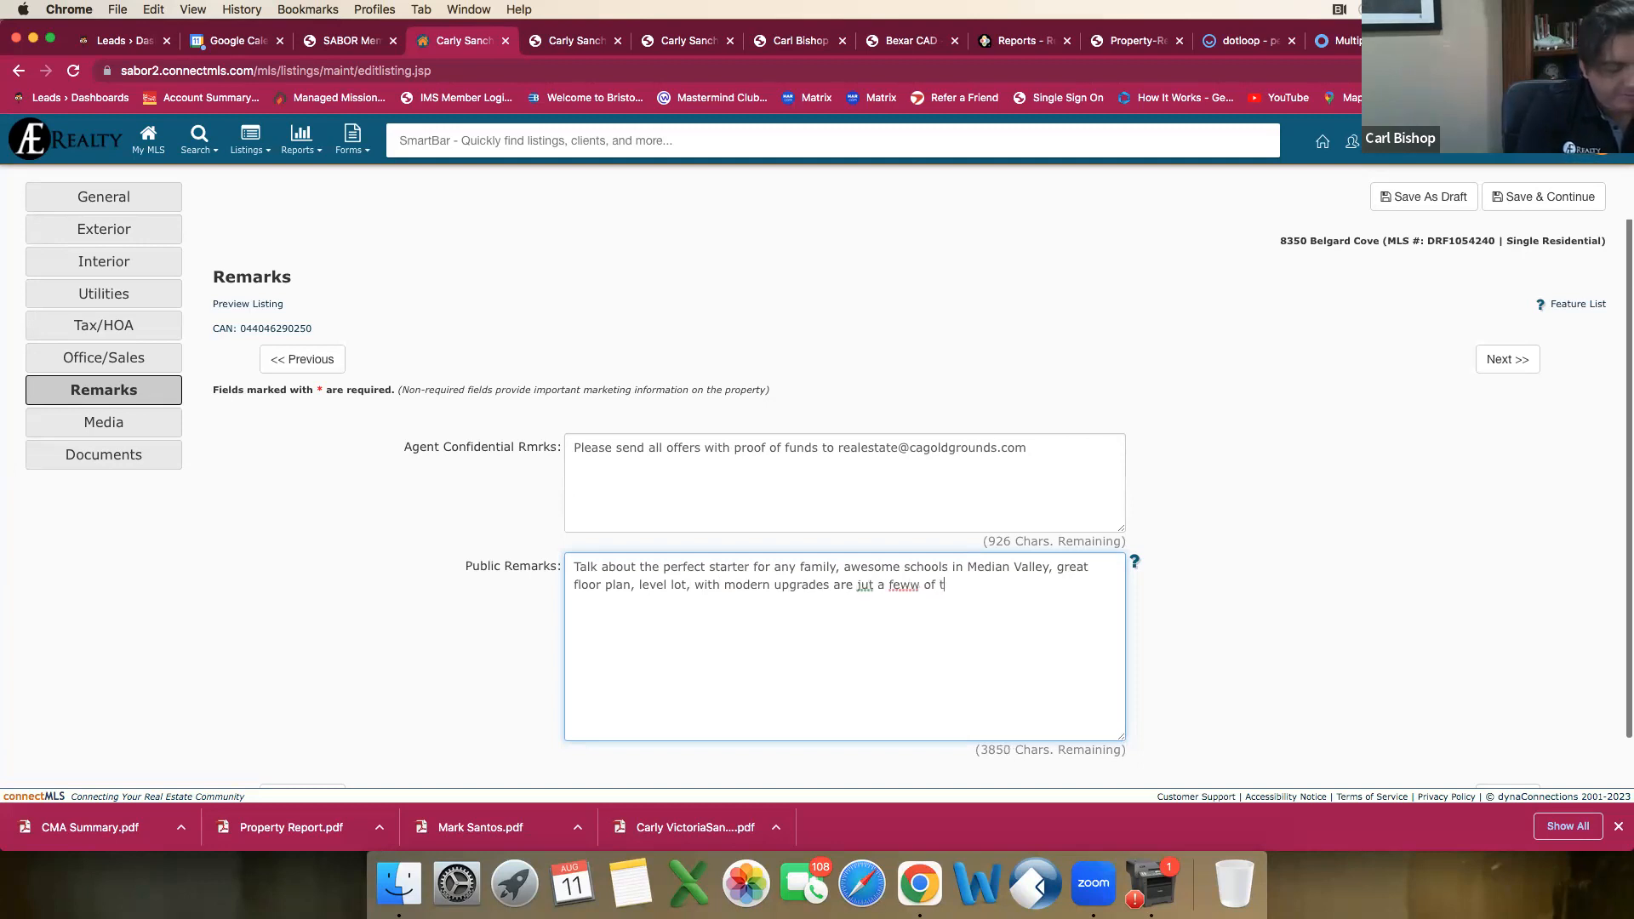
pyautogui.write('he incr')
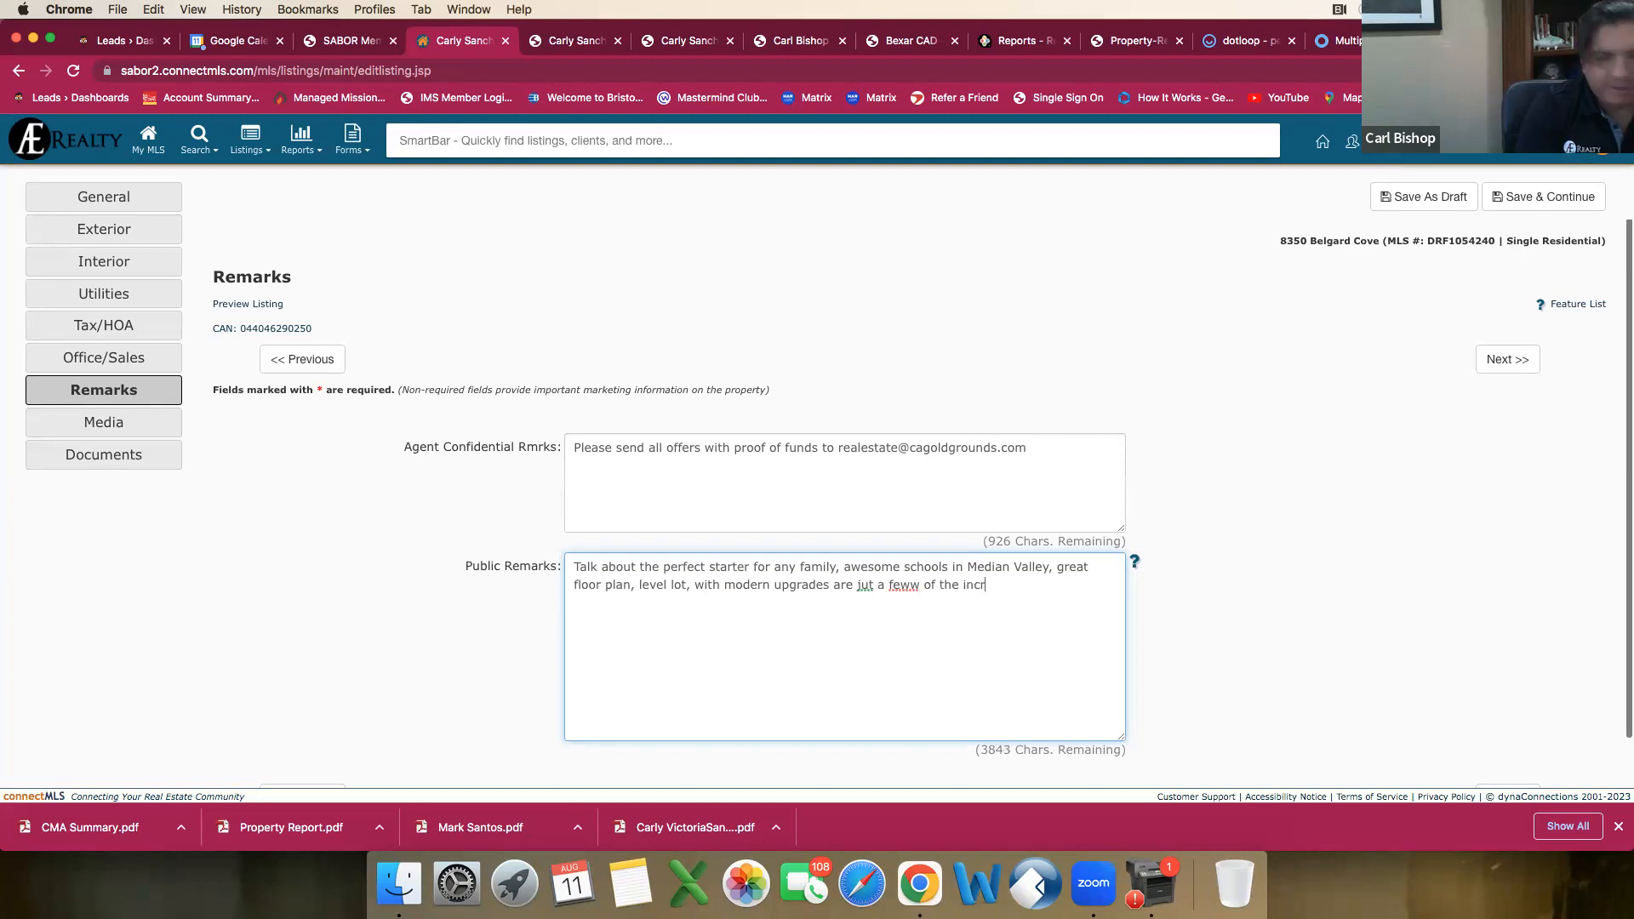
pyautogui.write('edib')
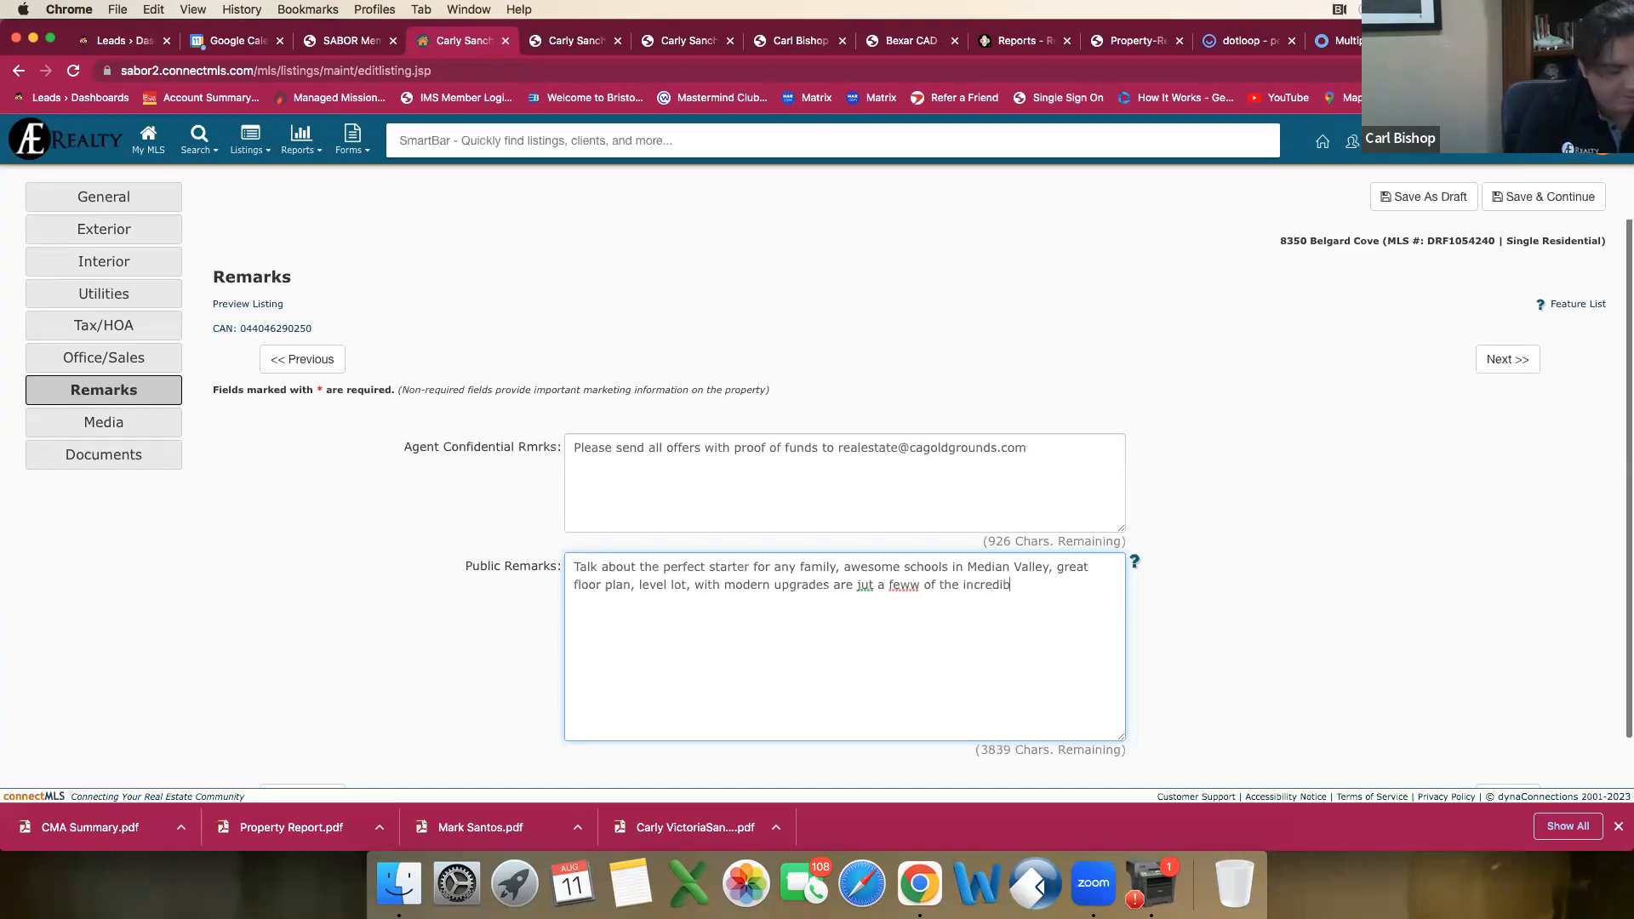
pyautogui.write('le aspects of ')
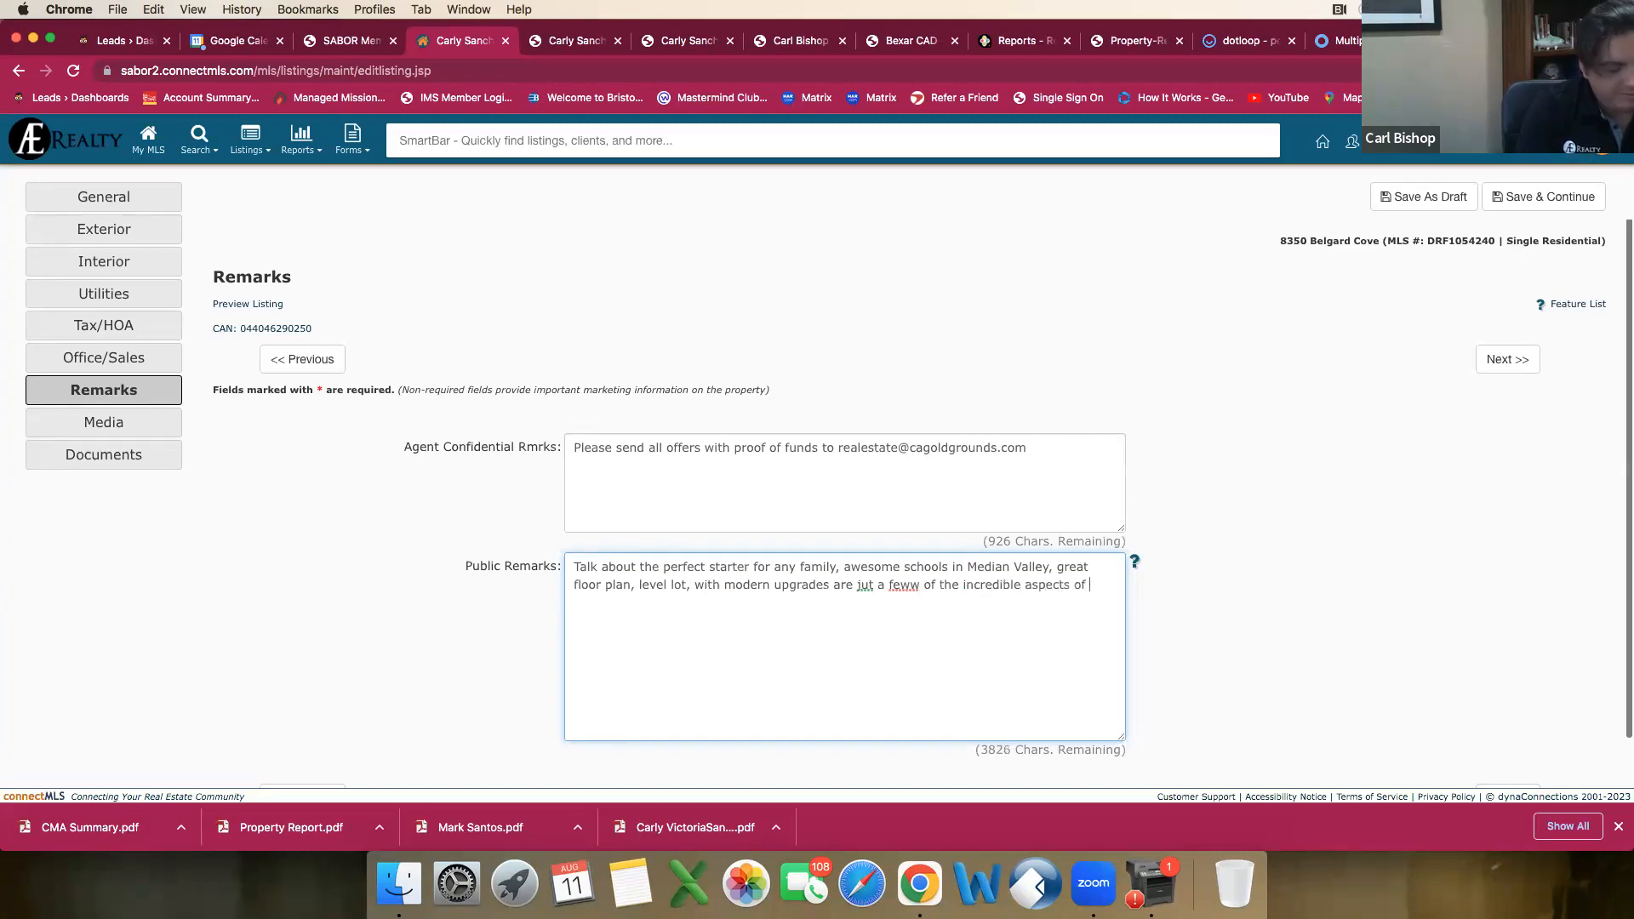
pyautogui.write('this home')
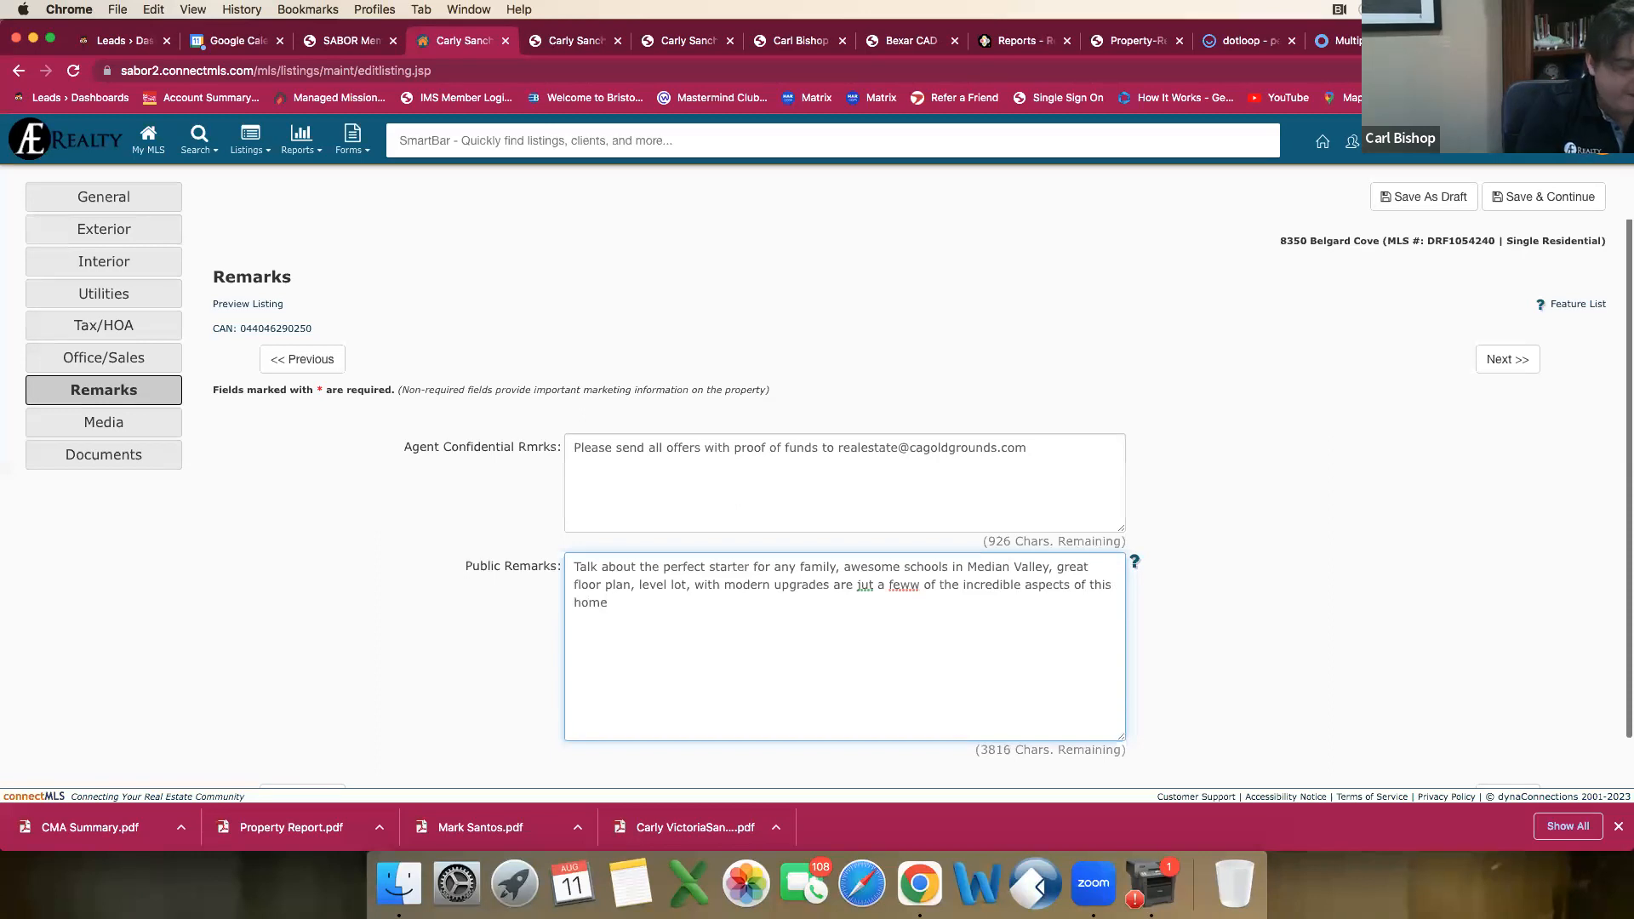
pyautogui.write('!')
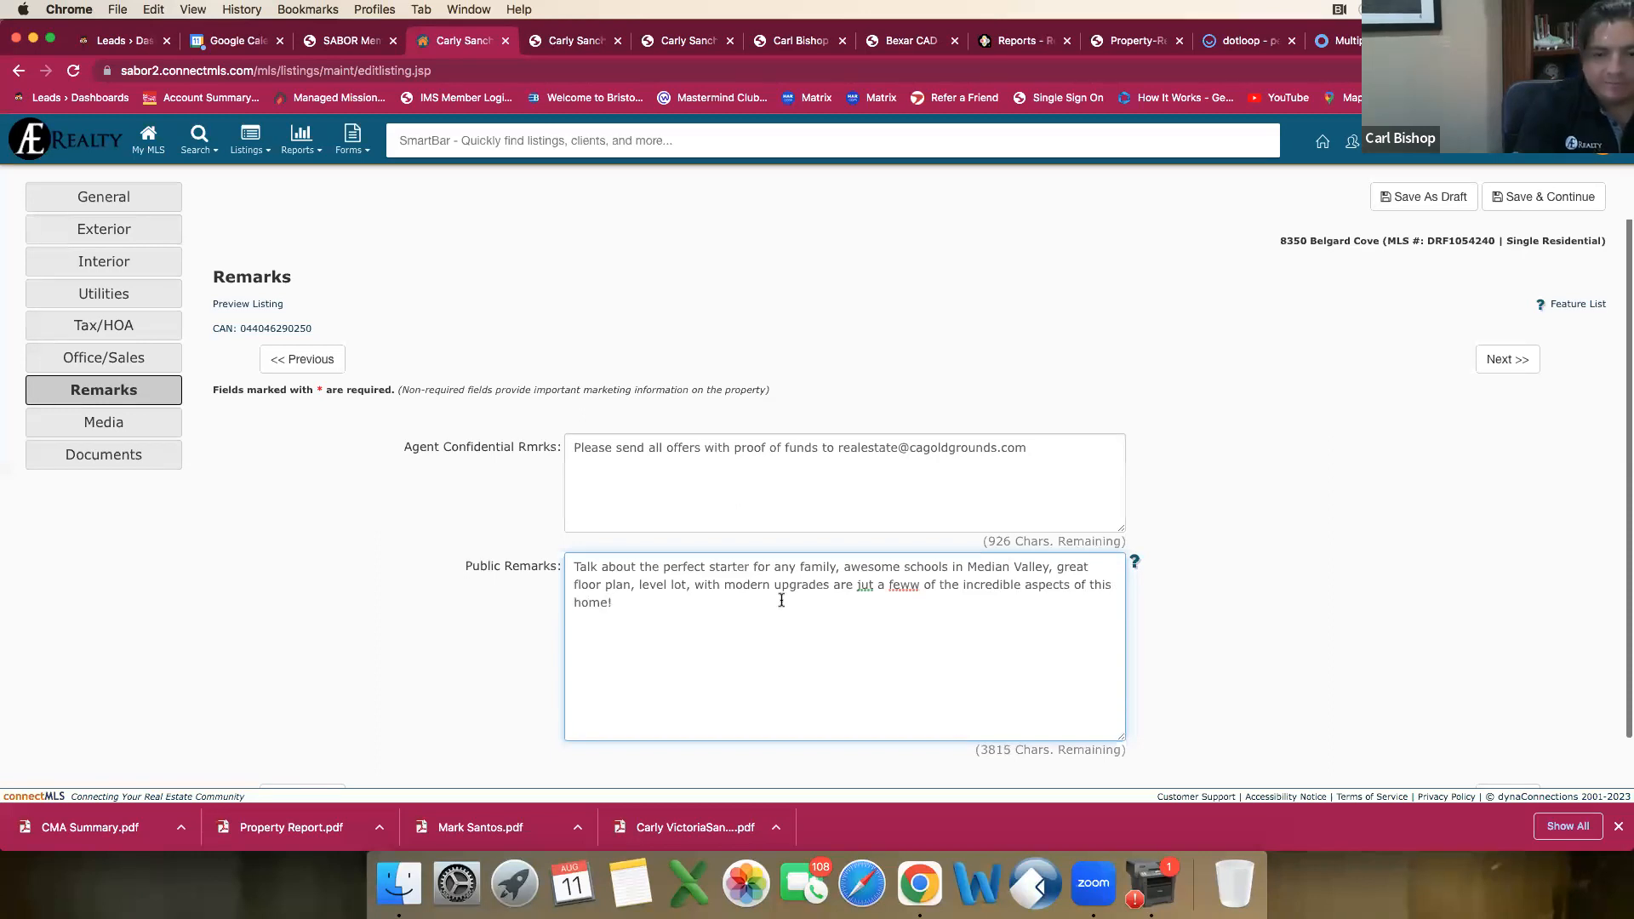
# Step: Correct the misspelled words "jut" and "feww" in the public remarks to "just" and "few"
pyautogui.rightClick(865, 586)
pyautogui.click(945, 579)
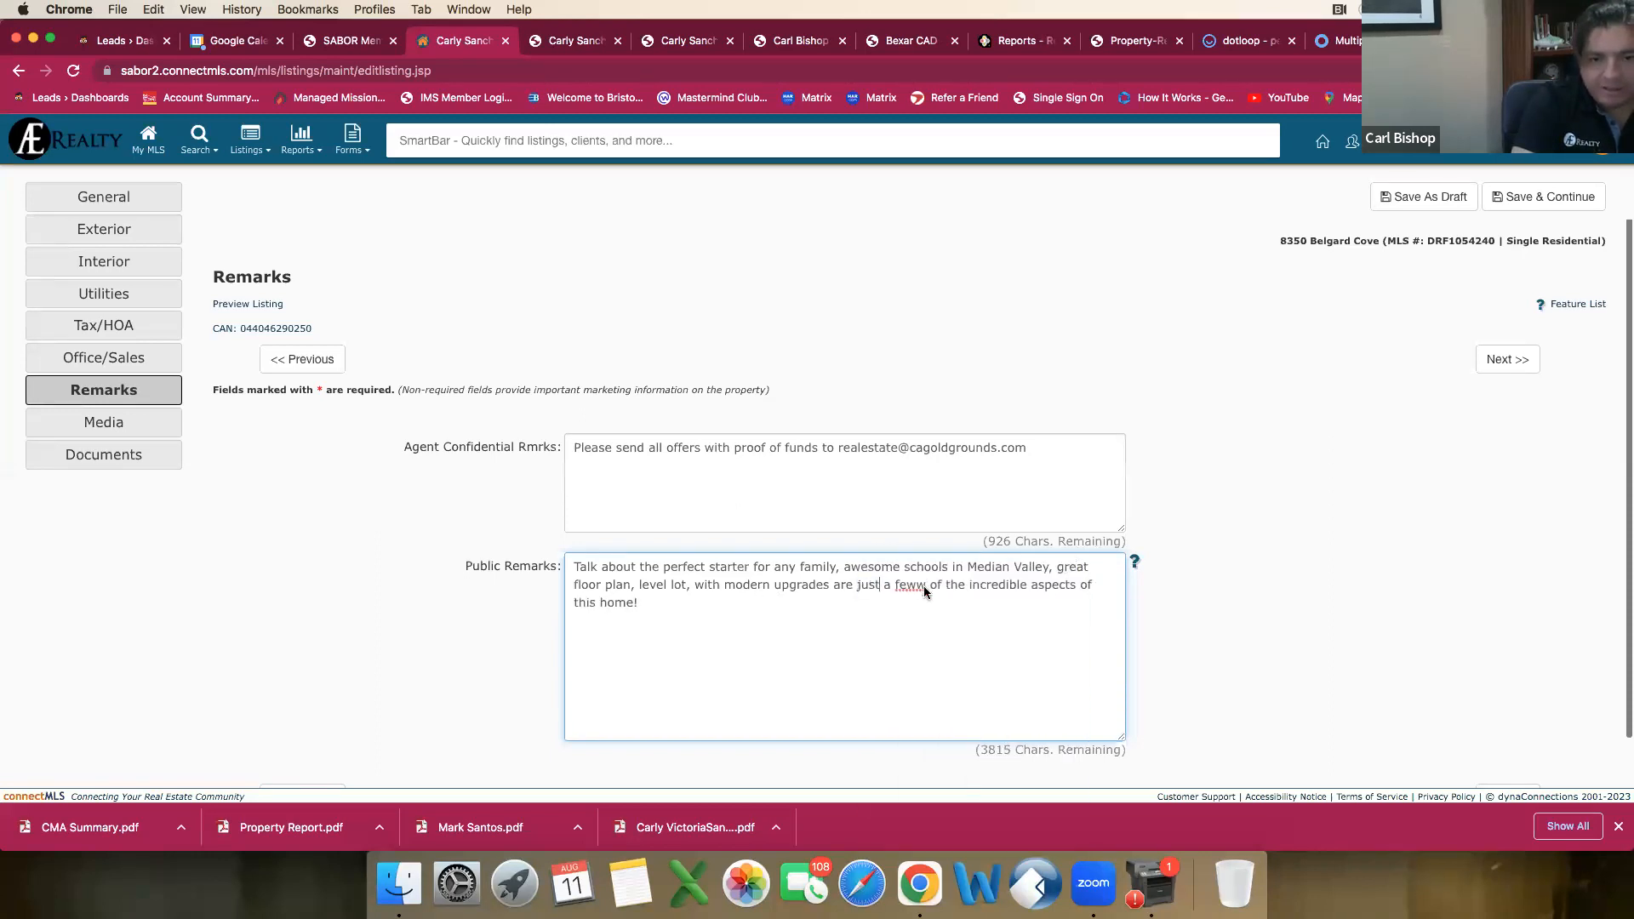
pyautogui.rightClick(923, 586)
pyautogui.click(953, 575)
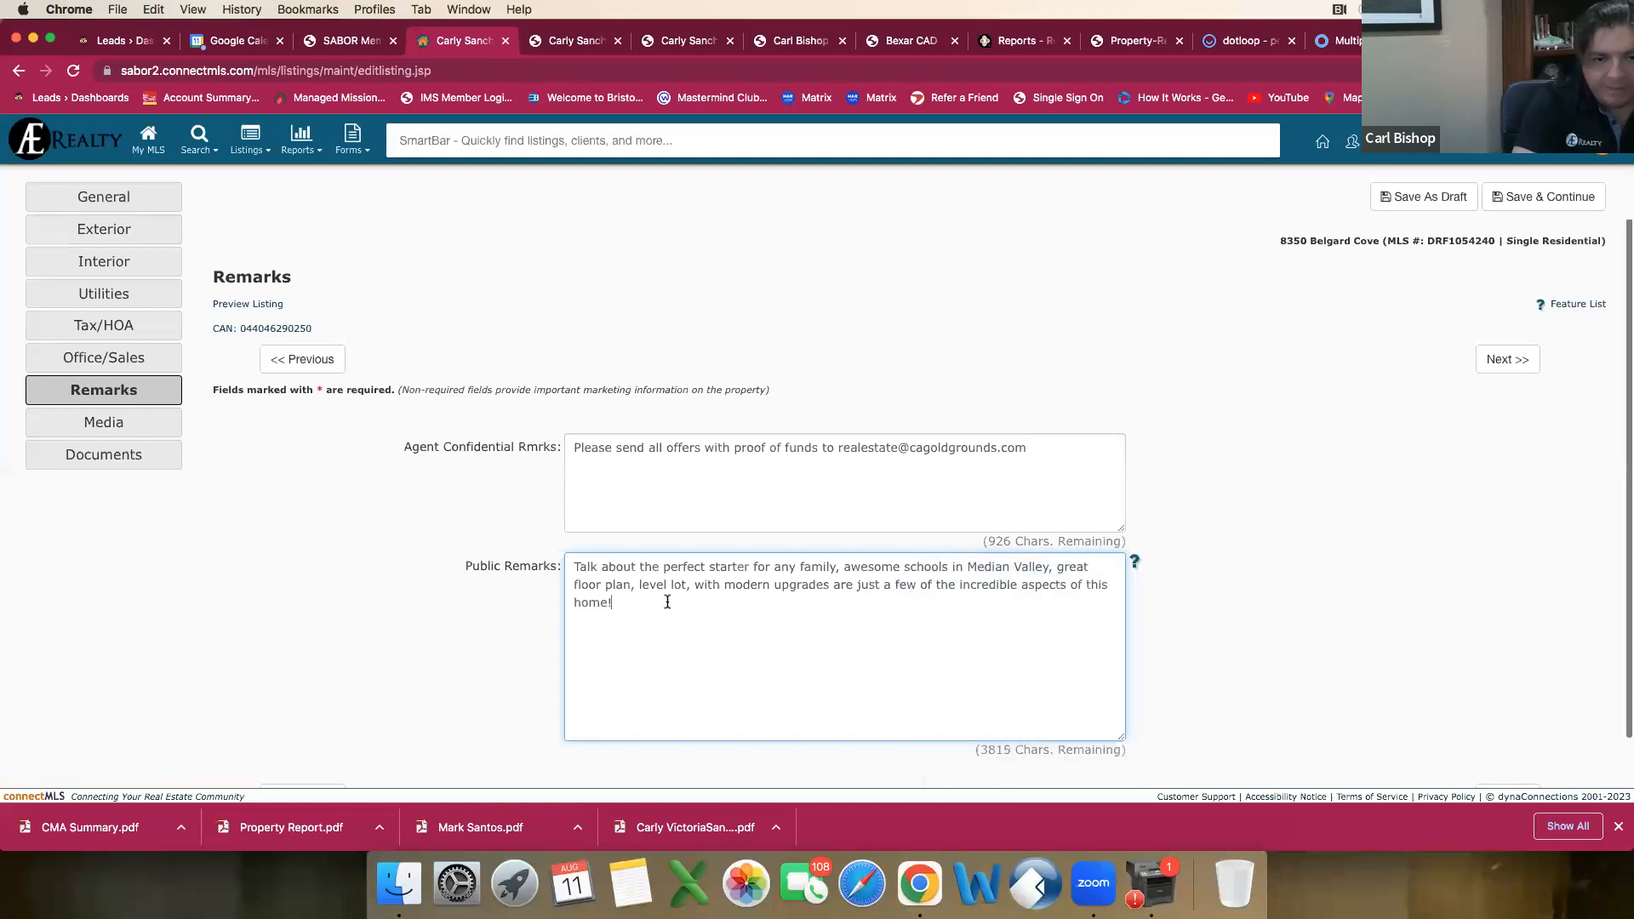
# Step: Start a second sentence in the public remarks: "With a close proximty to Medina Lake, Texas Hill Country, Almao Ranch,"
pyautogui.click(668, 601)
pyautogui.write('With a c')
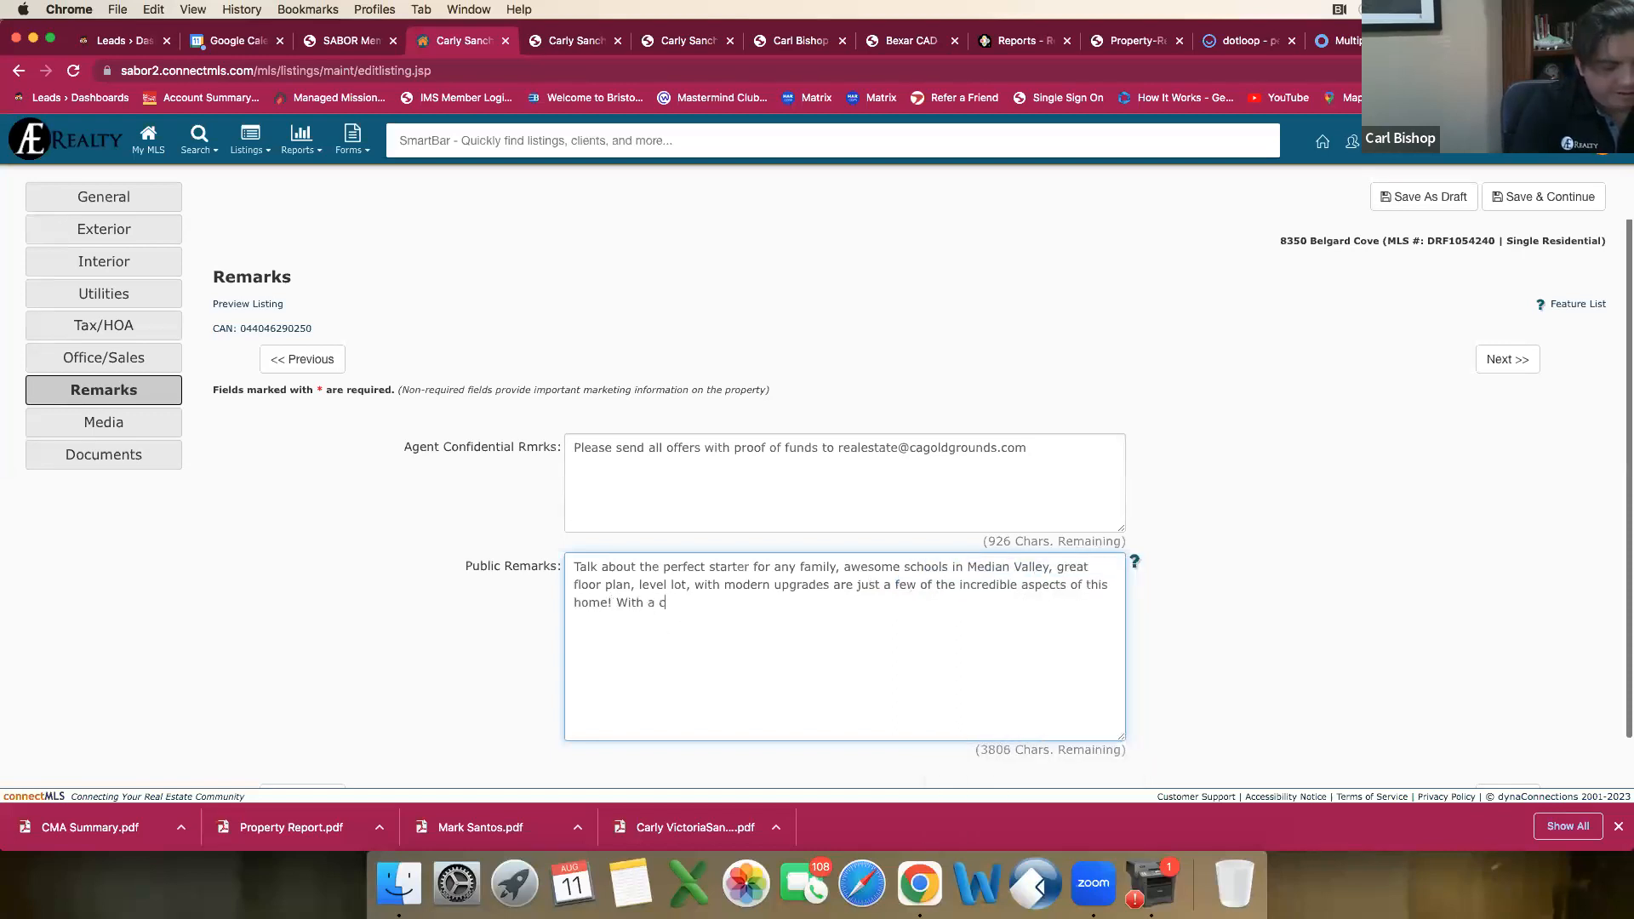
pyautogui.write('lose proxi')
pyautogui.press('BackSpace')
pyautogui.write('o')
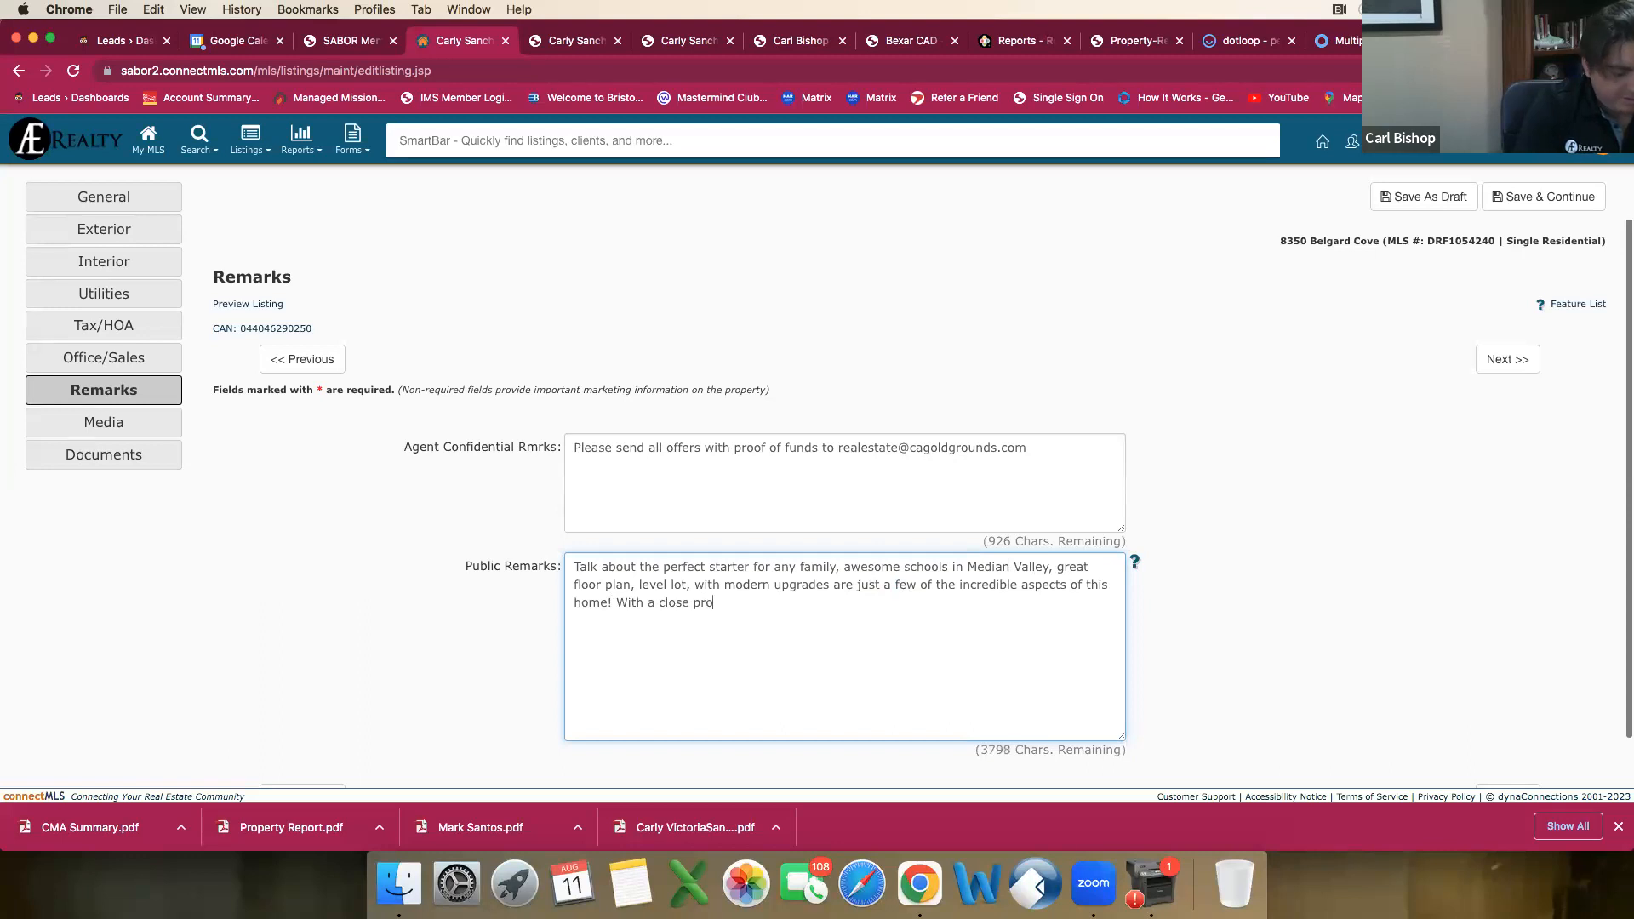
pyautogui.write('ximty to Me')
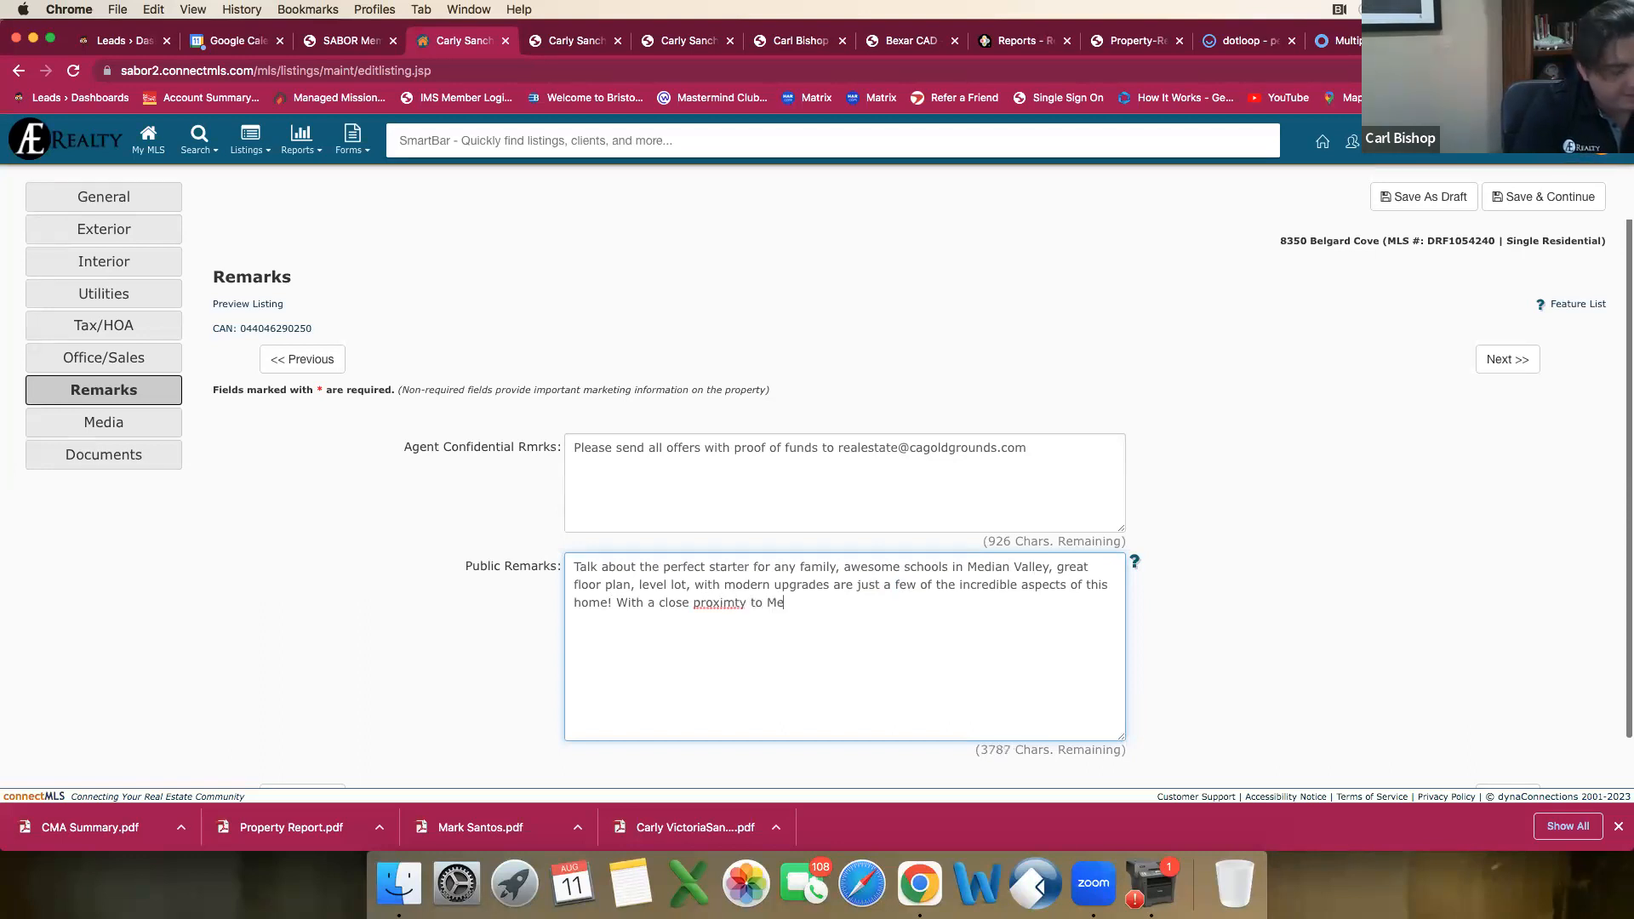
pyautogui.write('dina Lake, Texas Hill Count')
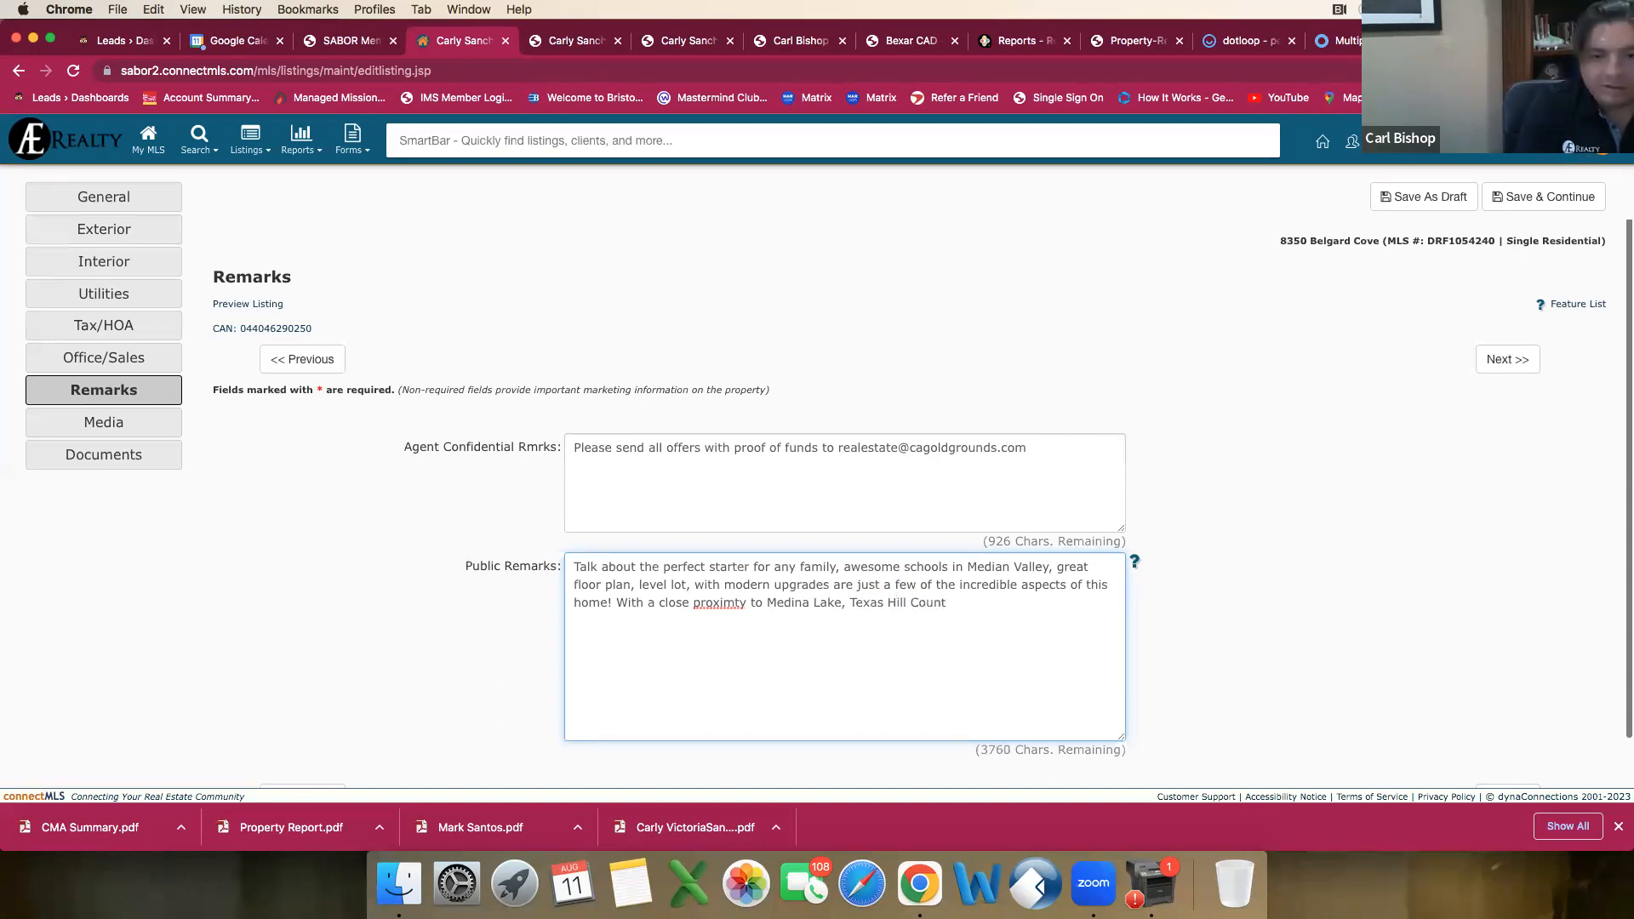
pyautogui.write('ry,')
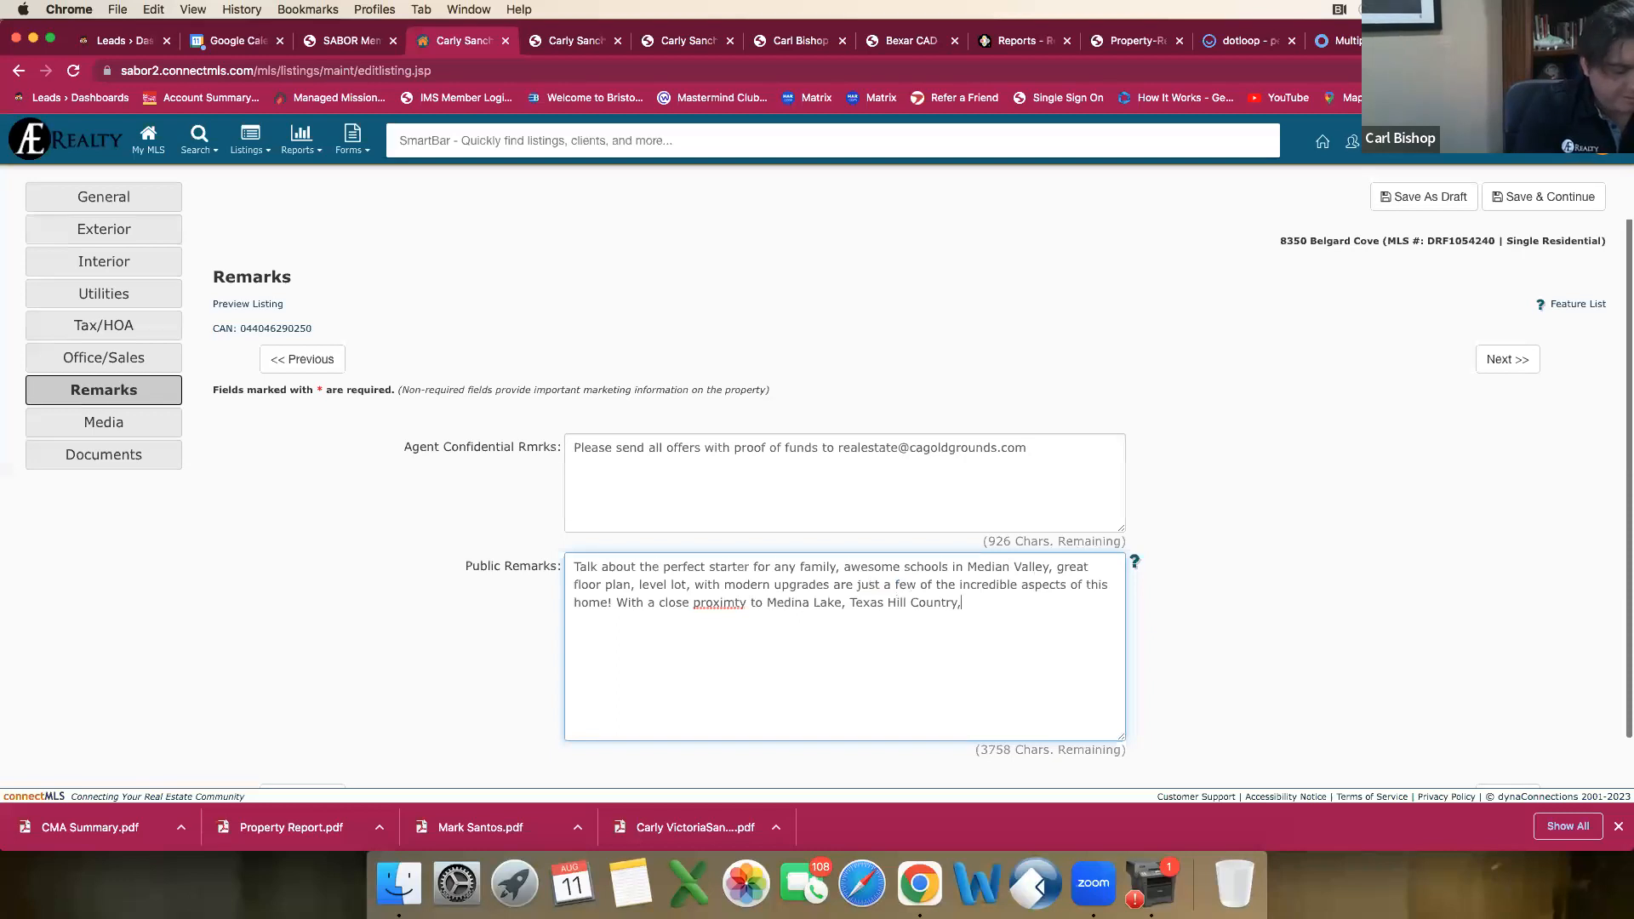
pyautogui.write(' Almao Ranch')
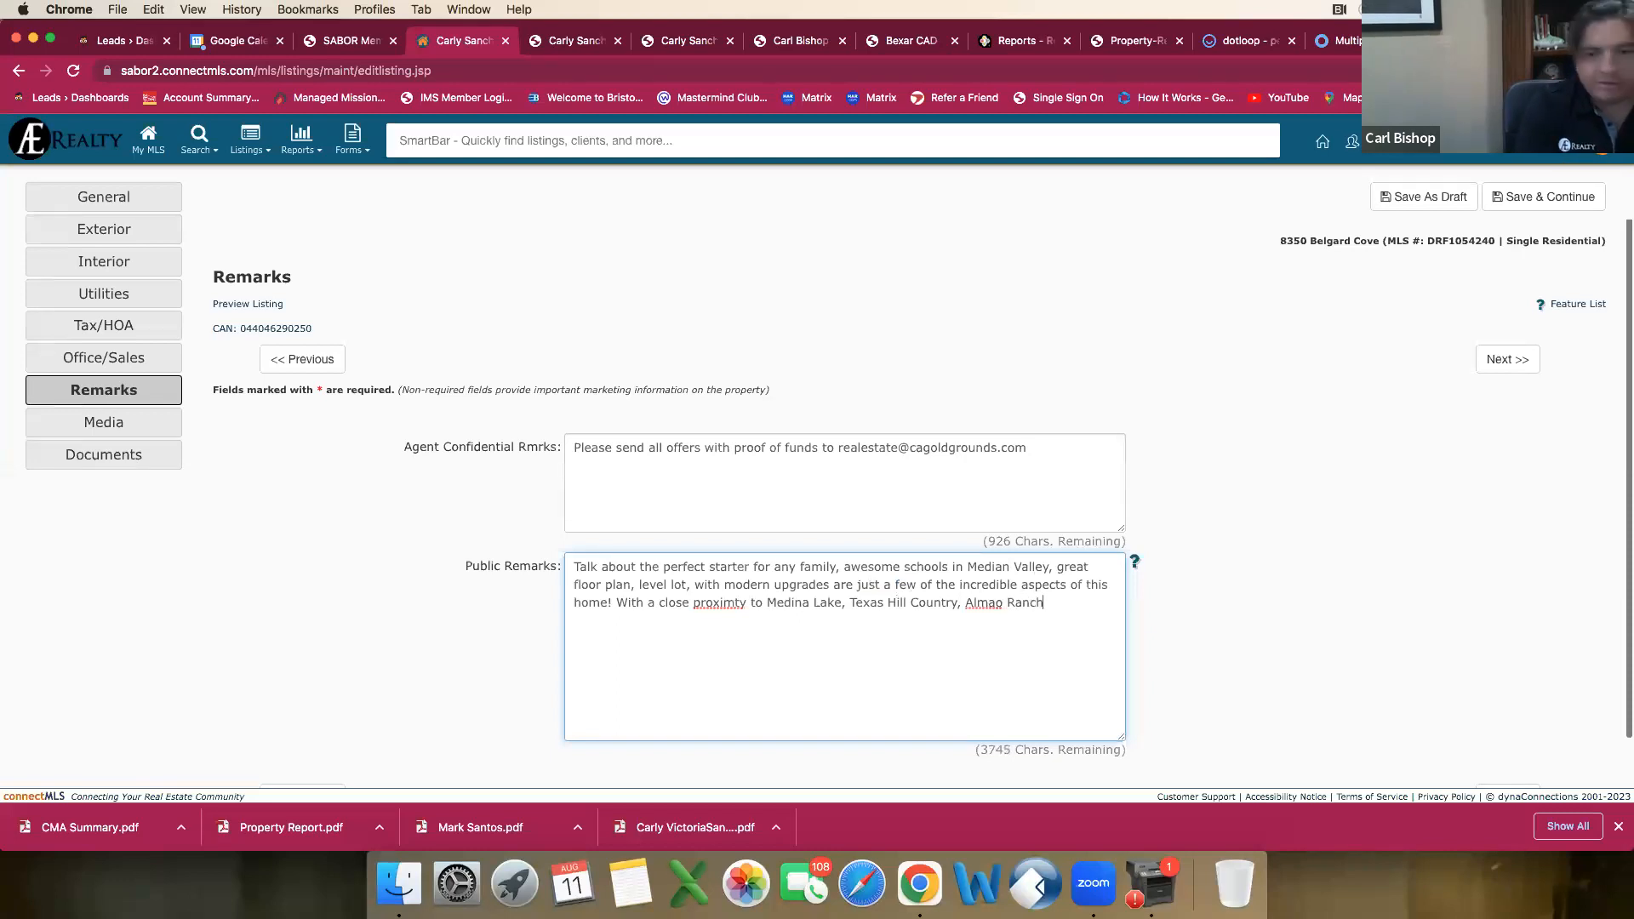
pyautogui.write(',')
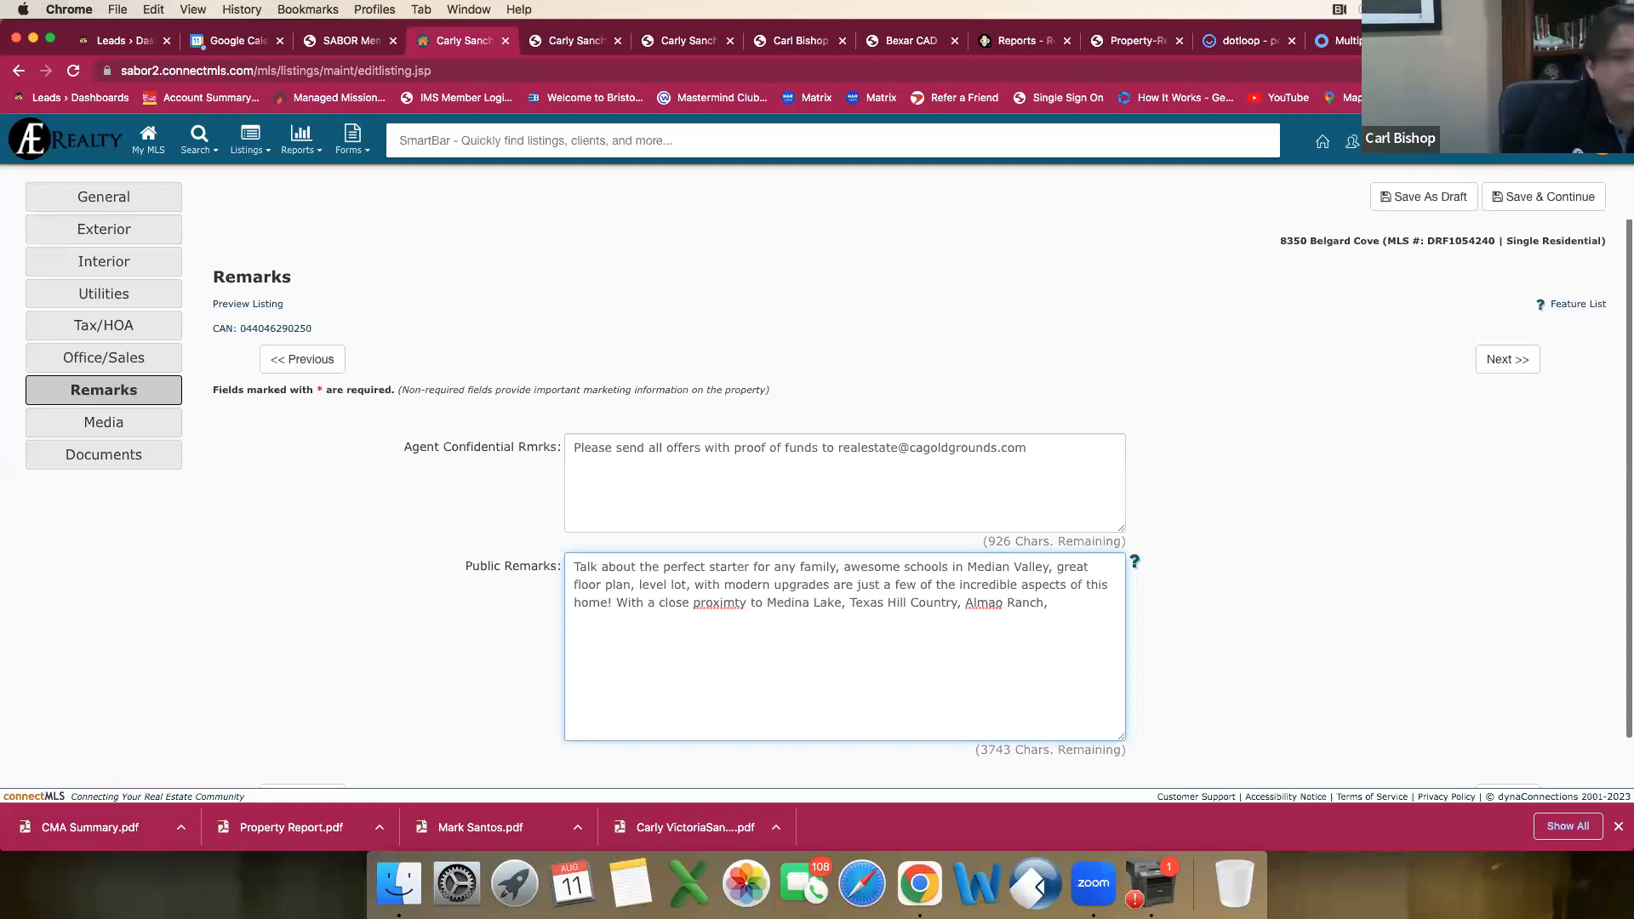
# Step: Correct the misspelled words "proximty" and "Almao" in the public remarks to "proximity" and "Alamo"
pyautogui.rightClick(701, 603)
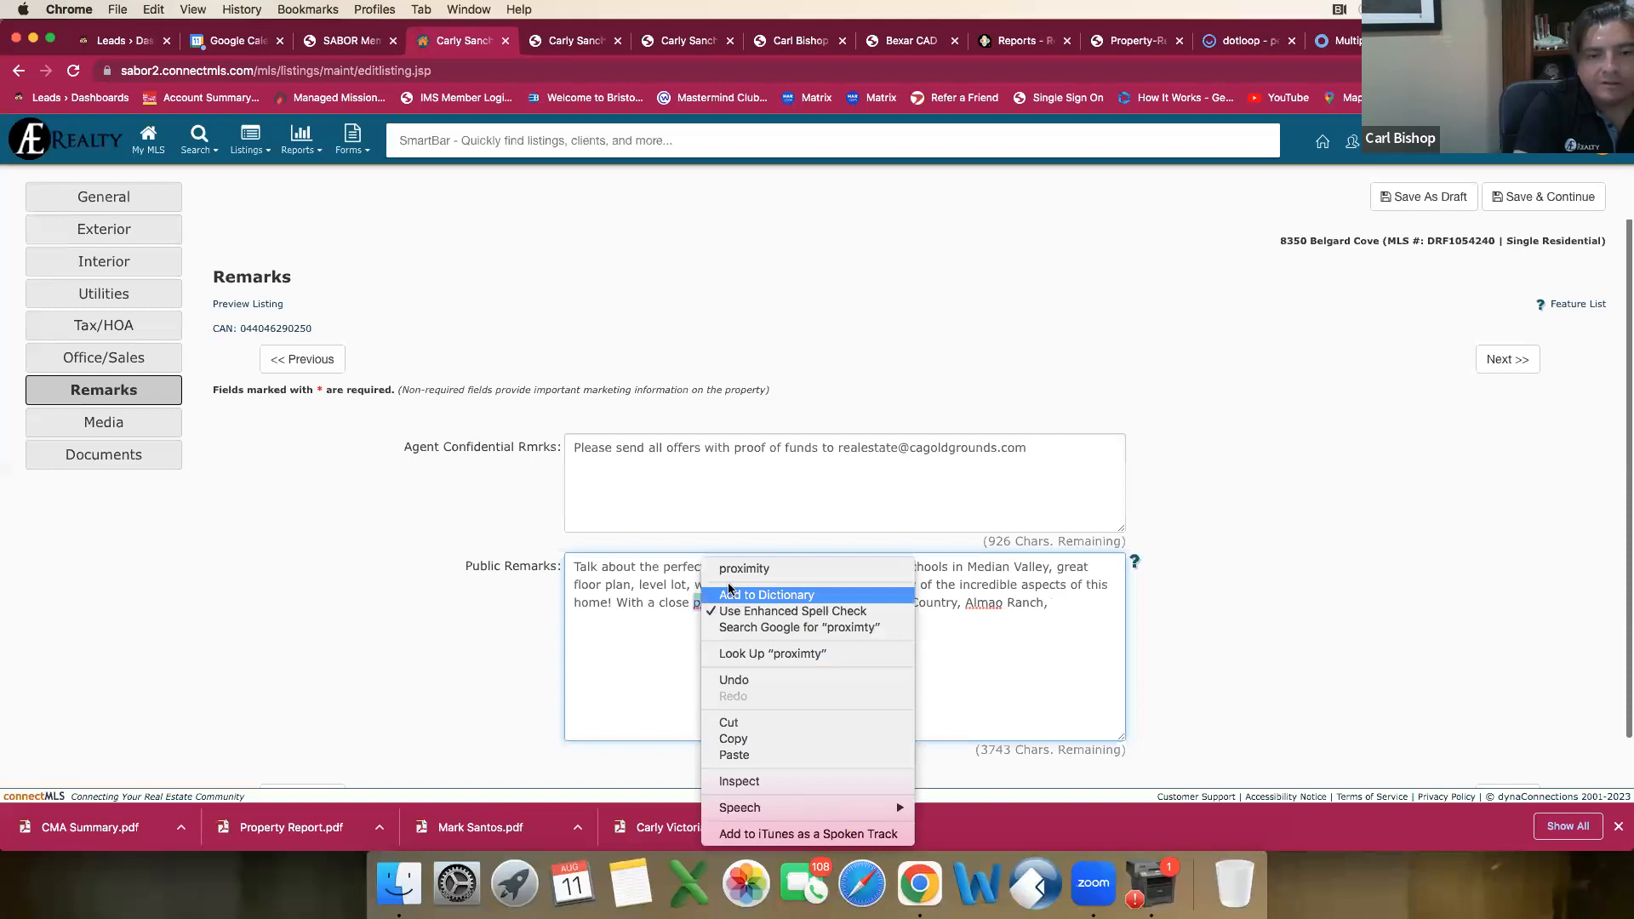
pyautogui.click(742, 568)
pyautogui.rightClick(983, 602)
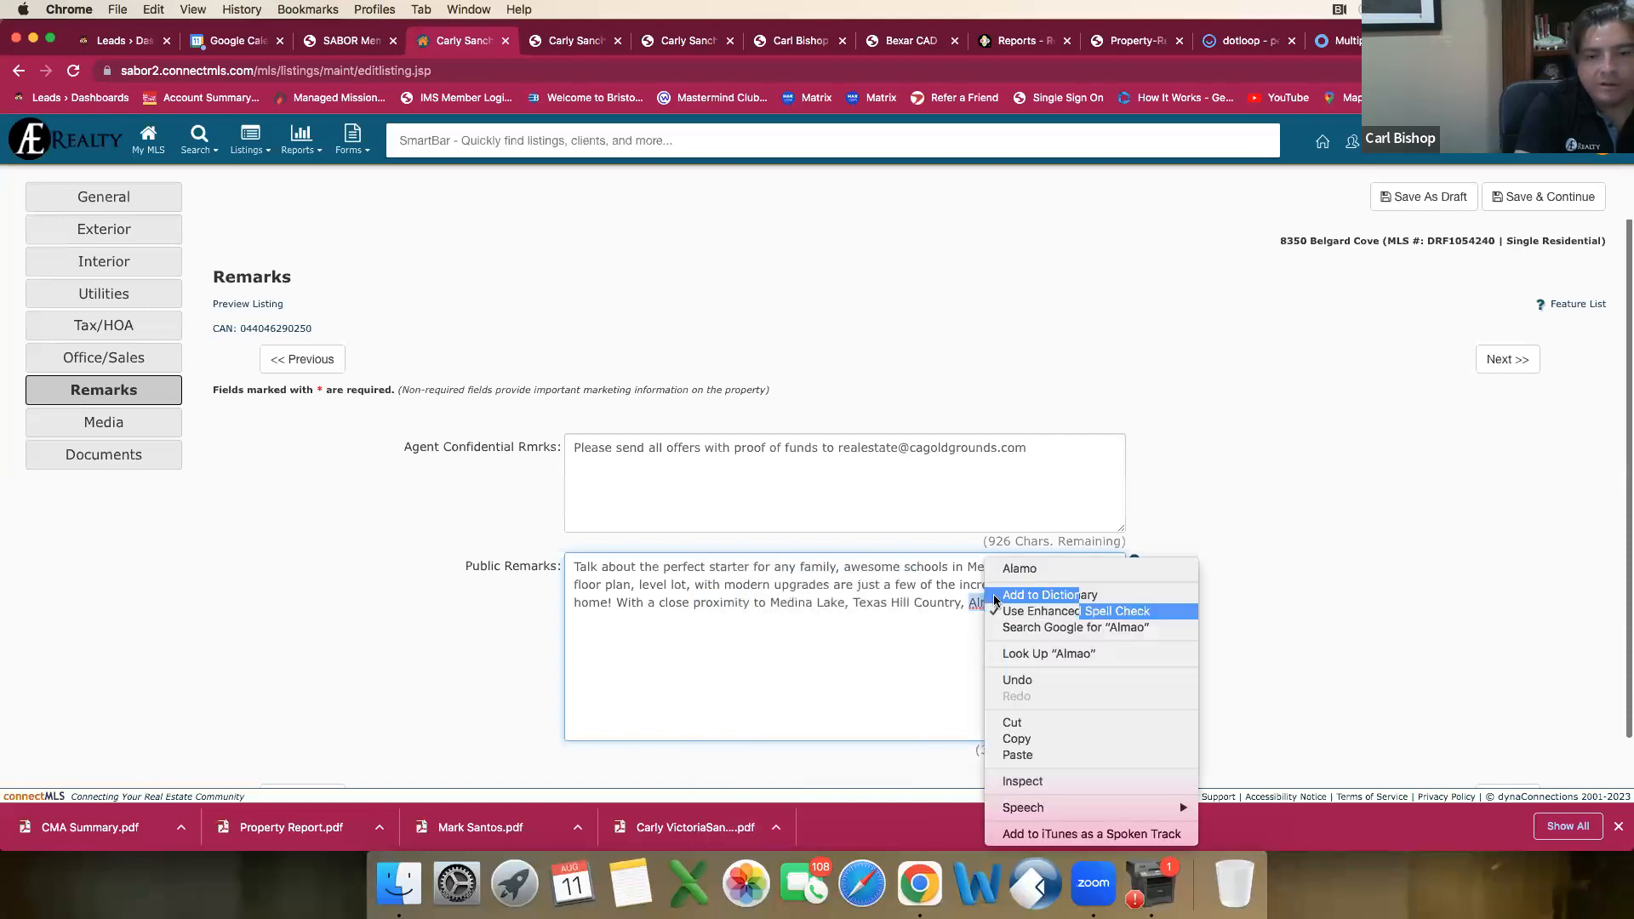
pyautogui.click(1014, 569)
# Step: Continue the second sentence of the public remarks after "Alamo Ranch," with "shoppping, dining, and much, mcuh more"
pyautogui.write('shoppping')
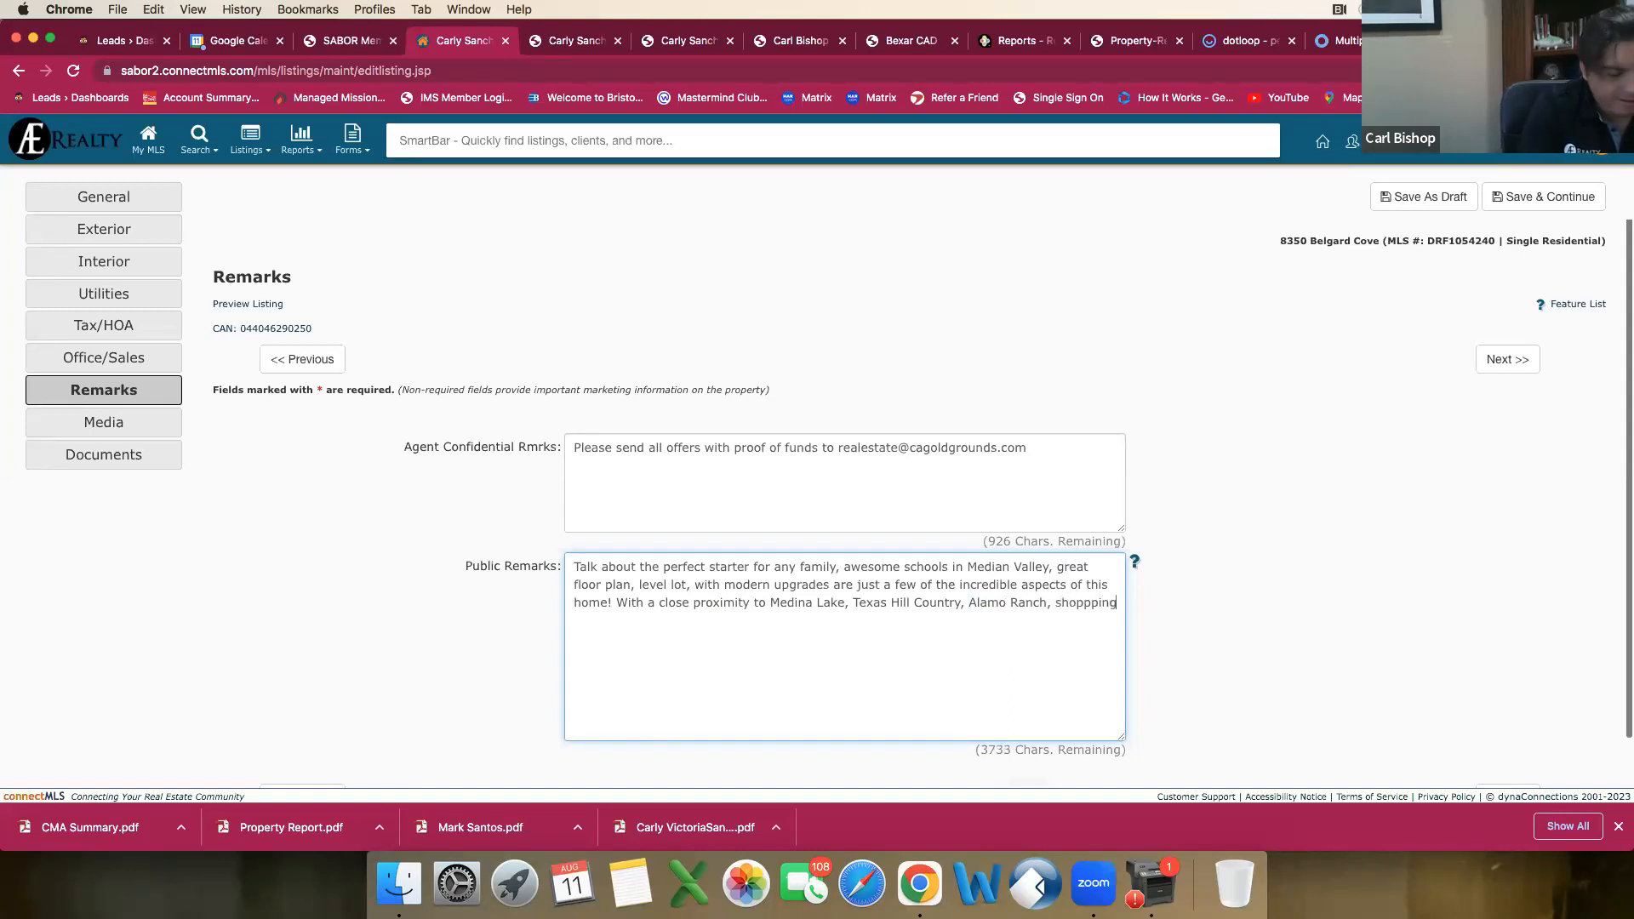
pyautogui.write(', adining a')
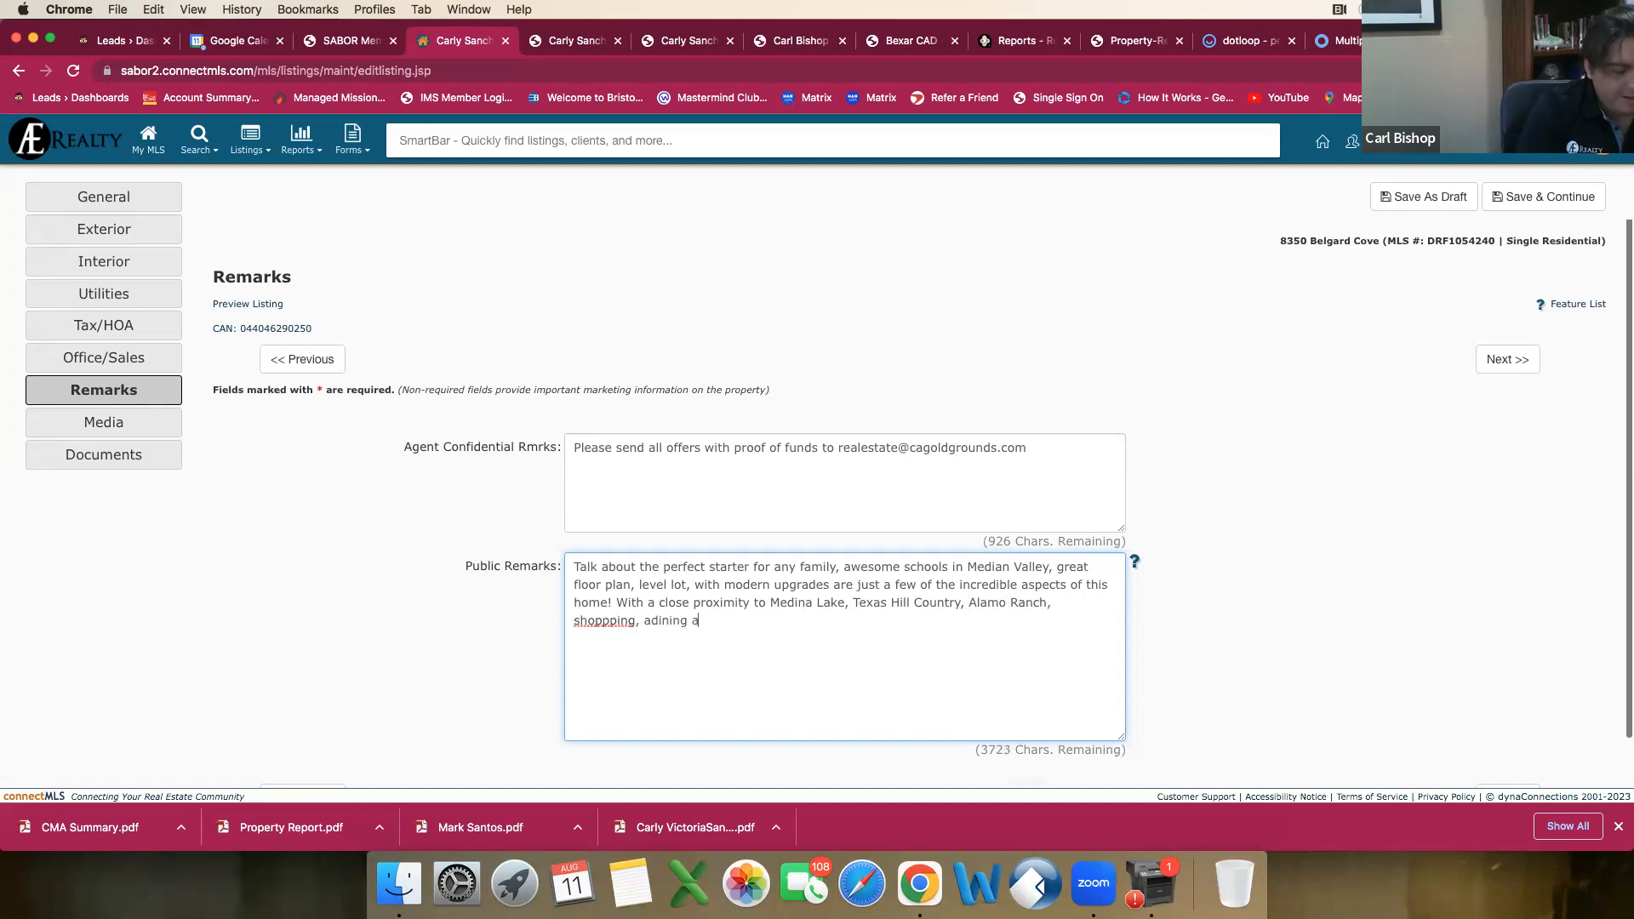
pyautogui.press('BackSpace')
pyautogui.press('BackSpace')
pyautogui.press('BackSpace')
pyautogui.press('BackSpace')
pyautogui.press('BackSpace')
pyautogui.press('BackSpace')
pyautogui.press('BackSpace')
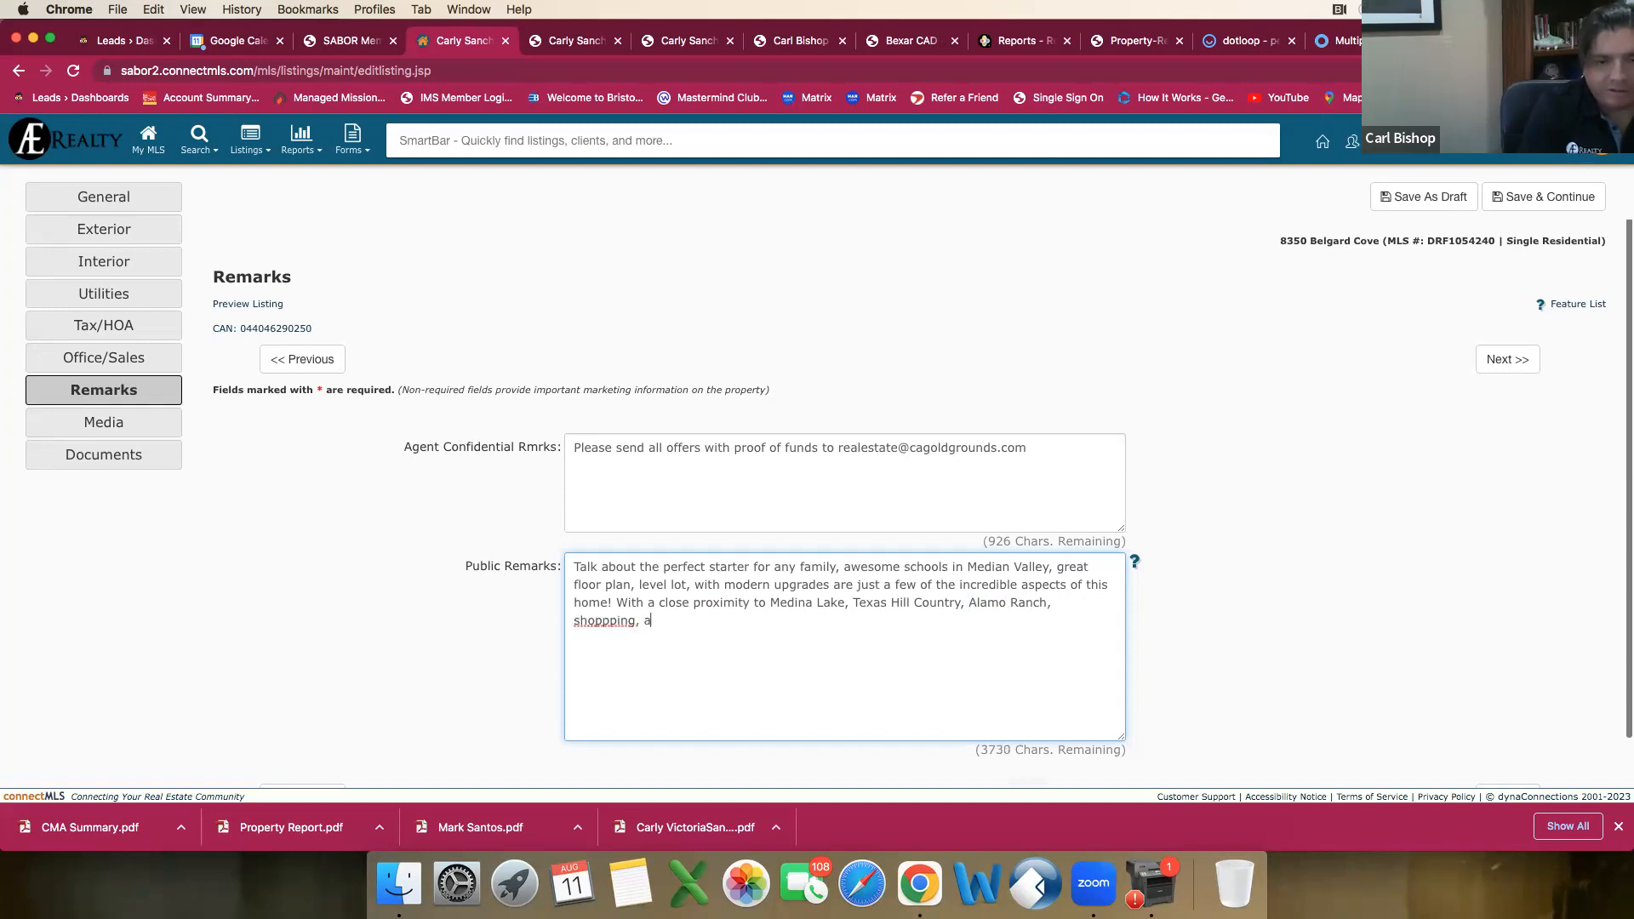
pyautogui.write('dining, and much')
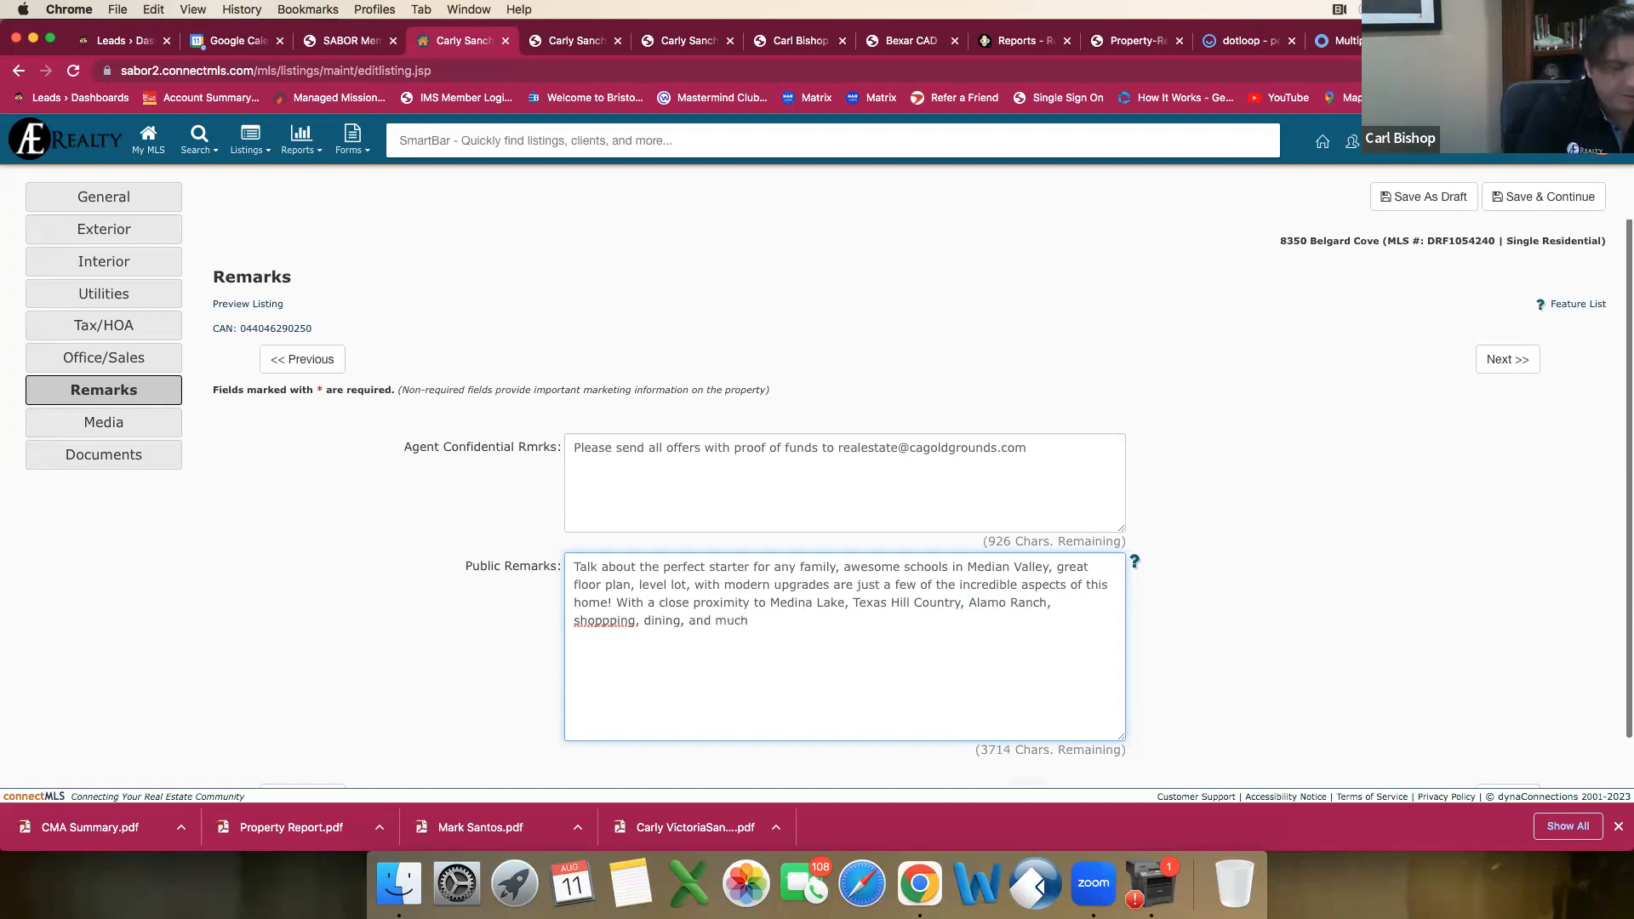
pyautogui.write(', mcuh more')
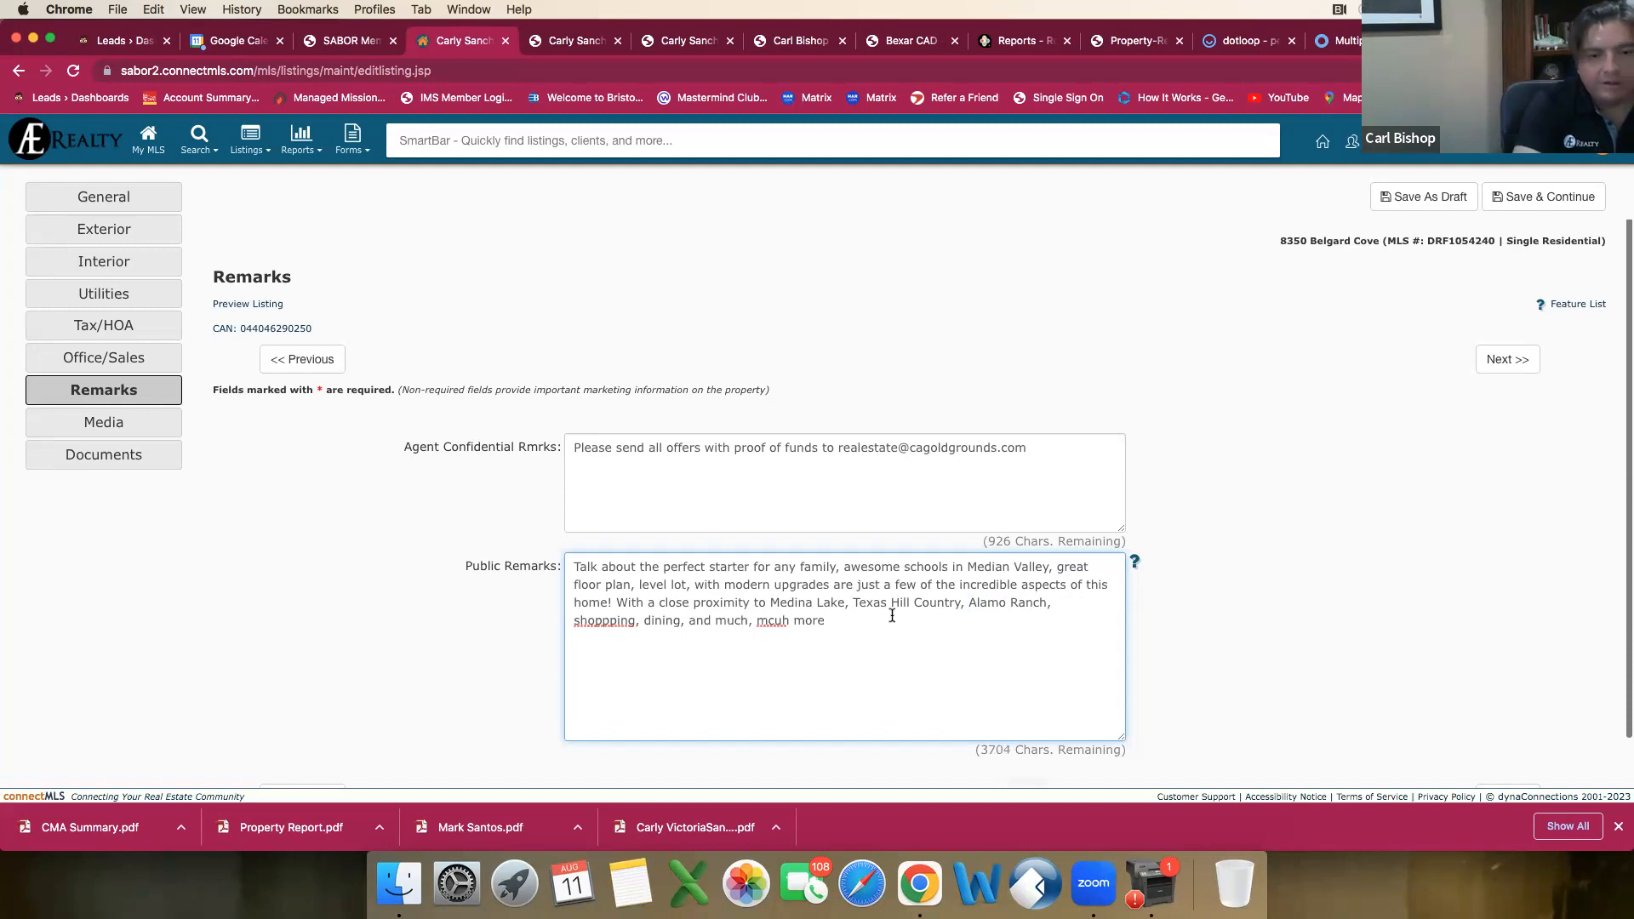
# Step: Correct the misspelled words "shoppping" and "mcuh" in the public remarks to "shopping" and "much"
pyautogui.rightClick(594, 622)
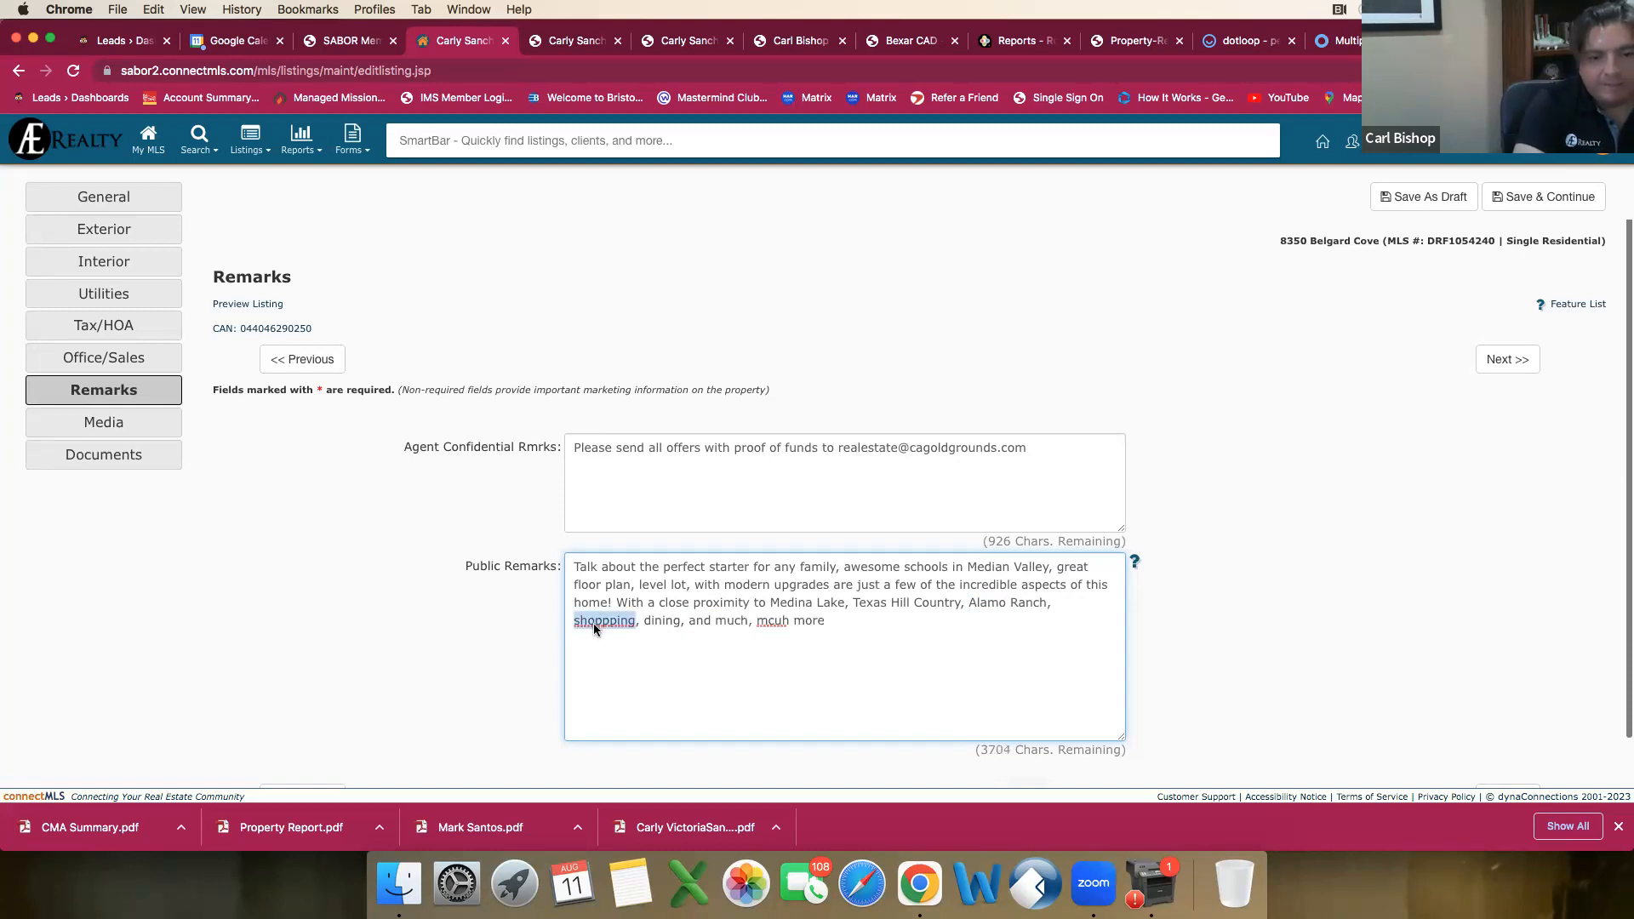
pyautogui.click(637, 569)
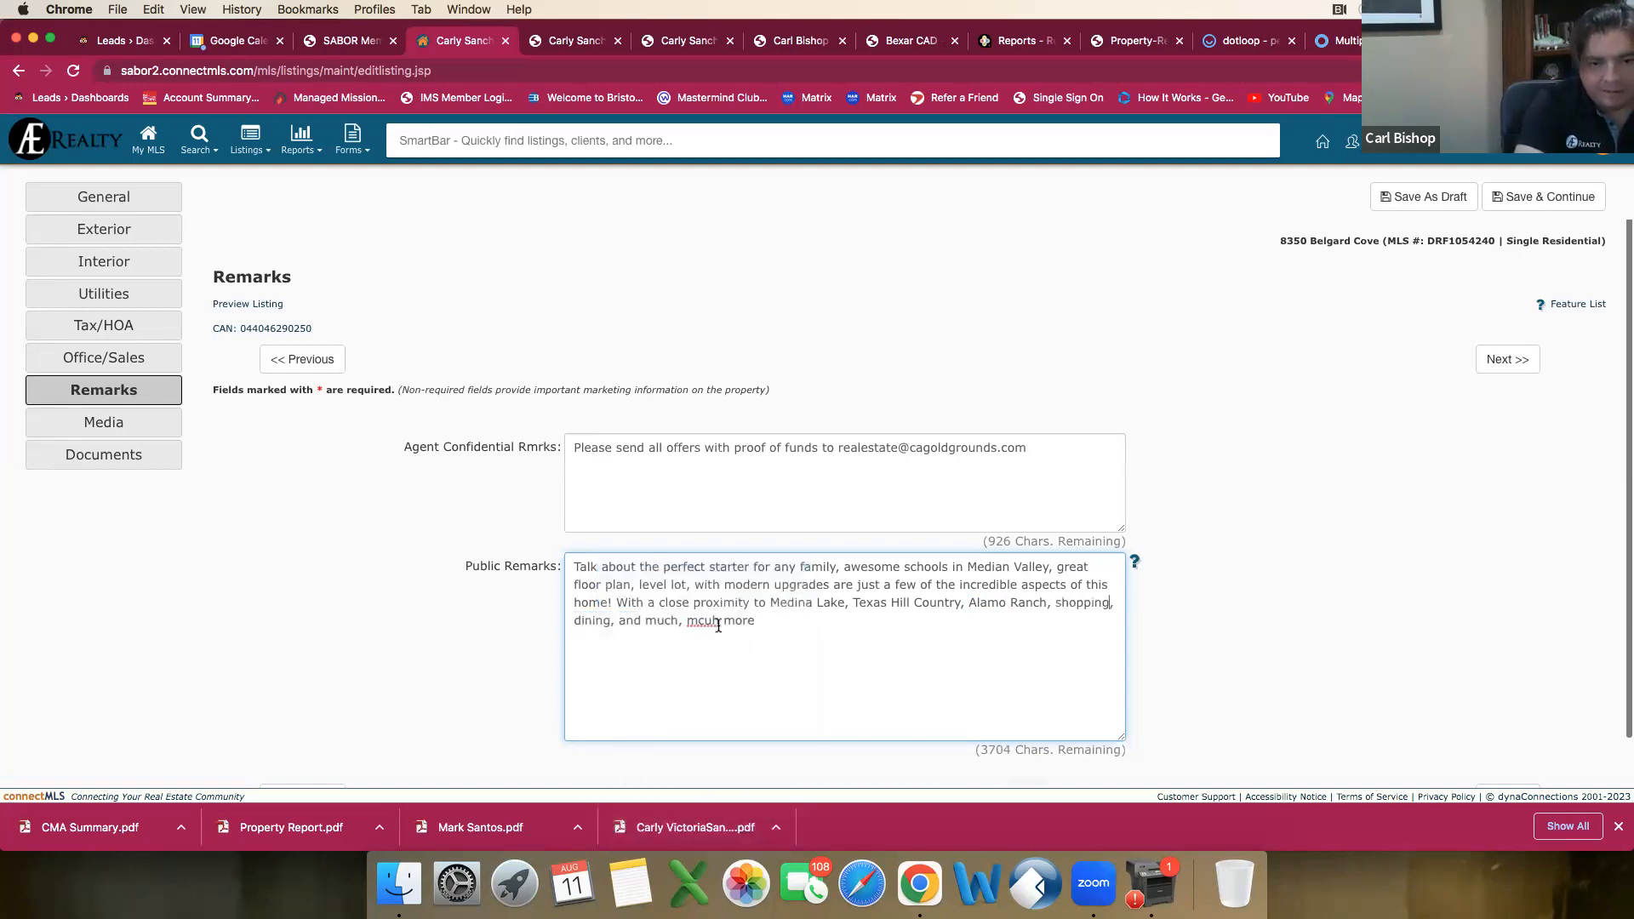
pyautogui.rightClick(712, 621)
pyautogui.click(746, 568)
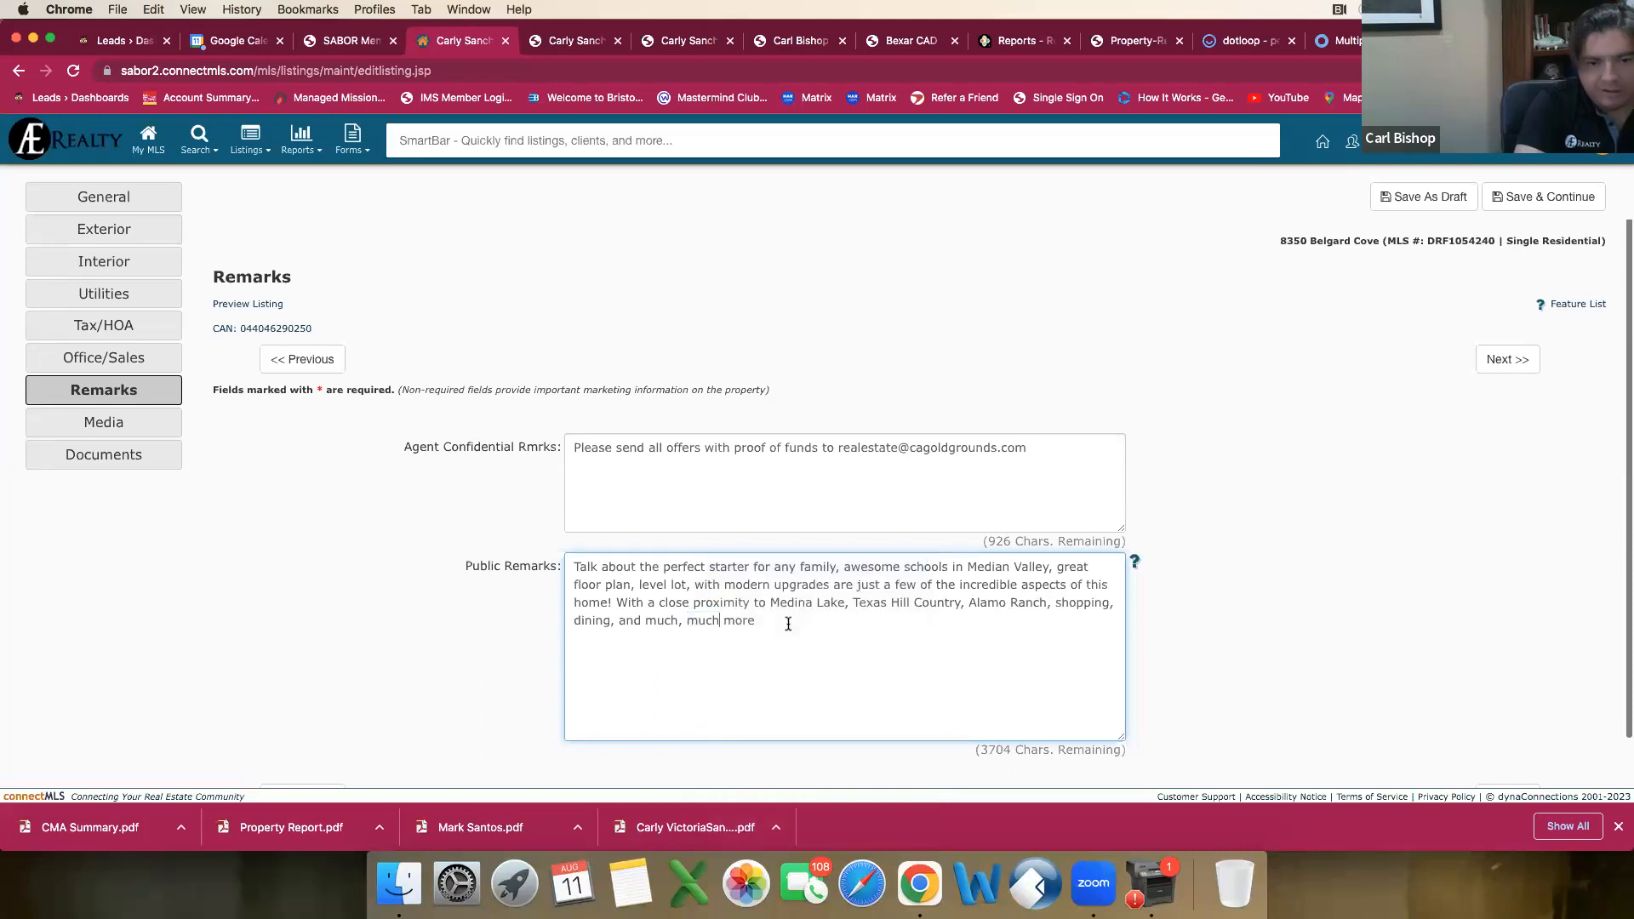
# Step: End the second sentence with a period, add "Take advanage of zero down" to the public remarks, and correct "advanage" to "advantage"
pyautogui.click(780, 622)
pyautogui.write('. T')
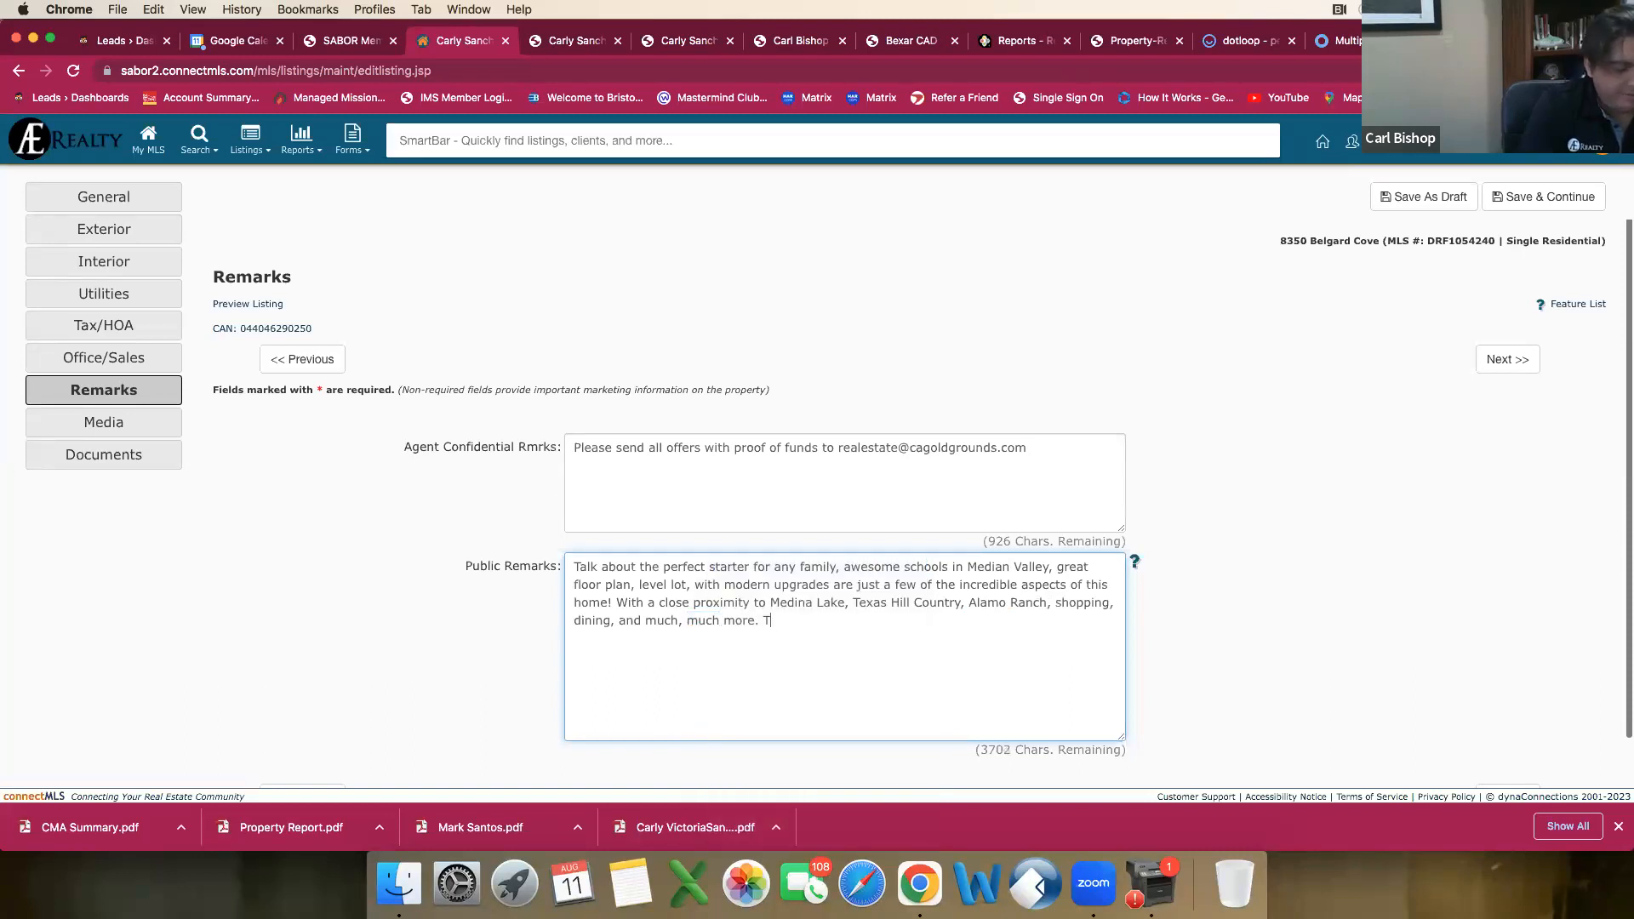
pyautogui.write('ake advanage')
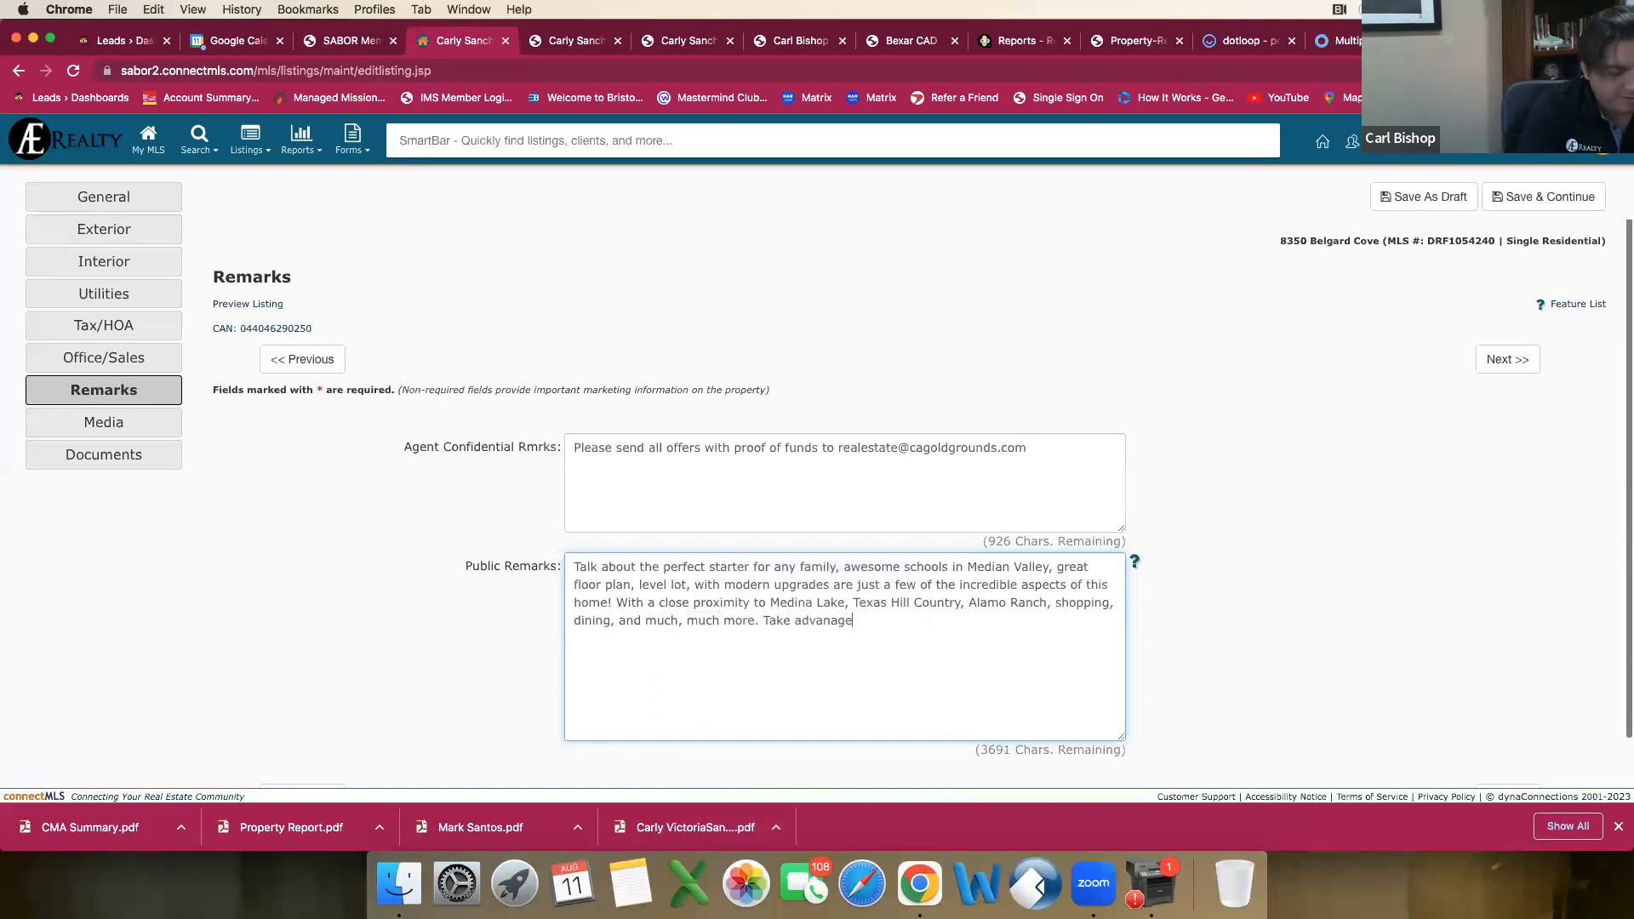
pyautogui.write(' of zero down')
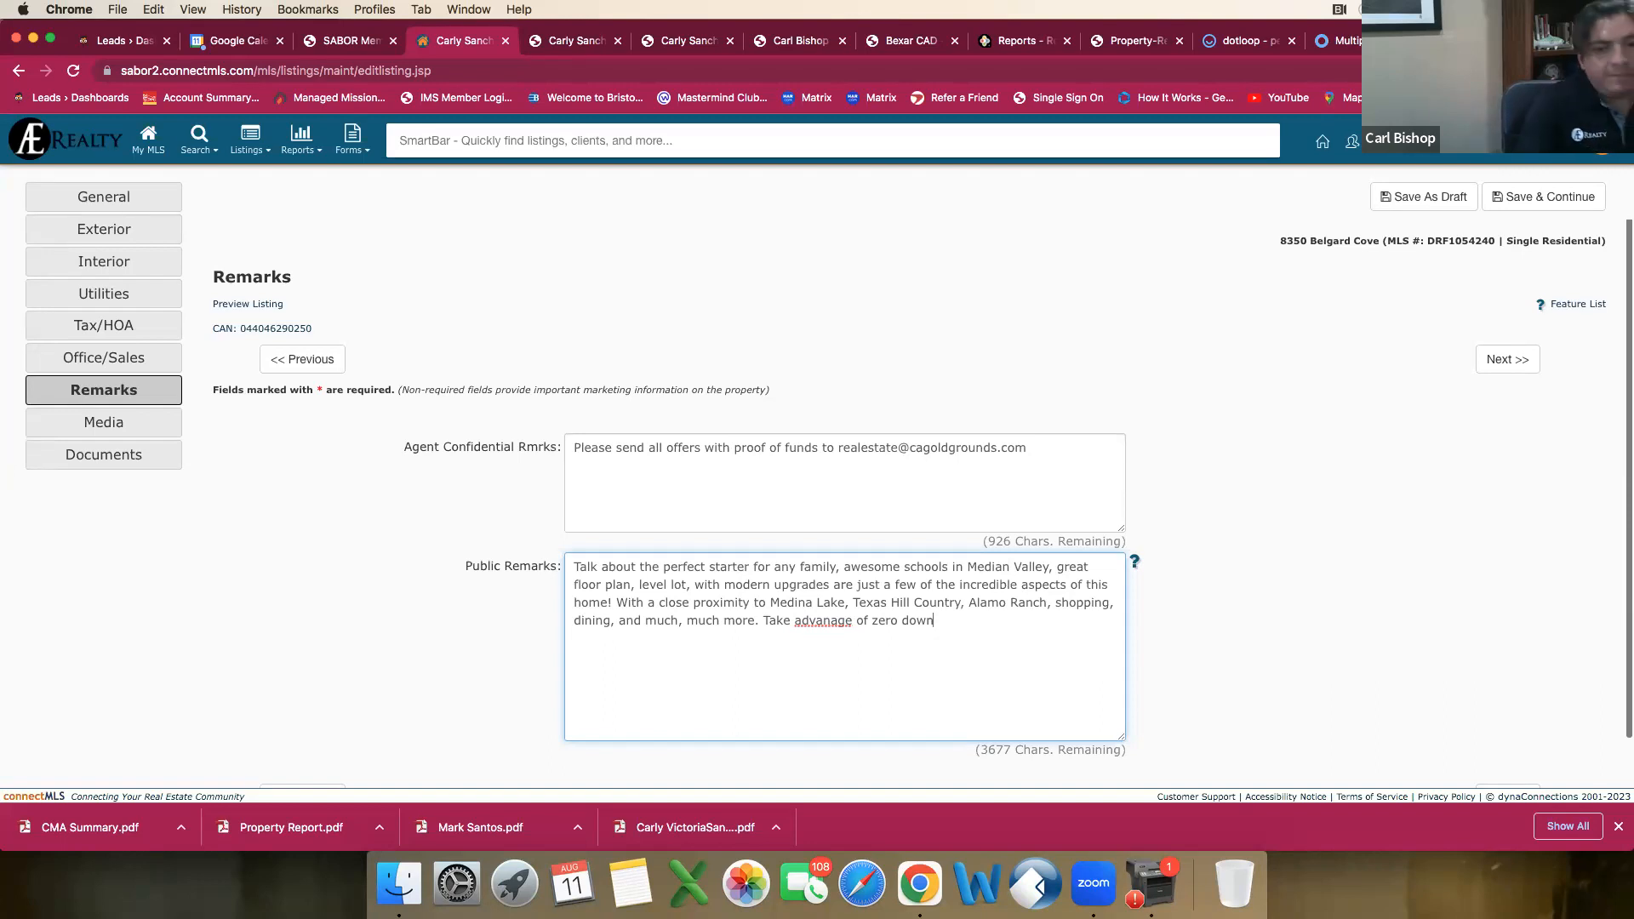
pyautogui.rightClick(830, 622)
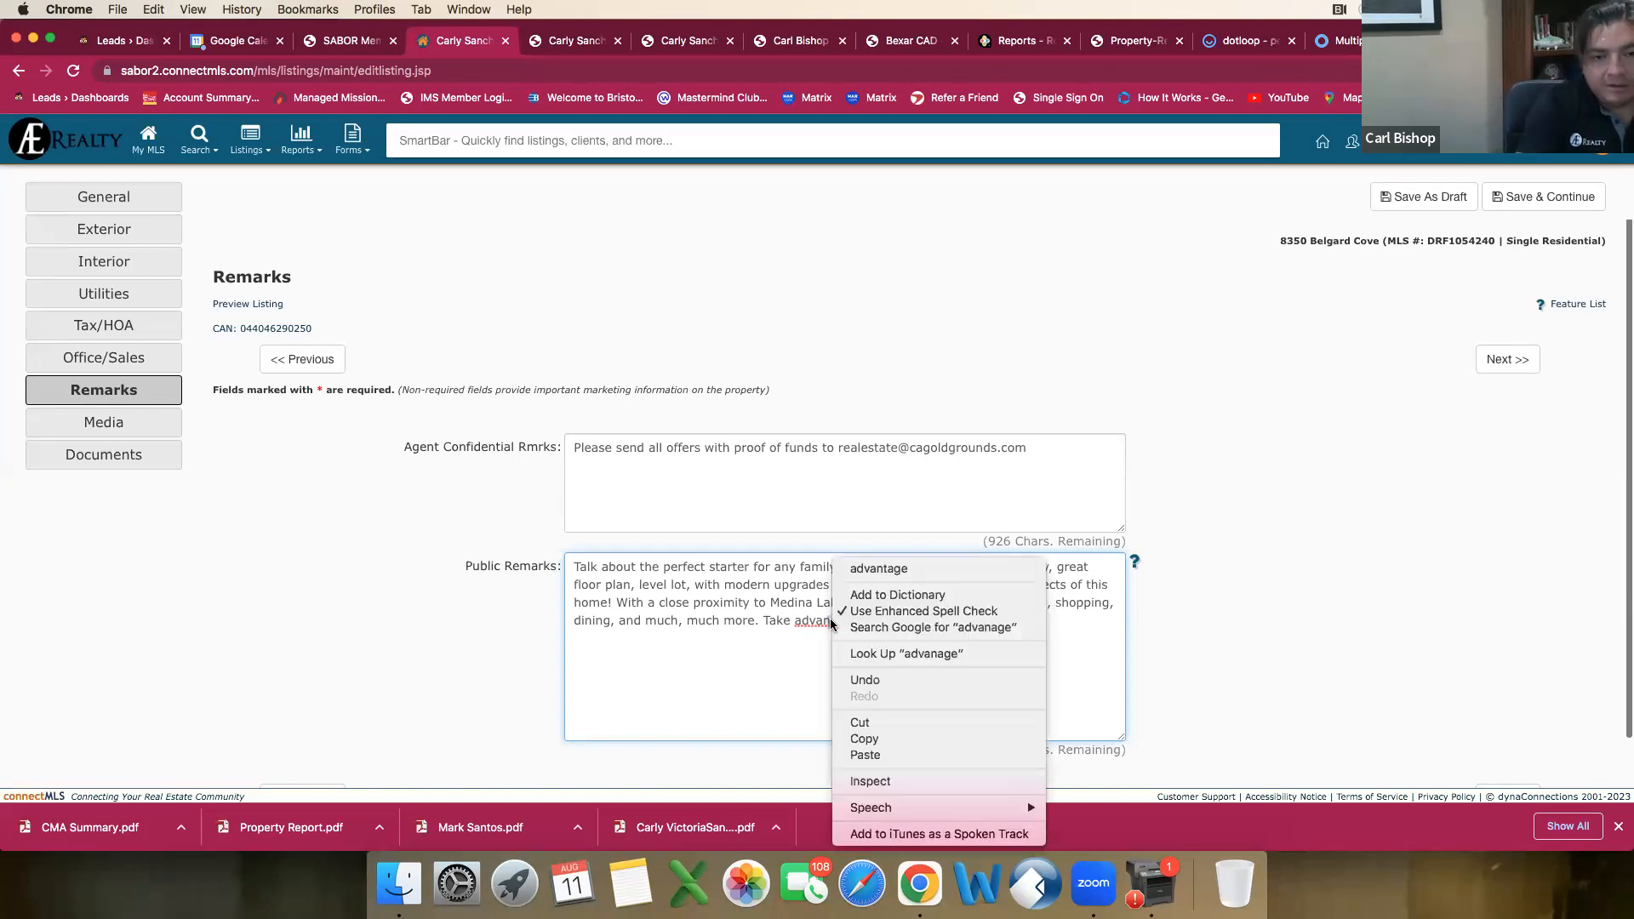
pyautogui.click(878, 569)
# Step: Continue the third sentence of the public remarks with "financing with the USDA program"
pyautogui.write('fin')
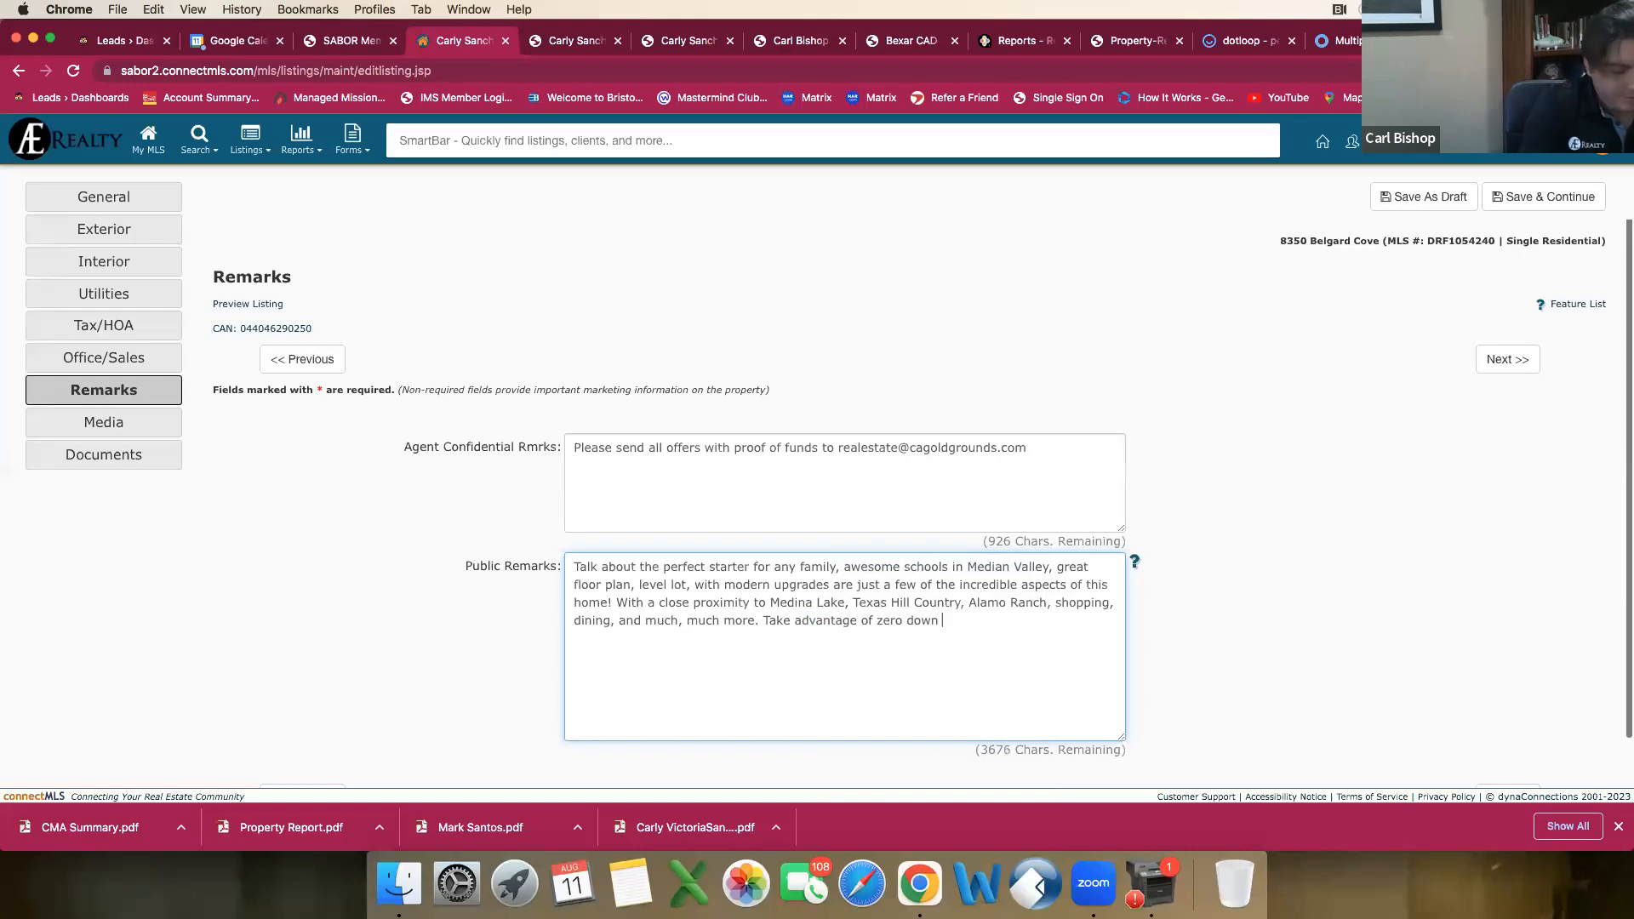
pyautogui.press('BackSpace')
pyautogui.press('BackSpace')
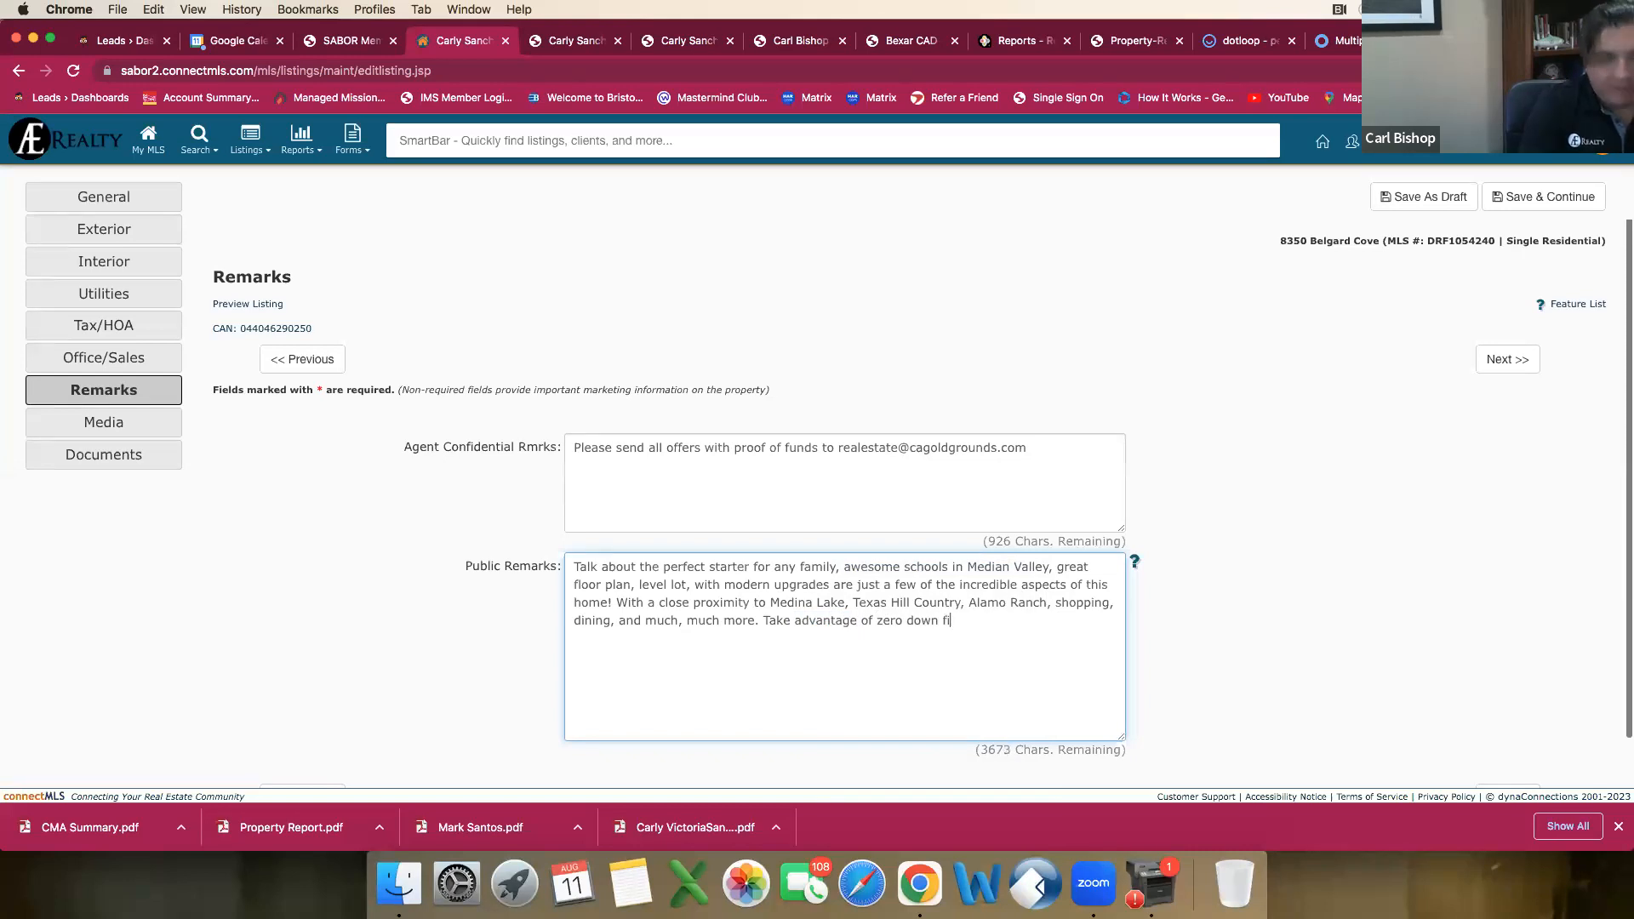
pyautogui.write('ancing')
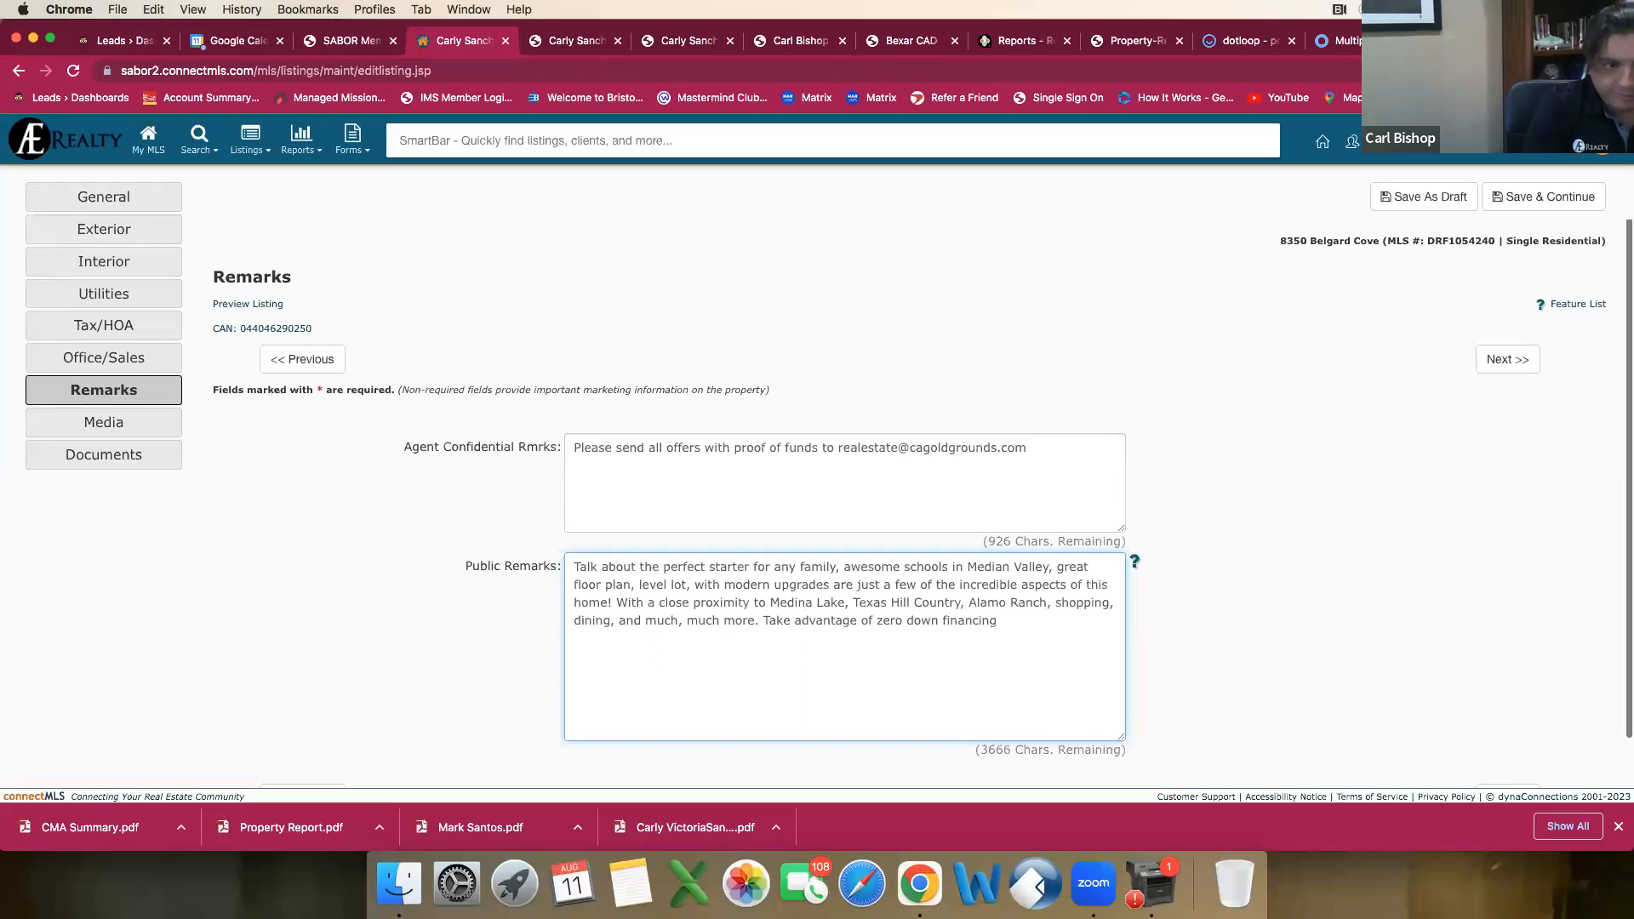
pyautogui.write('with the USDA pr')
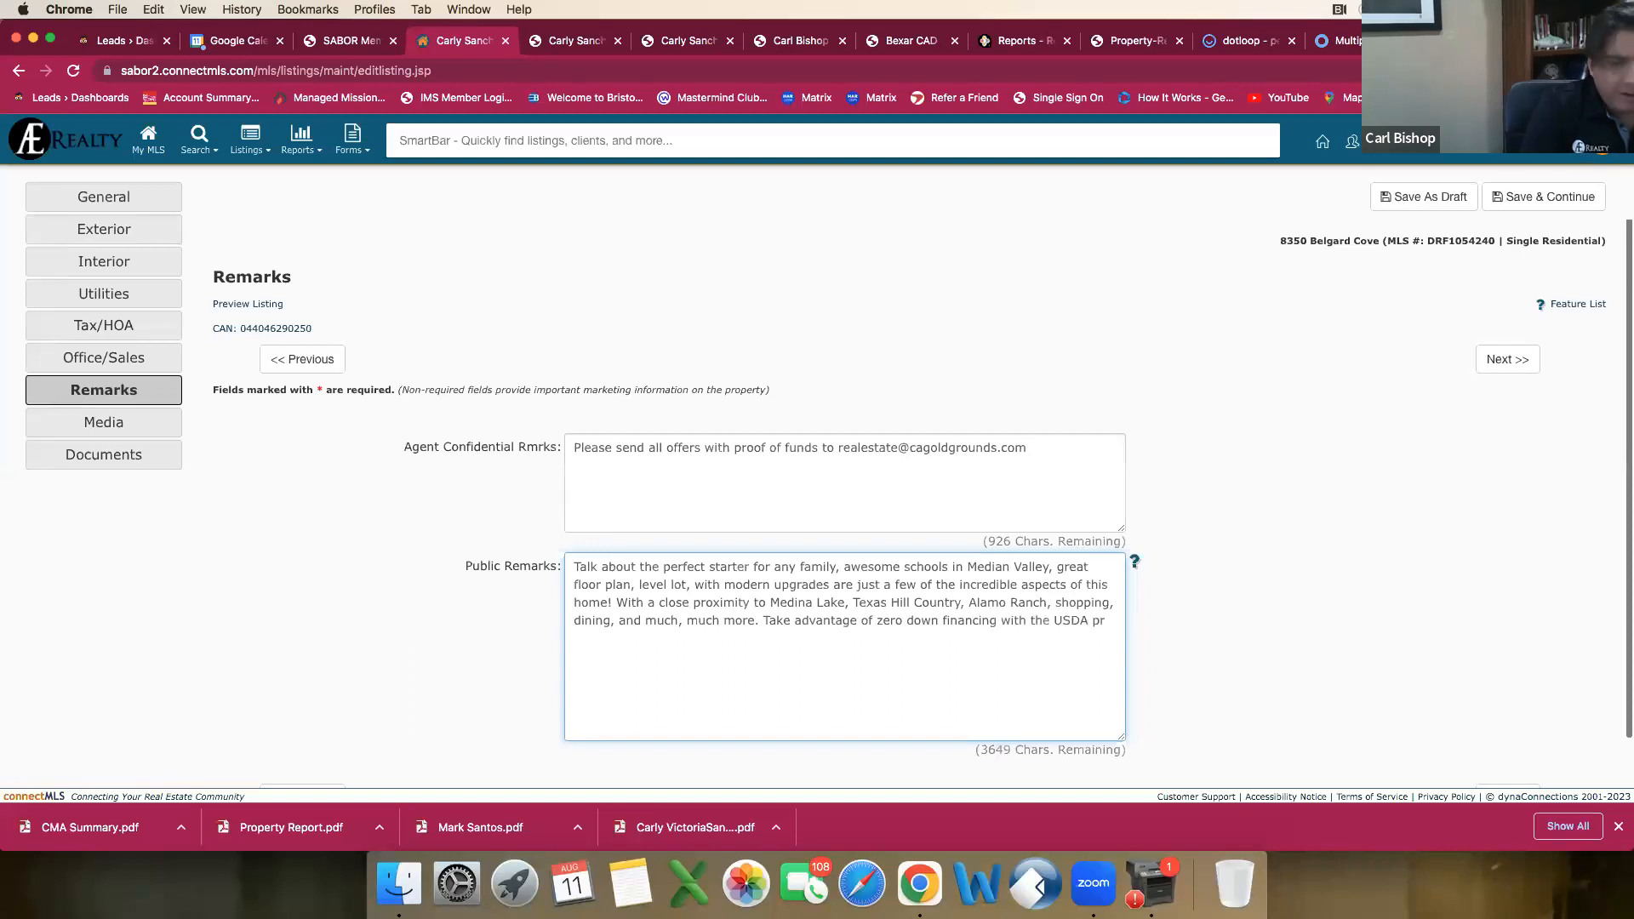
pyautogui.write('ogram')
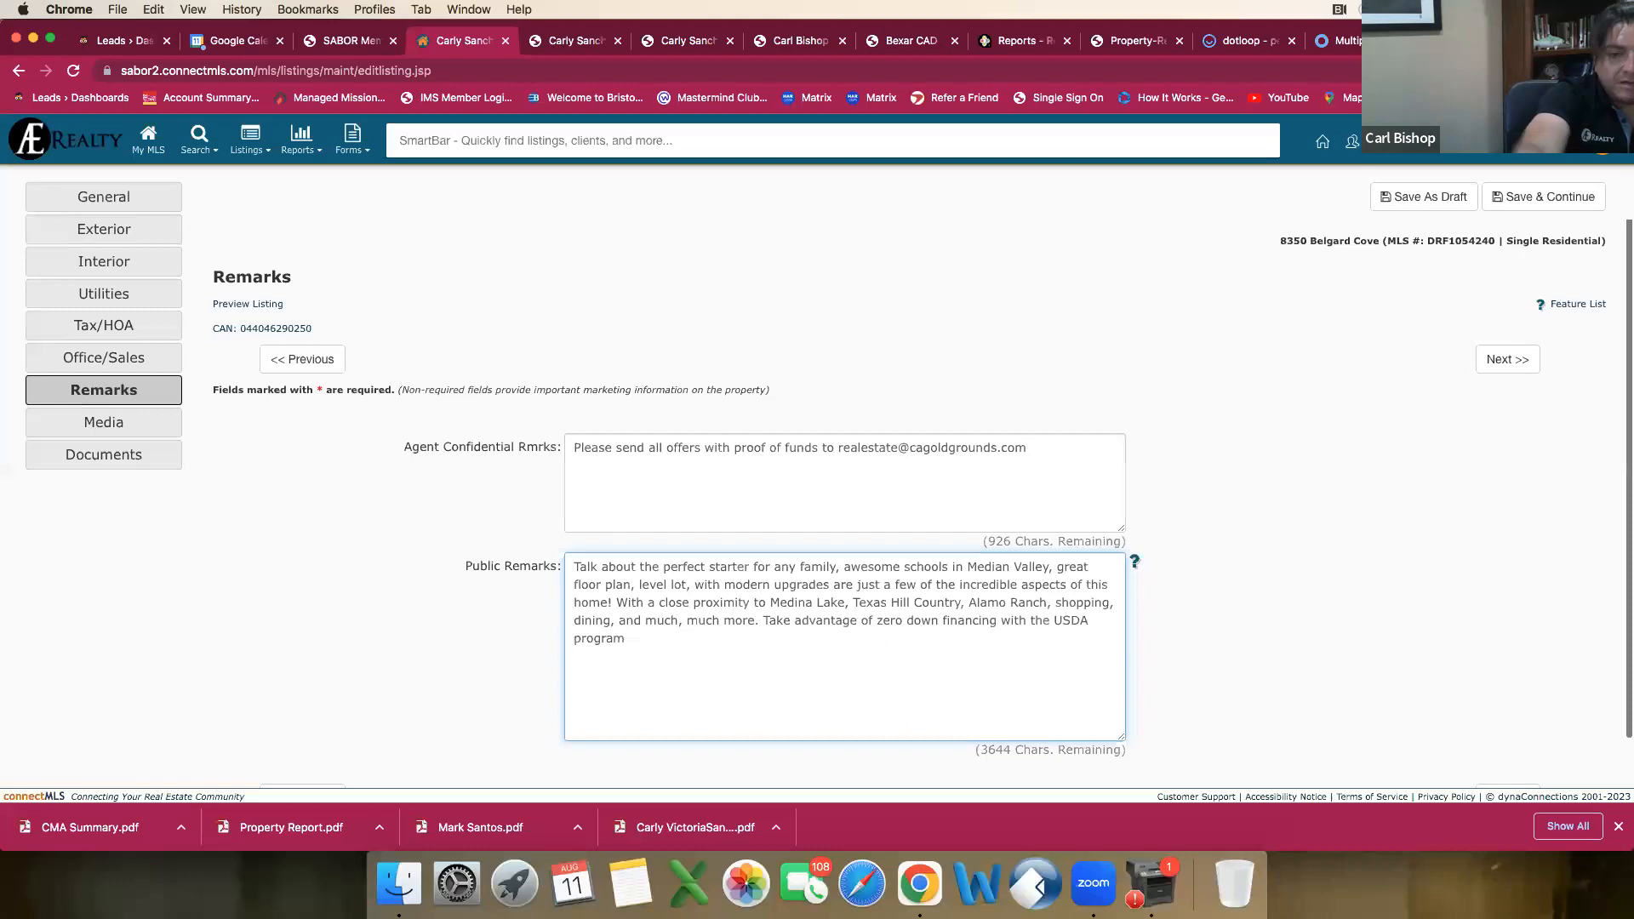
# Step: Insert "loan" before "program" in the public remarks and finish the sentence with "and enjoy No City Taxes!"
pyautogui.click(1095, 622)
pyautogui.write('loan')
pyautogui.click(771, 632)
pyautogui.write('and')
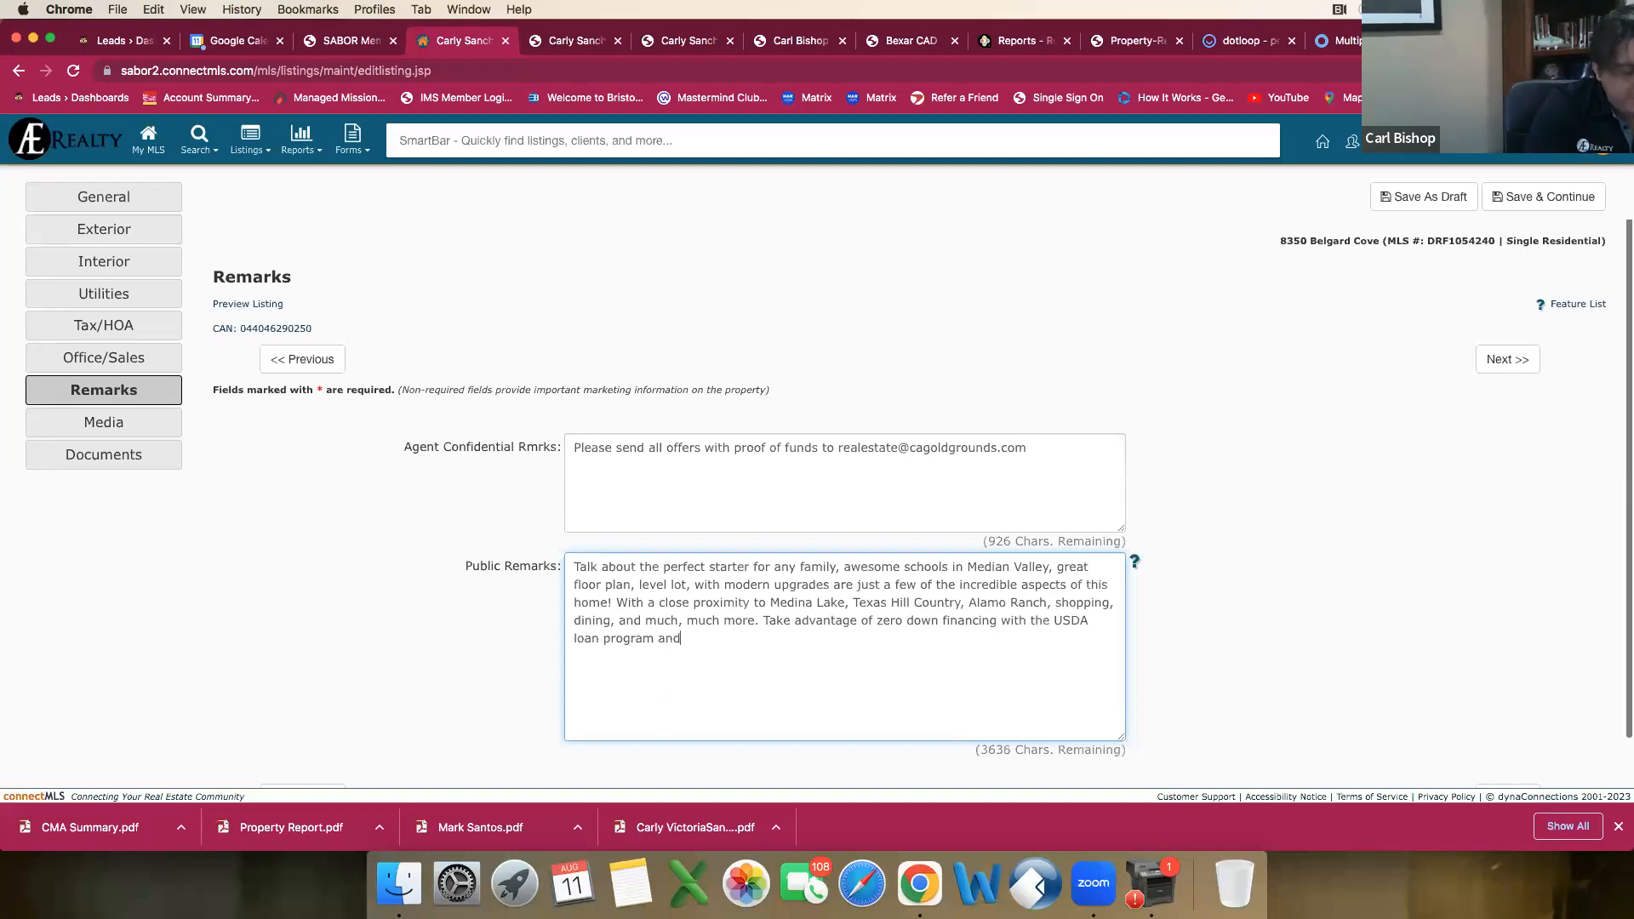
pyautogui.write(' enjoy No CIty')
pyautogui.press('BackSpace')
pyautogui.press('BackSpace')
pyautogui.press('BackSpace')
pyautogui.write('ity Taxes')
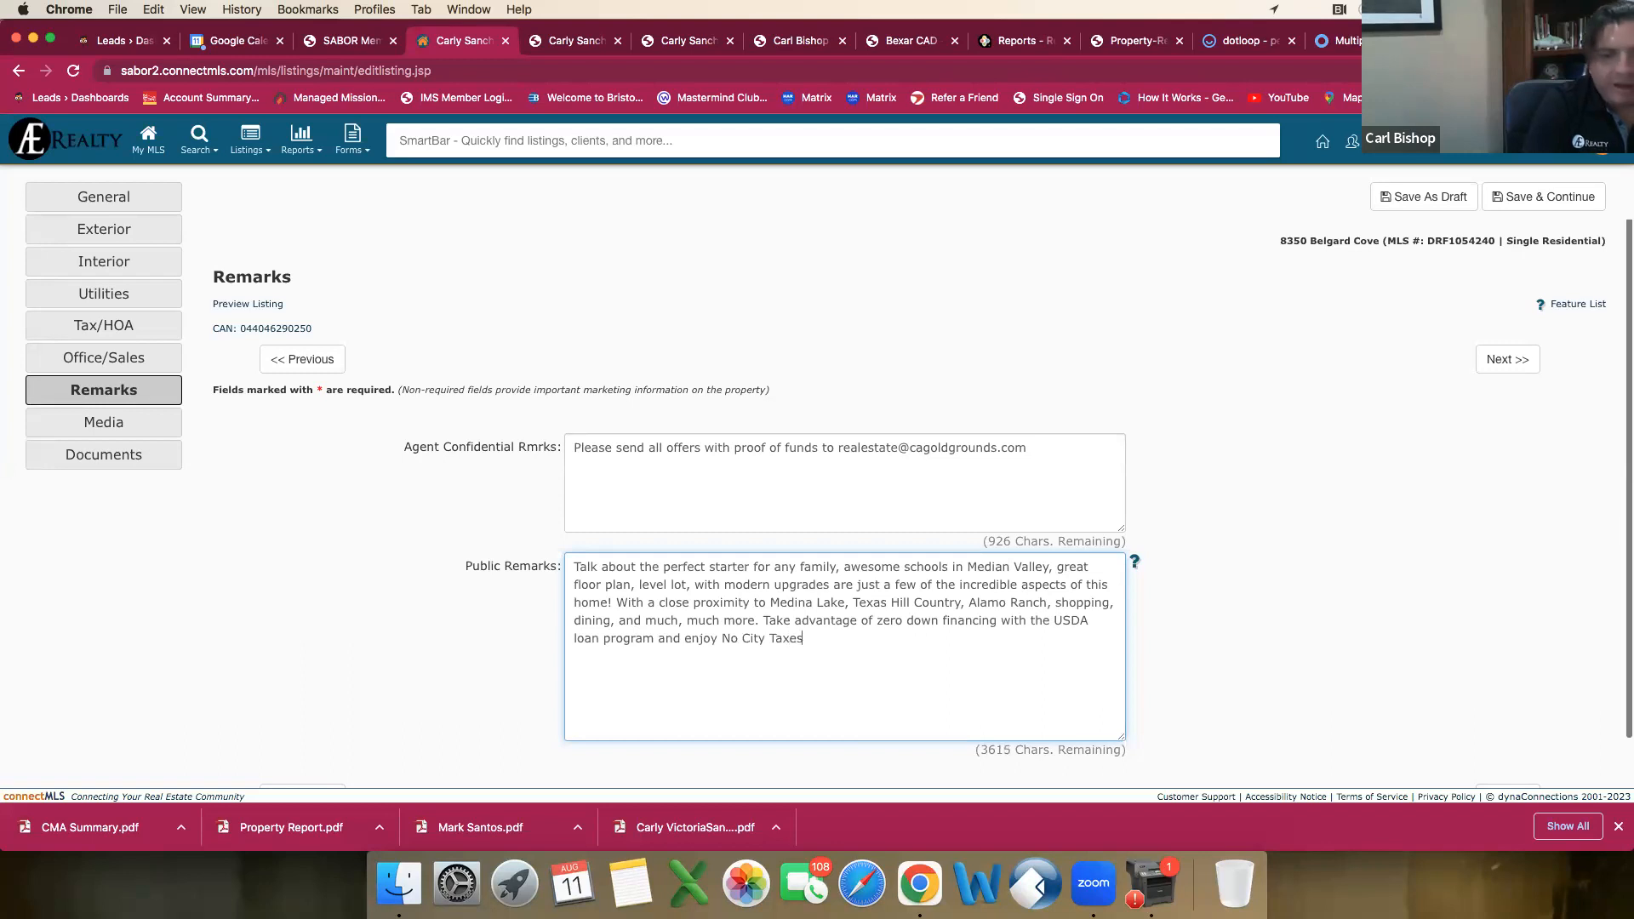
pyautogui.write('!')
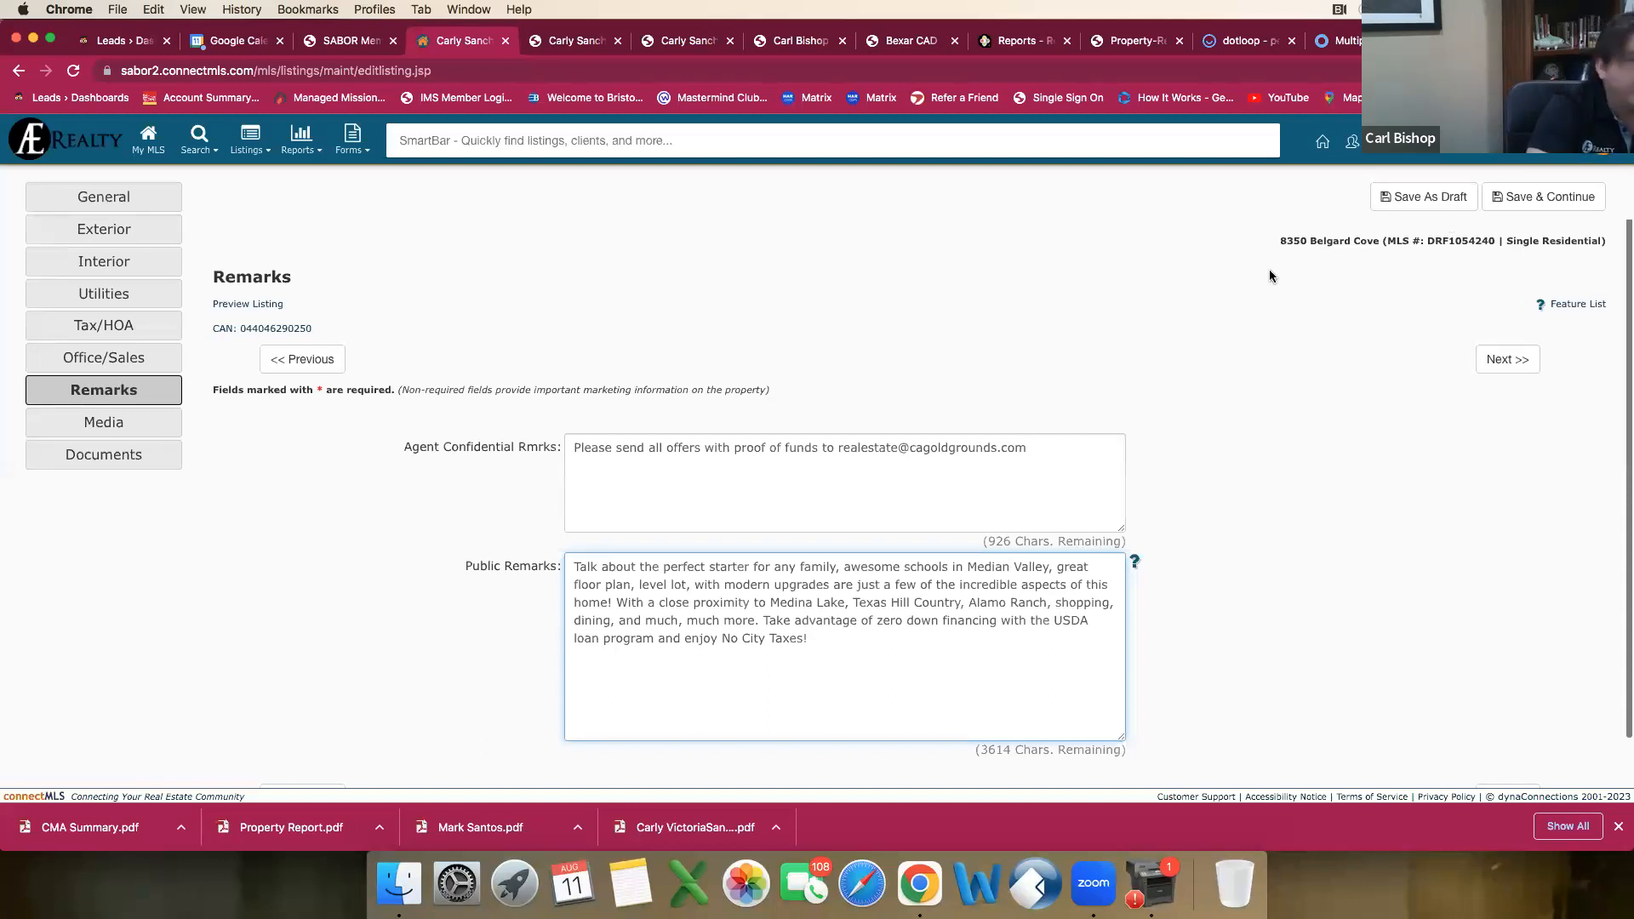
# Step: Continue from the Remarks section to the Media section of the listing
pyautogui.scroll(-1, 1069, 426)
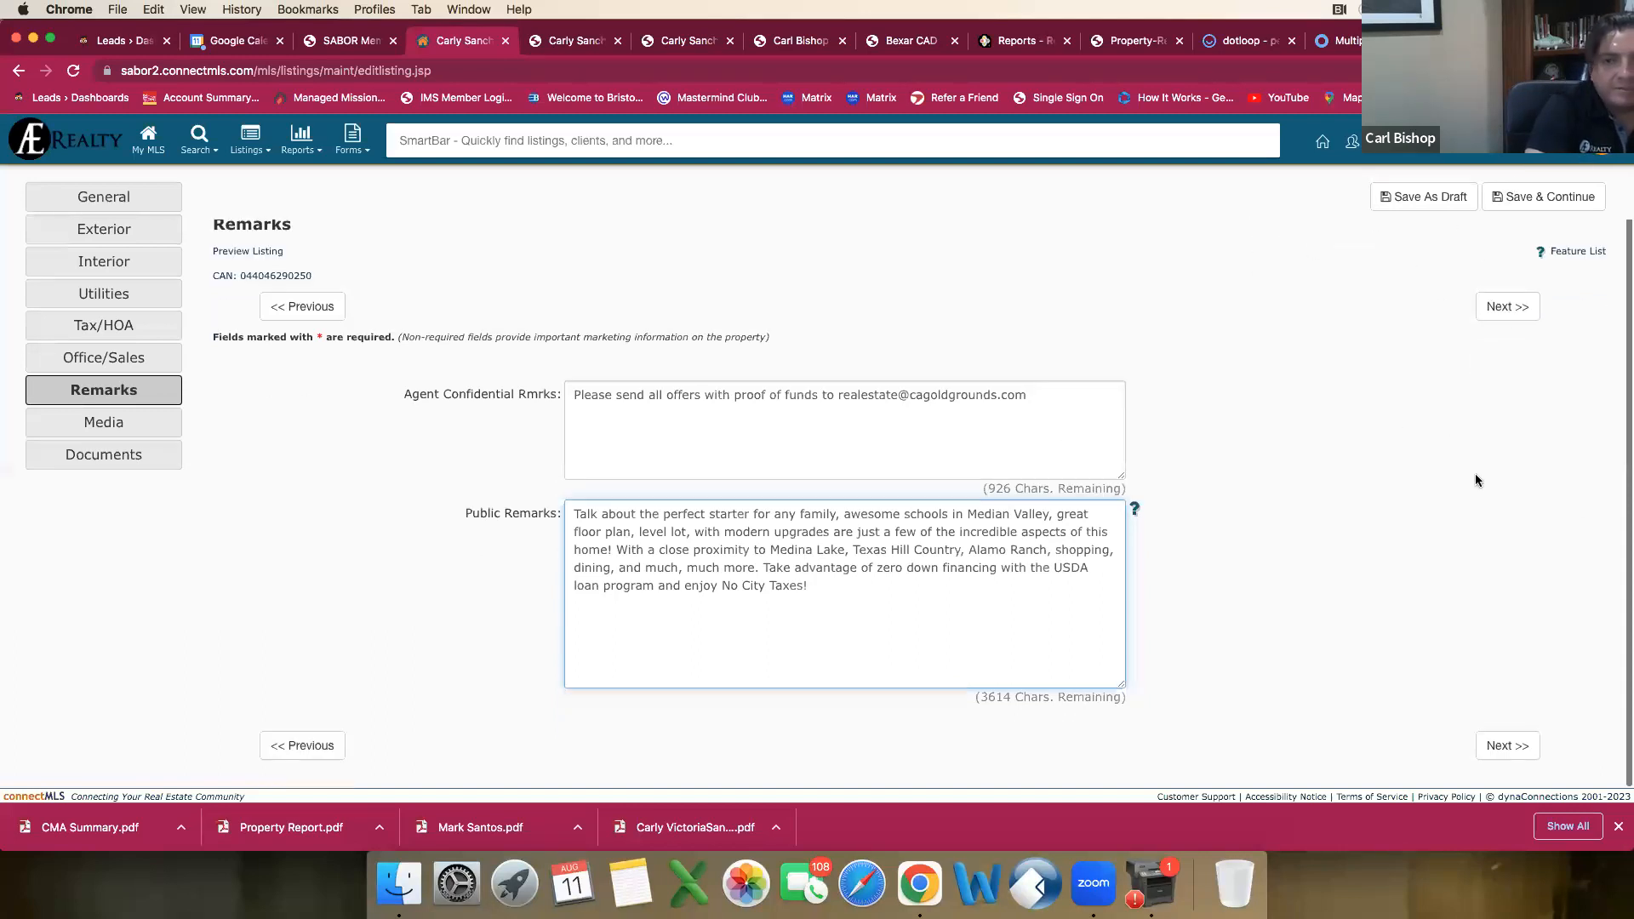
pyautogui.click(1513, 307)
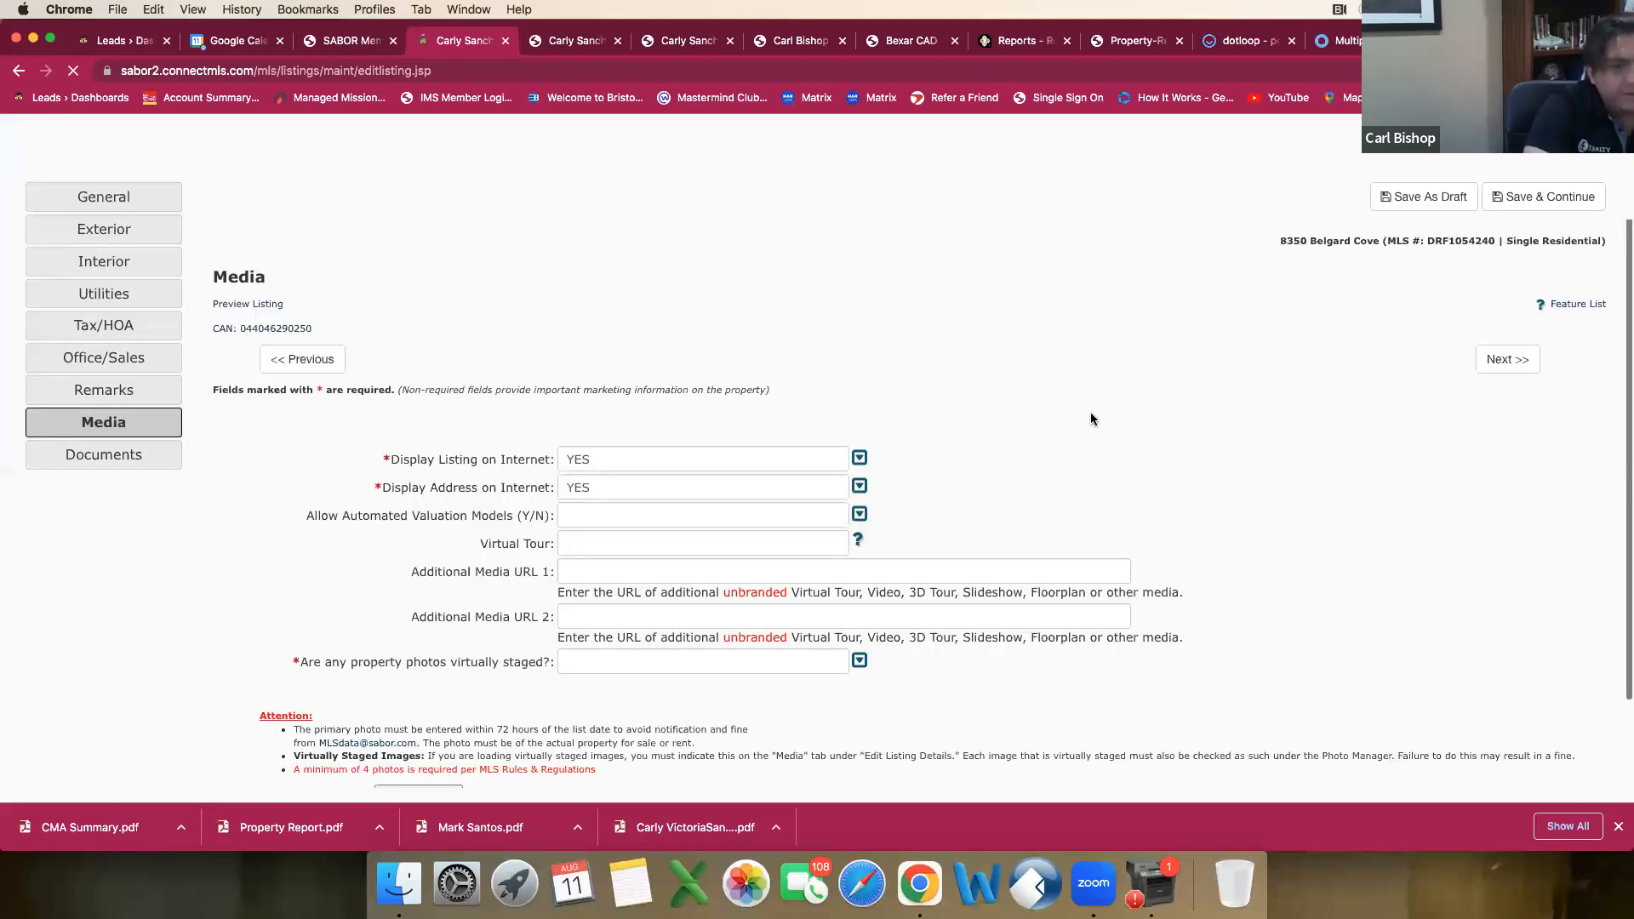
# Step: View the photo manager for the listing and return to the Media section, cancelling any photo changes
pyautogui.scroll(-2, 1091, 464)
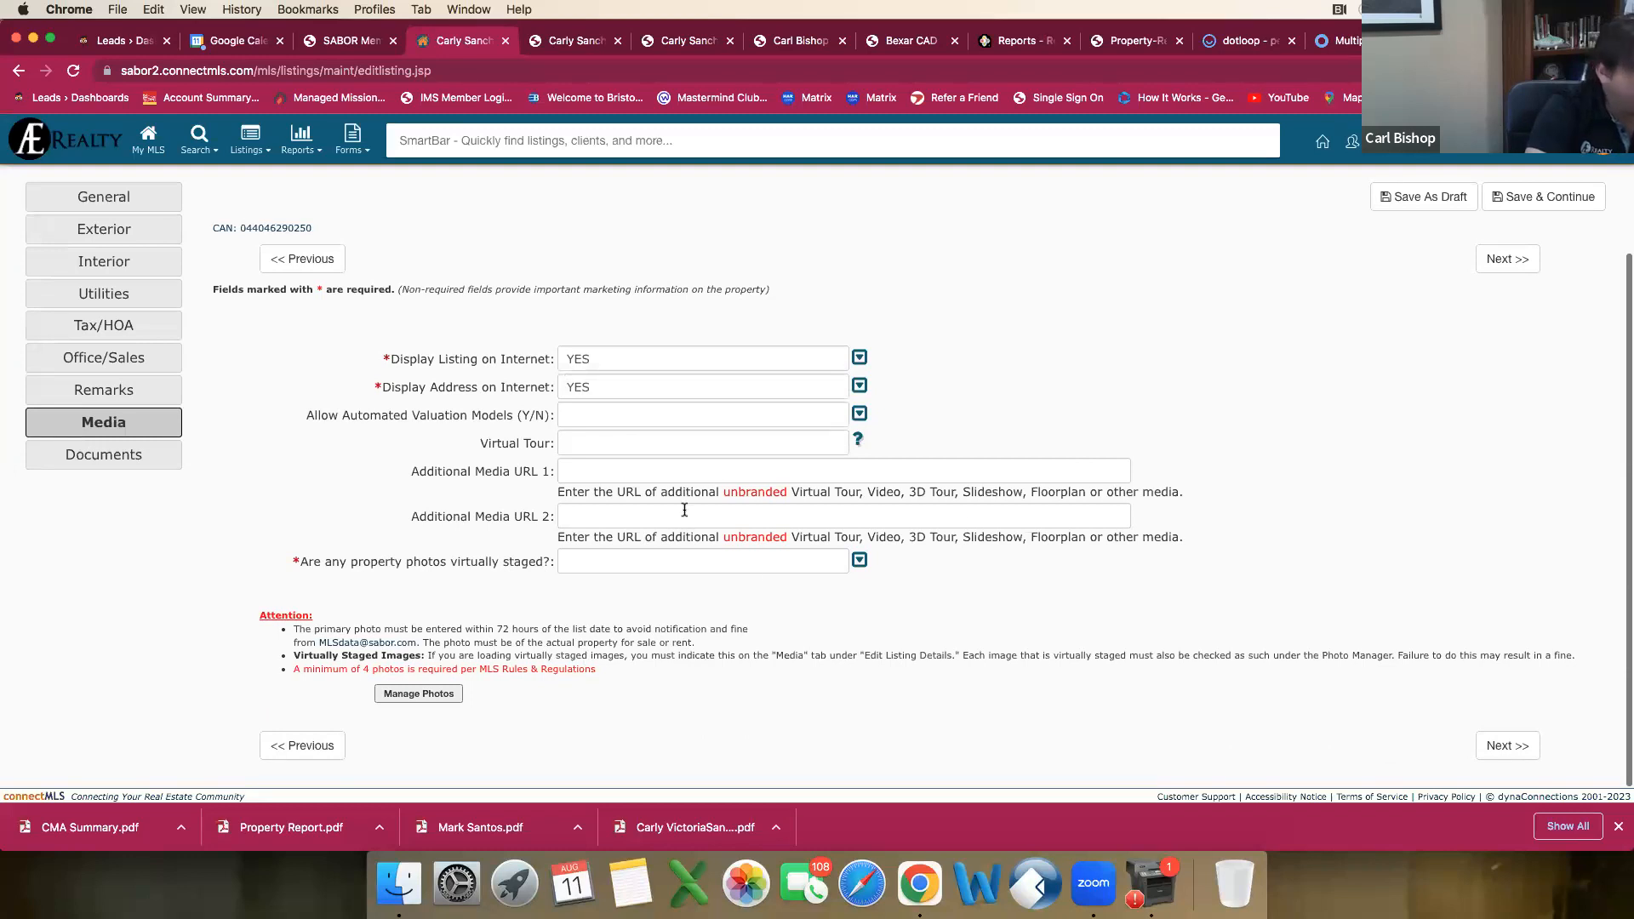
pyautogui.click(430, 695)
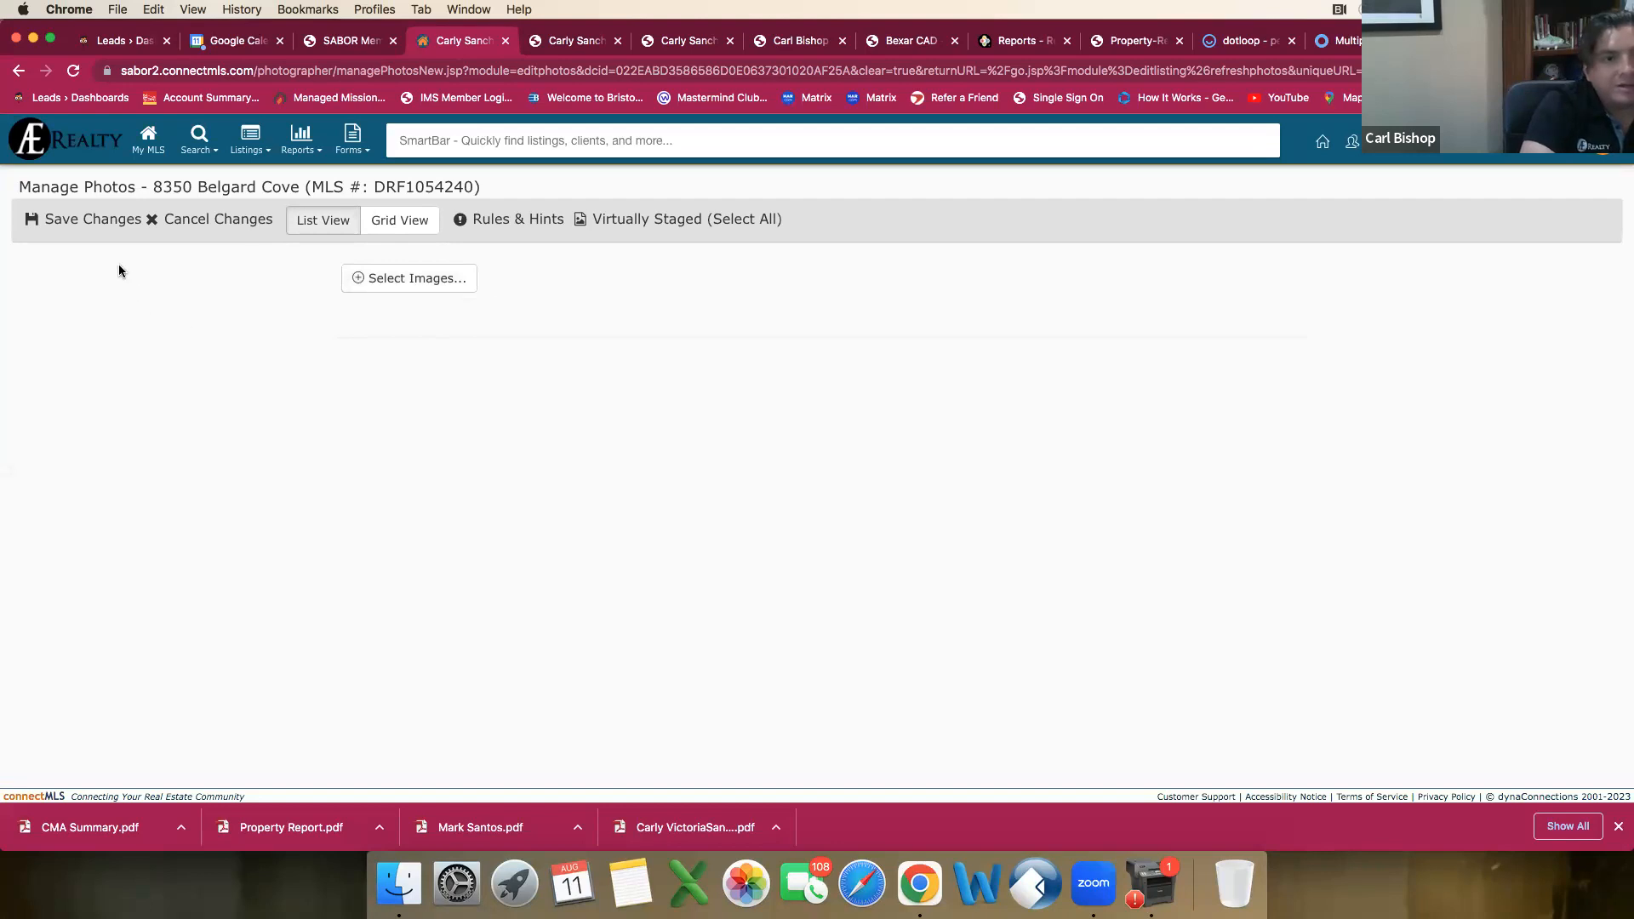
pyautogui.click(155, 222)
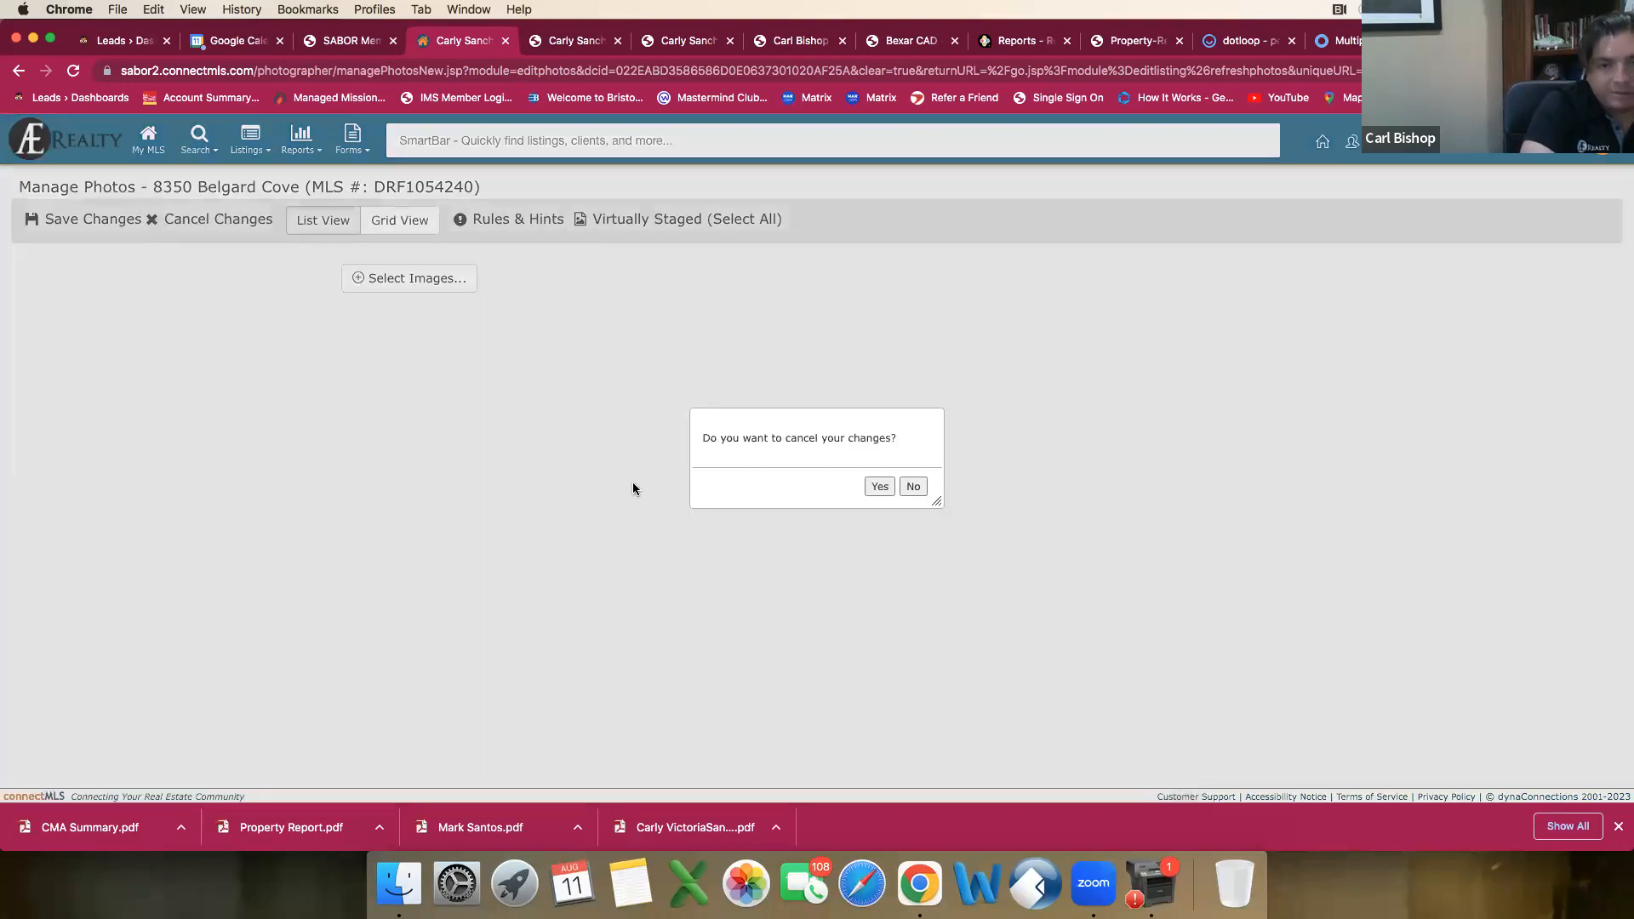
pyautogui.click(880, 489)
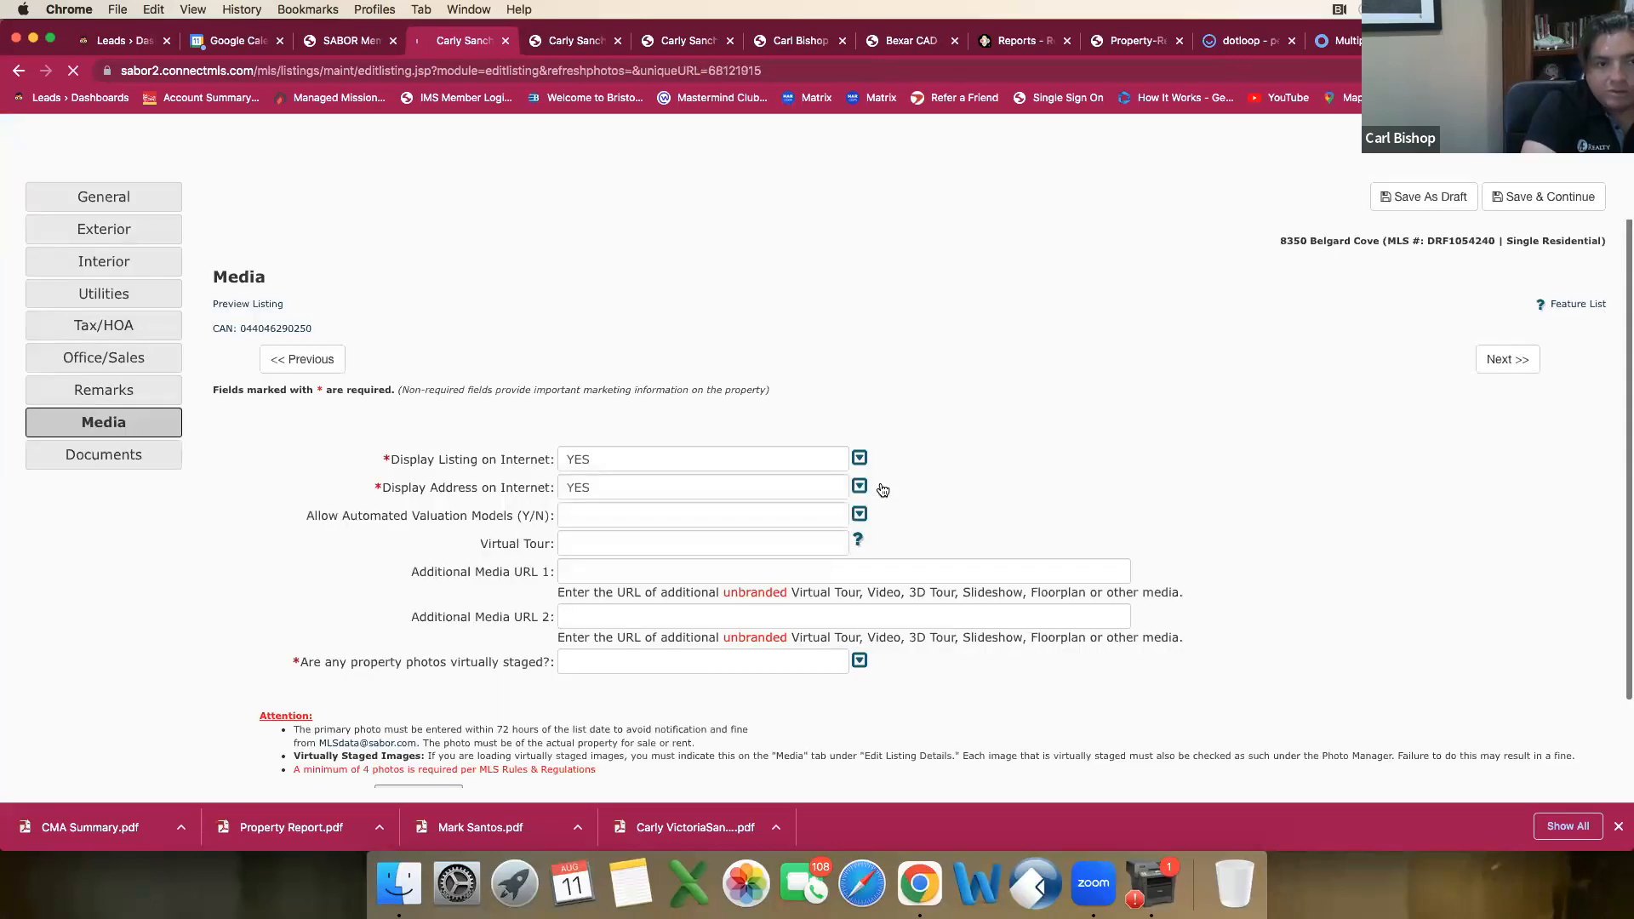
pyautogui.scroll(-2, 984, 506)
pyautogui.scroll(1, 982, 511)
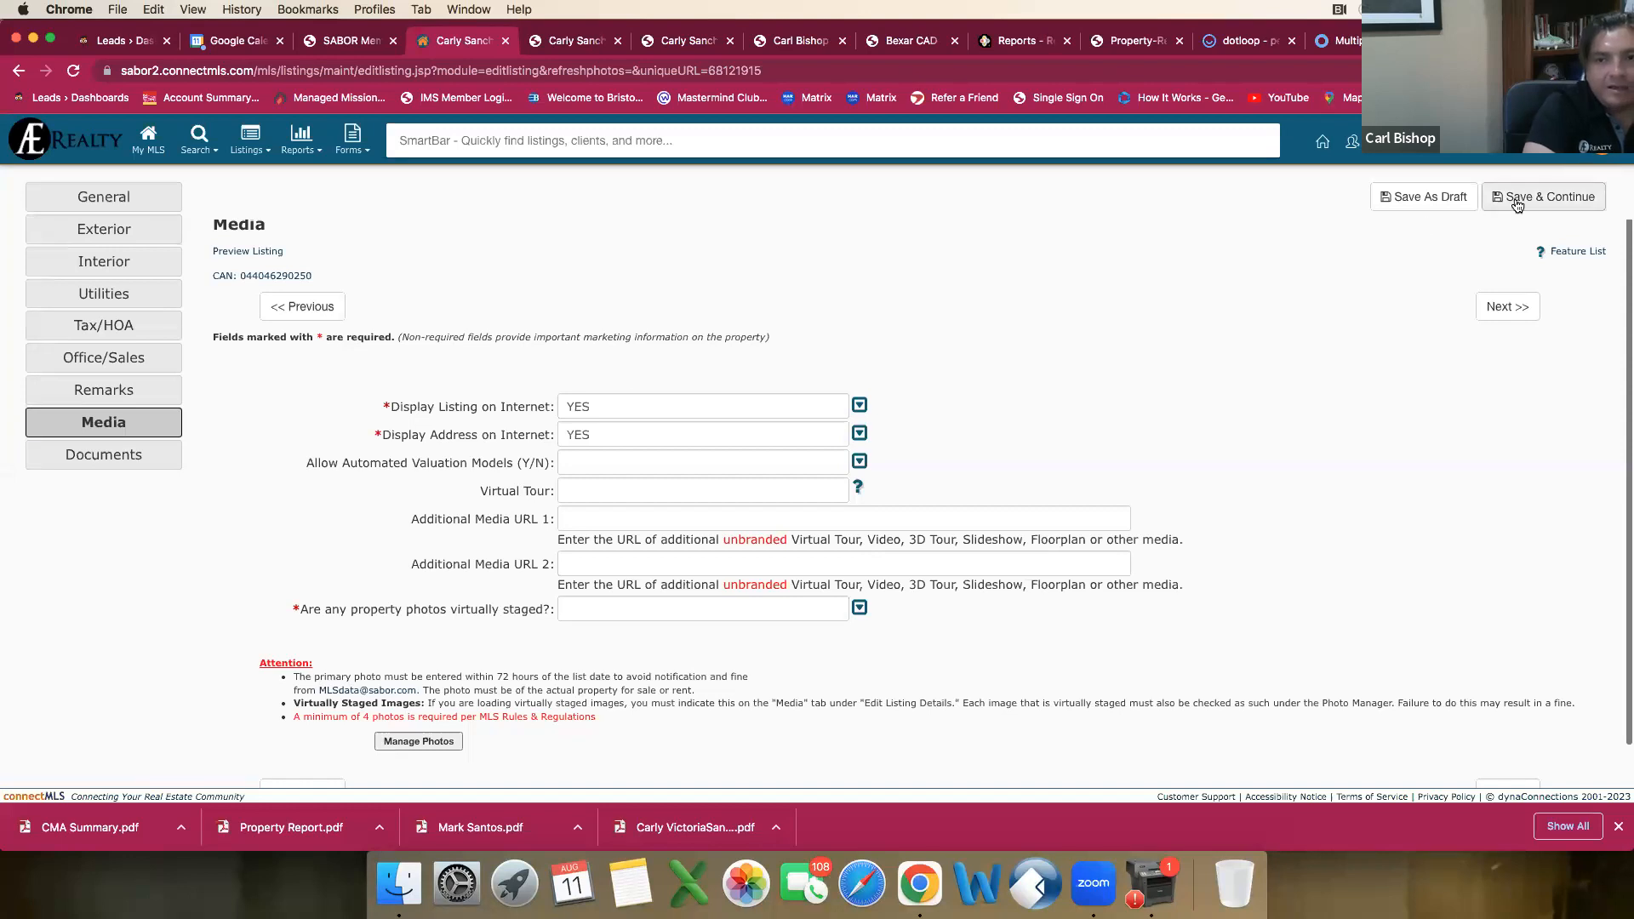
pyautogui.click(1430, 200)
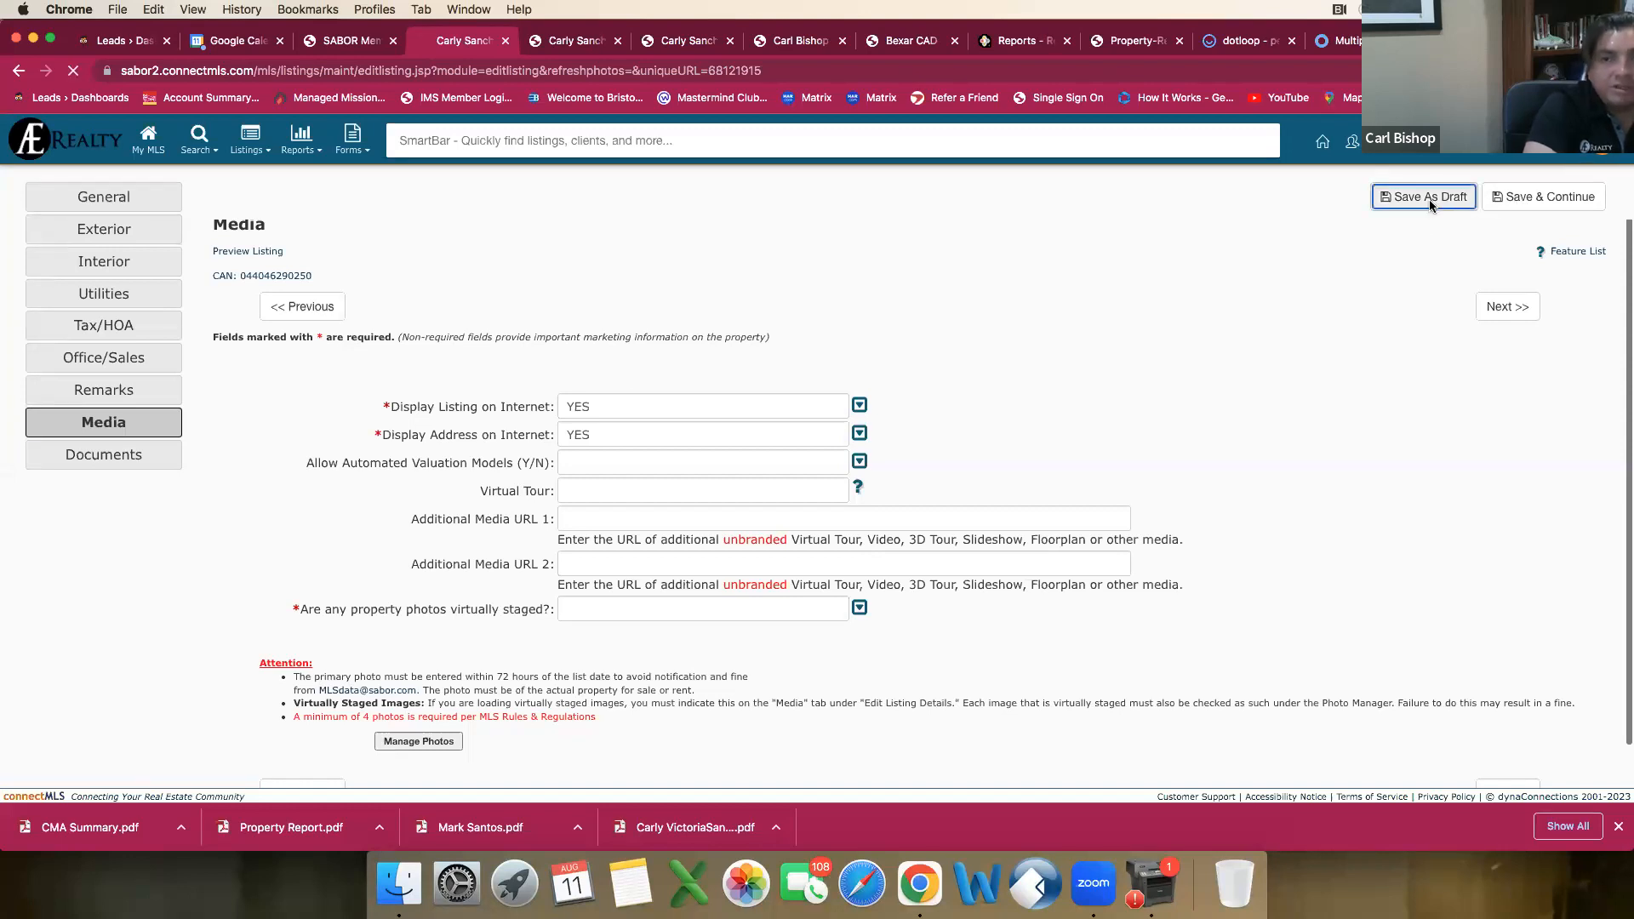